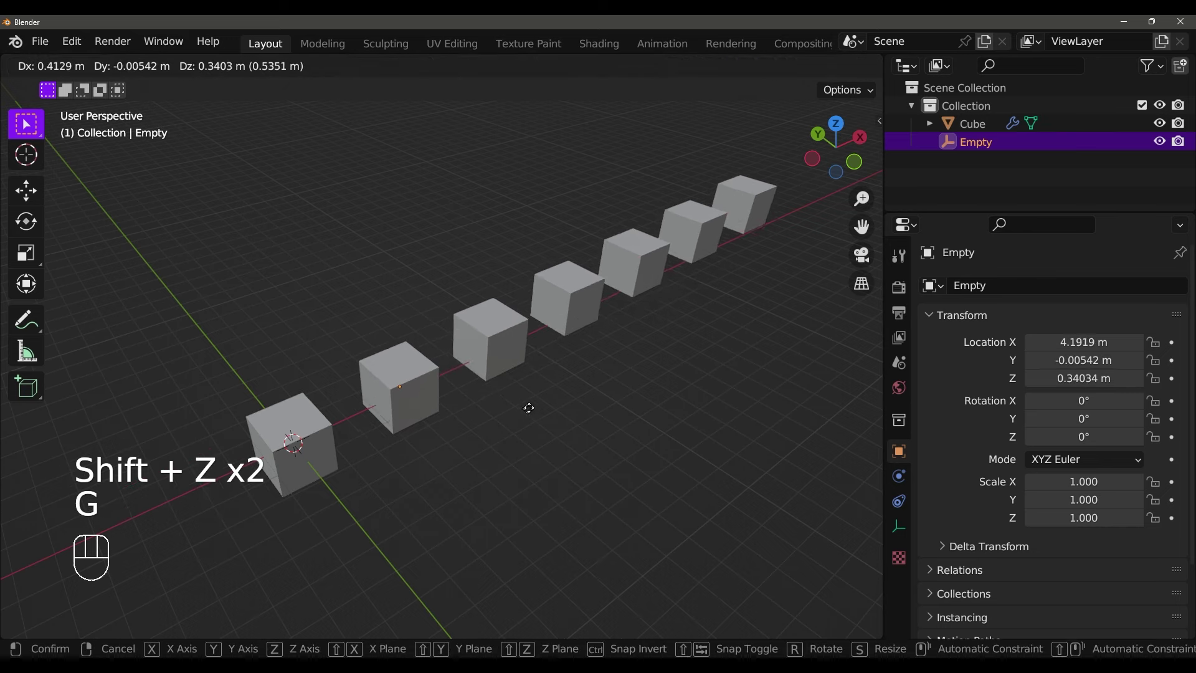
# Move the empty along the X axis to about 6.47 m
pyautogui.press('x')
pyautogui.click(581, 401)
pyautogui.press('r')
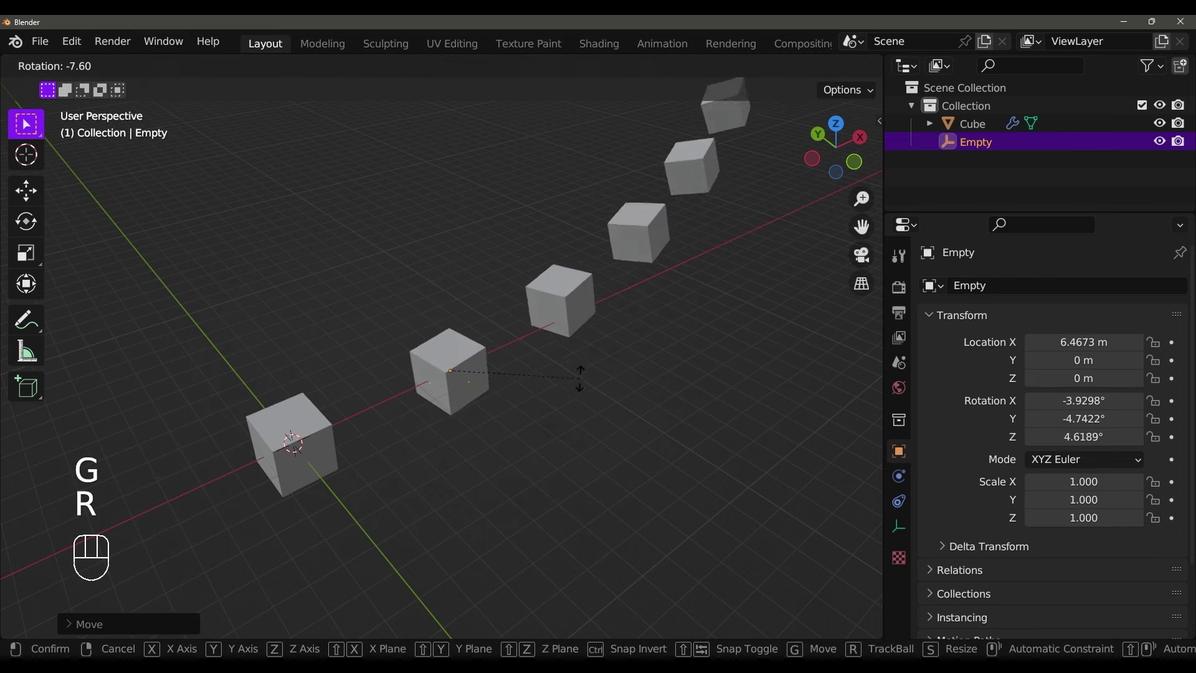
pyautogui.press('x')
pyautogui.press('z')
pyautogui.rightClick(506, 360)
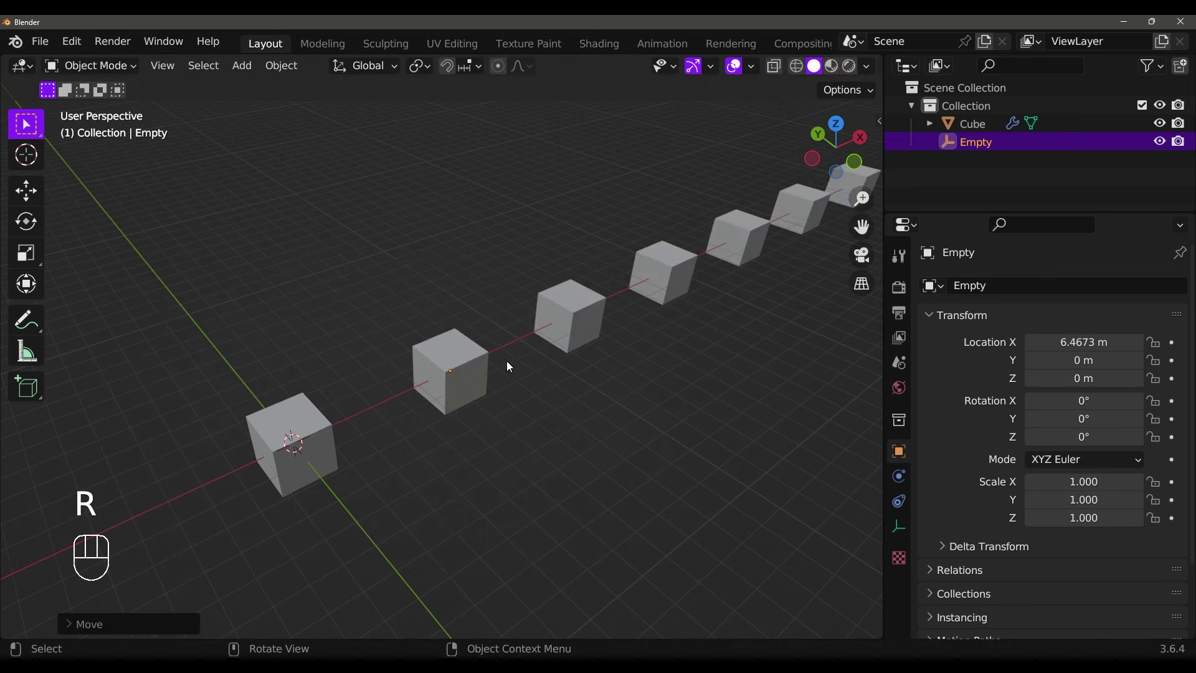
# Scale the empty up uniformly to about 1.089 to enlarge the successive array copies
pyautogui.press('s')
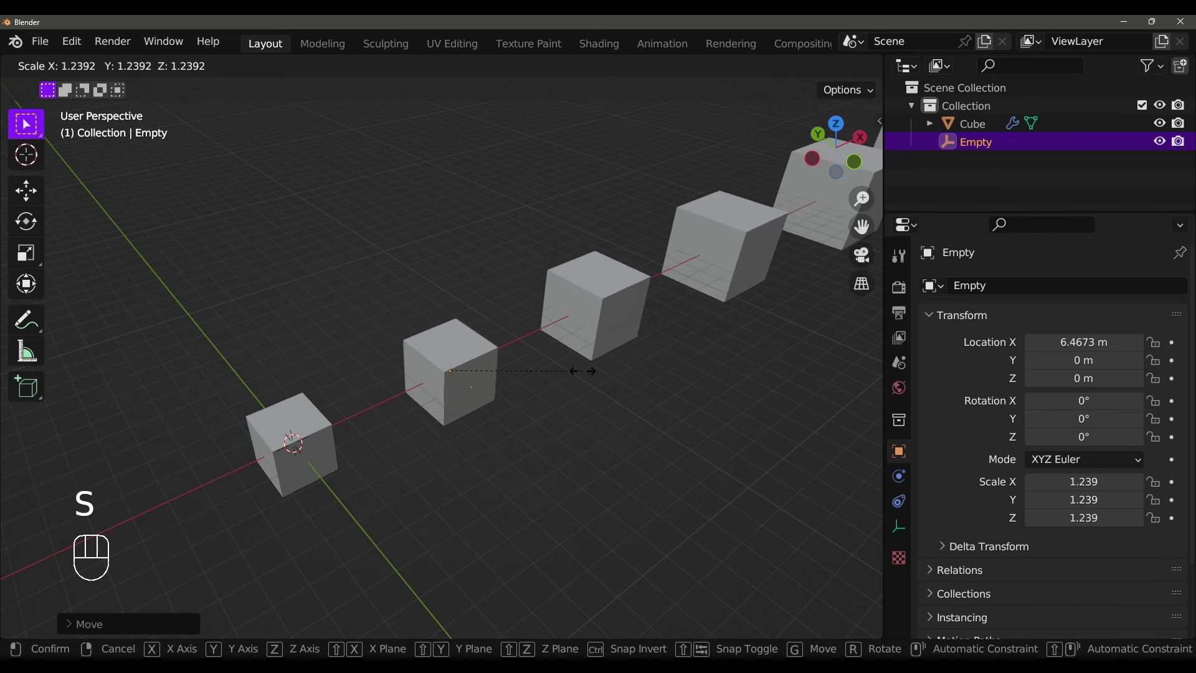
pyautogui.click(498, 350)
pyautogui.hotkey('shift', 'z')
pyautogui.moveTo(498, 384)
pyautogui.mouseDown(button='middle')
pyautogui.moveTo(460, 375)
pyautogui.moveTo(551, 386)
pyautogui.moveTo(582, 410)
pyautogui.mouseUp(button='middle')
pyautogui.hotkey('shift', 'z')
# Rotate the empty 50° about the global Z axis with angle snapping and rescale it
pyautogui.press('r')
pyautogui.press('z')
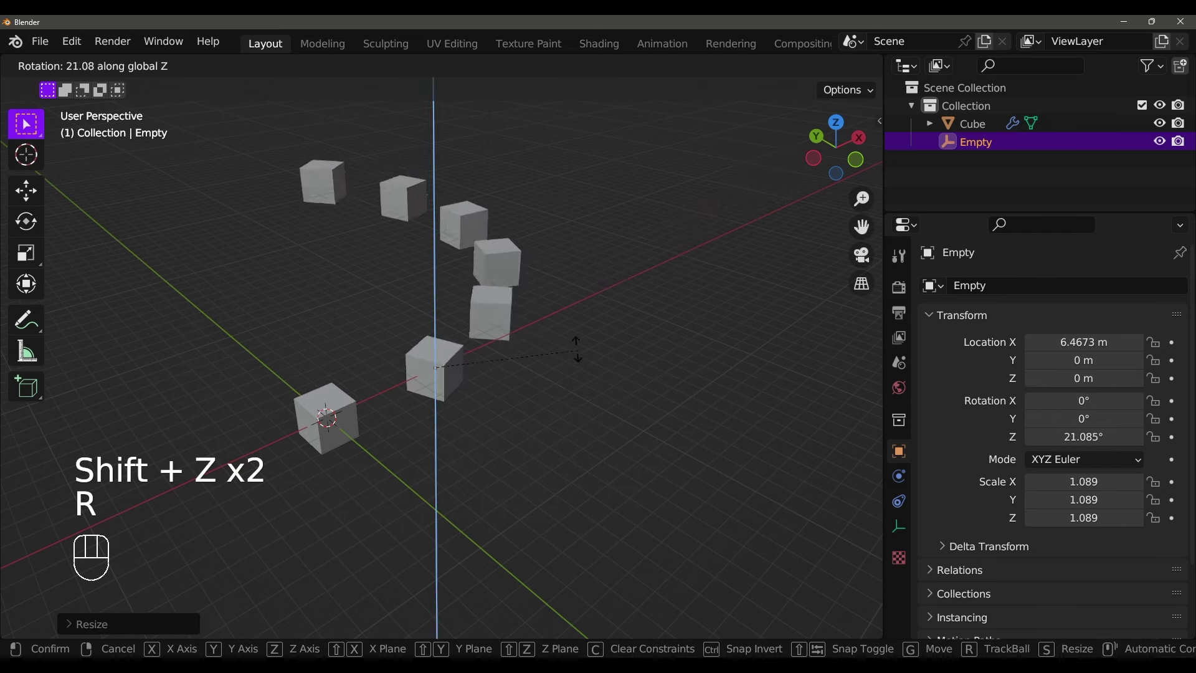
pyautogui.press('ctrl')
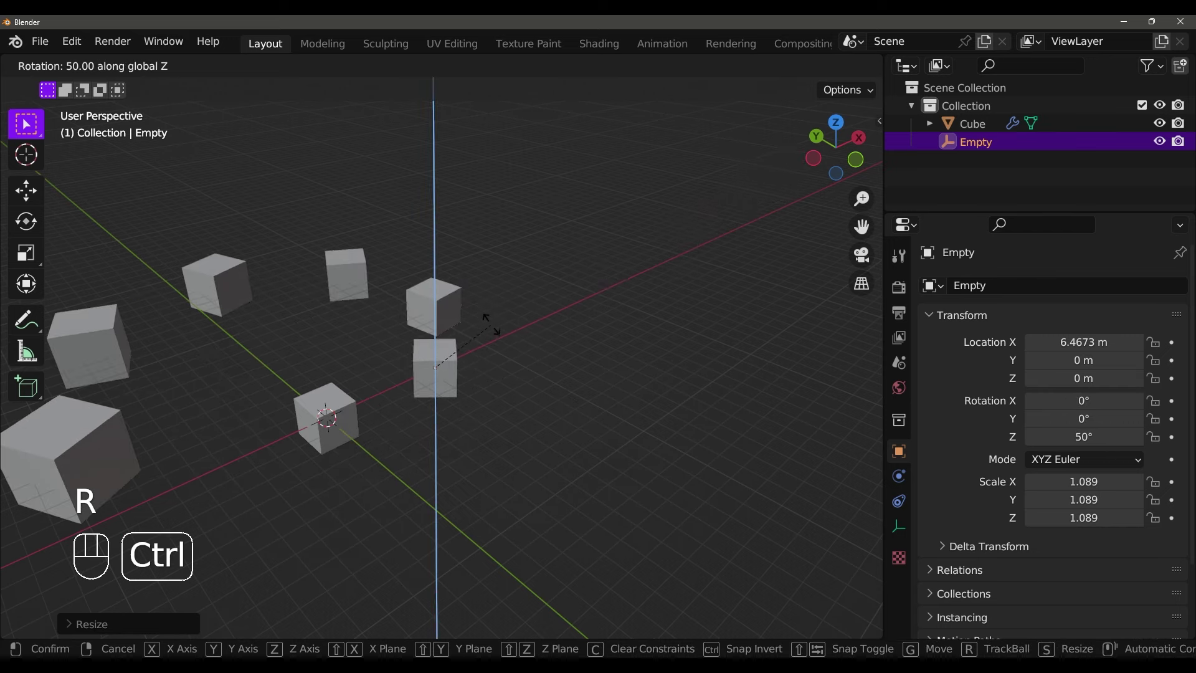
pyautogui.click(487, 319)
pyautogui.moveTo(487, 319); pyautogui.dragTo(419, 313, button='middle')
pyautogui.press('s')
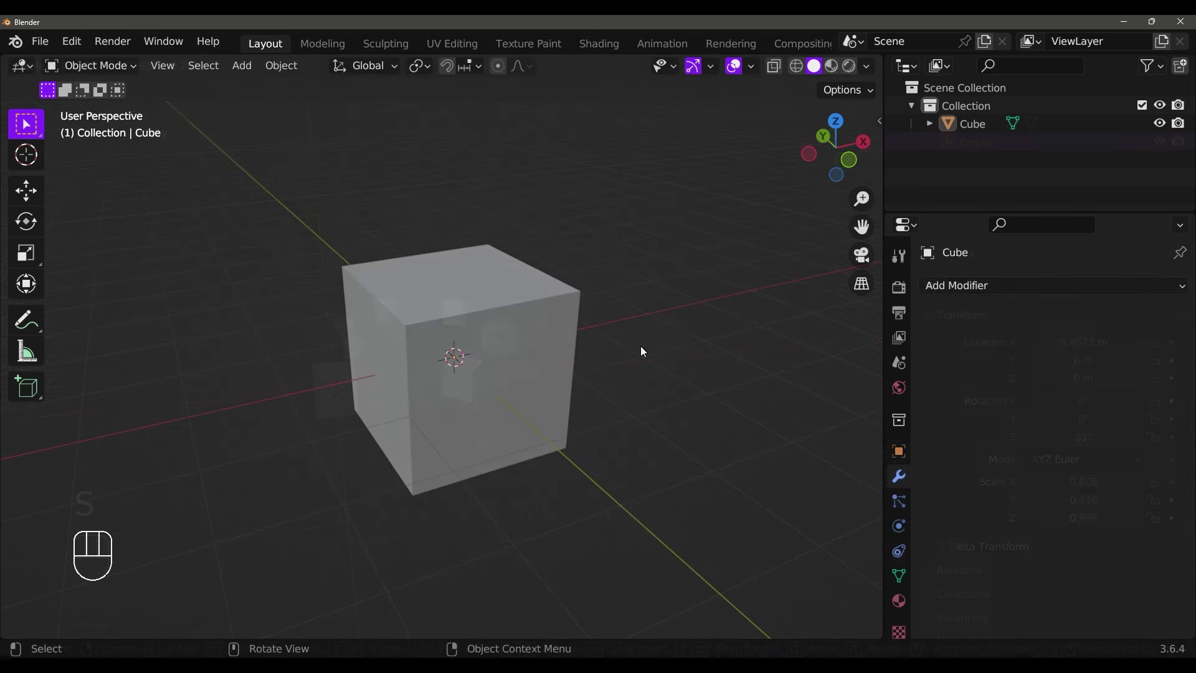
# Select the cube in the new scene and add a Bevel modifier to it
pyautogui.click(561, 356)
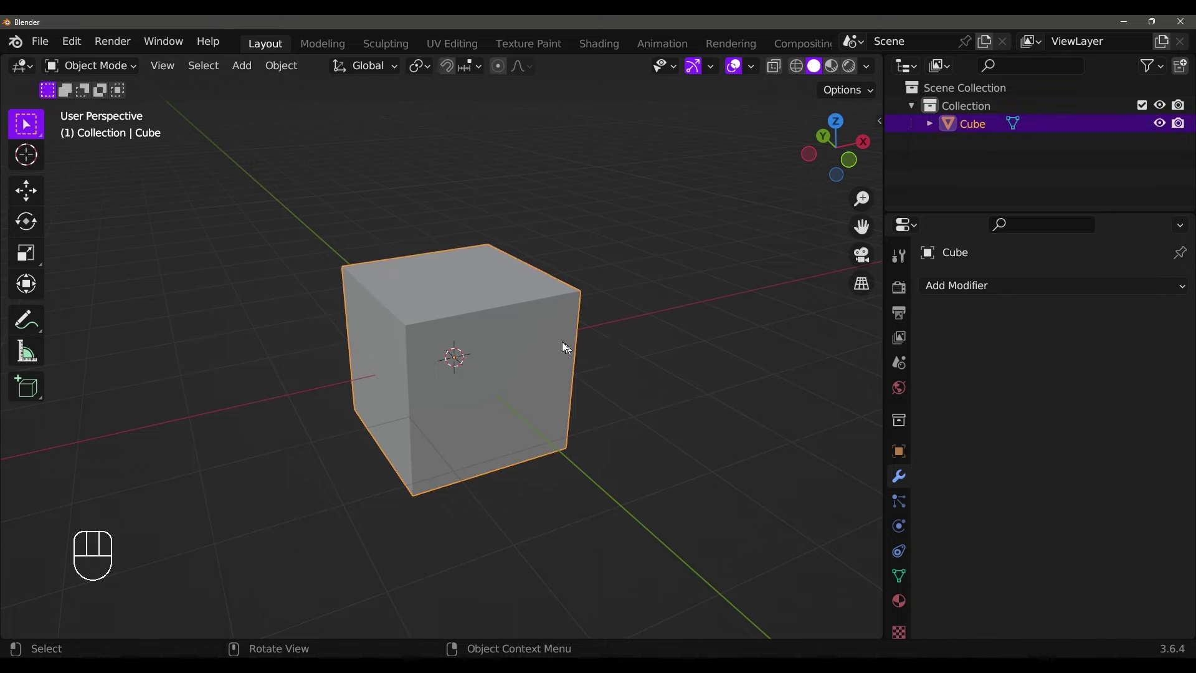
pyautogui.click(975, 285)
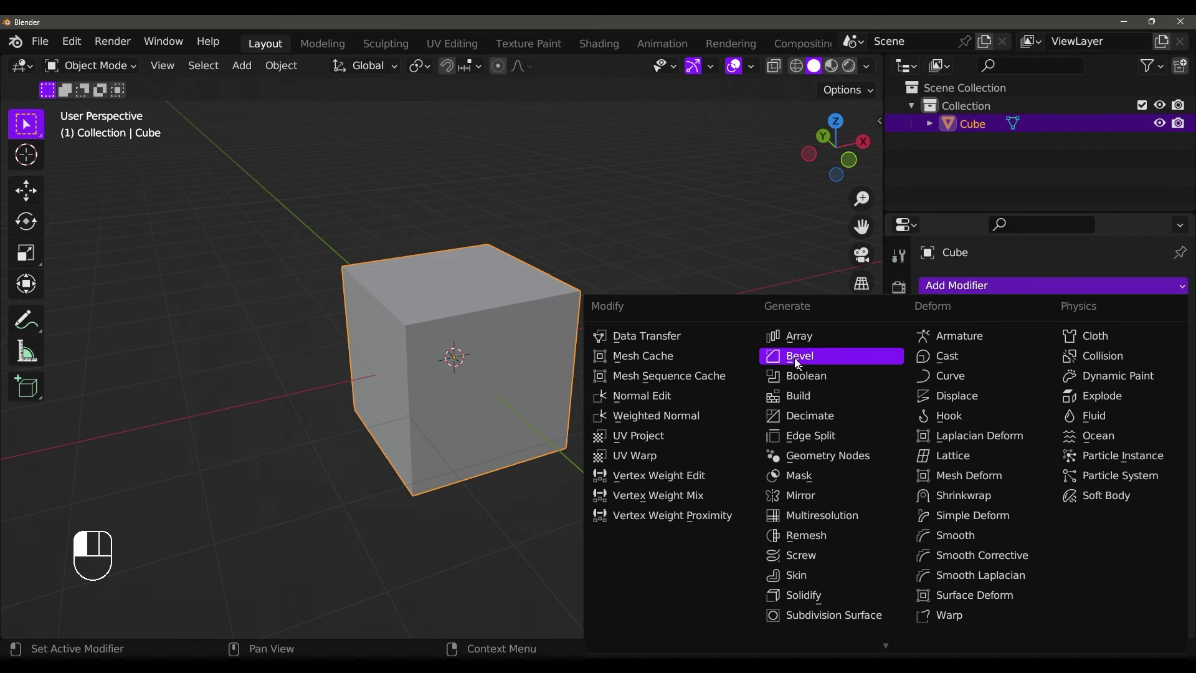
pyautogui.click(832, 356)
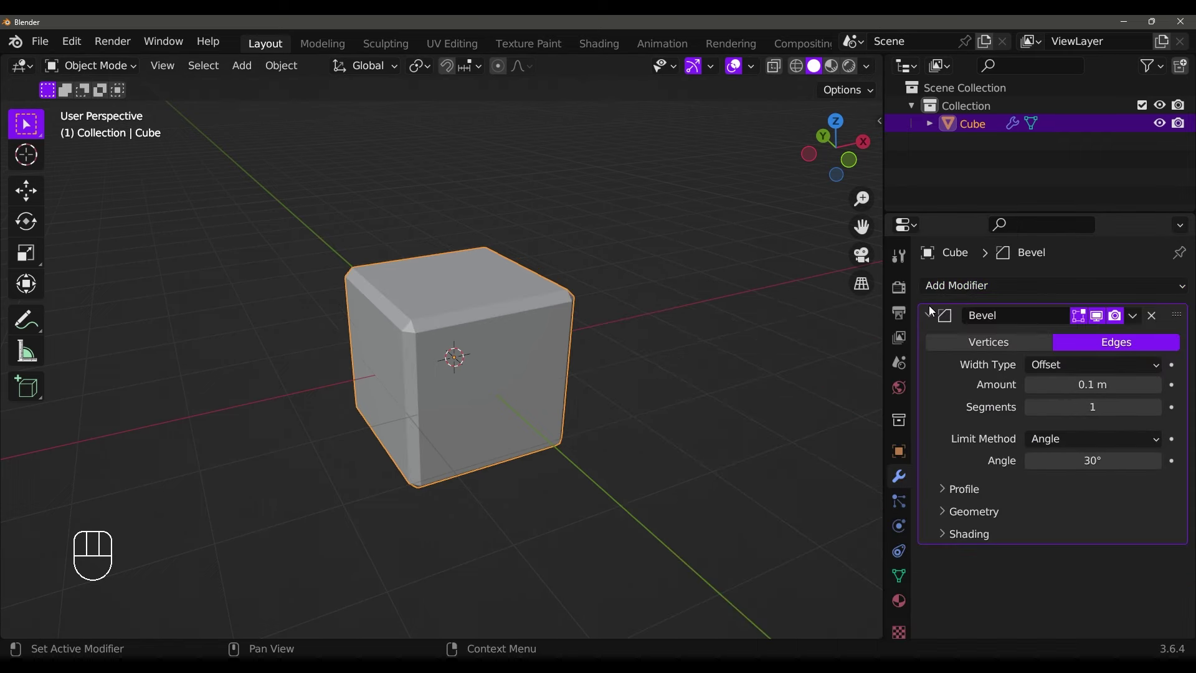
# Add an Array modifier to the cube with a count of 3 and collapse its settings
pyautogui.click(941, 288)
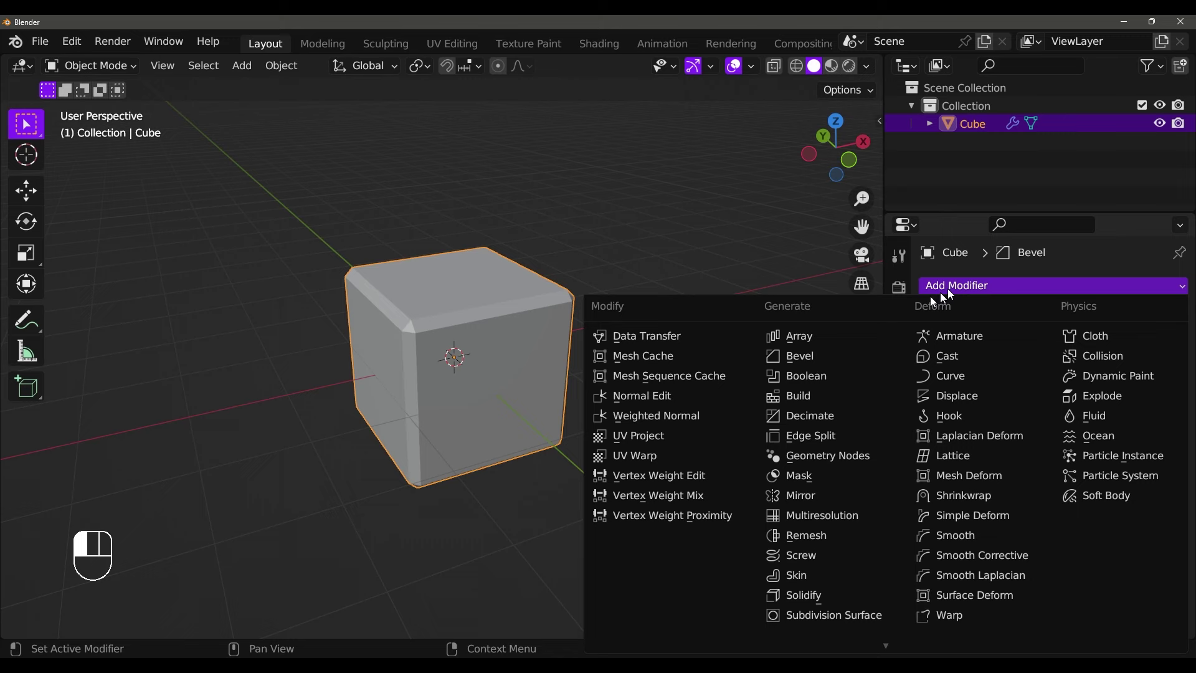
pyautogui.click(812, 336)
pyautogui.moveTo(812, 336); pyautogui.dragTo(671, 373, button='middle')
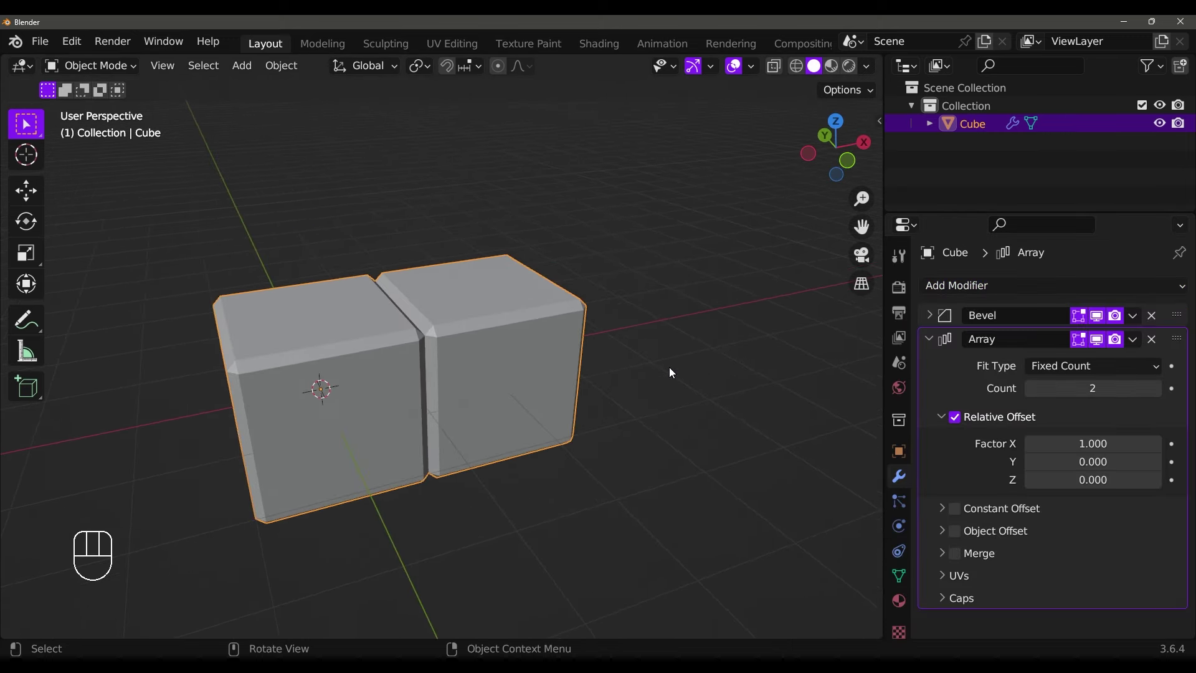
pyautogui.scroll(-1, 675, 370)
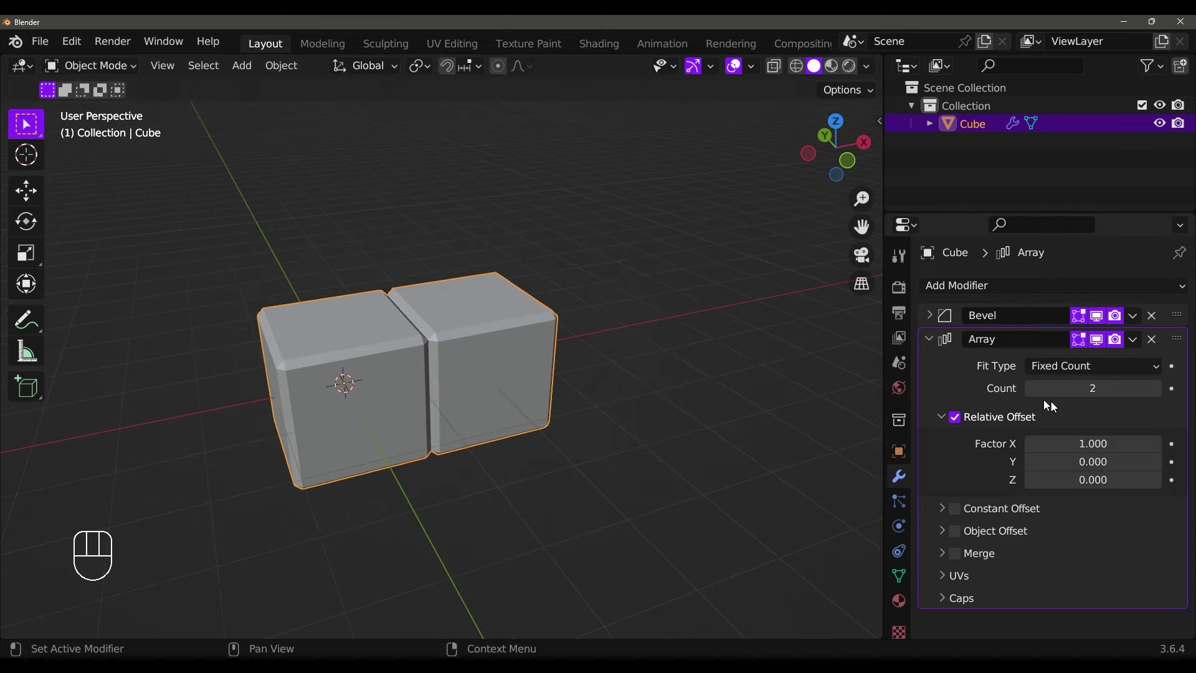
pyautogui.click(1155, 388)
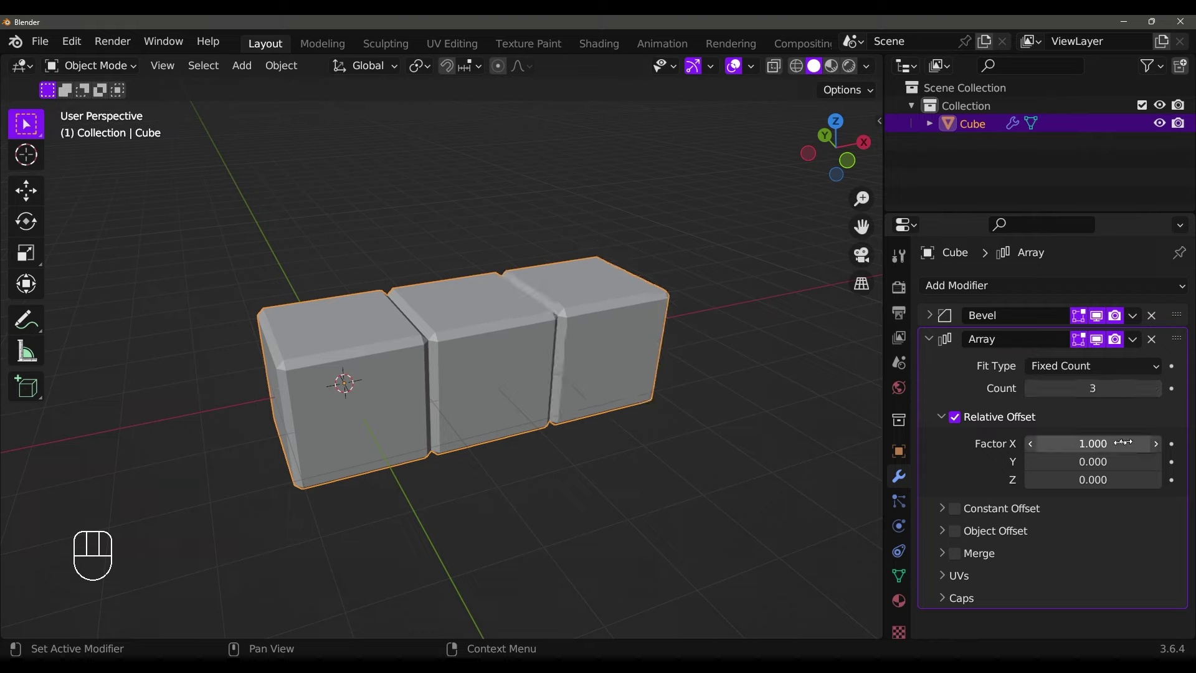
pyautogui.click(928, 339)
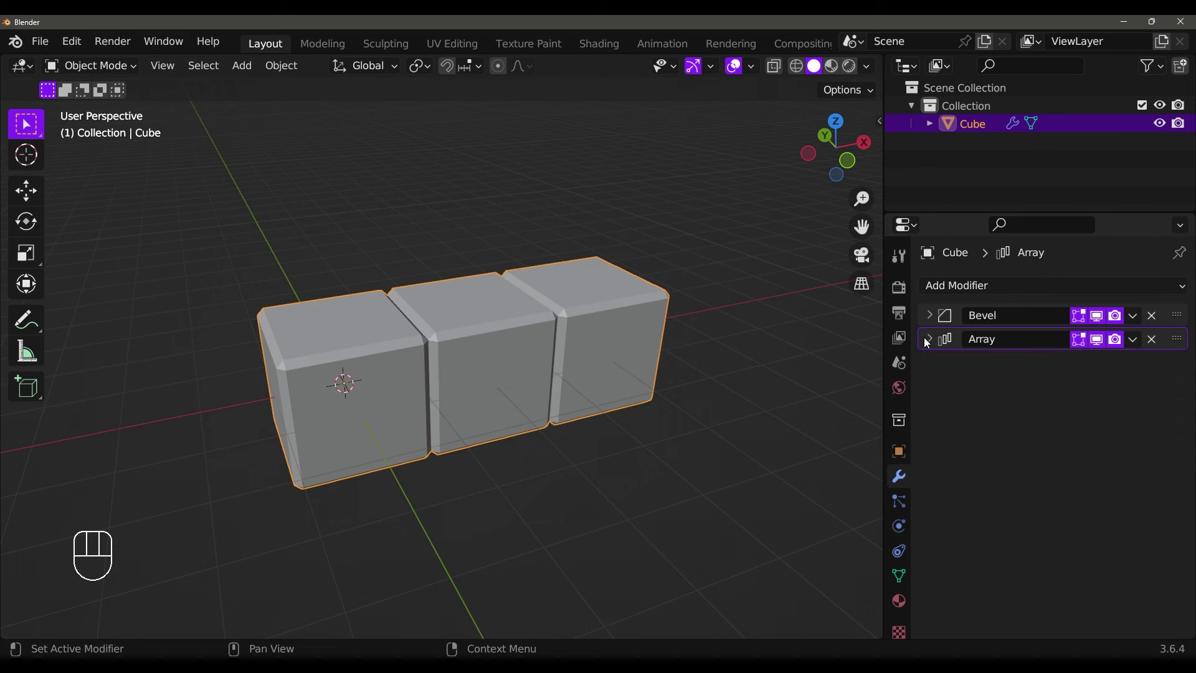
# Add a second Array modifier with its relative offset factors set to X 0 and Y 1
pyautogui.click(960, 287)
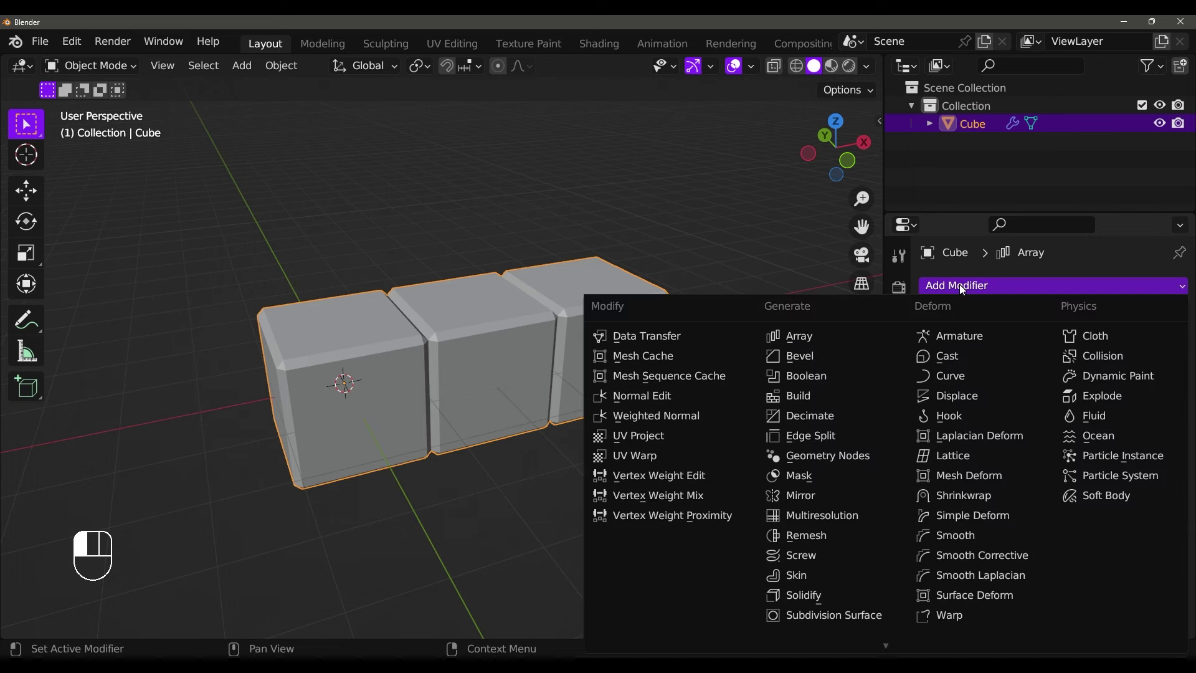
pyautogui.click(846, 334)
pyautogui.moveTo(779, 320); pyautogui.dragTo(622, 336, button='middle')
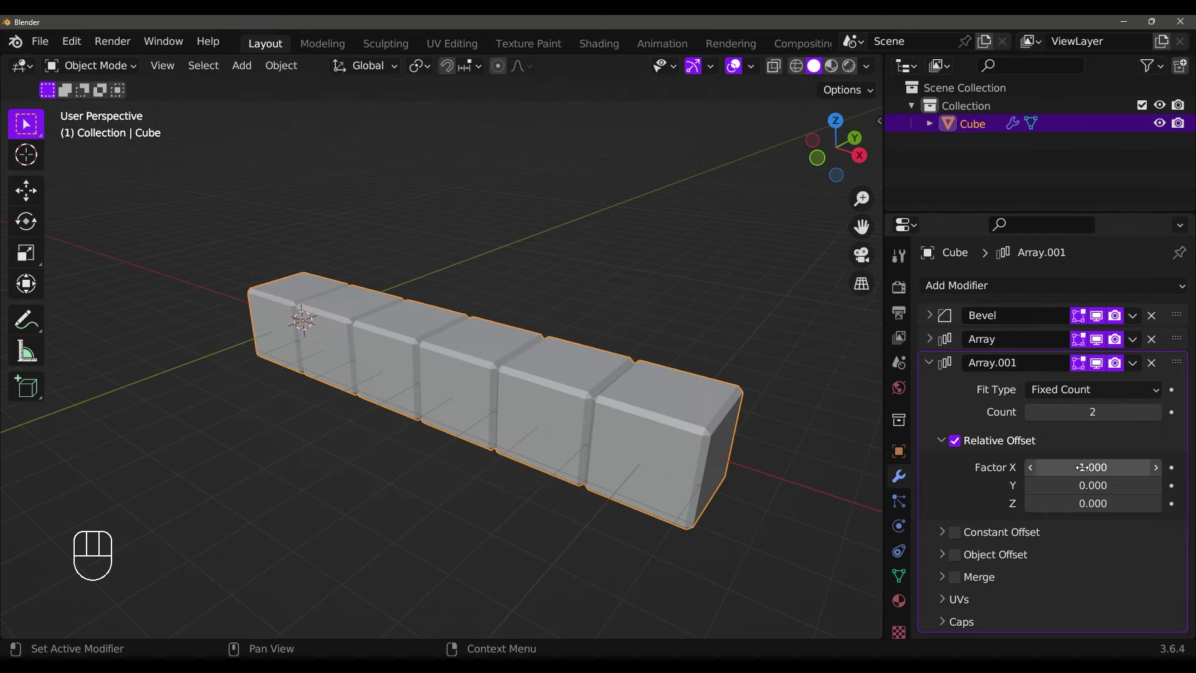
pyautogui.click(1083, 467)
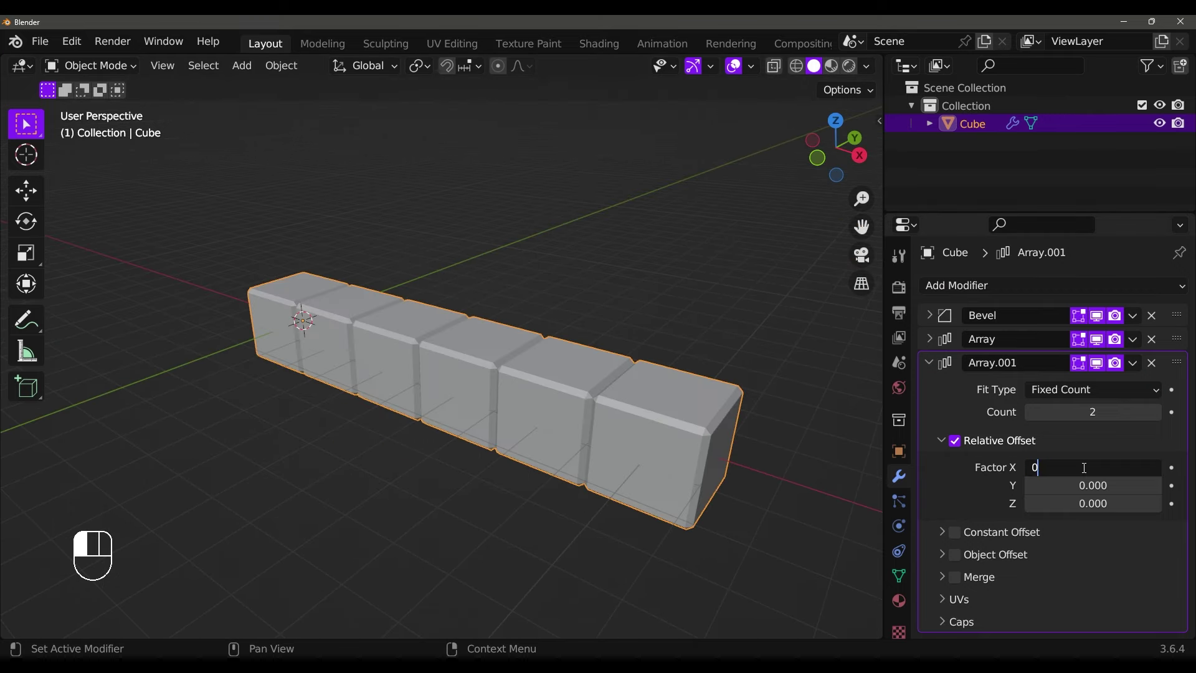
pyautogui.write('0')
pyautogui.press('Return')
pyautogui.click(1080, 486)
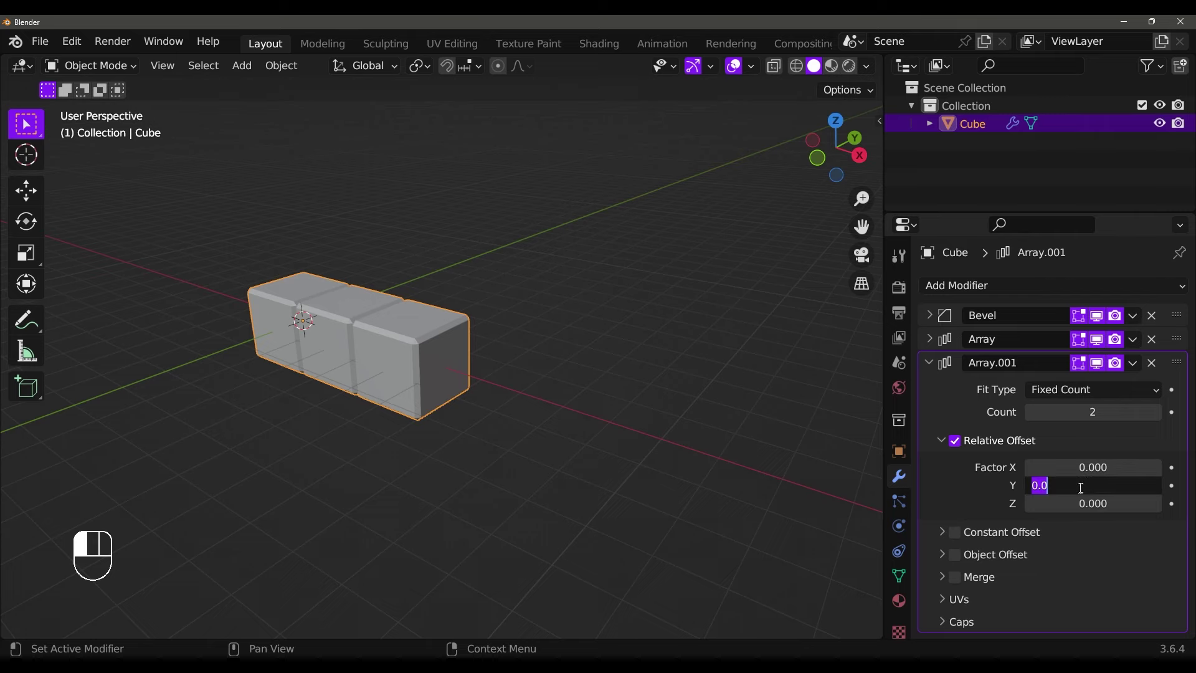
pyautogui.write('1')
pyautogui.press('Return')
# Set the second Array modifier's count to 3 and collapse its settings
pyautogui.moveTo(526, 341); pyautogui.dragTo(716, 411, button='middle')
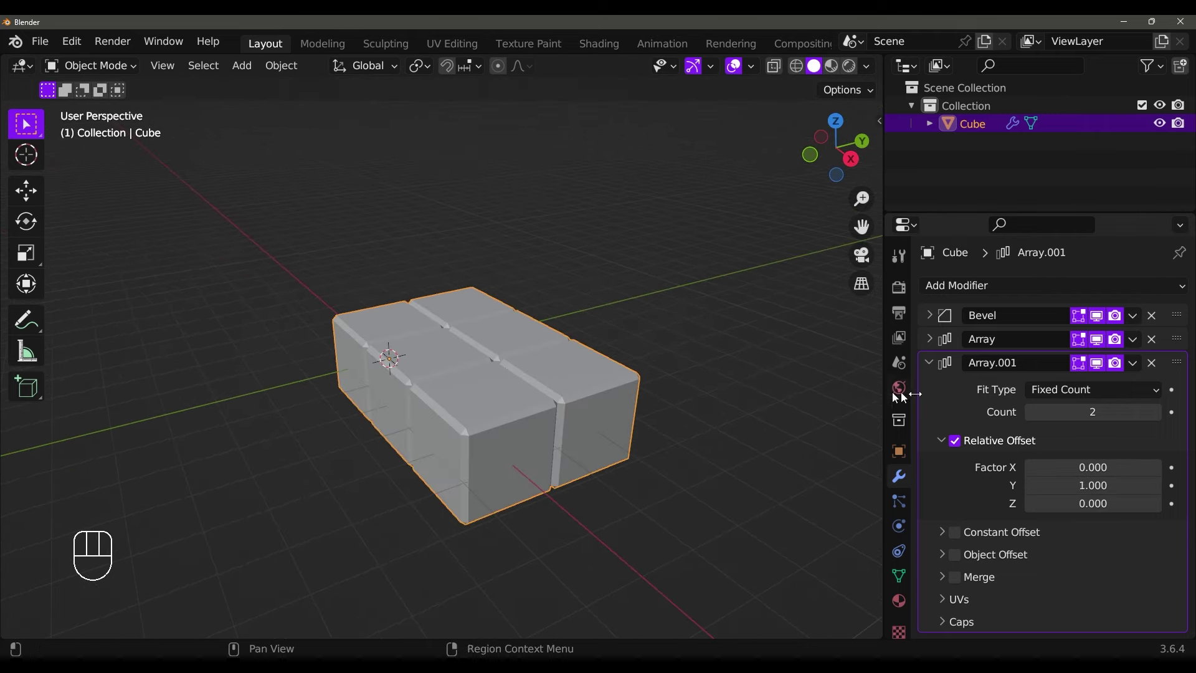
pyautogui.click(1155, 411)
pyautogui.keyDown('shift'); pyautogui.moveTo(448, 398); pyautogui.dragTo(560, 404, button='middle'); pyautogui.keyUp('shift')
pyautogui.click(929, 362)
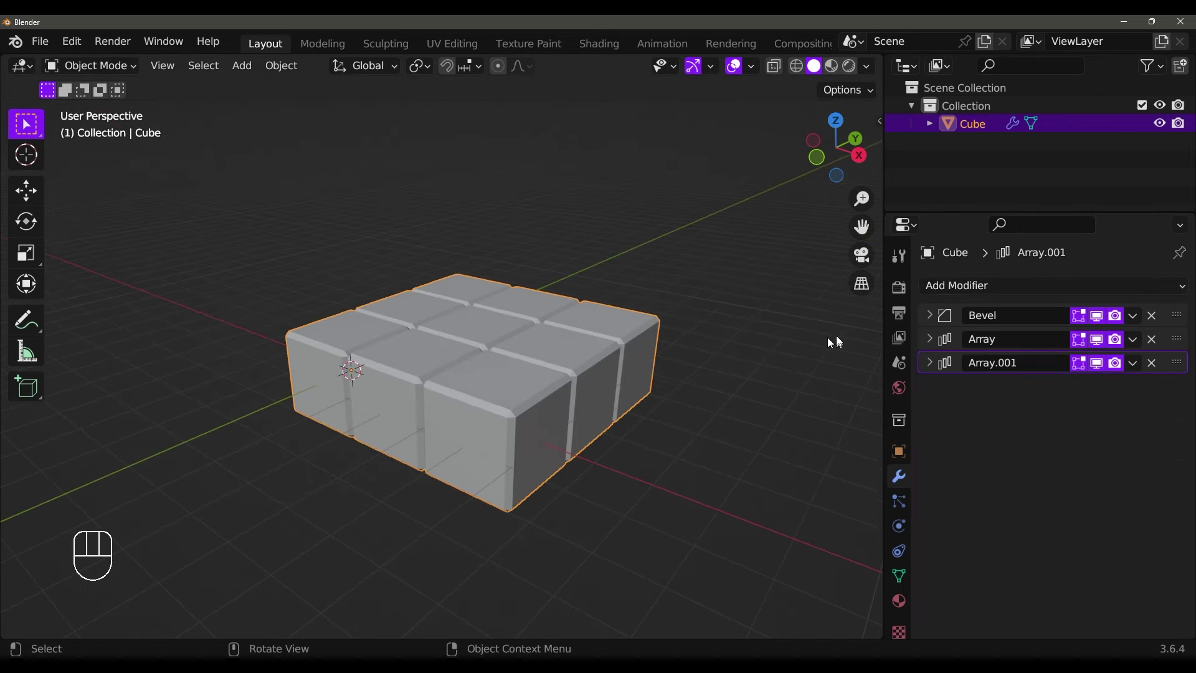
pyautogui.keyDown('shift'); pyautogui.moveTo(782, 323); pyautogui.dragTo(792, 332, button='middle'); pyautogui.keyUp('shift')
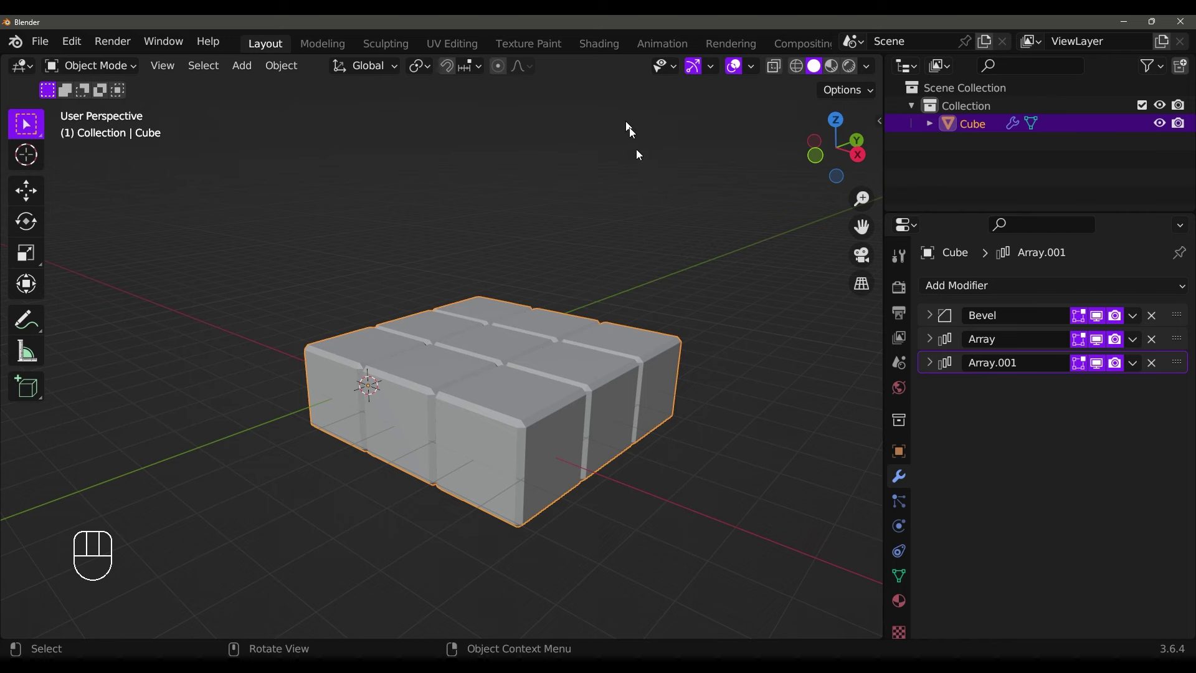
# Add a third Array modifier with its relative offset factors set to X 0 and Z 1
pyautogui.click(958, 285)
pyautogui.click(801, 340)
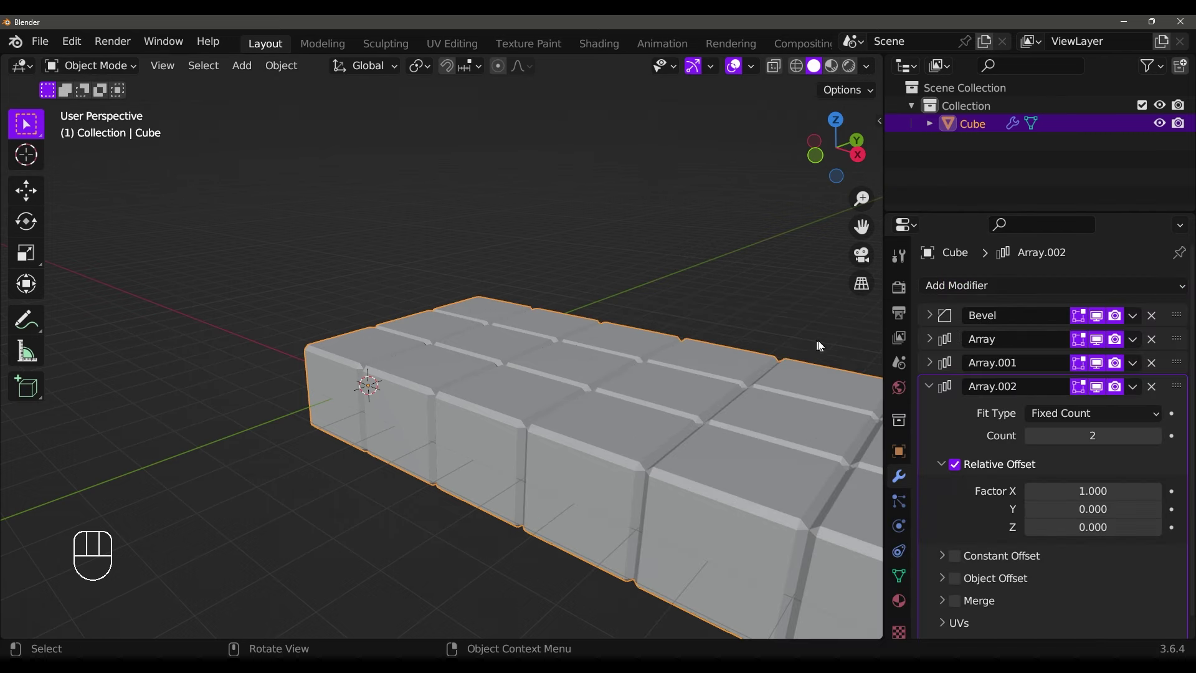
pyautogui.keyDown('shift'); pyautogui.scroll(2, 753, 428); pyautogui.keyUp('shift')
pyautogui.scroll(-4, 754, 429)
pyautogui.keyDown('shift'); pyautogui.scroll(1, 694, 360); pyautogui.keyUp('shift')
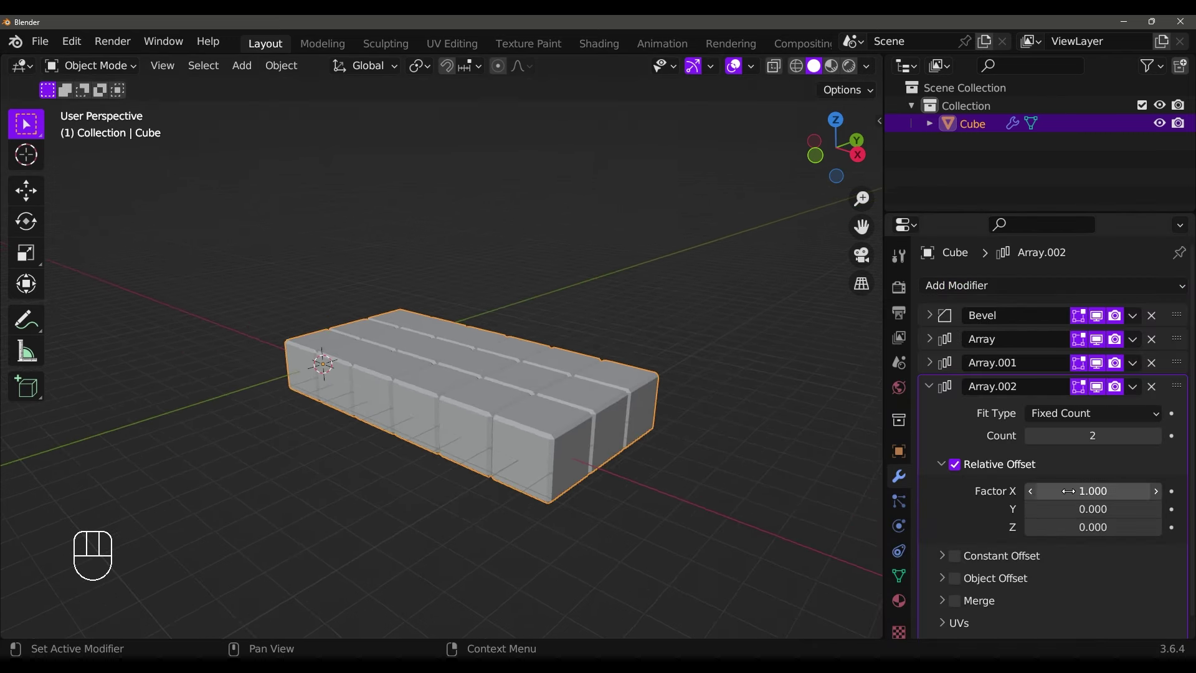
pyautogui.click(1065, 491)
pyautogui.write('0')
pyautogui.press('Return')
pyautogui.click(1072, 527)
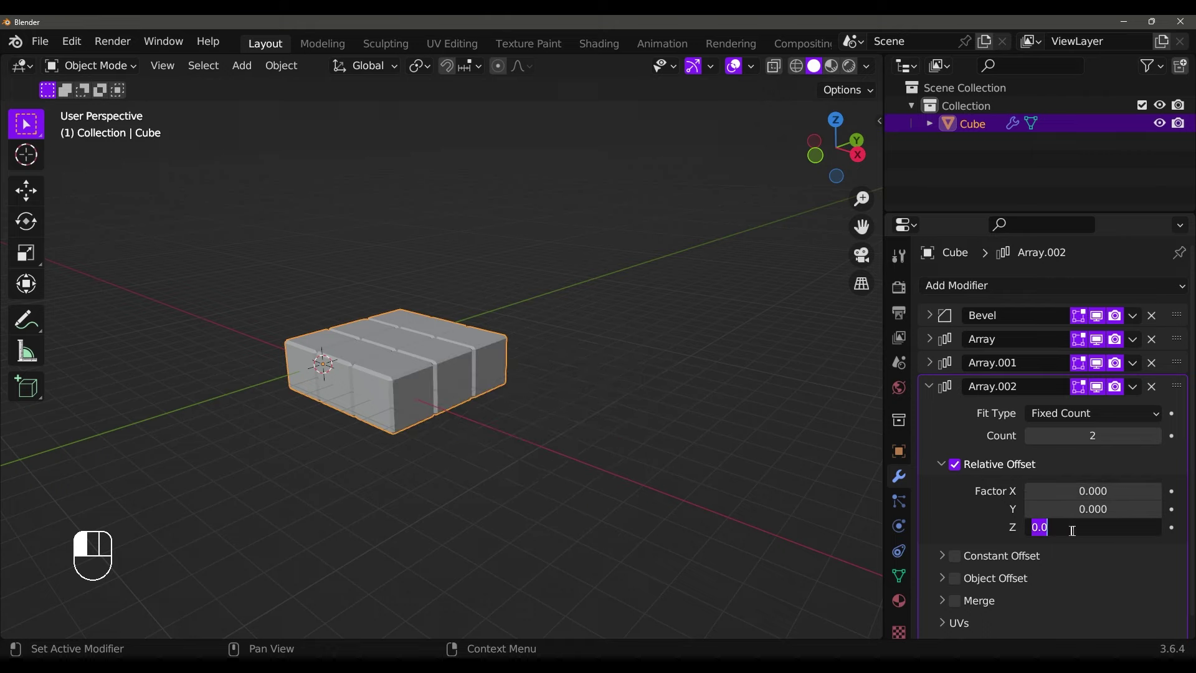
pyautogui.write('1')
pyautogui.press('Return')
# Set the third Array modifier's count to 3 to complete the 3×3×3 cube stack
pyautogui.scroll(-2, 473, 373)
pyautogui.scroll(3, 473, 373)
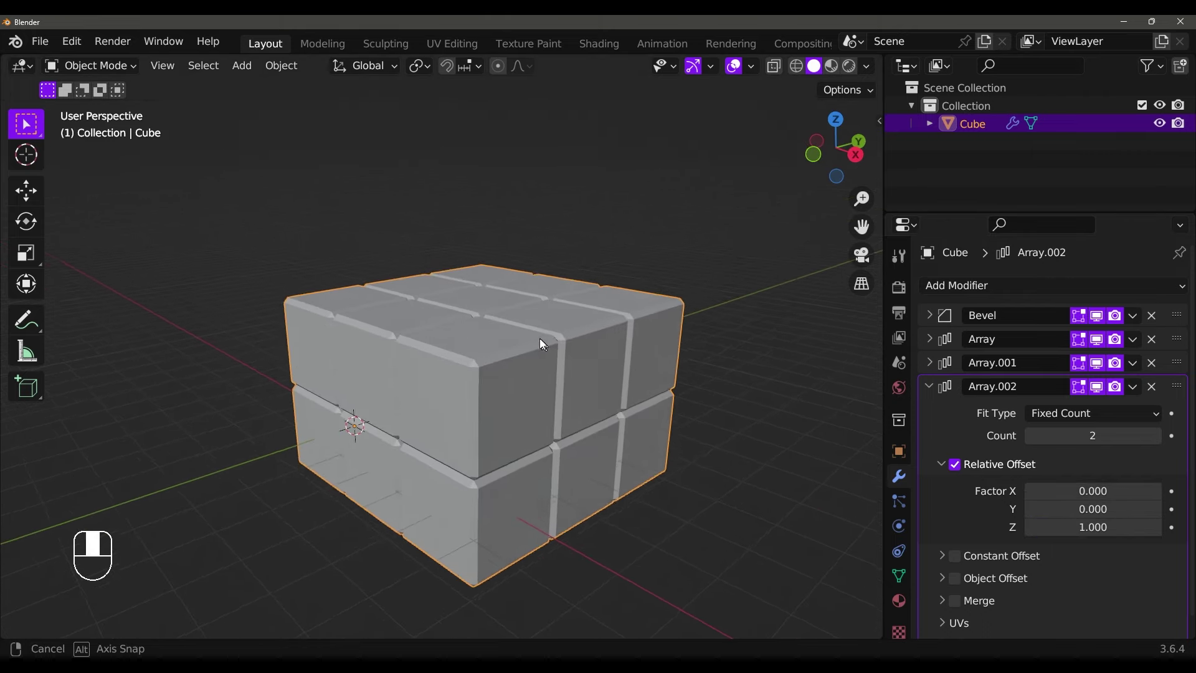
pyautogui.click(1156, 436)
pyautogui.moveTo(486, 280); pyautogui.dragTo(735, 294, button='middle')
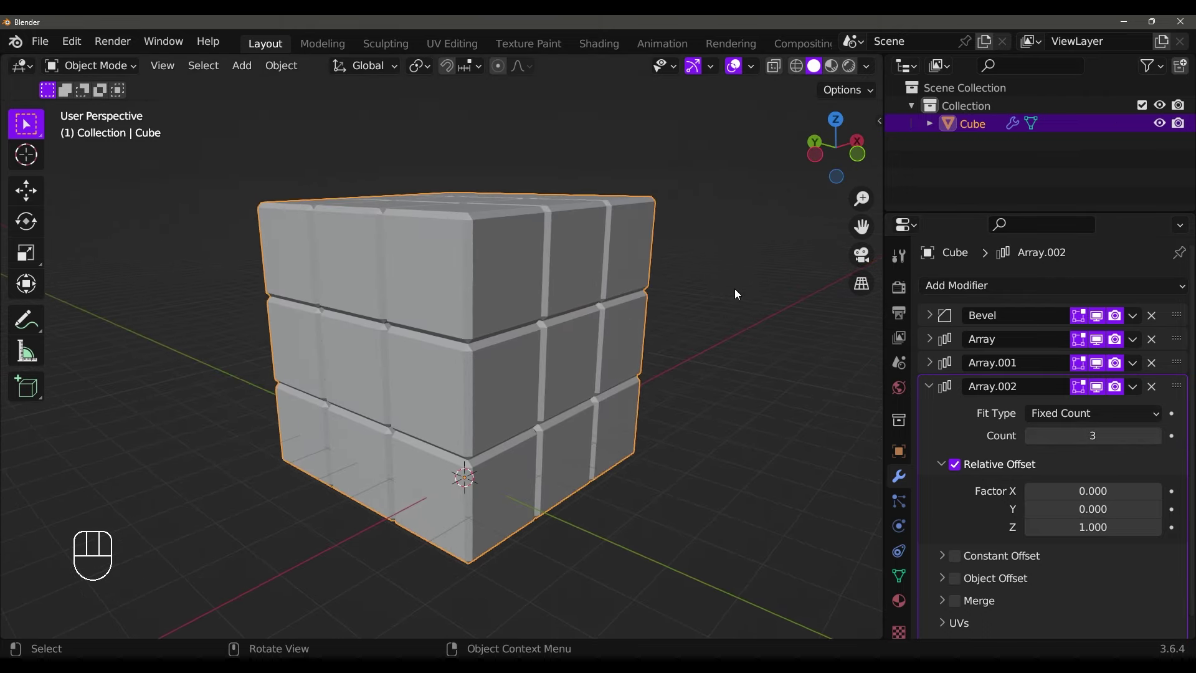
# Enter Edit Mode on the original cube and try moving its geometry
pyautogui.press('F7')
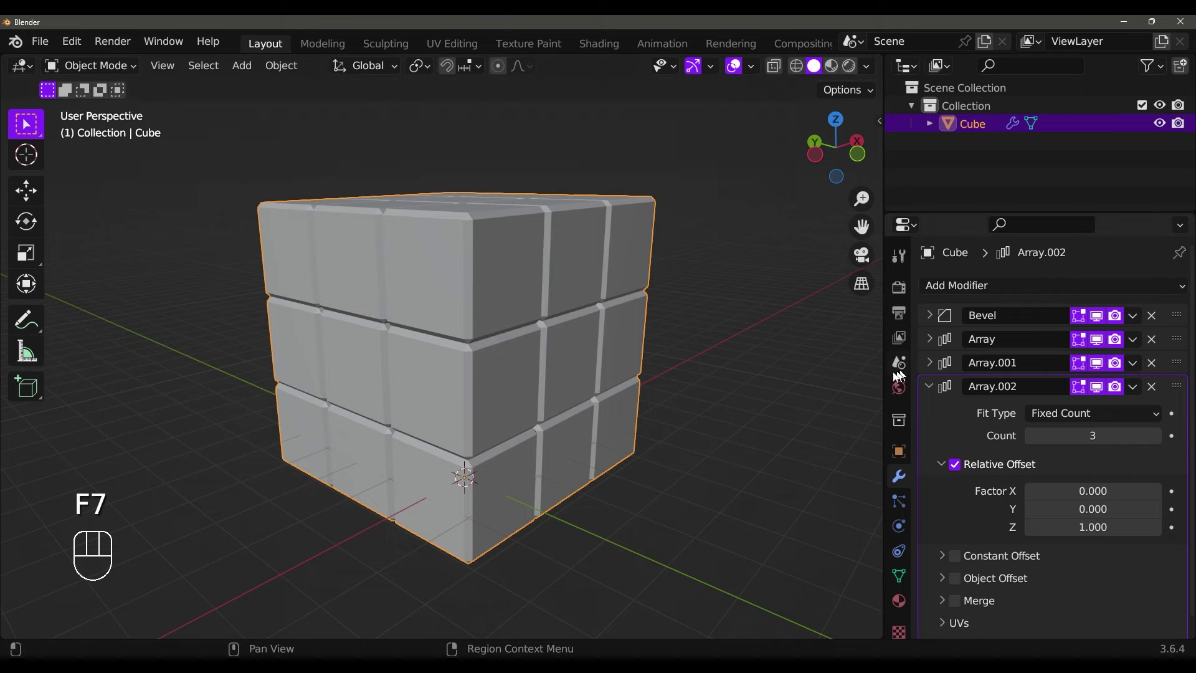
pyautogui.press('Tab')
pyautogui.moveTo(441, 353); pyautogui.dragTo(586, 402, button='middle')
pyautogui.scroll(5, 539, 439)
pyautogui.press('g')
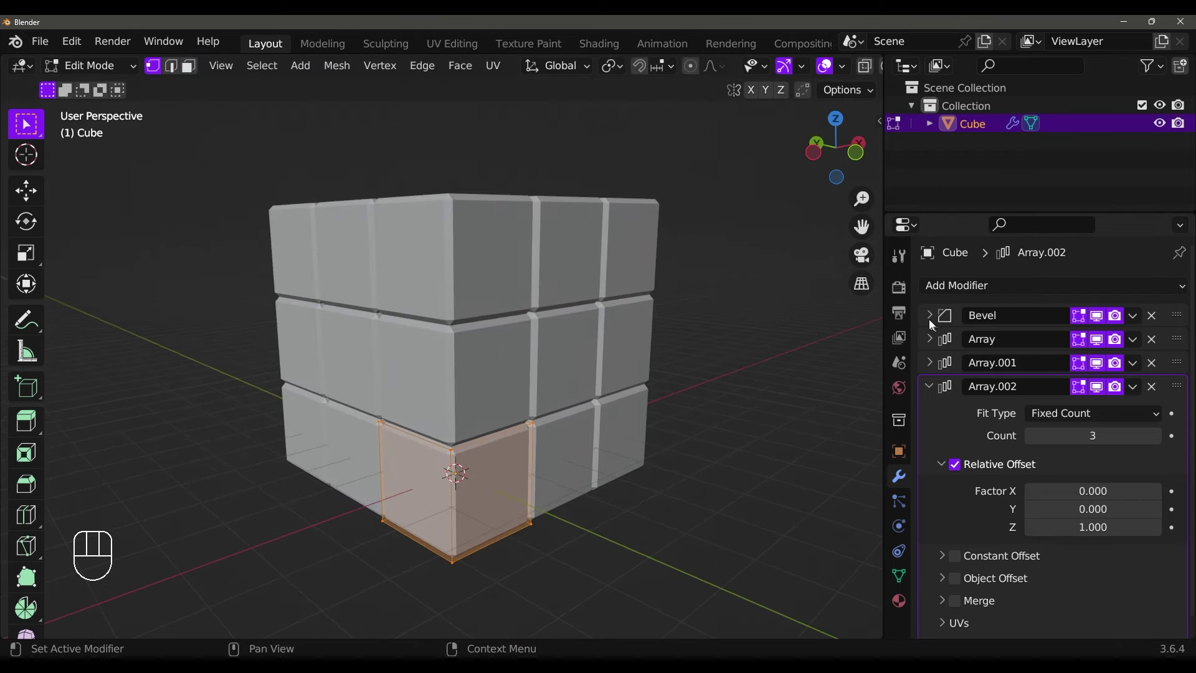
# Try adjusting the Bevel amount and review the count and relative offset of the first two Array modifiers
pyautogui.click(929, 320)
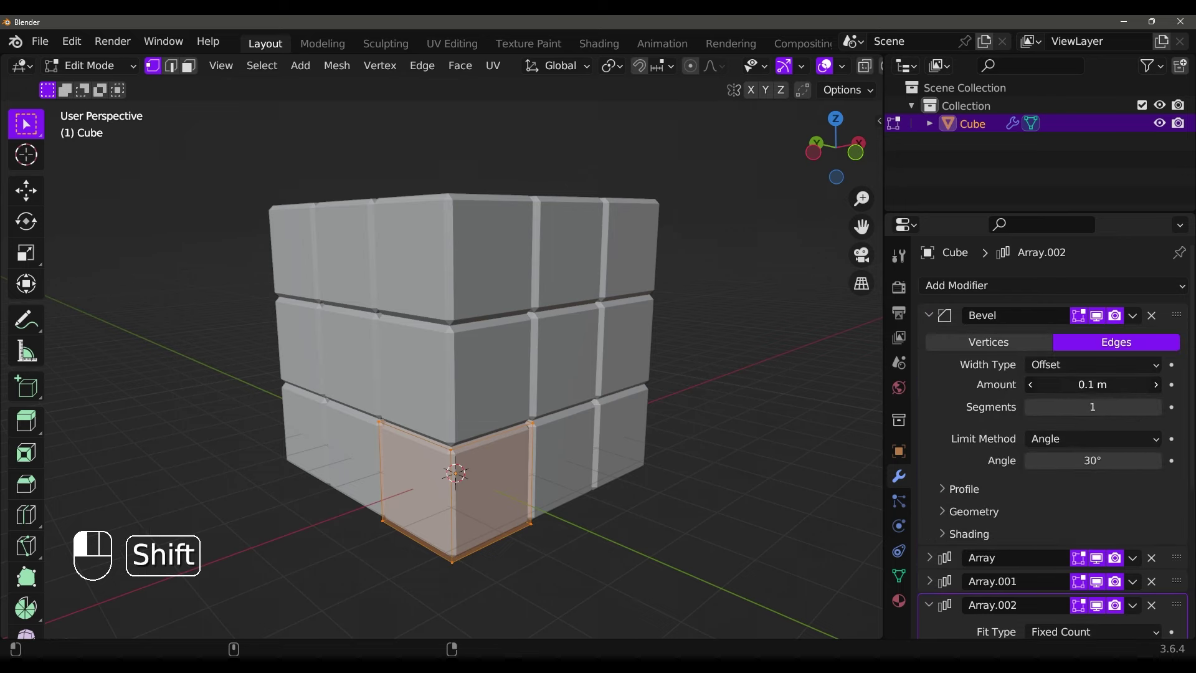
pyautogui.moveTo(1066, 384)
pyautogui.keyDown('shift'); pyautogui.mouseDown()
pyautogui.moveTo(1115, 384)
pyautogui.moveTo(1052, 384)
pyautogui.moveTo(1066, 383)
pyautogui.mouseUp(); pyautogui.keyUp('shift')
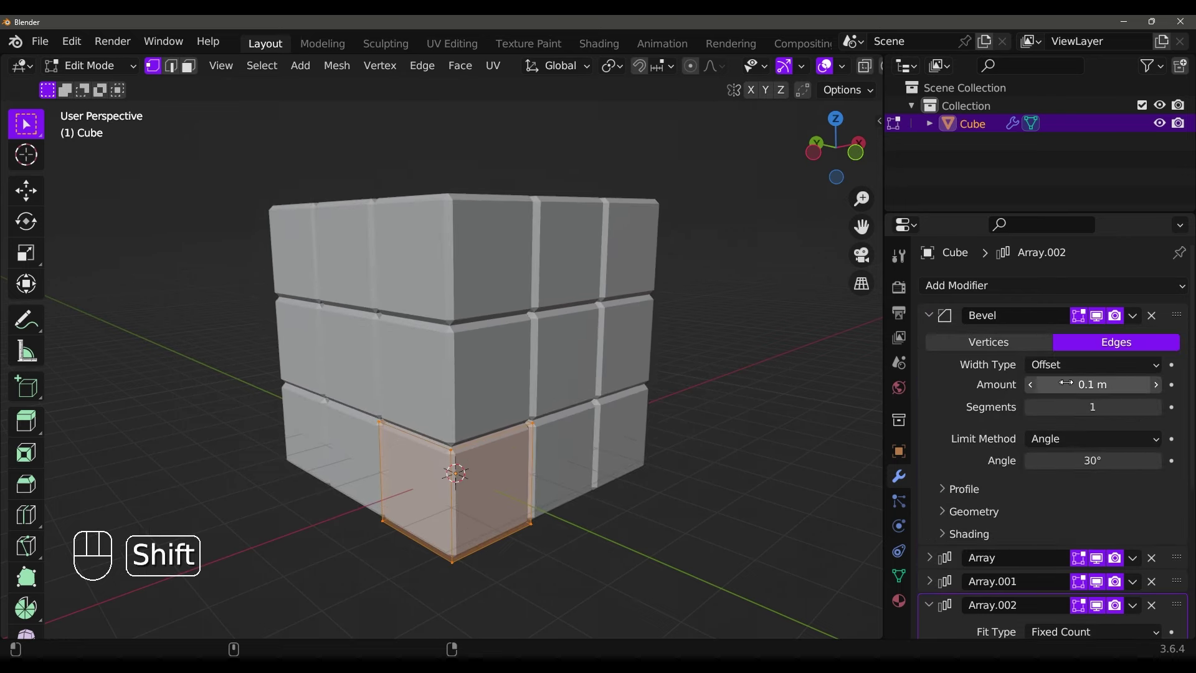
pyautogui.click(929, 315)
pyautogui.click(929, 338)
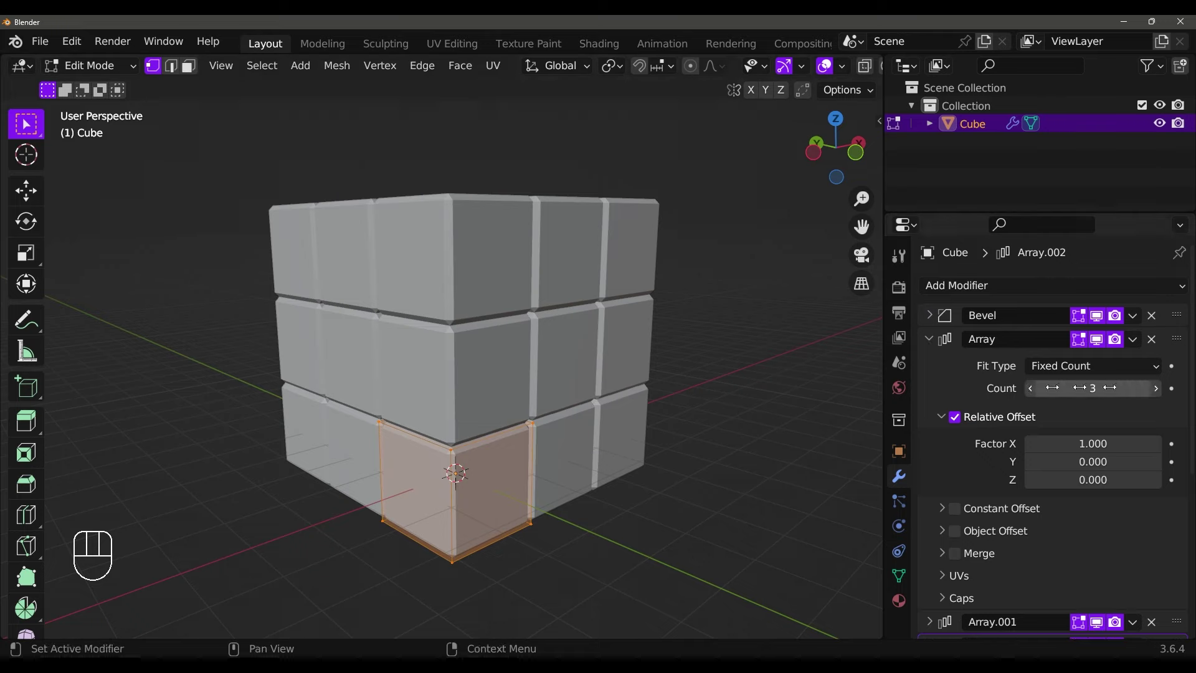
pyautogui.click(929, 339)
pyautogui.click(930, 362)
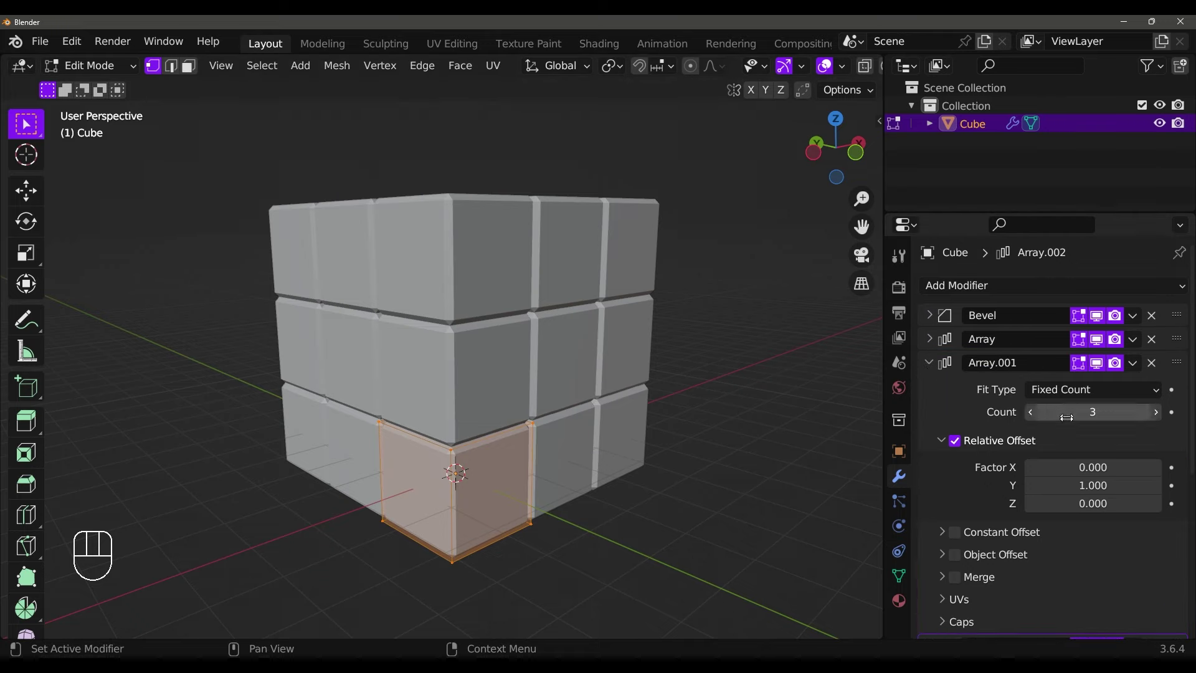
pyautogui.click(926, 364)
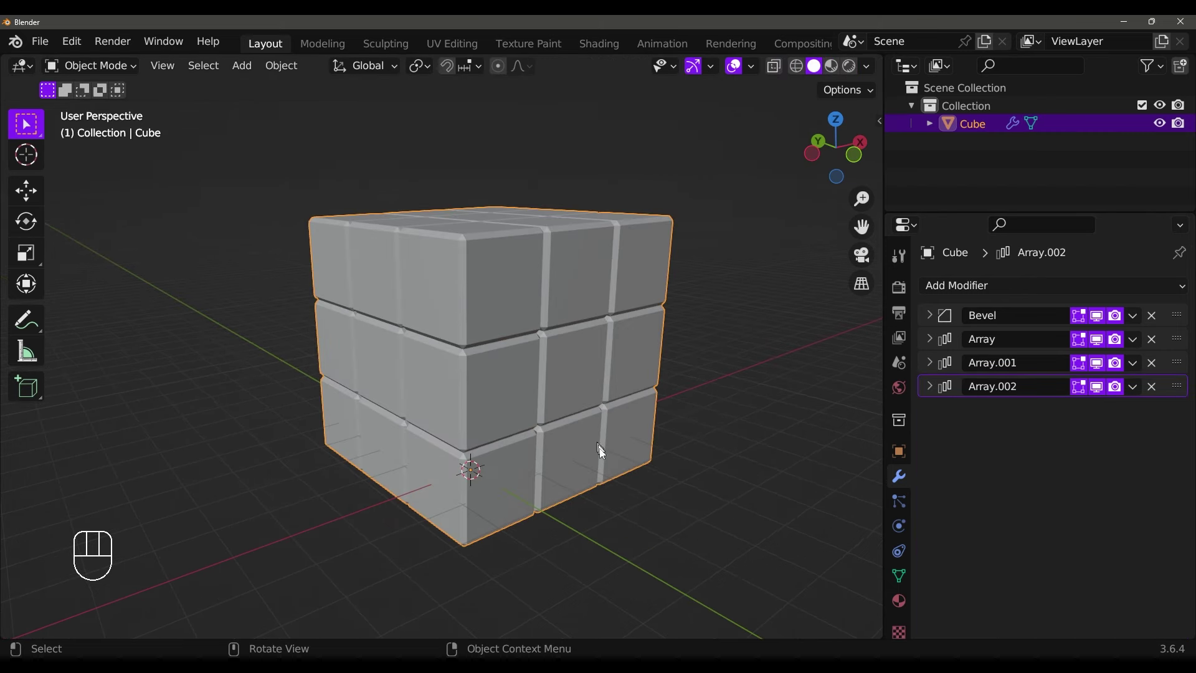
# Expand the settings of all three Array modifiers on the beveled cube
pyautogui.click(928, 339)
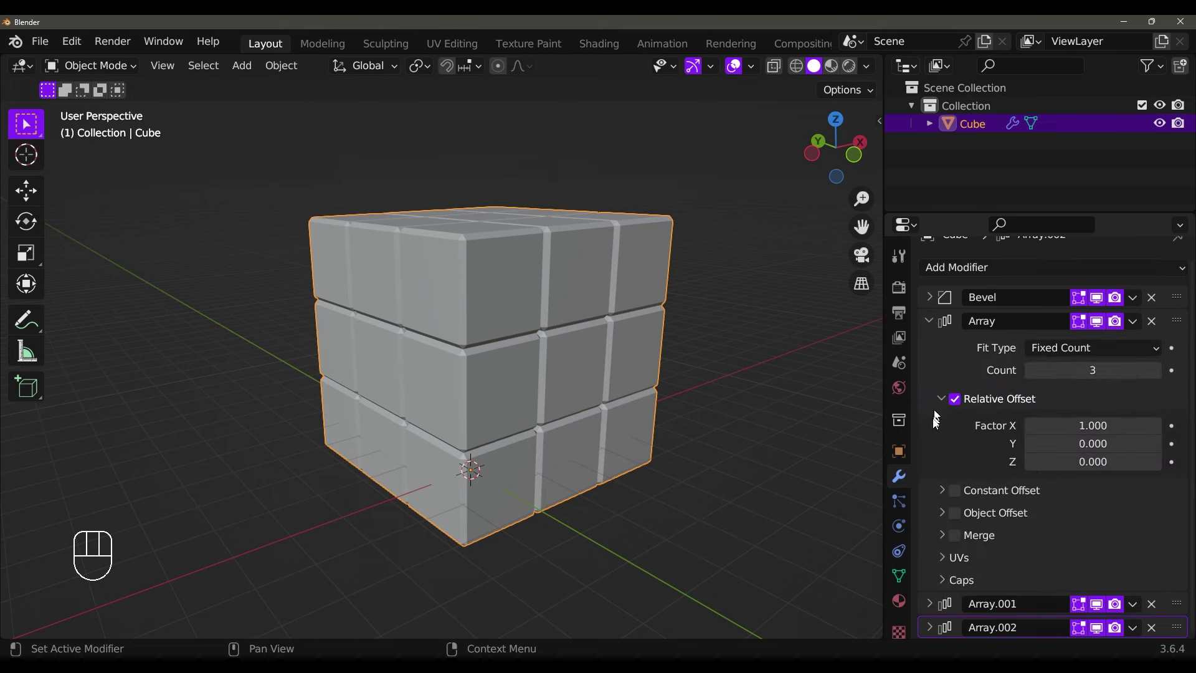
pyautogui.click(927, 603)
pyautogui.scroll(-8, 928, 576)
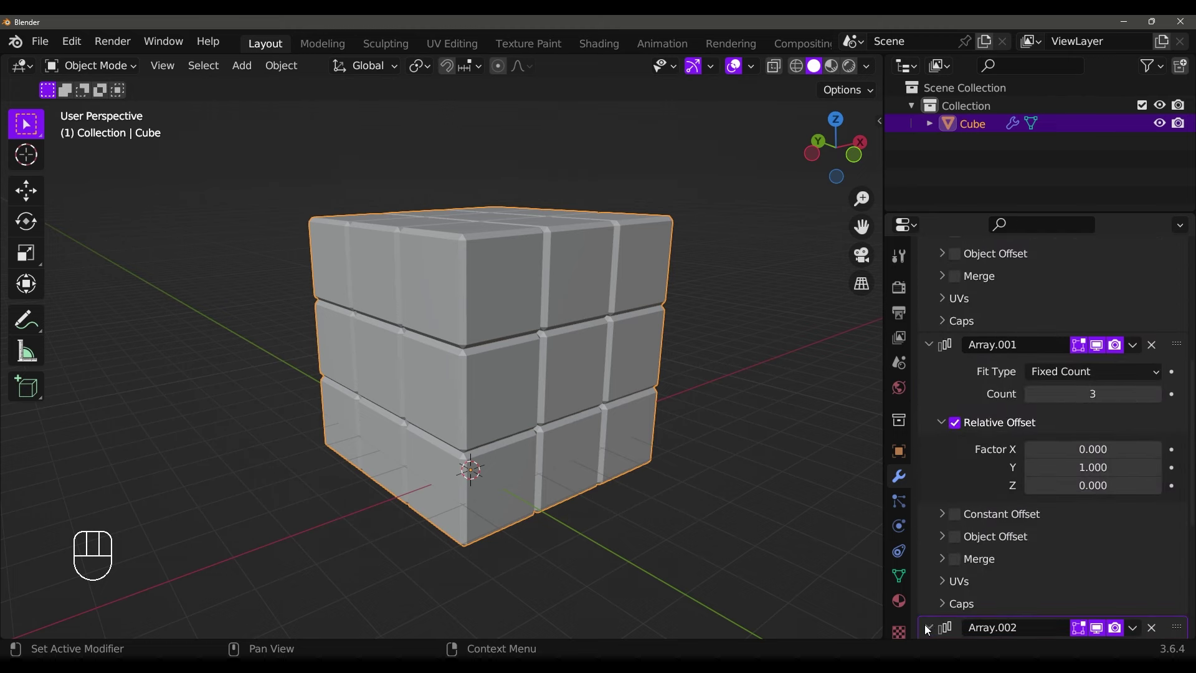
pyautogui.scroll(6, 983, 537)
pyautogui.scroll(3, 982, 536)
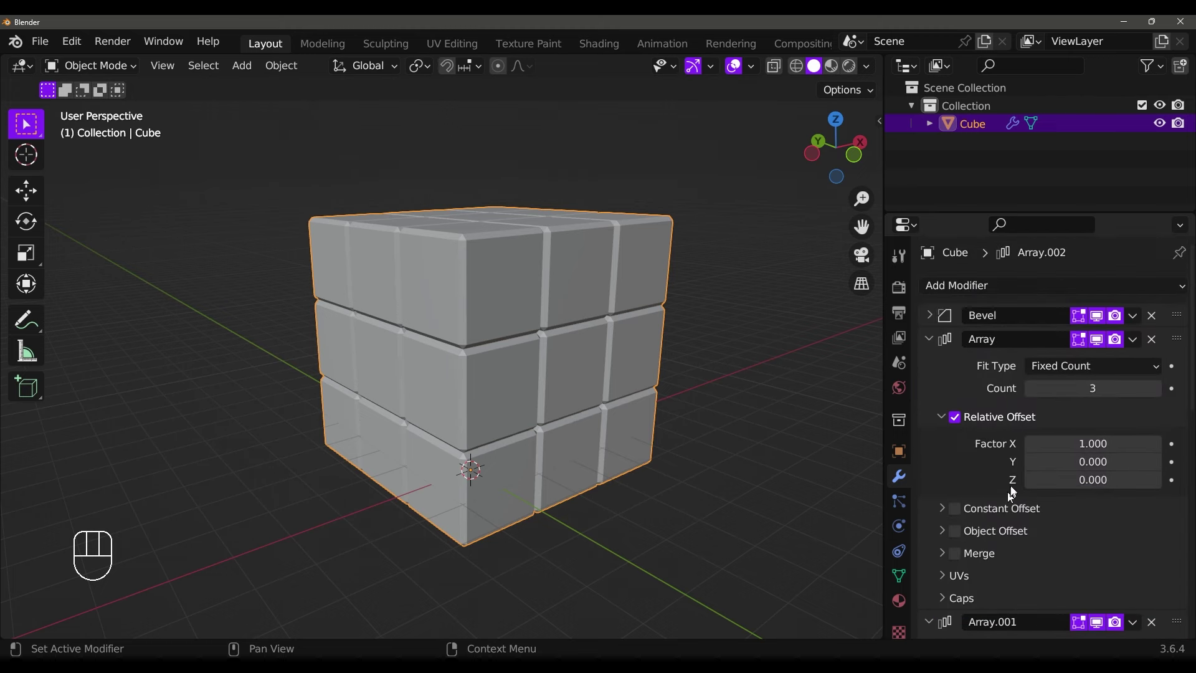
# Set the count of all three Array modifiers to 2 for a 2×2×2 block
pyautogui.click(1072, 388)
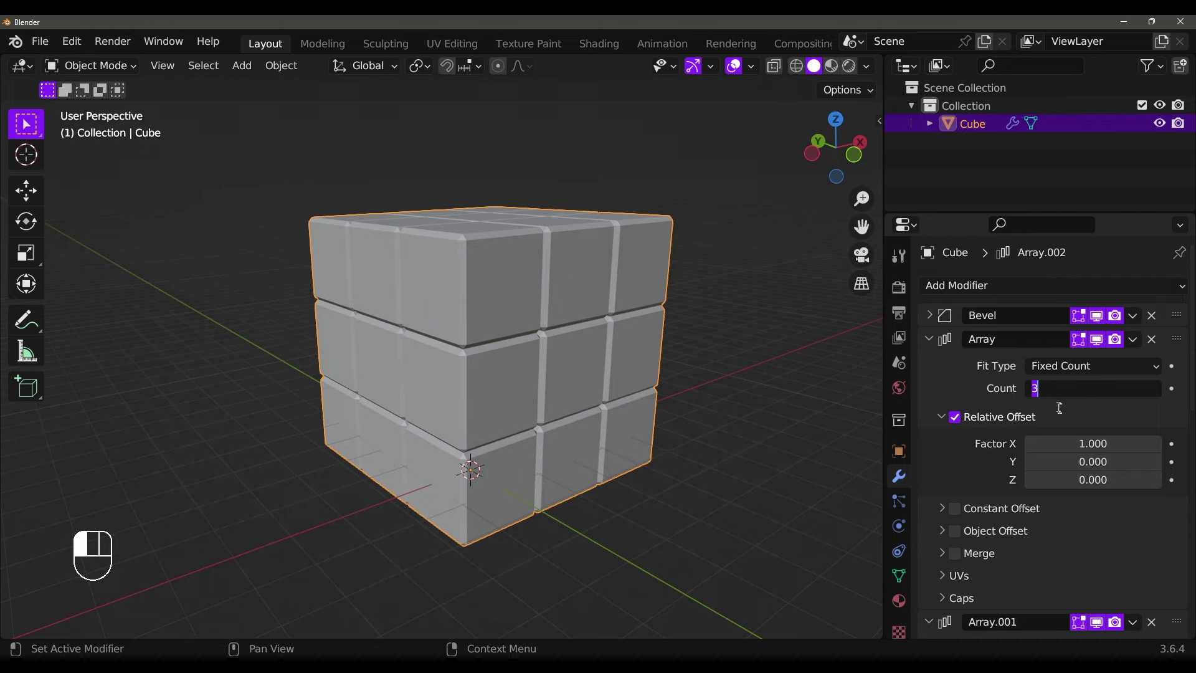
pyautogui.write('2')
pyautogui.press('Return')
pyautogui.scroll(-10, 1089, 491)
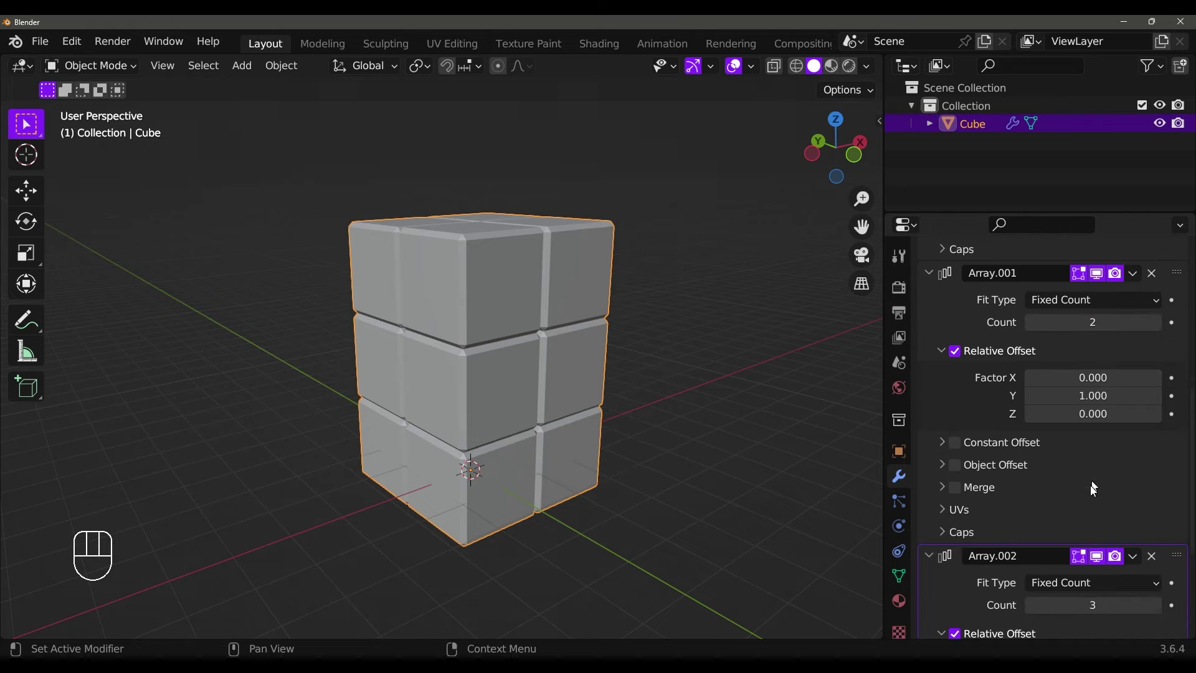
pyautogui.scroll(-5, 1090, 488)
pyautogui.click(1087, 485)
pyautogui.write('2')
pyautogui.click(1088, 503)
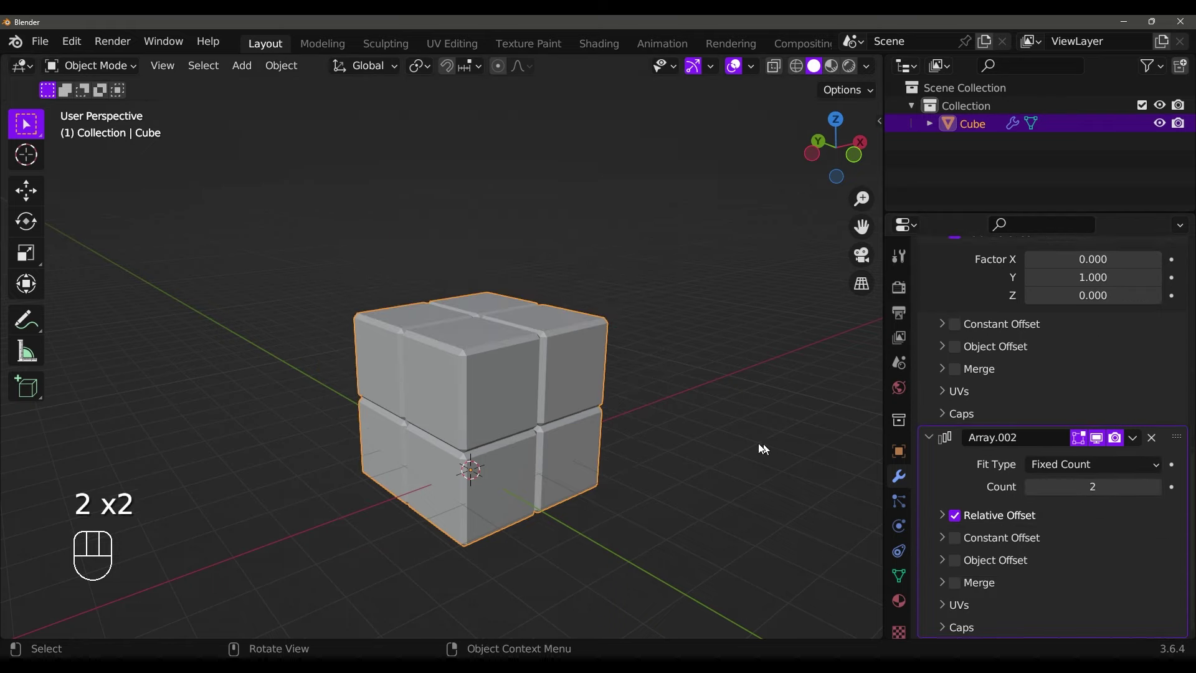
pyautogui.moveTo(758, 443); pyautogui.dragTo(721, 425, button='middle')
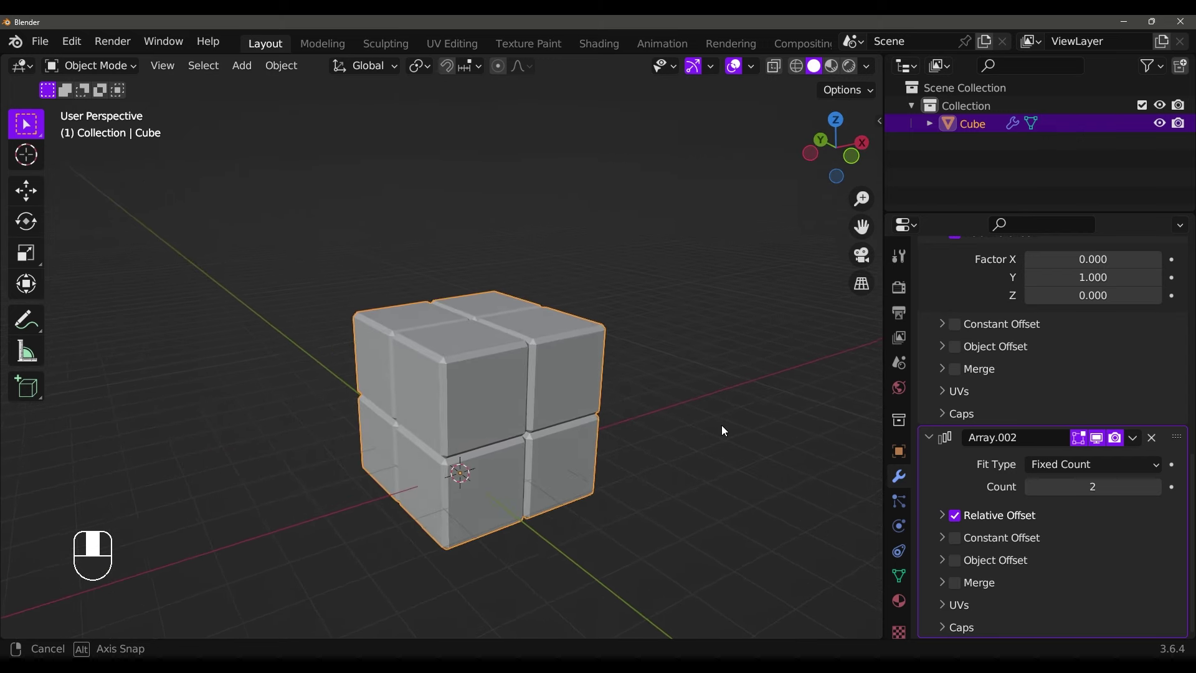
# Set the counts of the first and second Array modifiers to 5
pyautogui.scroll(15, 1104, 426)
pyautogui.click(1096, 389)
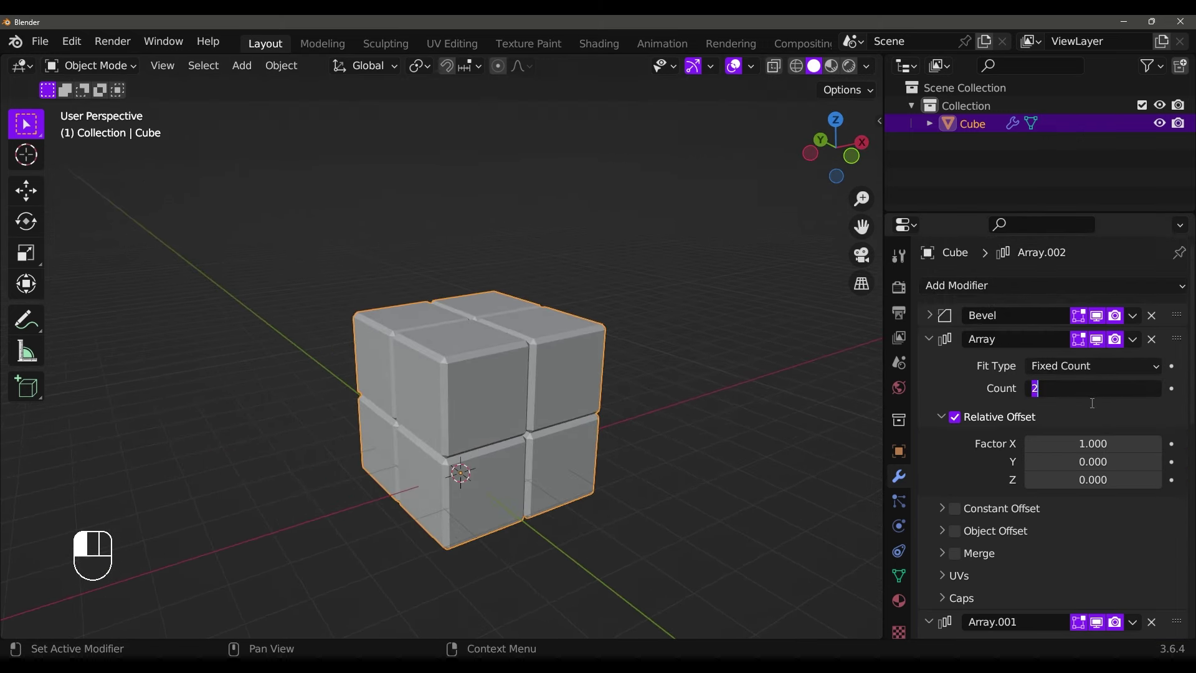
pyautogui.write('5')
pyautogui.press('Return')
pyautogui.scroll(-9, 1078, 414)
pyautogui.click(1088, 442)
pyautogui.write('5')
pyautogui.press('Return')
# Set the third Array modifier's count to 5 to complete a 5×5×5 block
pyautogui.scroll(-5, 1083, 472)
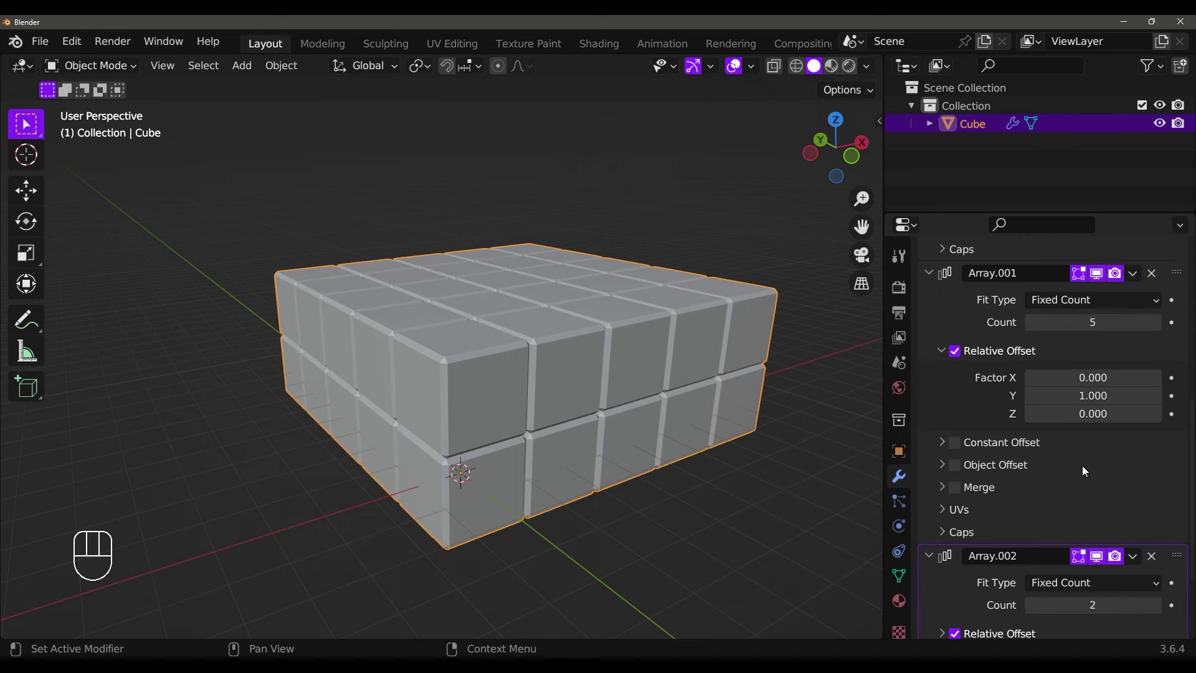
pyautogui.scroll(-4, 1081, 465)
pyautogui.click(1092, 488)
pyautogui.write('5')
pyautogui.press('Return')
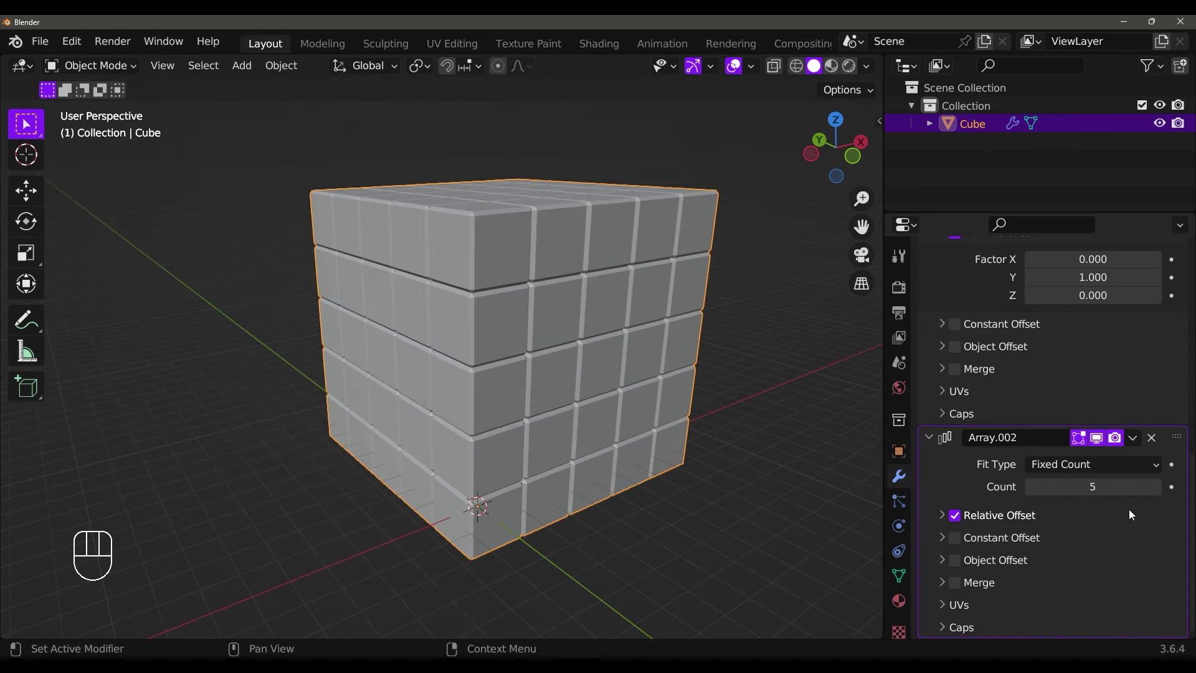
# Collapse the three Array modifiers and expand the Bevel modifier to try adjusting its amount
pyautogui.scroll(8, 1122, 489)
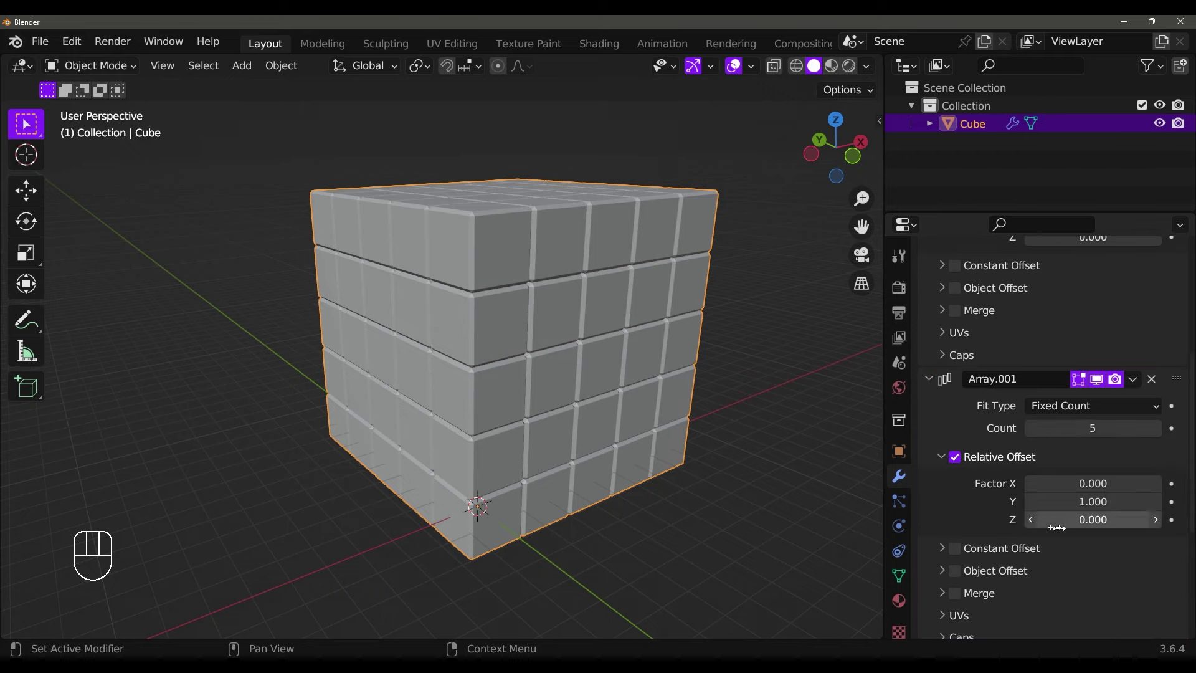
pyautogui.scroll(-5, 1105, 540)
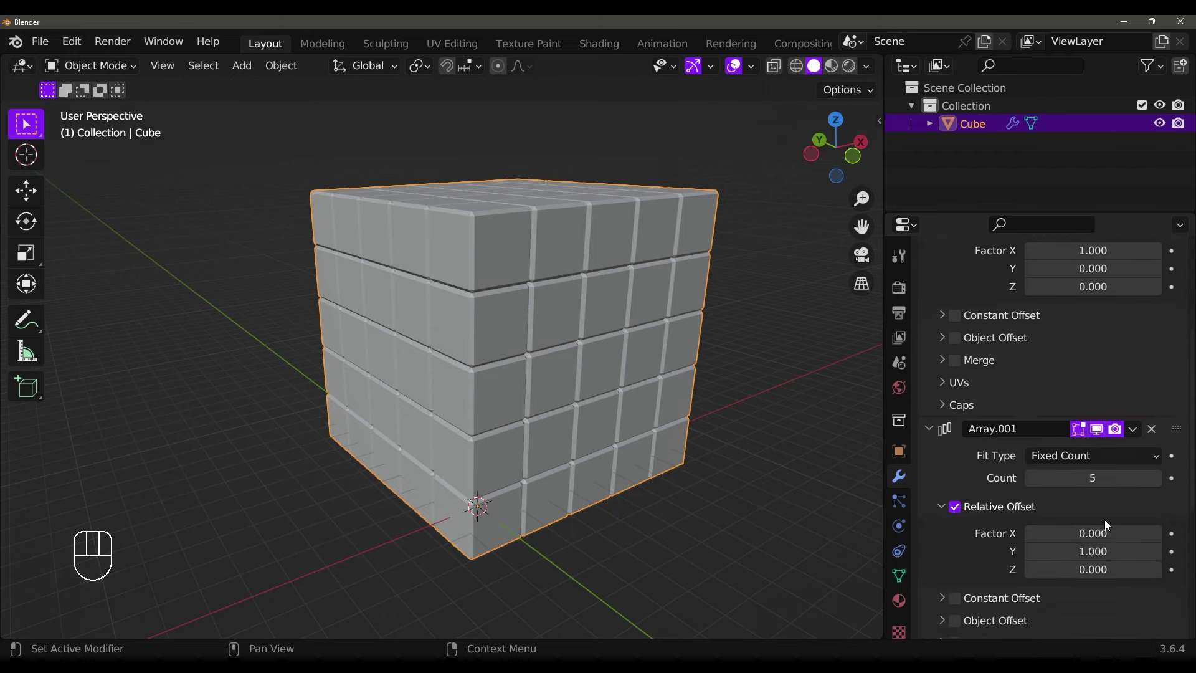
pyautogui.scroll(-3, 1103, 509)
pyautogui.scroll(12, 1091, 488)
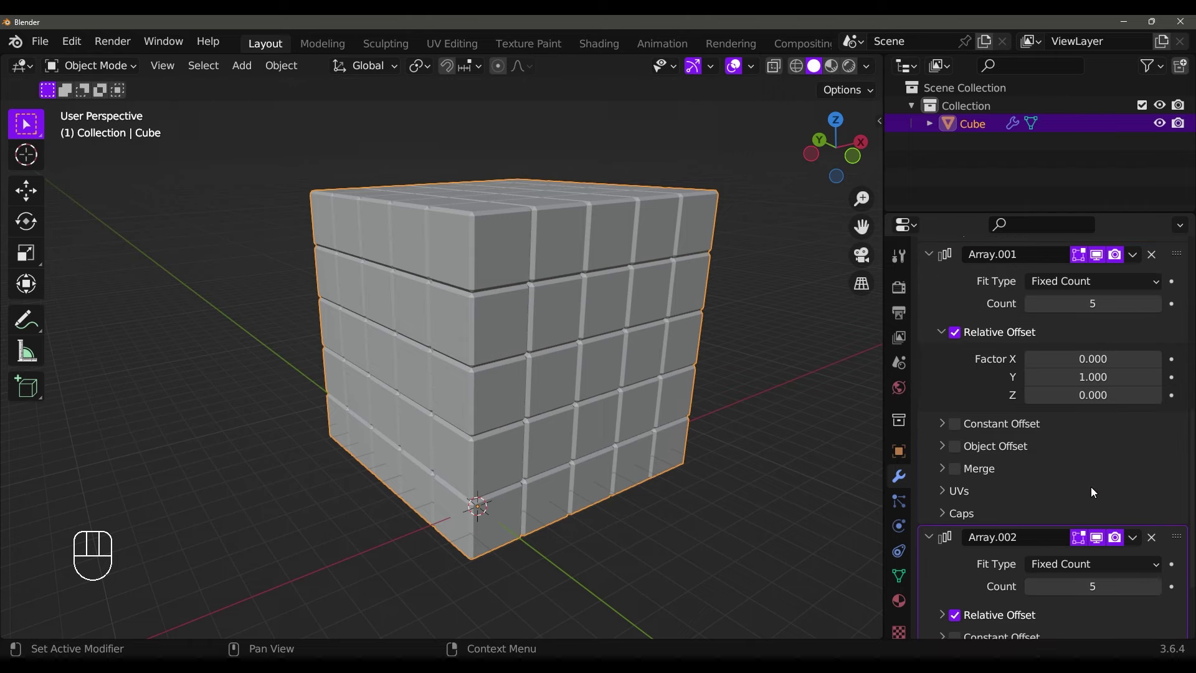
pyautogui.scroll(4, 1090, 485)
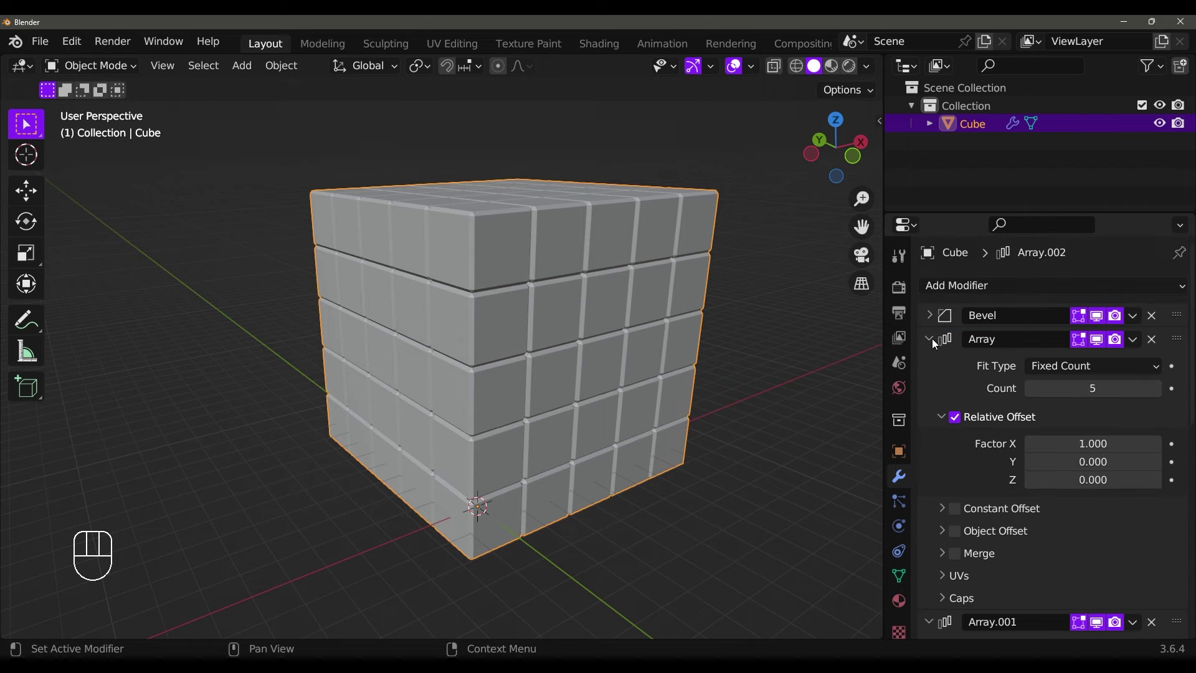
pyautogui.moveTo(929, 338); pyautogui.dragTo(923, 313)
pyautogui.click(929, 315)
pyautogui.moveTo(1092, 384)
pyautogui.mouseDown()
pyautogui.moveTo(1191, 384)
pyautogui.moveTo(1087, 384)
pyautogui.mouseUp()
# Move the arrayed cube block well away from the world origin to free the workspace
pyautogui.scroll(-5, 655, 371)
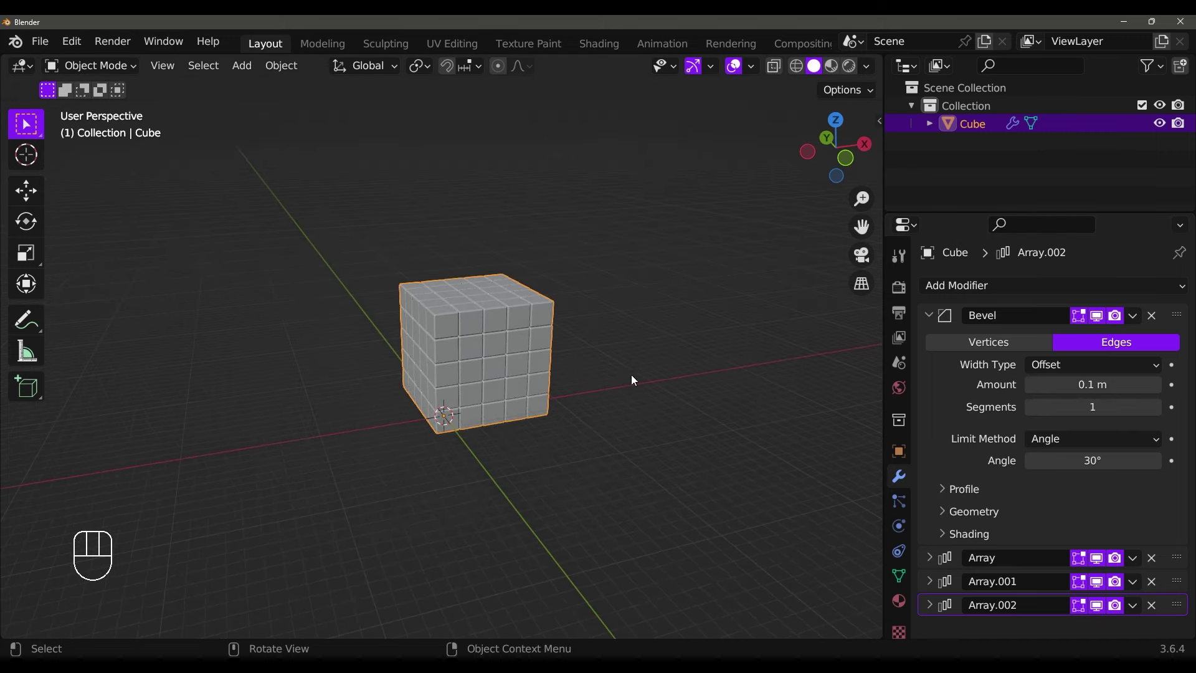
pyautogui.press('g')
pyautogui.keyDown('ctrl'); pyautogui.click(140, 378); pyautogui.keyUp('ctrl')
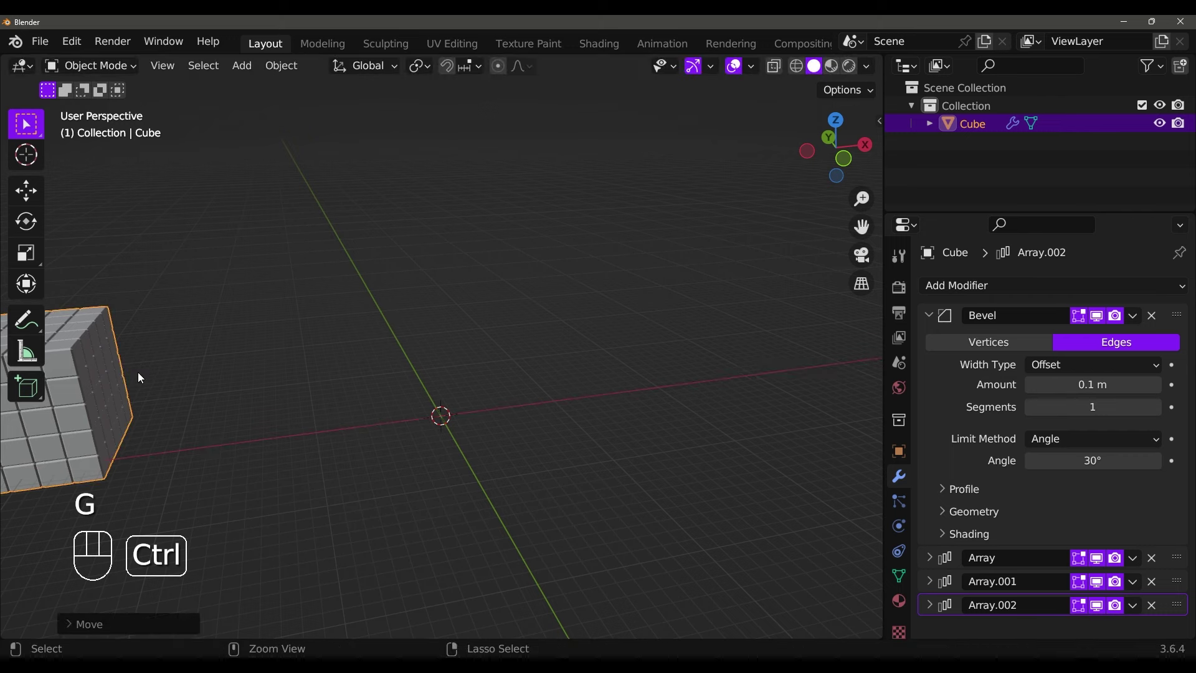
pyautogui.keyDown('shift'); pyautogui.moveTo(140, 378); pyautogui.dragTo(406, 301, button='middle'); pyautogui.keyUp('shift')
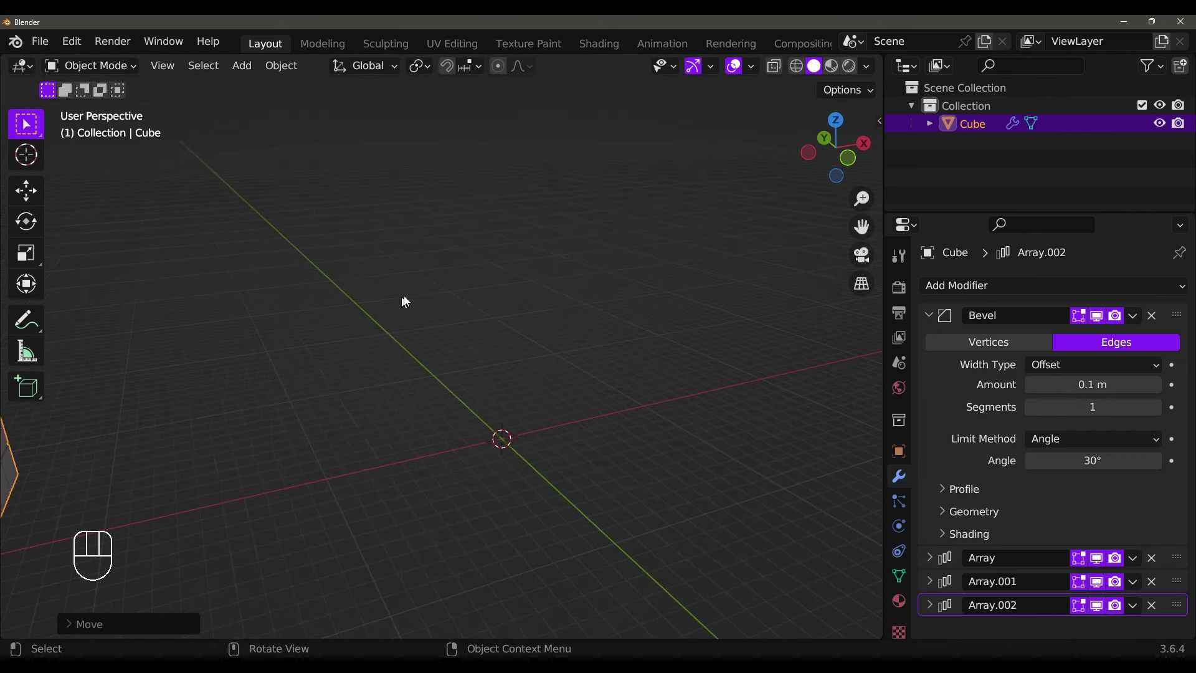
# Rename the collection holding the cube to "Rubiks Cube" and hide it in the viewport
pyautogui.doubleClick(960, 105)
pyautogui.write('Rubiks')
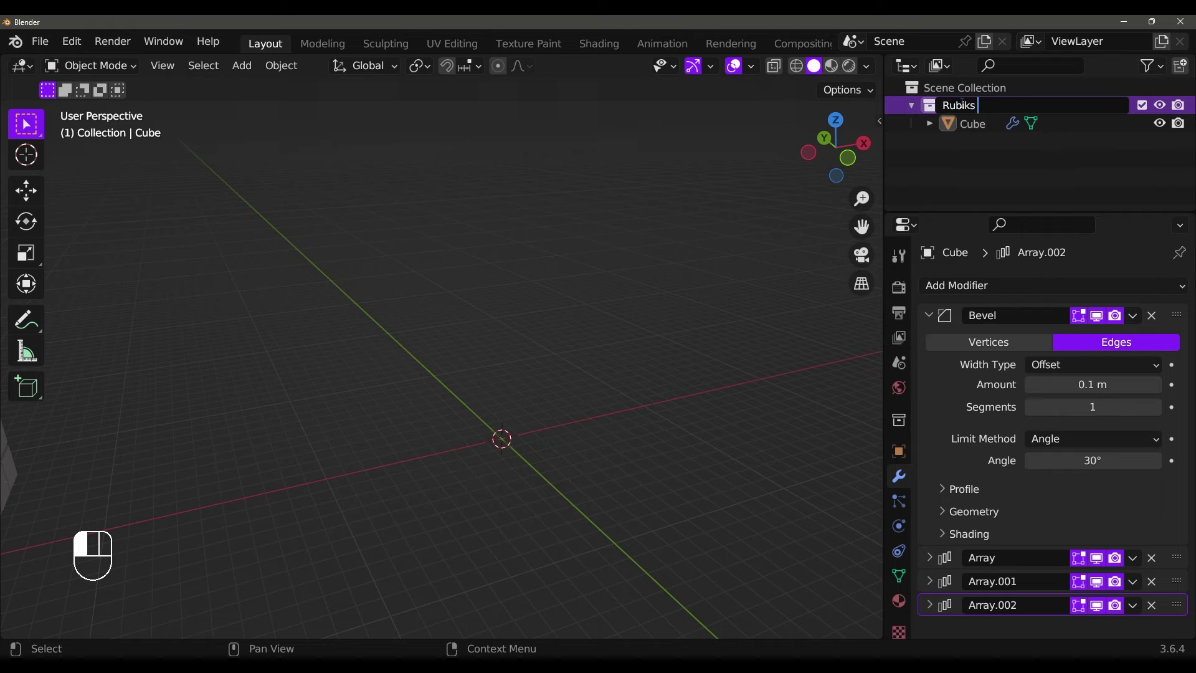
pyautogui.write(' Cube')
pyautogui.press('Return')
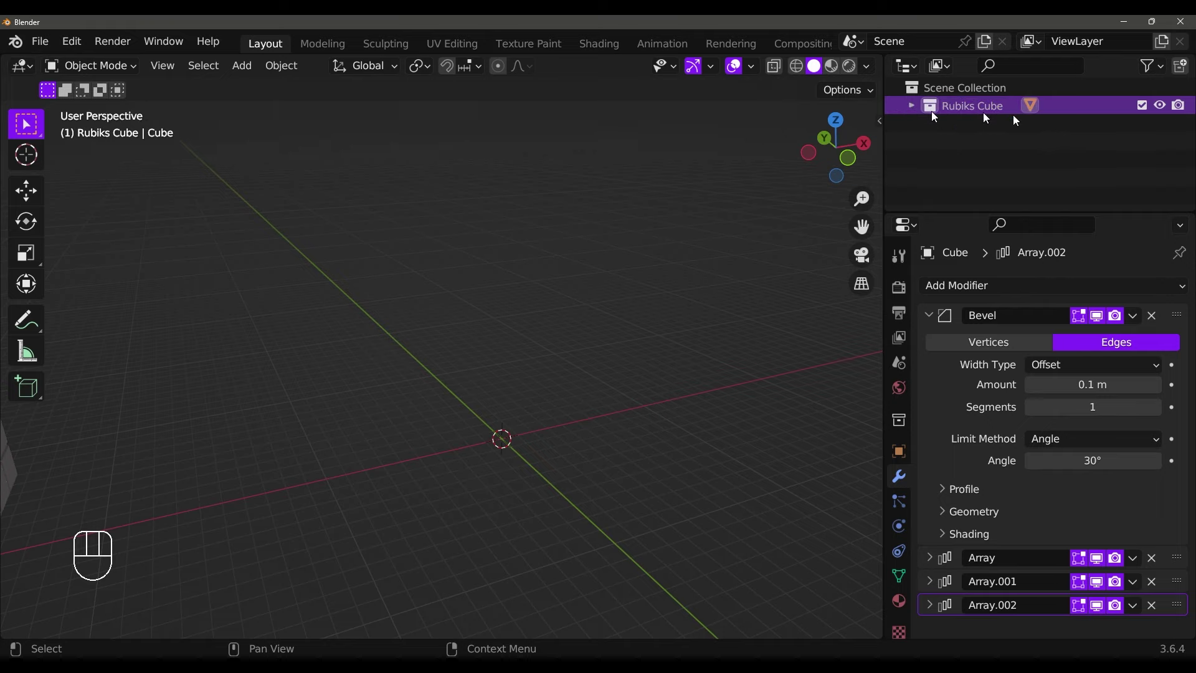
pyautogui.click(1159, 105)
pyautogui.moveTo(809, 257); pyautogui.dragTo(524, 339, button='middle')
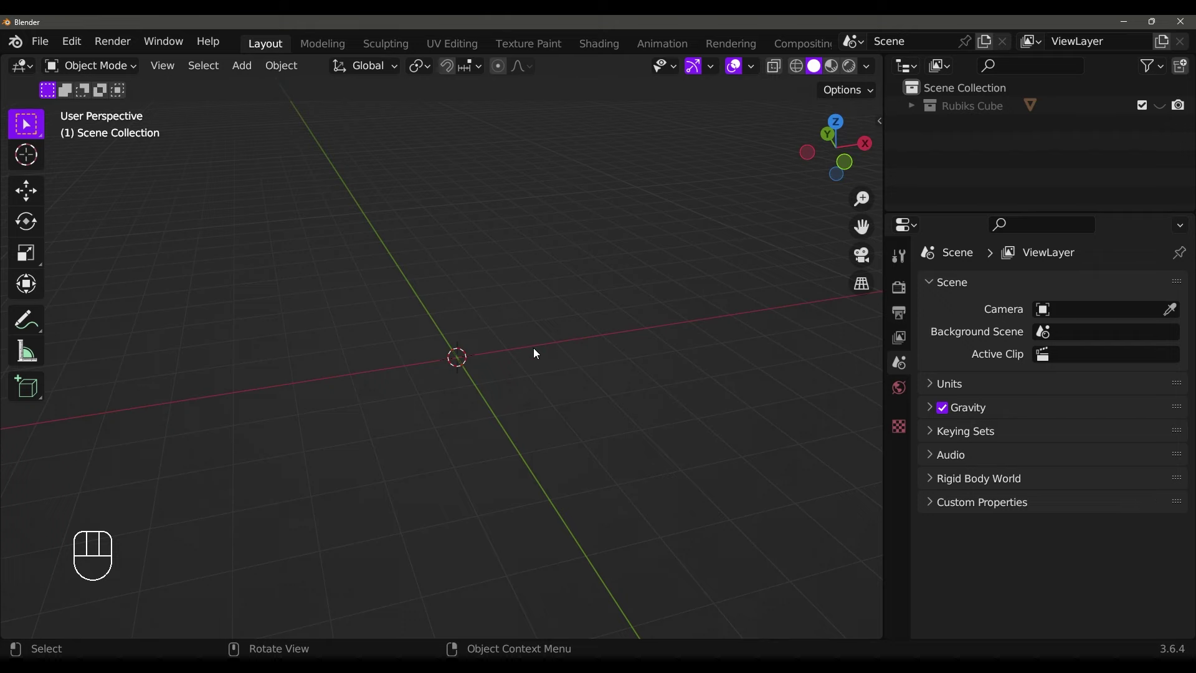
# Add a torus mesh at the world origin
pyautogui.hotkey('shift', 'a')
pyautogui.moveTo(481, 290)
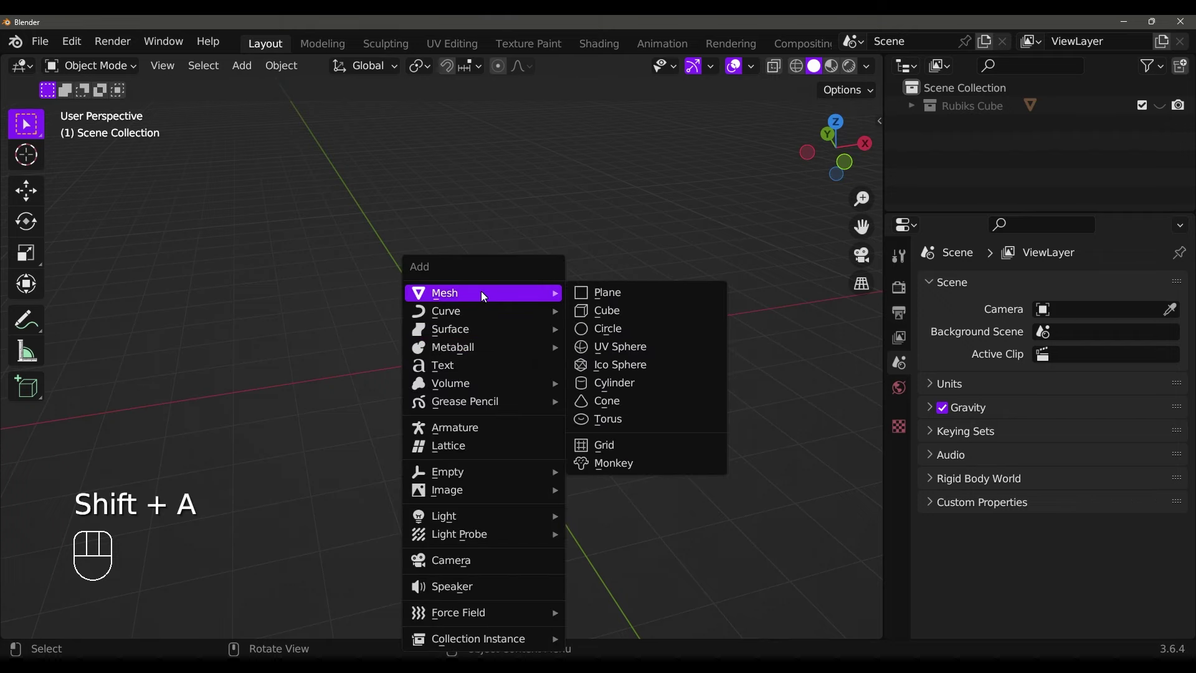
pyautogui.click(607, 418)
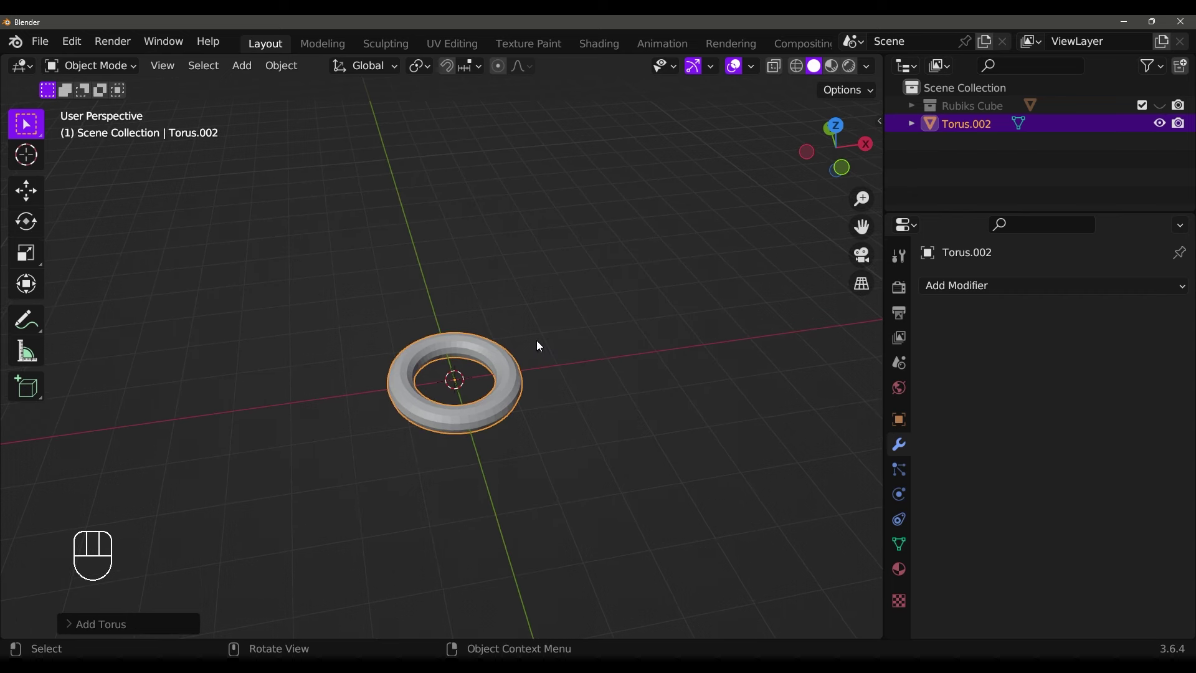
# View the torus from the top, enter Edit Mode and switch to wireframe shading
pyautogui.press('`')
pyautogui.press('KP_8')
pyautogui.scroll(3, 536, 344)
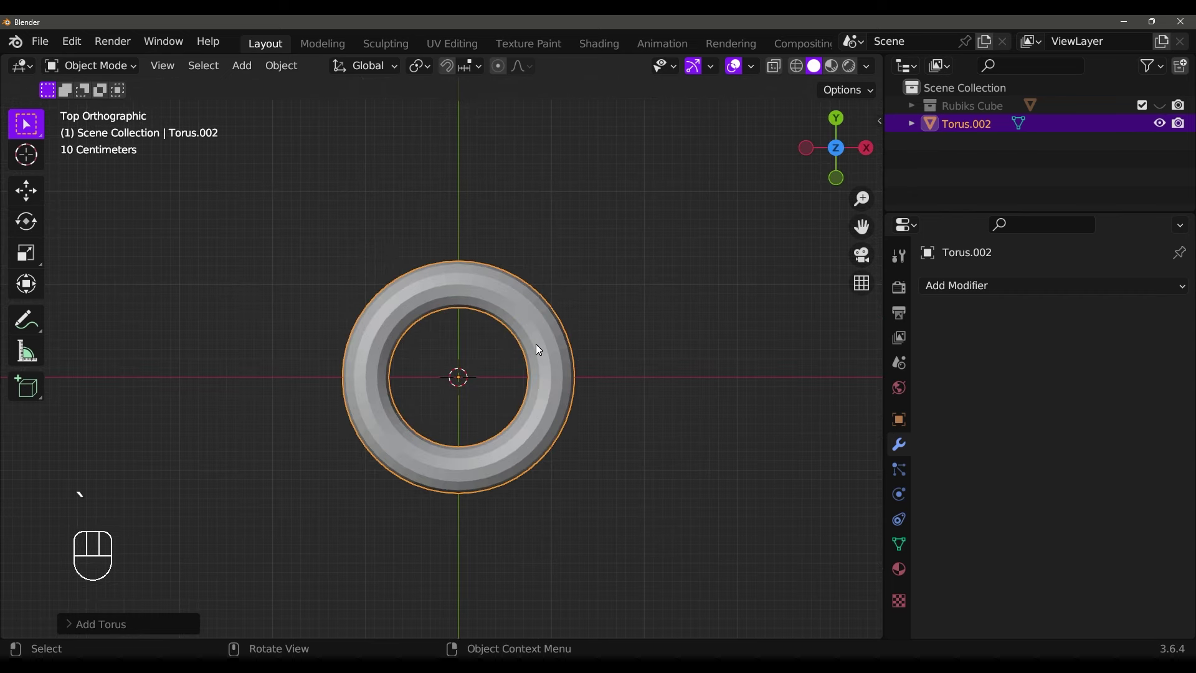
pyautogui.press('Tab')
pyautogui.keyDown('shift'); pyautogui.moveTo(549, 342); pyautogui.dragTo(497, 335, button='middle'); pyautogui.keyUp('shift')
pyautogui.scroll(3, 535, 345)
pyautogui.hotkey('shift', 'z')
pyautogui.hotkey('shift', 'z')
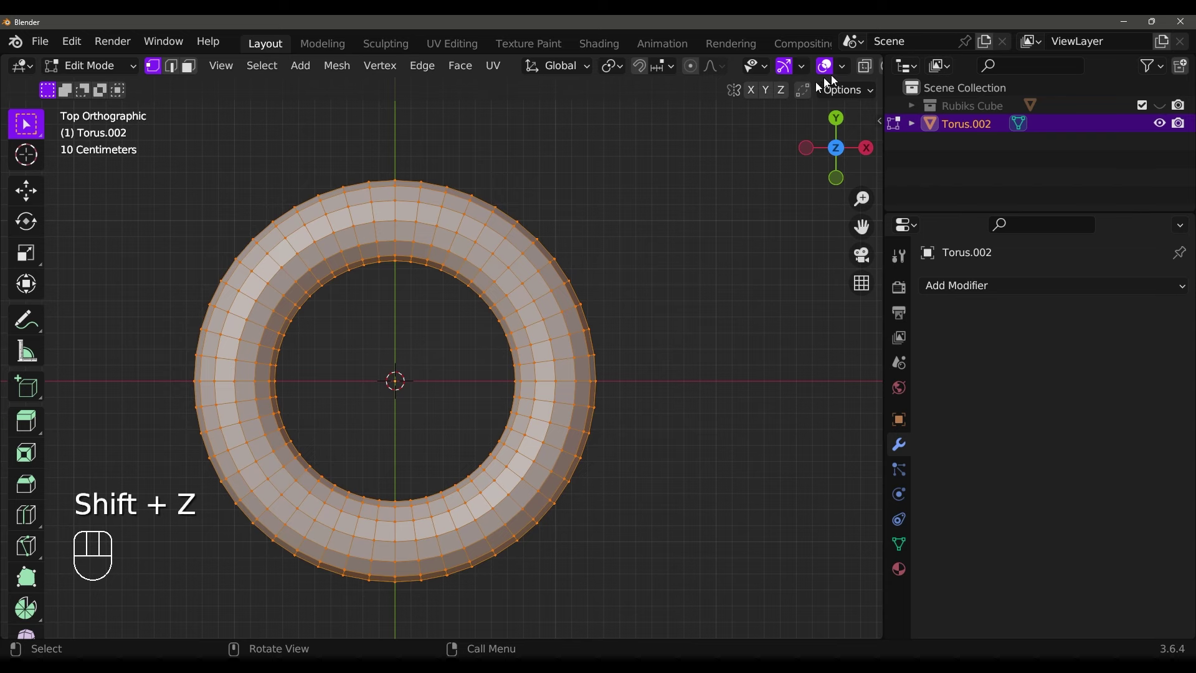
pyautogui.scroll(-2, 494, 255)
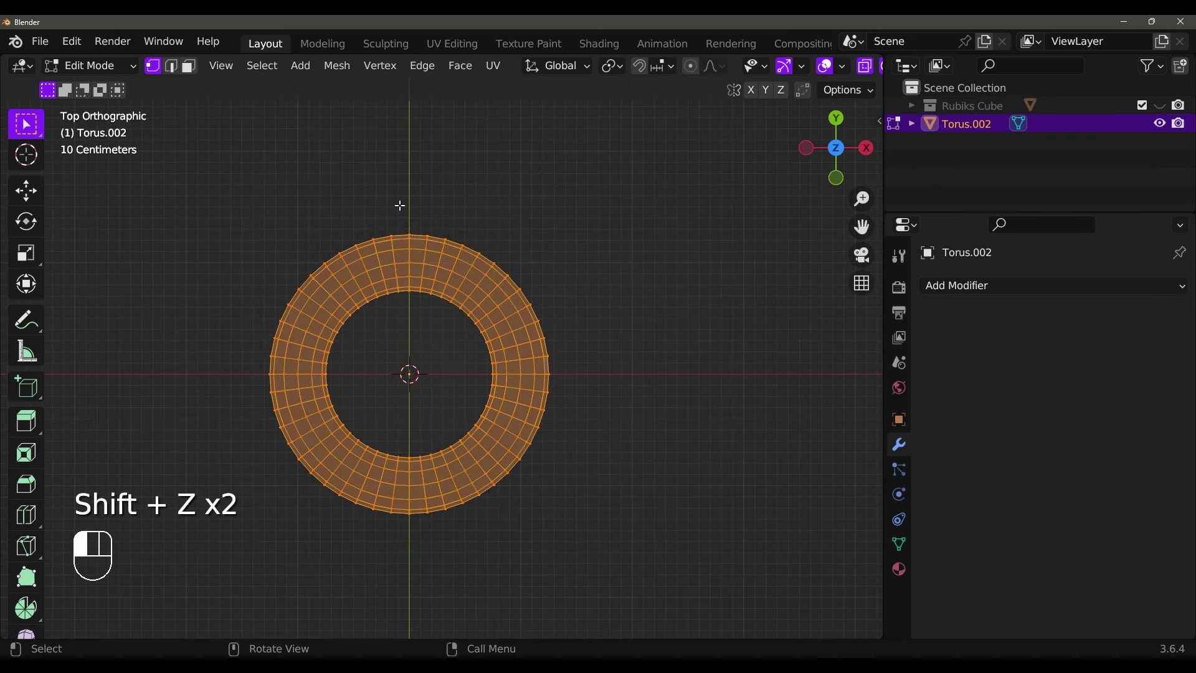
# Select the torus's +X half and move it along global X to form an elongated chain link, restoring solid shading
pyautogui.moveTo(400, 206); pyautogui.dragTo(594, 585)
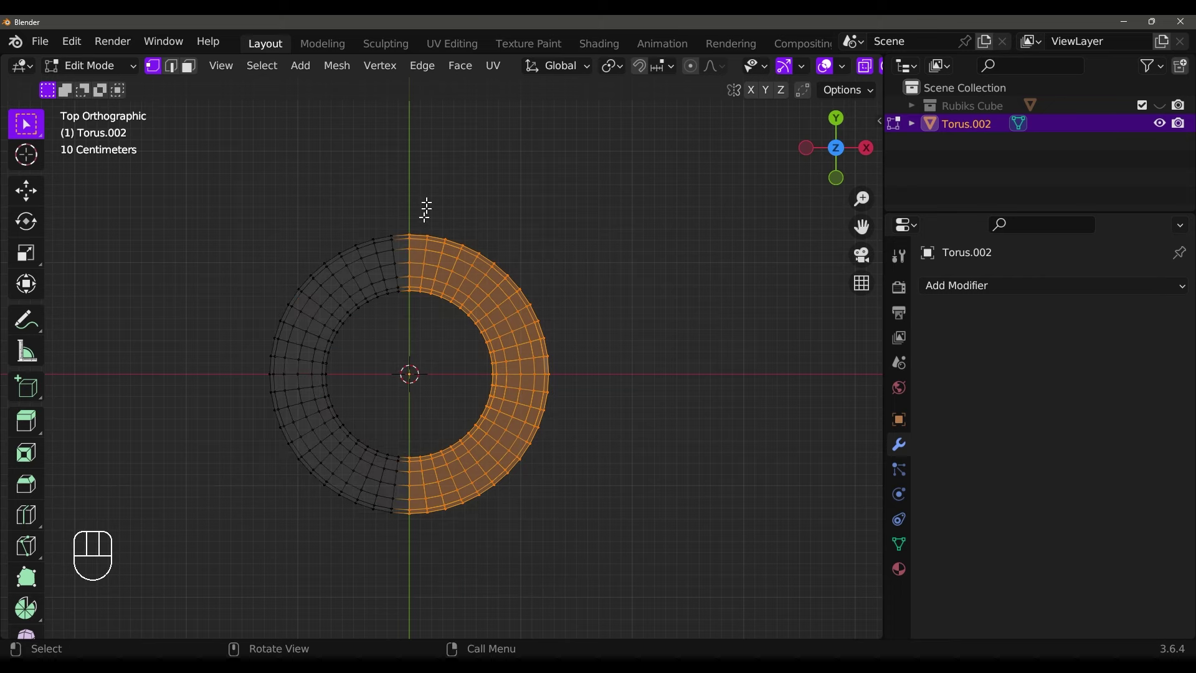
pyautogui.press('g')
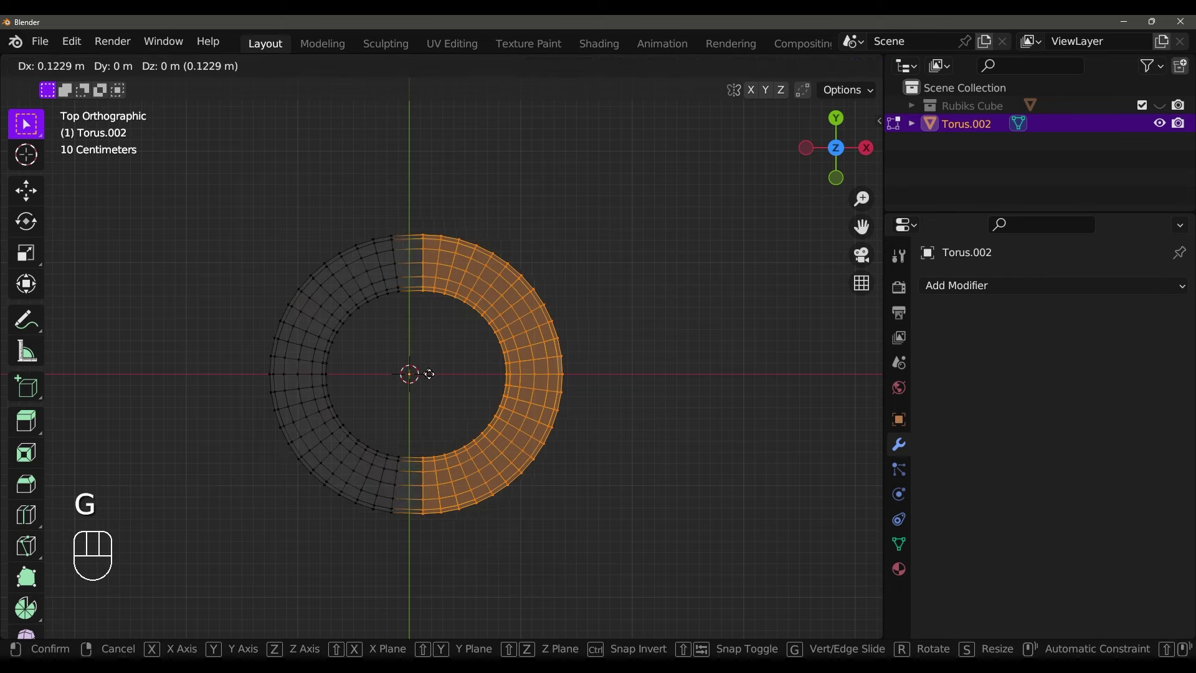
pyautogui.press('x')
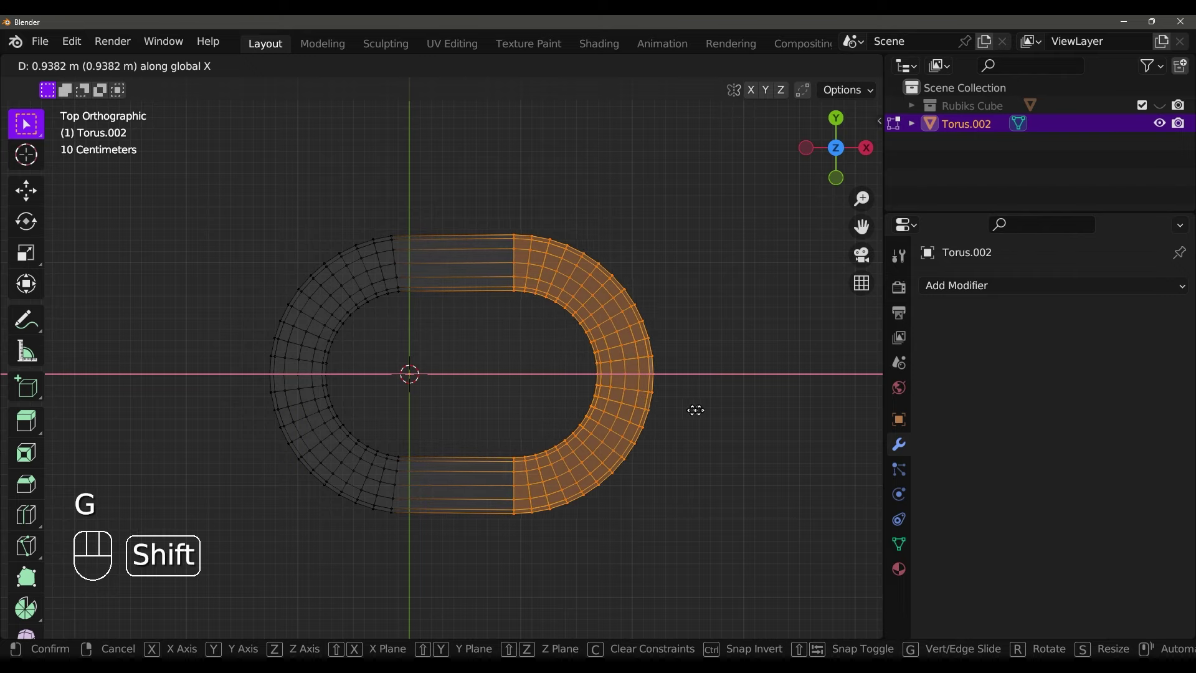
pyautogui.click(786, 361)
pyautogui.moveTo(790, 360); pyautogui.dragTo(734, 258, button='middle')
pyautogui.hotkey('shift', 'z')
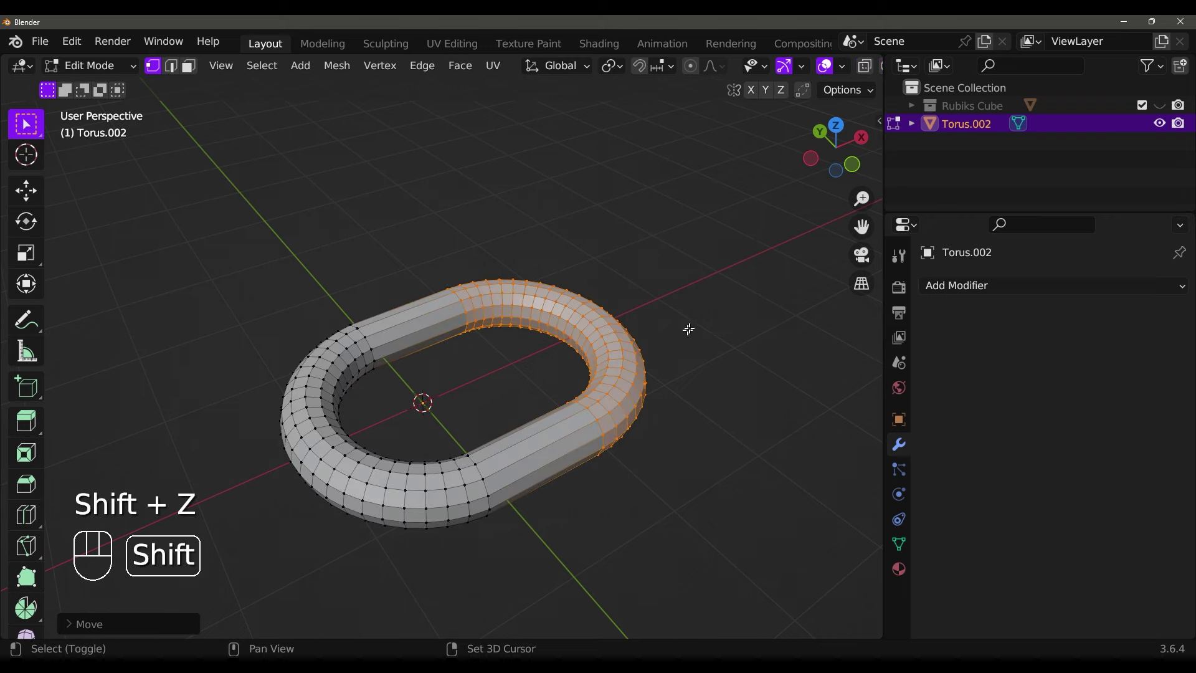
pyautogui.moveTo(689, 328)
pyautogui.mouseDown(button='middle')
pyautogui.moveTo(704, 299)
pyautogui.moveTo(643, 342)
pyautogui.moveTo(495, 367)
pyautogui.mouseUp(button='middle')
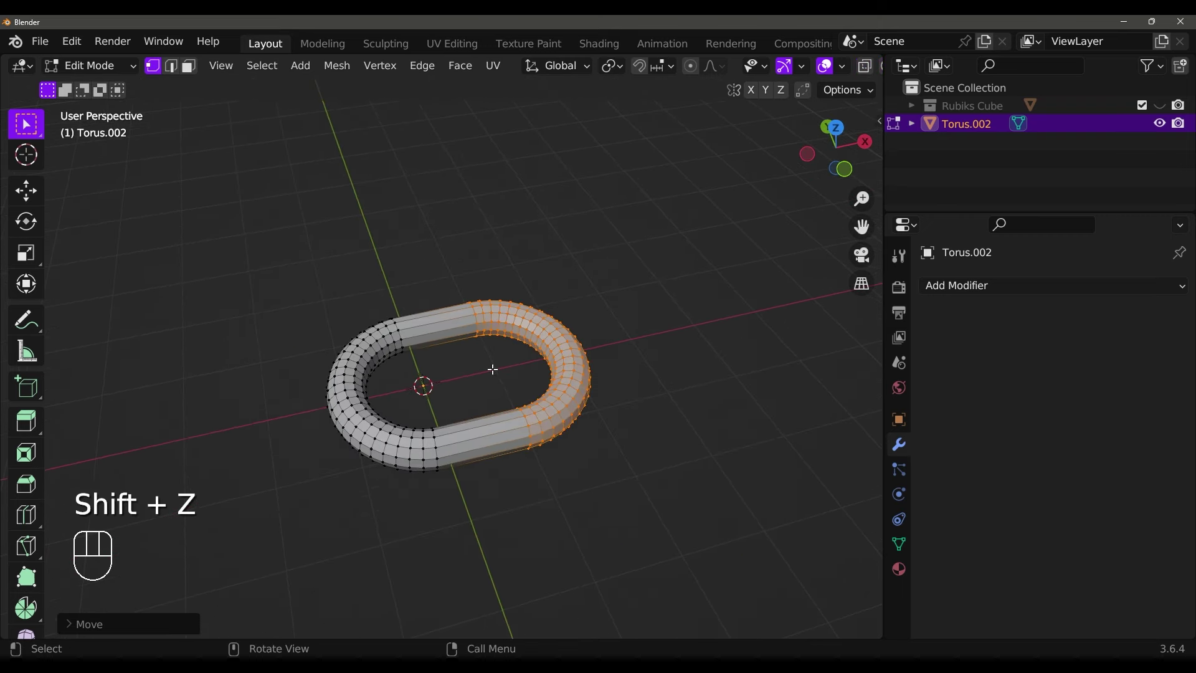
# Select all of the chain link's vertices and activate the Shrink/Fatten tool
pyautogui.press('a')
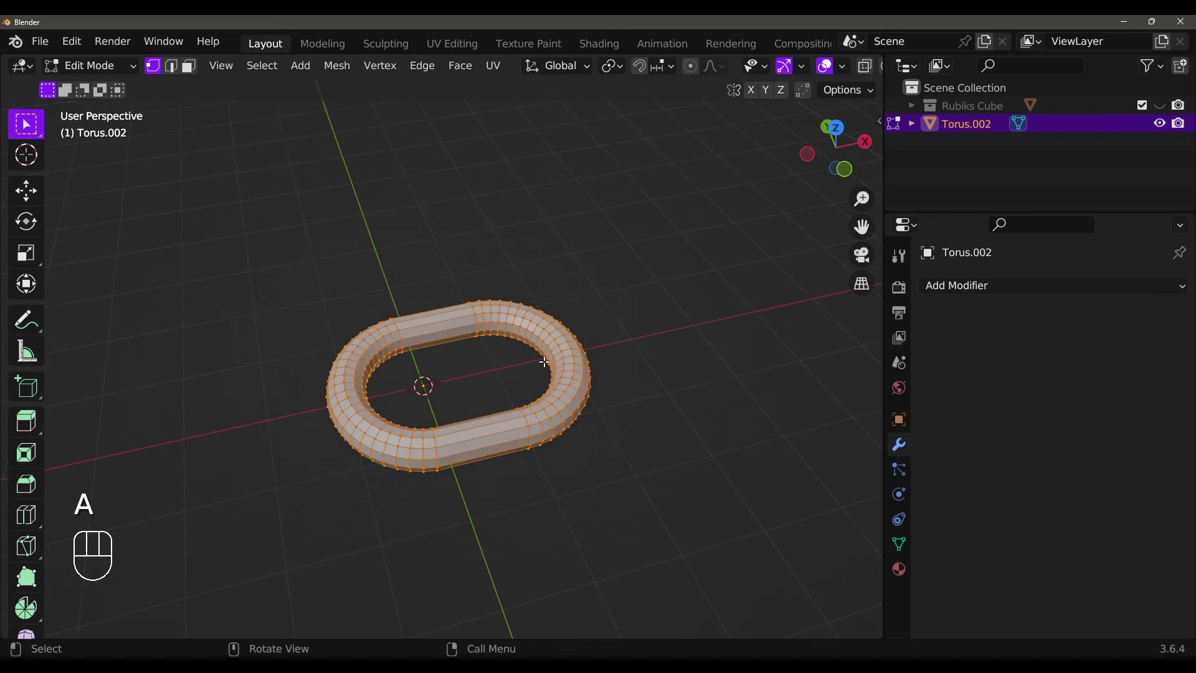
pyautogui.moveTo(559, 355); pyautogui.dragTo(578, 354, button='middle')
pyautogui.scroll(2, 454, 387)
pyautogui.scroll(-5, 26, 436)
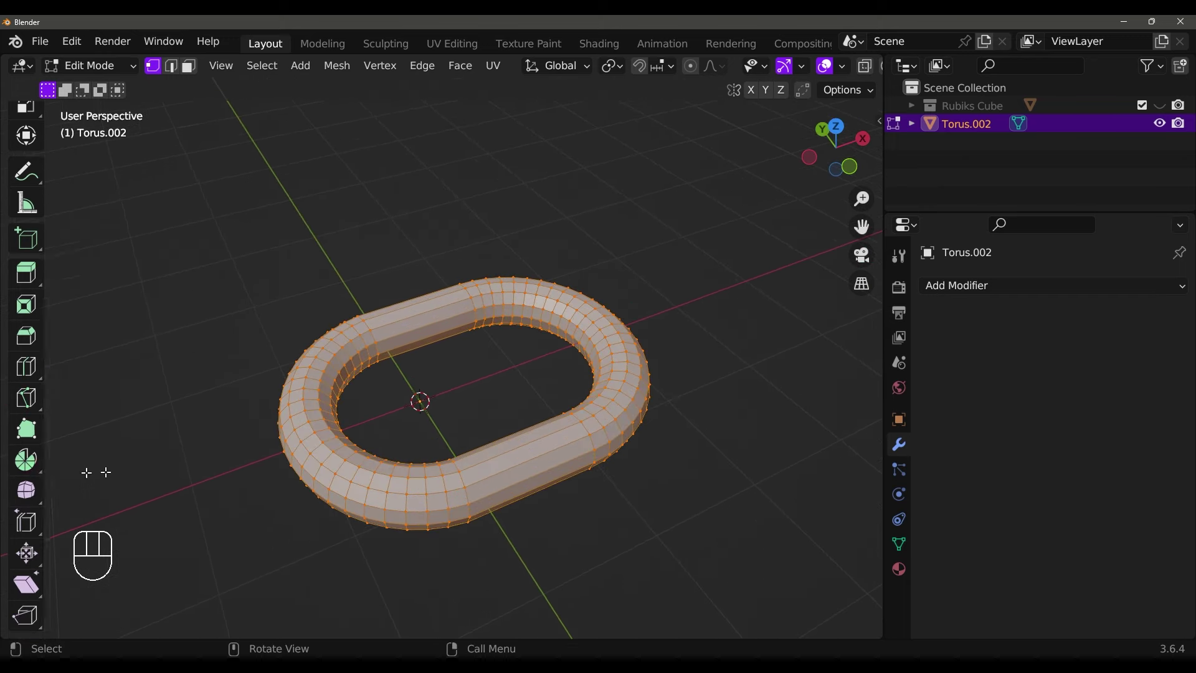
pyautogui.click(25, 490)
pyautogui.click(28, 561)
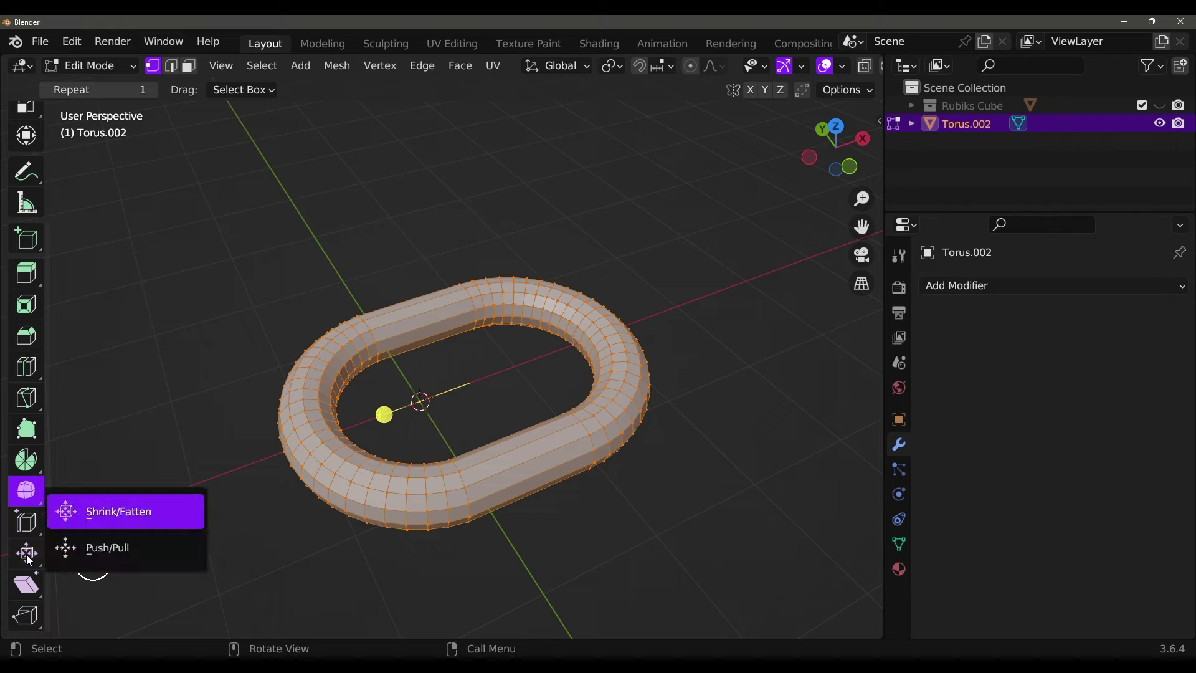
pyautogui.click(114, 517)
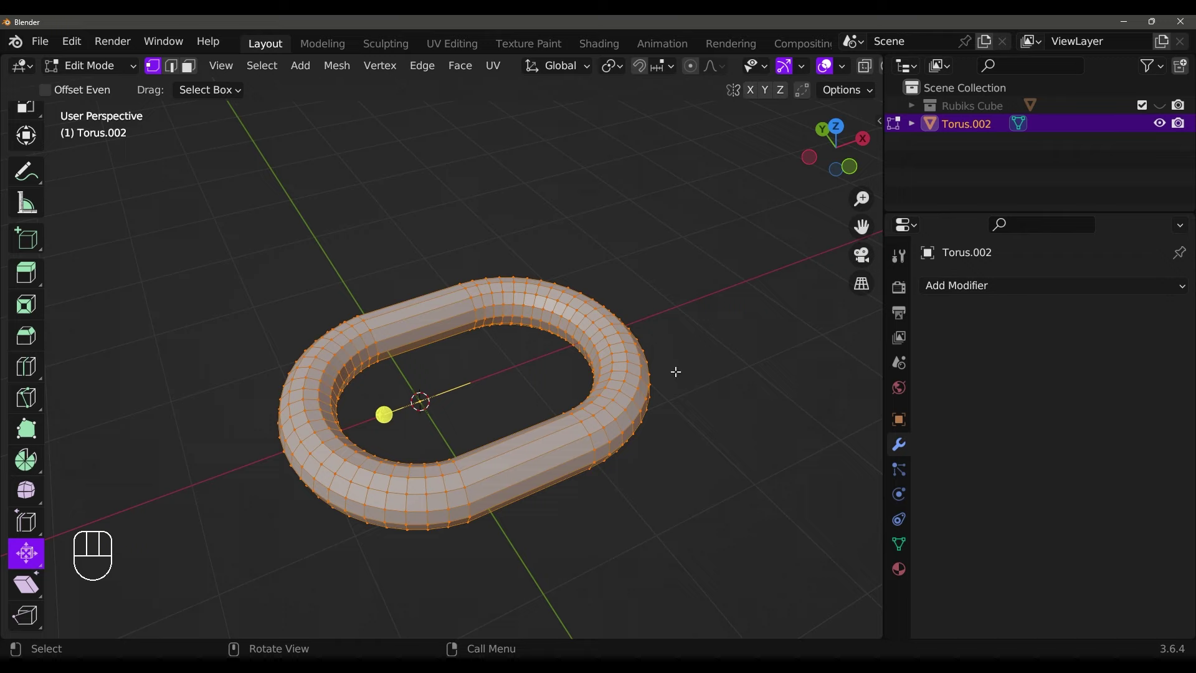
pyautogui.hotkey('alt', 's')
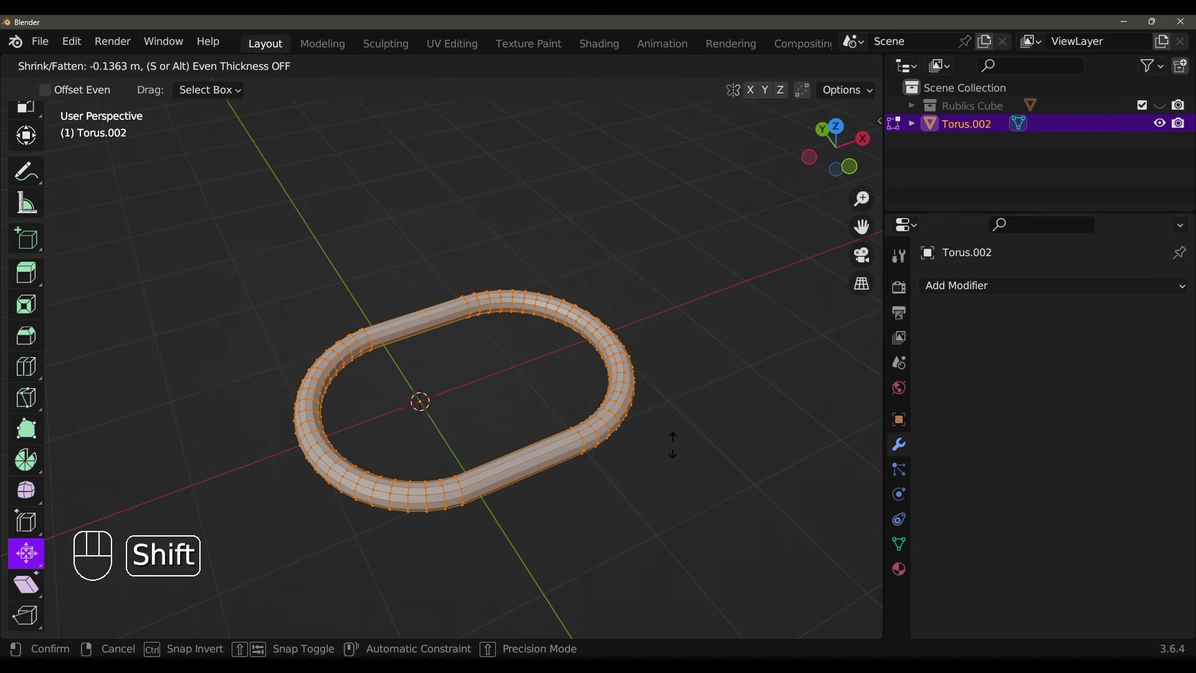
pyautogui.click(679, 264)
pyautogui.moveTo(678, 267); pyautogui.dragTo(677, 294, button='middle')
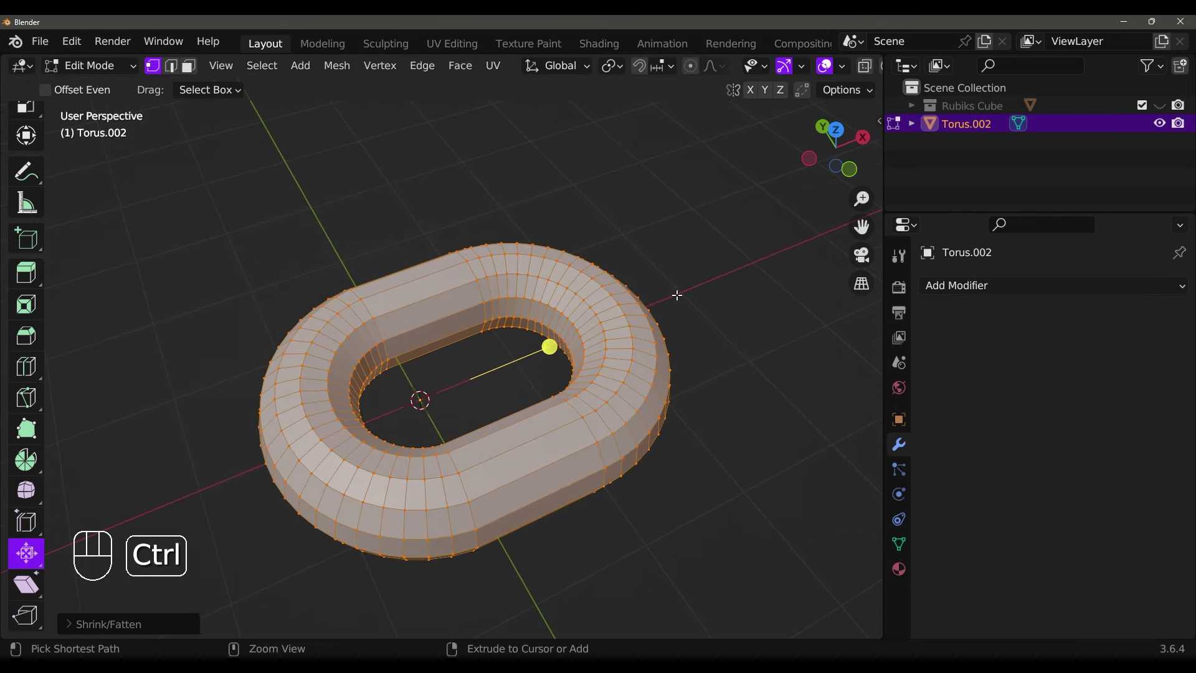
pyautogui.hotkey('ctrl', 'z')
# Thicken the entire chain link outward along its normals with Shrink/Fatten
pyautogui.hotkey('alt', 's')
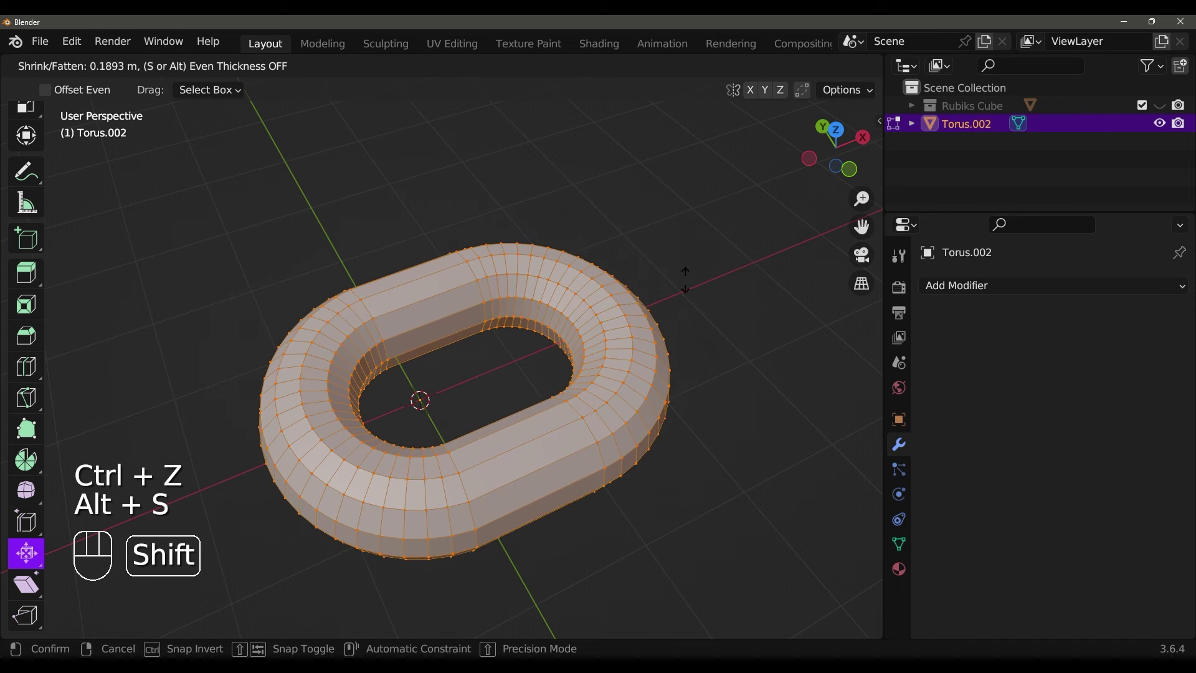
pyautogui.click(689, 296)
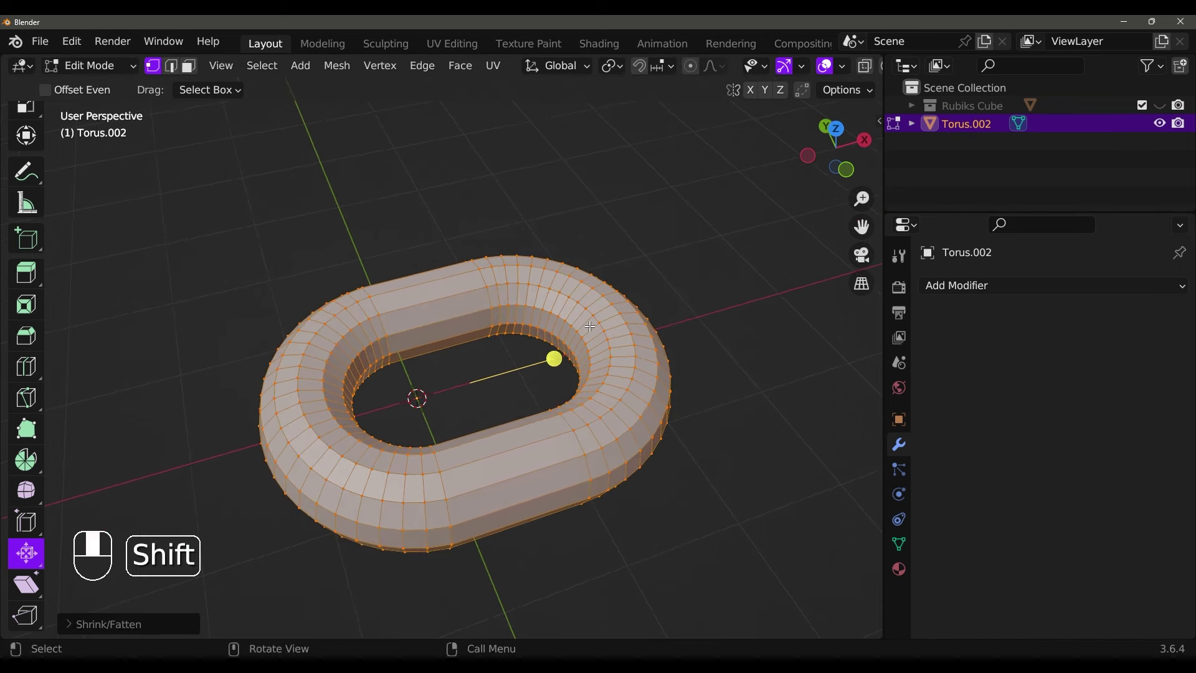
pyautogui.moveTo(611, 339); pyautogui.dragTo(571, 334, button='middle')
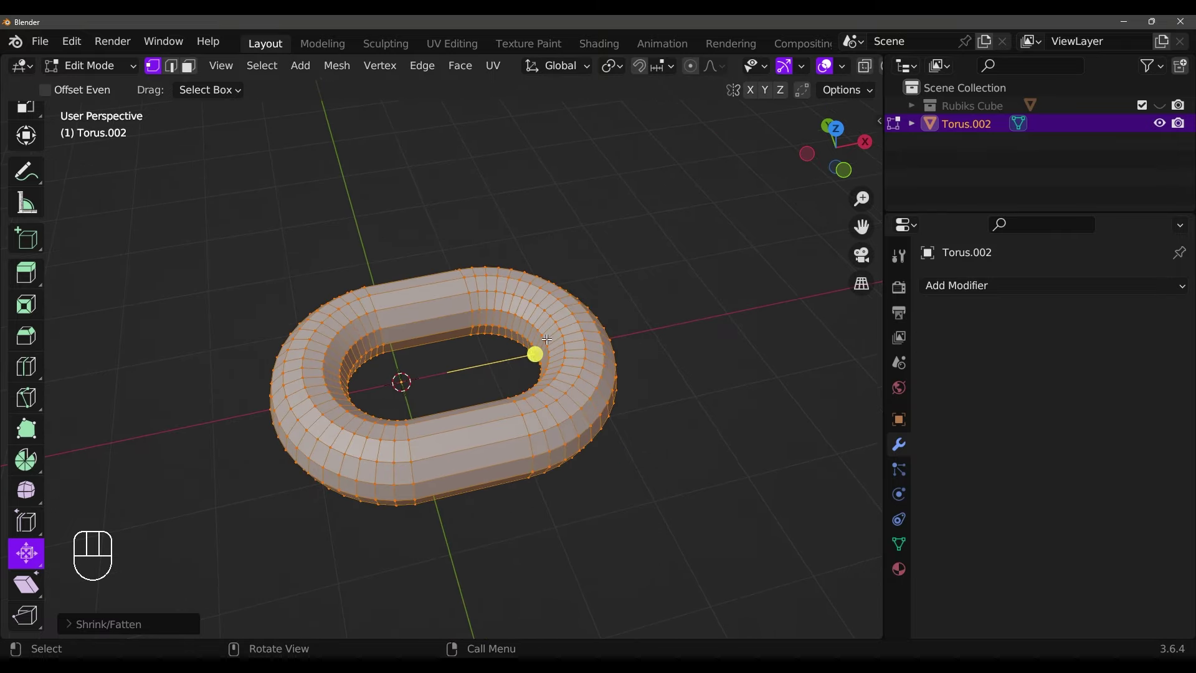
# Duplicate the chain link within the mesh and move the copy in the +X direction along global X
pyautogui.hotkey('shift', 'd')
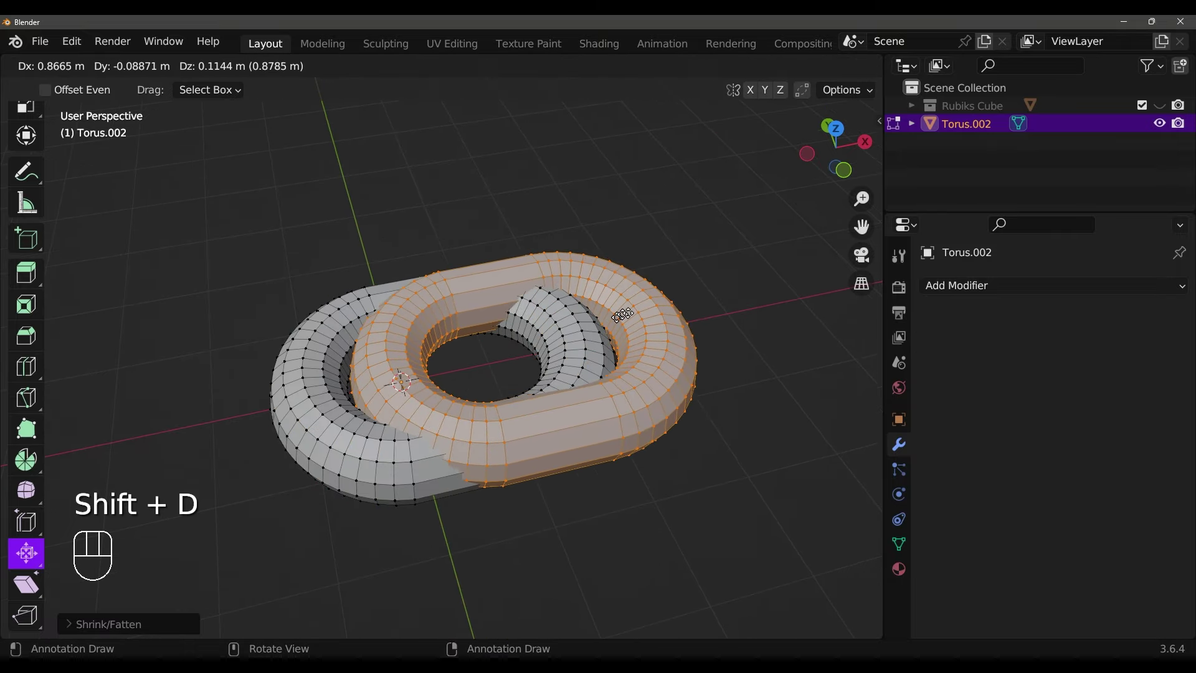
pyautogui.rightClick(632, 309)
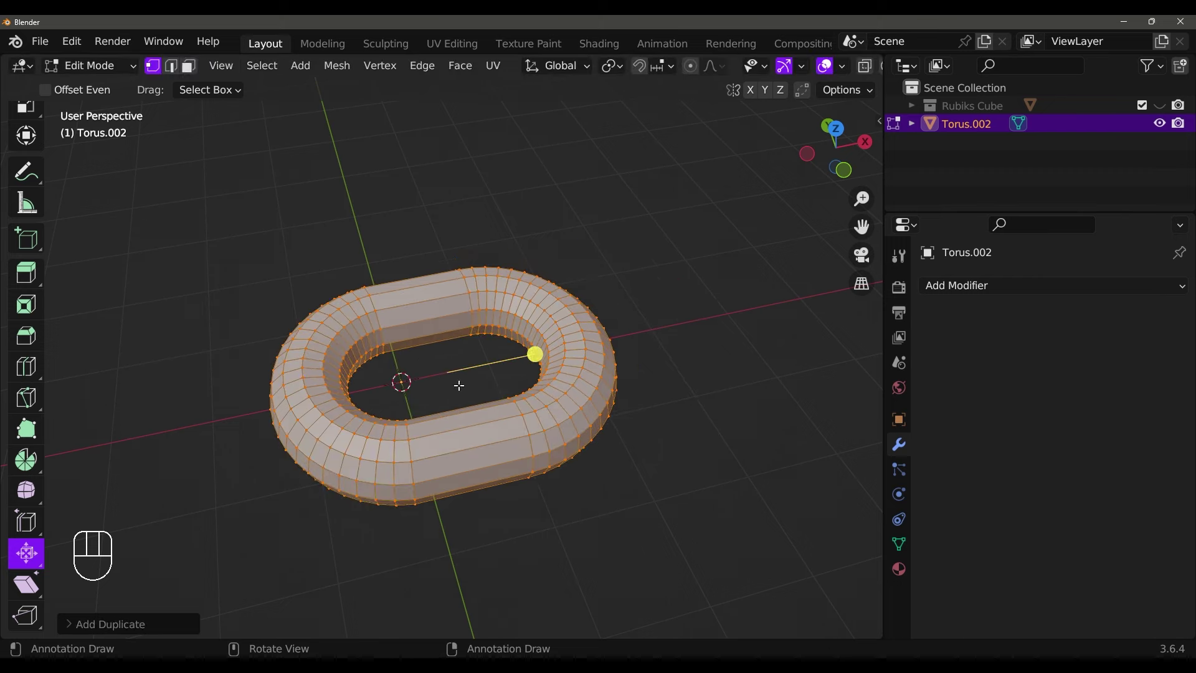
pyautogui.press('g')
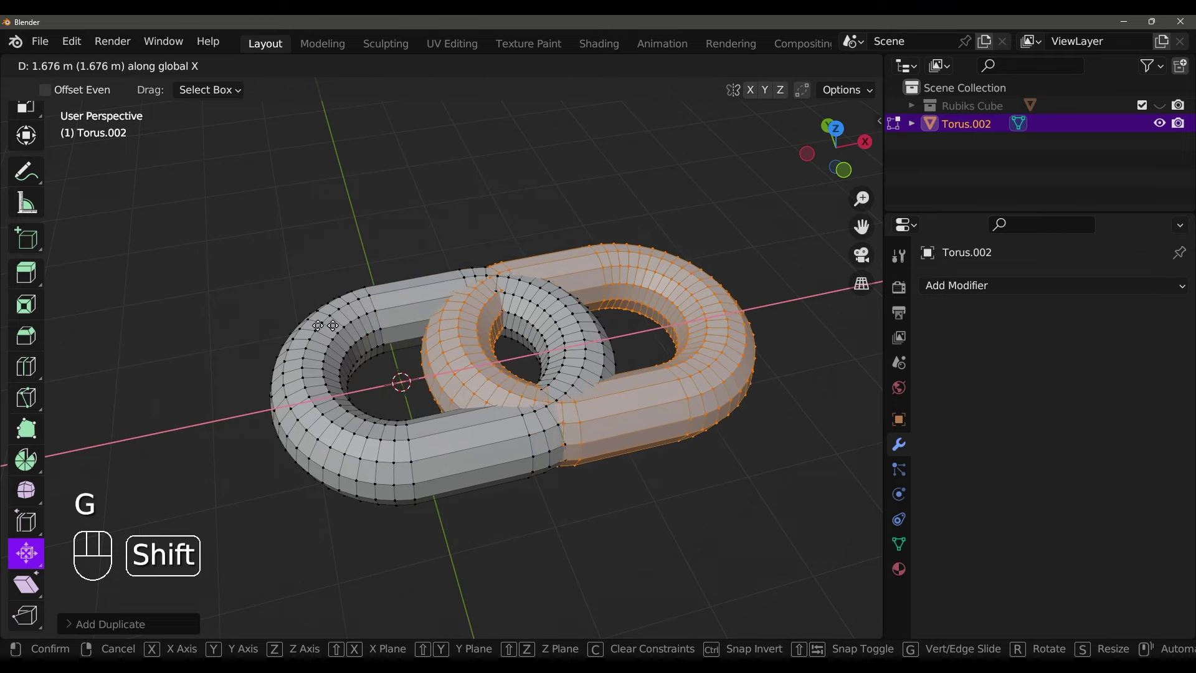
pyautogui.click(685, 319)
# Rotate the duplicated link 90 degrees around the global X axis
pyautogui.moveTo(685, 319); pyautogui.dragTo(612, 311, button='middle')
pyautogui.press('r')
pyautogui.press('x')
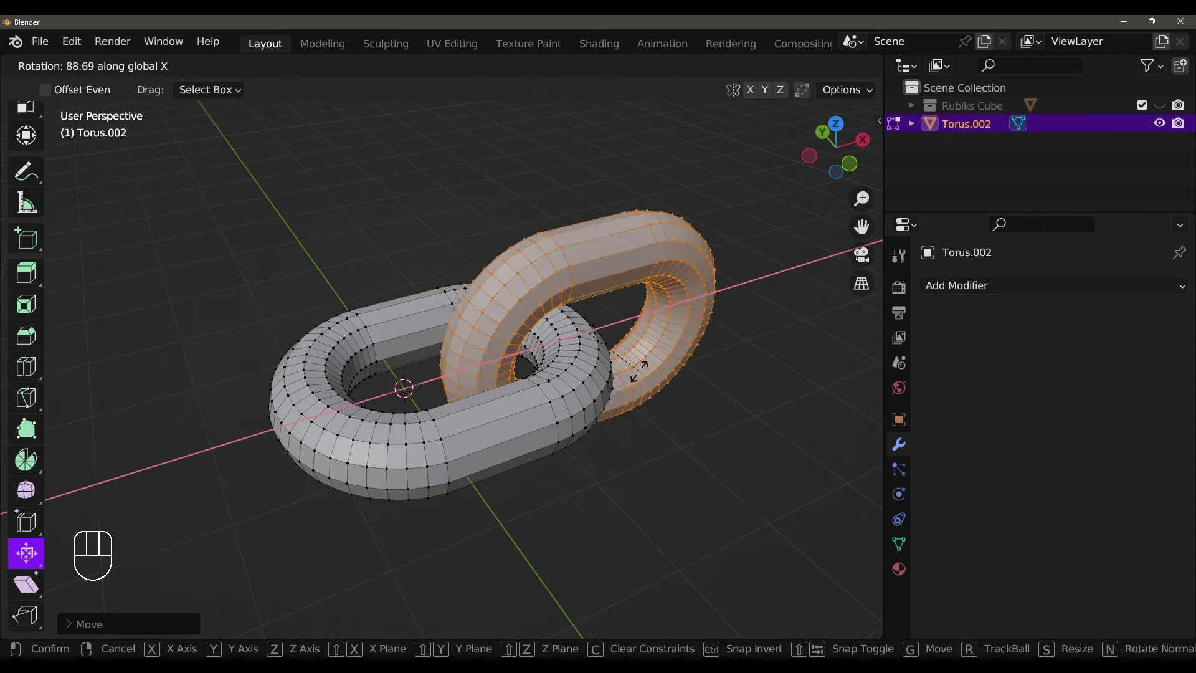
pyautogui.write('90')
pyautogui.press('Return')
# Move the upright link along global X so its end loops through the first link's end
pyautogui.moveTo(639, 370); pyautogui.dragTo(657, 352, button='middle')
pyautogui.press('g')
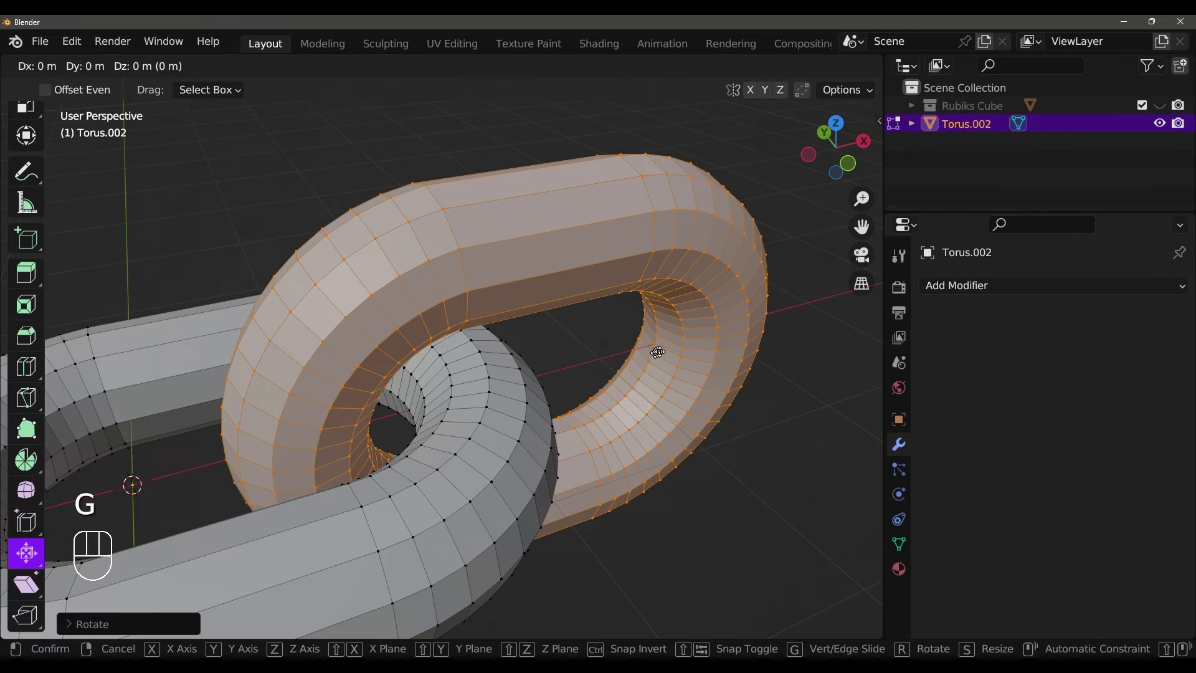
pyautogui.middleClick(684, 345)
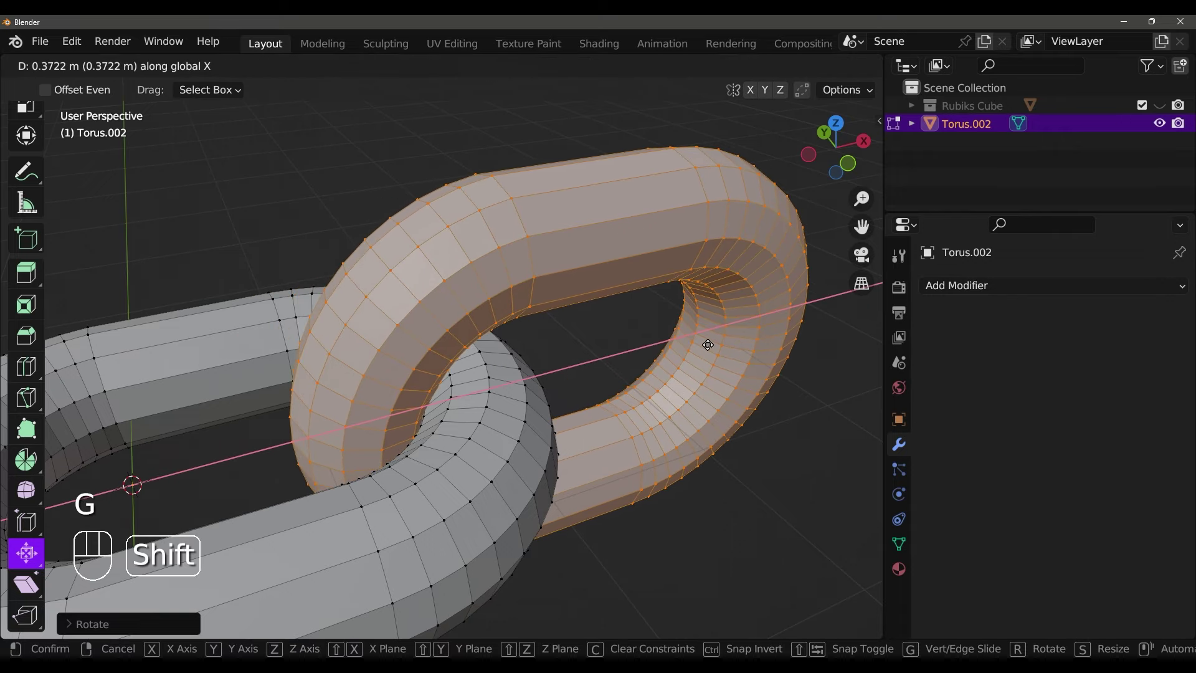
pyautogui.click(674, 381)
pyautogui.moveTo(674, 381); pyautogui.dragTo(391, 340, button='middle')
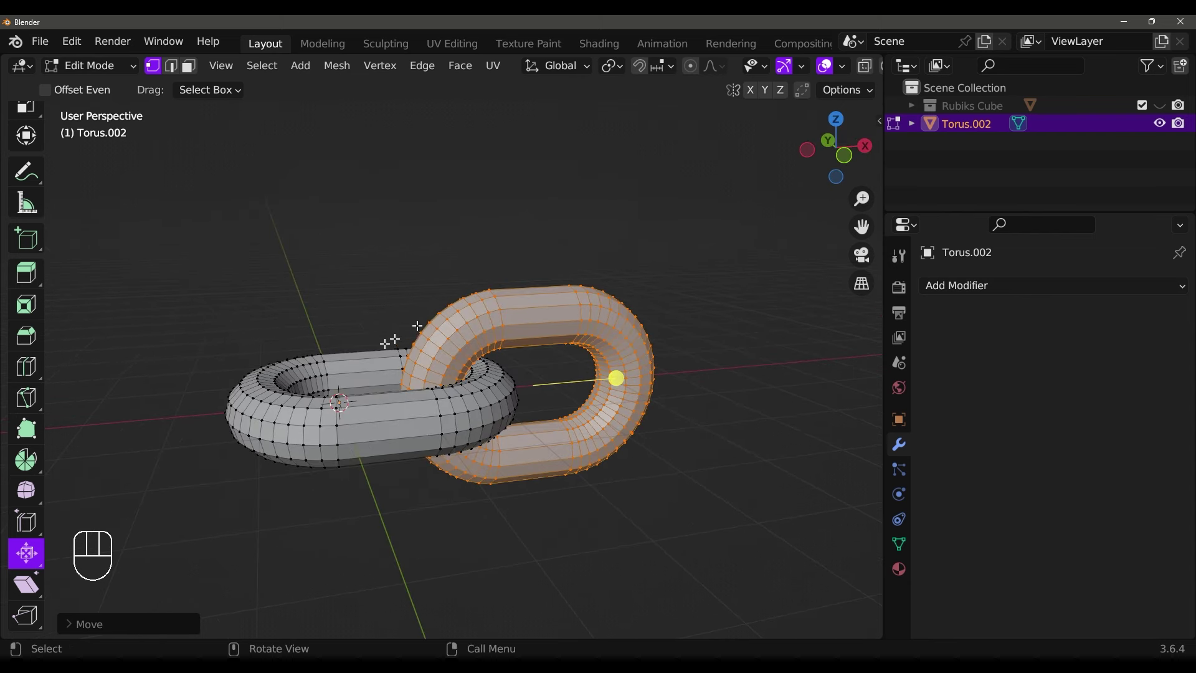
# Return to Object Mode and rename the two-link object to "Torus"
pyautogui.press('Tab')
pyautogui.moveTo(433, 394); pyautogui.dragTo(401, 395, button='middle')
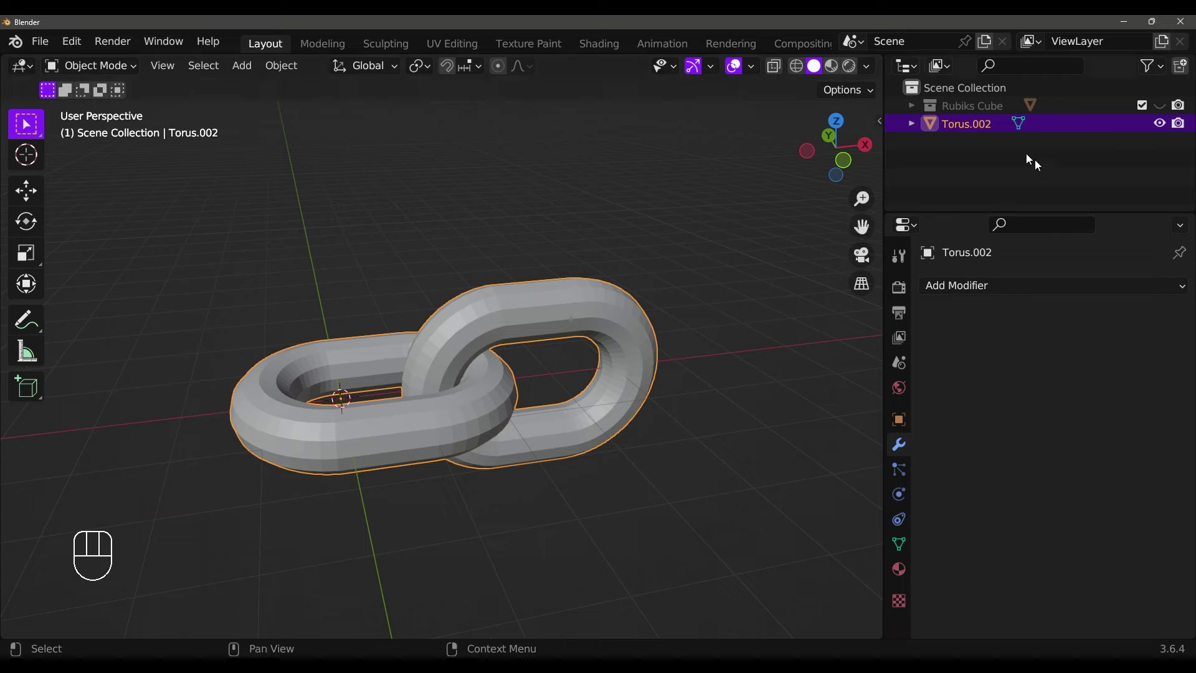
pyautogui.doubleClick(997, 128)
pyautogui.press('BackSpace')
pyautogui.press('BackSpace')
pyautogui.press('BackSpace')
pyautogui.press('Return')
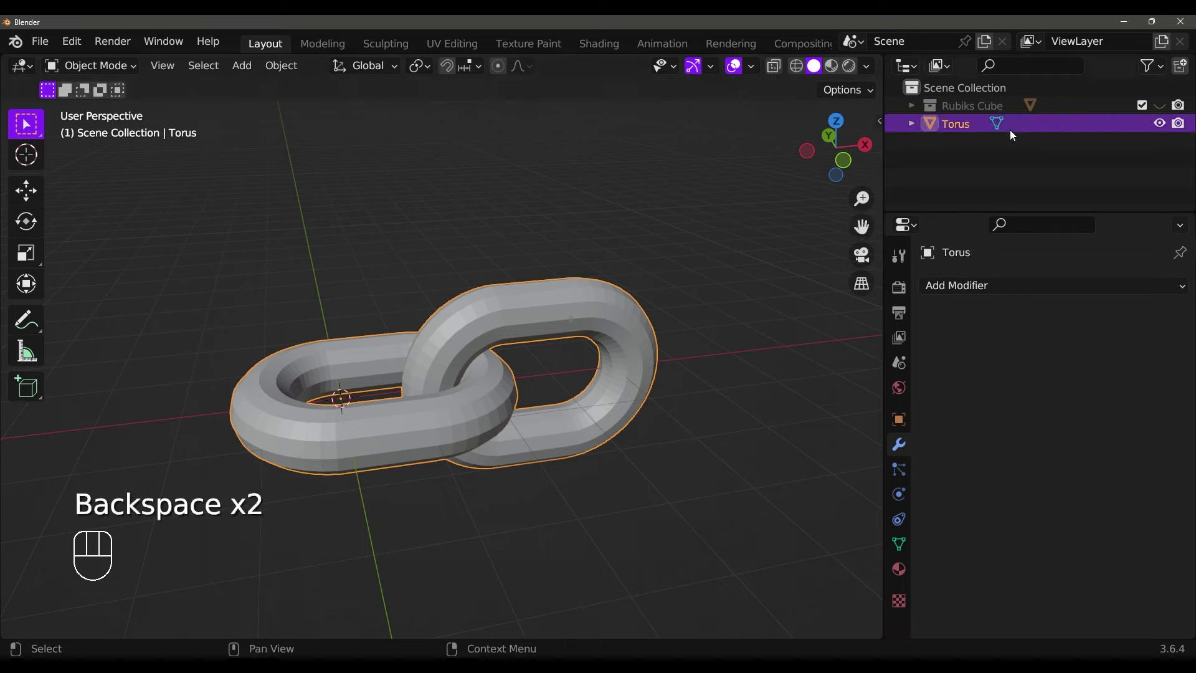
# Add an Array modifier to the two-link Torus object
pyautogui.moveTo(659, 363); pyautogui.dragTo(652, 371, button='middle')
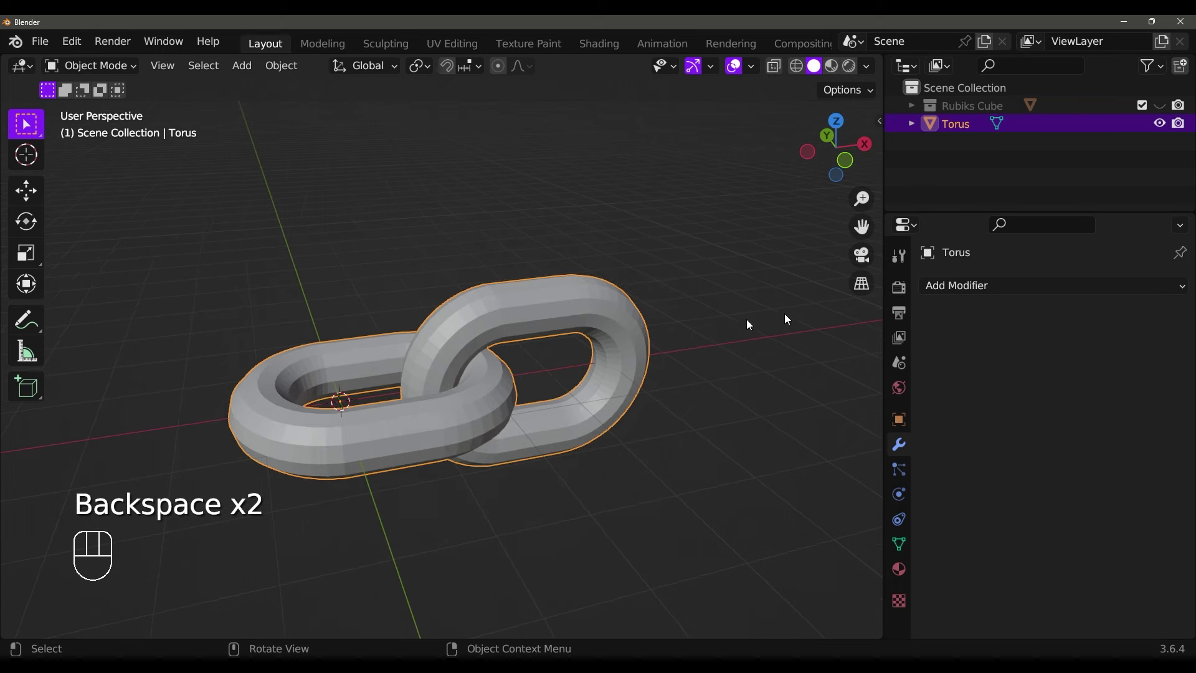
pyautogui.click(959, 285)
pyautogui.click(827, 340)
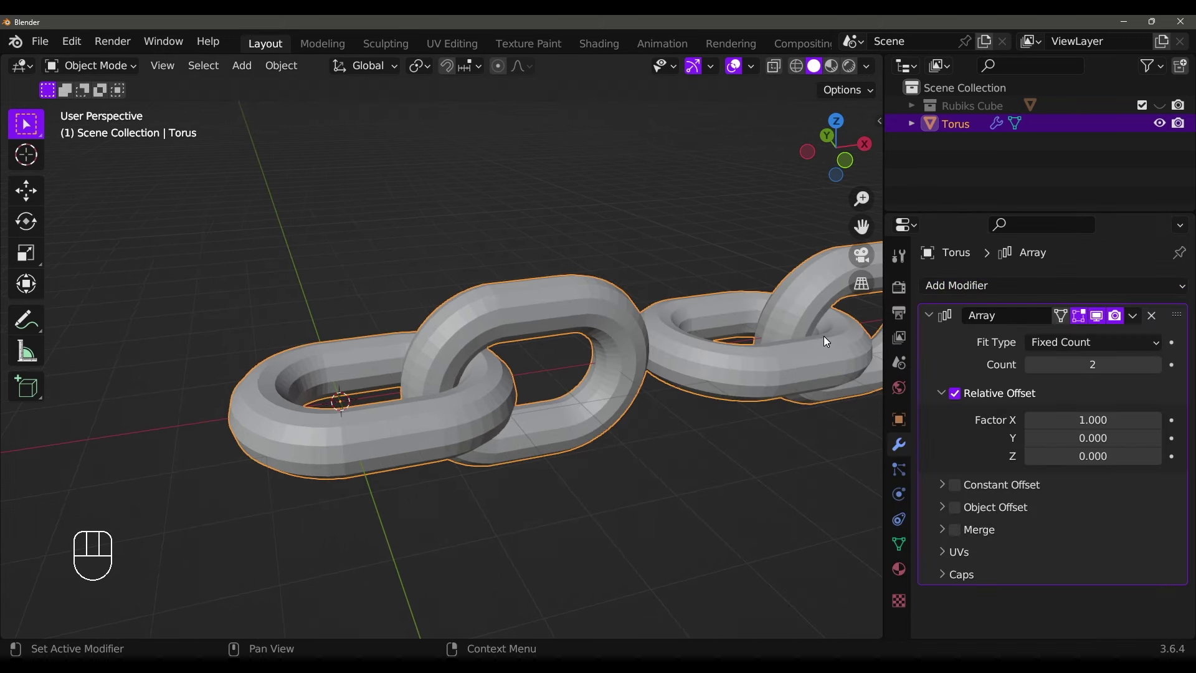
pyautogui.keyDown('shift'); pyautogui.moveTo(847, 358); pyautogui.dragTo(704, 356, button='middle'); pyautogui.keyUp('shift')
pyautogui.hotkey('ctrl', 'z')
pyautogui.hotkey('ctrl', 'z')
pyautogui.hotkey('ctrl', 'z')
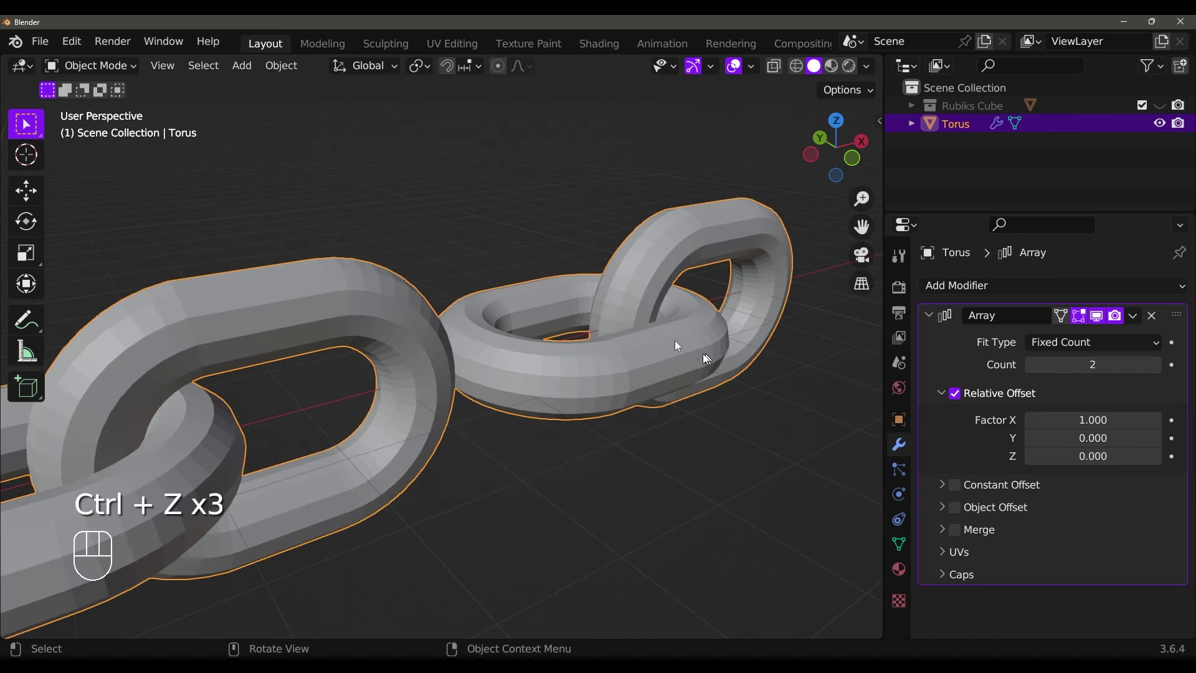
# Set the array's Relative Offset Factor X to 0.730 so the repeated links interlock
pyautogui.keyDown('shift'); pyautogui.moveTo(1093, 420); pyautogui.dragTo(1052, 420); pyautogui.keyUp('shift')
pyautogui.moveTo(469, 313); pyautogui.dragTo(660, 376, button='middle')
pyautogui.scroll(3, 496, 309)
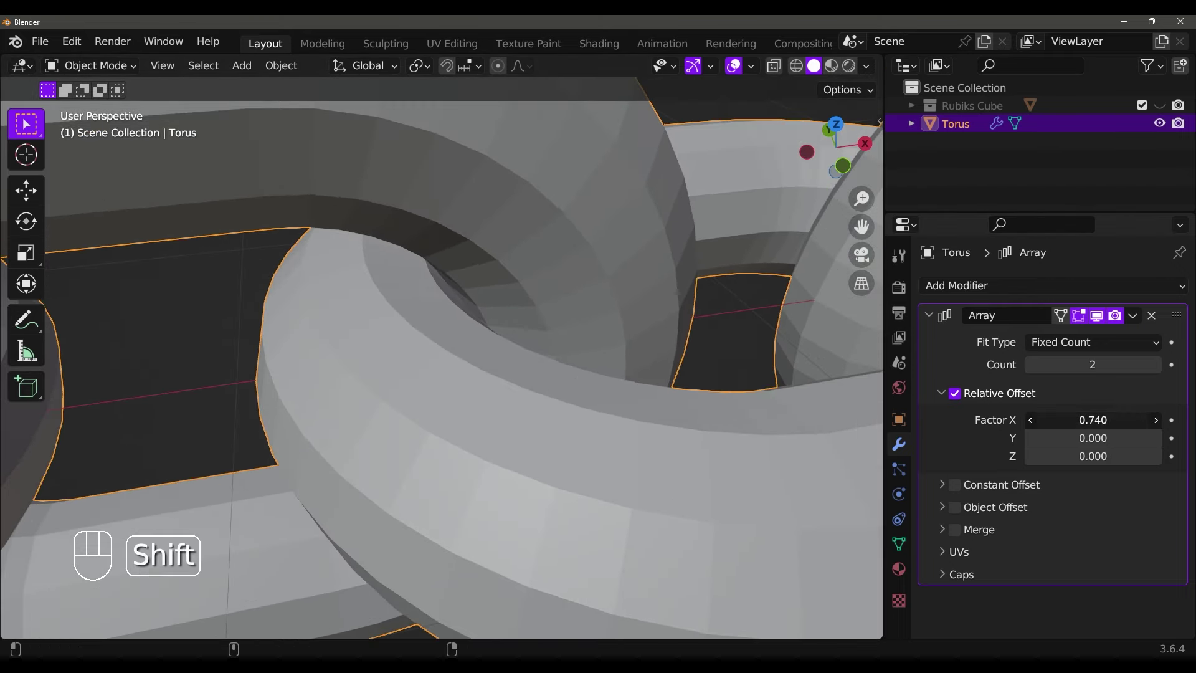
pyautogui.keyDown('shift'); pyautogui.moveTo(1052, 420); pyautogui.dragTo(1089, 422); pyautogui.keyUp('shift')
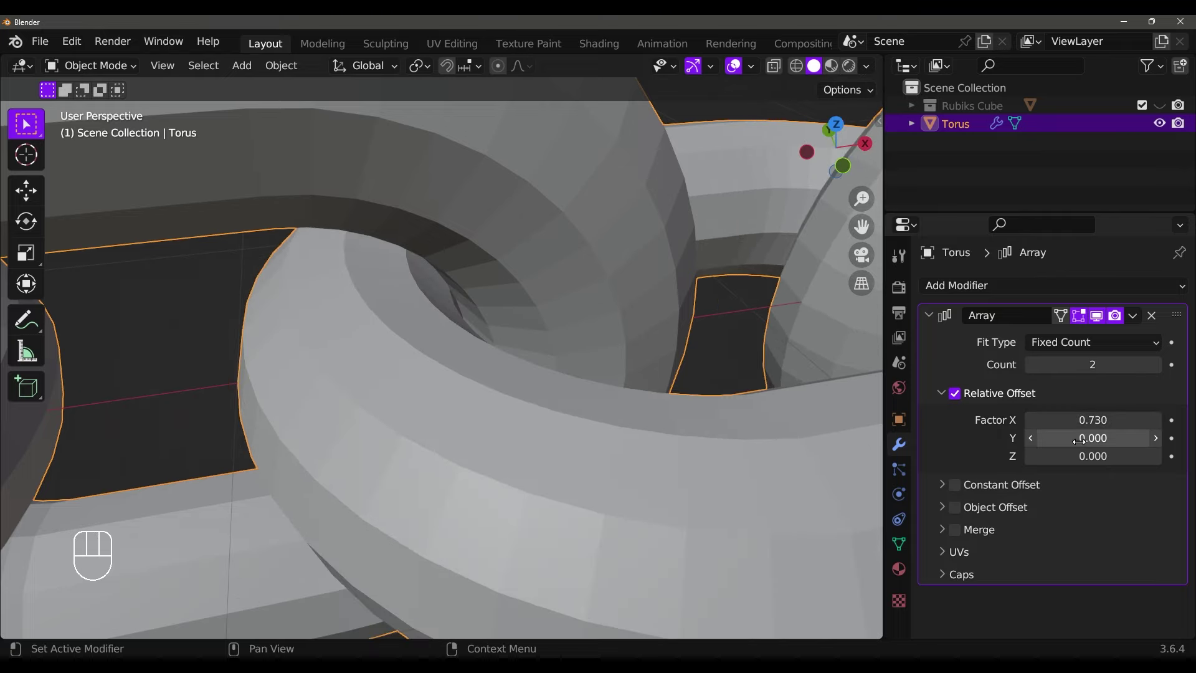
# Set the array's Count to 14 to lengthen the chain
pyautogui.scroll(-6, 592, 322)
pyautogui.moveTo(622, 307); pyautogui.dragTo(667, 378, button='middle')
pyautogui.scroll(-3, 739, 340)
pyautogui.scroll(-4, 723, 313)
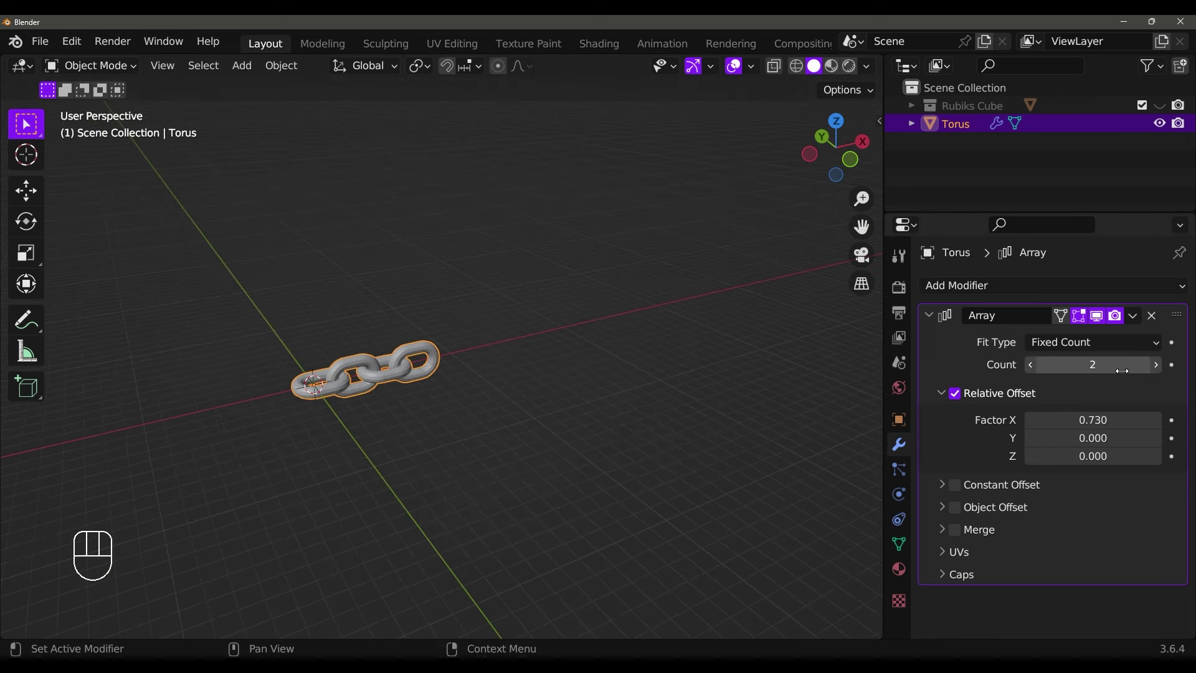
pyautogui.moveTo(1091, 364)
pyautogui.keyDown('shift'); pyautogui.mouseDown()
pyautogui.moveTo(1121, 364)
pyautogui.moveTo(1058, 365)
pyautogui.moveTo(1115, 365)
pyautogui.mouseUp(); pyautogui.keyUp('shift')
pyautogui.moveTo(623, 311); pyautogui.dragTo(638, 314, button='middle')
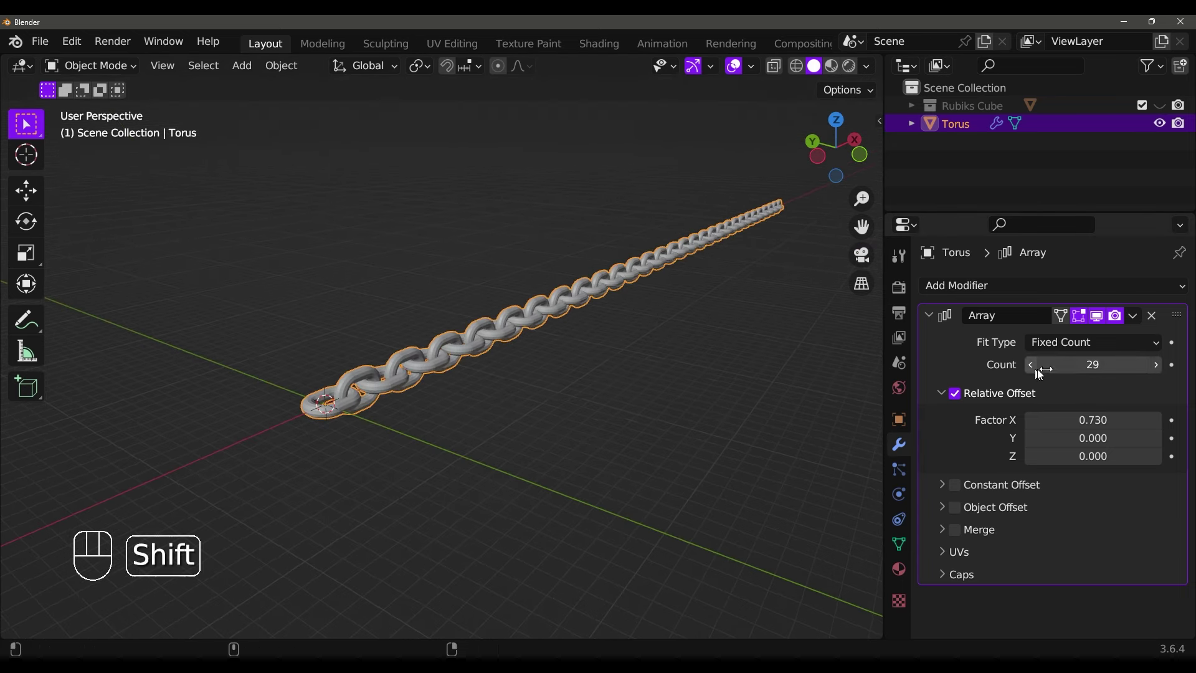
pyautogui.keyDown('shift'); pyautogui.moveTo(1037, 364); pyautogui.dragTo(1009, 364); pyautogui.keyUp('shift')
pyautogui.moveTo(654, 361); pyautogui.dragTo(697, 372, button='middle')
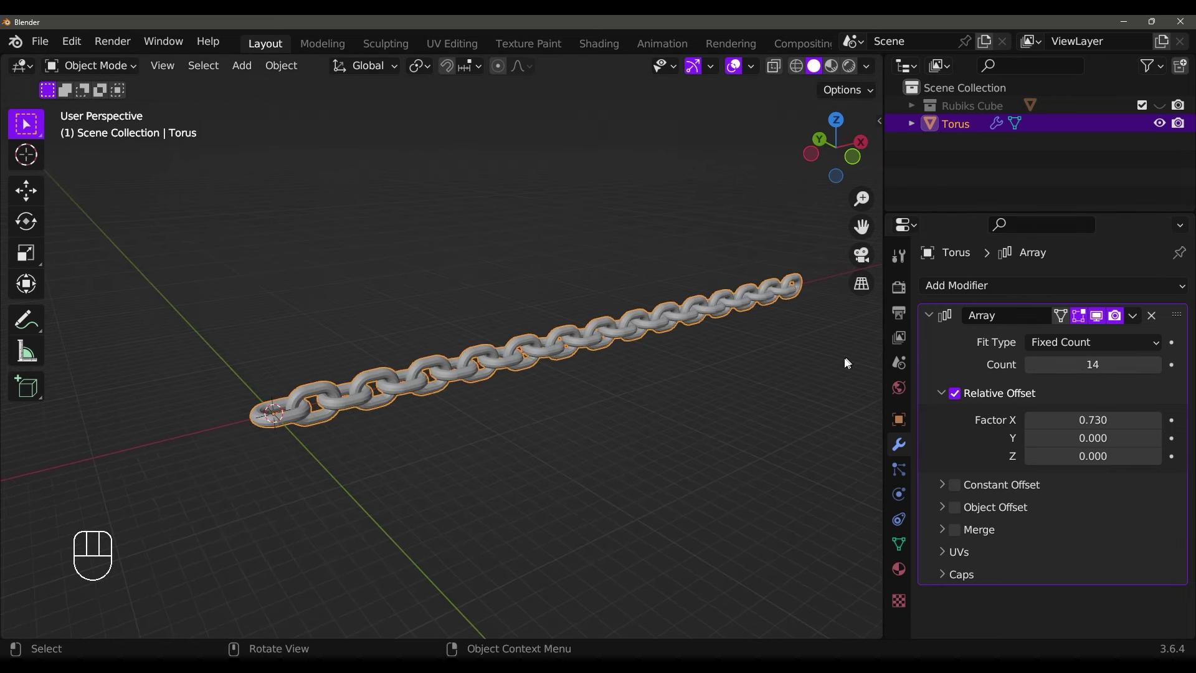
pyautogui.keyDown('shift'); pyautogui.moveTo(816, 357); pyautogui.dragTo(791, 356, button='middle'); pyautogui.keyUp('shift')
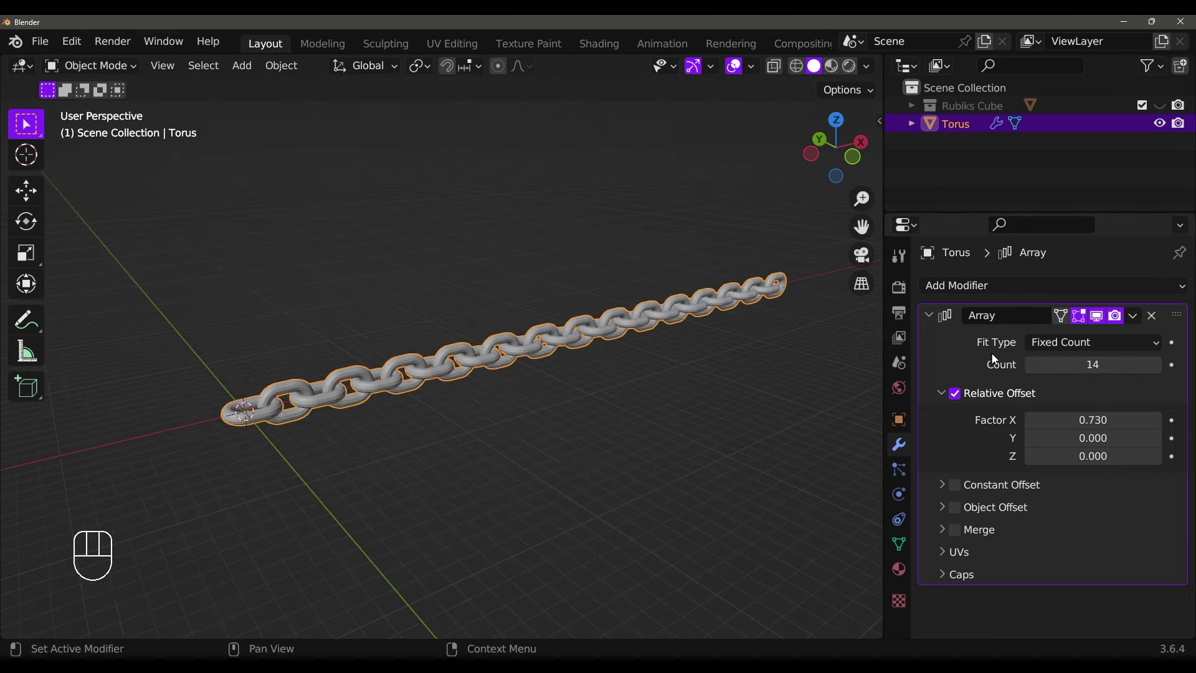
# Change the Array modifier's Fit Type to Fit Curve
pyautogui.click(1047, 345)
pyautogui.click(1048, 403)
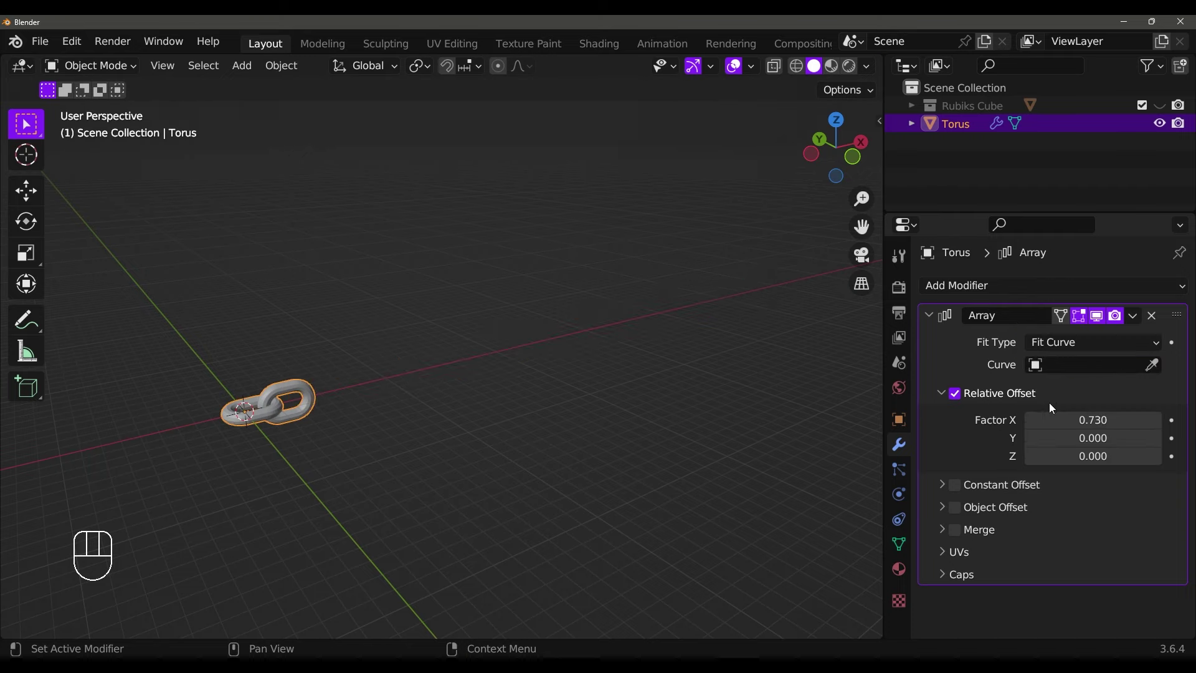
pyautogui.moveTo(543, 400); pyautogui.dragTo(638, 403, button='middle')
pyautogui.scroll(2, 561, 380)
pyautogui.keyDown('shift'); pyautogui.moveTo(442, 357); pyautogui.dragTo(554, 380, button='middle'); pyautogui.keyUp('shift')
pyautogui.scroll(3, 556, 397)
pyautogui.moveTo(556, 397); pyautogui.dragTo(581, 405, button='middle')
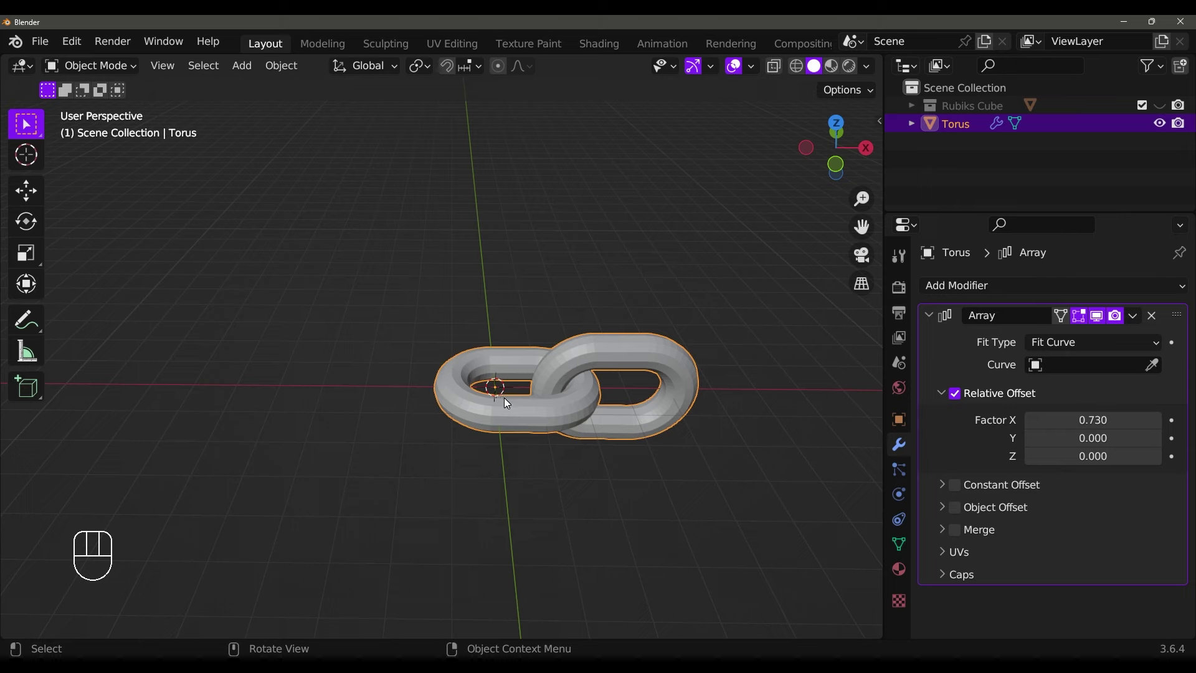
# Add a Bezier curve at the world origin
pyautogui.hotkey('shift', 'a')
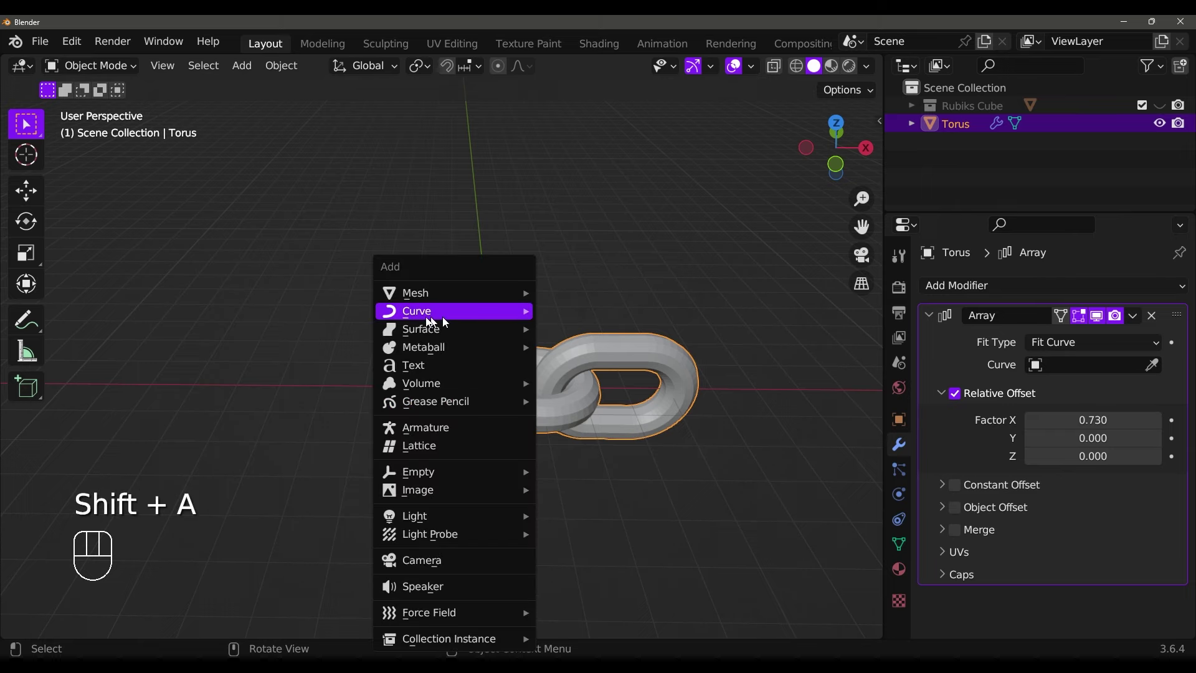
pyautogui.moveTo(496, 320)
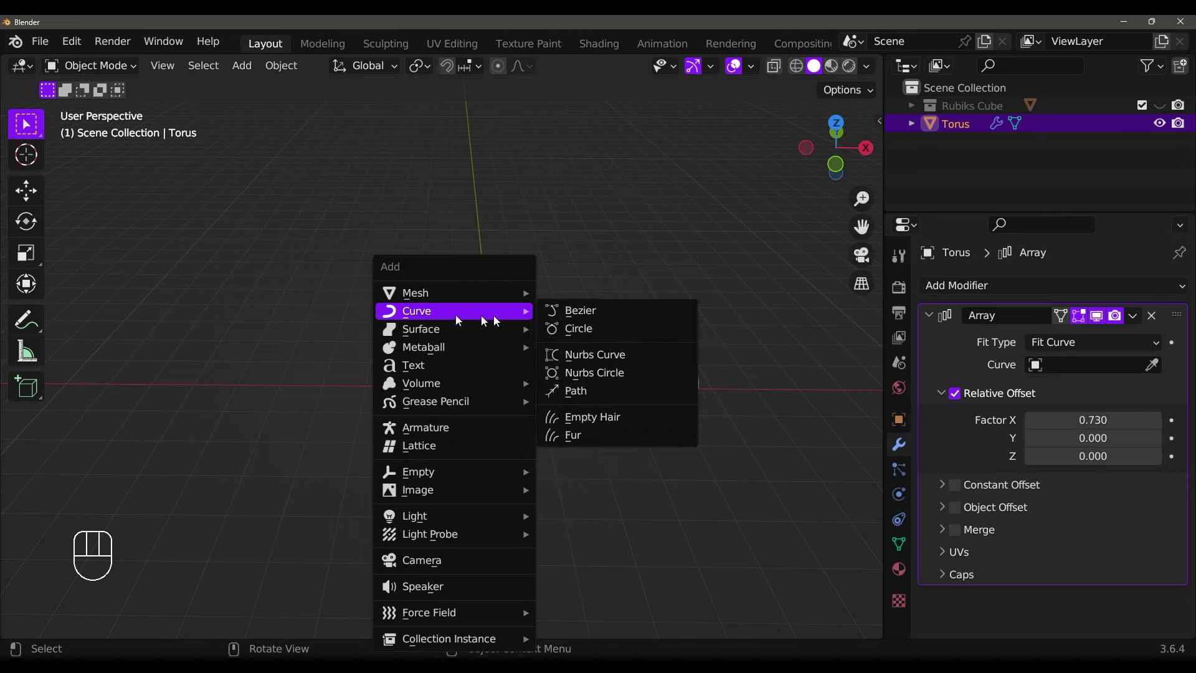
pyautogui.click(581, 316)
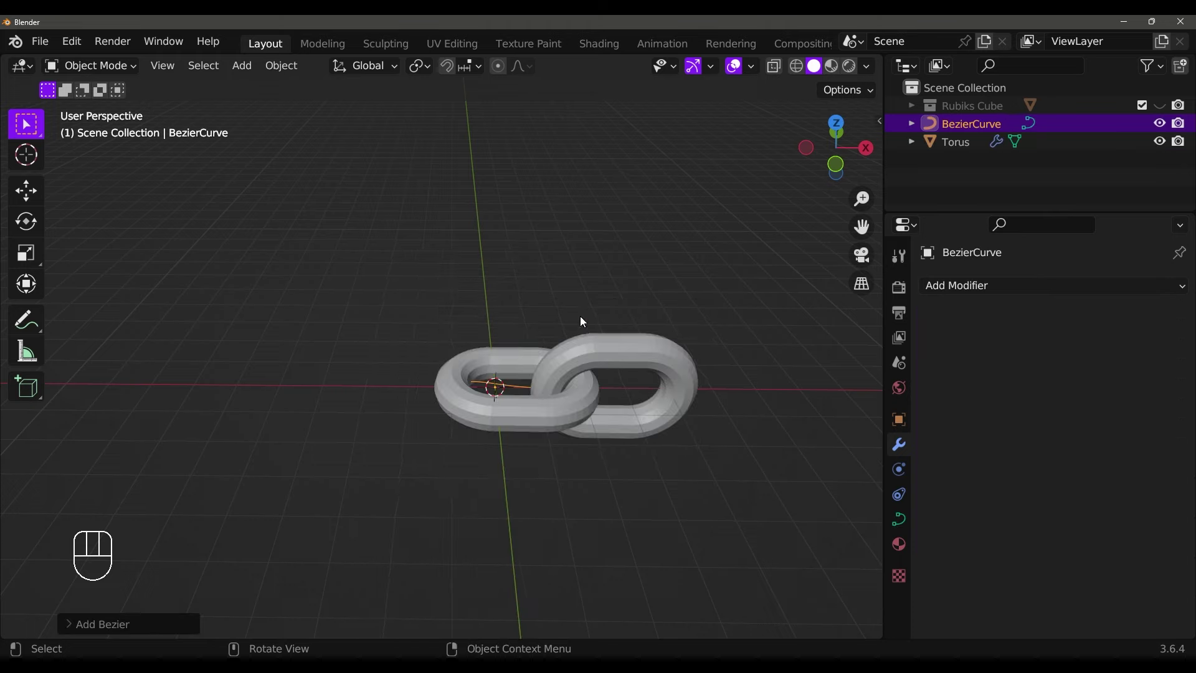
pyautogui.press('F7')
# Rotate the Bezier curve around the global X axis with angle snapping
pyautogui.press('r')
pyautogui.press('x')
pyautogui.press('ctrl')
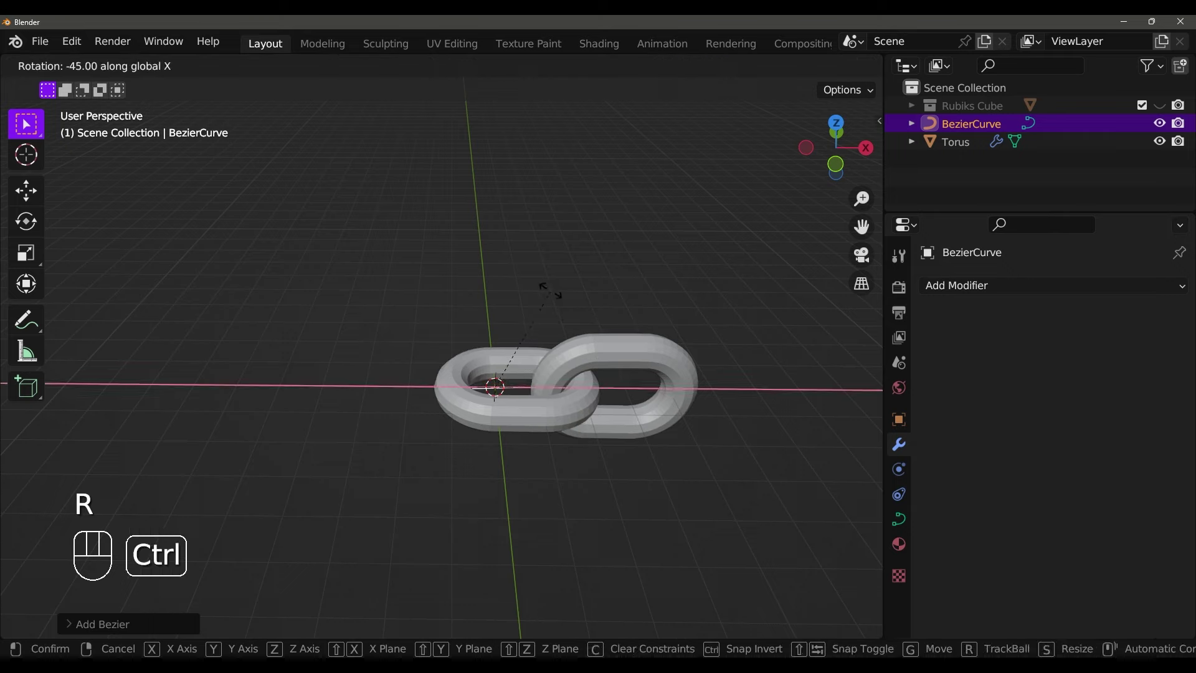
pyautogui.click(475, 302)
# Move the Bezier curve in the -X direction along global X and scale it up until its end reaches the first link
pyautogui.press('g')
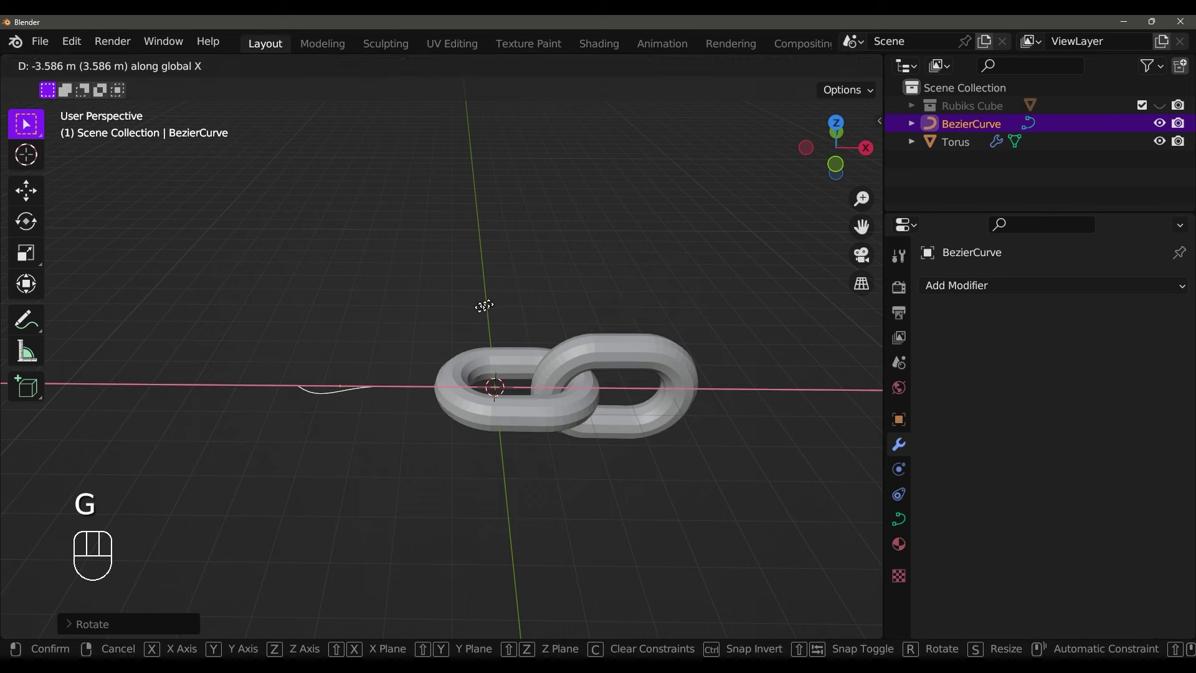
pyautogui.click(333, 346)
pyautogui.press('s')
pyautogui.click(36, 357)
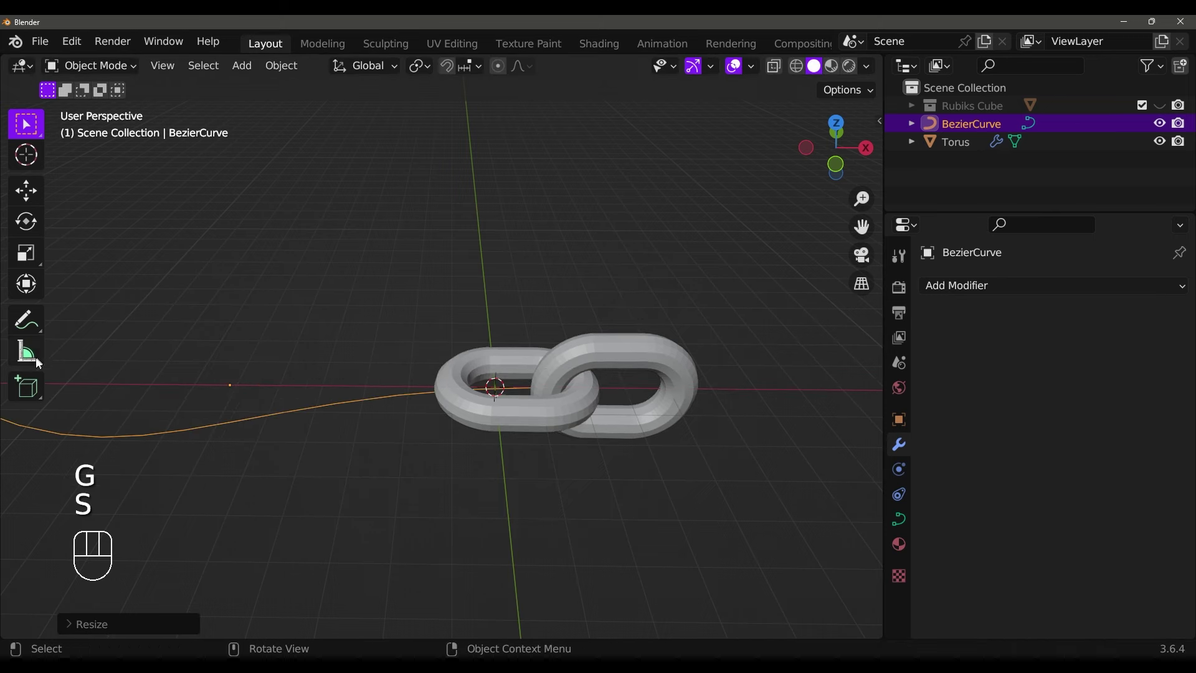
# Scale the Bezier curve up further so it extends past the first chain link
pyautogui.scroll(-1, 230, 354)
pyautogui.keyDown('shift'); pyautogui.moveTo(235, 353); pyautogui.dragTo(518, 335, button='middle'); pyautogui.keyUp('shift')
pyautogui.press('s')
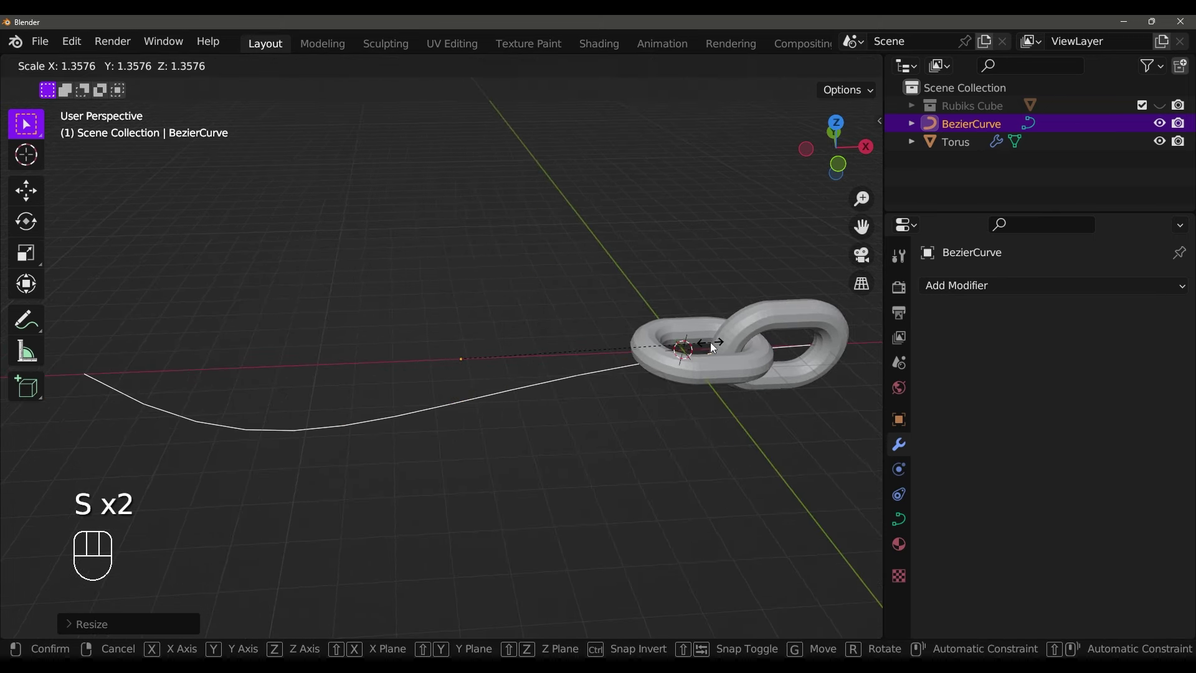
pyautogui.click(656, 386)
# Apply Shade Smooth to the torus chain links
pyautogui.moveTo(653, 381); pyautogui.dragTo(588, 357, button='middle')
pyautogui.keyDown('shift'); pyautogui.moveTo(589, 357); pyautogui.dragTo(552, 353, button='middle'); pyautogui.keyUp('shift')
pyautogui.scroll(-3, 500, 356)
pyautogui.click(642, 358)
pyautogui.scroll(6, 533, 358)
pyautogui.keyDown('shift'); pyautogui.moveTo(643, 358); pyautogui.dragTo(868, 379, button='middle'); pyautogui.keyUp('shift')
pyautogui.rightClick(685, 300)
pyautogui.click(672, 300)
pyautogui.scroll(-4, 514, 364)
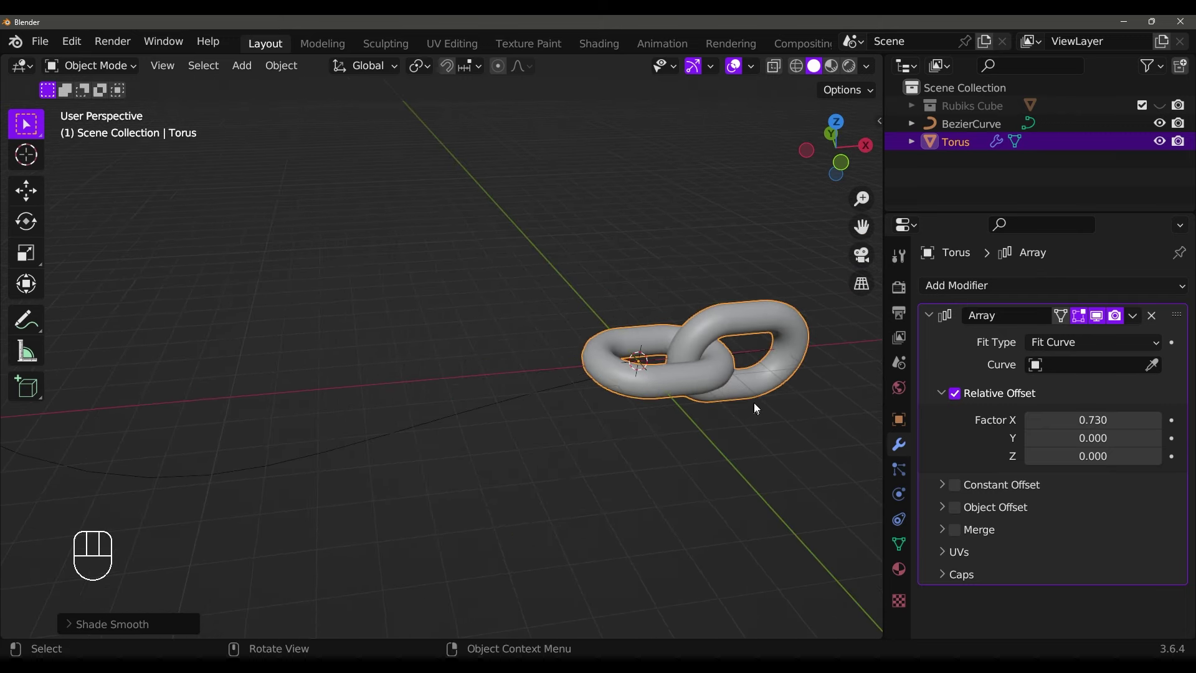
# Assign BezierCurve as the fitting curve of the torus's Array modifier
pyautogui.click(993, 373)
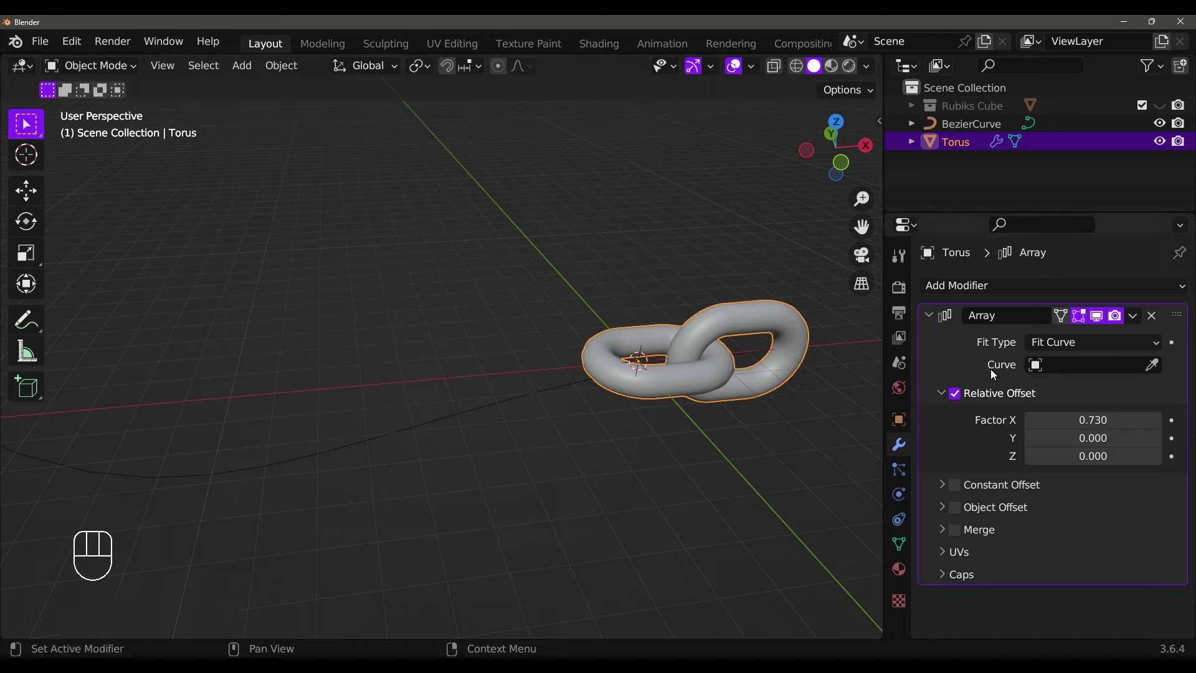
pyautogui.click(1057, 373)
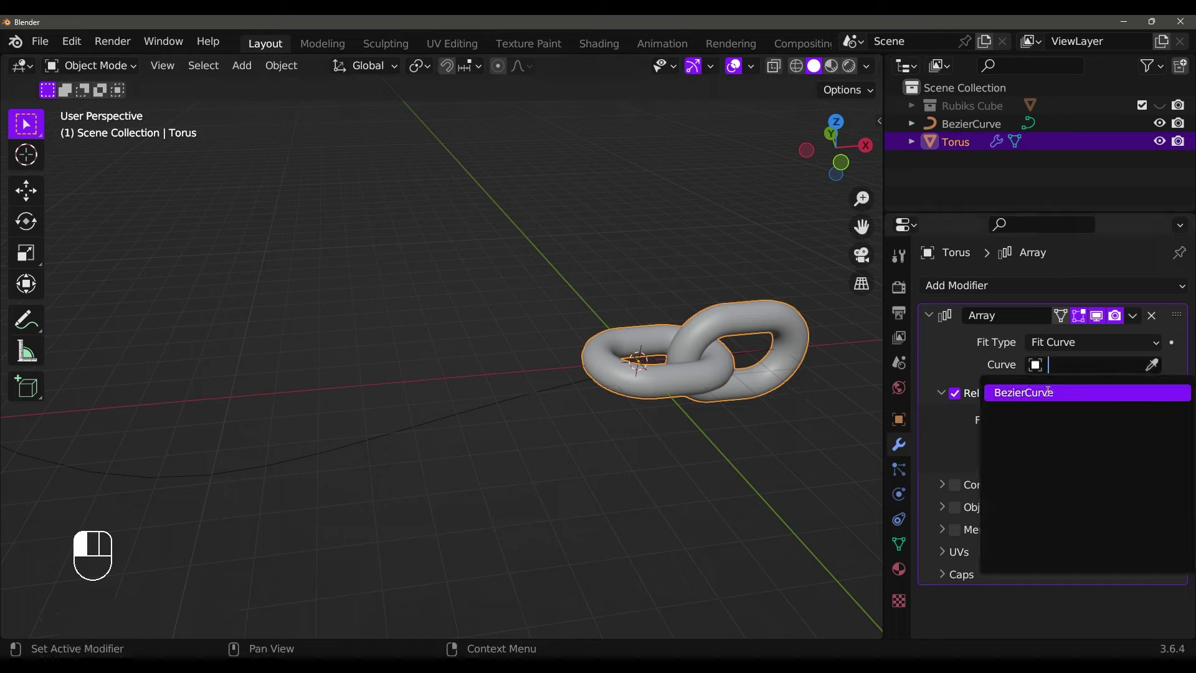
pyautogui.click(948, 125)
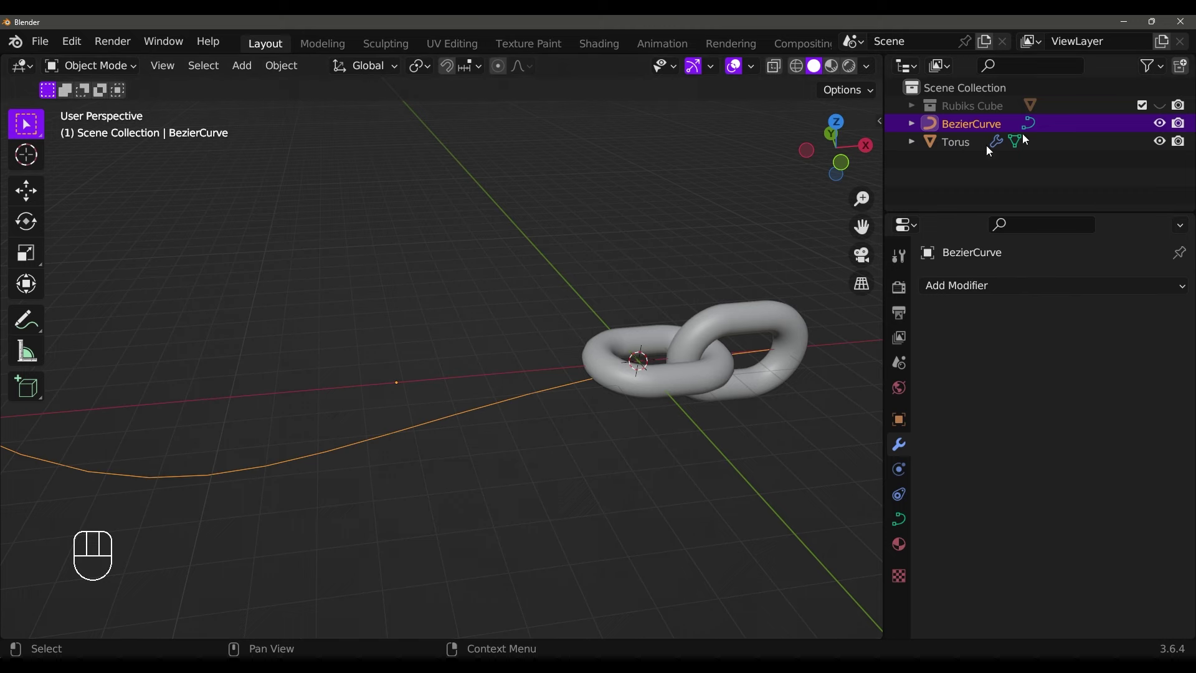
pyautogui.click(749, 307)
pyautogui.click(1033, 368)
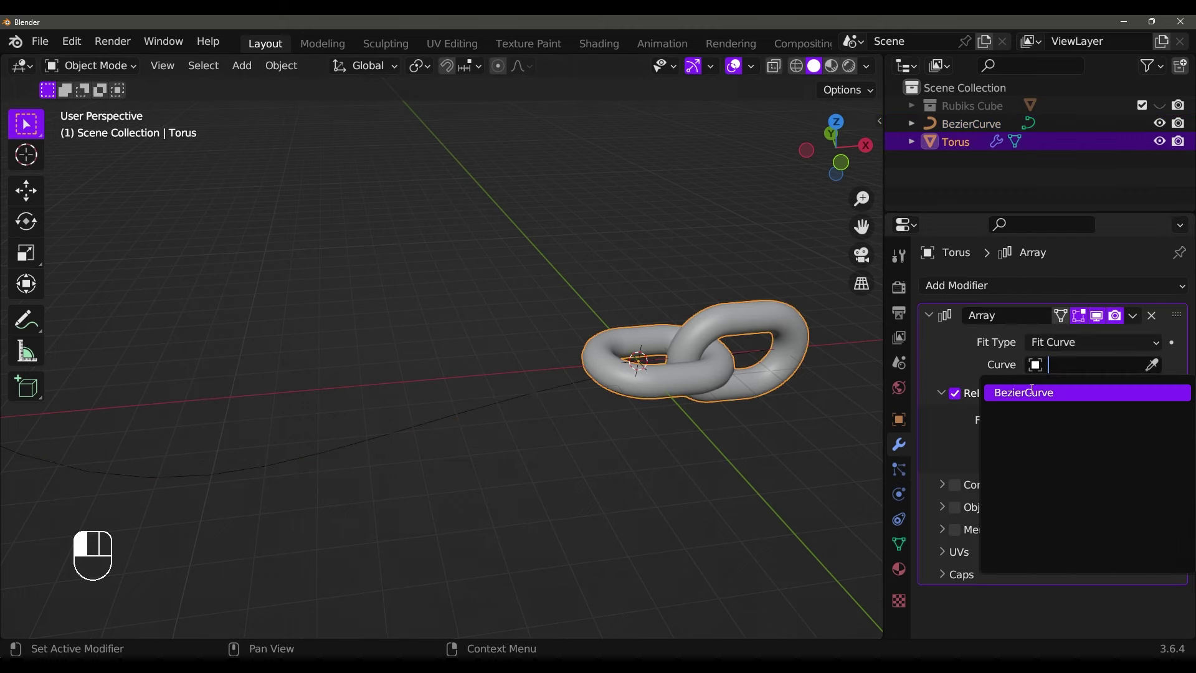
pyautogui.click(1032, 392)
pyautogui.scroll(-4, 792, 395)
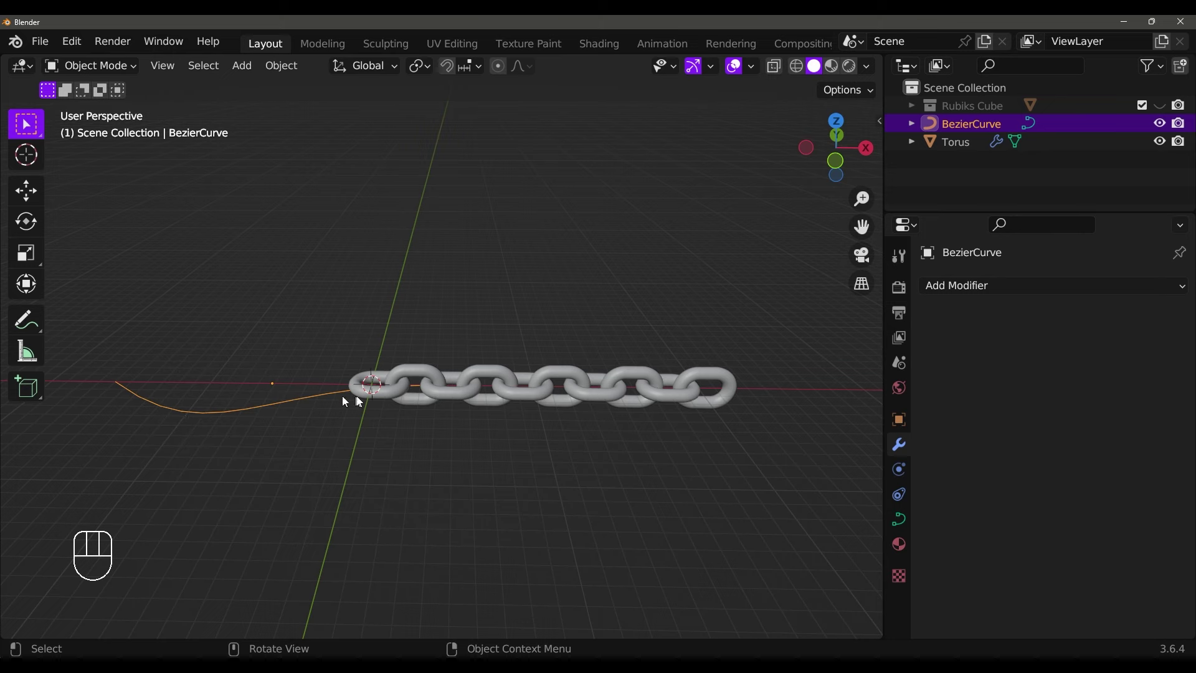
# Extrude a new control point from the Bezier curve's end in Edit Mode, placing it above the chain
pyautogui.click(380, 395)
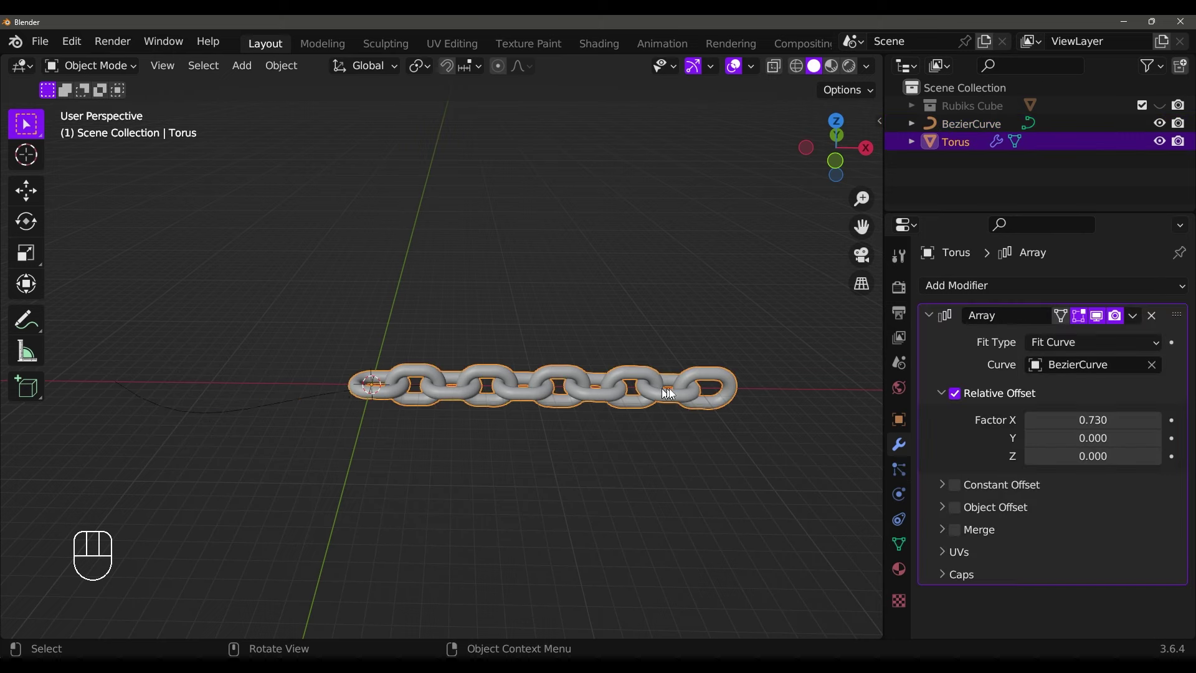
pyautogui.click(212, 410)
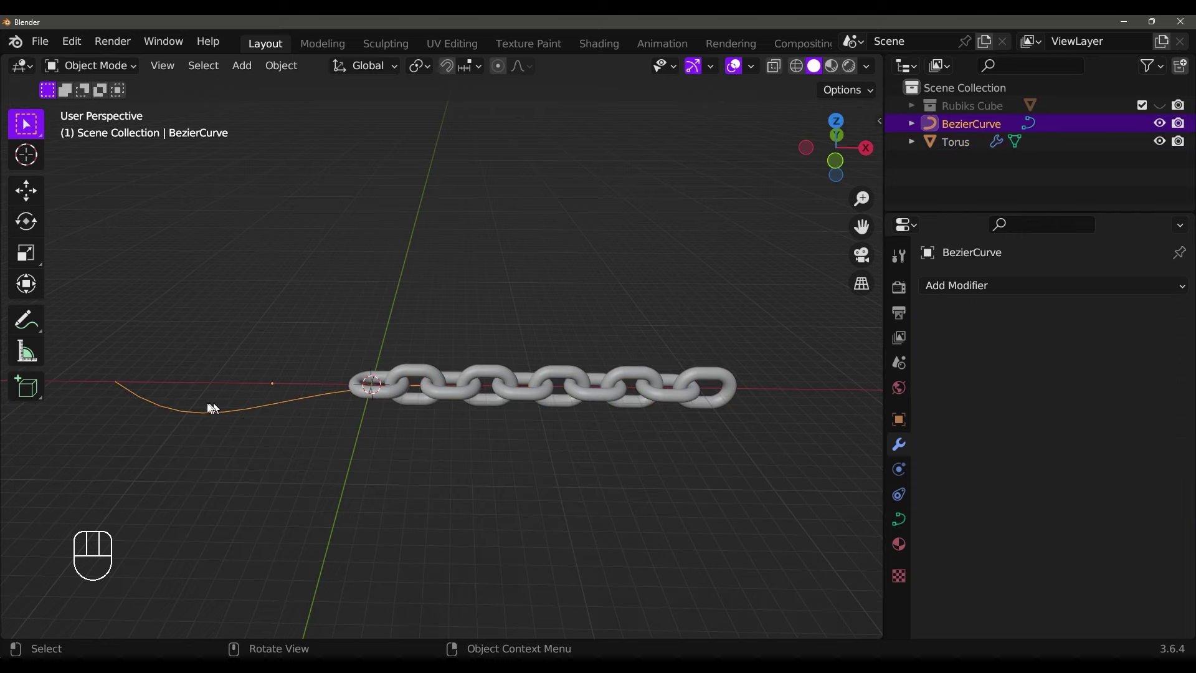
pyautogui.press('Tab')
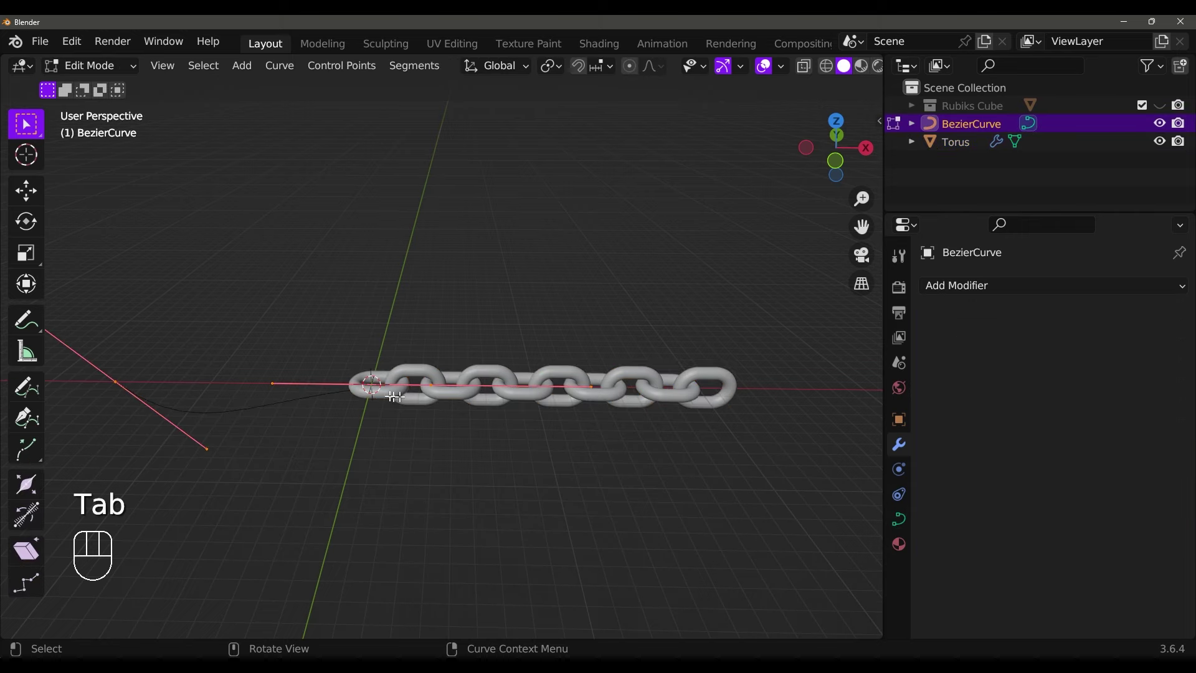
pyautogui.moveTo(431, 390); pyautogui.dragTo(414, 409, button='middle')
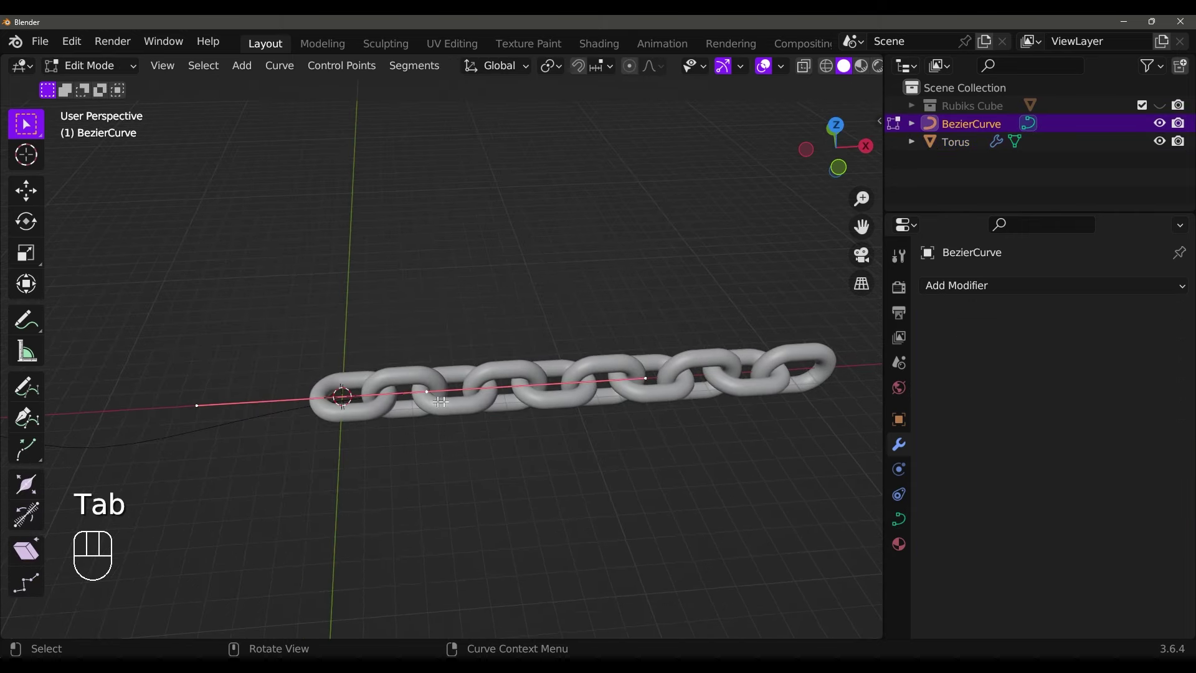
pyautogui.scroll(-5, 441, 402)
pyautogui.press('e')
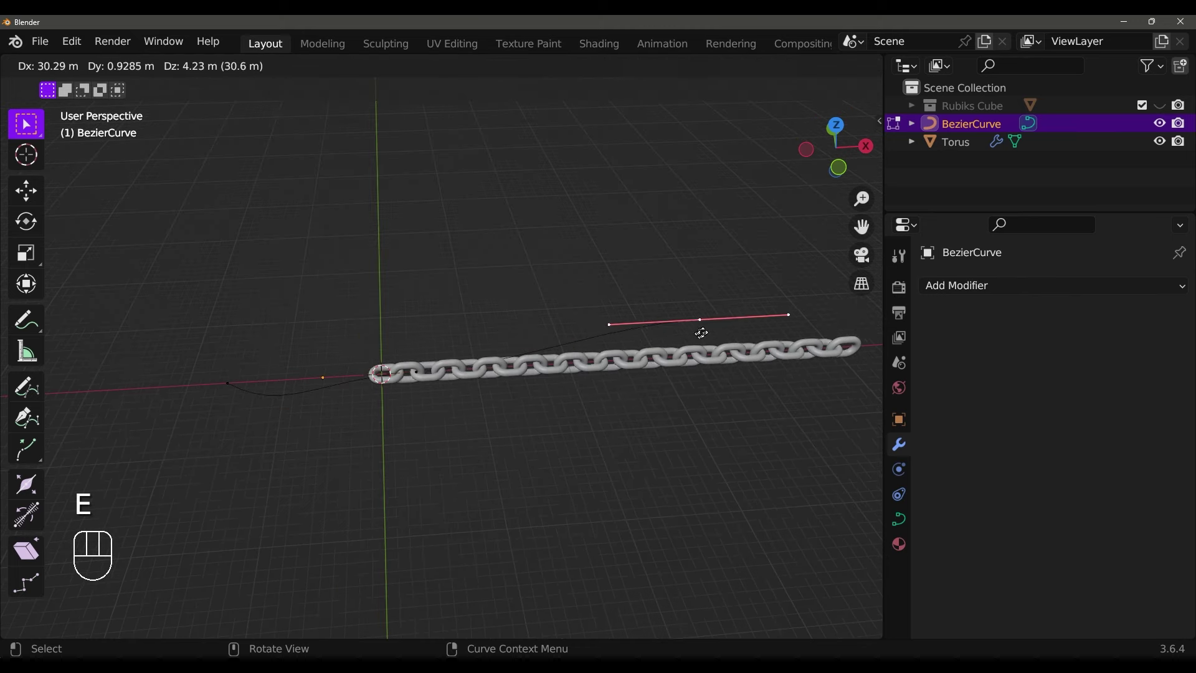
pyautogui.keyDown('shift'); pyautogui.click(619, 302); pyautogui.keyUp('shift')
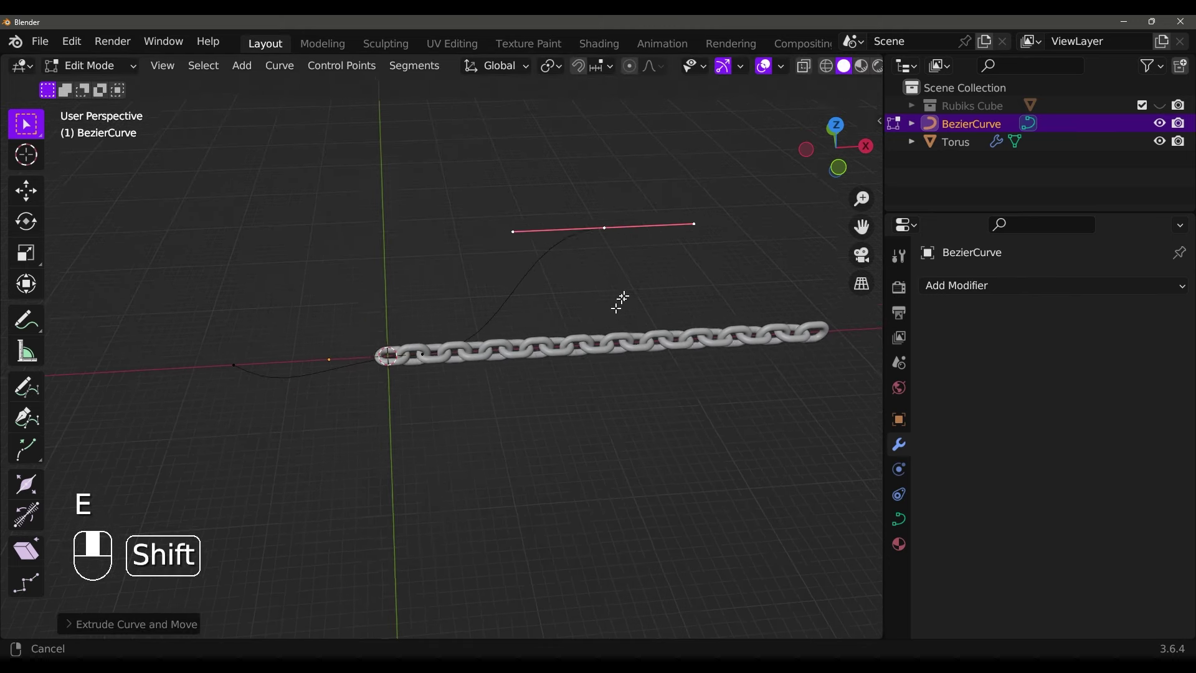
# Extrude one more control point outward and slightly down from the curve's raised end, and return to Object Mode
pyautogui.moveTo(620, 302); pyautogui.dragTo(575, 343, button='middle')
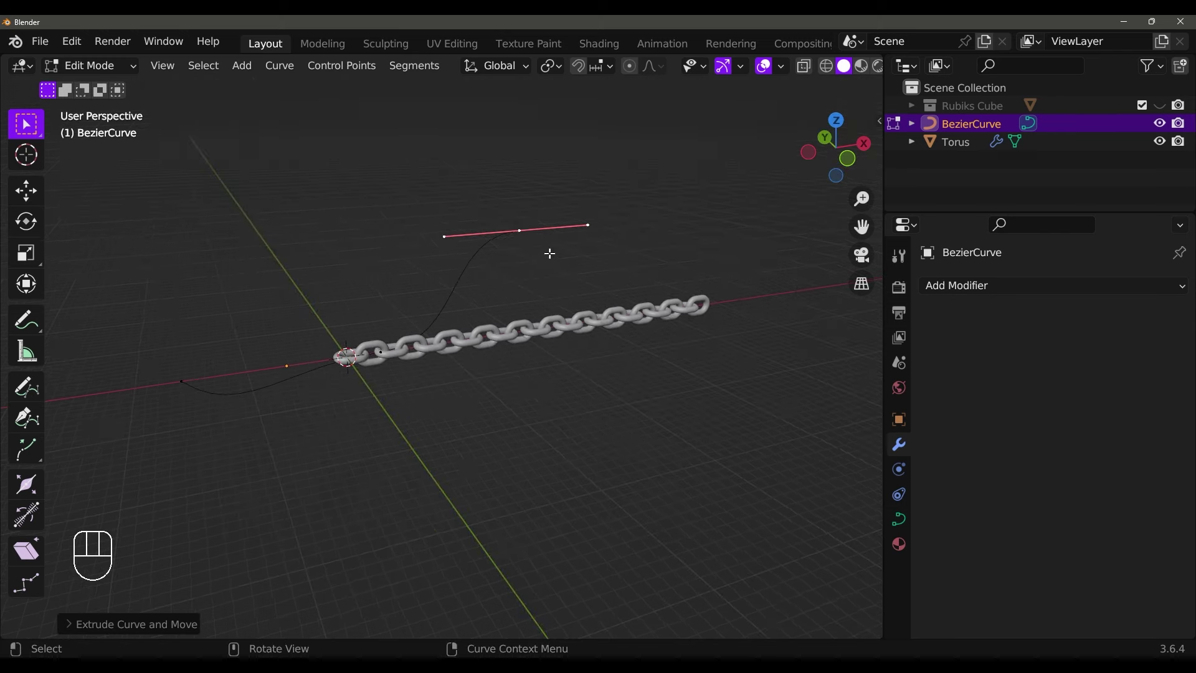
pyautogui.press('e')
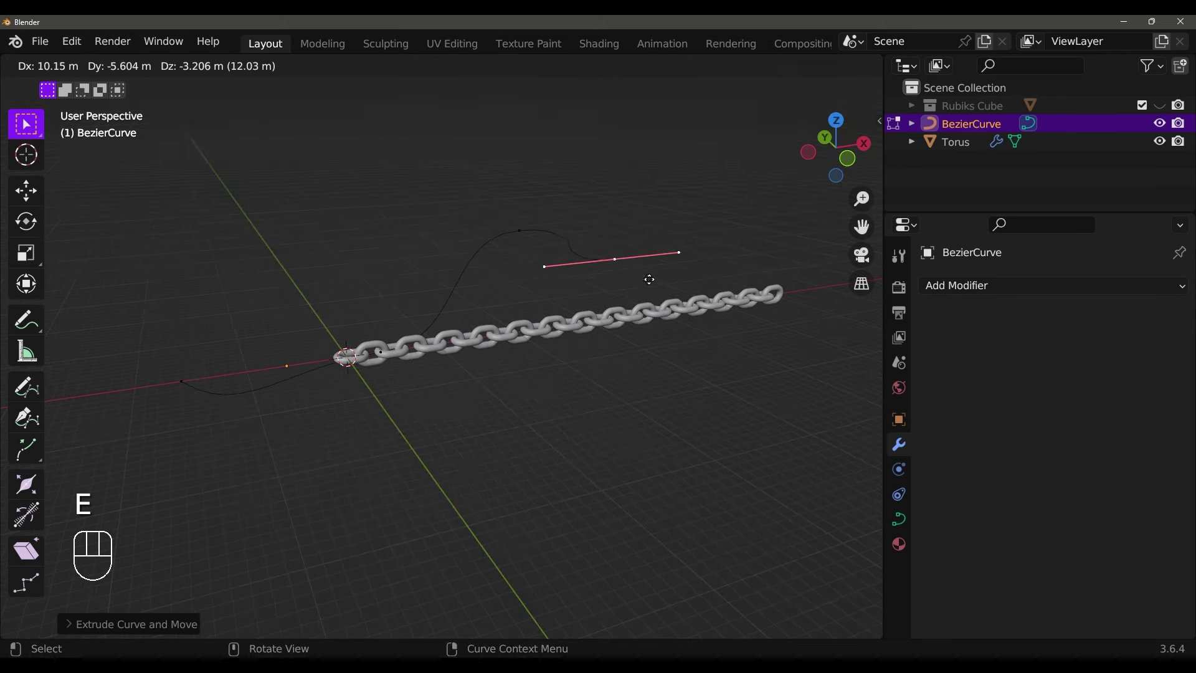
pyautogui.press('Tab')
pyautogui.moveTo(507, 324); pyautogui.dragTo(367, 409, button='middle')
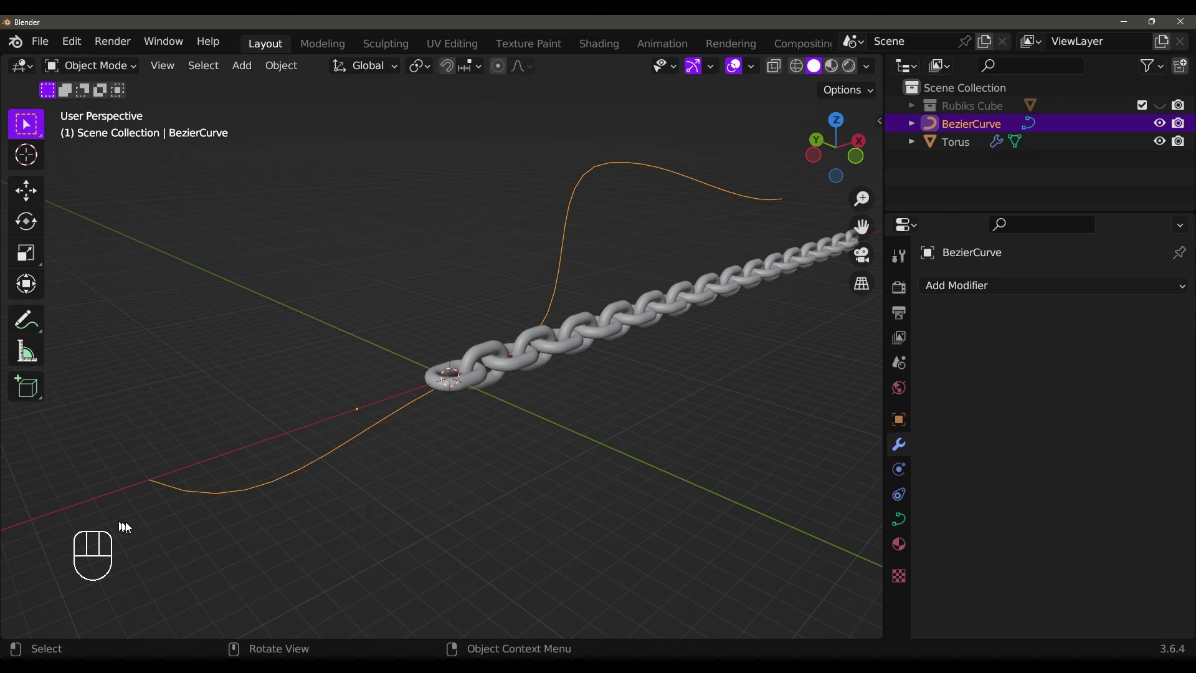
# Add a Curve modifier to the torus below the Array modifier, with BezierCurve as its curve object
pyautogui.click(720, 297)
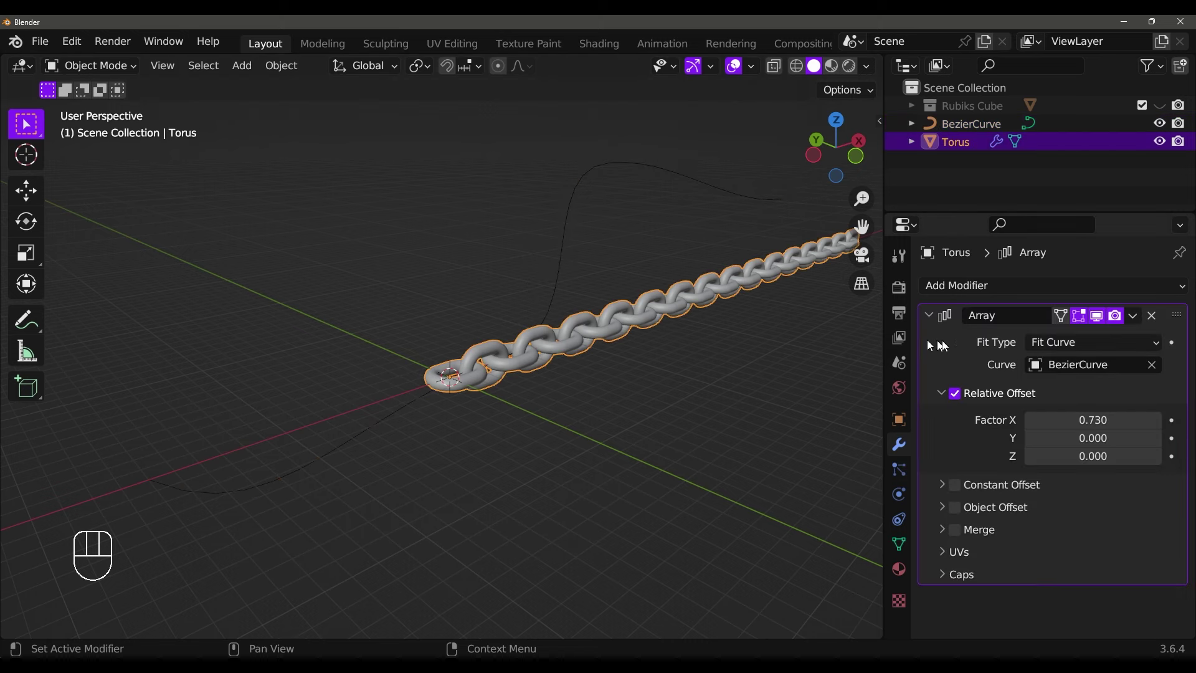
pyautogui.click(955, 286)
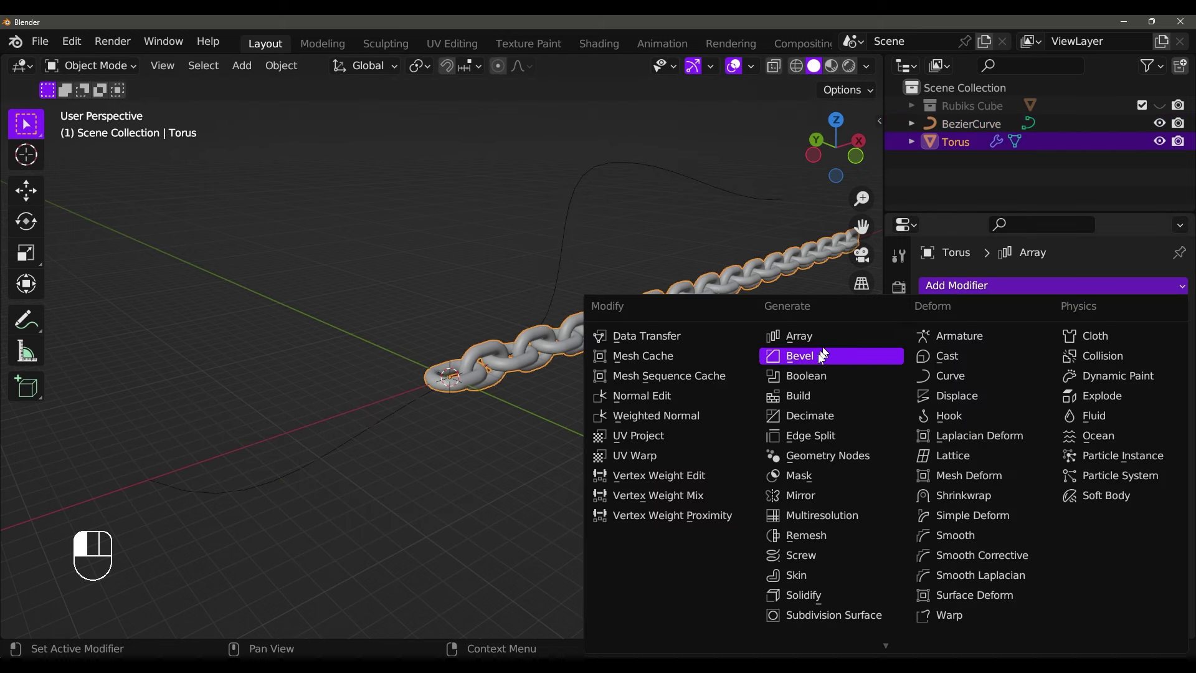
pyautogui.click(942, 375)
pyautogui.scroll(-2, 997, 430)
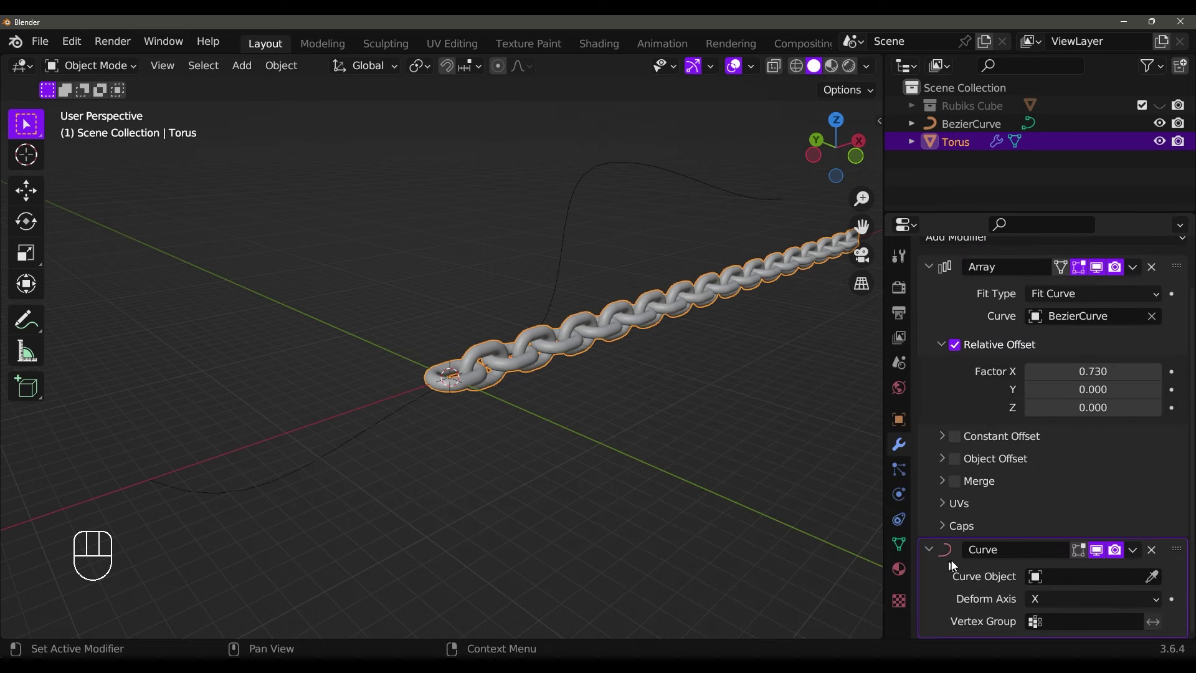
pyautogui.click(1062, 578)
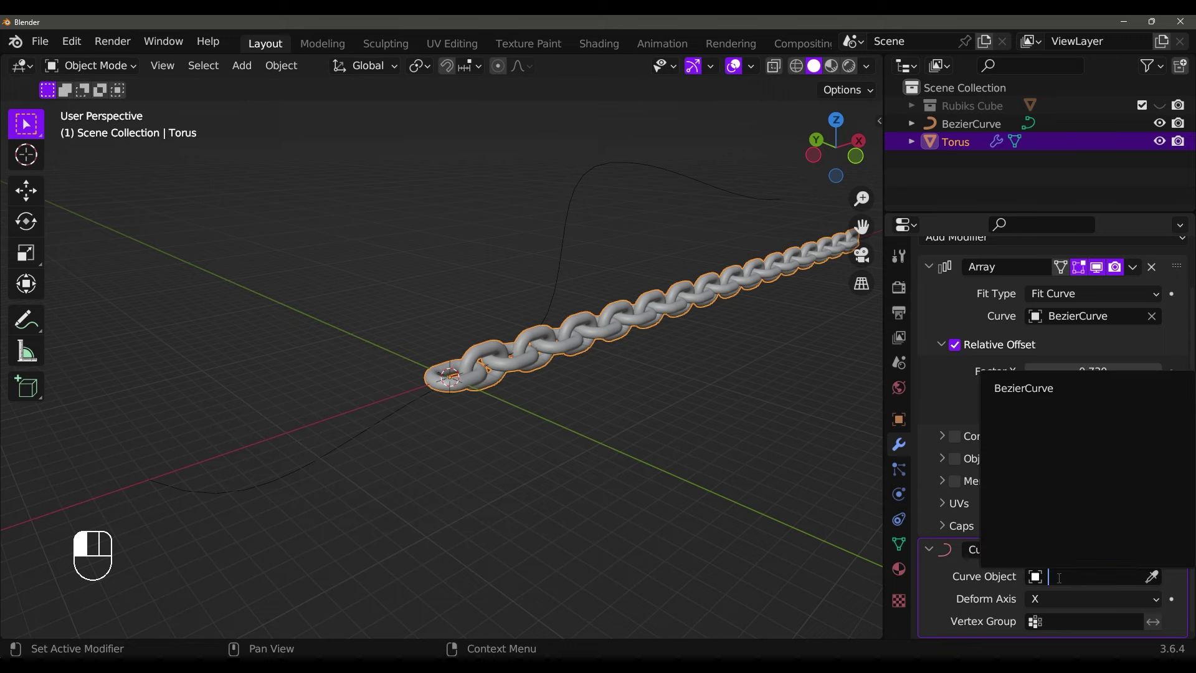
pyautogui.click(1024, 388)
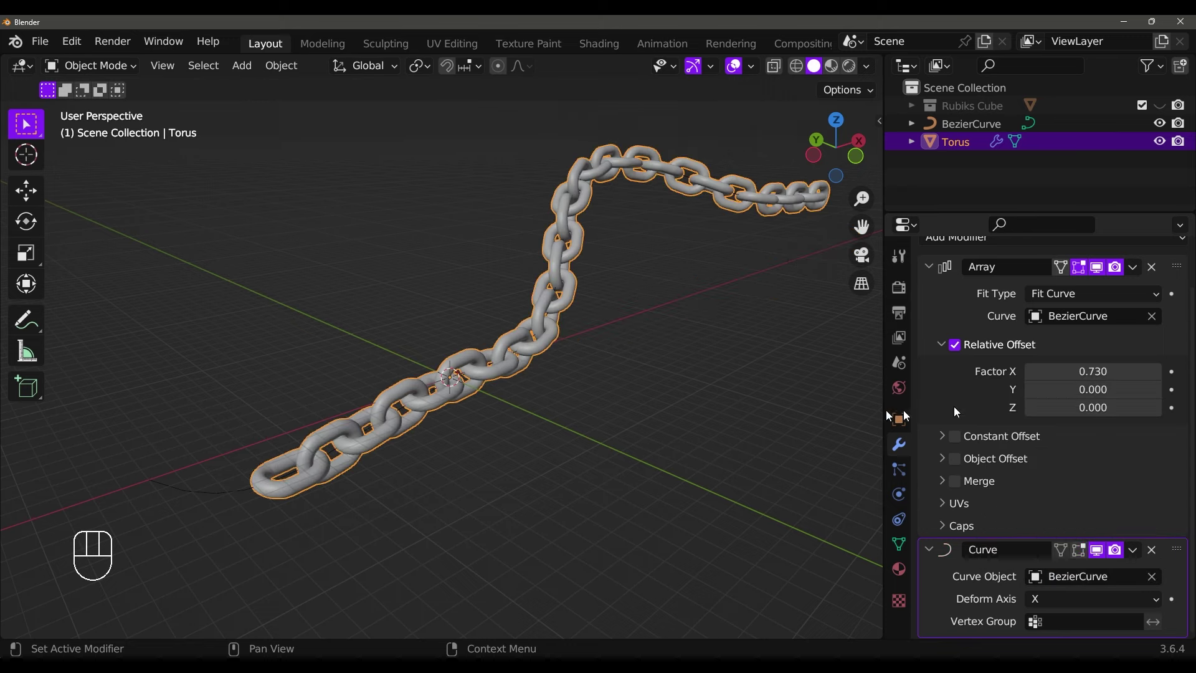
# Extend the Bezier curve in Edit Mode by extruding another control point outward from its far end
pyautogui.moveTo(716, 405); pyautogui.dragTo(277, 407, button='middle')
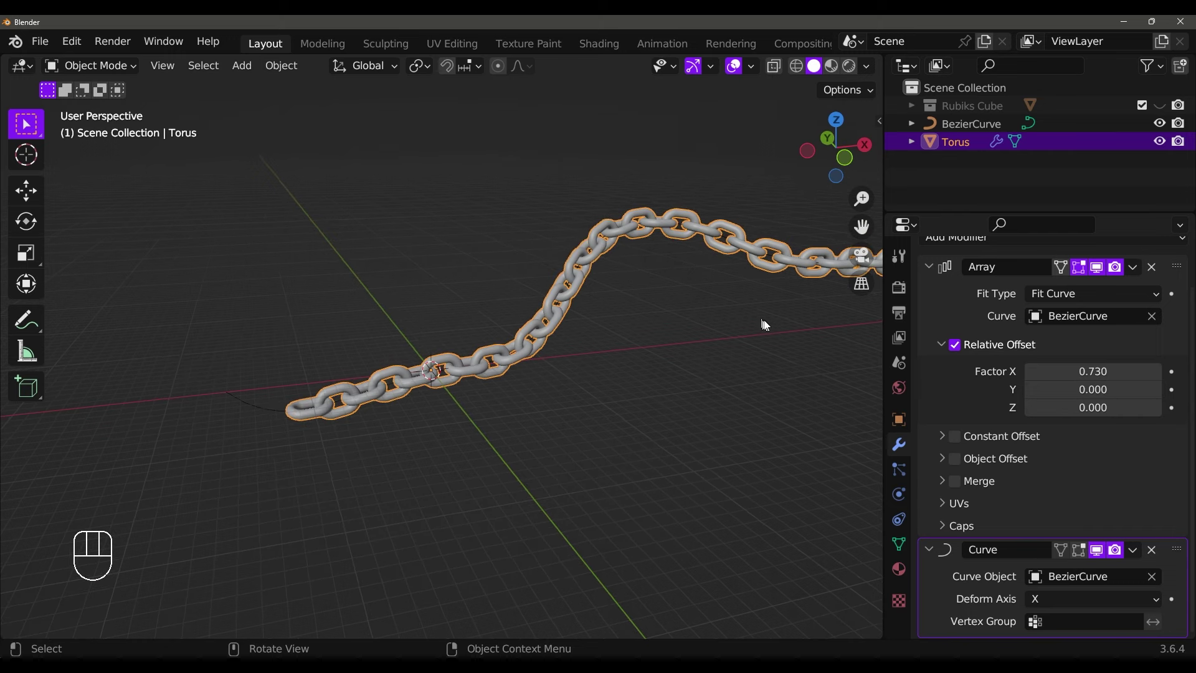
pyautogui.keyDown('shift'); pyautogui.moveTo(766, 323); pyautogui.dragTo(777, 419, button='middle'); pyautogui.keyUp('shift')
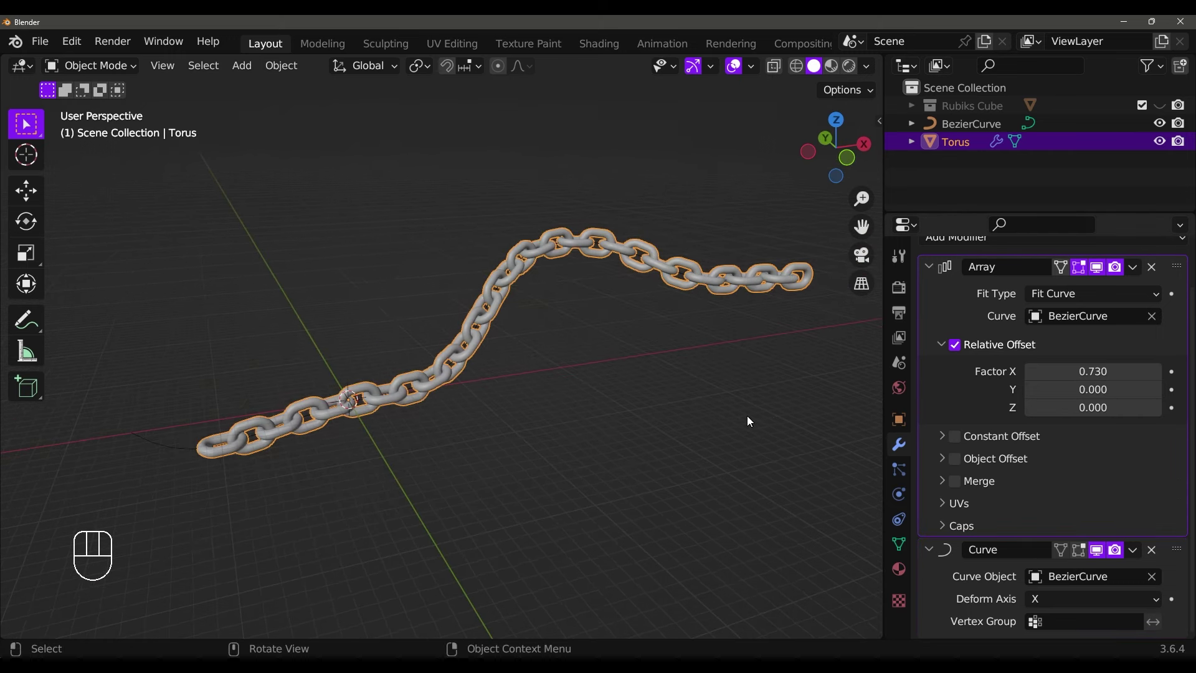
pyautogui.click(176, 464)
pyautogui.keyDown('shift'); pyautogui.moveTo(176, 464); pyautogui.dragTo(615, 502, button='middle'); pyautogui.keyUp('shift')
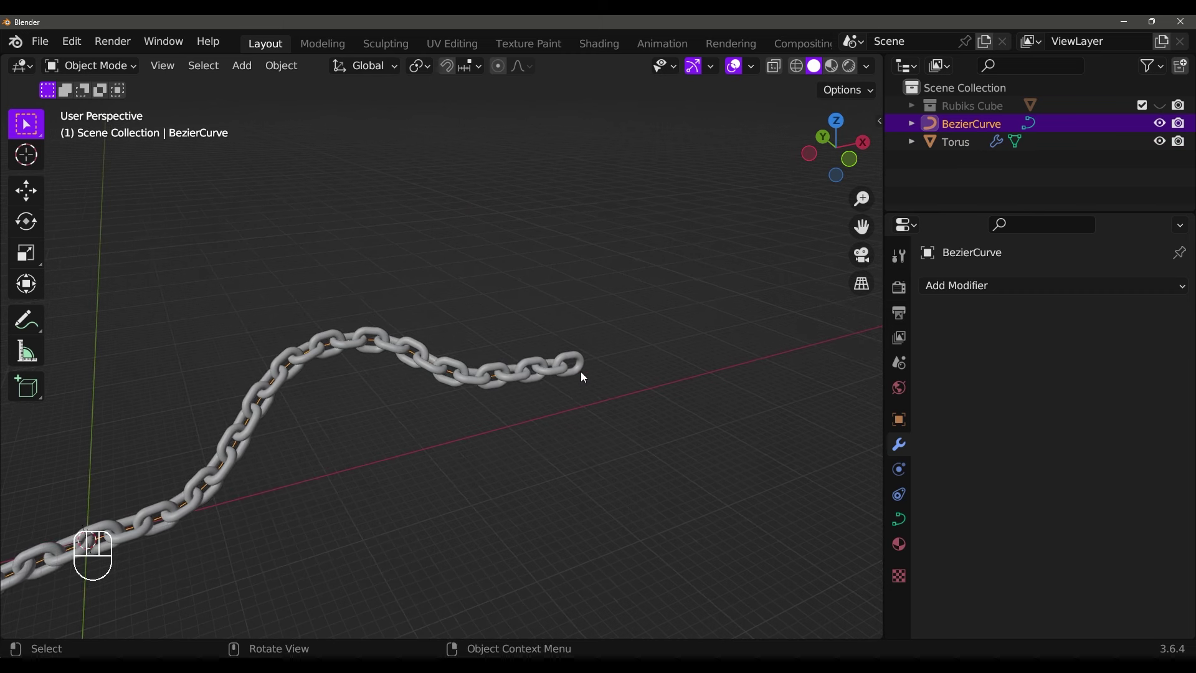
pyautogui.click(499, 389)
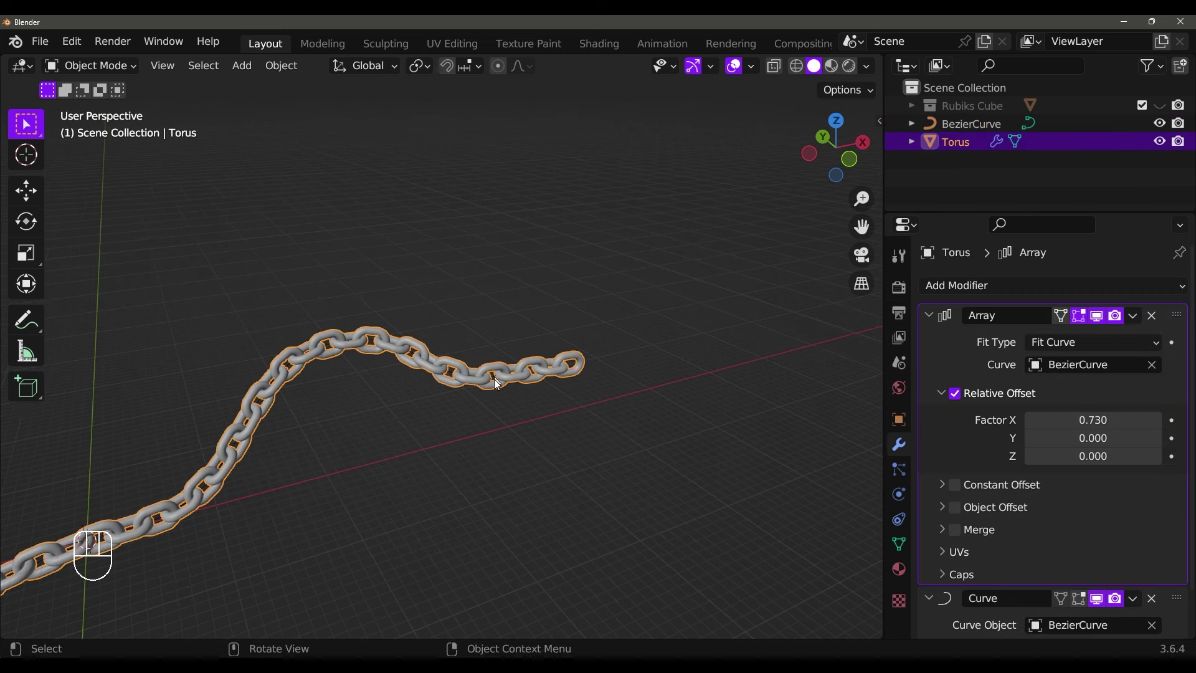
pyautogui.scroll(4, 498, 389)
pyautogui.click(529, 393)
pyautogui.scroll(-3, 614, 430)
pyautogui.press('Tab')
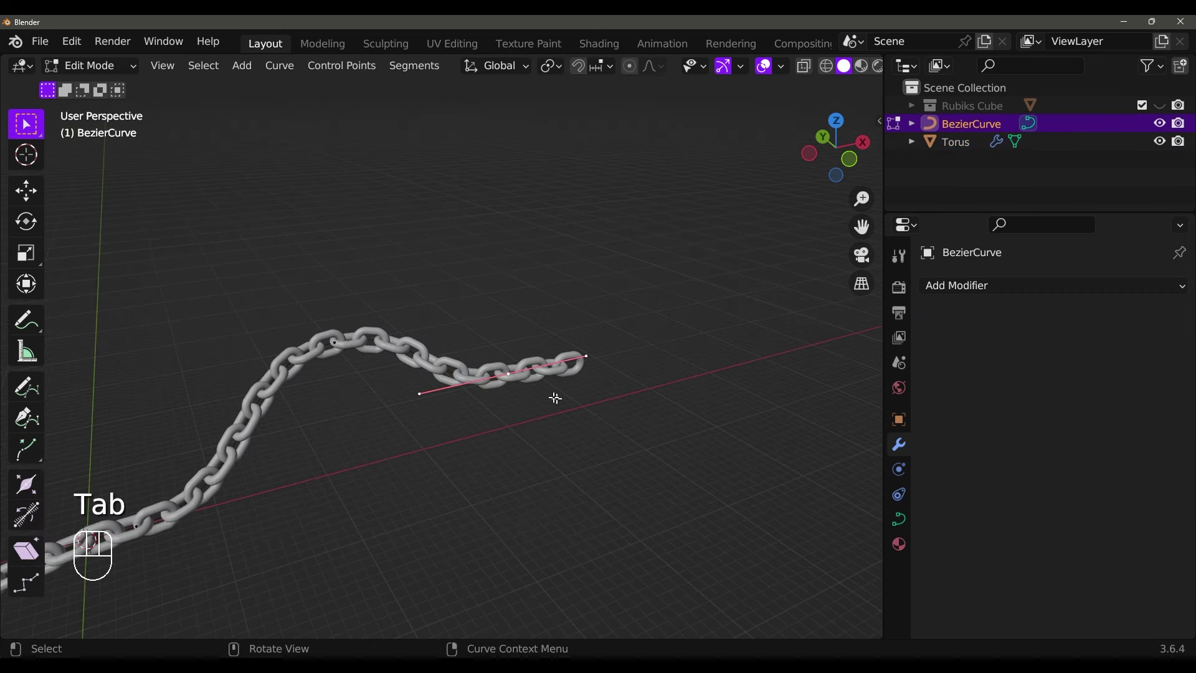
pyautogui.press('e')
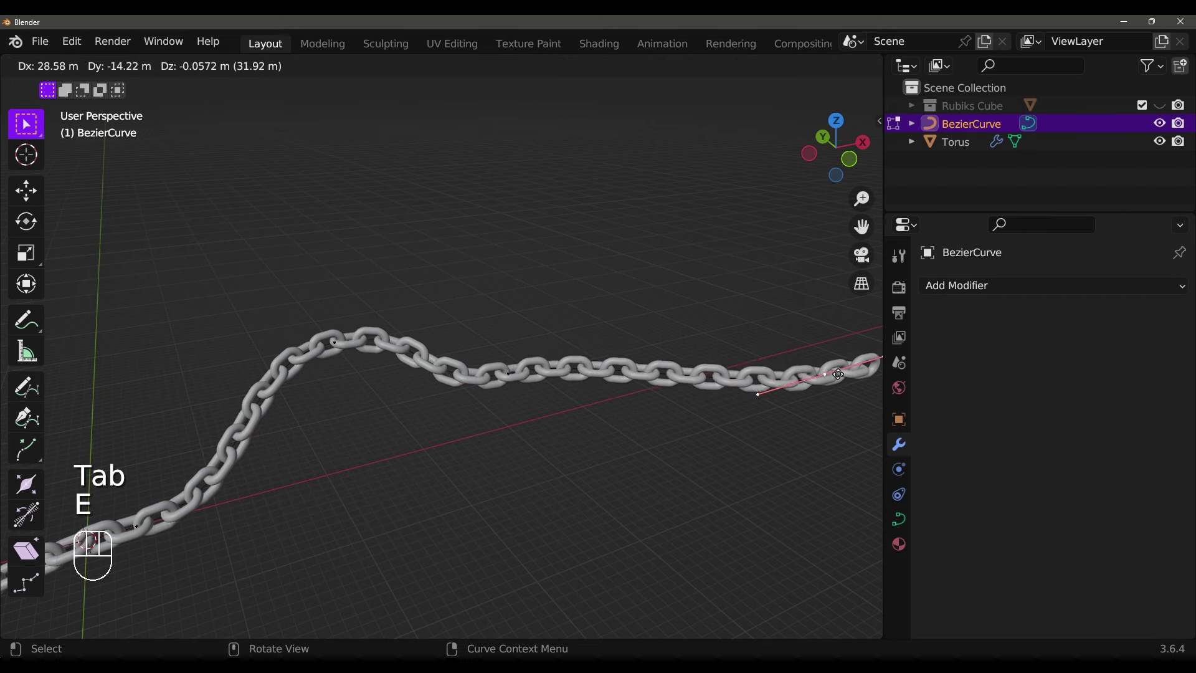
pyautogui.click(485, 403)
# Display the scene in wireframe and raise the curve's control point just beyond the crest
pyautogui.keyDown('shift'); pyautogui.moveTo(485, 403); pyautogui.dragTo(548, 377, button='middle'); pyautogui.keyUp('shift')
pyautogui.click(455, 319)
pyautogui.hotkey('shift', 'z')
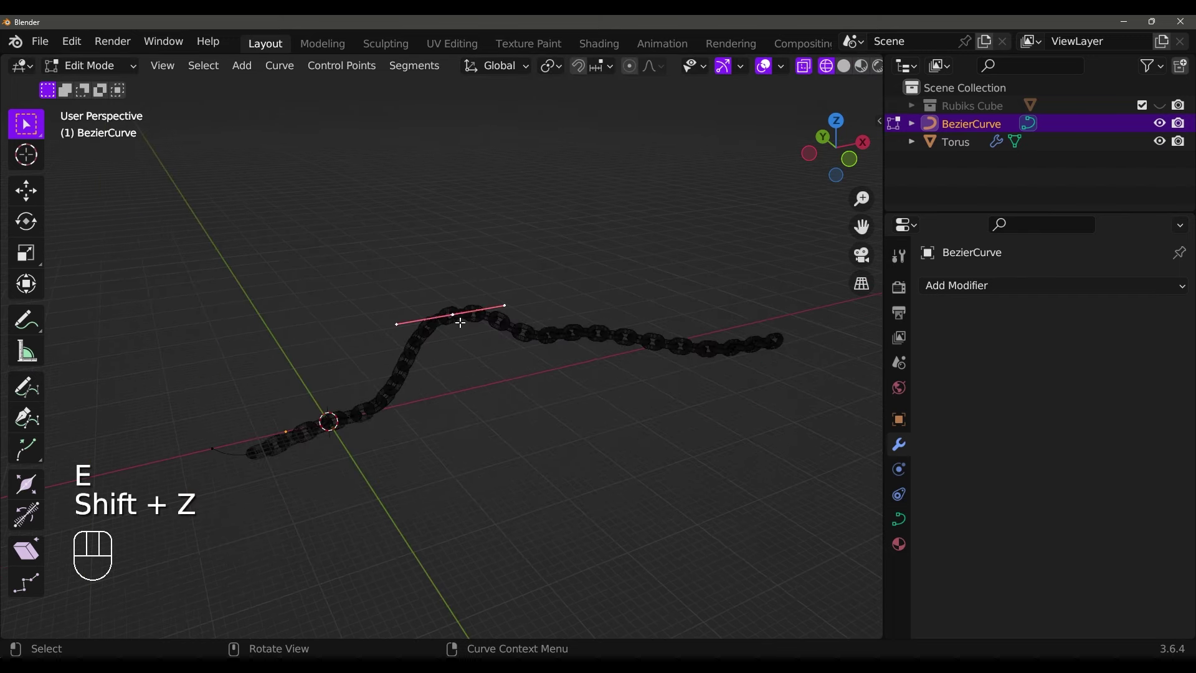
pyautogui.scroll(3, 451, 282)
pyautogui.press('a')
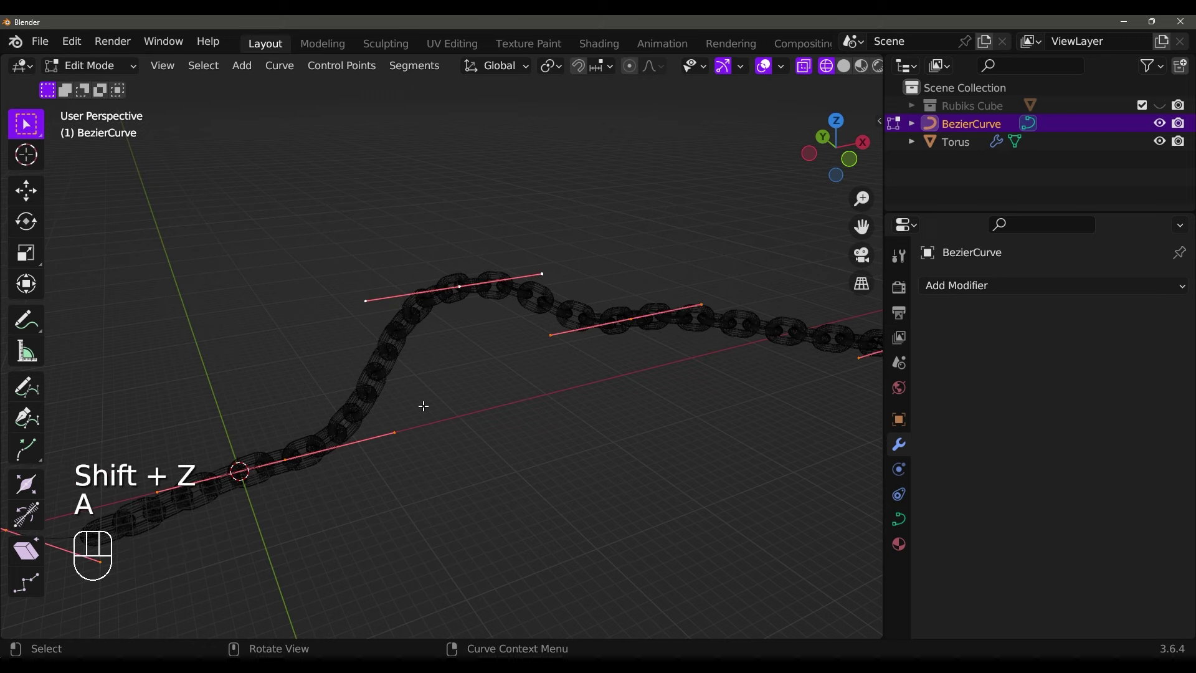
pyautogui.moveTo(422, 405); pyautogui.dragTo(216, 383, button='middle')
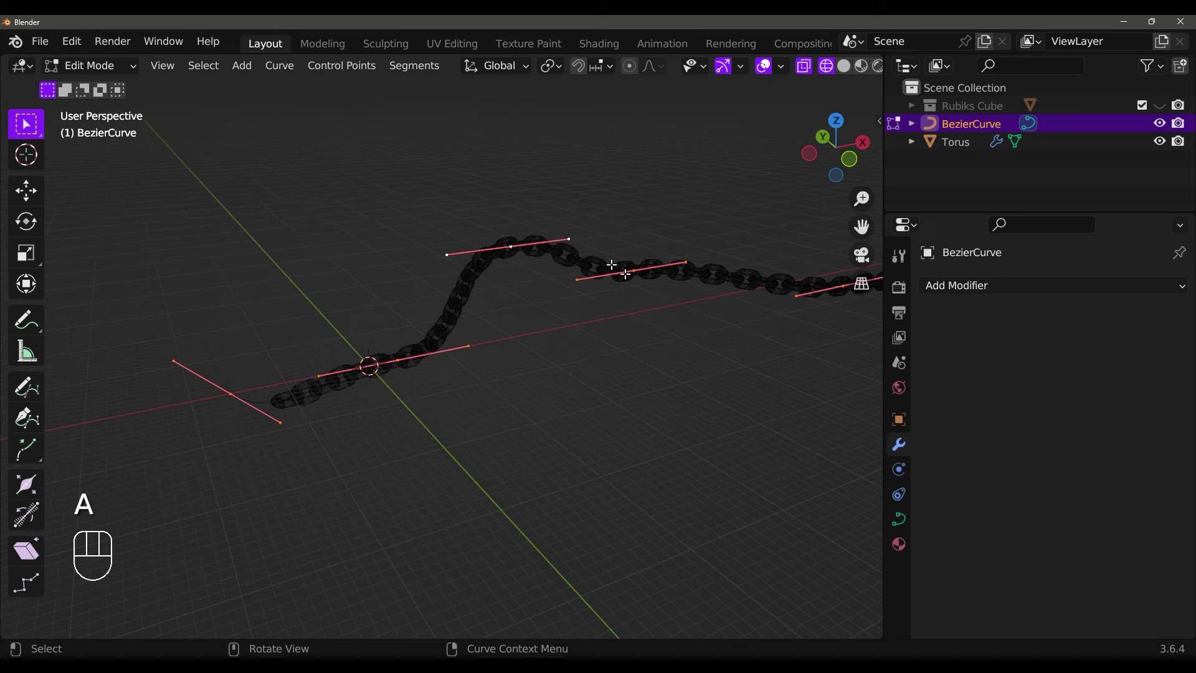
pyautogui.moveTo(625, 273); pyautogui.dragTo(562, 319, button='middle')
pyautogui.click(561, 319)
pyautogui.press('g')
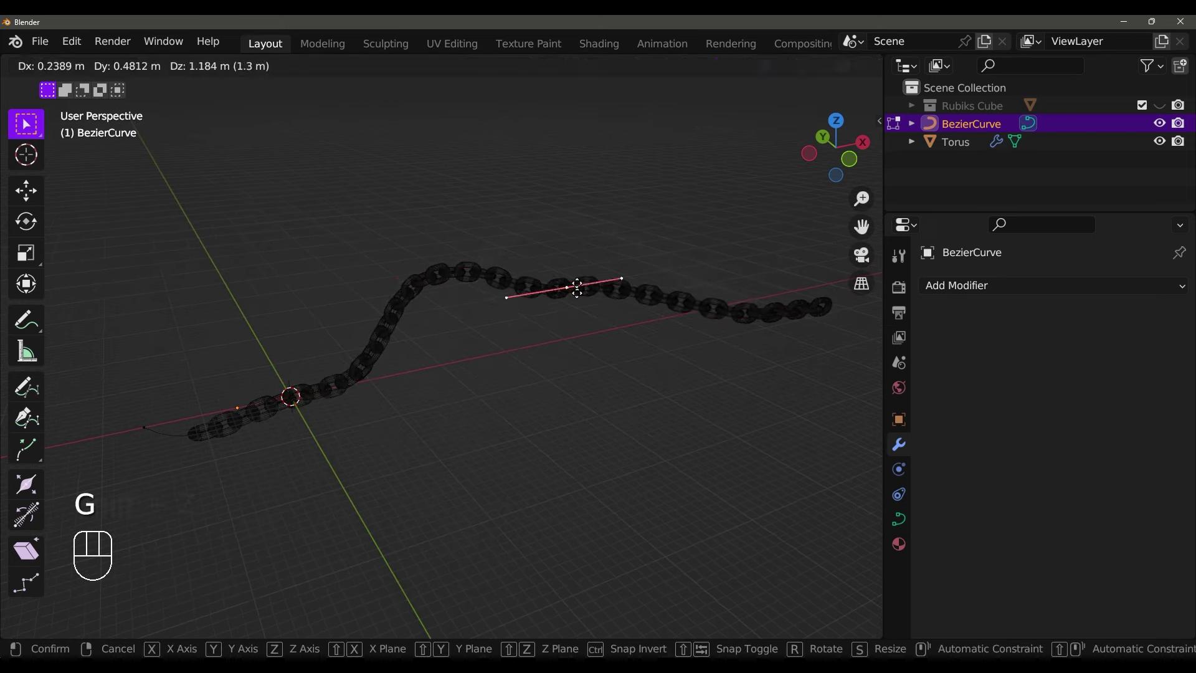
# Return to solid shading and lower the control point at the curve's original crest
pyautogui.click(434, 271)
pyautogui.hotkey('shift', 'z')
pyautogui.press('g')
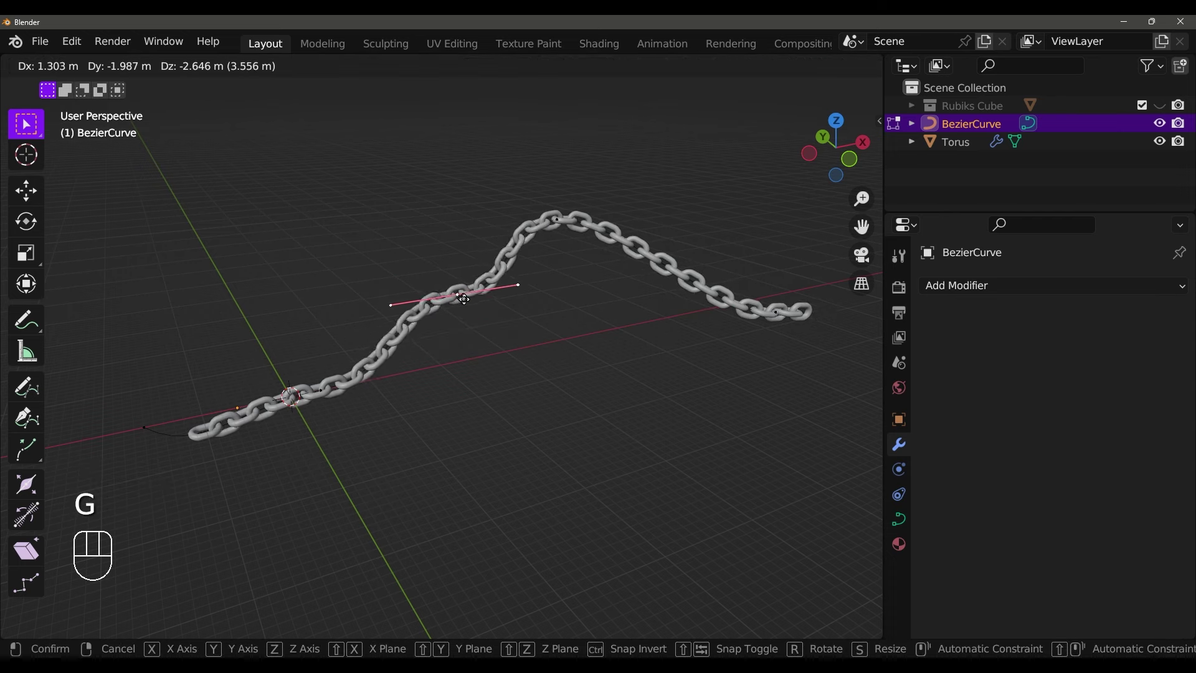
pyautogui.click(447, 289)
# Reposition the control points at the curve's starting end, moving the end point along the Y axis to bend the chain
pyautogui.click(325, 391)
pyautogui.click(427, 422)
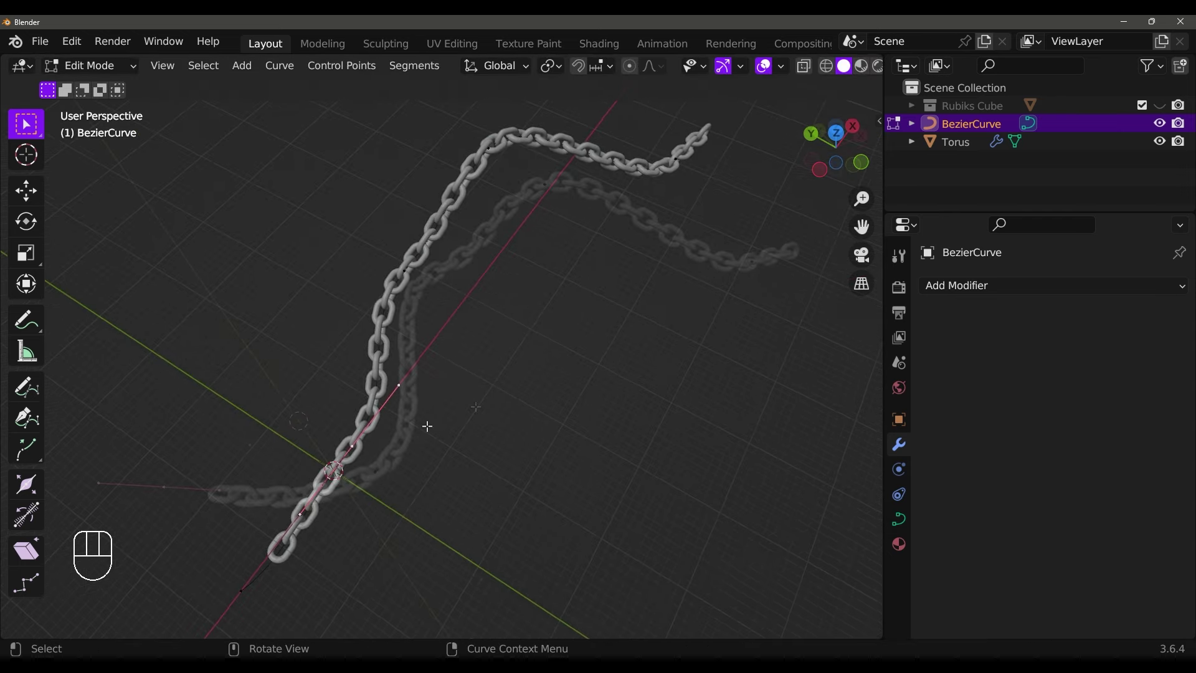
pyautogui.moveTo(427, 421); pyautogui.dragTo(476, 407, button='middle')
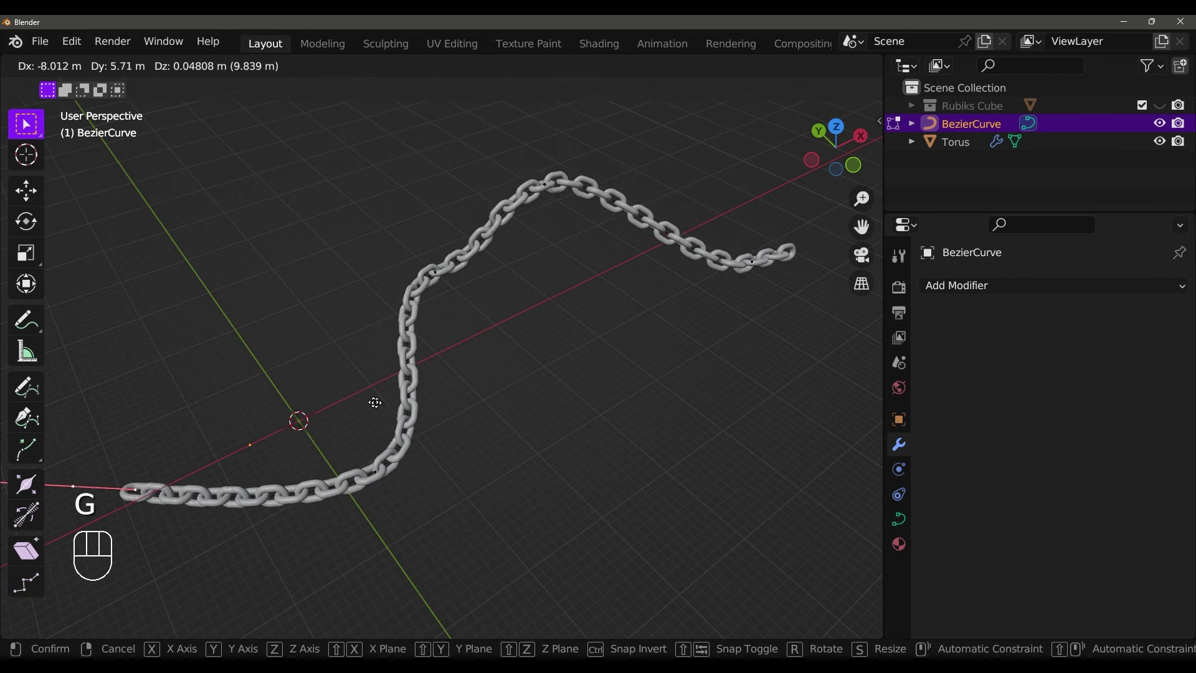
pyautogui.press('y')
pyautogui.click(140, 380)
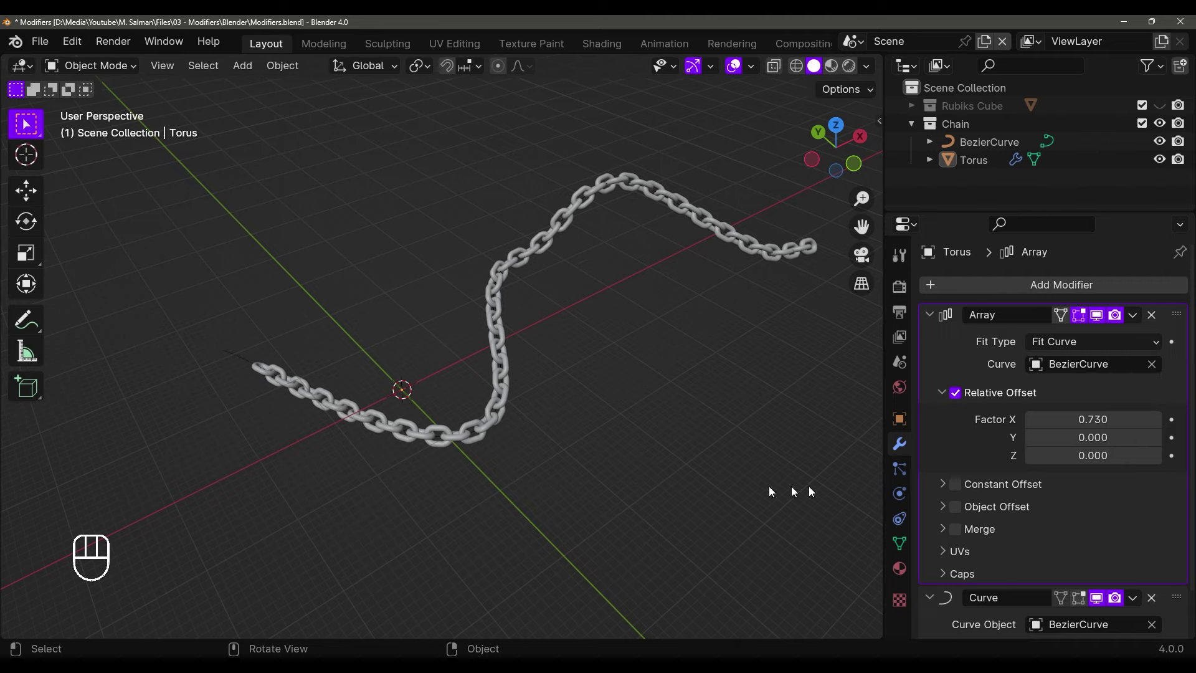
# Try Z and -Y as the Curve modifier's Deform Axis on the chain and return it to X
pyautogui.scroll(-2, 923, 502)
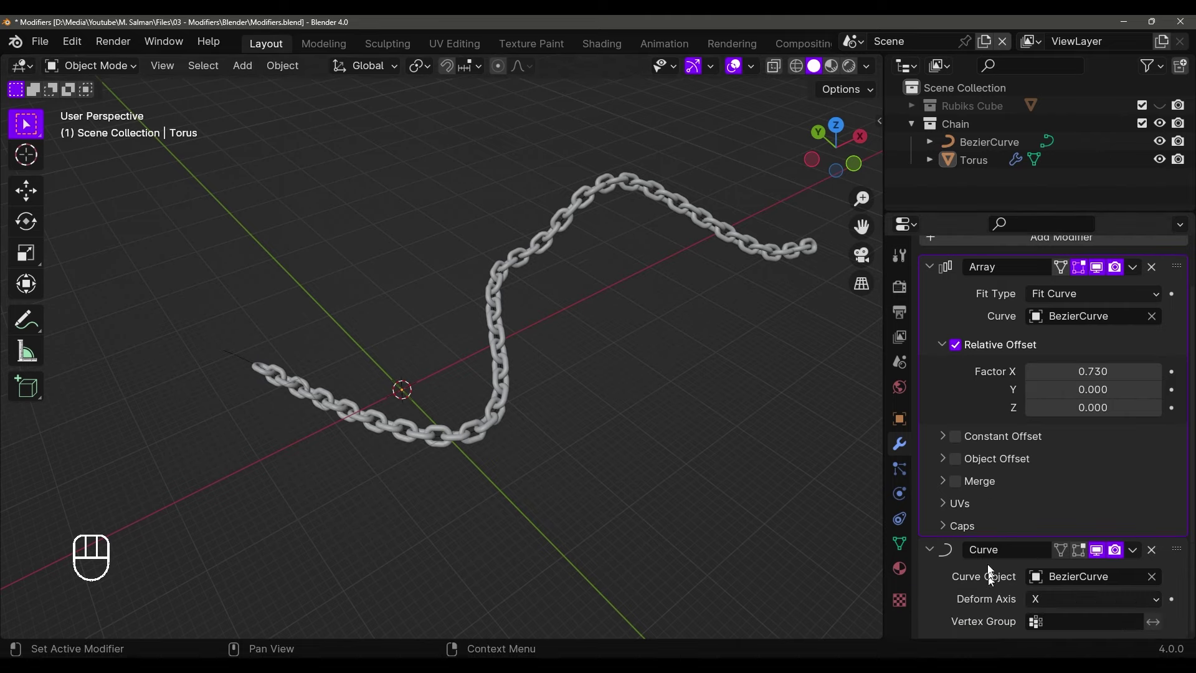
pyautogui.click(1045, 599)
pyautogui.click(1052, 502)
pyautogui.keyDown('ctrl'); pyautogui.scroll(-3, 1045, 600); pyautogui.keyUp('ctrl')
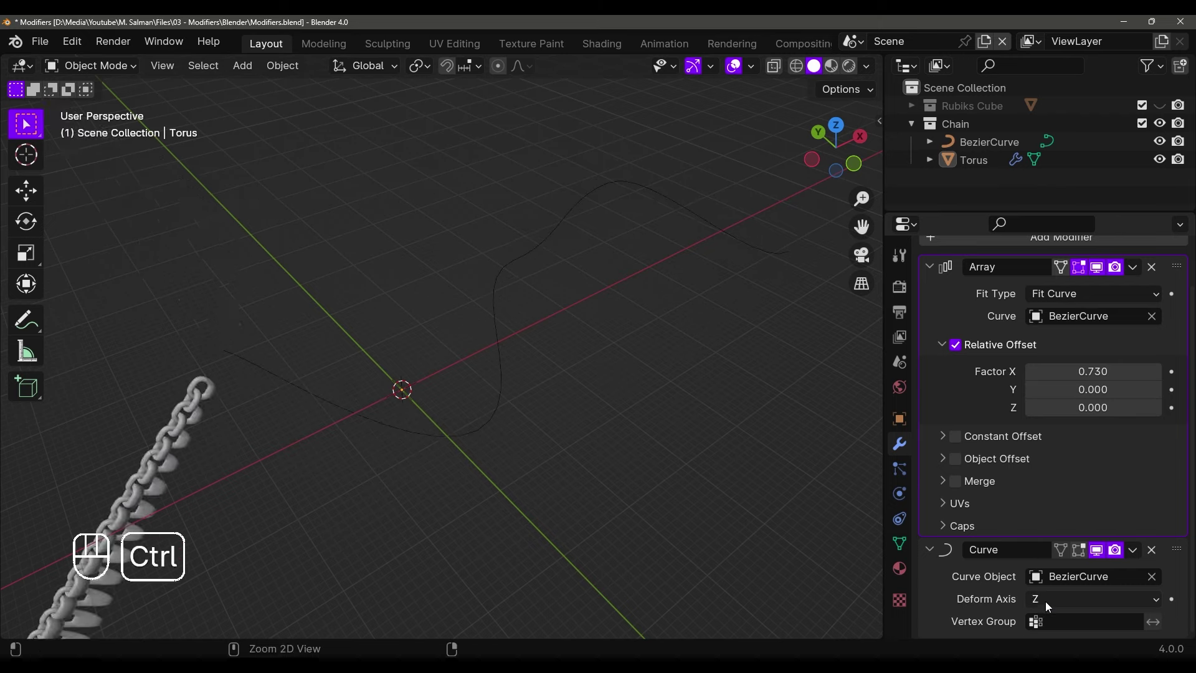
pyautogui.keyDown('ctrl'); pyautogui.scroll(4, 1045, 601); pyautogui.keyUp('ctrl')
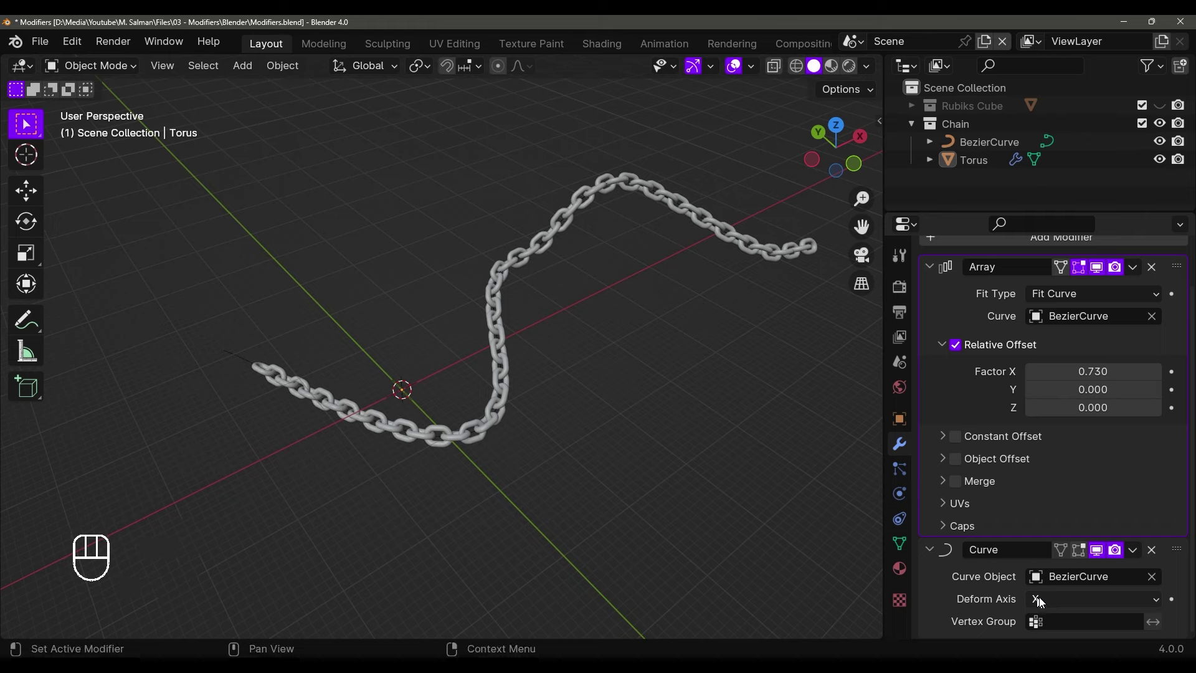
pyautogui.keyDown('ctrl'); pyautogui.scroll(-4, 1040, 600); pyautogui.keyUp('ctrl')
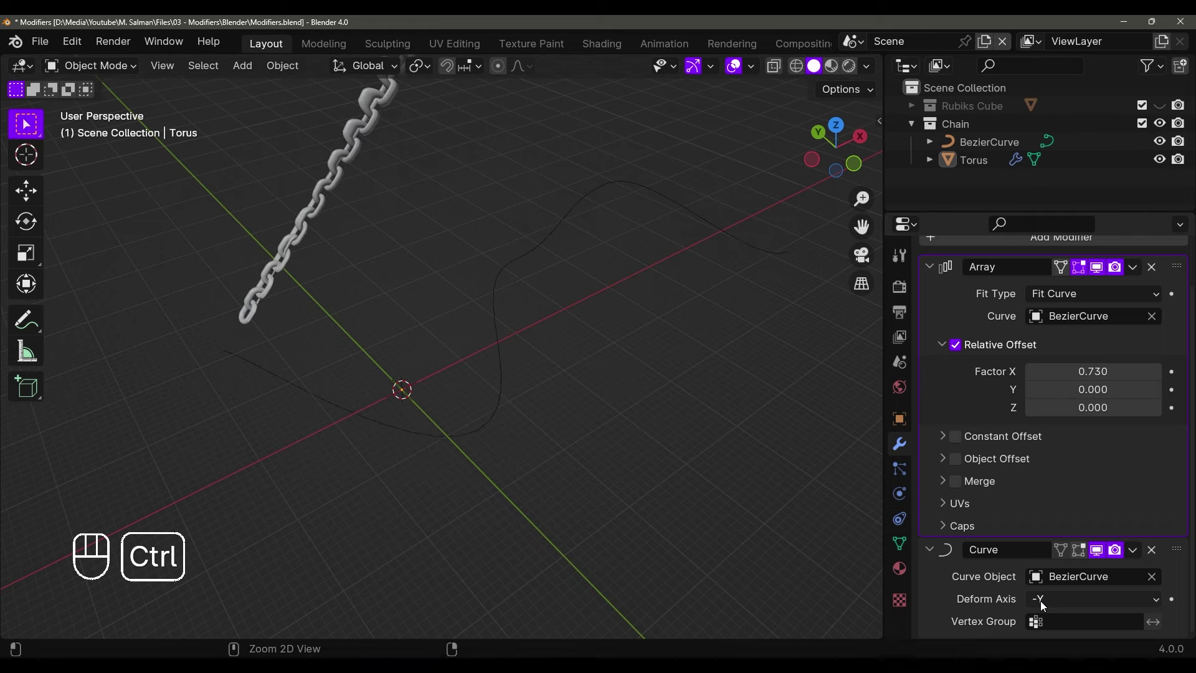
pyautogui.keyDown('ctrl'); pyautogui.scroll(4, 1040, 600); pyautogui.keyUp('ctrl')
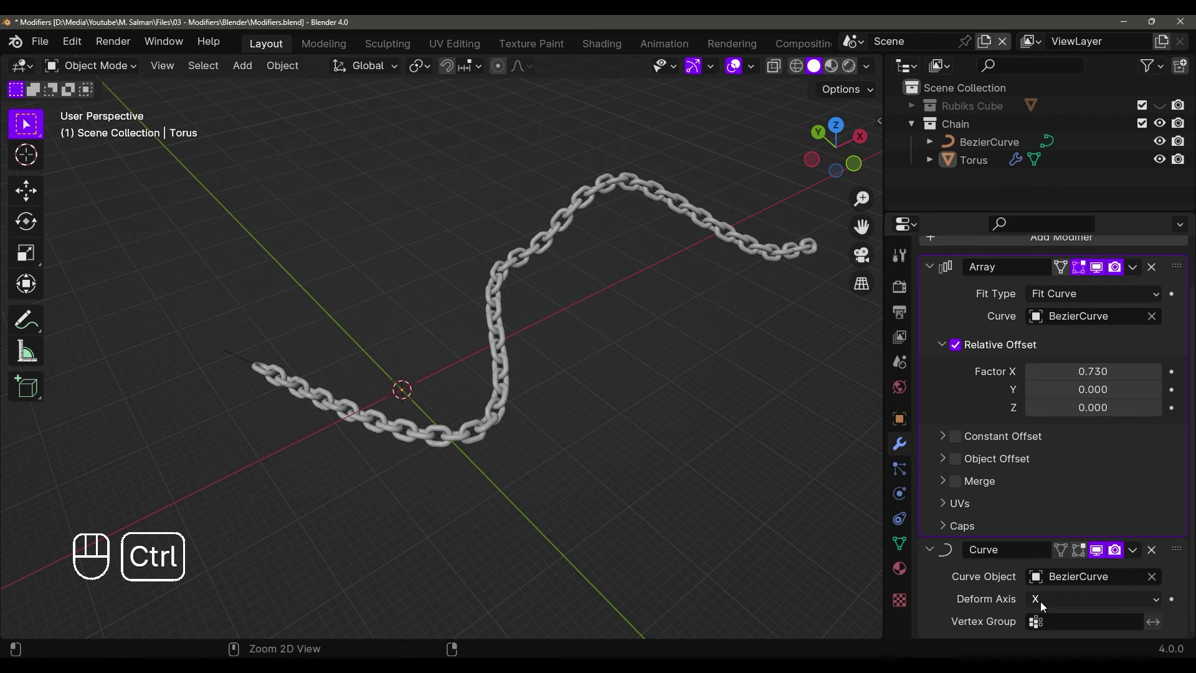
# Apply all transforms to the torus chain
pyautogui.click(506, 397)
pyautogui.press('ctrl')
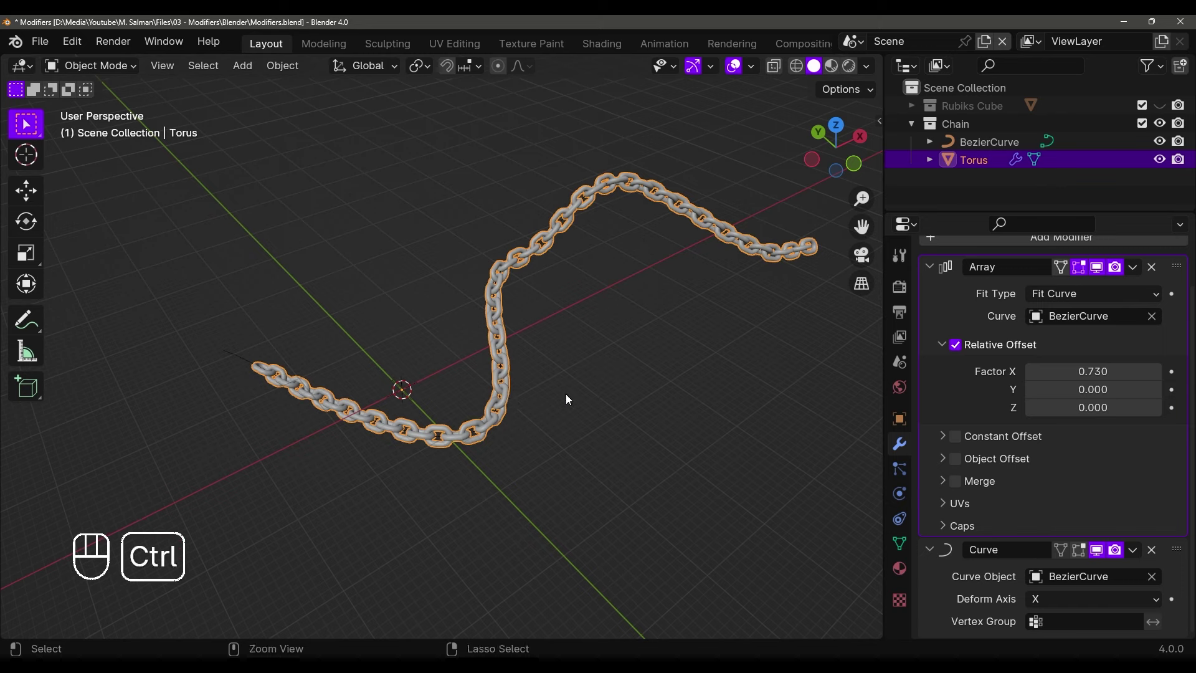
pyautogui.hotkey('ctrl', 'a')
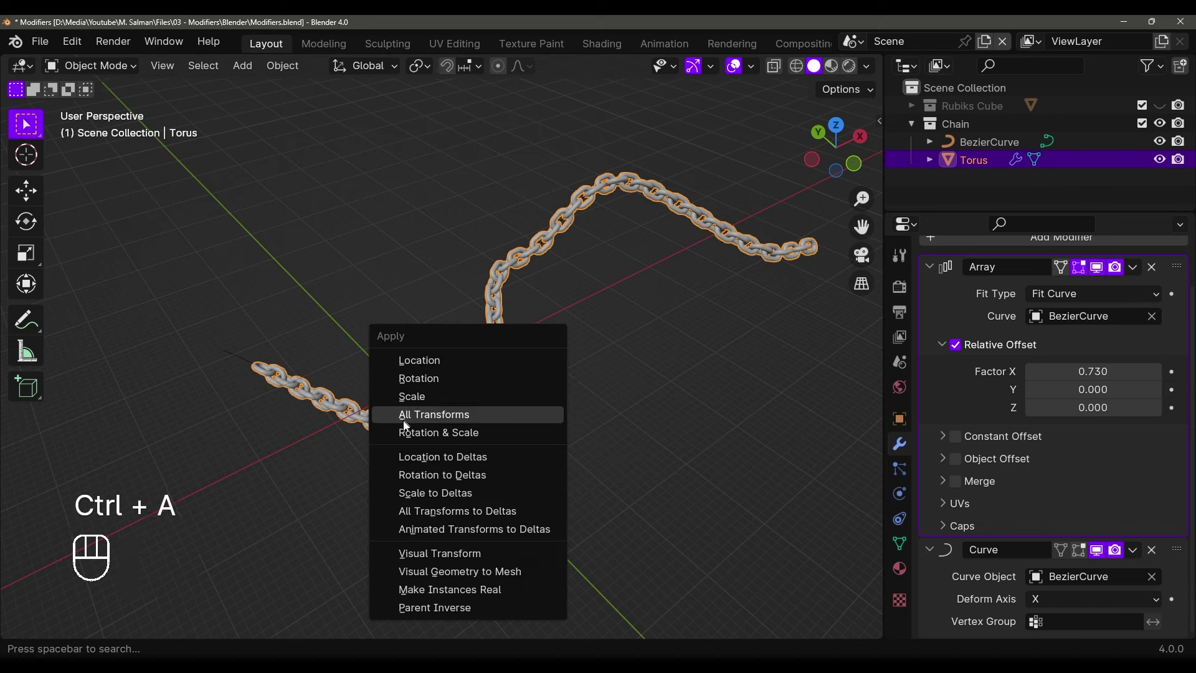
pyautogui.click(446, 415)
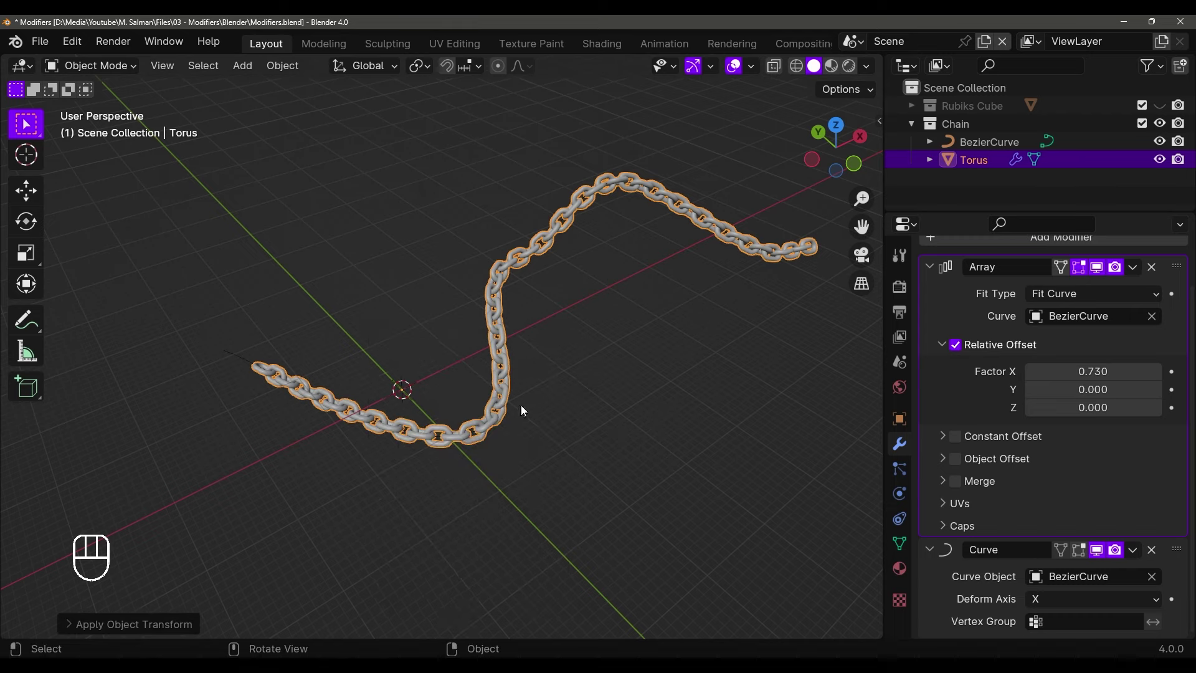
pyautogui.press('F8')
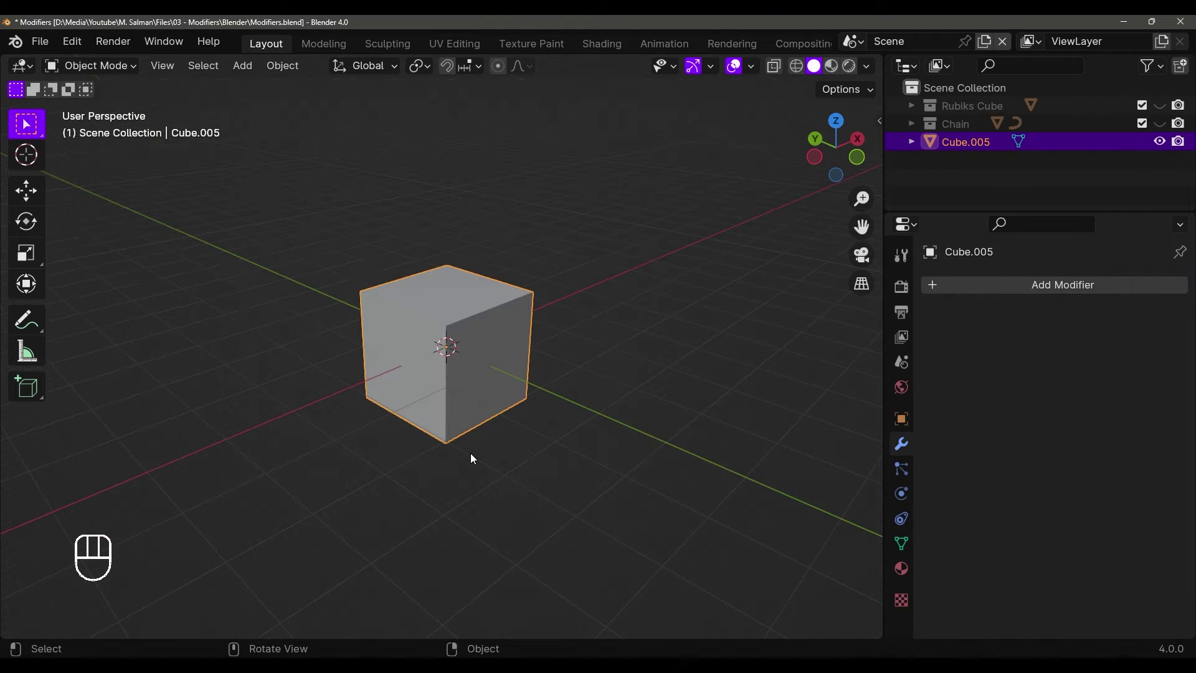
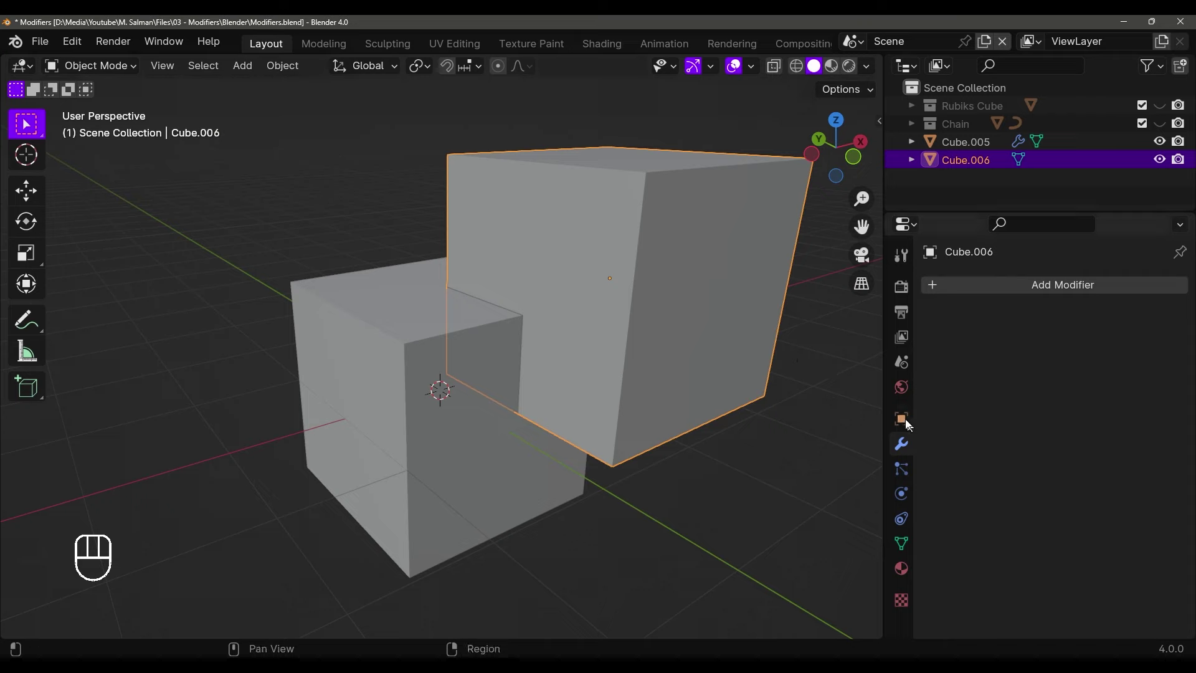
# Change the cutter cube's viewport display to Wire and finally to Bounds
pyautogui.click(904, 418)
pyautogui.scroll(-8, 969, 423)
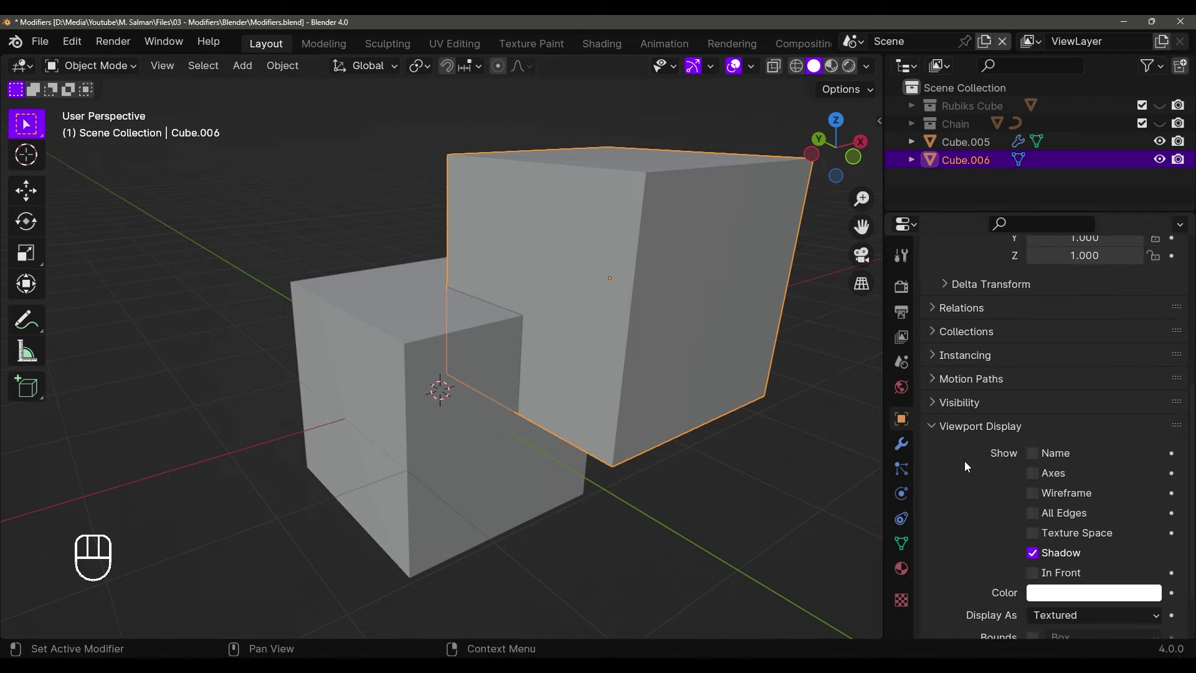
pyautogui.scroll(-2, 960, 452)
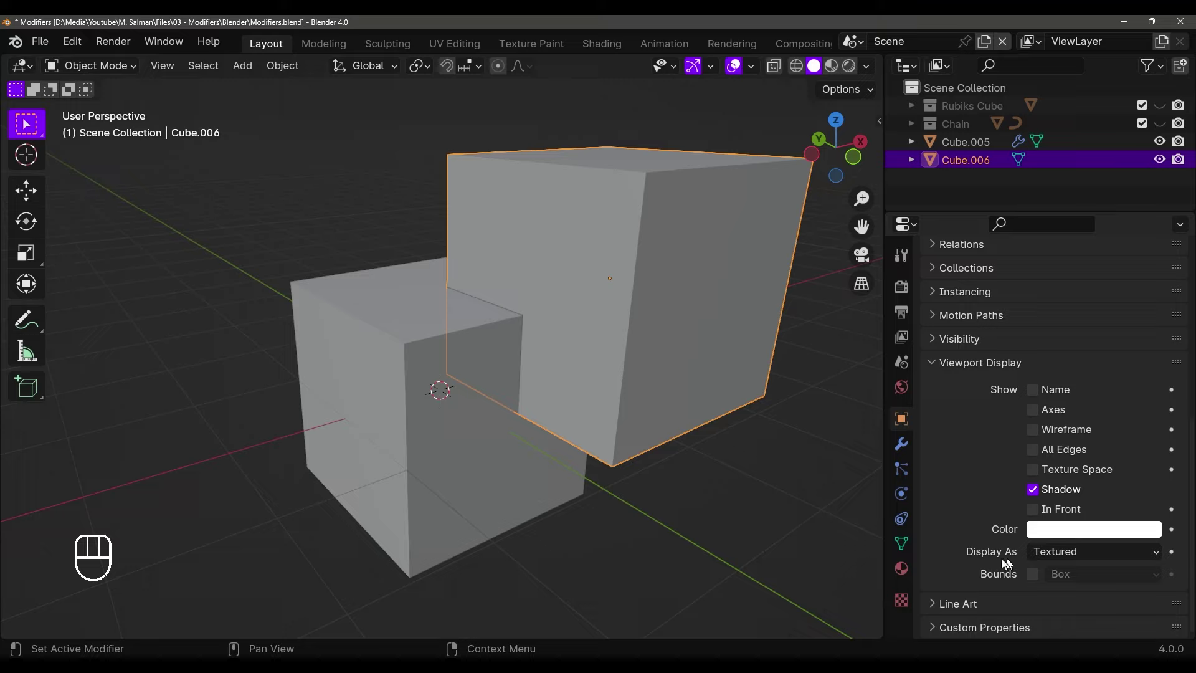
pyautogui.click(1057, 555)
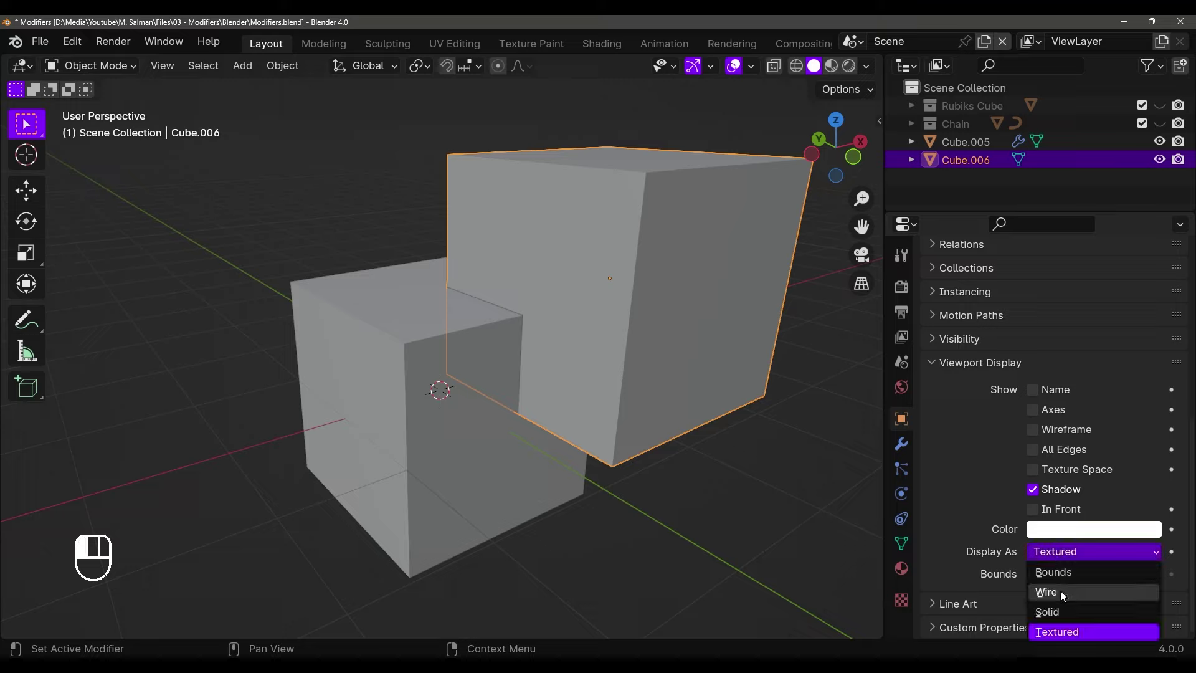
pyautogui.click(1055, 593)
pyautogui.moveTo(747, 473); pyautogui.dragTo(716, 472, button='middle')
pyautogui.click(1093, 551)
pyautogui.click(1055, 572)
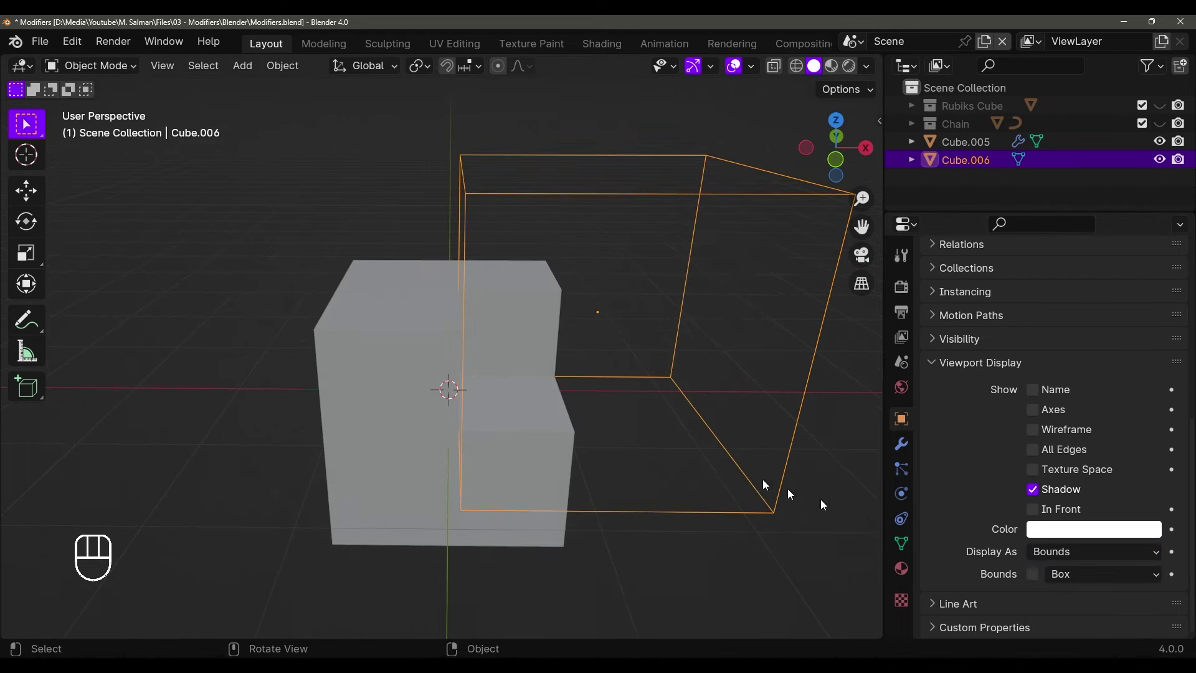
# Move the cutter cube over the upper part of the main cube and scale it uniformly
pyautogui.moveTo(785, 488)
pyautogui.mouseDown(button='middle')
pyautogui.moveTo(678, 465)
pyautogui.moveTo(748, 461)
pyautogui.moveTo(696, 376)
pyautogui.mouseUp(button='middle')
pyautogui.press('g')
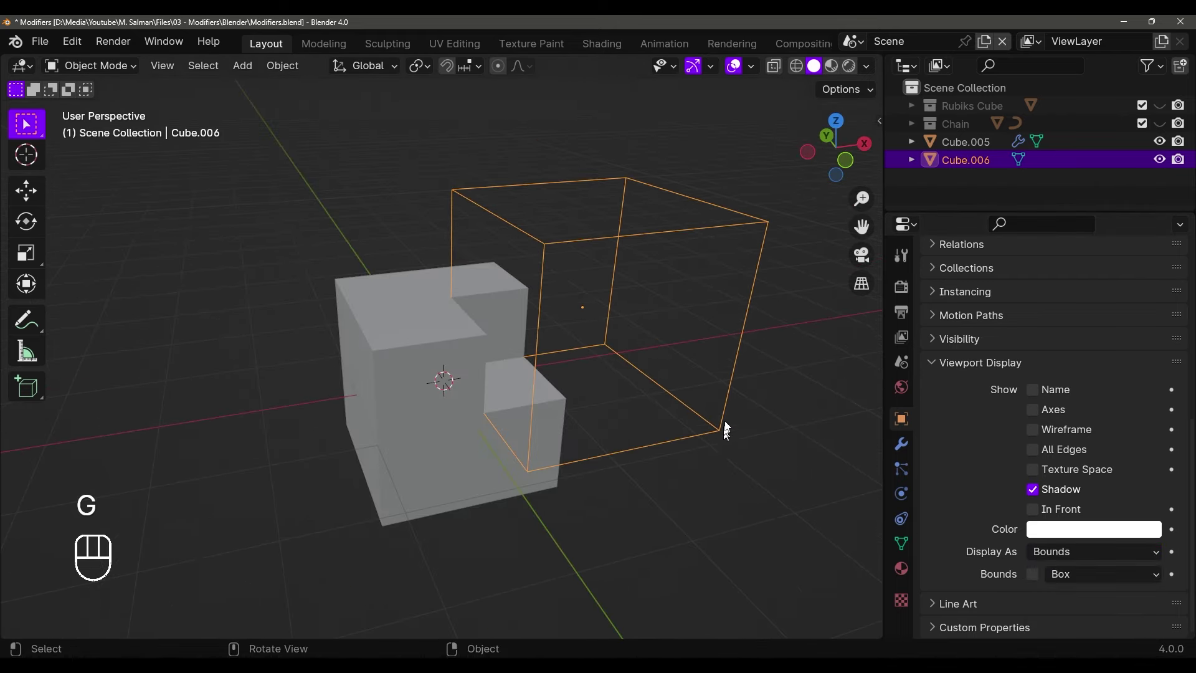
pyautogui.press('g')
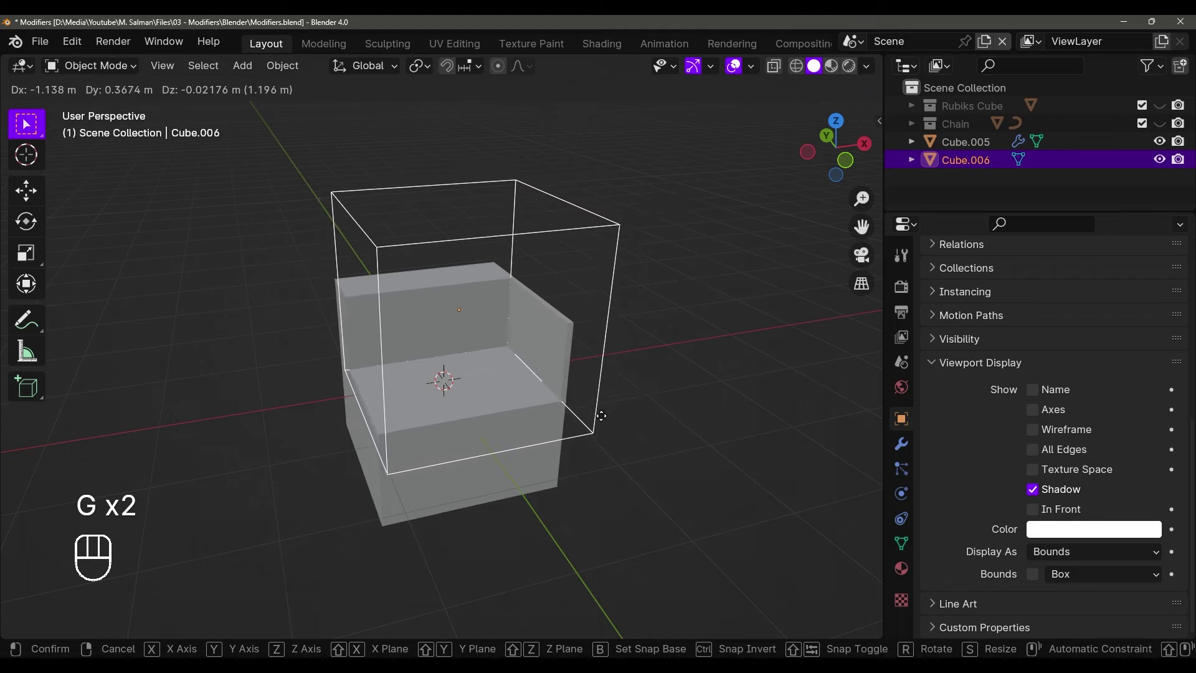
pyautogui.click(602, 414)
pyautogui.press('s')
pyautogui.click(675, 409)
pyautogui.moveTo(675, 409); pyautogui.dragTo(653, 405, button='middle')
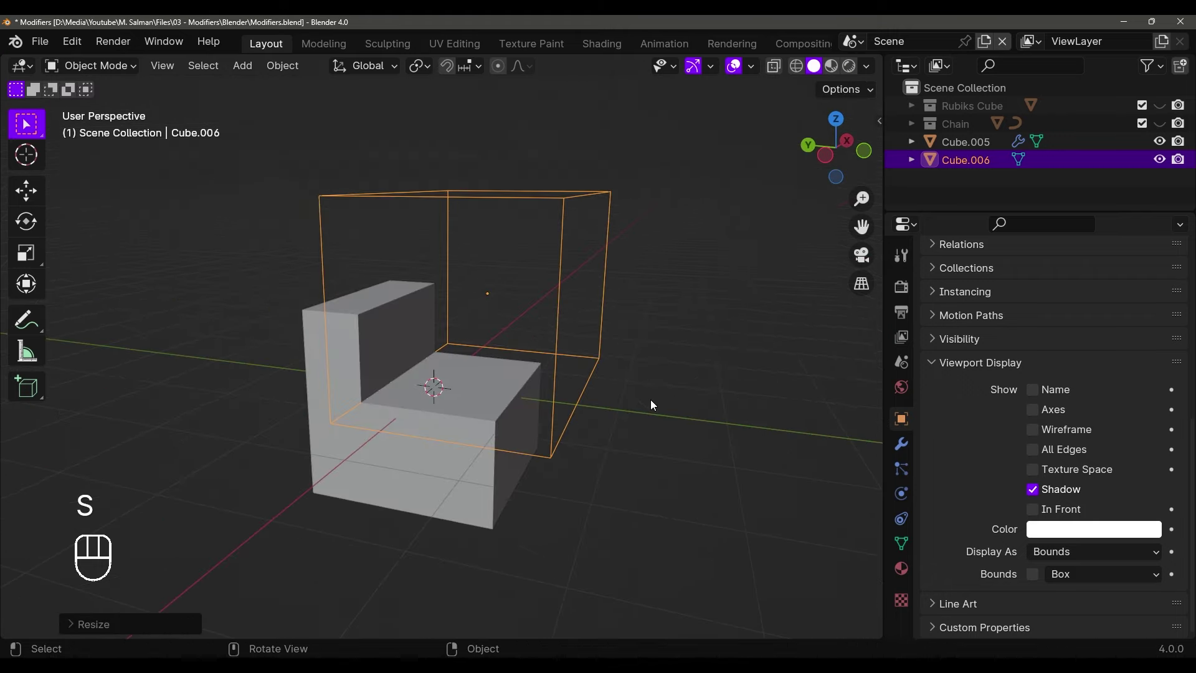
# Shift the cutter towards the main cube's side and rescale it to change the Boolean cut
pyautogui.press('g')
pyautogui.click(692, 430)
pyautogui.press('s')
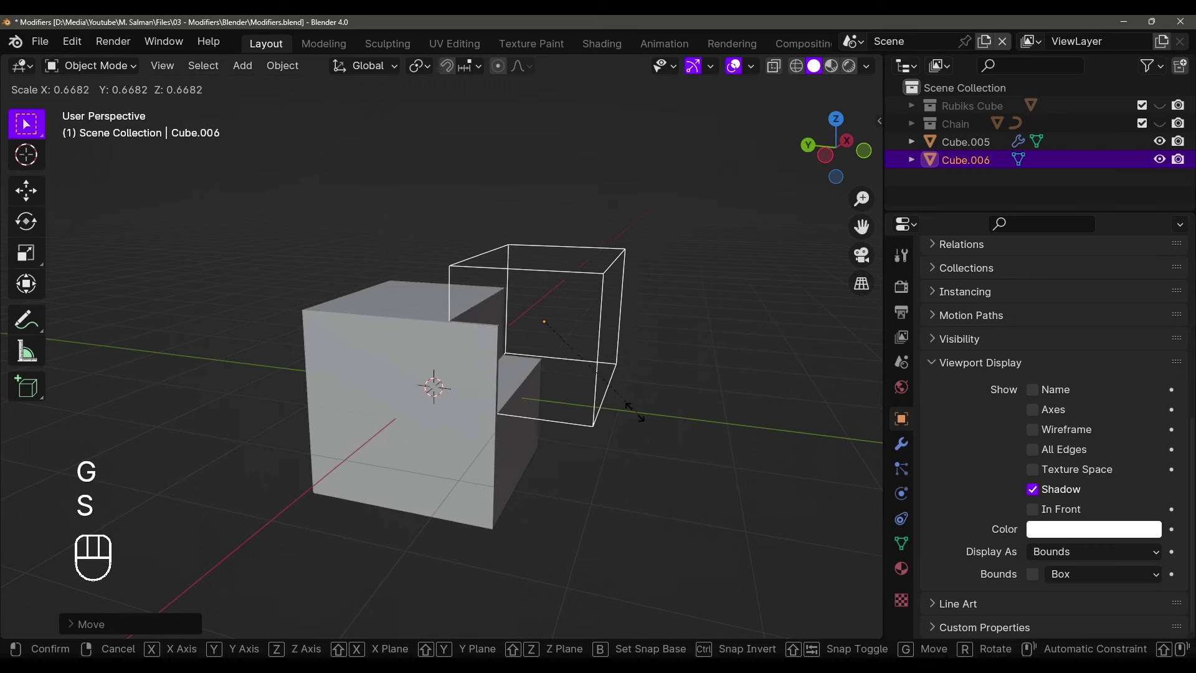
pyautogui.click(635, 412)
pyautogui.press('s')
pyautogui.moveTo(592, 414); pyautogui.dragTo(528, 382, button='middle')
pyautogui.click(649, 392)
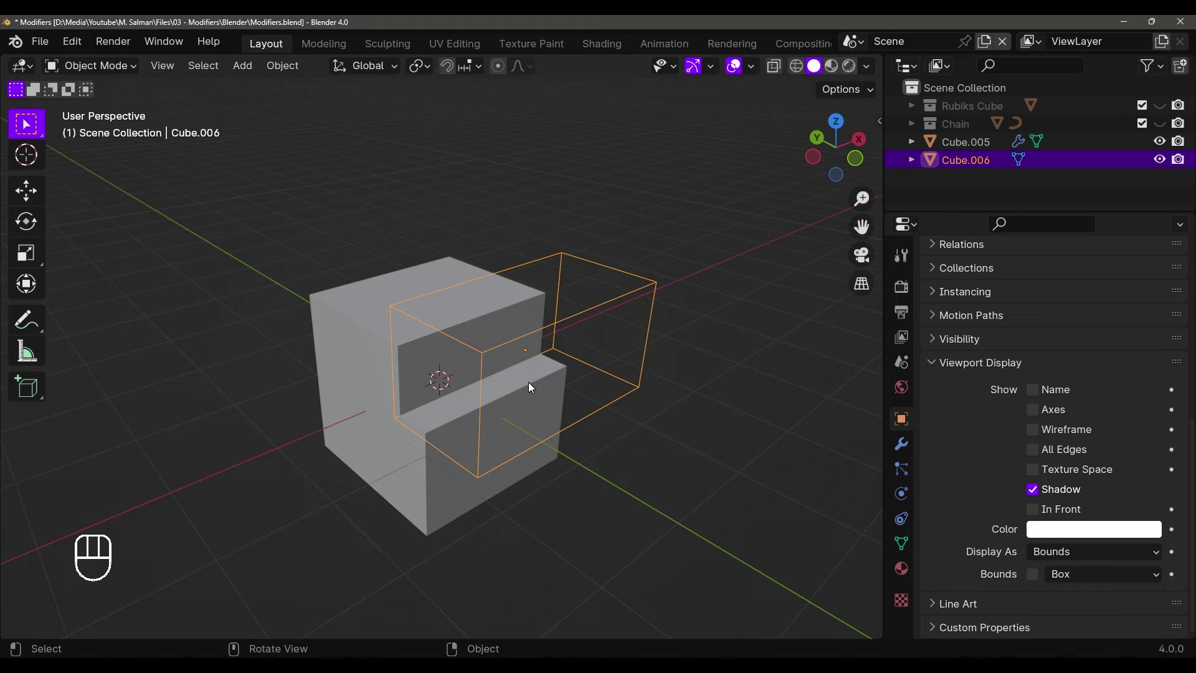
# Undo the last cutter change and narrow the cutter along the X axis in two scalings
pyautogui.hotkey('ctrl', 'z')
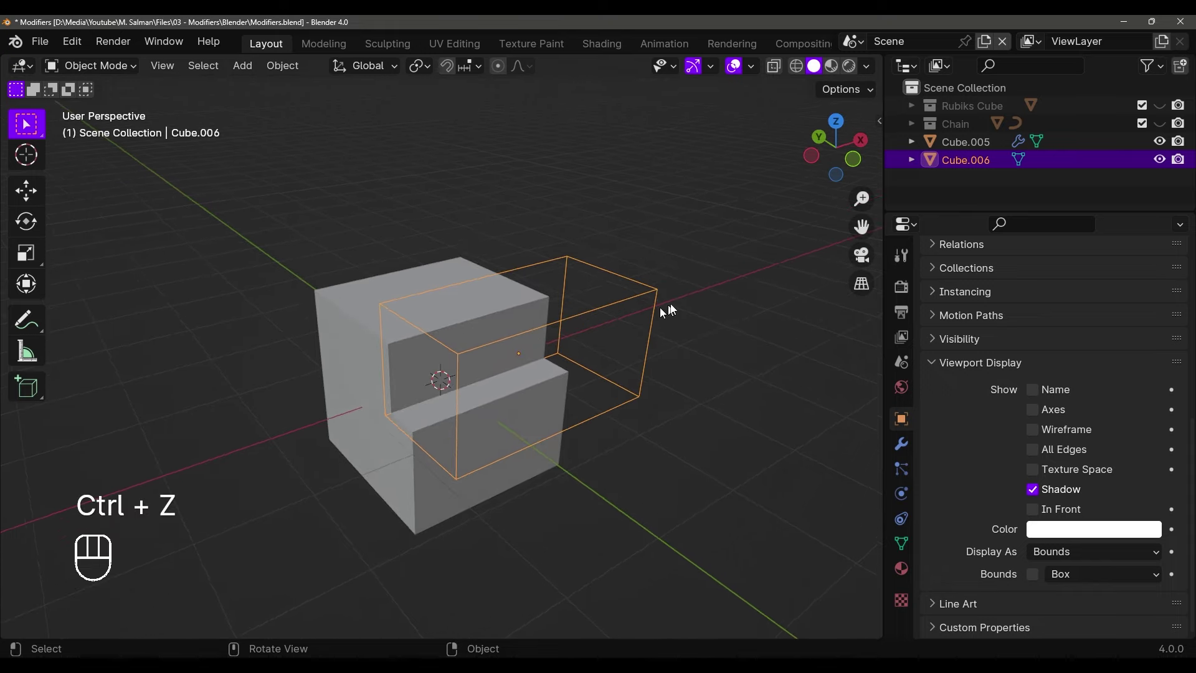
pyautogui.press('s')
pyautogui.press('x')
pyautogui.click(593, 305)
pyautogui.press('s')
pyautogui.press('x')
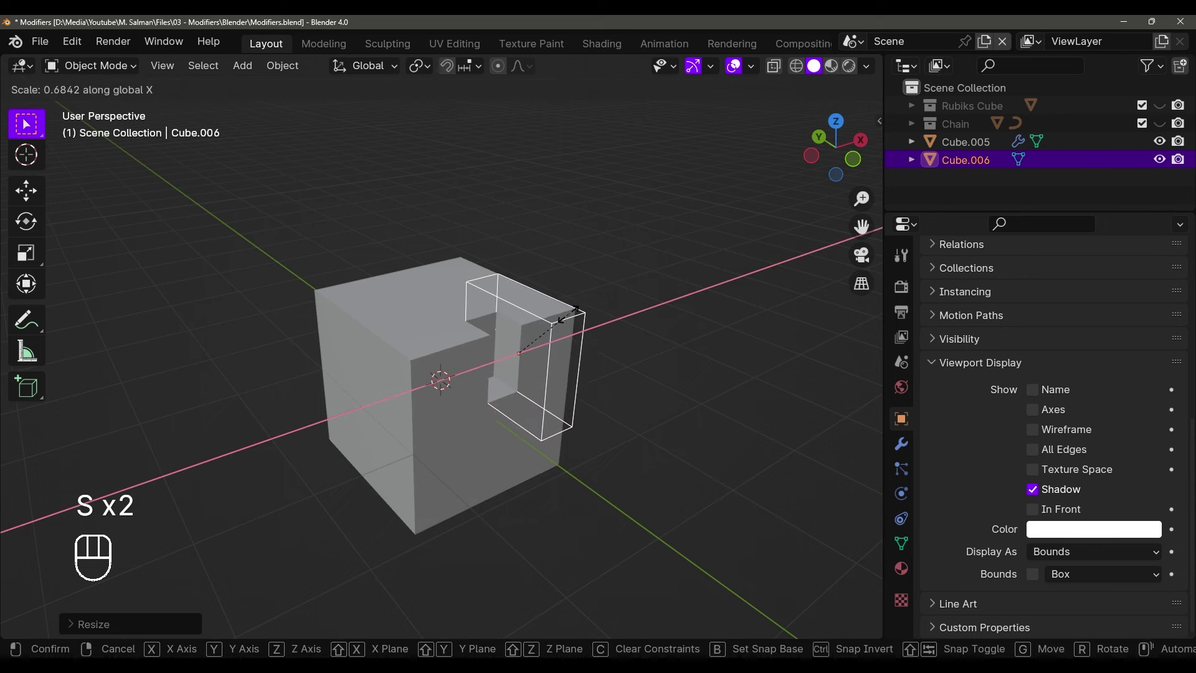
pyautogui.click(549, 322)
# Move the narrow cutter along the X axis towards the main cube's nearest vertical corner
pyautogui.press('g')
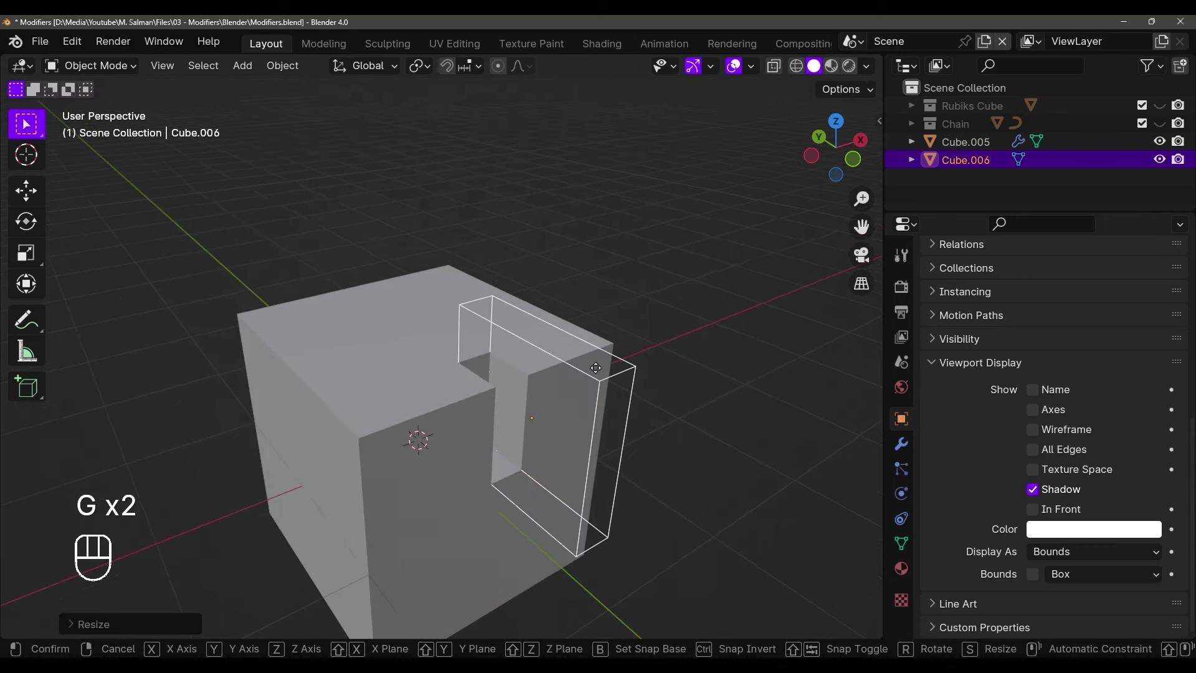
pyautogui.press('y')
pyautogui.press('x')
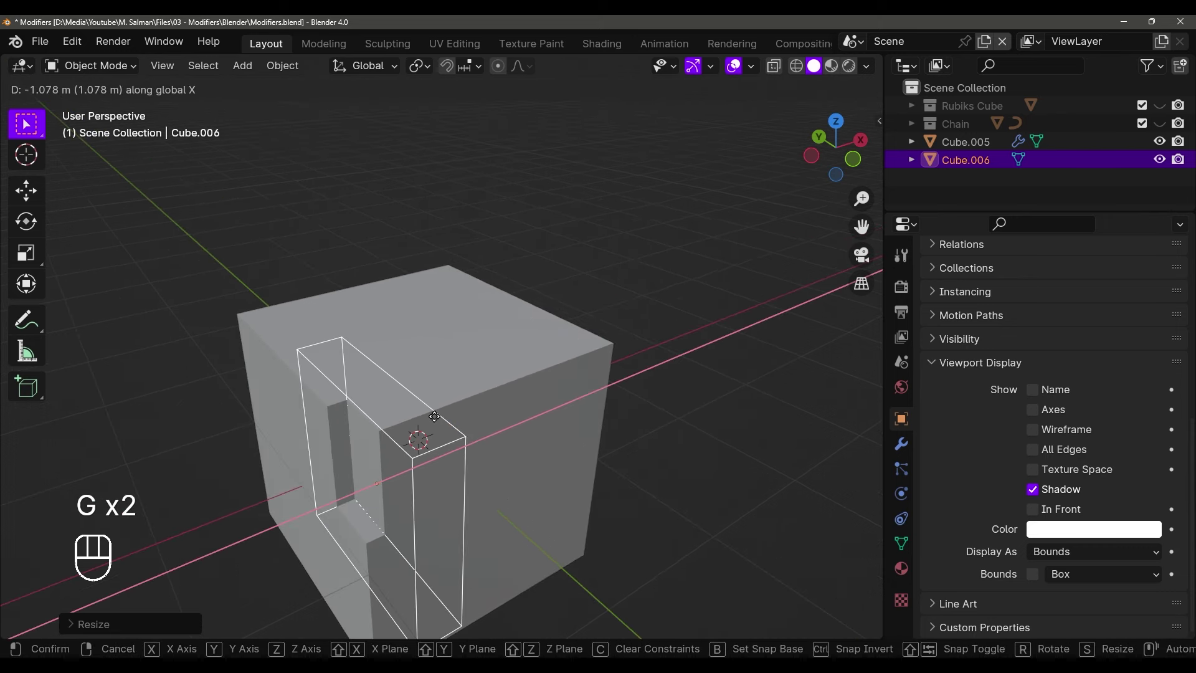
pyautogui.click(481, 402)
# Scale the cutter separately along the Z, X and Y axes to form a small notch near the corner
pyautogui.press('s')
pyautogui.press('z')
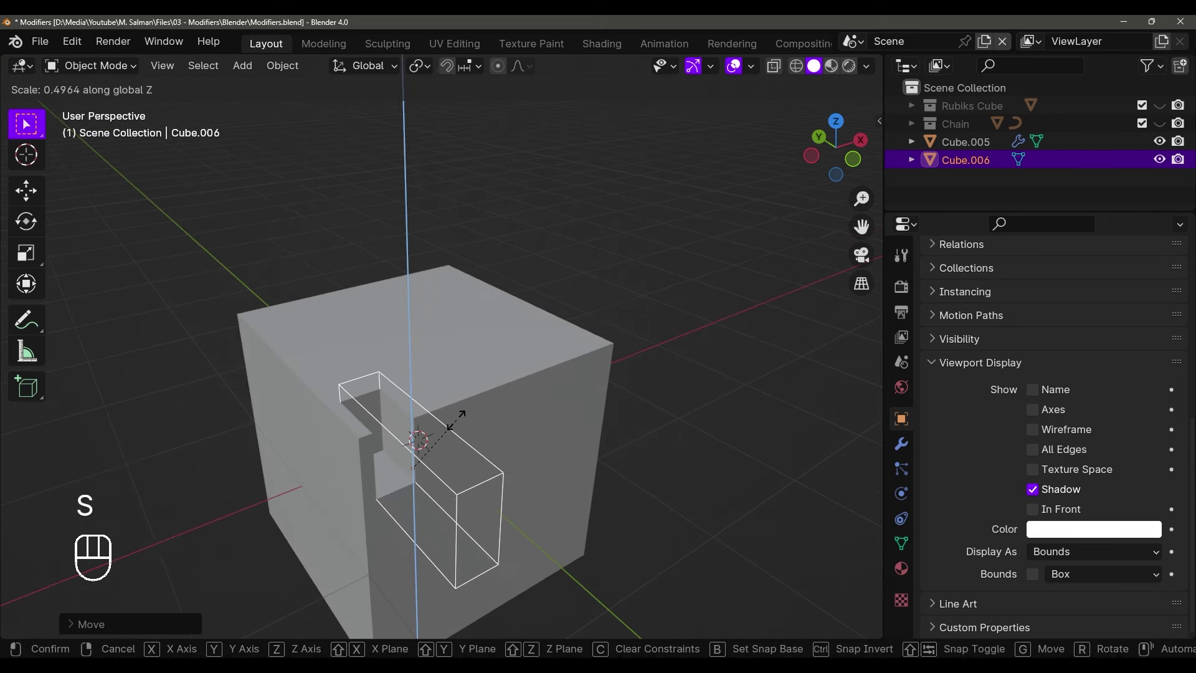
pyautogui.click(443, 429)
pyautogui.press('s')
pyautogui.press('x')
pyautogui.click(439, 444)
pyautogui.press('s')
pyautogui.press('y')
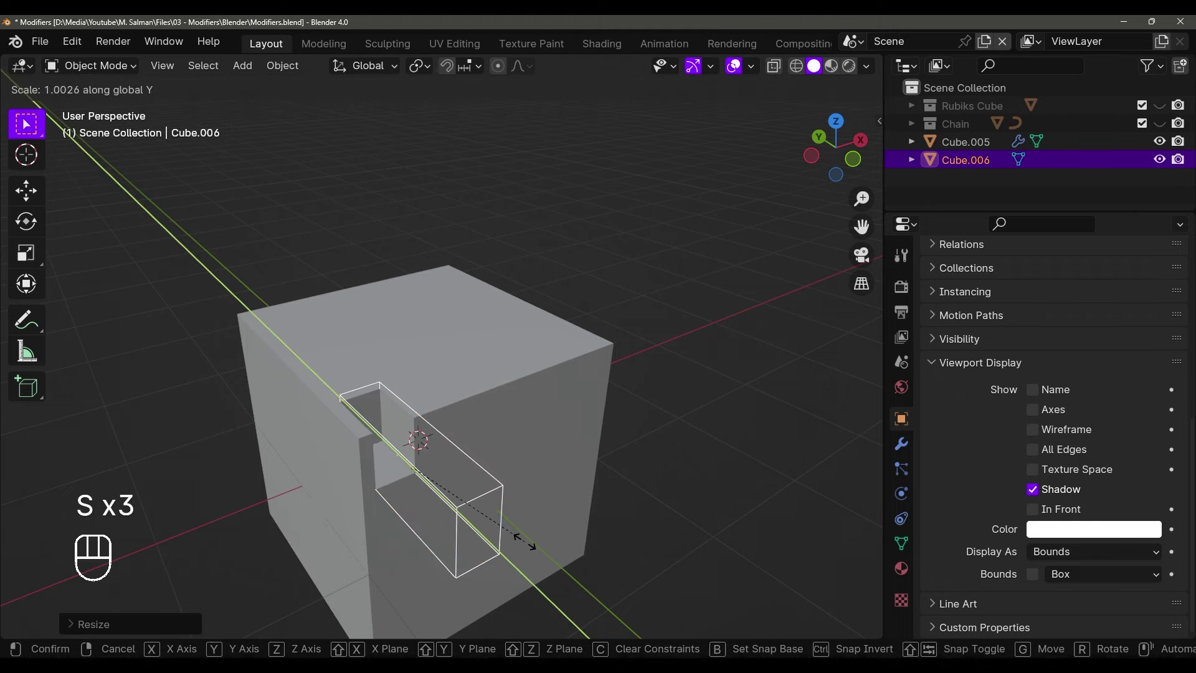
pyautogui.click(477, 520)
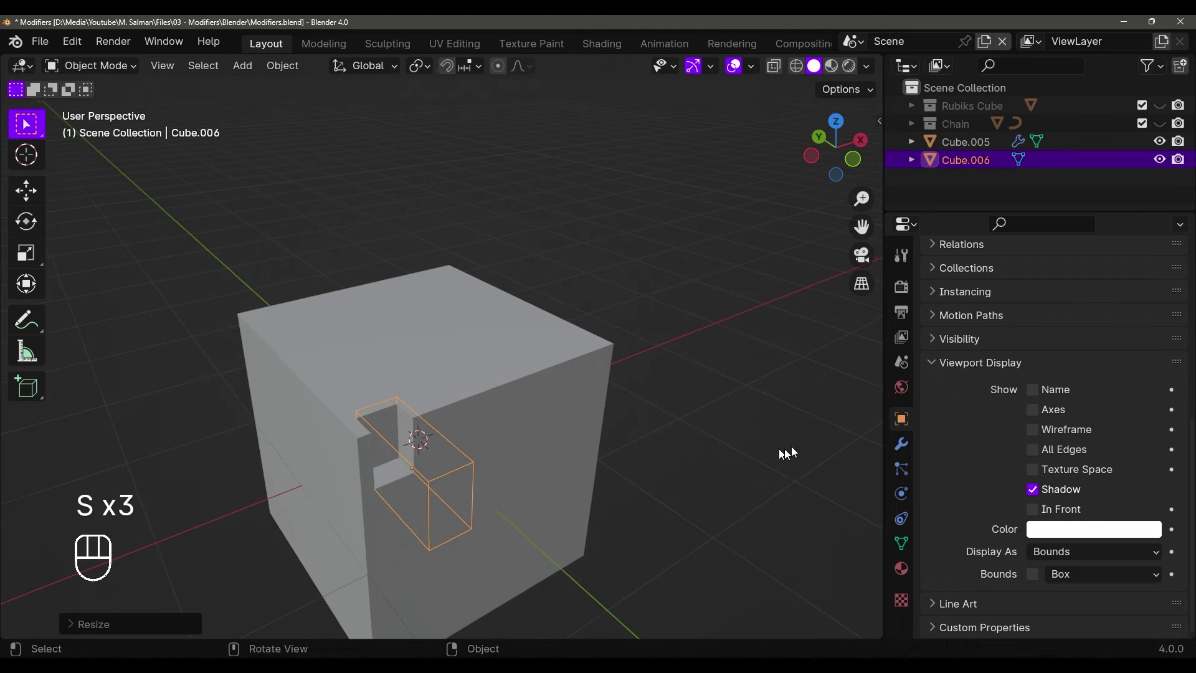
# Add an Array modifier to the cutter cube and set its Relative Offset Factor X to 1.540
pyautogui.click(902, 445)
pyautogui.moveTo(814, 467); pyautogui.dragTo(850, 384, button='middle')
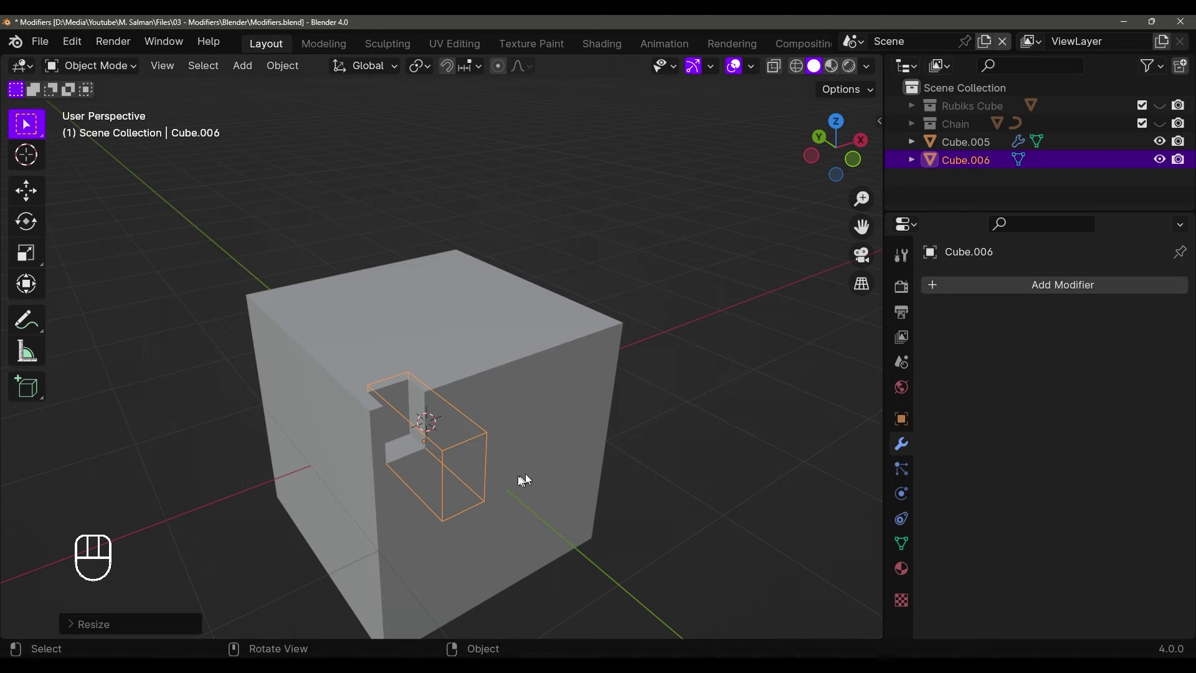
pyautogui.click(934, 286)
pyautogui.moveTo(872, 286)
pyautogui.click(997, 288)
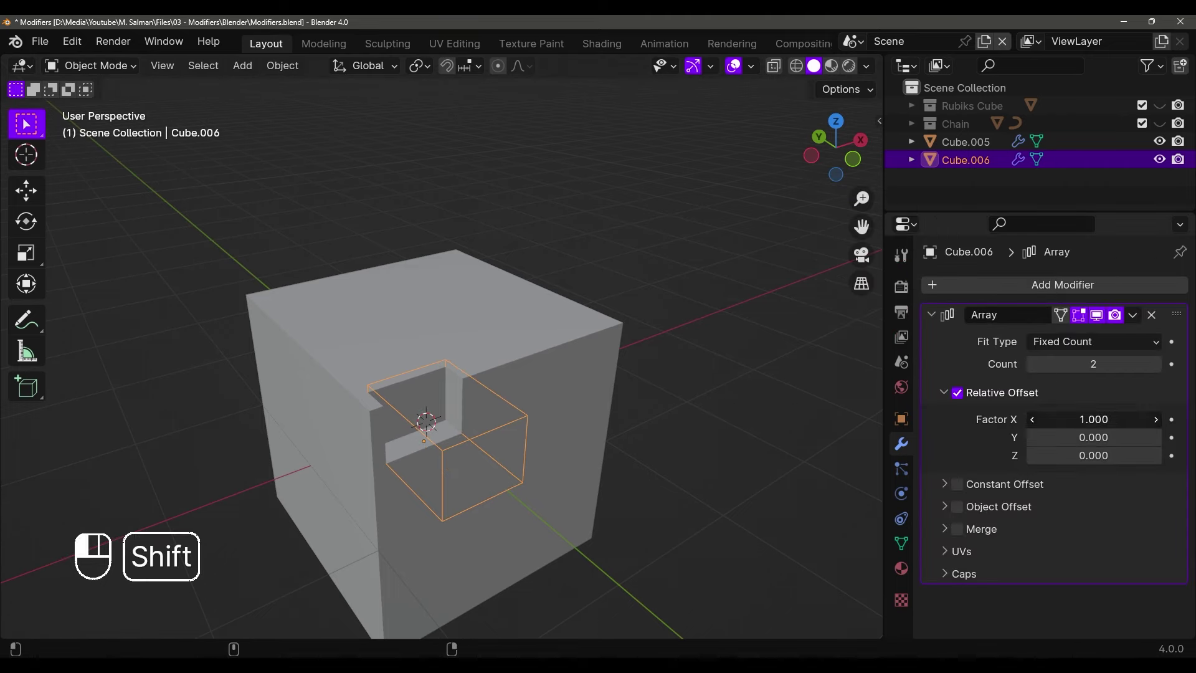
pyautogui.keyDown('shift'); pyautogui.moveTo(1093, 419); pyautogui.dragTo(1162, 419); pyautogui.keyUp('shift')
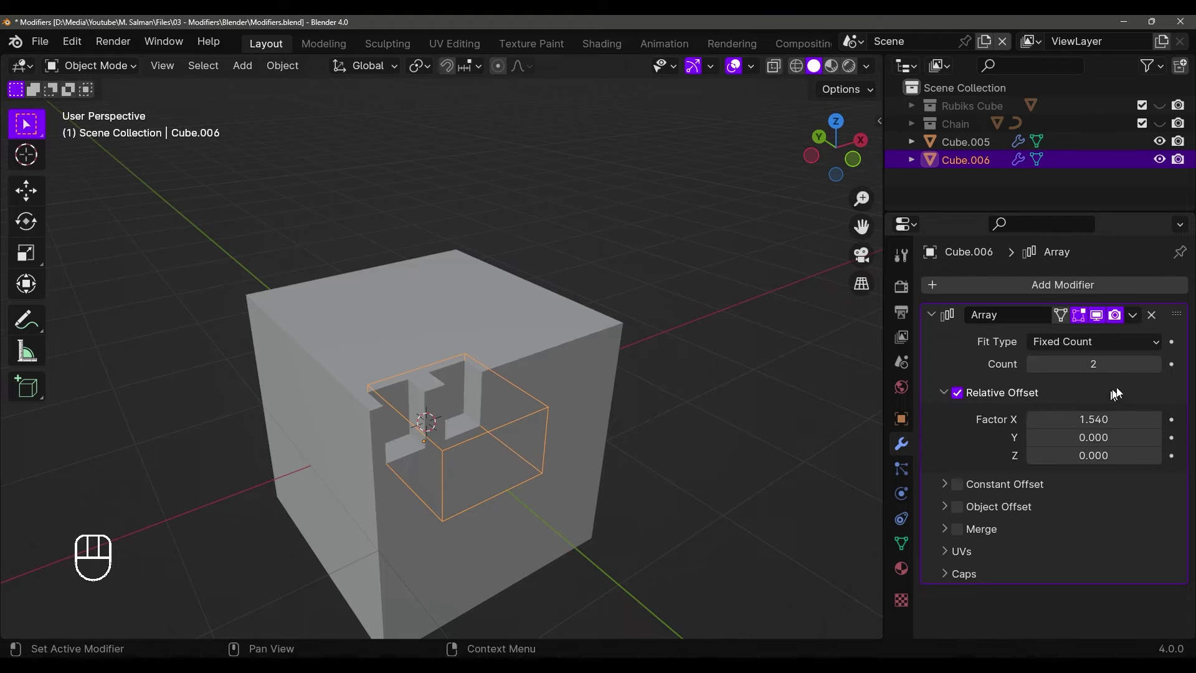
# Set the cutter's Array count to 5 and reduce its Relative Offset Factor X to 1.490
pyautogui.click(1157, 364)
pyautogui.click(1157, 364)
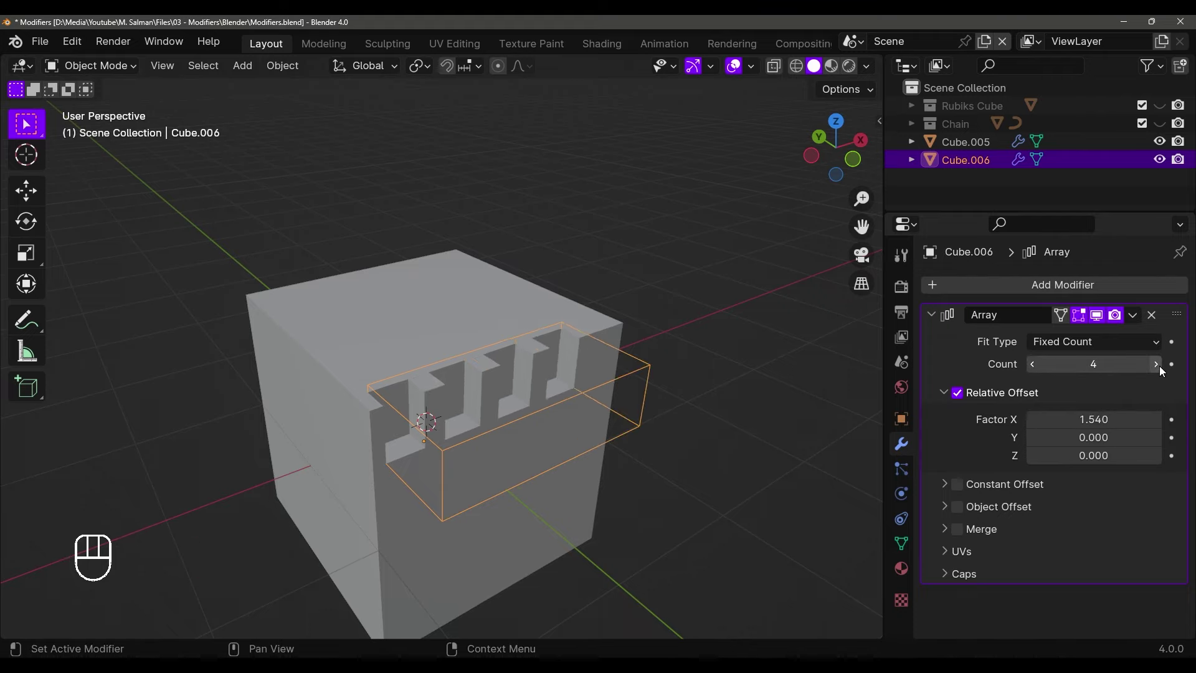
pyautogui.click(1157, 364)
pyautogui.moveTo(699, 368); pyautogui.dragTo(581, 393, button='middle')
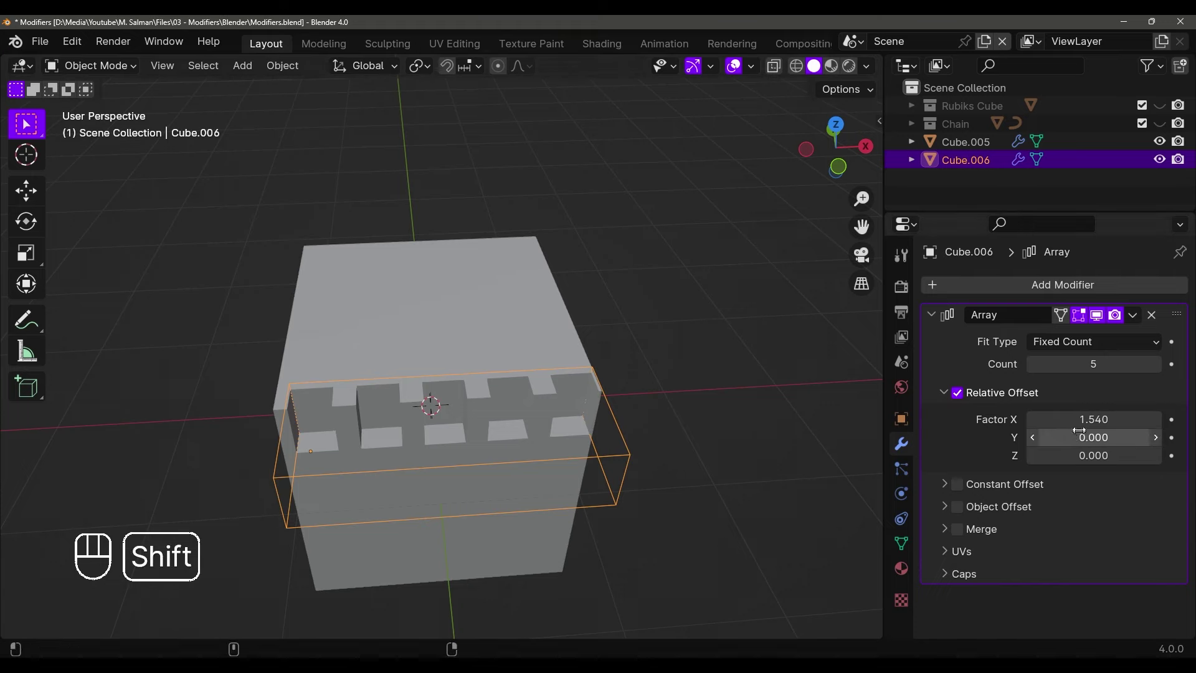
pyautogui.keyDown('shift'); pyautogui.moveTo(1115, 419); pyautogui.dragTo(1098, 419); pyautogui.keyUp('shift')
# Scale the arrayed cutter up along the Z axis to lengthen the row of slots
pyautogui.moveTo(563, 405); pyautogui.dragTo(649, 323, button='middle')
pyautogui.press('s')
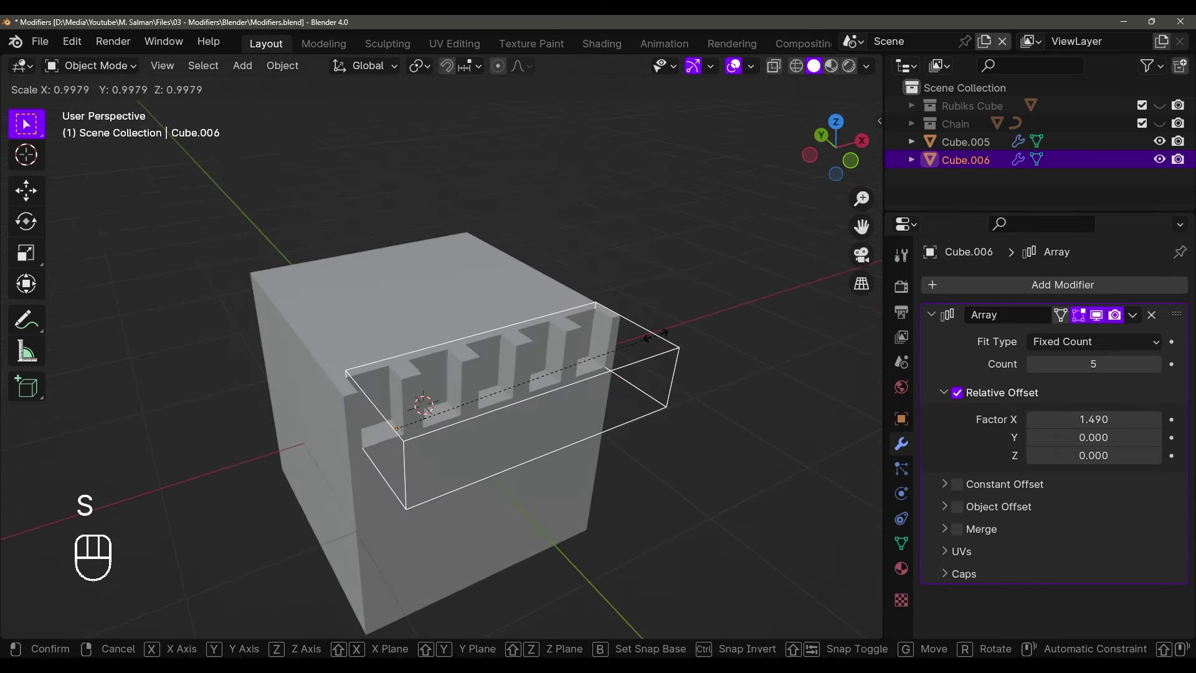
pyautogui.press('z')
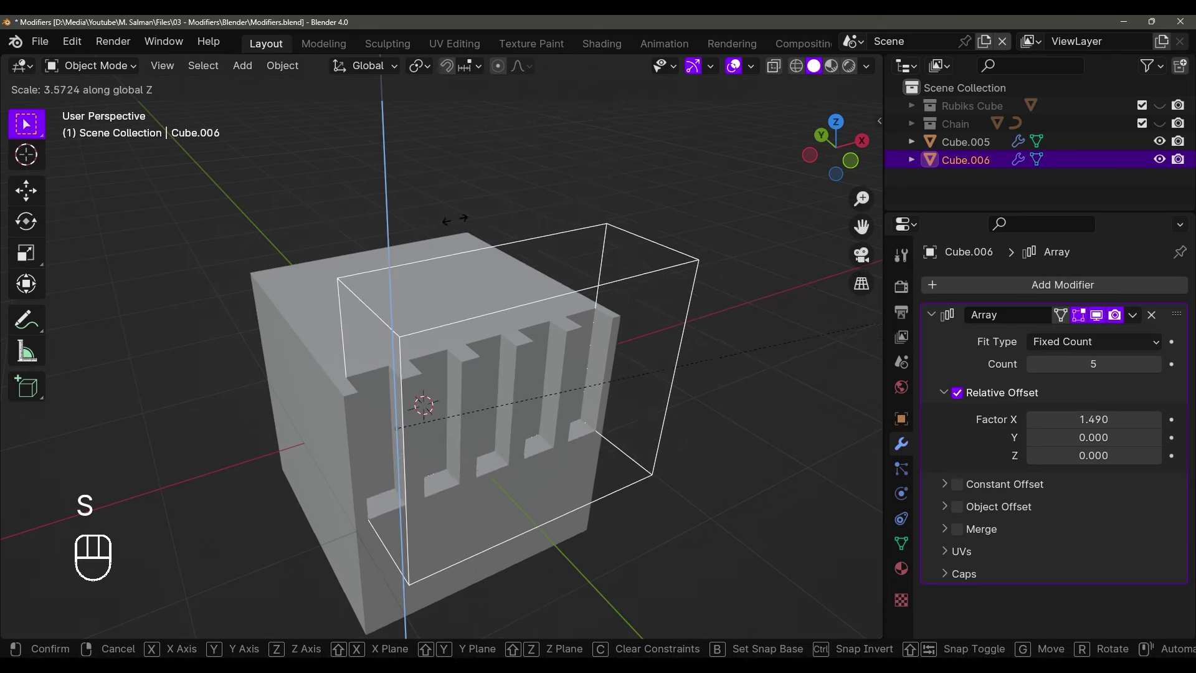
pyautogui.click(201, 255)
pyautogui.moveTo(203, 257); pyautogui.dragTo(354, 237, button='middle')
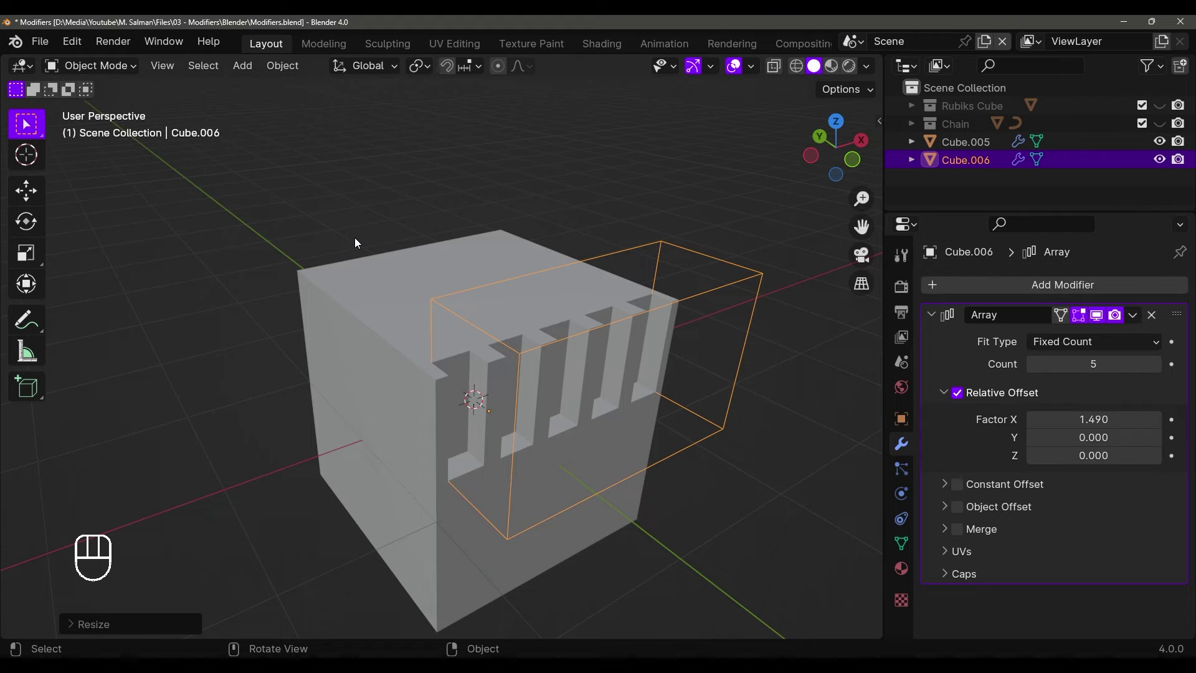
pyautogui.keyDown('shift'); pyautogui.moveTo(418, 267); pyautogui.dragTo(511, 300, button='middle'); pyautogui.keyUp('shift')
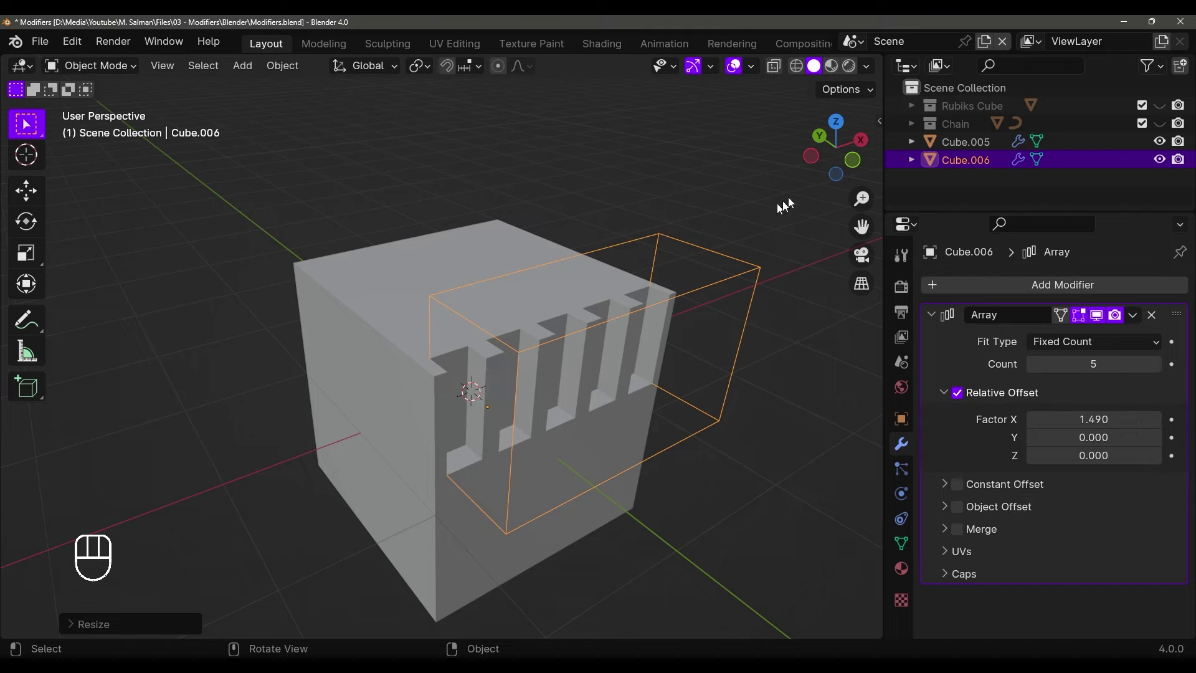
# Turn on Cavity in the viewport shading options to emphasise the edges of the slotted cube
pyautogui.click(866, 66)
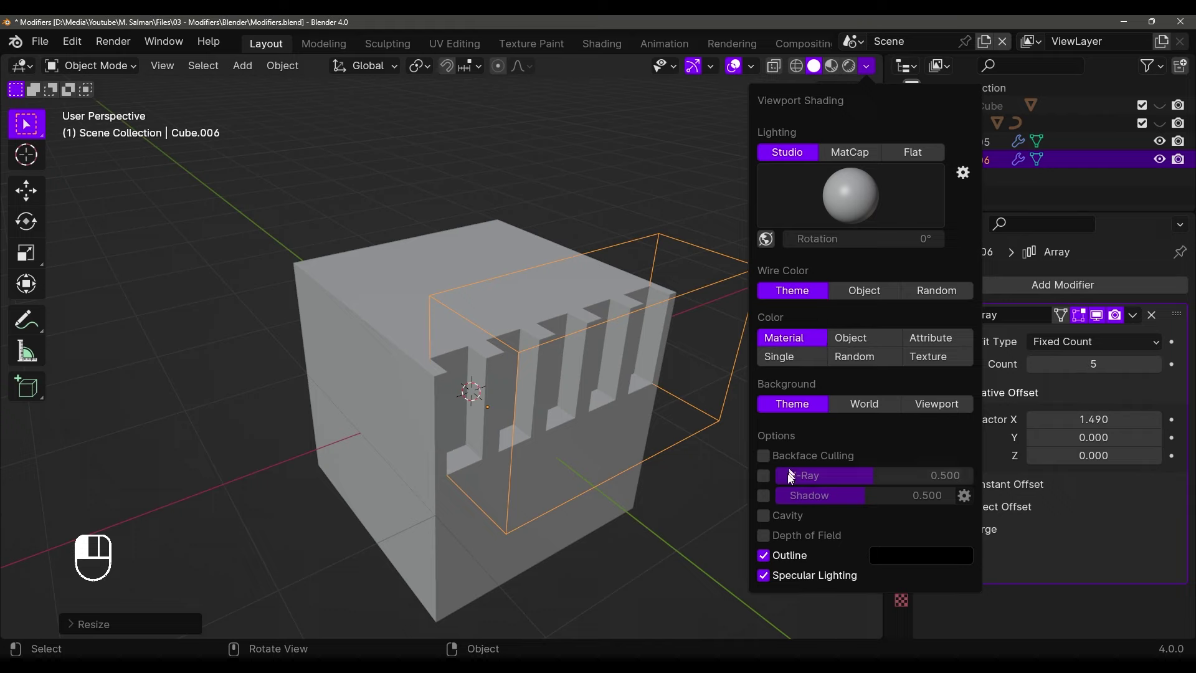
pyautogui.click(763, 515)
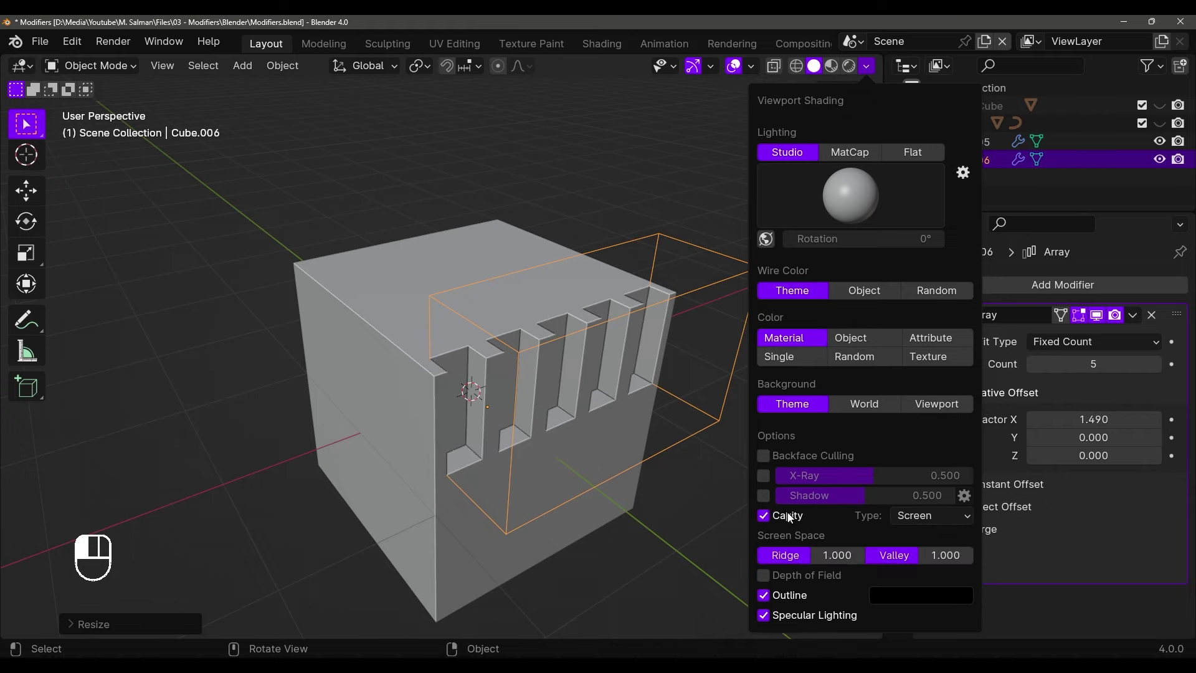
pyautogui.moveTo(793, 557); pyautogui.dragTo(802, 557)
pyautogui.moveTo(885, 556); pyautogui.dragTo(925, 555)
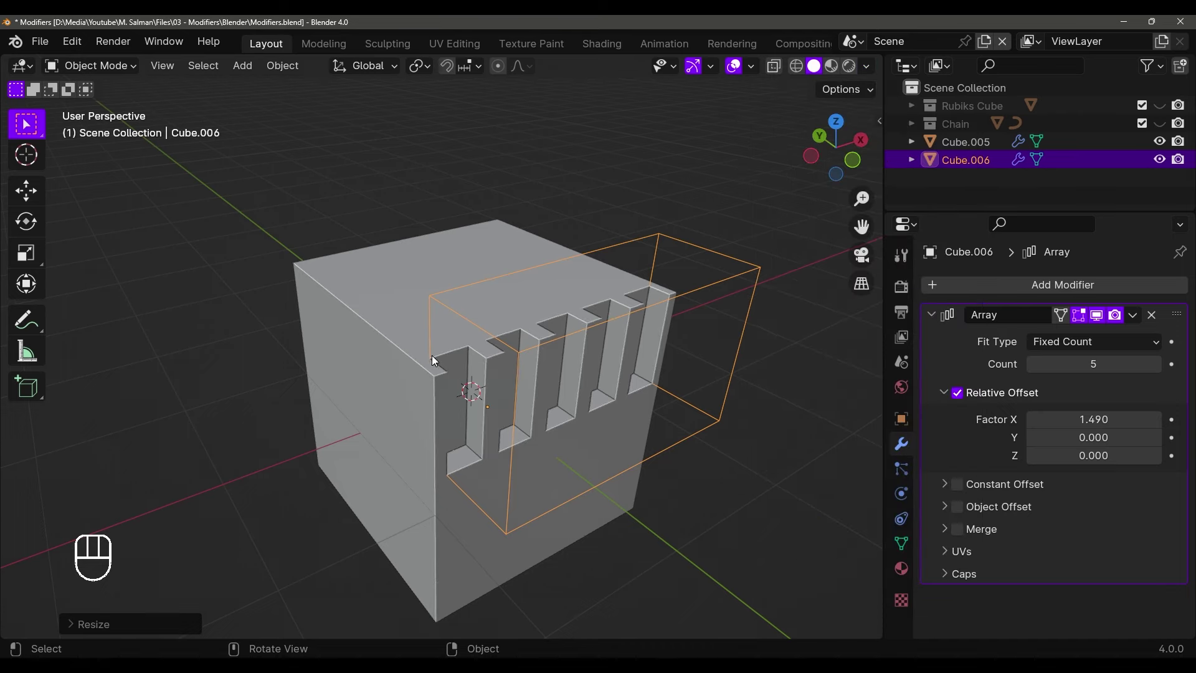
# Switch the viewport lighting to MatCap, try several material previews and keep the plain grey one in the first row
pyautogui.click(868, 66)
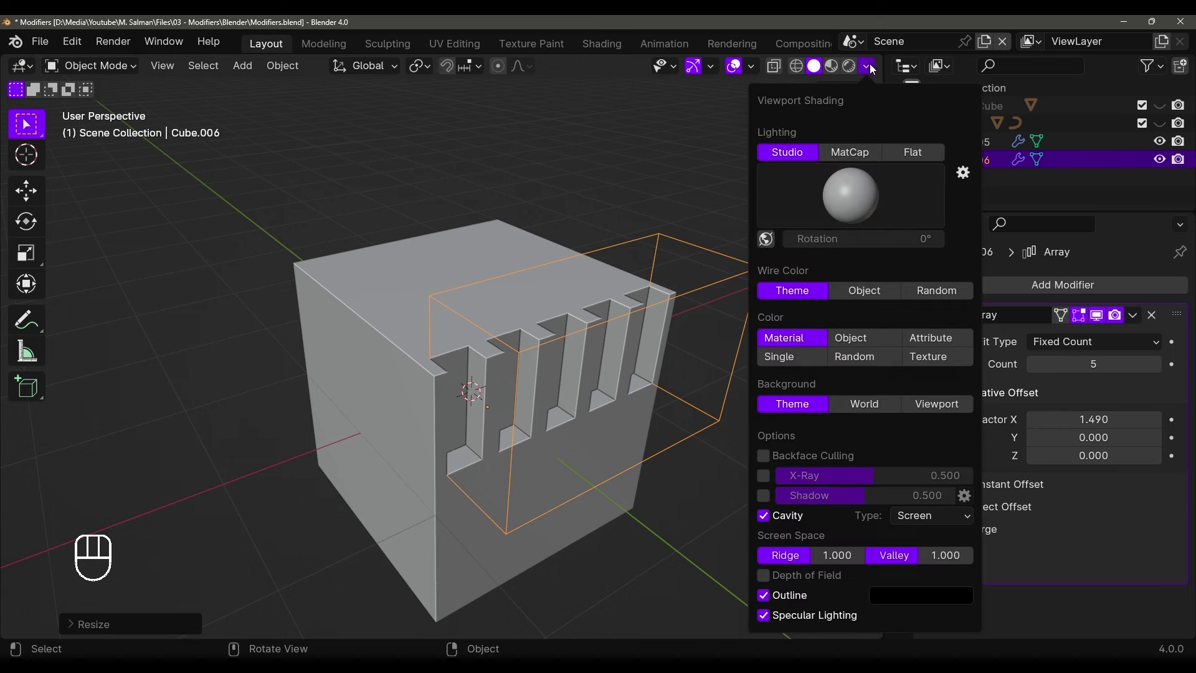
pyautogui.click(843, 155)
pyautogui.click(838, 181)
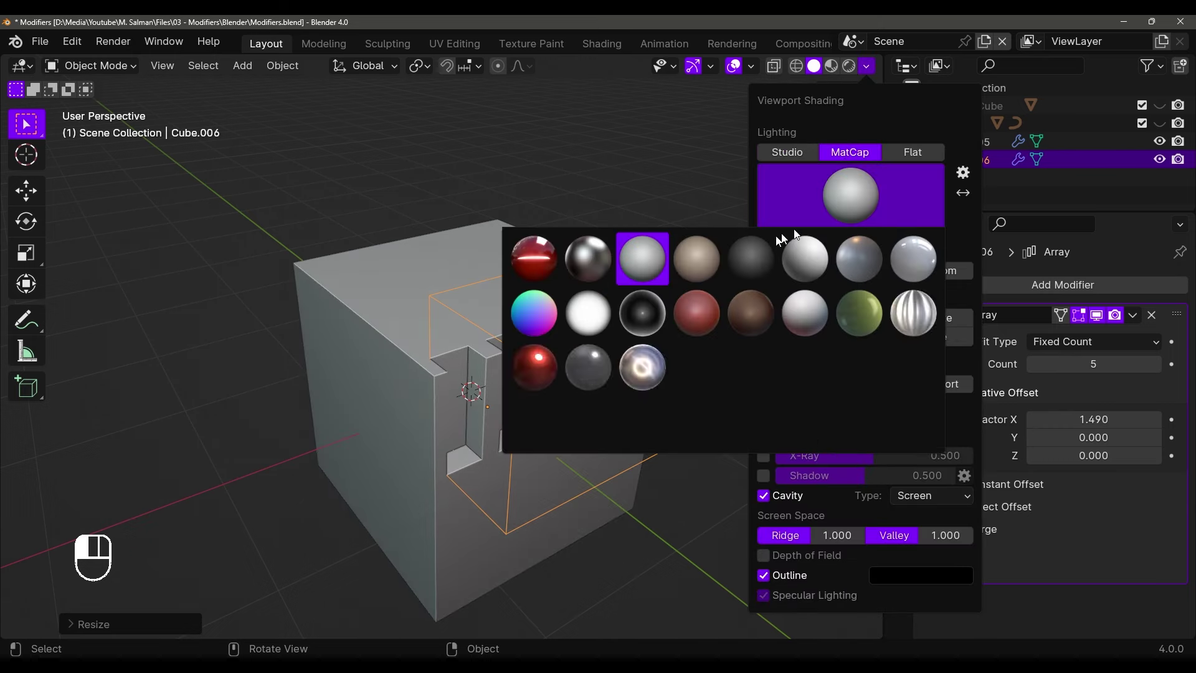
pyautogui.click(682, 263)
pyautogui.click(834, 205)
pyautogui.click(804, 259)
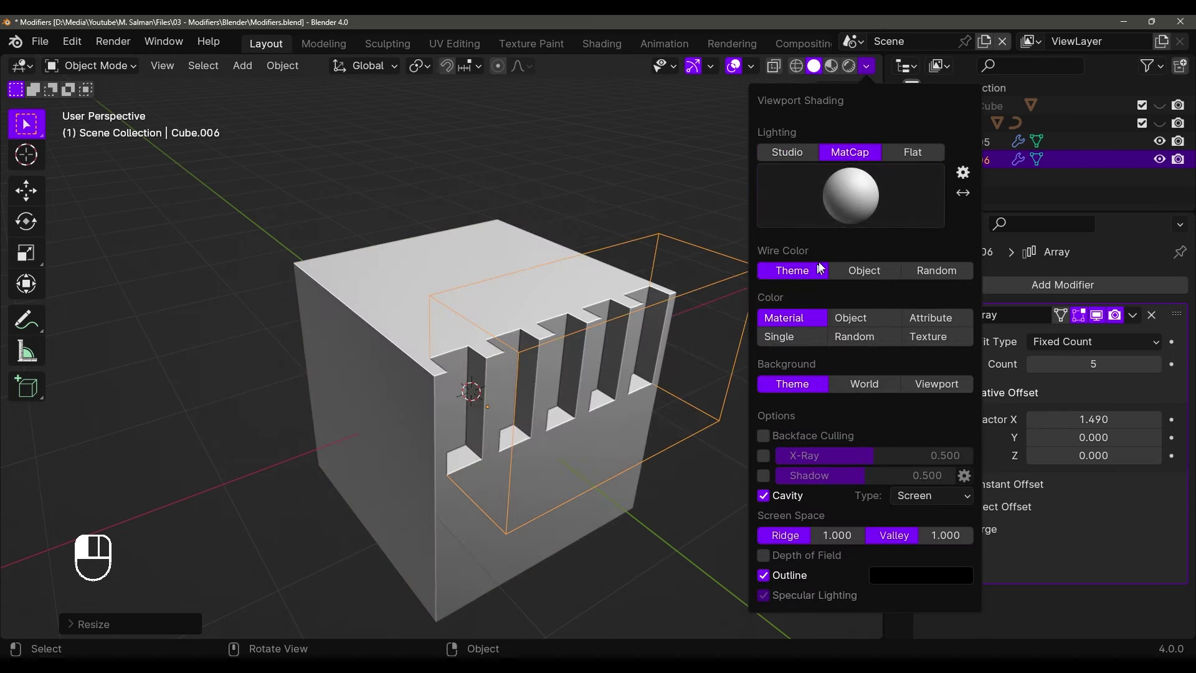
pyautogui.click(850, 218)
pyautogui.click(863, 257)
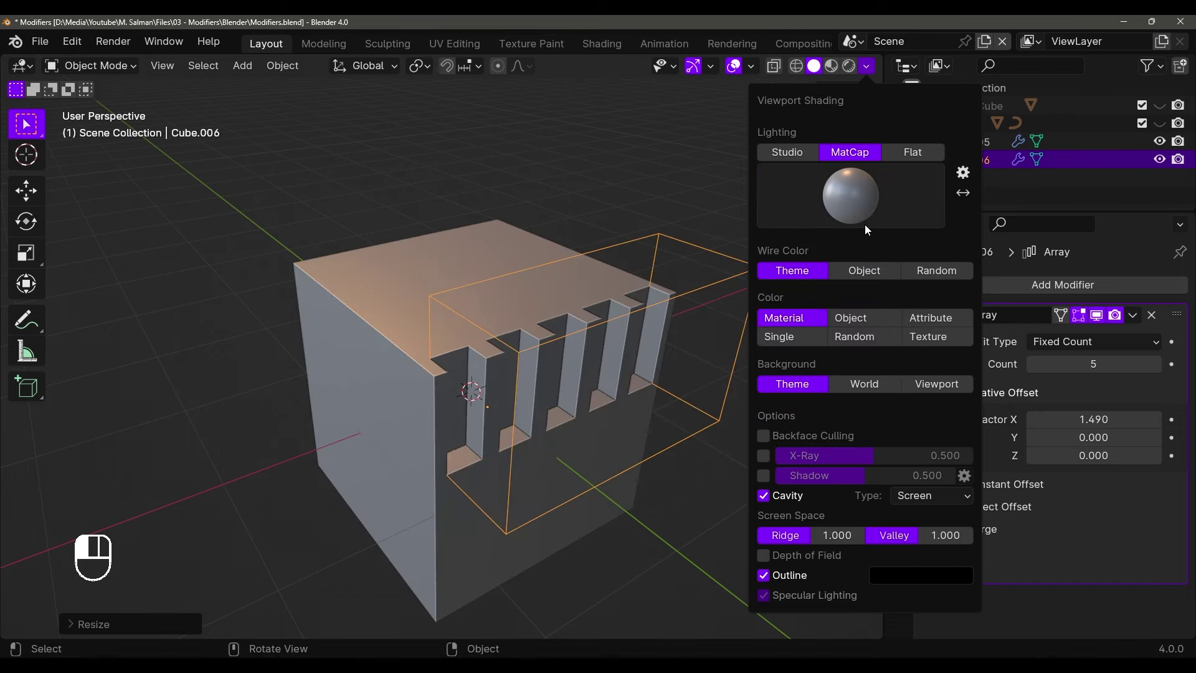
pyautogui.click(865, 228)
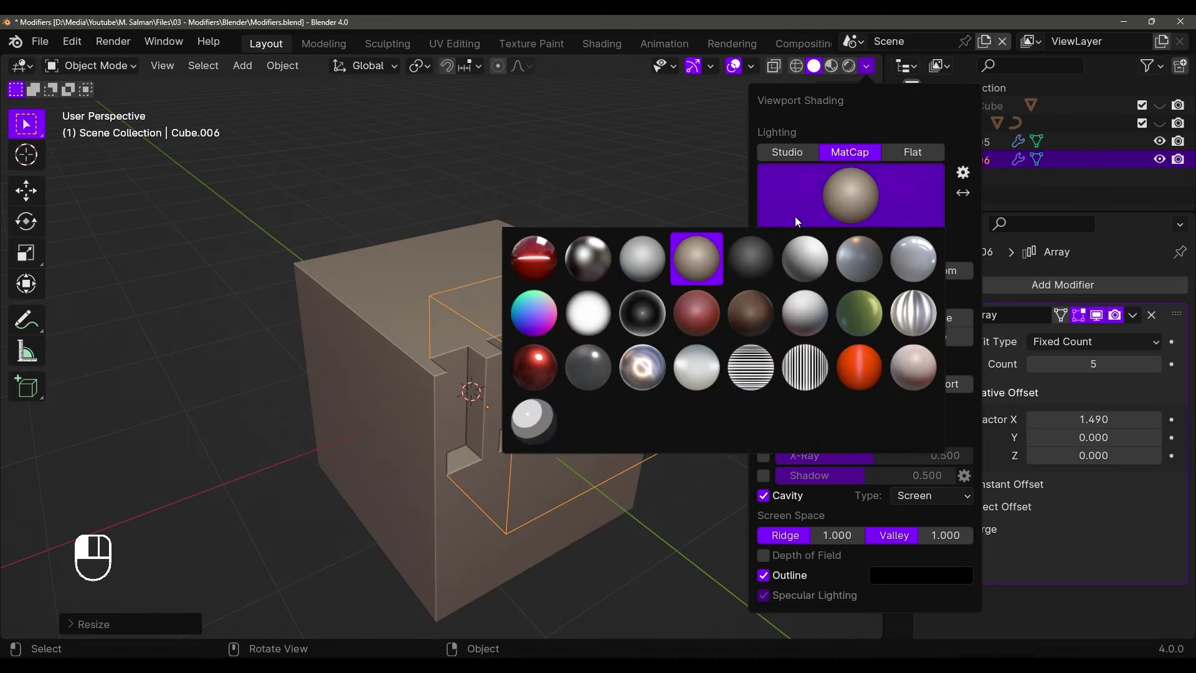
pyautogui.click(617, 267)
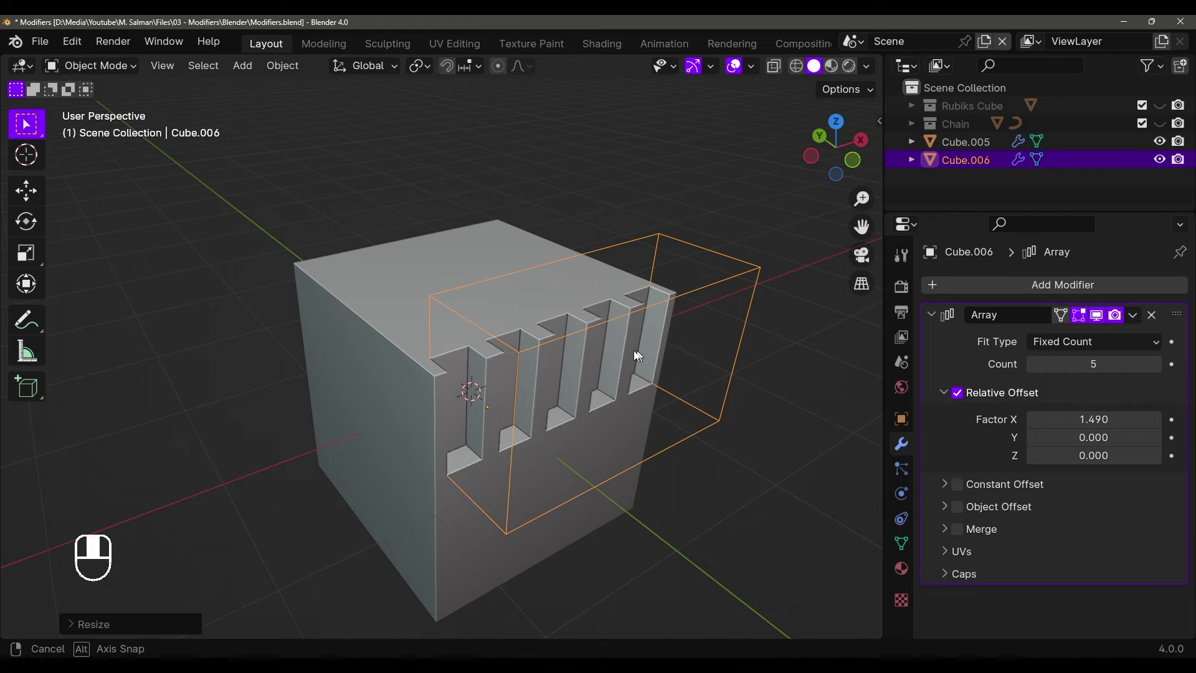
pyautogui.moveTo(638, 355); pyautogui.dragTo(636, 326, button='middle')
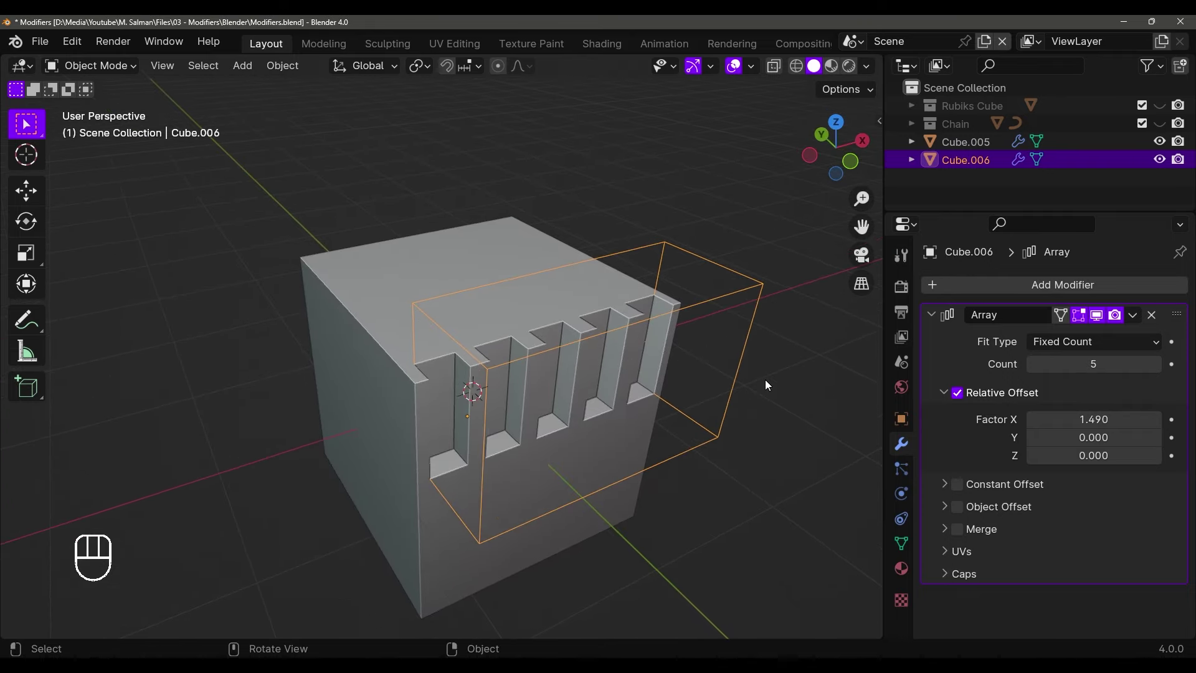
pyautogui.moveTo(765, 379); pyautogui.dragTo(798, 389, button='middle')
# Select both the slotted cube and its cutter and move them together about 2 m in the negative X direction
pyautogui.click(570, 416)
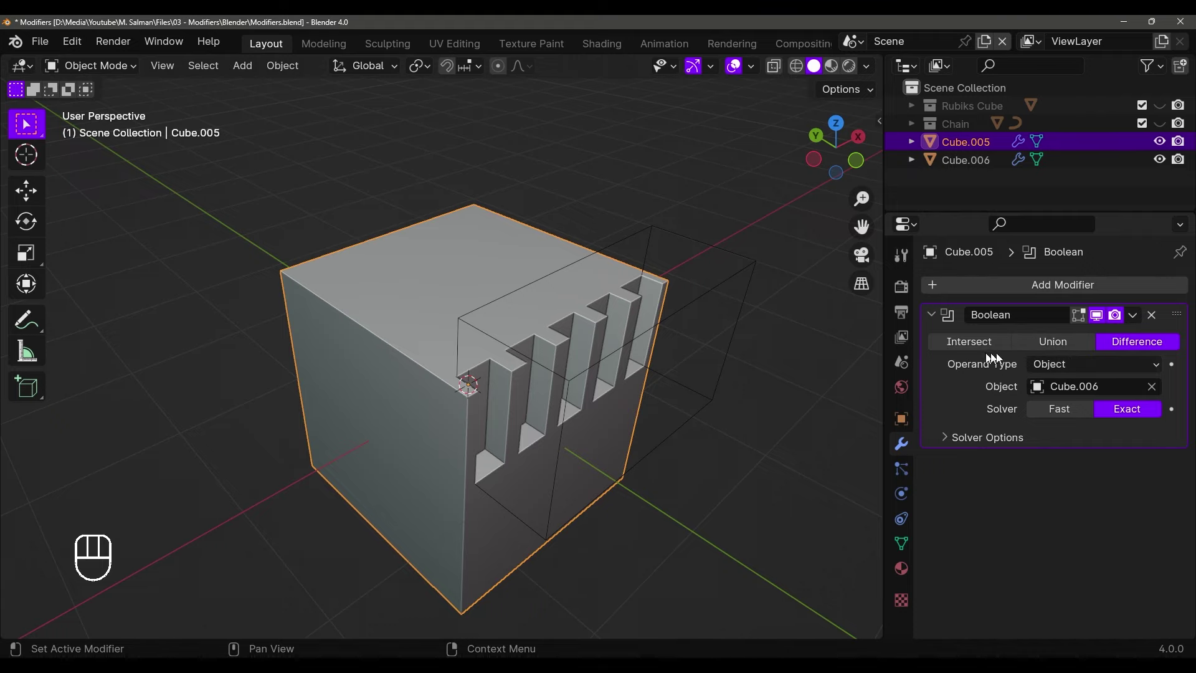
pyautogui.moveTo(666, 473); pyautogui.dragTo(536, 427, button='middle')
pyautogui.press('a')
pyautogui.press('g')
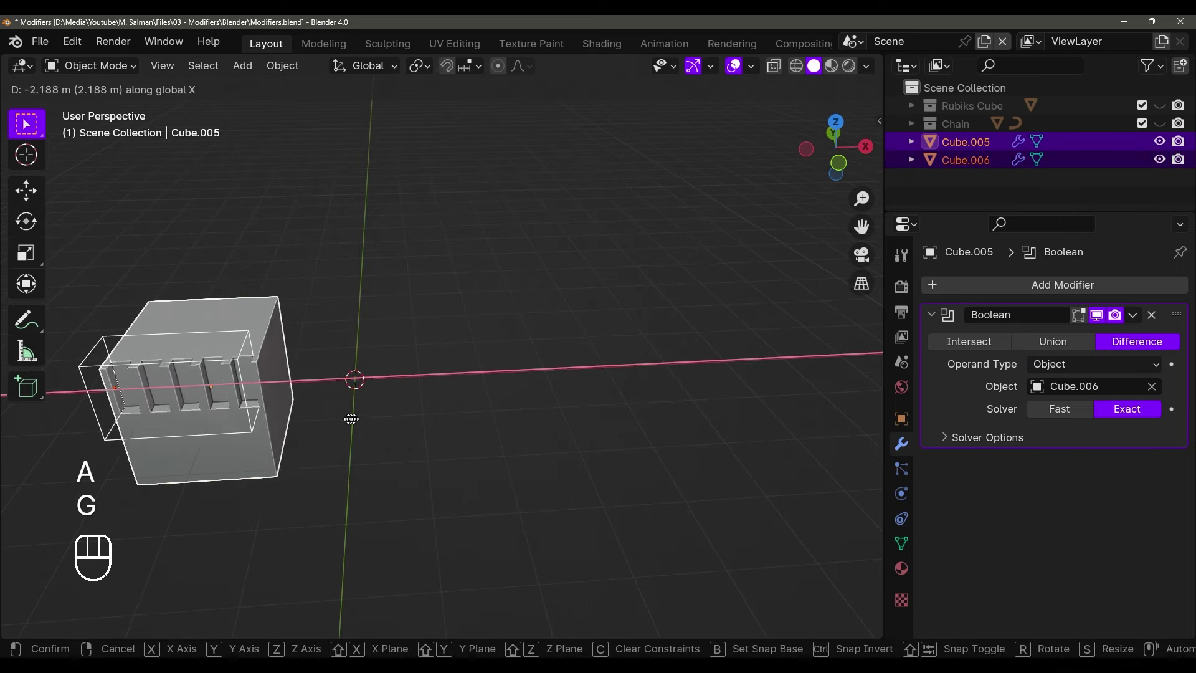
pyautogui.click(358, 405)
pyautogui.moveTo(392, 406)
pyautogui.mouseDown(button='middle')
pyautogui.moveTo(274, 348)
pyautogui.moveTo(388, 417)
pyautogui.moveTo(388, 390)
pyautogui.mouseUp(button='middle')
# Duplicate the cube and cutter about 3.1 m along the X axis and repeat the duplication for a third set
pyautogui.hotkey('shift', 'd')
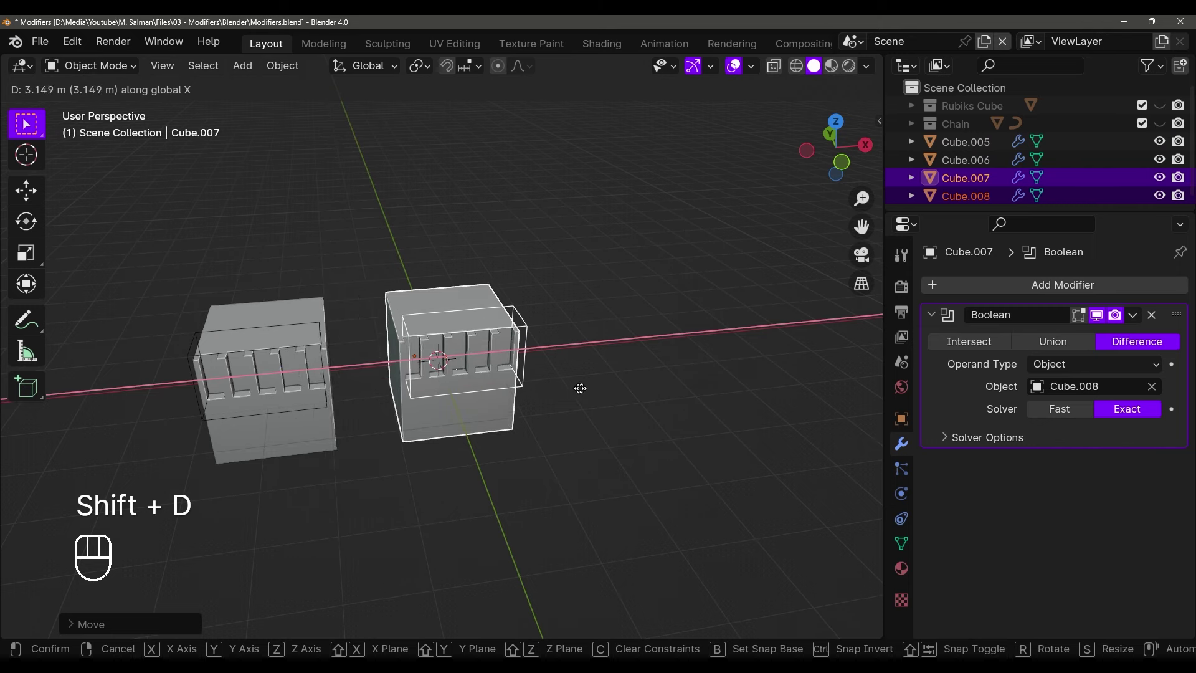
pyautogui.click(573, 394)
pyautogui.hotkey('shift', 'r')
pyautogui.moveTo(573, 389); pyautogui.dragTo(598, 398, button='middle')
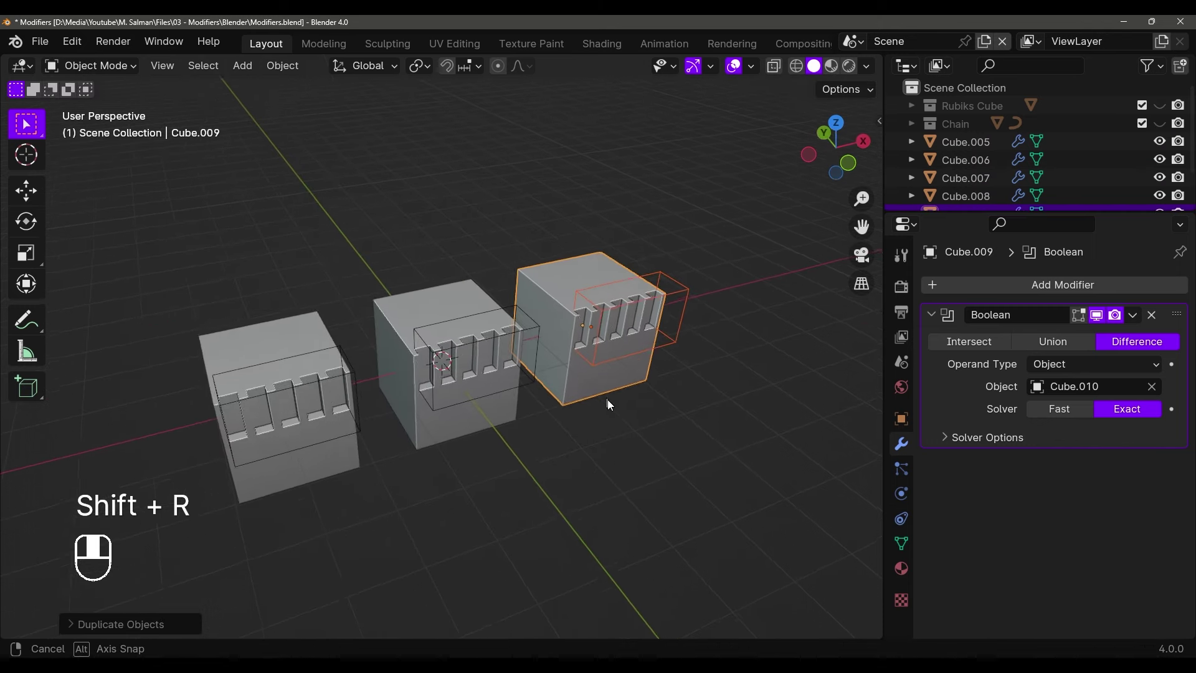
pyautogui.scroll(4, 606, 404)
pyautogui.keyDown('shift'); pyautogui.moveTo(609, 342); pyautogui.dragTo(657, 309, button='middle'); pyautogui.keyUp('shift')
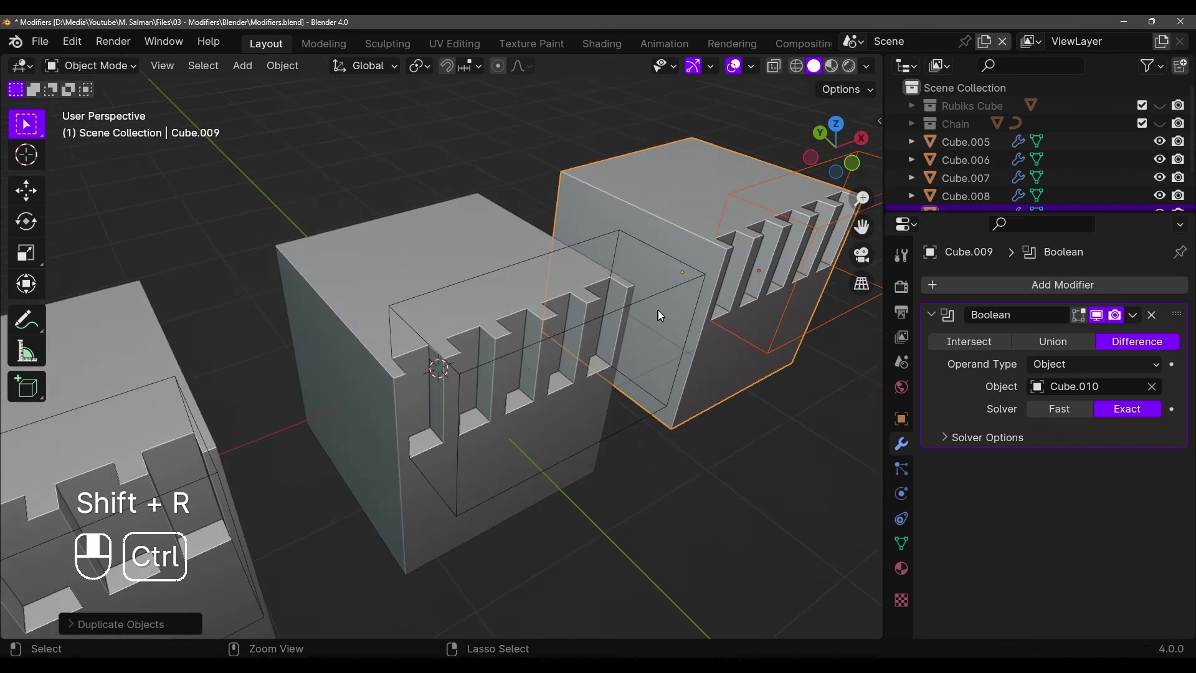
# Set the middle cube's Boolean modifier to Union and compare the result with its base mesh in Edit Mode
pyautogui.click(423, 268)
pyautogui.moveTo(424, 268); pyautogui.dragTo(452, 314, button='middle')
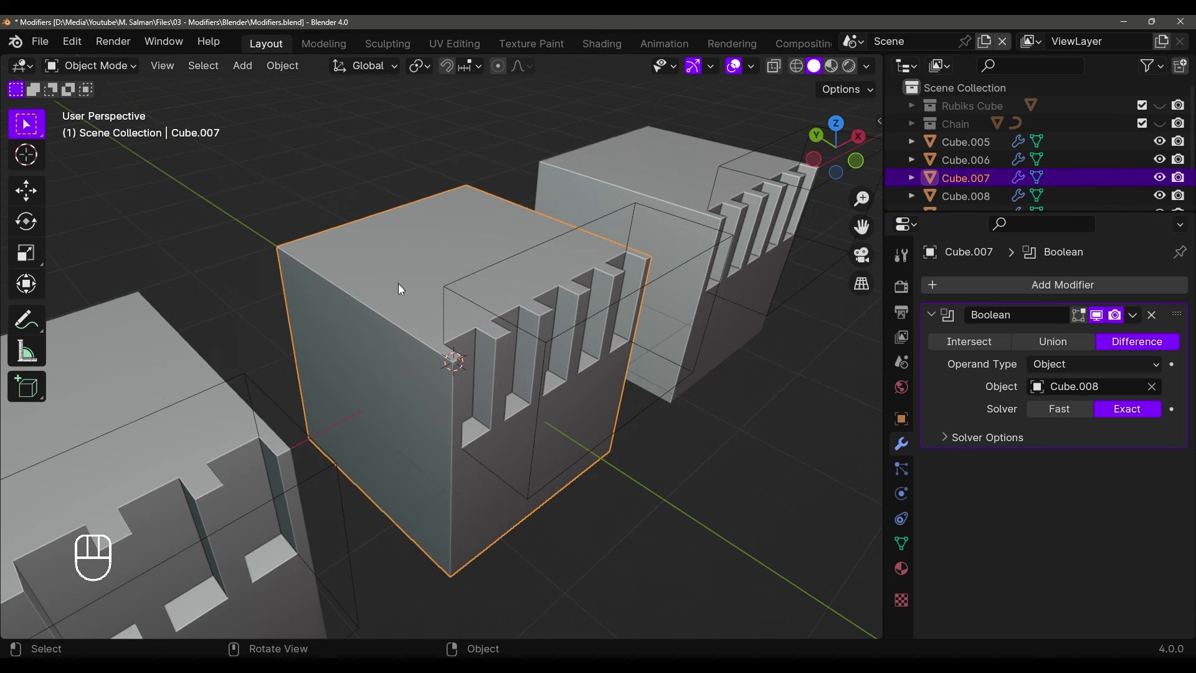
pyautogui.click(1046, 346)
pyautogui.keyDown('shift'); pyautogui.moveTo(763, 352); pyautogui.dragTo(513, 344, button='middle'); pyautogui.keyUp('shift')
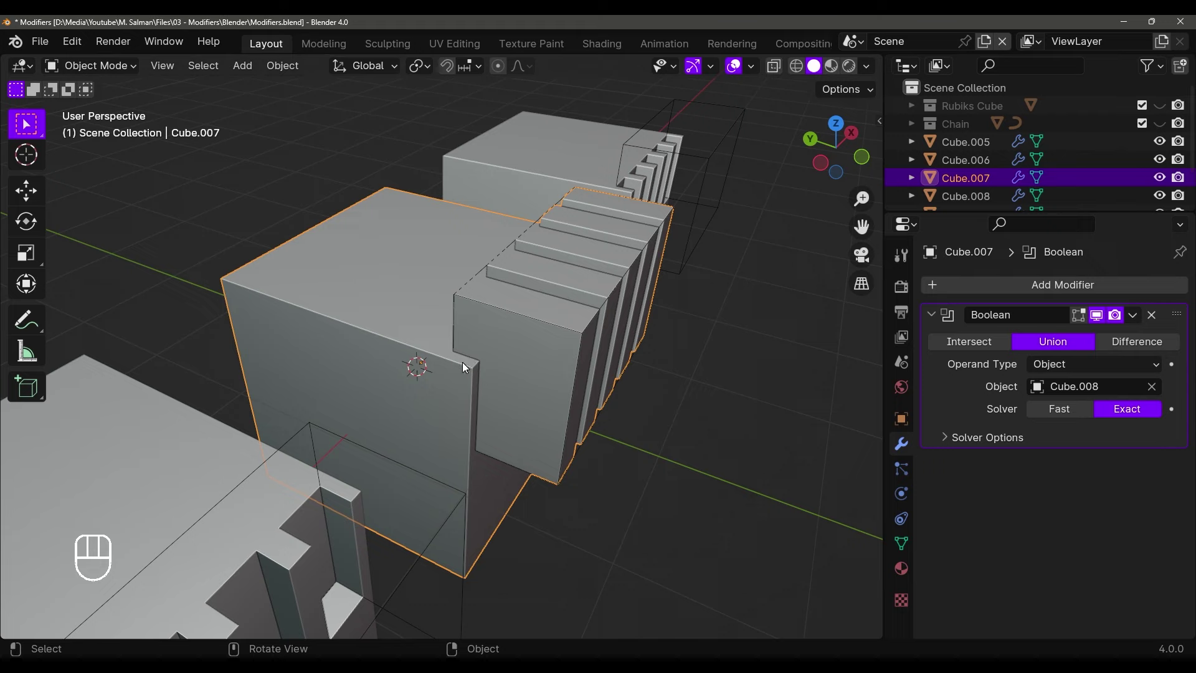
pyautogui.press('Tab')
pyautogui.press('Tab')
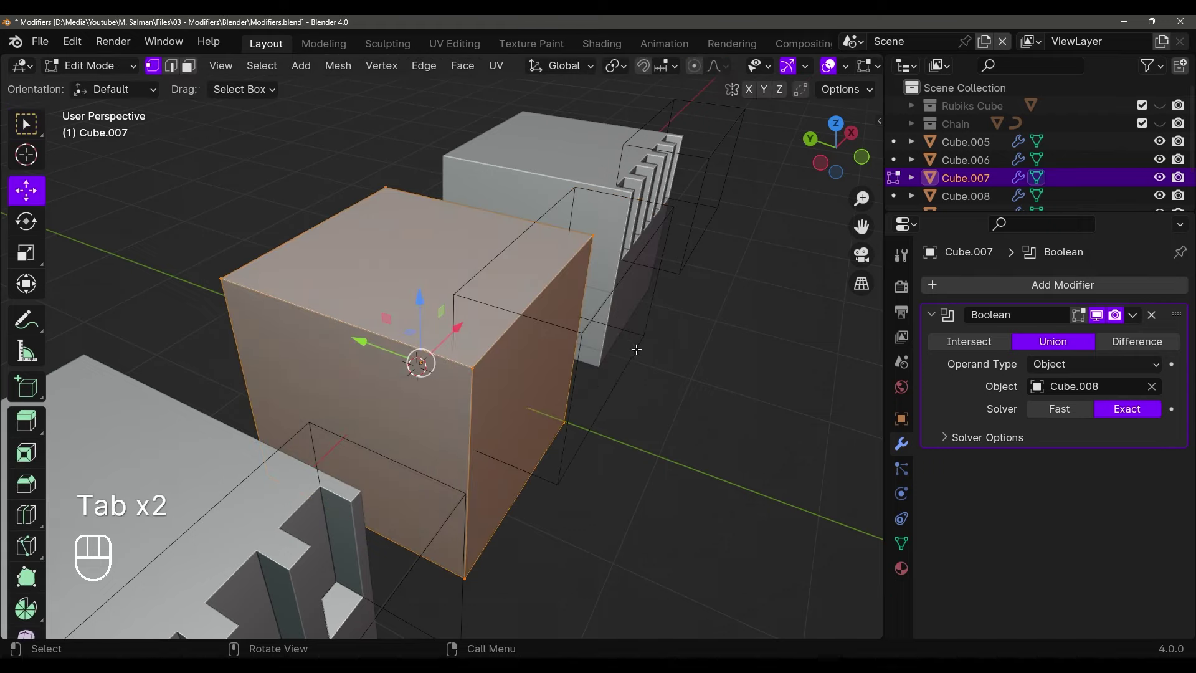
pyautogui.press('Tab')
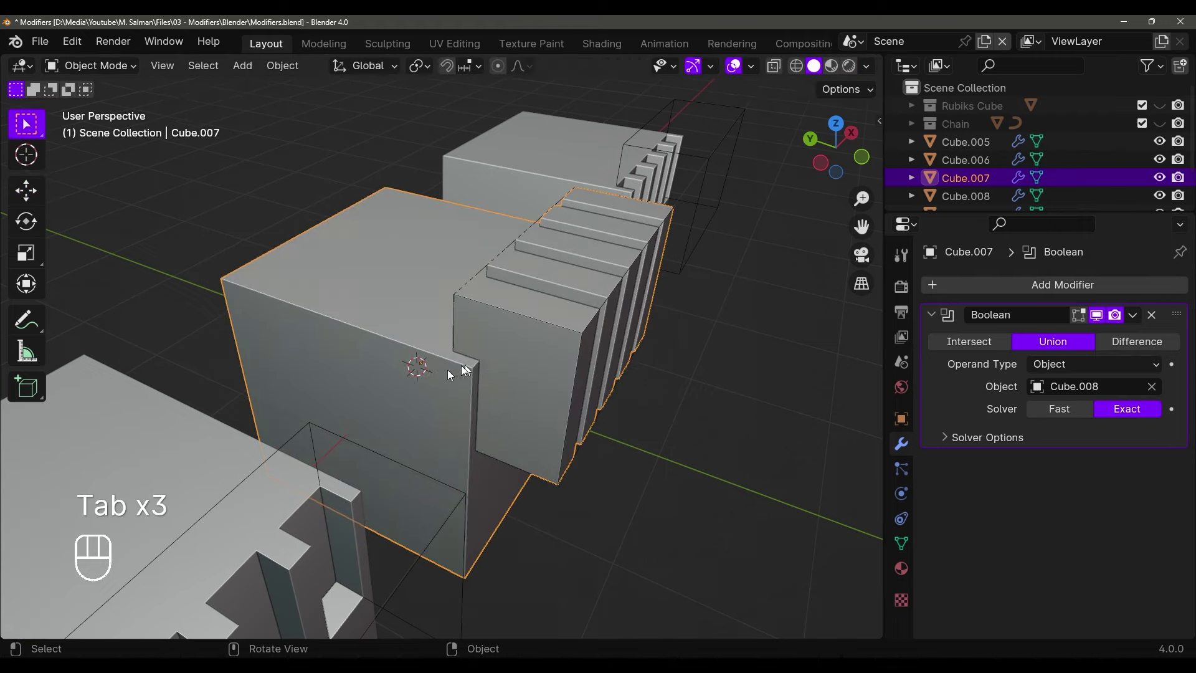
# Apply the middle cube's Union Boolean modifier and inspect the merged mesh in Edit Mode
pyautogui.click(1133, 315)
pyautogui.click(1107, 333)
pyautogui.moveTo(596, 352); pyautogui.dragTo(574, 306, button='middle')
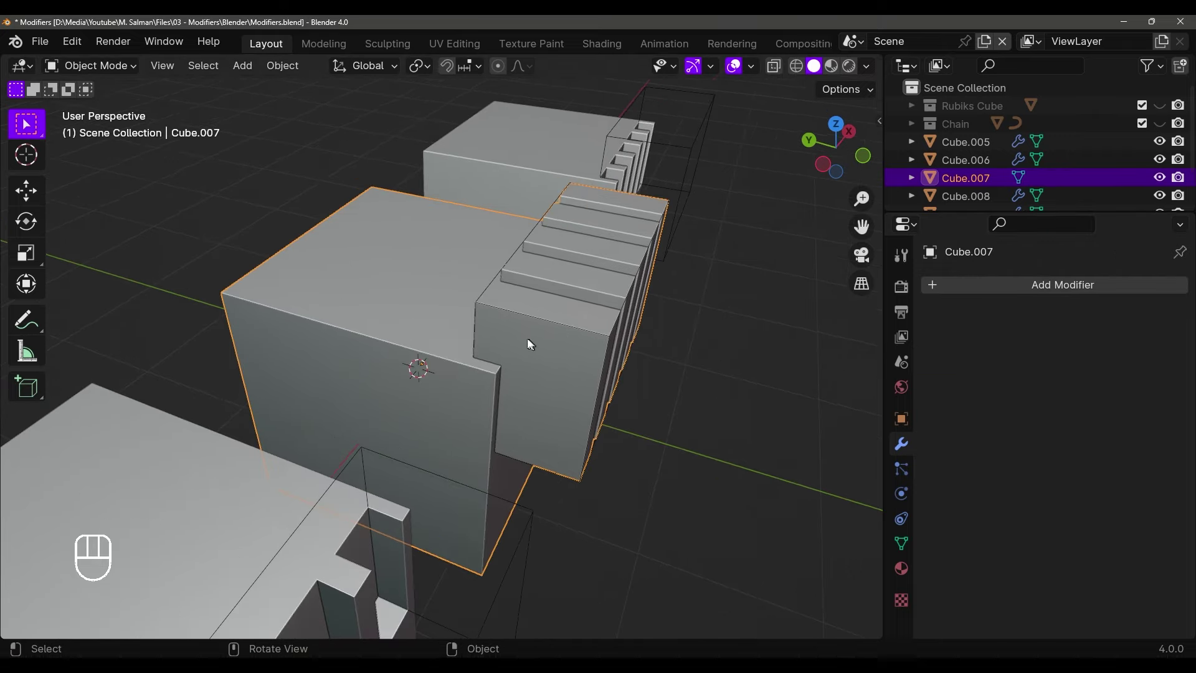
pyautogui.press('g')
pyautogui.rightClick(547, 302)
pyautogui.press('Tab')
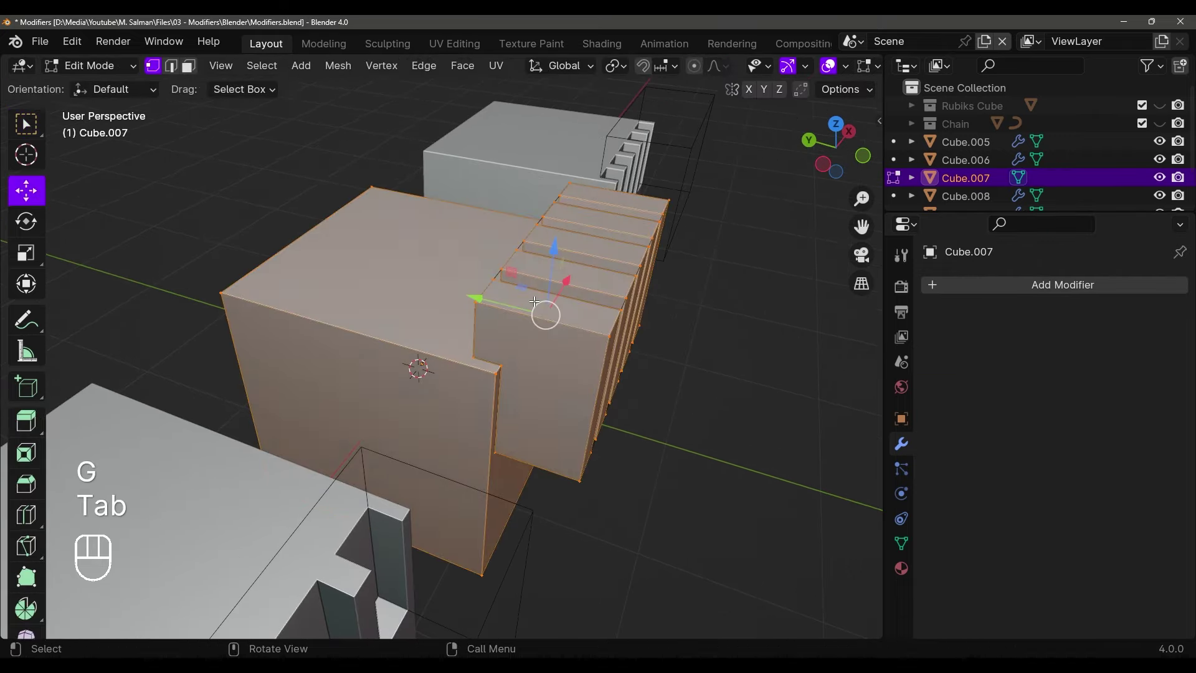
# Try moving the merged cube's geometry in Edit Mode and the whole object in Object Mode
pyautogui.moveTo(534, 302); pyautogui.dragTo(359, 304, button='middle')
pyautogui.press('g')
pyautogui.click(653, 298)
pyautogui.press('g')
pyautogui.press('g')
pyautogui.press('Tab')
pyautogui.moveTo(526, 333); pyautogui.dragTo(553, 333, button='middle')
pyautogui.press('g')
pyautogui.click(555, 312)
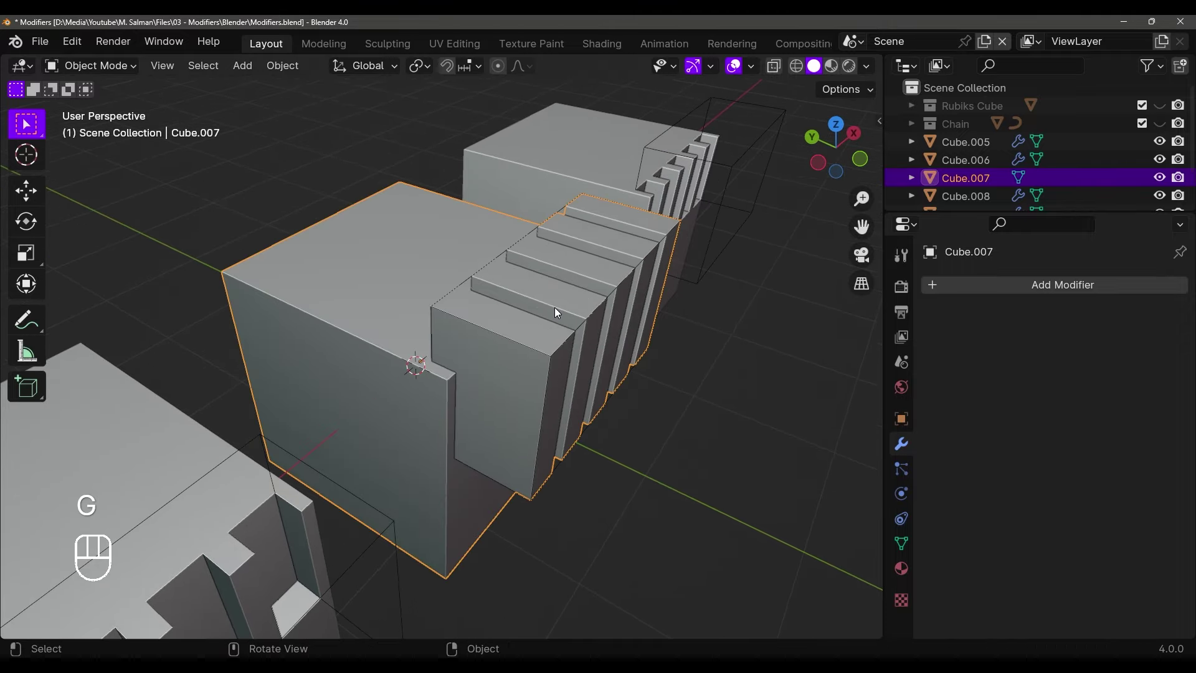
pyautogui.press('Tab')
pyautogui.moveTo(599, 305)
pyautogui.mouseDown(button='middle')
pyautogui.moveTo(654, 311)
pyautogui.moveTo(579, 293)
pyautogui.mouseUp(button='middle')
pyautogui.press('Tab')
# Select the third cube and set its Boolean modifier to Intersect
pyautogui.keyDown('shift'); pyautogui.moveTo(716, 275); pyautogui.dragTo(560, 343, button='middle'); pyautogui.keyUp('shift')
pyautogui.keyDown('ctrl'); pyautogui.moveTo(578, 328); pyautogui.dragTo(590, 354, button='middle'); pyautogui.keyUp('ctrl')
pyautogui.click(593, 359)
pyautogui.moveTo(591, 353)
pyautogui.keyDown('shift'); pyautogui.mouseDown(button='middle')
pyautogui.moveTo(573, 360)
pyautogui.moveTo(569, 344)
pyautogui.mouseUp(button='middle'); pyautogui.keyUp('shift')
pyautogui.keyDown('shift'); pyautogui.moveTo(570, 344); pyautogui.dragTo(572, 335, button='middle'); pyautogui.keyUp('shift')
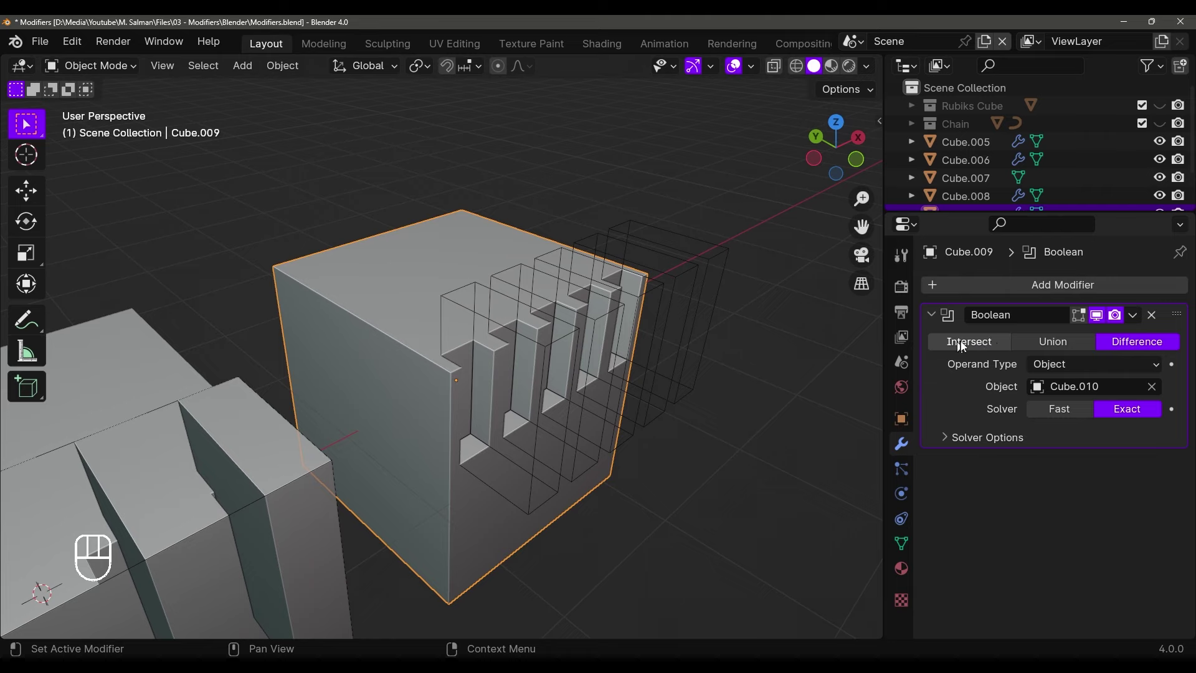
pyautogui.click(963, 343)
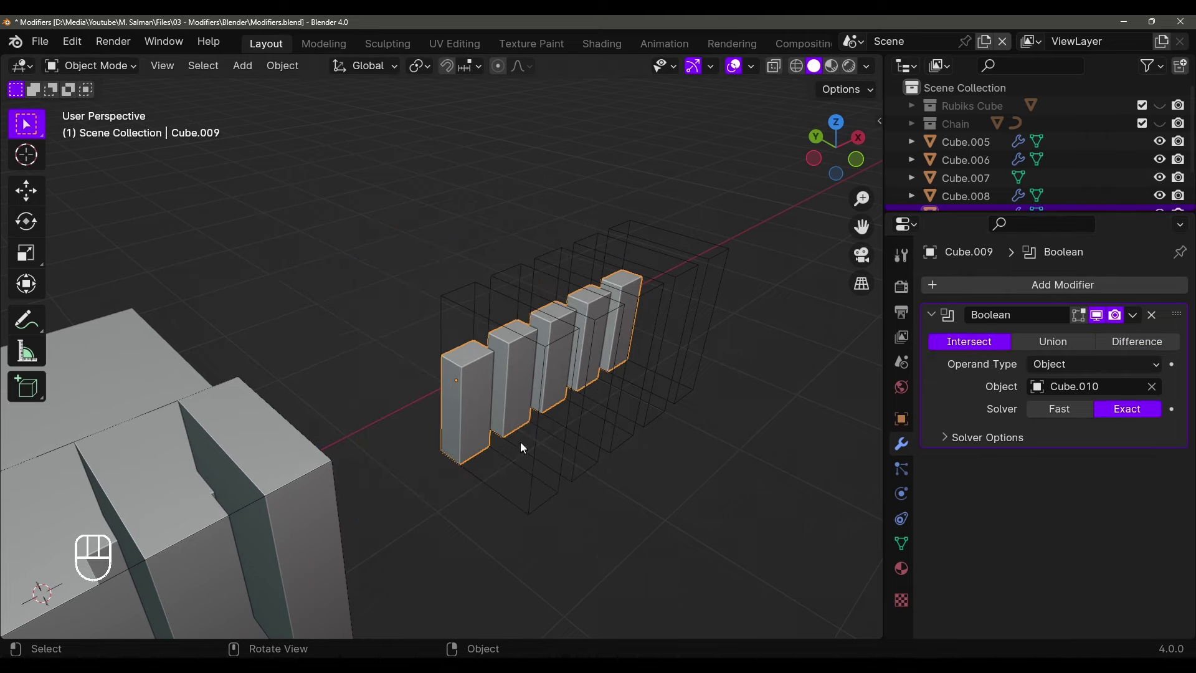
# Switch the third cube's Boolean to Difference to compare it with the cutter's overlap, and return it to Intersect
pyautogui.click(1122, 342)
pyautogui.keyDown('ctrl'); pyautogui.moveTo(406, 293); pyautogui.dragTo(693, 374, button='middle'); pyautogui.keyUp('ctrl')
pyautogui.click(536, 347)
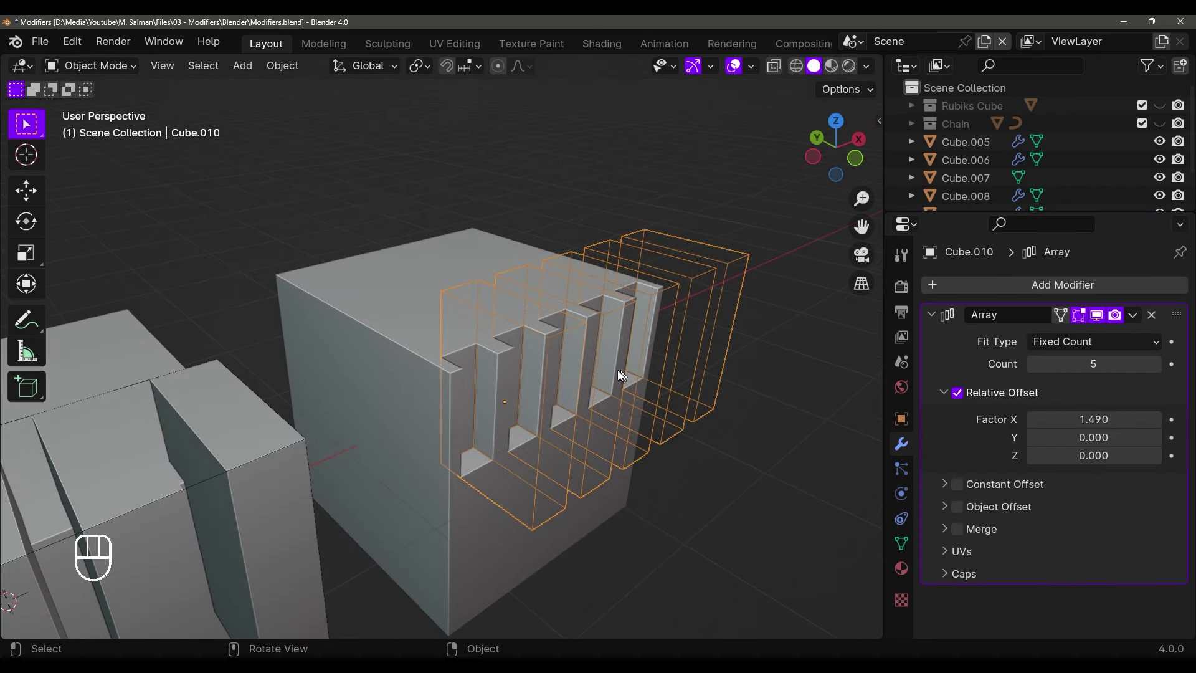
pyautogui.click(411, 348)
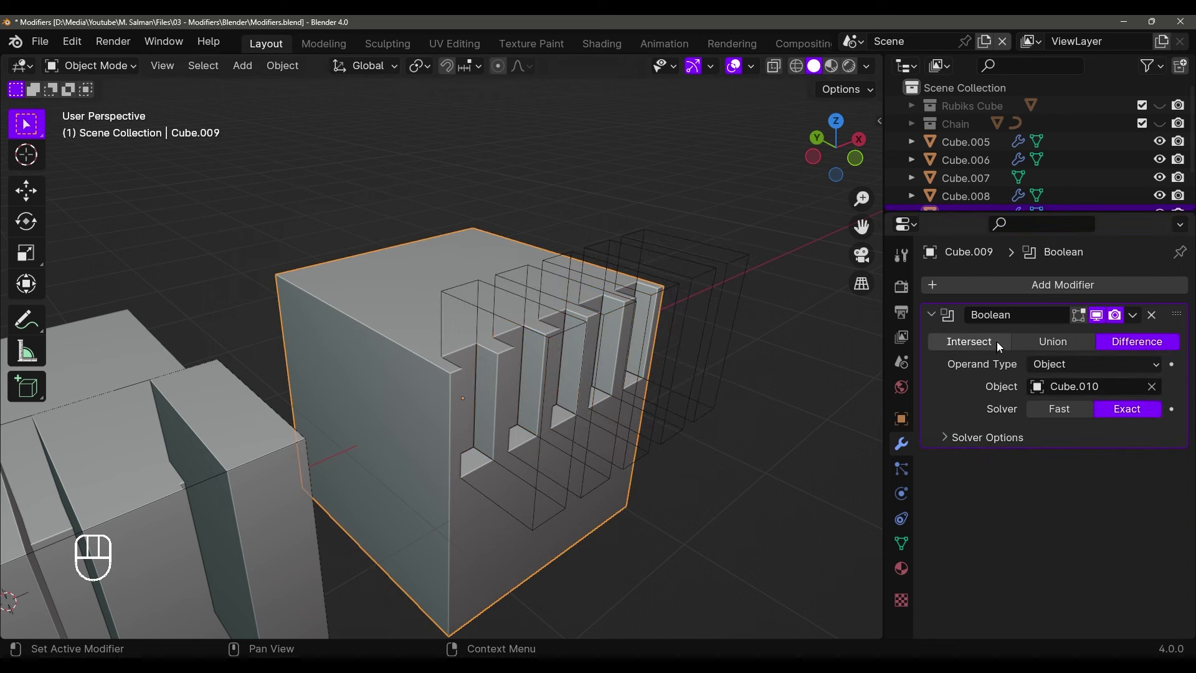
pyautogui.click(996, 341)
pyautogui.moveTo(623, 402); pyautogui.dragTo(646, 410, button='middle')
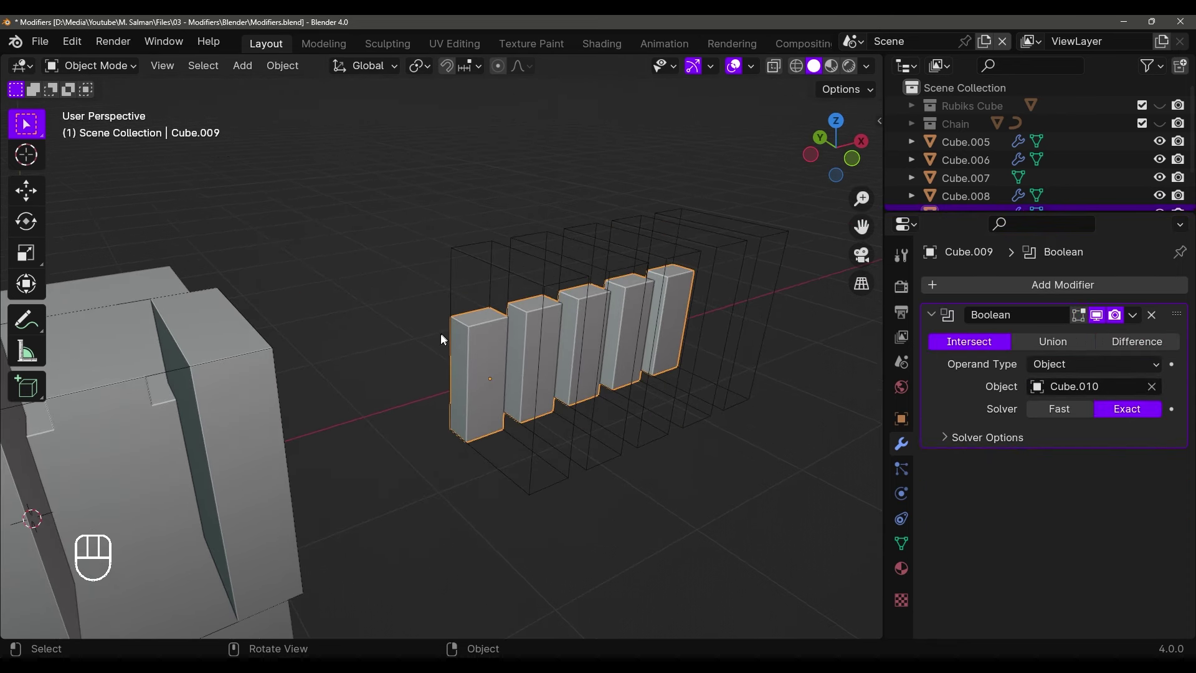
pyautogui.moveTo(471, 342); pyautogui.dragTo(485, 334, button='middle')
# Examine the cutter overlap on the third cube and compare the Difference, Union and Intersect results side by side
pyautogui.click(554, 281)
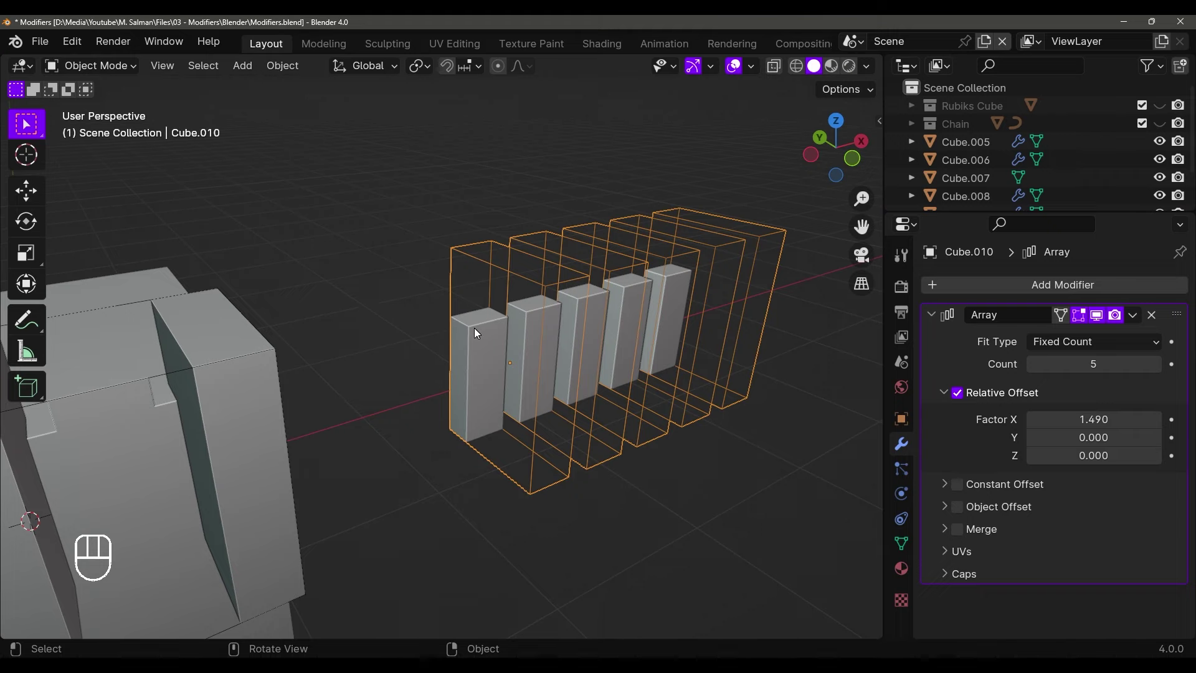
pyautogui.moveTo(475, 328); pyautogui.dragTo(648, 404, button='middle')
pyautogui.click(669, 327)
pyautogui.scroll(-4, 741, 379)
pyautogui.keyDown('shift'); pyautogui.moveTo(479, 419); pyautogui.dragTo(614, 430, button='middle'); pyautogui.keyUp('shift')
pyautogui.scroll(-1, 614, 411)
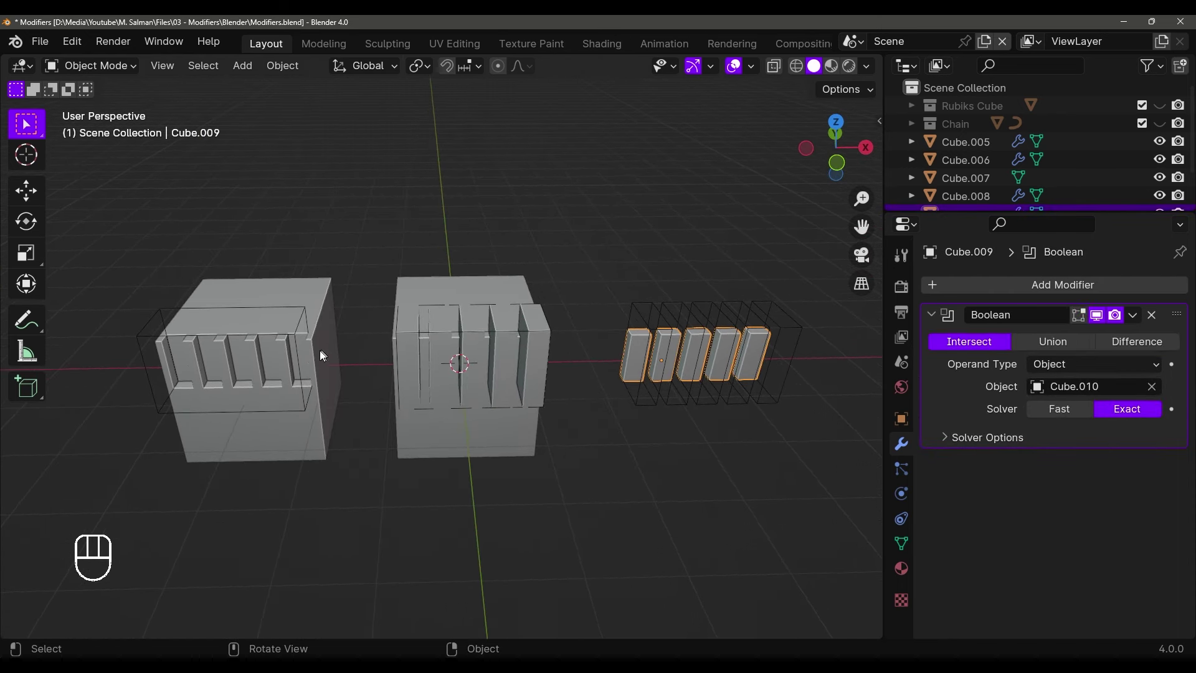
pyautogui.moveTo(498, 338); pyautogui.dragTo(546, 343, button='middle')
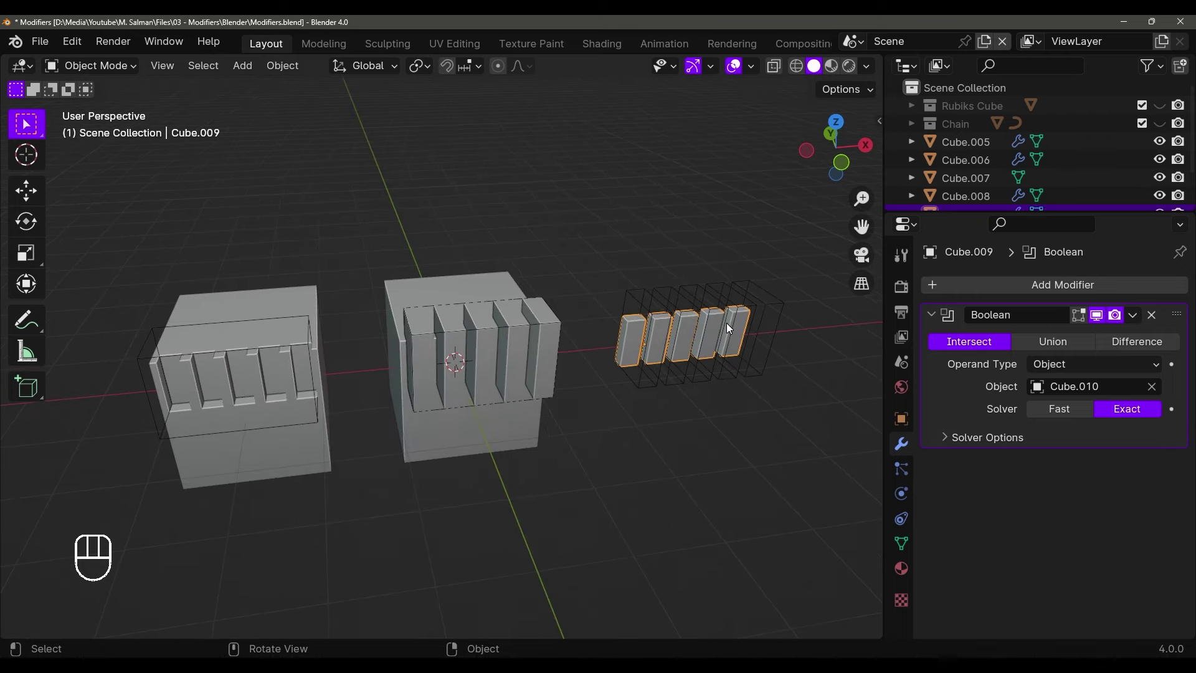
pyautogui.moveTo(726, 323); pyautogui.dragTo(673, 358, button='middle')
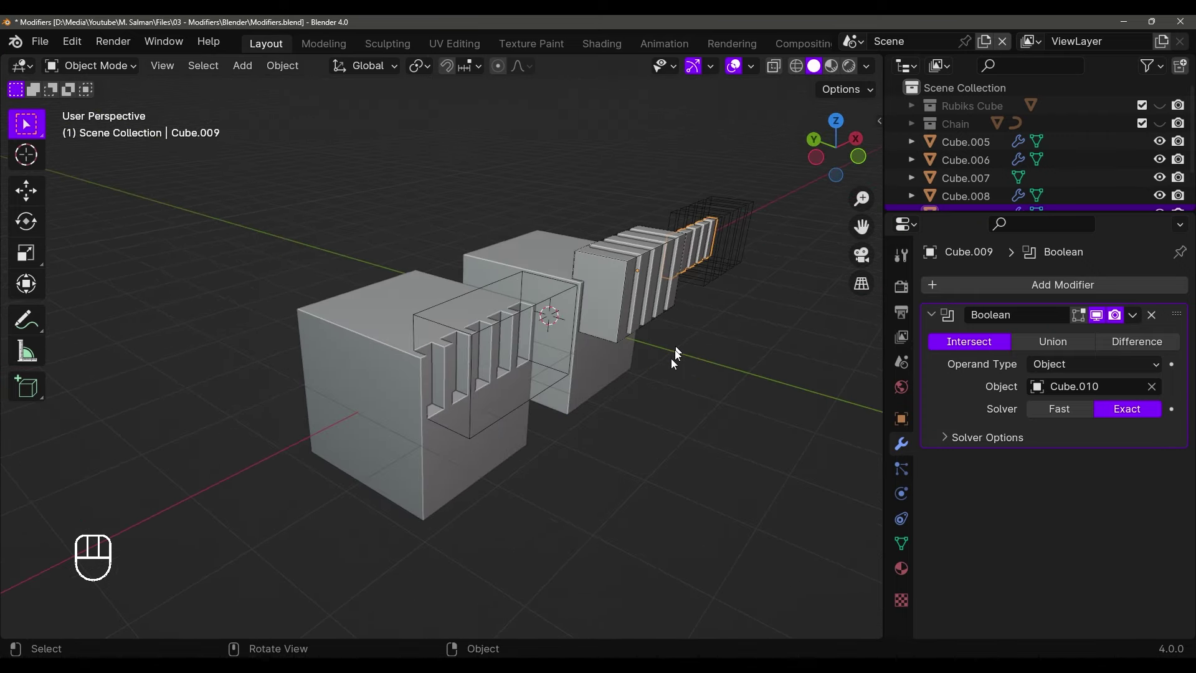
pyautogui.scroll(3, 660, 346)
pyautogui.scroll(-2, 622, 380)
# Apply the Difference Boolean modifier on the first cube and open its cut mesh in Edit Mode
pyautogui.click(400, 343)
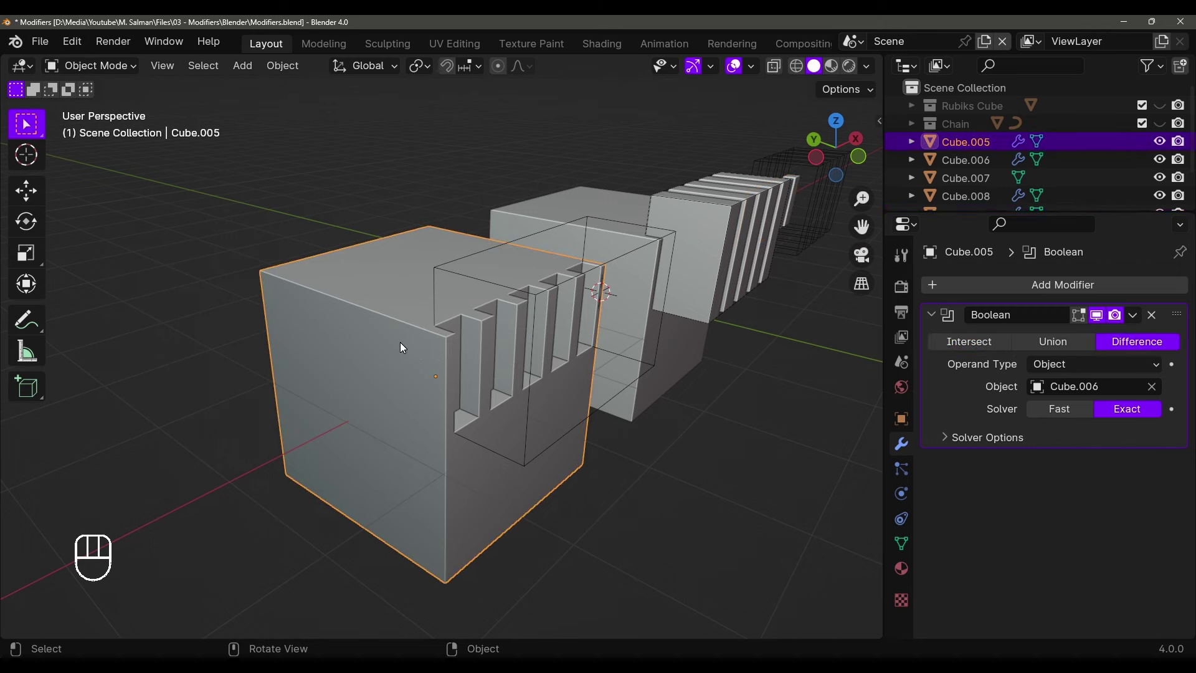
pyautogui.press('Tab')
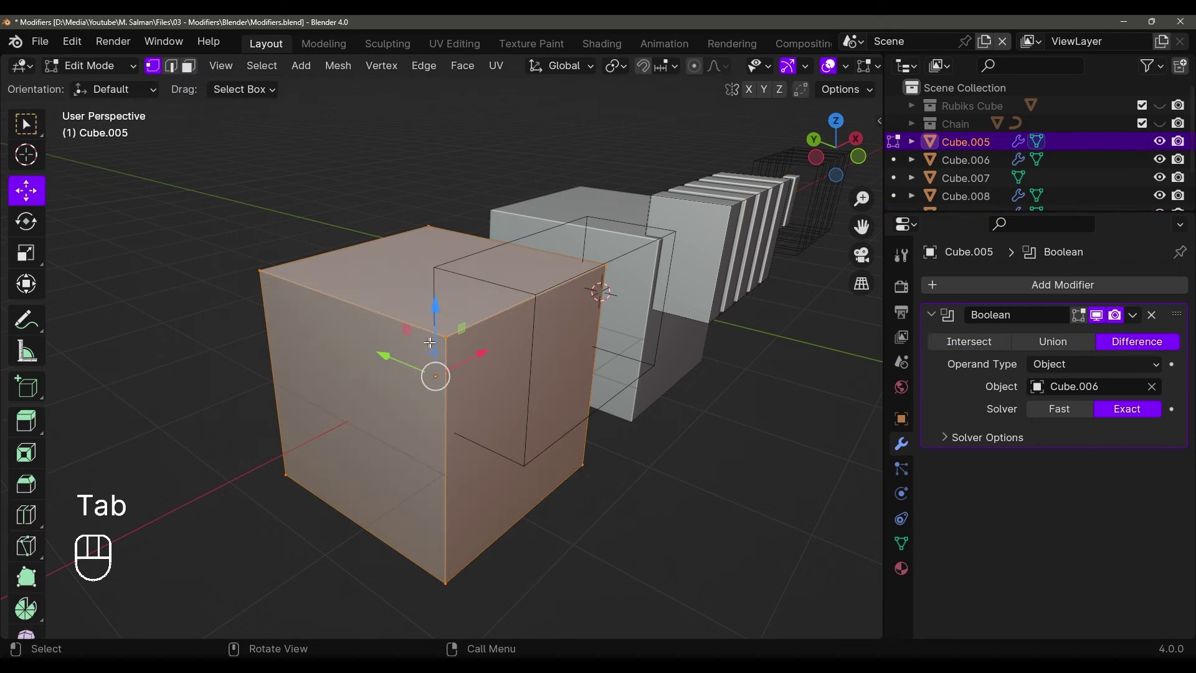
pyautogui.press('Tab')
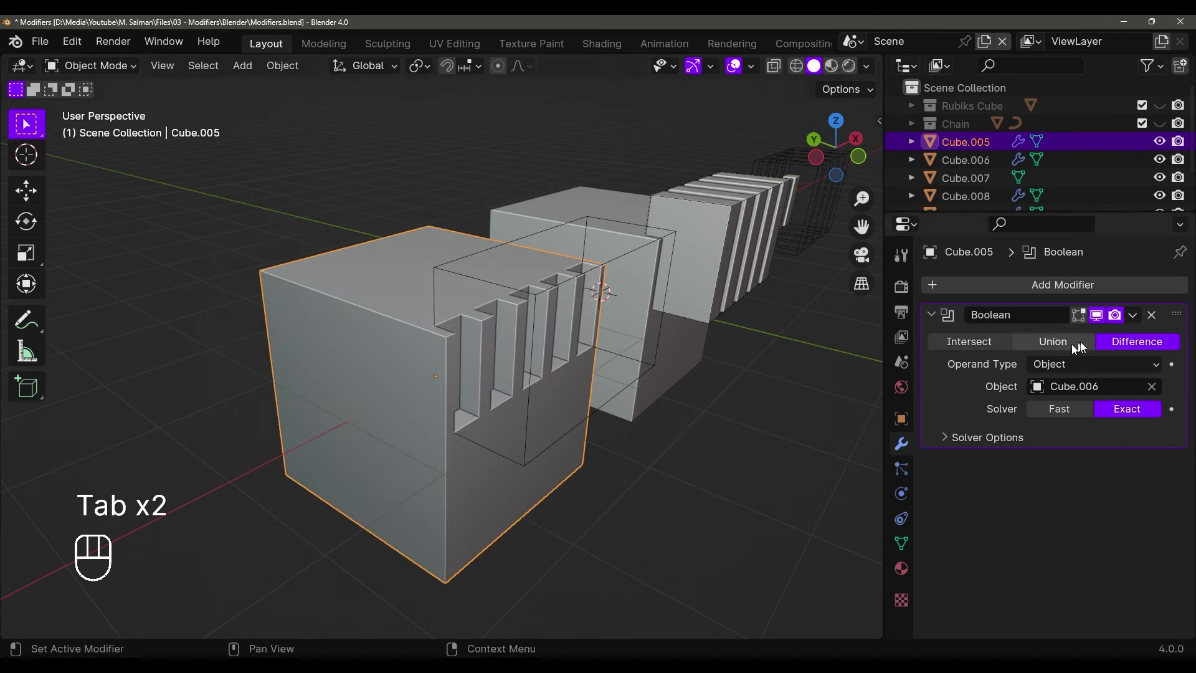
pyautogui.click(1132, 315)
pyautogui.click(1091, 336)
pyautogui.moveTo(548, 348); pyautogui.dragTo(515, 363, button='middle')
pyautogui.press('Tab')
pyautogui.keyDown('shift'); pyautogui.moveTo(377, 355); pyautogui.dragTo(410, 359, button='middle'); pyautogui.keyUp('shift')
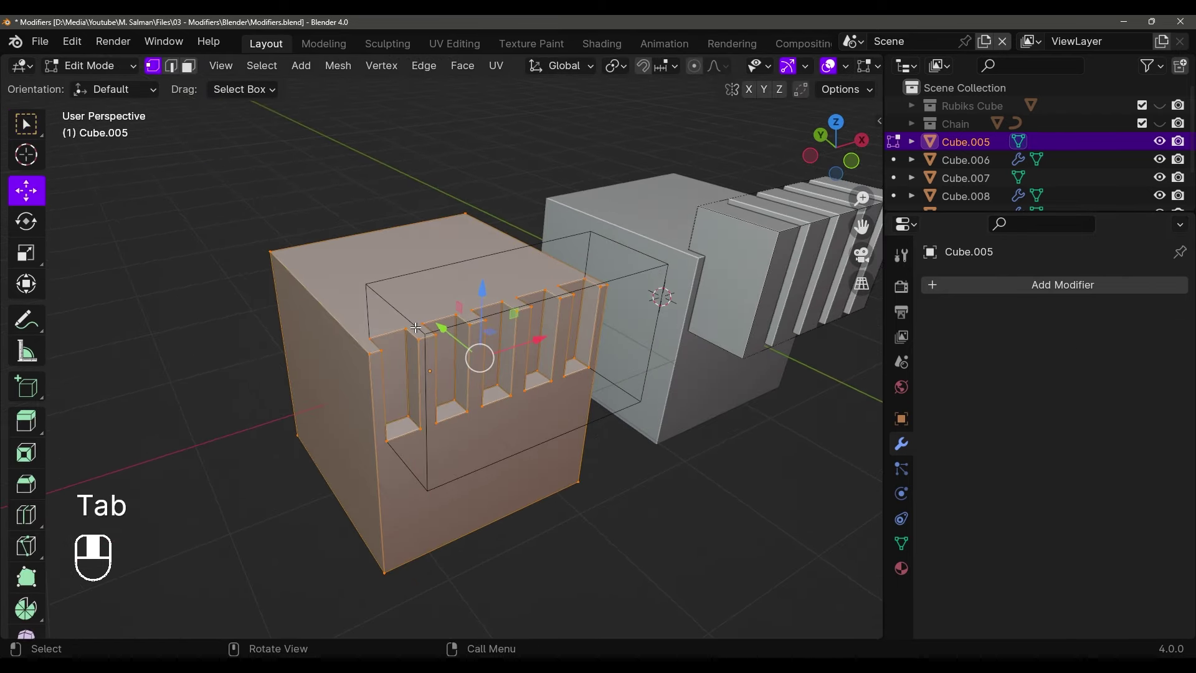
# Move one corner vertex at the upper edge of a middle slot on the cut cube and leave Edit Mode
pyautogui.scroll(5, 463, 282)
pyautogui.moveTo(463, 282); pyautogui.dragTo(432, 298, button='middle')
pyautogui.click(429, 300)
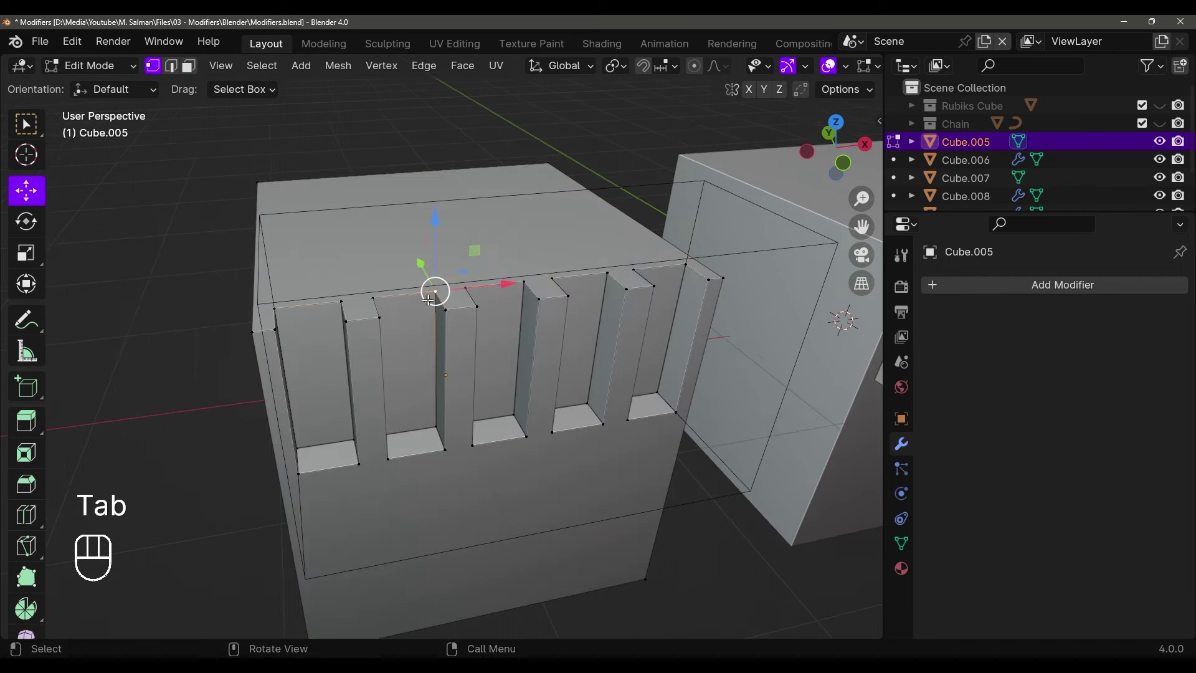
pyautogui.press('g')
pyautogui.press('g')
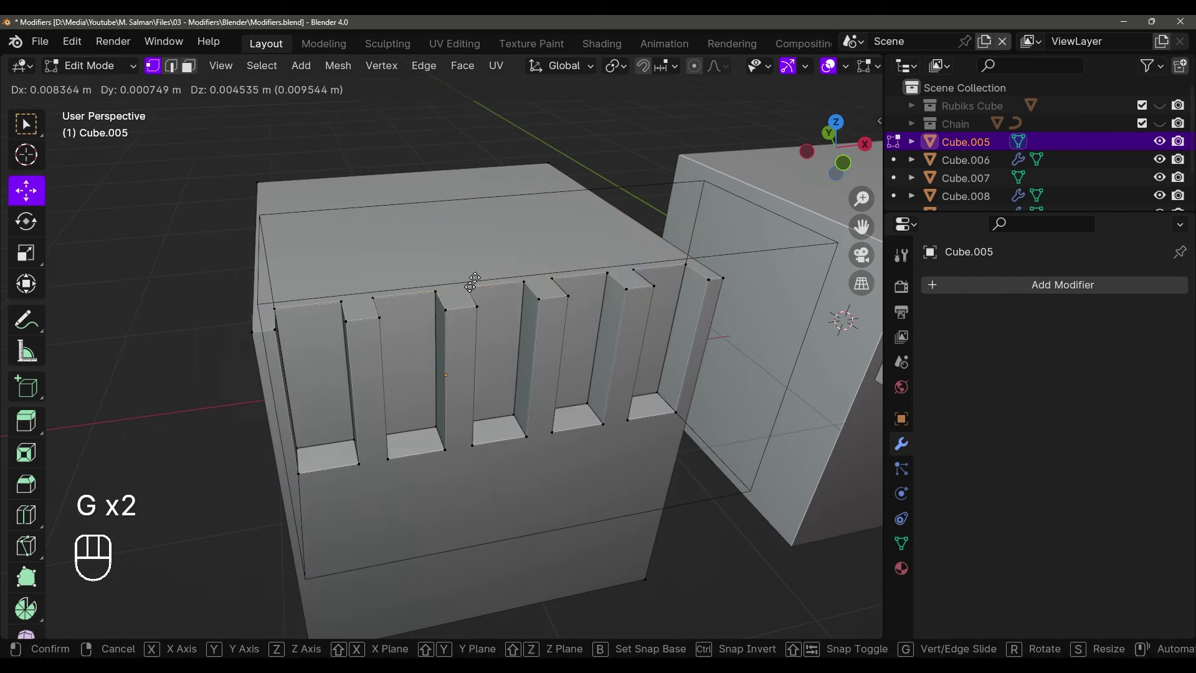
pyautogui.click(484, 305)
pyautogui.press('g')
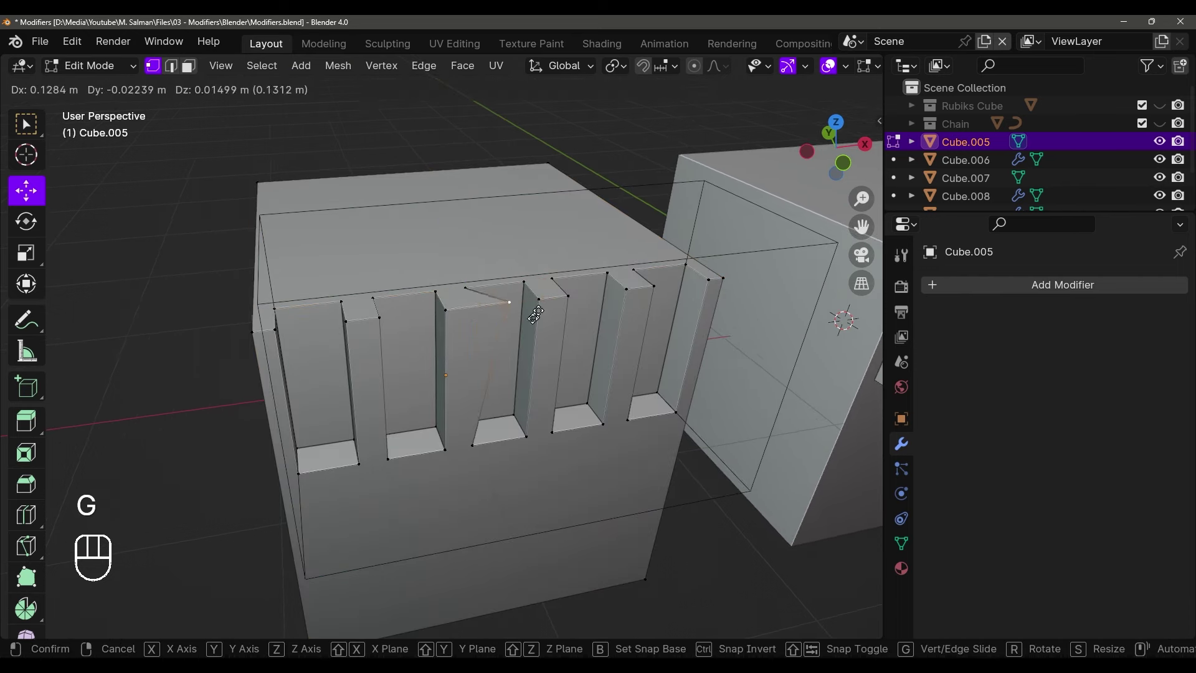
pyautogui.click(475, 302)
pyautogui.moveTo(476, 302); pyautogui.dragTo(476, 432, button='middle')
pyautogui.press('Tab')
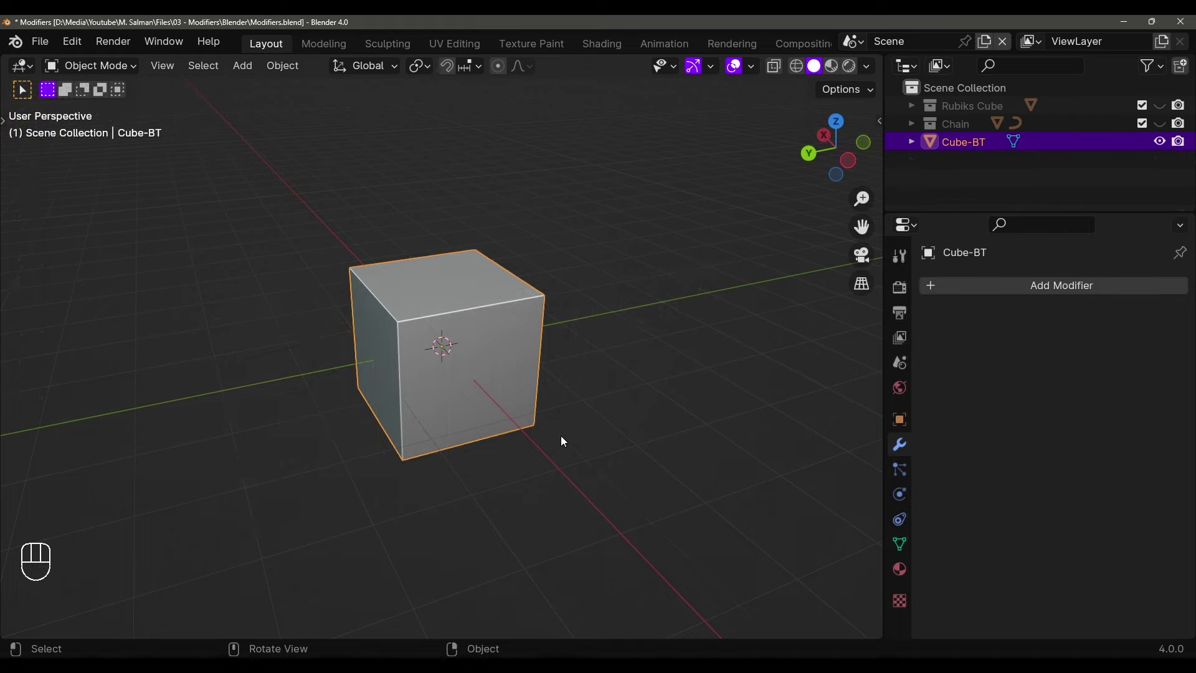
# Open the add-on preferences and search the add-ons for "bool"
pyautogui.click(68, 42)
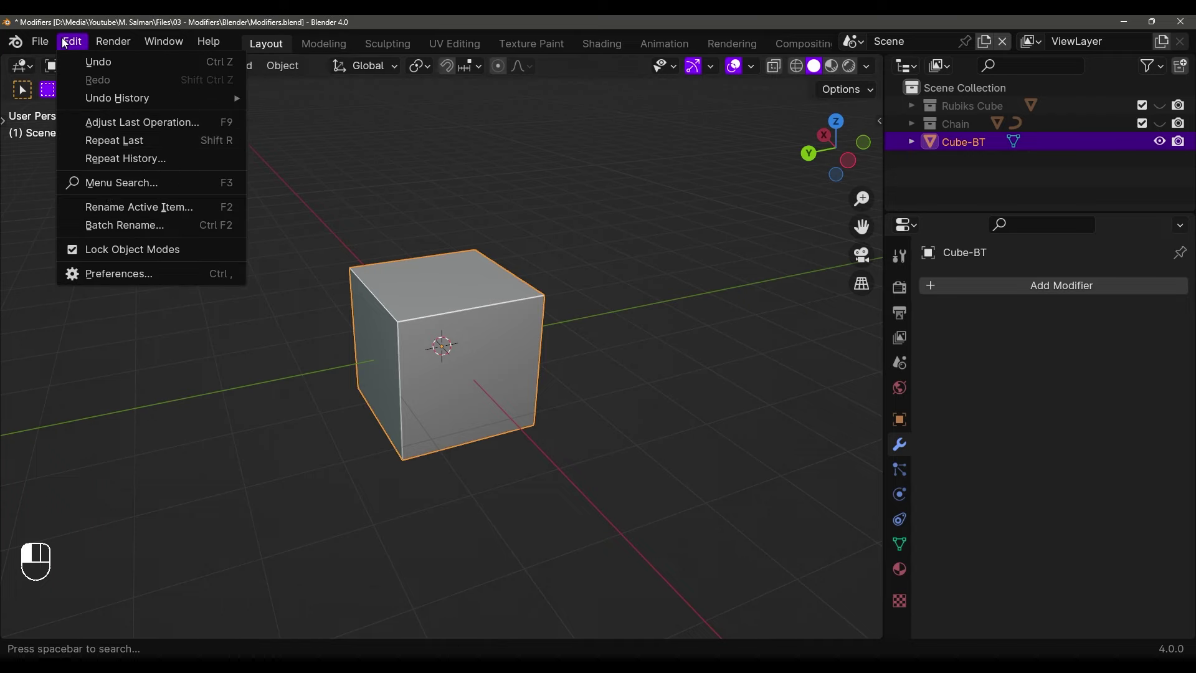
pyautogui.click(127, 275)
pyautogui.moveTo(349, 39); pyautogui.dragTo(516, 86)
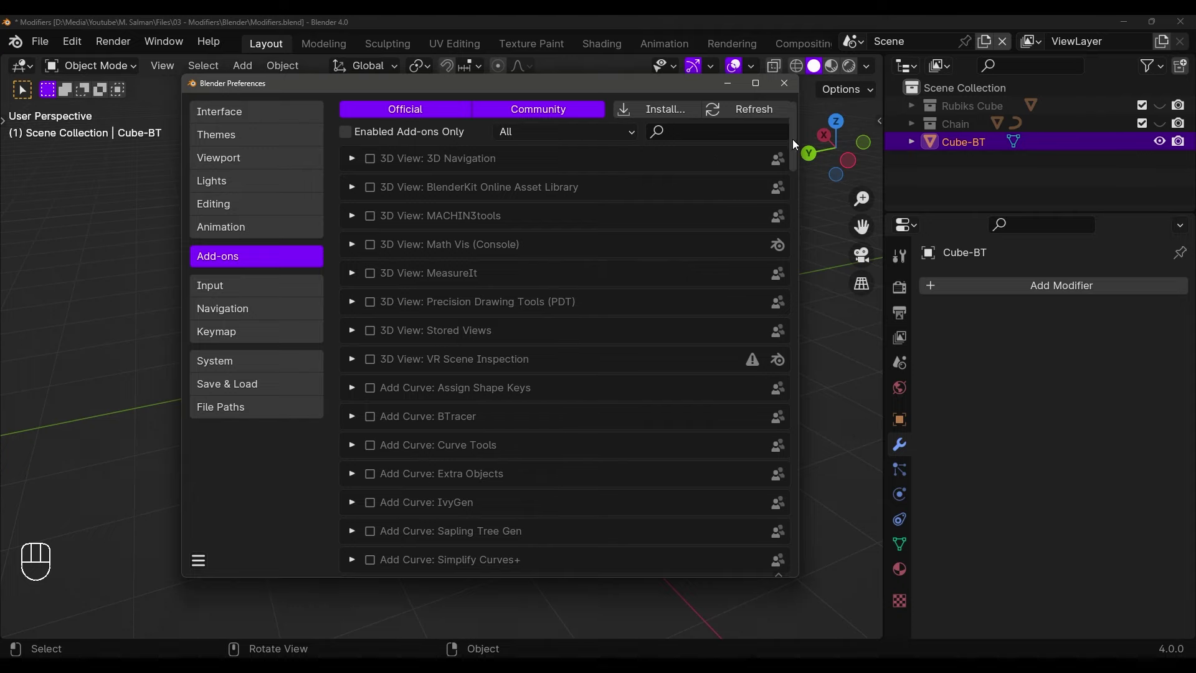
pyautogui.moveTo(792, 139)
pyautogui.mouseDown()
pyautogui.moveTo(796, 500)
pyautogui.moveTo(784, 296)
pyautogui.moveTo(794, 156)
pyautogui.mouseUp()
pyautogui.moveTo(794, 143)
pyautogui.mouseDown()
pyautogui.moveTo(790, 189)
pyautogui.moveTo(792, 146)
pyautogui.mouseUp()
pyautogui.click(747, 130)
pyautogui.write('bool')
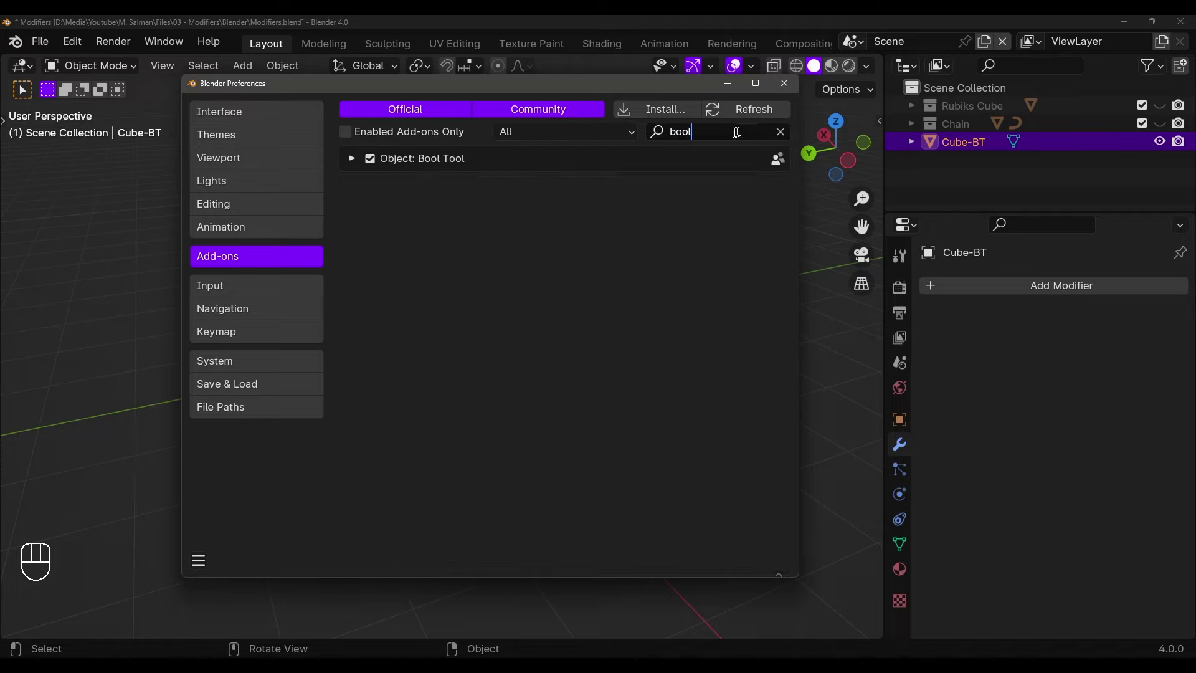
pyautogui.press('Return')
# Expand the Bool Tool add-on's details, review its shortcut list, and close the preferences
pyautogui.click(352, 160)
pyautogui.click(352, 160)
pyautogui.click(351, 160)
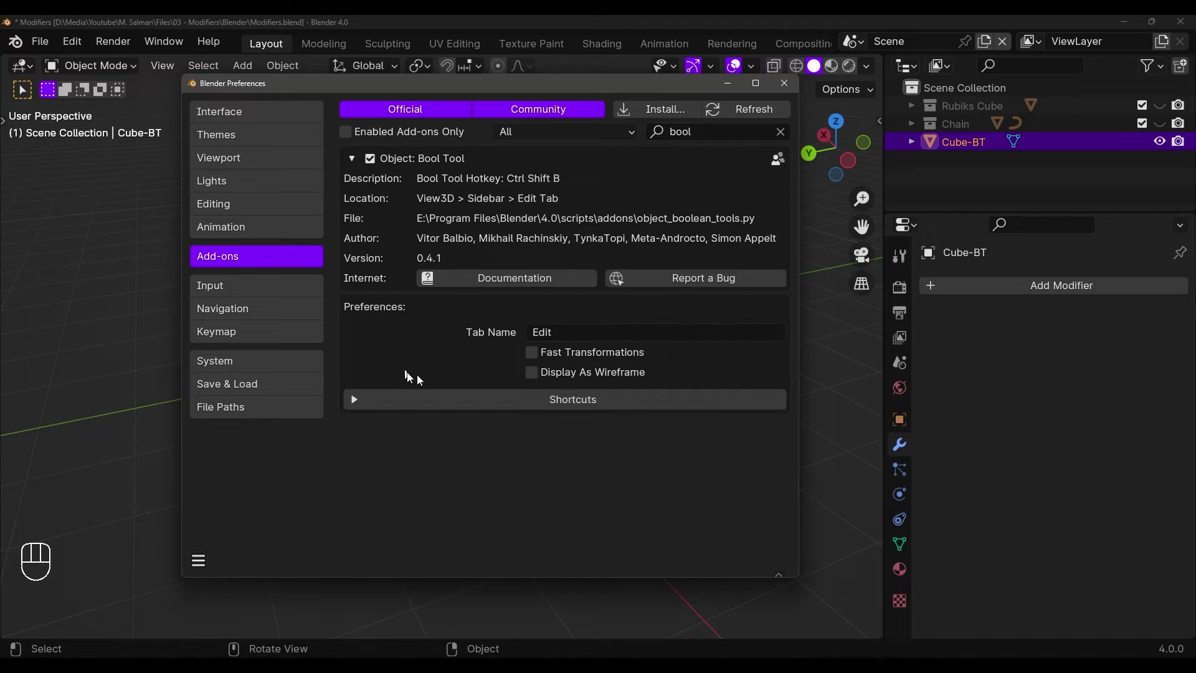
pyautogui.click(565, 402)
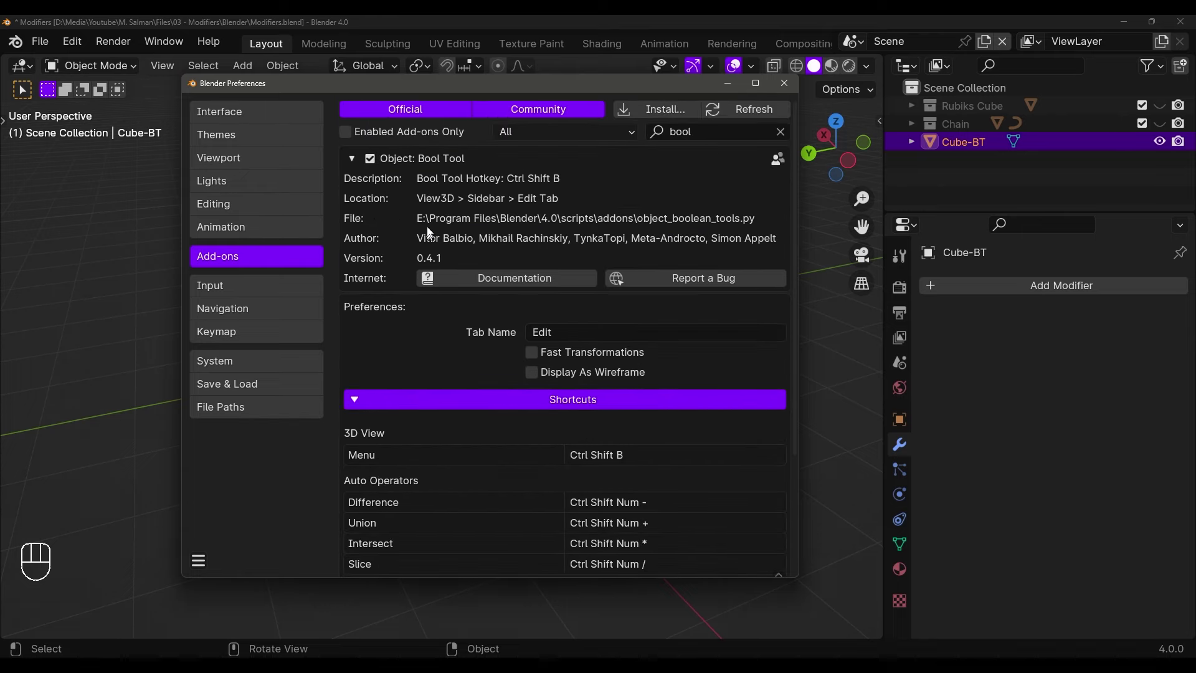
pyautogui.scroll(-5, 412, 347)
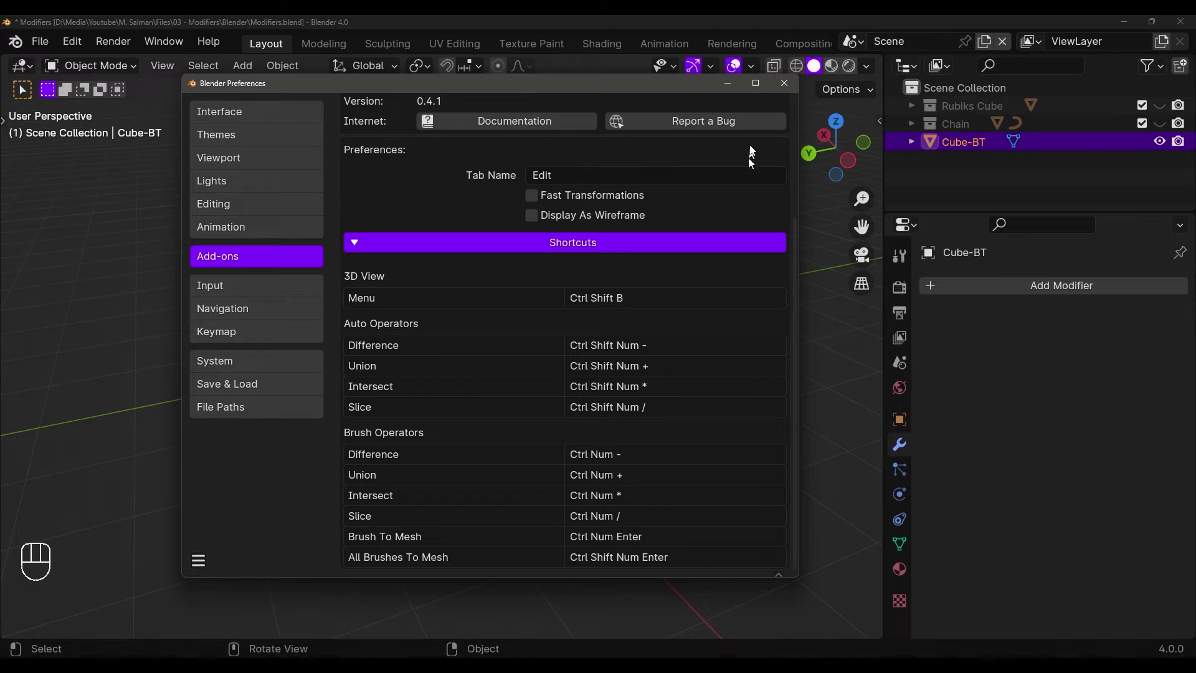
pyautogui.scroll(5, 774, 102)
pyautogui.click(783, 83)
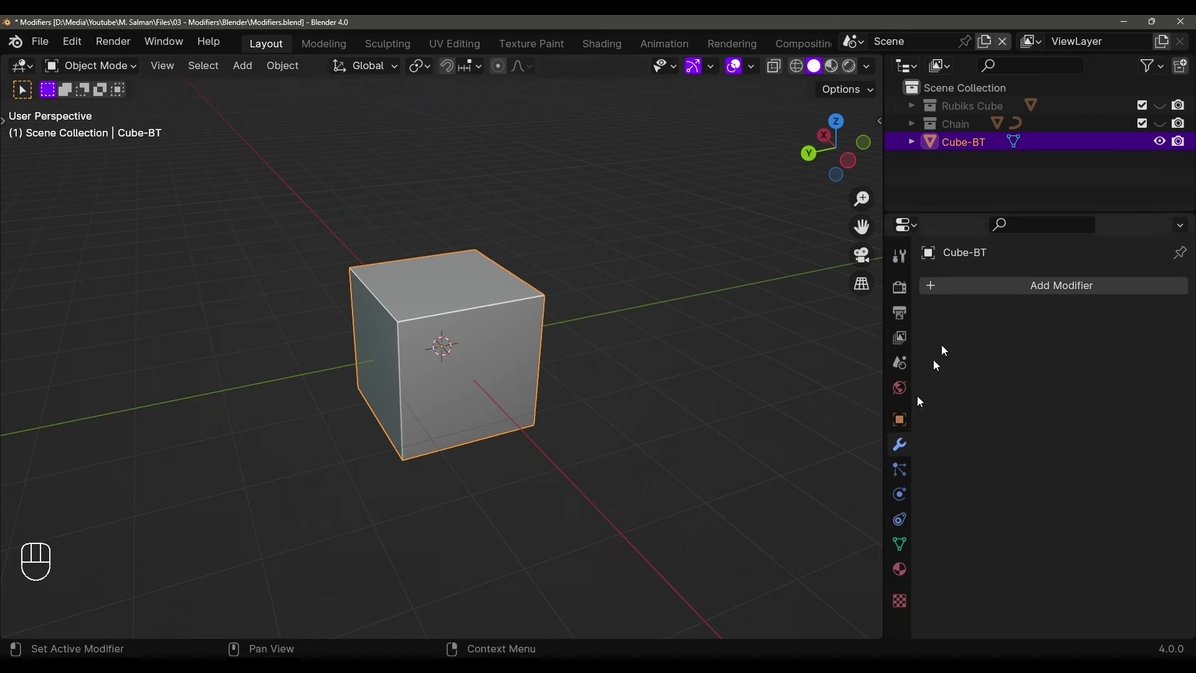
pyautogui.click(968, 290)
pyautogui.moveTo(935, 357)
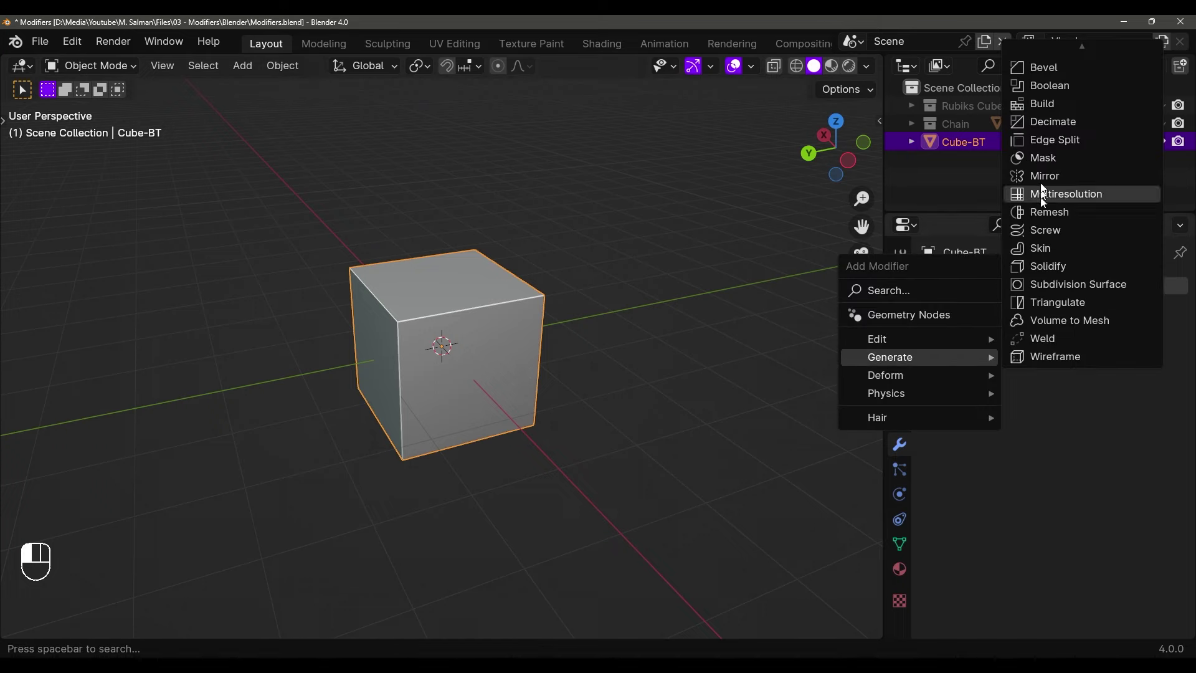
pyautogui.click(1041, 103)
pyautogui.hotkey('ctrl', 'z')
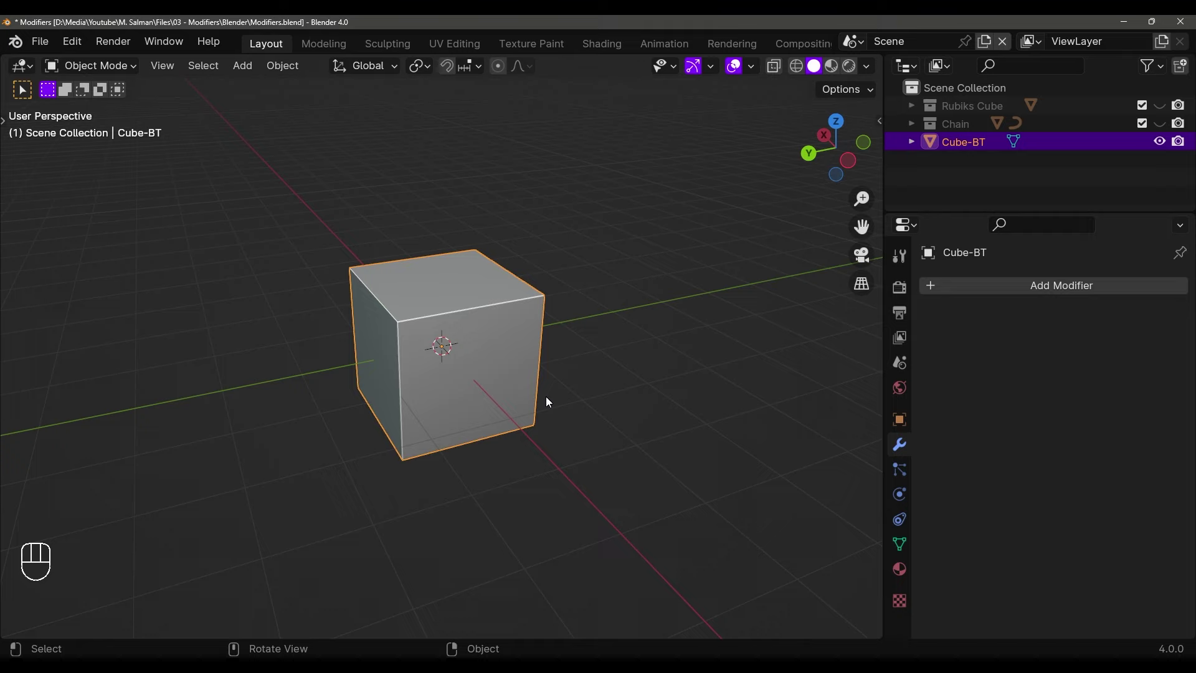
# Add a UV sphere and move it so that it overlaps an upper corner of the cube
pyautogui.hotkey('shift', 'a')
pyautogui.moveTo(460, 305)
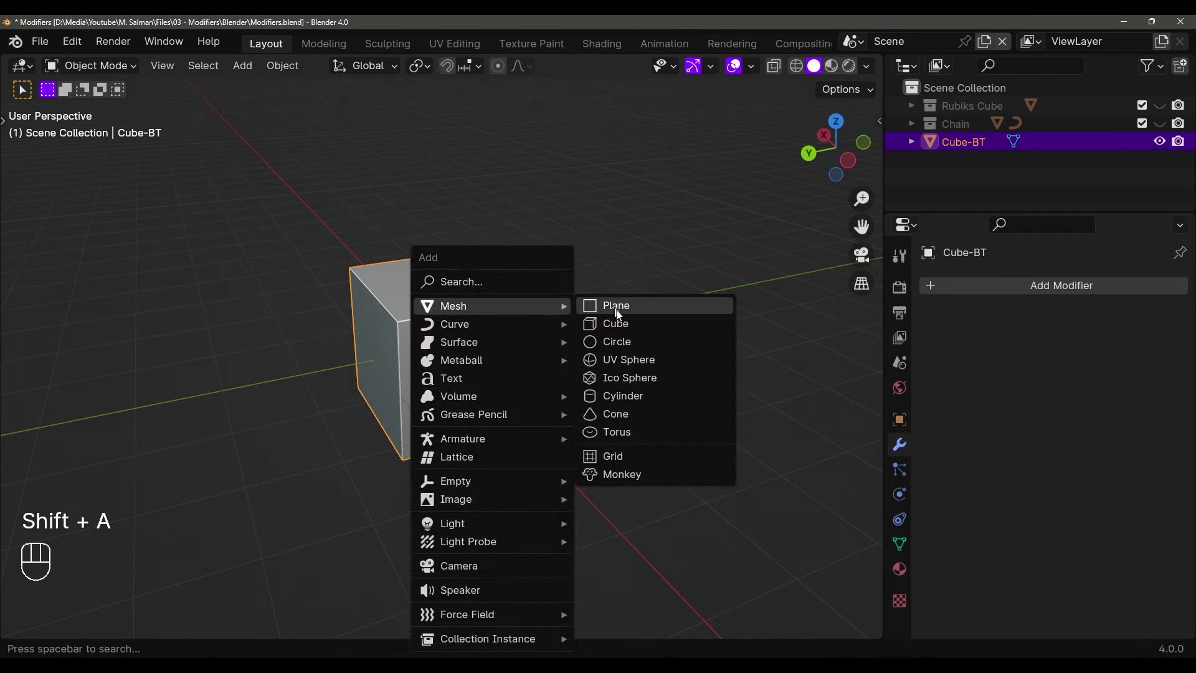
pyautogui.click(614, 362)
pyautogui.press('g')
pyautogui.click(556, 266)
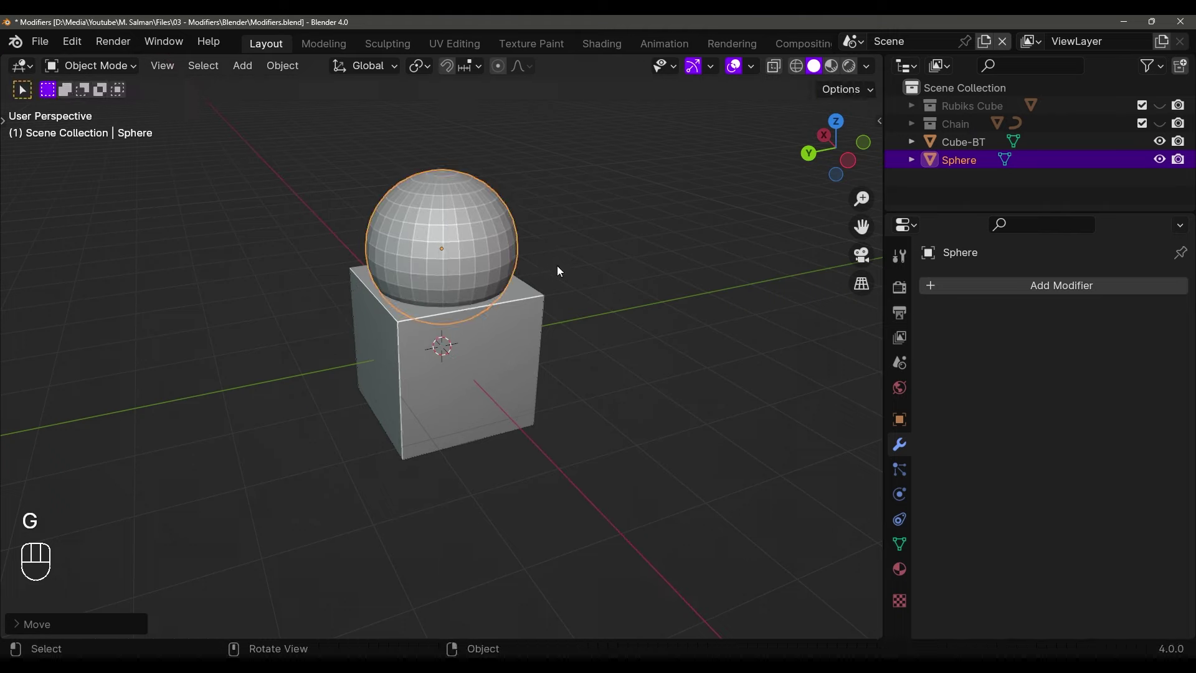
pyautogui.moveTo(557, 265); pyautogui.dragTo(638, 290, button='middle')
pyautogui.press('g')
pyautogui.click(652, 316)
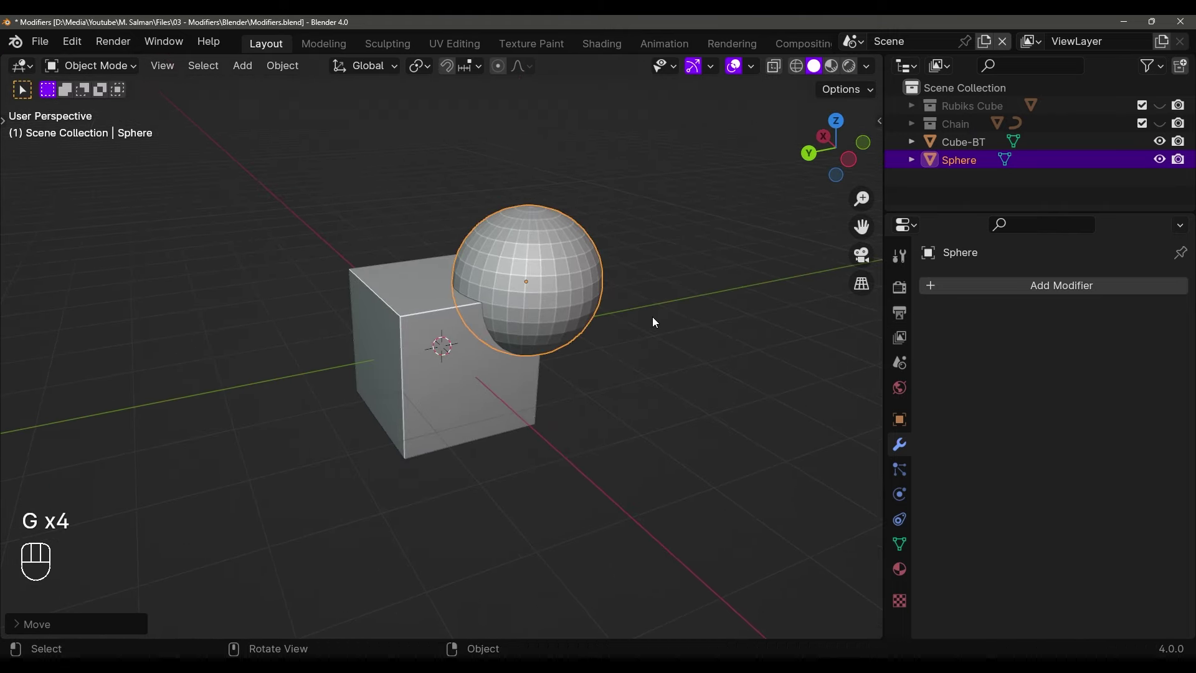
pyautogui.press('g')
pyautogui.click(818, 309)
# Show the Bool Tool operations in the viewport sidebar and review its pop-up list of Auto and Brush Booleans
pyautogui.press('n')
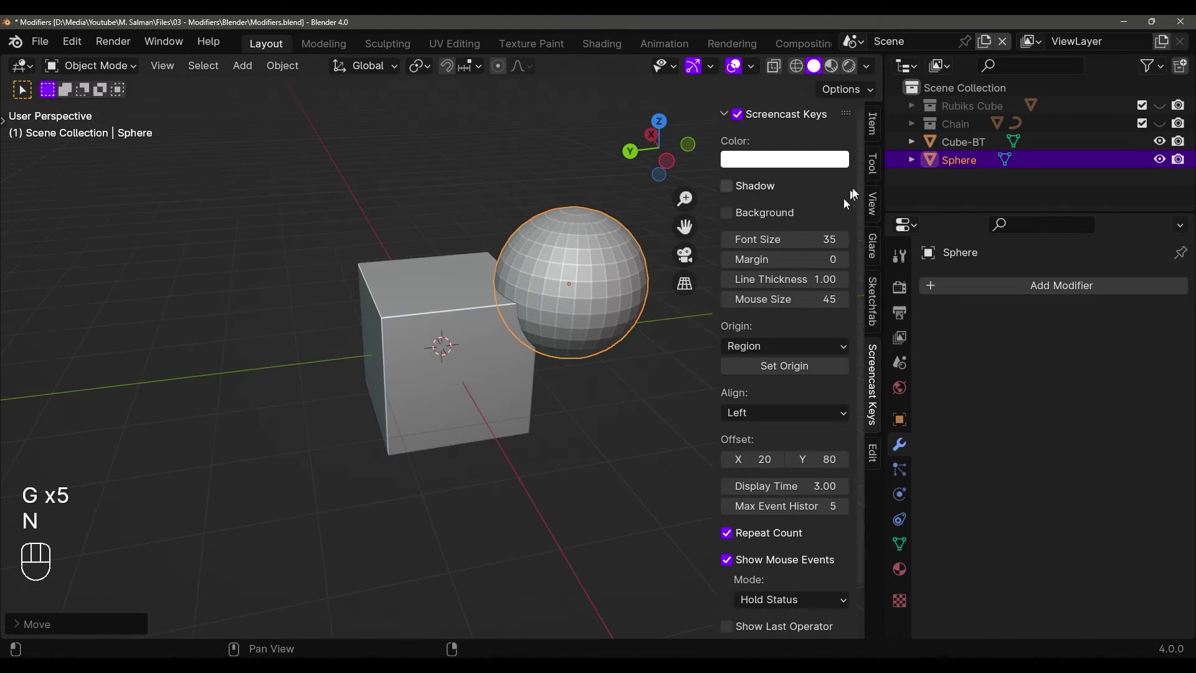
pyautogui.click(872, 454)
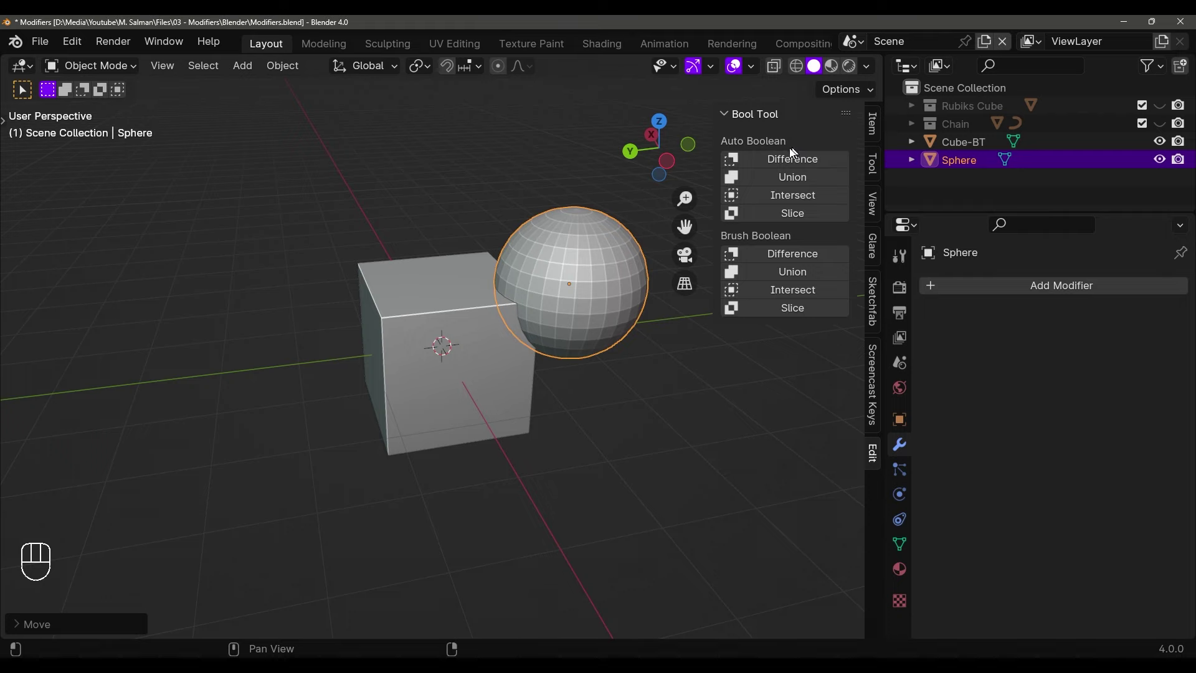
pyautogui.moveTo(479, 293); pyautogui.dragTo(448, 315, button='middle')
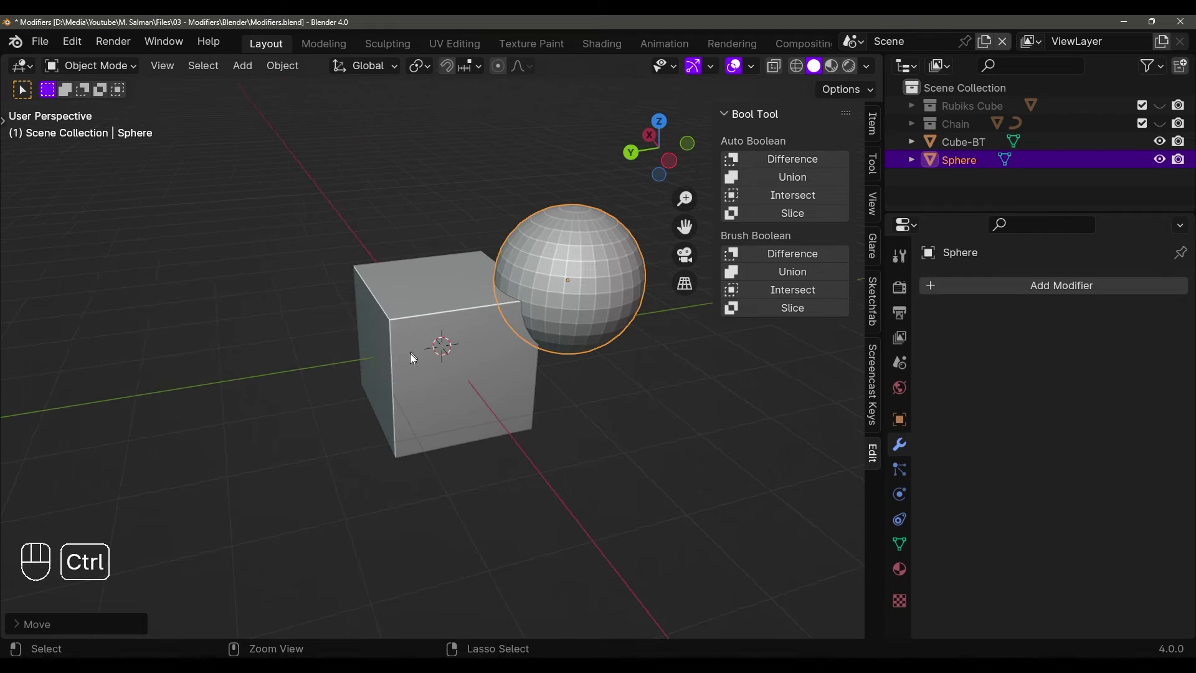
pyautogui.hotkey('shift', 'ctrl', 'b')
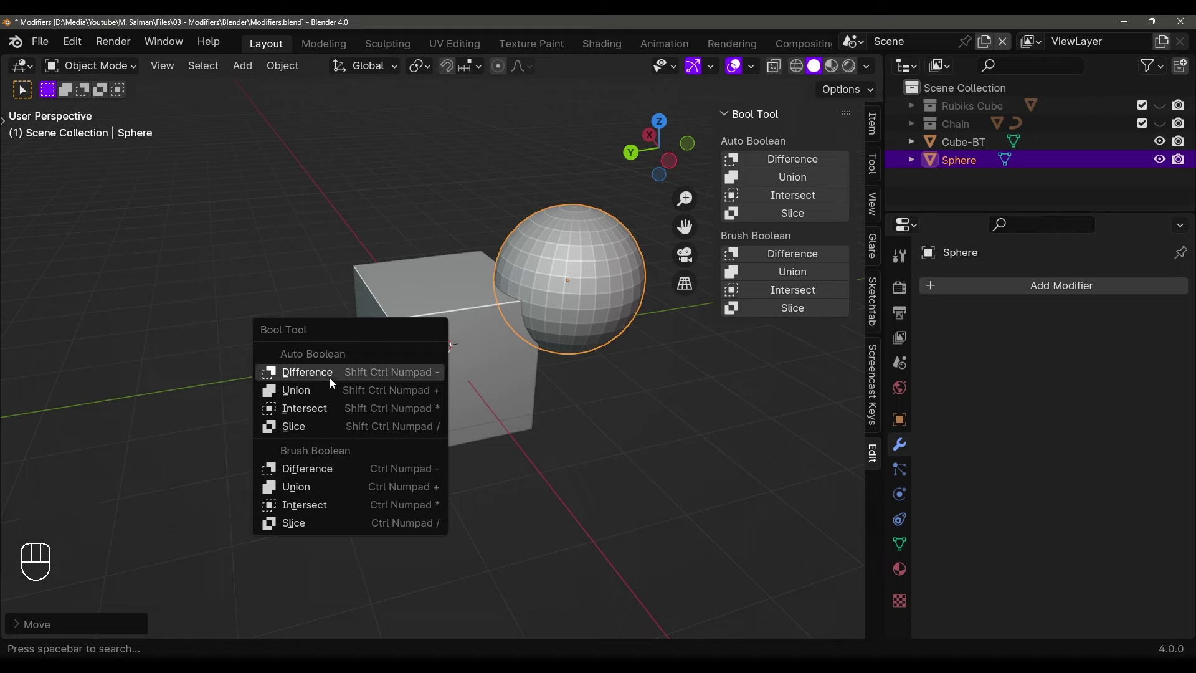
pyautogui.click(381, 390)
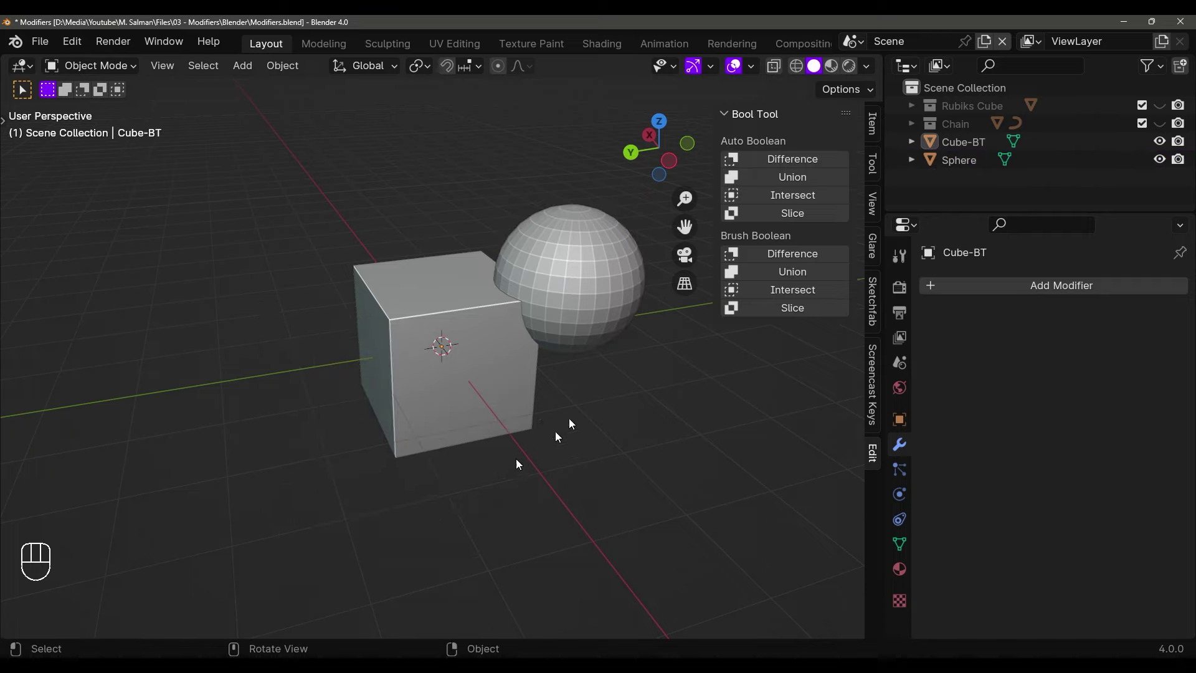
# Try a Brush Boolean Difference with the sphere as cutter on the cube, inspect the cut, and undo it
pyautogui.keyDown('shift'); pyautogui.click(567, 265); pyautogui.keyUp('shift')
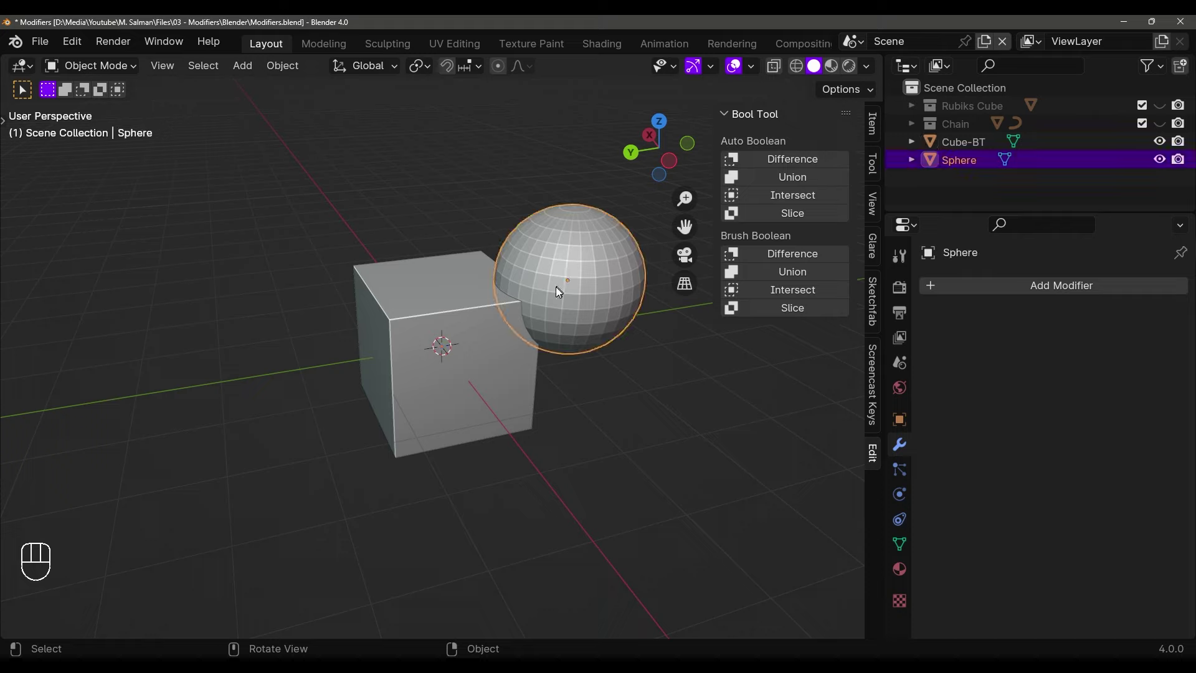
pyautogui.keyDown('shift'); pyautogui.click(433, 316); pyautogui.keyUp('shift')
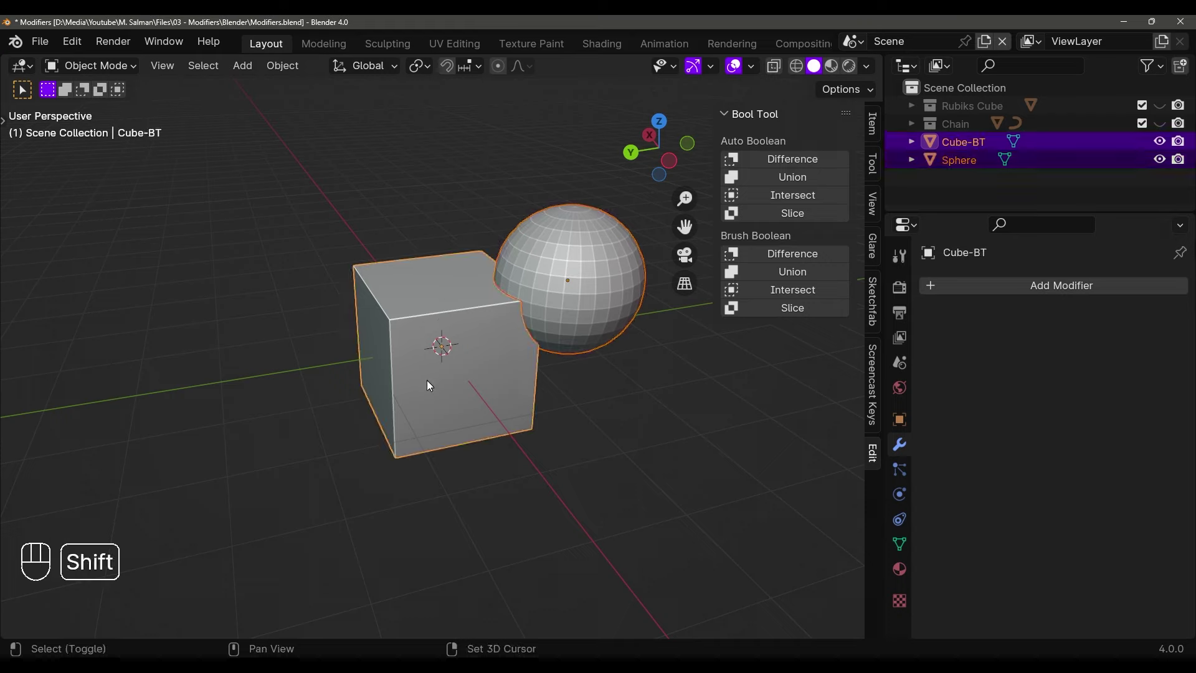
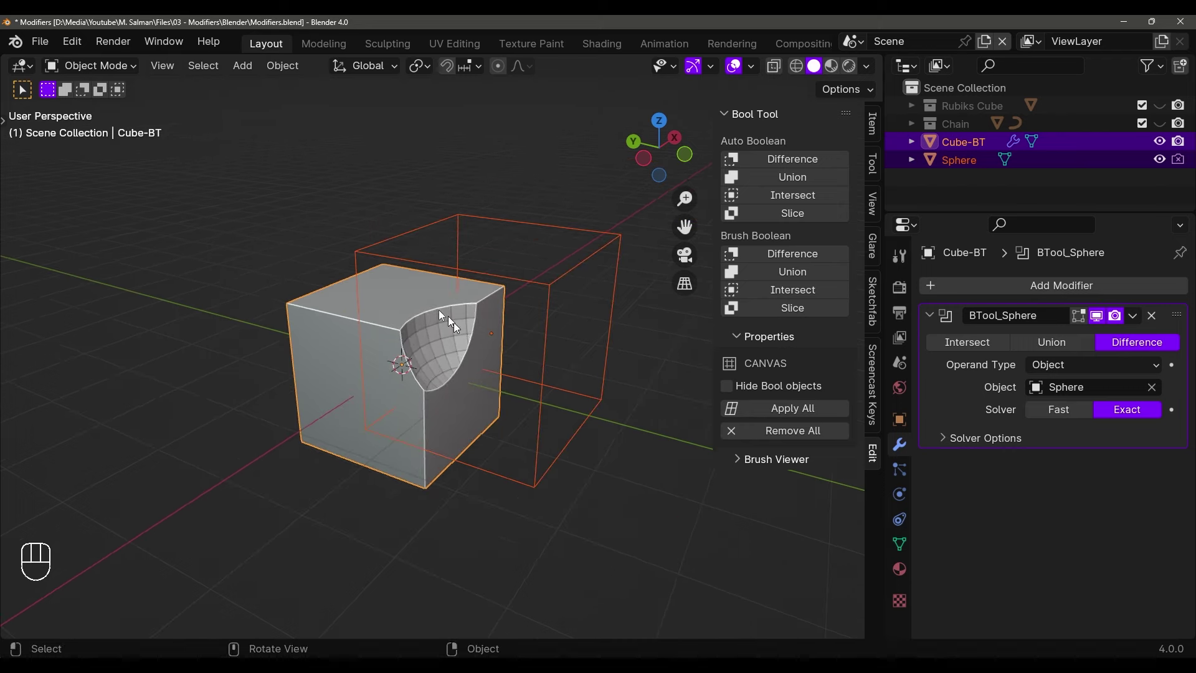
pyautogui.keyDown('shift'); pyautogui.moveTo(547, 360); pyautogui.dragTo(555, 355, button='middle'); pyautogui.keyUp('shift')
pyautogui.scroll(2, 557, 357)
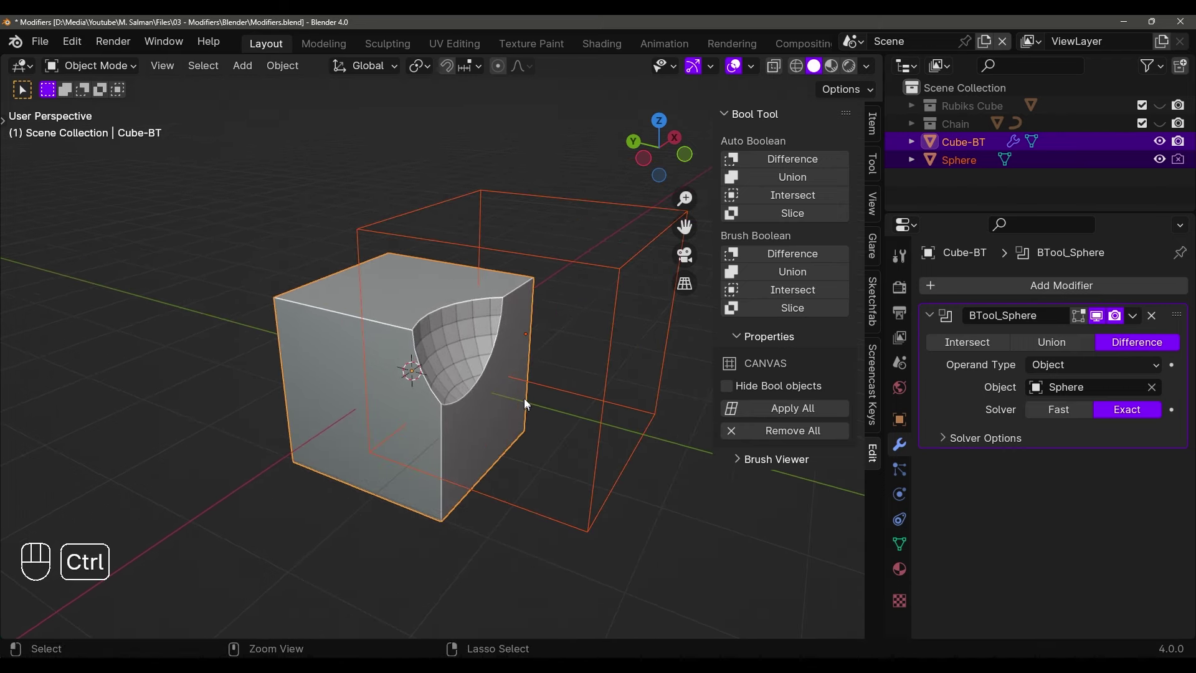
pyautogui.keyDown('ctrl'); pyautogui.moveTo(525, 398); pyautogui.dragTo(487, 417, button='middle'); pyautogui.keyUp('ctrl')
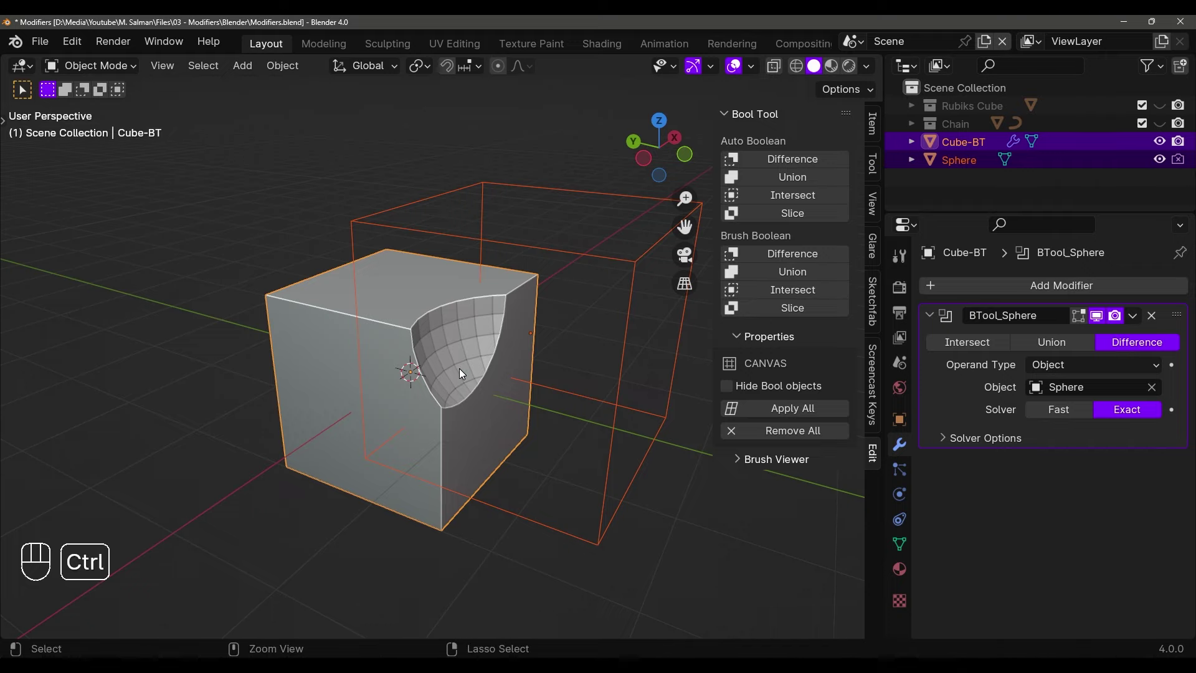
pyautogui.hotkey('ctrl', 'z')
pyautogui.hotkey('ctrl', 'z')
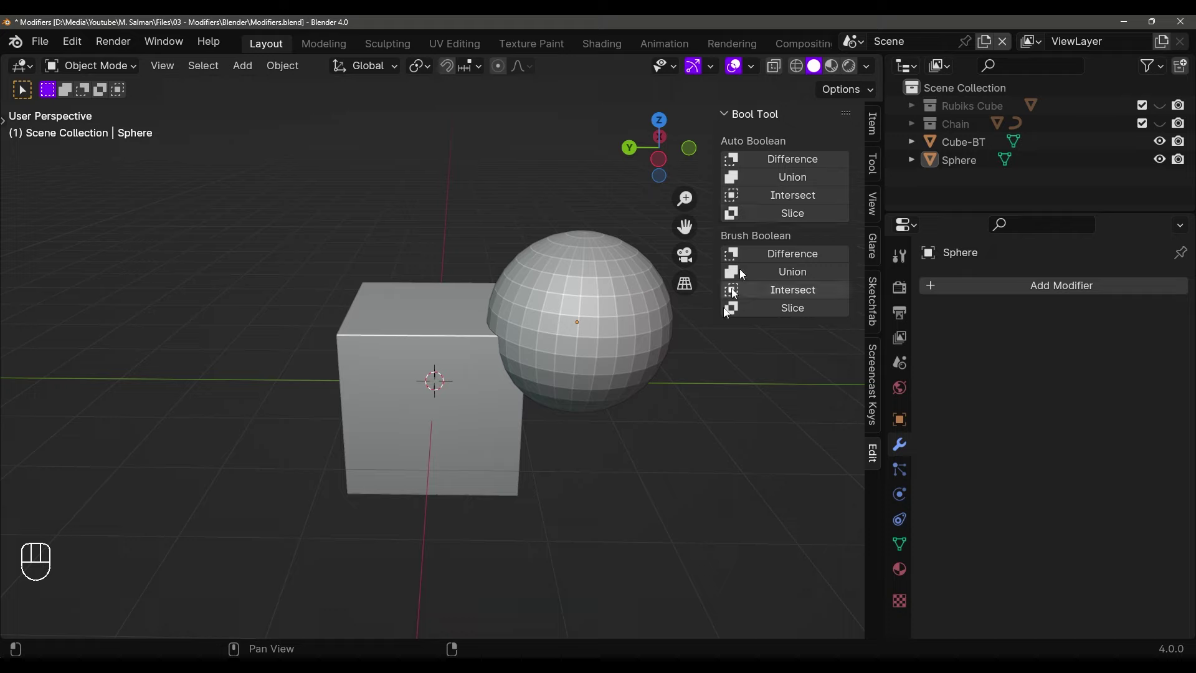
# Select the sphere and then the cube, try the Auto Boolean Difference on them, and undo it
pyautogui.click(599, 336)
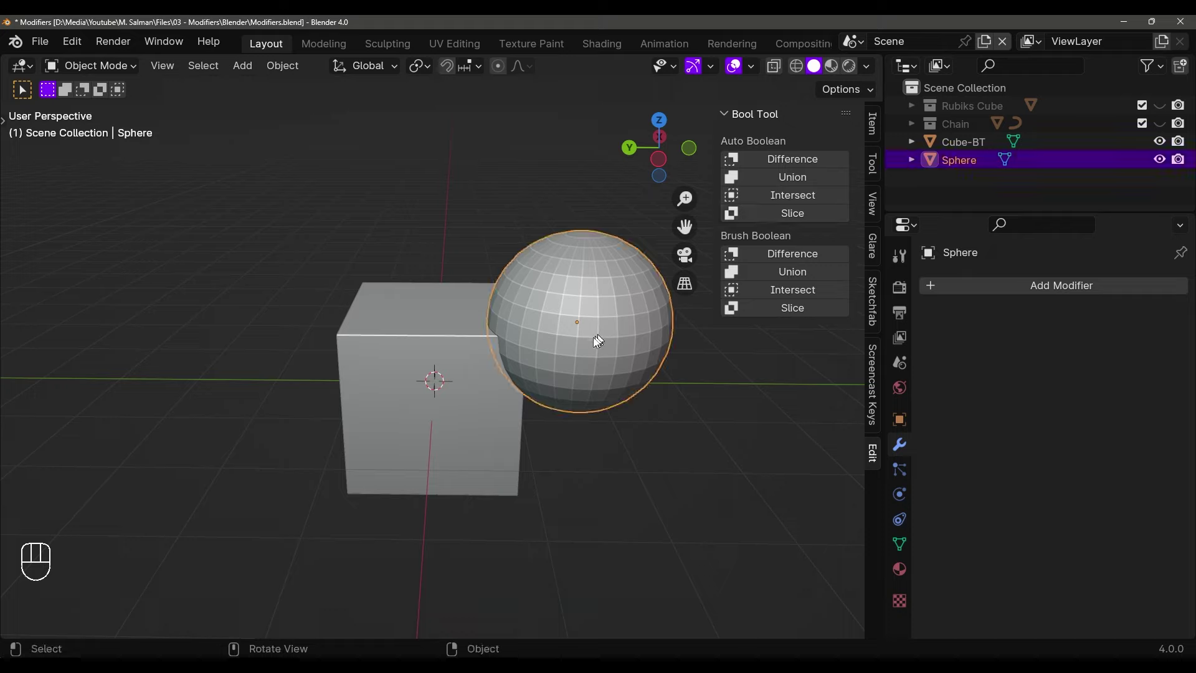
pyautogui.keyDown('shift'); pyautogui.click(446, 386); pyautogui.keyUp('shift')
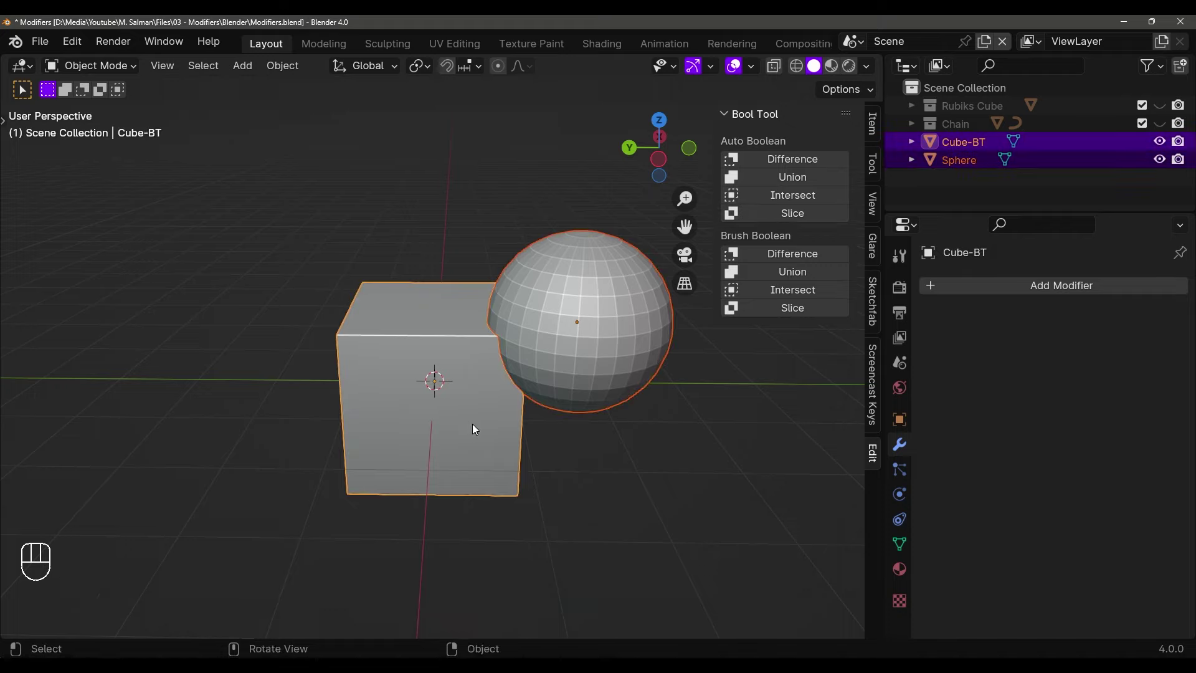
pyautogui.hotkey('ctrl', 'z')
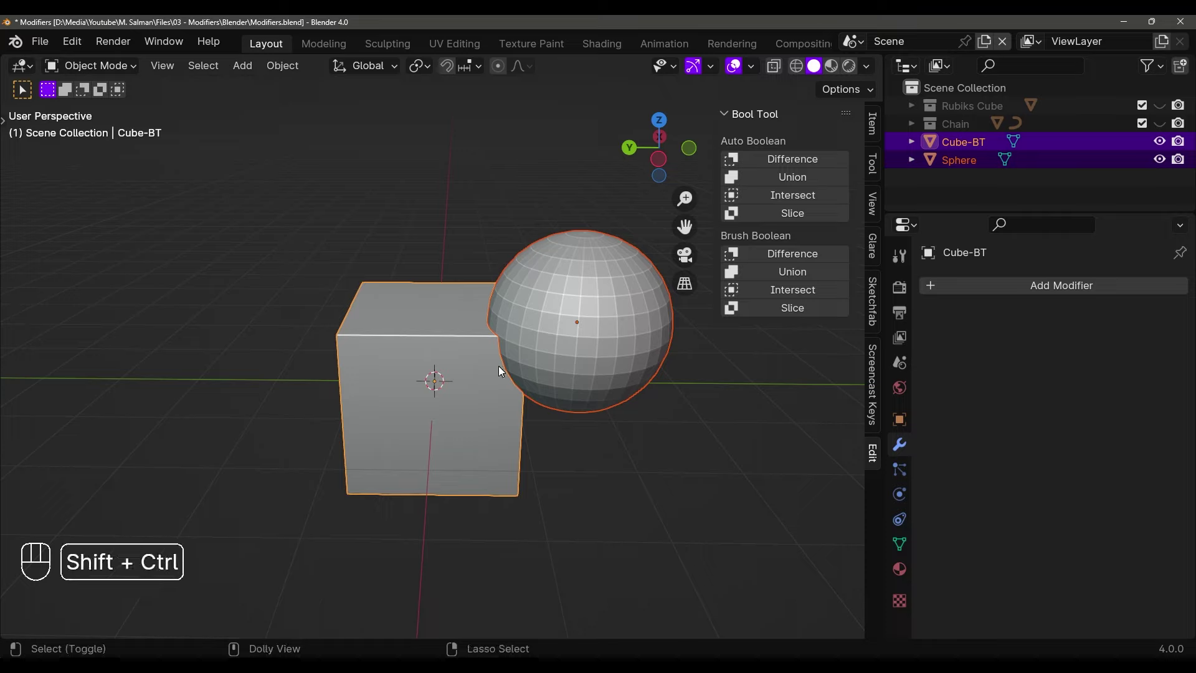
pyautogui.press('ctrl+shift+KP_Subtract')
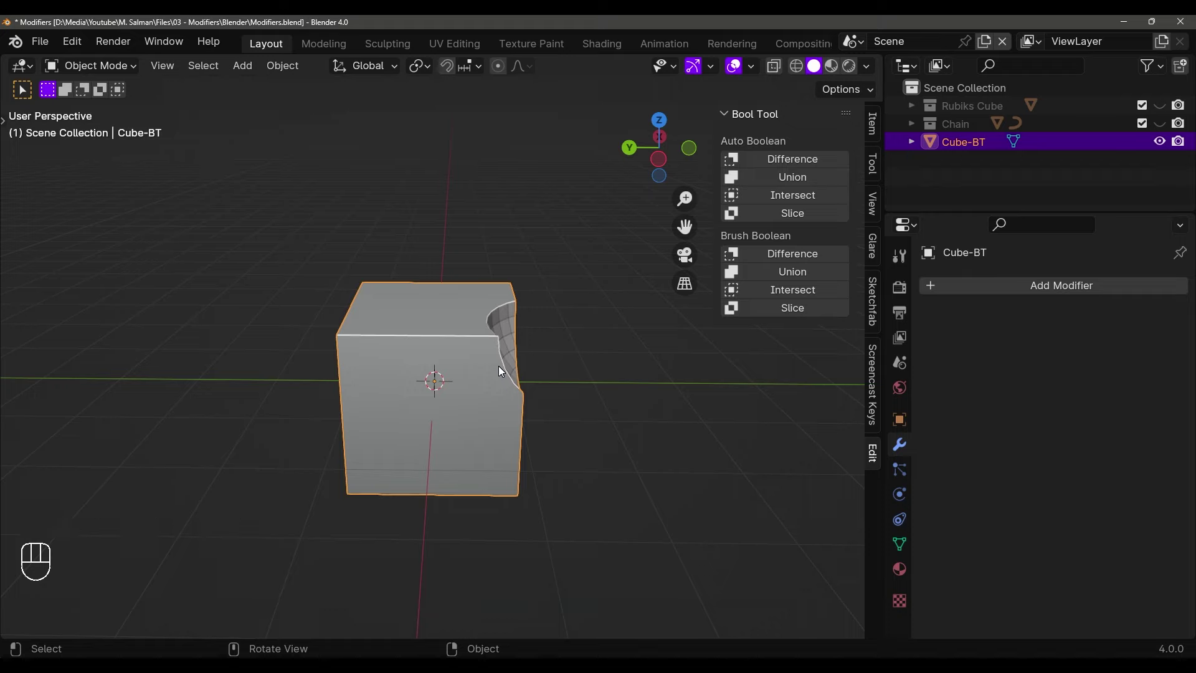
pyautogui.hotkey('ctrl', 'z')
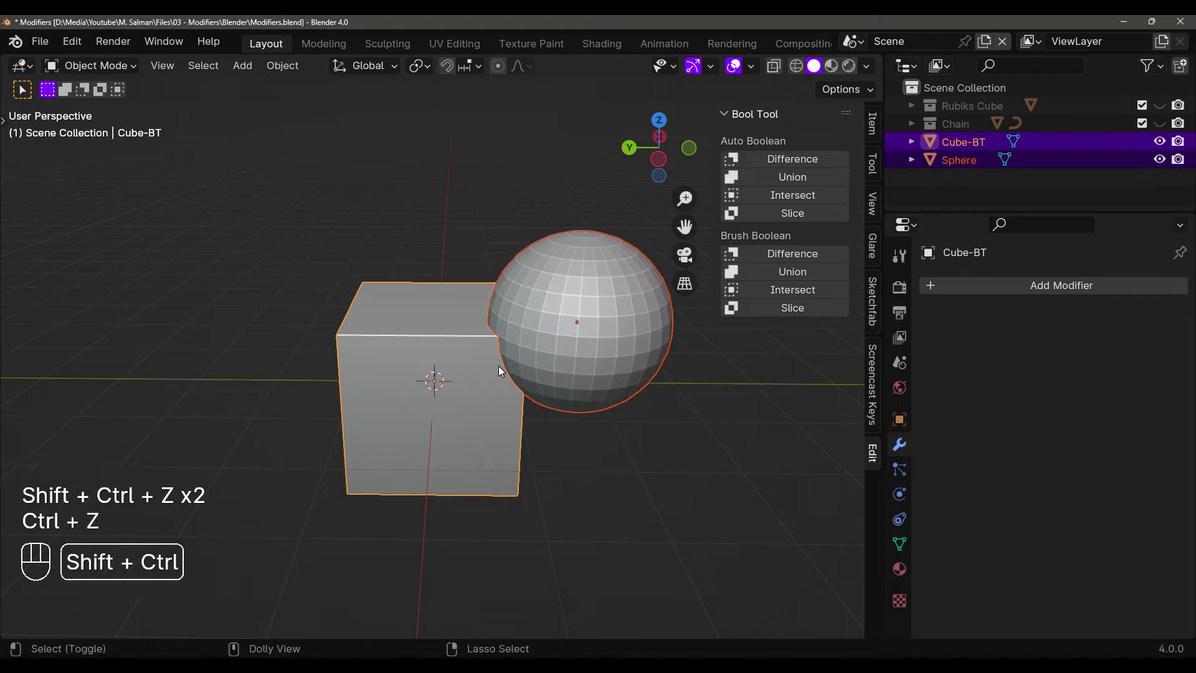
# Cut the sphere out of the cube with Bool Tool's Brush Boolean Difference
pyautogui.press('ctrl+shift+KP_Add')
pyautogui.moveTo(499, 365); pyautogui.dragTo(534, 342, button='middle')
pyautogui.hotkey('ctrl', 'z')
# Add a new cube, scale it down, and move it to overlap the upper corner of the main cube opposite the sphere cutter
pyautogui.hotkey('shift', 'a')
pyautogui.moveTo(463, 333)
pyautogui.click(564, 323)
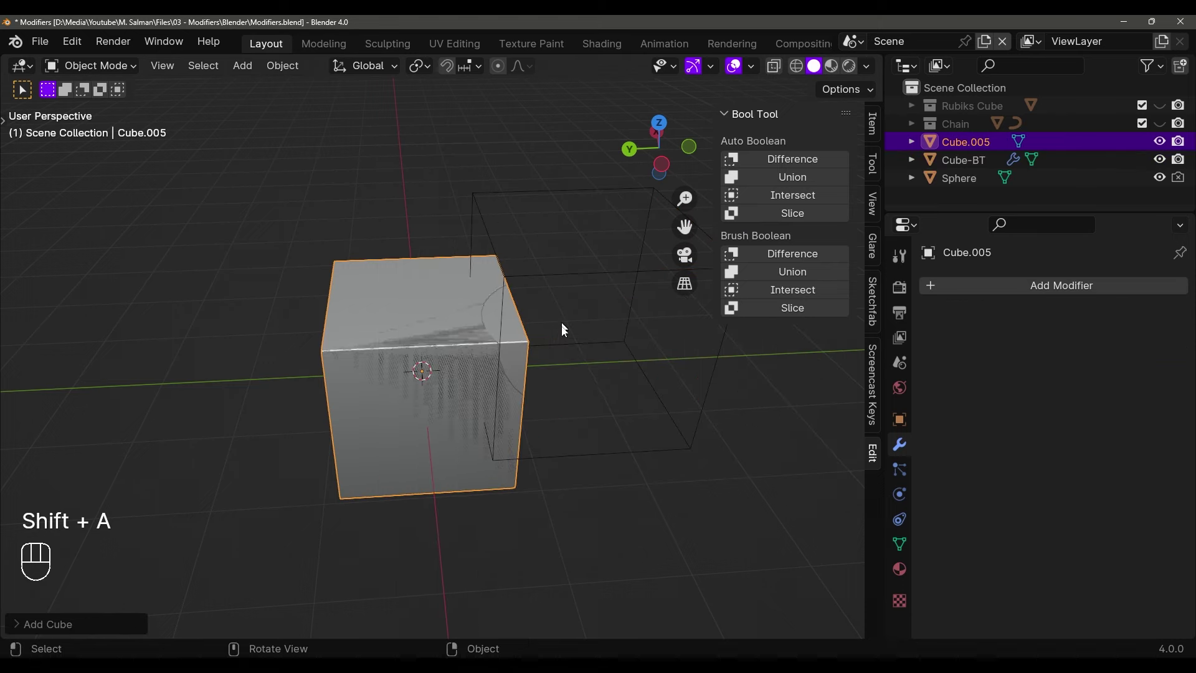
pyautogui.press('g')
pyautogui.click(444, 242)
pyautogui.press('s')
pyautogui.click(461, 277)
pyautogui.press('g')
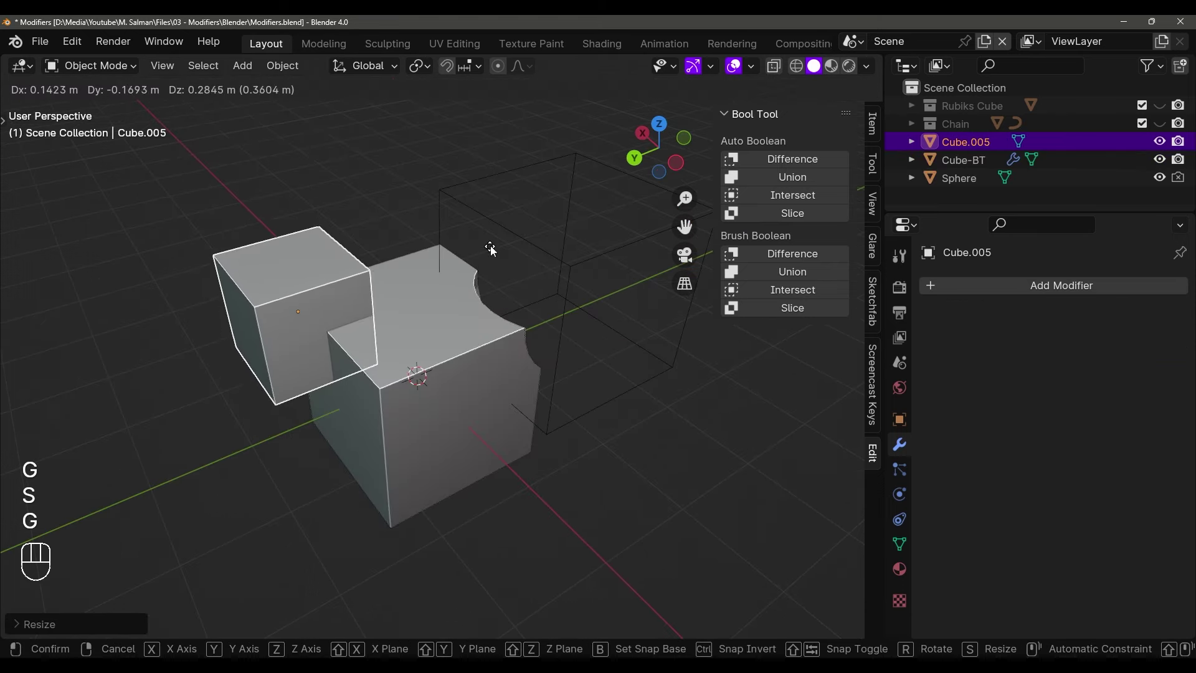
pyautogui.click(470, 280)
# Add another cube for use as a cutter and scale it down
pyautogui.moveTo(470, 281); pyautogui.dragTo(477, 285, button='middle')
pyautogui.hotkey('shift', 'a')
pyautogui.moveTo(476, 284)
pyautogui.click(525, 301)
pyautogui.press('g')
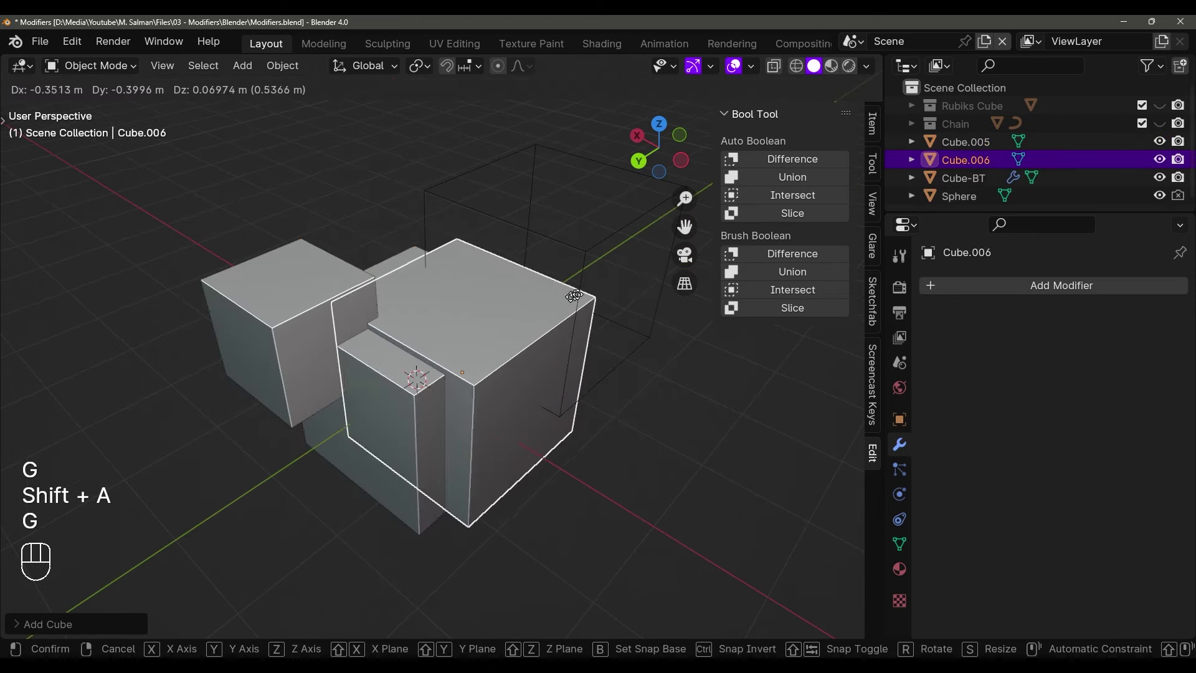
pyautogui.rightClick(492, 321)
pyautogui.press('s')
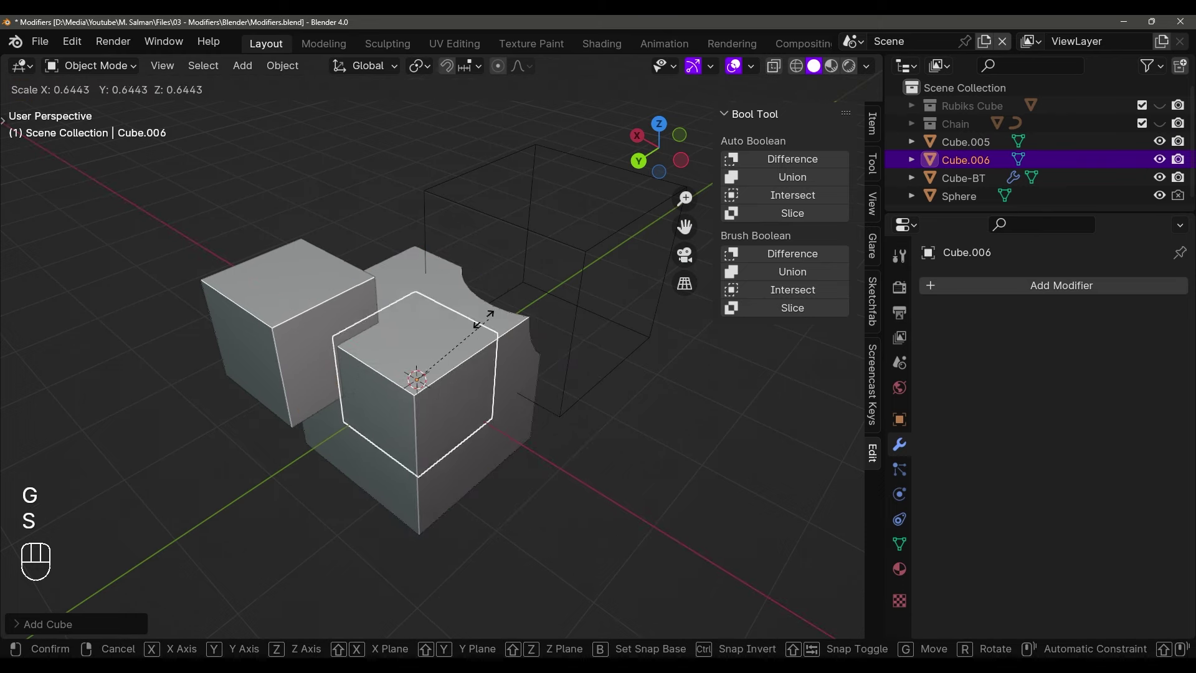
pyautogui.click(529, 311)
# Move the new small cube so it overlaps the near upper corner of the main cube
pyautogui.press('g')
pyautogui.click(533, 309)
pyautogui.press('g')
pyautogui.press('y')
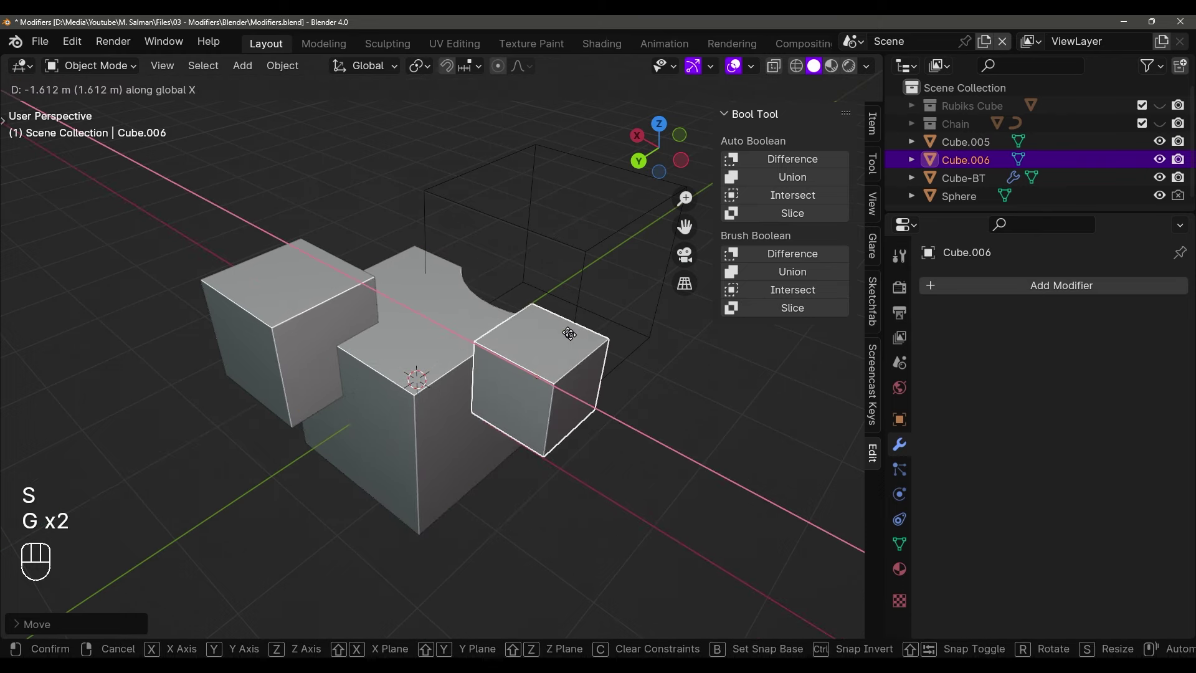
pyautogui.click(523, 321)
pyautogui.press('g')
pyautogui.click(399, 402)
# Cut both small cubes out of the main cube together with Bool Tool's Brush Boolean Difference
pyautogui.click(343, 366)
pyautogui.click(343, 366)
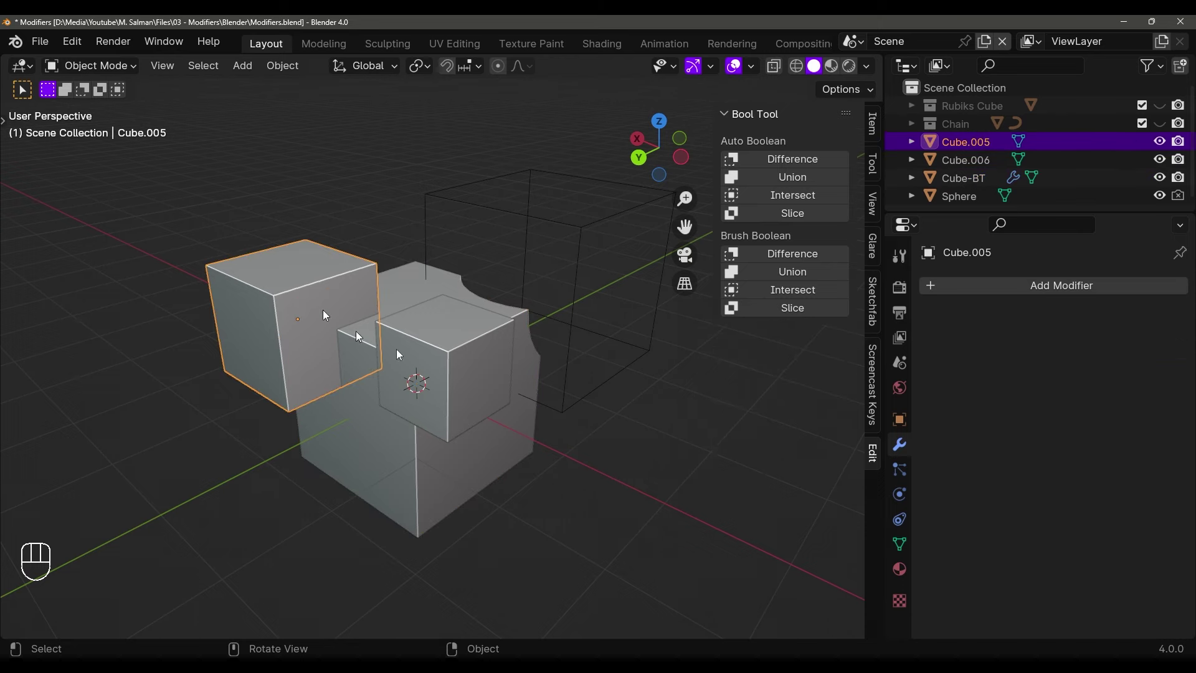
pyautogui.keyDown('shift'); pyautogui.click(402, 386); pyautogui.keyUp('shift')
pyautogui.moveTo(402, 386); pyautogui.dragTo(382, 418, button='middle')
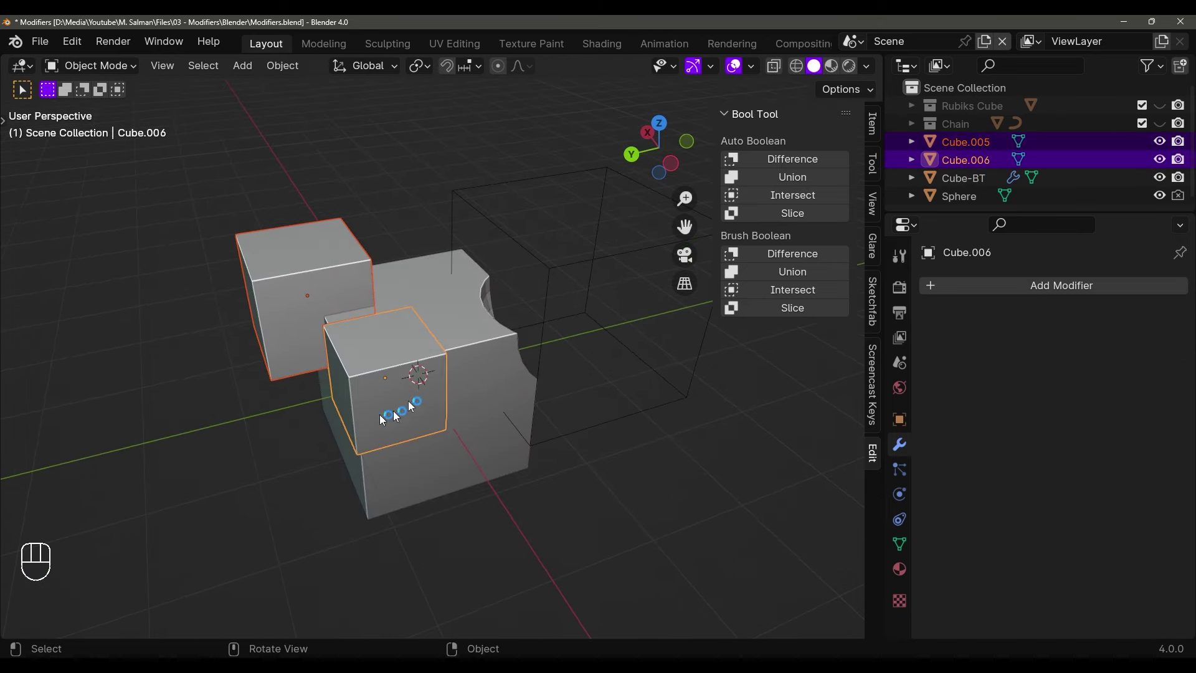
pyautogui.keyDown('shift'); pyautogui.click(476, 345); pyautogui.keyUp('shift')
pyautogui.moveTo(476, 345)
pyautogui.mouseDown(button='middle')
pyautogui.moveTo(480, 359)
pyautogui.moveTo(446, 331)
pyautogui.moveTo(478, 364)
pyautogui.mouseUp(button='middle')
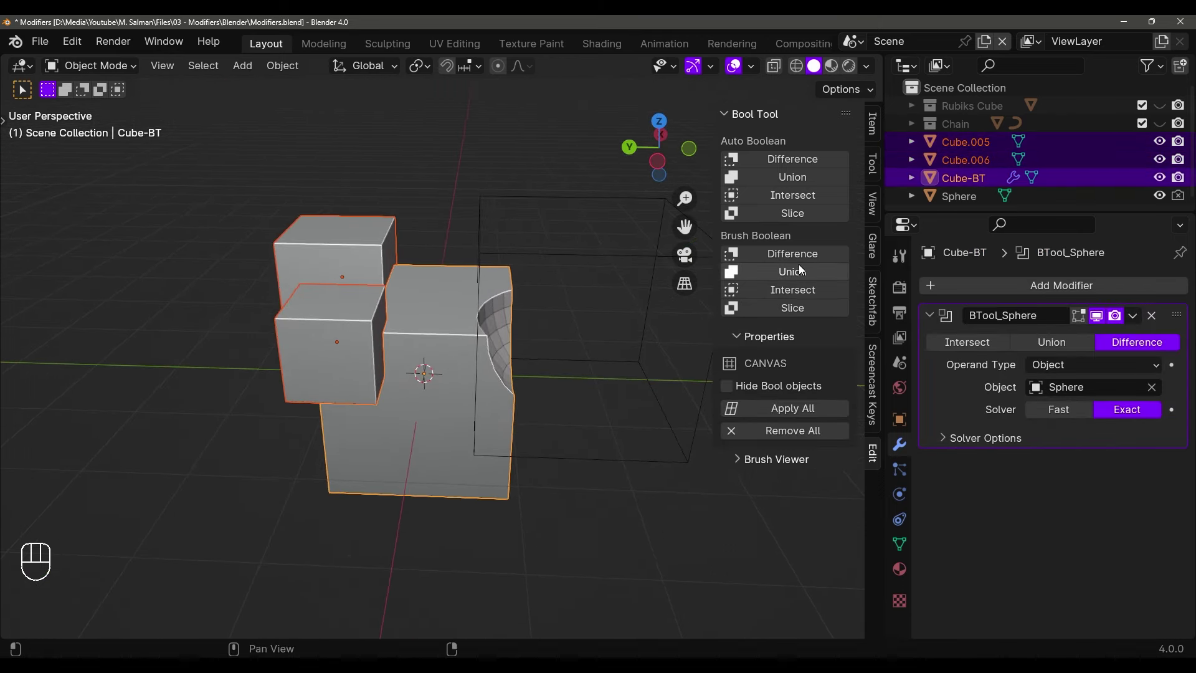
pyautogui.click(798, 256)
# Resize the Cube.006 cutter to change the size of its notch in the main cube
pyautogui.moveTo(395, 307)
pyautogui.mouseDown(button='middle')
pyautogui.moveTo(498, 322)
pyautogui.moveTo(488, 341)
pyautogui.moveTo(507, 325)
pyautogui.mouseUp(button='middle')
pyautogui.click(488, 341)
pyautogui.press('s')
pyautogui.click(451, 329)
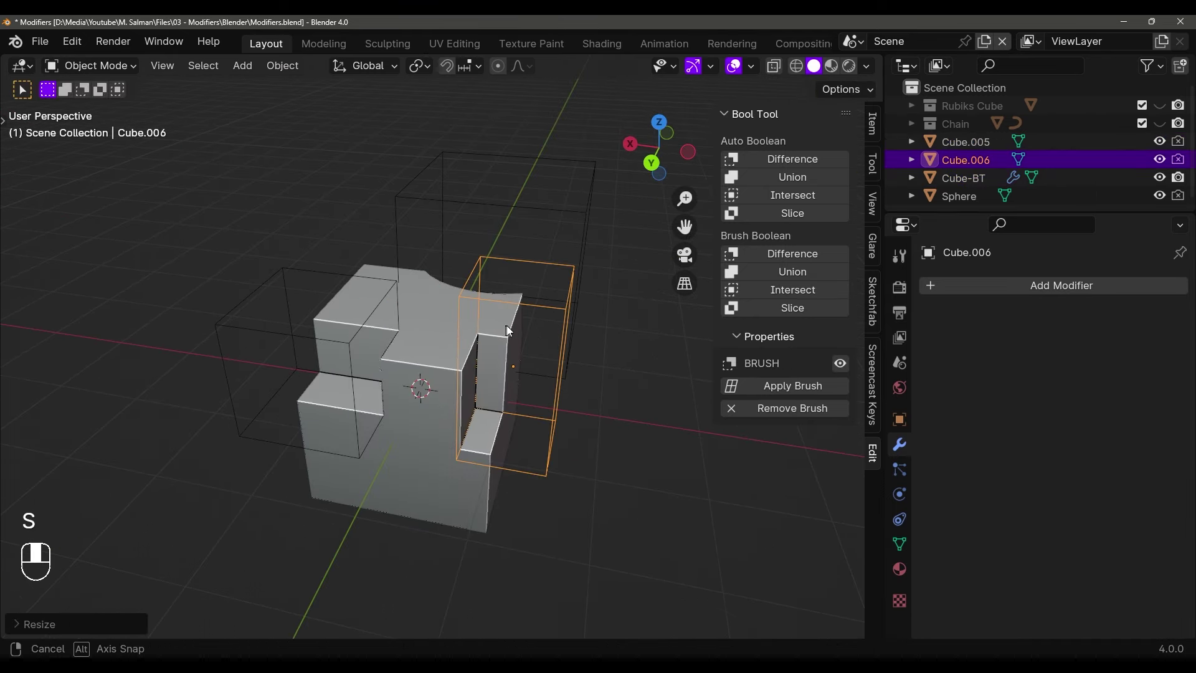
# Reposition the Cube.005 cutter and stretch it along the X axis
pyautogui.click(398, 323)
pyautogui.keyDown('shift'); pyautogui.click(399, 324); pyautogui.keyUp('shift')
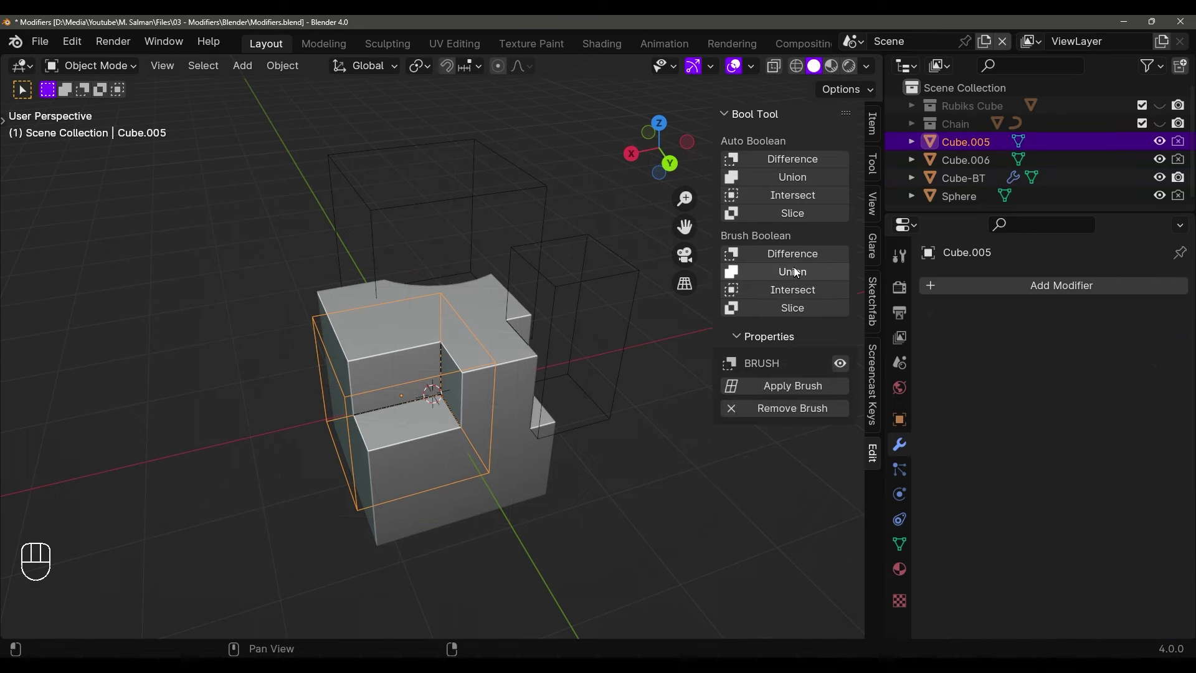
pyautogui.press('g')
pyautogui.click(509, 368)
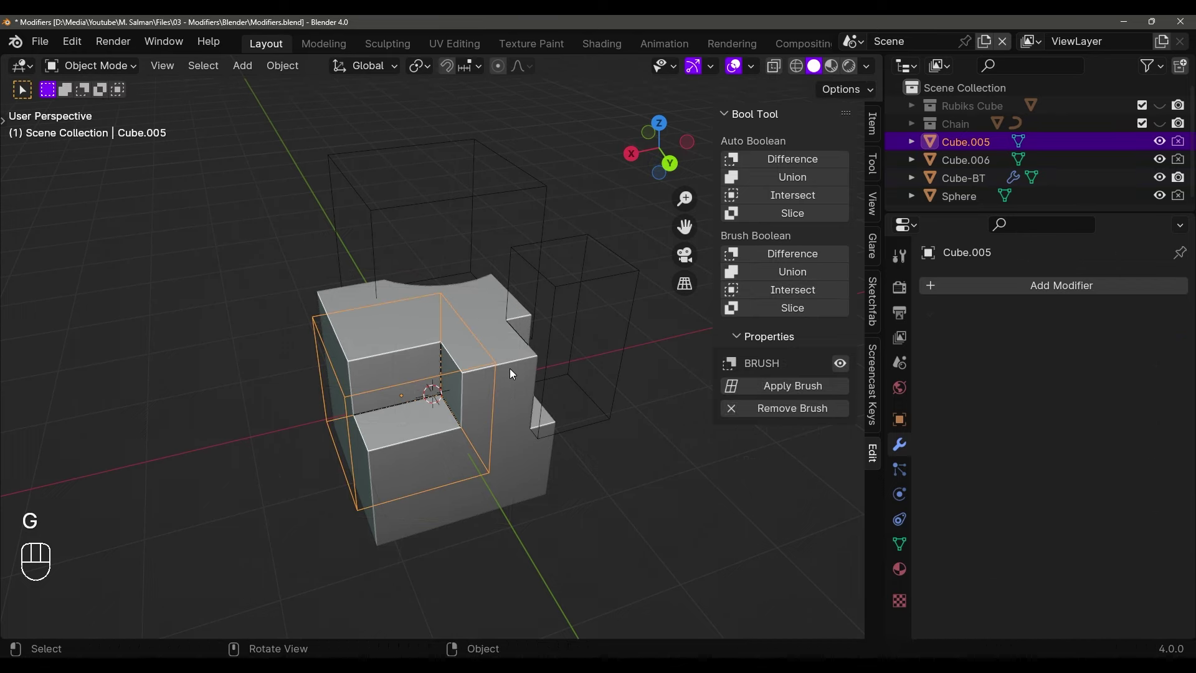
pyautogui.press('s')
pyautogui.press('x')
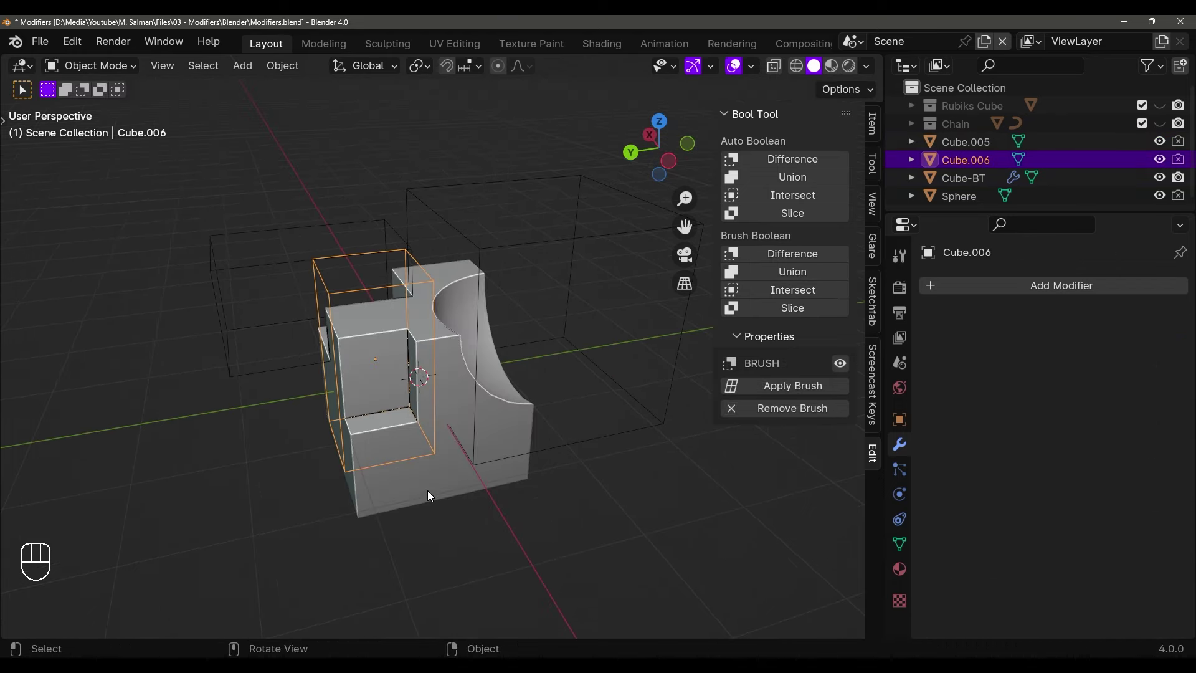
# Select the main cube, expand its Brush Viewer list, and widen the sidebar to show the full brush names
pyautogui.click(429, 495)
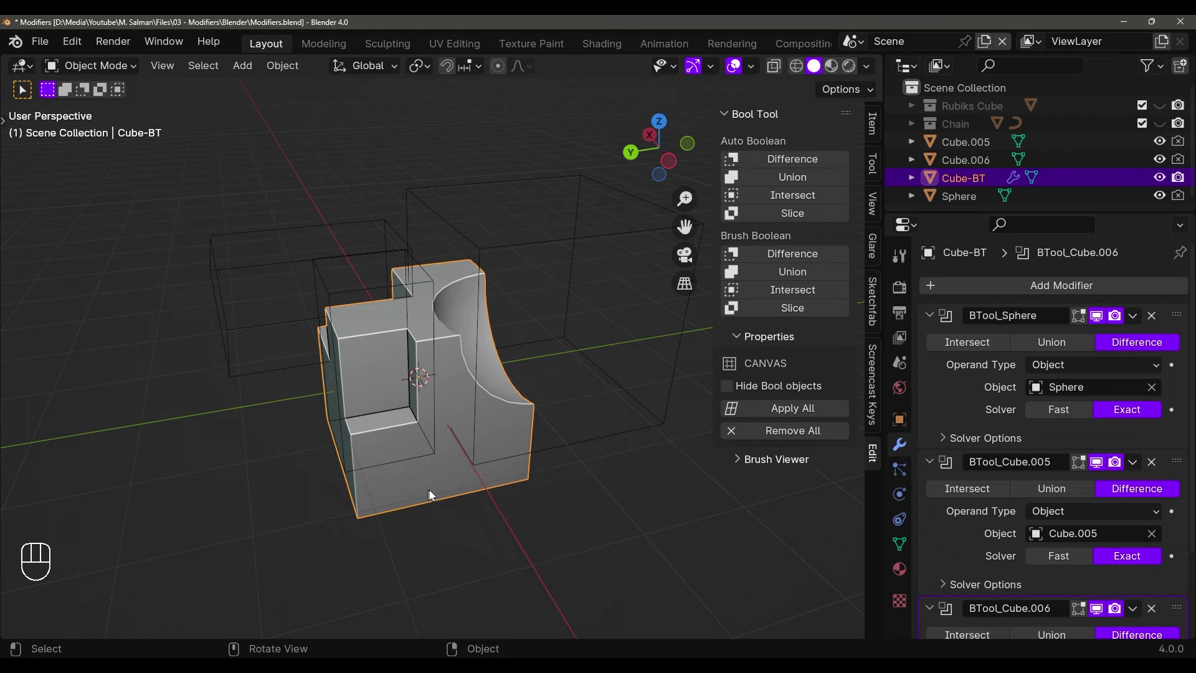
pyautogui.click(744, 461)
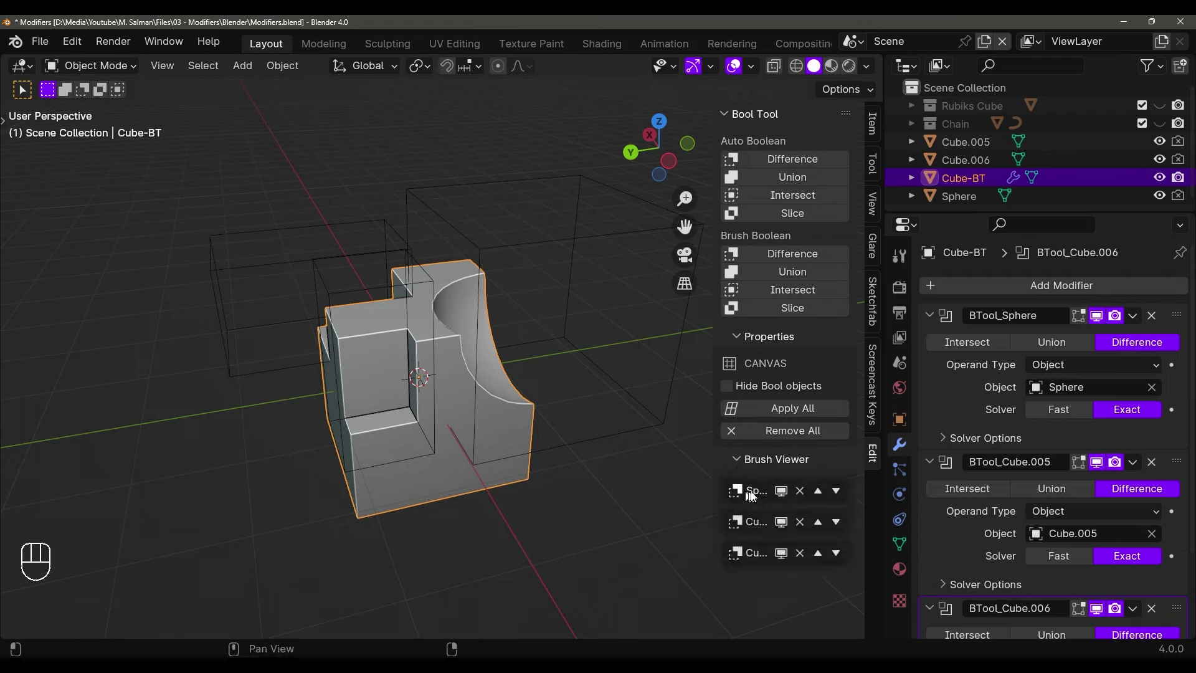
pyautogui.moveTo(712, 485); pyautogui.dragTo(678, 485)
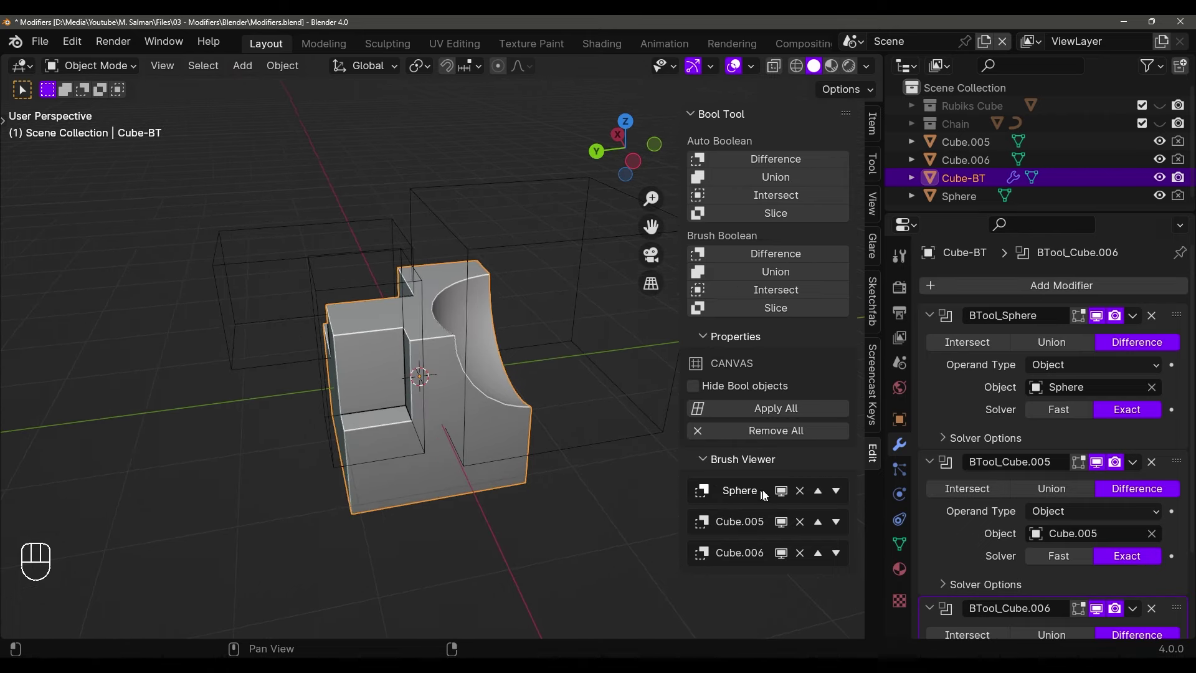
# Toggle the viewport effect of the Sphere, Cube.005 and Cube.006 brushes off and on again in the Brush Viewer
pyautogui.click(781, 491)
pyautogui.click(781, 491)
pyautogui.moveTo(780, 492); pyautogui.dragTo(780, 534)
pyautogui.click(779, 552)
pyautogui.click(779, 552)
pyautogui.click(780, 522)
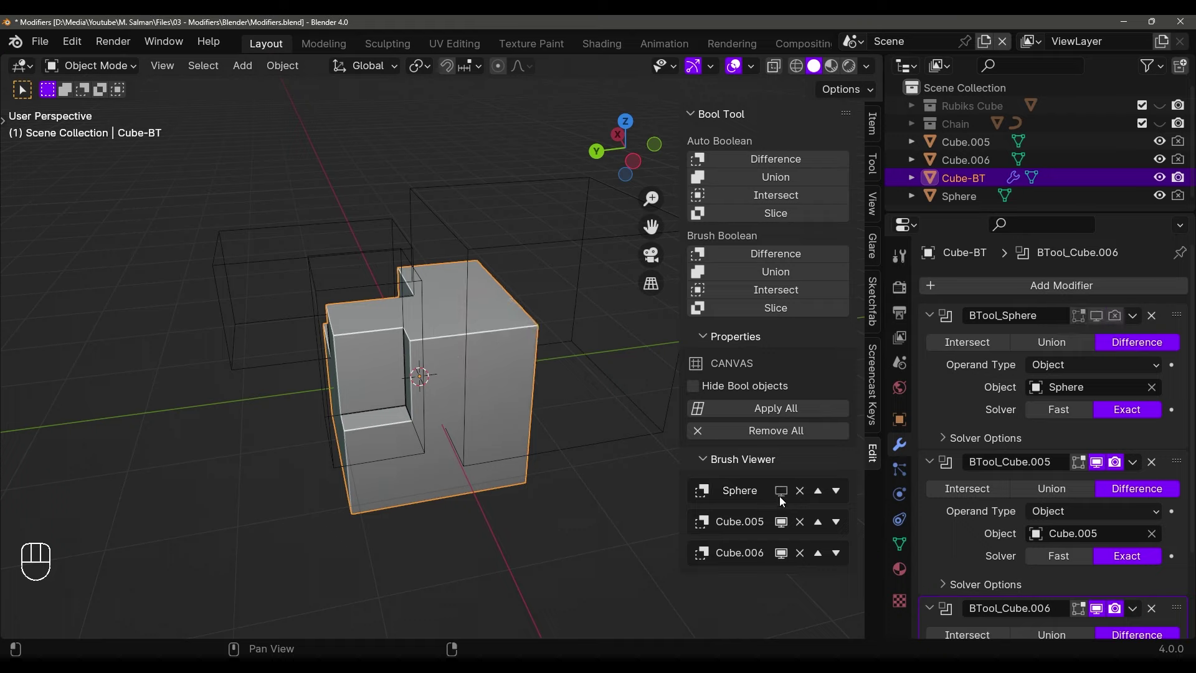
pyautogui.click(780, 492)
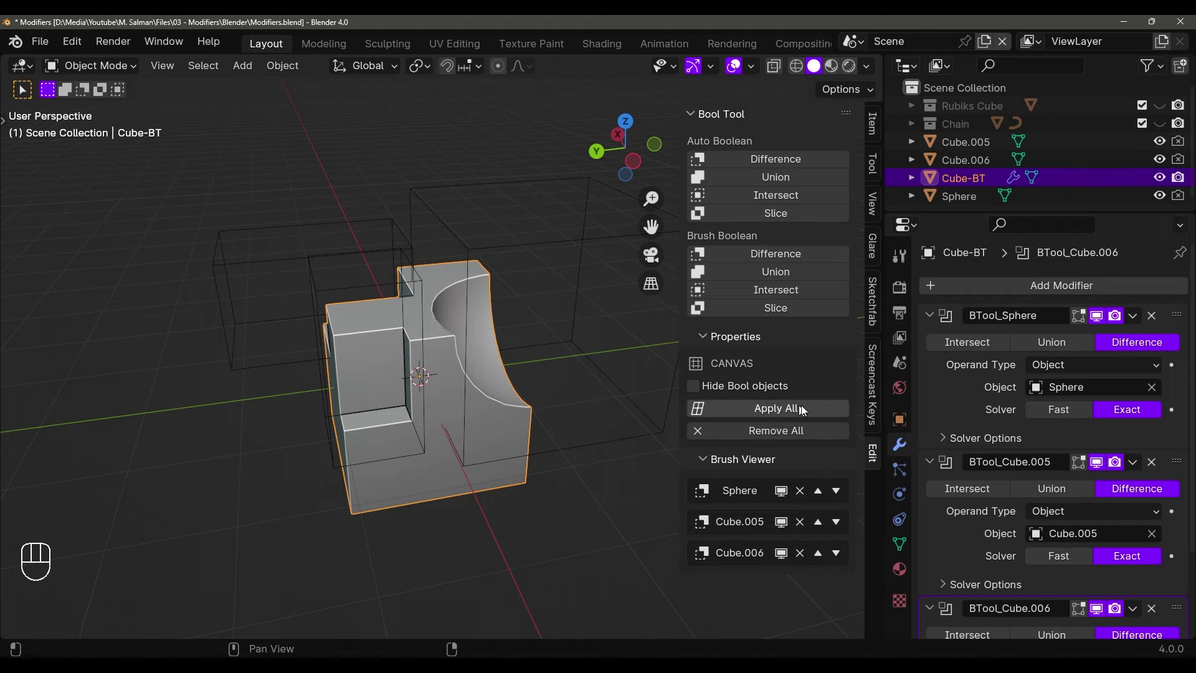
# Try applying all brushes to the main cube and undo it, then try removing all brushes and undo that
pyautogui.click(776, 408)
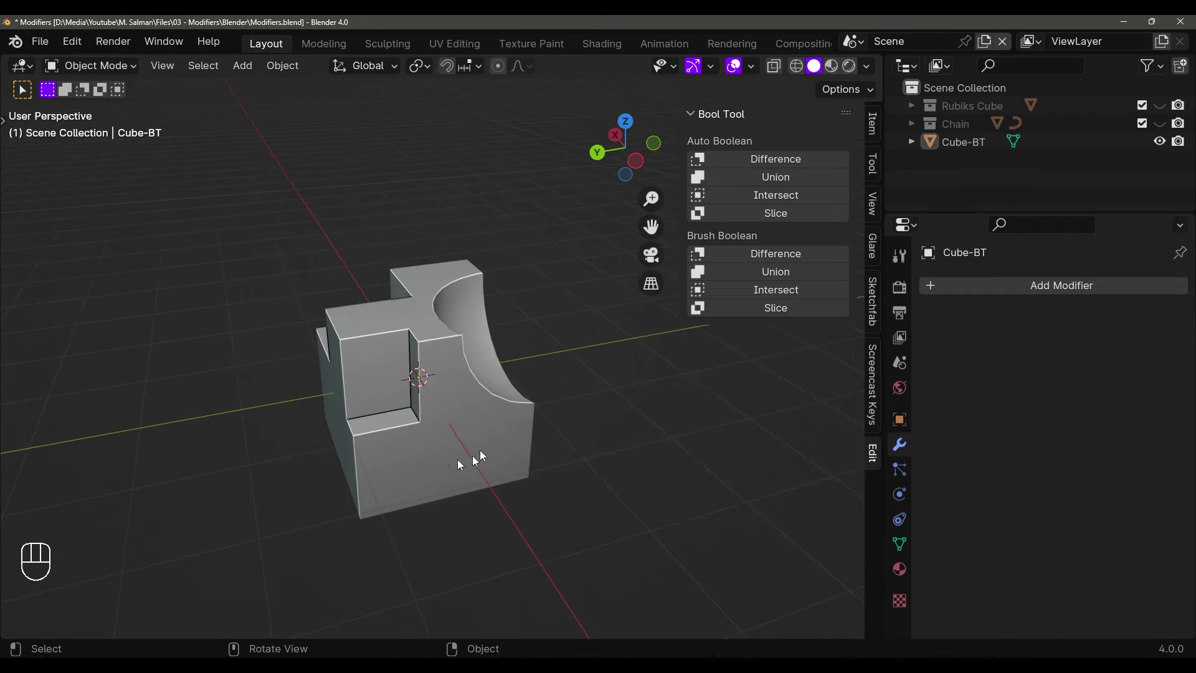
pyautogui.hotkey('ctrl', 'z')
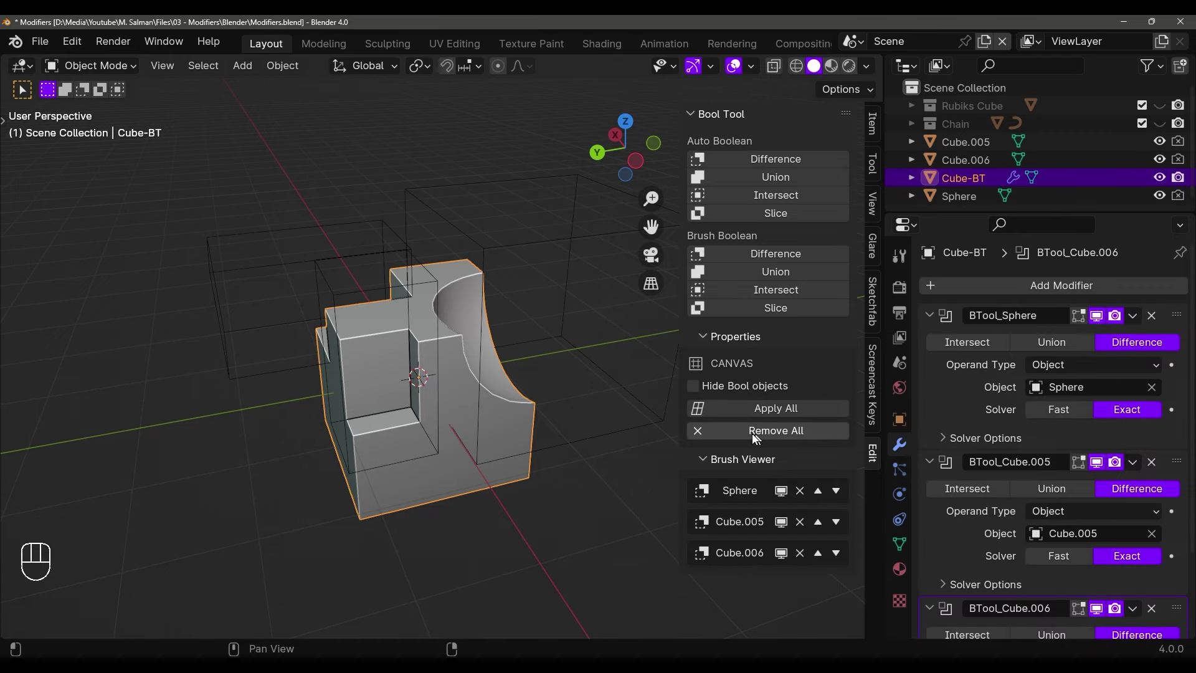
pyautogui.click(777, 431)
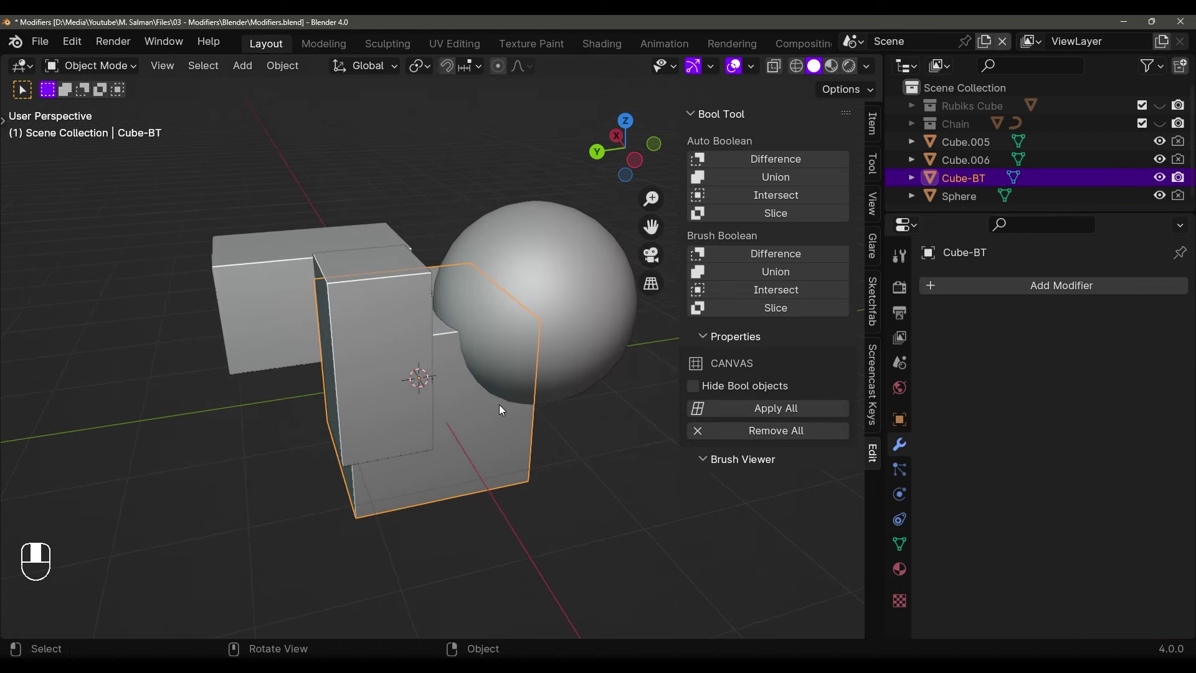
pyautogui.hotkey('ctrl', 'z')
pyautogui.moveTo(499, 409); pyautogui.dragTo(482, 404, button='middle')
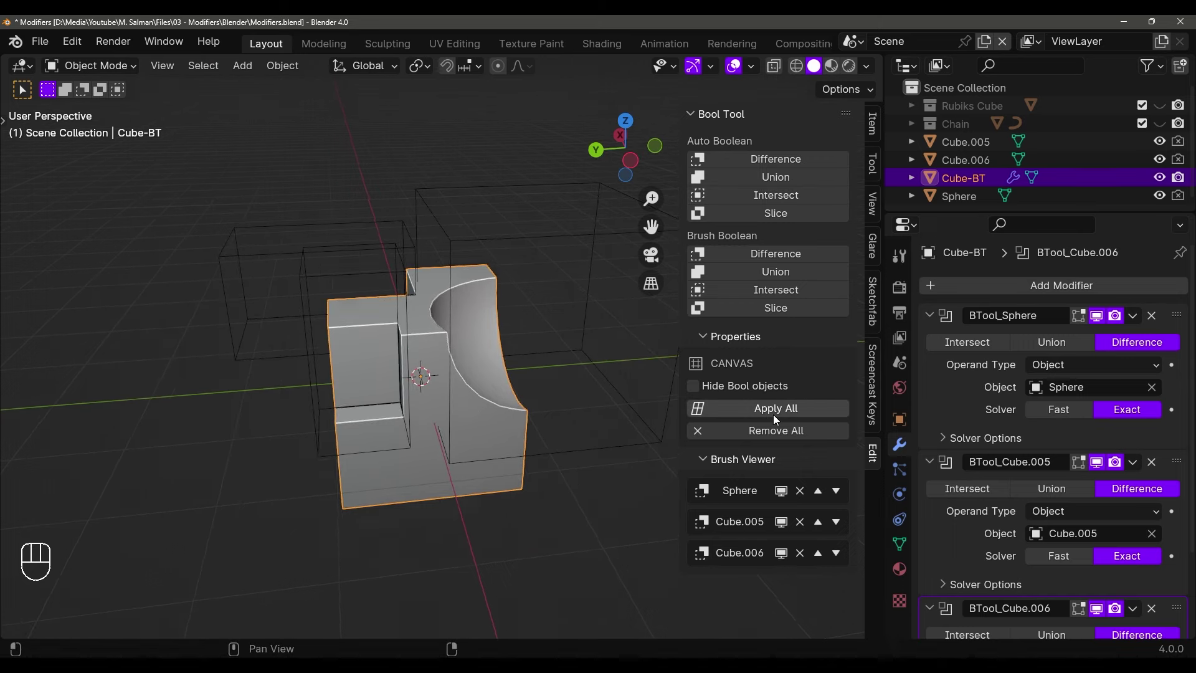
pyautogui.moveTo(669, 445); pyautogui.dragTo(595, 464, button='middle')
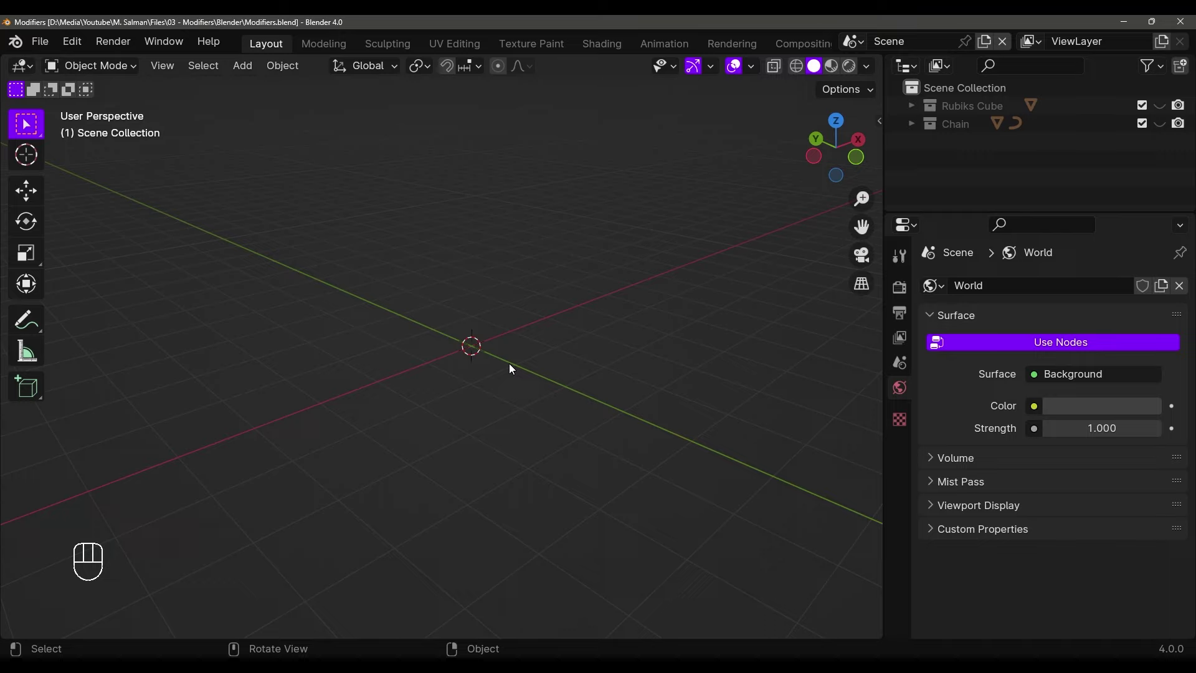
# Add a plane at the origin of the emptied scene and rotate it 90° about the Y axis
pyautogui.hotkey('shift', 'a')
pyautogui.moveTo(450, 301)
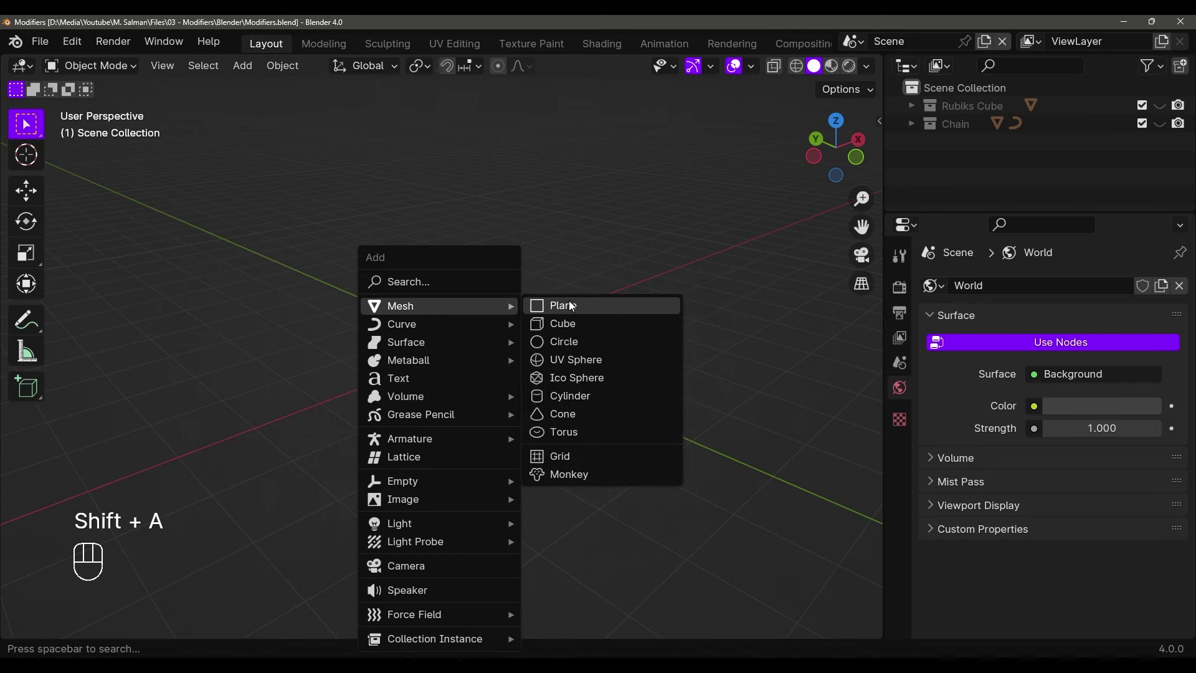
pyautogui.click(568, 305)
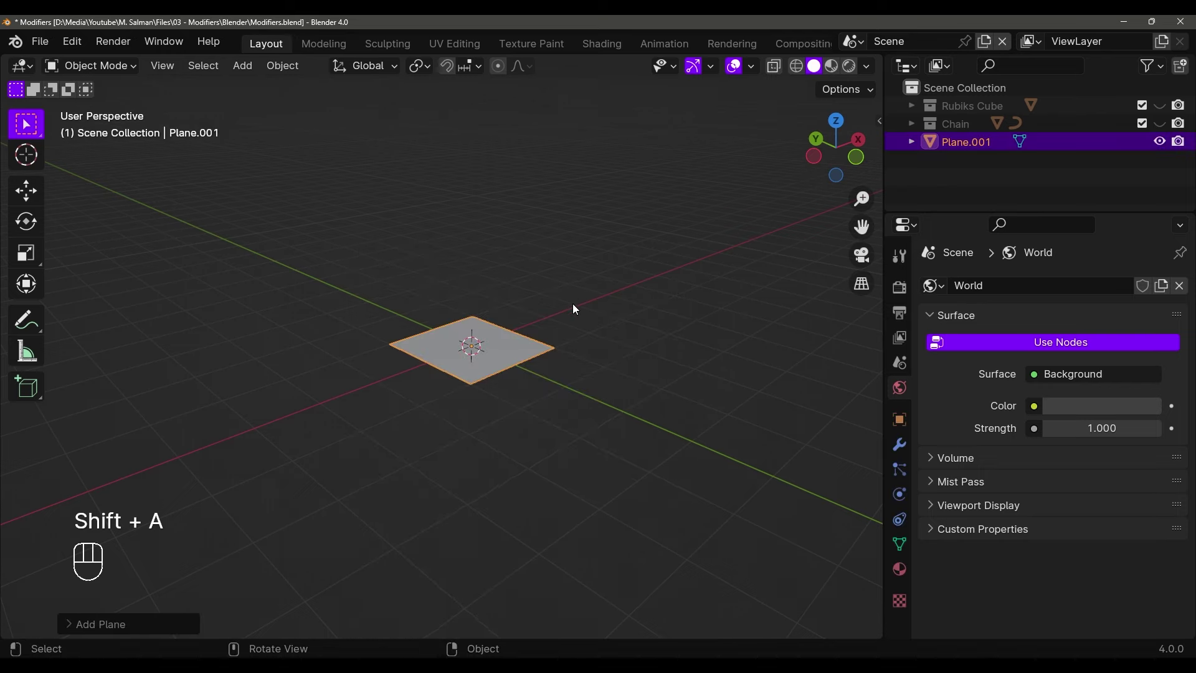
pyautogui.press('r')
pyautogui.write('y')
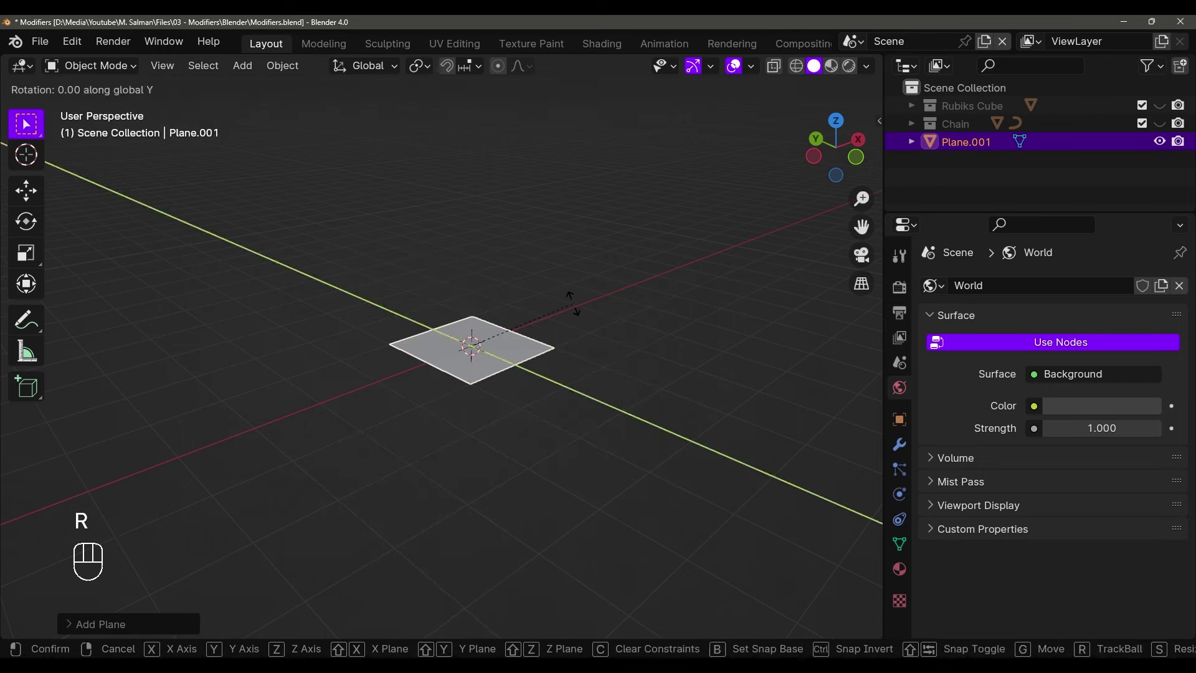
pyautogui.write('90')
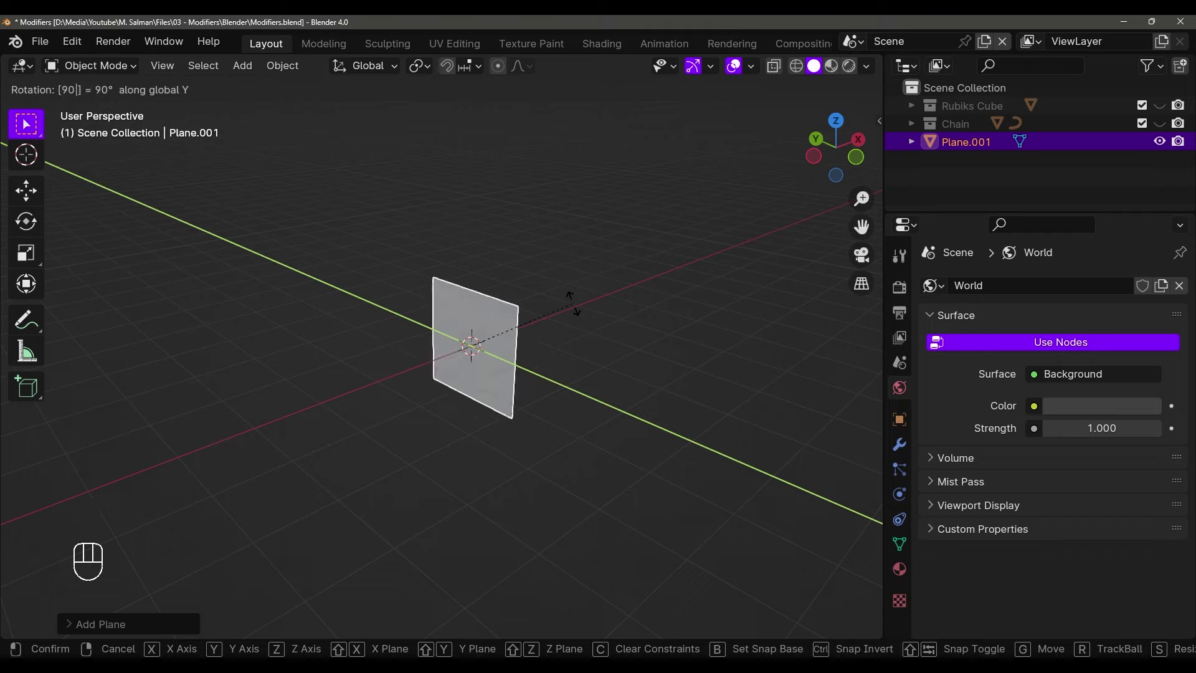
pyautogui.press('Return')
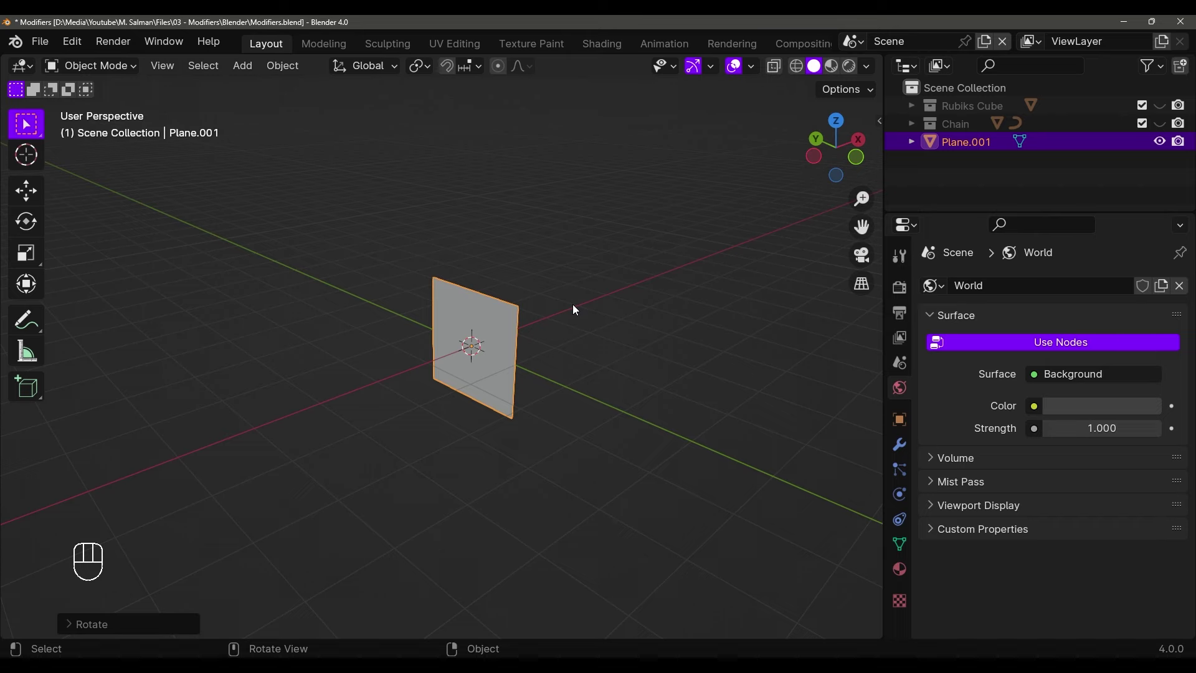
# Scale the two vertices on one vertical edge of the plane together along Z to form a near-triangle, and return to Object Mode
pyautogui.moveTo(573, 304); pyautogui.dragTo(555, 320, button='middle')
pyautogui.press('Tab')
pyautogui.press('`')
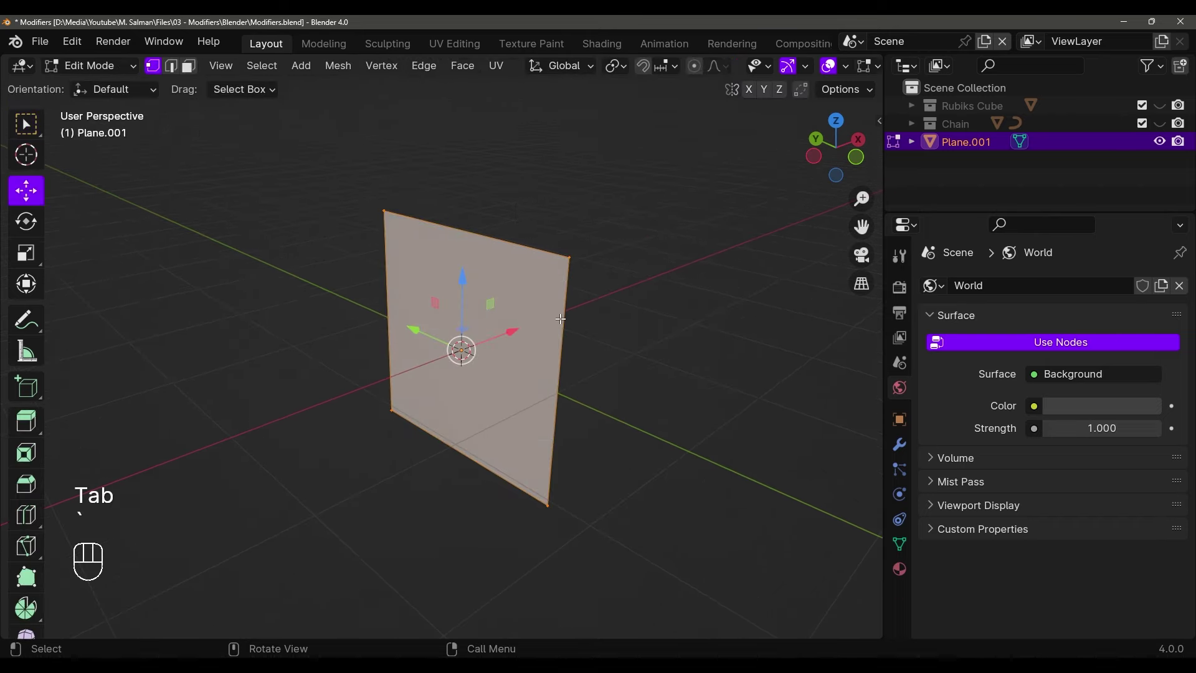
pyautogui.press('Tab')
pyautogui.press('Tab')
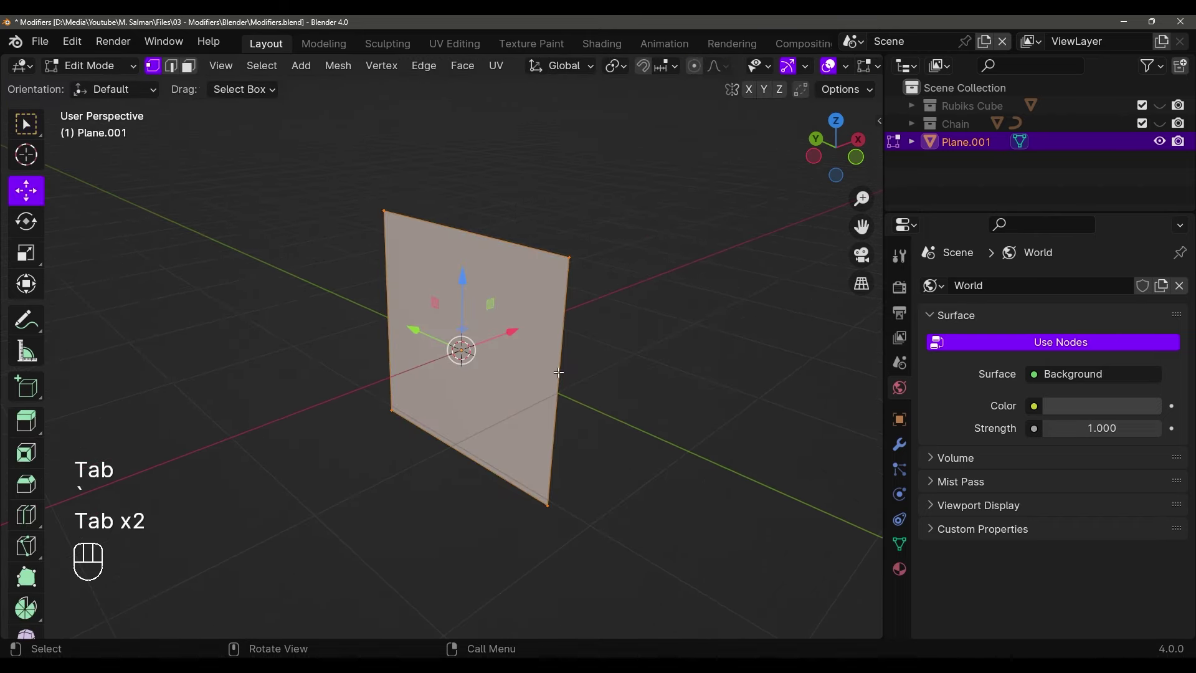
pyautogui.click(571, 281)
pyautogui.moveTo(571, 281); pyautogui.dragTo(560, 278, button='middle')
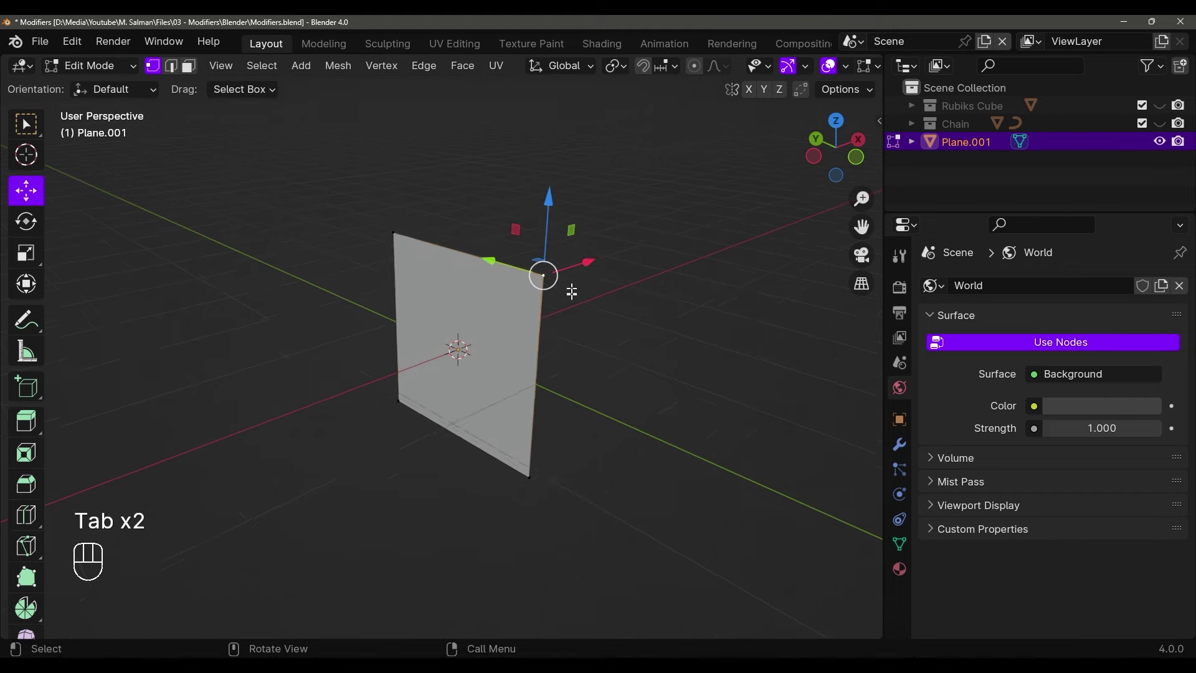
pyautogui.keyDown('shift'); pyautogui.click(520, 452); pyautogui.keyUp('shift')
pyautogui.press('s')
pyautogui.press('z')
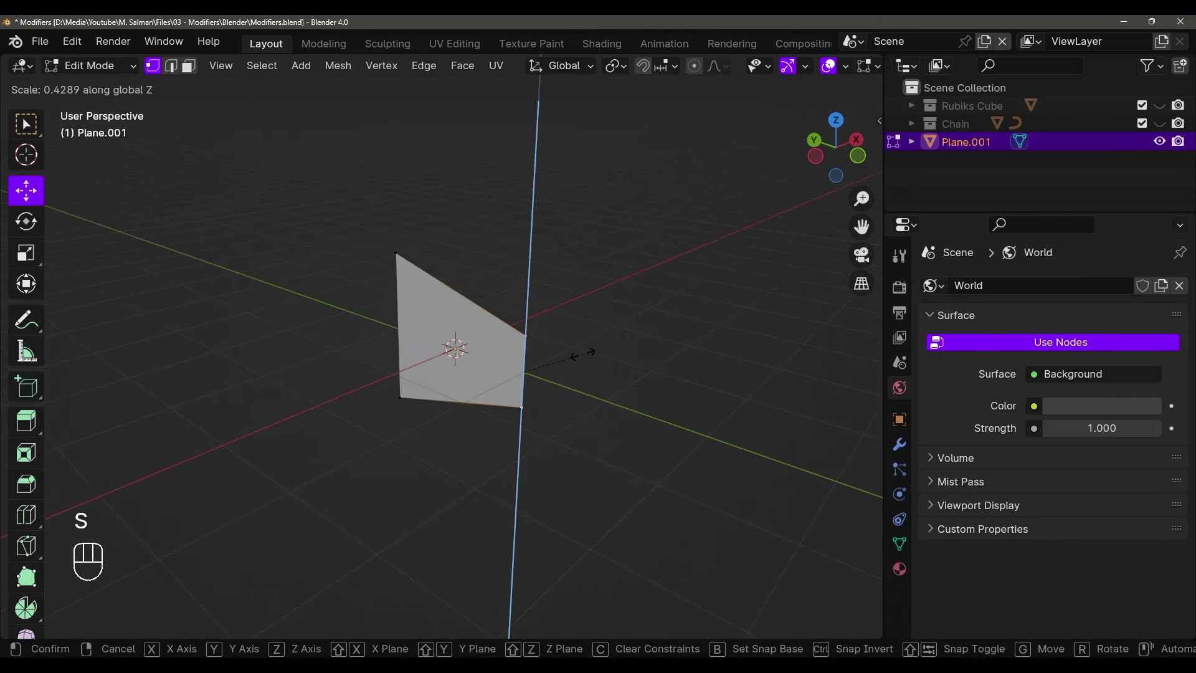
pyautogui.click(529, 366)
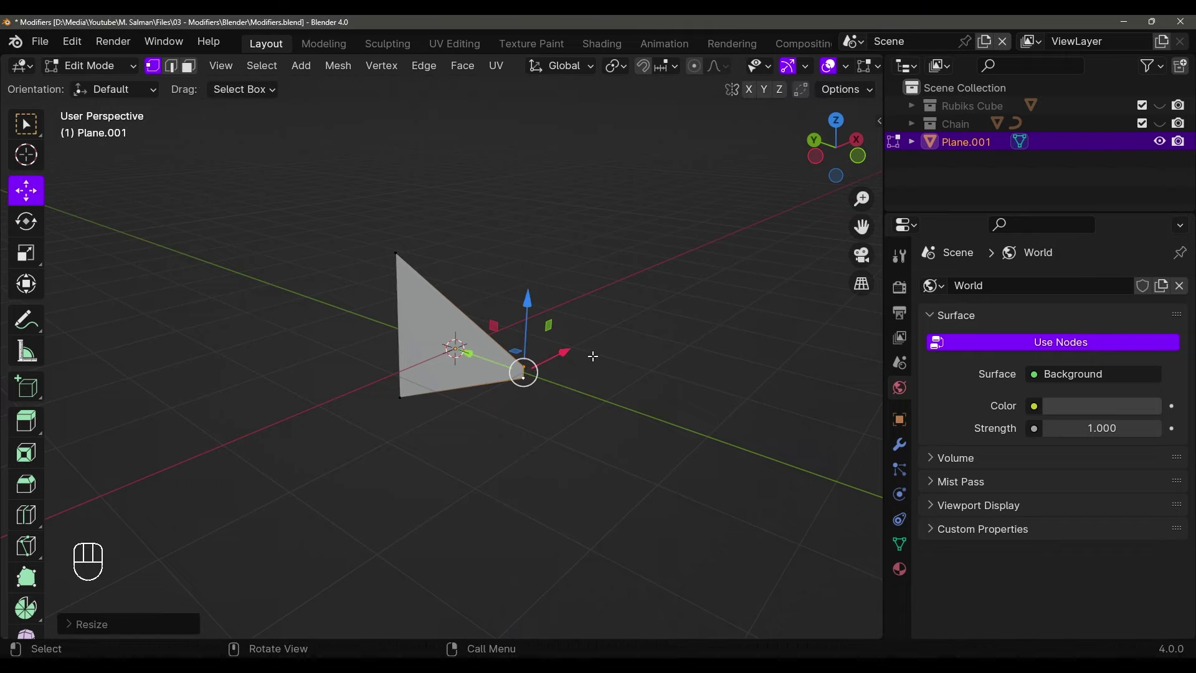
pyautogui.press('Tab')
pyautogui.press('Tab')
pyautogui.press('Tab')
pyautogui.press('Tab')
pyautogui.press('Tab')
pyautogui.press('Tab')
pyautogui.press('Tab')
# Add a Screw modifier to the plane and set its axis to X
pyautogui.click(898, 446)
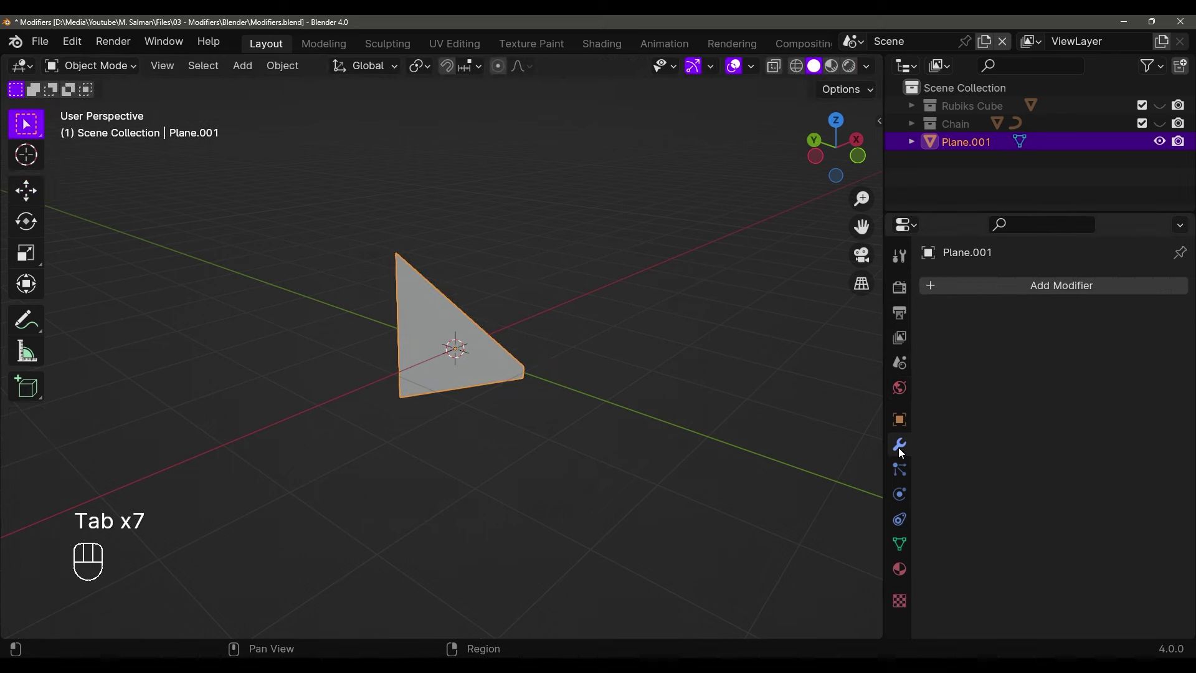
pyautogui.click(969, 286)
pyautogui.moveTo(956, 290)
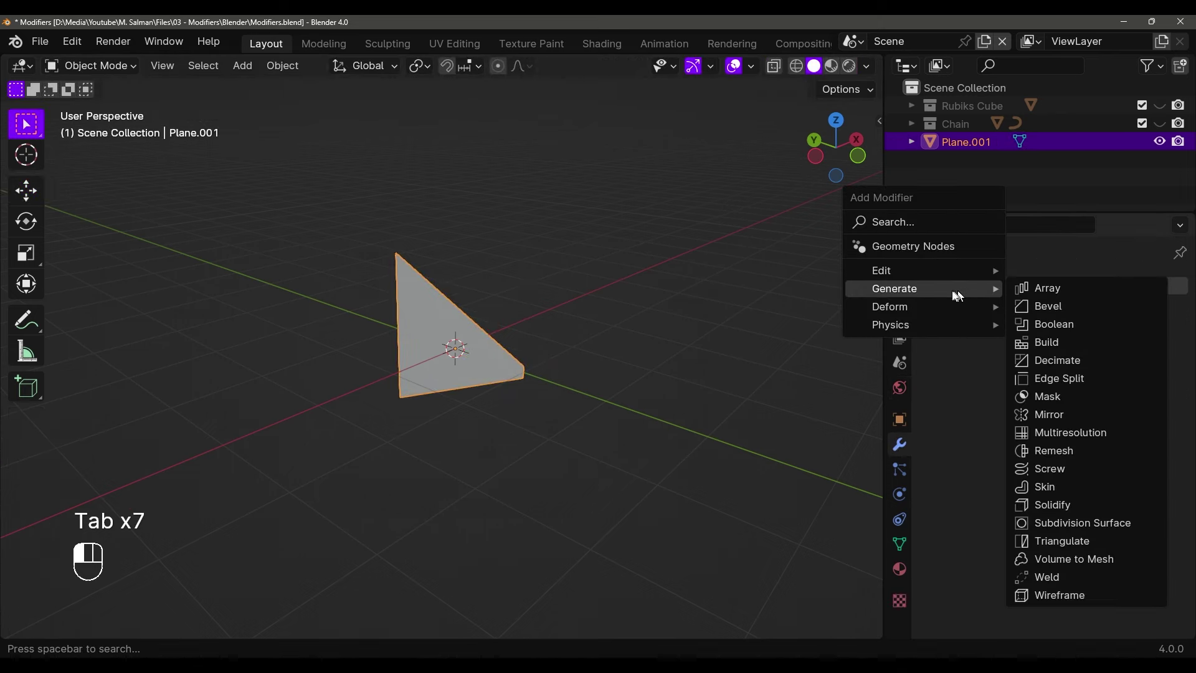
pyautogui.click(1050, 472)
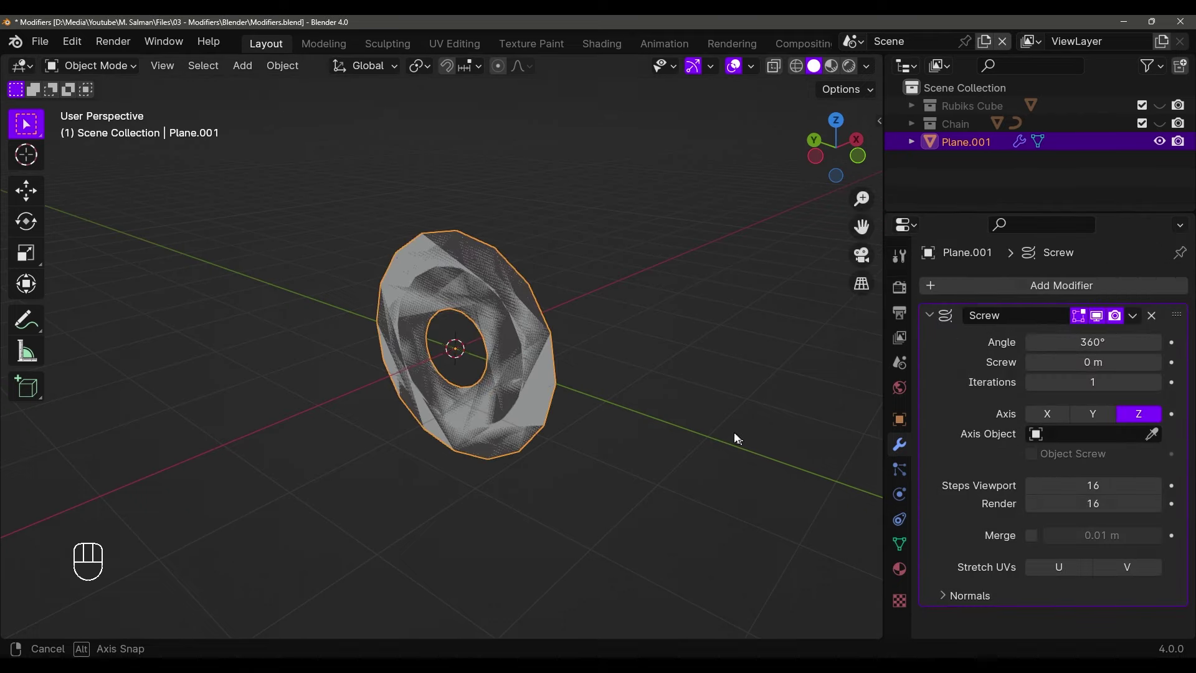
pyautogui.moveTo(737, 438); pyautogui.dragTo(660, 482, button='middle')
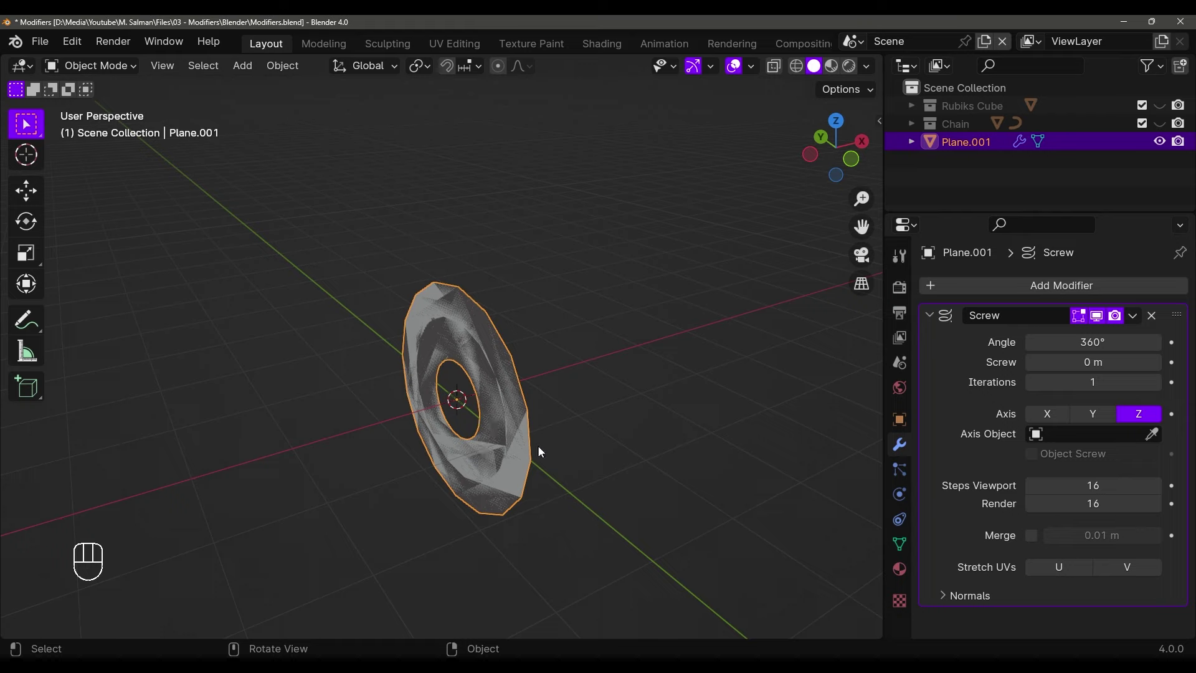
pyautogui.click(1055, 416)
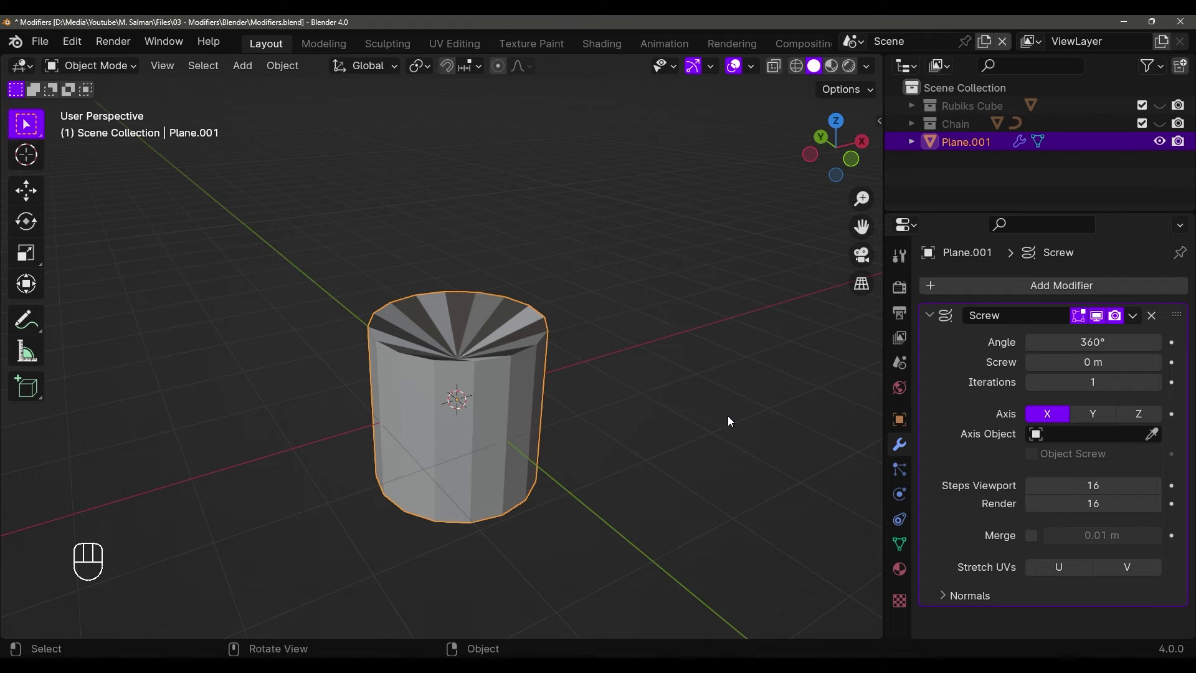
# Restrict transforms to origins only and move the plane's origin along Y, well away from its geometry
pyautogui.moveTo(627, 411); pyautogui.dragTo(462, 399, button='middle')
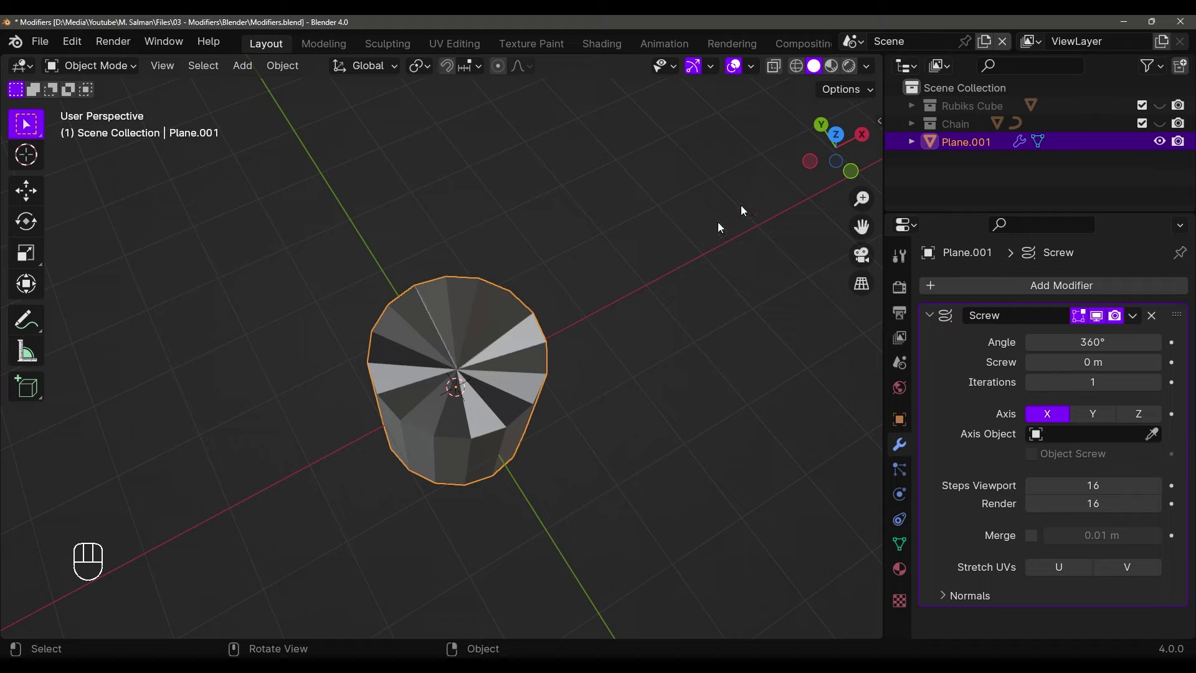
pyautogui.click(839, 91)
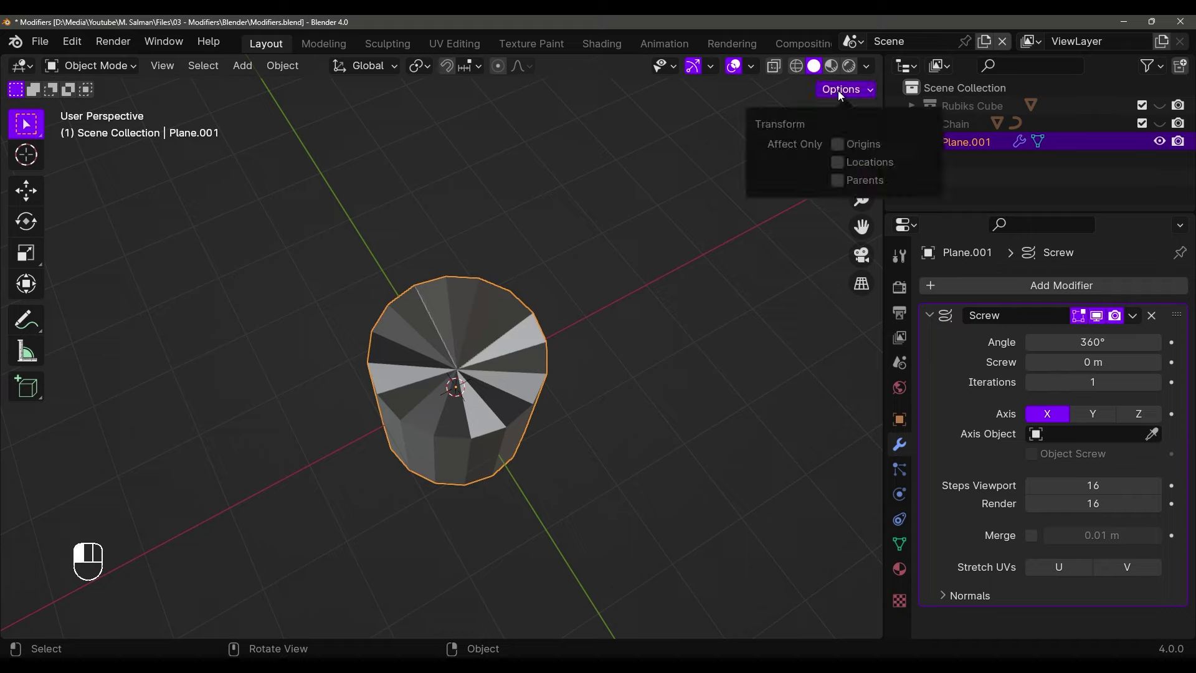
pyautogui.click(837, 144)
pyautogui.click(26, 190)
pyautogui.moveTo(503, 364); pyautogui.dragTo(358, 229)
pyautogui.moveTo(436, 268); pyautogui.dragTo(548, 321, button='middle')
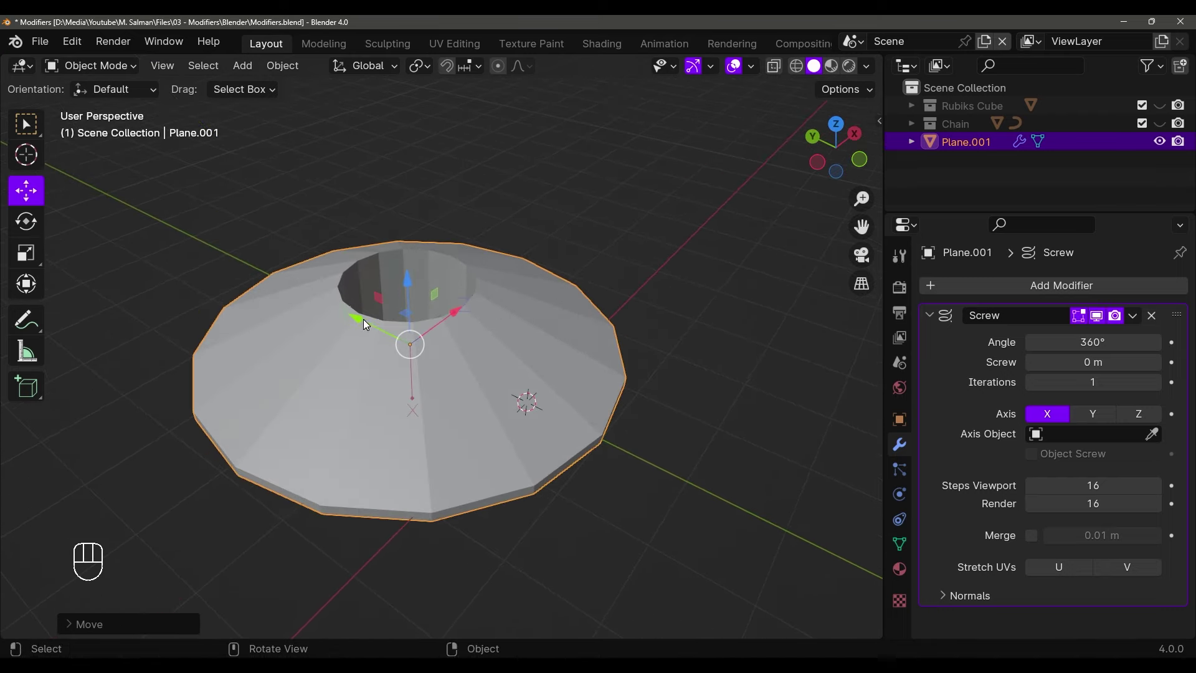
pyautogui.moveTo(361, 319); pyautogui.dragTo(293, 290)
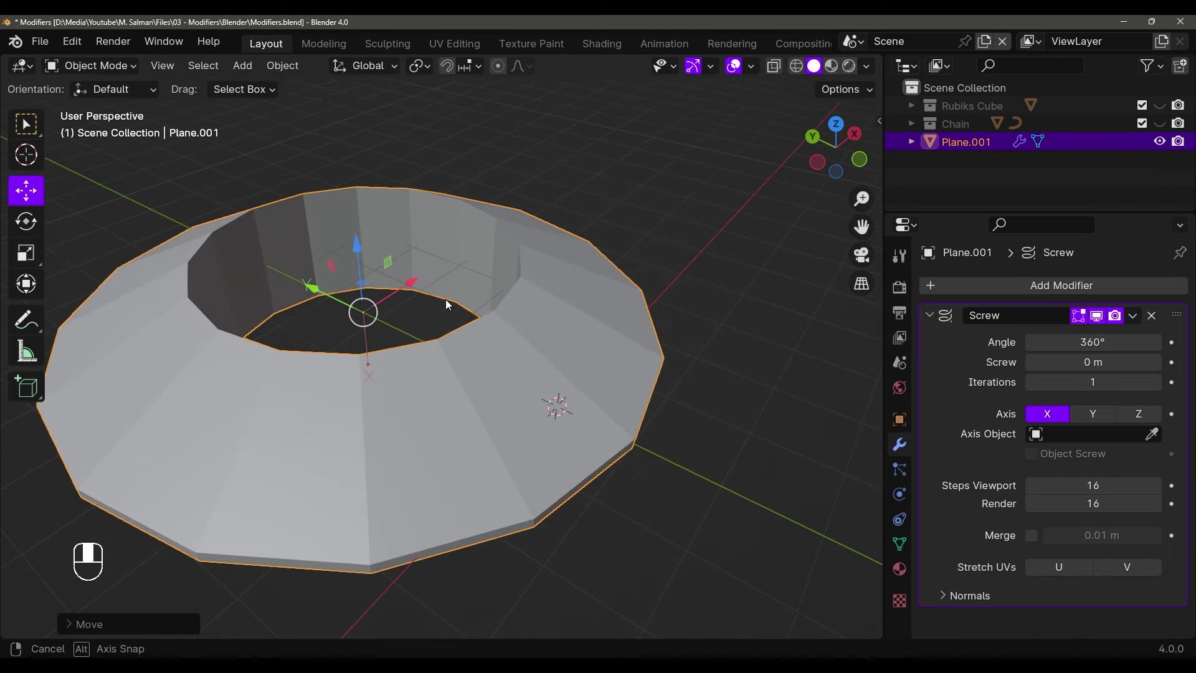
pyautogui.moveTo(446, 299); pyautogui.dragTo(462, 347, button='middle')
# Toggle the origins-only transform option off and on several times
pyautogui.hotkey('ctrl', '.')
pyautogui.hotkey('ctrl', '.')
pyautogui.hotkey('ctrl', '.')
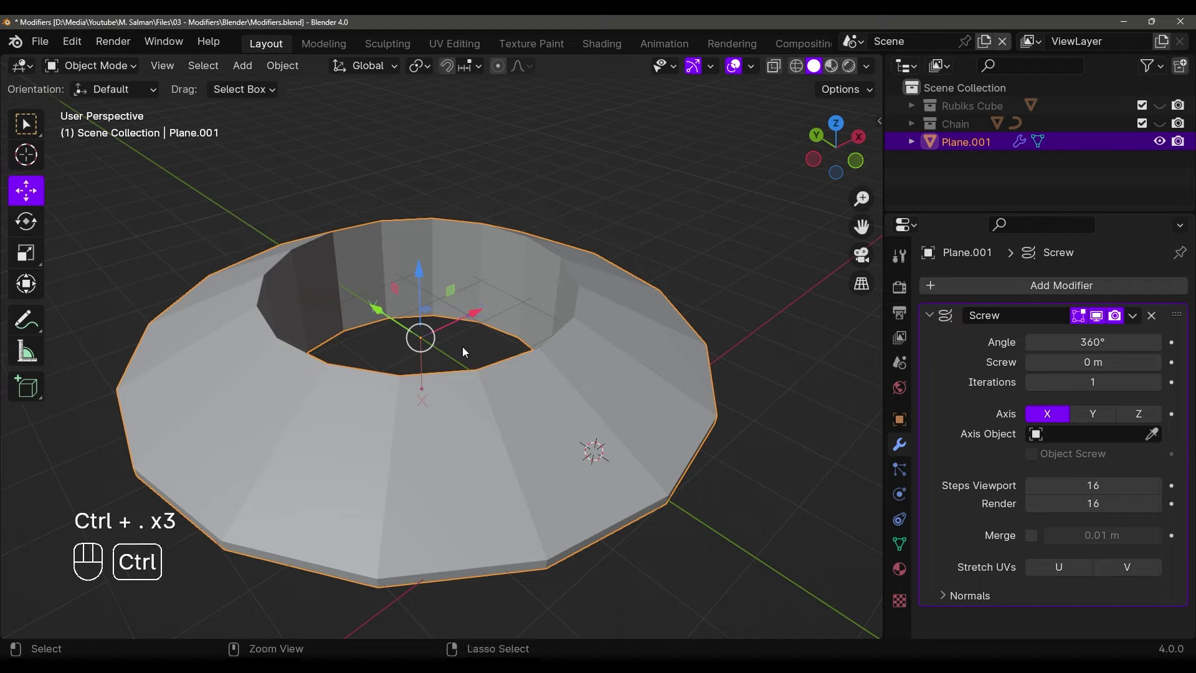
pyautogui.hotkey('ctrl', '.')
pyautogui.hotkey('ctrl', '.')
pyautogui.hotkey('ctrl', '.')
pyautogui.hotkey('ctrl', '.')
pyautogui.hotkey('ctrl', '.')
pyautogui.moveTo(563, 335); pyautogui.dragTo(576, 346)
pyautogui.moveTo(576, 346)
pyautogui.mouseDown(button='middle')
pyautogui.moveTo(536, 352)
pyautogui.moveTo(561, 355)
pyautogui.mouseUp(button='middle')
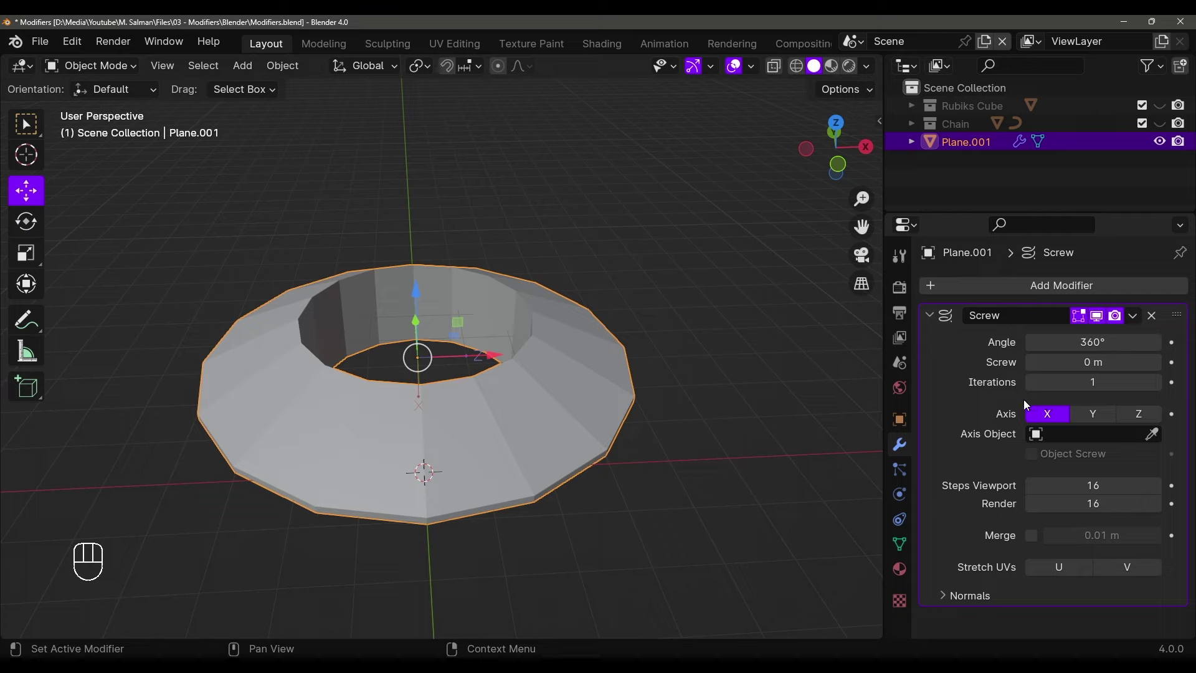
# Set the Screw modifier's angle to 0°
pyautogui.moveTo(1083, 342)
pyautogui.mouseDown()
pyautogui.moveTo(1048, 341)
pyautogui.moveTo(1090, 342)
pyautogui.mouseUp()
pyautogui.click(1090, 342)
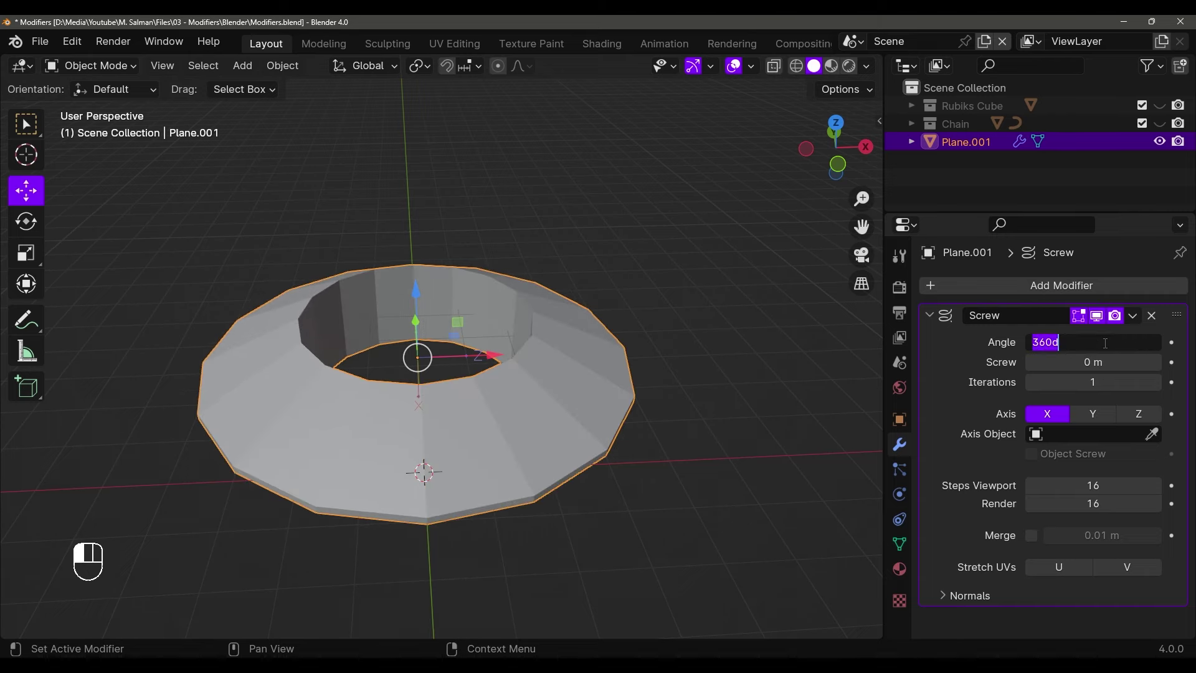
pyautogui.write('0')
pyautogui.press('Return')
pyautogui.moveTo(623, 348); pyautogui.dragTo(698, 352, button='middle')
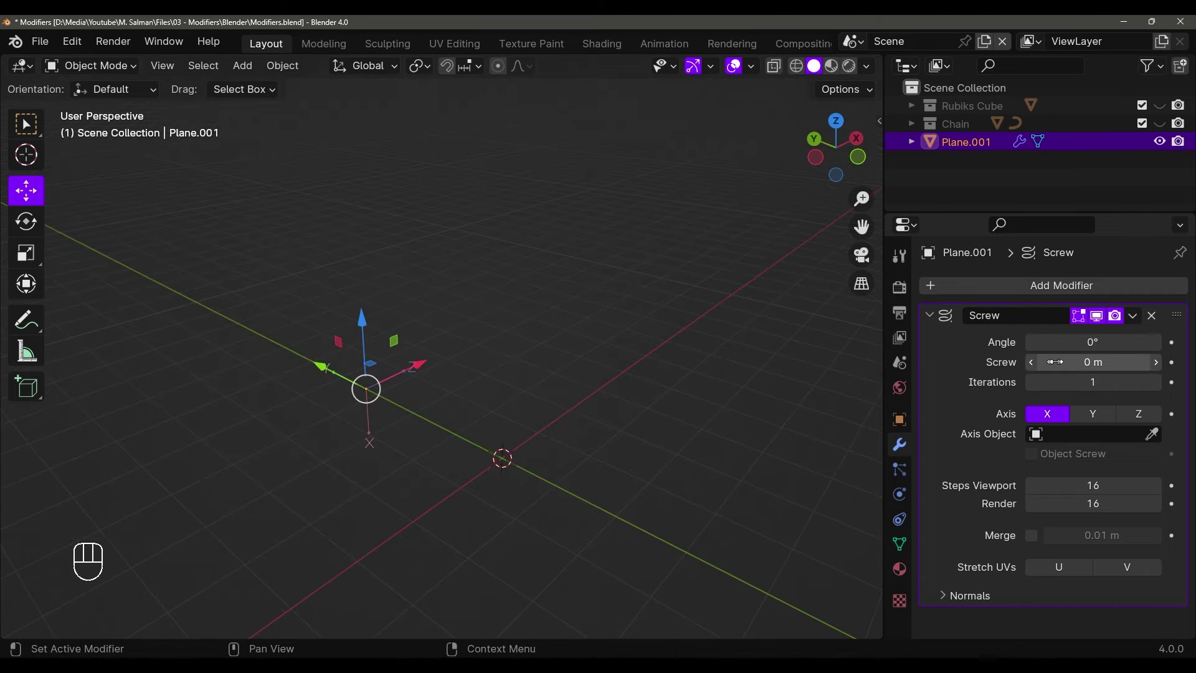
# Raise the Screw modifier's angle to 6.9° and from there back to 360°
pyautogui.keyDown('shift'); pyautogui.moveTo(1090, 342); pyautogui.dragTo(1096, 342); pyautogui.keyUp('shift')
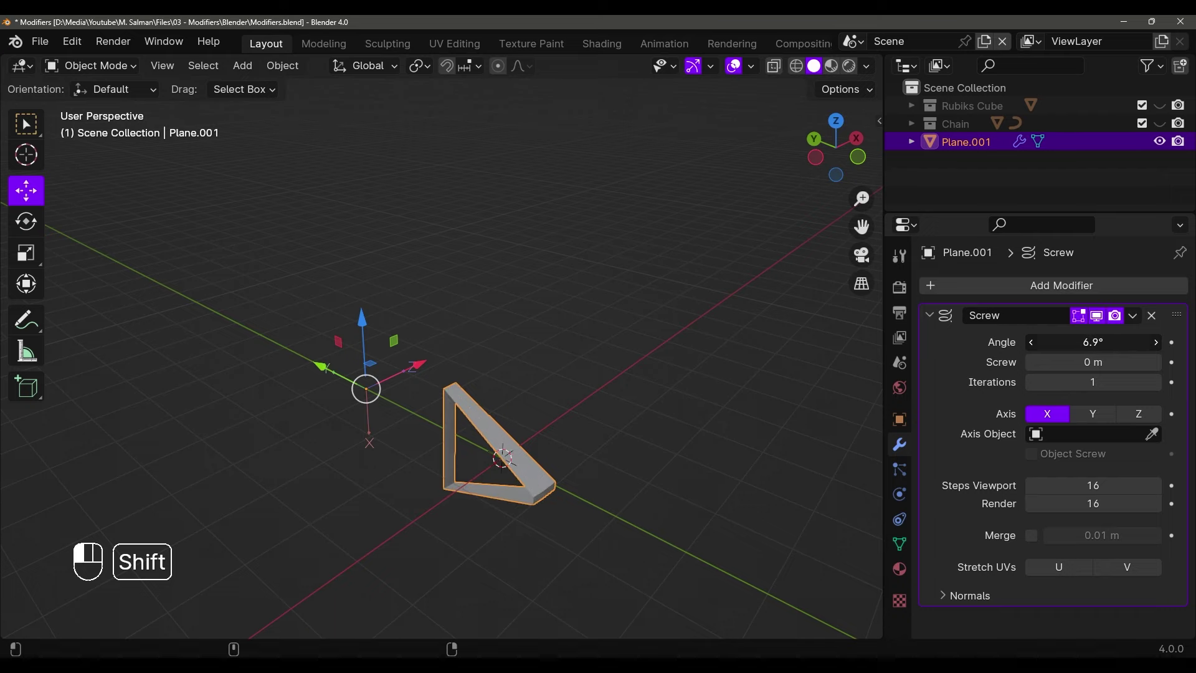
pyautogui.keyDown('shift'); pyautogui.moveTo(601, 457); pyautogui.dragTo(685, 401, button='middle'); pyautogui.keyUp('shift')
pyautogui.click(1098, 315)
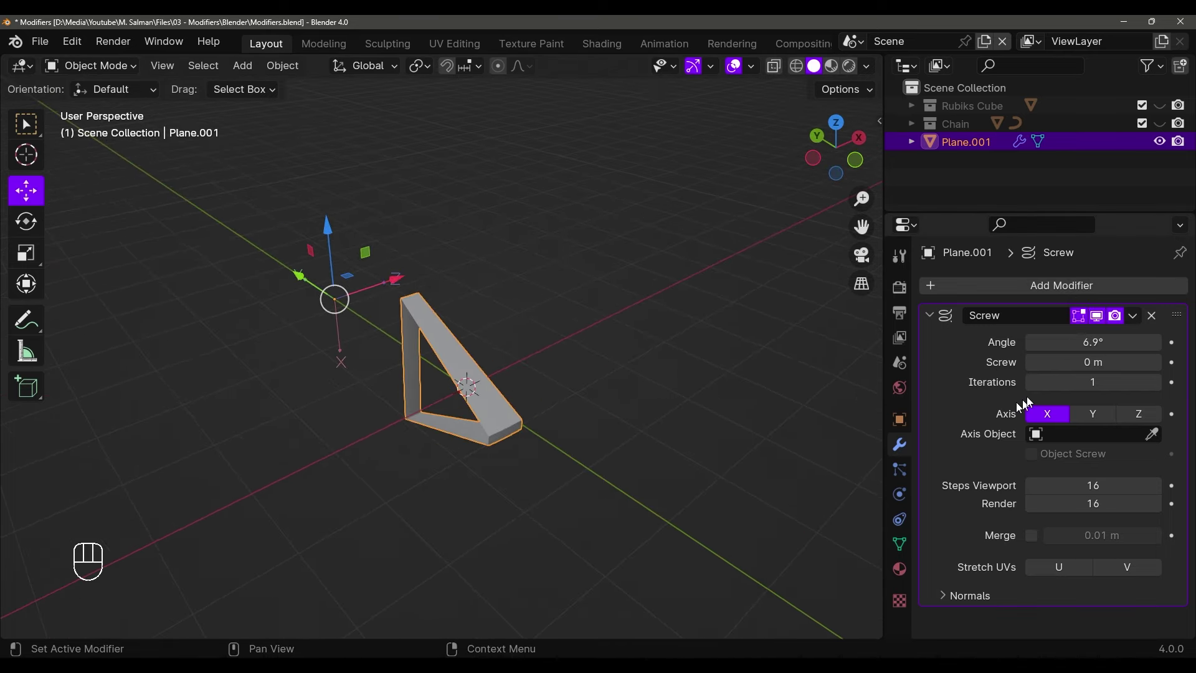
pyautogui.moveTo(1058, 344); pyautogui.dragTo(1193, 343)
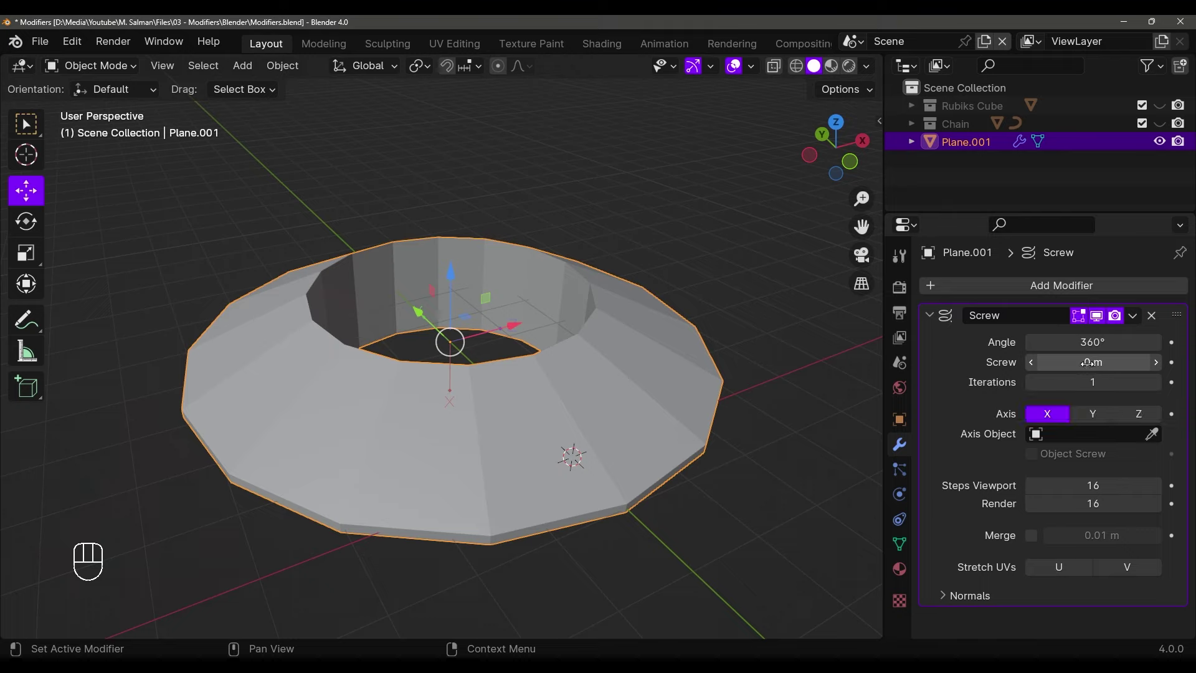
# Set the Screw modifier's Screw value to -2 m and its iterations to 9
pyautogui.moveTo(1093, 361)
pyautogui.mouseDown()
pyautogui.moveTo(1136, 362)
pyautogui.moveTo(1080, 362)
pyautogui.mouseUp()
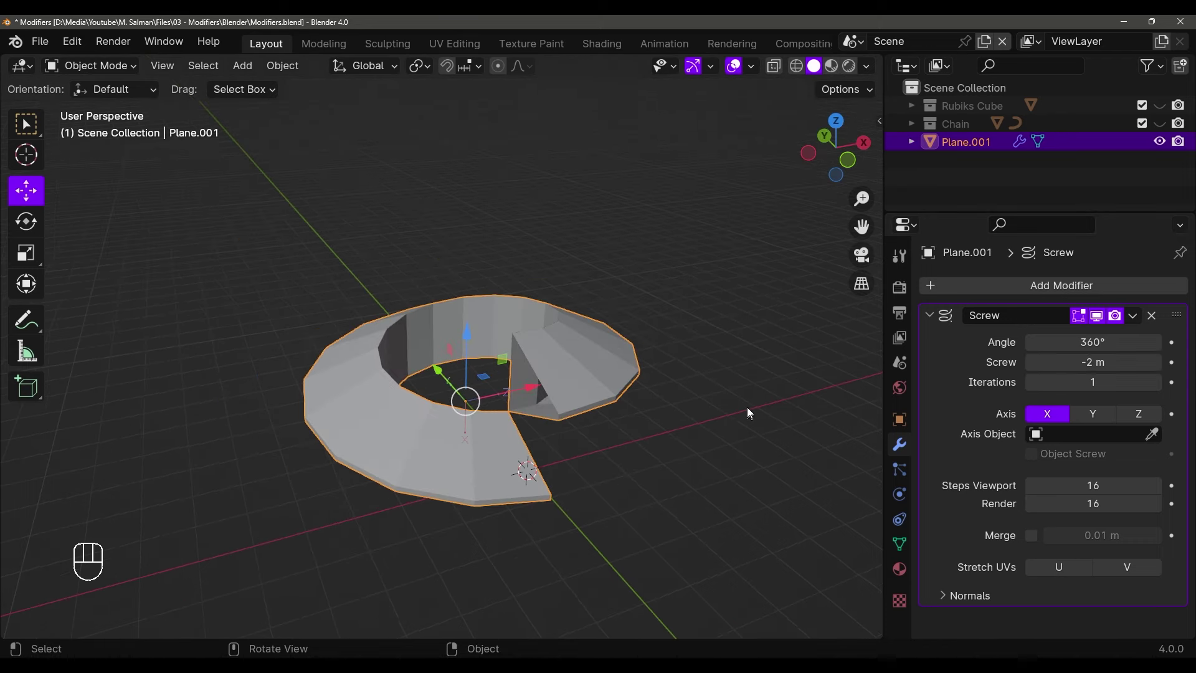
pyautogui.keyDown('shift'); pyautogui.moveTo(746, 406); pyautogui.dragTo(728, 416, button='middle'); pyautogui.keyUp('shift')
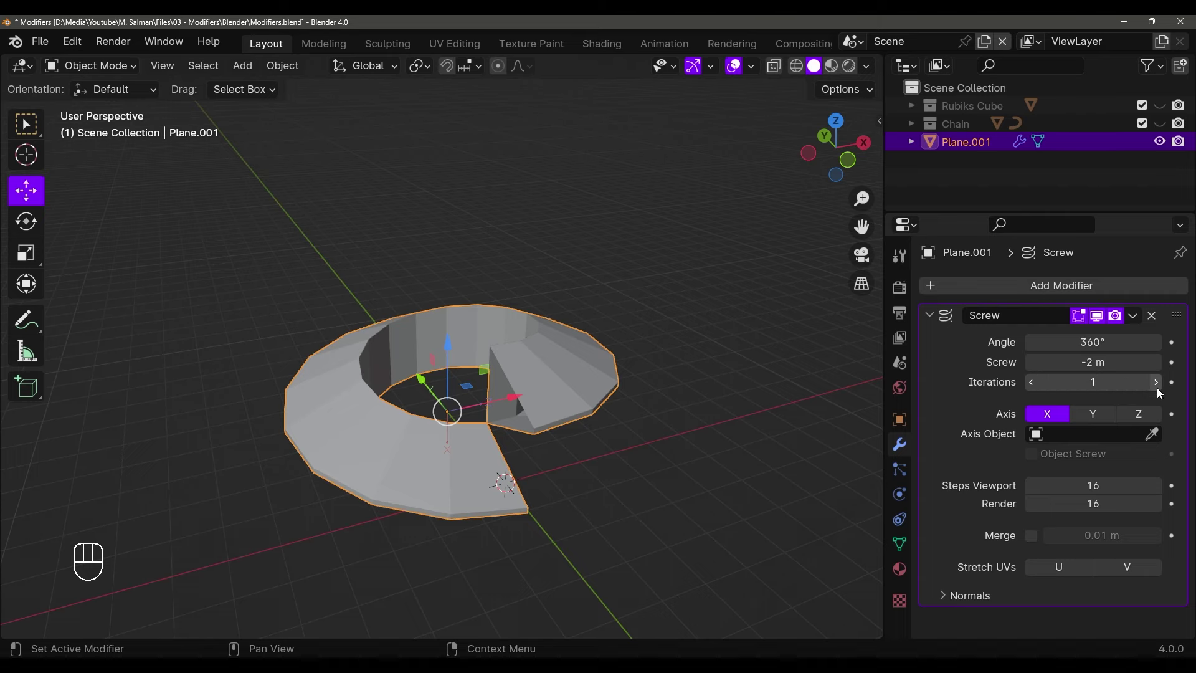
pyautogui.hotkey('ctrl', 'shift', 'z')
pyautogui.hotkey('ctrl', 'shift', 'z')
pyautogui.hotkey('ctrl', 'shift', 'z')
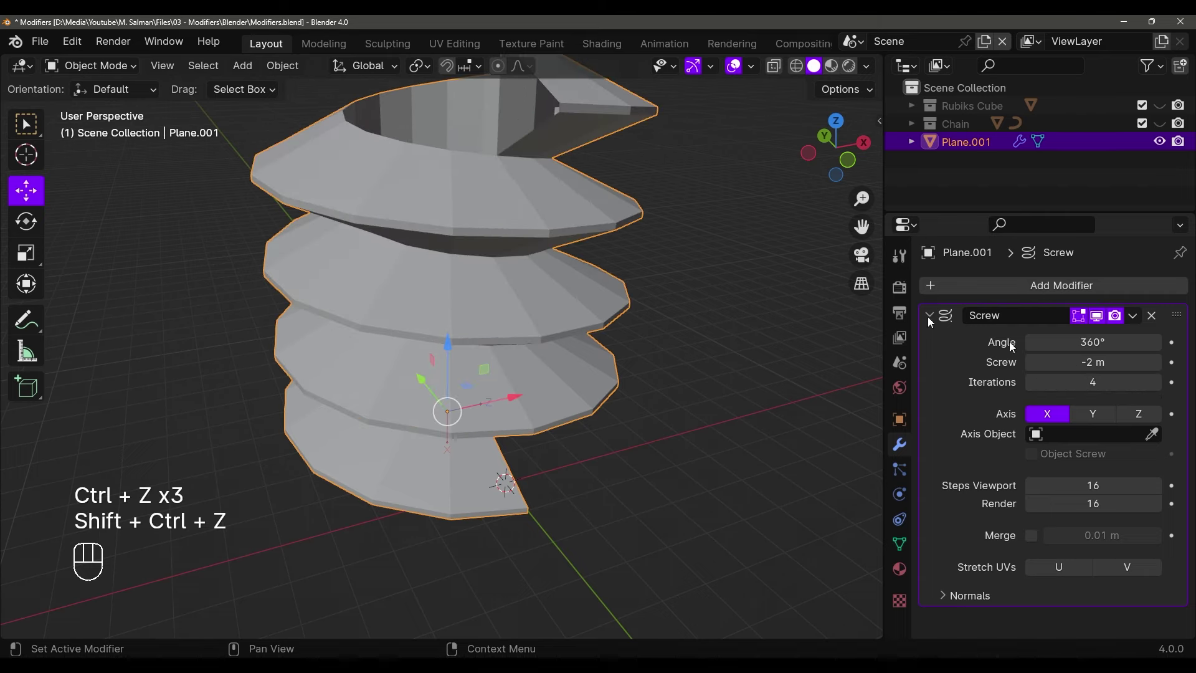
pyautogui.scroll(-3, 704, 320)
pyautogui.click(1154, 381)
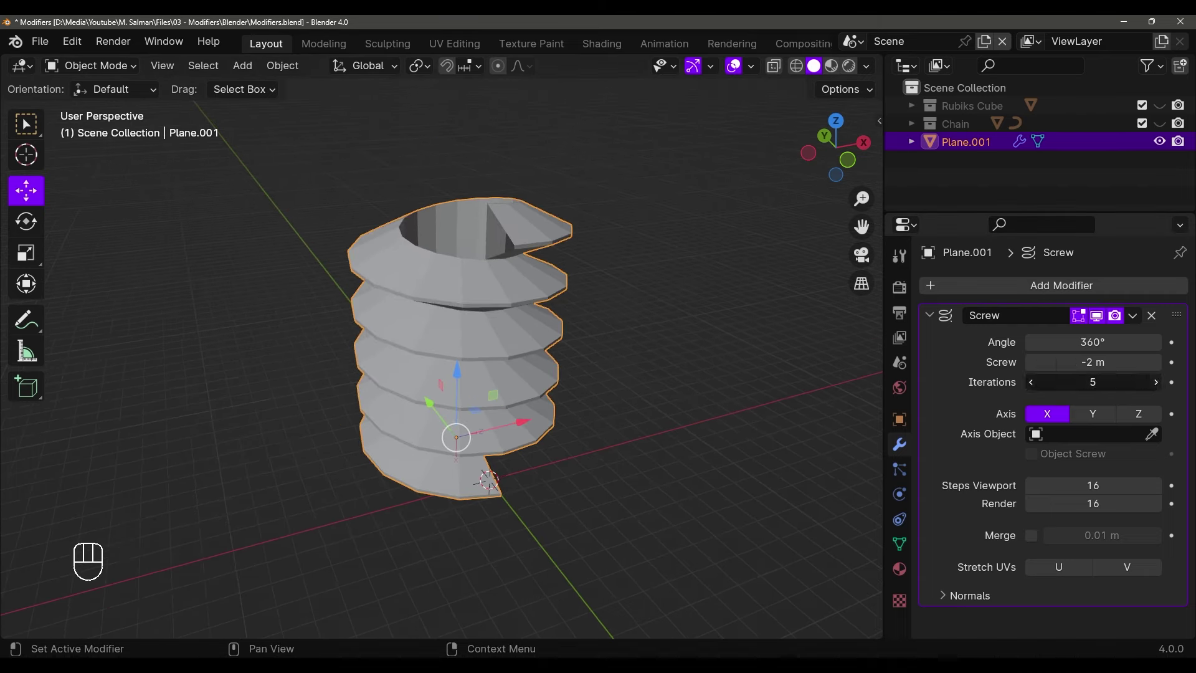
pyautogui.click(1154, 382)
pyautogui.click(1153, 382)
pyautogui.click(1153, 382)
pyautogui.click(1153, 382)
# Shade the screw object smooth, and switch it to auto smooth shading
pyautogui.keyDown('shift'); pyautogui.moveTo(758, 423); pyautogui.dragTo(684, 446, button='middle'); pyautogui.keyUp('shift')
pyautogui.rightClick(479, 279)
pyautogui.click(479, 279)
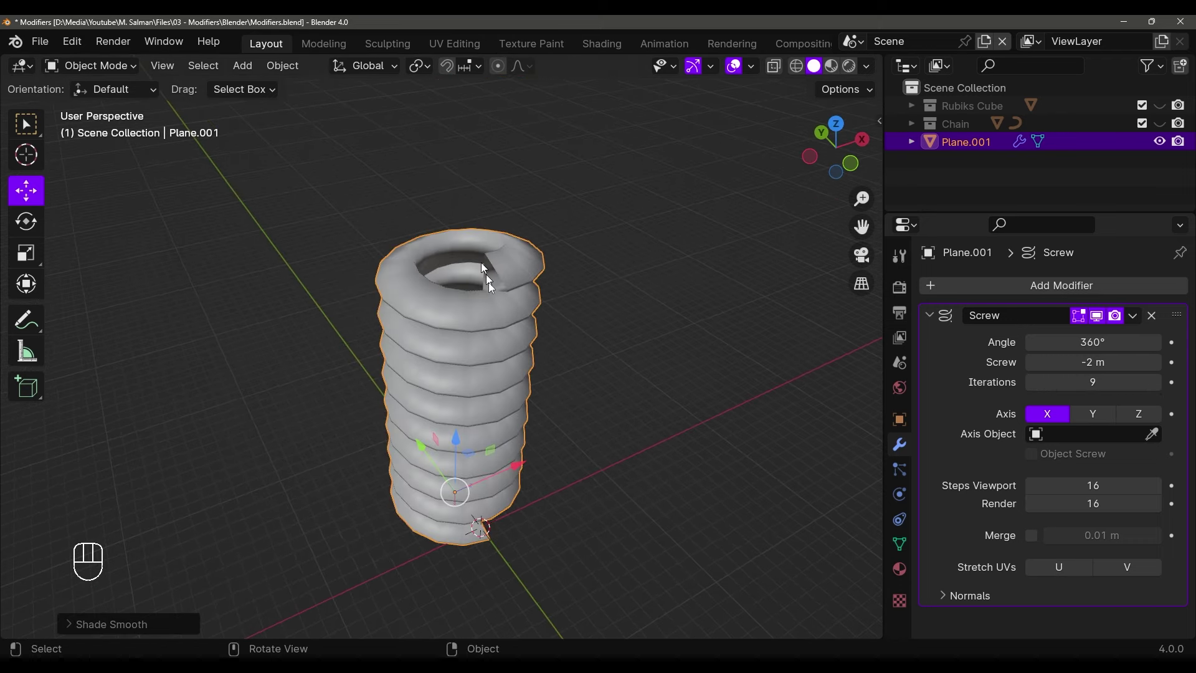
pyautogui.moveTo(486, 275); pyautogui.dragTo(480, 391, button='middle')
pyautogui.rightClick(499, 346)
pyautogui.click(492, 340)
# In Edit Mode, scale the two vertices of the profile's tall vertical edge to about 0.54 along Z
pyautogui.scroll(2, 480, 390)
pyautogui.moveTo(490, 350)
pyautogui.mouseDown(button='middle')
pyautogui.moveTo(564, 337)
pyautogui.moveTo(548, 323)
pyautogui.moveTo(497, 331)
pyautogui.mouseUp(button='middle')
pyautogui.press('Tab')
pyautogui.scroll(3, 548, 324)
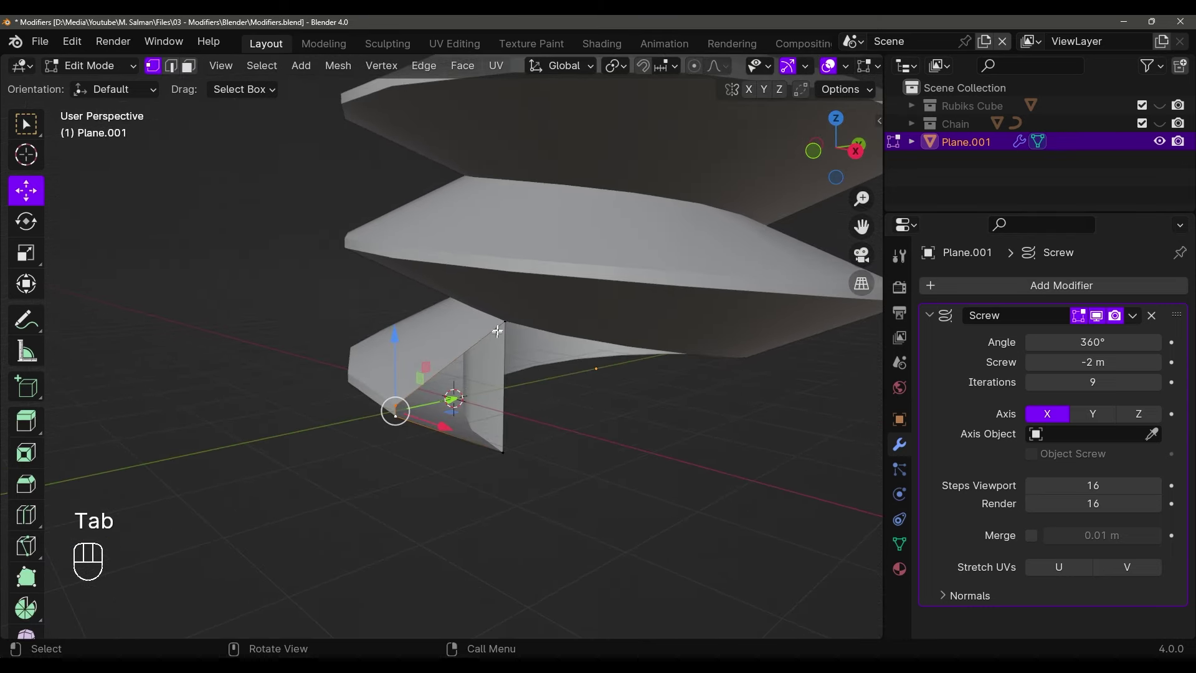
pyautogui.keyDown('shift'); pyautogui.click(501, 439); pyautogui.keyUp('shift')
pyautogui.press('s')
pyautogui.press('z')
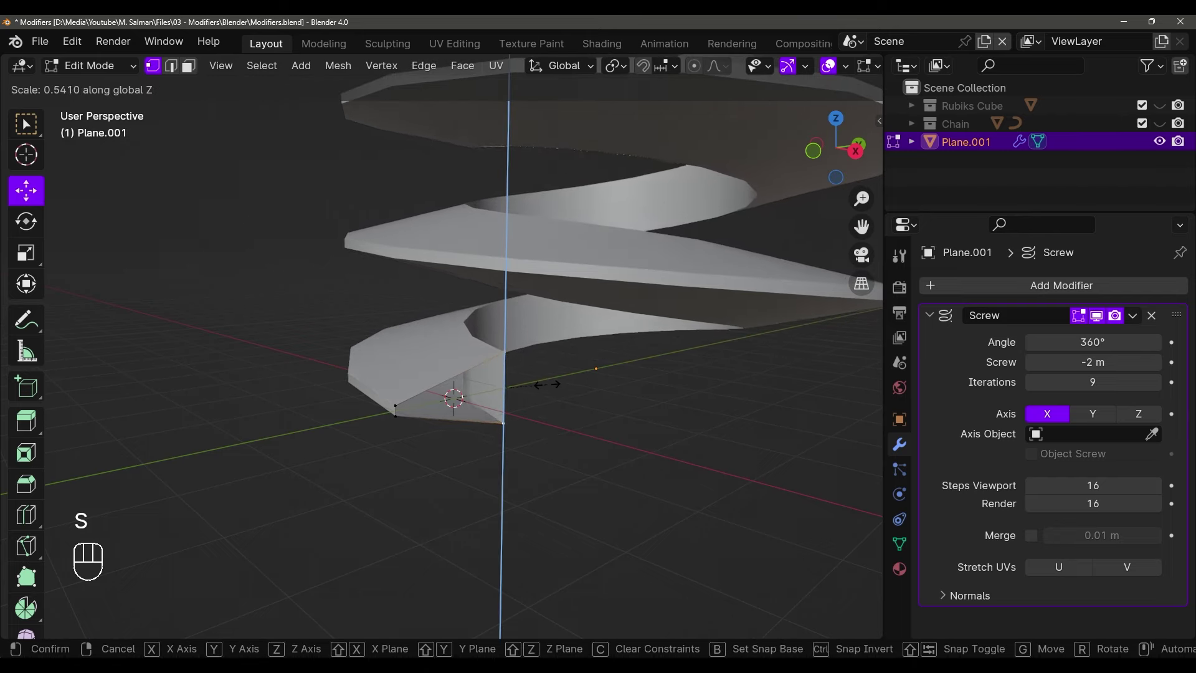
pyautogui.click(550, 383)
pyautogui.scroll(-5, 574, 464)
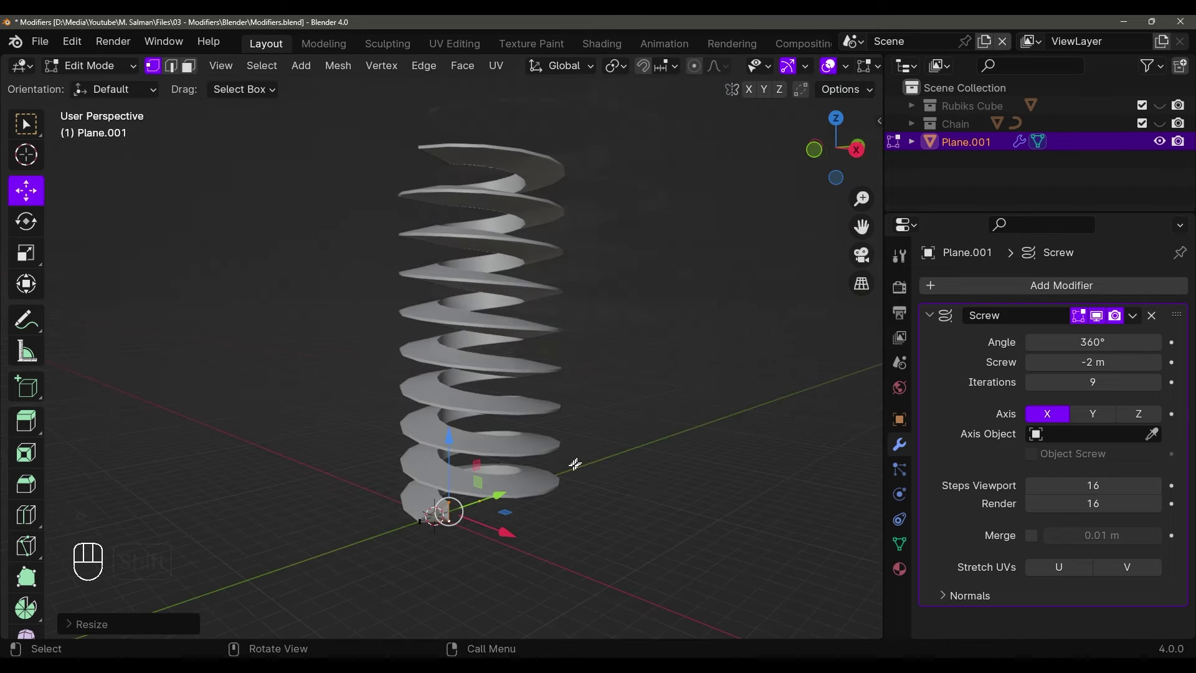
# Scale the profile's tall vertical edge up slightly along Z
pyautogui.keyDown('shift'); pyautogui.moveTo(553, 507); pyautogui.dragTo(571, 398, button='middle'); pyautogui.keyUp('shift')
pyautogui.scroll(4, 564, 458)
pyautogui.scroll(3, 571, 399)
pyautogui.keyDown('shift'); pyautogui.moveTo(582, 486); pyautogui.dragTo(543, 435, button='middle'); pyautogui.keyUp('shift')
pyautogui.press('s')
pyautogui.press('z')
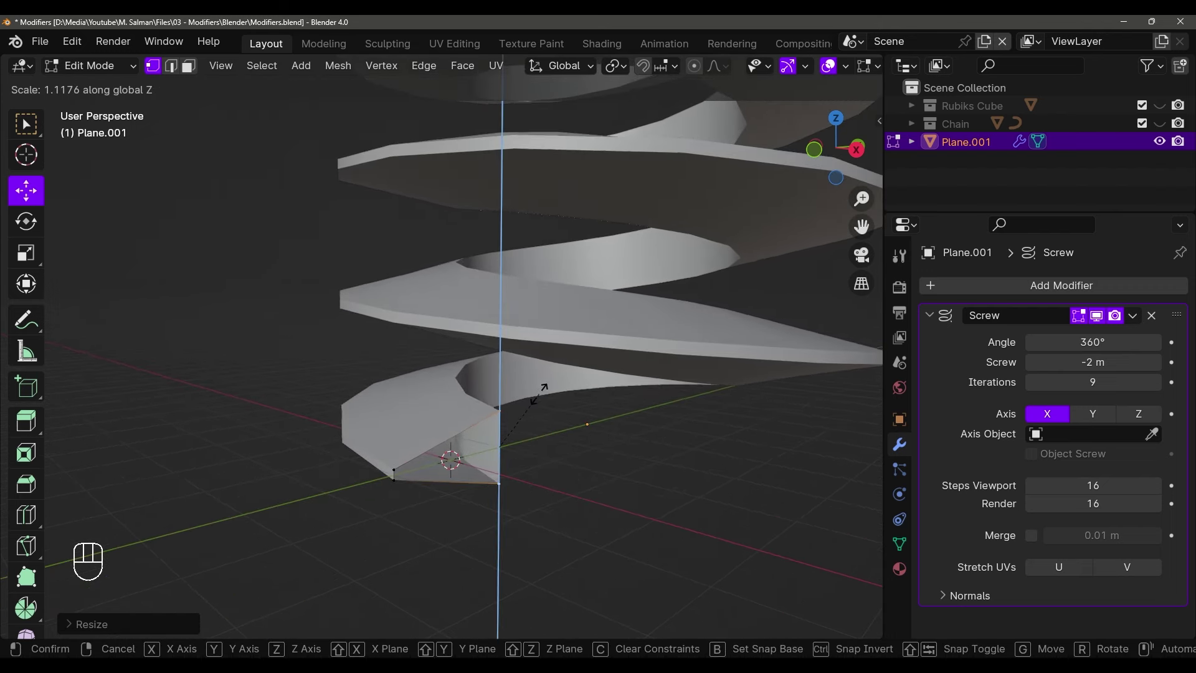
# Scale down the two vertices at the profile's narrow tip along Z and return to Object Mode
pyautogui.click(428, 441)
pyautogui.press('s')
pyautogui.press('z')
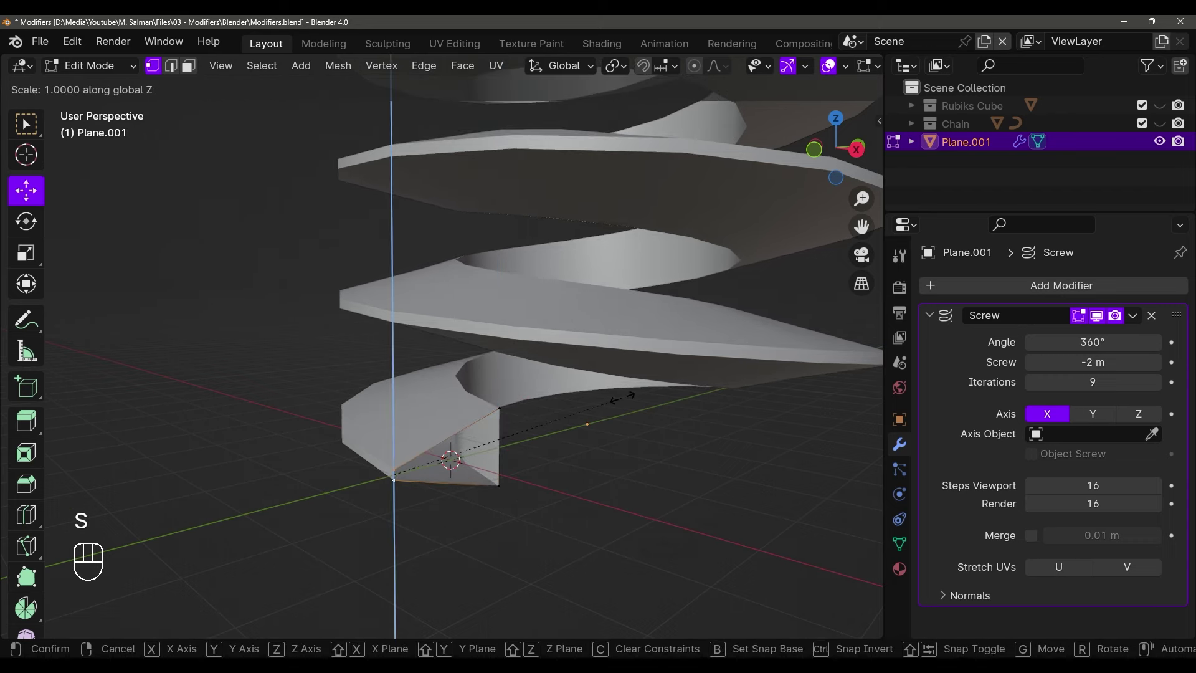
pyautogui.click(512, 419)
pyautogui.scroll(-5, 512, 419)
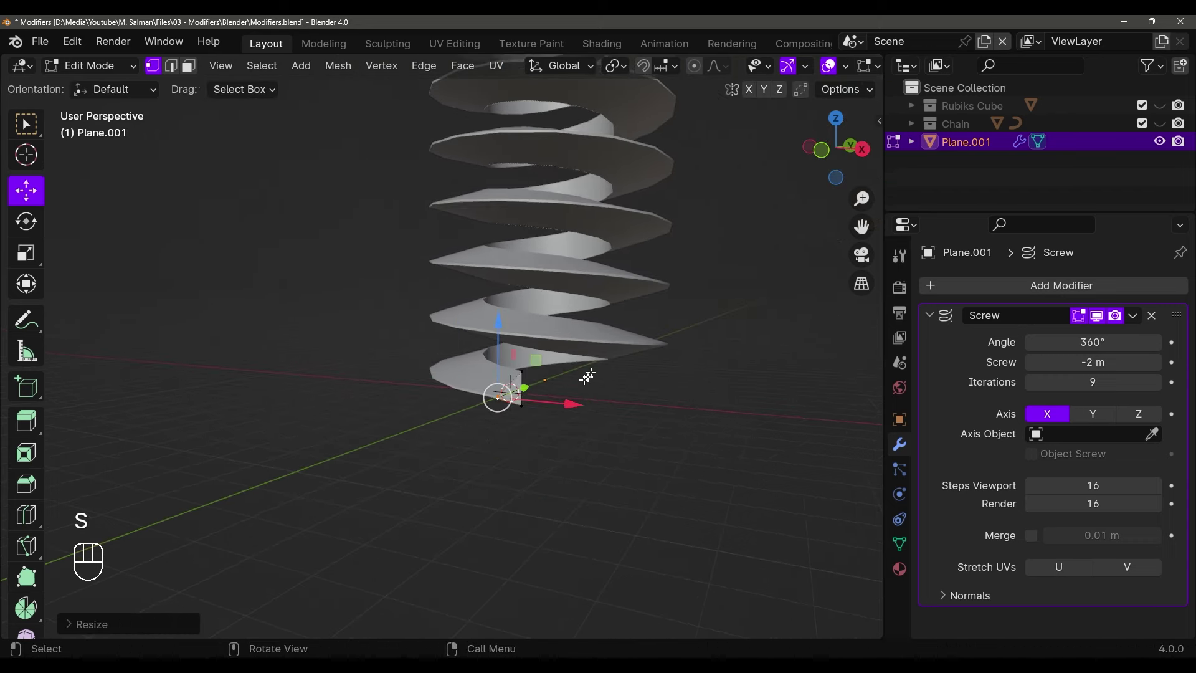
pyautogui.press('Tab')
# Reselect the screw object and shift its origin along X and Y to adjust the coil's radius
pyautogui.scroll(4, 580, 422)
pyautogui.click(627, 382)
pyautogui.moveTo(627, 382); pyautogui.dragTo(548, 375, button='middle')
pyautogui.scroll(6, 536, 378)
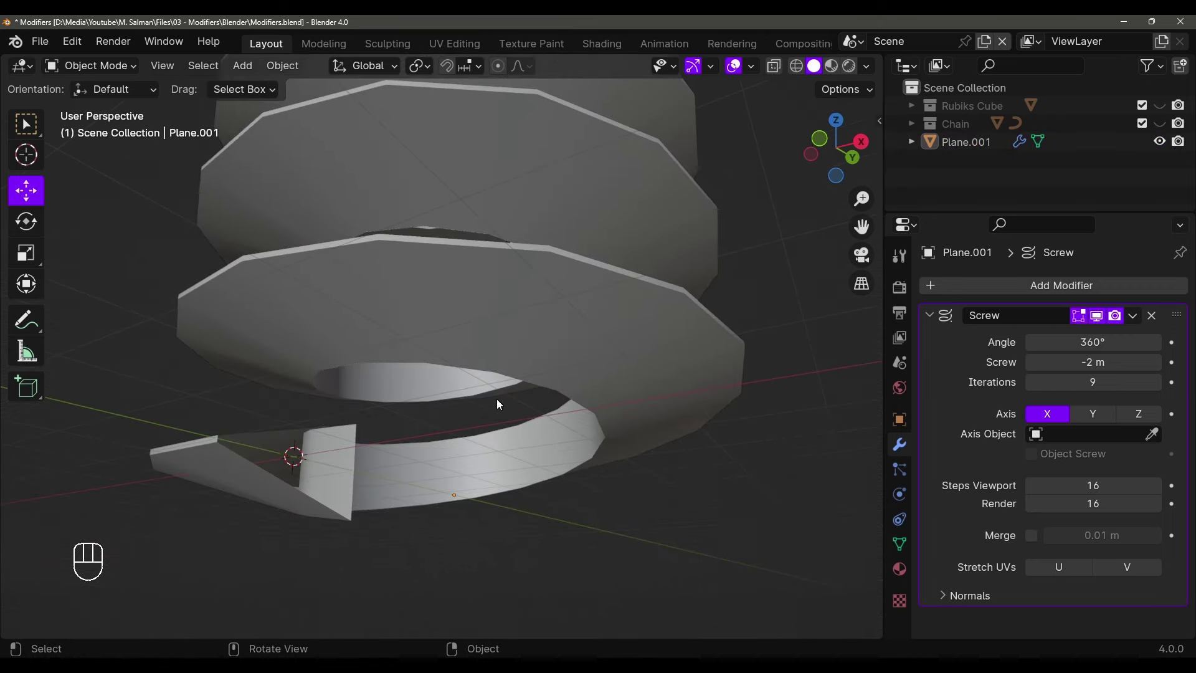
pyautogui.scroll(-5, 494, 505)
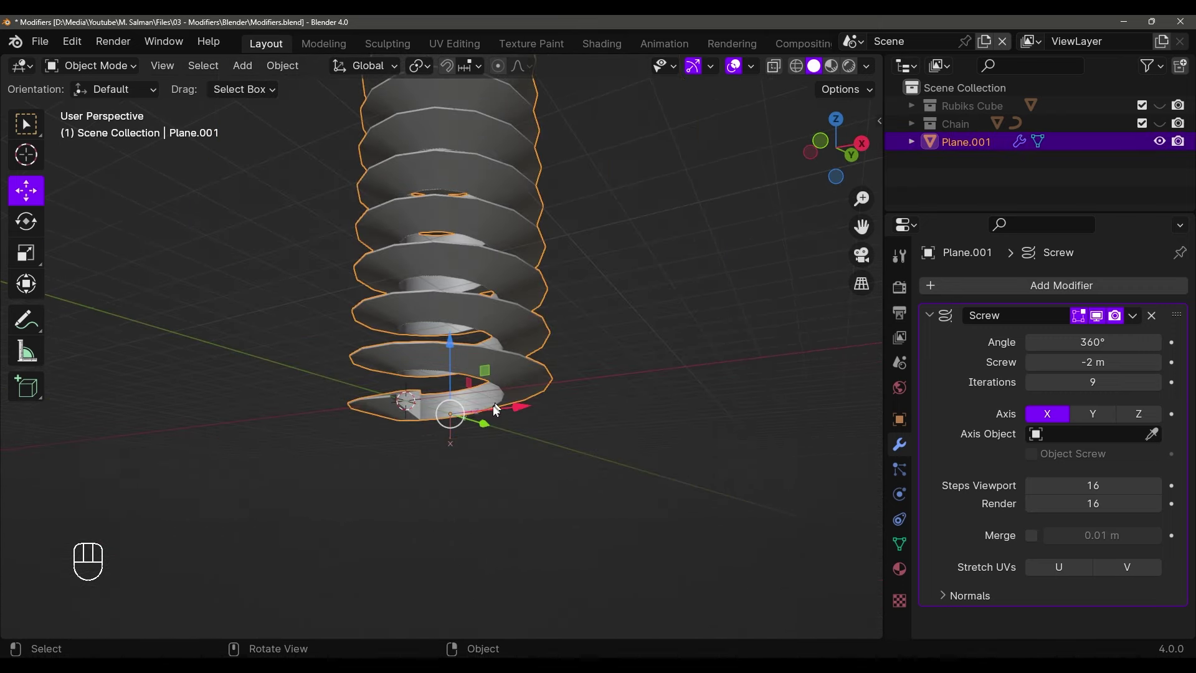
pyautogui.moveTo(499, 406); pyautogui.dragTo(532, 405)
pyautogui.moveTo(532, 405); pyautogui.dragTo(551, 431, button='middle')
pyautogui.moveTo(551, 432); pyautogui.dragTo(534, 481)
pyautogui.moveTo(534, 481); pyautogui.dragTo(548, 339, button='middle')
# Add a cylinder mesh at the 3D cursor
pyautogui.hotkey('shift', 'a')
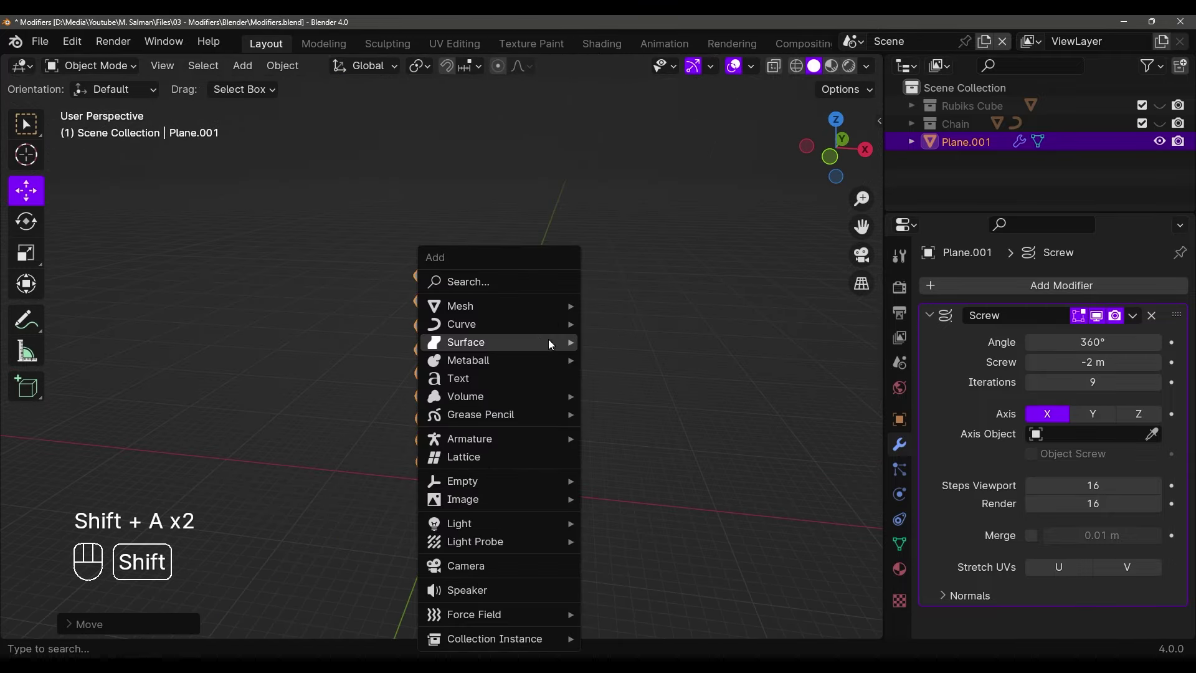
pyautogui.moveTo(532, 308)
pyautogui.click(618, 396)
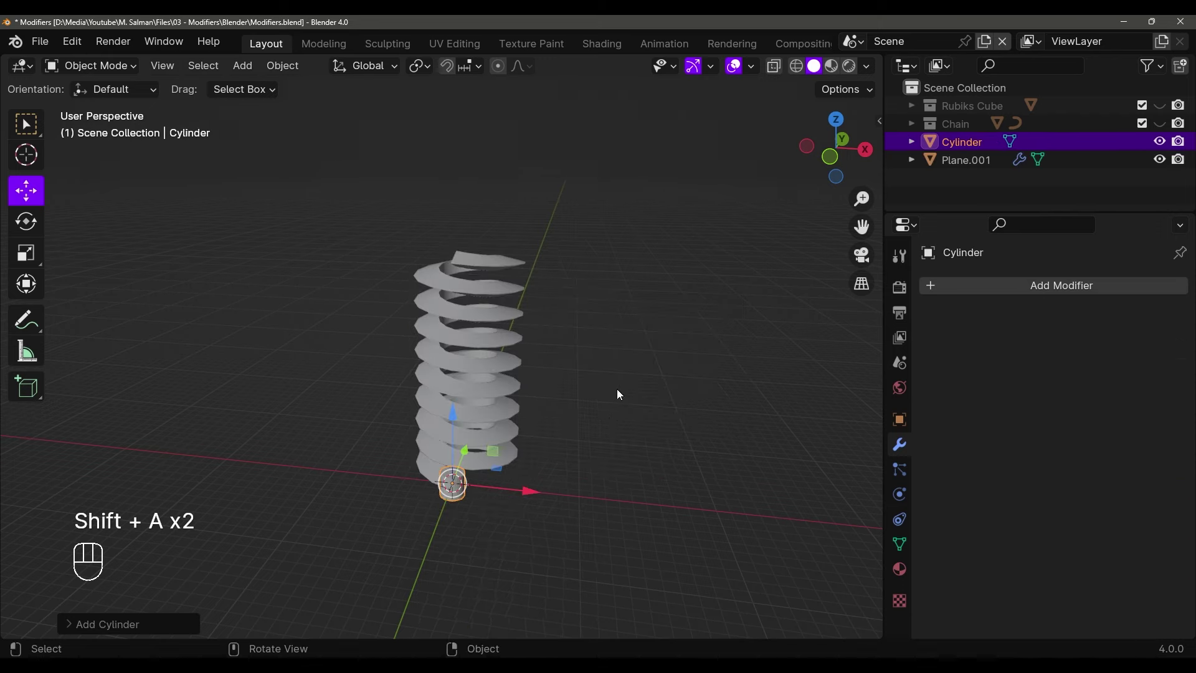
pyautogui.moveTo(617, 394); pyautogui.dragTo(566, 419, button='middle')
# With origins-only transforms turned off, centre the cylinder inside the coil in top view and scale it up to fill the inner hole
pyautogui.press('`')
pyautogui.click(595, 332)
pyautogui.scroll(2, 594, 331)
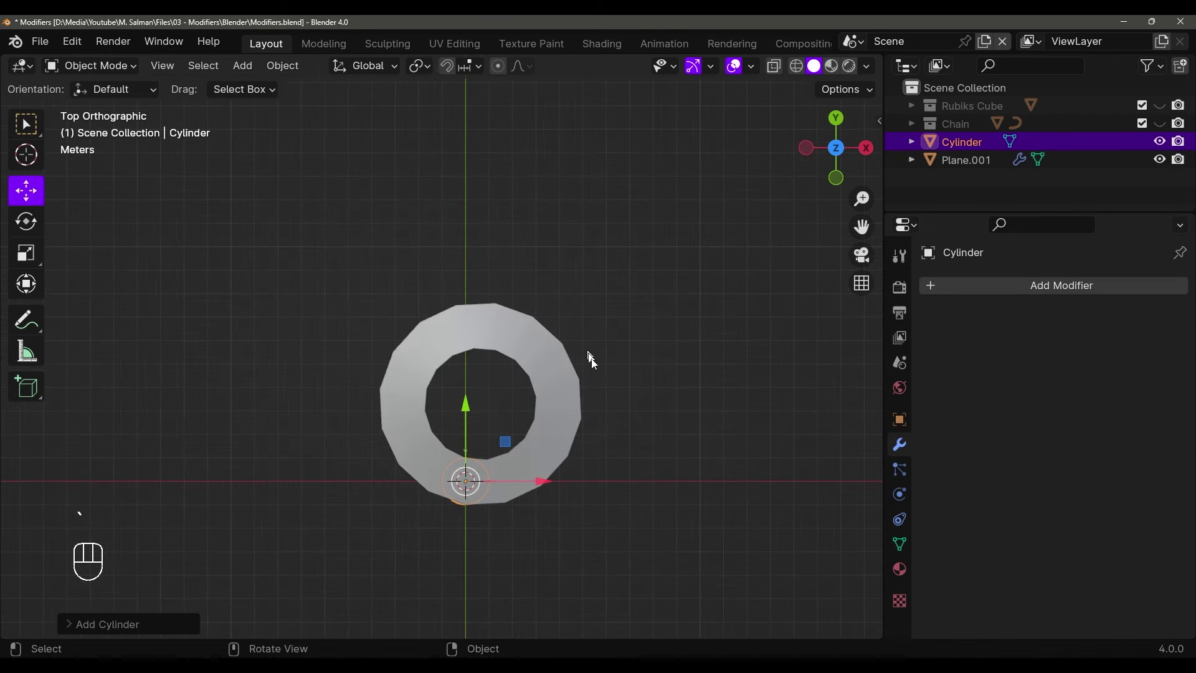
pyautogui.click(852, 91)
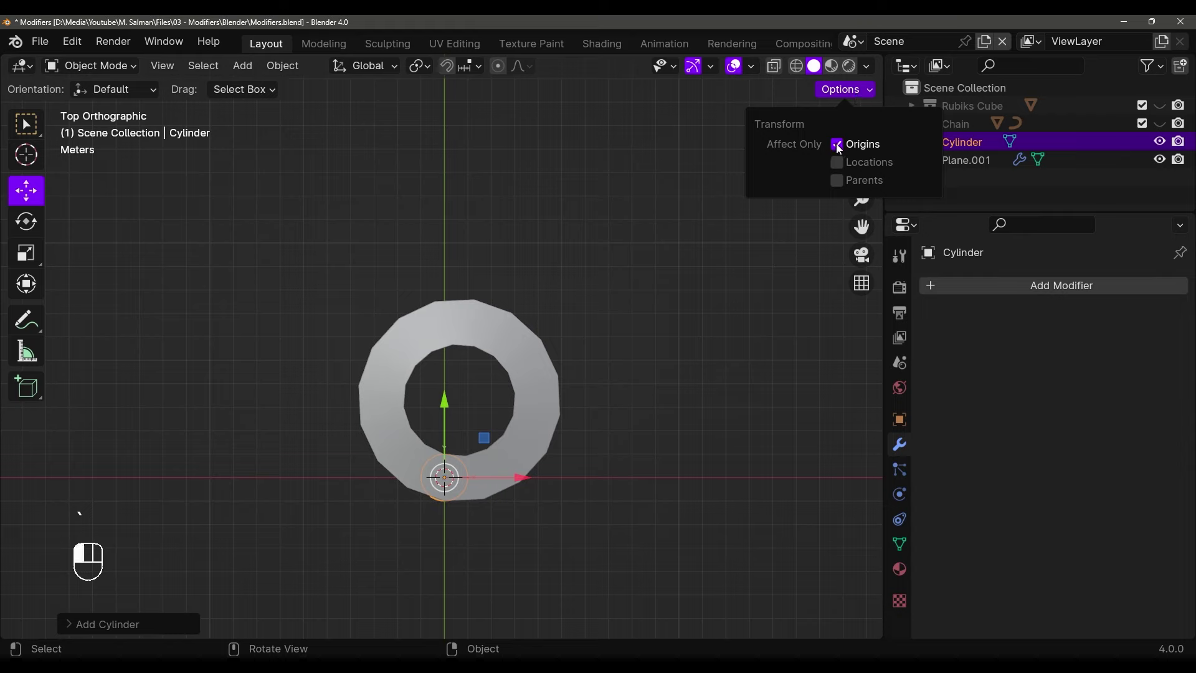
pyautogui.moveTo(447, 416); pyautogui.dragTo(448, 337)
pyautogui.moveTo(496, 397); pyautogui.dragTo(543, 398)
pyautogui.press('s')
pyautogui.click(656, 380)
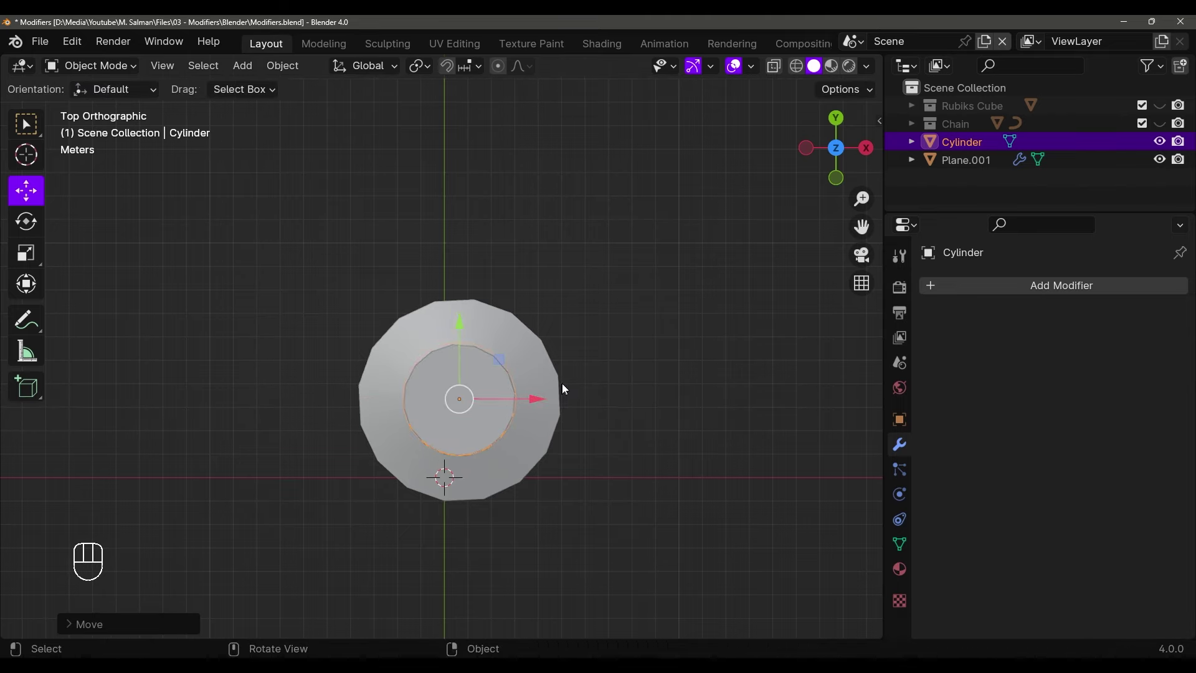
# In front view, raise the cylinder about 1.56 m along Z to align it with the coil's lower end
pyautogui.moveTo(581, 384); pyautogui.dragTo(555, 353, button='middle')
pyautogui.press('`')
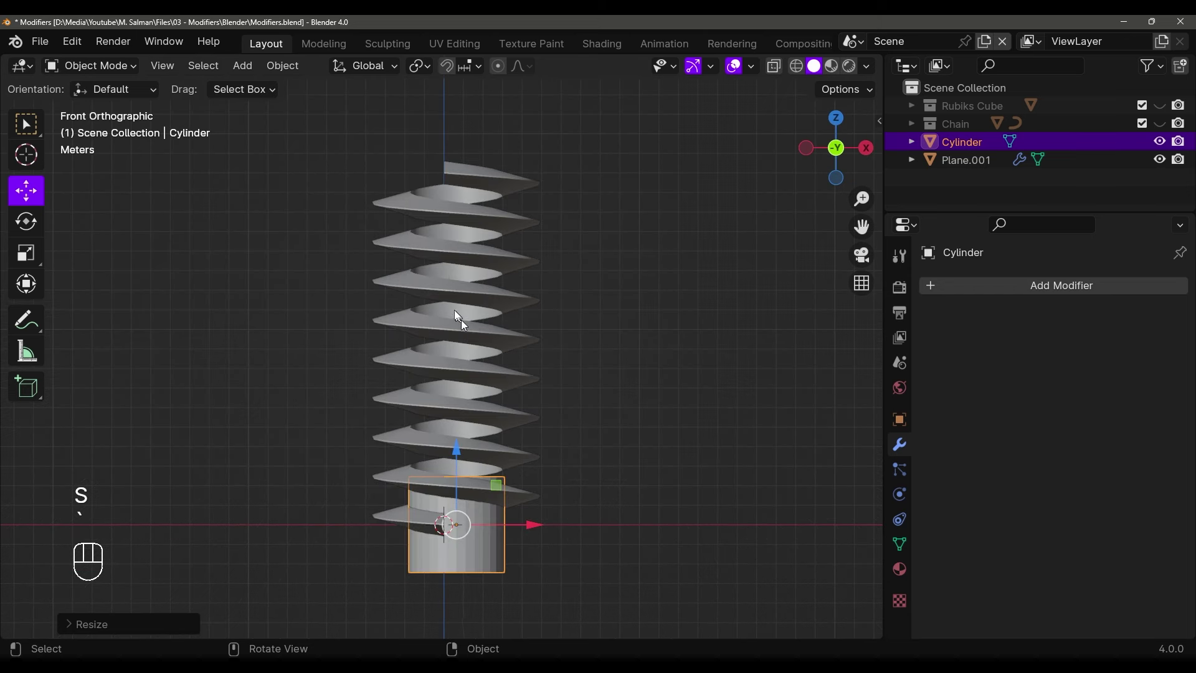
pyautogui.keyDown('shift'); pyautogui.moveTo(574, 416); pyautogui.dragTo(569, 324, button='middle'); pyautogui.keyUp('shift')
pyautogui.moveTo(463, 358); pyautogui.dragTo(466, 315)
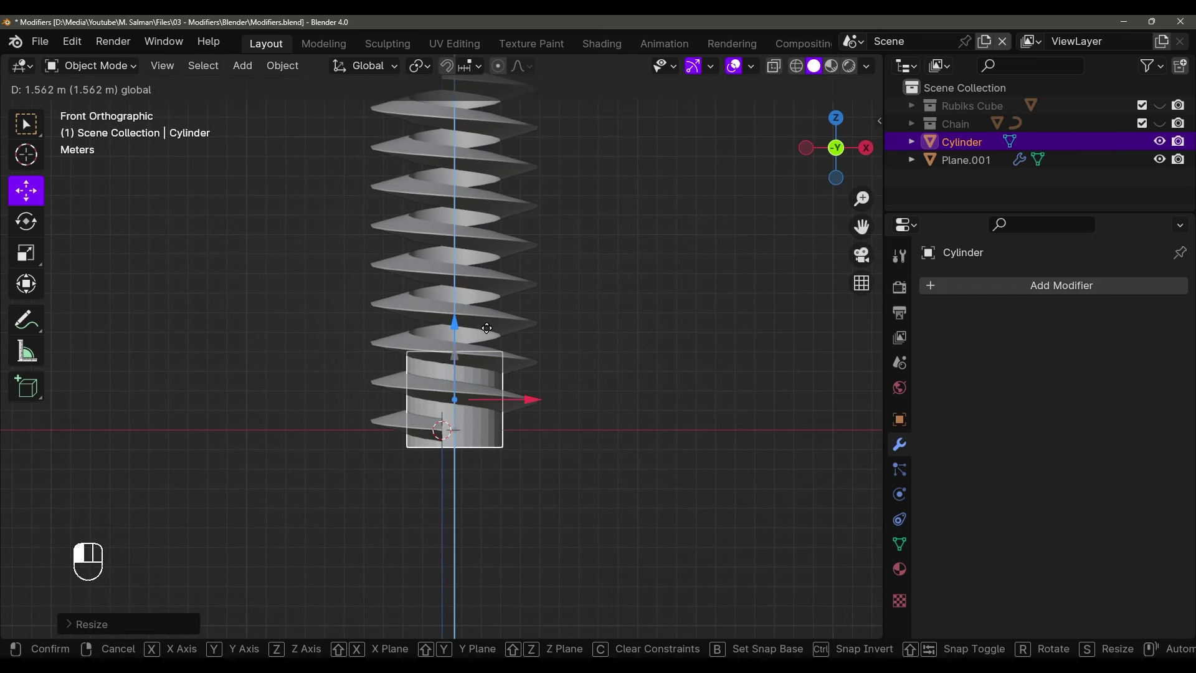
pyautogui.moveTo(487, 327); pyautogui.dragTo(486, 328)
pyautogui.keyDown('shift'); pyautogui.moveTo(568, 310); pyautogui.dragTo(563, 373, button='middle'); pyautogui.keyUp('shift')
# In wireframe Edit Mode, raise the cylinder's top vertices about 14 m along Z to the coil's upper end, and restore solid shading
pyautogui.press('Tab')
pyautogui.hotkey('shift', 'z')
pyautogui.moveTo(317, 348); pyautogui.dragTo(608, 430)
pyautogui.moveTo(488, 390); pyautogui.dragTo(505, 411, button='middle')
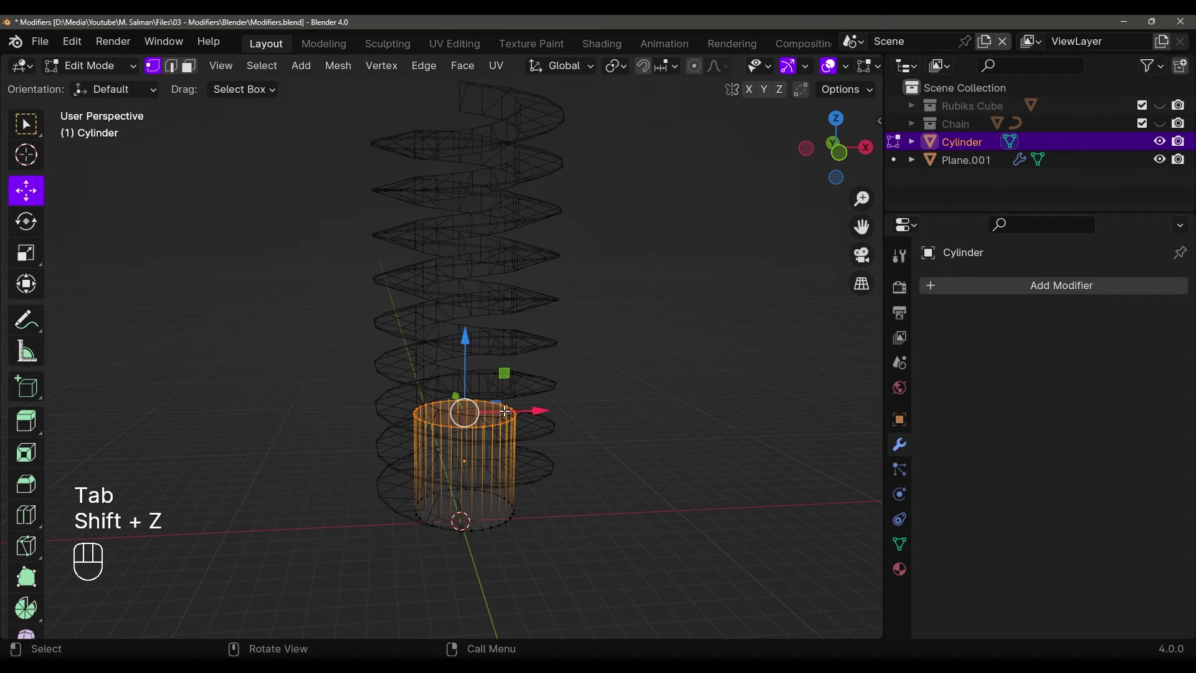
pyautogui.press('`')
pyautogui.moveTo(507, 310); pyautogui.dragTo(513, 330, button='middle')
pyautogui.keyDown('shift'); pyautogui.moveTo(513, 330); pyautogui.dragTo(513, 344, button='middle'); pyautogui.keyUp('shift')
pyautogui.press('`')
pyautogui.keyDown('shift'); pyautogui.moveTo(439, 250); pyautogui.dragTo(443, 291, button='middle'); pyautogui.keyUp('shift')
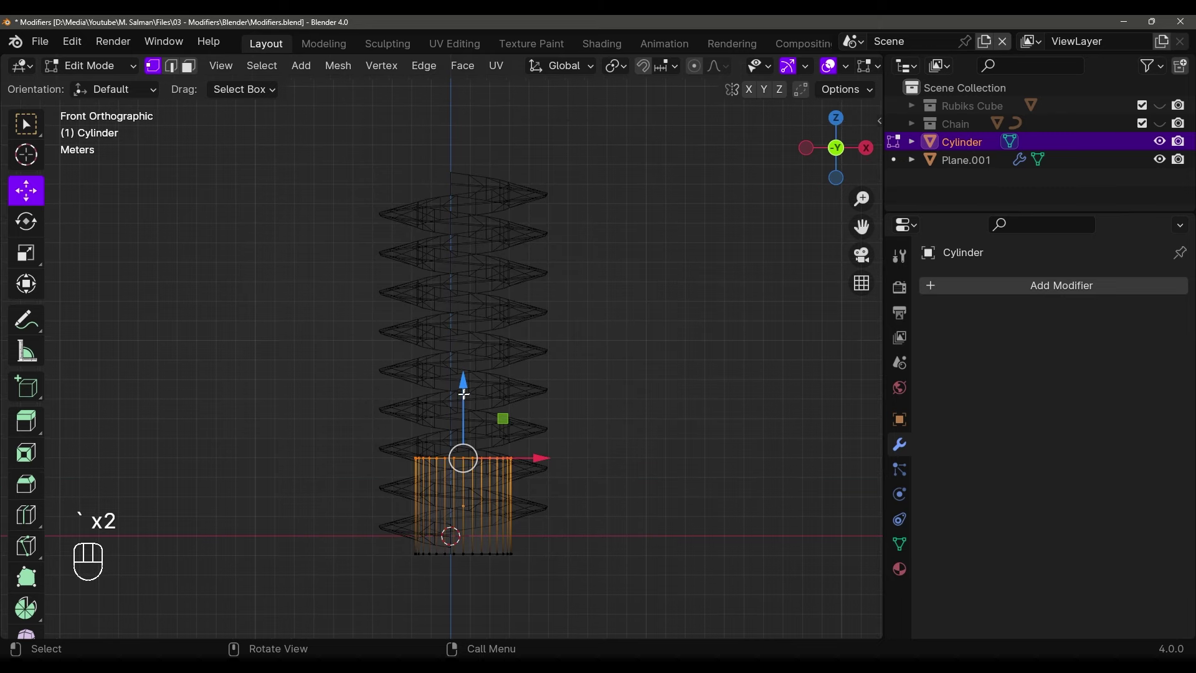
pyautogui.moveTo(467, 378); pyautogui.dragTo(562, 144)
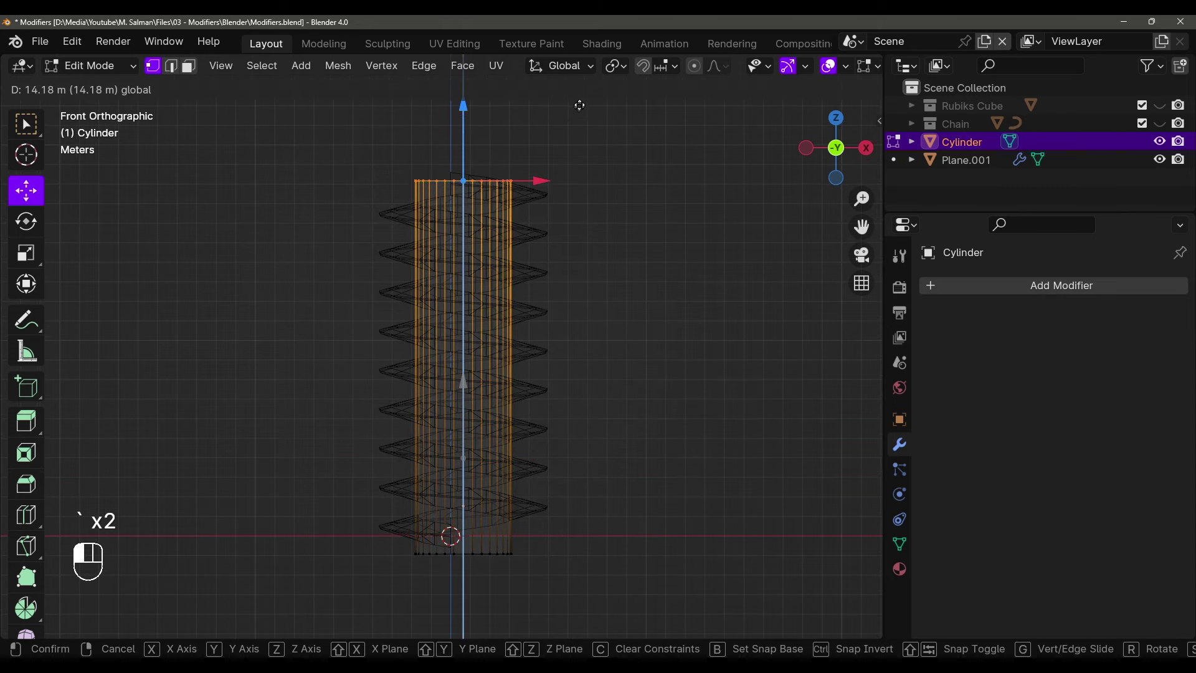
pyautogui.moveTo(584, 97); pyautogui.dragTo(584, 97)
pyautogui.hotkey('shift', 'z')
pyautogui.moveTo(587, 205)
pyautogui.mouseDown(button='middle')
pyautogui.moveTo(630, 267)
pyautogui.moveTo(679, 223)
pyautogui.moveTo(653, 168)
pyautogui.moveTo(627, 208)
pyautogui.mouseUp(button='middle')
pyautogui.press('`')
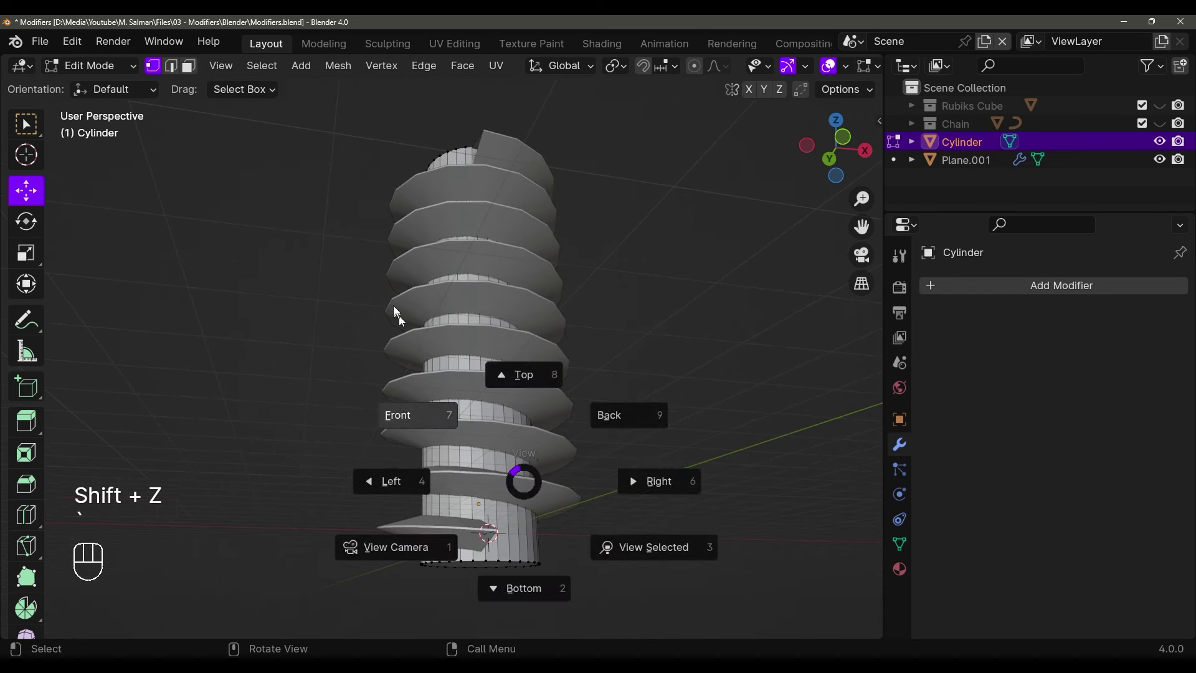
# In front view and wireframe, select the cylinder's bottom vertices and raise them slightly to meet the coil's lower end
pyautogui.click(423, 402)
pyautogui.hotkey('shift', 'z')
pyautogui.hotkey('shift', 'z')
pyautogui.moveTo(472, 419); pyautogui.dragTo(480, 410)
pyautogui.press('Tab')
pyautogui.press('Tab')
pyautogui.keyDown('shift'); pyautogui.scroll(5, 561, 281); pyautogui.keyUp('shift')
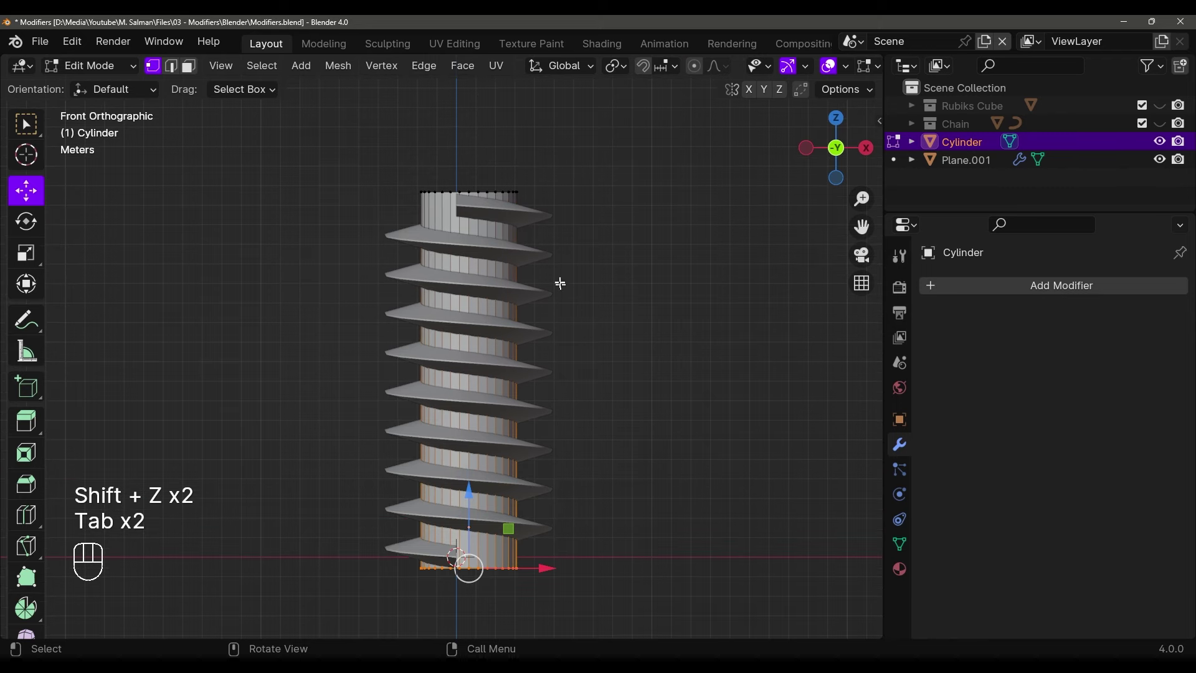
pyautogui.moveTo(552, 271); pyautogui.dragTo(554, 334, button='middle')
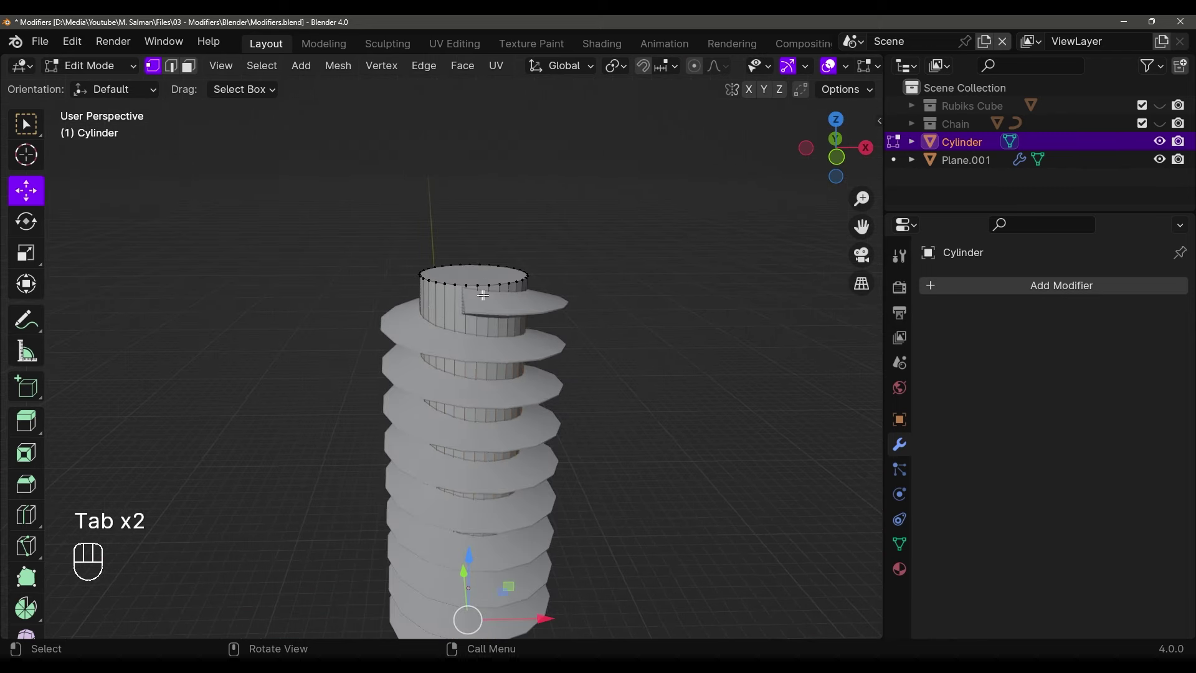
pyautogui.press('`')
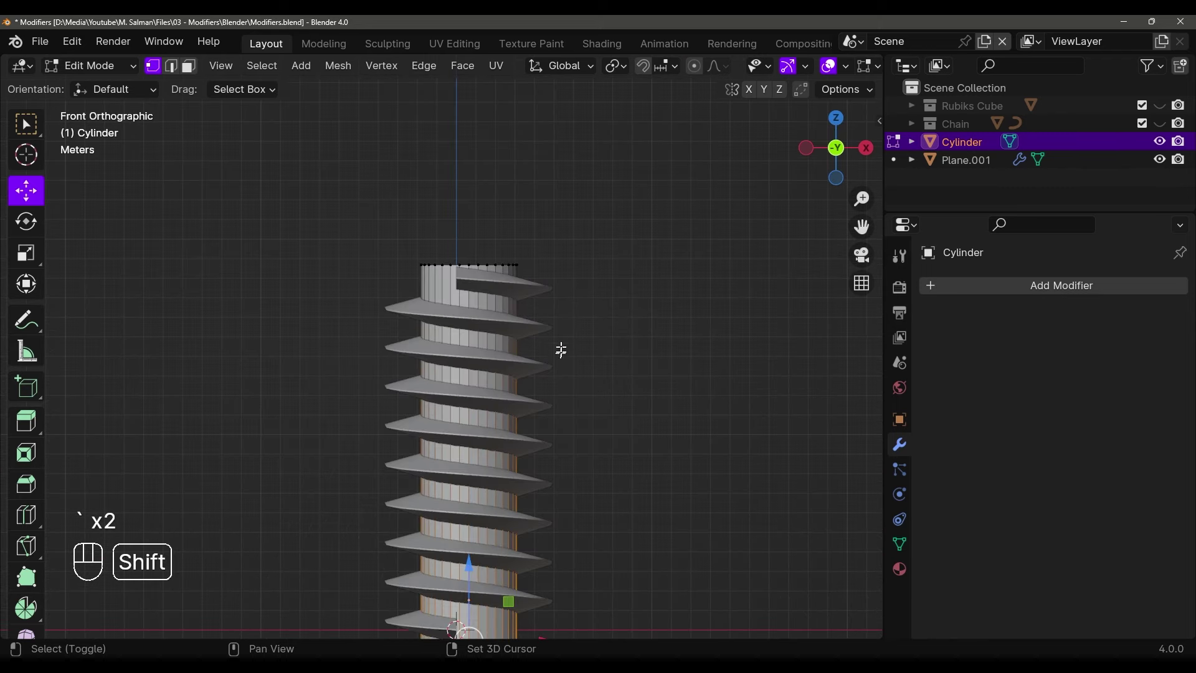
pyautogui.keyDown('shift'); pyautogui.moveTo(561, 349); pyautogui.dragTo(546, 266, button='middle'); pyautogui.keyUp('shift')
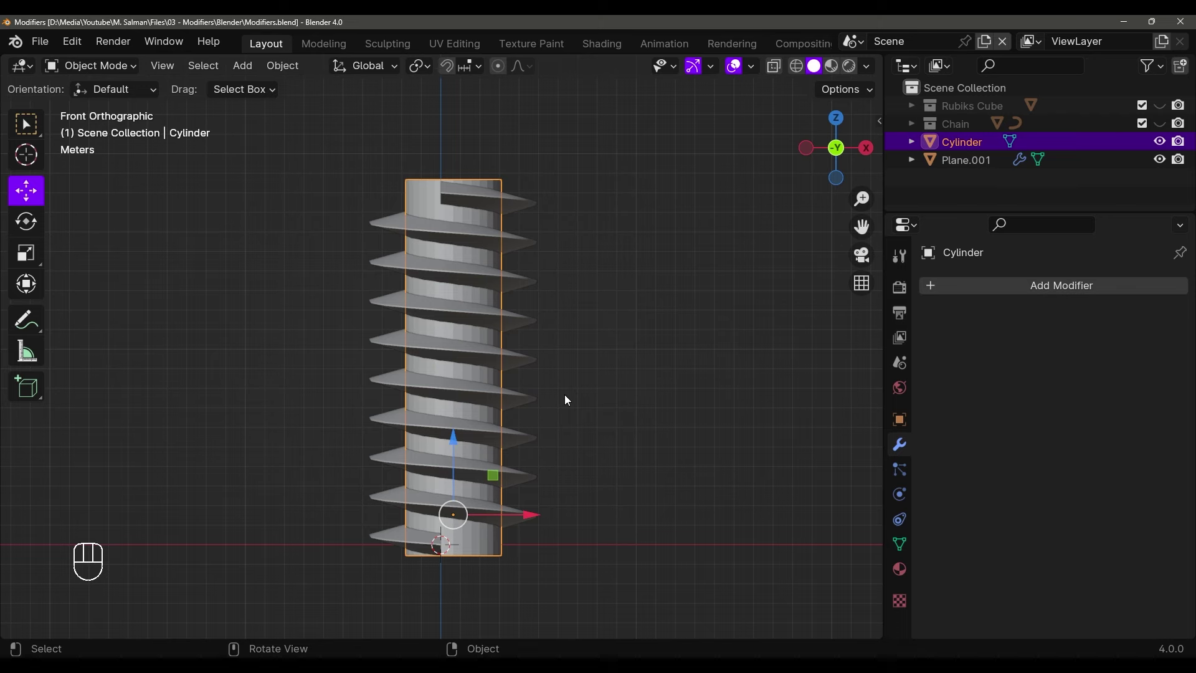
# In Object Mode, add a second cylinder mesh with 8 vertices, a 1 m radius and a 2 m depth
pyautogui.moveTo(565, 395); pyautogui.dragTo(545, 476, button='middle')
pyautogui.hotkey('shift', 'a')
pyautogui.moveTo(582, 306)
pyautogui.click(635, 395)
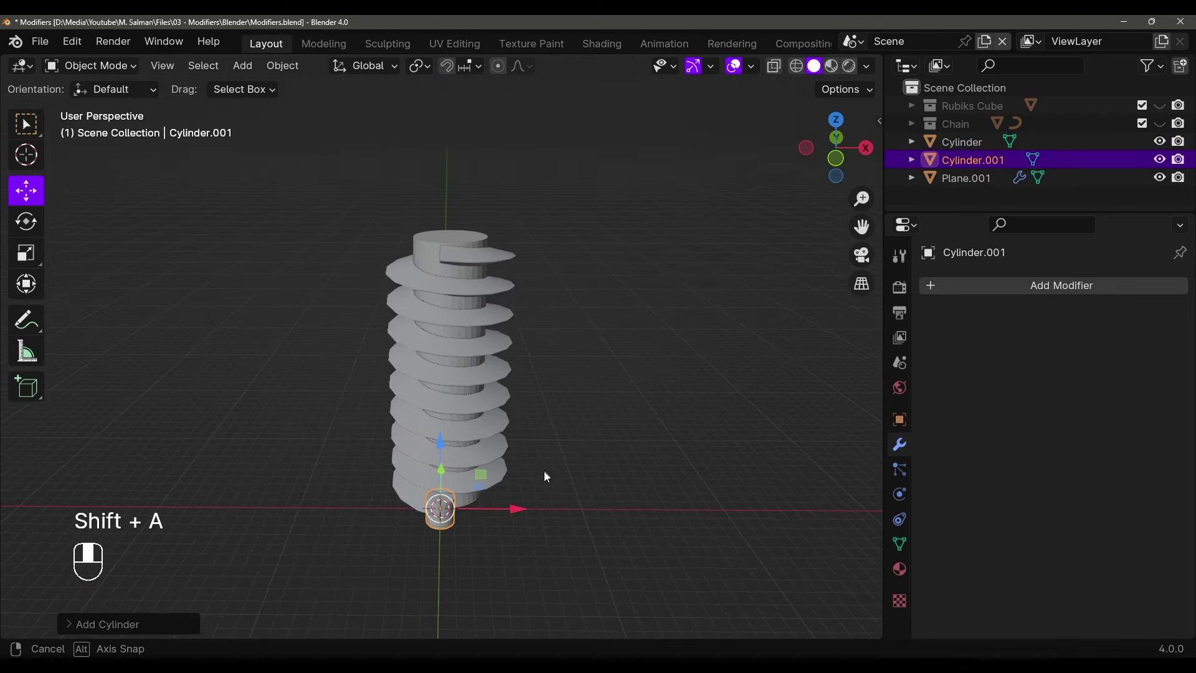
pyautogui.click(75, 622)
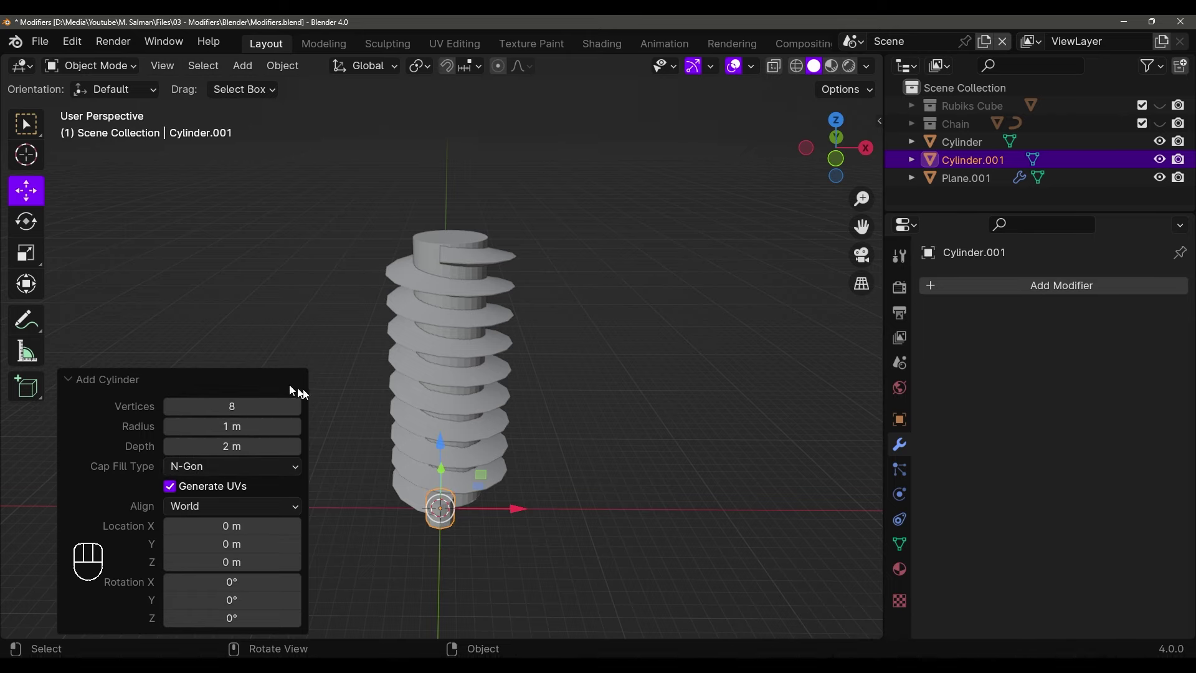
# In top view, centre the eight-sided cylinder over the screw shaft and scale it by 7.464 to overhang the thread
pyautogui.press('`')
pyautogui.keyDown('shift'); pyautogui.moveTo(501, 392); pyautogui.dragTo(504, 379, button='middle'); pyautogui.keyUp('shift')
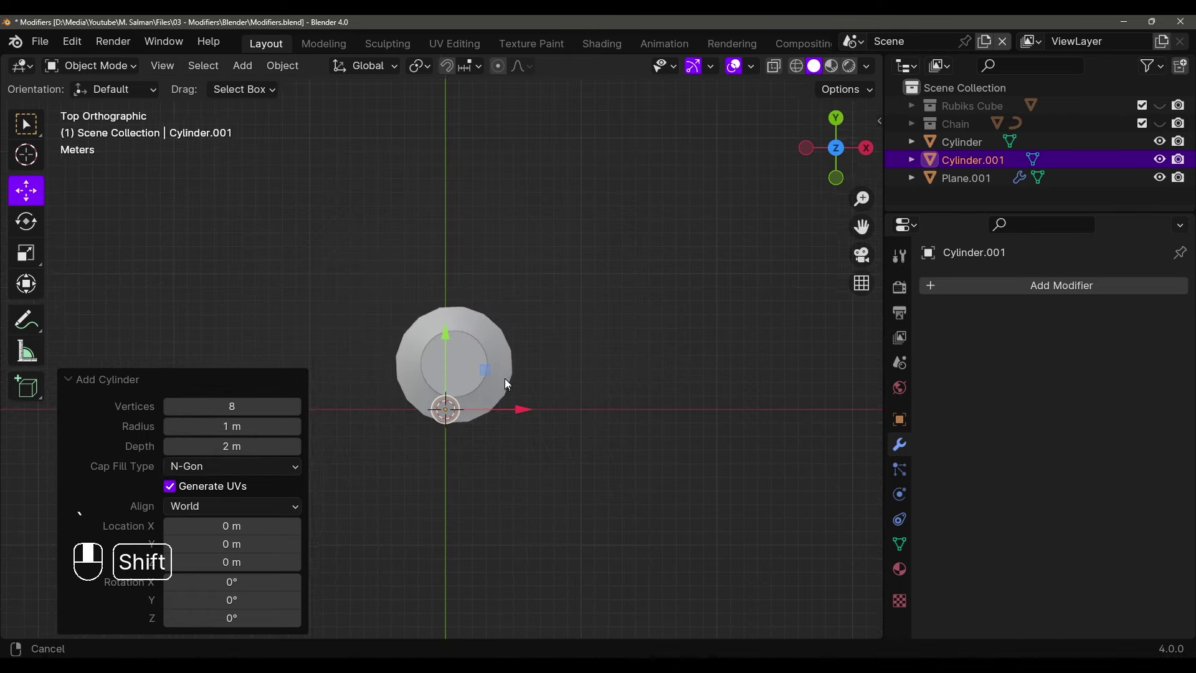
pyautogui.scroll(3, 485, 393)
pyautogui.hotkey('ctrl', 'z')
pyautogui.moveTo(449, 379); pyautogui.dragTo(468, 298)
pyautogui.moveTo(536, 380); pyautogui.dragTo(549, 385)
pyautogui.press('s')
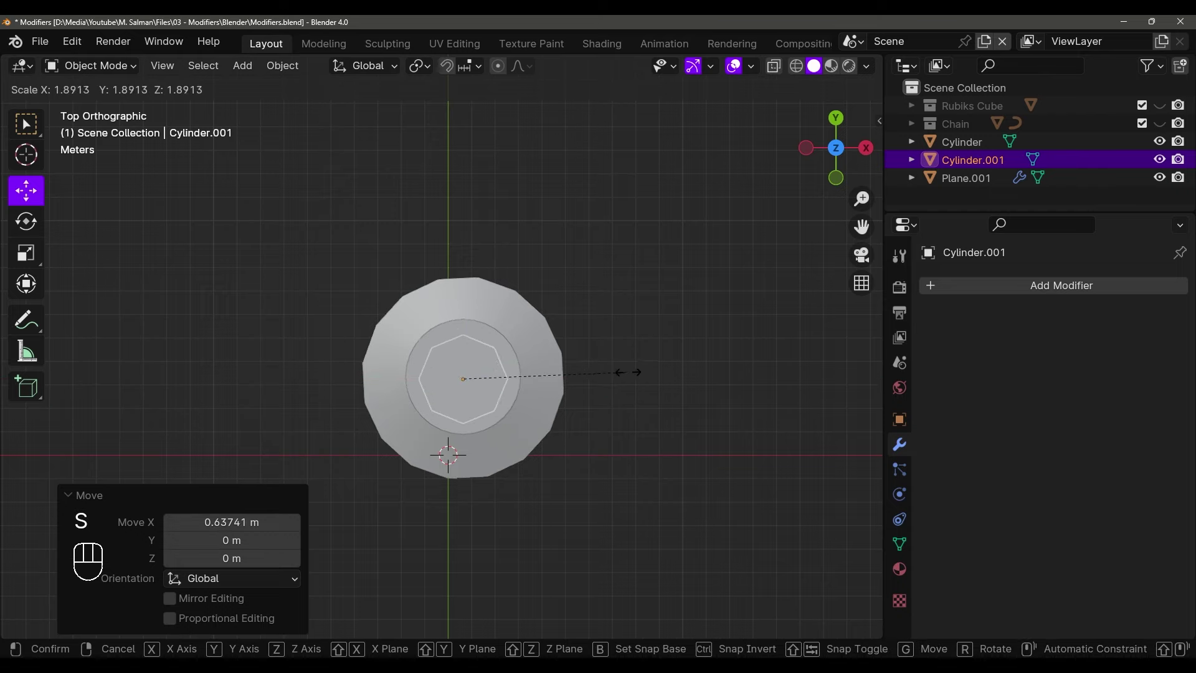
pyautogui.click(200, 301)
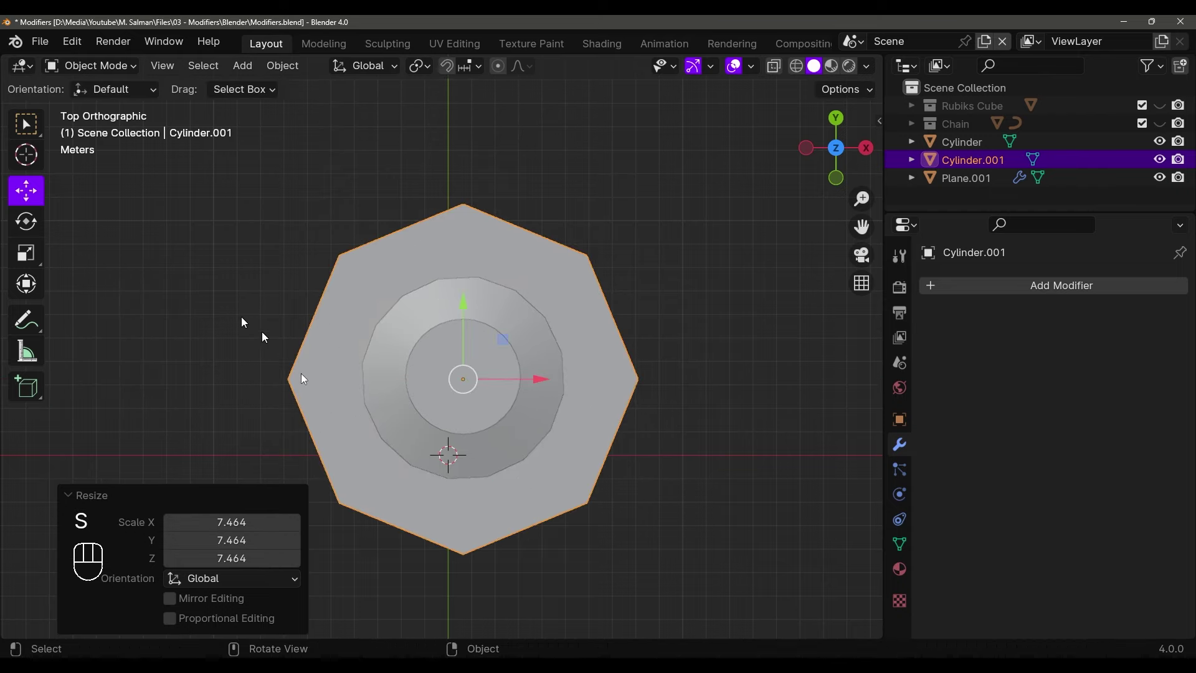
# Raise the eight-sided cylinder about 25 m along Z to sit on the upper end of the screw
pyautogui.moveTo(243, 326); pyautogui.dragTo(462, 419, button='middle')
pyautogui.moveTo(462, 418); pyautogui.dragTo(520, 624)
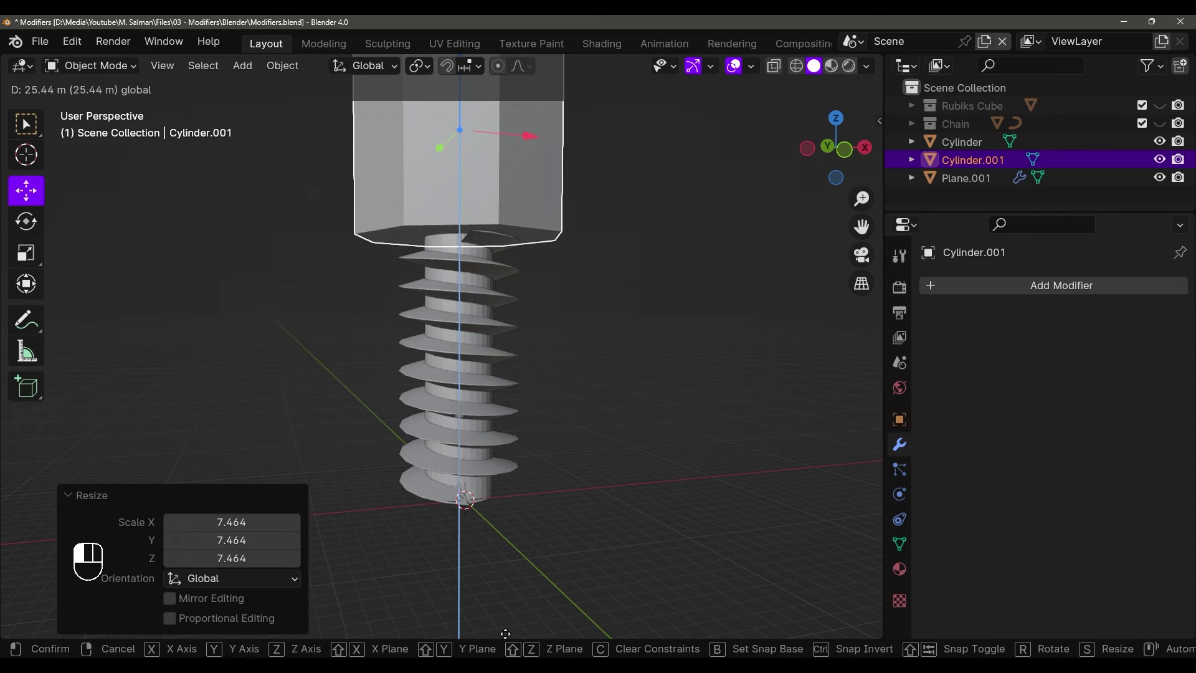
pyautogui.click(505, 633)
pyautogui.scroll(-3, 494, 378)
# In Edit Mode, lower the top face of the screw head by 10.594 m along Z to flatten the head
pyautogui.press('Tab')
pyautogui.moveTo(494, 379); pyautogui.dragTo(473, 467, button='middle')
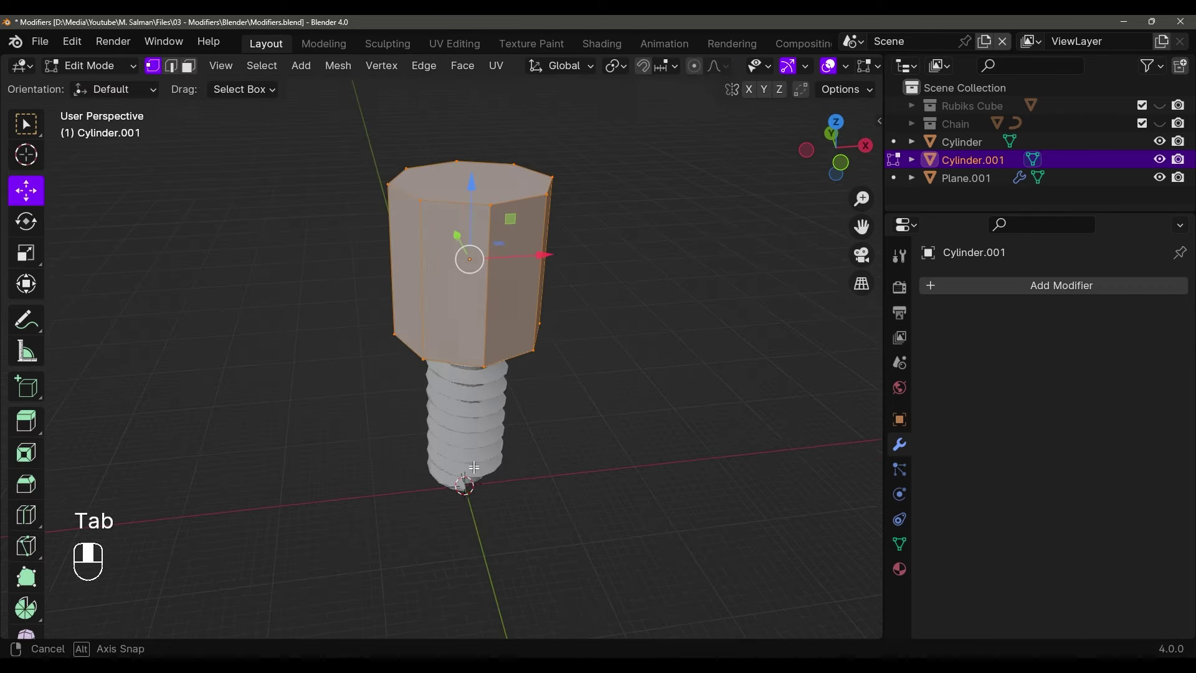
pyautogui.press('KP_3')
pyautogui.click(491, 177)
pyautogui.moveTo(491, 177); pyautogui.dragTo(484, 268, button='middle')
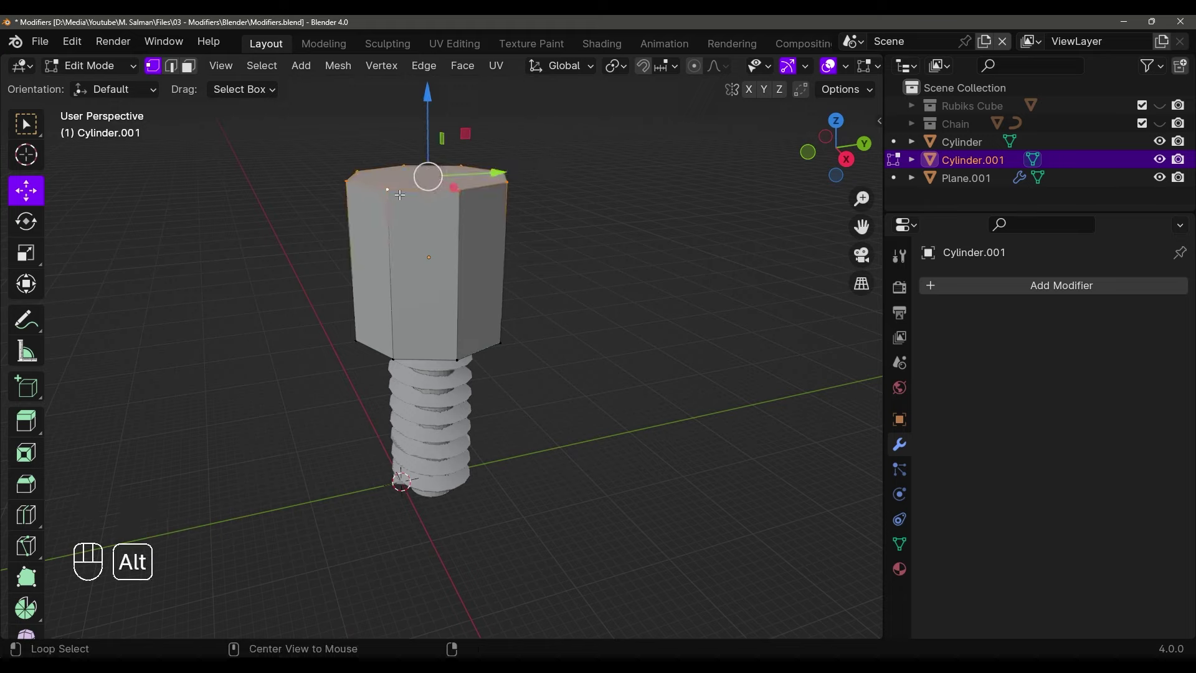
pyautogui.moveTo(422, 137); pyautogui.dragTo(477, 222)
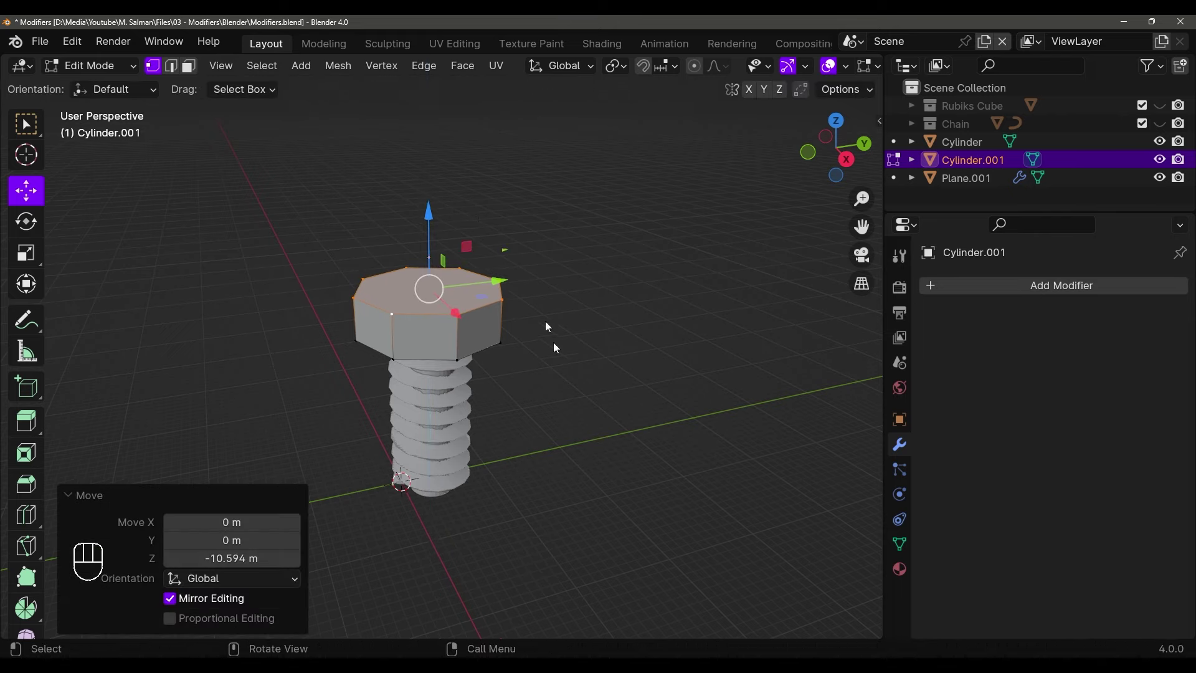
pyautogui.press('Tab')
pyautogui.moveTo(580, 335); pyautogui.dragTo(633, 355, button='middle')
pyautogui.scroll(3, 627, 351)
pyautogui.scroll(-4, 607, 351)
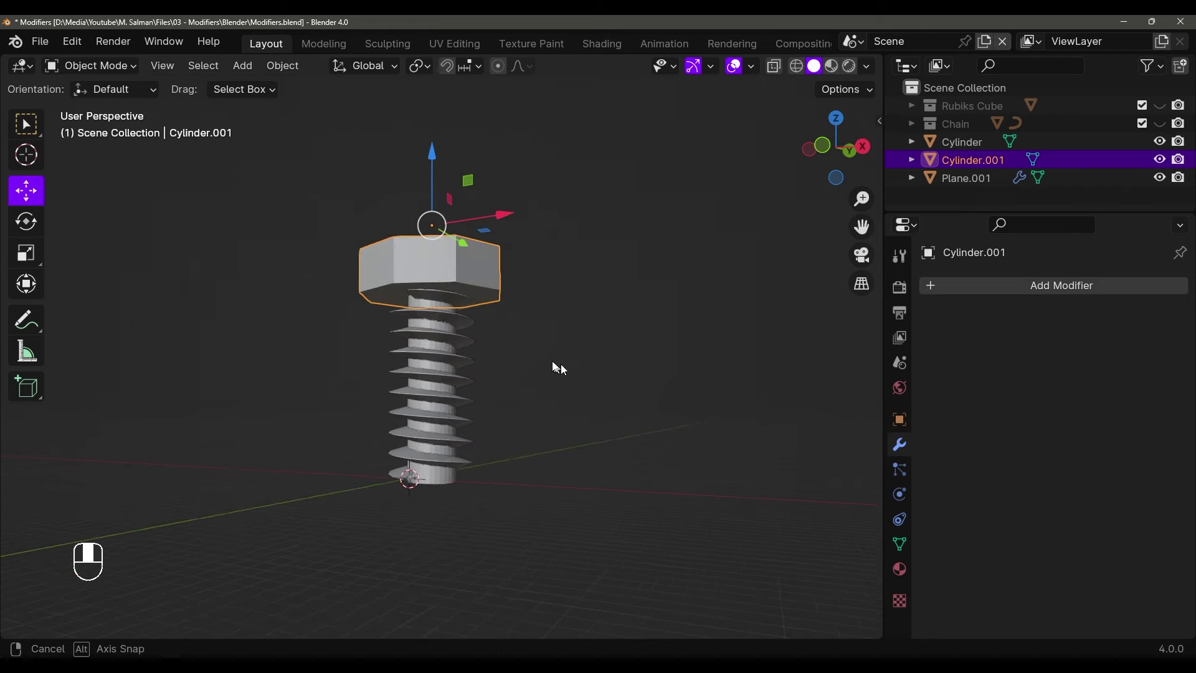
# Select the thread plane and reshape its profile in Edit Mode to give the screw thread a thicker wedge shape
pyautogui.scroll(2, 552, 368)
pyautogui.click(409, 229)
pyautogui.press('Tab')
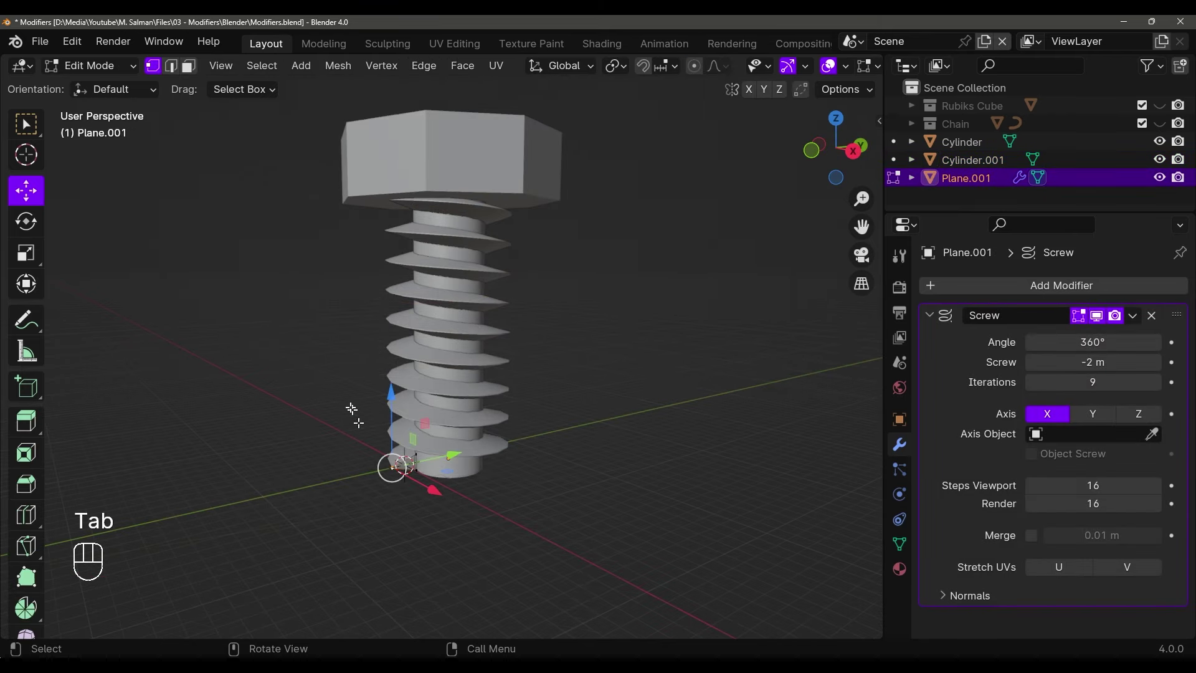
pyautogui.press('KP_Decimal')
pyautogui.scroll(-8, 505, 503)
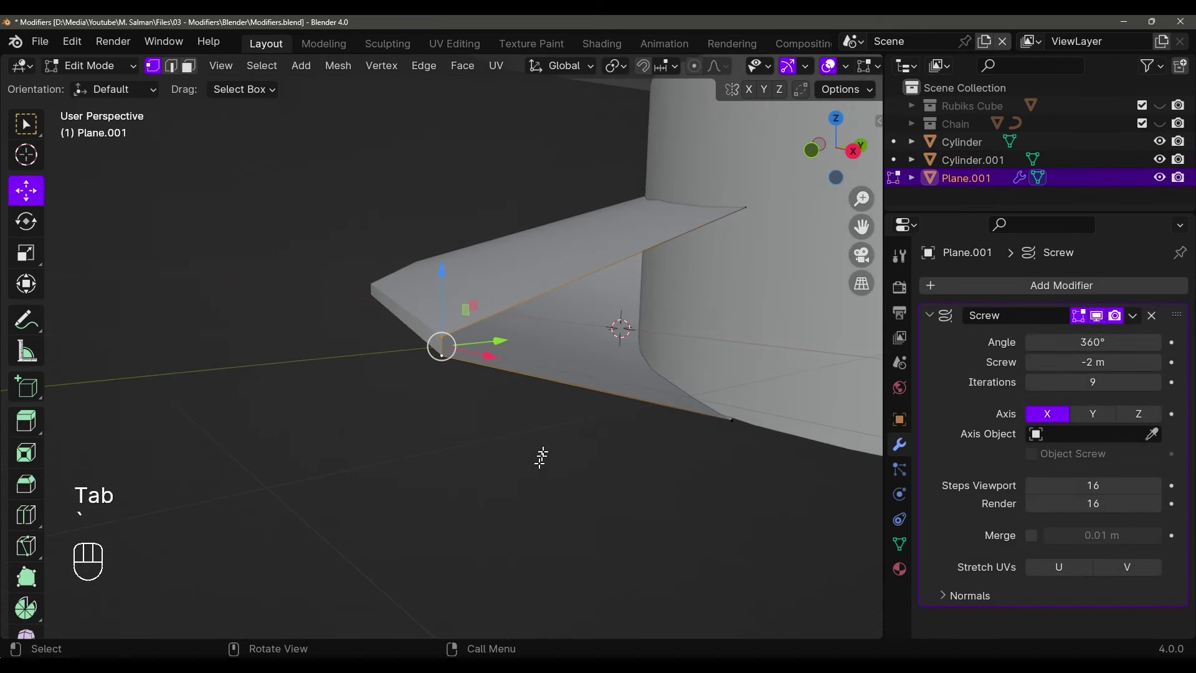
pyautogui.hotkey('ctrl', 'z')
pyautogui.moveTo(453, 409); pyautogui.dragTo(505, 408)
pyautogui.press('Tab')
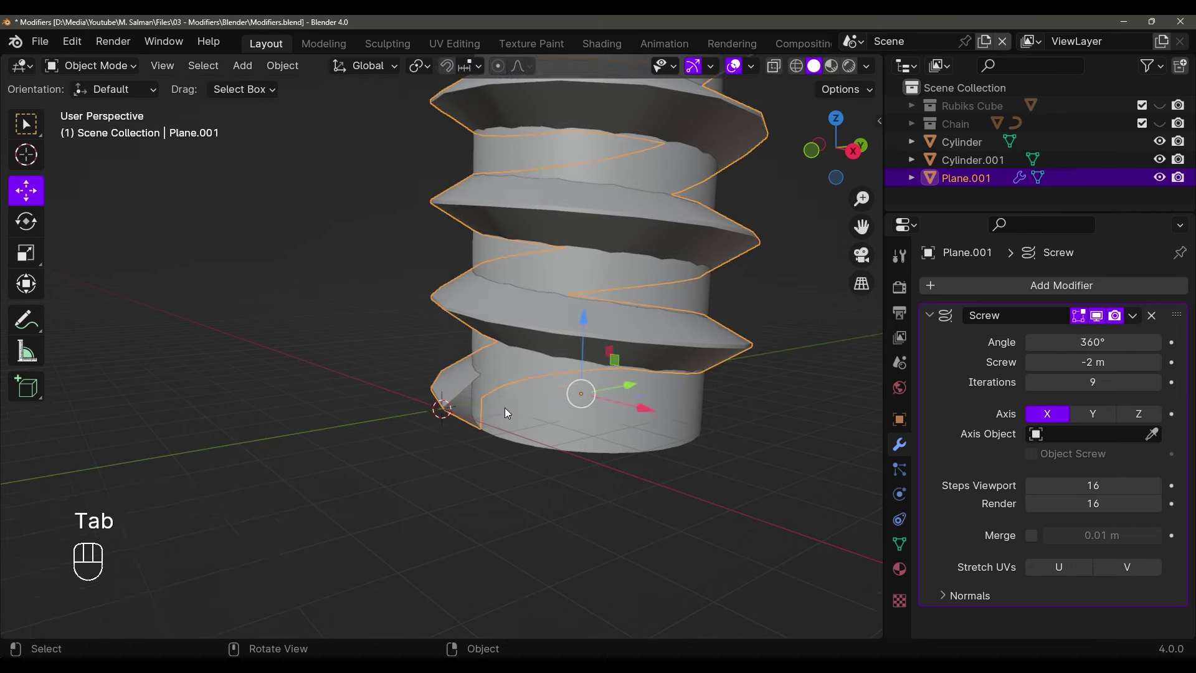
# Add a Bevel modifier to the eight-sided screw head
pyautogui.scroll(-5, 647, 448)
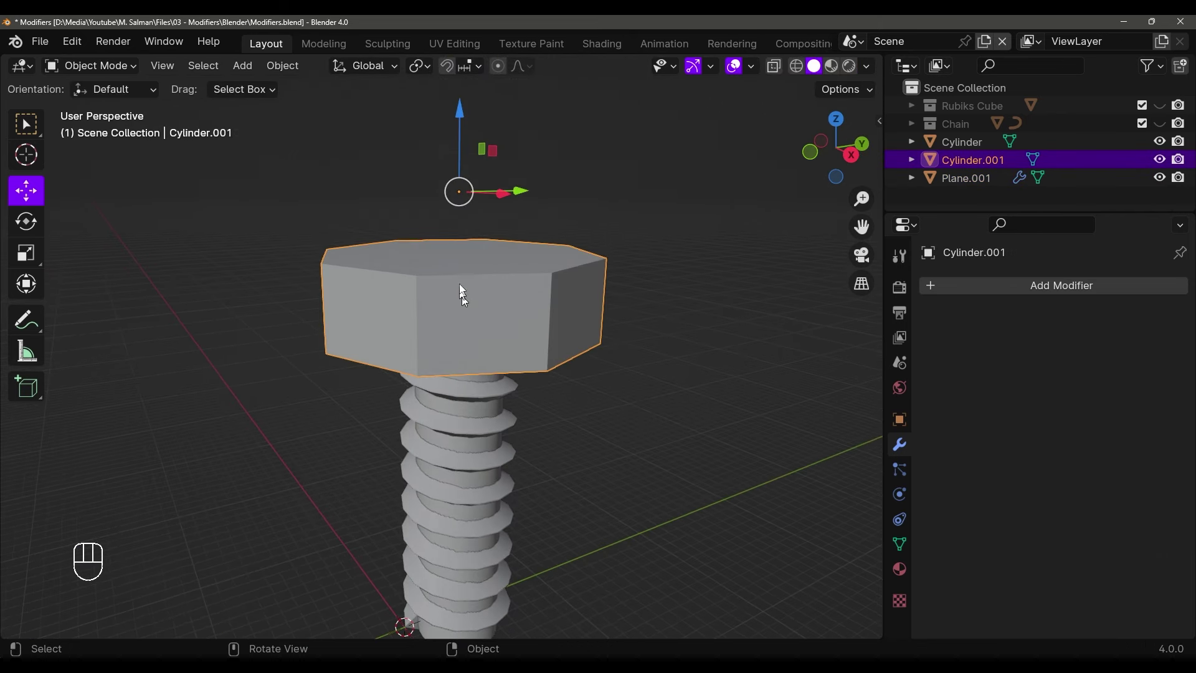
pyautogui.click(982, 285)
pyautogui.moveTo(1006, 349)
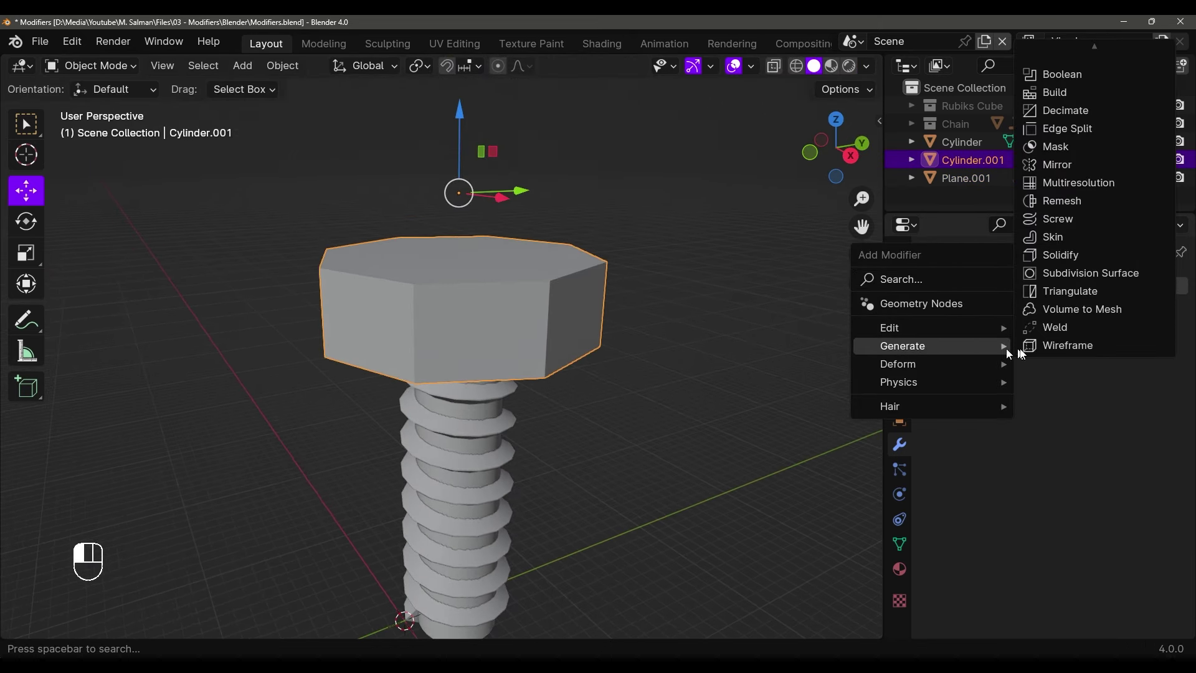
pyautogui.scroll(1, 1066, 90)
pyautogui.click(1067, 59)
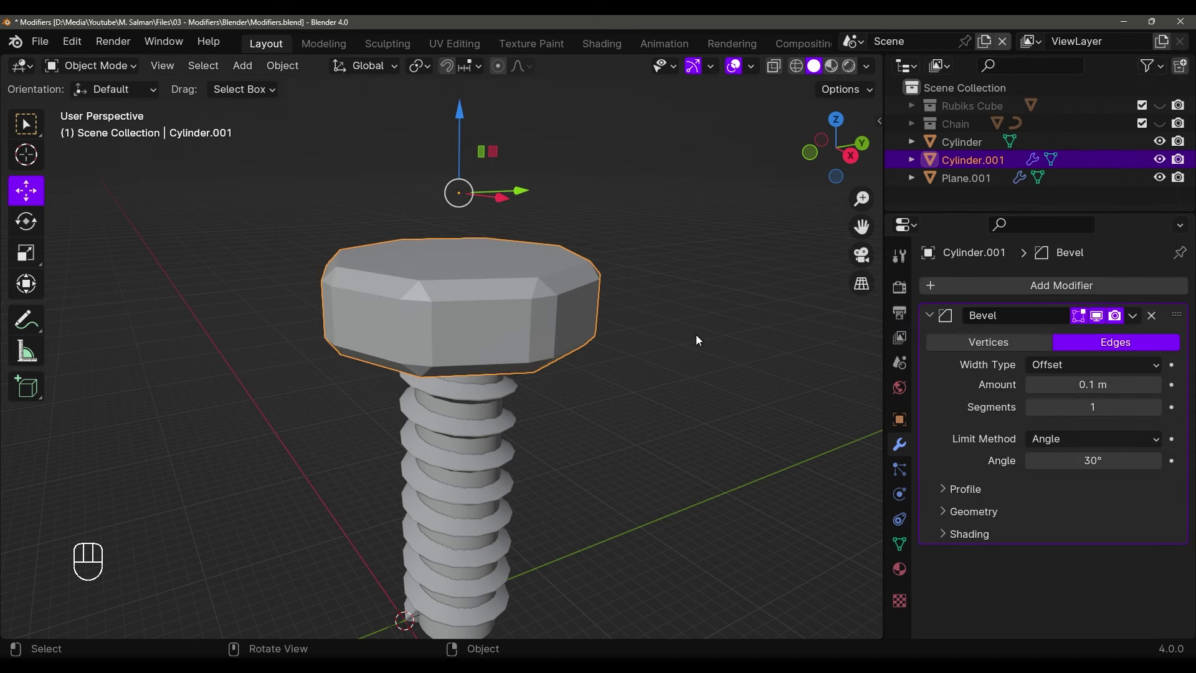
# Set the head's bevel amount to 0.033 m and its segments to 4
pyautogui.keyDown('shift'); pyautogui.moveTo(1093, 384); pyautogui.dragTo(1084, 384); pyautogui.keyUp('shift')
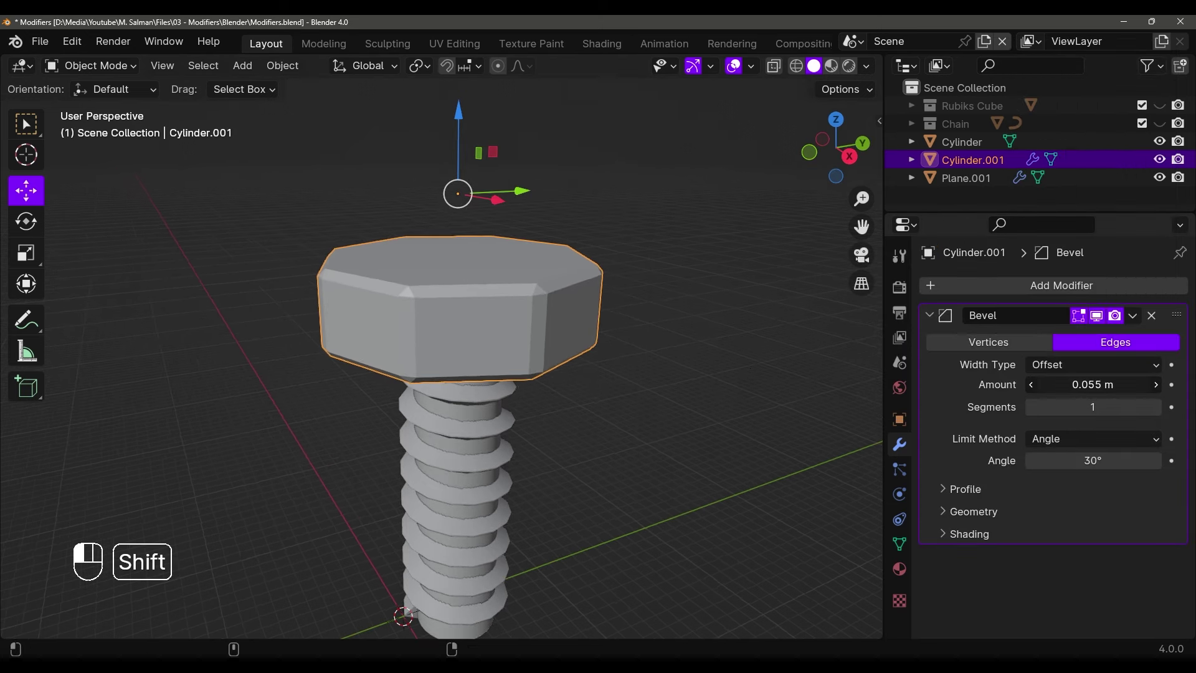
pyautogui.click(1148, 409)
pyautogui.click(1148, 409)
pyautogui.moveTo(652, 375); pyautogui.dragTo(692, 366, button='middle')
pyautogui.scroll(3, 693, 366)
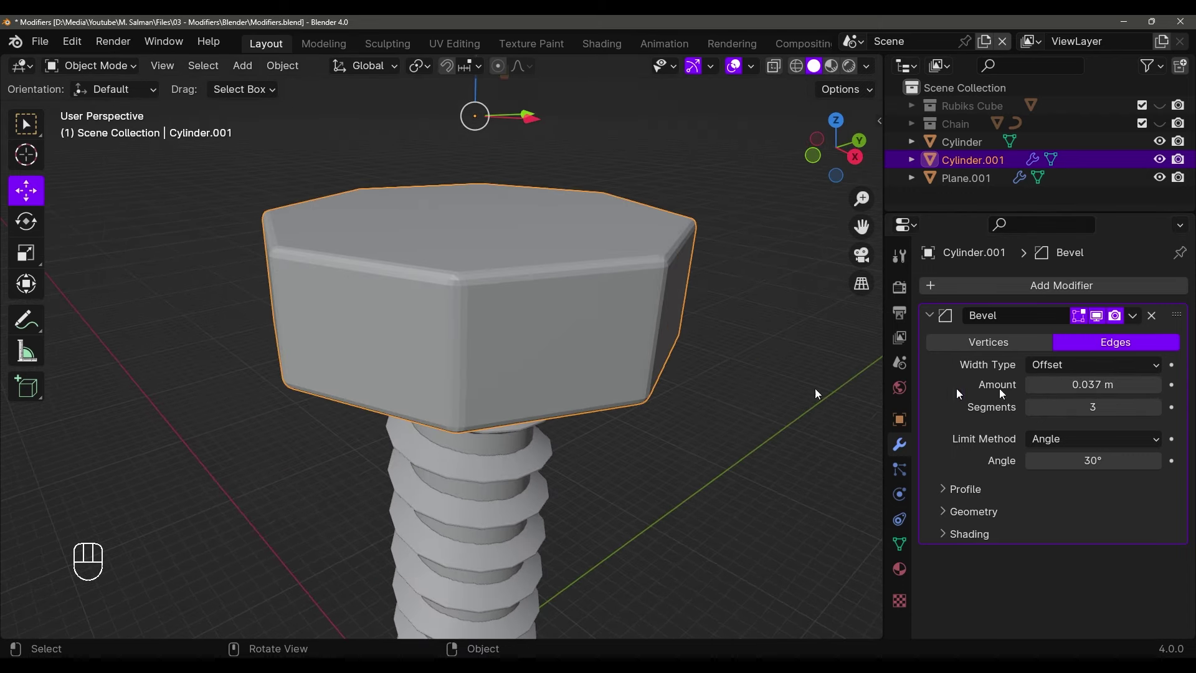
pyautogui.click(1159, 405)
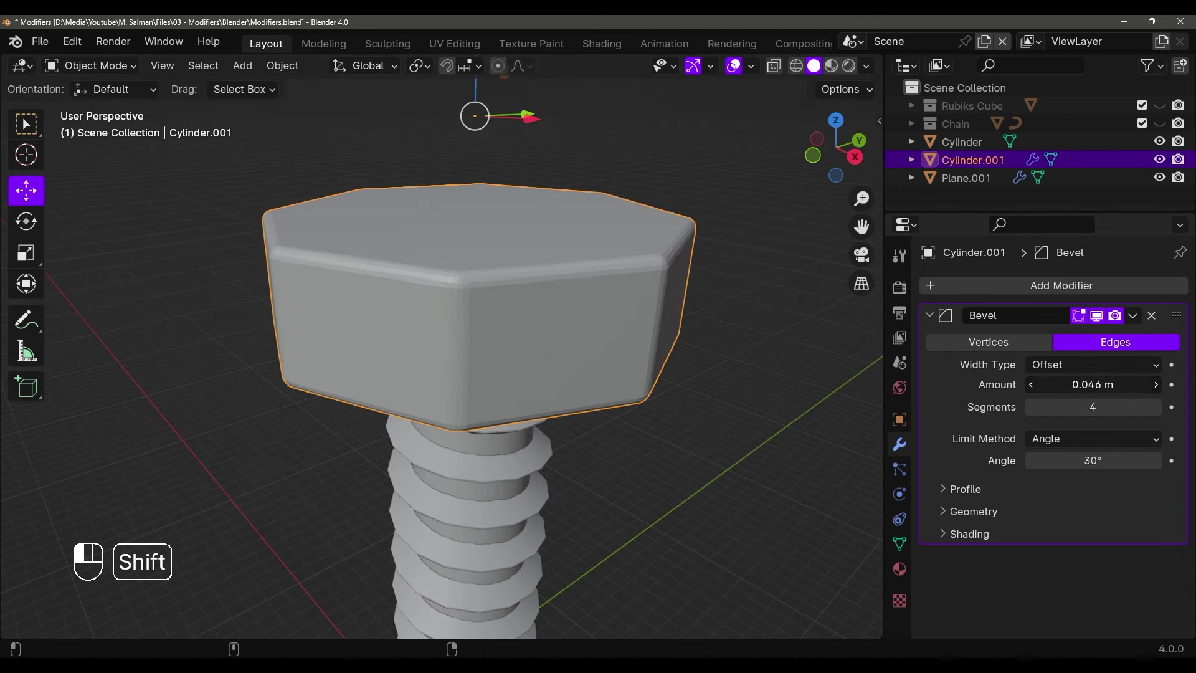
pyautogui.keyDown('shift'); pyautogui.moveTo(1093, 385); pyautogui.dragTo(1083, 384); pyautogui.keyUp('shift')
pyautogui.scroll(-2, 629, 308)
# Apply Shade Auto Smooth to the screw head and refine its bevel to 0.022 m with 5 segments
pyautogui.rightClick(569, 287)
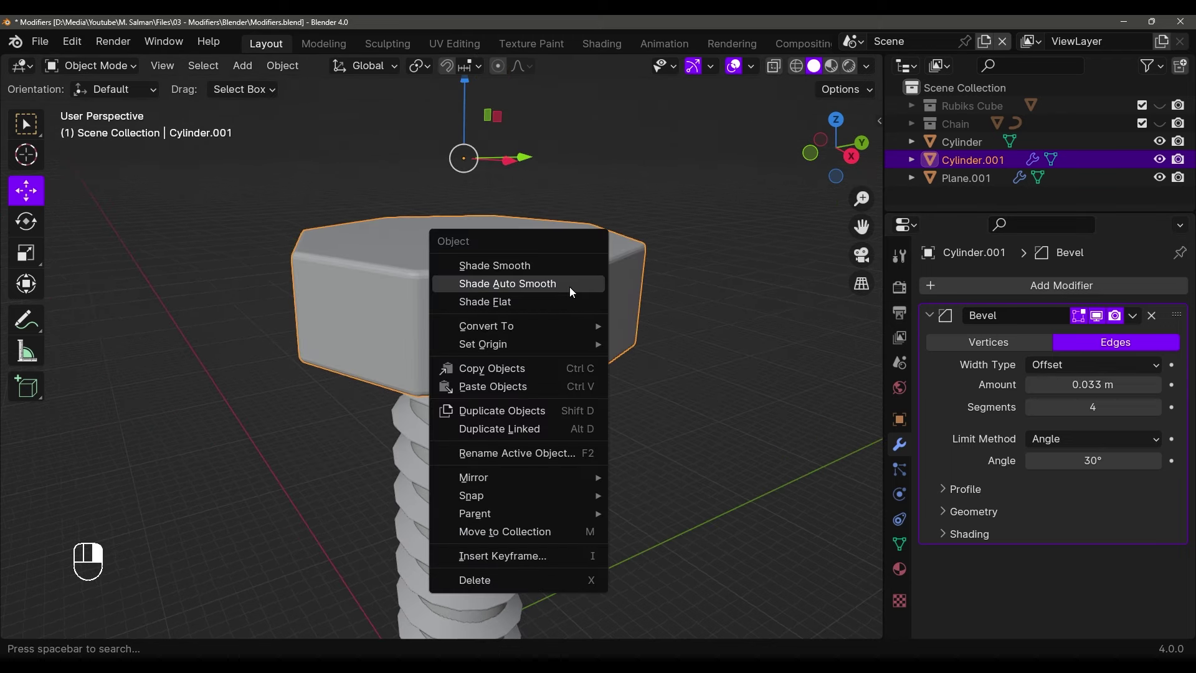
pyautogui.click(569, 286)
pyautogui.moveTo(573, 374); pyautogui.dragTo(578, 385, button='middle')
pyautogui.rightClick(572, 312)
pyautogui.click(569, 296)
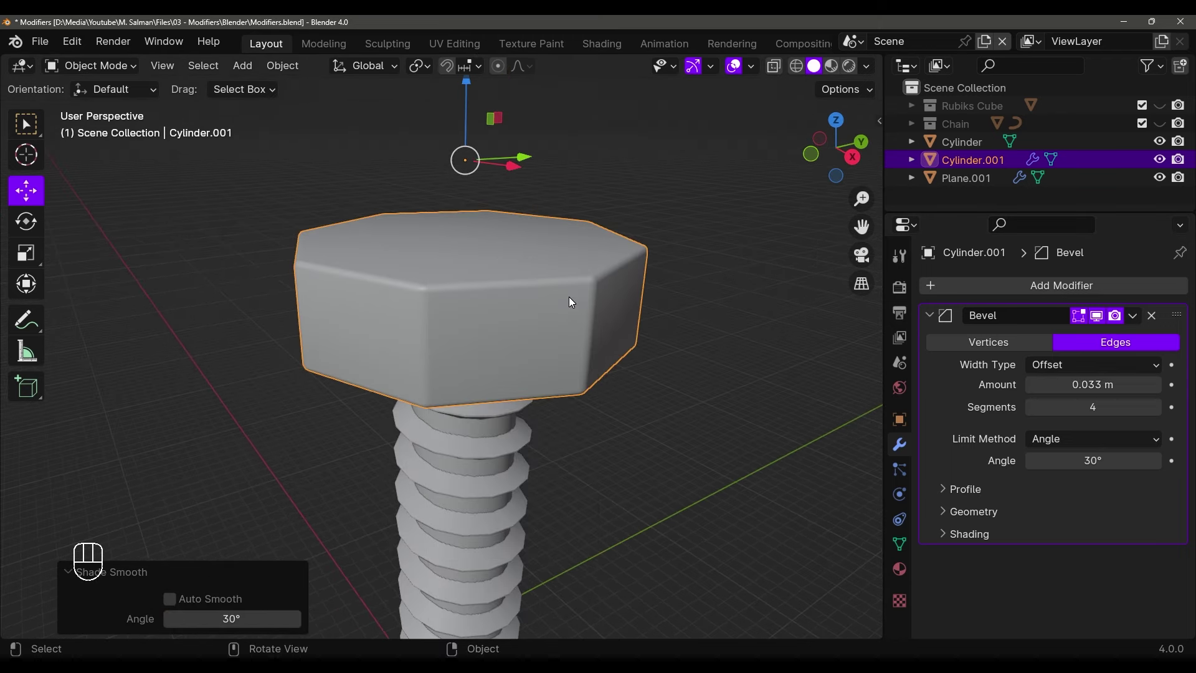
pyautogui.rightClick(566, 305)
pyautogui.click(564, 322)
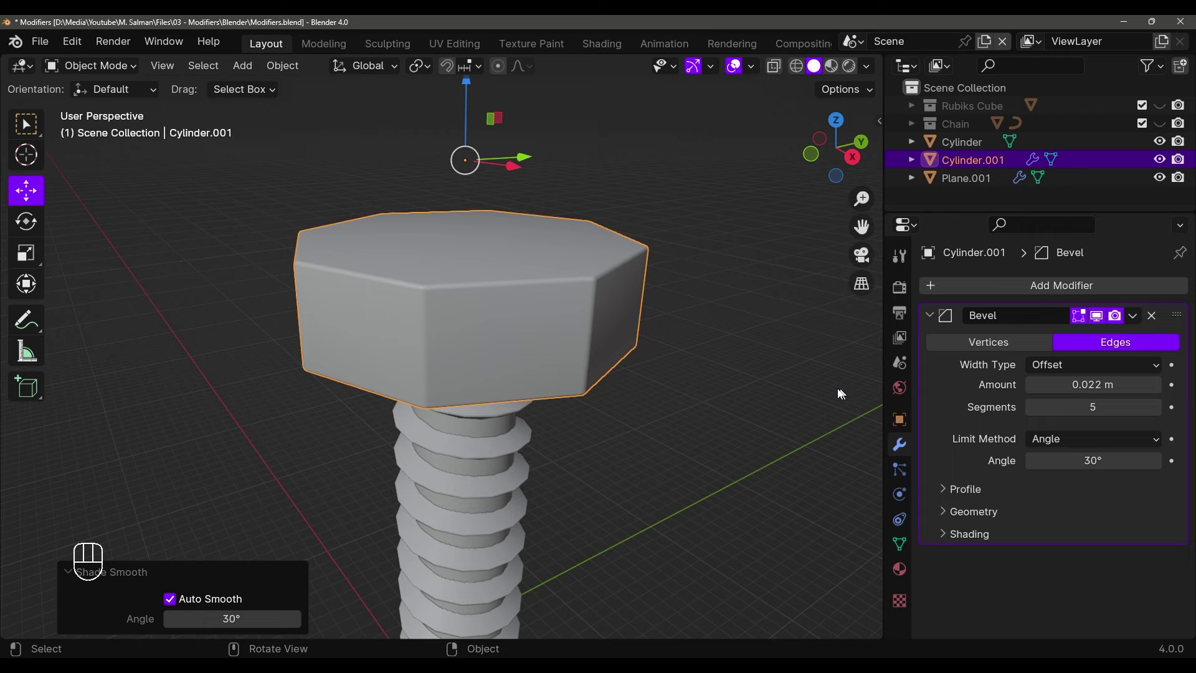
pyautogui.click(841, 393)
pyautogui.scroll(-3, 760, 339)
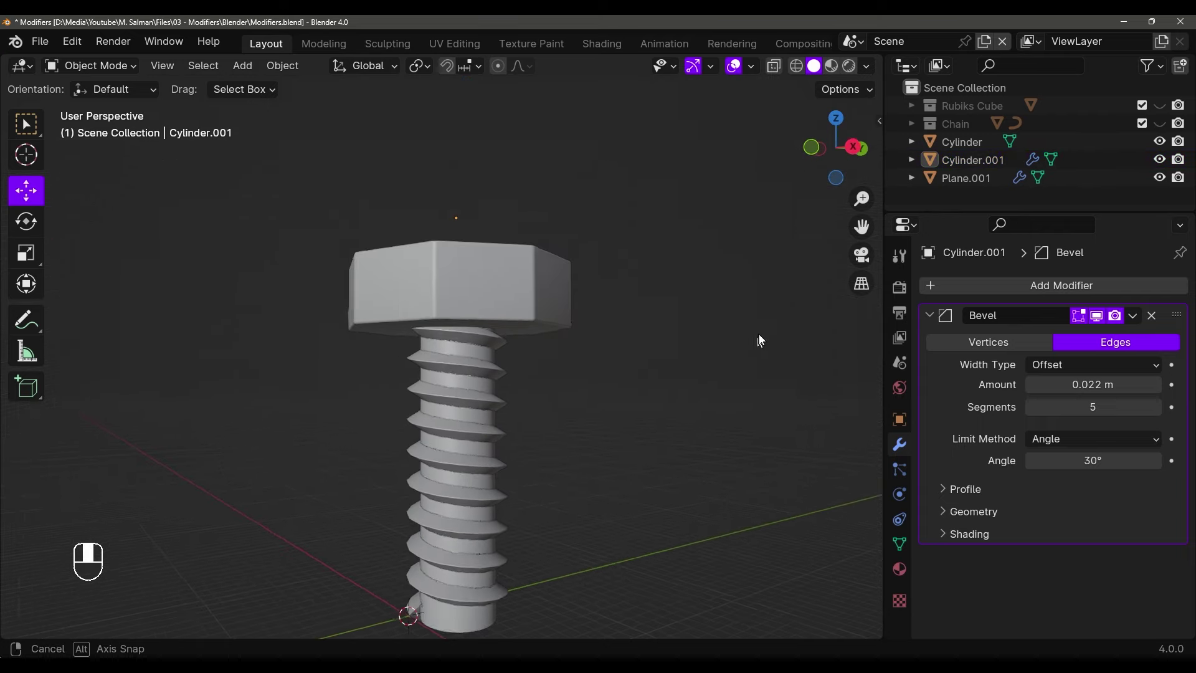
# In Edit Mode and front view, extrude the shaft cylinder's bottom face downward by 3.4279 m
pyautogui.moveTo(761, 338); pyautogui.dragTo(531, 469, button='middle')
pyautogui.click(492, 424)
pyautogui.press('Tab')
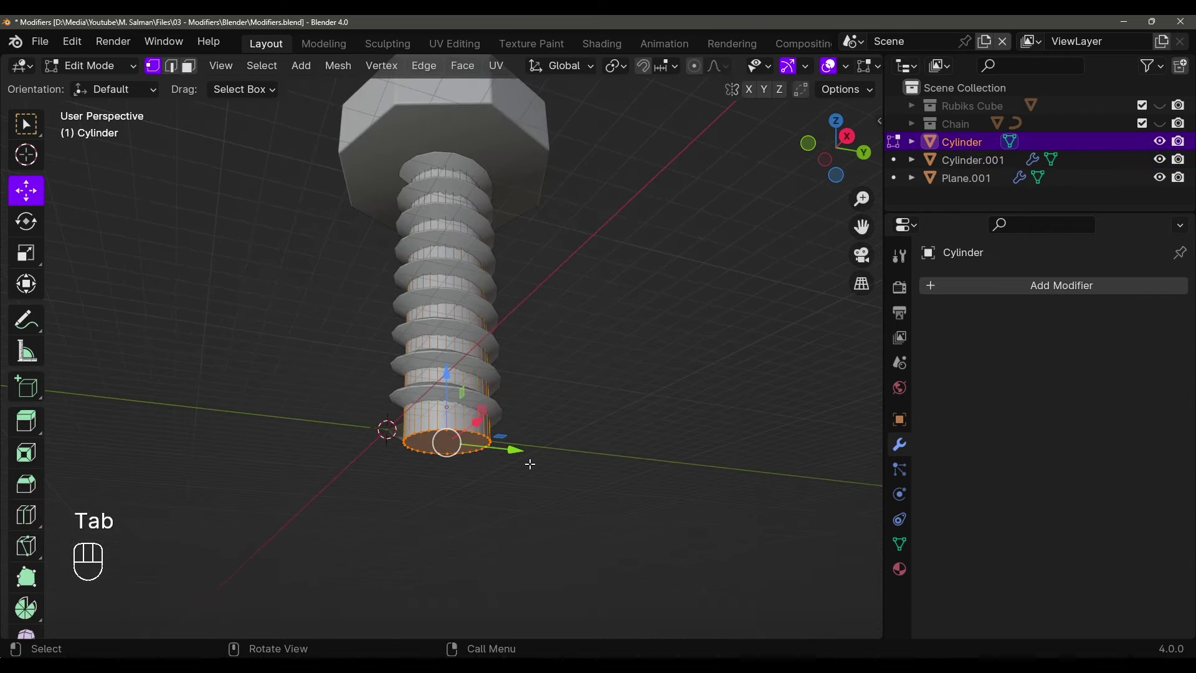
pyautogui.press('`')
pyautogui.click(413, 342)
pyautogui.keyDown('shift'); pyautogui.moveTo(413, 342); pyautogui.dragTo(538, 360, button='middle'); pyautogui.keyUp('shift')
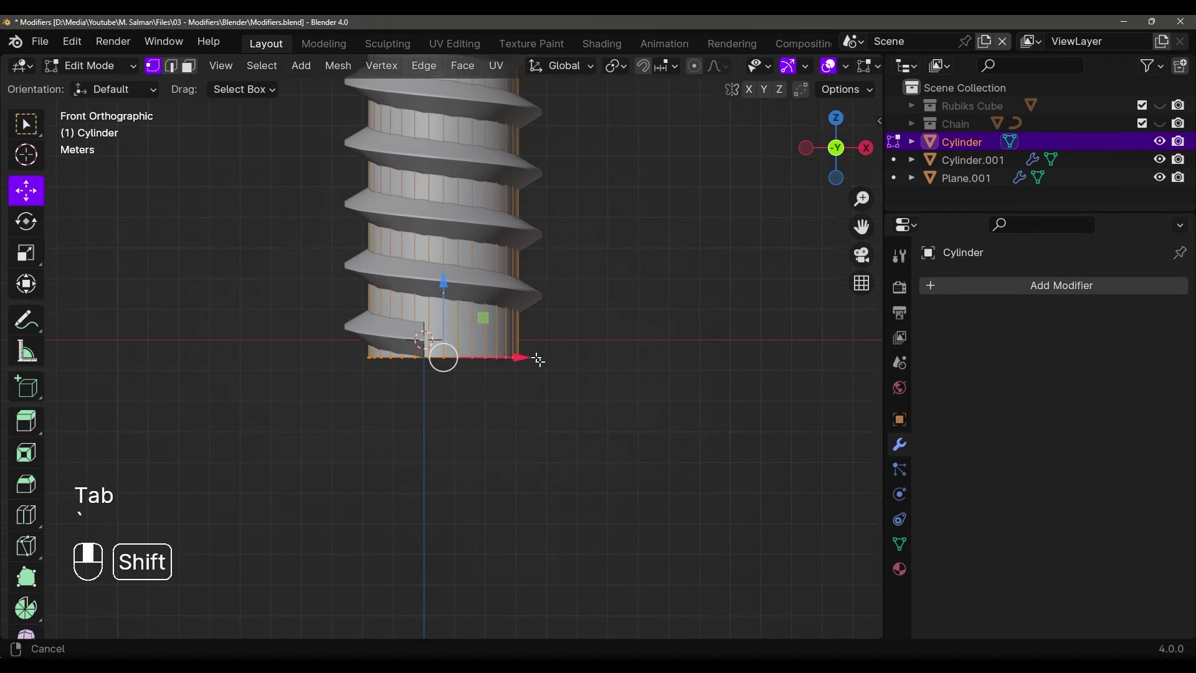
pyautogui.scroll(2, 600, 339)
pyautogui.scroll(-1, 600, 339)
pyautogui.press('e')
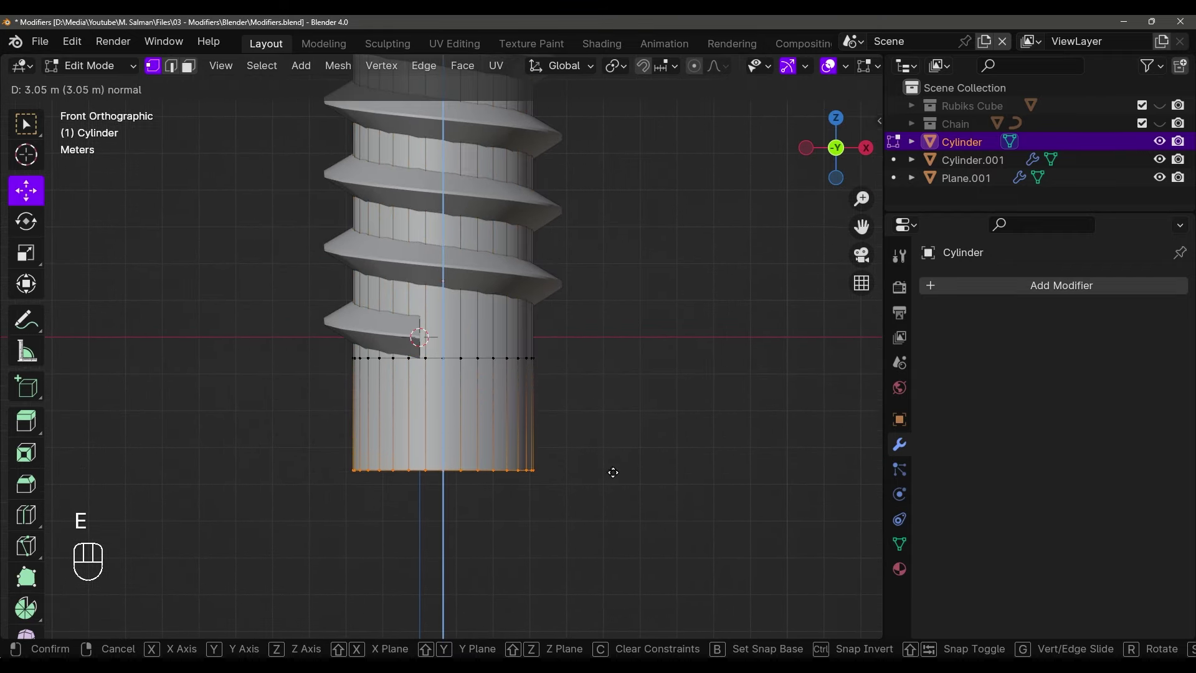
pyautogui.click(617, 485)
# Scale the extruded bottom face by 0.152 and again by 1.127 to form a tapered tip, and return to Object Mode
pyautogui.press('s')
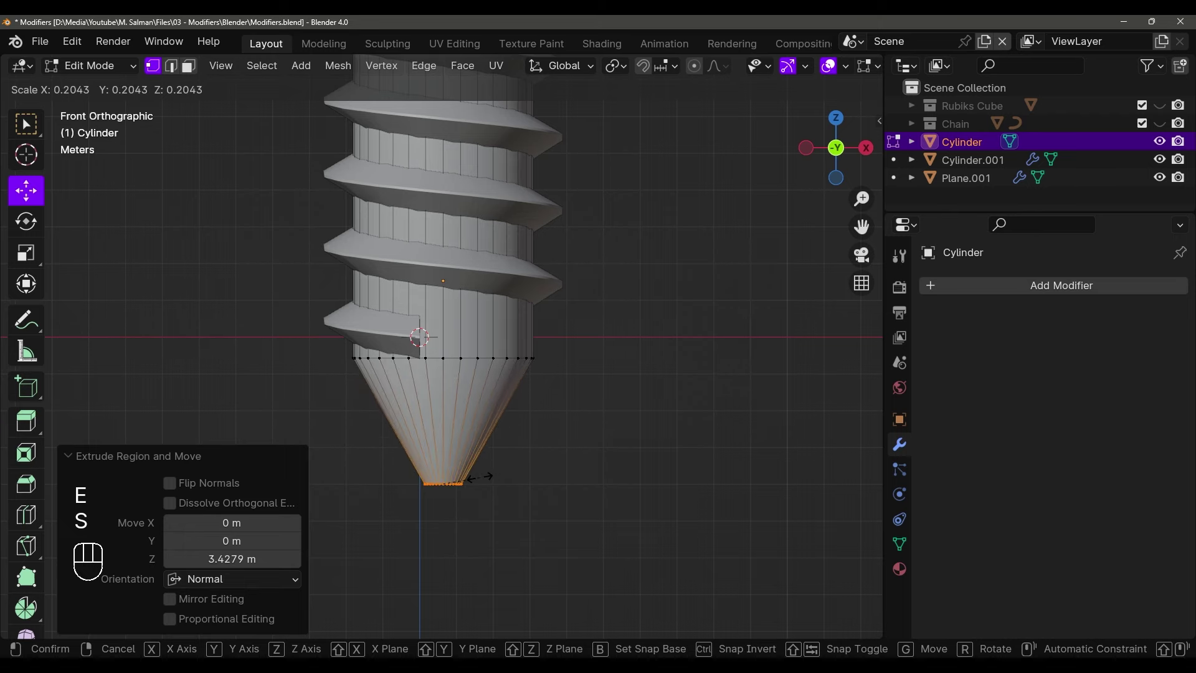
pyautogui.click(458, 480)
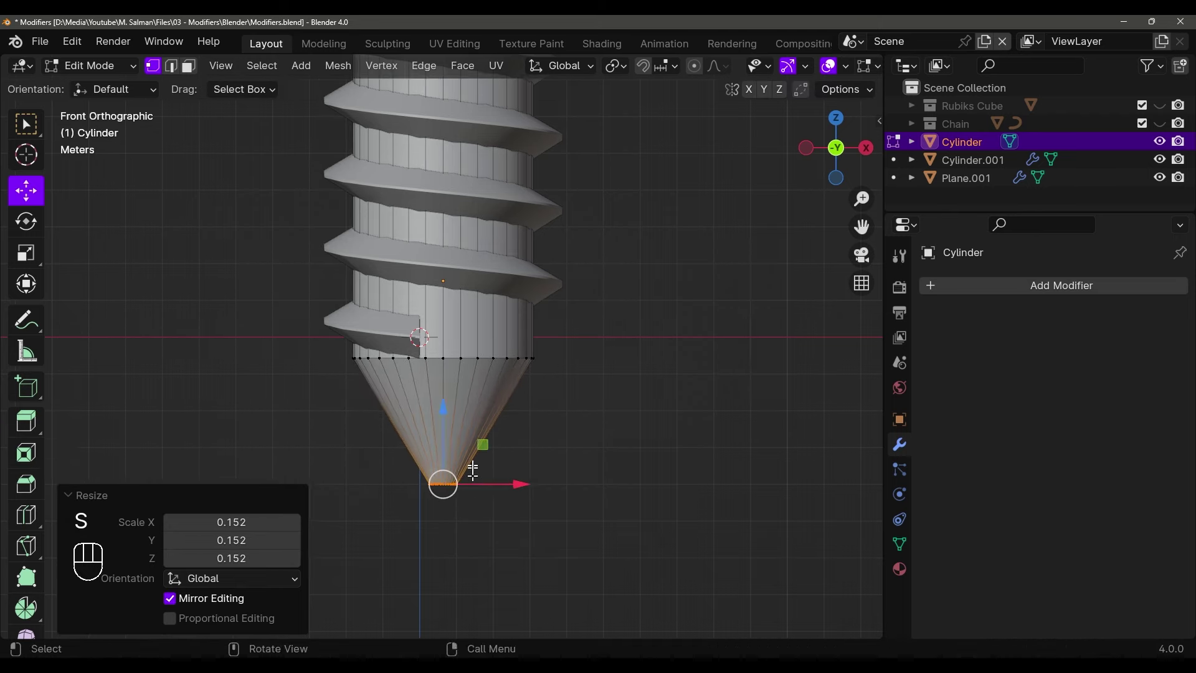
pyautogui.moveTo(467, 475); pyautogui.dragTo(534, 445, button='middle')
pyautogui.scroll(3, 534, 446)
pyautogui.press('s')
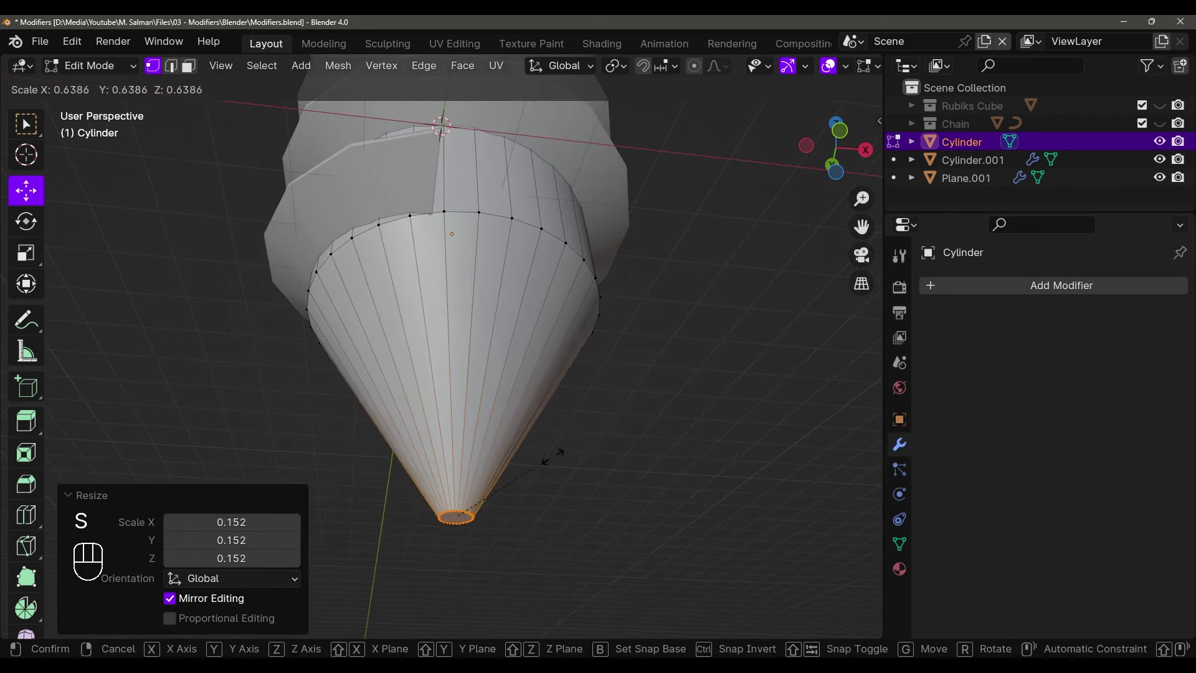
pyautogui.click(624, 435)
pyautogui.moveTo(624, 436); pyautogui.dragTo(590, 427, button='middle')
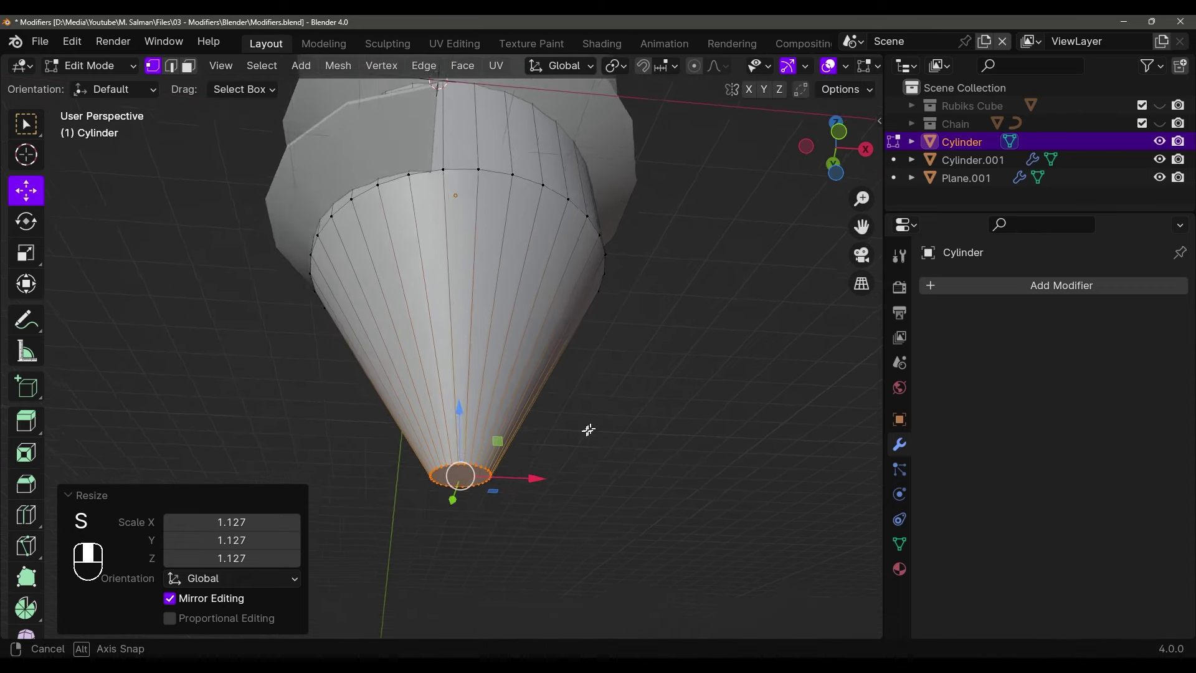
pyautogui.press('Tab')
pyautogui.keyDown('shift'); pyautogui.moveTo(521, 446); pyautogui.dragTo(434, 467, button='middle'); pyautogui.keyUp('shift')
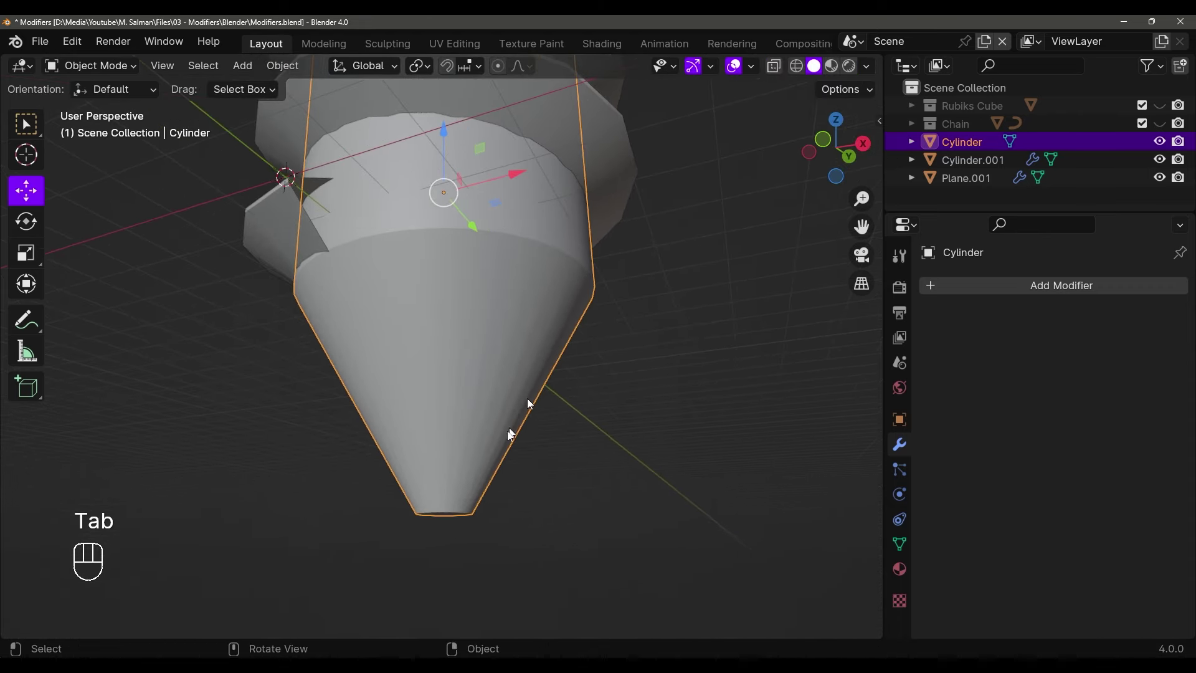
# In Edit Mode, add 9 loop cuts around the shaft's tapered tip and return to Object Mode
pyautogui.moveTo(511, 435)
pyautogui.mouseDown(button='middle')
pyautogui.moveTo(470, 428)
pyautogui.moveTo(531, 428)
pyautogui.mouseUp(button='middle')
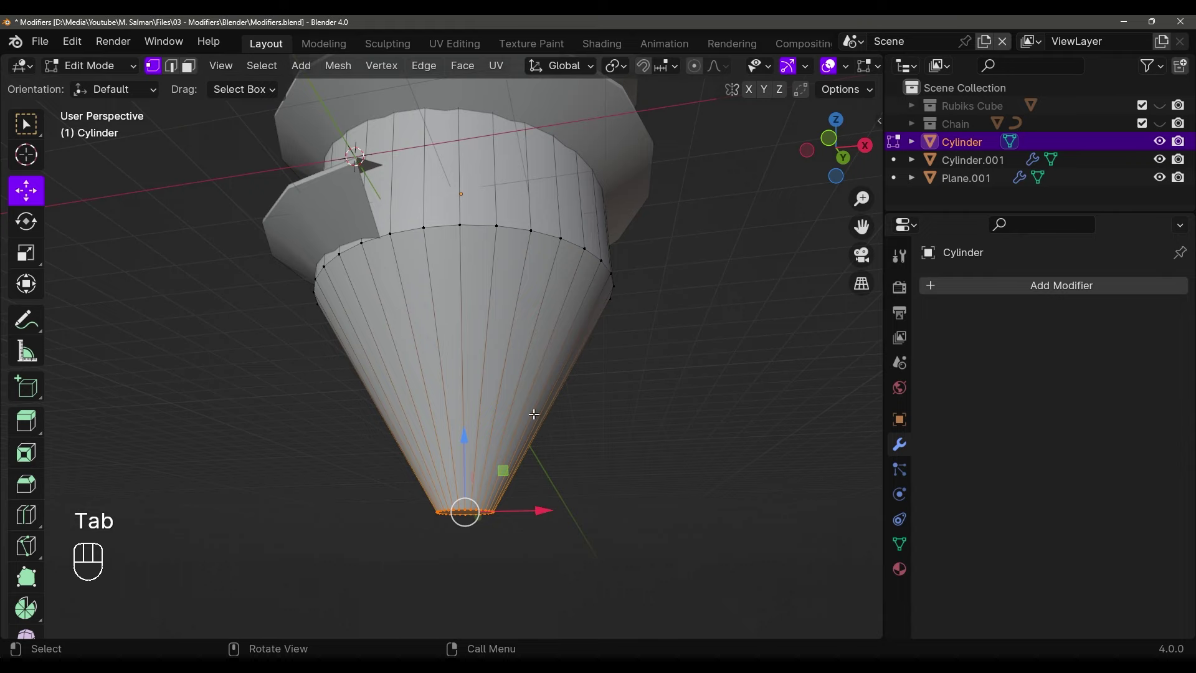
pyautogui.hotkey('ctrl', 'r')
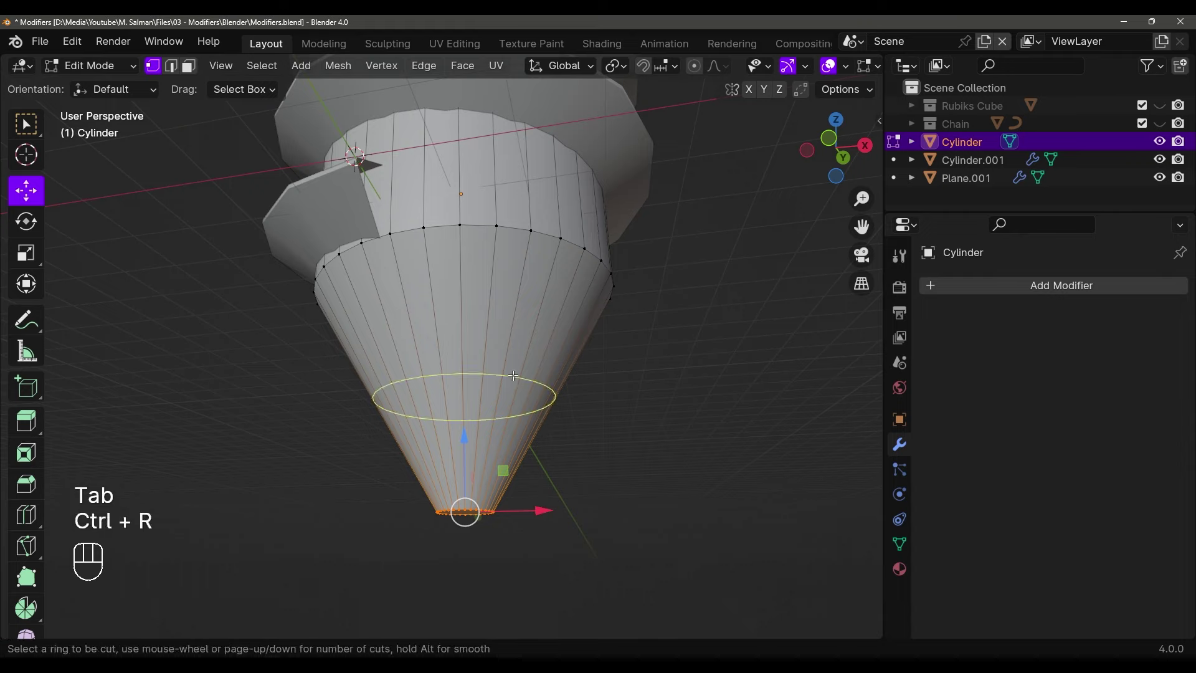
pyautogui.scroll(10, 514, 373)
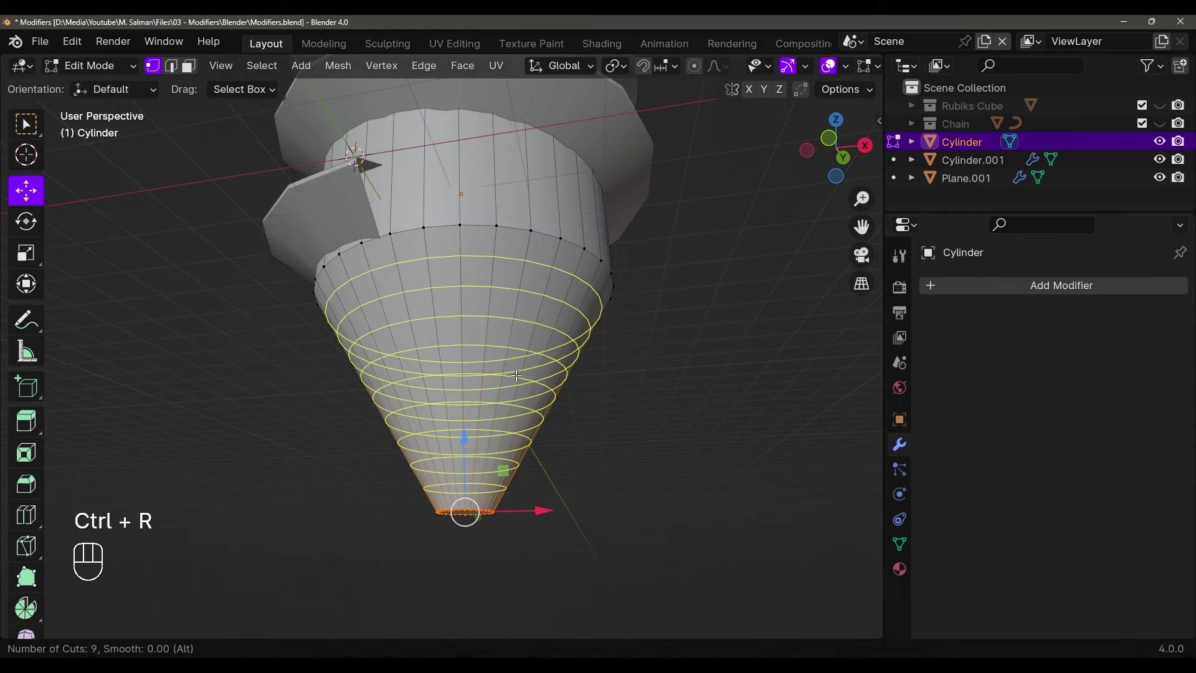
pyautogui.click(516, 375)
pyautogui.press('Tab')
# Set the thread's Screw modifier viewport steps to 56 for a smoother spiral
pyautogui.moveTo(595, 397); pyautogui.dragTo(554, 429, button='middle')
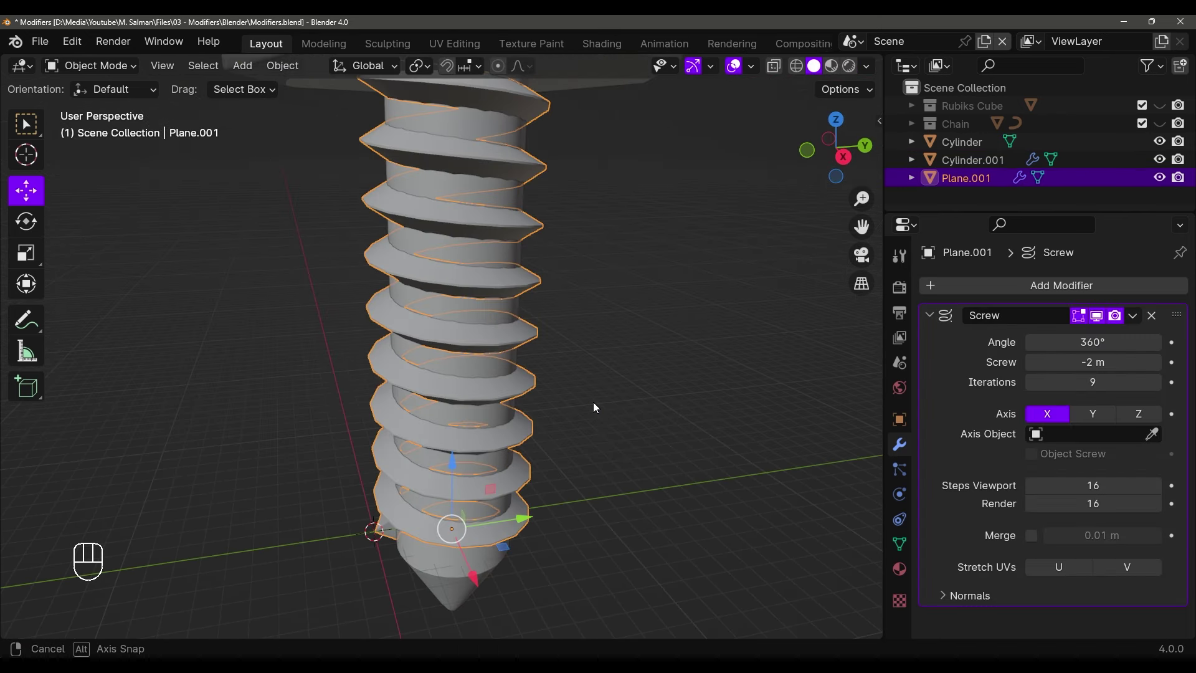
pyautogui.moveTo(592, 401); pyautogui.dragTo(608, 338, button='middle')
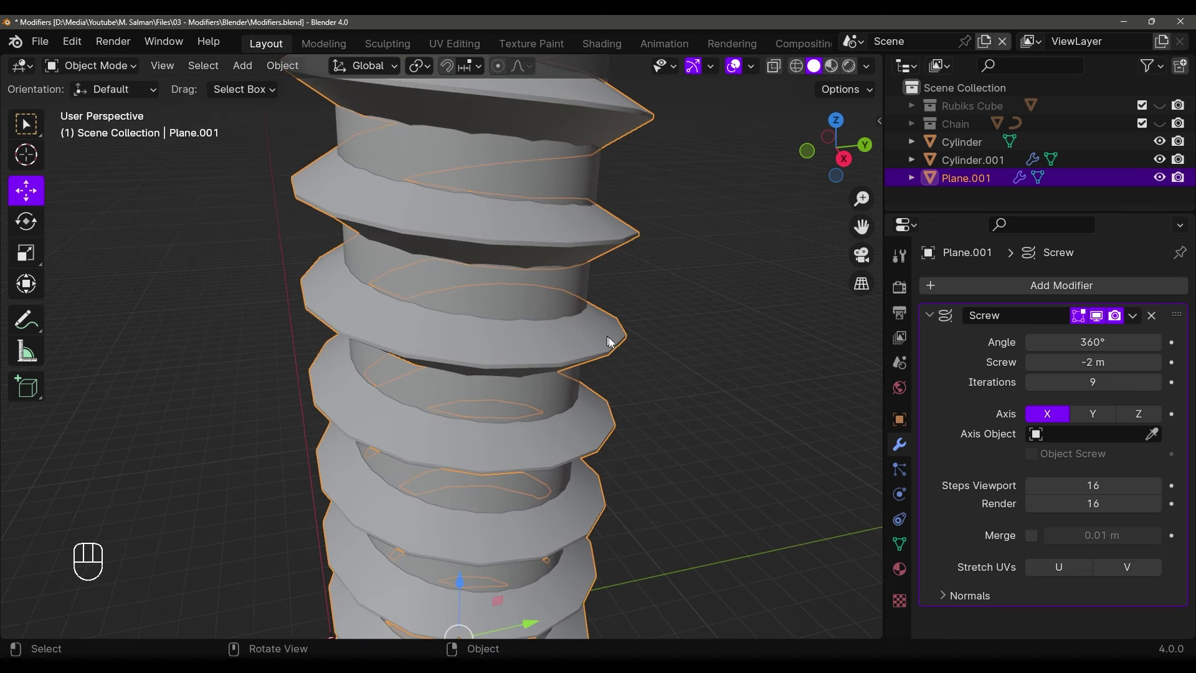
pyautogui.scroll(4, 676, 436)
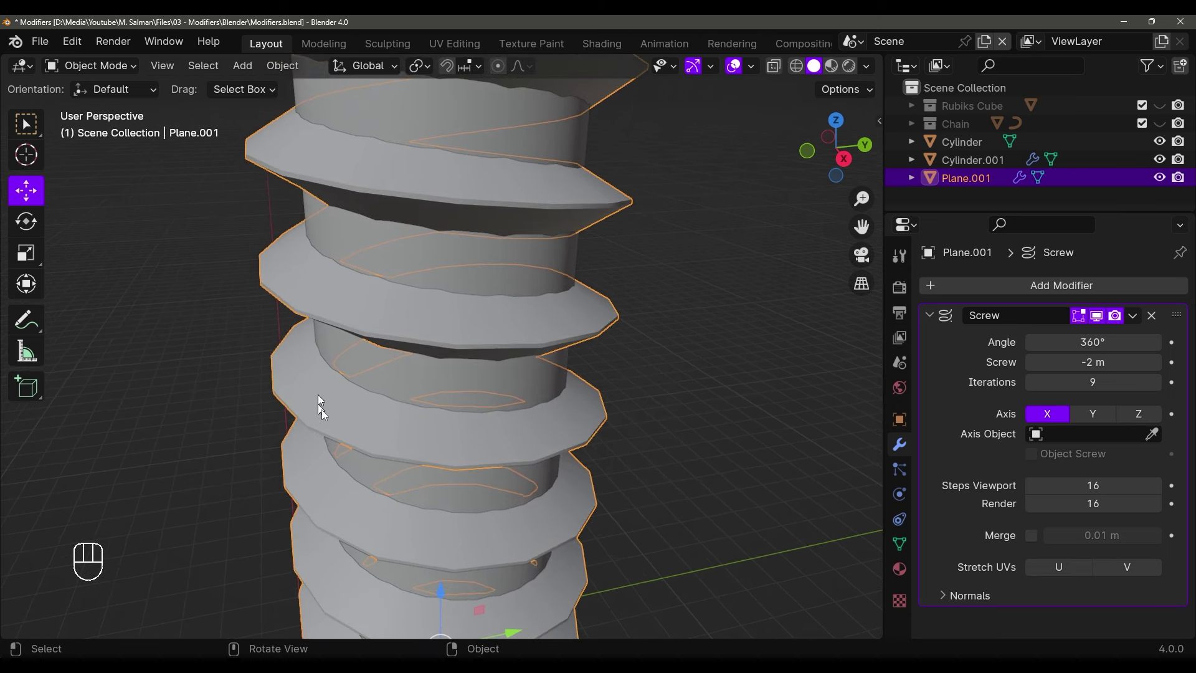
pyautogui.scroll(1, 372, 434)
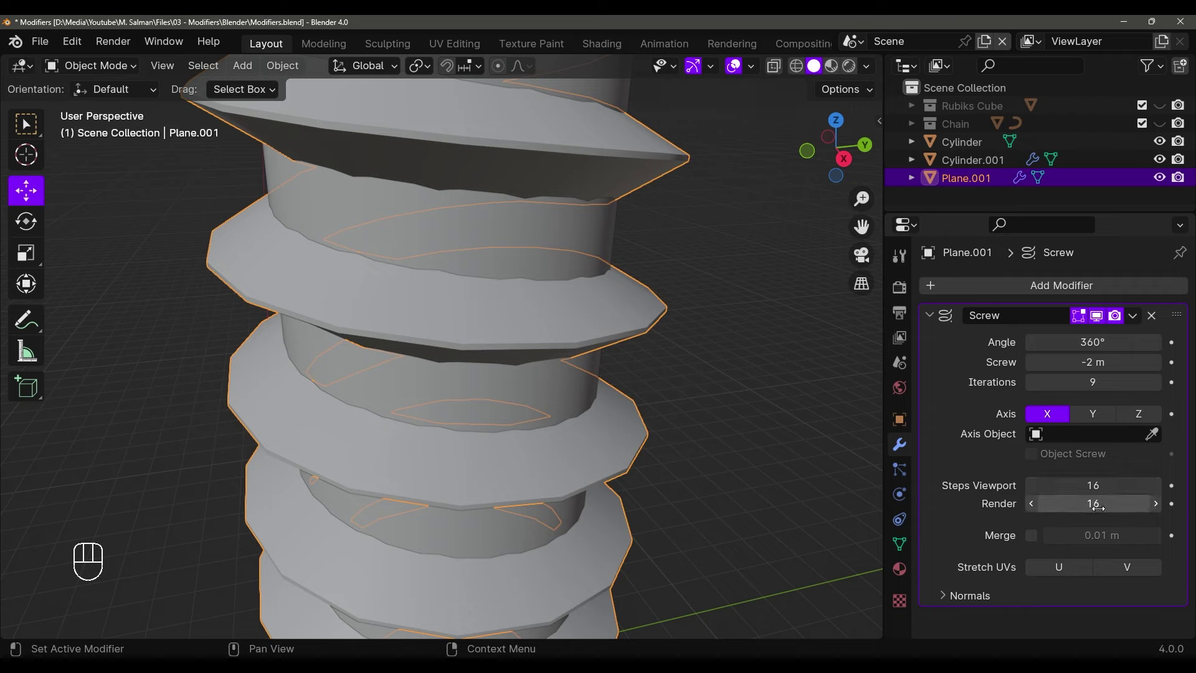
pyautogui.keyDown('shift'); pyautogui.moveTo(1093, 485); pyautogui.dragTo(1158, 485); pyautogui.keyUp('shift')
pyautogui.scroll(-4, 739, 459)
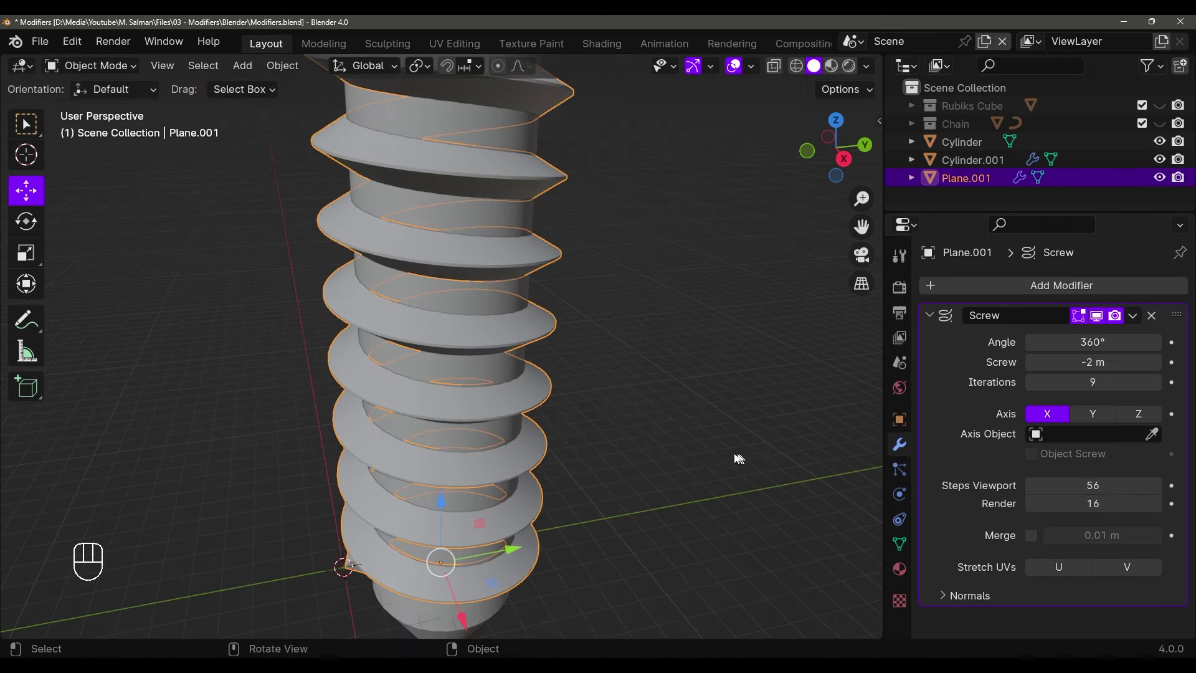
pyautogui.moveTo(739, 458); pyautogui.dragTo(577, 367, button='middle')
pyautogui.click(682, 457)
pyautogui.click(453, 382)
pyautogui.click(525, 384)
pyautogui.click(574, 377)
pyautogui.press('Tab')
pyautogui.press('Tab')
pyautogui.press('Tab')
pyautogui.scroll(-5, 576, 367)
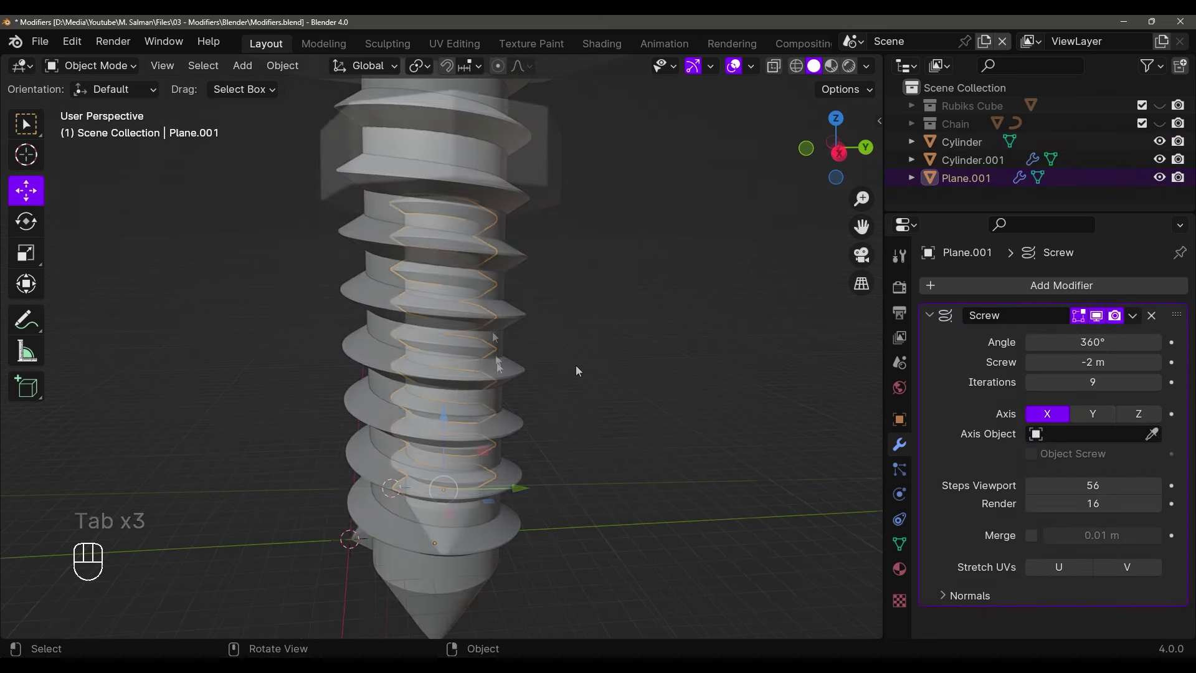
# Bevel the shaft's edge loop where the tapered tip begins by about 0.019 m with 4 segments, and return to Object Mode
pyautogui.keyDown('shift'); pyautogui.moveTo(548, 486); pyautogui.dragTo(550, 418, button='middle'); pyautogui.keyUp('shift')
pyautogui.moveTo(550, 418); pyautogui.dragTo(543, 421, button='middle')
pyautogui.click(475, 457)
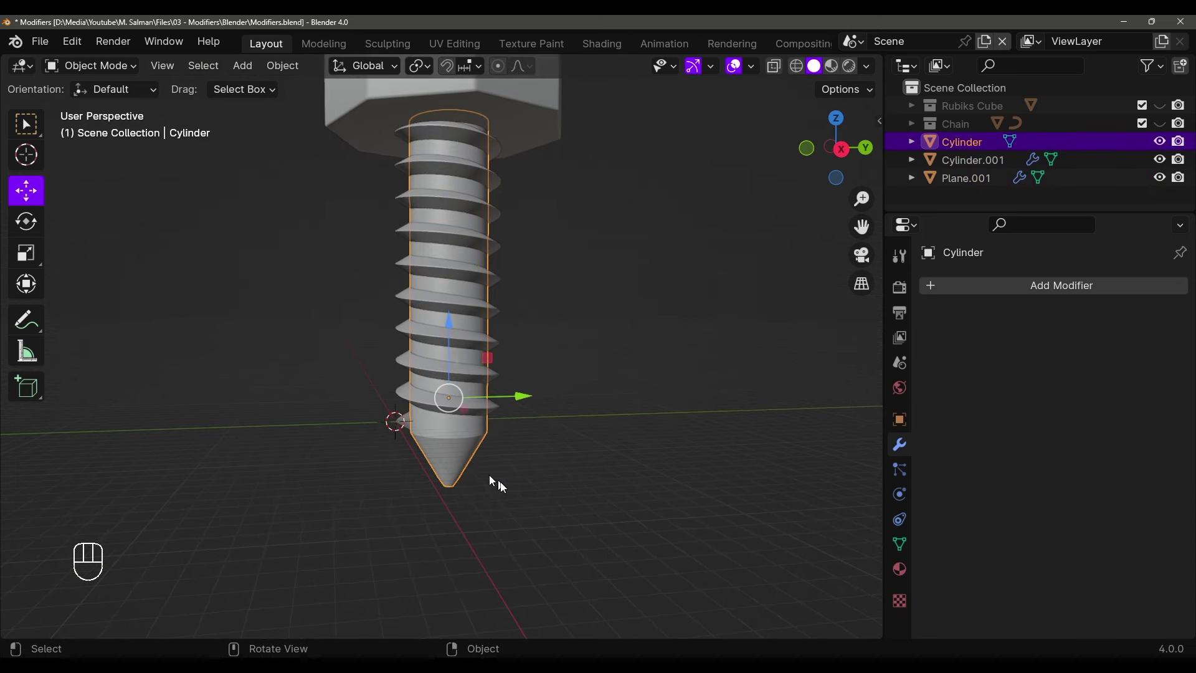
pyautogui.keyDown('ctrl'); pyautogui.moveTo(488, 475); pyautogui.dragTo(495, 410, button='middle'); pyautogui.keyUp('ctrl')
pyautogui.keyDown('shift'); pyautogui.scroll(-3, 436, 408); pyautogui.keyUp('shift')
pyautogui.keyDown('shift'); pyautogui.scroll(-1, 396, 398); pyautogui.keyUp('shift')
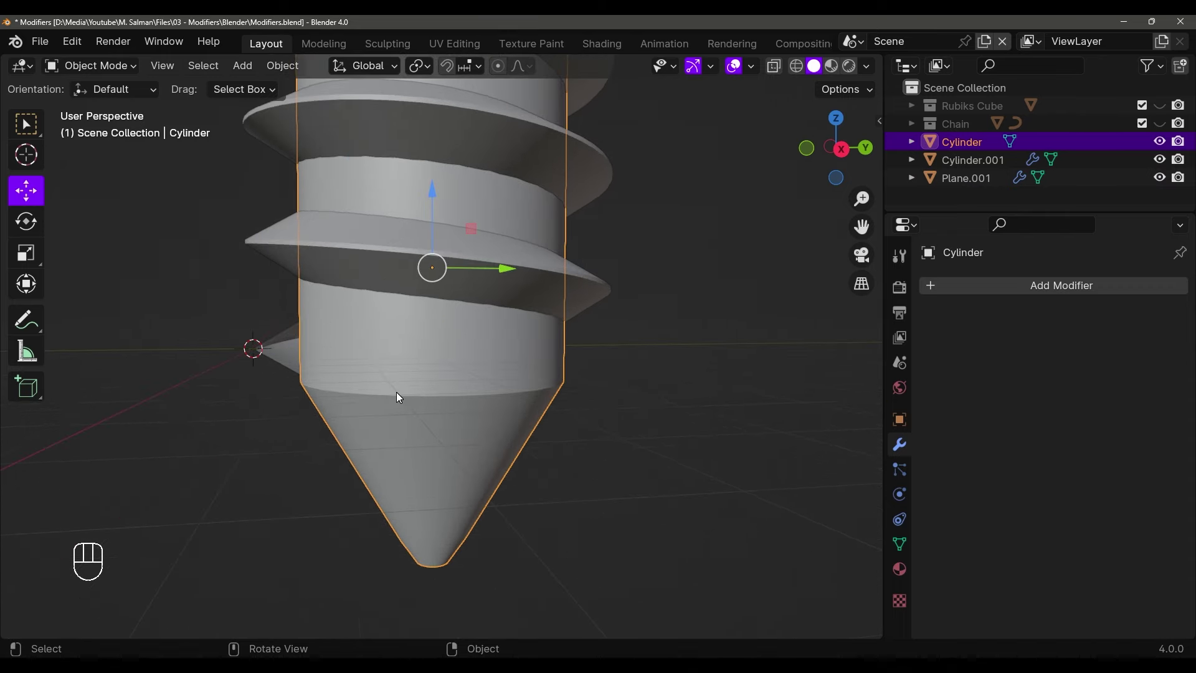
pyautogui.press('Tab')
pyautogui.scroll(3, 436, 414)
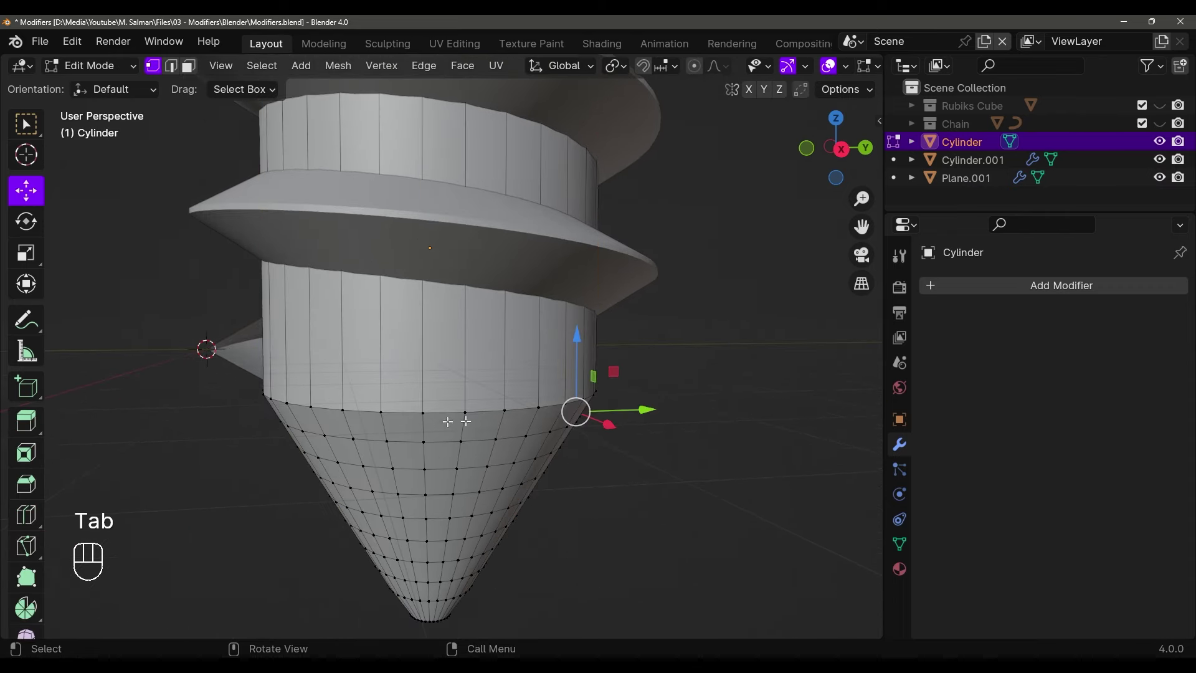
pyautogui.keyDown('alt'); pyautogui.click(403, 412); pyautogui.keyUp('alt')
pyautogui.scroll(1, 498, 407)
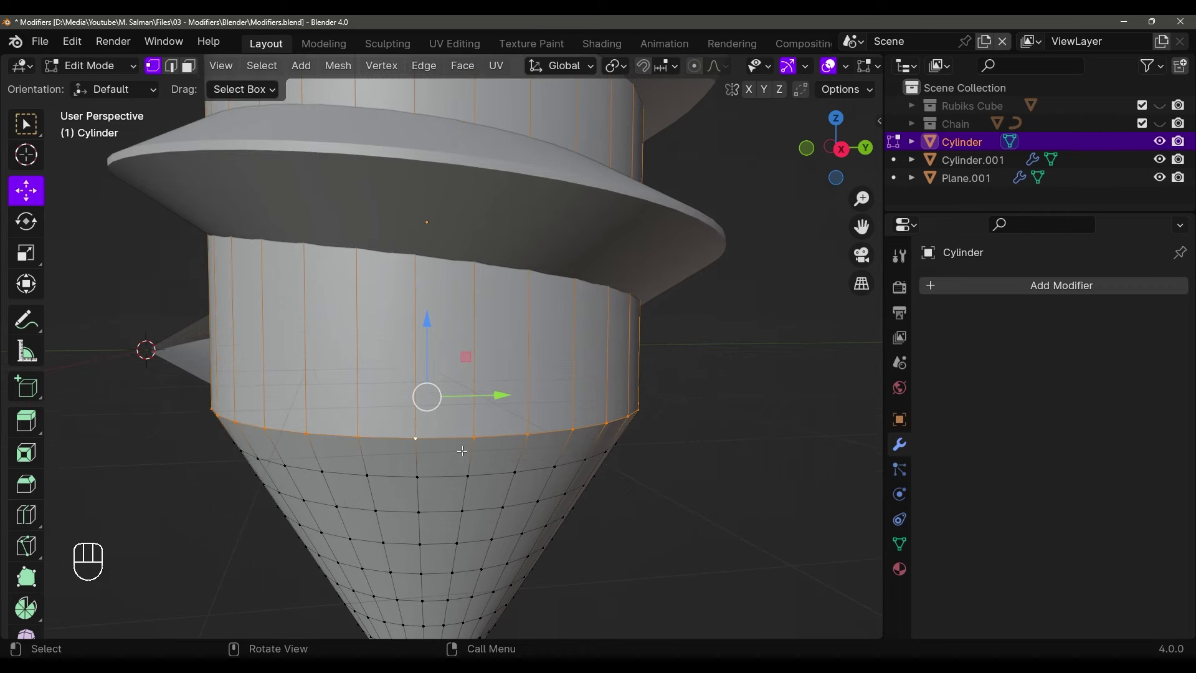
pyautogui.hotkey('ctrl', 'b')
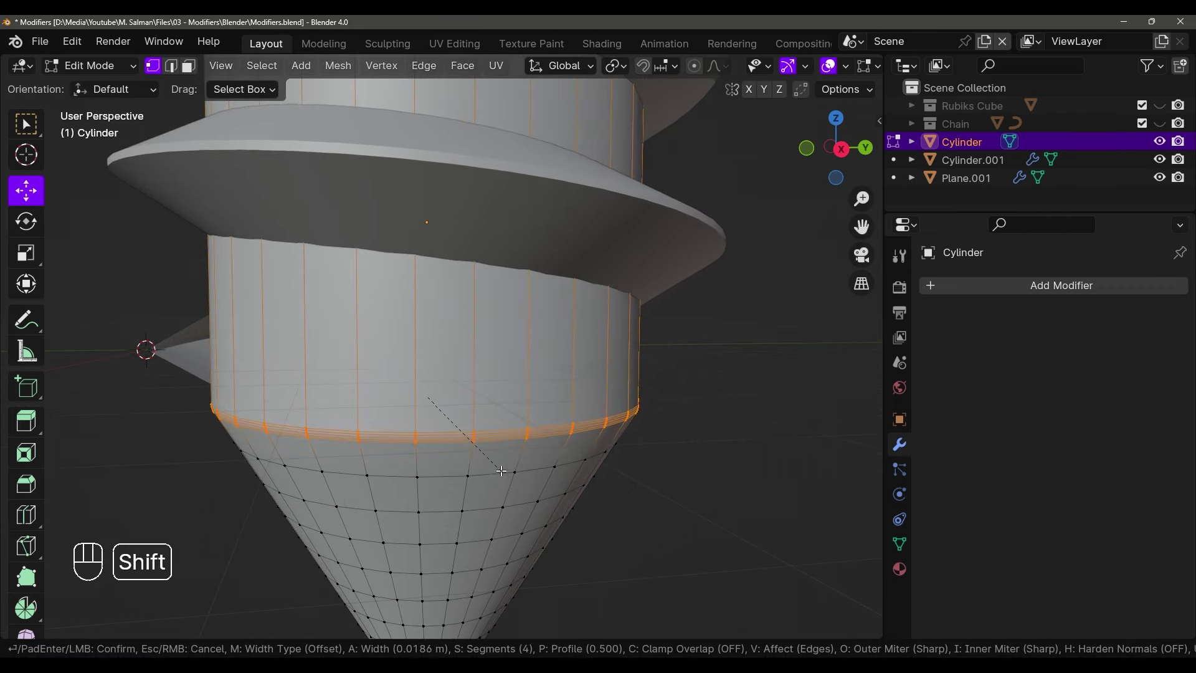
pyautogui.click(503, 478)
pyautogui.press('Tab')
pyautogui.scroll(-6, 675, 495)
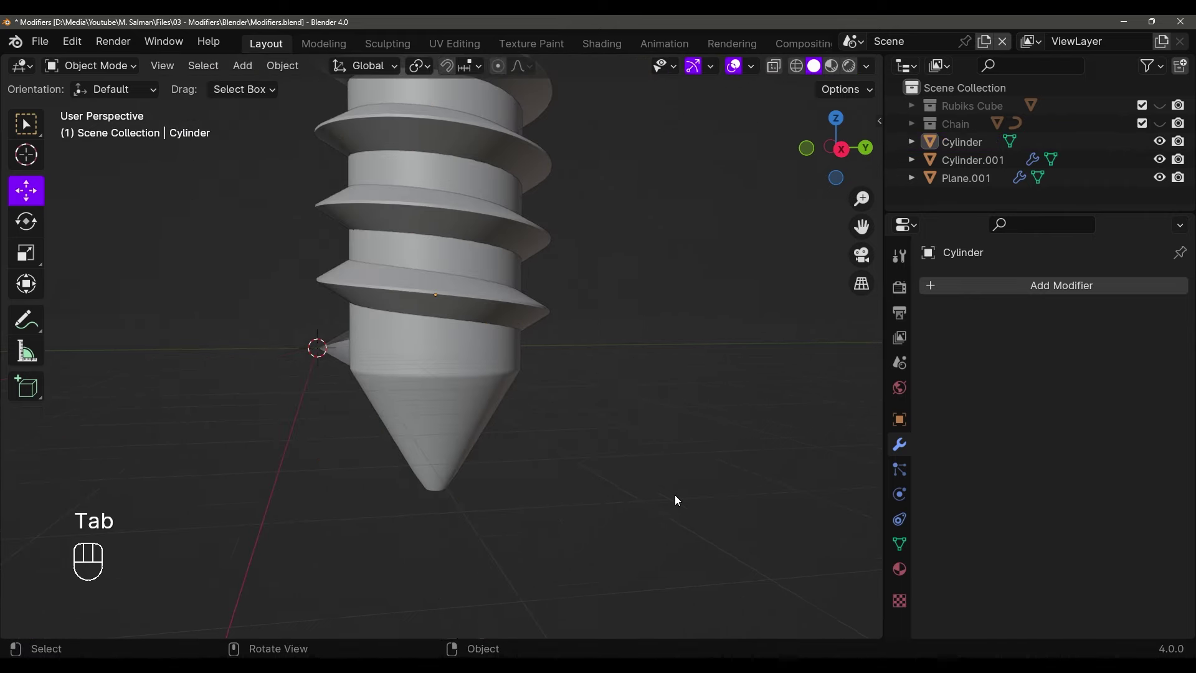
pyautogui.keyDown('shift'); pyautogui.moveTo(674, 494); pyautogui.dragTo(635, 432, button='middle'); pyautogui.keyUp('shift')
pyautogui.scroll(-4, 675, 526)
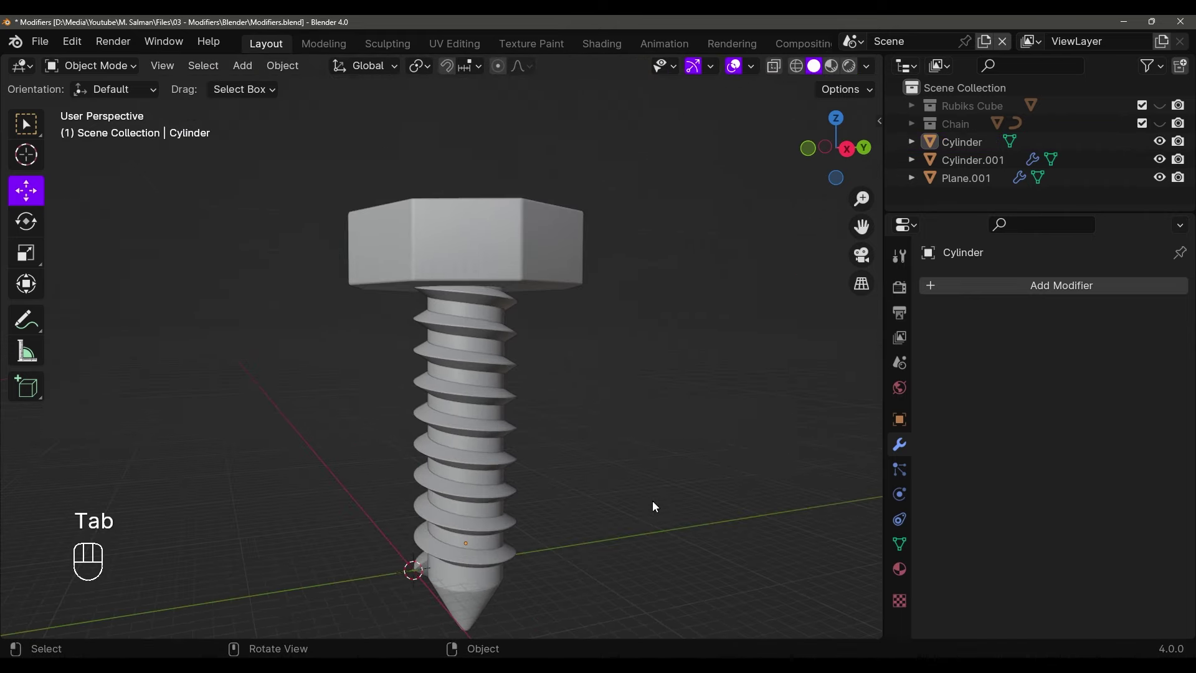
pyautogui.moveTo(651, 502); pyautogui.dragTo(551, 469, button='middle')
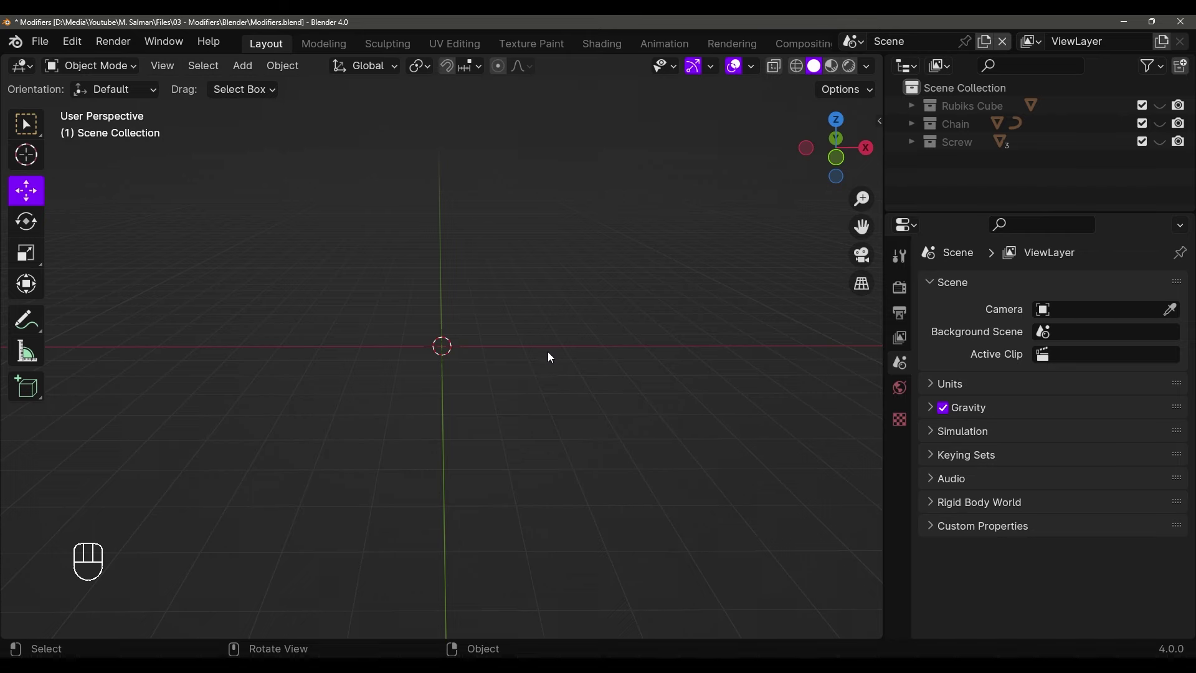
# Add a plane mesh at the world origin and enter Edit Mode
pyautogui.press('Tab')
pyautogui.press('x')
pyautogui.hotkey('shift', 'a')
pyautogui.moveTo(515, 307)
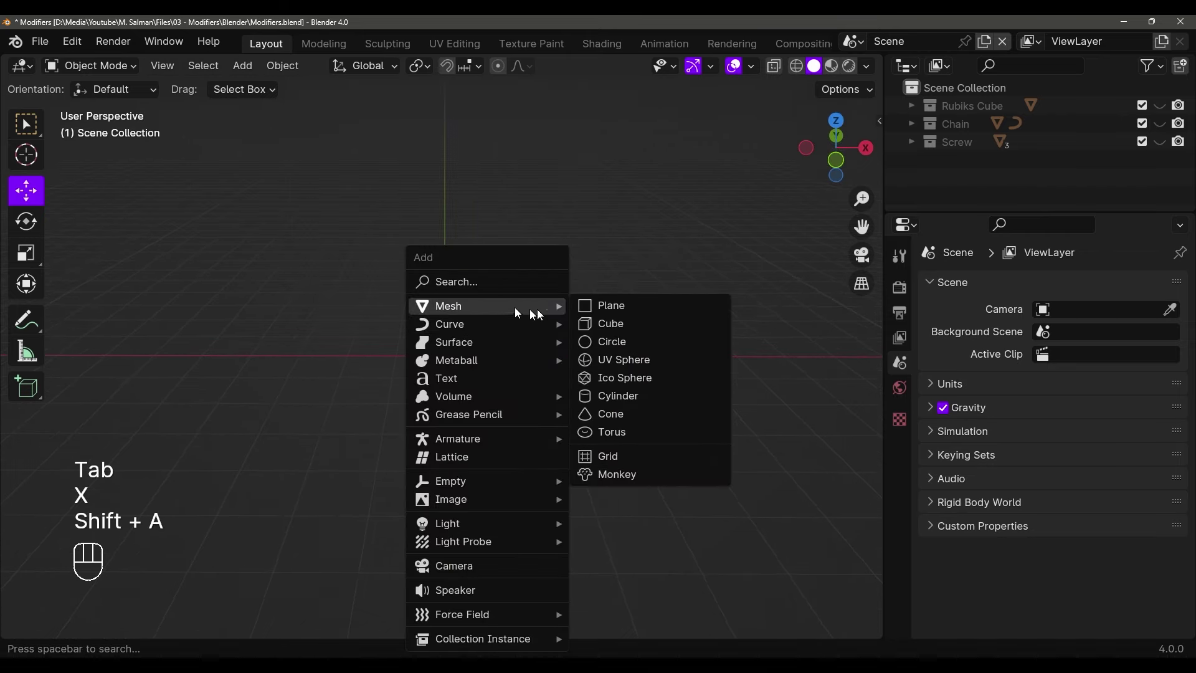
pyautogui.click(608, 306)
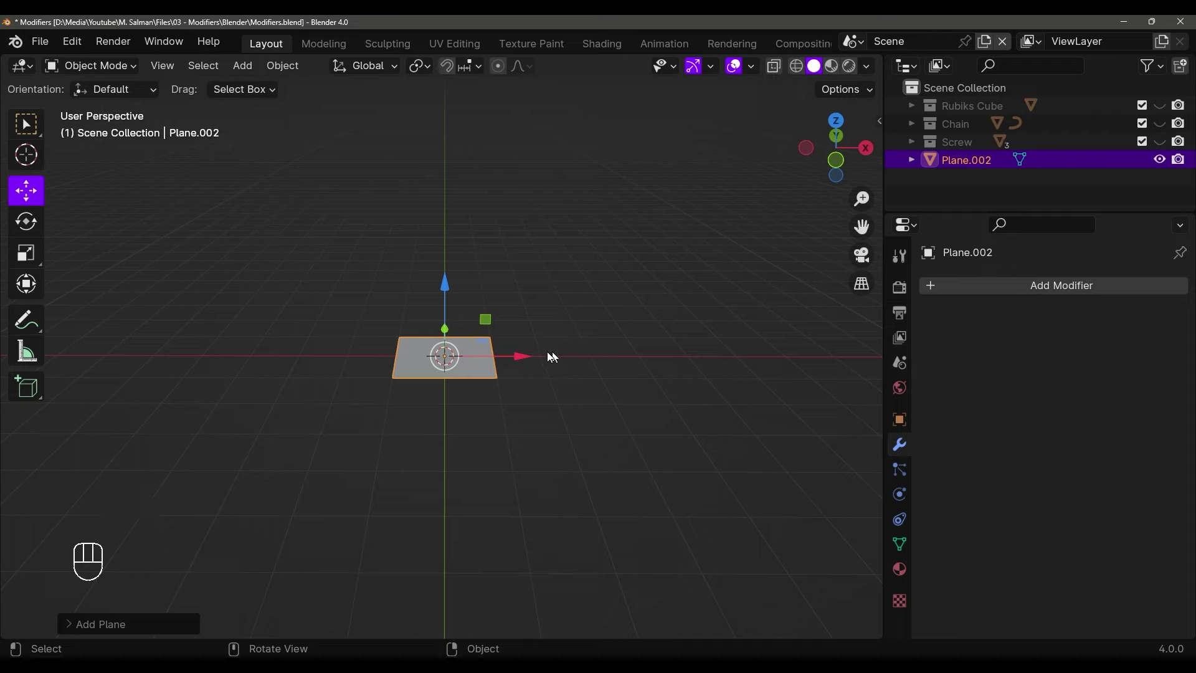
pyautogui.press('Tab')
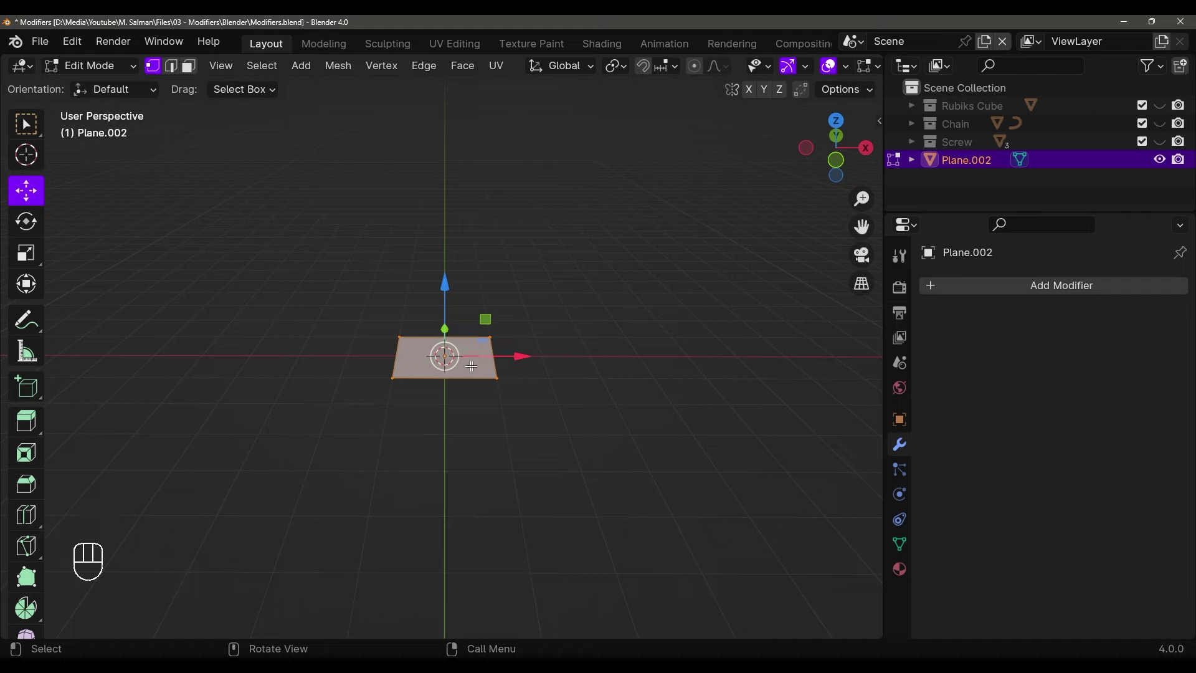
# Try merging the plane's vertices into a single point and undo the merge
pyautogui.press('m')
pyautogui.click(416, 372)
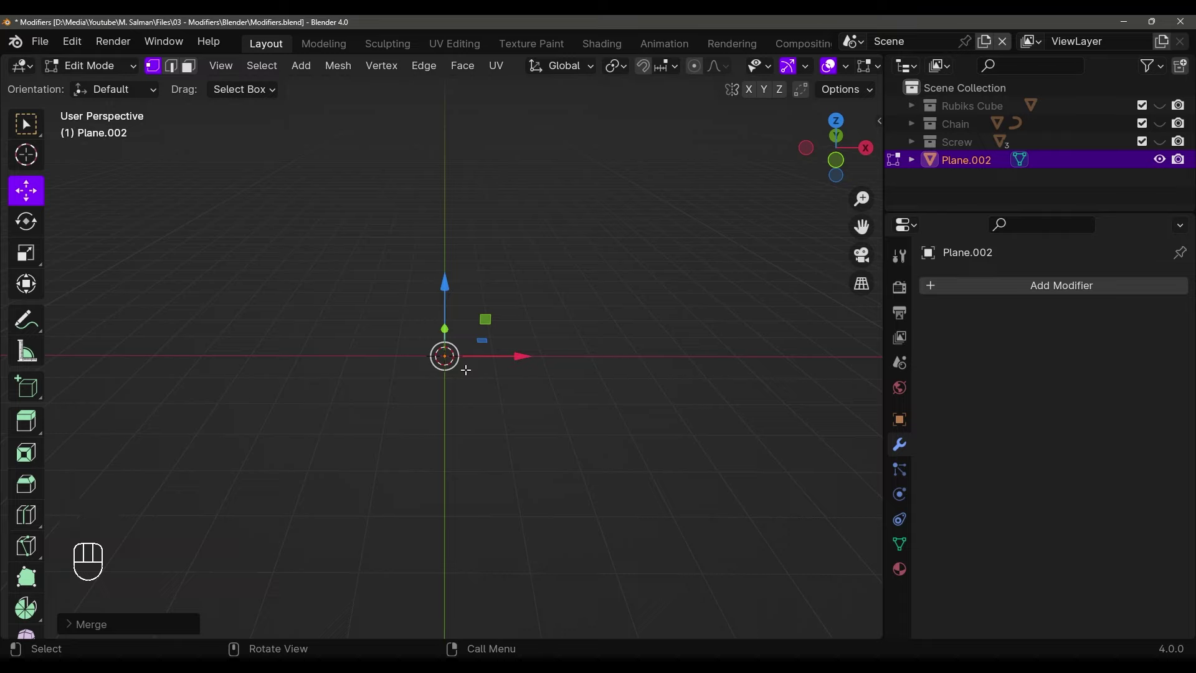
pyautogui.hotkey('ctrl', 'z')
# Merge all the plane's vertices at center, raise the resulting vertex along Z, and return to Object Mode
pyautogui.press('m')
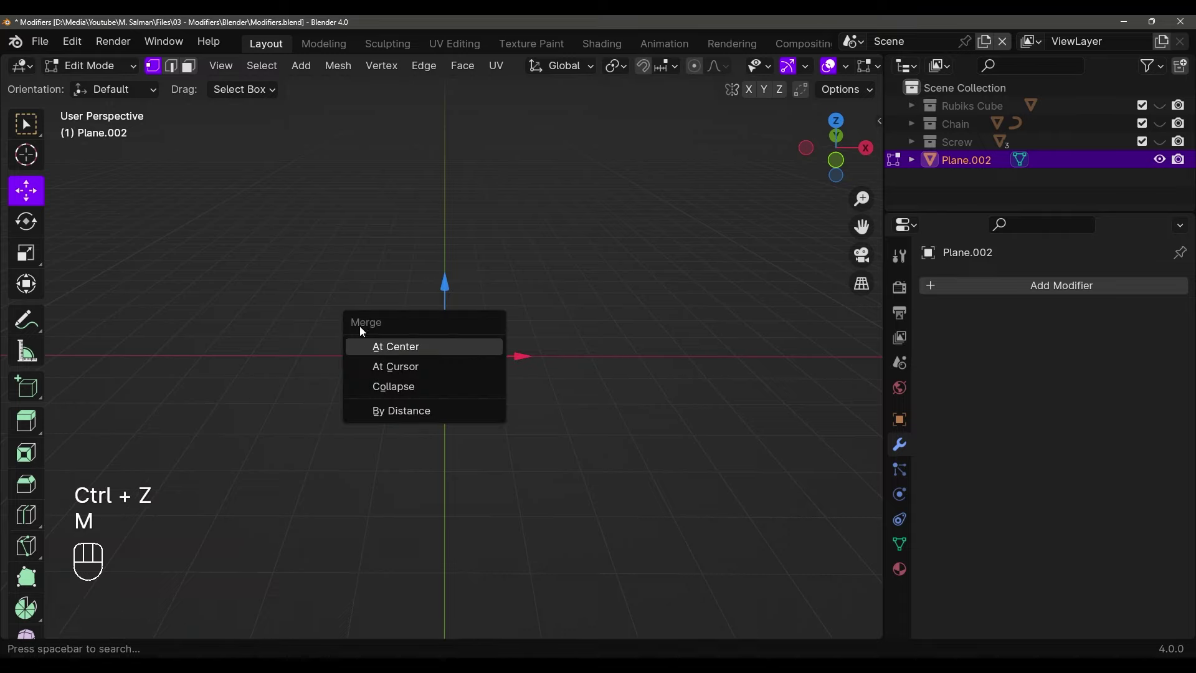
pyautogui.click(392, 350)
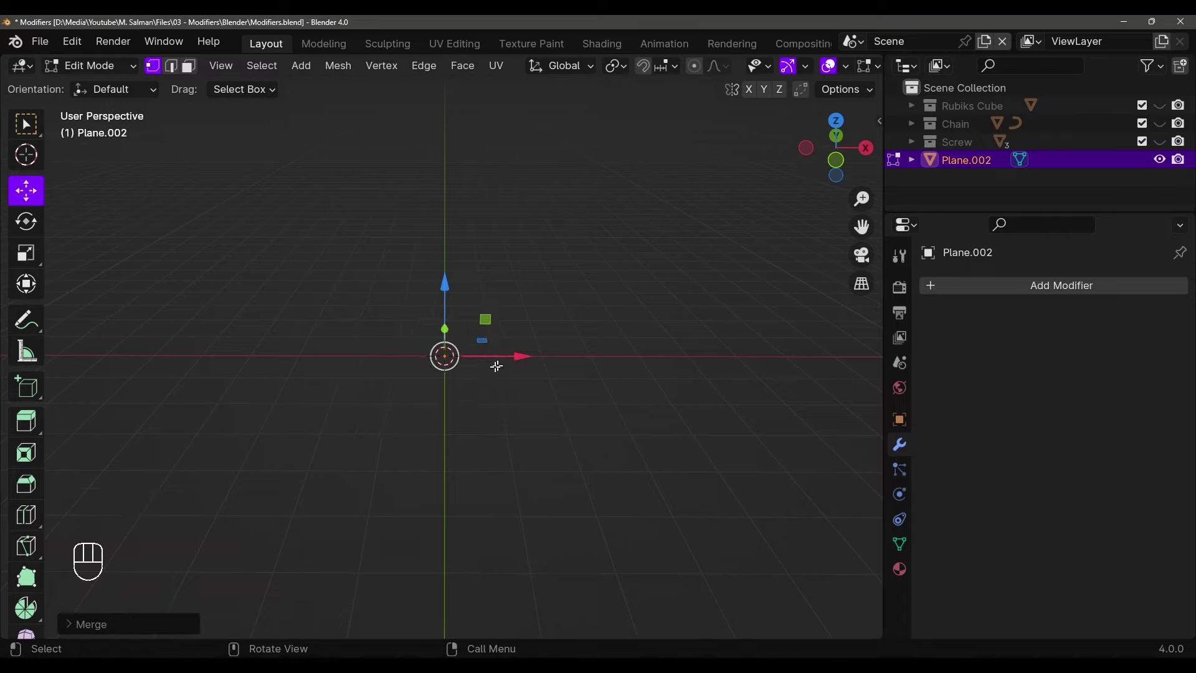
pyautogui.moveTo(437, 291); pyautogui.dragTo(431, 199)
pyautogui.press('Tab')
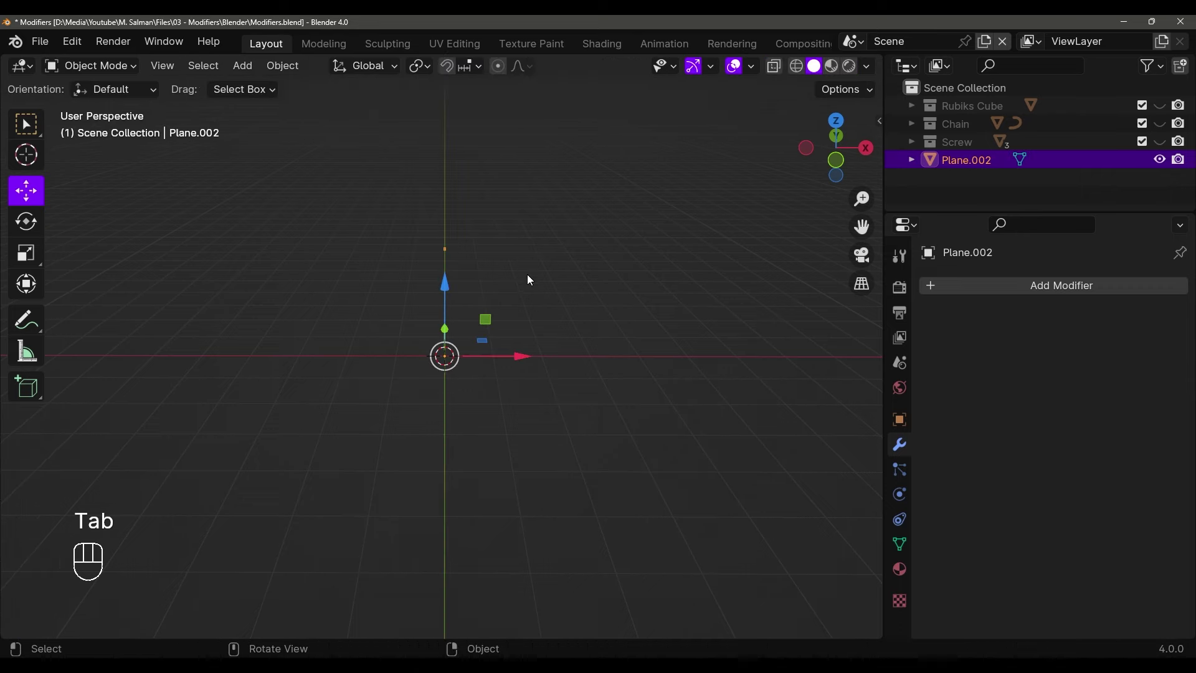
# In front view and Edit Mode, raise the single vertex further along the Z axis above the origin
pyautogui.moveTo(527, 274)
pyautogui.mouseDown(button='middle')
pyautogui.moveTo(553, 328)
pyautogui.moveTo(526, 286)
pyautogui.mouseUp(button='middle')
pyautogui.click(554, 315)
pyautogui.press('Tab')
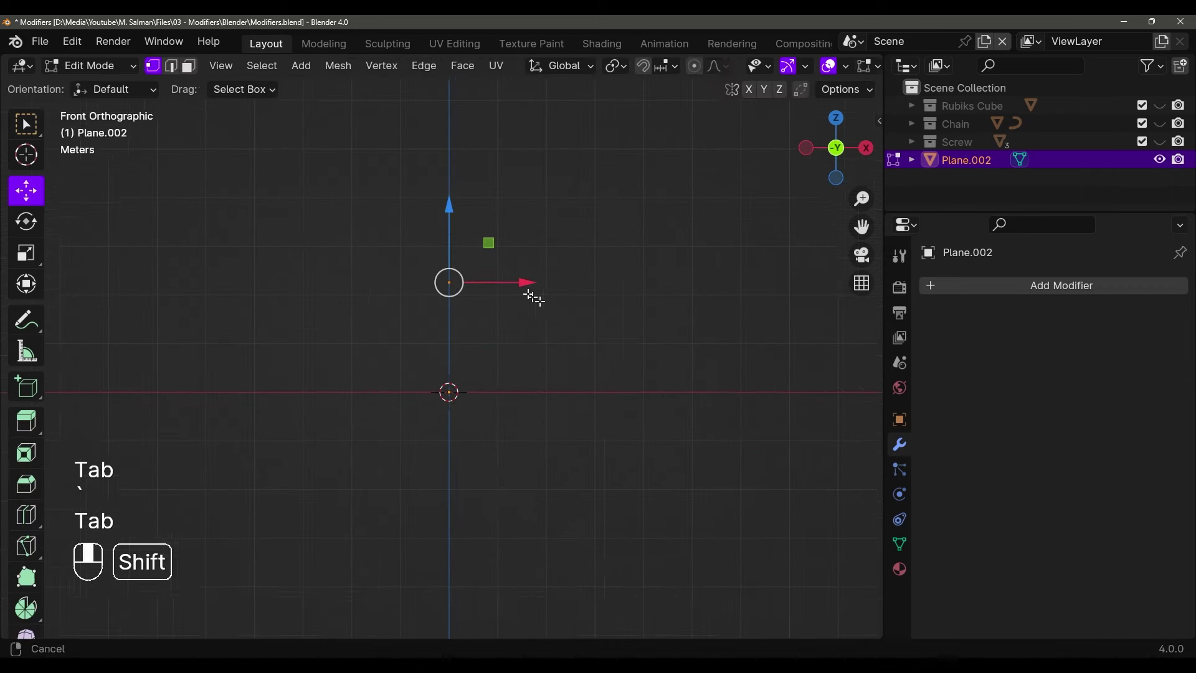
pyautogui.moveTo(438, 208)
pyautogui.mouseDown()
pyautogui.moveTo(442, 151)
pyautogui.moveTo(439, 206)
pyautogui.mouseUp()
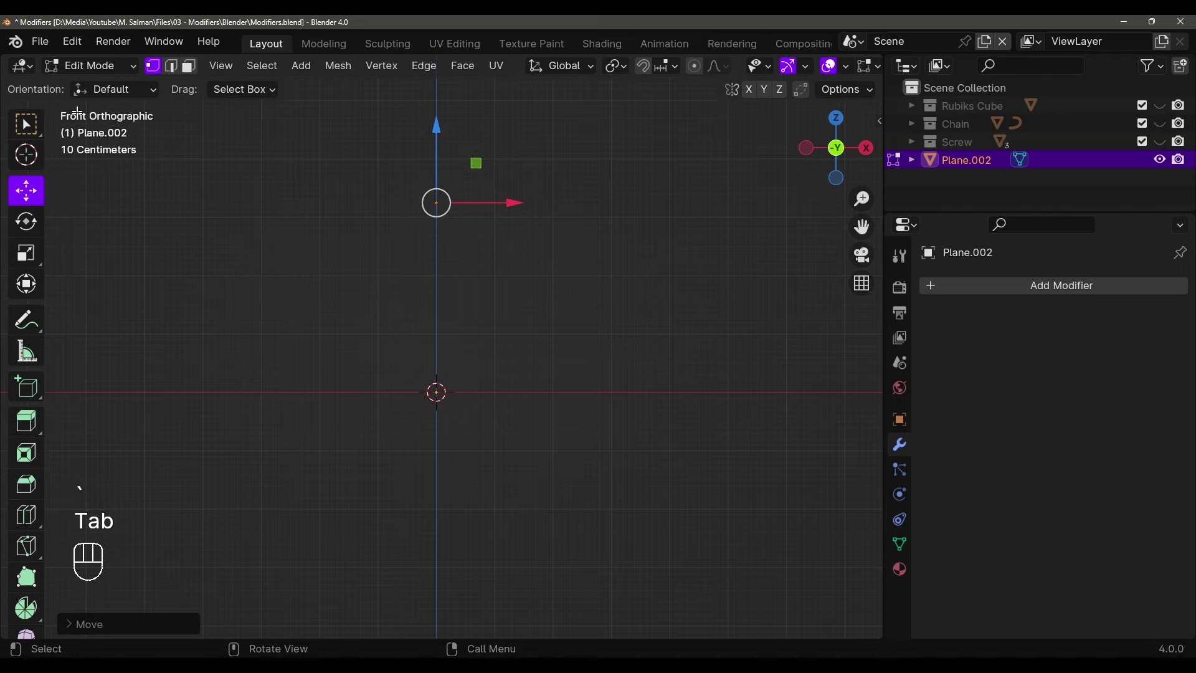
pyautogui.moveTo(440, 140); pyautogui.dragTo(441, 101)
pyautogui.keyDown('shift'); pyautogui.moveTo(464, 215); pyautogui.dragTo(478, 282, button='middle'); pyautogui.keyUp('shift')
pyautogui.moveTo(454, 153); pyautogui.dragTo(460, 112)
pyautogui.keyDown('shift'); pyautogui.moveTo(512, 256); pyautogui.dragTo(518, 281, button='middle'); pyautogui.keyUp('shift')
pyautogui.press('F7')
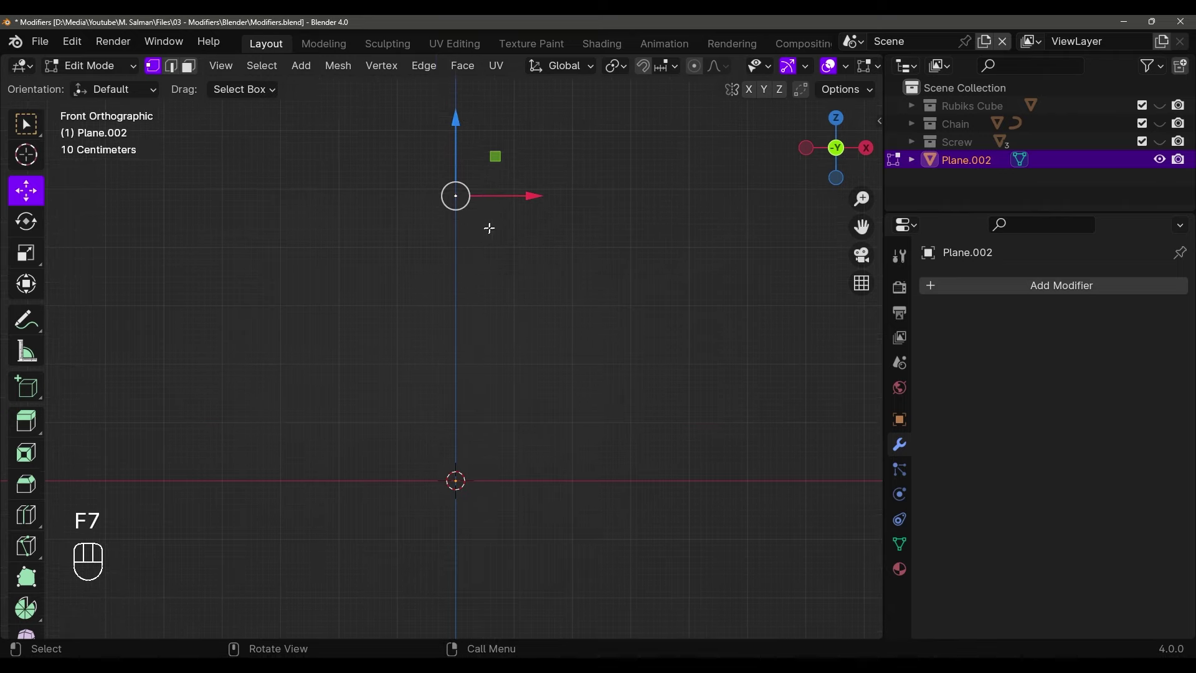
# Extrude the vertex four times to outline a curved profile bulging toward negative X and curving back inward
pyautogui.press('e')
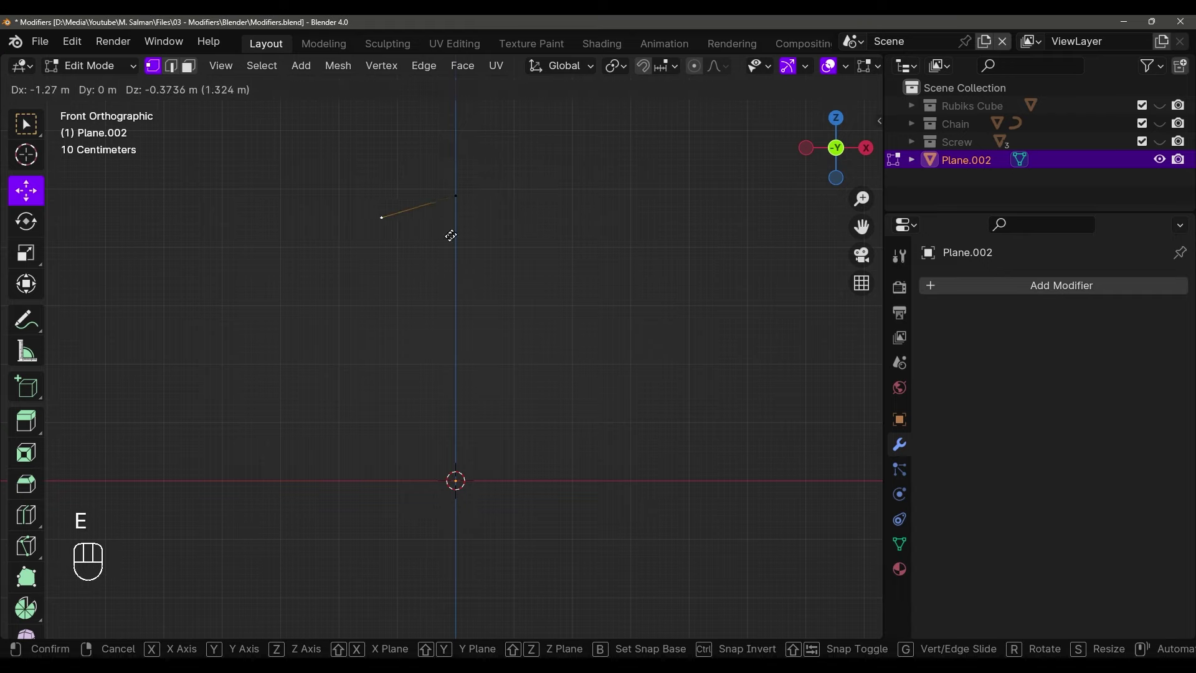
pyautogui.click(434, 242)
pyautogui.press('e')
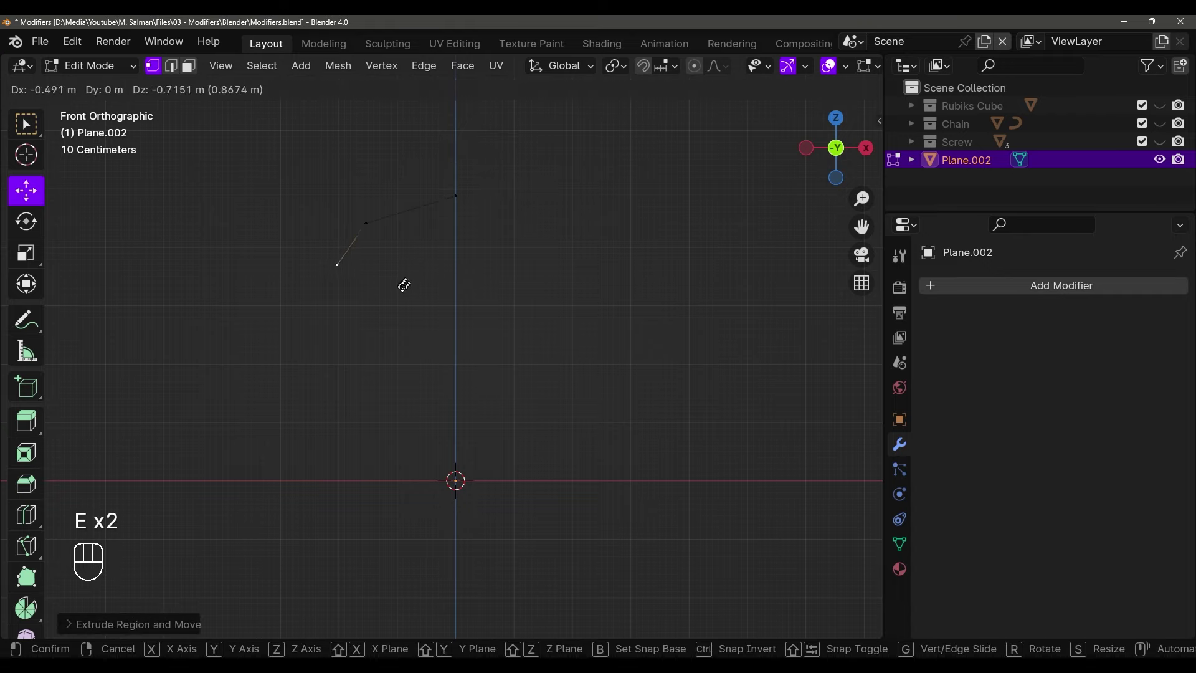
pyautogui.click(396, 291)
pyautogui.press('e')
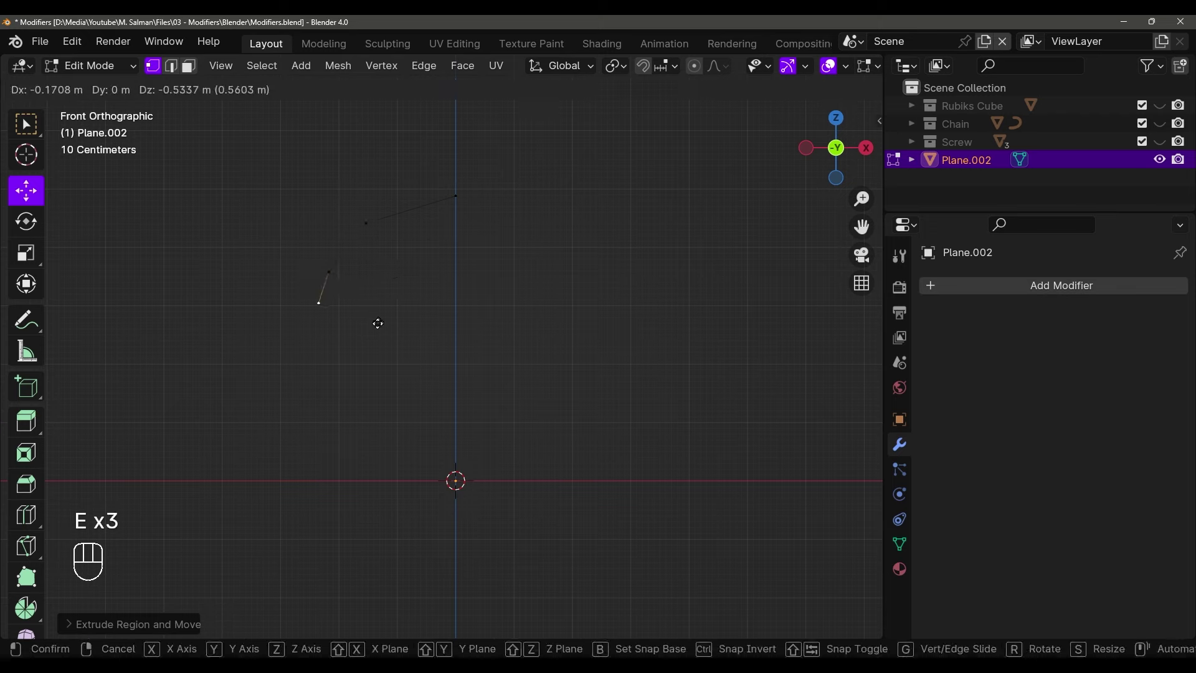
pyautogui.click(381, 341)
pyautogui.press('e')
pyautogui.click(429, 394)
# Continue the profile with two more extruded vertices running down and inward toward the Z axis
pyautogui.press('e')
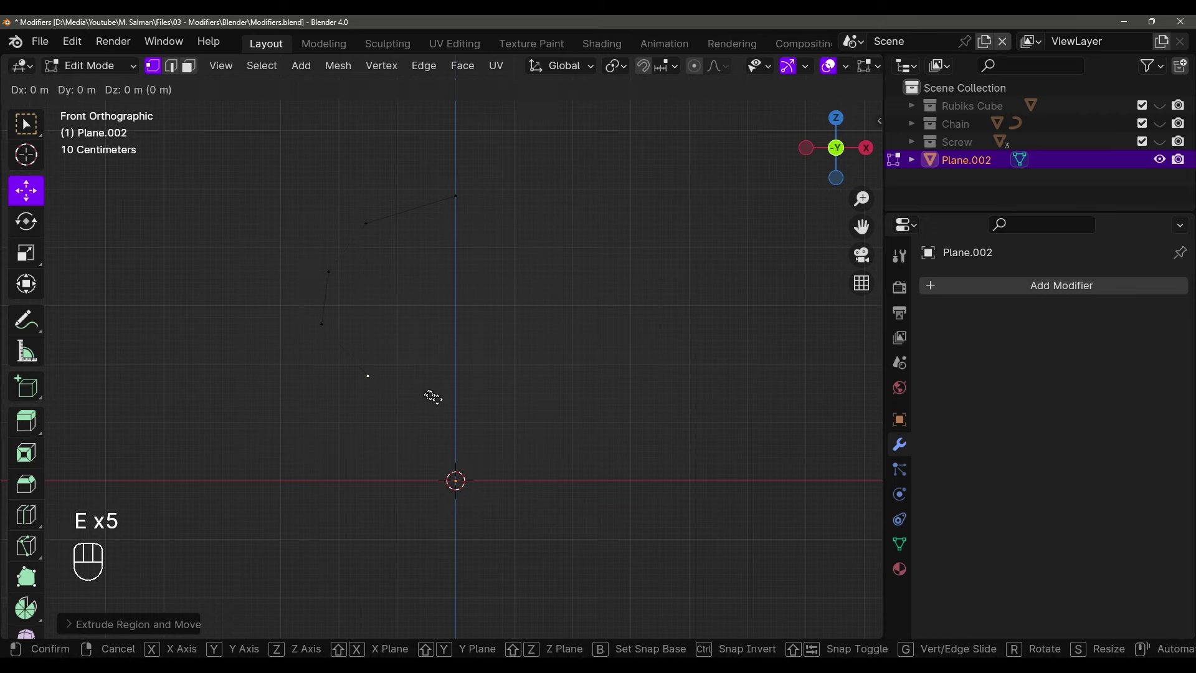
pyautogui.press('x')
pyautogui.press('e')
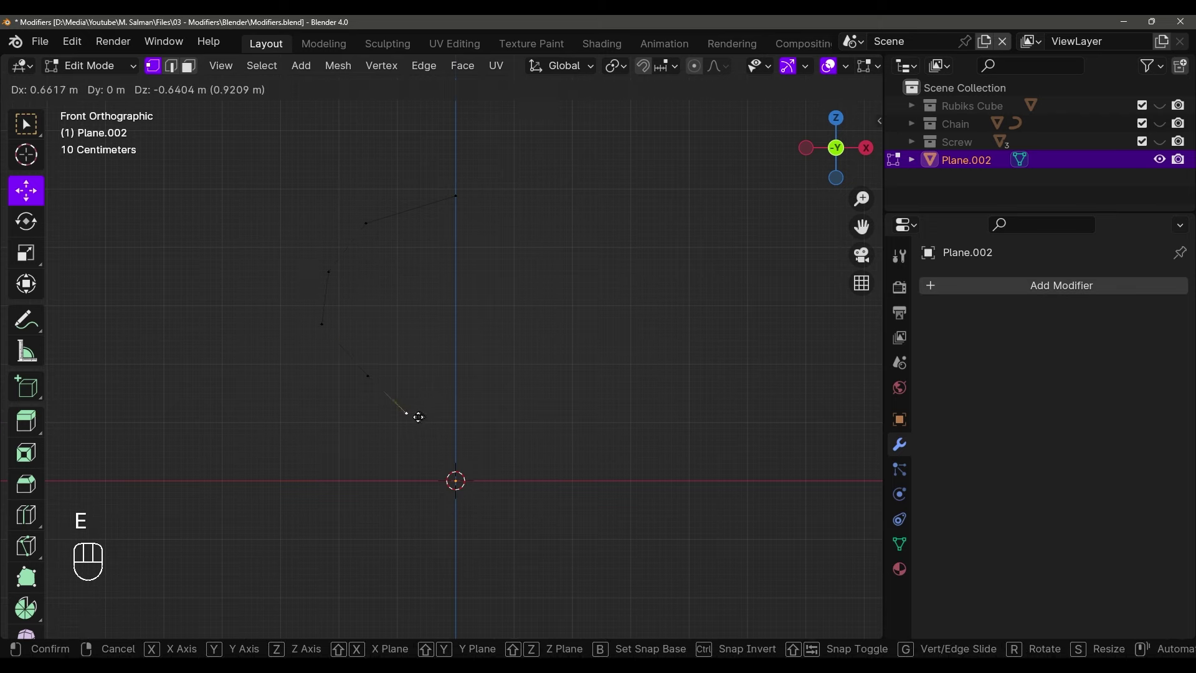
pyautogui.click(439, 449)
# Try extruding another vertex downward to the X axis, and undo the last two extrusions
pyautogui.press('e')
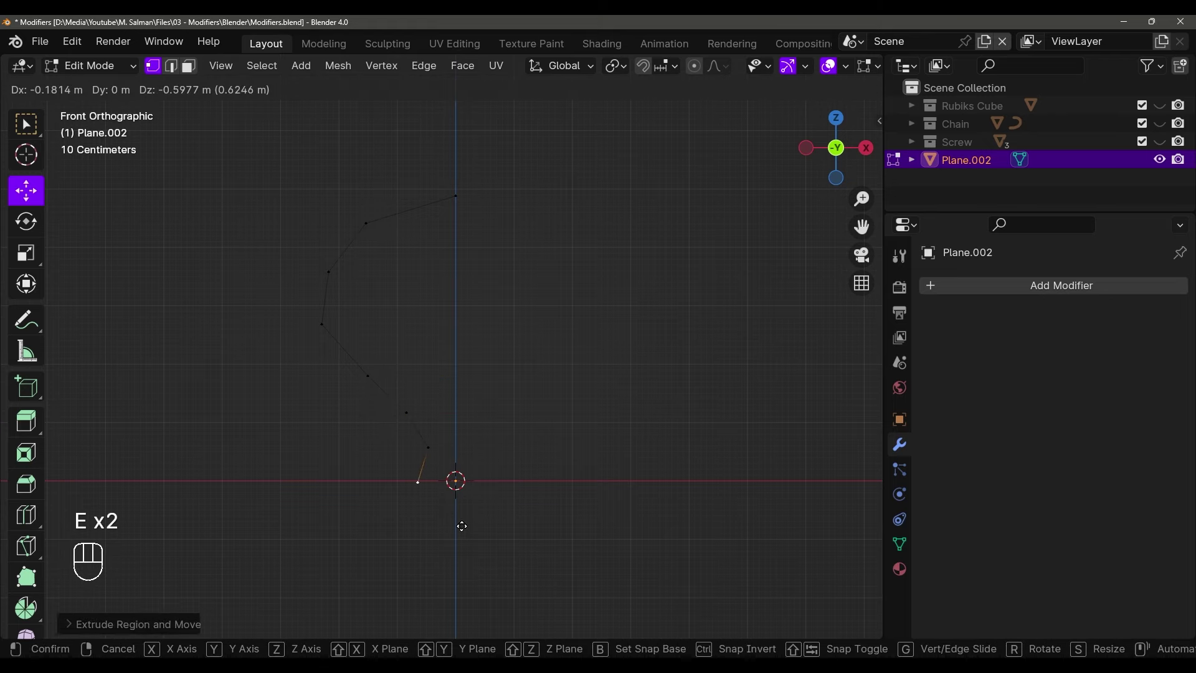
pyautogui.click(460, 516)
pyautogui.hotkey('ctrl', 'z')
pyautogui.hotkey('ctrl', 'z')
# Move the profile's fifth vertex slightly outward and extrude the next segment from the lower end toward the Z axis
pyautogui.press('g')
pyautogui.click(421, 428)
pyautogui.press('e')
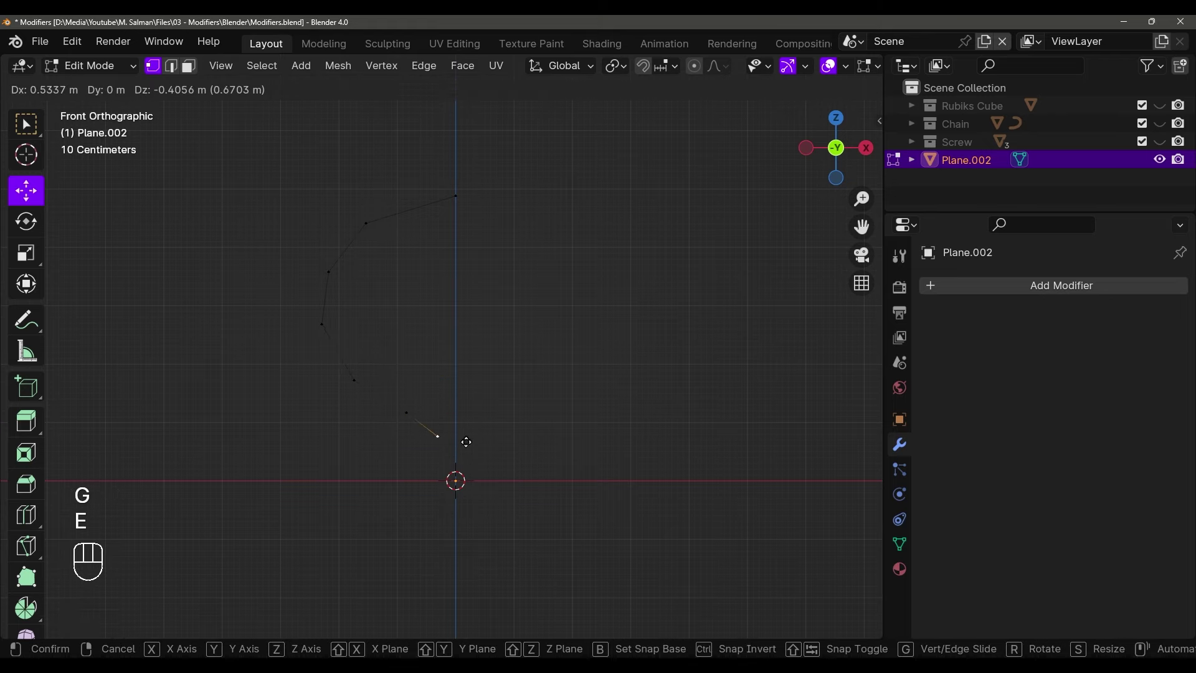
# Extrude the bulb profile's lower end down toward the origin to form the neck
pyautogui.click(456, 435)
pyautogui.press('e')
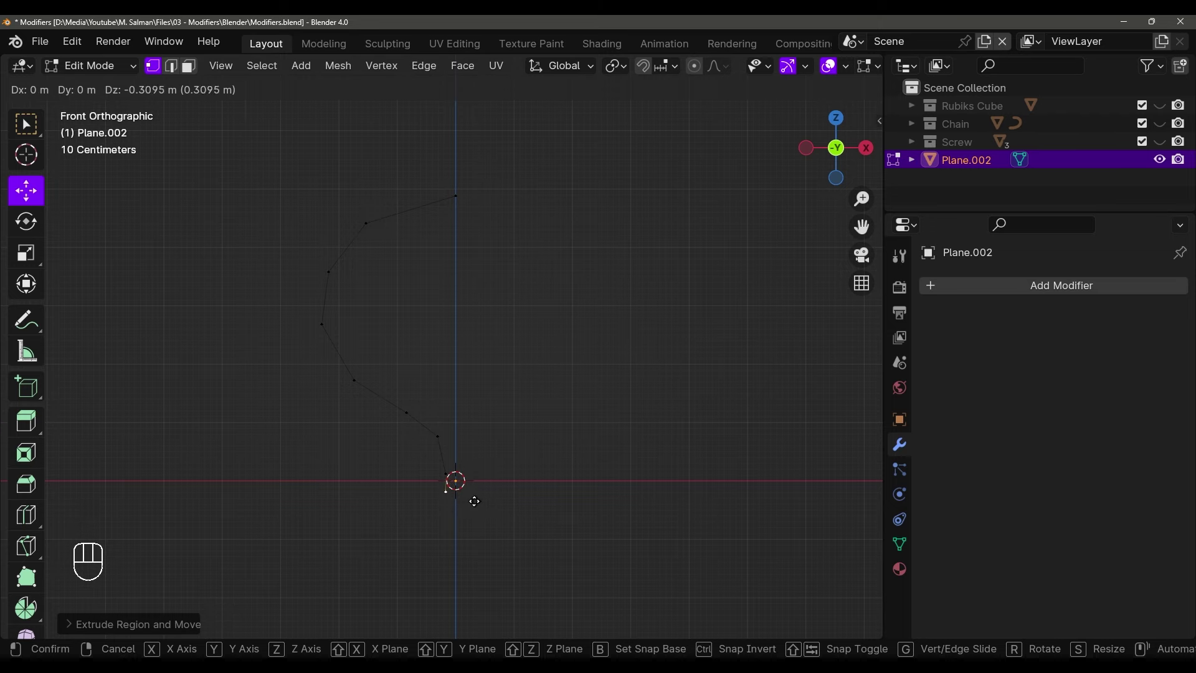
pyautogui.click(466, 505)
# Extrude a zigzag of vertices downward from the neck, alternating outward and inward, for three screw-thread ridges
pyautogui.keyDown('shift'); pyautogui.moveTo(481, 486); pyautogui.dragTo(479, 408, button='middle'); pyautogui.keyUp('shift')
pyautogui.scroll(2, 477, 411)
pyautogui.press('e')
pyautogui.click(477, 469)
pyautogui.press('e')
pyautogui.click(451, 487)
pyautogui.press('e')
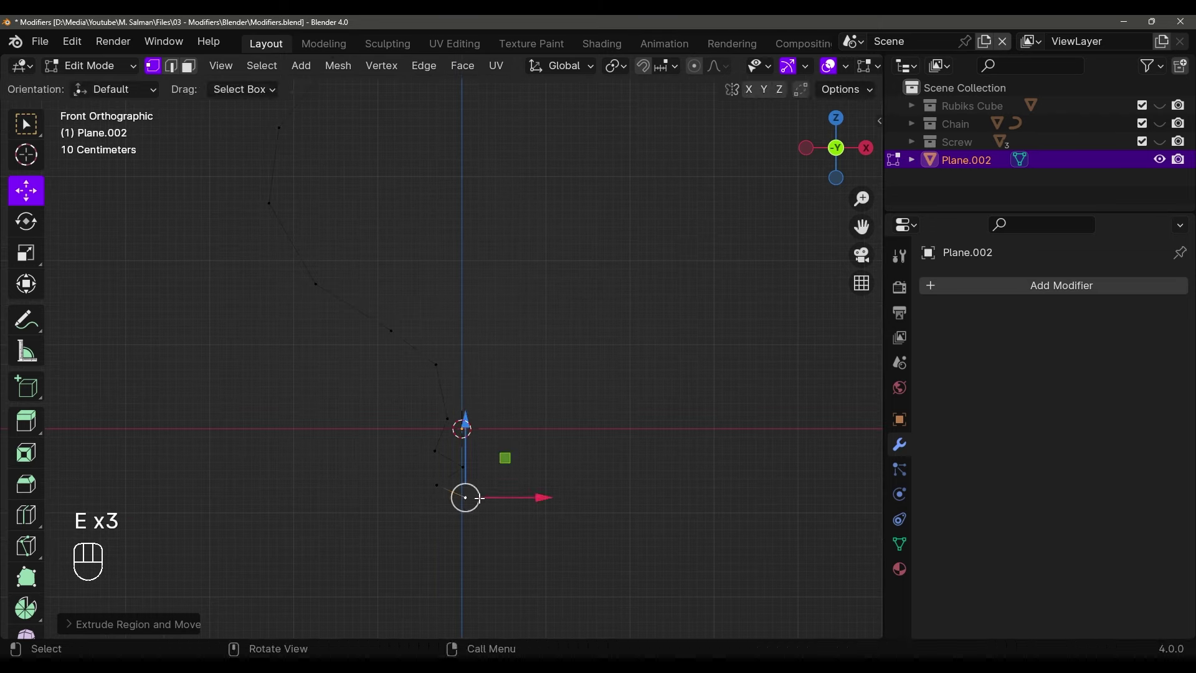
pyautogui.press('e')
pyautogui.click(449, 517)
pyautogui.press('e')
pyautogui.press('e')
pyautogui.rightClick(457, 550)
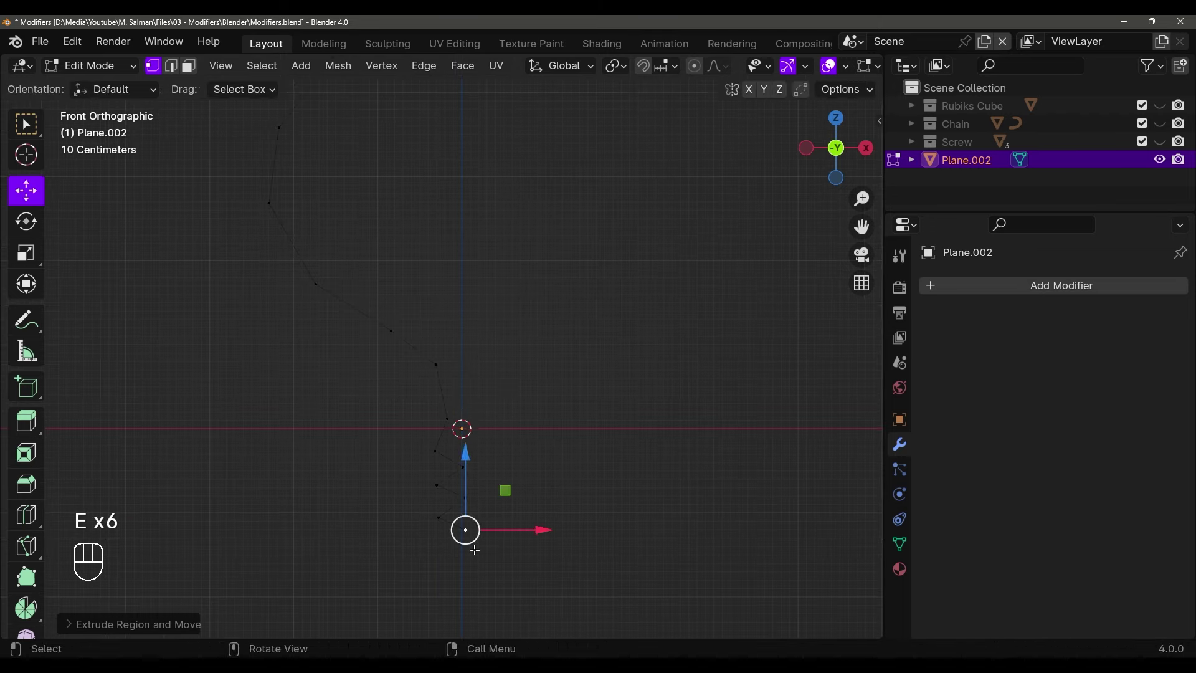
pyautogui.press('x')
pyautogui.click(473, 430)
pyautogui.scroll(-1, 512, 421)
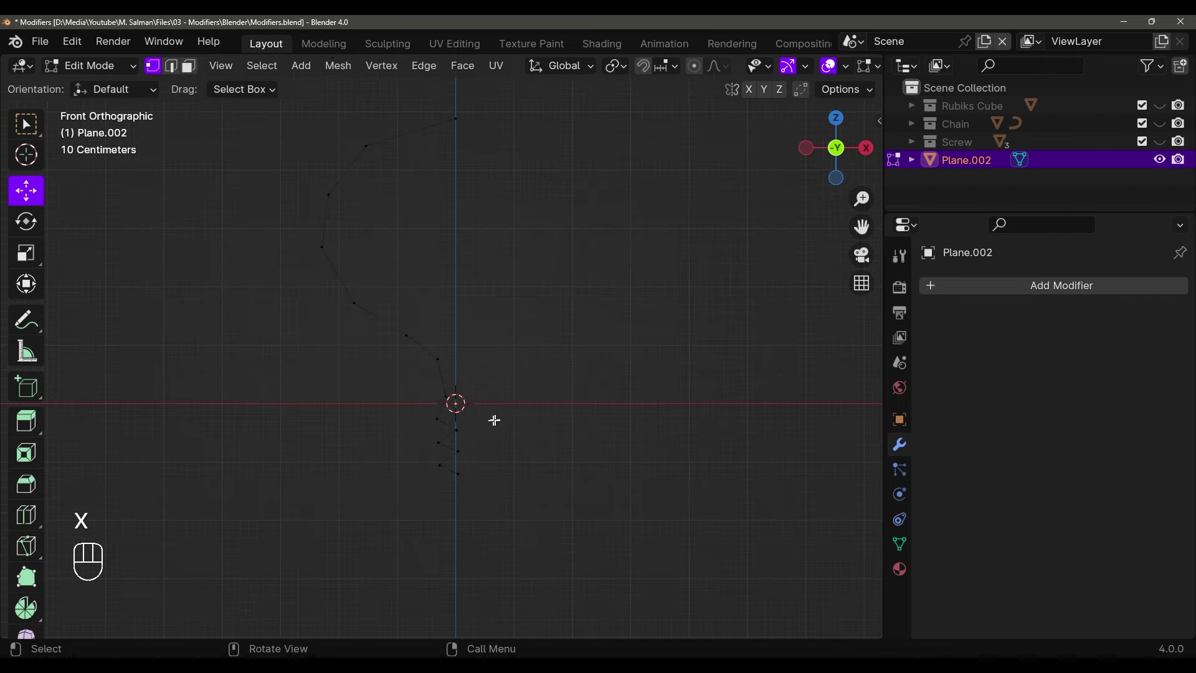
# Return to Object Mode and add a Screw modifier to revolve the bulb profile
pyautogui.press('a')
pyautogui.keyDown('shift'); pyautogui.moveTo(512, 422); pyautogui.dragTo(432, 261, button='middle'); pyautogui.keyUp('shift')
pyautogui.moveTo(497, 495); pyautogui.dragTo(461, 248, button='middle')
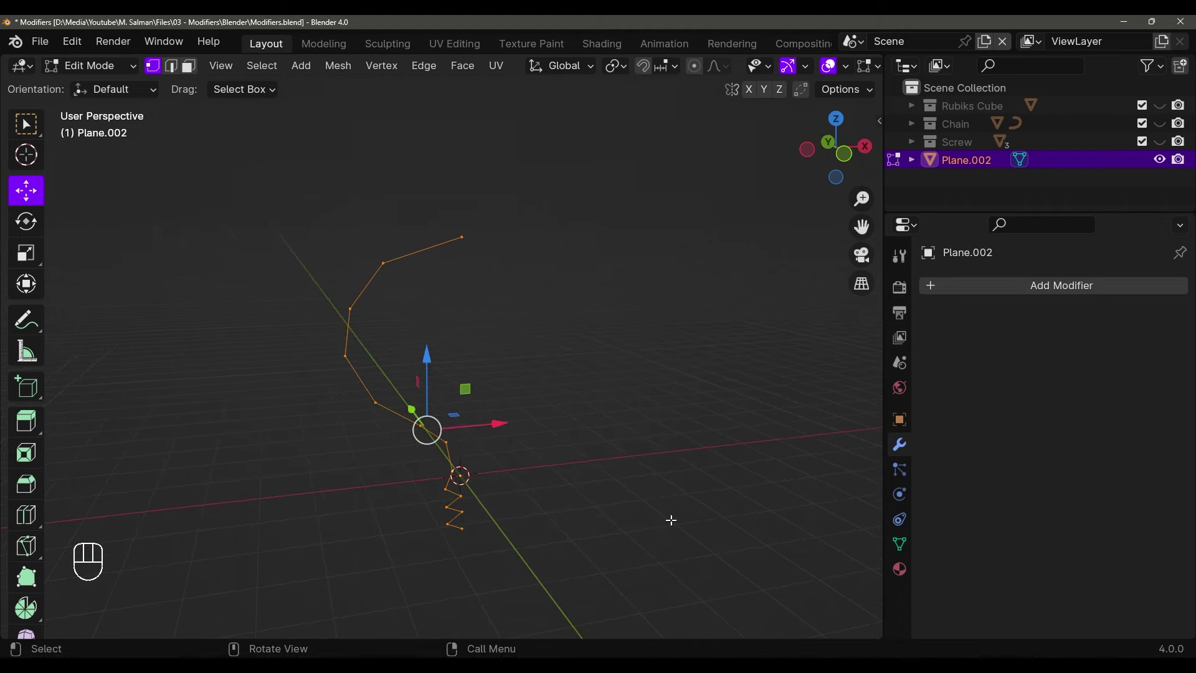
pyautogui.press('Tab')
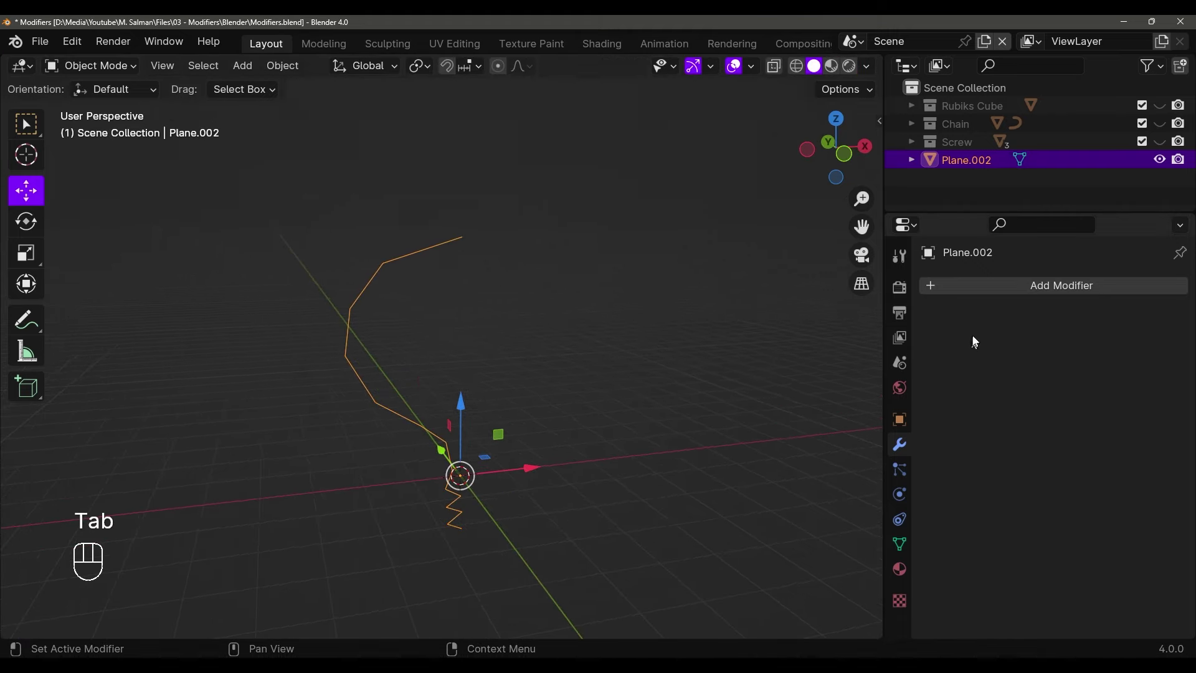
pyautogui.click(990, 287)
pyautogui.moveTo(935, 289)
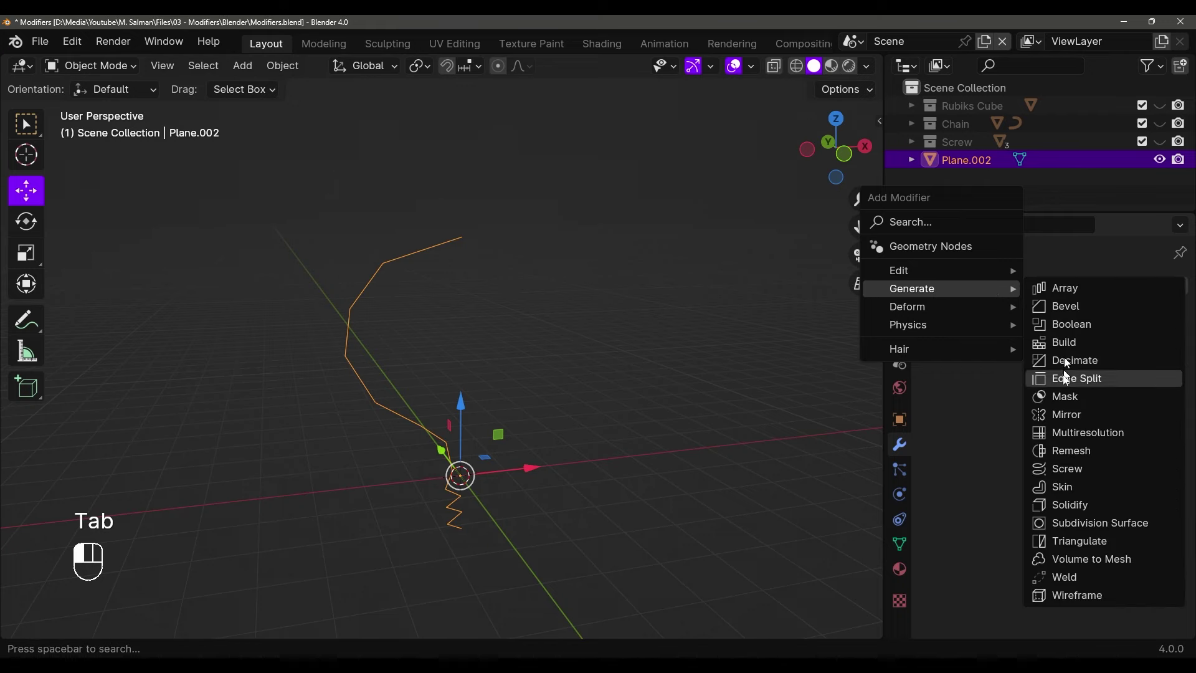
pyautogui.click(1062, 469)
pyautogui.moveTo(483, 374); pyautogui.dragTo(558, 355, button='middle')
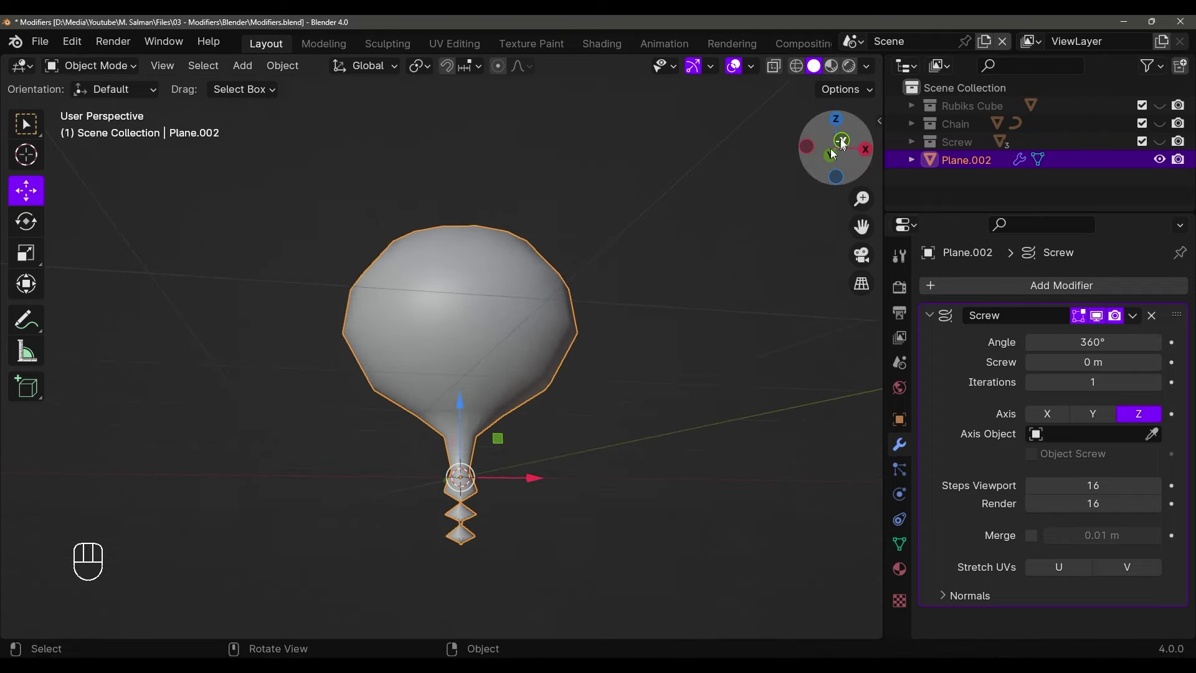
# Set transforms to affect only origins, move the object's origin along X to widen the bulb, and turn the option off
pyautogui.click(840, 90)
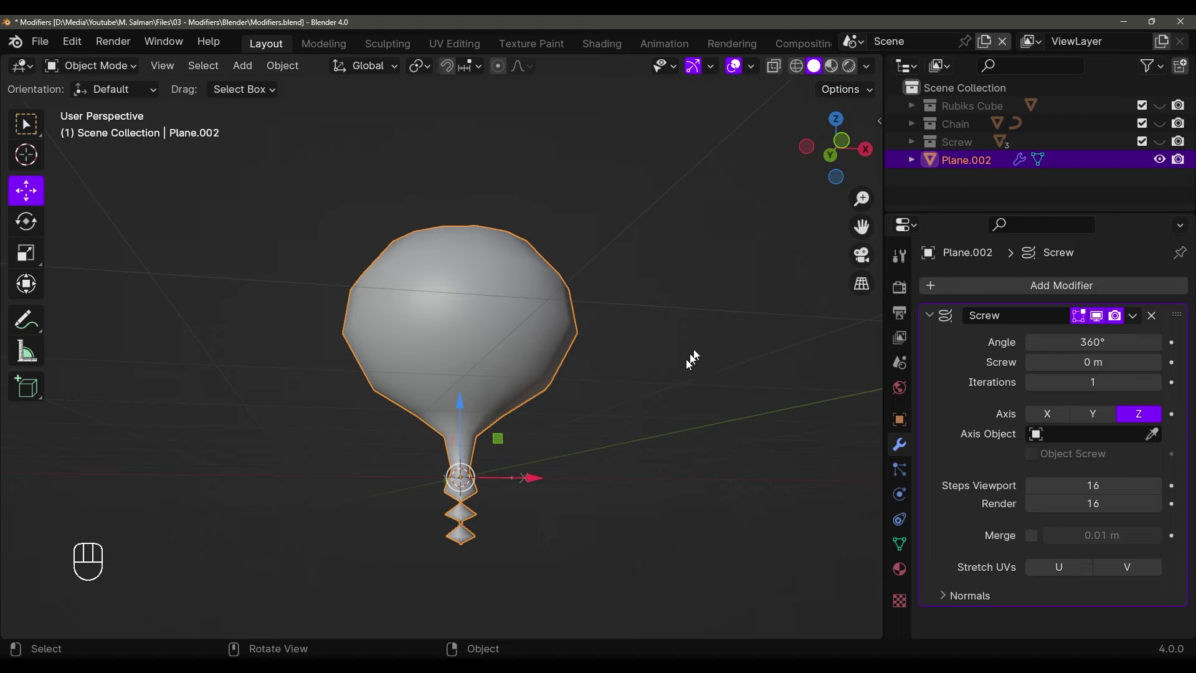
pyautogui.moveTo(546, 459)
pyautogui.mouseDown(button='middle')
pyautogui.moveTo(488, 427)
pyautogui.moveTo(526, 460)
pyautogui.mouseUp(button='middle')
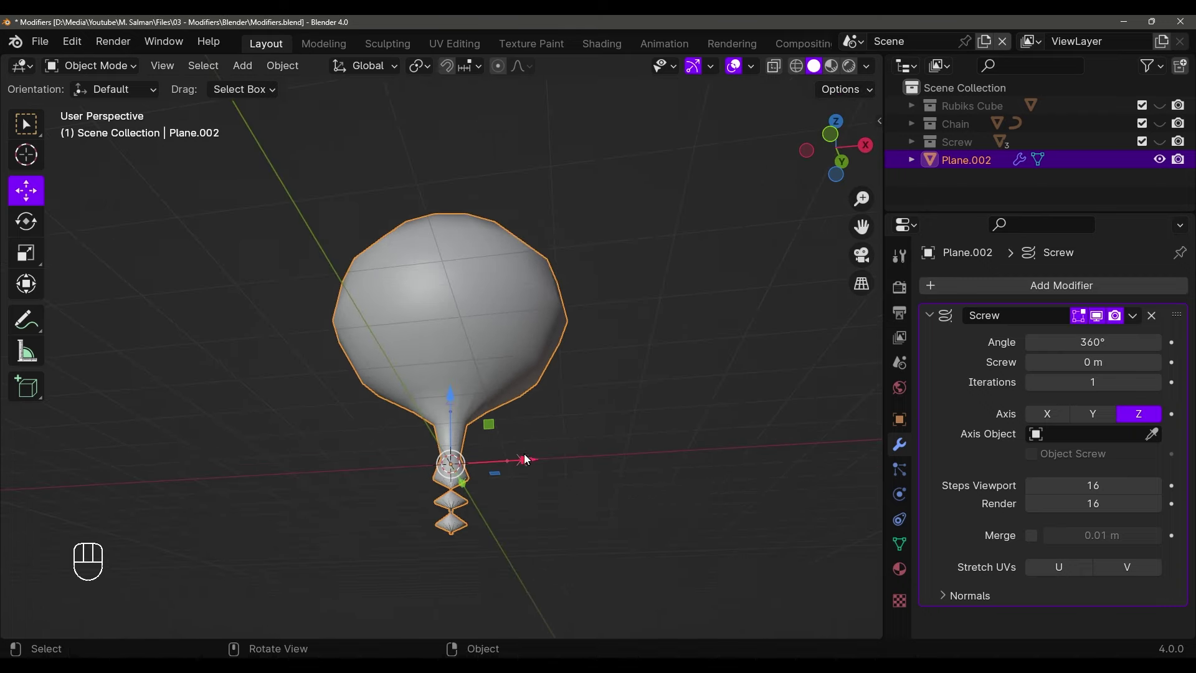
pyautogui.moveTo(506, 467); pyautogui.dragTo(562, 465)
pyautogui.moveTo(562, 465); pyautogui.dragTo(642, 472, button='middle')
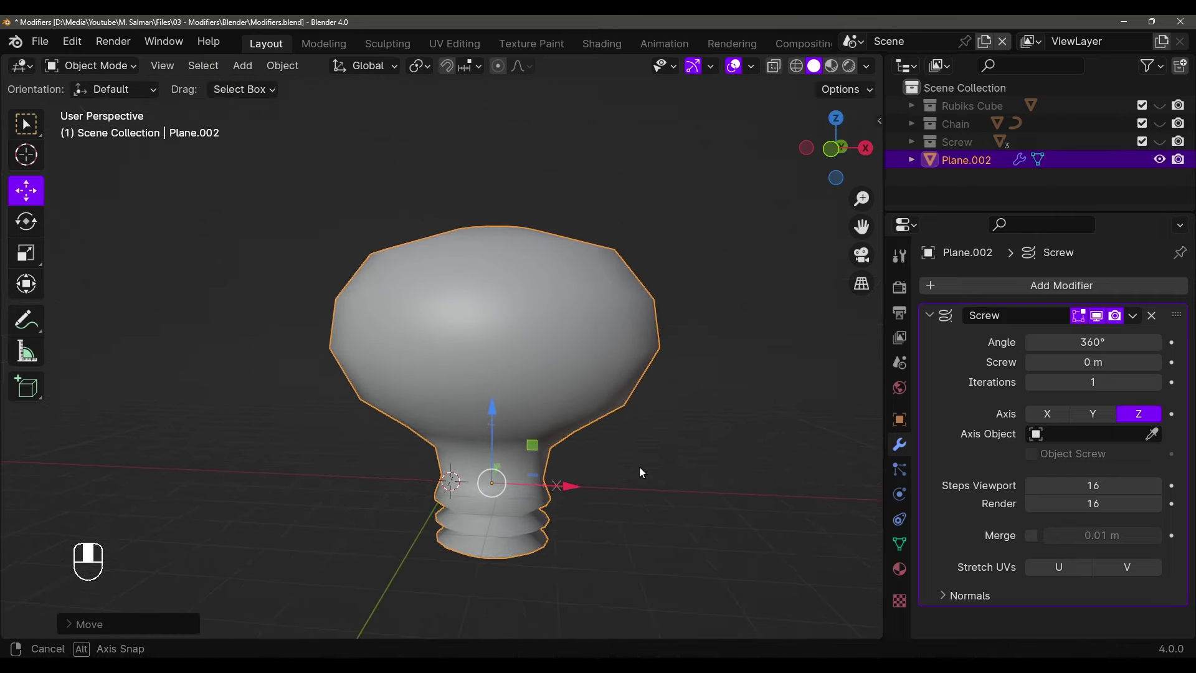
pyautogui.moveTo(573, 491); pyautogui.dragTo(569, 492)
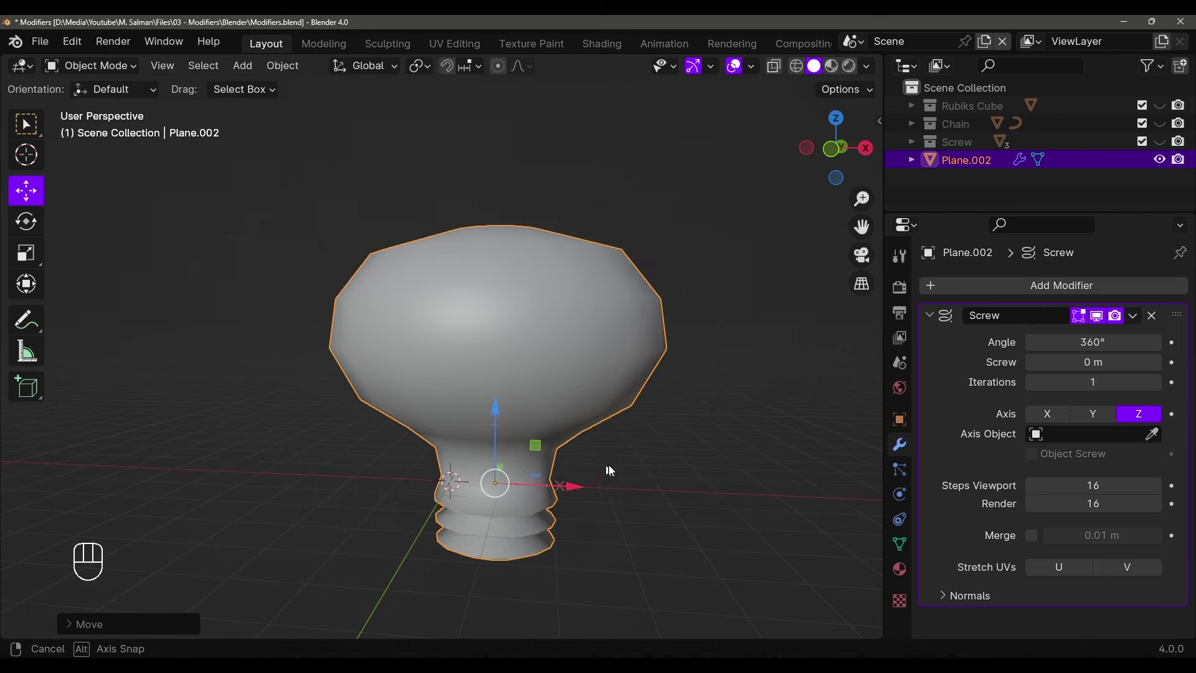
pyautogui.moveTo(609, 469); pyautogui.dragTo(611, 417, button='middle')
pyautogui.click(837, 93)
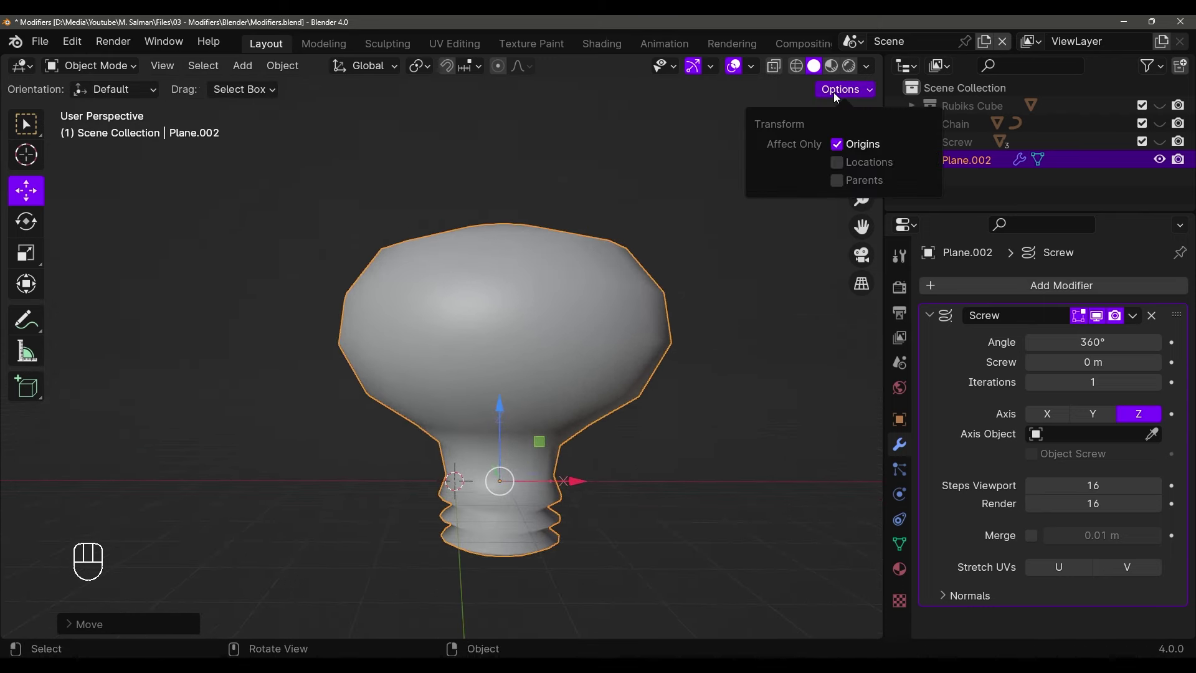
# In Edit Mode from the front view, raise the profile's top vertex and the vertex below it along Z
pyautogui.moveTo(635, 345); pyautogui.dragTo(609, 352, button='middle')
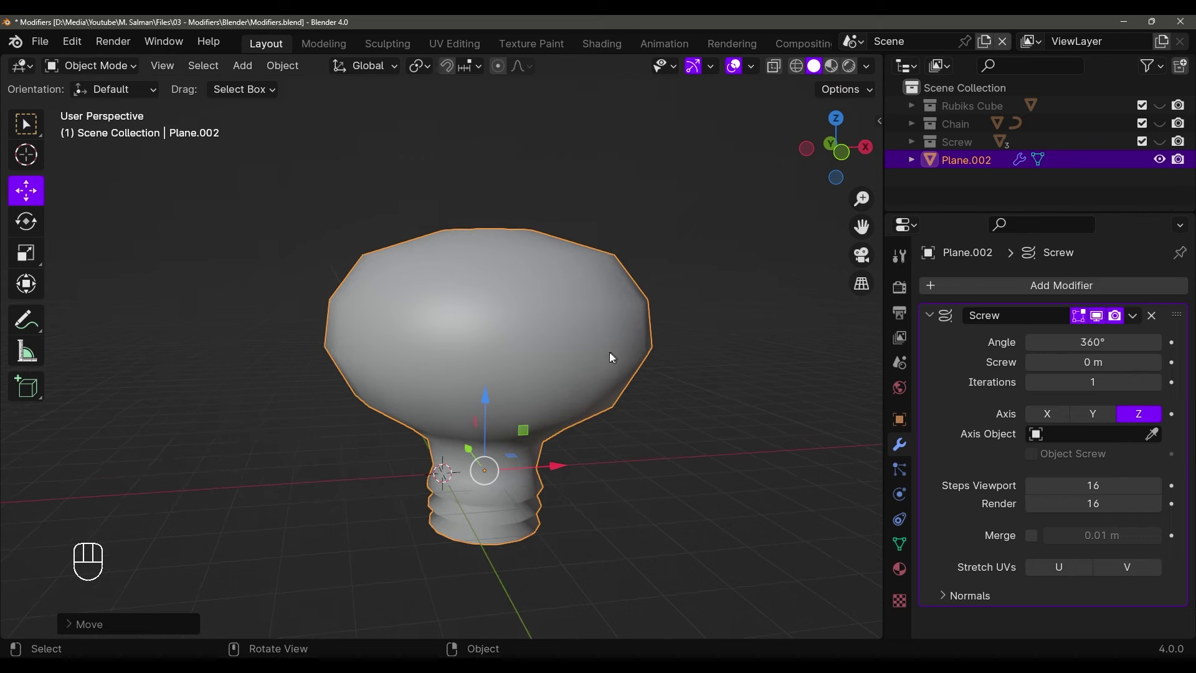
pyautogui.press('KP_1')
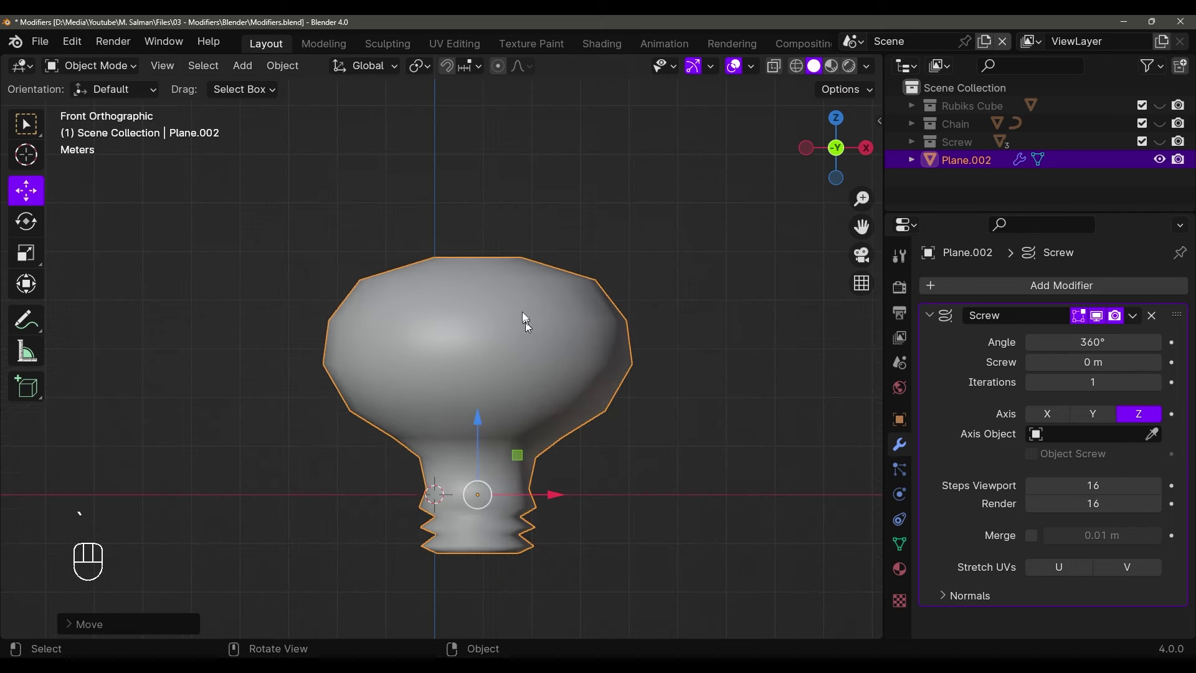
pyautogui.keyDown('shift'); pyautogui.moveTo(522, 311); pyautogui.dragTo(514, 333, button='middle'); pyautogui.keyUp('shift')
pyautogui.press('Tab')
pyautogui.click(428, 283)
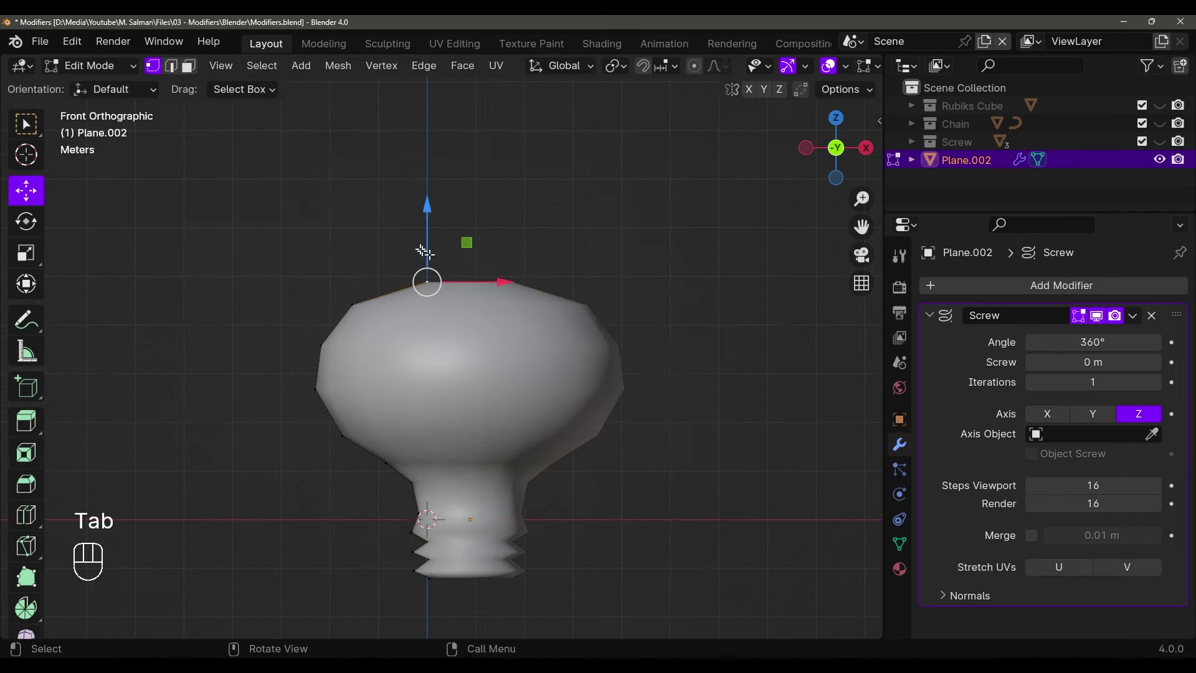
pyautogui.moveTo(425, 221); pyautogui.dragTo(437, 179)
pyautogui.click(351, 303)
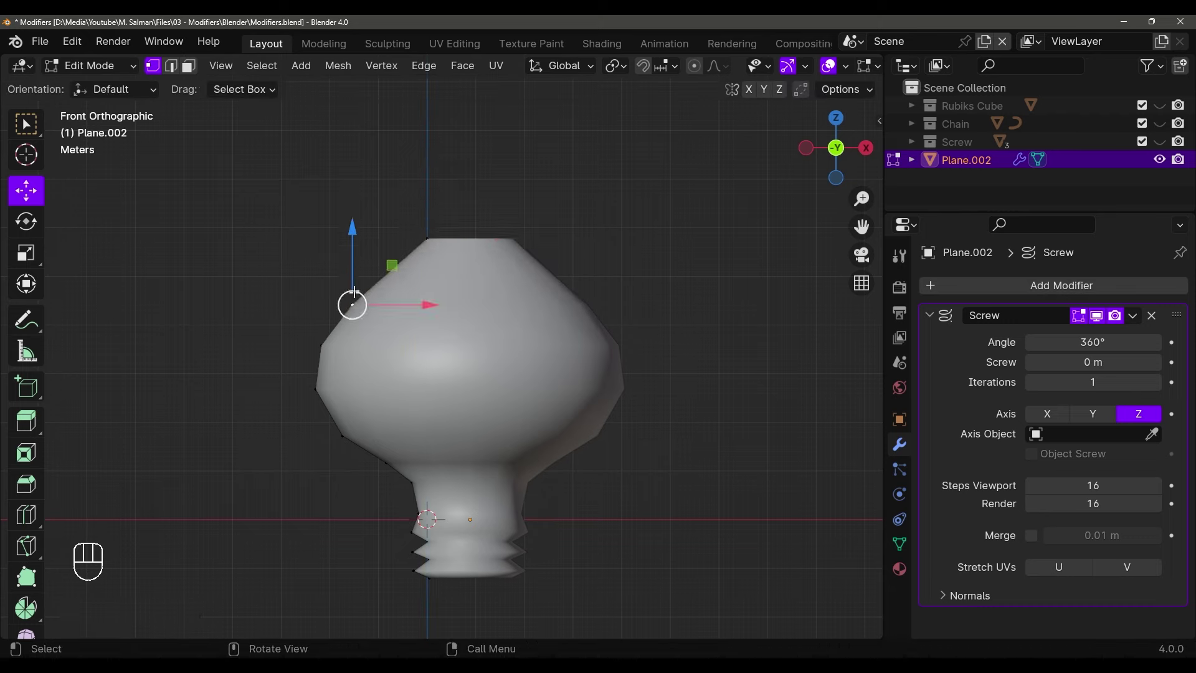
pyautogui.moveTo(364, 257); pyautogui.dragTo(367, 226)
# Raise the third profile vertex, nudge it outward, and shift the two widest side vertices inward along X
pyautogui.click(320, 342)
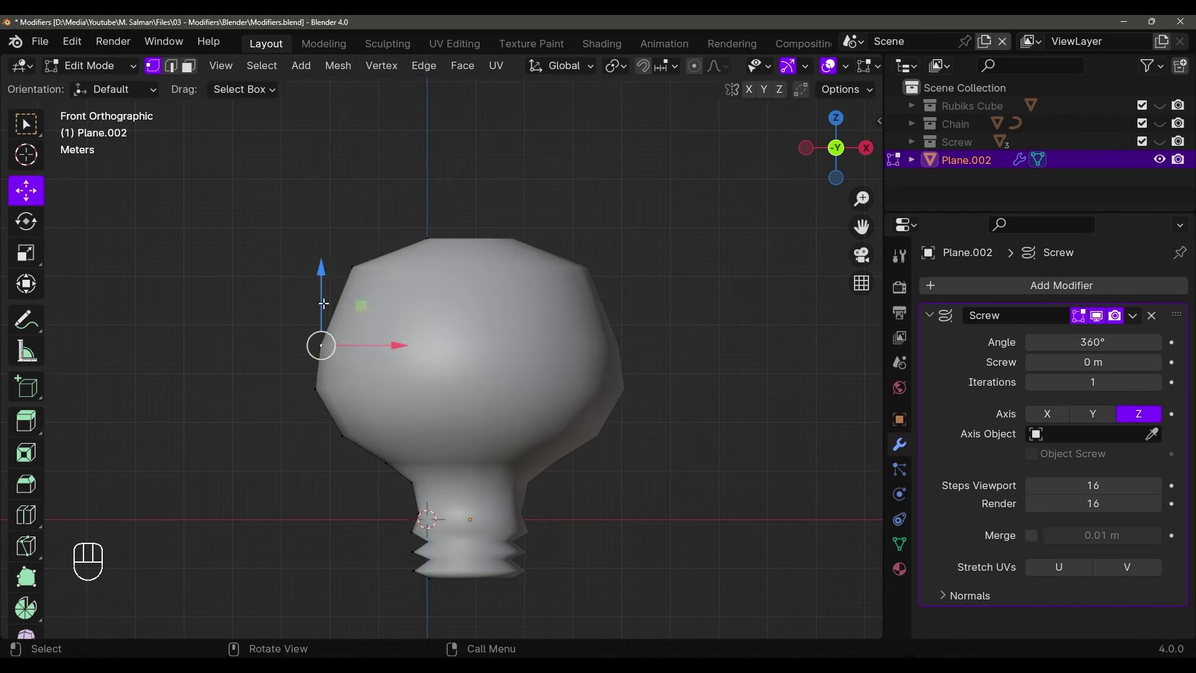
pyautogui.moveTo(324, 293); pyautogui.dragTo(324, 272)
pyautogui.moveTo(367, 321); pyautogui.dragTo(361, 319)
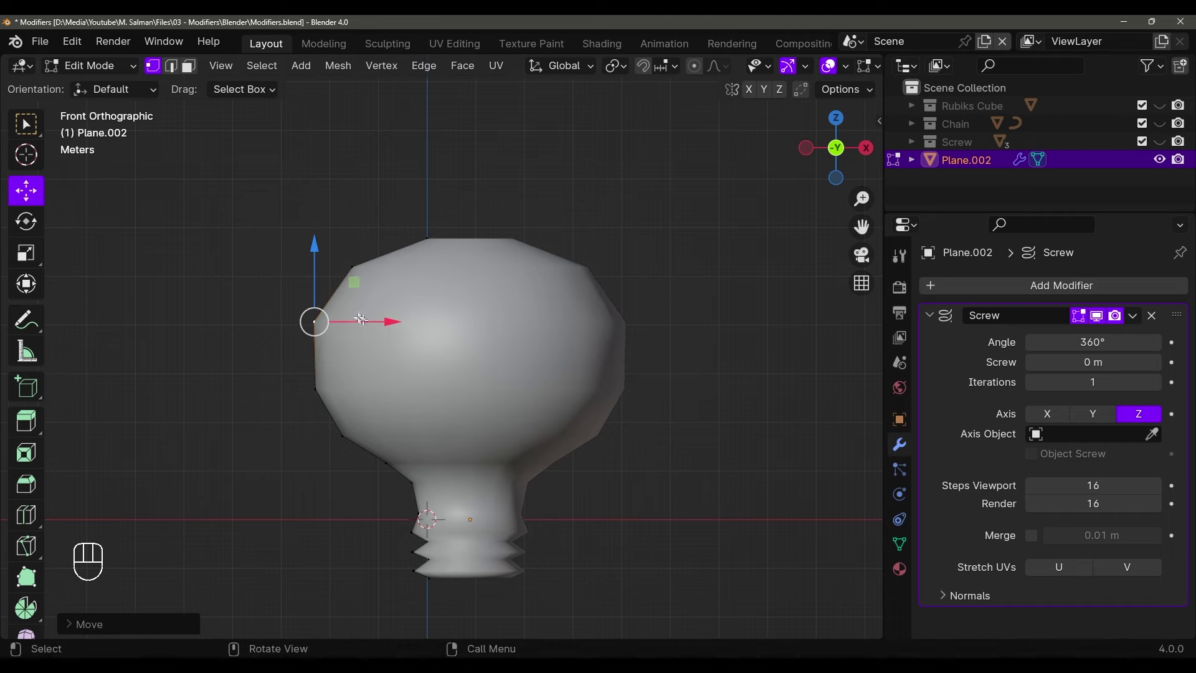
pyautogui.hotkey('shift', 'z')
pyautogui.hotkey('shift', 'z')
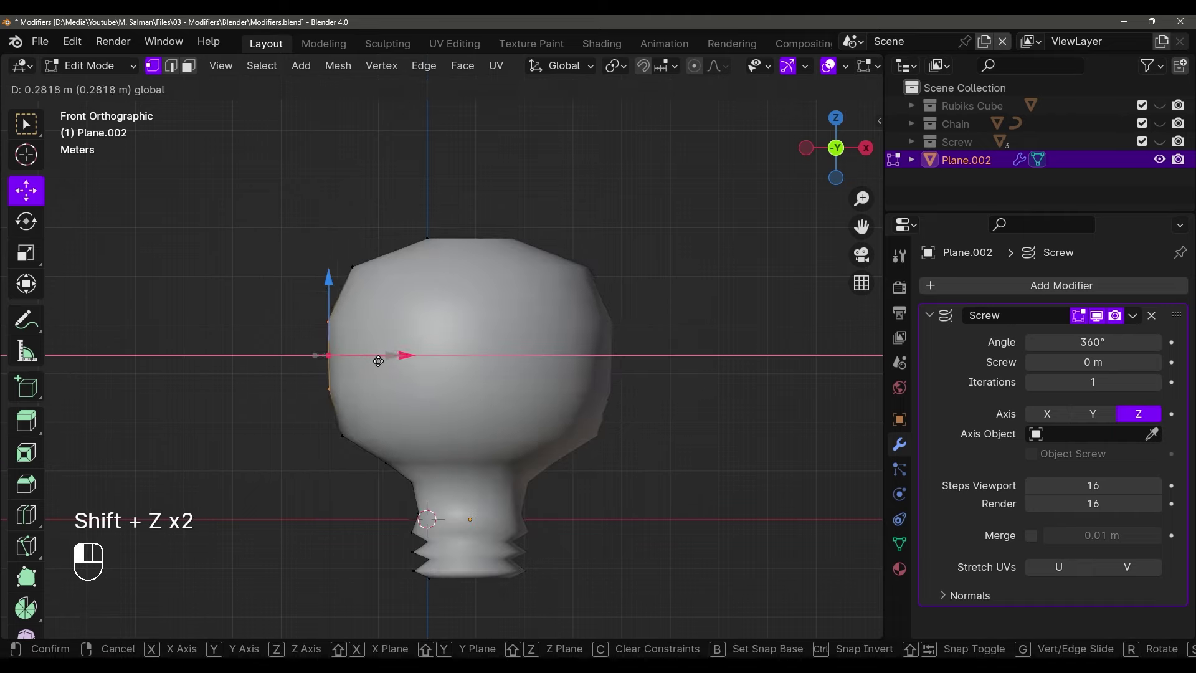
# Lower the upper shoulder vertex slightly and move it with the adjacent side vertex inward along X
pyautogui.click(353, 267)
pyautogui.moveTo(353, 215); pyautogui.dragTo(353, 222)
pyautogui.hotkey('shift', 'z')
pyautogui.hotkey('shift', 'z')
pyautogui.moveTo(380, 299); pyautogui.dragTo(394, 299)
# Move the bulb's widest lower side vertex and the vertex beneath it slightly inward along X
pyautogui.hotkey('shift', 'z')
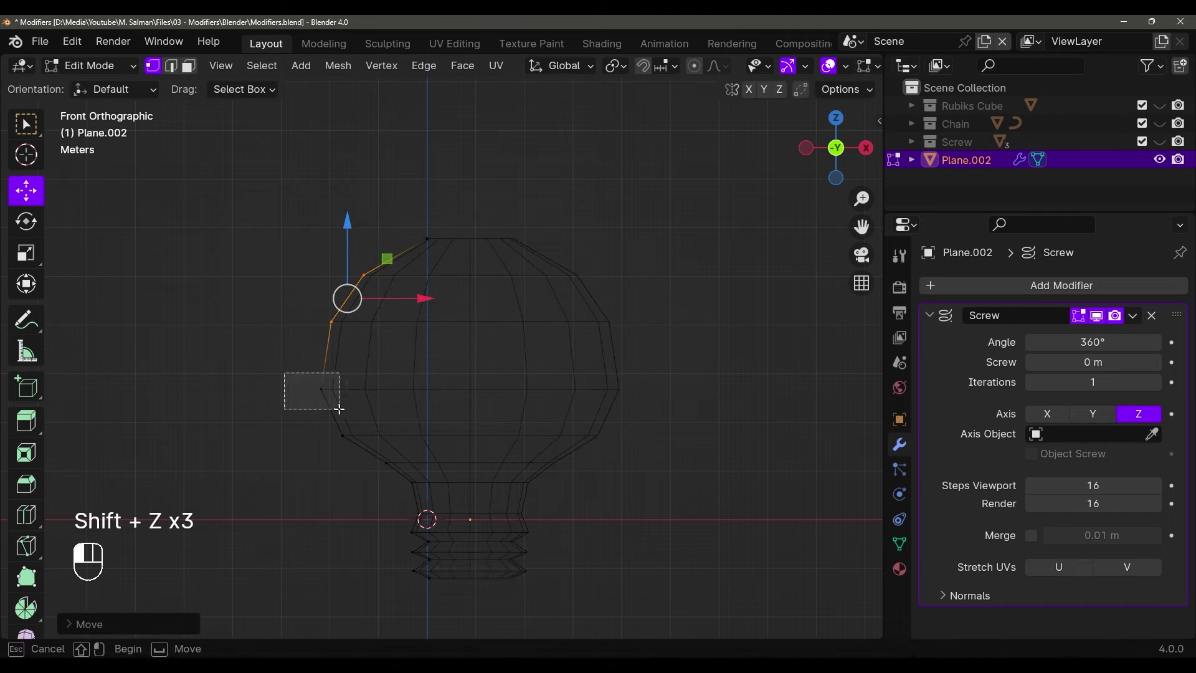
pyautogui.hotkey('shift', 'z')
pyautogui.moveTo(374, 392); pyautogui.dragTo(386, 397)
pyautogui.hotkey('shift', 'z')
pyautogui.hotkey('shift', 'z')
pyautogui.hotkey('shift', 'z')
pyautogui.hotkey('shift', 'z')
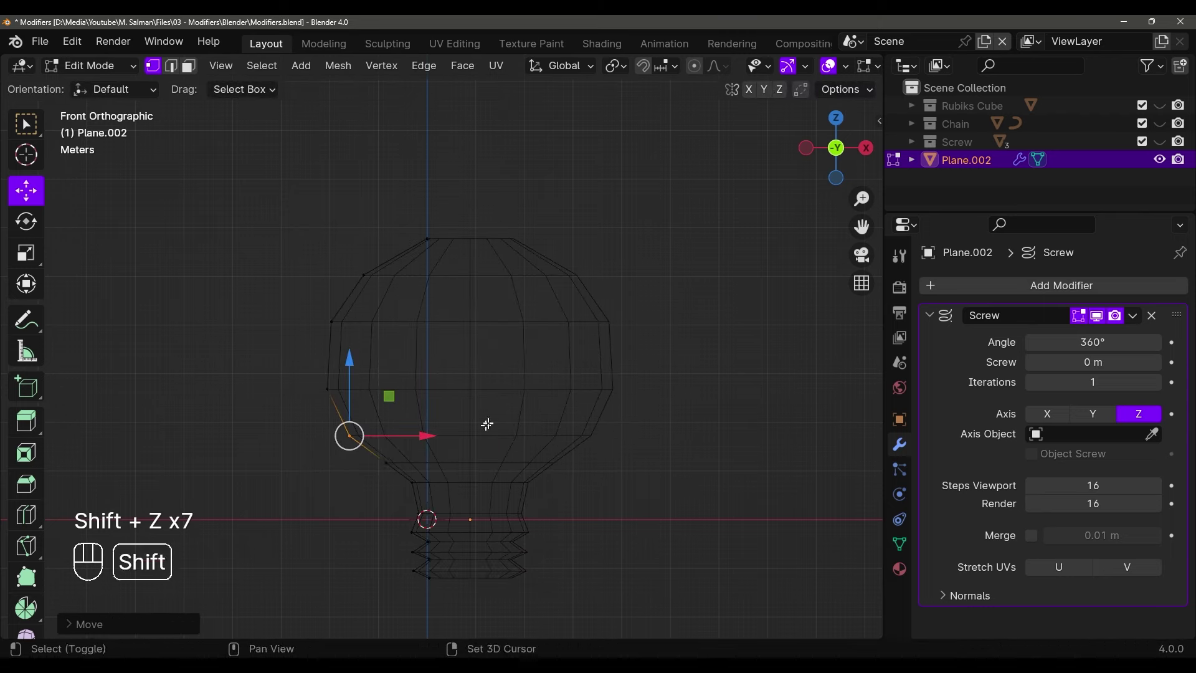
# Extrude the top rim vertex about 0.8 m along X toward the bulb's centre to nearly close the hole
pyautogui.moveTo(486, 422); pyautogui.dragTo(461, 359, button='middle')
pyautogui.click(396, 336)
pyautogui.scroll(1, 429, 326)
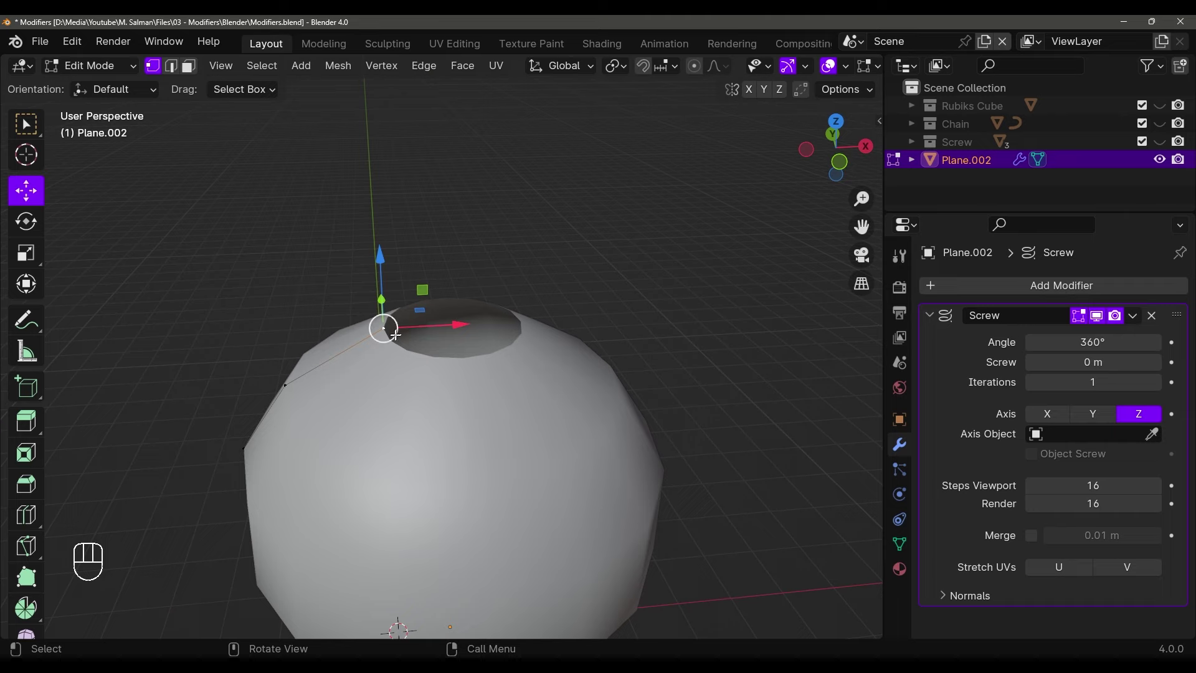
pyautogui.press('e')
pyautogui.press('x')
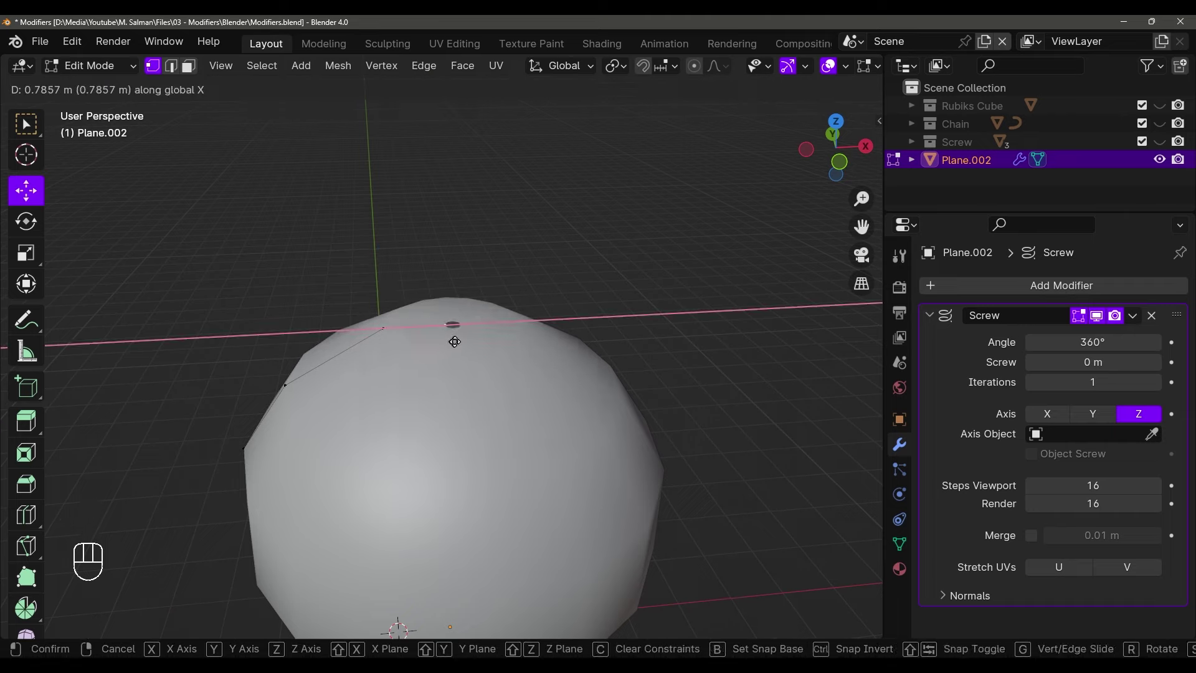
pyautogui.click(459, 342)
# Turn on Merge in the Screw modifier and set its distance to 0.113 m
pyautogui.scroll(2, 467, 344)
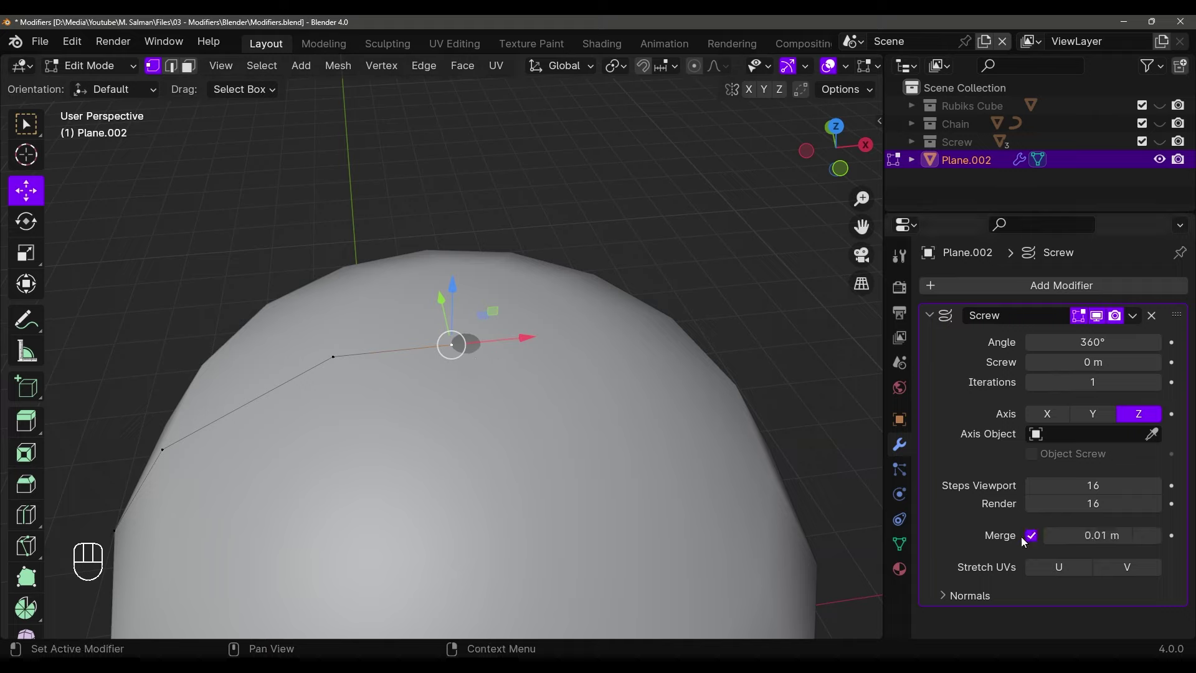
pyautogui.press('shift')
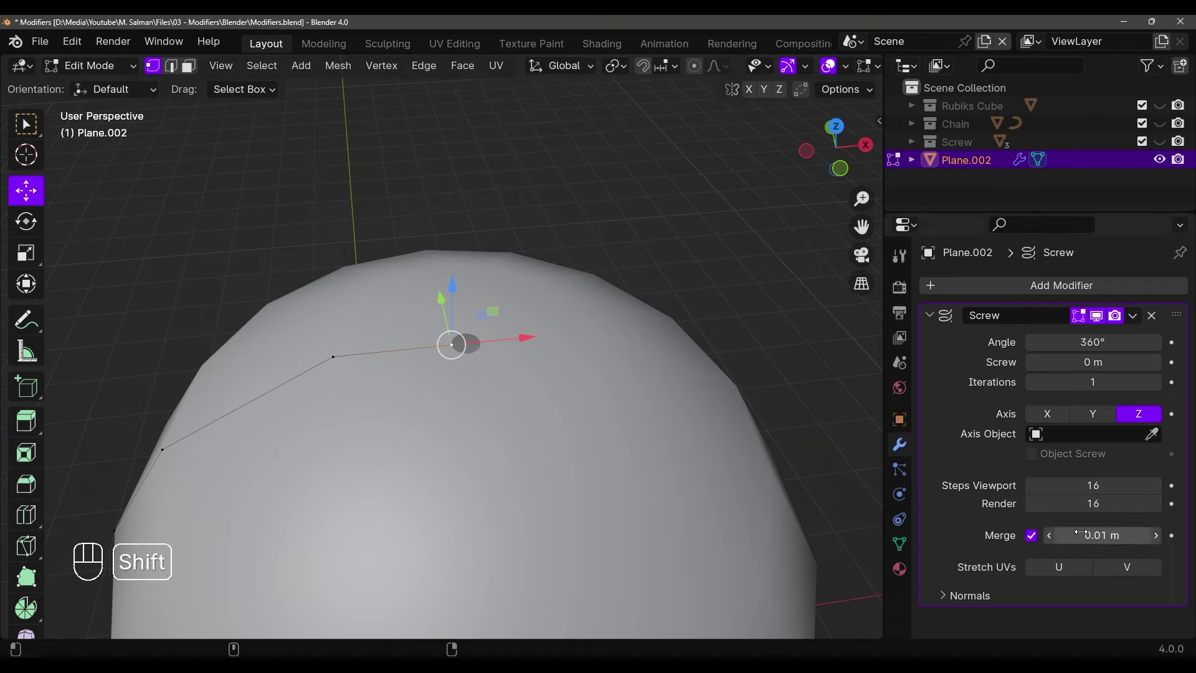
pyautogui.keyDown('shift'); pyautogui.moveTo(1085, 533); pyautogui.dragTo(1114, 534); pyautogui.keyUp('shift')
# Reposition the bulb's top centre and rim vertices along Z and X to form a rounded cap, and return to Object Mode
pyautogui.moveTo(688, 420); pyautogui.dragTo(464, 261, button='middle')
pyautogui.press('g')
pyautogui.press('z')
pyautogui.click(361, 267)
pyautogui.click(343, 284)
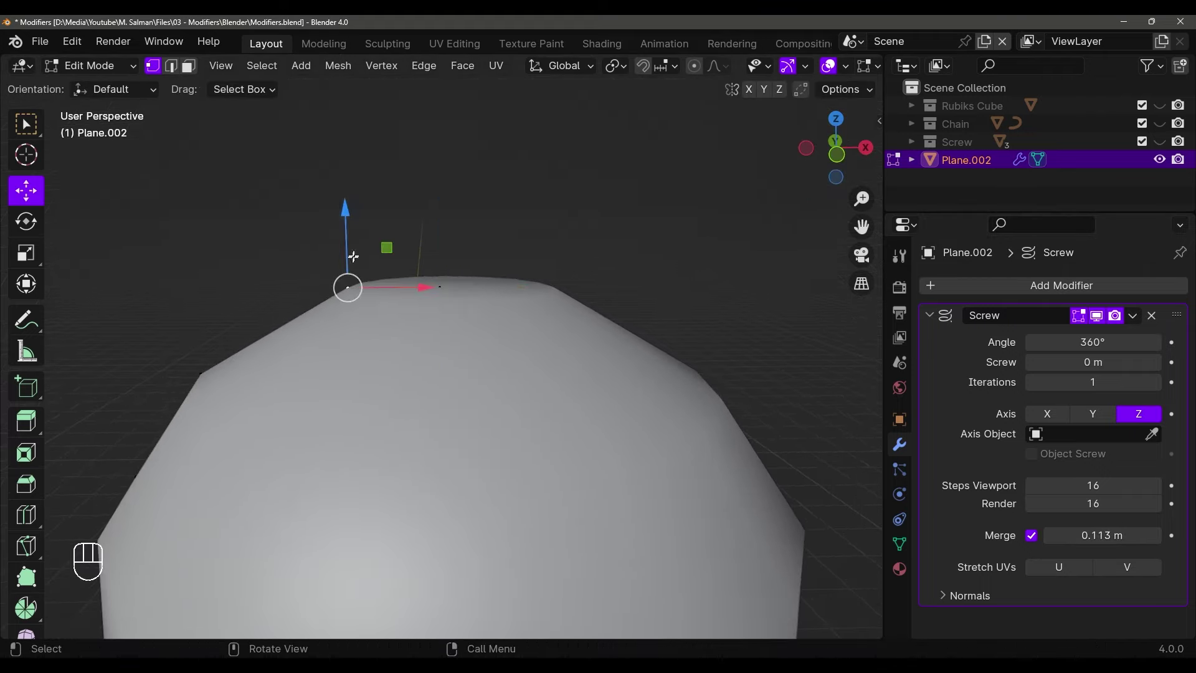
pyautogui.press('g')
pyautogui.click(356, 255)
pyautogui.click(384, 287)
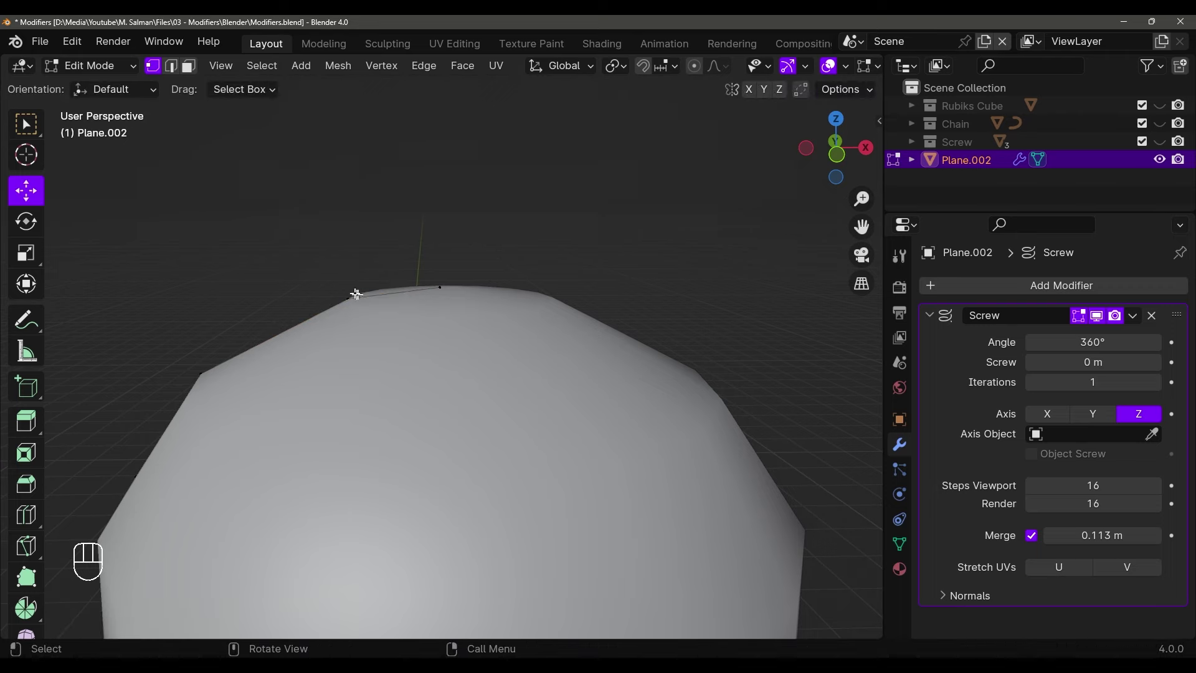
pyautogui.moveTo(405, 298); pyautogui.dragTo(380, 302)
pyautogui.press('Tab')
pyautogui.scroll(-6, 475, 374)
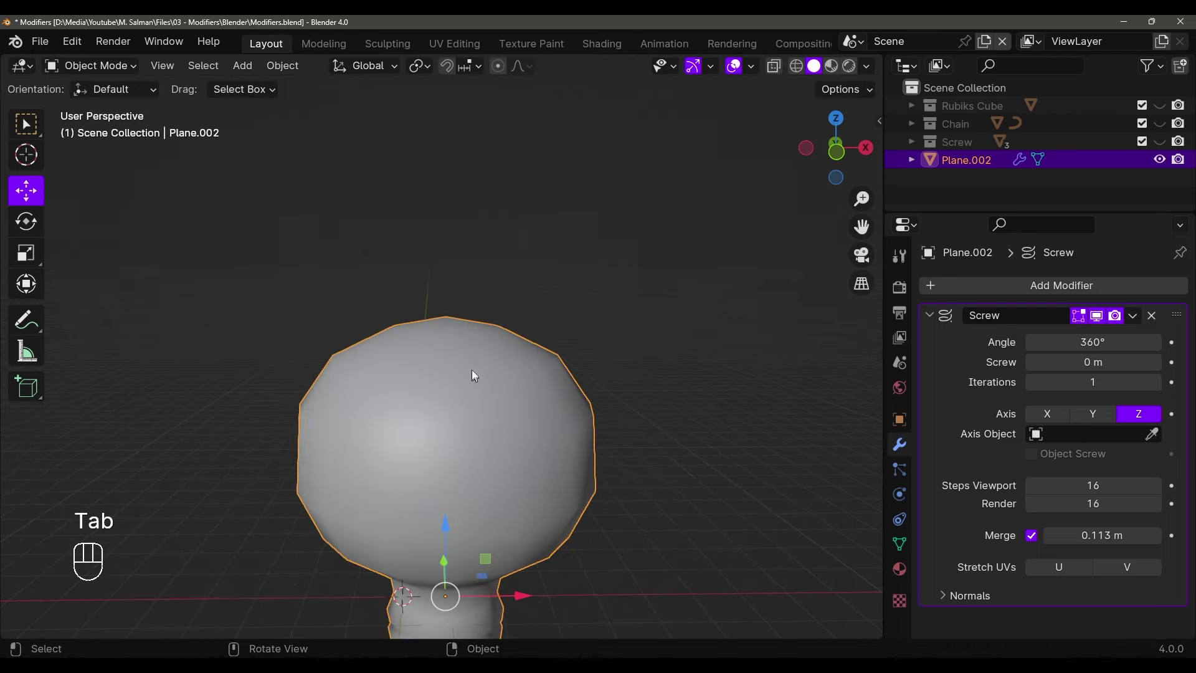
# In Edit Mode from the front view, adjust the bulb's lower side vertex slightly inward along X
pyautogui.press('`')
pyautogui.press('Tab')
pyautogui.click(470, 245)
pyautogui.click(332, 395)
pyautogui.press('g')
pyautogui.press('x')
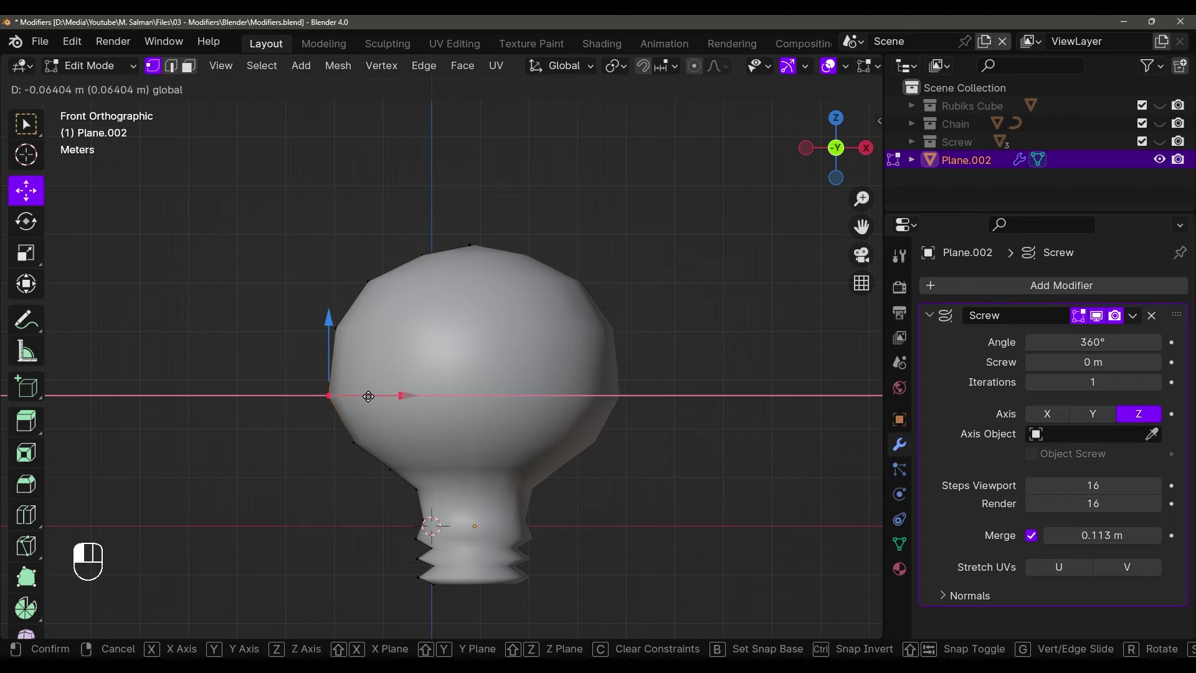
pyautogui.click(365, 396)
# Move the profile vertices on the bulb's underside and neck inward along X, and return to Object Mode
pyautogui.click(354, 441)
pyautogui.keyDown('shift'); pyautogui.click(392, 470); pyautogui.keyUp('shift')
pyautogui.hotkey('shift', 'z')
pyautogui.hotkey('shift', 'z')
pyautogui.press('g')
pyautogui.press('x')
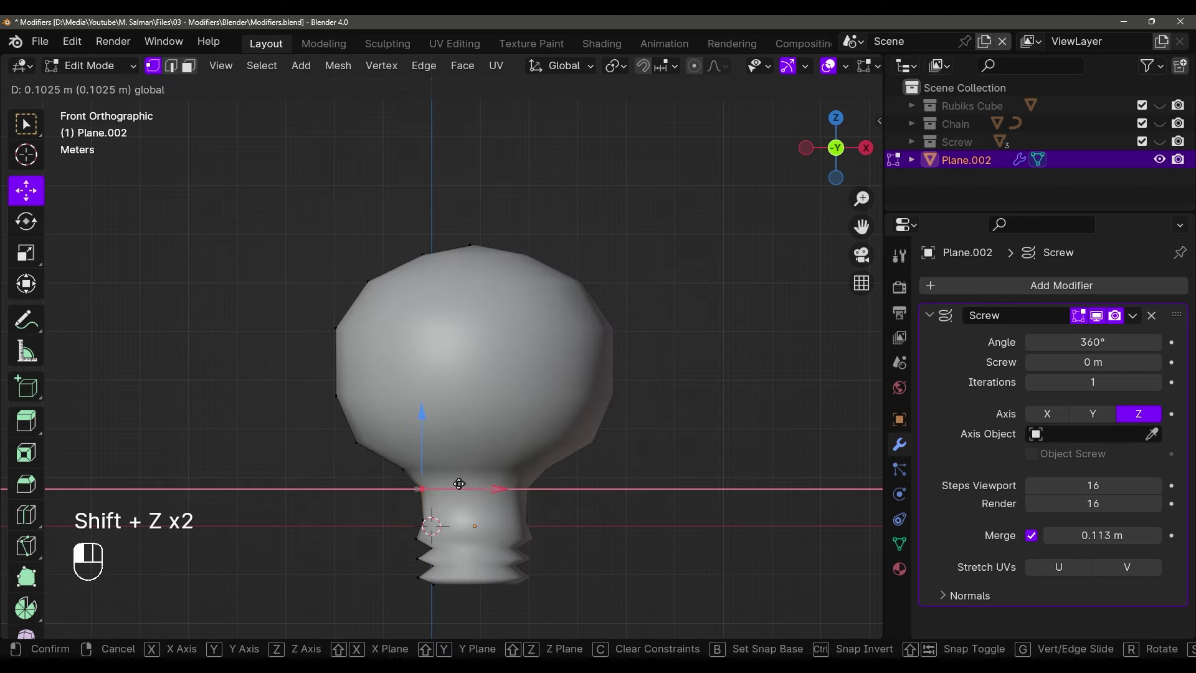
pyautogui.click(522, 518)
pyautogui.hotkey('shift', 'z')
pyautogui.scroll(4, 498, 405)
pyautogui.hotkey('shift', 'z')
pyautogui.hotkey('shift', 'z')
pyautogui.hotkey('shift', 'z')
pyautogui.scroll(-3, 499, 405)
pyautogui.press('Tab')
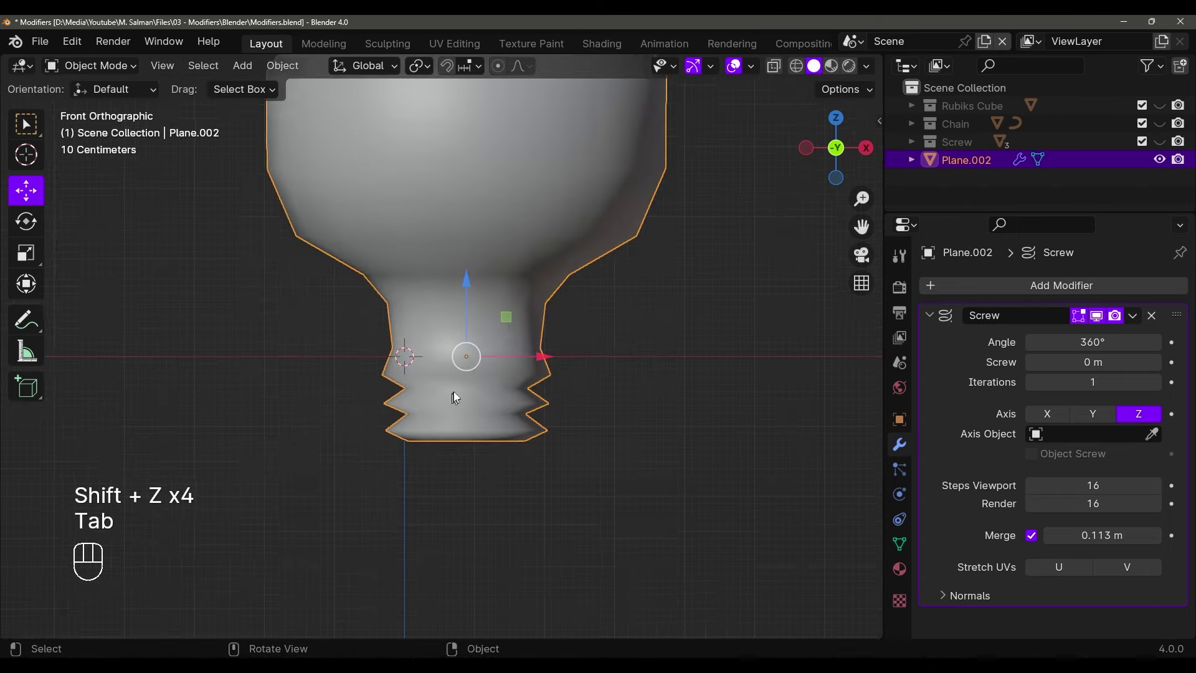
# In Edit Mode from the front view, move the lower thread vertices upward along Z to tighten the thread spacing, and return to Object Mode
pyautogui.moveTo(498, 386); pyautogui.dragTo(443, 224, button='middle')
pyautogui.moveTo(623, 436); pyautogui.dragTo(604, 451, button='middle')
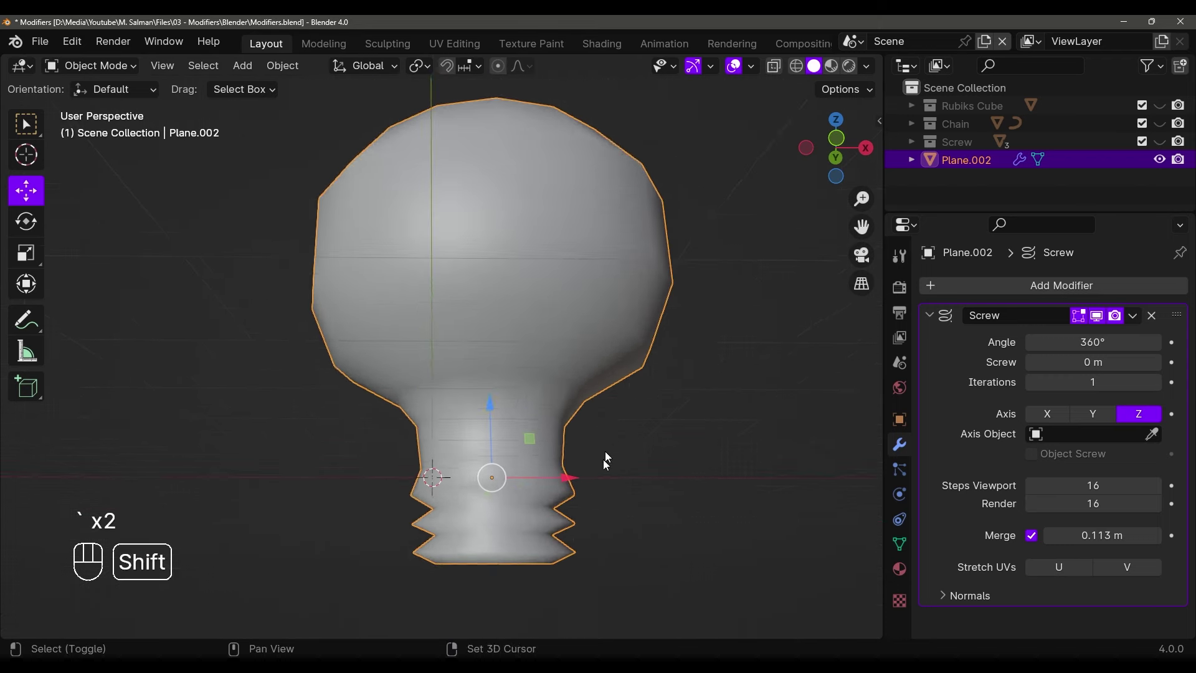
pyautogui.press('Tab')
pyautogui.scroll(4, 408, 447)
pyautogui.moveTo(408, 447); pyautogui.dragTo(430, 399, button='middle')
pyautogui.hotkey('shift', 'z')
pyautogui.hotkey('shift', 'z')
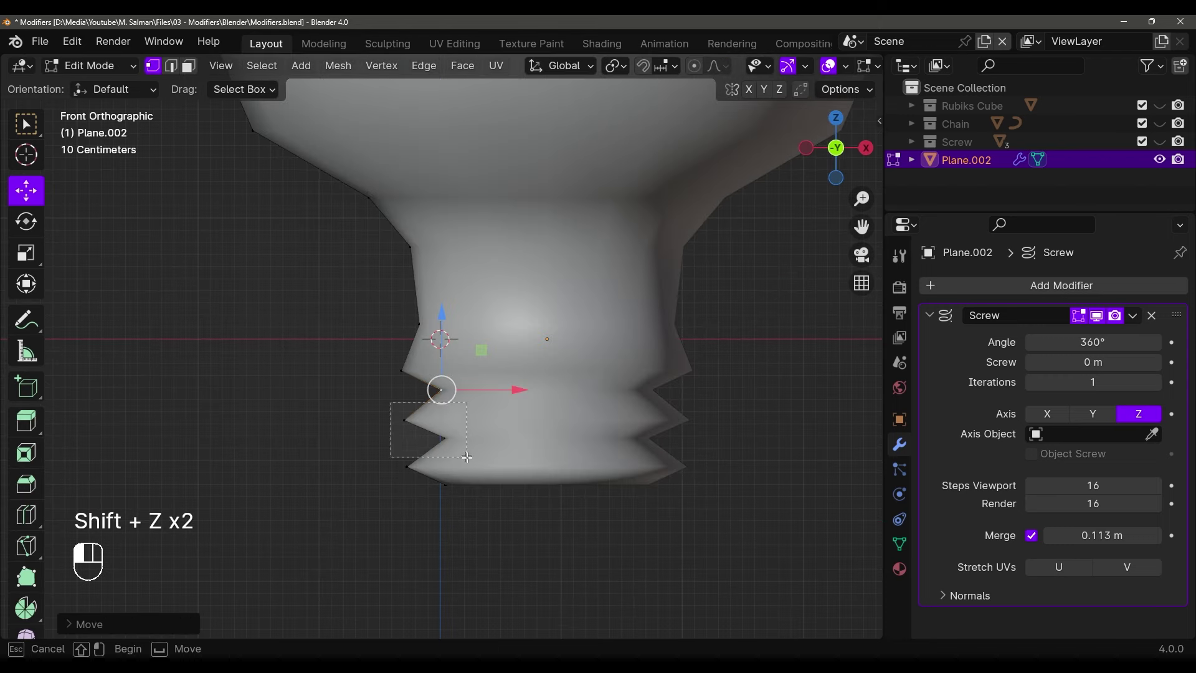
pyautogui.hotkey('shift', 'z')
pyautogui.hotkey('shift', 'z')
pyautogui.hotkey('ctrl', 'z')
pyautogui.hotkey('shift', 'z')
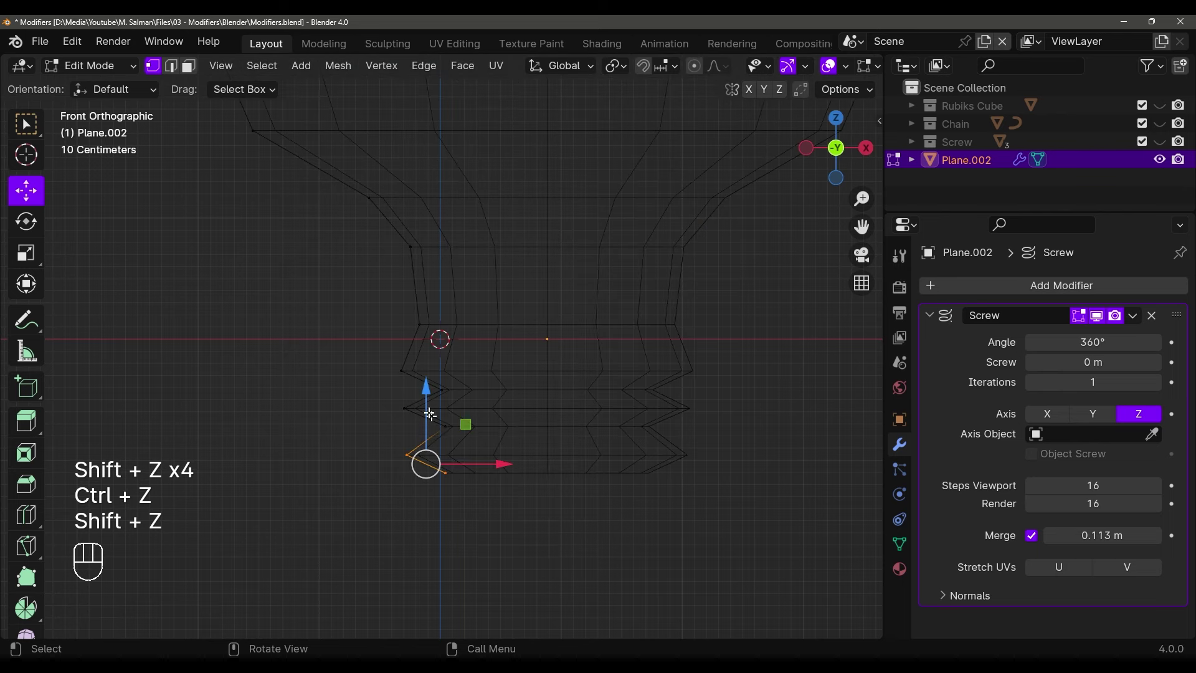
pyautogui.hotkey('shift', 'z')
pyautogui.press('Tab')
pyautogui.scroll(-3, 645, 419)
pyautogui.moveTo(629, 436); pyautogui.dragTo(605, 395, button='middle')
# Select the profile vertices running from the bulb's top centre down to its neck in wireframe, and return to solid Object Mode
pyautogui.press('Tab')
pyautogui.hotkey('shift', 'z')
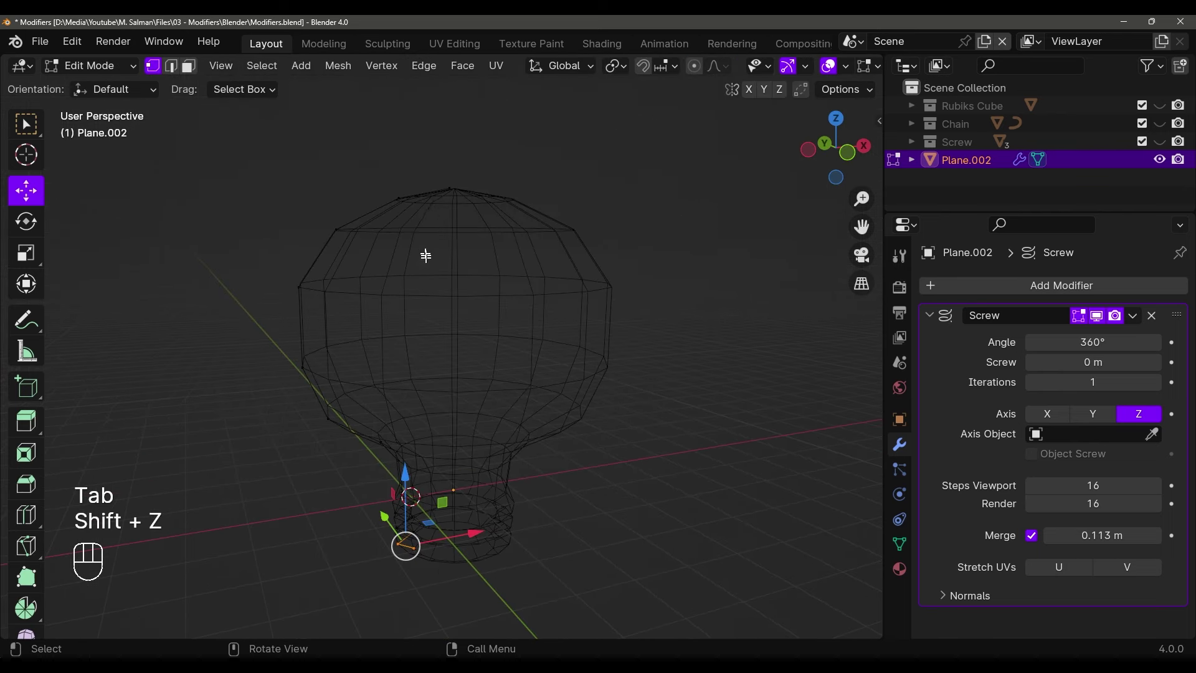
pyautogui.keyDown('shift'); pyautogui.moveTo(397, 240); pyautogui.dragTo(322, 231, button='middle'); pyautogui.keyUp('shift')
pyautogui.click(299, 288)
pyautogui.click(328, 417)
pyautogui.click(450, 188)
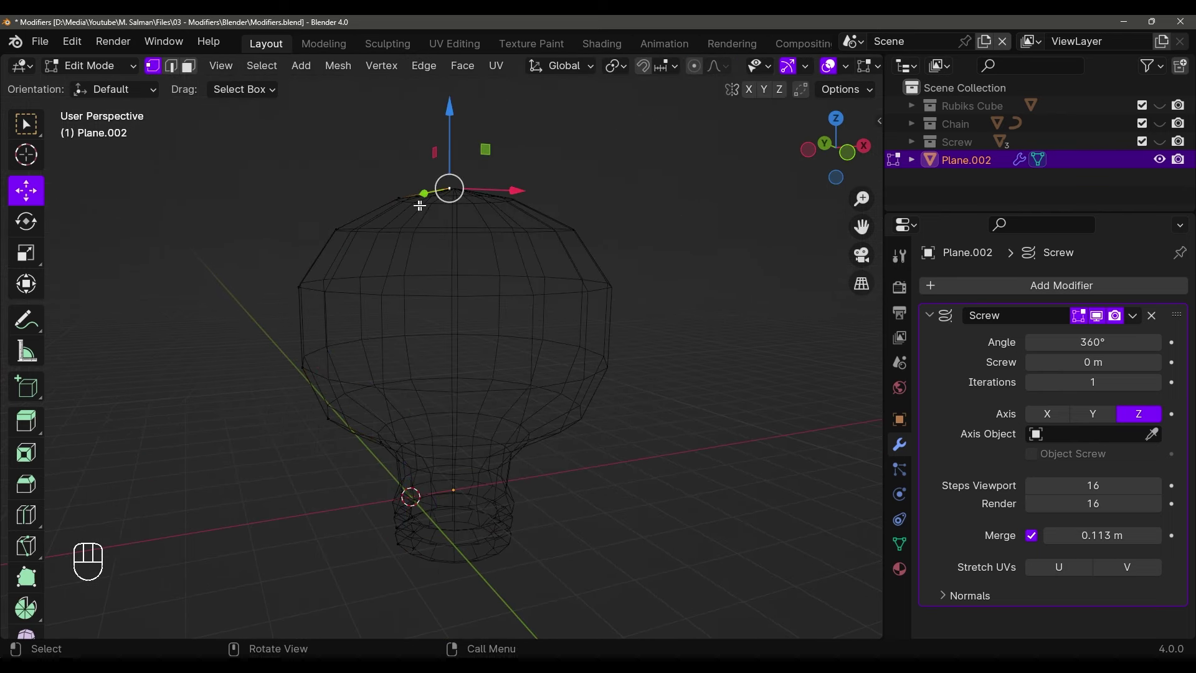
pyautogui.keyDown('shift'); pyautogui.click(400, 198); pyautogui.keyUp('shift')
pyautogui.keyDown('shift'); pyautogui.click(337, 229); pyautogui.keyUp('shift')
pyautogui.keyDown('shift'); pyautogui.click(299, 288); pyautogui.keyUp('shift')
pyautogui.keyDown('shift'); pyautogui.click(303, 367); pyautogui.keyUp('shift')
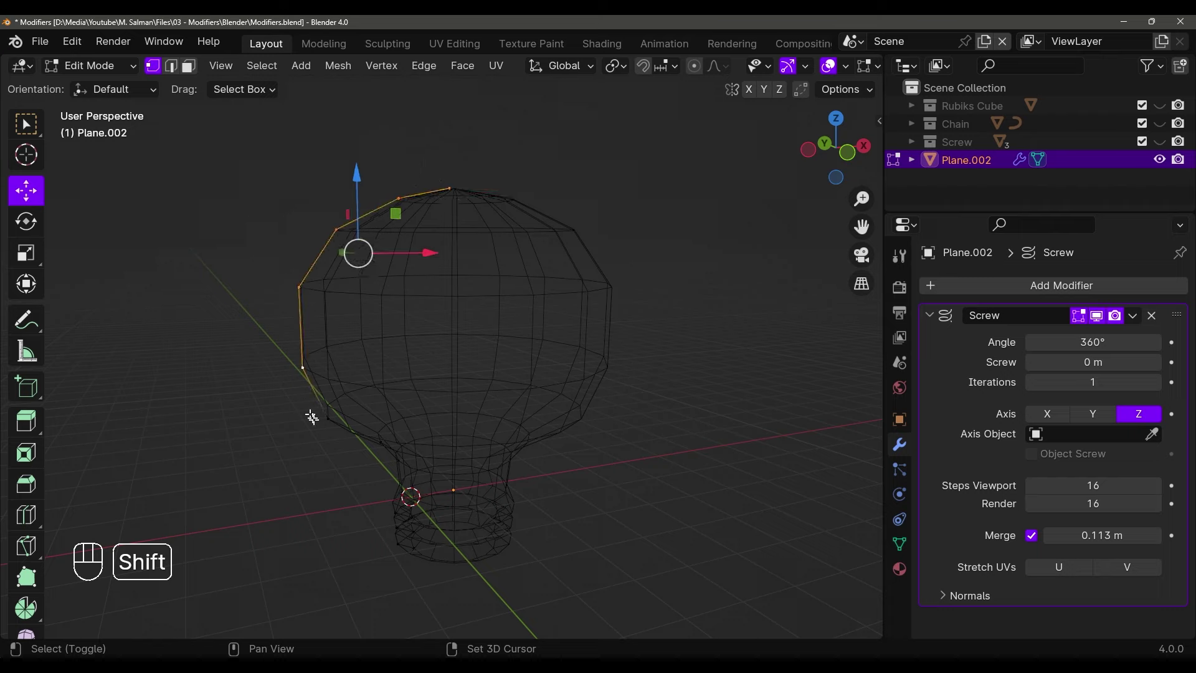
pyautogui.keyDown('shift'); pyautogui.click(328, 418); pyautogui.keyUp('shift')
pyautogui.keyDown('shift'); pyautogui.click(399, 462); pyautogui.keyUp('shift')
pyautogui.keyDown('shift'); pyautogui.click(381, 442); pyautogui.keyUp('shift')
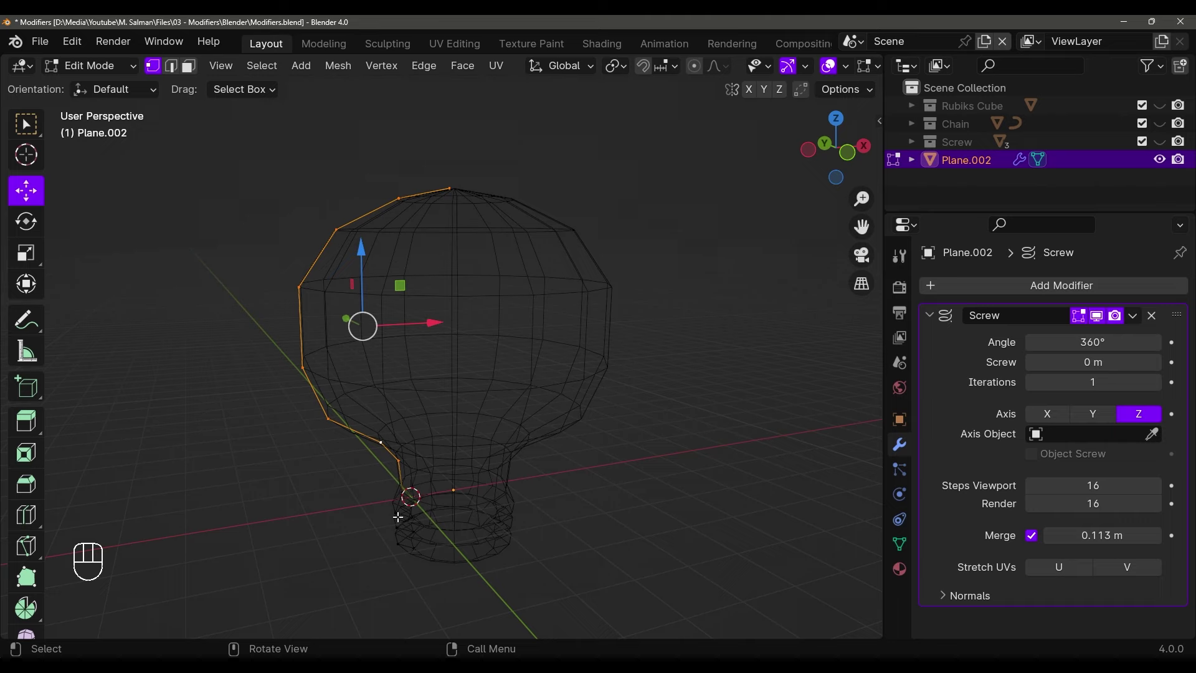
pyautogui.press('Tab')
pyautogui.hotkey('shift', 'z')
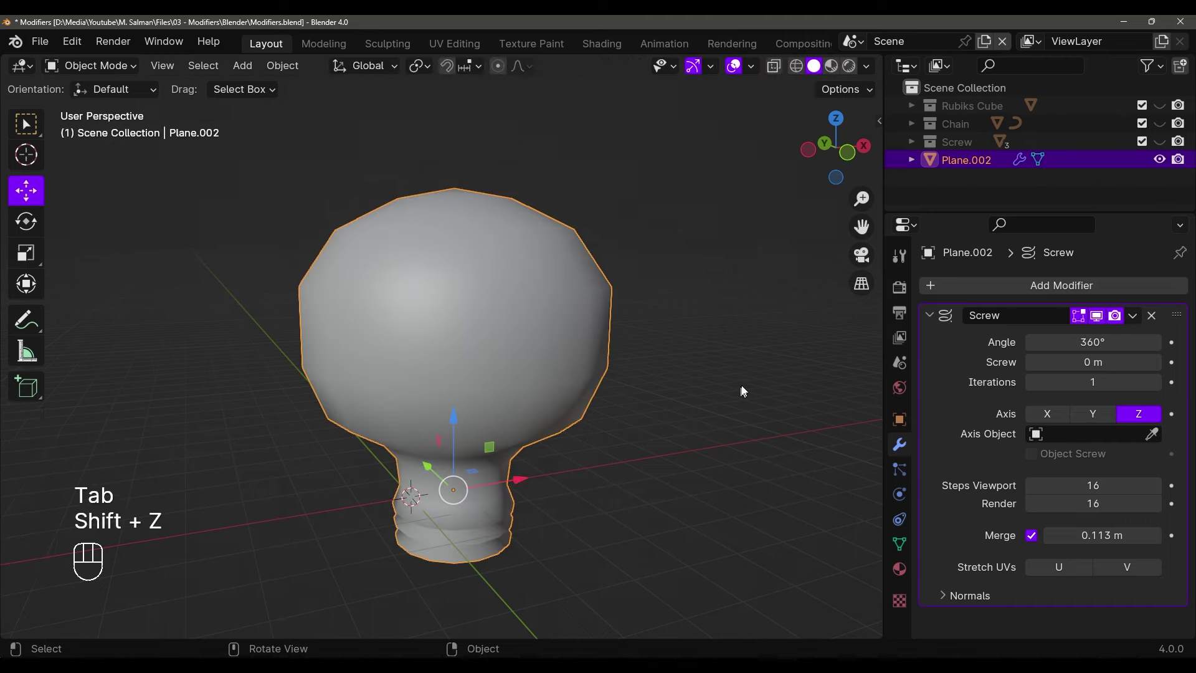
# Add a Subdivision Surface modifier to the bulb and set Levels Viewport to 2
pyautogui.click(940, 286)
pyautogui.moveTo(941, 289)
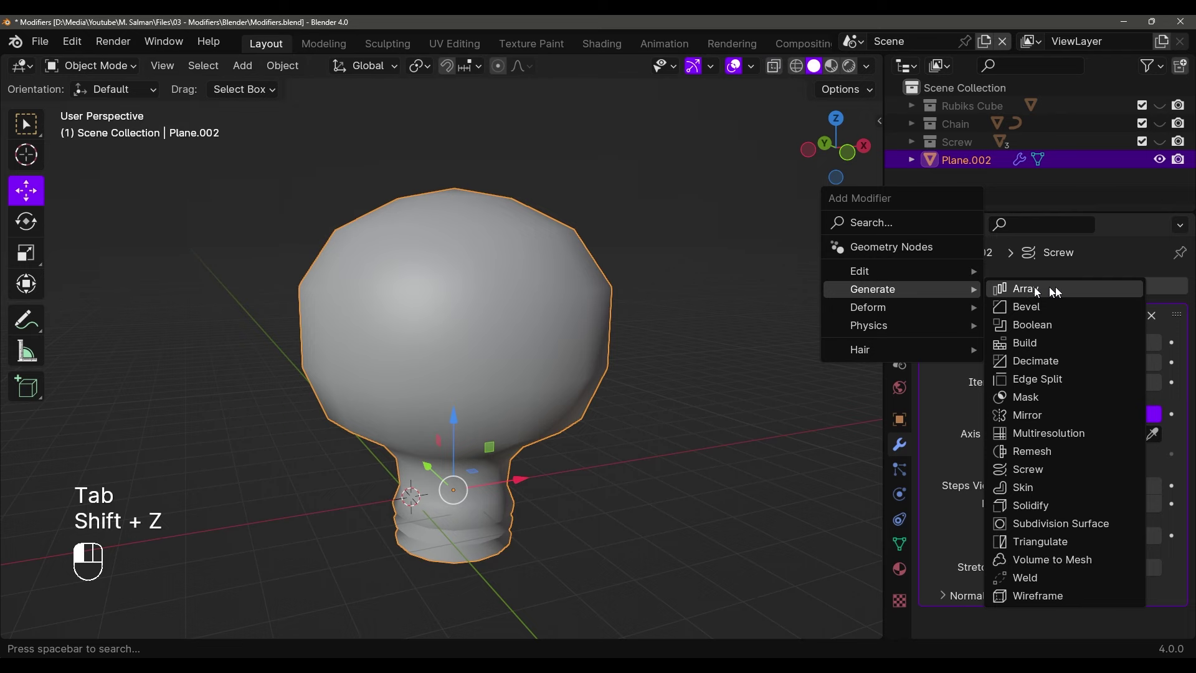
pyautogui.click(1064, 524)
pyautogui.scroll(-2, 1063, 525)
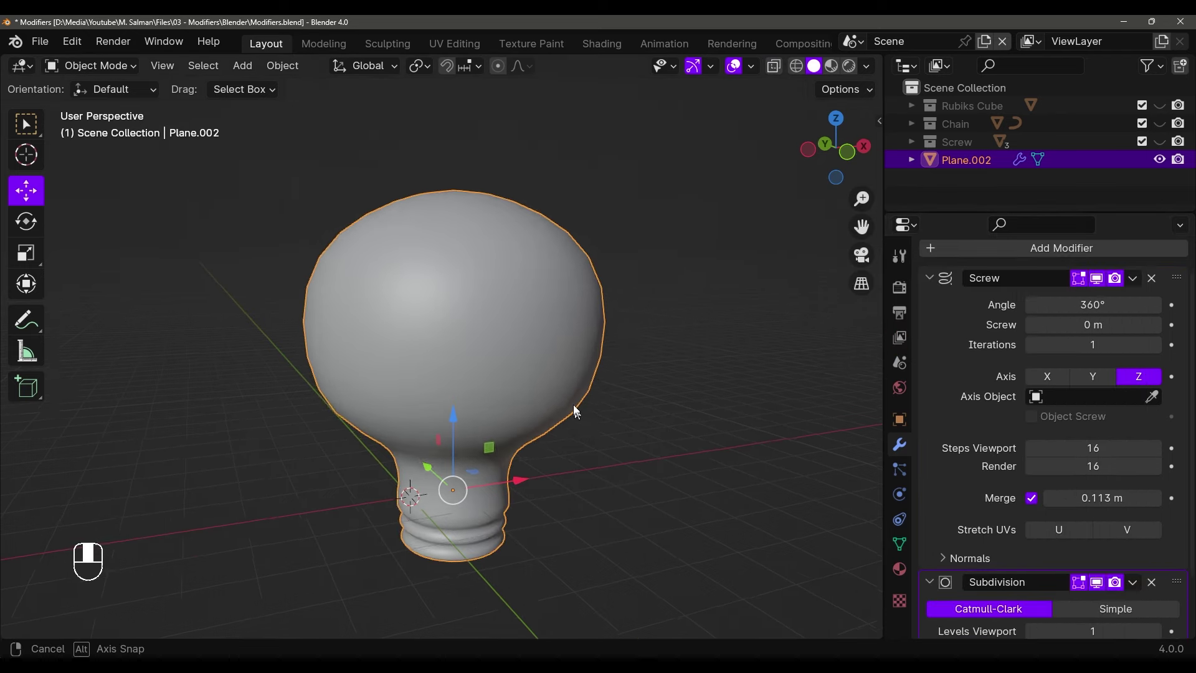
pyautogui.moveTo(572, 405)
pyautogui.mouseDown(button='middle')
pyautogui.moveTo(593, 394)
pyautogui.moveTo(568, 396)
pyautogui.mouseUp(button='middle')
pyautogui.press('Tab')
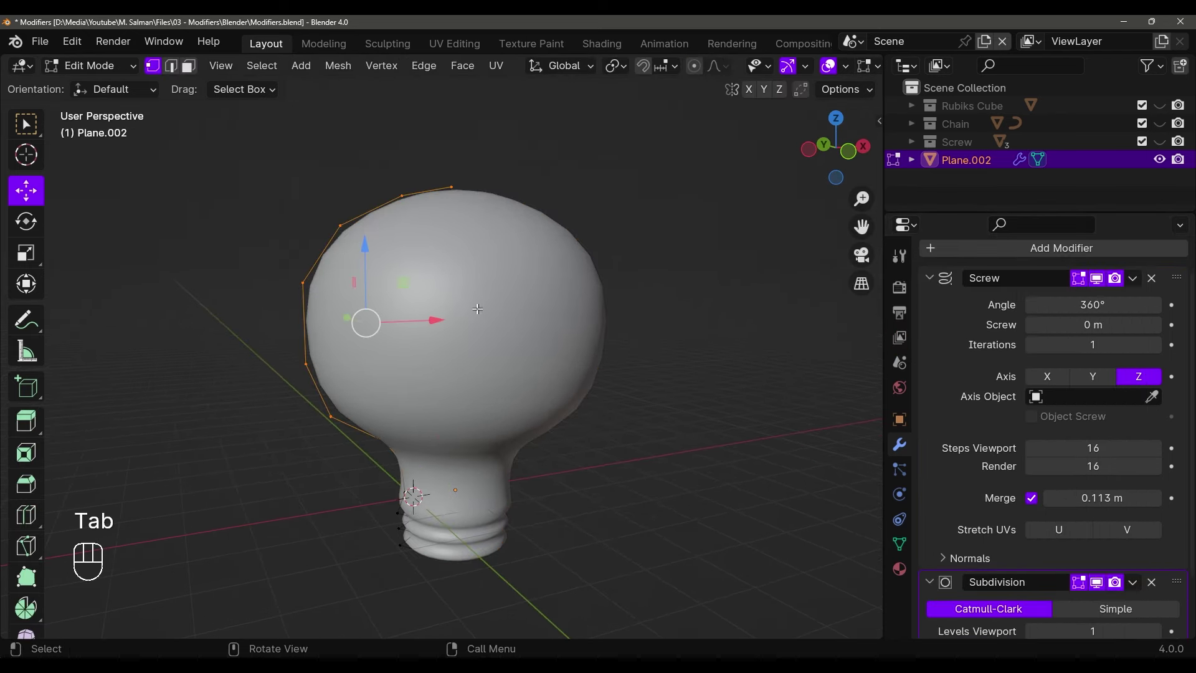
pyautogui.press('Tab')
pyautogui.scroll(-3, 1096, 548)
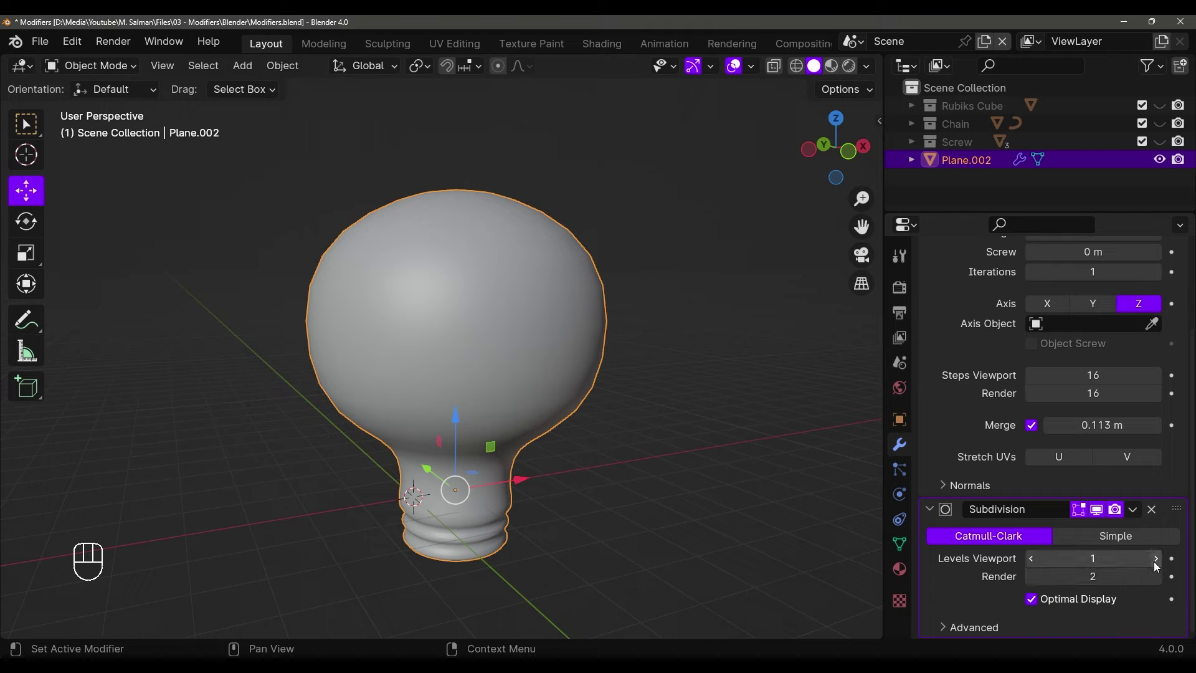
pyautogui.moveTo(1124, 560); pyautogui.dragTo(1140, 558)
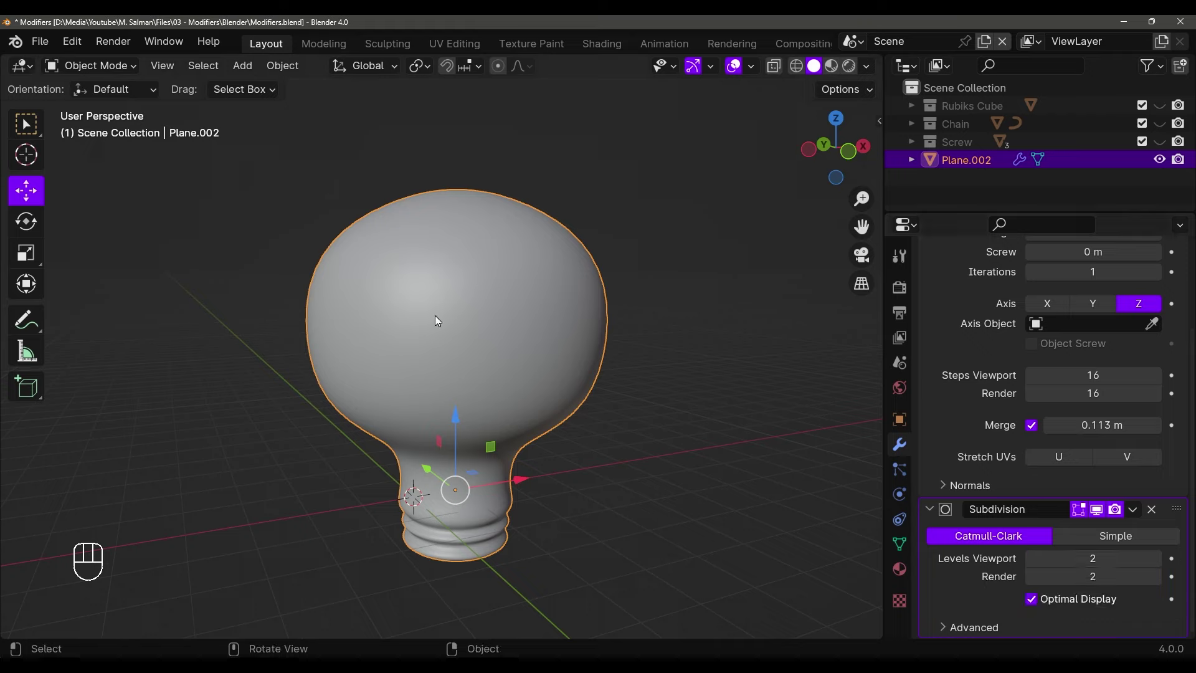
pyautogui.press('Tab')
pyautogui.click(446, 188)
pyautogui.press('Tab')
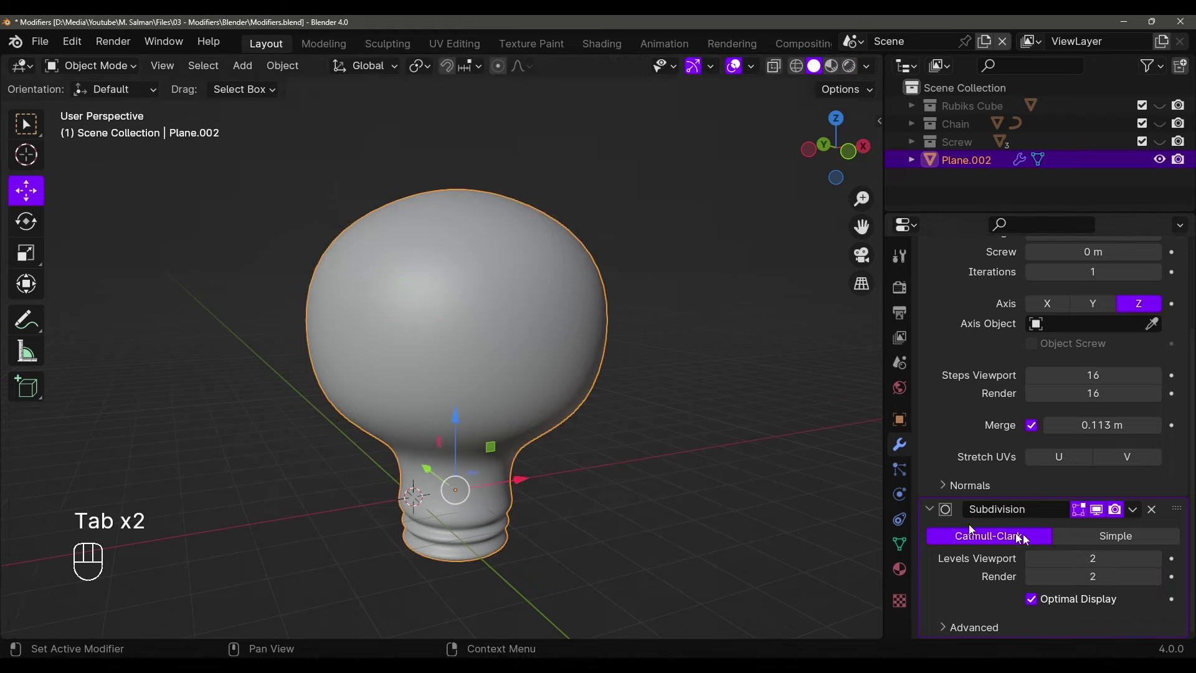
pyautogui.press('Tab')
pyautogui.hotkey('ctrl', 'z')
pyautogui.hotkey('ctrl', 'z')
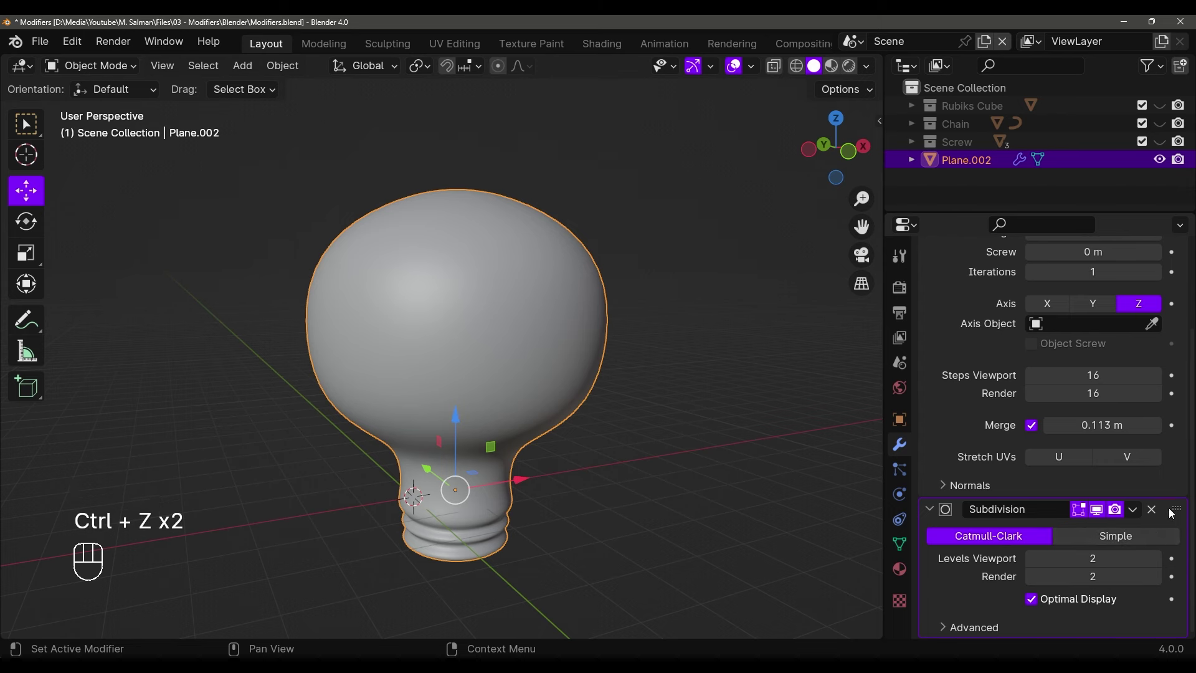
# Apply the Subdivision modifier, inspect the resulting profile vertices in Edit Mode, and undo the application
pyautogui.click(1133, 509)
pyautogui.click(1034, 531)
pyautogui.press('Tab')
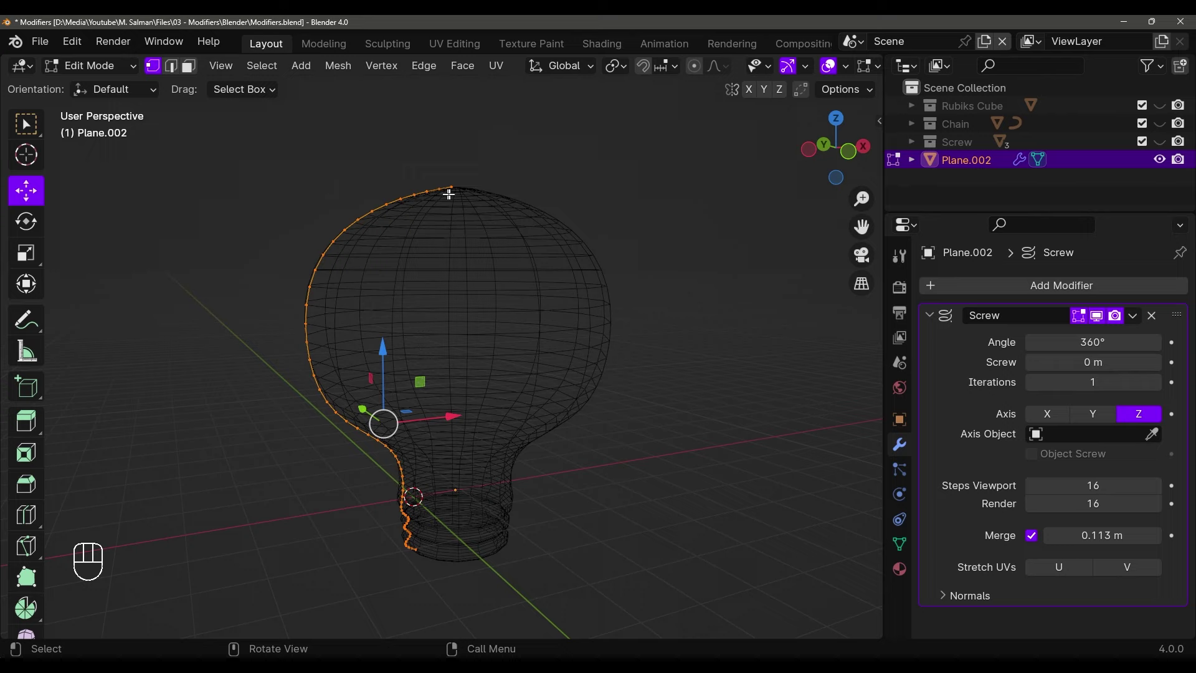
pyautogui.press('Tab')
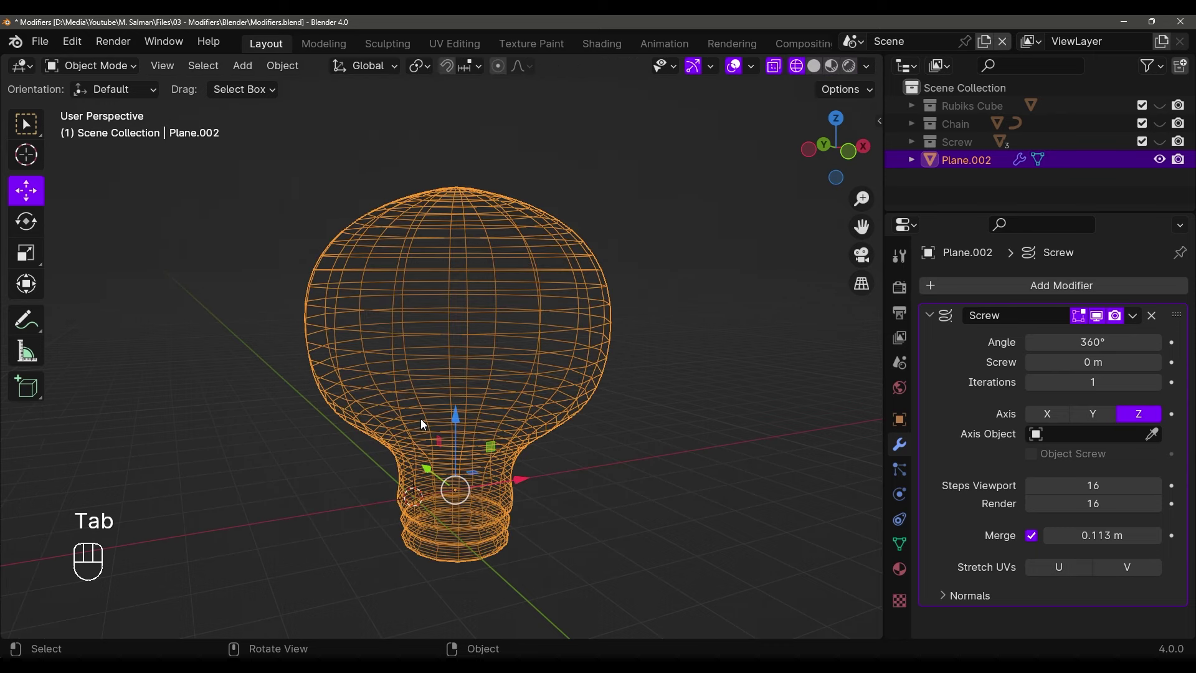
pyautogui.hotkey('ctrl', 'z')
pyautogui.hotkey('shift', 'z')
pyautogui.hotkey('ctrl', 'z')
pyautogui.hotkey('ctrl', 'z')
pyautogui.hotkey('ctrl', 'z')
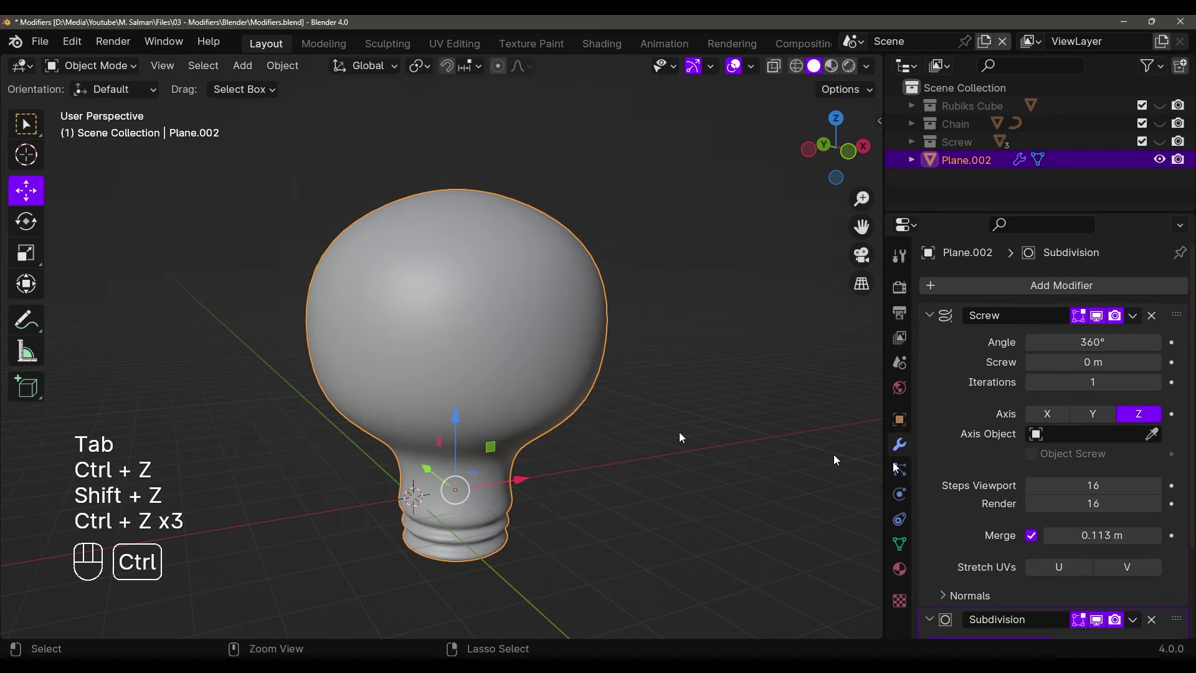
# In Edit Mode, select the bulb's top centre vertex and adjust its height along Z
pyautogui.scroll(-5, 946, 507)
pyautogui.scroll(5, 1041, 502)
pyautogui.moveTo(498, 305); pyautogui.dragTo(514, 300, button='middle')
pyautogui.press('Tab')
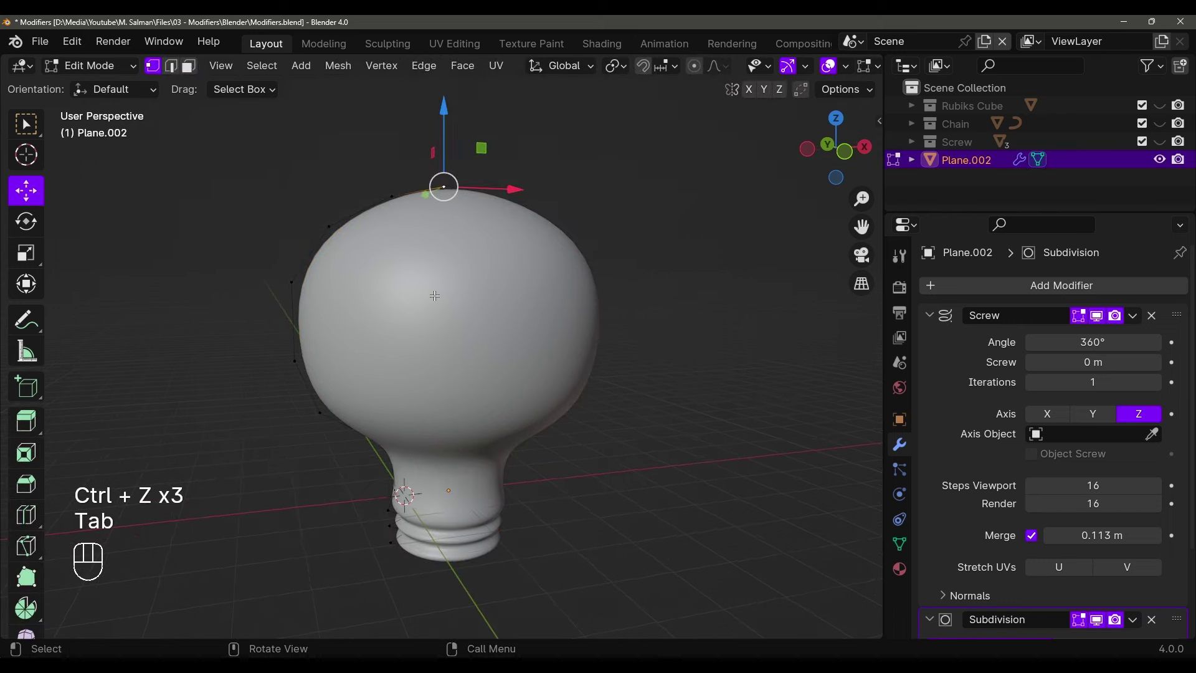
pyautogui.click(449, 186)
pyautogui.moveTo(449, 115); pyautogui.dragTo(458, 134)
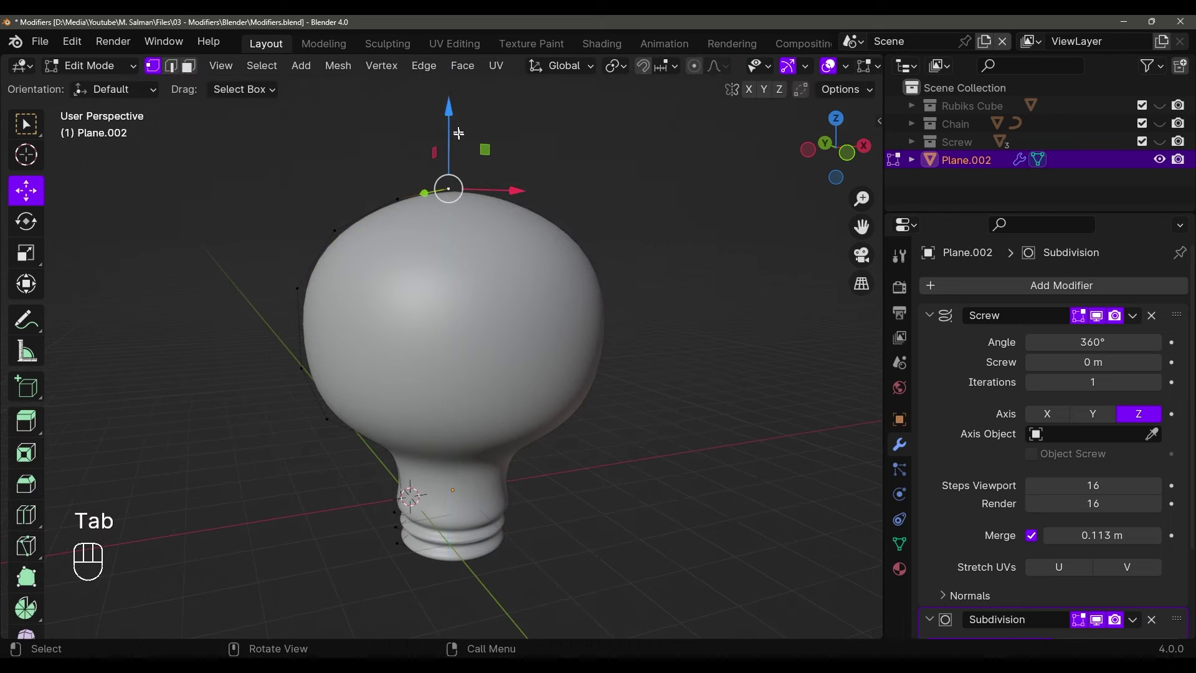
pyautogui.moveTo(495, 207); pyautogui.dragTo(476, 196, button='middle')
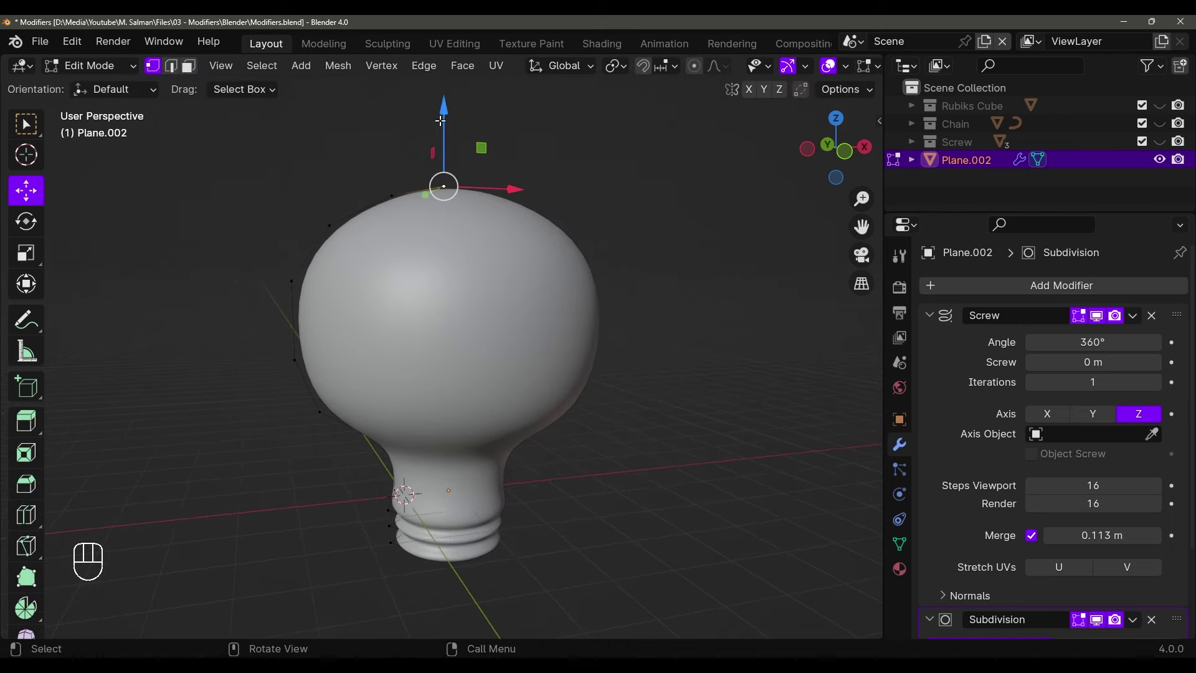
pyautogui.moveTo(440, 121); pyautogui.dragTo(445, 112)
# From the front view, lower the top centre vertex slightly along Z to flatten the bulb's crown
pyautogui.press('`')
pyautogui.click(398, 187)
pyautogui.scroll(2, 478, 168)
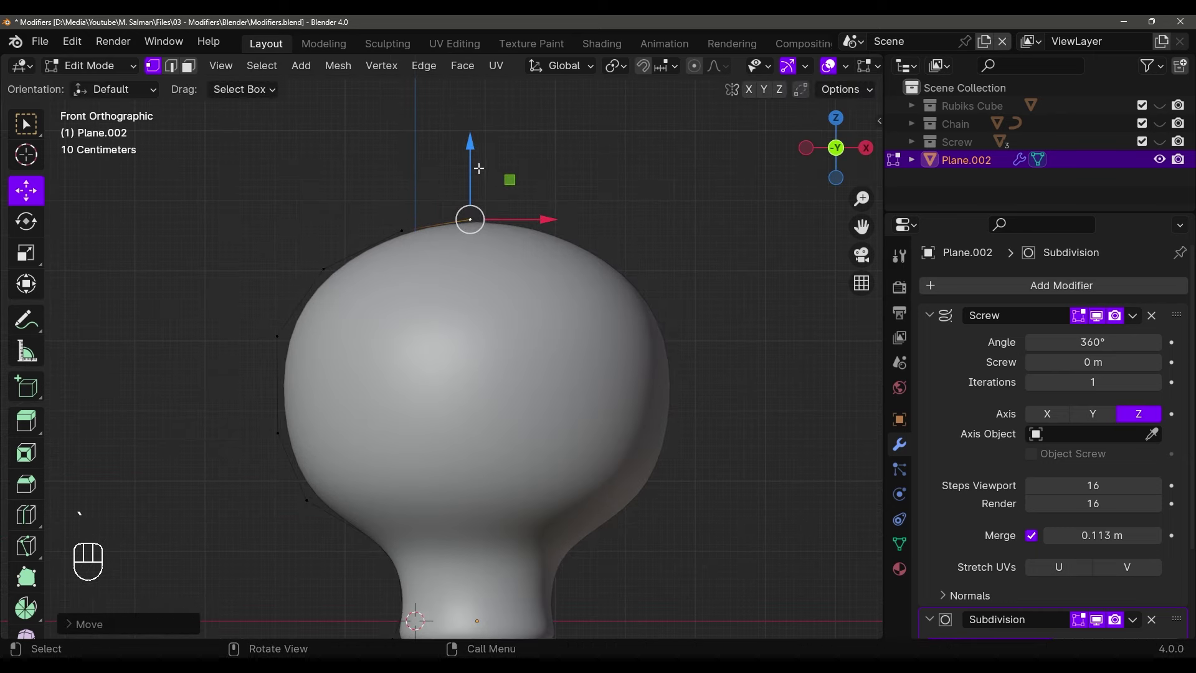
pyautogui.moveTo(478, 168); pyautogui.dragTo(436, 221)
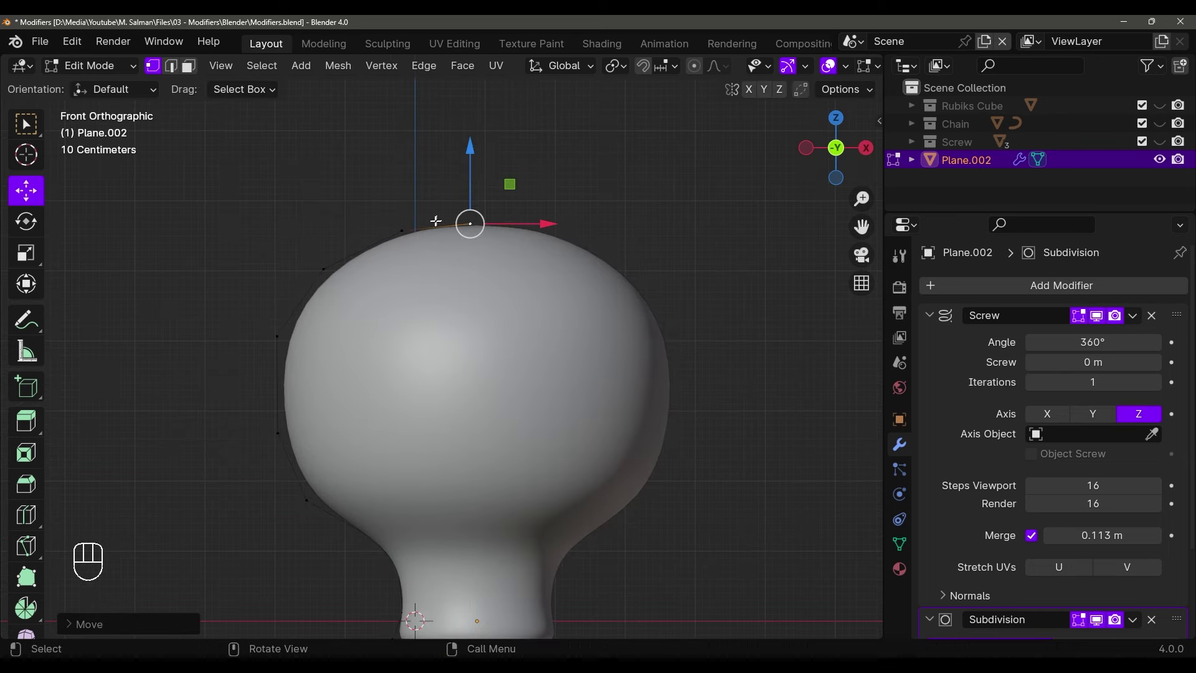
pyautogui.click(435, 216)
pyautogui.click(424, 169)
pyautogui.click(411, 176)
pyautogui.click(467, 177)
pyautogui.moveTo(472, 175); pyautogui.dragTo(475, 177)
pyautogui.keyDown('shift'); pyautogui.moveTo(476, 177); pyautogui.dragTo(487, 145, button='middle'); pyautogui.keyUp('shift')
pyautogui.hotkey('shift', 'alt', 'z')
pyautogui.click(412, 197)
pyautogui.hotkey('shift', 'alt', 'z')
# Select the two profile vertices at the bulb's widest side and move them slightly outward along X
pyautogui.click(333, 237)
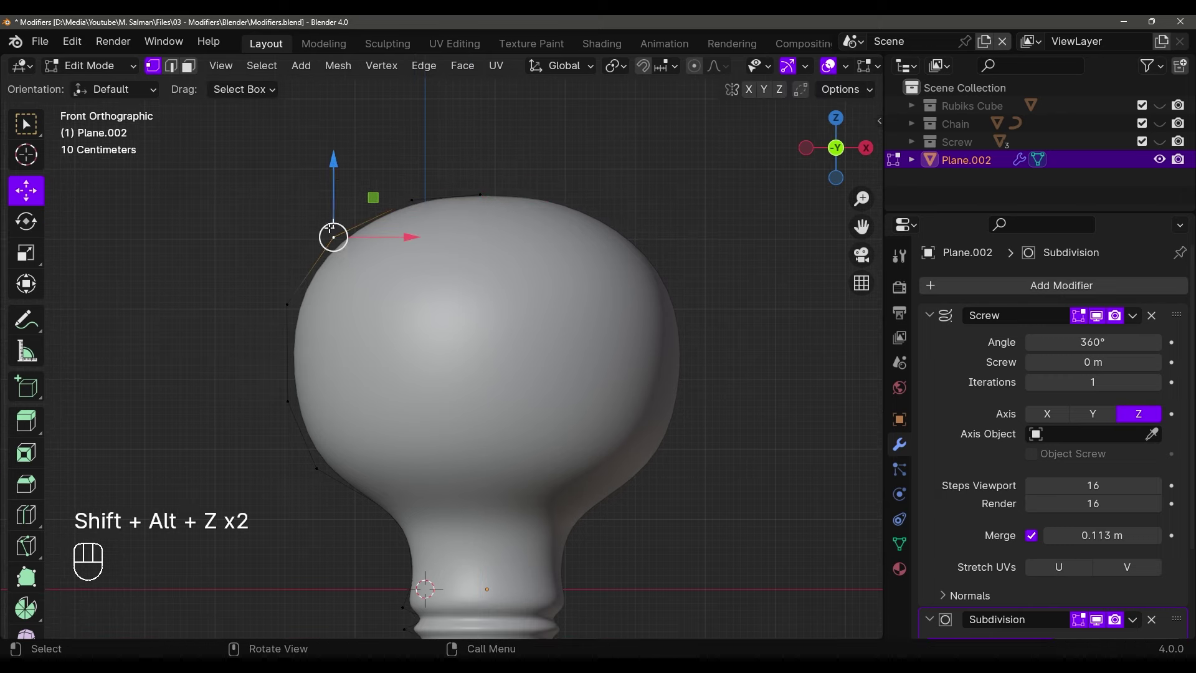
pyautogui.hotkey('shift', 'z')
pyautogui.moveTo(240, 280); pyautogui.dragTo(307, 414)
pyautogui.hotkey('shift', 'z')
pyautogui.moveTo(353, 353); pyautogui.dragTo(349, 356)
pyautogui.hotkey('shift', 'z')
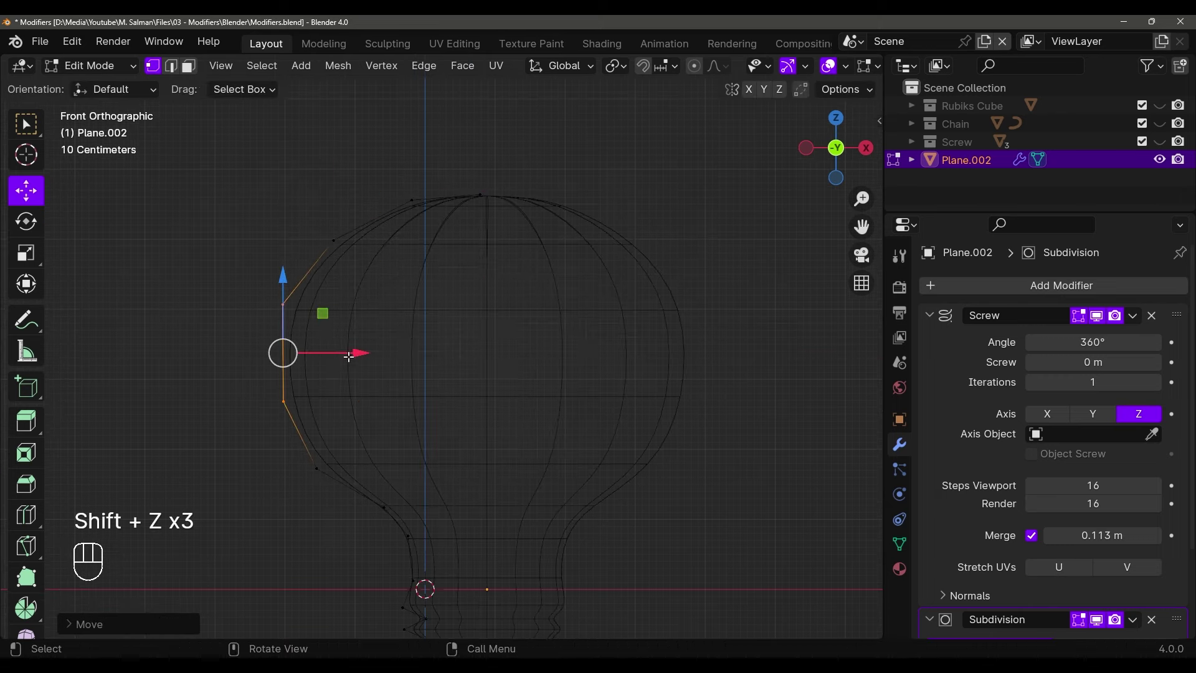
# Lower the upper side vertex along Z, and move the shoulder vertex down along Z and outward along X
pyautogui.click(288, 305)
pyautogui.moveTo(287, 270); pyautogui.dragTo(287, 302)
pyautogui.click(341, 260)
pyautogui.moveTo(335, 202); pyautogui.dragTo(335, 215)
pyautogui.moveTo(379, 255); pyautogui.dragTo(358, 255)
pyautogui.hotkey('shift', 'z')
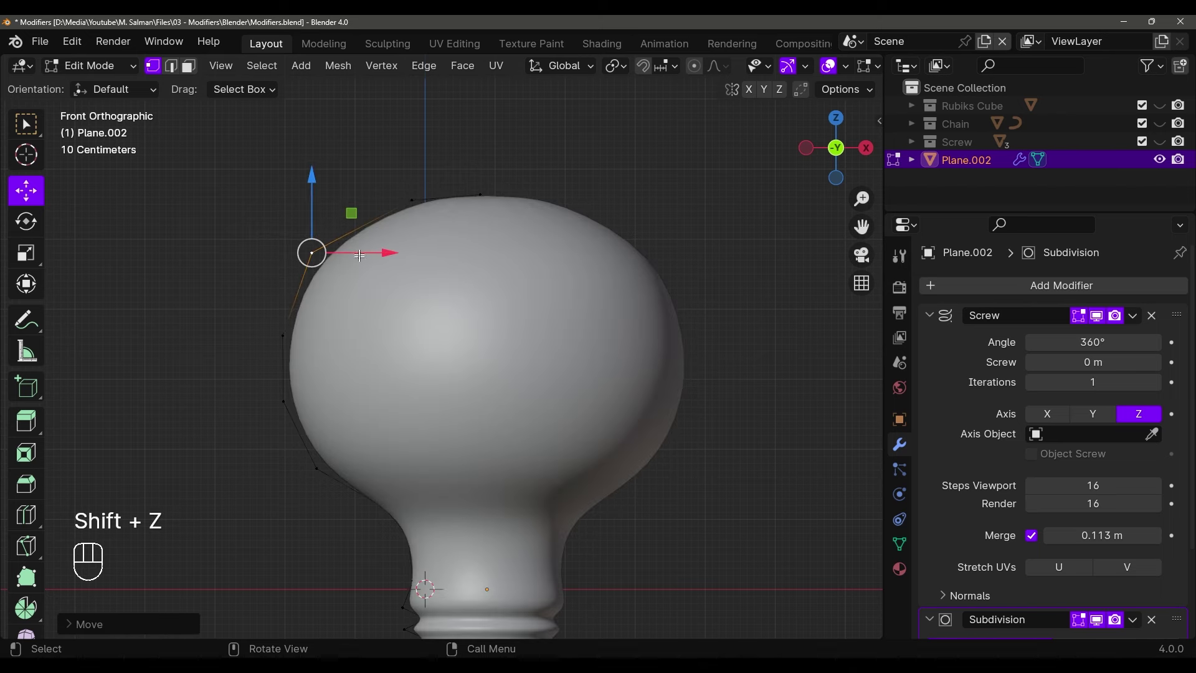
# Move the upper and lower side vertices of the bulb individually slightly inward along X
pyautogui.click(284, 335)
pyautogui.moveTo(324, 338); pyautogui.dragTo(330, 339)
pyautogui.click(284, 401)
pyautogui.moveTo(361, 400); pyautogui.dragTo(365, 400)
pyautogui.scroll(-2, 368, 424)
pyautogui.keyDown('shift'); pyautogui.moveTo(389, 447); pyautogui.dragTo(385, 375, button='middle'); pyautogui.keyUp('shift')
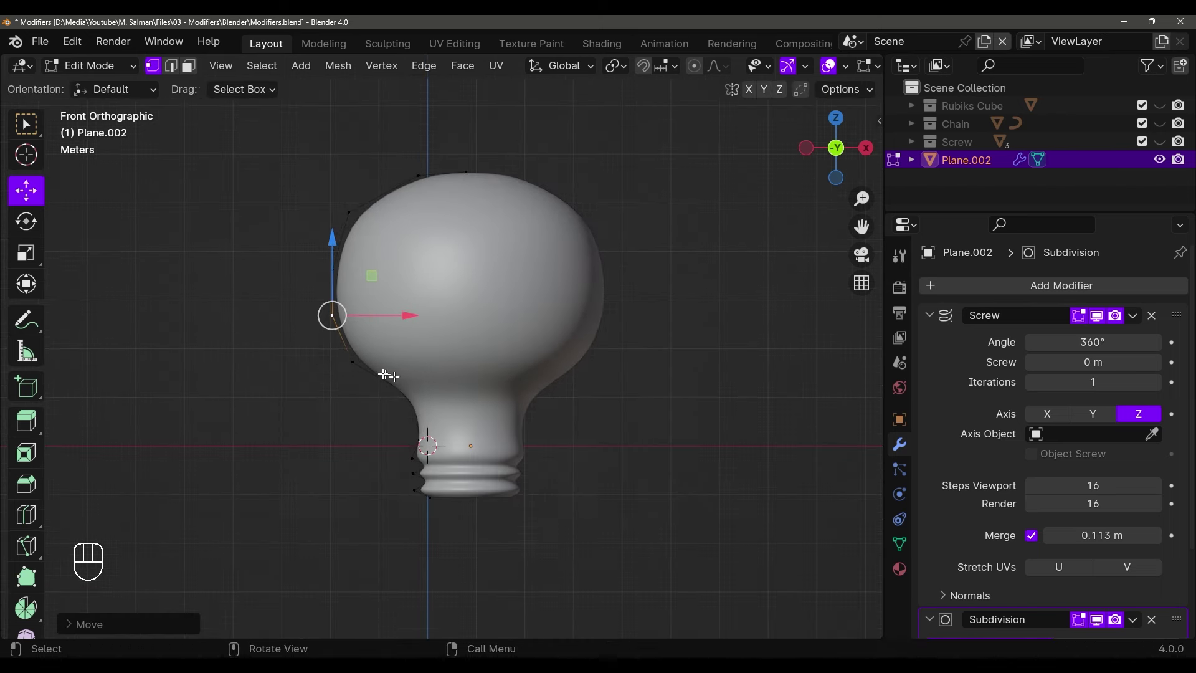
# Adjust the profile vertices on the bulb's underside and neck to smooth the transition into the neck
pyautogui.click(354, 364)
pyautogui.moveTo(421, 360); pyautogui.dragTo(480, 410)
pyautogui.click(406, 400)
pyautogui.hotkey('shift', 'z')
pyautogui.click(399, 390)
pyautogui.hotkey('shift', 'z')
pyautogui.click(412, 410)
pyautogui.keyDown('shift'); pyautogui.moveTo(480, 409); pyautogui.dragTo(480, 374, button='middle'); pyautogui.keyUp('shift')
pyautogui.scroll(2, 480, 375)
pyautogui.moveTo(480, 385); pyautogui.dragTo(474, 382)
pyautogui.scroll(2, 402, 436)
# Select the three outer thread vertices and scale them to 0 along X to align them vertically
pyautogui.moveTo(357, 401); pyautogui.dragTo(395, 517)
pyautogui.press('s')
pyautogui.press('x')
pyautogui.click(496, 419)
pyautogui.scroll(3, 408, 440)
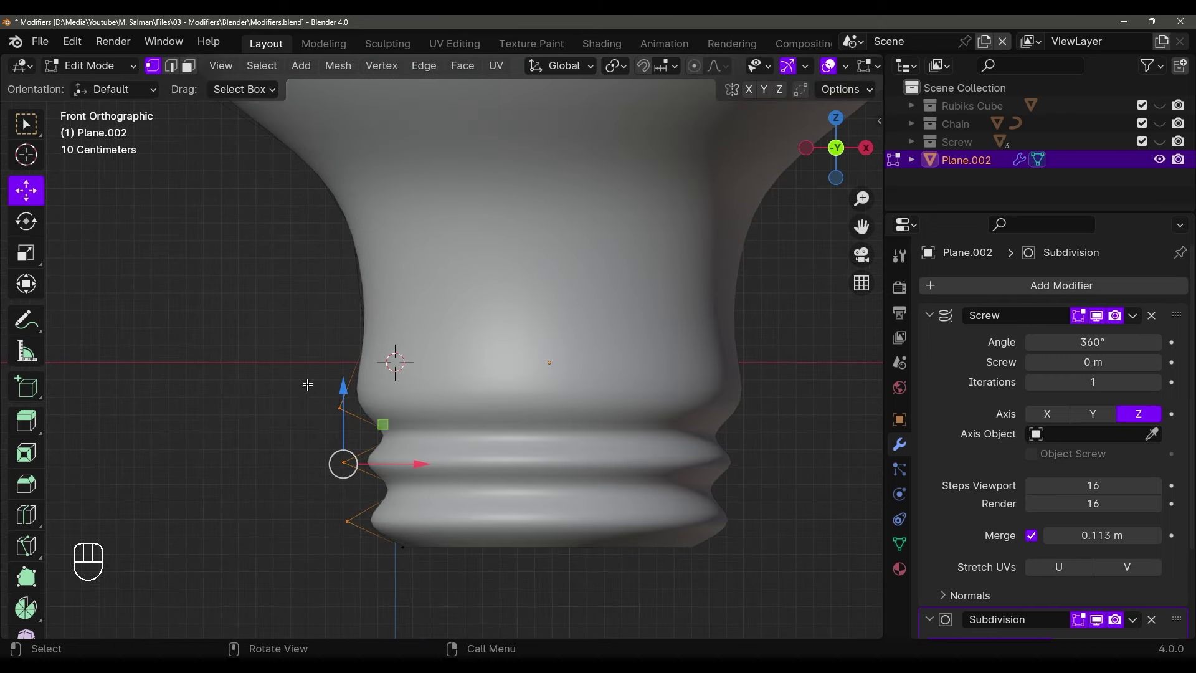
pyautogui.moveTo(307, 384); pyautogui.dragTo(358, 576)
pyautogui.scroll(-2, 358, 560)
pyautogui.keyDown('shift'); pyautogui.moveTo(378, 347); pyautogui.dragTo(388, 359, button='middle'); pyautogui.keyUp('shift')
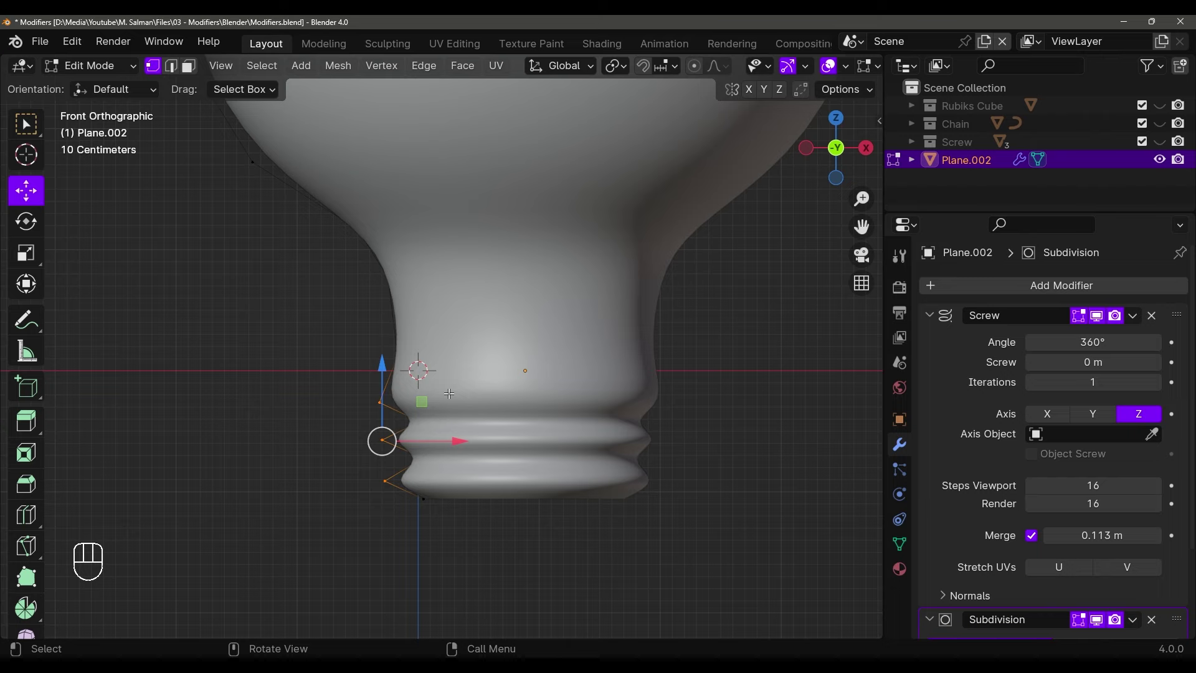
pyautogui.write('sx')
pyautogui.write('0')
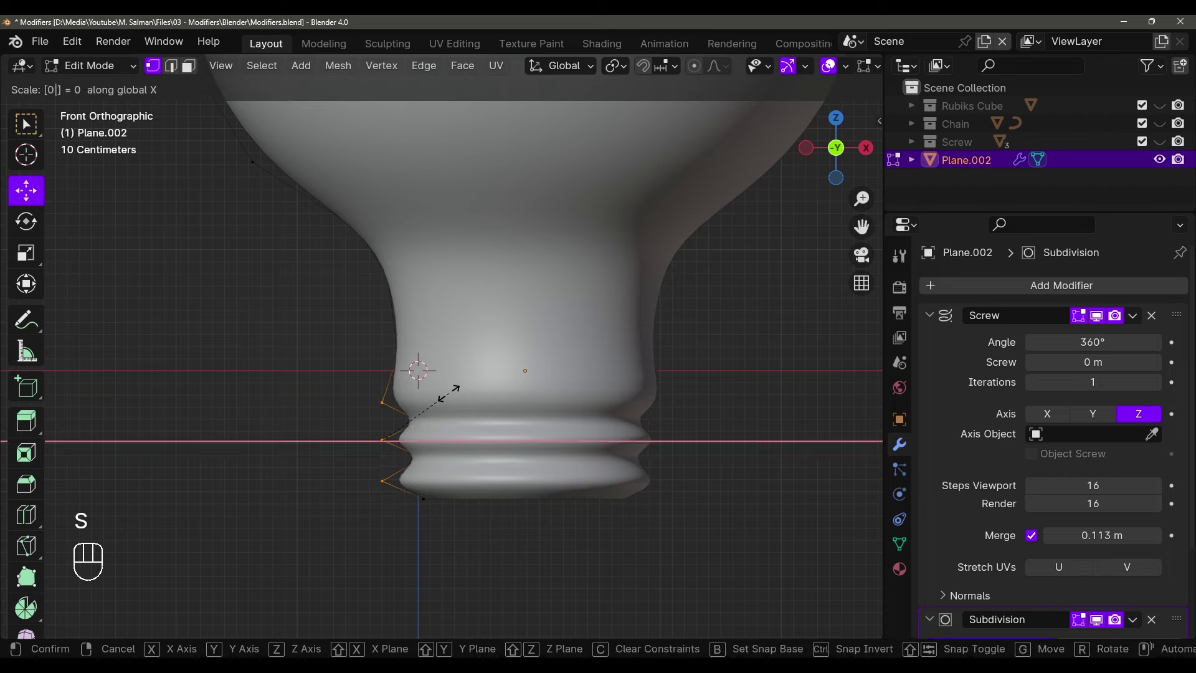
pyautogui.press('Return')
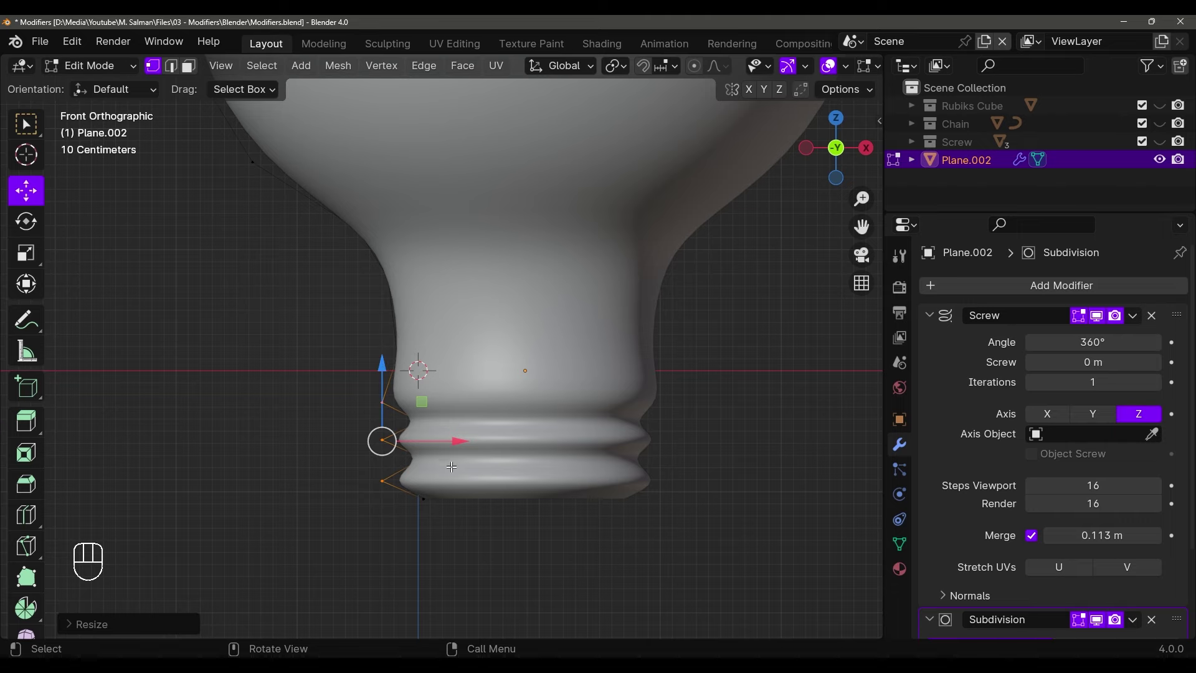
# Move the lower thread vertices upward along Z to even out the spacing between the ridges, undoing unwanted changes
pyautogui.hotkey('shift', 'z')
pyautogui.hotkey('shift', 'z')
pyautogui.hotkey('shift', 'z')
pyautogui.hotkey('shift', 'z')
pyautogui.moveTo(381, 402); pyautogui.dragTo(411, 398)
pyautogui.hotkey('shift', 'z')
pyautogui.hotkey('shift', 'z')
pyautogui.hotkey('shift', 'z')
pyautogui.hotkey('ctrl', 'z')
pyautogui.hotkey('ctrl', 'z')
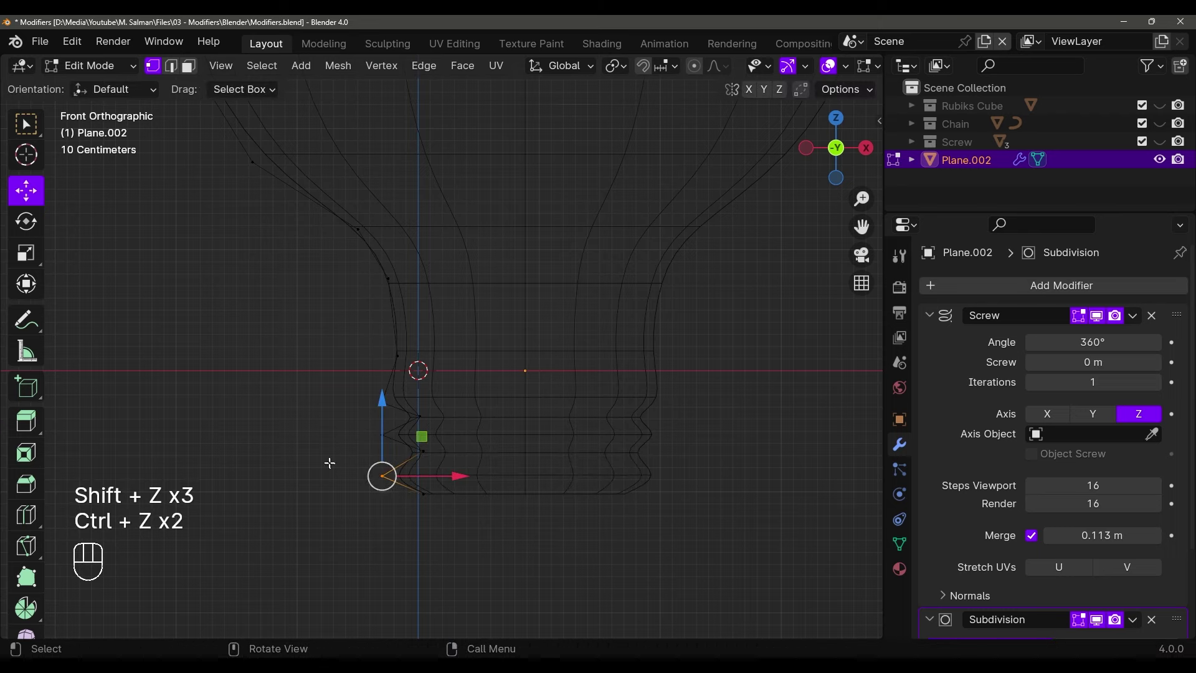
pyautogui.hotkey('shift', 'z')
# Extrude the bottom profile vertex outward and then back inward to add another thread ridge below the existing ones
pyautogui.moveTo(330, 463); pyautogui.dragTo(460, 494, button='middle')
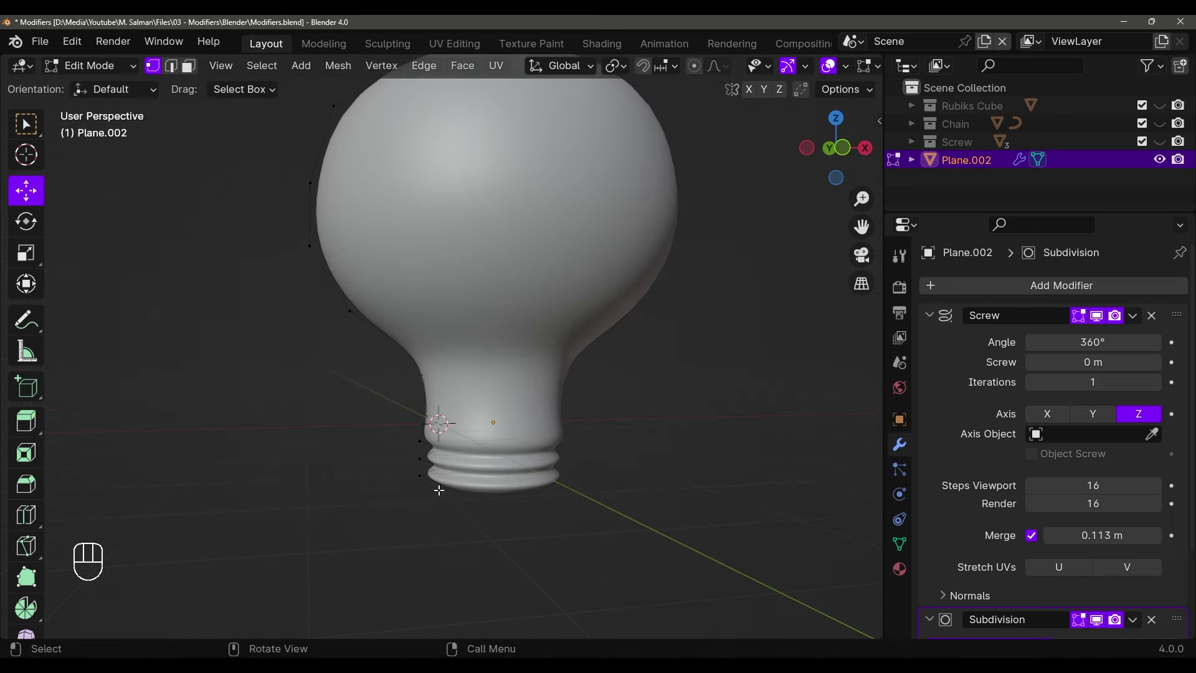
pyautogui.click(435, 484)
pyautogui.press('KP_1')
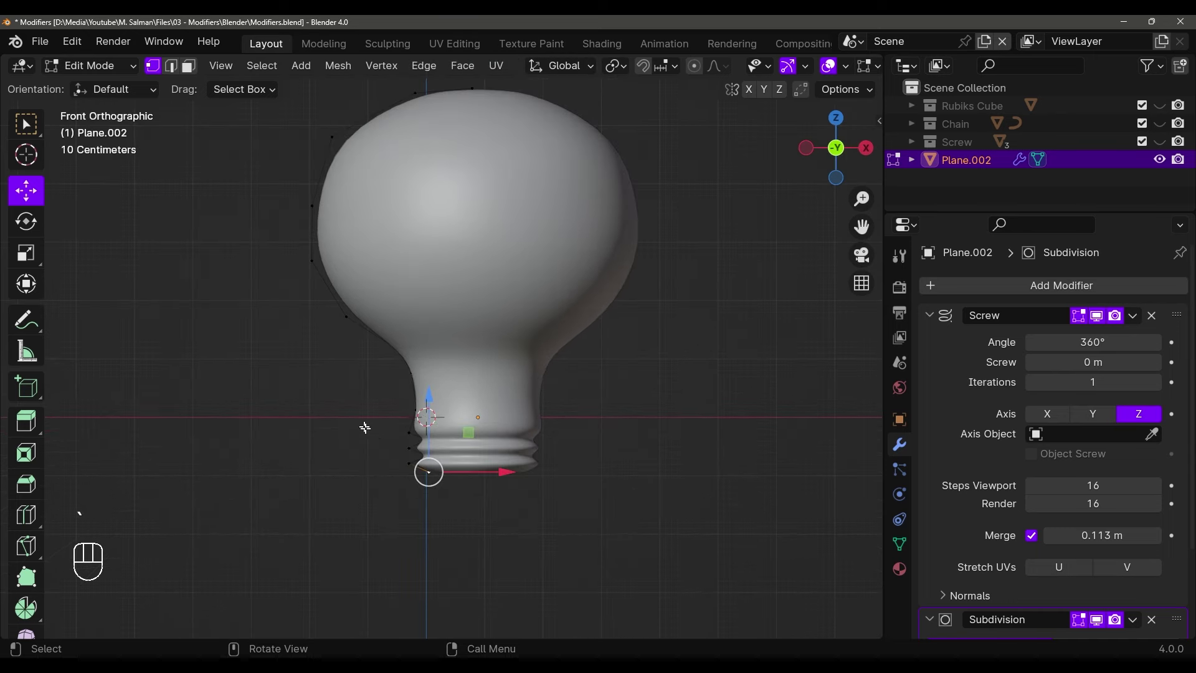
pyautogui.scroll(3, 403, 382)
pyautogui.scroll(2, 403, 381)
pyautogui.press('e')
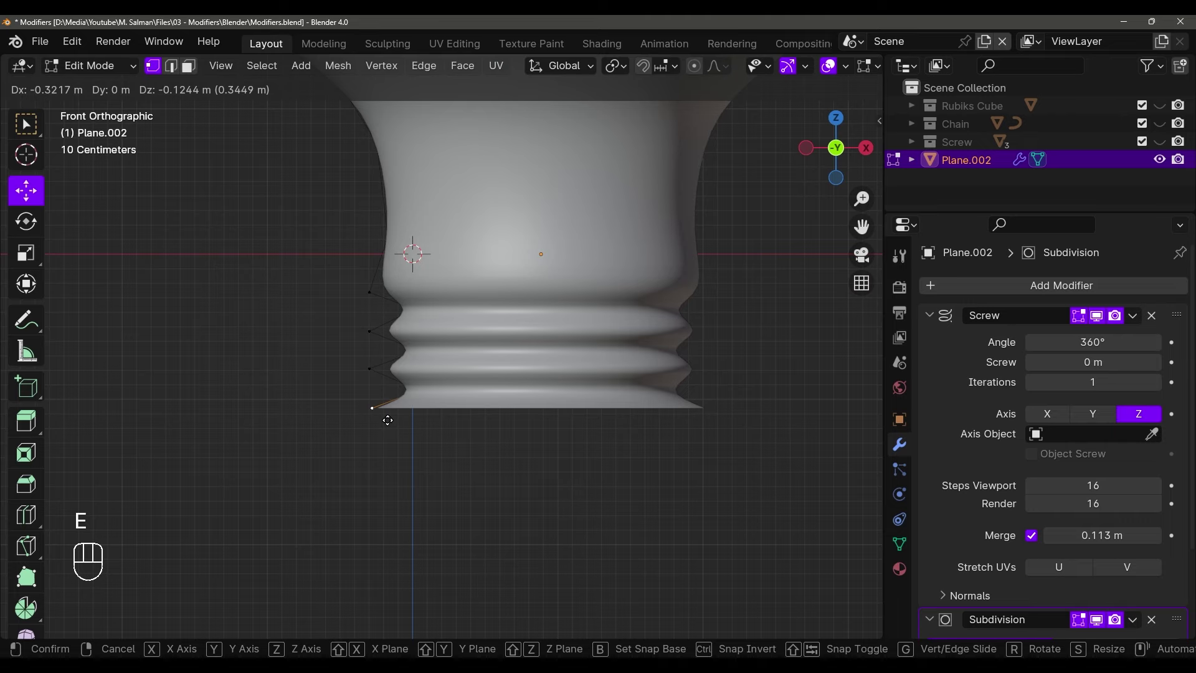
pyautogui.click(388, 420)
pyautogui.press('e')
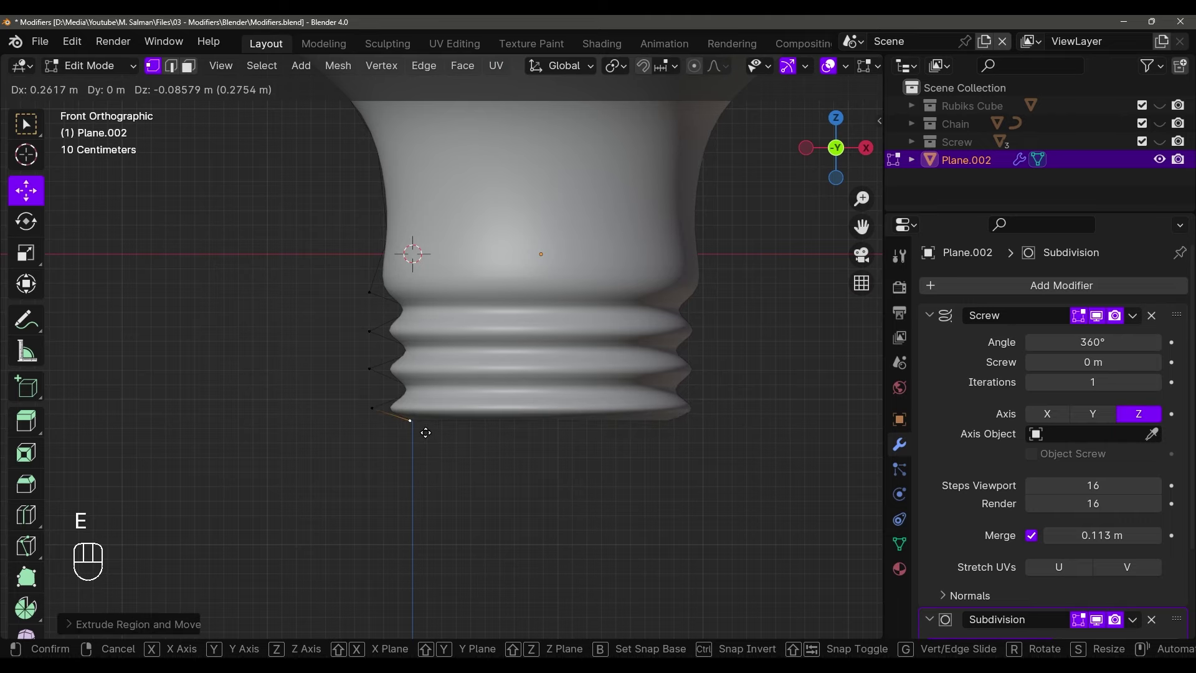
pyautogui.click(425, 432)
# Move the new bottom profile vertex slightly inward along X and down along Z to shape the lowest thread
pyautogui.hotkey('shift', 'z')
pyautogui.hotkey('shift', 'z')
pyautogui.hotkey('shift', 'z')
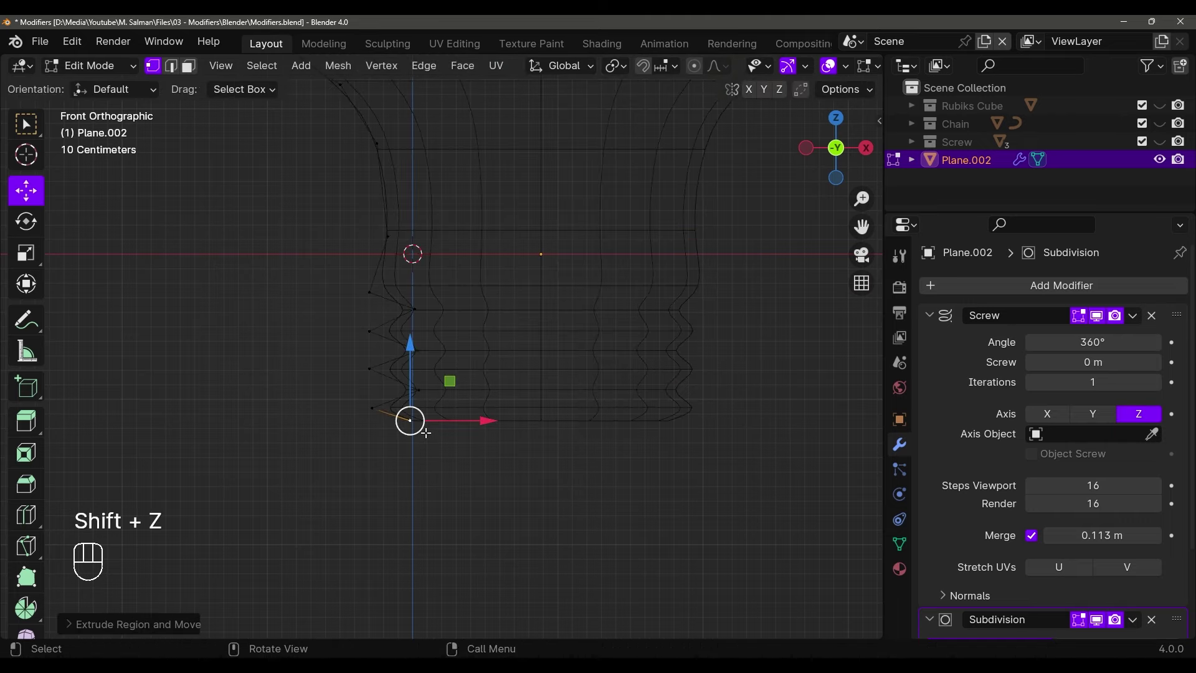
pyautogui.moveTo(452, 428); pyautogui.dragTo(464, 427)
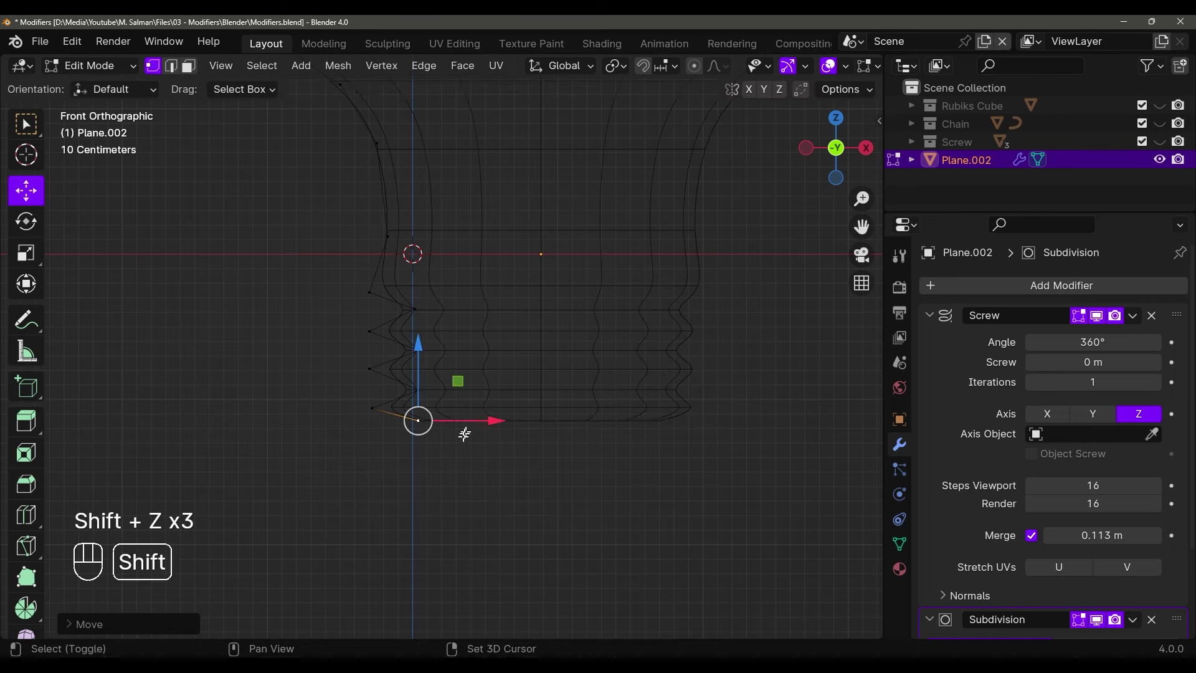
pyautogui.hotkey('shift', 'z')
pyautogui.scroll(-2, 468, 461)
pyautogui.moveTo(430, 344); pyautogui.dragTo(430, 371)
pyautogui.scroll(2, 431, 371)
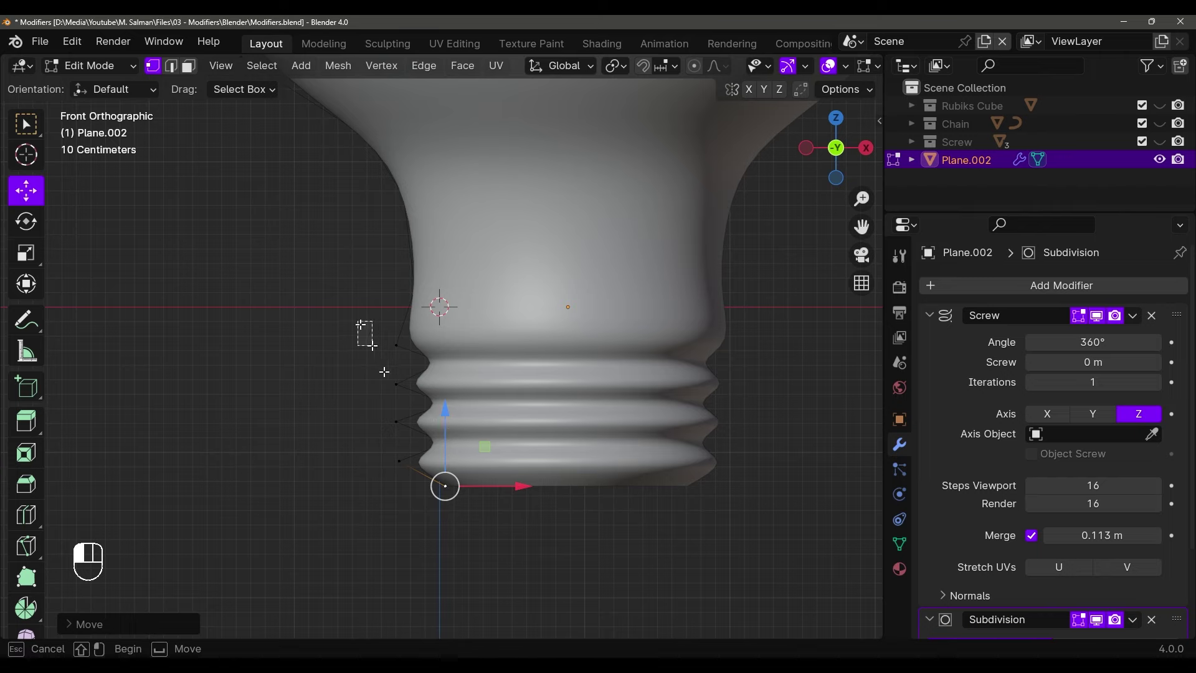
# Select the four outer thread vertices and scale them to 0 along X to align them vertically
pyautogui.moveTo(364, 327); pyautogui.dragTo(415, 495)
pyautogui.press('s')
pyautogui.press('x')
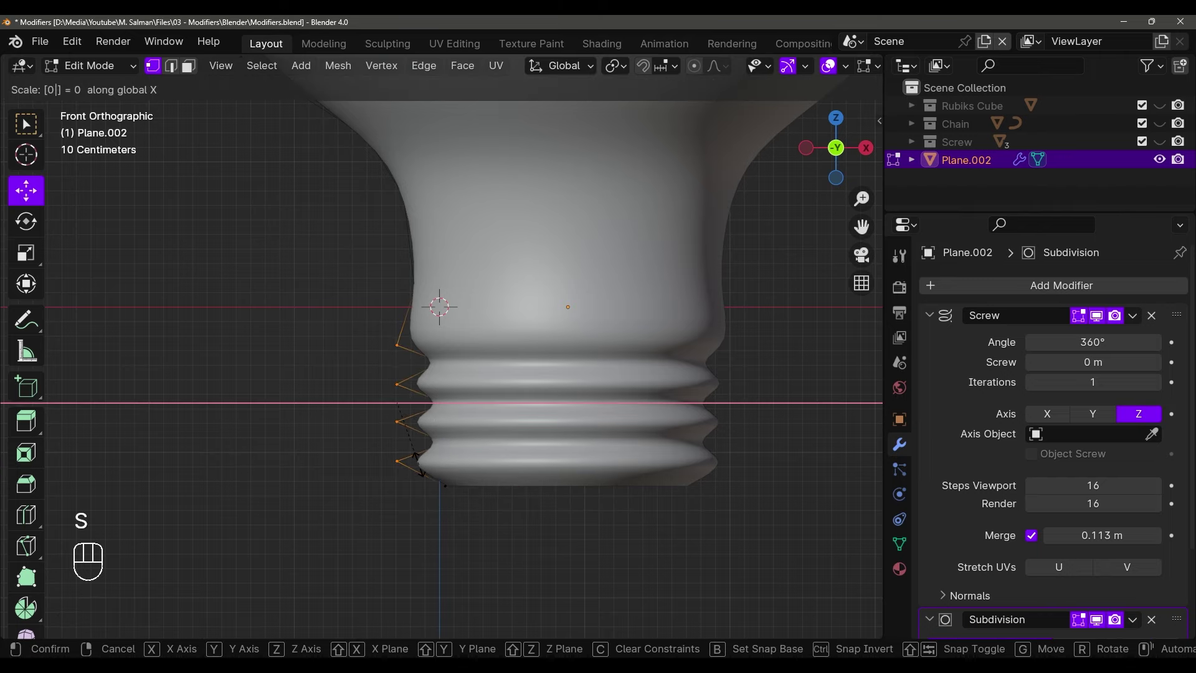
pyautogui.press('Return')
# Extrude the bottom profile vertex along X toward the revolve axis to close the underside of the bulb's base
pyautogui.moveTo(548, 403); pyautogui.dragTo(447, 416, button='middle')
pyautogui.press('e')
pyautogui.press('x')
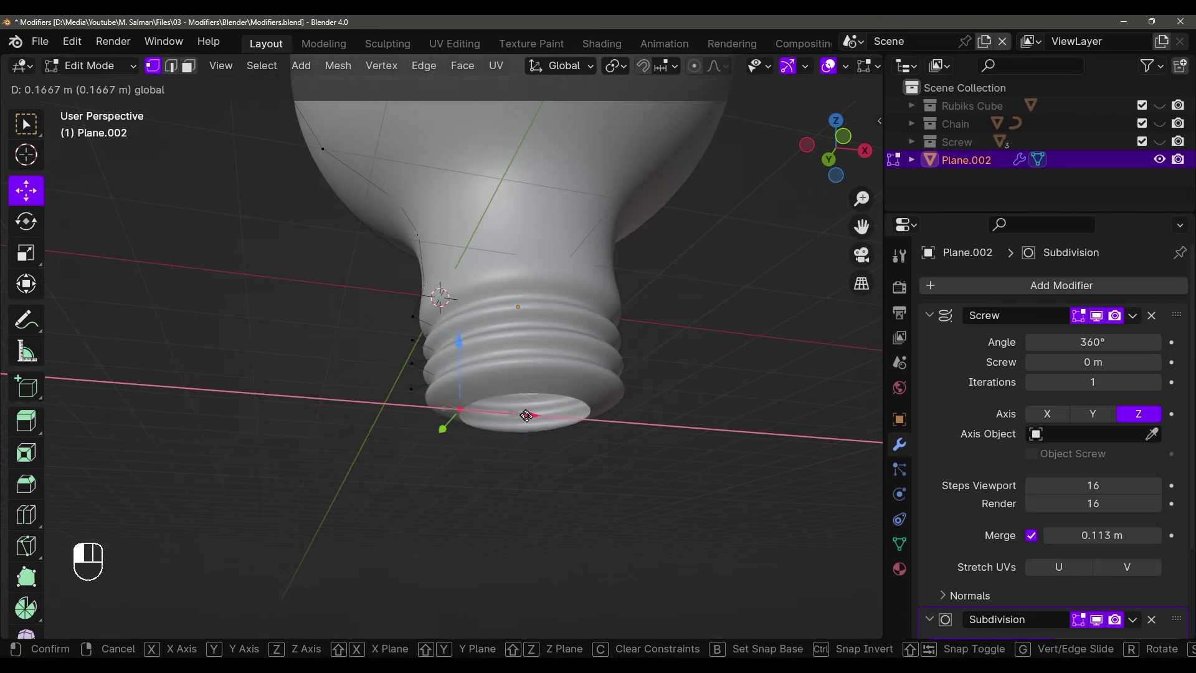
pyautogui.rightClick(524, 416)
pyautogui.press('e')
pyautogui.press('x')
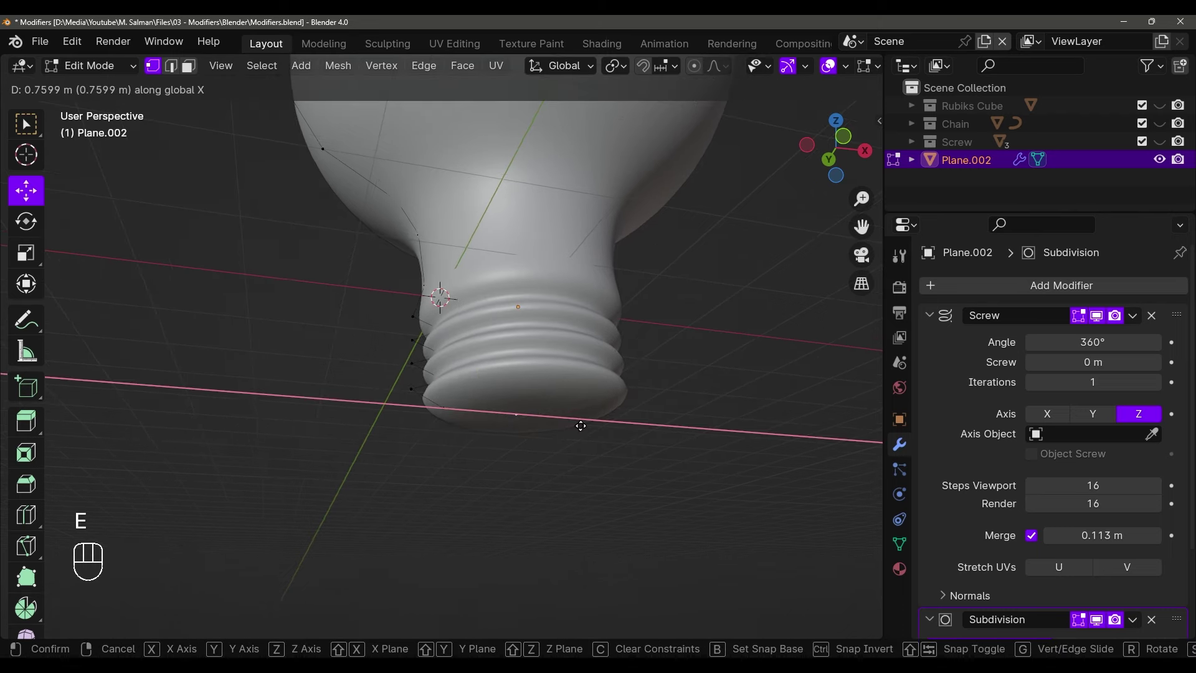
pyautogui.rightClick(548, 417)
pyautogui.moveTo(548, 417); pyautogui.dragTo(540, 350, button='middle')
pyautogui.moveTo(513, 330); pyautogui.dragTo(522, 335)
# Return to Object Mode, select the bulb and examine its surface smoothness from the side and above
pyautogui.moveTo(591, 339); pyautogui.dragTo(626, 405, button='middle')
pyautogui.scroll(-3, 626, 405)
pyautogui.press('Tab')
pyautogui.moveTo(626, 405); pyautogui.dragTo(501, 342, button='middle')
pyautogui.press('Tab')
pyautogui.press('F6')
pyautogui.press('F7')
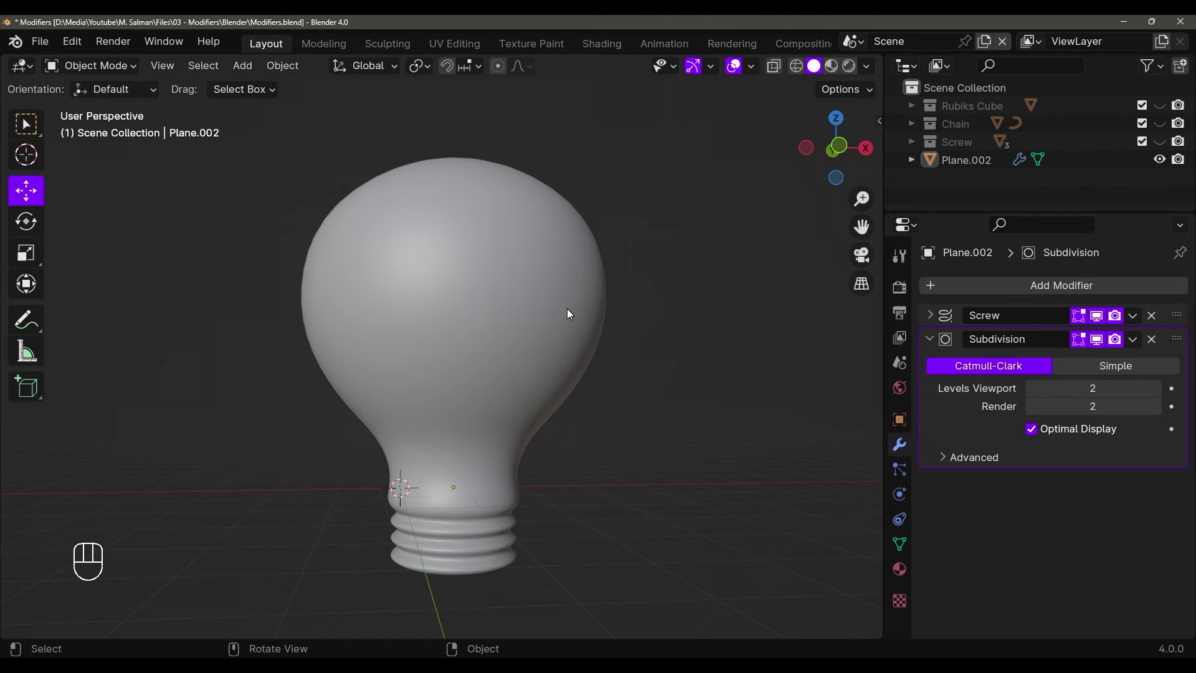
pyautogui.click(566, 308)
pyautogui.moveTo(640, 350); pyautogui.dragTo(623, 361, button='middle')
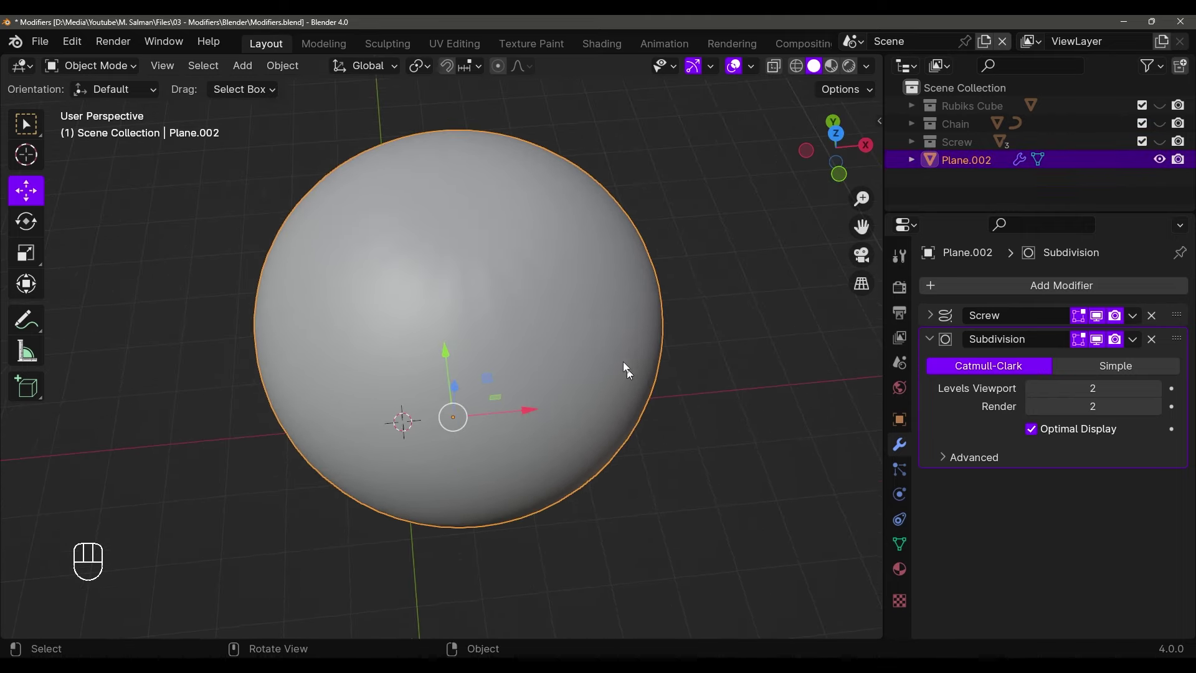
pyautogui.scroll(1, 505, 268)
pyautogui.scroll(-1, 516, 317)
pyautogui.moveTo(516, 319); pyautogui.dragTo(488, 357, button='middle')
# Set the solid viewport lighting to a metallic MatCap and check the shading on the bulb's top
pyautogui.click(866, 66)
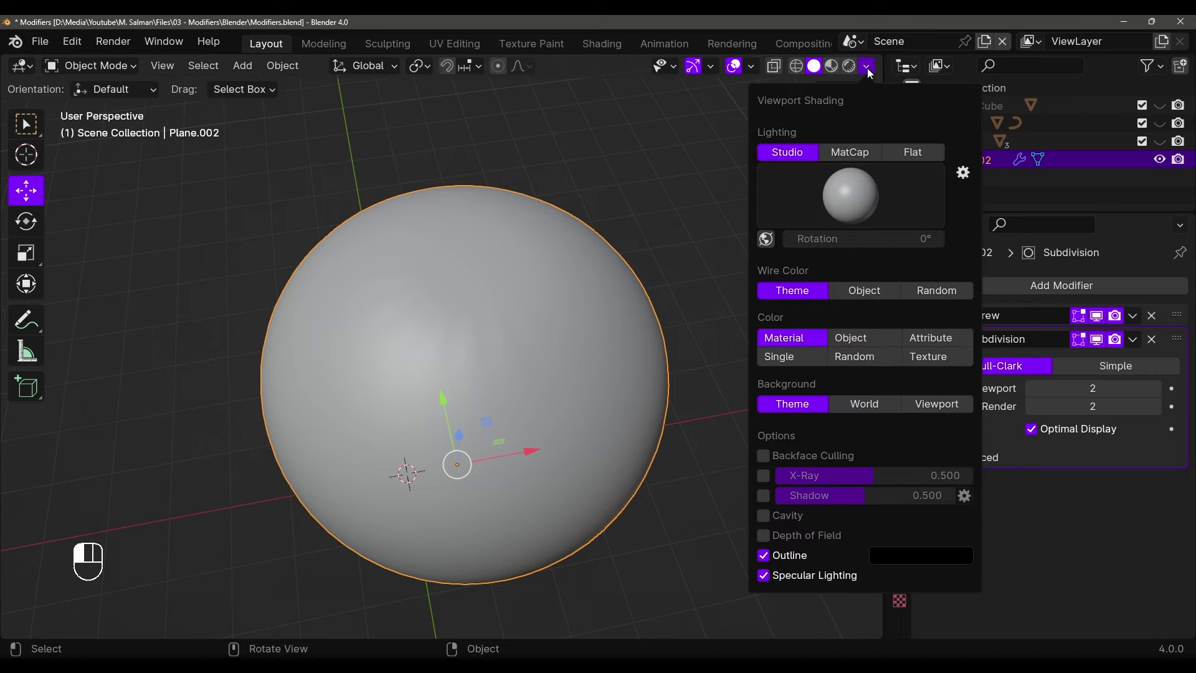
pyautogui.click(865, 66)
pyautogui.click(849, 152)
pyautogui.click(842, 196)
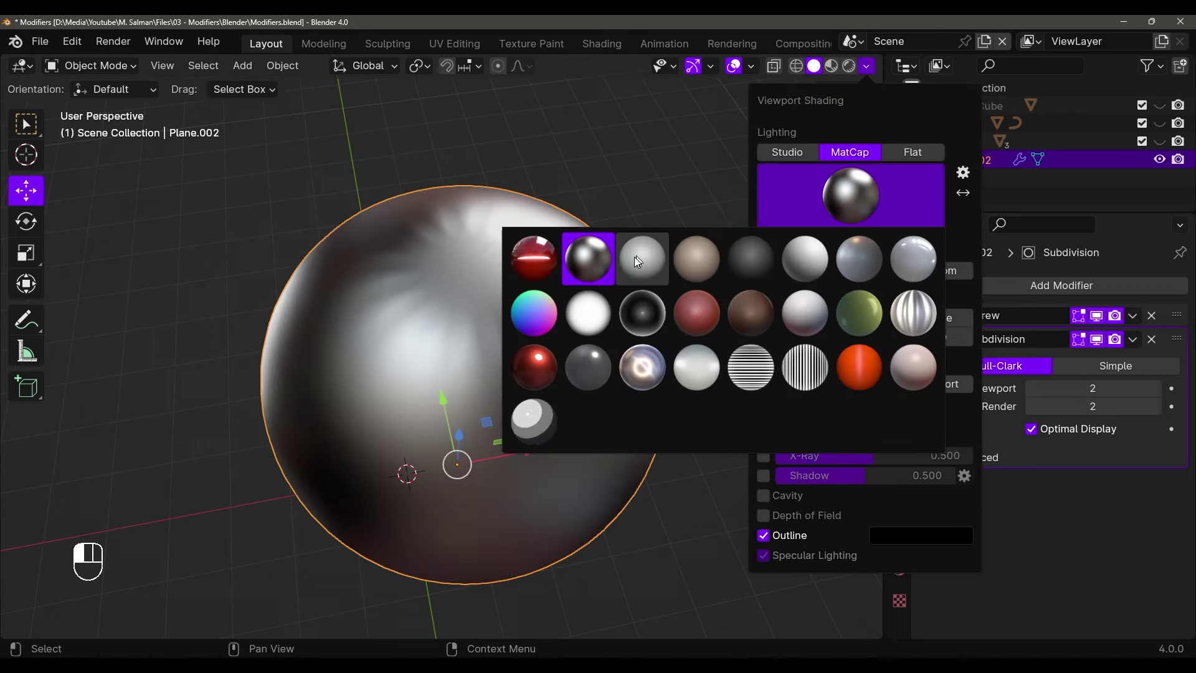
pyautogui.moveTo(600, 331); pyautogui.dragTo(583, 368, button='middle')
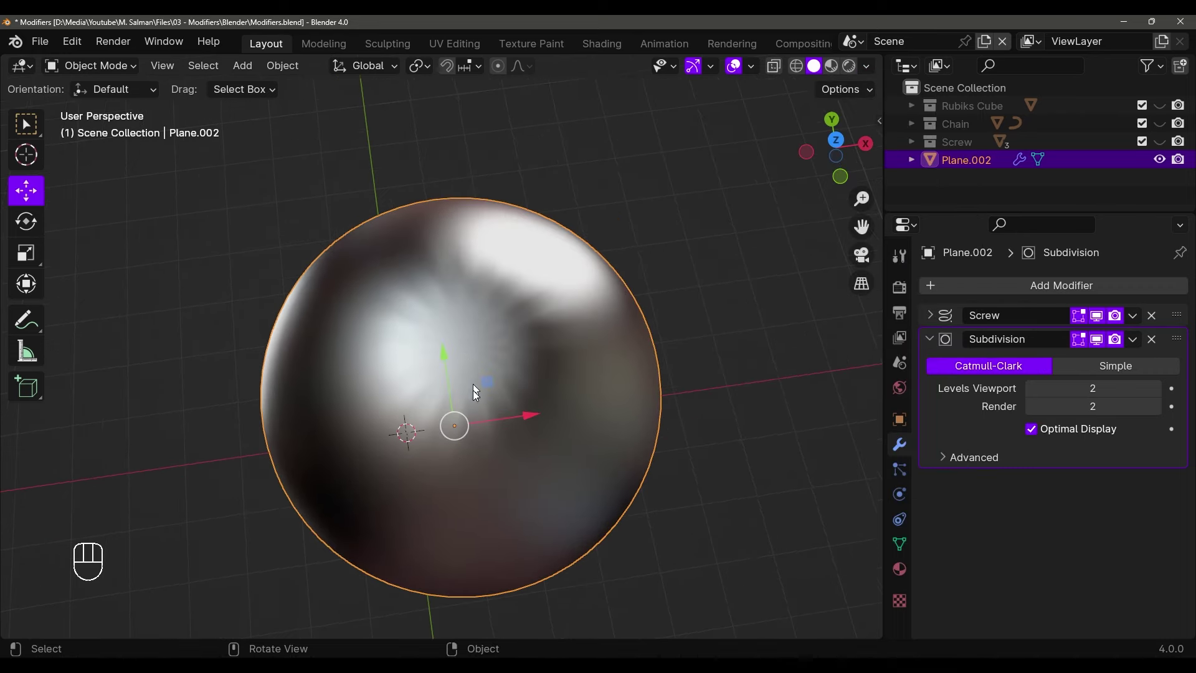
pyautogui.moveTo(472, 390); pyautogui.dragTo(632, 329, button='middle')
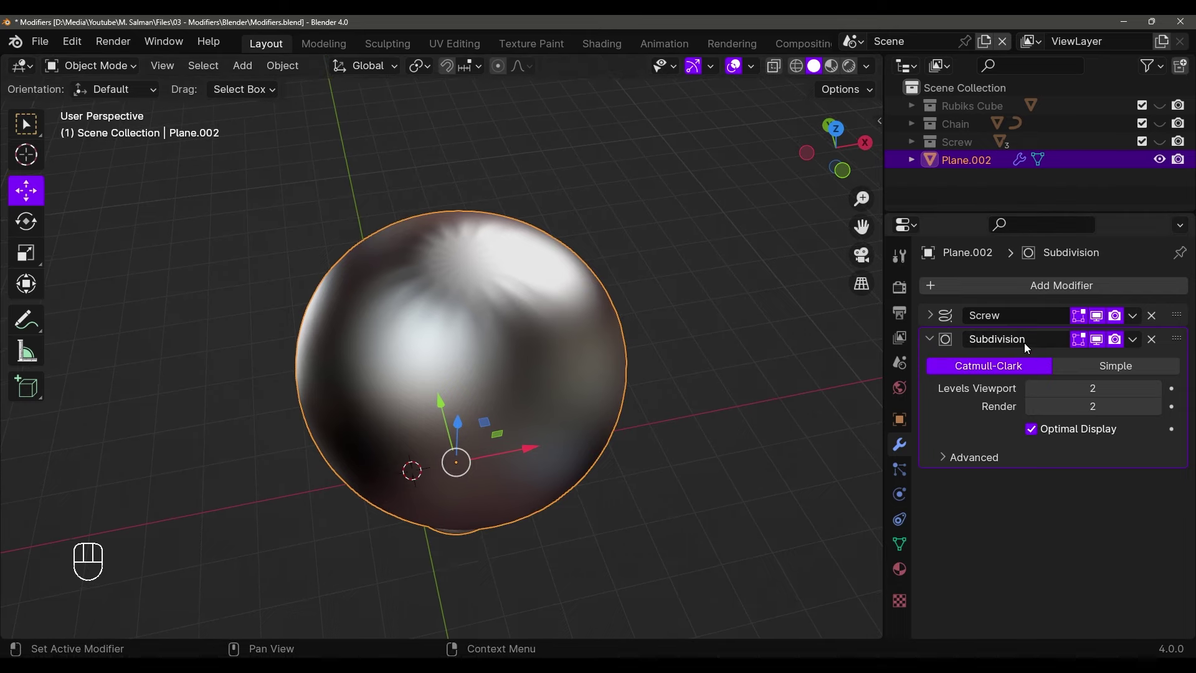
# Move the Subdivision modifier above the Screw modifier in the stack and check the profile in Edit Mode
pyautogui.moveTo(1177, 338); pyautogui.dragTo(1179, 288)
pyautogui.press('Tab')
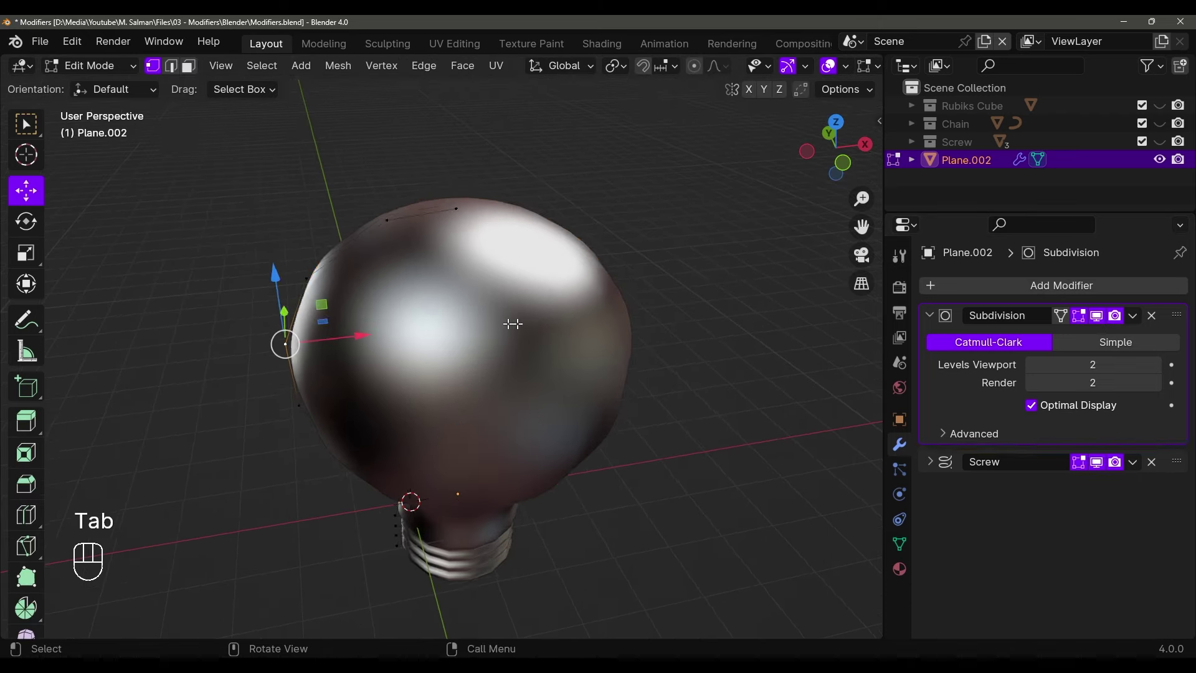
pyautogui.click(413, 186)
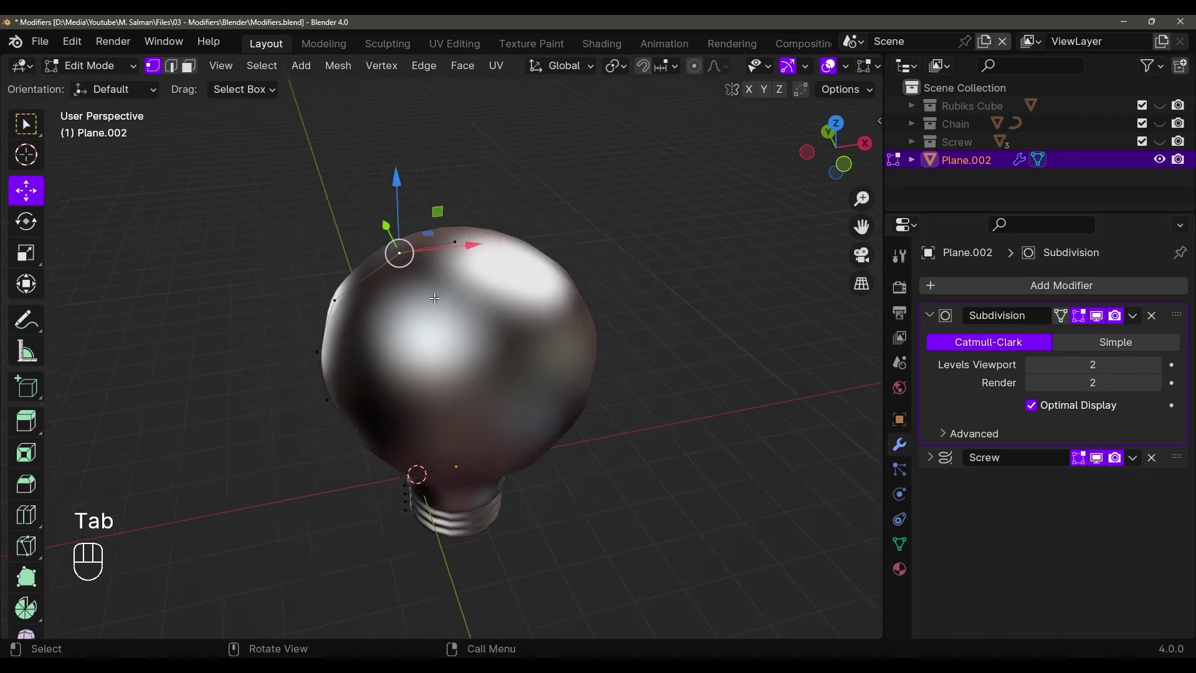
pyautogui.press('Tab')
# Set both the viewport and render steps of the Screw modifier to 50
pyautogui.click(929, 458)
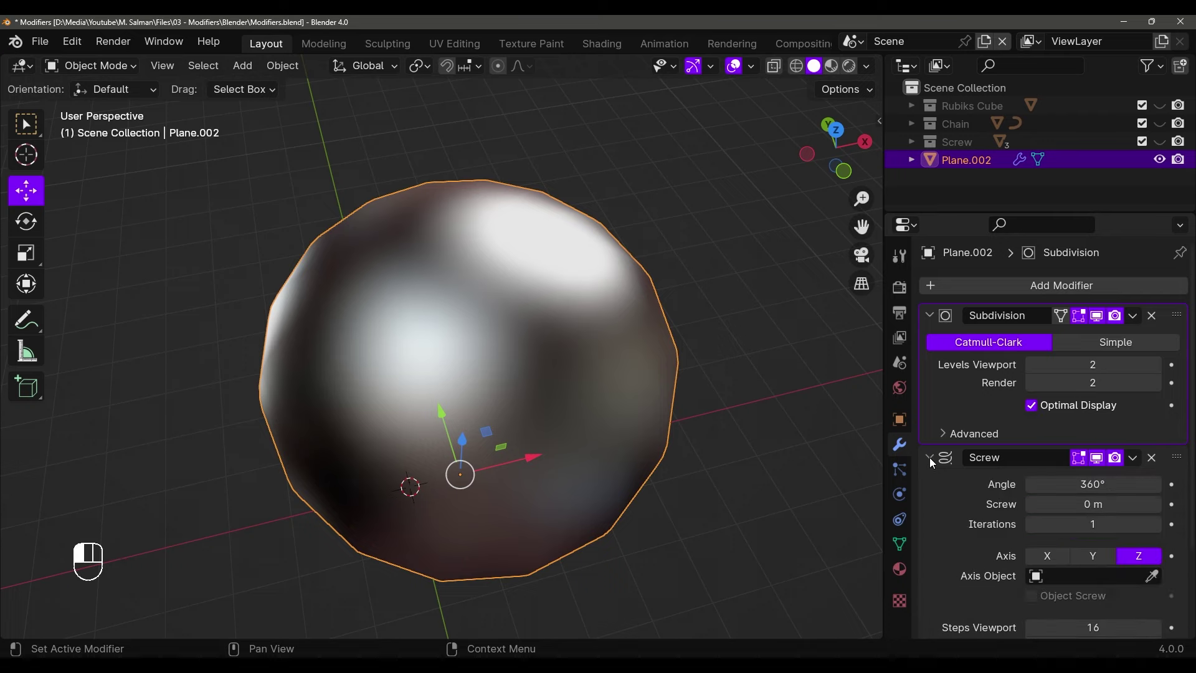
pyautogui.scroll(-4, 990, 426)
pyautogui.moveTo(1058, 516); pyautogui.dragTo(1092, 518)
pyautogui.click(1093, 518)
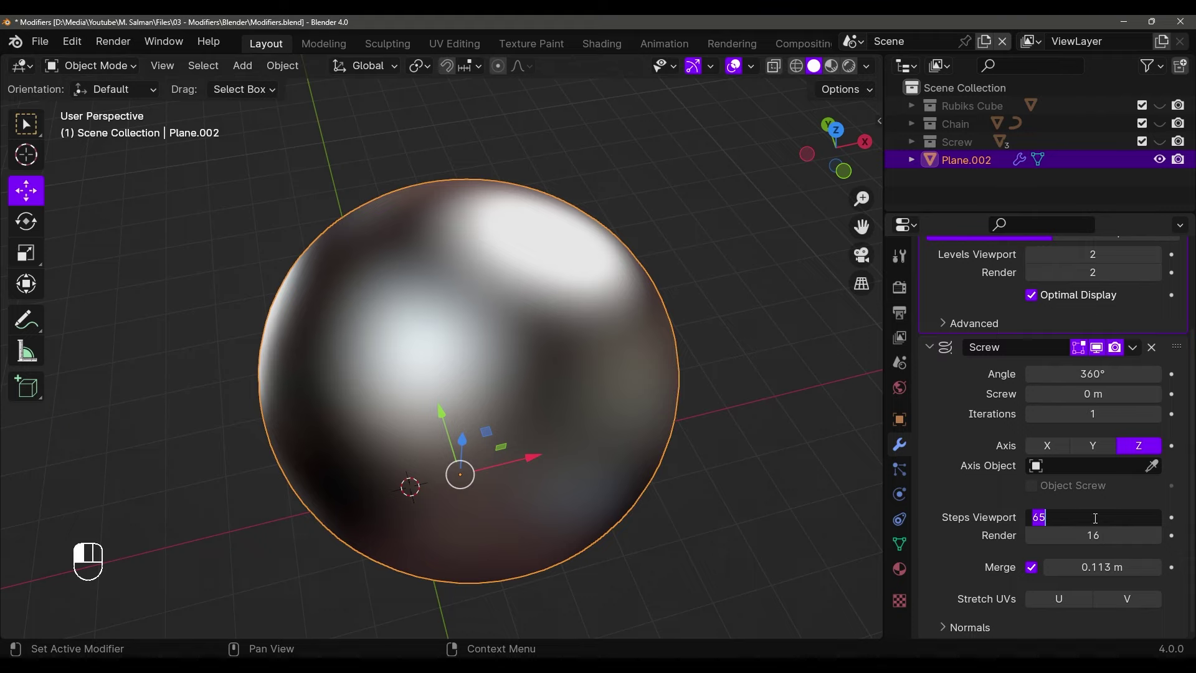
pyautogui.write('50')
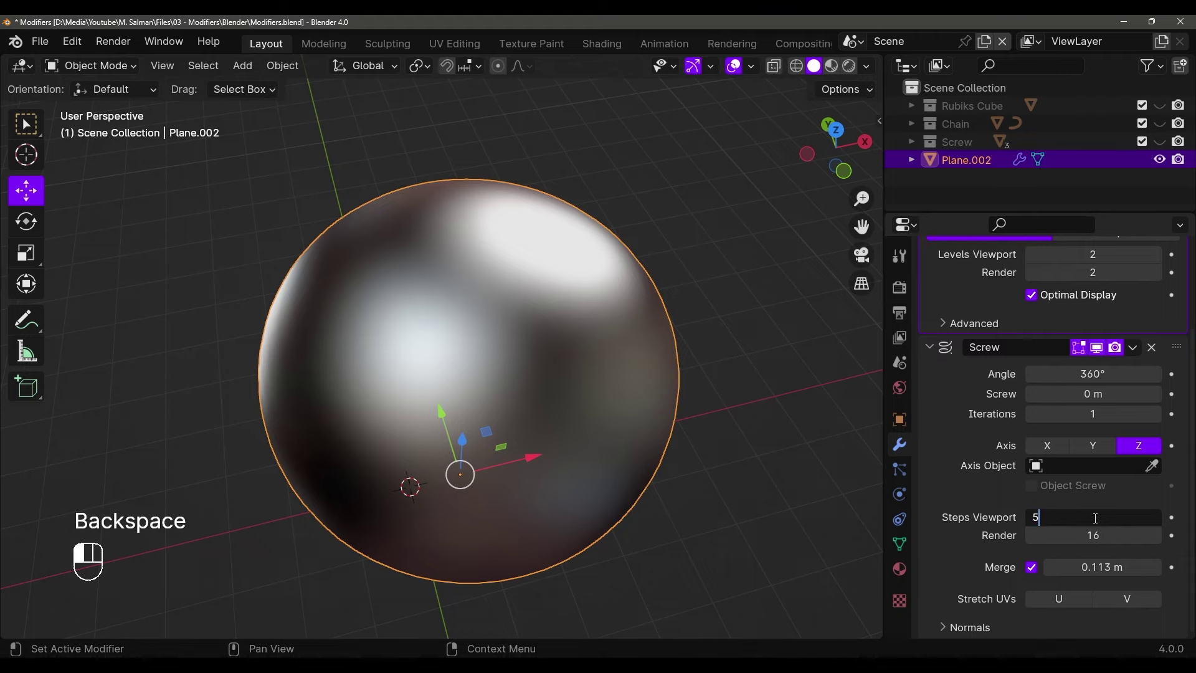
pyautogui.press('Return')
pyautogui.moveTo(529, 398); pyautogui.dragTo(555, 405, button='middle')
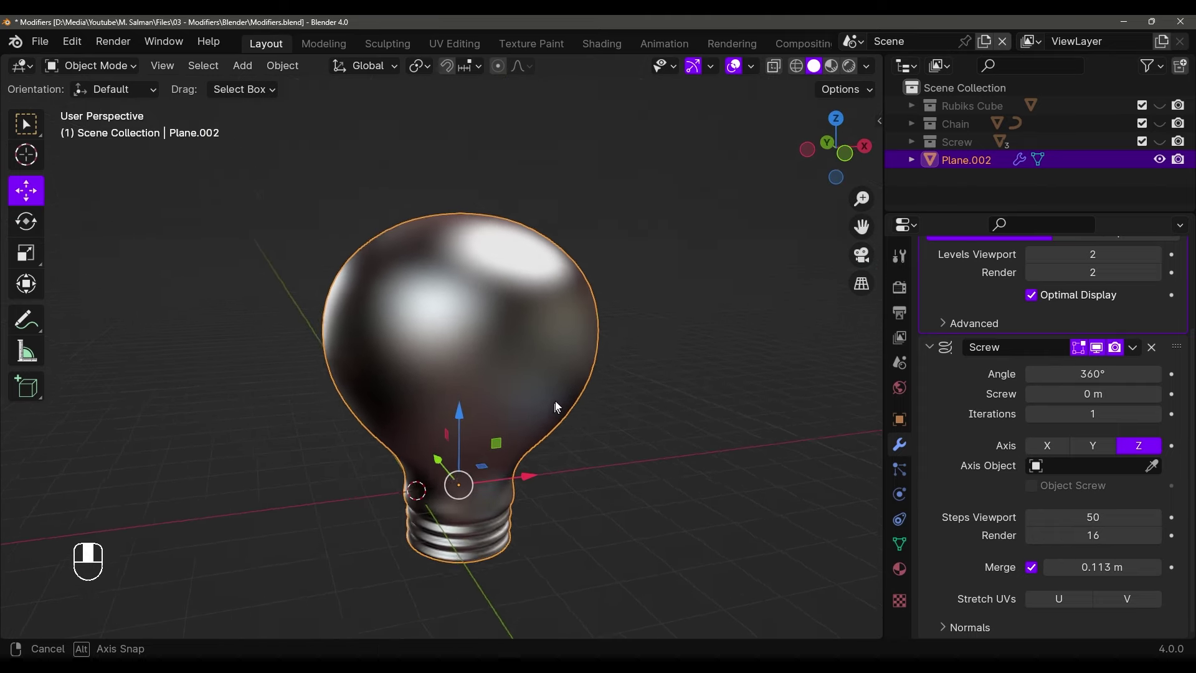
pyautogui.click(1096, 536)
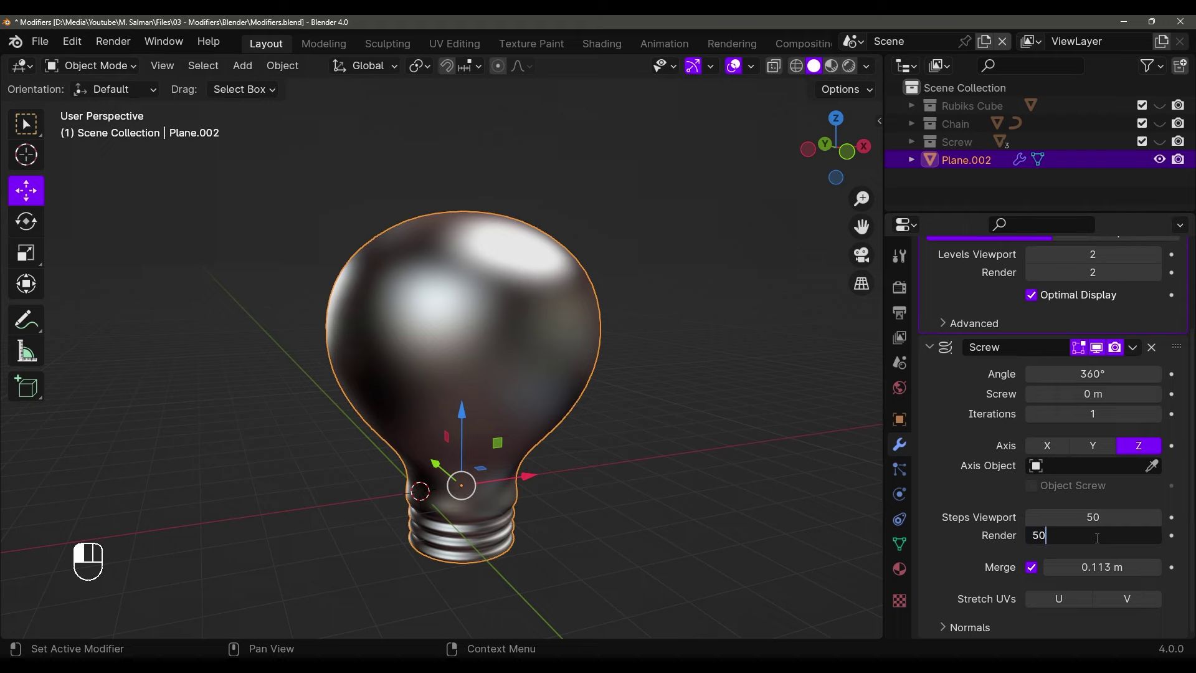
pyautogui.press('Return')
pyautogui.scroll(5, 1008, 492)
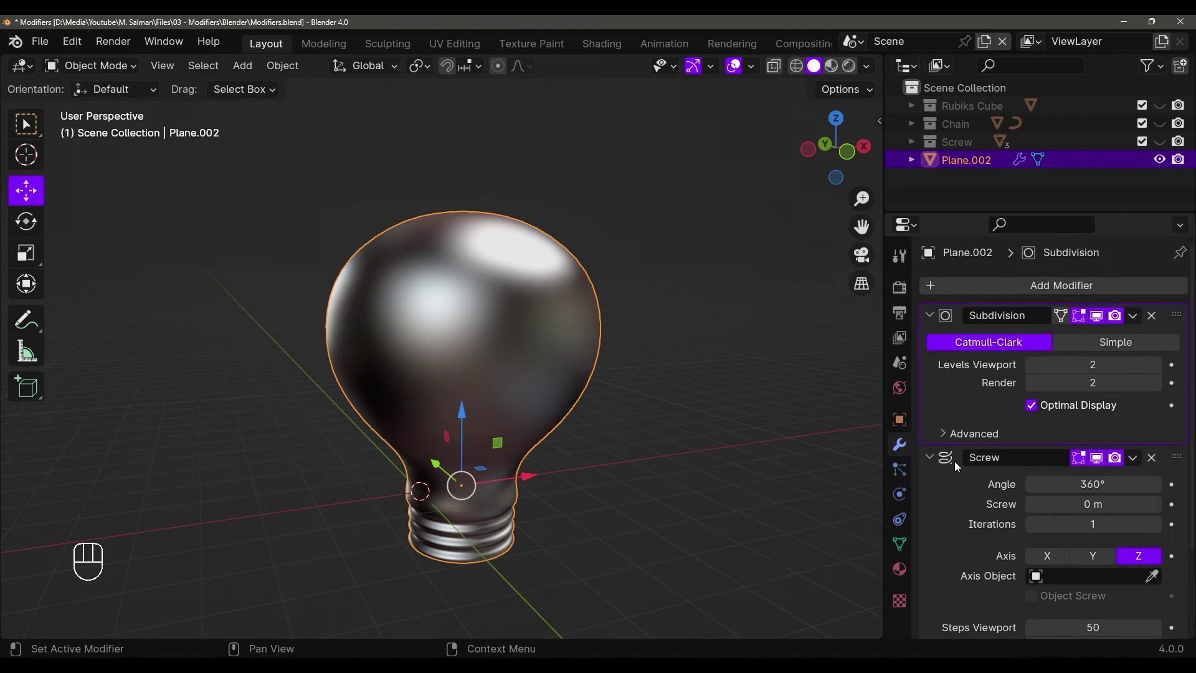
# Turn off viewport display of the Screw and Subdivision modifiers and select all the profile vertices in Edit Mode
pyautogui.click(930, 457)
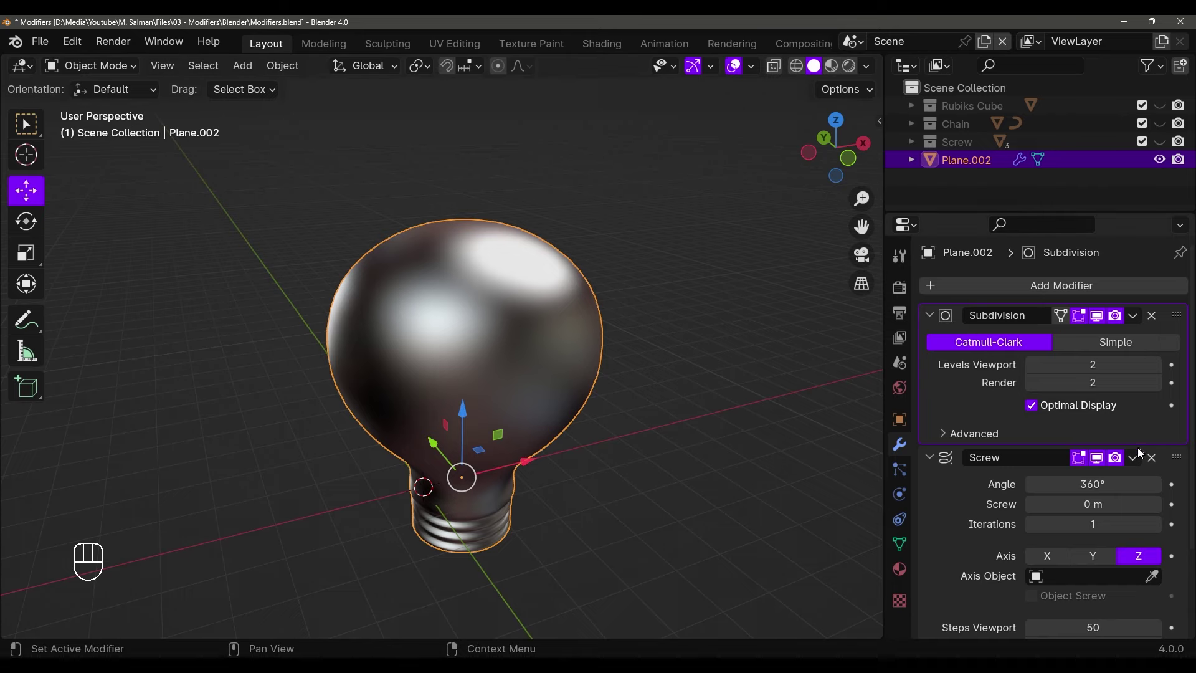
pyautogui.click(1096, 457)
pyautogui.click(1096, 315)
pyautogui.moveTo(454, 405); pyautogui.dragTo(427, 342, button='middle')
pyautogui.press('Tab')
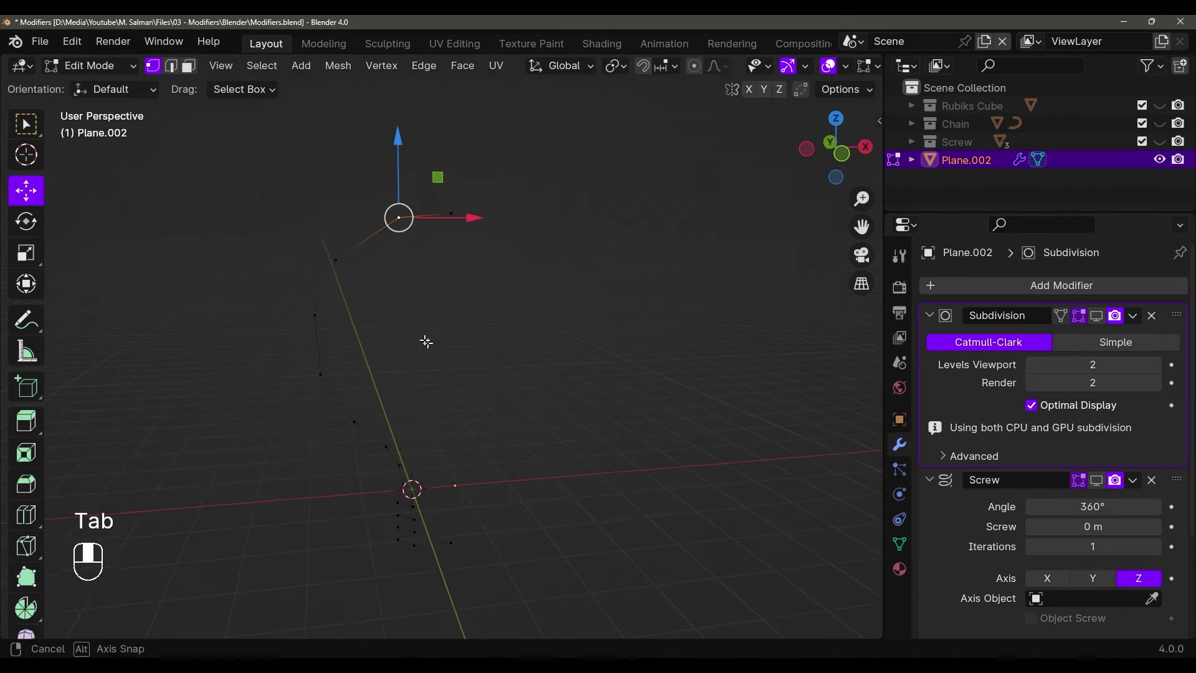
pyautogui.click(19, 128)
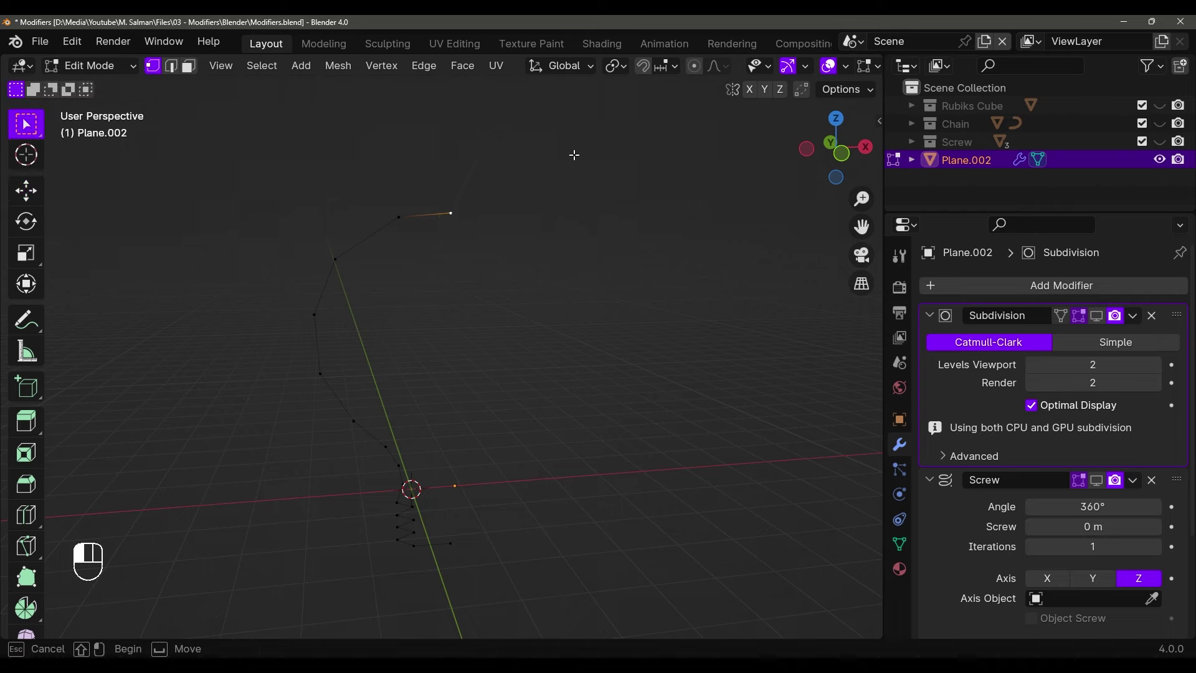
pyautogui.moveTo(577, 150); pyautogui.dragTo(268, 630)
pyautogui.moveTo(489, 406); pyautogui.dragTo(517, 406, button='middle')
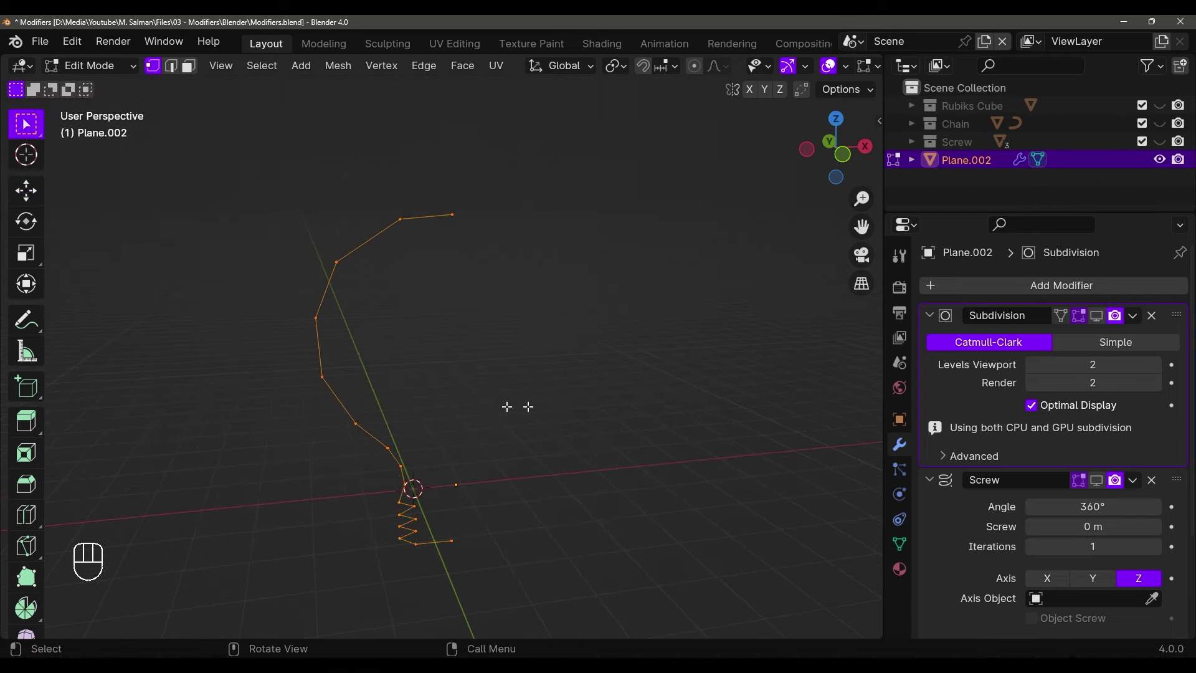
# Turn the Subdivision modifier's viewport display back on and examine the smoothed profile curve down to the threads
pyautogui.click(1098, 315)
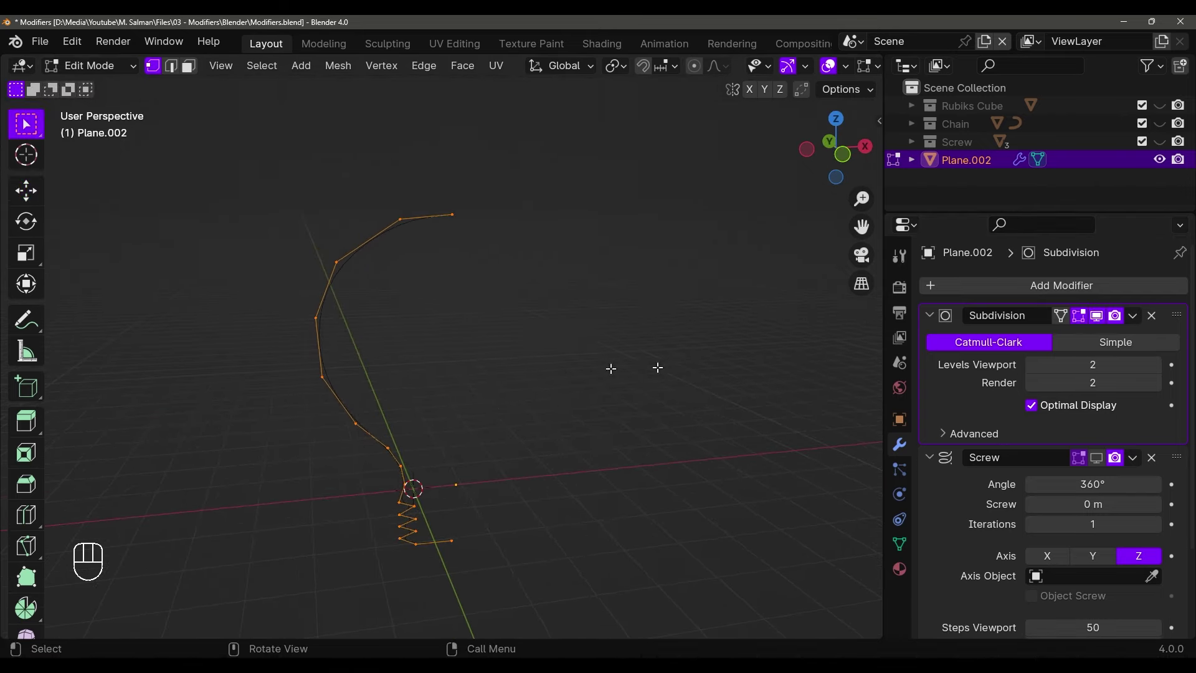
pyautogui.moveTo(656, 366); pyautogui.dragTo(529, 191, button='middle')
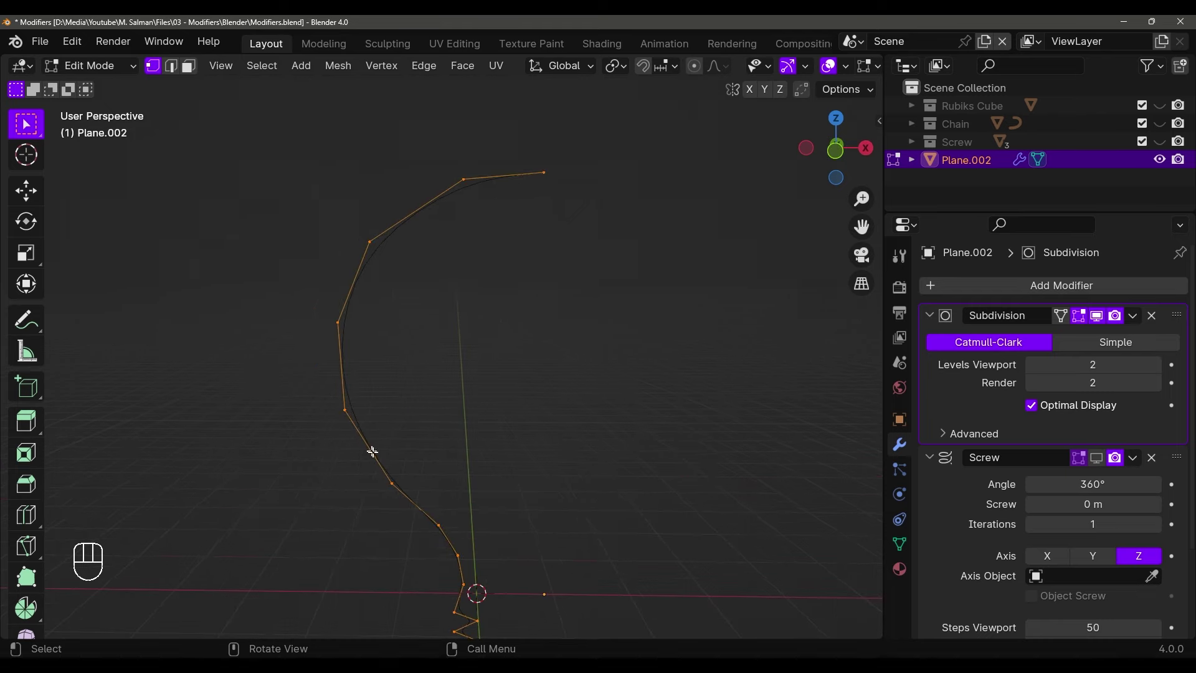
pyautogui.keyDown('shift'); pyautogui.moveTo(462, 563); pyautogui.dragTo(548, 435, button='middle'); pyautogui.keyUp('shift')
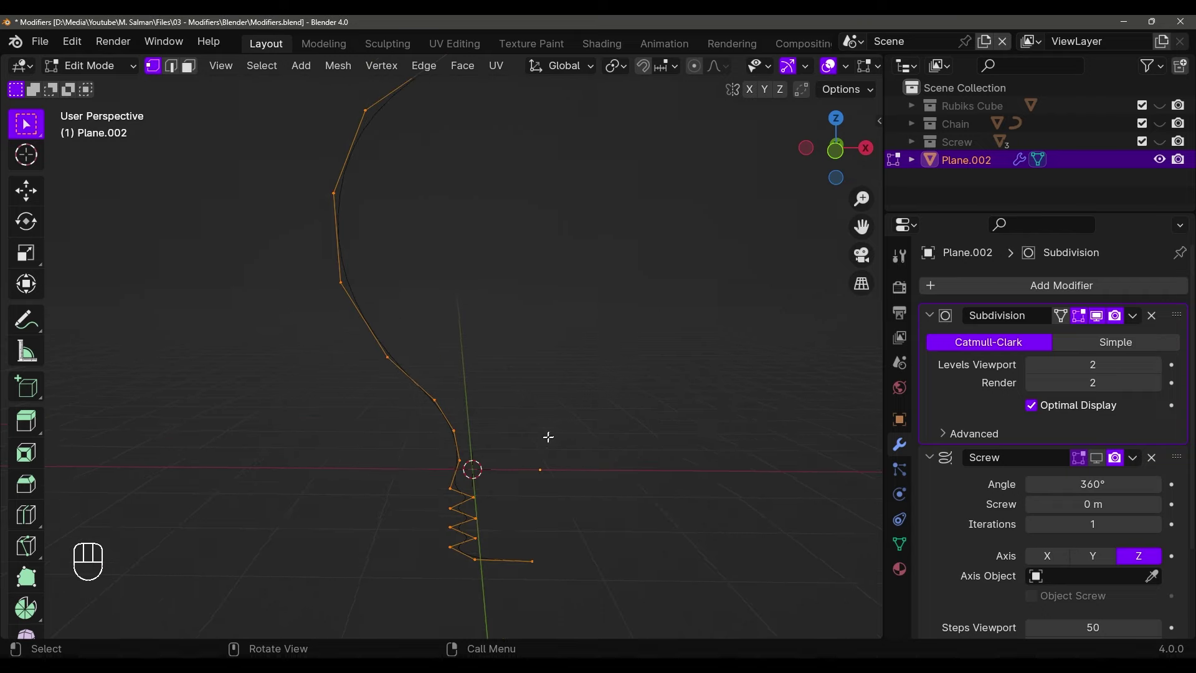
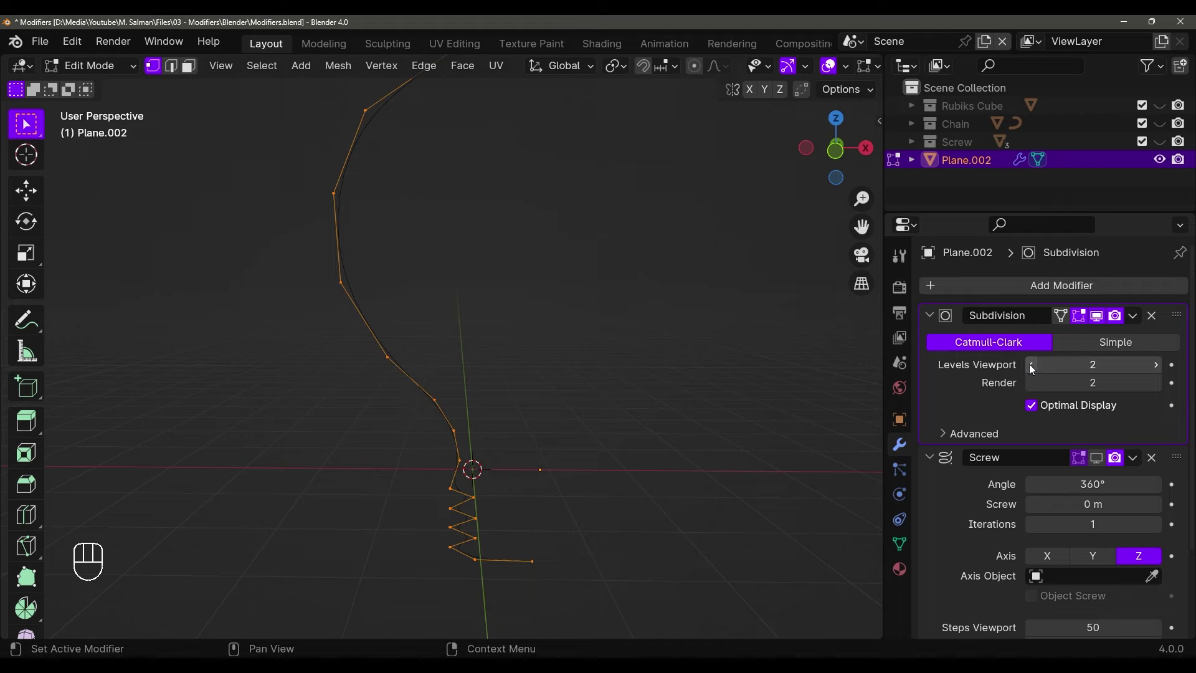
# Collapse the Subdivision modifier's settings and turn the Screw modifier's viewport display back on
pyautogui.click(930, 315)
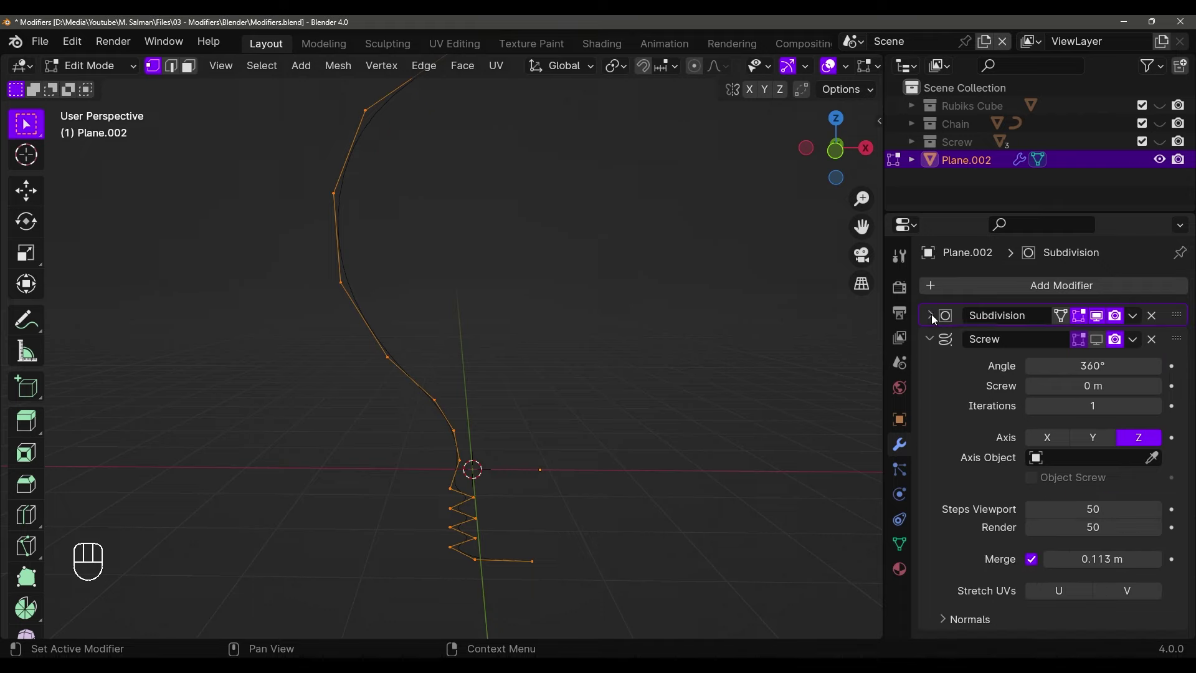
pyautogui.click(1097, 339)
pyautogui.moveTo(707, 315); pyautogui.dragTo(694, 333, button='middle')
pyautogui.scroll(-5, 707, 346)
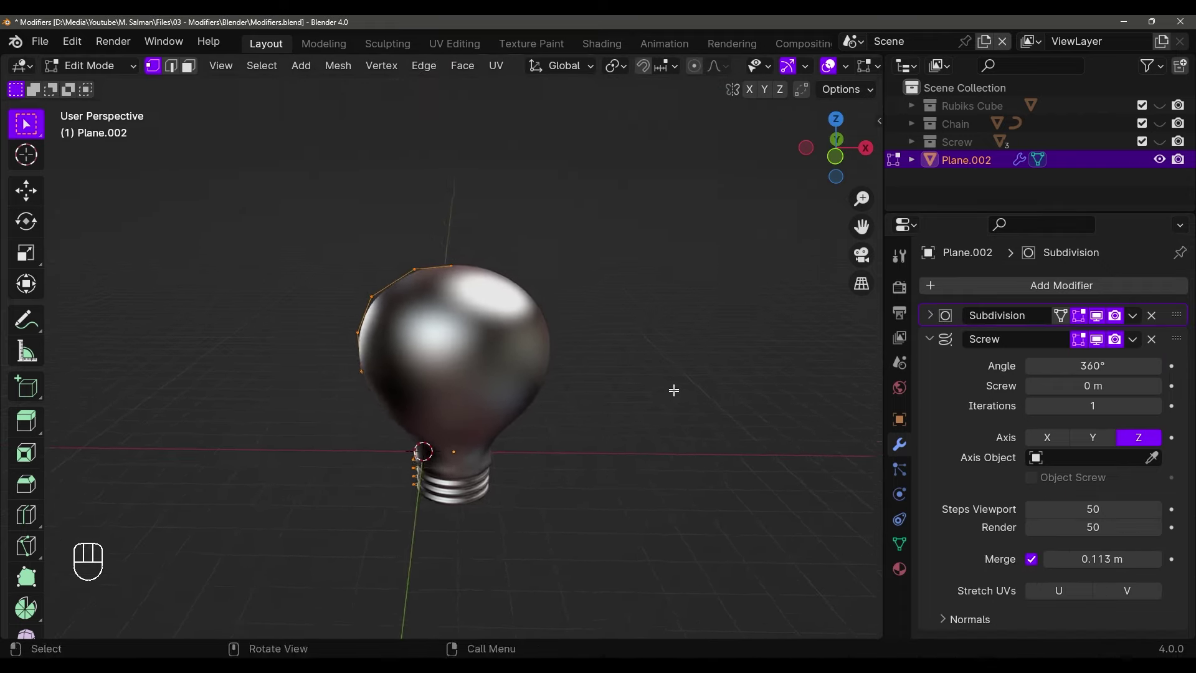
# Set the Screw modifier's angle to 1° and examine the bare bulb profile from different sides
pyautogui.moveTo(674, 390); pyautogui.dragTo(685, 373, button='middle')
pyautogui.moveTo(1092, 366); pyautogui.dragTo(1062, 366)
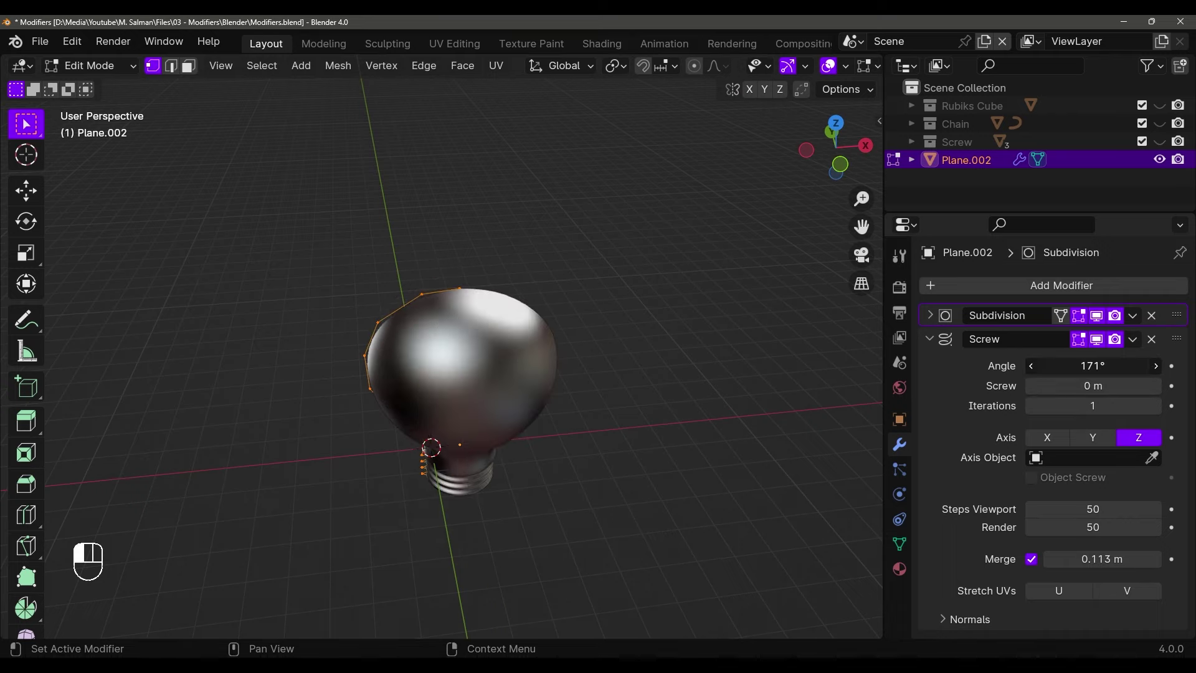
pyautogui.moveTo(579, 435); pyautogui.dragTo(871, 393, button='middle')
pyautogui.write('1')
pyautogui.press('Return')
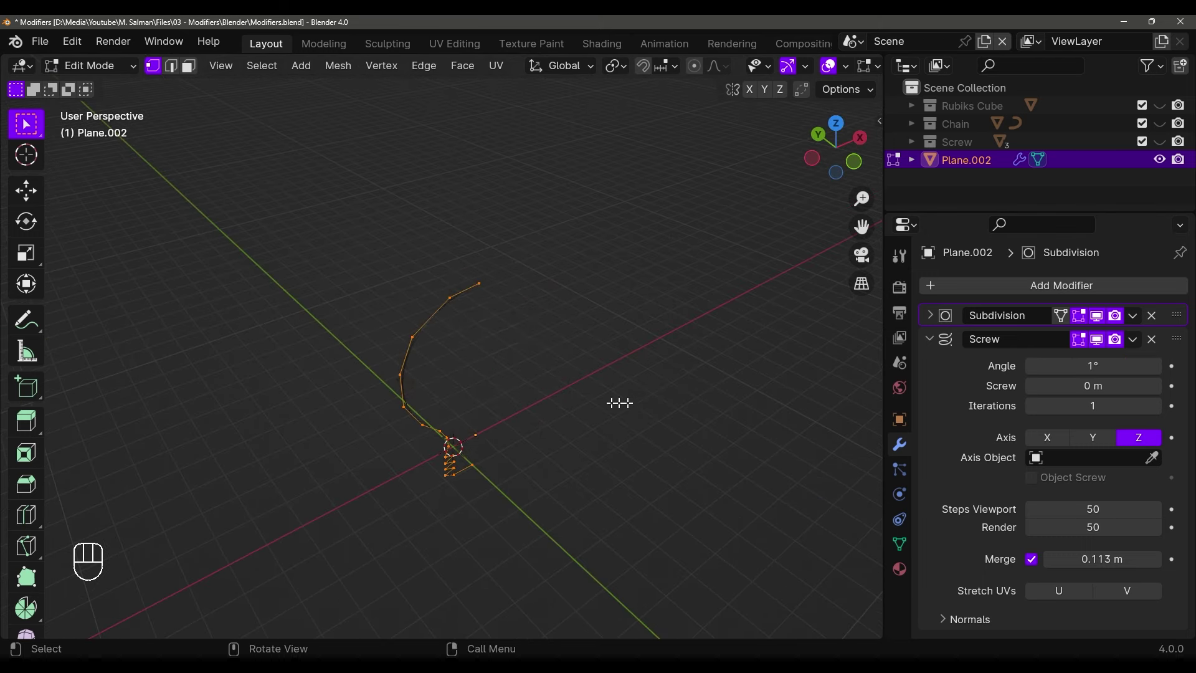
pyautogui.moveTo(614, 400); pyautogui.dragTo(831, 452, button='middle')
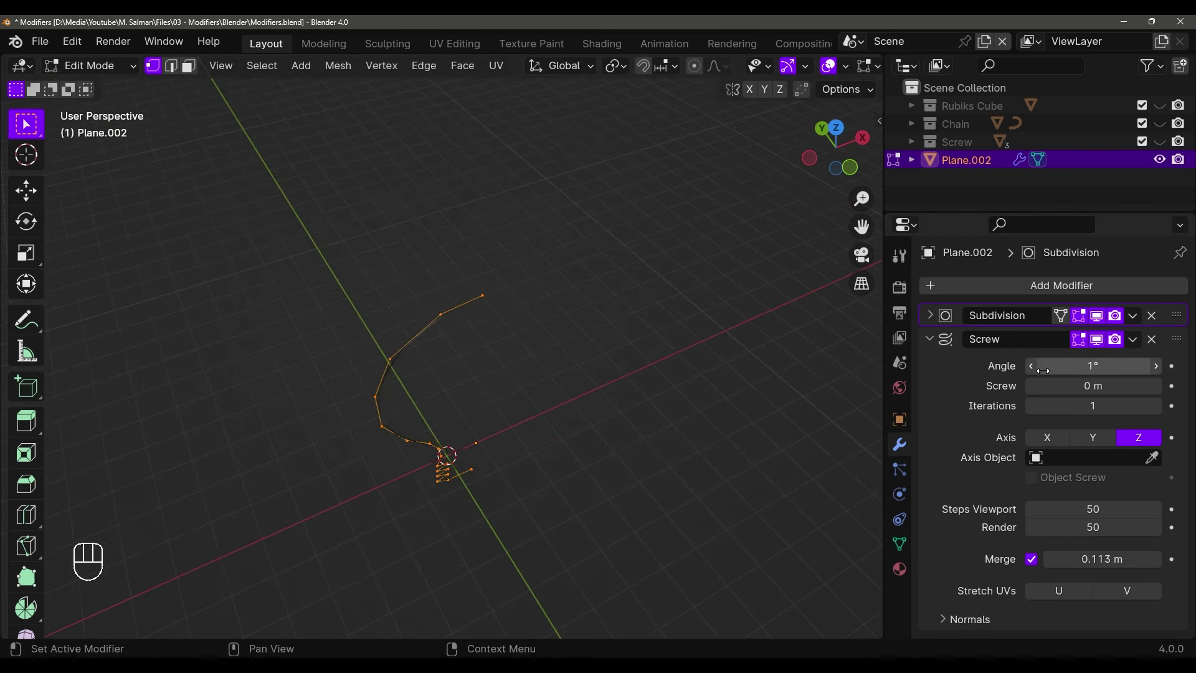
# Restore the Screw modifier's angle to 360°
pyautogui.press('BackSpace')
pyautogui.hotkey('ctrl', 'z')
pyautogui.hotkey('ctrl', 'shift', 'z')
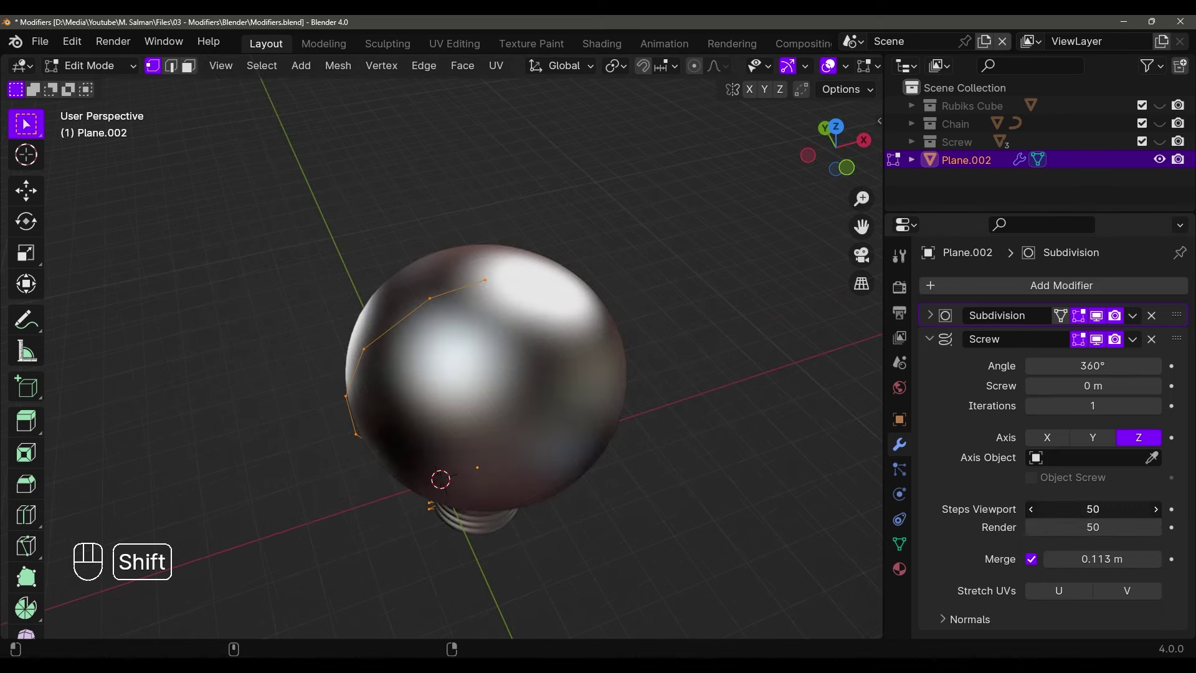
pyautogui.moveTo(1092, 509)
pyautogui.mouseDown()
pyautogui.moveTo(1058, 509)
pyautogui.moveTo(1099, 509)
pyautogui.mouseUp()
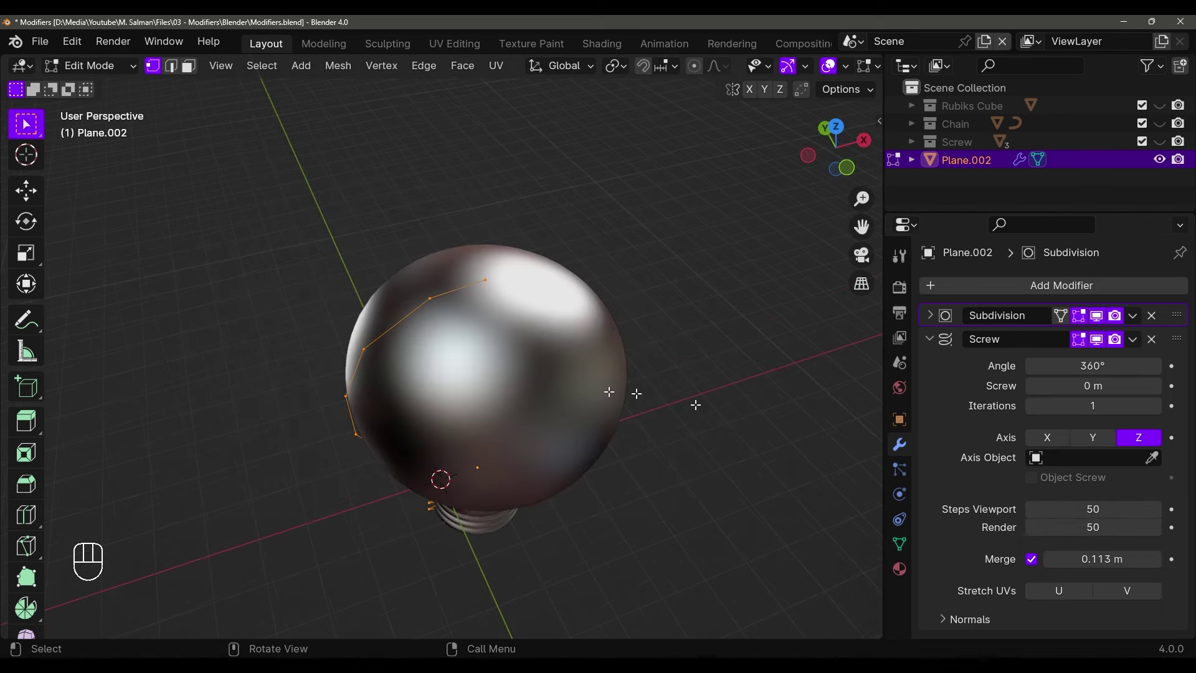
# Return to Object Mode, deselect the bulb and change the viewport MatCap to the plain light grey one
pyautogui.moveTo(611, 392); pyautogui.dragTo(546, 284, button='middle')
pyautogui.press('Tab')
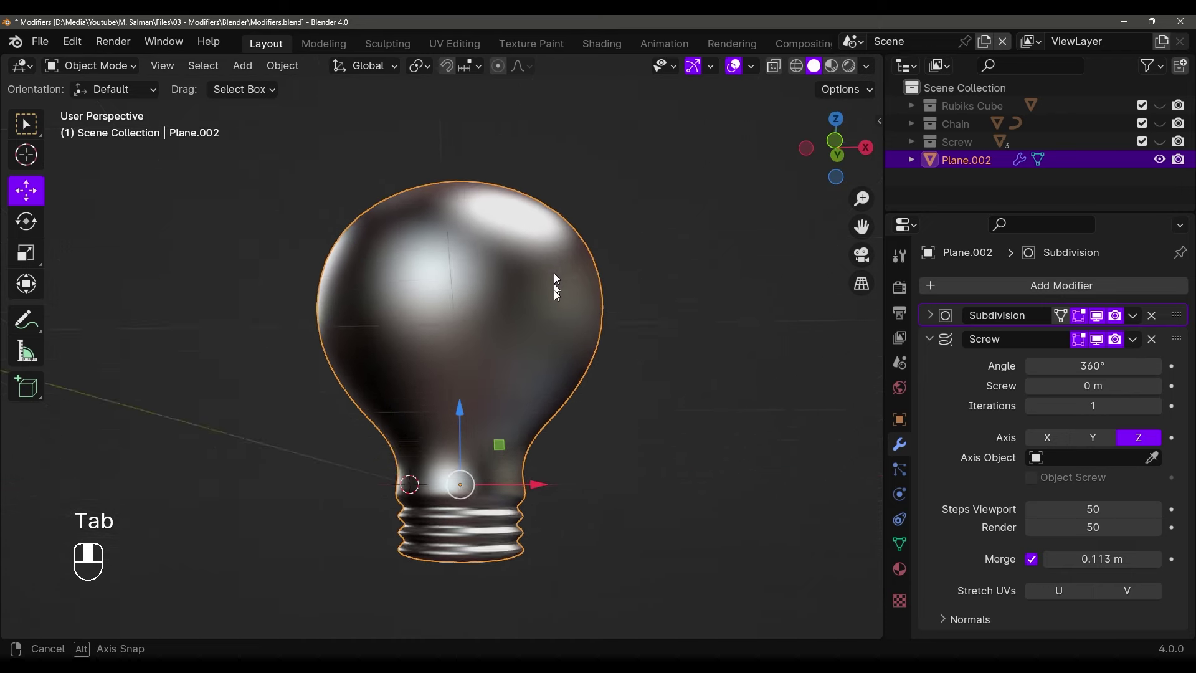
pyautogui.click(696, 331)
pyautogui.click(813, 65)
pyautogui.click(865, 66)
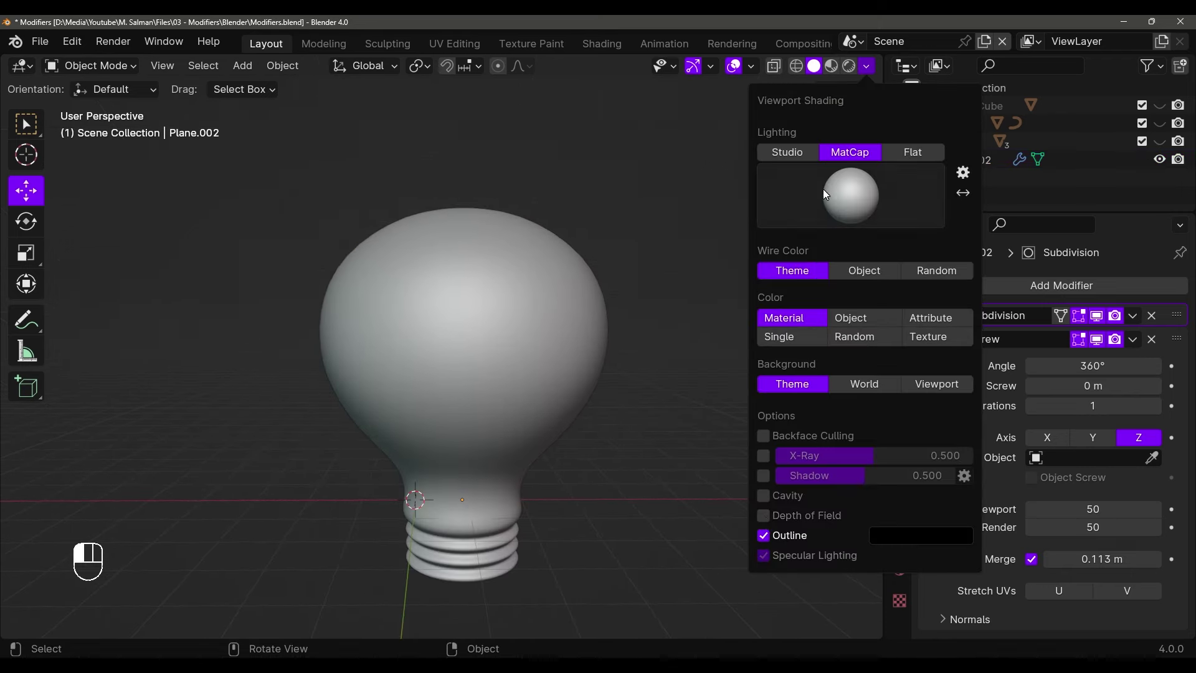
pyautogui.press('Tab')
pyautogui.scroll(-2, 627, 346)
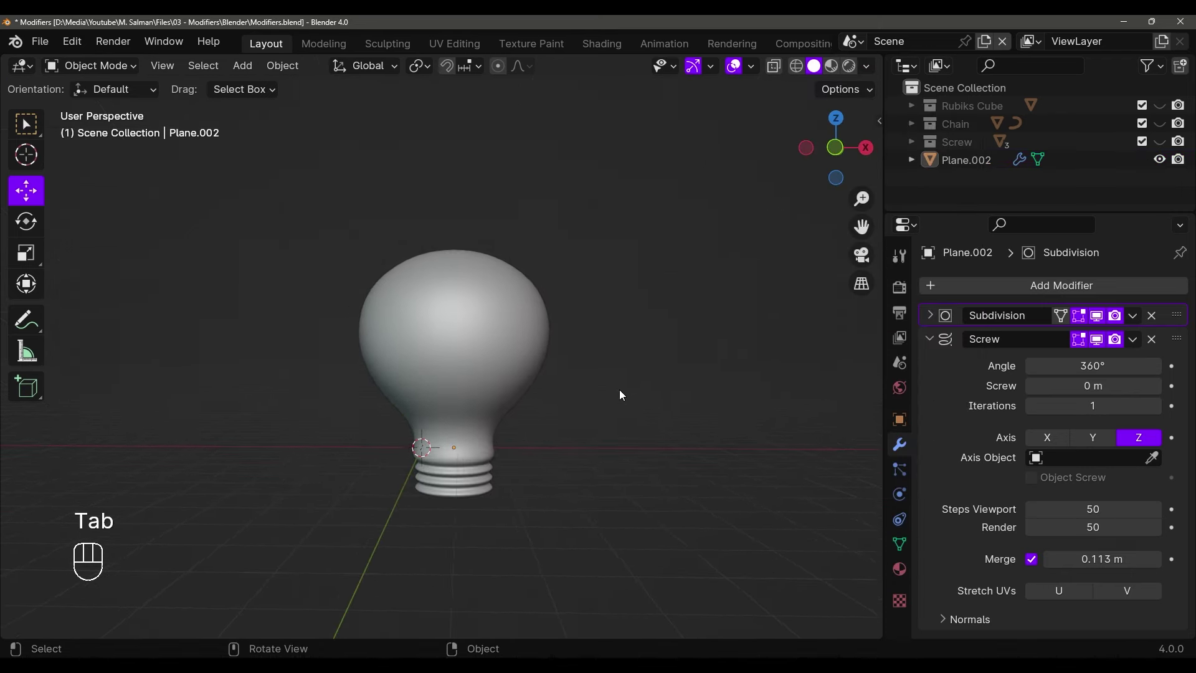
pyautogui.moveTo(613, 400); pyautogui.dragTo(614, 405, button='middle')
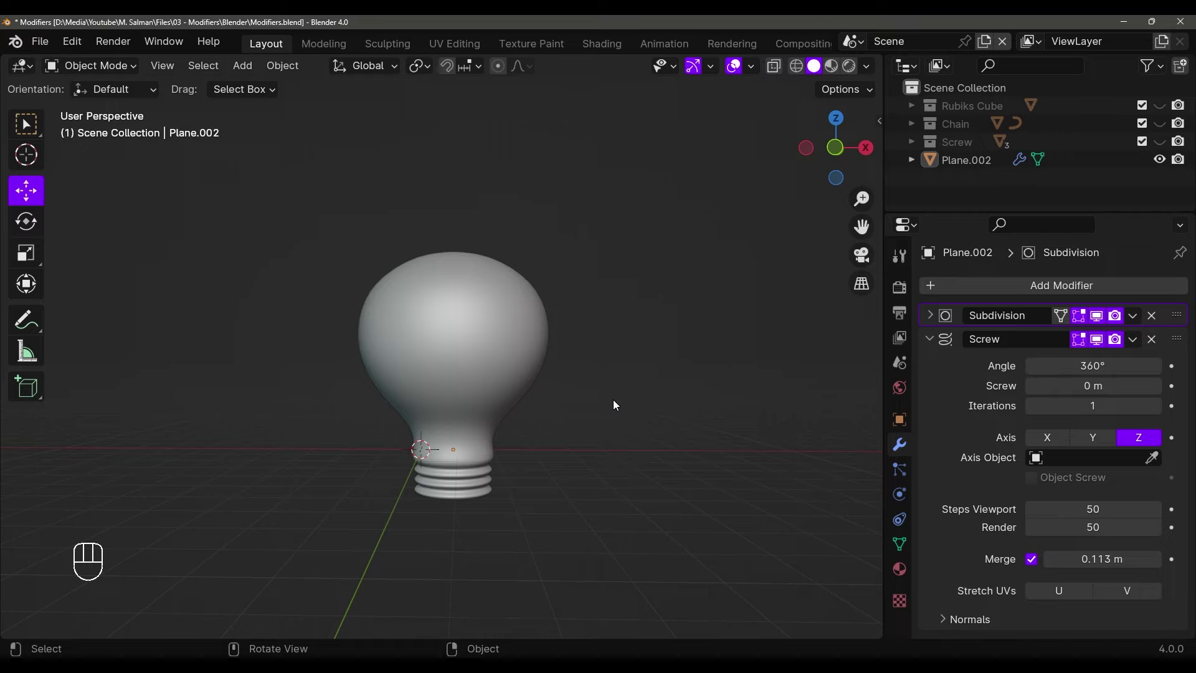
# Move the bulb object to a new collection named Bulb
pyautogui.click(523, 388)
pyautogui.press('m')
pyautogui.click(523, 389)
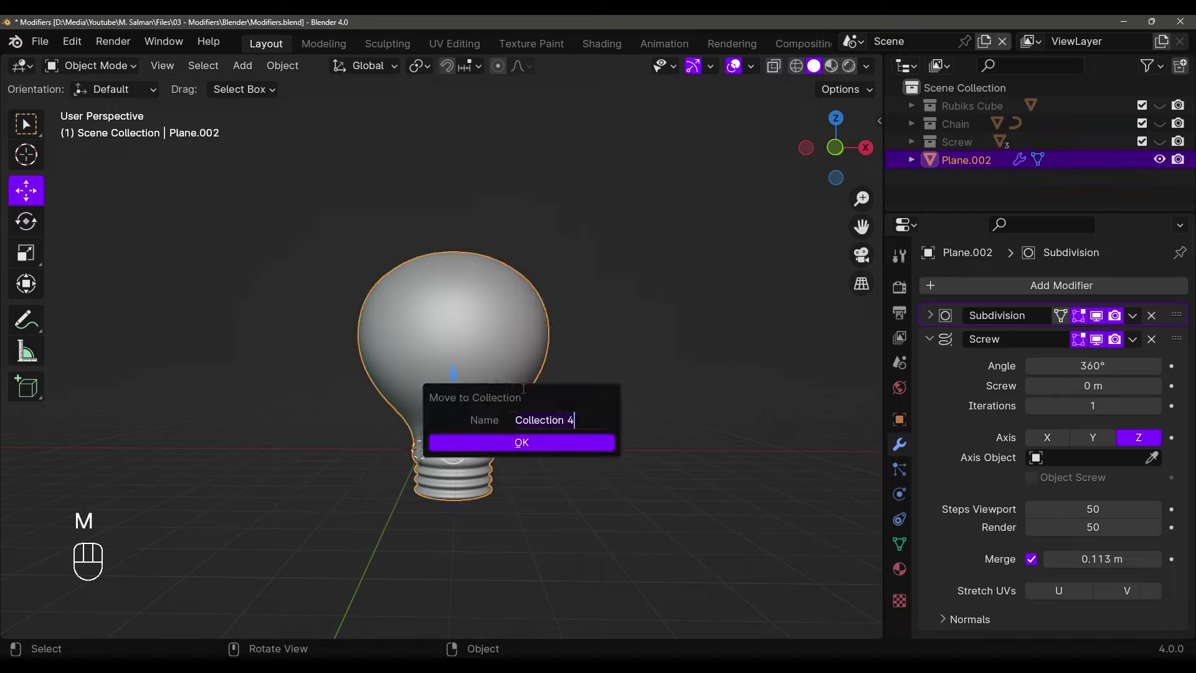
pyautogui.press('Return')
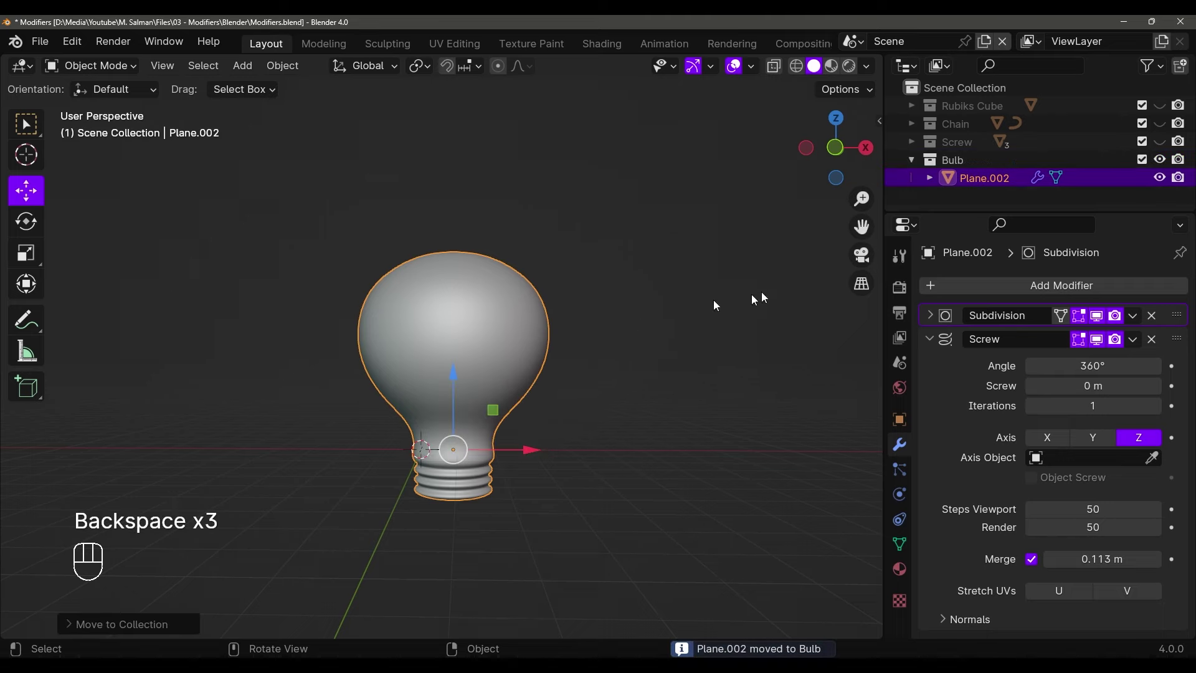
# Move the bulb aside along the X axis, then hide and collapse the Bulb collection
pyautogui.scroll(-3, 529, 418)
pyautogui.moveTo(530, 414); pyautogui.dragTo(524, 443, button='middle')
pyautogui.press('g')
pyautogui.press('x')
pyautogui.click(124, 429)
pyautogui.scroll(-2, 601, 338)
pyautogui.click(1159, 160)
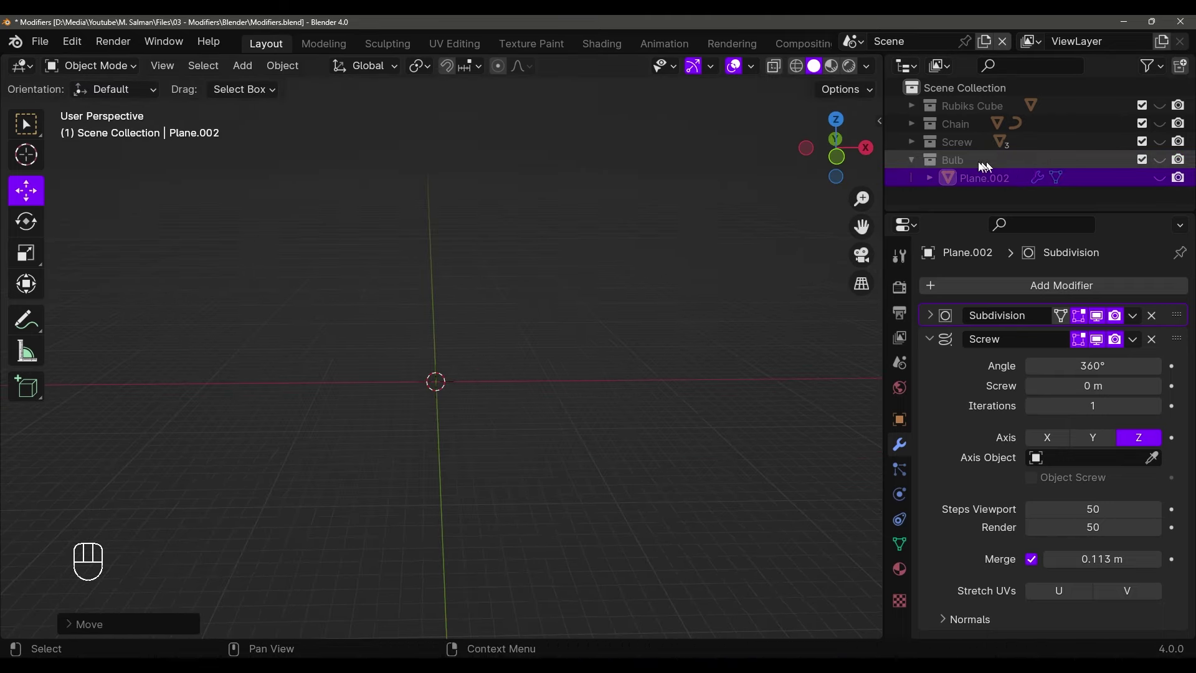
pyautogui.click(911, 160)
# Add a plane mesh at the origin and merge all its vertices at center into a single vertex
pyautogui.moveTo(426, 399); pyautogui.dragTo(426, 369, button='middle')
pyautogui.keyDown('shift'); pyautogui.moveTo(381, 458); pyautogui.dragTo(385, 440, button='middle'); pyautogui.keyUp('shift')
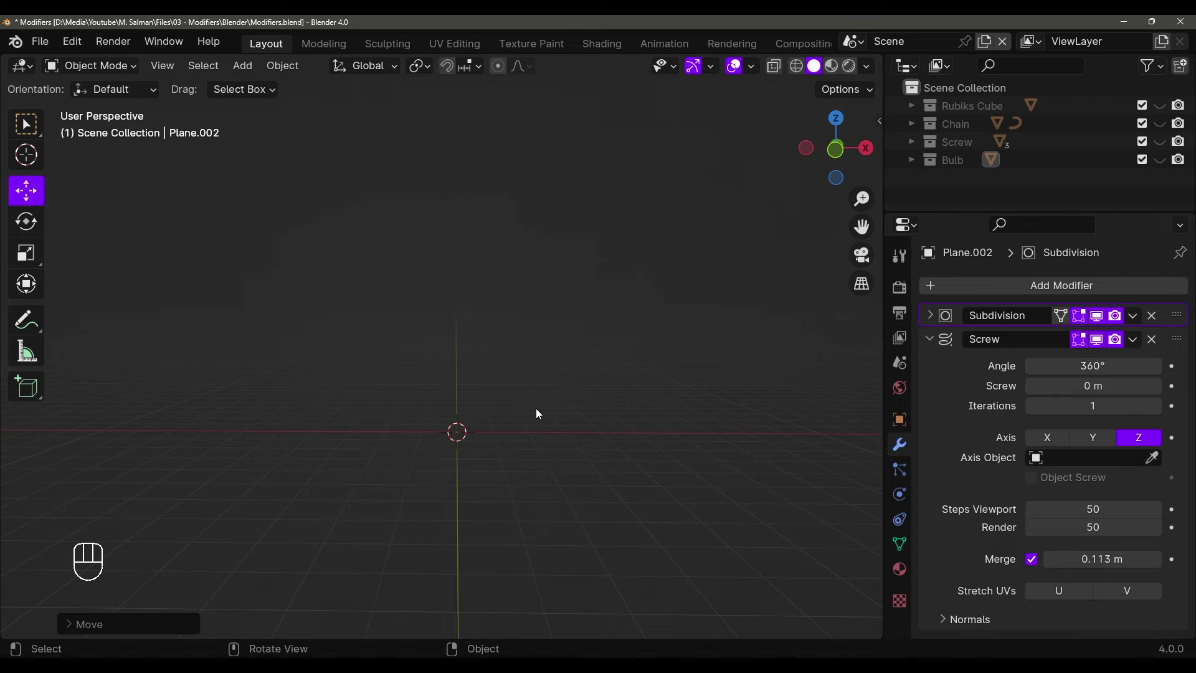
pyautogui.hotkey('shift', 'a')
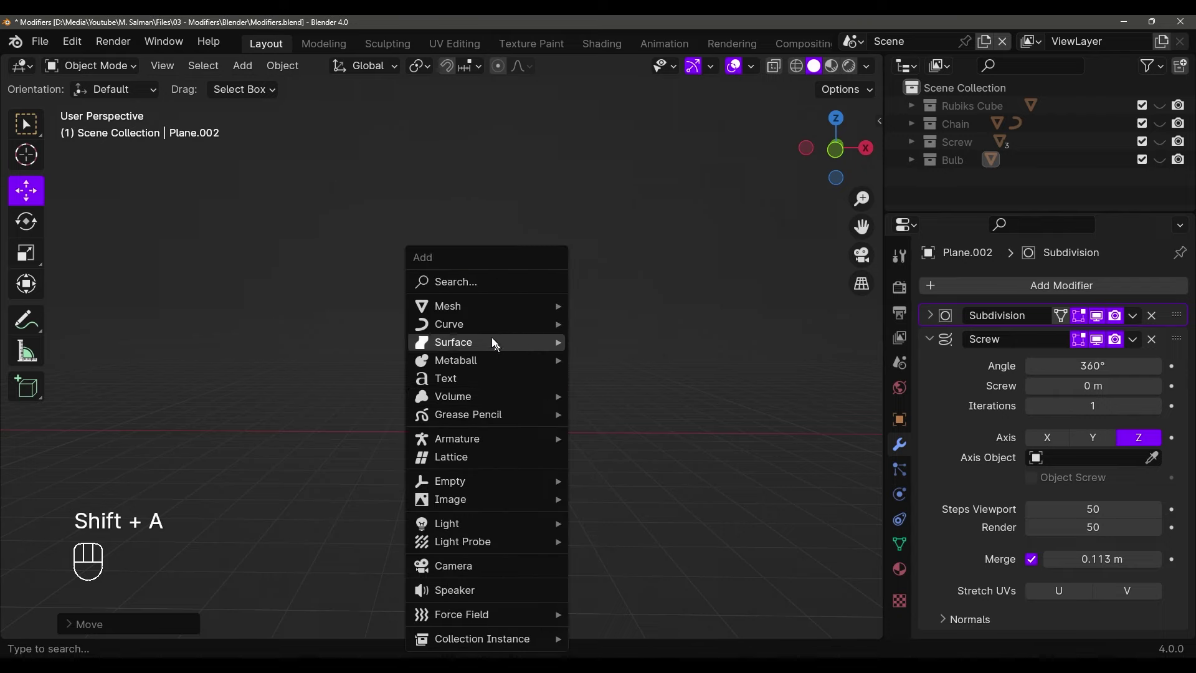
pyautogui.moveTo(528, 304)
pyautogui.click(607, 305)
pyautogui.moveTo(590, 329); pyautogui.dragTo(563, 391, button='middle')
pyautogui.press('Tab')
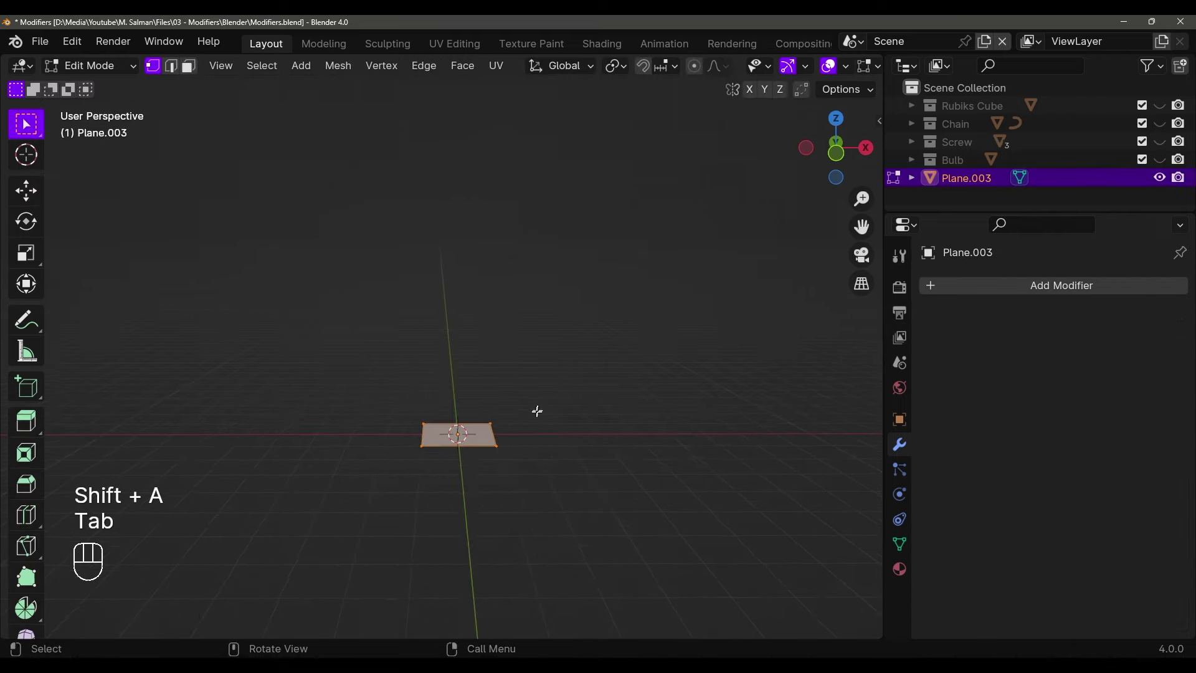
pyautogui.press('m')
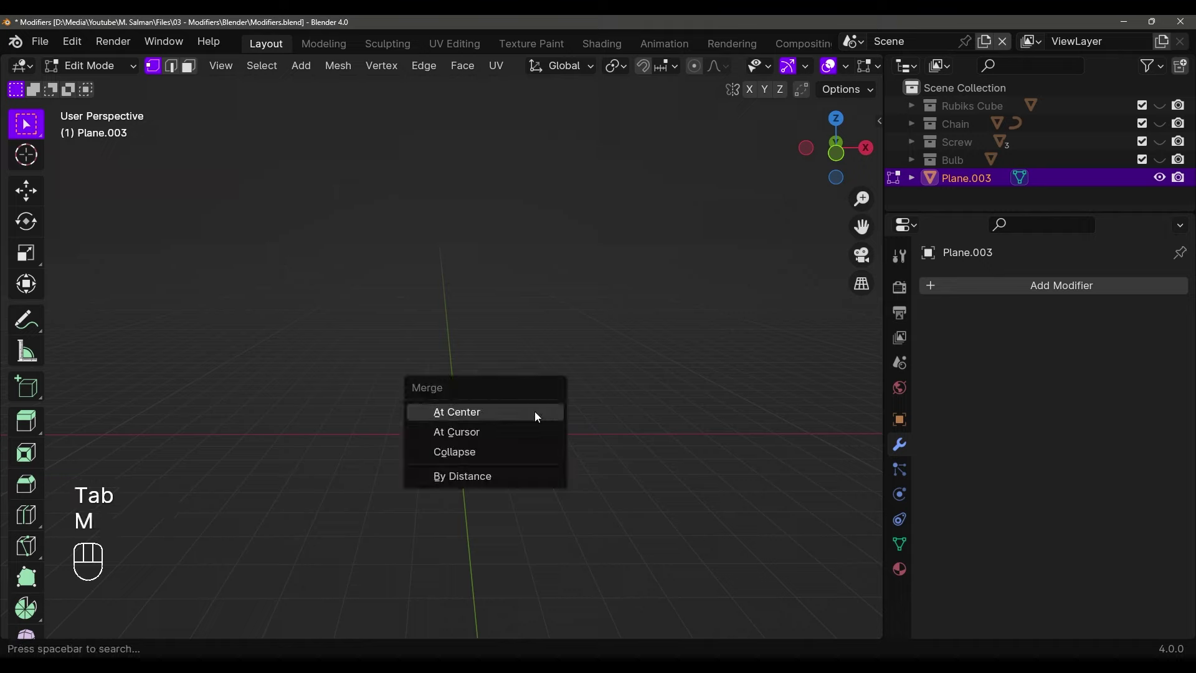
pyautogui.click(483, 410)
pyautogui.press('Tab')
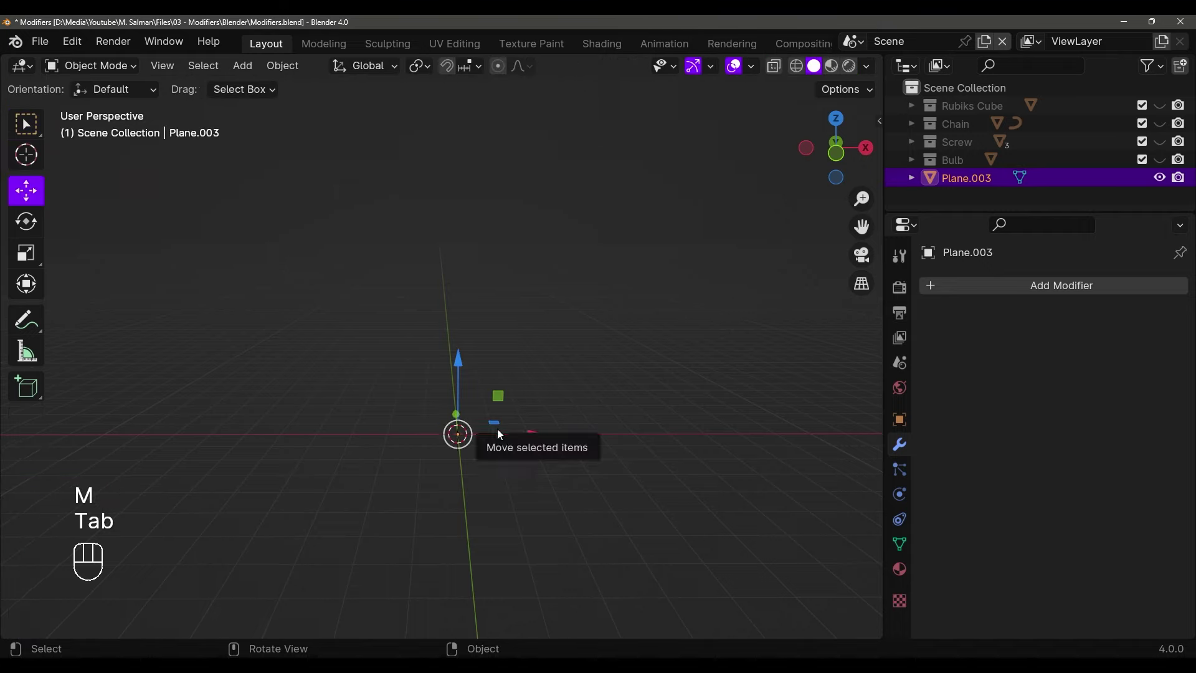
# Move the single-vertex object straight up along Z above the origin and open it in Edit Mode
pyautogui.press('g')
pyautogui.middleClick(495, 330)
pyautogui.click(529, 194)
pyautogui.press('Tab')
pyautogui.keyDown('shift'); pyautogui.moveTo(525, 195); pyautogui.dragTo(510, 304, button='middle'); pyautogui.keyUp('shift')
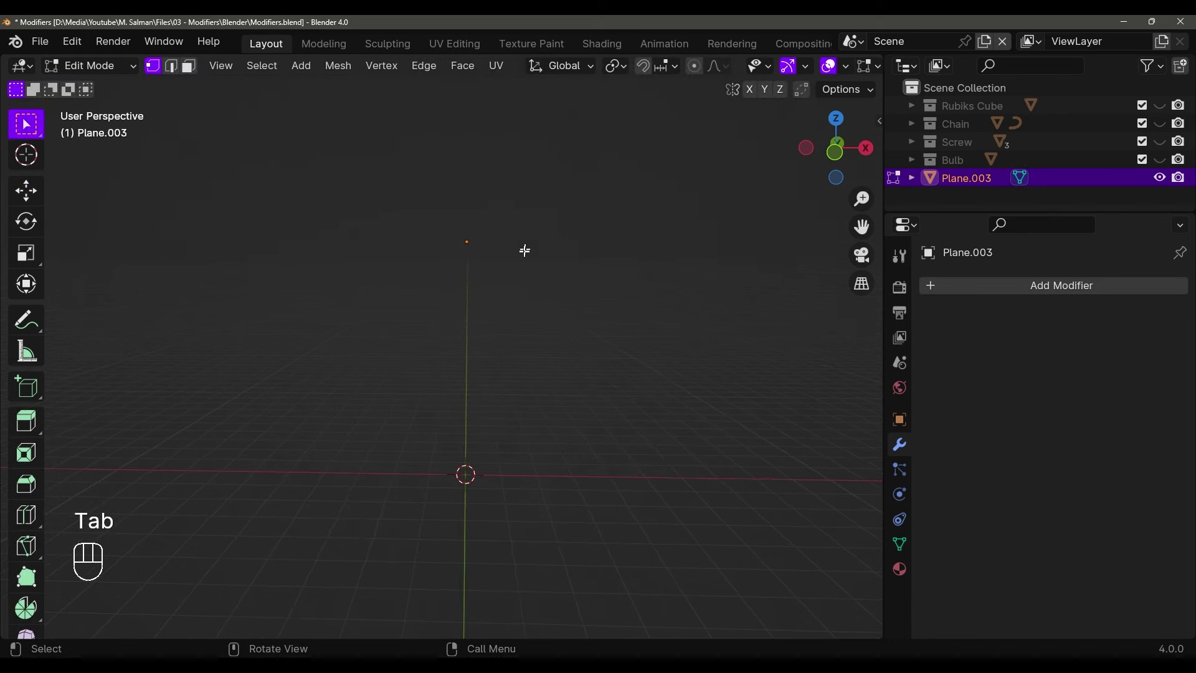
# In front orthographic view, extrude the vertex outward and back inward to form the vase's small rim
pyautogui.press('`')
pyautogui.keyDown('shift'); pyautogui.moveTo(544, 310); pyautogui.dragTo(521, 288, button='middle'); pyautogui.keyUp('shift')
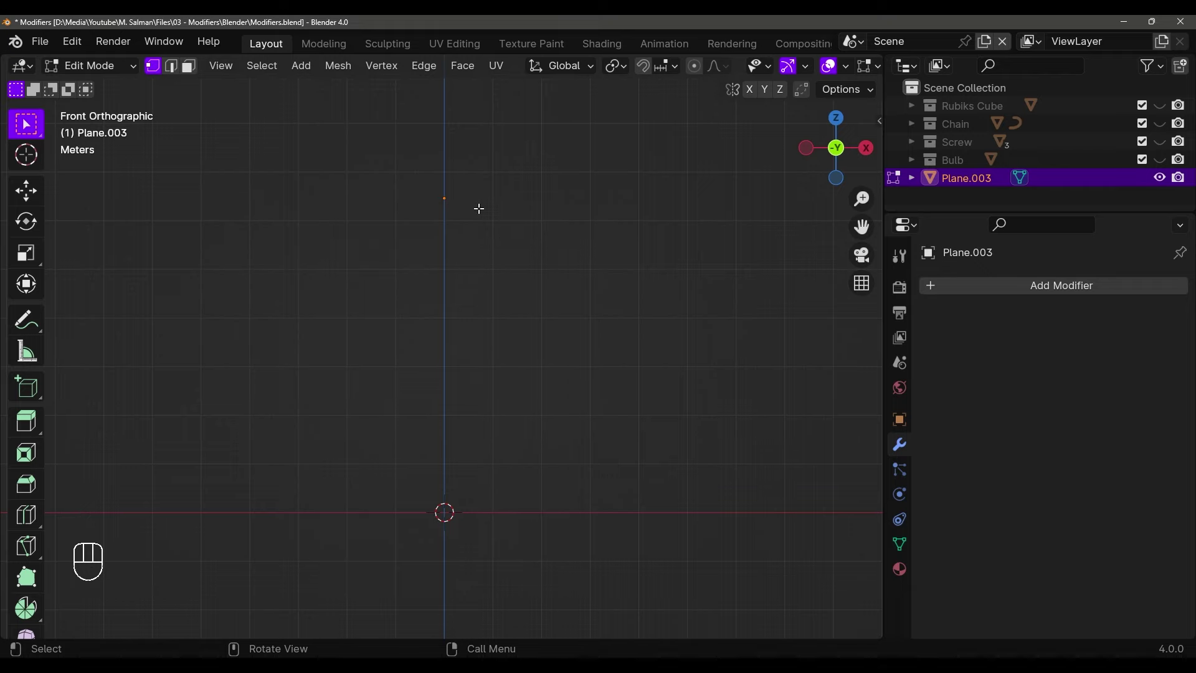
pyautogui.scroll(1, 478, 205)
pyautogui.press('e')
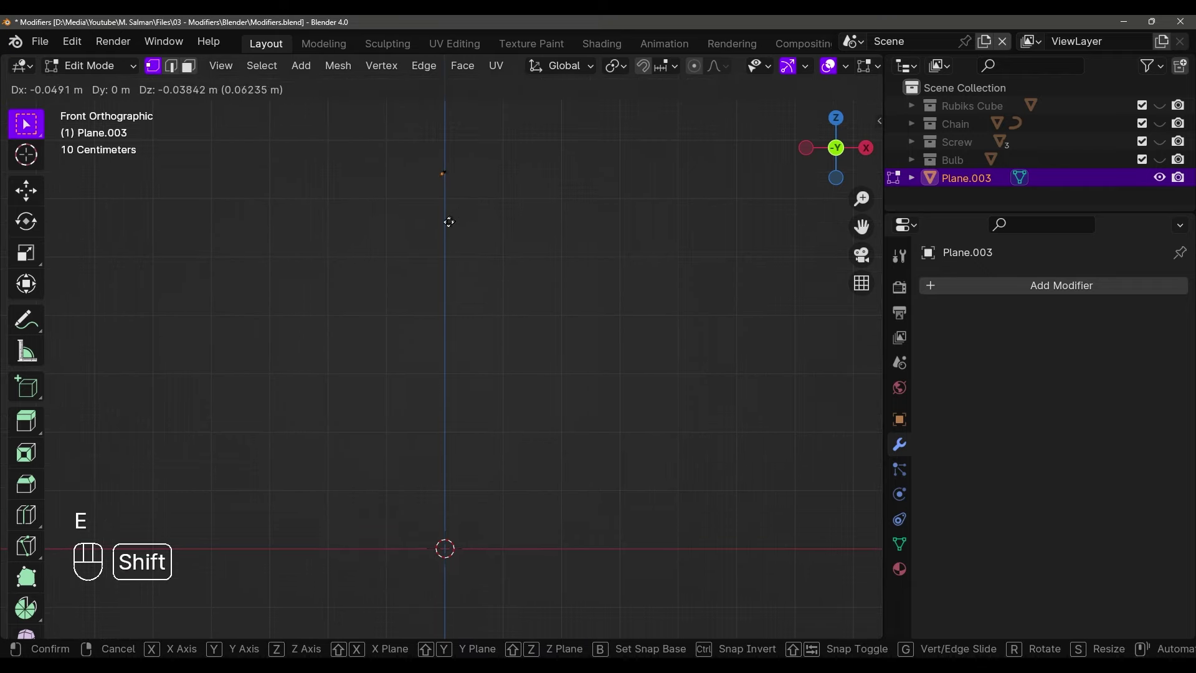
pyautogui.click(388, 290)
pyautogui.press('e')
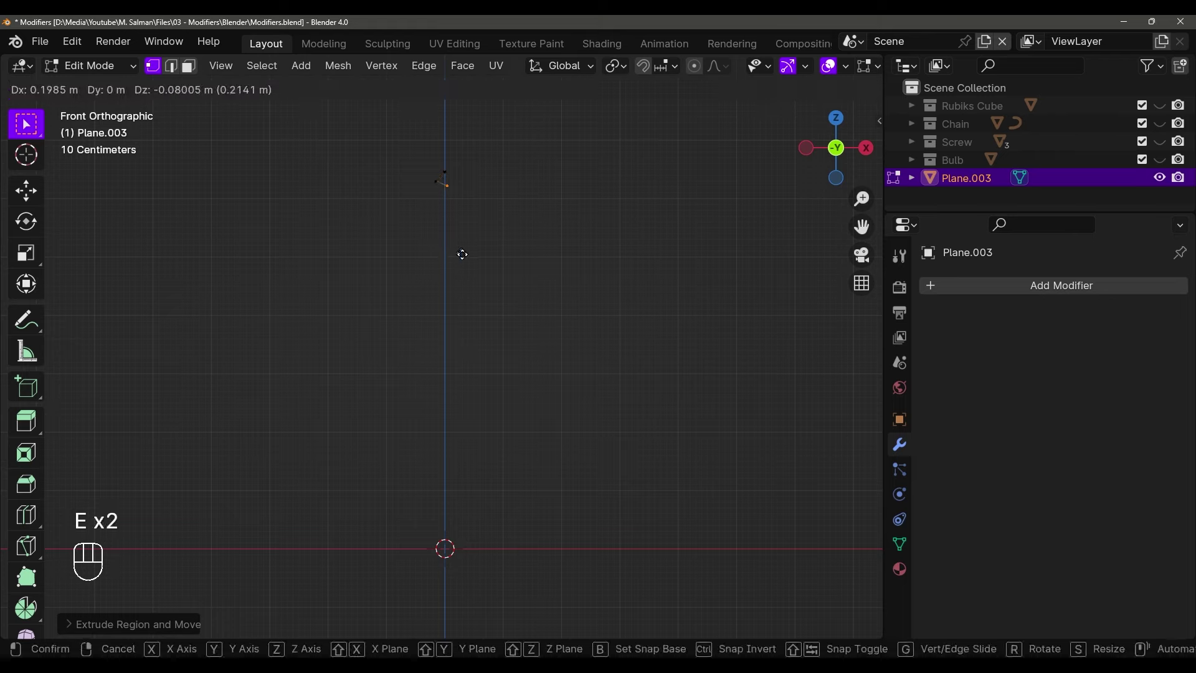
pyautogui.click(451, 311)
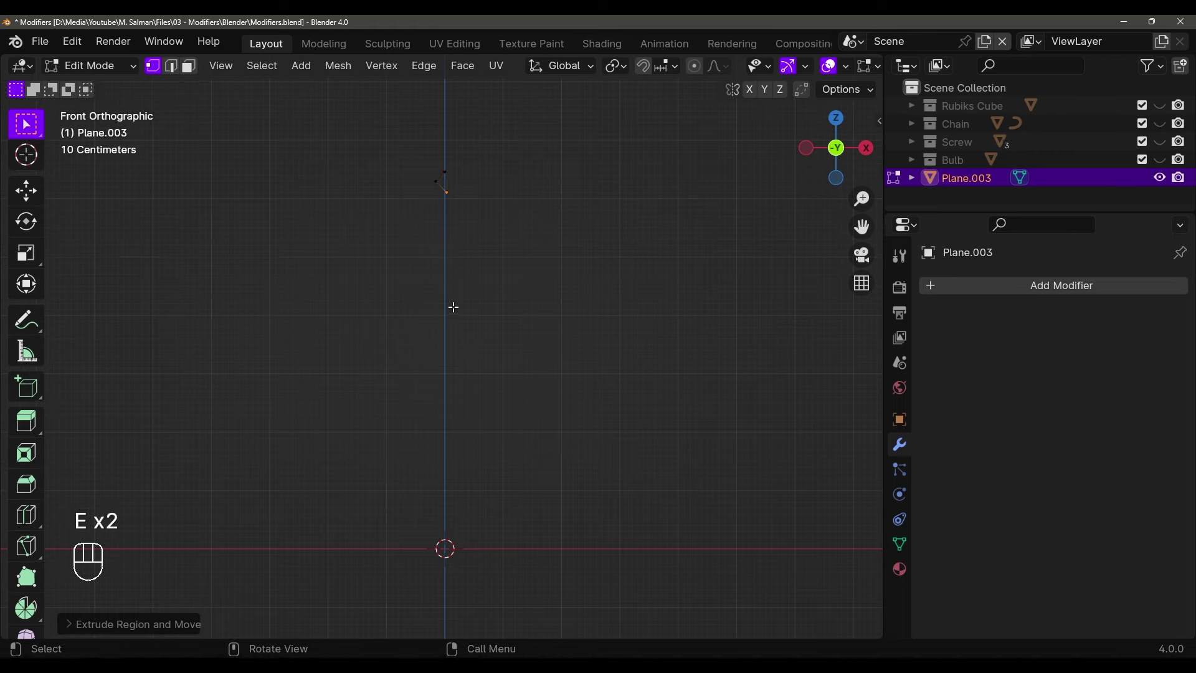
# Extrude the profile down through the neck and out along the vase's upper body, undoing the unwanted last extrusions
pyautogui.press('e')
pyautogui.click(446, 342)
pyautogui.press('e')
pyautogui.click(393, 401)
pyautogui.press('e')
pyautogui.hotkey('ctrl', 'z')
pyautogui.hotkey('ctrl', 'z')
pyautogui.hotkey('ctrl', 'z')
# Extrude the lower body inward to the origin and add a horizontal base segment along the X axis
pyautogui.press('e')
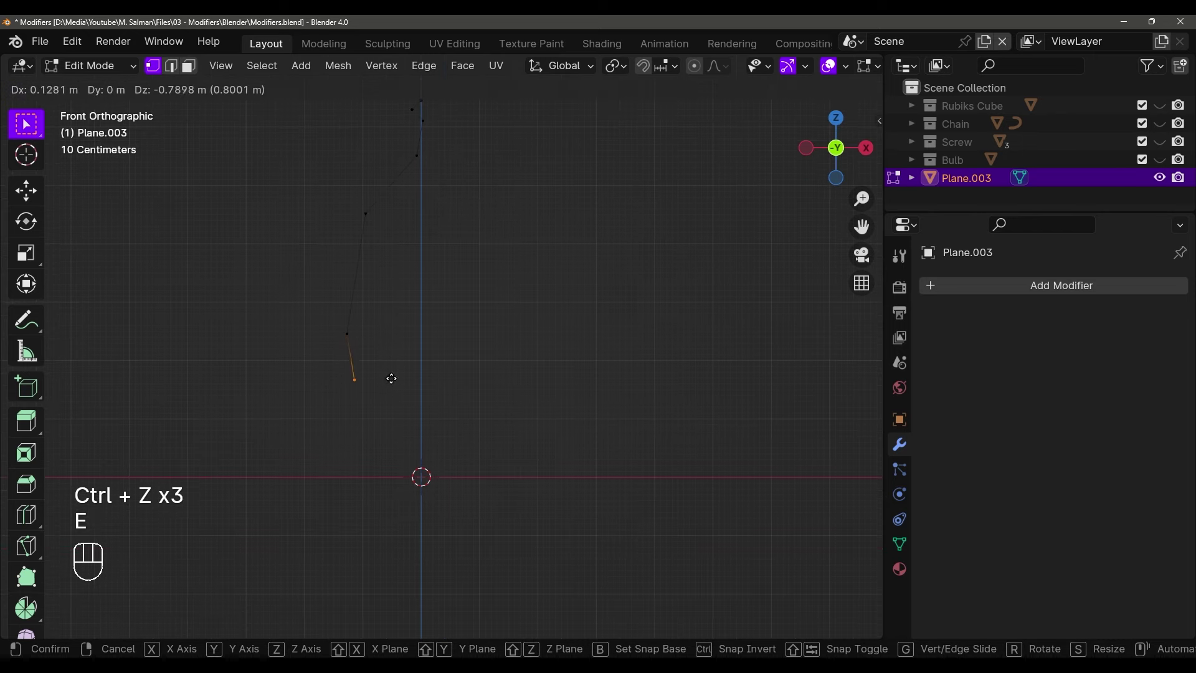
pyautogui.click(407, 404)
pyautogui.press('e')
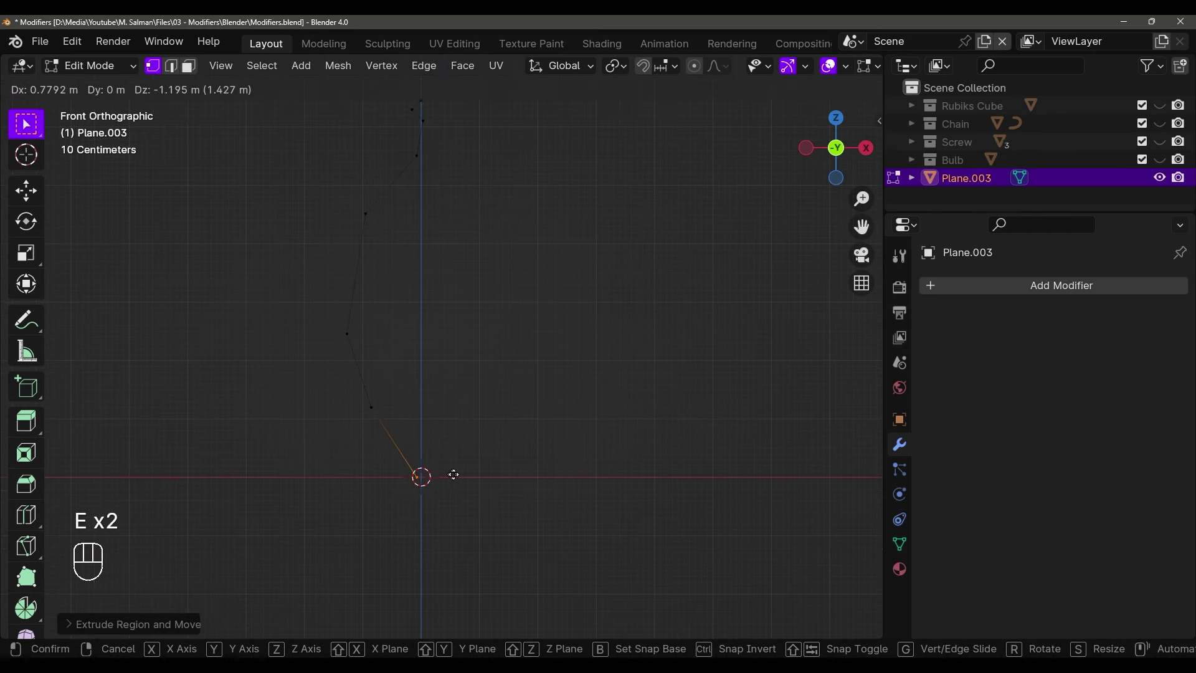
pyautogui.click(488, 476)
pyautogui.press('e')
pyautogui.click(595, 480)
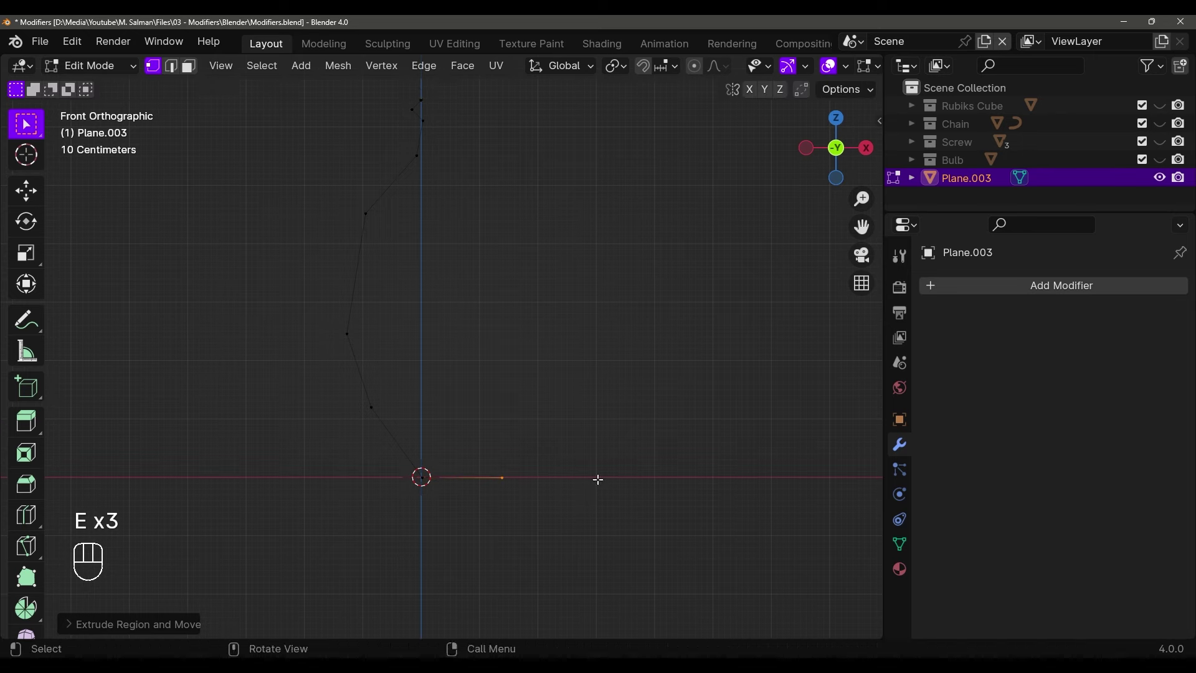
# Extrude the topmost vertex along X and move the new vertex about 0.81 m farther along X
pyautogui.keyDown('shift'); pyautogui.scroll(4, 426, 256); pyautogui.keyUp('shift')
pyautogui.click(420, 197)
pyautogui.press('e')
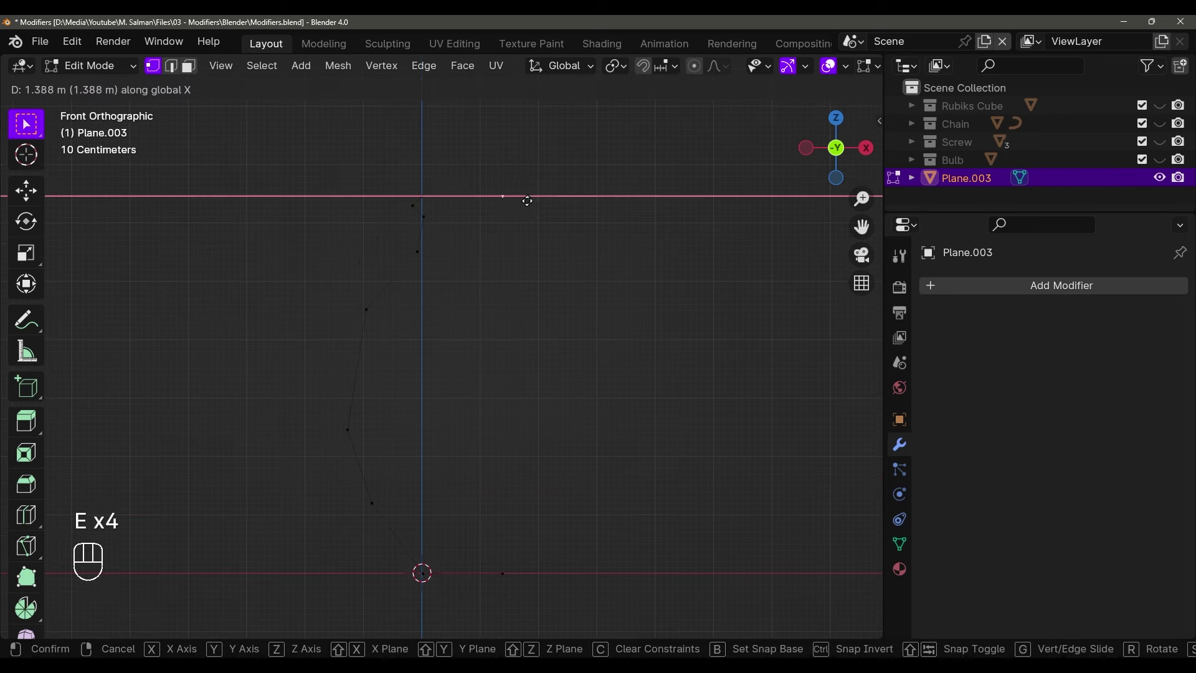
pyautogui.click(470, 207)
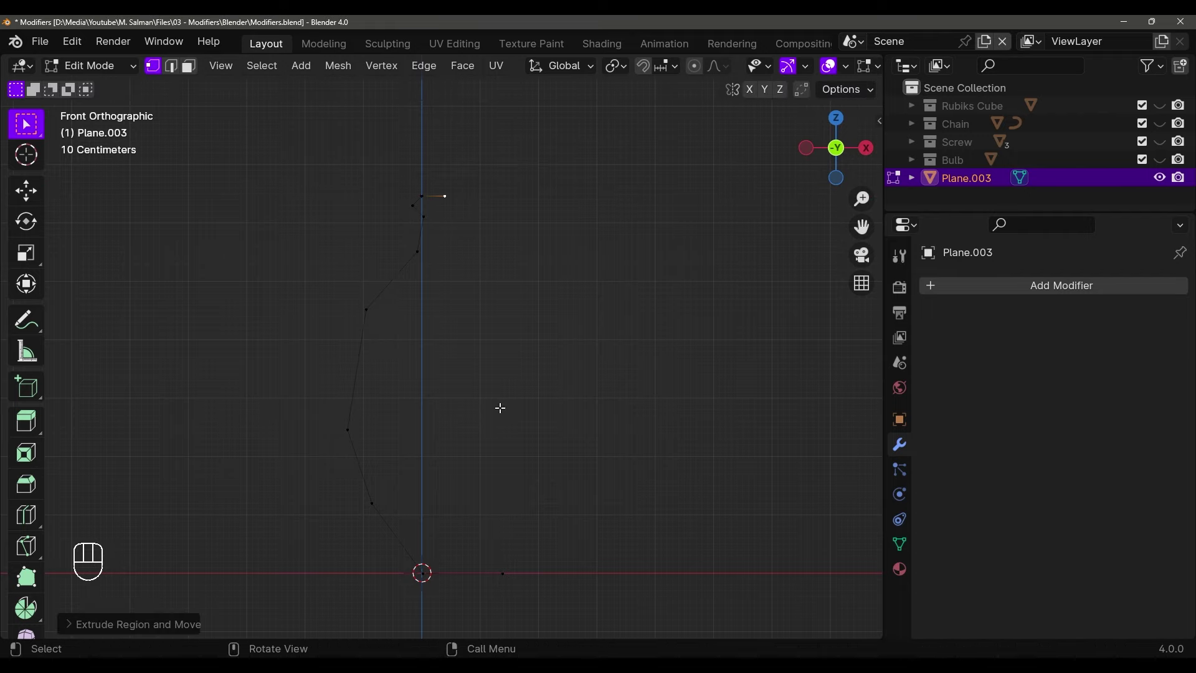
pyautogui.press('g')
pyautogui.press('x')
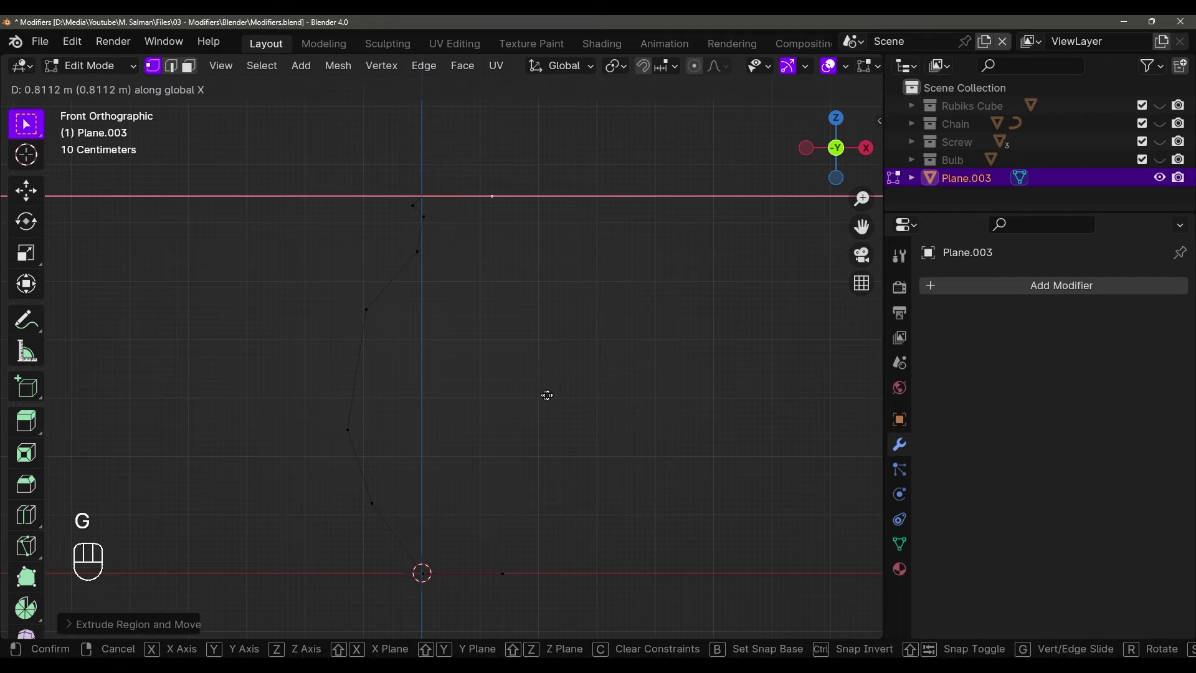
pyautogui.click(547, 395)
# Select the whole profile, return to Object Mode and add a Screw modifier to revolve it
pyautogui.press('a')
pyautogui.scroll(-2, 523, 379)
pyautogui.moveTo(510, 368); pyautogui.dragTo(560, 368, button='middle')
pyautogui.press('Tab')
pyautogui.click(944, 285)
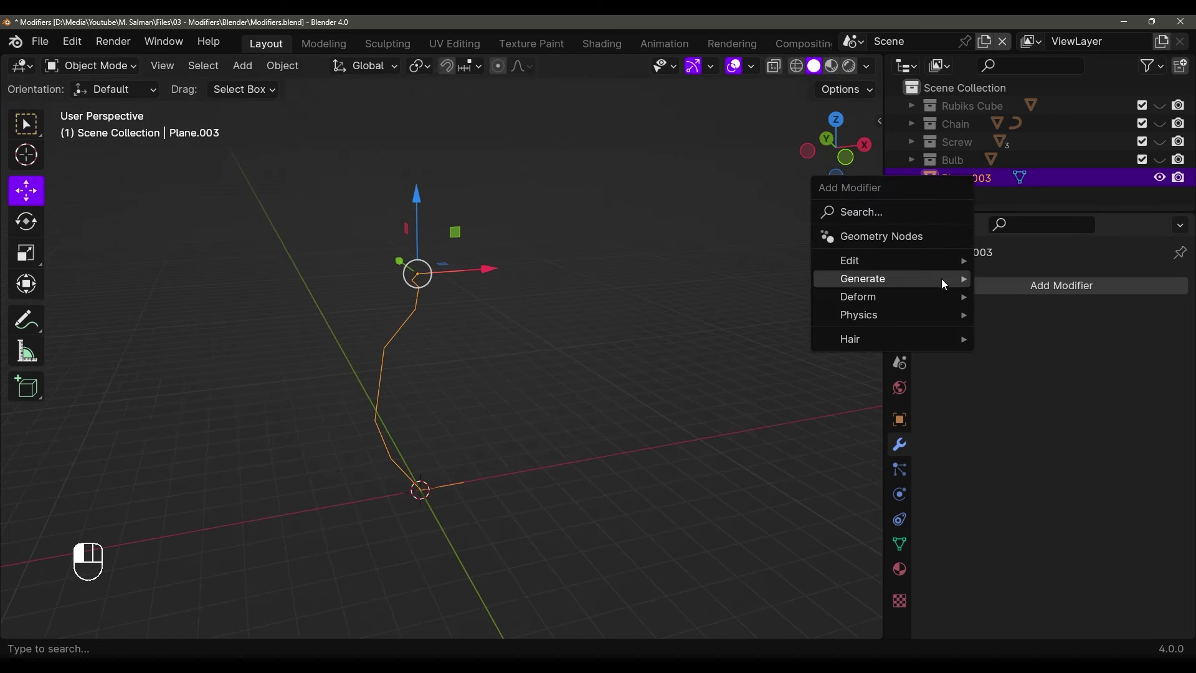
pyautogui.moveTo(939, 285)
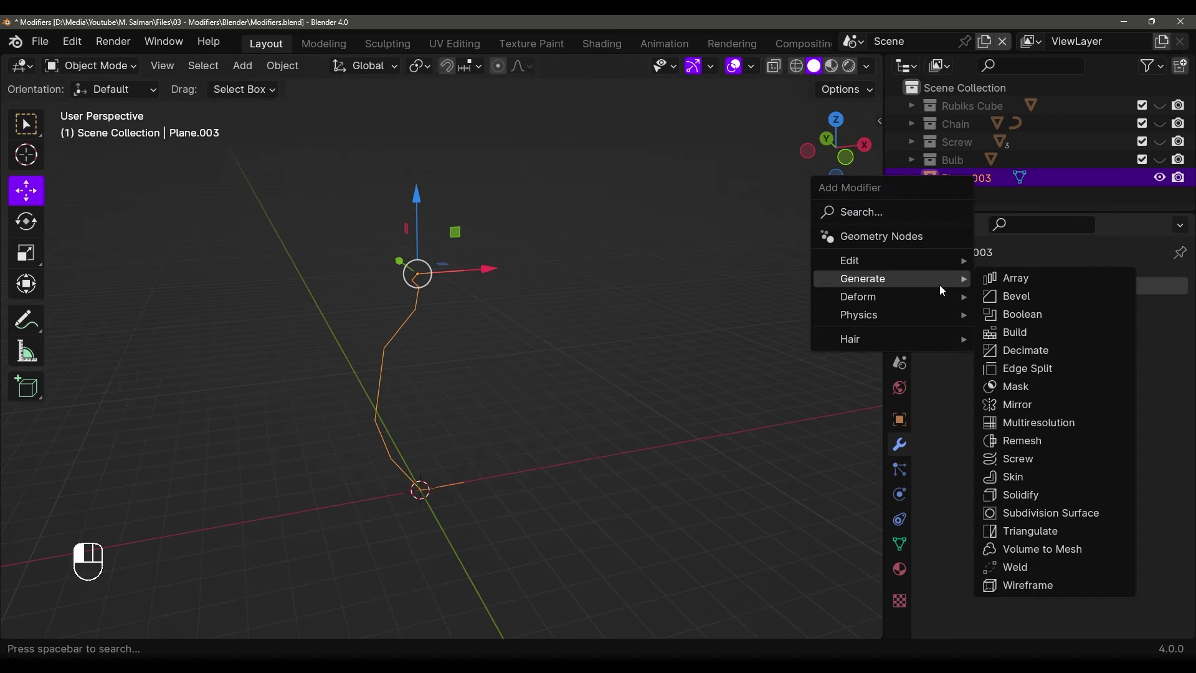
pyautogui.click(1019, 459)
pyautogui.moveTo(598, 374); pyautogui.dragTo(548, 342, button='middle')
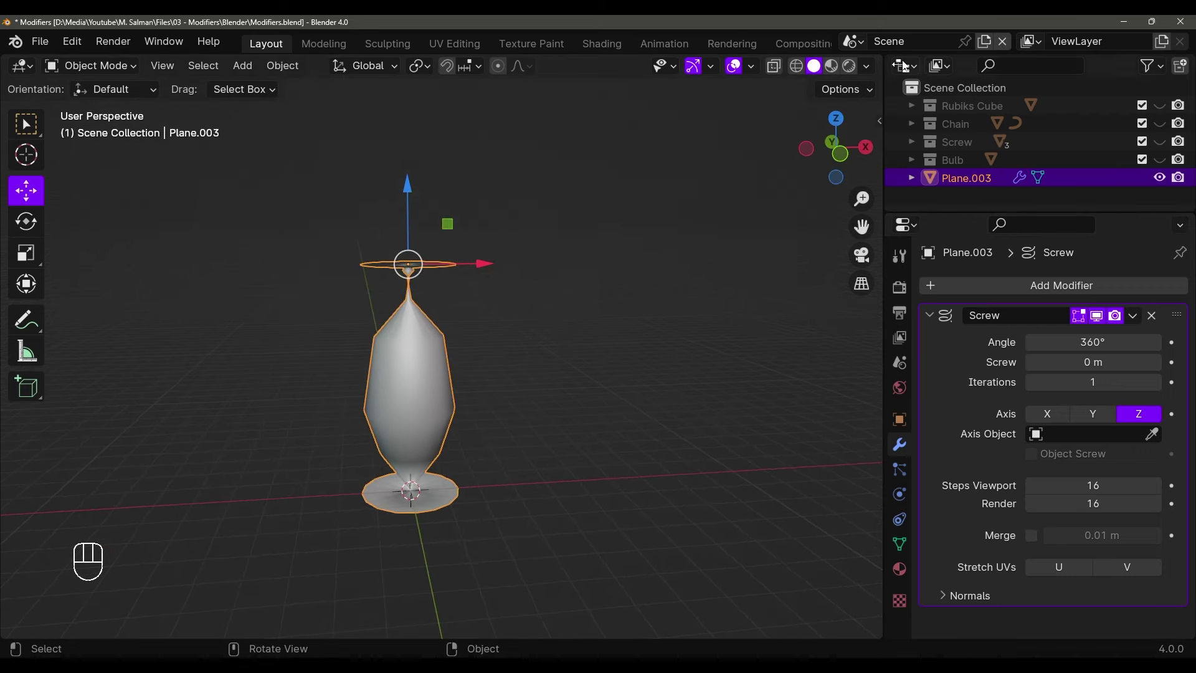
# Move only the object's origin along the X axis to widen the revolved shape into a vase
pyautogui.click(854, 91)
pyautogui.moveTo(564, 259); pyautogui.dragTo(549, 269, button='middle')
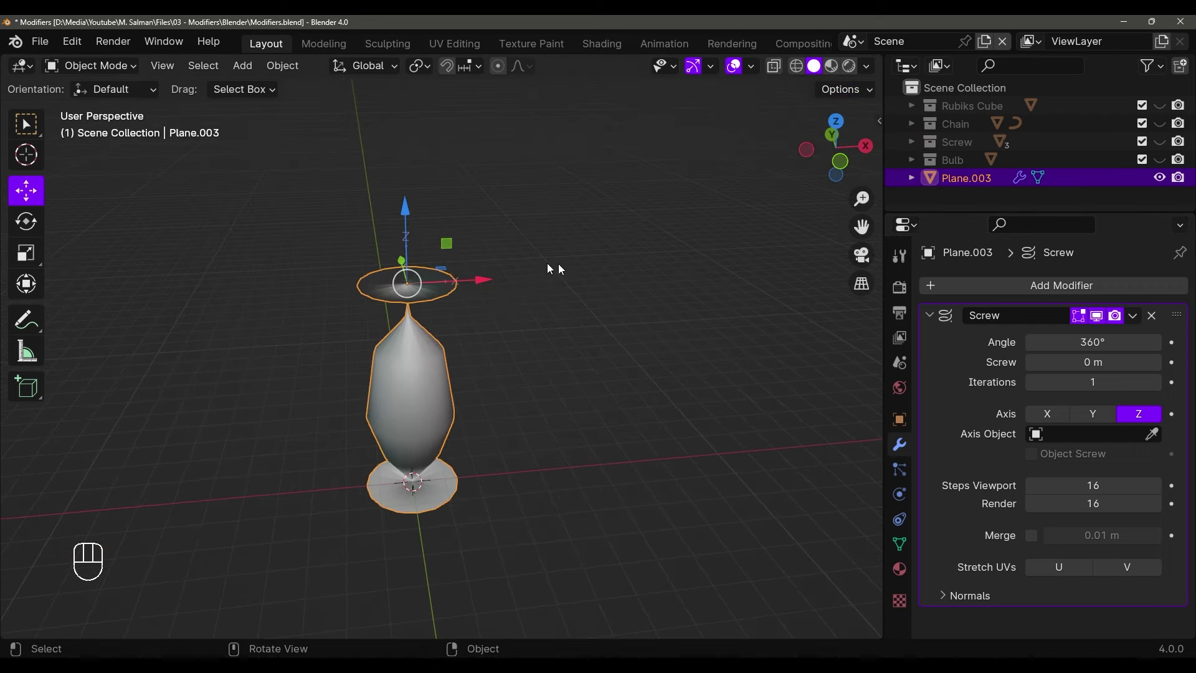
pyautogui.moveTo(480, 282); pyautogui.dragTo(538, 283)
pyautogui.moveTo(671, 320); pyautogui.dragTo(573, 366, button='middle')
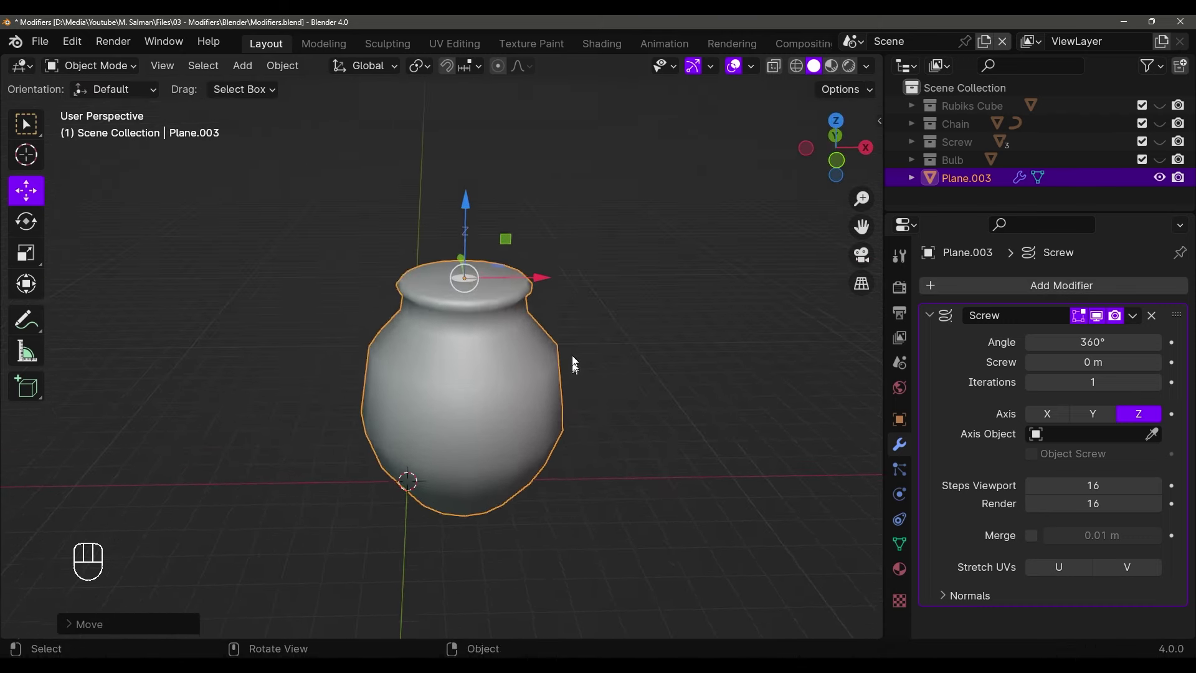
# Move the innermost top vertex of the profile outward along X to open the vase's mouth, and fine-tune its height along Z
pyautogui.press('Tab')
pyautogui.moveTo(564, 290); pyautogui.dragTo(562, 334, button='middle')
pyautogui.scroll(1, 561, 334)
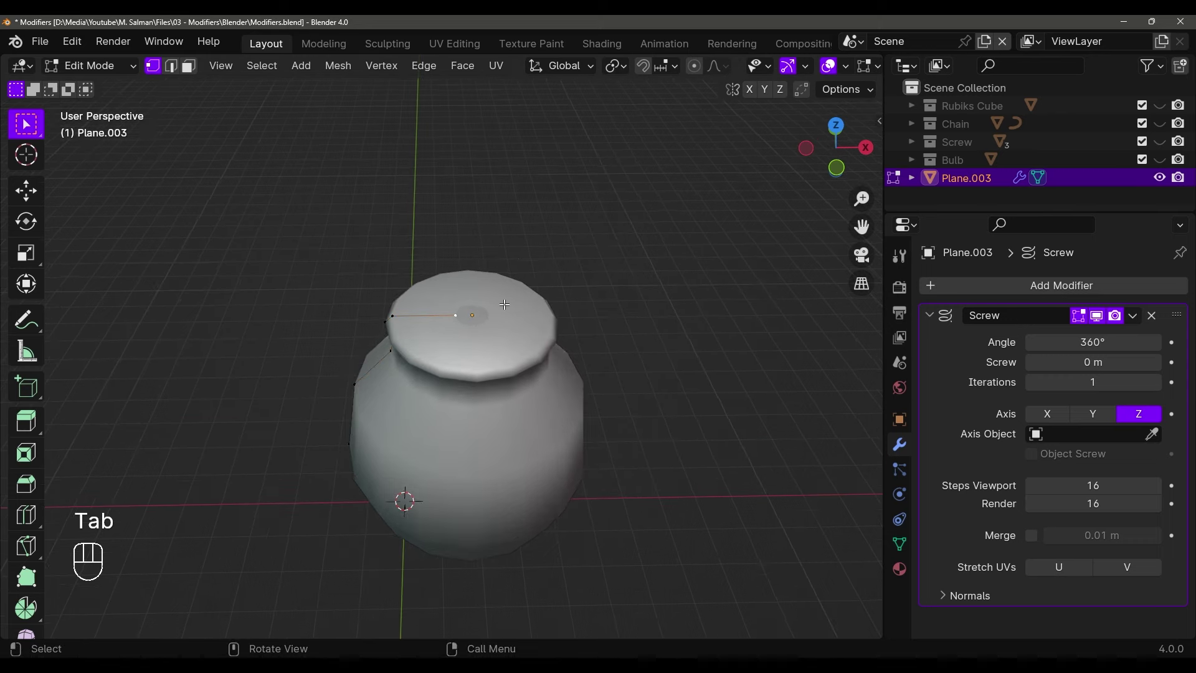
pyautogui.click(847, 89)
pyautogui.press('Tab')
pyautogui.press('Tab')
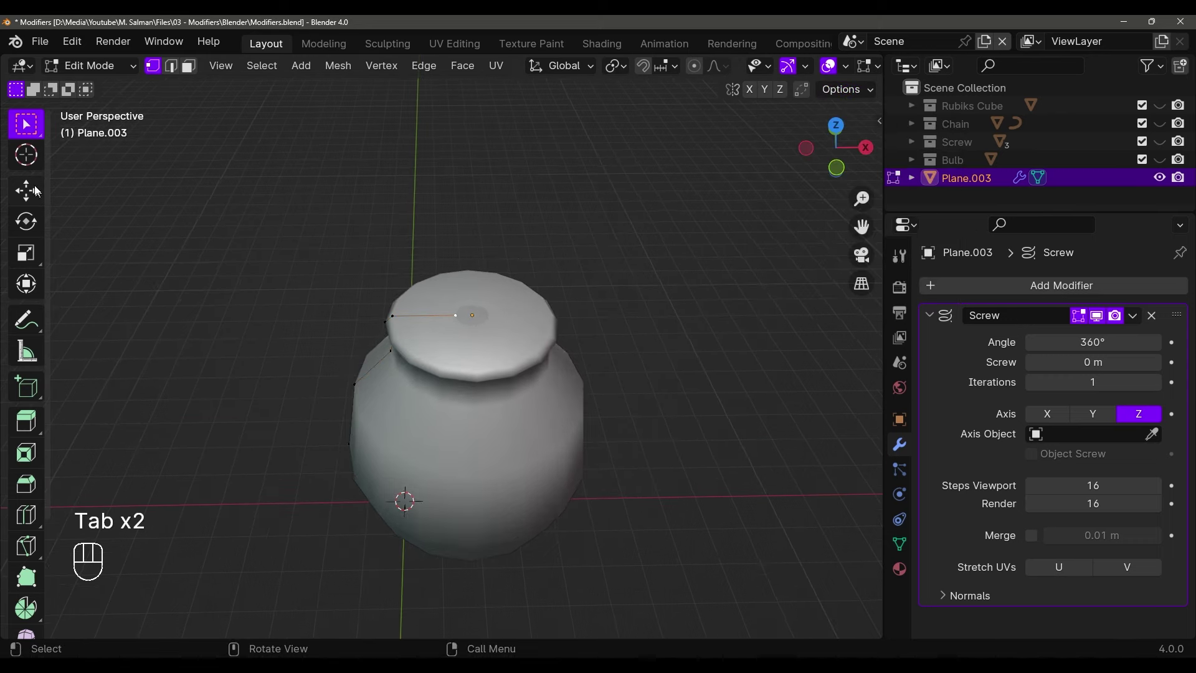
pyautogui.click(26, 190)
pyautogui.moveTo(532, 313); pyautogui.dragTo(468, 325)
pyautogui.moveTo(469, 324); pyautogui.dragTo(474, 292, button='middle')
pyautogui.scroll(3, 473, 292)
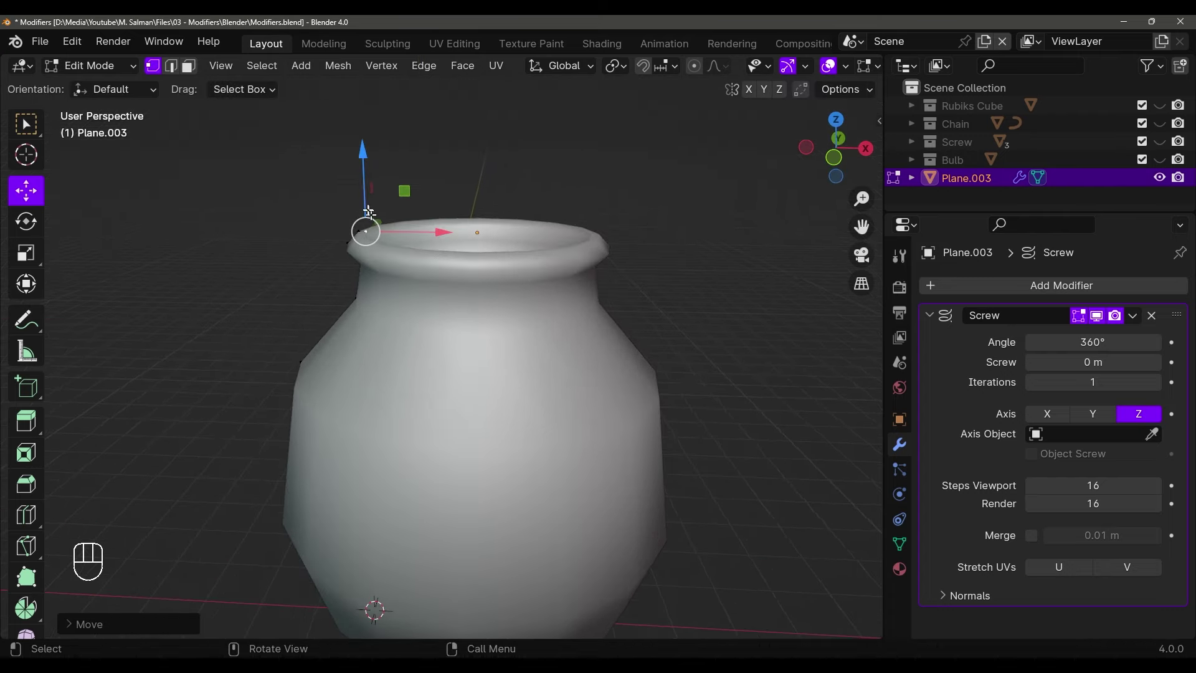
pyautogui.moveTo(365, 181); pyautogui.dragTo(379, 223)
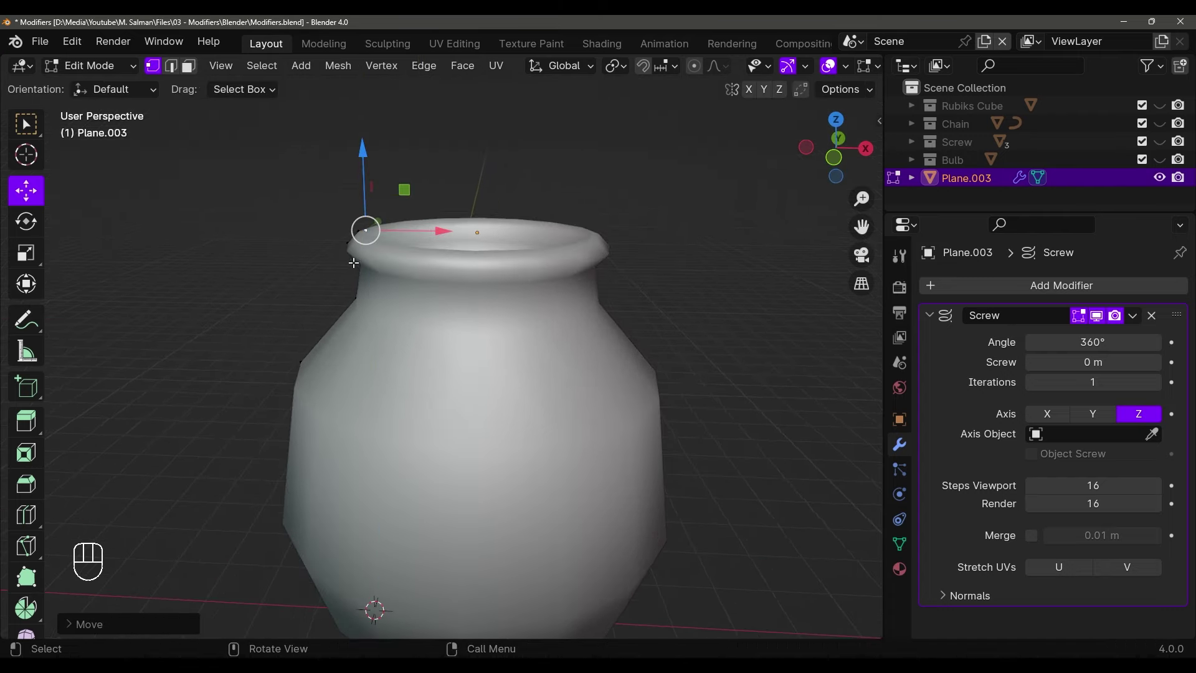
# Refine the body's curve in front view by moving the profile's shoulder and widest side vertices slightly along X
pyautogui.moveTo(353, 263); pyautogui.dragTo(343, 314, button='middle')
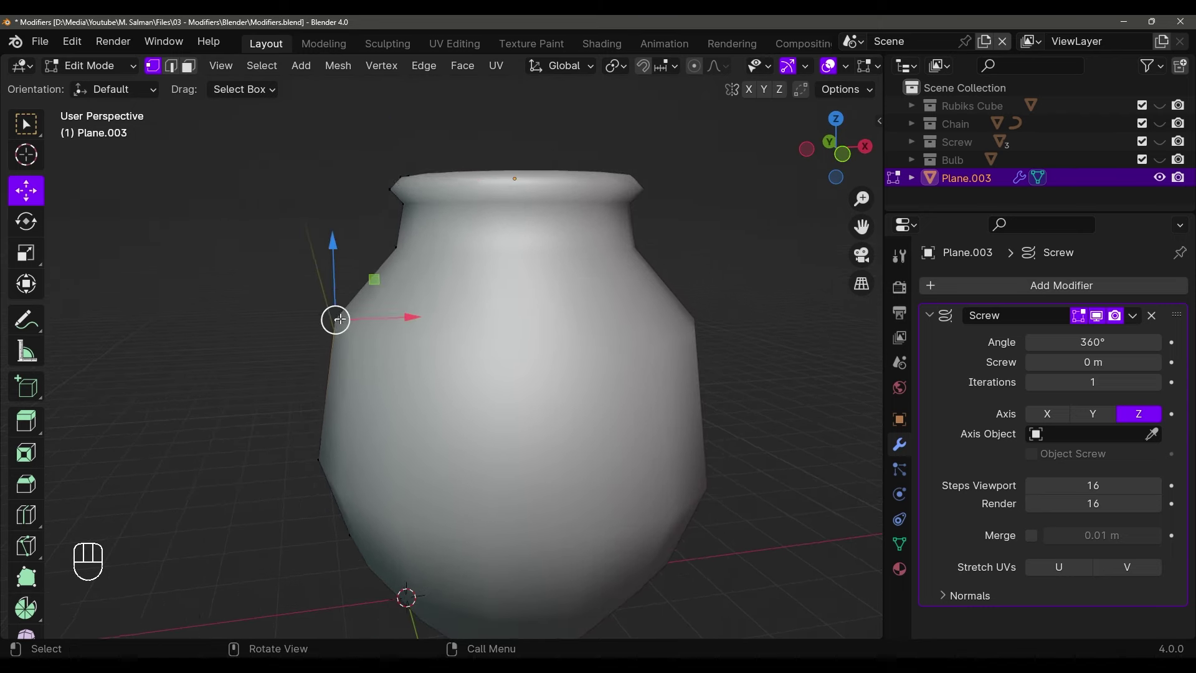
pyautogui.press('`')
pyautogui.scroll(3, 318, 243)
pyautogui.moveTo(393, 241); pyautogui.dragTo(374, 255)
pyautogui.scroll(-3, 387, 259)
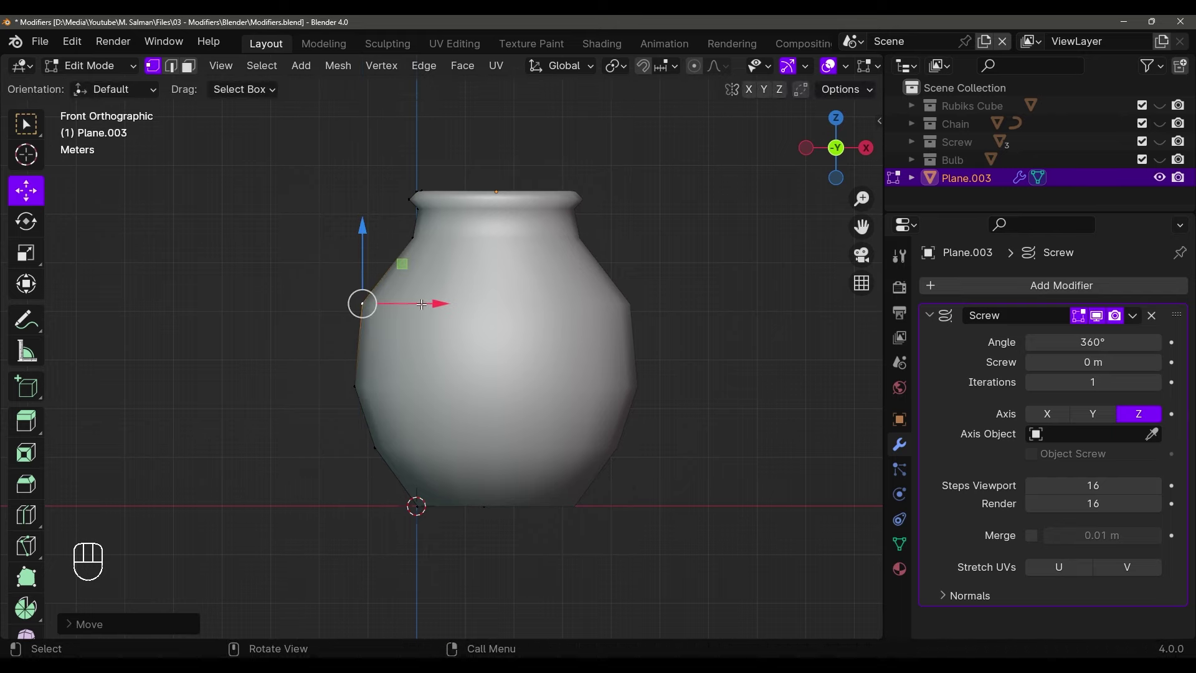
pyautogui.moveTo(429, 302)
pyautogui.mouseDown()
pyautogui.moveTo(461, 305)
pyautogui.moveTo(428, 305)
pyautogui.mouseUp()
pyautogui.moveTo(363, 243); pyautogui.dragTo(365, 226)
pyautogui.hotkey('ctrl', 'z')
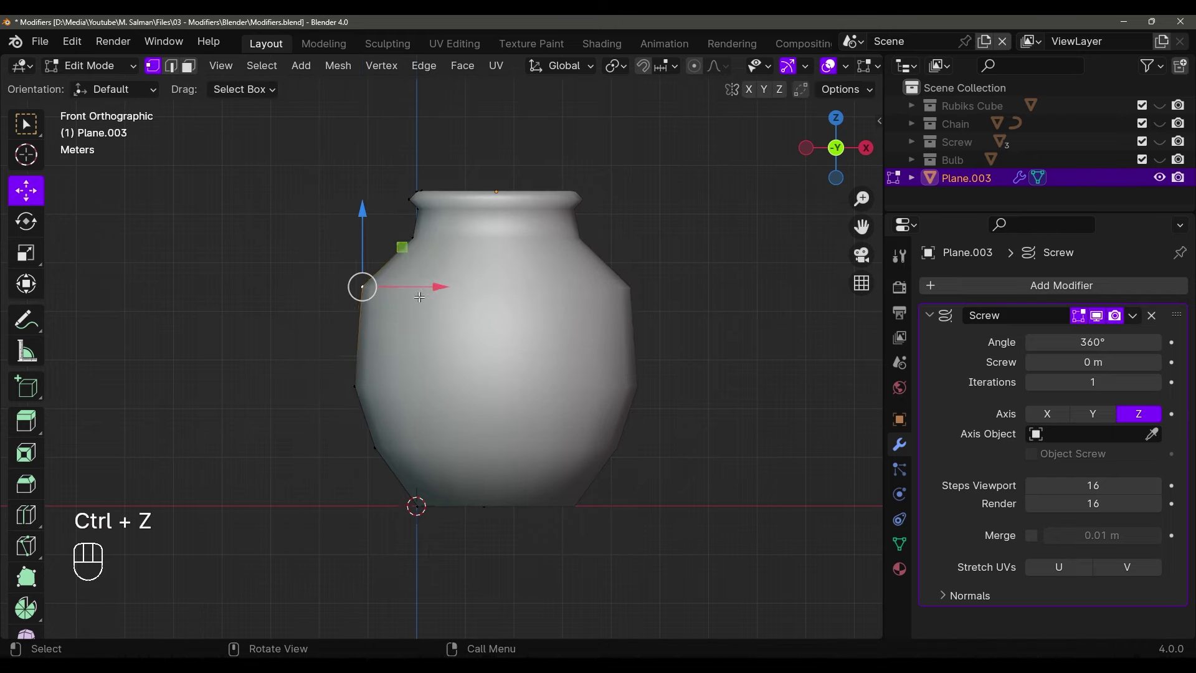
pyautogui.moveTo(419, 288); pyautogui.dragTo(428, 288)
pyautogui.click(355, 386)
pyautogui.moveTo(412, 386)
pyautogui.mouseDown()
pyautogui.moveTo(430, 387)
pyautogui.moveTo(420, 387)
pyautogui.mouseUp()
pyautogui.click(375, 447)
# Close the hole in the vase's base by moving its inner vertex along X and enabling Merge at 0.112 m in the Screw modifier
pyautogui.moveTo(418, 441); pyautogui.dragTo(473, 405, button='middle')
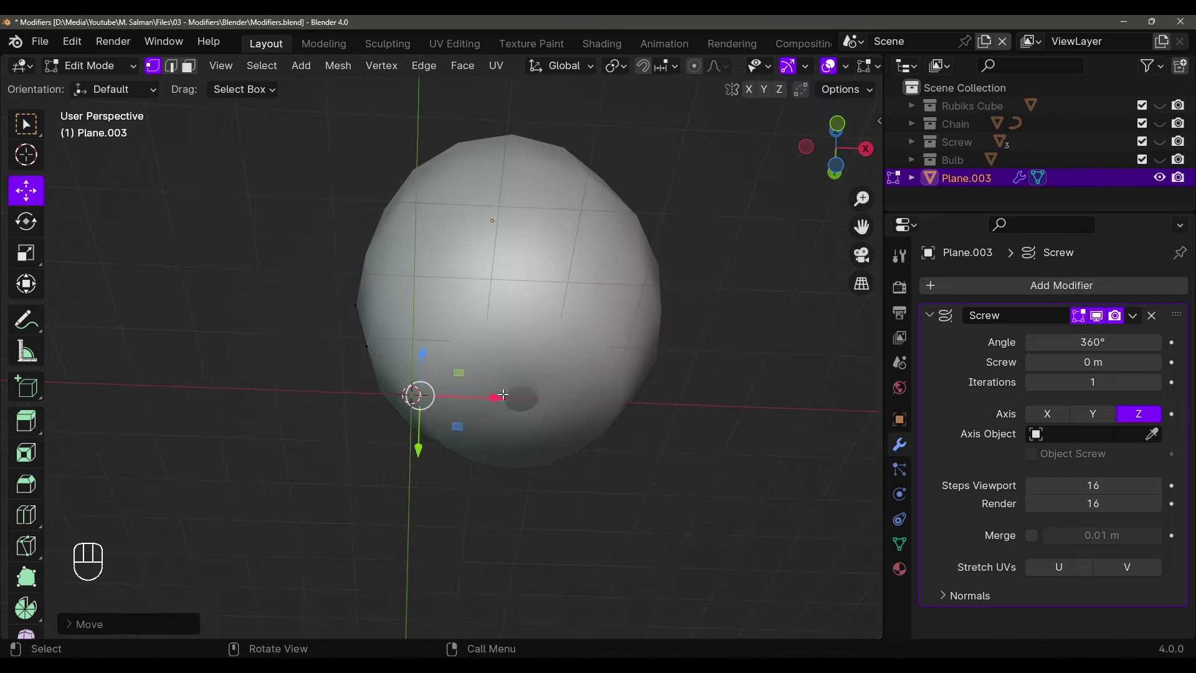
pyautogui.moveTo(494, 400); pyautogui.dragTo(389, 366)
pyautogui.scroll(5, 393, 367)
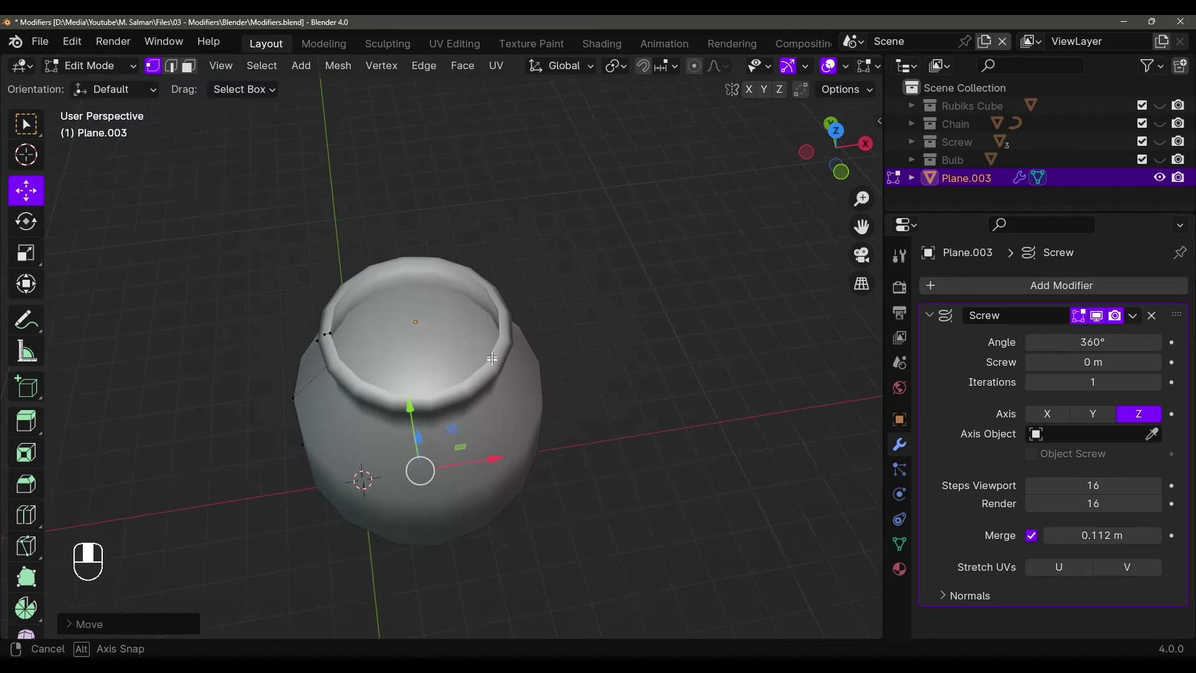
pyautogui.press('Tab')
pyautogui.press('Tab')
pyautogui.press('Tab')
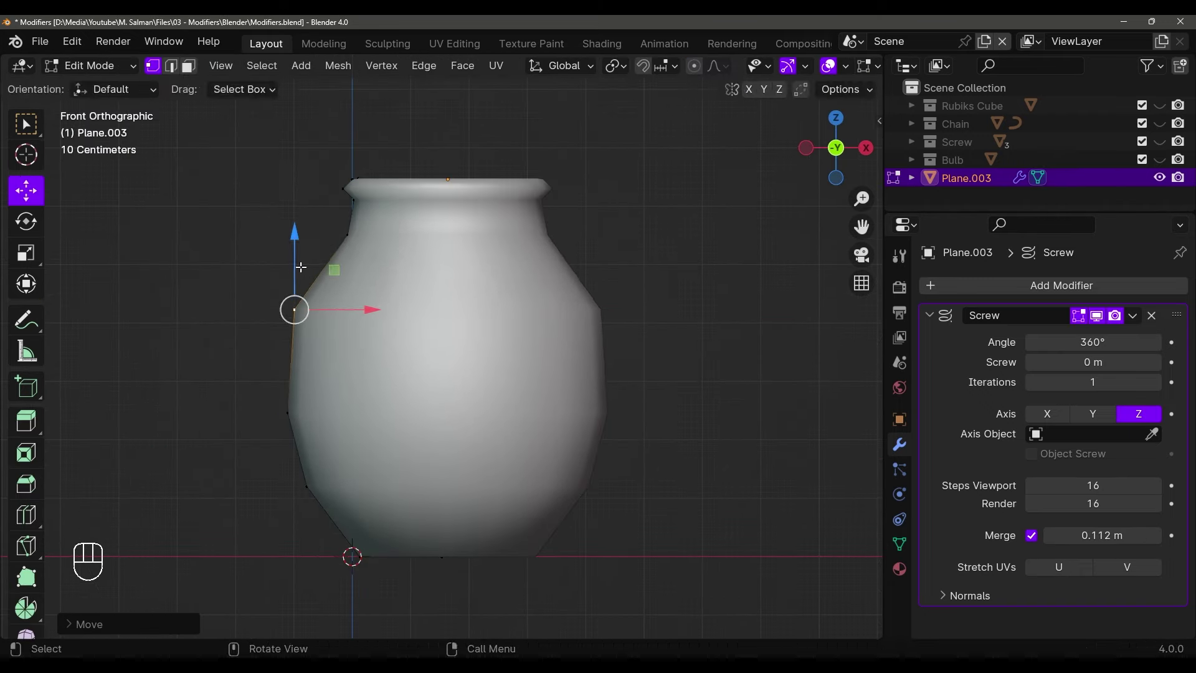
# Reshape the vase body in front view by pulling the shoulder vertex inward, raising the widest vertex along Z and nudging the lower side vertex
pyautogui.moveTo(371, 304); pyautogui.dragTo(336, 301)
pyautogui.click(375, 353)
pyautogui.moveTo(451, 352)
pyautogui.mouseDown()
pyautogui.moveTo(411, 350)
pyautogui.moveTo(468, 351)
pyautogui.mouseUp()
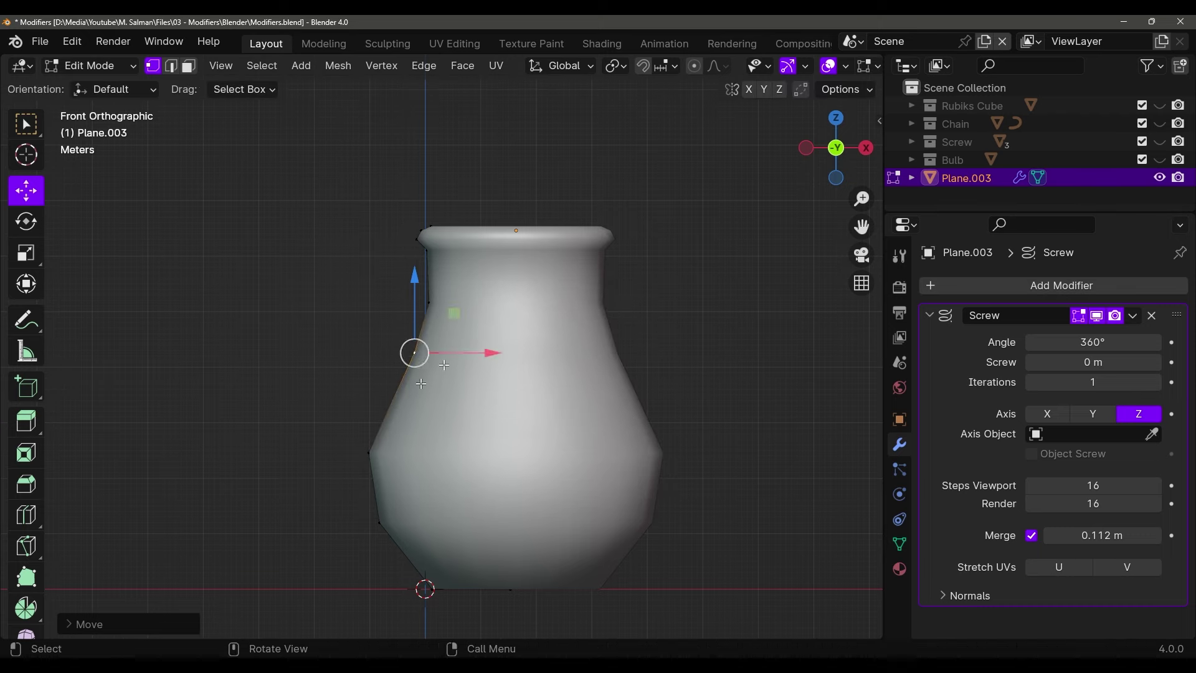
pyautogui.click(369, 453)
pyautogui.moveTo(405, 414); pyautogui.dragTo(410, 363)
pyautogui.click(380, 522)
pyautogui.moveTo(423, 523)
pyautogui.mouseDown()
pyautogui.moveTo(412, 523)
pyautogui.moveTo(424, 522)
pyautogui.mouseUp()
pyautogui.click(415, 351)
pyautogui.moveTo(414, 350); pyautogui.dragTo(408, 347)
pyautogui.press('Tab')
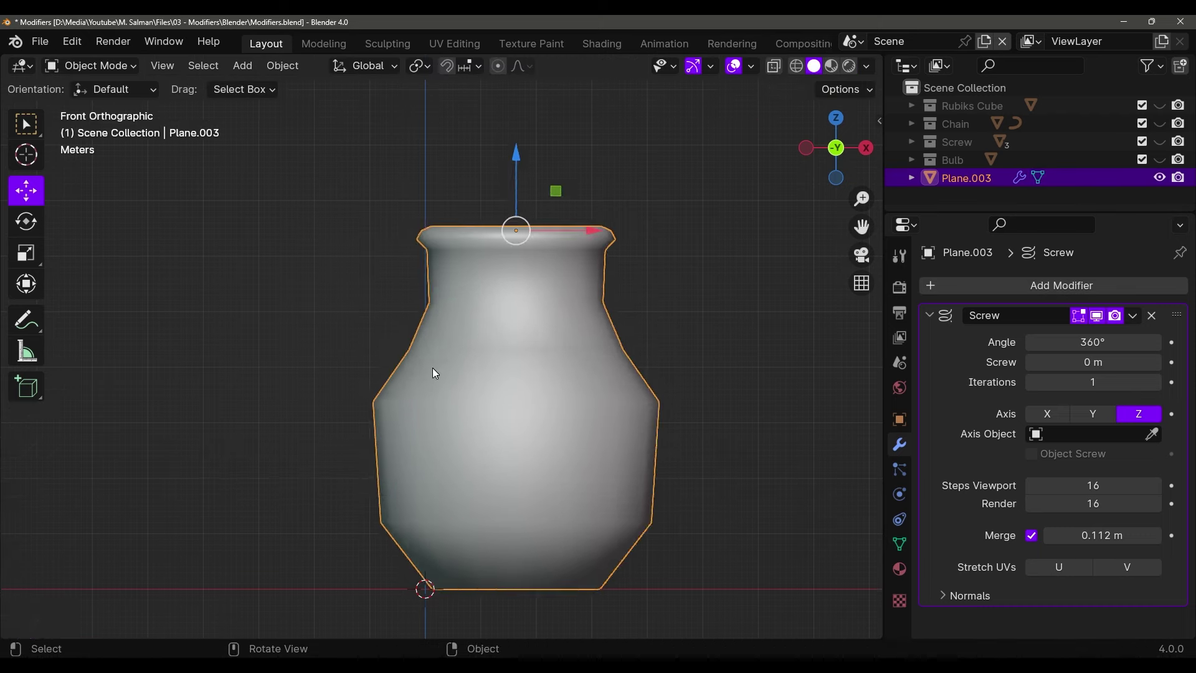
# Adjust the top rim vertex slightly along X in front view and return to Object Mode
pyautogui.moveTo(432, 368); pyautogui.dragTo(499, 376, button='middle')
pyautogui.press('KP_1')
pyautogui.press('Tab')
pyautogui.click(431, 225)
pyautogui.moveTo(478, 226); pyautogui.dragTo(477, 226)
pyautogui.press('Tab')
pyautogui.keyDown('shift'); pyautogui.moveTo(605, 338); pyautogui.dragTo(602, 324, button='middle'); pyautogui.keyUp('shift')
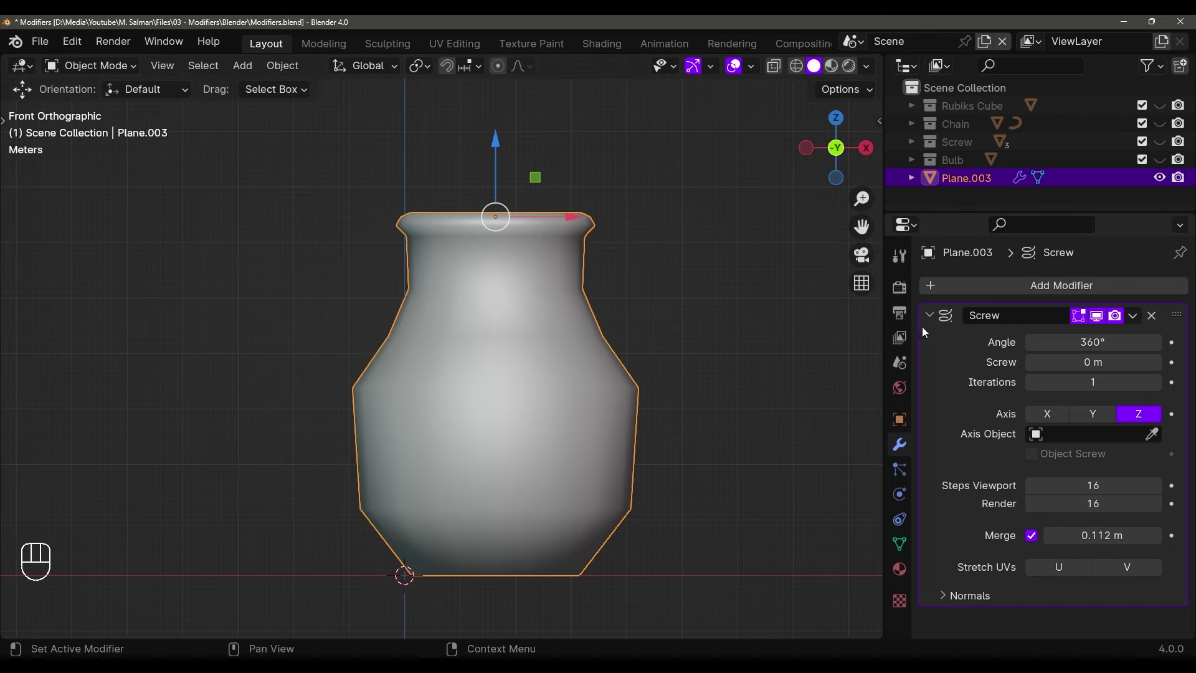
# Add a Subdivision Surface modifier to the vase and set its viewport level to 2
pyautogui.click(928, 315)
pyautogui.hotkey('shift', 'a')
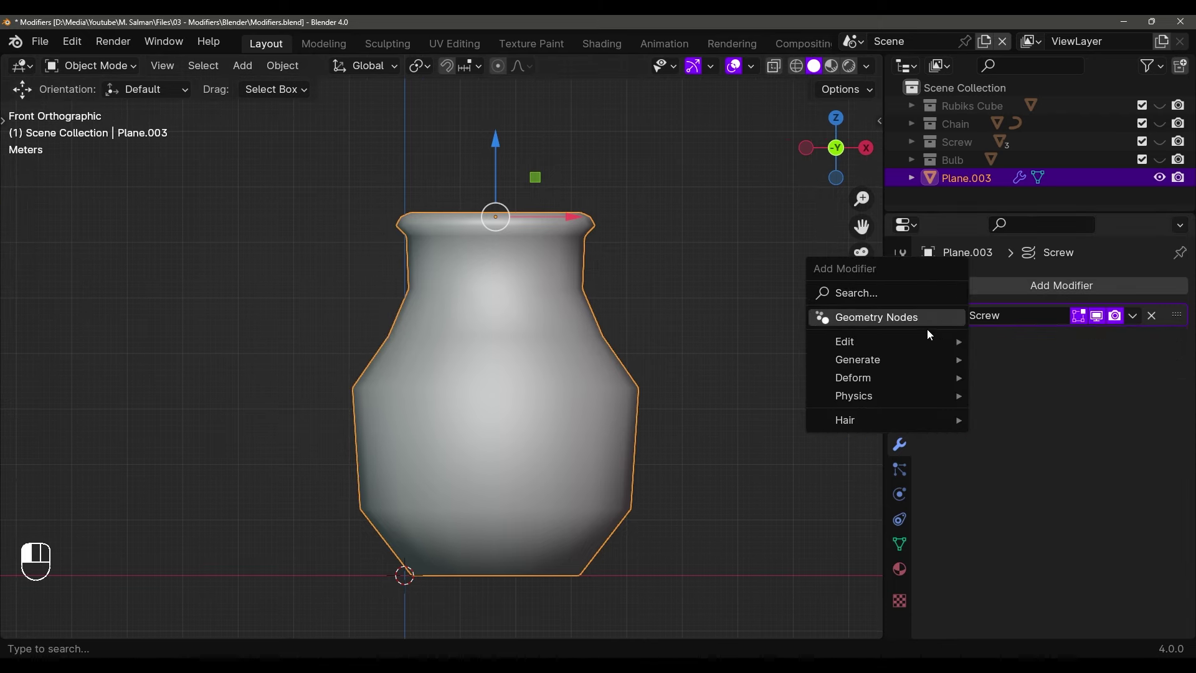
pyautogui.moveTo(906, 360)
pyautogui.click(1045, 286)
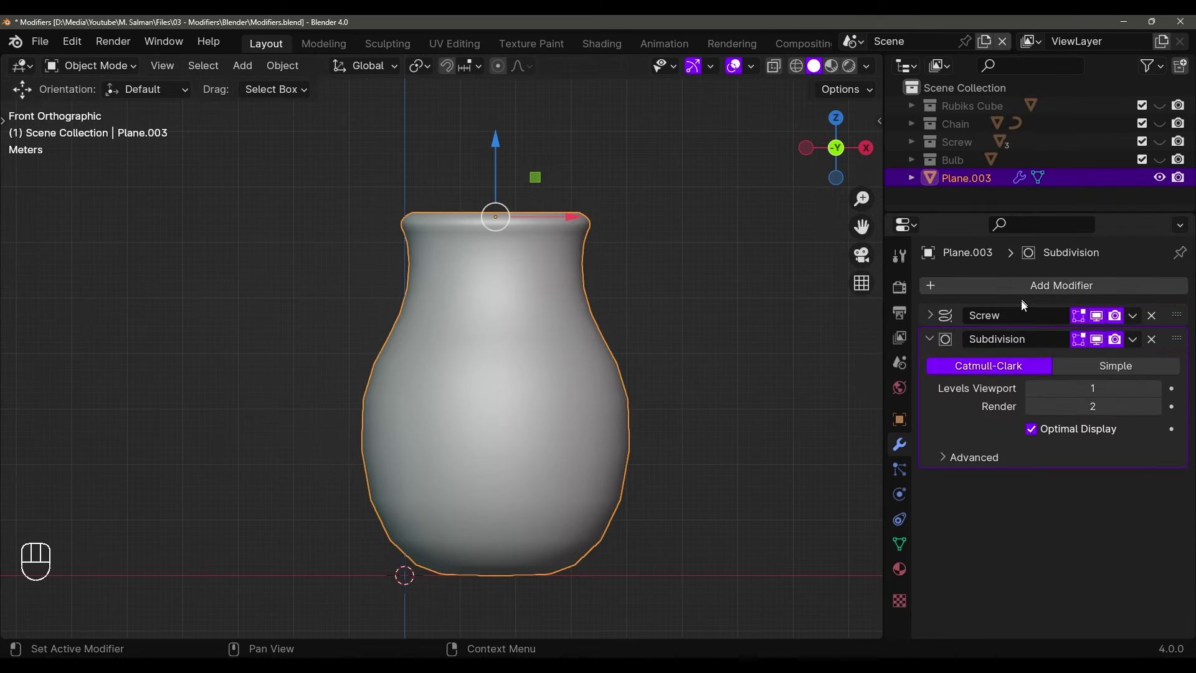
pyautogui.moveTo(623, 349); pyautogui.dragTo(735, 399, button='middle')
pyautogui.click(1151, 388)
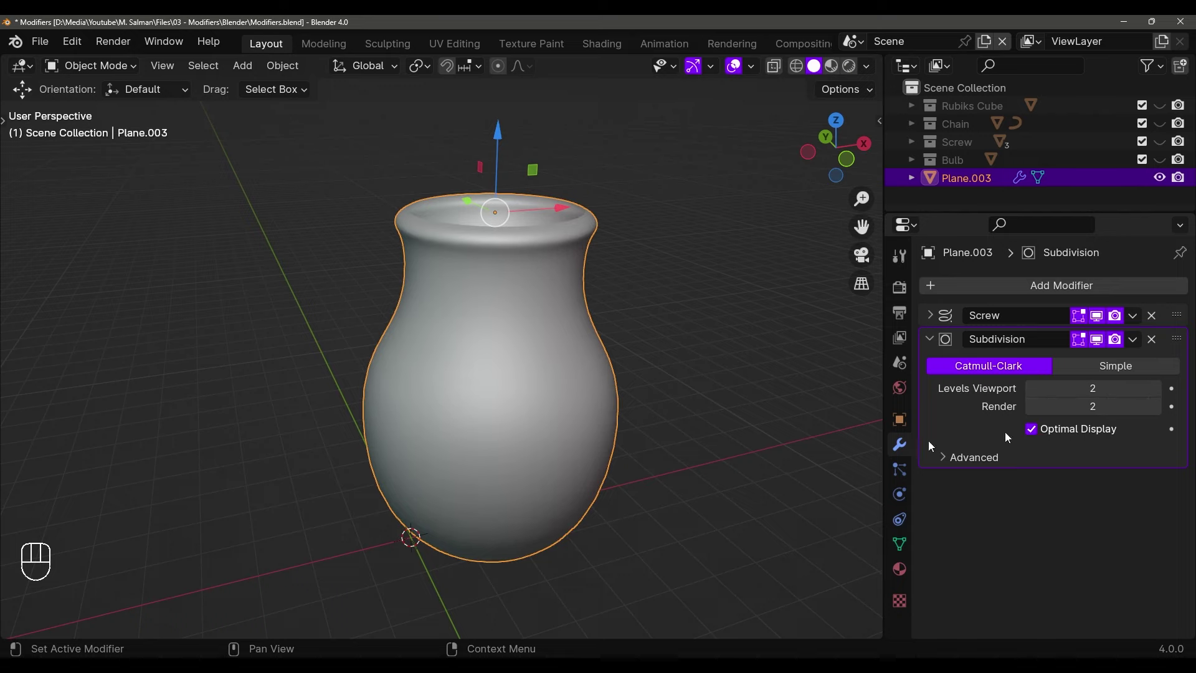
# Reorder the modifier stack so that Subdivision comes before Screw
pyautogui.moveTo(791, 436); pyautogui.dragTo(696, 386, button='middle')
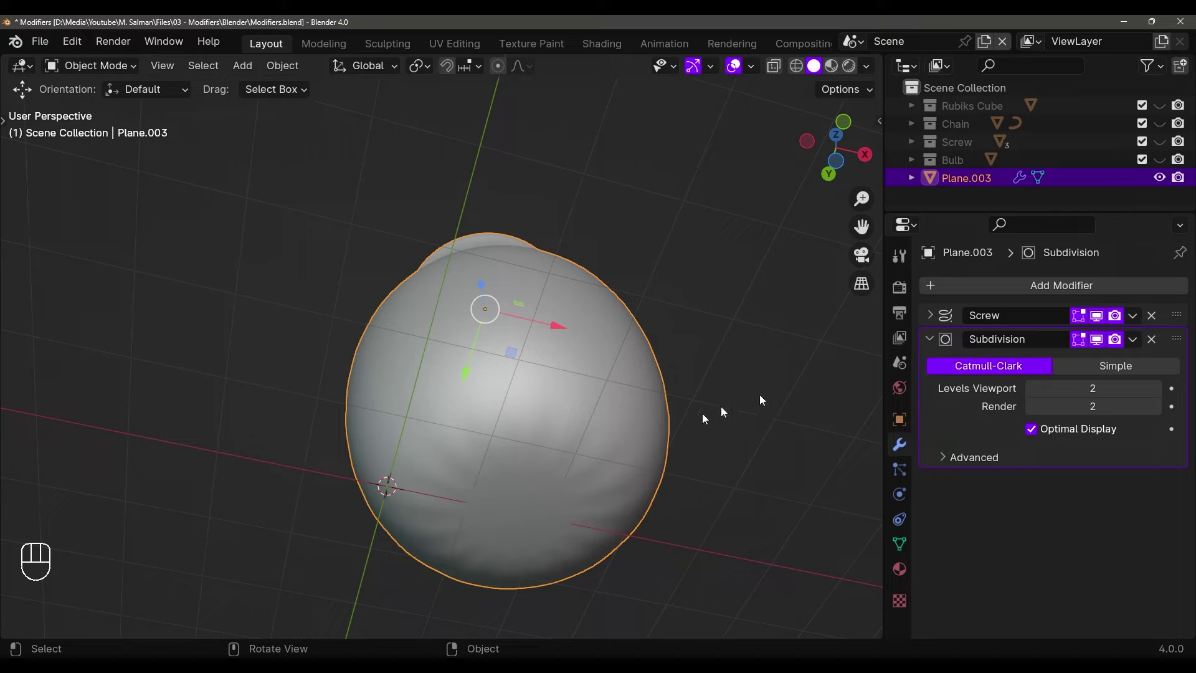
pyautogui.click(927, 340)
pyautogui.moveTo(1183, 344); pyautogui.dragTo(1177, 317)
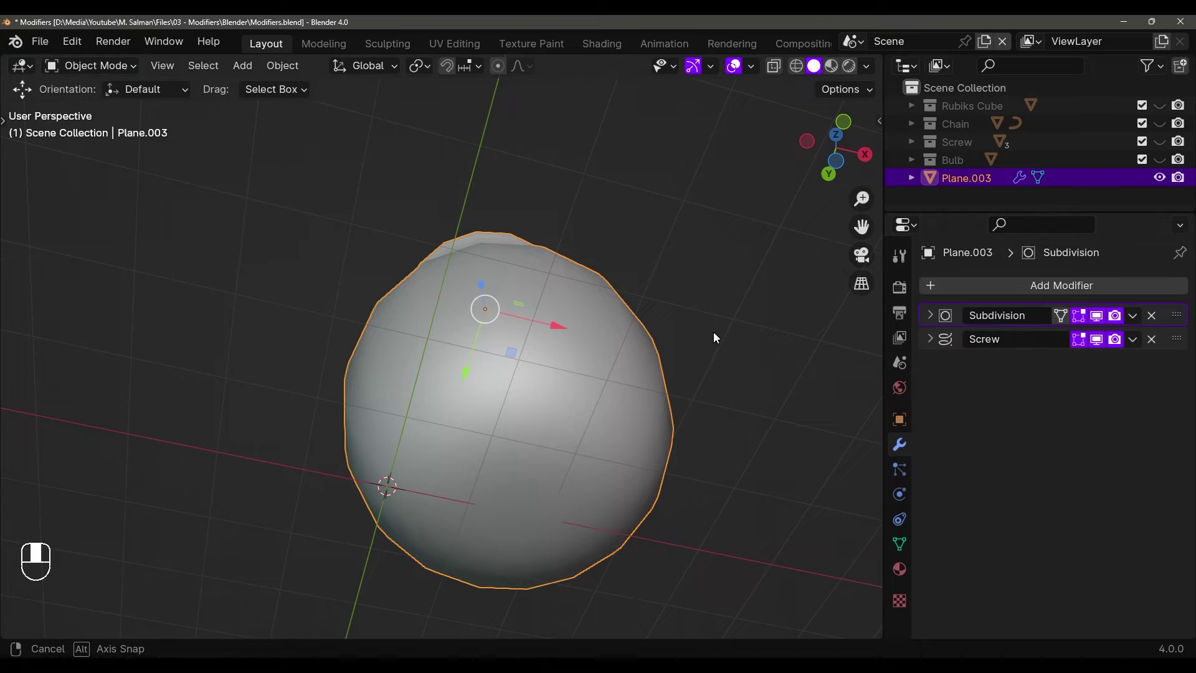
pyautogui.moveTo(714, 337); pyautogui.dragTo(720, 539, button='middle')
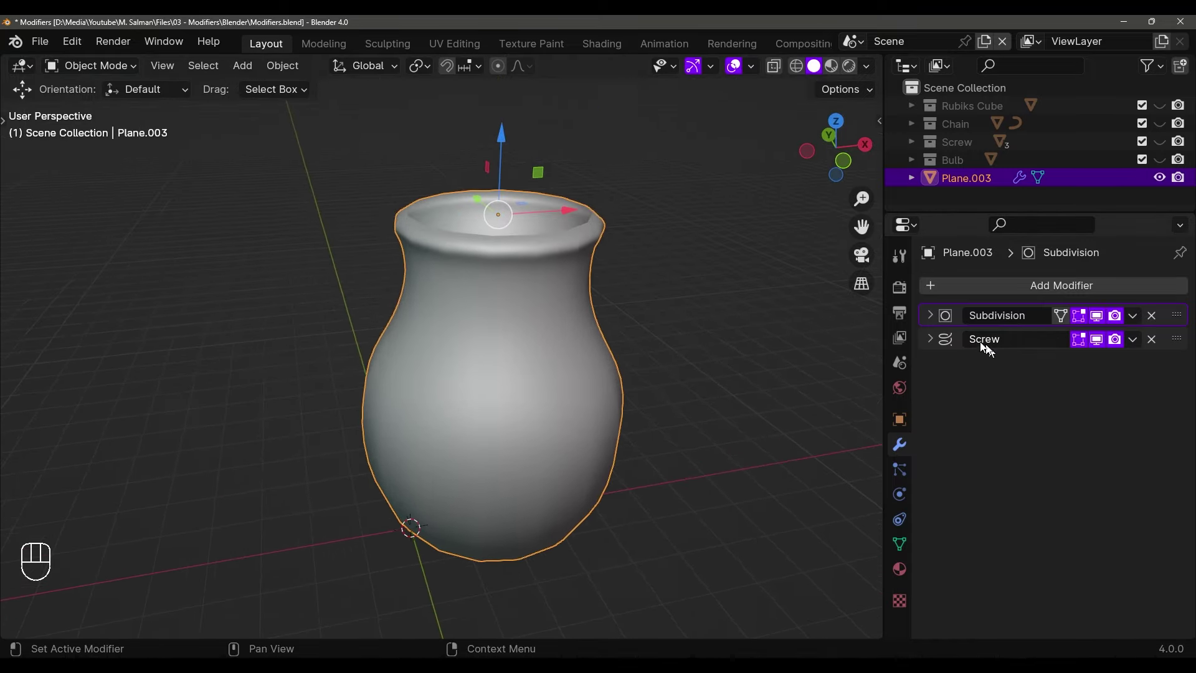
# Set the Screw modifier's viewport and render steps to 50
pyautogui.click(929, 338)
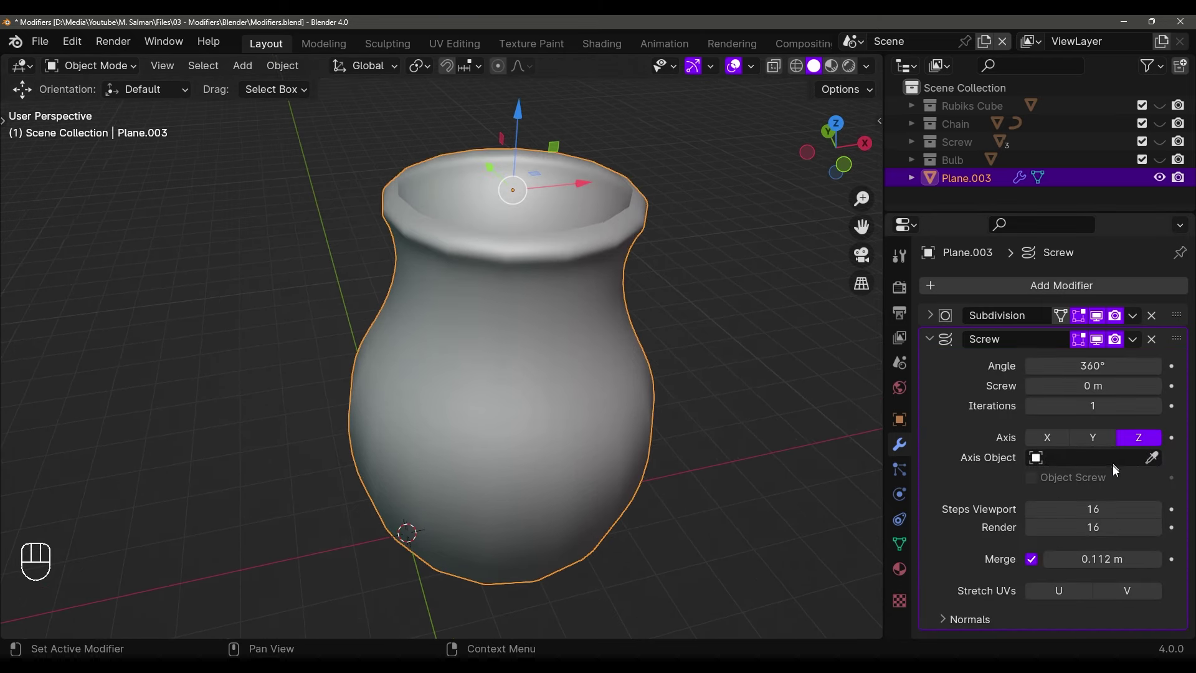
pyautogui.moveTo(1092, 509)
pyautogui.mouseDown()
pyautogui.moveTo(1115, 509)
pyautogui.moveTo(1081, 509)
pyautogui.mouseUp()
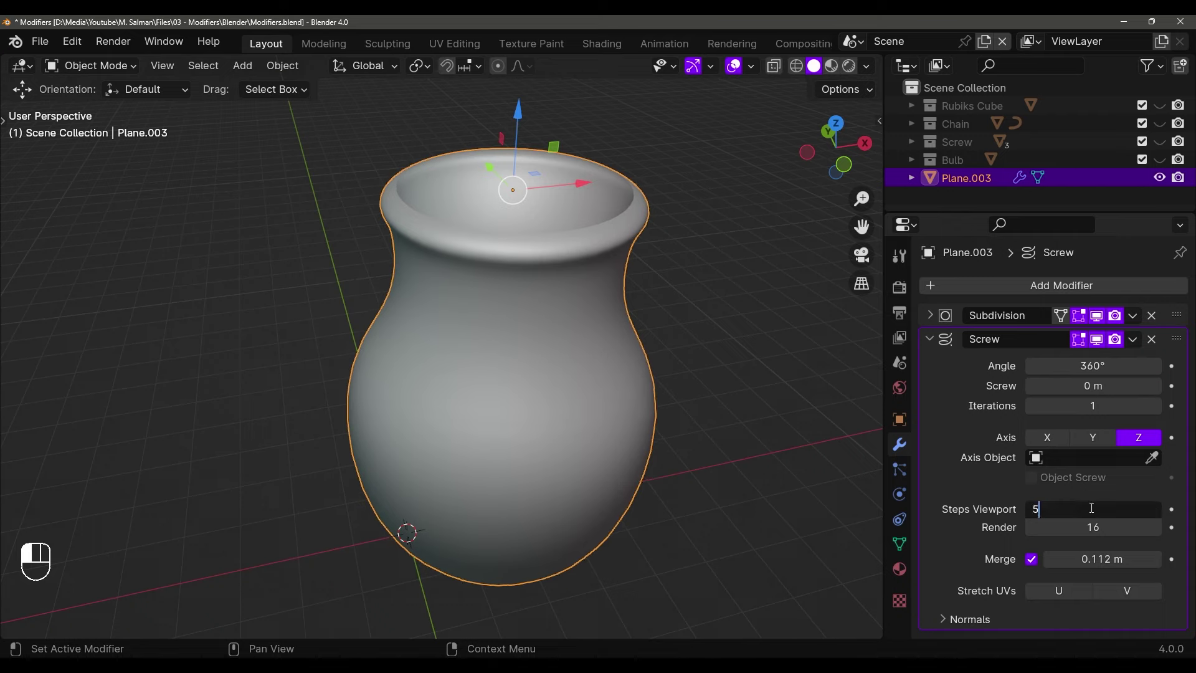
pyautogui.click(1100, 534)
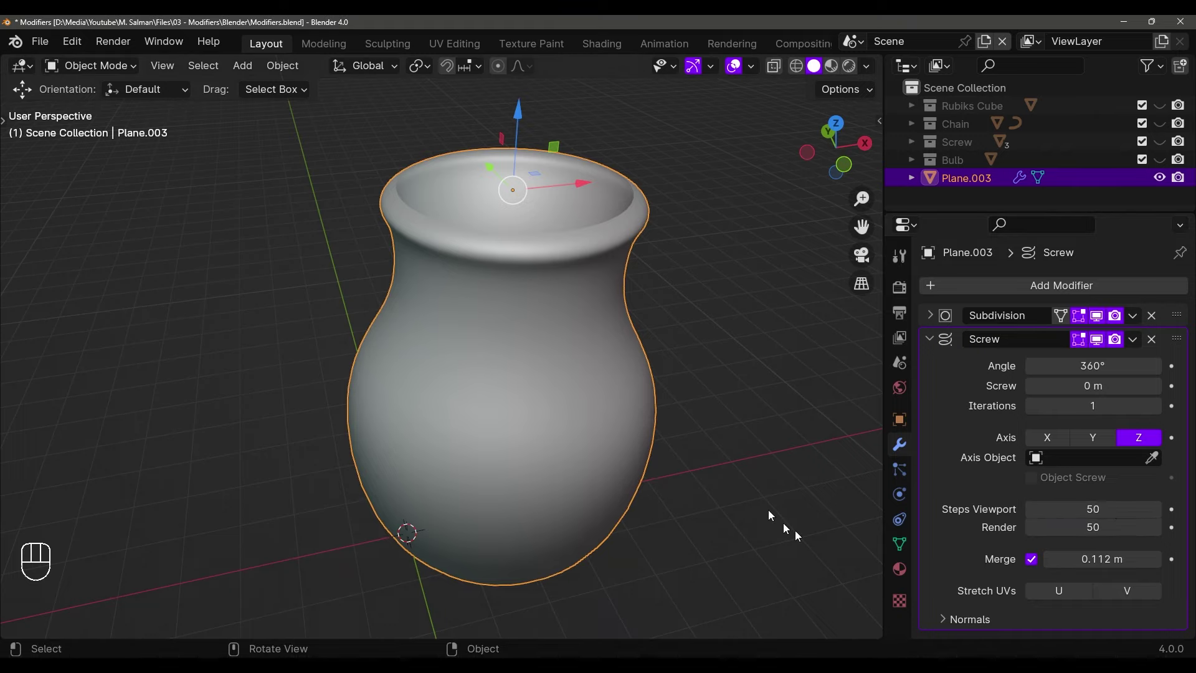
# Enter Edit Mode and delete the innermost vertex of the profile at the vase's rim
pyautogui.moveTo(774, 521); pyautogui.dragTo(657, 290, button='middle')
pyautogui.click(766, 315)
pyautogui.click(614, 234)
pyautogui.moveTo(627, 232); pyautogui.dragTo(560, 268, button='middle')
pyautogui.press('Tab')
pyautogui.scroll(5, 362, 294)
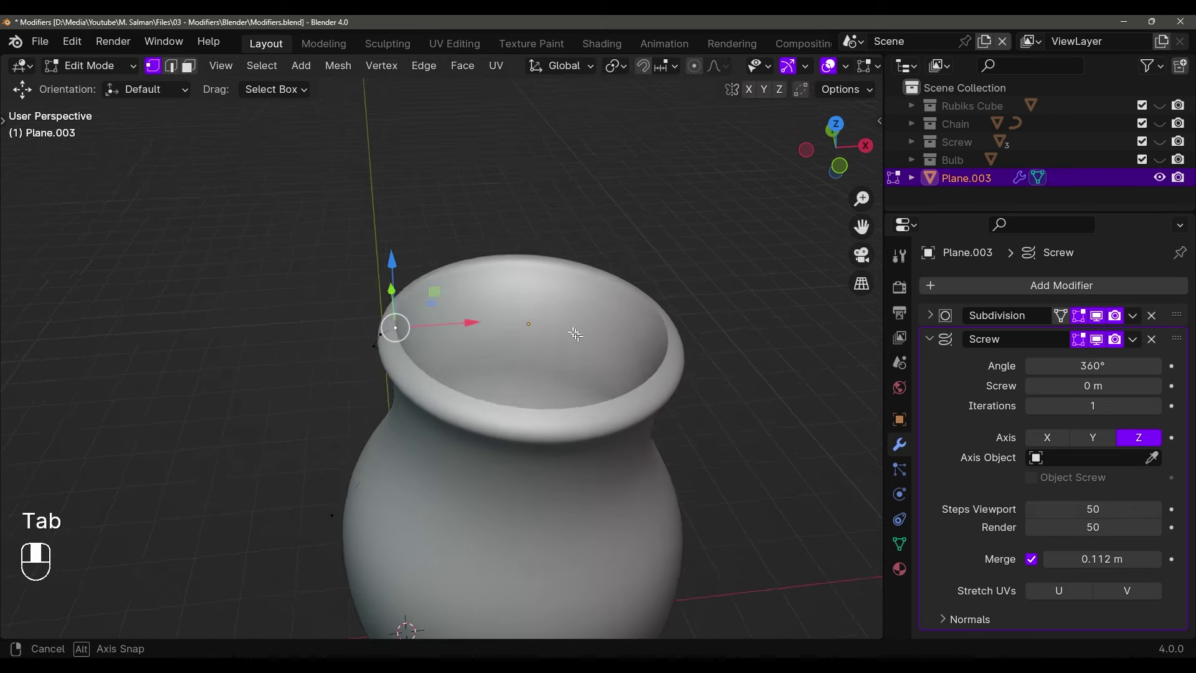
pyautogui.press('x')
pyautogui.click(365, 297)
pyautogui.moveTo(365, 297); pyautogui.dragTo(374, 267, button='middle')
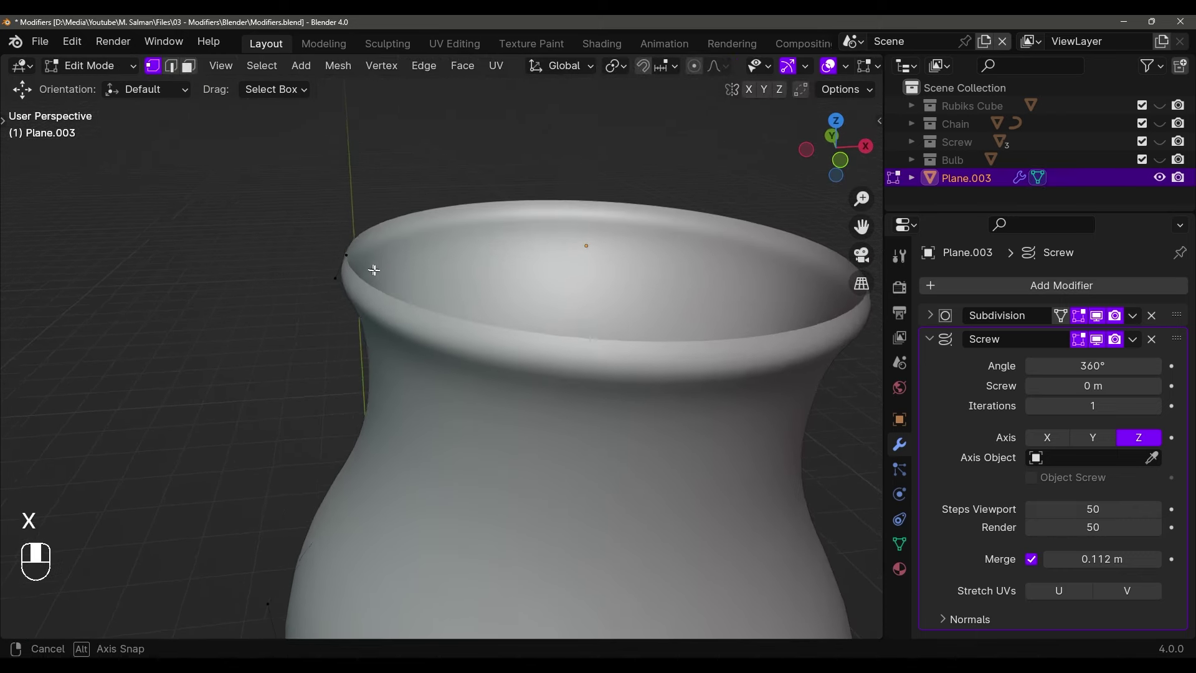
# Move the remaining top rim vertex slightly along X and return to Object Mode
pyautogui.click(347, 256)
pyautogui.scroll(-6, 422, 255)
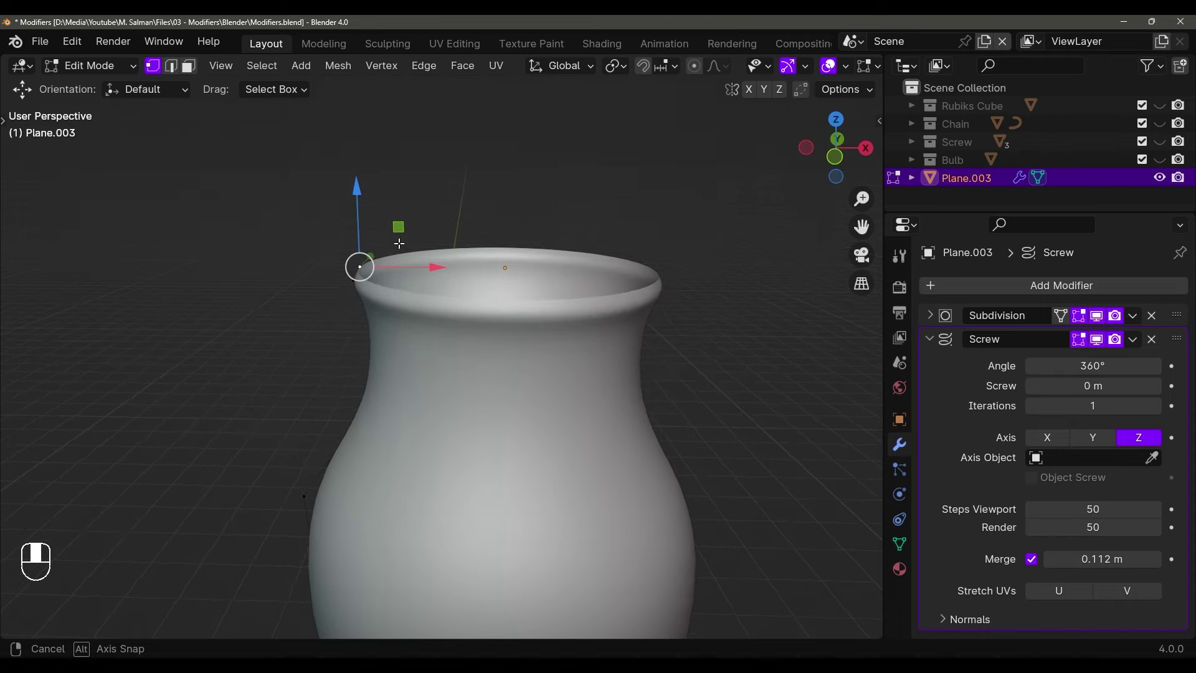
pyautogui.moveTo(420, 264)
pyautogui.mouseDown()
pyautogui.moveTo(373, 264)
pyautogui.moveTo(421, 264)
pyautogui.mouseUp()
pyautogui.click(369, 219)
pyautogui.moveTo(623, 236); pyautogui.dragTo(722, 356, button='middle')
pyautogui.press('Tab')
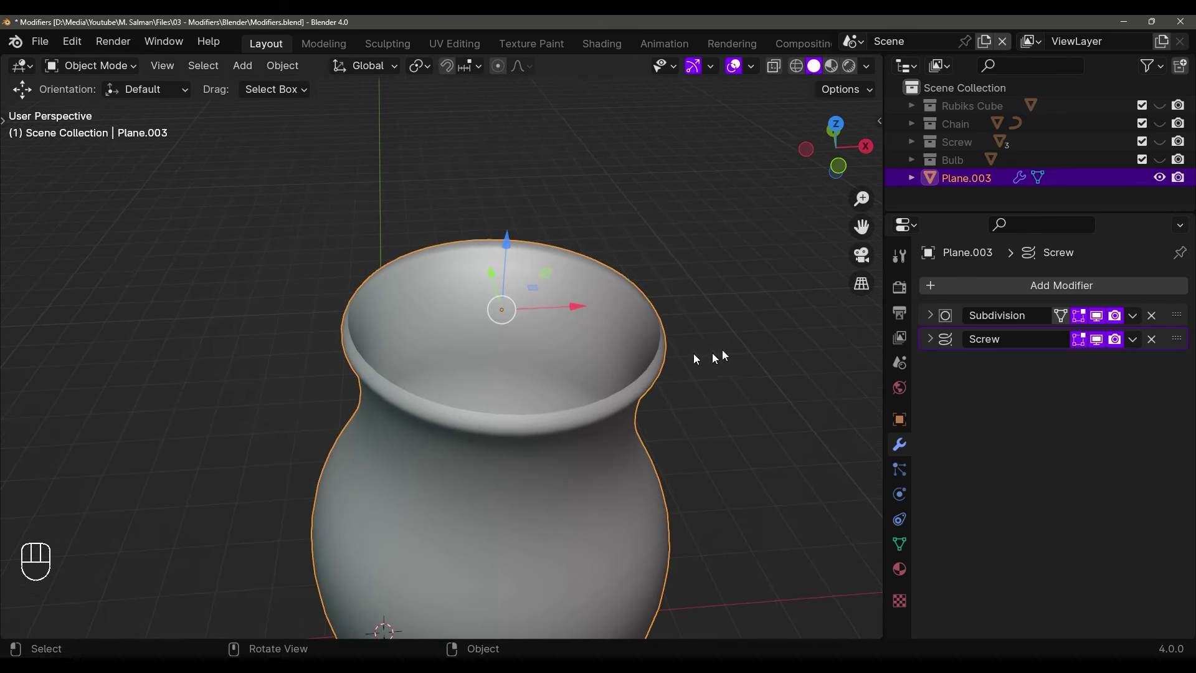
# Add a Solidify modifier after Screw and set its thickness to 0.109 m
pyautogui.click(936, 292)
pyautogui.moveTo(934, 294)
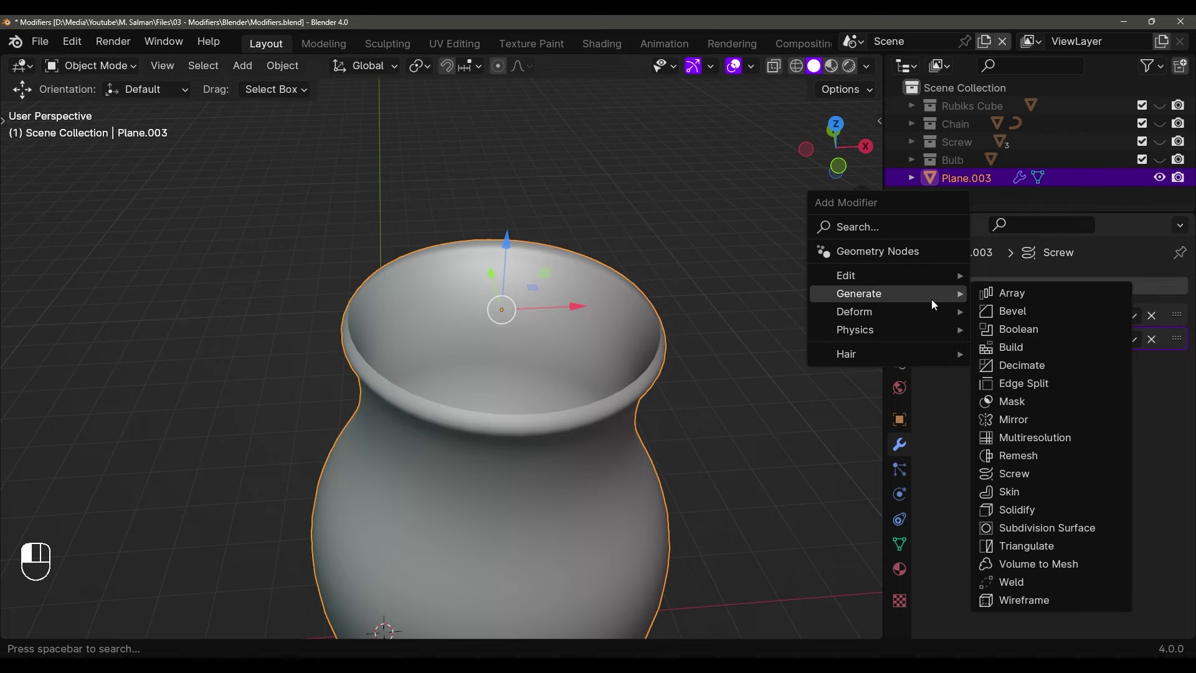
pyautogui.click(1019, 511)
pyautogui.scroll(4, 768, 431)
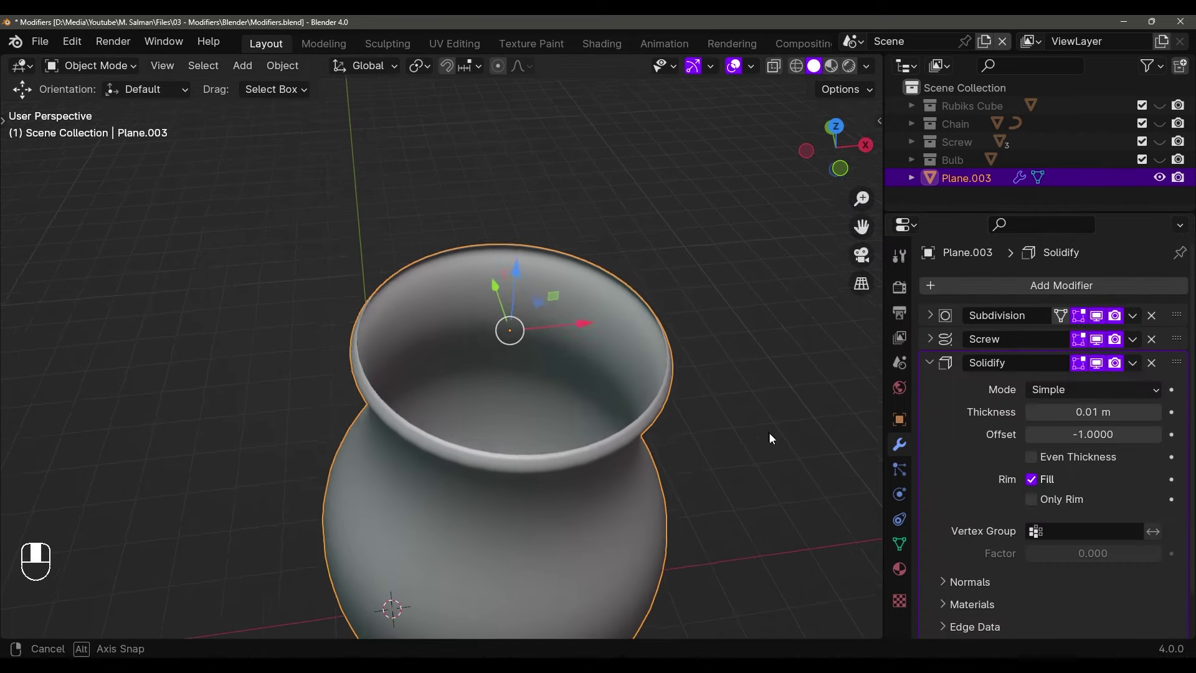
pyautogui.keyDown('shift'); pyautogui.moveTo(812, 435); pyautogui.dragTo(825, 411, button='middle'); pyautogui.keyUp('shift')
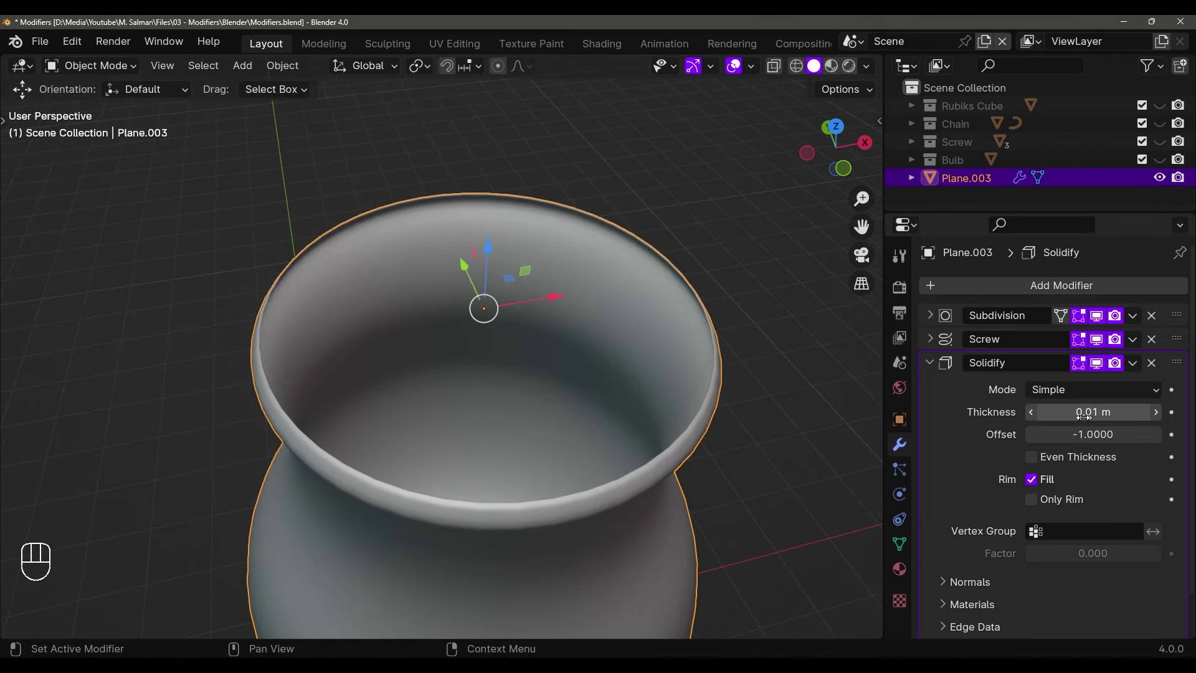
pyautogui.keyDown('shift'); pyautogui.moveTo(1084, 412); pyautogui.dragTo(1160, 412); pyautogui.keyUp('shift')
pyautogui.moveTo(754, 367); pyautogui.dragTo(810, 390, button='middle')
pyautogui.scroll(-5, 779, 422)
# Examine the rim in front wireframe view with the Solidify modifier's viewport display turned off and back on
pyautogui.press('KP_1')
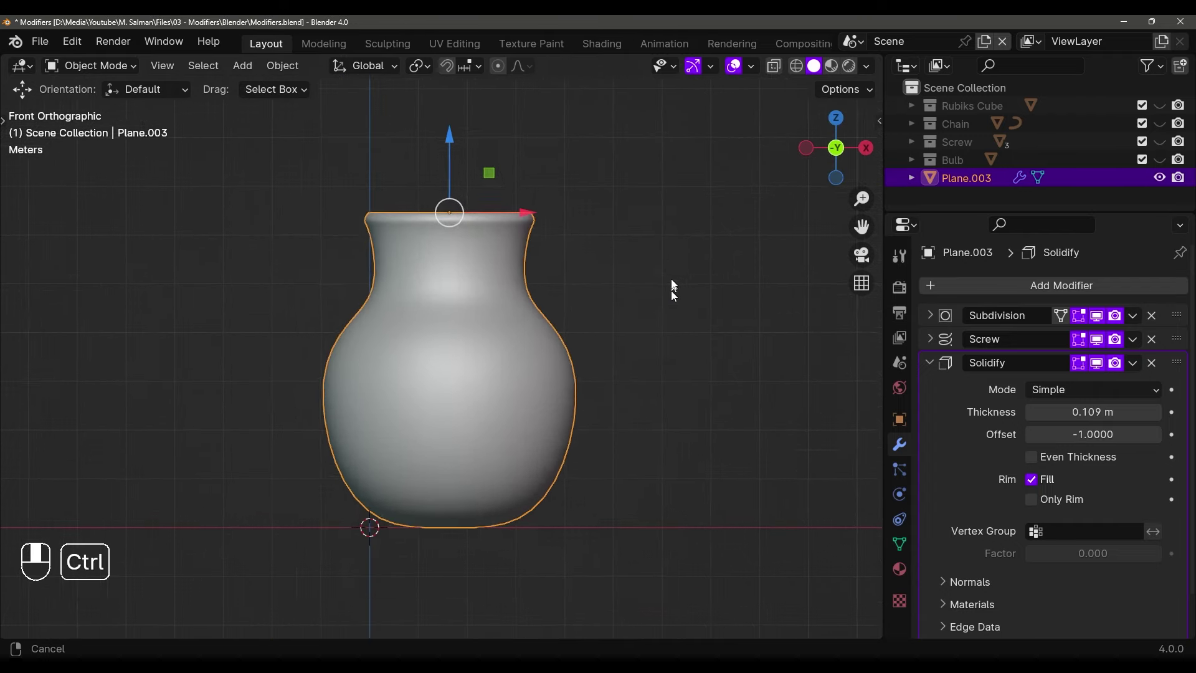
pyautogui.keyDown('ctrl'); pyautogui.moveTo(671, 290); pyautogui.dragTo(663, 372, button='middle'); pyautogui.keyUp('ctrl')
pyautogui.scroll(3, 662, 372)
pyautogui.hotkey('shift', 'z')
pyautogui.scroll(4, 711, 361)
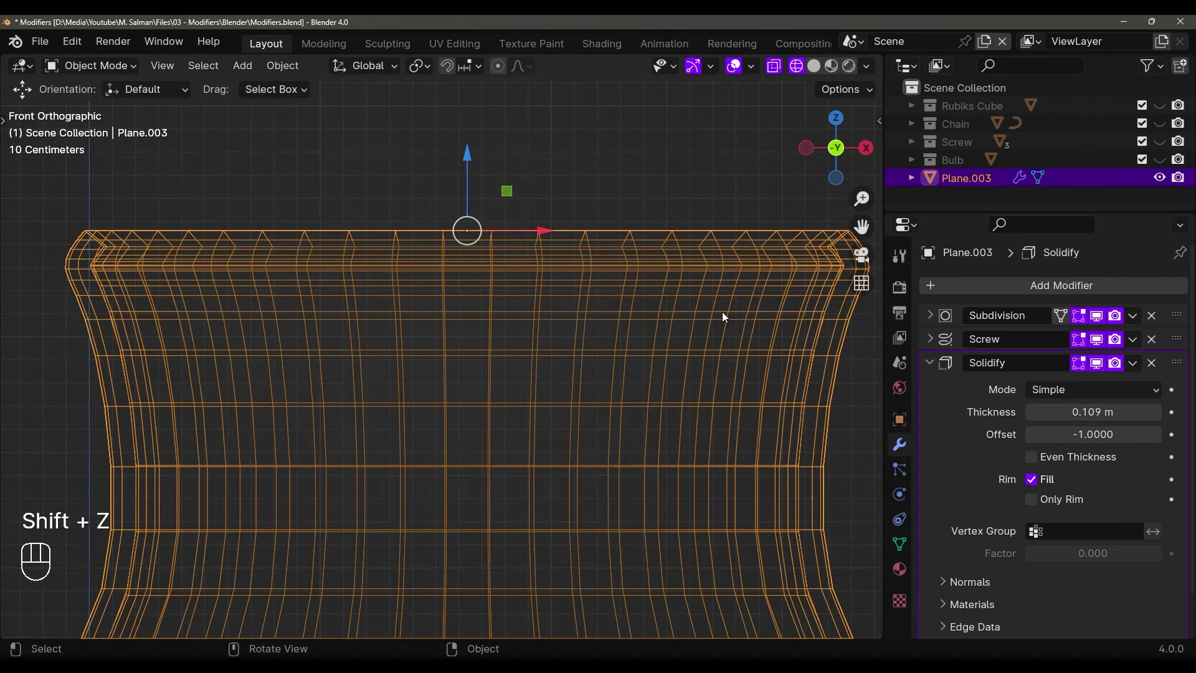
pyautogui.click(1096, 363)
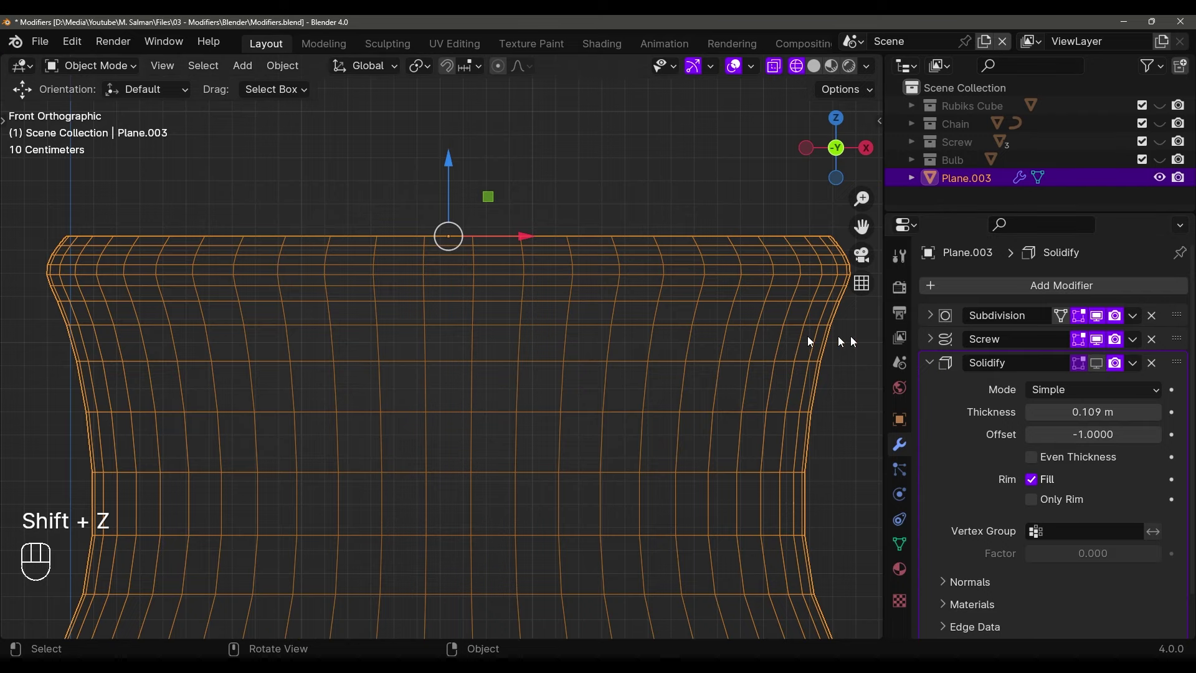
pyautogui.click(1095, 363)
pyautogui.keyDown('shift'); pyautogui.moveTo(804, 347); pyautogui.dragTo(785, 332, button='middle'); pyautogui.keyUp('shift')
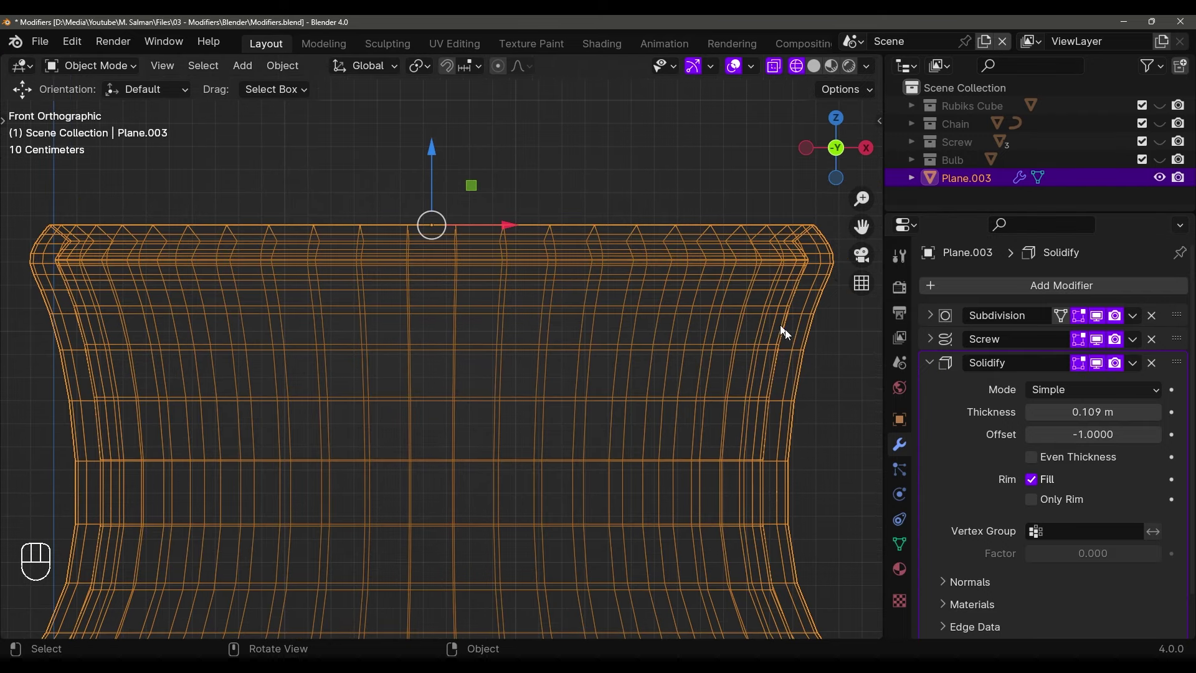
# Set the Solidify thickness to 0.093 m and check the vase's wall in wireframe
pyautogui.moveTo(1055, 421)
pyautogui.keyDown('shift'); pyautogui.mouseDown()
pyautogui.moveTo(1015, 421)
pyautogui.moveTo(1062, 416)
pyautogui.mouseUp(); pyautogui.keyUp('shift')
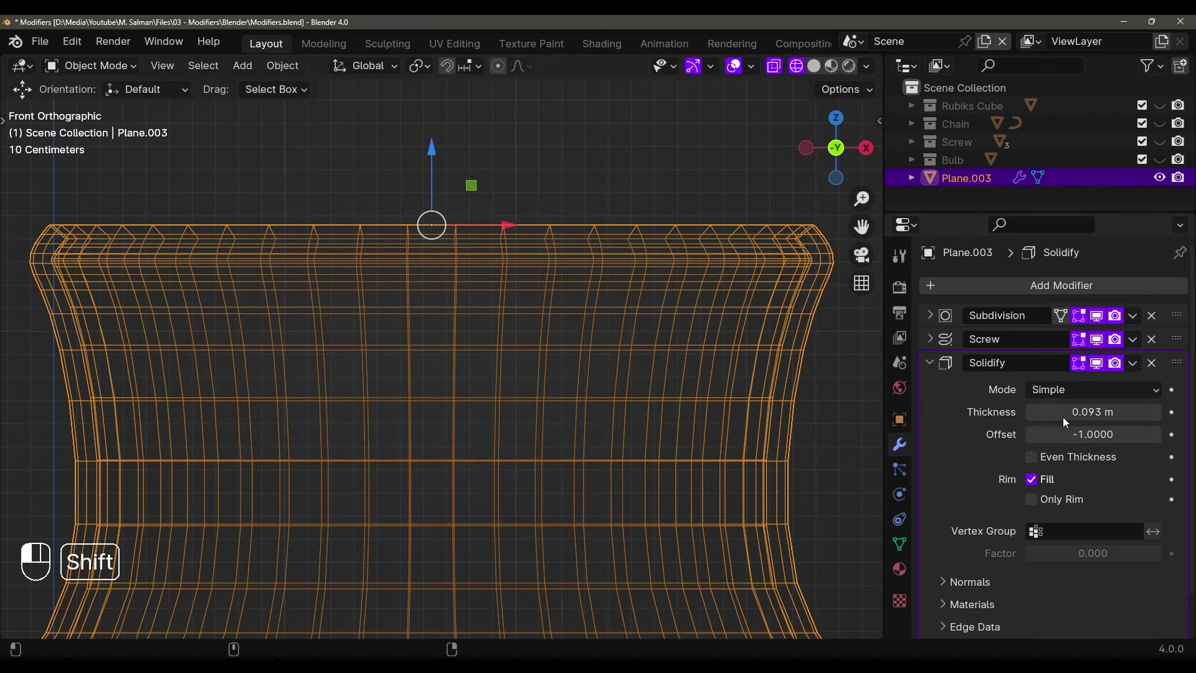
pyautogui.scroll(-2, 818, 351)
pyautogui.keyDown('shift'); pyautogui.moveTo(818, 352); pyautogui.dragTo(801, 337, button='middle'); pyautogui.keyUp('shift')
pyautogui.scroll(-3, 648, 287)
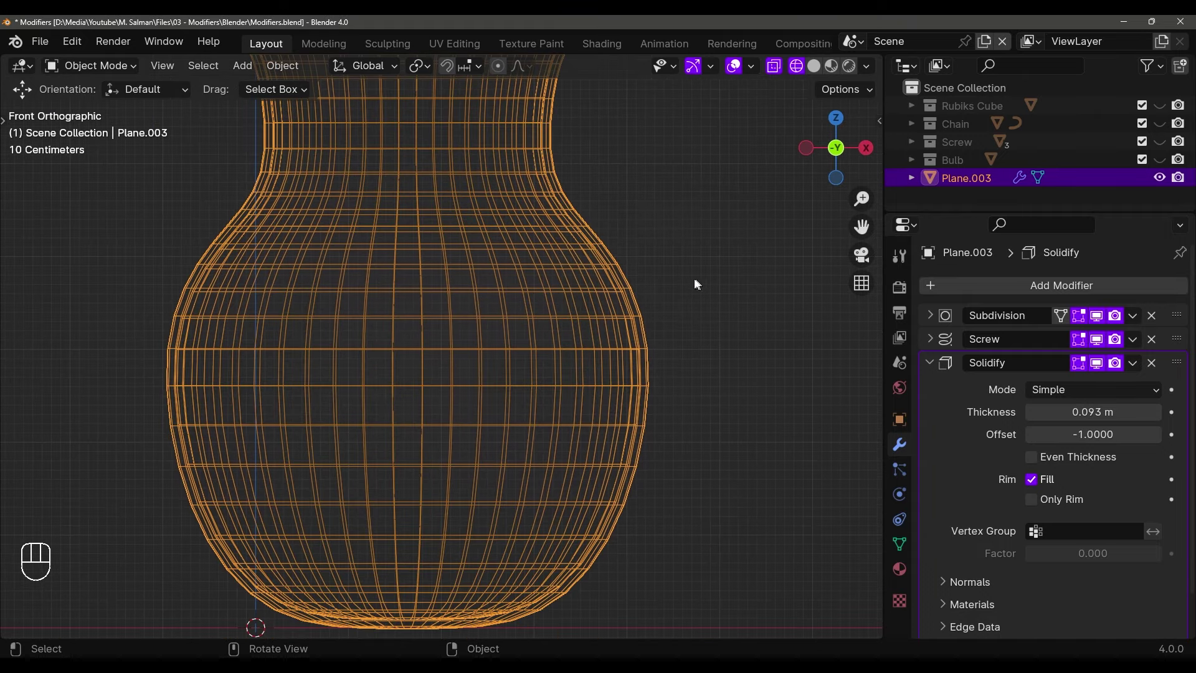
# Return the vase to solid shading and move it into a new collection named Vase
pyautogui.moveTo(540, 568); pyautogui.dragTo(809, 401, button='middle')
pyautogui.hotkey('shift', 'z')
pyautogui.click(783, 387)
pyautogui.scroll(-5, 763, 381)
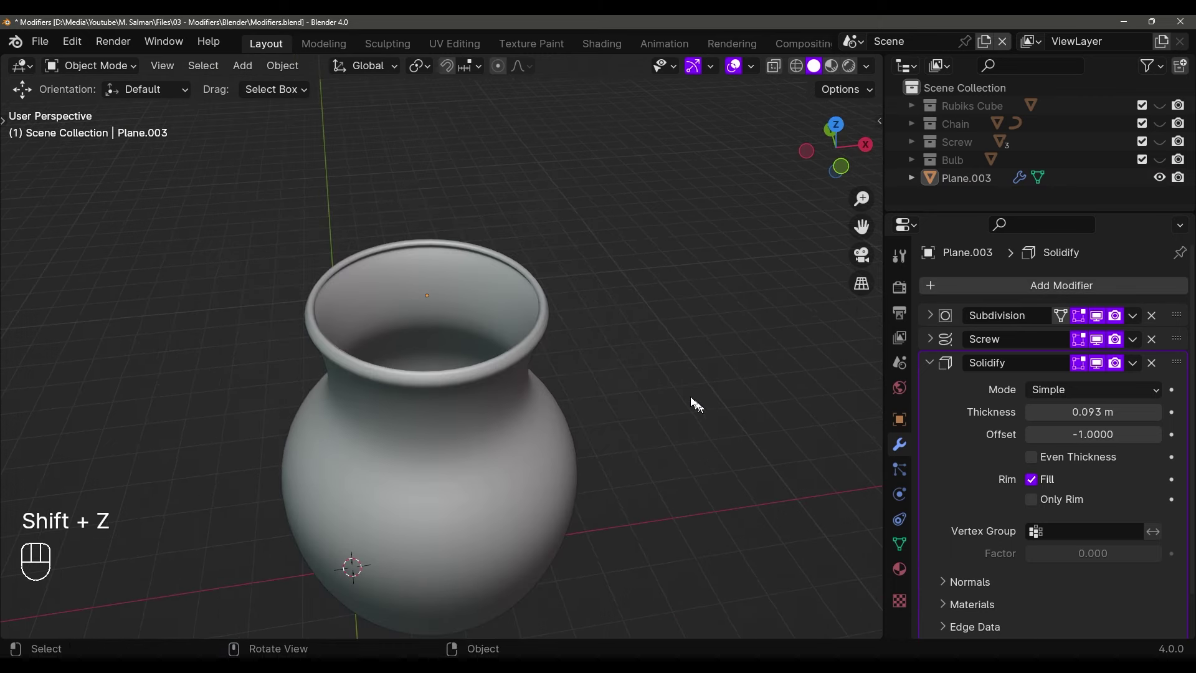
pyautogui.moveTo(688, 406); pyautogui.dragTo(588, 315, button='middle')
pyautogui.scroll(-4, 588, 379)
pyautogui.click(506, 387)
pyautogui.press('m')
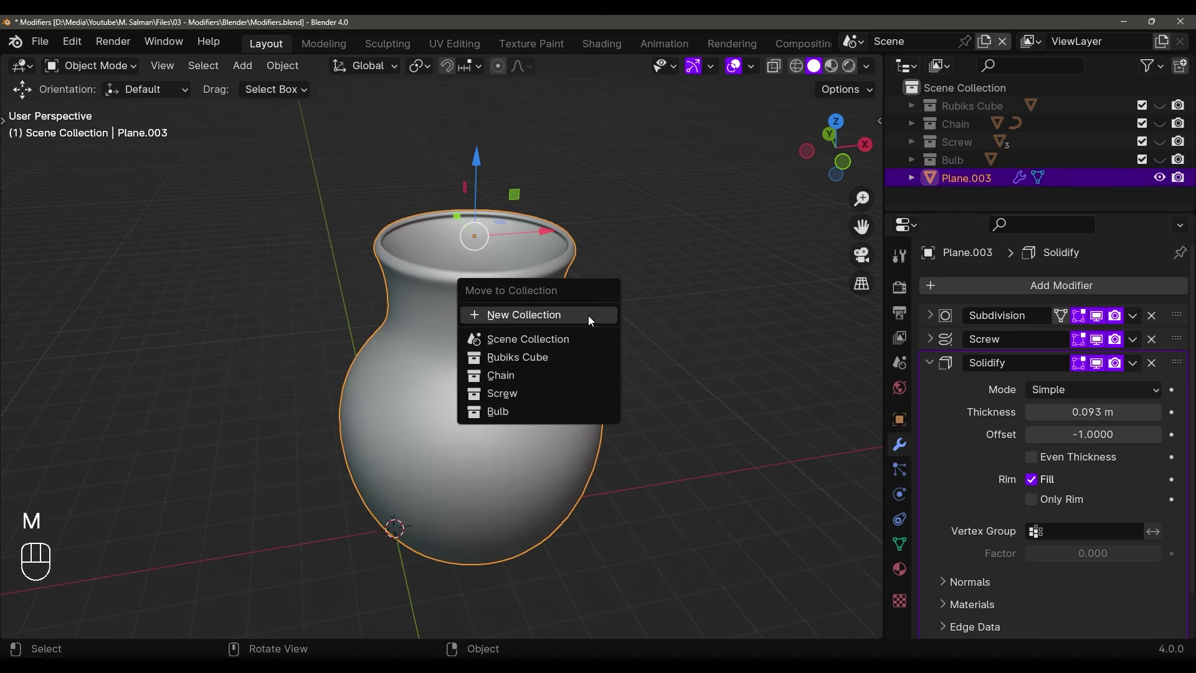
pyautogui.click(588, 315)
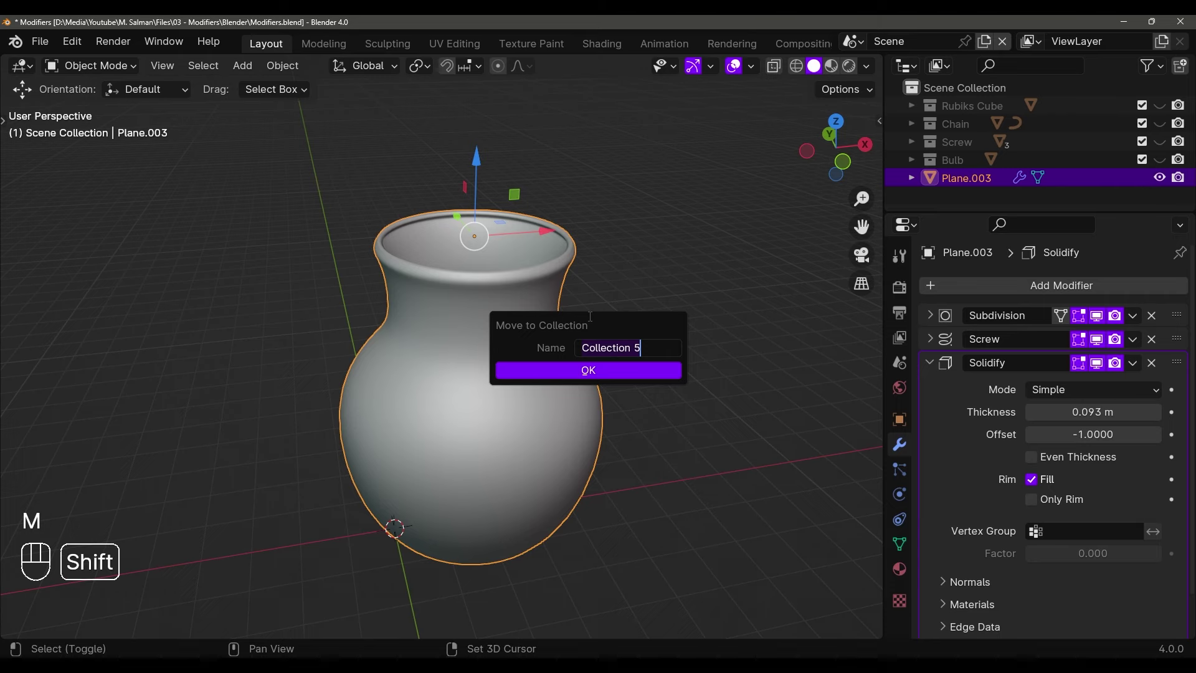
pyautogui.write('Vase')
pyautogui.press('Return')
pyautogui.scroll(-3, 592, 315)
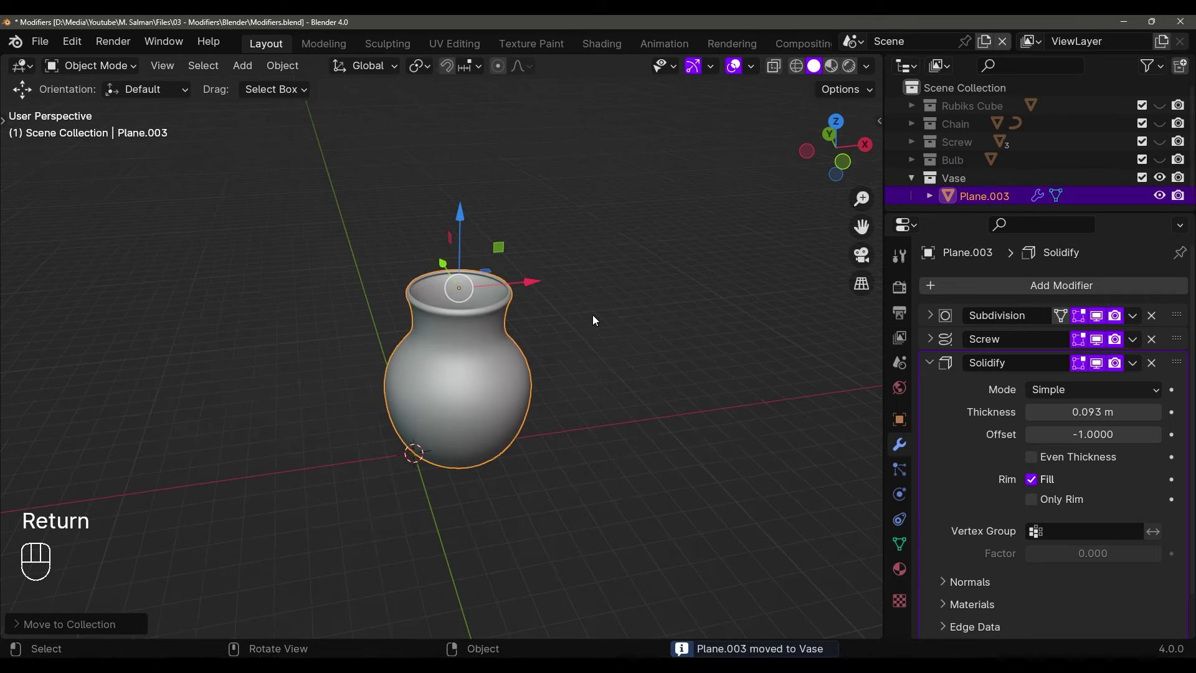
# Move the vase aside from the origin, then hide and collapse the Vase collection
pyautogui.press('g')
pyautogui.keyDown('ctrl'); pyautogui.click(75, 395); pyautogui.keyUp('ctrl')
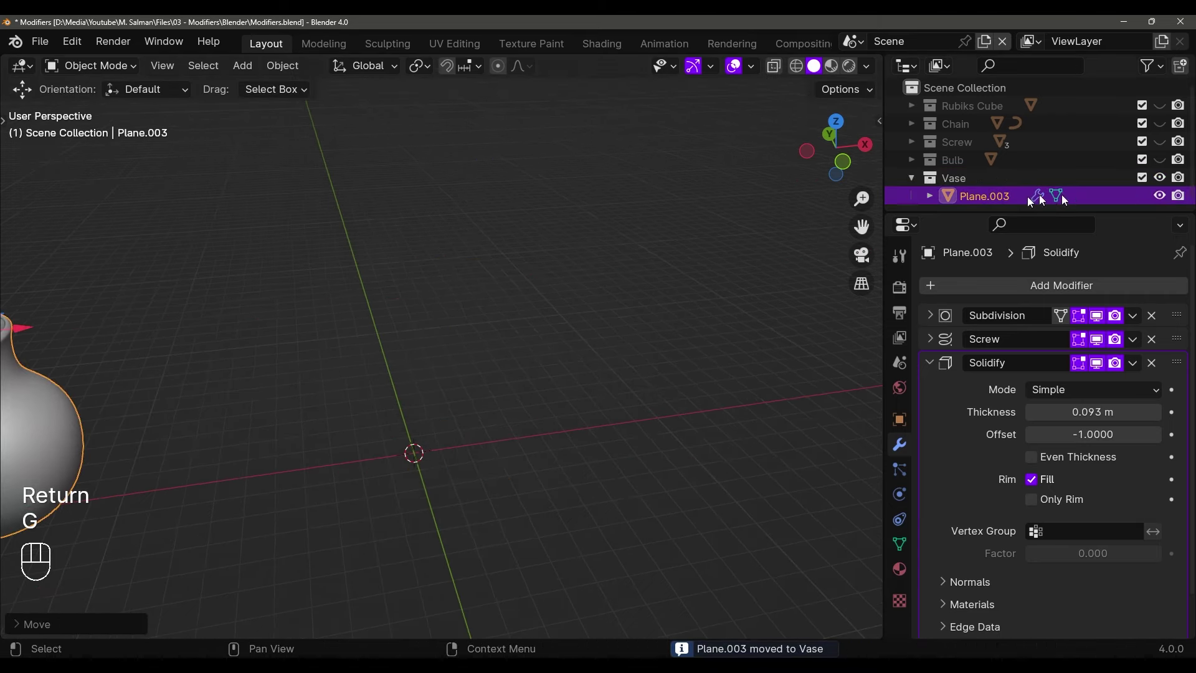
pyautogui.click(1159, 178)
pyautogui.click(912, 178)
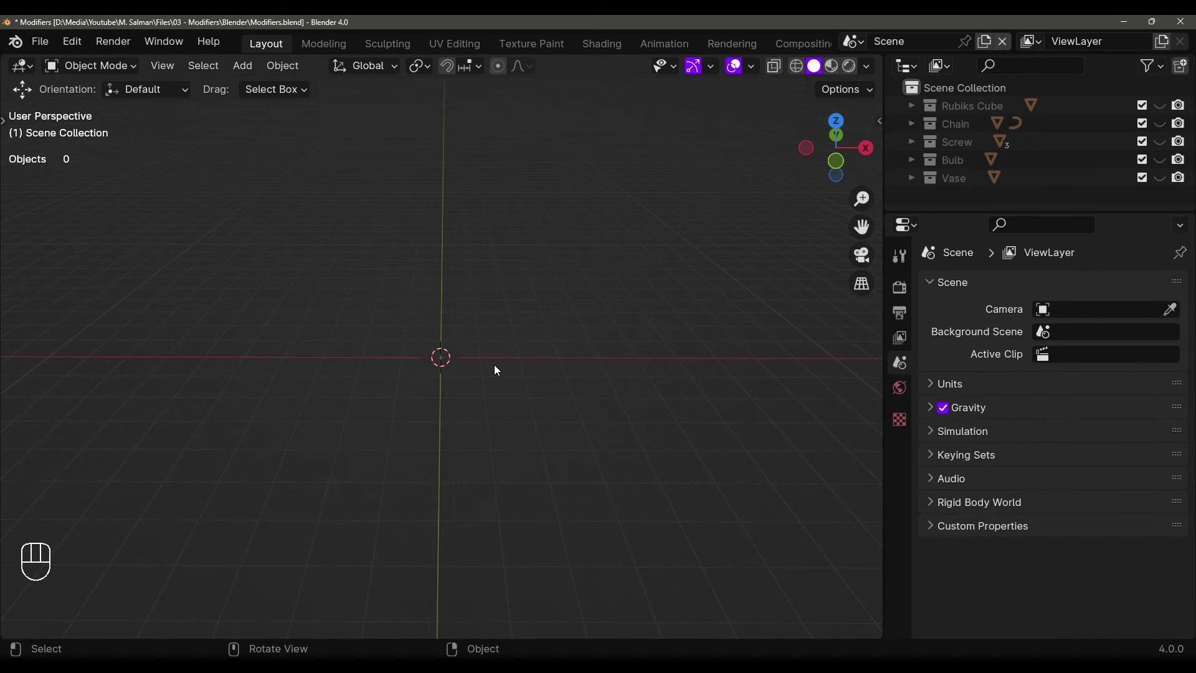
# Add a cube at the origin and give it a Mirror modifier
pyautogui.hotkey('shift', 'a')
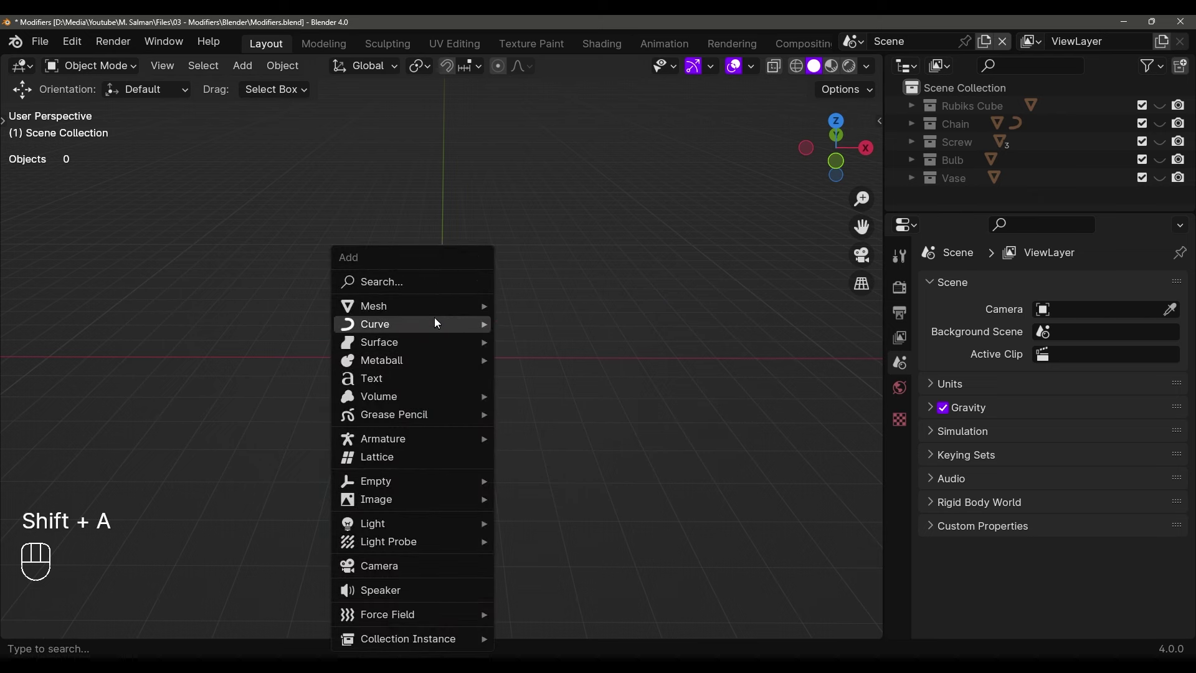
pyautogui.moveTo(374, 304)
pyautogui.click(533, 320)
pyautogui.scroll(3, 509, 365)
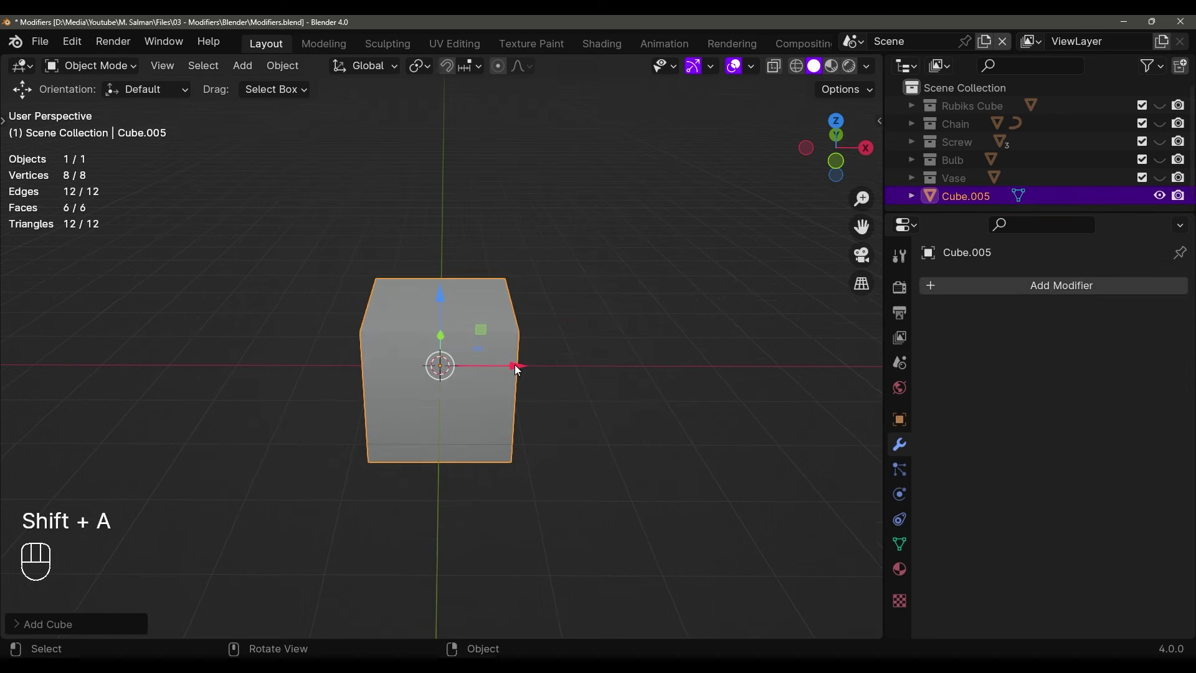
pyautogui.scroll(-1, 514, 364)
pyautogui.click(1003, 290)
pyautogui.moveTo(941, 296)
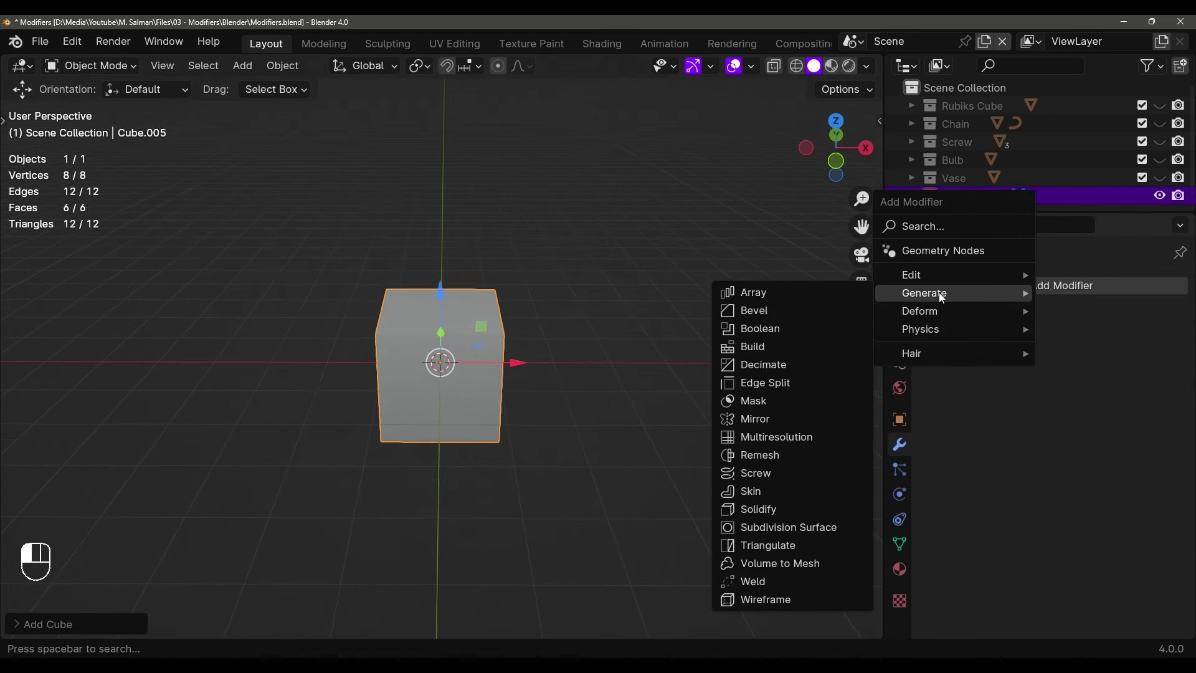
pyautogui.click(758, 420)
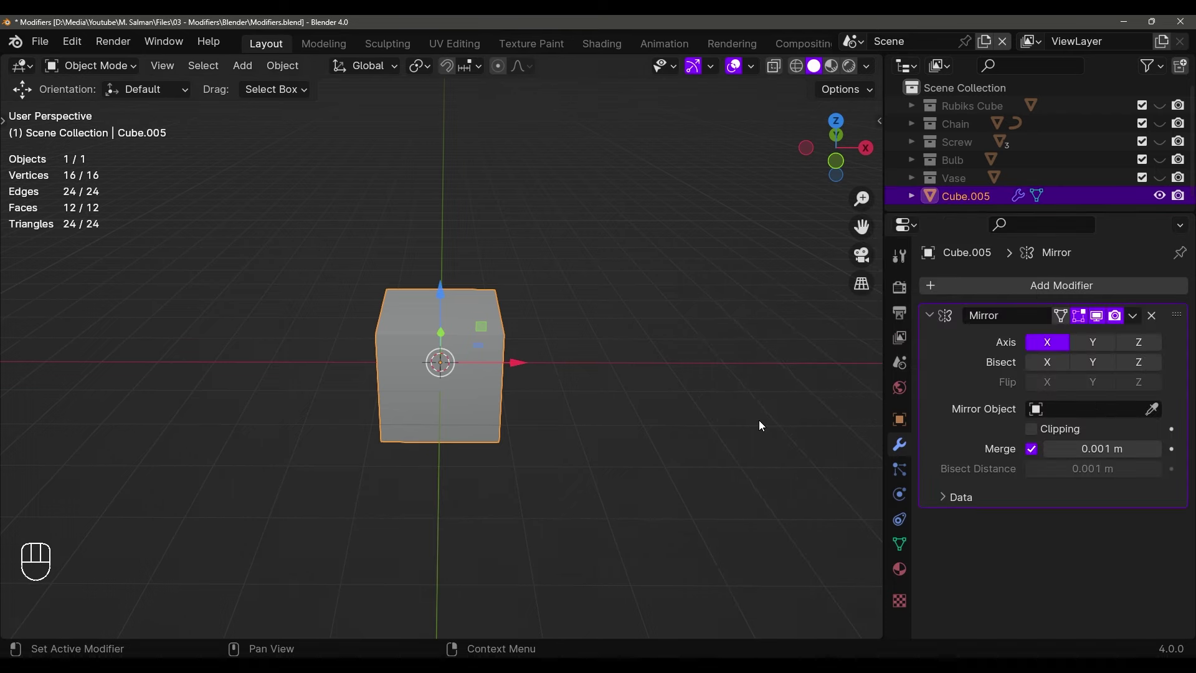
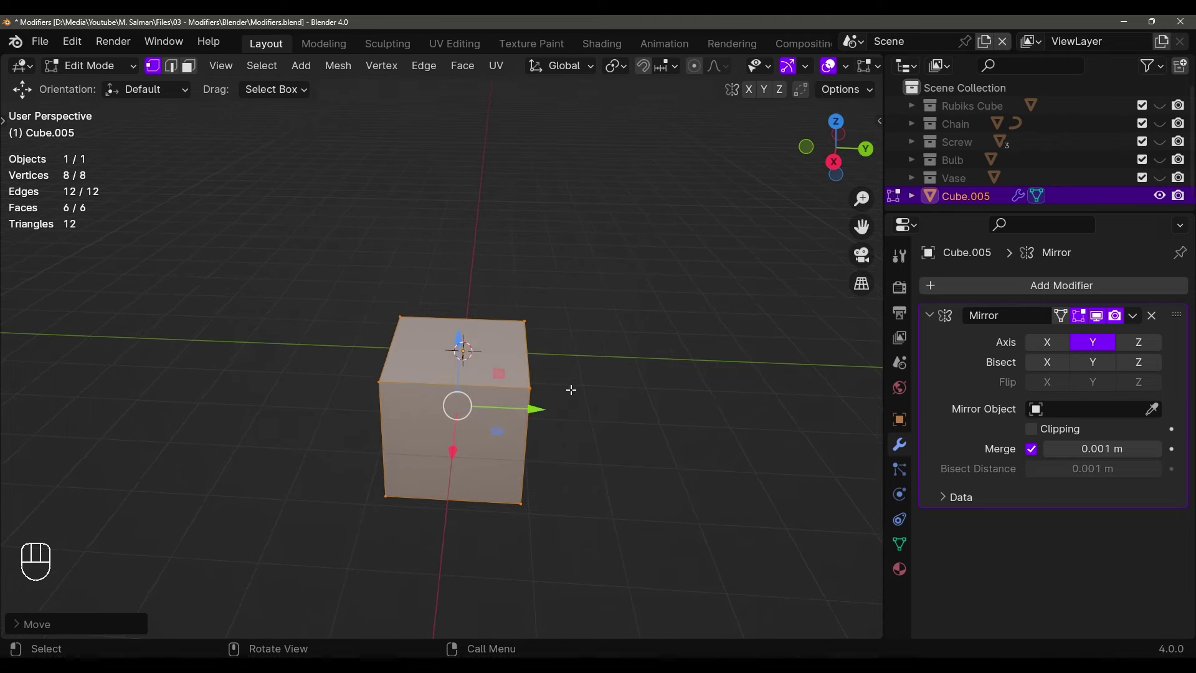
# Move the cube's mesh along Y away from its mirror plane, then enable the Z mirror axis and raise the mesh along Z
pyautogui.moveTo(586, 349); pyautogui.dragTo(588, 468, button='middle')
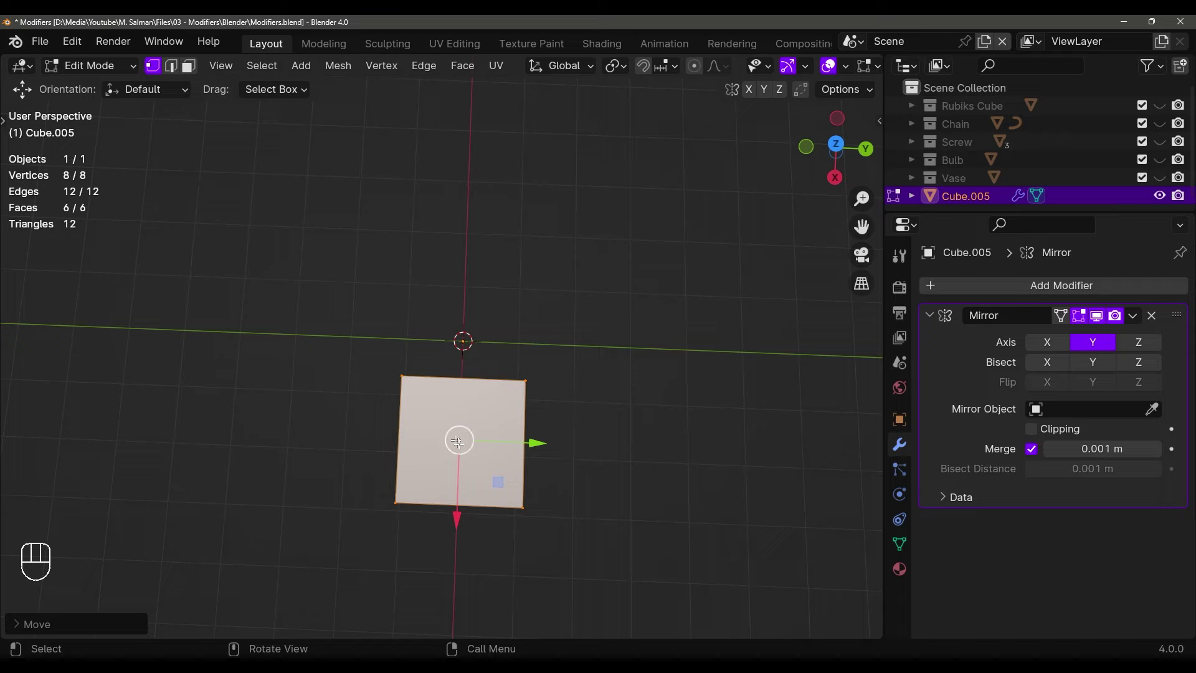
pyautogui.moveTo(495, 439); pyautogui.dragTo(570, 417)
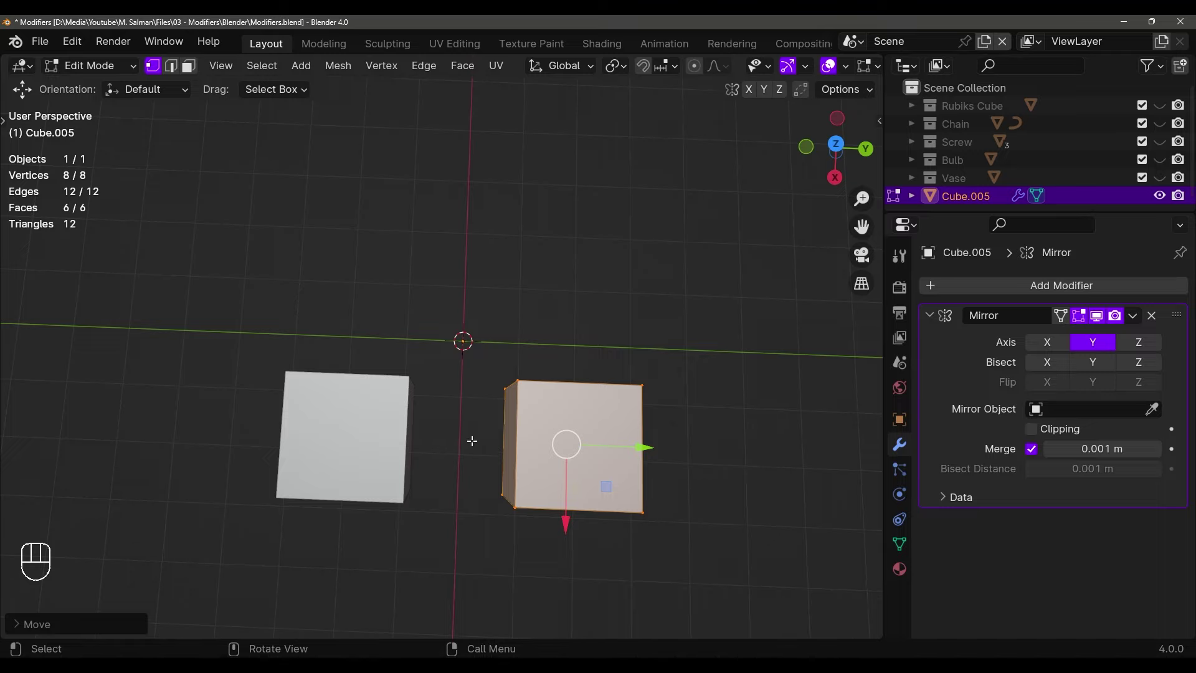
pyautogui.moveTo(779, 349); pyautogui.dragTo(713, 328, button='middle')
pyautogui.moveTo(602, 259); pyautogui.dragTo(614, 156)
pyautogui.moveTo(614, 157); pyautogui.dragTo(677, 274, button='middle')
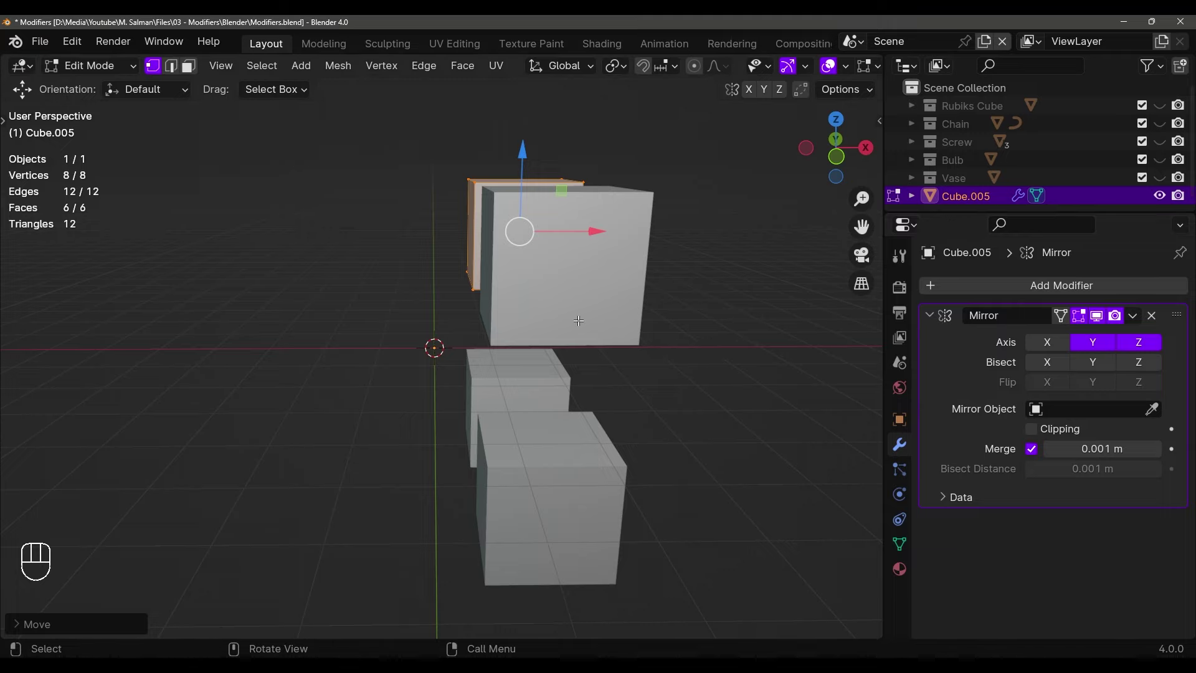
# Undo the last three moves of the cube's mesh
pyautogui.hotkey('ctrl', 'z')
pyautogui.hotkey('ctrl', 'z')
pyautogui.hotkey('ctrl', 'z')
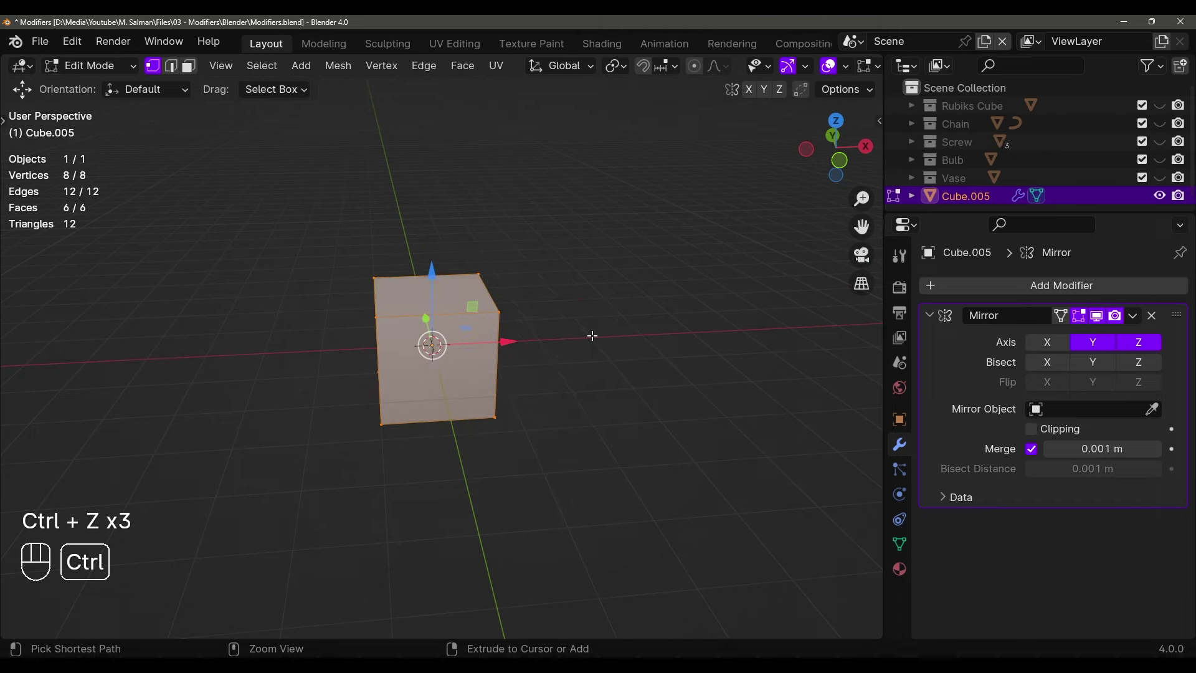
pyautogui.moveTo(592, 336); pyautogui.dragTo(536, 361, button='middle')
pyautogui.moveTo(536, 360); pyautogui.dragTo(605, 369)
pyautogui.rightClick(605, 368)
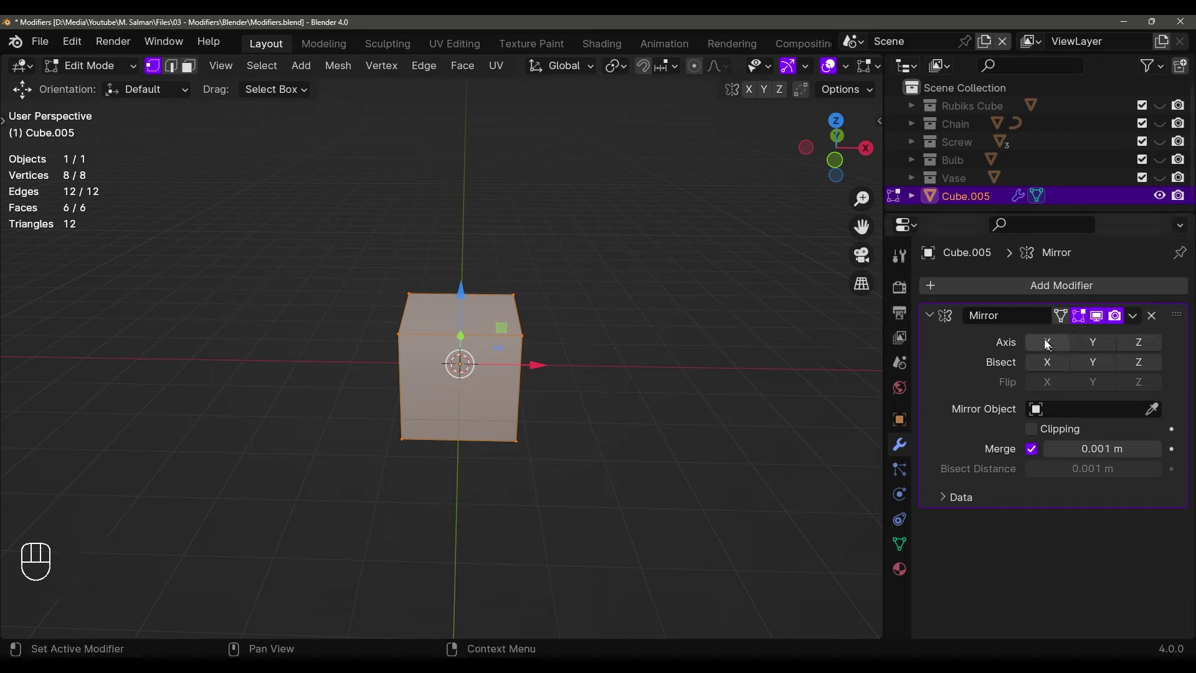
# Mirror the cube on X only, move its mesh partway along X, and check the overlap with the mirrored half in wireframe
pyautogui.moveTo(536, 365); pyautogui.dragTo(601, 365)
pyautogui.click(587, 376)
pyautogui.press('a')
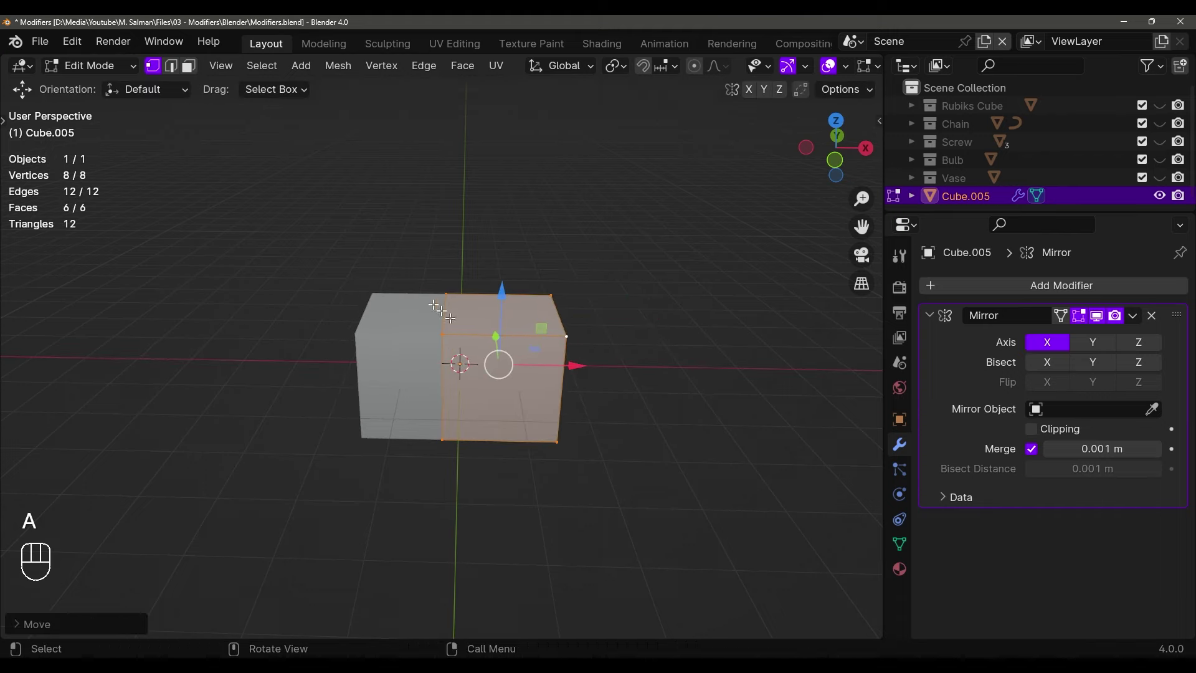
pyautogui.hotkey('shift', 'z')
pyautogui.moveTo(534, 370); pyautogui.dragTo(556, 382, button='middle')
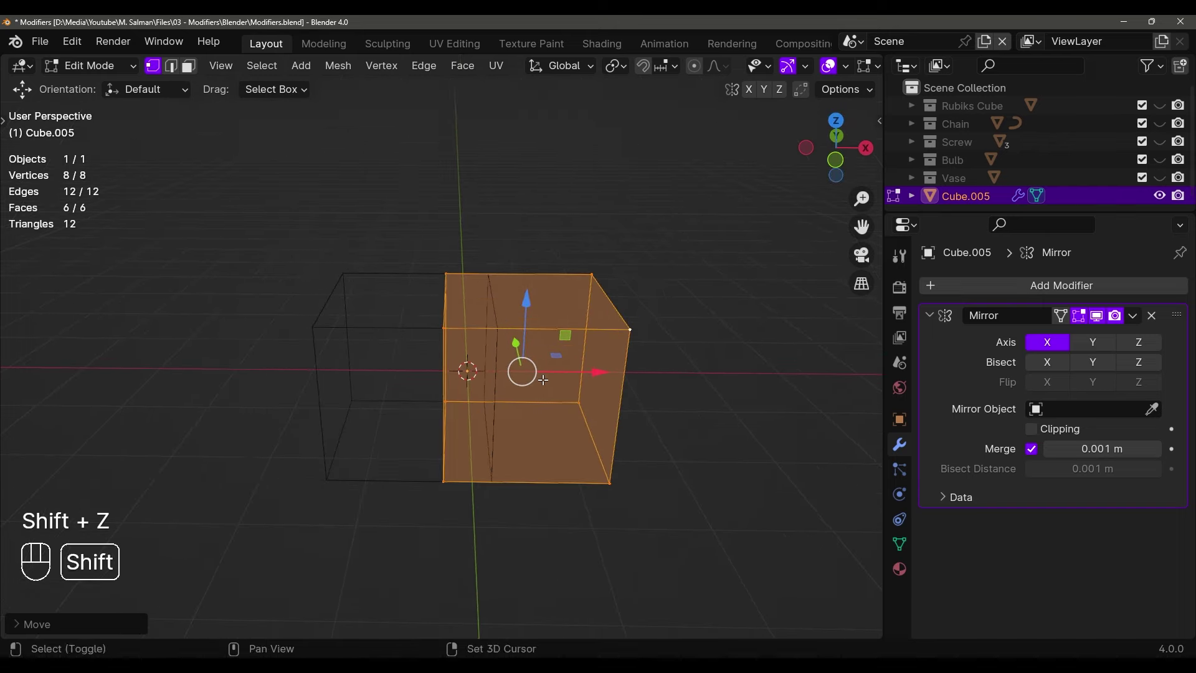
pyautogui.hotkey('shift', 'z')
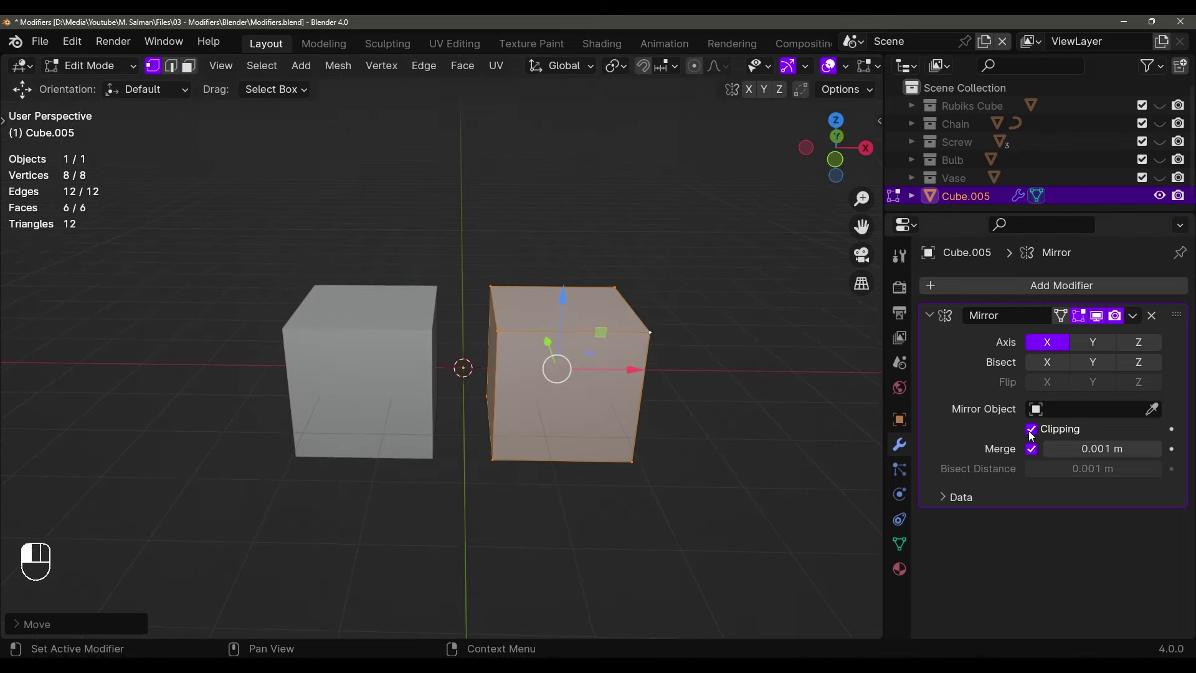
# Turn on Clipping in the Mirror modifier, push the mesh along X against the mirror plane, and check the join in wireframe
pyautogui.moveTo(606, 370); pyautogui.dragTo(529, 368)
pyautogui.hotkey('shift', 'z')
pyautogui.scroll(2, 529, 368)
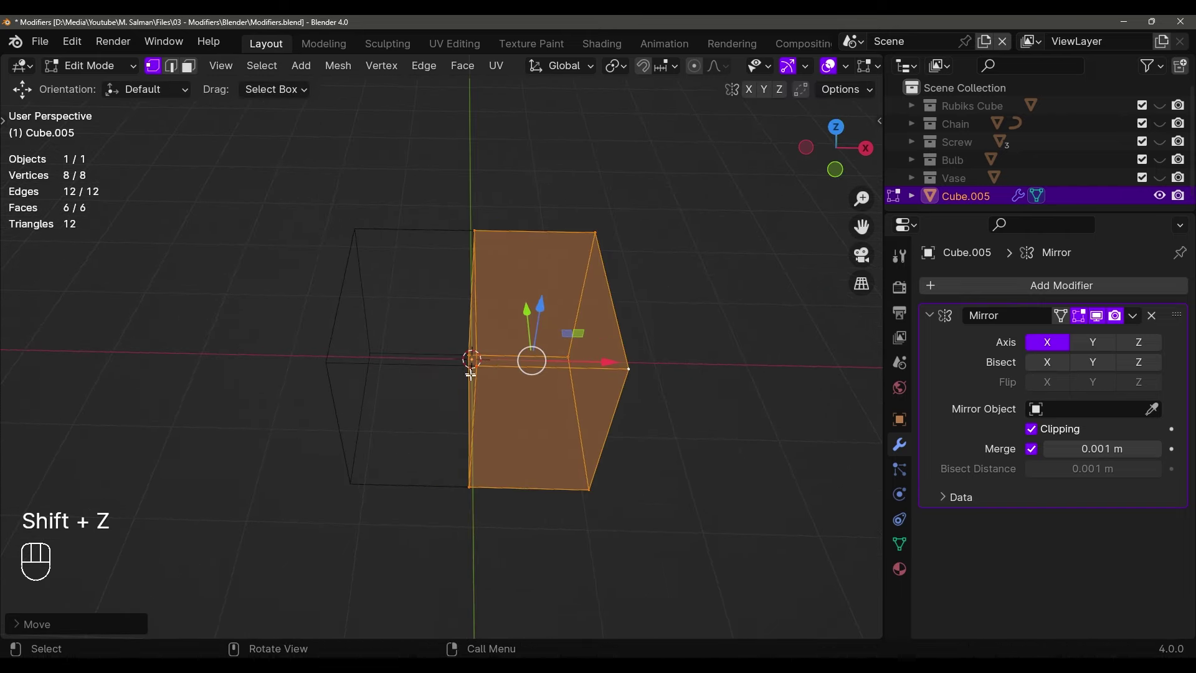
pyautogui.moveTo(520, 348); pyautogui.dragTo(515, 339, button='middle')
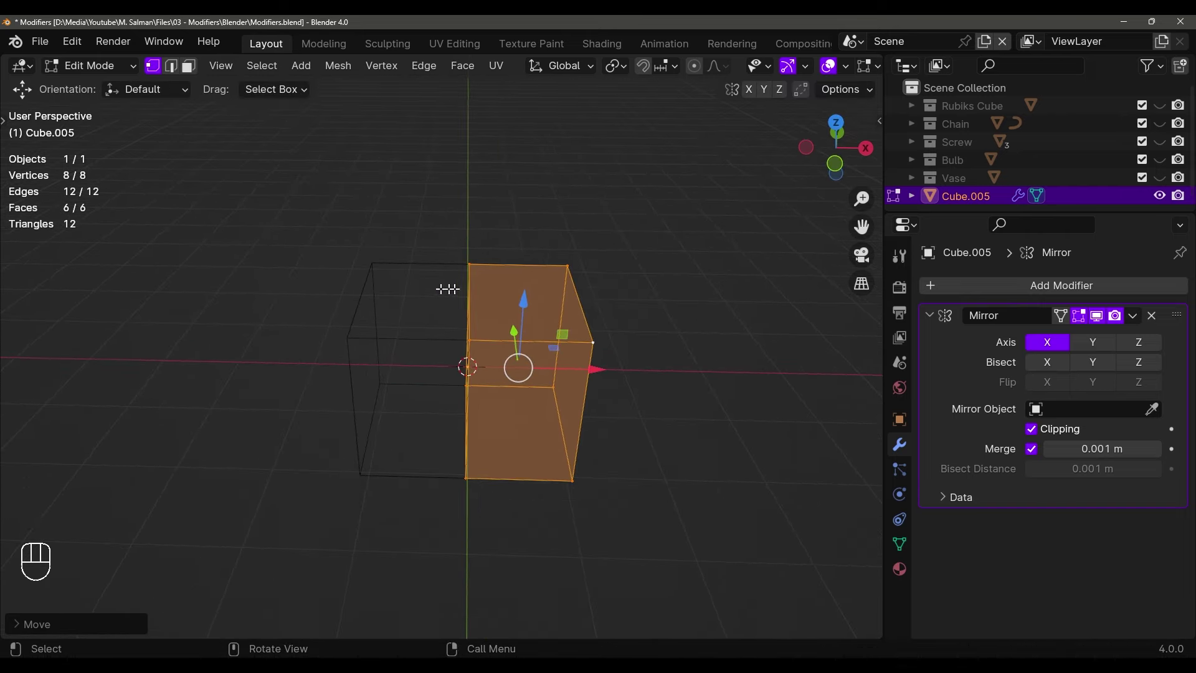
pyautogui.hotkey('shift', 'z')
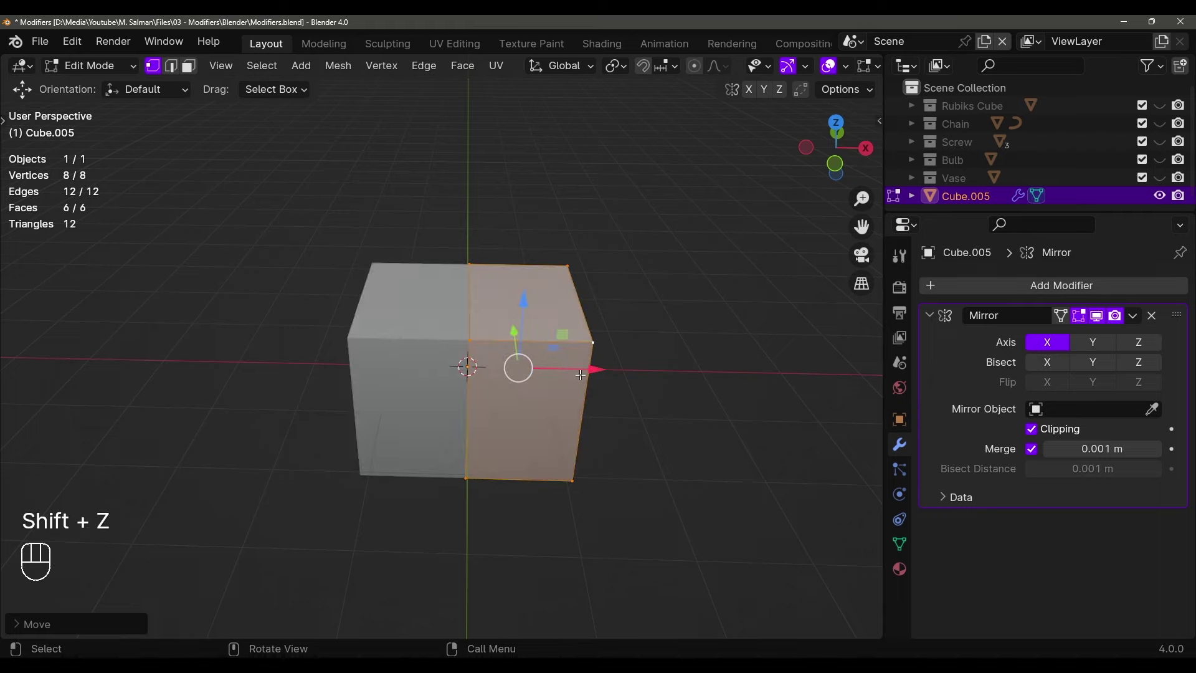
# Push the mesh further towards the mirror plane along X and compare the result in solid and wireframe shading
pyautogui.moveTo(579, 370)
pyautogui.mouseDown()
pyautogui.moveTo(664, 372)
pyautogui.moveTo(483, 371)
pyautogui.moveTo(666, 377)
pyautogui.moveTo(528, 368)
pyautogui.moveTo(547, 368)
pyautogui.mouseUp()
pyautogui.hotkey('shift', 'z')
pyautogui.hotkey('shift', 'z')
pyautogui.hotkey('shift', 'z')
pyautogui.hotkey('shift', 'z')
pyautogui.hotkey('shift', 'z')
pyautogui.hotkey('shift', 'z')
# With Clipping off, separate the mesh from its mirrored copy along X and raise its upper front outer corner vertex
pyautogui.moveTo(539, 345); pyautogui.dragTo(598, 347)
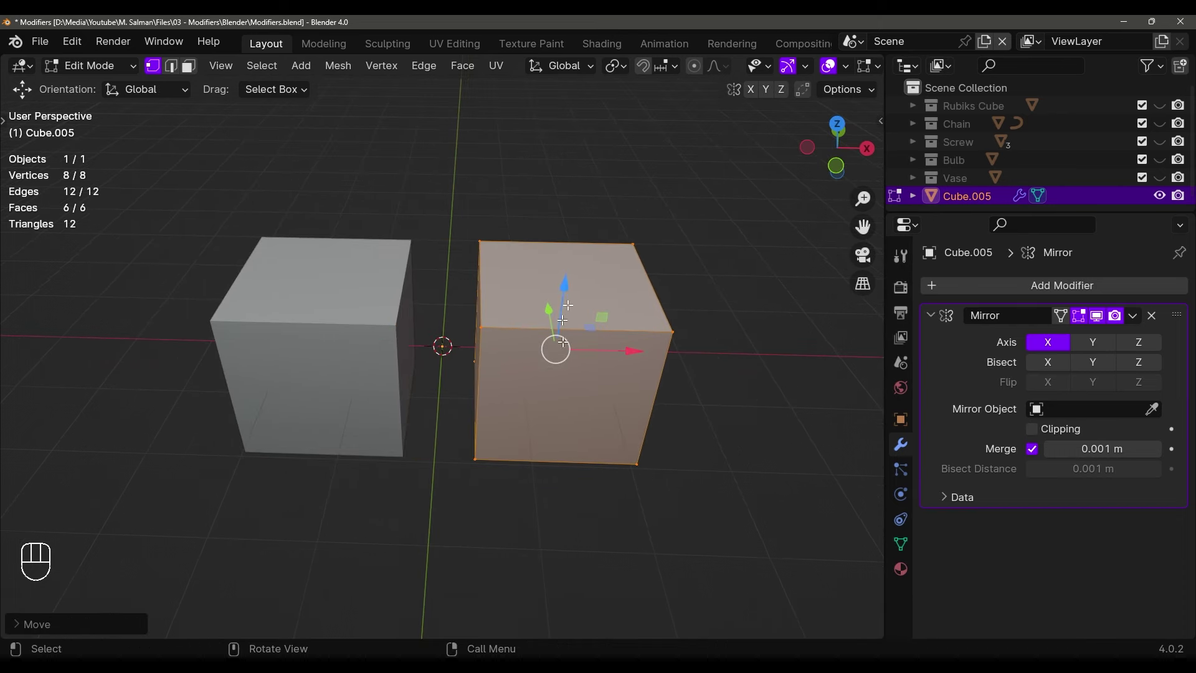
pyautogui.click(673, 345)
pyautogui.press('g')
pyautogui.click(677, 278)
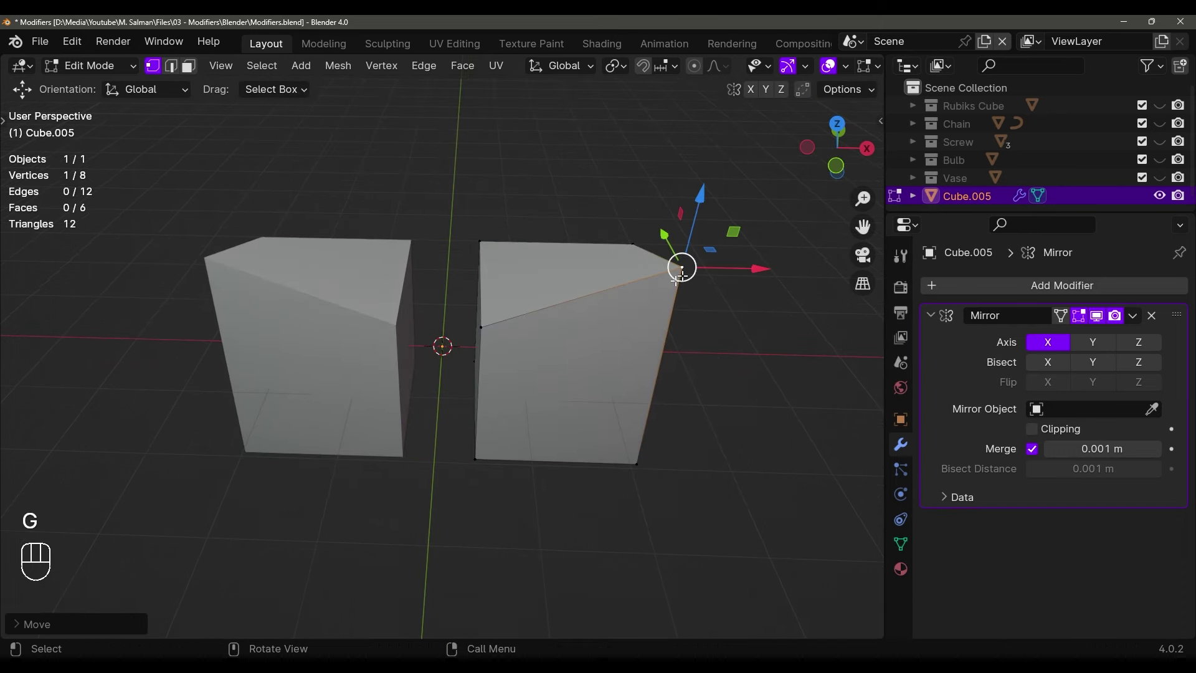
# Lower the raised outer corner vertex of the cube along Z
pyautogui.click(483, 324)
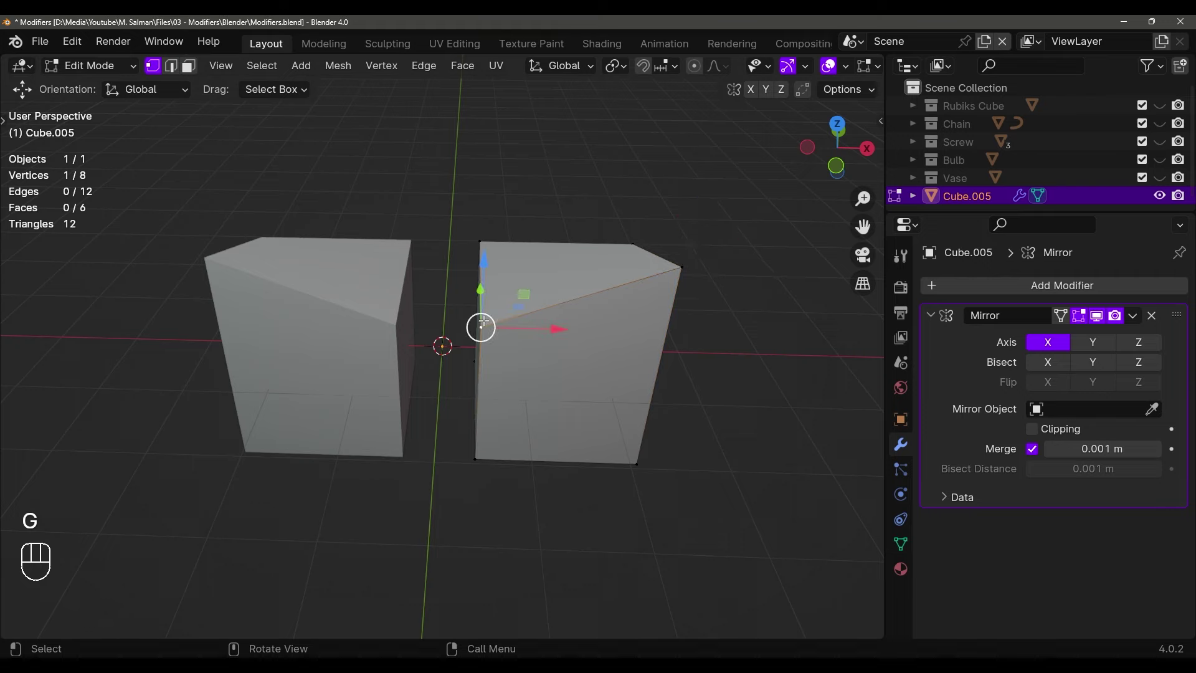
pyautogui.press('a')
pyautogui.moveTo(551, 341)
pyautogui.mouseDown(button='middle')
pyautogui.moveTo(661, 336)
pyautogui.moveTo(560, 342)
pyautogui.mouseUp(button='middle')
pyautogui.moveTo(673, 262); pyautogui.dragTo(688, 251, button='middle')
pyautogui.click(677, 246)
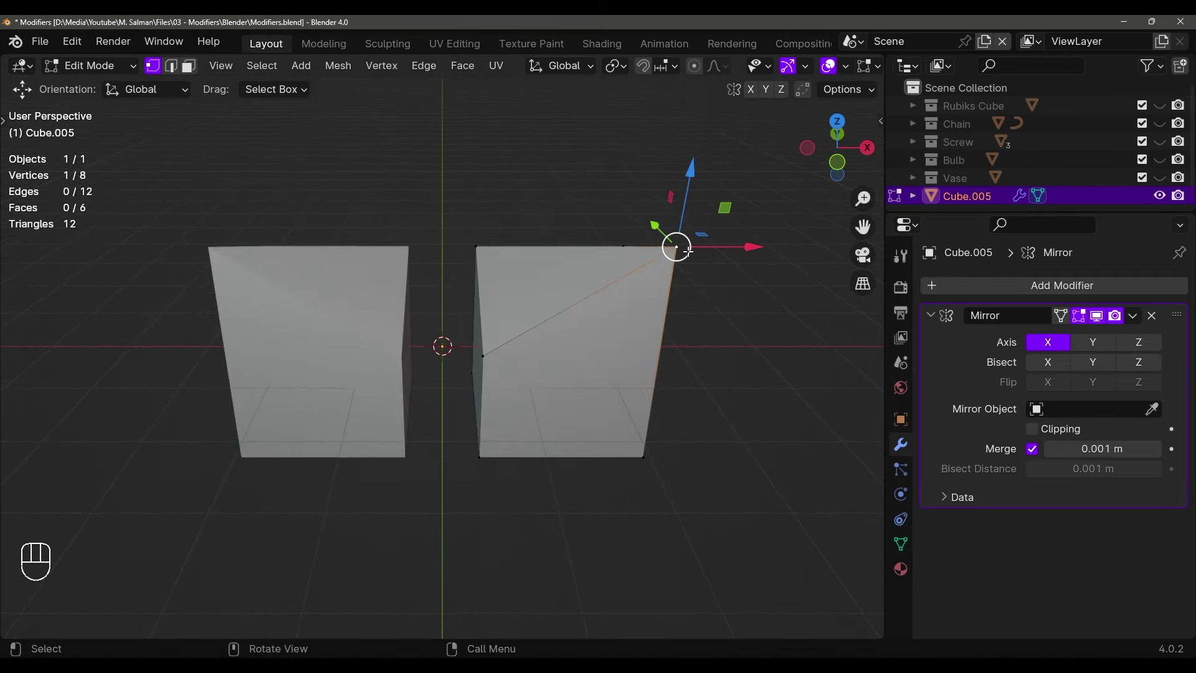
pyautogui.press('g')
pyautogui.press('z')
pyautogui.click(699, 323)
# Return to Object Mode and delete the mirrored cube
pyautogui.press('Tab')
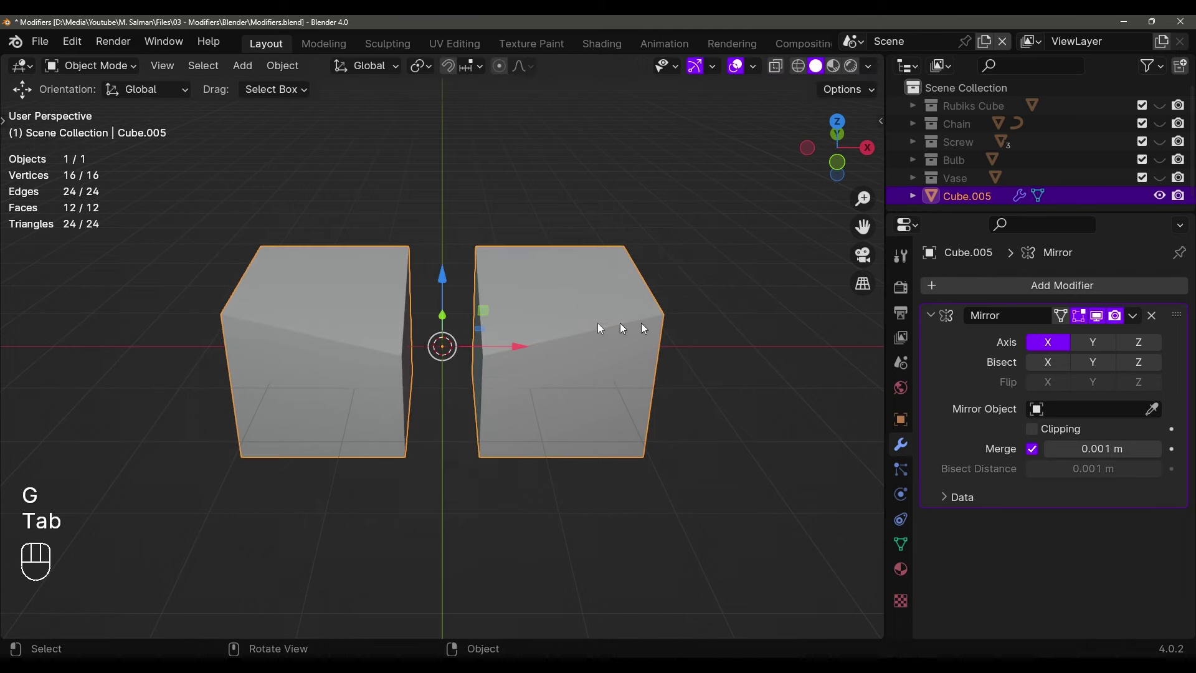
pyautogui.press('x')
pyautogui.click(529, 323)
# Add a 16-sided cylinder at the origin and rotate it 90 degrees about the Y axis
pyautogui.hotkey('shift', 'a')
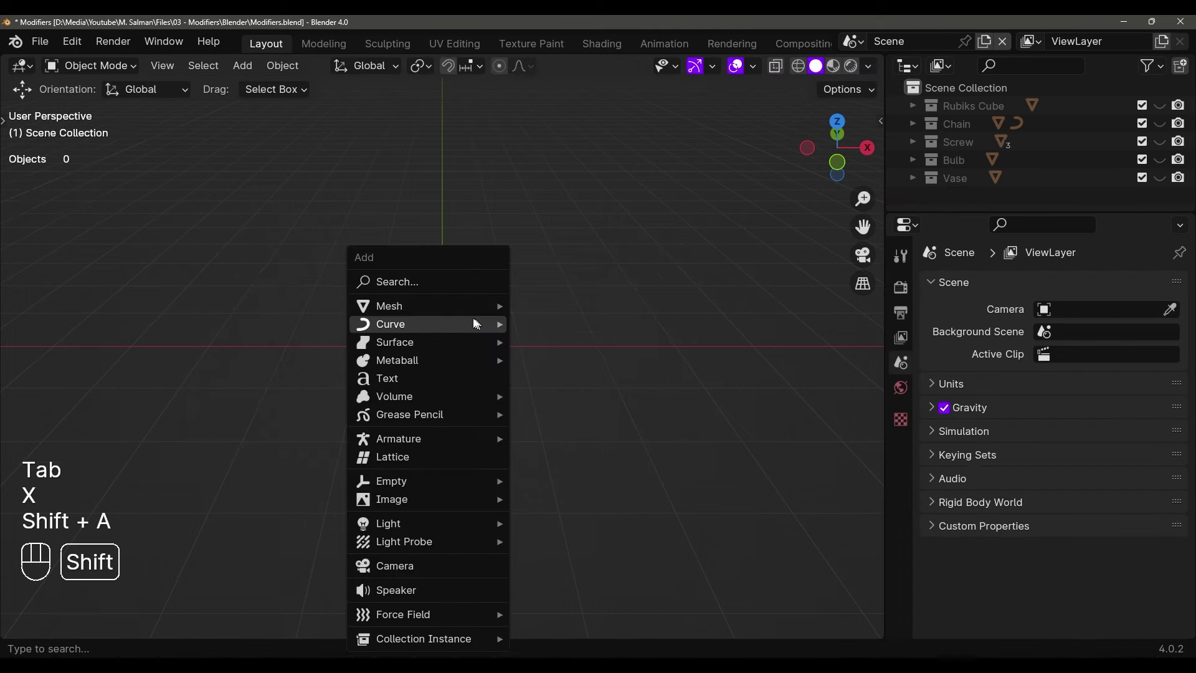
pyautogui.moveTo(492, 306)
pyautogui.click(542, 396)
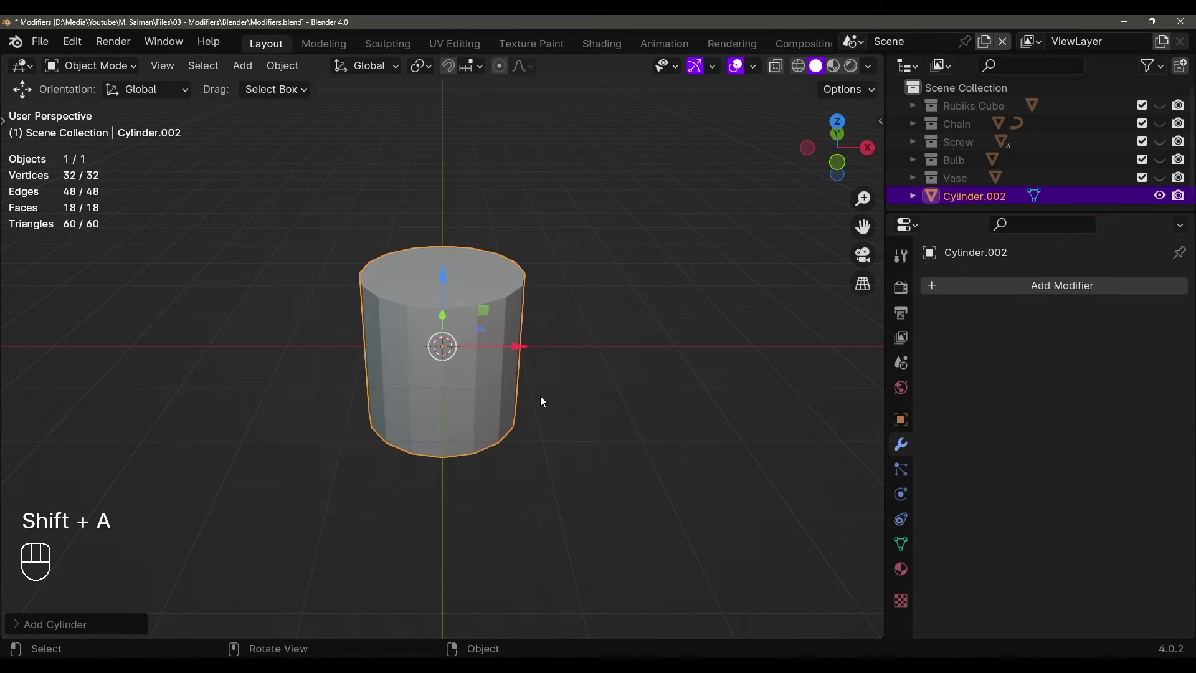
pyautogui.press('r')
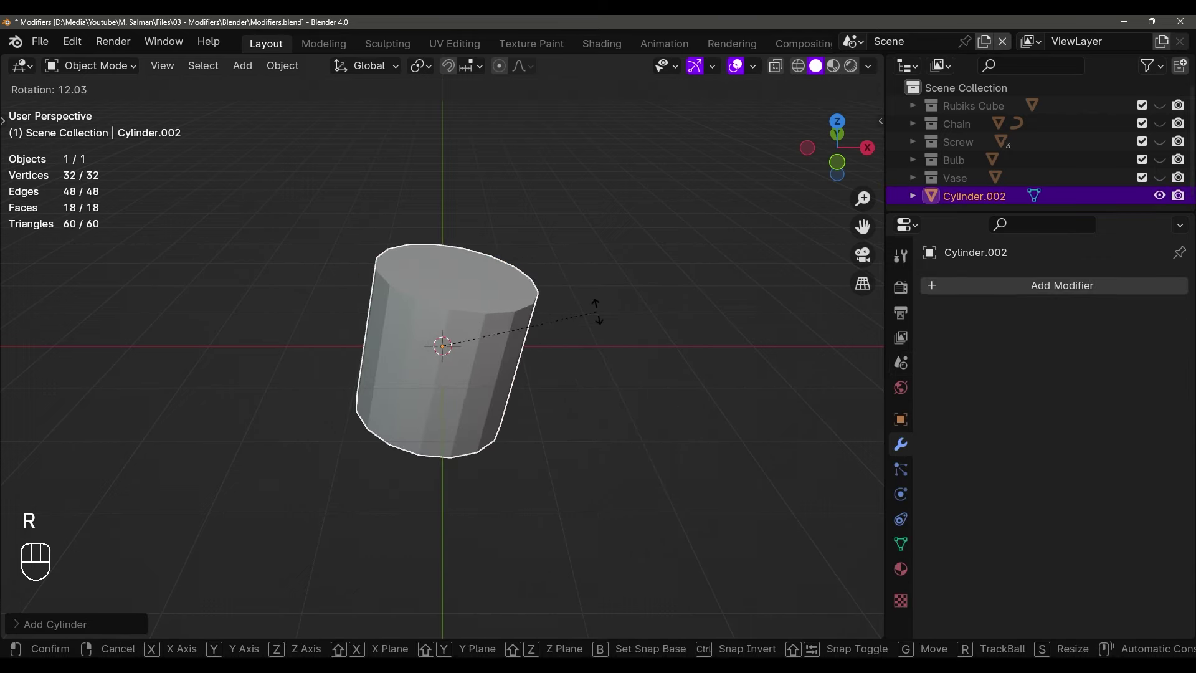
pyautogui.press('y')
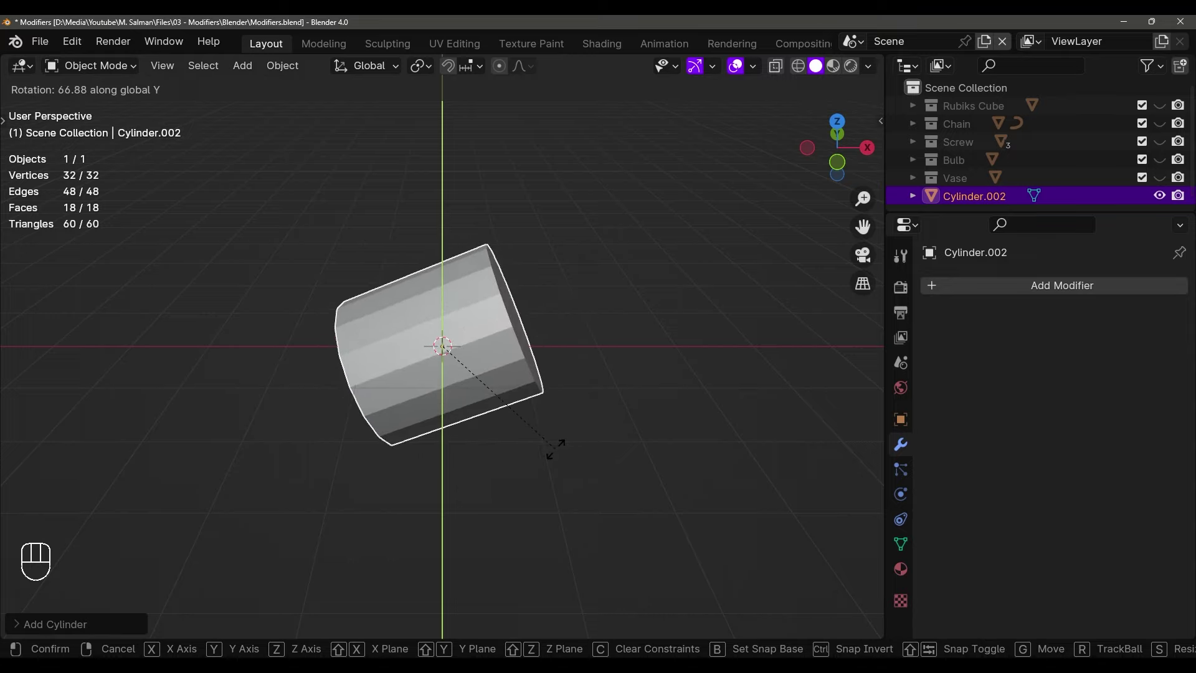
pyautogui.write('90')
pyautogui.press('Return')
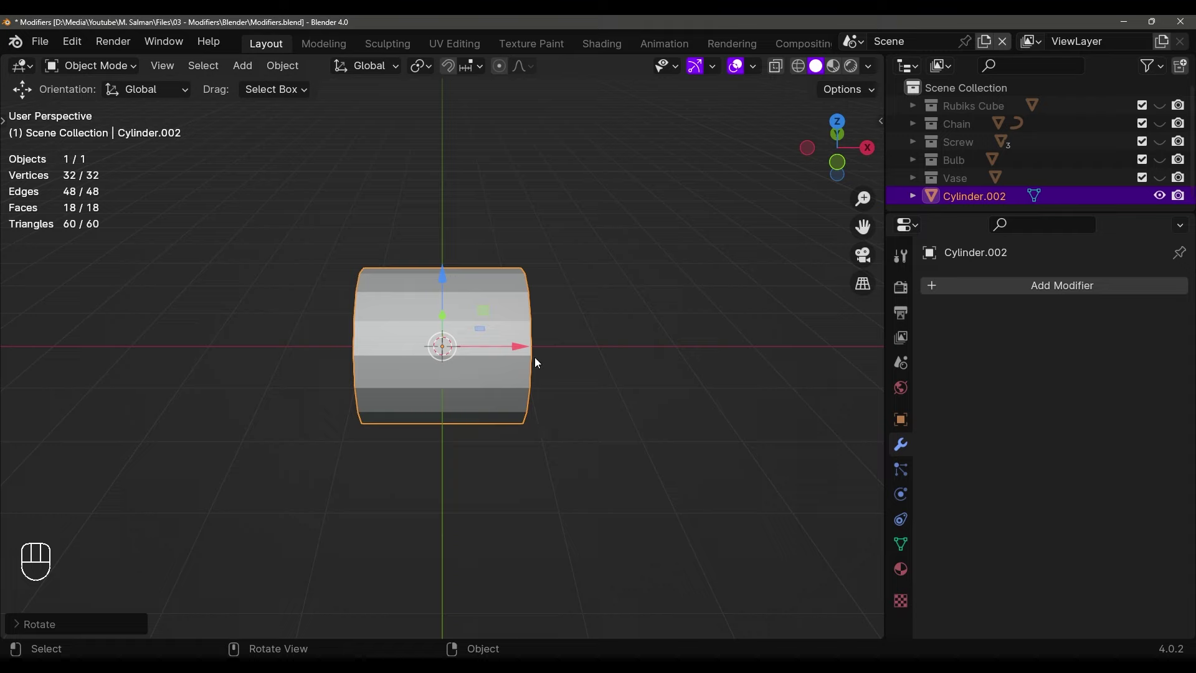
# Put the cylinder in Edit Mode and add a Mirror modifier with Z as its only axis
pyautogui.press('Tab')
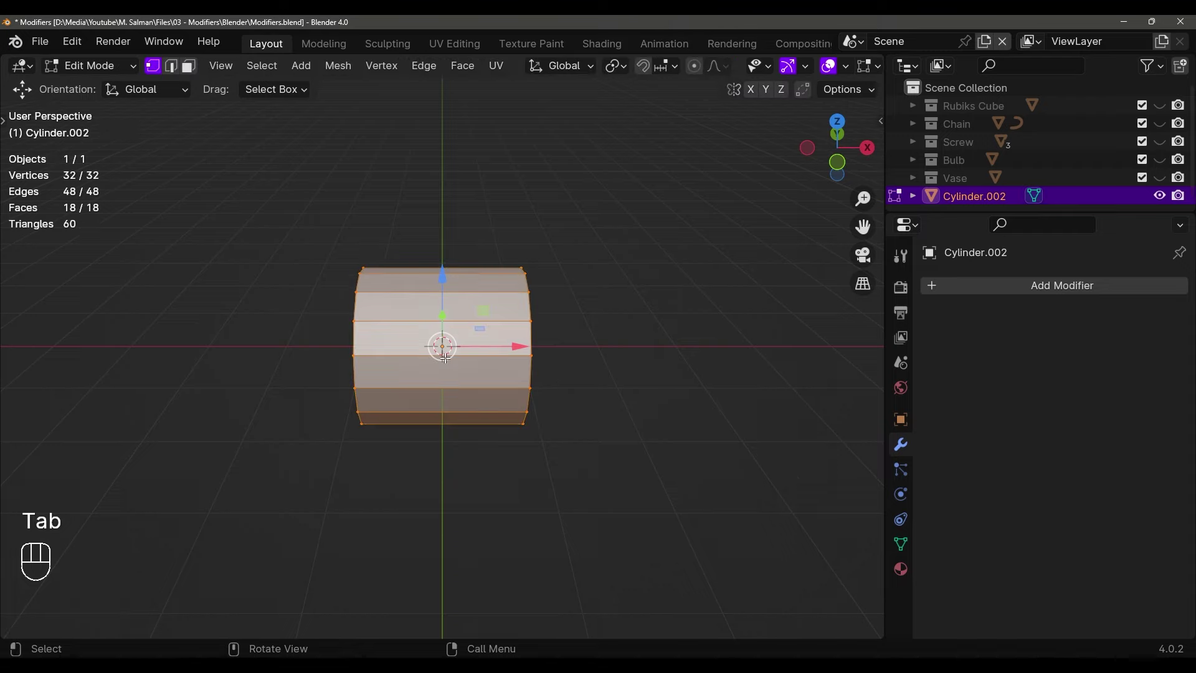
pyautogui.click(940, 287)
pyautogui.moveTo(882, 290)
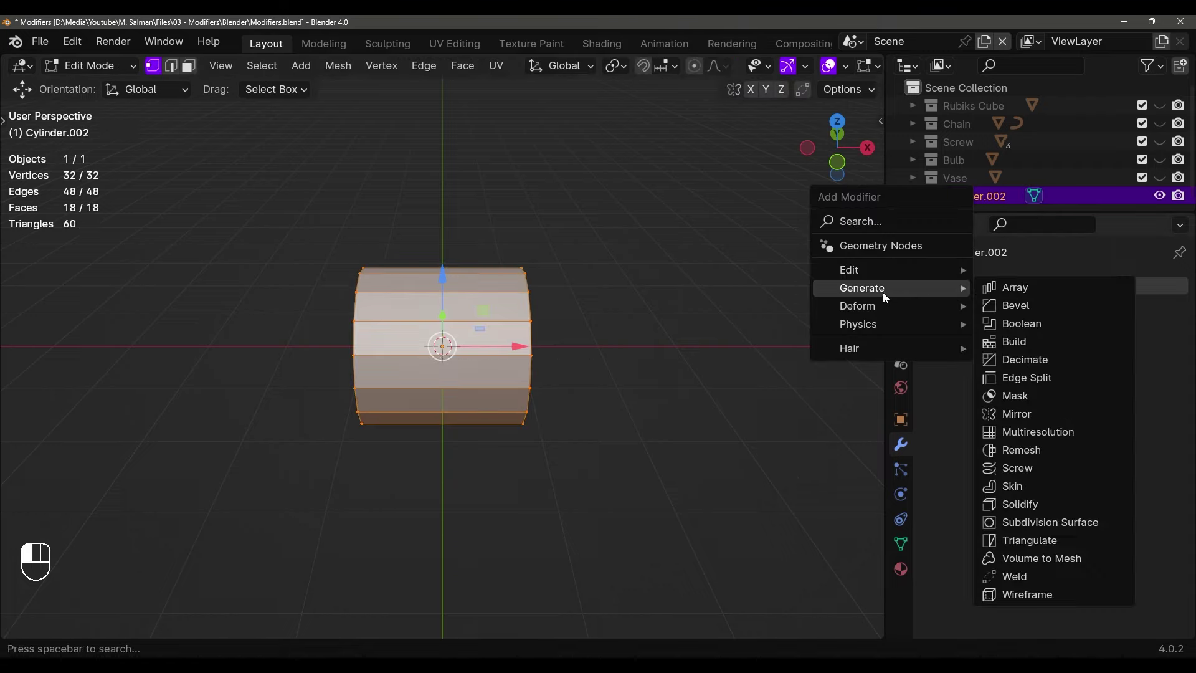
pyautogui.click(1019, 413)
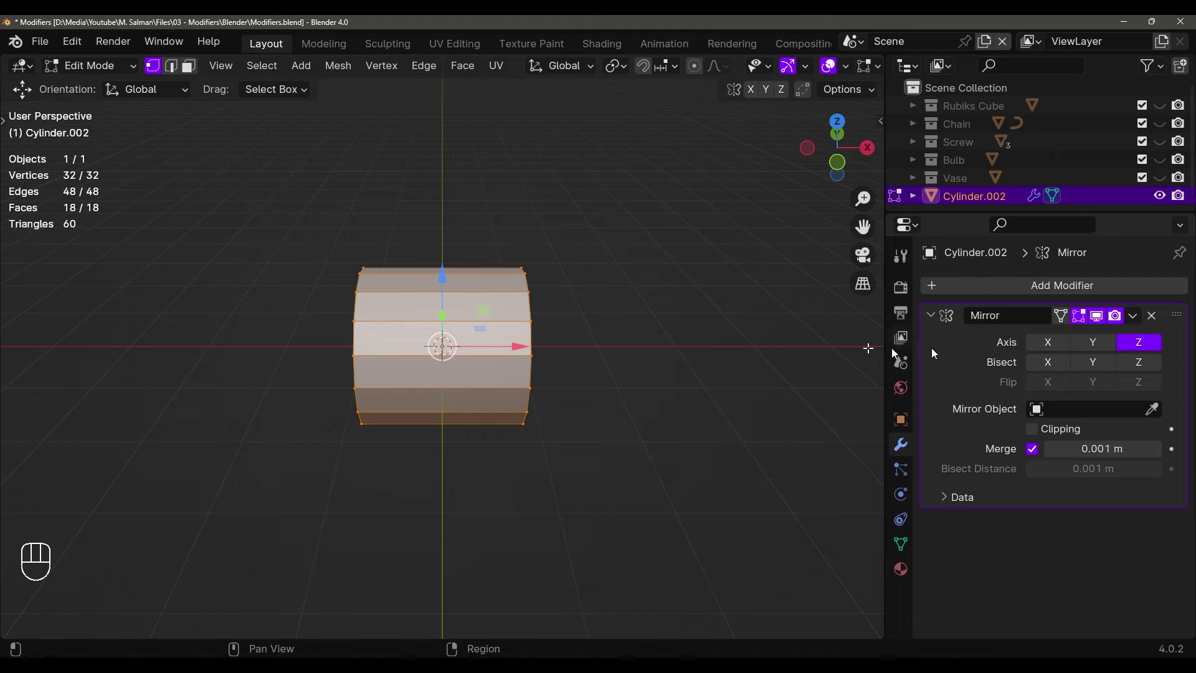
# Move the whole cylinder mesh along global X off the origin, then switch to Local orientation and nudge it back along local Z
pyautogui.moveTo(532, 347); pyautogui.dragTo(351, 347, button='middle')
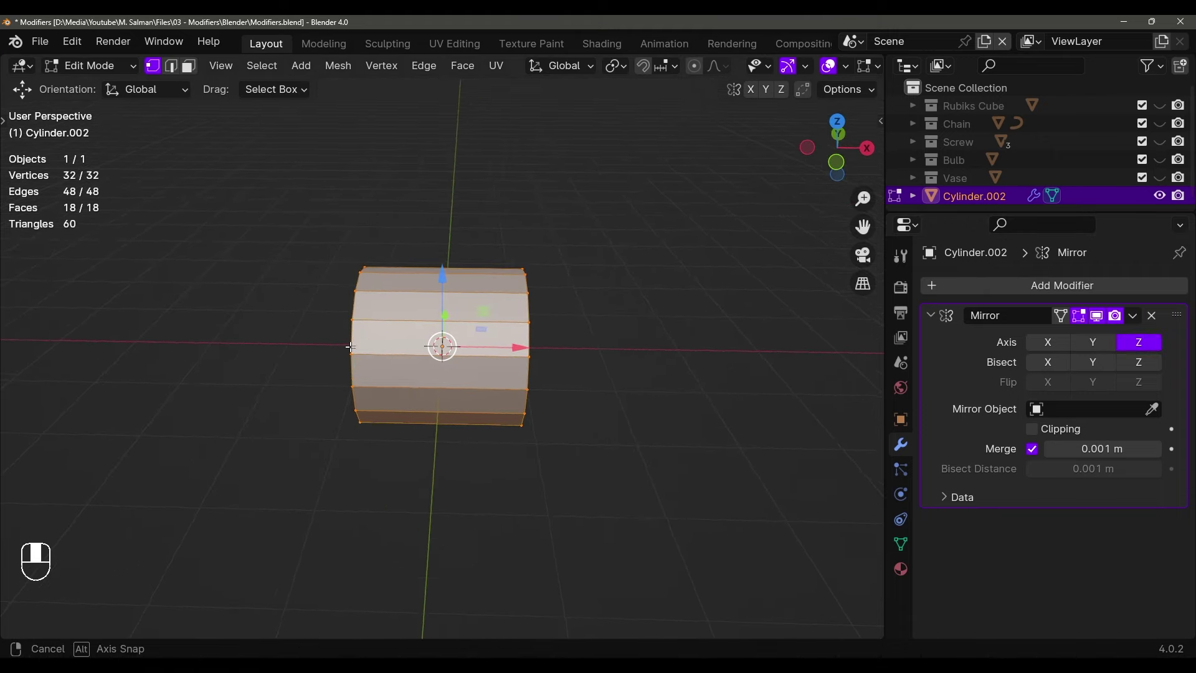
pyautogui.moveTo(520, 347); pyautogui.dragTo(599, 347)
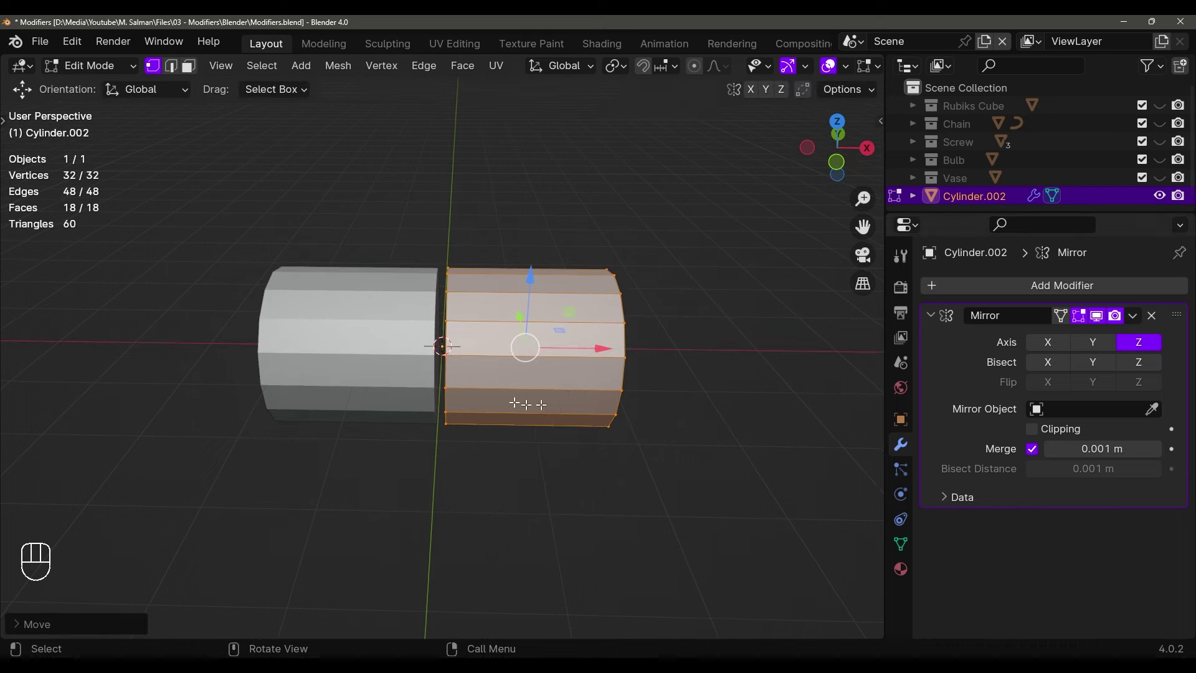
pyautogui.click(94, 66)
pyautogui.click(146, 89)
pyautogui.click(140, 155)
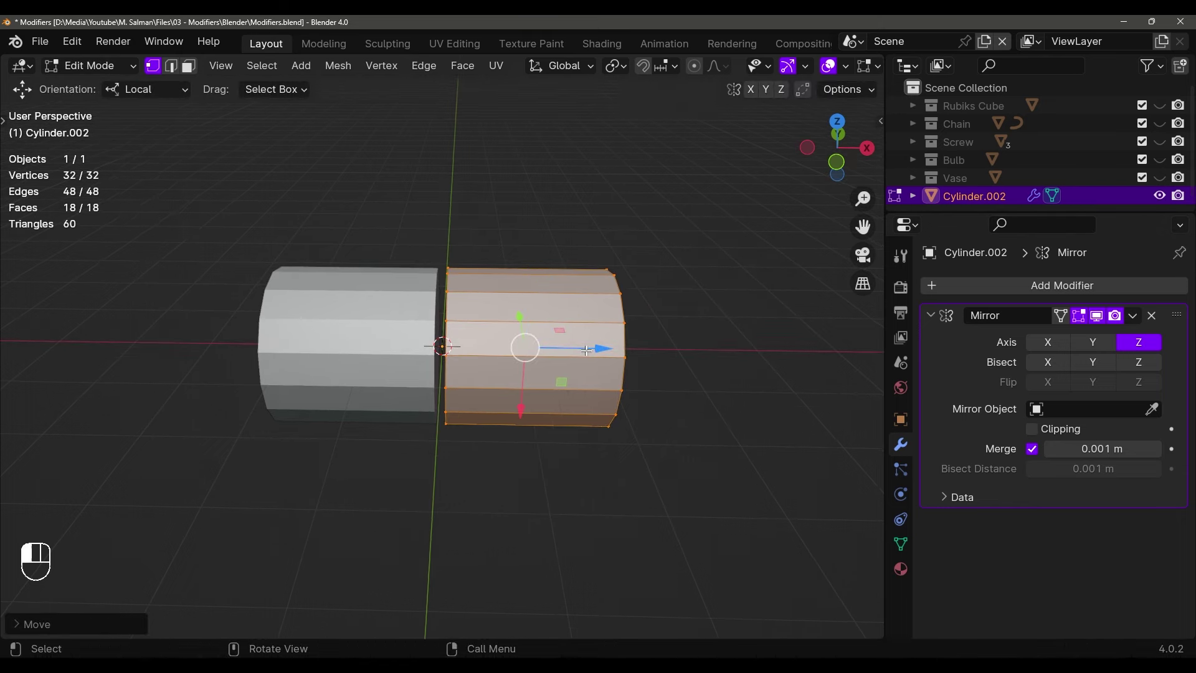
pyautogui.moveTo(586, 350); pyautogui.dragTo(579, 349)
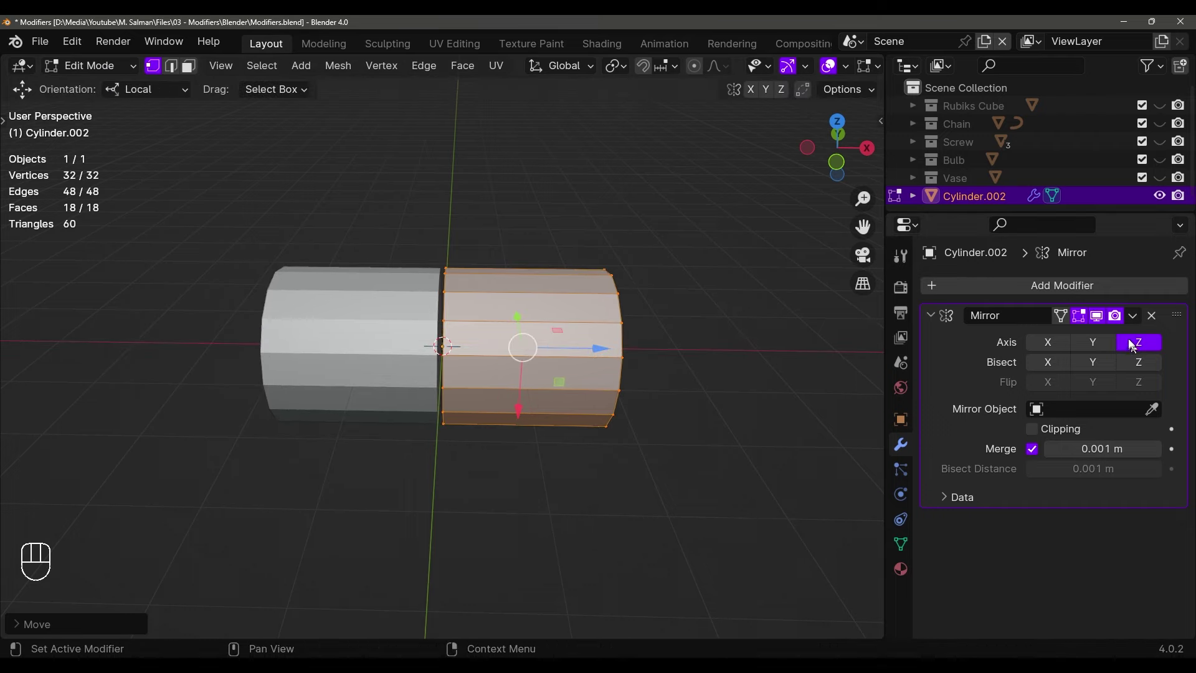
# Restore Global orientation, enable Clipping on the Mirror modifier, and slide the mesh along X until both halves meet at the origin
pyautogui.click(152, 94)
pyautogui.click(141, 137)
pyautogui.moveTo(591, 347)
pyautogui.mouseDown()
pyautogui.moveTo(604, 348)
pyautogui.moveTo(568, 348)
pyautogui.mouseUp()
pyautogui.moveTo(568, 348)
pyautogui.mouseDown(button='middle')
pyautogui.moveTo(606, 382)
pyautogui.moveTo(517, 405)
pyautogui.moveTo(528, 385)
pyautogui.moveTo(507, 342)
pyautogui.moveTo(525, 333)
pyautogui.mouseUp(button='middle')
pyautogui.hotkey('shift', 'z')
pyautogui.hotkey('shift', 'z')
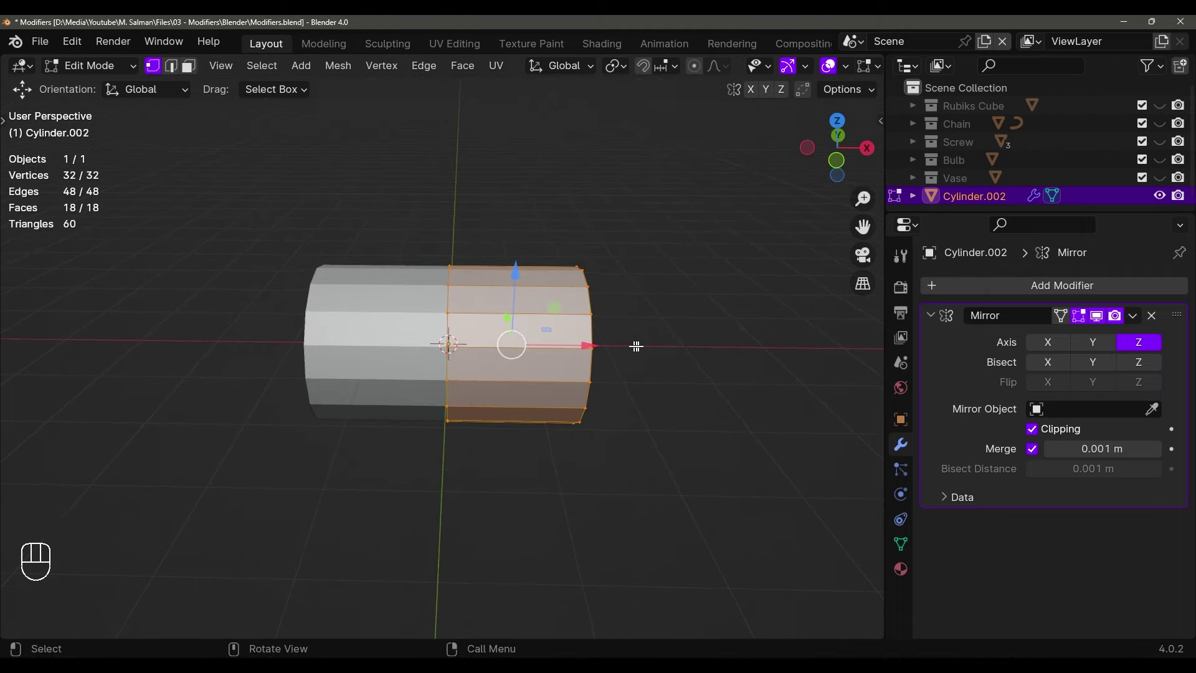
# Lengthen the bar by moving the cylinder's outer end loop outward along X
pyautogui.moveTo(636, 346); pyautogui.dragTo(611, 352, button='middle')
pyautogui.keyDown('alt'); pyautogui.click(573, 301); pyautogui.keyUp('alt')
pyautogui.moveTo(611, 352); pyautogui.dragTo(747, 347)
pyautogui.moveTo(747, 347); pyautogui.dragTo(602, 381, button='middle')
pyautogui.moveTo(602, 381); pyautogui.dragTo(607, 385)
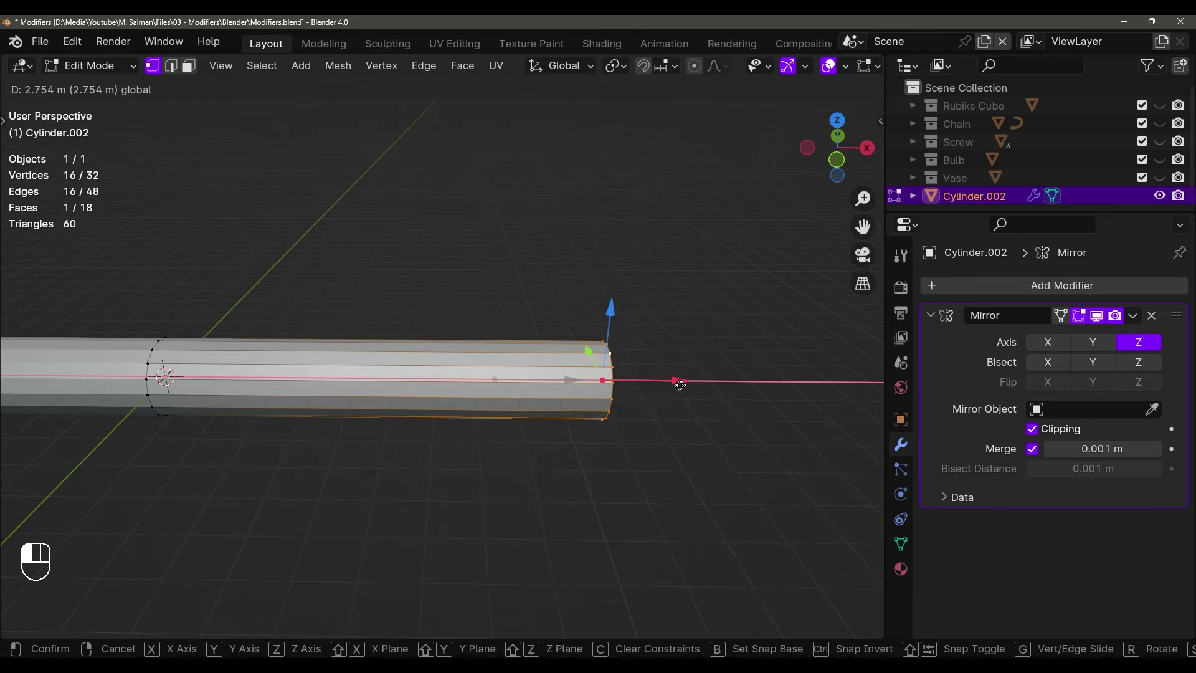
pyautogui.moveTo(680, 391); pyautogui.dragTo(635, 382)
# Extrude the bar's outer end face in place and scale it up into a large disc
pyautogui.keyDown('shift'); pyautogui.moveTo(635, 382); pyautogui.dragTo(573, 411, button='middle'); pyautogui.keyUp('shift')
pyautogui.press('`')
pyautogui.click(579, 429)
pyautogui.press('e')
pyautogui.click(595, 420)
pyautogui.press('s')
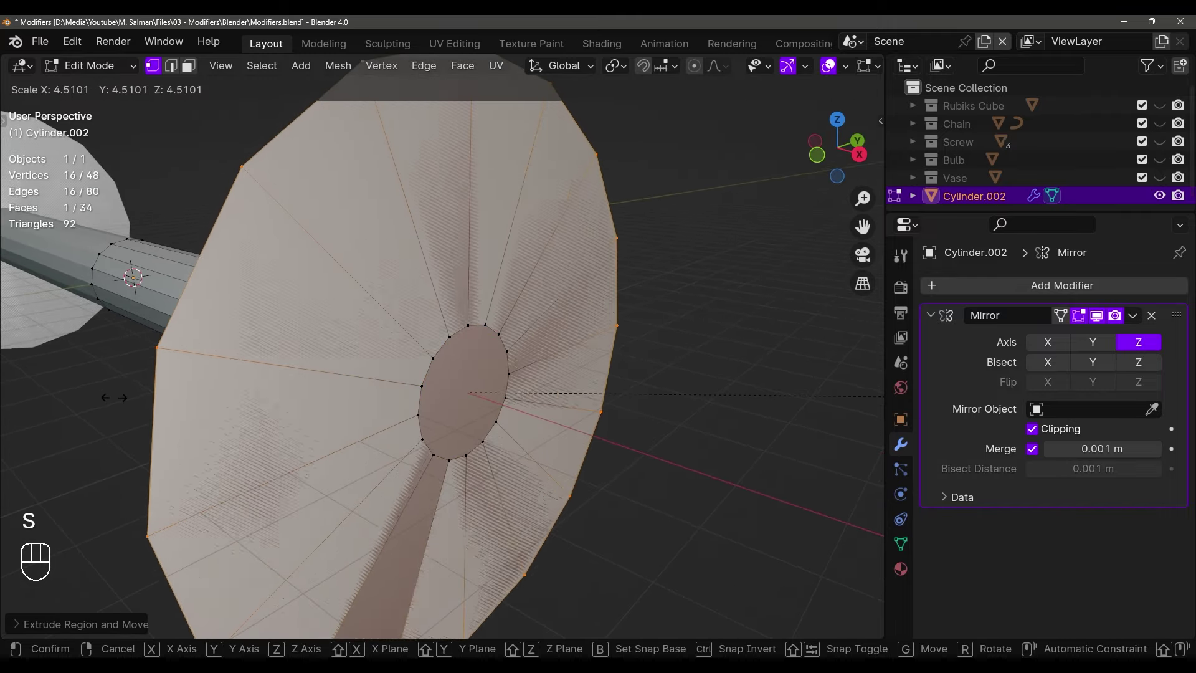
pyautogui.click(149, 390)
pyautogui.moveTo(150, 390); pyautogui.dragTo(510, 349, button='middle')
pyautogui.press('s')
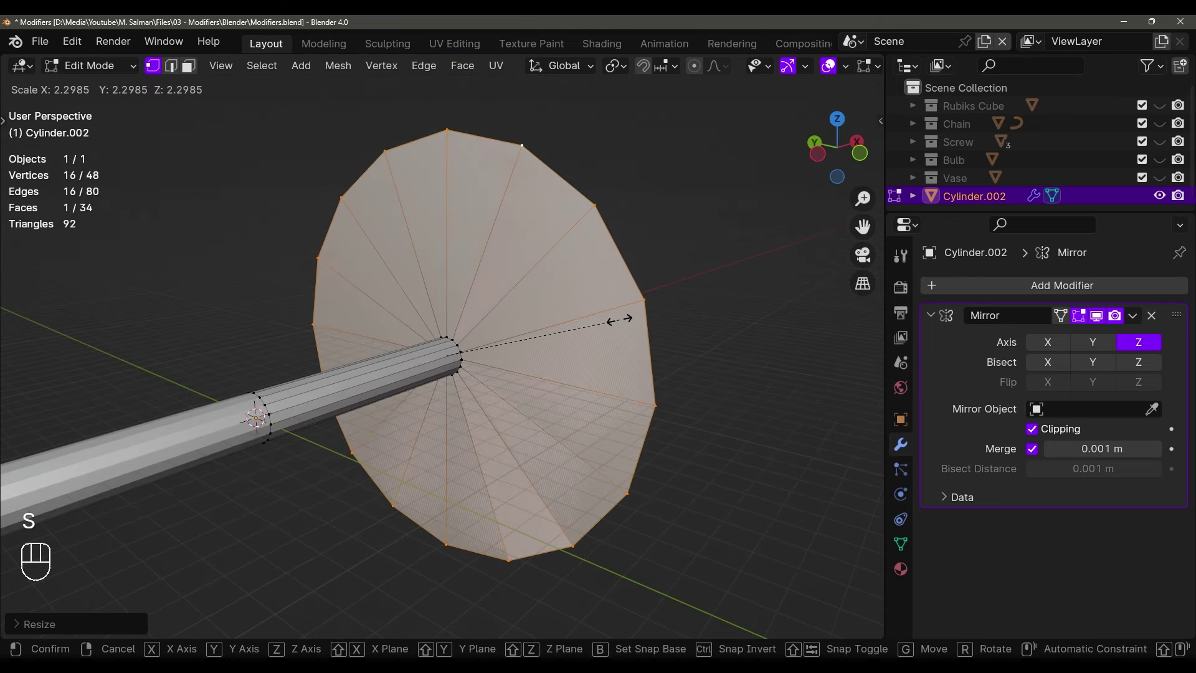
pyautogui.click(607, 323)
pyautogui.moveTo(607, 322); pyautogui.dragTo(477, 359, button='middle')
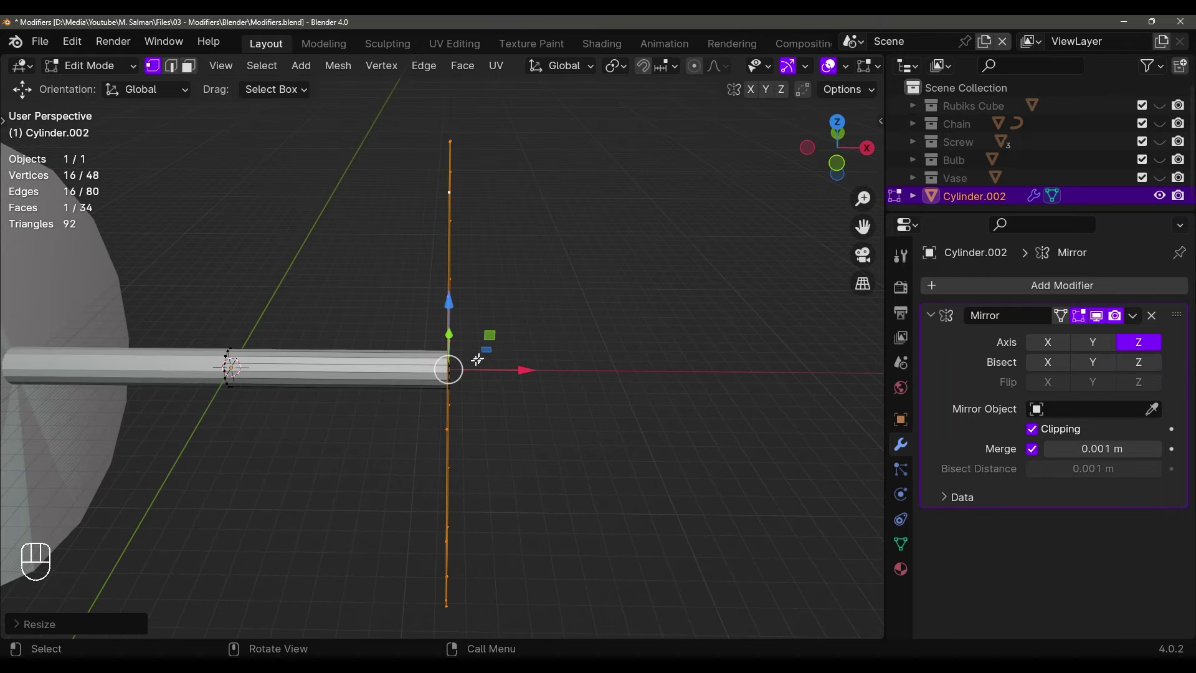
# Extrude the large disc about 7 m outward to form a thick dumbbell weight, and return to Object Mode
pyautogui.press('e')
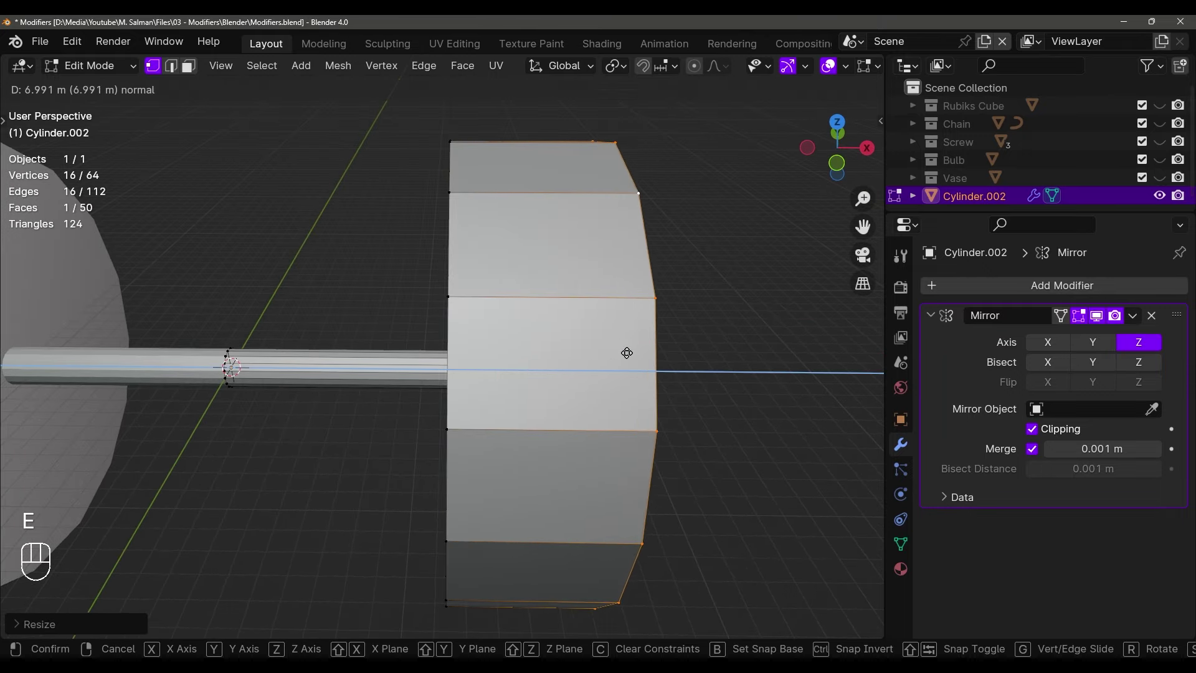
pyautogui.click(626, 352)
pyautogui.moveTo(626, 352); pyautogui.dragTo(765, 335, button='middle')
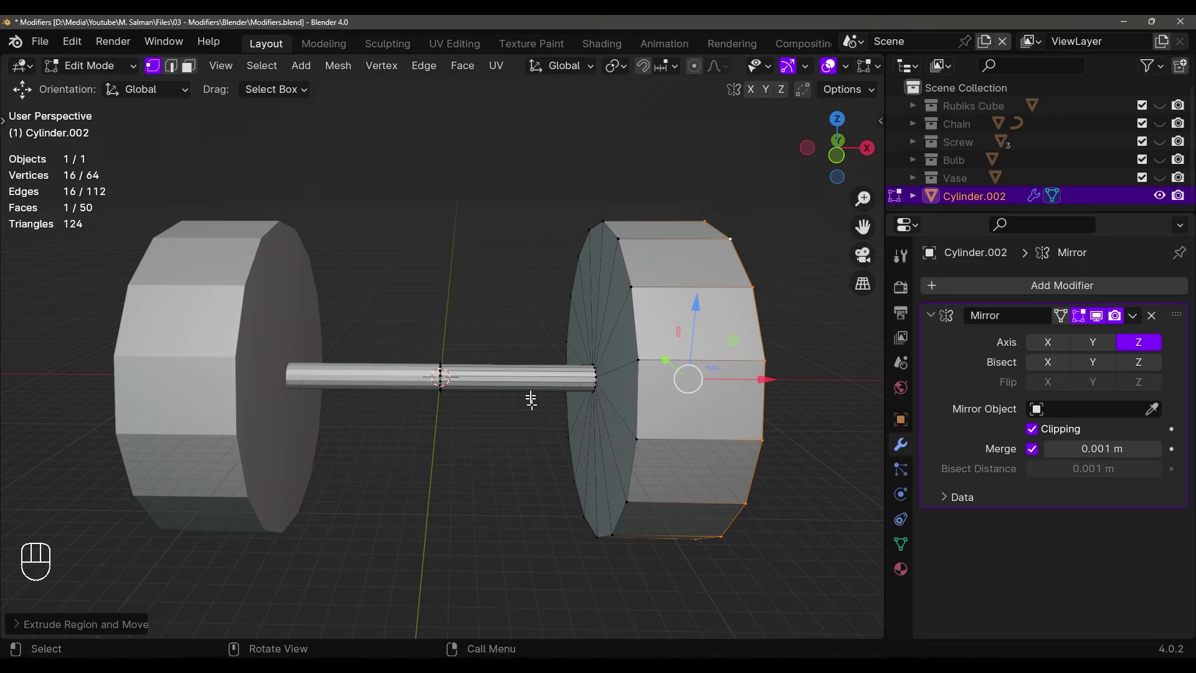
pyautogui.moveTo(738, 390); pyautogui.dragTo(660, 398, button='middle')
pyautogui.moveTo(660, 398); pyautogui.dragTo(643, 388)
pyautogui.press('Tab')
pyautogui.moveTo(643, 389); pyautogui.dragTo(784, 333, button='middle')
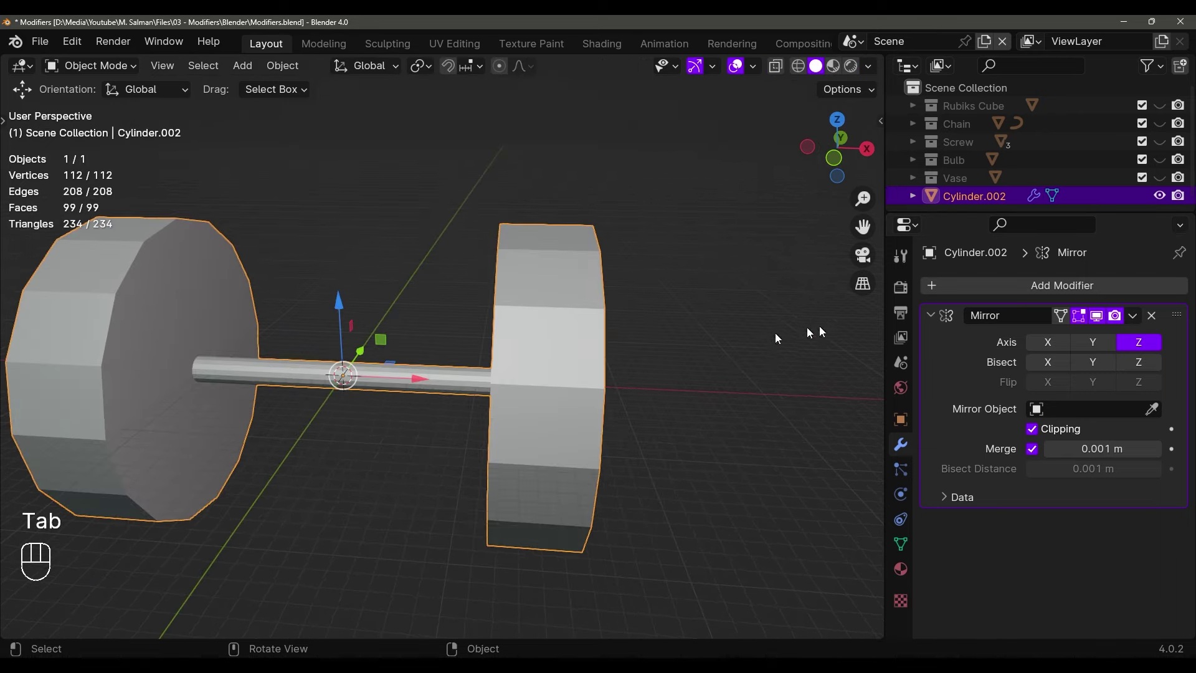
# Add a Bevel modifier to the dumbbell and raise its amount to about 1.5 m
pyautogui.click(946, 284)
pyautogui.moveTo(902, 281)
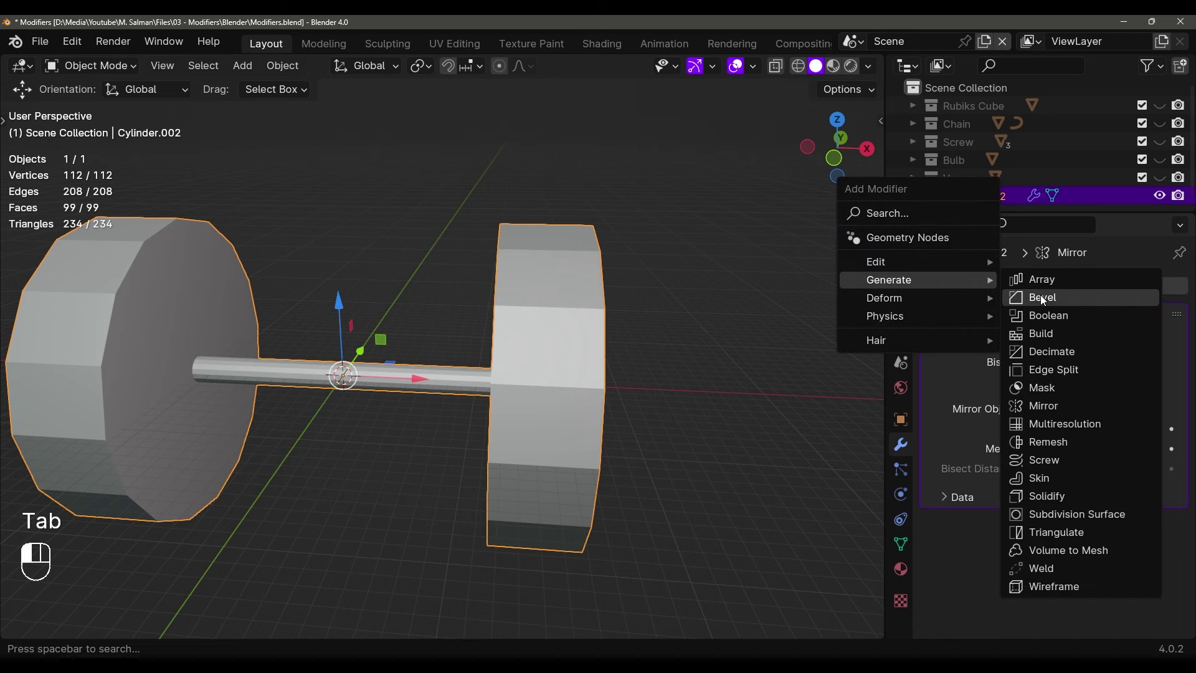
pyautogui.click(1042, 297)
pyautogui.moveTo(737, 391); pyautogui.dragTo(667, 374, button='middle')
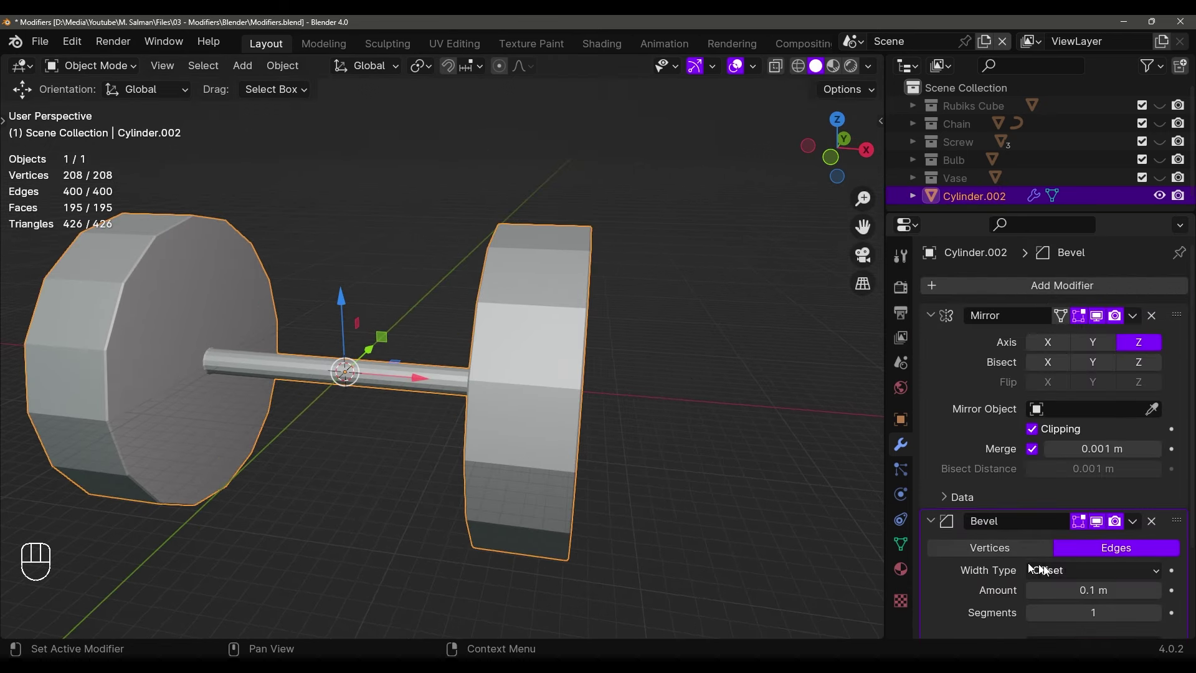
pyautogui.scroll(-4, 1046, 569)
pyautogui.keyDown('shift'); pyautogui.moveTo(1093, 477); pyautogui.dragTo(1180, 477); pyautogui.keyUp('shift')
pyautogui.moveTo(623, 405); pyautogui.dragTo(420, 435, button='middle')
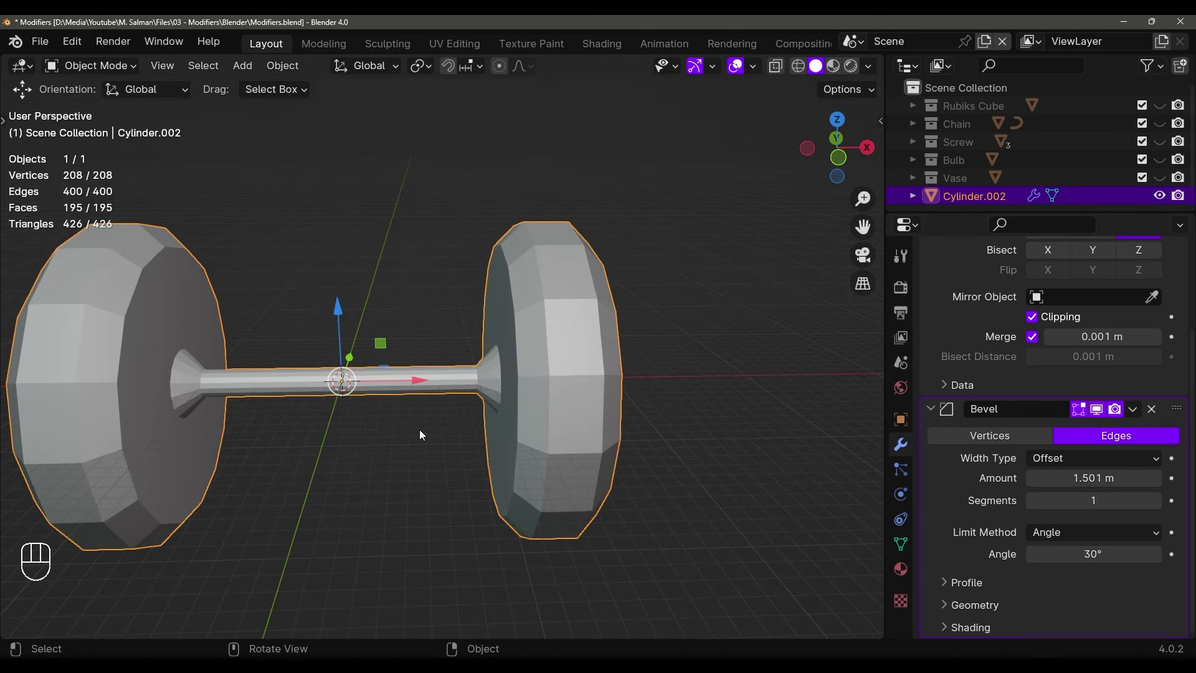
# Set the bevel to 9 segments with an amount of 1.23 m, and shade the dumbbell smooth
pyautogui.keyDown('shift'); pyautogui.moveTo(1166, 505); pyautogui.dragTo(1188, 505); pyautogui.keyUp('shift')
pyautogui.keyDown('shift'); pyautogui.moveTo(1093, 478); pyautogui.dragTo(1068, 477); pyautogui.keyUp('shift')
pyautogui.moveTo(561, 320); pyautogui.dragTo(616, 430, button='middle')
pyautogui.rightClick(594, 320)
pyautogui.click(577, 323)
# Add a Subdivision Surface modifier and set its viewport levels to 2
pyautogui.scroll(5, 962, 436)
pyautogui.click(971, 291)
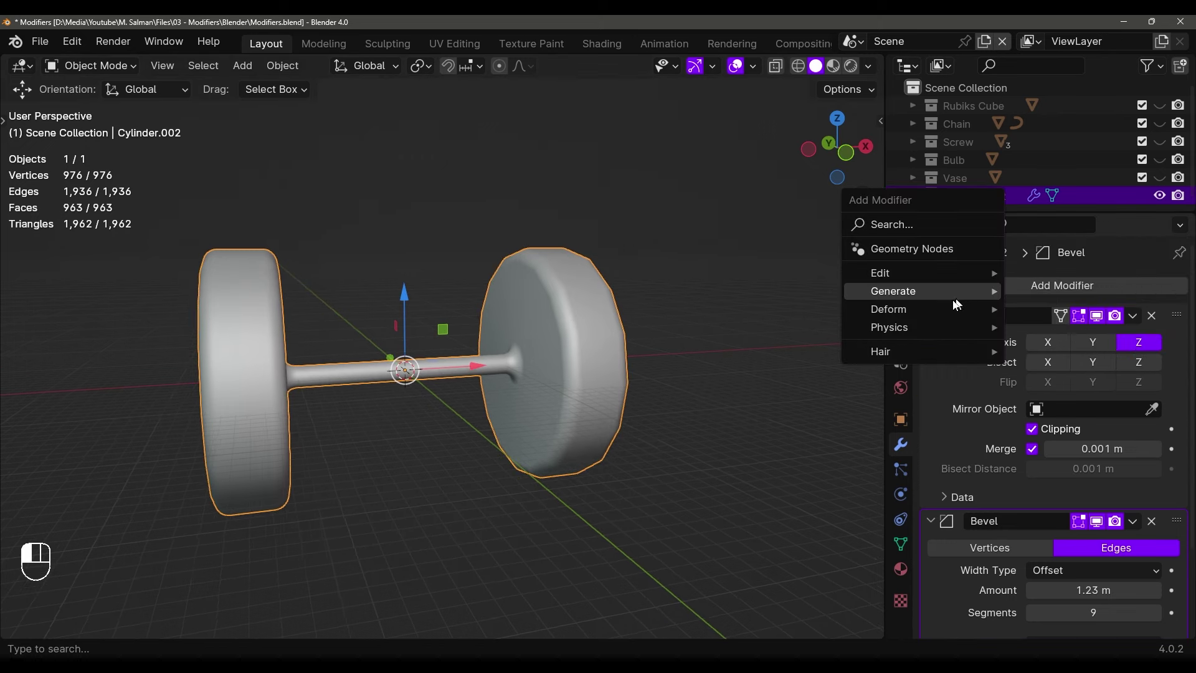
pyautogui.moveTo(929, 293)
pyautogui.click(1052, 525)
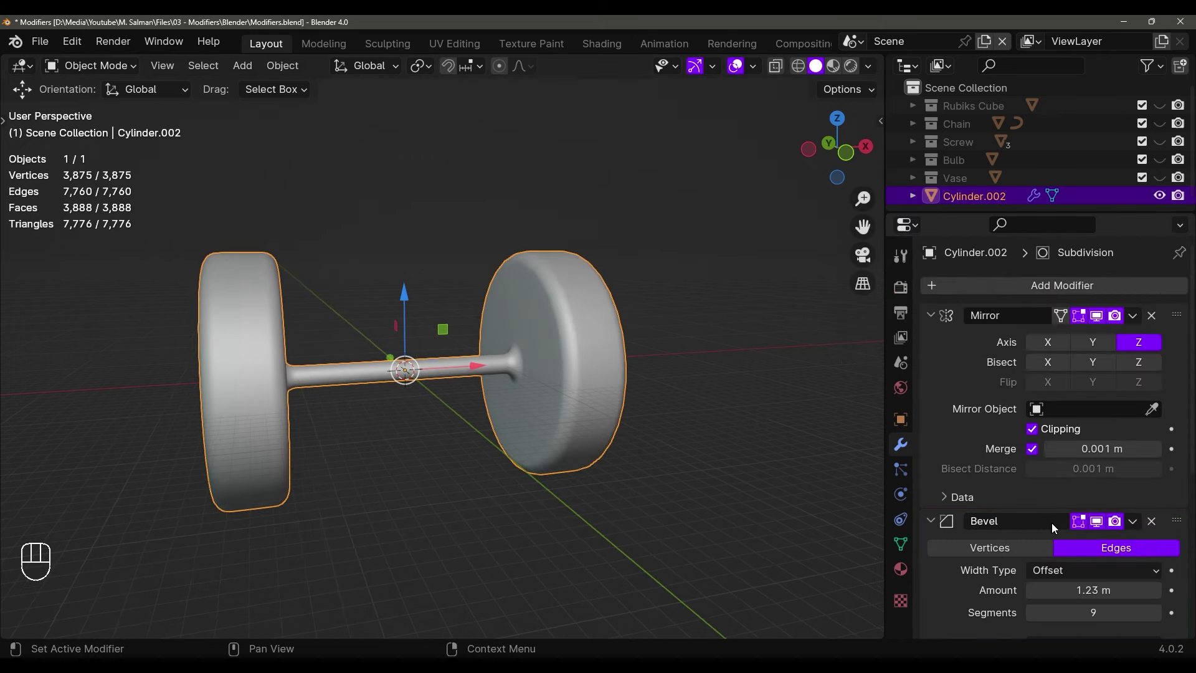
pyautogui.scroll(-8, 1052, 522)
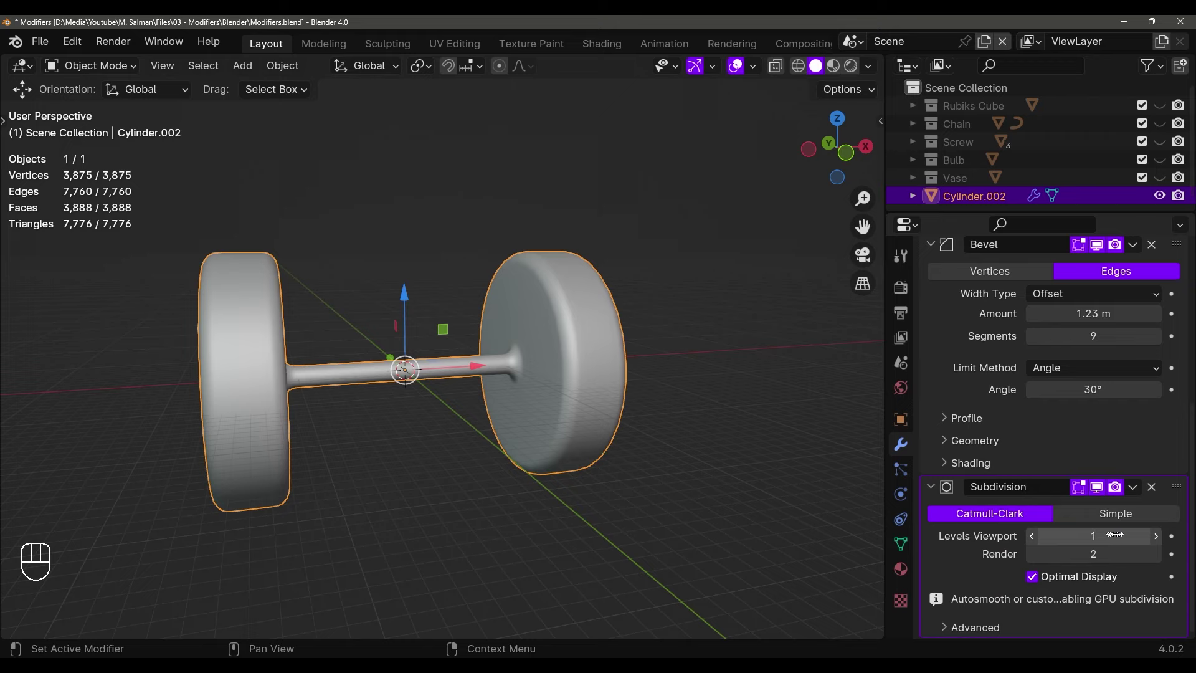
pyautogui.click(1155, 536)
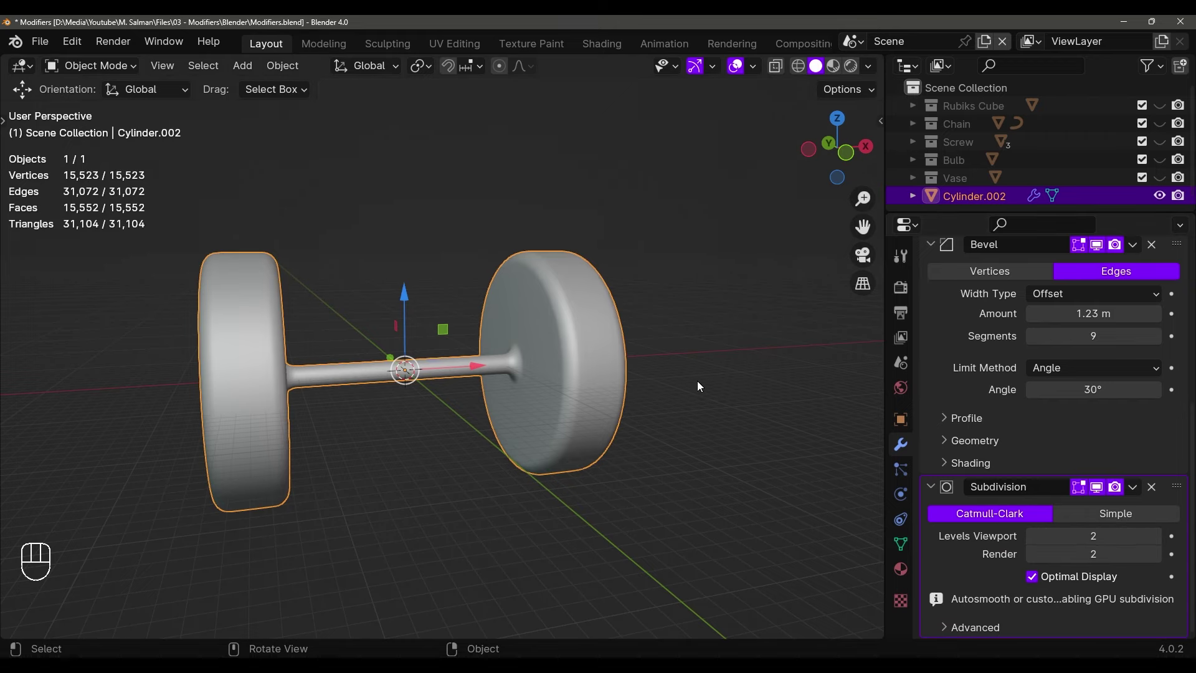
# Enter Edit Mode with edge selection, collapse all three modifiers and turn off their viewport display
pyautogui.moveTo(697, 379); pyautogui.dragTo(701, 382, button='middle')
pyautogui.scroll(8, 700, 380)
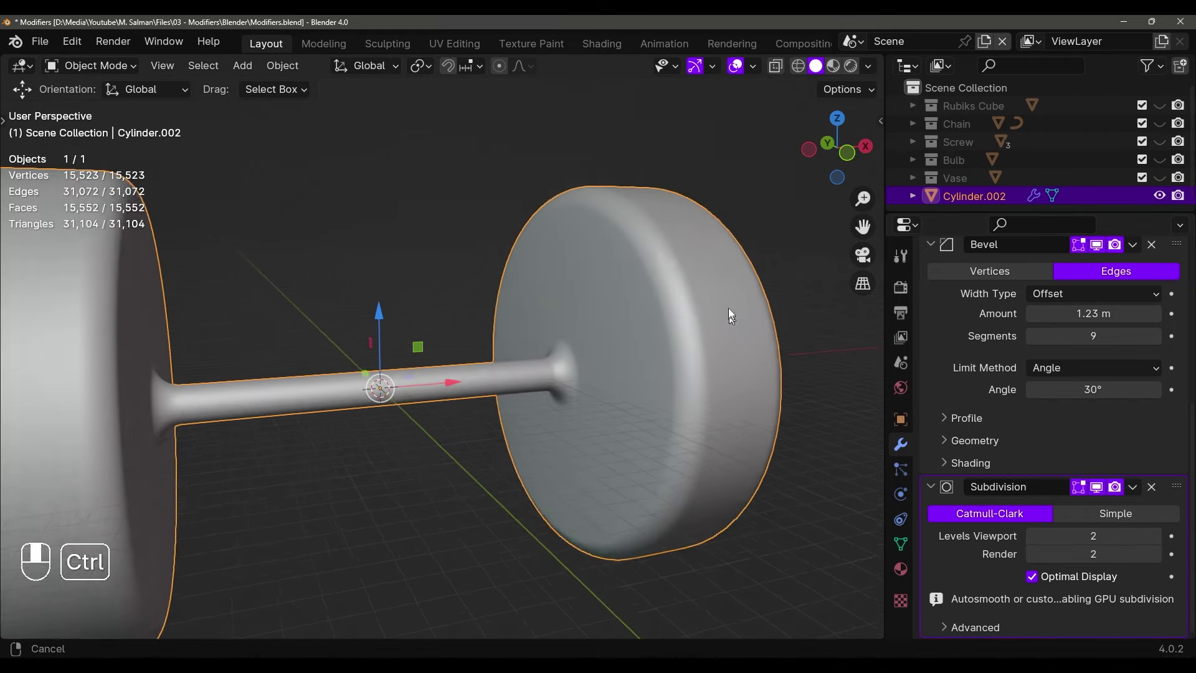
pyautogui.press('Tab')
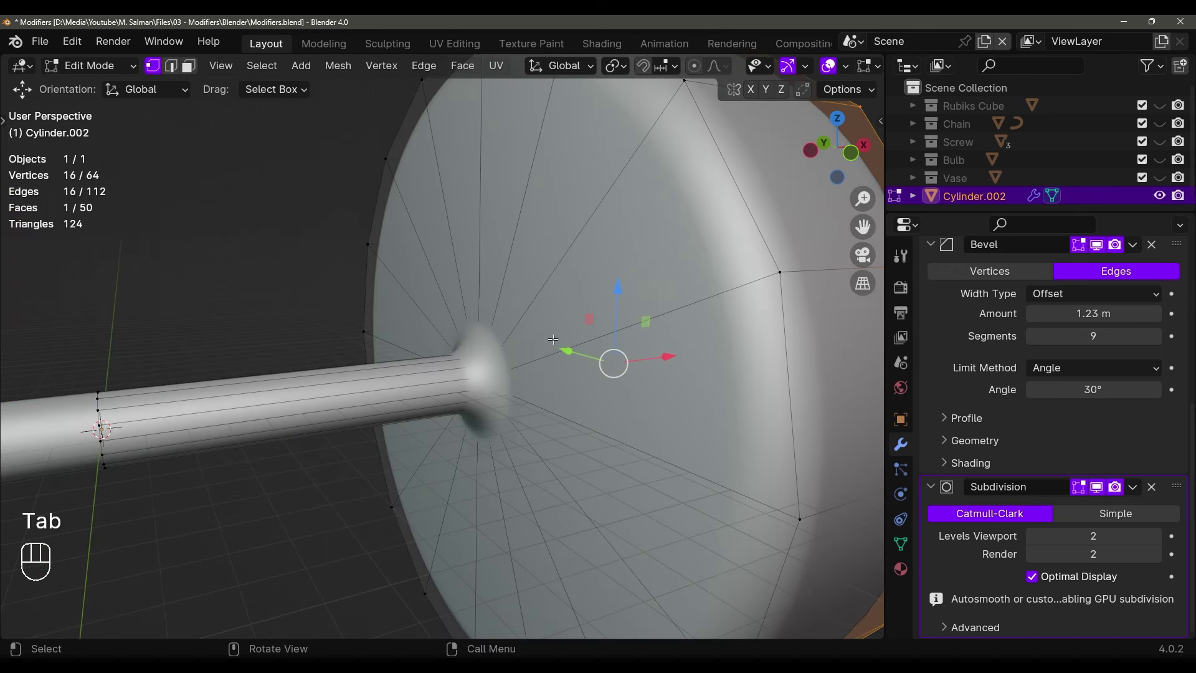
pyautogui.press('2')
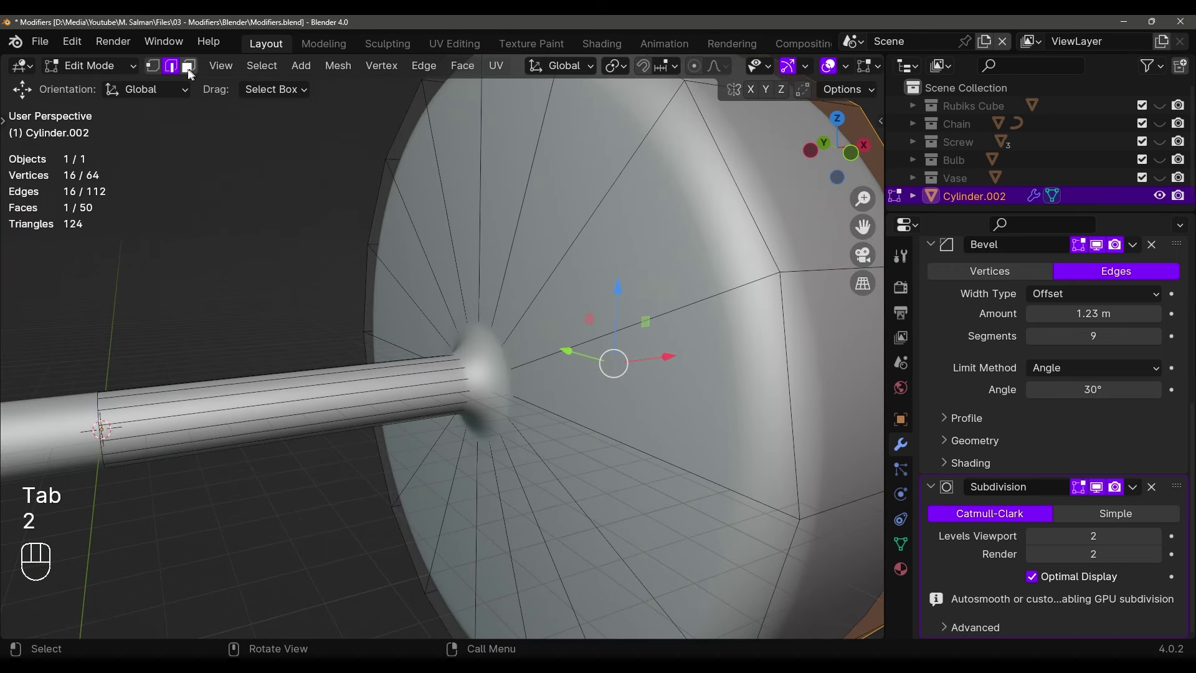
pyautogui.scroll(3, 548, 353)
pyautogui.hotkey('shift', 'z')
pyautogui.hotkey('shift', 'z')
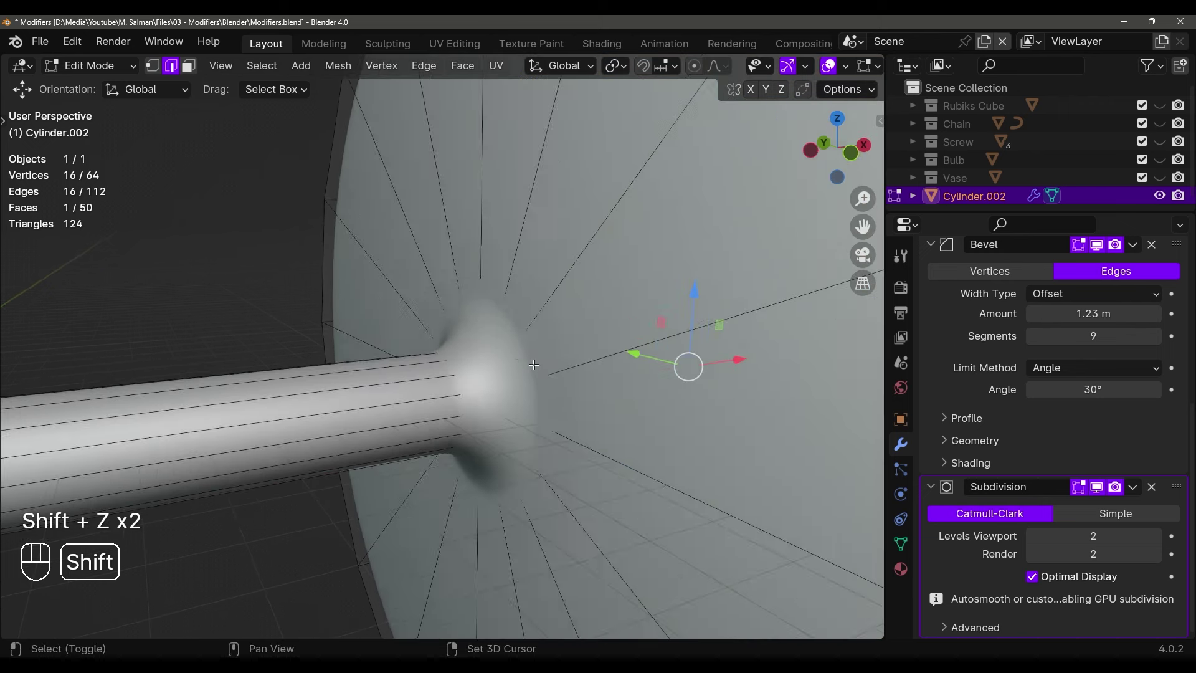
pyautogui.scroll(8, 1126, 294)
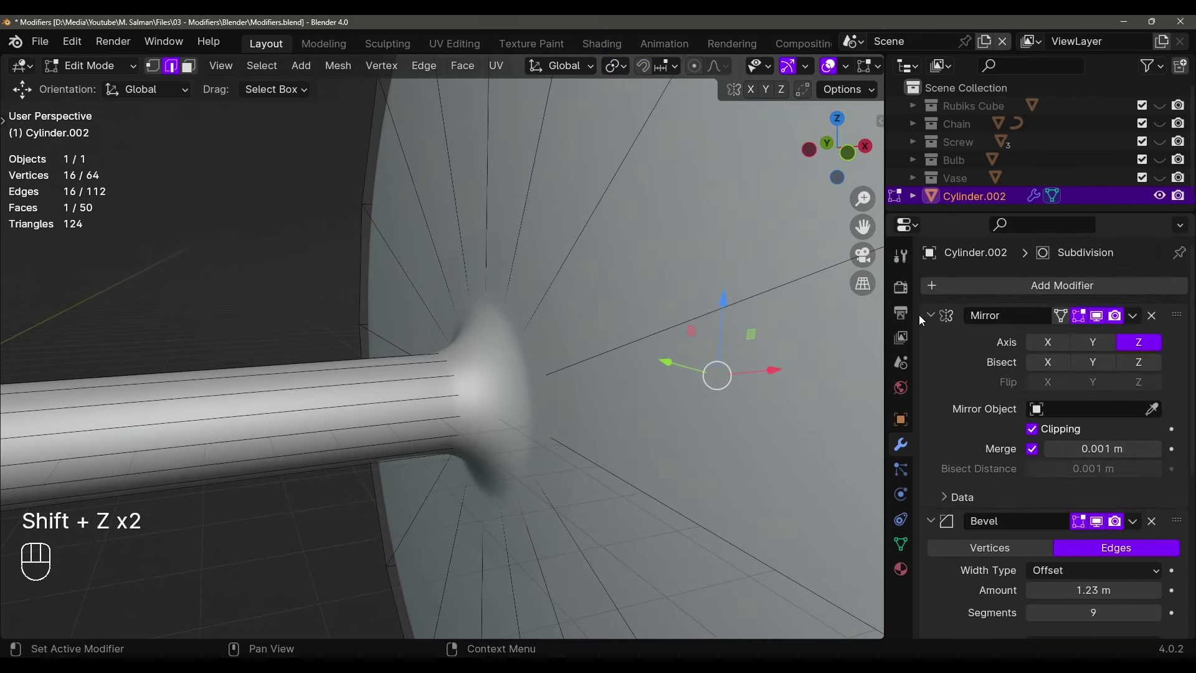
pyautogui.moveTo(931, 315); pyautogui.dragTo(933, 366)
pyautogui.moveTo(1096, 315); pyautogui.dragTo(1097, 341)
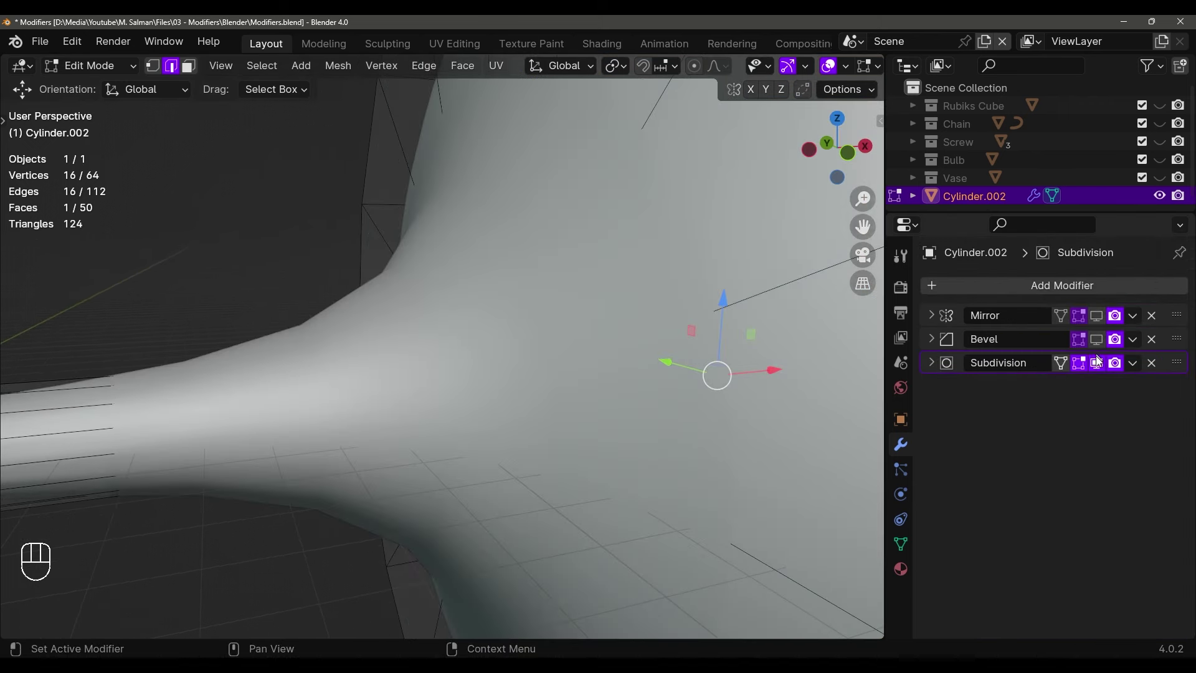
pyautogui.click(1097, 361)
# Bevel the edge loop joining the bar to the weight with several segments, and turn the modifiers' viewport display back on
pyautogui.keyDown('alt'); pyautogui.click(496, 386); pyautogui.keyUp('alt')
pyautogui.moveTo(497, 386); pyautogui.dragTo(560, 379, button='middle')
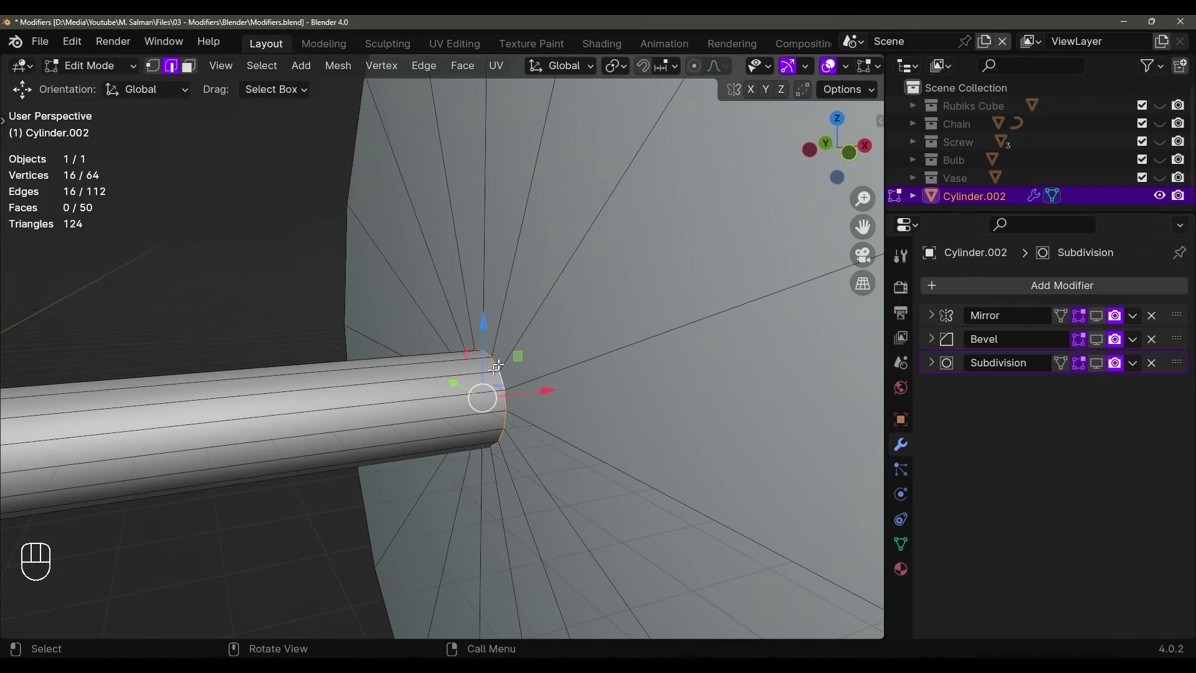
pyautogui.hotkey('ctrl', 'b')
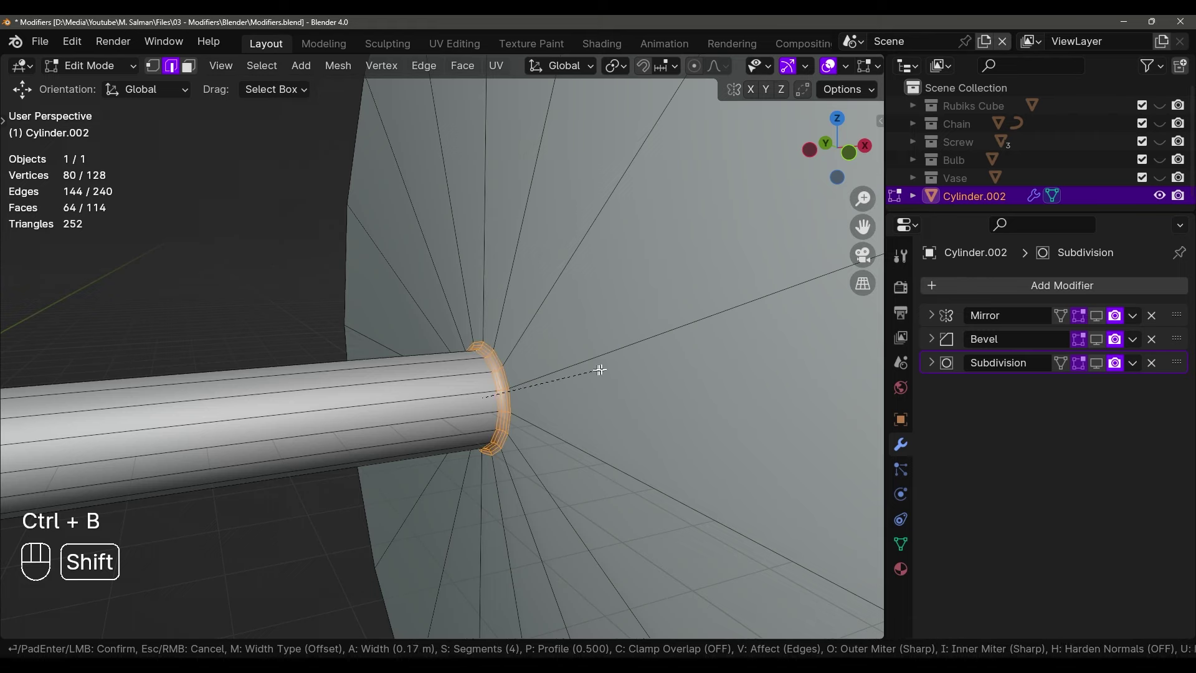
pyautogui.click(660, 365)
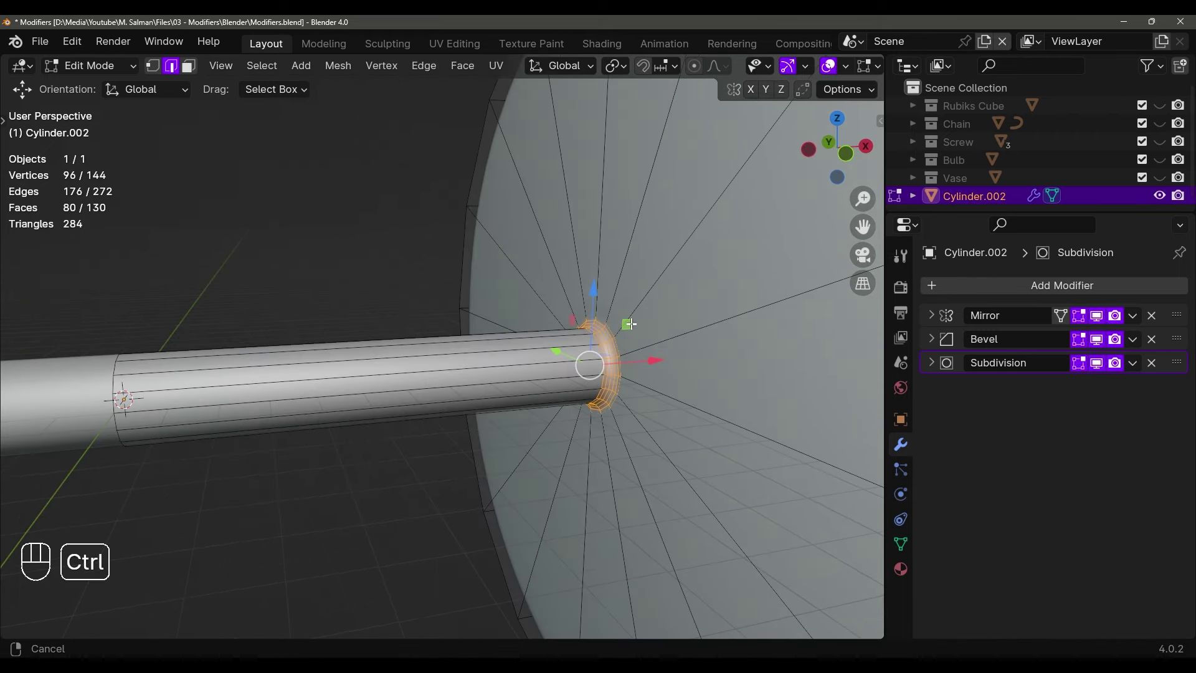
# Add a loop cut around the middle of the editable half of the bar
pyautogui.keyDown('ctrl'); pyautogui.moveTo(529, 339); pyautogui.dragTo(498, 376, button='middle'); pyautogui.keyUp('ctrl')
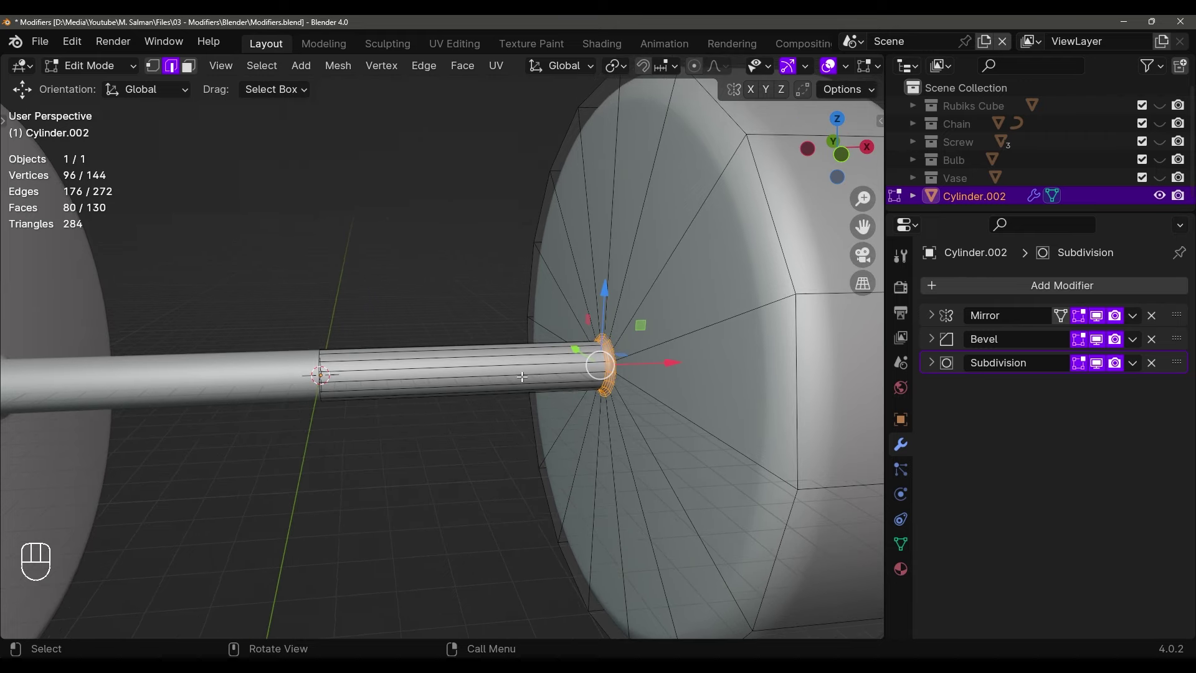
pyautogui.hotkey('ctrl', 'r')
pyautogui.click(473, 364)
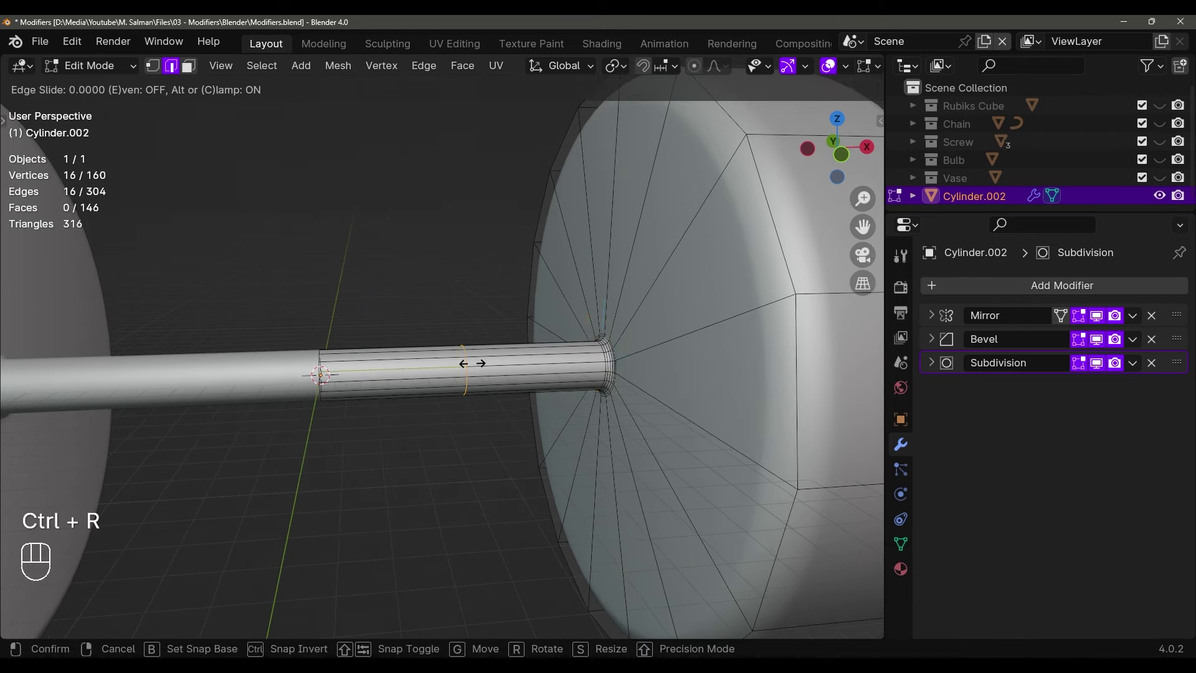
pyautogui.click(480, 358)
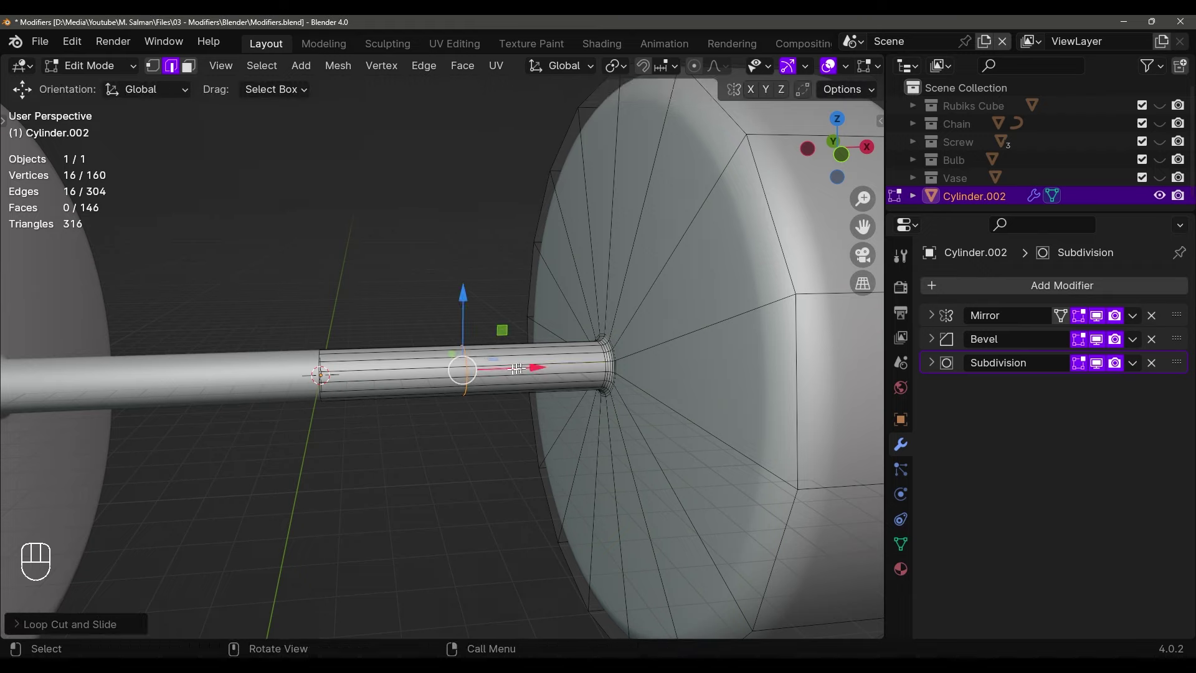
# Fatten the ring of faces on the bar's inner section into a thicker grip, and return to Object Mode
pyautogui.click(189, 66)
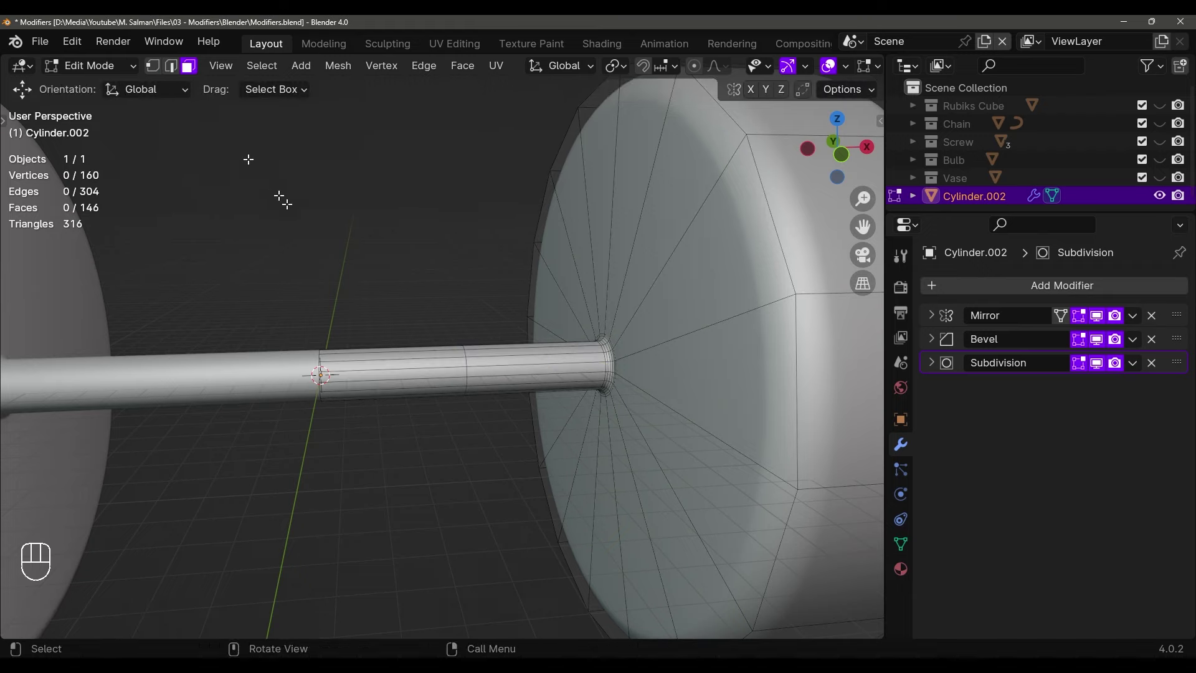
pyautogui.keyDown('alt'); pyautogui.click(402, 355); pyautogui.keyUp('alt')
pyautogui.moveTo(402, 355); pyautogui.dragTo(477, 383, button='middle')
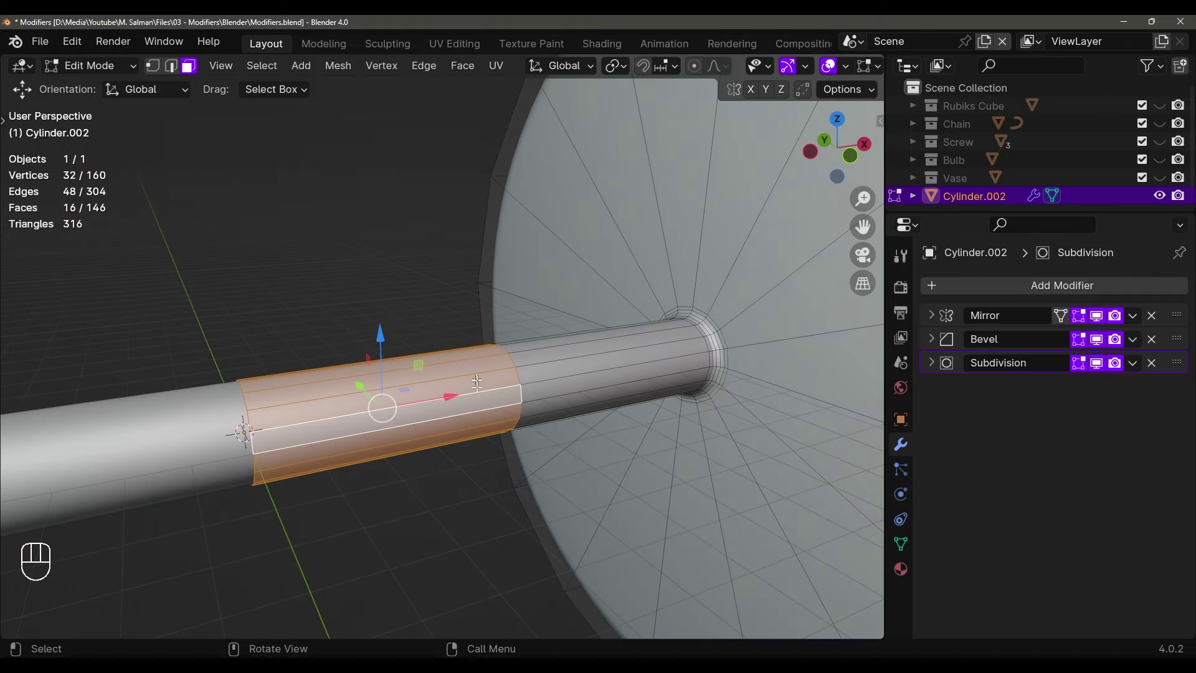
pyautogui.moveTo(342, 423); pyautogui.dragTo(506, 371, button='middle')
pyautogui.hotkey('alt', 's')
pyautogui.press('shift')
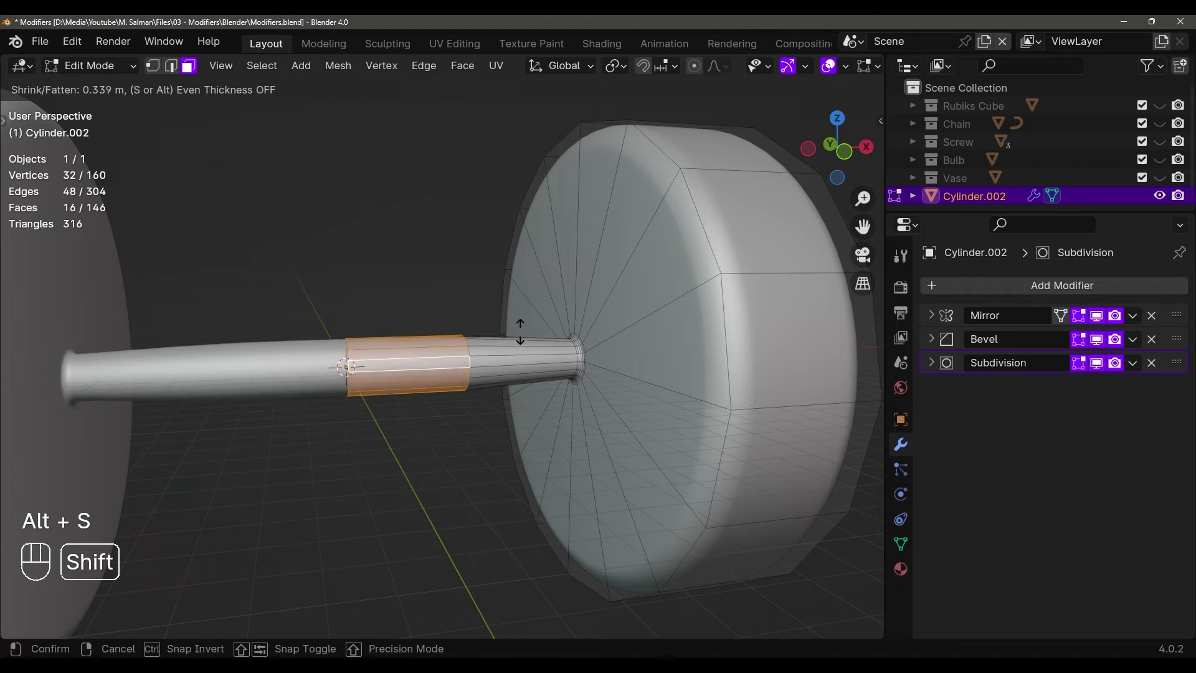
pyautogui.click(535, 257)
pyautogui.press('Tab')
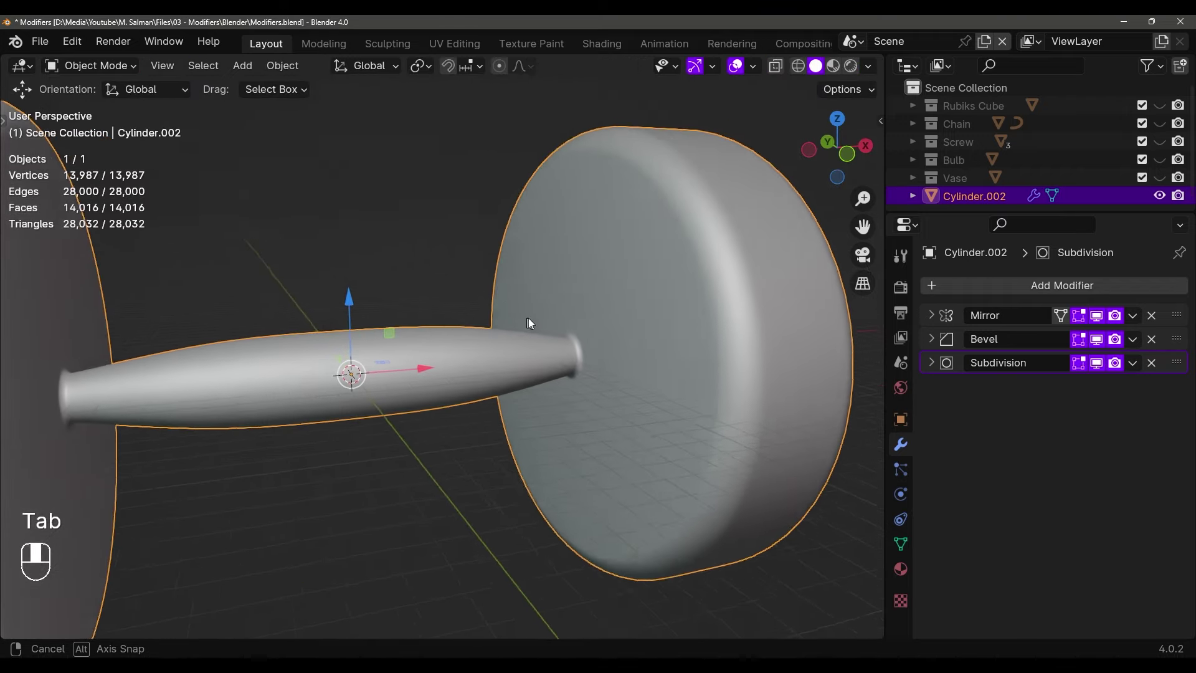
# In Edit Mode, add a supporting loop cut on the bar's tapered section, close to the grip's outer edge loop
pyautogui.moveTo(528, 322); pyautogui.dragTo(428, 335, button='middle')
pyautogui.hotkey('alt', 'a')
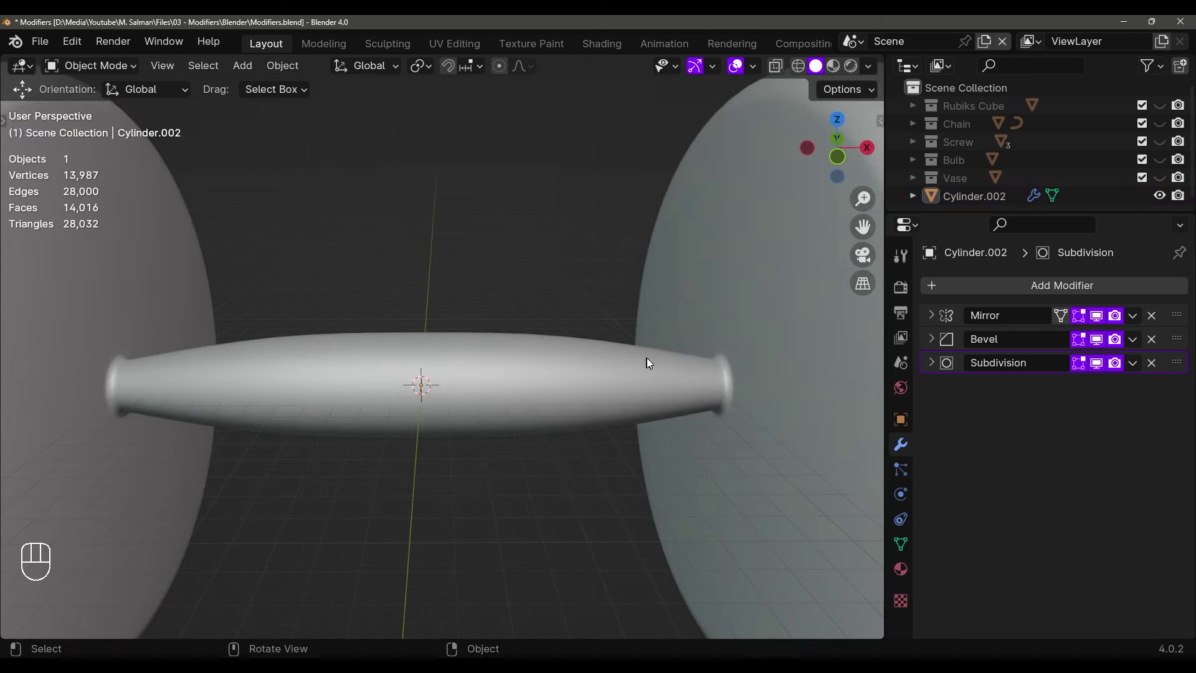
pyautogui.moveTo(647, 363); pyautogui.dragTo(563, 354, button='middle')
pyautogui.click(579, 356)
pyautogui.press('Tab')
pyautogui.scroll(5, 579, 357)
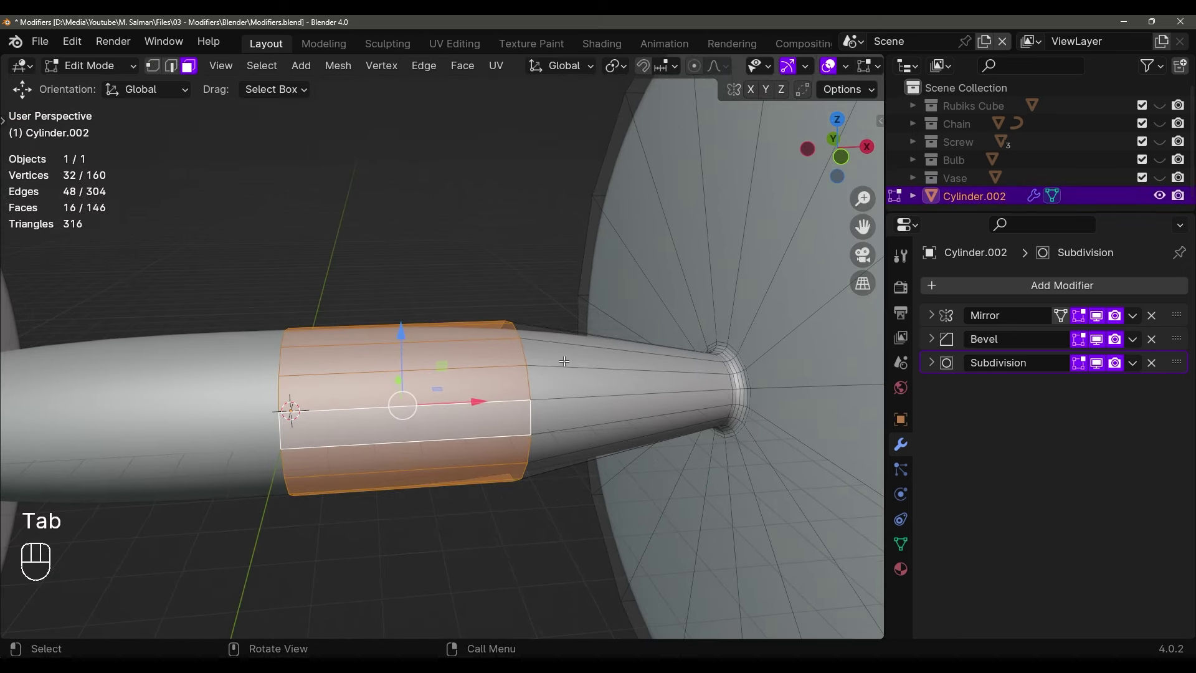
pyautogui.scroll(2, 563, 361)
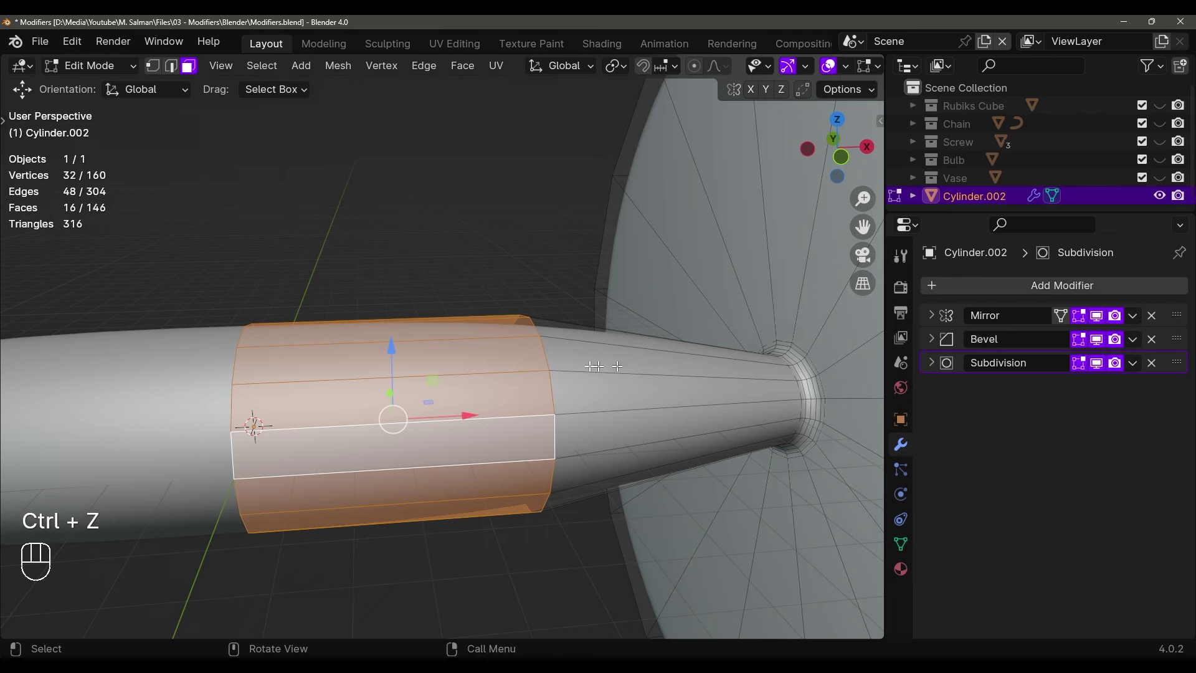
pyautogui.press('2')
pyautogui.keyDown('alt'); pyautogui.click(547, 346); pyautogui.keyUp('alt')
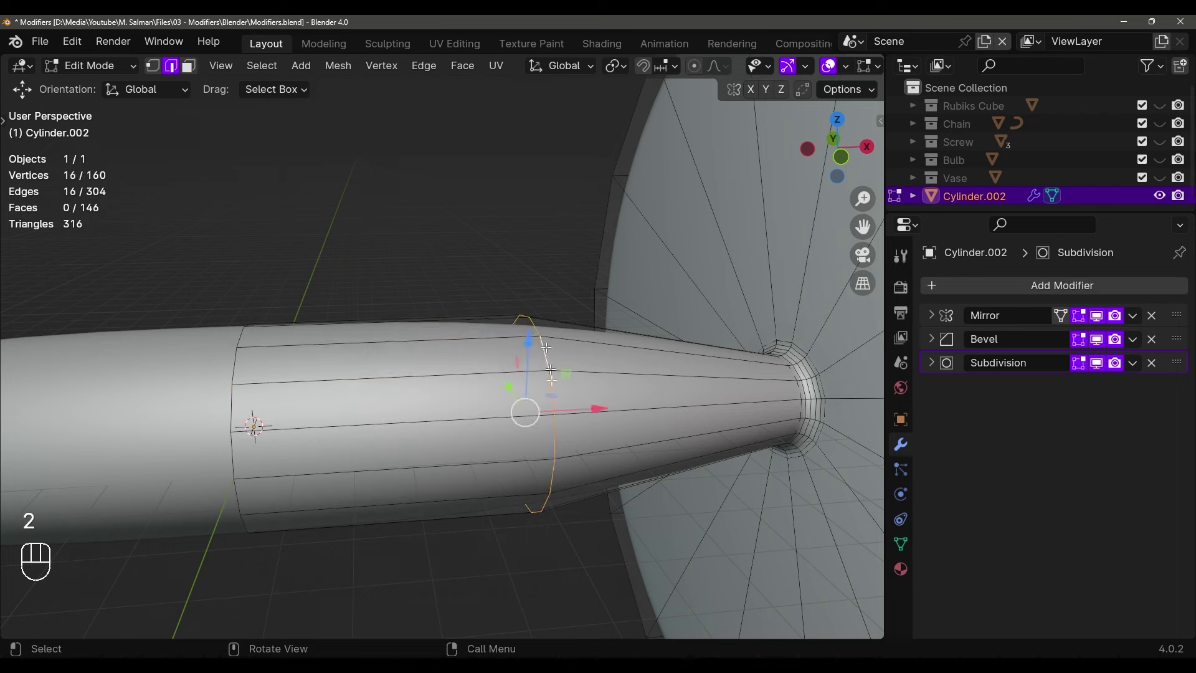
pyautogui.hotkey('ctrl', 'r')
pyautogui.click(644, 386)
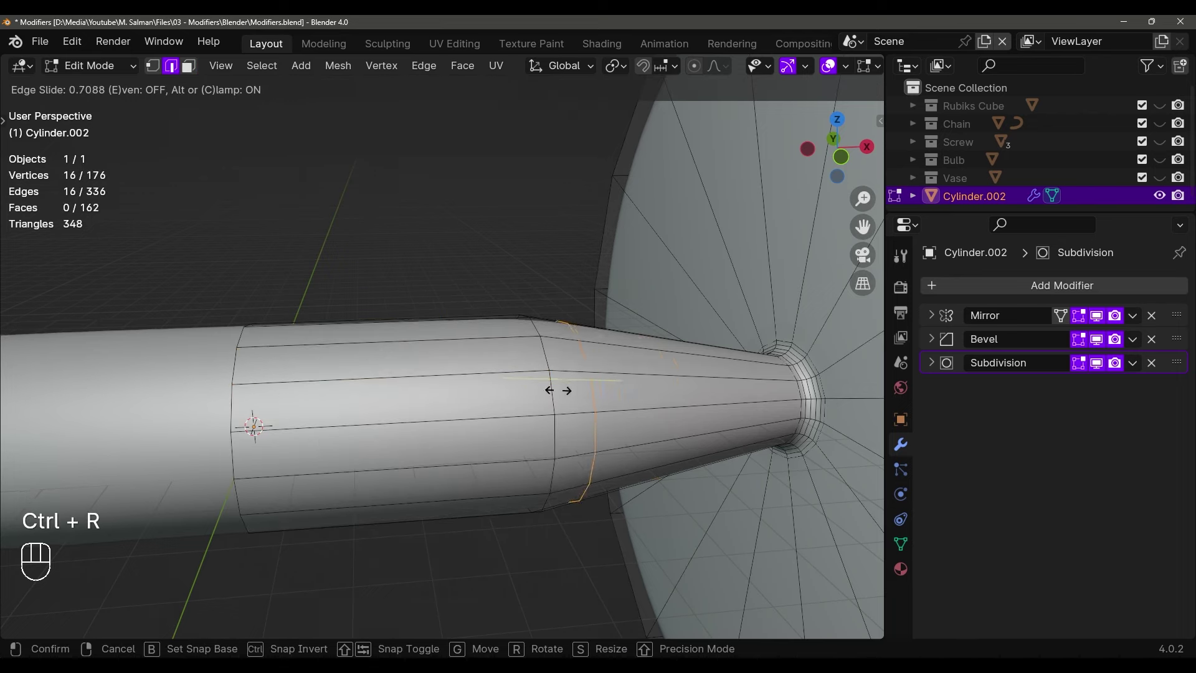
pyautogui.press('shift')
pyautogui.click(411, 402)
# Add a second loop cut on the grip side of the same outer edge loop, and return to Object Mode
pyautogui.hotkey('ctrl', 'r')
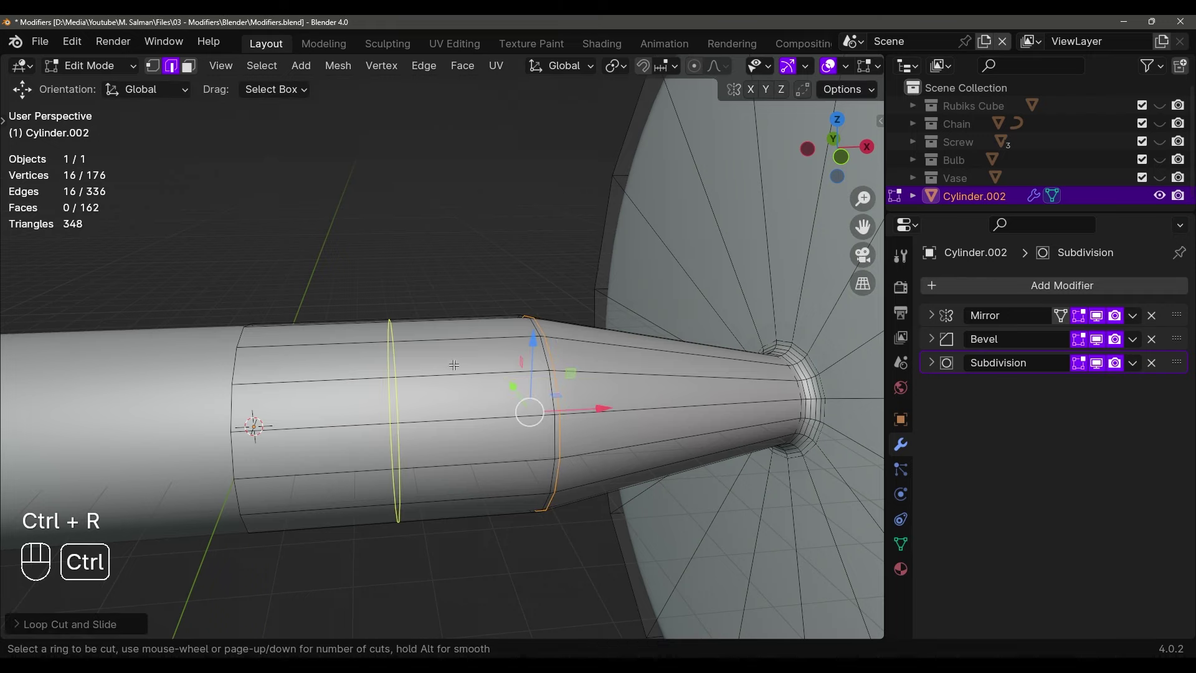
pyautogui.click(396, 376)
pyautogui.press('shift')
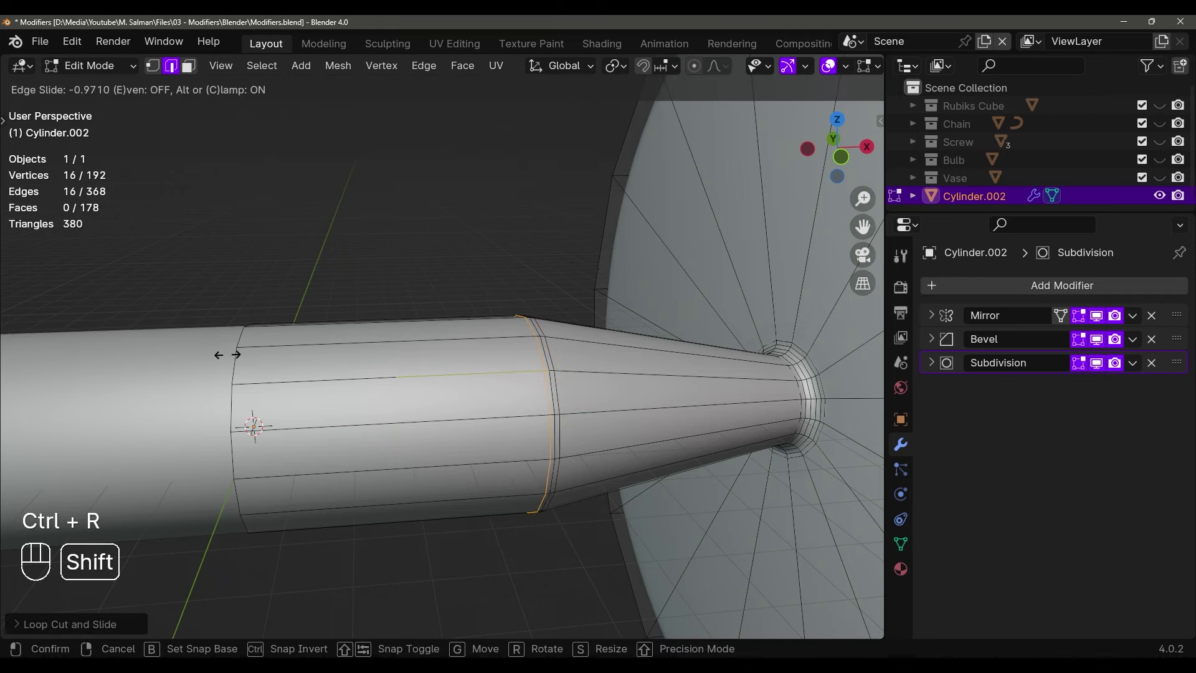
pyautogui.click(198, 355)
pyautogui.press('Tab')
# Examine the grip's taper and the whole dumbbell up close and from further away
pyautogui.moveTo(481, 366); pyautogui.dragTo(568, 350, button='middle')
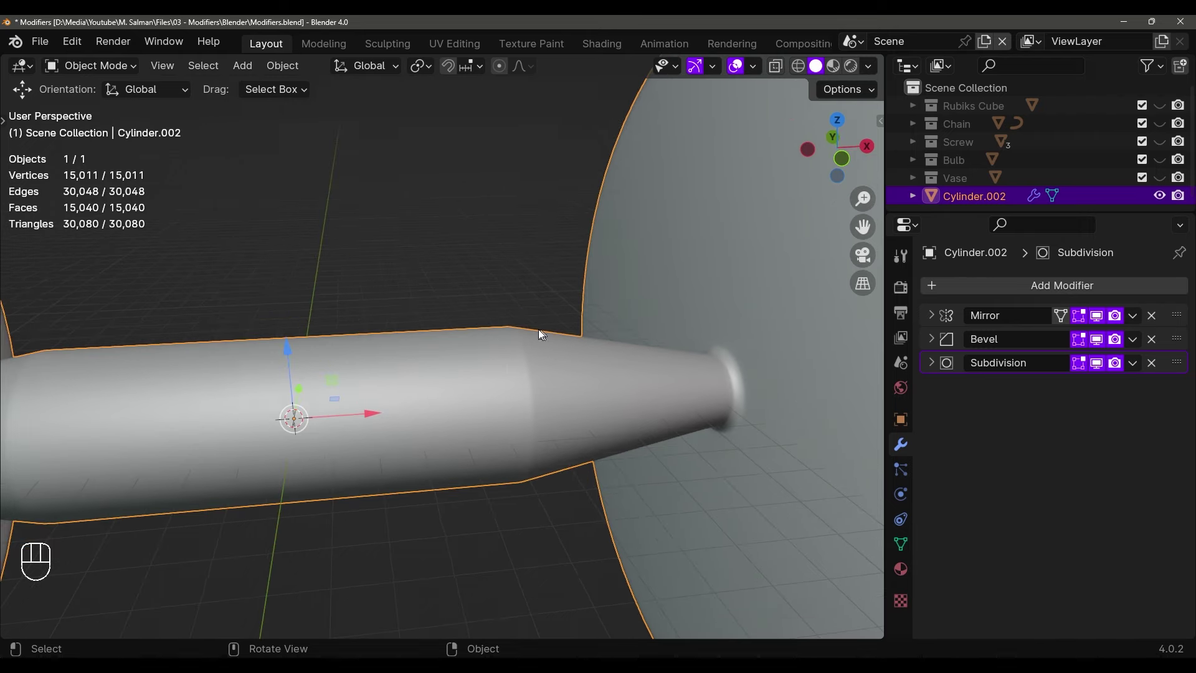
pyautogui.click(573, 342)
pyautogui.scroll(-5, 573, 341)
pyautogui.moveTo(539, 301); pyautogui.dragTo(568, 338, button='middle')
pyautogui.scroll(5, 509, 324)
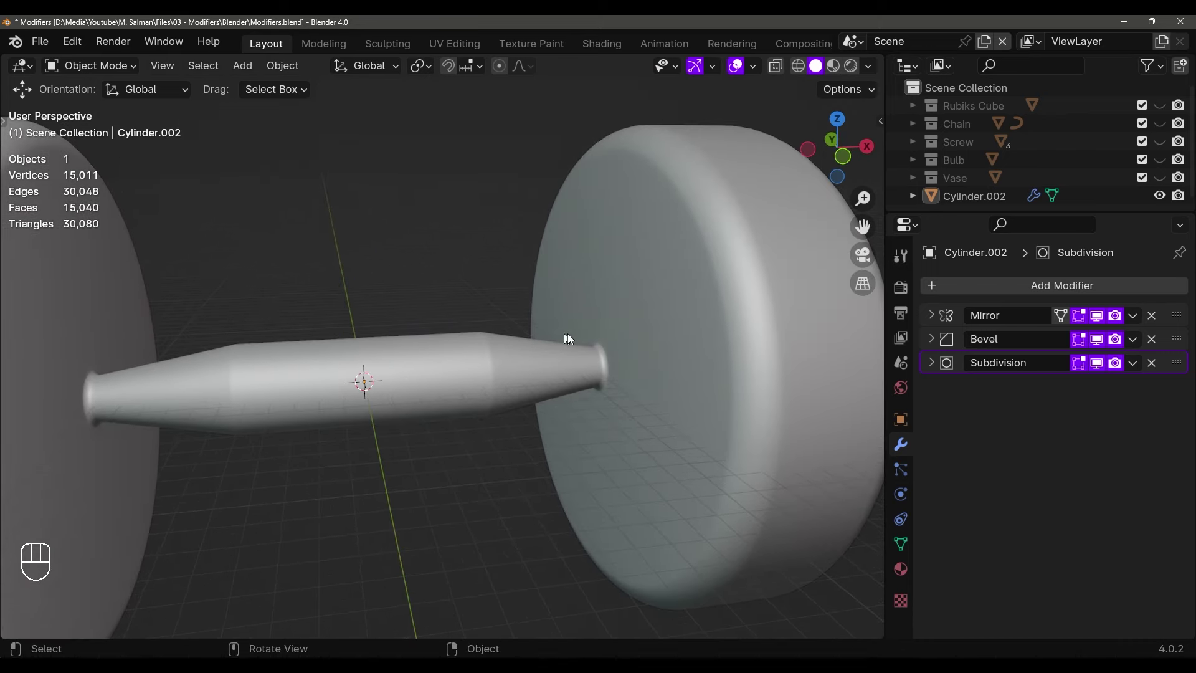
pyautogui.scroll(-5, 464, 360)
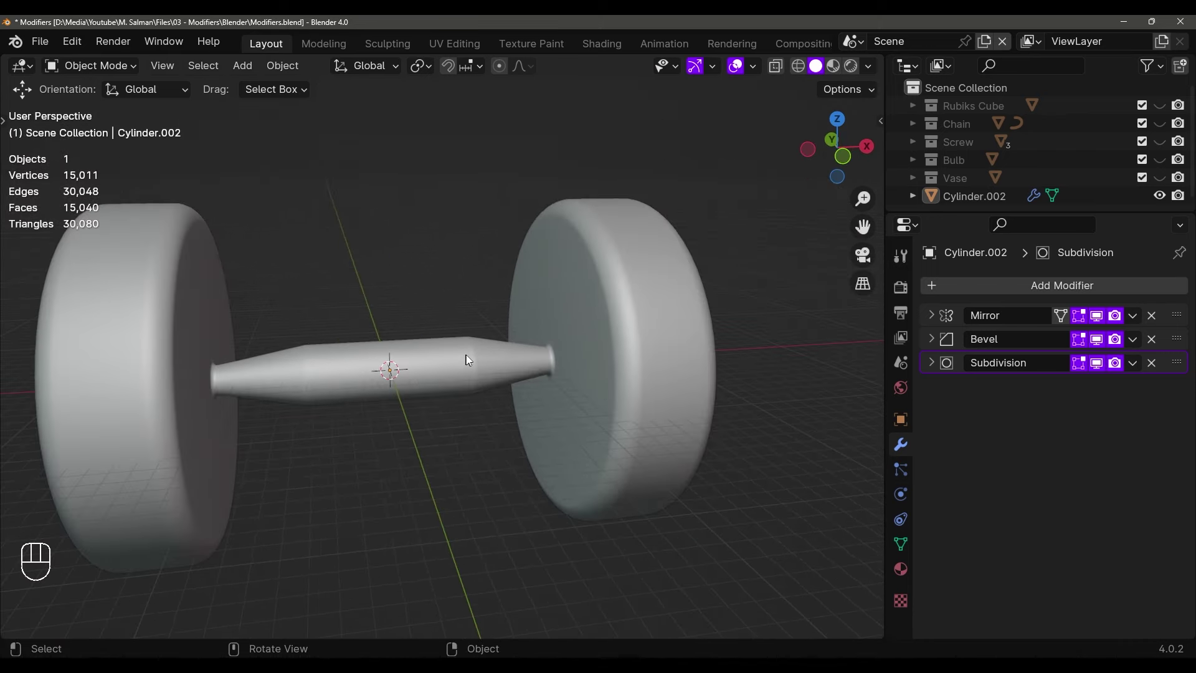
pyautogui.moveTo(467, 355); pyautogui.dragTo(635, 365, button='middle')
pyautogui.click(659, 346)
pyautogui.scroll(-3, 660, 351)
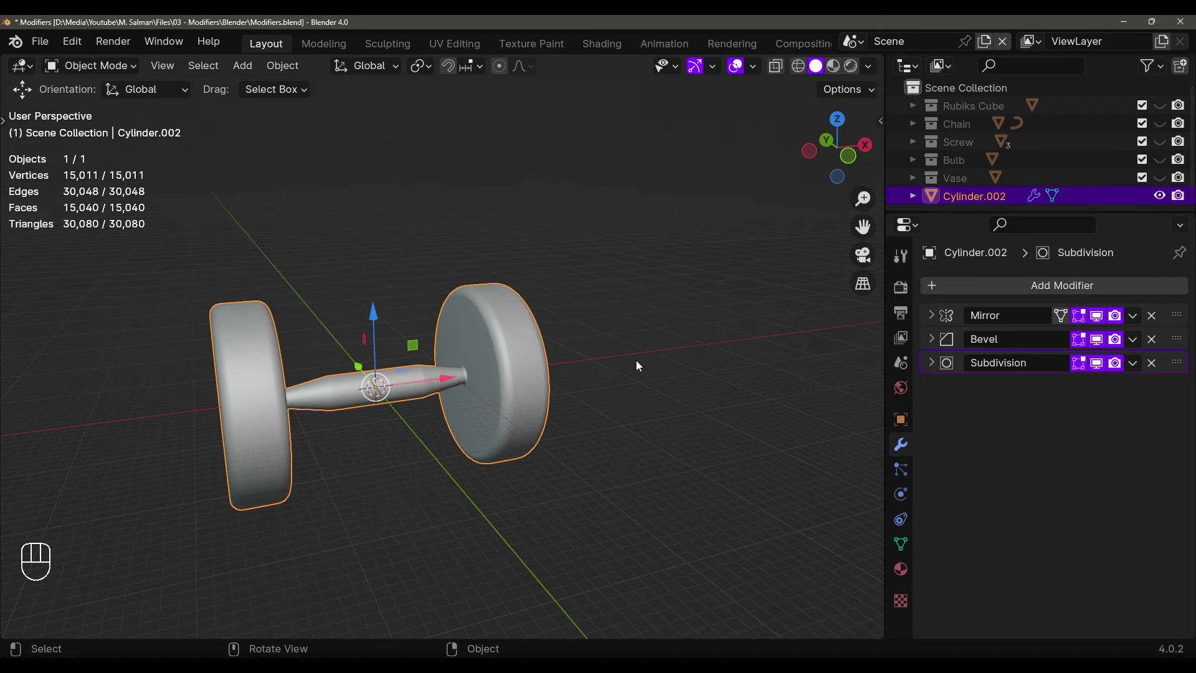
pyautogui.scroll(4, 641, 331)
# Reduce the dumbbell's Bevel modifier amount to 0.674 m
pyautogui.click(932, 339)
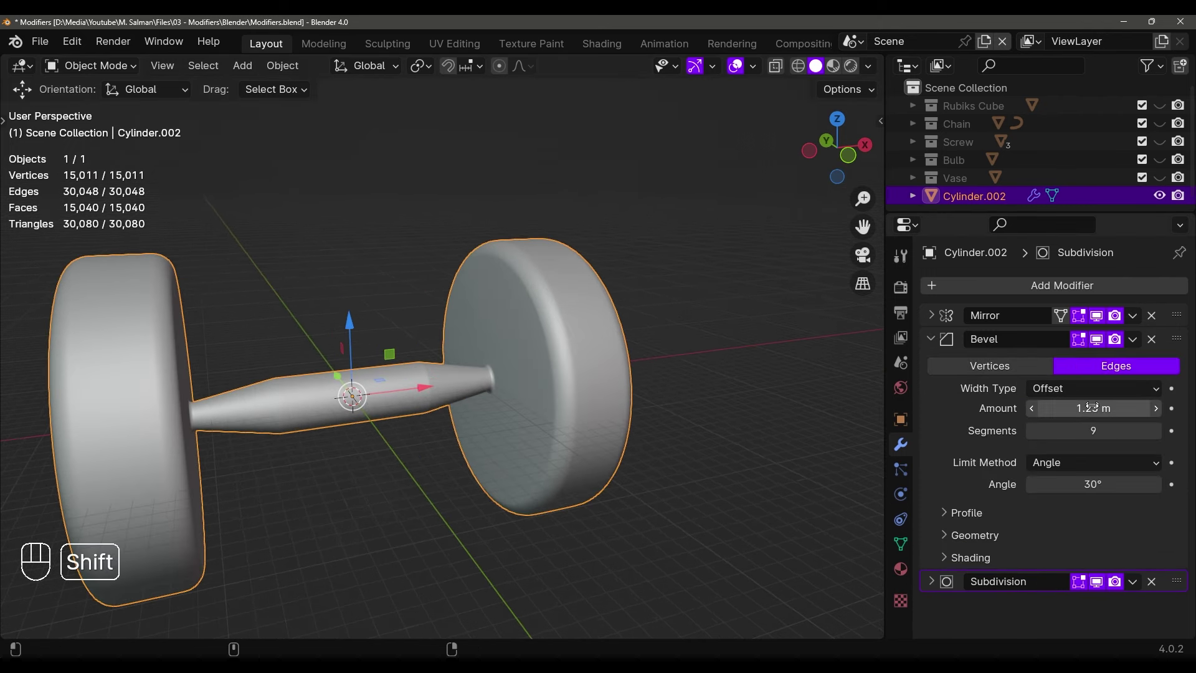
pyautogui.keyDown('shift'); pyautogui.moveTo(1093, 408); pyautogui.dragTo(1081, 408); pyautogui.keyUp('shift')
pyautogui.click(813, 390)
pyautogui.moveTo(813, 389); pyautogui.dragTo(545, 431, button='middle')
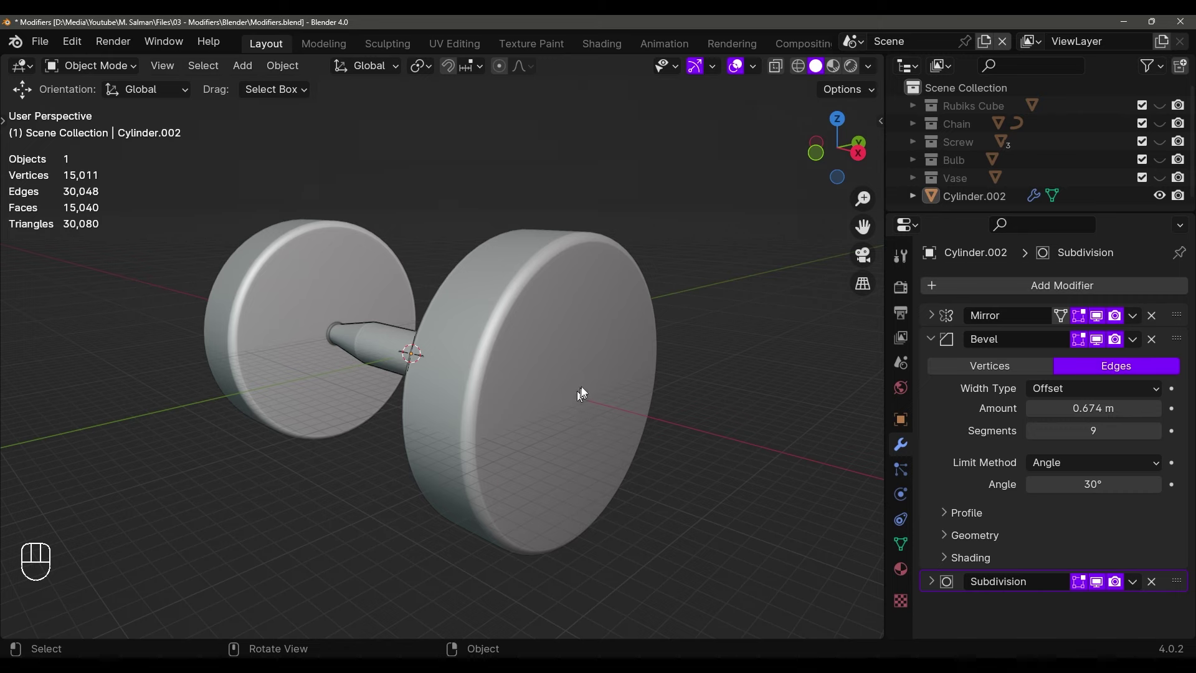
pyautogui.moveTo(581, 393); pyautogui.dragTo(539, 341, button='middle')
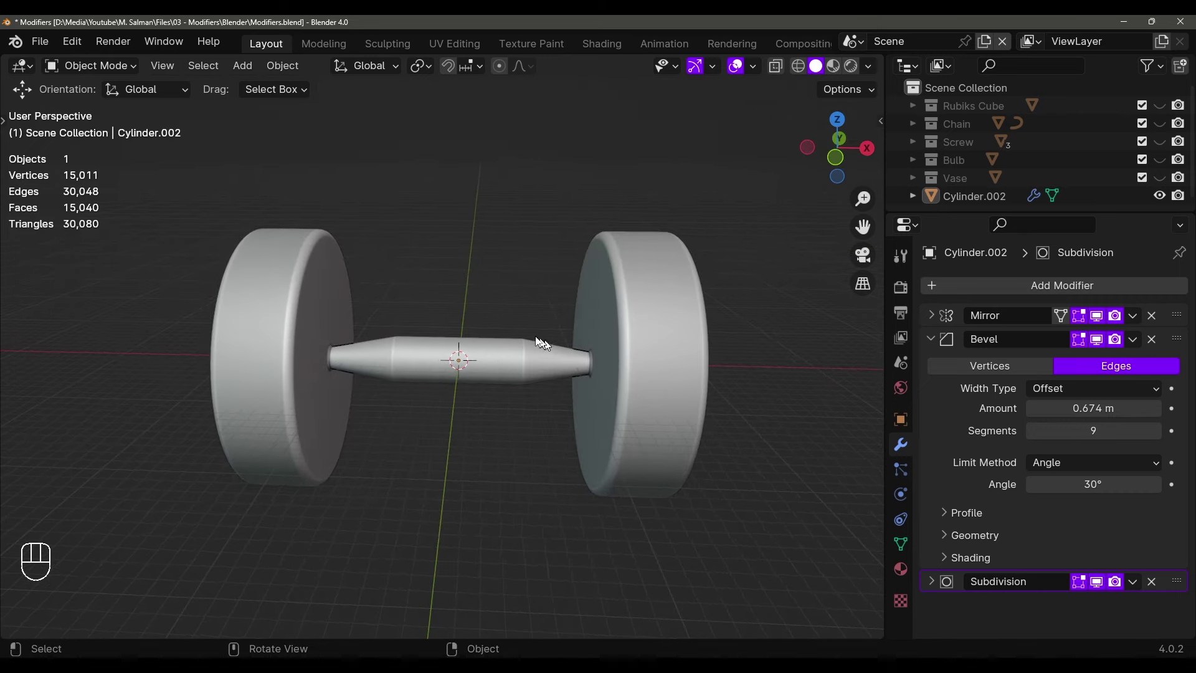
# Add a cylinder mesh with 8 vertices
pyautogui.hotkey('shift', 'a')
pyautogui.moveTo(537, 308)
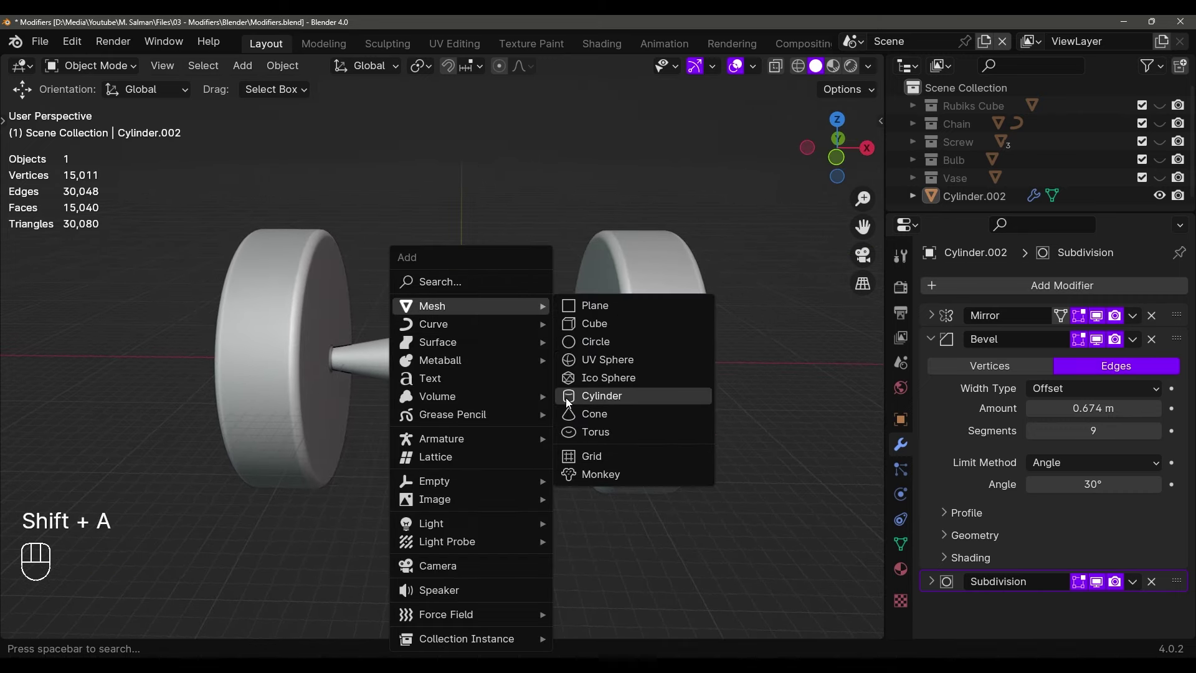
pyautogui.click(569, 396)
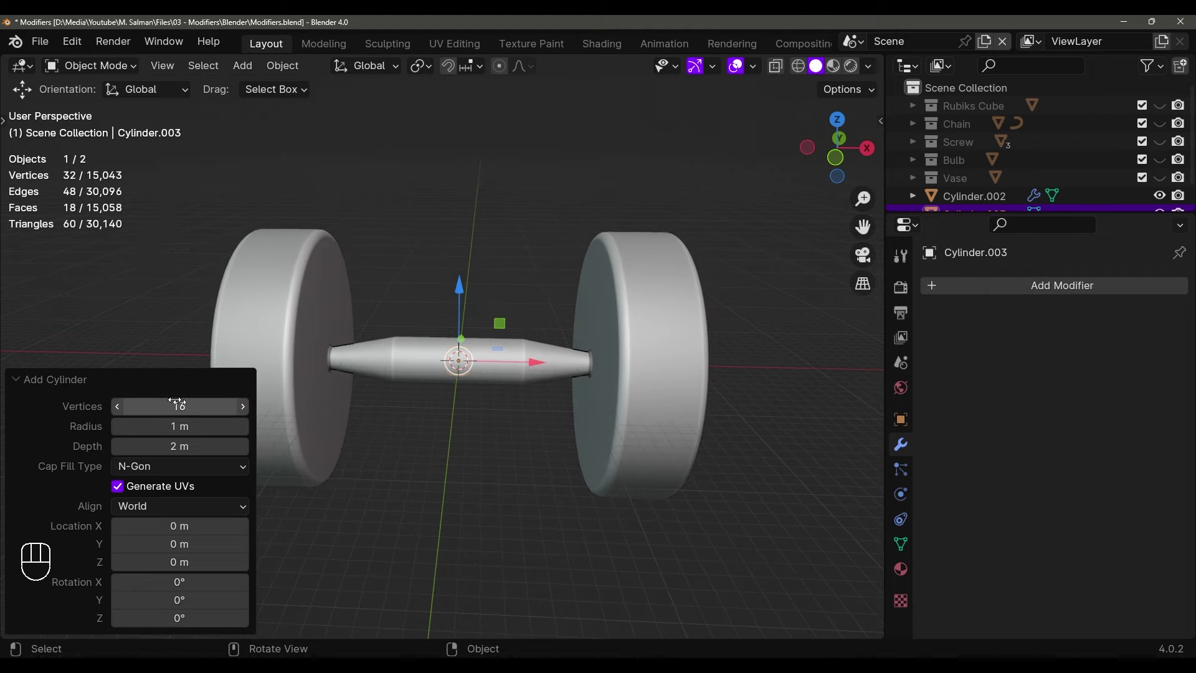
pyautogui.moveTo(177, 402); pyautogui.dragTo(177, 402)
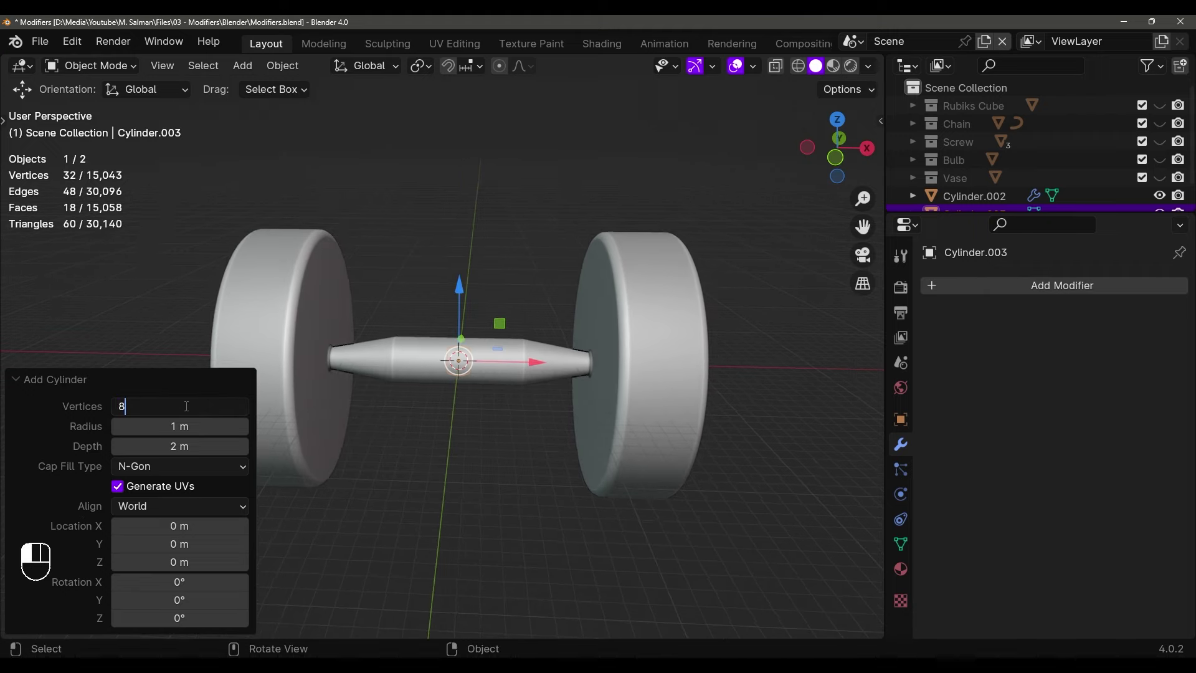
pyautogui.write('8')
pyautogui.press('Return')
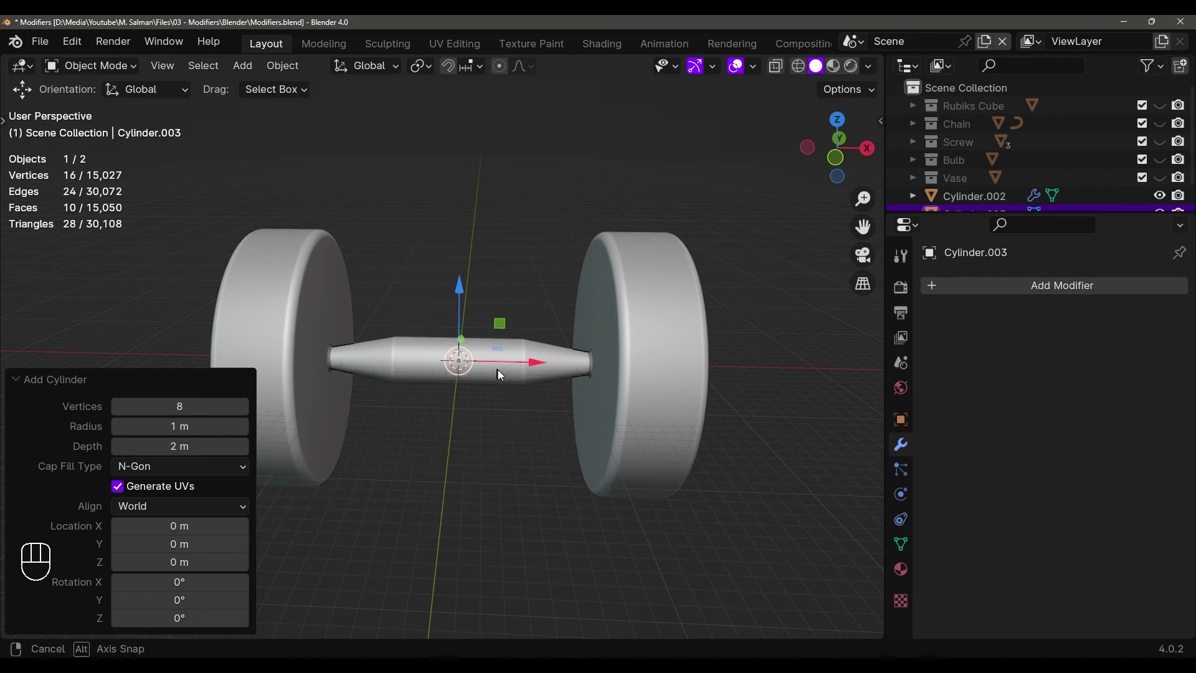
# Move the new cylinder about 19.5 m along X, outside the weight, and rotate it 90° around Y
pyautogui.moveTo(499, 359); pyautogui.dragTo(713, 373)
pyautogui.moveTo(713, 373); pyautogui.dragTo(603, 334, button='middle')
pyautogui.press('r')
pyautogui.write('y')
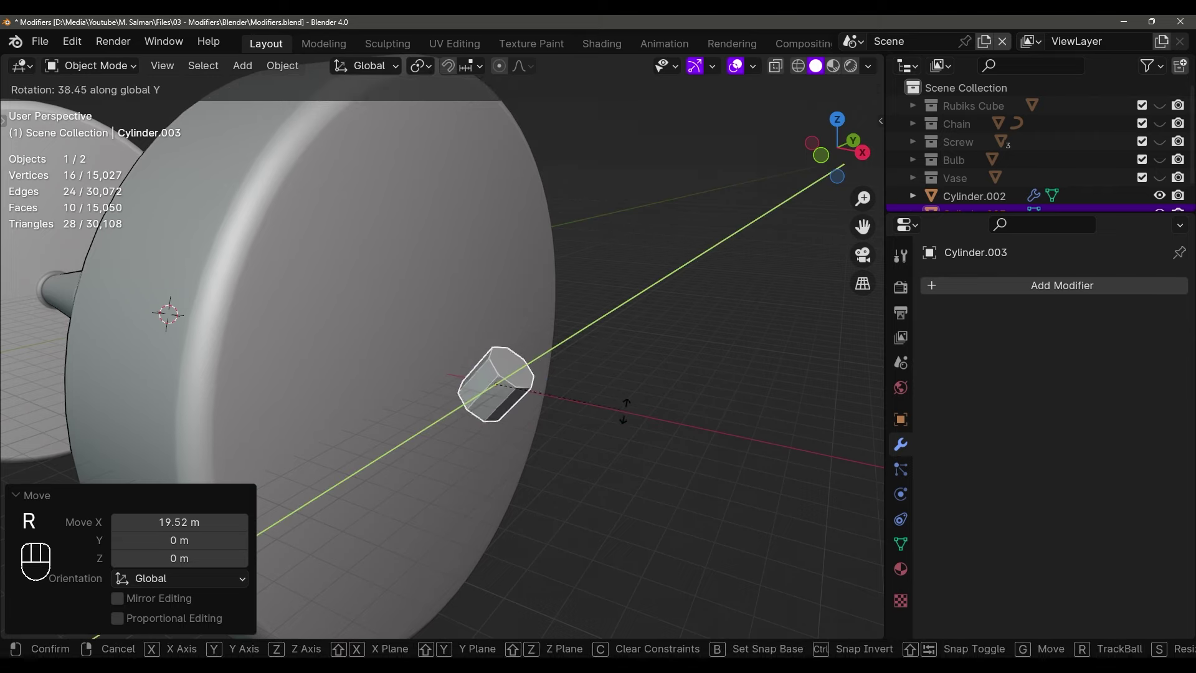
pyautogui.write('90')
pyautogui.press('Return')
pyautogui.moveTo(616, 433); pyautogui.dragTo(443, 364, button='middle')
# In Edit Mode, scale the small cylinder up to about 1.6 and flatten it along X to about 0.47
pyautogui.press('Tab')
pyautogui.press('s')
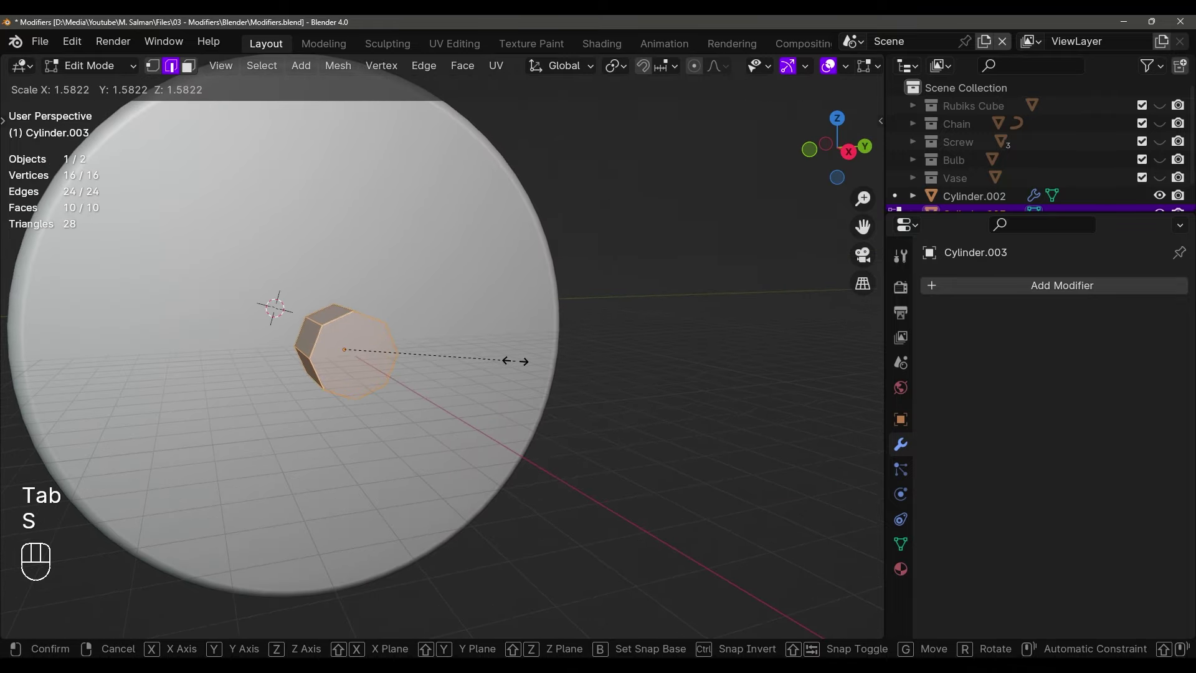
pyautogui.click(523, 363)
pyautogui.moveTo(523, 363); pyautogui.dragTo(685, 392, button='middle')
pyautogui.press('s')
pyautogui.press('x')
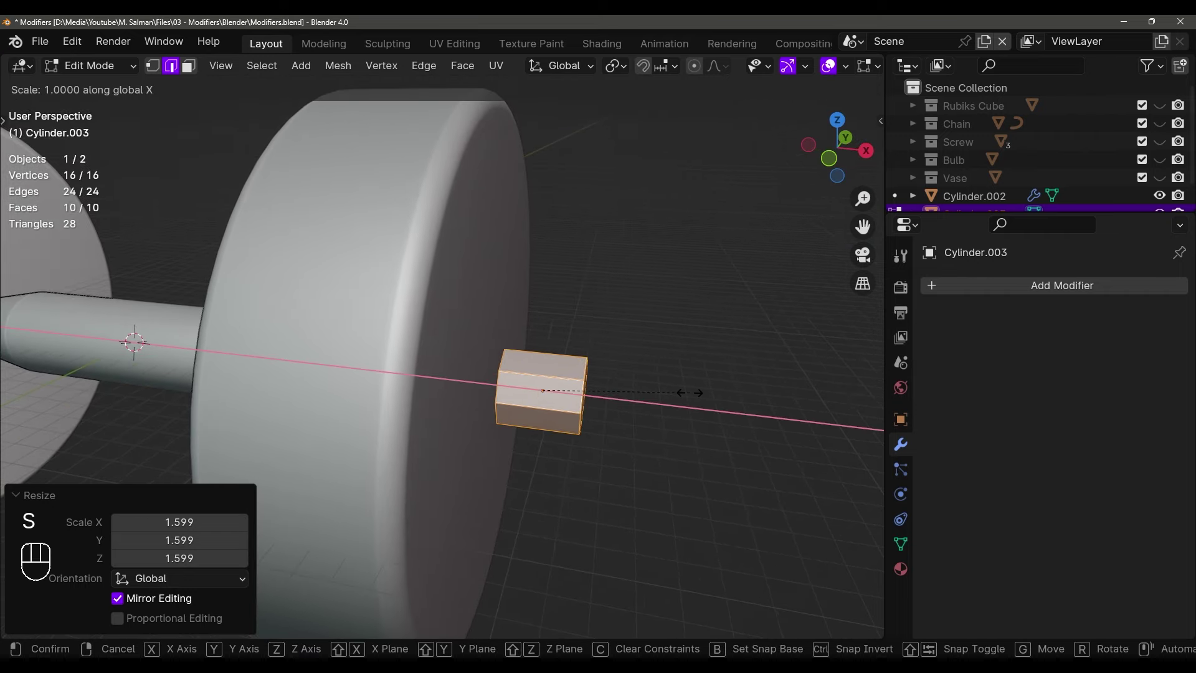
pyautogui.press('Escape')
pyautogui.press('s')
pyautogui.press('x')
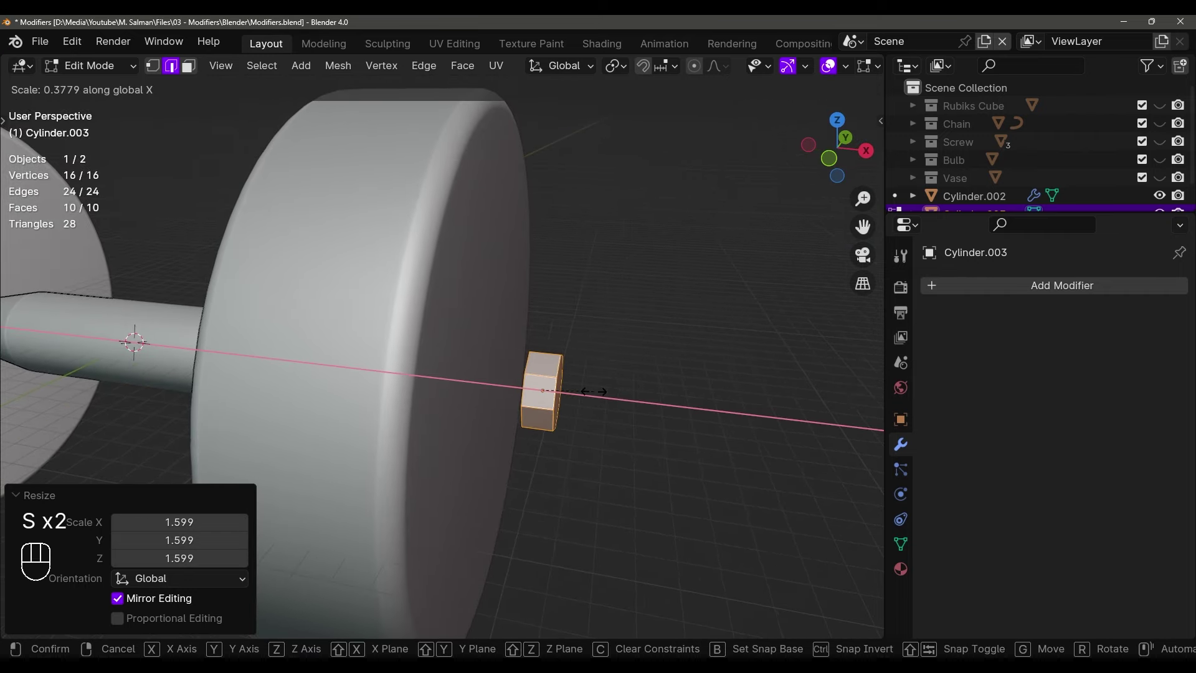
pyautogui.click(604, 392)
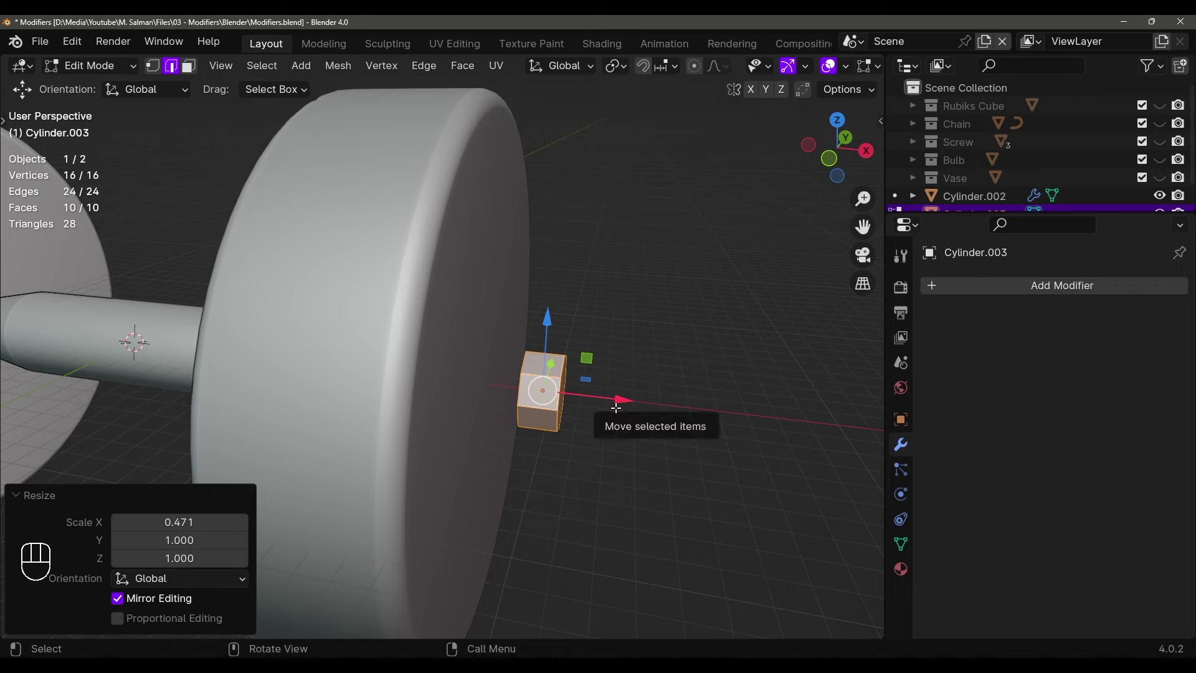
pyautogui.press('Tab')
# Move the eight-sided cylinder along X closer to the weight's outer face
pyautogui.moveTo(619, 405); pyautogui.dragTo(577, 400)
pyautogui.click(577, 401)
pyautogui.moveTo(577, 401); pyautogui.dragTo(557, 352, button='middle')
pyautogui.moveTo(435, 361); pyautogui.dragTo(551, 331, button='middle')
# Snap the 3D cursor to the centre of the weight's outer end face, and return to Object Mode
pyautogui.click(567, 312)
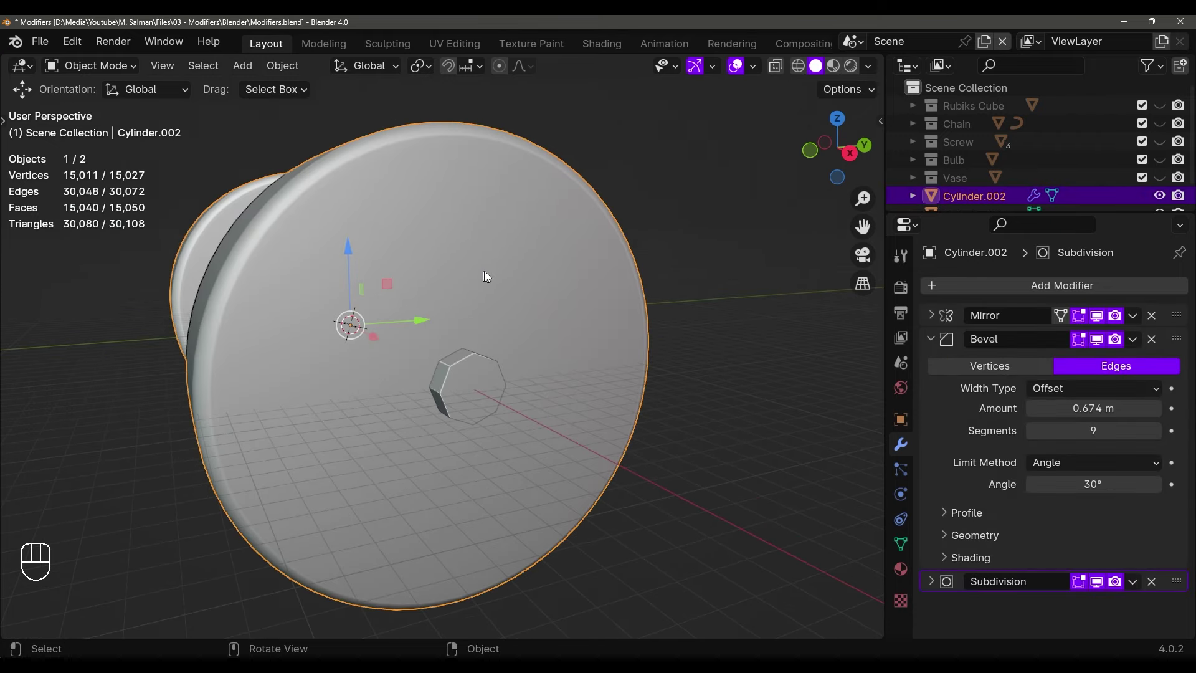
pyautogui.press('Tab')
pyautogui.press('3')
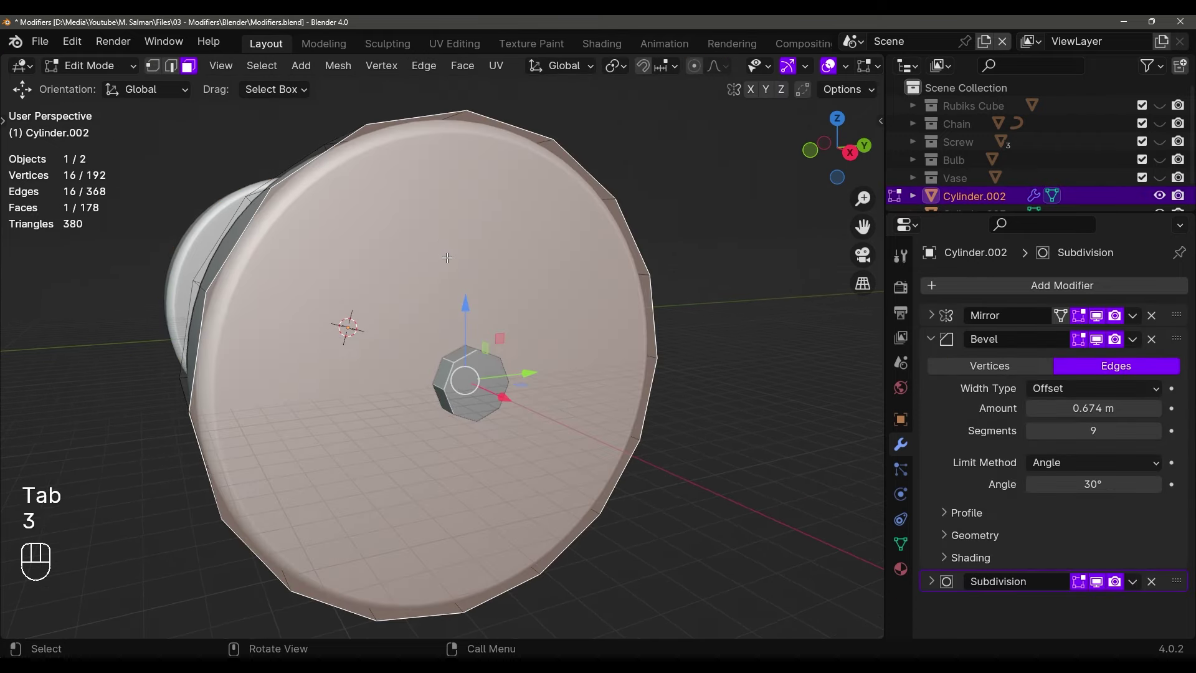
pyautogui.moveTo(447, 257); pyautogui.dragTo(471, 263, button='middle')
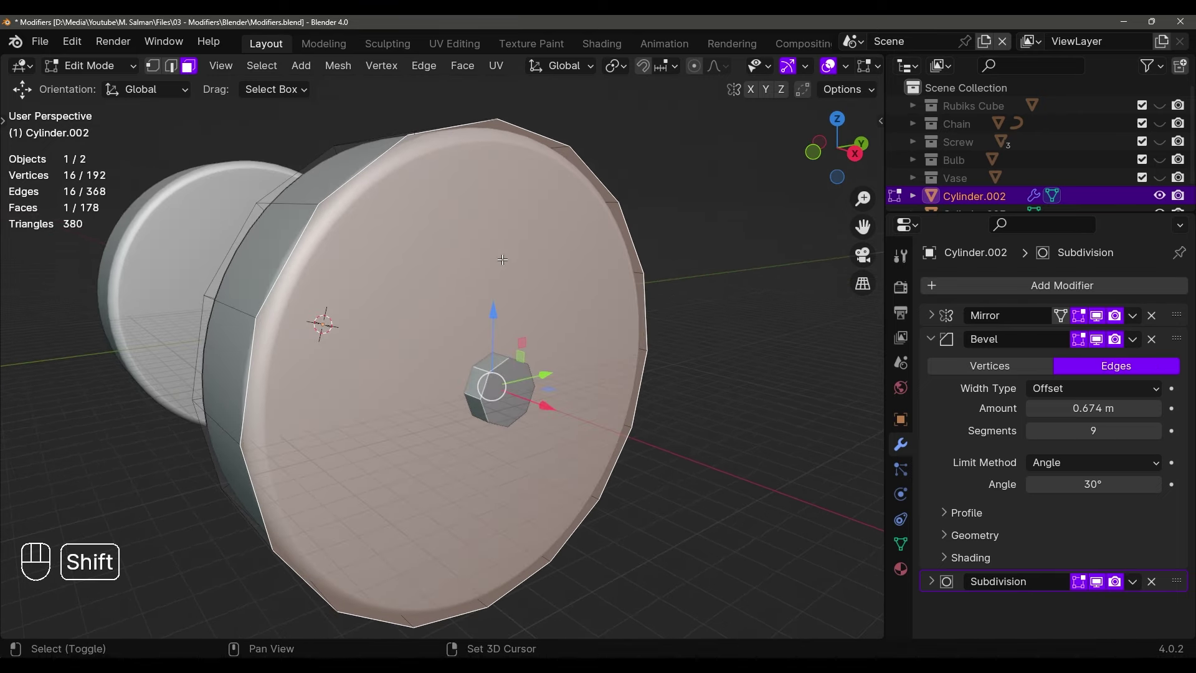
pyautogui.hotkey('shift', 's')
pyautogui.click(497, 381)
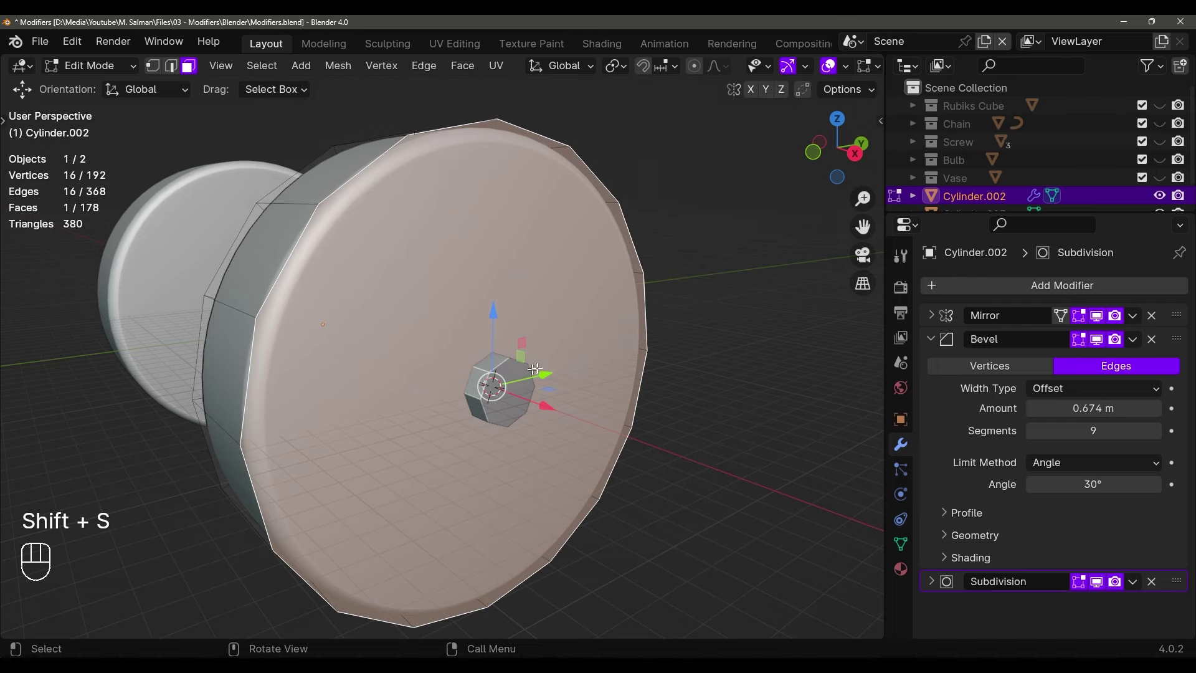
pyautogui.moveTo(496, 381)
pyautogui.mouseDown(button='middle')
pyautogui.moveTo(403, 366)
pyautogui.moveTo(511, 400)
pyautogui.mouseUp(button='middle')
pyautogui.press('Tab')
# Snap the eight-sided cylinder to the 3D cursor
pyautogui.click(510, 395)
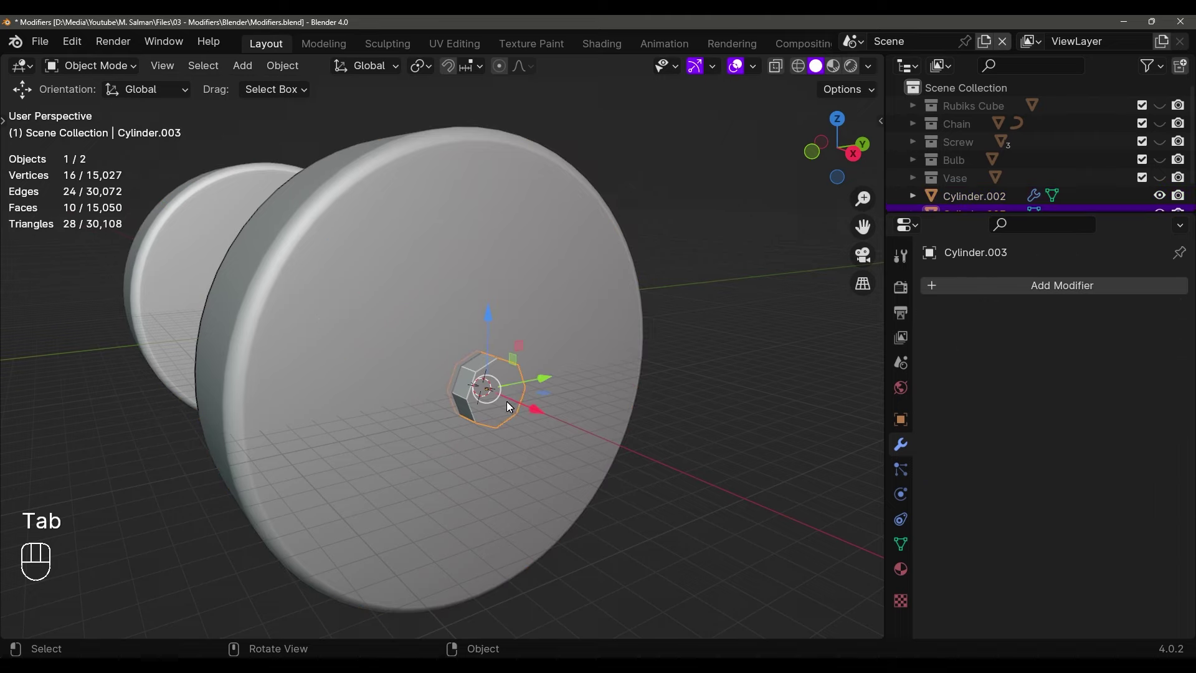
pyautogui.hotkey('shift', 's')
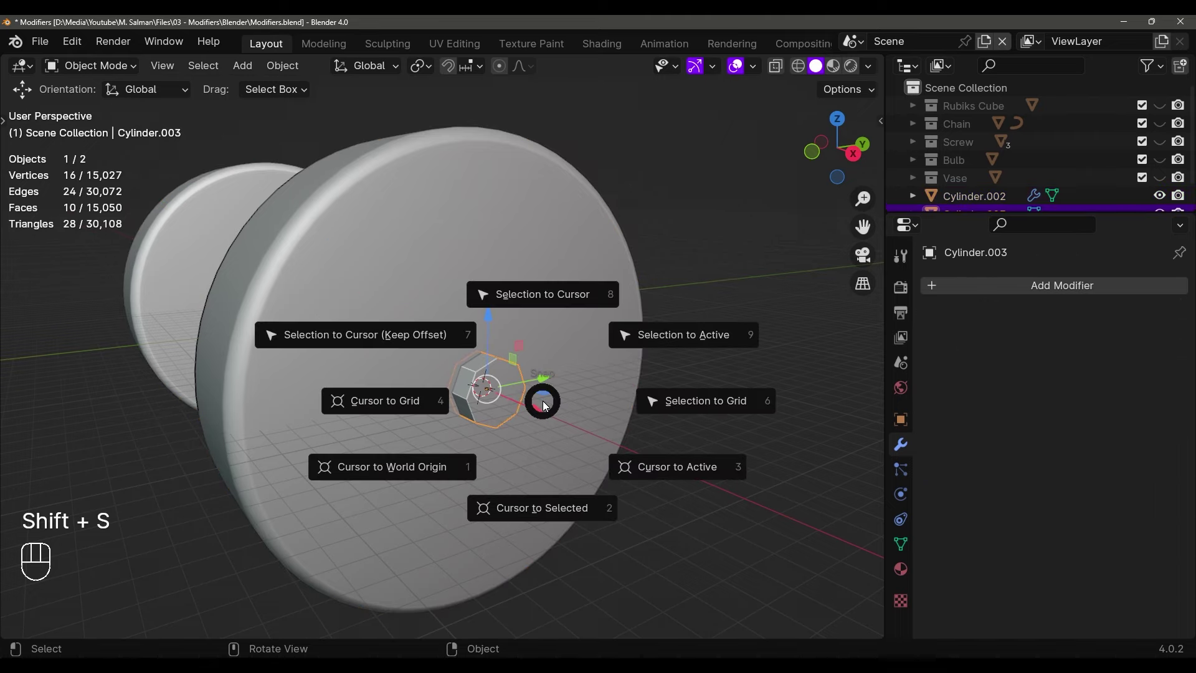
pyautogui.click(554, 318)
pyautogui.moveTo(554, 318); pyautogui.dragTo(539, 380, button='middle')
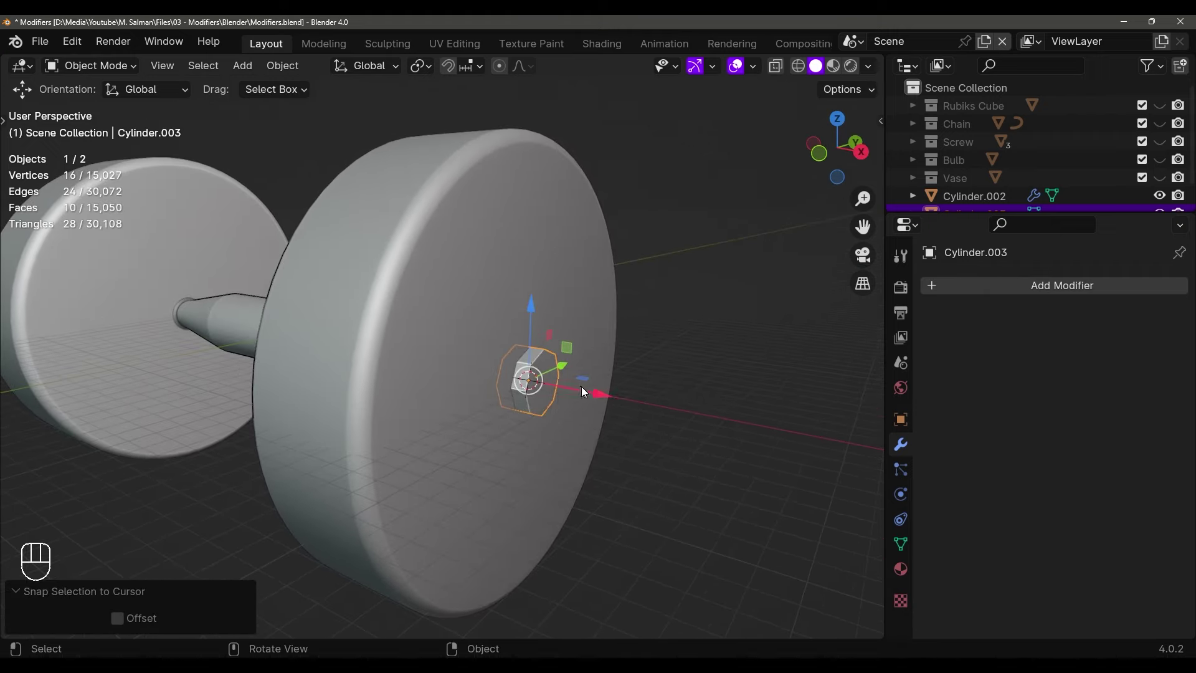
pyautogui.press('g')
pyautogui.press('x')
pyautogui.click(735, 365)
pyautogui.click(735, 365)
# Scale the eight-sided cylinder along X and deselect it
pyautogui.moveTo(735, 365); pyautogui.dragTo(689, 384, button='middle')
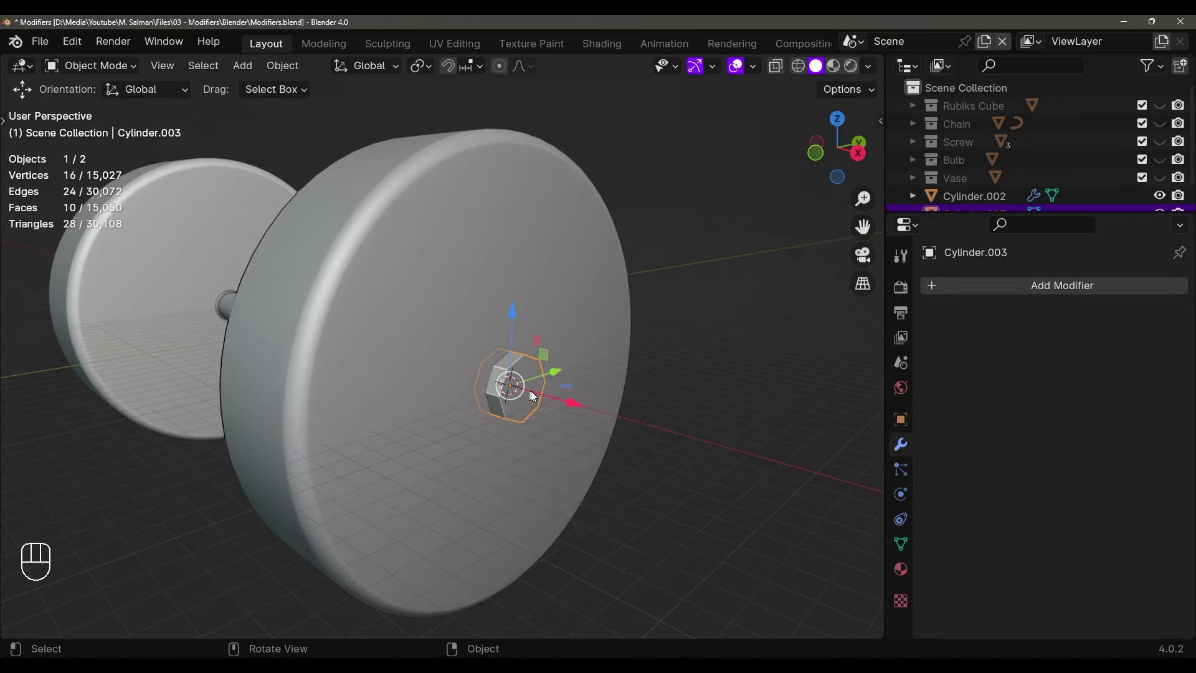
pyautogui.press('s')
pyautogui.press('x')
pyautogui.click(562, 397)
pyautogui.hotkey('alt', 'a')
# Add a Mirror modifier to the eight-sided cylinder, and select the dumbbell body
pyautogui.moveTo(562, 397); pyautogui.dragTo(305, 385, button='middle')
pyautogui.click(929, 289)
pyautogui.moveTo(929, 289)
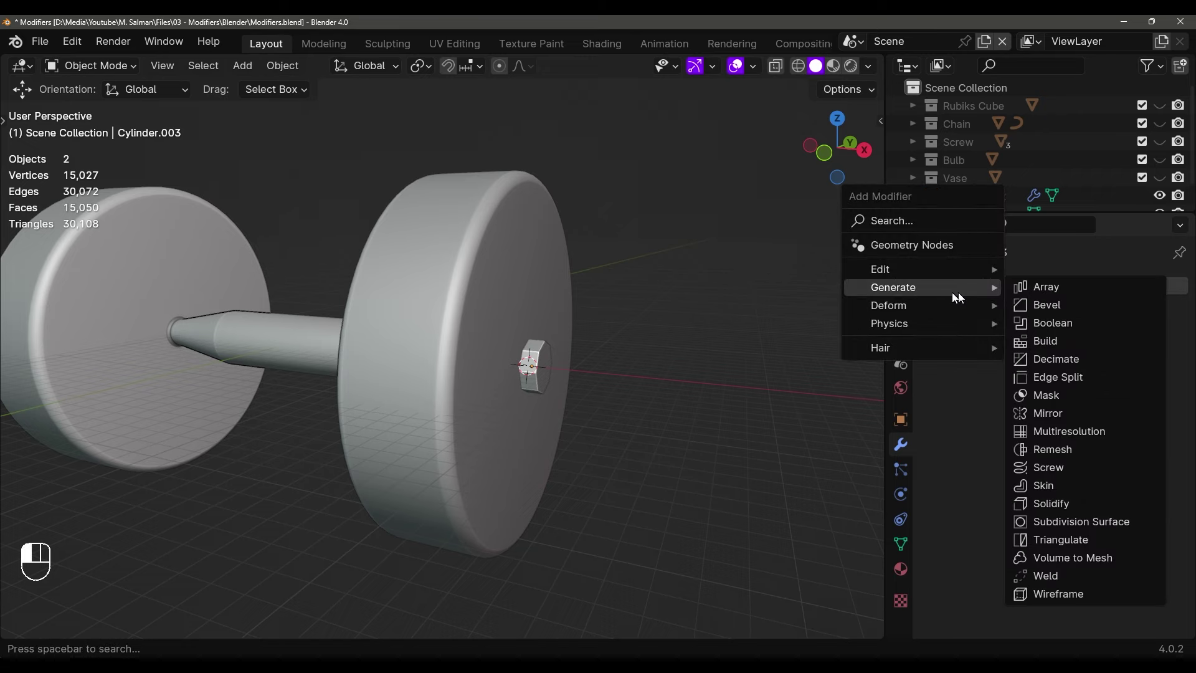
pyautogui.click(1047, 413)
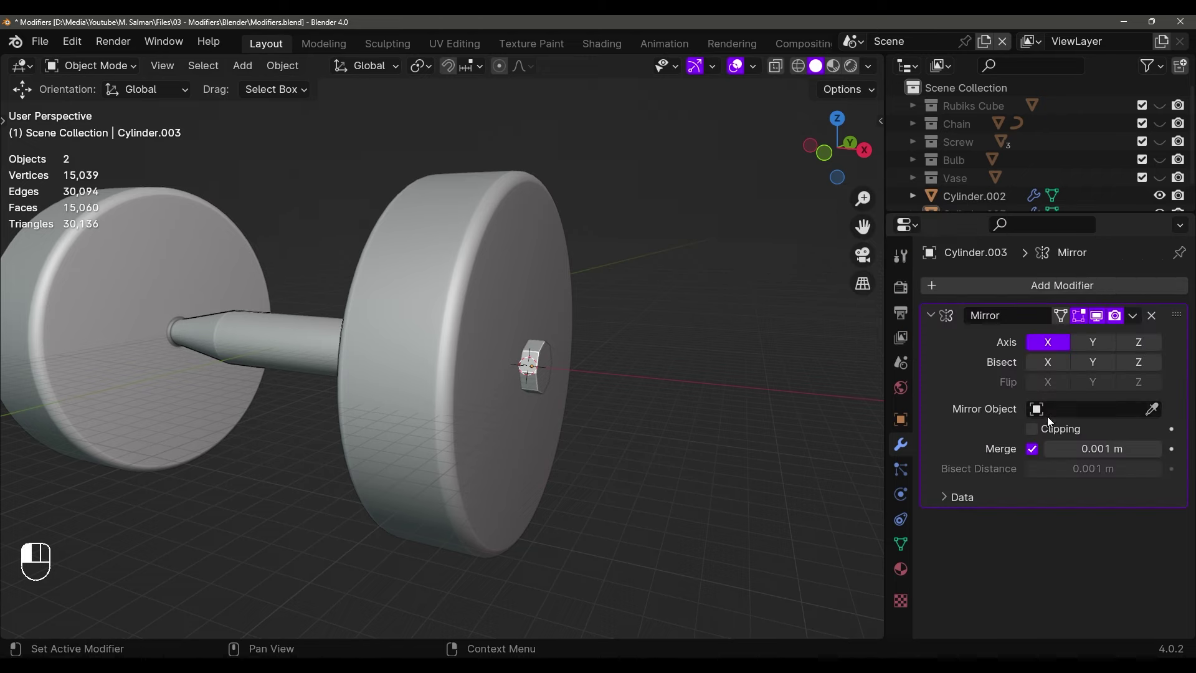
pyautogui.moveTo(834, 408); pyautogui.dragTo(622, 379, button='middle')
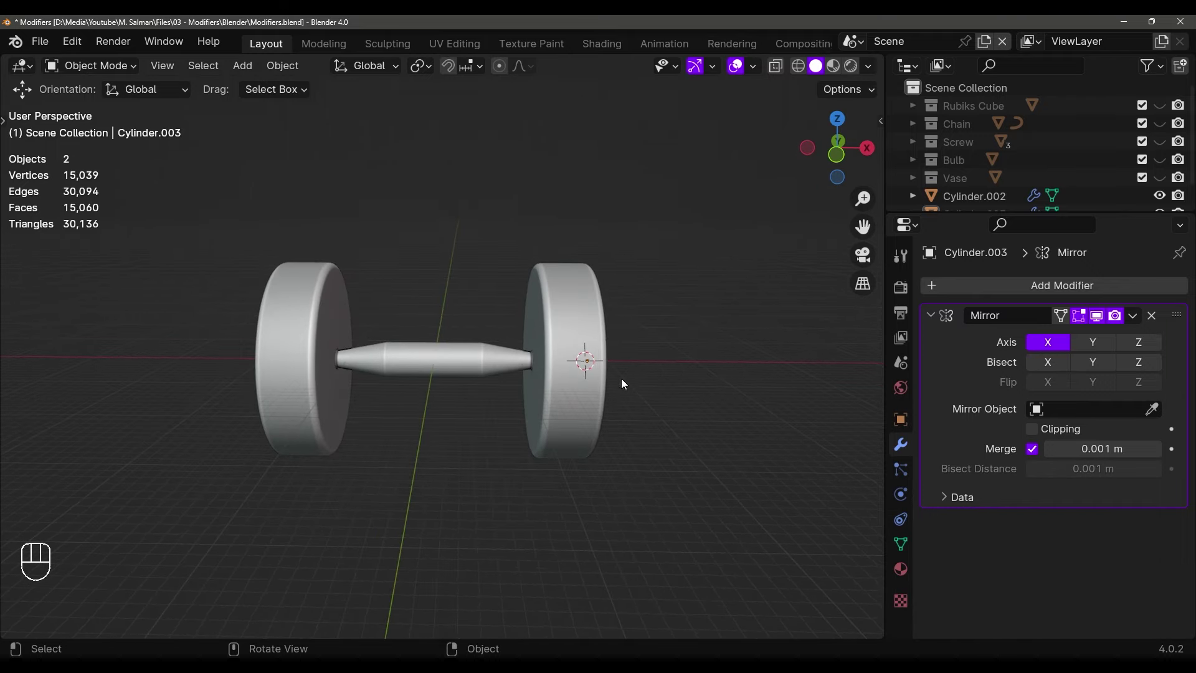
pyautogui.click(563, 389)
pyautogui.moveTo(473, 370); pyautogui.dragTo(506, 372, button='middle')
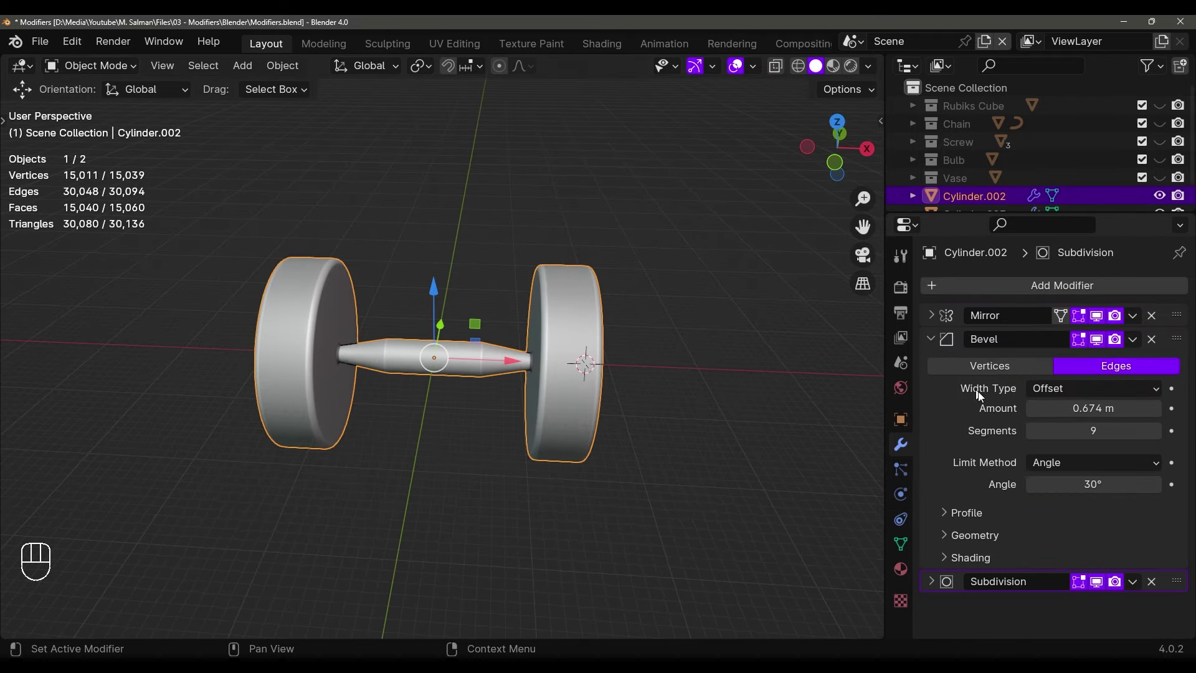
# Select the eight-sided end cap and set its Mirror modifier's mirror object to the dumbbell body, Cylinder.002
pyautogui.moveTo(755, 387); pyautogui.dragTo(616, 395, button='middle')
pyautogui.click(615, 394)
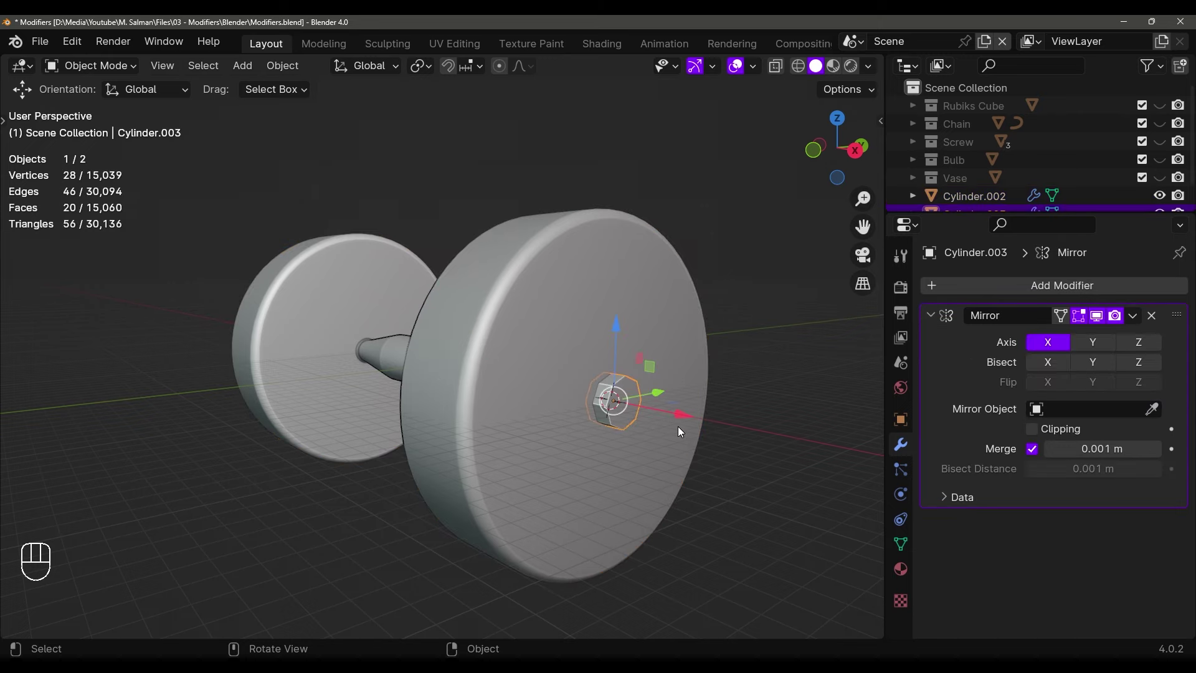
pyautogui.moveTo(680, 428); pyautogui.dragTo(641, 416, button='middle')
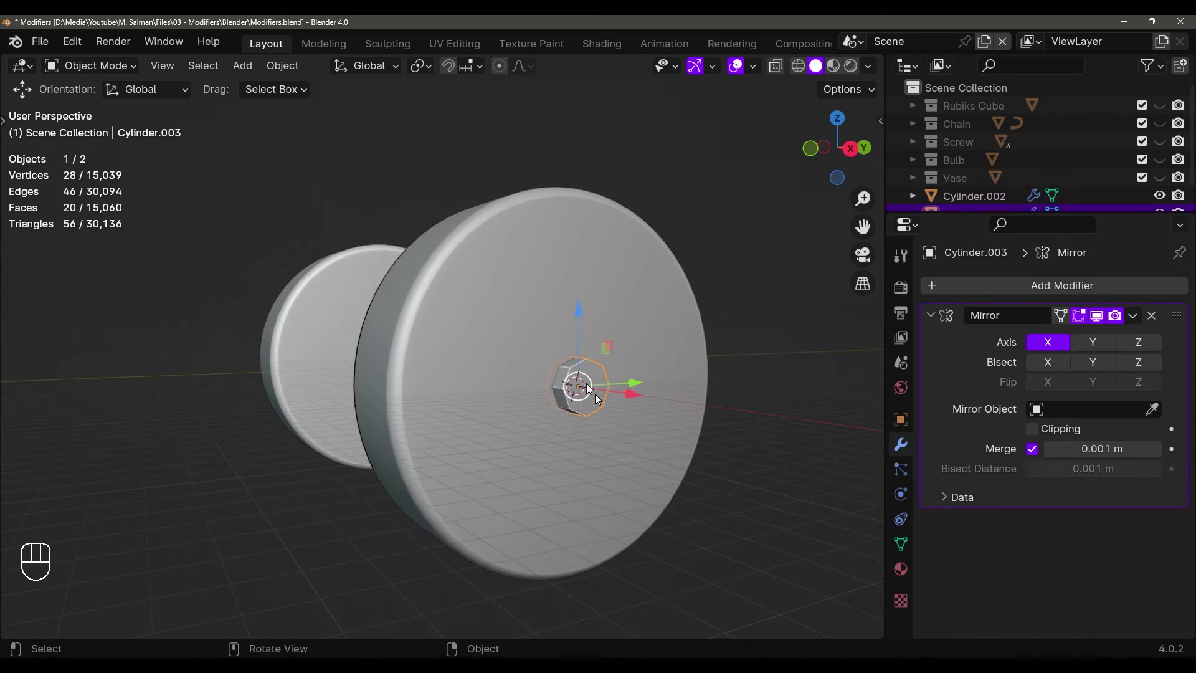
pyautogui.moveTo(589, 405); pyautogui.dragTo(200, 430, button='middle')
pyautogui.moveTo(317, 433); pyautogui.dragTo(701, 429, button='middle')
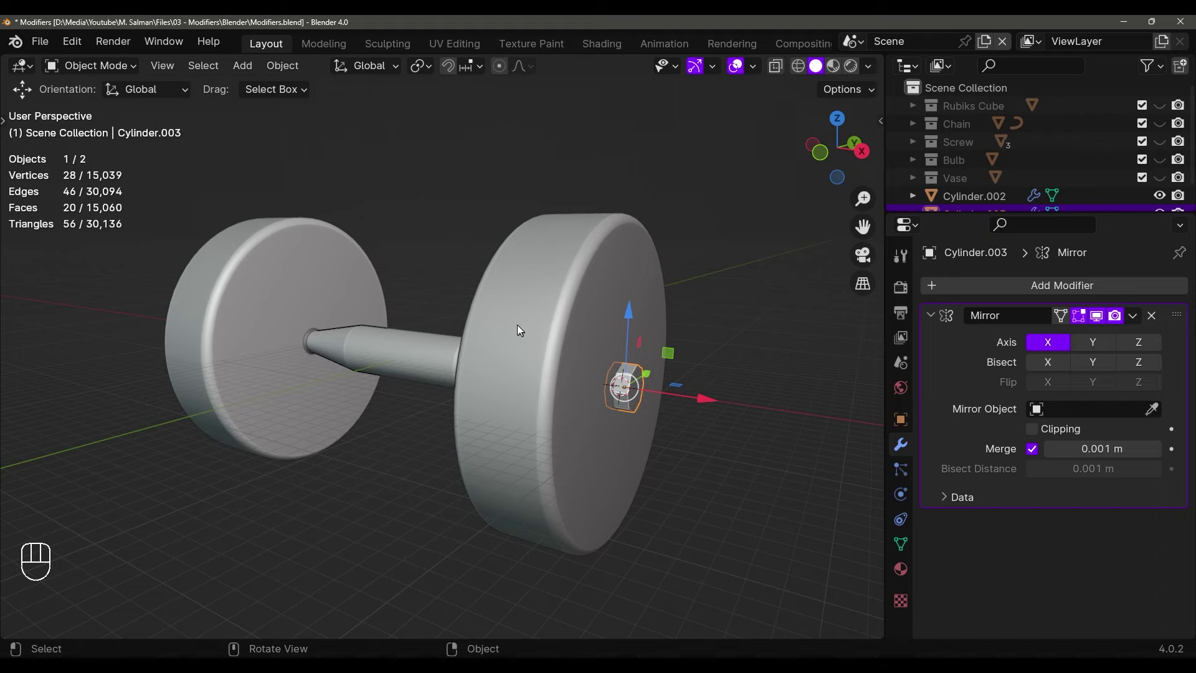
pyautogui.moveTo(514, 320); pyautogui.dragTo(620, 330, button='middle')
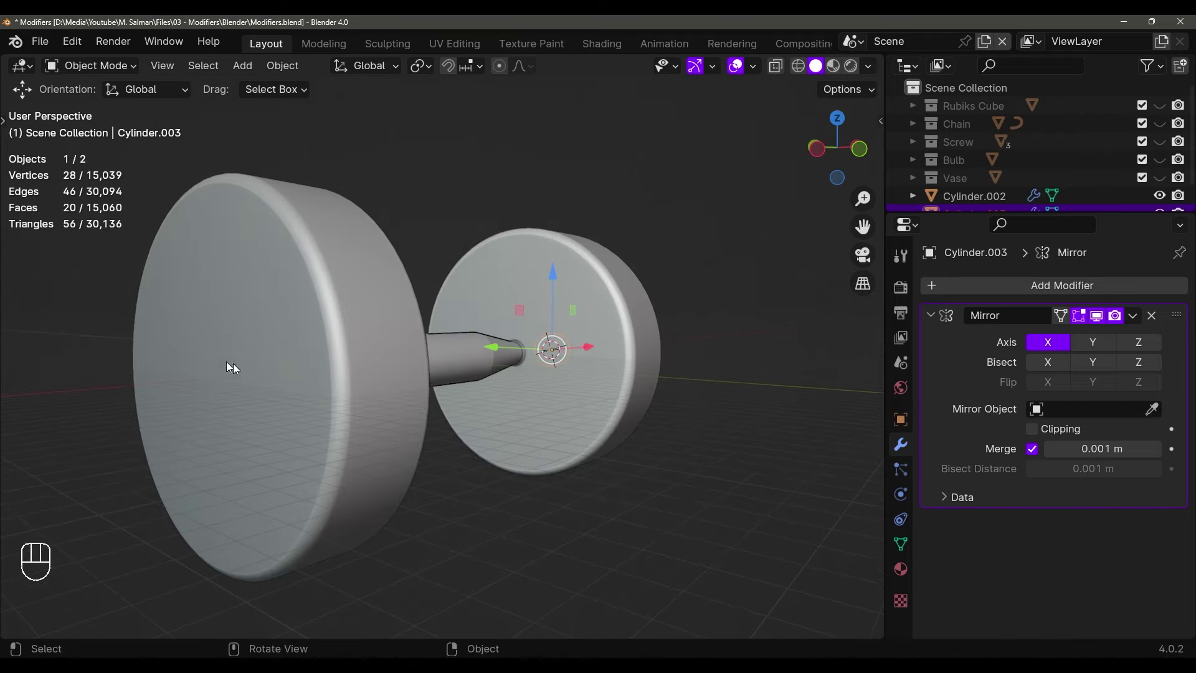
pyautogui.moveTo(668, 362); pyautogui.dragTo(632, 391, button='middle')
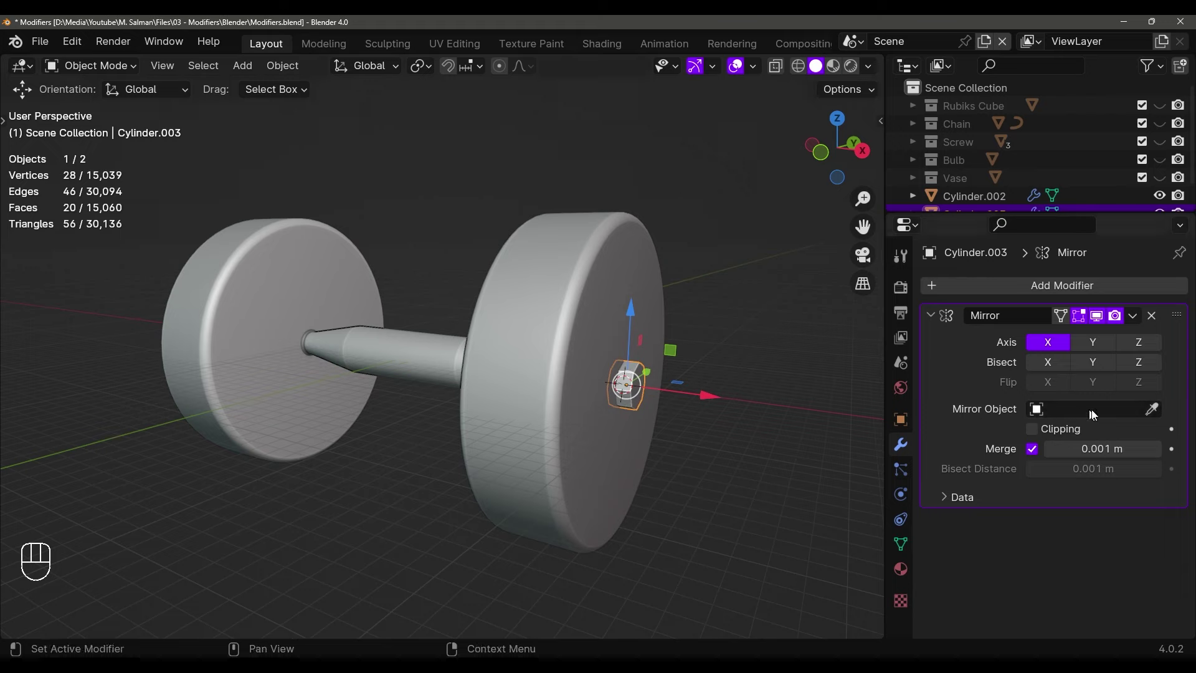
pyautogui.click(1152, 409)
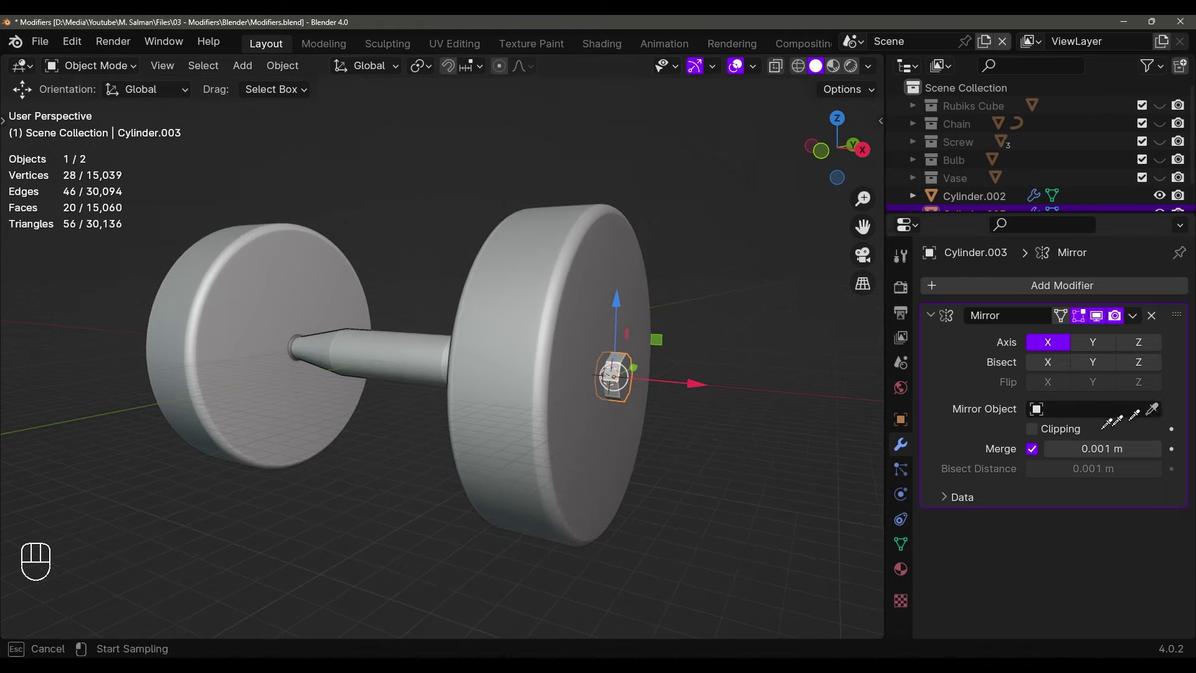
pyautogui.click(527, 288)
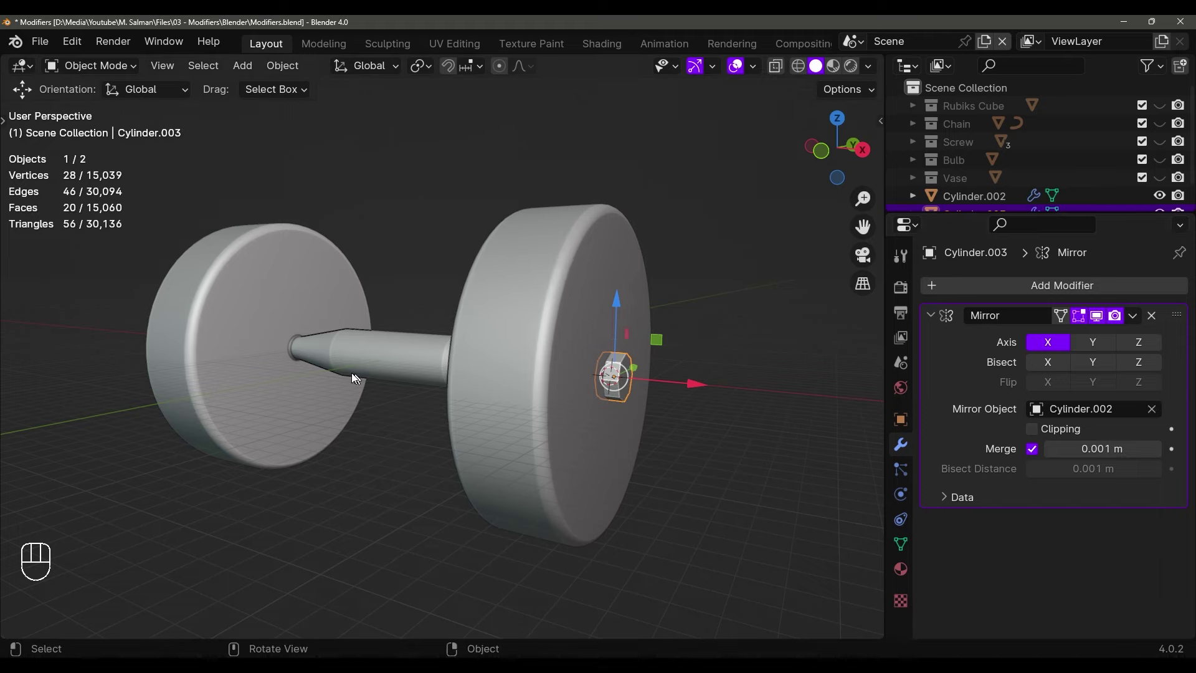
pyautogui.moveTo(275, 366); pyautogui.dragTo(415, 425, button='middle')
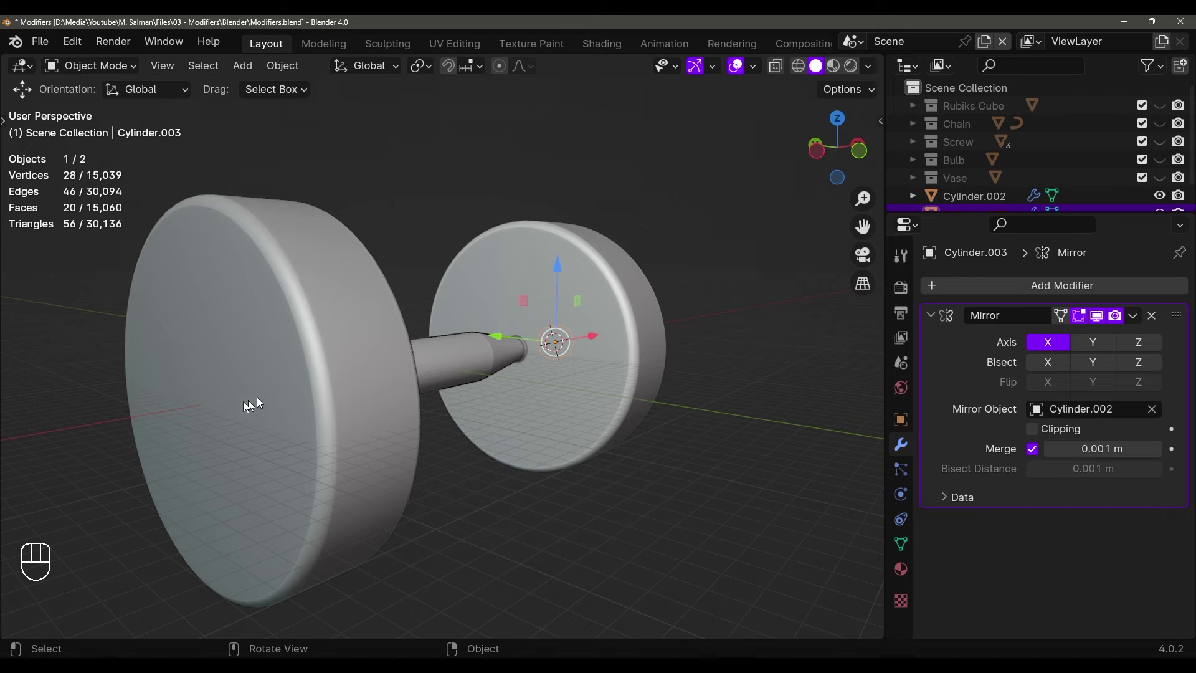
pyautogui.moveTo(246, 404); pyautogui.dragTo(610, 393, button='middle')
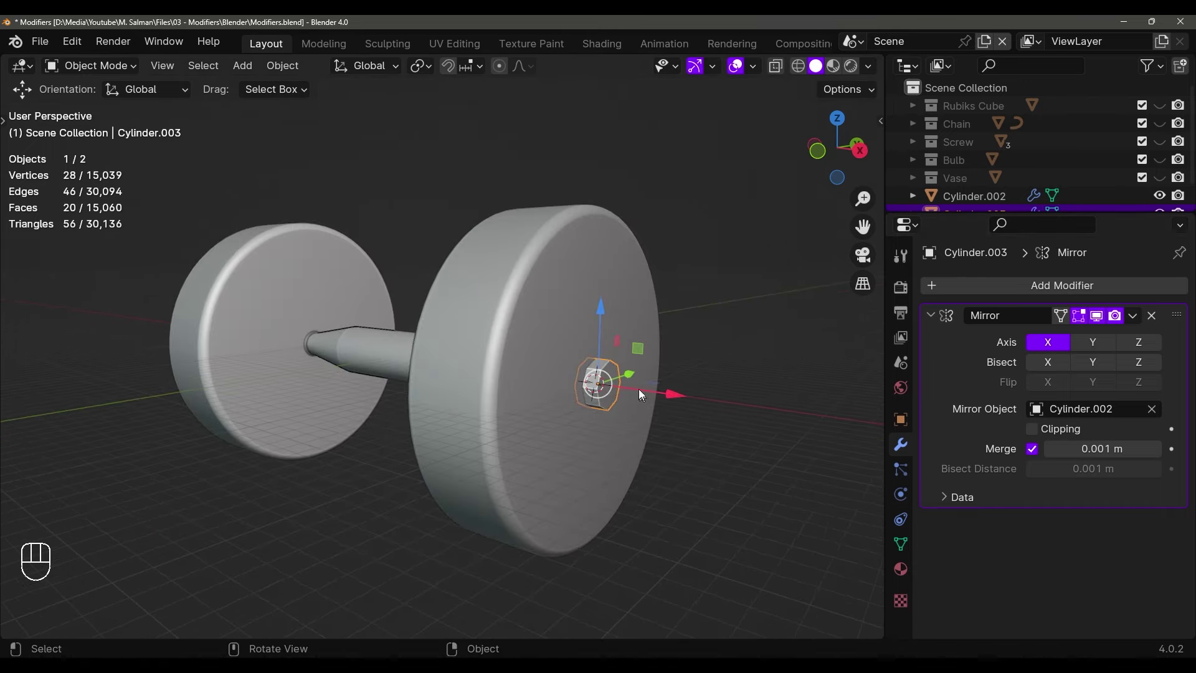
# Check the end cap's own axes by switching the transform orientation to Local, and restore it to Global
pyautogui.scroll(8, 640, 394)
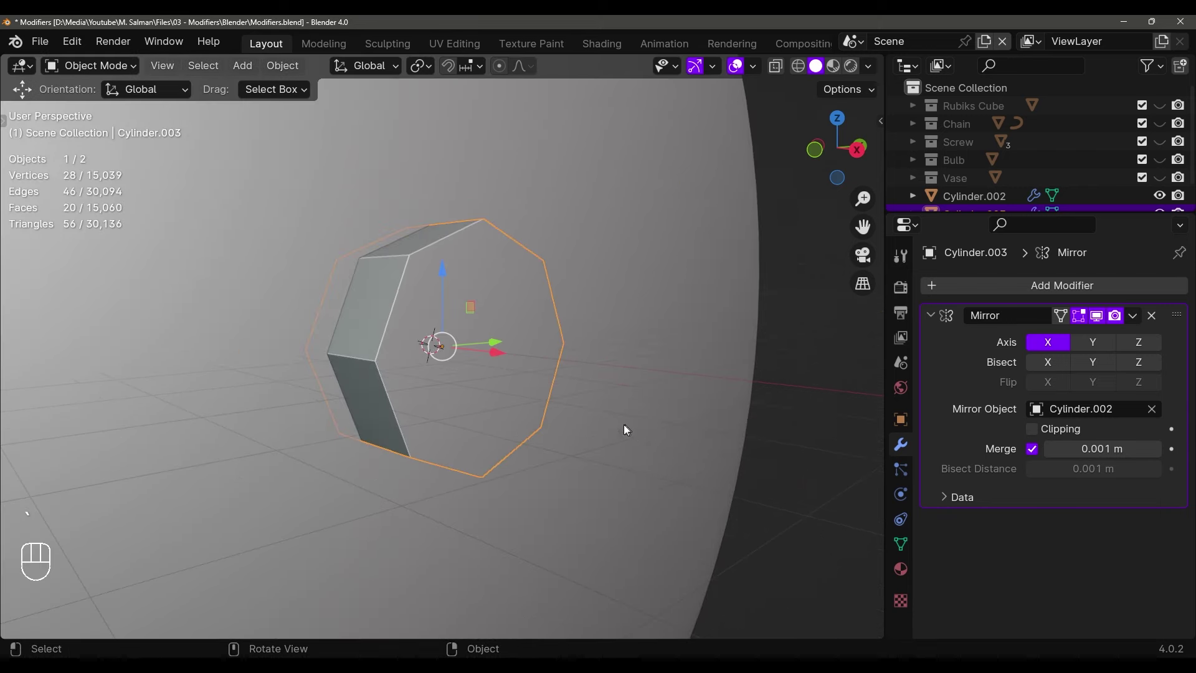
pyautogui.scroll(-5, 626, 430)
pyautogui.moveTo(561, 394); pyautogui.dragTo(470, 364, button='middle')
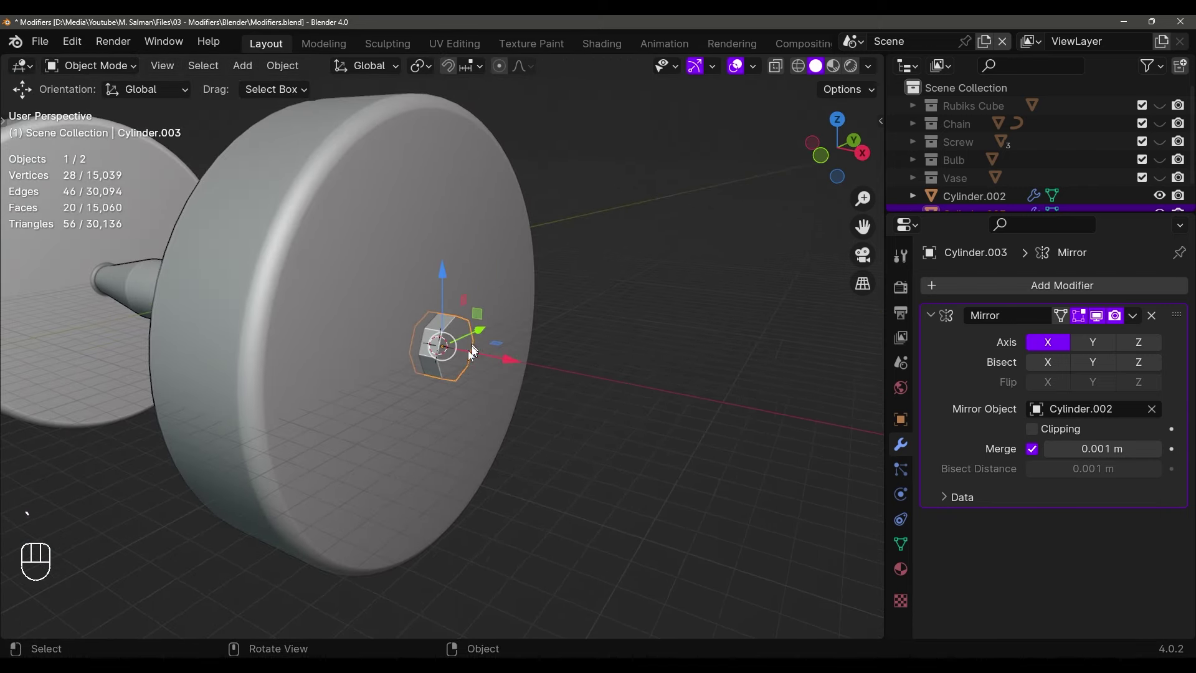
pyautogui.click(183, 92)
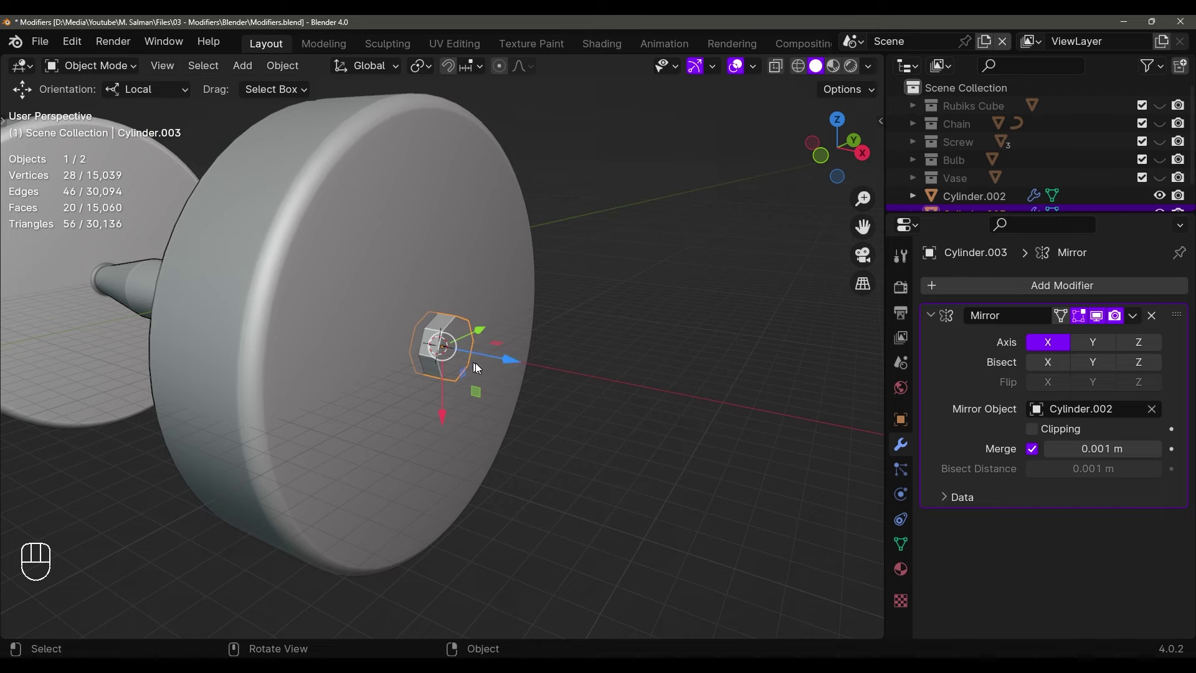
pyautogui.moveTo(491, 361); pyautogui.dragTo(486, 355, button='middle')
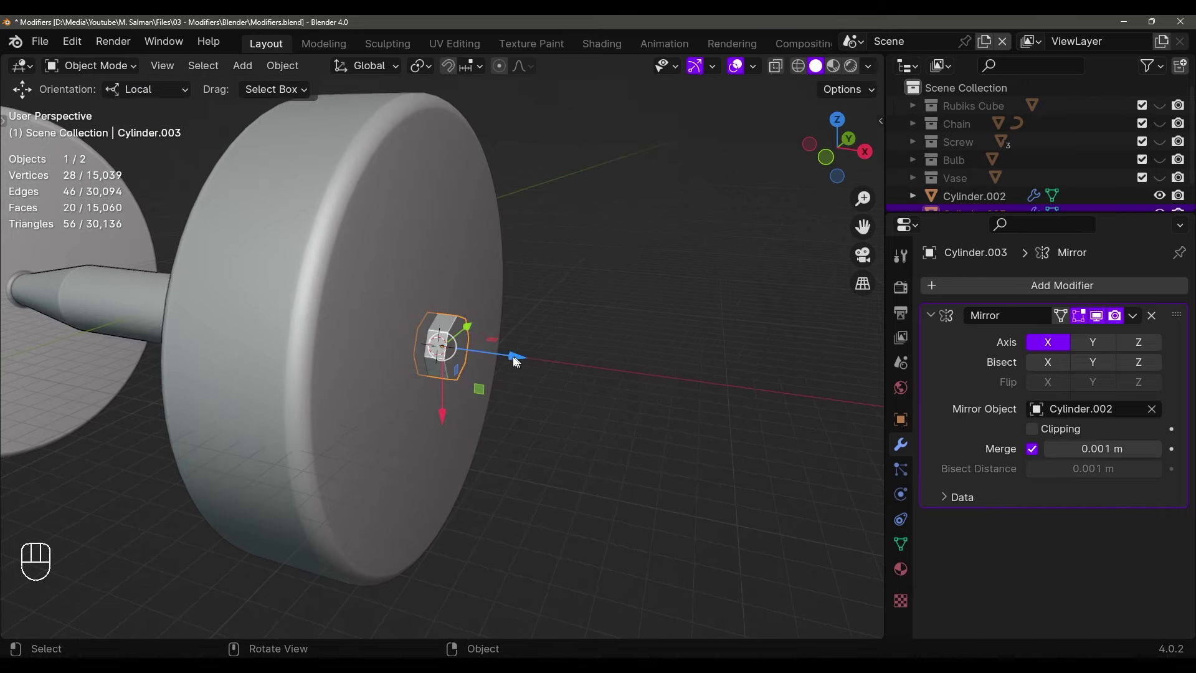
pyautogui.click(144, 89)
pyautogui.click(147, 132)
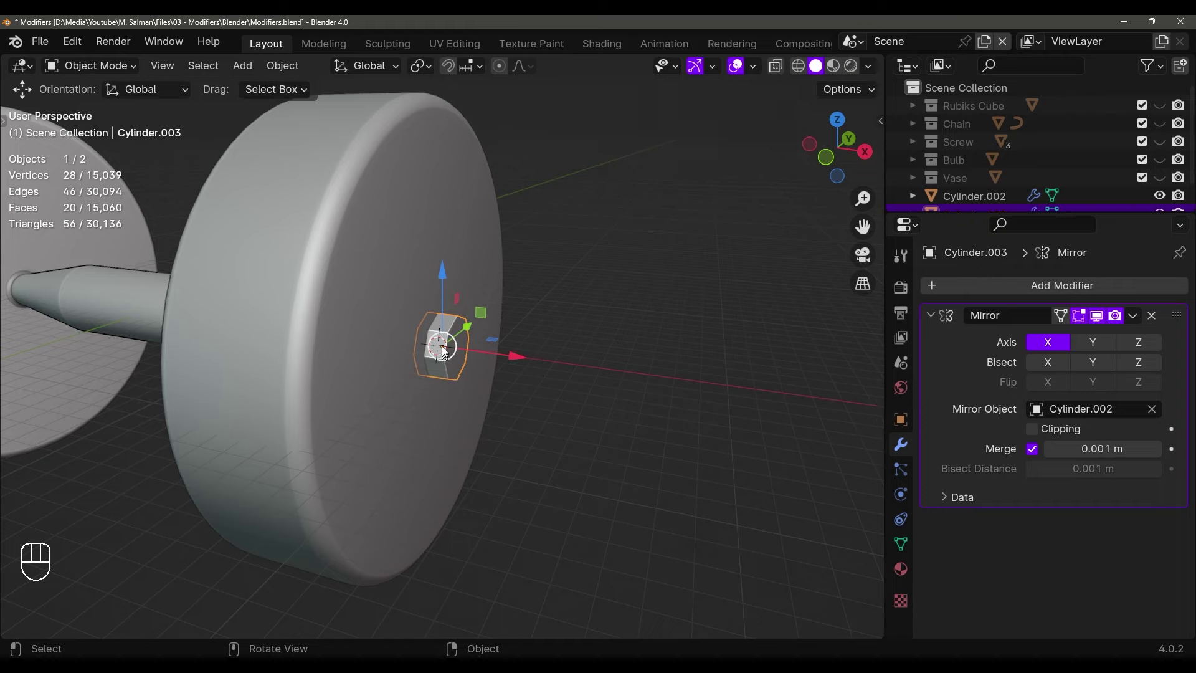
# Change the end cap's mirror axis from X to Z and check the cap on the opposite weight
pyautogui.click(1048, 344)
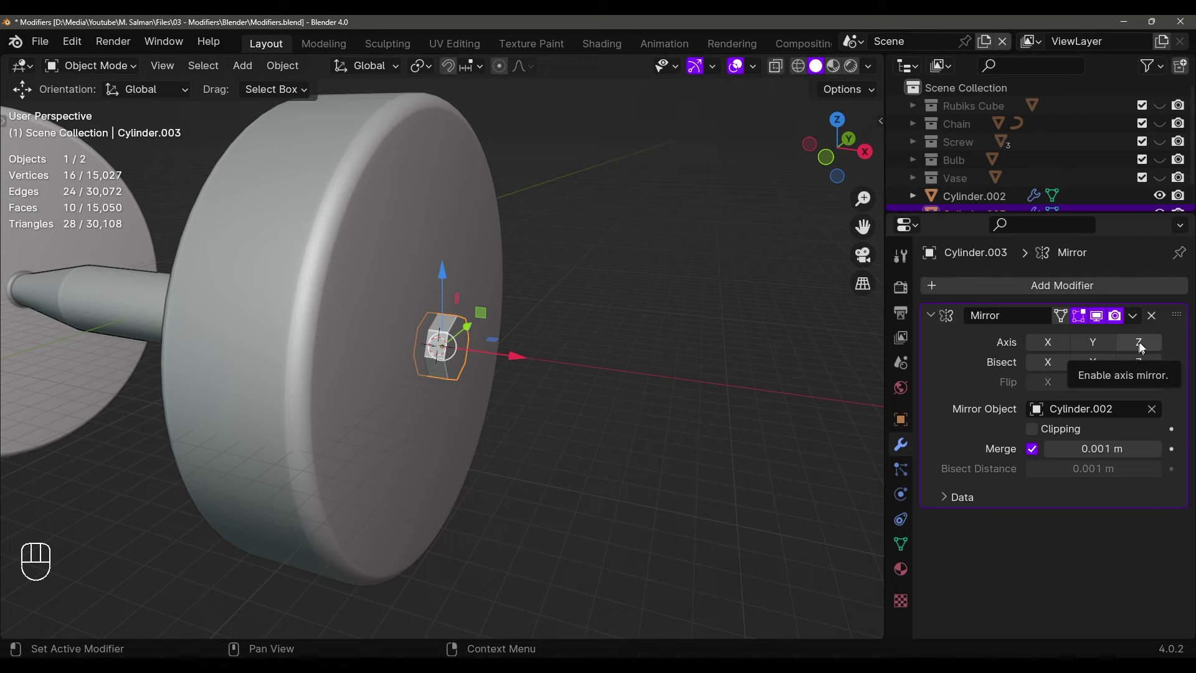
pyautogui.click(1138, 343)
pyautogui.scroll(-4, 635, 381)
pyautogui.moveTo(635, 382); pyautogui.dragTo(729, 350, button='middle')
pyautogui.scroll(5, 696, 363)
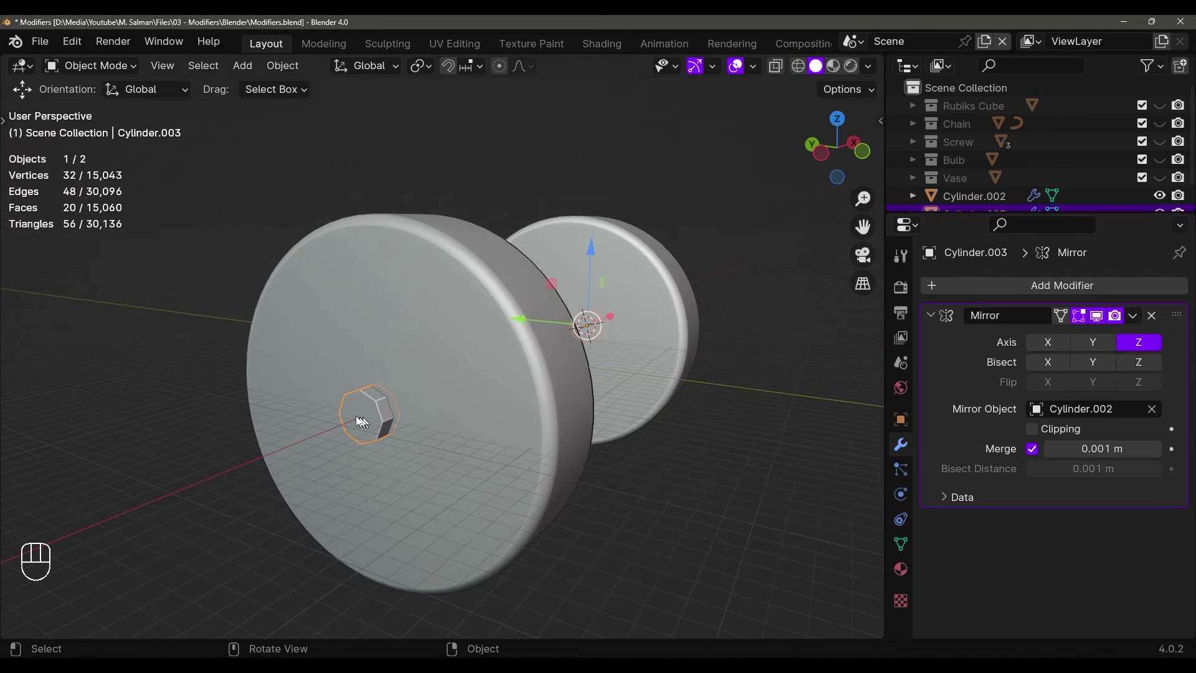
pyautogui.moveTo(359, 422); pyautogui.dragTo(218, 405, button='middle')
pyautogui.moveTo(686, 398); pyautogui.dragTo(635, 394, button='middle')
# Add a Bevel modifier to the eight-sided end cap
pyautogui.keyDown('shift'); pyautogui.moveTo(636, 393); pyautogui.dragTo(529, 381, button='middle'); pyautogui.keyUp('shift')
pyautogui.scroll(6, 636, 366)
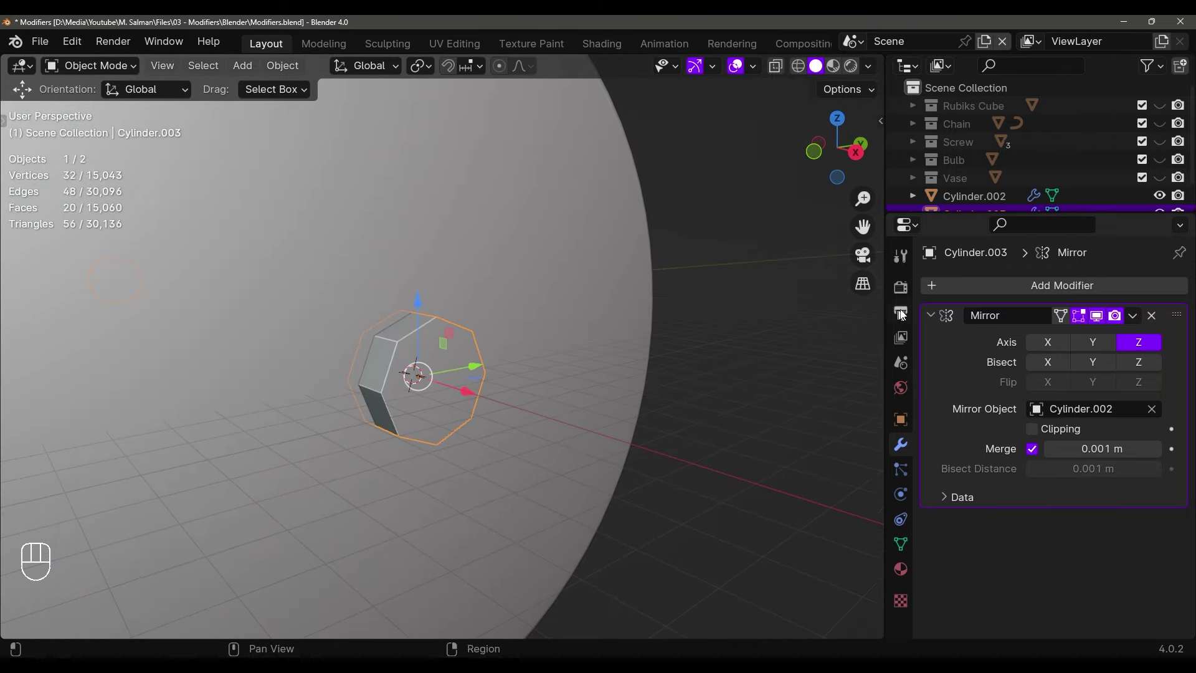
pyautogui.click(965, 286)
pyautogui.moveTo(913, 291)
pyautogui.click(1026, 310)
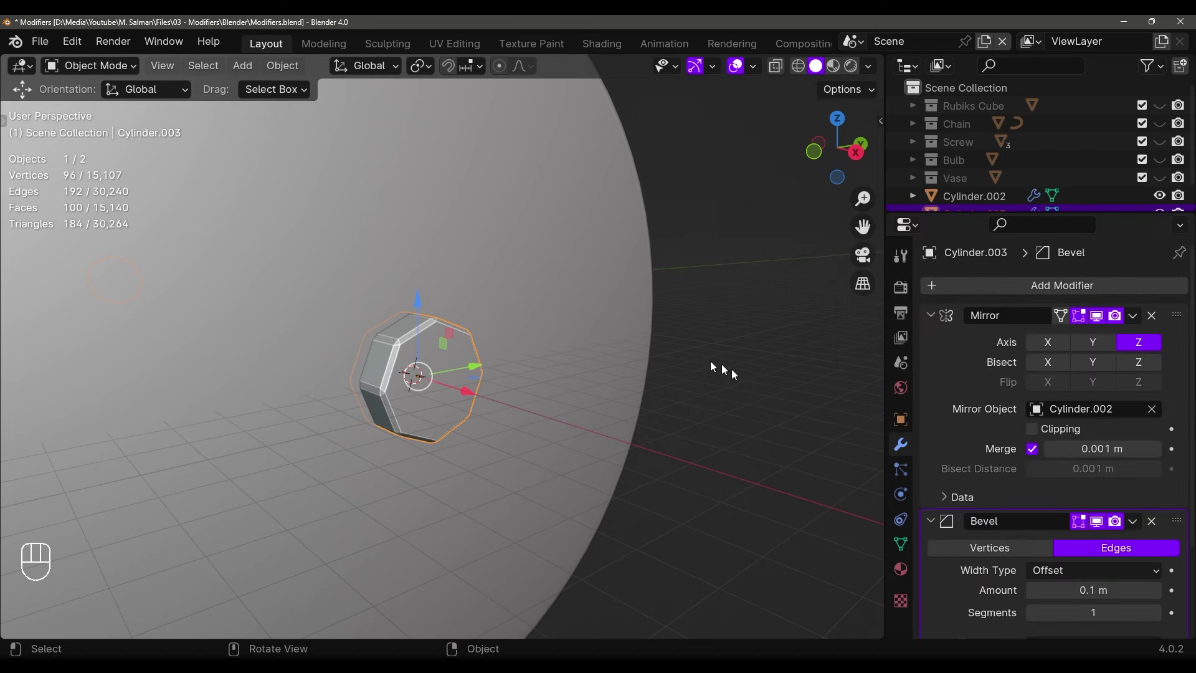
pyautogui.keyDown('ctrl'); pyautogui.scroll(-4, 735, 368); pyautogui.keyUp('ctrl')
pyautogui.scroll(-5, 1046, 511)
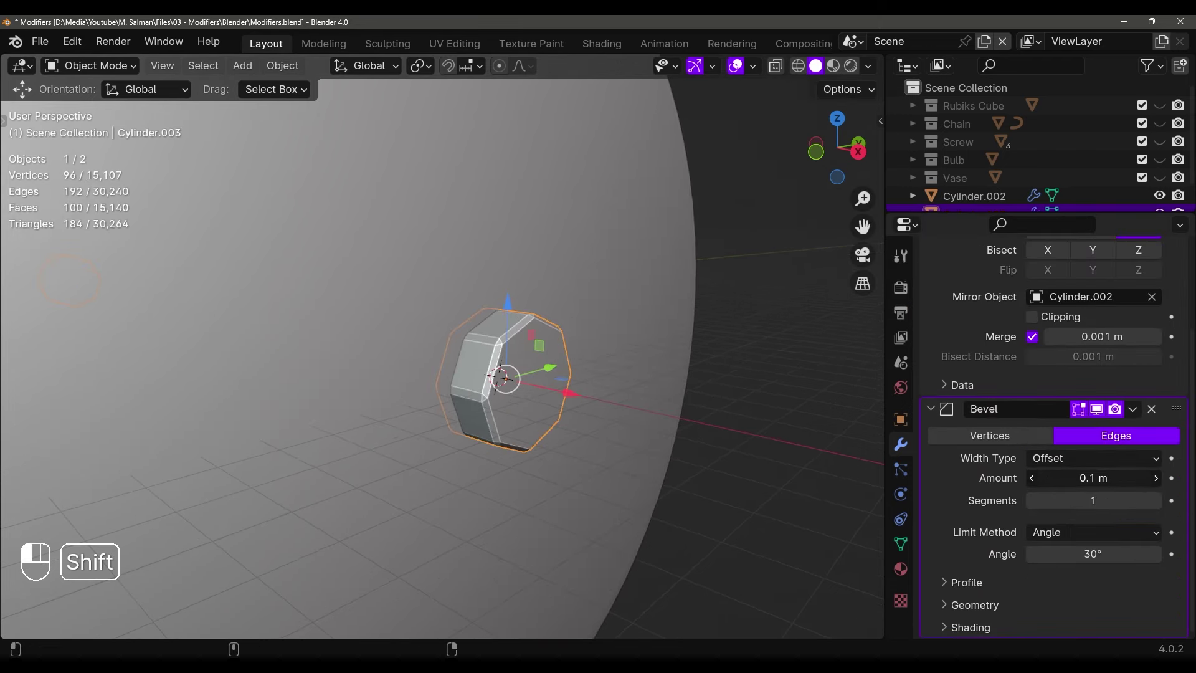
# Set the end cap's bevel amount to 0.072 m with 4 segments, and deselect it to view the whole dumbbell
pyautogui.keyDown('shift'); pyautogui.moveTo(1093, 477); pyautogui.dragTo(1080, 478); pyautogui.keyUp('shift')
pyautogui.click(1156, 500)
pyautogui.doubleClick(1155, 500)
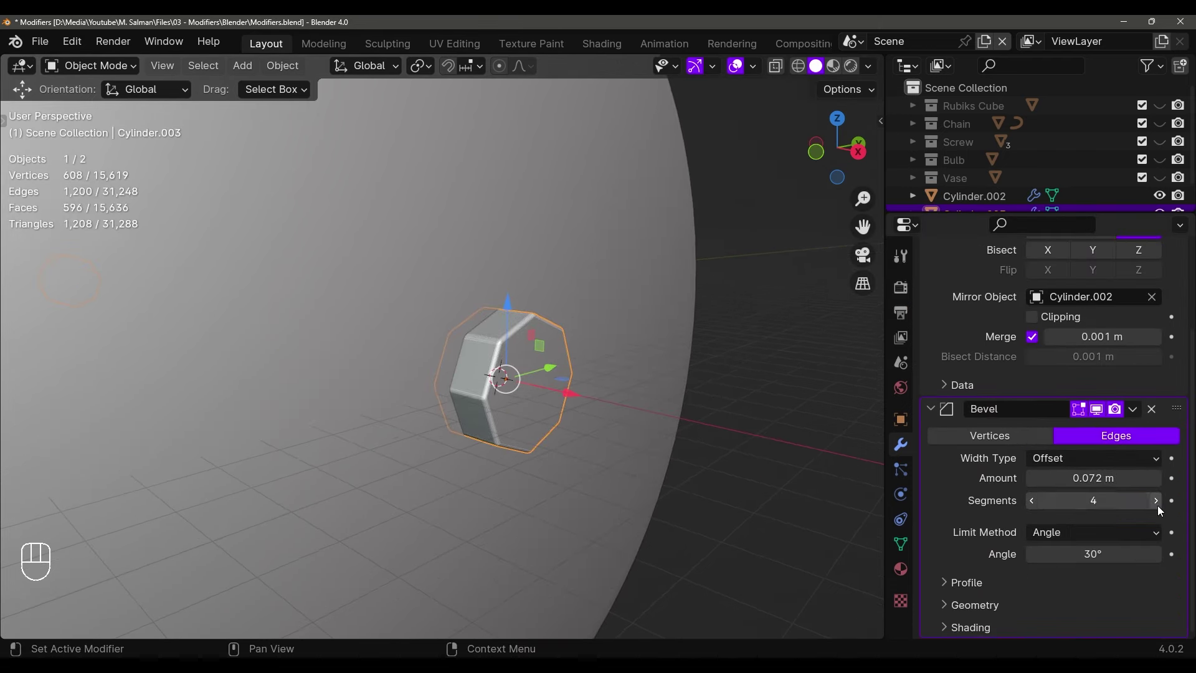
pyautogui.moveTo(777, 435); pyautogui.dragTo(765, 413, button='middle')
pyautogui.click(758, 430)
pyautogui.scroll(-4, 747, 407)
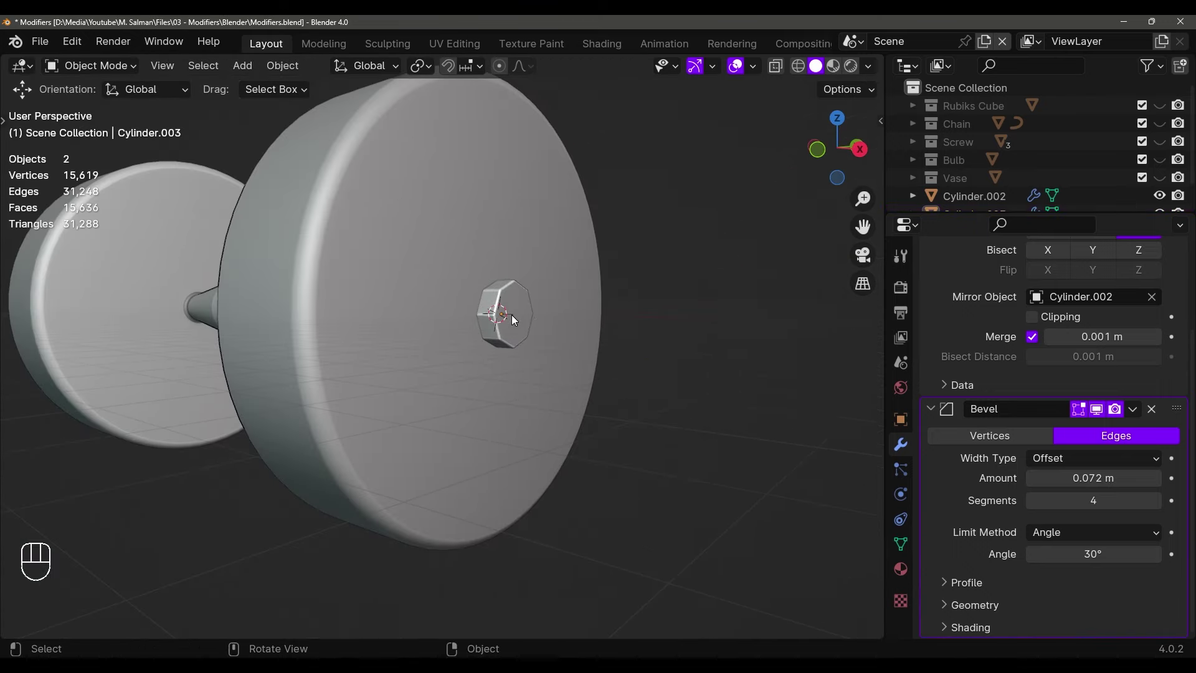
pyautogui.click(512, 319)
pyautogui.scroll(-4, 512, 319)
pyautogui.click(623, 403)
pyautogui.moveTo(623, 402); pyautogui.dragTo(779, 465, button='middle')
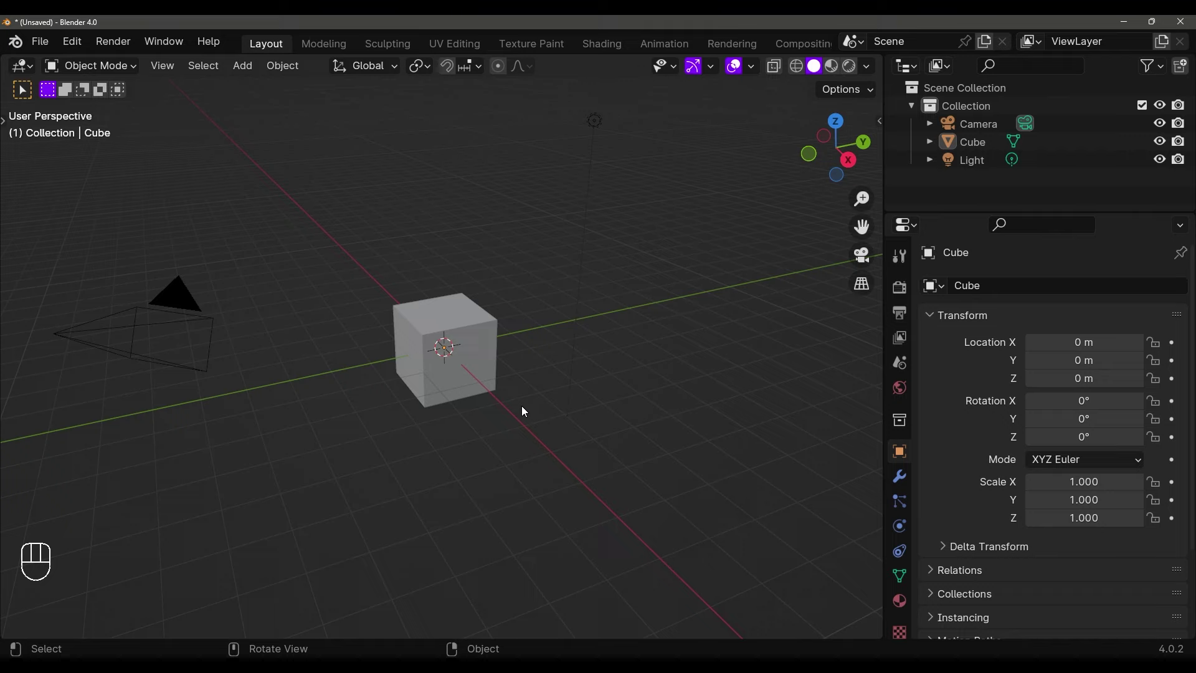
# Create a new file from the General template
pyautogui.click(40, 42)
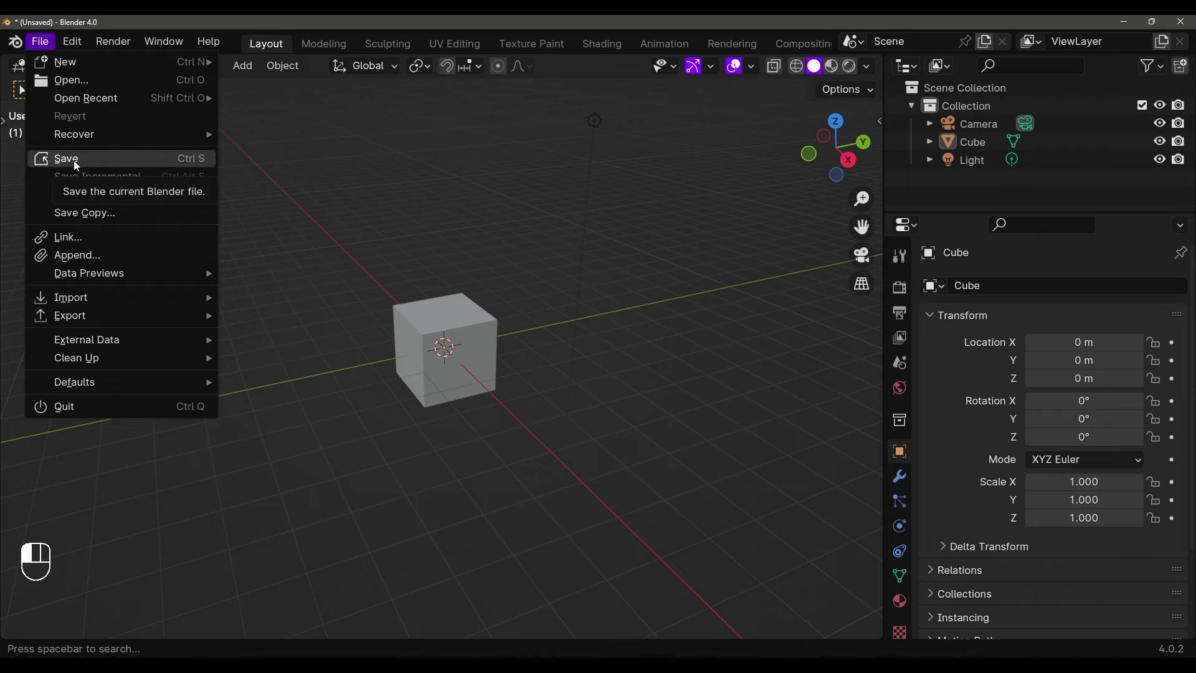
pyautogui.moveTo(59, 65)
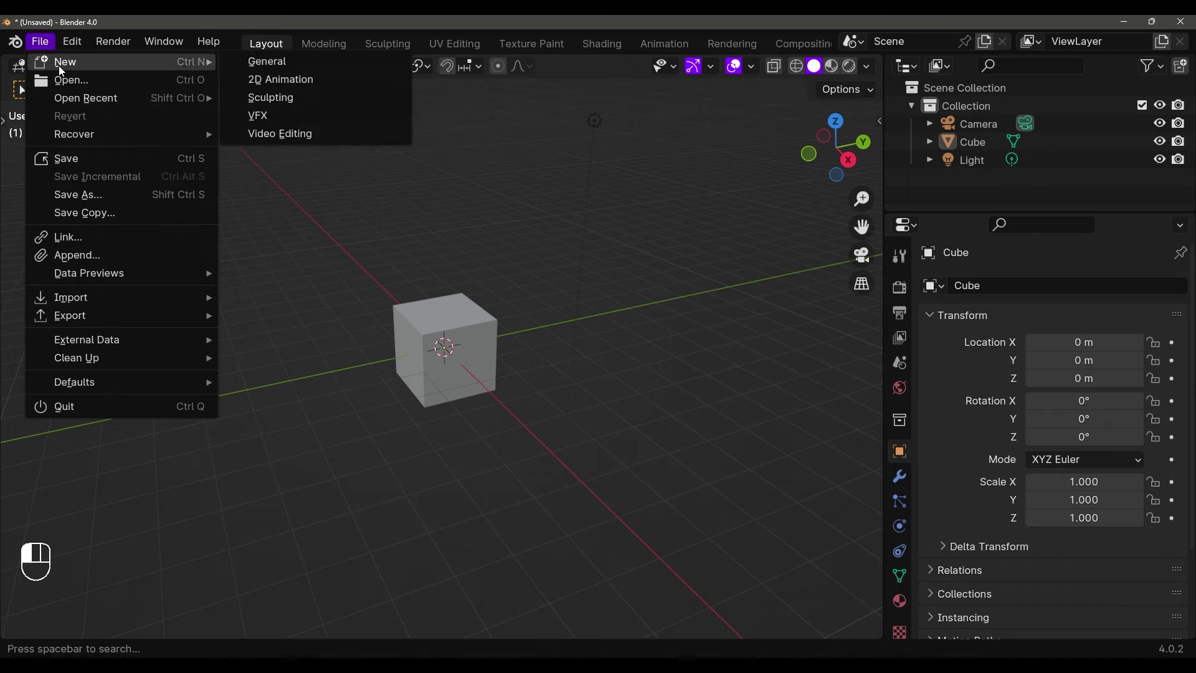
pyautogui.click(324, 60)
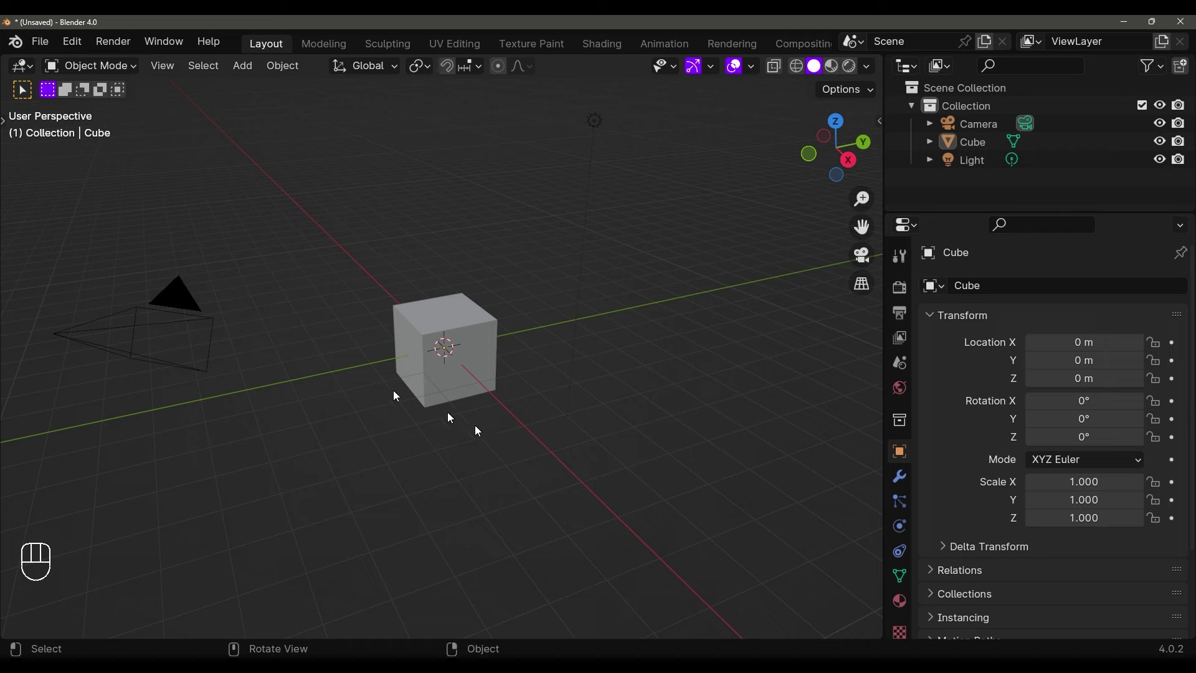
# Delete the default camera and light from the scene
pyautogui.click(185, 303)
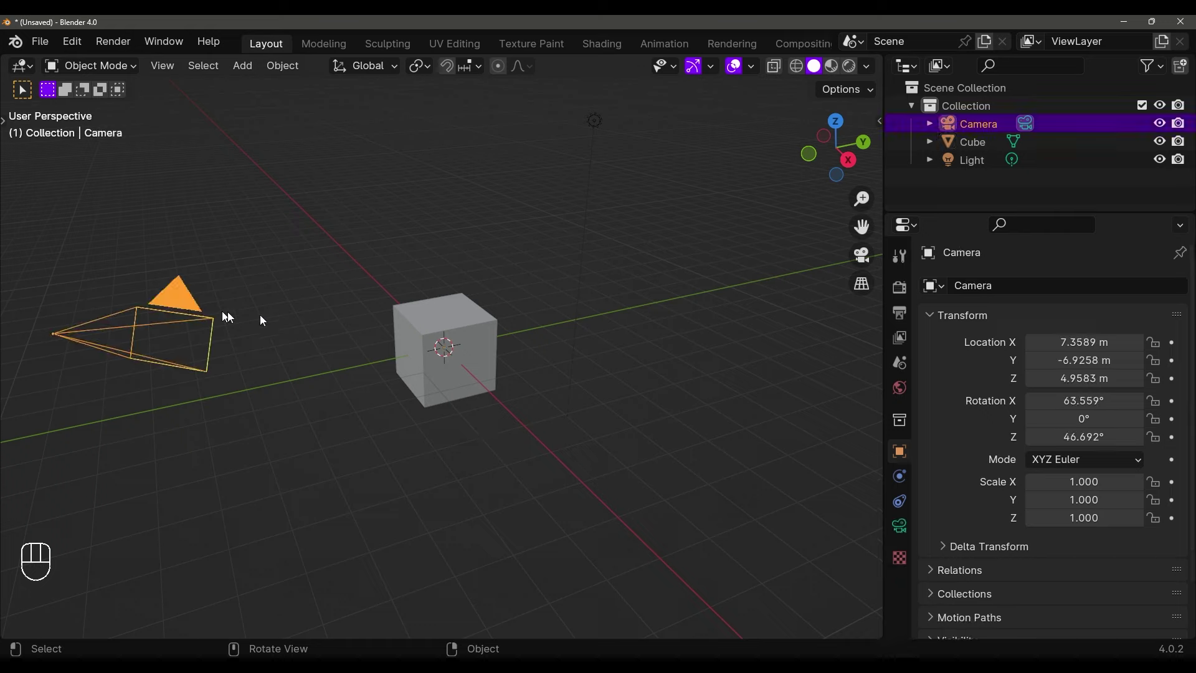
pyautogui.keyDown('shift'); pyautogui.click(597, 120); pyautogui.keyUp('shift')
pyautogui.press('x')
pyautogui.click(506, 365)
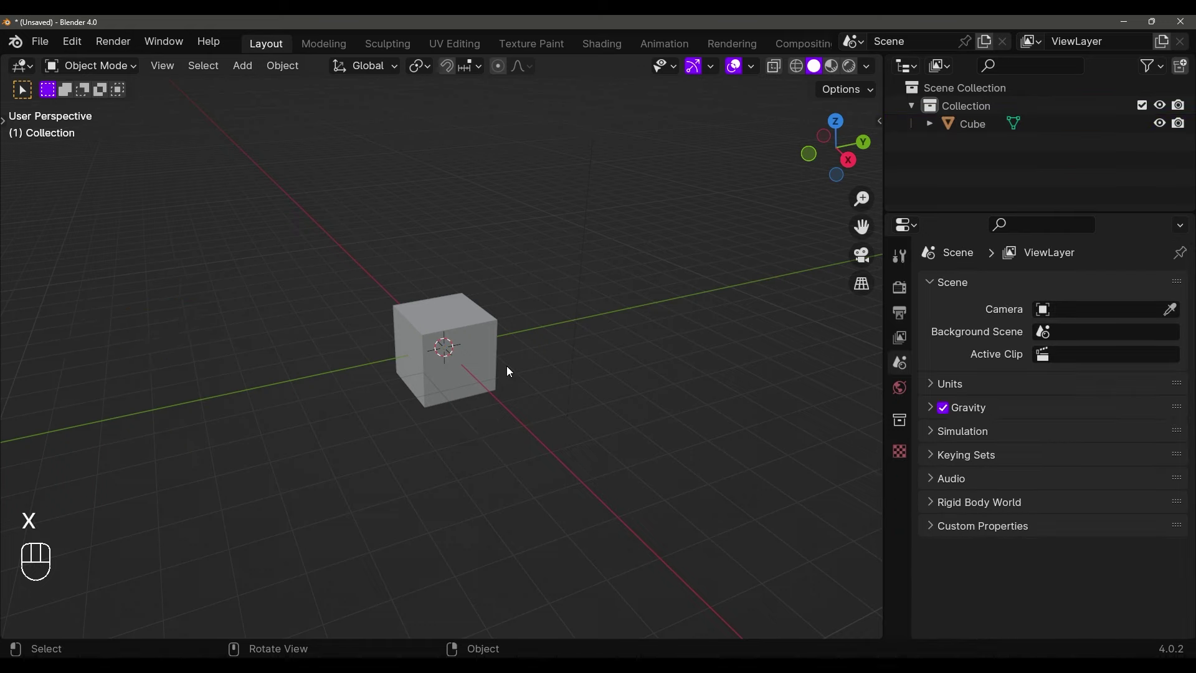
# Move the default cube up 1 m along Z so its base rests on the grid
pyautogui.moveTo(504, 373); pyautogui.dragTo(587, 371, button='middle')
pyautogui.click(484, 368)
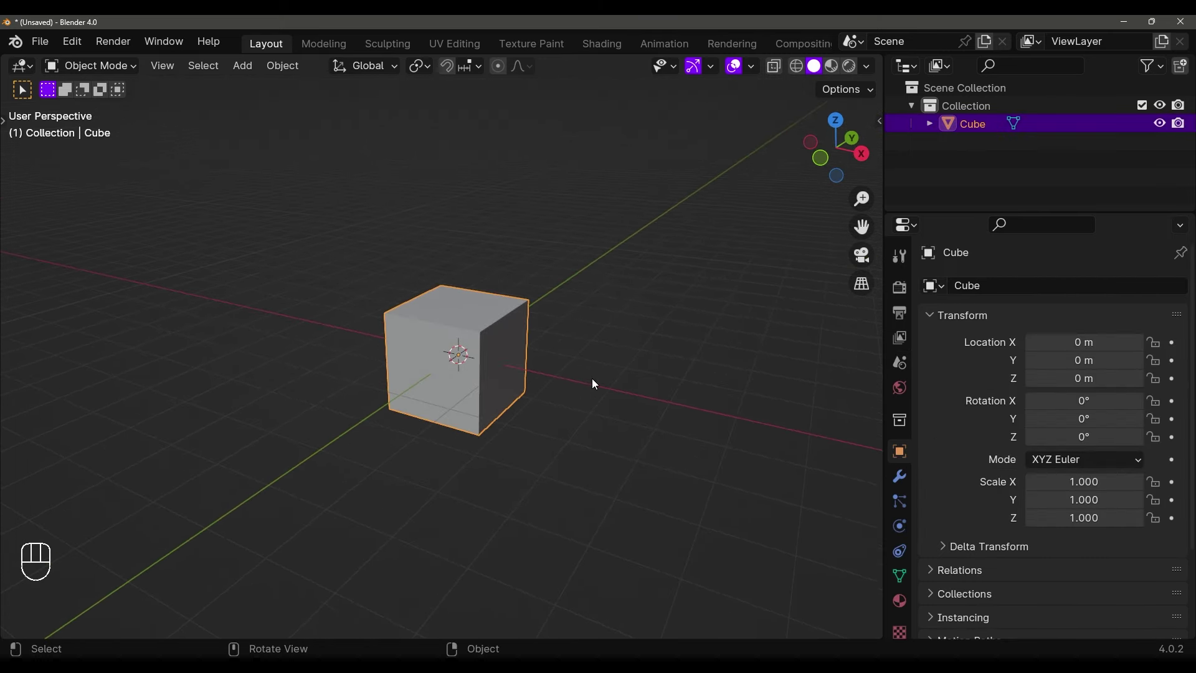
pyautogui.press('g')
pyautogui.press('z')
pyautogui.press('ctrl')
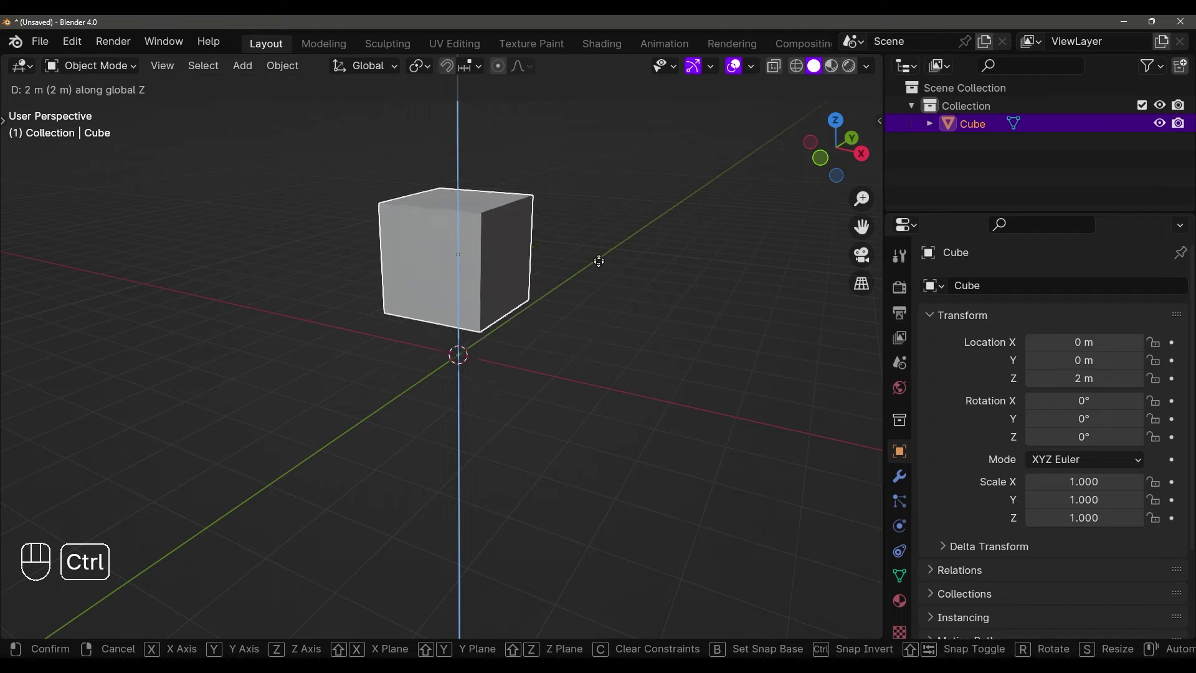
pyautogui.click(594, 314)
# Scale the cube along the X axis to about 1.18
pyautogui.moveTo(596, 314); pyautogui.dragTo(532, 375, button='middle')
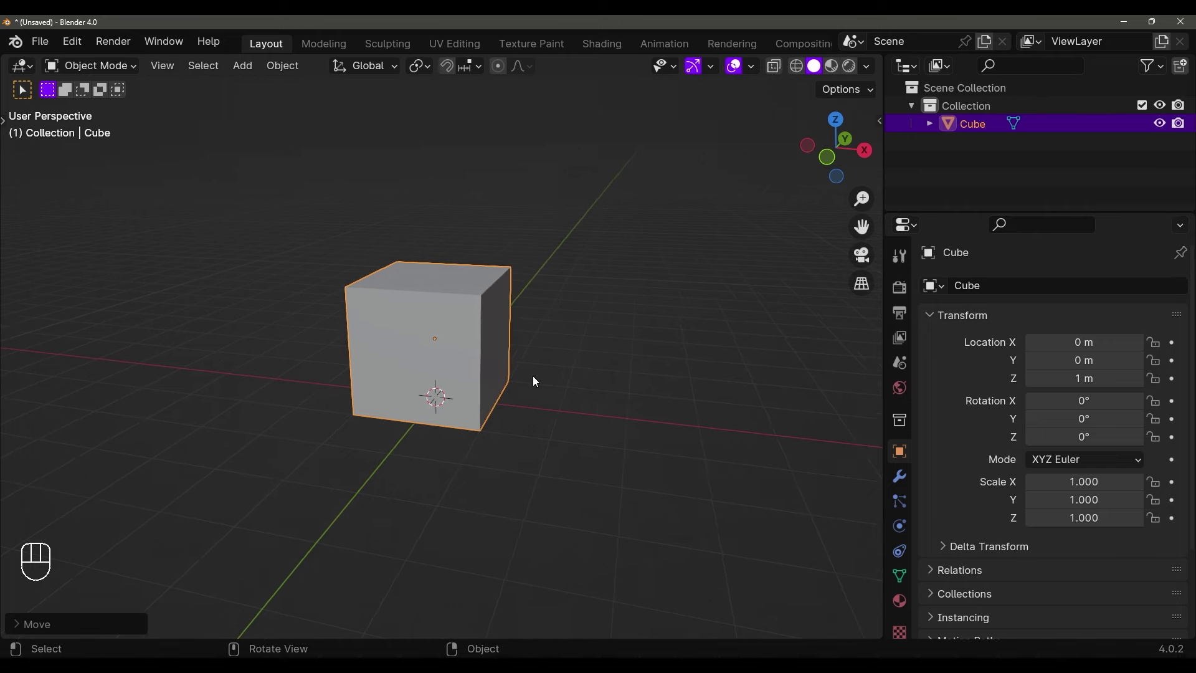
pyautogui.press('s')
pyautogui.middleClick(534, 376)
pyautogui.press('shift')
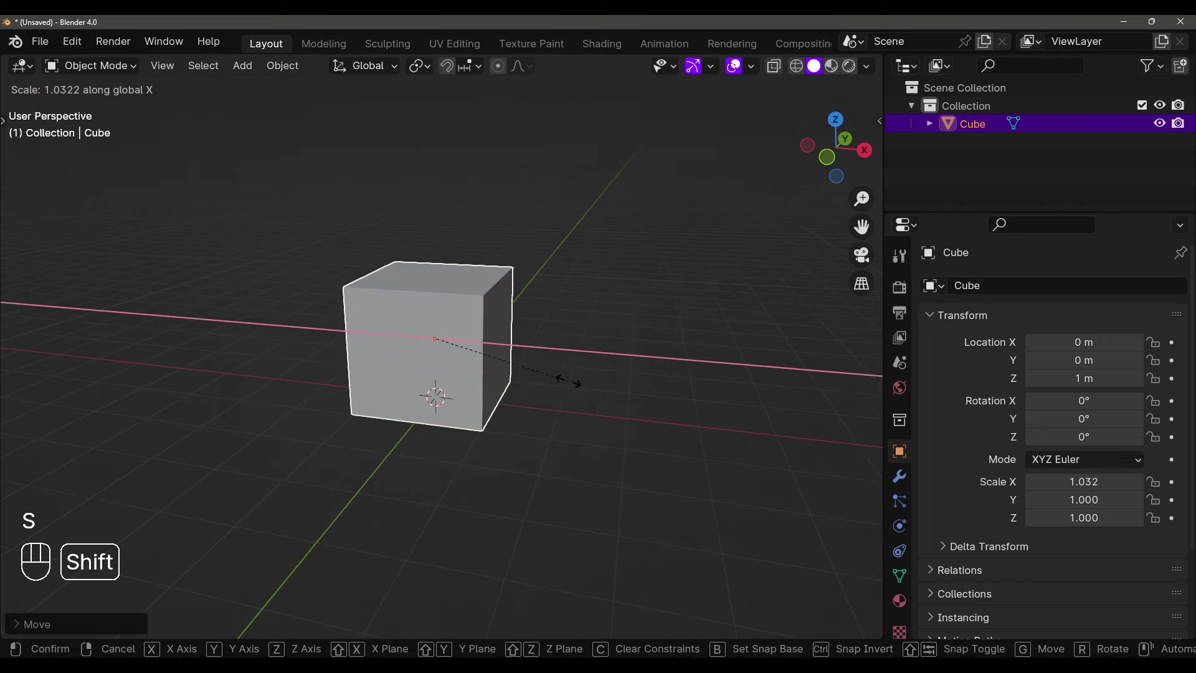
pyautogui.keyDown('shift'); pyautogui.click(722, 405); pyautogui.keyUp('shift')
# Duplicate the cube in place and scale the copy uniformly down to about 0.86 of the original size
pyautogui.moveTo(724, 405); pyautogui.dragTo(522, 413, button='middle')
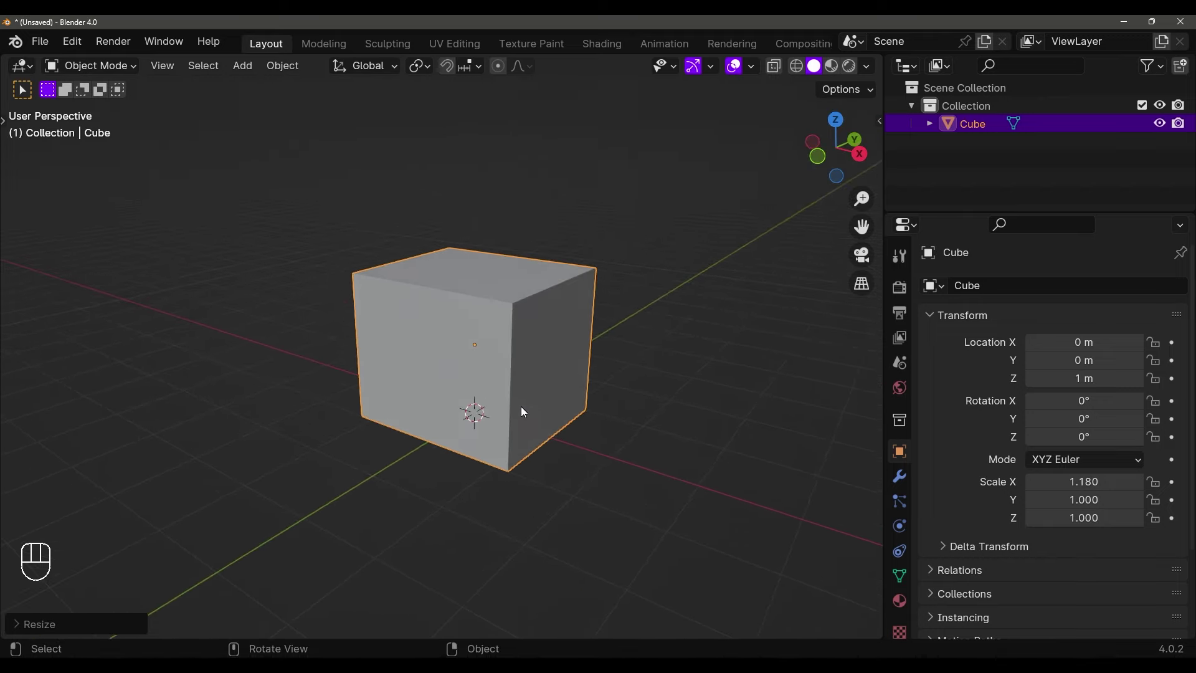
pyautogui.hotkey('shift', 'd')
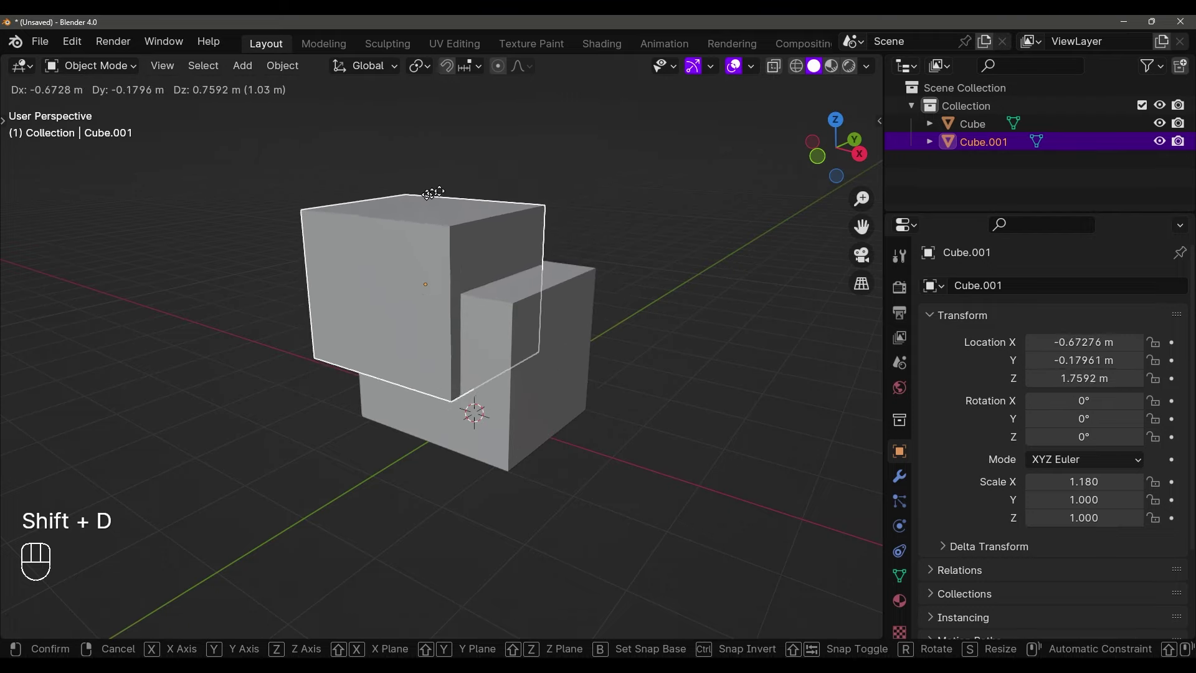
pyautogui.rightClick(460, 213)
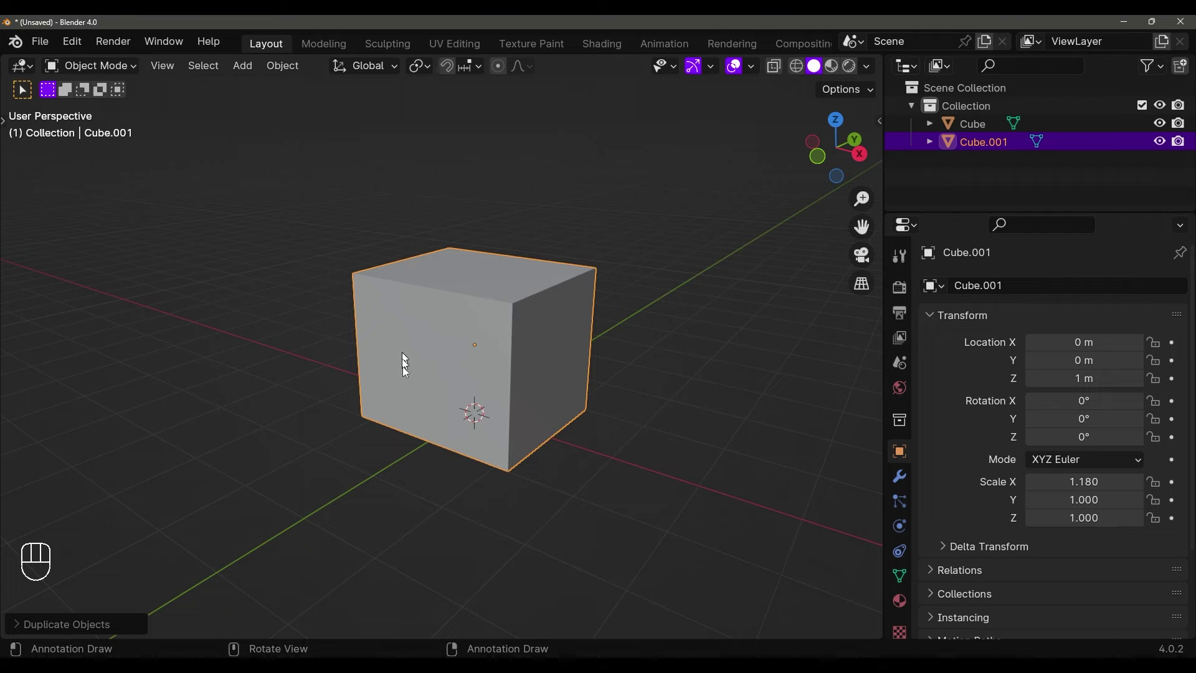
pyautogui.moveTo(520, 360); pyautogui.dragTo(716, 337, button='middle')
pyautogui.press('s')
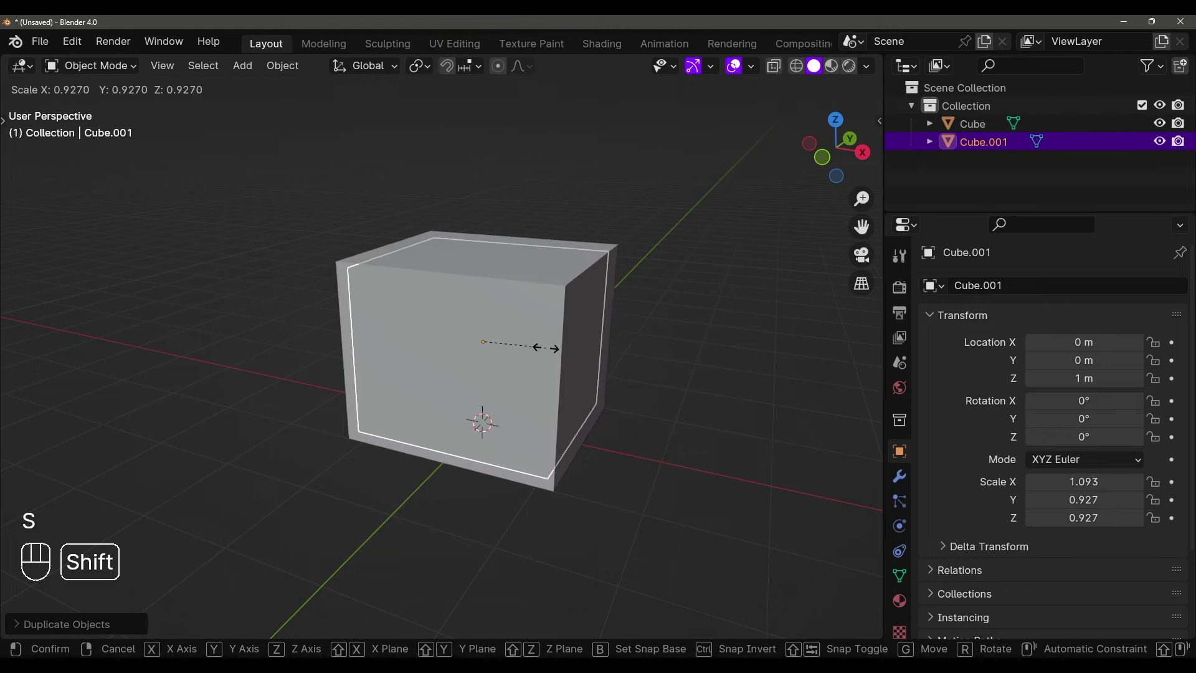
pyautogui.click(484, 342)
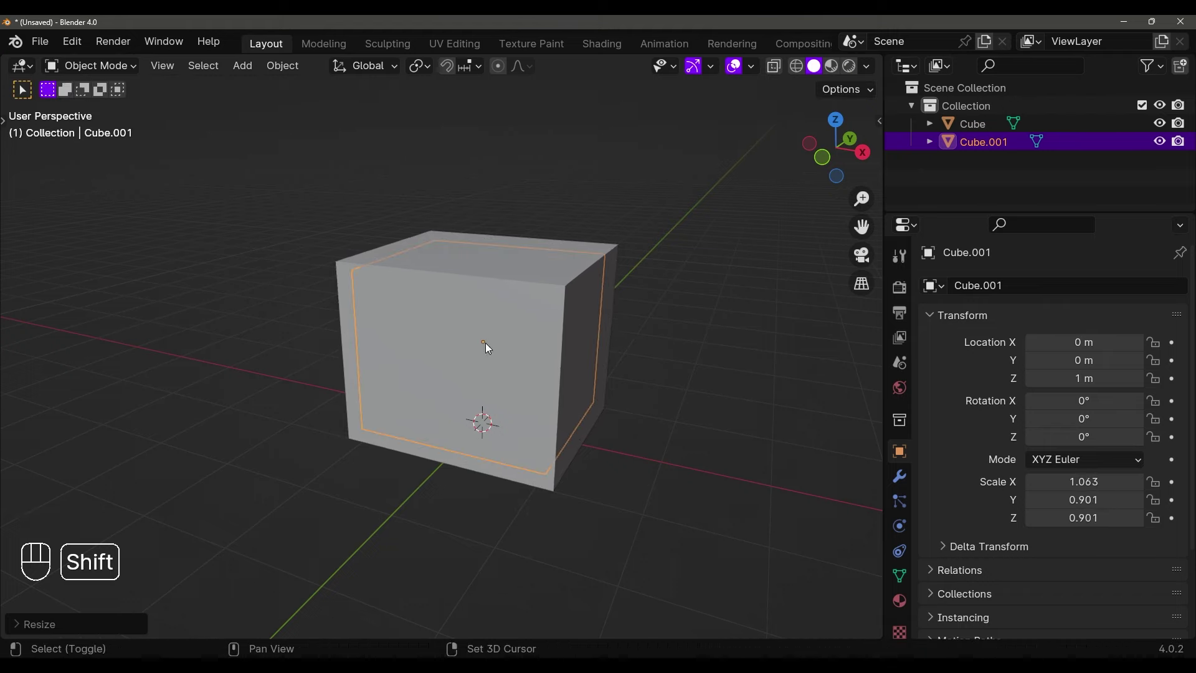
pyautogui.press('s')
pyautogui.click(611, 360)
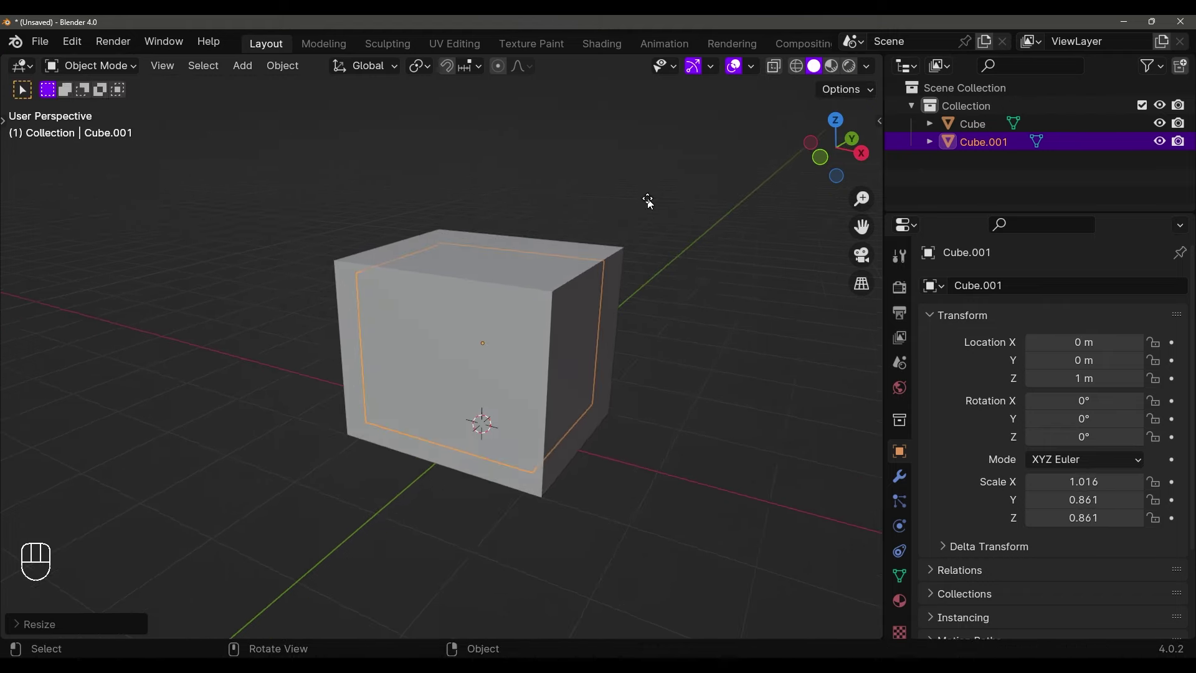
# Move the smaller cube along the Y axis to about -1.52 m so it protrudes from the large cube's front
pyautogui.press('g')
pyautogui.middleClick(560, 203)
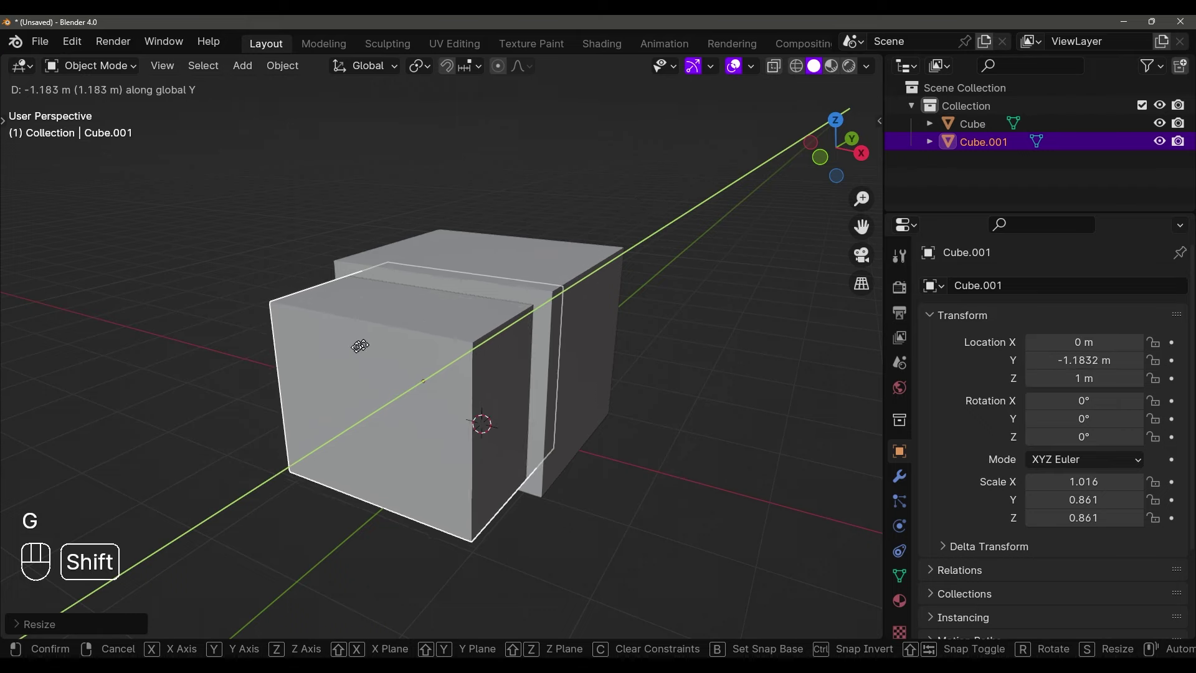
pyautogui.click(135, 445)
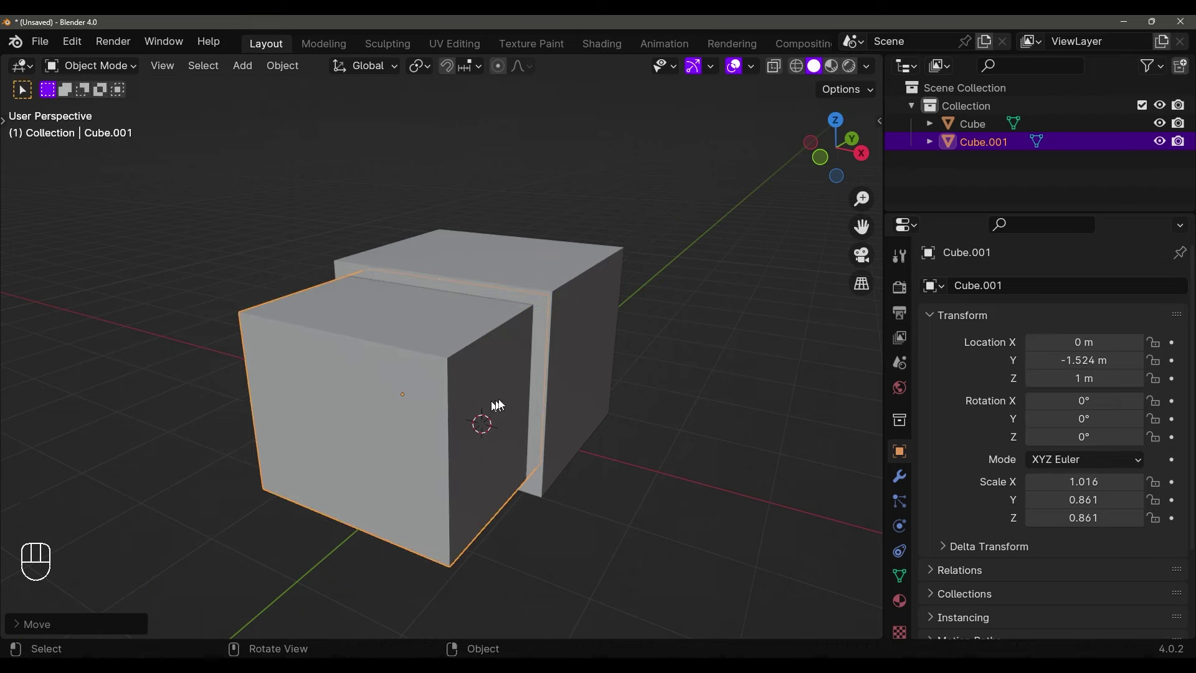
pyautogui.moveTo(529, 391); pyautogui.dragTo(499, 360, button='middle')
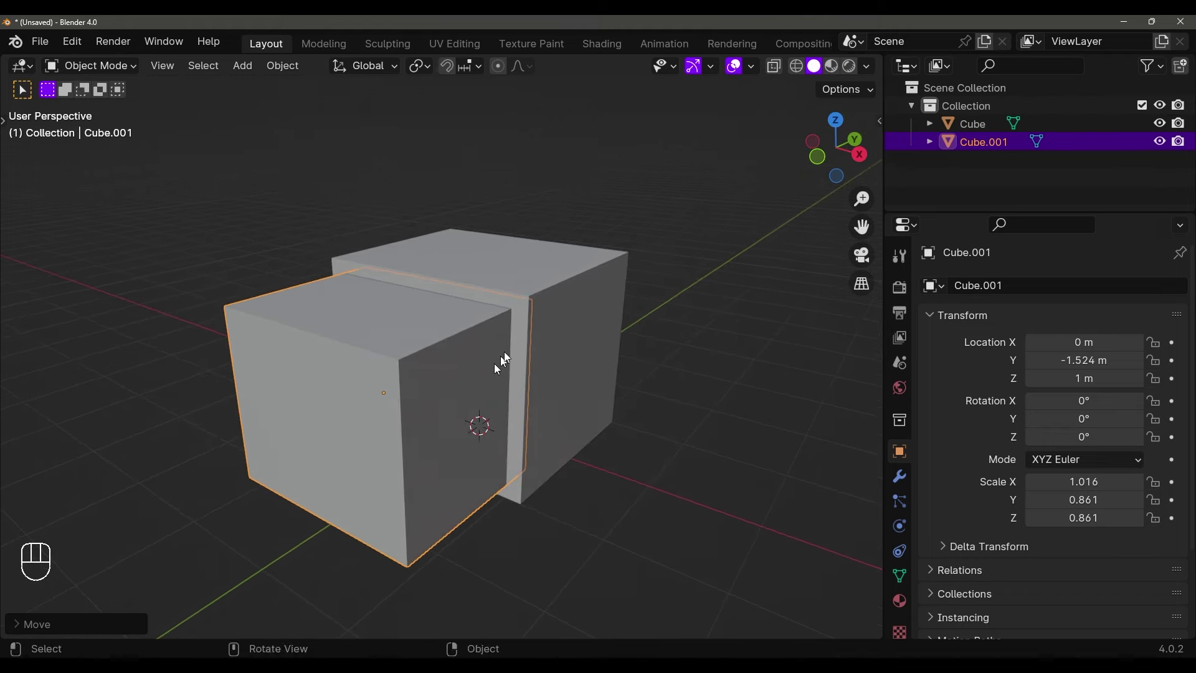
# Subtract the smaller cube from the large cube with a Bool Tool Brush Boolean Difference
pyautogui.keyDown('shift'); pyautogui.click(573, 272); pyautogui.keyUp('shift')
pyautogui.moveTo(552, 304); pyautogui.dragTo(574, 310, button='middle')
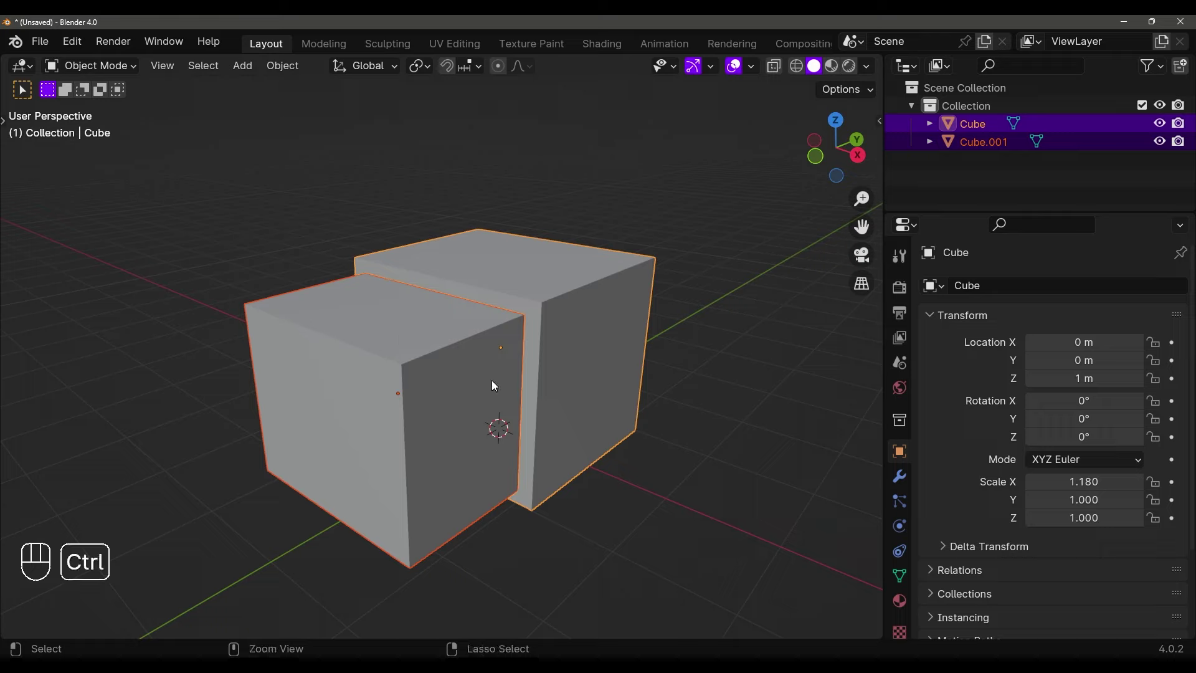
pyautogui.hotkey('shift', 'ctrl', 'b')
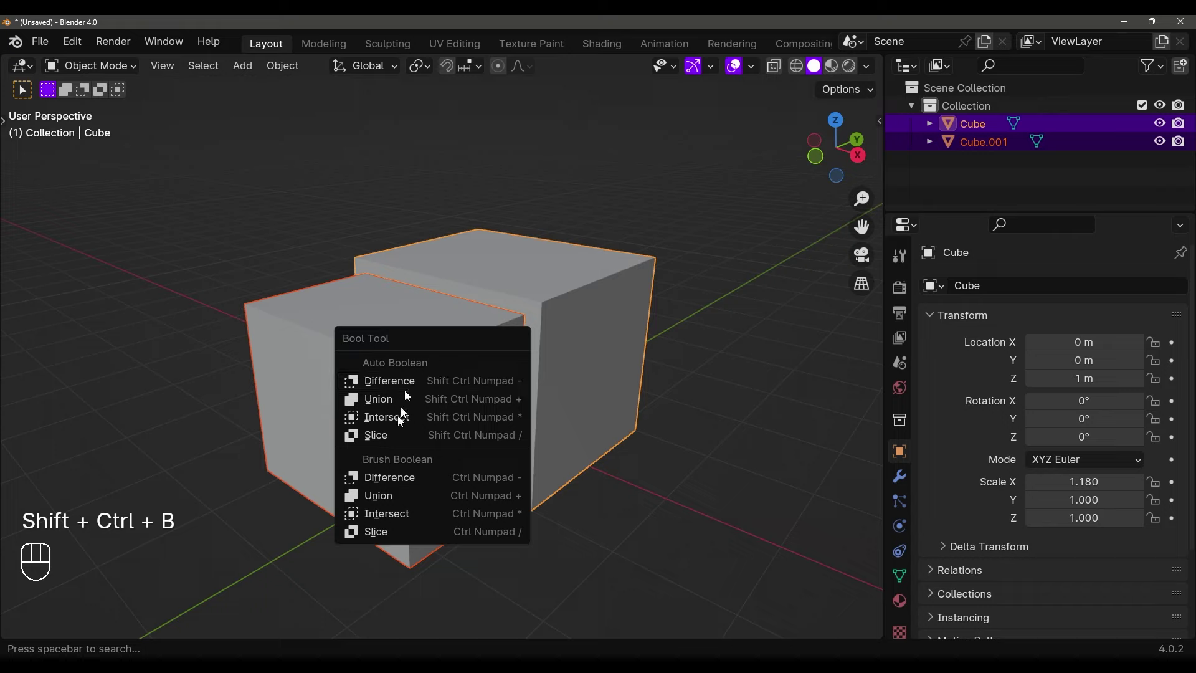
pyautogui.click(388, 478)
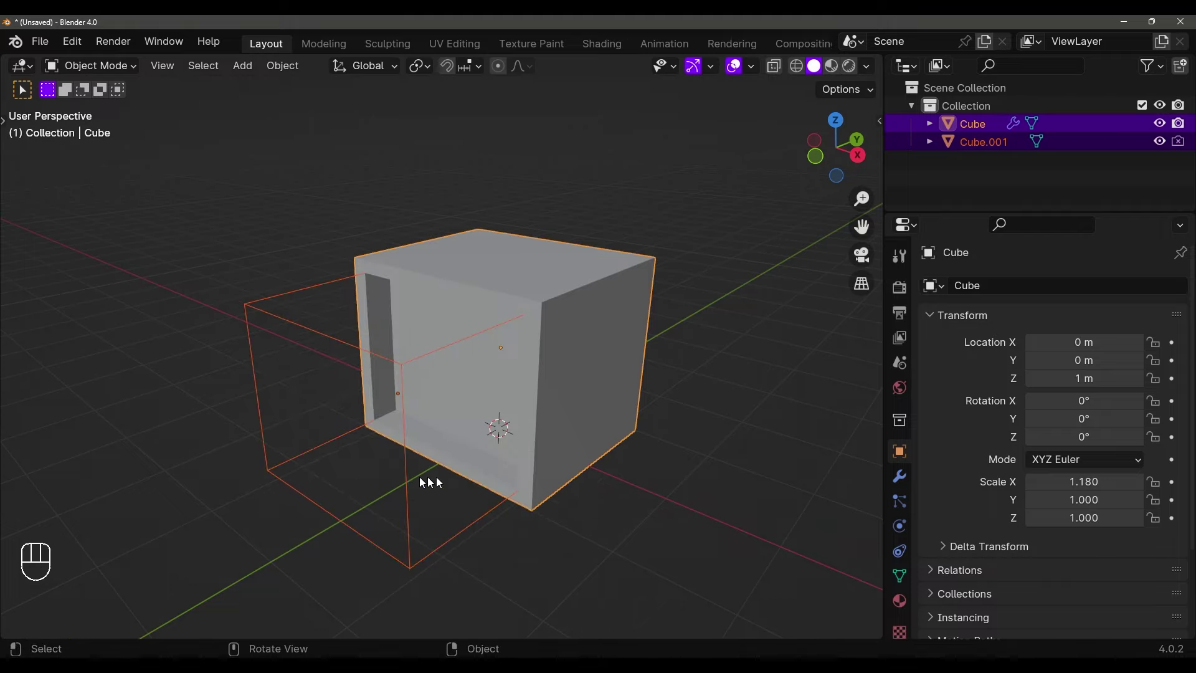
pyautogui.moveTo(489, 462); pyautogui.dragTo(357, 290, button='middle')
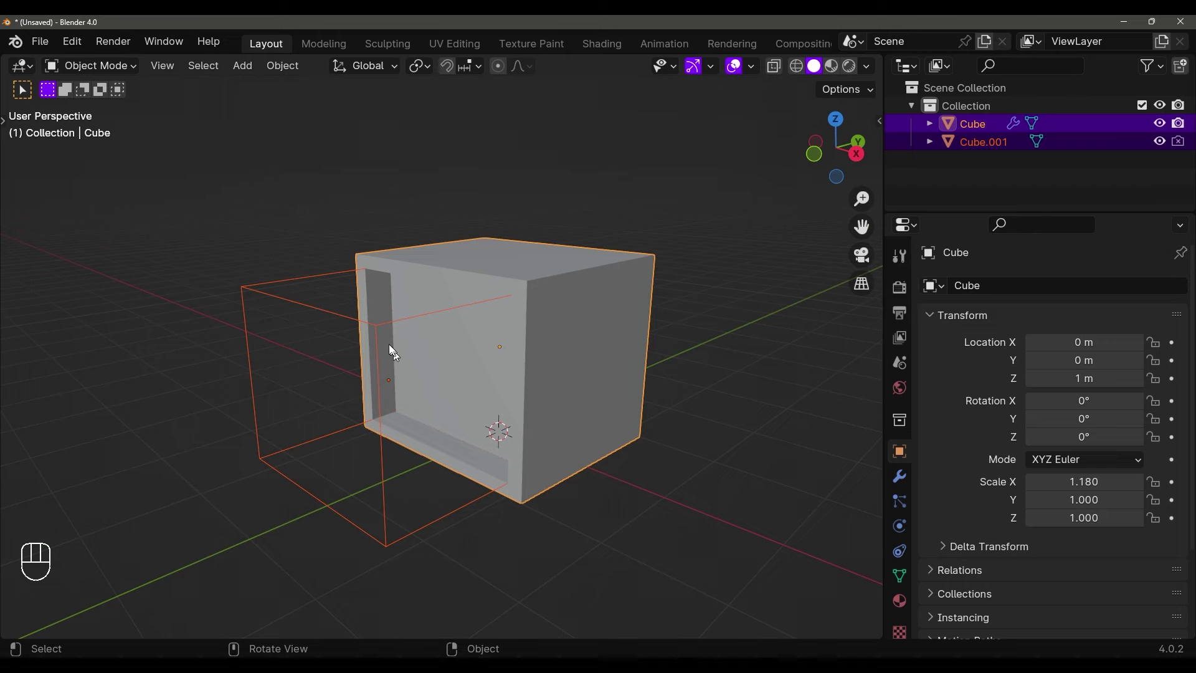
# Move the cutter cube along Y to about -1.72 m to make the recess shallower
pyautogui.click(377, 327)
pyautogui.press('g')
pyautogui.press('y')
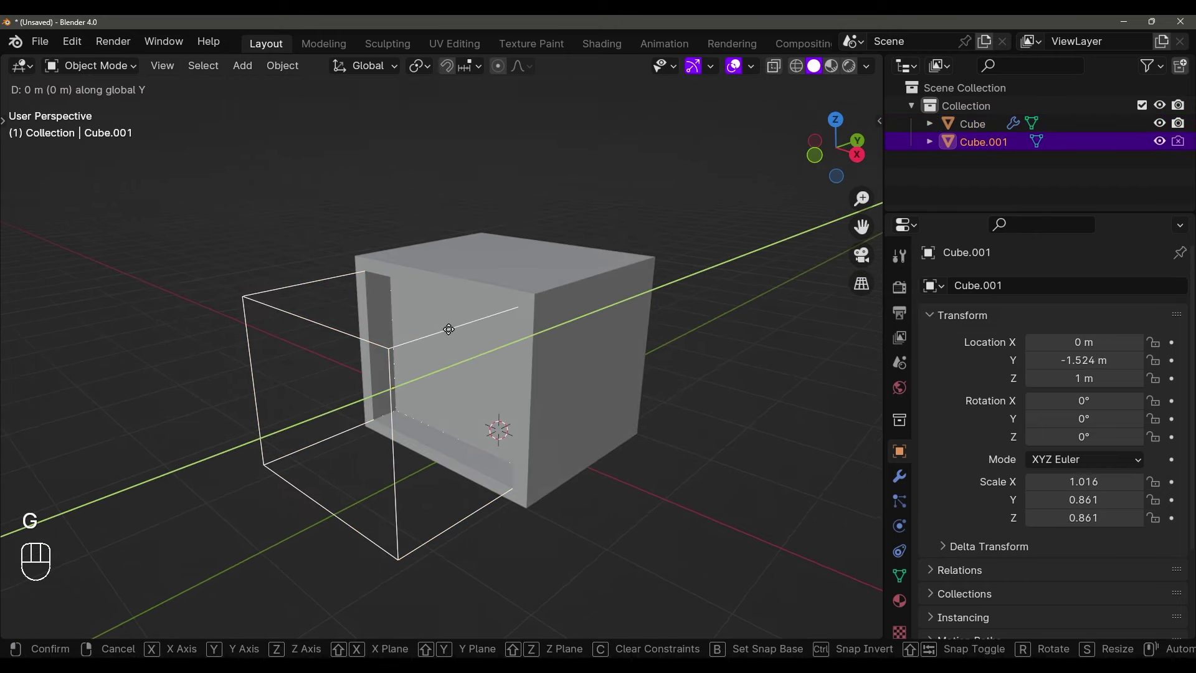
pyautogui.press('shift')
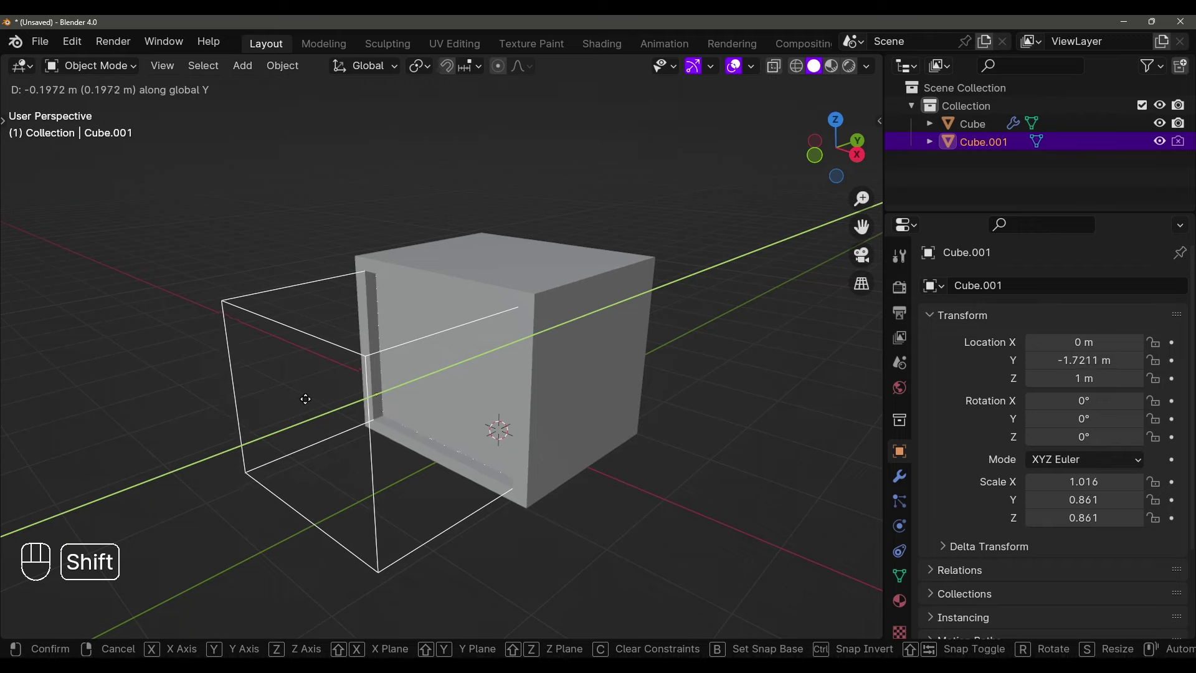
pyautogui.click(303, 401)
pyautogui.moveTo(468, 383)
pyautogui.mouseDown(button='middle')
pyautogui.moveTo(523, 366)
pyautogui.moveTo(483, 374)
pyautogui.mouseUp(button='middle')
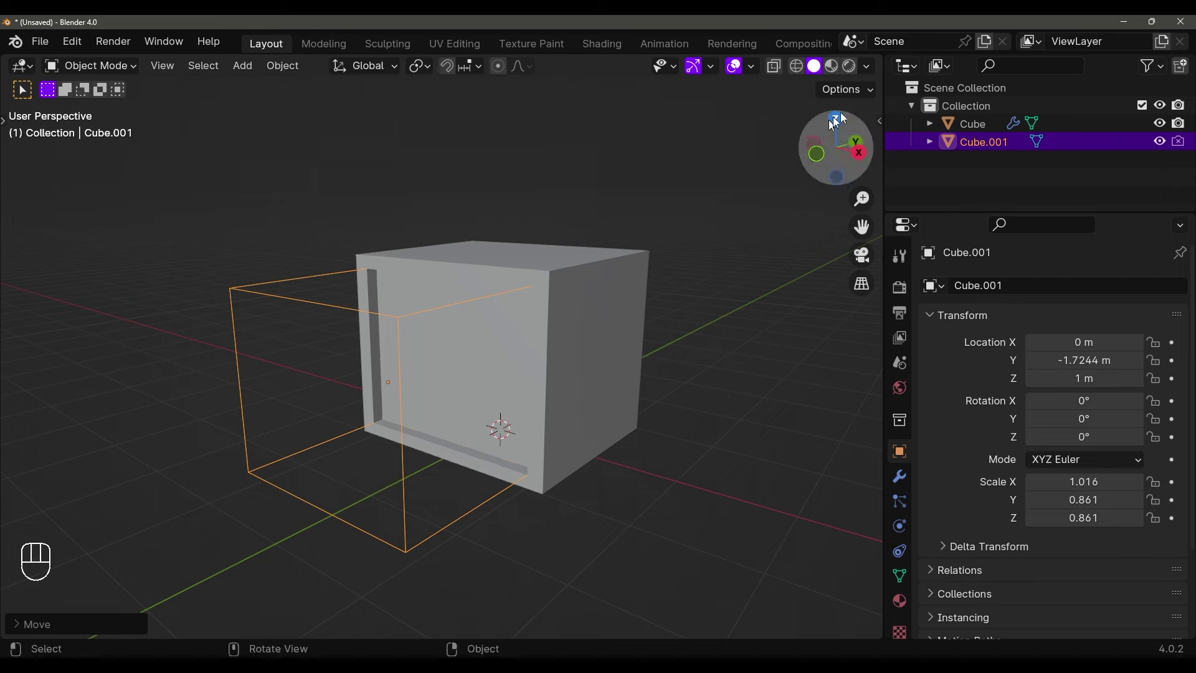
# Turn on Cavity and use MatCap lighting for the viewport shading, leaving nothing selected in the scene
pyautogui.click(867, 66)
pyautogui.click(764, 517)
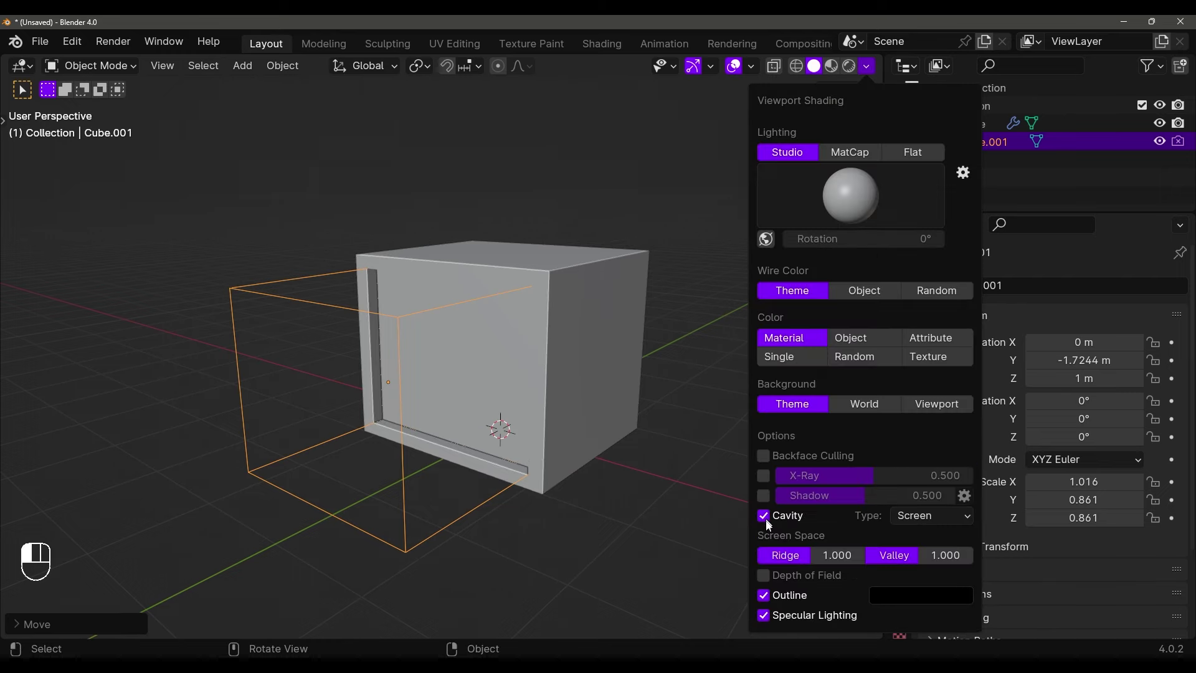
pyautogui.click(848, 152)
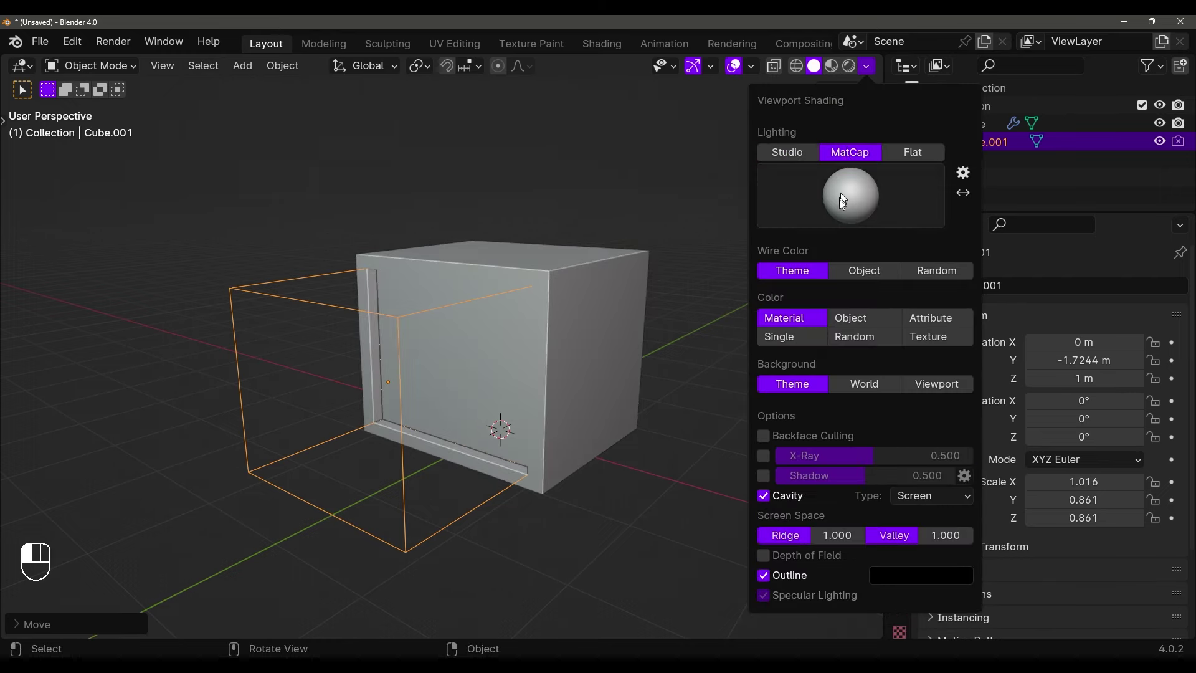
pyautogui.click(838, 203)
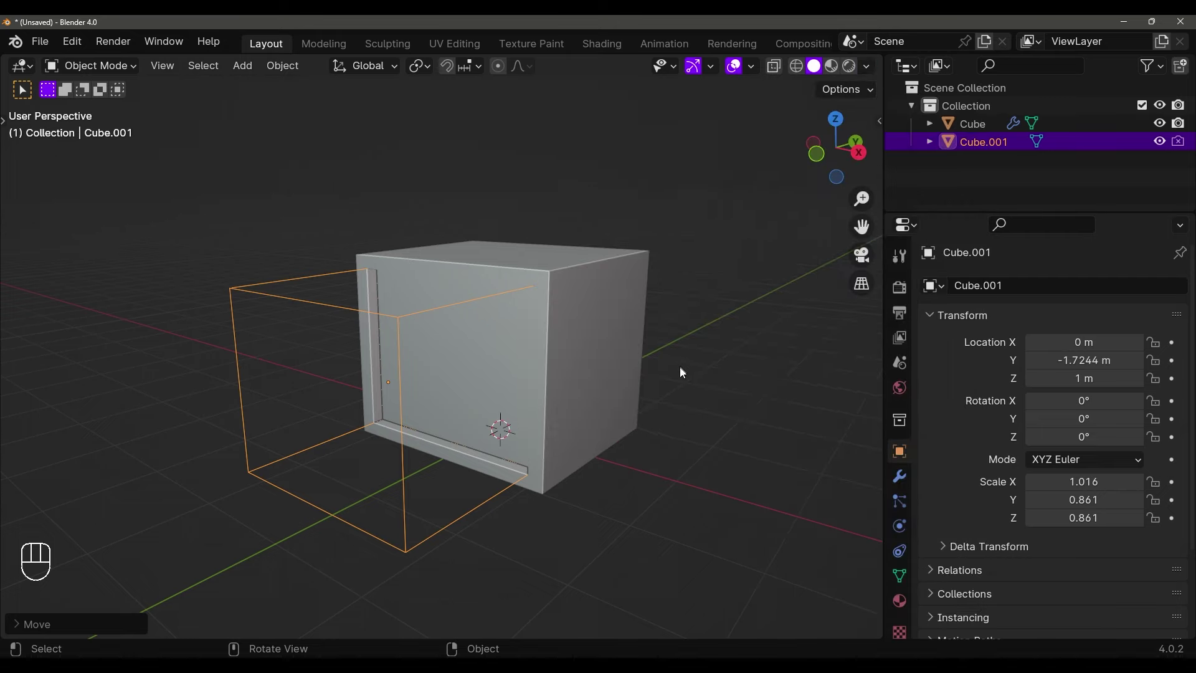
pyautogui.click(679, 371)
pyautogui.moveTo(665, 400)
pyautogui.mouseDown(button='middle')
pyautogui.moveTo(713, 406)
pyautogui.moveTo(615, 405)
pyautogui.mouseUp(button='middle')
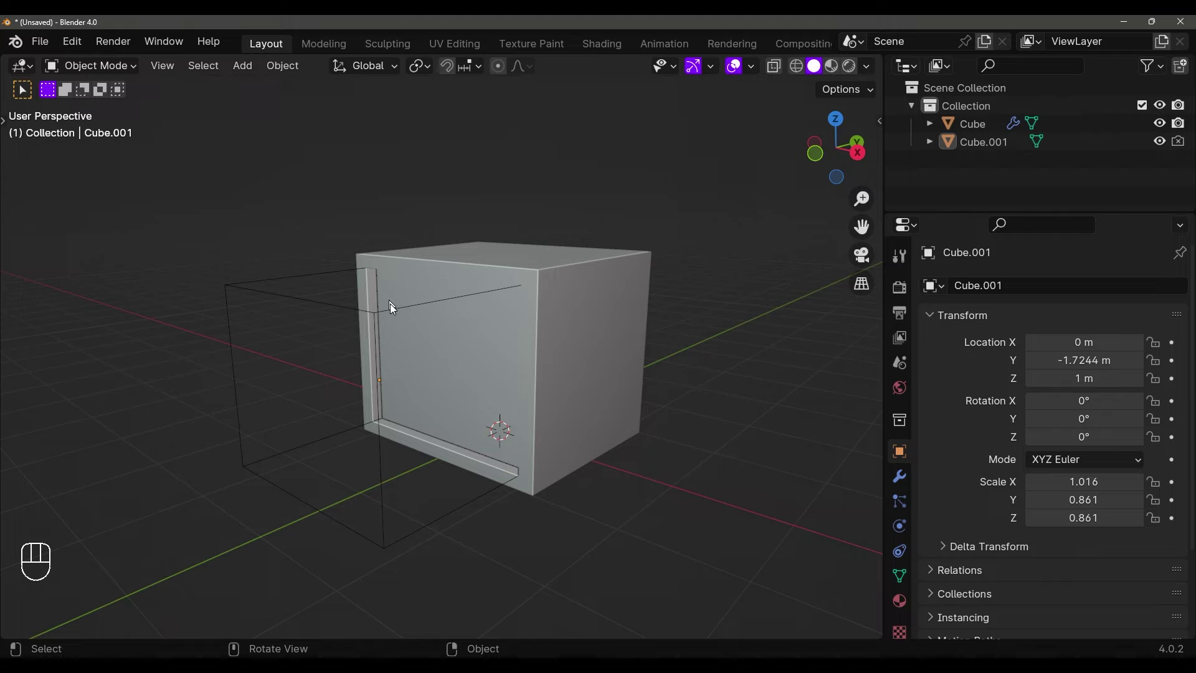
# Edit the cutter cube's mesh and select only its inner face that forms the back of the recess
pyautogui.click(372, 312)
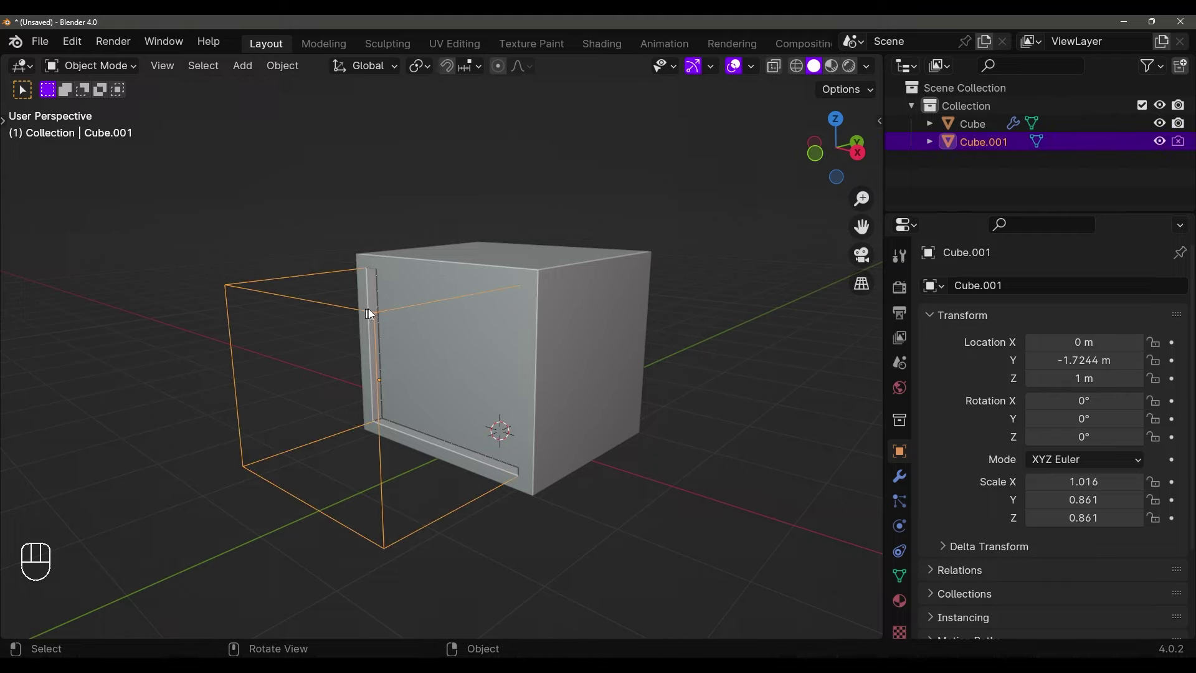
pyautogui.press('Tab')
pyautogui.moveTo(412, 335); pyautogui.dragTo(461, 363, button='middle')
pyautogui.hotkey('shift', 'z')
pyautogui.scroll(-2, 475, 352)
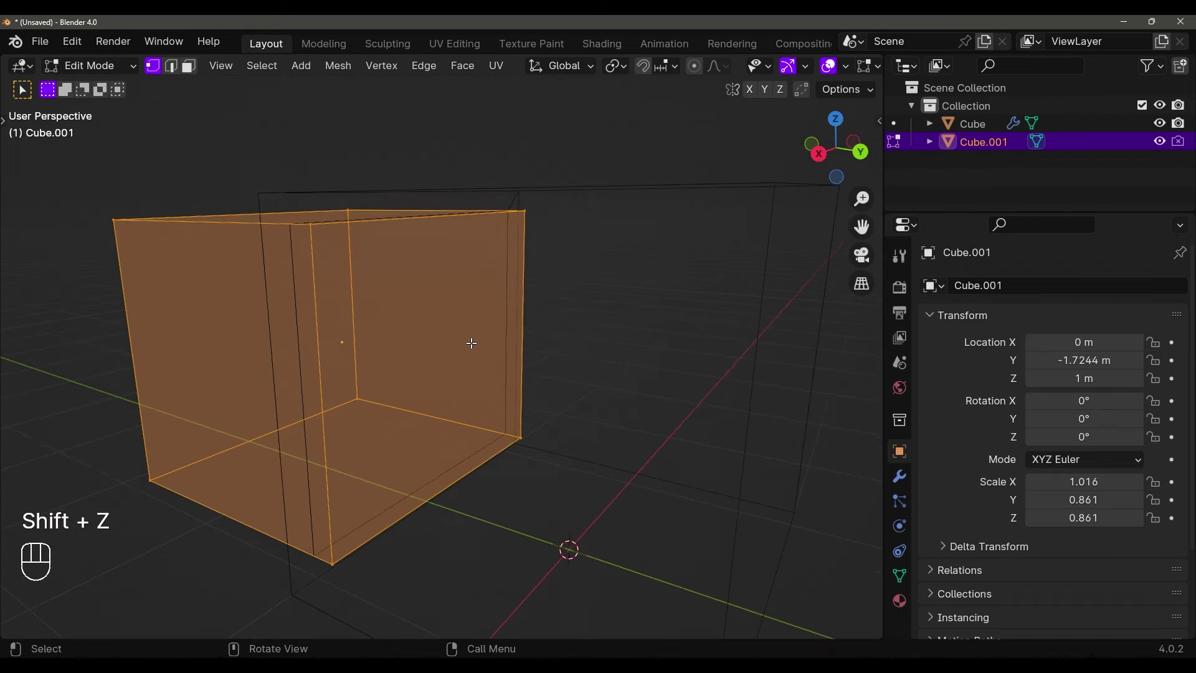
pyautogui.press('3')
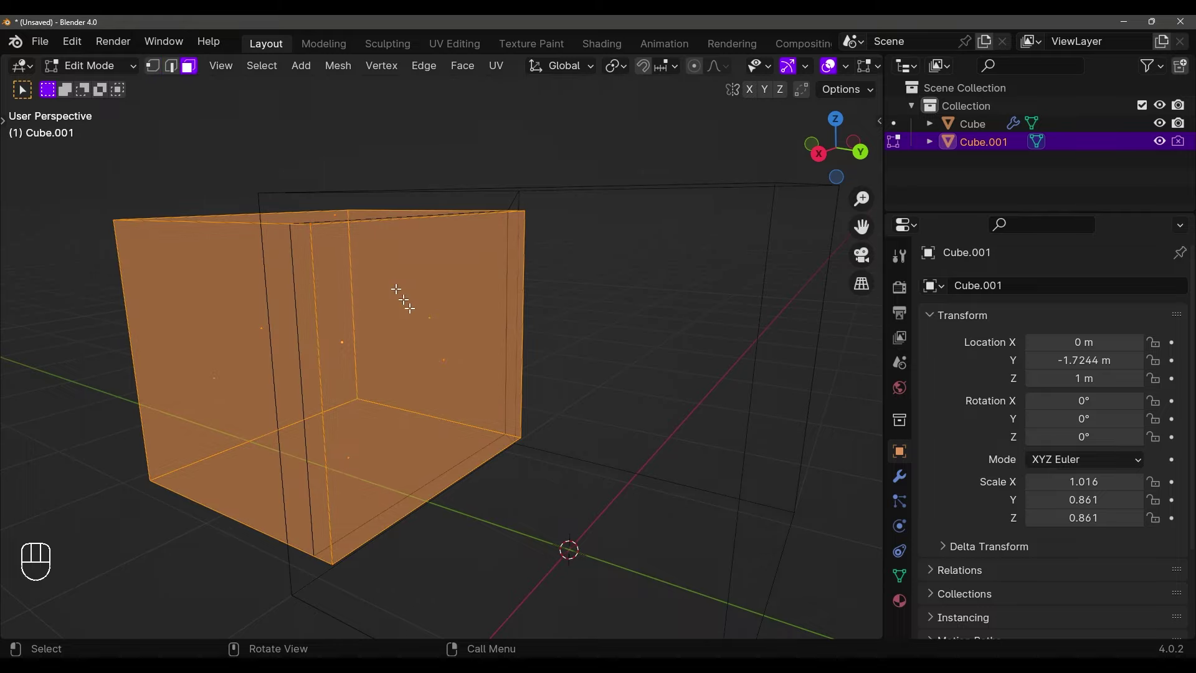
pyautogui.click(443, 366)
pyautogui.moveTo(442, 366)
pyautogui.mouseDown(button='middle')
pyautogui.moveTo(604, 370)
pyautogui.moveTo(520, 374)
pyautogui.moveTo(560, 411)
pyautogui.moveTo(521, 440)
pyautogui.moveTo(523, 355)
pyautogui.moveTo(506, 302)
pyautogui.mouseUp(button='middle')
pyautogui.hotkey('shift', 'z')
# Subdivide the selected recess face four times into a 16 by 16 grid
pyautogui.rightClick(506, 303)
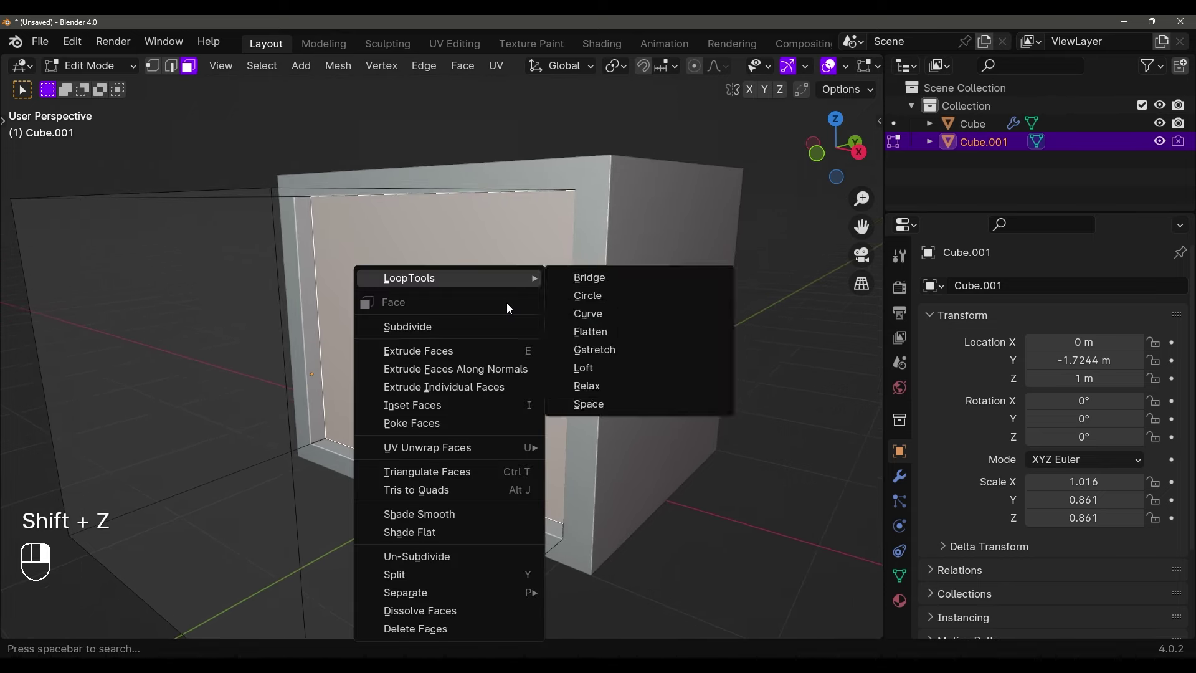
pyautogui.click(435, 328)
pyautogui.rightClick(437, 306)
pyautogui.click(439, 303)
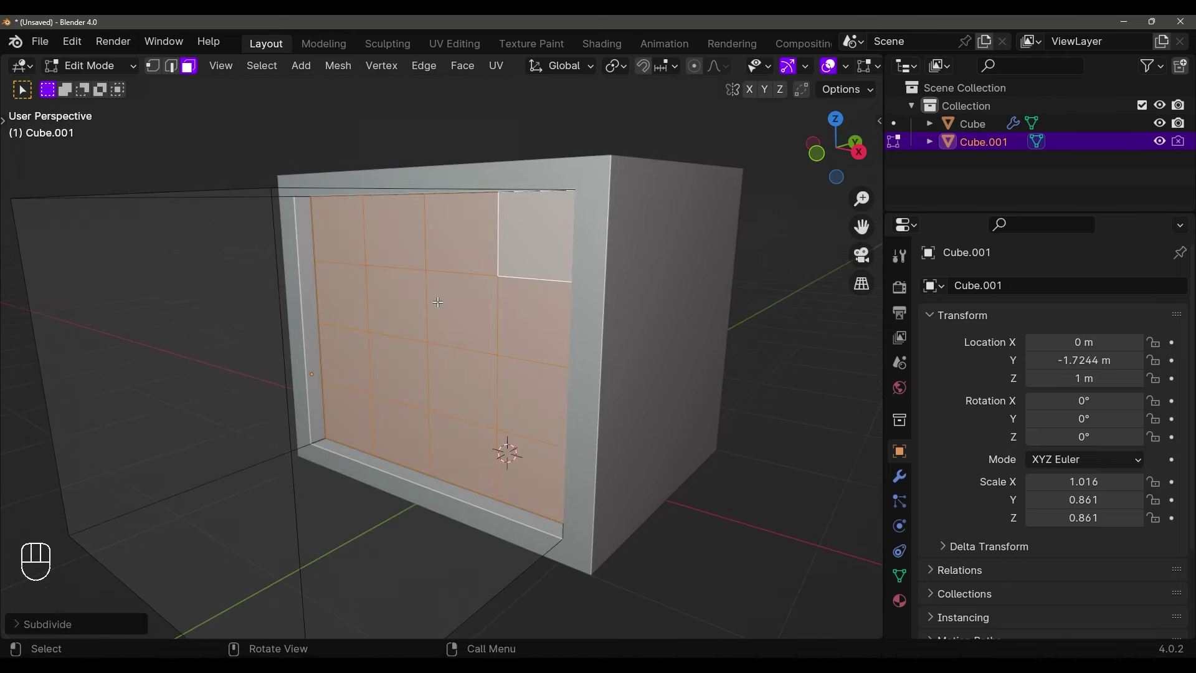
pyautogui.rightClick(431, 304)
pyautogui.click(431, 302)
pyautogui.rightClick(440, 293)
pyautogui.click(434, 292)
pyautogui.moveTo(434, 292); pyautogui.dragTo(542, 289, button='middle')
pyautogui.moveTo(550, 337); pyautogui.dragTo(309, 367, button='middle')
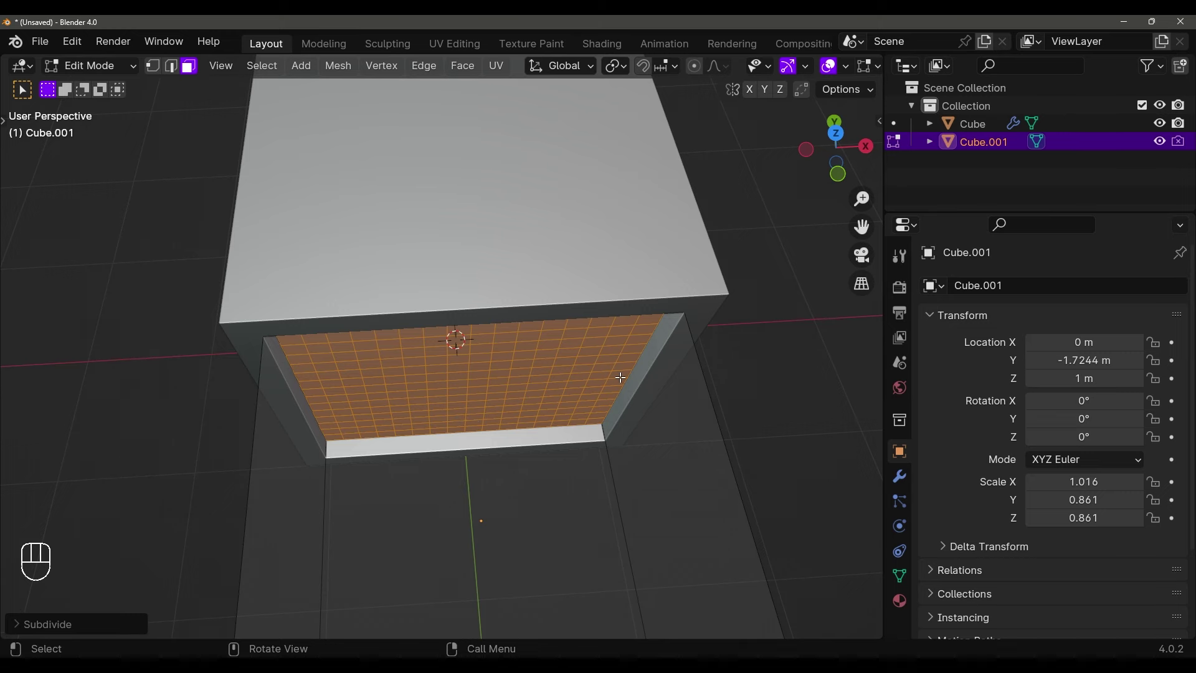
pyautogui.moveTo(535, 384); pyautogui.dragTo(492, 300, button='middle')
# Enable proportional editing and select the middle vertical edge loop of the subdivided face in edge mode
pyautogui.press('2')
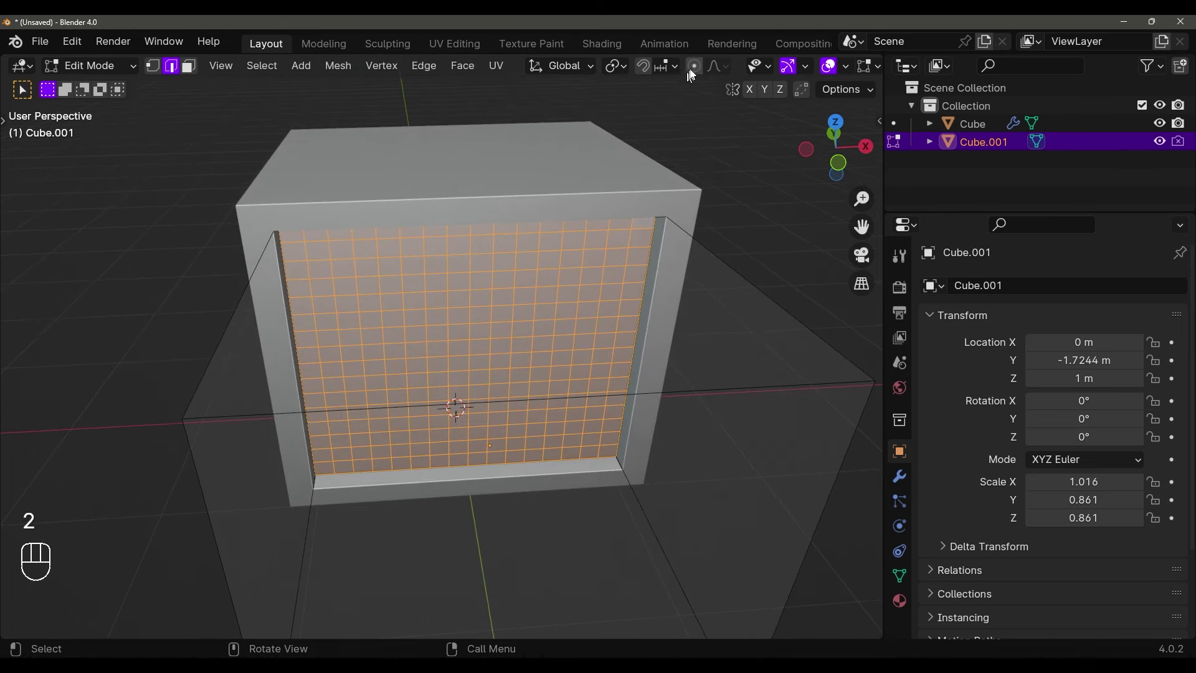
pyautogui.hotkey('ctrl', 'z')
pyautogui.moveTo(536, 259); pyautogui.dragTo(487, 273, button='middle')
pyautogui.keyDown('alt'); pyautogui.click(465, 320); pyautogui.keyUp('alt')
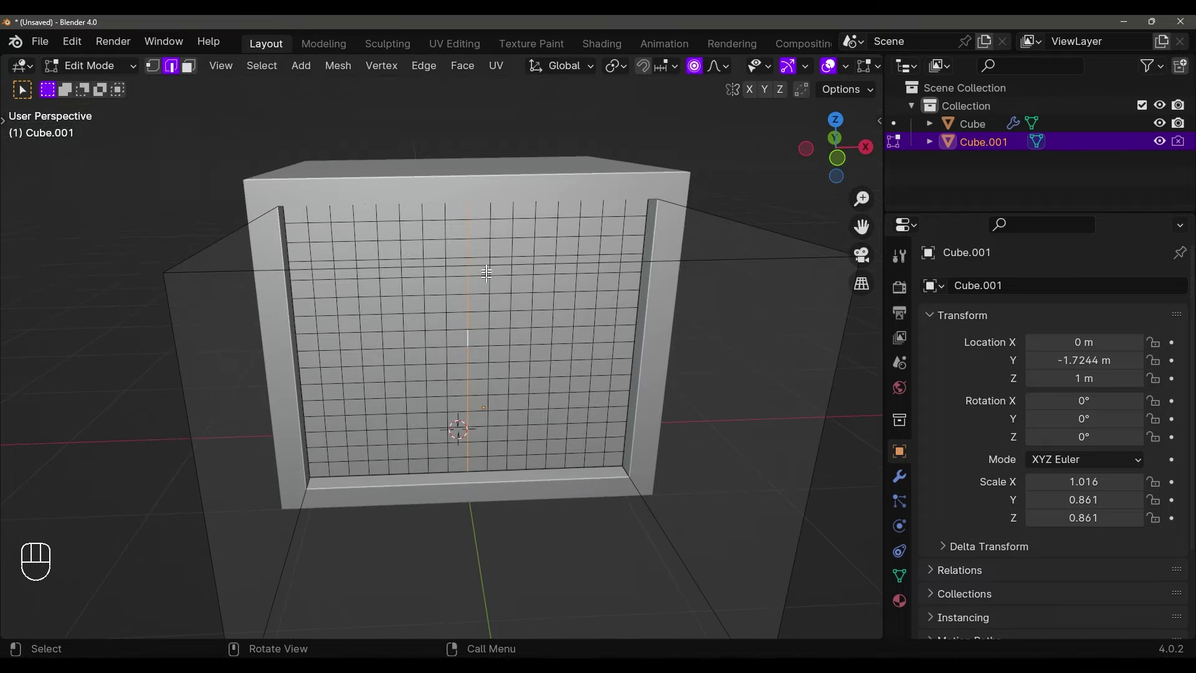
pyautogui.moveTo(470, 449); pyautogui.dragTo(546, 409, button='middle')
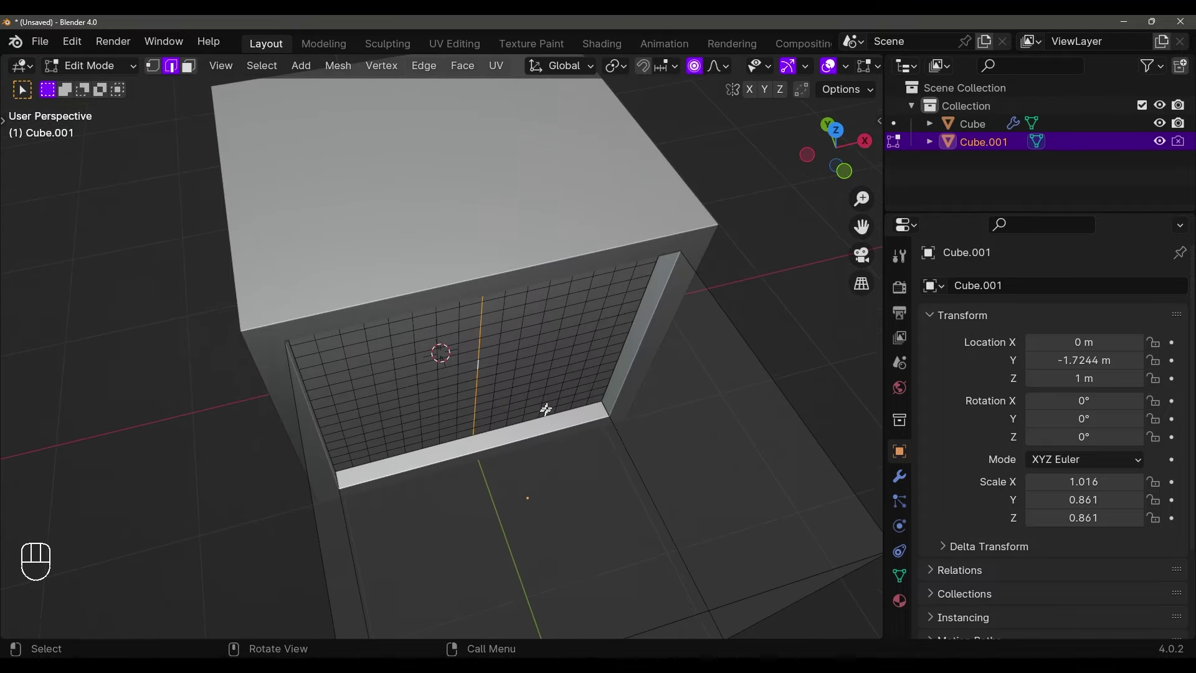
# Move the middle edge loop slightly along negative Y with a smooth proportional size of 1.464 m to curve the recess face
pyautogui.press('g')
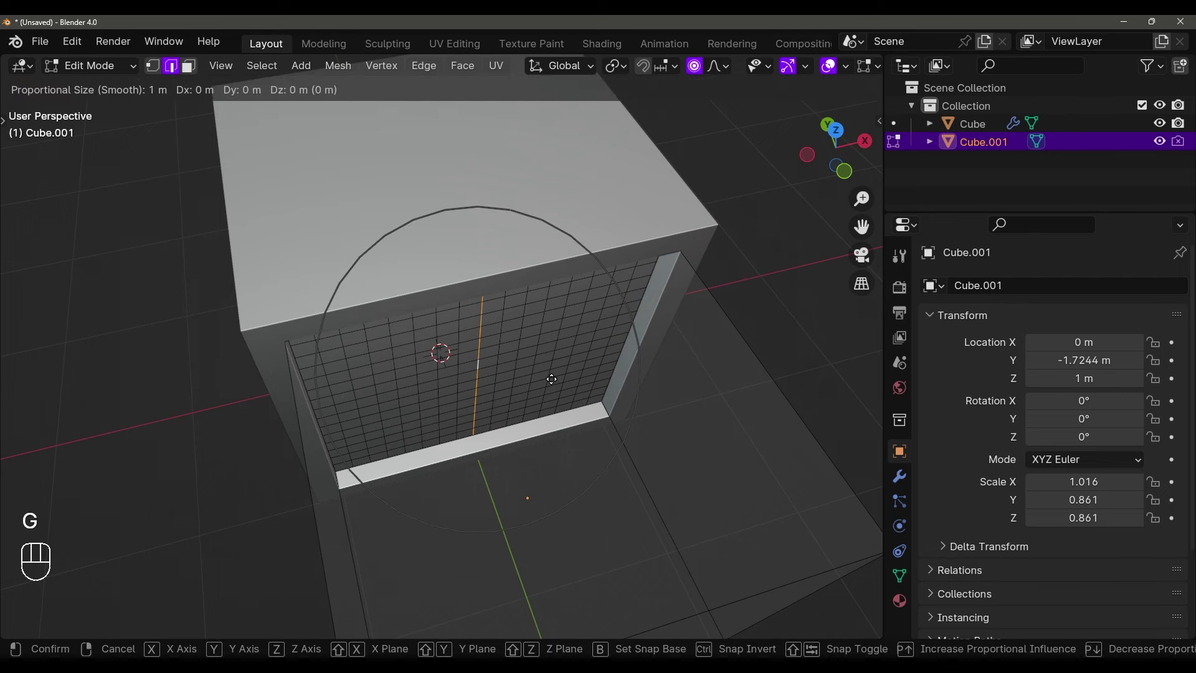
pyautogui.press('y')
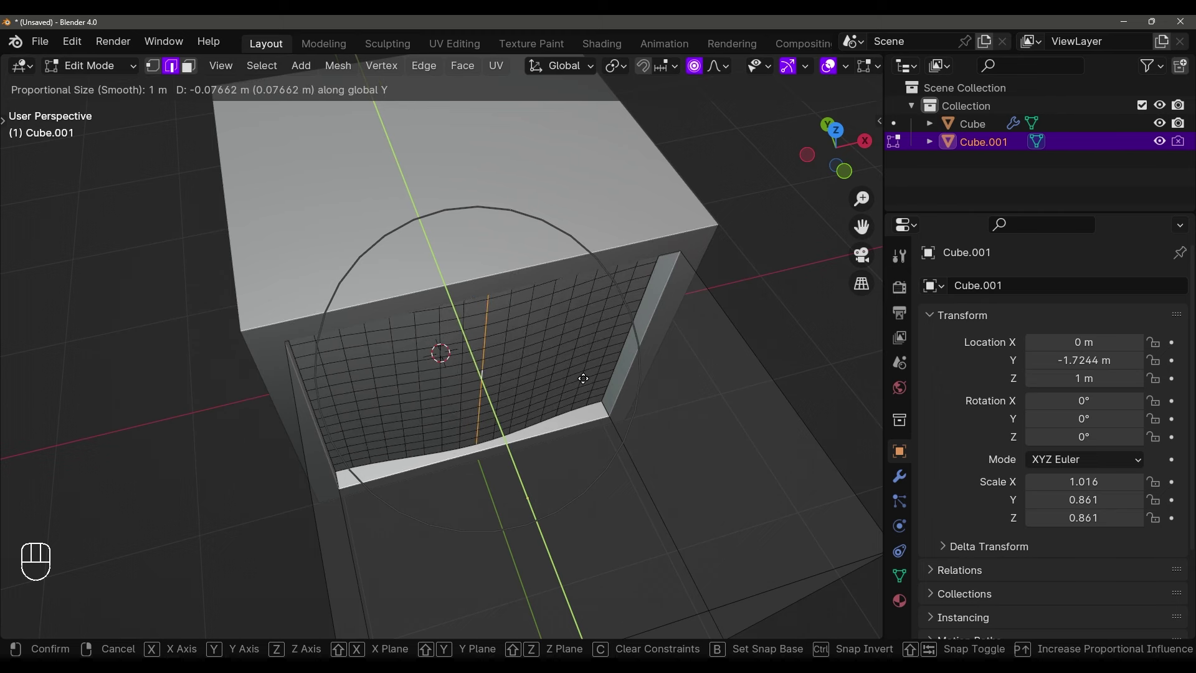
pyautogui.scroll(-2, 583, 378)
pyautogui.scroll(-1, 583, 378)
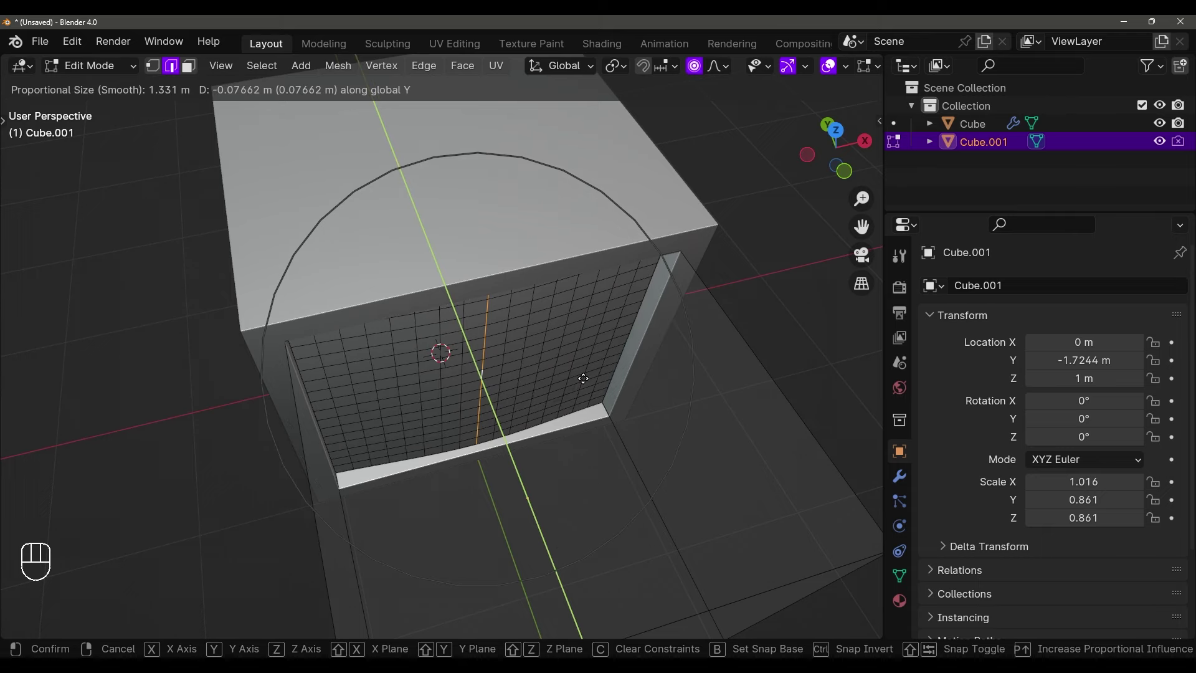
pyautogui.scroll(-1, 583, 378)
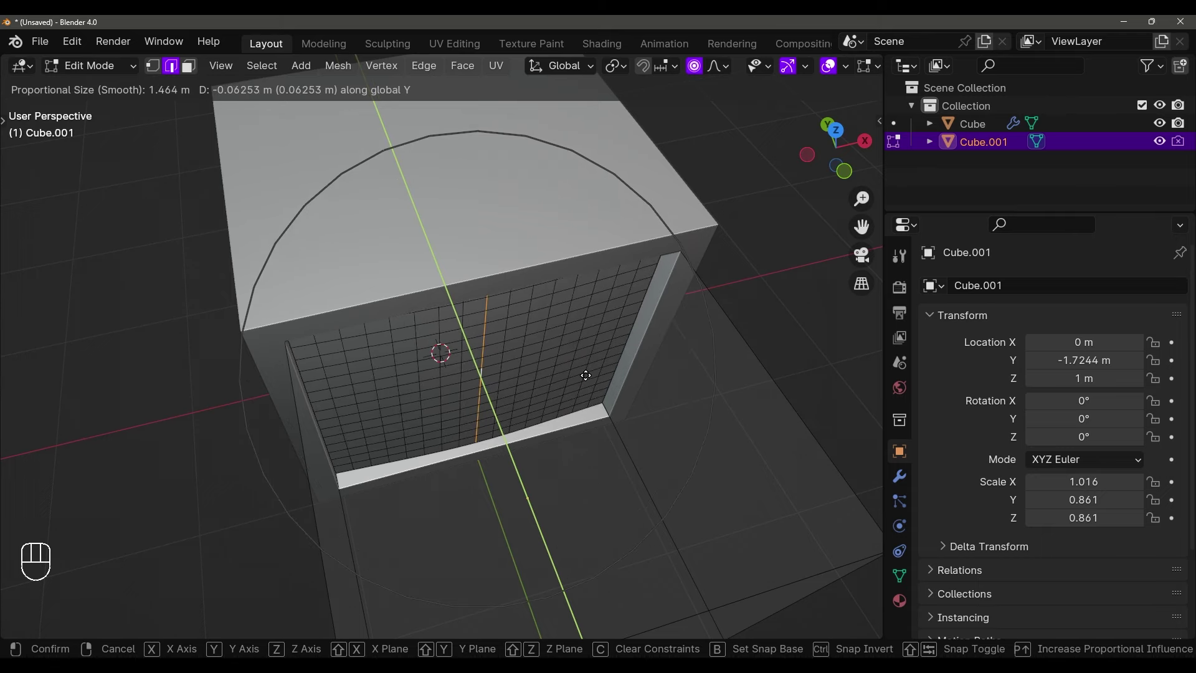
pyautogui.moveTo(589, 377)
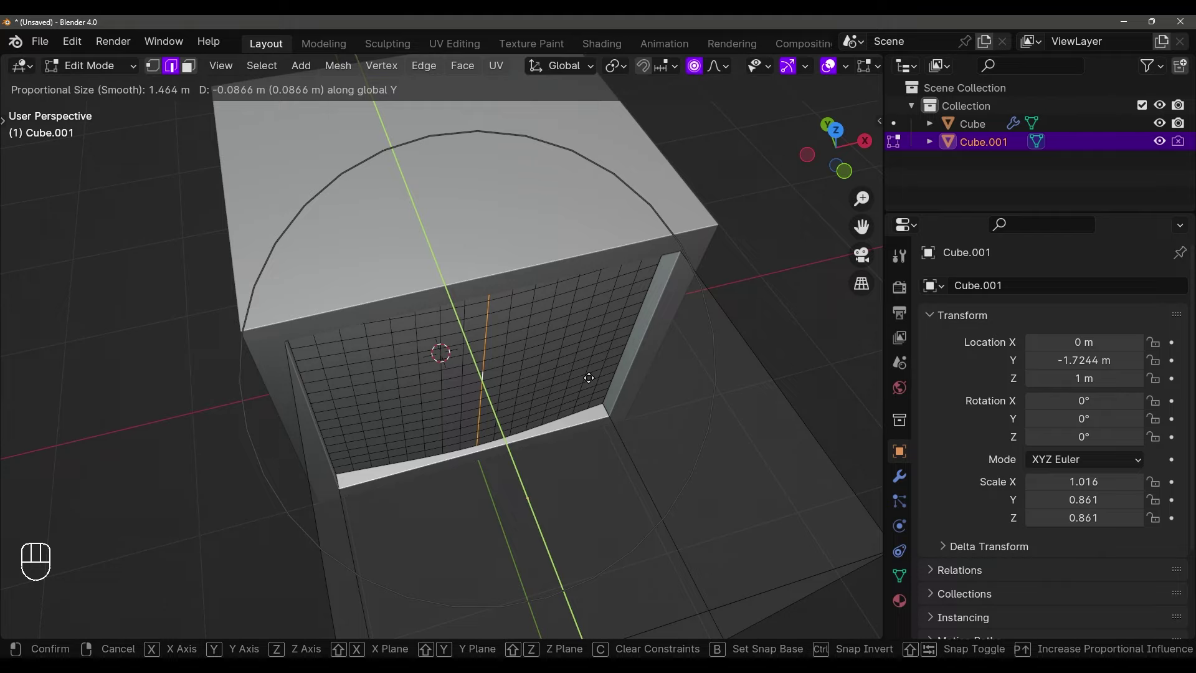
pyautogui.click(583, 334)
pyautogui.moveTo(582, 349)
pyautogui.mouseDown(button='middle')
pyautogui.moveTo(569, 299)
pyautogui.moveTo(582, 256)
pyautogui.moveTo(614, 212)
pyautogui.moveTo(662, 193)
pyautogui.moveTo(649, 214)
pyautogui.moveTo(544, 259)
pyautogui.moveTo(602, 256)
pyautogui.moveTo(604, 246)
pyautogui.moveTo(521, 195)
pyautogui.moveTo(475, 251)
pyautogui.moveTo(534, 288)
pyautogui.moveTo(376, 347)
pyautogui.moveTo(573, 366)
pyautogui.moveTo(600, 336)
pyautogui.mouseUp(button='middle')
# Return to object mode and apply Shade Auto Smooth to the cutter cube
pyautogui.press('Tab')
pyautogui.scroll(-4, 573, 367)
pyautogui.rightClick(457, 143)
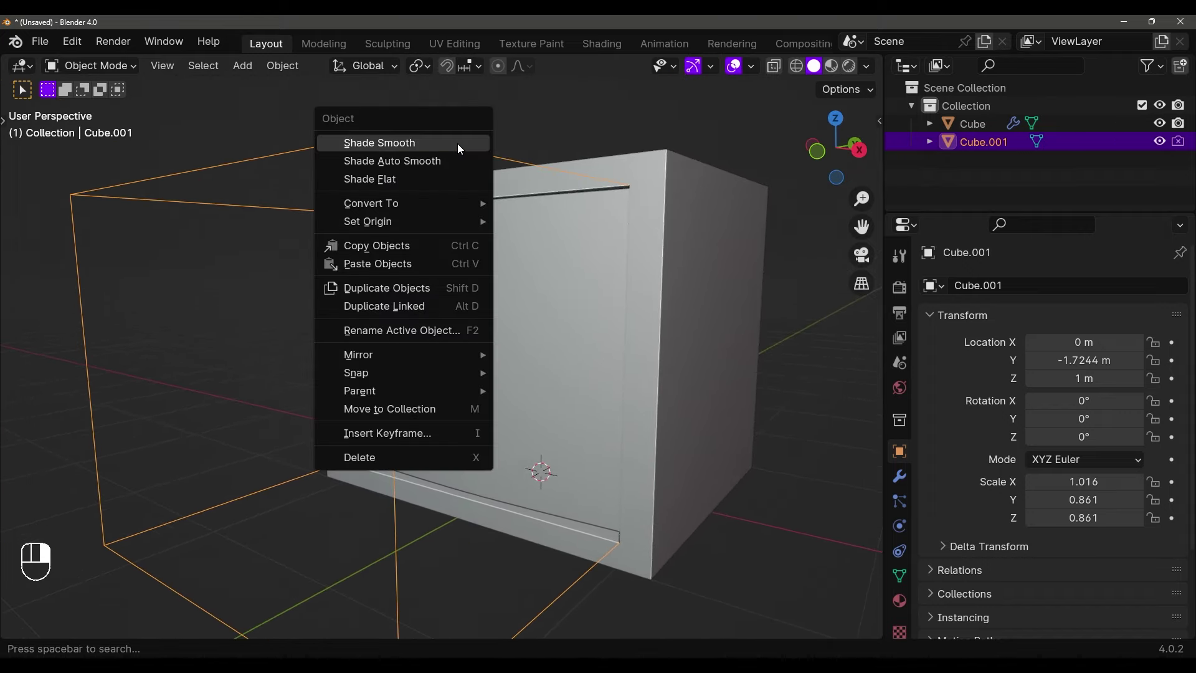
pyautogui.click(434, 162)
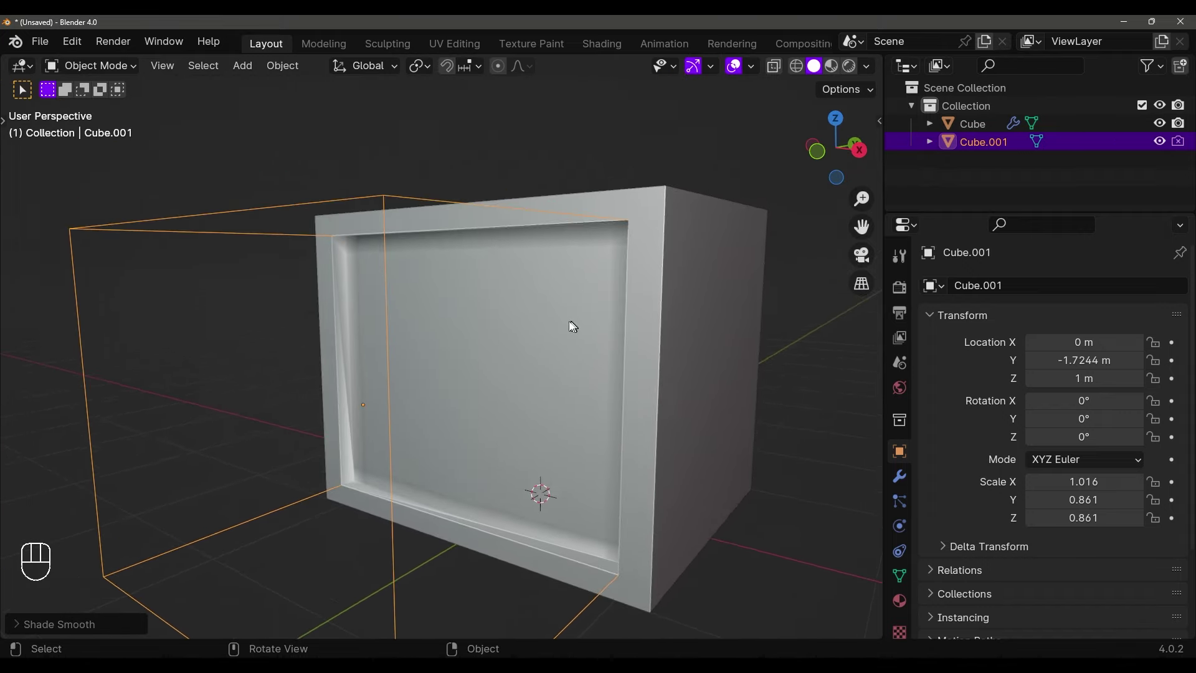
# Select the main cube and apply Shade Auto Smooth to it
pyautogui.keyDown('shift'); pyautogui.moveTo(573, 326); pyautogui.dragTo(510, 360, button='middle'); pyautogui.keyUp('shift')
pyautogui.click(615, 254)
pyautogui.moveTo(616, 254); pyautogui.dragTo(564, 282, button='middle')
pyautogui.rightClick(598, 256)
pyautogui.click(596, 249)
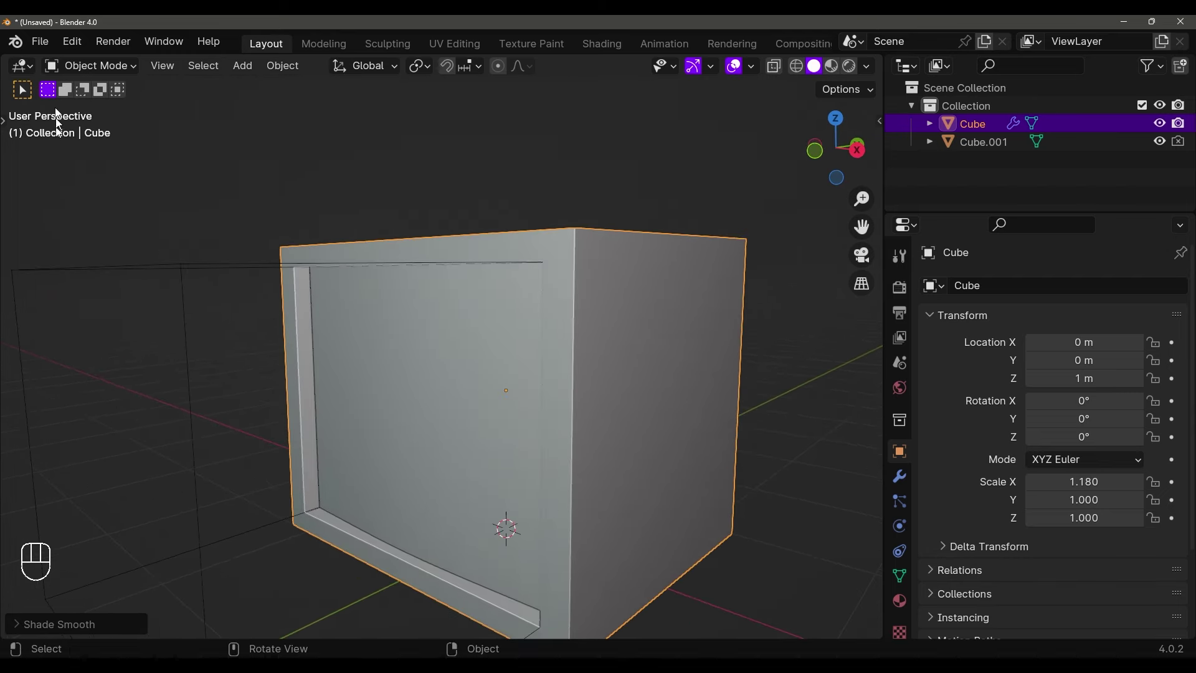
# Save the scene as Project-YT2.blend in the Blender folder under 03 - Modifiers
pyautogui.click(41, 43)
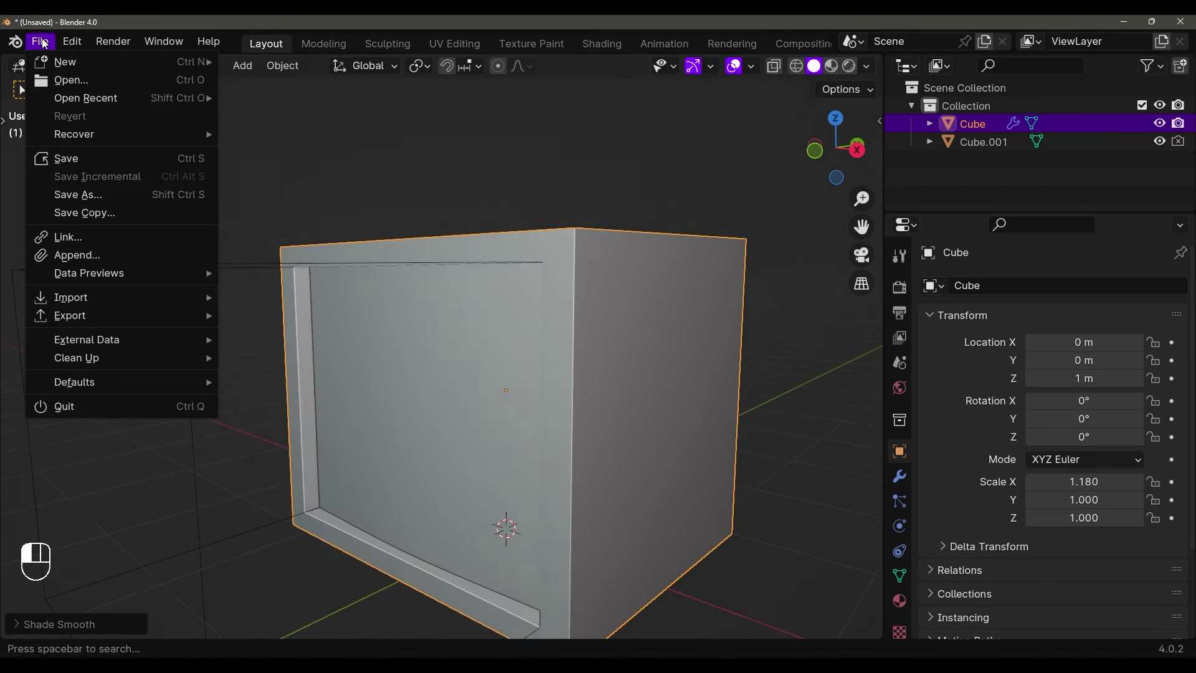
pyautogui.click(69, 159)
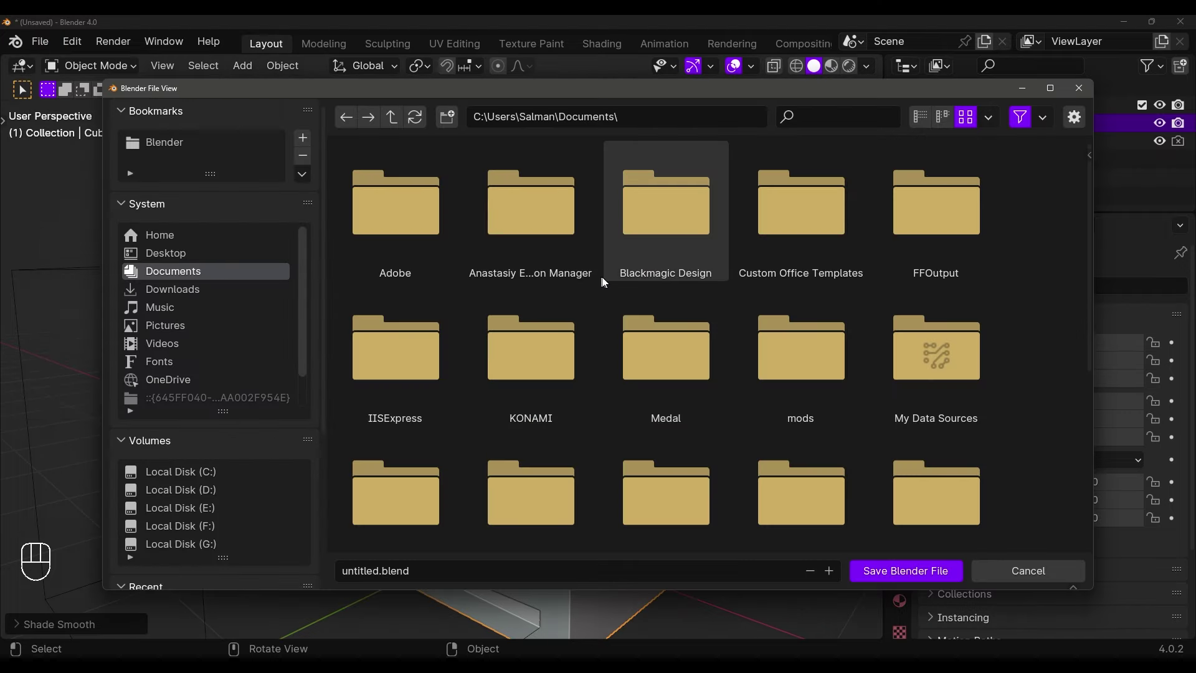
pyautogui.scroll(-5, 542, 293)
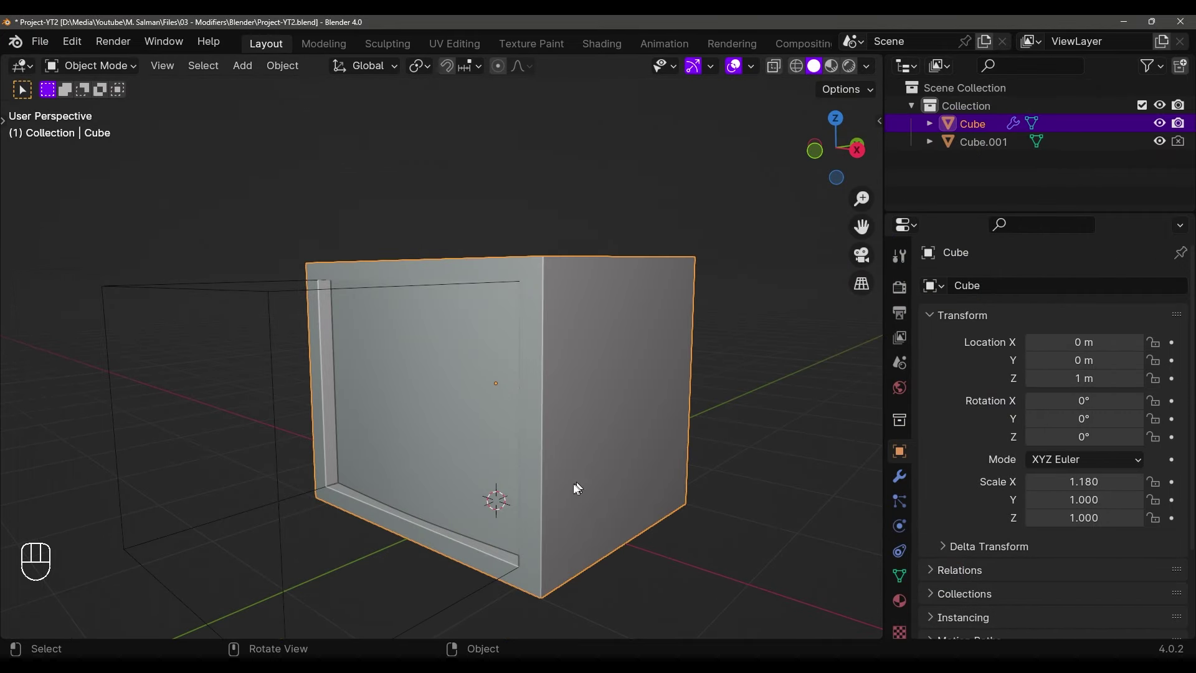
# Edit the main cube's mesh, select only its bottom face and turn off proportional editing
pyautogui.moveTo(577, 489); pyautogui.dragTo(553, 416, button='middle')
pyautogui.press('Tab')
pyautogui.keyDown('shift'); pyautogui.moveTo(563, 457); pyautogui.dragTo(551, 447, button='middle'); pyautogui.keyUp('shift')
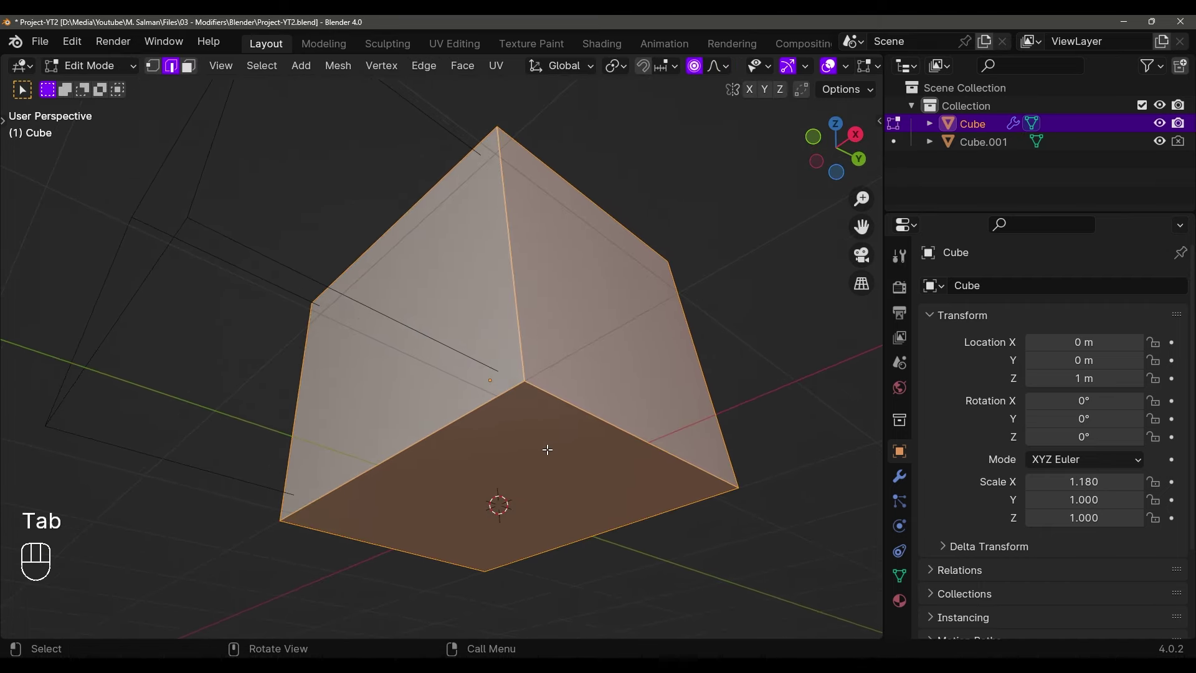
pyautogui.press('3')
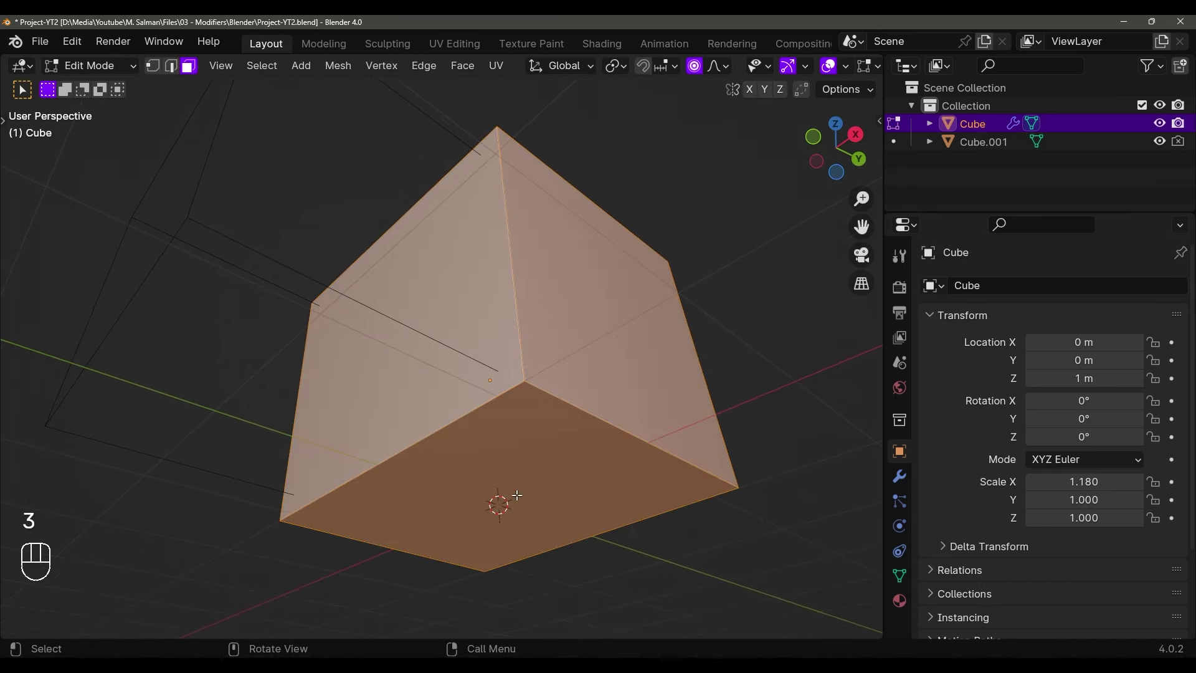
pyautogui.click(523, 435)
pyautogui.moveTo(566, 470)
pyautogui.mouseDown(button='middle')
pyautogui.moveTo(563, 435)
pyautogui.moveTo(574, 474)
pyautogui.mouseUp(button='middle')
pyautogui.press('g')
pyautogui.rightClick(614, 426)
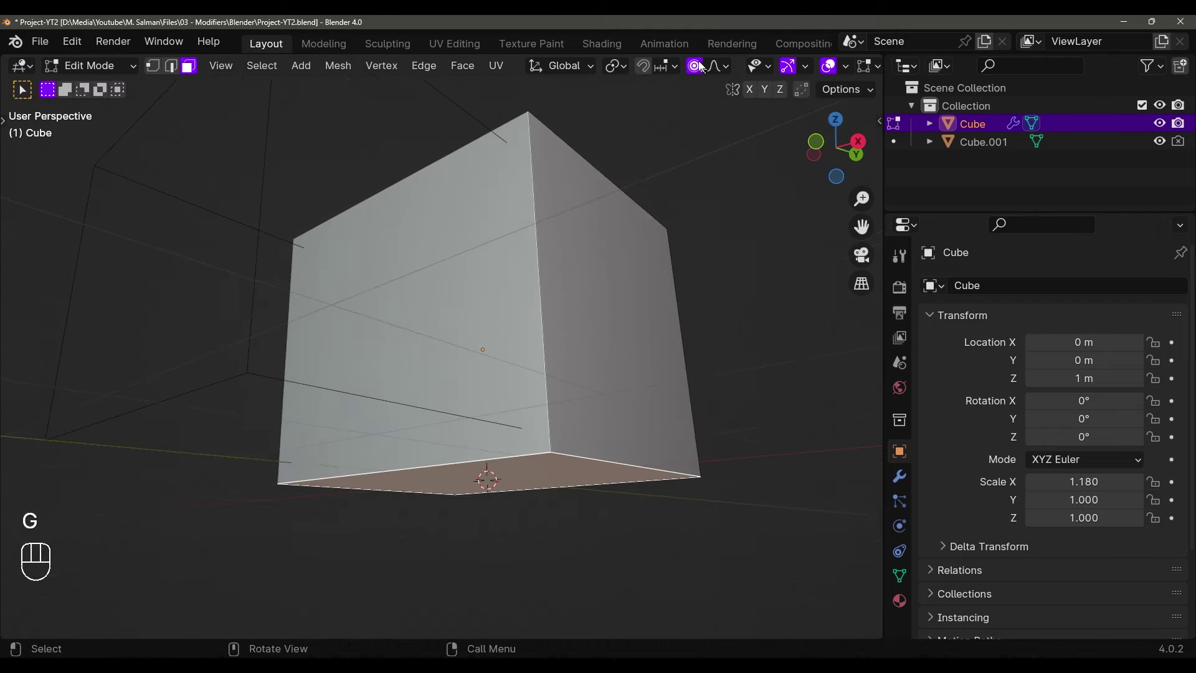
pyautogui.keyDown('shift'); pyautogui.moveTo(608, 359); pyautogui.dragTo(597, 337, button='middle'); pyautogui.keyUp('shift')
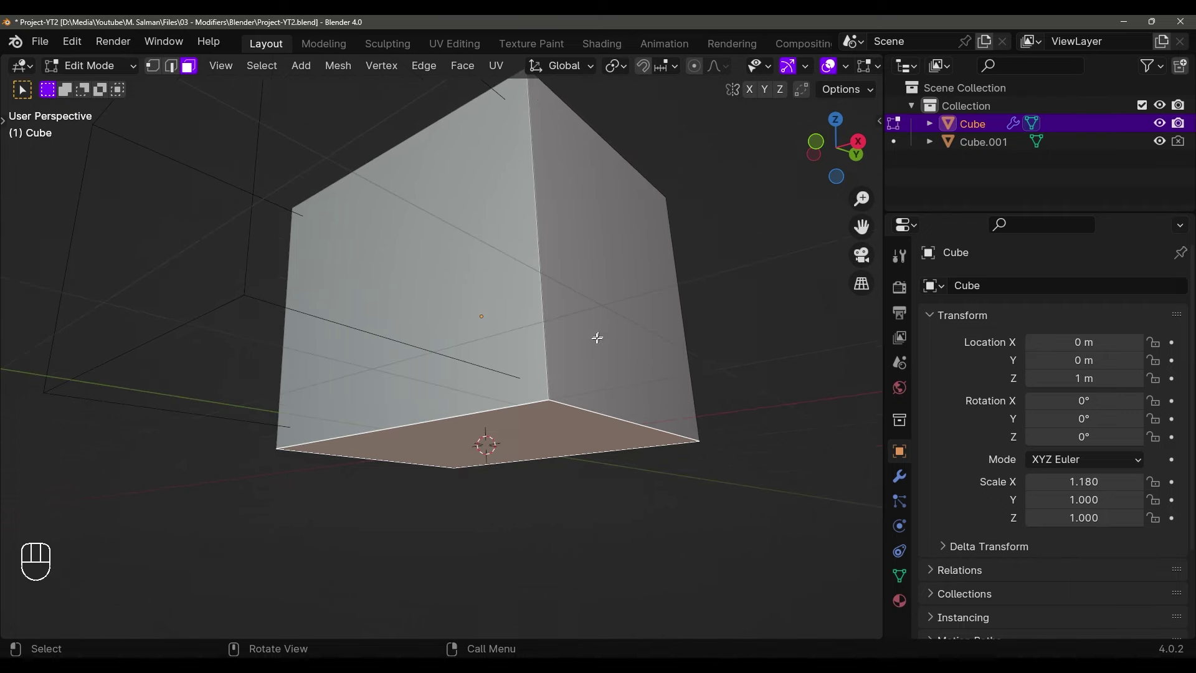
# Move the bottom face down about 0.12 m along Z and return to object mode
pyautogui.press('g')
pyautogui.press('z')
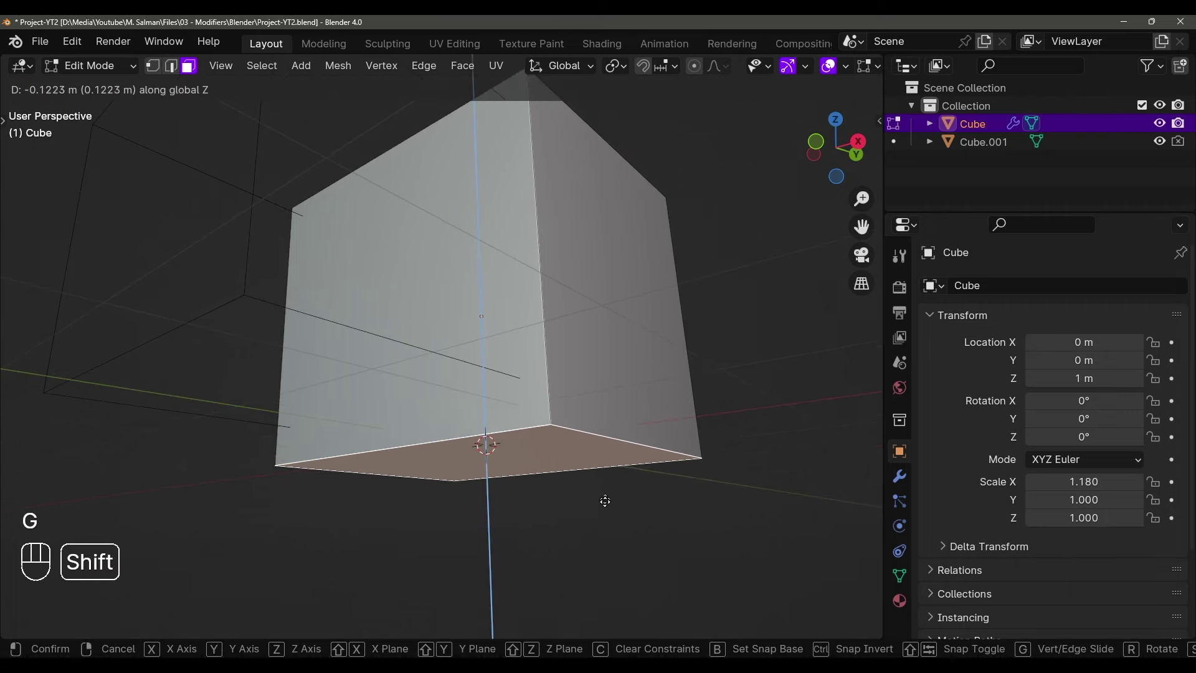
pyautogui.click(612, 505)
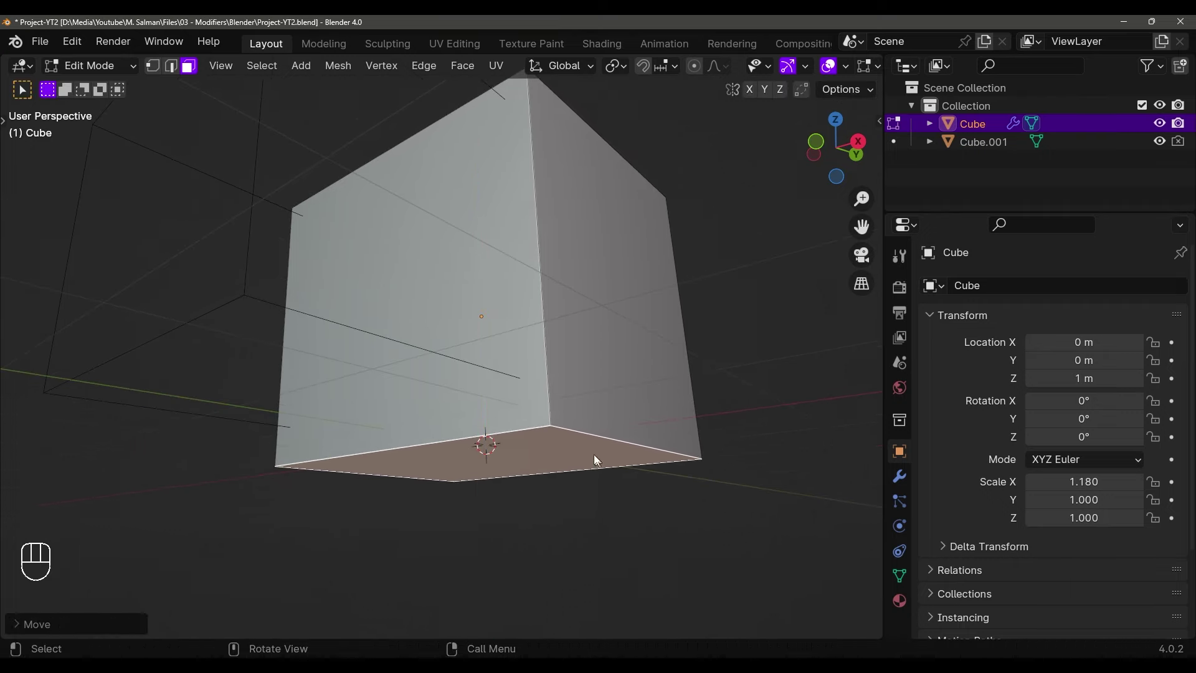
pyautogui.press('Tab')
pyautogui.moveTo(593, 454); pyautogui.dragTo(634, 500, button='middle')
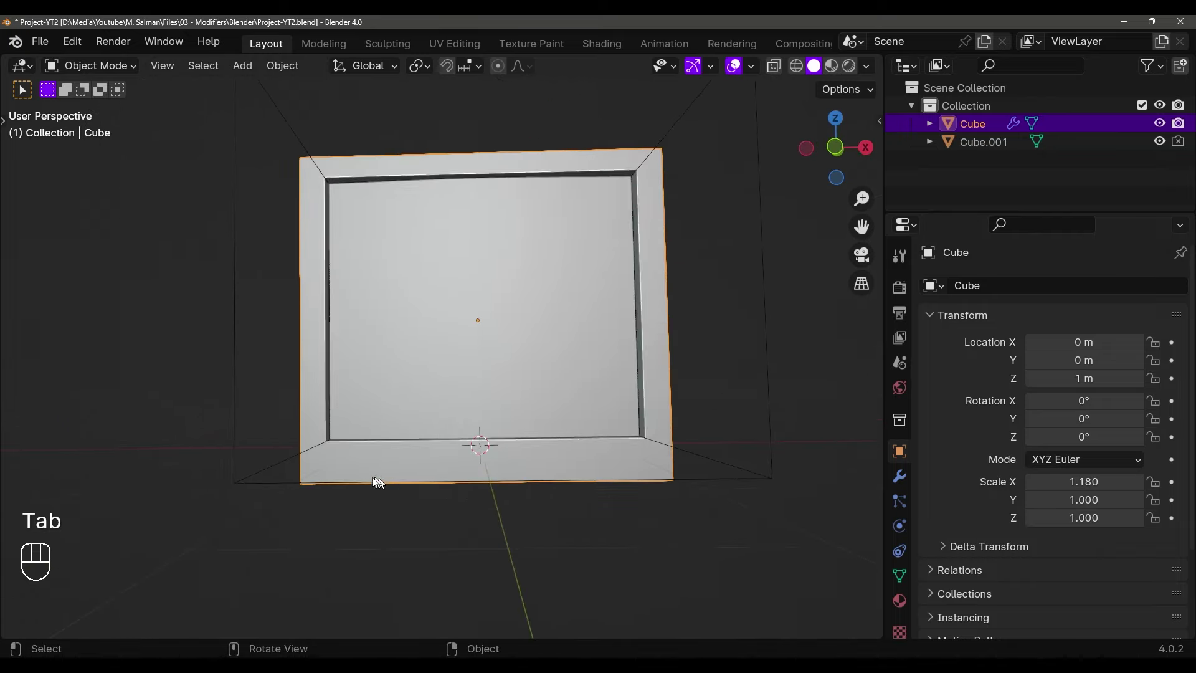
# Select the cutter cube, lower it about 0.015 m along Z and fine-tune its height against the front of the main cube
pyautogui.moveTo(670, 447); pyautogui.dragTo(583, 385, button='middle')
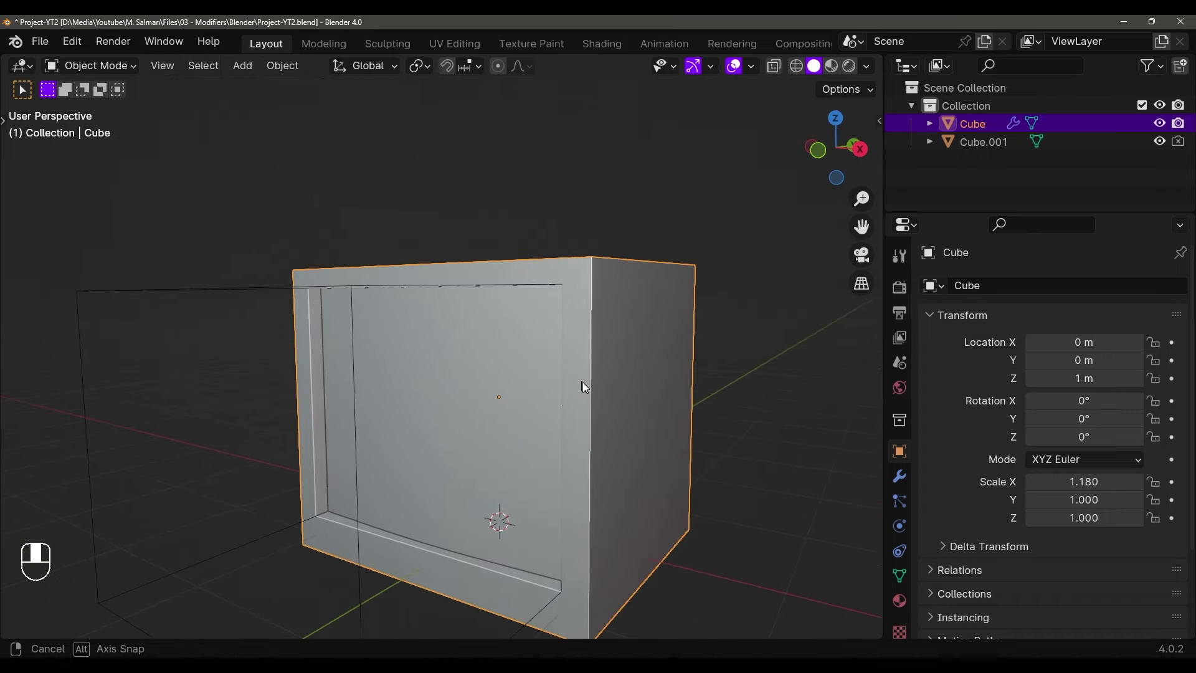
pyautogui.click(349, 288)
pyautogui.moveTo(349, 287); pyautogui.dragTo(683, 315, button='middle')
pyautogui.press('g')
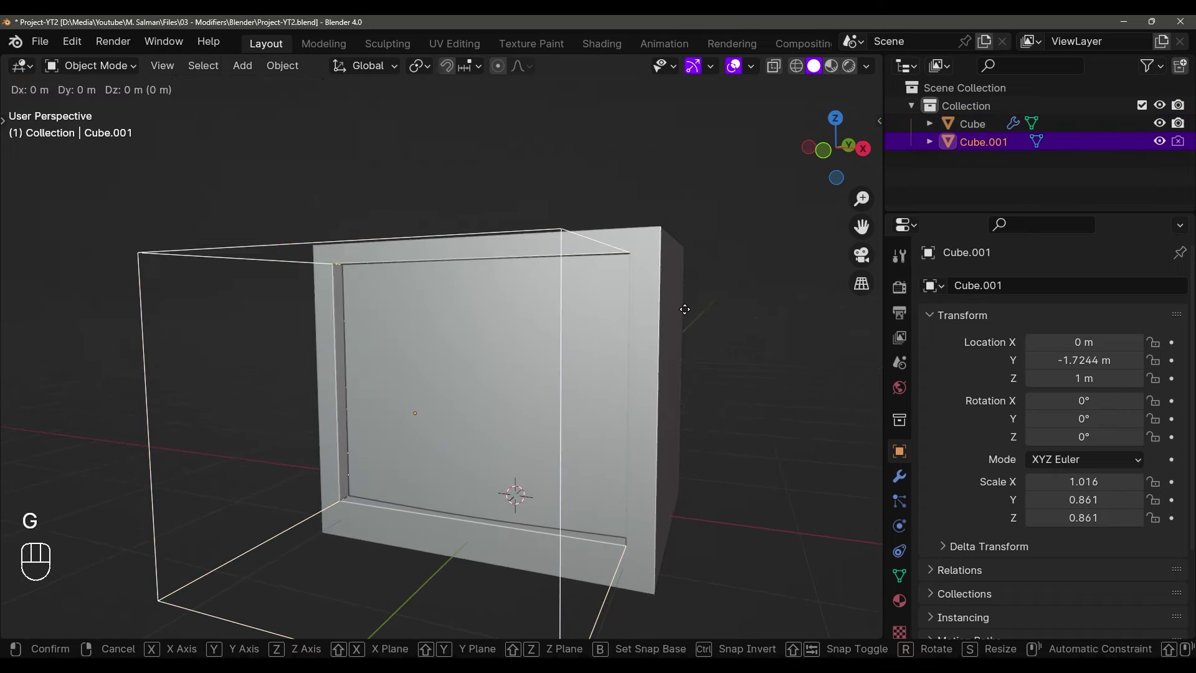
pyautogui.rightClick(683, 309)
pyautogui.press('g')
pyautogui.press('z')
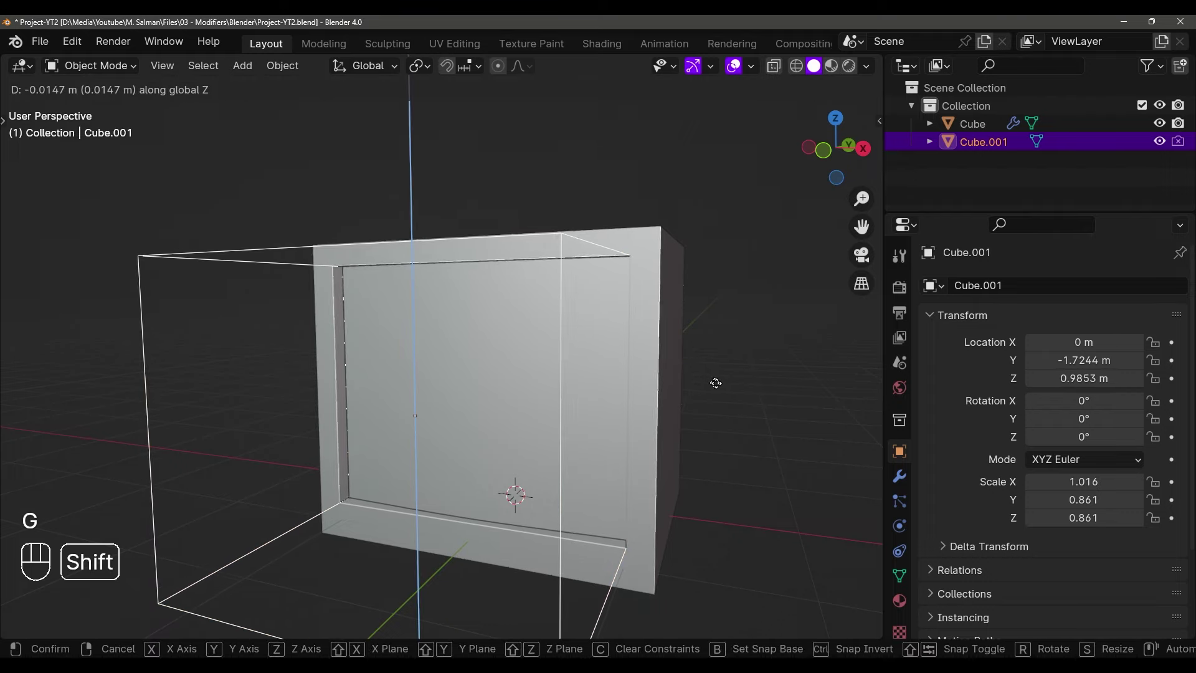
pyautogui.click(715, 383)
pyautogui.moveTo(712, 381); pyautogui.dragTo(619, 390, button='middle')
pyautogui.press('g')
pyautogui.press('z')
pyautogui.click(711, 366)
# Edit the main cube's mesh and move its back face about 0.6 m along negative Y to reduce the depth
pyautogui.click(542, 406)
pyautogui.press('Tab')
pyautogui.click(527, 366)
pyautogui.press('g')
pyautogui.middleClick(629, 389)
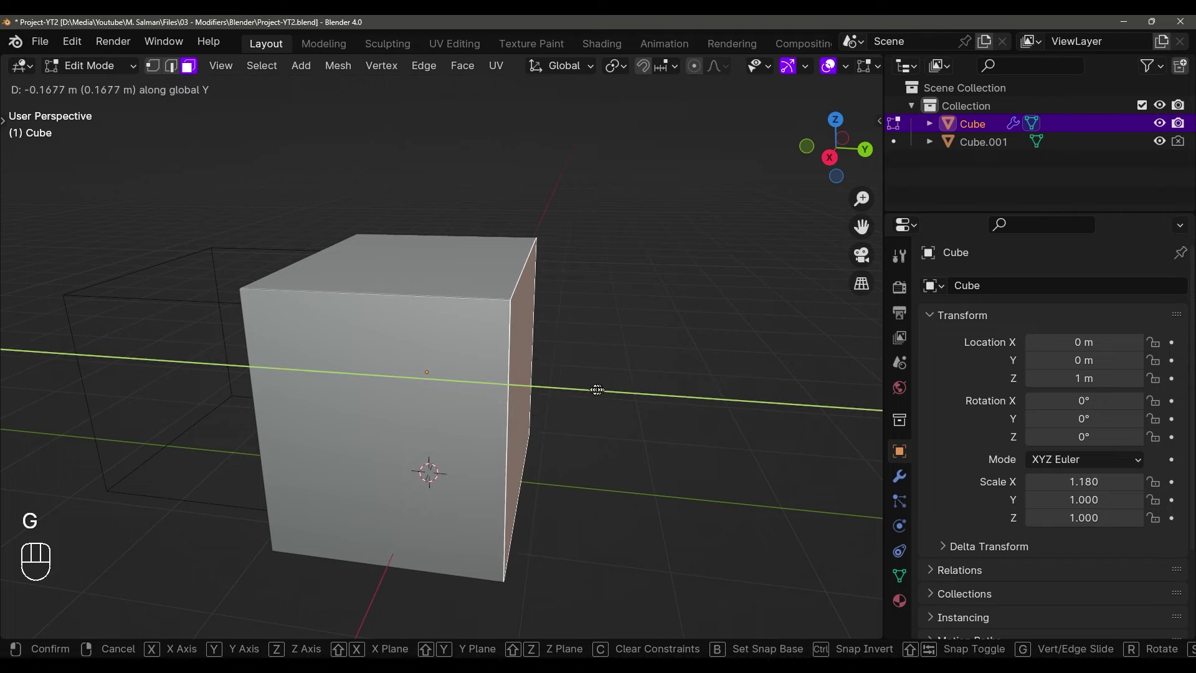
pyautogui.press('shift')
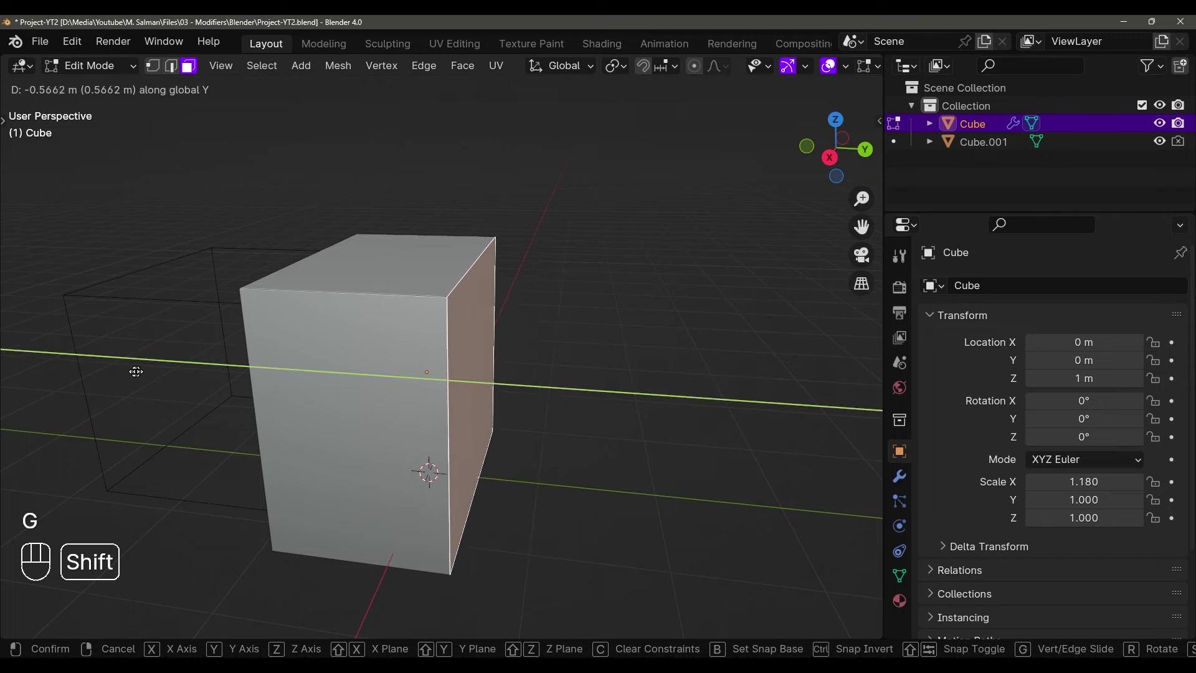
pyautogui.click(76, 372)
pyautogui.moveTo(77, 371); pyautogui.dragTo(523, 409, button='middle')
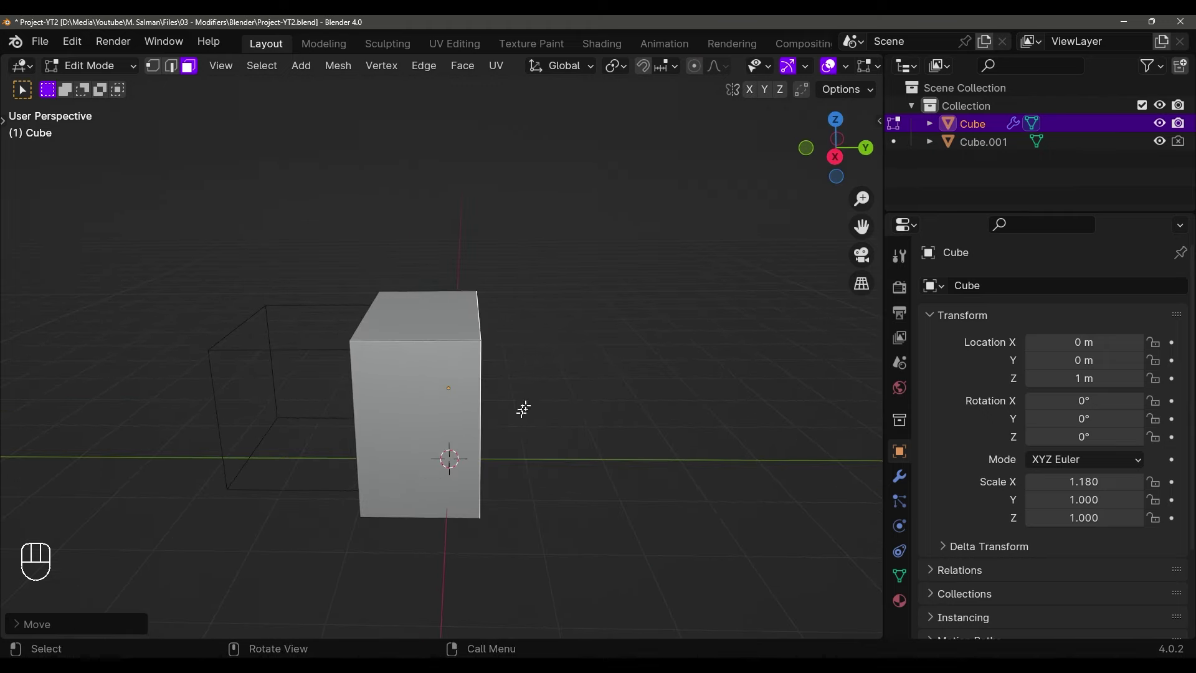
# Extrude the back face about 0.3 m outward and scale it to about 0.8 to form a taper
pyautogui.press('e')
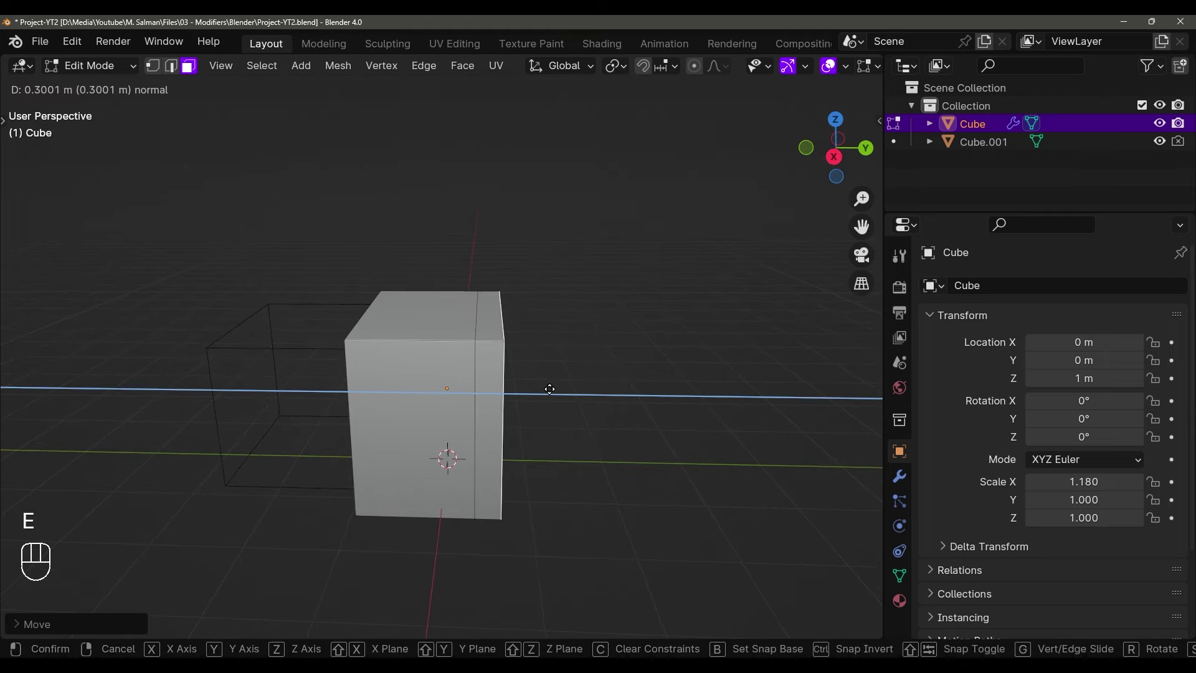
pyautogui.click(565, 391)
pyautogui.scroll(3, 564, 391)
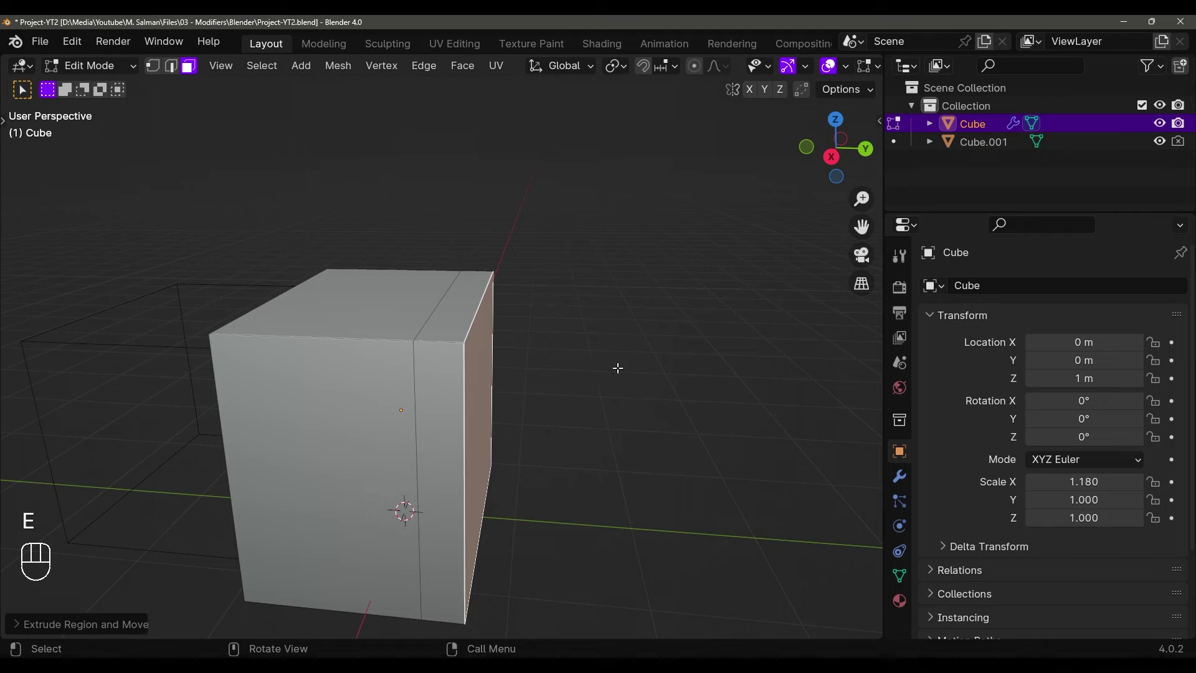
pyautogui.press('s')
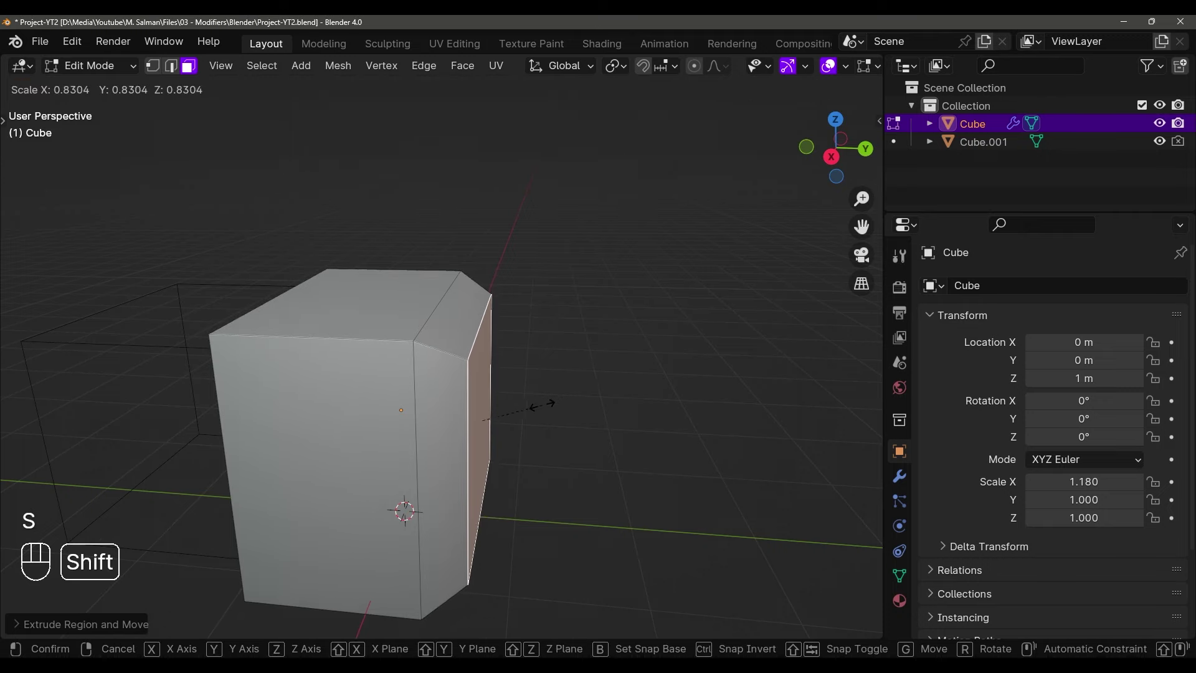
pyautogui.click(492, 416)
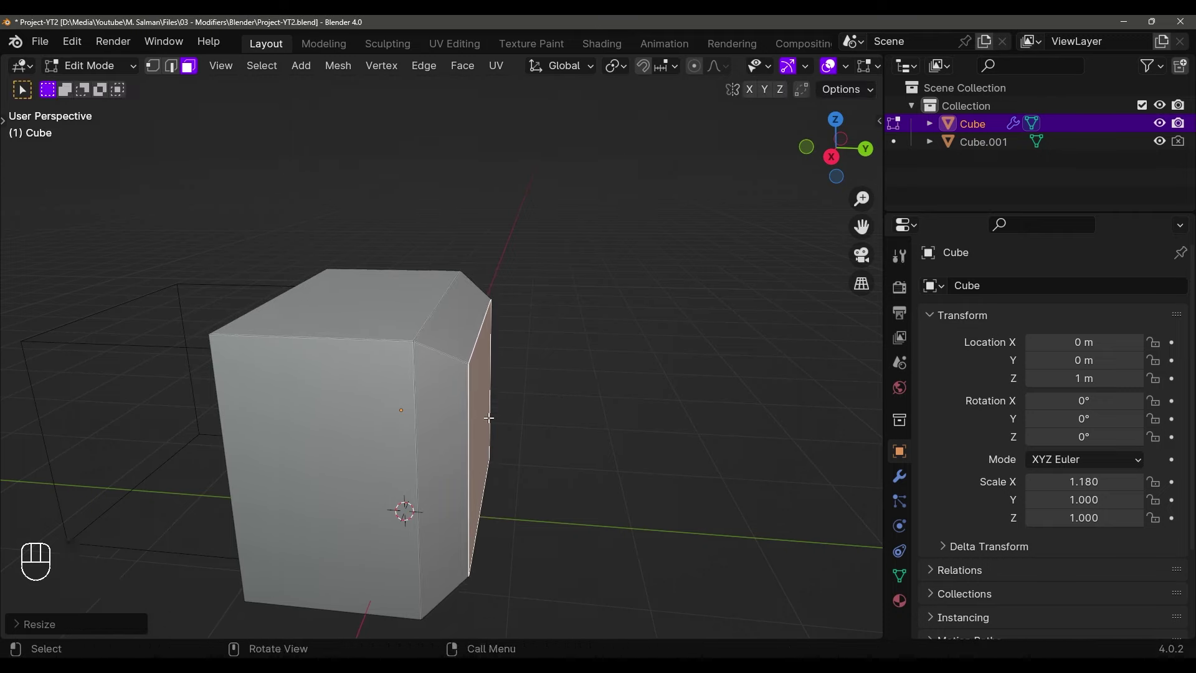
# Extrude the tapered back face about 1 m outward and scale the new end face to about 0.84
pyautogui.hotkey('ctrl', 'z')
pyautogui.press('e')
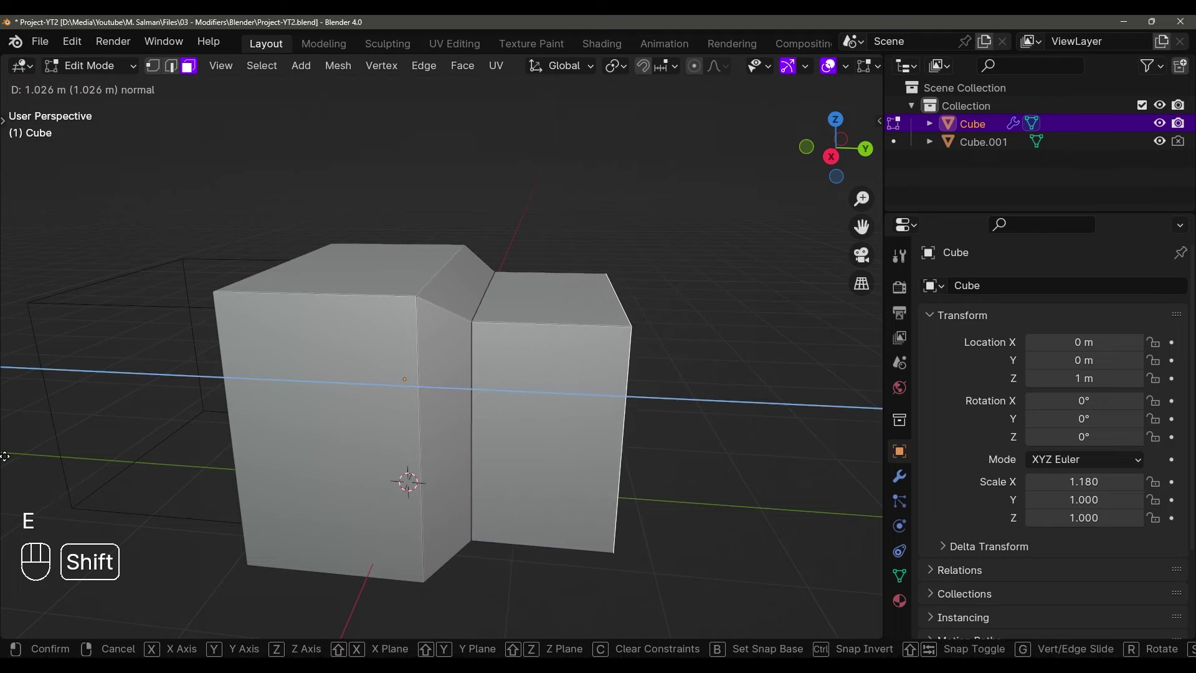
pyautogui.click(109, 456)
pyautogui.moveTo(186, 454); pyautogui.dragTo(579, 419, button='middle')
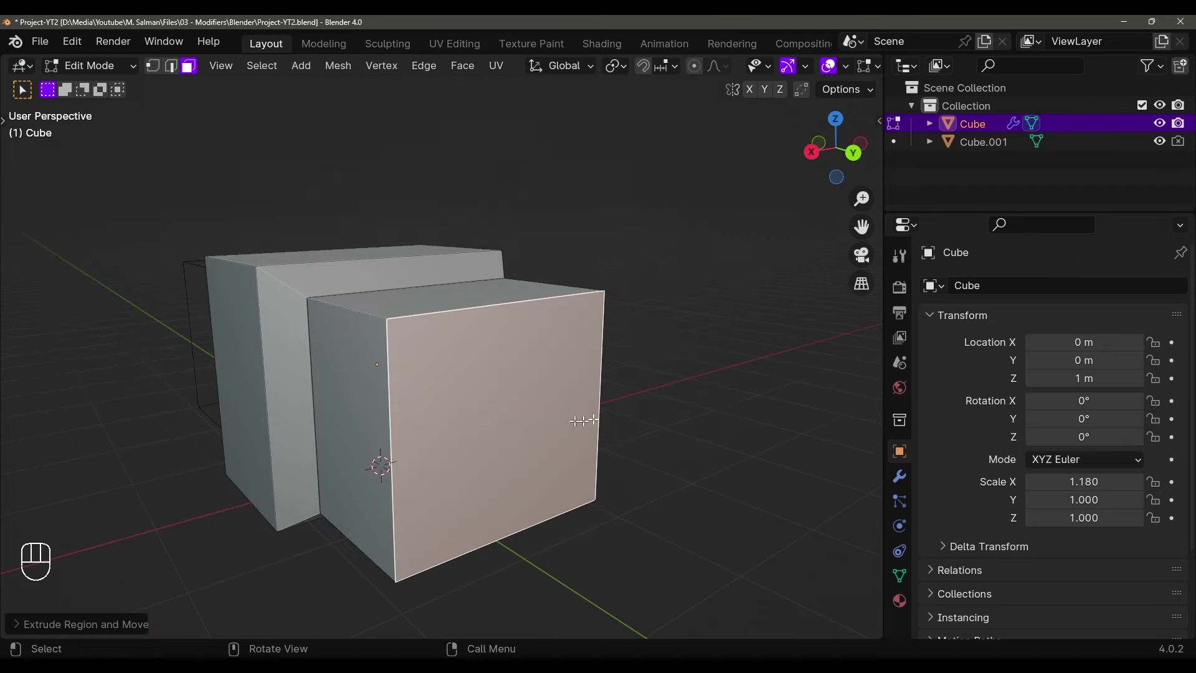
pyautogui.press('s')
pyautogui.press('shift')
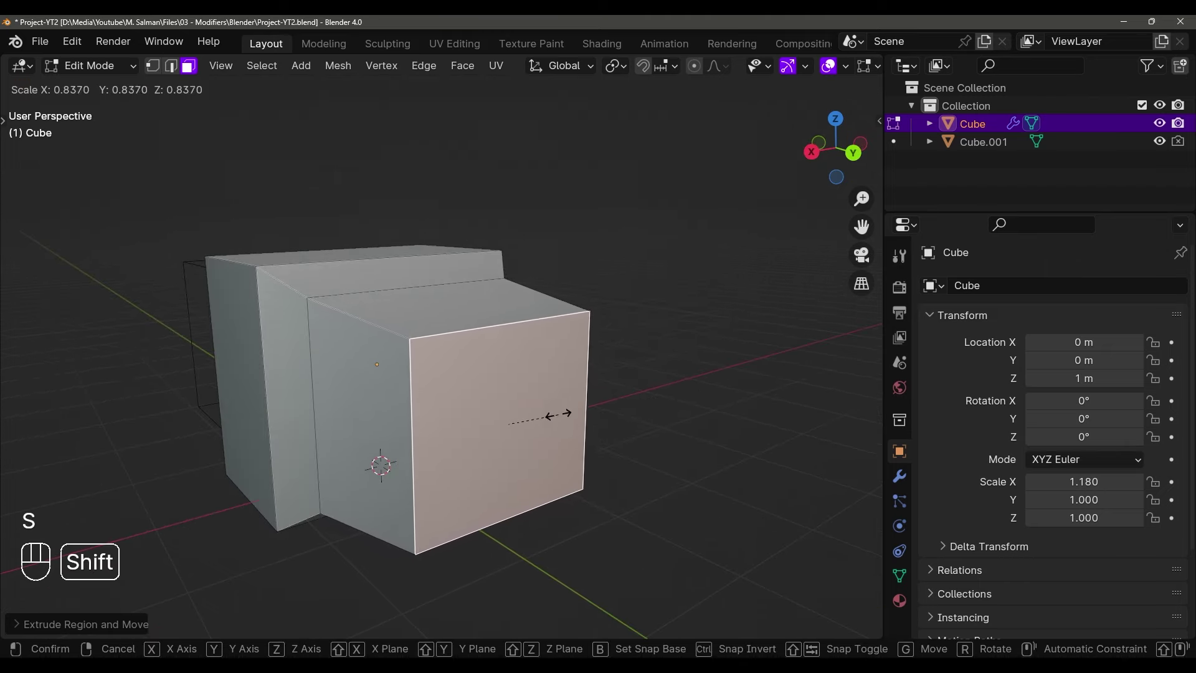
pyautogui.click(554, 416)
pyautogui.press('Tab')
pyautogui.press('Tab')
# Move the rear end face about 0.1 m along negative Y to shorten the extruded section
pyautogui.moveTo(564, 533); pyautogui.dragTo(609, 536, button='middle')
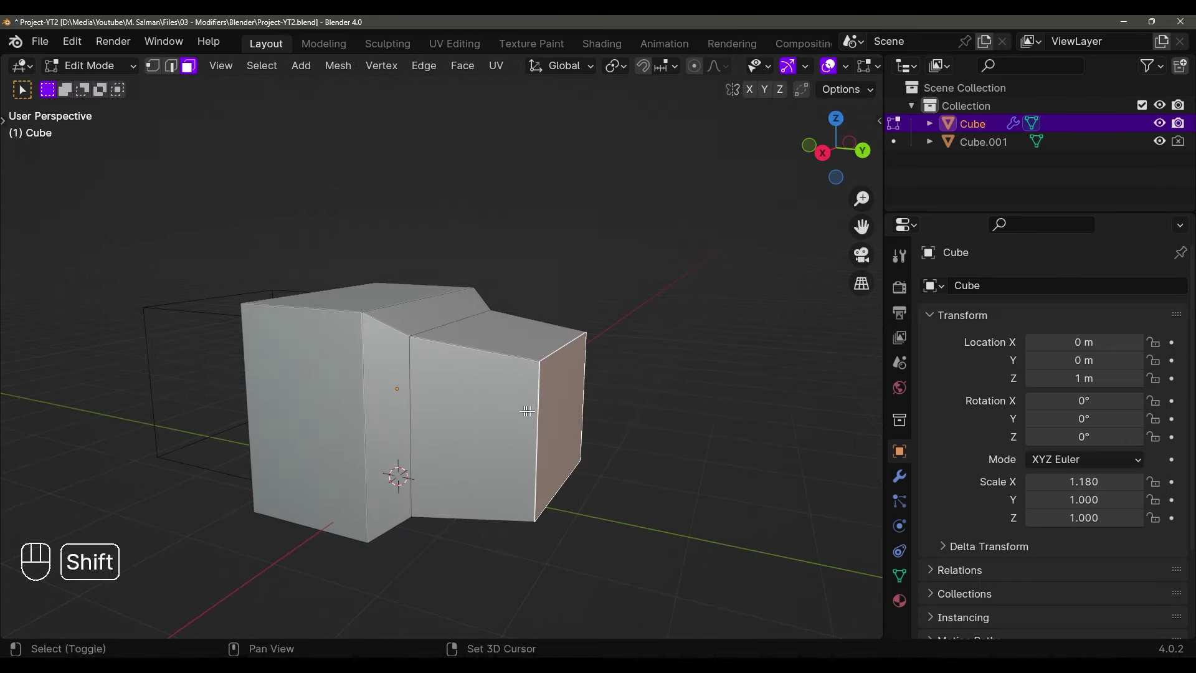
pyautogui.keyDown('shift'); pyautogui.moveTo(526, 411); pyautogui.dragTo(517, 408, button='middle'); pyautogui.keyUp('shift')
pyautogui.press('g')
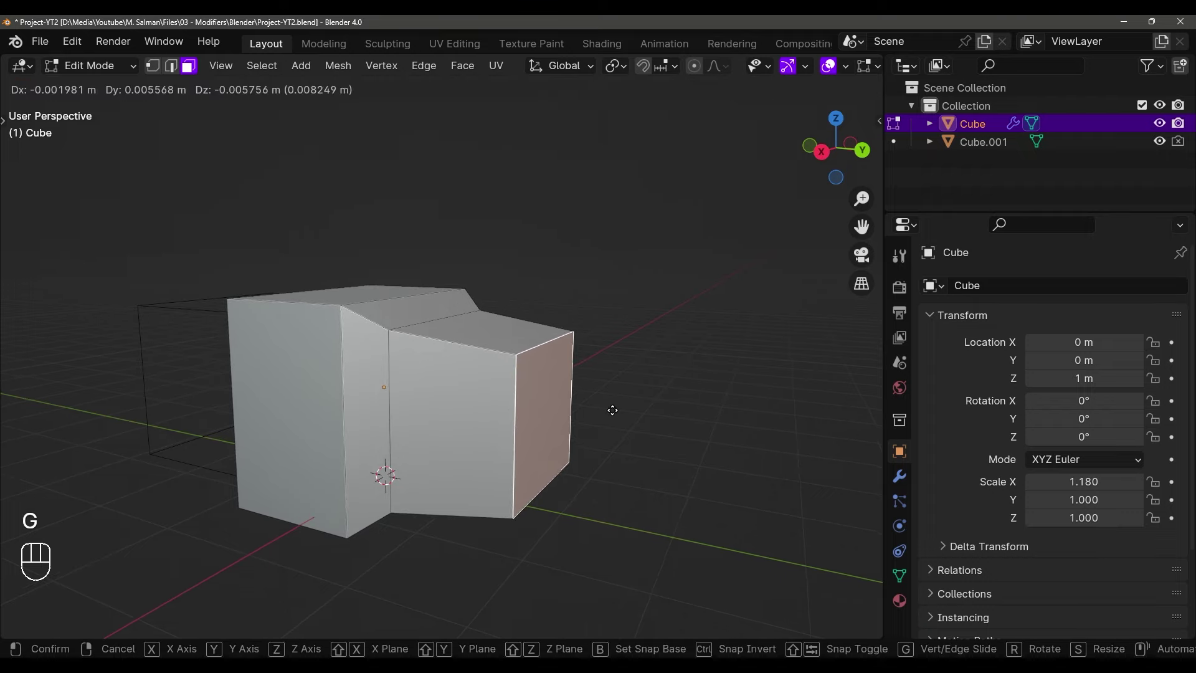
pyautogui.rightClick(595, 412)
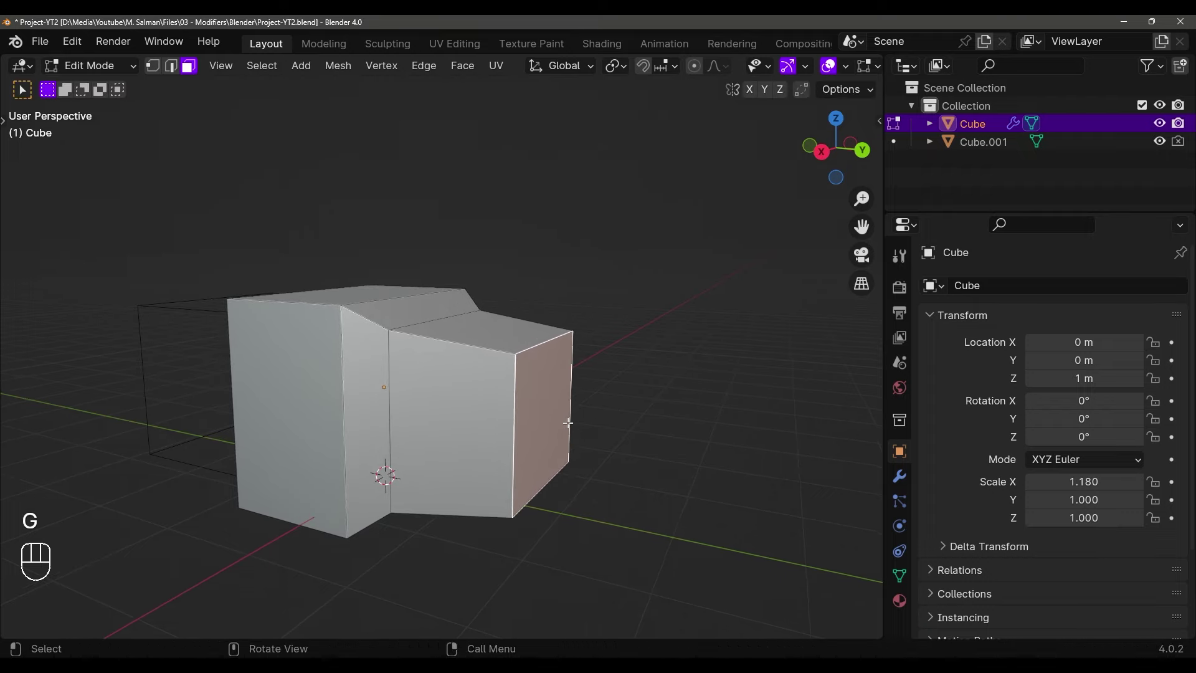
pyautogui.press('g')
pyautogui.keyDown('shift'); pyautogui.moveTo(568, 423); pyautogui.dragTo(553, 420, button='middle'); pyautogui.keyUp('shift')
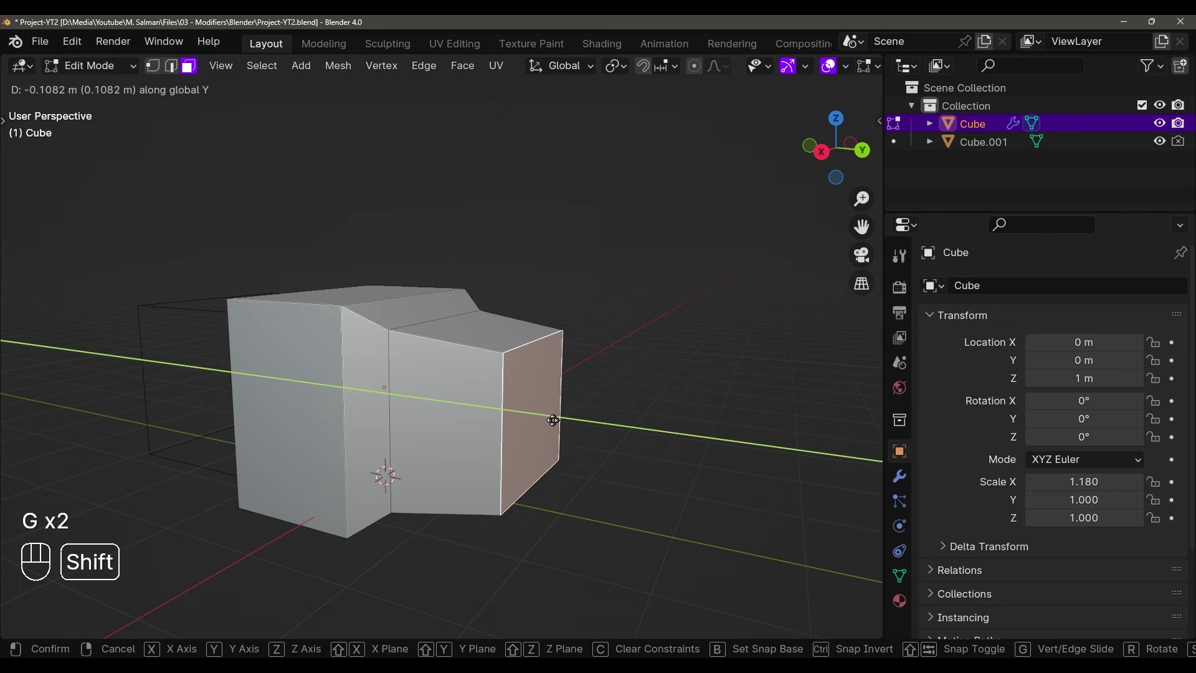
pyautogui.click(464, 406)
# In a see-through right side view, select the whole tapered rear section and move it about 0.2 m along negative Y
pyautogui.moveTo(459, 401); pyautogui.dragTo(614, 408, button='middle')
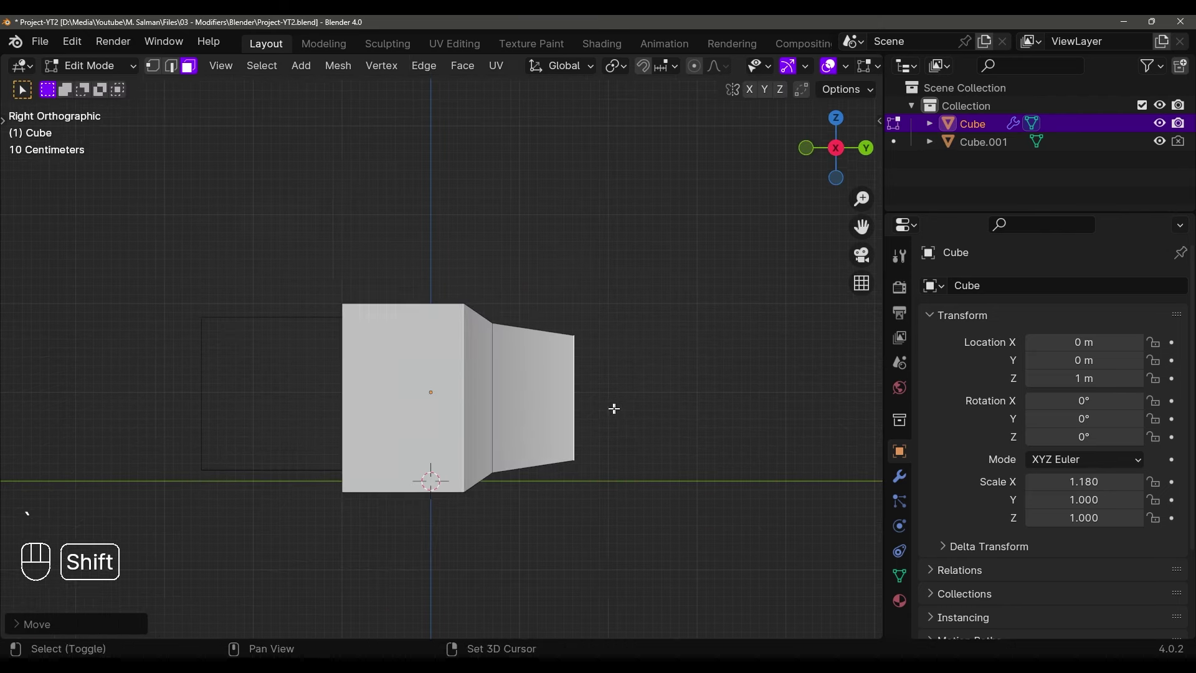
pyautogui.scroll(2, 600, 395)
pyautogui.hotkey('shift', 'z')
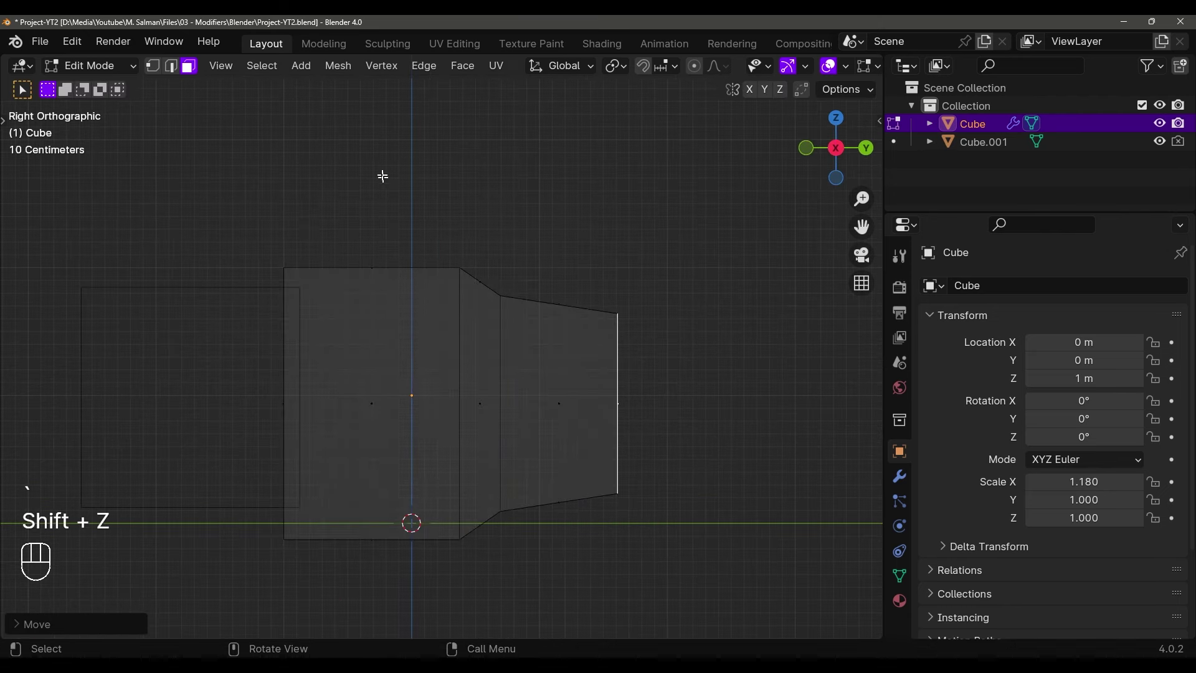
pyautogui.moveTo(382, 175); pyautogui.dragTo(721, 601)
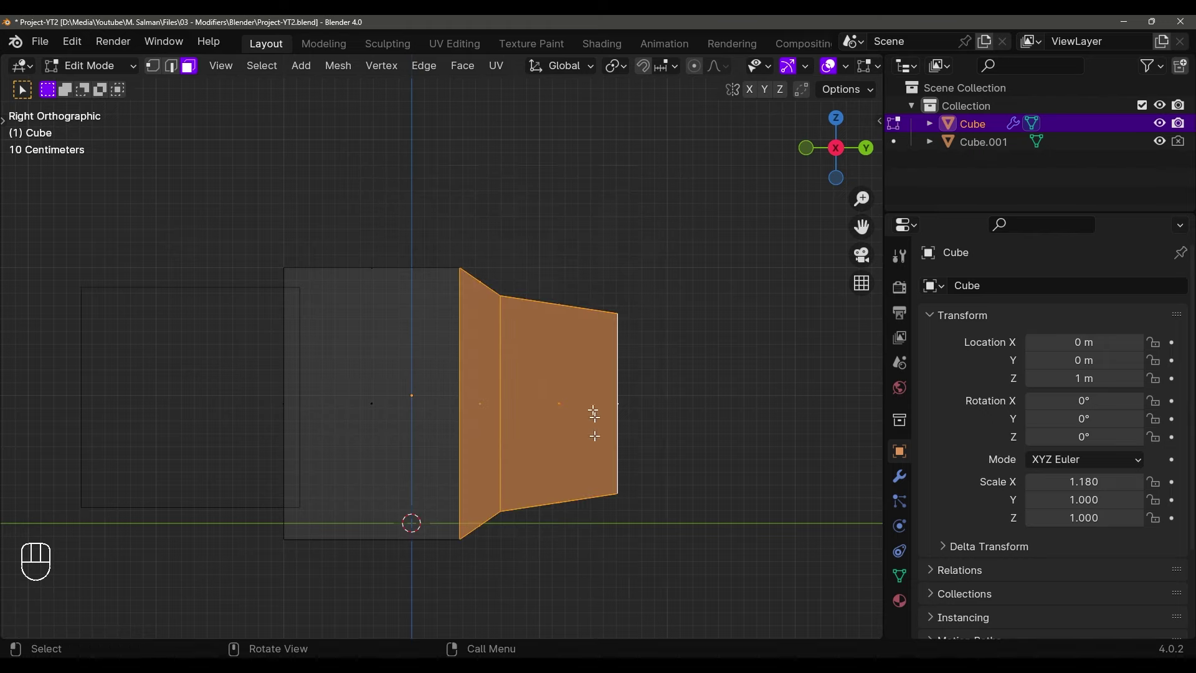
pyautogui.press('g')
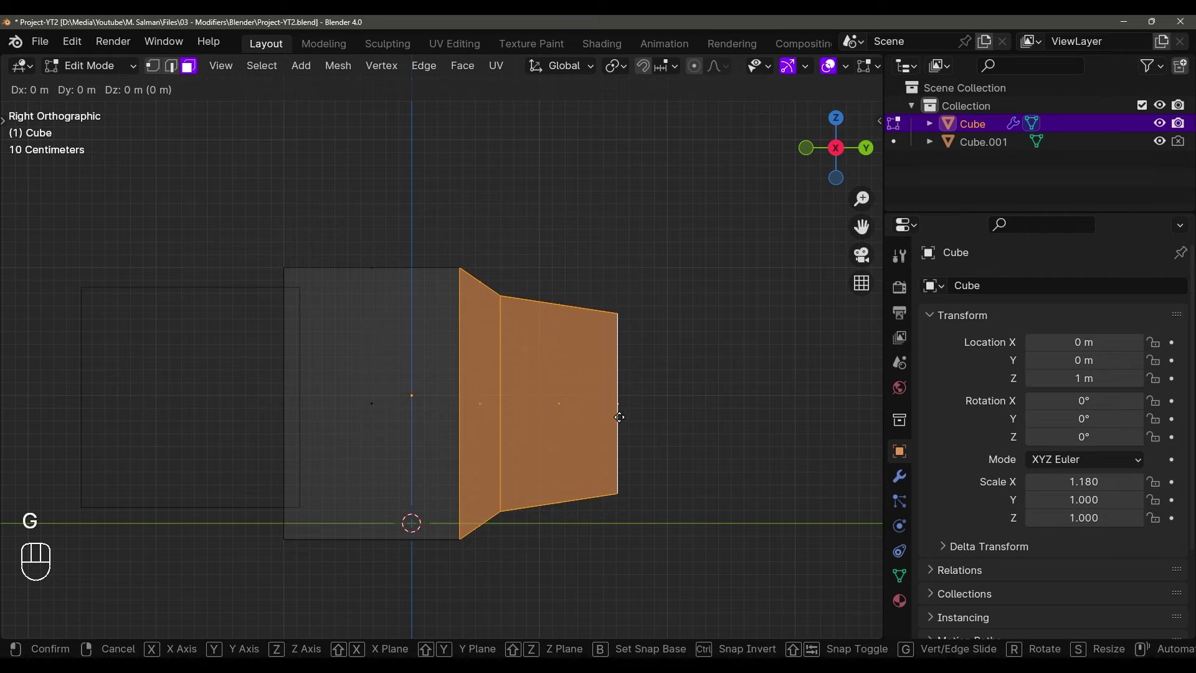
pyautogui.press('y')
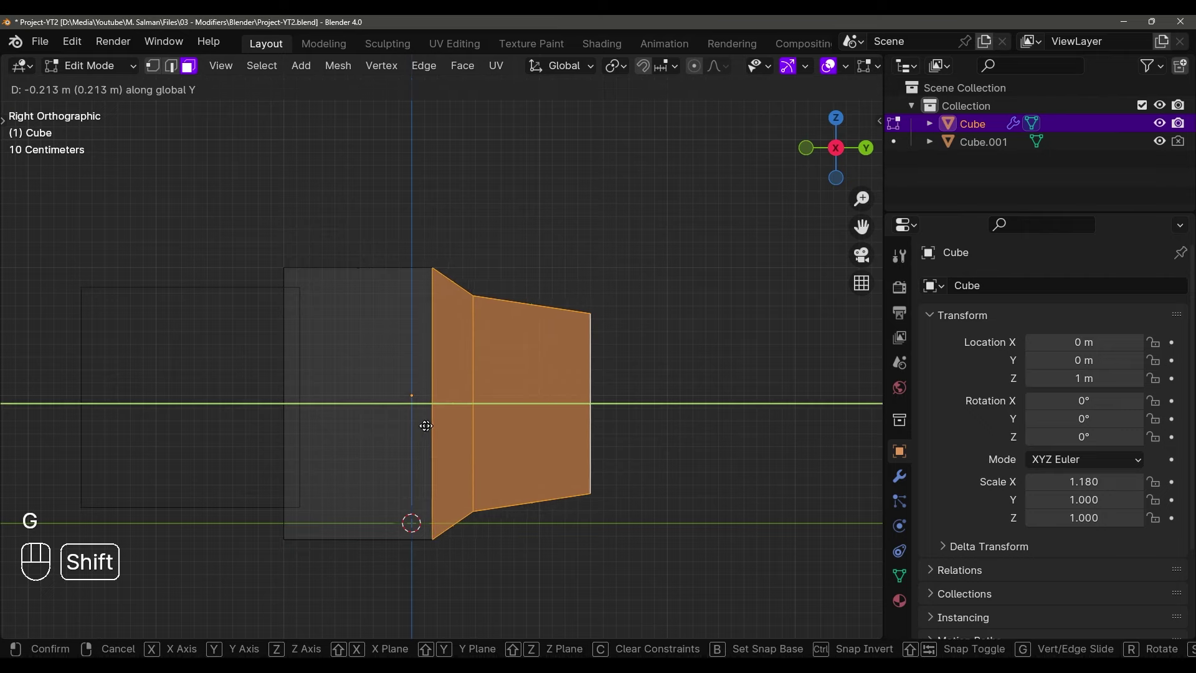
pyautogui.click(376, 426)
pyautogui.moveTo(376, 426)
pyautogui.mouseDown(button='middle')
pyautogui.moveTo(449, 413)
pyautogui.moveTo(467, 480)
pyautogui.moveTo(395, 435)
pyautogui.moveTo(478, 409)
pyautogui.moveTo(461, 399)
pyautogui.moveTo(473, 381)
pyautogui.mouseUp(button='middle')
pyautogui.hotkey('shift', 'z')
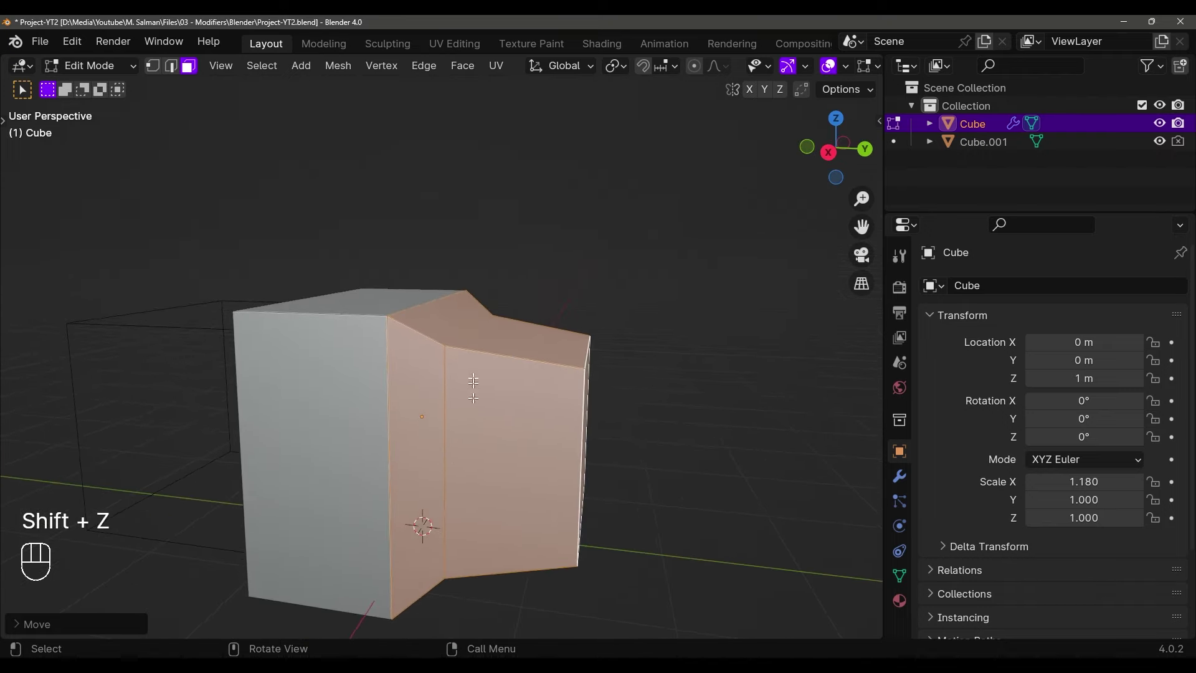
# In edge mode, select the edge loop between the two tapered rear sections and scale it to about 0.97
pyautogui.click(171, 65)
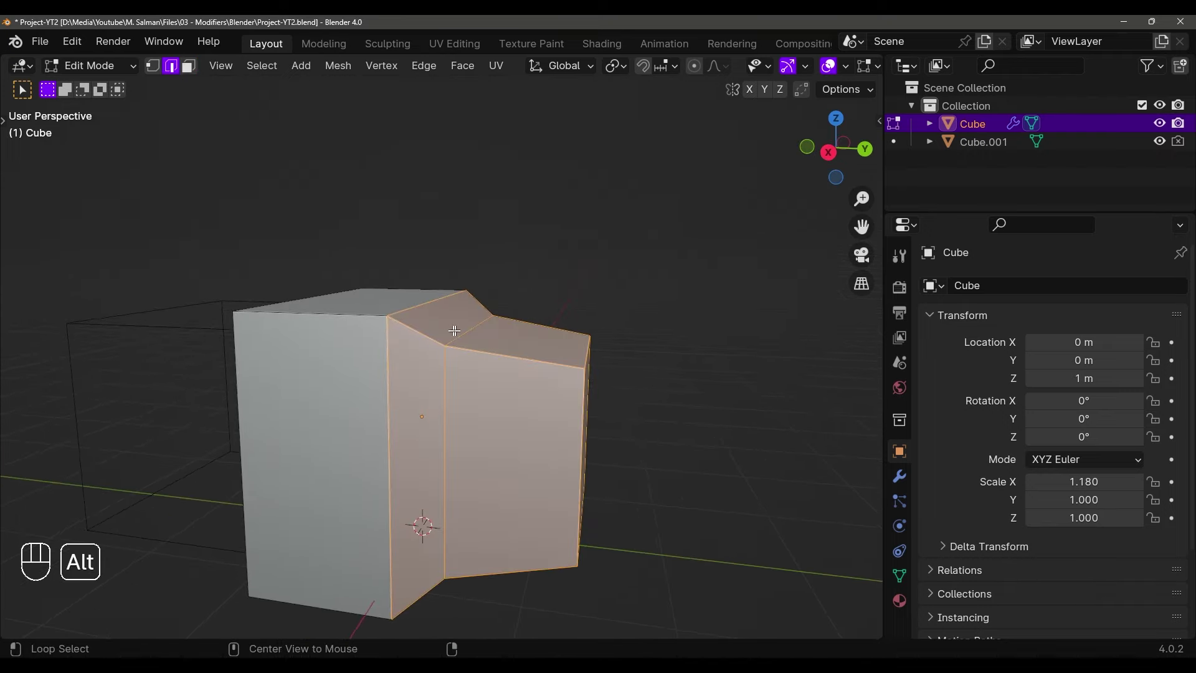
pyautogui.moveTo(495, 335); pyautogui.dragTo(718, 331, button='middle')
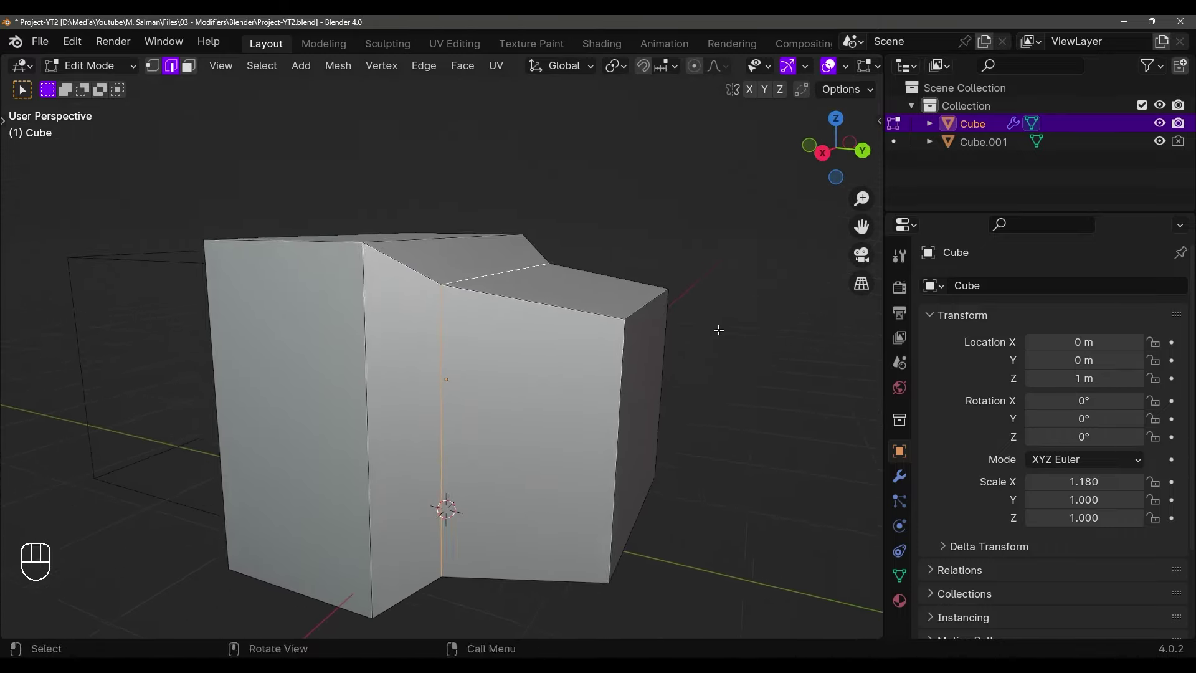
pyautogui.scroll(2, 716, 330)
pyautogui.scroll(-2, 716, 330)
pyautogui.press('s')
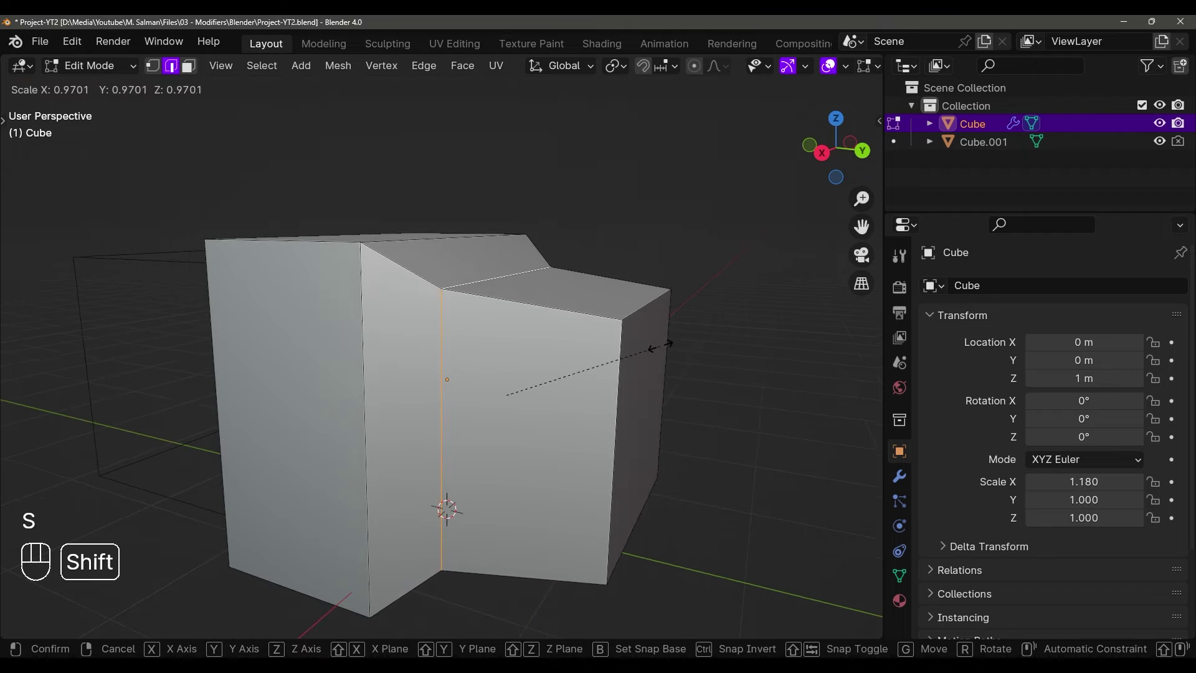
pyautogui.click(641, 350)
pyautogui.moveTo(640, 349); pyautogui.dragTo(678, 345, button='middle')
# In face mode, select the rear end face and scale it to about 0.89
pyautogui.press('Tab')
pyautogui.press('Tab')
pyautogui.press('3')
pyautogui.press('s')
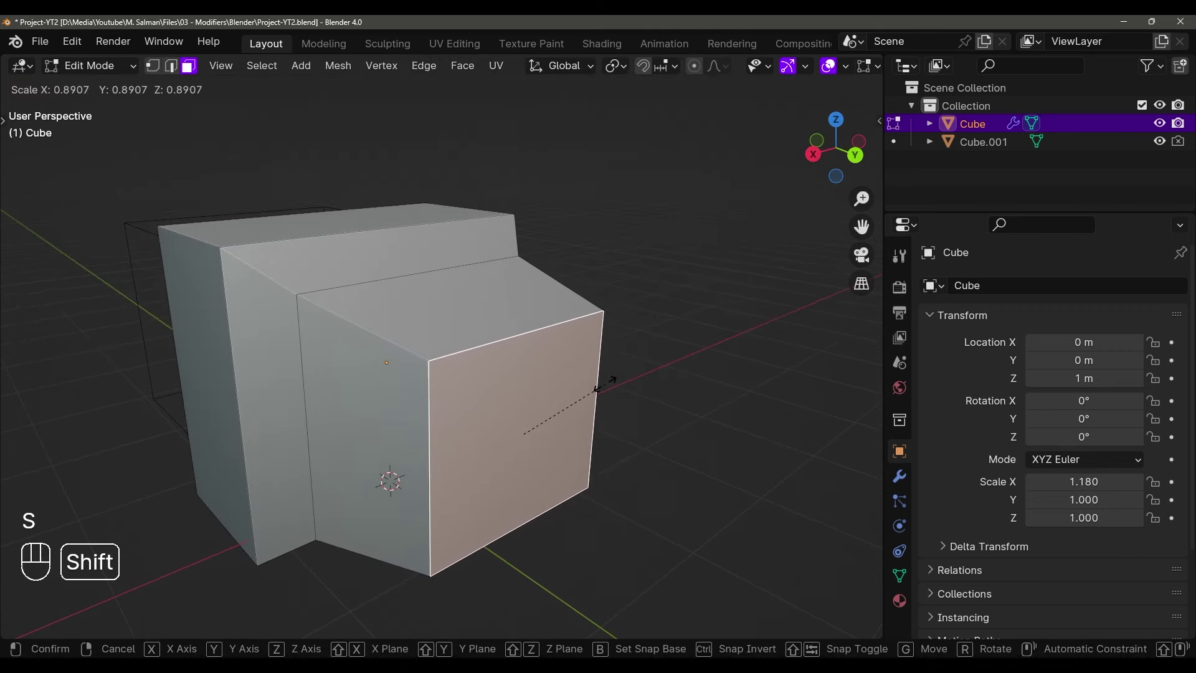
# Scale the monitor's rear face down to about 0.89
pyautogui.click(587, 393)
pyautogui.press('Tab')
pyautogui.moveTo(588, 393); pyautogui.dragTo(501, 283, button='middle')
# Scale the edge loop at the rear of the monitor's main body along Z to about 0.975, then return to Object Mode
pyautogui.press('Tab')
pyautogui.press('2')
pyautogui.press('`')
pyautogui.click(595, 293)
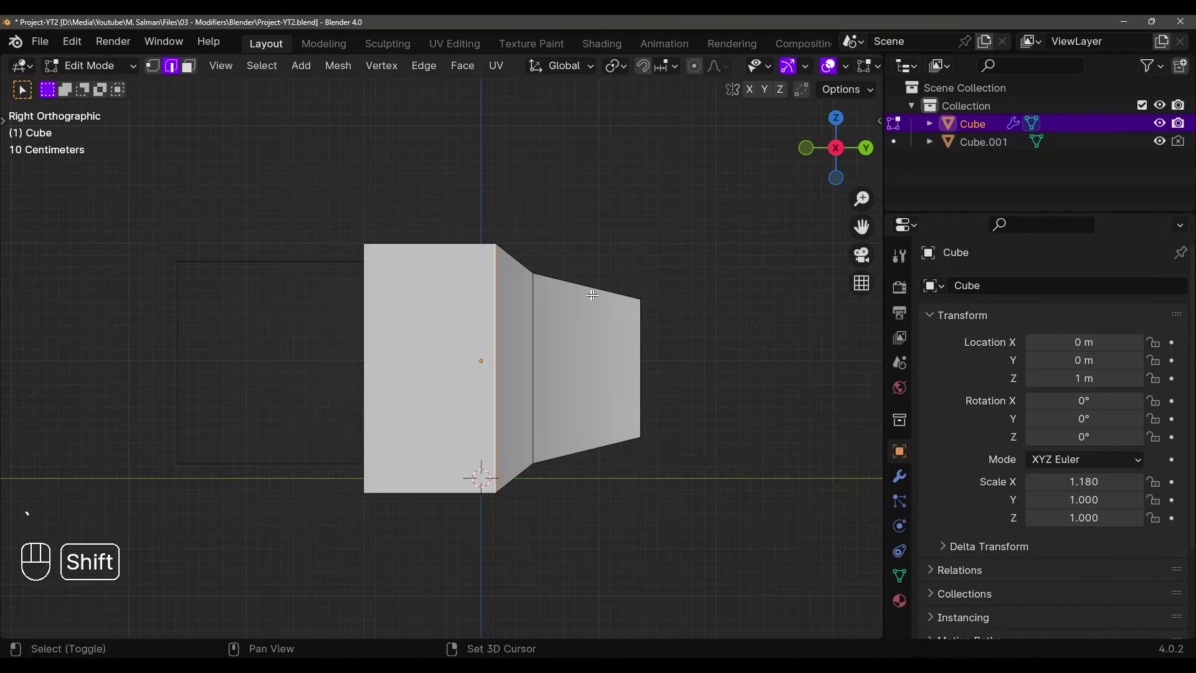
pyautogui.scroll(2, 573, 280)
pyautogui.keyDown('shift'); pyautogui.moveTo(587, 270); pyautogui.dragTo(578, 268, button='middle'); pyautogui.keyUp('shift')
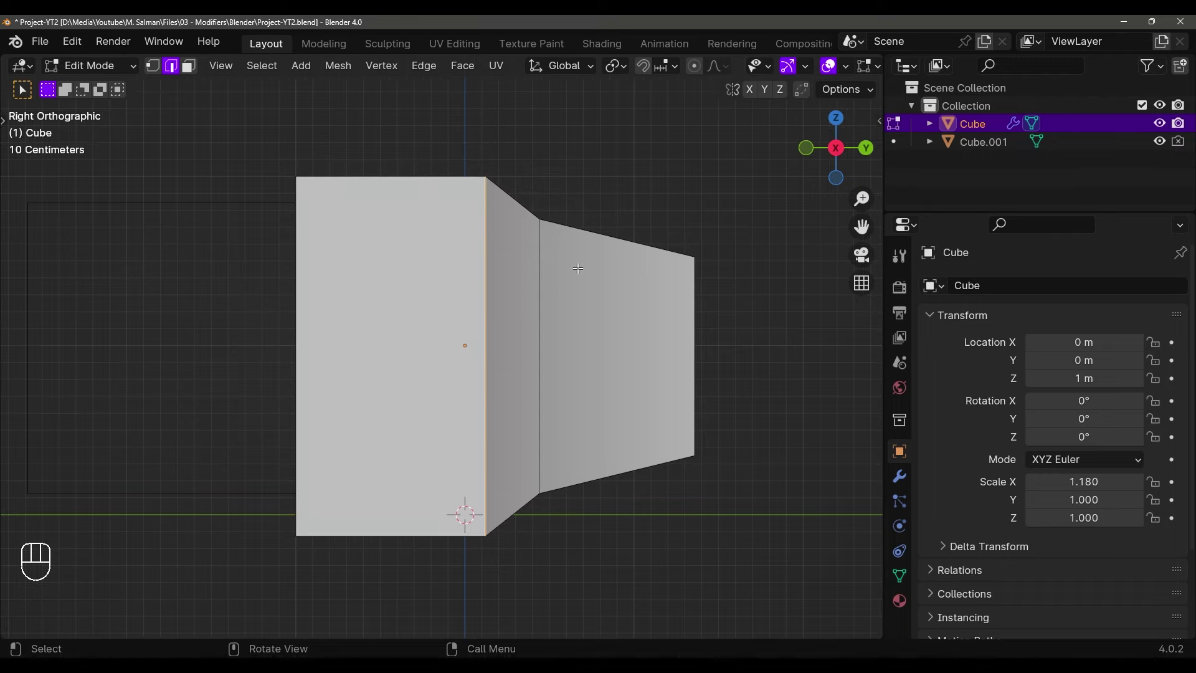
pyautogui.press('s')
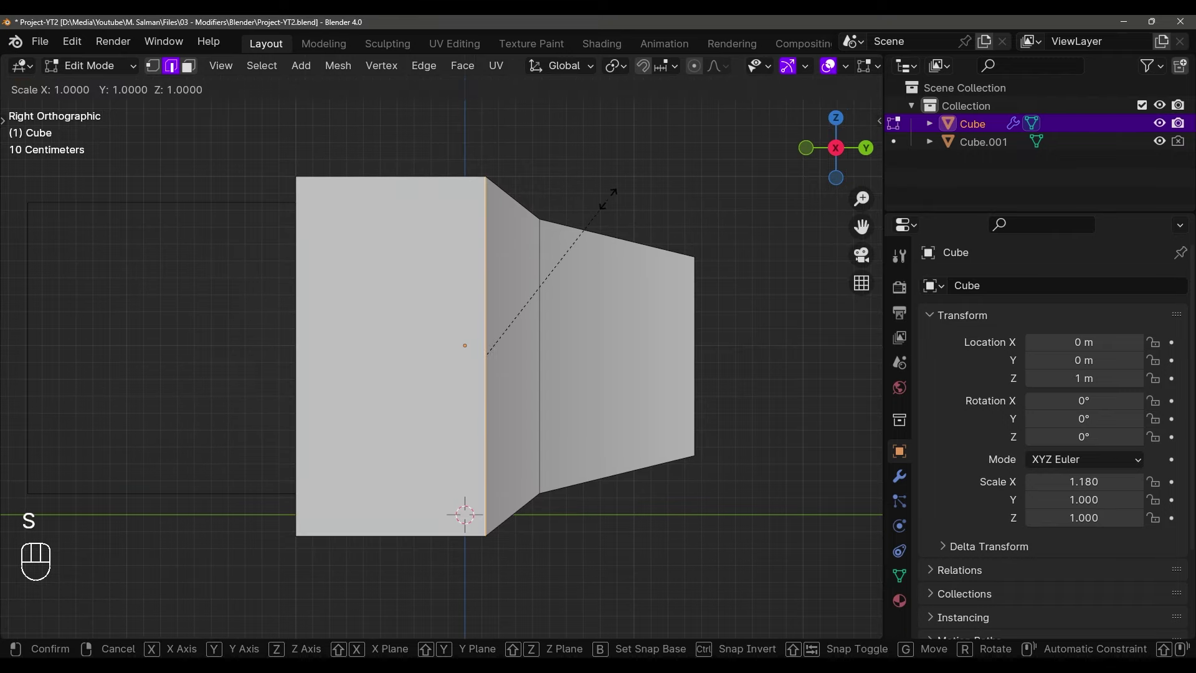
pyautogui.moveTo(607, 198); pyautogui.dragTo(593, 204, button='middle')
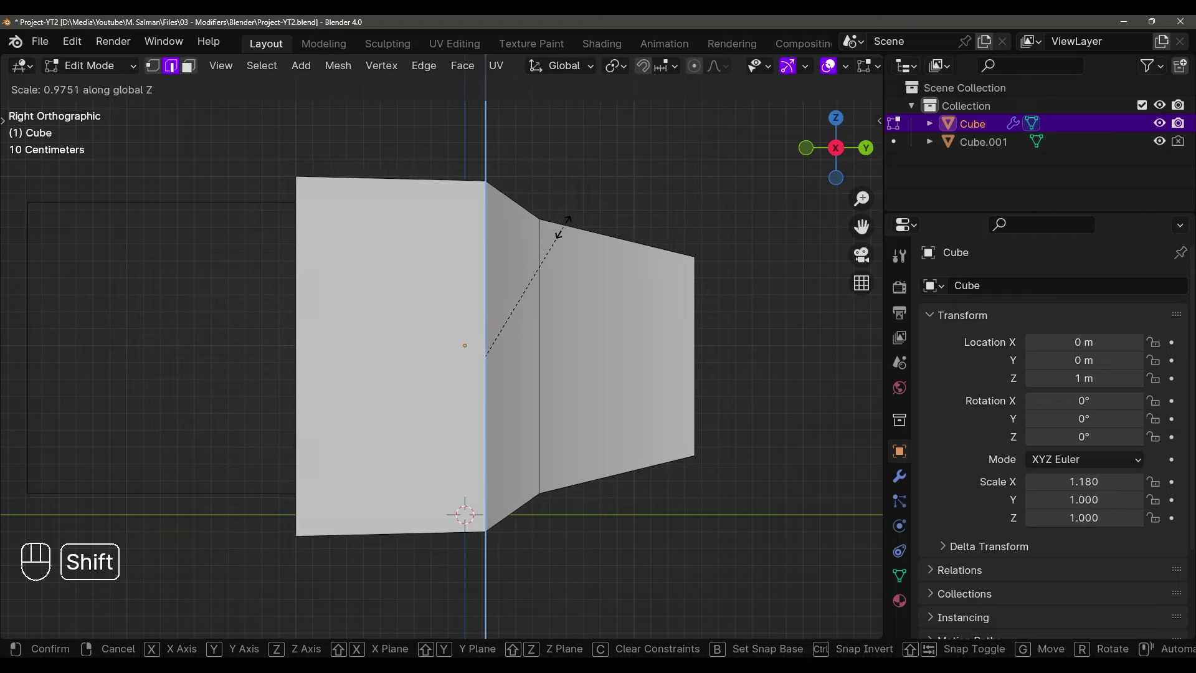
pyautogui.click(557, 229)
pyautogui.moveTo(558, 229); pyautogui.dragTo(679, 292, button='middle')
pyautogui.press('Tab')
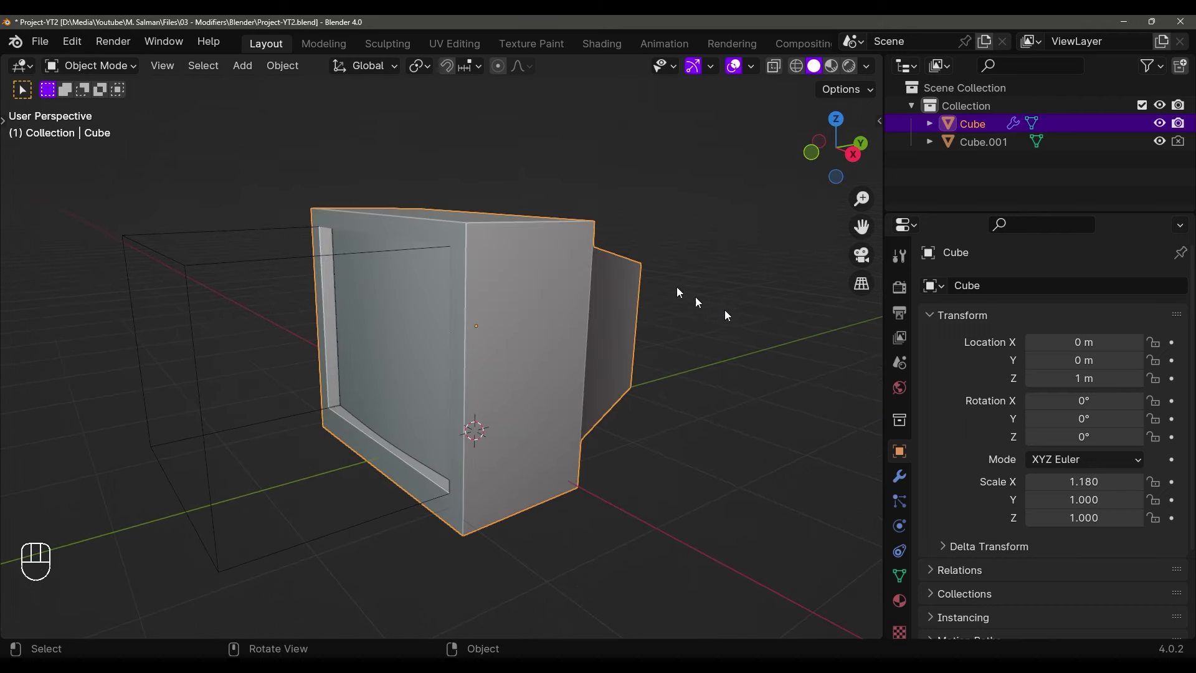
# Add a Bevel modifier to the monitor Cube
pyautogui.click(901, 478)
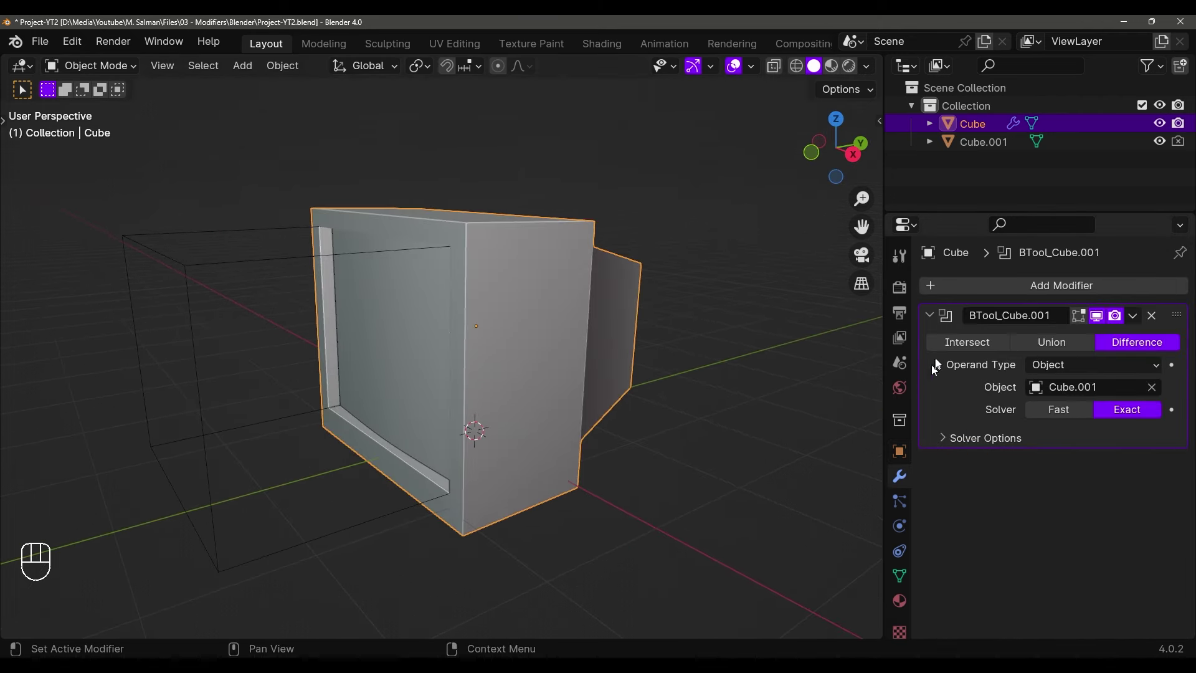
pyautogui.click(944, 286)
pyautogui.moveTo(878, 353)
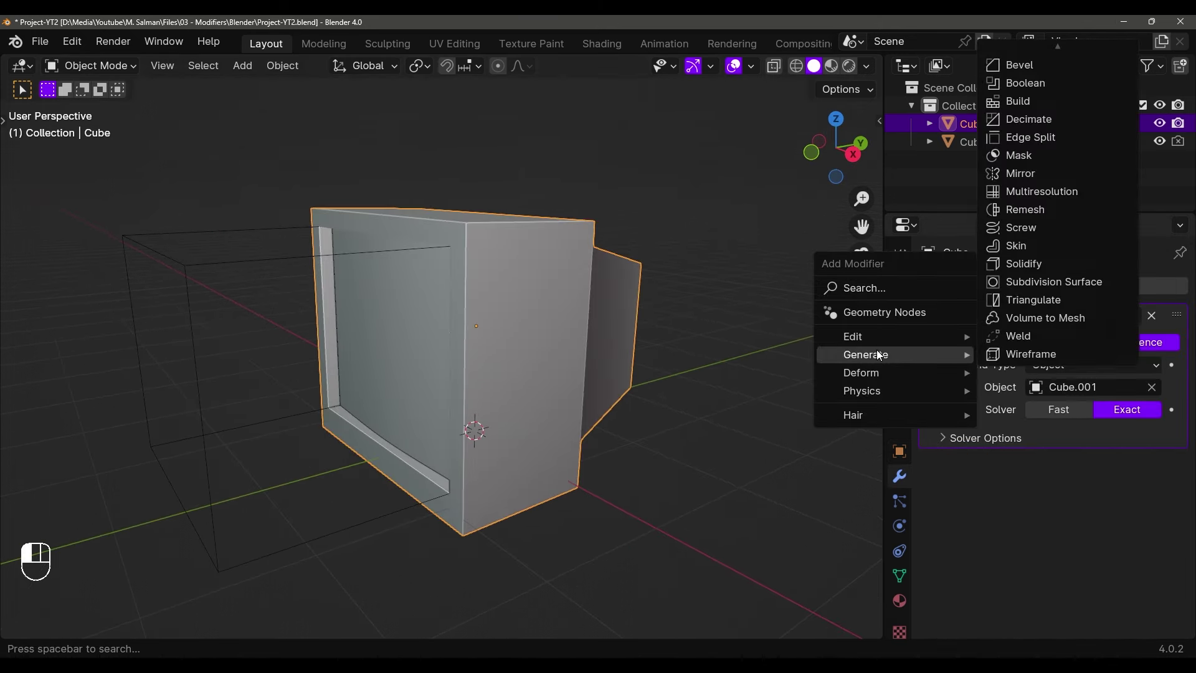
pyautogui.click(1037, 66)
pyautogui.moveTo(673, 401); pyautogui.dragTo(691, 400, button='middle')
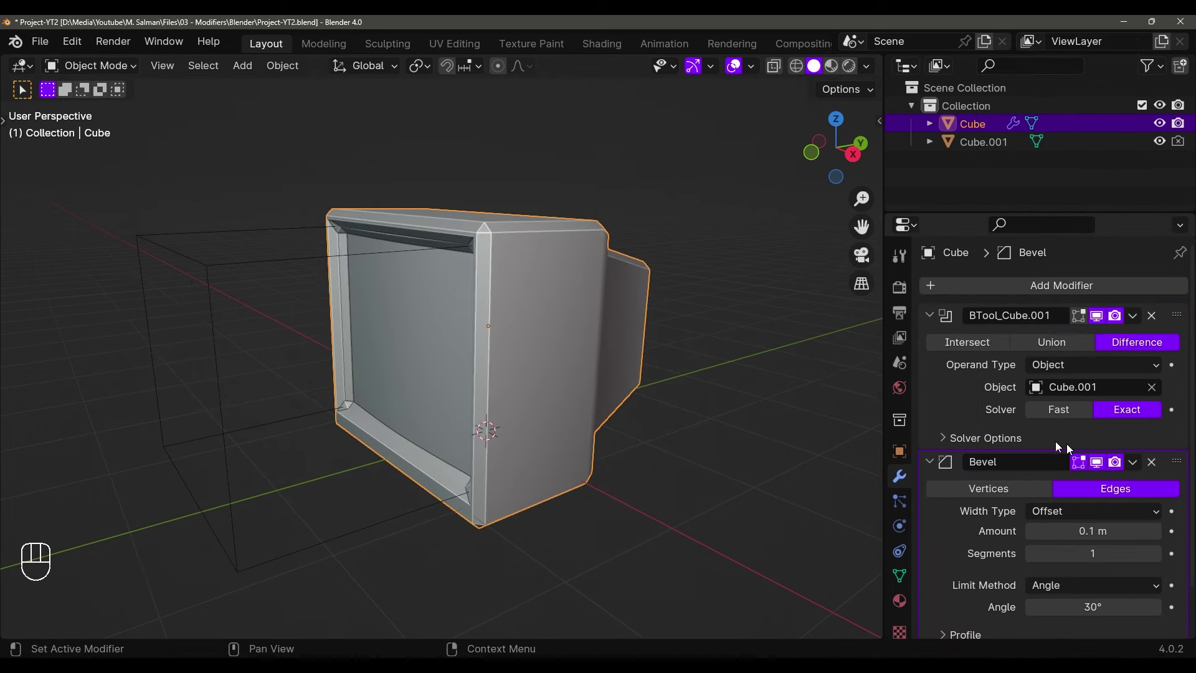
# Reorder the modifier stack so that Bevel comes before the BTool_Cube.001 boolean
pyautogui.click(929, 315)
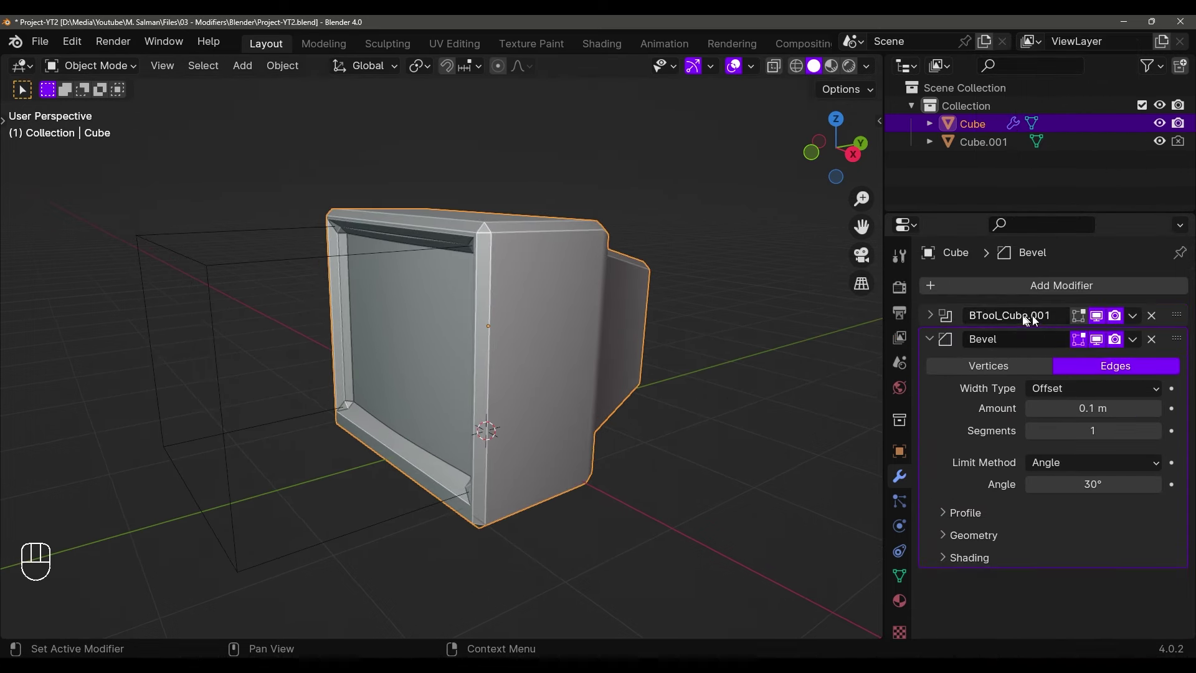
pyautogui.moveTo(1165, 340); pyautogui.dragTo(1176, 314)
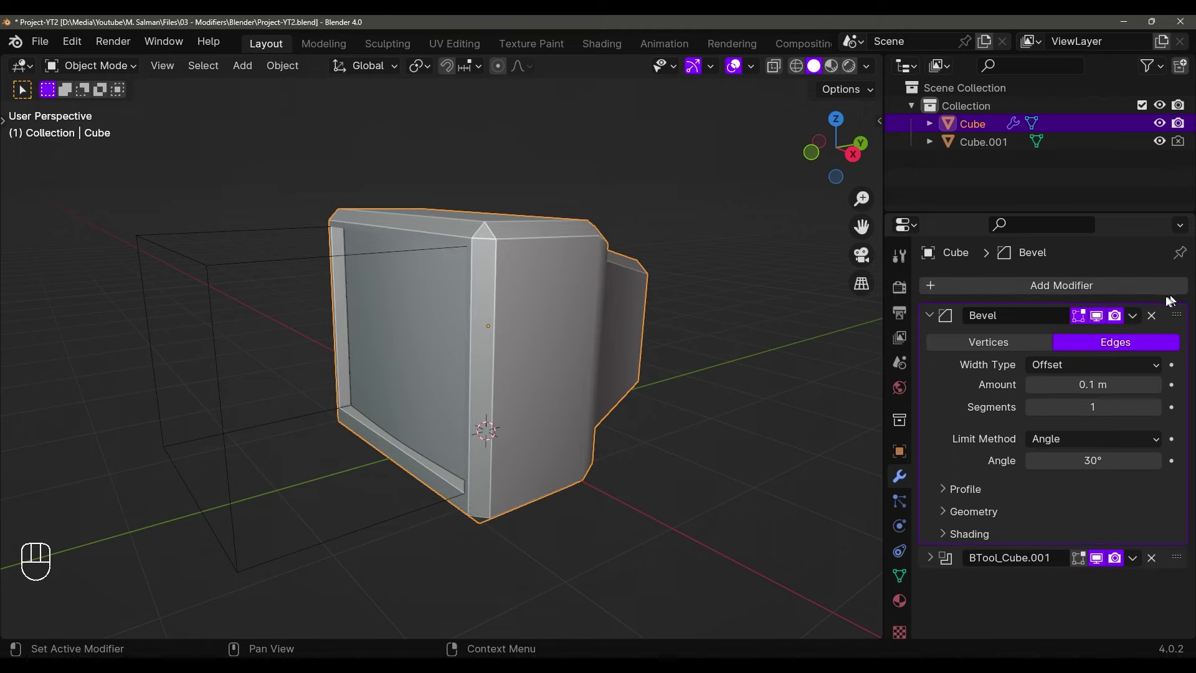
pyautogui.moveTo(613, 321); pyautogui.dragTo(588, 341, button='middle')
pyautogui.moveTo(848, 381); pyautogui.dragTo(802, 354, button='middle')
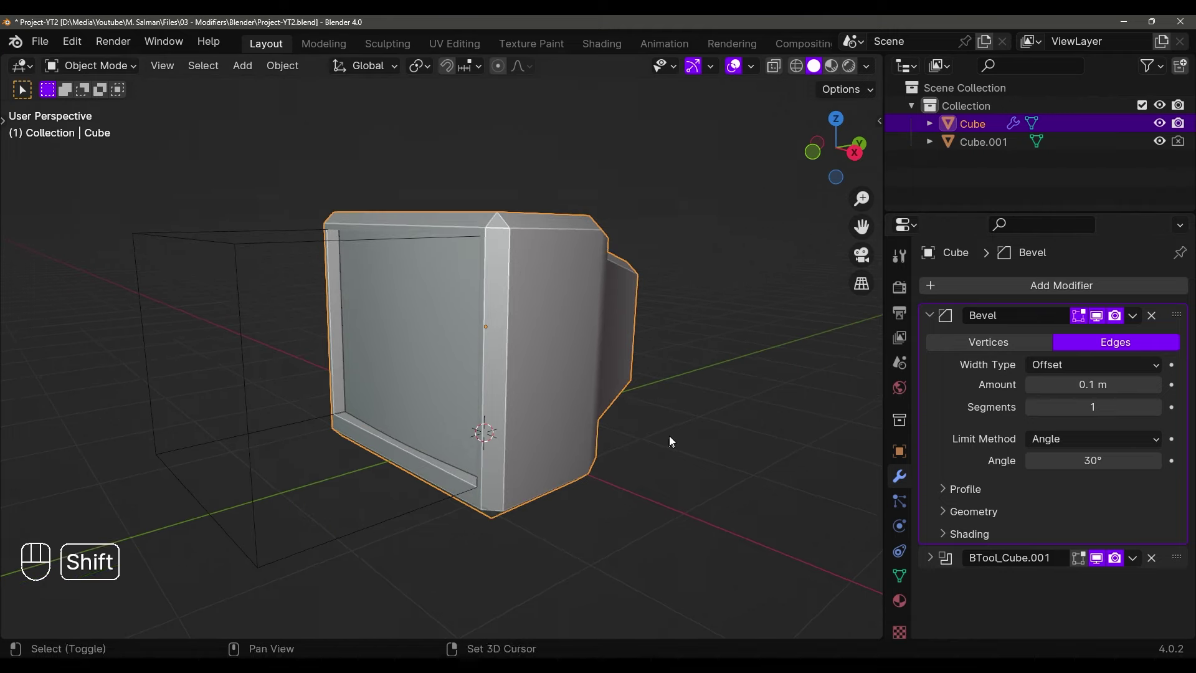
pyautogui.keyDown('shift'); pyautogui.moveTo(667, 440); pyautogui.dragTo(706, 445, button='middle'); pyautogui.keyUp('shift')
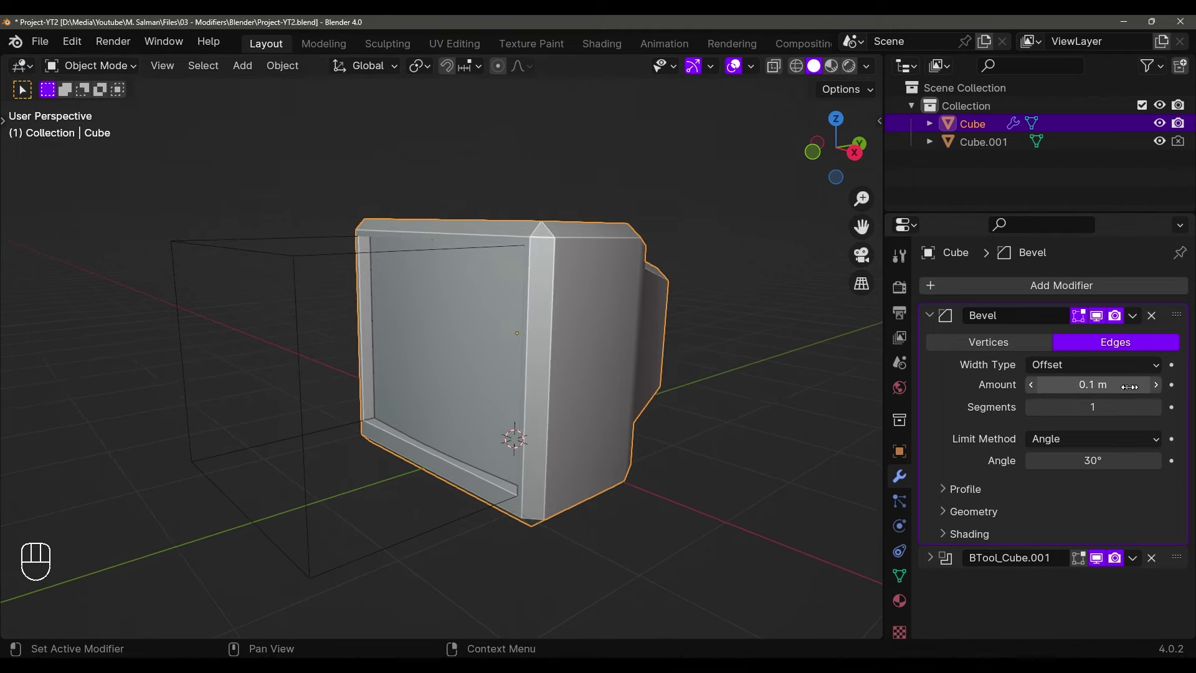
# Set the Bevel modifier to 3 segments with an amount of about 0.026 m
pyautogui.keyDown('shift'); pyautogui.moveTo(1092, 385); pyautogui.dragTo(1062, 384); pyautogui.keyUp('shift')
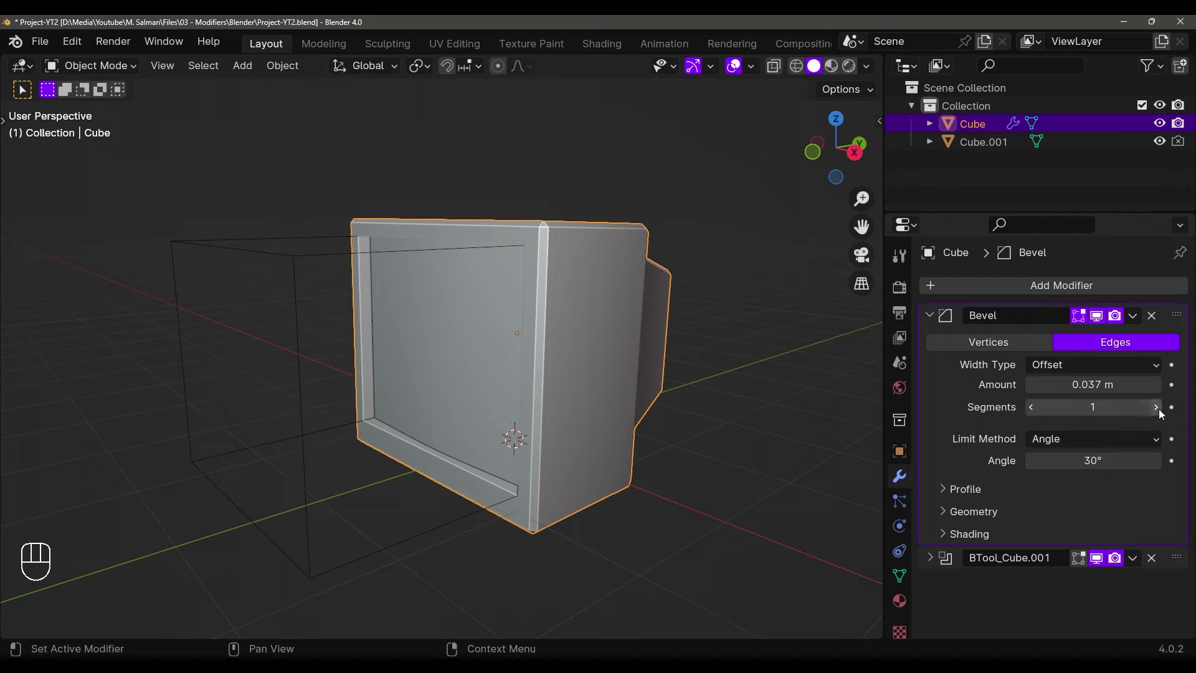
pyautogui.click(1155, 406)
pyautogui.click(1155, 407)
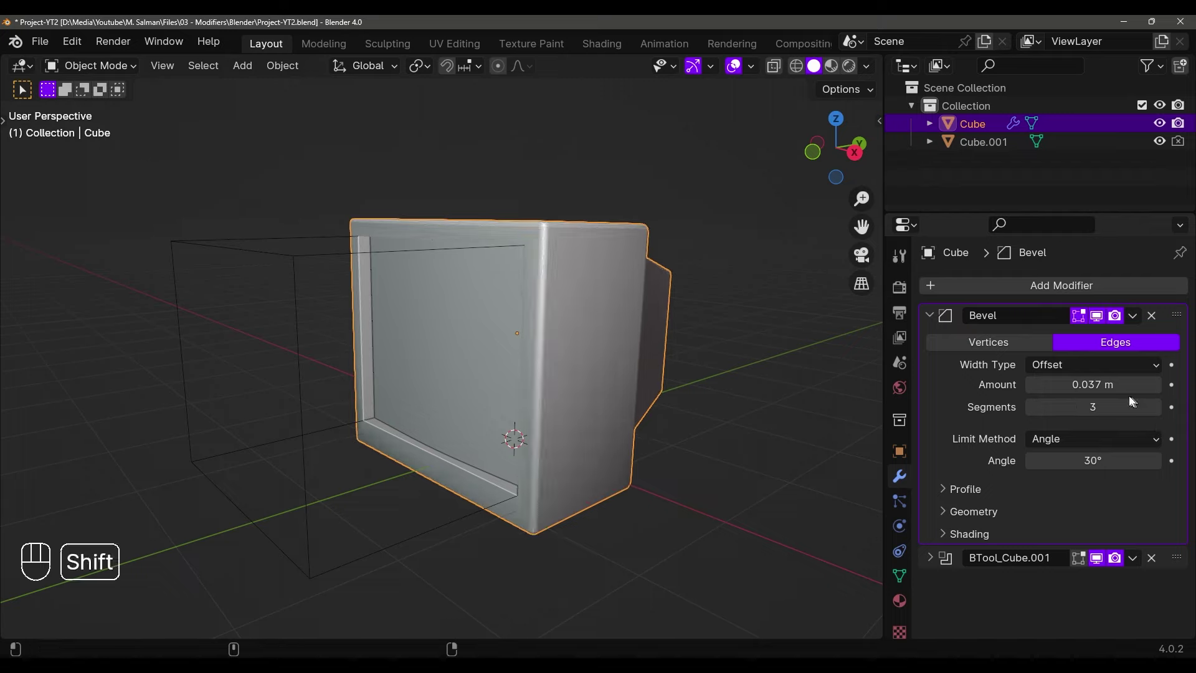
pyautogui.keyDown('shift'); pyautogui.moveTo(1092, 384); pyautogui.dragTo(1059, 384); pyautogui.keyUp('shift')
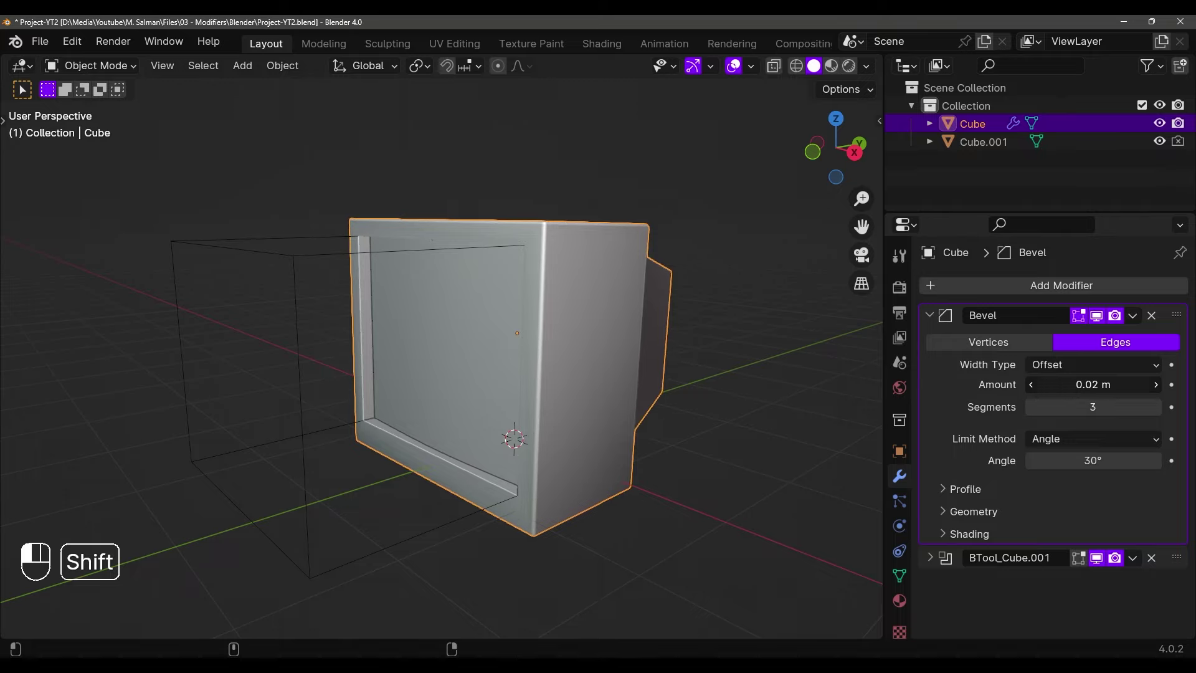
# Duplicate the monitor's bottom face in place and scale the copy down to a smaller rectangle centred on the underside
pyautogui.moveTo(814, 426); pyautogui.dragTo(601, 417, button='middle')
pyautogui.press('Tab')
pyautogui.press('3')
pyautogui.keyDown('shift'); pyautogui.click(500, 410); pyautogui.keyUp('shift')
pyautogui.scroll(3, 600, 411)
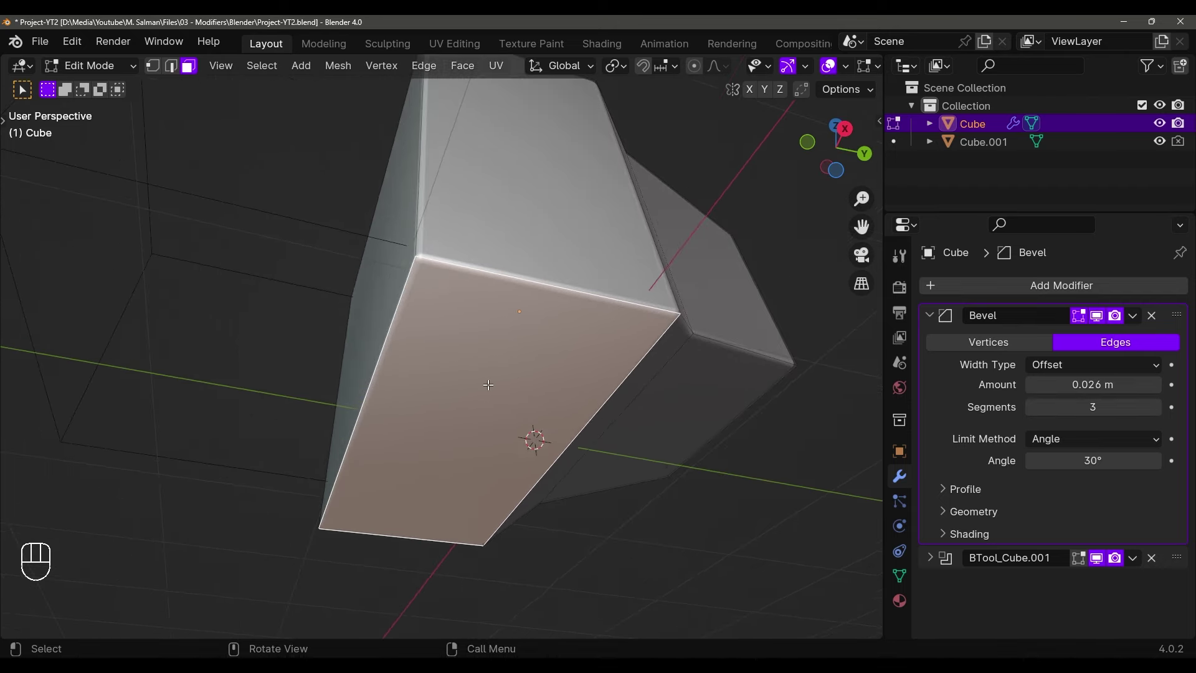
pyautogui.hotkey('shift', 'd')
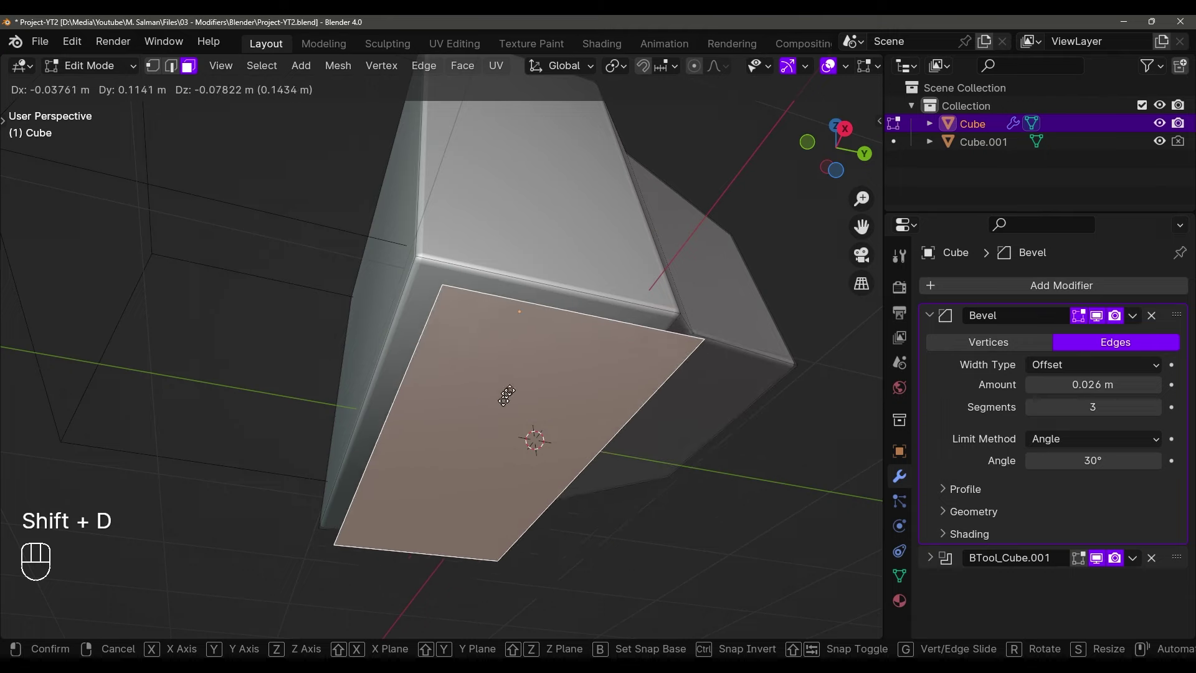
pyautogui.rightClick(534, 432)
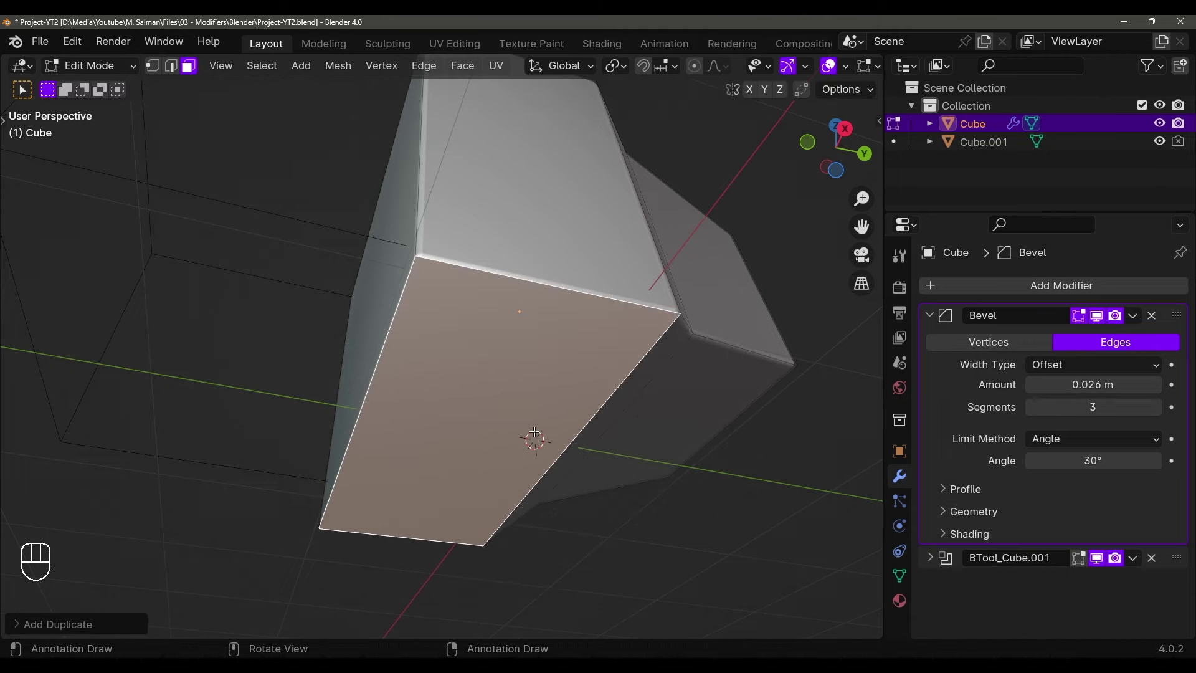
pyautogui.press('s')
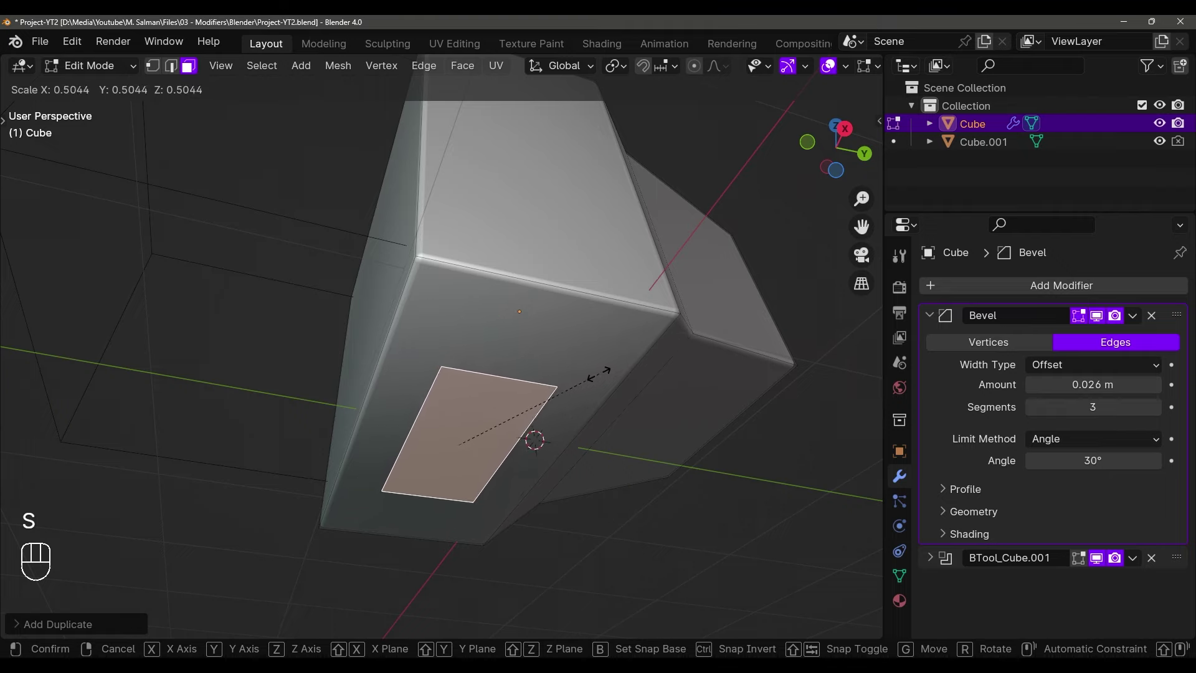
pyautogui.click(631, 353)
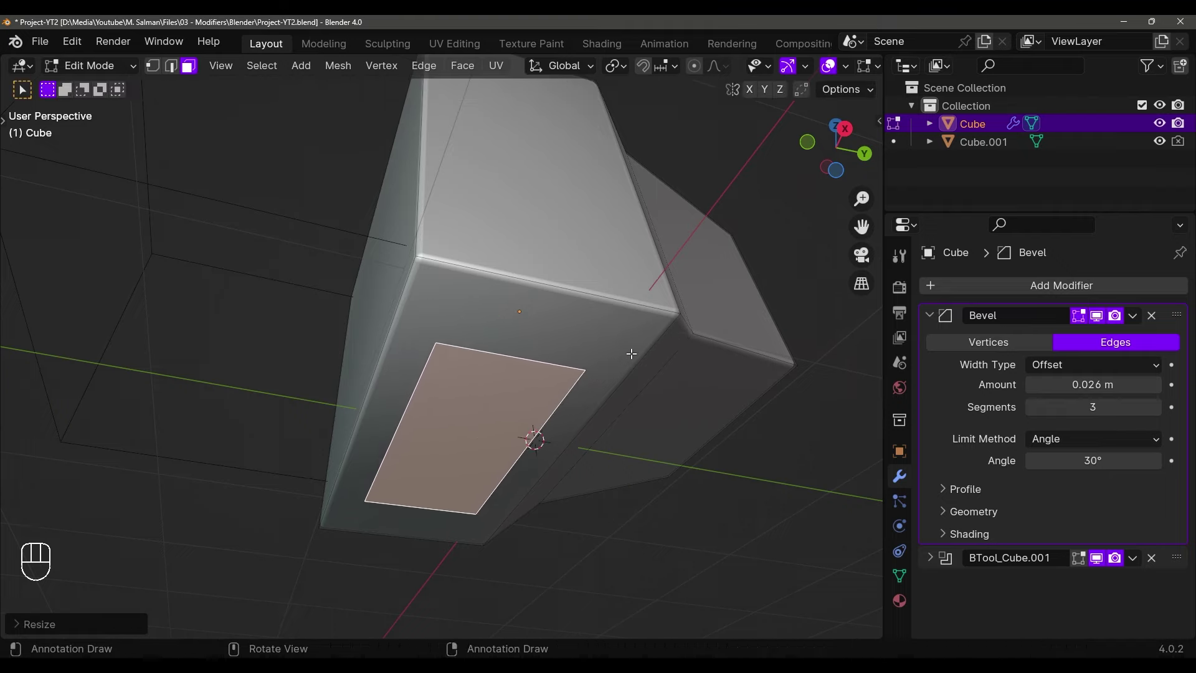
# Extrude the small underside face downward by about 0.05 m to form a neck
pyautogui.press('e')
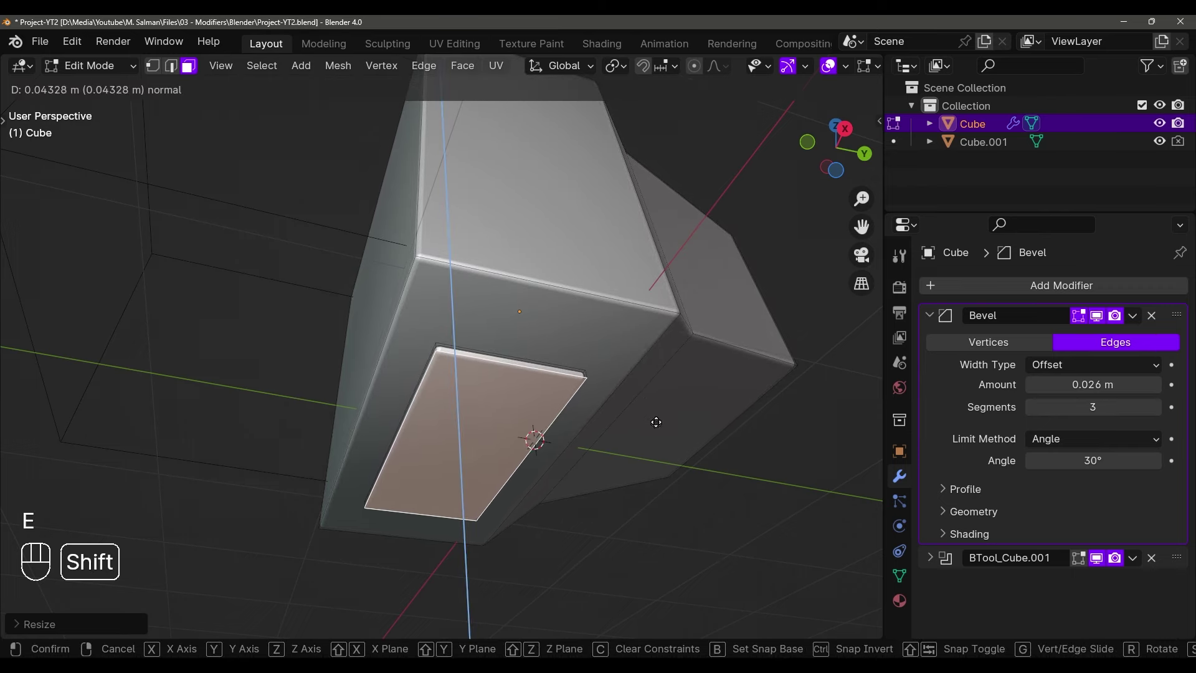
pyautogui.click(670, 436)
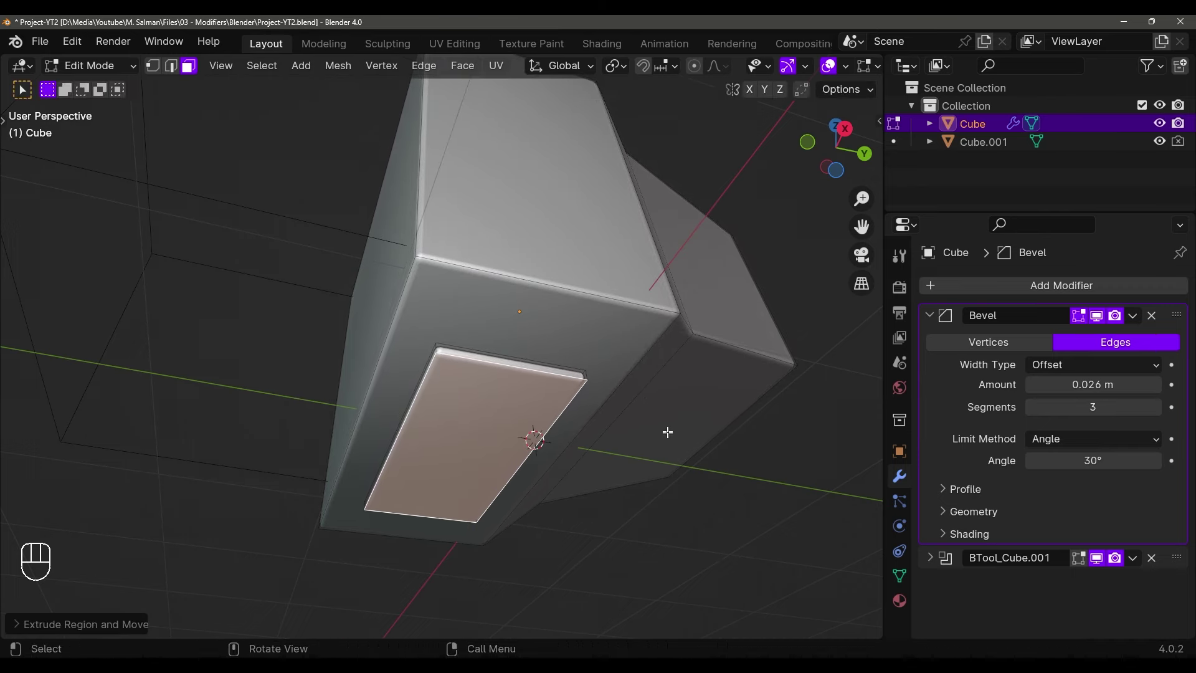
pyautogui.moveTo(665, 430); pyautogui.dragTo(631, 425, button='middle')
# Extrude the neck's bottom face with no offset and scale it up by about 1.59 to match the monitor body's outline
pyautogui.press('e')
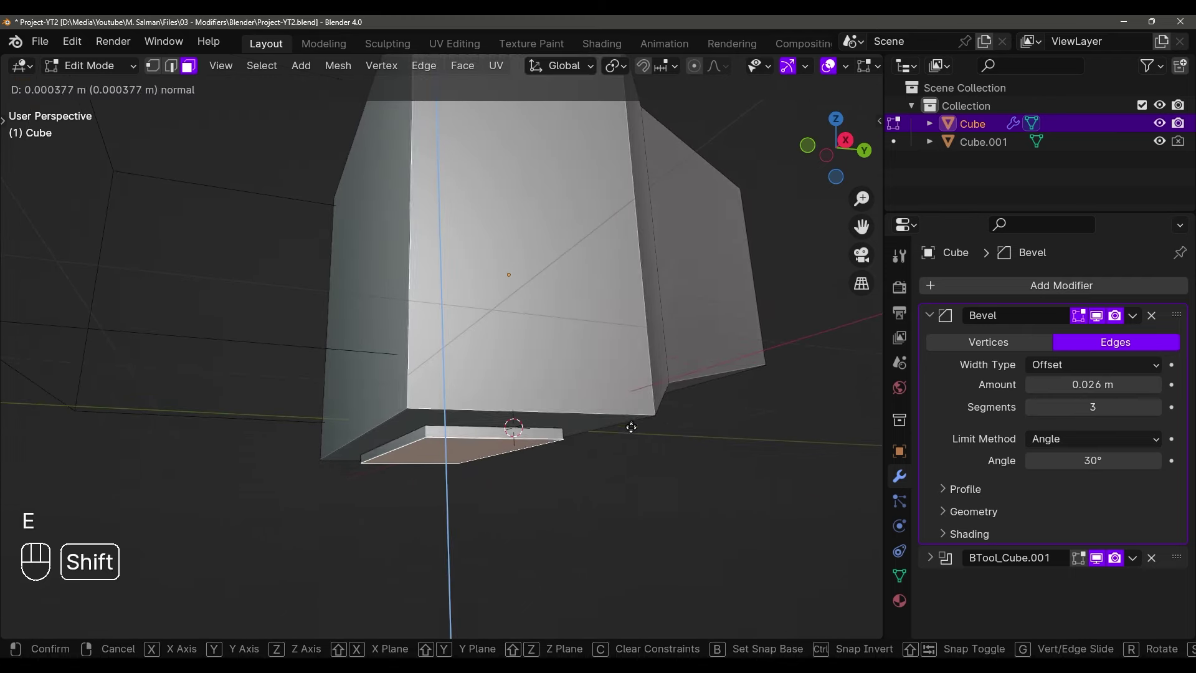
pyautogui.click(660, 543)
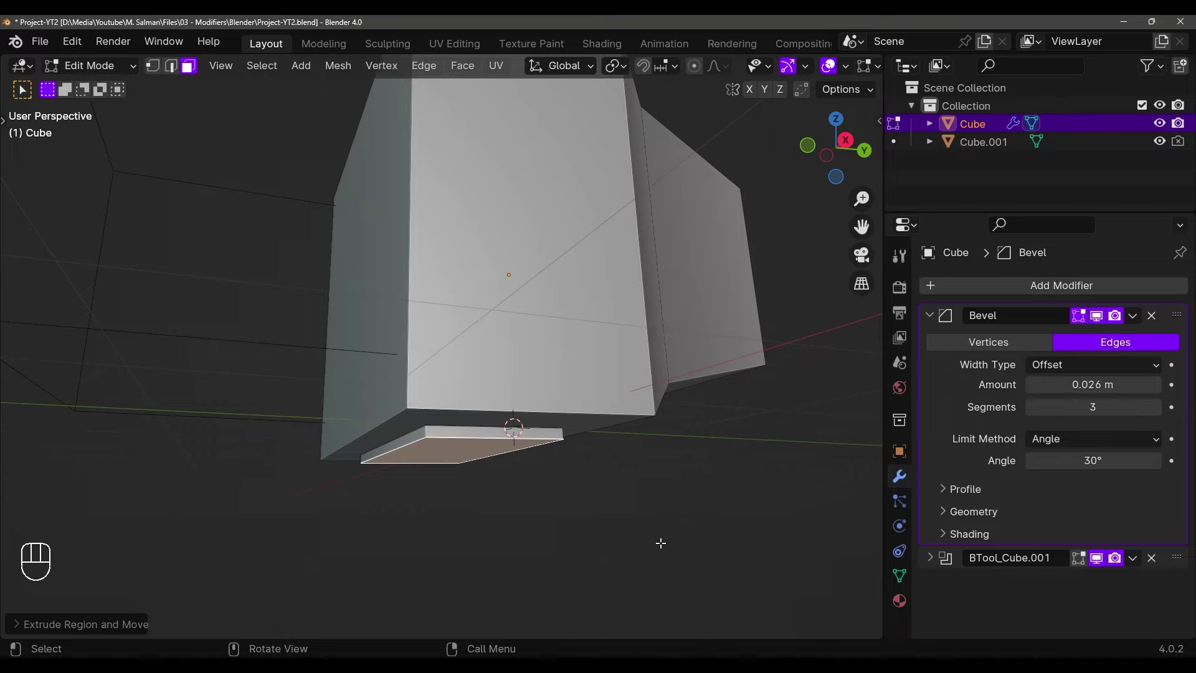
pyautogui.moveTo(661, 542); pyautogui.dragTo(648, 484, button='middle')
pyautogui.press('s')
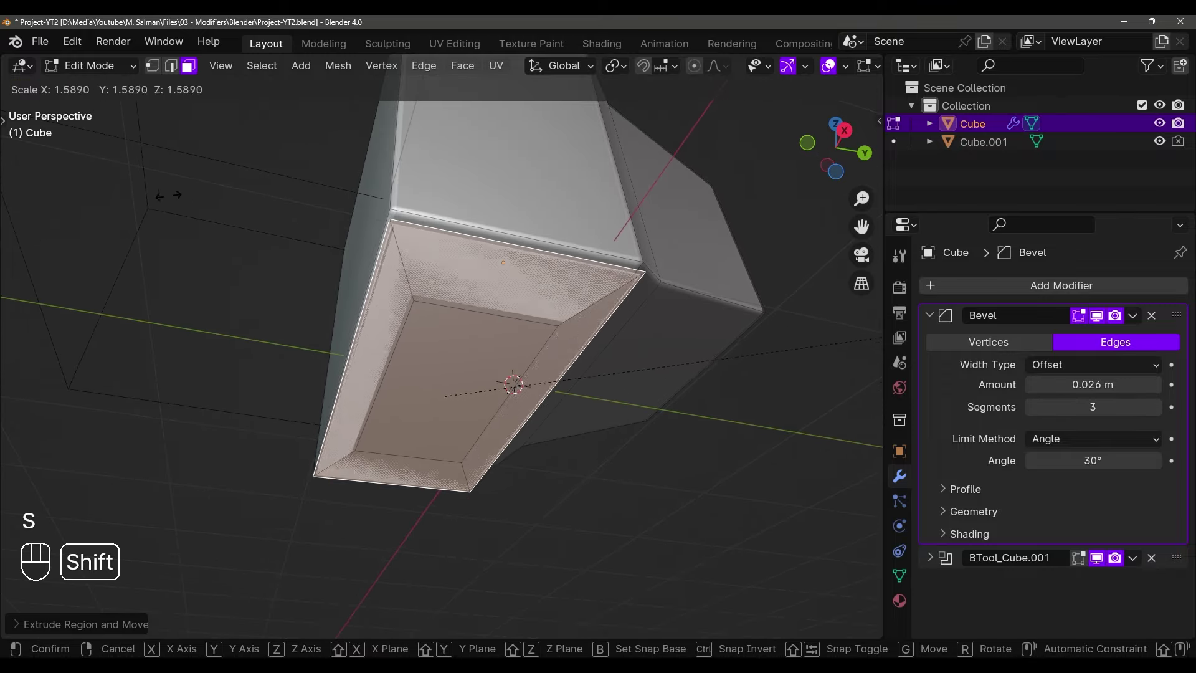
pyautogui.click(275, 403)
# Compare the enlarged base face's outline with the monitor body in a top wireframe view
pyautogui.moveTo(276, 402); pyautogui.dragTo(352, 347, button='middle')
pyautogui.press('`')
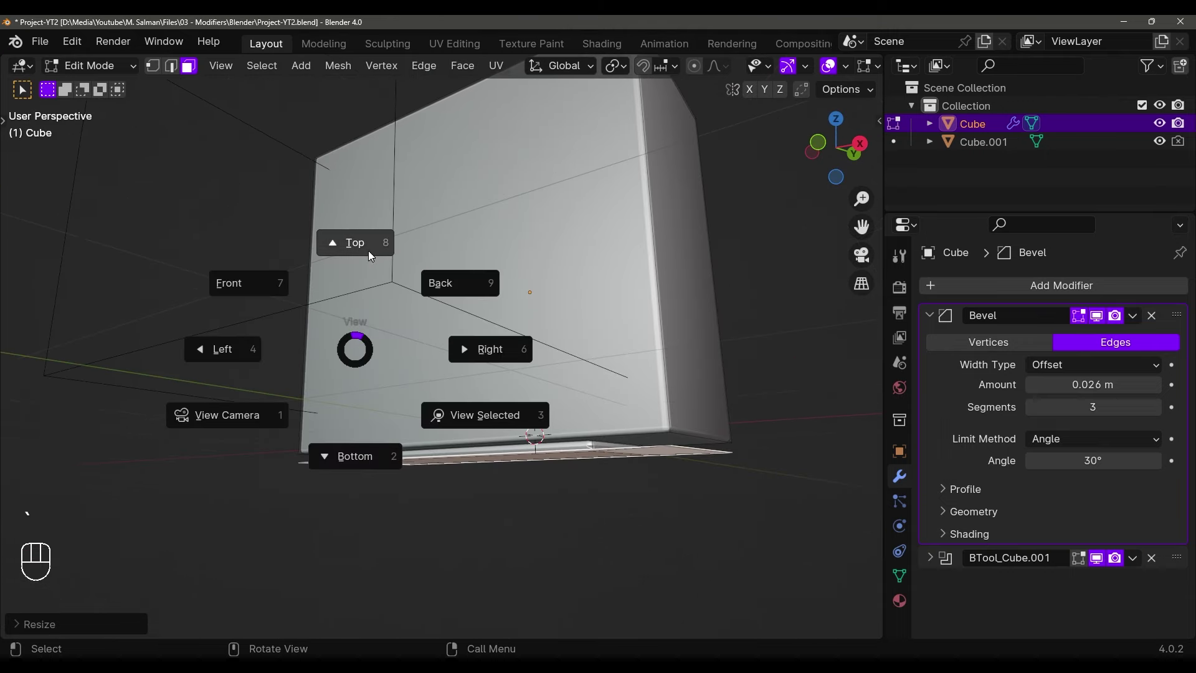
pyautogui.click(359, 243)
pyautogui.hotkey('shift', 'z')
pyautogui.scroll(2, 649, 347)
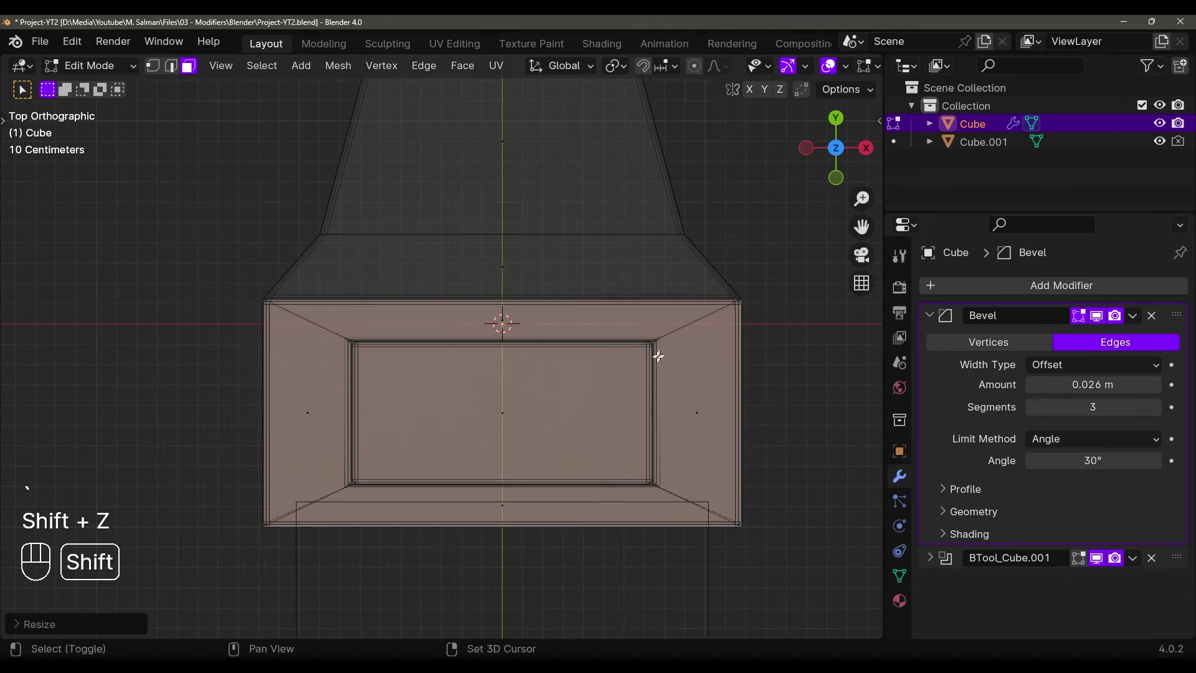
pyautogui.scroll(1, 759, 338)
pyautogui.scroll(-2, 585, 392)
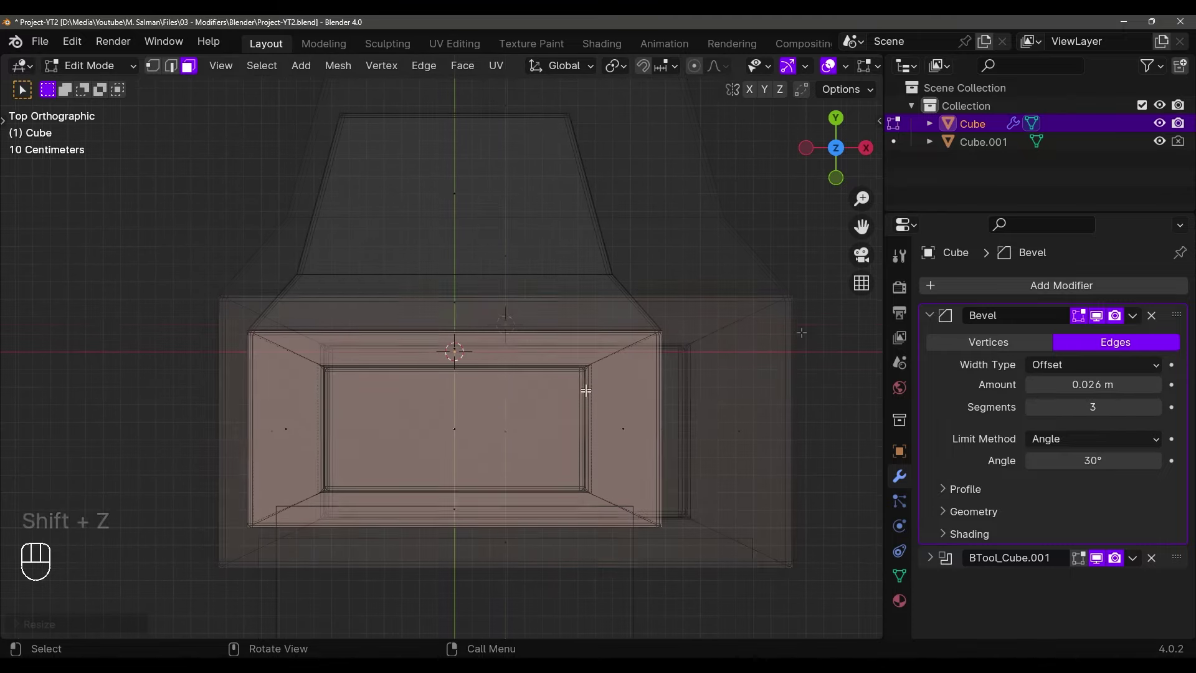
pyautogui.moveTo(590, 421)
pyautogui.mouseDown(button='middle')
pyautogui.moveTo(514, 328)
pyautogui.moveTo(440, 347)
pyautogui.moveTo(475, 339)
pyautogui.moveTo(702, 379)
pyautogui.mouseUp(button='middle')
pyautogui.hotkey('shift', 'z')
# Flatten the tilted base face along the Z axis while in the right orthographic view
pyautogui.scroll(3, 547, 362)
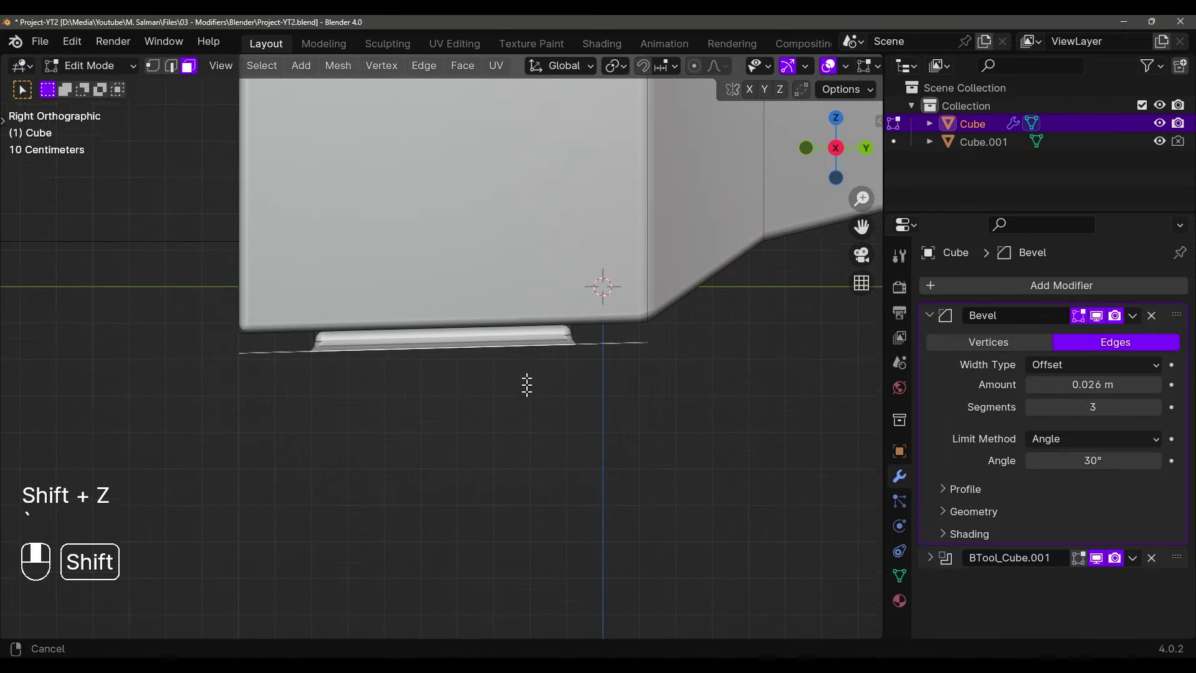
pyautogui.keyDown('shift'); pyautogui.moveTo(526, 382); pyautogui.dragTo(252, 390, button='middle'); pyautogui.keyUp('shift')
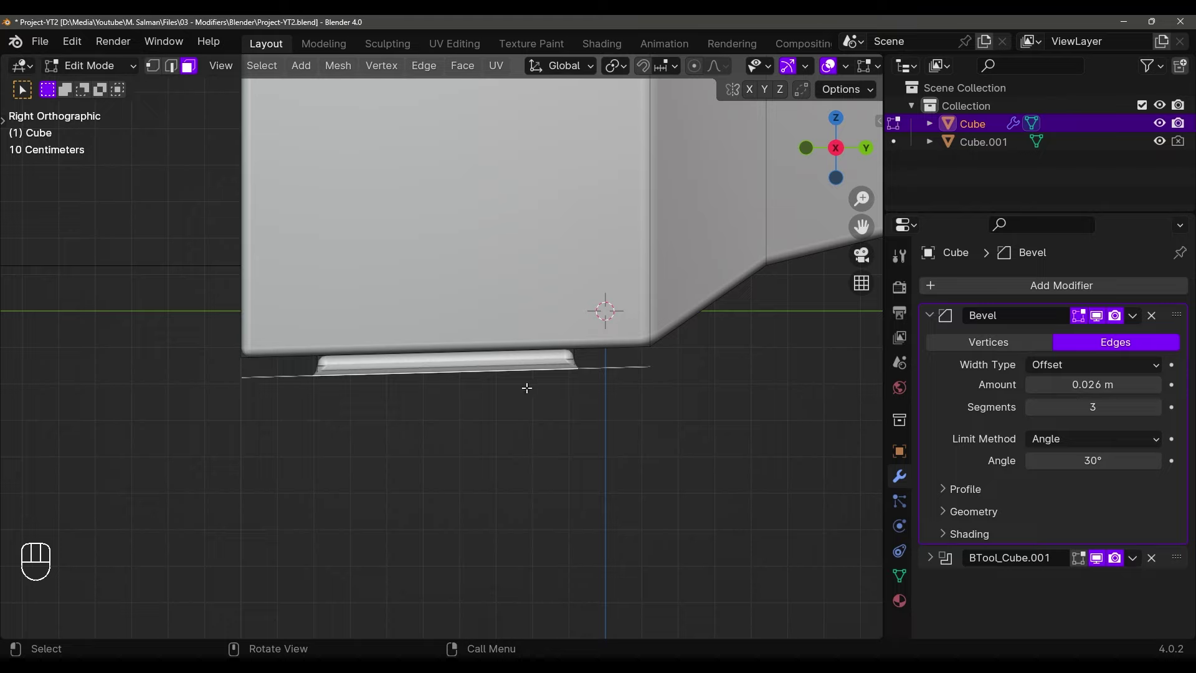
pyautogui.press('s')
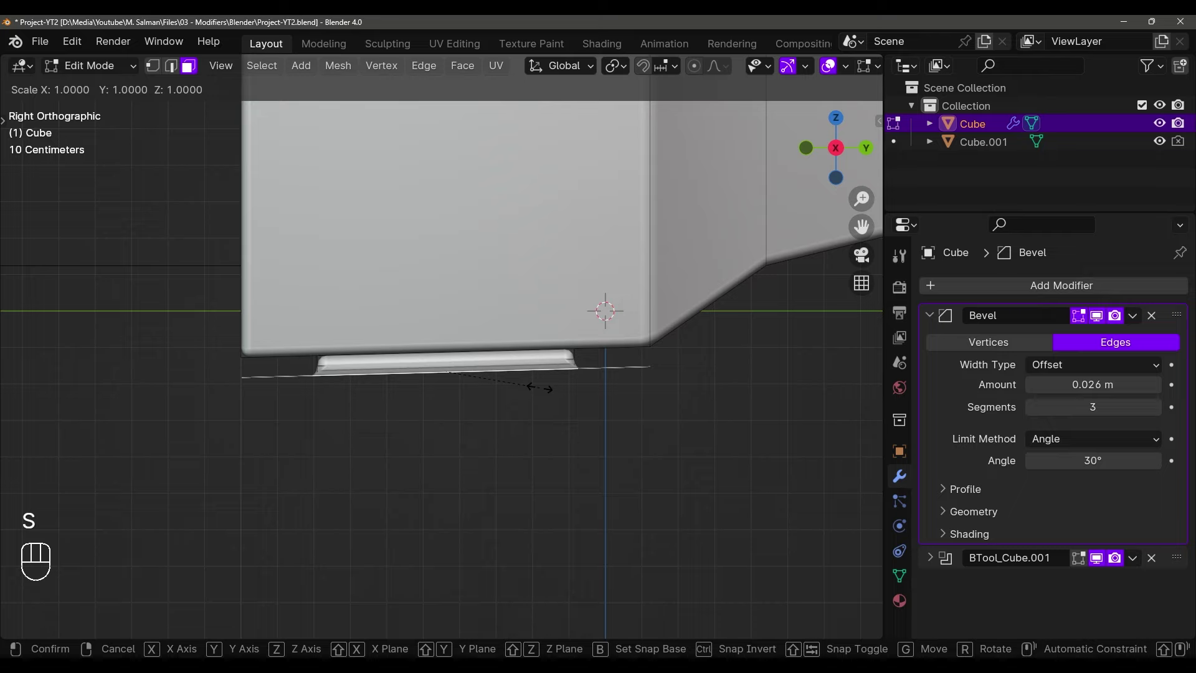
pyautogui.click(539, 387)
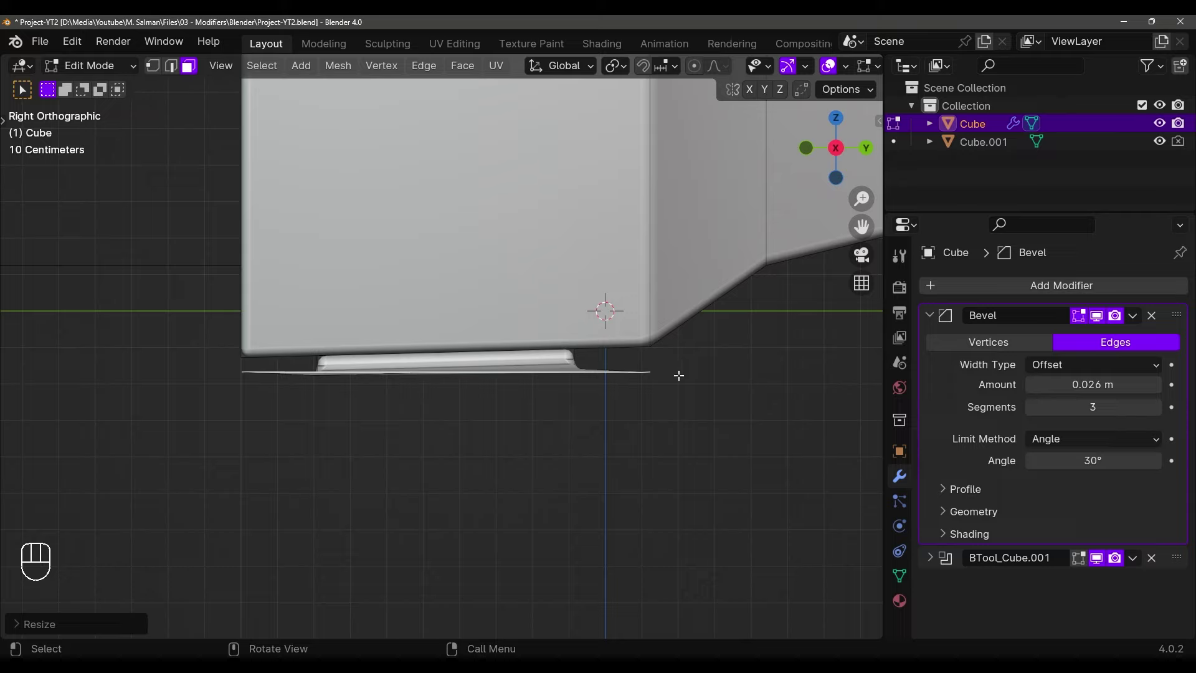
# Extrude the flattened face straight down to form a thick base block beneath the monitor
pyautogui.press('e')
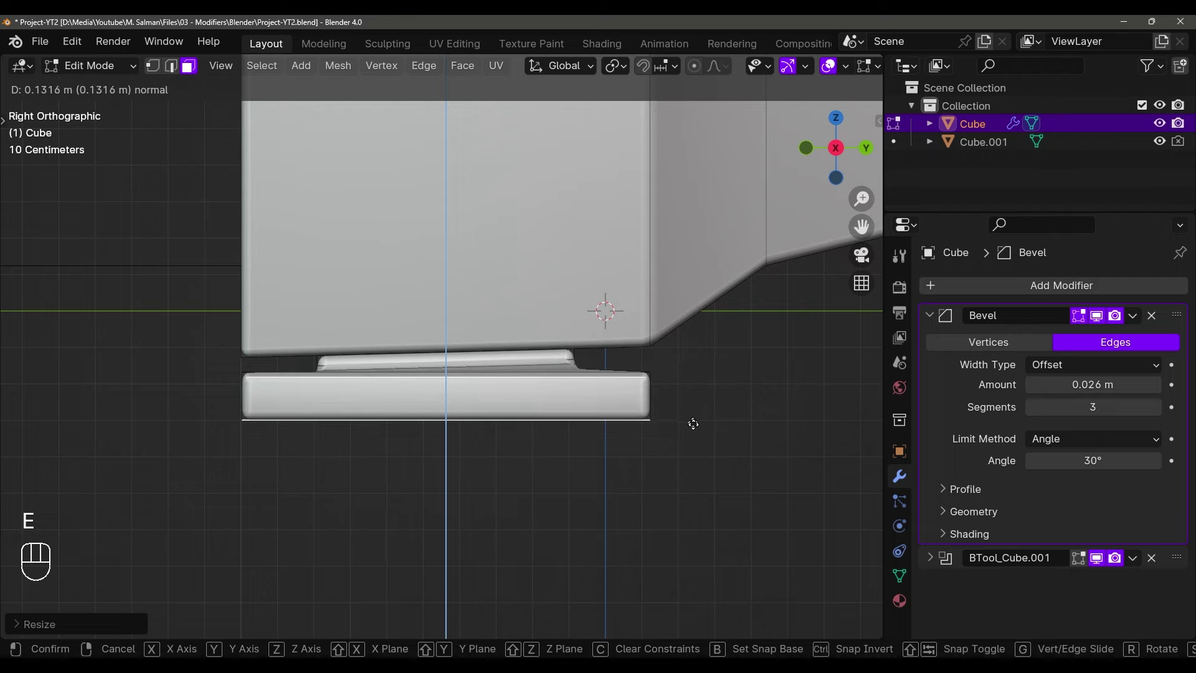
pyautogui.click(635, 532)
pyautogui.moveTo(635, 531); pyautogui.dragTo(574, 416, button='middle')
pyautogui.scroll(-3, 594, 463)
# Move the base block's bottom face vertically to adjust the block's height, then return to Object Mode
pyautogui.press('g')
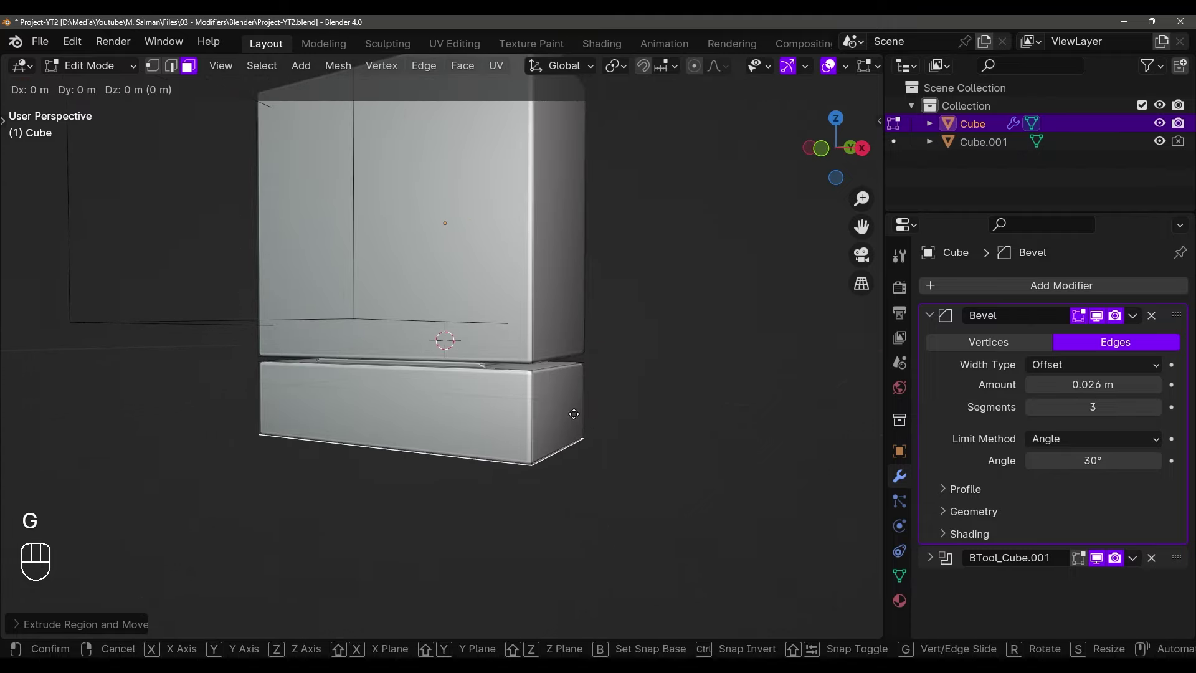
pyautogui.click(608, 357)
pyautogui.press('Tab')
pyautogui.moveTo(619, 374); pyautogui.dragTo(543, 359, button='middle')
pyautogui.scroll(3, 551, 371)
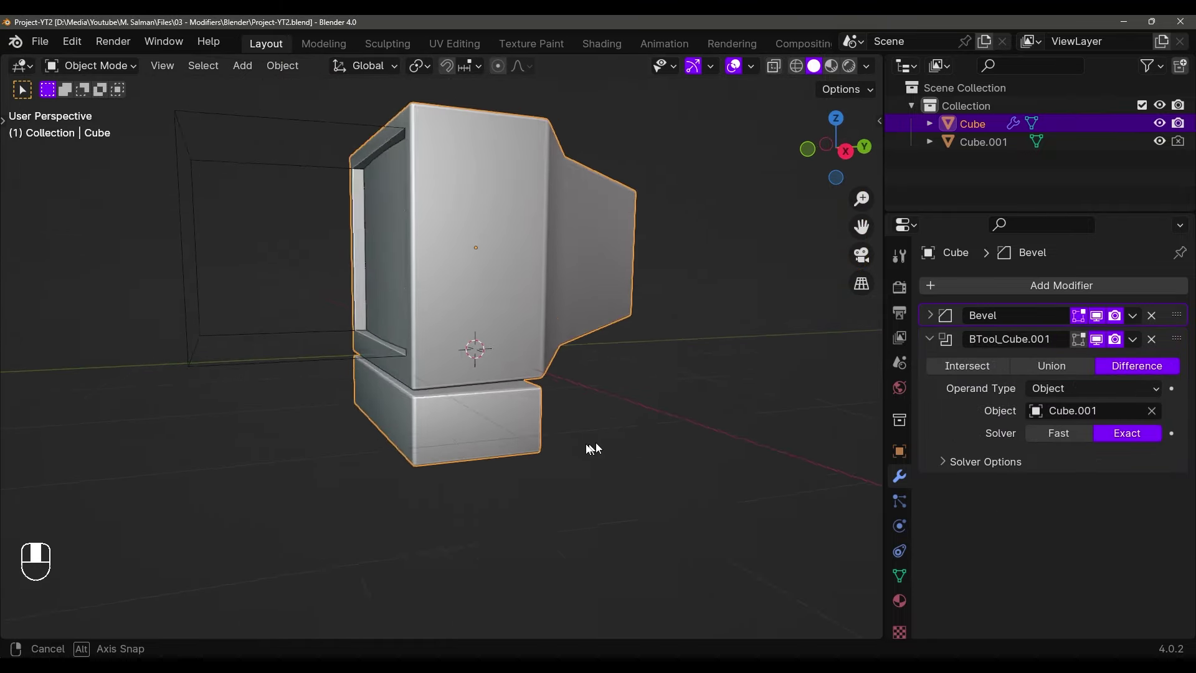
# Select the rear-half vertices of the monitor and base in an X-ray right view, and move them about 0.24 m back along Y
pyautogui.moveTo(591, 448); pyautogui.dragTo(500, 439, button='middle')
pyautogui.scroll(-3, 492, 461)
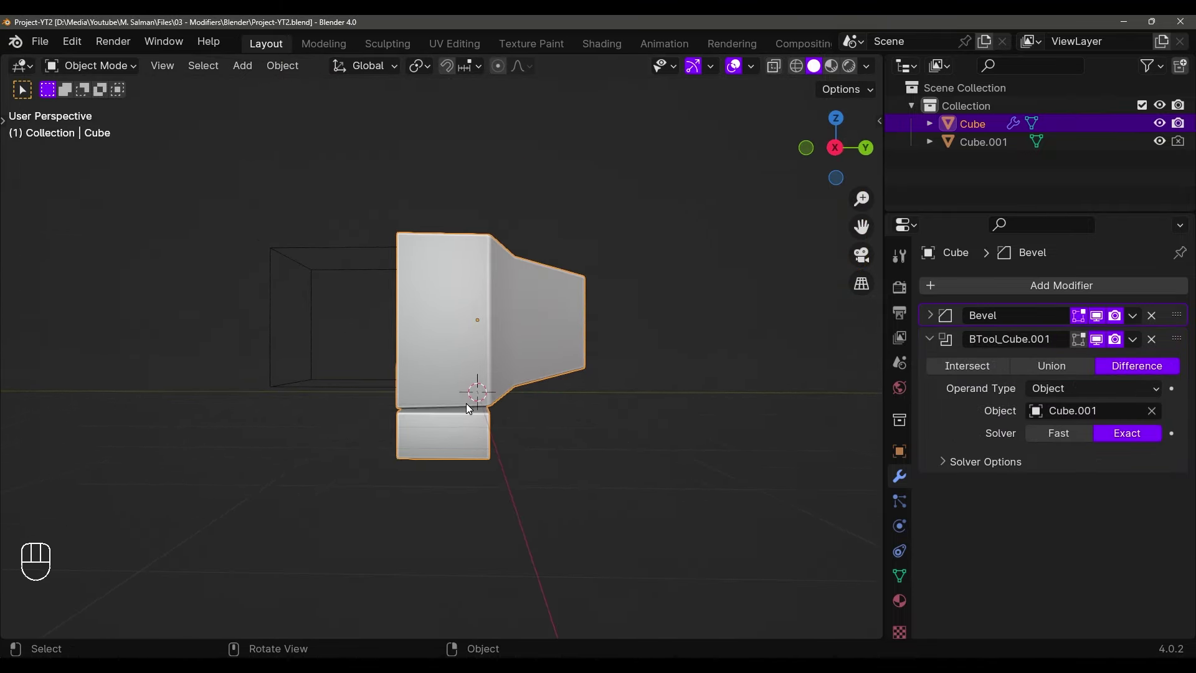
pyautogui.scroll(1, 478, 370)
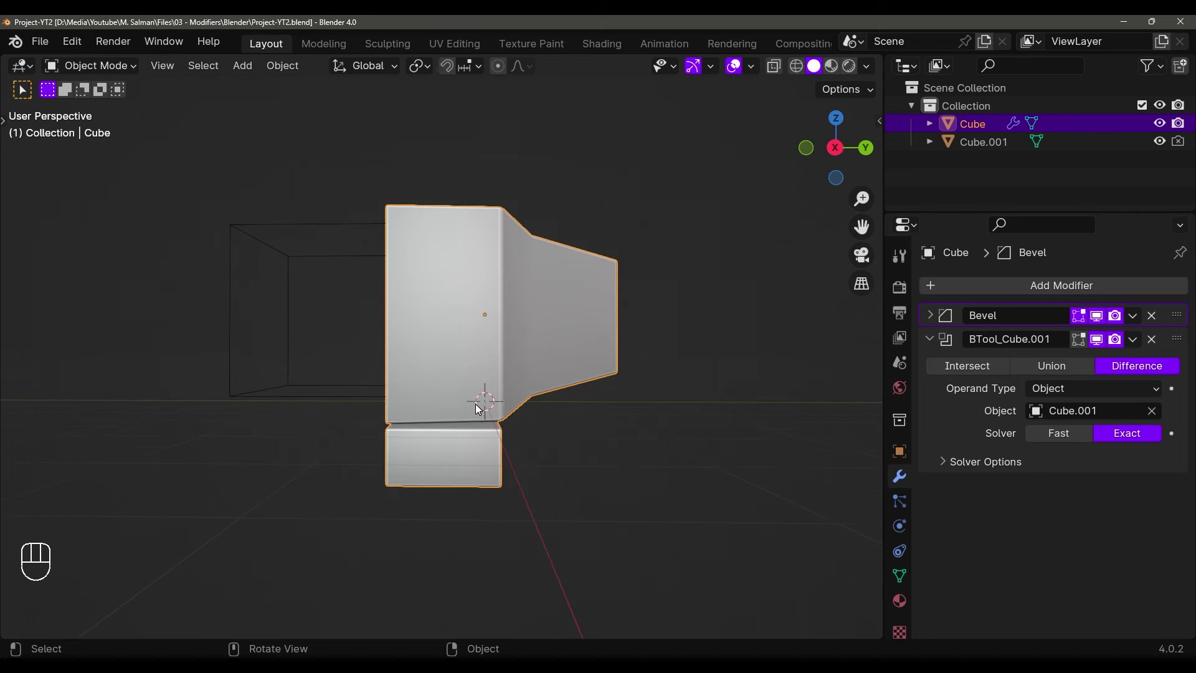
pyautogui.moveTo(478, 409); pyautogui.dragTo(598, 406, button='middle')
pyautogui.press('Tab')
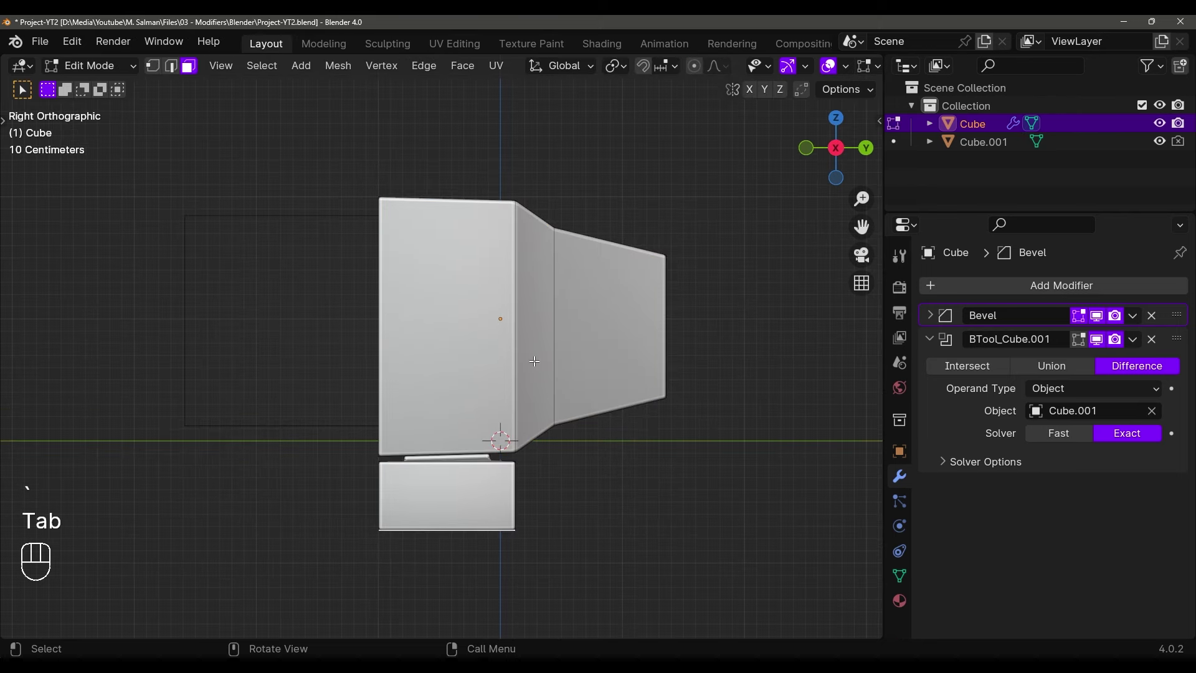
pyautogui.hotkey('shift', 'z')
pyautogui.moveTo(434, 130); pyautogui.dragTo(701, 570)
pyautogui.keyDown('shift'); pyautogui.moveTo(665, 525); pyautogui.dragTo(640, 521, button='middle'); pyautogui.keyUp('shift')
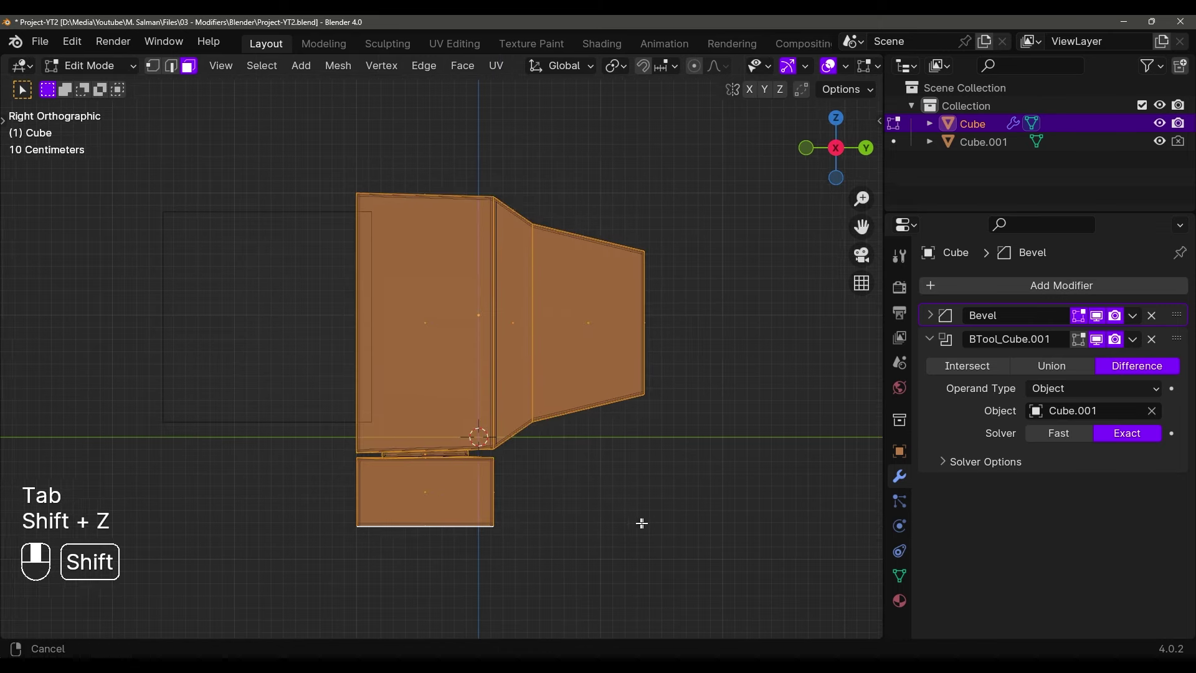
pyautogui.click(153, 66)
pyautogui.moveTo(476, 137); pyautogui.dragTo(723, 579)
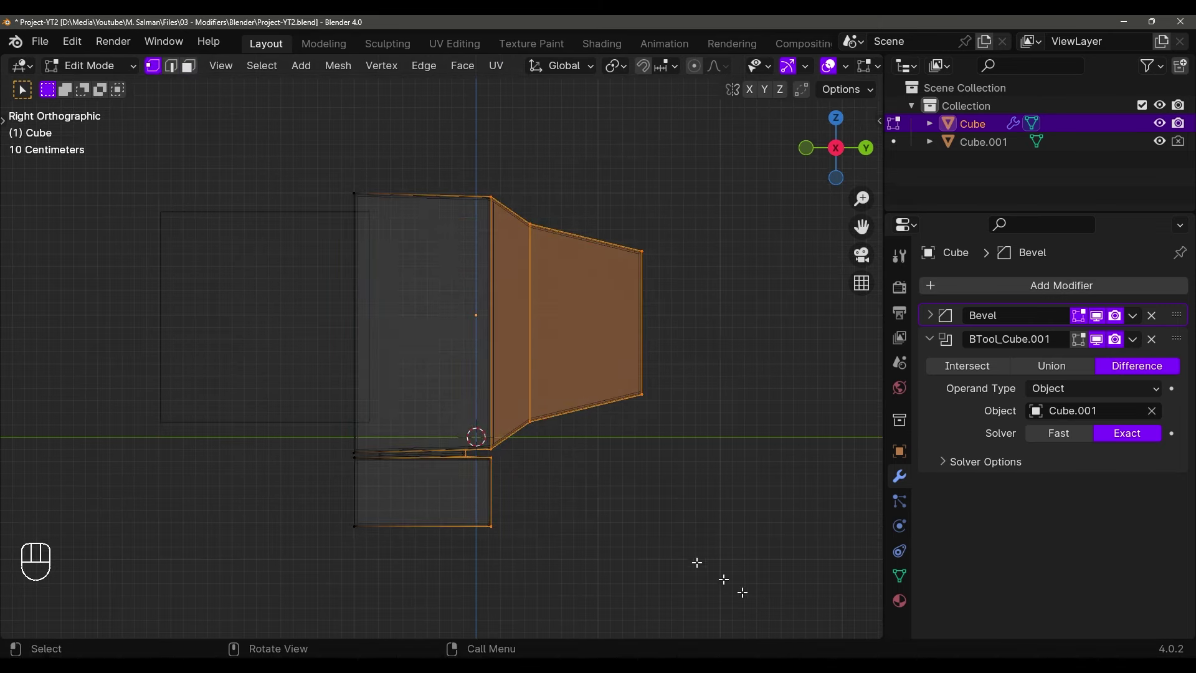
pyautogui.moveTo(473, 589); pyautogui.dragTo(462, 448, button='middle')
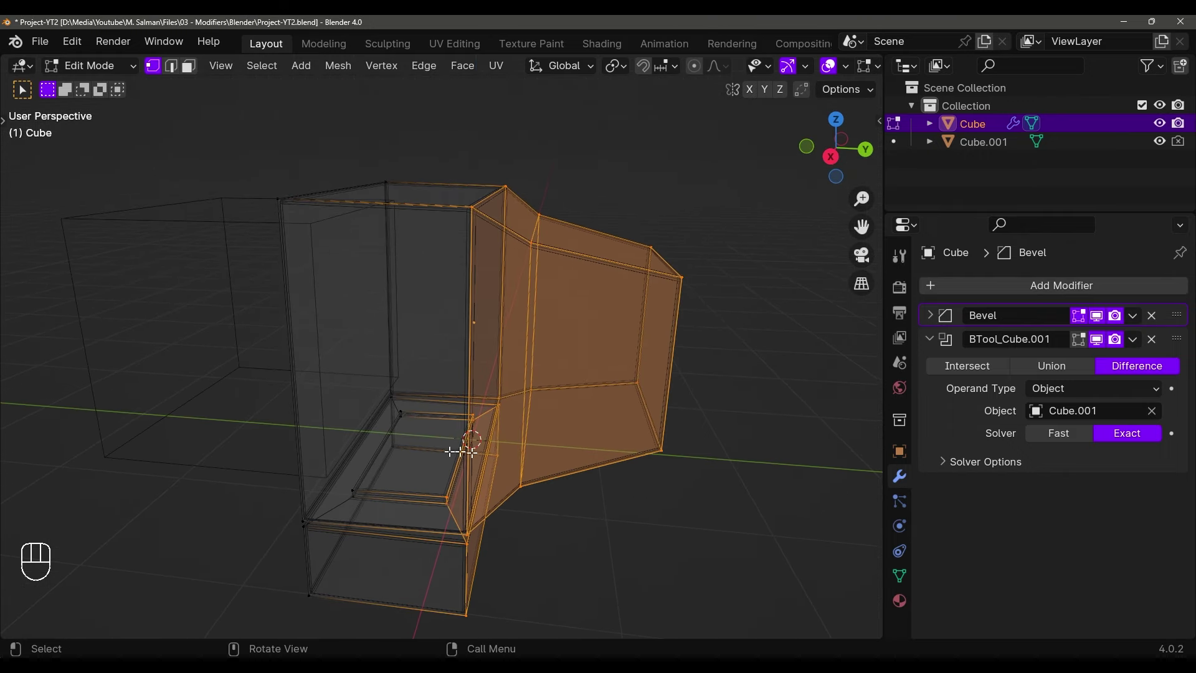
pyautogui.press('`')
pyautogui.keyDown('shift'); pyautogui.moveTo(543, 440); pyautogui.dragTo(523, 445, button='middle'); pyautogui.keyUp('shift')
pyautogui.press('g')
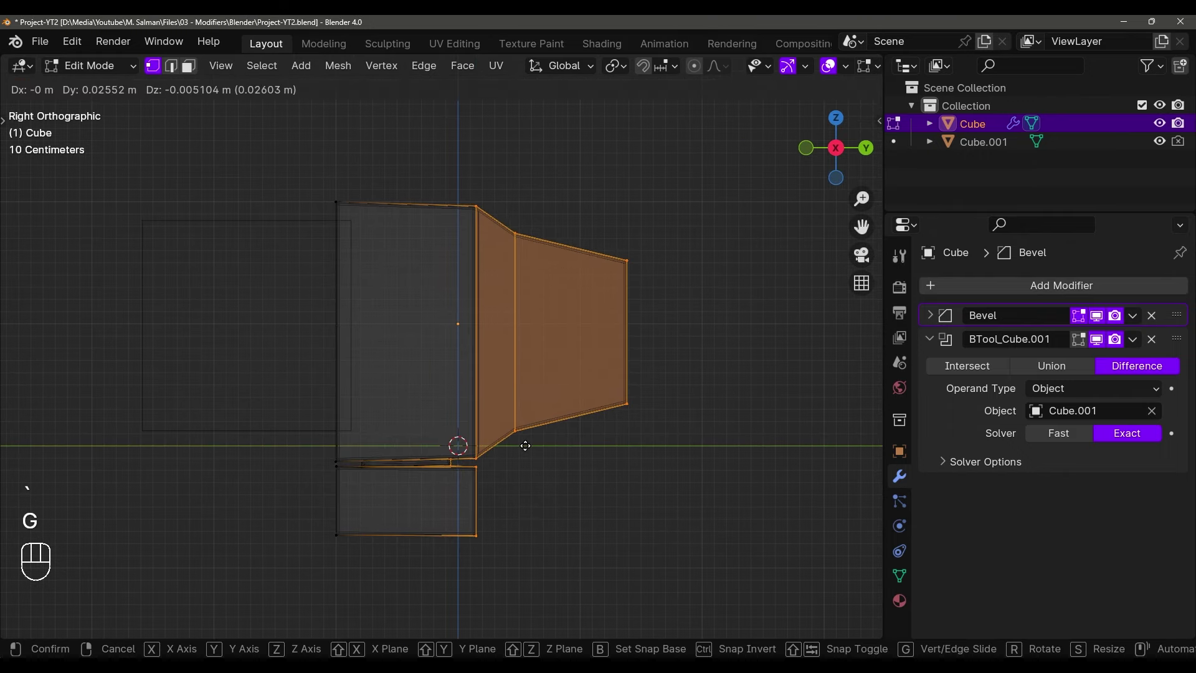
pyautogui.press('shift')
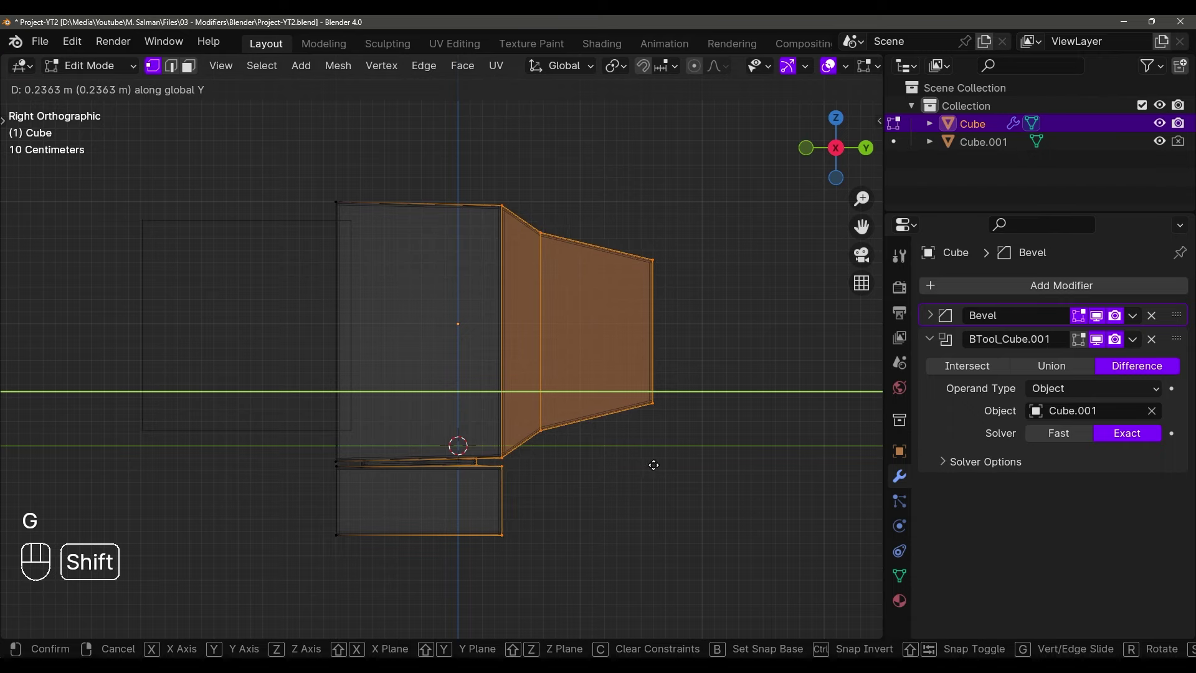
pyautogui.click(654, 464)
pyautogui.hotkey('shift', 'z')
# Move the rearmost face of the tapered back section inward along the Y axis and scale it slightly
pyautogui.moveTo(653, 465)
pyautogui.mouseDown(button='middle')
pyautogui.moveTo(558, 448)
pyautogui.moveTo(569, 264)
pyautogui.moveTo(553, 262)
pyautogui.moveTo(648, 470)
pyautogui.moveTo(615, 493)
pyautogui.mouseUp(button='middle')
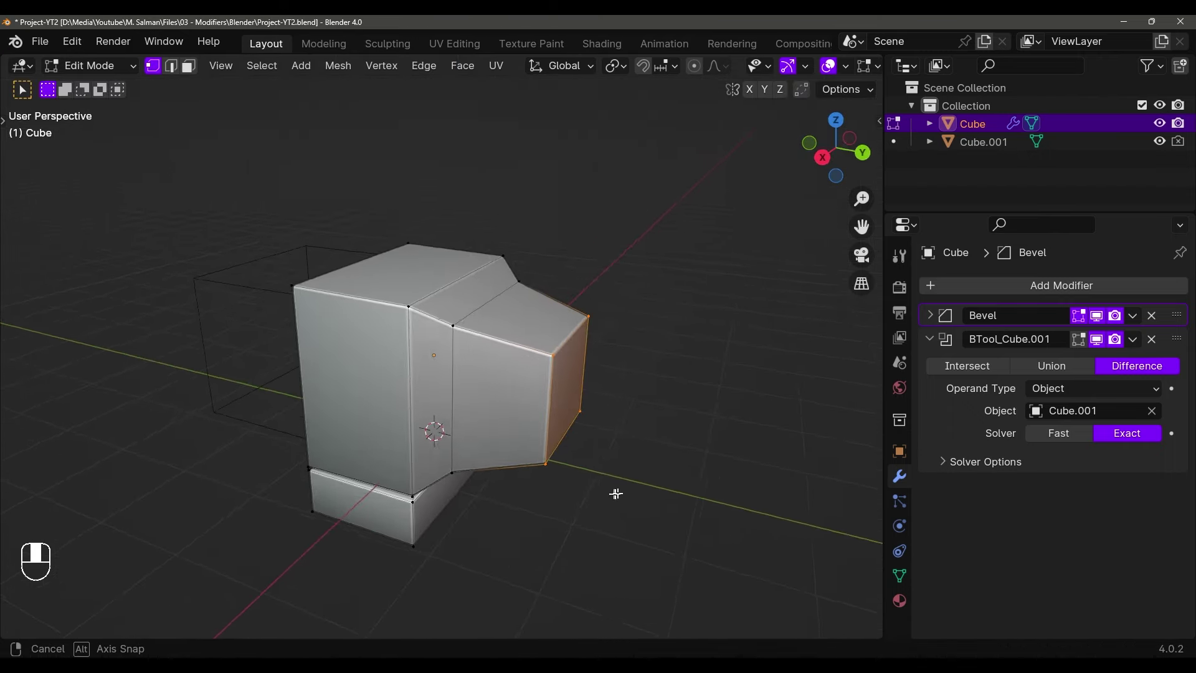
pyautogui.press('`')
pyautogui.click(611, 342)
pyautogui.press('g')
pyautogui.press('shift')
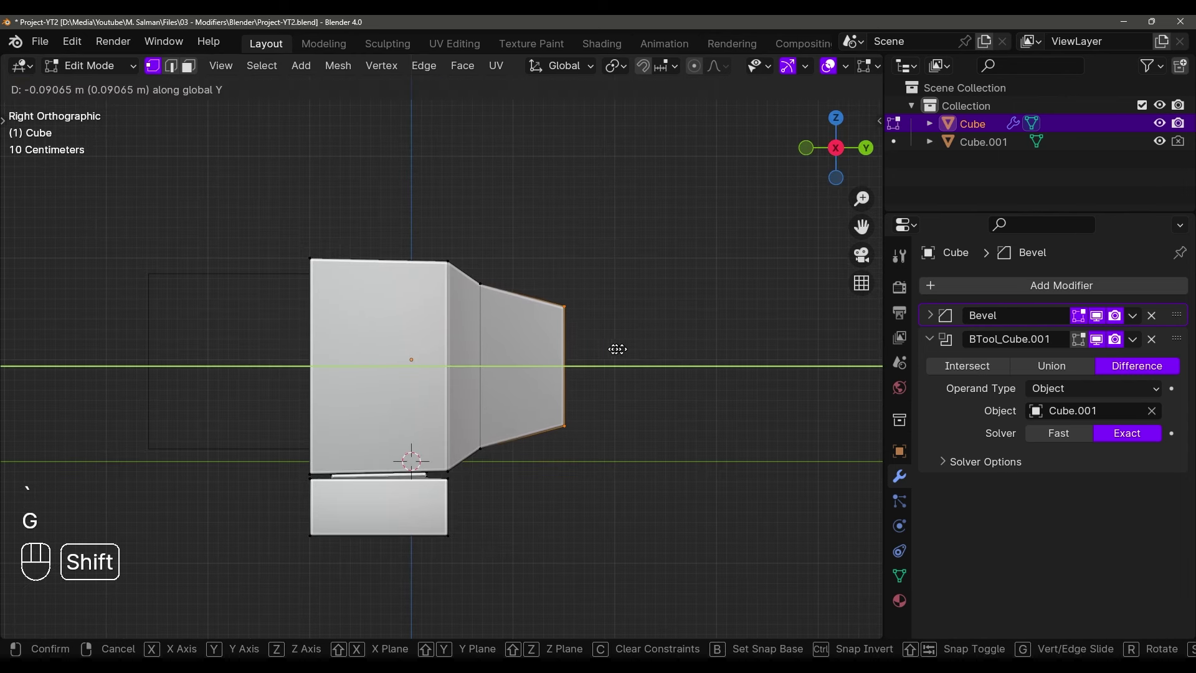
pyautogui.click(455, 350)
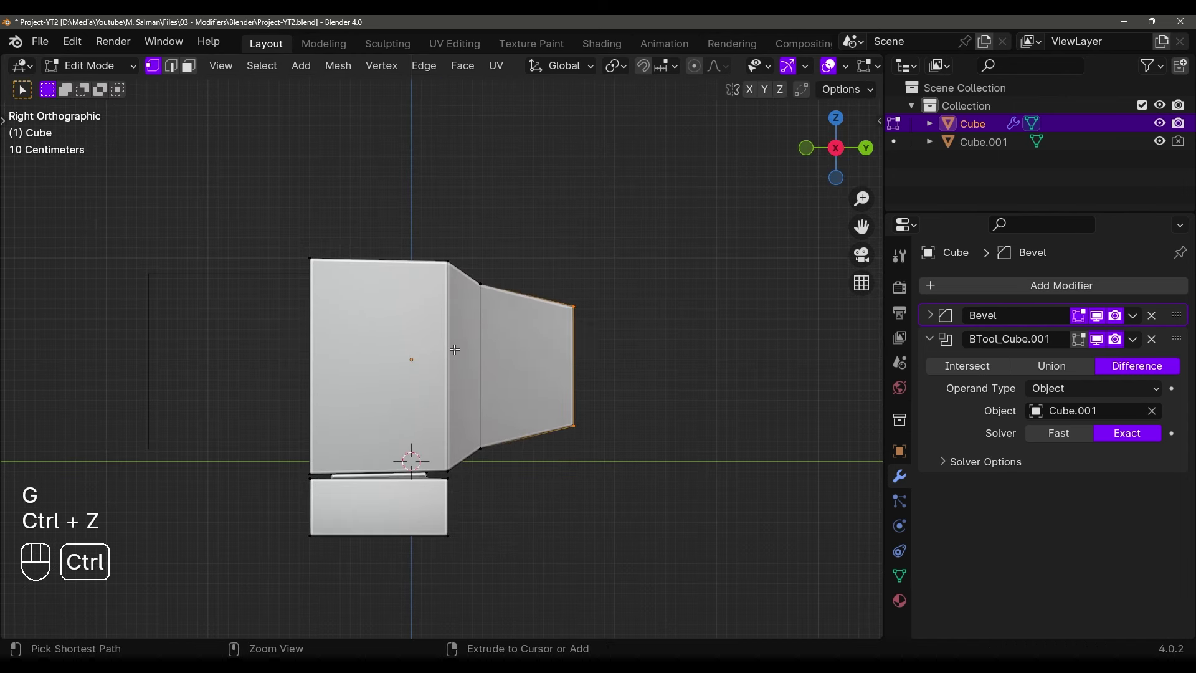
pyautogui.press('g')
pyautogui.click(598, 346)
pyautogui.press('s')
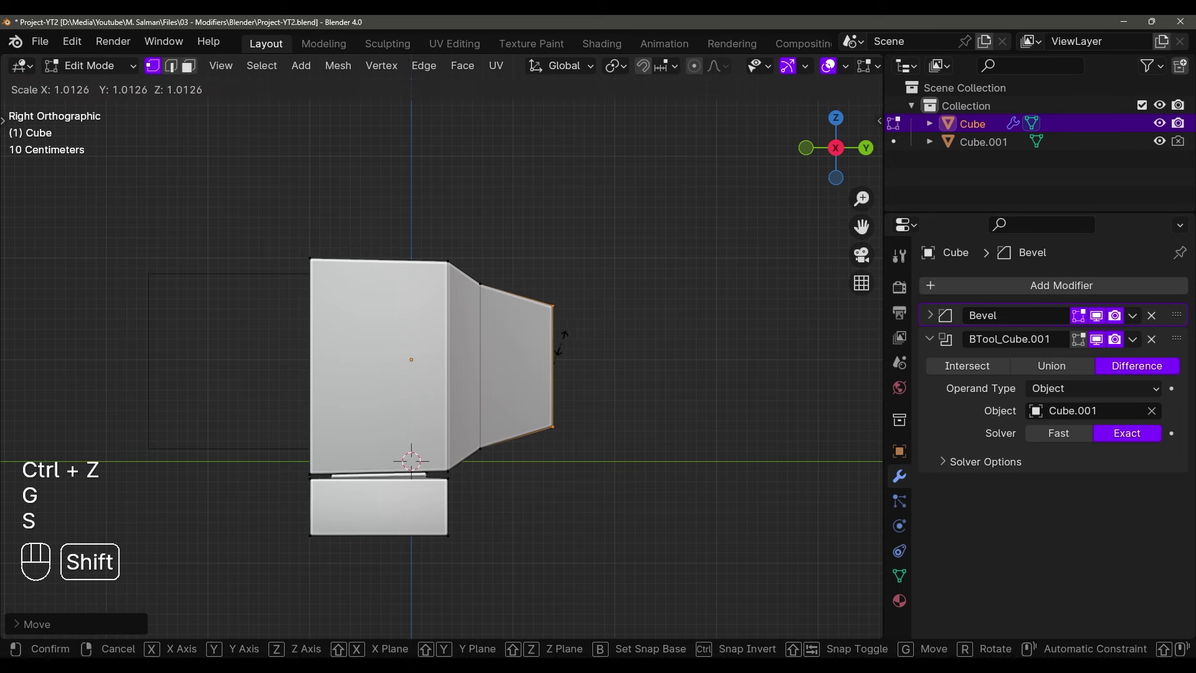
pyautogui.click(570, 341)
# Scale down the edge loop between the sloped section and the tapered back section, return to Object Mode, and save the file
pyautogui.moveTo(571, 341); pyautogui.dragTo(543, 297, button='middle')
pyautogui.press('s')
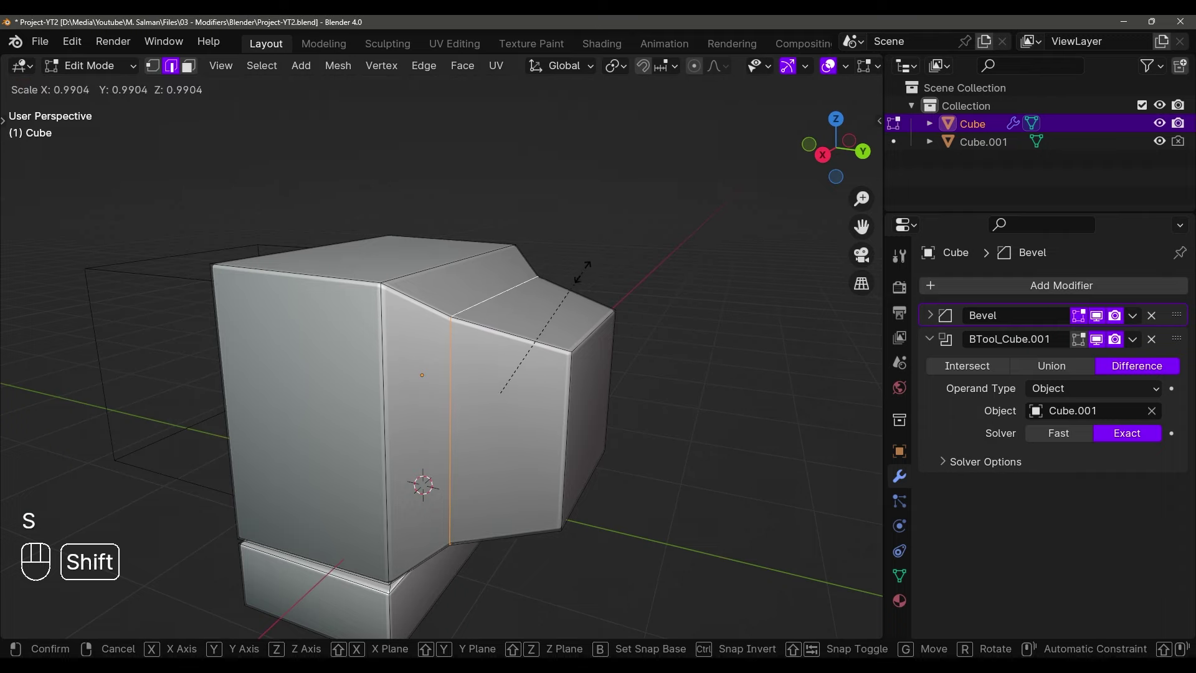
pyautogui.click(544, 306)
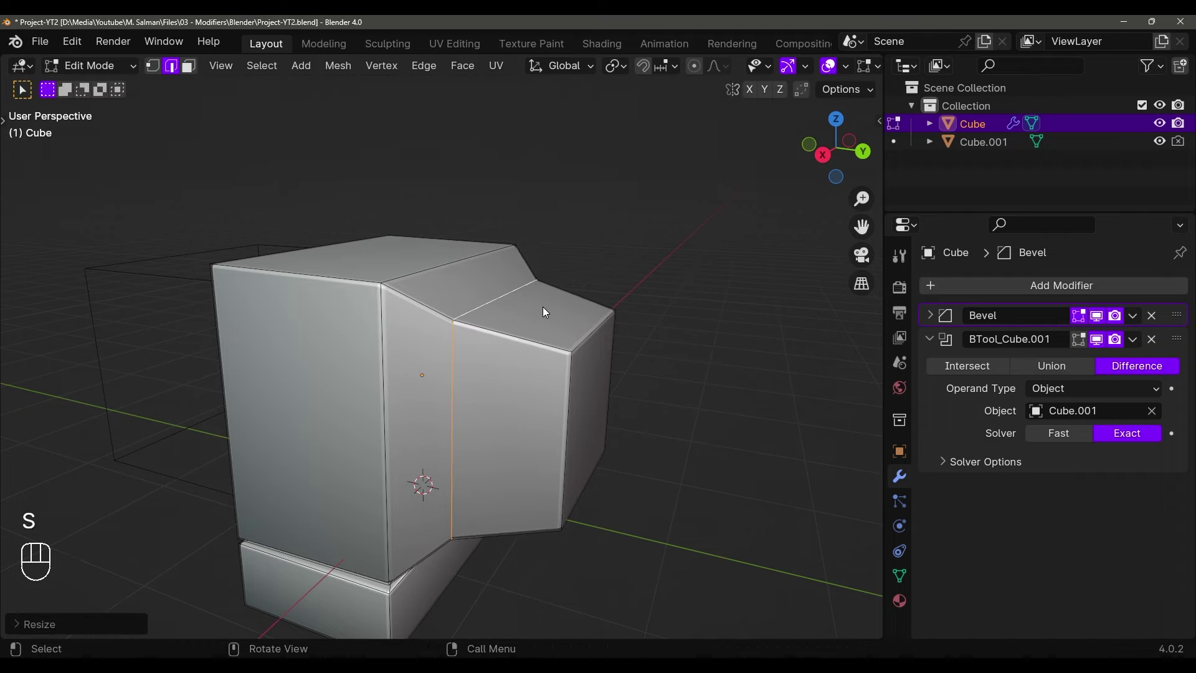
pyautogui.press('Tab')
pyautogui.moveTo(563, 312); pyautogui.dragTo(750, 368, button='middle')
pyautogui.hotkey('ctrl', 'z')
pyautogui.press('s')
pyautogui.click(559, 287)
pyautogui.press('Tab')
pyautogui.press('`')
pyautogui.moveTo(641, 355); pyautogui.dragTo(540, 411, button='middle')
pyautogui.hotkey('ctrl', 's')
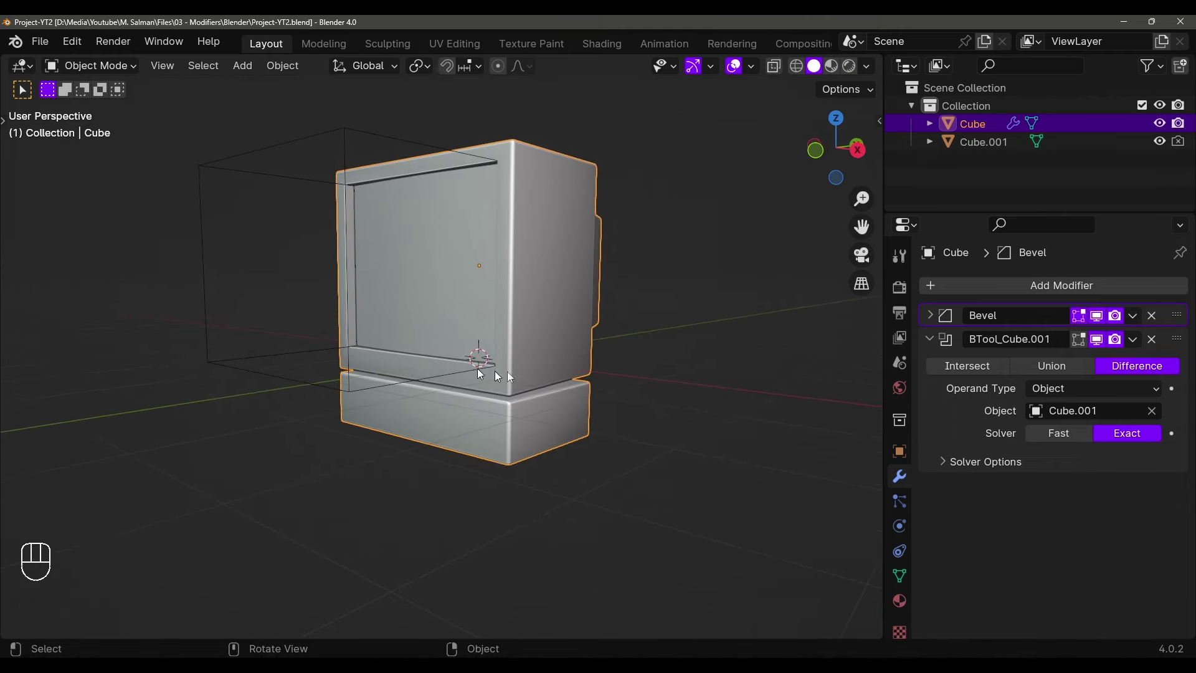
# Place the 3D cursor on the side face of the tapered back section and add a cube mesh there
pyautogui.moveTo(497, 374); pyautogui.dragTo(529, 396, button='middle')
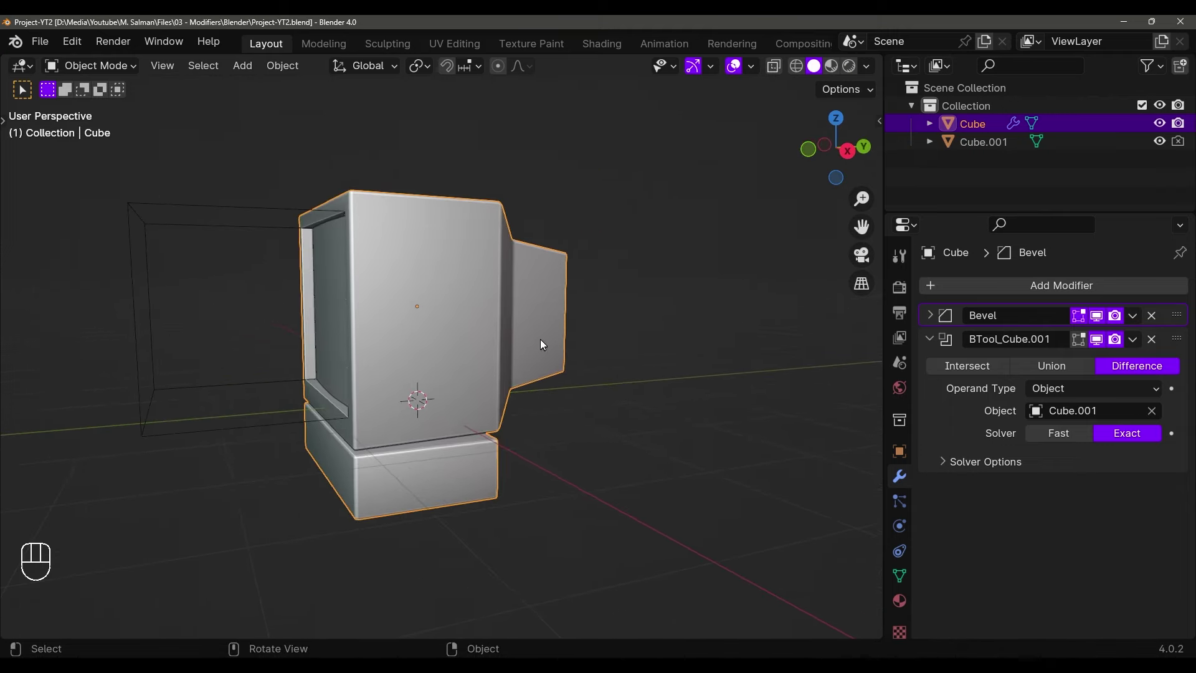
pyautogui.keyDown('shift'); pyautogui.moveTo(540, 338); pyautogui.dragTo(549, 428, button='middle'); pyautogui.keyUp('shift')
pyautogui.scroll(2, 517, 428)
pyautogui.keyDown('shift'); pyautogui.moveTo(549, 428); pyautogui.dragTo(533, 398, button='middle'); pyautogui.keyUp('shift')
pyautogui.scroll(1, 513, 400)
pyautogui.keyDown('shift'); pyautogui.moveTo(534, 399); pyautogui.dragTo(516, 379, button='middle'); pyautogui.keyUp('shift')
pyautogui.scroll(1, 497, 368)
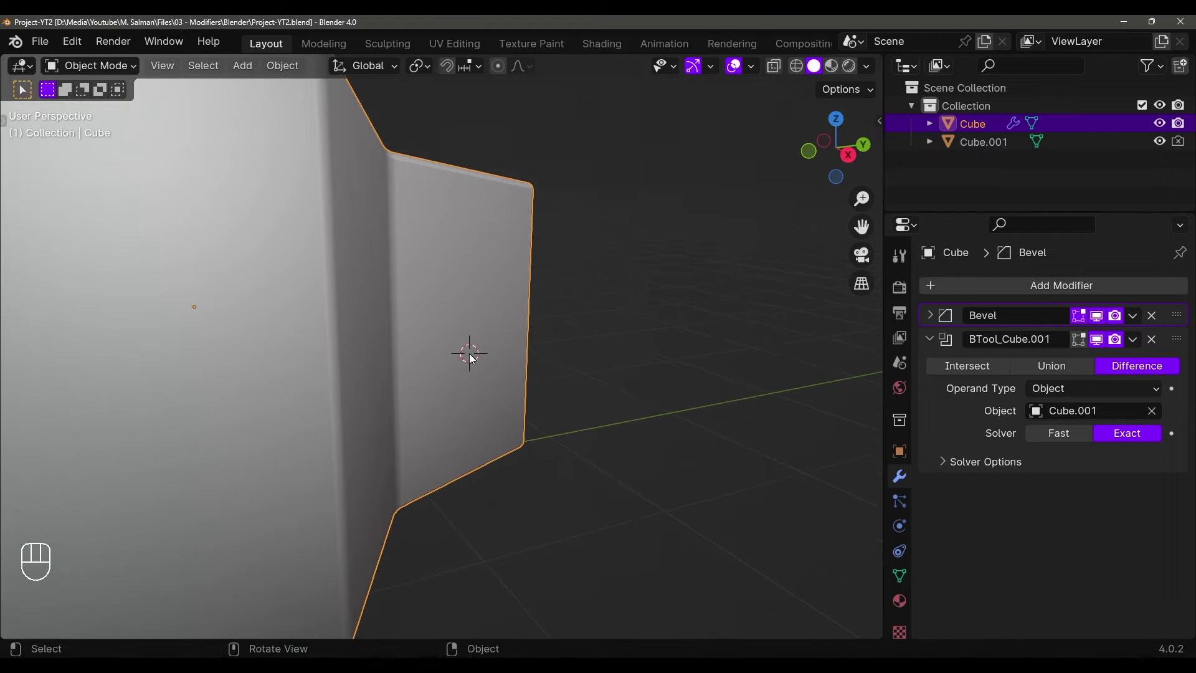
pyautogui.moveTo(470, 354); pyautogui.dragTo(499, 343, button='middle')
pyautogui.hotkey('shift', 'a')
pyautogui.moveTo(521, 307)
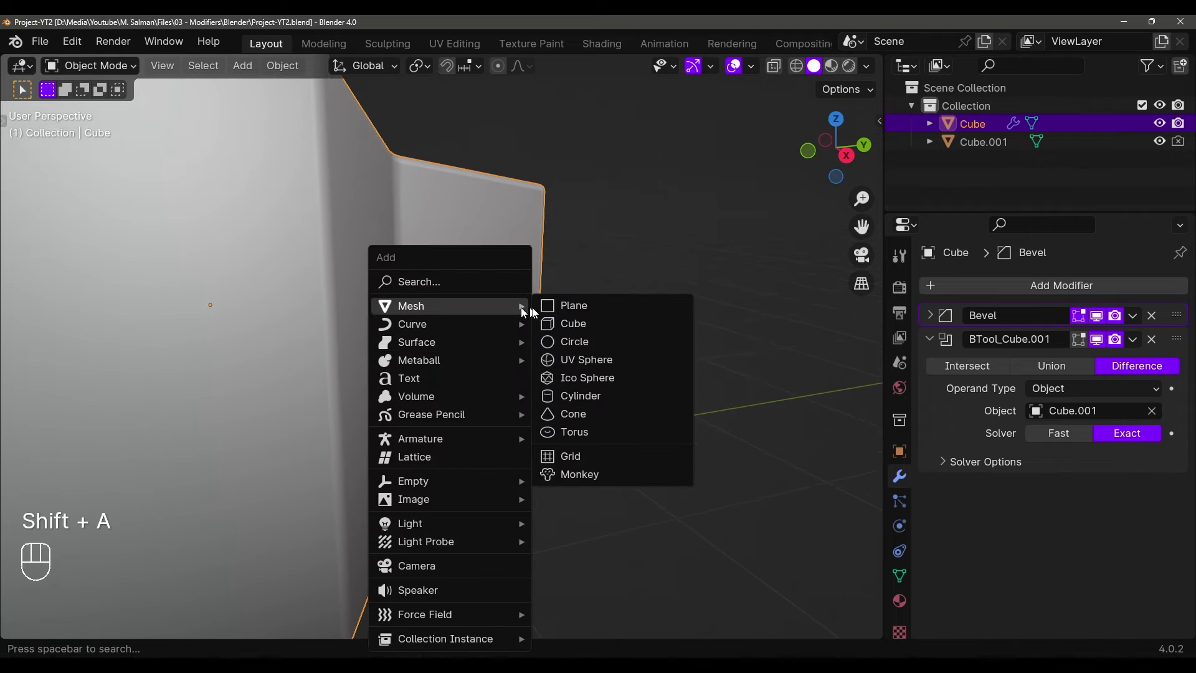
pyautogui.click(578, 324)
# Scale the new cube down to a small block on the side of the back section
pyautogui.scroll(-3, 617, 328)
pyautogui.moveTo(643, 331); pyautogui.dragTo(566, 427, button='middle')
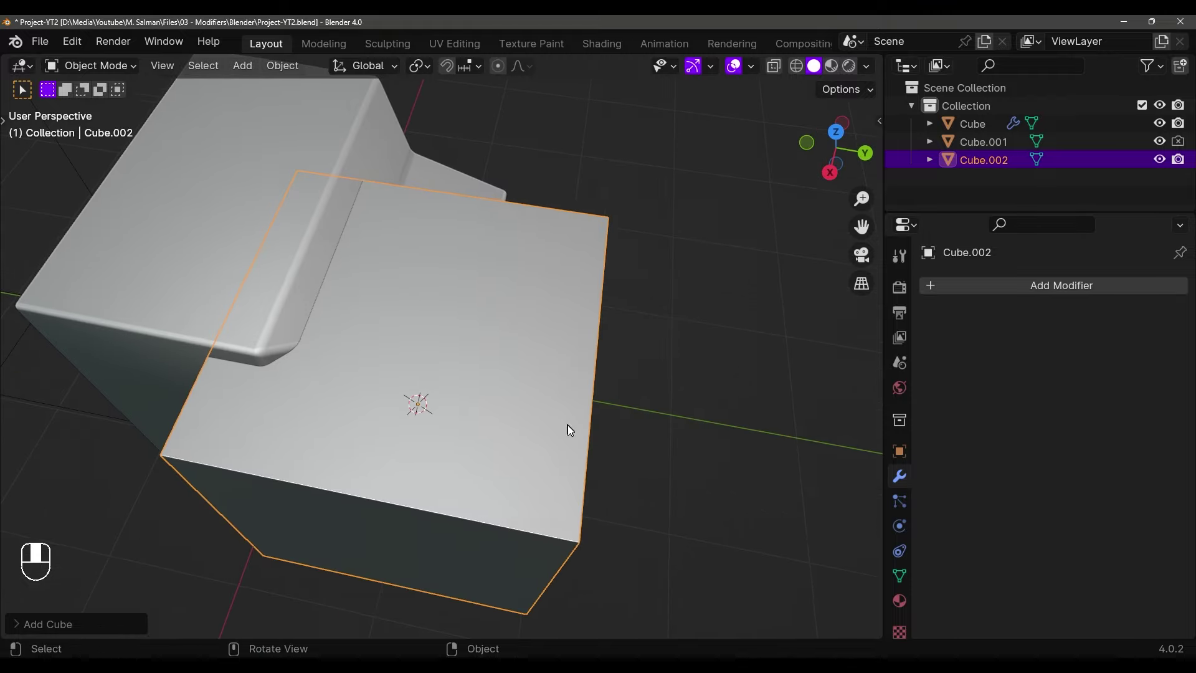
pyautogui.press('s')
pyautogui.click(489, 395)
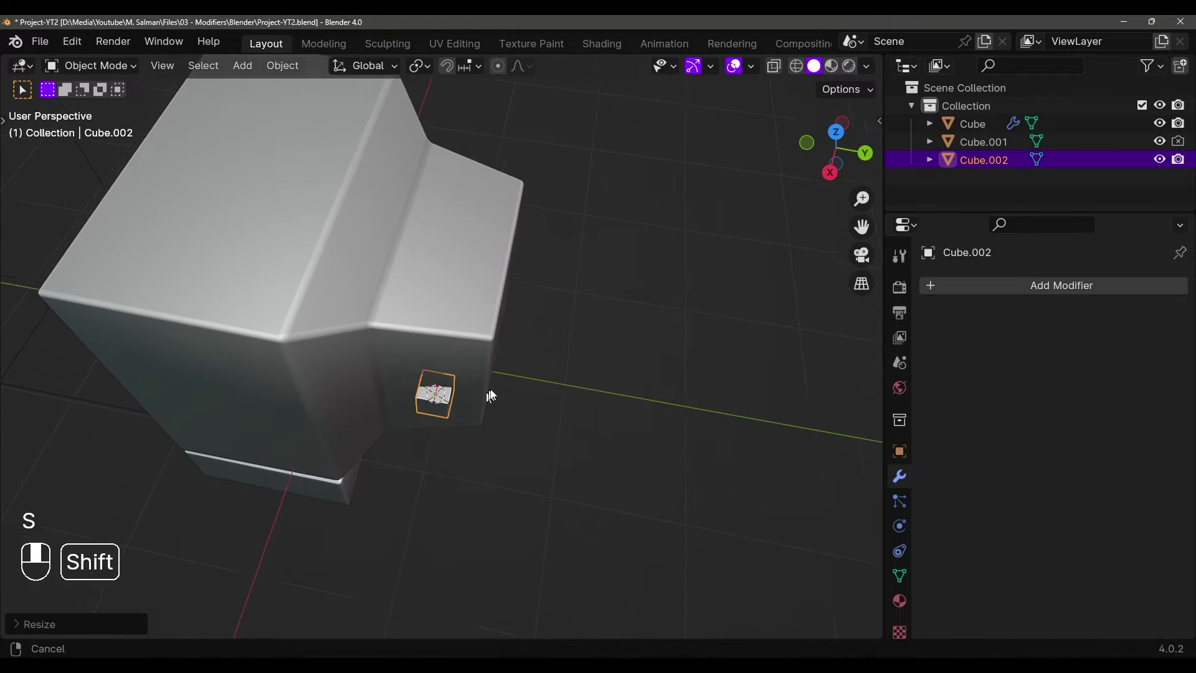
pyautogui.scroll(4, 518, 366)
pyautogui.press('s')
pyautogui.moveTo(517, 366); pyautogui.dragTo(481, 360, button='middle')
pyautogui.click(511, 368)
# Stretch the small block along the Y axis in Edit Mode to form a long horizontal bar
pyautogui.press('Tab')
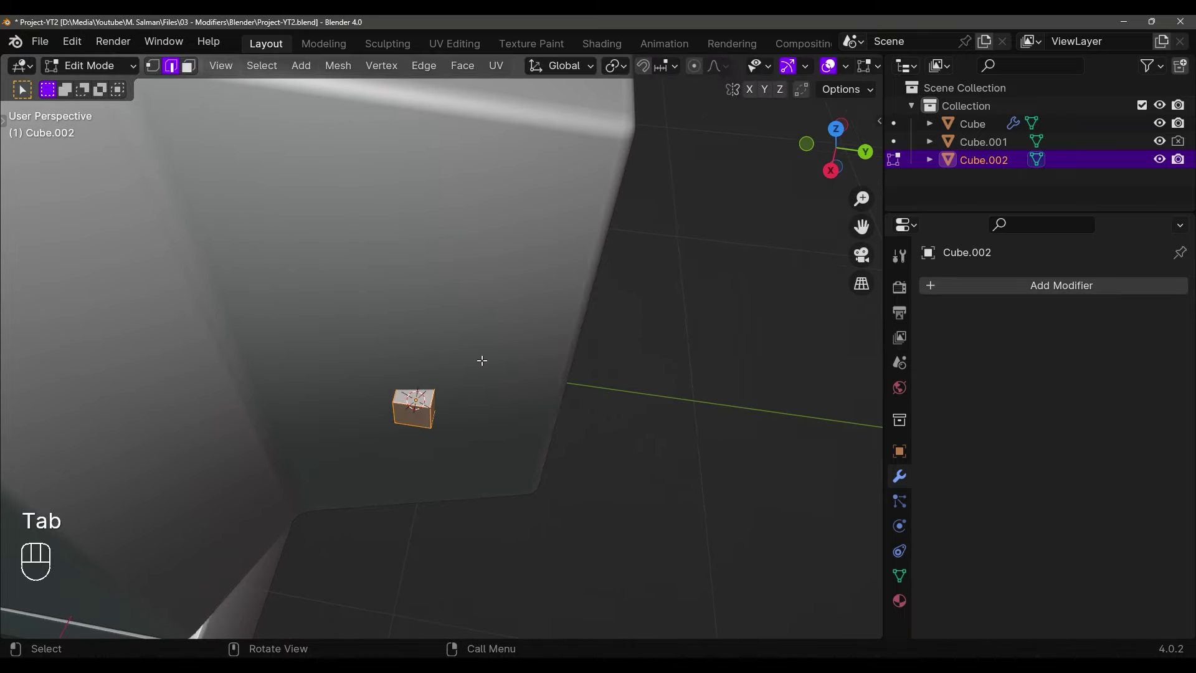
pyautogui.press('s')
pyautogui.press('s')
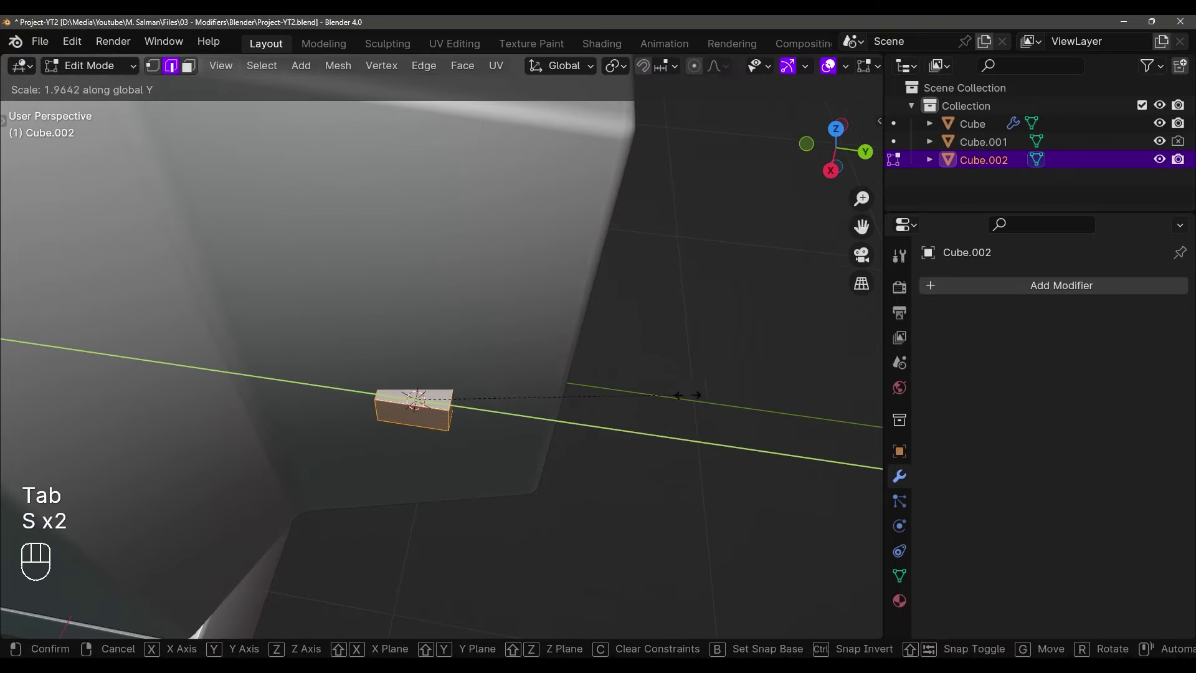
pyautogui.click(432, 426)
pyautogui.moveTo(431, 427); pyautogui.dragTo(512, 348, button='middle')
pyautogui.scroll(2, 511, 347)
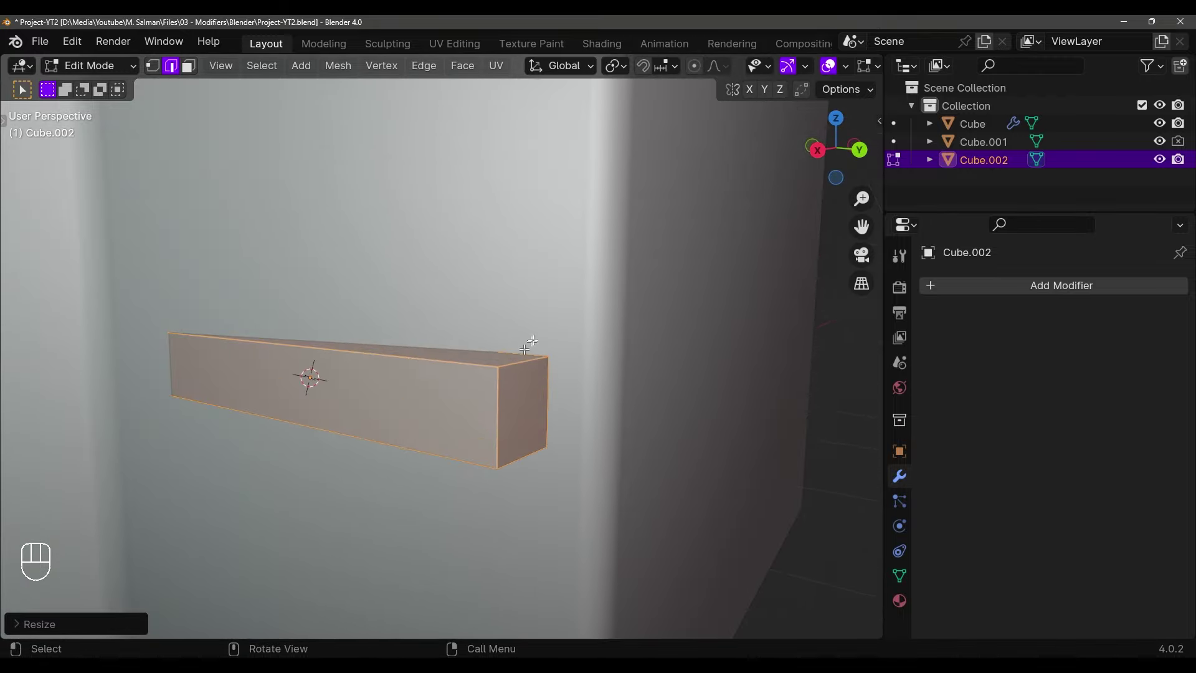
# Flatten the bar along the Z axis into a thin slat
pyautogui.press('s')
pyautogui.press('z')
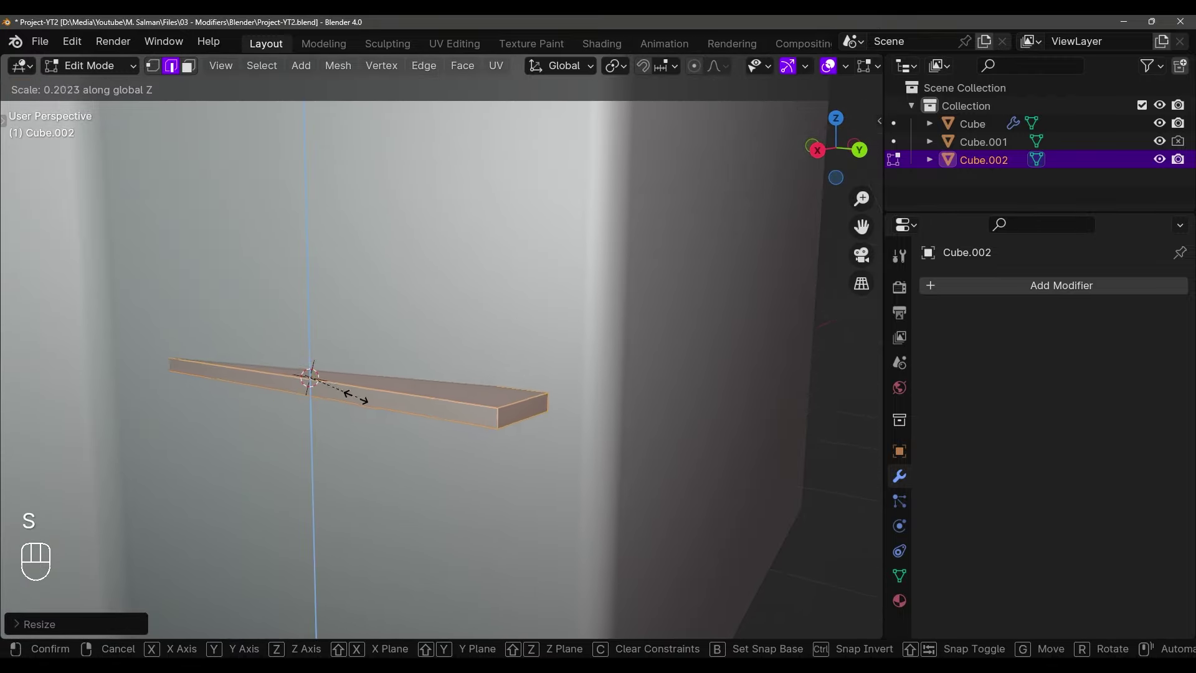
pyautogui.click(338, 401)
pyautogui.moveTo(338, 401)
pyautogui.mouseDown(button='middle')
pyautogui.moveTo(361, 443)
pyautogui.moveTo(312, 419)
pyautogui.moveTo(355, 373)
pyautogui.moveTo(350, 382)
pyautogui.mouseUp(button='middle')
# Widen the thin slat along the X axis, then return to Object Mode
pyautogui.press('s')
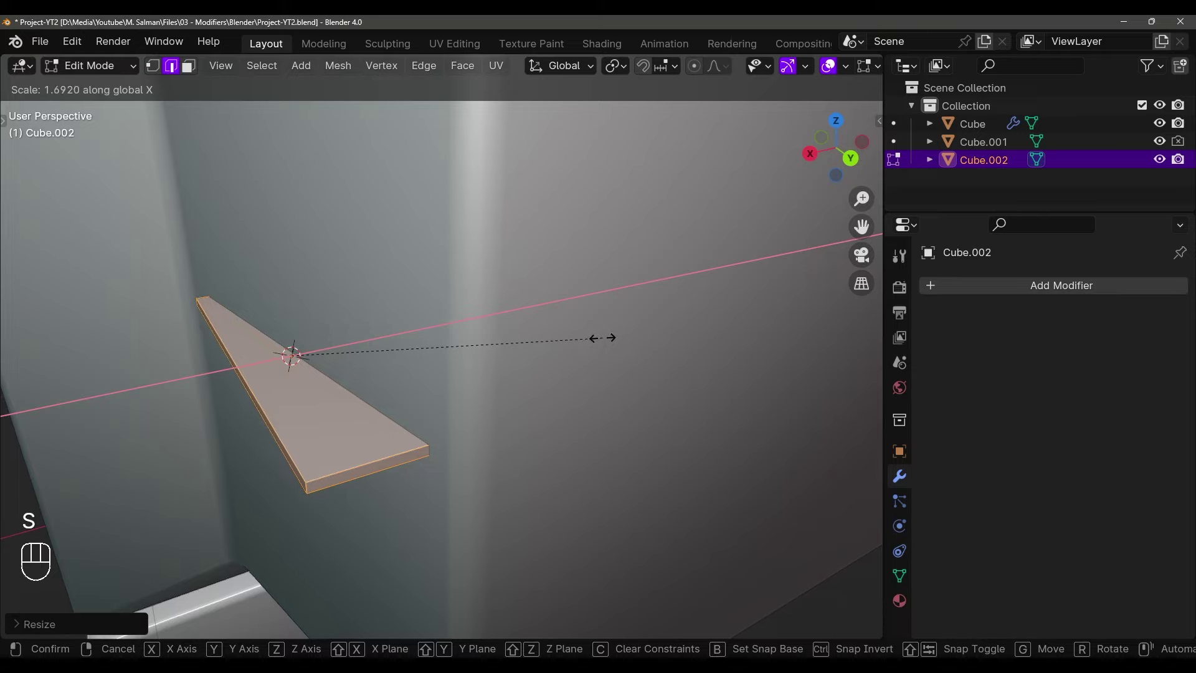
pyautogui.click(630, 326)
pyautogui.moveTo(630, 326); pyautogui.dragTo(582, 371, button='middle')
pyautogui.press('Tab')
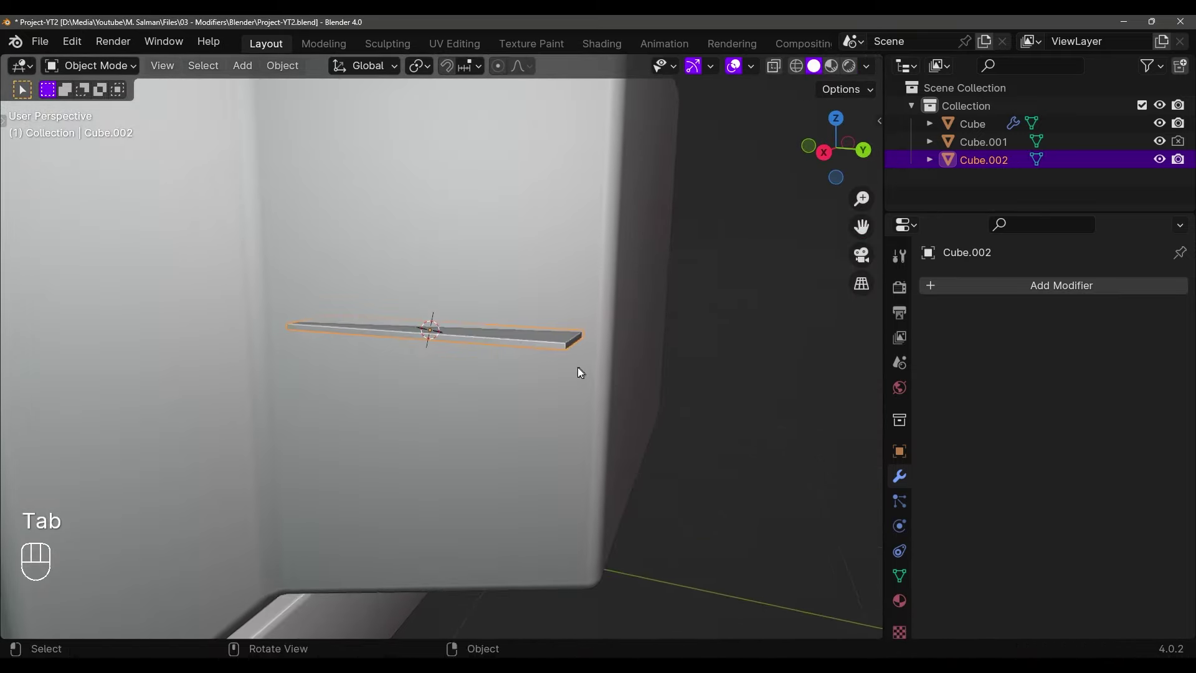
pyautogui.press('Tab')
pyautogui.press('s')
pyautogui.middleClick(585, 366)
pyautogui.click(741, 343)
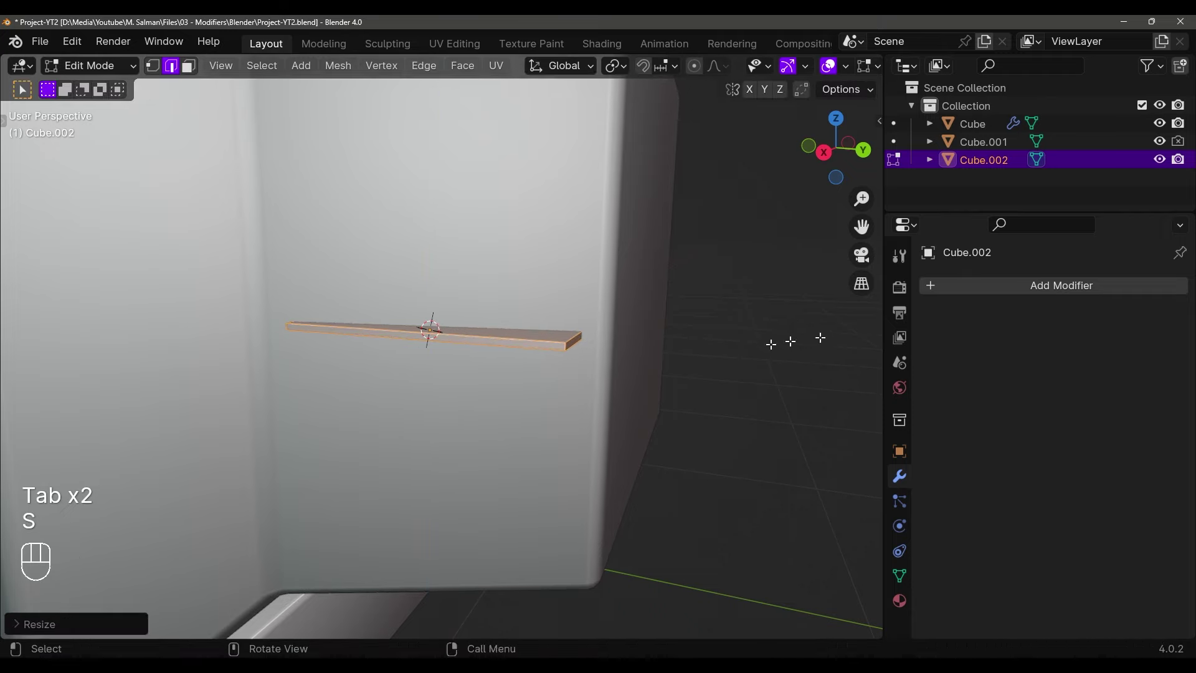
pyautogui.press('Tab')
# Move the slat down along the Z axis to near the lower edge of the back section's side face
pyautogui.moveTo(770, 342); pyautogui.dragTo(595, 353, button='middle')
pyautogui.press('g')
pyautogui.middleClick(597, 380)
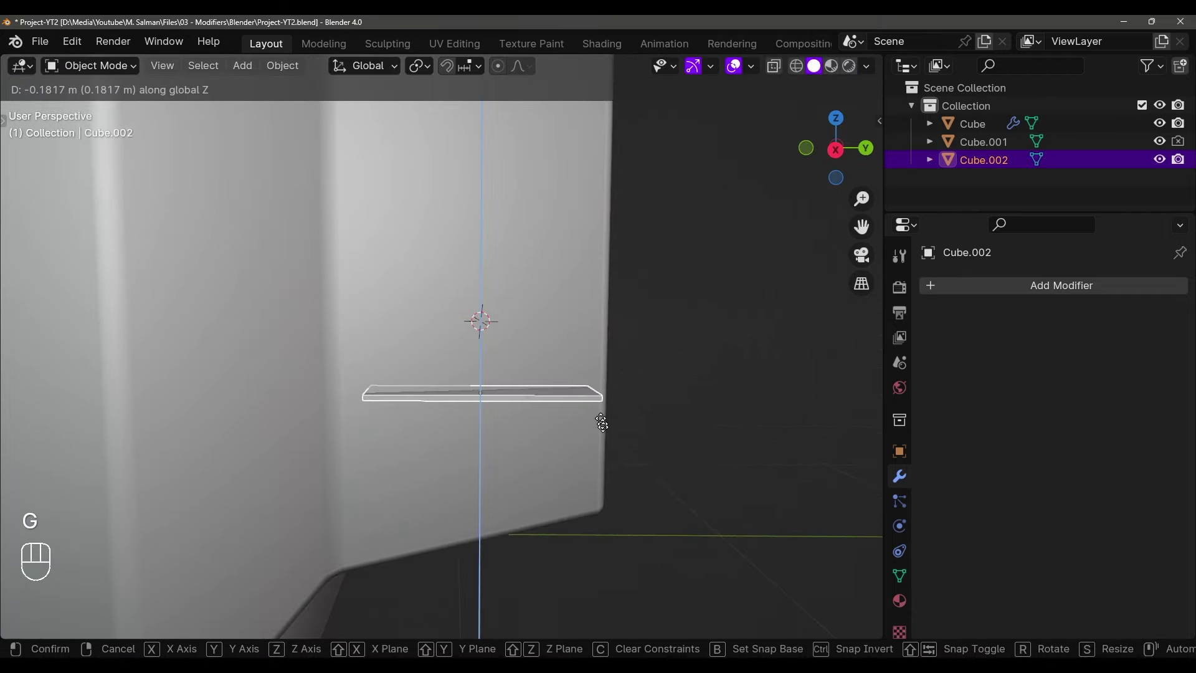
pyautogui.click(631, 513)
pyautogui.moveTo(631, 513); pyautogui.dragTo(614, 484, button='middle')
# Add an Array modifier to the slat and set its relative offset X factor to 0
pyautogui.click(1035, 285)
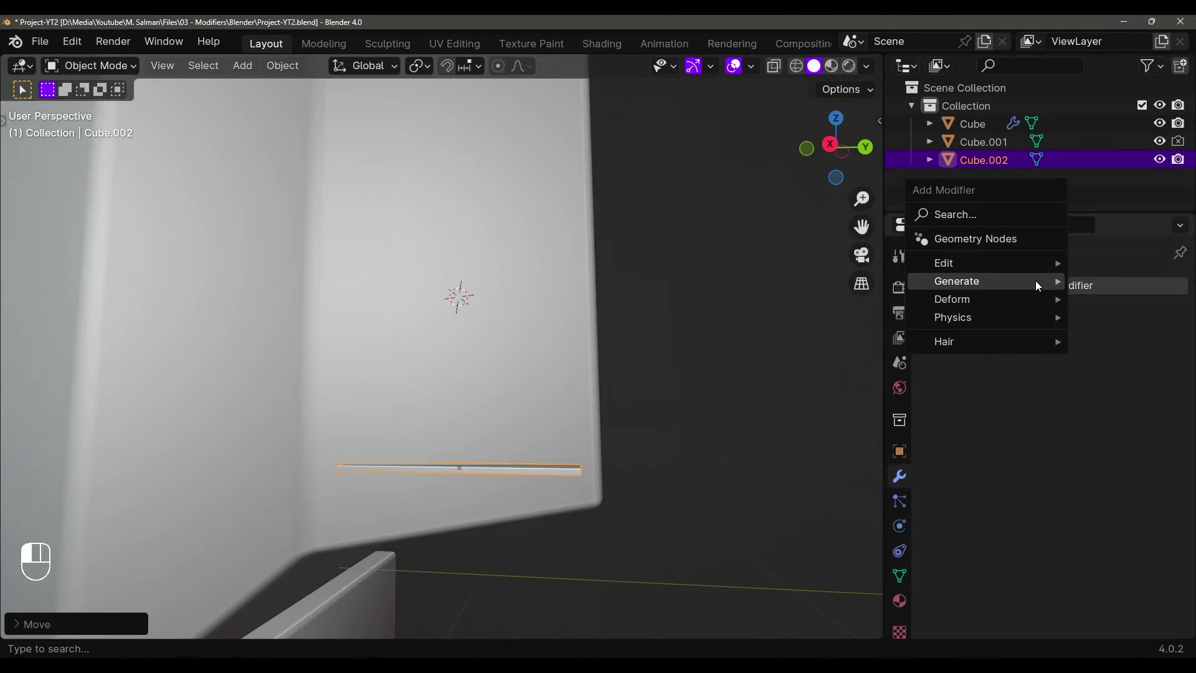
pyautogui.moveTo(1035, 280)
pyautogui.click(854, 285)
pyautogui.moveTo(737, 366); pyautogui.dragTo(738, 424, button='middle')
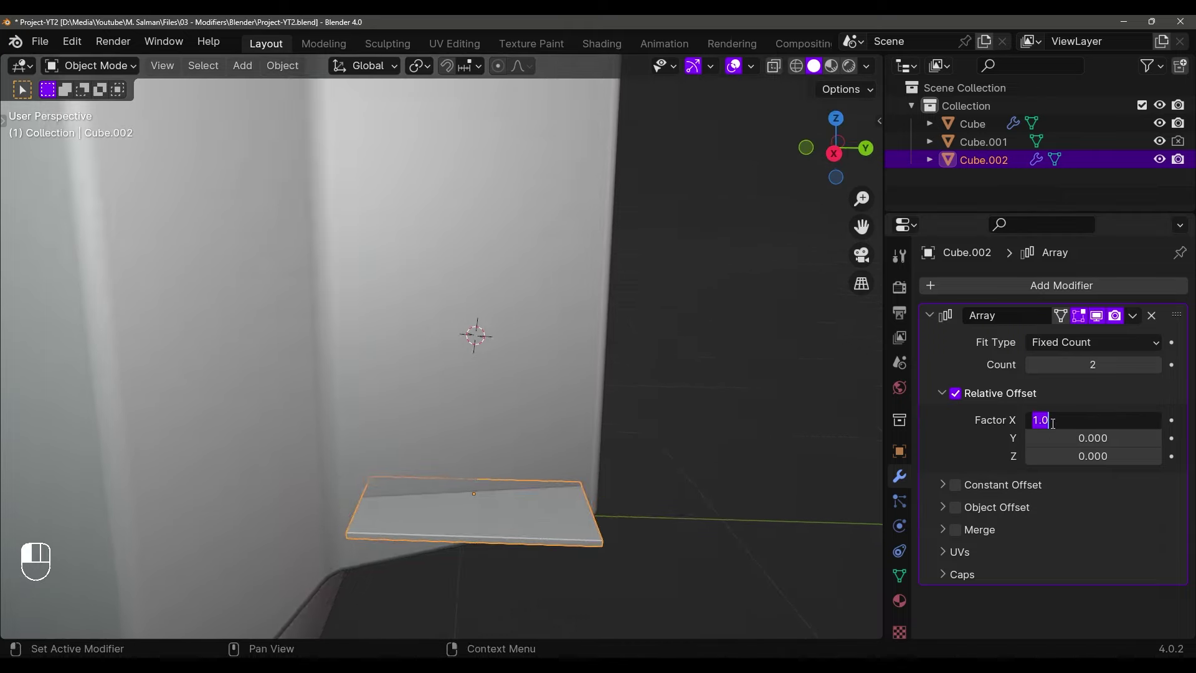
pyautogui.write('0')
pyautogui.press('Return')
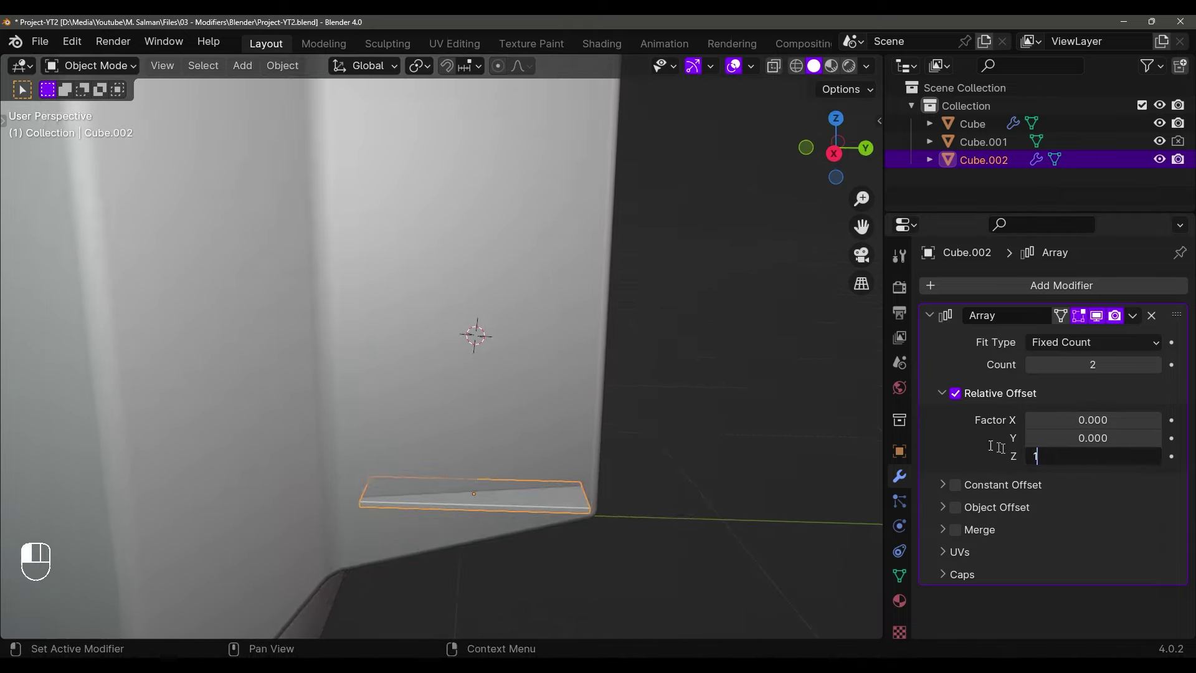
# Set the array's relative offset Z factor to 4.130 and raise its count to 10
pyautogui.moveTo(697, 476); pyautogui.dragTo(801, 476, button='middle')
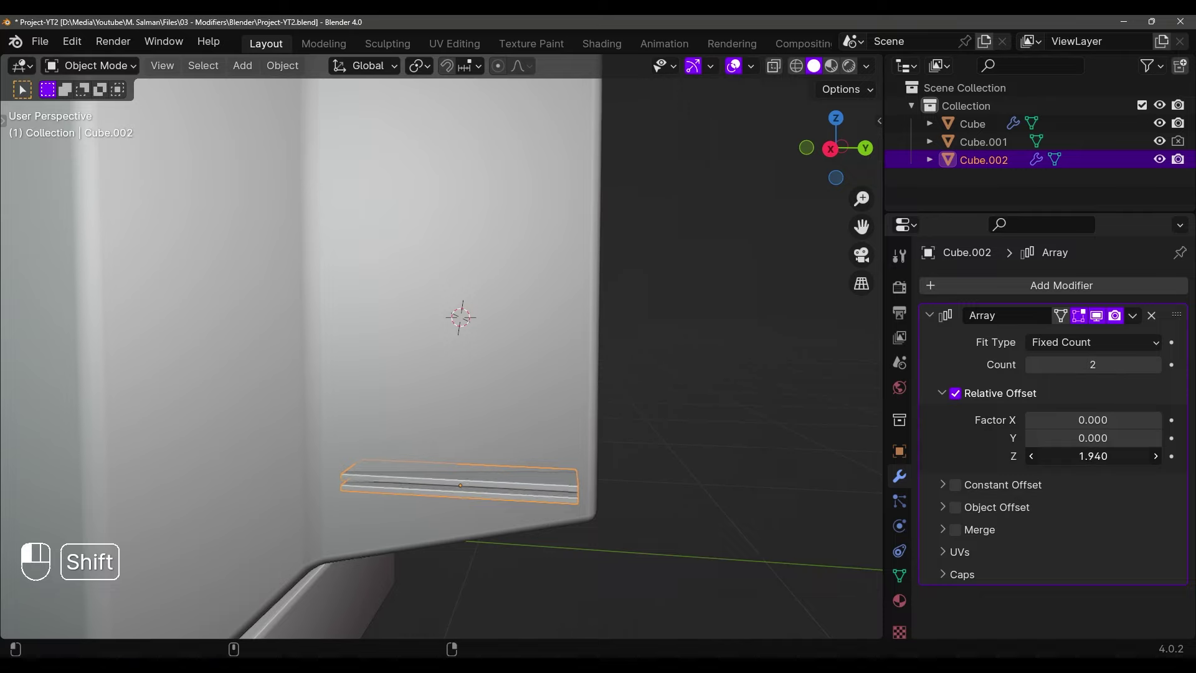
pyautogui.moveTo(624, 476); pyautogui.dragTo(701, 457, button='middle')
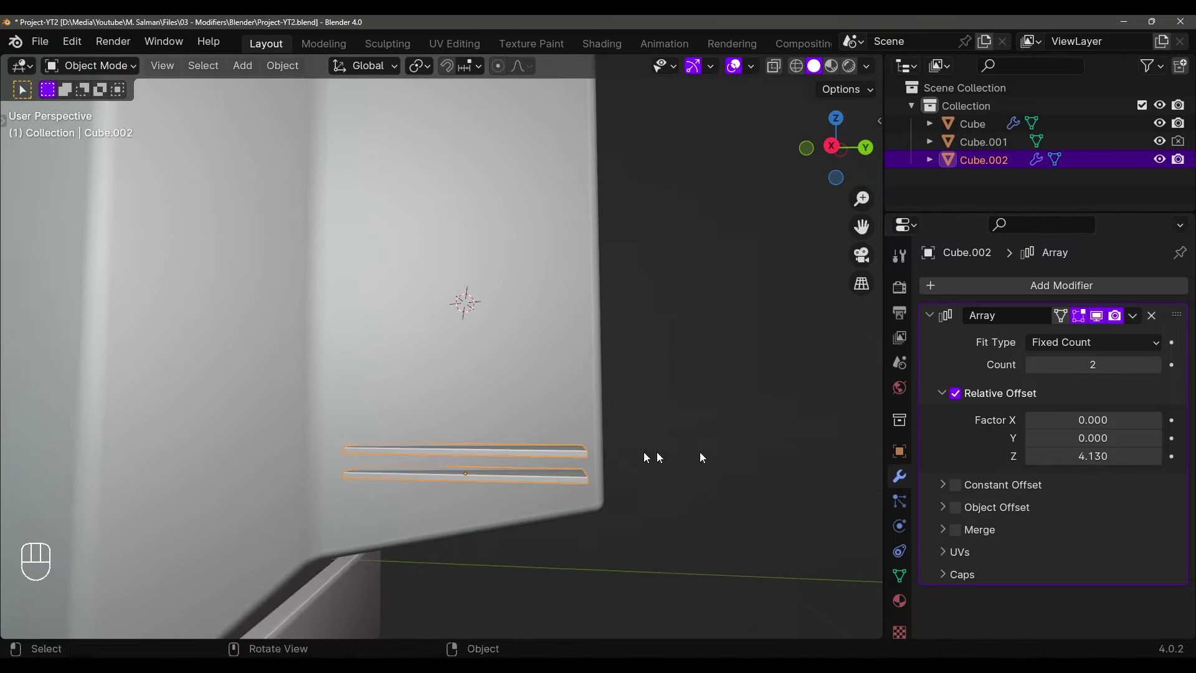
pyautogui.keyDown('ctrl'); pyautogui.scroll(8, 1155, 363); pyautogui.keyUp('ctrl')
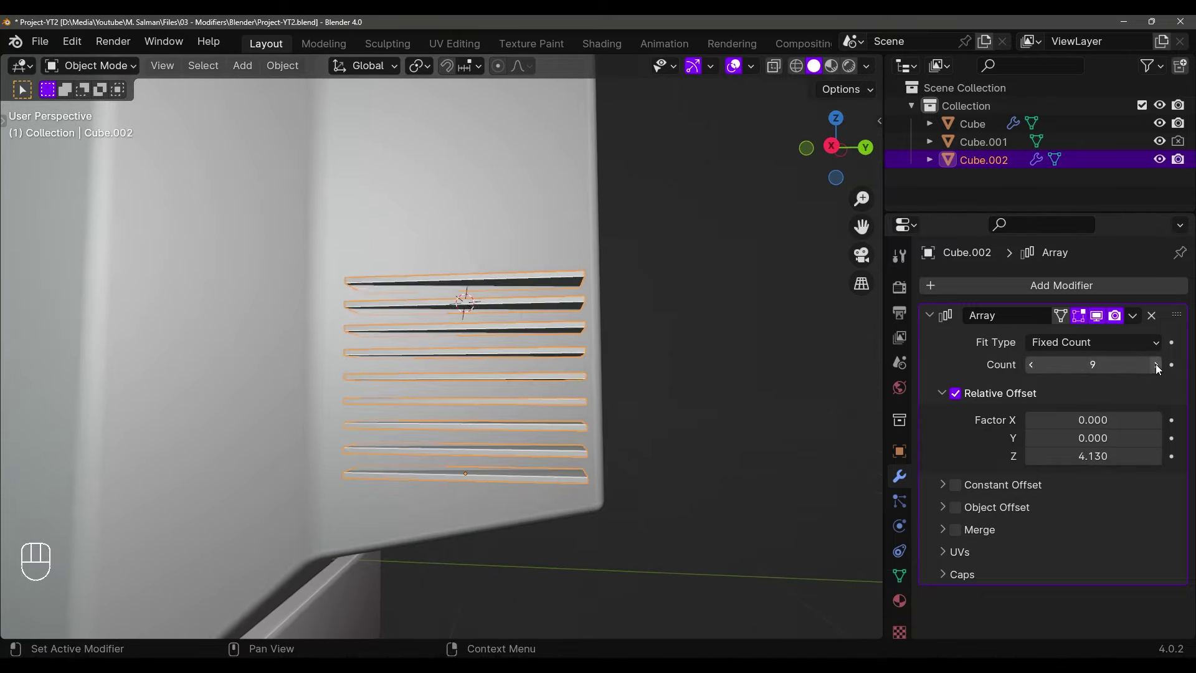
# Cut the arrayed slats out of the monitor body with a Bool Tool Brush Boolean Difference
pyautogui.moveTo(734, 399); pyautogui.dragTo(551, 338, button='middle')
pyautogui.keyDown('shift'); pyautogui.click(545, 256); pyautogui.keyUp('shift')
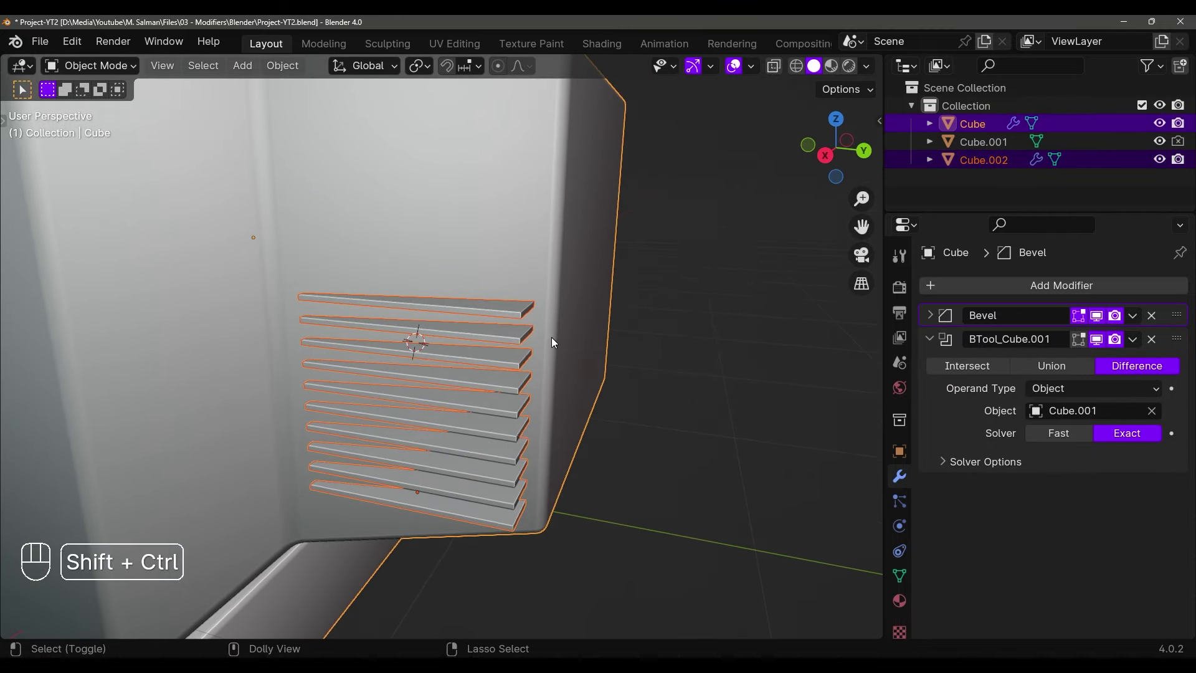
pyautogui.hotkey('shift', 'ctrl', 'b')
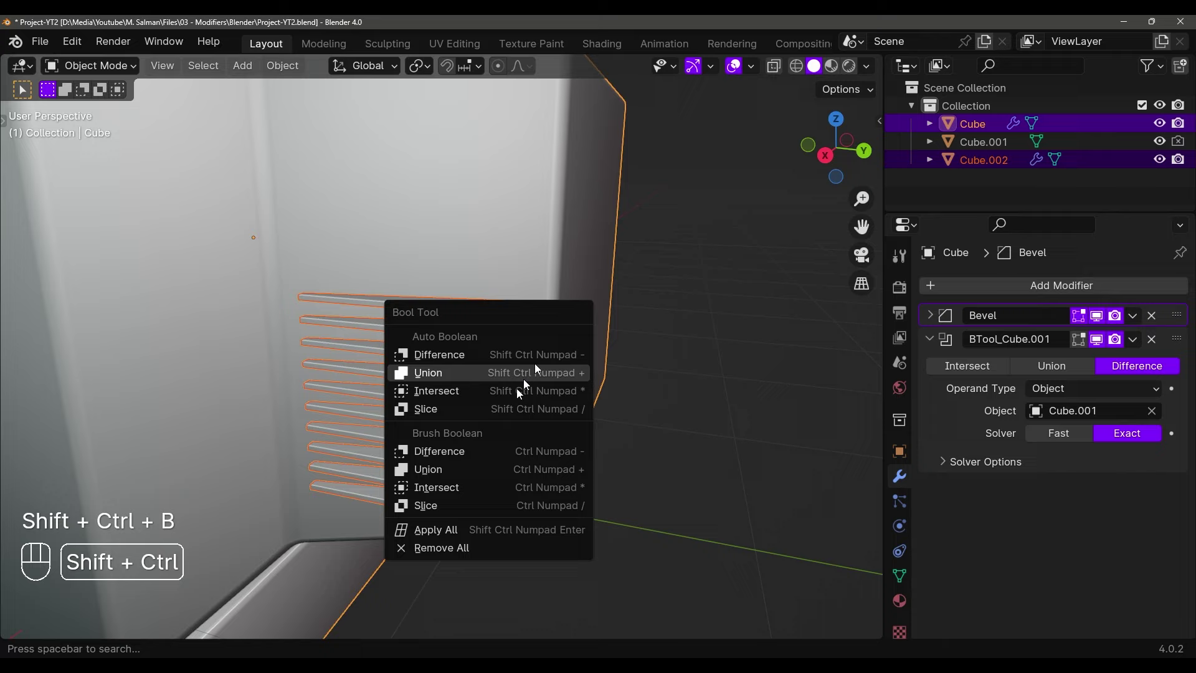
pyautogui.click(426, 452)
pyautogui.moveTo(426, 452)
pyautogui.mouseDown(button='middle')
pyautogui.moveTo(489, 450)
pyautogui.moveTo(533, 414)
pyautogui.moveTo(622, 401)
pyautogui.moveTo(624, 436)
pyautogui.moveTo(539, 443)
pyautogui.moveTo(542, 427)
pyautogui.moveTo(501, 423)
pyautogui.moveTo(480, 400)
pyautogui.moveTo(568, 389)
pyautogui.moveTo(563, 416)
pyautogui.moveTo(529, 414)
pyautogui.mouseUp(button='middle')
# Scale the slat cutter down slightly along the Y axis in Edit Mode, then return to Object Mode
pyautogui.press('Tab')
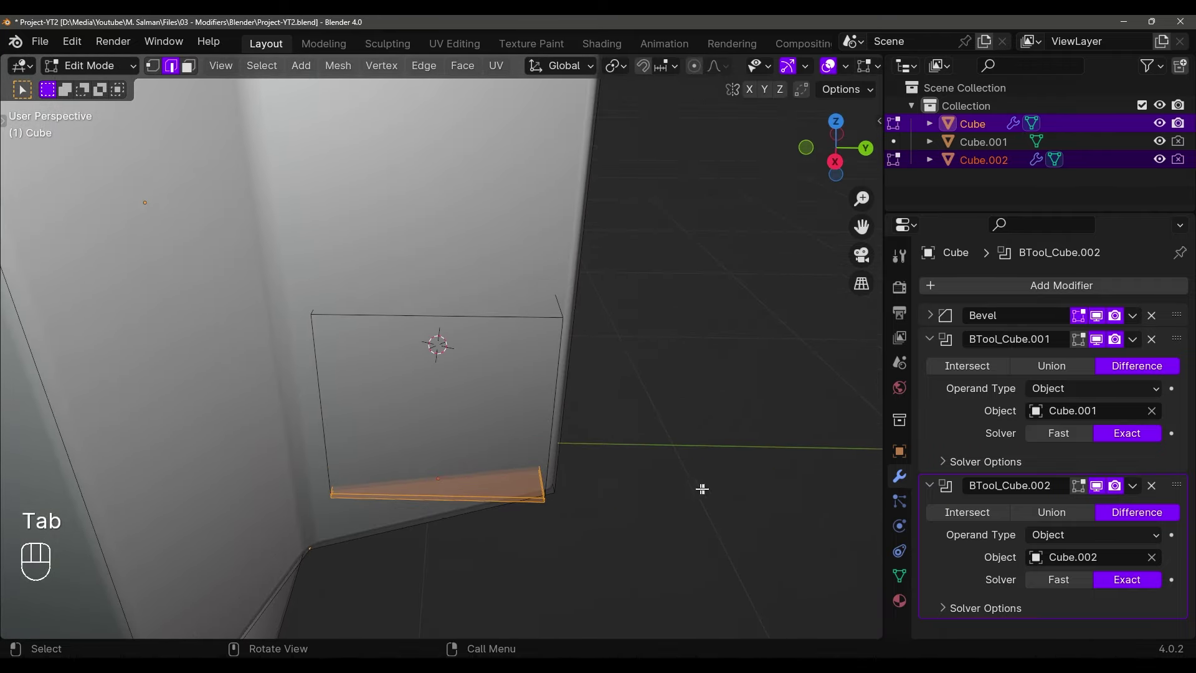
pyautogui.press('s')
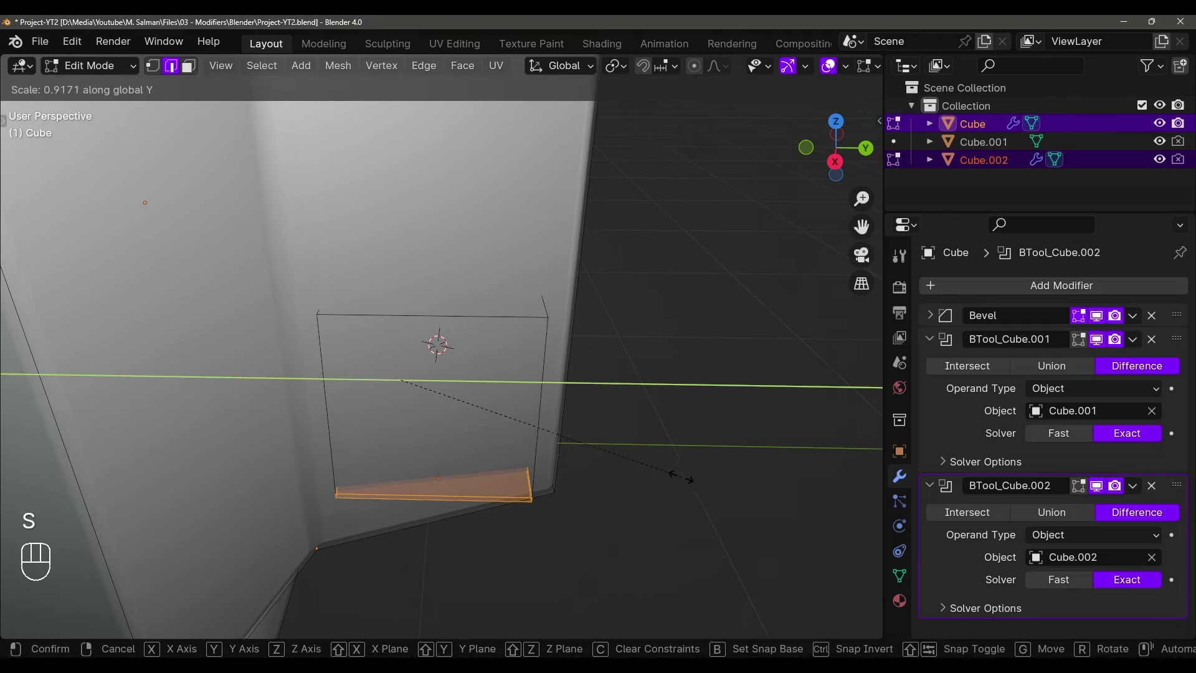
pyautogui.click(652, 471)
pyautogui.moveTo(652, 471); pyautogui.dragTo(405, 309, button='middle')
pyautogui.press('Tab')
# Select only the slat cutter and adjust its mesh length along the Y axis in Edit Mode
pyautogui.moveTo(426, 318); pyautogui.dragTo(452, 262, button='middle')
pyautogui.scroll(2, 452, 263)
pyautogui.click(476, 338)
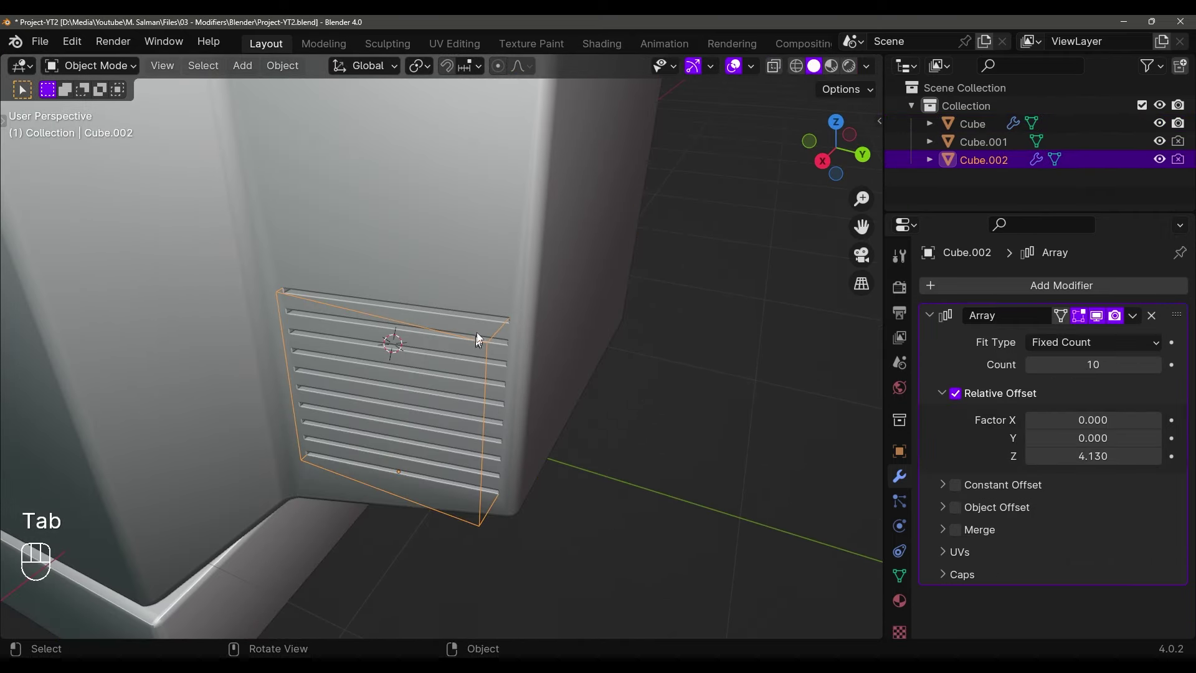
pyautogui.moveTo(476, 338); pyautogui.dragTo(535, 330, button='middle')
pyautogui.press('Tab')
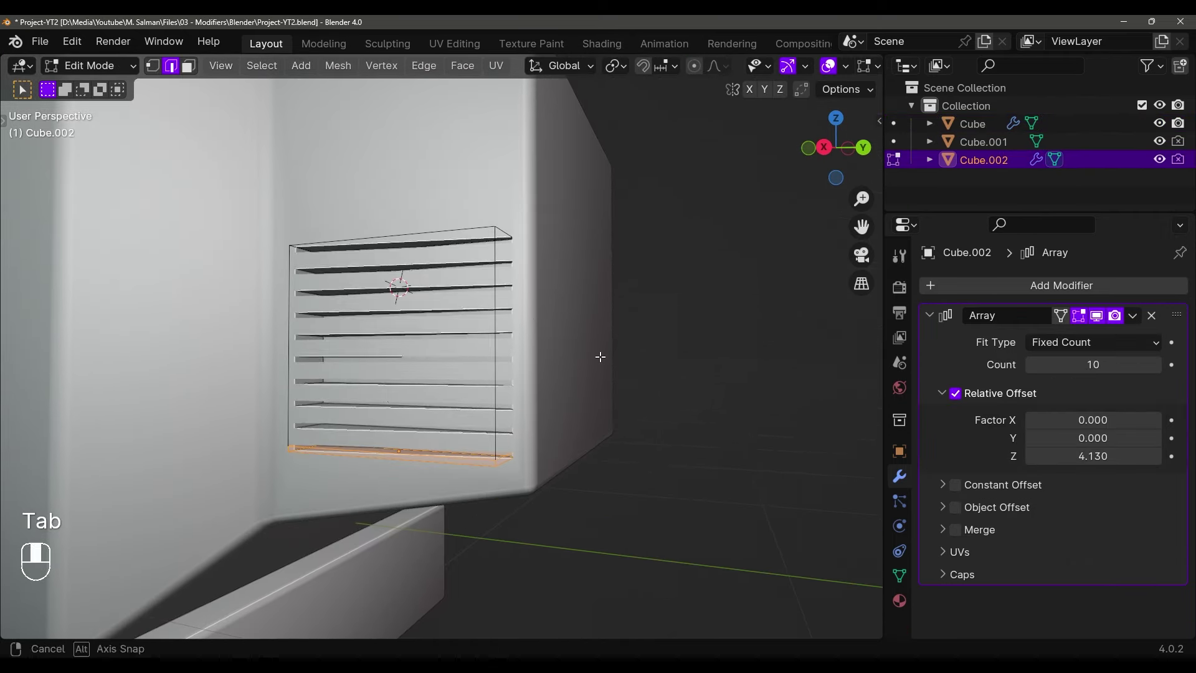
pyautogui.press('s')
pyautogui.middleClick(529, 358)
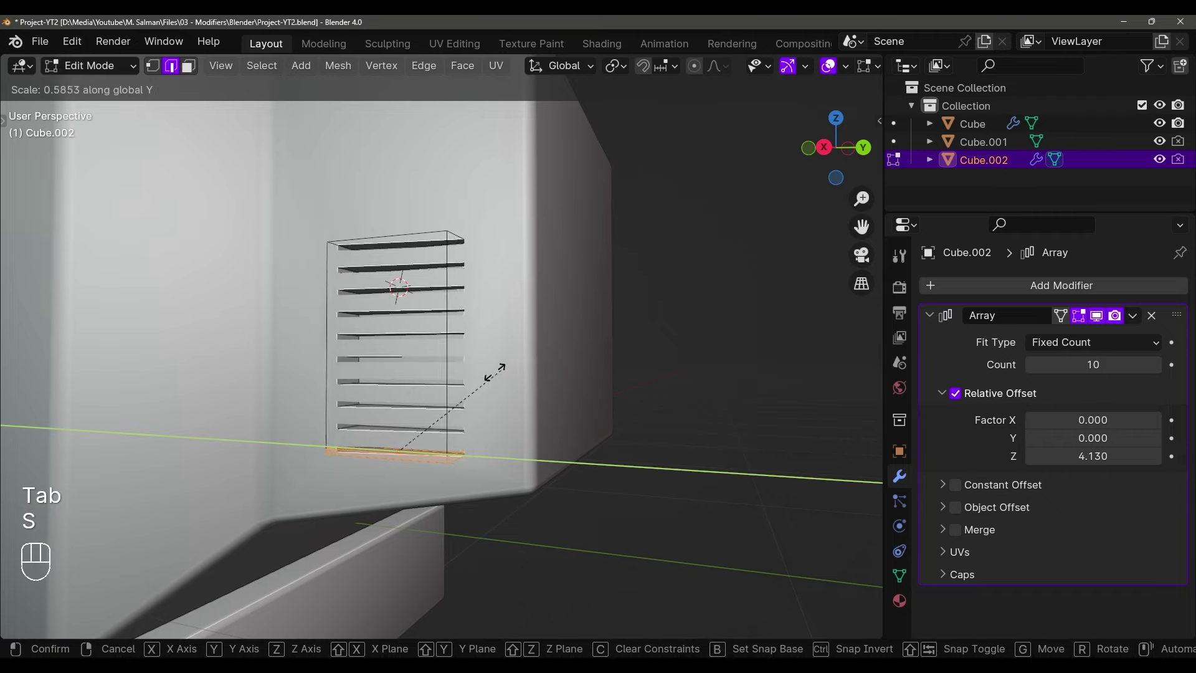
pyautogui.click(562, 377)
pyautogui.moveTo(561, 377); pyautogui.dragTo(601, 376, button='middle')
pyautogui.press('Tab')
# Reposition the slat cutter on the back section's side face and hide the viewport overlays to check the slots
pyautogui.press('g')
pyautogui.click(523, 400)
pyautogui.scroll(-3, 625, 397)
pyautogui.click(733, 70)
pyautogui.scroll(-3, 689, 285)
pyautogui.scroll(4, 587, 349)
# Restore the viewport overlays and scale the slat's mesh along the Z axis in Edit Mode
pyautogui.press('Tab')
pyautogui.scroll(2, 602, 364)
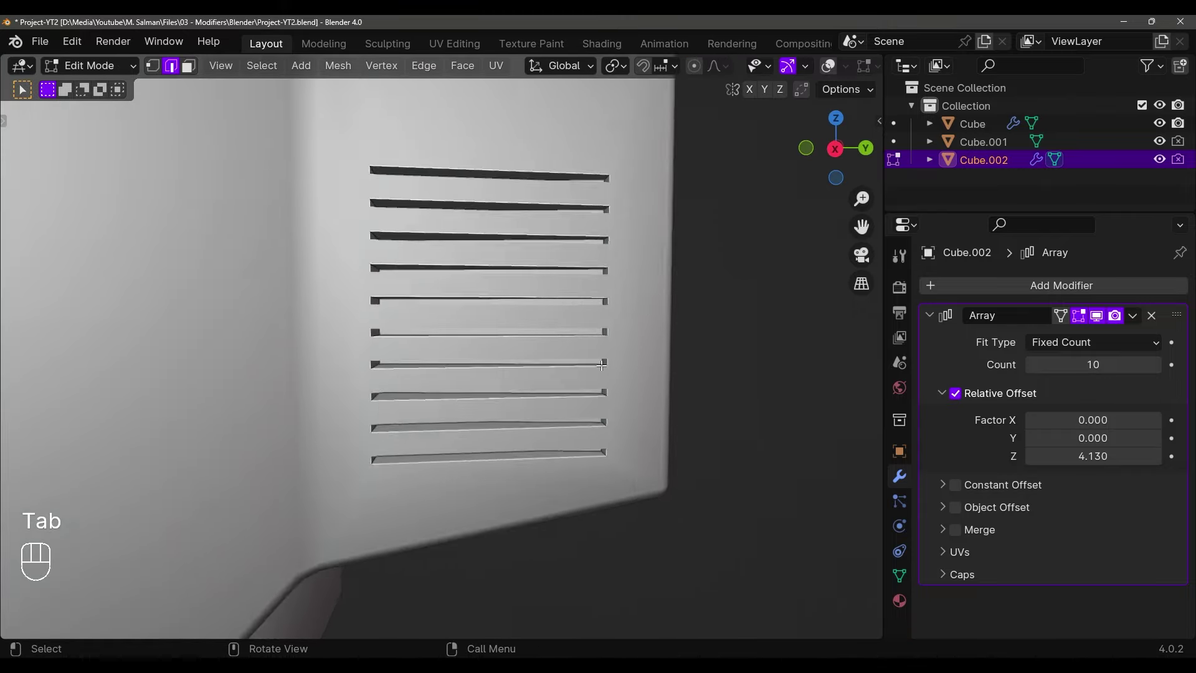
pyautogui.scroll(1, 601, 365)
pyautogui.click(827, 67)
pyautogui.press('s')
pyautogui.moveTo(683, 315); pyautogui.dragTo(609, 367, button='middle')
pyautogui.press('z')
pyautogui.click(672, 313)
pyautogui.press('Tab')
# Add a Mirror modifier to the slat cutter, turn off its X axis and place it above the Array modifier
pyautogui.scroll(-3, 665, 358)
pyautogui.scroll(3, 613, 434)
pyautogui.scroll(-4, 612, 436)
pyautogui.scroll(3, 609, 368)
pyautogui.scroll(-3, 685, 398)
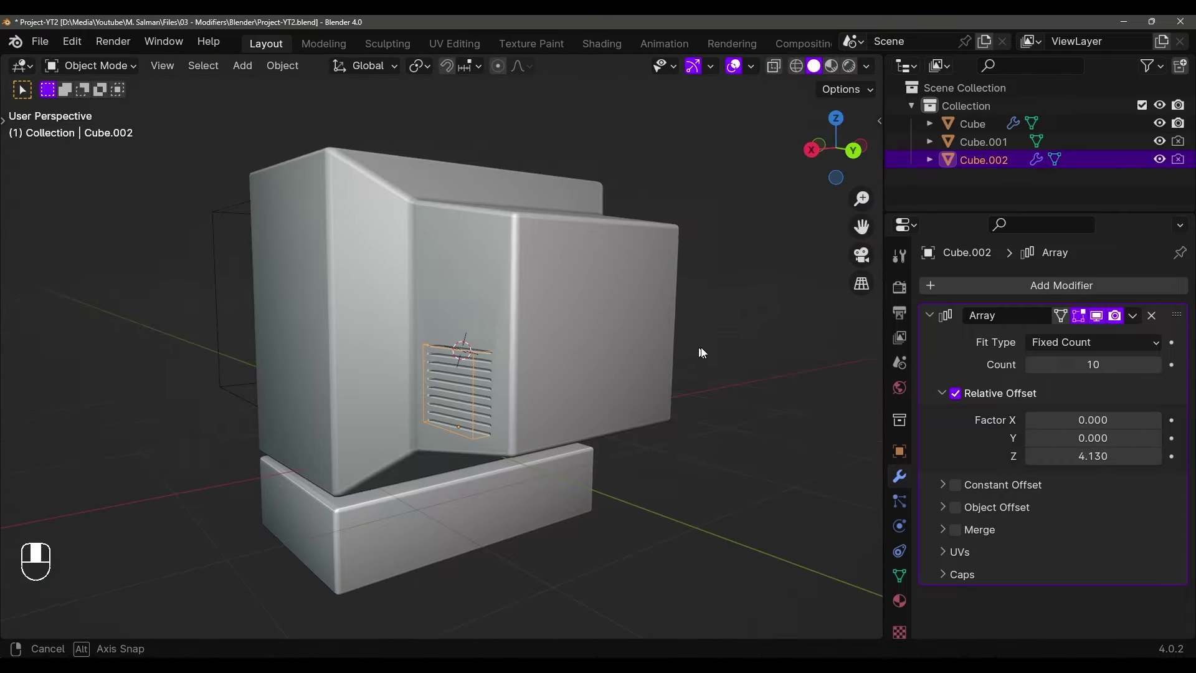
pyautogui.moveTo(702, 347); pyautogui.dragTo(600, 382, button='middle')
pyautogui.scroll(5, 614, 382)
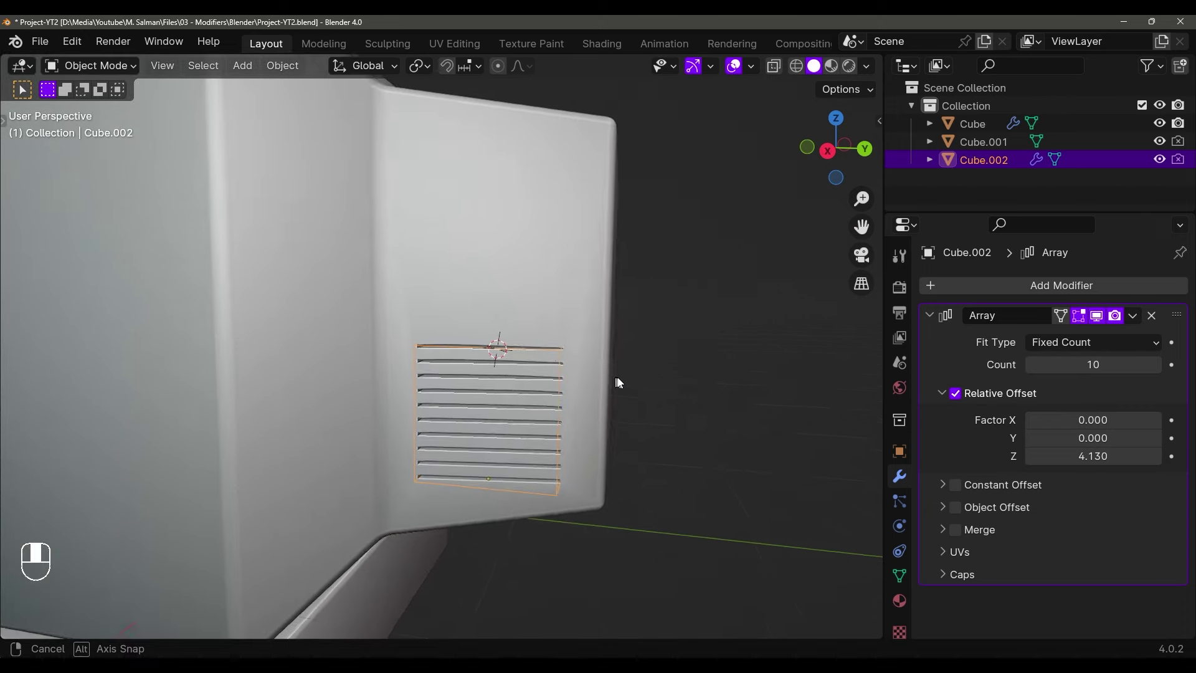
pyautogui.click(994, 296)
pyautogui.moveTo(992, 288)
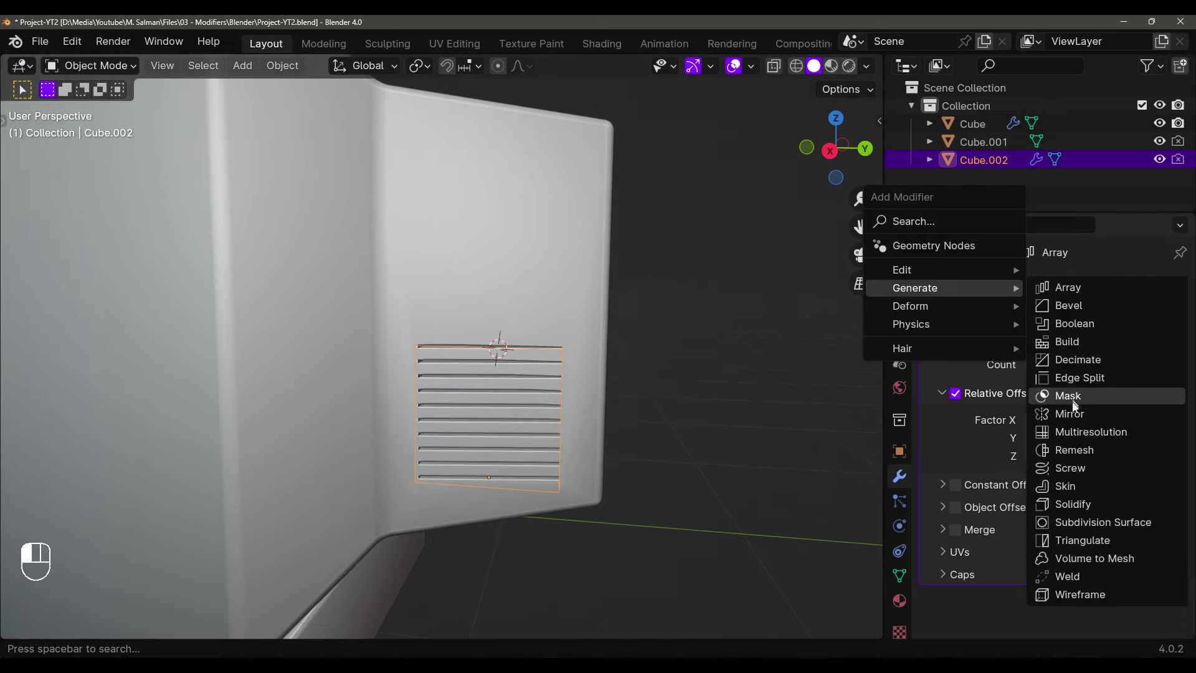
pyautogui.click(1071, 415)
pyautogui.scroll(-5, 1004, 424)
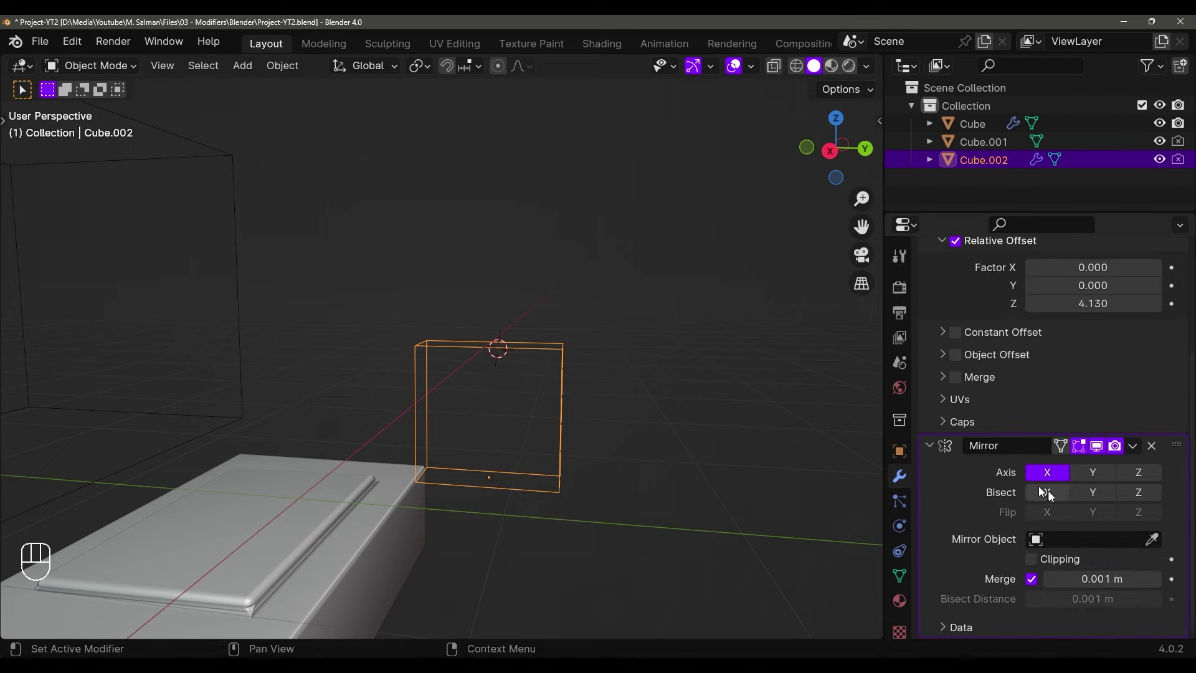
pyautogui.click(1043, 477)
pyautogui.moveTo(1171, 454); pyautogui.dragTo(1169, 219)
# Set the monitor body Cube as the mirror object and enable the X axis to repeat the vents on the opposite side
pyautogui.moveTo(779, 384); pyautogui.dragTo(689, 417, button='middle')
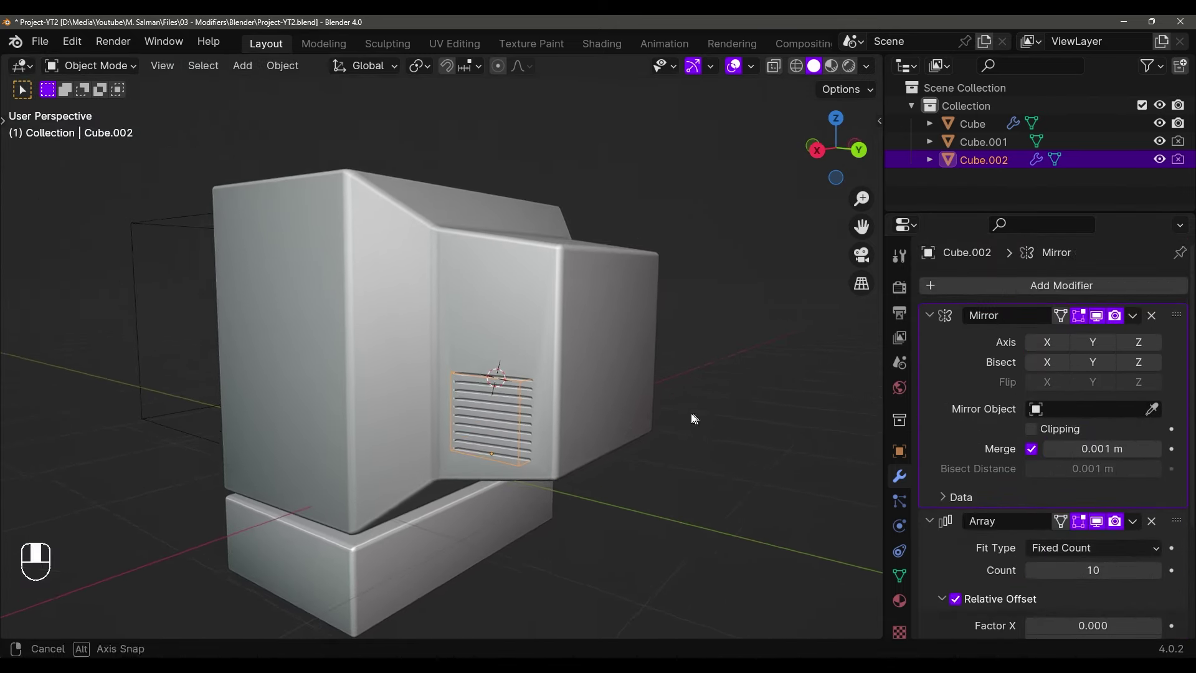
pyautogui.moveTo(552, 372); pyautogui.dragTo(623, 411, button='middle')
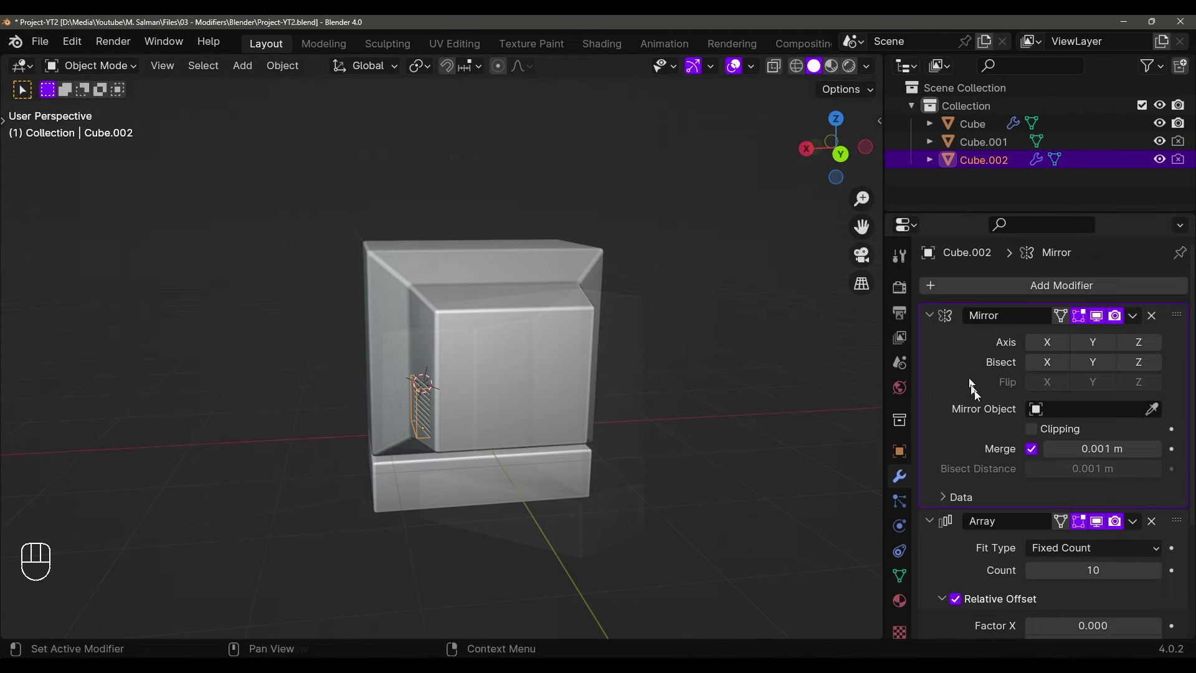
pyautogui.click(1152, 409)
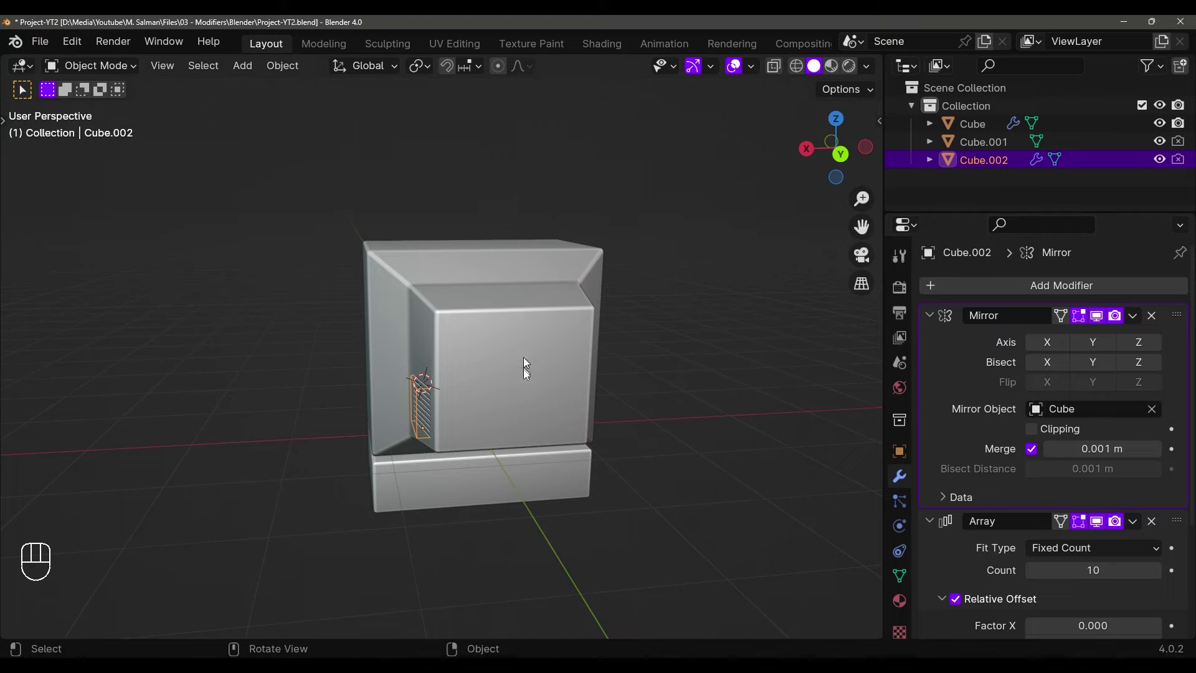
pyautogui.moveTo(523, 359); pyautogui.dragTo(534, 432, button='middle')
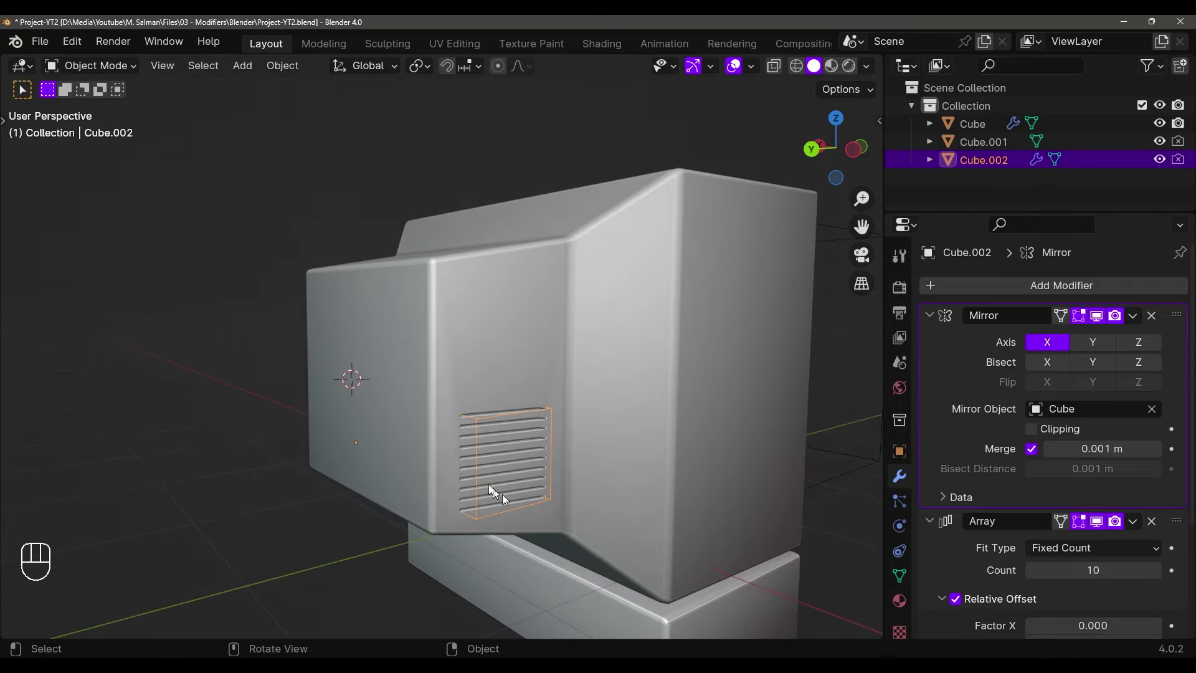
pyautogui.moveTo(408, 456); pyautogui.dragTo(749, 107, button='middle')
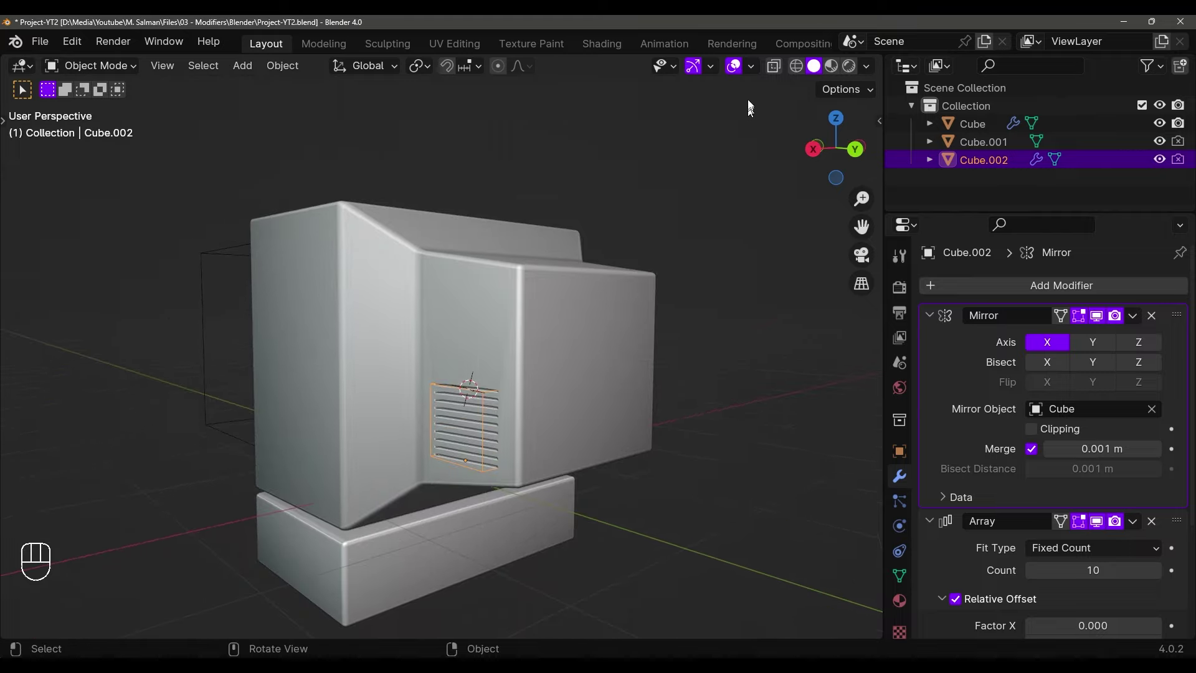
# Duplicate all the objects and move the copies along the X axis, well clear of the original monitor
pyautogui.moveTo(759, 153); pyautogui.dragTo(819, 334, button='middle')
pyautogui.scroll(-3, 704, 240)
pyautogui.keyDown('shift'); pyautogui.moveTo(673, 262); pyautogui.dragTo(581, 432, button='middle'); pyautogui.keyUp('shift')
pyautogui.press('a')
pyautogui.hotkey('shift', 'd')
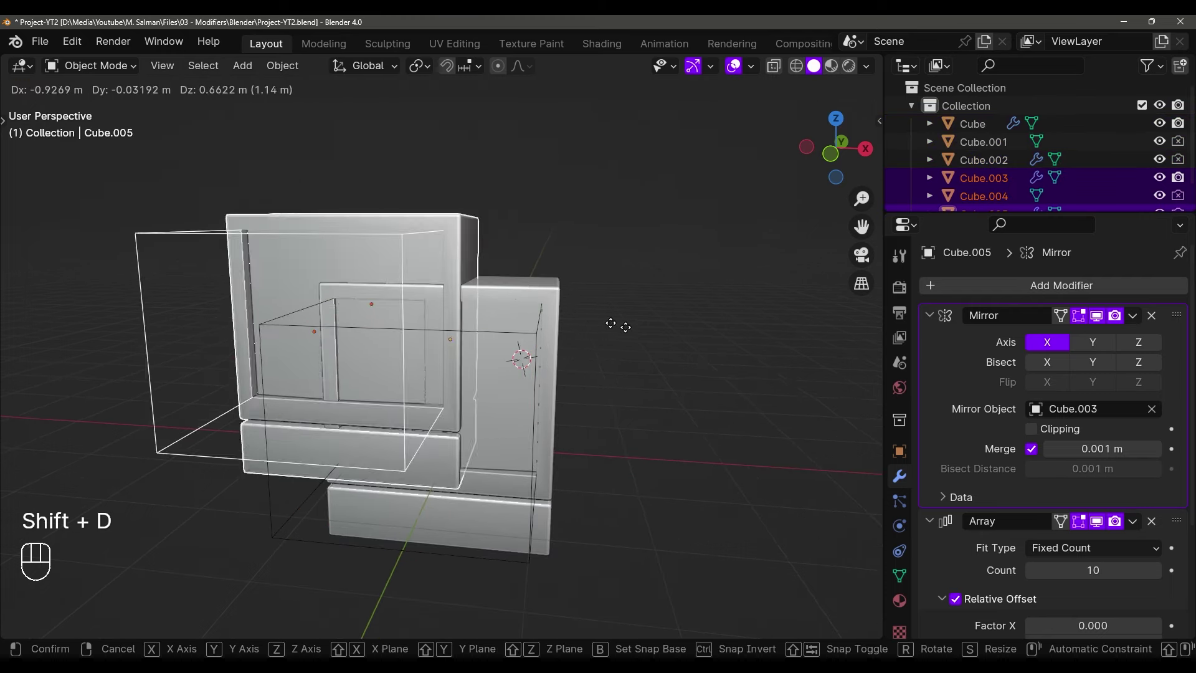
pyautogui.press('x')
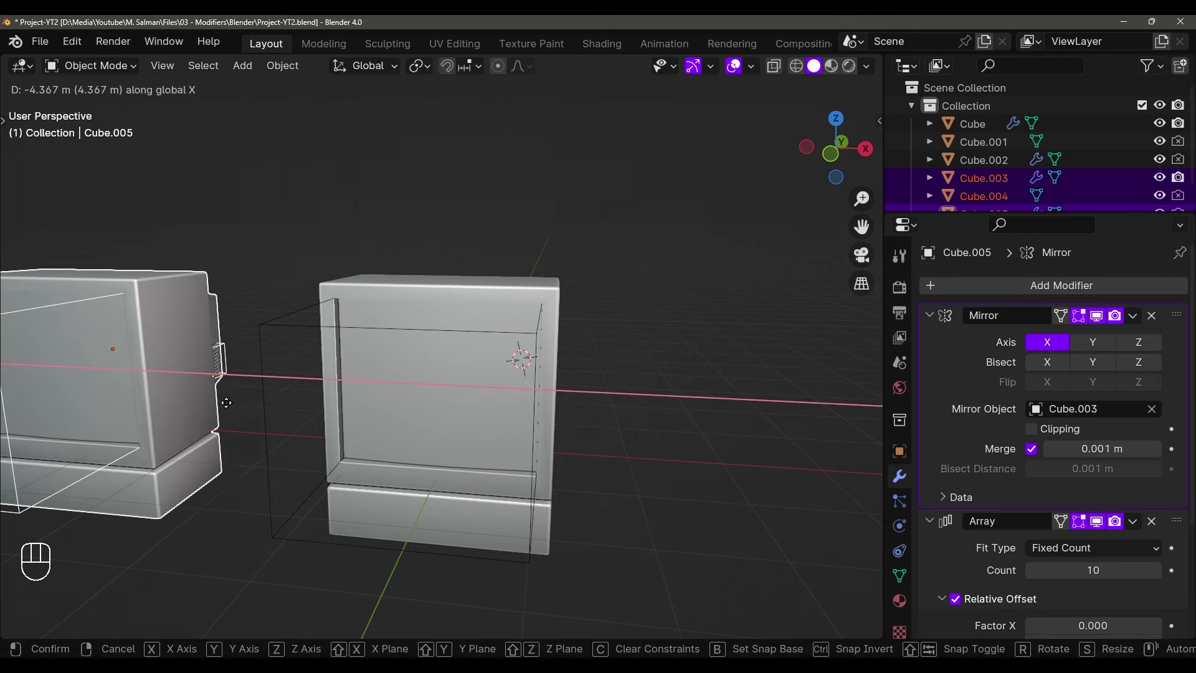
pyautogui.click(171, 401)
# Move the duplicated monitor objects into a new collection named Backup
pyautogui.keyDown('shift'); pyautogui.moveTo(171, 401); pyautogui.dragTo(574, 440, button='middle'); pyautogui.keyUp('shift')
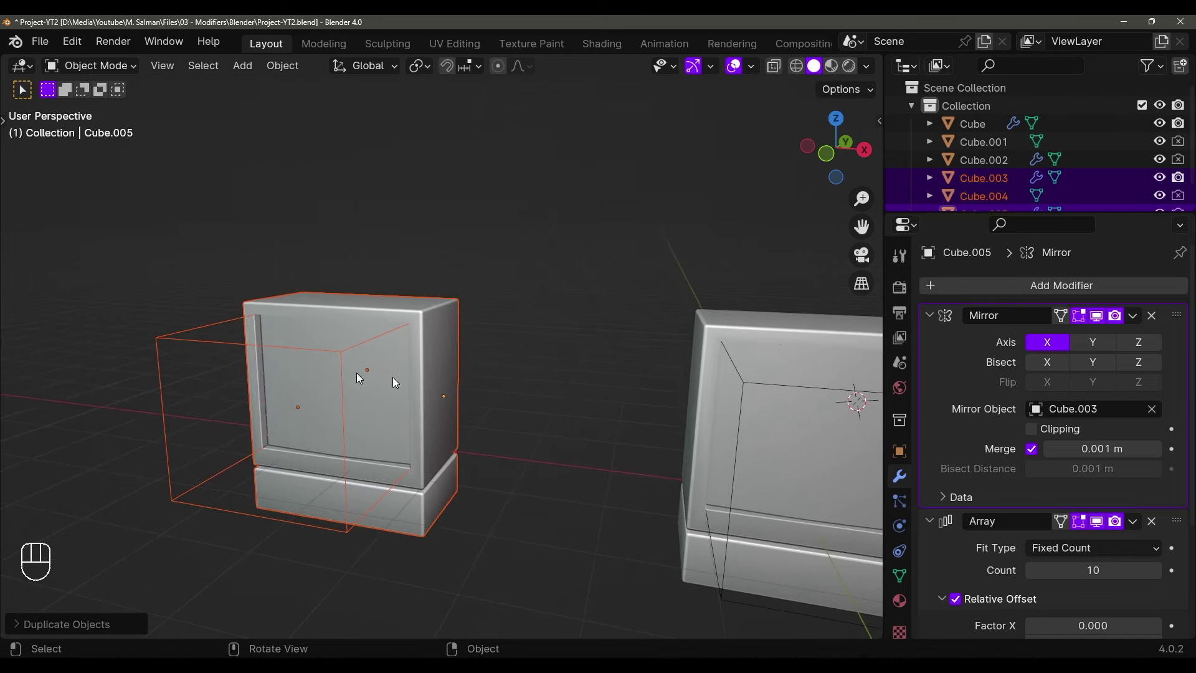
pyautogui.keyDown('shift'); pyautogui.moveTo(379, 442); pyautogui.dragTo(386, 388, button='middle'); pyautogui.keyUp('shift')
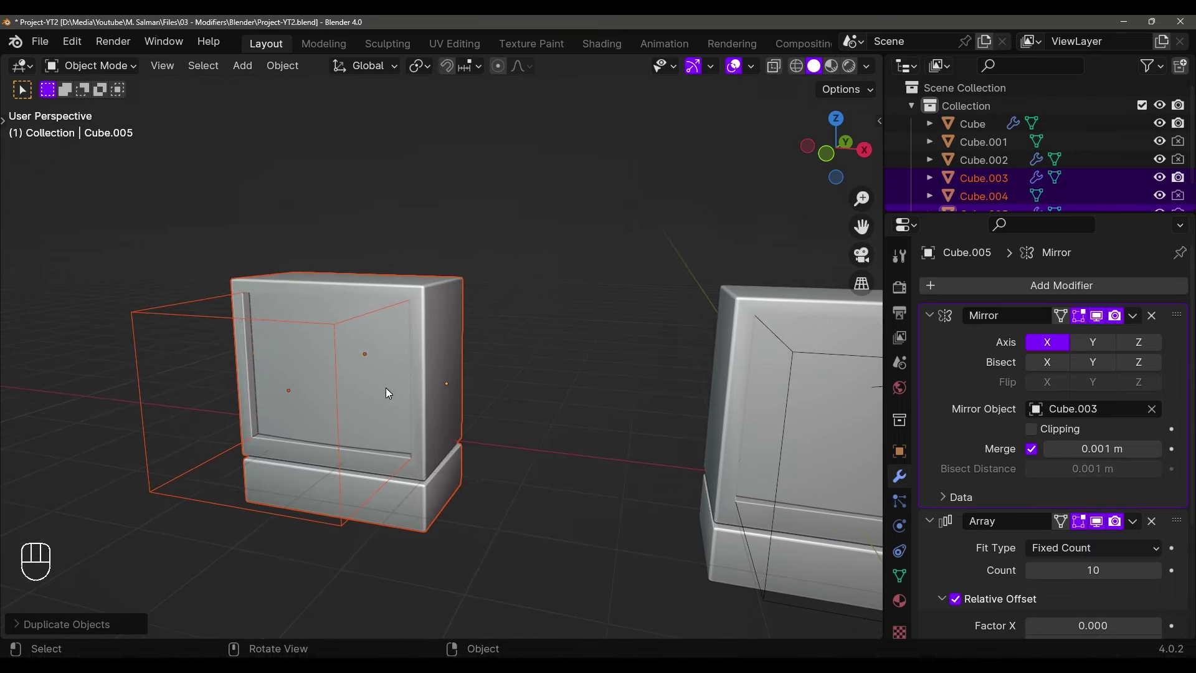
pyautogui.keyDown('shift'); pyautogui.moveTo(617, 445); pyautogui.dragTo(405, 422, button='middle'); pyautogui.keyUp('shift')
pyautogui.moveTo(553, 454); pyautogui.dragTo(652, 460, button='middle')
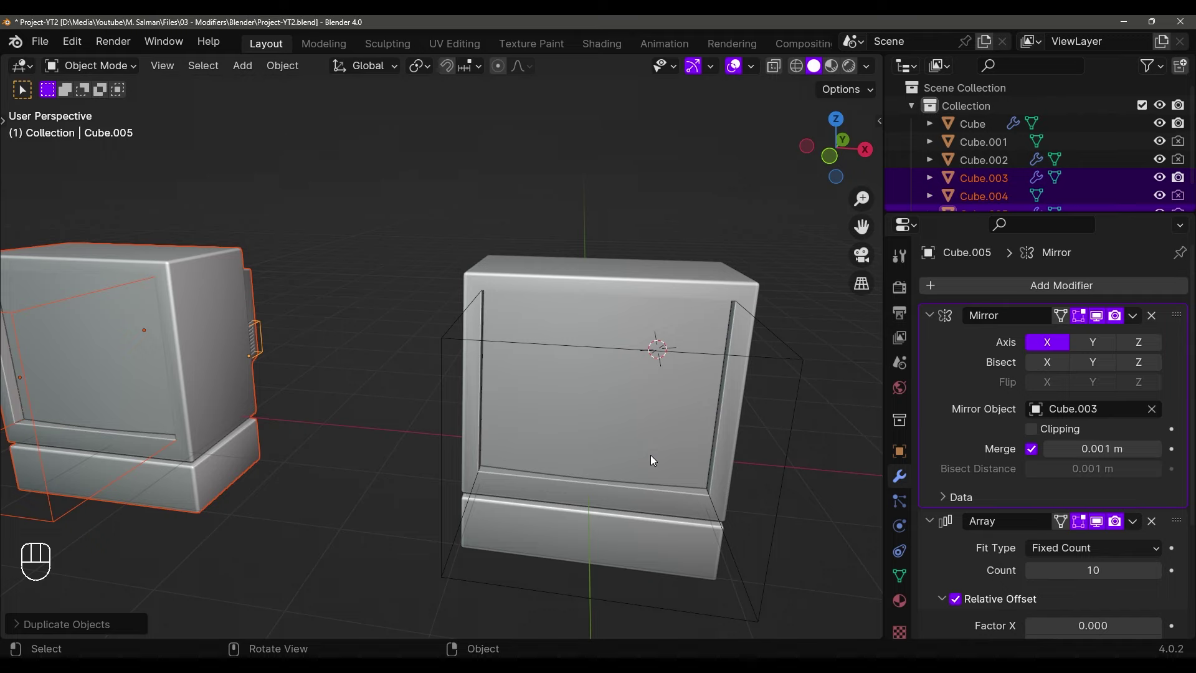
pyautogui.keyDown('shift'); pyautogui.moveTo(258, 376); pyautogui.dragTo(466, 501, button='middle'); pyautogui.keyUp('shift')
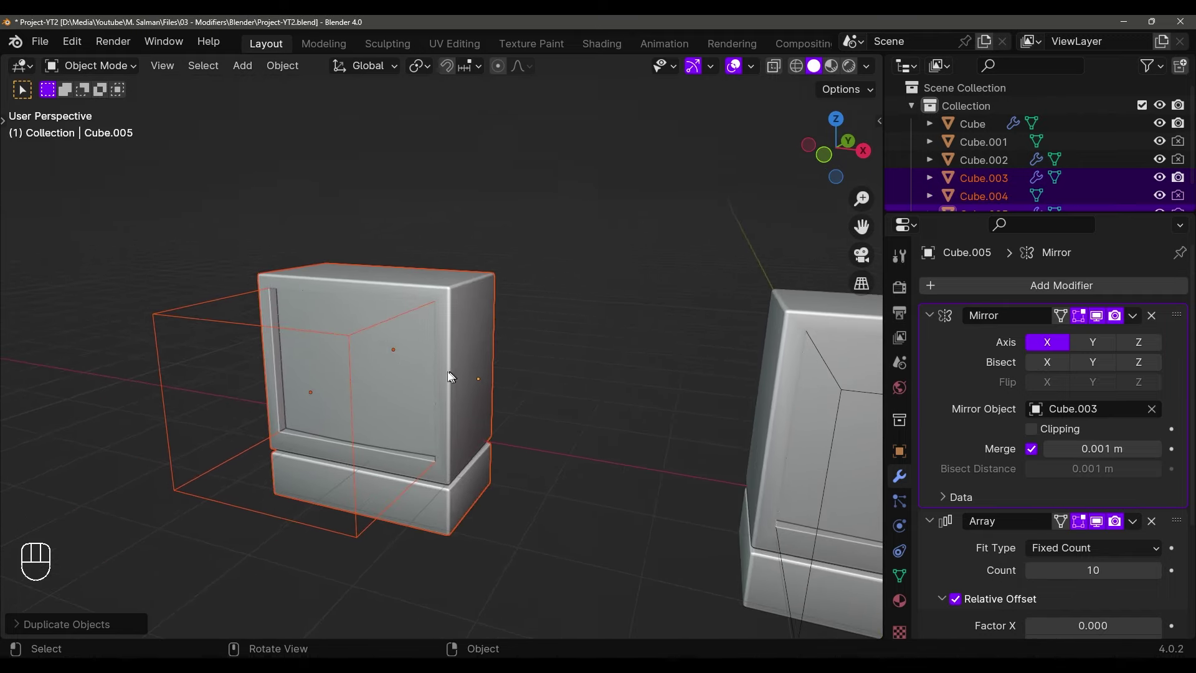
pyautogui.keyDown('shift'); pyautogui.moveTo(405, 410); pyautogui.dragTo(431, 430, button='middle'); pyautogui.keyUp('shift')
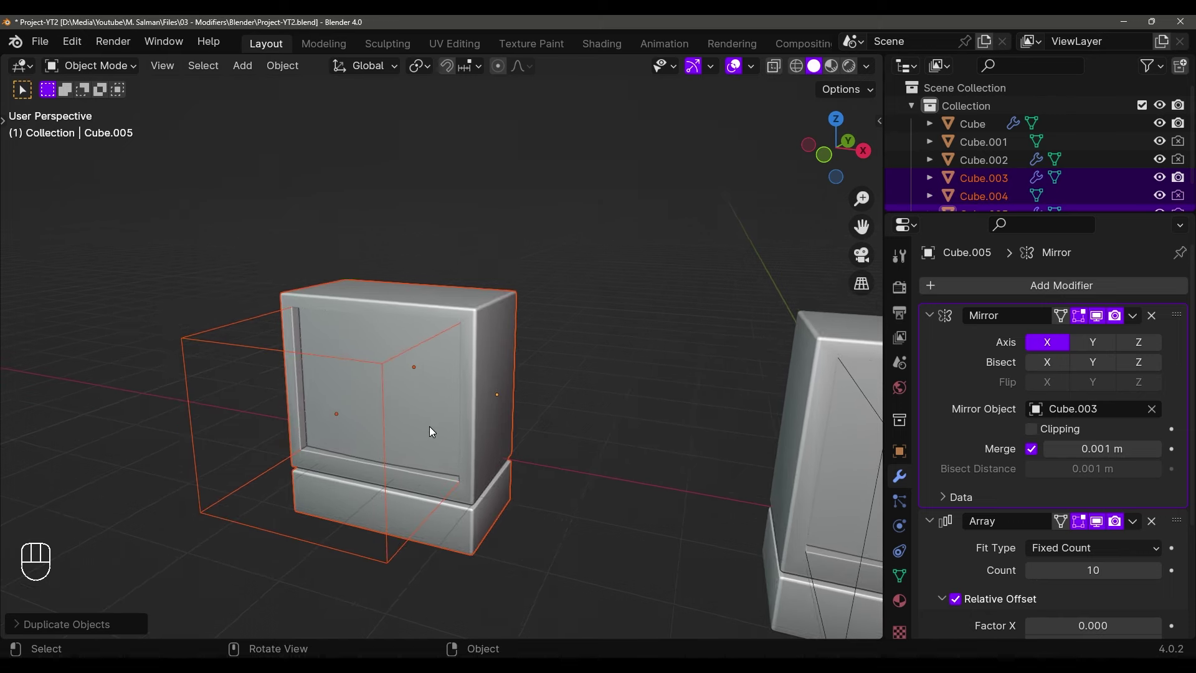
pyautogui.press('m')
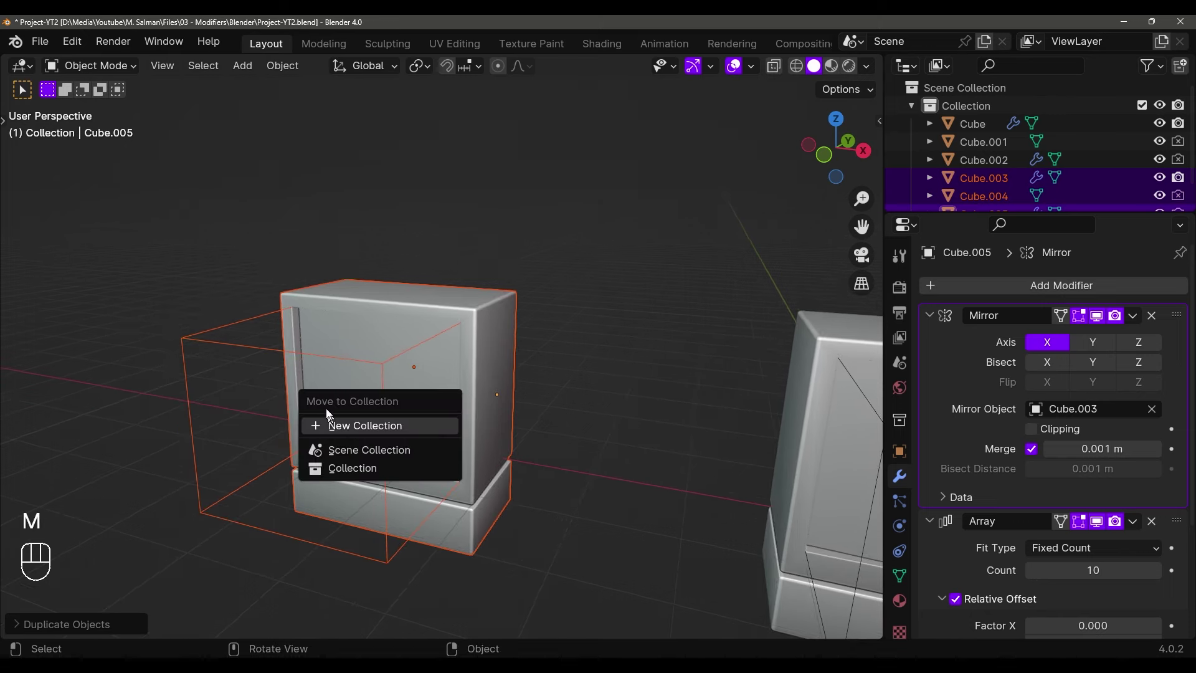
pyautogui.click(350, 428)
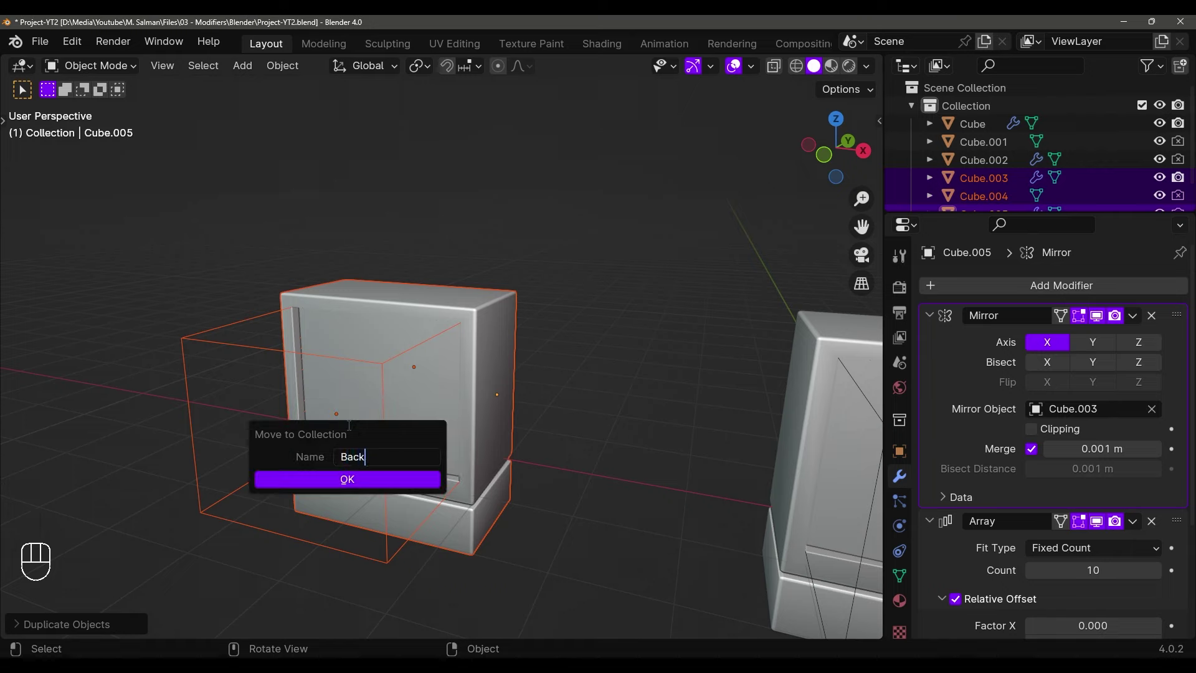
pyautogui.press('Return')
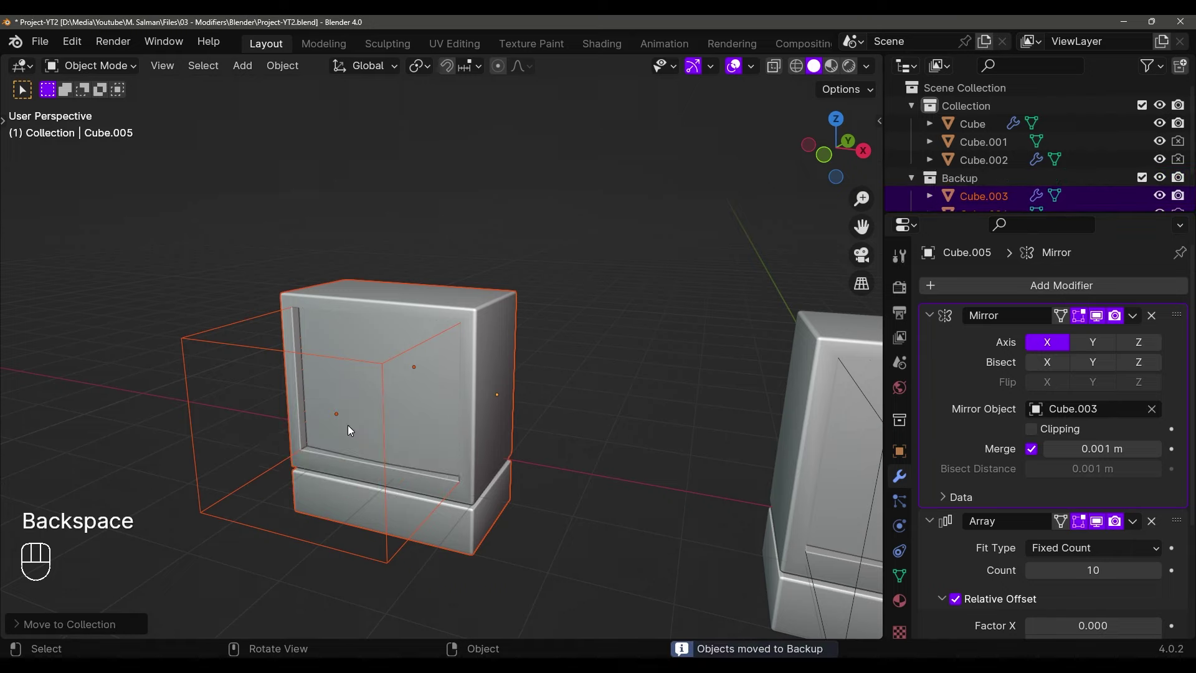
# Reorder the Backup collection above Collection, hide it in the viewport and disable it in renders
pyautogui.moveTo(928, 181); pyautogui.dragTo(957, 96)
pyautogui.click(1161, 106)
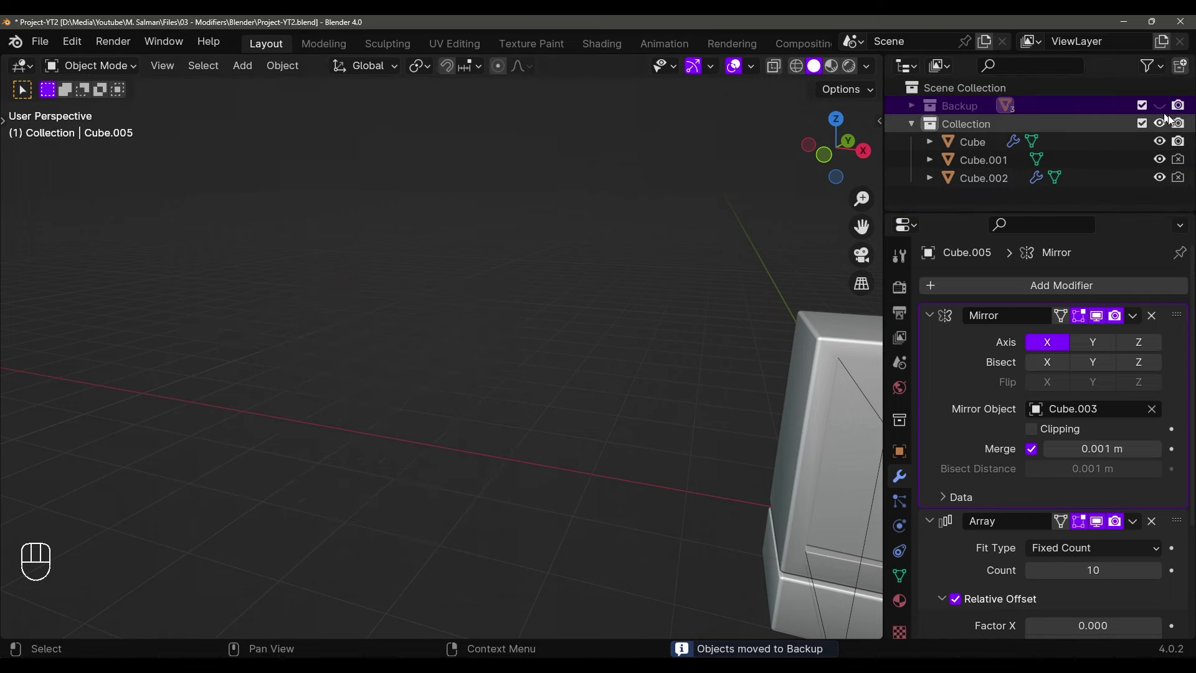
pyautogui.click(1160, 106)
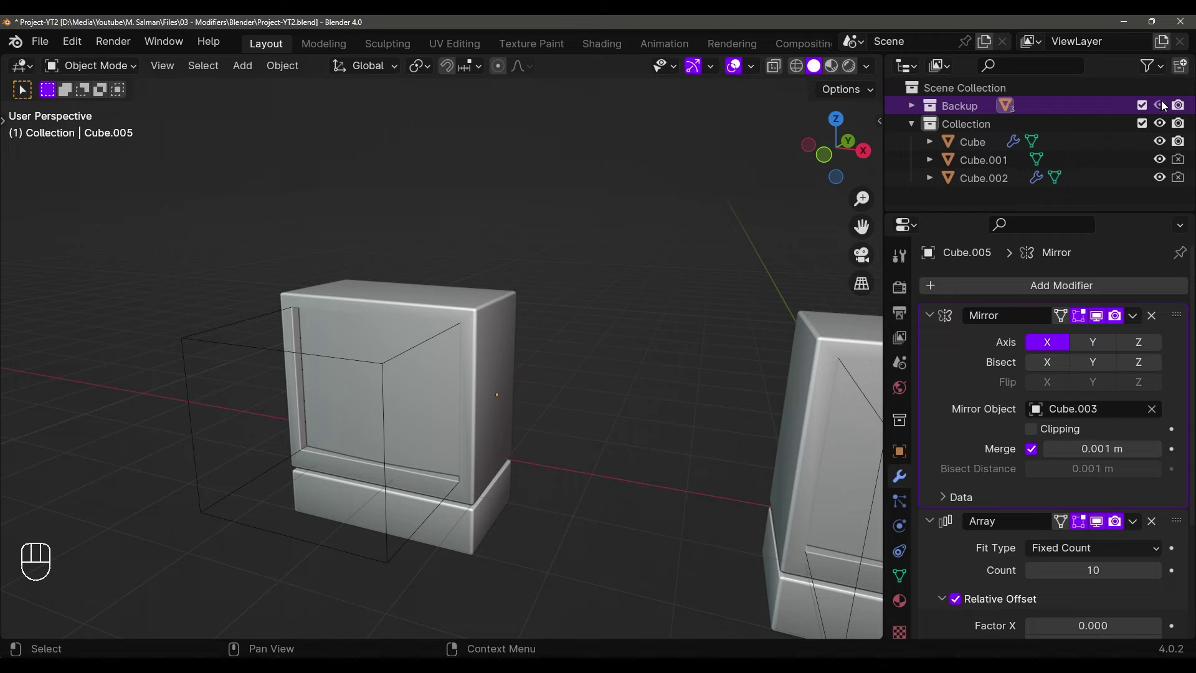
pyautogui.click(1160, 106)
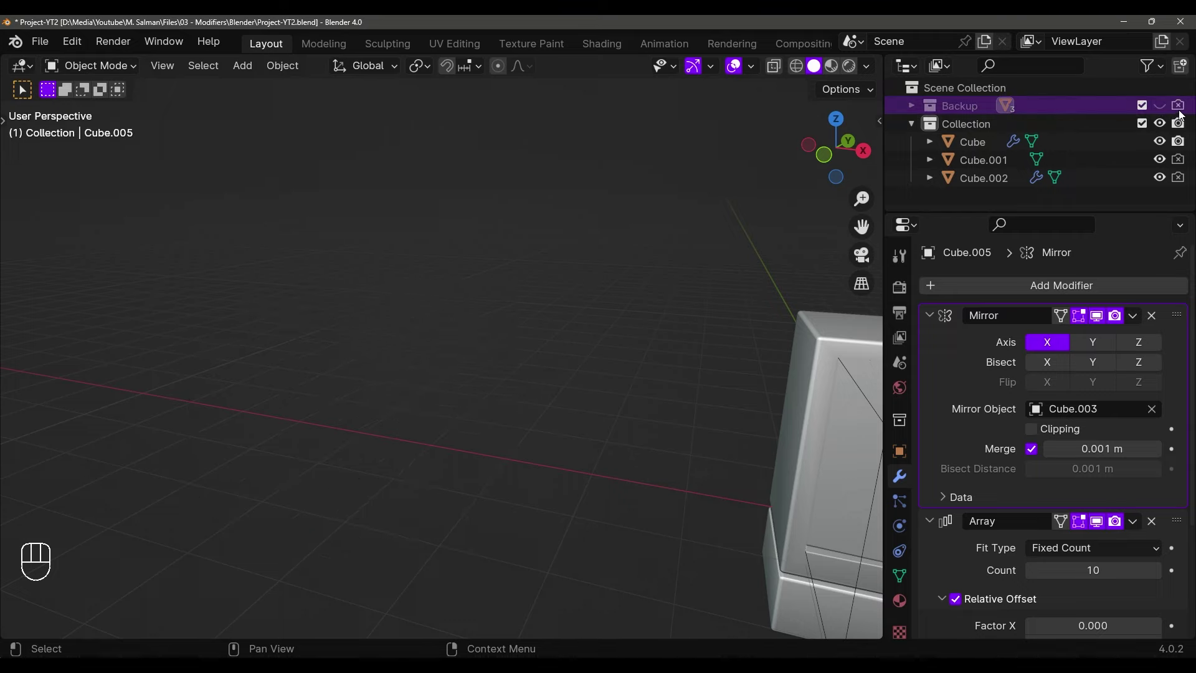
# Place the 3D cursor on the front bezel below the screen recess and add a cylinder mesh there
pyautogui.moveTo(843, 391); pyautogui.dragTo(603, 398, button='middle')
pyautogui.scroll(5, 670, 402)
pyautogui.scroll(6, 596, 383)
pyautogui.scroll(-4, 594, 408)
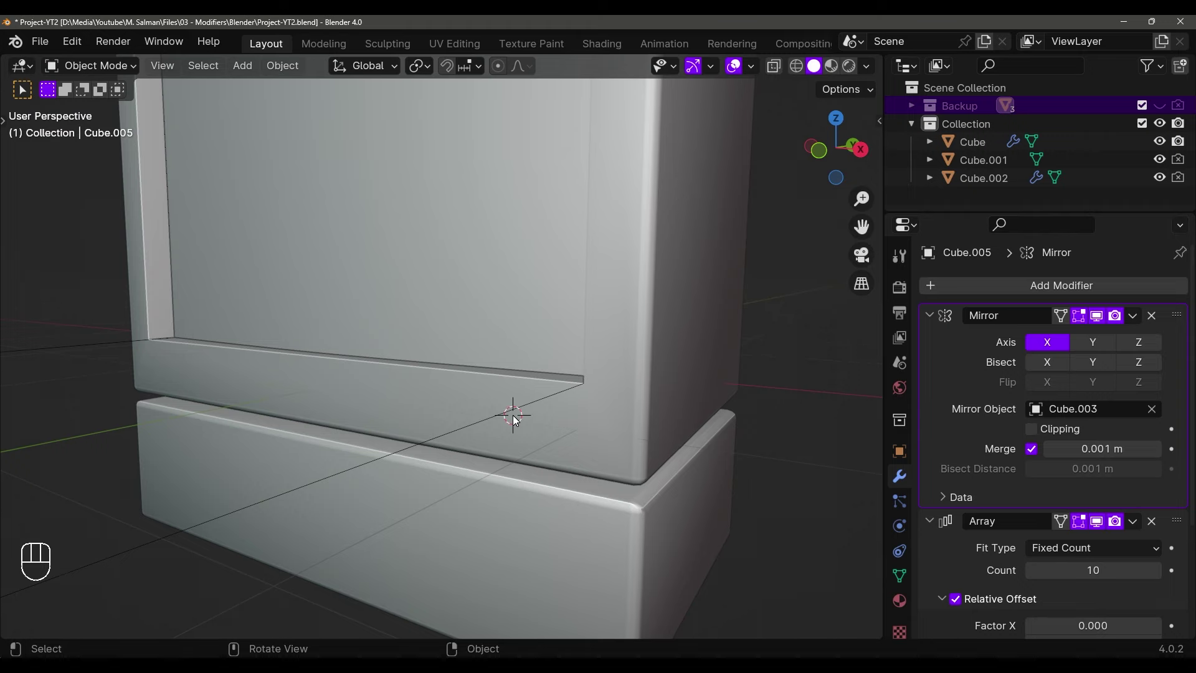
pyautogui.scroll(-3, 505, 409)
pyautogui.scroll(3, 514, 416)
pyautogui.hotkey('shift', 'a')
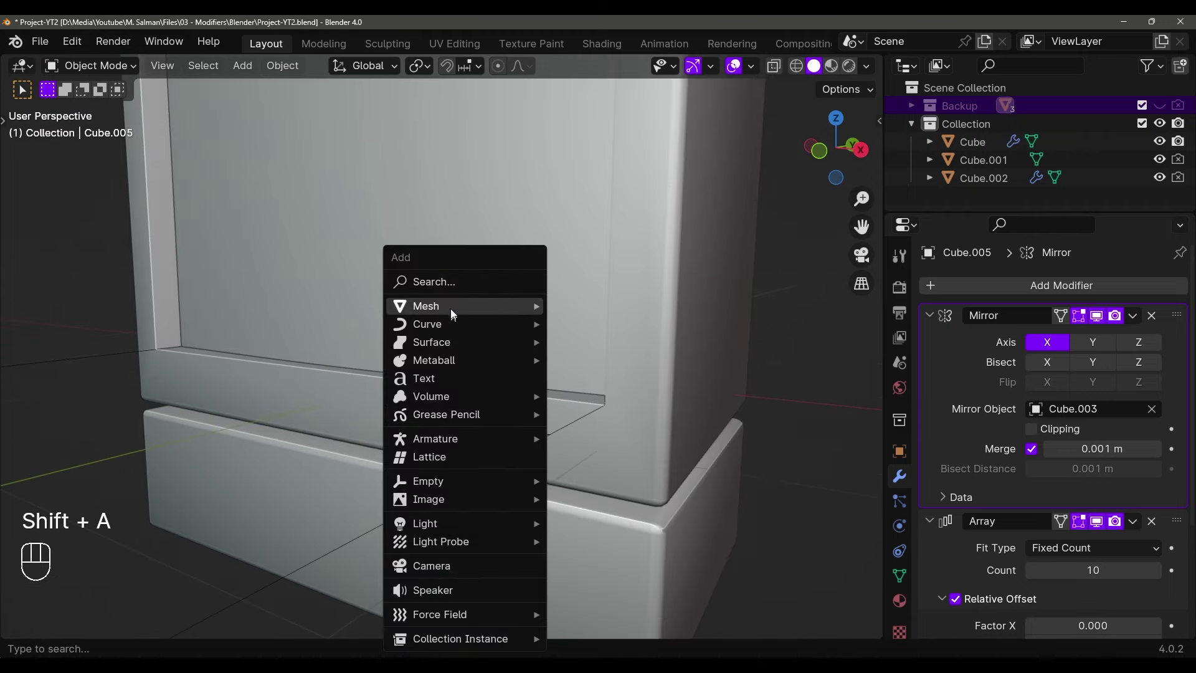
pyautogui.moveTo(453, 315)
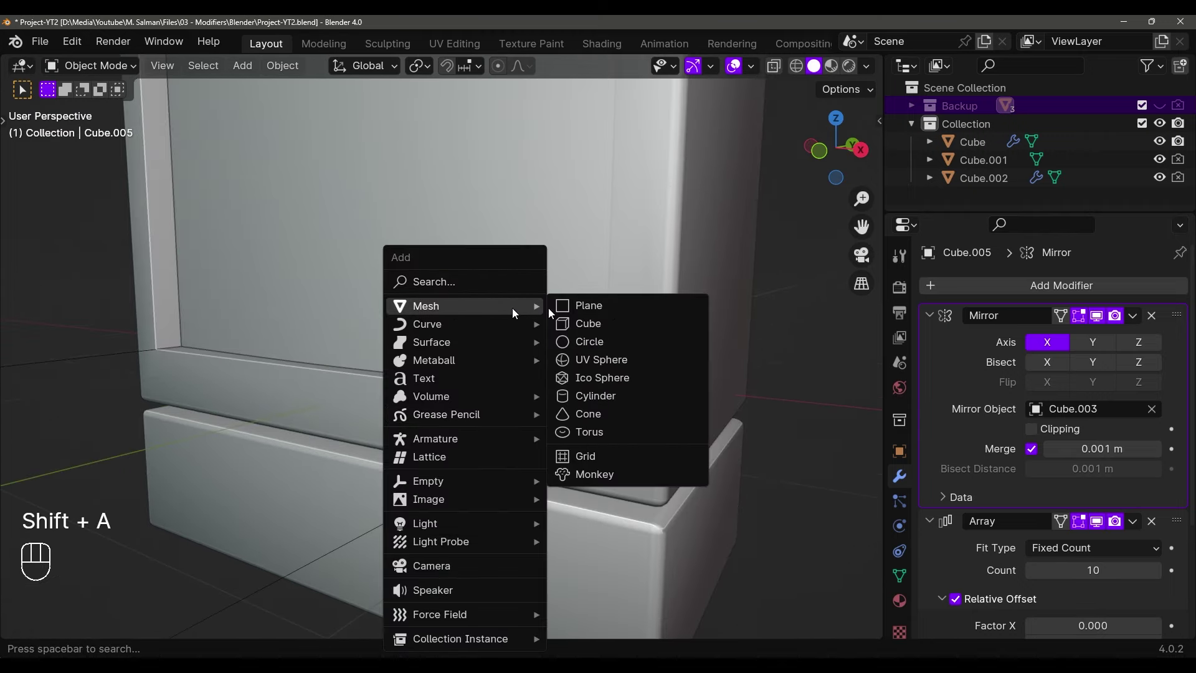
pyautogui.click(588, 396)
# Rotate the new cylinder about the X axis so its flat end faces forward, and scale it down to fit the front bezel
pyautogui.scroll(-5, 575, 437)
pyautogui.moveTo(574, 440)
pyautogui.mouseDown(button='middle')
pyautogui.moveTo(574, 492)
pyautogui.moveTo(565, 452)
pyautogui.mouseUp(button='middle')
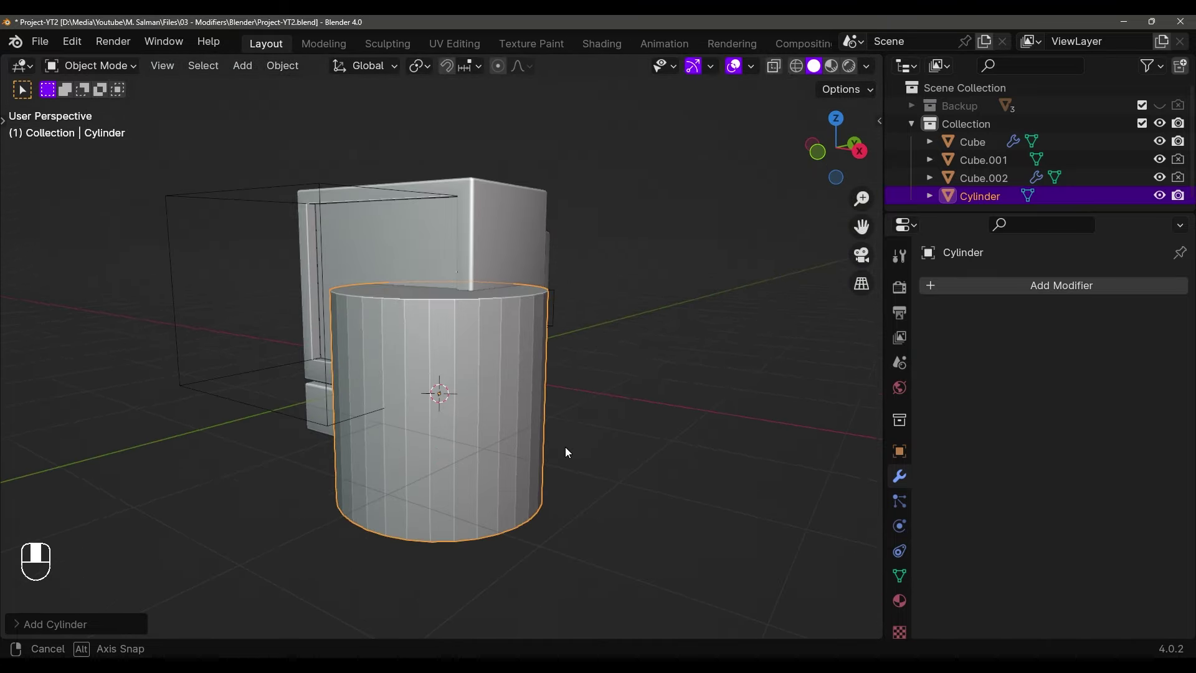
pyautogui.scroll(2, 566, 446)
pyautogui.press('r')
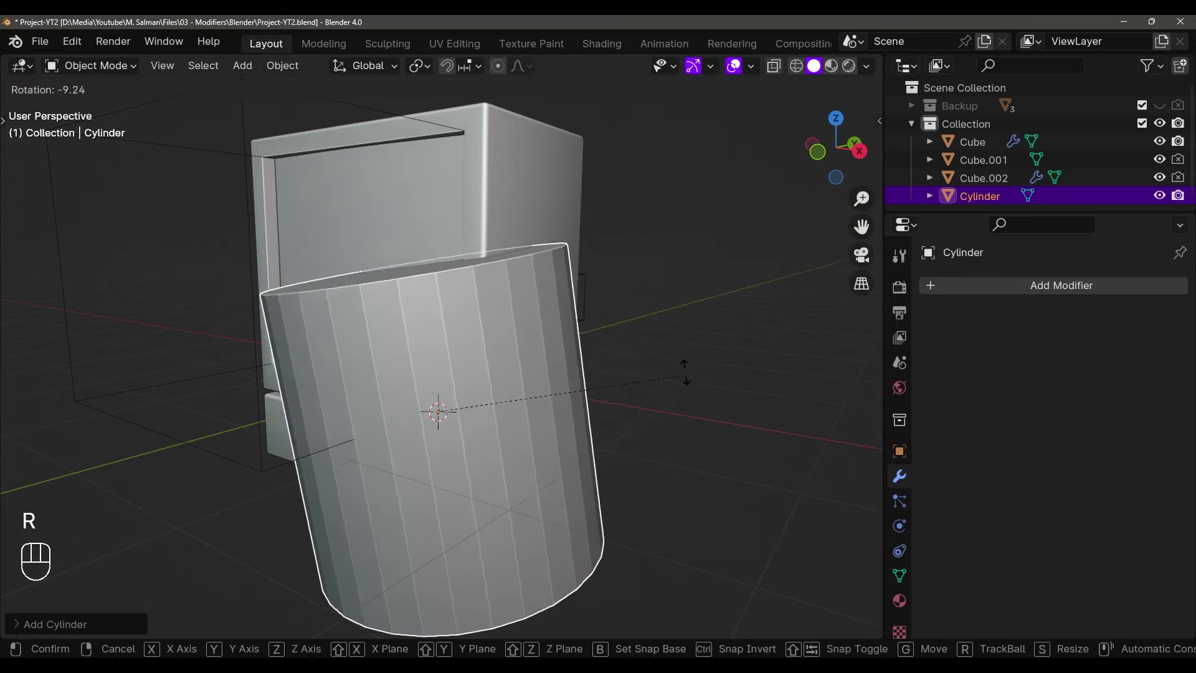
pyautogui.press('x')
pyautogui.press('ctrl')
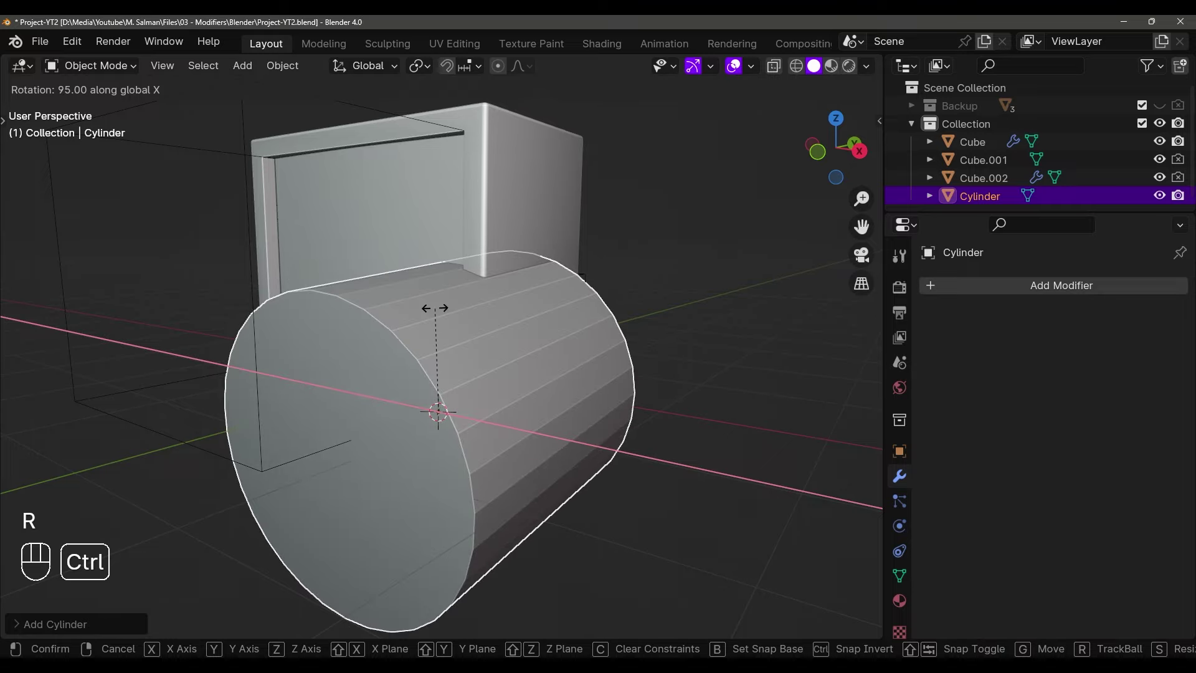
pyautogui.click(435, 308)
pyautogui.press('s')
pyautogui.click(443, 406)
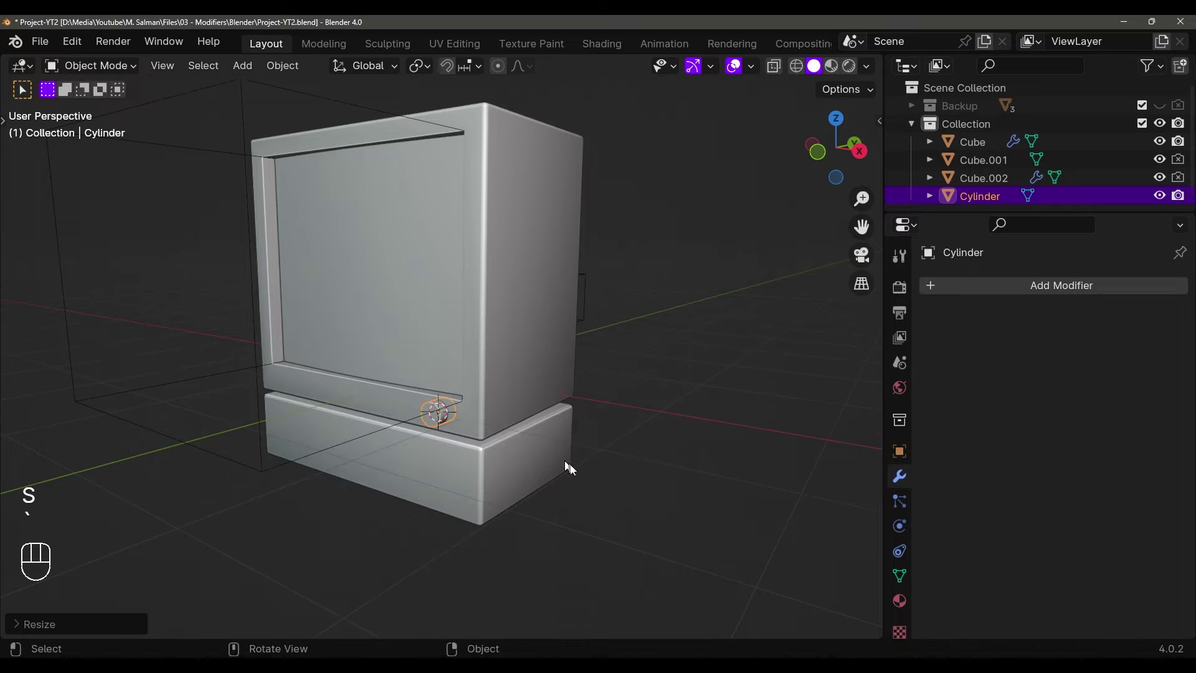
# Scale the cylinder down further and flatten it along the Y axis into a thin round button on the bezel
pyautogui.press('KP_Decimal')
pyautogui.press('s')
pyautogui.click(716, 368)
pyautogui.keyDown('ctrl'); pyautogui.moveTo(716, 367); pyautogui.dragTo(581, 384, button='middle'); pyautogui.keyUp('ctrl')
pyautogui.press('s')
pyautogui.click(607, 342)
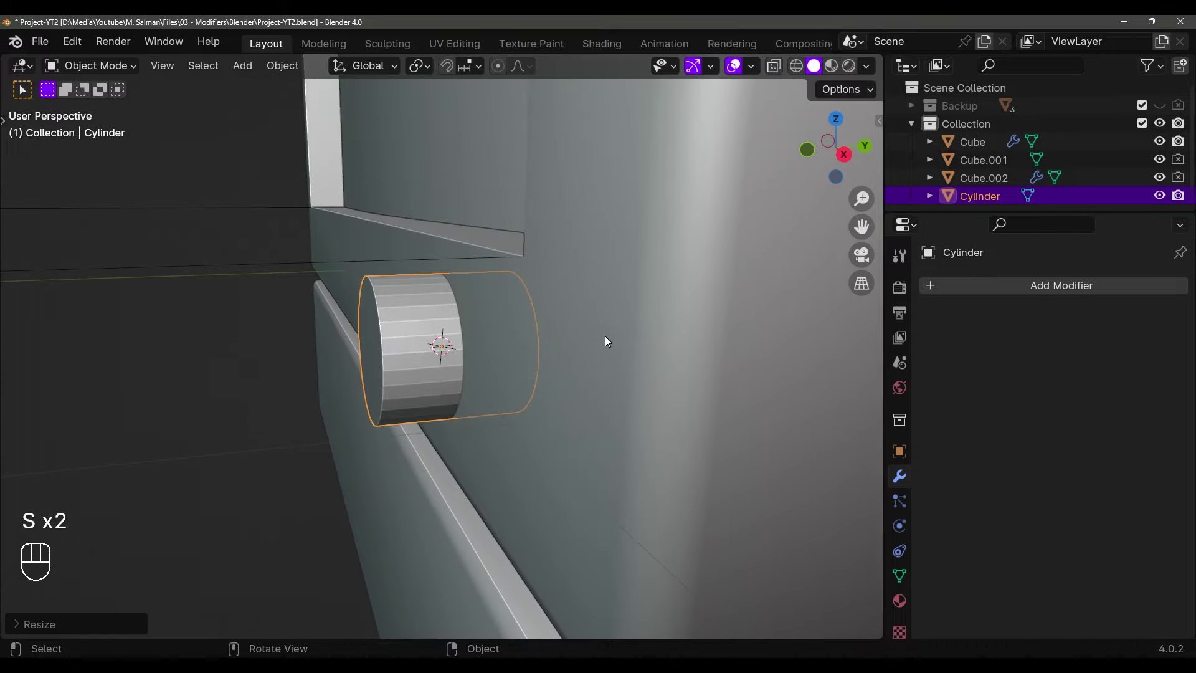
pyautogui.press('s')
pyautogui.press('y')
pyautogui.rightClick(511, 345)
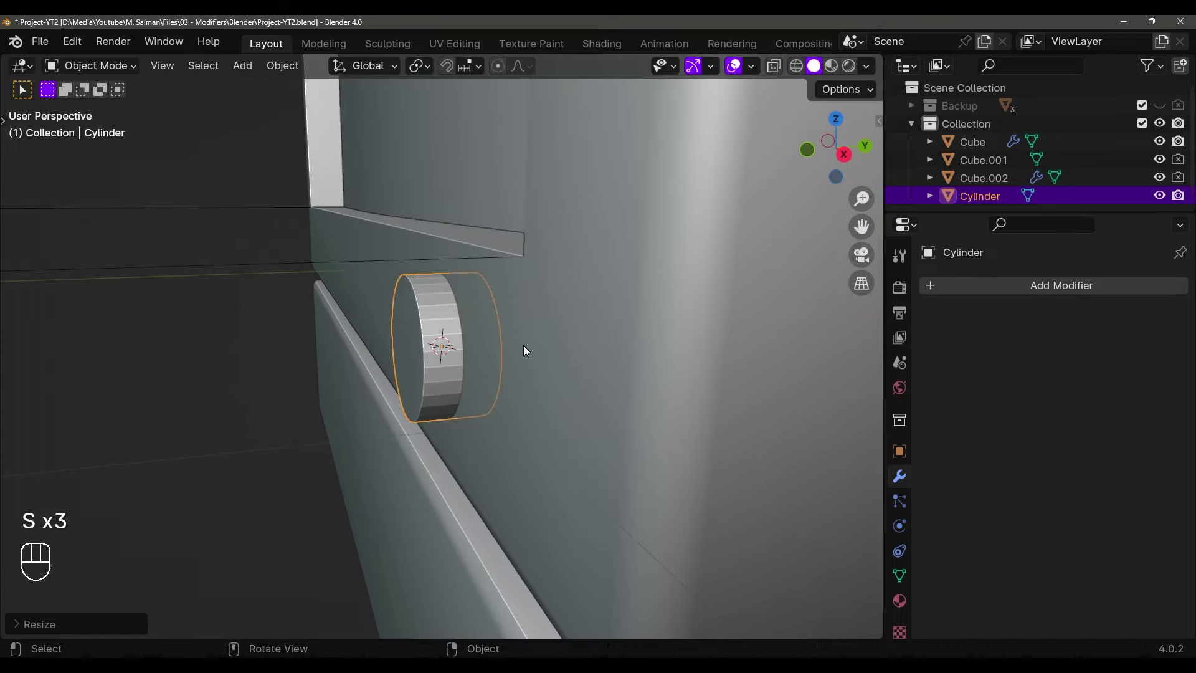
pyautogui.moveTo(523, 345); pyautogui.dragTo(652, 358, button='middle')
pyautogui.press('s')
pyautogui.click(612, 331)
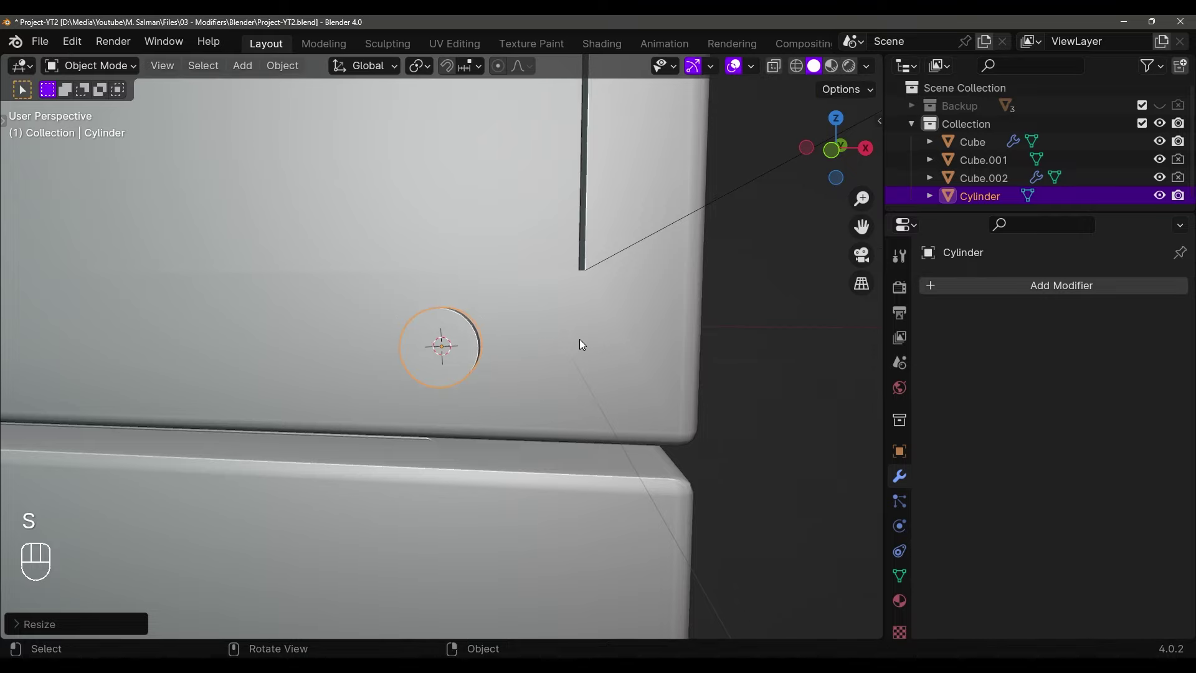
# Move the button along the X axis slightly toward the middle of the bezel
pyautogui.moveTo(579, 338); pyautogui.dragTo(648, 347, button='middle')
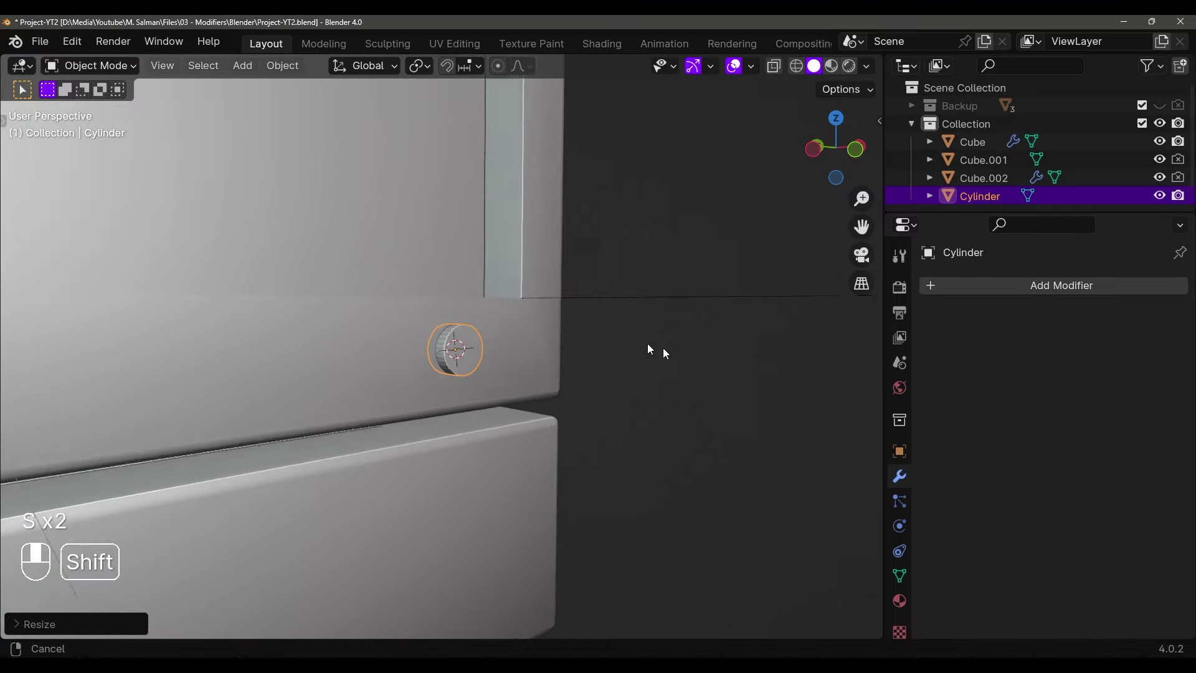
pyautogui.scroll(2, 648, 347)
pyautogui.press('g')
pyautogui.press('y')
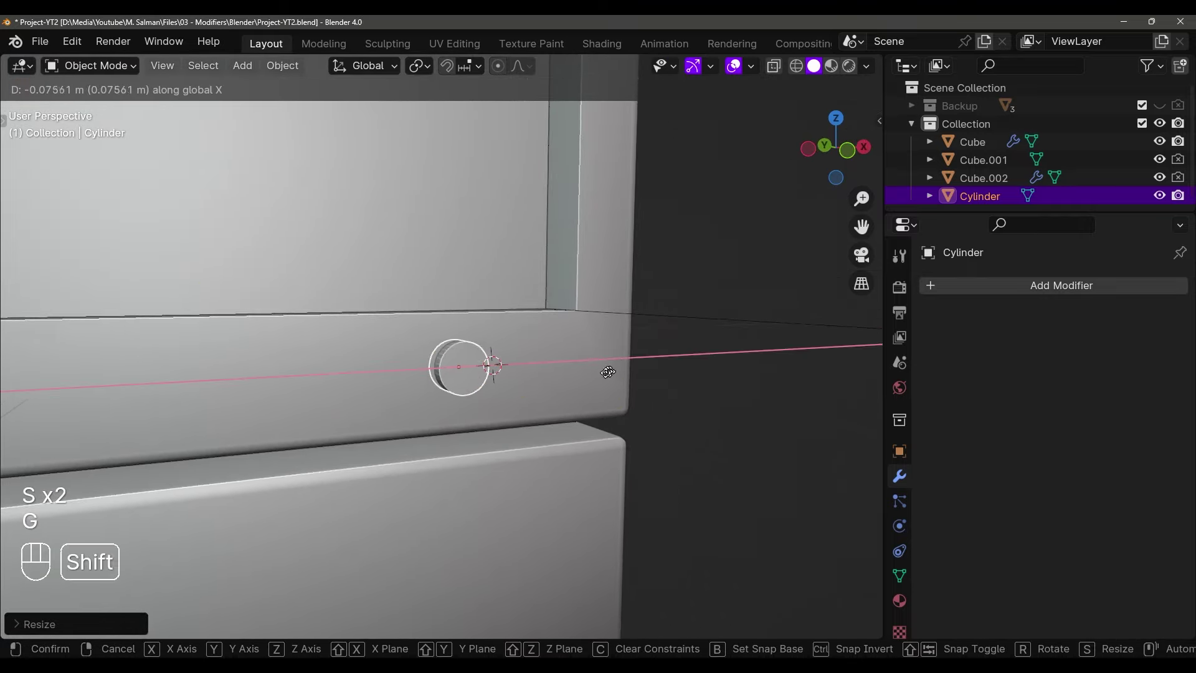
pyautogui.click(508, 394)
pyautogui.moveTo(507, 394)
pyautogui.mouseDown(button='middle')
pyautogui.moveTo(475, 387)
pyautogui.moveTo(529, 400)
pyautogui.moveTo(501, 407)
pyautogui.mouseUp(button='middle')
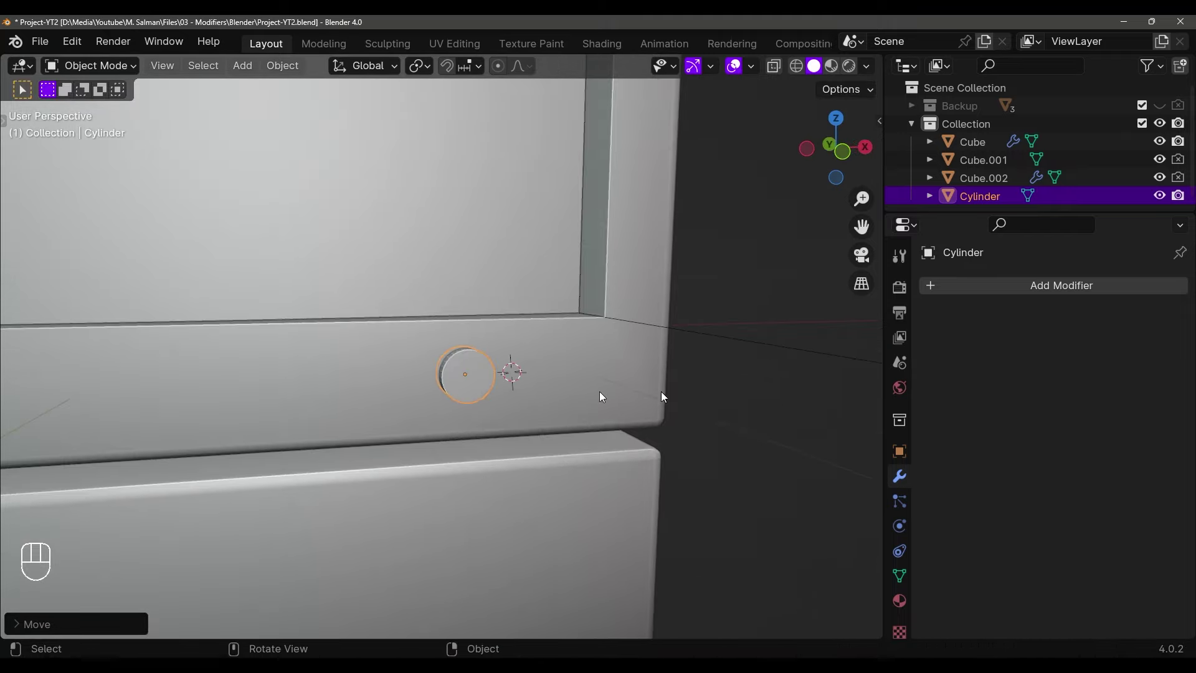
# Add an Array modifier with count 2 to the button, using a constant X offset of 2.852 m instead of the relative offset
pyautogui.click(955, 286)
pyautogui.moveTo(897, 349)
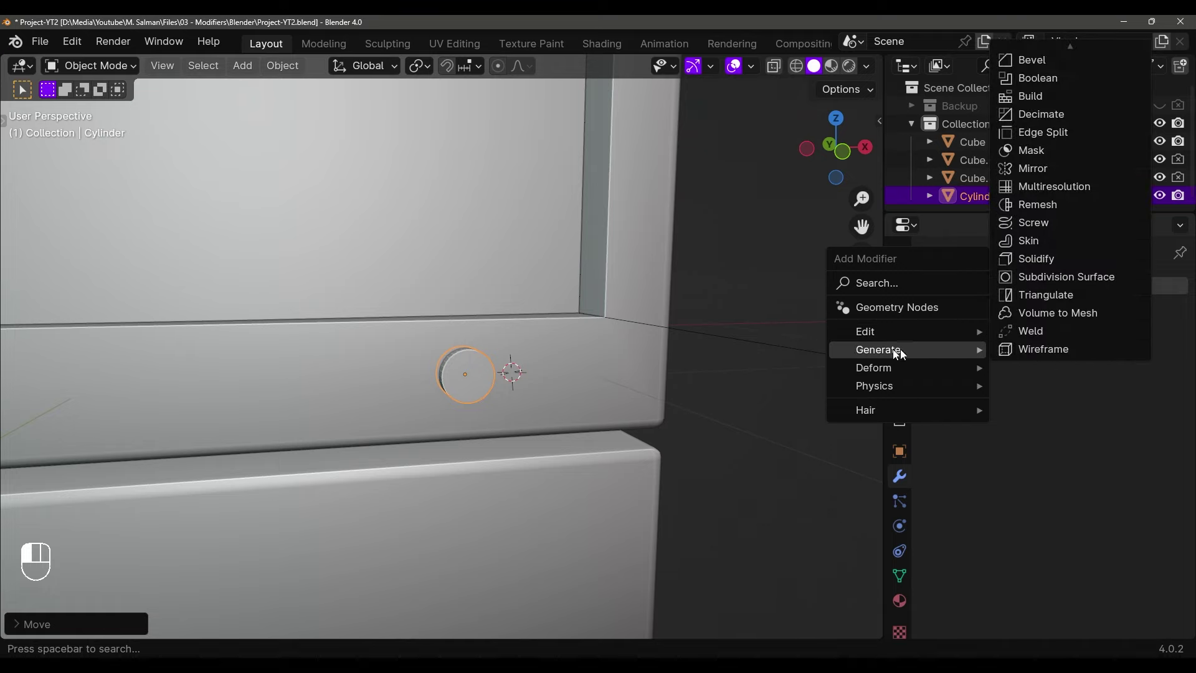
pyautogui.scroll(1, 1045, 93)
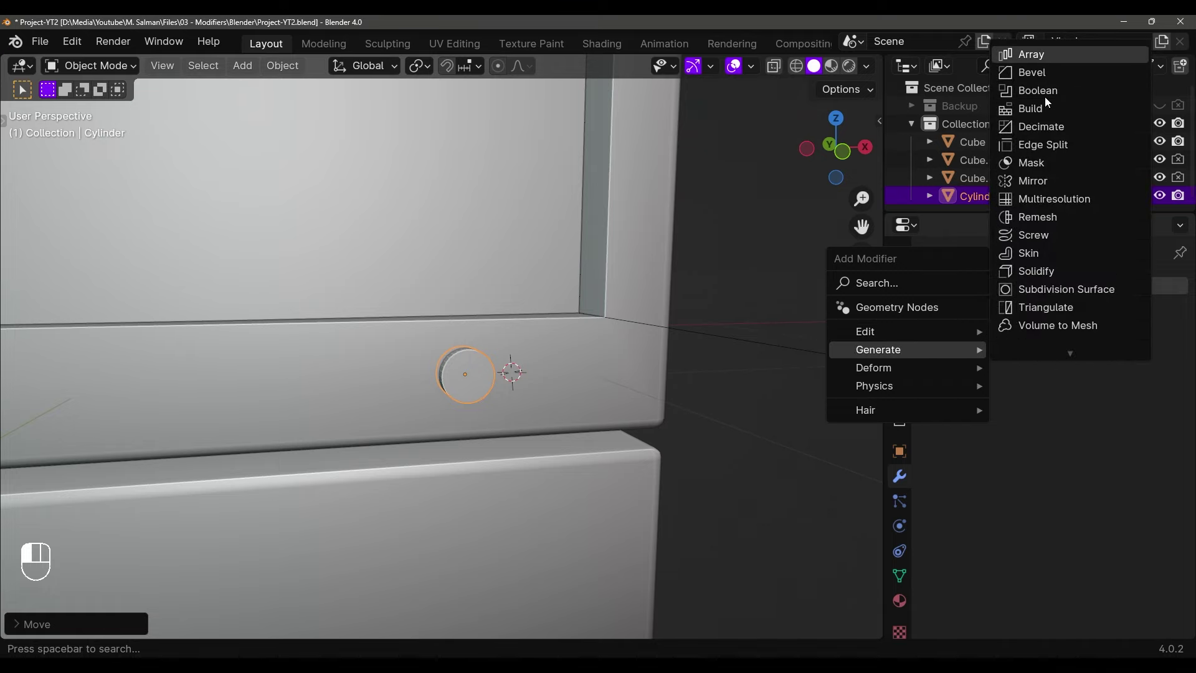
pyautogui.click(1043, 56)
pyautogui.keyDown('shift'); pyautogui.moveTo(643, 441); pyautogui.dragTo(709, 449, button='middle'); pyautogui.keyUp('shift')
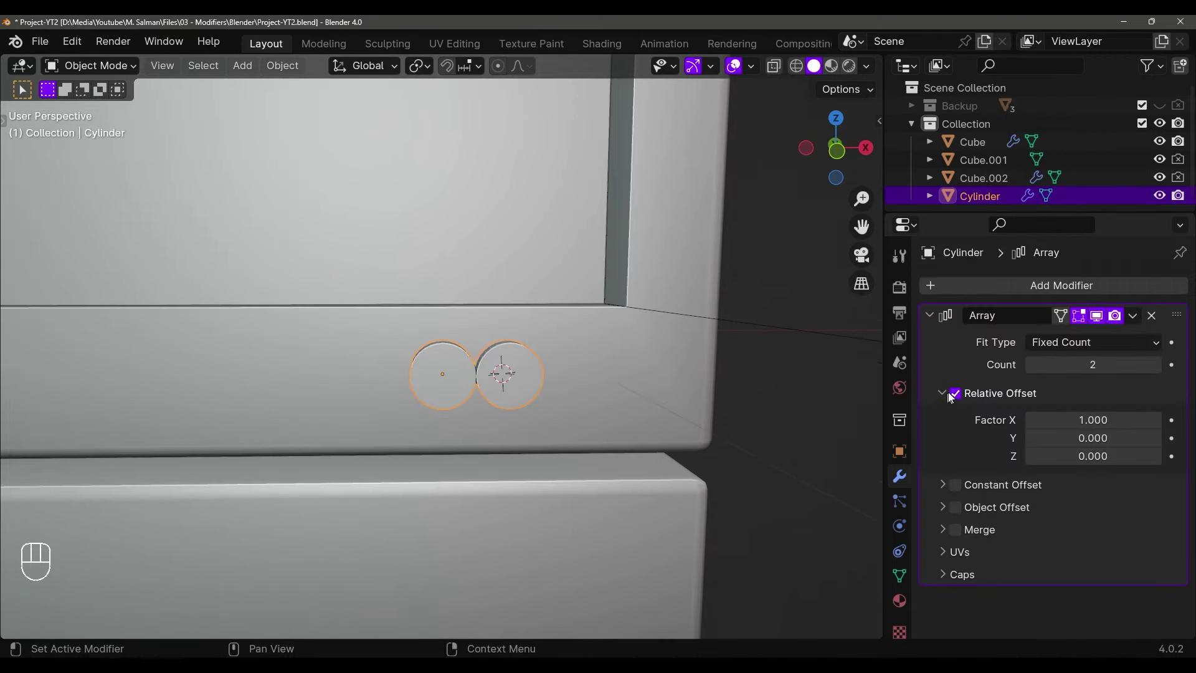
pyautogui.click(955, 393)
pyautogui.click(942, 393)
pyautogui.click(942, 416)
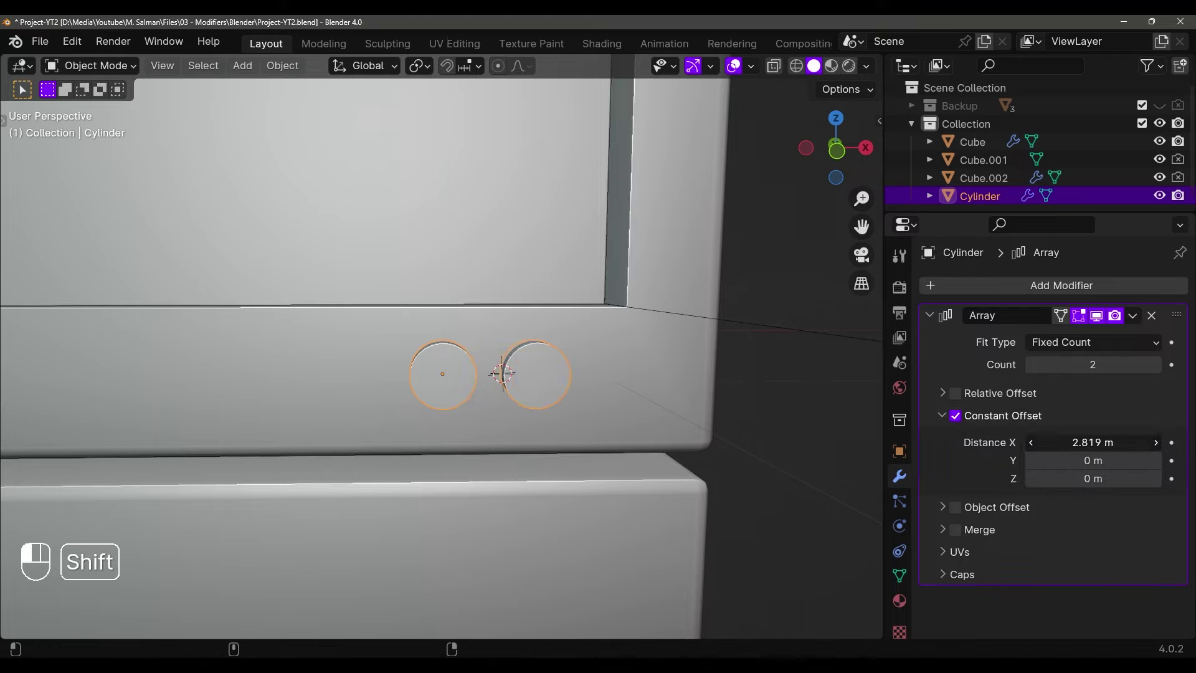
pyautogui.moveTo(511, 449); pyautogui.dragTo(551, 467, button='middle')
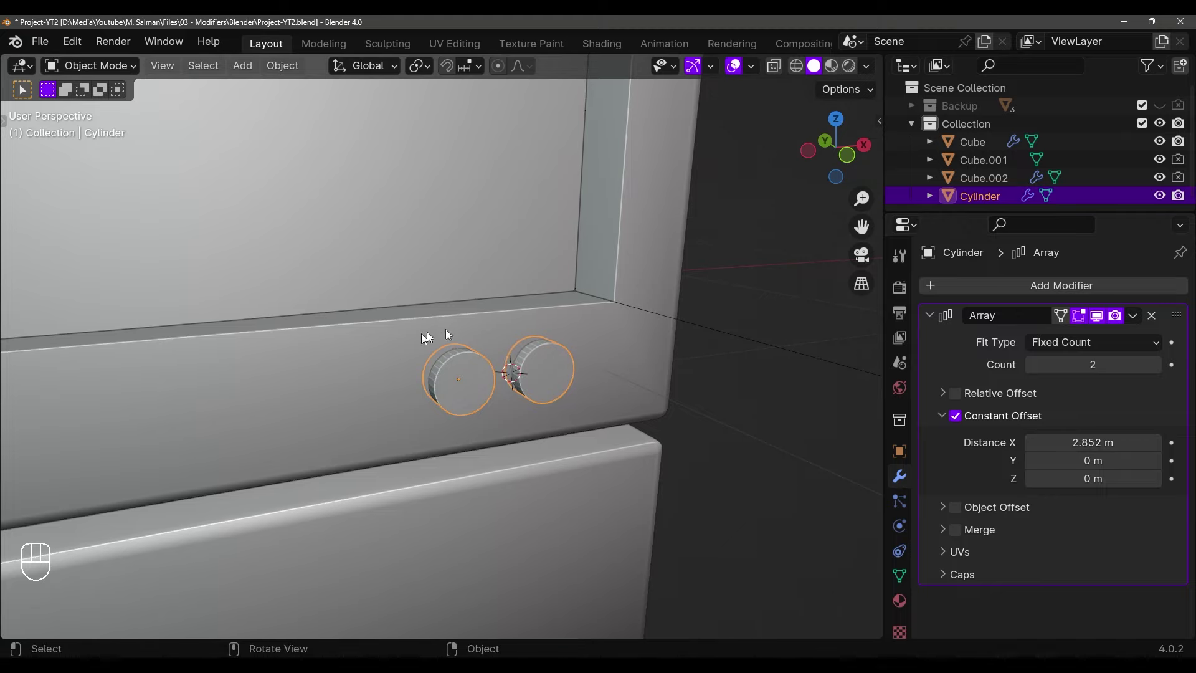
# Duplicate the arrayed buttons in place to serve as a boolean cutter
pyautogui.hotkey('shift', 'd')
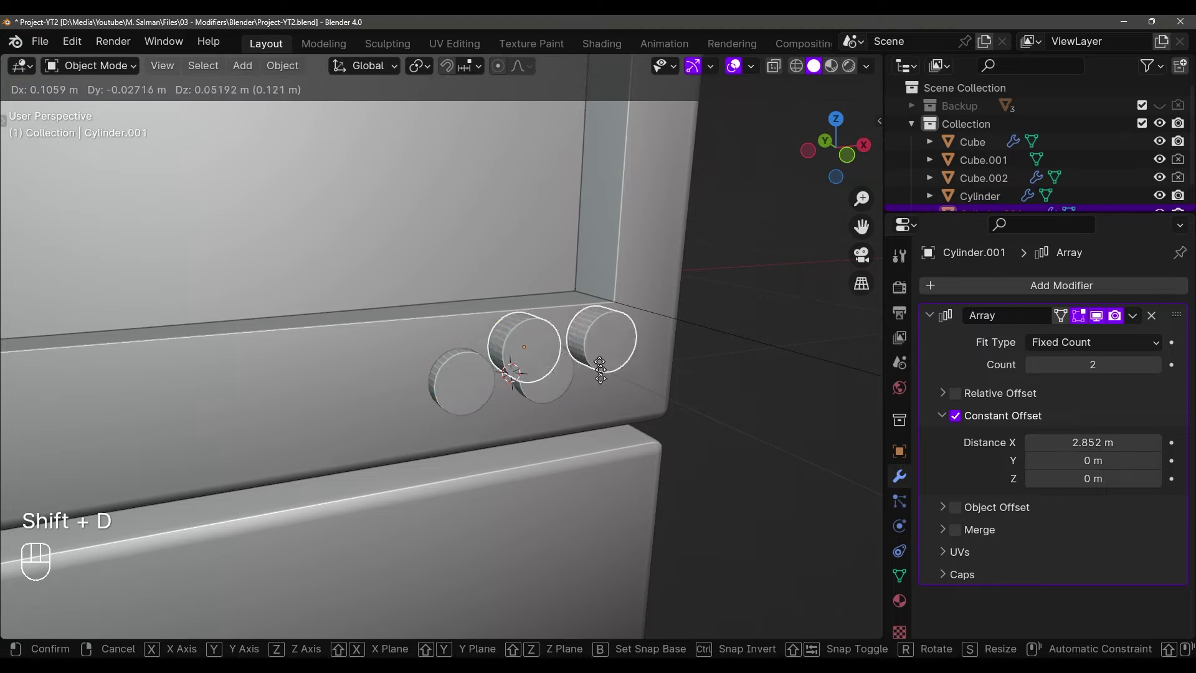
pyautogui.click(537, 386)
pyautogui.moveTo(537, 386); pyautogui.dragTo(400, 353, button='middle')
pyautogui.scroll(3, 486, 400)
pyautogui.scroll(-3, 486, 400)
pyautogui.moveTo(485, 400)
pyautogui.mouseDown(button='middle')
pyautogui.moveTo(491, 424)
pyautogui.moveTo(493, 411)
pyautogui.mouseUp(button='middle')
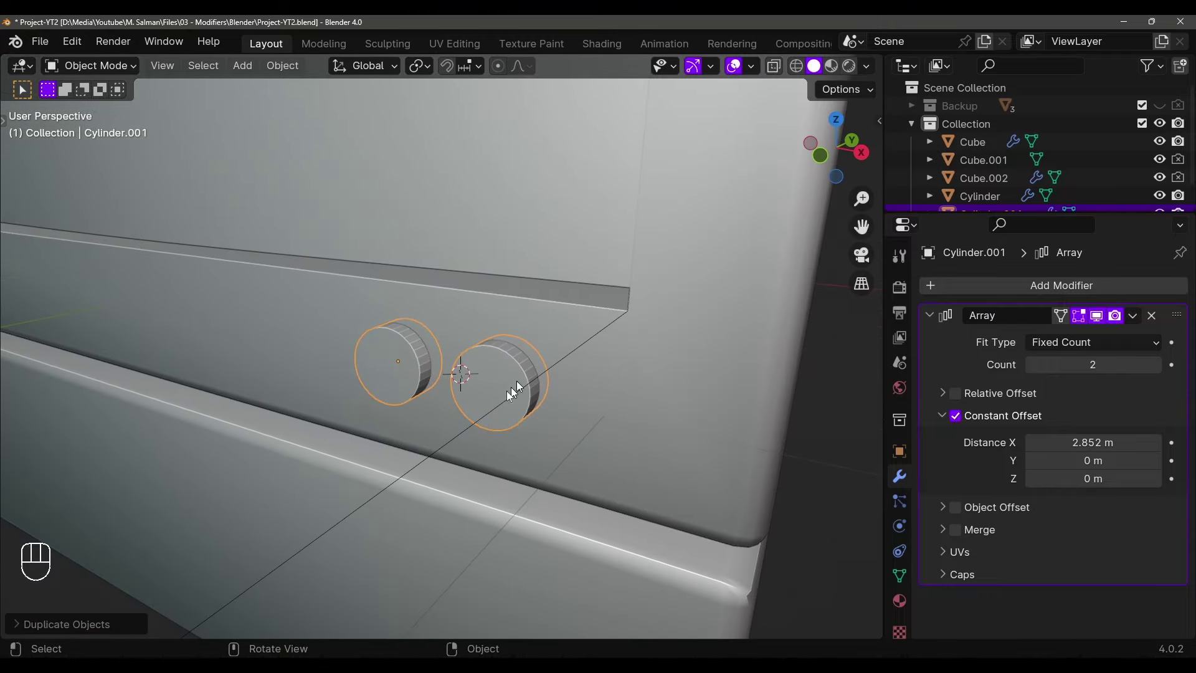
# Subtract the duplicated buttons from the monitor body with a Bool Tool brush Difference
pyautogui.keyDown('shift'); pyautogui.click(716, 332); pyautogui.keyUp('shift')
pyautogui.moveTo(716, 333); pyautogui.dragTo(569, 406, button='middle')
pyautogui.hotkey('shift', 'ctrl', 'b')
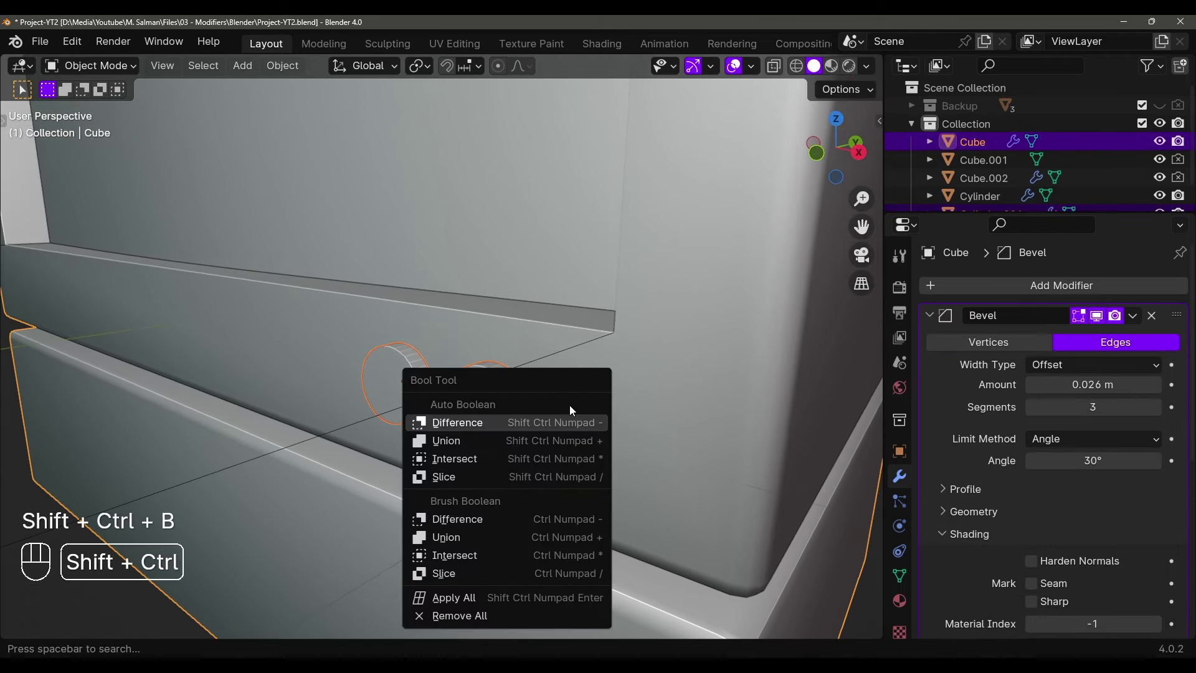
pyautogui.click(454, 518)
pyautogui.moveTo(527, 438); pyautogui.dragTo(366, 367, button='middle')
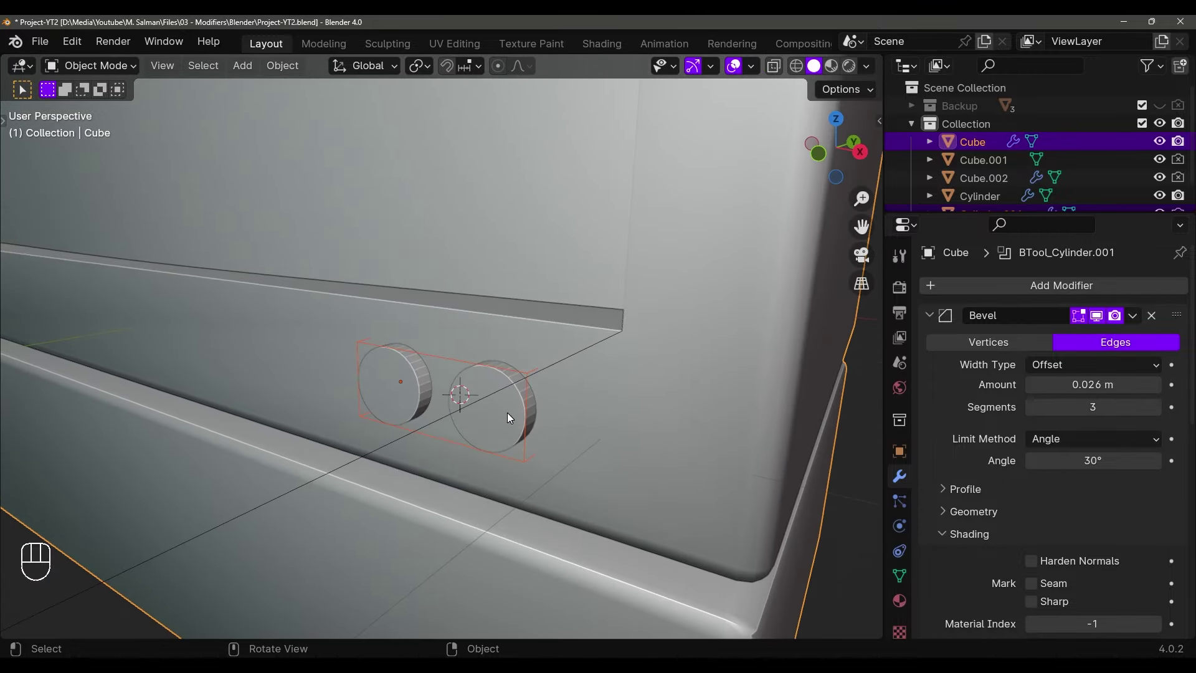
# Shrink the original button mesh slightly inward with Shrink/Fatten to leave a thin gap inside its recess
pyautogui.moveTo(507, 413); pyautogui.dragTo(548, 392, button='middle')
pyautogui.click(514, 396)
pyautogui.press('Tab')
pyautogui.scroll(2, 548, 386)
pyautogui.hotkey('alt', 's')
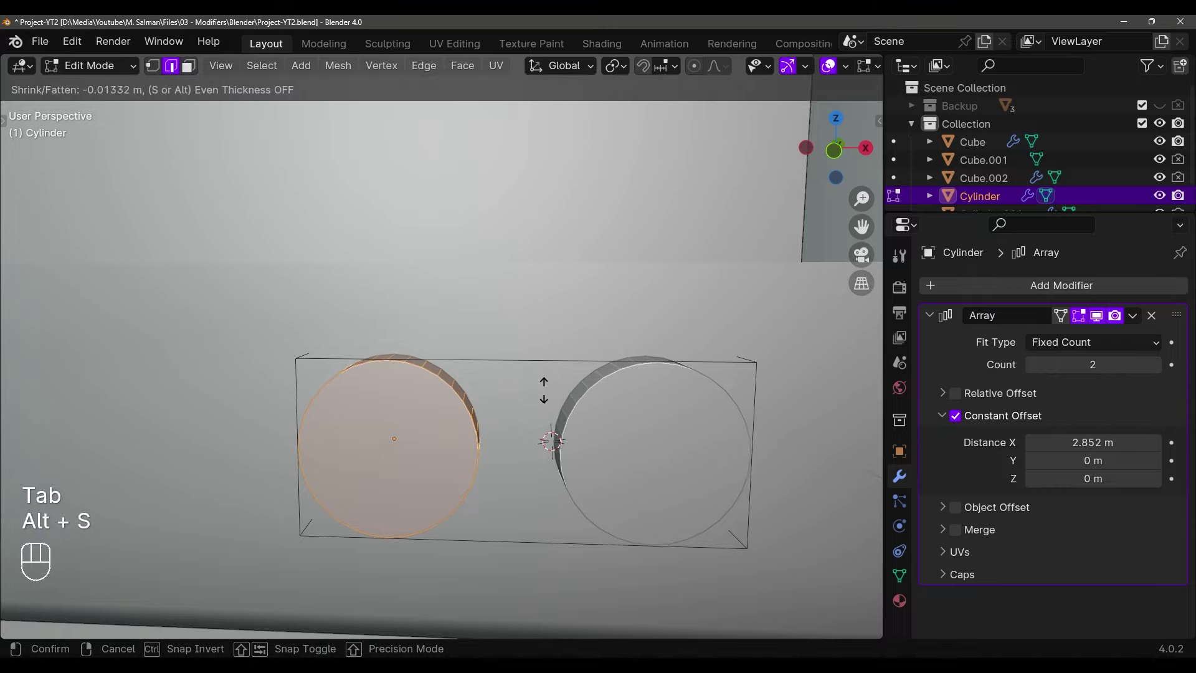
pyautogui.click(543, 429)
pyautogui.moveTo(544, 435); pyautogui.dragTo(505, 417, button='middle')
pyautogui.press('Tab')
pyautogui.press('Tab')
# Bevel the front rim of the button with several segments to round its edge
pyautogui.moveTo(404, 394); pyautogui.dragTo(448, 392, button='middle')
pyautogui.hotkey('ctrl', 'b')
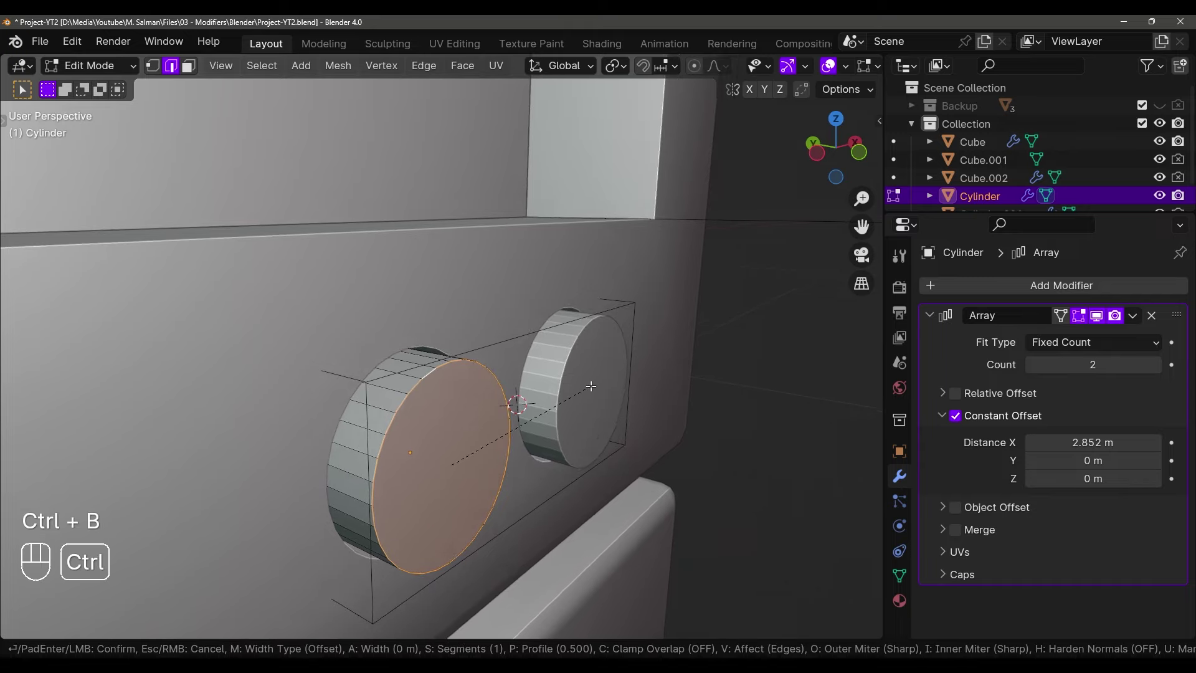
pyautogui.click(775, 375)
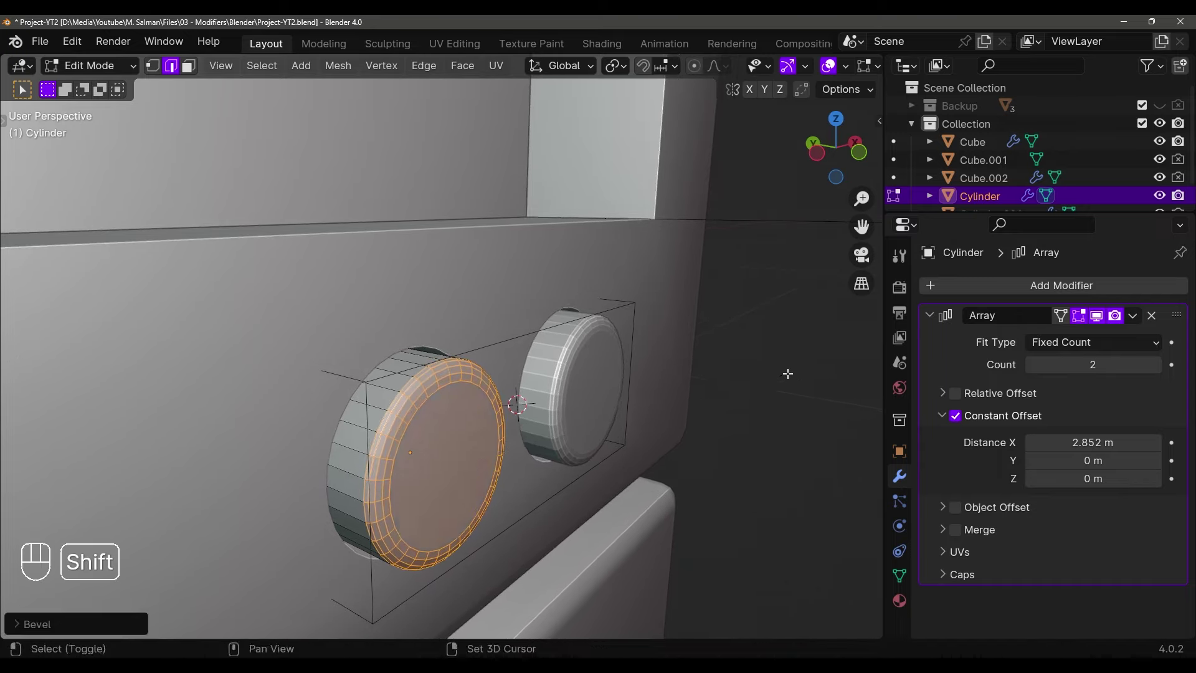
pyautogui.moveTo(785, 374); pyautogui.dragTo(526, 353, button='middle')
# Shade the buttons smooth and check them with the viewport overlays hidden
pyautogui.press('Tab')
pyautogui.rightClick(440, 375)
pyautogui.click(412, 324)
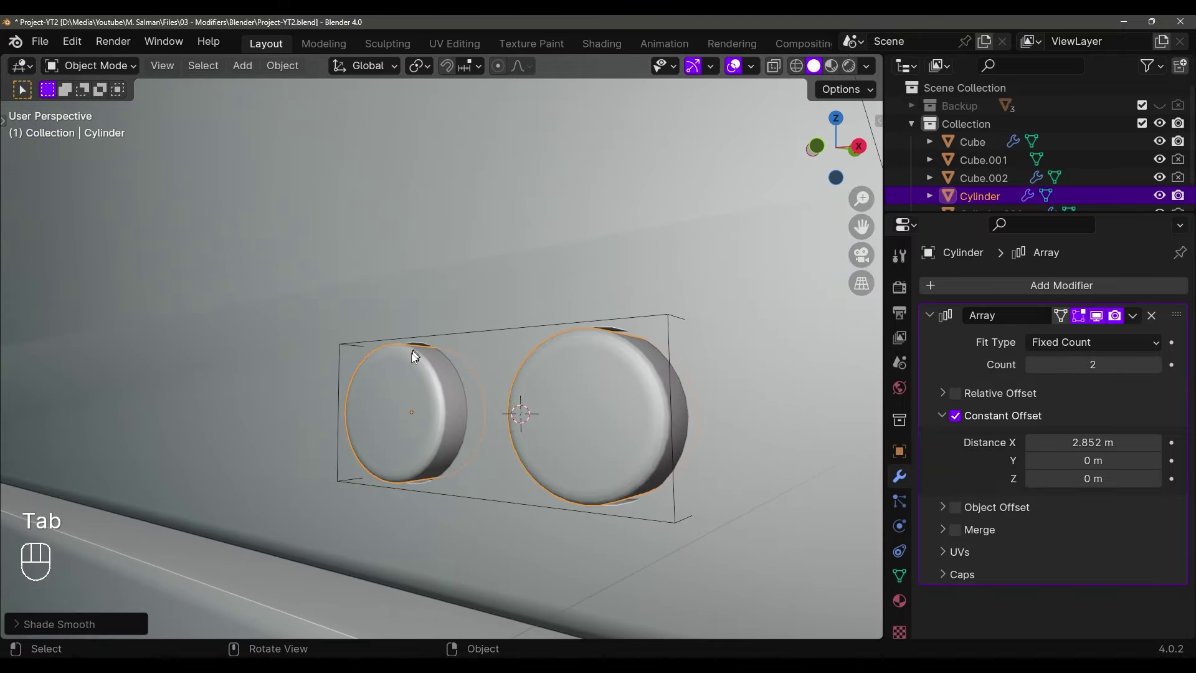
pyautogui.moveTo(414, 355); pyautogui.dragTo(782, 420, button='middle')
pyautogui.moveTo(674, 372); pyautogui.dragTo(700, 183, button='middle')
pyautogui.click(736, 66)
pyautogui.moveTo(648, 293); pyautogui.dragTo(704, 126, button='middle')
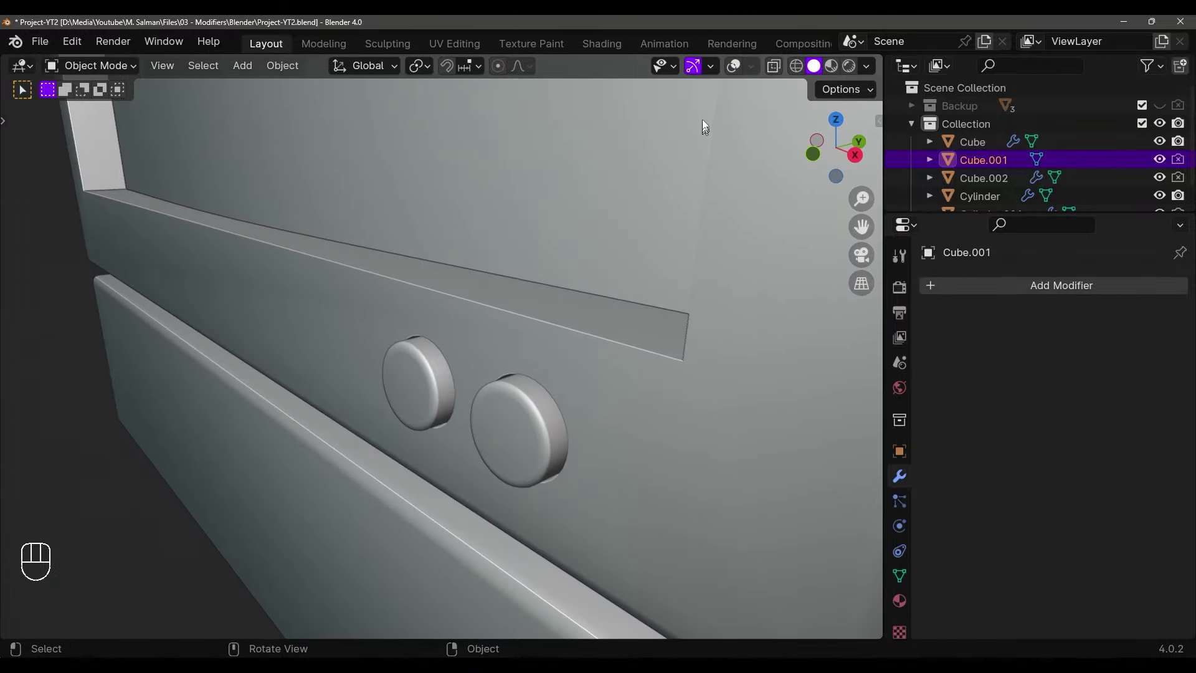
# Move the original buttons back along the Y axis into their recesses so they sit nearly flush with the bezel
pyautogui.click(521, 391)
pyautogui.click(520, 391)
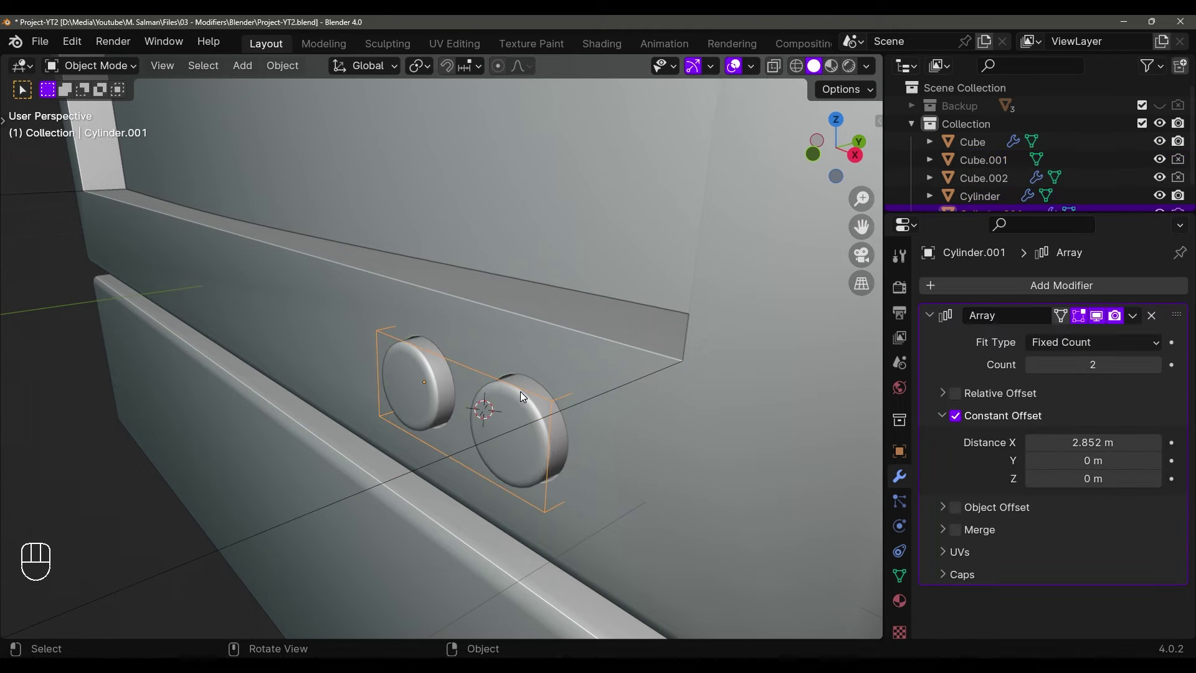
pyautogui.click(510, 409)
pyautogui.press('g')
pyautogui.press('y')
pyautogui.press('shift')
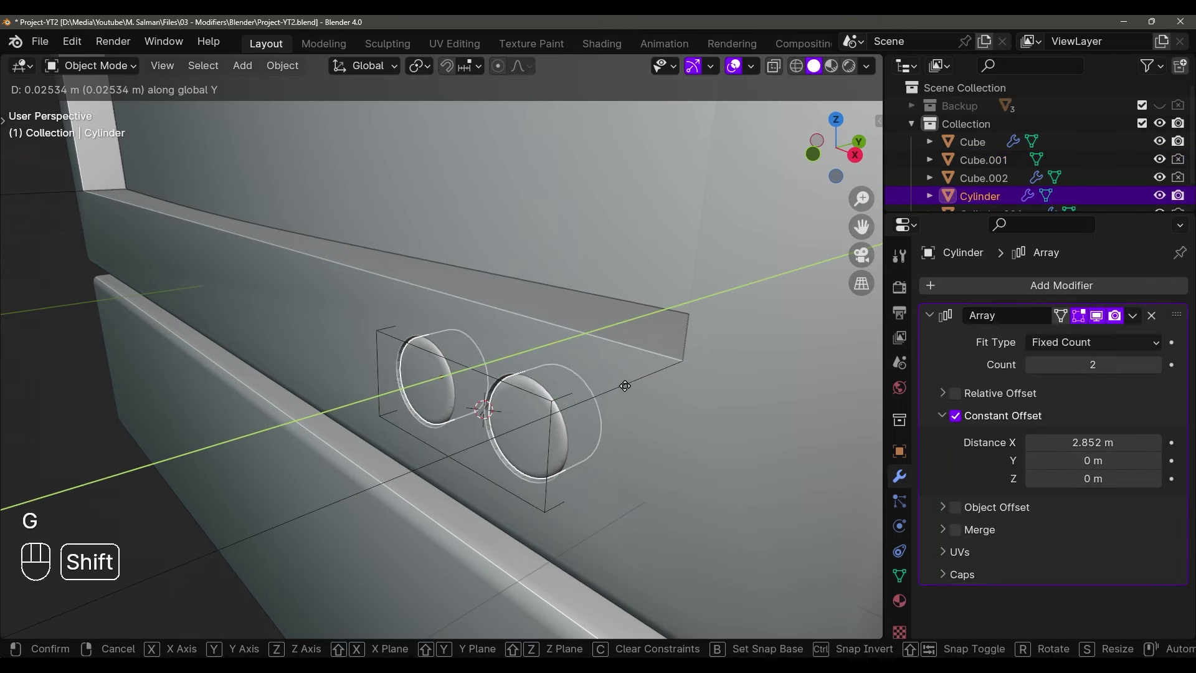
pyautogui.click(577, 413)
pyautogui.moveTo(578, 412); pyautogui.dragTo(574, 423, button='middle')
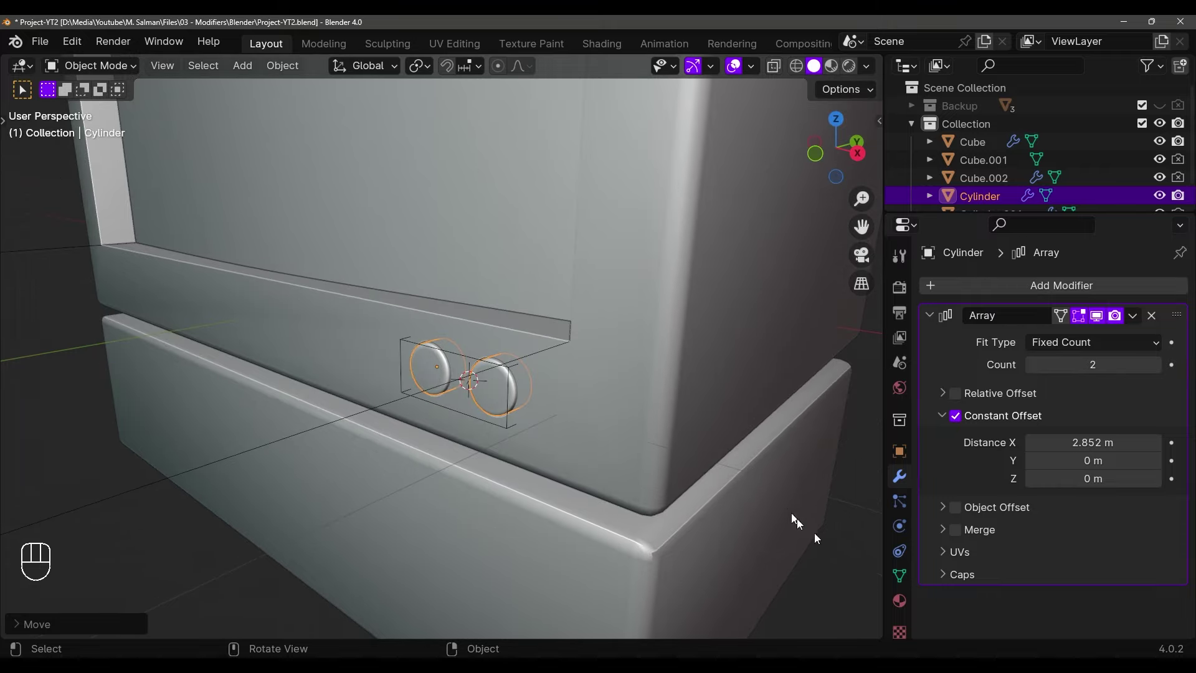
# Examine the recessed buttons from the front, with and without viewport overlays, to judge their size and depth
pyautogui.moveTo(857, 559); pyautogui.dragTo(193, 438, button='middle')
pyautogui.scroll(-5, 192, 438)
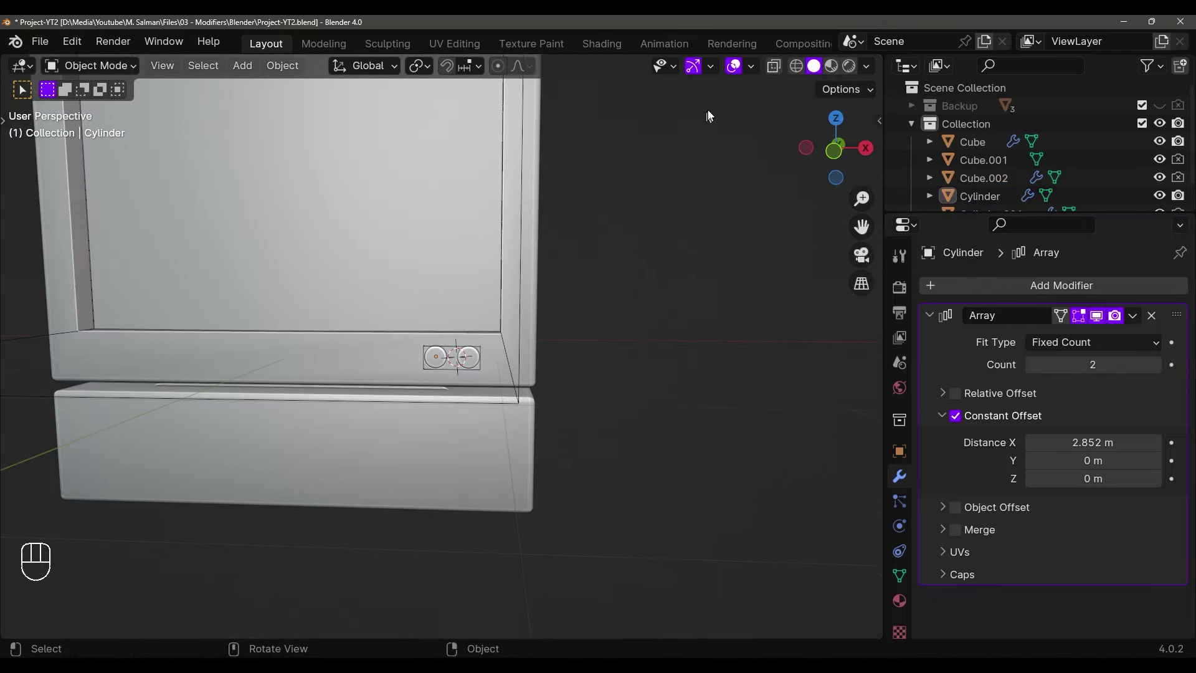
pyautogui.moveTo(732, 78); pyautogui.dragTo(772, 112, button='middle')
pyautogui.scroll(3, 772, 112)
pyautogui.click(736, 65)
pyautogui.scroll(5, 589, 288)
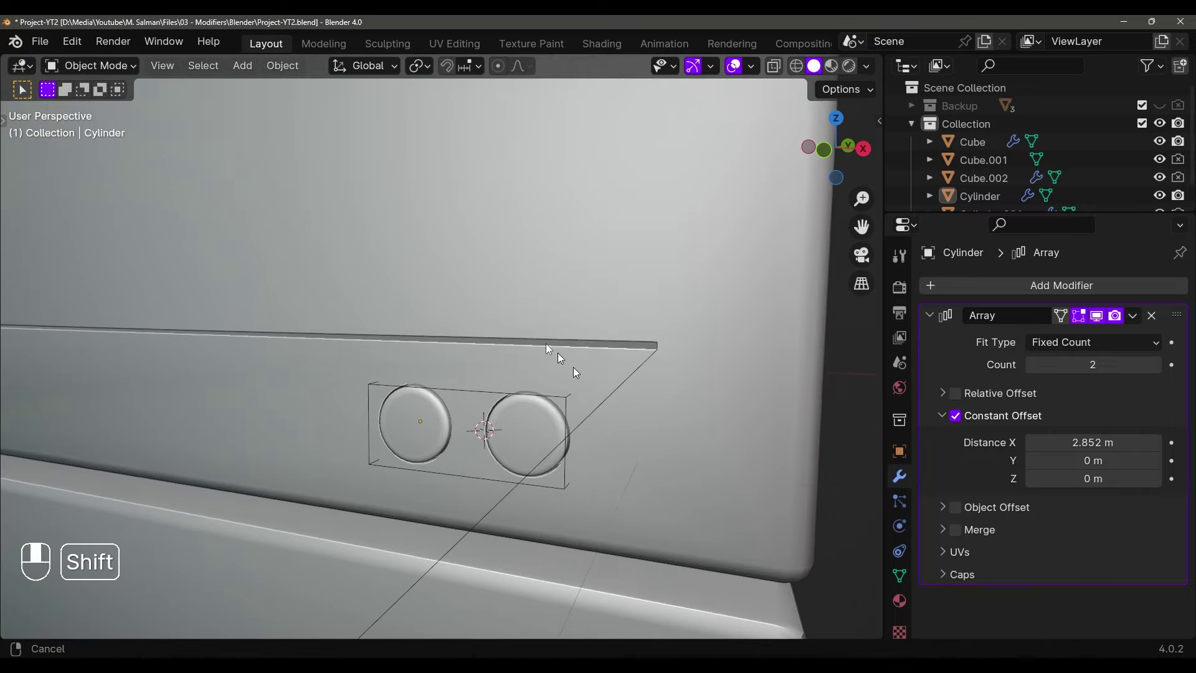
pyautogui.keyDown('shift'); pyautogui.moveTo(555, 350); pyautogui.dragTo(547, 368, button='middle'); pyautogui.keyUp('shift')
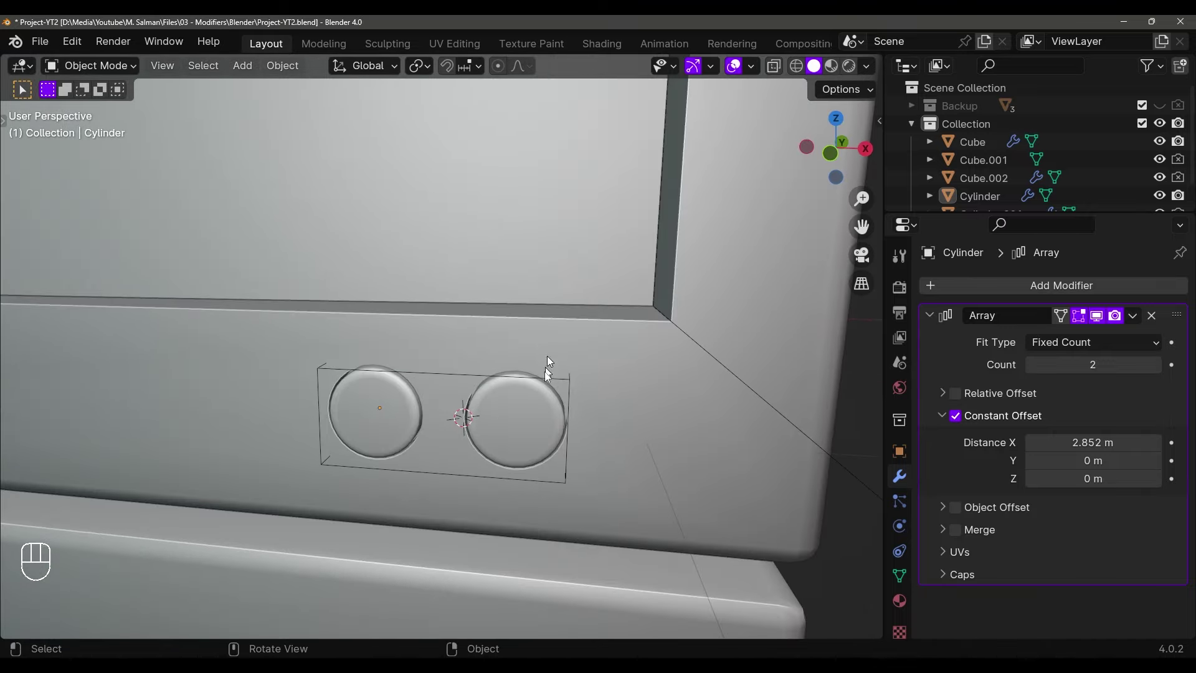
# Scale the button and cutter meshes together to about 0.81 and set the array's constant X offset to 2.491 m
pyautogui.keyDown('shift'); pyautogui.click(515, 410); pyautogui.keyUp('shift')
pyautogui.moveTo(493, 405); pyautogui.dragTo(563, 380, button='middle')
pyautogui.press('Tab')
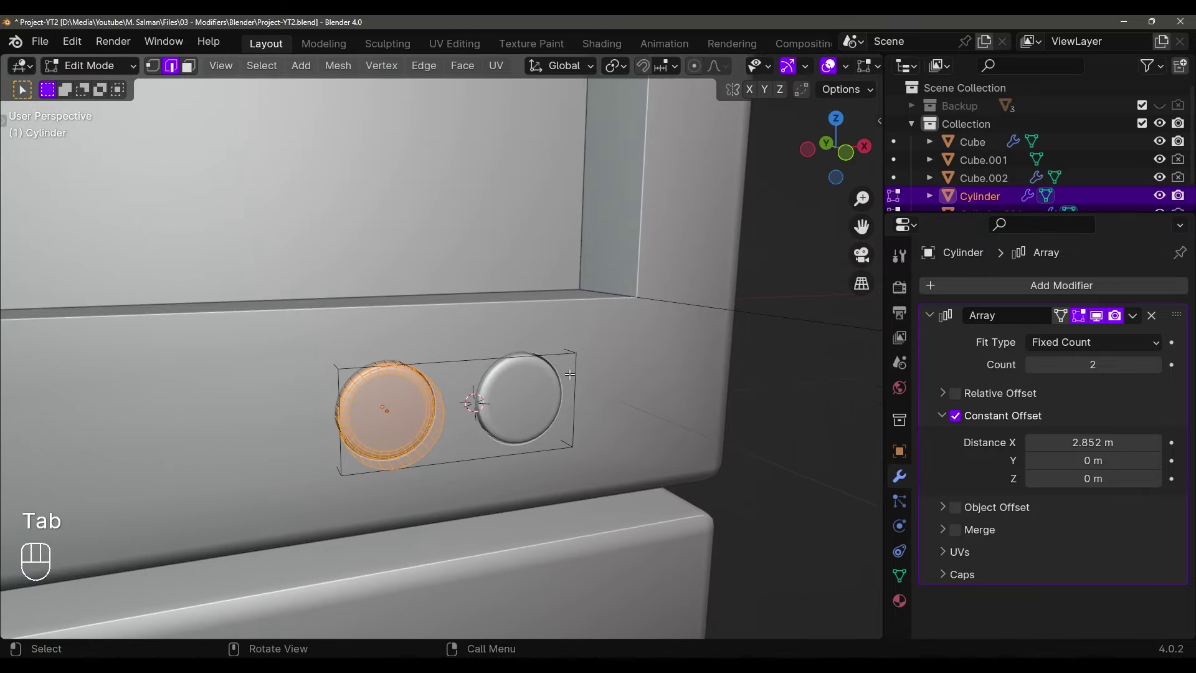
pyautogui.press('s')
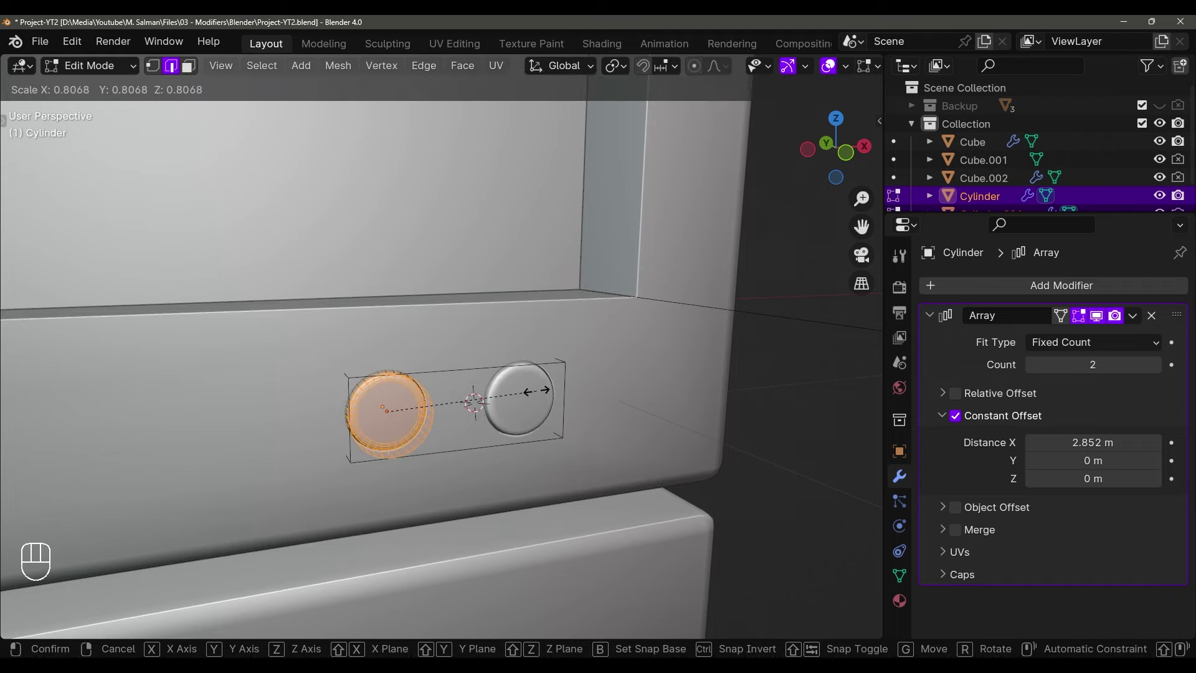
pyautogui.click(536, 391)
pyautogui.moveTo(536, 391); pyautogui.dragTo(548, 436, button='middle')
pyautogui.hotkey('ctrl', 'z')
pyautogui.hotkey('ctrl', 'shift', 'z')
pyautogui.press('Tab')
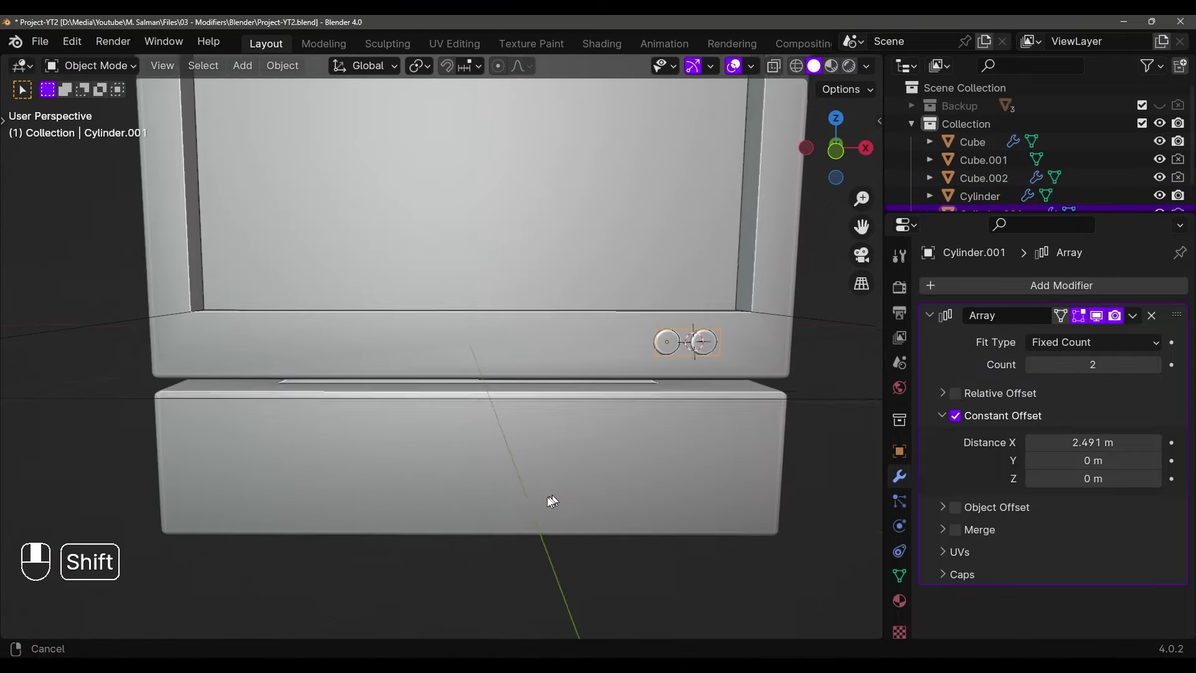
# Add a cube low on the base's front face, near its left corner, and scale it down to a small block
pyautogui.keyDown('shift'); pyautogui.moveTo(547, 499); pyautogui.dragTo(554, 459, button='middle'); pyautogui.keyUp('shift')
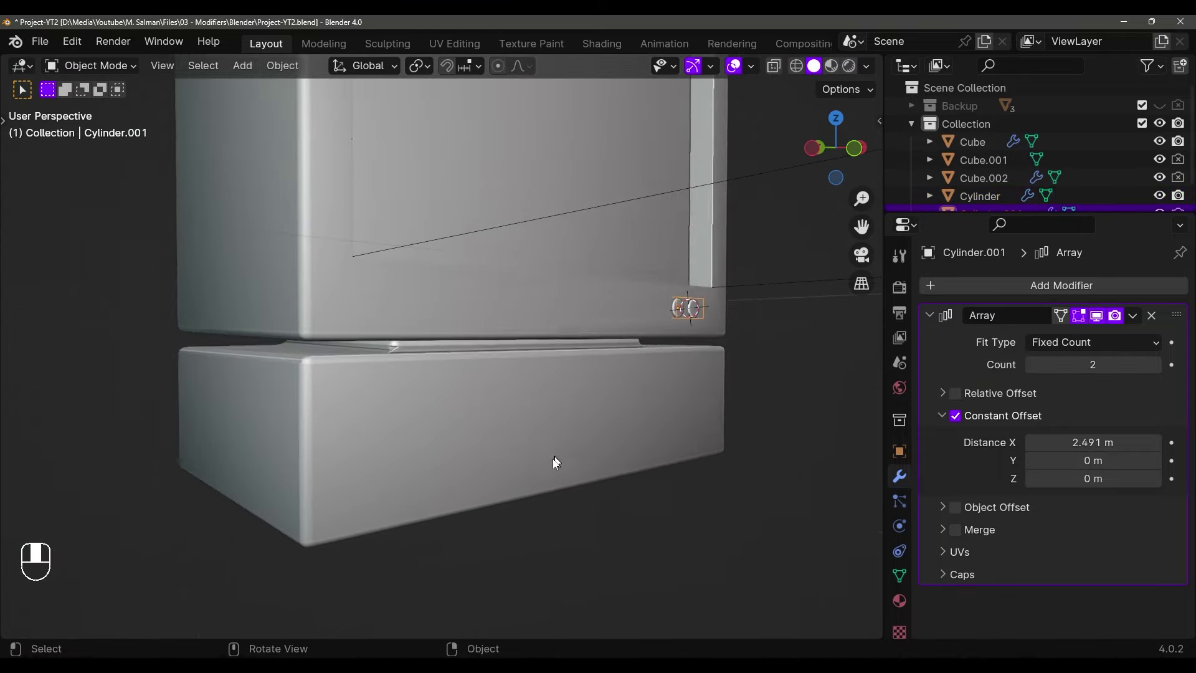
pyautogui.moveTo(381, 485)
pyautogui.mouseDown(button='middle')
pyautogui.moveTo(411, 496)
pyautogui.moveTo(454, 463)
pyautogui.moveTo(373, 462)
pyautogui.moveTo(394, 467)
pyautogui.mouseUp(button='middle')
pyautogui.keyDown('shift'); pyautogui.rightClick(381, 462); pyautogui.keyUp('shift')
pyautogui.hotkey('shift', 'a')
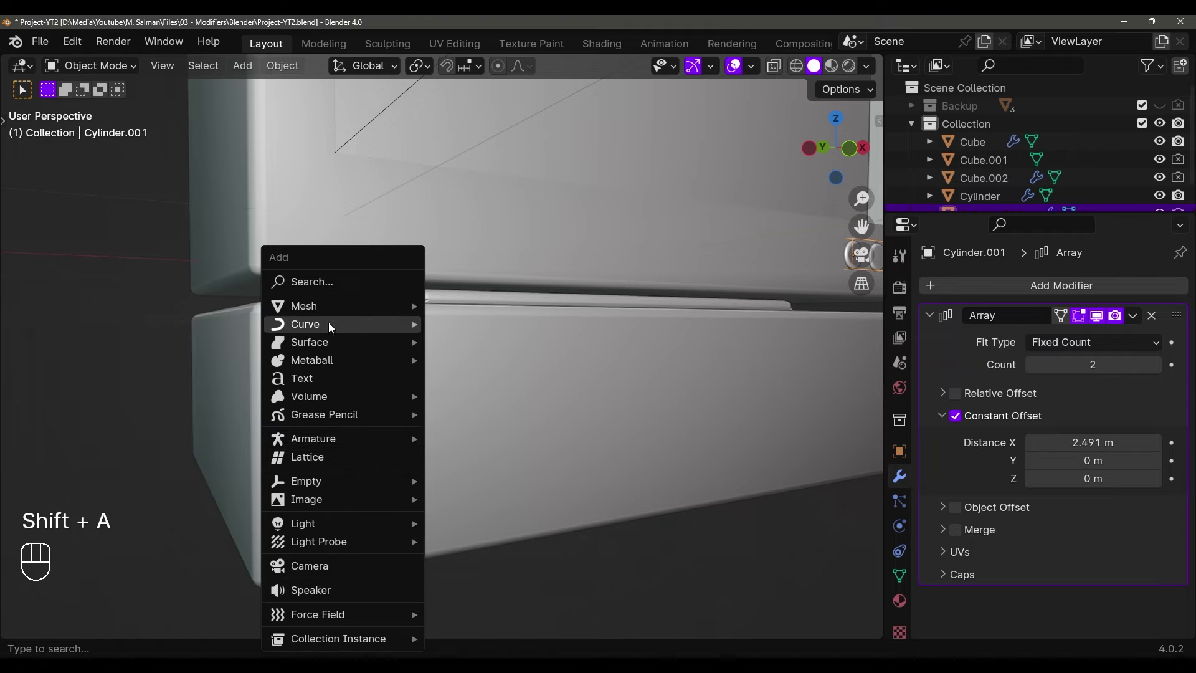
pyautogui.moveTo(328, 305)
pyautogui.click(464, 322)
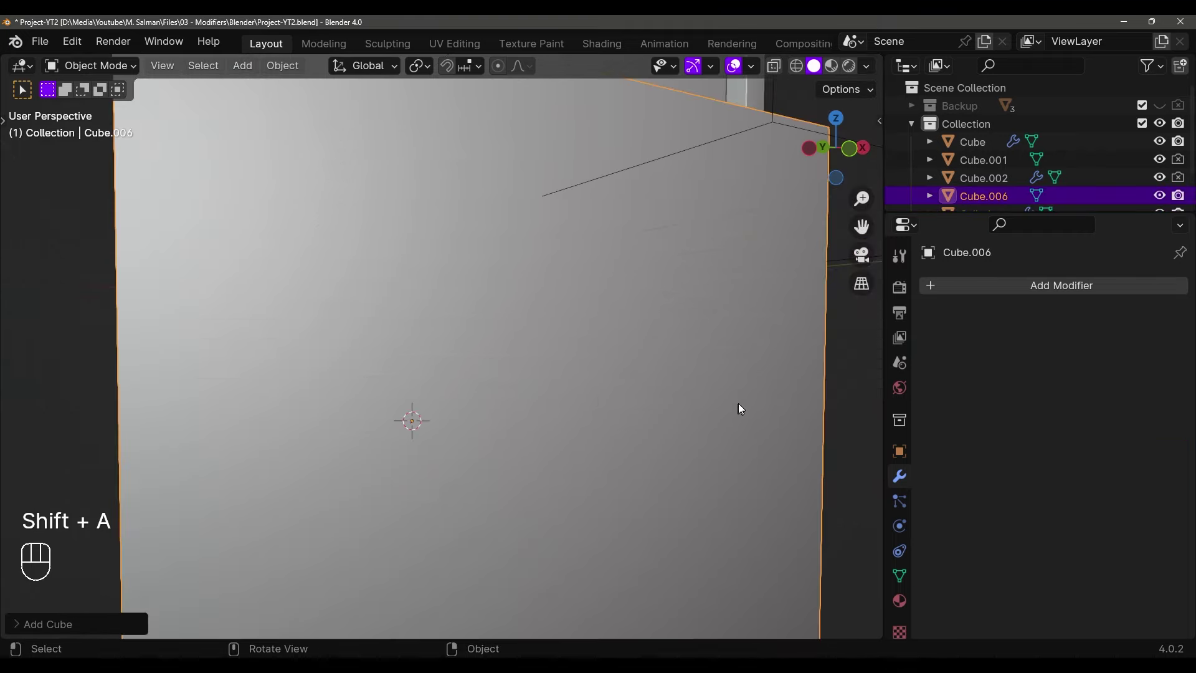
pyautogui.press('s')
pyautogui.click(430, 409)
pyautogui.scroll(2, 464, 410)
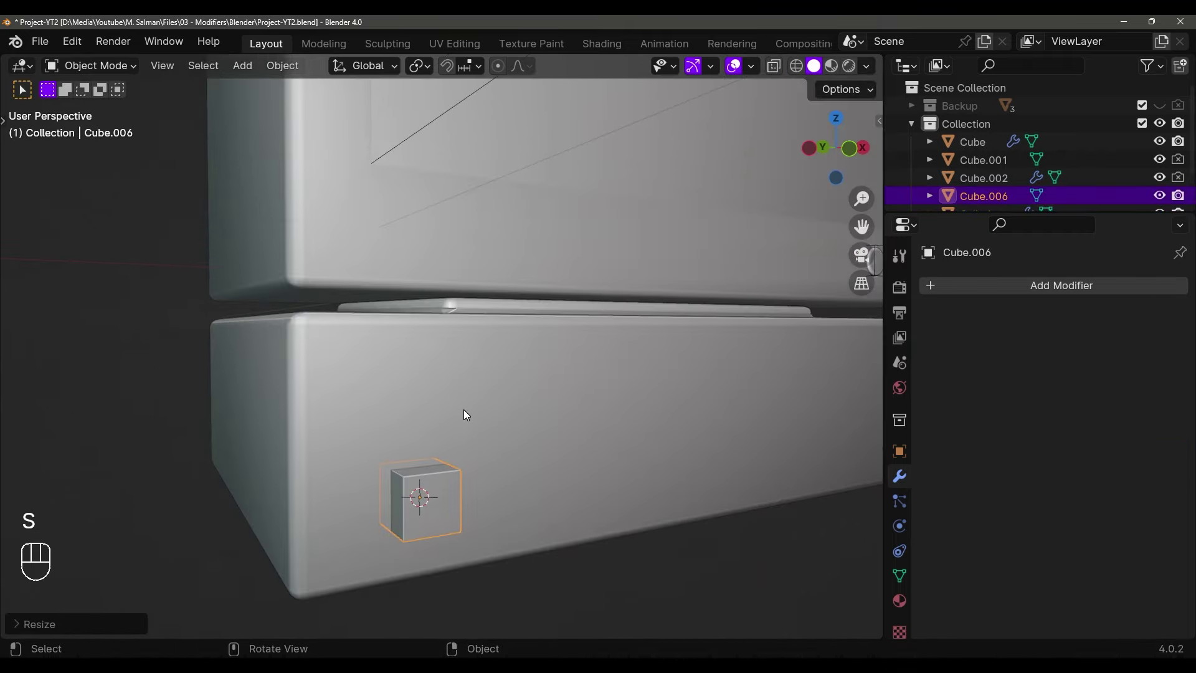
# Scale the small cube thin along X and stretch it along Z into a tall, narrow slat
pyautogui.moveTo(464, 409); pyautogui.dragTo(479, 402, button='middle')
pyautogui.press('s')
pyautogui.press('x')
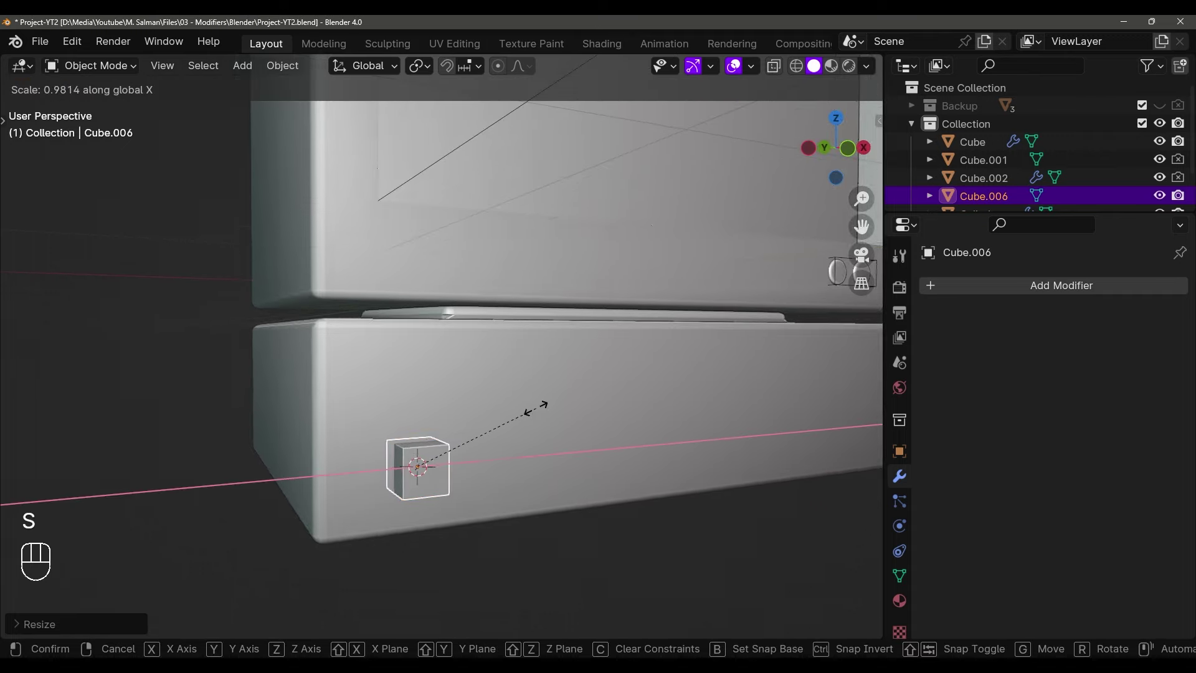
pyautogui.click(439, 447)
pyautogui.press('s')
pyautogui.press('z')
pyautogui.click(453, 446)
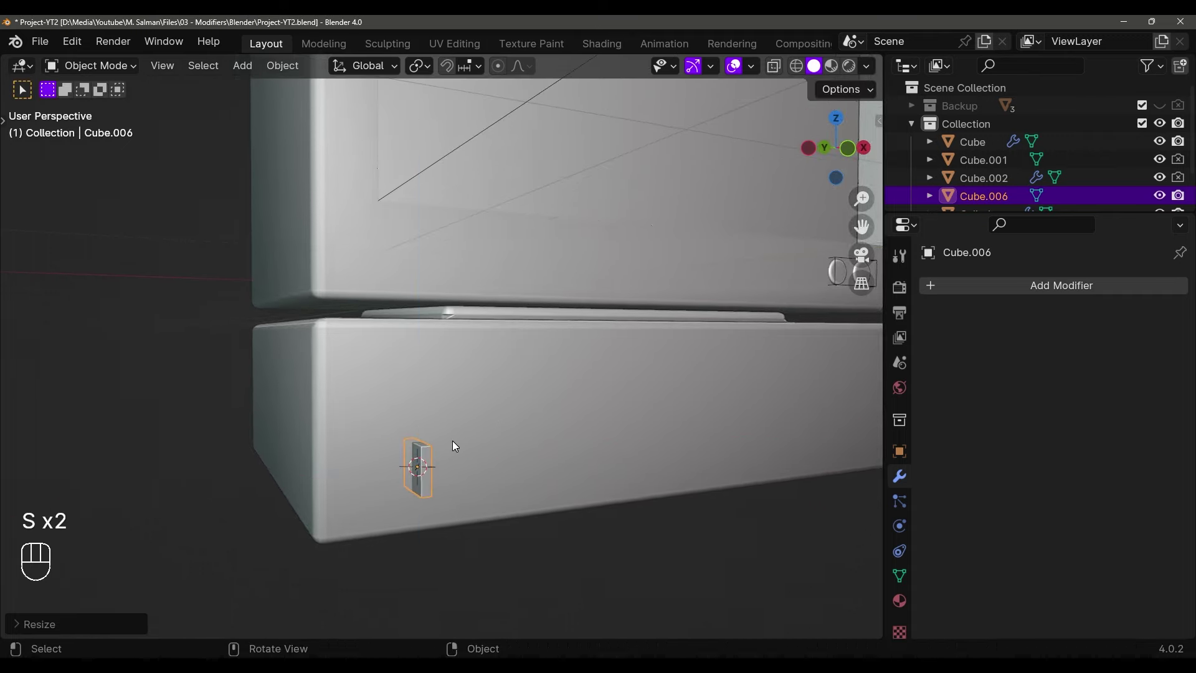
pyautogui.press('s')
pyautogui.press('z')
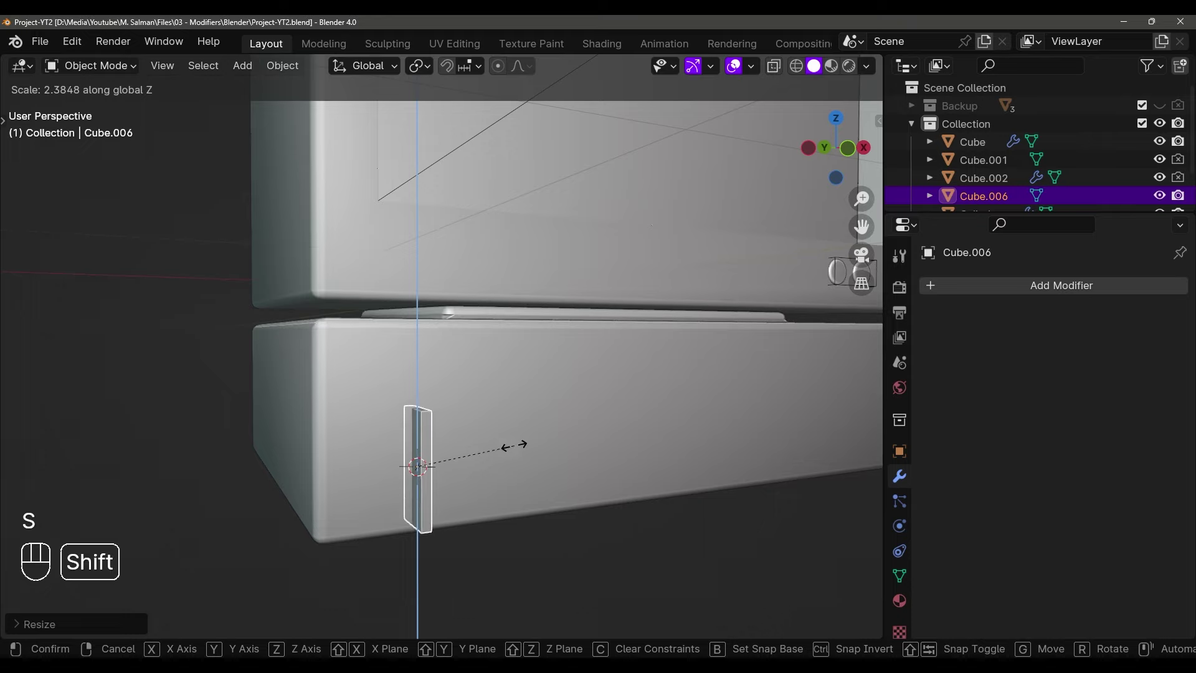
pyautogui.click(479, 461)
pyautogui.moveTo(479, 461); pyautogui.dragTo(492, 458, button='middle')
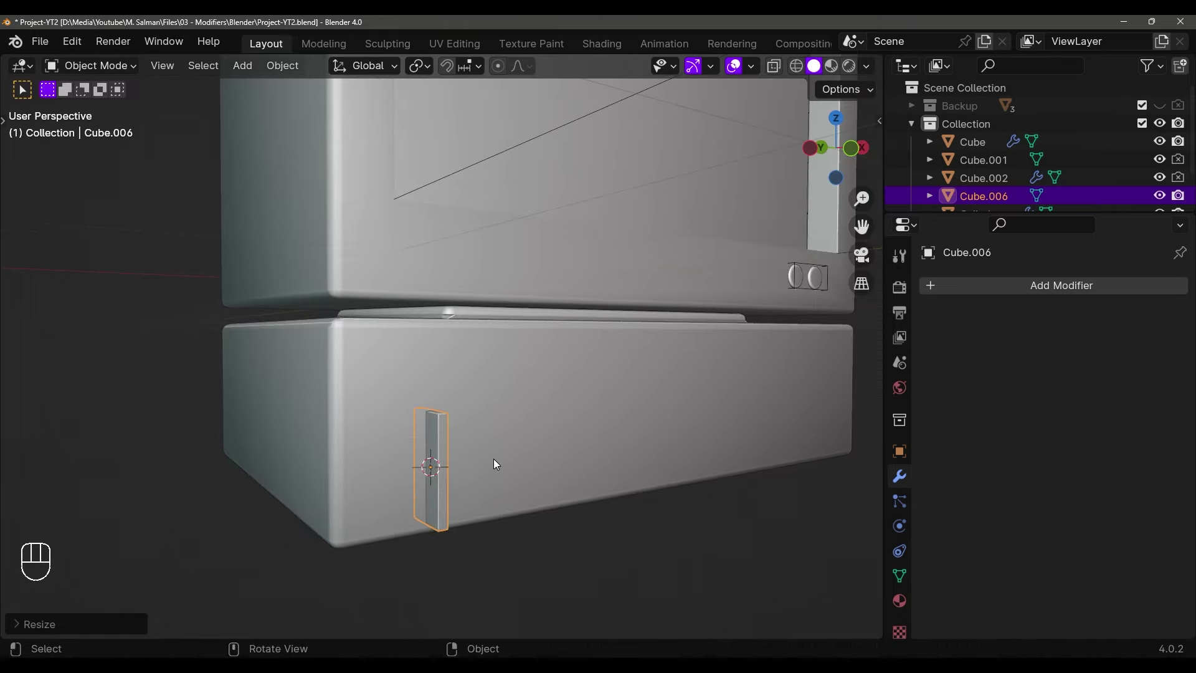
# Move the slat slightly up and closer to the left end of the base's front face, keeping it partly embedded
pyautogui.press('g')
pyautogui.press('z')
pyautogui.click(539, 312)
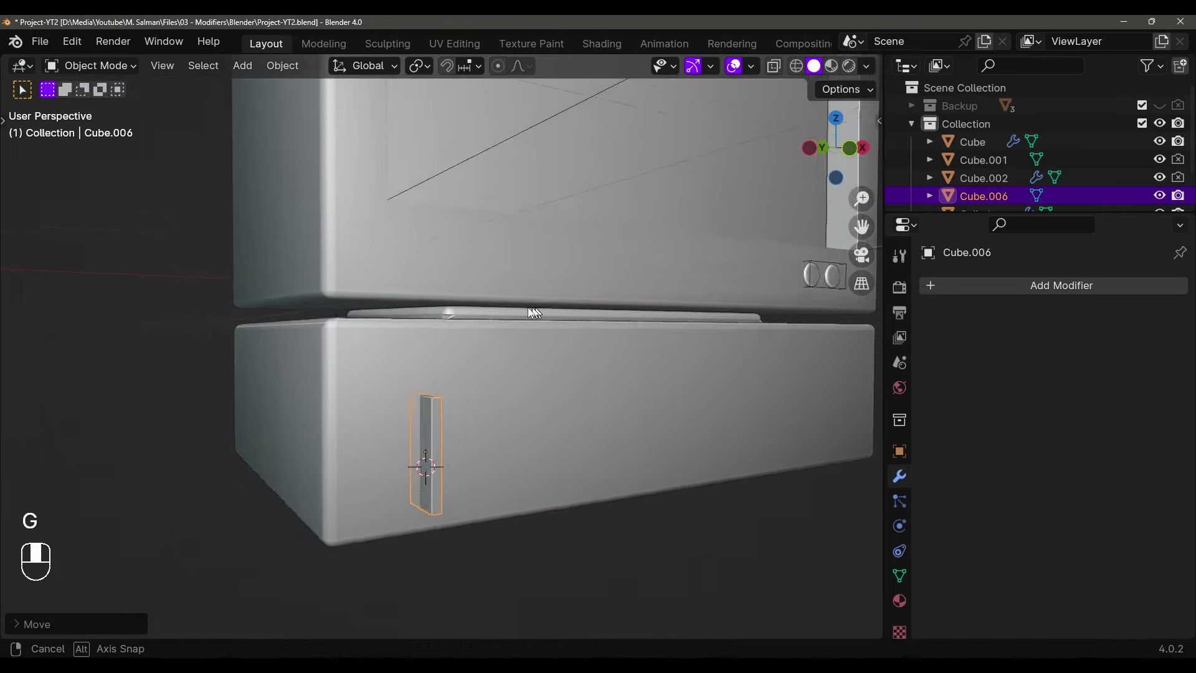
pyautogui.moveTo(540, 312); pyautogui.dragTo(523, 384, button='middle')
pyautogui.press('g')
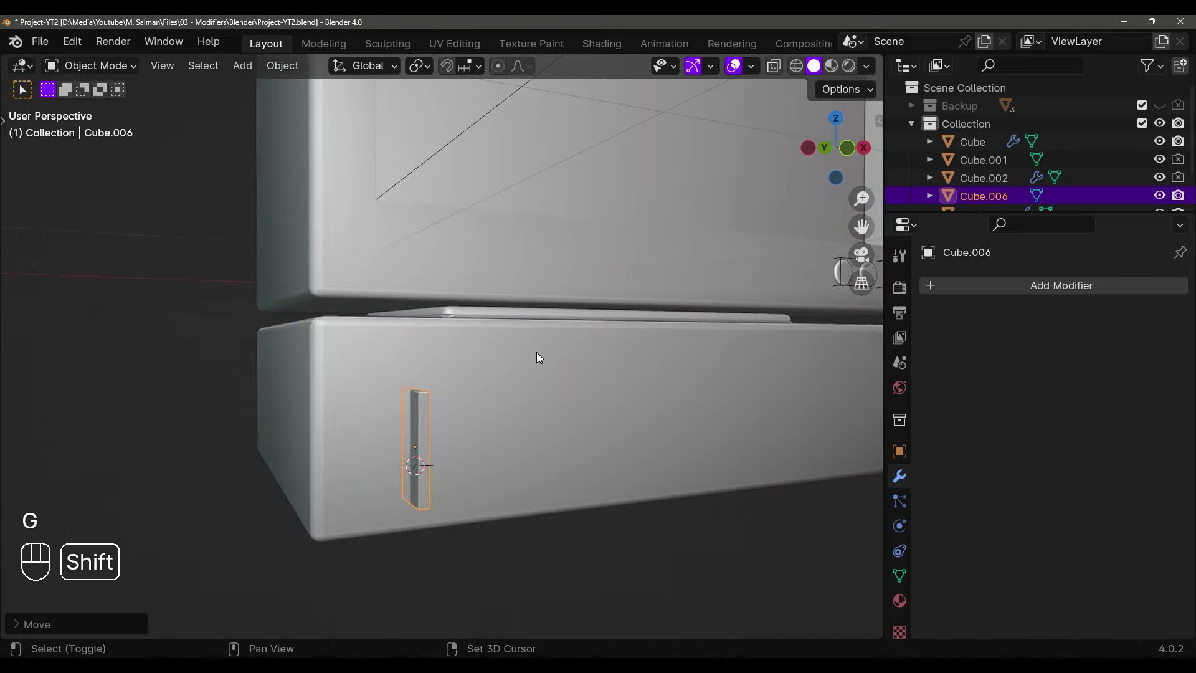
pyautogui.press('g')
pyautogui.middleClick(514, 354)
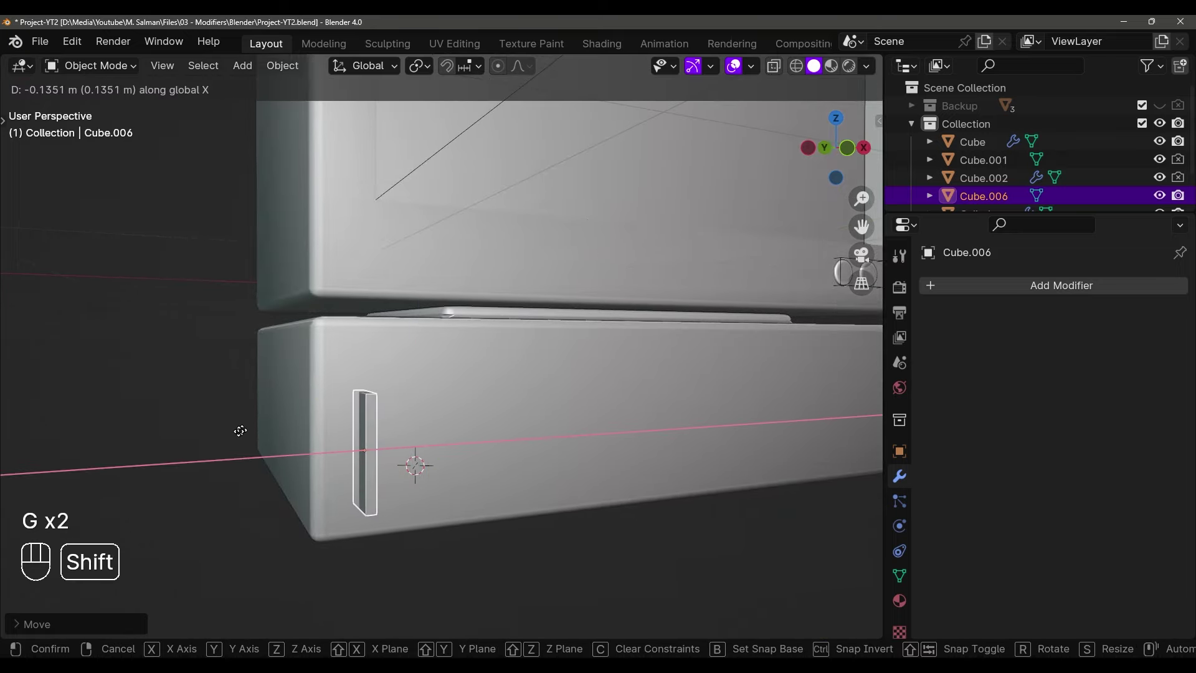
pyautogui.click(210, 438)
pyautogui.moveTo(343, 428); pyautogui.dragTo(548, 403, button='middle')
pyautogui.press('g')
pyautogui.middleClick(464, 438)
pyautogui.click(507, 430)
pyautogui.press('g')
pyautogui.middleClick(513, 409)
pyautogui.click(512, 410)
# Add an Array modifier to the slat with a count of 13 and a relative X offset of 3.340
pyautogui.click(978, 283)
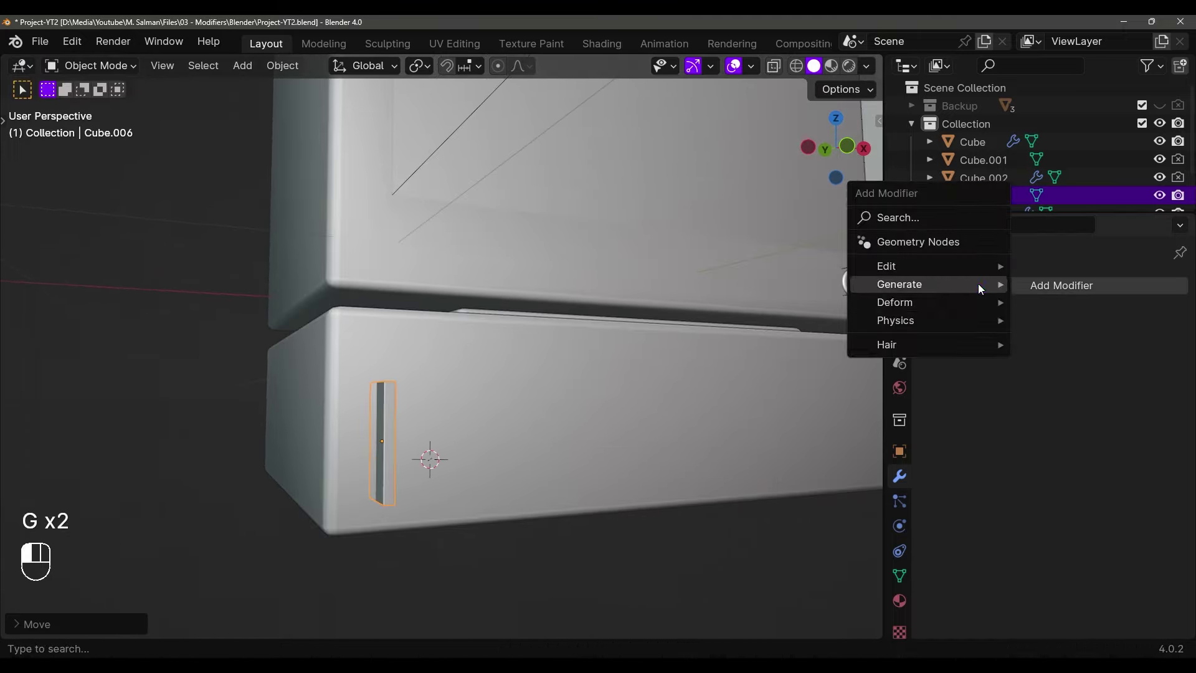
pyautogui.moveTo(924, 286)
pyautogui.click(1046, 280)
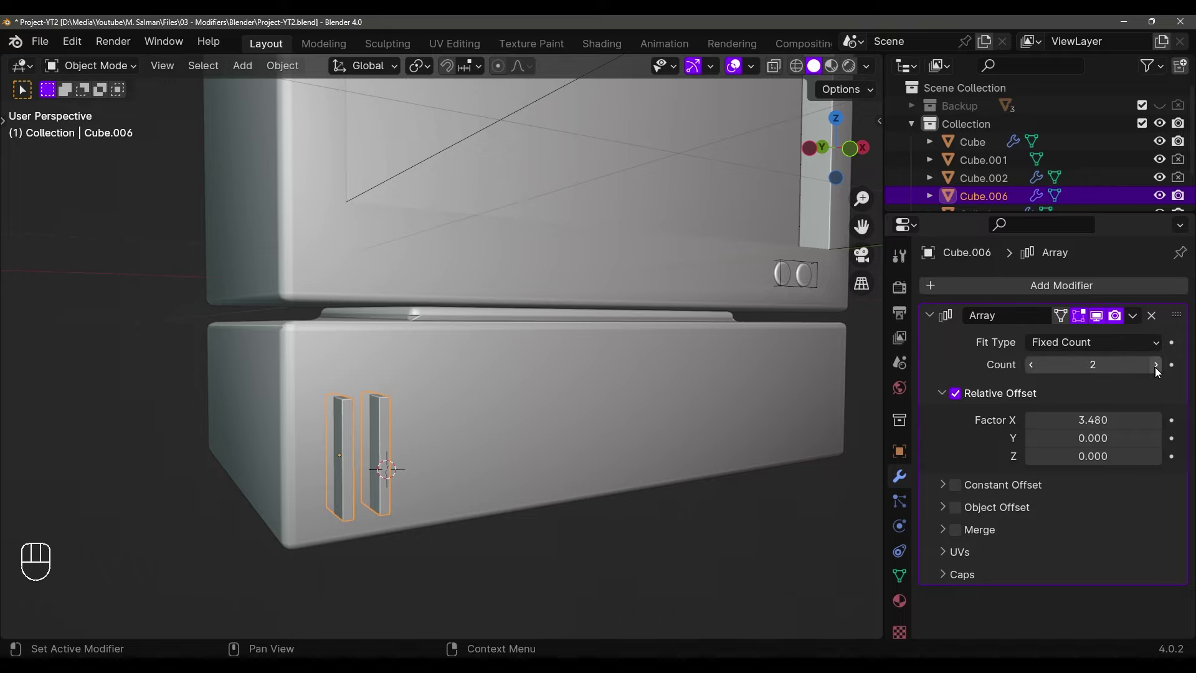
pyautogui.click(1155, 364)
pyautogui.click(1156, 364)
pyautogui.click(1155, 365)
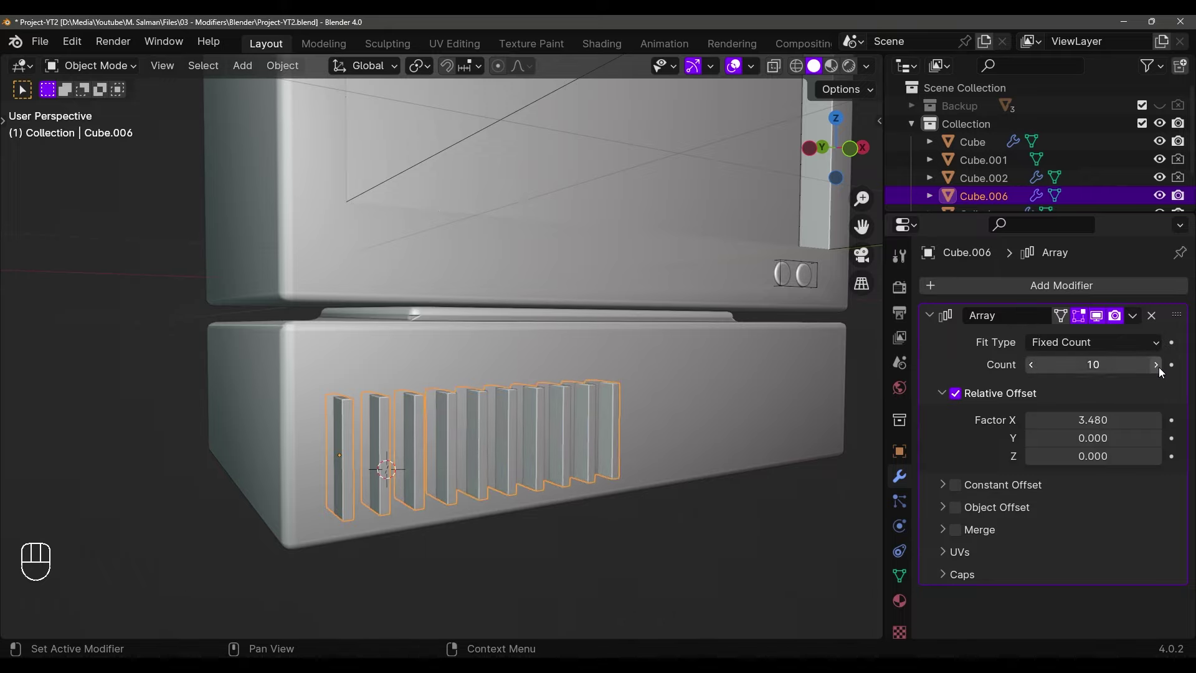
pyautogui.click(1155, 365)
pyautogui.moveTo(613, 446)
pyautogui.mouseDown(button='middle')
pyautogui.moveTo(561, 434)
pyautogui.moveTo(618, 440)
pyautogui.mouseUp(button='middle')
pyautogui.keyDown('shift'); pyautogui.moveTo(1096, 419); pyautogui.dragTo(1059, 420); pyautogui.keyUp('shift')
pyautogui.moveTo(697, 444); pyautogui.dragTo(716, 424, button='middle')
# Scale the slat's mesh down slightly in Edit Mode so all arrayed slats become a little smaller
pyautogui.press('Tab')
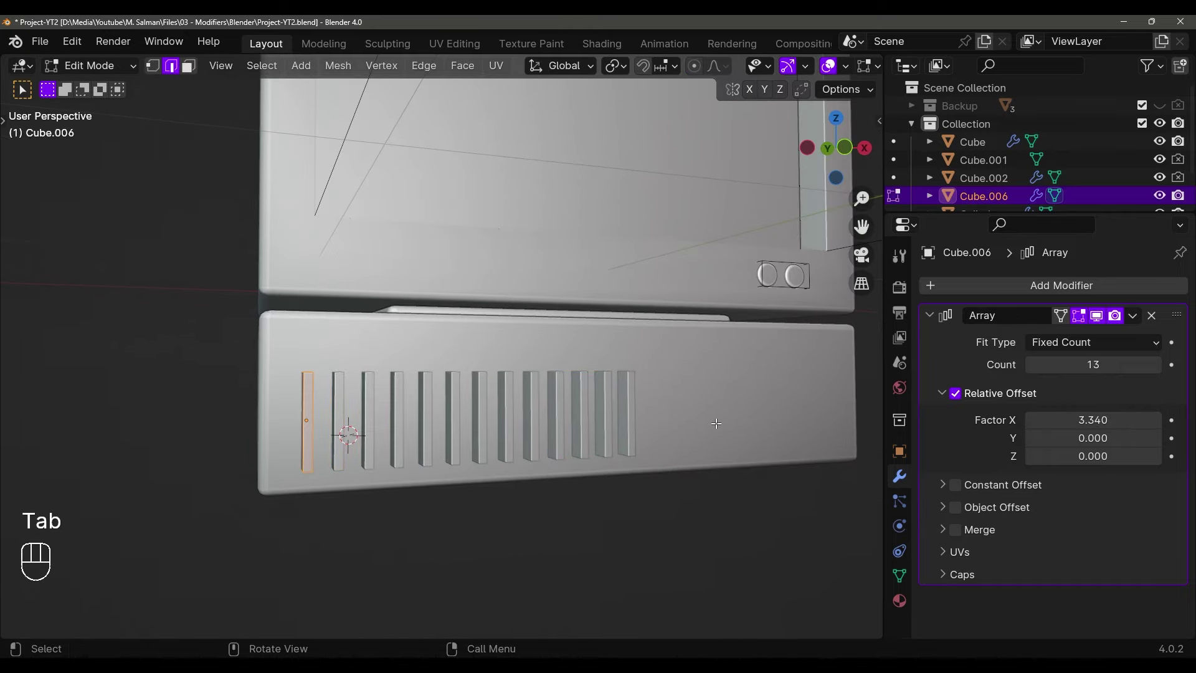
pyautogui.press('s')
pyautogui.click(504, 412)
pyautogui.press('Tab')
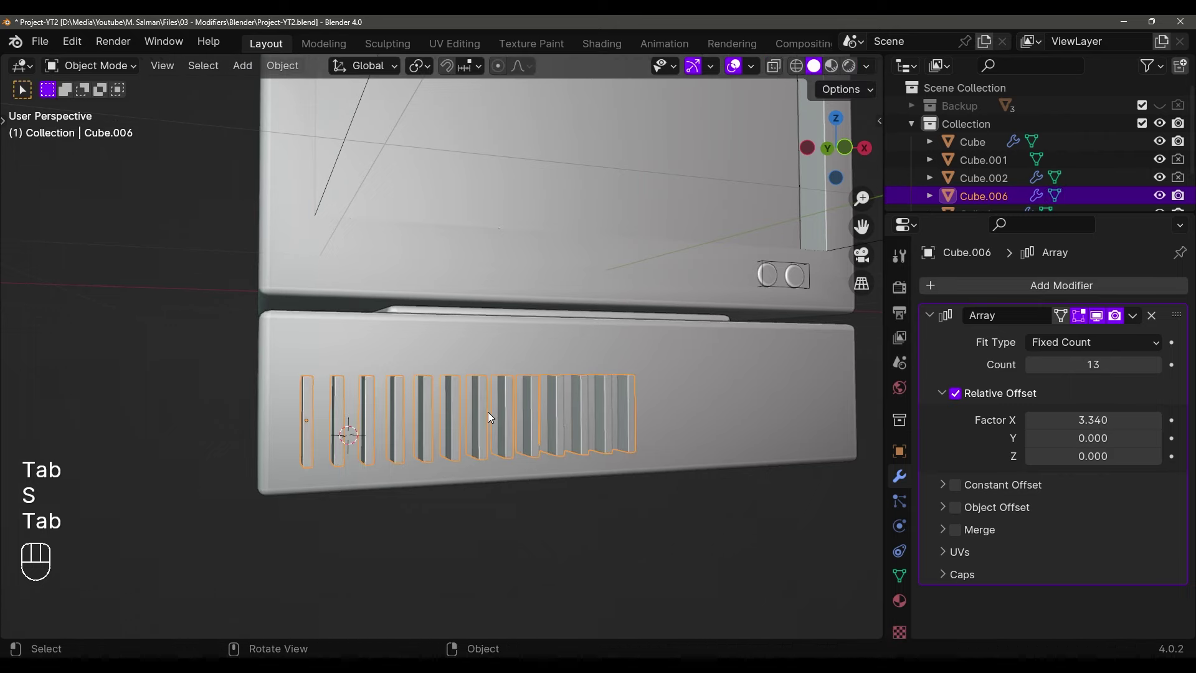
pyautogui.moveTo(488, 413)
pyautogui.mouseDown(button='middle')
pyautogui.moveTo(575, 410)
pyautogui.moveTo(494, 417)
pyautogui.moveTo(507, 418)
pyautogui.mouseUp(button='middle')
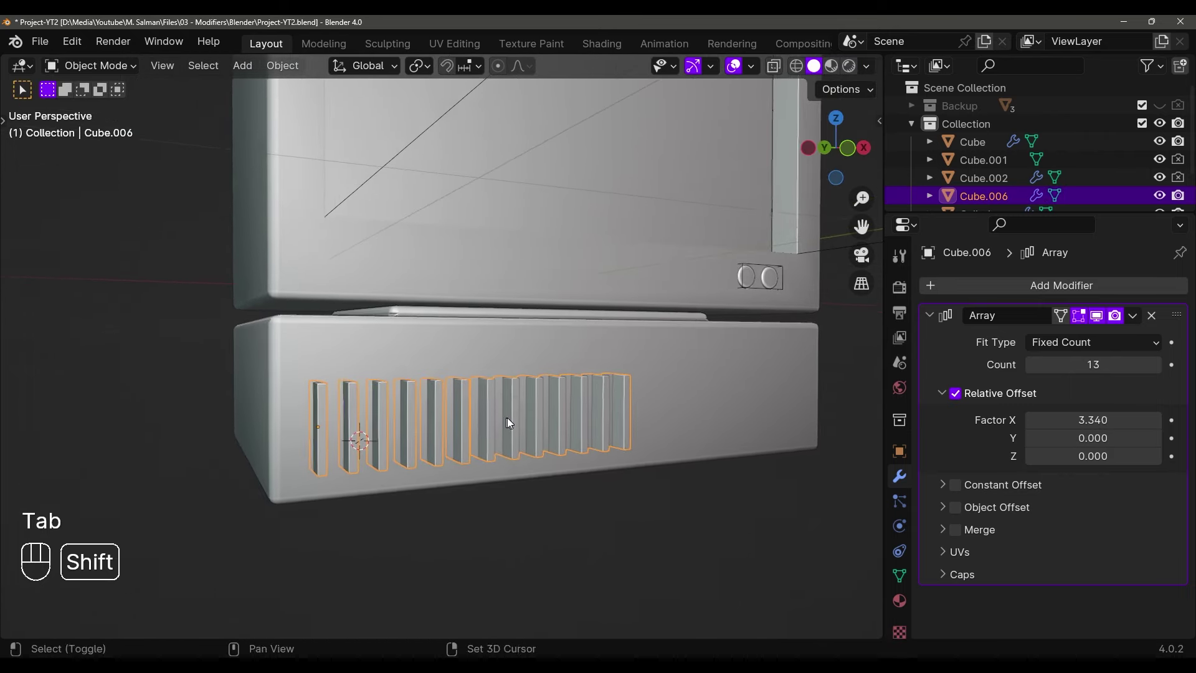
# Add a Bevel modifier to the arrayed slats with an amount of 0.067 m and 3 segments
pyautogui.scroll(2, 507, 417)
pyautogui.click(976, 282)
pyautogui.moveTo(917, 285)
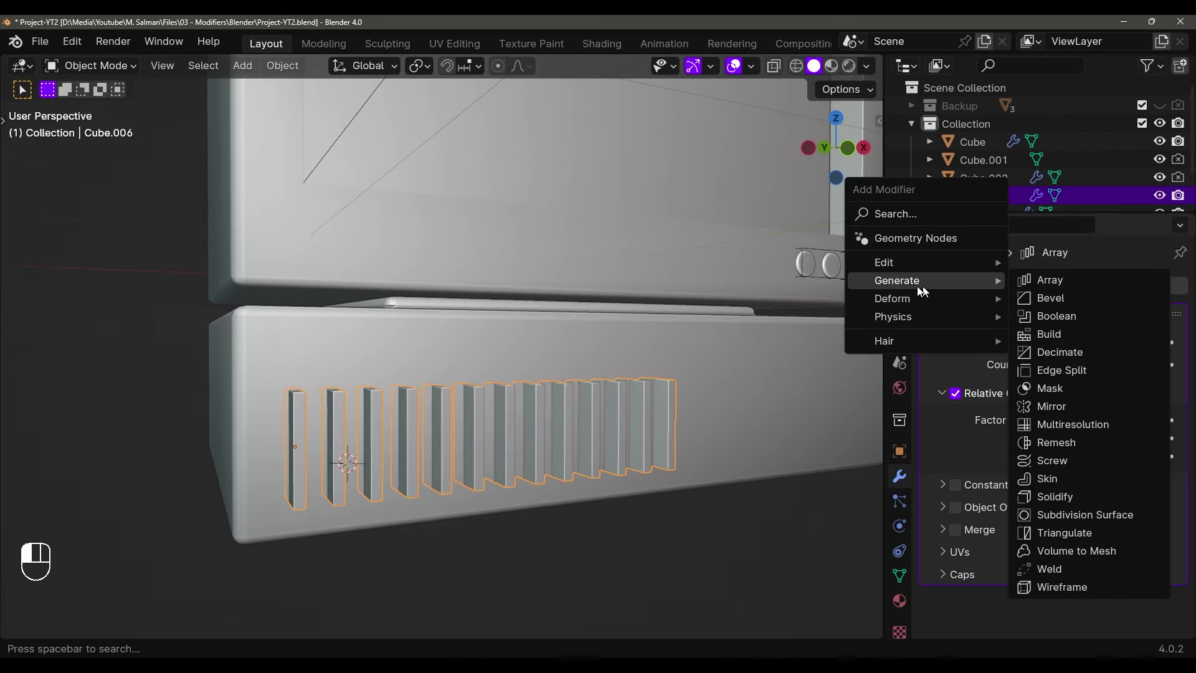
pyautogui.click(1053, 298)
pyautogui.moveTo(618, 511); pyautogui.dragTo(622, 515, button='middle')
pyautogui.scroll(-5, 1071, 535)
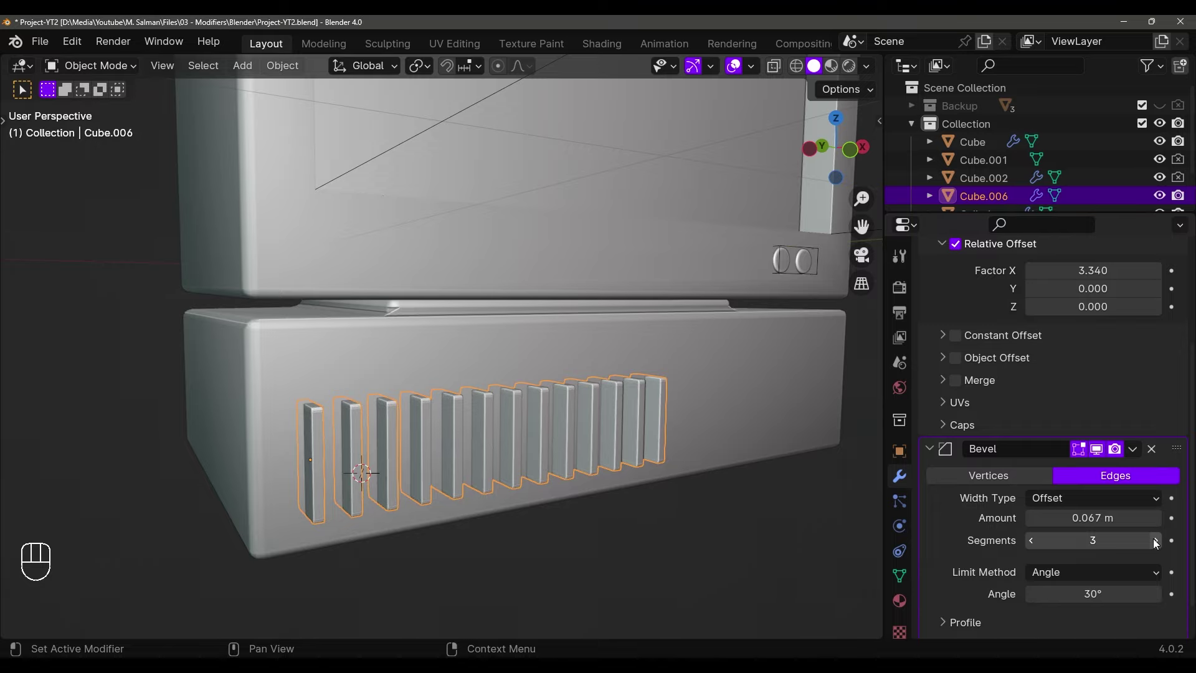
# Shade the slats smooth and cut them out of the monitor body with a Bool Tool brush Difference
pyautogui.moveTo(698, 467); pyautogui.dragTo(465, 355, button='middle')
pyautogui.rightClick(438, 361)
pyautogui.click(448, 341)
pyautogui.keyDown('shift'); pyautogui.click(465, 361); pyautogui.keyUp('shift')
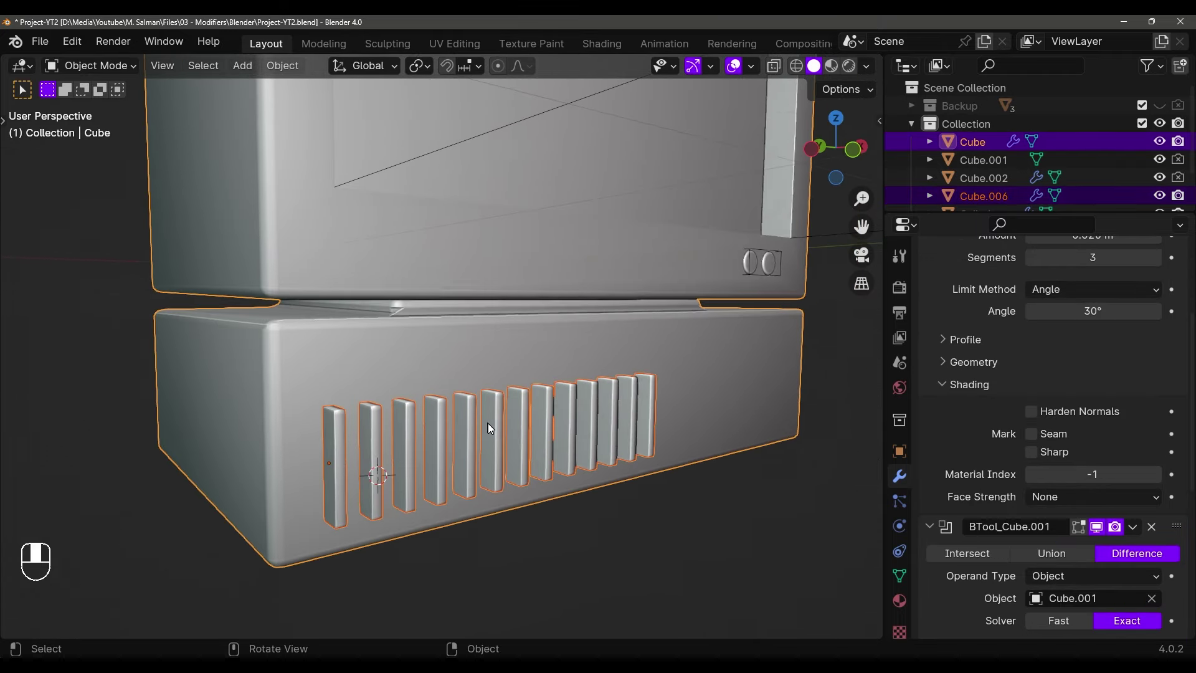
pyautogui.hotkey('shift', 'ctrl', 'b')
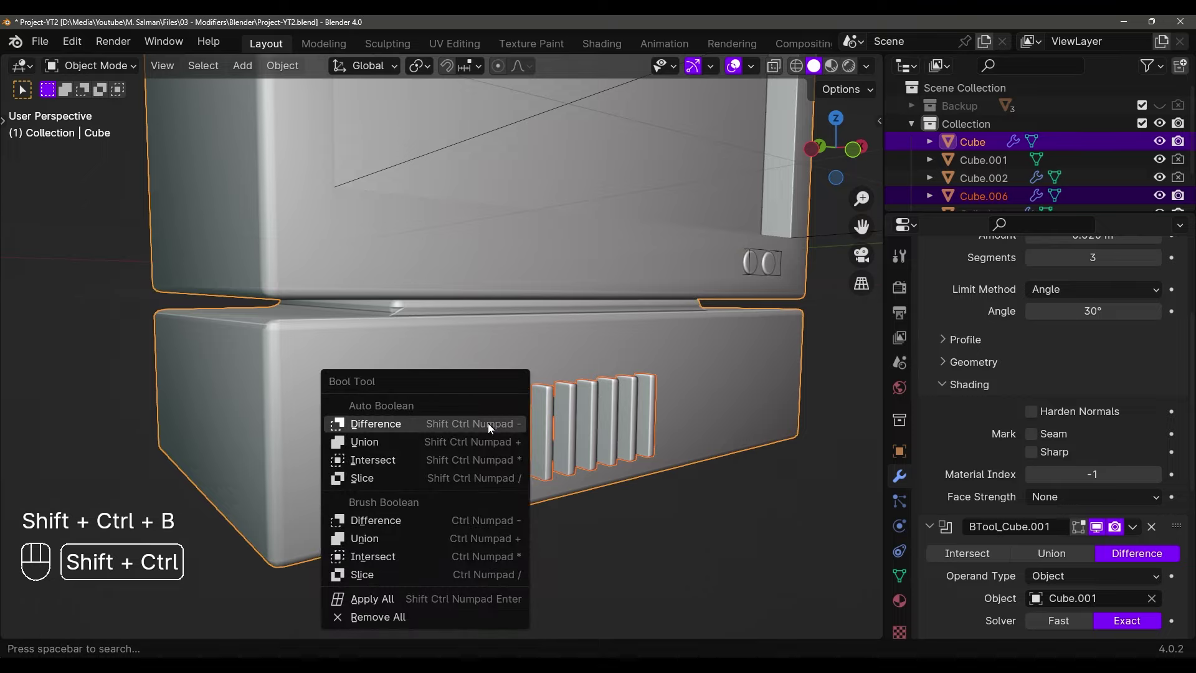
pyautogui.click(492, 520)
pyautogui.moveTo(492, 520)
pyautogui.mouseDown(button='middle')
pyautogui.moveTo(516, 455)
pyautogui.moveTo(442, 454)
pyautogui.moveTo(466, 472)
pyautogui.moveTo(518, 465)
pyautogui.mouseUp(button='middle')
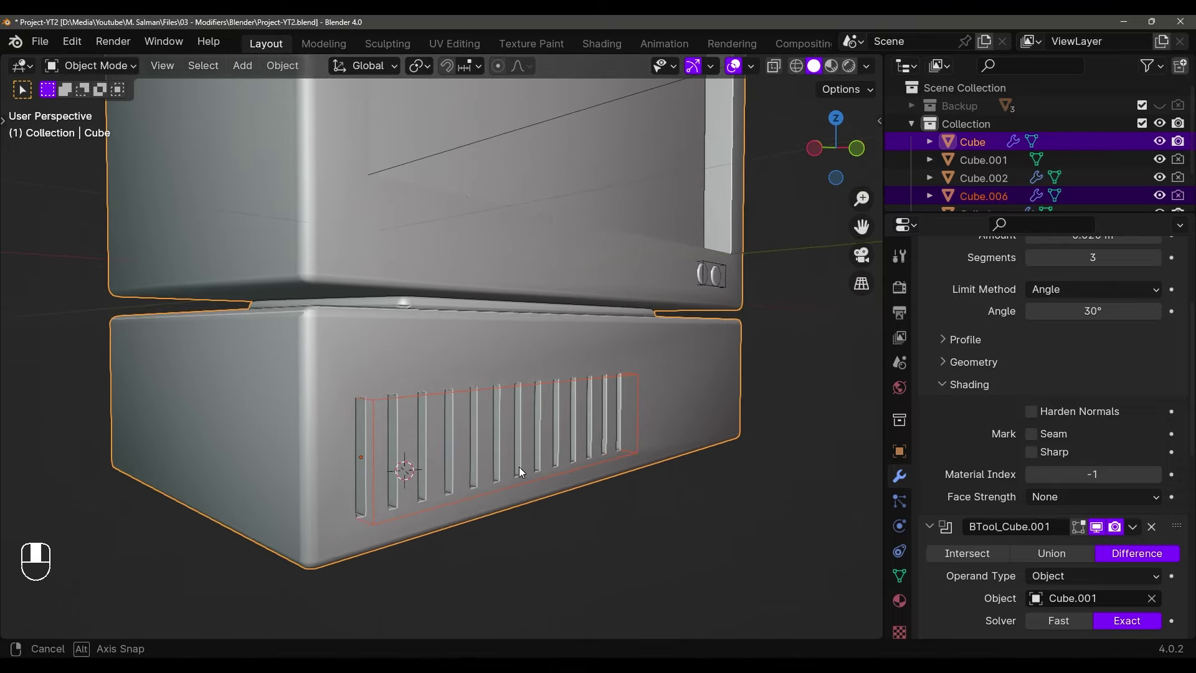
# Select the slat cutter and apply its scale so the bevel rounds the slot ends evenly
pyautogui.hotkey('ctrl', 'z')
pyautogui.moveTo(494, 427); pyautogui.dragTo(420, 428, button='middle')
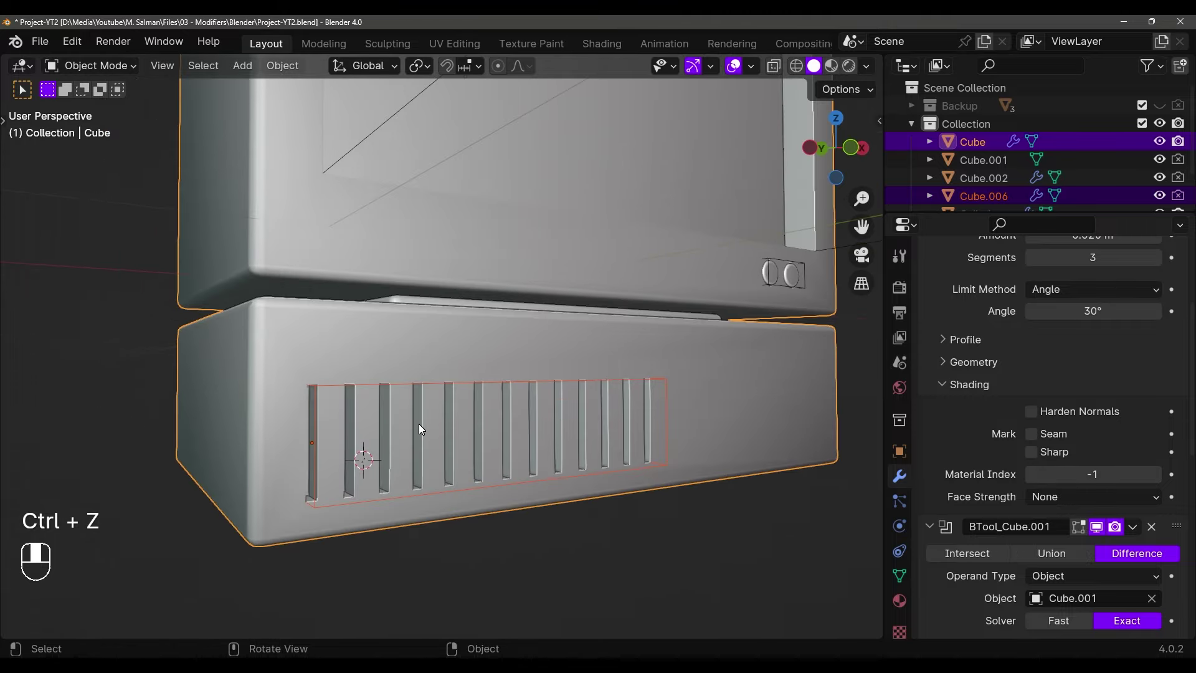
pyautogui.click(314, 387)
pyautogui.moveTo(314, 387); pyautogui.dragTo(325, 450, button='middle')
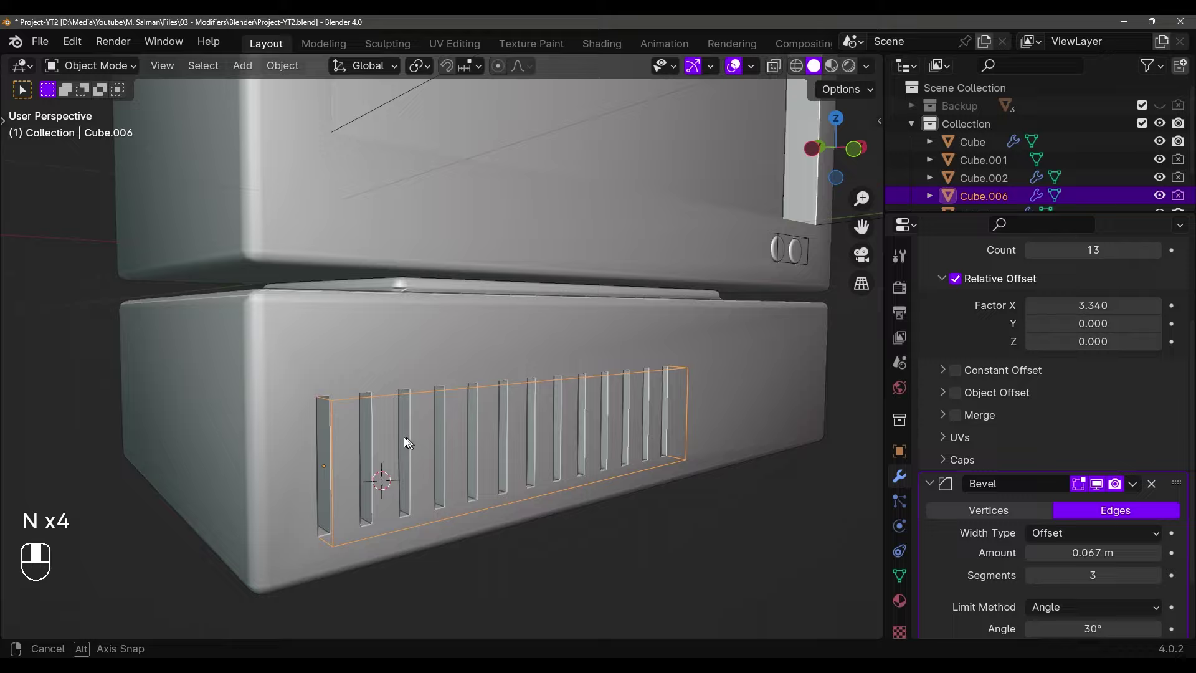
pyautogui.moveTo(400, 435); pyautogui.dragTo(424, 448, button='middle')
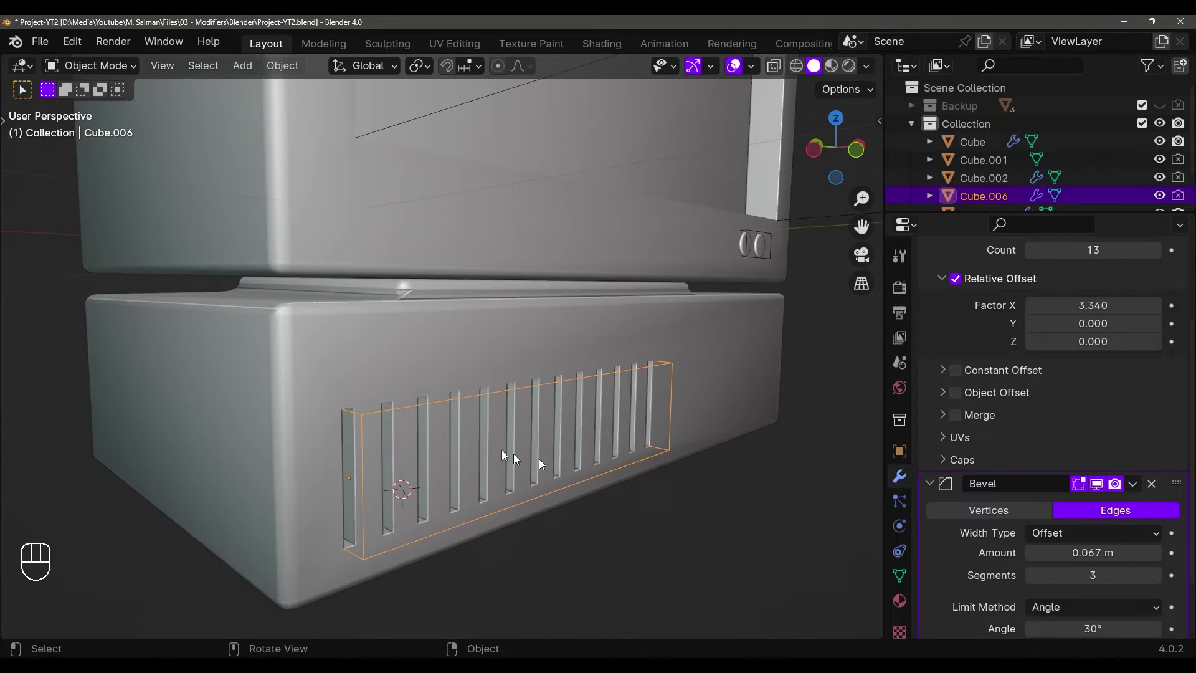
pyautogui.hotkey('ctrl', 'a')
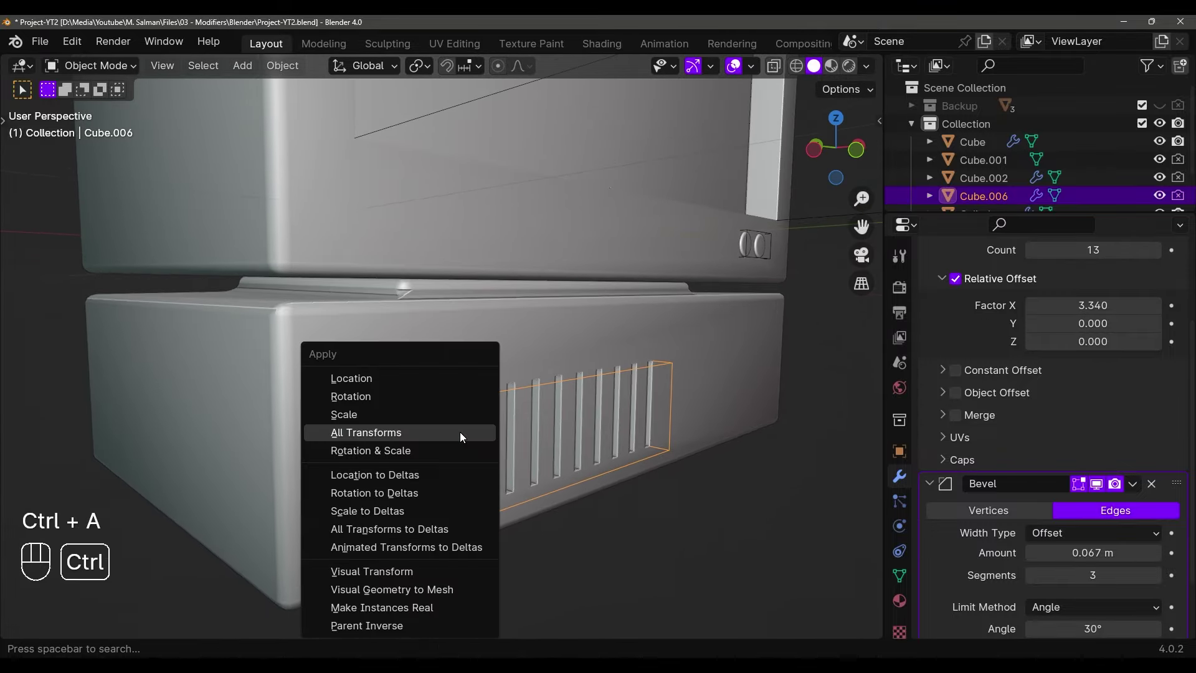
pyautogui.click(349, 415)
pyautogui.moveTo(505, 479); pyautogui.dragTo(346, 410, button='middle')
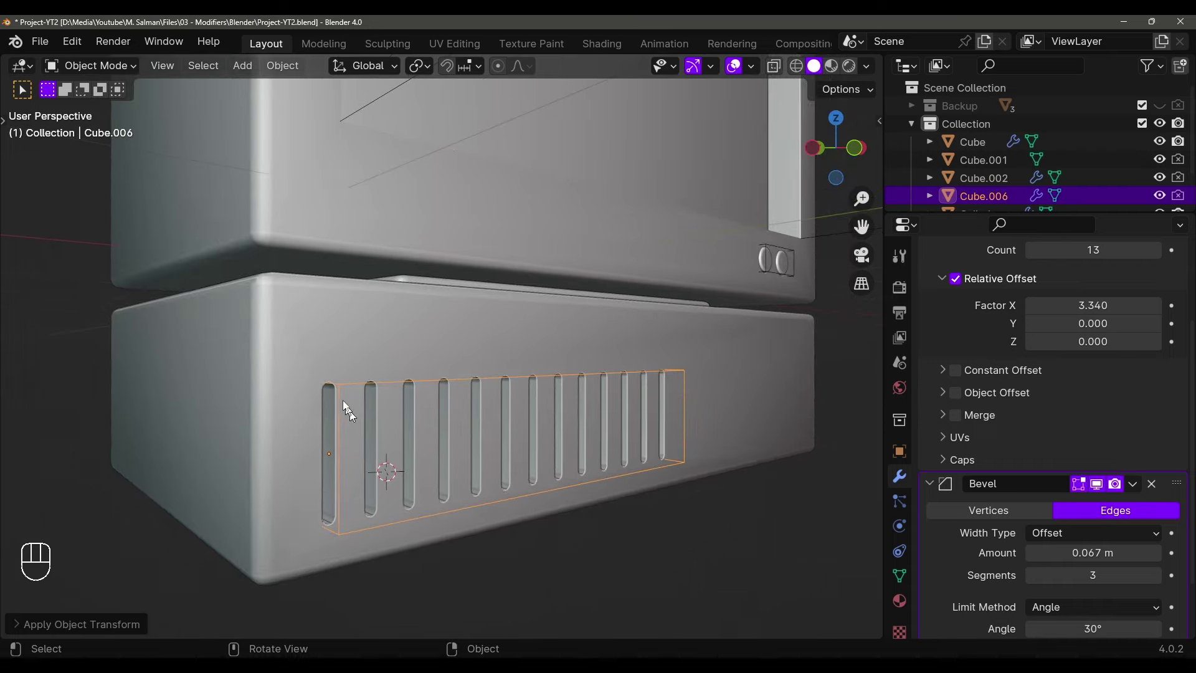
# Apply smooth shading to the slat cutter
pyautogui.moveTo(396, 455)
pyautogui.mouseDown(button='middle')
pyautogui.moveTo(367, 461)
pyautogui.moveTo(379, 459)
pyautogui.mouseUp(button='middle')
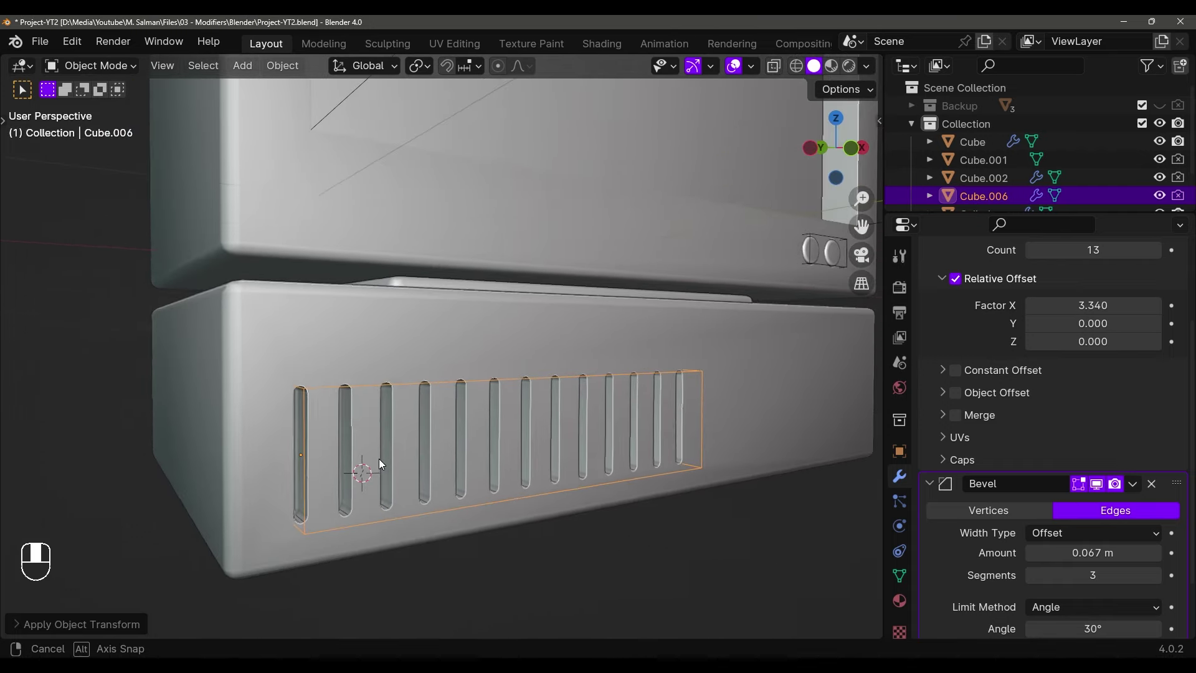
pyautogui.moveTo(431, 394); pyautogui.dragTo(409, 427, button='middle')
pyautogui.rightClick(398, 386)
pyautogui.click(386, 345)
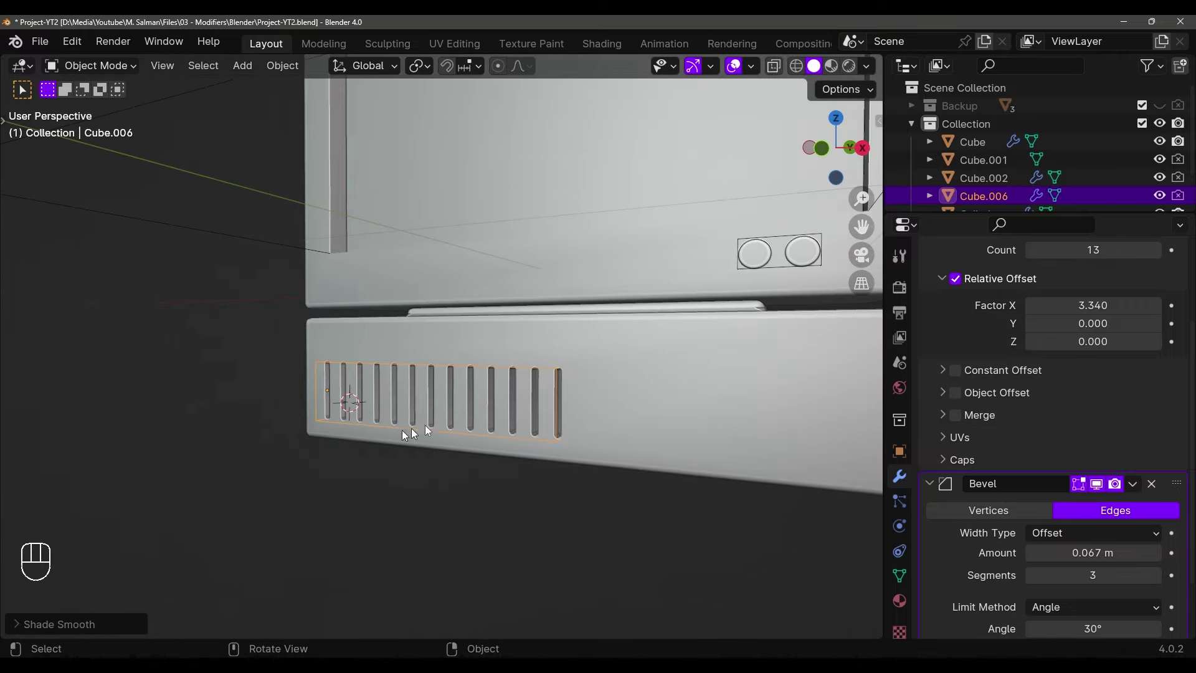
# Reduce the array's relative X offset and raise its count until the slots reach near the base's centre, checking with overlays hidden
pyautogui.scroll(5, 1061, 432)
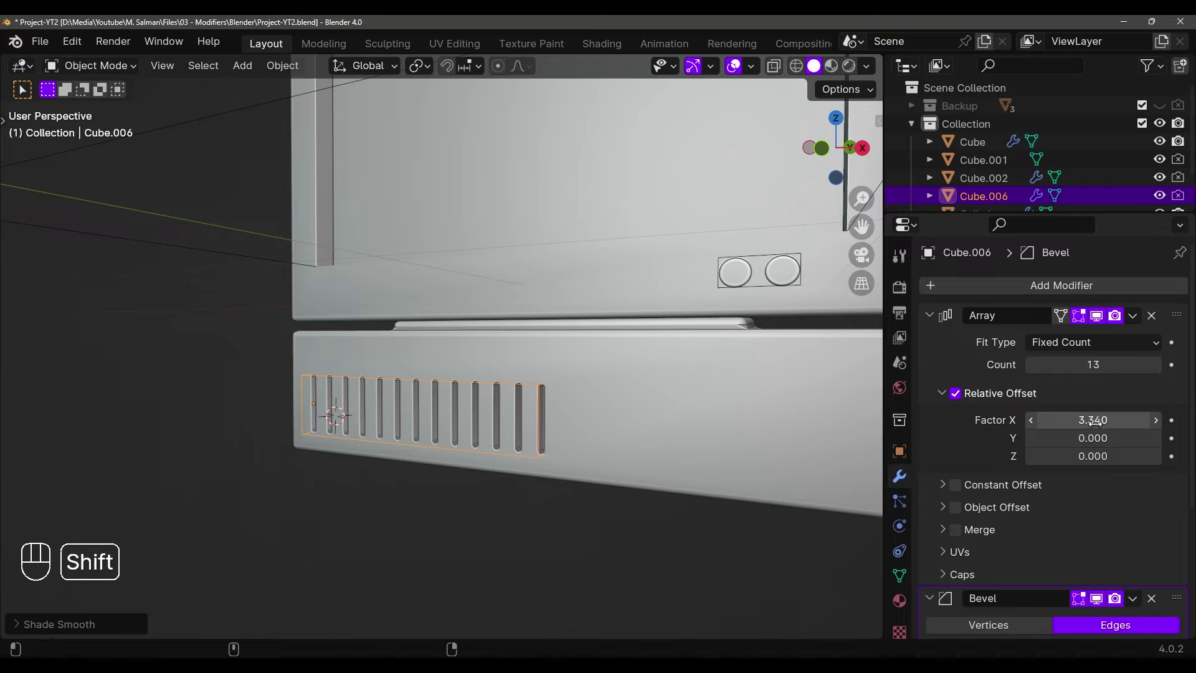
pyautogui.keyDown('shift'); pyautogui.moveTo(1092, 420); pyautogui.dragTo(1054, 419); pyautogui.keyUp('shift')
pyautogui.moveTo(772, 430); pyautogui.dragTo(833, 392, button='middle')
pyautogui.click(1156, 365)
pyautogui.moveTo(833, 392); pyautogui.dragTo(772, 386, button='middle')
pyautogui.click(734, 66)
pyautogui.moveTo(731, 274); pyautogui.dragTo(614, 449, button='middle')
pyautogui.hotkey('shift', 'alt', 'z')
# Place the 3D cursor on the base's front face beside the vent slots and add a cube there
pyautogui.click(634, 425)
pyautogui.moveTo(559, 479)
pyautogui.mouseDown(button='middle')
pyautogui.moveTo(601, 467)
pyautogui.moveTo(576, 490)
pyautogui.mouseUp(button='middle')
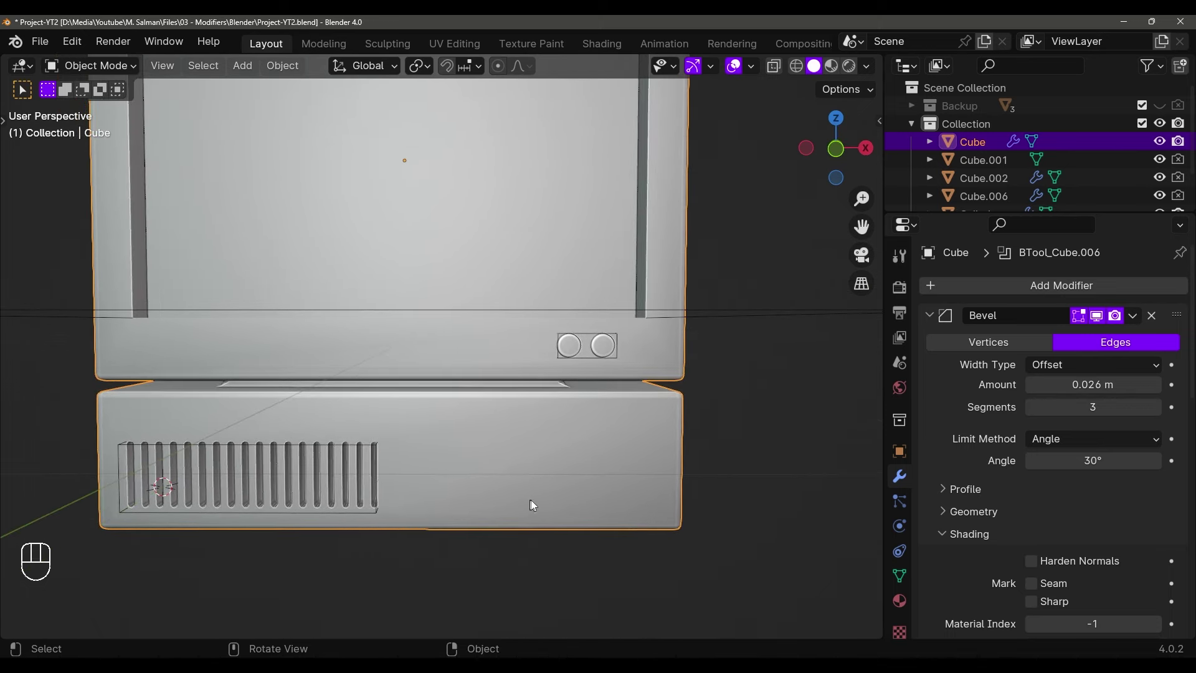
pyautogui.press('KP_1')
pyautogui.scroll(-2, 461, 424)
pyautogui.hotkey('shift', 'a')
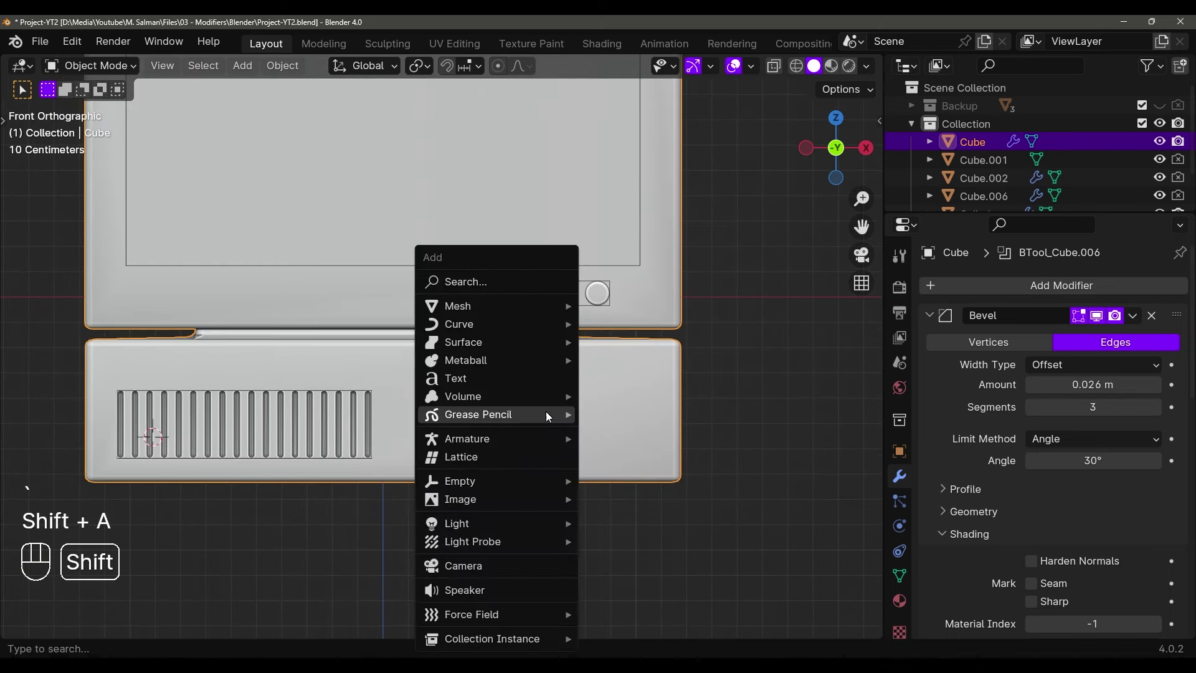
pyautogui.keyDown('shift'); pyautogui.rightClick(526, 433); pyautogui.keyUp('shift')
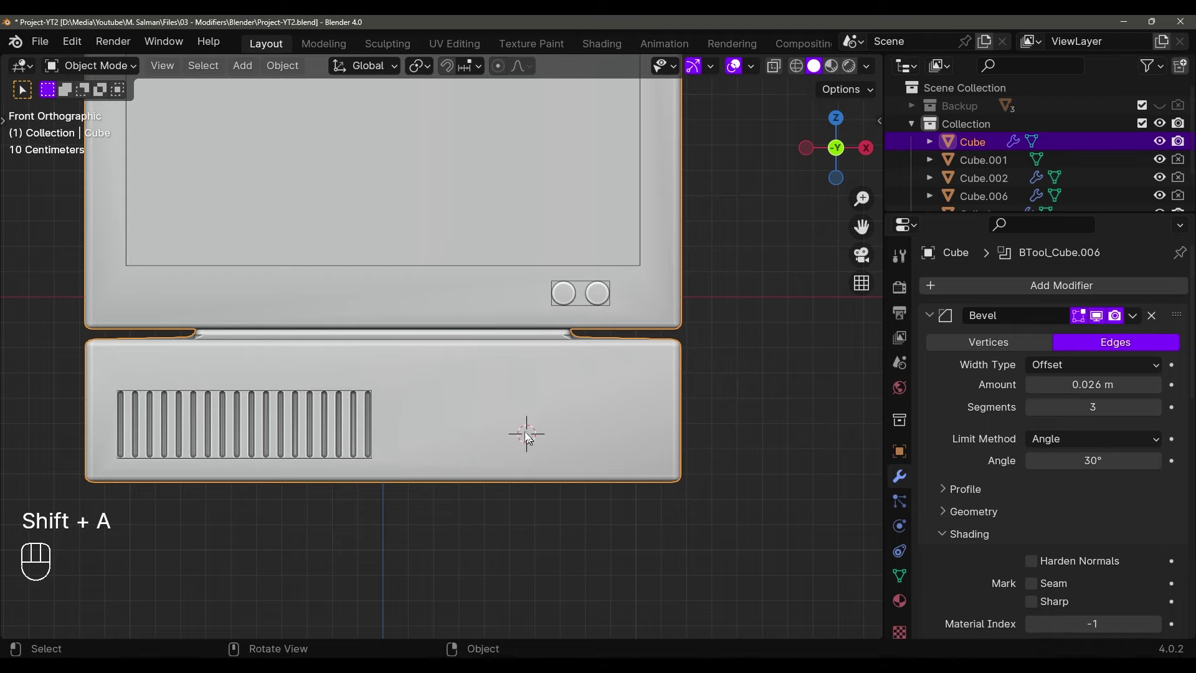
pyautogui.hotkey('shift', 'a')
pyautogui.moveTo(529, 309)
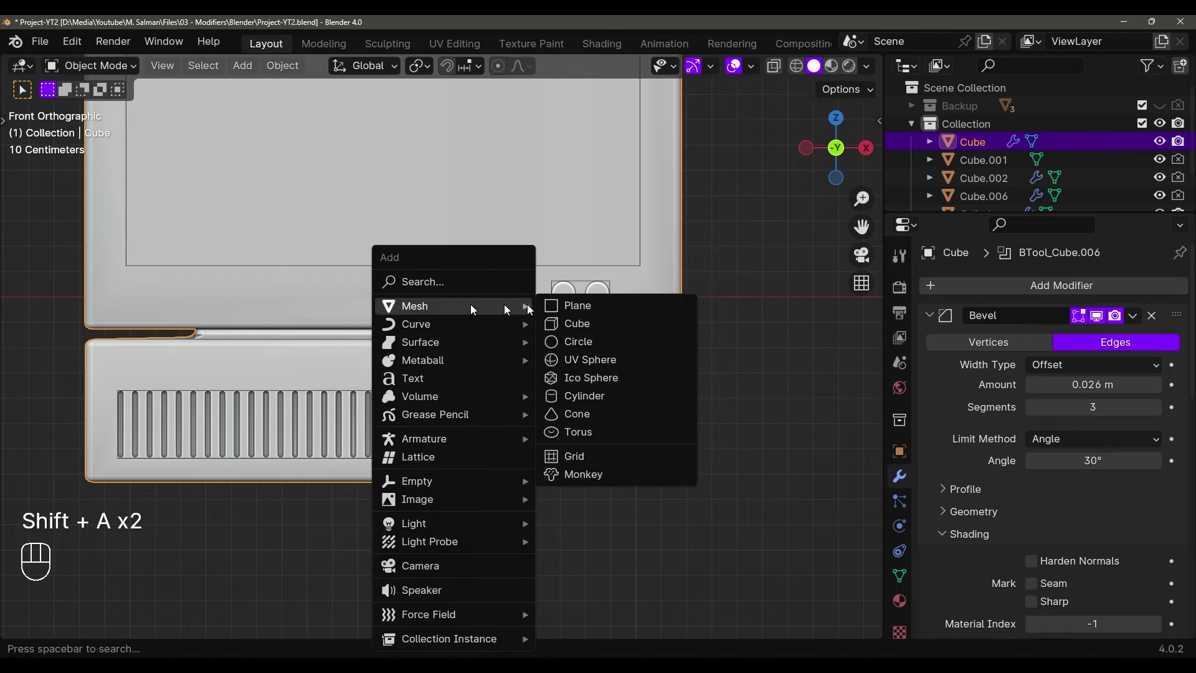
pyautogui.click(575, 324)
# Scale the new cube down and stretch it along X into a wide block spanning from the slots to near the base's edge
pyautogui.press('s')
pyautogui.click(556, 416)
pyautogui.press('s')
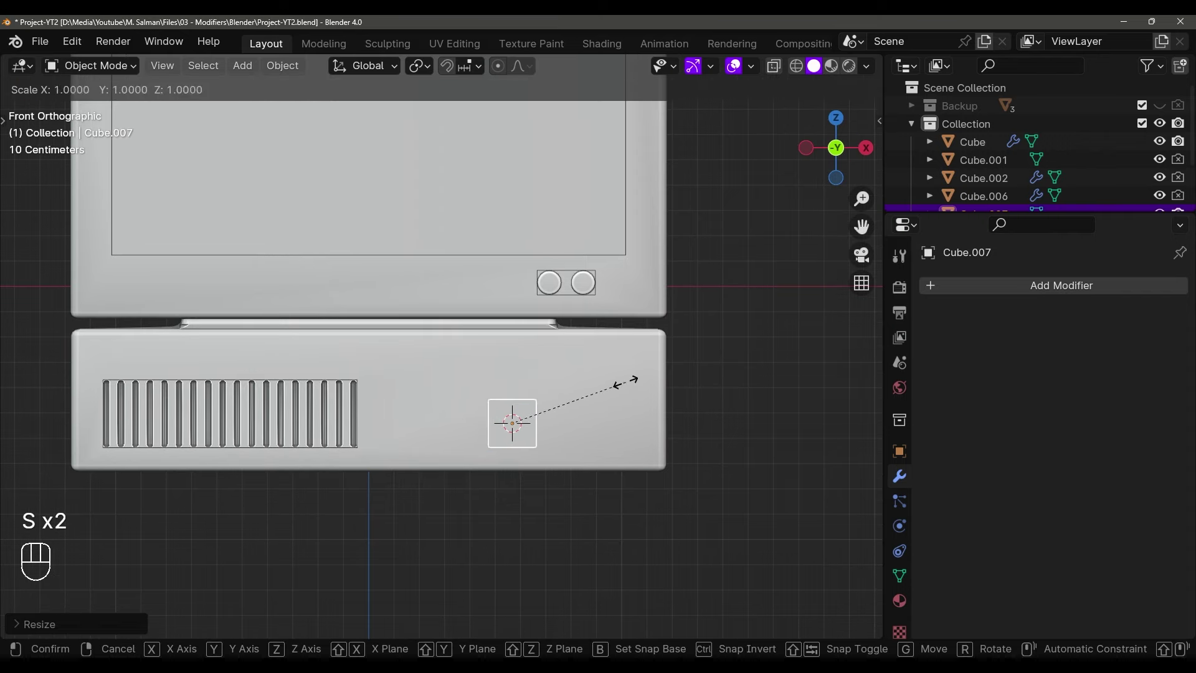
pyautogui.click(604, 390)
pyautogui.press('s')
pyautogui.press('x')
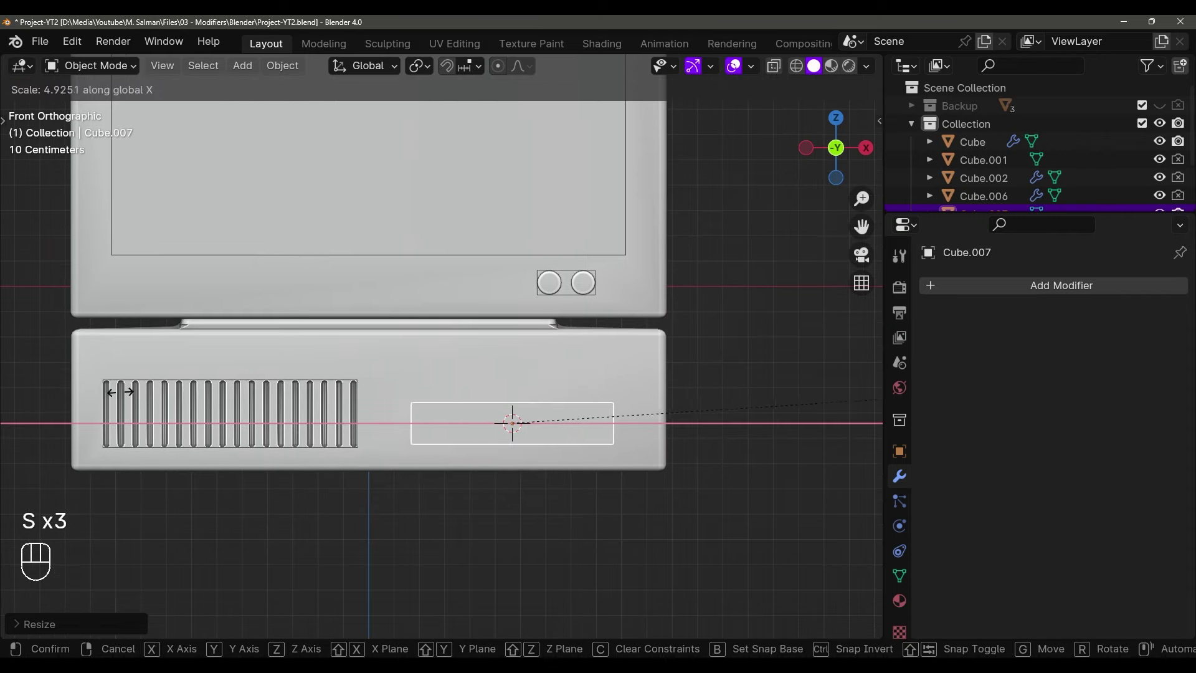
pyautogui.keyDown('shift'); pyautogui.click(269, 393); pyautogui.keyUp('shift')
# Shift the wide block about 0.015 m along negative X to even its spacing between the slots and the base's edge
pyautogui.press('g')
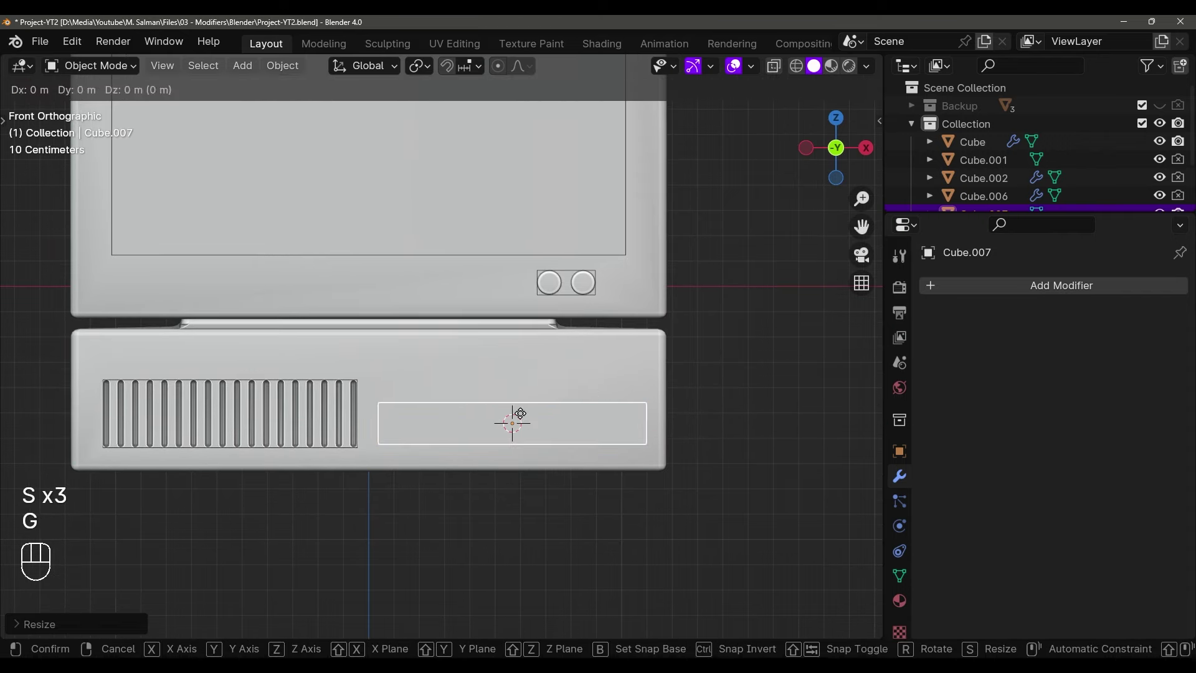
pyautogui.middleClick(519, 414)
pyautogui.rightClick(518, 415)
pyautogui.press('g')
pyautogui.middleClick(517, 416)
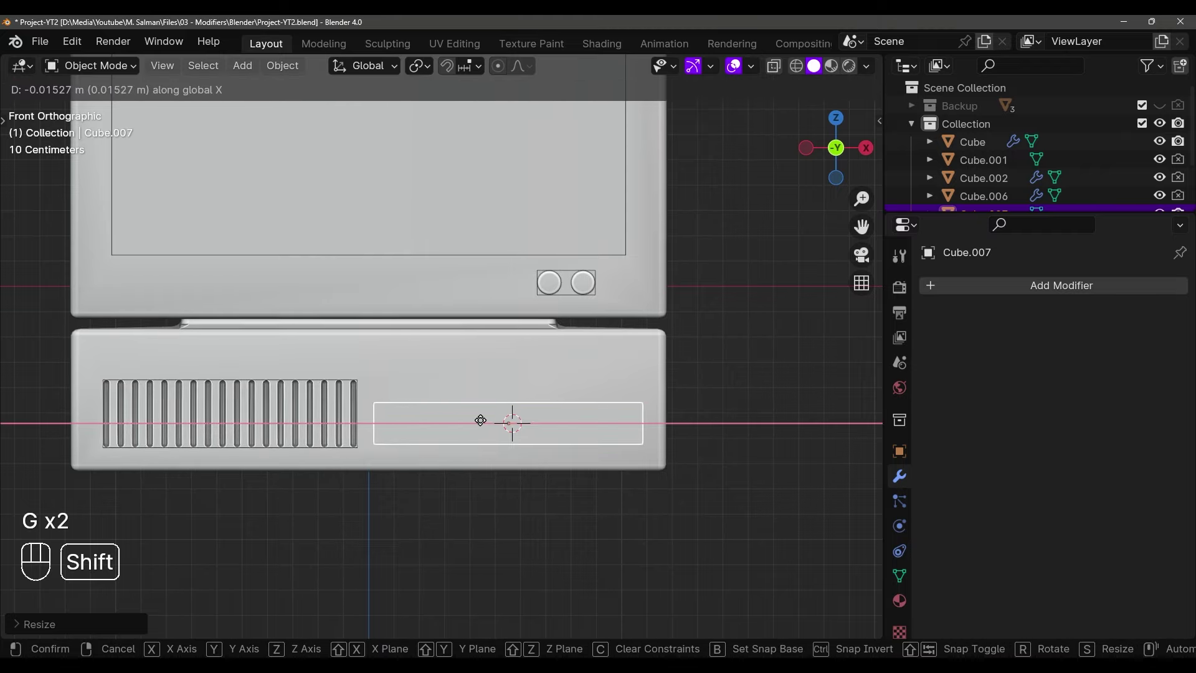
pyautogui.click(480, 420)
pyautogui.moveTo(480, 420); pyautogui.dragTo(469, 432, button='middle')
# Move the wide block along Y so it sits partly embedded in the base's front face
pyautogui.press('g')
pyautogui.middleClick(603, 435)
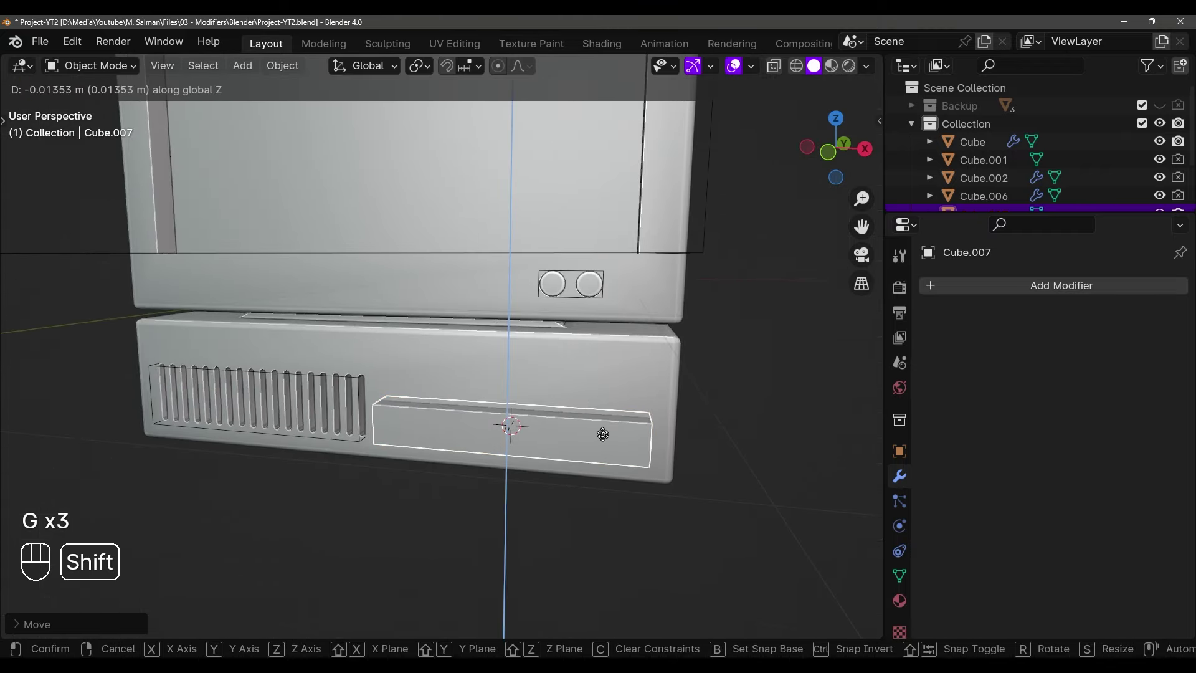
pyautogui.rightClick(603, 435)
pyautogui.keyDown('ctrl'); pyautogui.moveTo(506, 345); pyautogui.dragTo(484, 414, button='middle'); pyautogui.keyUp('ctrl')
pyautogui.press('g')
pyautogui.middleClick(551, 368)
pyautogui.click(560, 358)
pyautogui.keyDown('shift'); pyautogui.moveTo(534, 481); pyautogui.dragTo(524, 476, button='middle'); pyautogui.keyUp('shift')
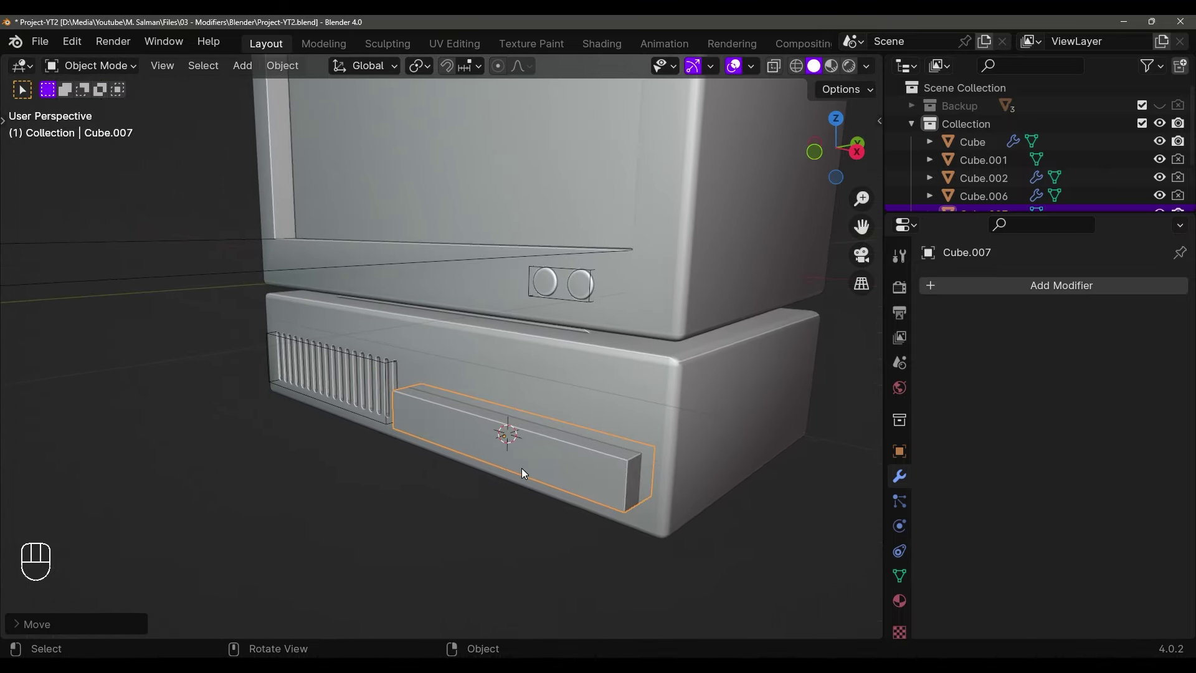
# Duplicate the wide block in place and cut the duplicate from the monitor body with a Bool Tool brush Difference
pyautogui.hotkey('shift', 'd')
pyautogui.rightClick(546, 428)
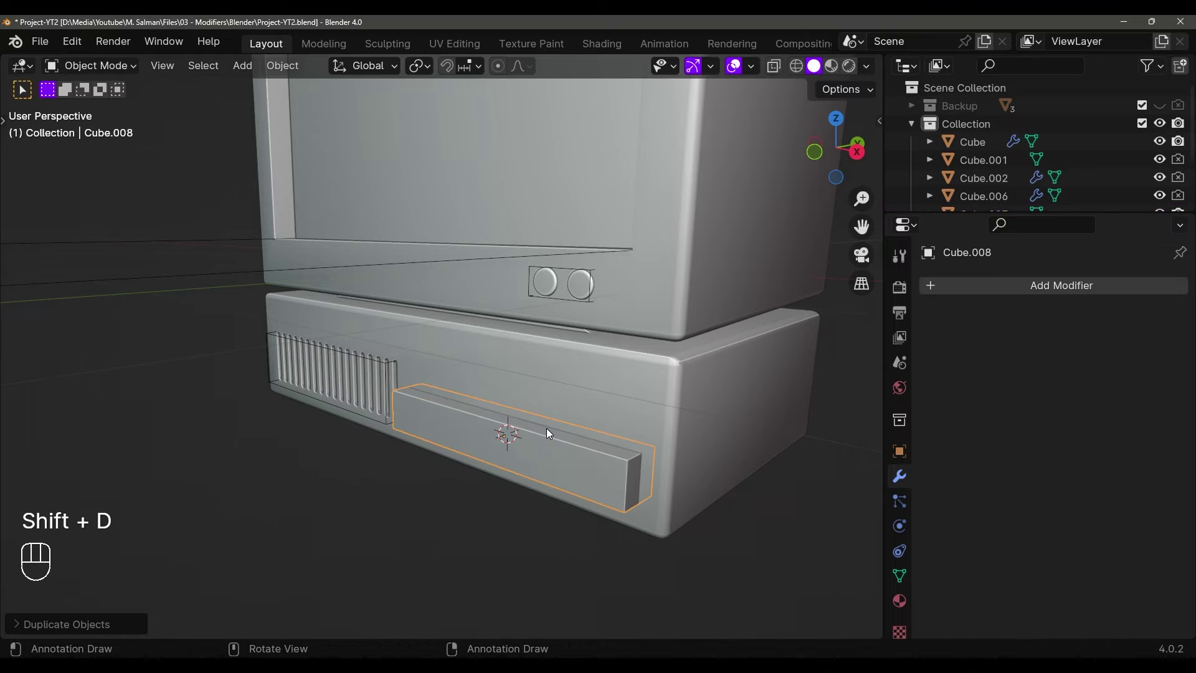
pyautogui.moveTo(547, 428)
pyautogui.keyDown('shift'); pyautogui.mouseDown(button='middle')
pyautogui.moveTo(577, 434)
pyautogui.moveTo(556, 435)
pyautogui.moveTo(565, 419)
pyautogui.mouseUp(button='middle'); pyautogui.keyUp('shift')
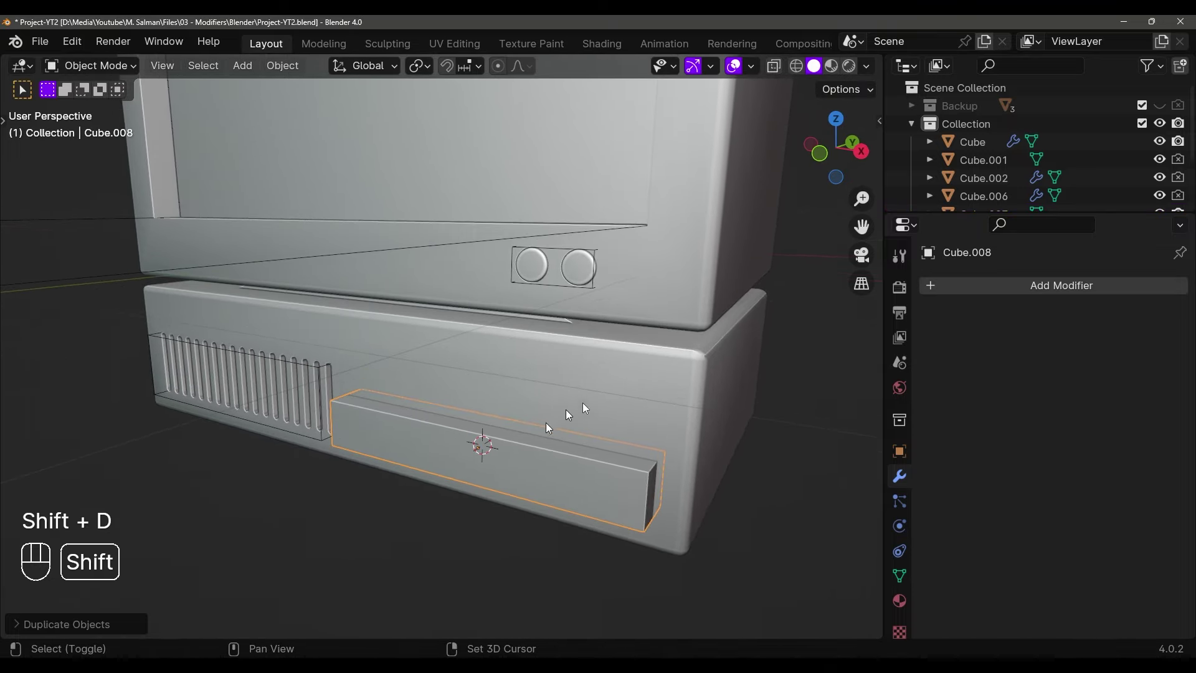
pyautogui.keyDown('shift'); pyautogui.click(641, 366); pyautogui.keyUp('shift')
pyautogui.moveTo(641, 366); pyautogui.dragTo(600, 384, button='middle')
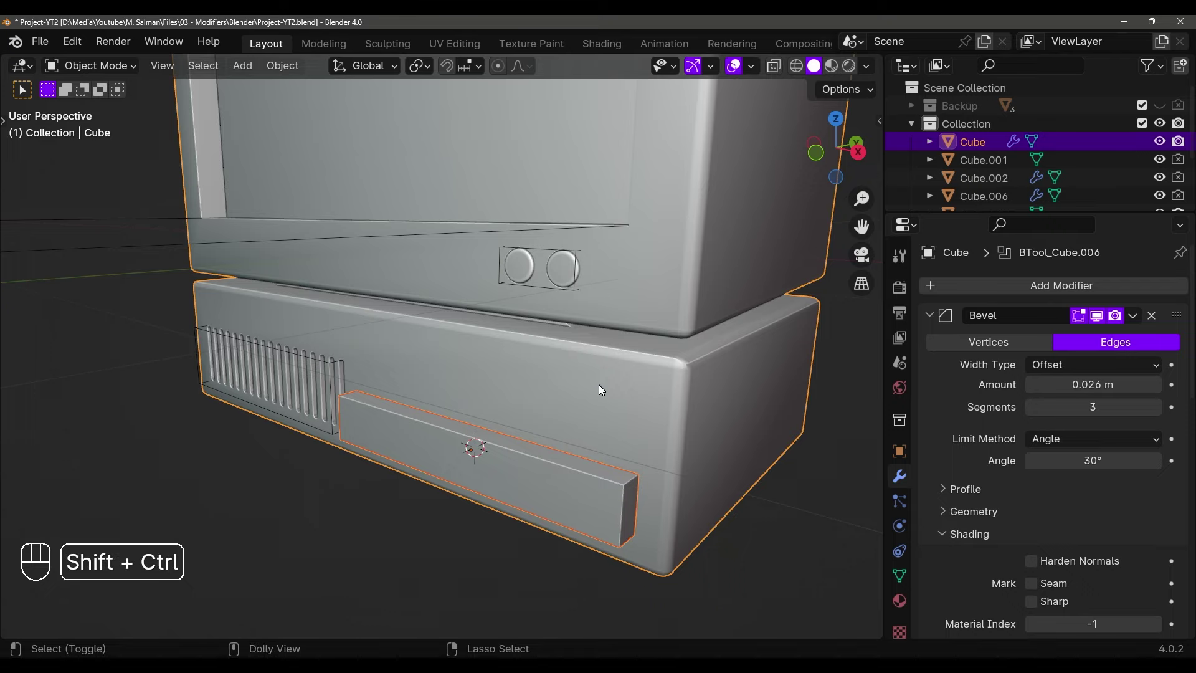
pyautogui.hotkey('shift', 'ctrl', 'b')
pyautogui.click(480, 497)
pyautogui.moveTo(492, 476); pyautogui.dragTo(623, 443, button='middle')
# Apply the remaining wide block's scale and shrink its mesh along the normals by about 0.009 m to leave a gap
pyautogui.click(512, 441)
pyautogui.moveTo(551, 406); pyautogui.dragTo(506, 411, button='middle')
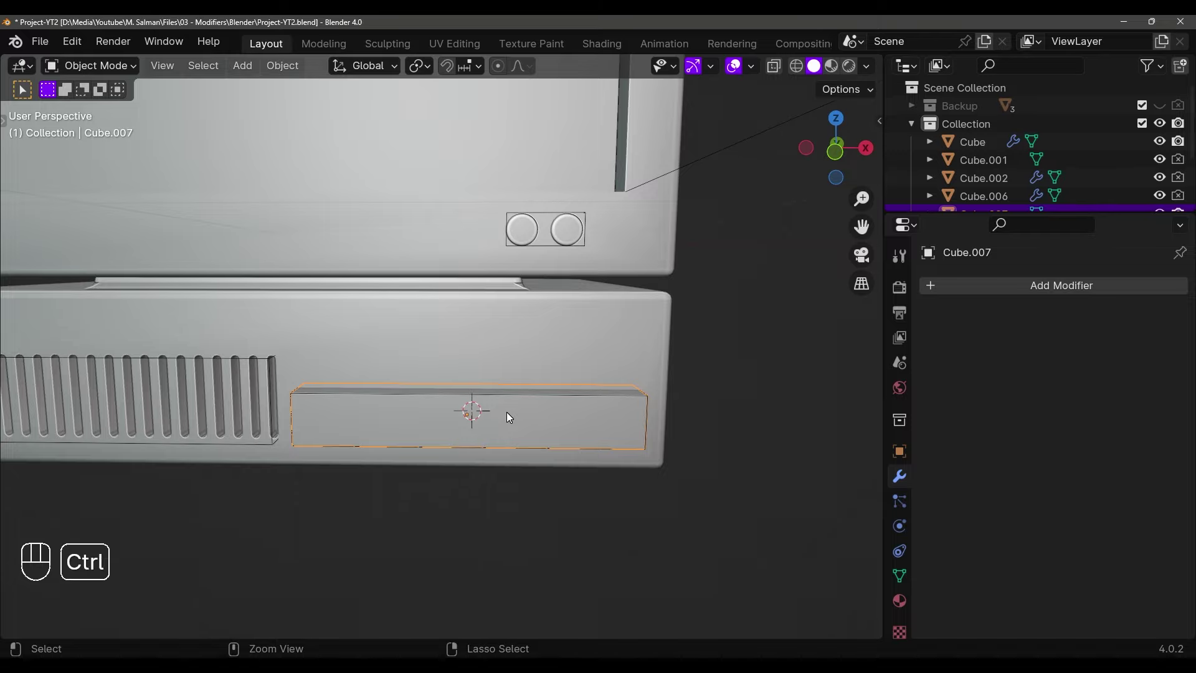
pyautogui.hotkey('ctrl', 'a')
pyautogui.click(401, 443)
pyautogui.moveTo(408, 427); pyautogui.dragTo(430, 414, button='middle')
pyautogui.press('Tab')
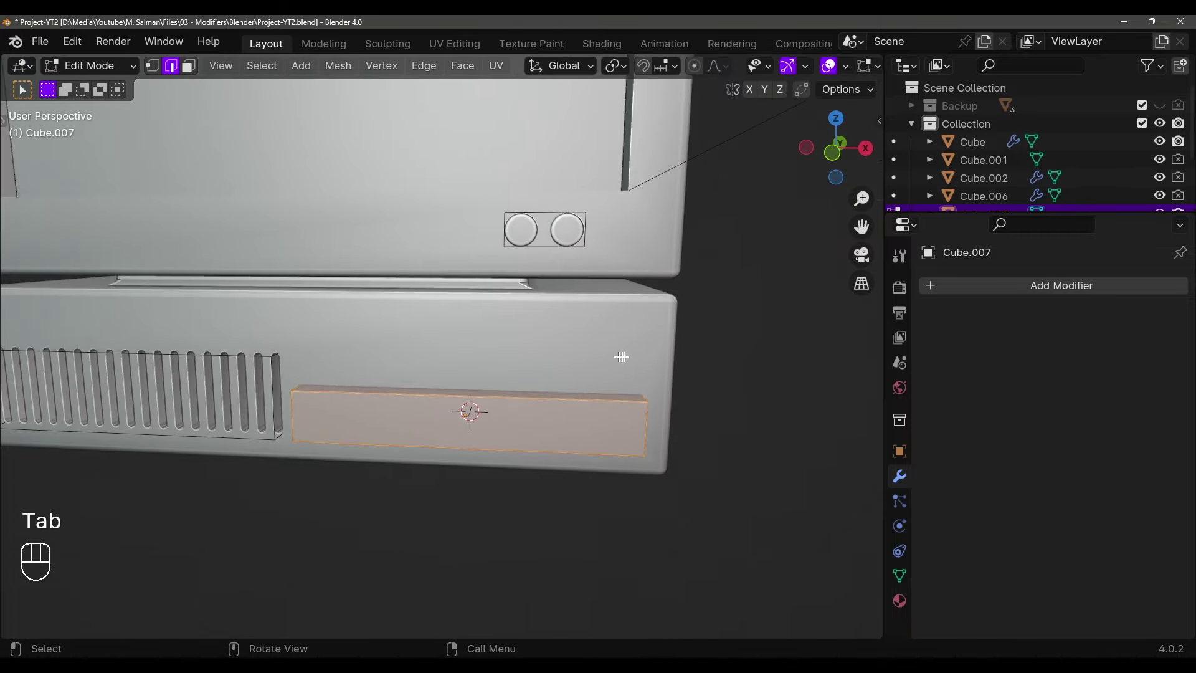
pyautogui.hotkey('alt', 's')
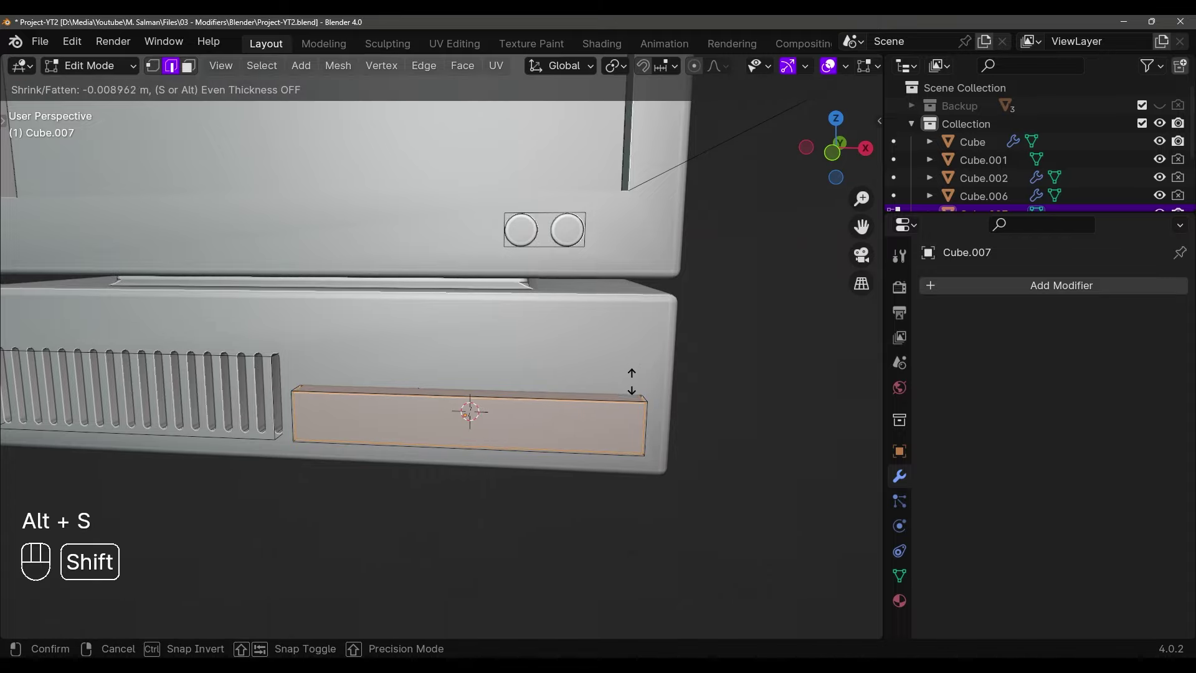
pyautogui.click(634, 388)
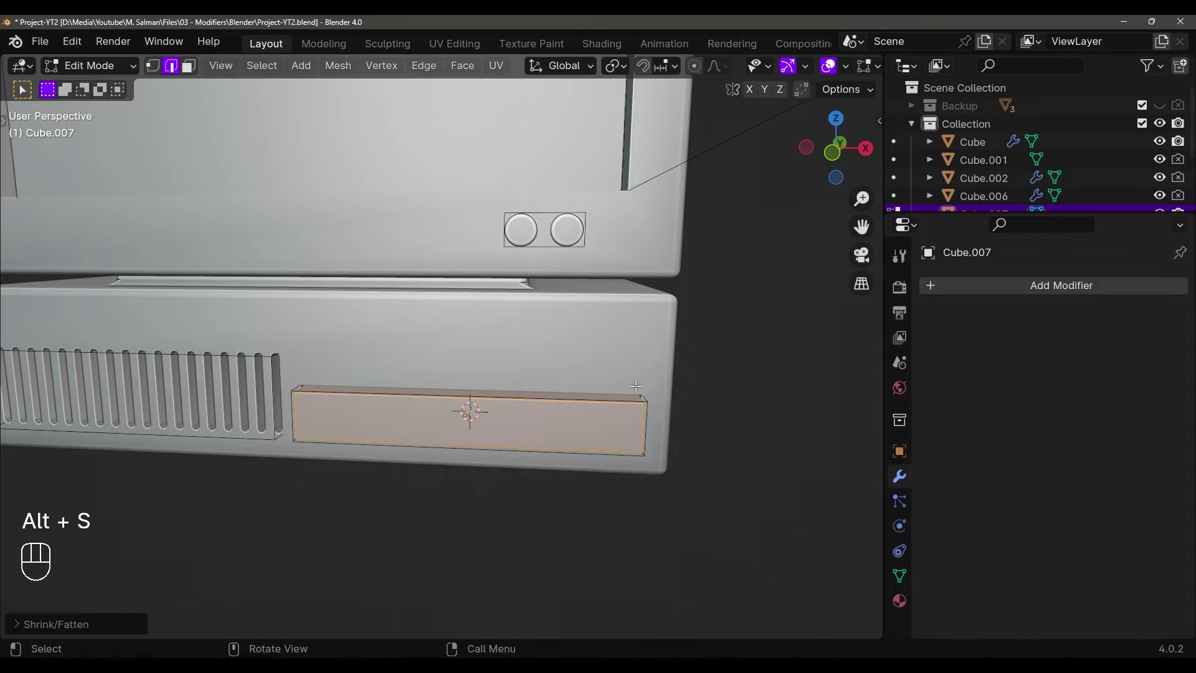
pyautogui.moveTo(634, 387); pyautogui.dragTo(549, 380, button='middle')
pyautogui.press('Tab')
# Push the shrunken block inward along Y so it sits inside the rectangular recess
pyautogui.press('g')
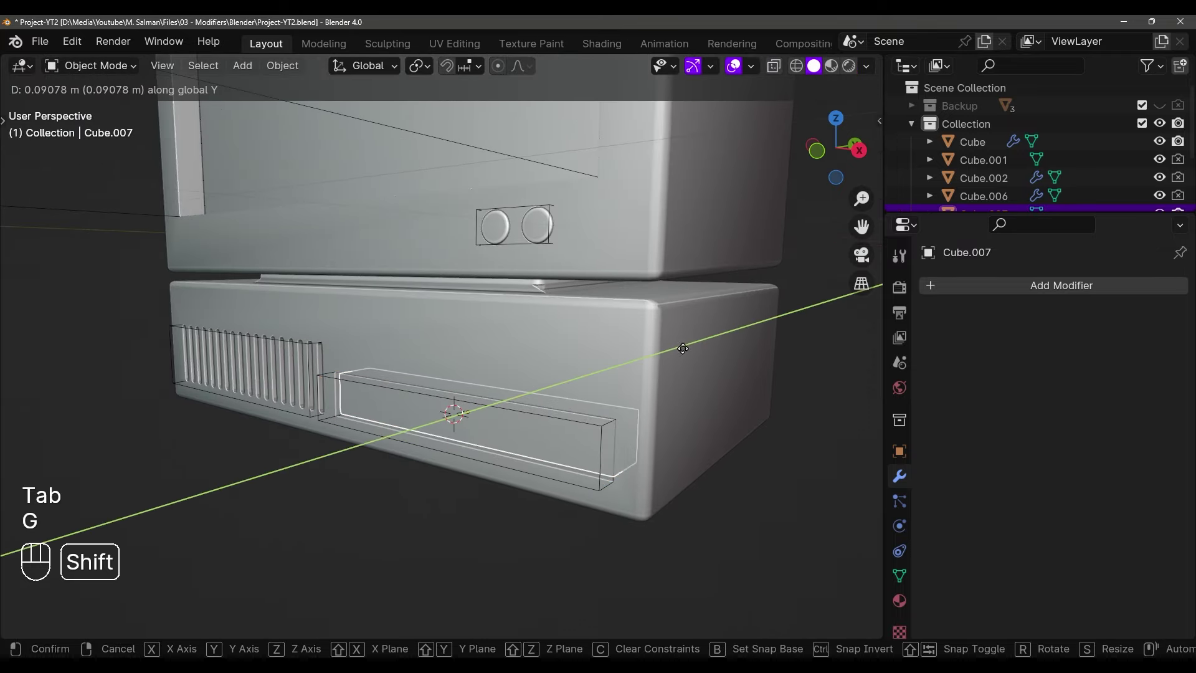
pyautogui.click(656, 359)
pyautogui.moveTo(657, 359); pyautogui.dragTo(726, 357, button='middle')
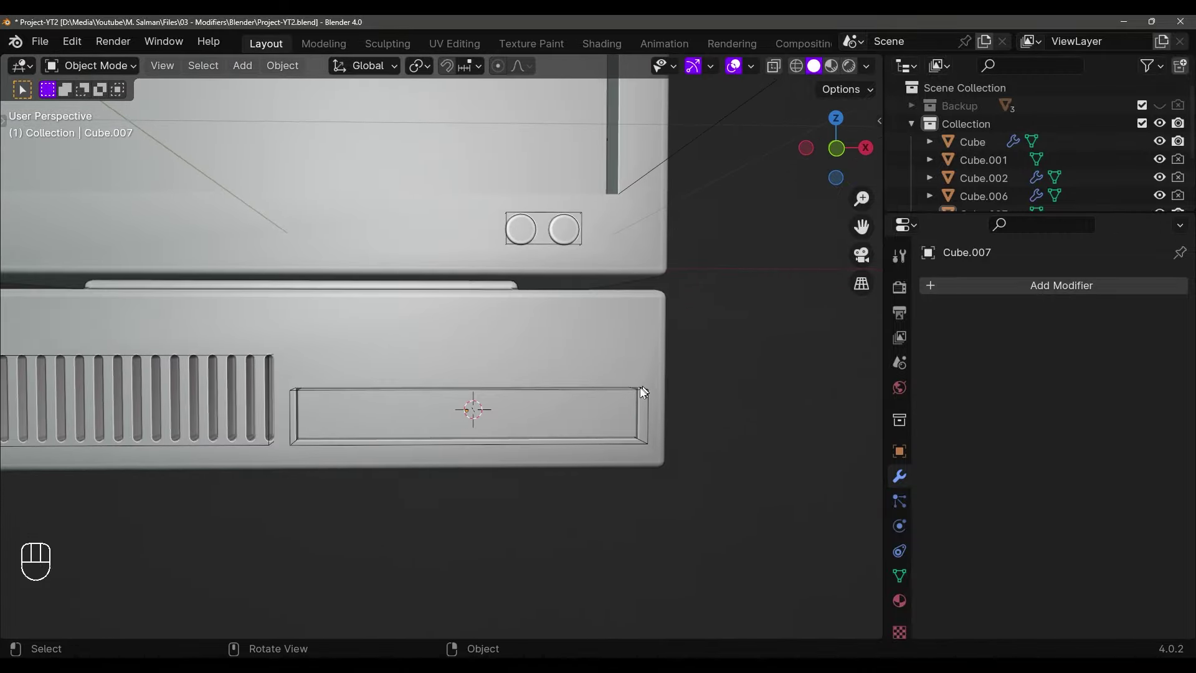
pyautogui.press('h')
pyautogui.moveTo(638, 390)
pyautogui.mouseDown(button='middle')
pyautogui.moveTo(593, 382)
pyautogui.moveTo(647, 388)
pyautogui.moveTo(633, 398)
pyautogui.mouseUp(button='middle')
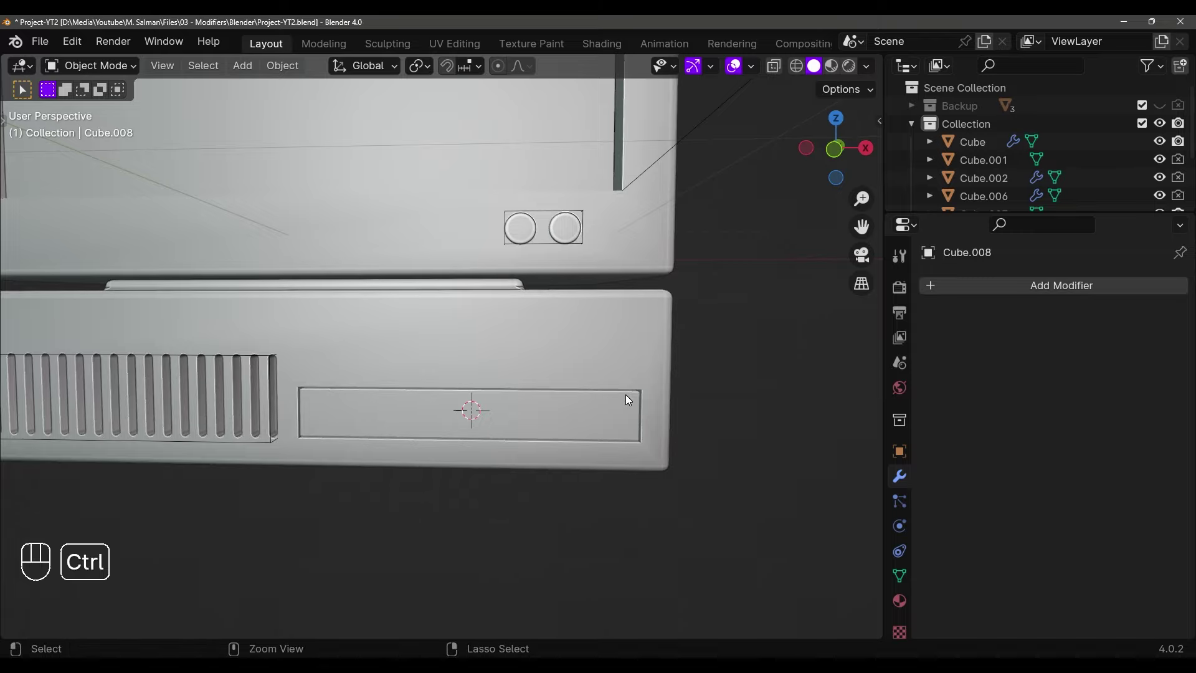
pyautogui.hotkey('ctrl', 'z')
# Add a cube near the outer end of the recessed block and scale it down to fit within the block's height
pyautogui.keyDown('shift'); pyautogui.moveTo(640, 422); pyautogui.dragTo(552, 406, button='middle'); pyautogui.keyUp('shift')
pyautogui.keyDown('shift'); pyautogui.rightClick(548, 408); pyautogui.keyUp('shift')
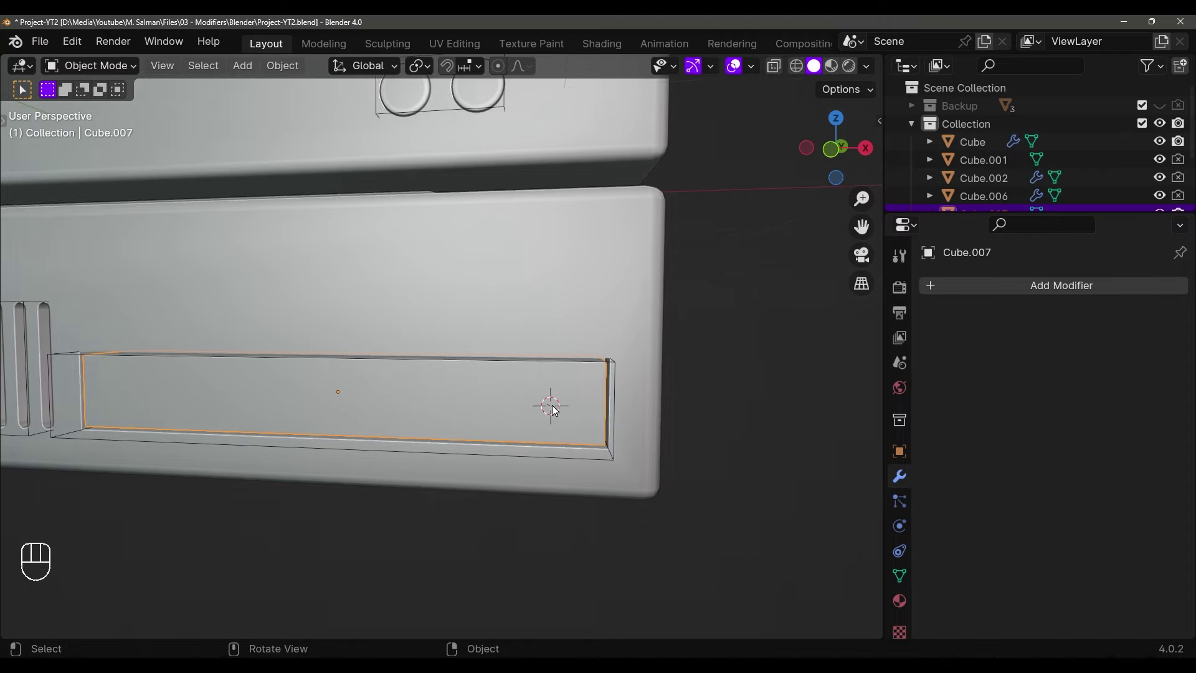
pyautogui.hotkey('shift', 'a')
pyautogui.moveTo(534, 308)
pyautogui.click(616, 323)
pyautogui.press('s')
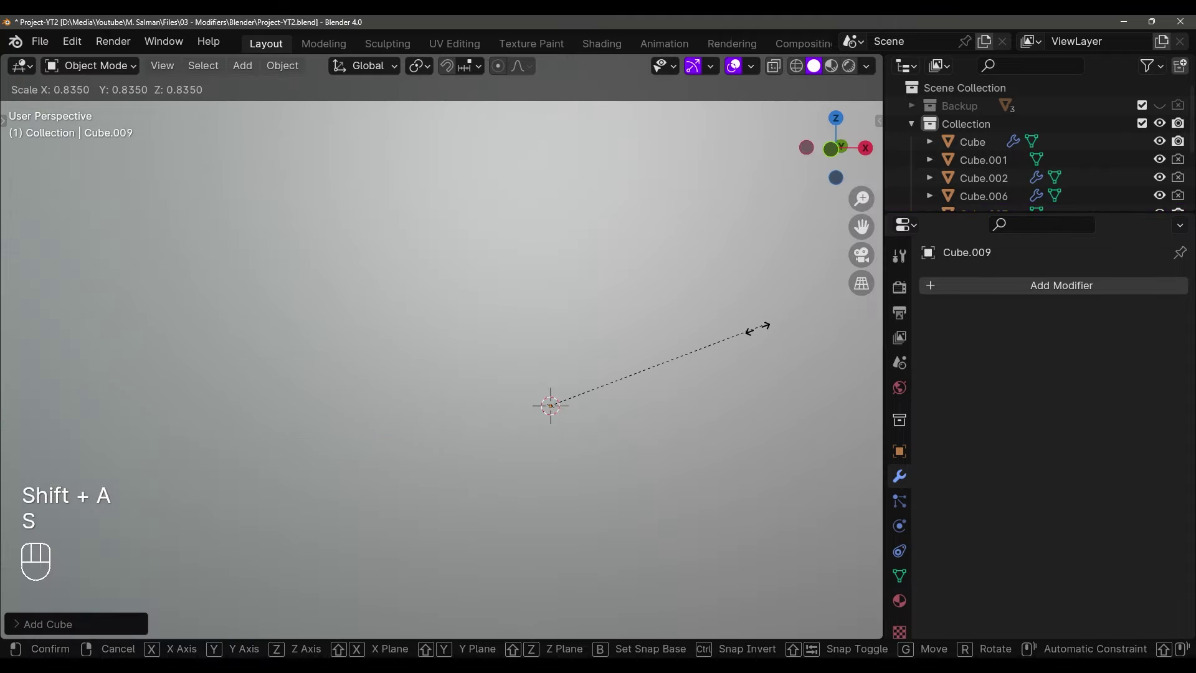
pyautogui.click(587, 390)
pyautogui.press('s')
pyautogui.keyDown('shift'); pyautogui.click(528, 417); pyautogui.keyUp('shift')
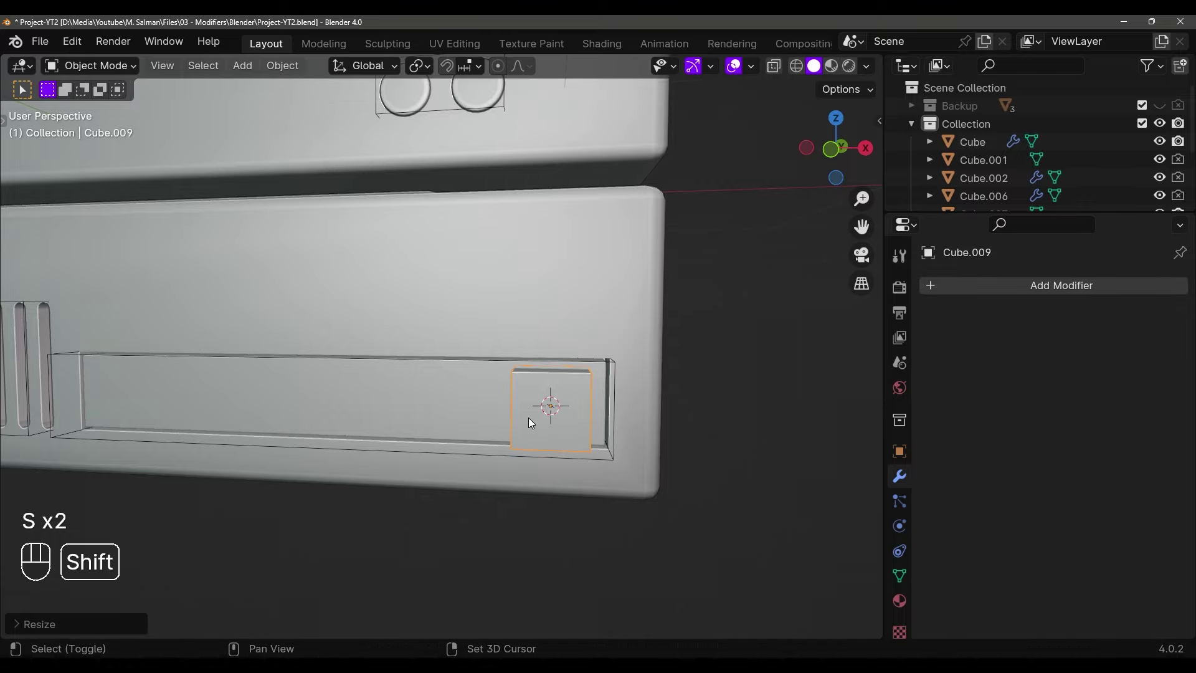
pyautogui.moveTo(528, 417); pyautogui.dragTo(550, 396, button='middle')
pyautogui.press('s')
pyautogui.click(660, 350)
# Position the small cube in the recessed block's face and cut it from the block with a Bool Tool brush Difference
pyautogui.press('g')
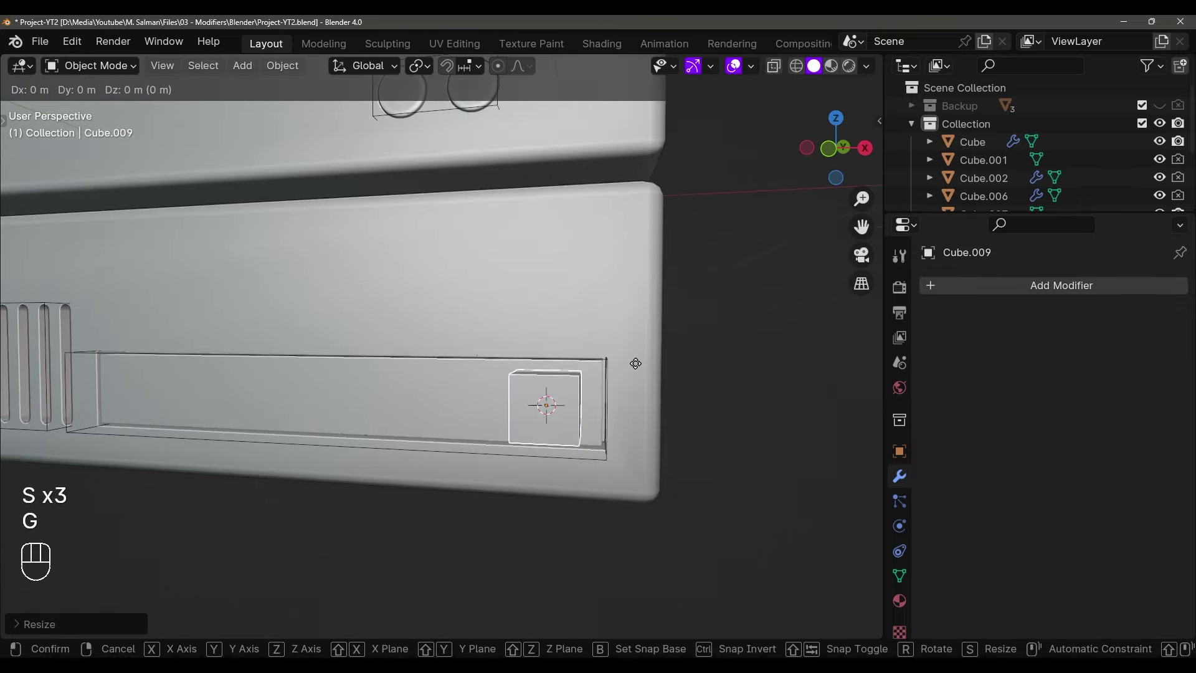
pyautogui.keyDown('shift'); pyautogui.click(639, 340); pyautogui.keyUp('shift')
pyautogui.moveTo(640, 333); pyautogui.dragTo(423, 390, button='middle')
pyautogui.press('g')
pyautogui.keyDown('shift'); pyautogui.click(589, 393); pyautogui.keyUp('shift')
pyautogui.keyDown('shift'); pyautogui.click(457, 395); pyautogui.keyUp('shift')
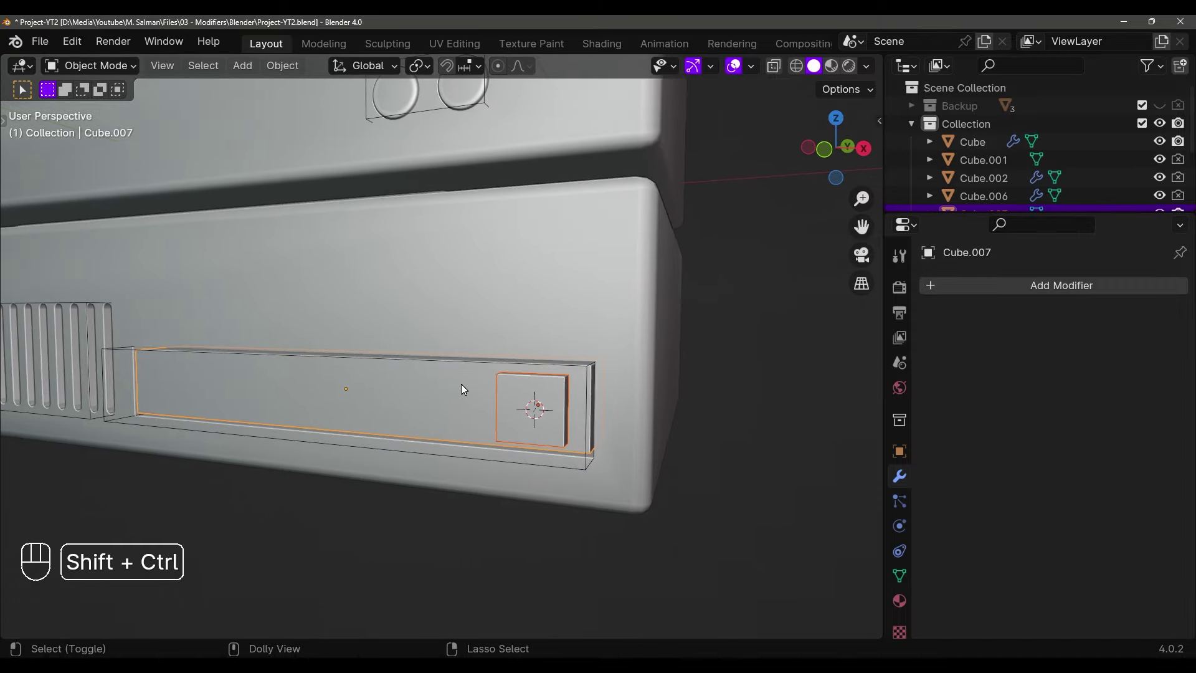
pyautogui.hotkey('shift', 'ctrl', 'b')
pyautogui.click(365, 478)
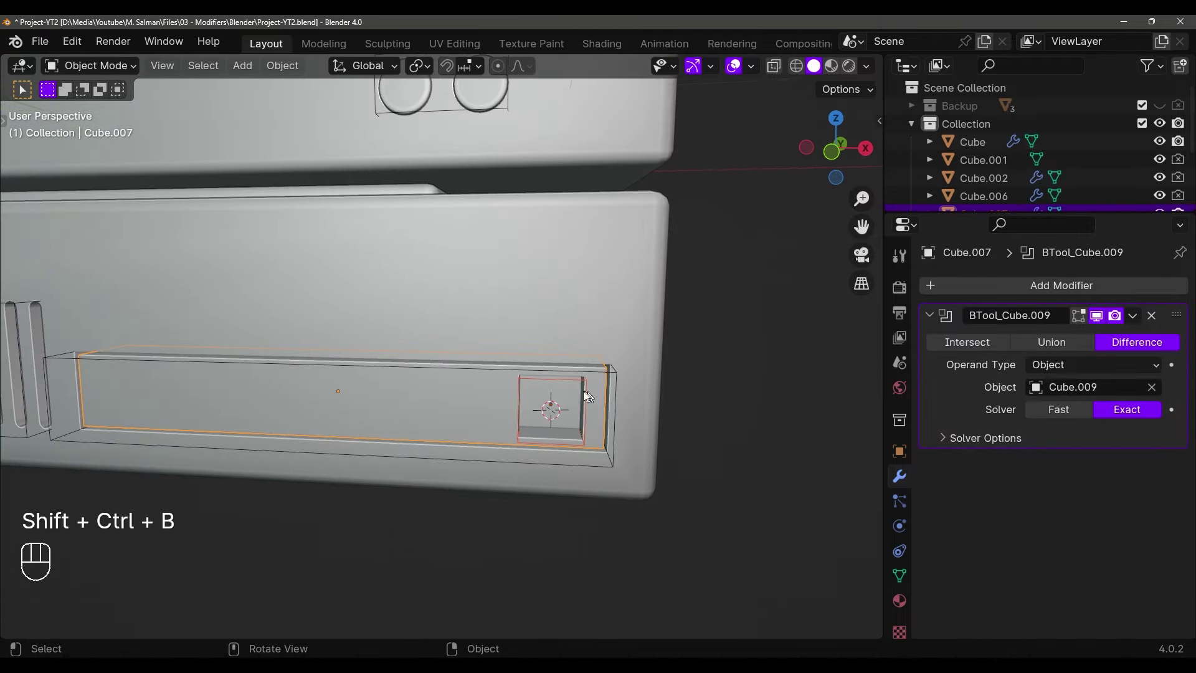
# Move the small square cutter outward along Y to make its recess shallower
pyautogui.click(576, 380)
pyautogui.keyDown('ctrl'); pyautogui.moveTo(577, 380); pyautogui.dragTo(495, 370, button='middle'); pyautogui.keyUp('ctrl')
pyautogui.click(495, 370)
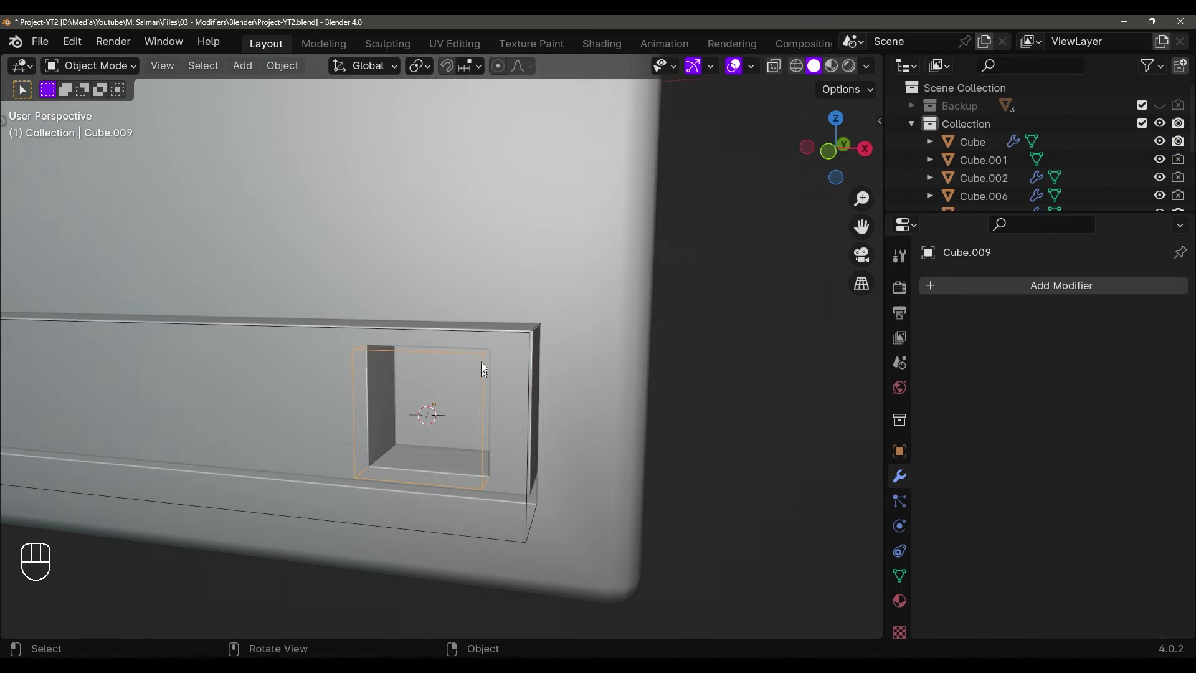
pyautogui.press('g')
pyautogui.press('g')
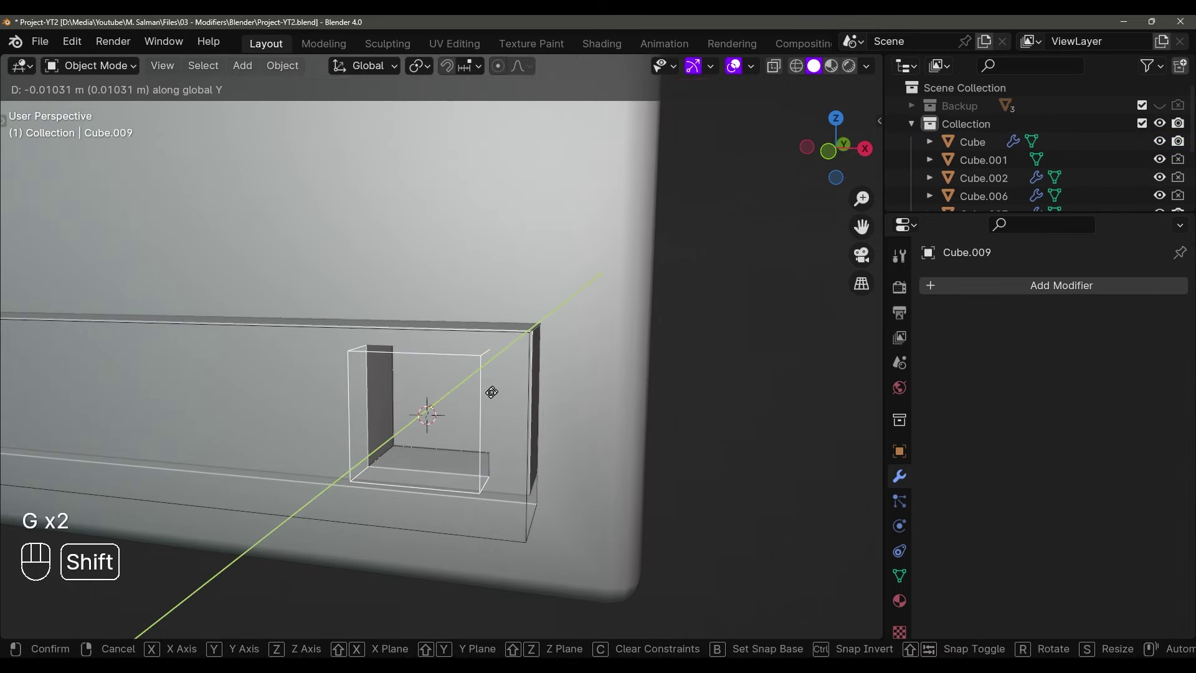
pyautogui.click(470, 401)
pyautogui.scroll(3, 467, 400)
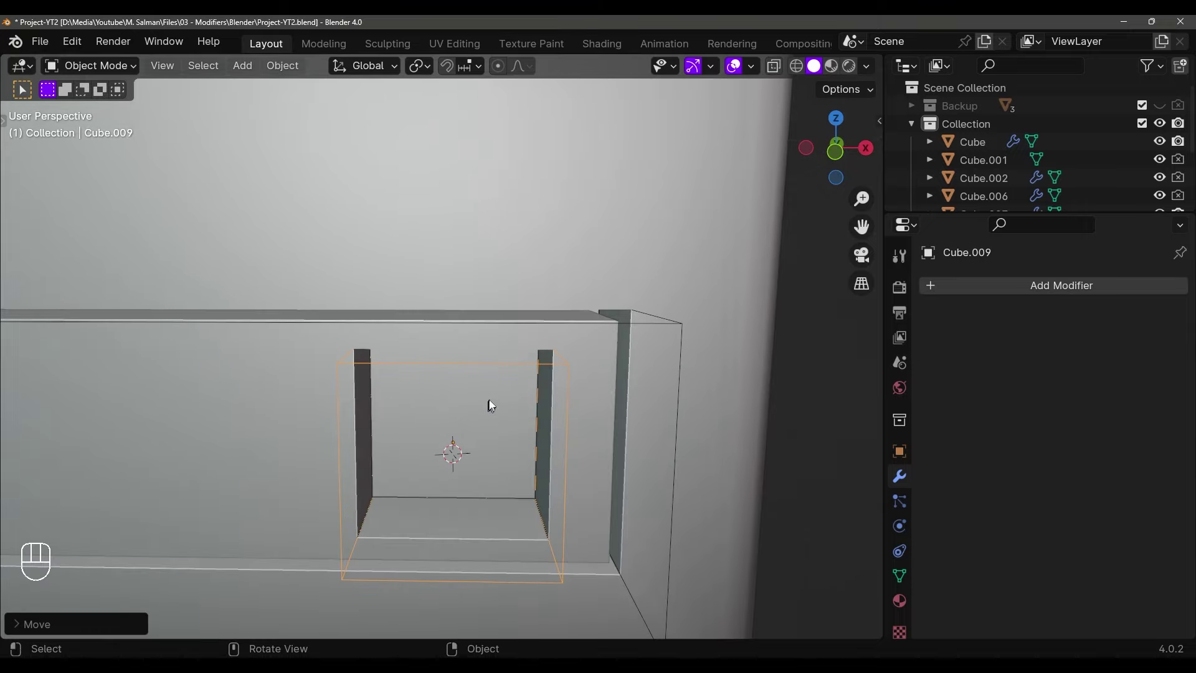
# Select the small cutter's rear face in Edit Mode and inset it to a small centred square
pyautogui.press('Tab')
pyautogui.moveTo(468, 399)
pyautogui.mouseDown(button='middle')
pyautogui.moveTo(249, 103)
pyautogui.moveTo(452, 265)
pyautogui.moveTo(480, 345)
pyautogui.moveTo(442, 427)
pyautogui.moveTo(619, 414)
pyautogui.moveTo(597, 397)
pyautogui.mouseUp(button='middle')
pyautogui.press('3')
pyautogui.hotkey('shift', 'z')
pyautogui.click(432, 413)
pyautogui.hotkey('shift', 'z')
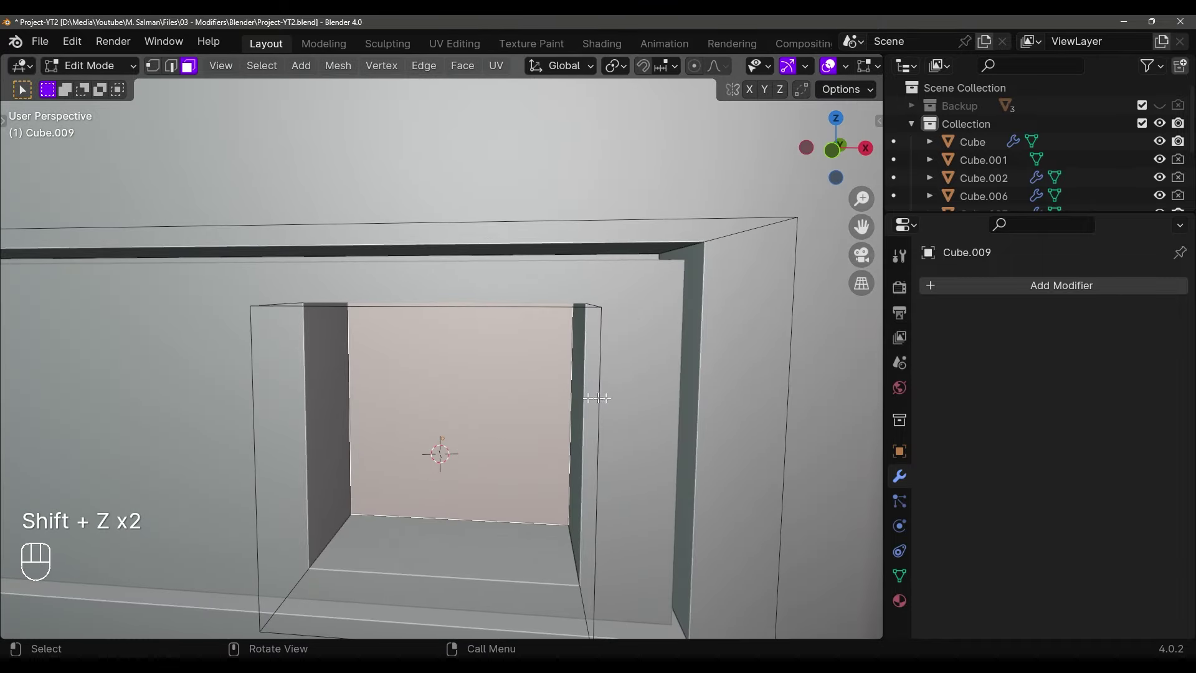
pyautogui.press('i')
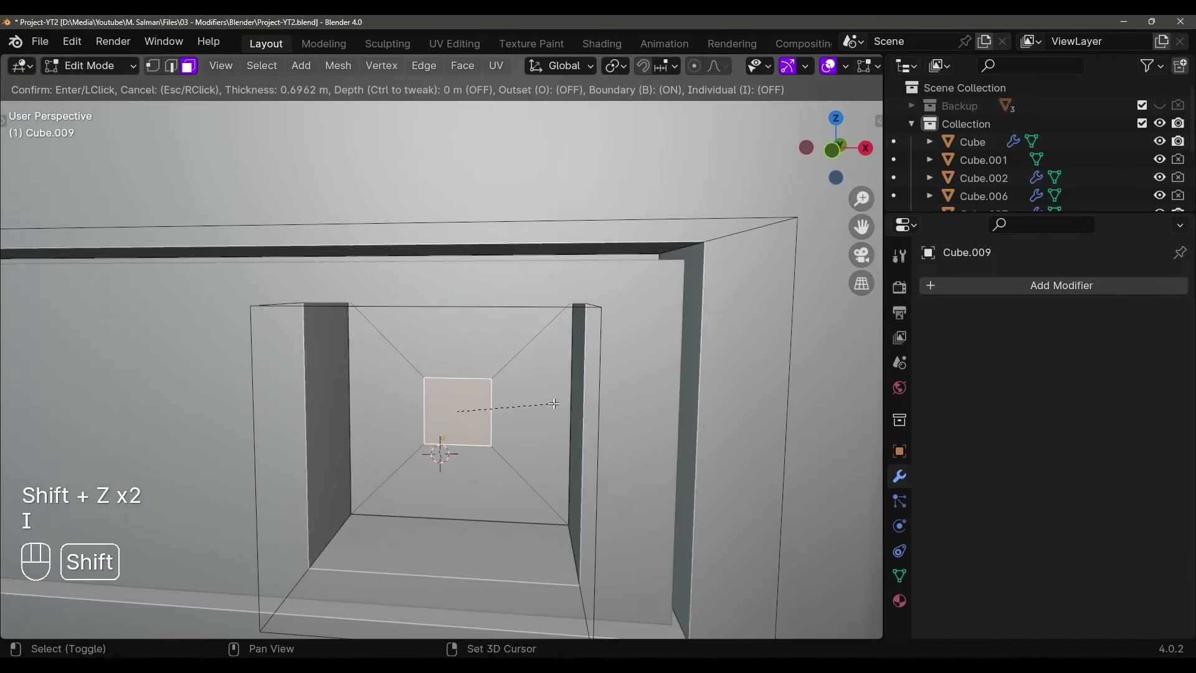
pyautogui.click(678, 400)
pyautogui.moveTo(677, 400); pyautogui.dragTo(468, 400, button='middle')
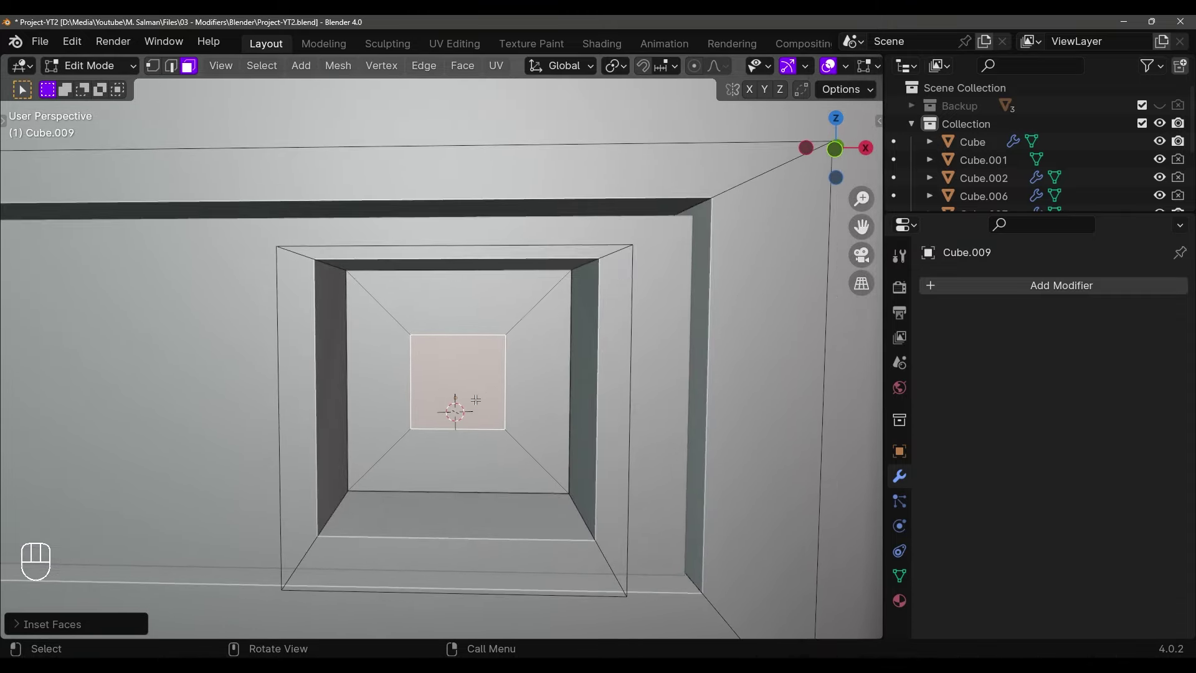
# Subdivide the inset square face three times into an 8 × 8 grid
pyautogui.rightClick(469, 364)
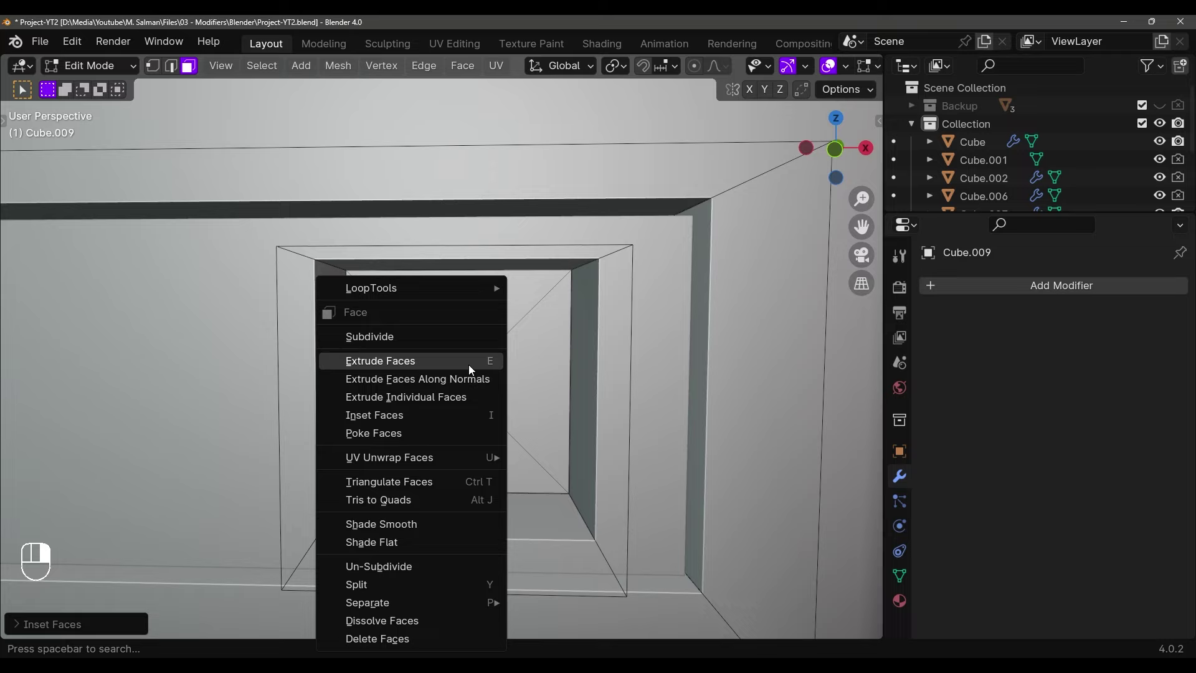
pyautogui.click(417, 335)
pyautogui.rightClick(408, 319)
pyautogui.press('Escape')
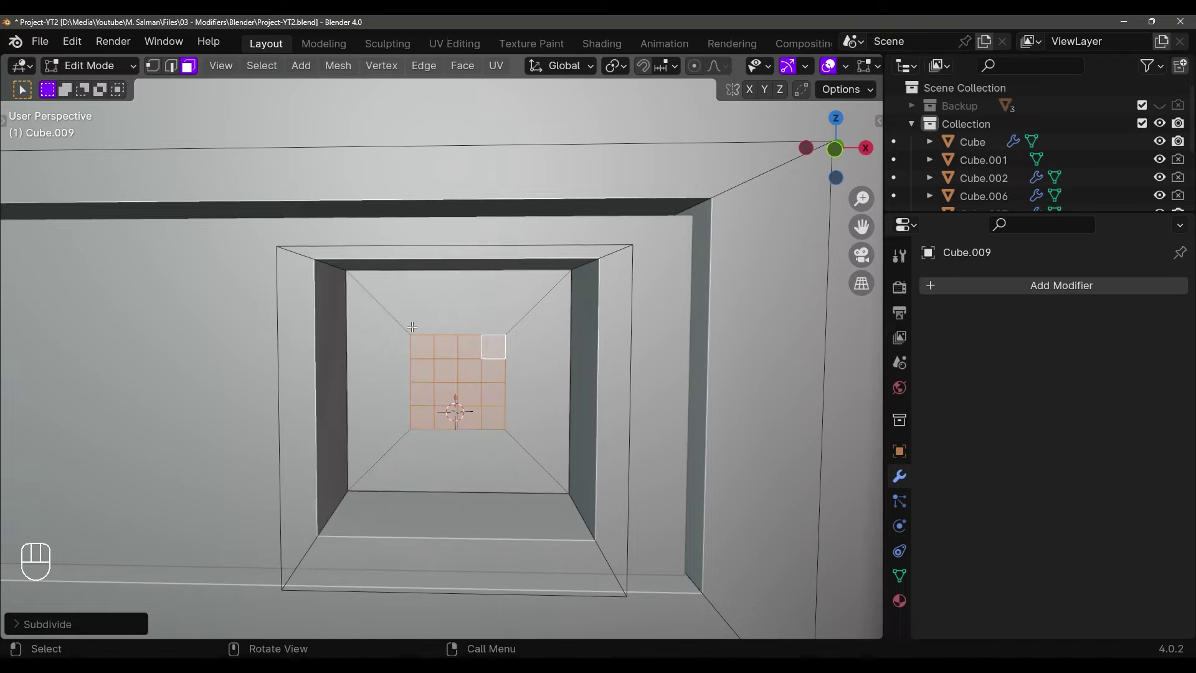
pyautogui.rightClick(413, 327)
pyautogui.click(409, 323)
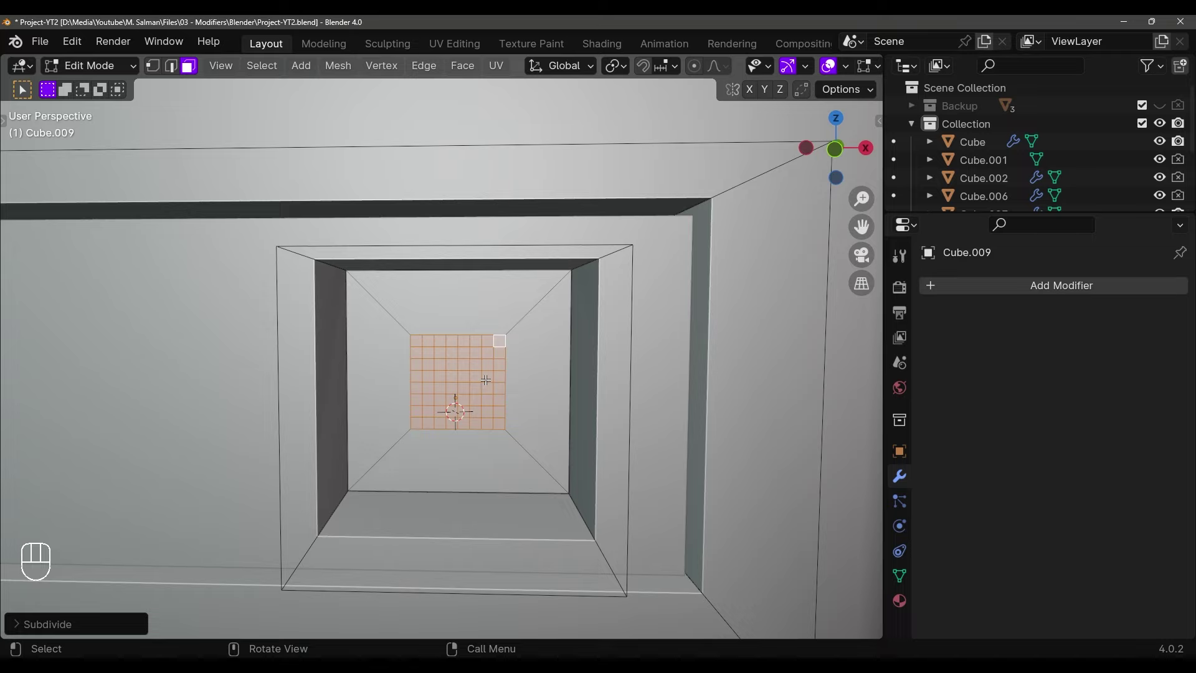
# Search the add-on preferences for LOOP and check that the Mesh: LoopTools add-on is enabled
pyautogui.keyDown('shift'); pyautogui.moveTo(454, 364); pyautogui.dragTo(459, 351, button='middle'); pyautogui.keyUp('shift')
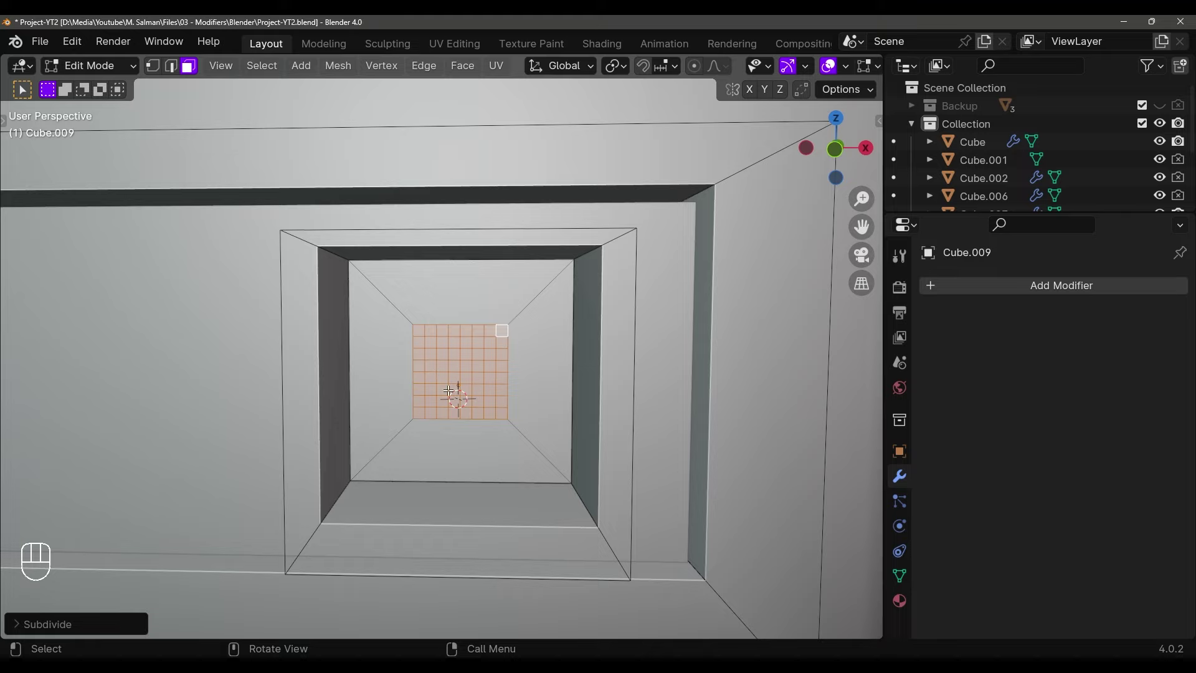
pyautogui.click(78, 42)
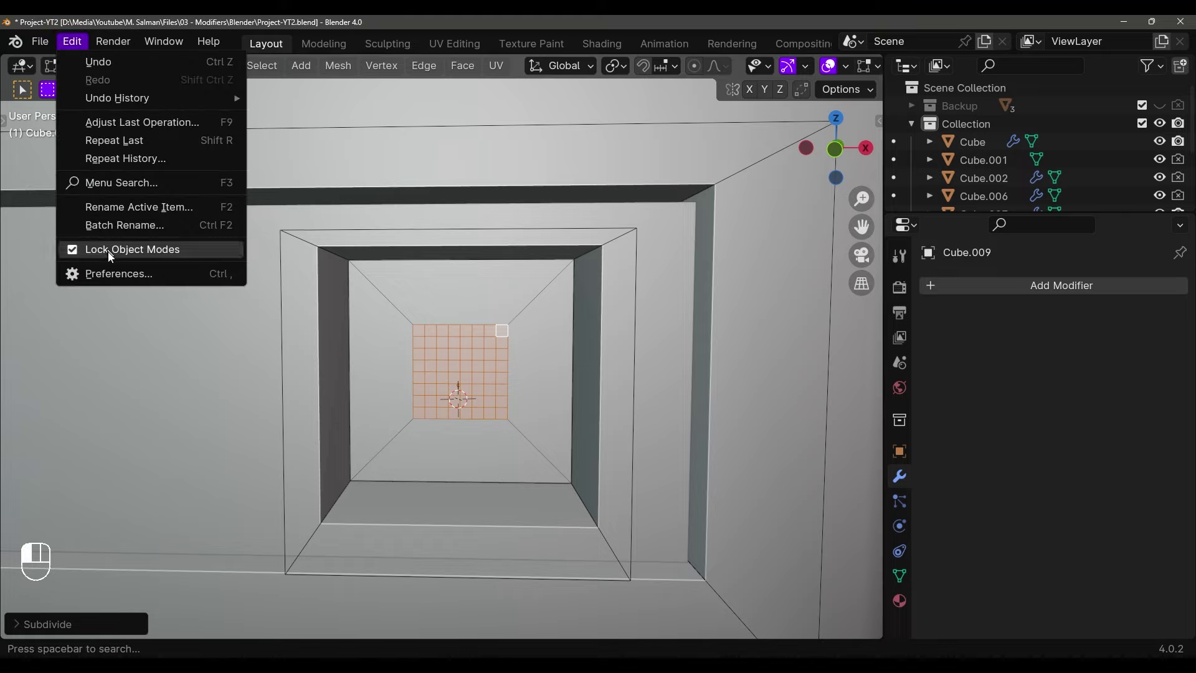
pyautogui.click(108, 274)
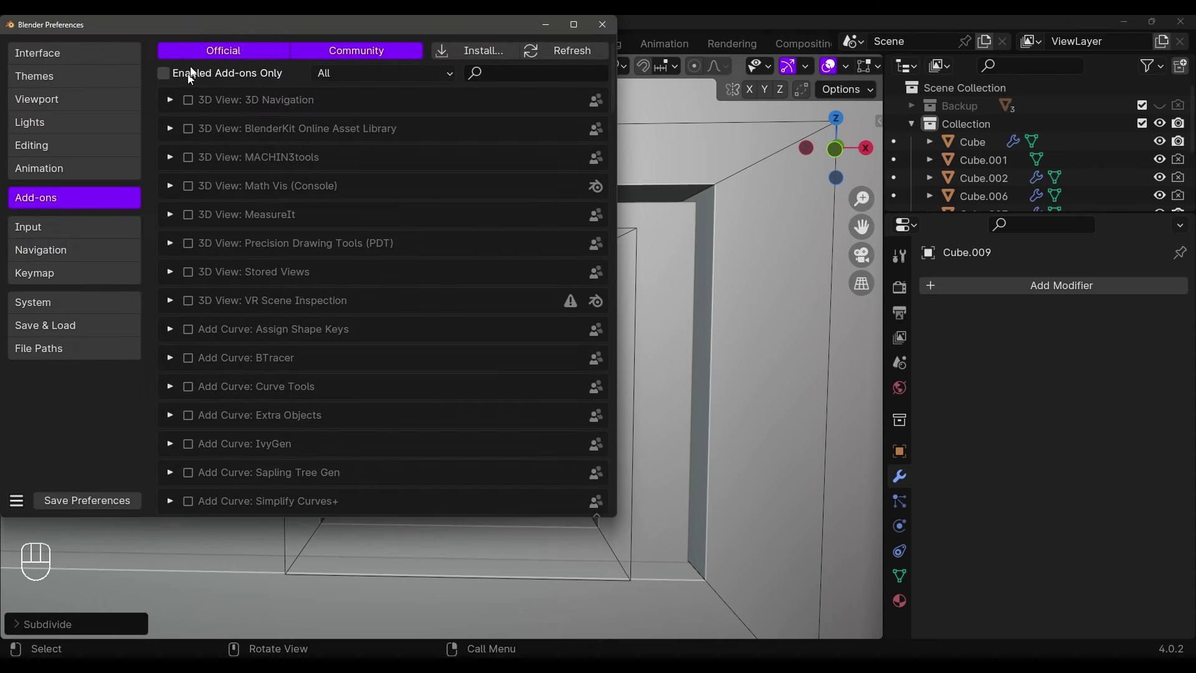
pyautogui.moveTo(156, 14); pyautogui.dragTo(306, 65)
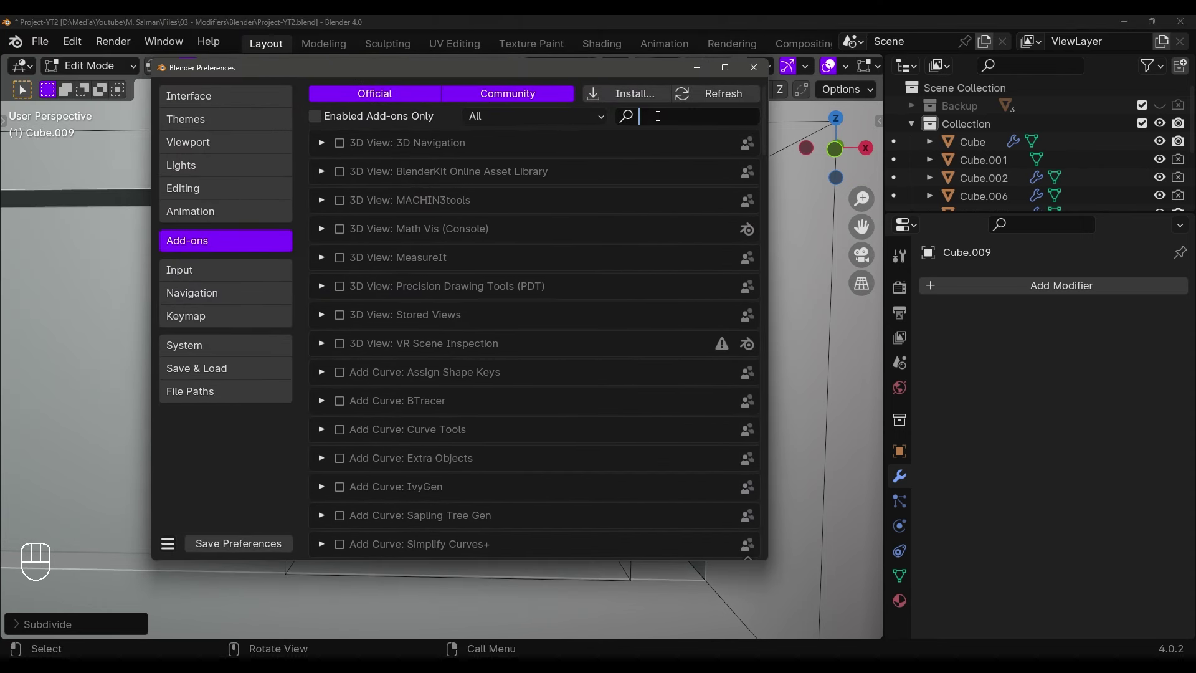
pyautogui.write('LOOP')
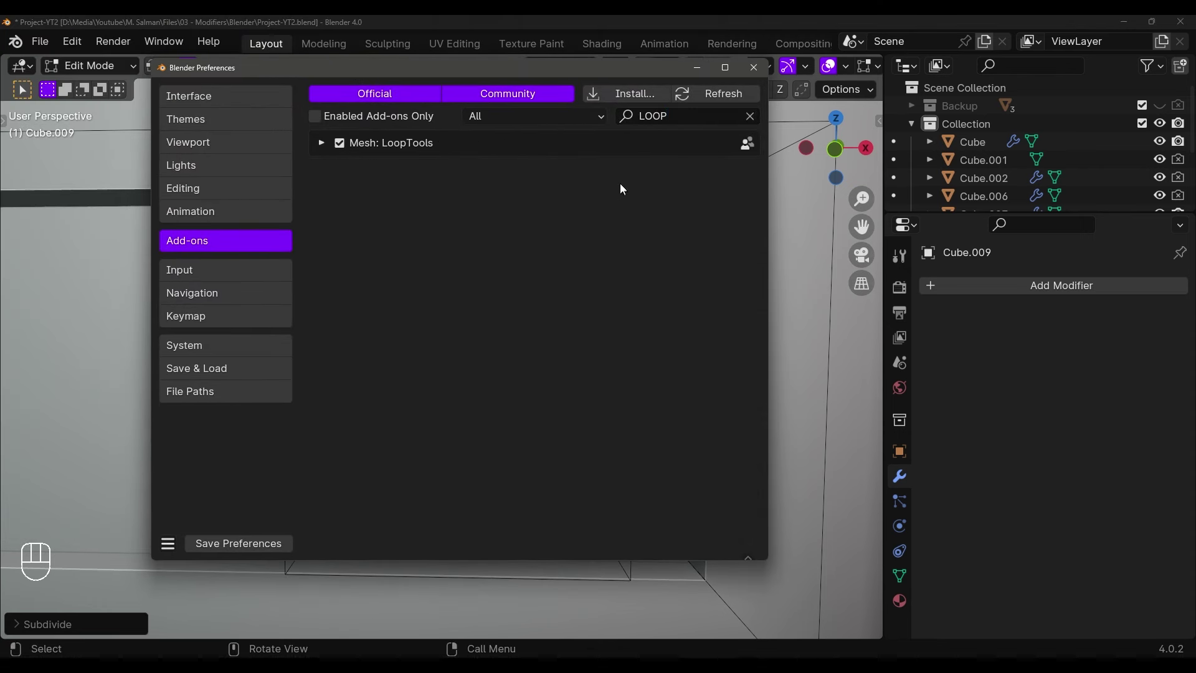
pyautogui.click(320, 143)
pyautogui.click(322, 142)
pyautogui.click(753, 69)
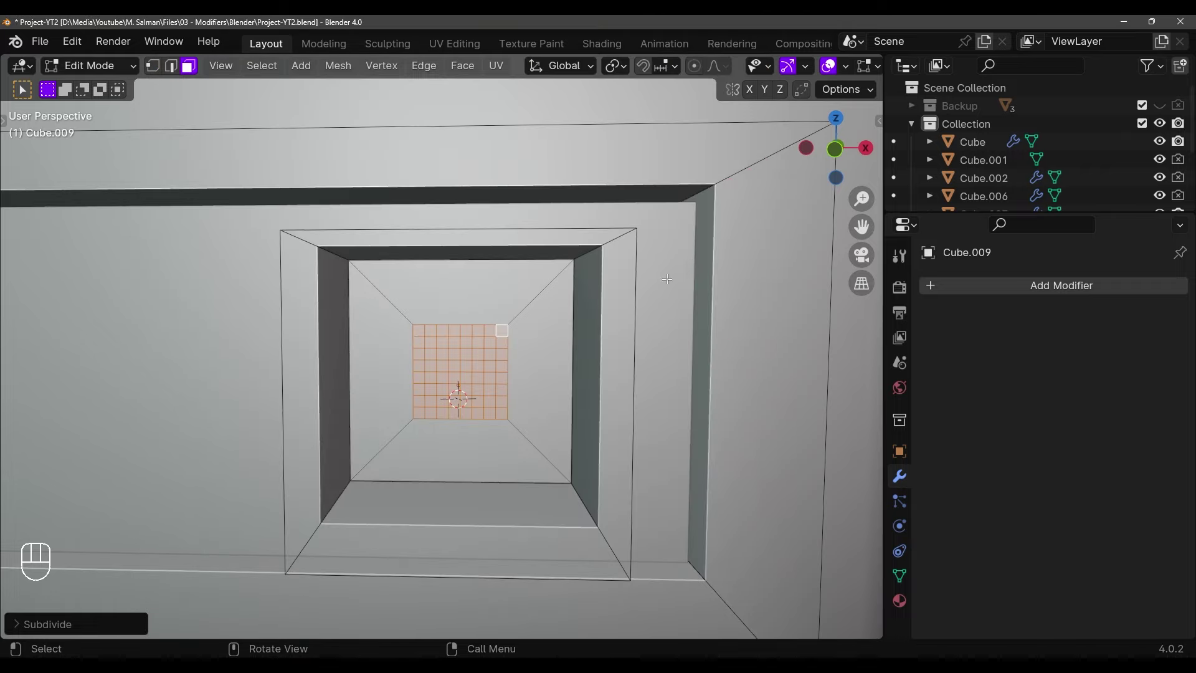
# Turn the subdivided square on the small cutter's rear face into a circle with LoopTools Circle and scale it down slightly
pyautogui.press('n')
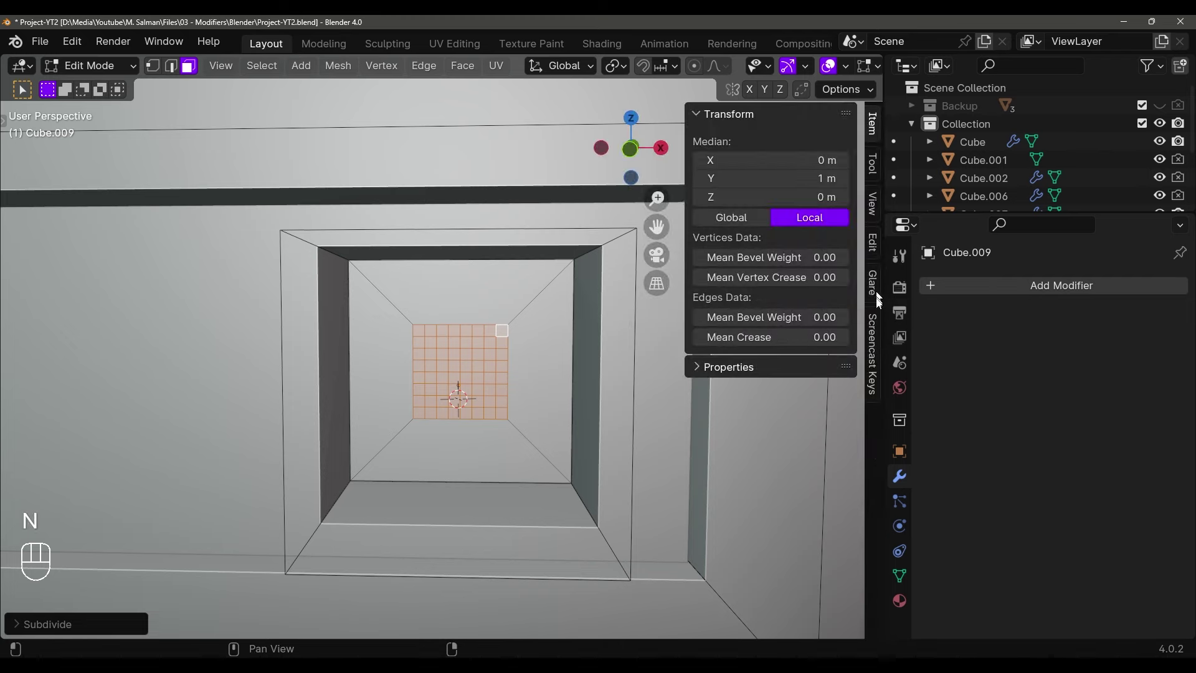
pyautogui.click(875, 245)
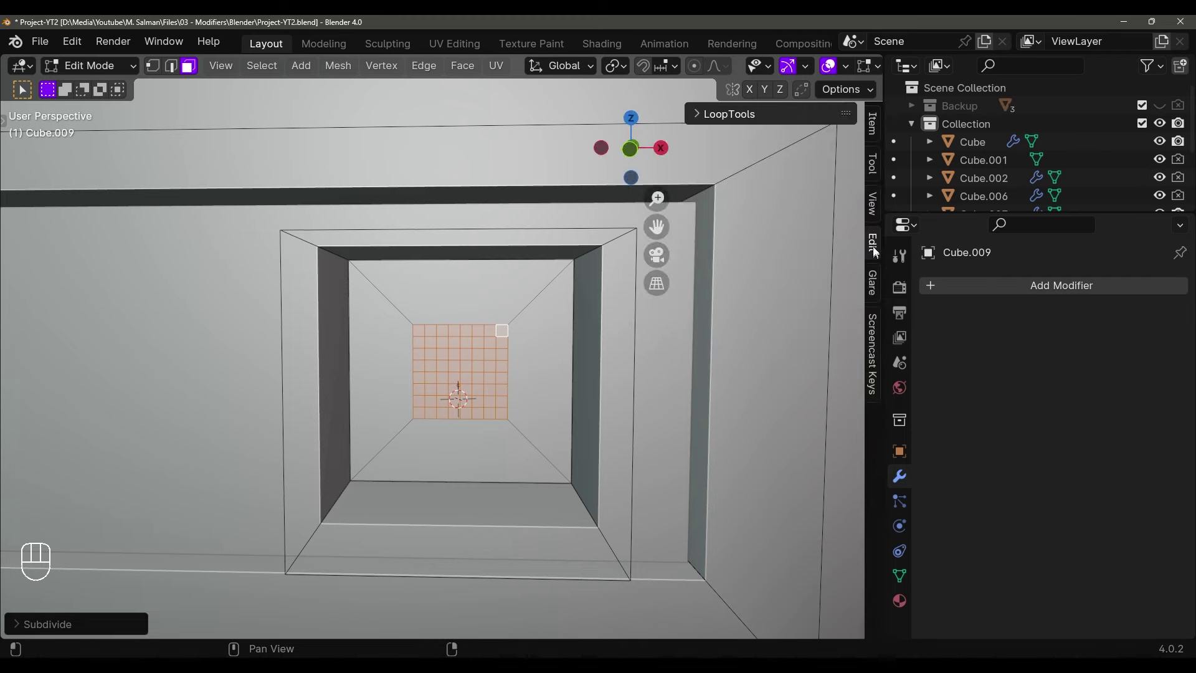
pyautogui.click(696, 115)
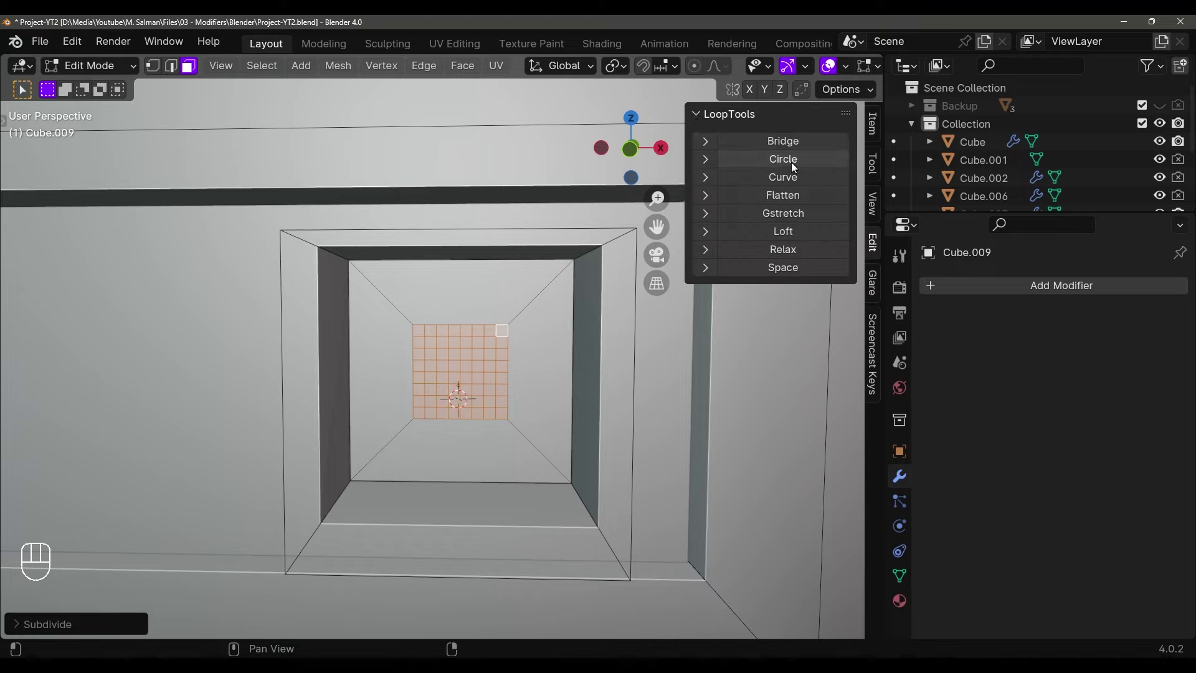
pyautogui.moveTo(623, 311); pyautogui.dragTo(545, 340, button='middle')
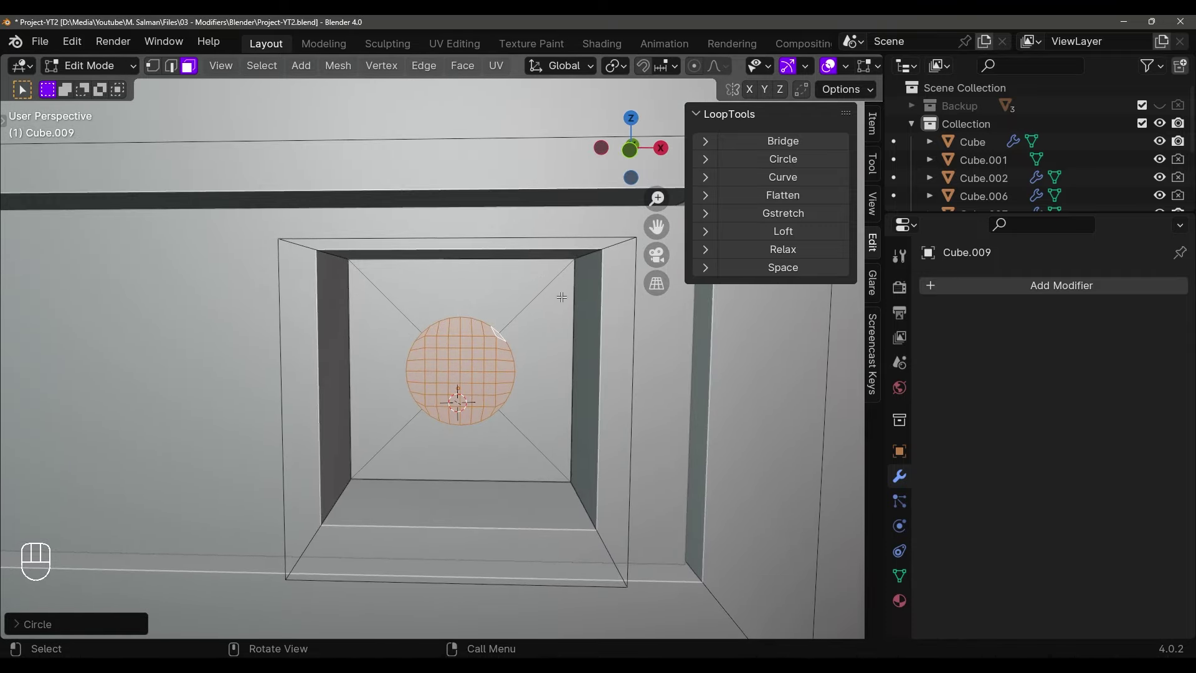
pyautogui.press('s')
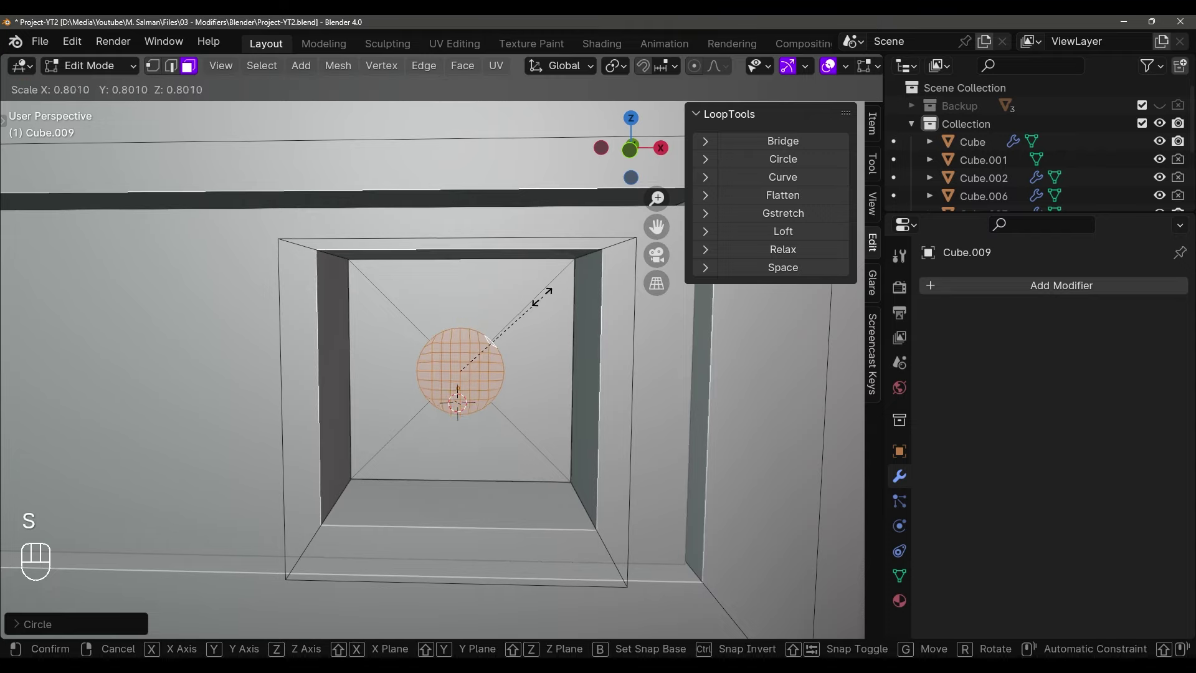
pyautogui.click(524, 313)
pyautogui.moveTo(525, 312); pyautogui.dragTo(497, 346, button='middle')
# Extrude the circular faces along their normal to form a round button in the recess and return to Object Mode
pyautogui.press('e')
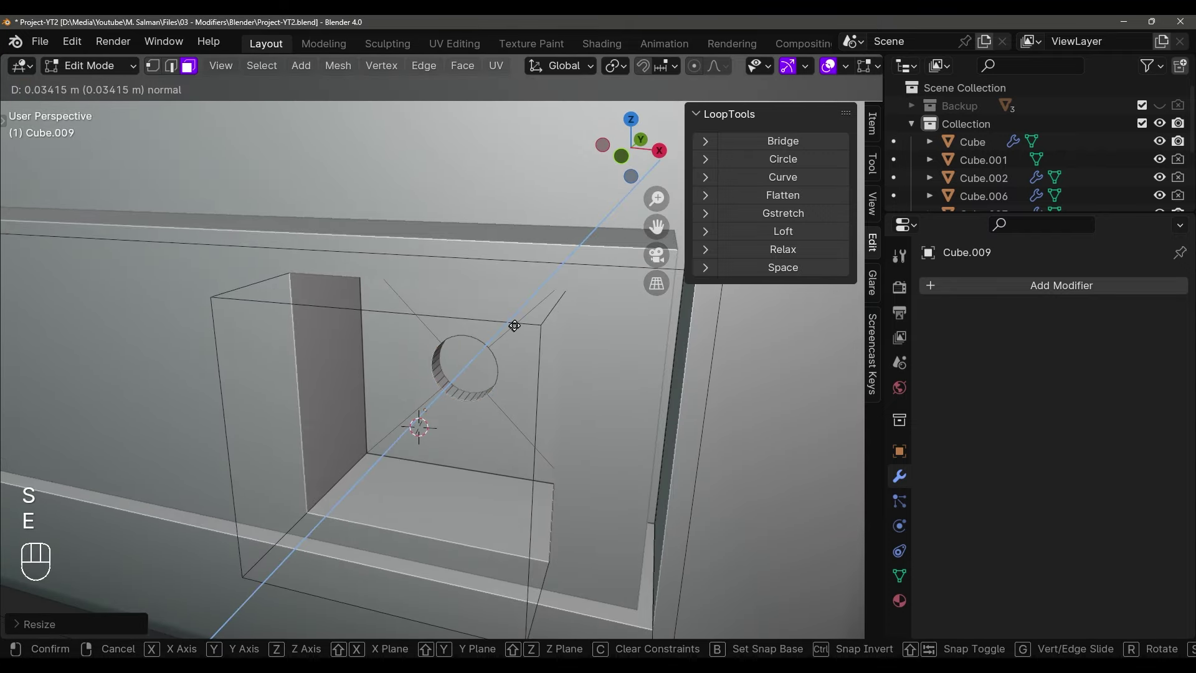
pyautogui.click(503, 336)
pyautogui.press('Tab')
pyautogui.scroll(-4, 502, 336)
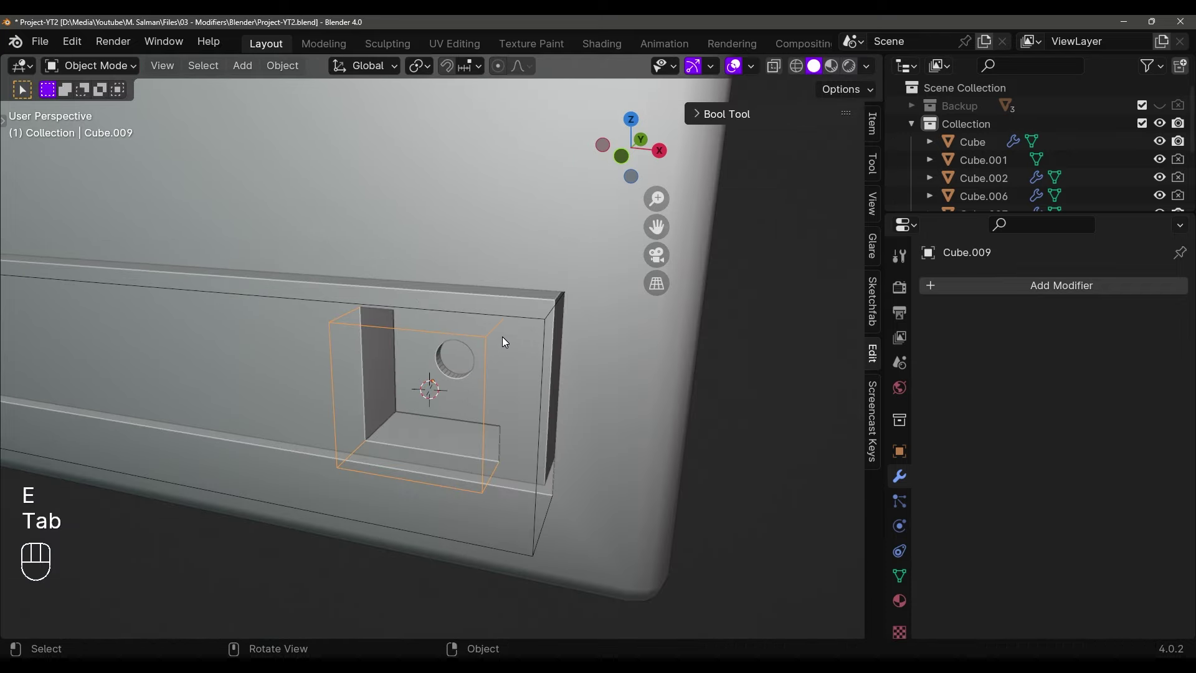
pyautogui.moveTo(502, 337); pyautogui.dragTo(461, 378, button='middle')
# Apply Shade Auto Smooth to the small cutter and to the recessed drive block it cuts
pyautogui.hotkey('ctrl', 'z')
pyautogui.hotkey('ctrl', 'z')
pyautogui.rightClick(456, 345)
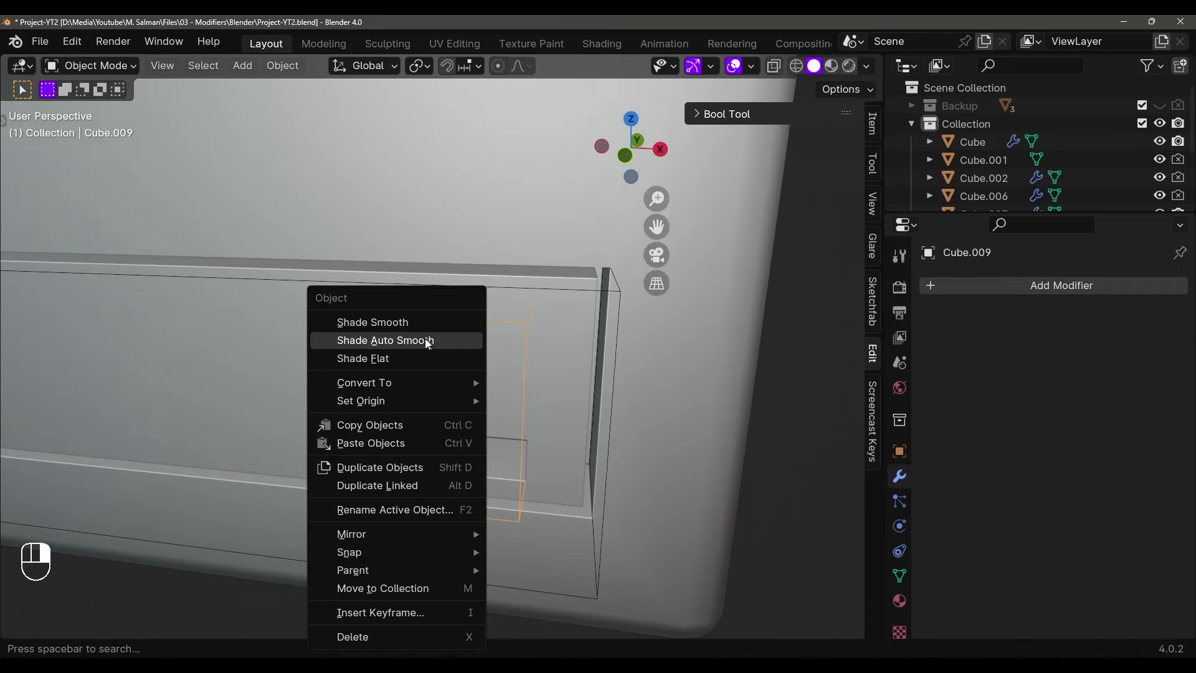
pyautogui.click(424, 338)
pyautogui.moveTo(425, 338); pyautogui.dragTo(510, 421, button='middle')
pyautogui.keyDown('shift'); pyautogui.click(330, 367); pyautogui.keyUp('shift')
pyautogui.press('ctrl+KP_Subtract')
pyautogui.rightClick(357, 372)
pyautogui.click(327, 343)
pyautogui.scroll(-1, 399, 404)
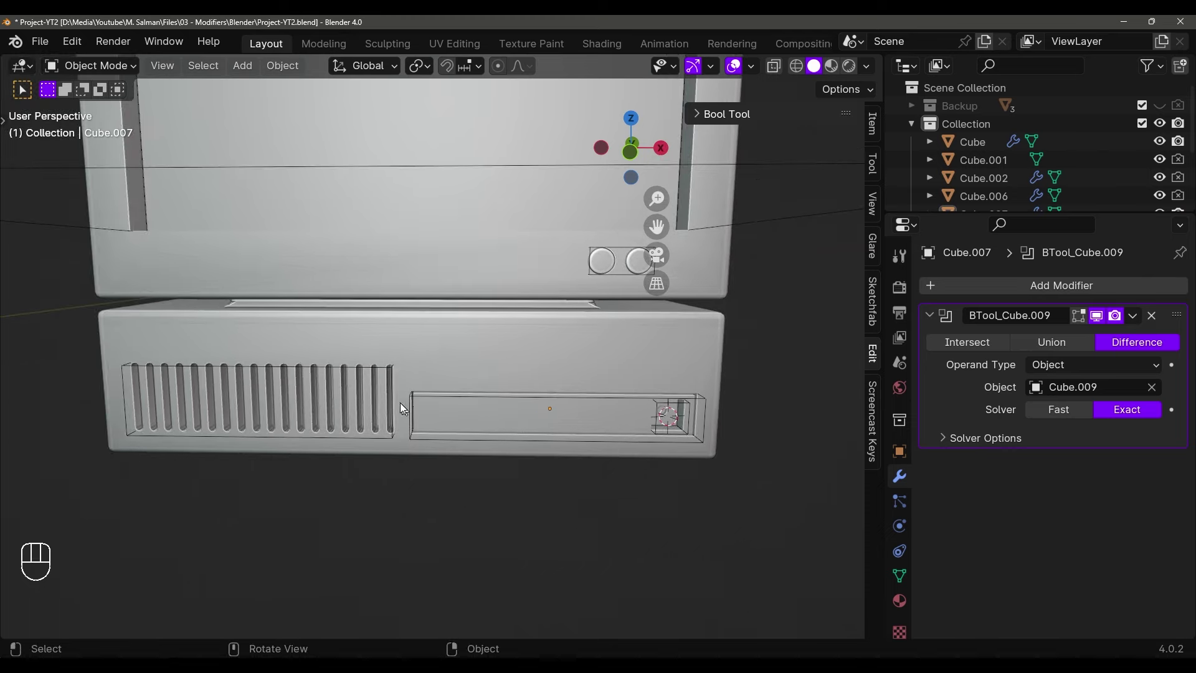
# Duplicate the long recessed drive block and move the copy straight up along Z, above the existing drive panel
pyautogui.keyDown('shift'); pyautogui.moveTo(665, 425); pyautogui.dragTo(469, 401, button='middle'); pyautogui.keyUp('shift')
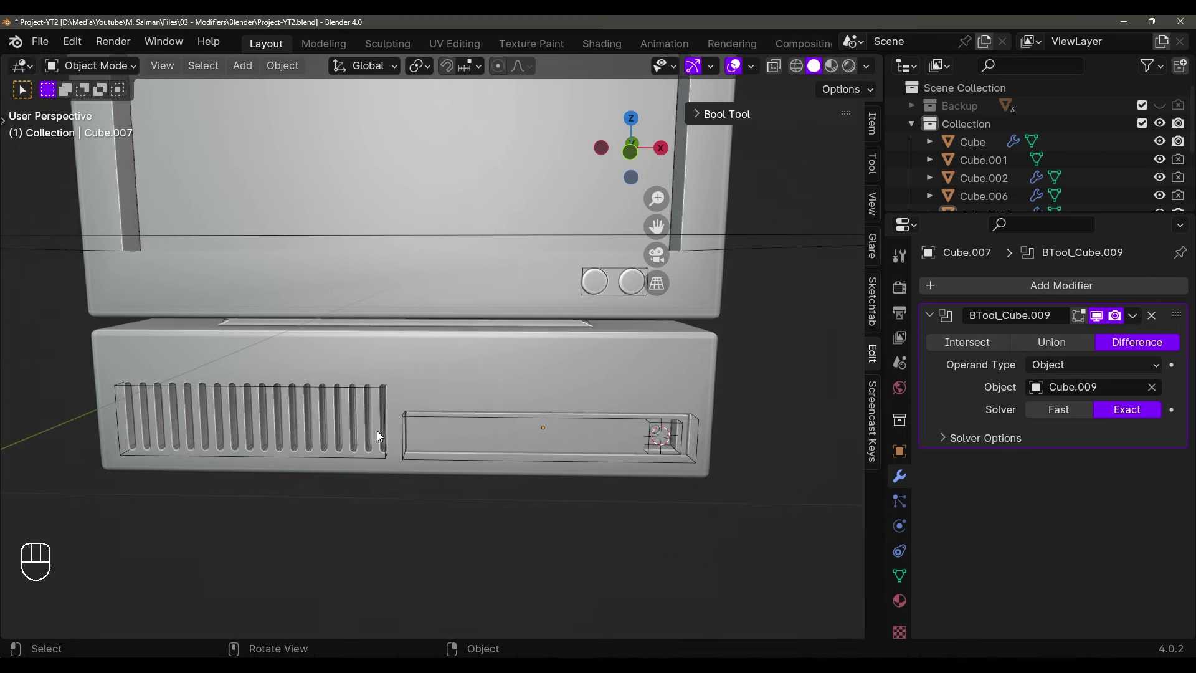
pyautogui.moveTo(378, 435); pyautogui.dragTo(256, 413, button='middle')
pyautogui.keyDown('shift'); pyautogui.moveTo(612, 424); pyautogui.dragTo(535, 424, button='middle'); pyautogui.keyUp('shift')
pyautogui.moveTo(534, 424); pyautogui.dragTo(439, 404, button='middle')
pyautogui.click(442, 447)
pyautogui.click(442, 468)
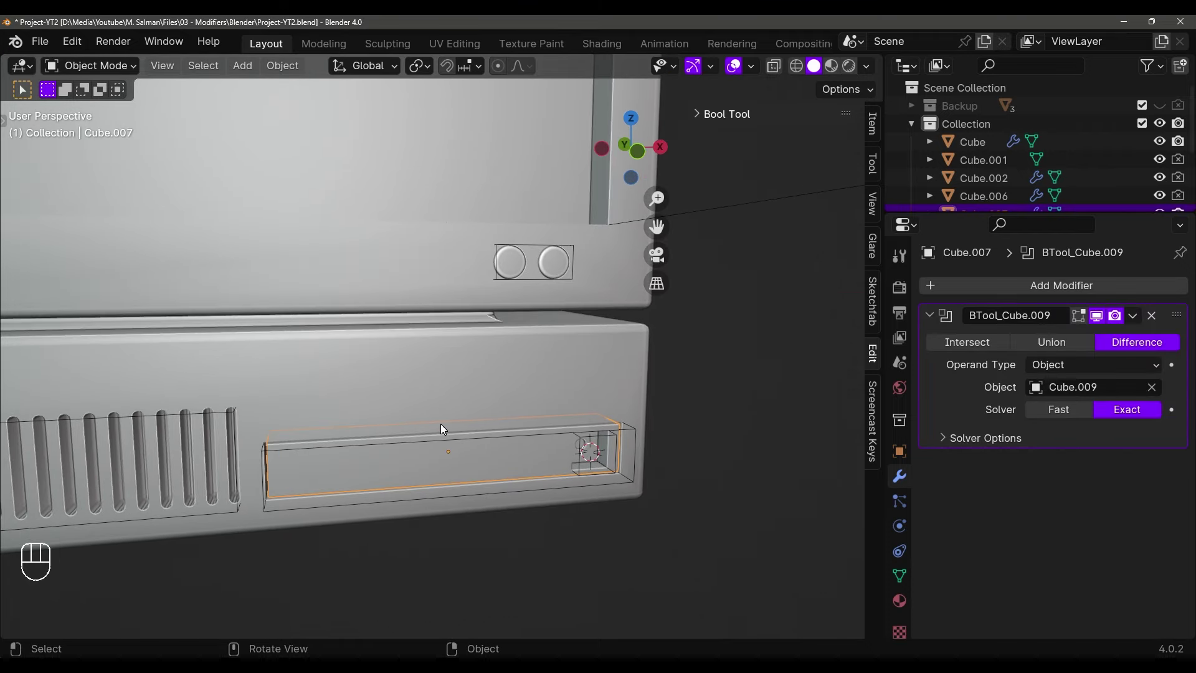
pyautogui.press('g')
pyautogui.rightClick(470, 429)
pyautogui.hotkey('shift', 'd')
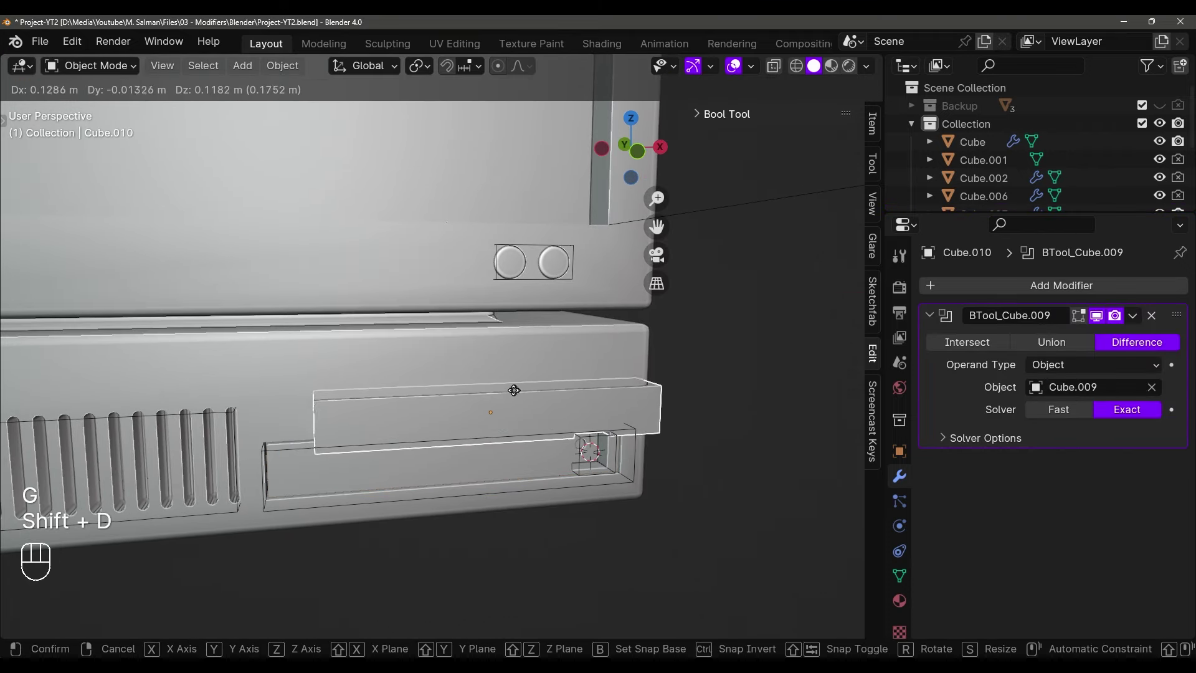
pyautogui.press('z')
pyautogui.click(511, 334)
# Remove the BTool_Cube.009 Boolean modifier from the duplicated block and shift the block along Y relative to the base's front face
pyautogui.moveTo(561, 377); pyautogui.dragTo(550, 390, button='middle')
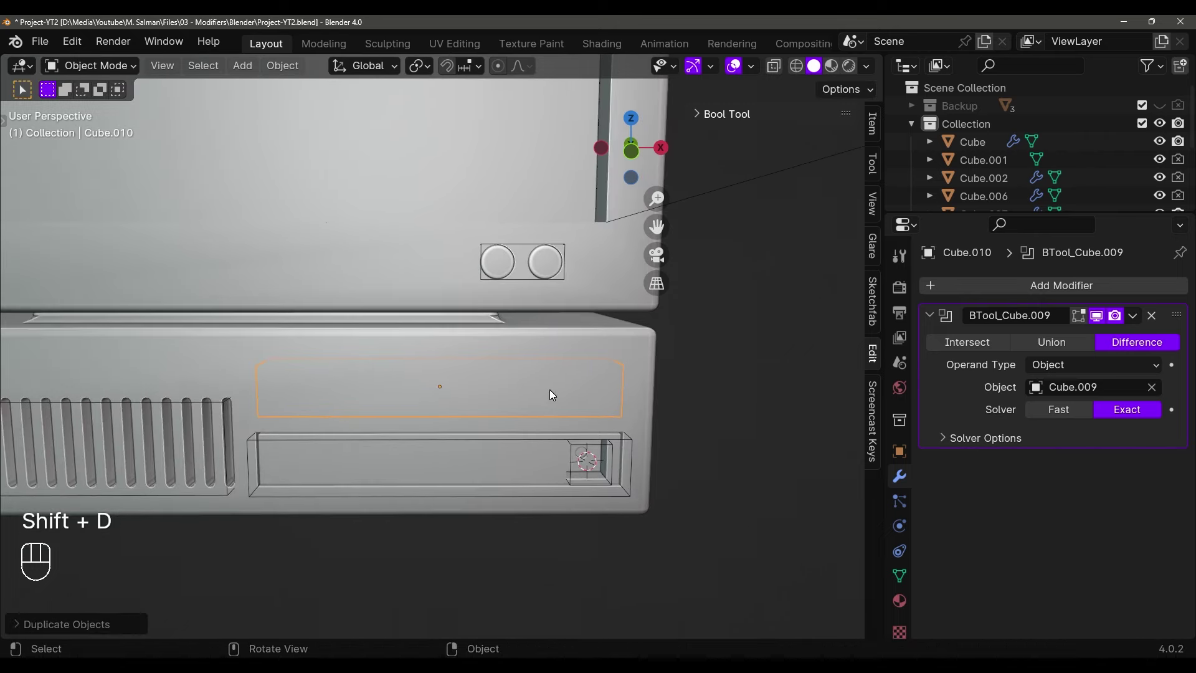
pyautogui.click(1157, 317)
pyautogui.moveTo(386, 517); pyautogui.dragTo(509, 435, button='middle')
pyautogui.press('g')
pyautogui.press('y')
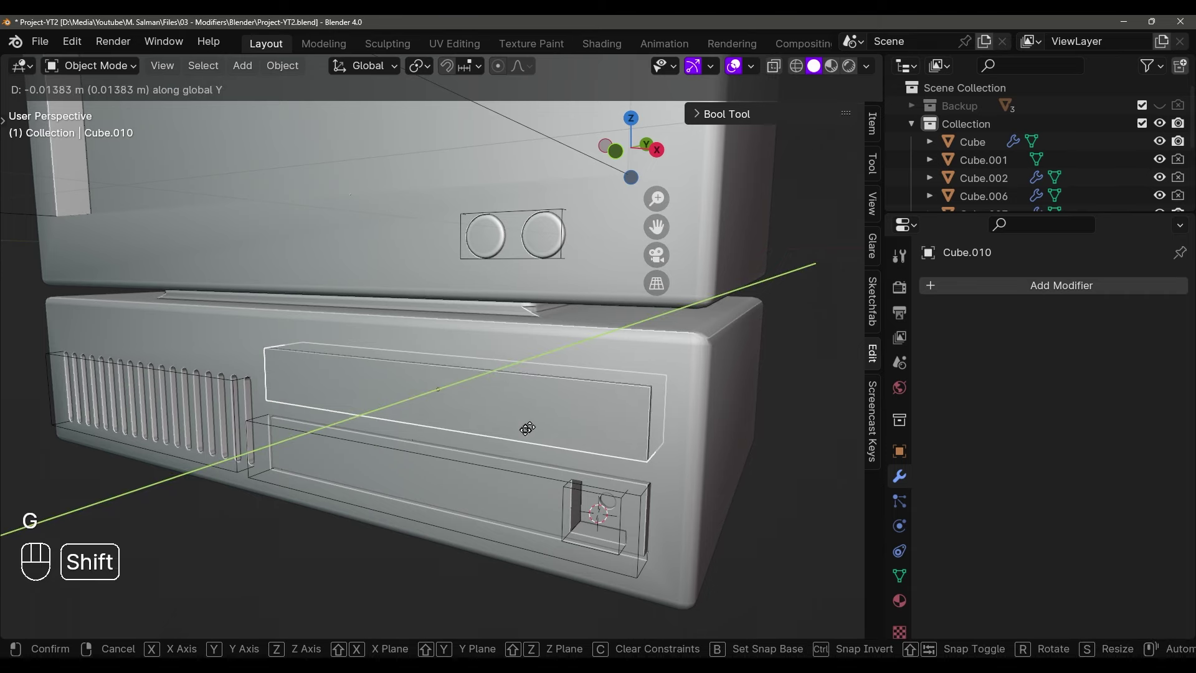
pyautogui.click(454, 468)
pyautogui.moveTo(455, 468); pyautogui.dragTo(511, 472, button='middle')
# Scale the duplicated block slightly taller along Z in the front view
pyautogui.press('`')
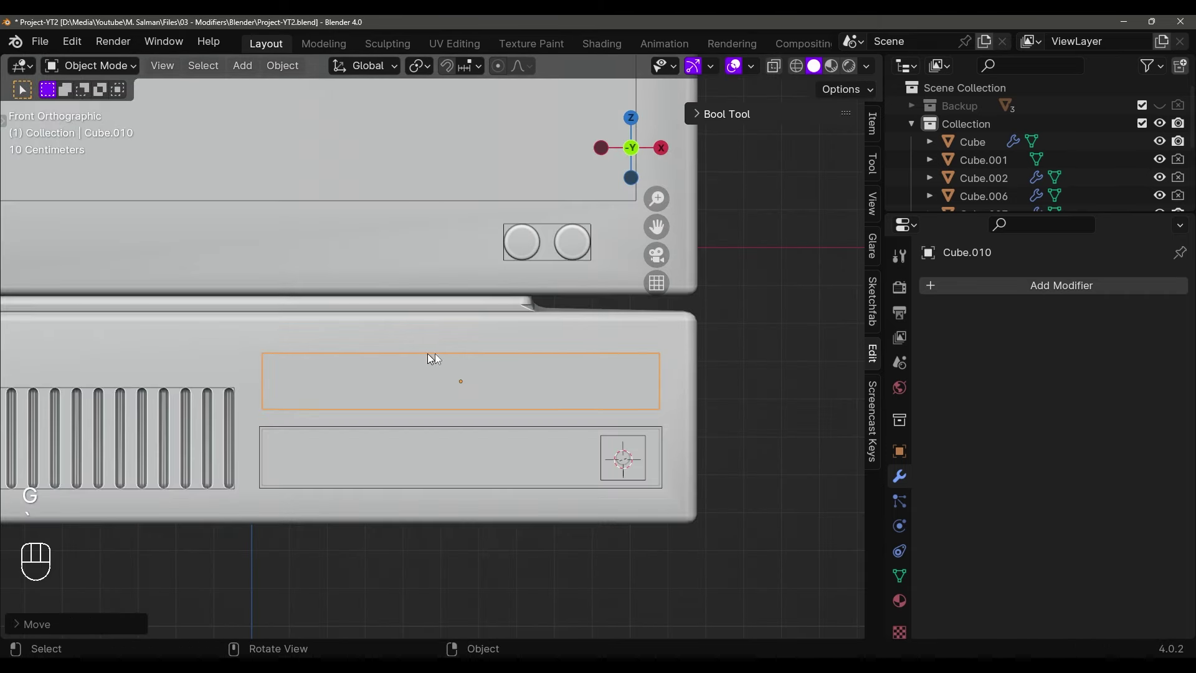
pyautogui.press('s')
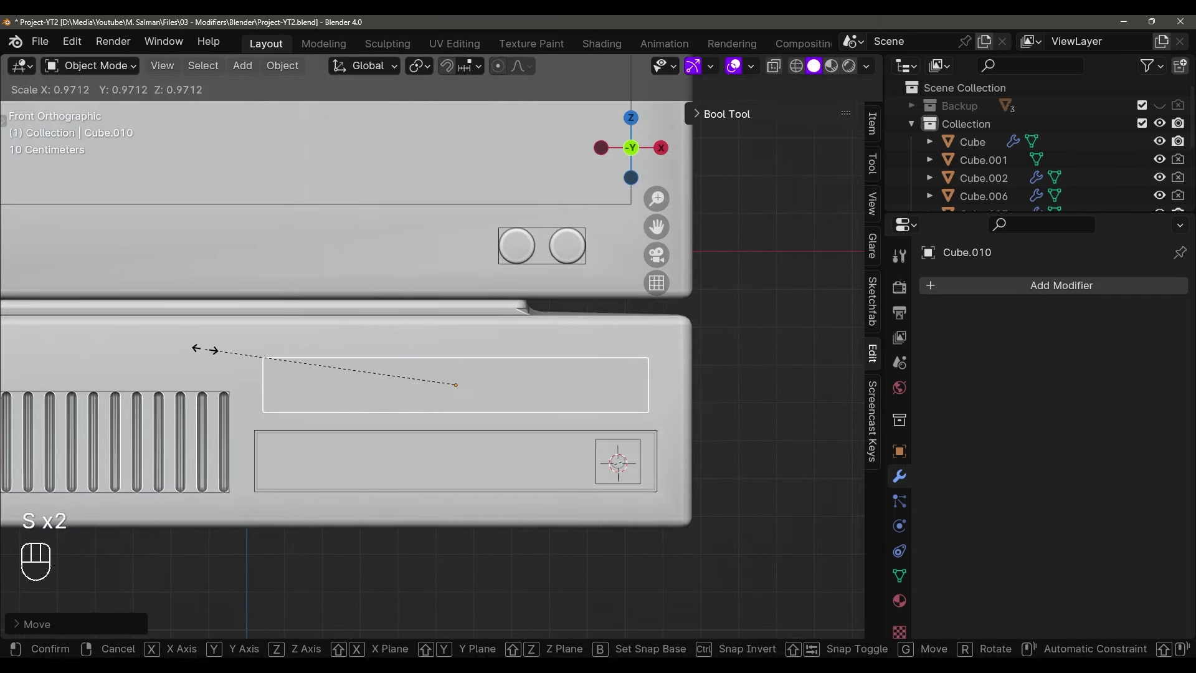
pyautogui.middleClick(245, 317)
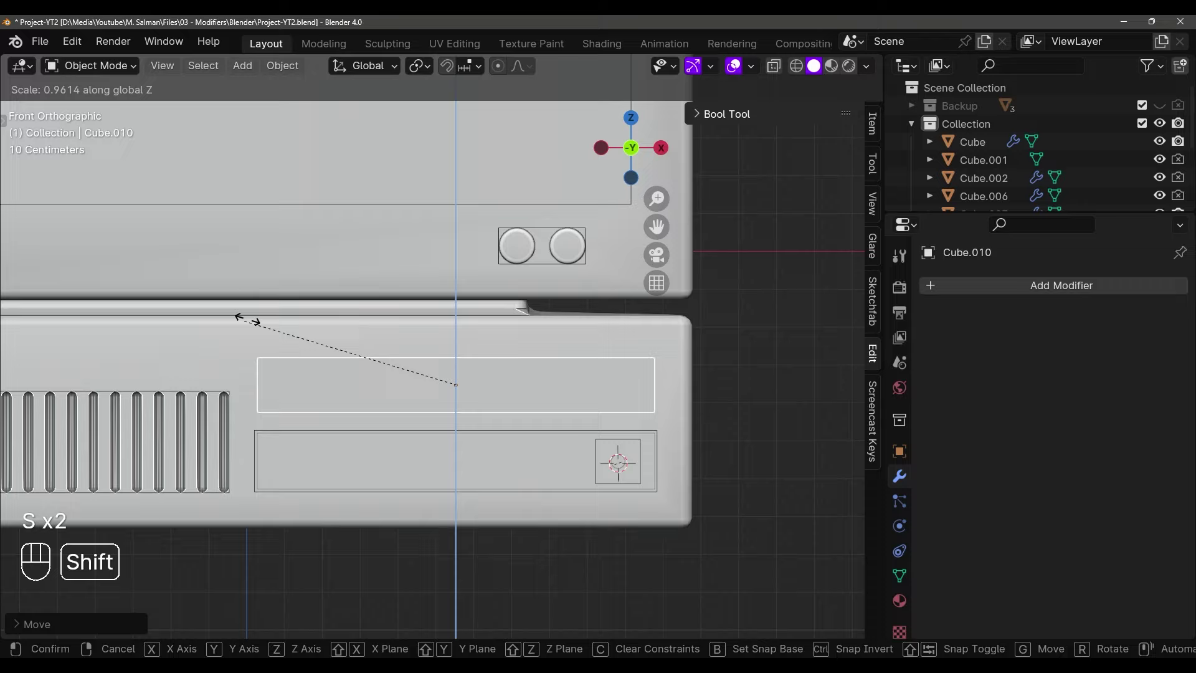
pyautogui.click(293, 184)
pyautogui.moveTo(293, 184)
pyautogui.mouseDown(button='middle')
pyautogui.moveTo(475, 328)
pyautogui.moveTo(513, 382)
pyautogui.moveTo(400, 355)
pyautogui.mouseUp(button='middle')
pyautogui.hotkey('shift', 'z')
pyautogui.hotkey('shift', 'z')
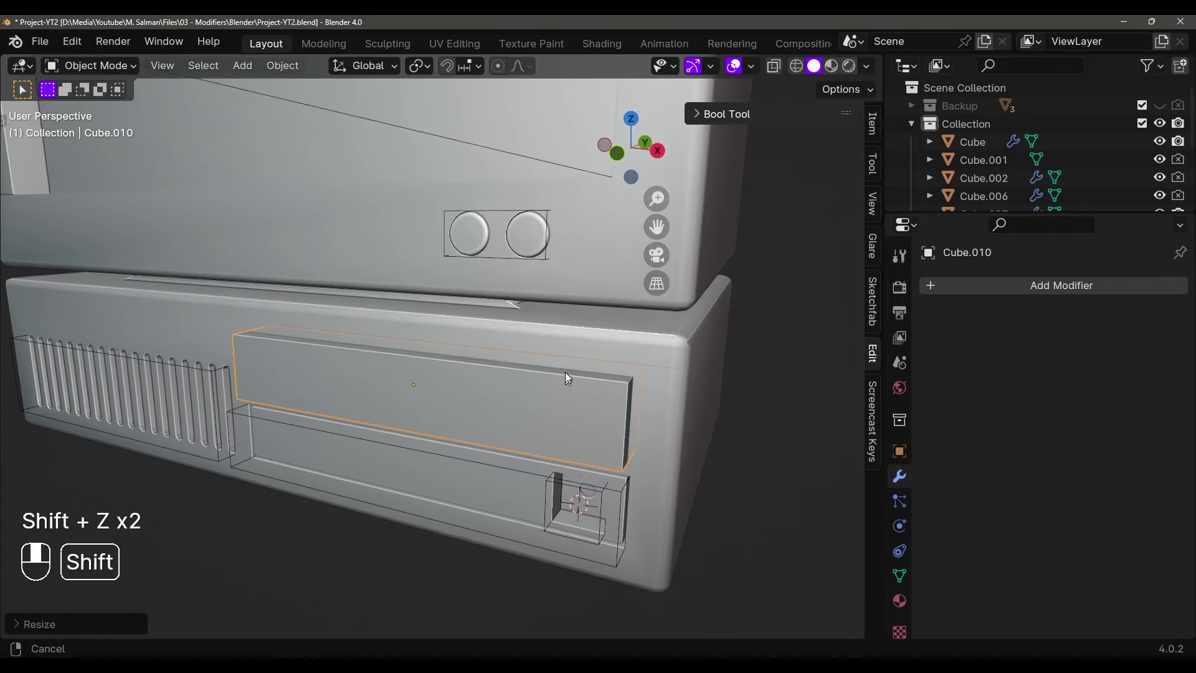
# Reposition the upper block through the base's front face and cut it from the monitor body with a Bool Tool brush Difference
pyautogui.keyDown('shift'); pyautogui.moveTo(562, 379); pyautogui.dragTo(569, 359, button='middle'); pyautogui.keyUp('shift')
pyautogui.press('g')
pyautogui.click(579, 363)
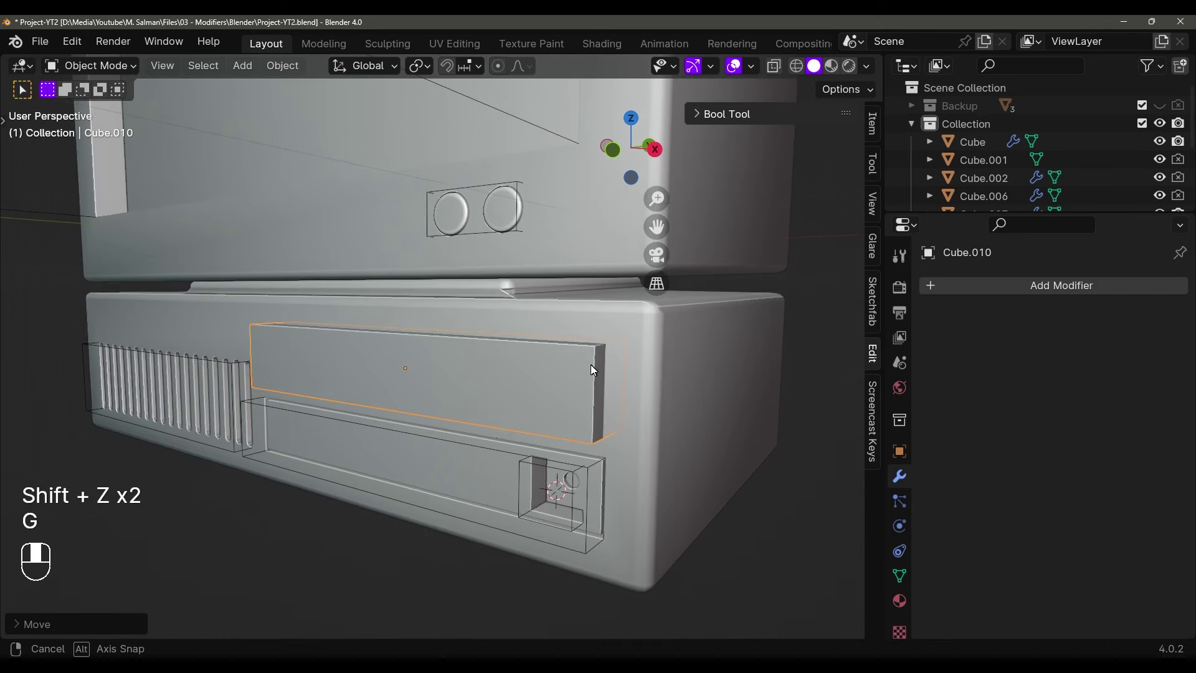
pyautogui.keyDown('shift'); pyautogui.click(645, 367); pyautogui.keyUp('shift')
pyautogui.hotkey('shift', 'ctrl', 'b')
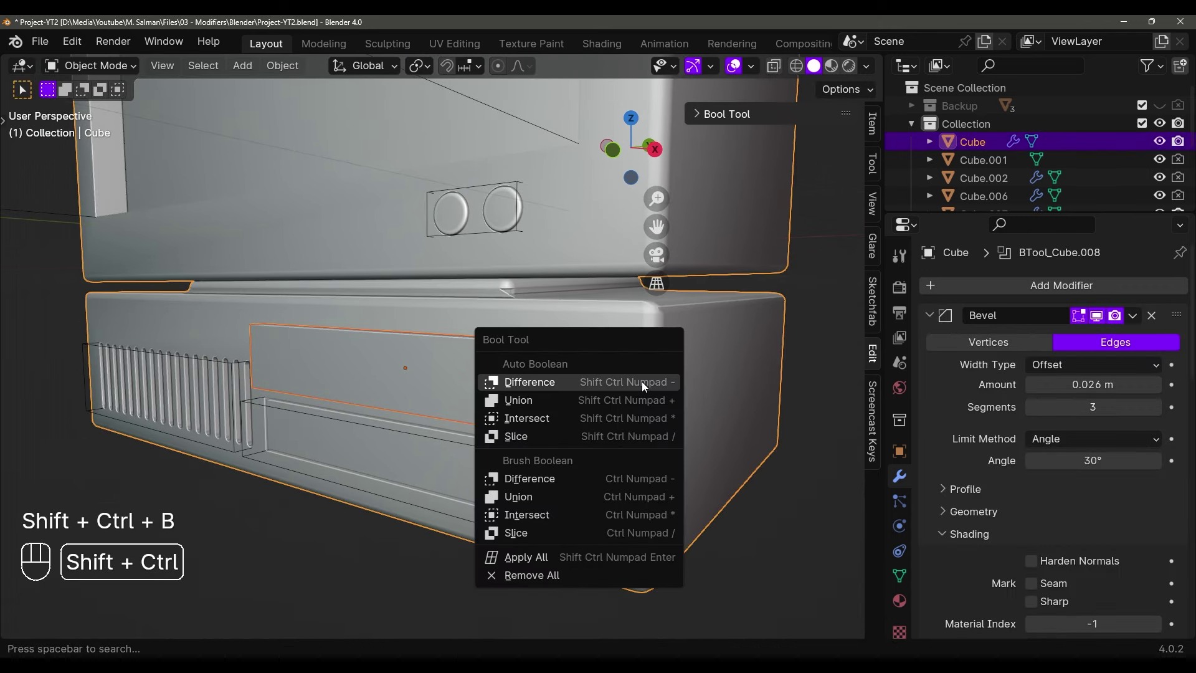
pyautogui.click(540, 477)
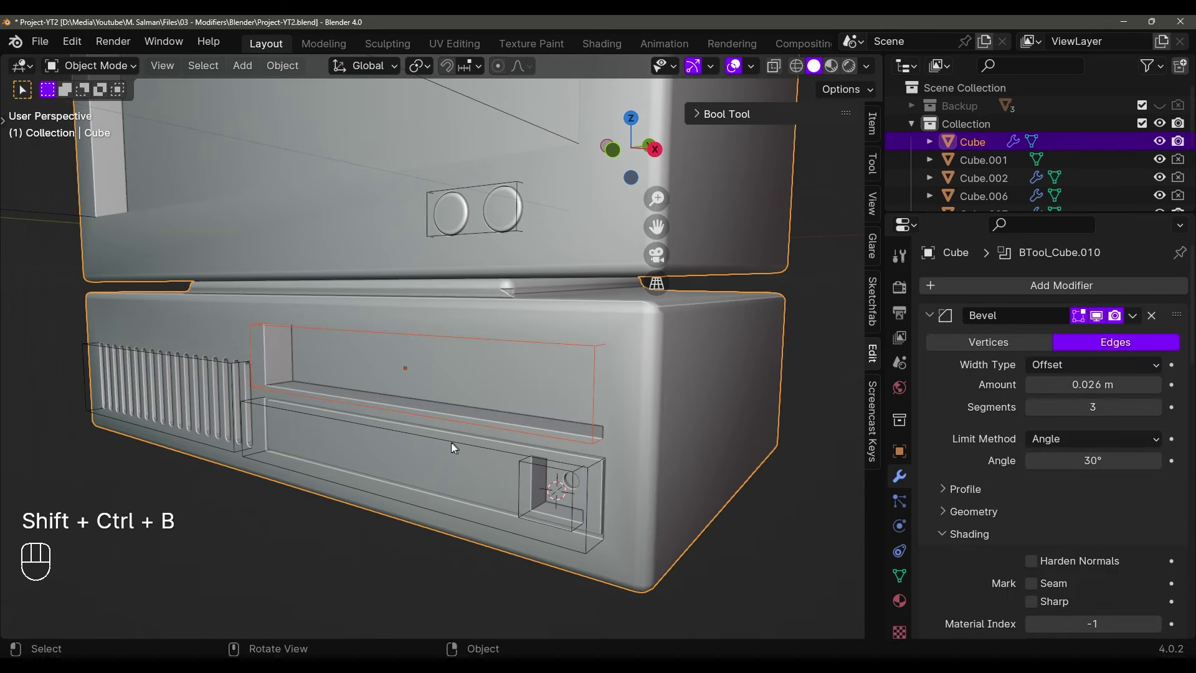
# Move the upper slot's cutter along Y to adjust the depth of its recess and save the project
pyautogui.moveTo(451, 442)
pyautogui.mouseDown(button='middle')
pyautogui.moveTo(552, 435)
pyautogui.moveTo(464, 443)
pyautogui.mouseUp(button='middle')
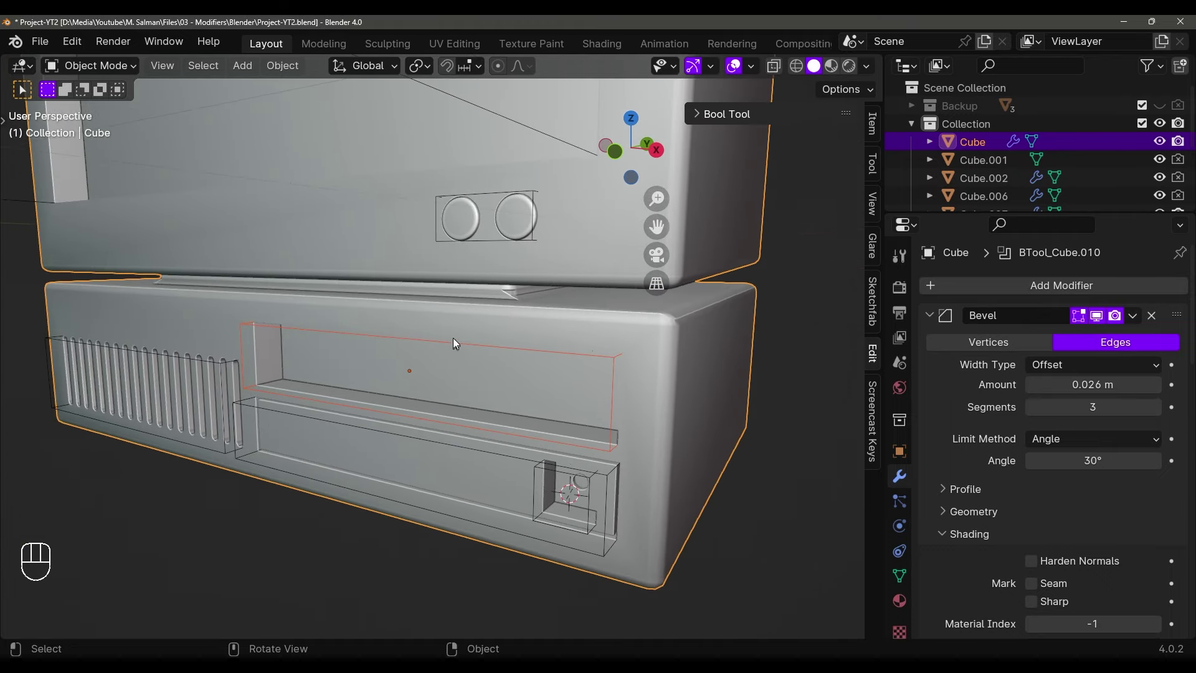
pyautogui.click(469, 367)
pyautogui.press('g')
pyautogui.press('g')
pyautogui.press('g')
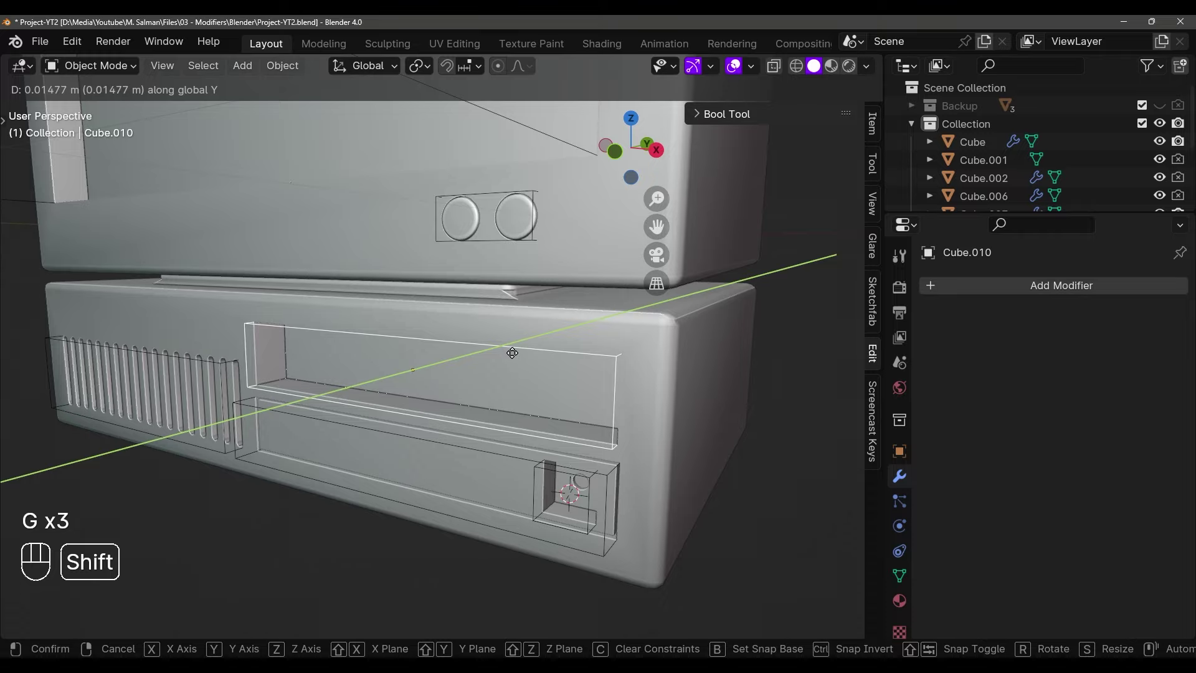
pyautogui.click(487, 370)
pyautogui.scroll(-5, 487, 371)
pyautogui.moveTo(487, 370); pyautogui.dragTo(671, 393, button='middle')
pyautogui.hotkey('ctrl', 's')
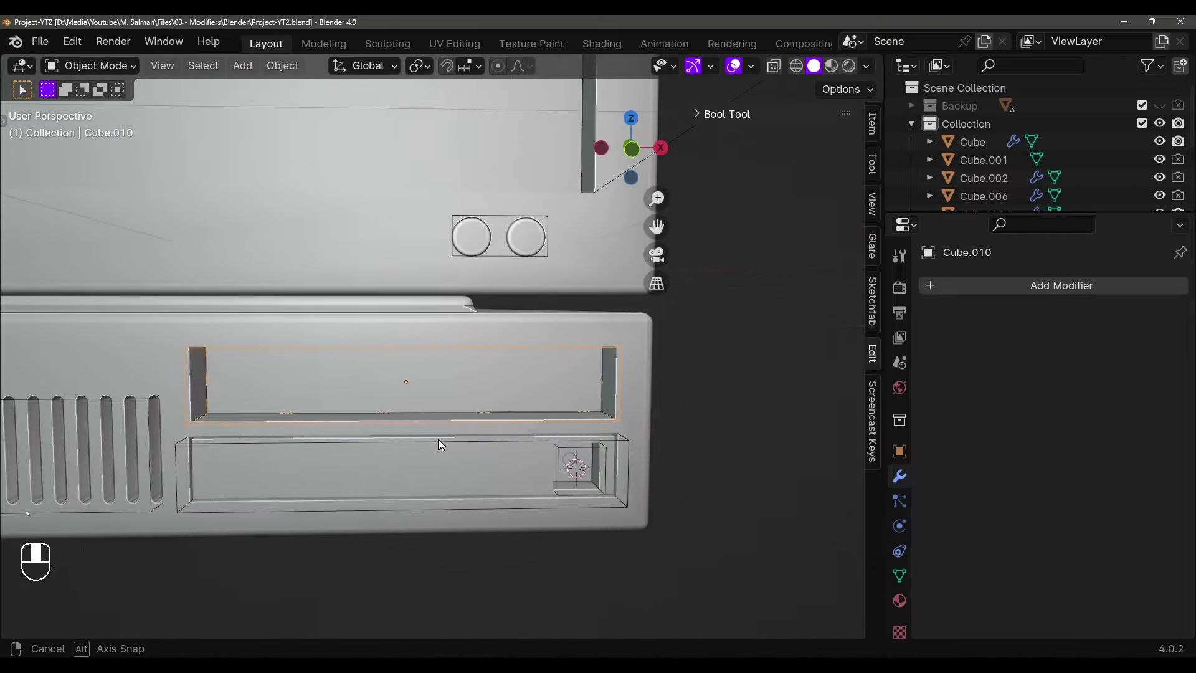
# Snap the 3D cursor to the centre of the upper slot's cutter
pyautogui.moveTo(438, 439); pyautogui.dragTo(436, 382, button='middle')
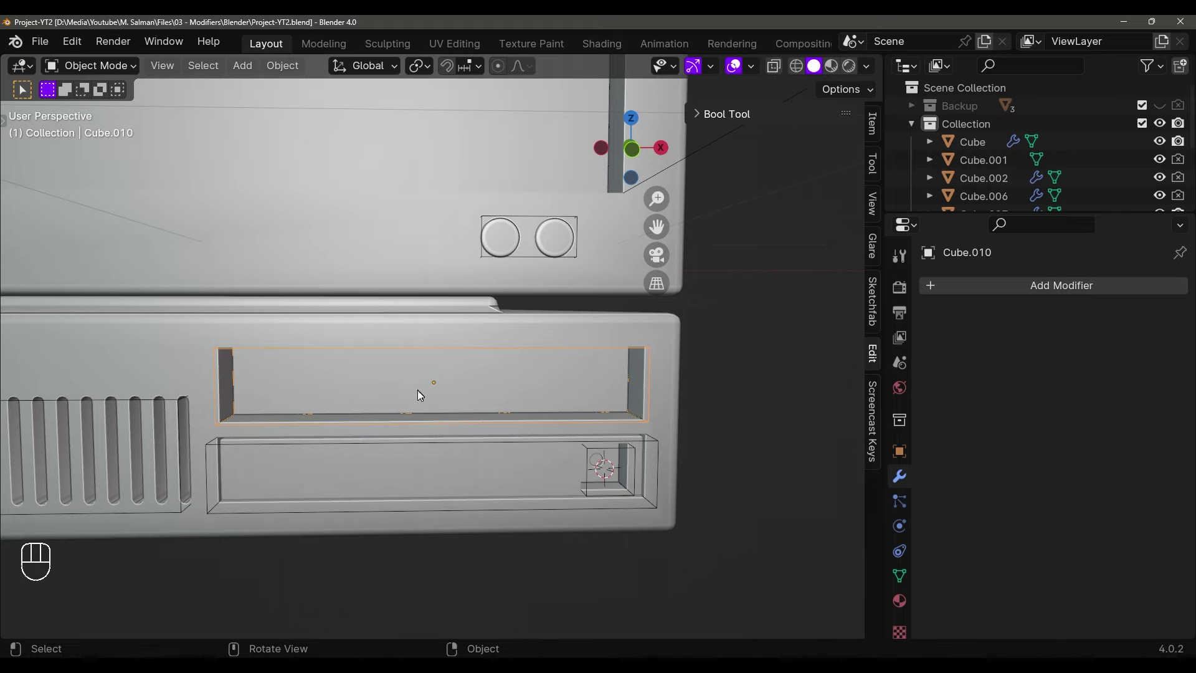
pyautogui.hotkey('shift', 's')
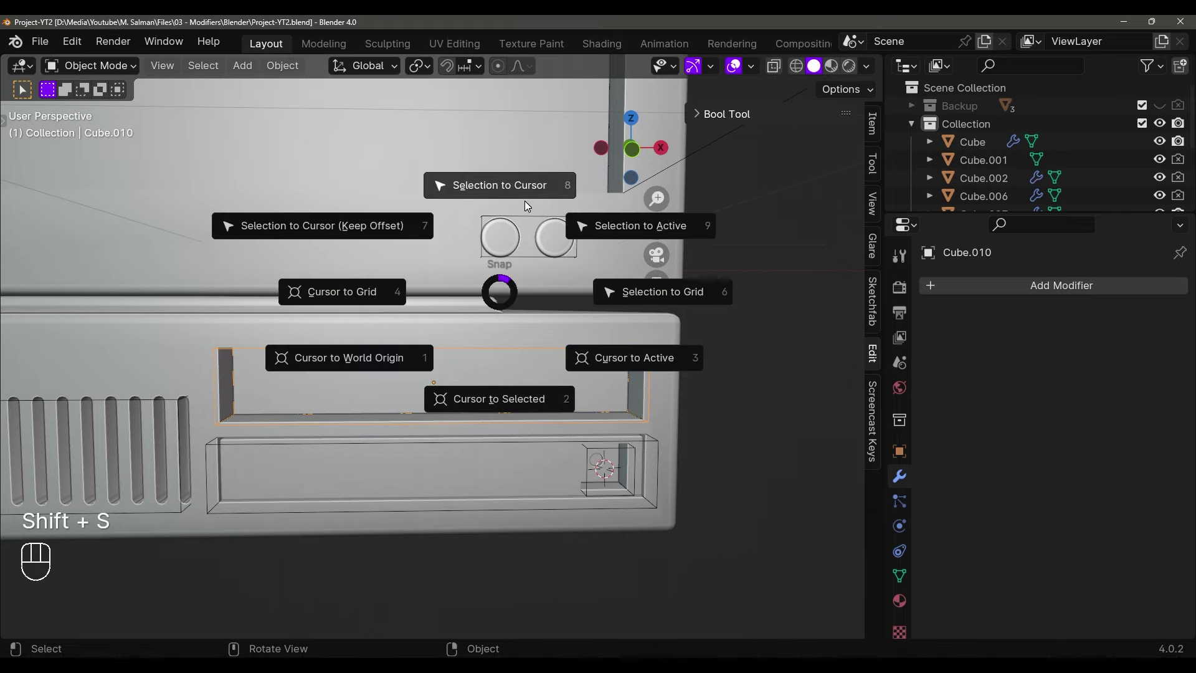
pyautogui.click(524, 389)
pyautogui.keyDown('shift'); pyautogui.moveTo(524, 389); pyautogui.dragTo(535, 386, button='middle'); pyautogui.keyUp('shift')
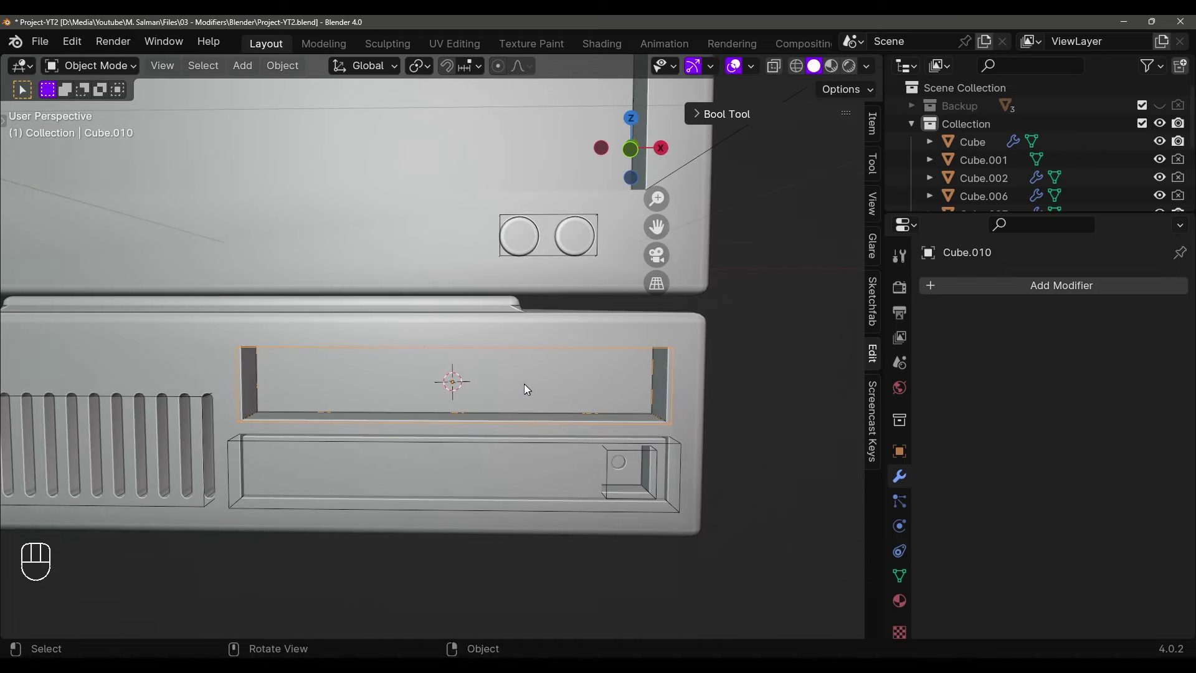
# Add a cube at the 3D cursor and scale it down to a small cube inside the upper recess
pyautogui.hotkey('shift', 'a')
pyautogui.moveTo(421, 309)
pyautogui.click(539, 323)
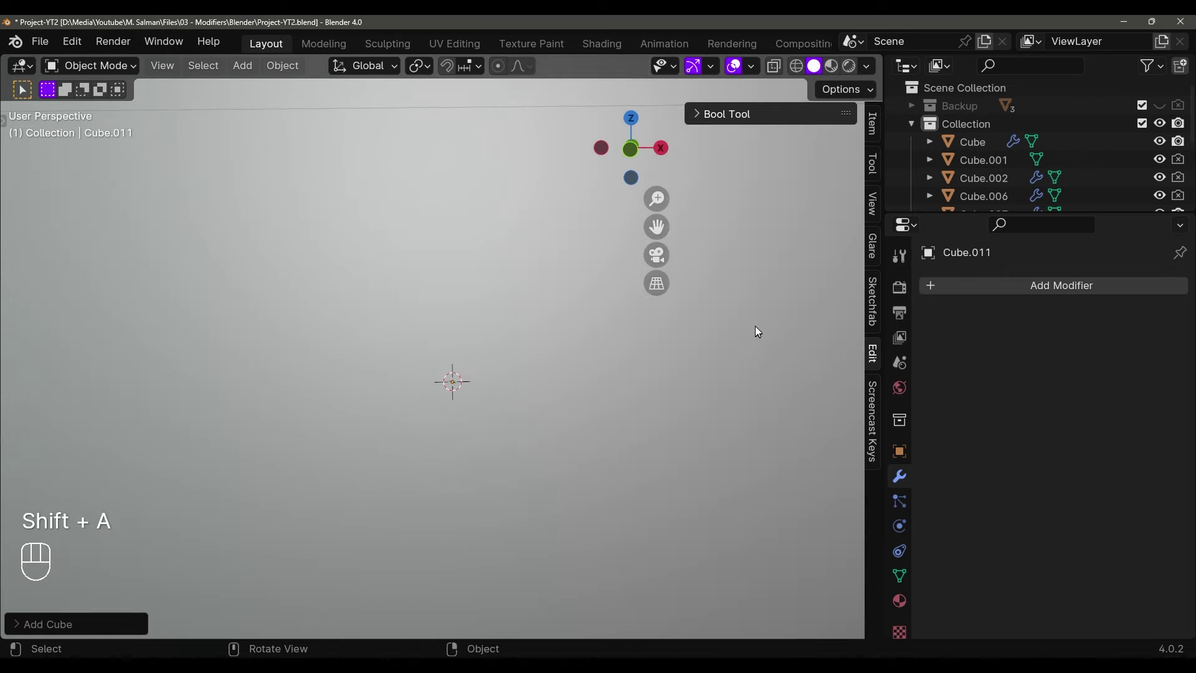
pyautogui.press('s')
pyautogui.click(472, 371)
pyautogui.press('s')
pyautogui.click(447, 311)
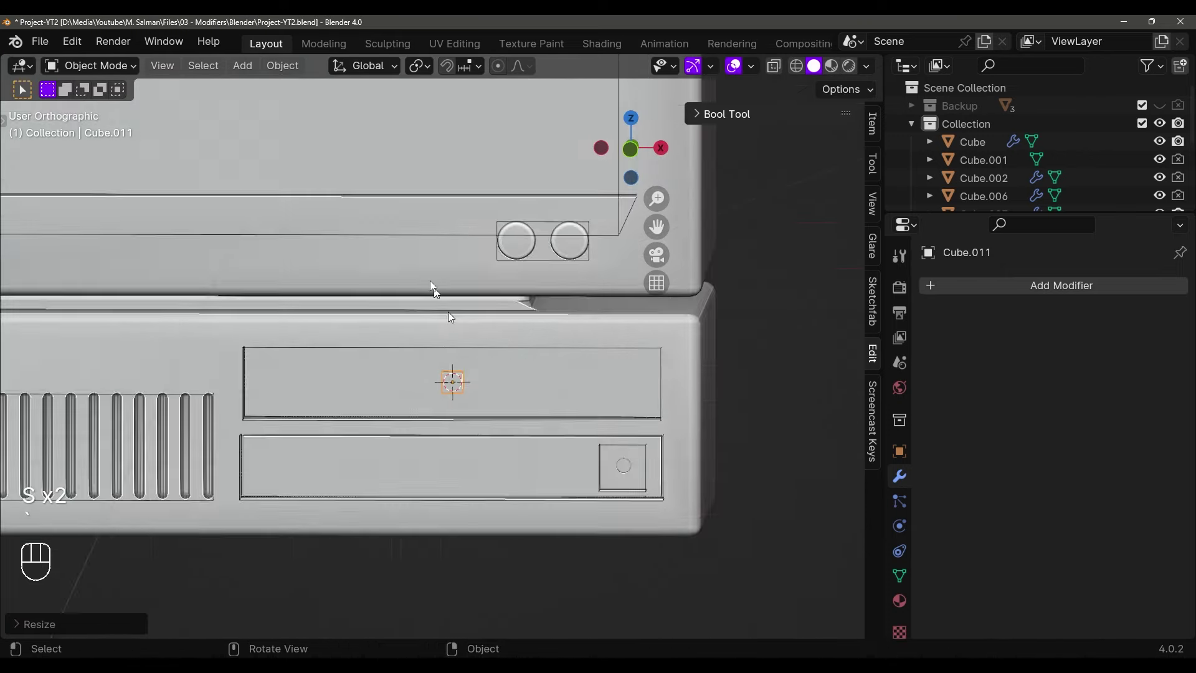
# Stretch the small cube along X and Y into a thin, flat slab spanning the upper slot's recess
pyautogui.keyDown('shift'); pyautogui.moveTo(497, 319); pyautogui.dragTo(498, 300, button='middle'); pyautogui.keyUp('shift')
pyautogui.scroll(2, 499, 299)
pyautogui.press('s')
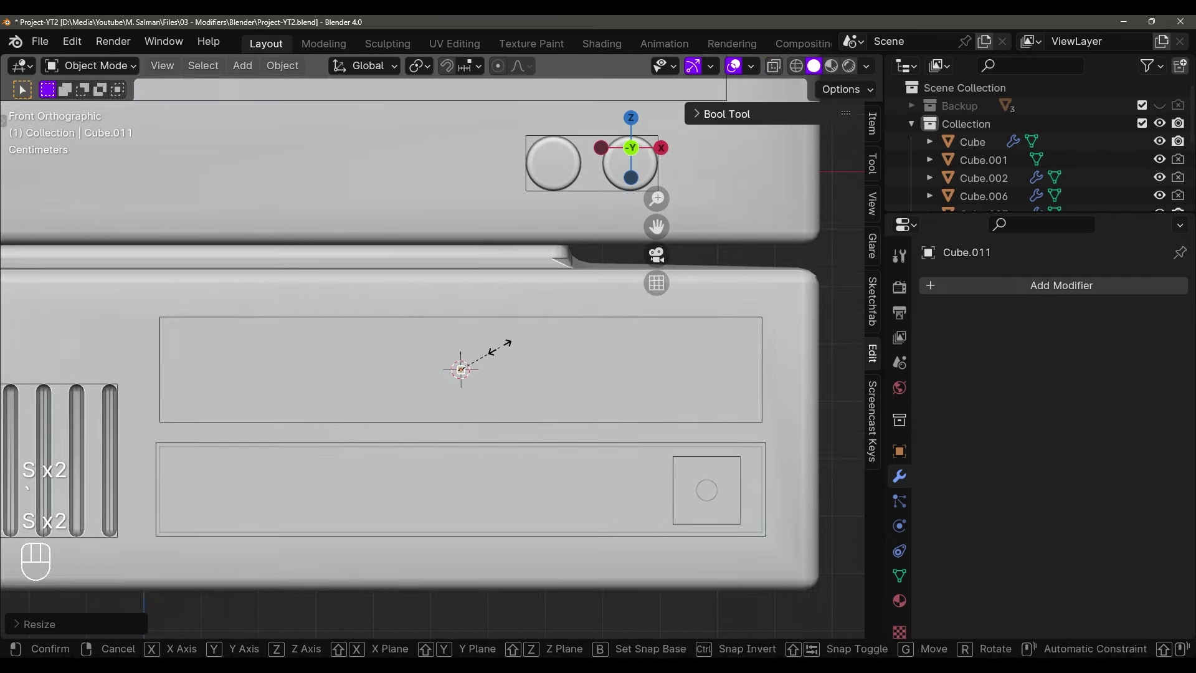
pyautogui.press('x')
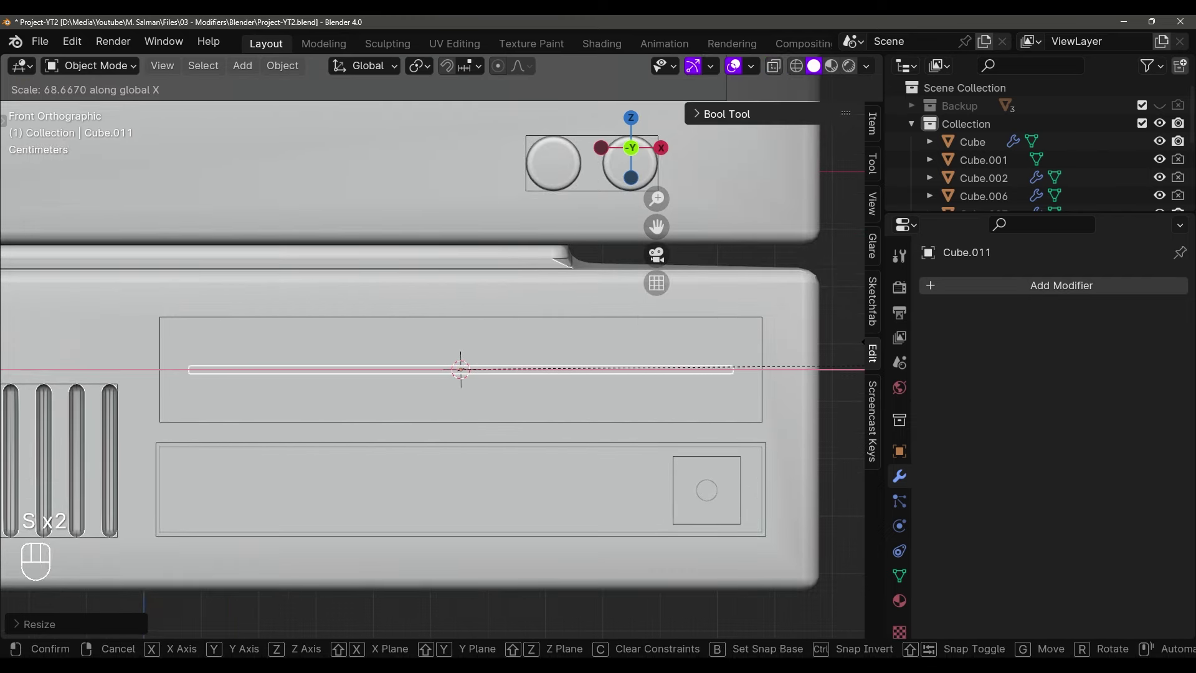
pyautogui.click(53, 356)
pyautogui.moveTo(487, 342); pyautogui.dragTo(425, 380, button='middle')
pyautogui.press('s')
pyautogui.press('y')
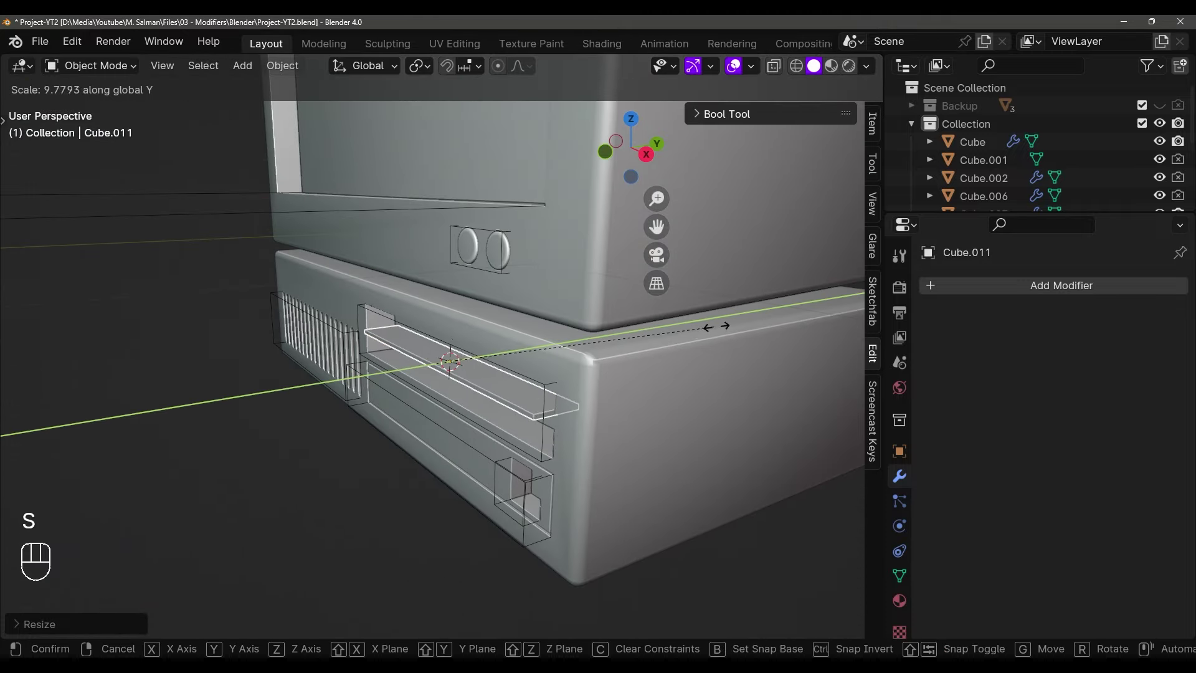
pyautogui.click(660, 264)
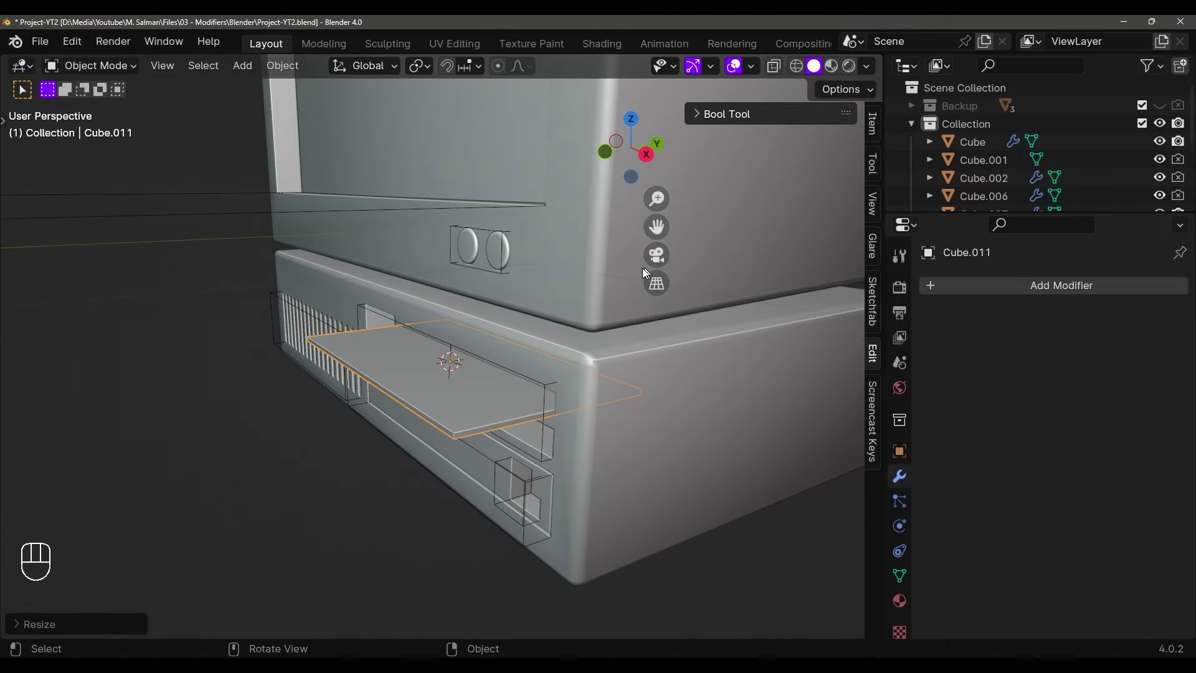
# Position the thin slab in the upper recess and cut it from the monitor body with a Bool Tool brush Difference
pyautogui.moveTo(641, 267); pyautogui.dragTo(593, 368, button='middle')
pyautogui.press('g')
pyautogui.click(524, 372)
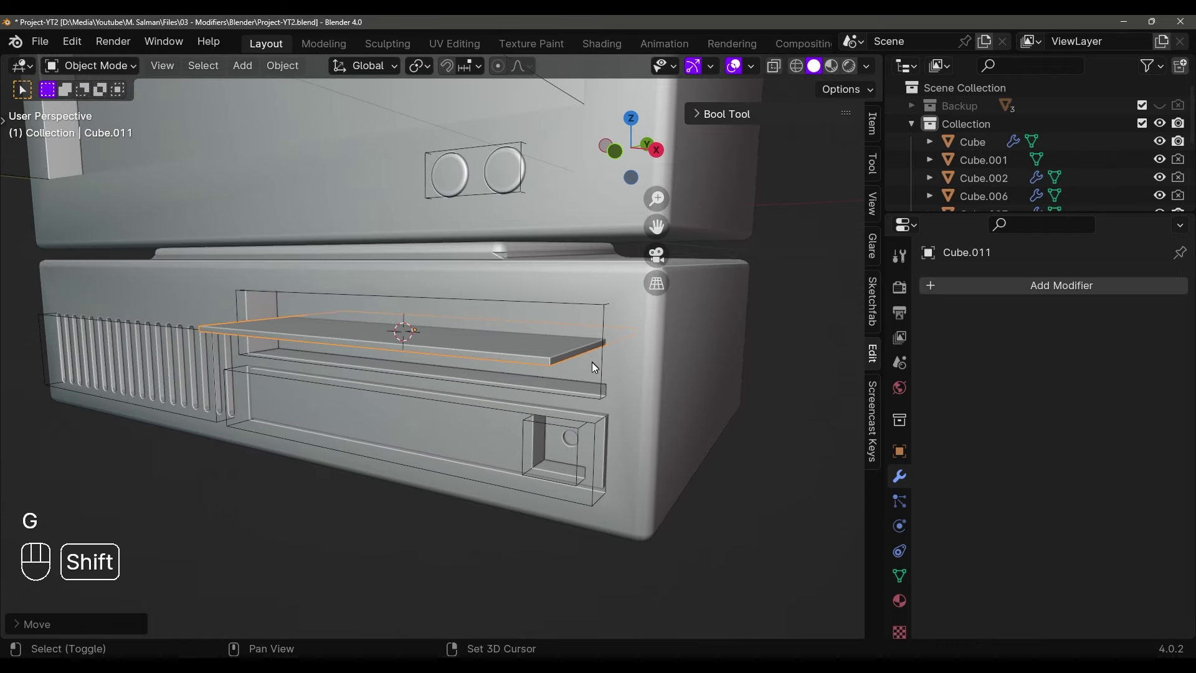
pyautogui.hotkey('ctrl', 'z')
pyautogui.hotkey('ctrl', 'z')
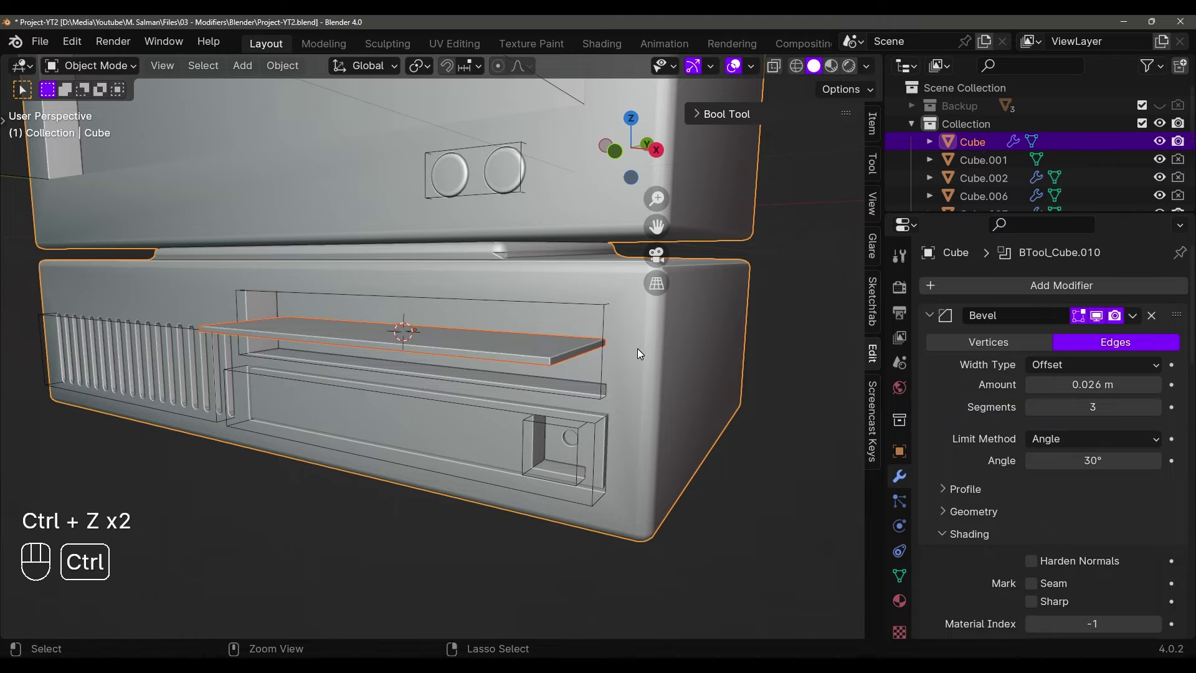
pyautogui.hotkey('shift', 'ctrl', 'b')
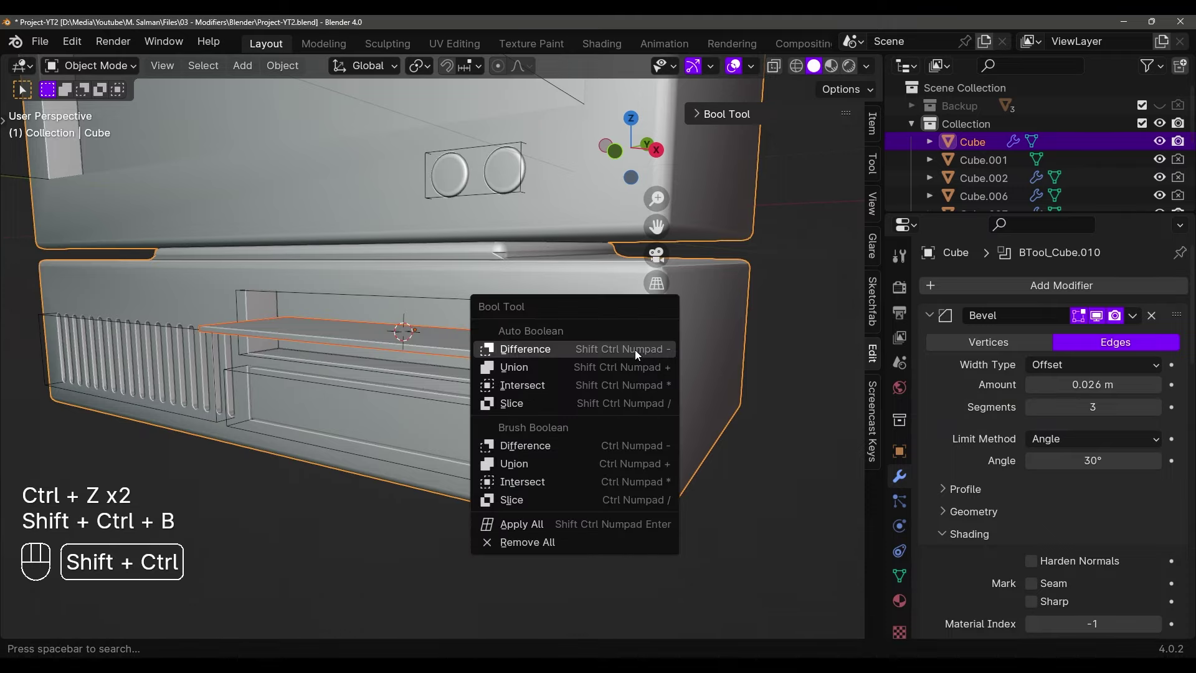
pyautogui.click(571, 439)
pyautogui.moveTo(570, 438)
pyautogui.mouseDown(button='middle')
pyautogui.moveTo(458, 419)
pyautogui.moveTo(552, 409)
pyautogui.moveTo(558, 418)
pyautogui.moveTo(444, 411)
pyautogui.moveTo(560, 416)
pyautogui.mouseUp(button='middle')
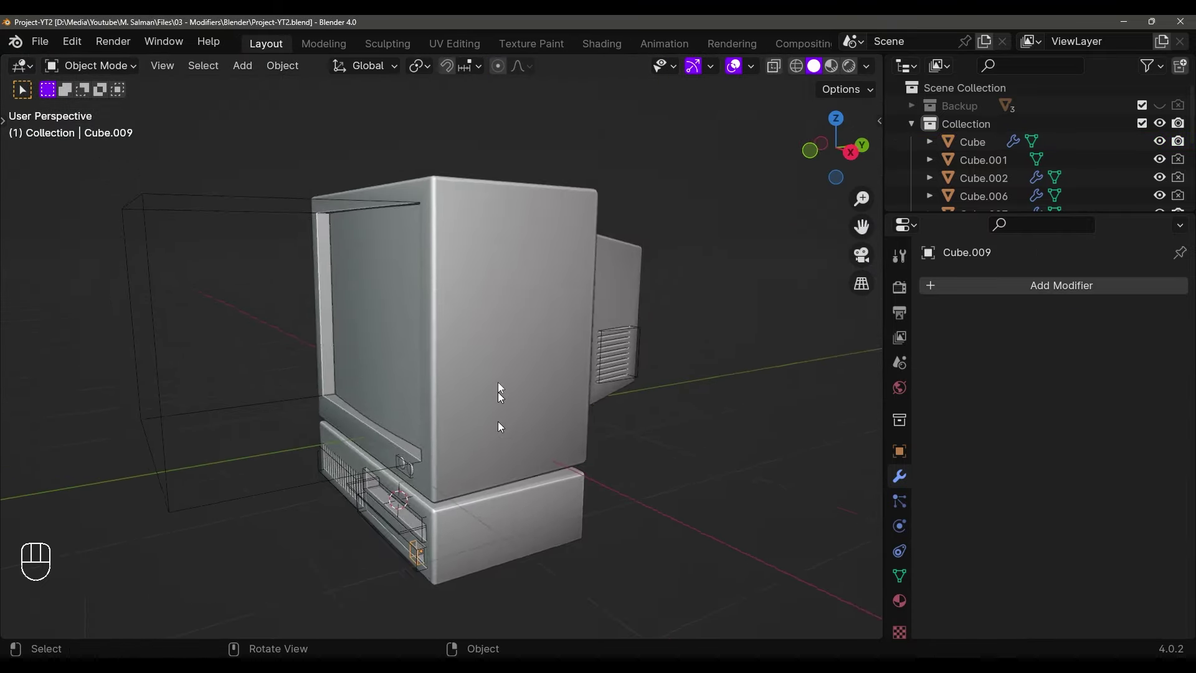
# Add a vertical loop cut around the monitor body and slide it towards the screen side
pyautogui.moveTo(498, 398); pyautogui.dragTo(454, 272, button='middle')
pyautogui.click(492, 308)
pyautogui.press('Tab')
pyautogui.press('Tab')
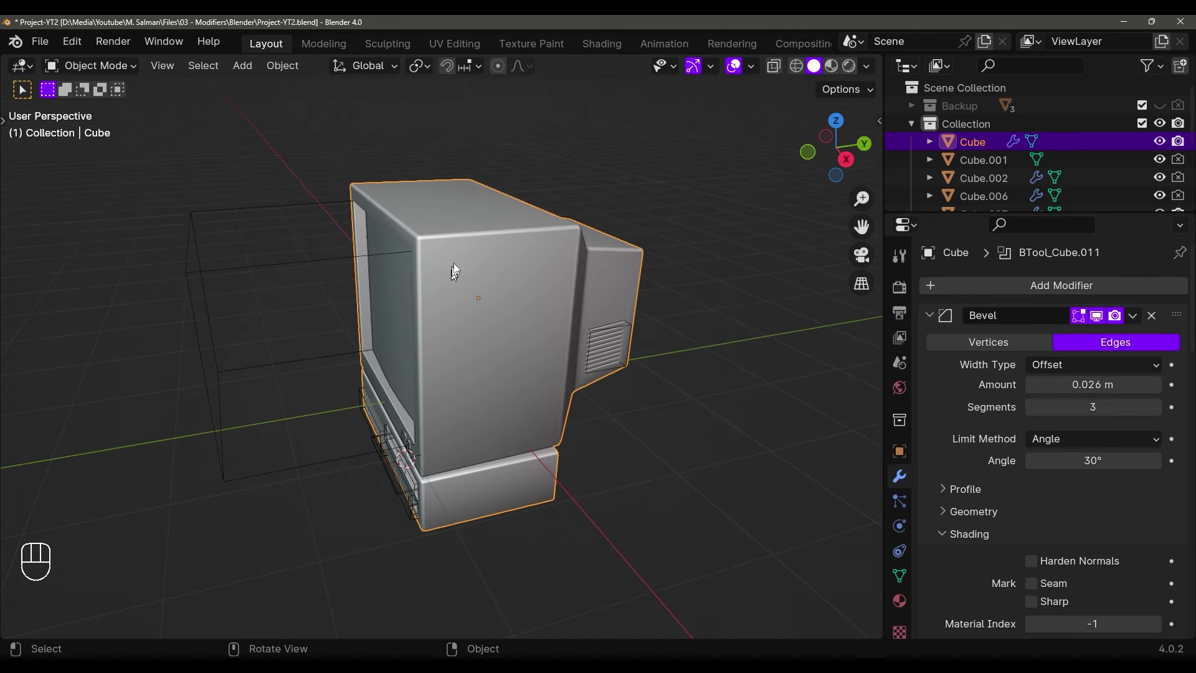
pyautogui.scroll(2, 465, 305)
pyautogui.moveTo(462, 317); pyautogui.dragTo(497, 319, button='middle')
pyautogui.press('Tab')
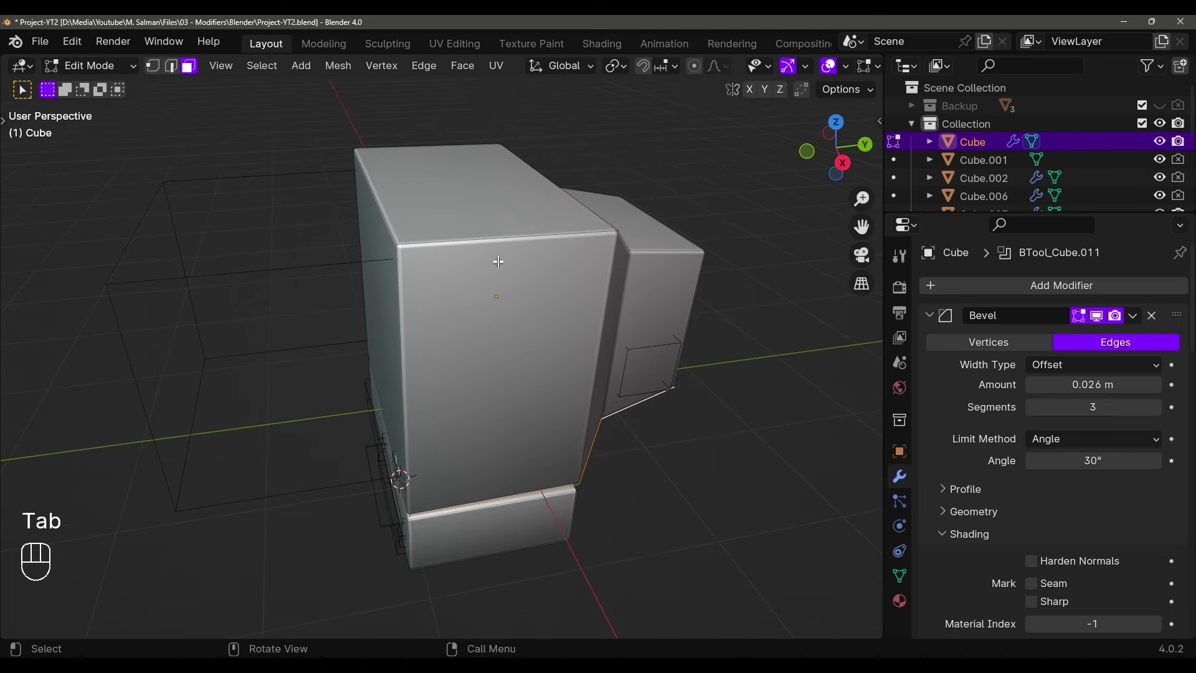
pyautogui.hotkey('ctrl', 'r')
pyautogui.click(492, 243)
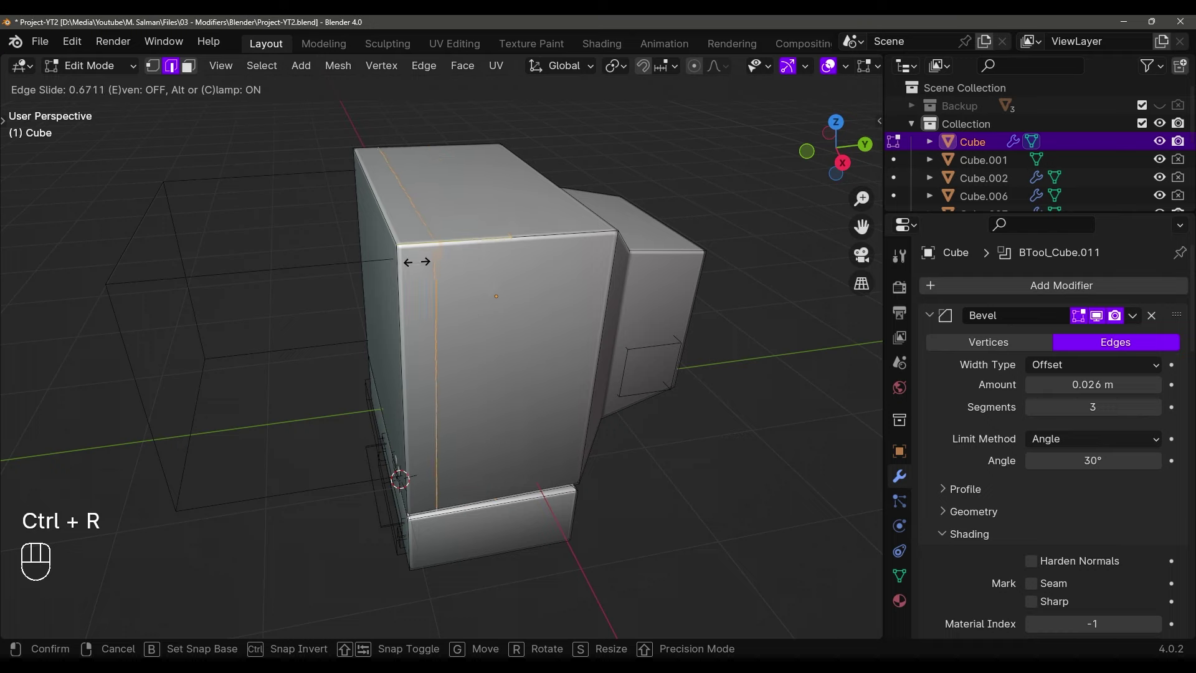
pyautogui.click(577, 262)
# Add a second loop cut directly behind the first one to mark out a narrow band around the monitor body
pyautogui.hotkey('ctrl', 'r')
pyautogui.click(525, 240)
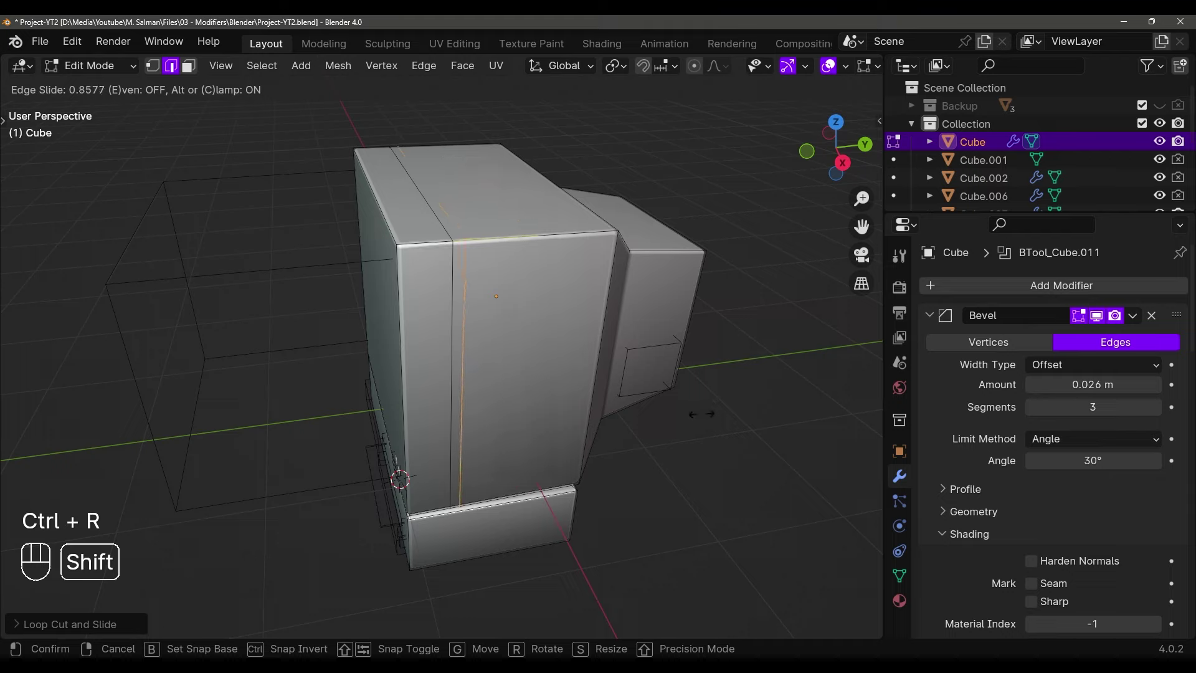
pyautogui.click(627, 419)
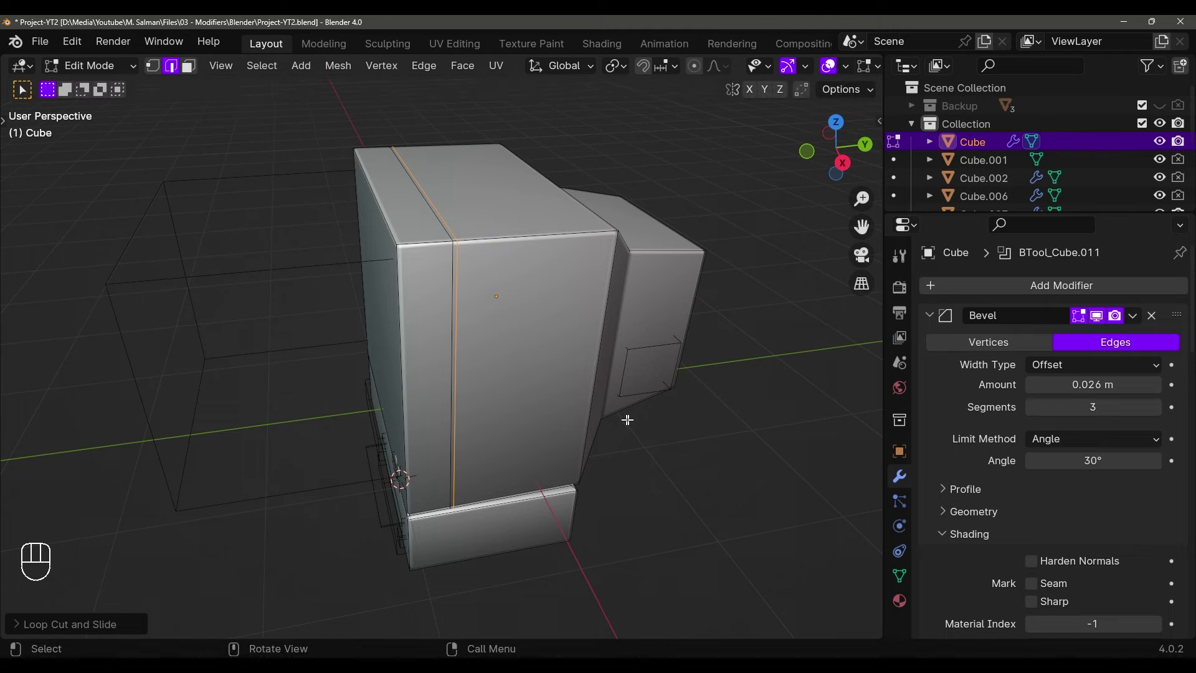
# Select the narrow face loop around the monitor body and extrude it inward along its normals as a panel groove
pyautogui.moveTo(627, 414); pyautogui.dragTo(536, 430, button='middle')
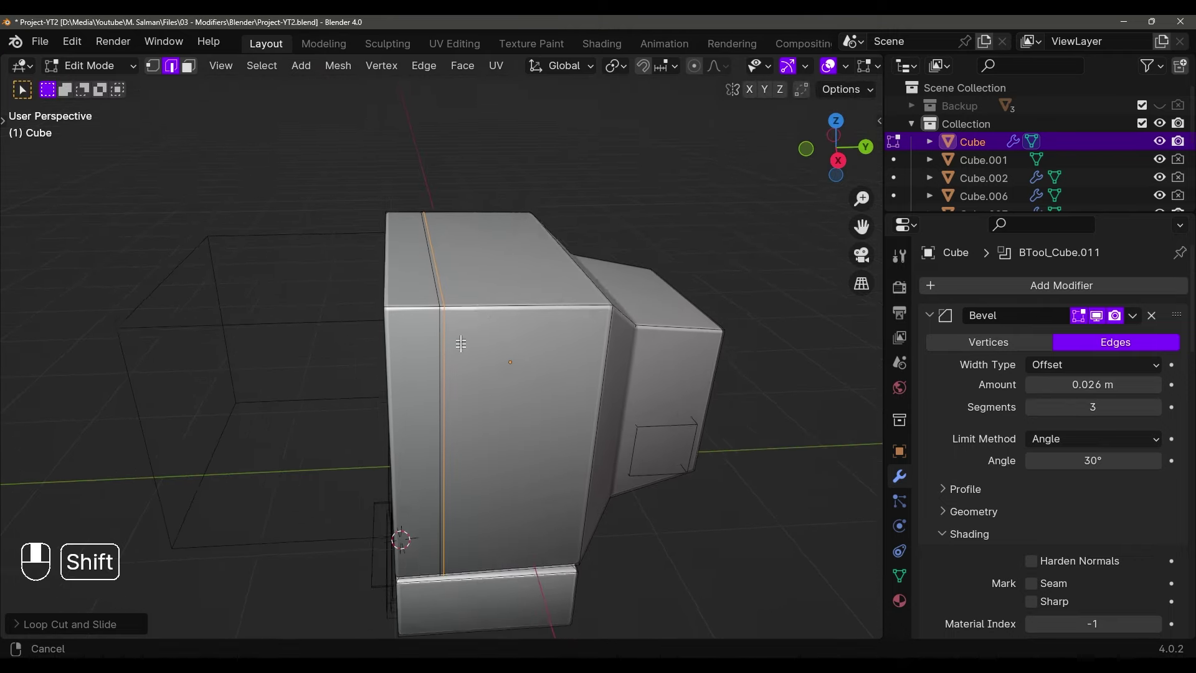
pyautogui.scroll(3, 436, 312)
pyautogui.press('3')
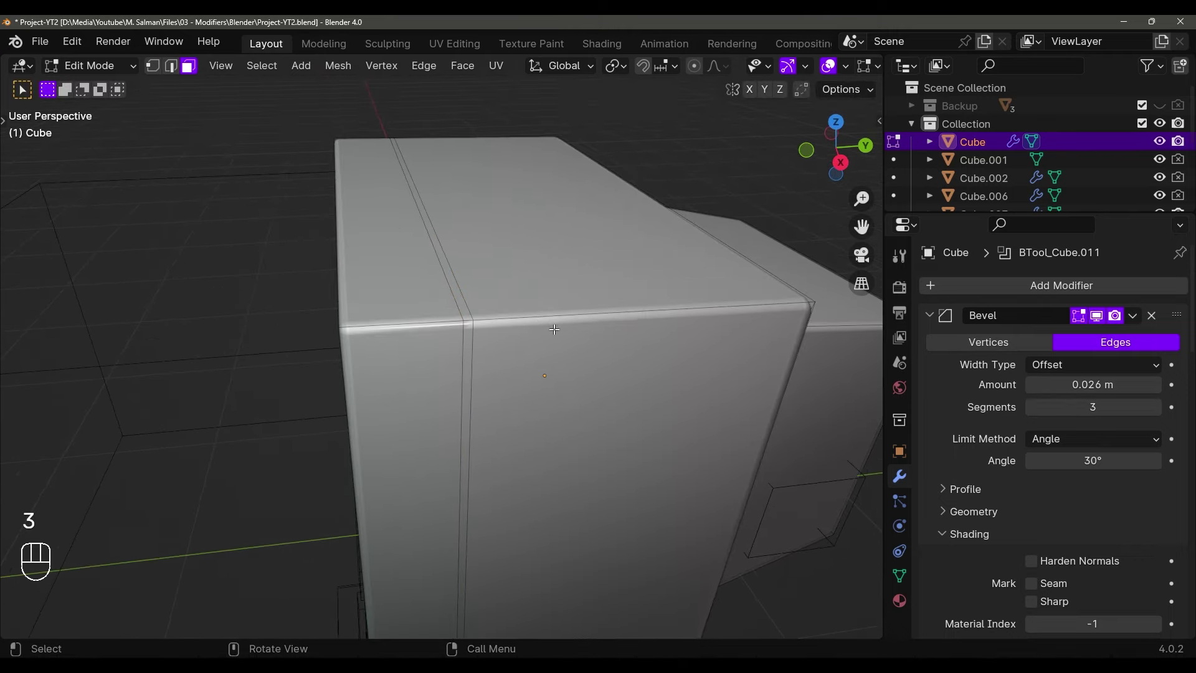
pyautogui.moveTo(554, 328); pyautogui.dragTo(595, 320, button='middle')
pyautogui.keyDown('alt'); pyautogui.click(502, 310); pyautogui.keyUp('alt')
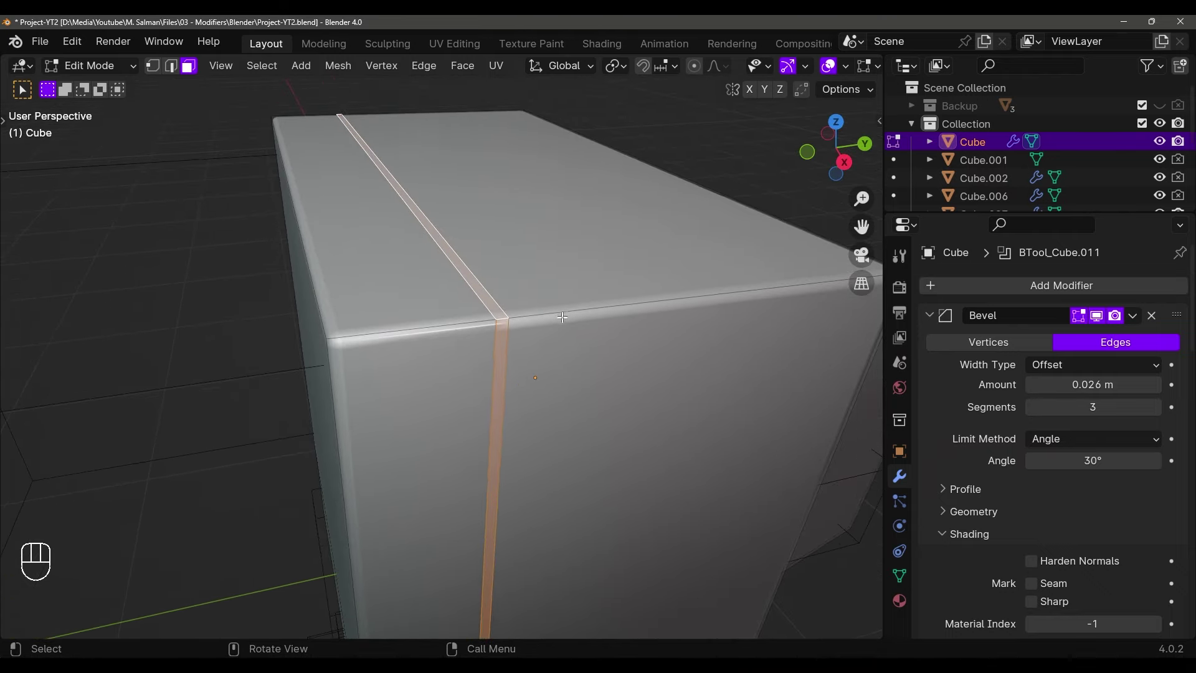
pyautogui.hotkey('alt', 'e')
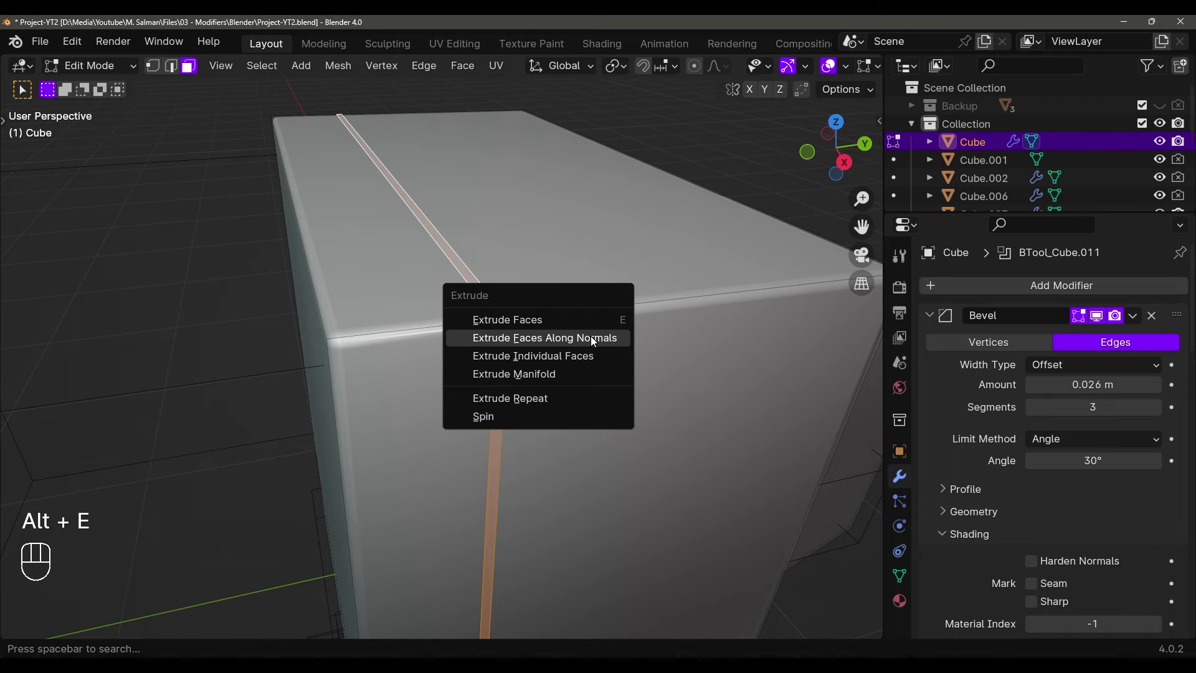
pyautogui.click(591, 336)
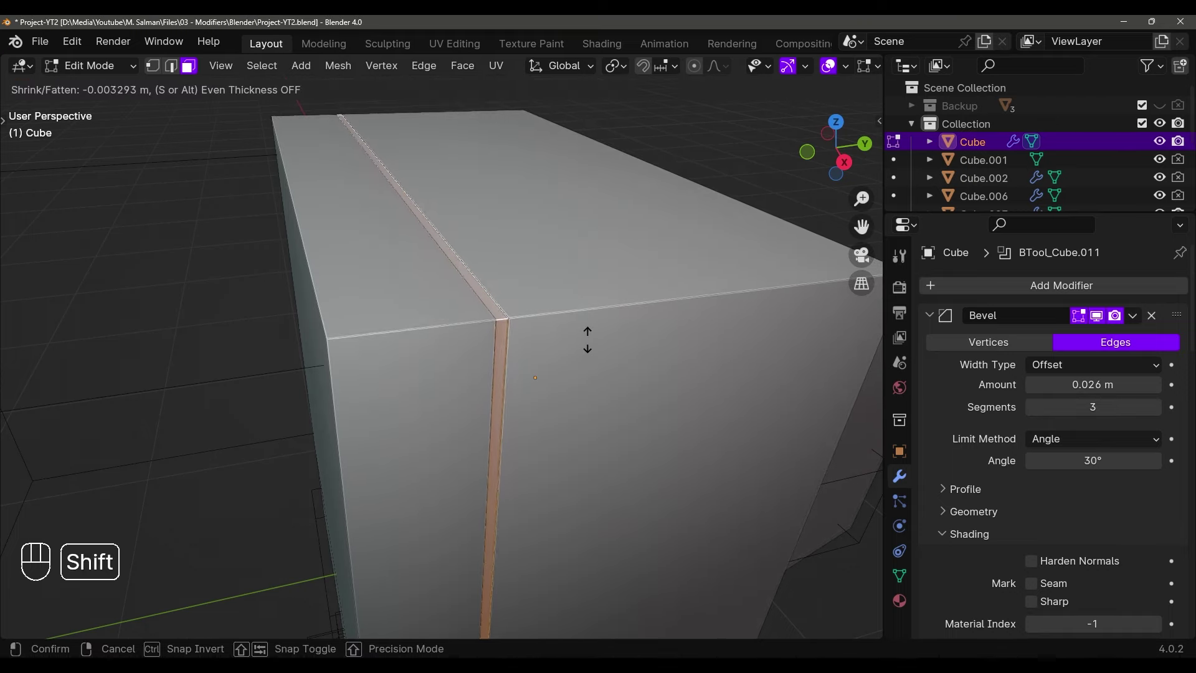
pyautogui.click(582, 376)
pyautogui.press('Tab')
pyautogui.scroll(-5, 574, 377)
pyautogui.moveTo(574, 377); pyautogui.dragTo(491, 248, button='middle')
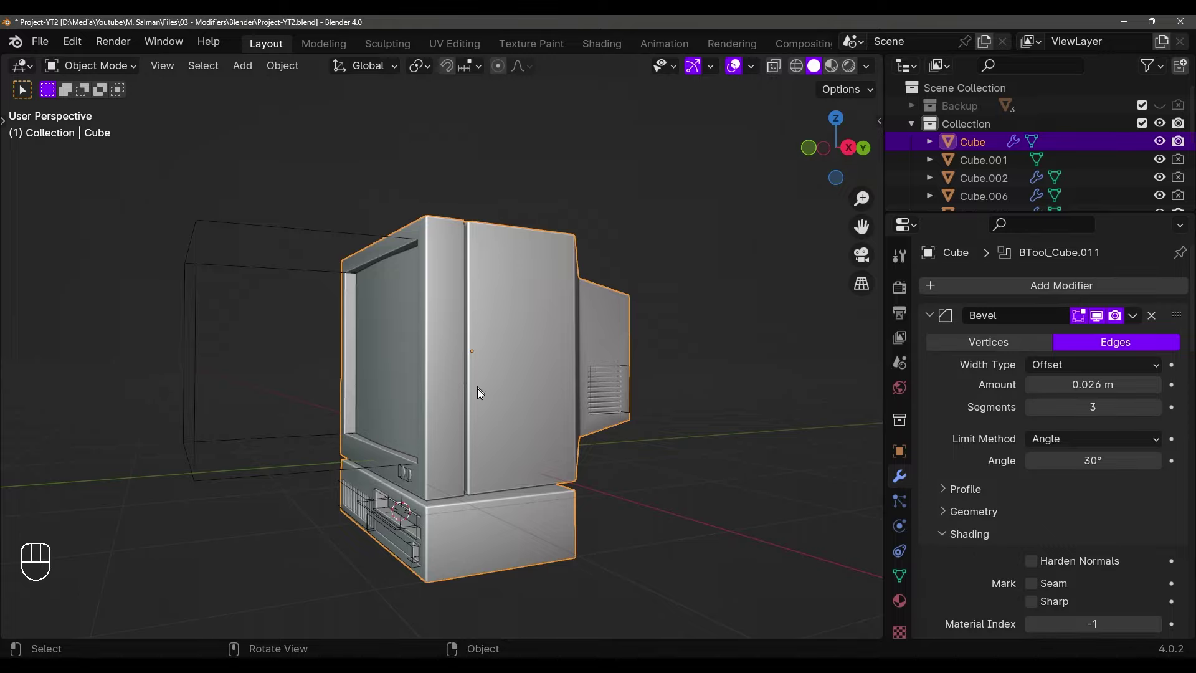
# Add a cylinder on the base's front face above the outermost vent slot and scale it down to a small button
pyautogui.moveTo(479, 392); pyautogui.dragTo(556, 420, button='middle')
pyautogui.scroll(5, 555, 420)
pyautogui.moveTo(485, 412)
pyautogui.mouseDown(button='middle')
pyautogui.moveTo(394, 417)
pyautogui.moveTo(489, 396)
pyautogui.moveTo(475, 404)
pyautogui.mouseUp(button='middle')
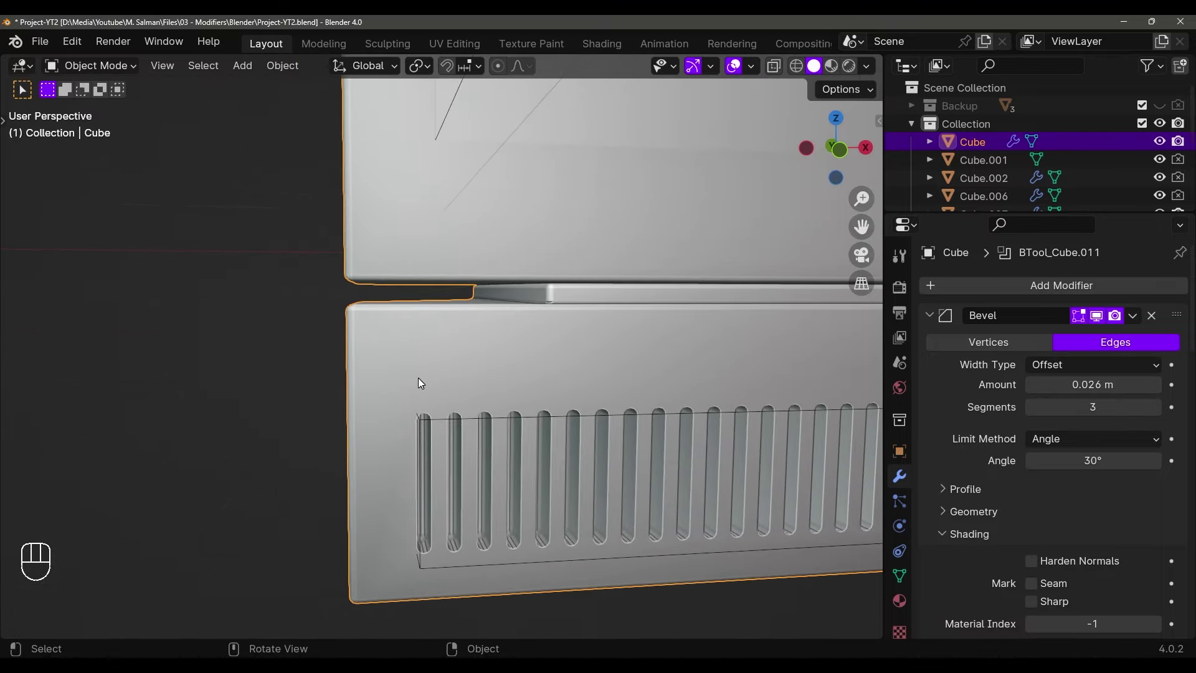
pyautogui.hotkey('shift', 'a')
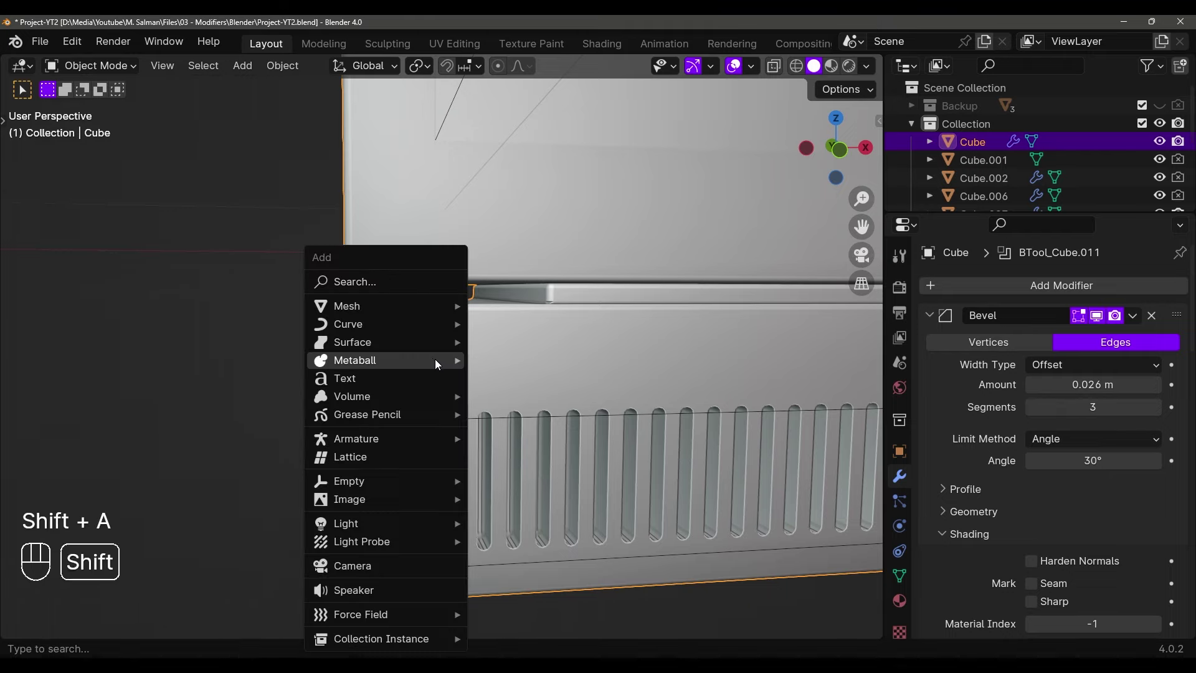
pyautogui.moveTo(404, 309)
pyautogui.click(507, 395)
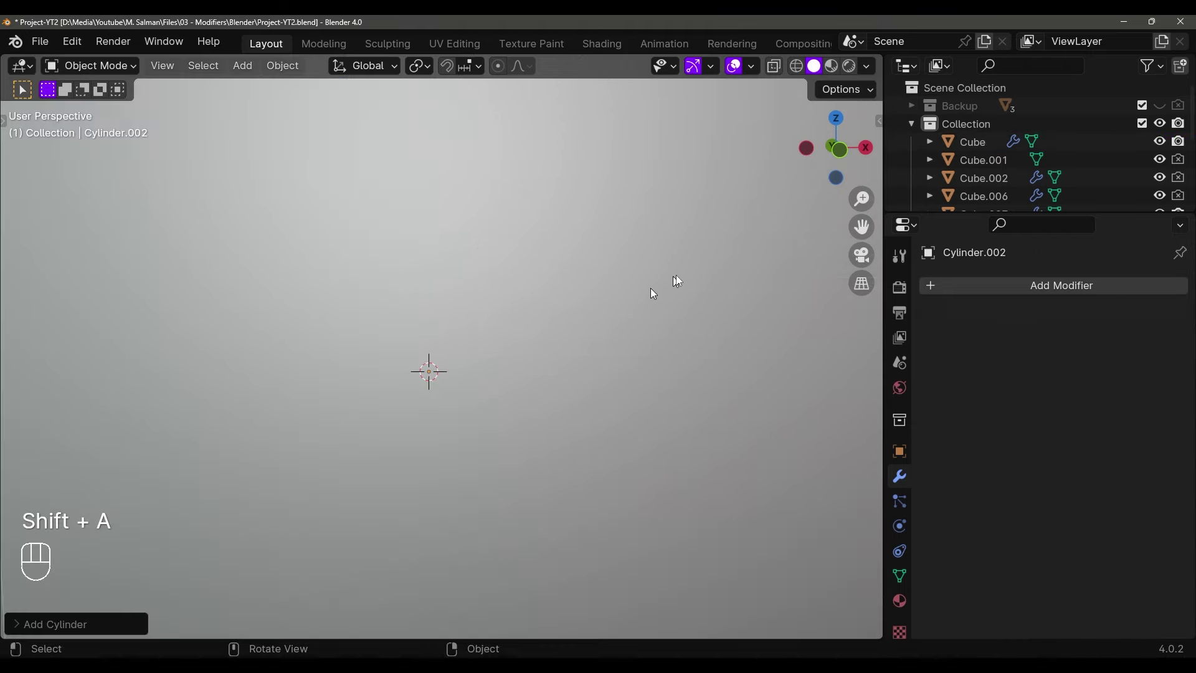
pyautogui.press('s')
pyautogui.click(500, 353)
pyautogui.press('s')
pyautogui.click(442, 358)
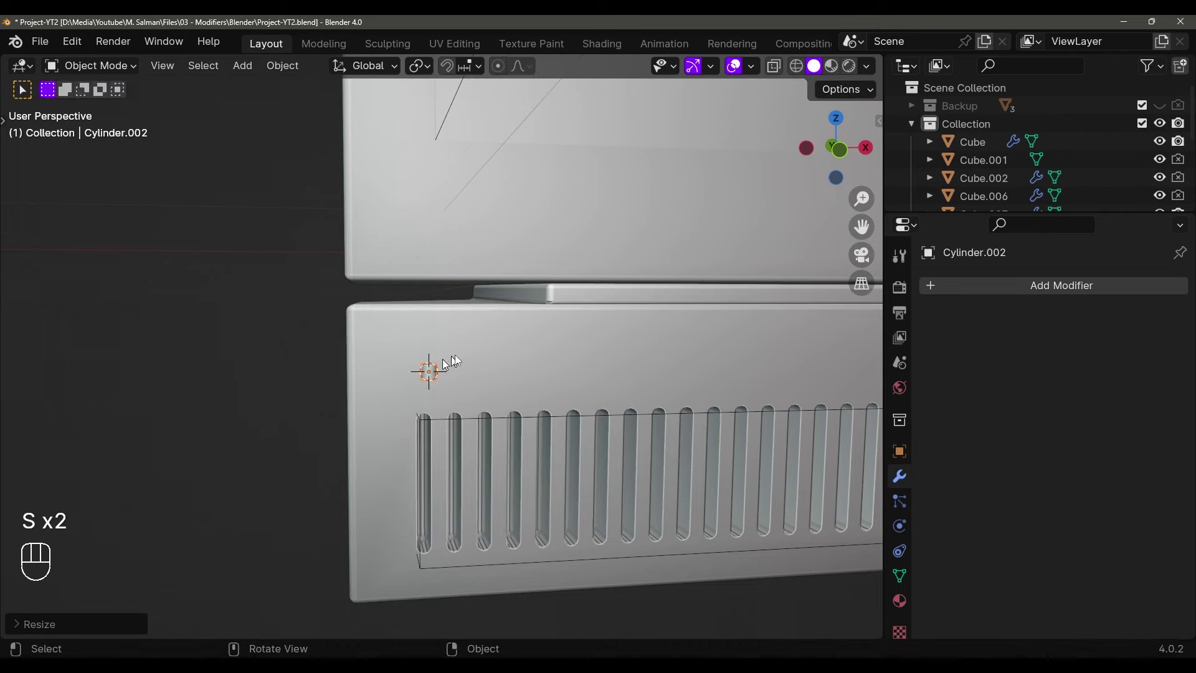
# Rotate the small cylinder 90° about X to face forward and enlarge it slightly
pyautogui.press('r')
pyautogui.press('x')
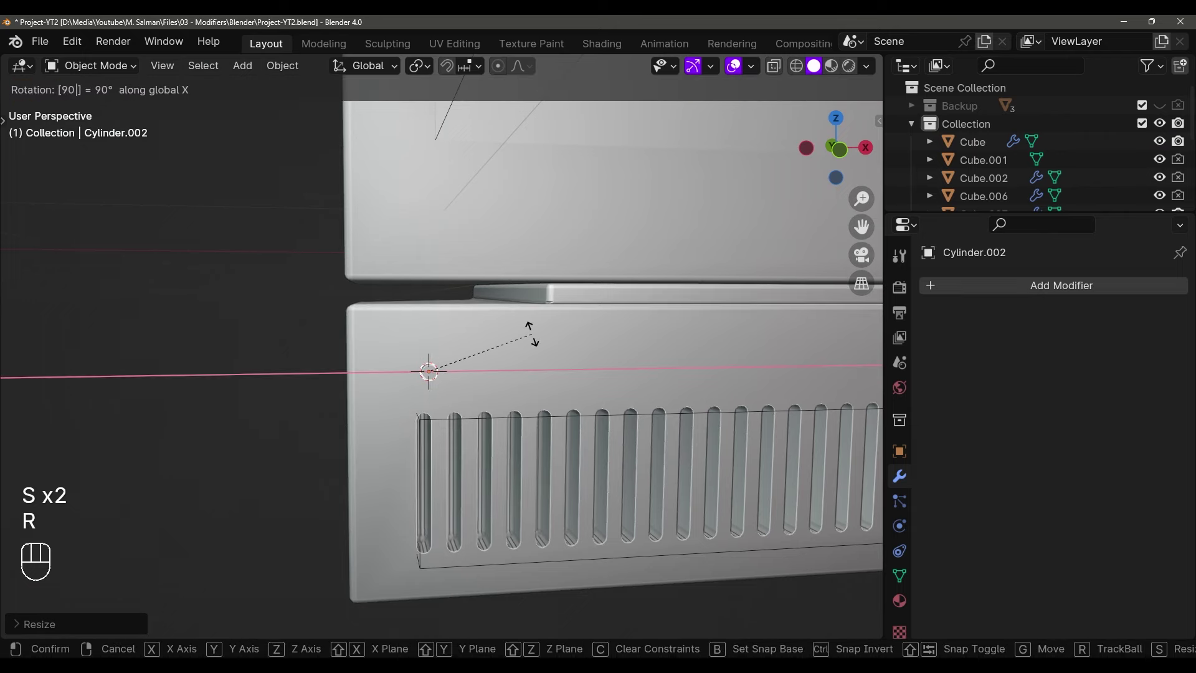
pyautogui.click(532, 333)
pyautogui.moveTo(532, 333); pyautogui.dragTo(506, 372, button='middle')
pyautogui.press('s')
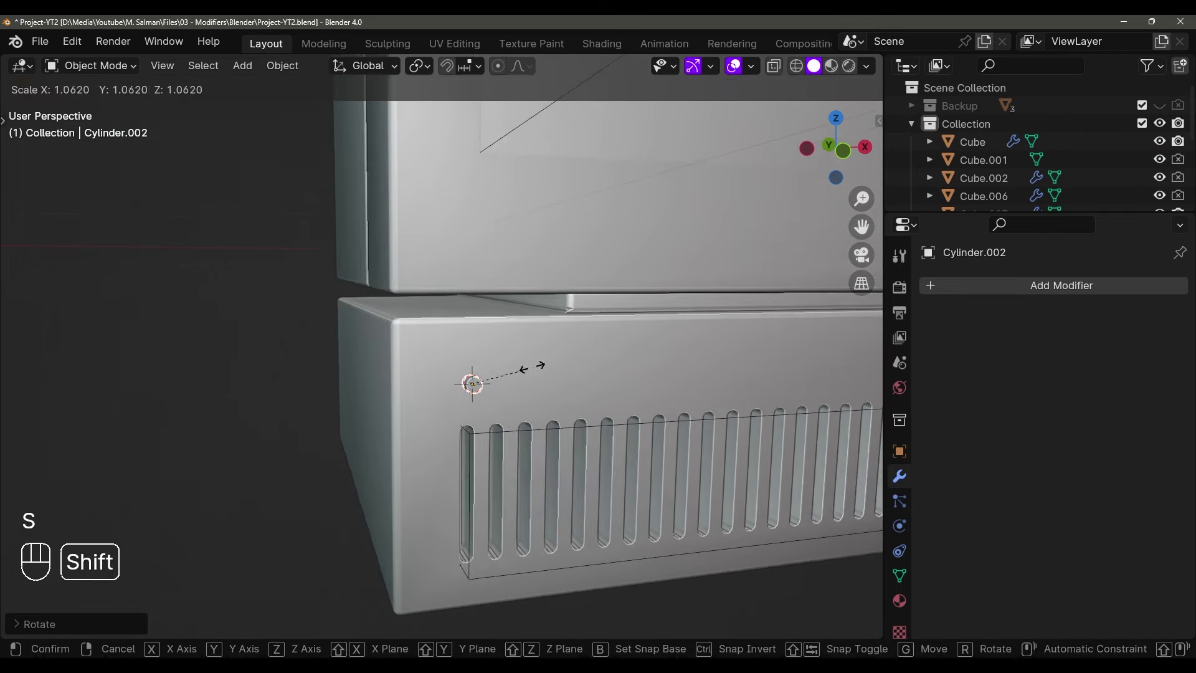
pyautogui.click(655, 361)
pyautogui.press('`')
pyautogui.click(689, 415)
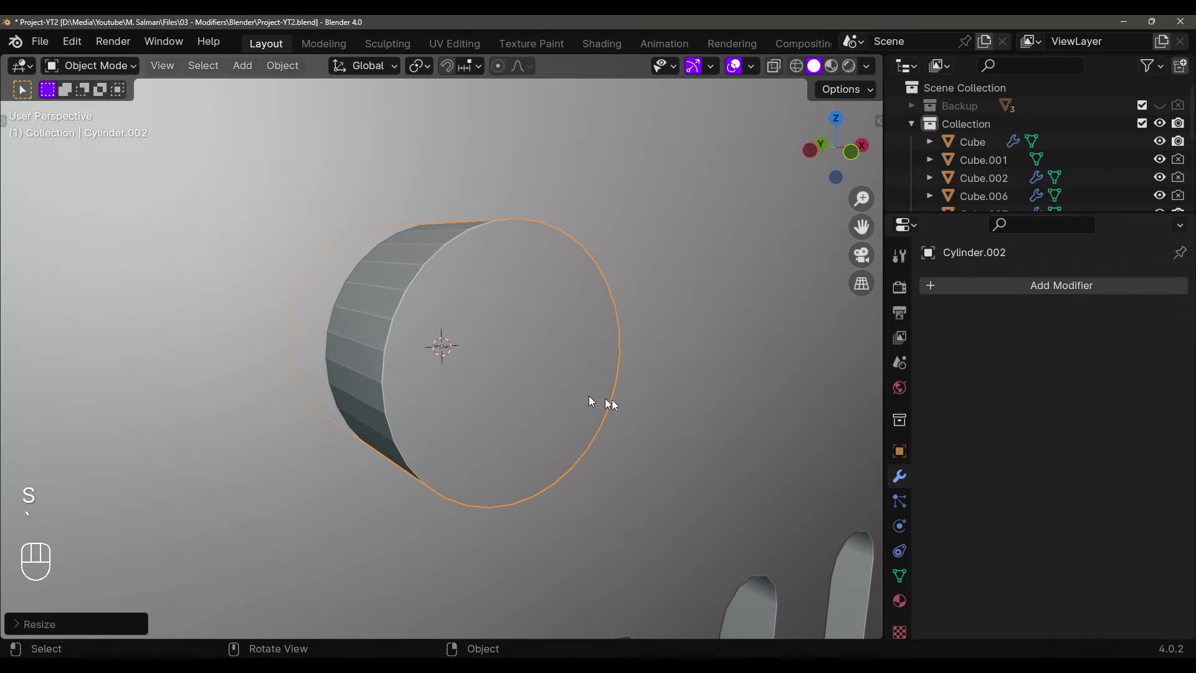
# Shade the cylinder smooth and raise it about 0.043 m along Z, above the vent slots
pyautogui.scroll(-8, 592, 401)
pyautogui.rightClick(469, 342)
pyautogui.click(470, 342)
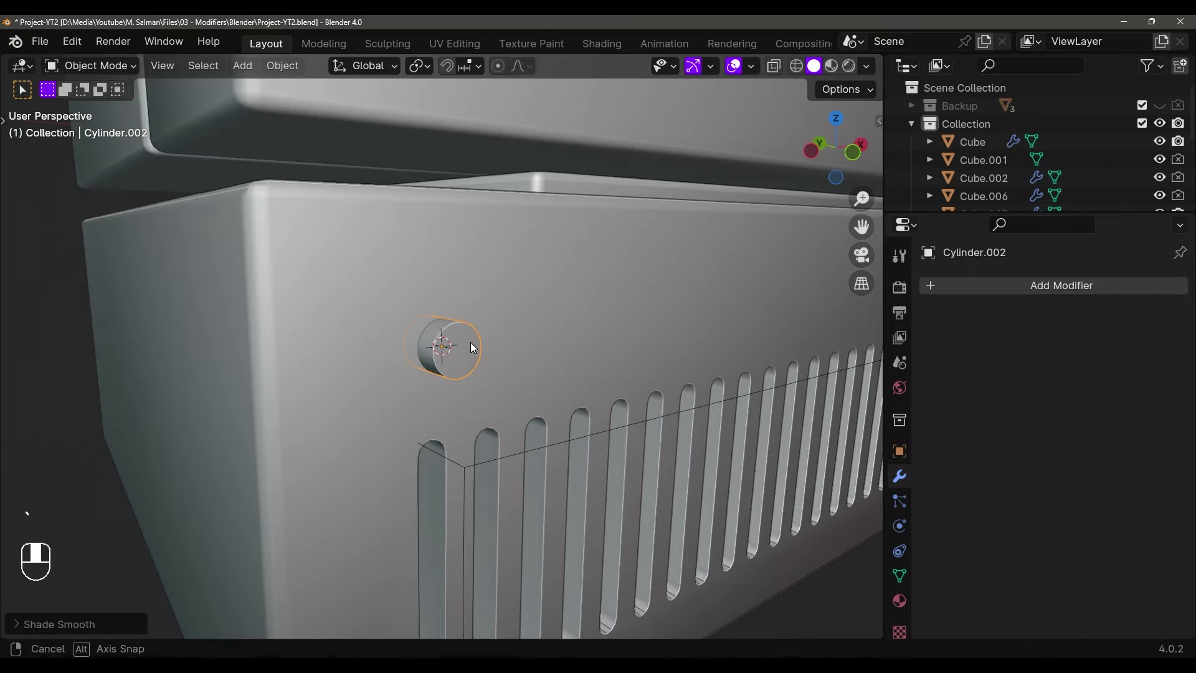
pyautogui.moveTo(471, 347); pyautogui.dragTo(466, 331, button='middle')
pyautogui.press('g')
pyautogui.press('z')
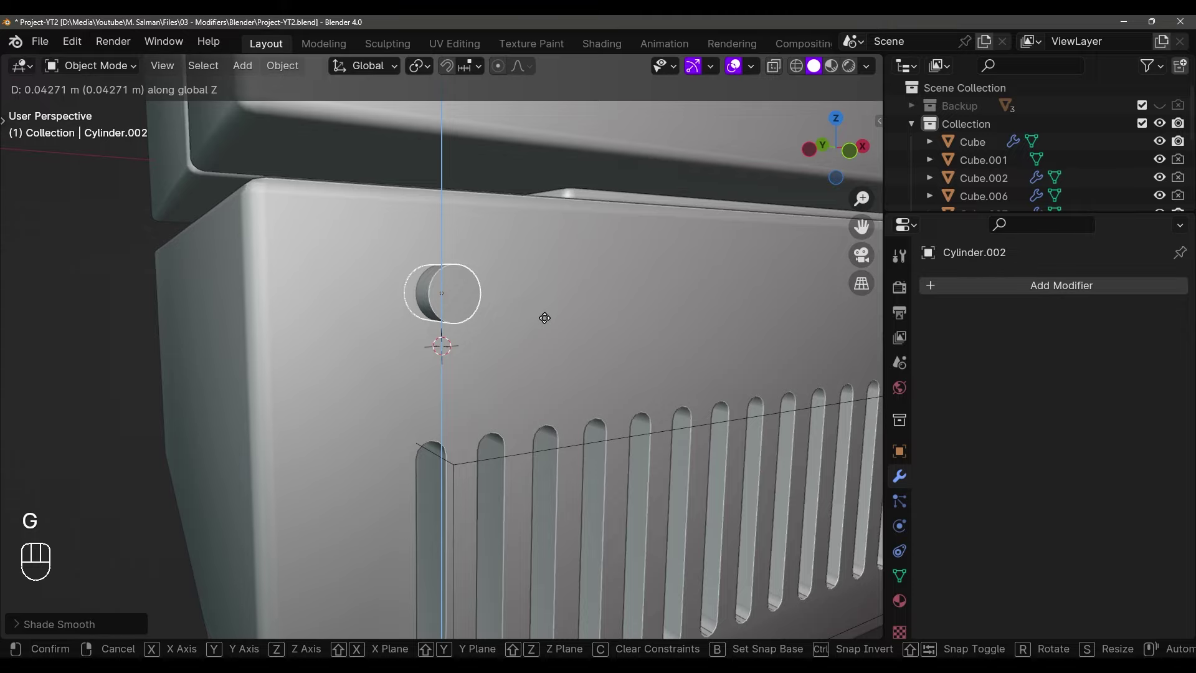
pyautogui.click(544, 317)
# Bevel the cylinder's front edge loop with 3 segments and check the rounded button without viewport overlays
pyautogui.scroll(-3, 536, 324)
pyautogui.moveTo(537, 324); pyautogui.dragTo(503, 344, button='middle')
pyautogui.press('Tab')
pyautogui.keyDown('alt'); pyautogui.click(470, 319); pyautogui.keyUp('alt')
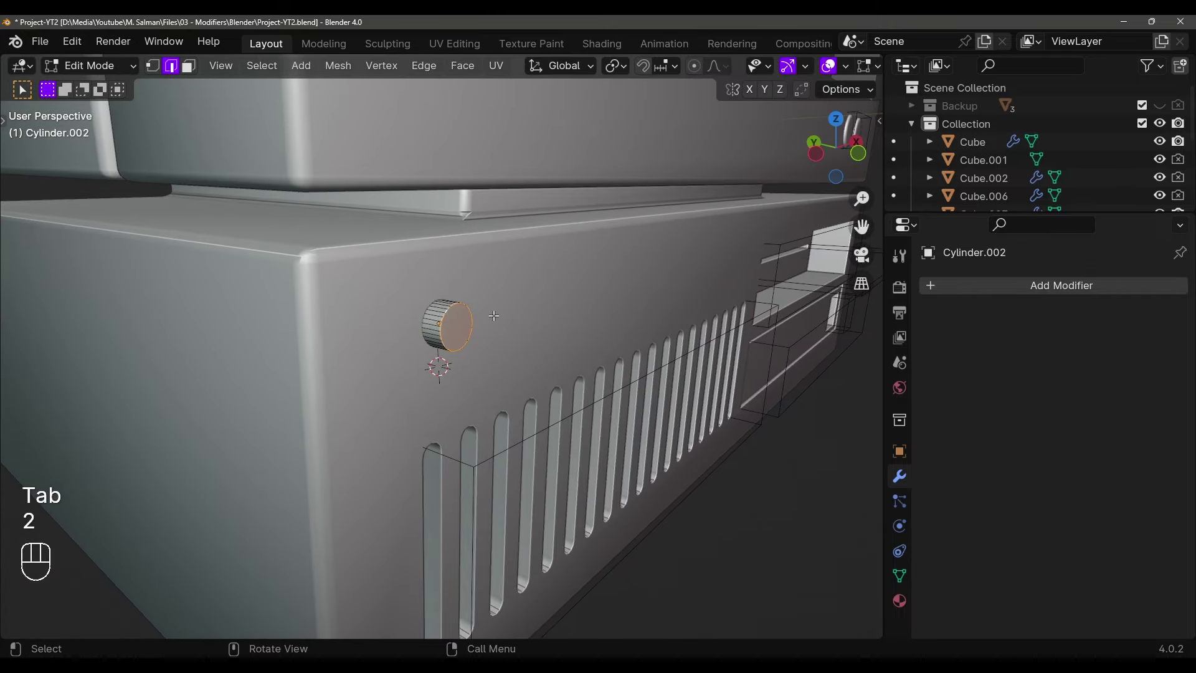
pyautogui.hotkey('ctrl', 'b')
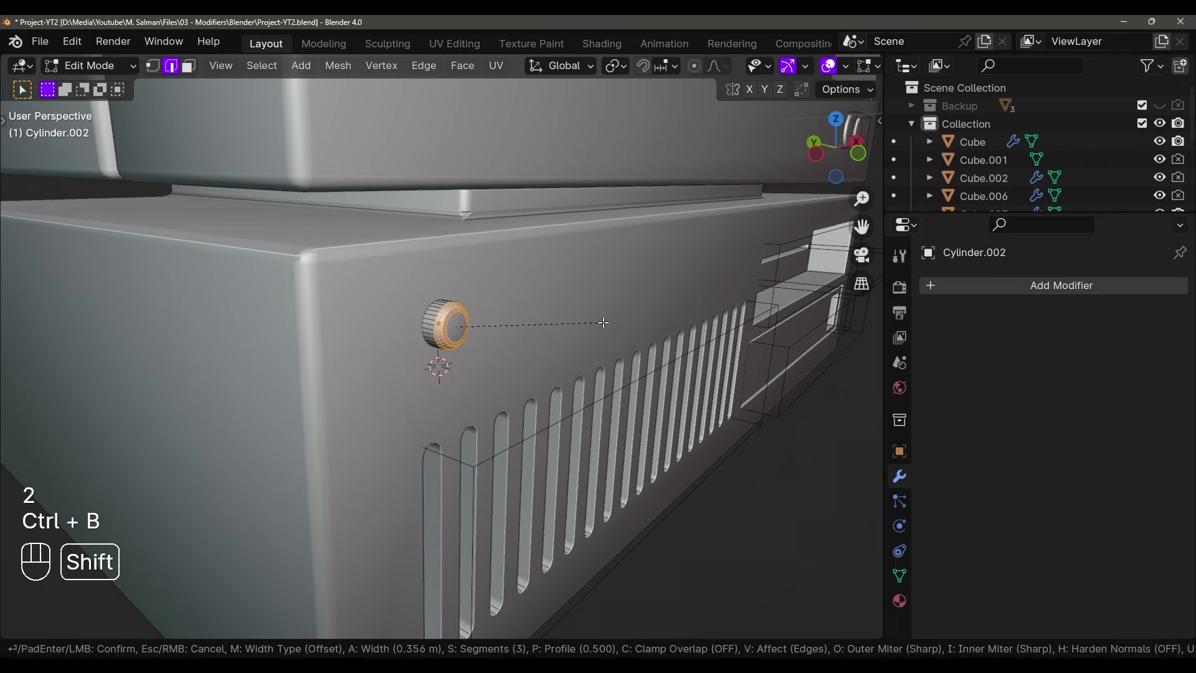
pyautogui.click(597, 324)
pyautogui.press('Tab')
pyautogui.moveTo(597, 324); pyautogui.dragTo(504, 239, button='middle')
pyautogui.click(733, 65)
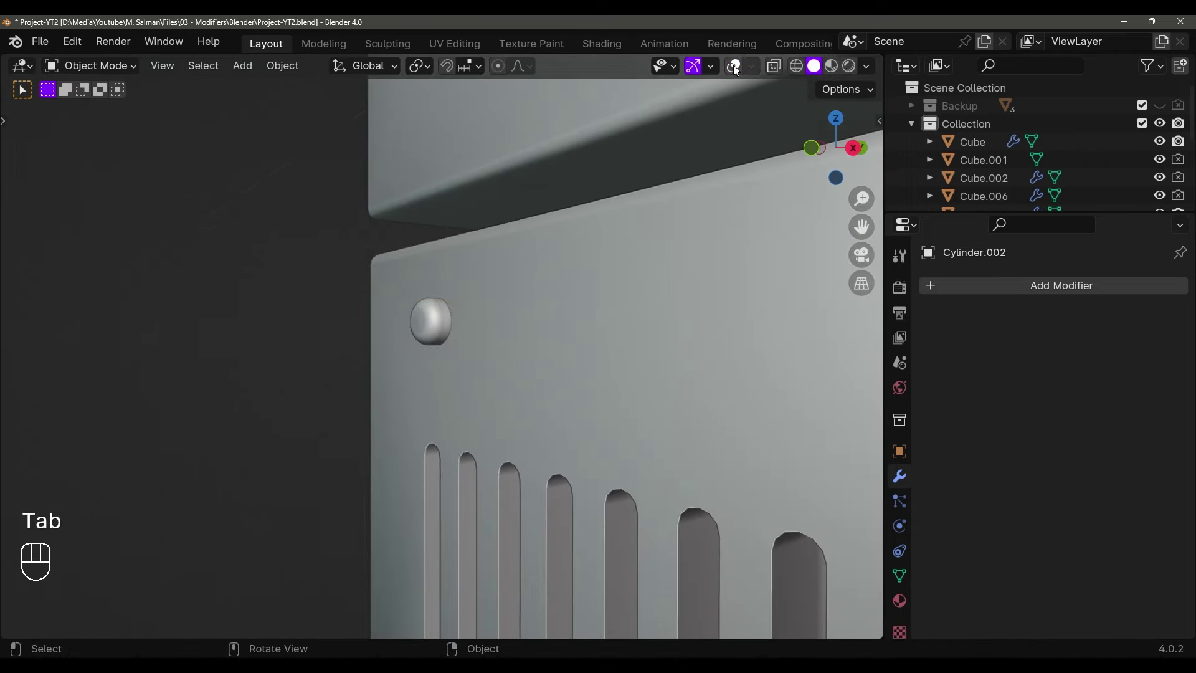
pyautogui.moveTo(697, 124); pyautogui.dragTo(703, 92, button='middle')
pyautogui.click(734, 66)
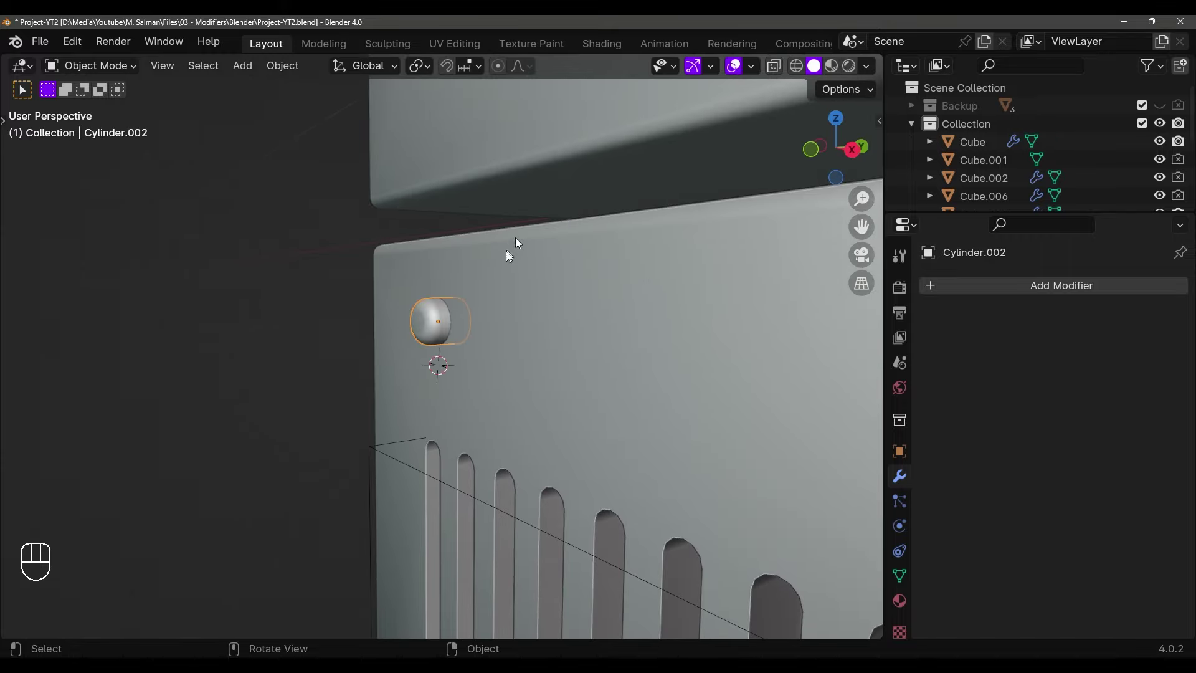
# Move the small round button along Y so it sits deeper in the base's front face
pyautogui.moveTo(514, 238); pyautogui.dragTo(650, 307, button='middle')
pyautogui.press('g')
pyautogui.middleClick(655, 311)
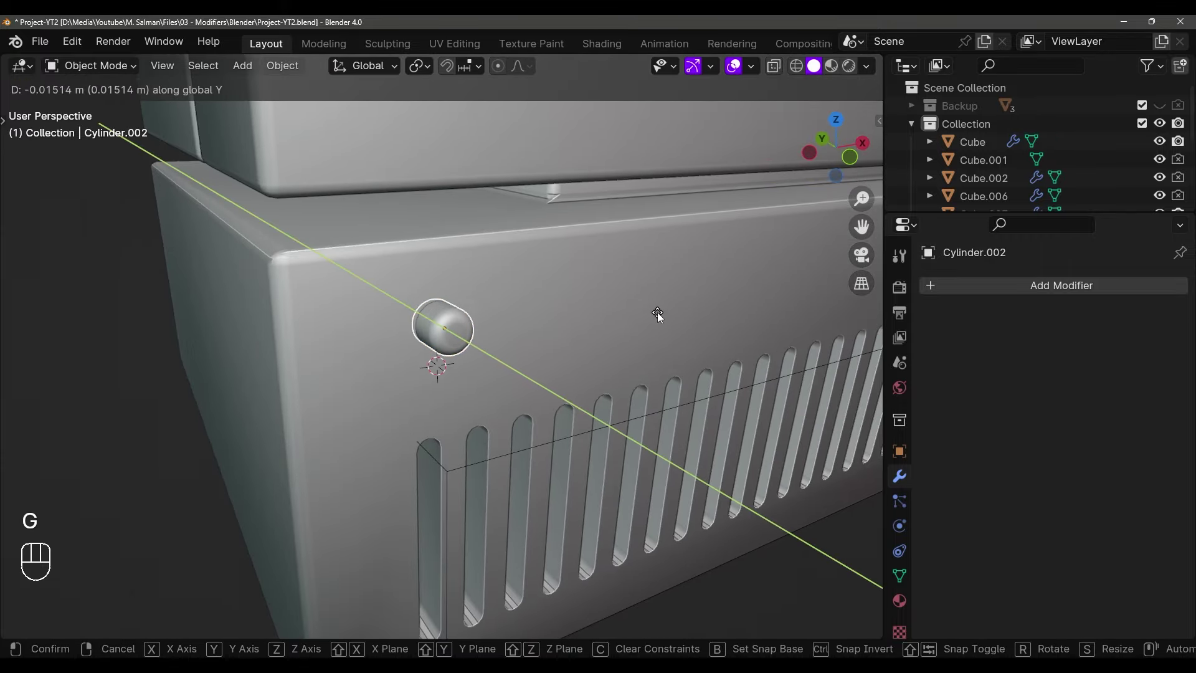
pyautogui.click(656, 317)
pyautogui.press('g')
pyautogui.middleClick(654, 320)
pyautogui.click(647, 322)
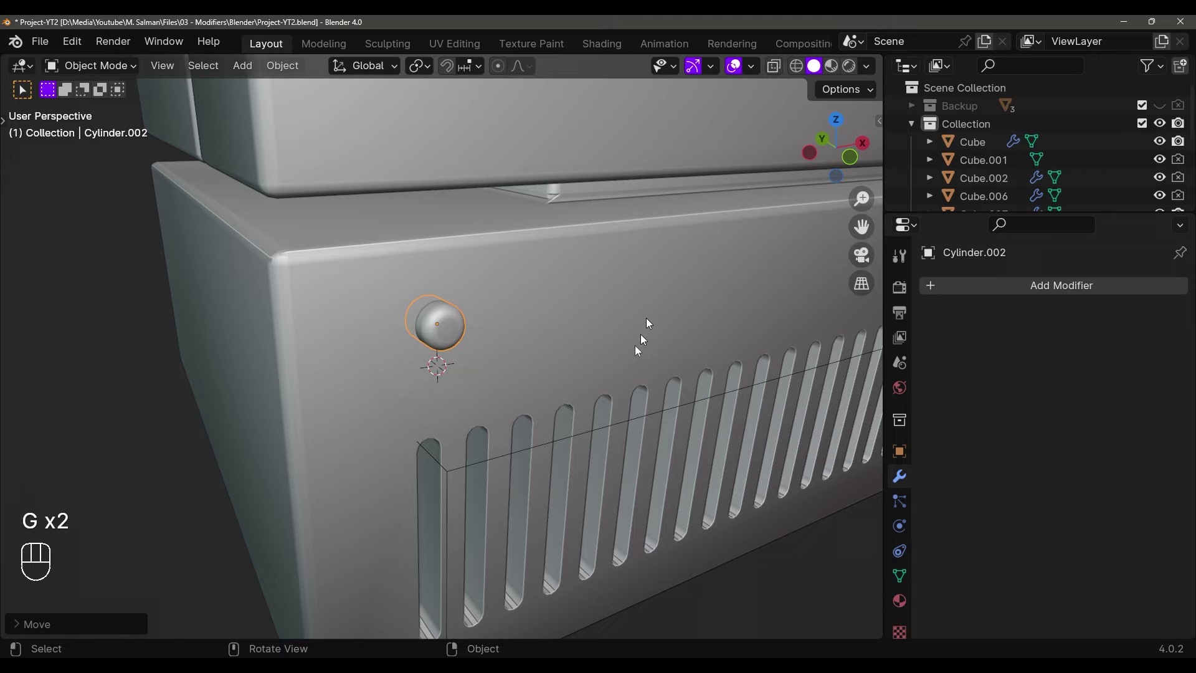
pyautogui.press('g')
pyautogui.middleClick(607, 374)
pyautogui.click(623, 383)
# Lower the button slightly along Z towards the vent slots
pyautogui.moveTo(625, 386); pyautogui.dragTo(572, 388, button='middle')
pyautogui.press('g')
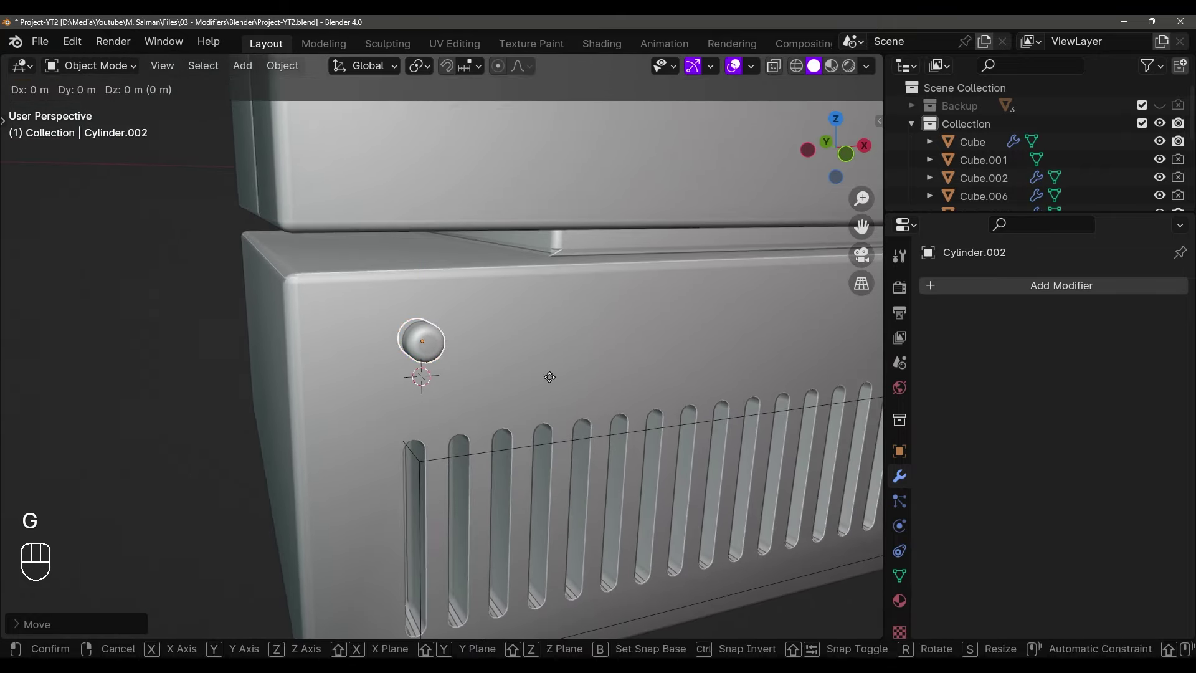
pyautogui.middleClick(545, 407)
pyautogui.click(540, 436)
# Duplicate the button about 0.1 m along X and check the pair without viewport overlays
pyautogui.hotkey('shift', 'd')
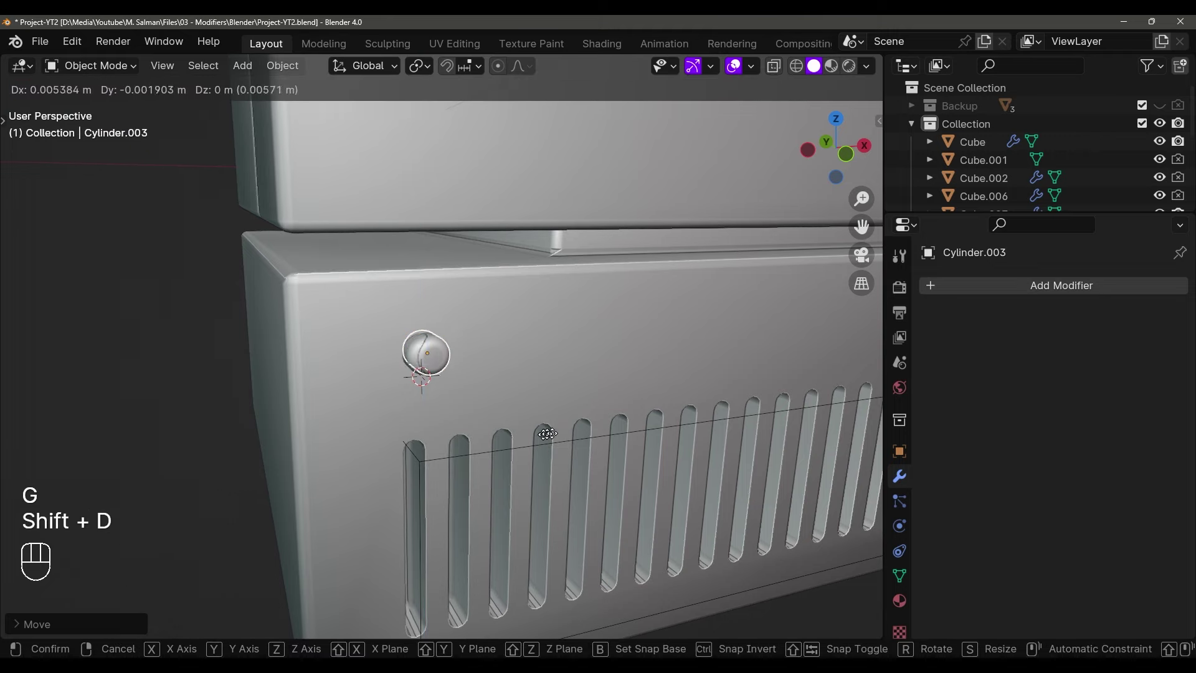
pyautogui.press('x')
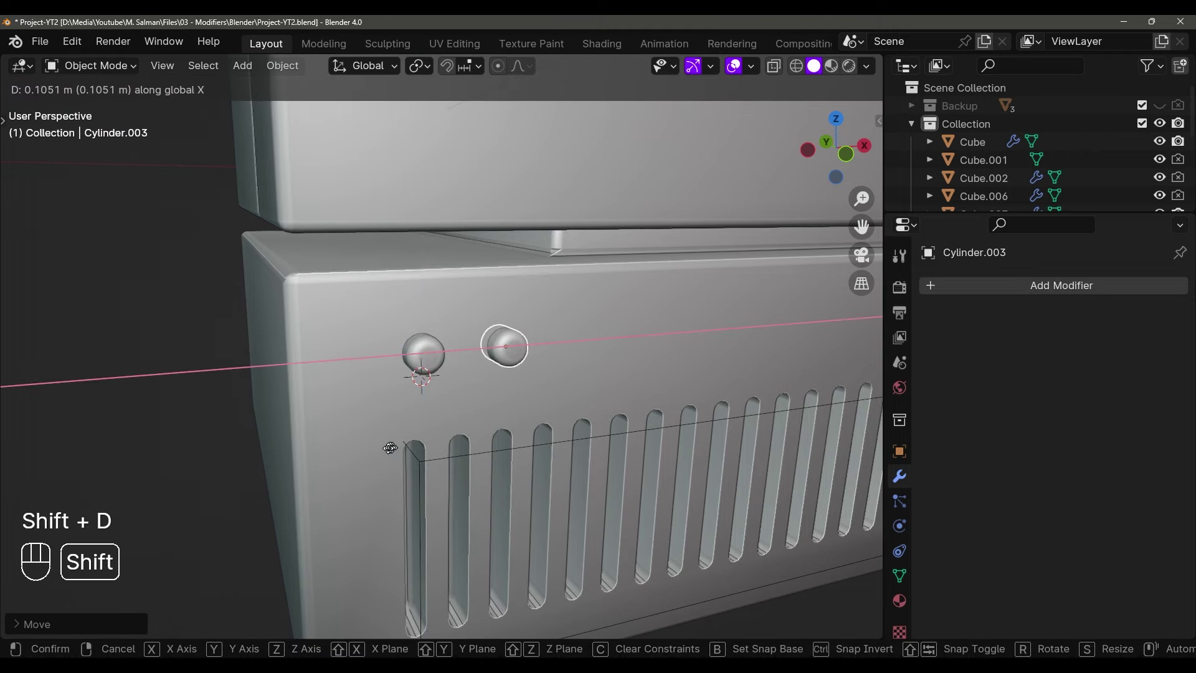
pyautogui.click(373, 448)
pyautogui.keyDown('alt'); pyautogui.moveTo(374, 449); pyautogui.dragTo(423, 374, button='middle'); pyautogui.keyUp('alt')
pyautogui.click(737, 66)
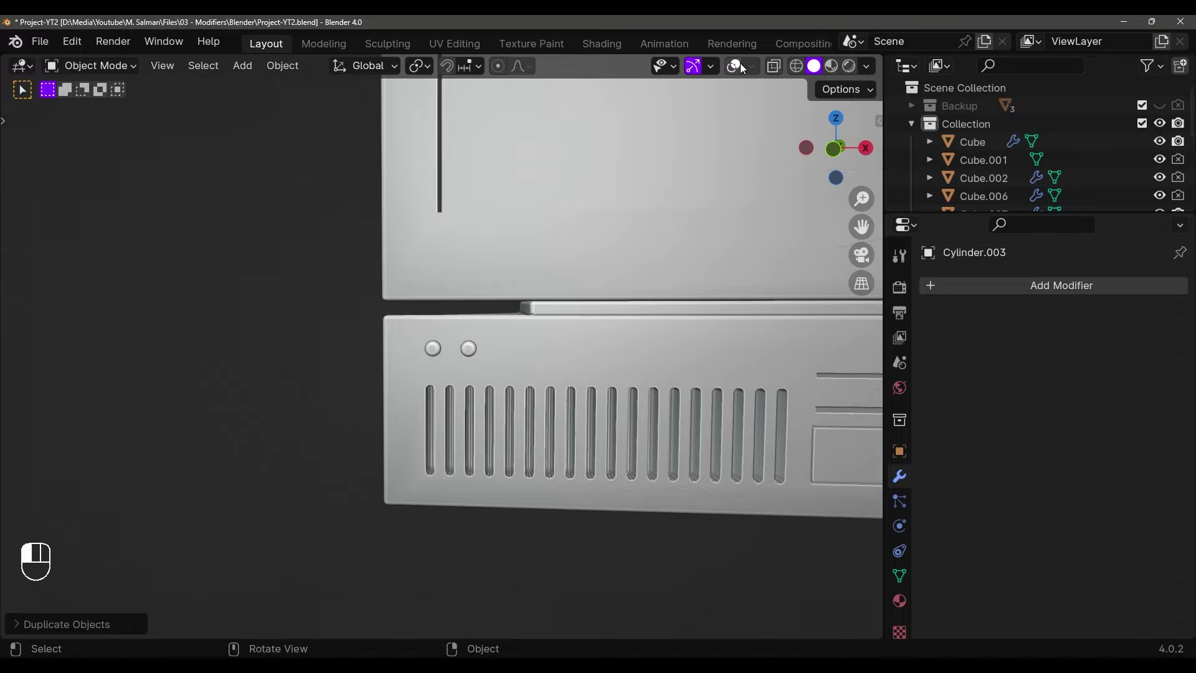
pyautogui.scroll(-5, 598, 304)
pyautogui.keyDown('shift'); pyautogui.moveTo(644, 313); pyautogui.dragTo(552, 372, button='middle'); pyautogui.keyUp('shift')
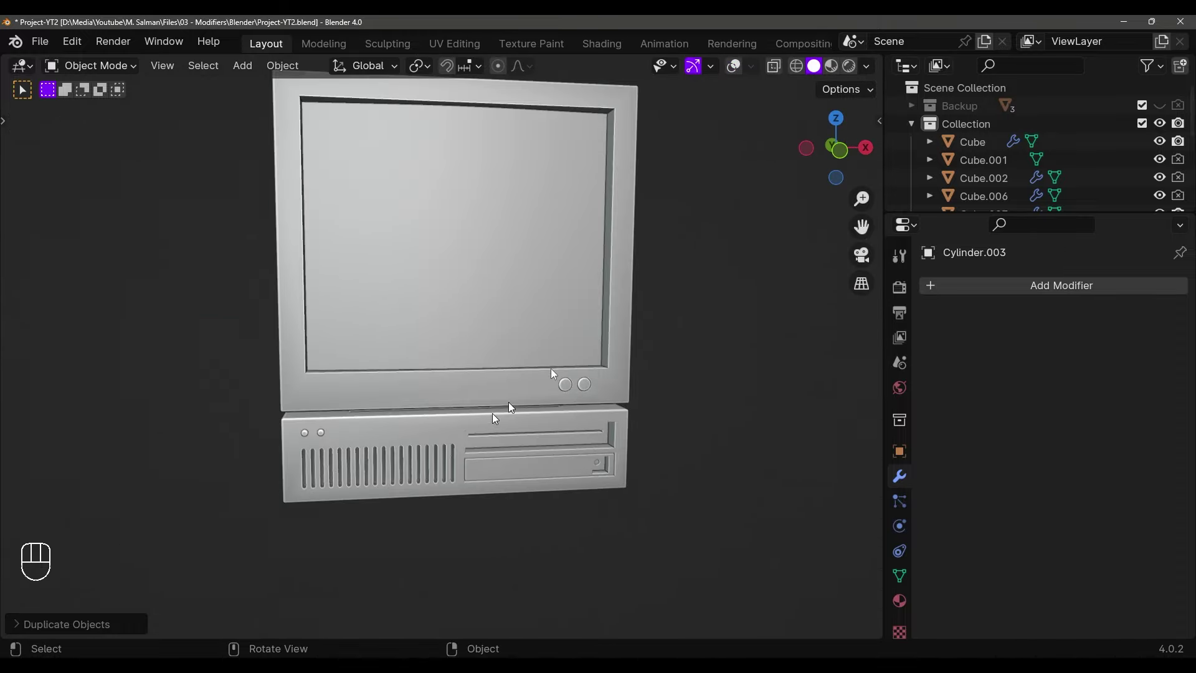
pyautogui.scroll(1, 551, 368)
pyautogui.click(733, 66)
# Duplicate the second button along X to the drive-slot side of the base
pyautogui.keyDown('shift'); pyautogui.moveTo(633, 227); pyautogui.dragTo(632, 180, button='middle'); pyautogui.keyUp('shift')
pyautogui.scroll(1, 631, 187)
pyautogui.keyDown('shift'); pyautogui.moveTo(280, 426); pyautogui.dragTo(251, 439, button='middle'); pyautogui.keyUp('shift')
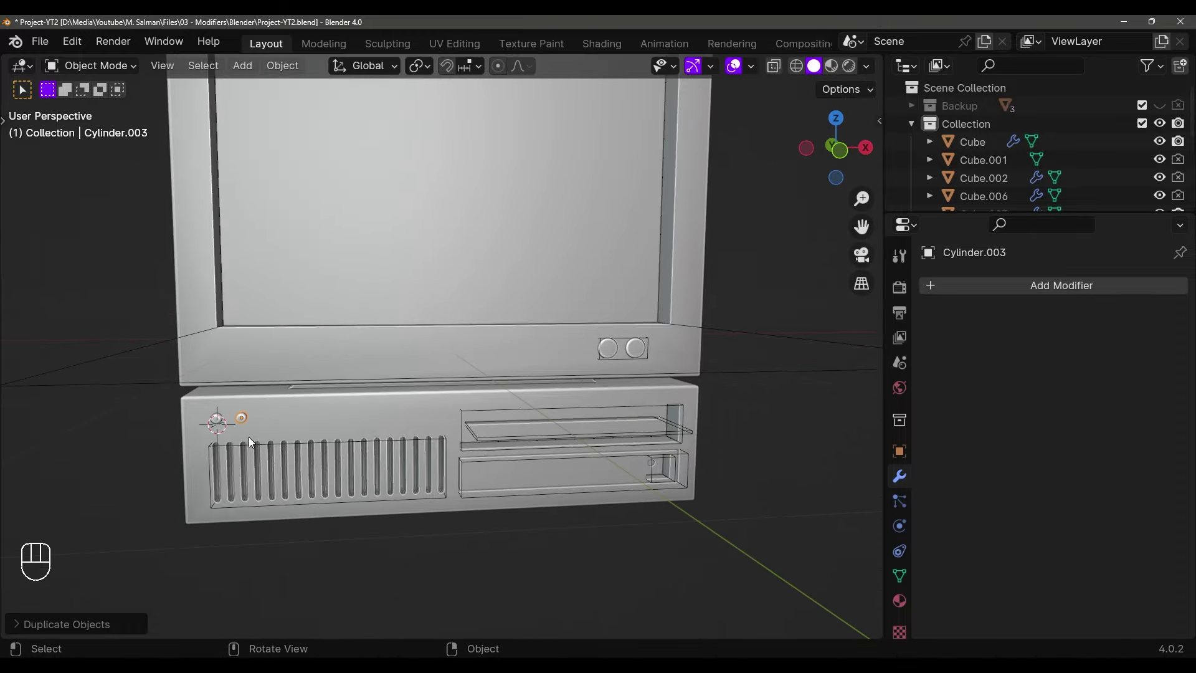
pyautogui.hotkey('shift', 'd')
pyautogui.press('x')
pyautogui.click(581, 429)
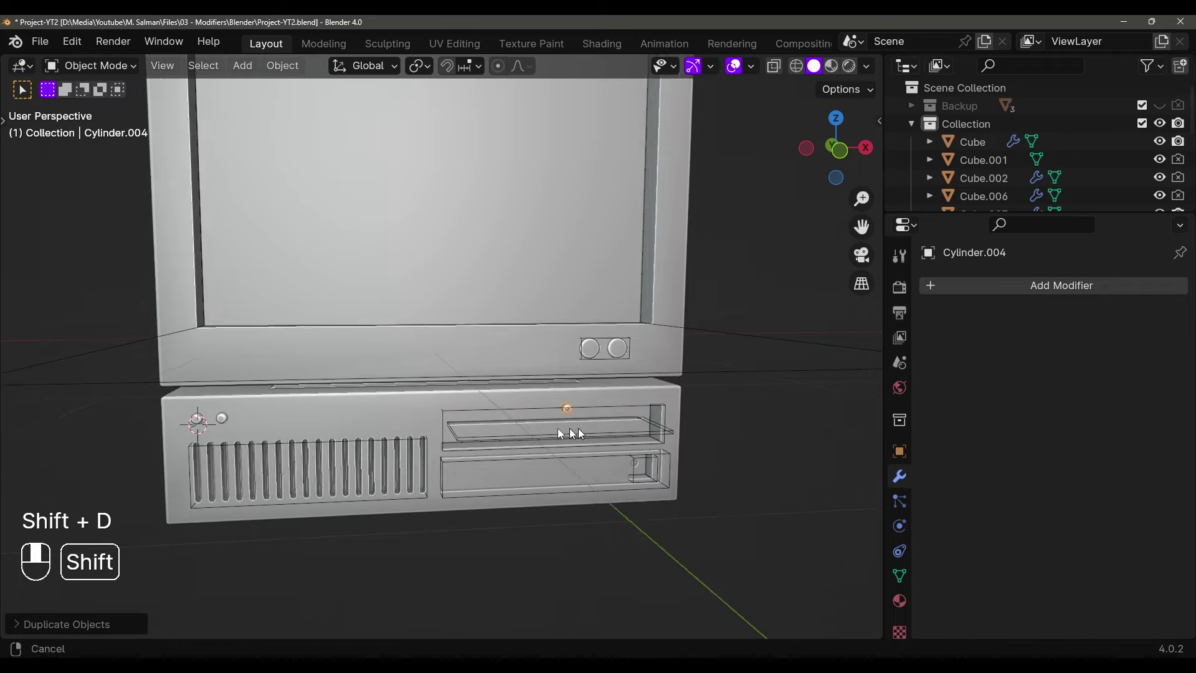
# Raise the new button along Z onto the monitor's lower bezel
pyautogui.keyDown('shift'); pyautogui.moveTo(578, 428); pyautogui.dragTo(504, 430, button='middle'); pyautogui.keyUp('shift')
pyautogui.scroll(2, 504, 430)
pyautogui.press('g')
pyautogui.press('z')
pyautogui.click(648, 341)
# Place the bezel button beside the two round knobs along X and sink it into the bezel along Y
pyautogui.keyDown('shift'); pyautogui.moveTo(649, 341); pyautogui.dragTo(593, 409, button='middle'); pyautogui.keyUp('shift')
pyautogui.scroll(3, 574, 350)
pyautogui.scroll(1, 513, 403)
pyautogui.press('g')
pyautogui.press('y')
pyautogui.press('x')
pyautogui.keyDown('shift'); pyautogui.click(507, 411); pyautogui.keyUp('shift')
pyautogui.press('g')
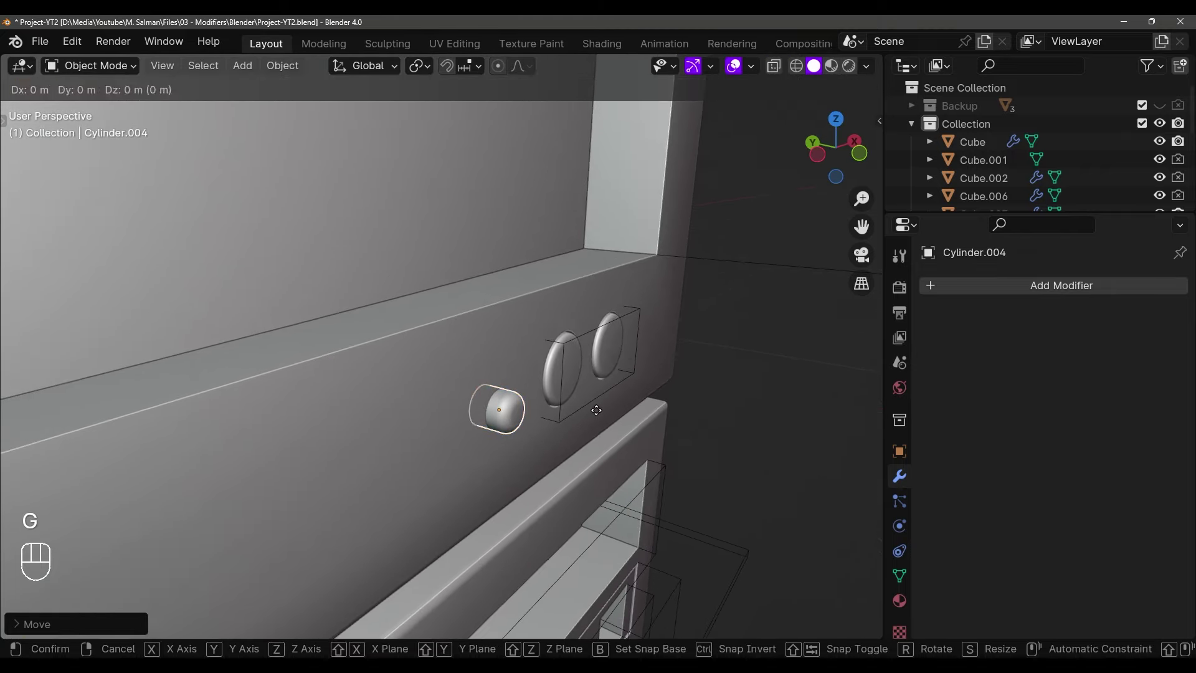
pyautogui.press('y')
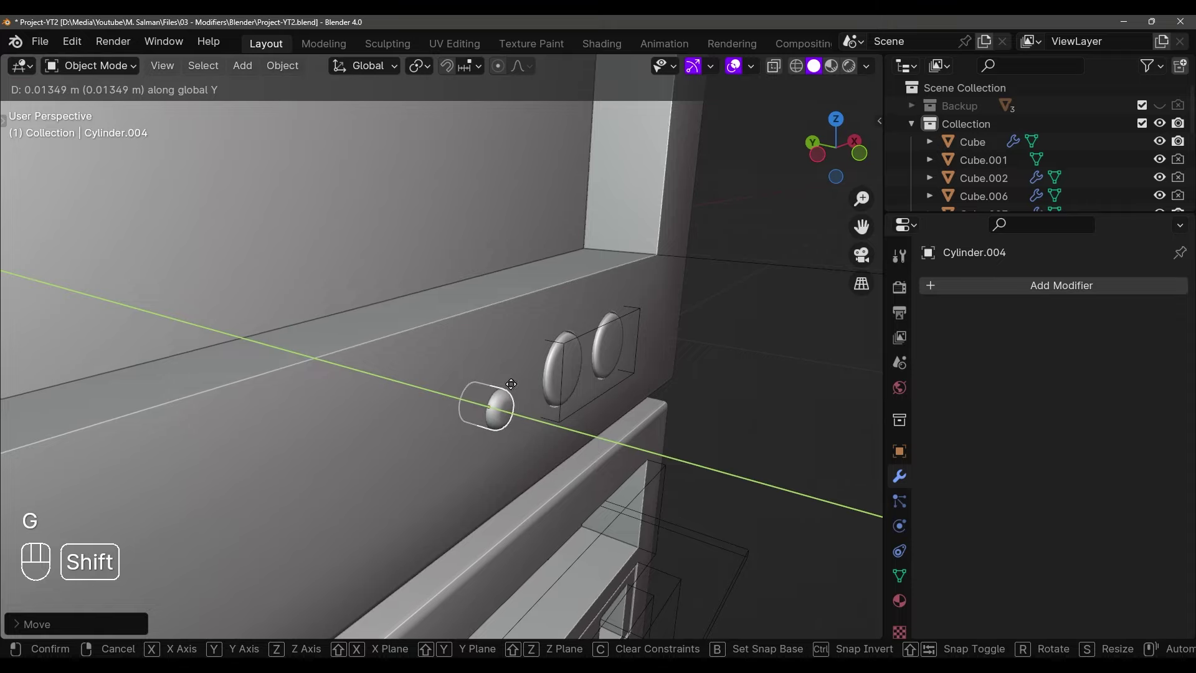
pyautogui.click(511, 384)
# Shift the small bezel button along X slightly closer to the two large knobs
pyautogui.moveTo(510, 384); pyautogui.dragTo(641, 213, button='middle')
pyautogui.press('g')
pyautogui.rightClick(629, 231)
pyautogui.press('g')
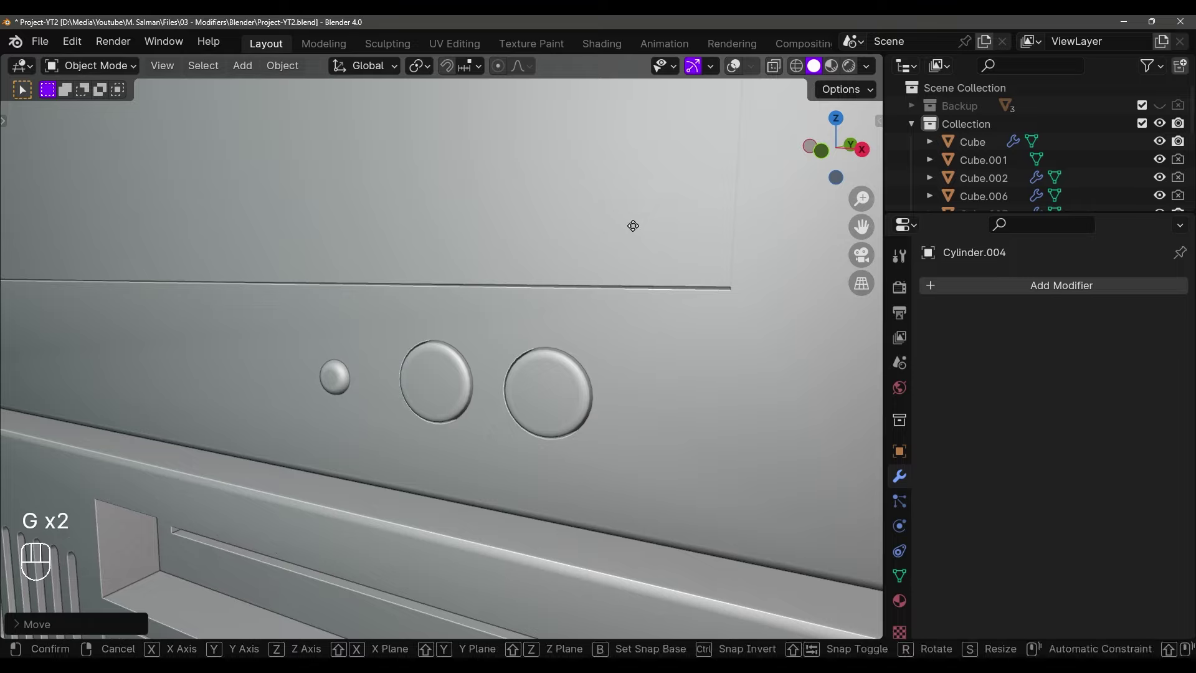
pyautogui.press('x')
pyautogui.click(737, 260)
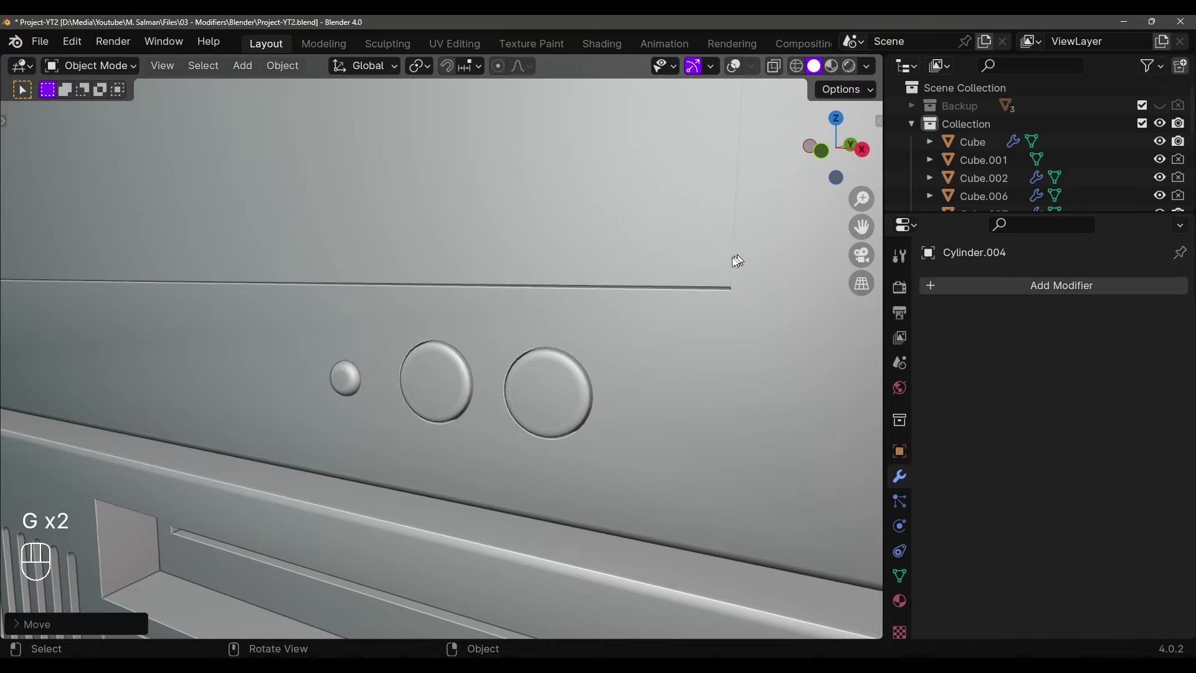
# Inspect the whole computer without overlays, restore the viewport overlays and save the file
pyautogui.scroll(-8, 737, 261)
pyautogui.moveTo(738, 260); pyautogui.dragTo(513, 417, button='middle')
pyautogui.click(750, 66)
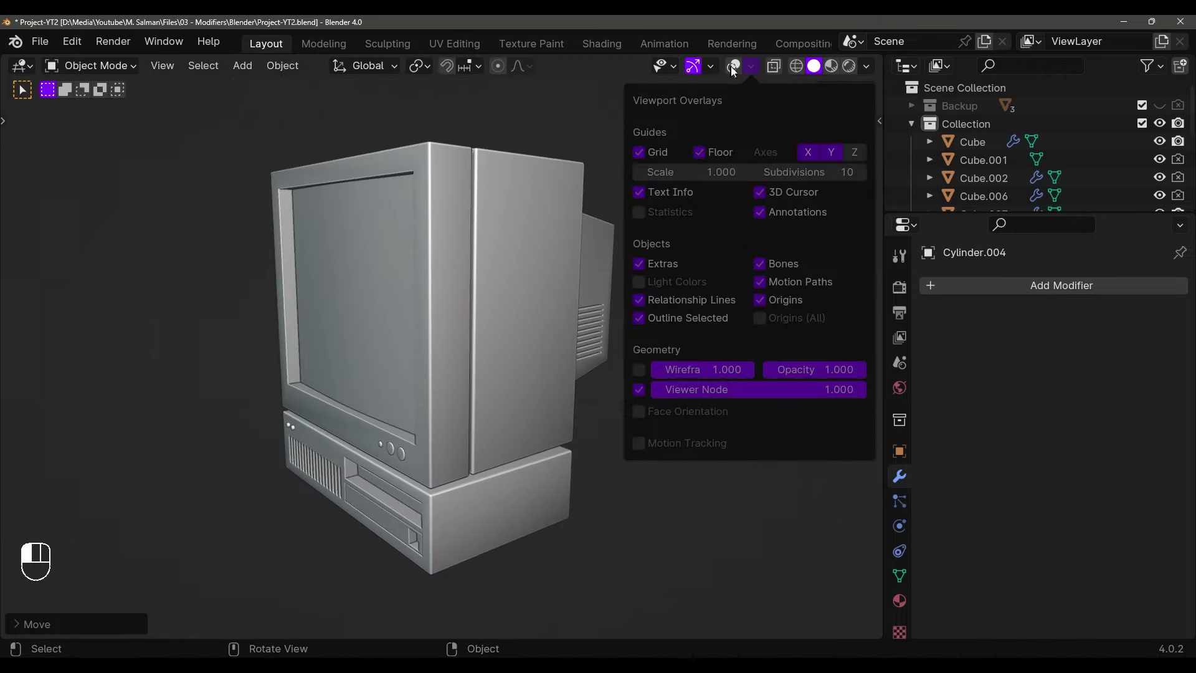
pyautogui.click(732, 66)
pyautogui.click(734, 66)
pyautogui.hotkey('ctrl', 's')
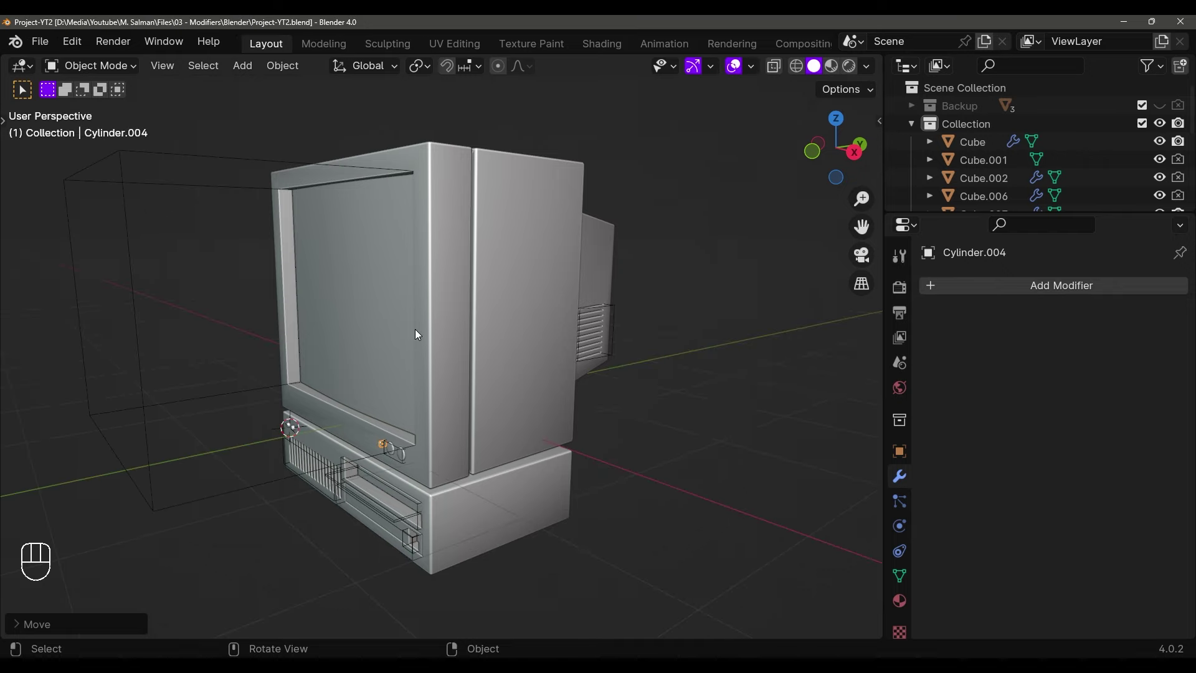
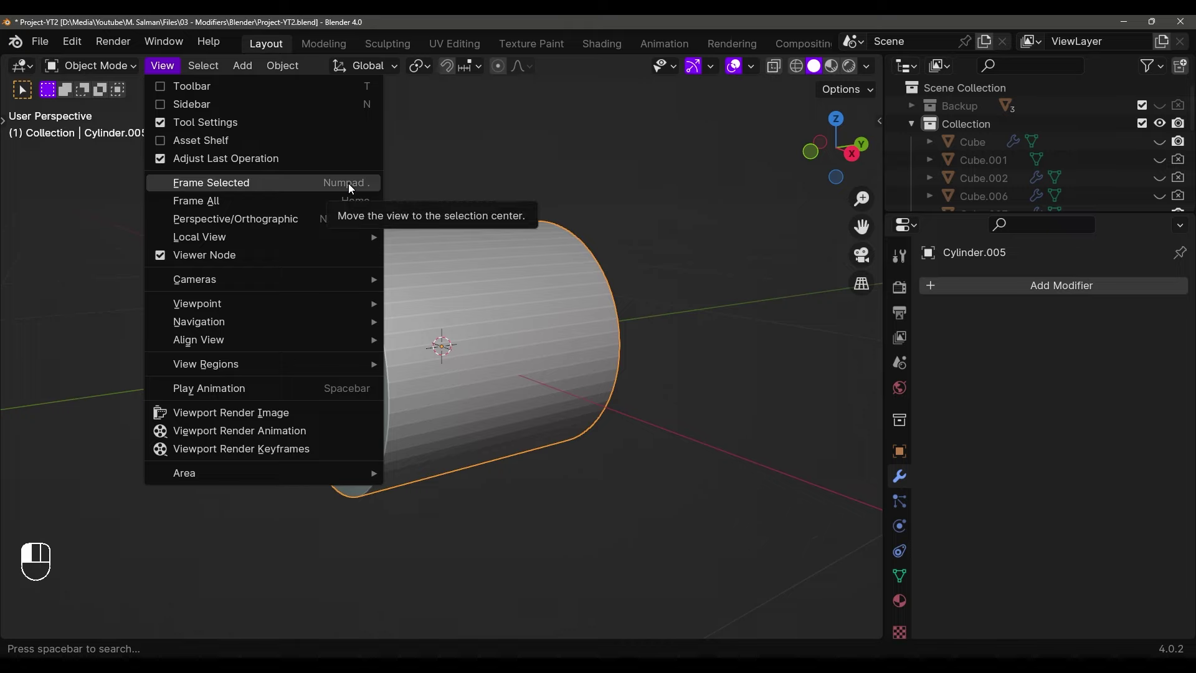
# Frame the selected cylinder in the viewport twice and examine it from different distances and angles
pyautogui.click(347, 185)
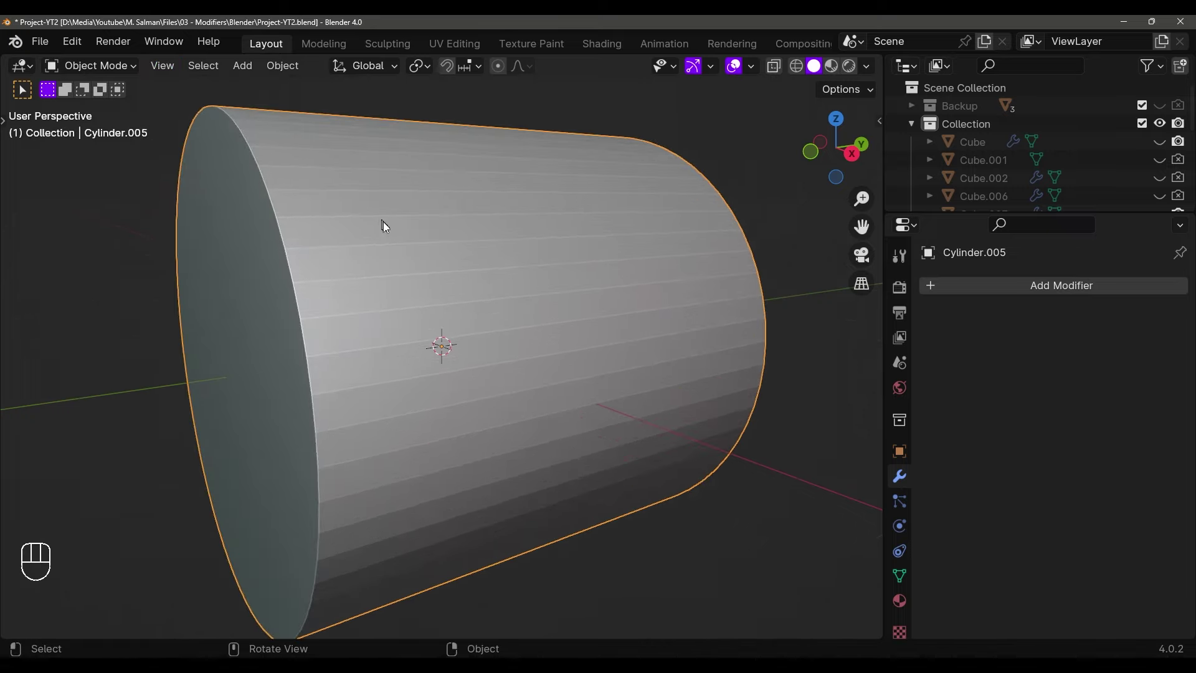
pyautogui.scroll(-3, 385, 226)
pyautogui.moveTo(392, 236); pyautogui.dragTo(419, 329, button='middle')
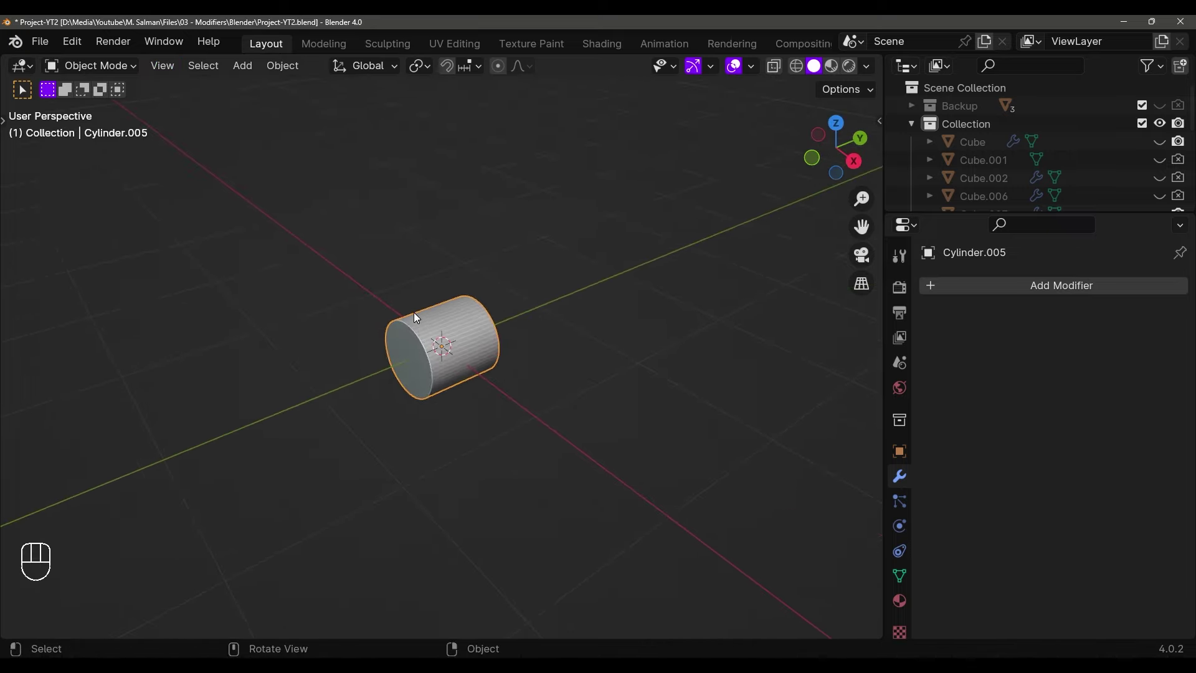
pyautogui.press('`')
pyautogui.click(500, 378)
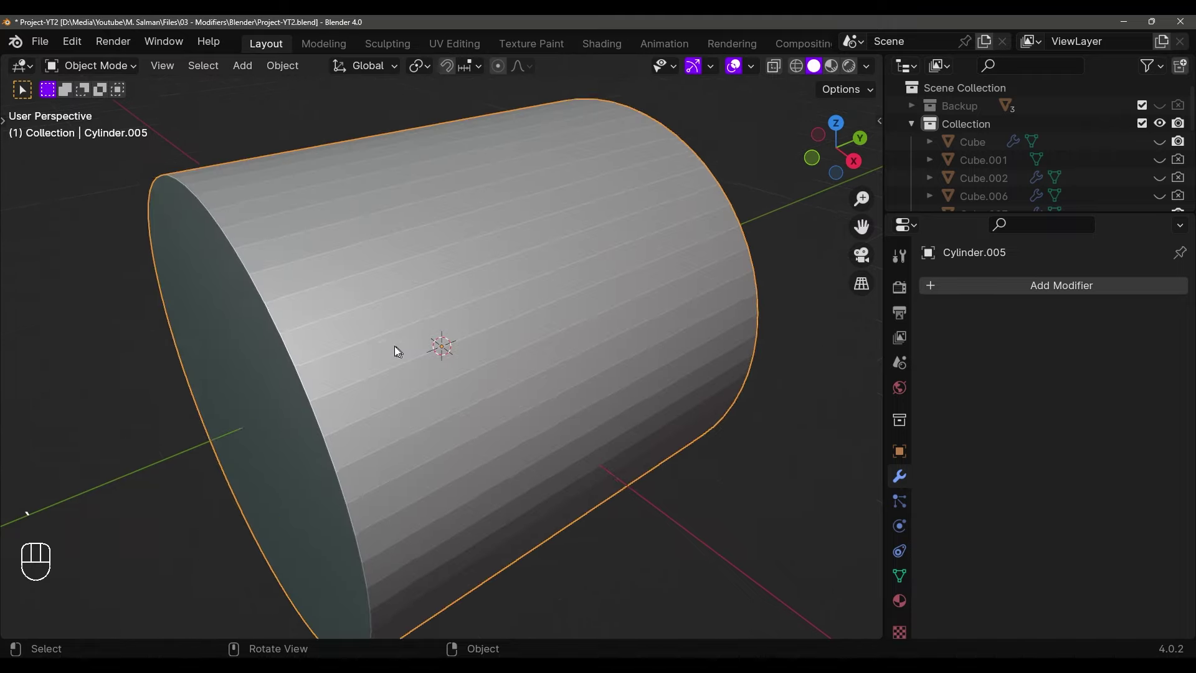
pyautogui.scroll(-3, 394, 346)
pyautogui.moveTo(394, 346); pyautogui.dragTo(396, 315, button='middle')
pyautogui.scroll(-3, 397, 320)
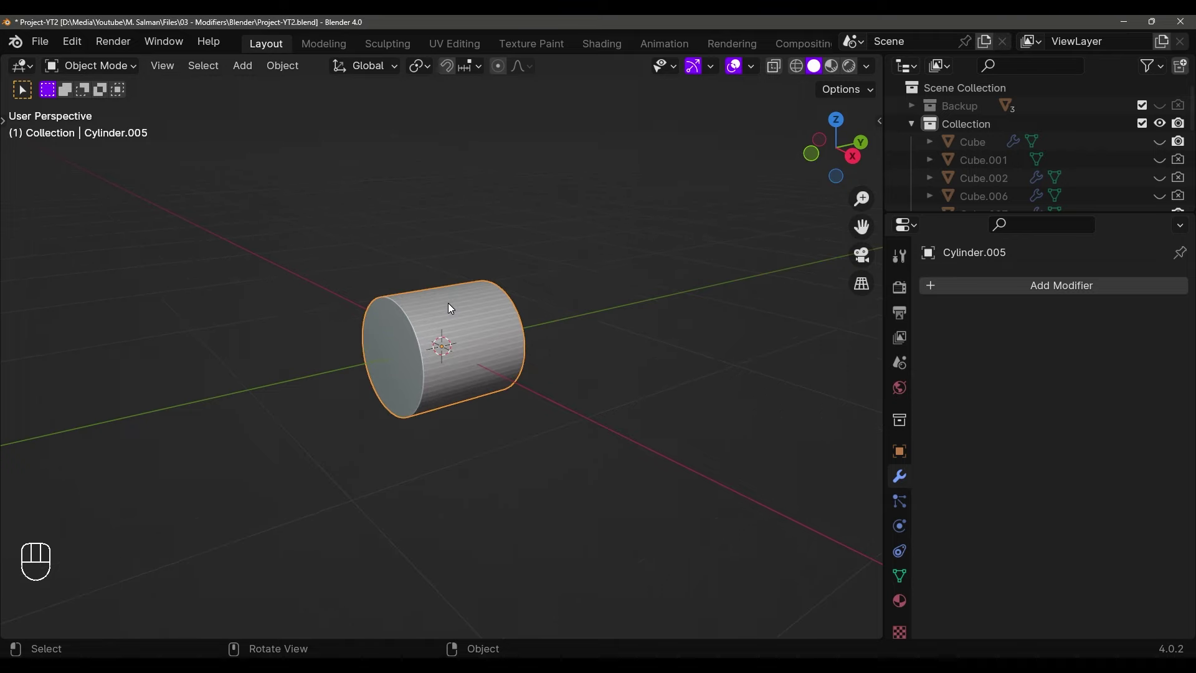
# Scale the cylinder's whole mesh along Y in Edit Mode to flatten it into a thin disc
pyautogui.moveTo(451, 309); pyautogui.dragTo(477, 421, button='middle')
pyautogui.press('Tab')
pyautogui.press('s')
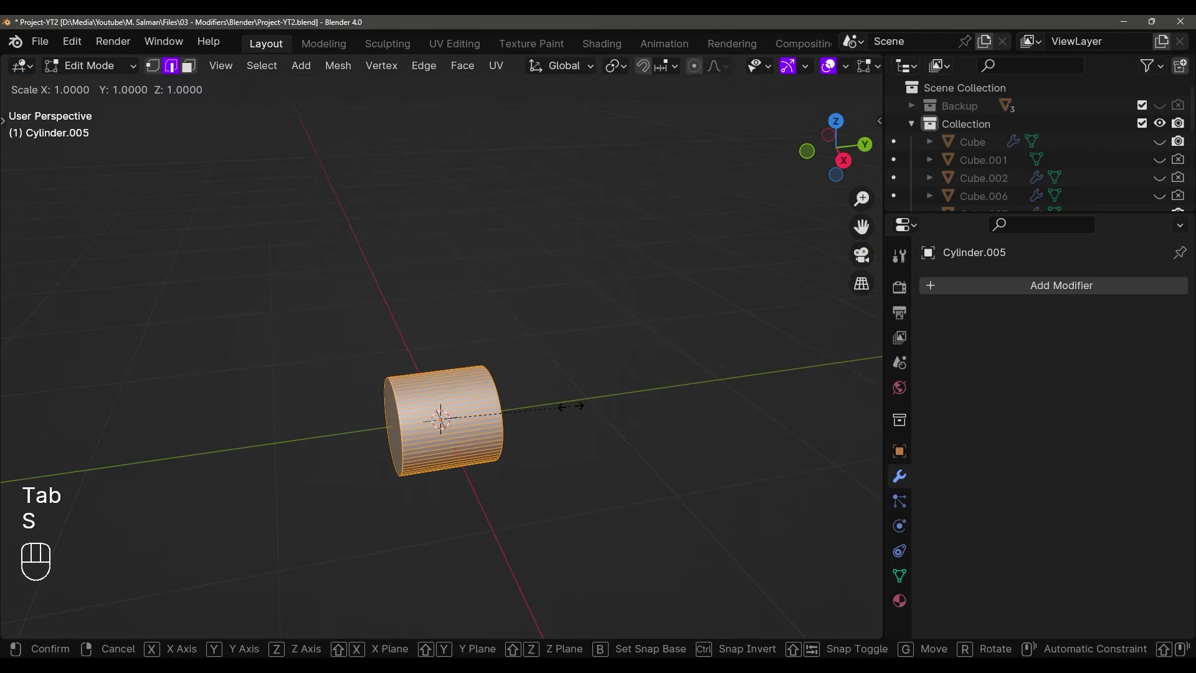
pyautogui.middleClick(526, 400)
pyautogui.rightClick(592, 398)
pyautogui.press('s')
pyautogui.middleClick(595, 398)
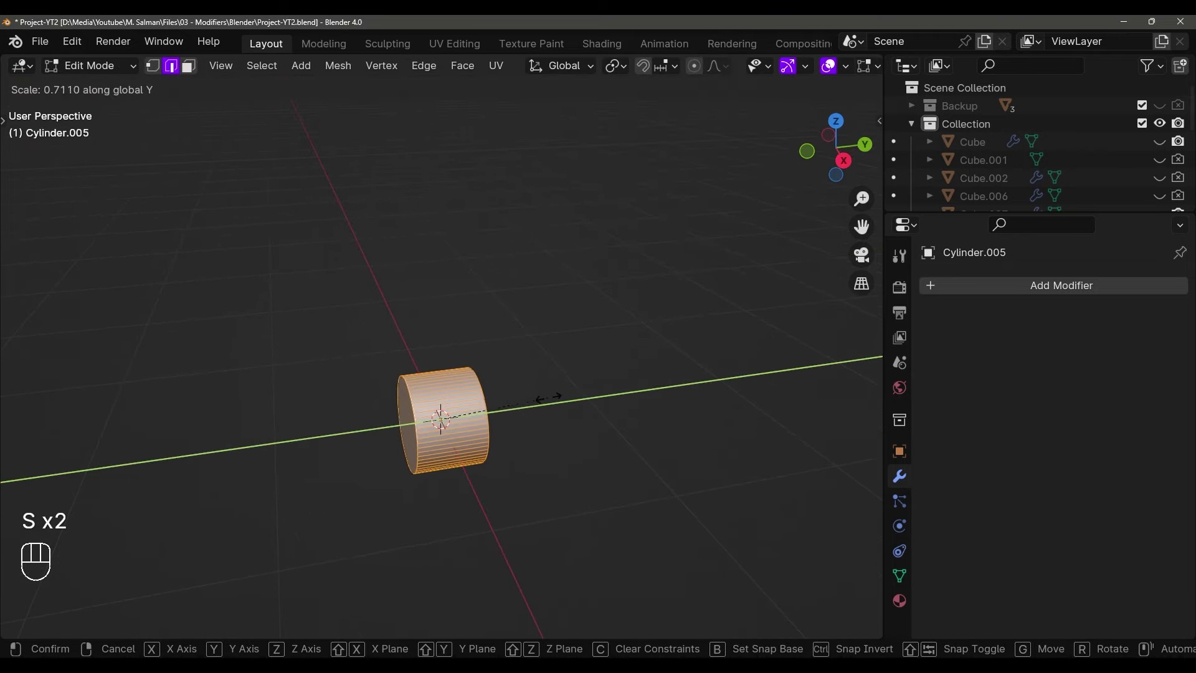
pyautogui.click(469, 397)
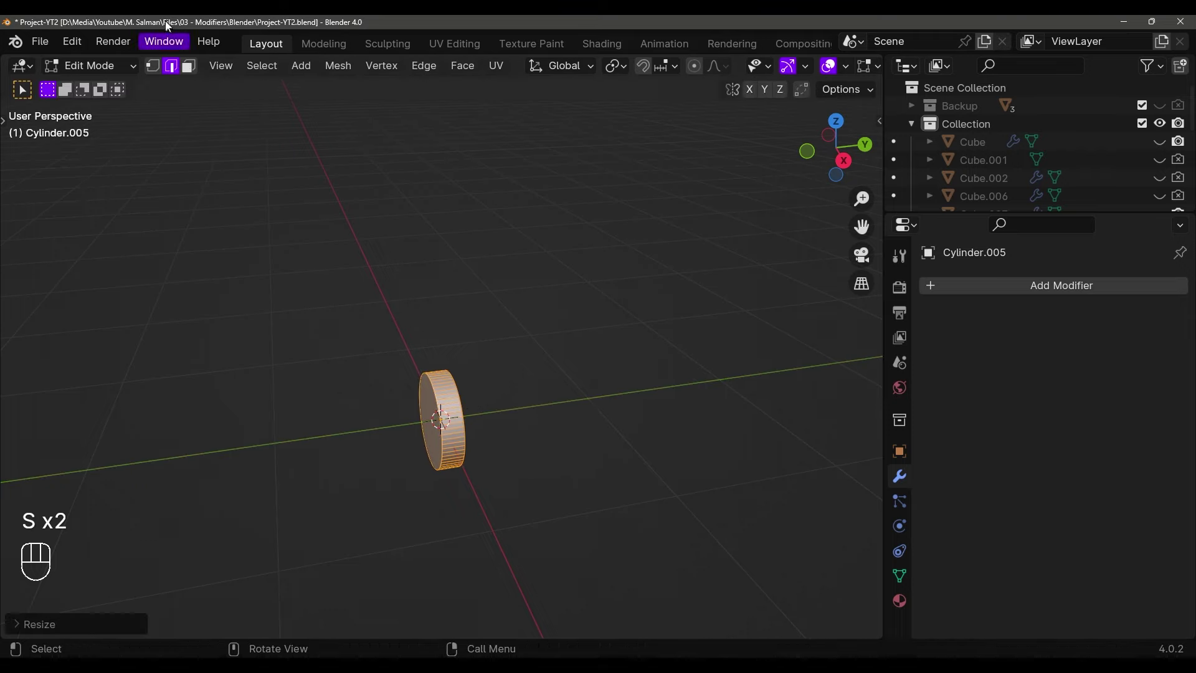
# Select only the disc's rear end and scale it up to flare the sides outward
pyautogui.hotkey('alt', 'a')
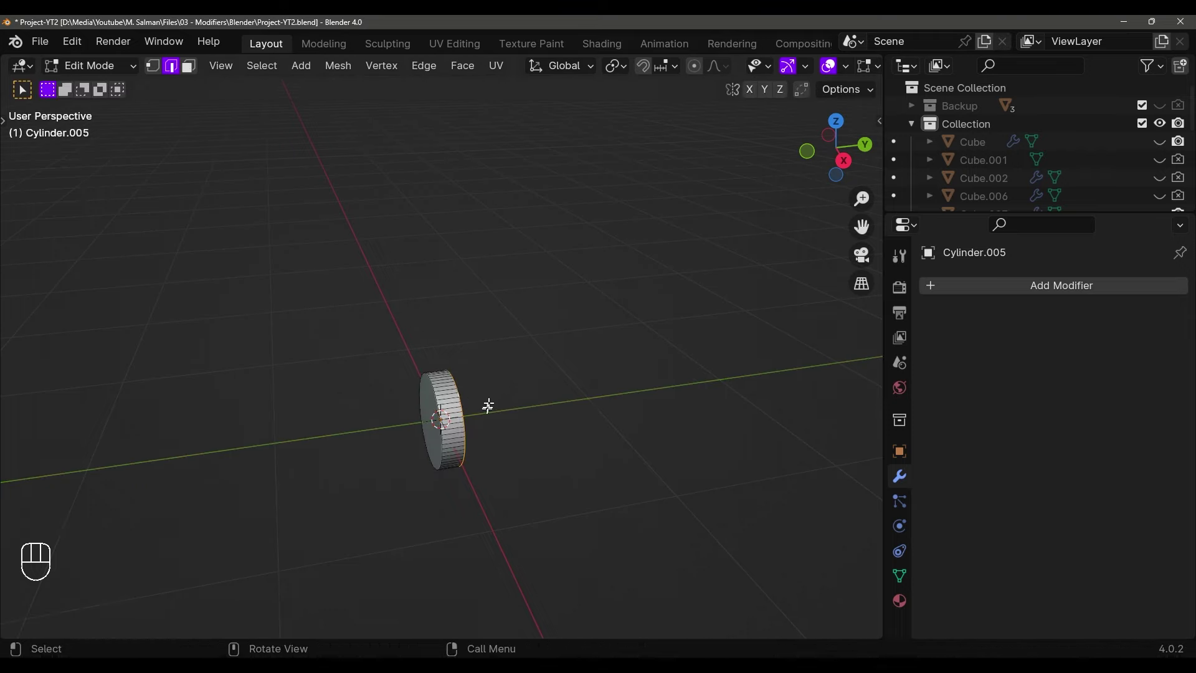
pyautogui.moveTo(488, 406); pyautogui.dragTo(560, 420, button='middle')
pyautogui.press('s')
pyautogui.click(666, 360)
# Extrude the rear end in place, scale it up and move it back along Y to extend the flare
pyautogui.moveTo(667, 359); pyautogui.dragTo(599, 378, button='middle')
pyautogui.press('e')
pyautogui.rightClick(572, 384)
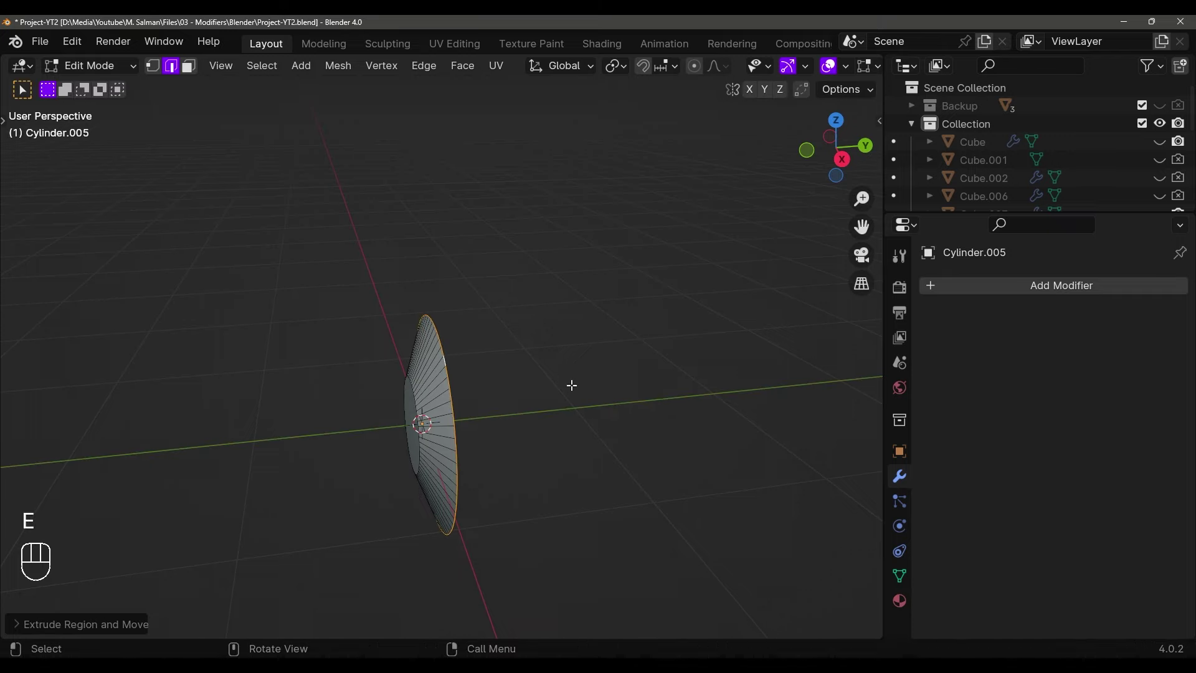
pyautogui.press('s')
pyautogui.click(648, 356)
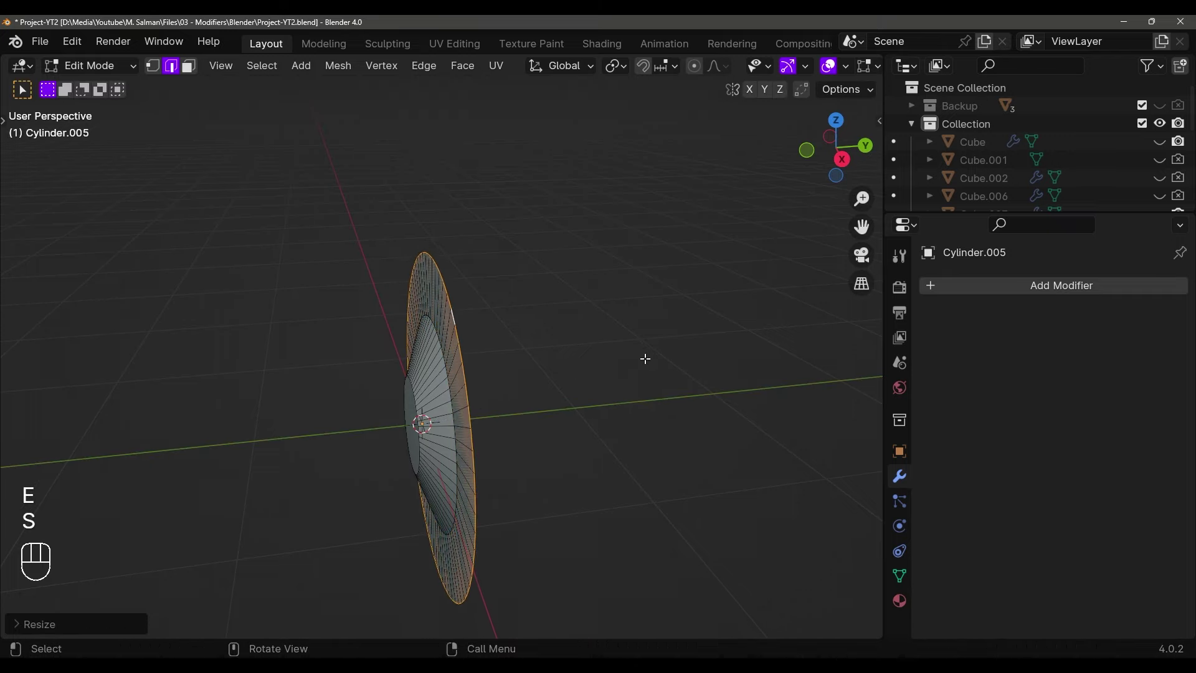
pyautogui.press('g')
pyautogui.middleClick(648, 358)
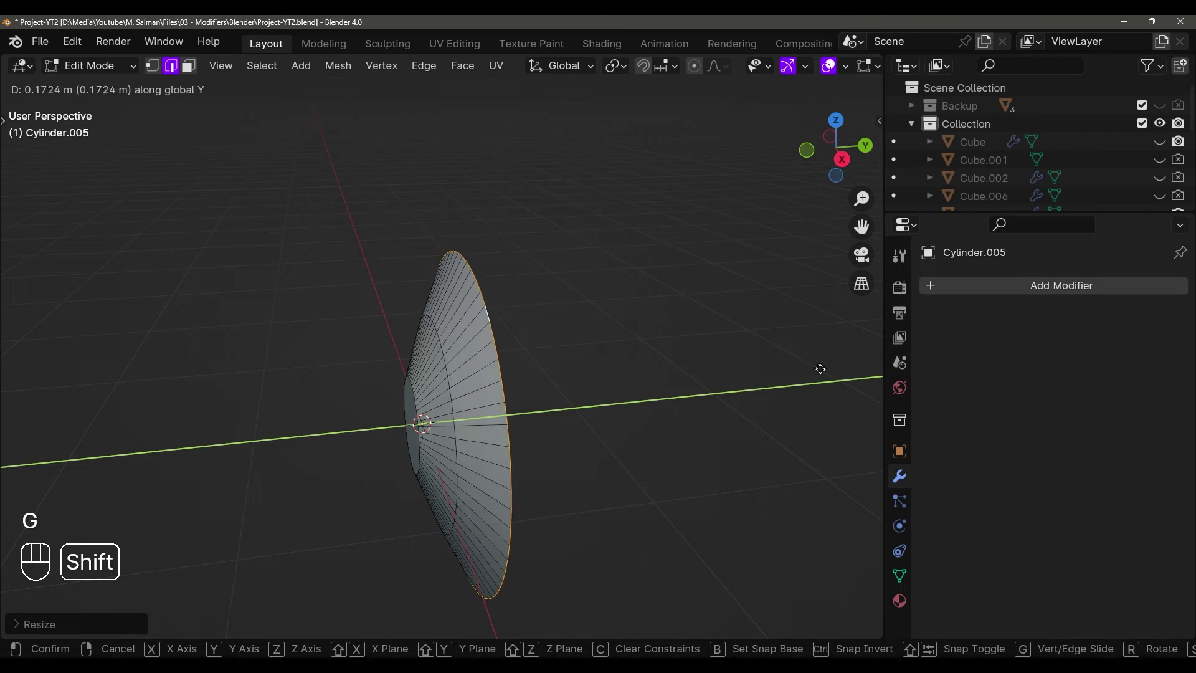
pyautogui.click(856, 385)
# Refine the flared rear end by scaling it down slightly and shifting it along Y
pyautogui.moveTo(856, 385); pyautogui.dragTo(734, 379, button='middle')
pyautogui.press('s')
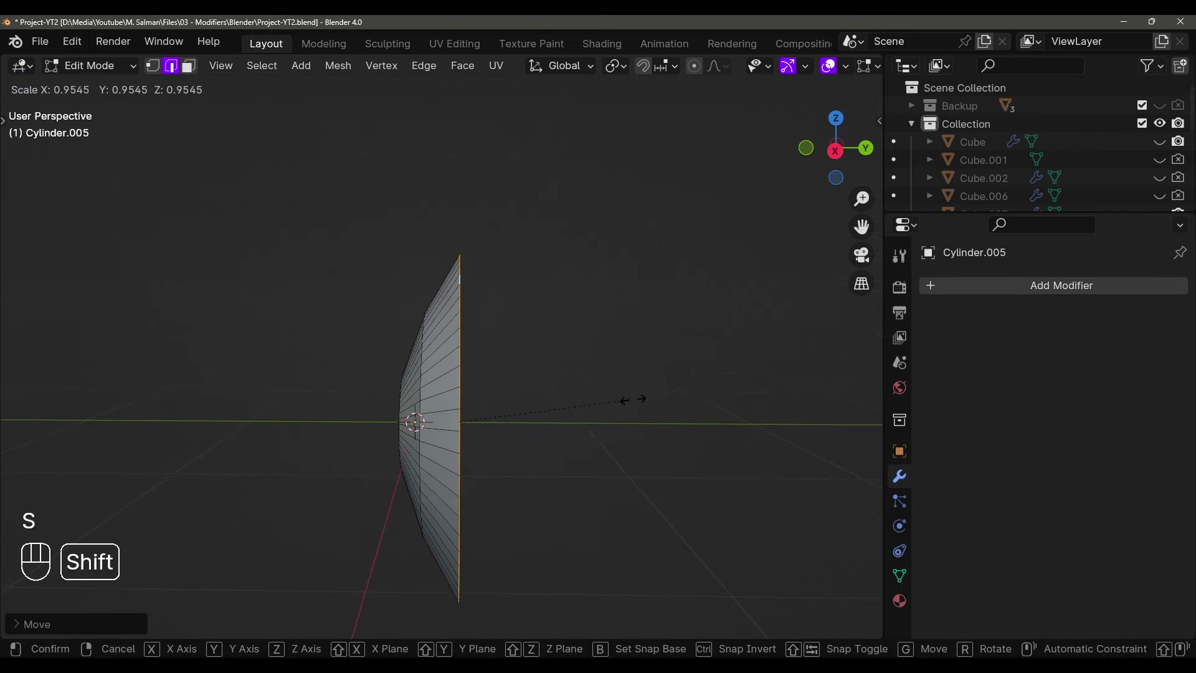
pyautogui.click(565, 429)
pyautogui.press('g')
pyautogui.middleClick(580, 431)
pyautogui.click(611, 432)
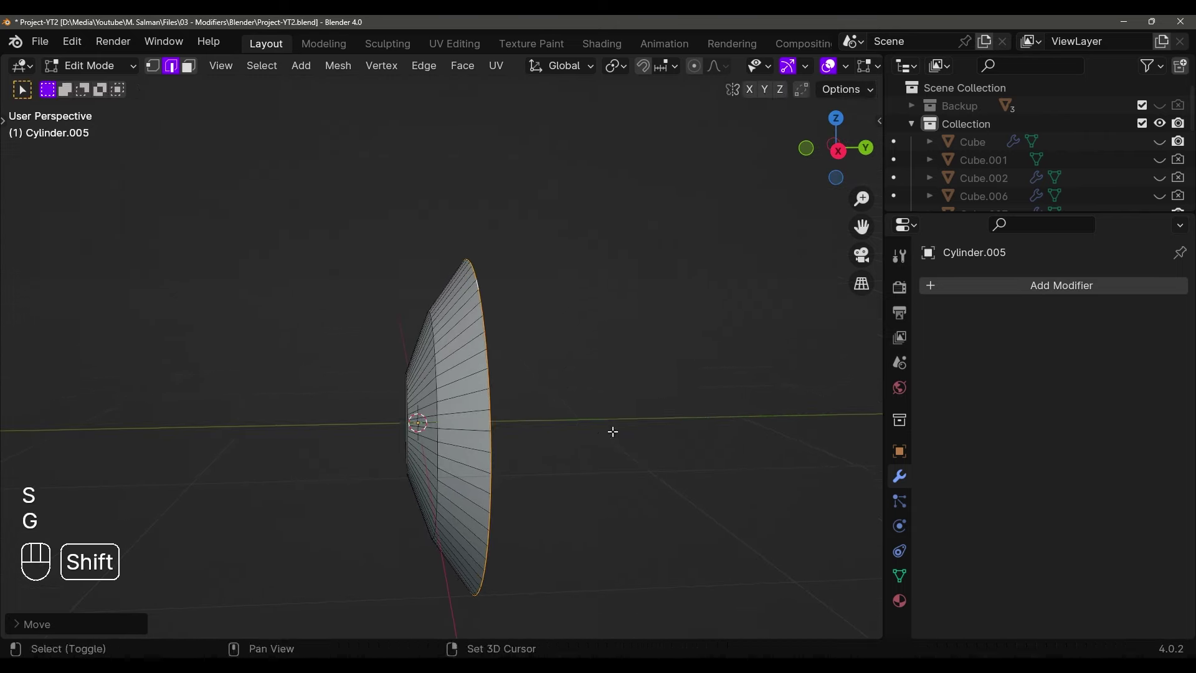
pyautogui.press('s')
pyautogui.click(584, 423)
# Extrude the rear face backward twice to form a rim and scale the last extrusion slightly smaller
pyautogui.moveTo(583, 422); pyautogui.dragTo(519, 408, button='middle')
pyautogui.press('e')
pyautogui.click(543, 409)
pyautogui.press('e')
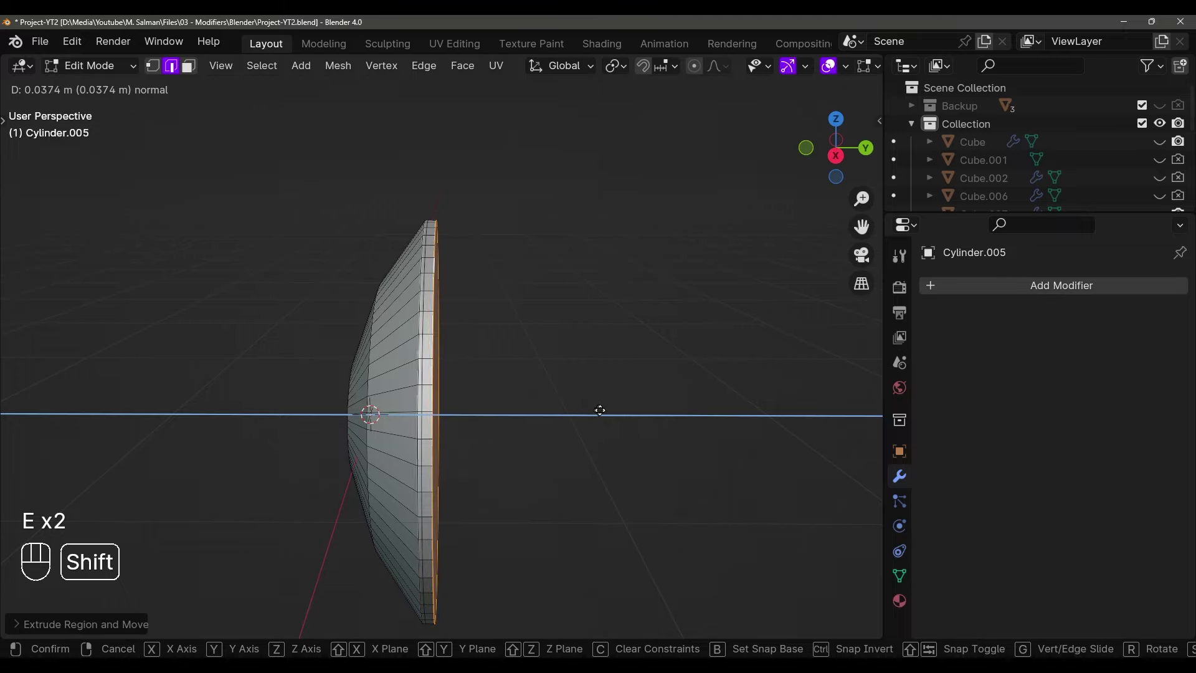
pyautogui.click(841, 415)
pyautogui.moveTo(791, 411); pyautogui.dragTo(757, 387, button='middle')
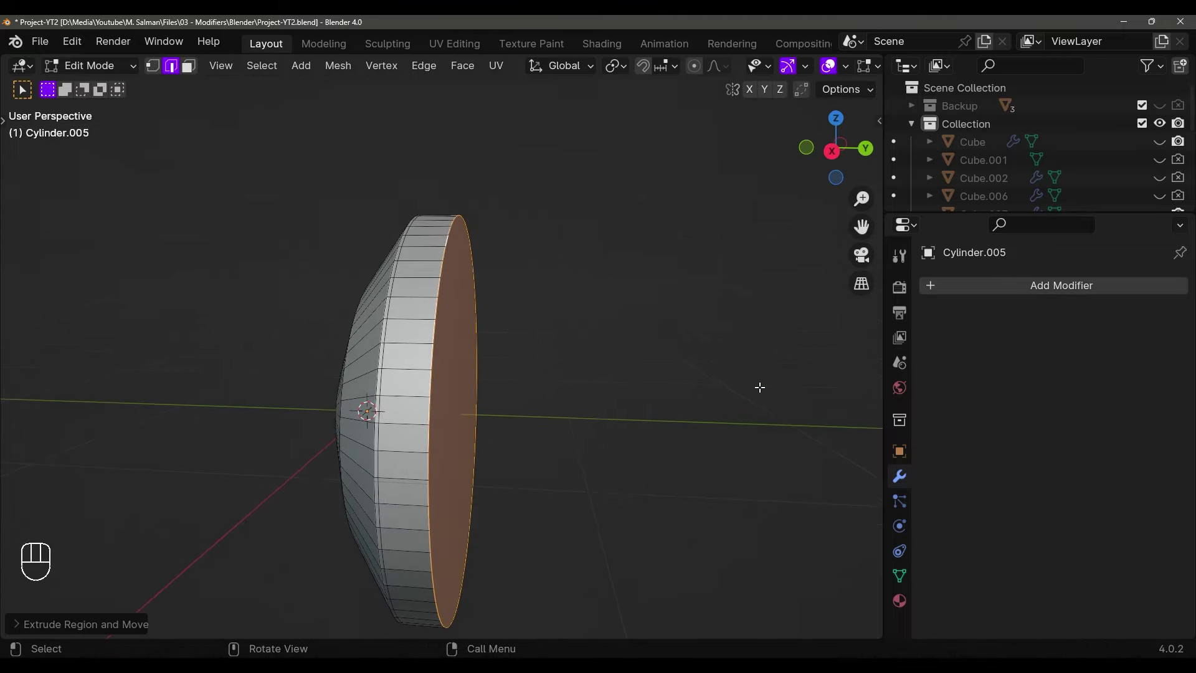
pyautogui.press('s')
pyautogui.click(568, 412)
# Extrude the rear face backward again and scale it to about 0.58 to taper the back
pyautogui.moveTo(568, 412)
pyautogui.mouseDown(button='middle')
pyautogui.moveTo(611, 411)
pyautogui.moveTo(574, 430)
pyautogui.mouseUp(button='middle')
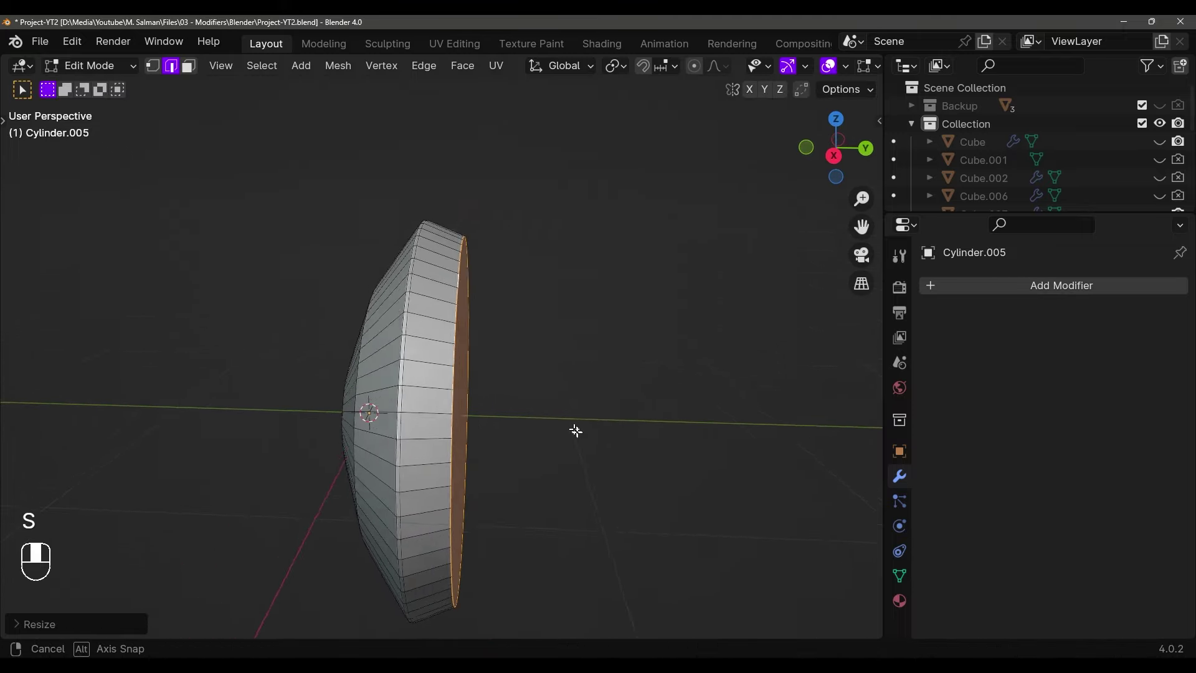
pyautogui.press('e')
pyautogui.click(616, 434)
pyautogui.press('s')
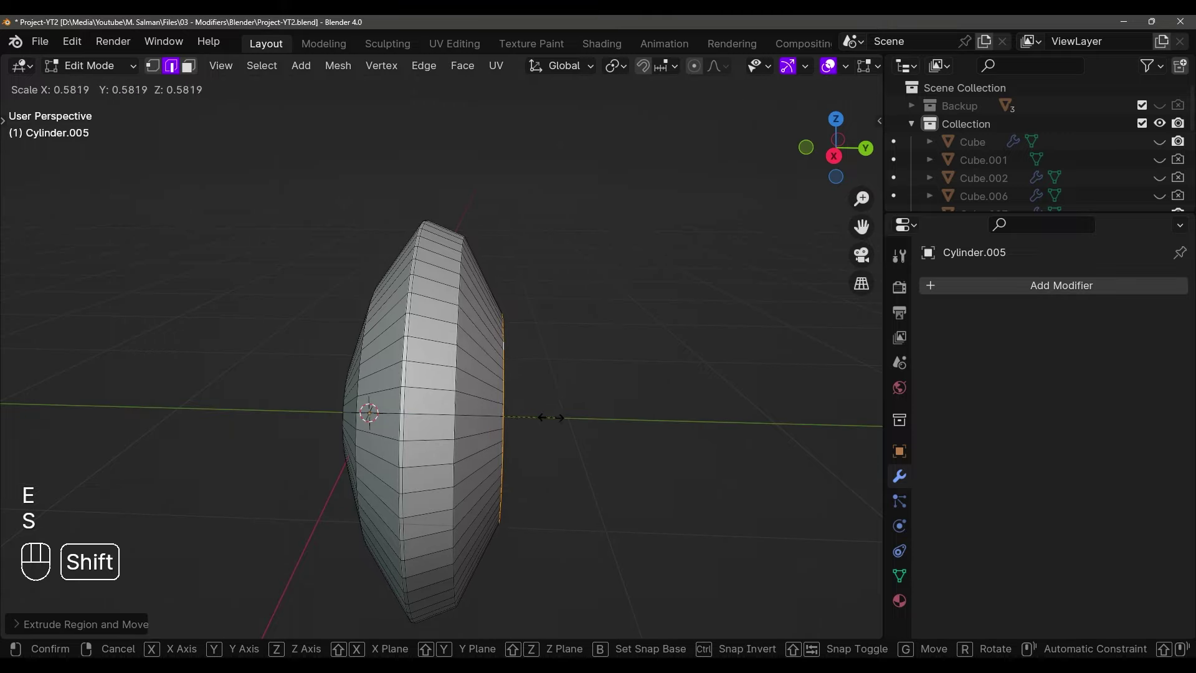
pyautogui.click(551, 418)
# Extrude the tapered rear face almost in place and scale it down into a small central circle
pyautogui.moveTo(521, 413); pyautogui.dragTo(495, 397, button='middle')
pyautogui.press('e')
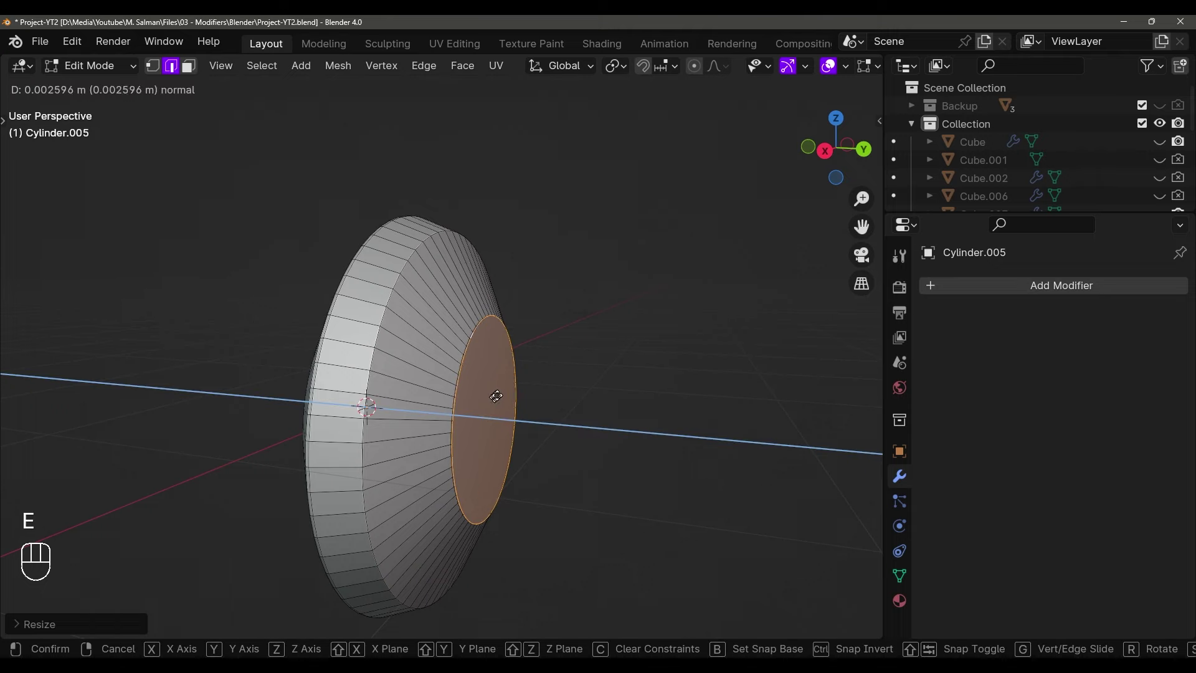
pyautogui.click(495, 396)
pyautogui.press('s')
pyautogui.click(533, 400)
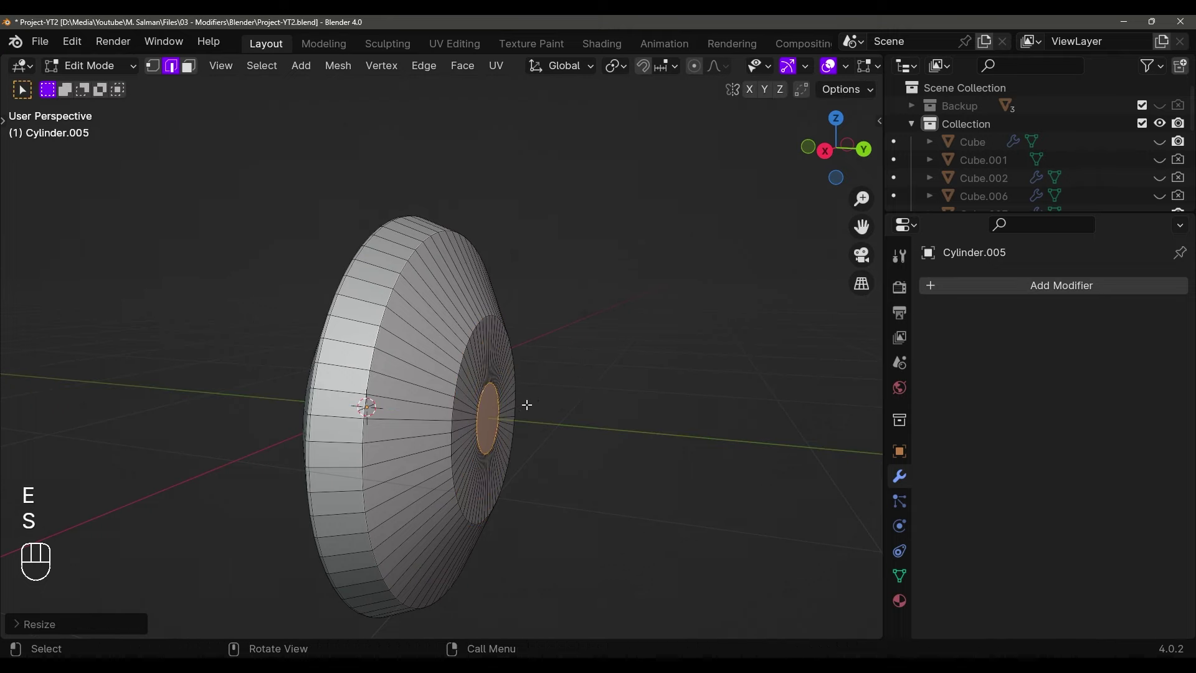
# Move the small central circle on the rear slightly outward along Y and finish editing the mesh
pyautogui.moveTo(525, 406); pyautogui.dragTo(555, 404, button='middle')
pyautogui.press('g')
pyautogui.middleClick(555, 404)
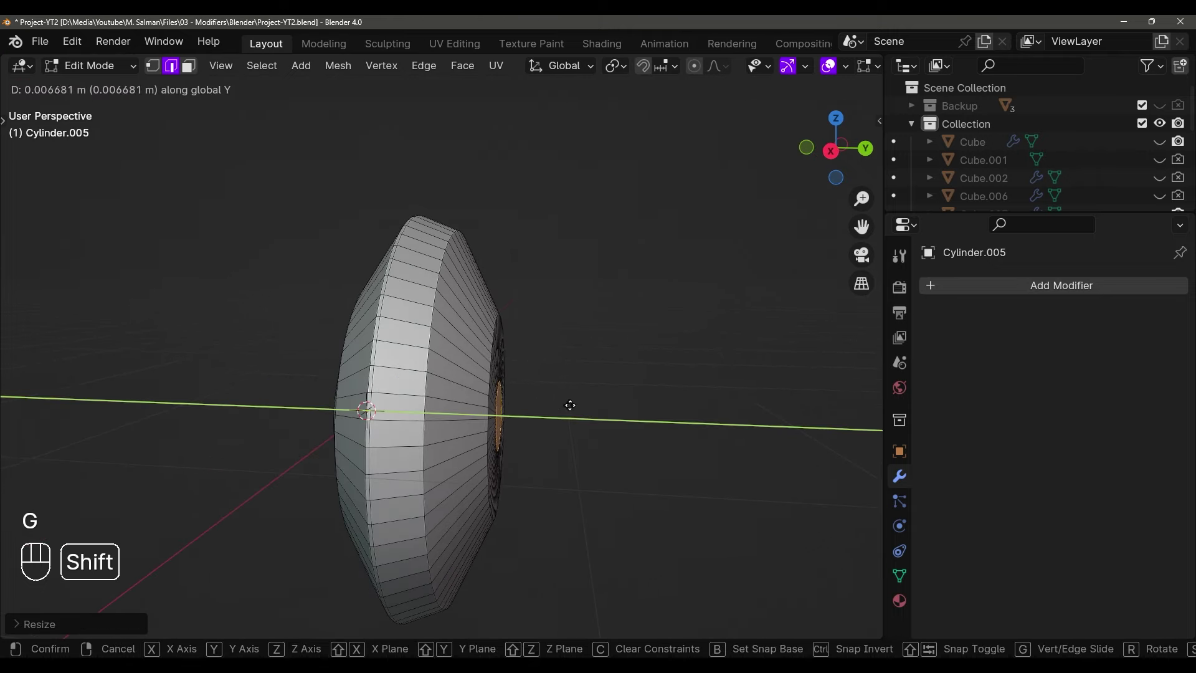
pyautogui.click(640, 410)
pyautogui.moveTo(633, 409); pyautogui.dragTo(699, 392, button='middle')
pyautogui.press('Tab')
# Add a Wireframe modifier to the tapered round part and set its thickness to 0.039 m
pyautogui.moveTo(597, 384); pyautogui.dragTo(537, 369, button='middle')
pyautogui.click(989, 289)
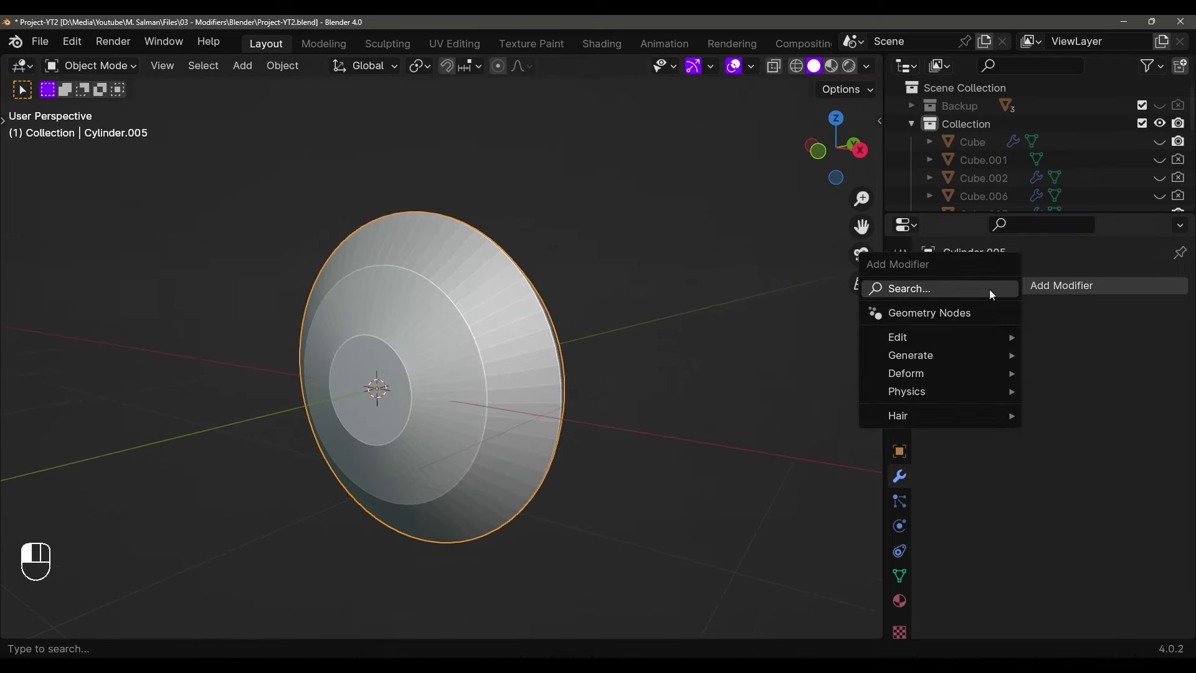
pyautogui.moveTo(962, 355)
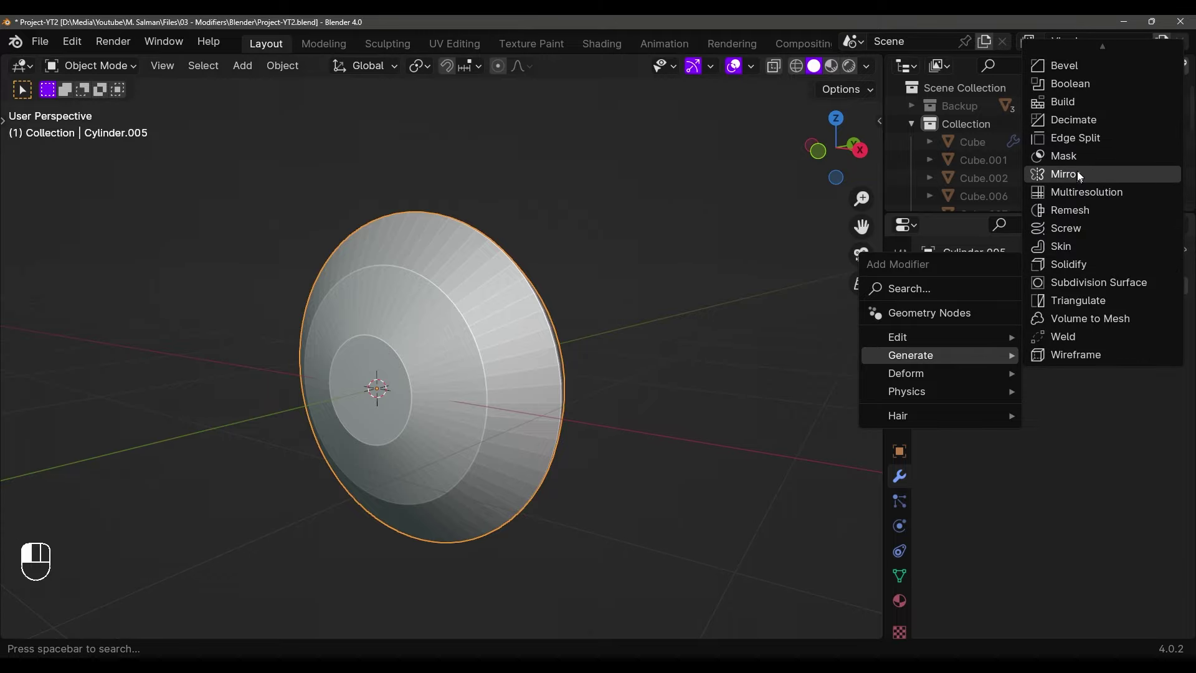
pyautogui.click(1077, 355)
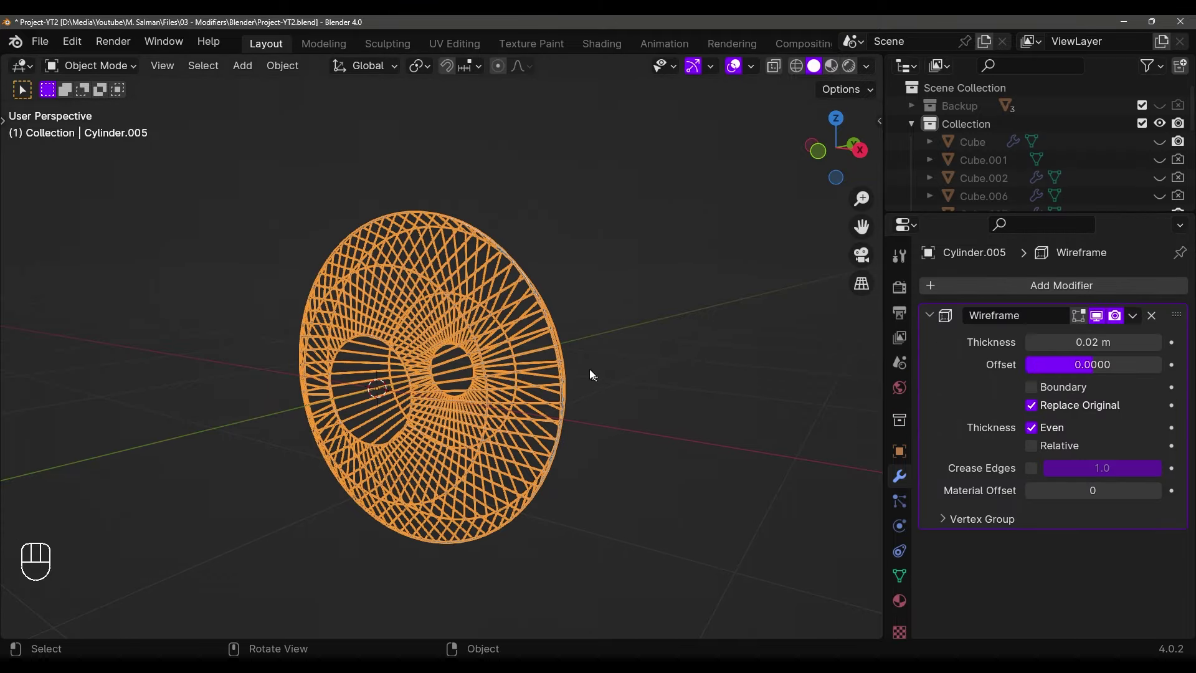
pyautogui.moveTo(589, 368)
pyautogui.mouseDown(button='middle')
pyautogui.moveTo(720, 368)
pyautogui.moveTo(795, 343)
pyautogui.moveTo(602, 365)
pyautogui.mouseUp(button='middle')
pyautogui.click(720, 368)
pyautogui.moveTo(1093, 342); pyautogui.dragTo(1121, 342)
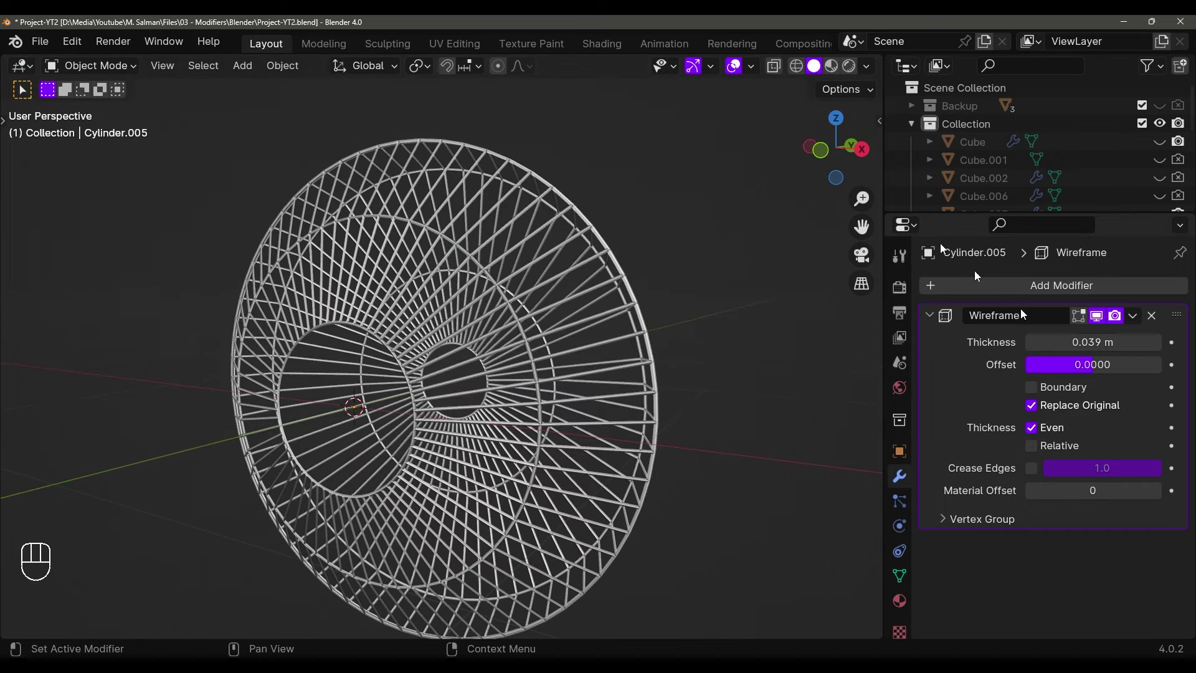
pyautogui.click(1101, 314)
pyautogui.press('Tab')
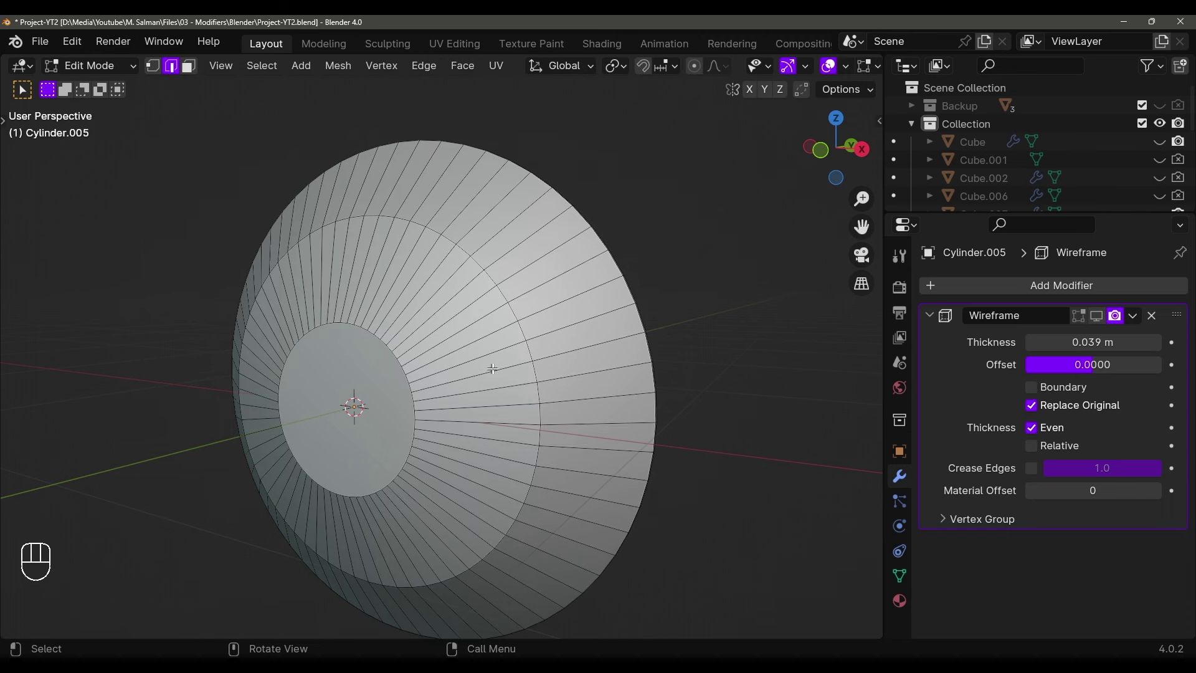
pyautogui.click(1096, 315)
pyautogui.press('Tab')
pyautogui.moveTo(474, 361); pyautogui.dragTo(615, 350, button='middle')
# Select the front central face of the round part and scale it down twice into a smaller circle
pyautogui.press('Tab')
pyautogui.press('3')
pyautogui.click(523, 374)
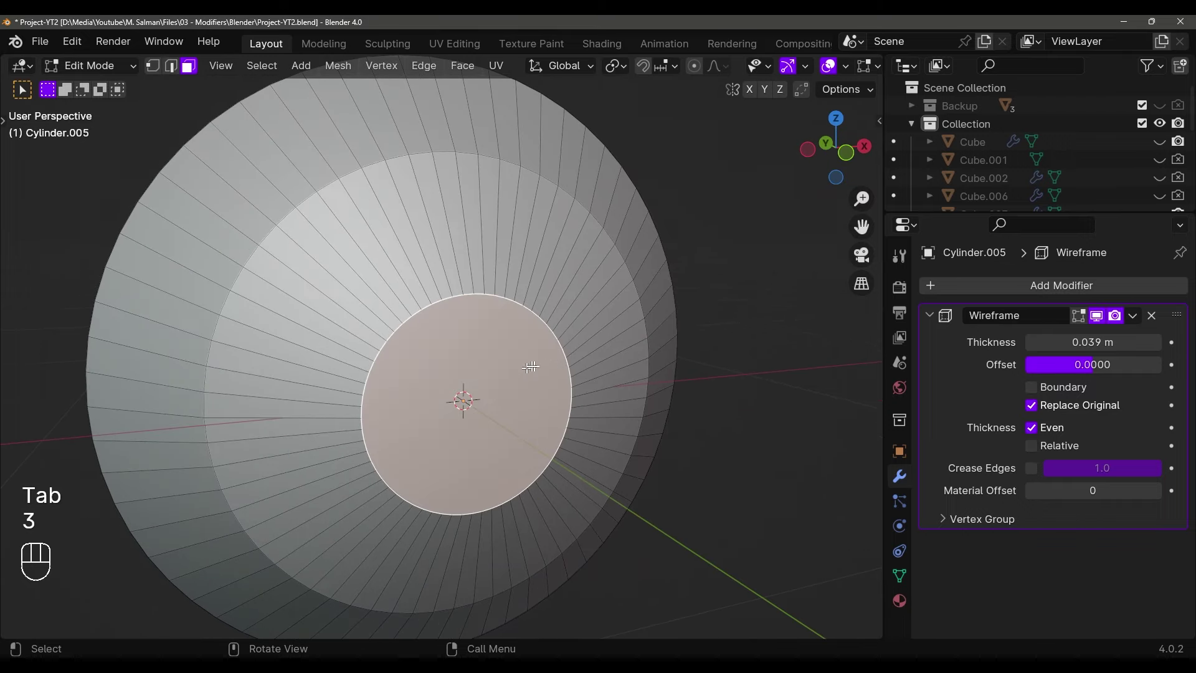
pyautogui.moveTo(534, 368); pyautogui.dragTo(576, 338, button='middle')
pyautogui.press('s')
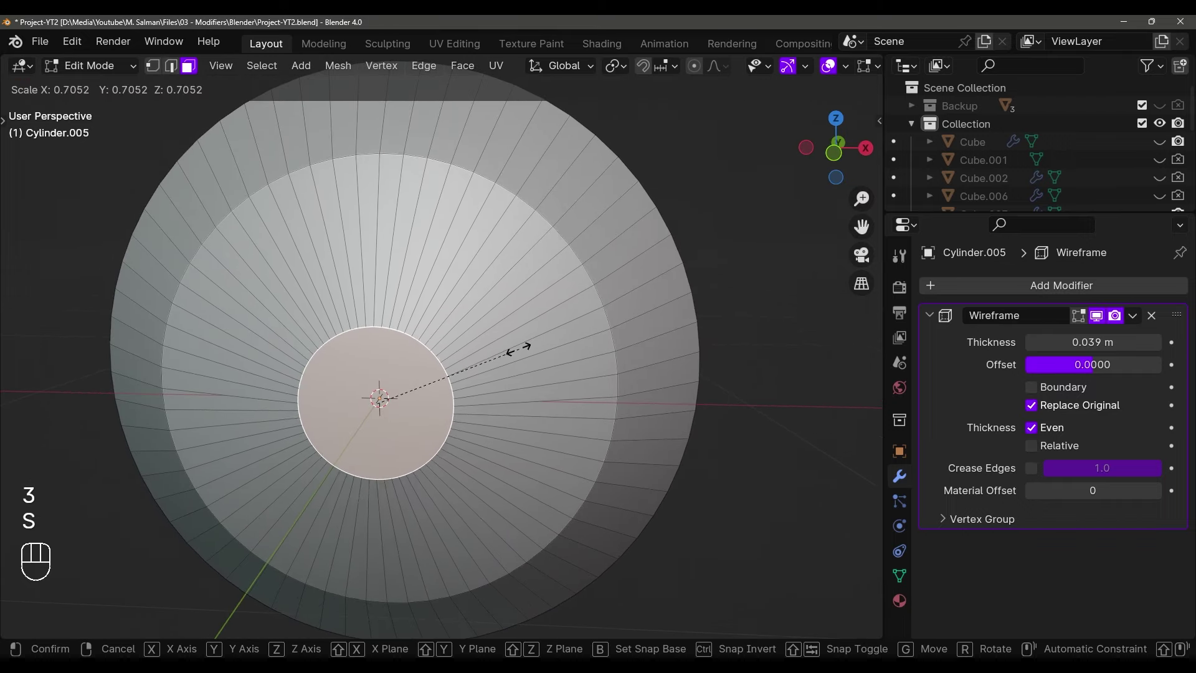
pyautogui.click(484, 356)
pyautogui.press('s')
pyautogui.moveTo(483, 357); pyautogui.dragTo(449, 368, button='middle')
pyautogui.click(406, 352)
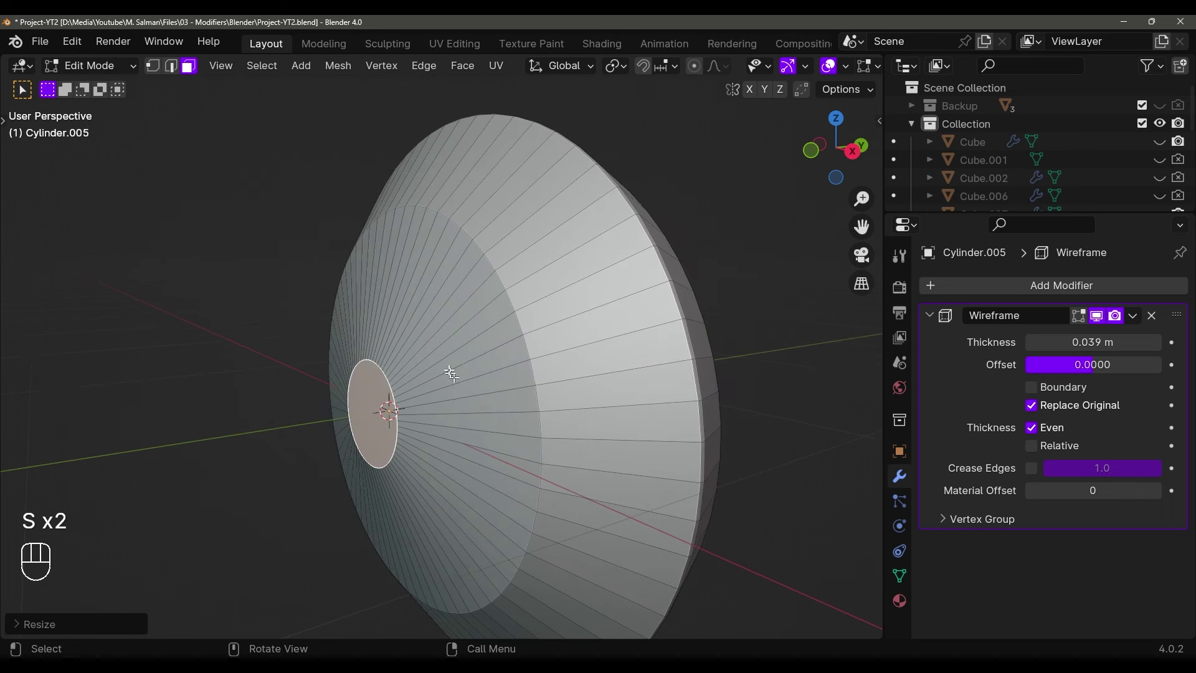
# Add an edge loop around the front central circle and scale it up twice to bulge the front
pyautogui.hotkey('ctrl', 'r')
pyautogui.click(434, 327)
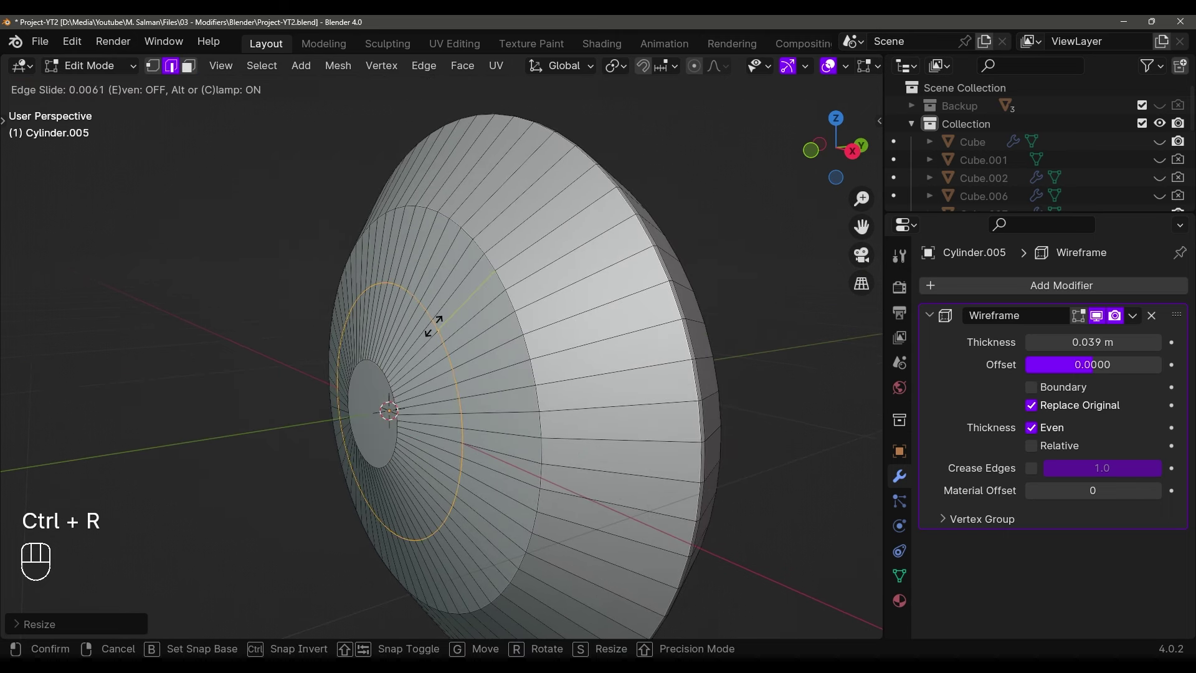
pyautogui.click(436, 326)
pyautogui.moveTo(436, 326); pyautogui.dragTo(504, 280, button='middle')
pyautogui.press('s')
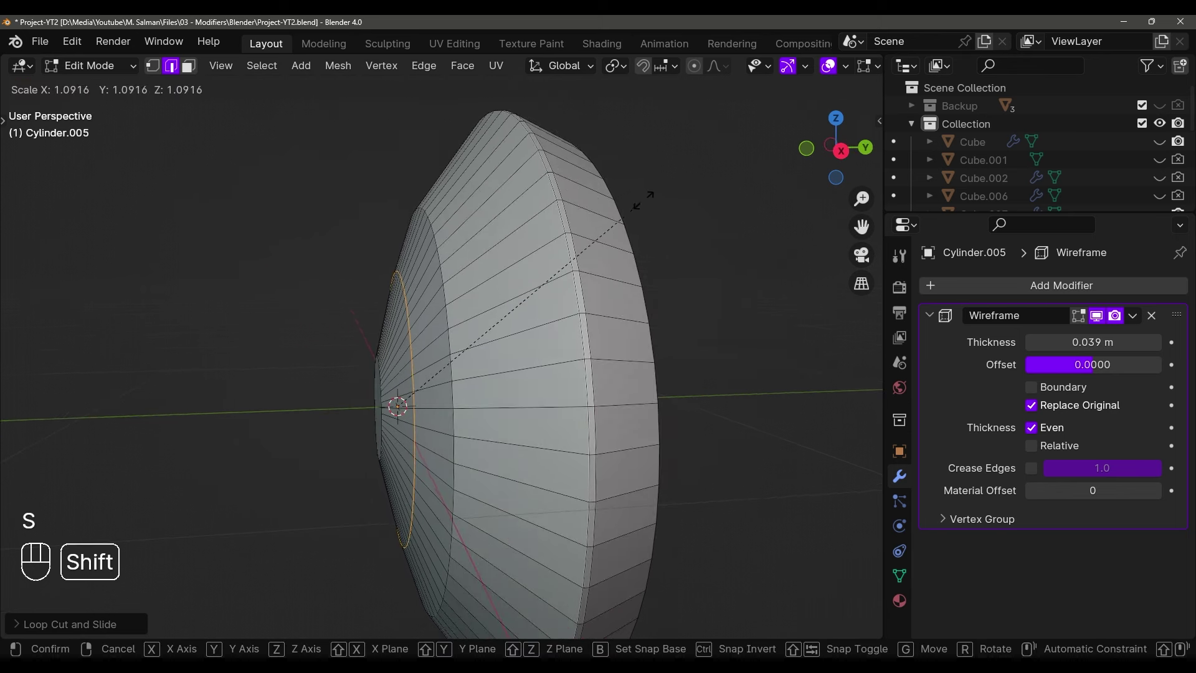
pyautogui.click(643, 200)
pyautogui.moveTo(642, 200); pyautogui.dragTo(601, 263, button='middle')
pyautogui.press('s')
pyautogui.click(736, 206)
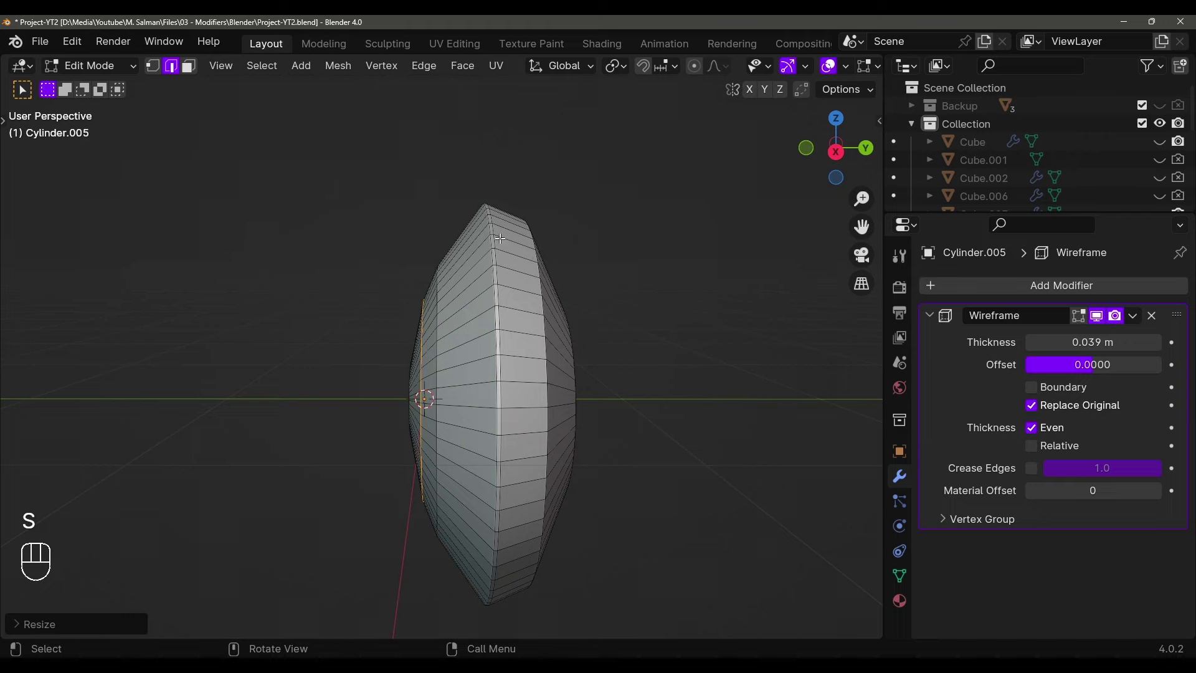
# Scale the front rim edge loops down slightly, and the rear rim edge loop as well, to soften the outer band
pyautogui.moveTo(499, 242); pyautogui.dragTo(593, 262, button='middle')
pyautogui.press('s')
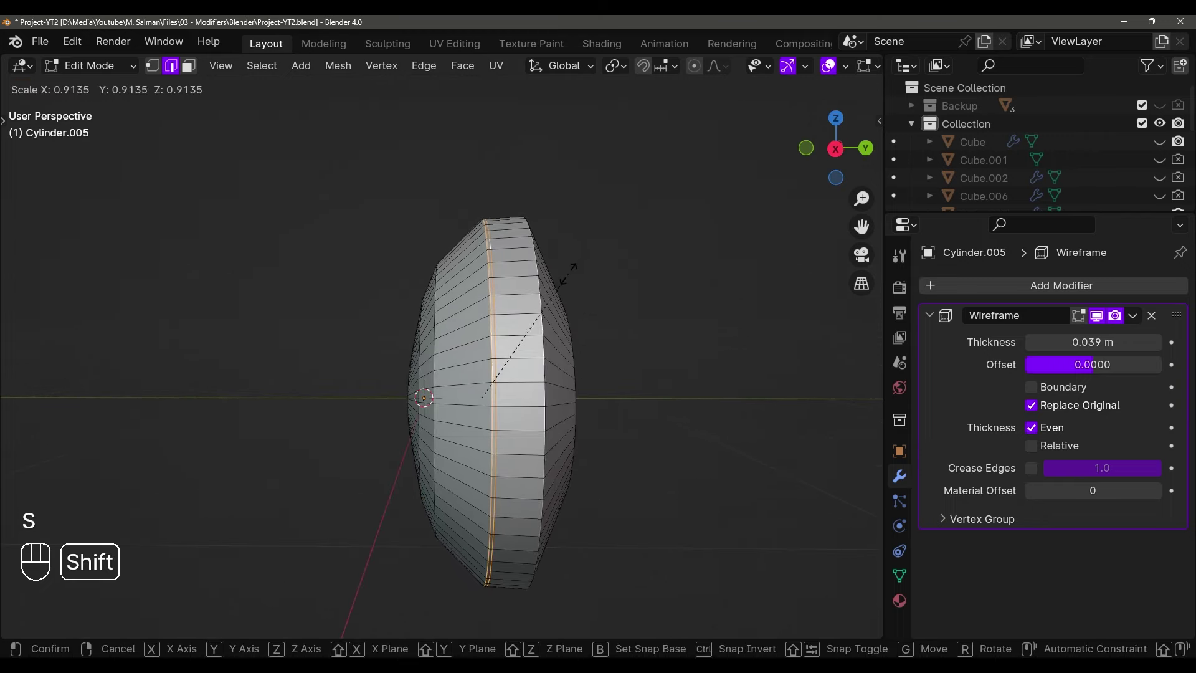
pyautogui.click(594, 257)
pyautogui.moveTo(594, 257)
pyautogui.mouseDown(button='middle')
pyautogui.moveTo(566, 259)
pyautogui.moveTo(581, 265)
pyautogui.mouseUp(button='middle')
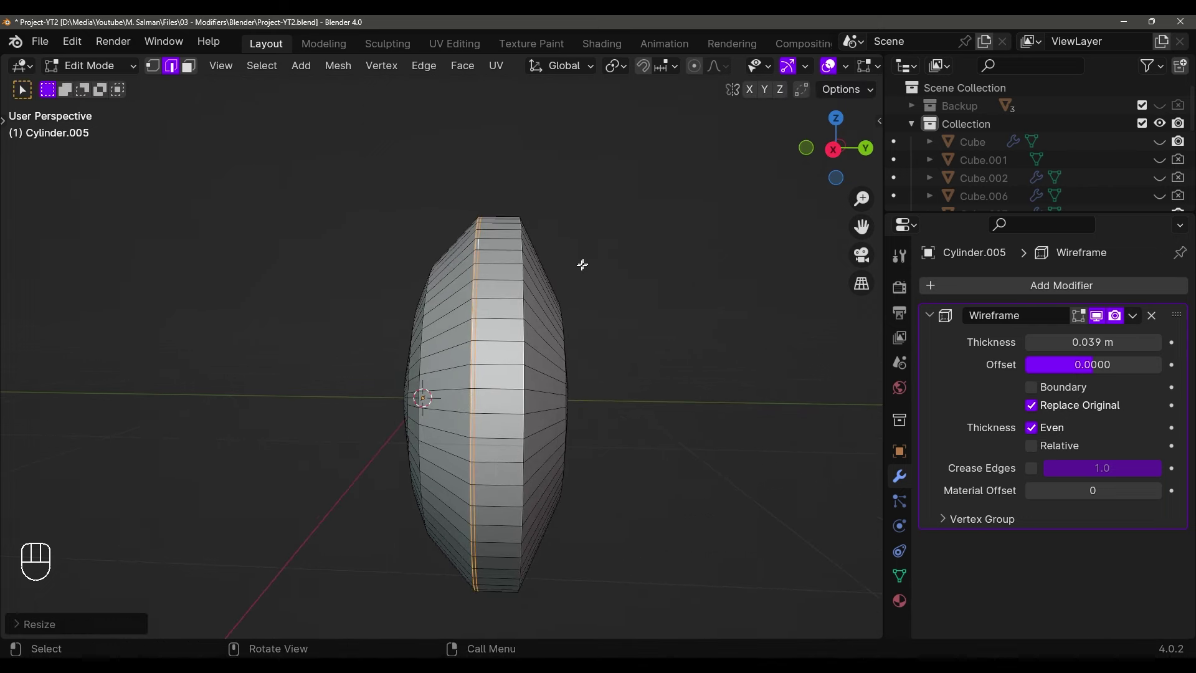
pyautogui.press('s')
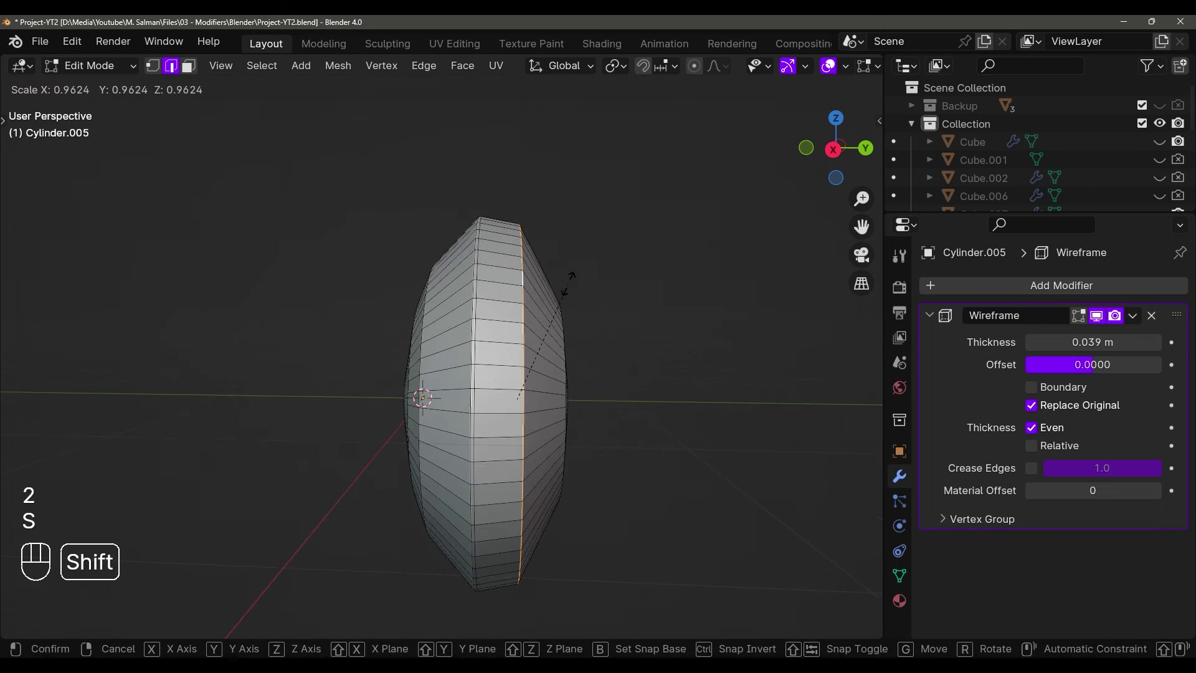
pyautogui.click(578, 286)
pyautogui.moveTo(579, 286); pyautogui.dragTo(580, 289, button='middle')
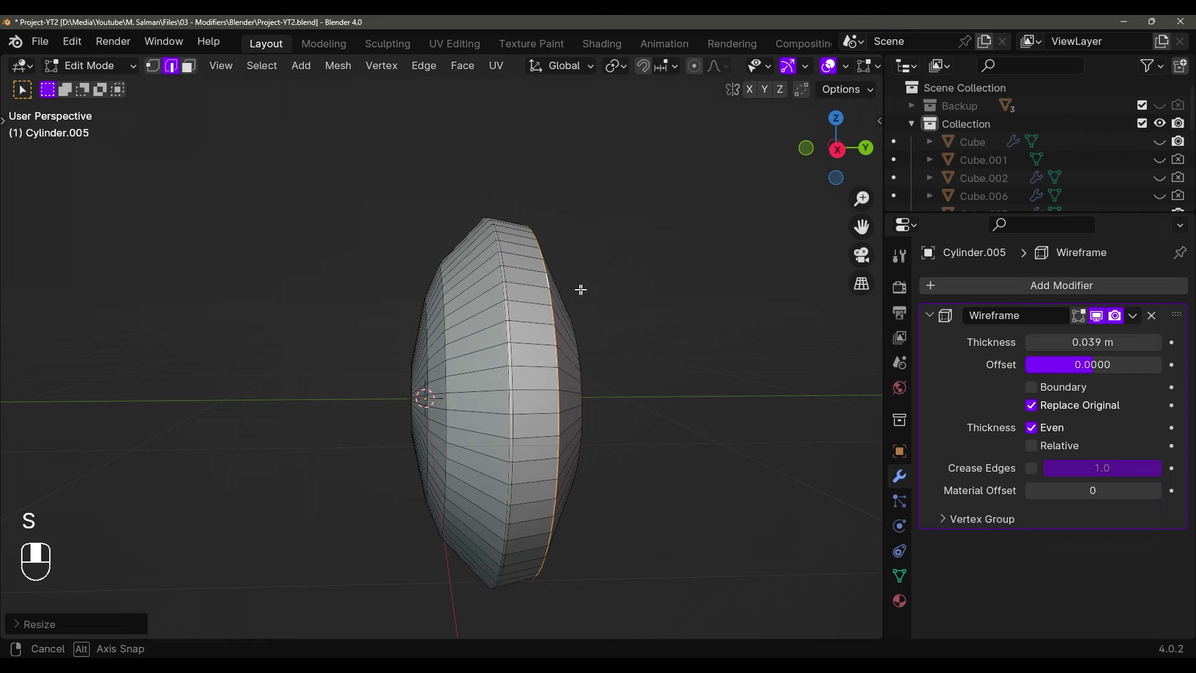
# Slide the outer edge loop of the front bulge toward the rim
pyautogui.keyDown('alt'); pyautogui.click(448, 297); pyautogui.keyUp('alt')
pyautogui.moveTo(446, 310); pyautogui.dragTo(506, 340, button='middle')
pyautogui.scroll(3, 505, 339)
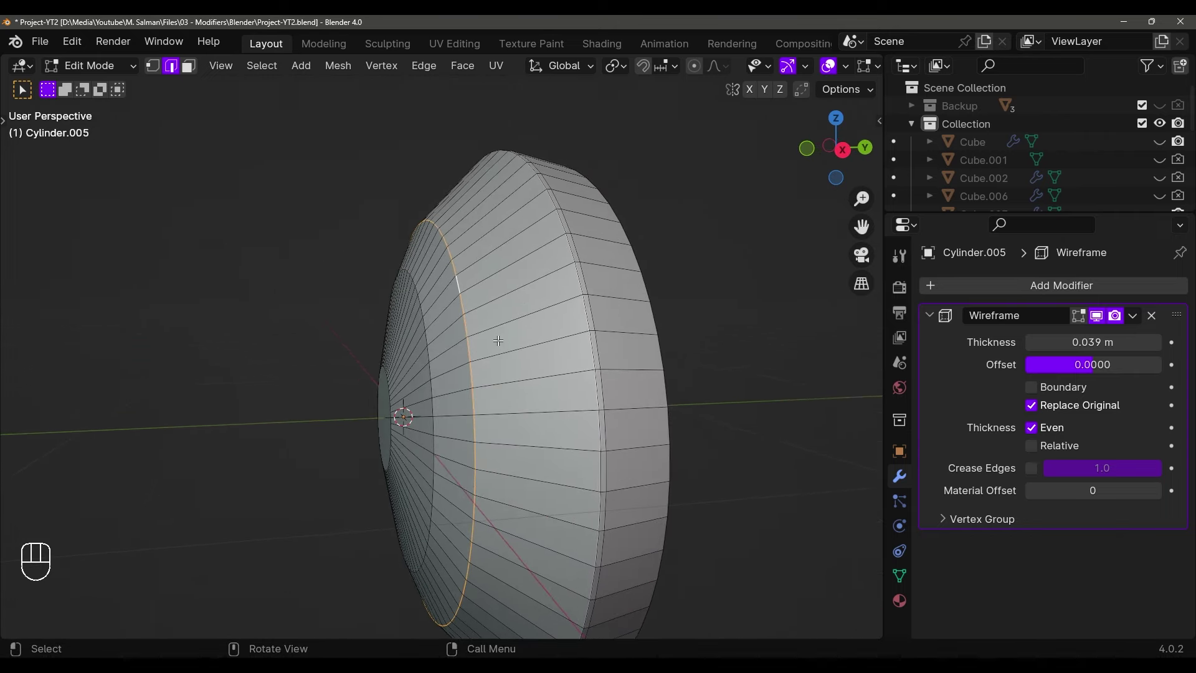
pyautogui.press('g')
pyautogui.press('g')
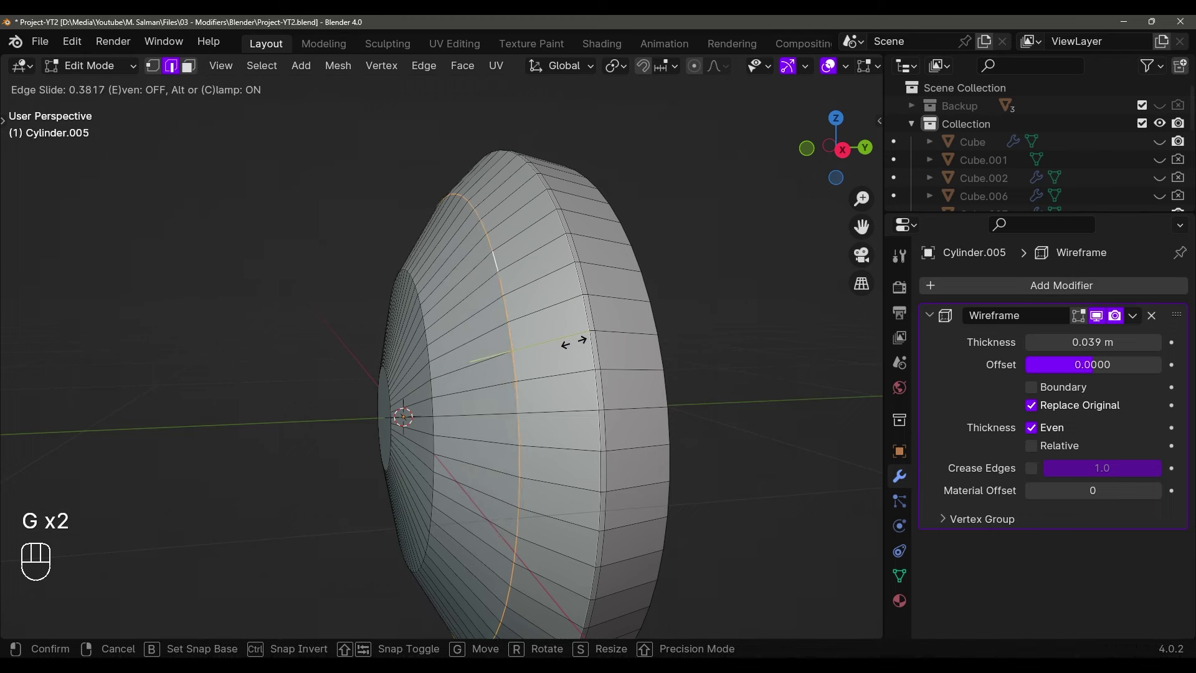
pyautogui.click(579, 341)
# Scale the slid edge loop up and move it forward along Y to round the front, then leave mesh editing
pyautogui.moveTo(579, 341); pyautogui.dragTo(520, 346, button='middle')
pyautogui.scroll(-3, 531, 346)
pyautogui.press('s')
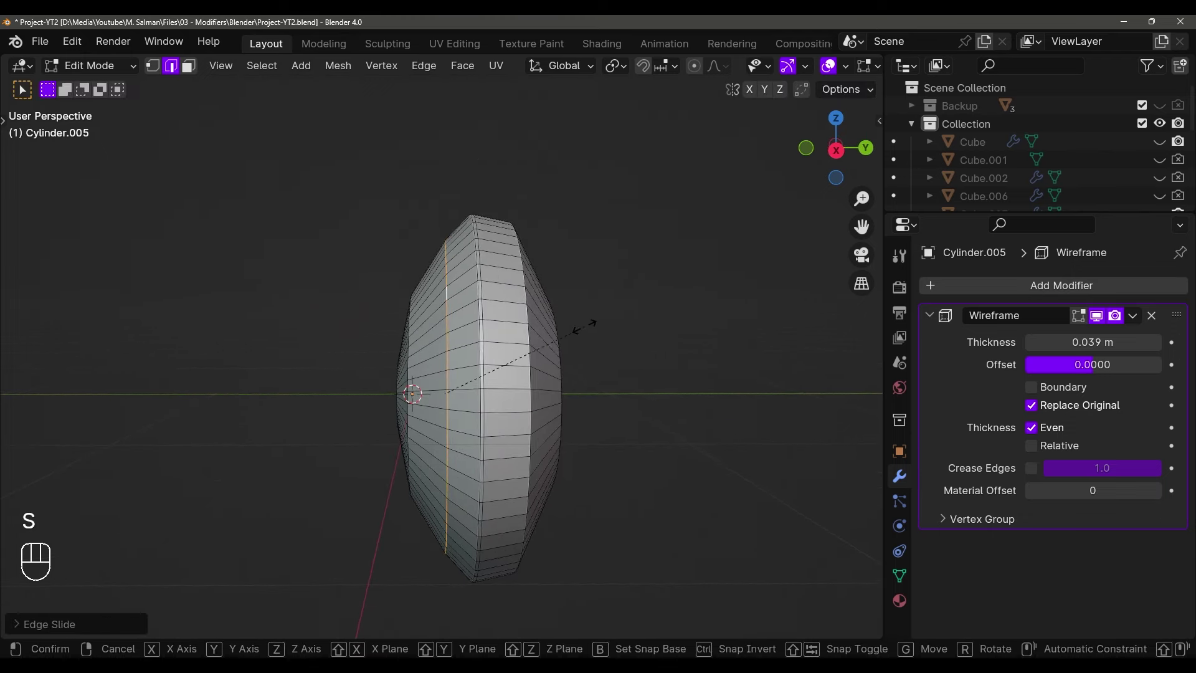
pyautogui.click(661, 283)
pyautogui.moveTo(660, 284); pyautogui.dragTo(645, 288, button='middle')
pyautogui.press('g')
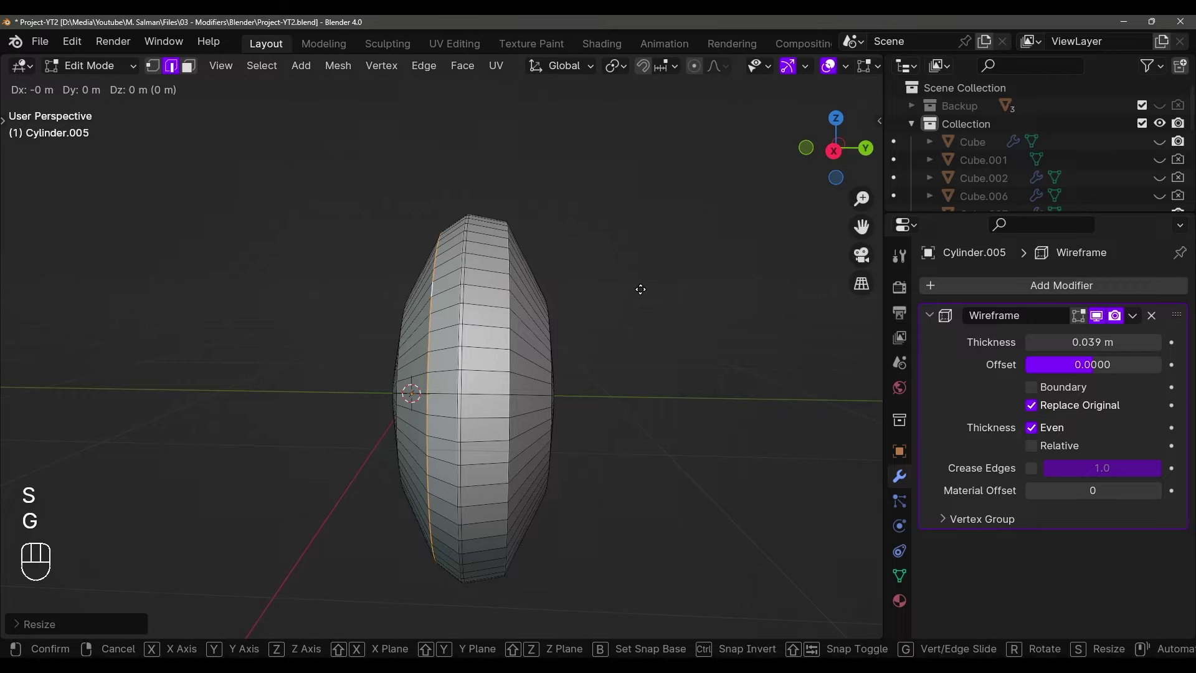
pyautogui.rightClick(641, 290)
pyautogui.press('g')
pyautogui.press('y')
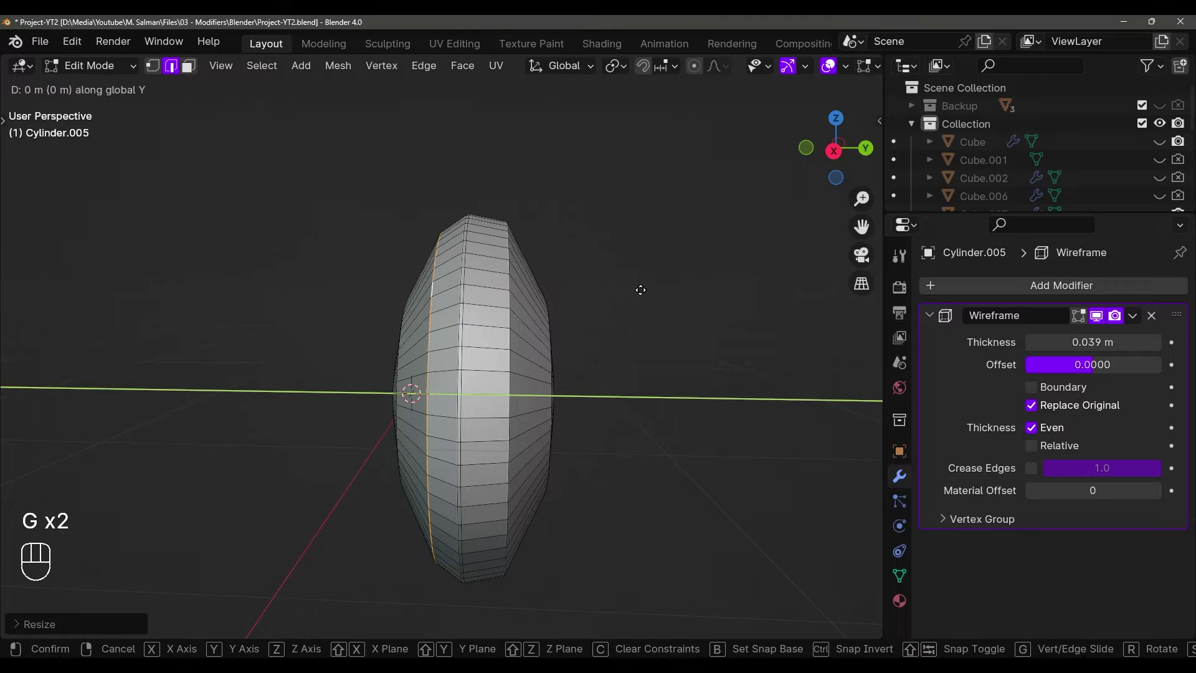
pyautogui.click(591, 295)
pyautogui.moveTo(591, 295); pyautogui.dragTo(597, 399, button='middle')
pyautogui.press('Tab')
pyautogui.click(563, 486)
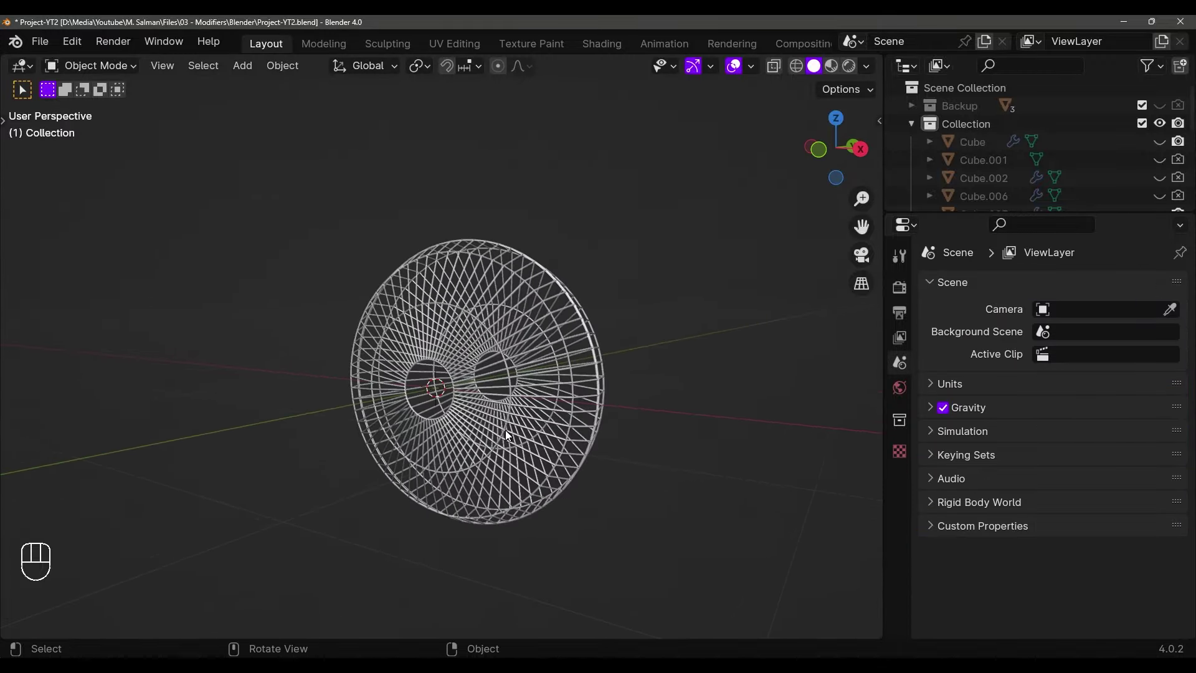
# Add a cylinder mesh with 32 vertices
pyautogui.hotkey('shift', 'a')
pyautogui.moveTo(454, 313)
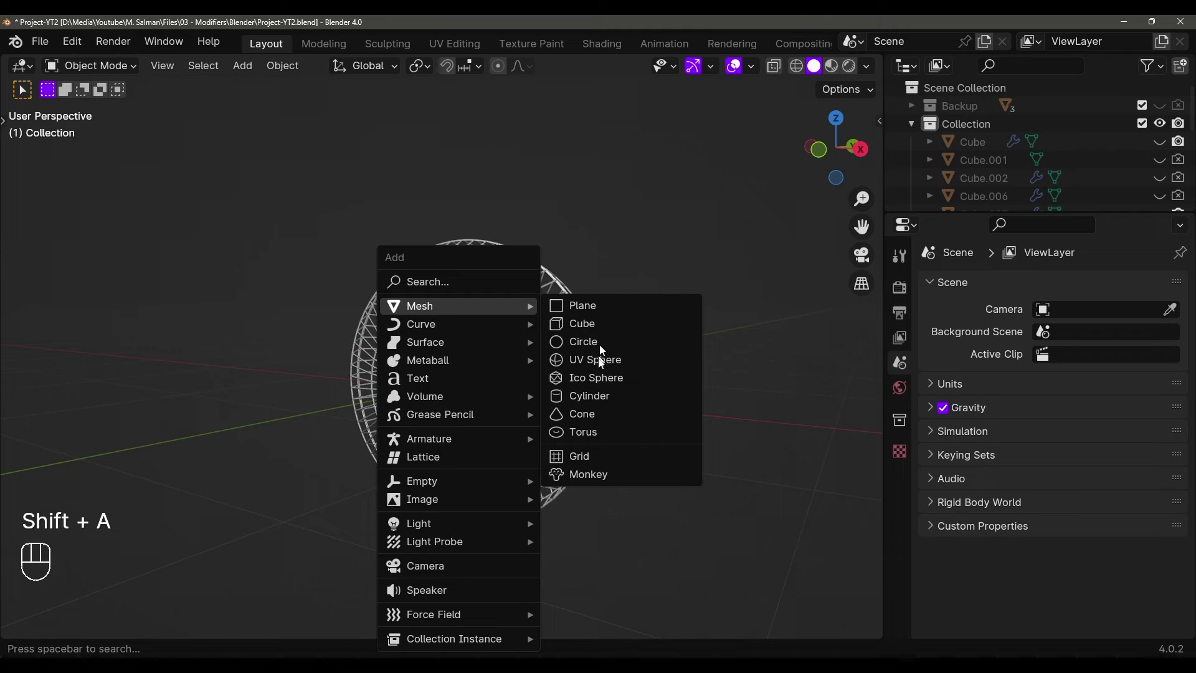
pyautogui.click(591, 397)
pyautogui.click(44, 624)
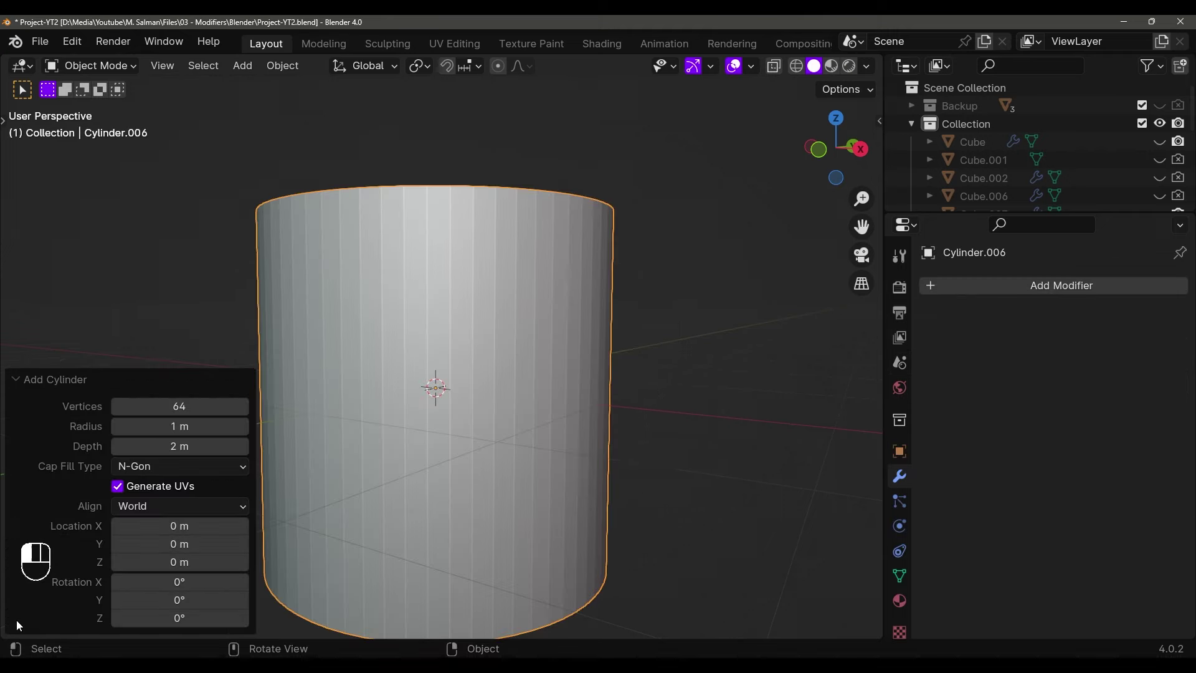
pyautogui.doubleClick(183, 406)
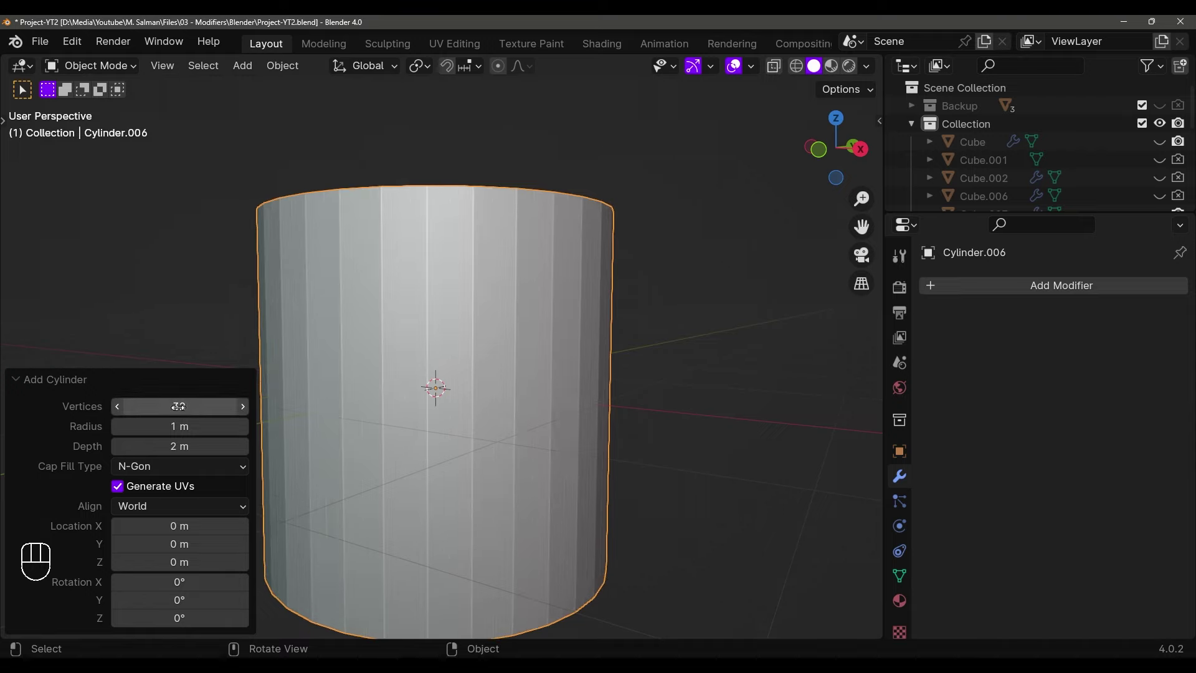
pyautogui.click(15, 380)
# Rotate the new cylinder 90° about X and scale it down to a small hub
pyautogui.write('r')
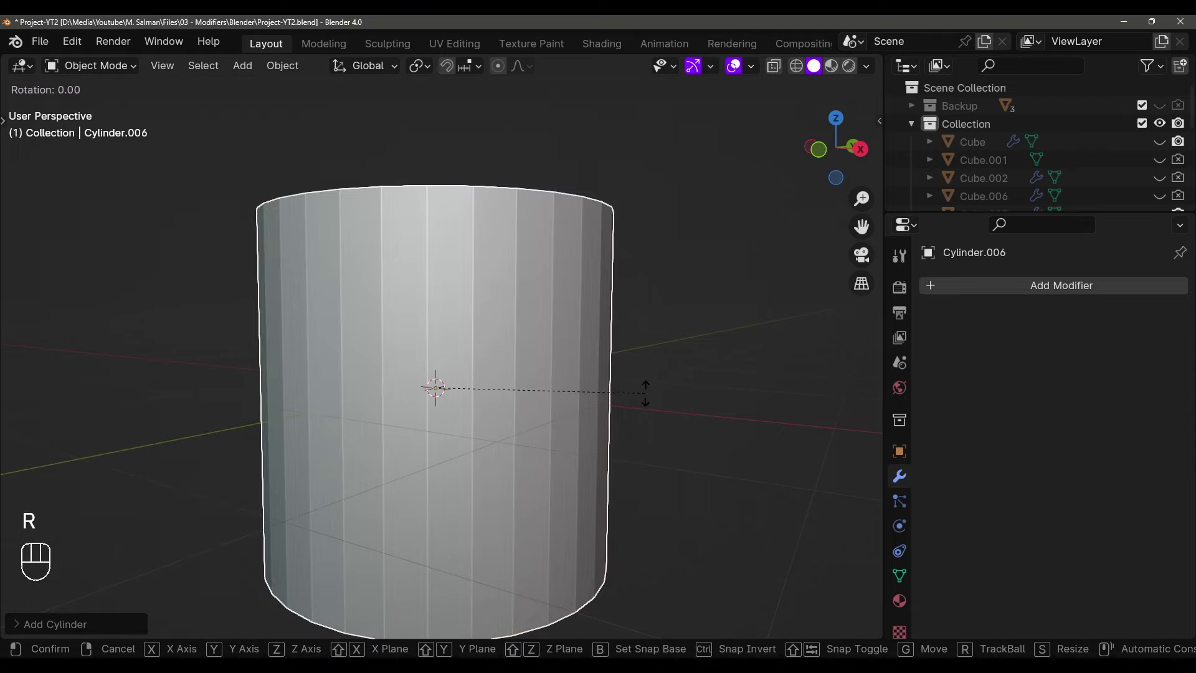
pyautogui.write('x90')
pyautogui.click(645, 394)
pyautogui.press('s')
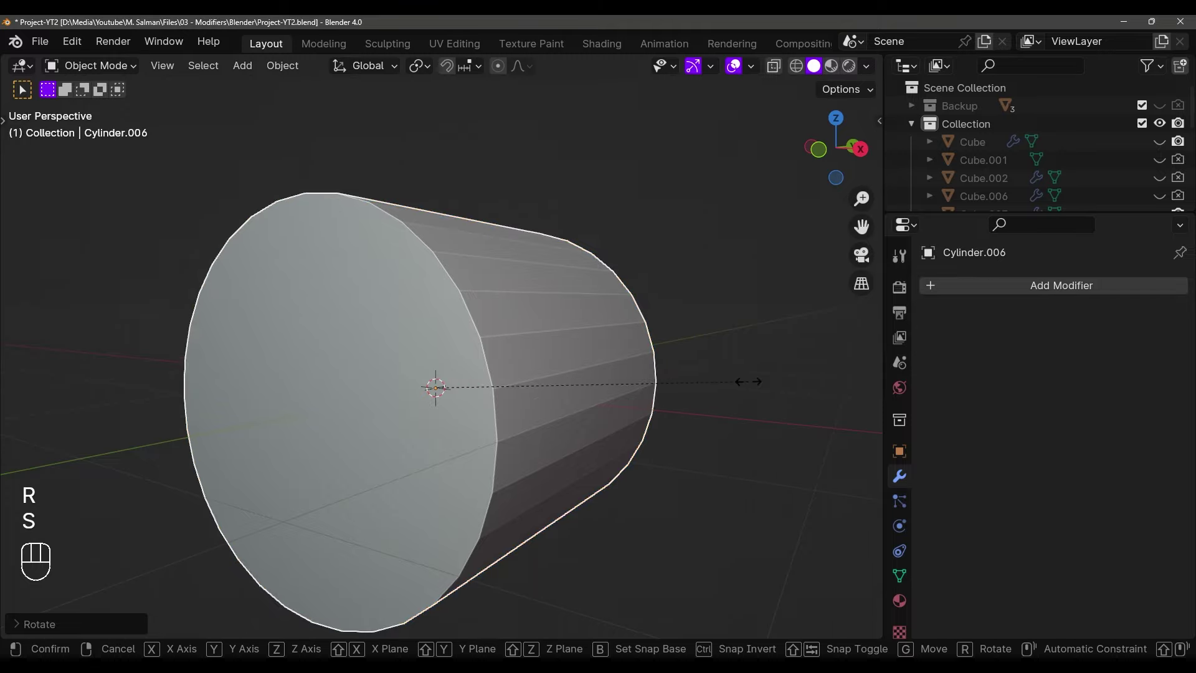
pyautogui.click(601, 365)
# Move the small cylinder along Y to the rear of the wire cage
pyautogui.moveTo(604, 365); pyautogui.dragTo(451, 386, button='middle')
pyautogui.press('g')
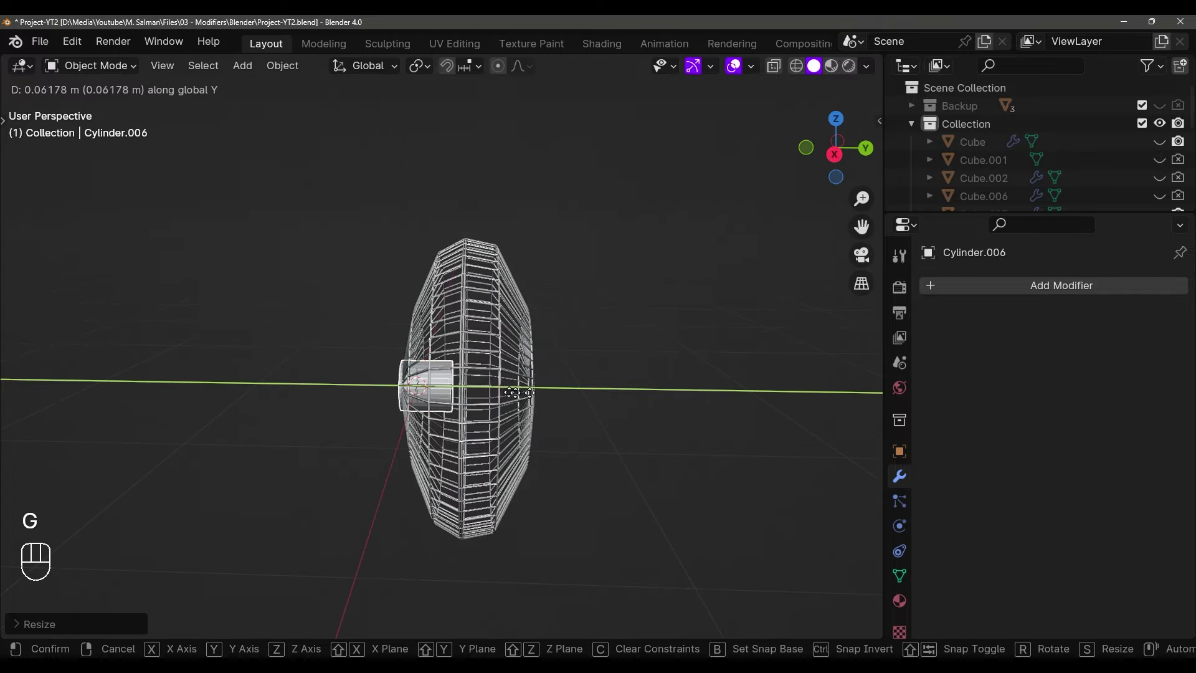
pyautogui.click(661, 400)
pyautogui.moveTo(662, 401); pyautogui.dragTo(523, 436, button='middle')
# Apply the Wireframe modifier on the wire cage
pyautogui.click(687, 373)
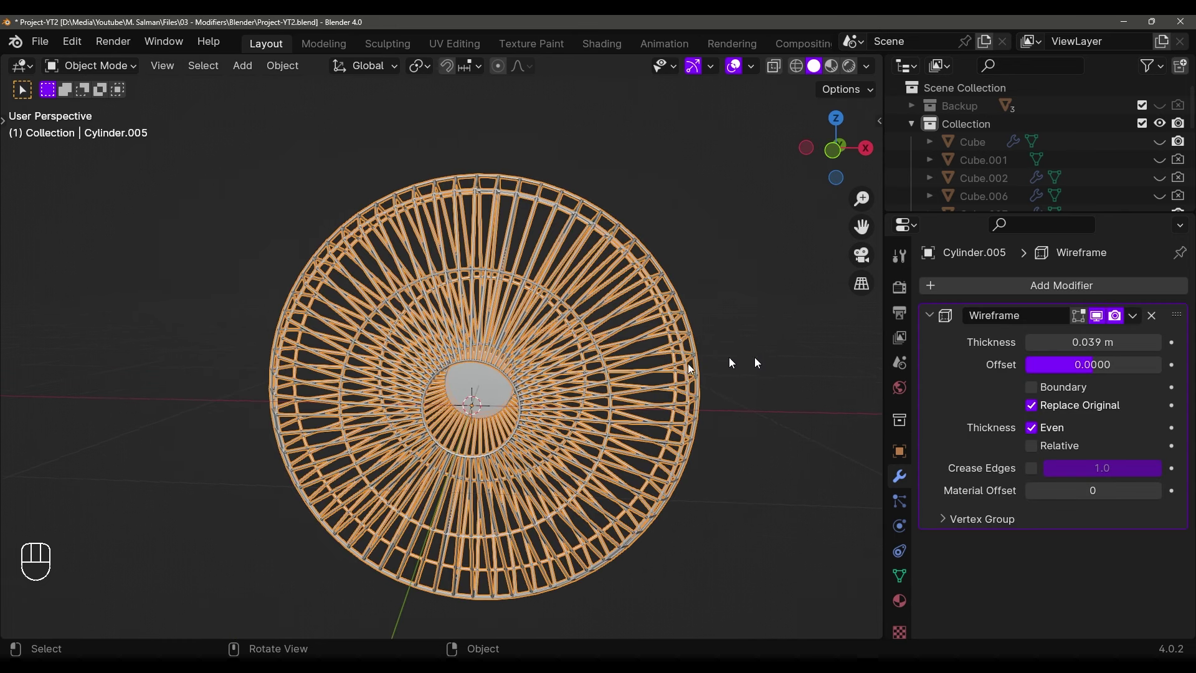
pyautogui.click(1133, 316)
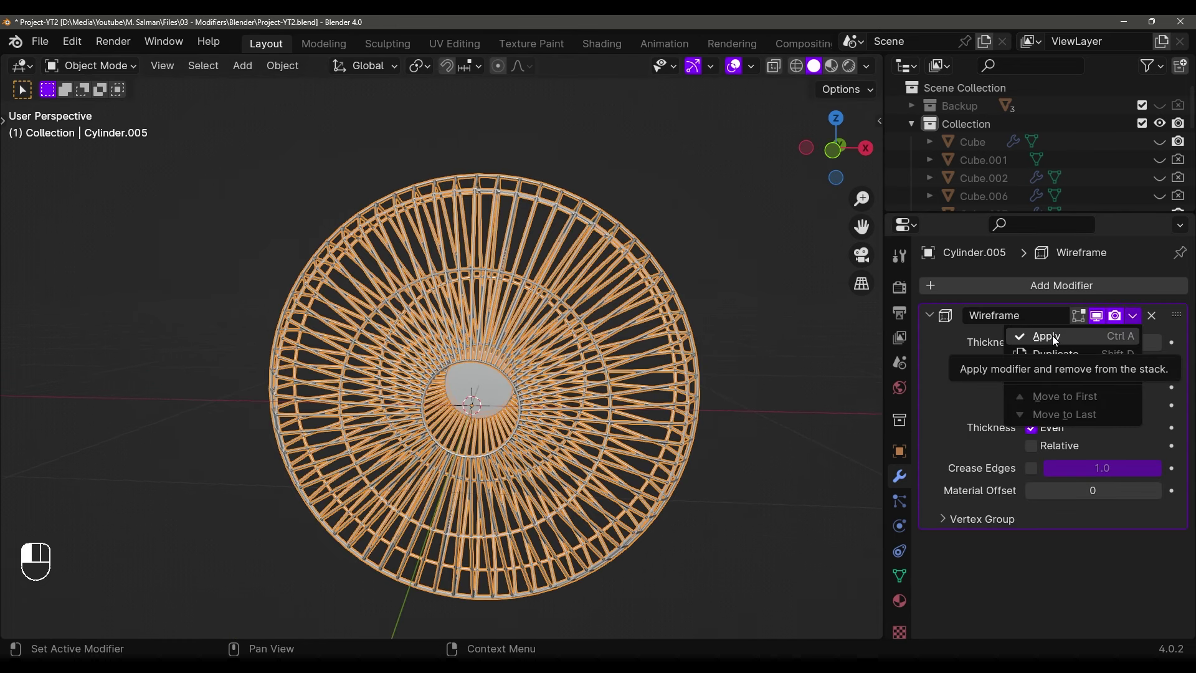
pyautogui.click(1052, 335)
# Select the vertices around the front central opening of the cage and fill it with a face
pyautogui.moveTo(429, 406); pyautogui.dragTo(563, 429, button='middle')
pyautogui.scroll(4, 494, 367)
pyautogui.press('Tab')
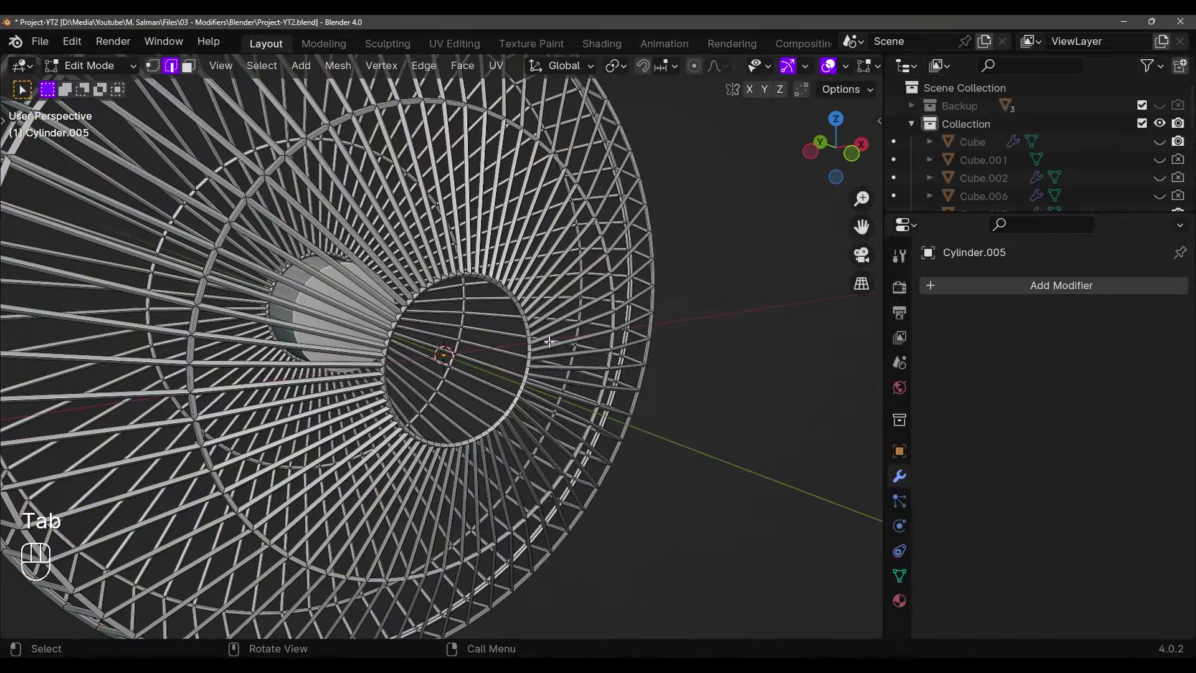
pyautogui.press('1')
pyautogui.moveTo(549, 341); pyautogui.dragTo(535, 319, button='middle')
pyautogui.scroll(2, 543, 334)
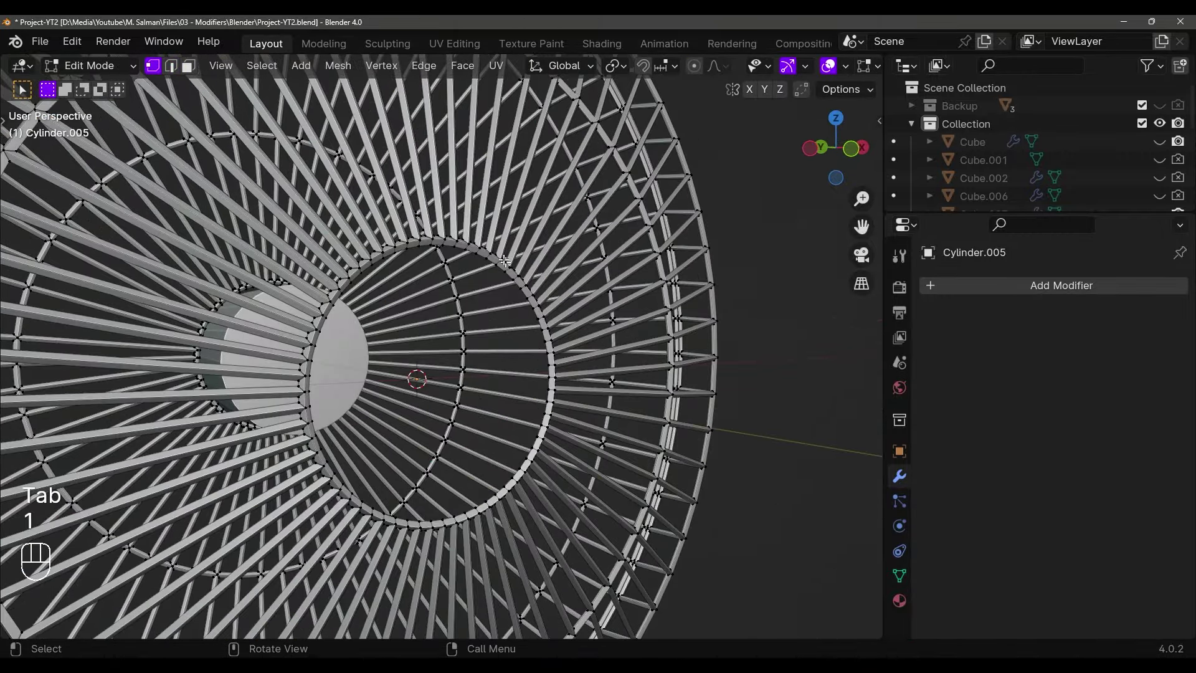
pyautogui.moveTo(498, 277); pyautogui.dragTo(368, 261, button='middle')
pyautogui.moveTo(548, 342); pyautogui.dragTo(564, 385, button='middle')
pyautogui.press('f')
# Extrude the front cap face outward about 0.02 m and bevel its rim about 0.04 m wide with 3 segments
pyautogui.press('e')
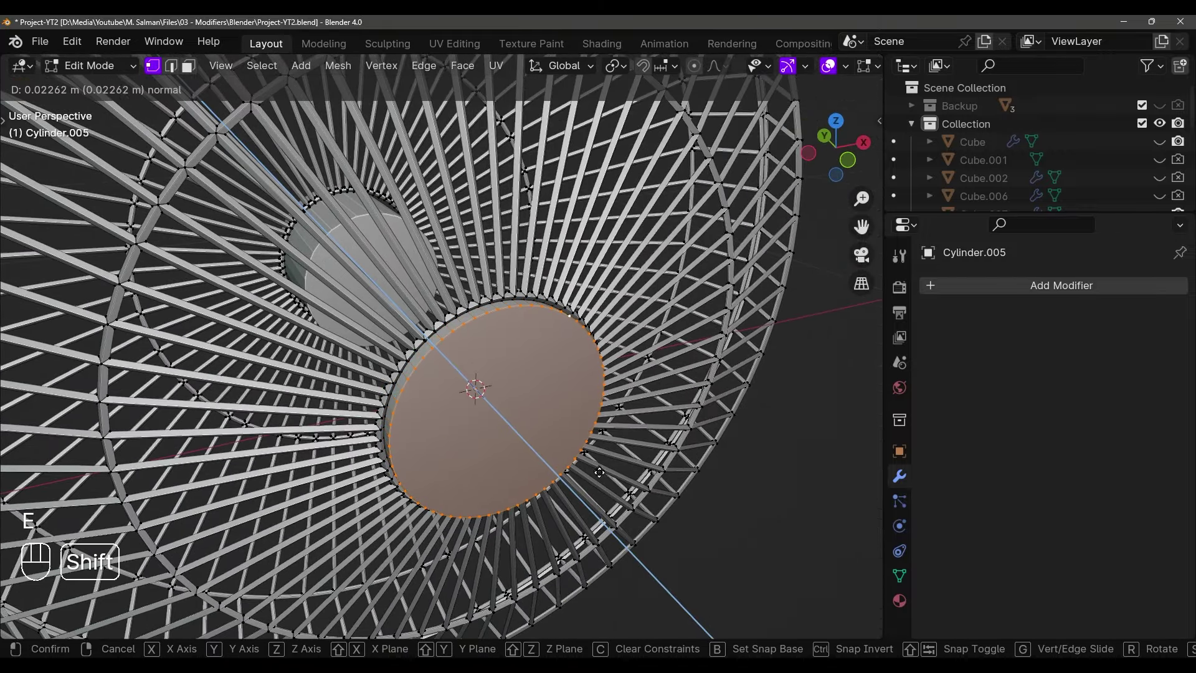
pyautogui.click(587, 458)
pyautogui.hotkey('ctrl', 'b')
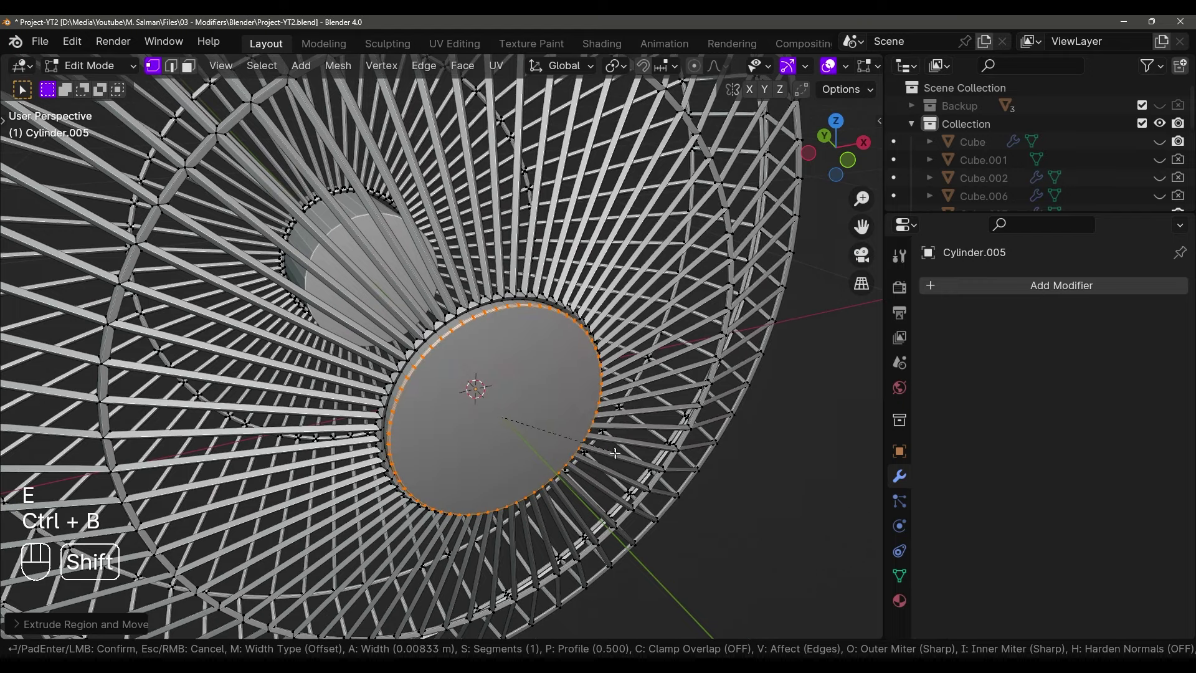
pyautogui.scroll(2, 648, 461)
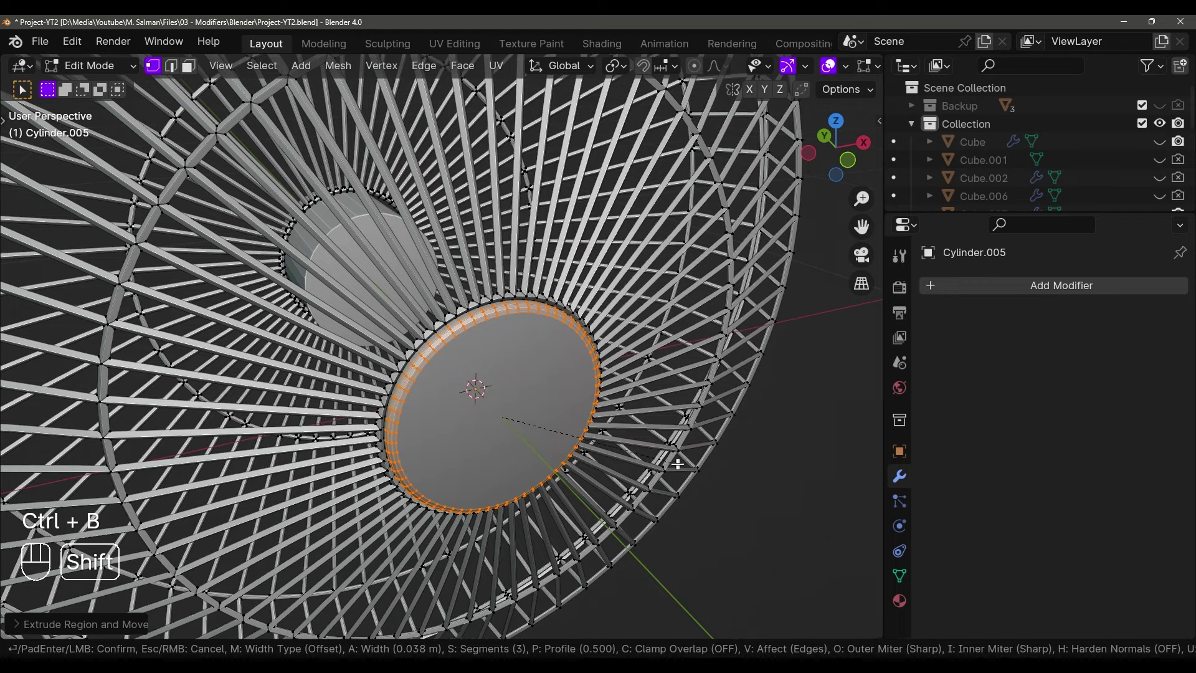
pyautogui.click(687, 463)
pyautogui.press('Tab')
# Apply smooth shading to the wire cage and its front cap
pyautogui.moveTo(623, 373); pyautogui.dragTo(574, 334, button='middle')
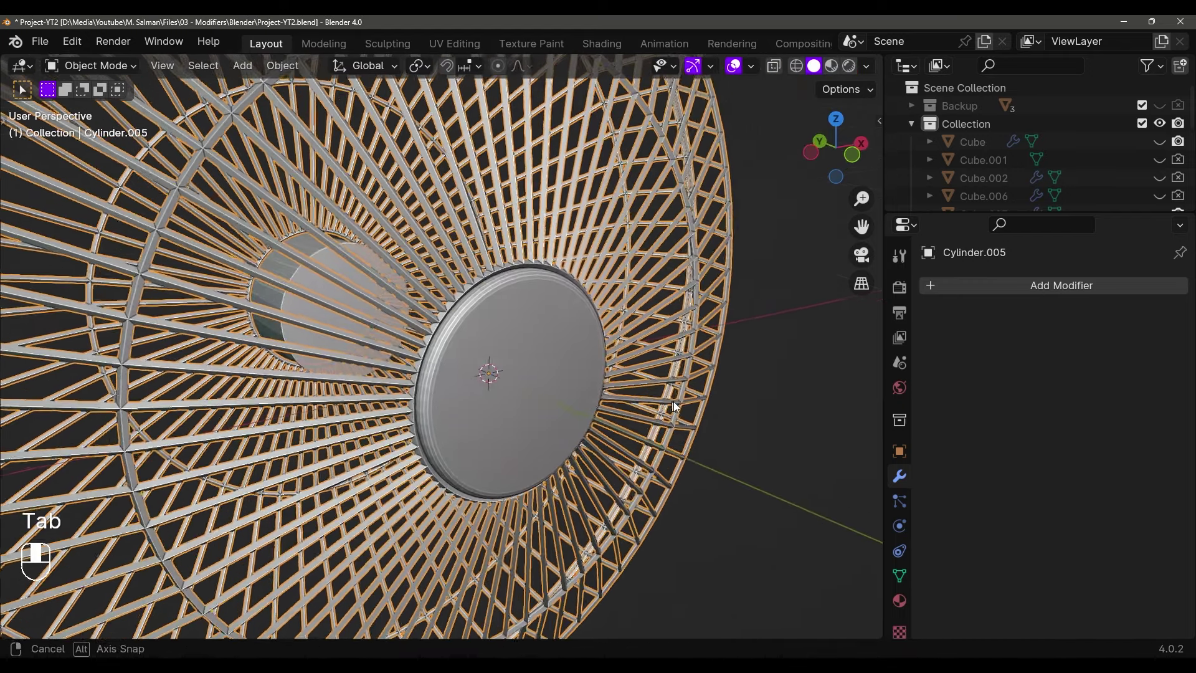
pyautogui.rightClick(574, 335)
pyautogui.click(574, 337)
# Lengthen the rear hub cylinder by moving its inner end face along Y toward the front cap, and save the project
pyautogui.moveTo(626, 390); pyautogui.dragTo(596, 402, button='middle')
pyautogui.click(731, 382)
pyautogui.scroll(4, 561, 398)
pyautogui.click(546, 378)
pyautogui.press('Tab')
pyautogui.scroll(5, 584, 399)
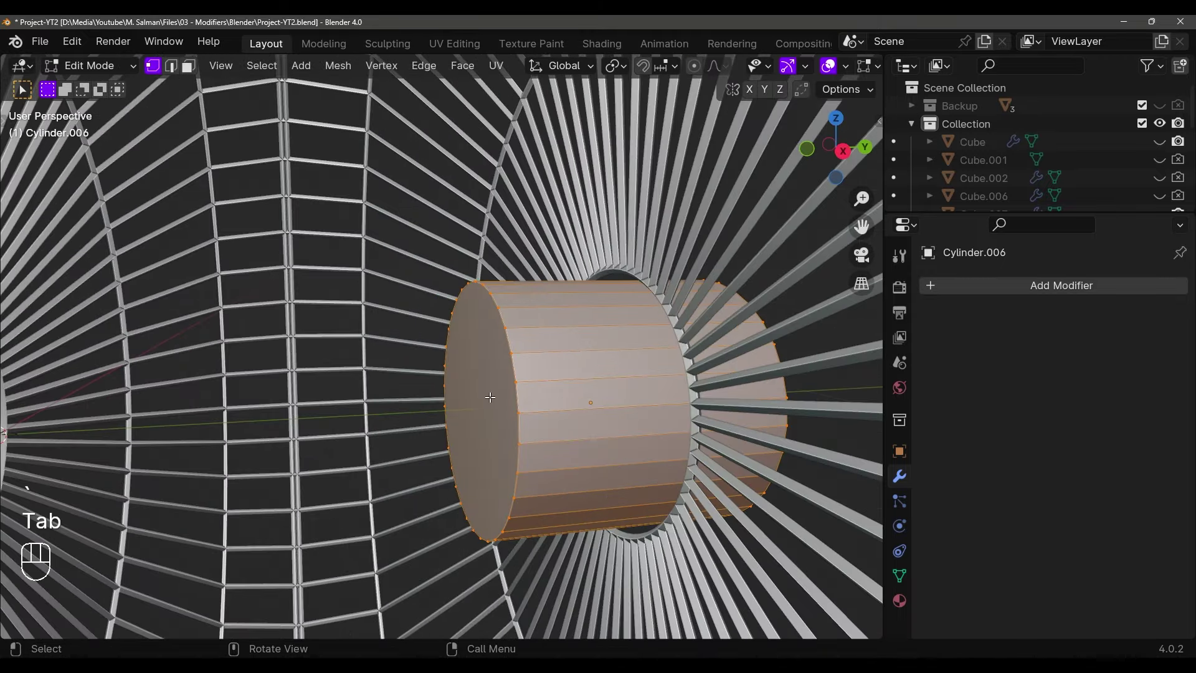
pyautogui.press('2')
pyautogui.press('3')
pyautogui.click(500, 403)
pyautogui.moveTo(500, 404); pyautogui.dragTo(589, 408, button='middle')
pyautogui.hotkey('ctrl', 's')
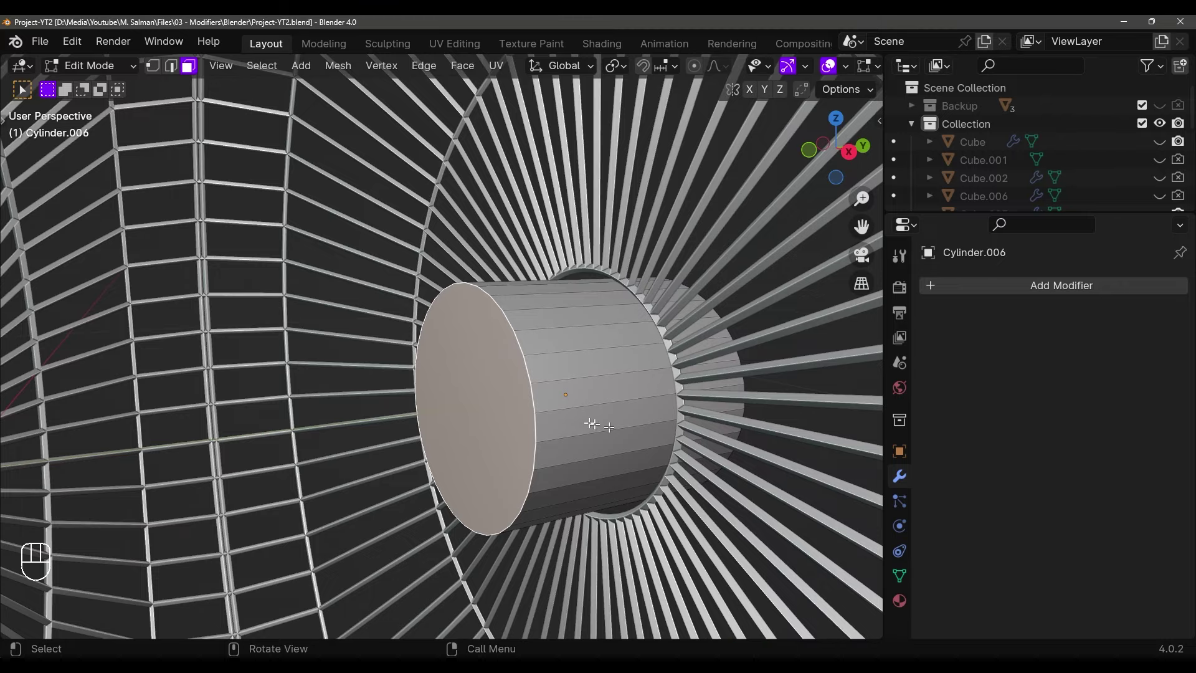
pyautogui.press('g')
pyautogui.press('y')
pyautogui.click(427, 427)
pyautogui.scroll(-6, 390, 419)
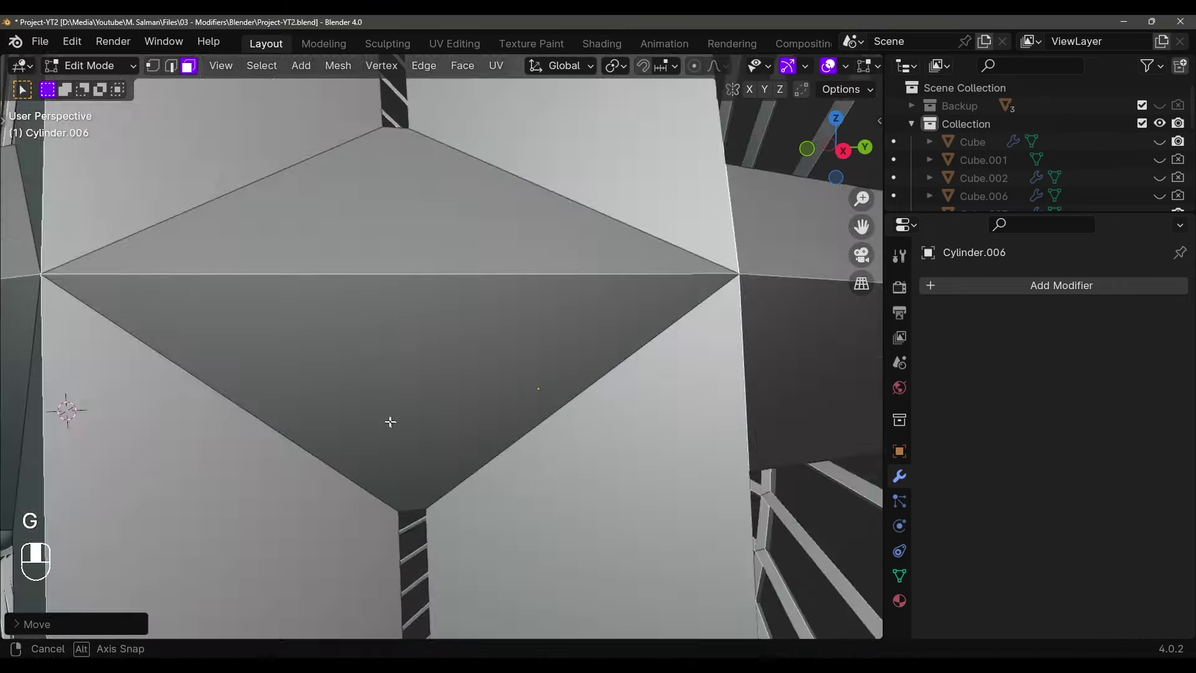
pyautogui.moveTo(409, 420); pyautogui.dragTo(433, 425, button='middle')
pyautogui.press('g')
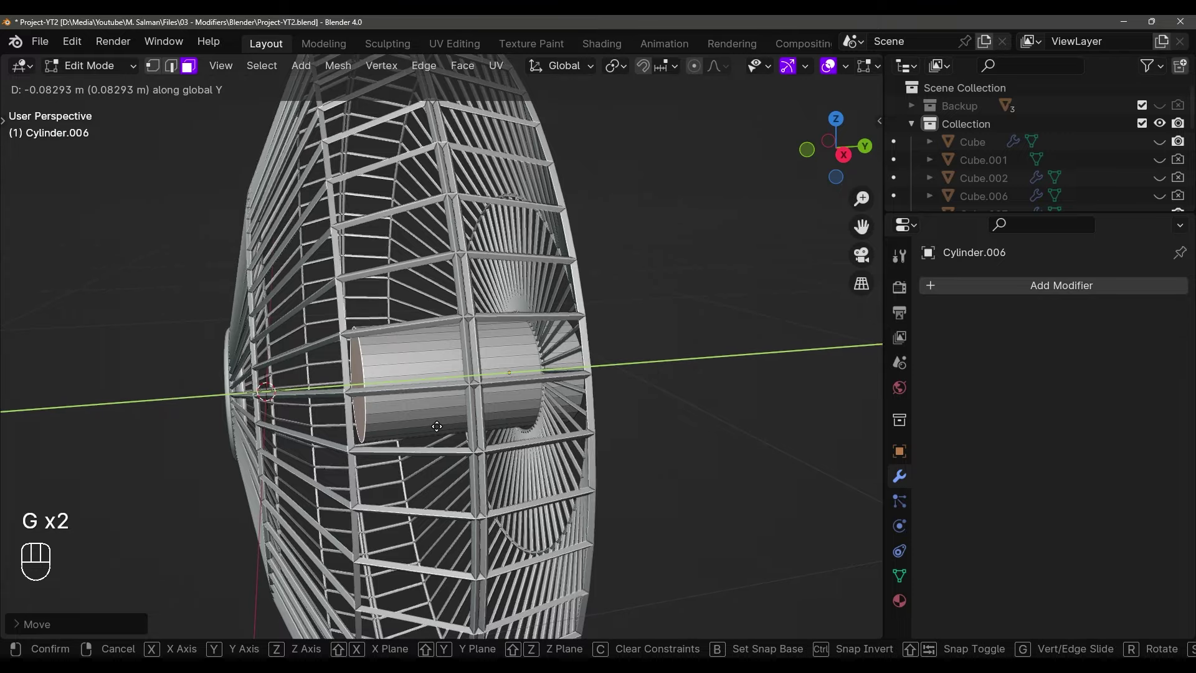
pyautogui.click(511, 416)
# Bevel the rim of the hub's inner end face with several segments and shade the hub smooth
pyautogui.scroll(6, 505, 398)
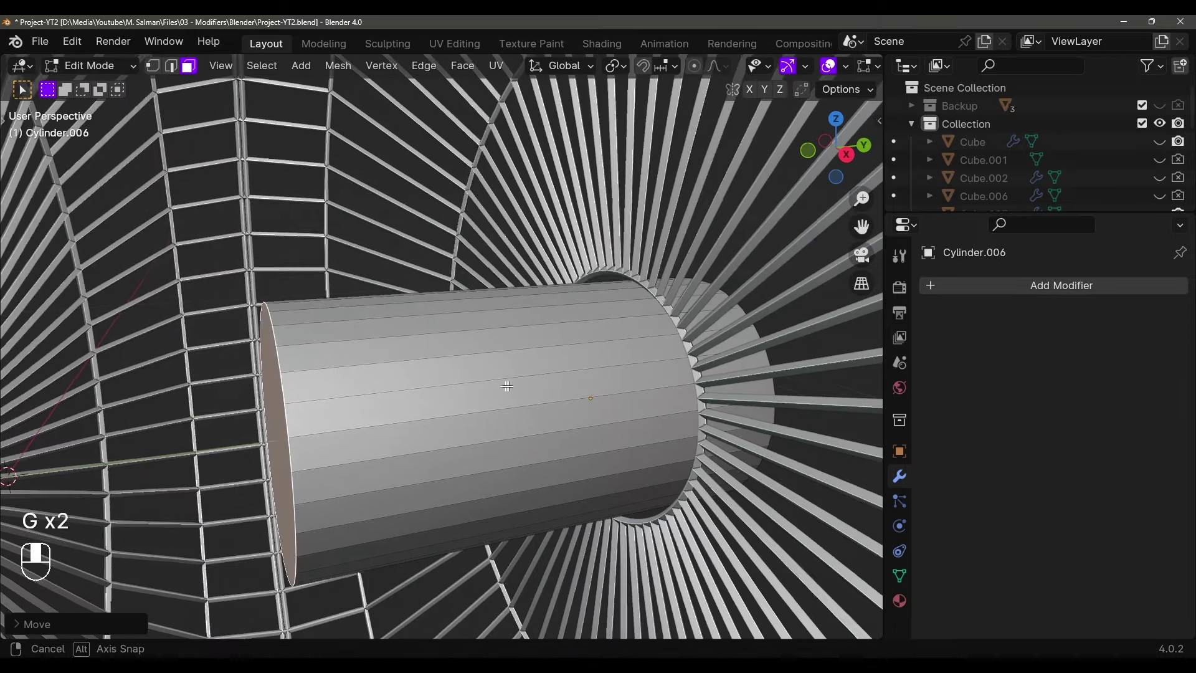
pyautogui.hotkey('ctrl', 'b')
pyautogui.press('shift')
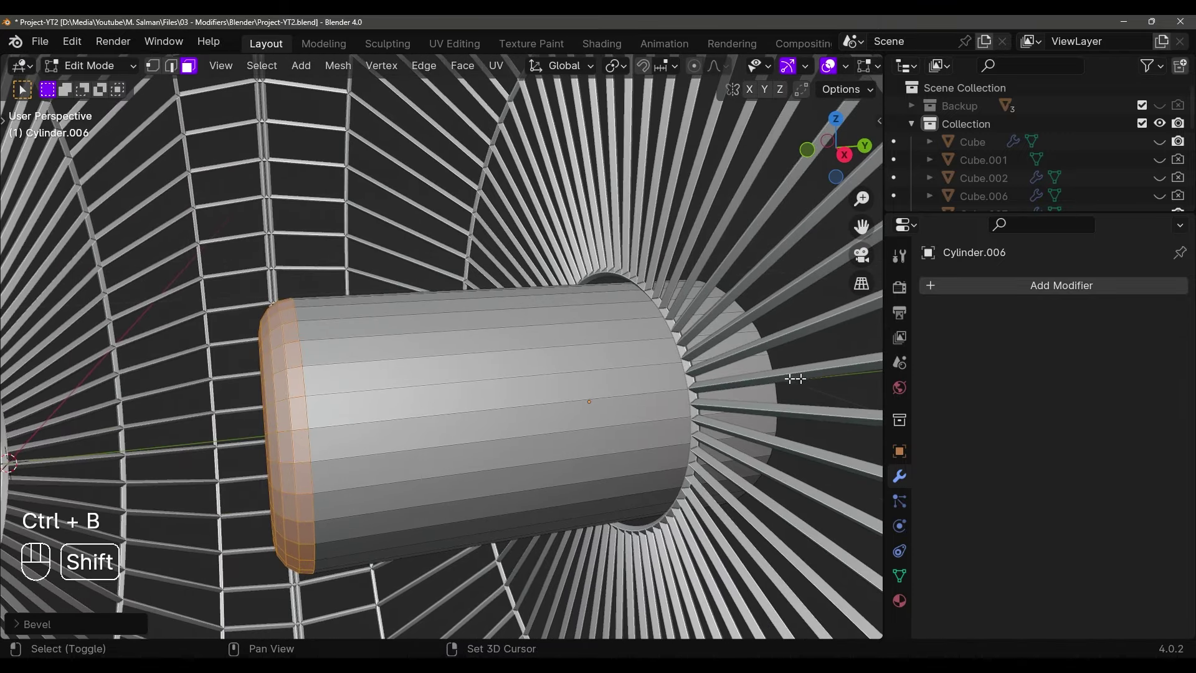
pyautogui.moveTo(794, 378); pyautogui.dragTo(545, 378, button='middle')
pyautogui.press('Tab')
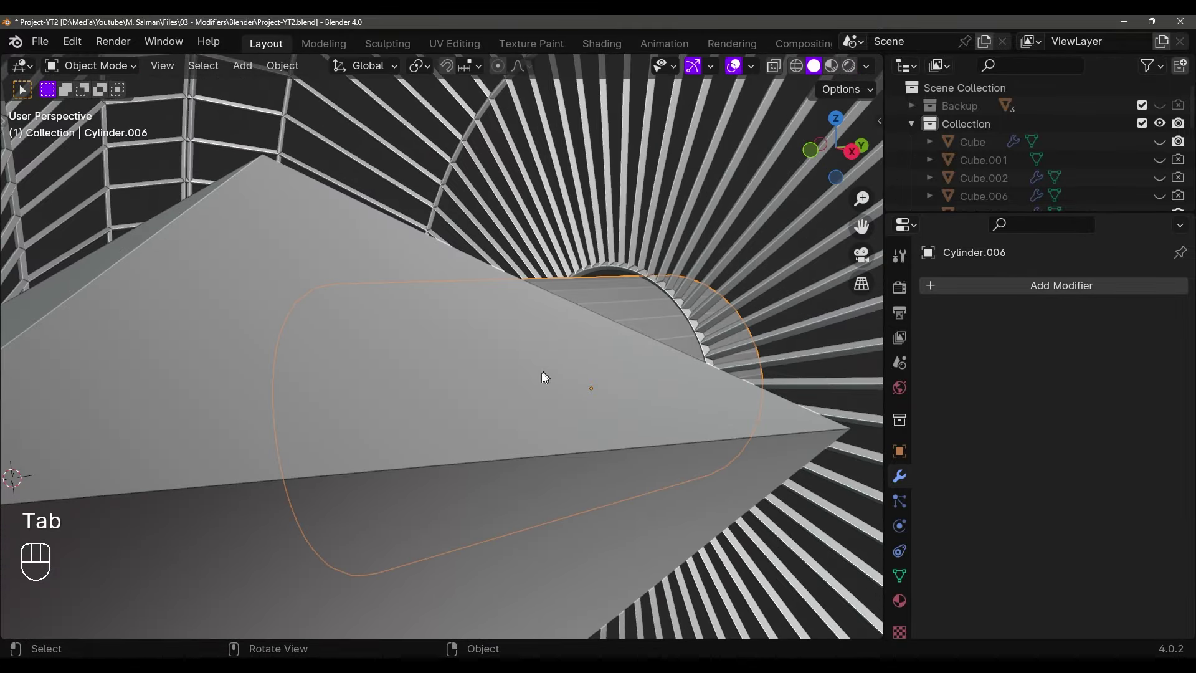
pyautogui.scroll(-5, 545, 377)
pyautogui.rightClick(529, 388)
pyautogui.click(530, 338)
# Add two edge loops around the hub and slide the rear loop forward, close to the other one
pyautogui.press('Tab')
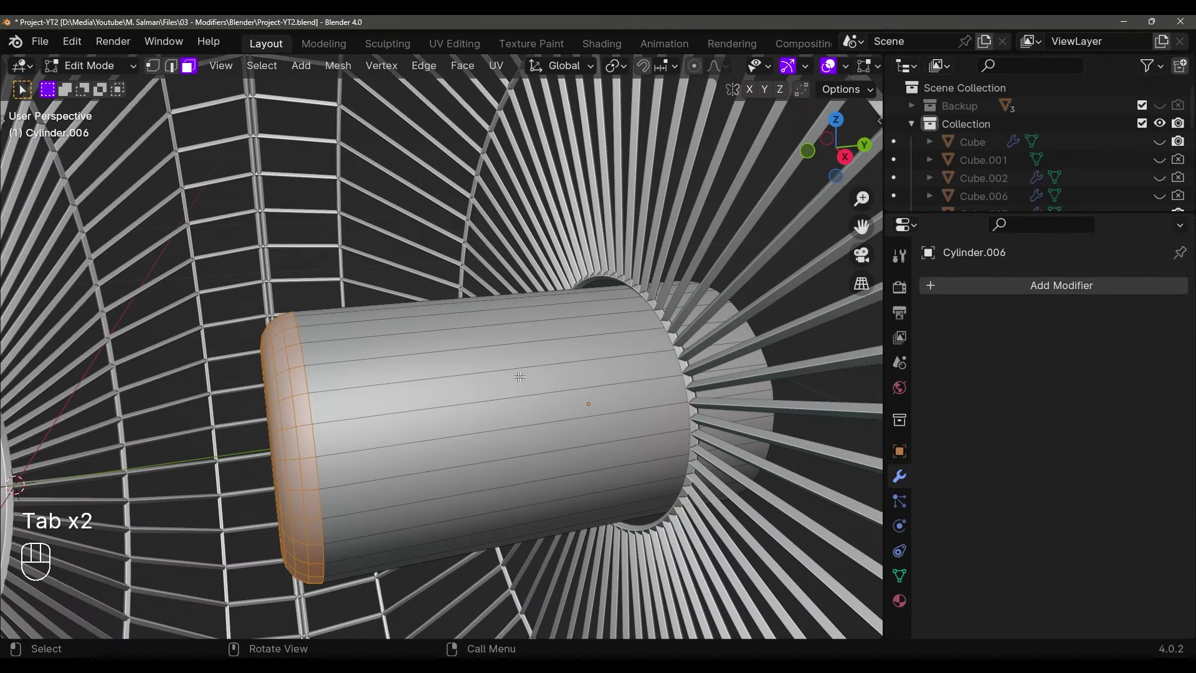
pyautogui.click(492, 368)
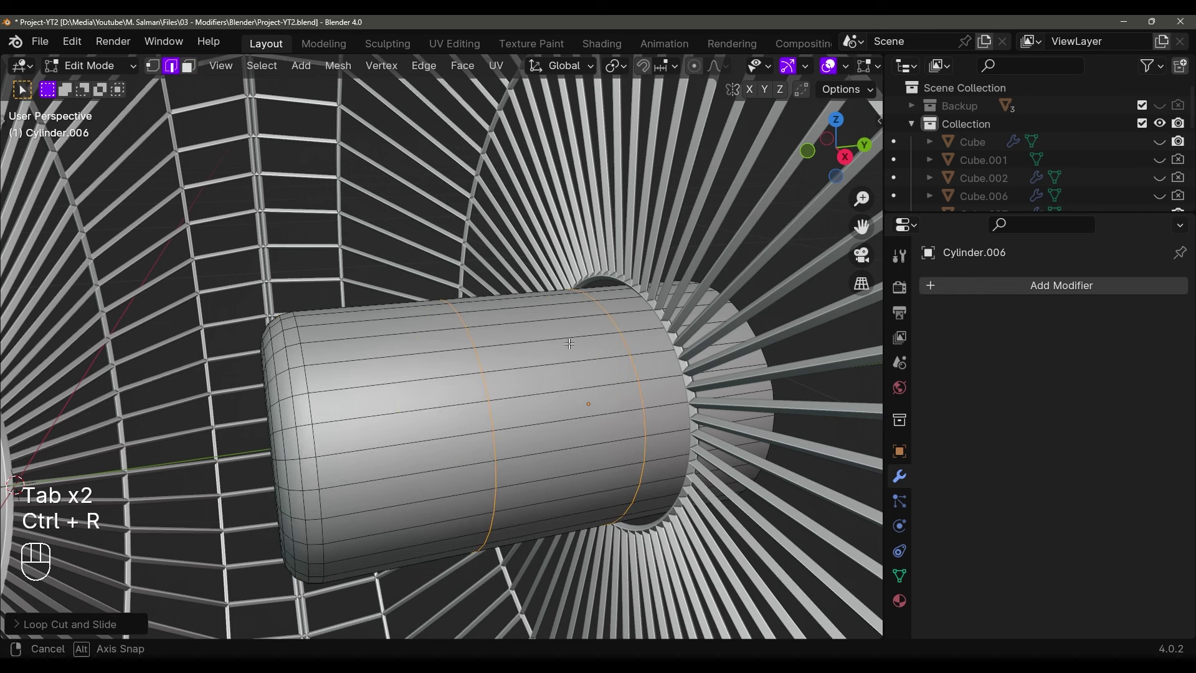
pyautogui.moveTo(492, 367); pyautogui.dragTo(606, 360, button='middle')
pyautogui.keyDown('alt'); pyautogui.click(606, 359); pyautogui.keyUp('alt')
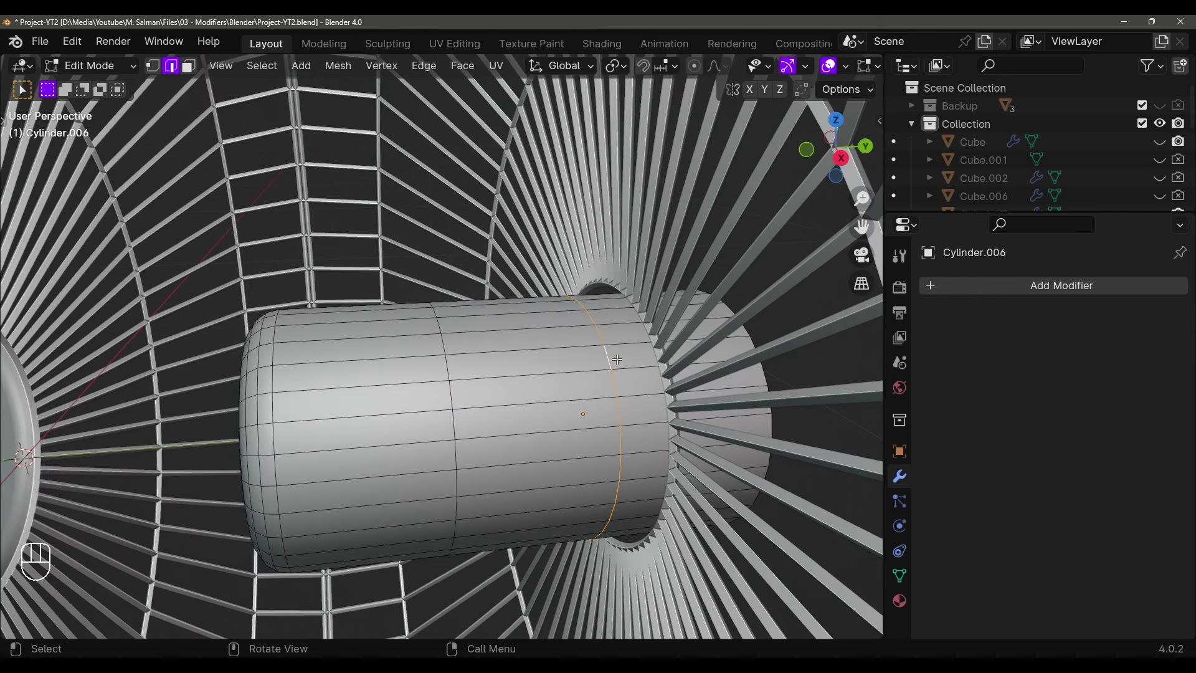
pyautogui.press('g')
pyautogui.press('g')
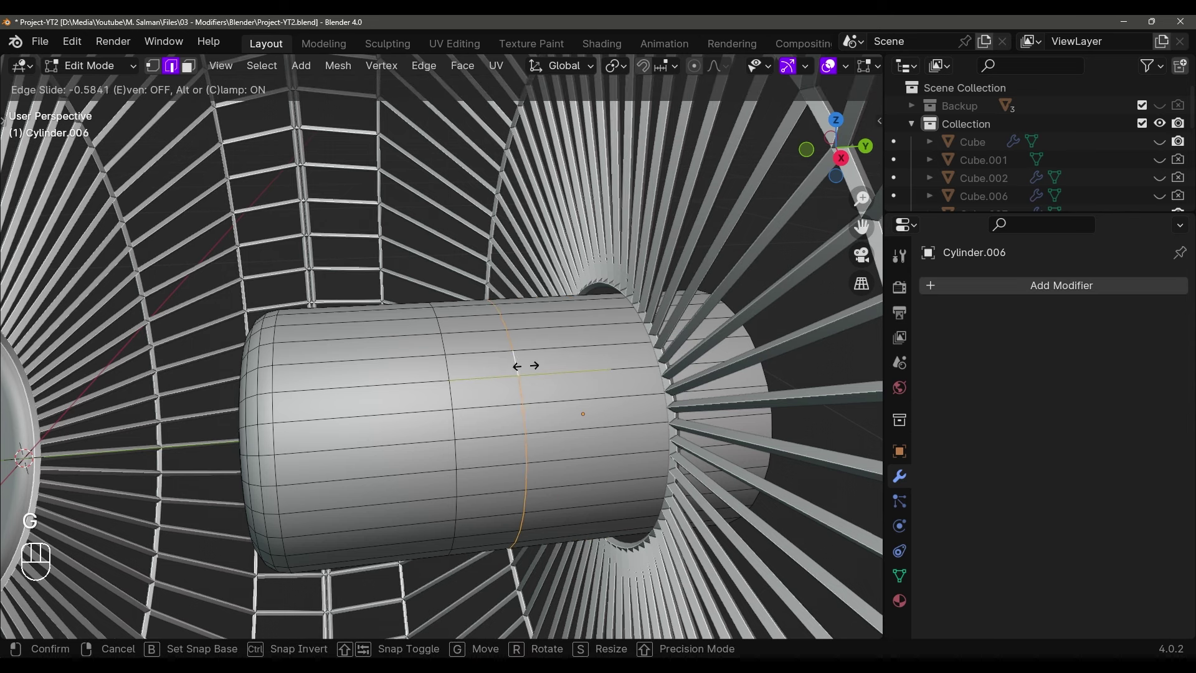
pyautogui.press('shift')
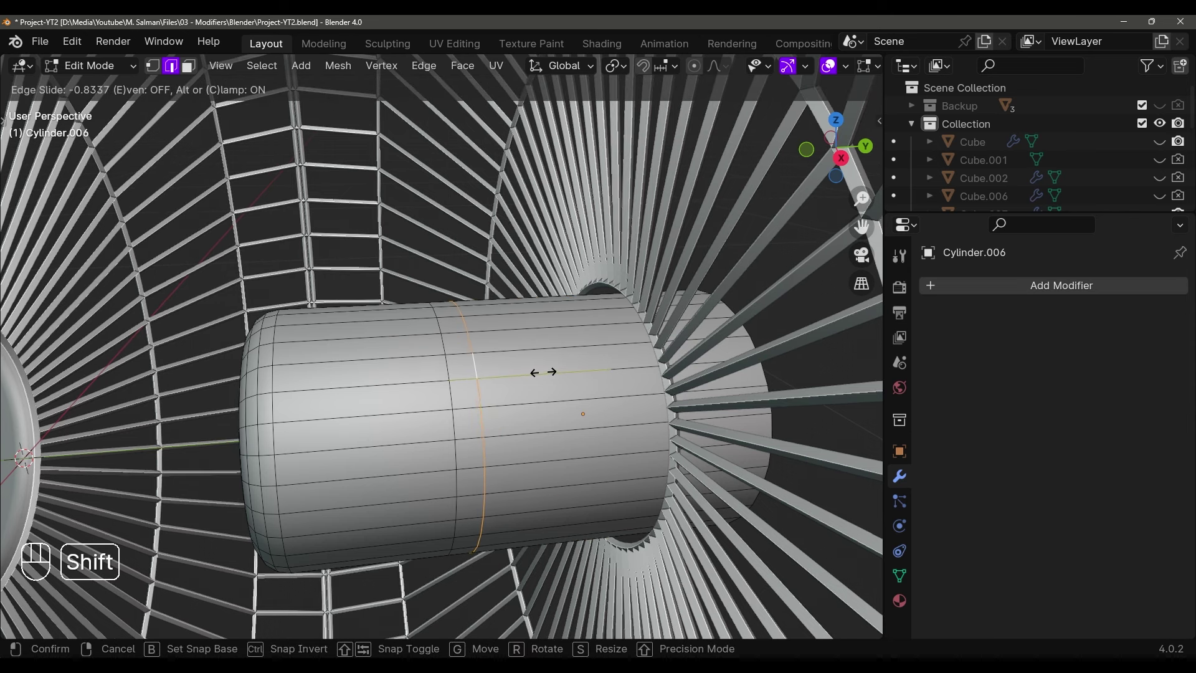
pyautogui.click(627, 368)
pyautogui.moveTo(627, 369)
pyautogui.mouseDown(button='middle')
pyautogui.moveTo(589, 349)
pyautogui.moveTo(609, 377)
pyautogui.mouseUp(button='middle')
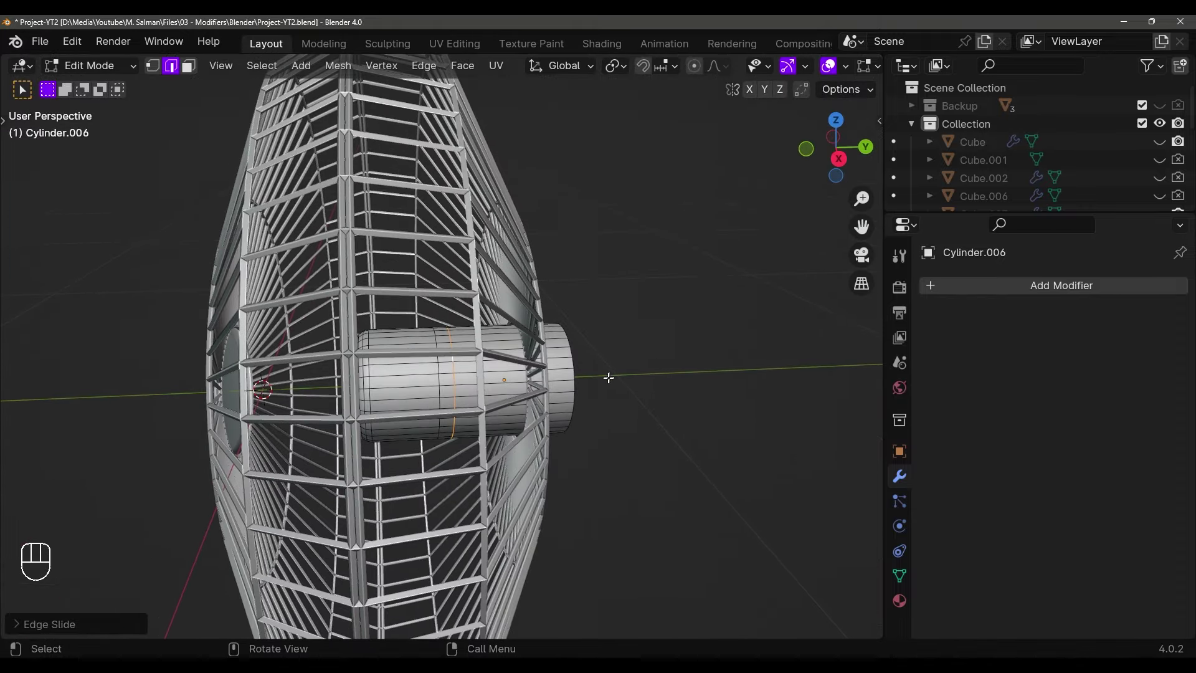
# Move the whole hub about 0.1 m in negative Y, further into the wire cage
pyautogui.press('Tab')
pyautogui.scroll(1, 599, 375)
pyautogui.press('g')
pyautogui.press('shift')
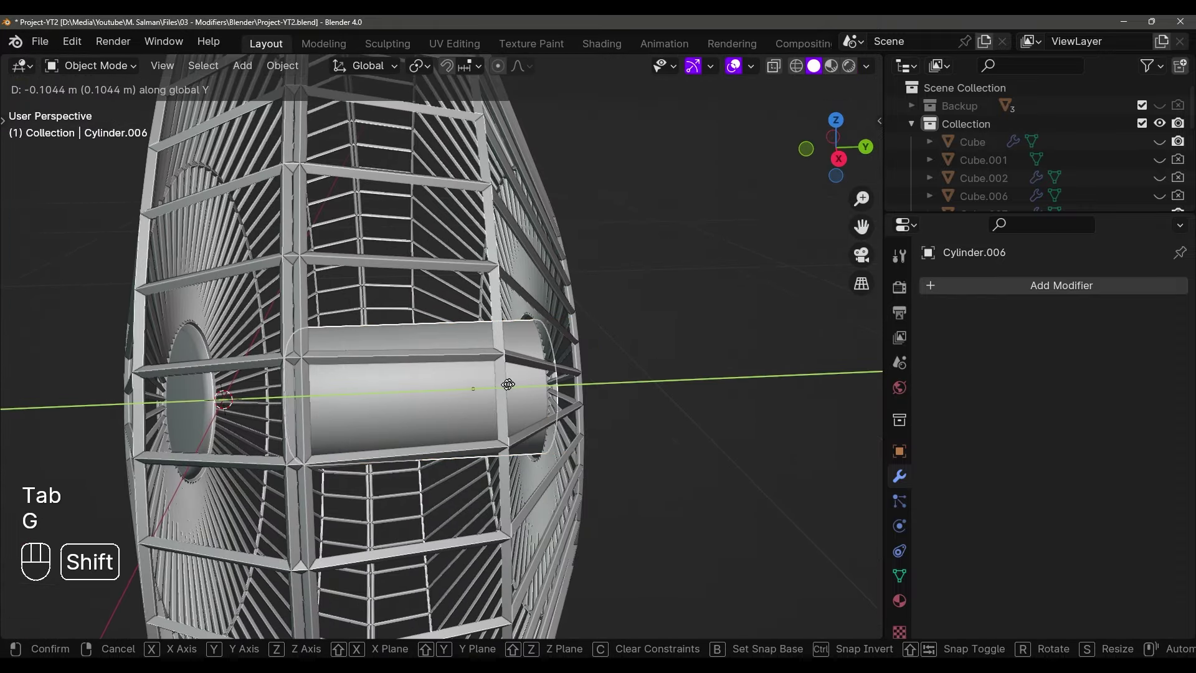
pyautogui.click(492, 389)
pyautogui.moveTo(492, 389); pyautogui.dragTo(590, 386, button='middle')
# Slide both edge loops in side view along the hub toward its bevelled end, keeping them close together
pyautogui.press('Tab')
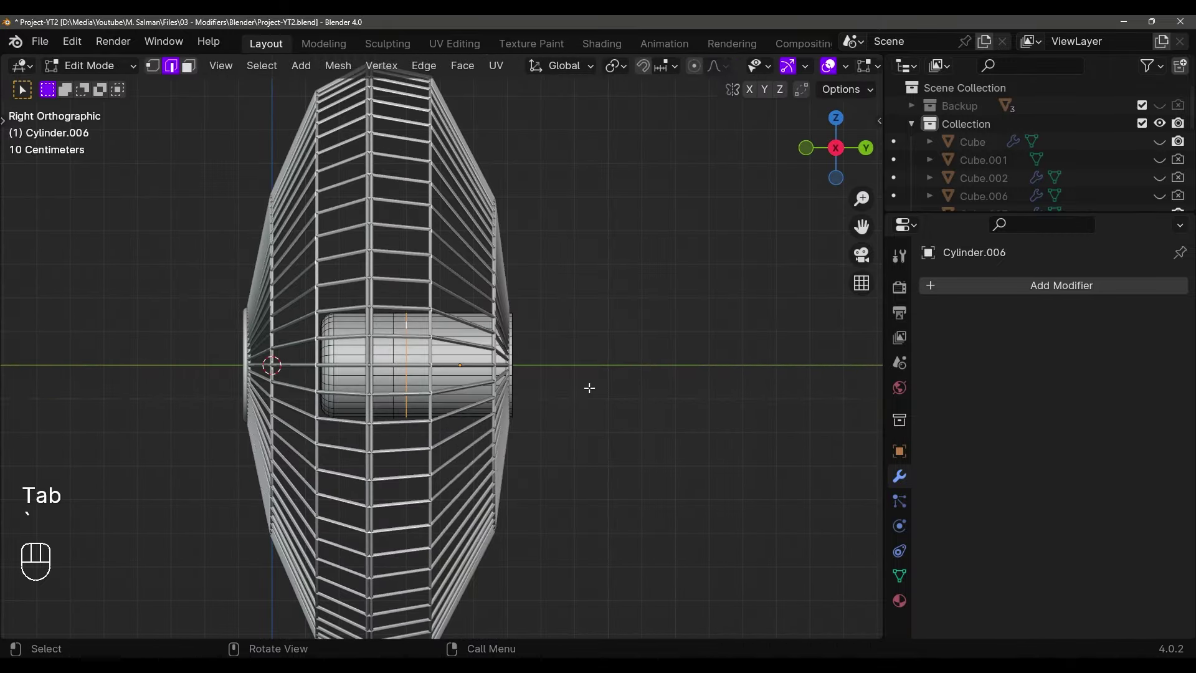
pyautogui.scroll(8, 622, 376)
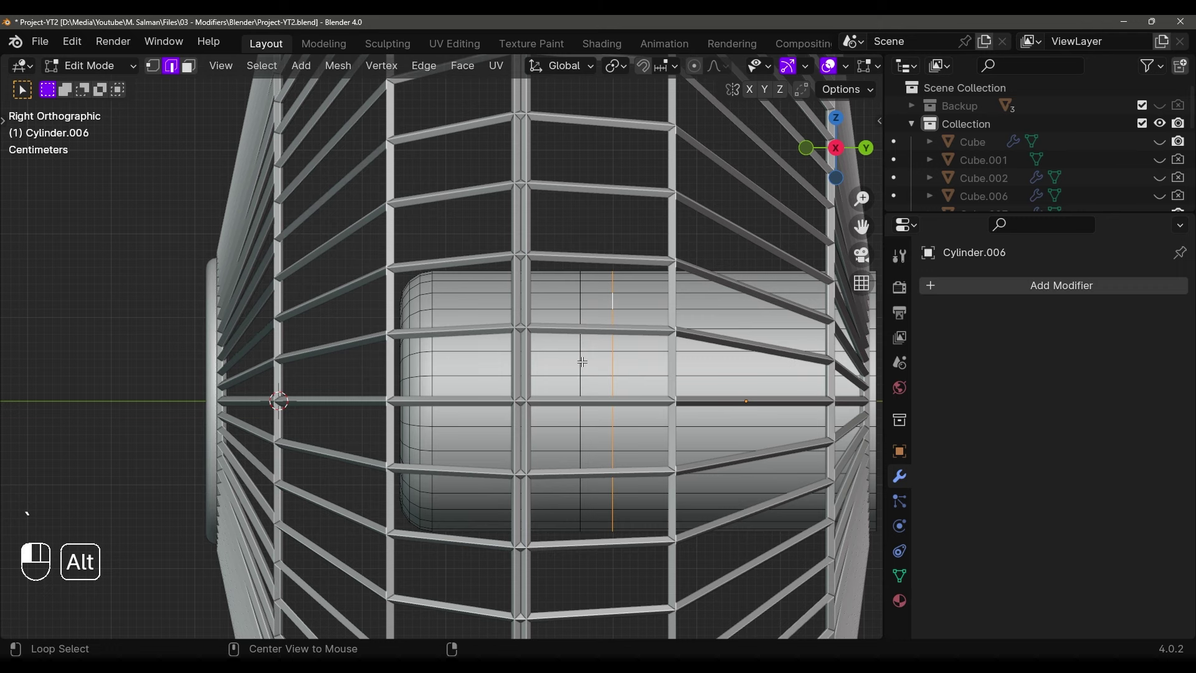
pyautogui.press('g')
pyautogui.press('g')
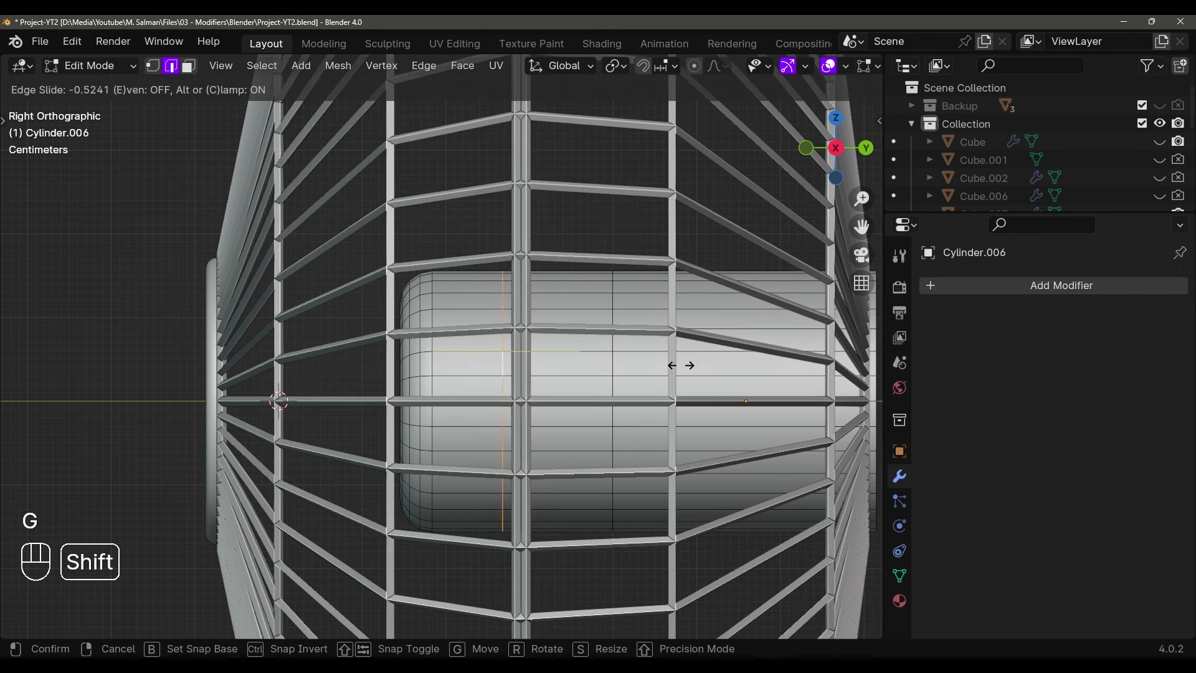
pyautogui.click(681, 364)
pyautogui.press('g')
pyautogui.press('g')
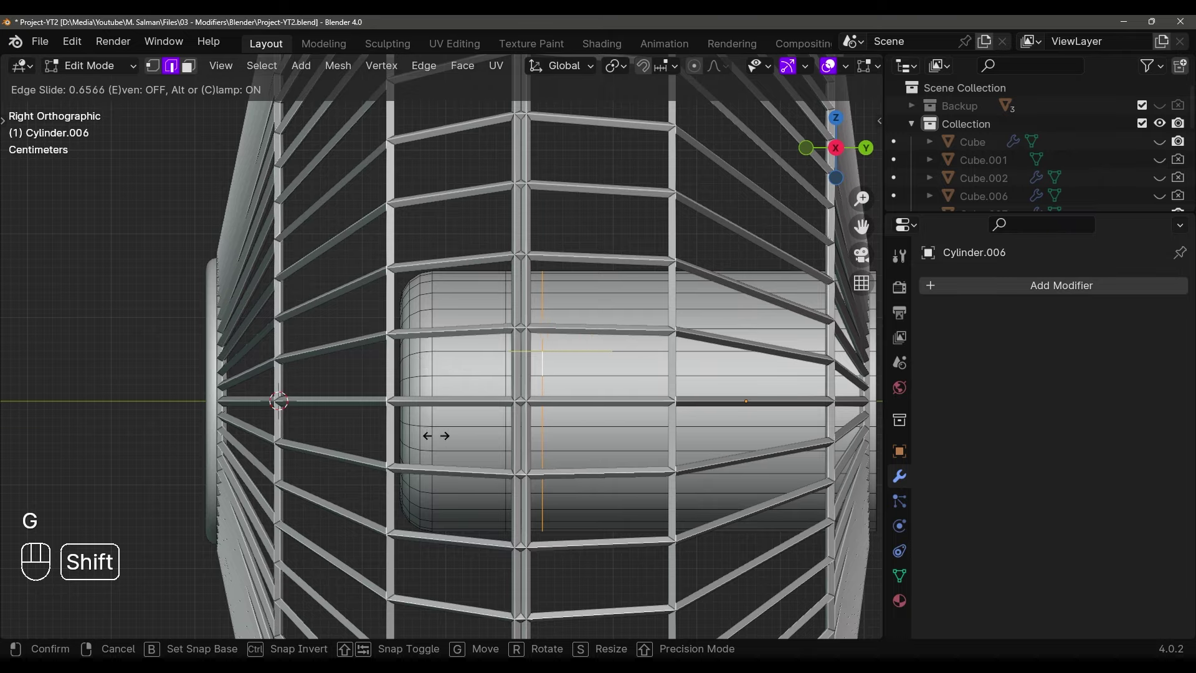
pyautogui.keyDown('shift'); pyautogui.click(315, 435); pyautogui.keyUp('shift')
pyautogui.moveTo(315, 436); pyautogui.dragTo(495, 458, button='middle')
# Try sliding the front edge loop slightly rearward on the hub, and undo the last three changes
pyautogui.keyDown('alt'); pyautogui.click(470, 389); pyautogui.keyUp('alt')
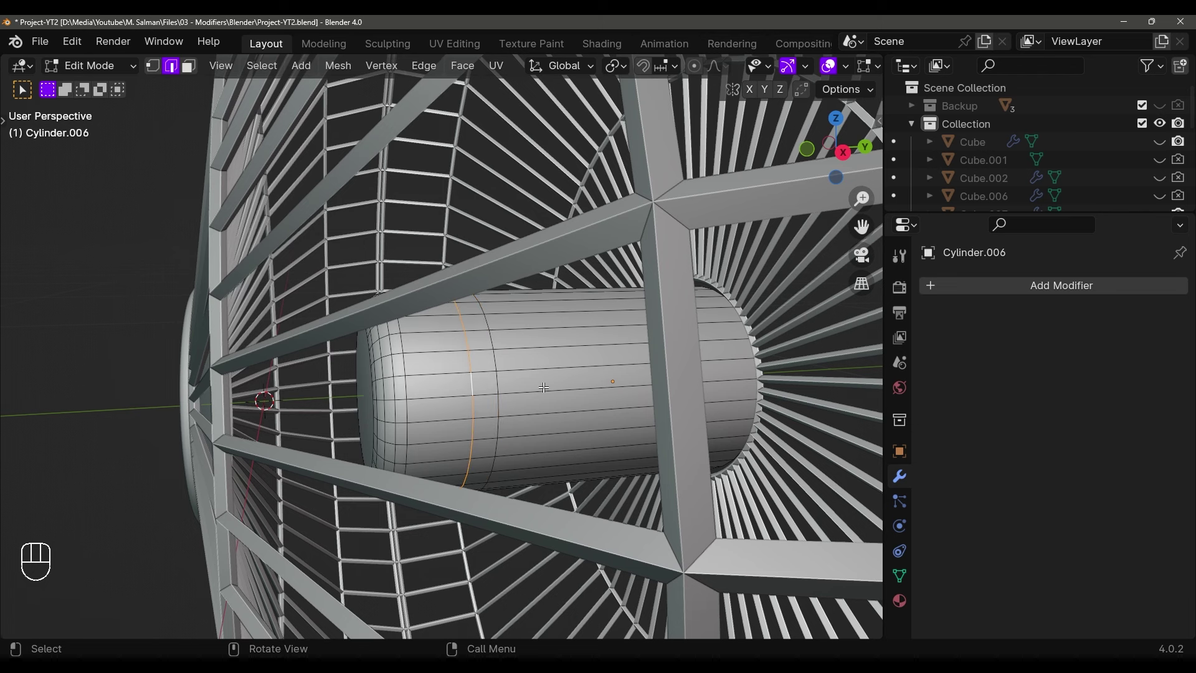
pyautogui.press('g')
pyautogui.press('g')
pyautogui.keyDown('shift'); pyautogui.click(708, 387); pyautogui.keyUp('shift')
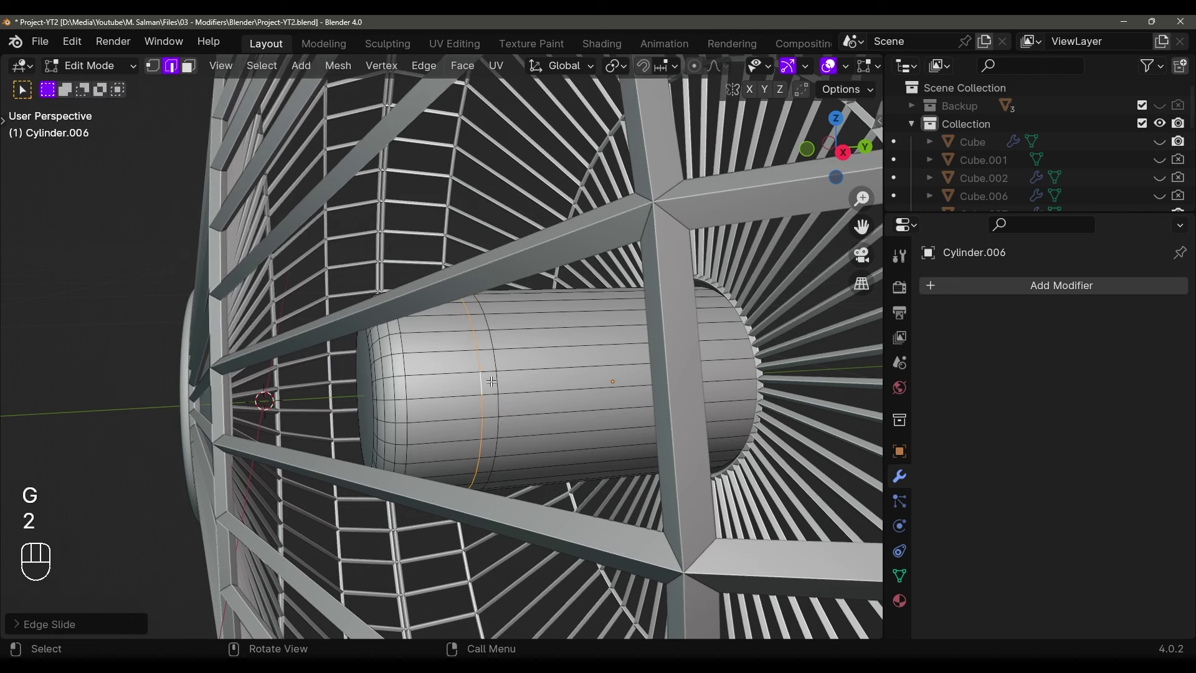
pyautogui.hotkey('ctrl', 'z')
pyautogui.hotkey('ctrl', 'z')
pyautogui.hotkey('ctrl', 'z')
# Slide the rear edge loop toward the hub's middle and bring the front loop close to it, forming a narrow band
pyautogui.press('g')
pyautogui.press('g')
pyautogui.keyDown('shift'); pyautogui.click(654, 374); pyautogui.keyUp('shift')
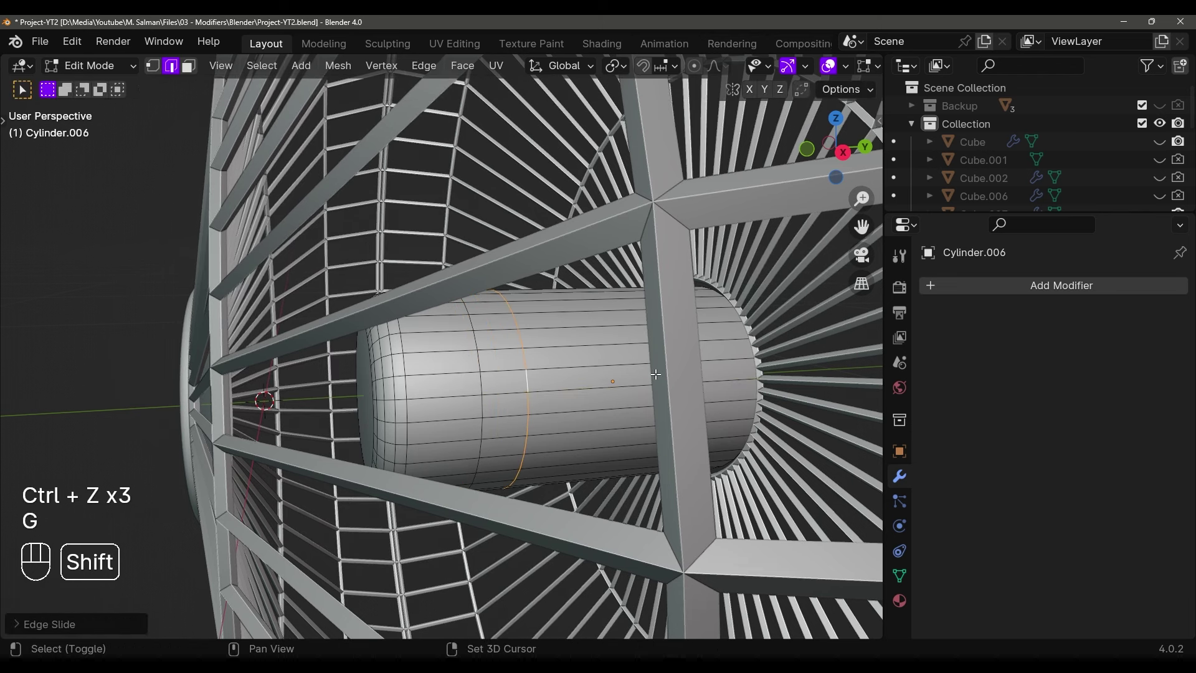
pyautogui.keyDown('alt'); pyautogui.click(484, 386); pyautogui.keyUp('alt')
pyautogui.press('g')
pyautogui.press('g')
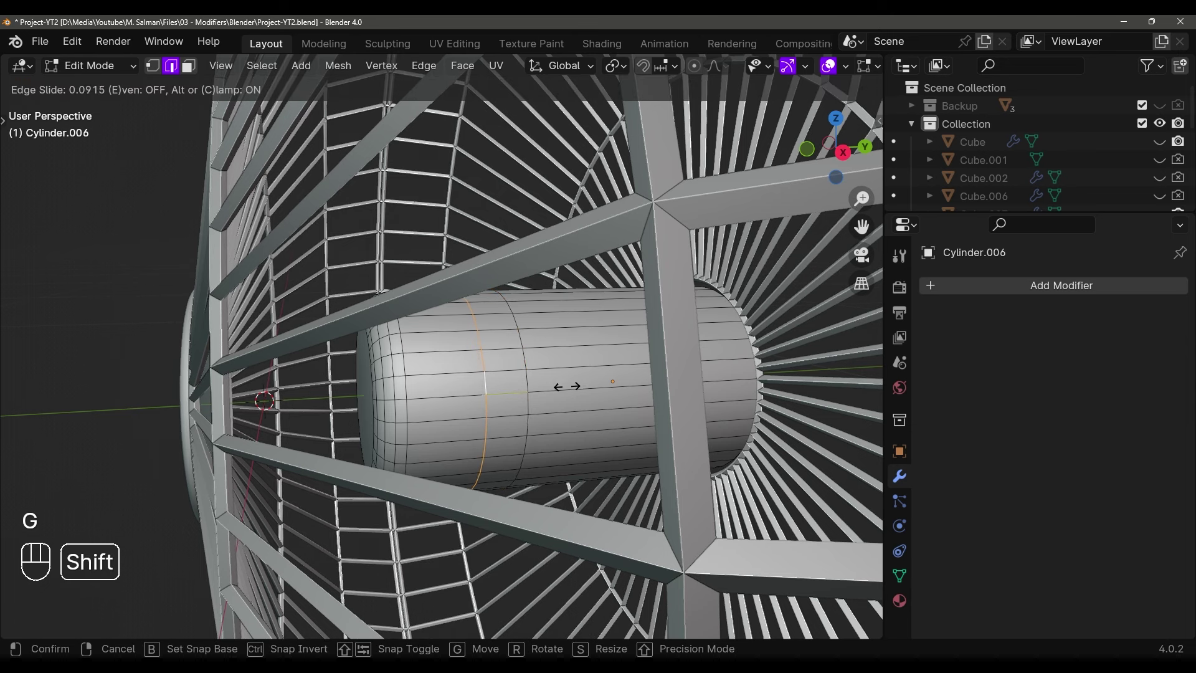
pyautogui.click(850, 380)
# Extrude the narrow face band around the hub inward along normals to cut a shallow groove
pyautogui.press('3')
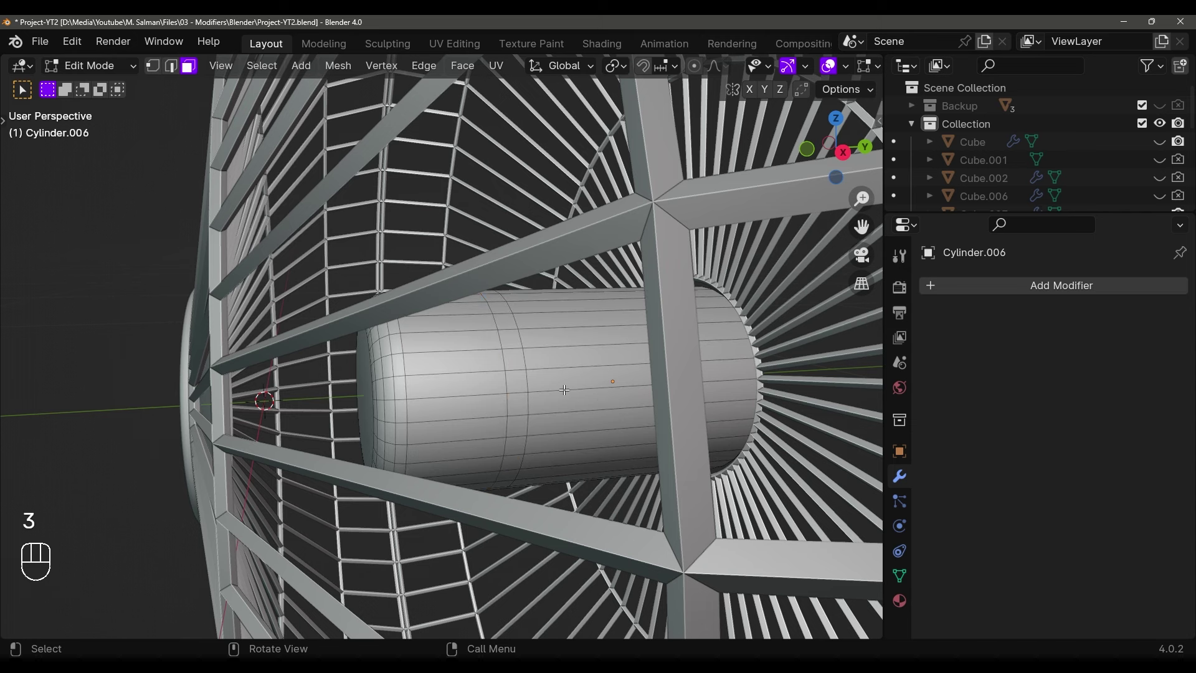
pyautogui.moveTo(851, 380); pyautogui.dragTo(118, 162, button='middle')
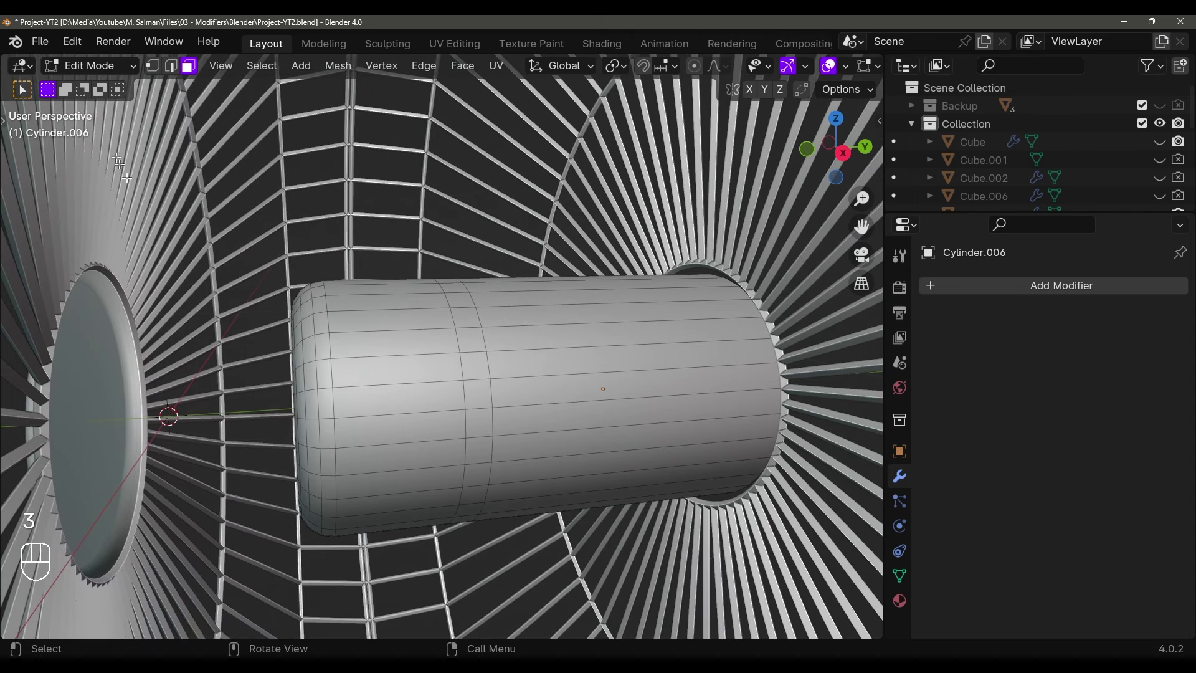
pyautogui.keyDown('alt'); pyautogui.click(483, 378); pyautogui.keyUp('alt')
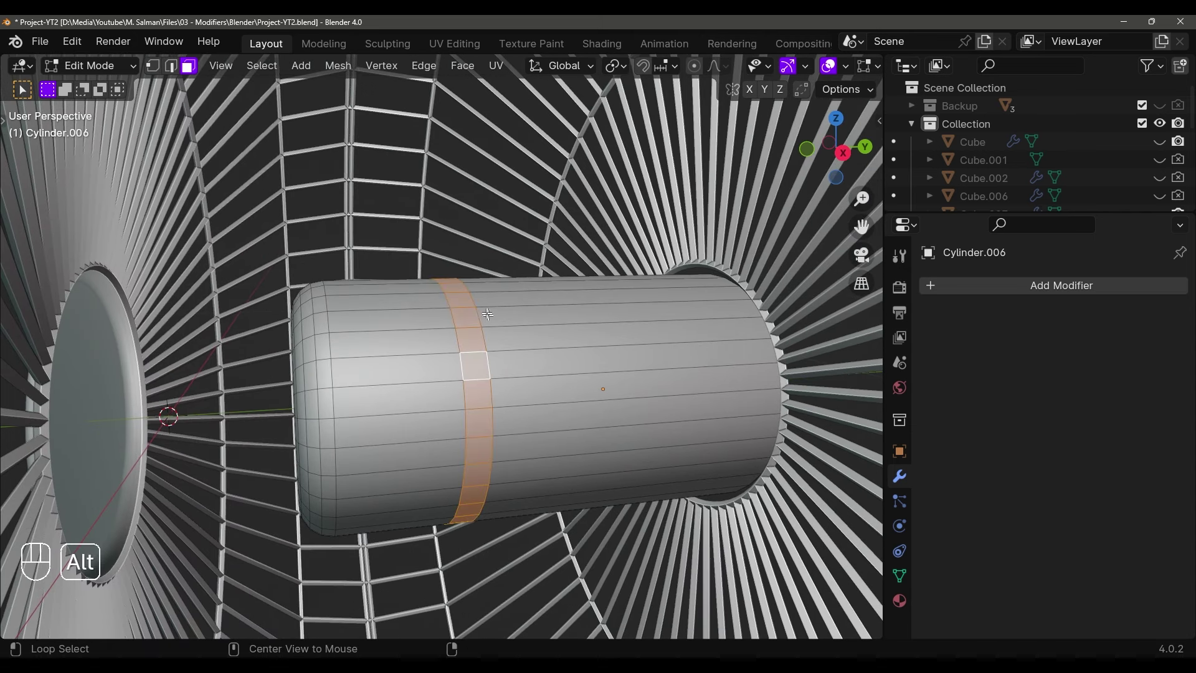
pyautogui.hotkey('alt', 'e')
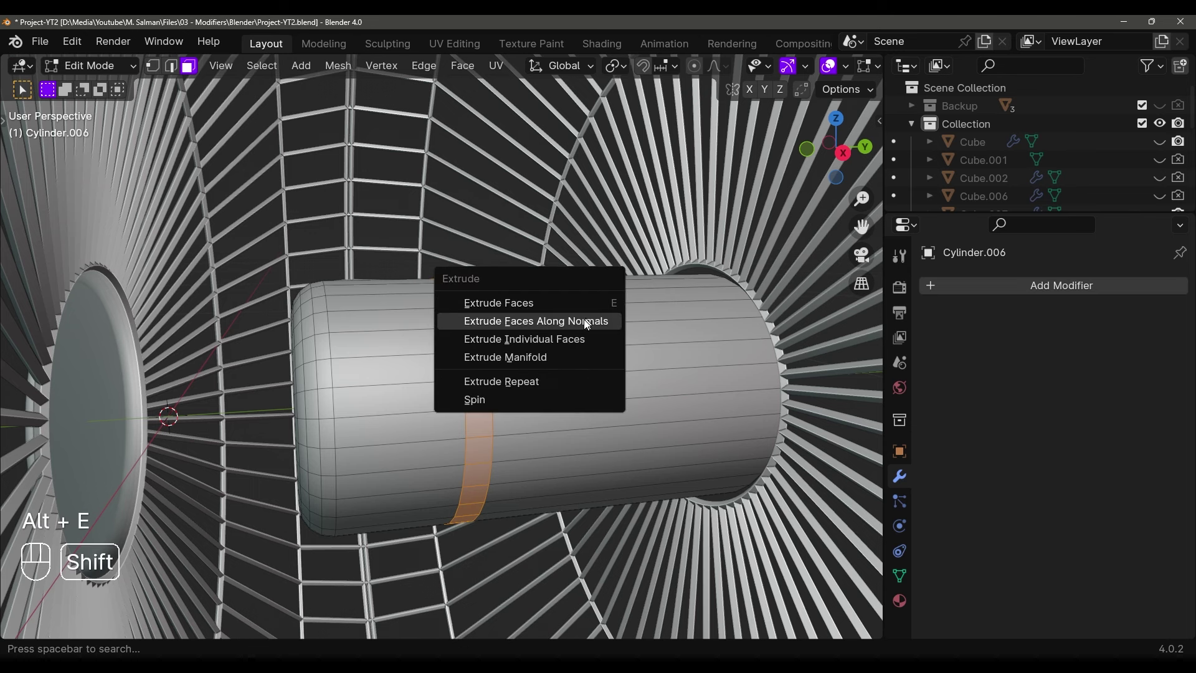
pyautogui.click(584, 318)
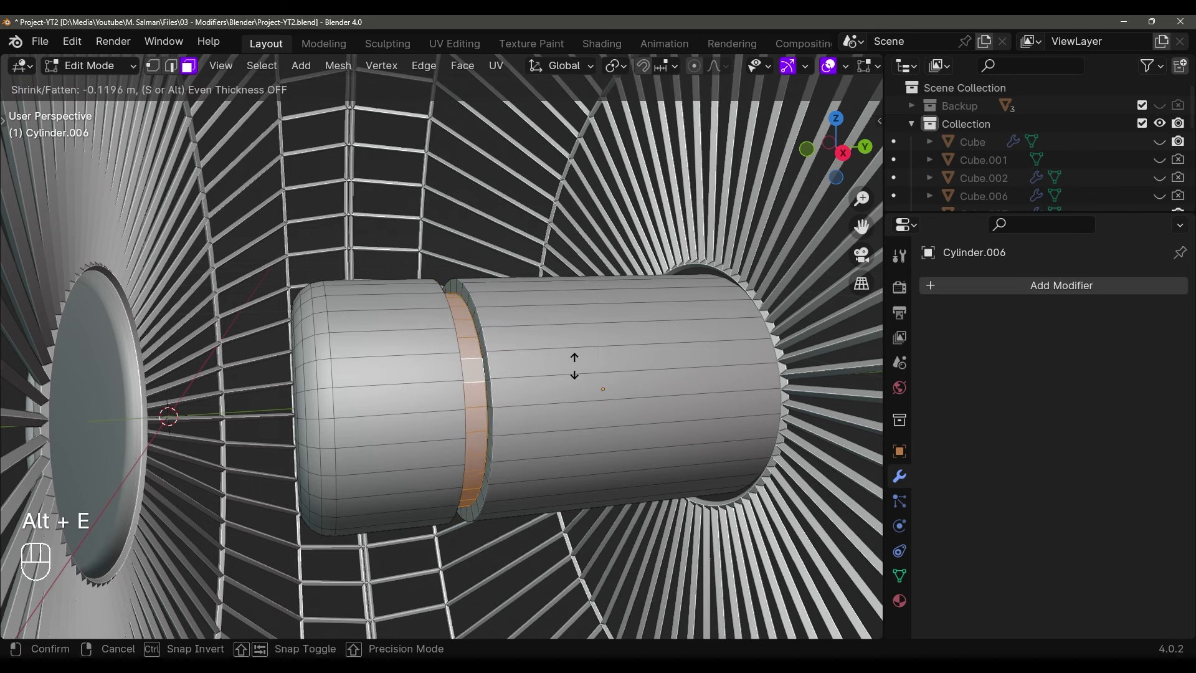
pyautogui.click(565, 398)
pyautogui.press('Tab')
pyautogui.scroll(-8, 501, 360)
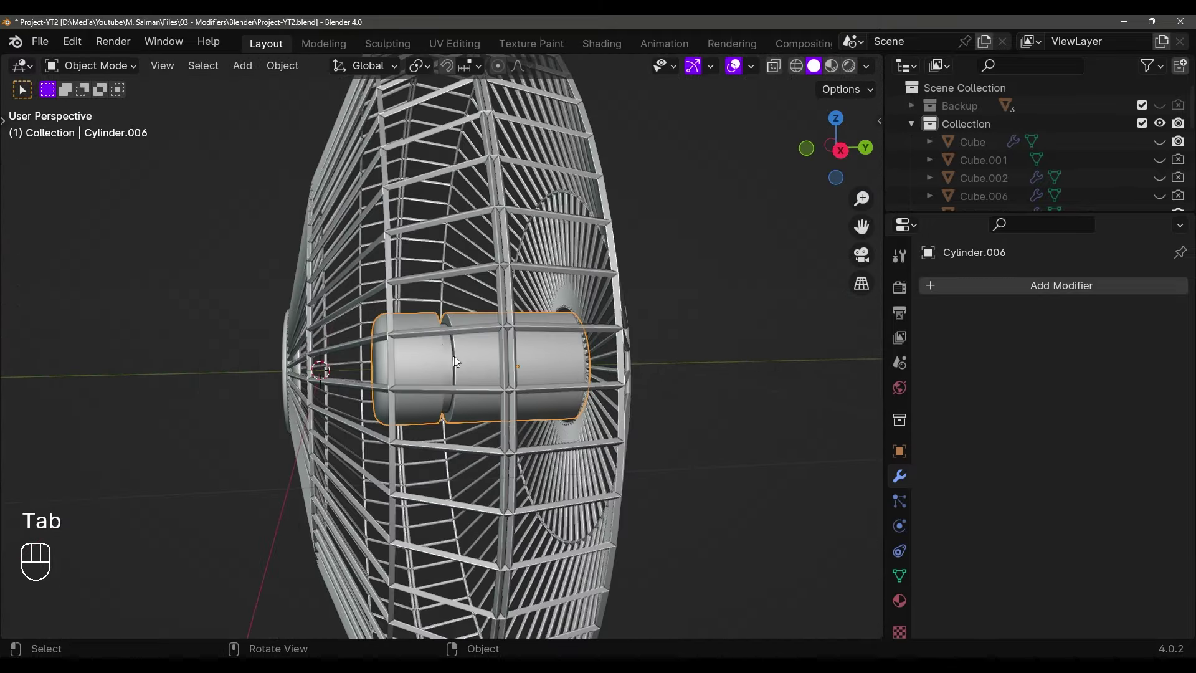
# Extend the hub by moving its rear end face along Y, well beyond the back of the cage
pyautogui.moveTo(456, 361); pyautogui.dragTo(464, 392, button='middle')
pyautogui.press('Tab')
pyautogui.press('g')
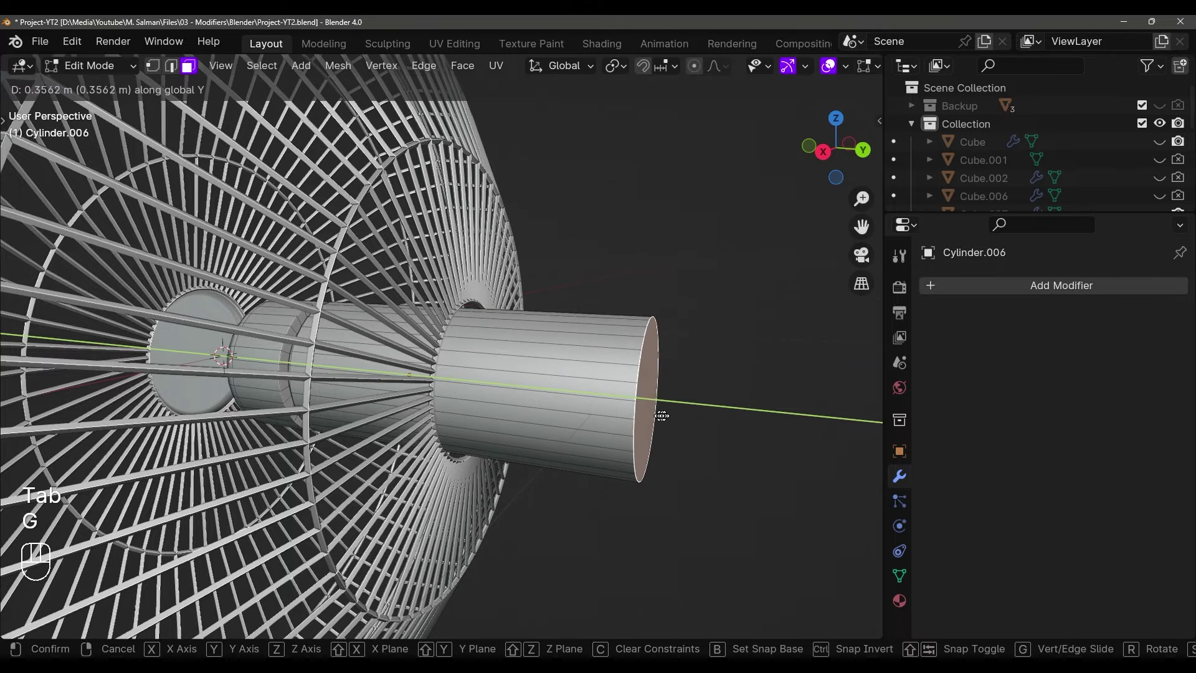
pyautogui.click(688, 429)
pyautogui.moveTo(688, 430); pyautogui.dragTo(476, 330, button='middle')
pyautogui.press('Tab')
pyautogui.press('Tab')
# Add two edge loops around the hub's extended rear section, one just behind the cage and one closer to the rear end
pyautogui.scroll(5, 494, 372)
pyautogui.scroll(2, 518, 366)
pyautogui.moveTo(519, 365); pyautogui.dragTo(523, 402, button='middle')
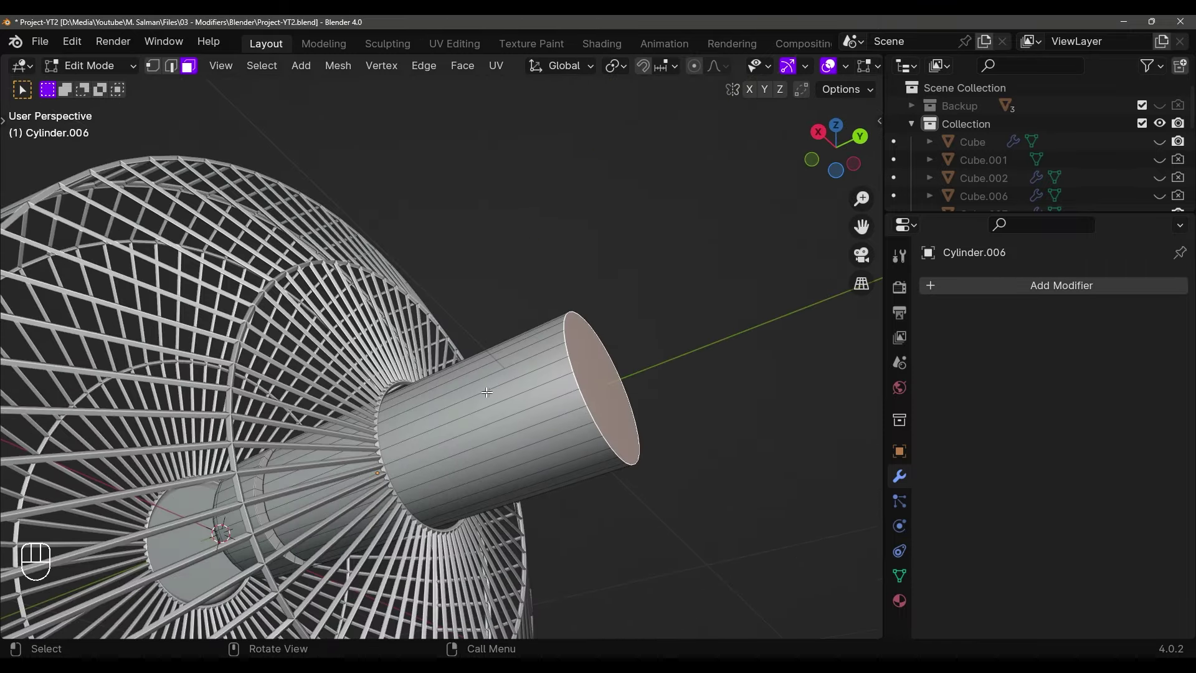
pyautogui.click(456, 392)
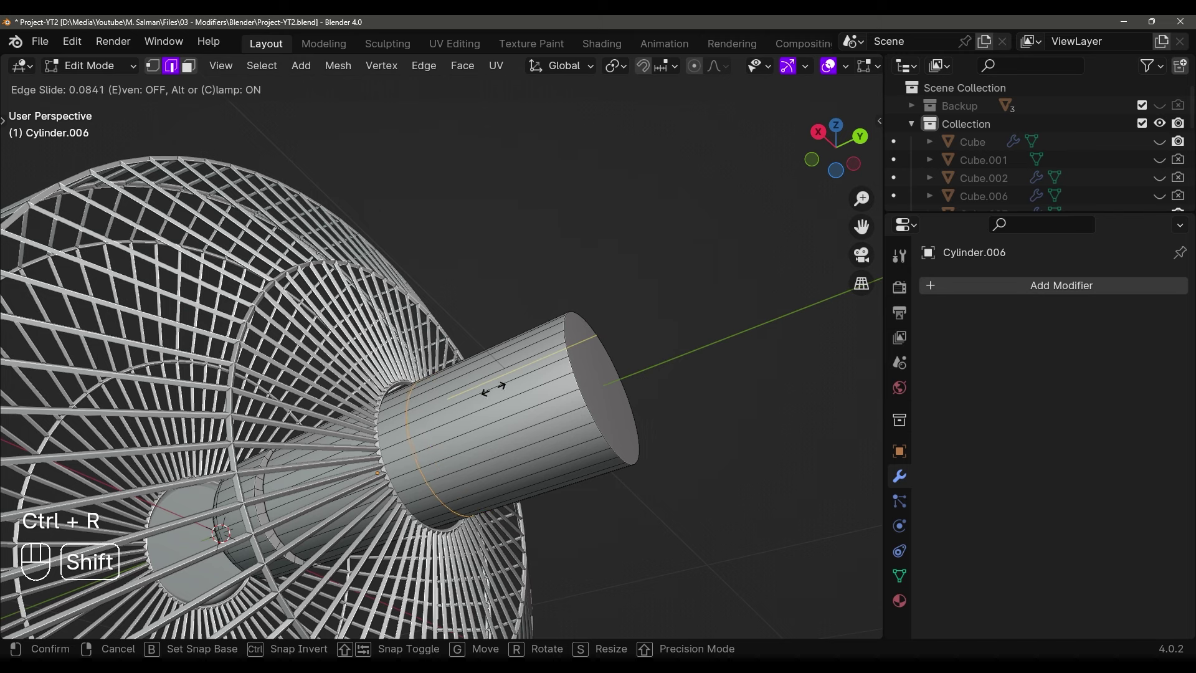
pyautogui.click(619, 348)
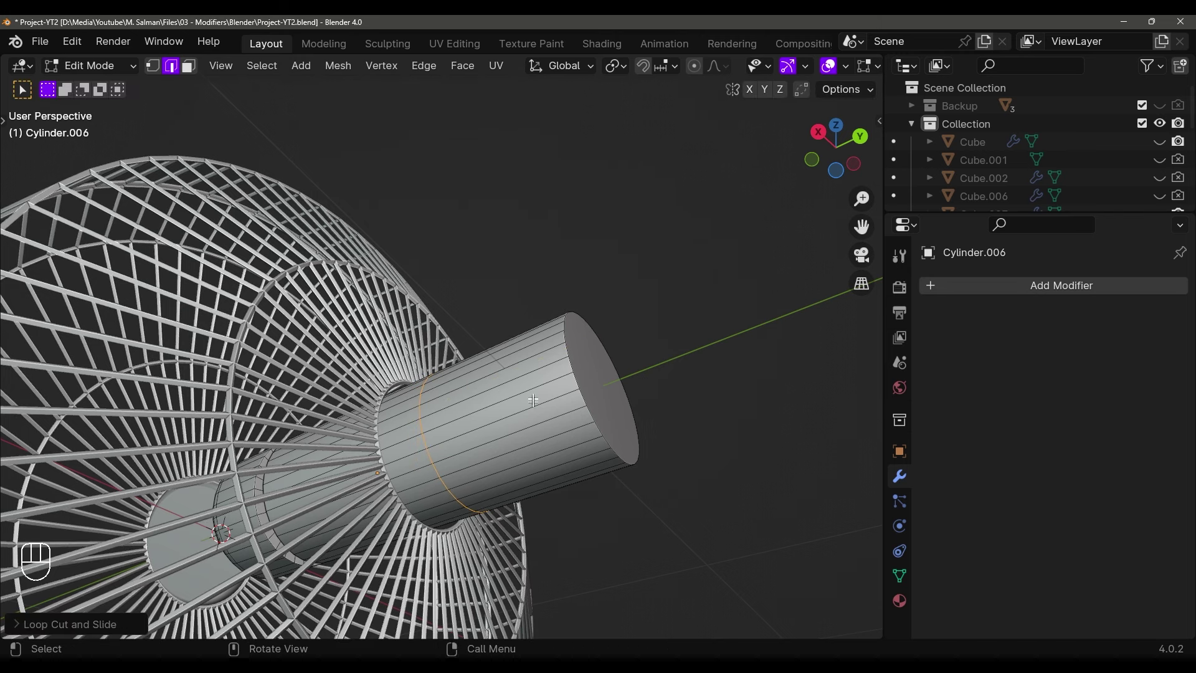
pyautogui.hotkey('ctrl', 'r')
pyautogui.click(532, 375)
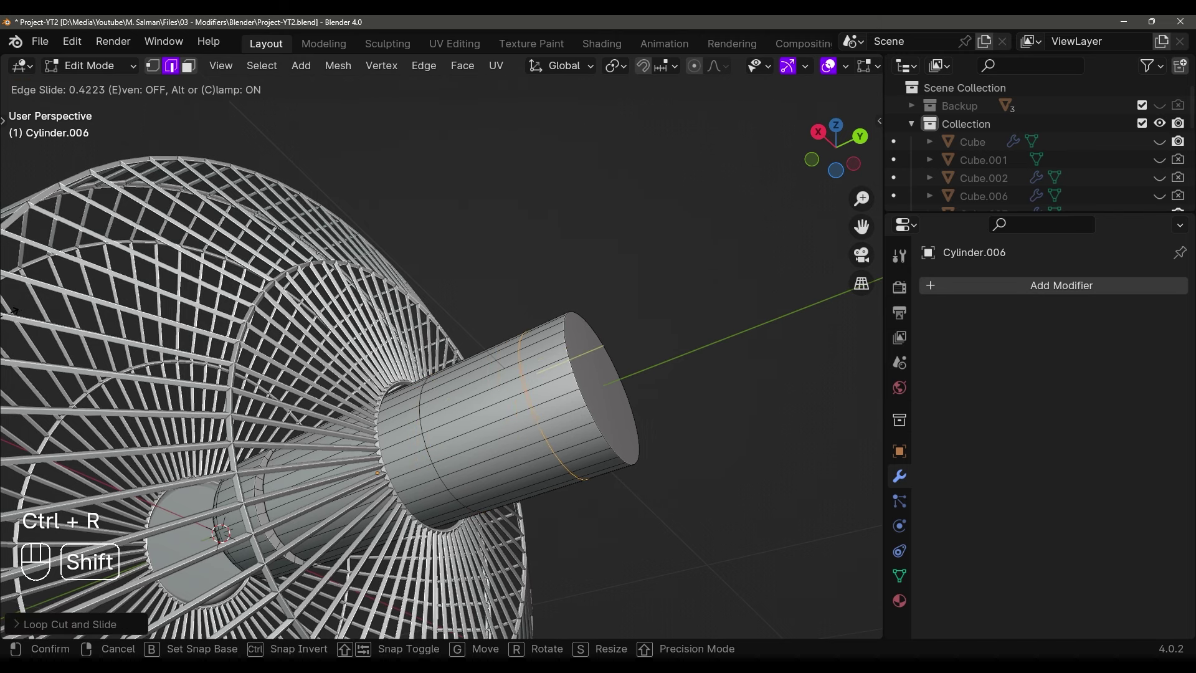
pyautogui.click(822, 345)
# Select a patch of adjacent faces on the hub's upper side, between the two new edge loops
pyautogui.moveTo(779, 360); pyautogui.dragTo(216, 159, button='middle')
pyautogui.moveTo(321, 127); pyautogui.dragTo(470, 351, button='middle')
pyautogui.keyDown('shift'); pyautogui.click(469, 351); pyautogui.keyUp('shift')
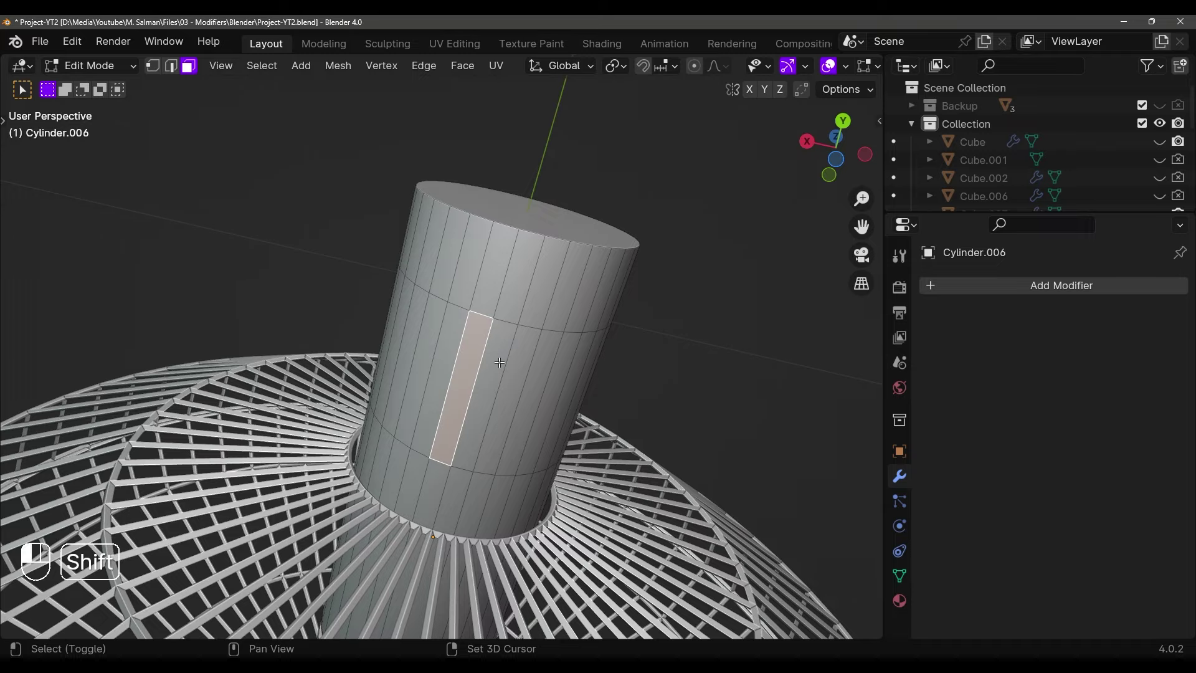
pyautogui.keyDown('shift'); pyautogui.click(498, 360); pyautogui.keyUp('shift')
pyautogui.keyDown('shift'); pyautogui.click(523, 366); pyautogui.keyUp('shift')
pyautogui.keyDown('shift'); pyautogui.click(548, 368); pyautogui.keyUp('shift')
pyautogui.keyDown('shift'); pyautogui.click(561, 374); pyautogui.keyUp('shift')
pyautogui.keyDown('shift'); pyautogui.click(451, 343); pyautogui.keyUp('shift')
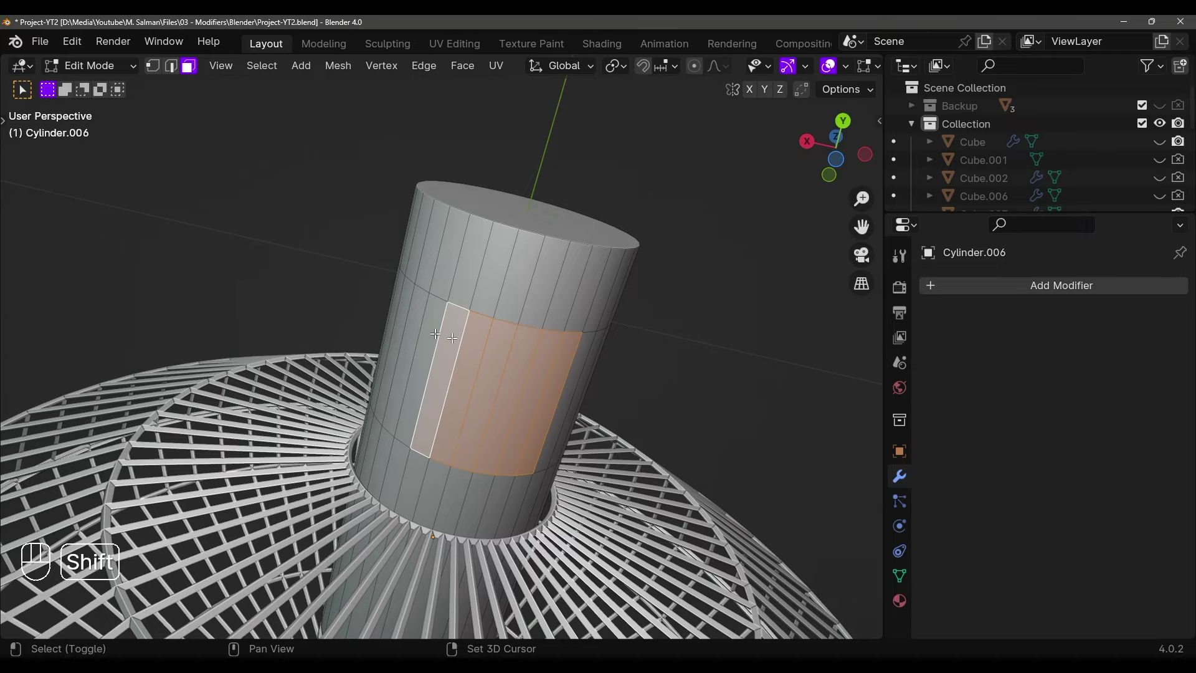
pyautogui.keyDown('shift'); pyautogui.click(413, 345); pyautogui.keyUp('shift')
pyautogui.moveTo(472, 347); pyautogui.dragTo(560, 295, button='middle')
pyautogui.keyDown('shift'); pyautogui.click(439, 376); pyautogui.keyUp('shift')
pyautogui.keyDown('shift'); pyautogui.click(421, 374); pyautogui.keyUp('shift')
# Check the face selection in wireframe from the top view and add one edge face to centre it on the hub's axis
pyautogui.hotkey('shift', 'z')
pyautogui.scroll(4, 566, 336)
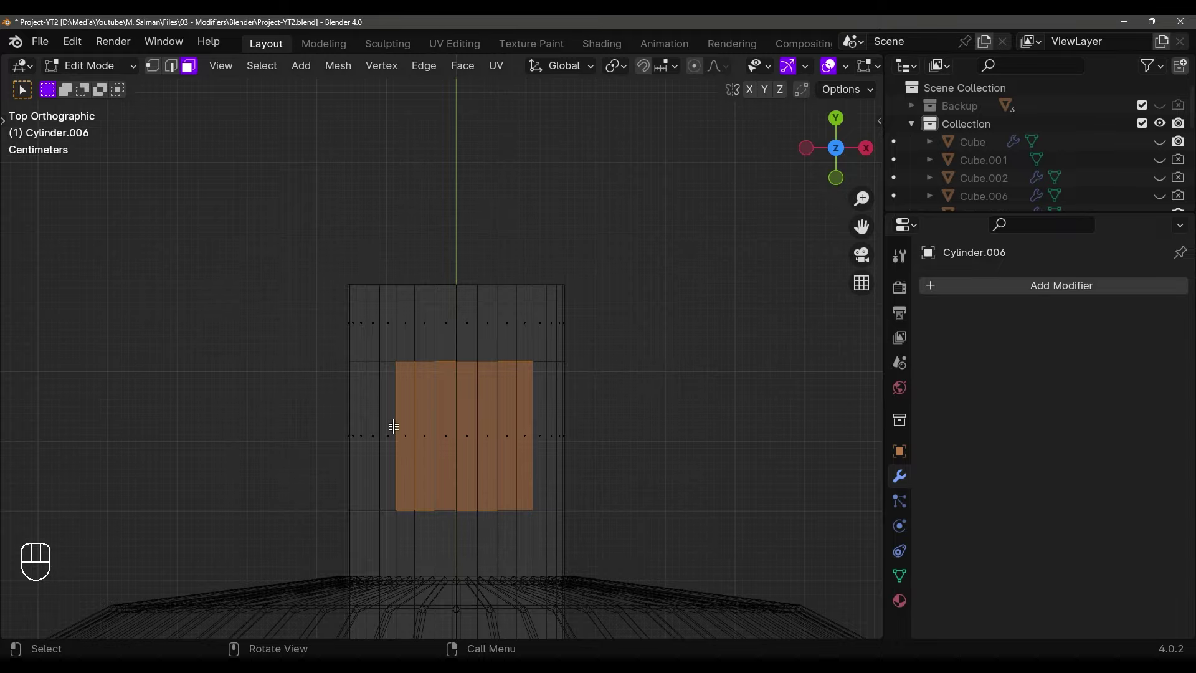
pyautogui.moveTo(394, 417)
pyautogui.mouseDown(button='middle')
pyautogui.moveTo(579, 405)
pyautogui.moveTo(515, 381)
pyautogui.moveTo(506, 408)
pyautogui.moveTo(444, 321)
pyautogui.mouseUp(button='middle')
pyautogui.hotkey('shift', 'z')
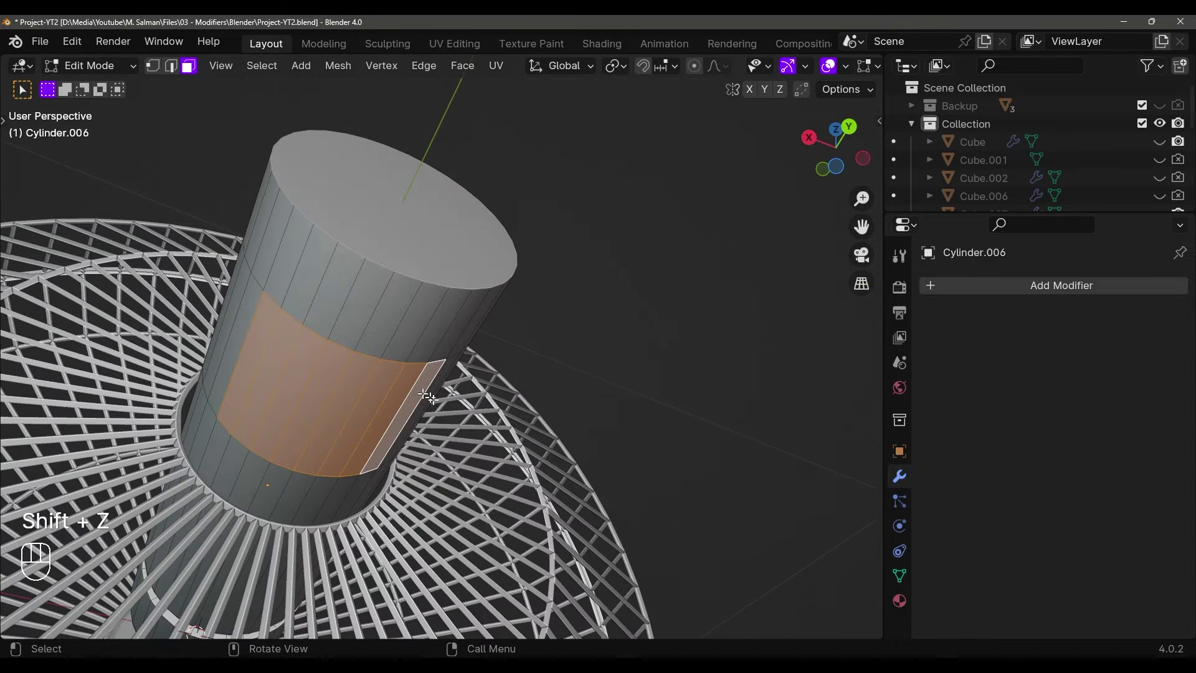
pyautogui.press('`')
pyautogui.hotkey('shift', 'z')
pyautogui.keyDown('shift'); pyautogui.moveTo(566, 416); pyautogui.dragTo(537, 428, button='middle'); pyautogui.keyUp('shift')
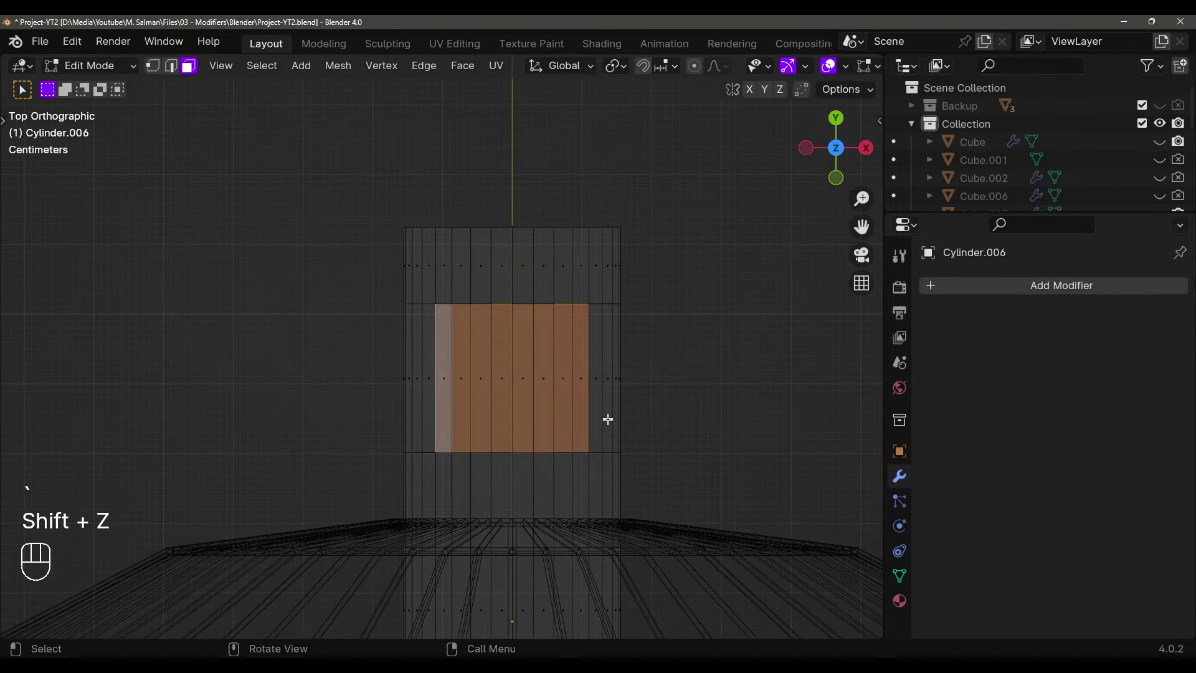
# Inset the selected face patch on the hub as one region, with solid shading restored
pyautogui.moveTo(607, 419)
pyautogui.mouseDown(button='middle')
pyautogui.moveTo(557, 364)
pyautogui.moveTo(561, 352)
pyautogui.moveTo(498, 331)
pyautogui.moveTo(597, 353)
pyautogui.moveTo(550, 348)
pyautogui.moveTo(568, 353)
pyautogui.mouseUp(button='middle')
pyautogui.hotkey('shift', 'z')
pyautogui.press('i')
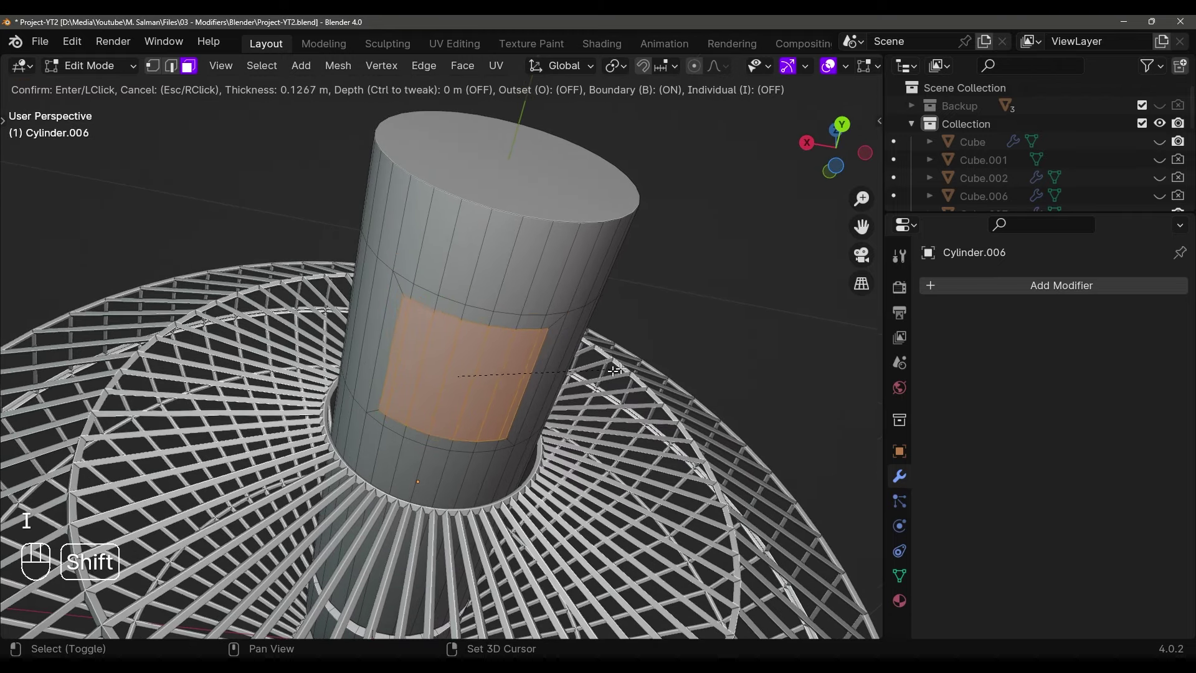
# Finish insetting the selected faces on the underside of the motor housing and shape them into a circle with LoopTools
pyautogui.click(557, 390)
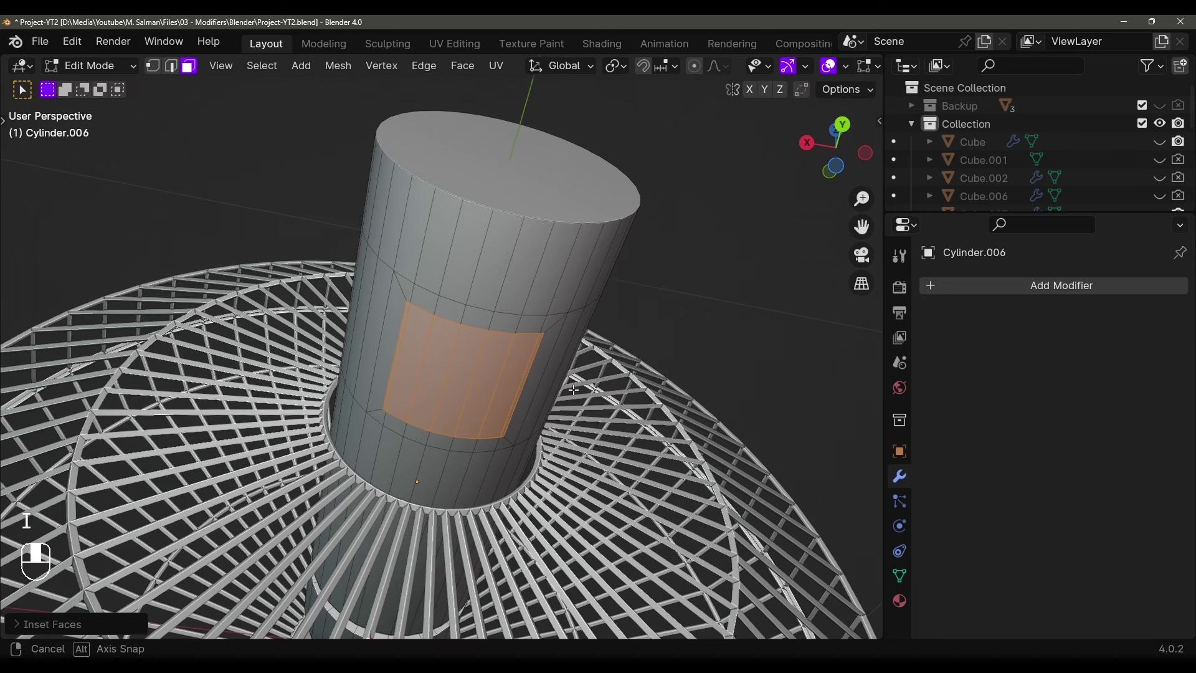
pyautogui.press('n')
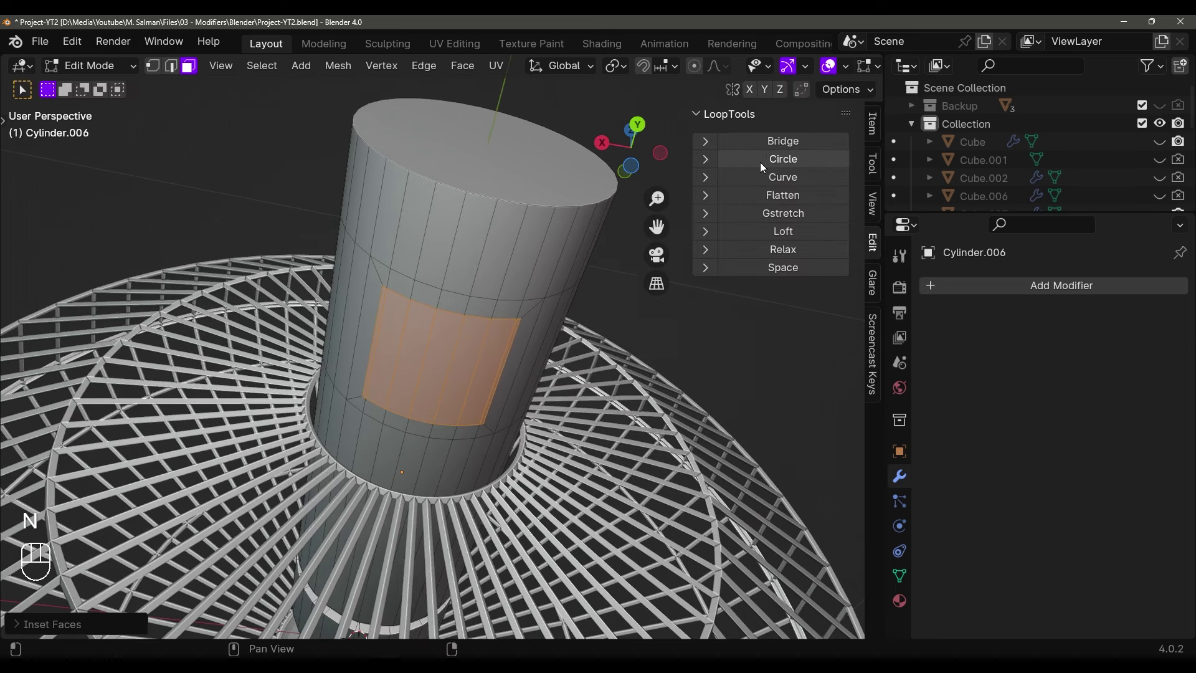
pyautogui.click(773, 161)
pyautogui.moveTo(560, 292); pyautogui.dragTo(605, 448, button='middle')
pyautogui.moveTo(435, 434); pyautogui.dragTo(452, 450, button='middle')
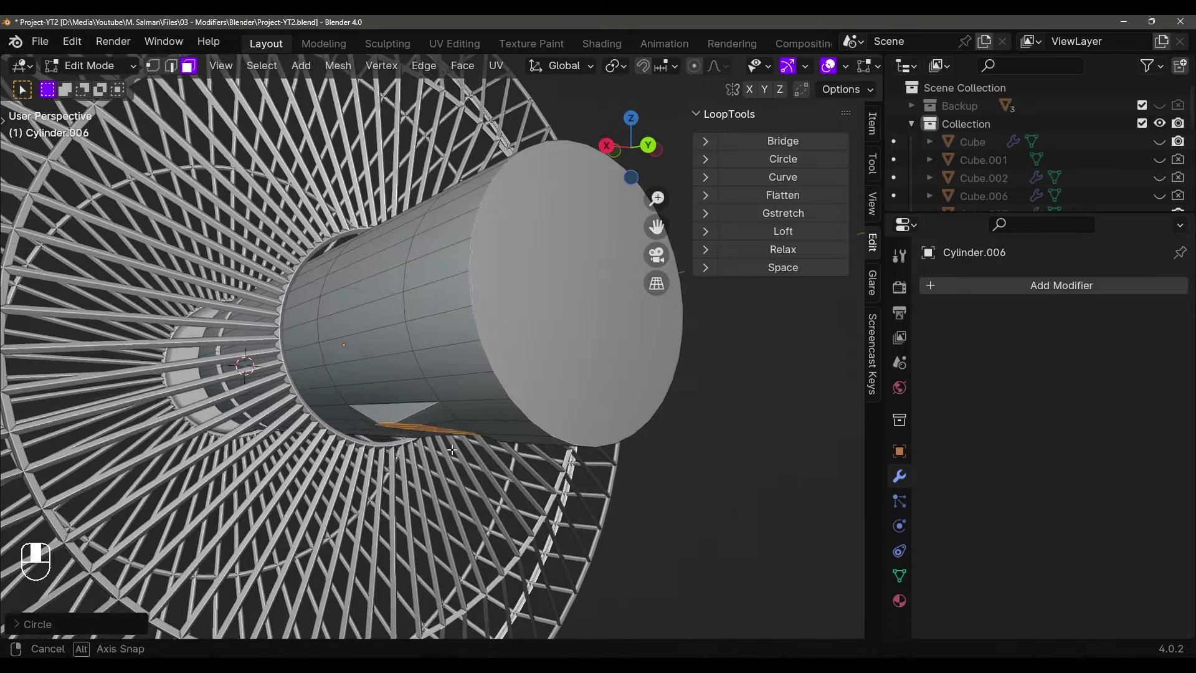
# Turn off Flatten for the LoopTools circle and set a custom radius of 0.59
pyautogui.click(31, 623)
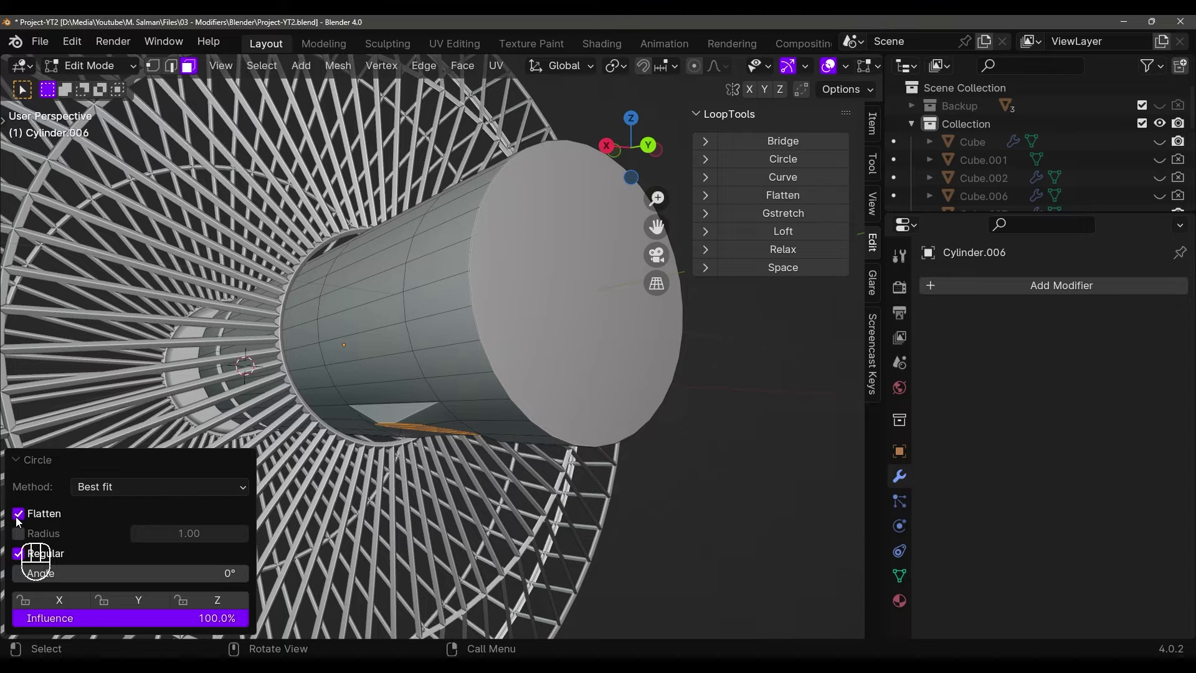
pyautogui.moveTo(426, 505); pyautogui.dragTo(361, 331, button='middle')
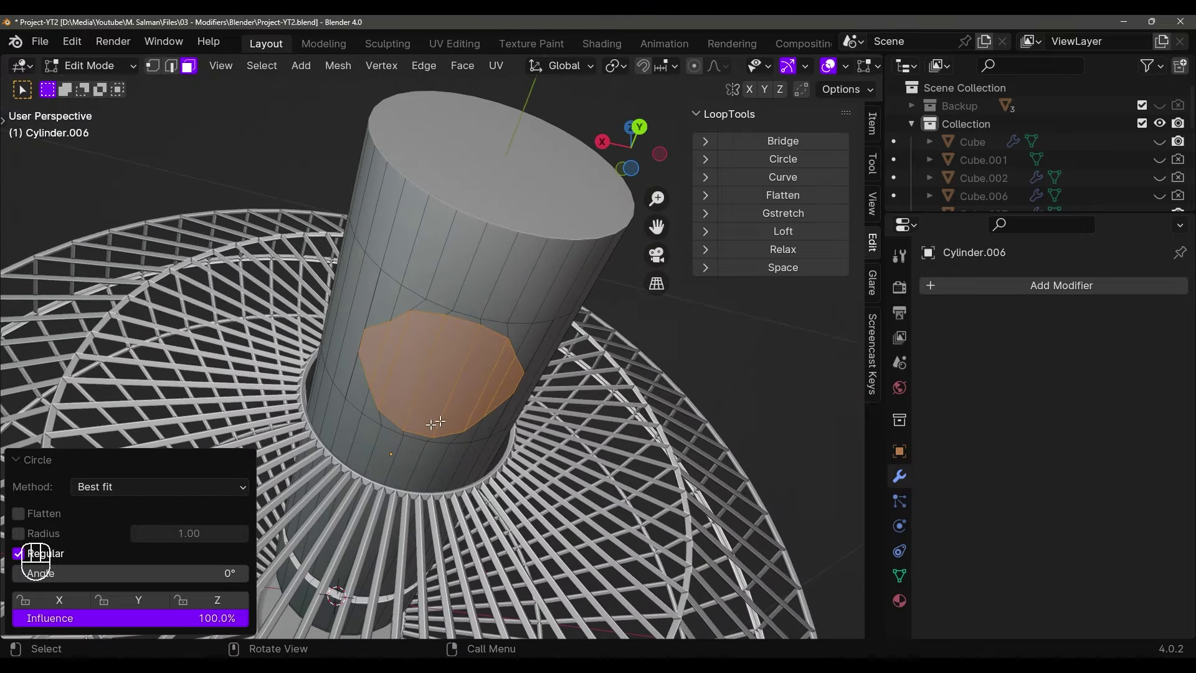
pyautogui.moveTo(435, 422); pyautogui.dragTo(309, 501, button='middle')
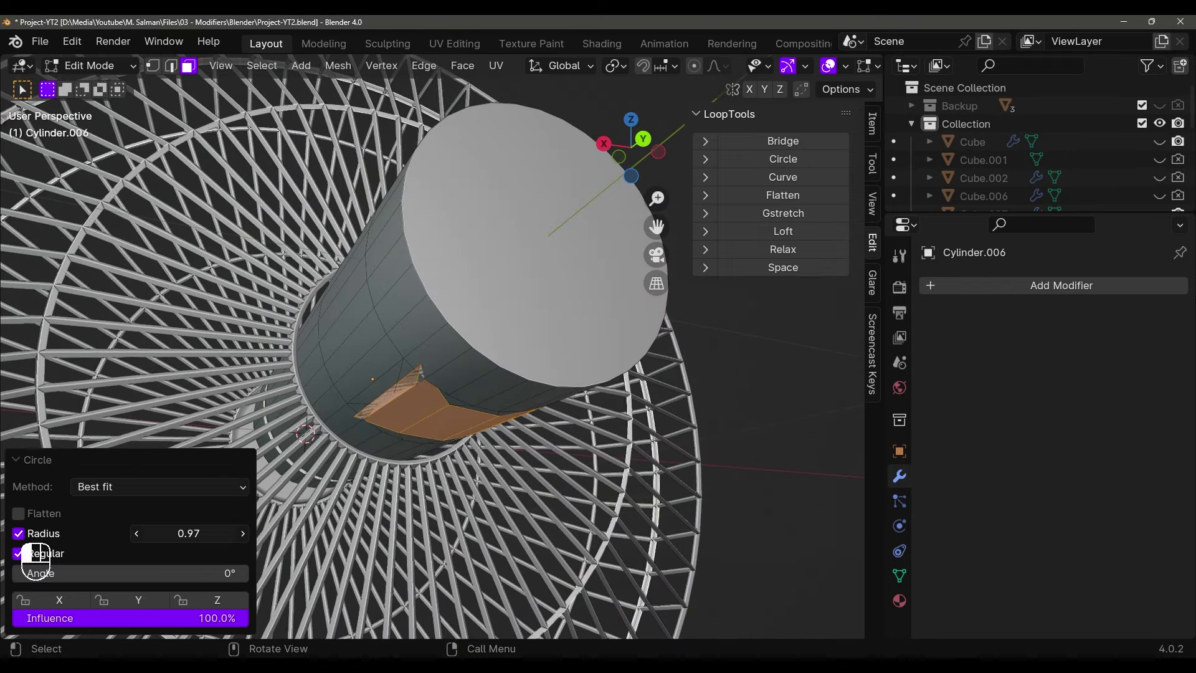
pyautogui.keyDown('shift'); pyautogui.moveTo(212, 536); pyautogui.dragTo(153, 535); pyautogui.keyUp('shift')
pyautogui.moveTo(409, 442); pyautogui.dragTo(394, 399, button='middle')
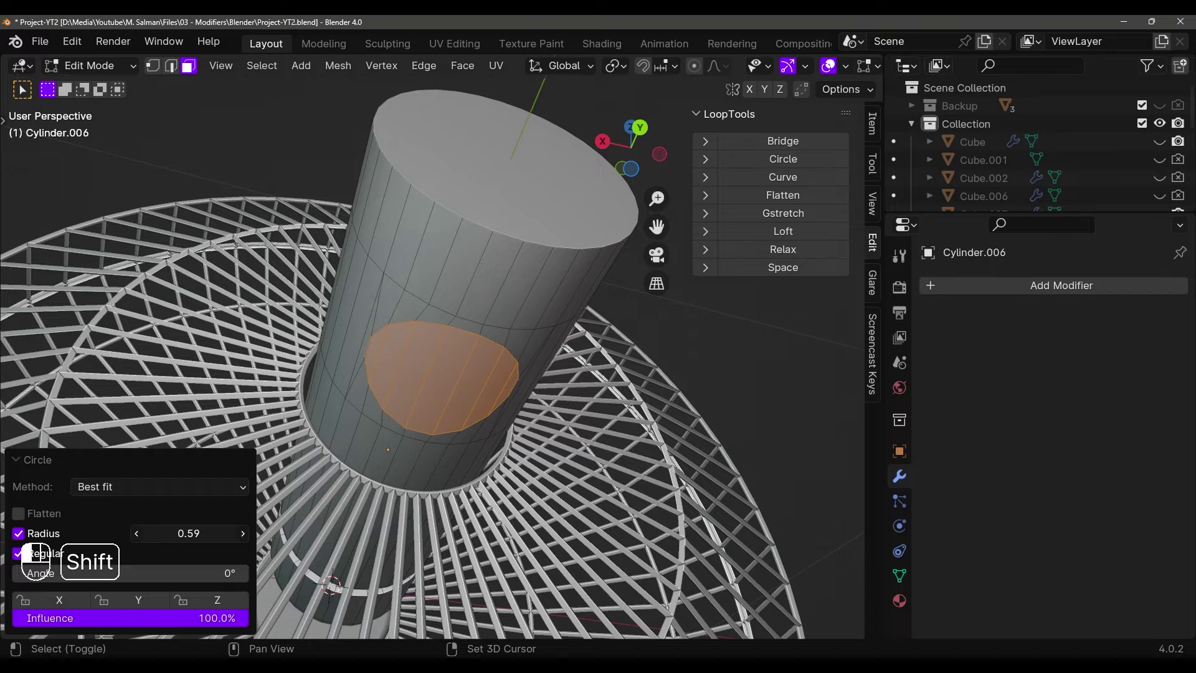
# Extrude the circular faces about 1.18 m downward along global Z to form the fan's pole
pyautogui.moveTo(293, 511); pyautogui.dragTo(517, 402, button='middle')
pyautogui.press('e')
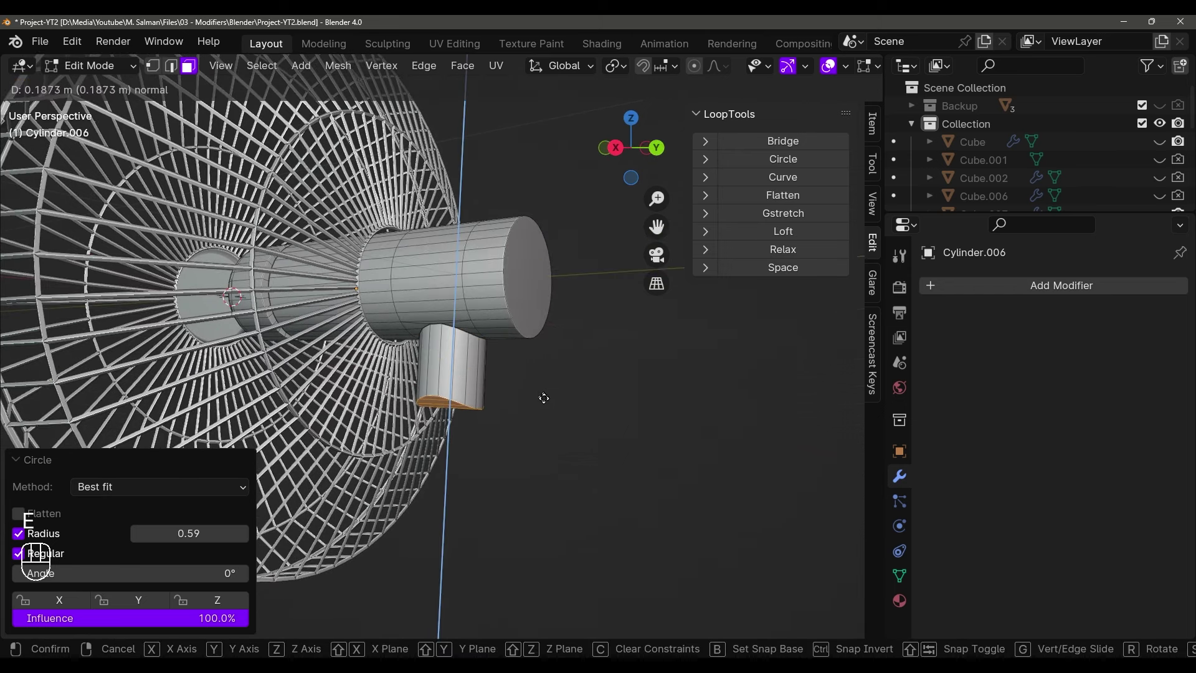
pyautogui.press('z')
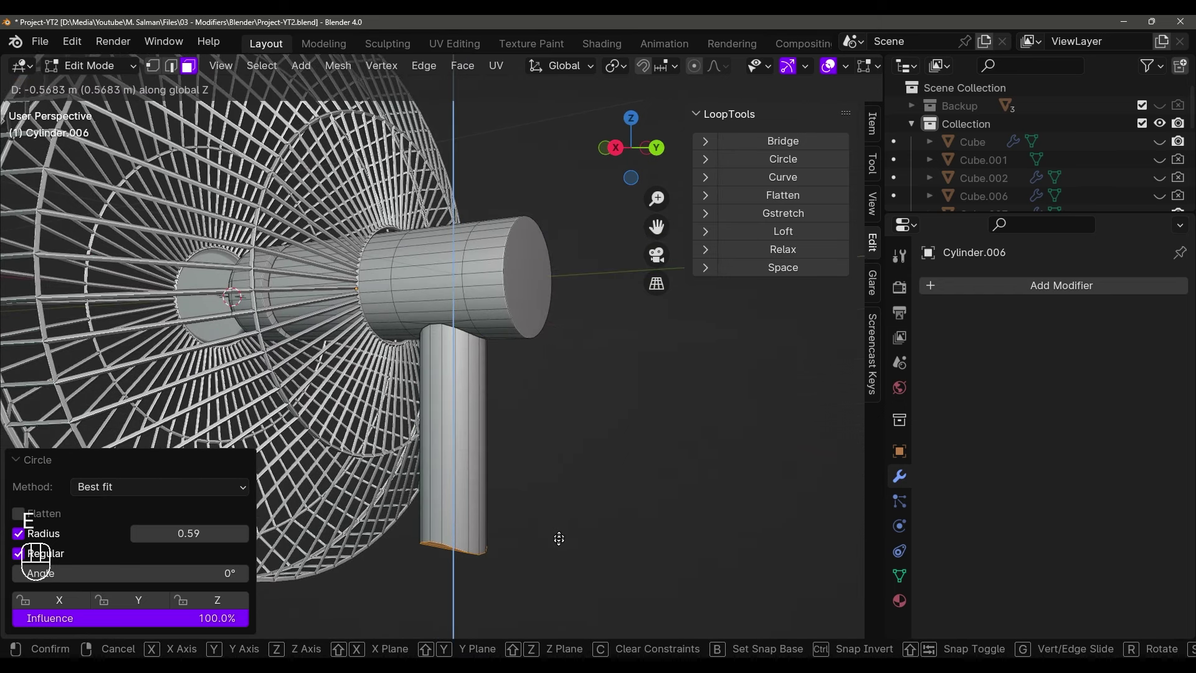
pyautogui.click(589, 180)
pyautogui.moveTo(588, 180); pyautogui.dragTo(604, 433, button='middle')
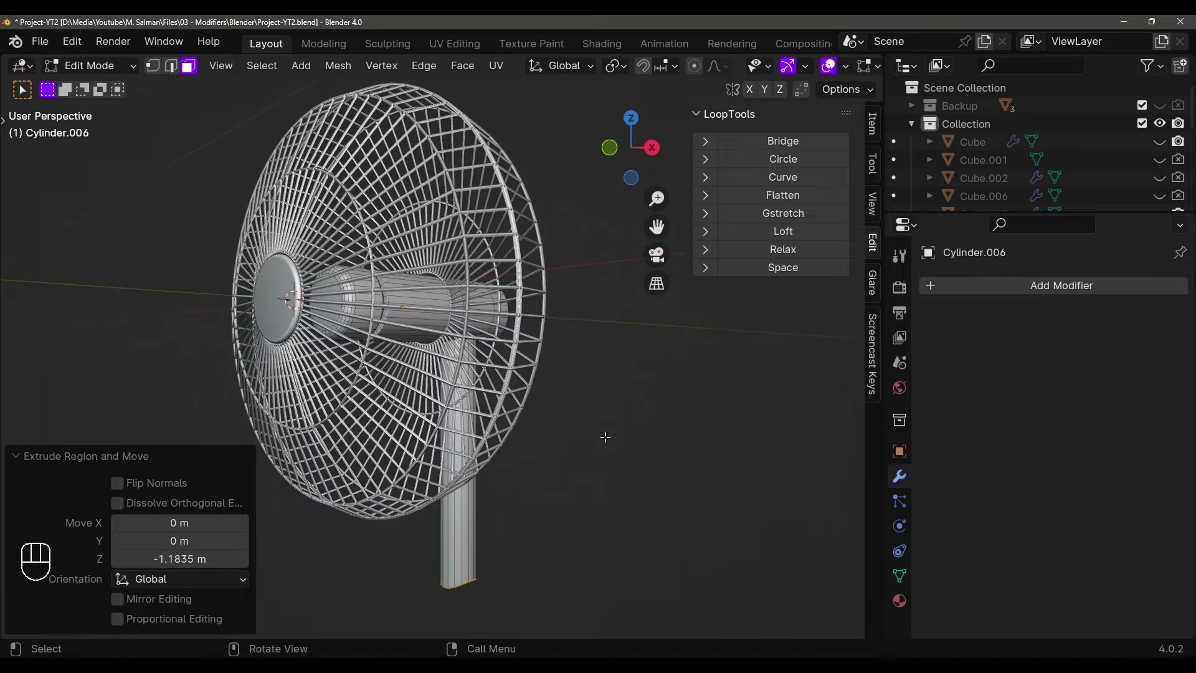
# Flatten the pole's bottom end by scaling it to 0 along Z, and save the file
pyautogui.press('KP_1')
pyautogui.moveTo(499, 429); pyautogui.dragTo(462, 428, button='middle')
pyautogui.press('`')
pyautogui.click(342, 484)
pyautogui.scroll(-6, 520, 355)
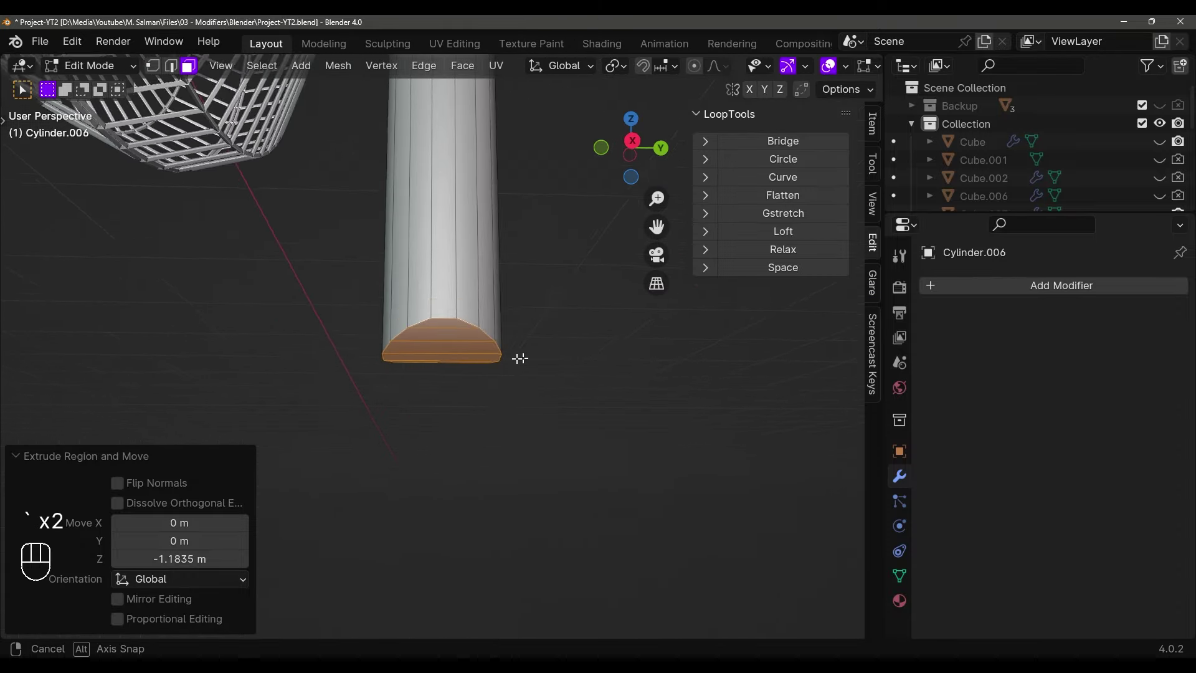
pyautogui.keyDown('shift'); pyautogui.moveTo(521, 355); pyautogui.dragTo(555, 437, button='middle'); pyautogui.keyUp('shift')
pyautogui.press('s')
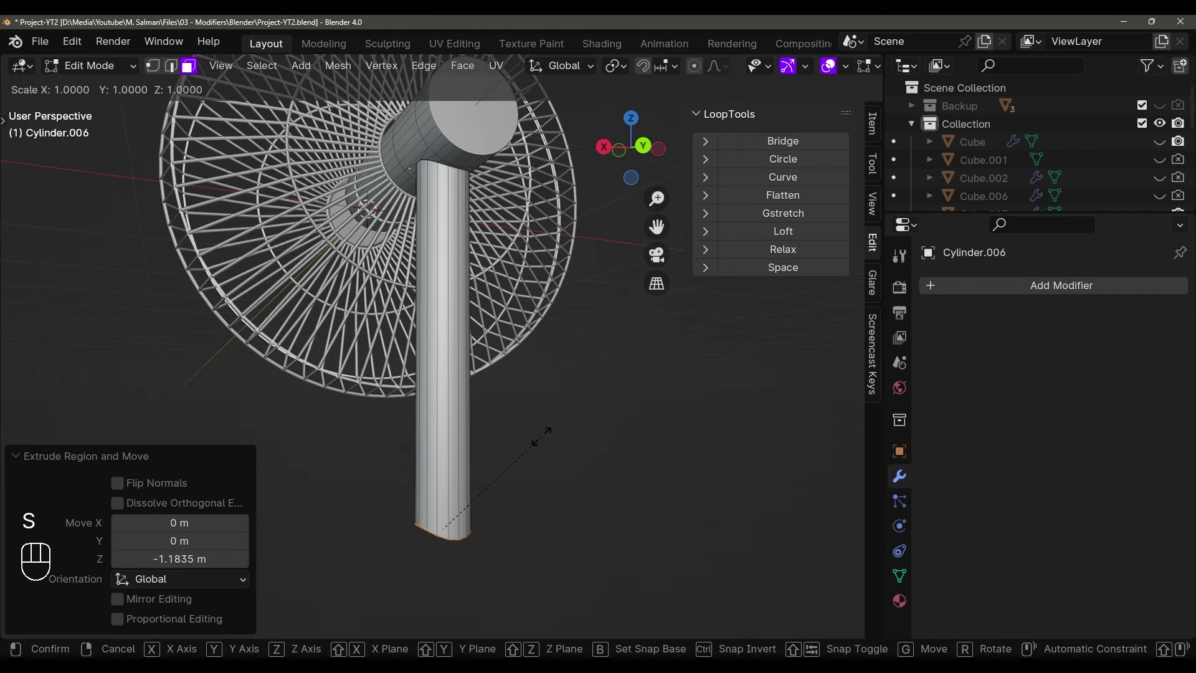
pyautogui.press('z')
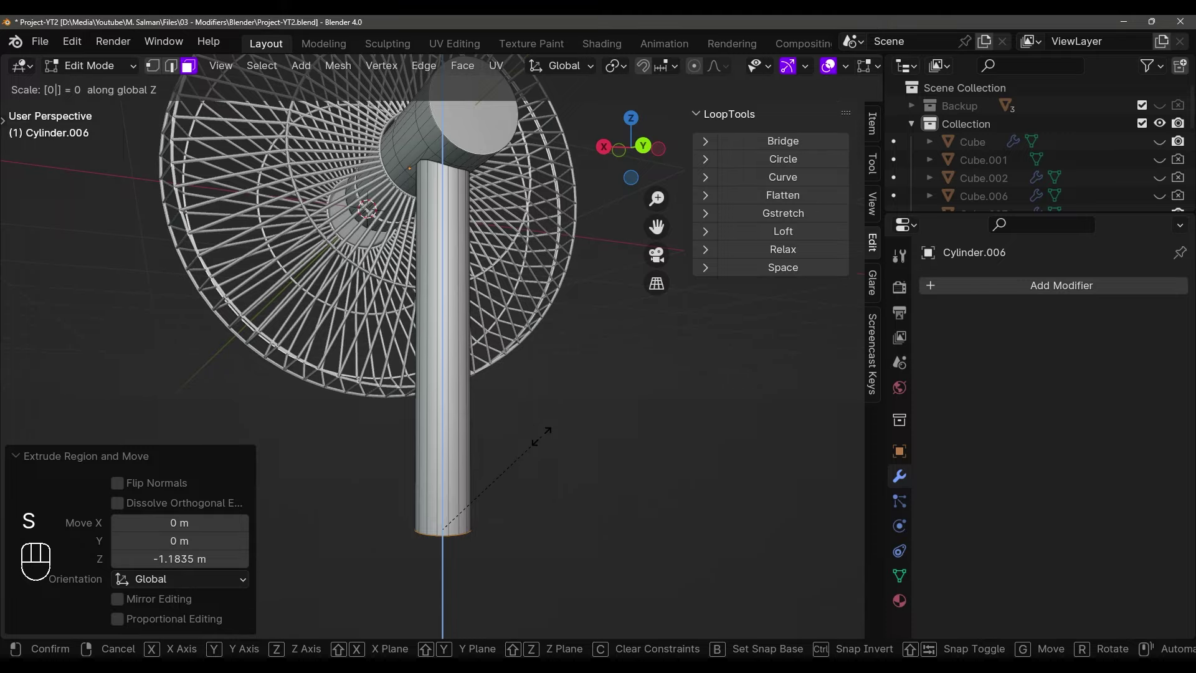
pyautogui.click(542, 434)
pyautogui.moveTo(542, 435); pyautogui.dragTo(418, 528, button='middle')
pyautogui.moveTo(505, 530); pyautogui.dragTo(349, 523, button='middle')
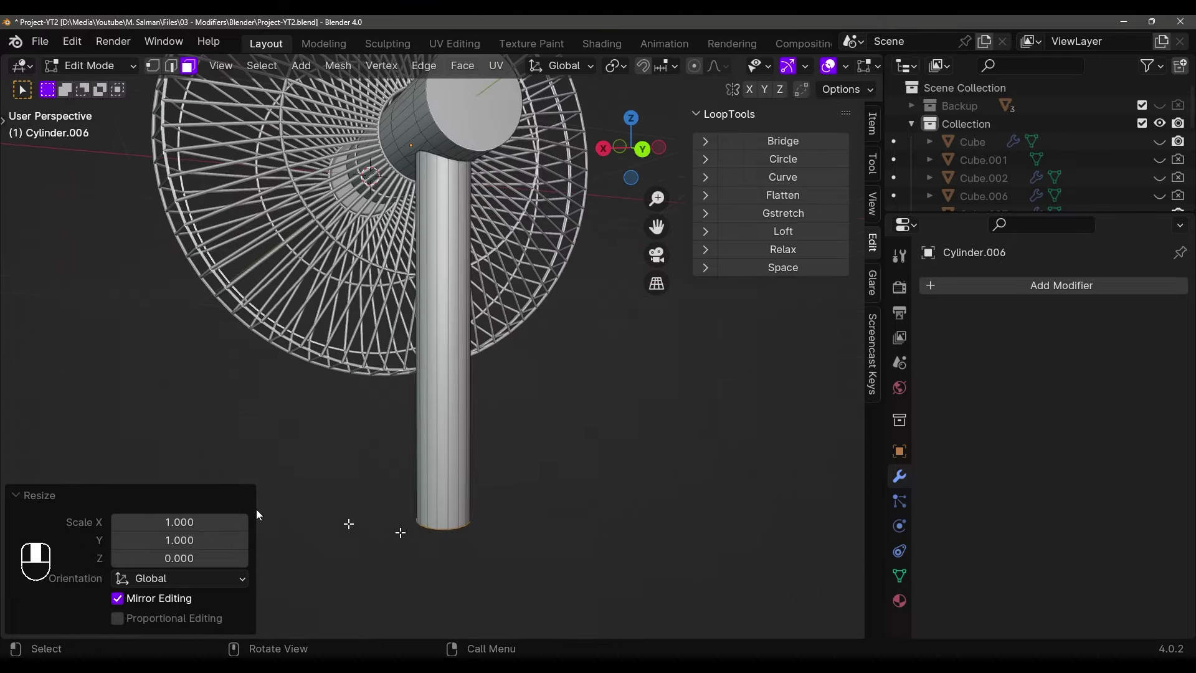
pyautogui.click(38, 497)
pyautogui.moveTo(535, 398); pyautogui.dragTo(569, 368, button='middle')
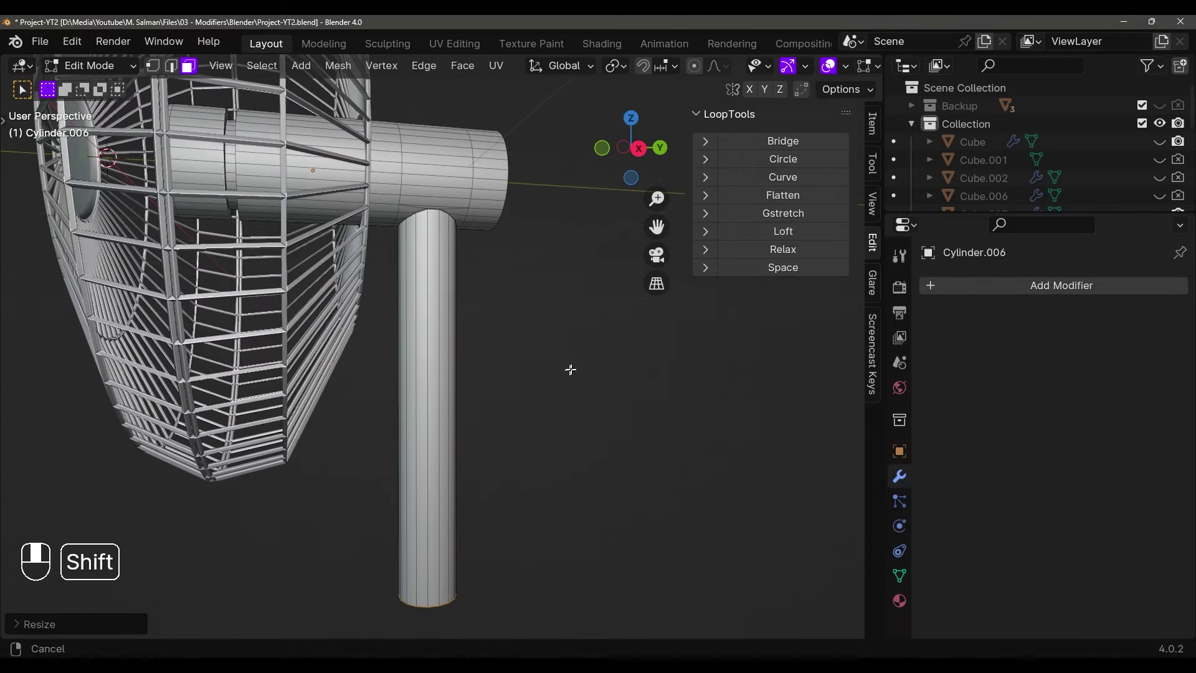
pyautogui.moveTo(550, 324); pyautogui.dragTo(558, 510, button='middle')
pyautogui.hotkey('ctrl', 's')
# Extrude the pole's bottom face in place and scale it outward into a flat disc
pyautogui.press('e')
pyautogui.click(551, 498)
pyautogui.press('s')
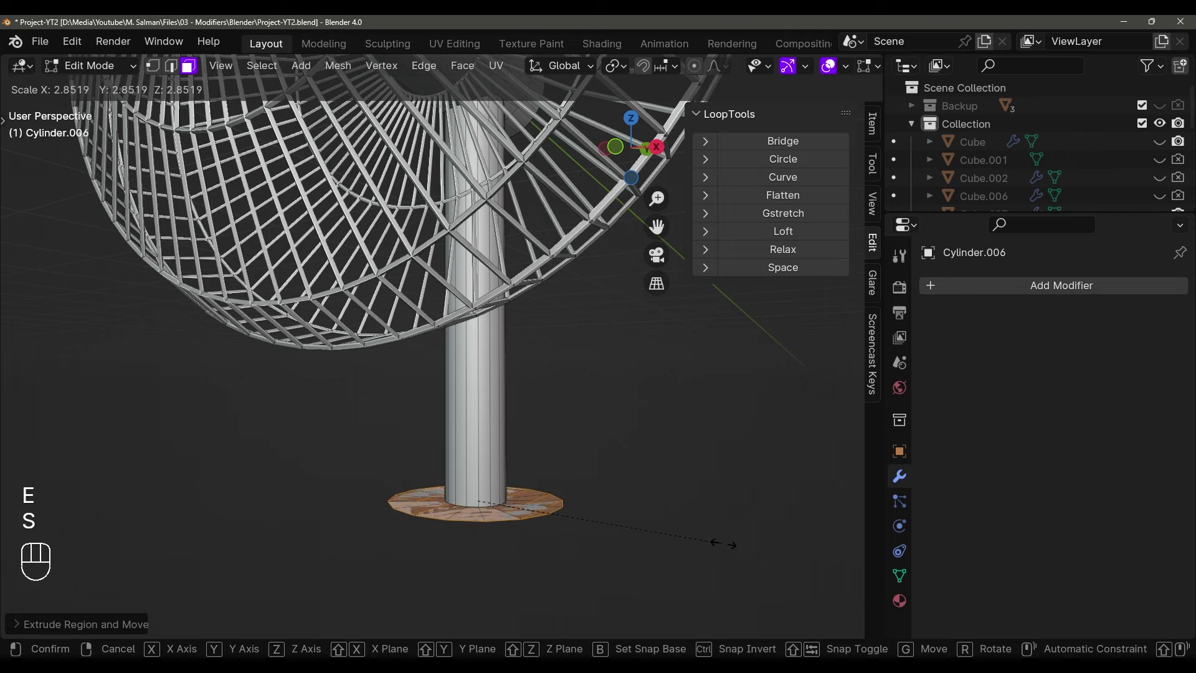
pyautogui.click(716, 541)
pyautogui.moveTo(633, 521); pyautogui.dragTo(662, 562, button='middle')
# Lower the disc's bottom face slightly along Z and scale it up a little
pyautogui.press('g')
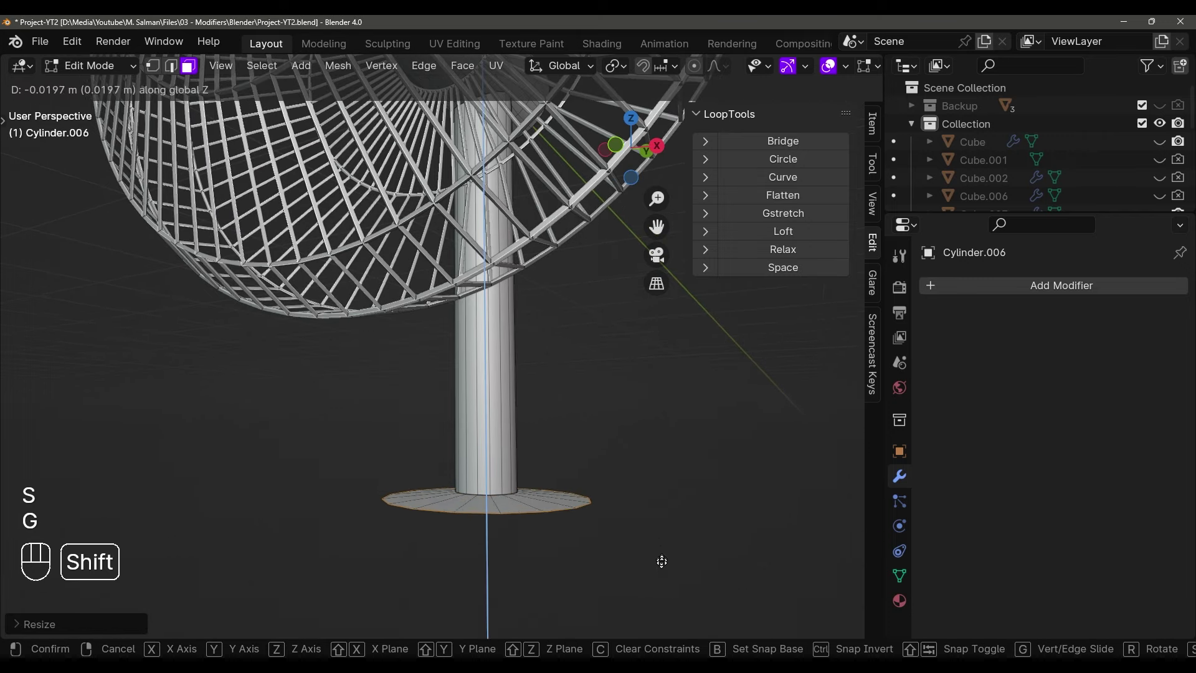
pyautogui.click(550, 534)
pyautogui.moveTo(550, 534); pyautogui.dragTo(592, 541, button='middle')
pyautogui.press('s')
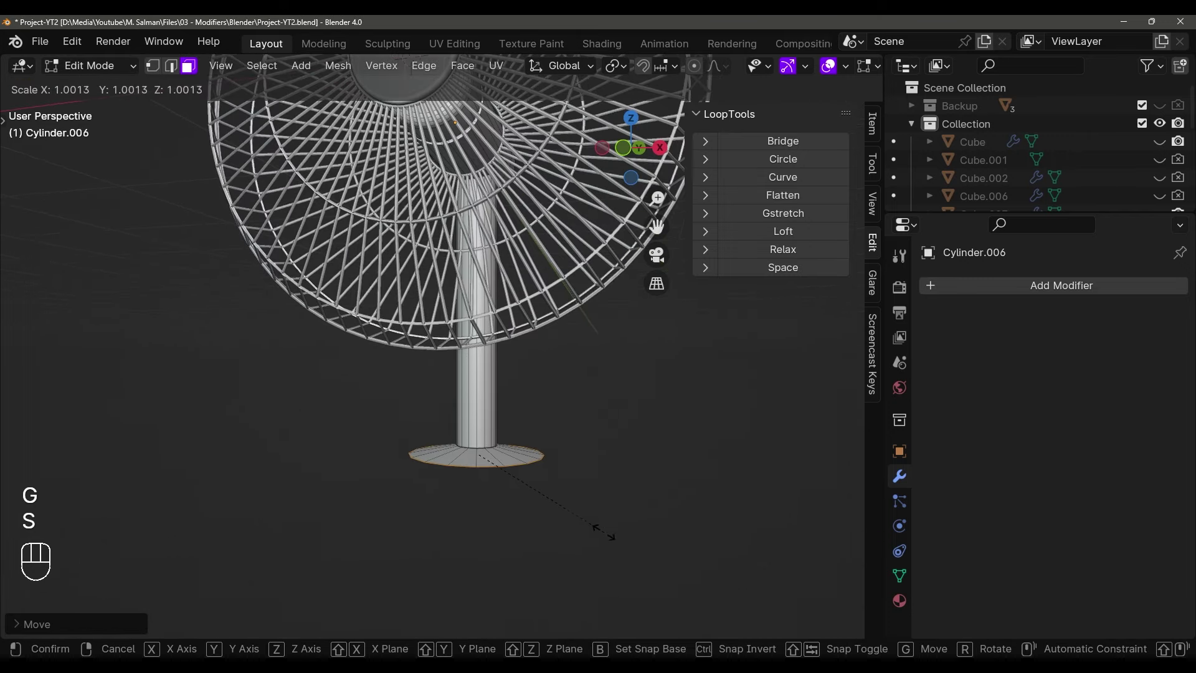
pyautogui.click(445, 537)
pyautogui.moveTo(446, 537); pyautogui.dragTo(446, 537, button='middle')
pyautogui.scroll(2, 446, 536)
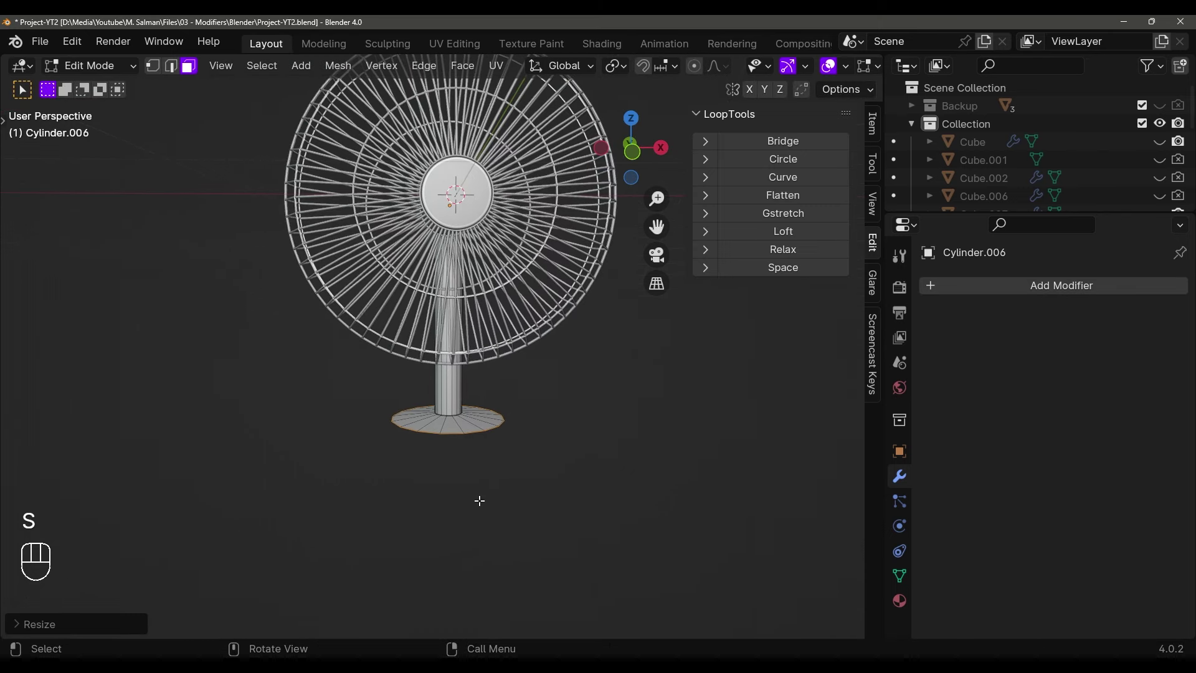
# Extrude the disc's bottom face, scale it to about 1.72 and lower it about 0.12 m along Z
pyautogui.press('e')
pyautogui.press('s')
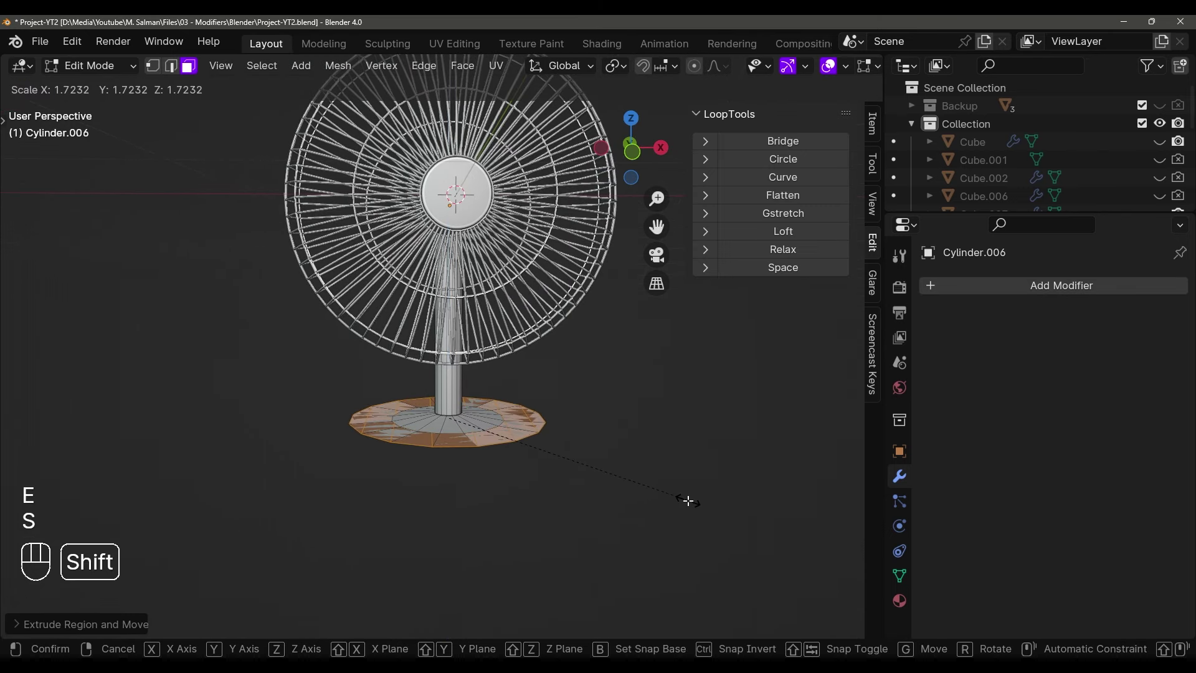
pyautogui.click(688, 501)
pyautogui.press('g')
pyautogui.press('z')
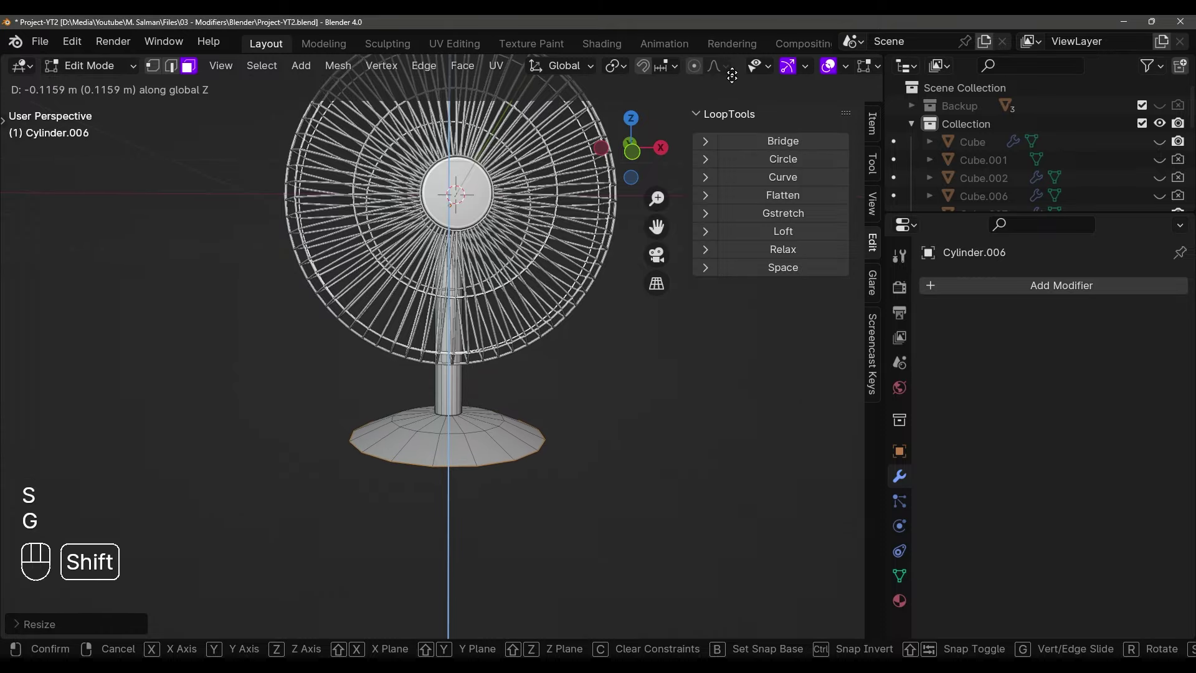
pyautogui.click(731, 79)
# Extrude another ring from the base's bottom face, scale it slightly outward and move it down along Z to deepen the dome
pyautogui.moveTo(558, 275); pyautogui.dragTo(526, 330, button='middle')
pyautogui.press('e')
pyautogui.click(509, 315)
pyautogui.press('s')
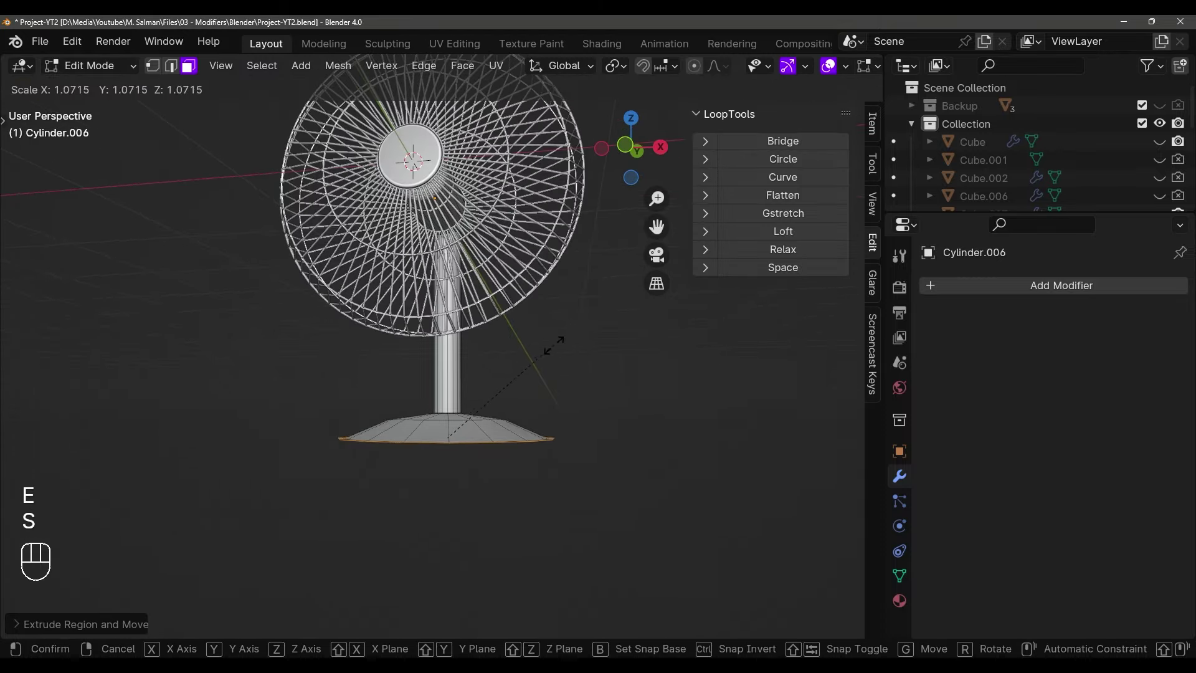
pyautogui.click(601, 356)
pyautogui.moveTo(601, 357); pyautogui.dragTo(606, 387, button='middle')
pyautogui.press('g')
pyautogui.press('z')
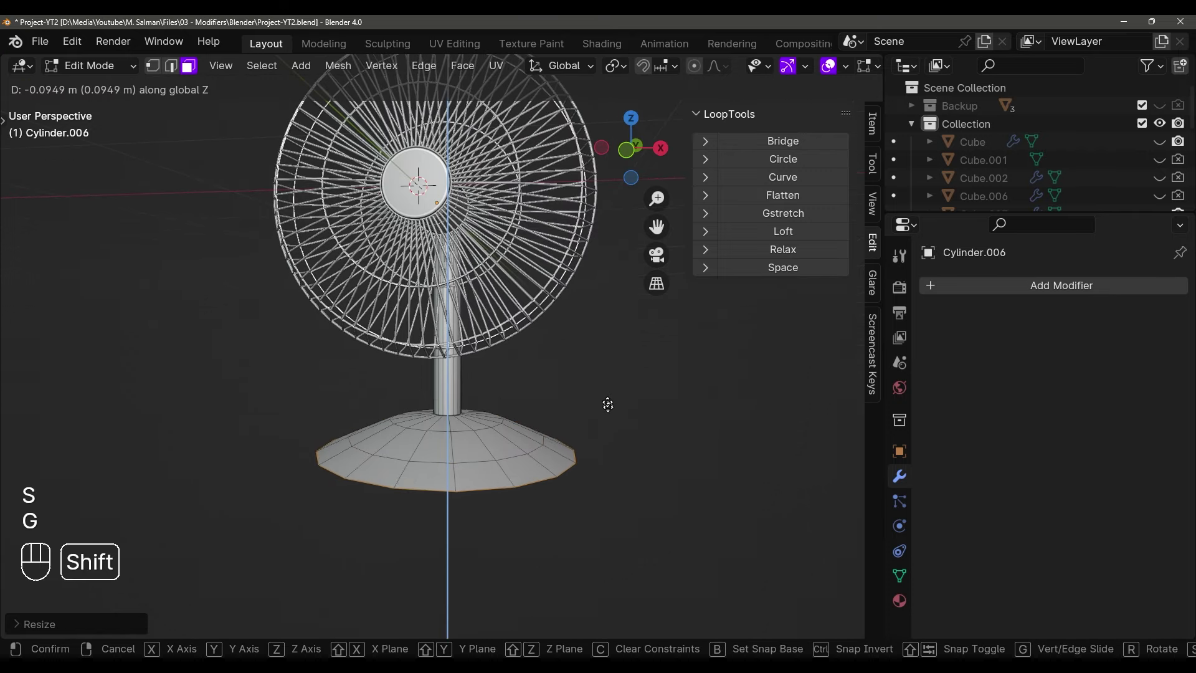
pyautogui.click(572, 571)
pyautogui.moveTo(572, 571); pyautogui.dragTo(554, 457, button='middle')
# Extrude the base's bottom face straight down to form a vertical side wall, and return to Object Mode
pyautogui.press('e')
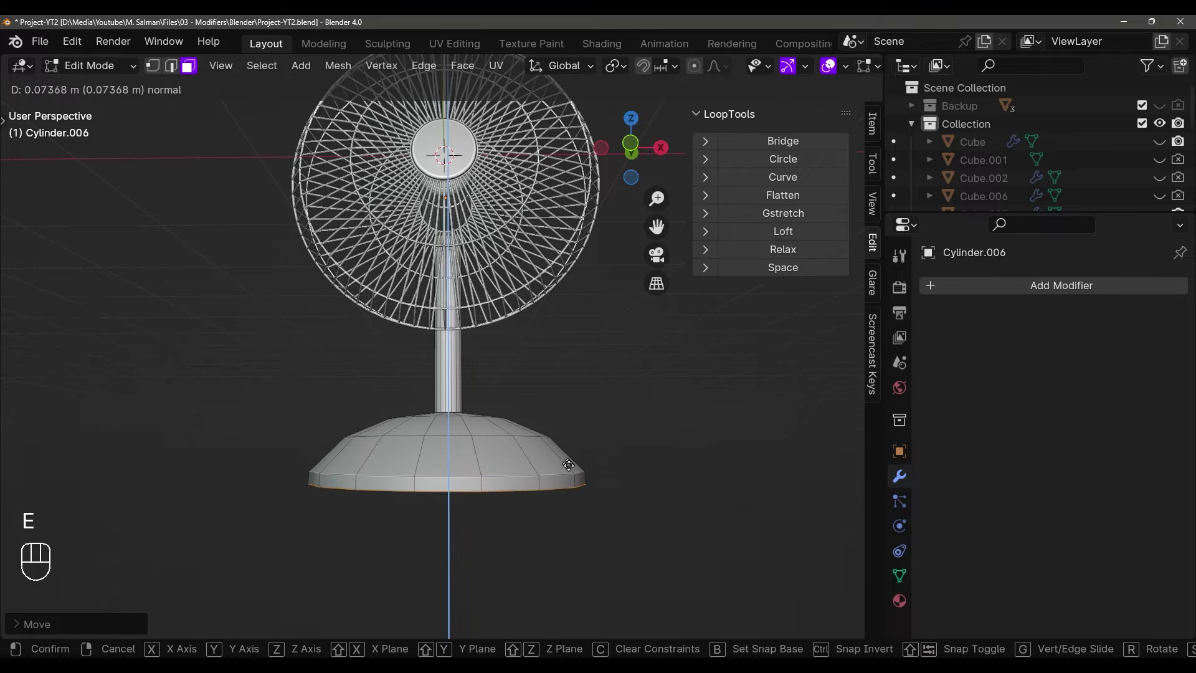
pyautogui.click(592, 553)
pyautogui.press('Tab')
pyautogui.moveTo(552, 501); pyautogui.dragTo(515, 527, button='middle')
pyautogui.scroll(5, 518, 491)
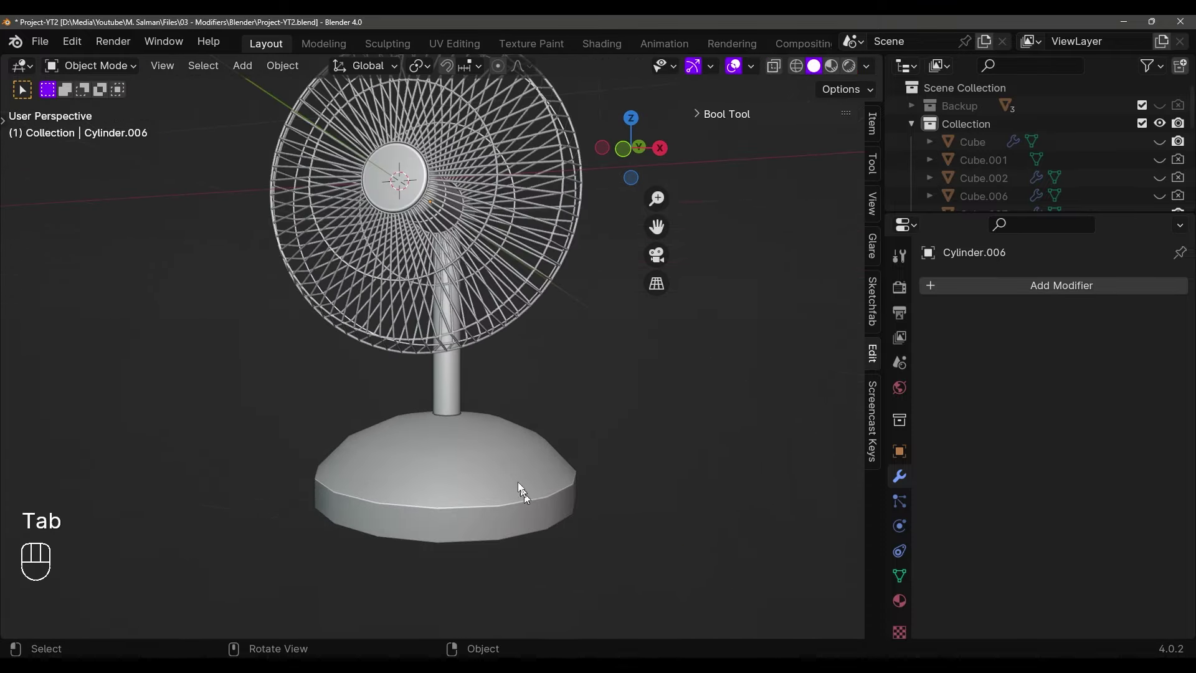
# Add a Subdivision Surface modifier to the motor housing and stand
pyautogui.moveTo(525, 420); pyautogui.dragTo(498, 419, button='middle')
pyautogui.click(975, 287)
pyautogui.moveTo(929, 356)
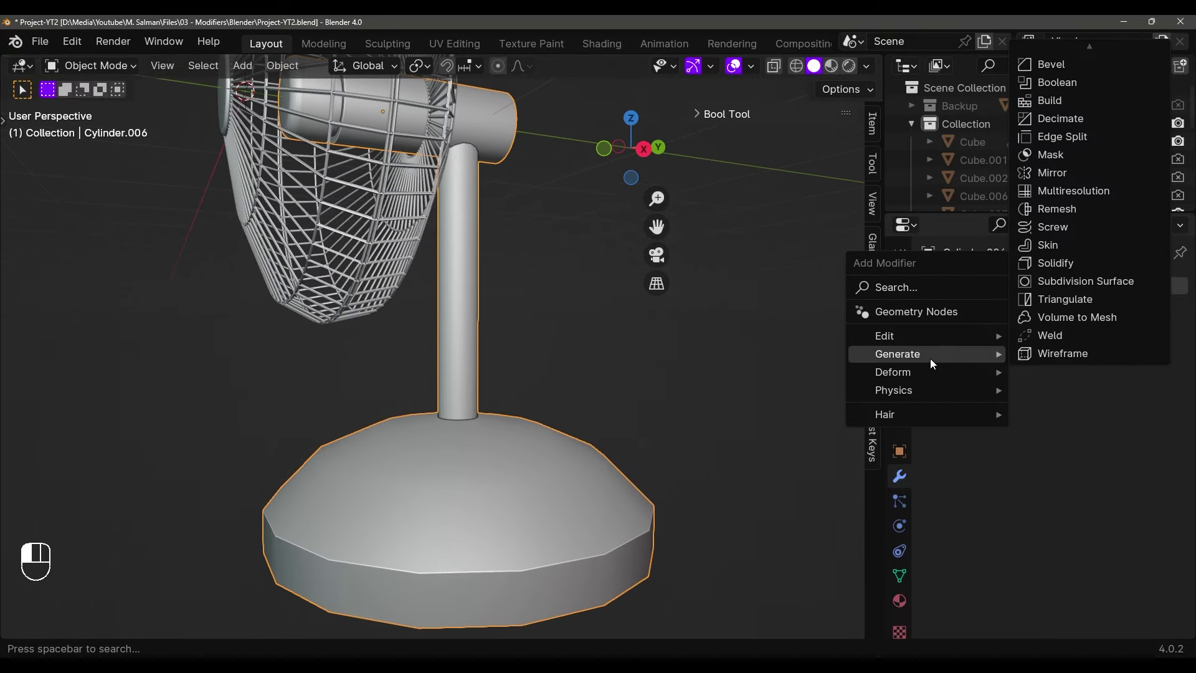
pyautogui.click(1070, 284)
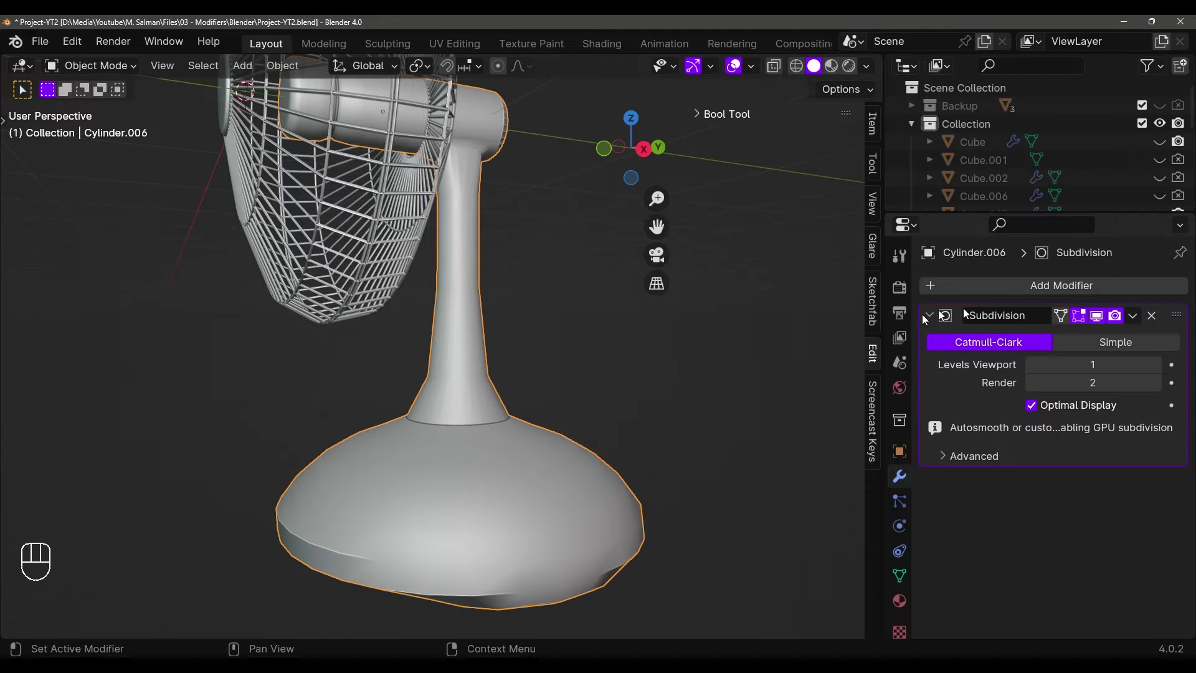
pyautogui.moveTo(588, 360); pyautogui.dragTo(531, 368, button='middle')
pyautogui.scroll(4, 531, 369)
# Bevel the edge loop around the motor housing's rear end with 2 segments and a width of about 0.044 m
pyautogui.press('Tab')
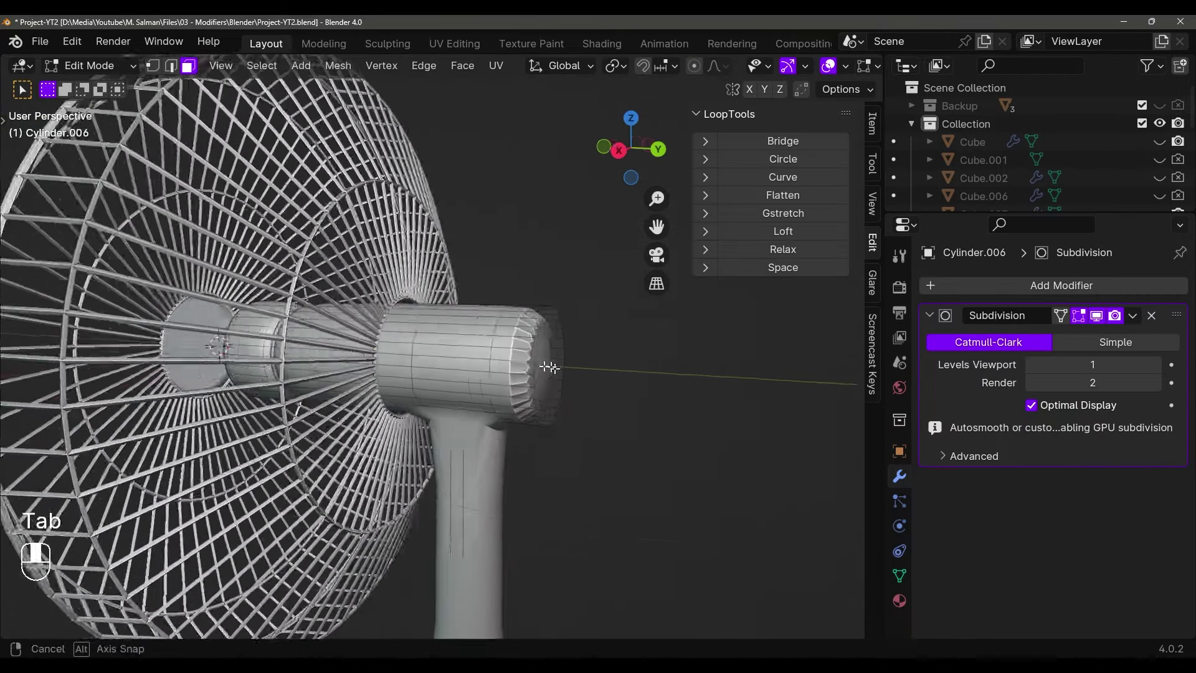
pyautogui.scroll(2, 502, 344)
pyautogui.scroll(3, 502, 344)
pyautogui.press('2')
pyautogui.keyDown('alt'); pyautogui.click(473, 328); pyautogui.keyUp('alt')
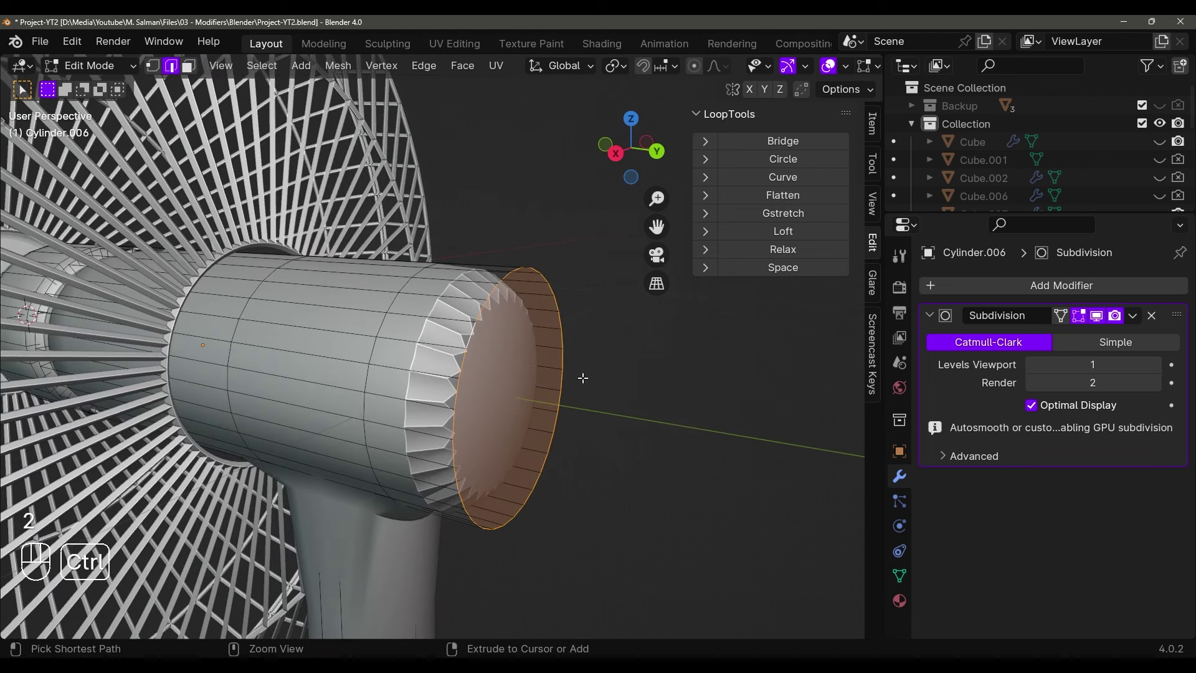
pyautogui.hotkey('ctrl', 'b')
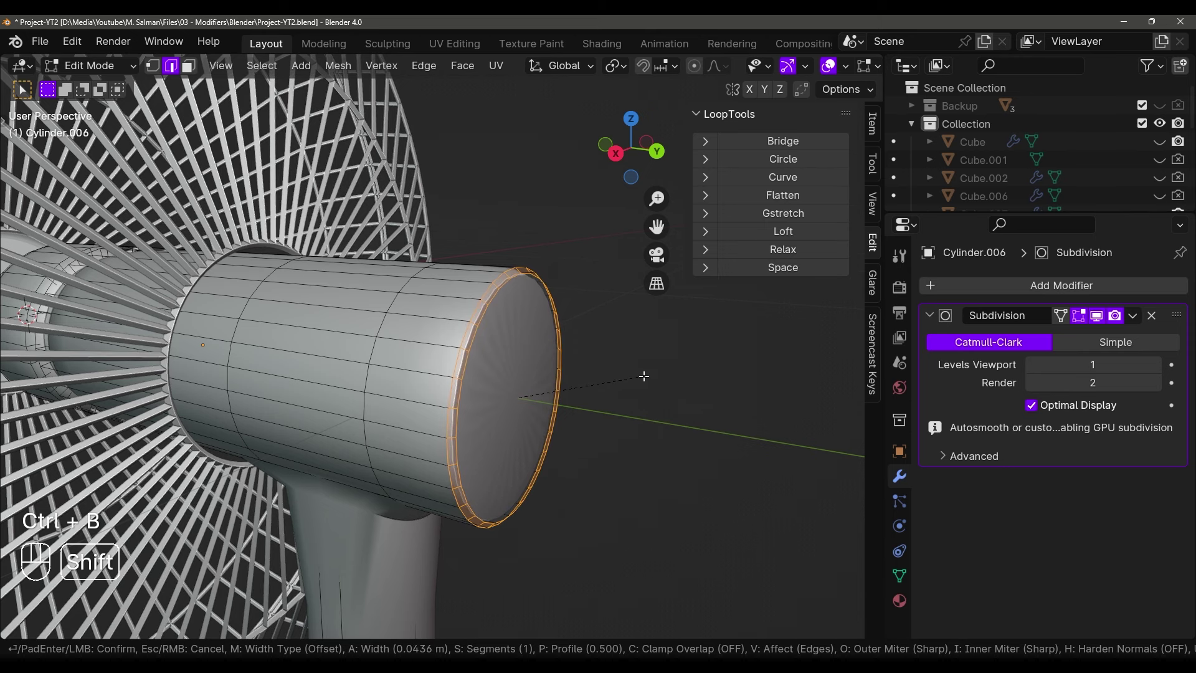
pyautogui.scroll(1, 641, 376)
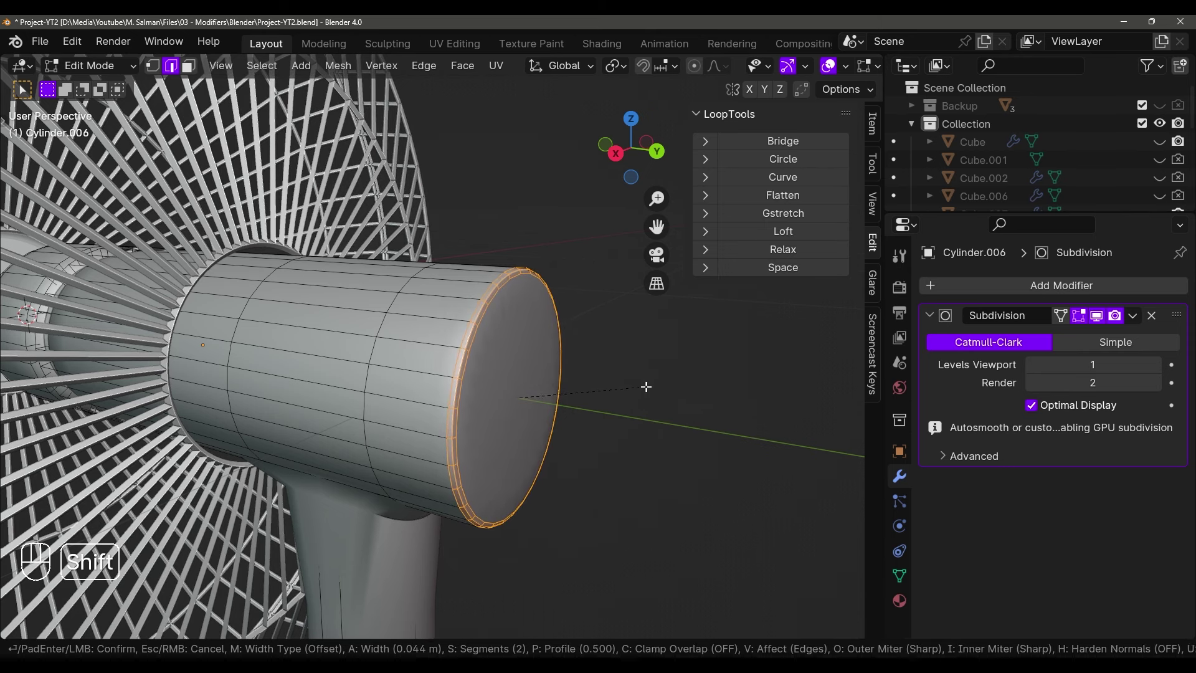
pyautogui.click(650, 386)
pyautogui.scroll(2, 534, 387)
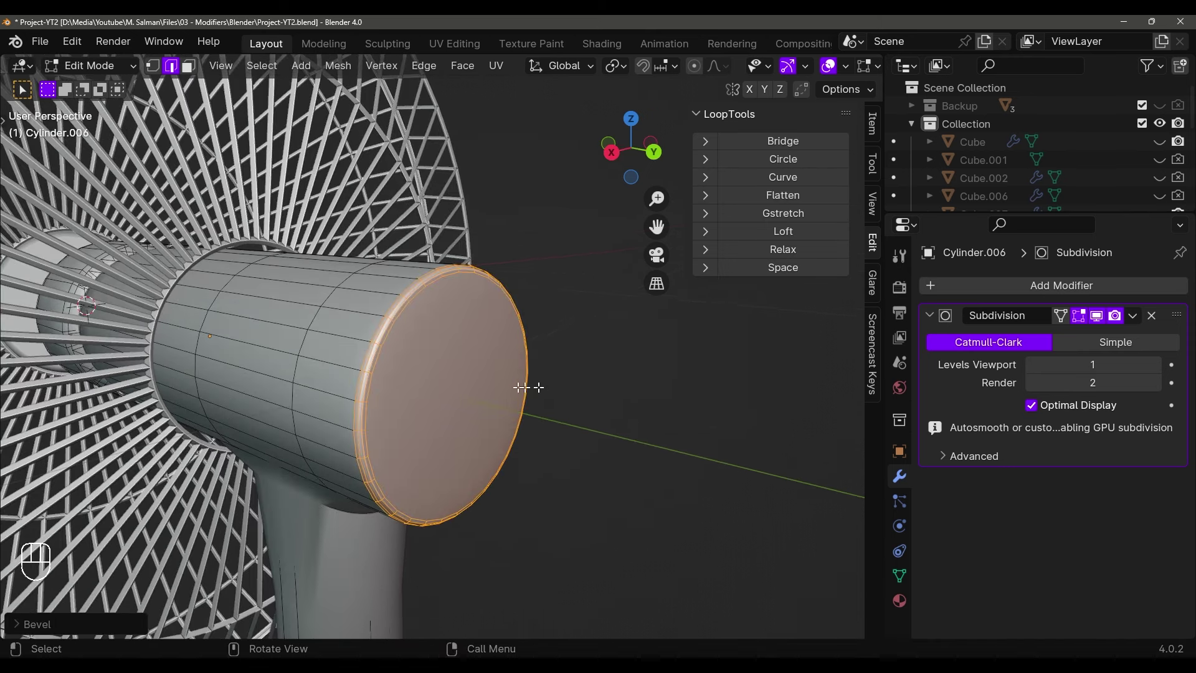
# Inset the motor housing's rear end face by about 0.67 m
pyautogui.press('3')
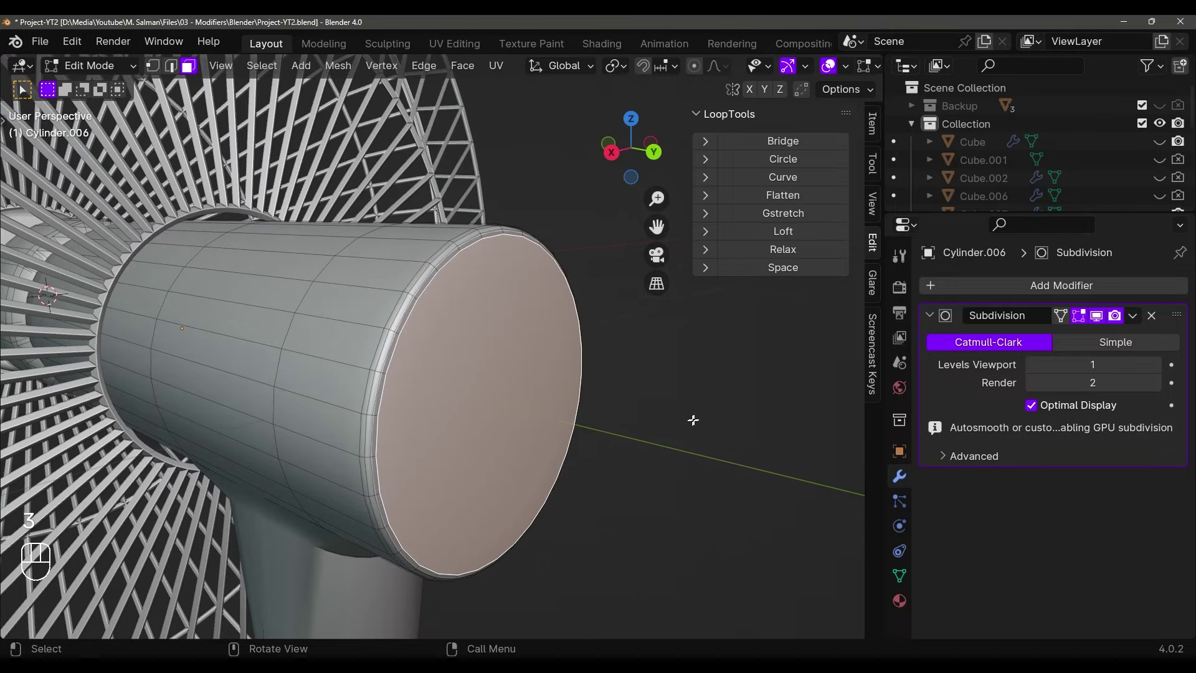
pyautogui.press('i')
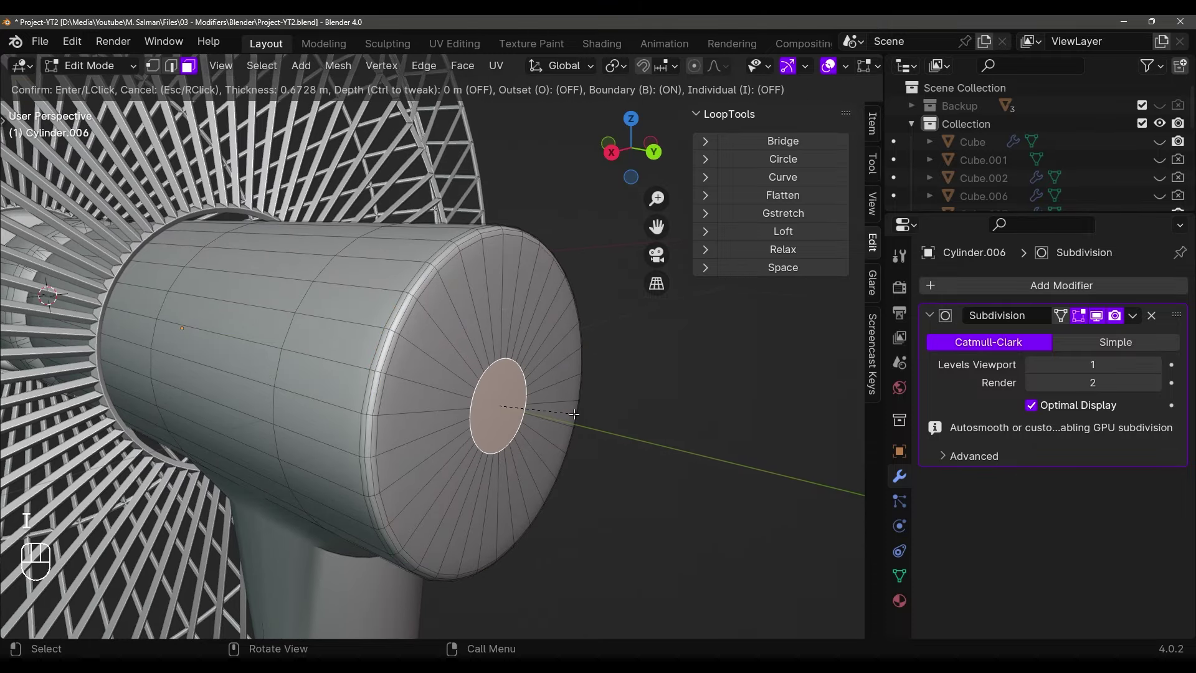
pyautogui.click(574, 413)
pyautogui.scroll(-3, 536, 409)
pyautogui.moveTo(536, 409); pyautogui.dragTo(435, 340, button='middle')
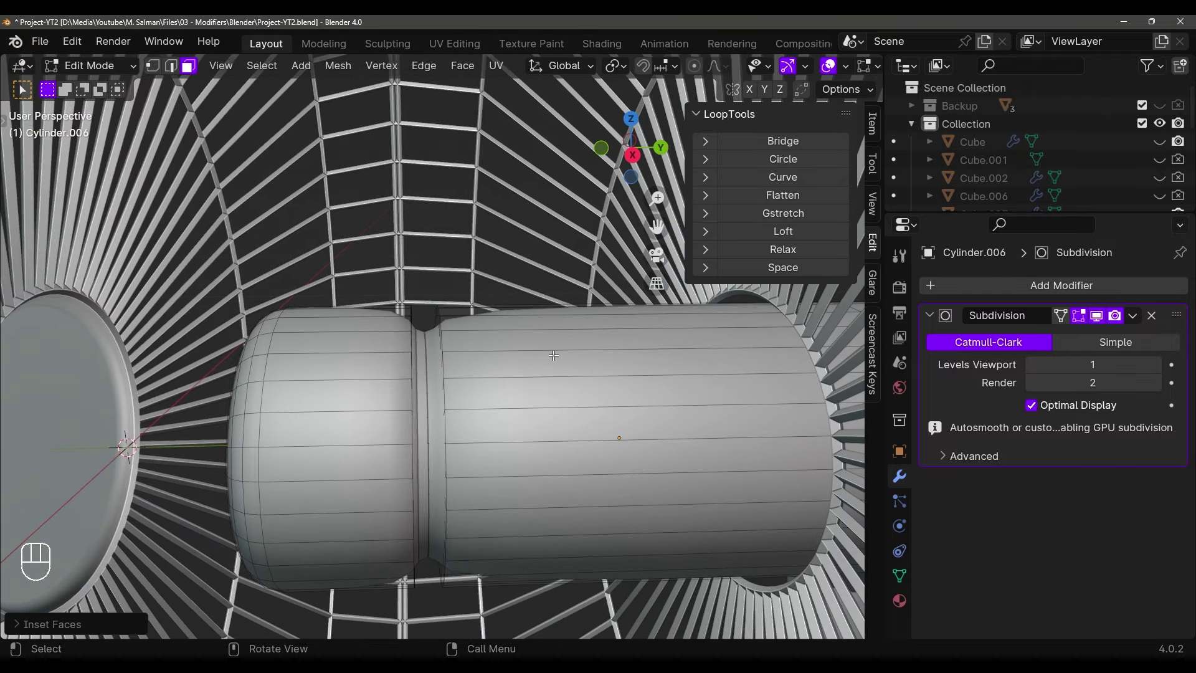
# Add supporting edge loops on the motor housing's front and rear sections, slid close to both outer edges of the groove
pyautogui.hotkey('ctrl', 'r')
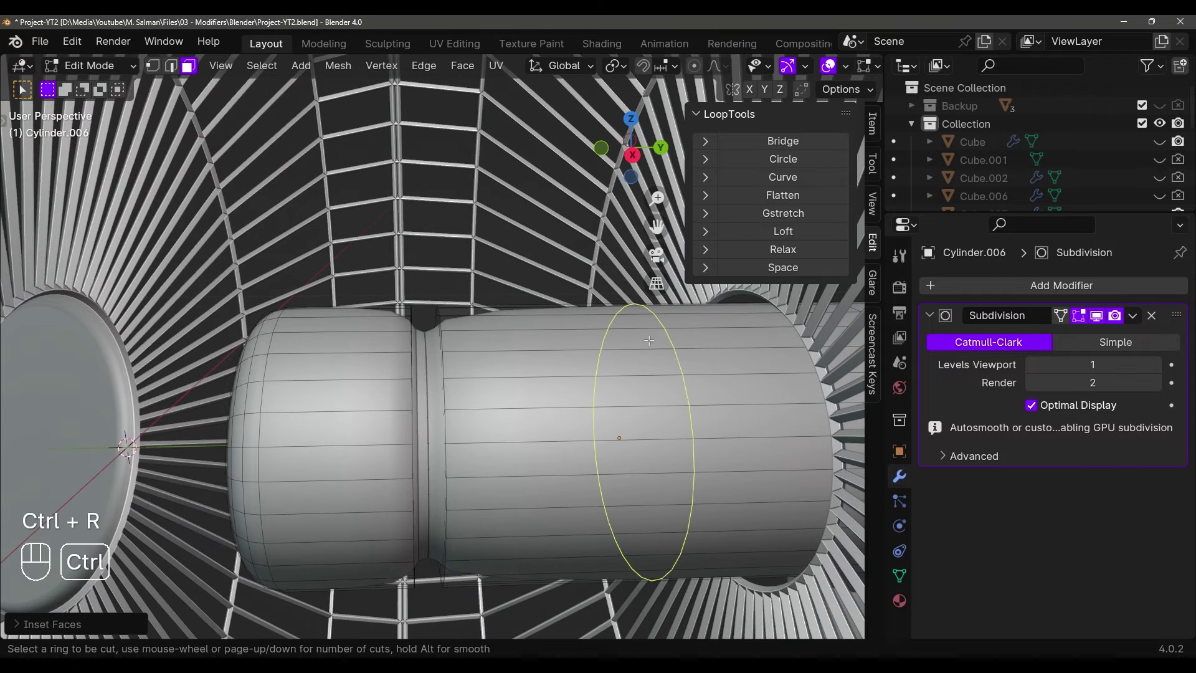
pyautogui.click(644, 337)
pyautogui.press('shift')
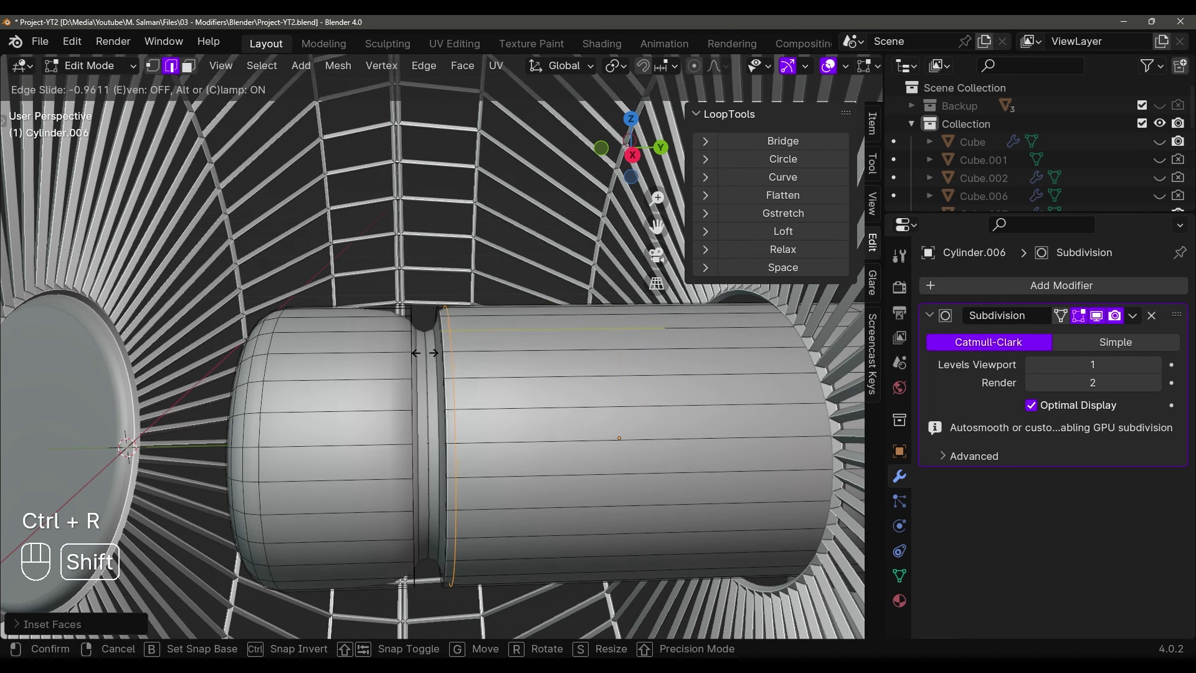
pyautogui.click(420, 355)
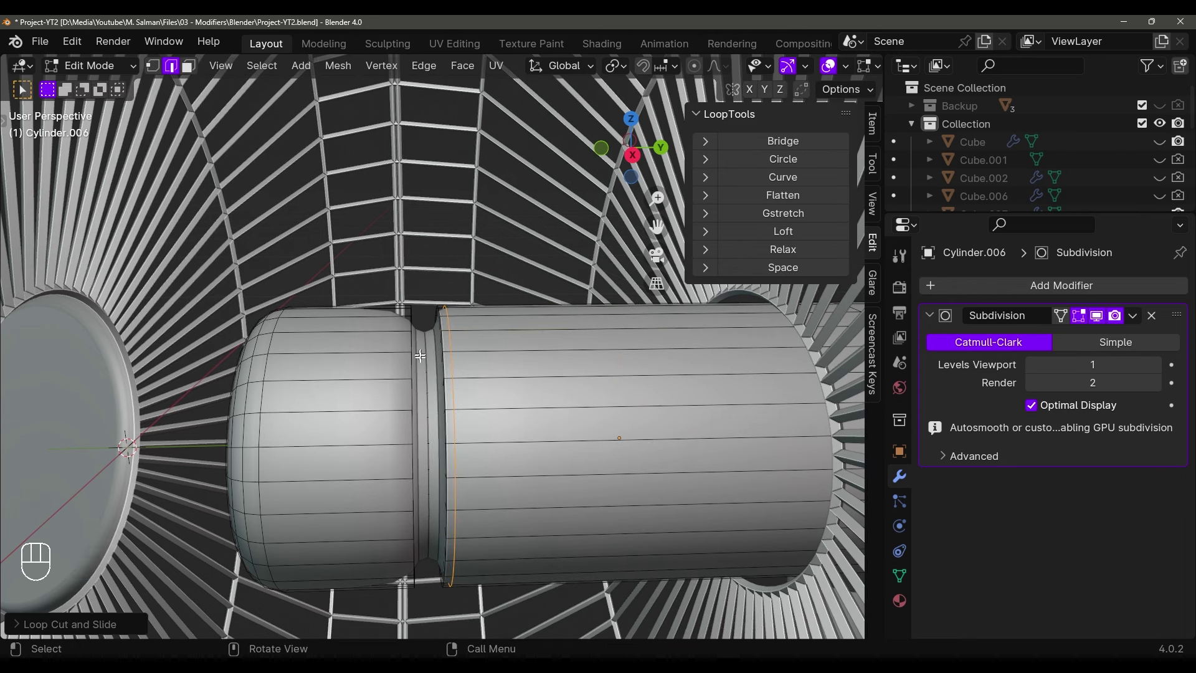
pyautogui.hotkey('ctrl', 'r')
pyautogui.click(413, 324)
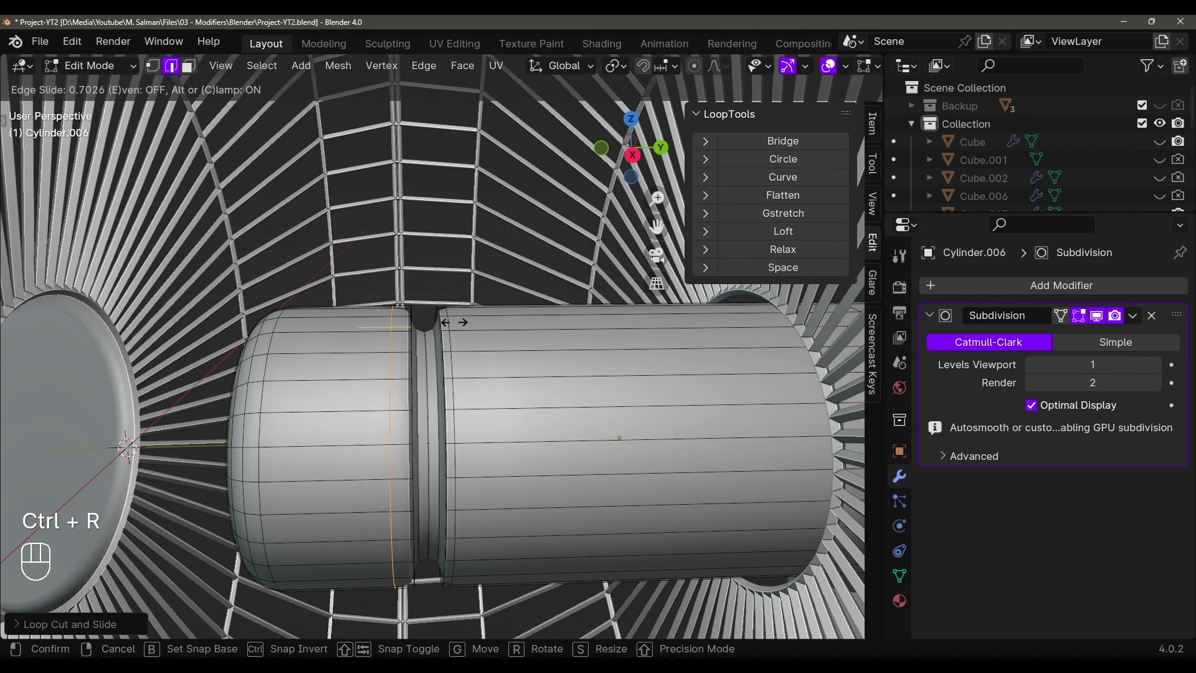
pyautogui.press('shift')
pyautogui.click(455, 320)
# Add two supporting edge loops on the groove's floor, one close to each of its side walls, and preview the smoothing
pyautogui.hotkey('ctrl', 'r')
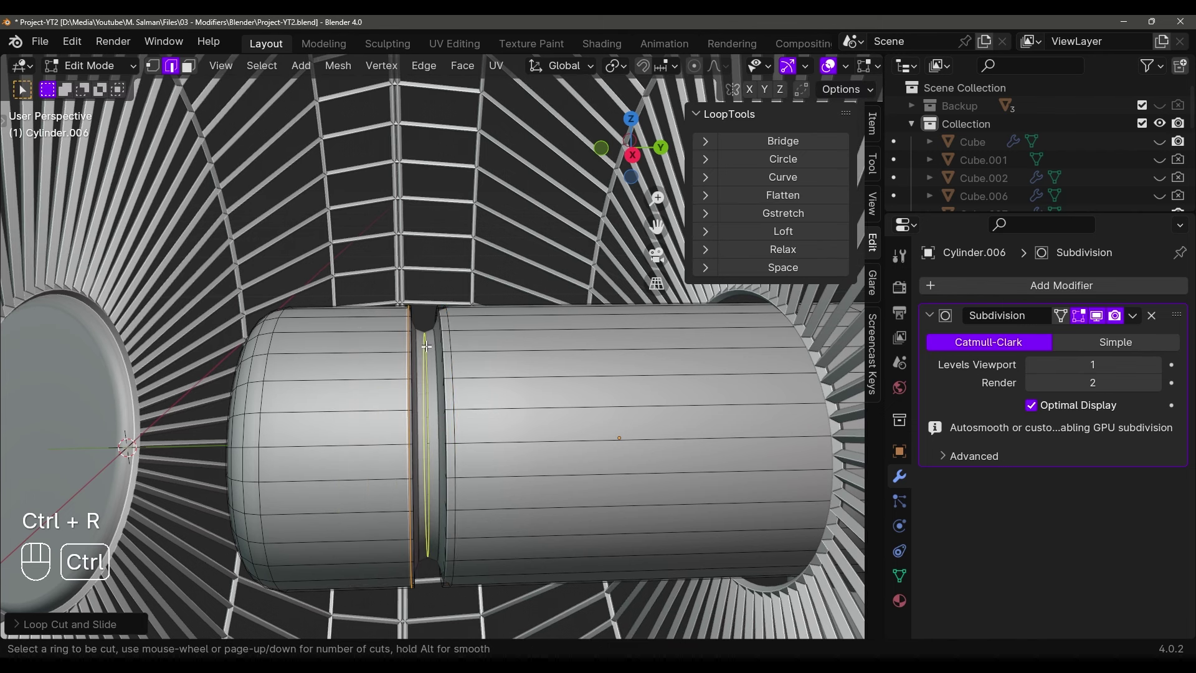
pyautogui.click(427, 348)
pyautogui.press('shift')
pyautogui.click(347, 353)
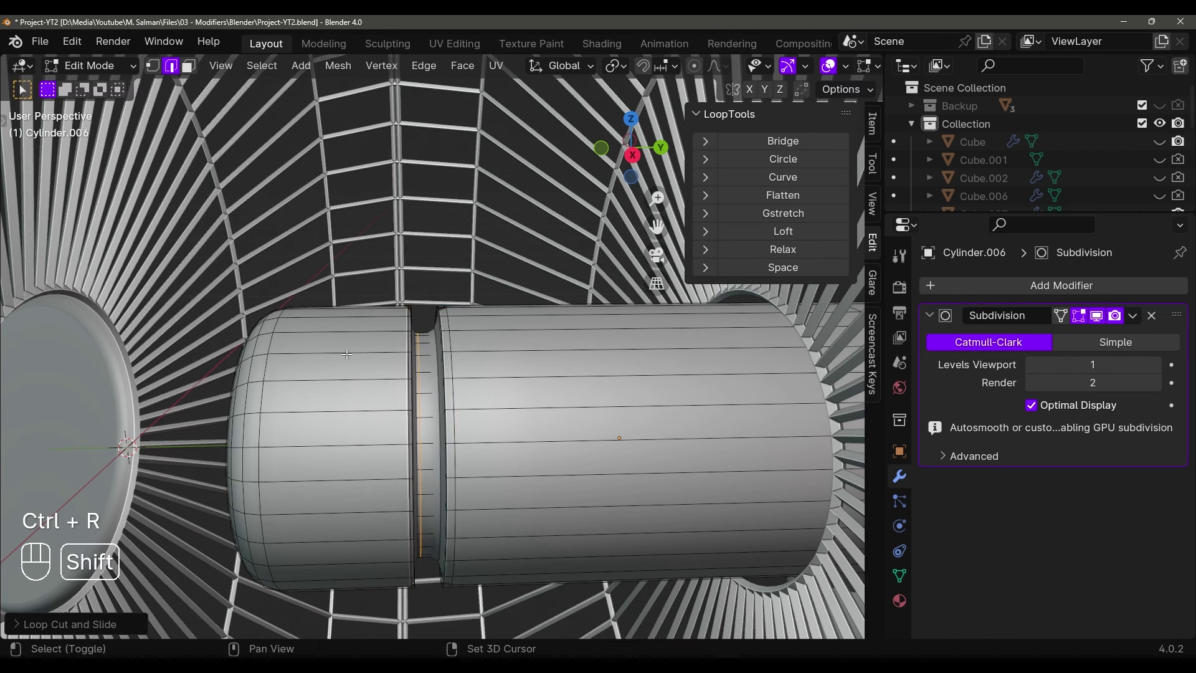
pyautogui.hotkey('ctrl', 'r')
pyautogui.click(425, 356)
pyautogui.press('shift')
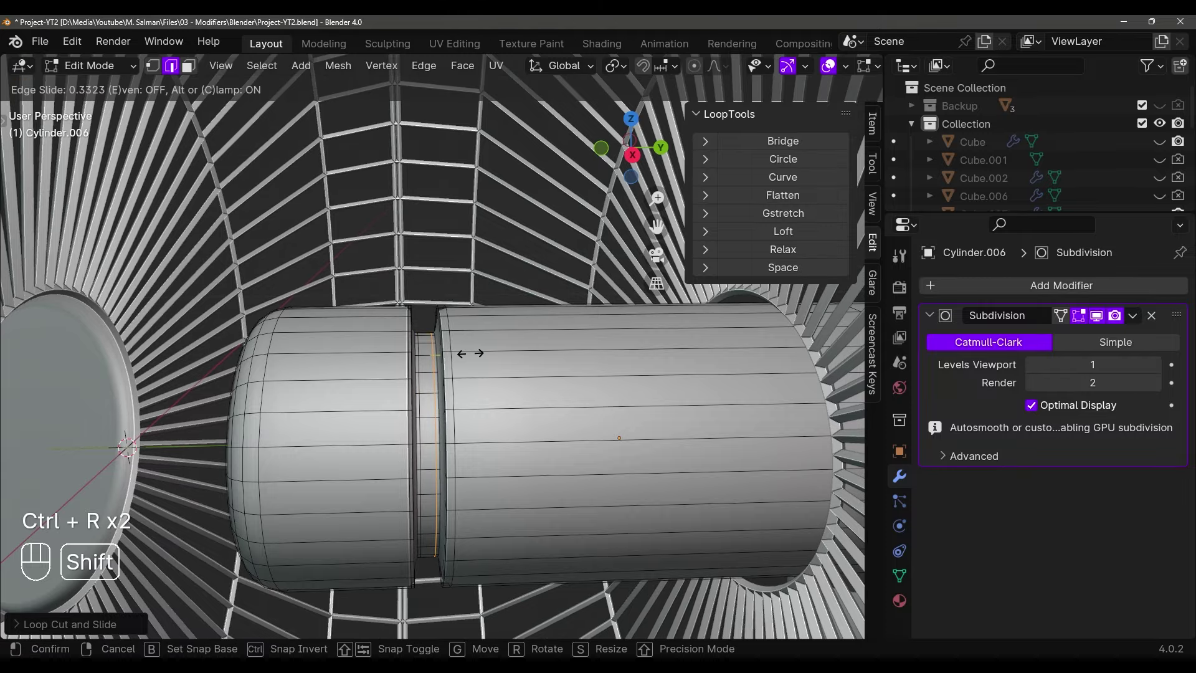
pyautogui.click(470, 351)
pyautogui.moveTo(470, 350); pyautogui.dragTo(498, 361, button='middle')
pyautogui.press('Tab')
pyautogui.press('Tab')
# Add an edge loop around the pole's upper end just below the motor housing, and return to Object Mode
pyautogui.scroll(-3, 556, 364)
pyautogui.hotkey('ctrl', 'r')
pyautogui.click(533, 448)
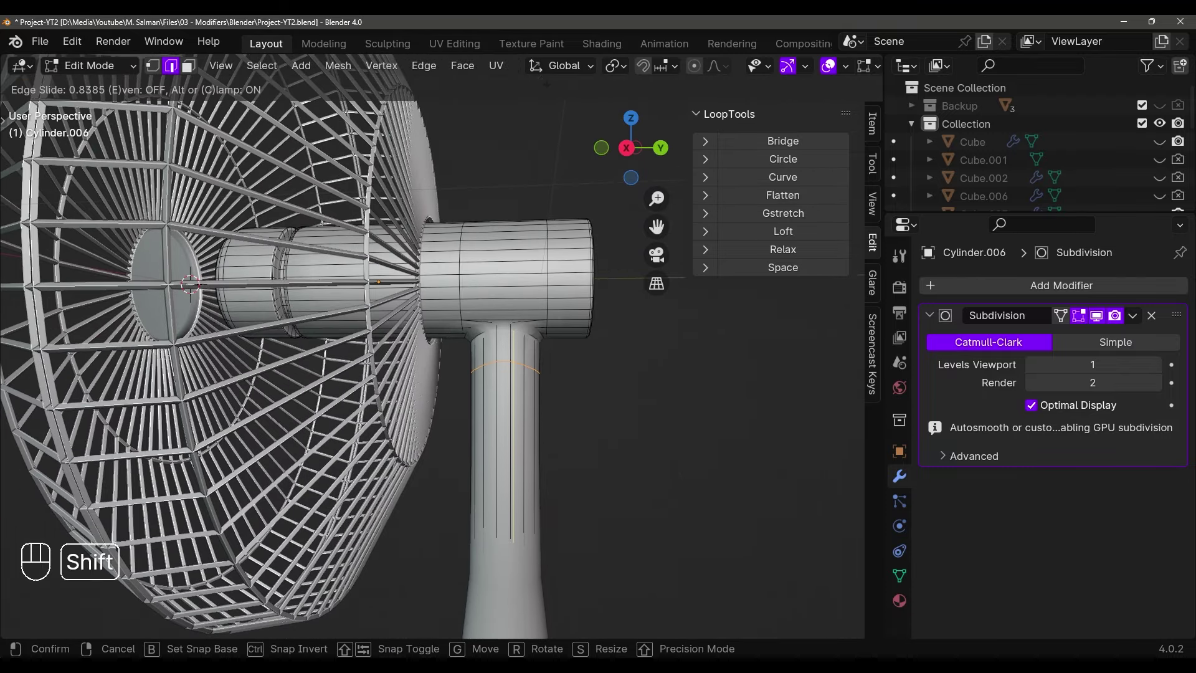
pyautogui.click(563, 360)
pyautogui.scroll(-2, 563, 364)
pyautogui.moveTo(563, 364); pyautogui.dragTo(511, 388, button='middle')
pyautogui.press('Tab')
pyautogui.scroll(4, 486, 427)
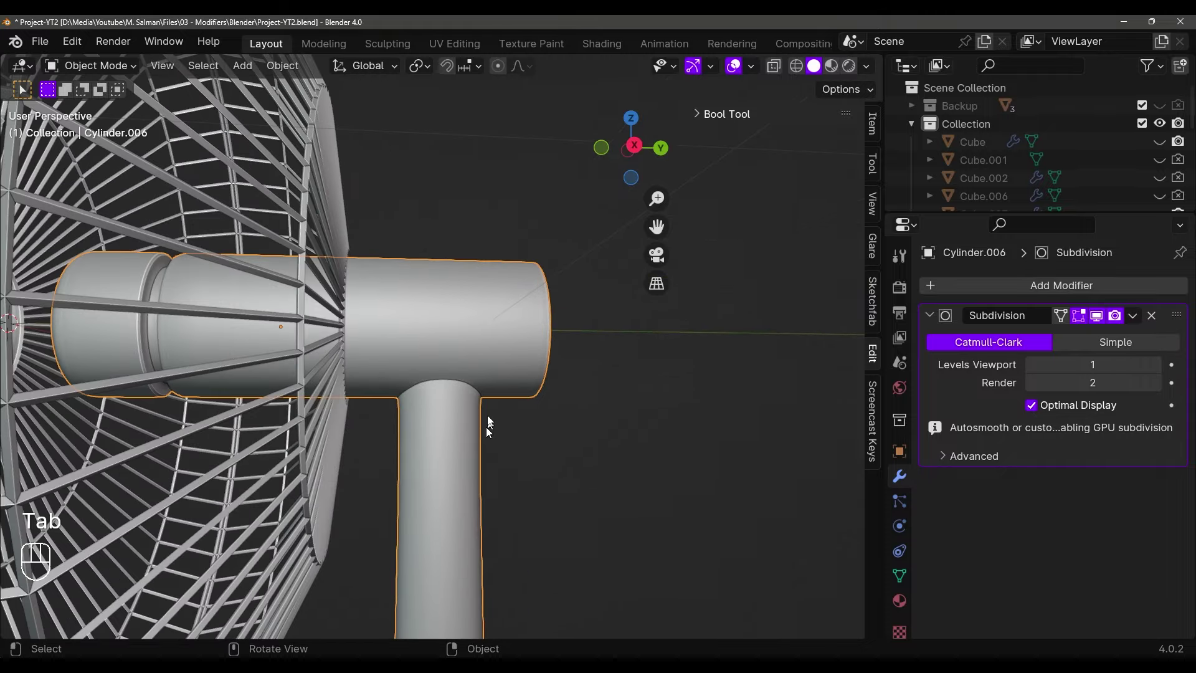
# Turn off the Subdivision modifier's viewport display and enter Edit Mode to work on the pole's lower end
pyautogui.keyDown('shift'); pyautogui.moveTo(614, 501); pyautogui.dragTo(616, 401, button='middle'); pyautogui.keyUp('shift')
pyautogui.keyDown('shift'); pyautogui.scroll(-2, 520, 480); pyautogui.keyUp('shift')
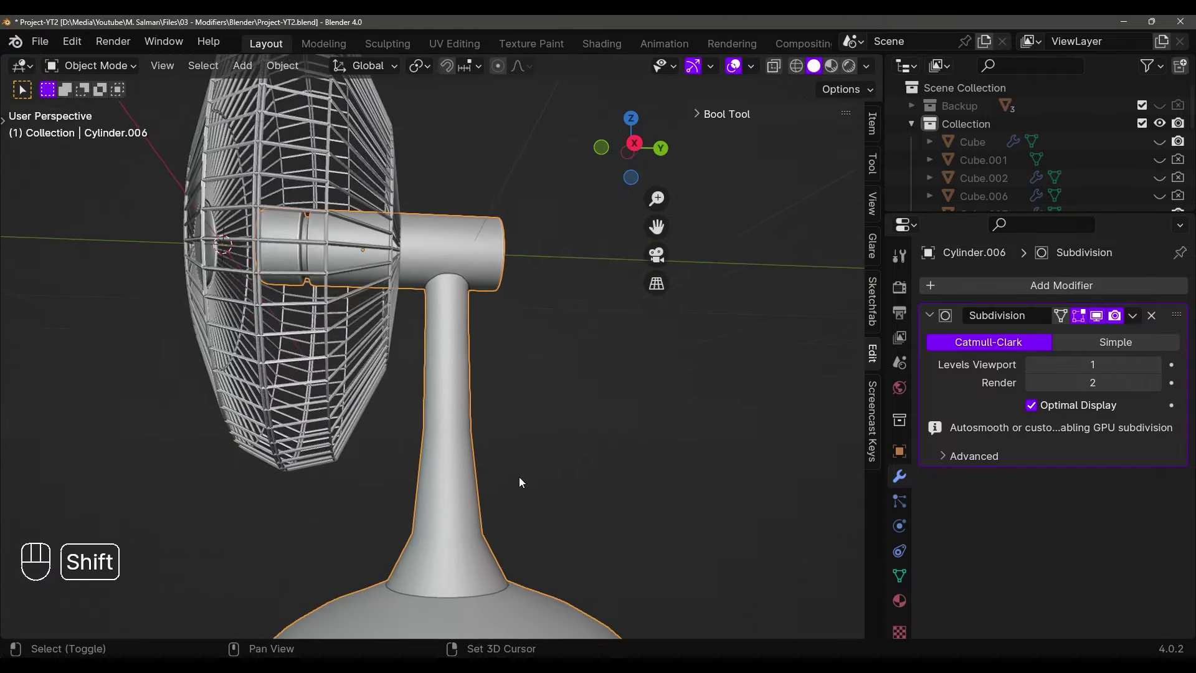
pyautogui.scroll(2, 480, 509)
pyautogui.keyDown('shift'); pyautogui.scroll(-4, 470, 497); pyautogui.keyUp('shift')
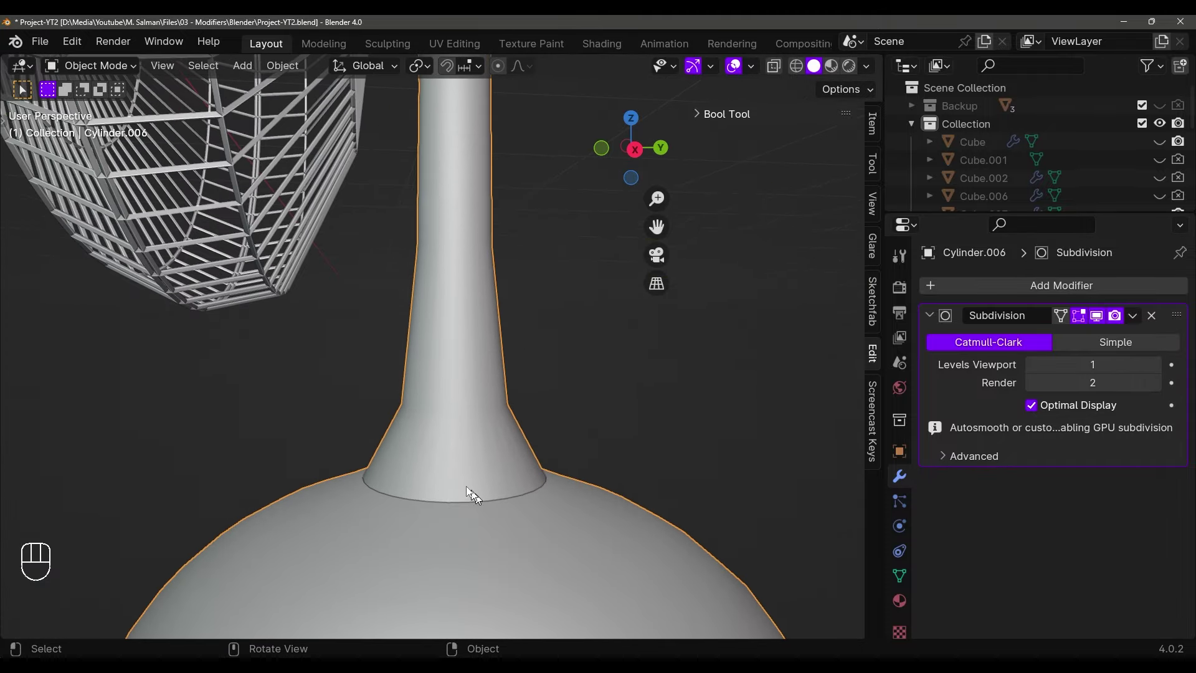
pyautogui.click(1096, 315)
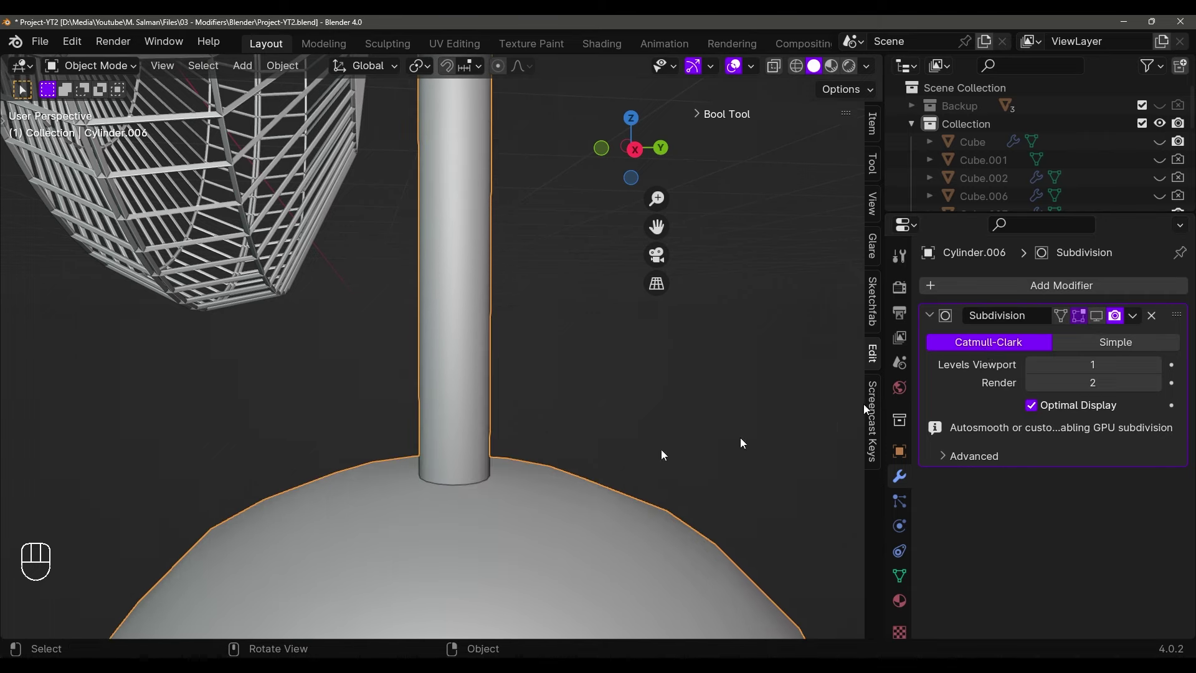
pyautogui.keyDown('shift'); pyautogui.scroll(-2, 511, 479); pyautogui.keyUp('shift')
pyautogui.scroll(2, 510, 431)
pyautogui.press('Tab')
# Bevel the edge loop where the pole meets the domed base with 6 segments and a width of about 0.94 m
pyautogui.keyDown('shift'); pyautogui.scroll(-1, 508, 444); pyautogui.keyUp('shift')
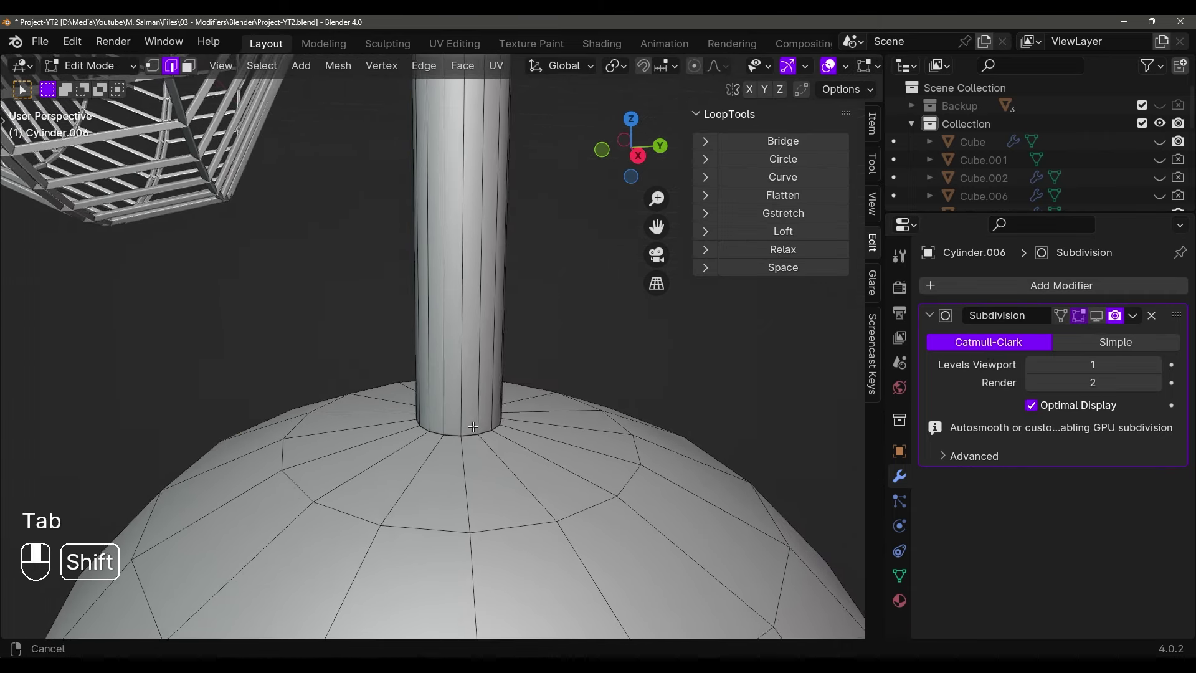
pyautogui.scroll(2, 490, 507)
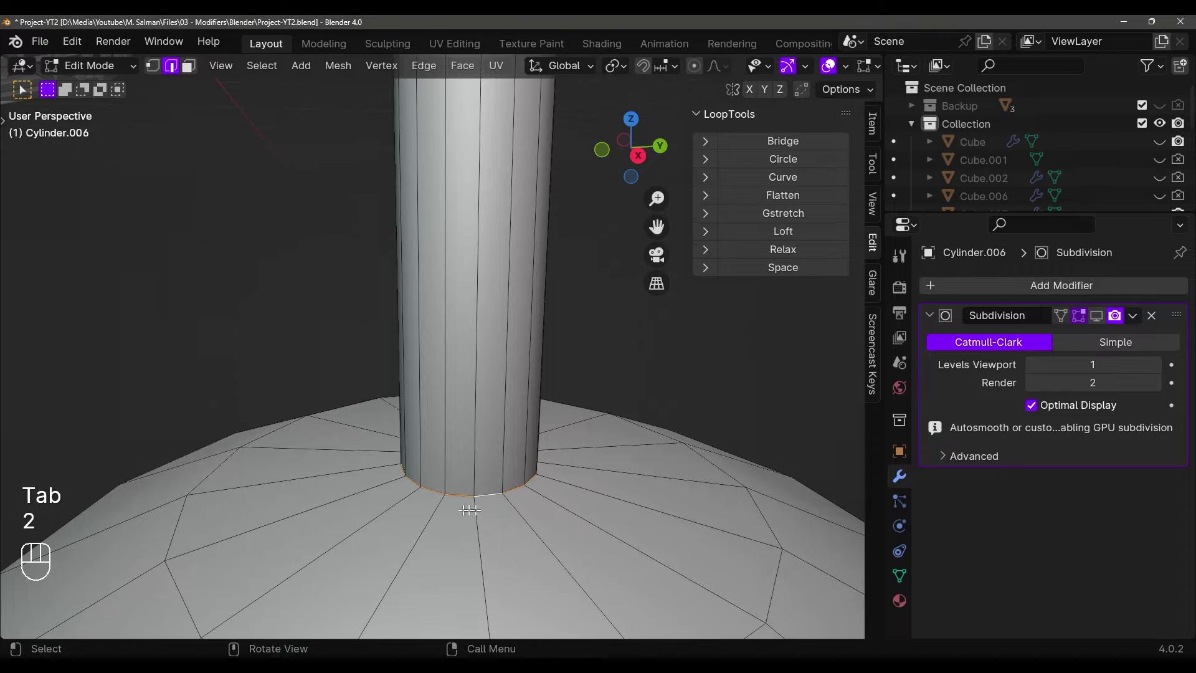
pyautogui.moveTo(470, 510); pyautogui.dragTo(478, 502, button='middle')
pyautogui.scroll(5, 483, 497)
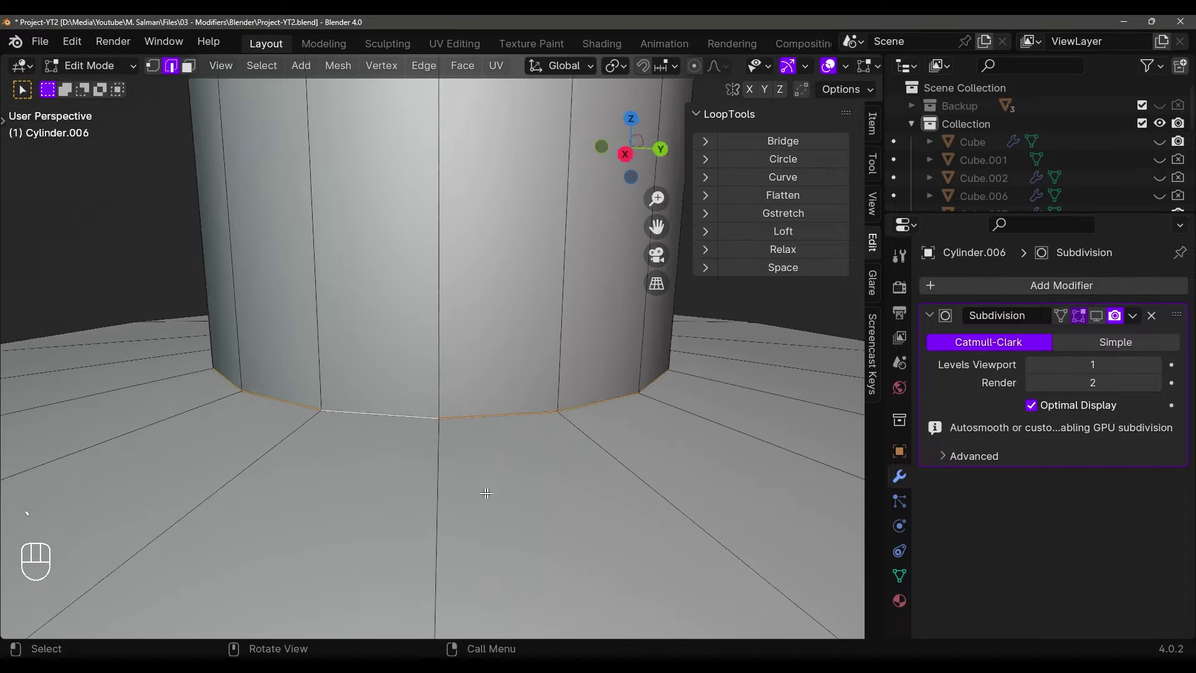
pyautogui.scroll(-6, 486, 493)
pyautogui.hotkey('ctrl', 'z')
pyautogui.hotkey('ctrl', 'z')
pyautogui.hotkey('ctrl', 'z')
pyautogui.hotkey('ctrl', 'z')
pyautogui.hotkey('ctrl', 'b')
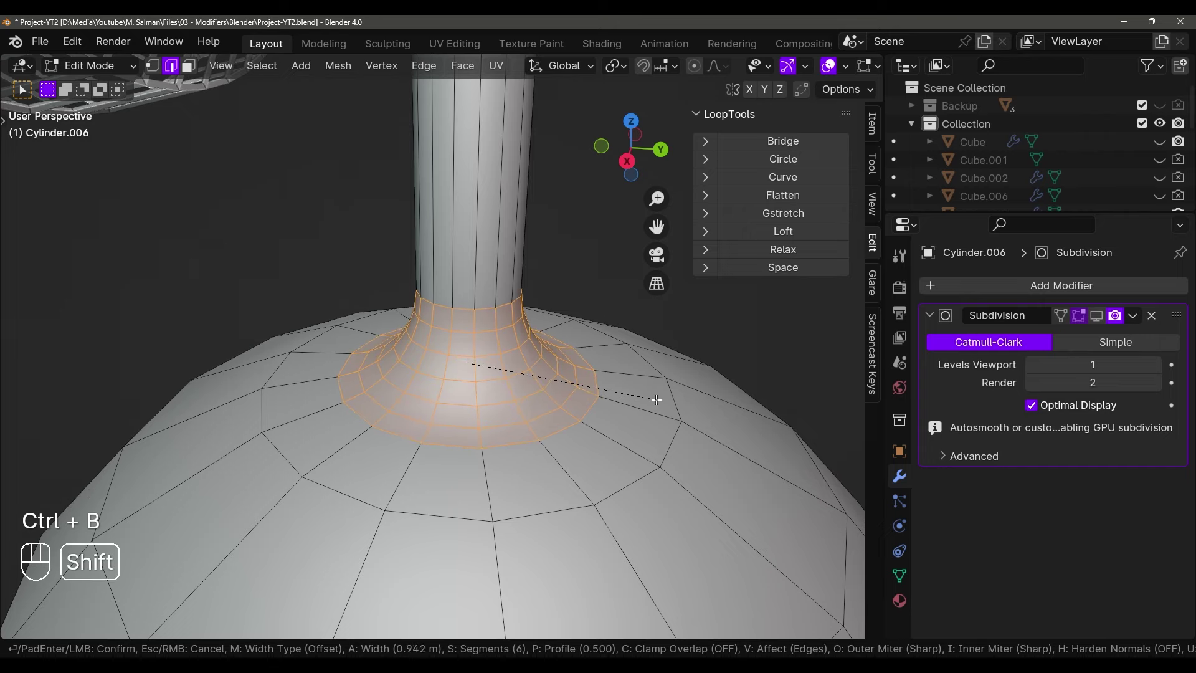
pyautogui.click(688, 402)
# Turn the Subdivision modifier's viewport display back on, check the smoothed pole transition in Object Mode, and resume mesh editing
pyautogui.click(1095, 315)
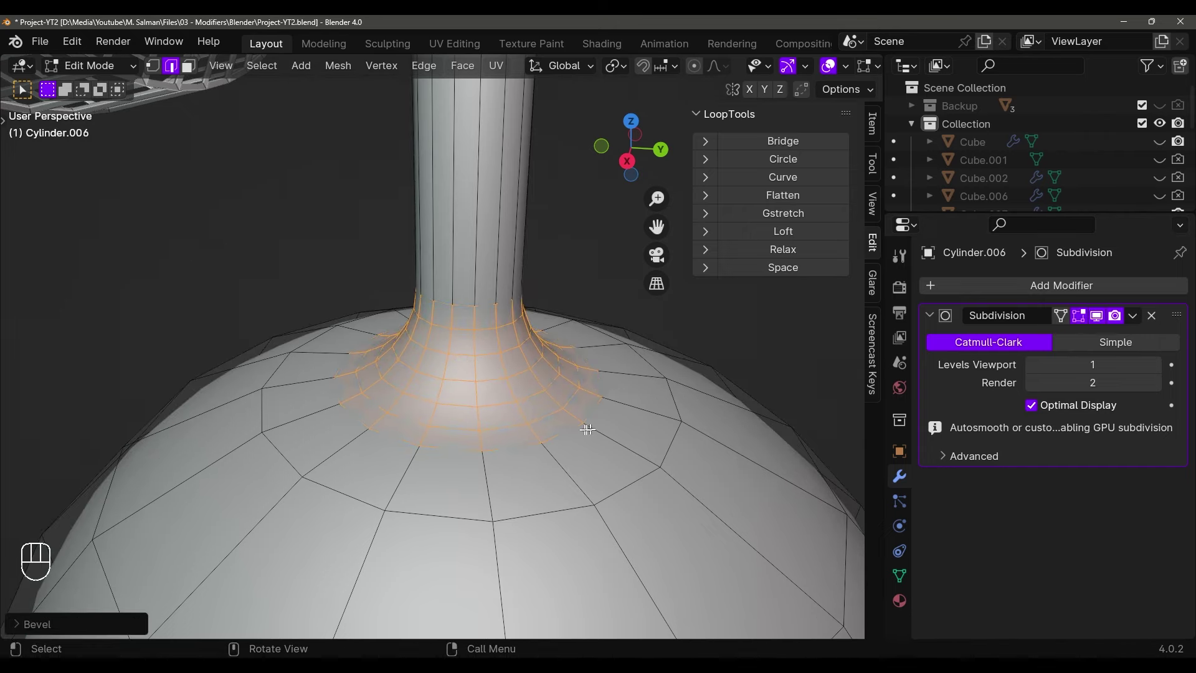
pyautogui.press('Tab')
pyautogui.moveTo(578, 431); pyautogui.dragTo(630, 401, button='middle')
pyautogui.scroll(-3, 591, 411)
pyautogui.press('Tab')
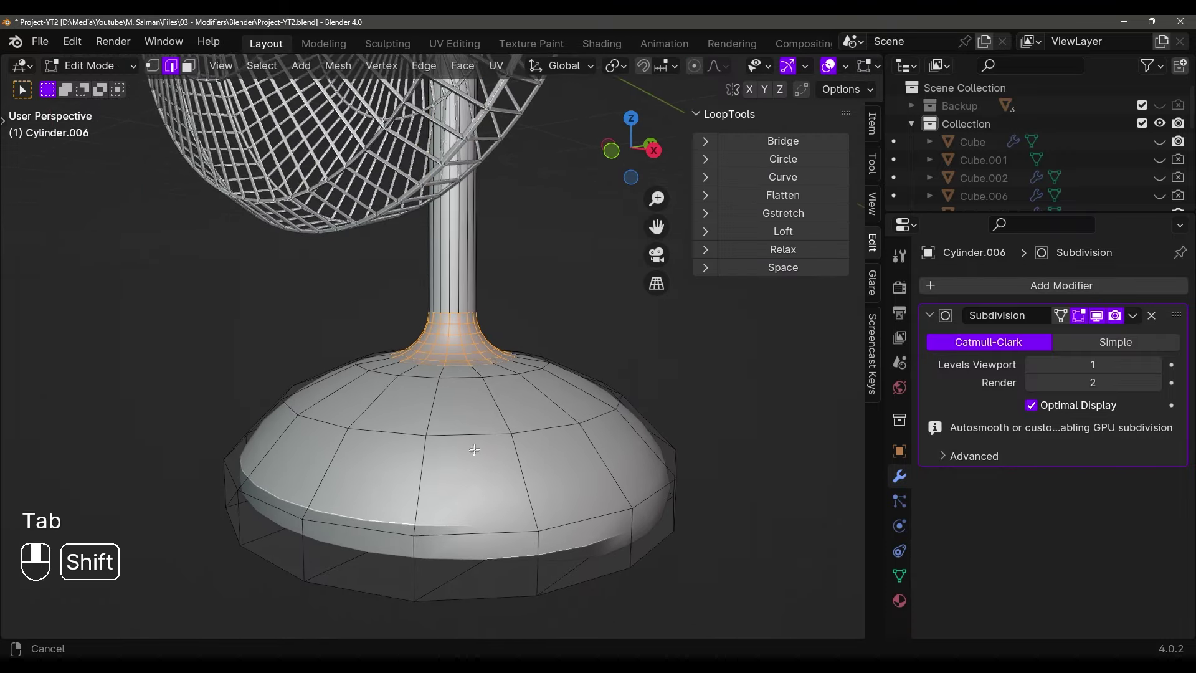
# Select all the strip faces on the underside of the base and delete them
pyautogui.moveTo(476, 468); pyautogui.dragTo(603, 394, button='middle')
pyautogui.scroll(-2, 623, 450)
pyautogui.press('3')
pyautogui.keyDown('shift'); pyautogui.click(602, 395); pyautogui.keyUp('shift')
pyautogui.keyDown('shift'); pyautogui.click(582, 403); pyautogui.keyUp('shift')
pyautogui.keyDown('shift'); pyautogui.click(510, 406); pyautogui.keyUp('shift')
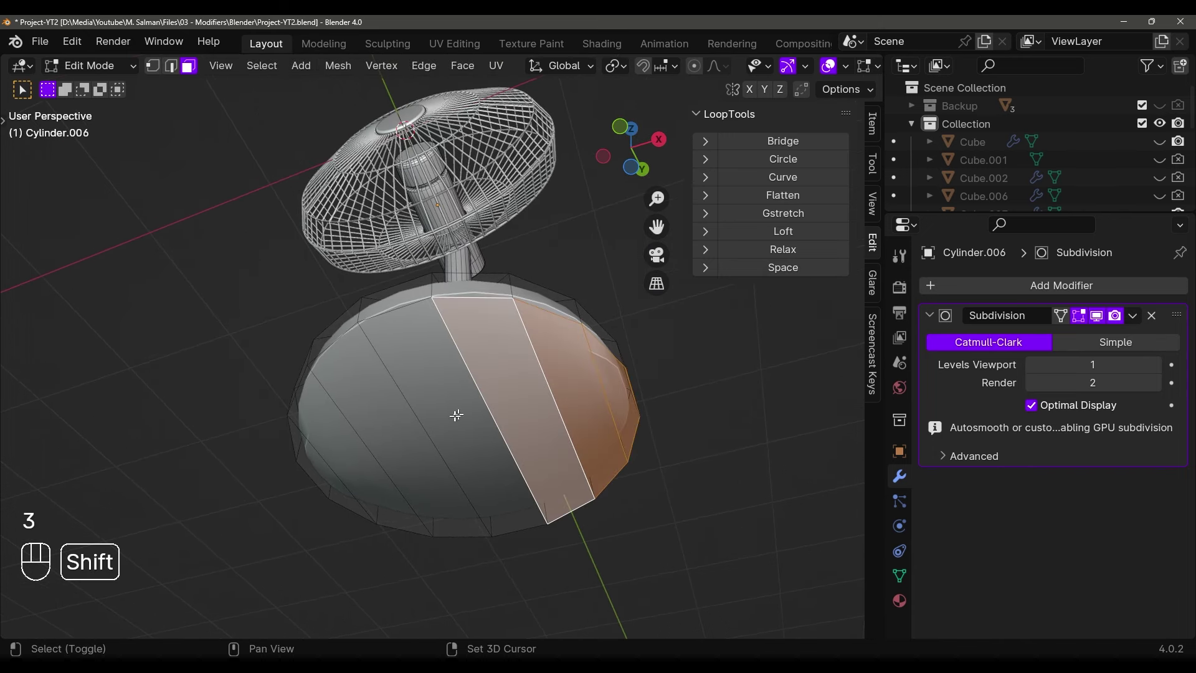
pyautogui.keyDown('shift'); pyautogui.click(386, 427); pyautogui.keyUp('shift')
pyautogui.keyDown('shift'); pyautogui.click(307, 459); pyautogui.keyUp('shift')
pyautogui.moveTo(307, 459); pyautogui.dragTo(364, 439, button='middle')
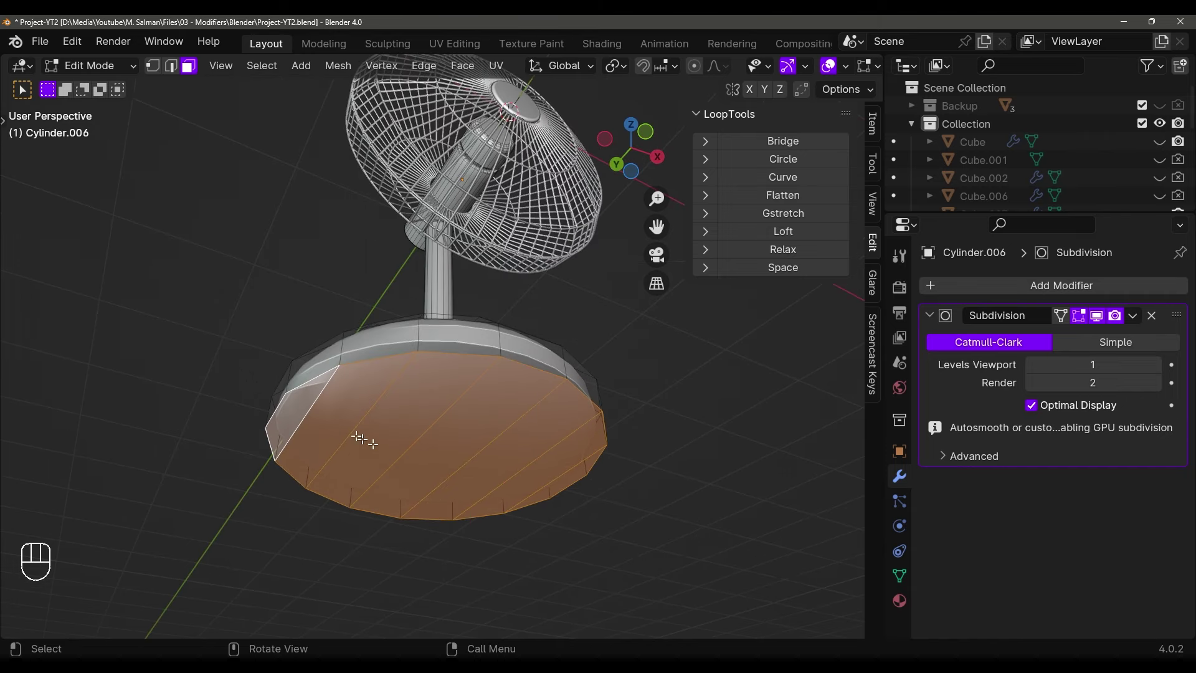
pyautogui.press('x')
pyautogui.press('Escape')
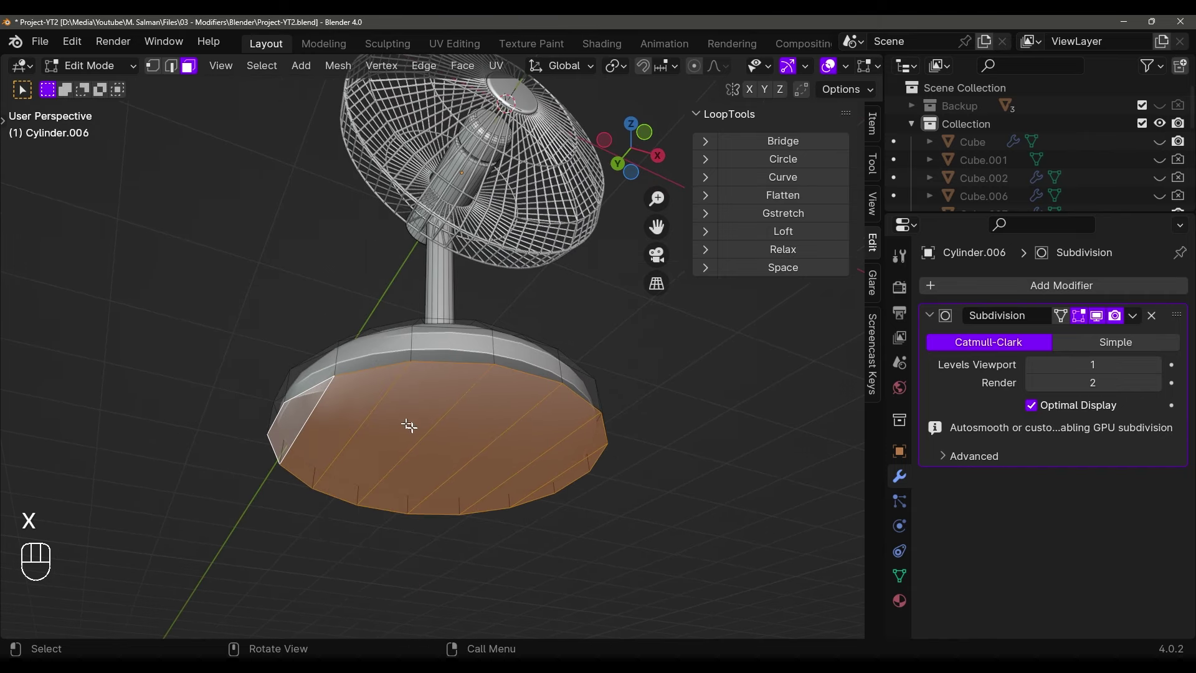
pyautogui.press('x')
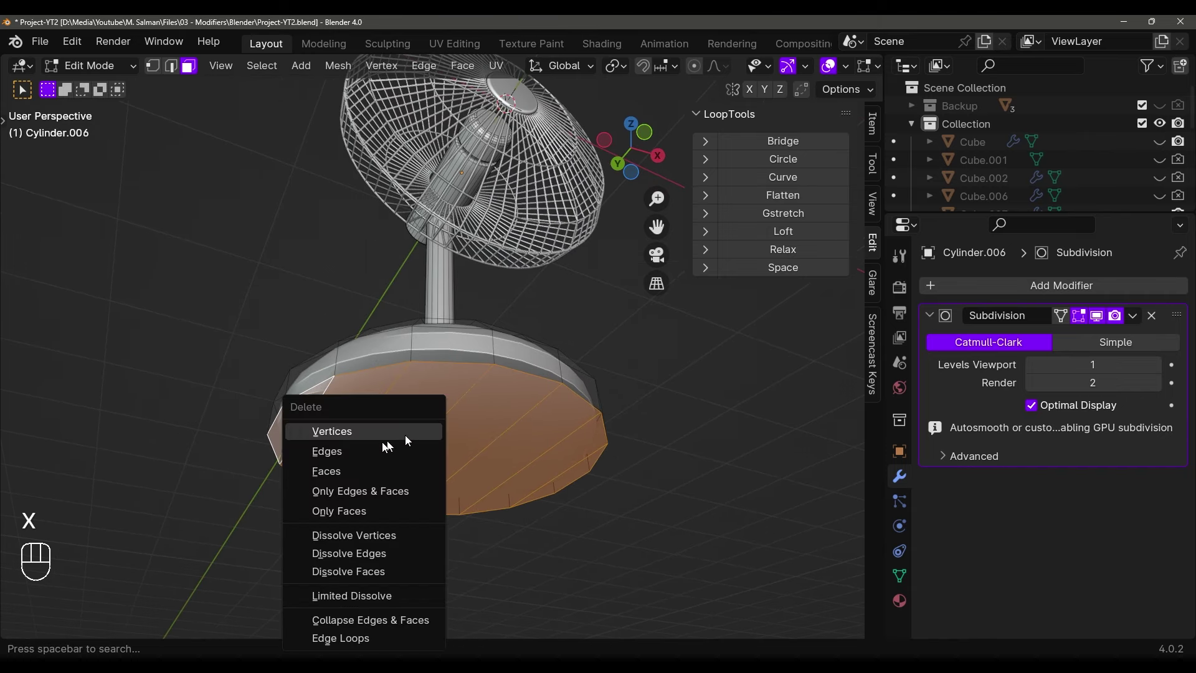
pyautogui.click(367, 466)
# Close the base's open underside with Grid Fill, using a span of 3
pyautogui.moveTo(523, 429); pyautogui.dragTo(498, 361, button='middle')
pyautogui.press('1')
pyautogui.keyDown('alt'); pyautogui.click(481, 400); pyautogui.keyUp('alt')
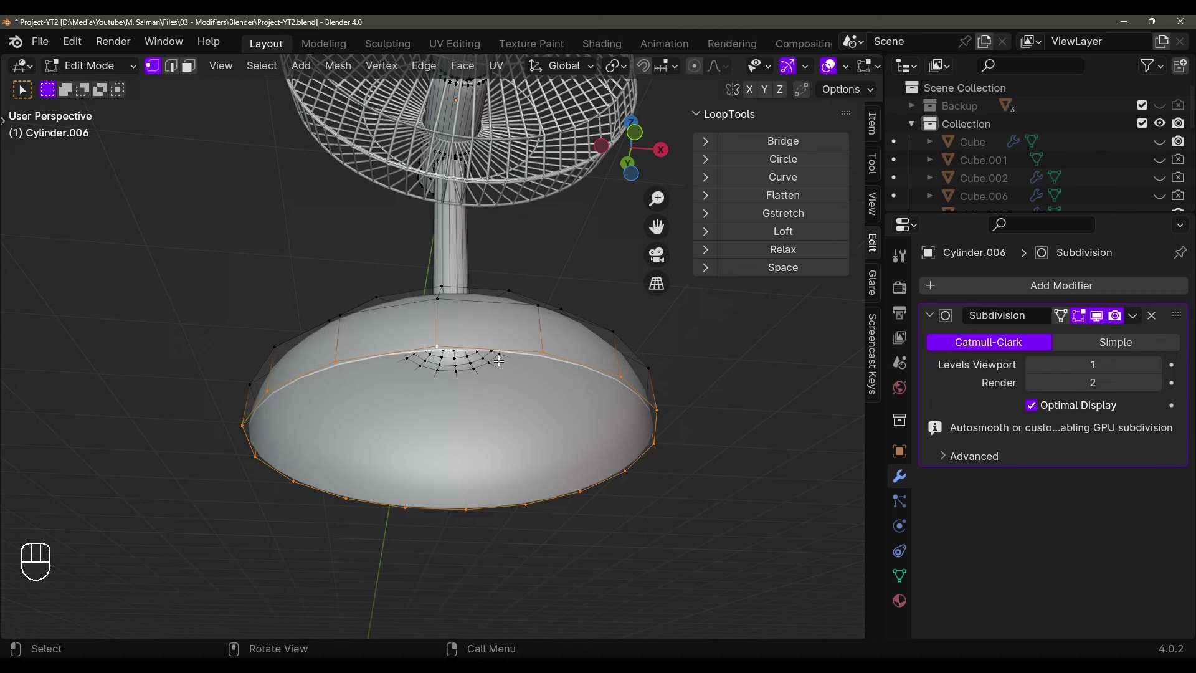
pyautogui.press('F3')
pyautogui.press('Return')
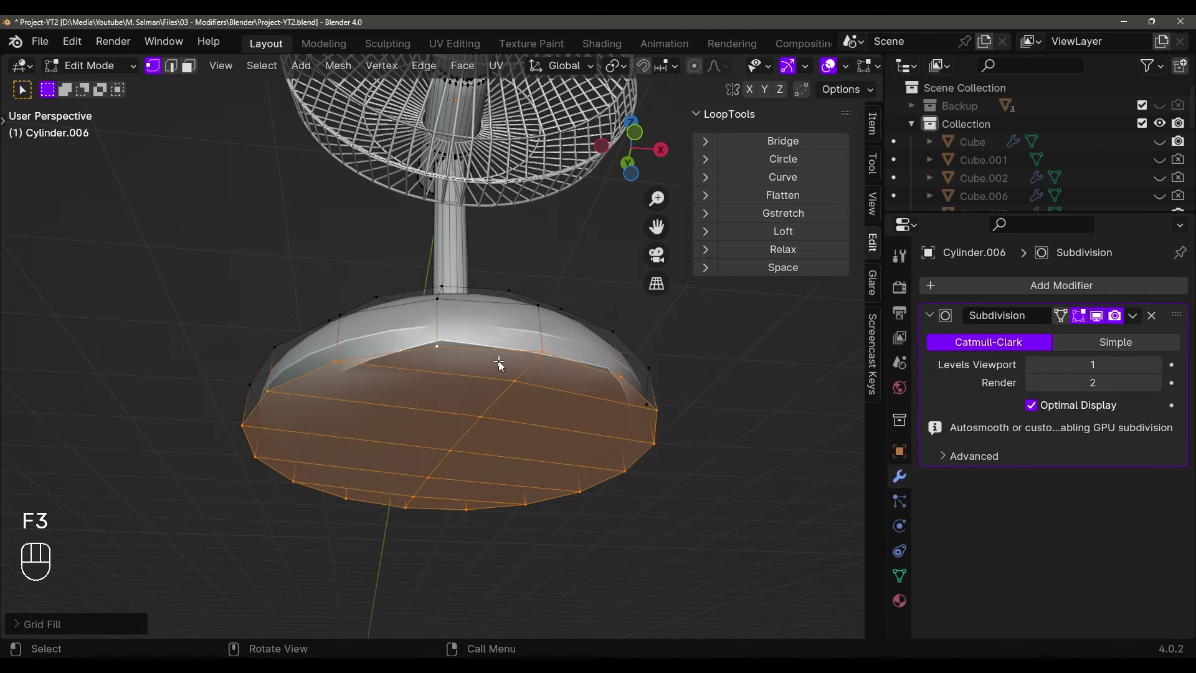
pyautogui.click(33, 626)
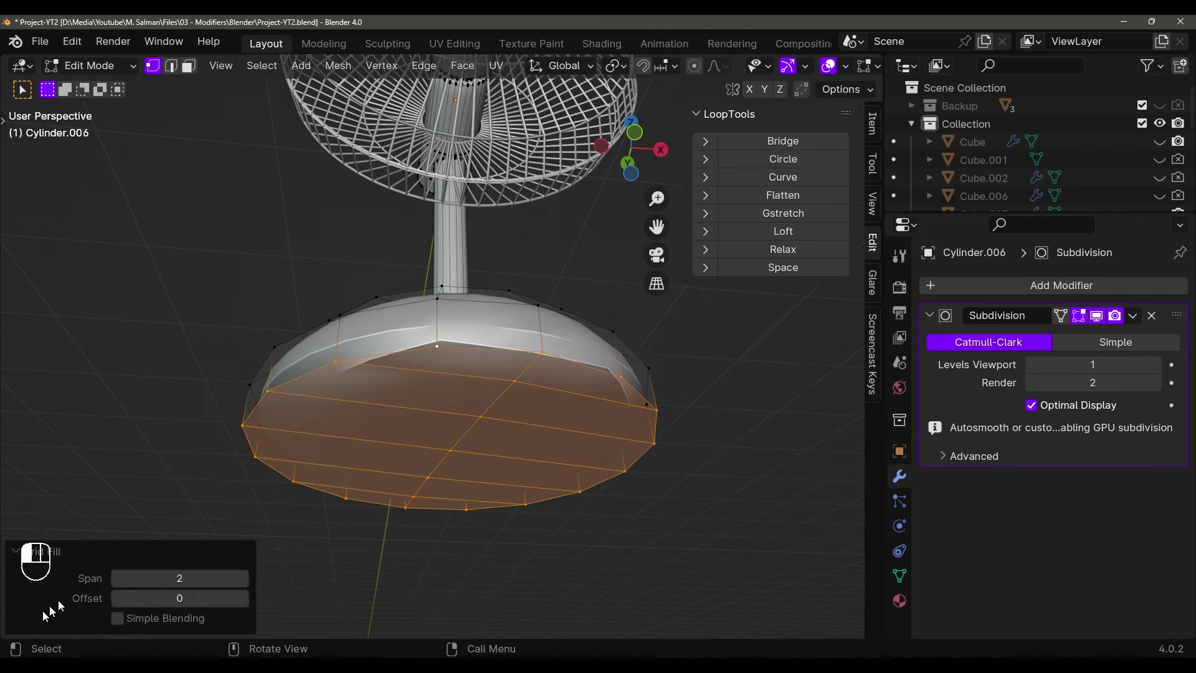
pyautogui.click(244, 578)
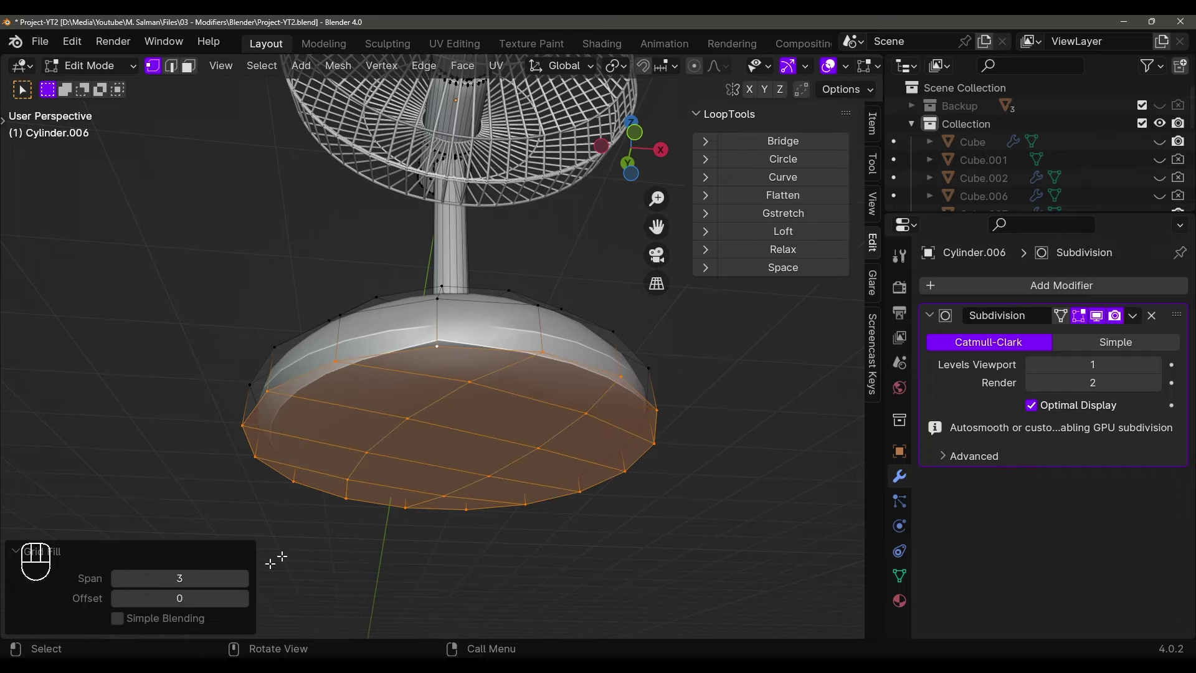
# Add a supporting edge loop around the base's side wall close to its bottom edge, and check the smoothed shape
pyautogui.moveTo(275, 555); pyautogui.dragTo(408, 454, button='middle')
pyautogui.hotkey('ctrl', 'r')
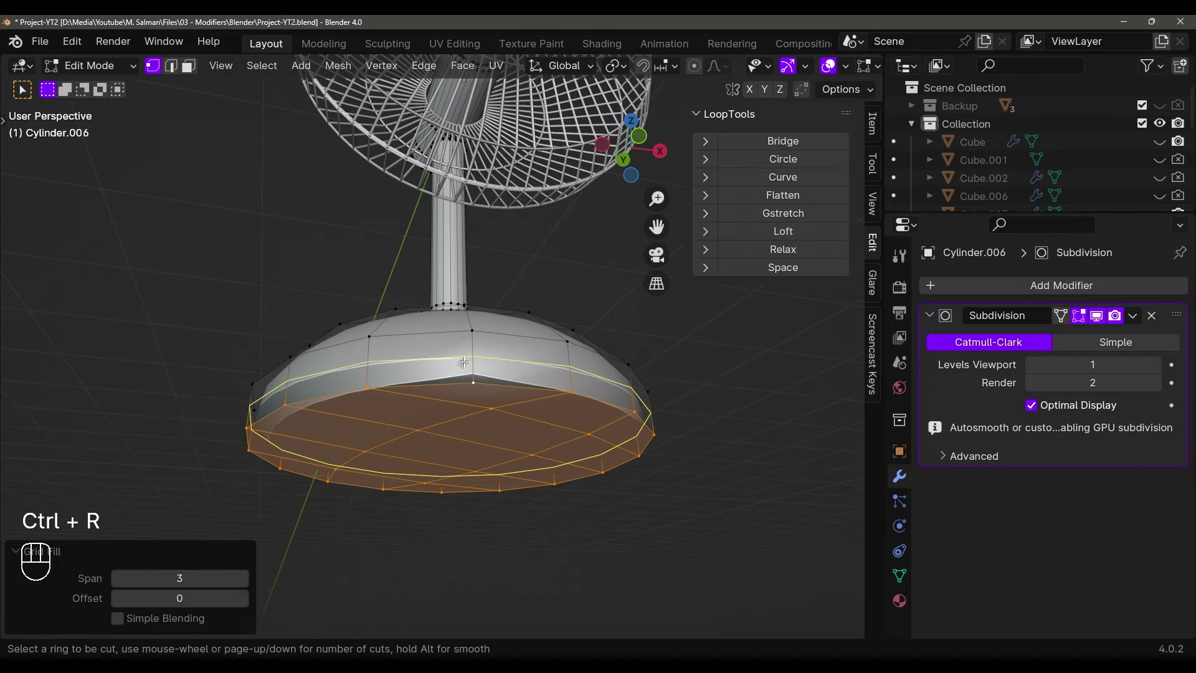
pyautogui.click(472, 432)
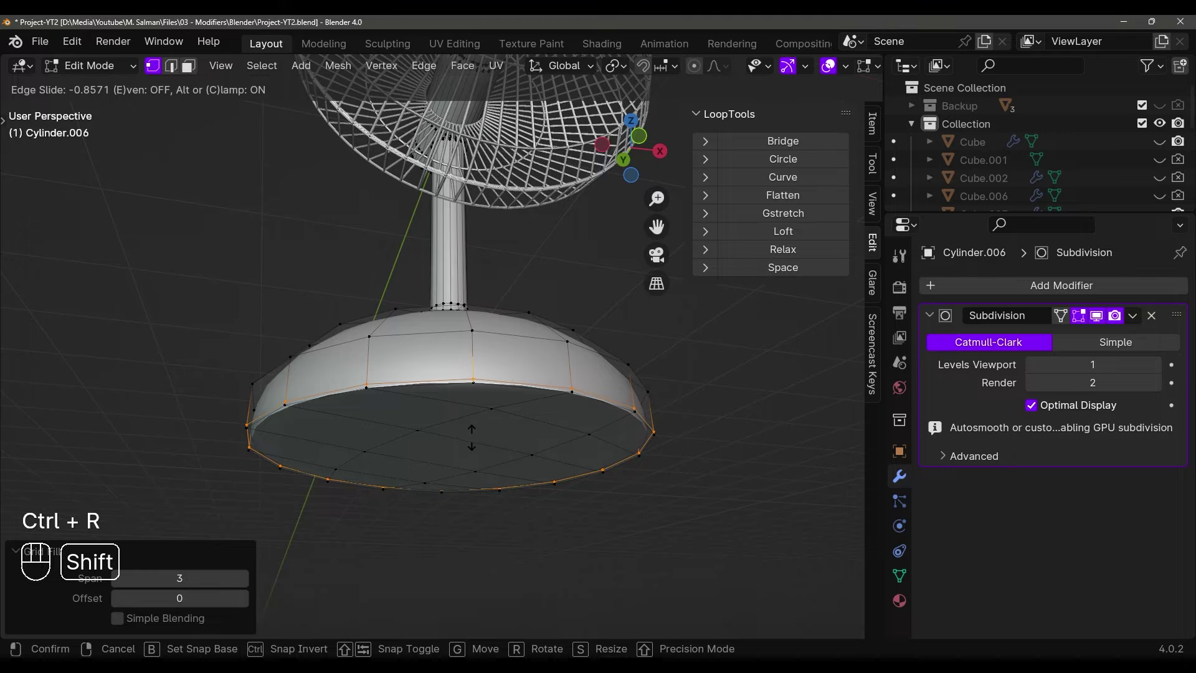
pyautogui.click(472, 437)
pyautogui.press('Tab')
pyautogui.moveTo(475, 430); pyautogui.dragTo(477, 454, button='middle')
pyautogui.press('Tab')
pyautogui.scroll(3, 477, 454)
# Try scaling the edge loop around the top of the base's side wall
pyautogui.hotkey('ctrl', 'z')
pyautogui.keyDown('alt'); pyautogui.click(579, 494); pyautogui.keyUp('alt')
pyautogui.press('s')
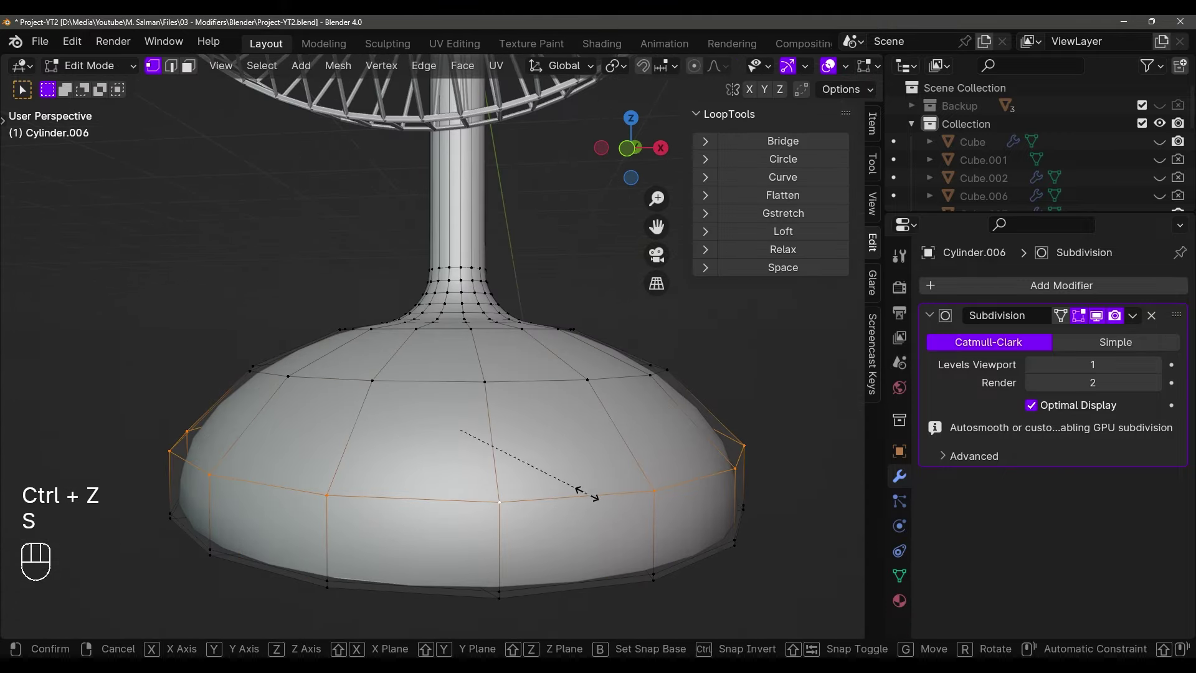
pyautogui.click(614, 468)
# Add an edge loop on the dome just above the side wall's top edge, slid to a factor of -0.897
pyautogui.keyDown('shift'); pyautogui.moveTo(614, 468); pyautogui.dragTo(593, 465, button='middle'); pyautogui.keyUp('shift')
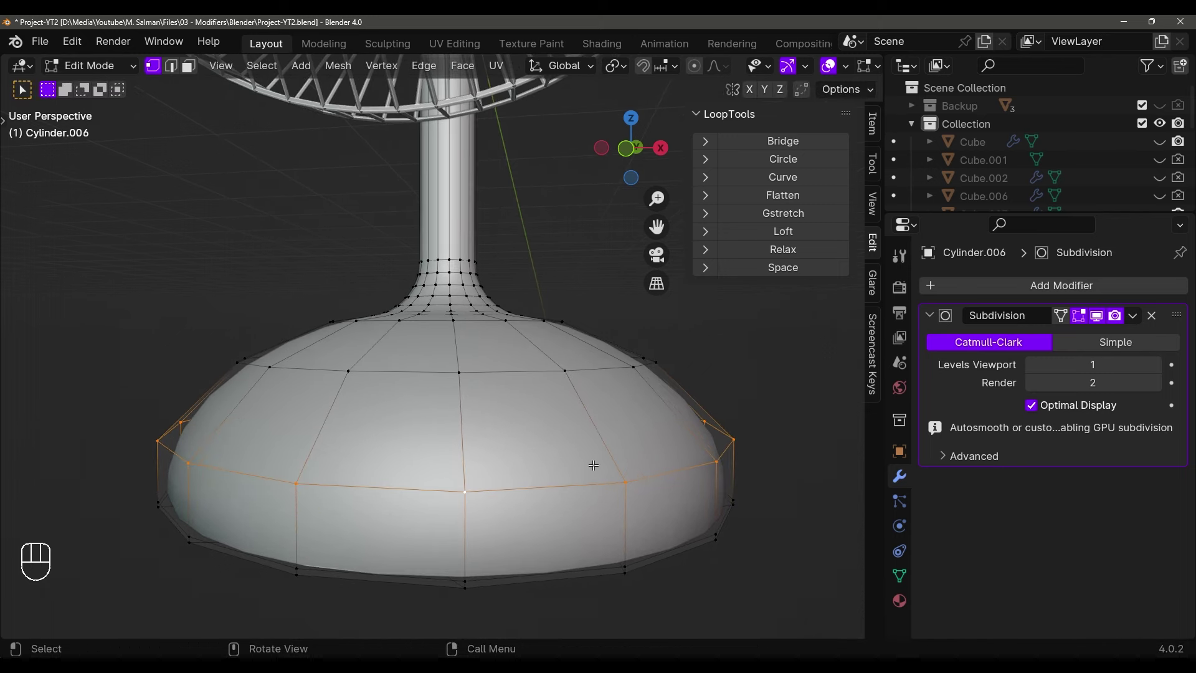
pyautogui.hotkey('ctrl', 'r')
pyautogui.click(590, 435)
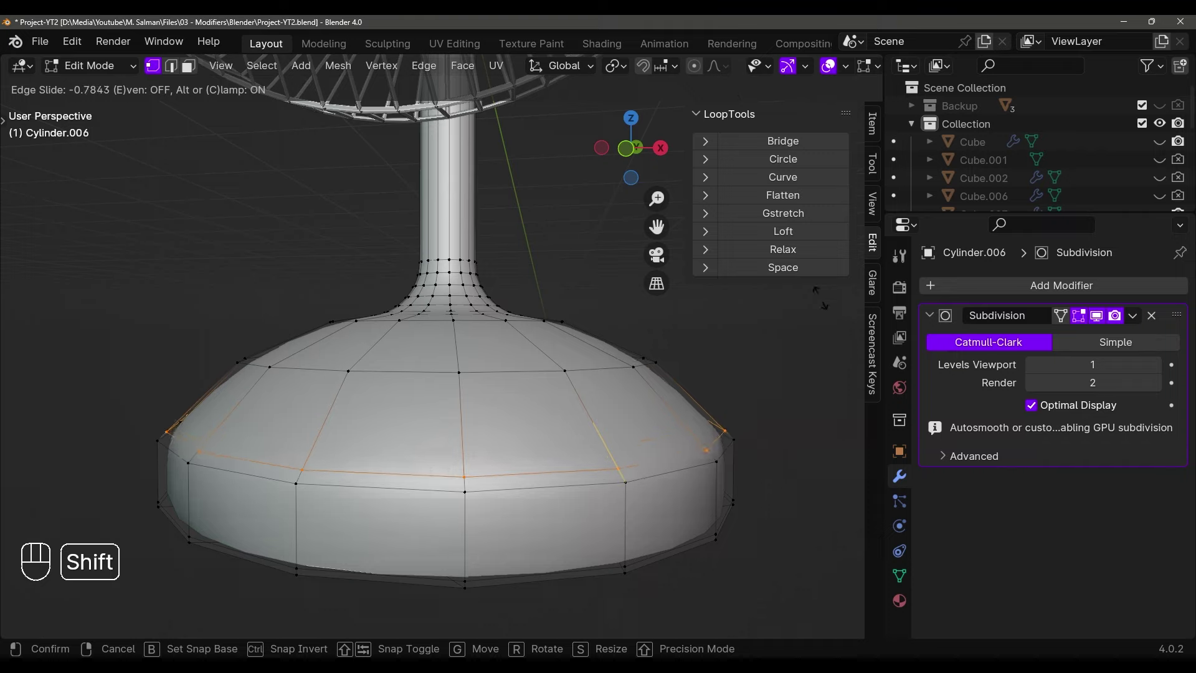
pyautogui.click(825, 347)
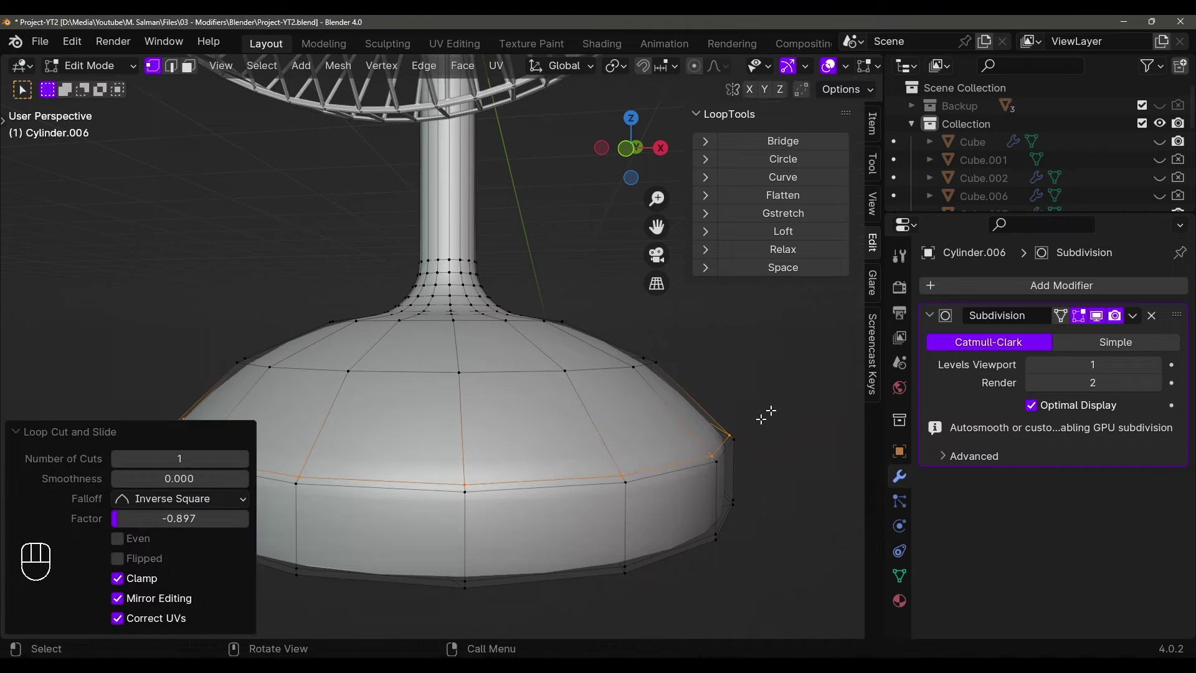
# Add an edge loop on the base's side wall just below its top edge, and inspect the smoothed base in Object Mode
pyautogui.hotkey('ctrl', 'r')
pyautogui.click(626, 480)
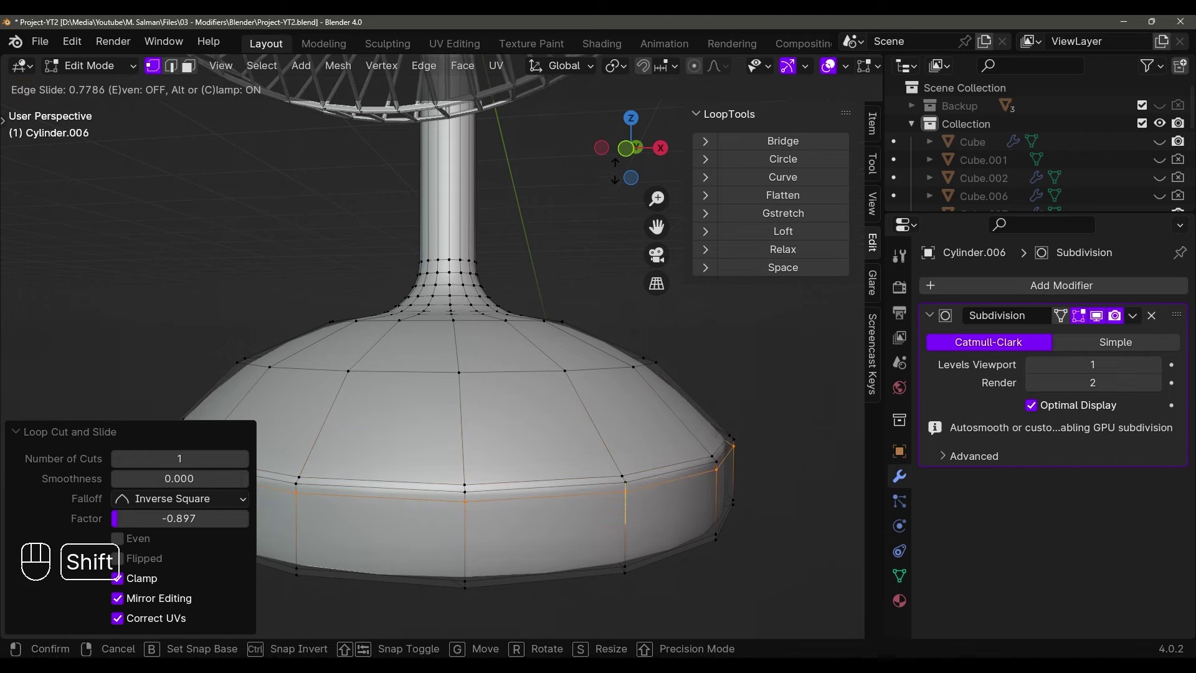
pyautogui.click(644, 499)
pyautogui.press('Tab')
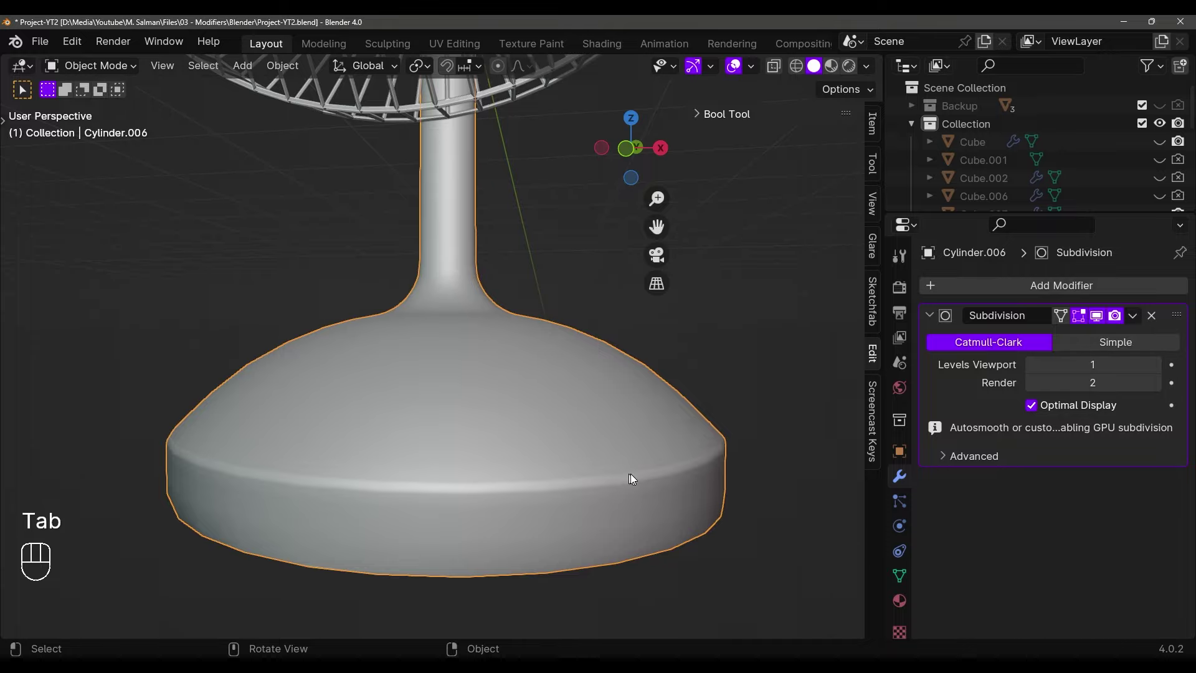
pyautogui.press('Tab')
pyautogui.press('Tab')
pyautogui.moveTo(659, 446); pyautogui.dragTo(513, 420, button='middle')
pyautogui.press('Tab')
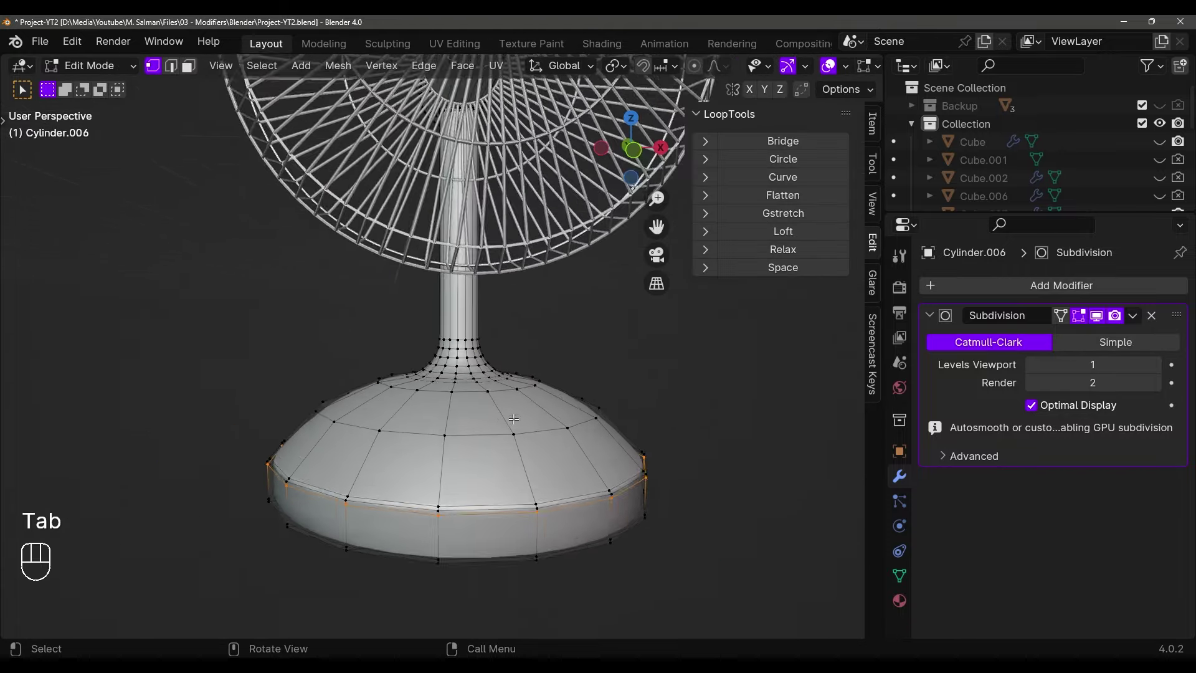
# Lower the edge loop around the middle of the base's dome by about 0.14 m along Z and check the smoothed shape
pyautogui.scroll(1, 514, 419)
pyautogui.keyDown('alt'); pyautogui.click(470, 462); pyautogui.keyUp('alt')
pyautogui.keyDown('shift'); pyautogui.moveTo(591, 458); pyautogui.dragTo(595, 422, button='middle'); pyautogui.keyUp('shift')
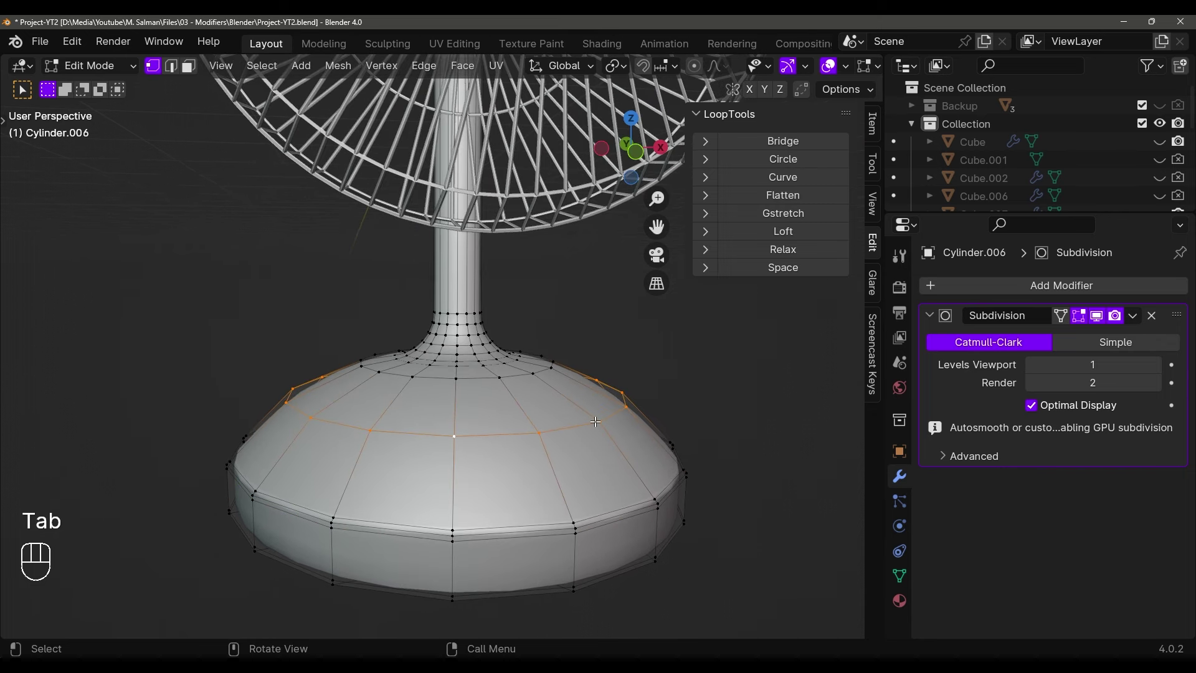
pyautogui.press('g')
pyautogui.press('z')
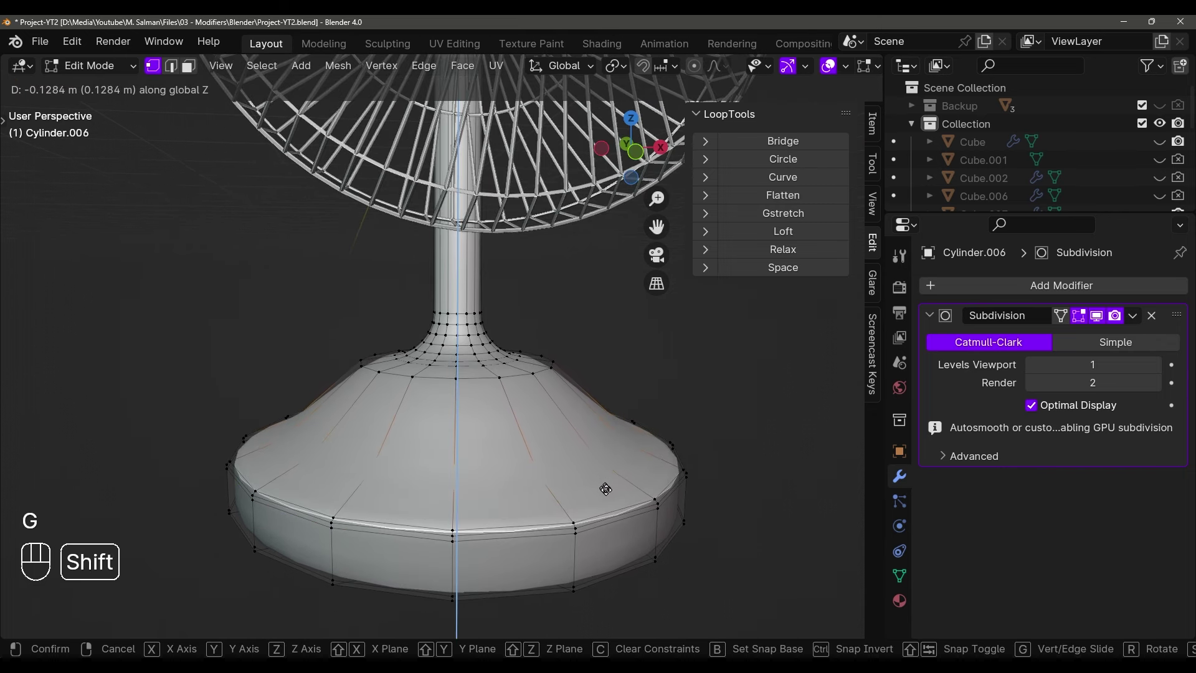
pyautogui.click(615, 524)
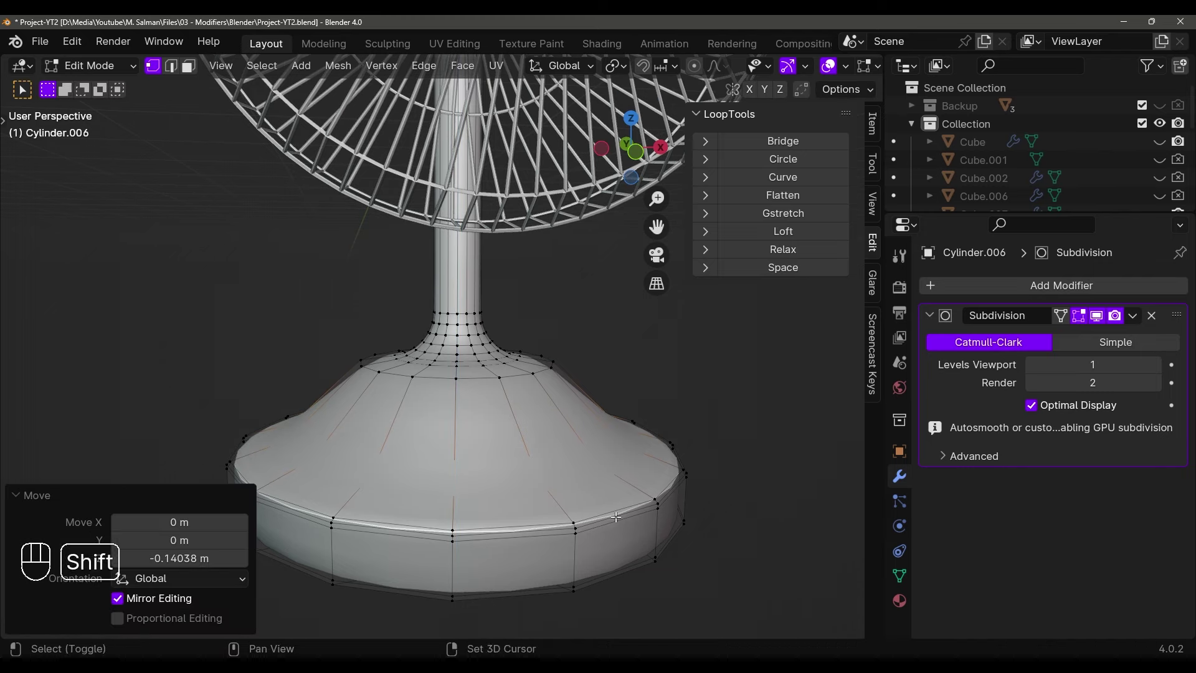
pyautogui.press('Tab')
pyautogui.moveTo(614, 506); pyautogui.dragTo(581, 507, button='middle')
pyautogui.press('Tab')
# Edge-slide the dome's lowest edge loop, just above the side wall's top edge
pyautogui.press('g')
pyautogui.press('g')
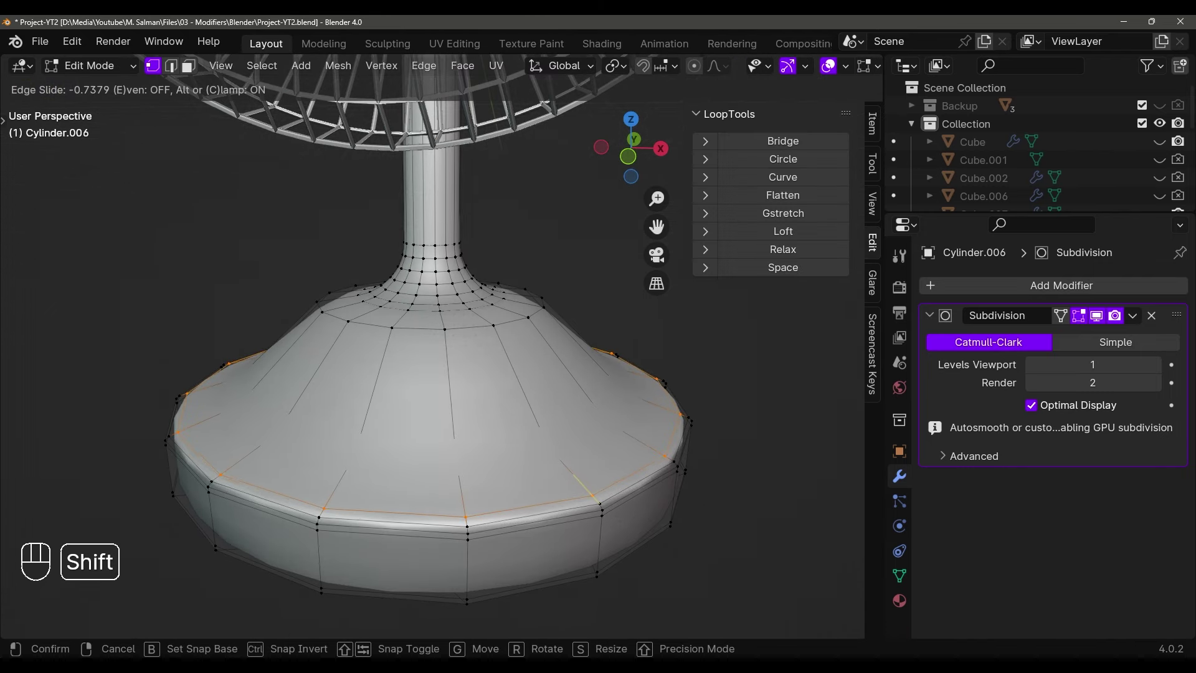
pyautogui.click(605, 74)
# Set the Subdivision modifier's viewport level to 2 and inspect the smoothed base in Object Mode
pyautogui.moveTo(553, 368); pyautogui.dragTo(558, 486, button='middle')
pyautogui.press('Tab')
pyautogui.click(1157, 365)
pyautogui.press('Tab')
pyautogui.press('Tab')
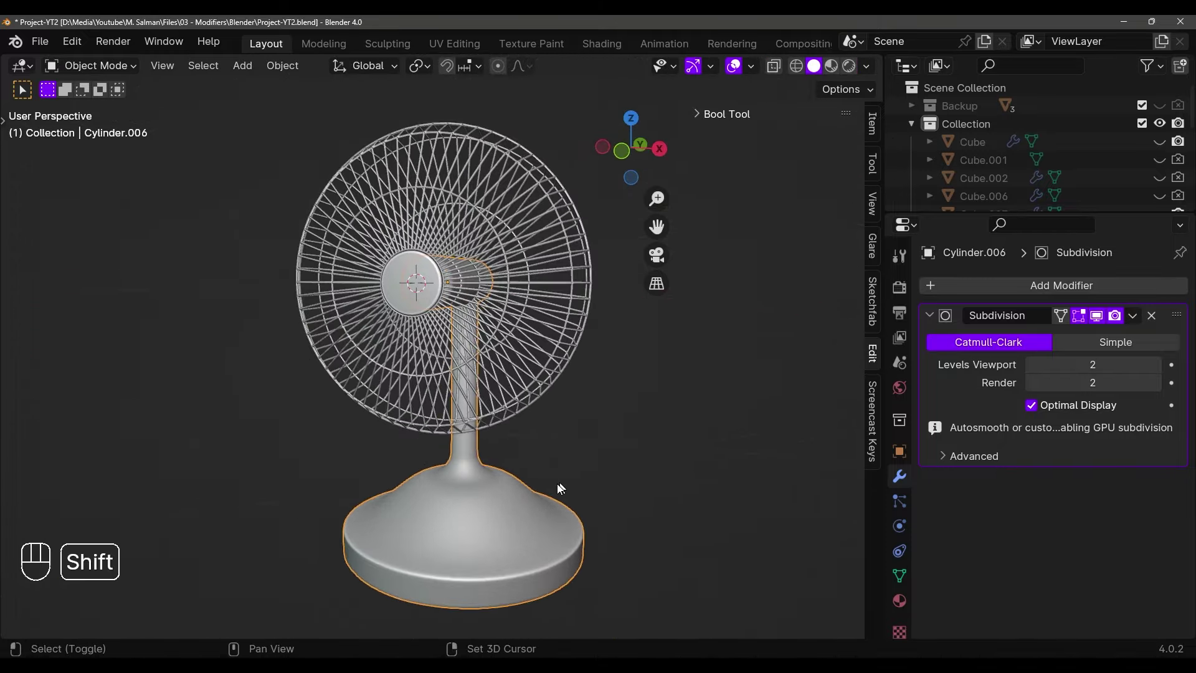
pyautogui.keyDown('shift'); pyautogui.moveTo(502, 449); pyautogui.dragTo(546, 334, button='middle'); pyautogui.keyUp('shift')
pyautogui.scroll(4, 565, 435)
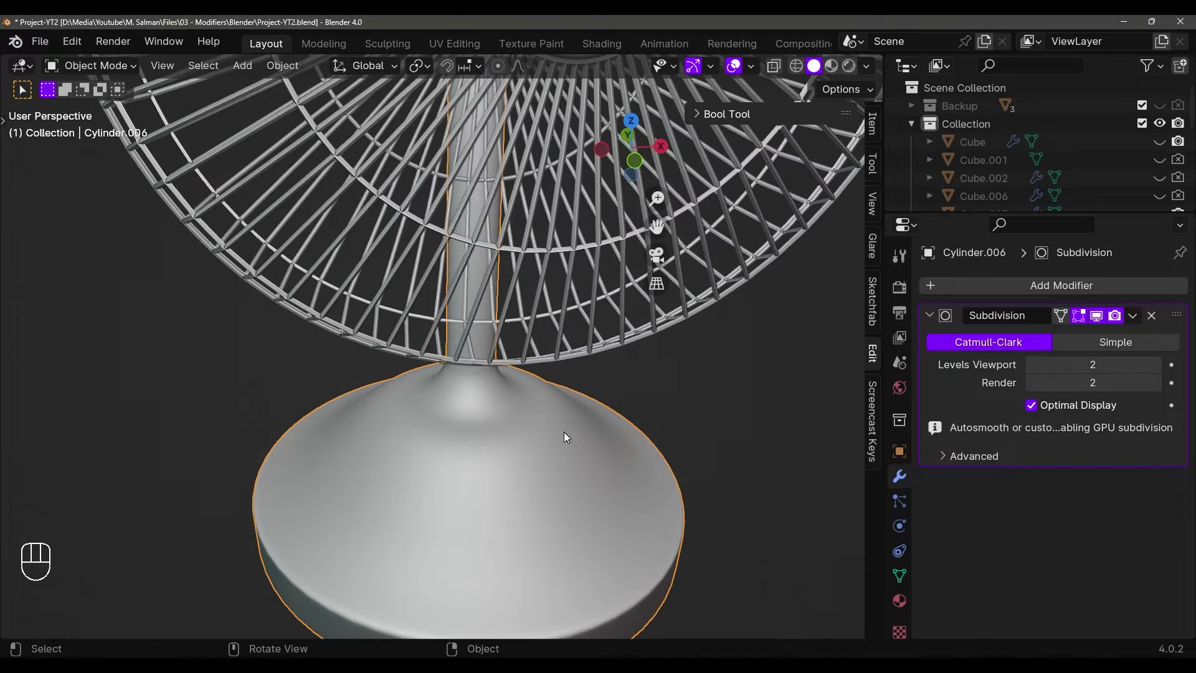
pyautogui.keyDown('shift'); pyautogui.moveTo(502, 582); pyautogui.dragTo(522, 432, button='middle'); pyautogui.keyUp('shift')
pyautogui.press('Tab')
pyautogui.press('Tab')
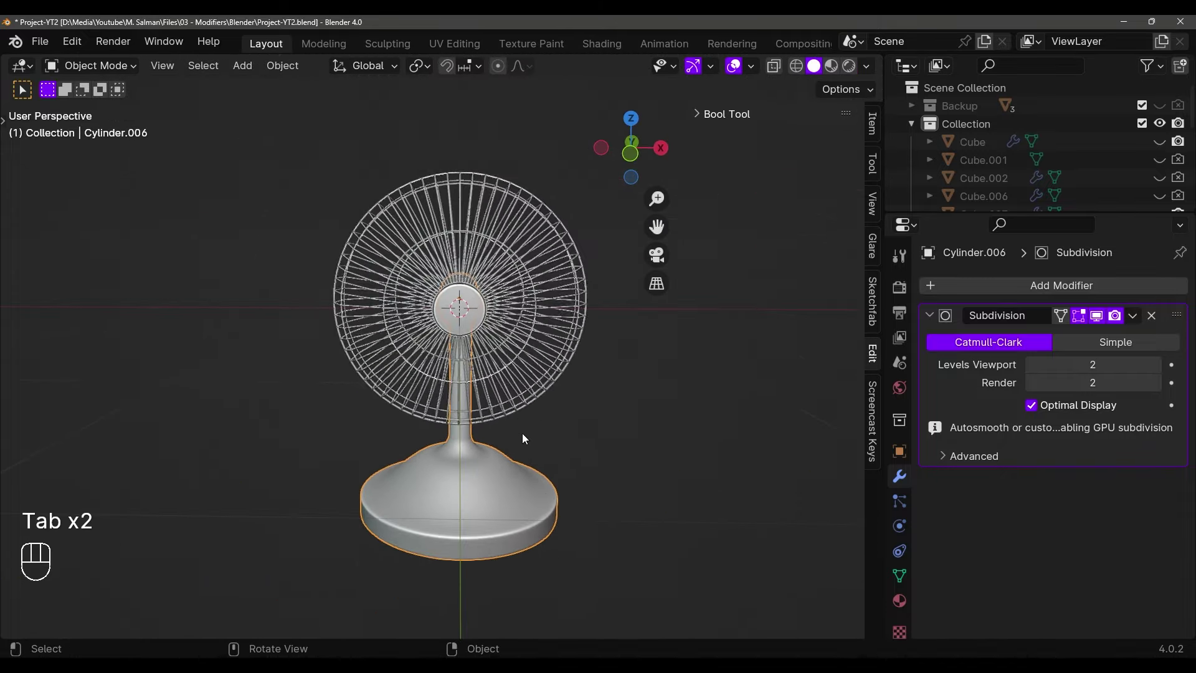
# From the front view, add a plane at the fan's centre and rotate it 90° about X
pyautogui.moveTo(542, 385); pyautogui.dragTo(542, 397, button='middle')
pyautogui.press('`')
pyautogui.keyDown('shift'); pyautogui.moveTo(516, 330); pyautogui.dragTo(523, 333, button='middle'); pyautogui.keyUp('shift')
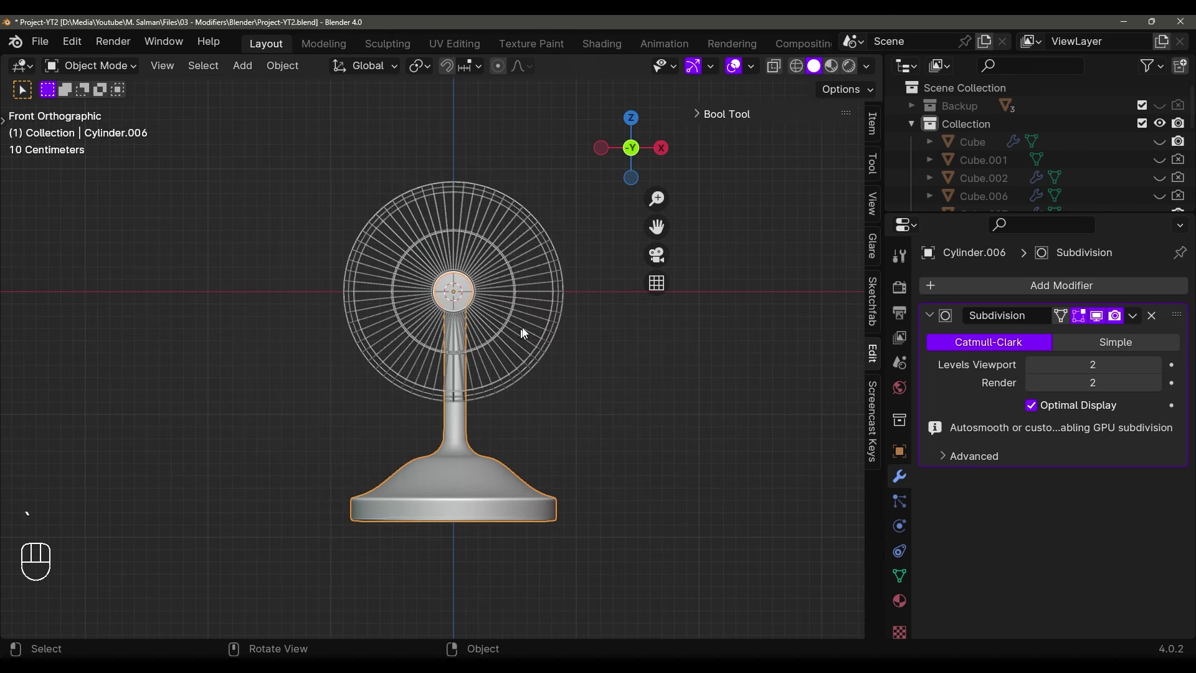
pyautogui.hotkey('shift', 'a')
pyautogui.moveTo(458, 313)
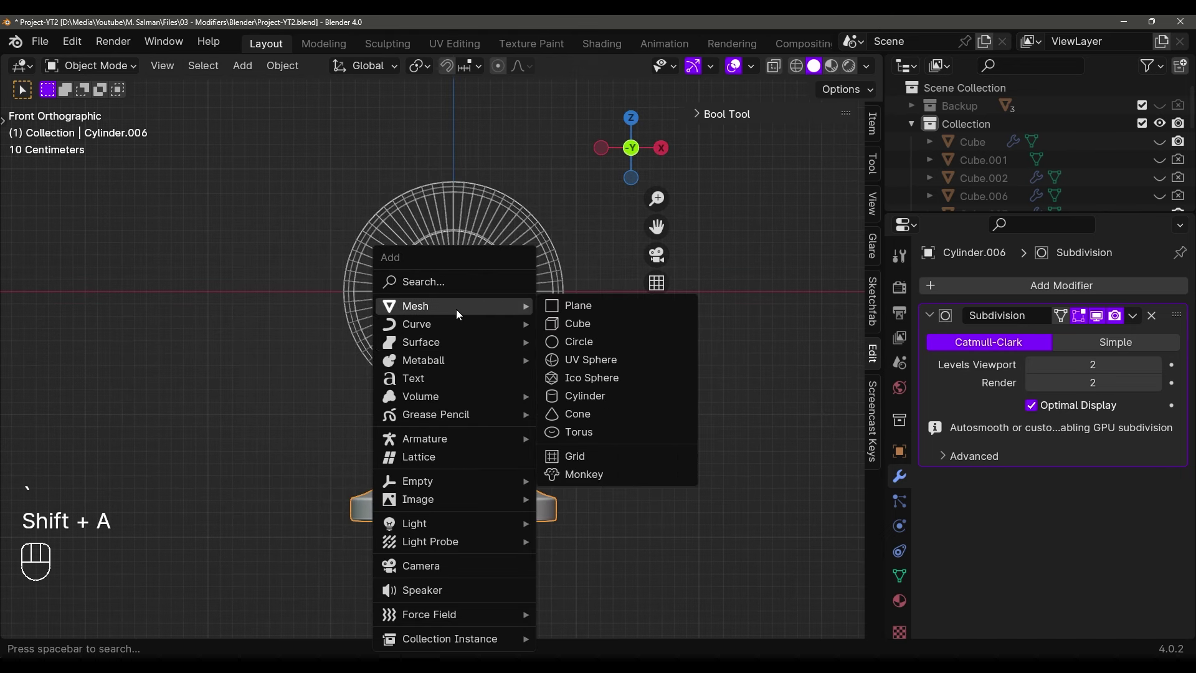
pyautogui.click(584, 307)
pyautogui.write('r')
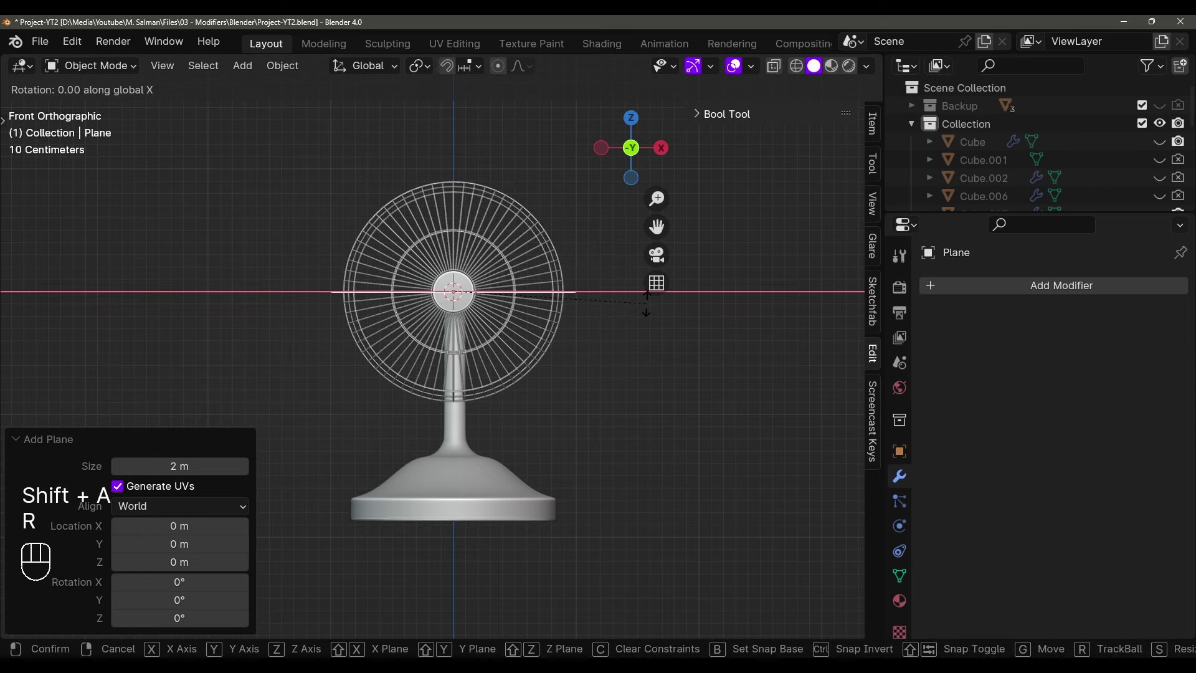
pyautogui.write('90')
pyautogui.press('Return')
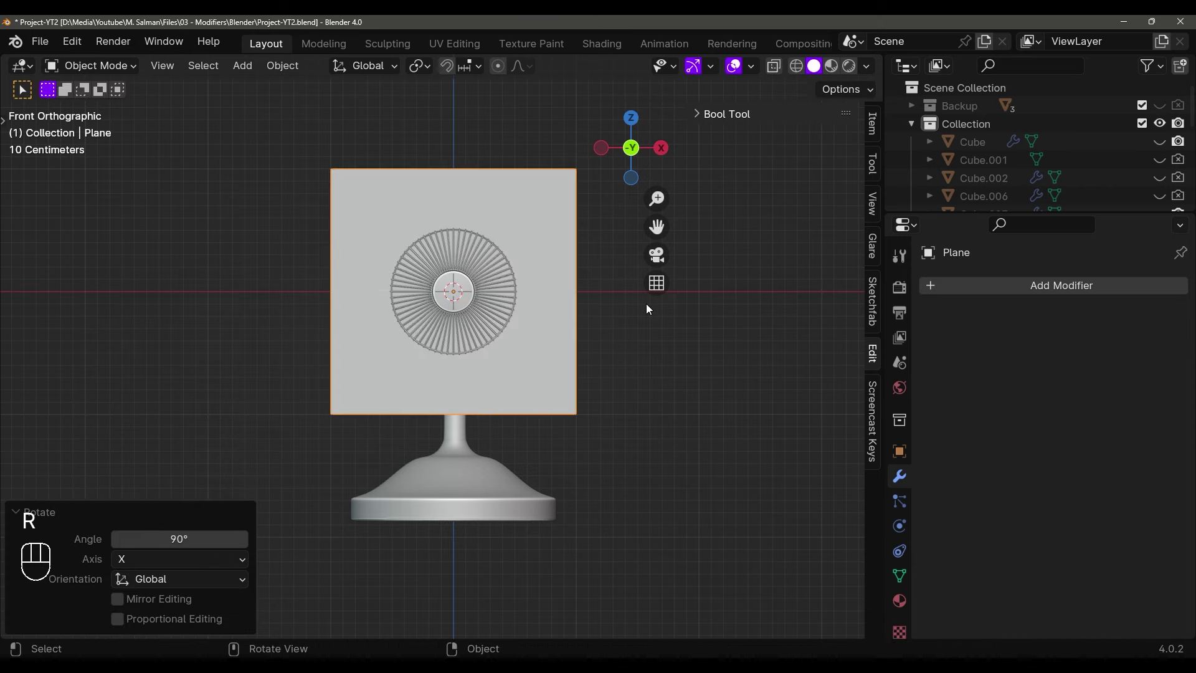
# Enter Edit Mode on the plane and add a Subdivision Surface modifier to it
pyautogui.scroll(1, 612, 365)
pyautogui.keyDown('shift'); pyautogui.moveTo(625, 366); pyautogui.dragTo(642, 368, button='middle'); pyautogui.keyUp('shift')
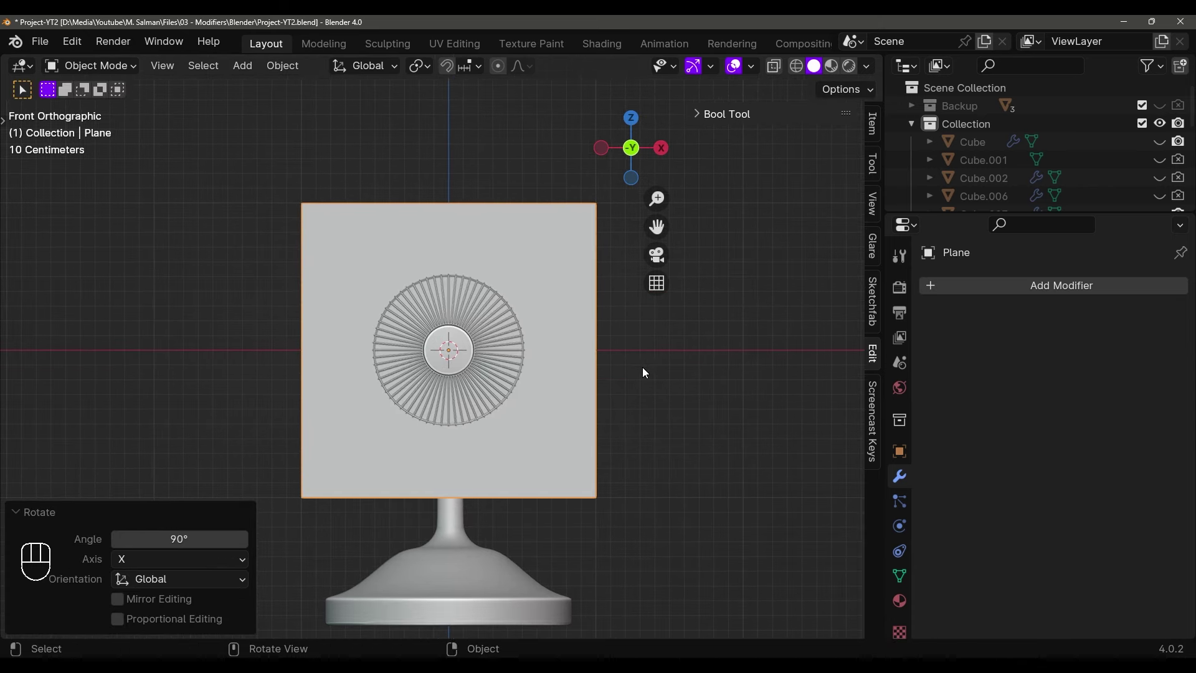
pyautogui.scroll(1, 618, 381)
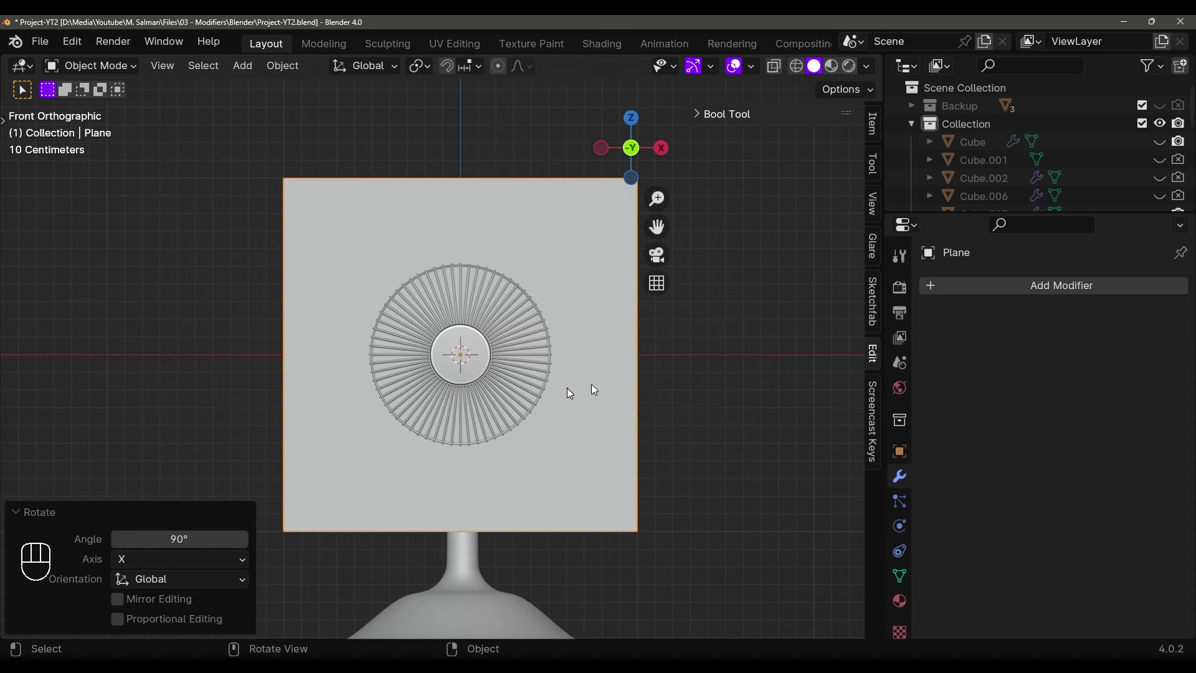
pyautogui.press('Tab')
pyautogui.keyDown('shift'); pyautogui.moveTo(652, 390); pyautogui.dragTo(638, 407, button='middle'); pyautogui.keyUp('shift')
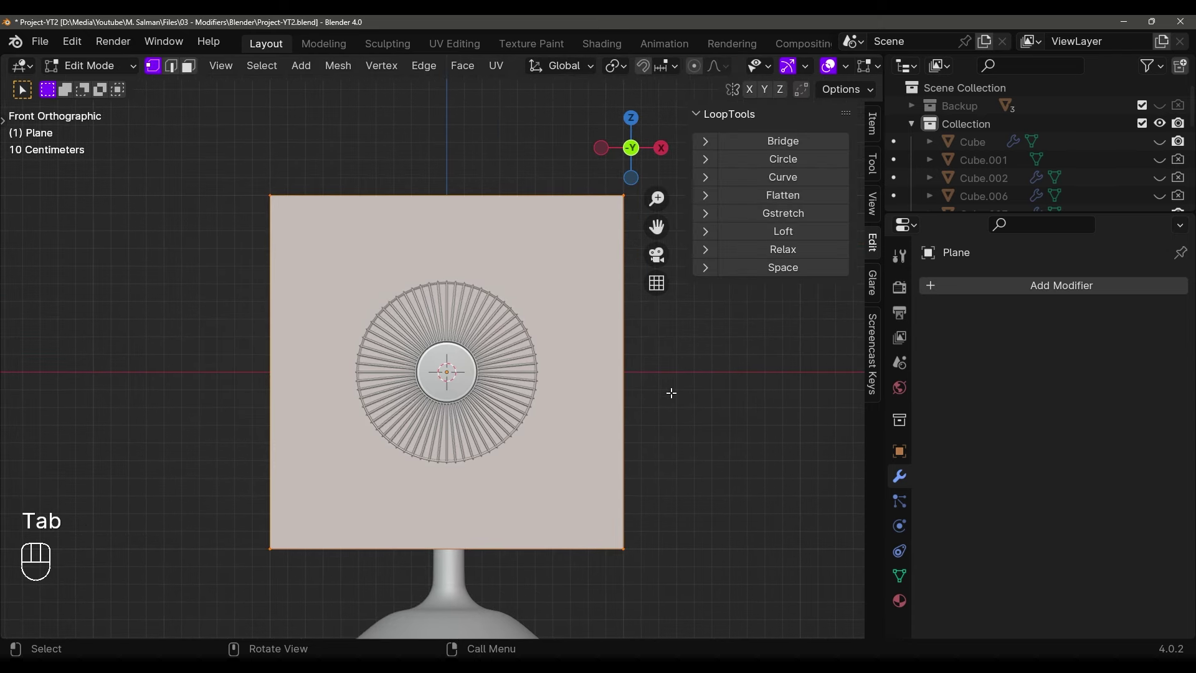
pyautogui.click(943, 288)
pyautogui.moveTo(892, 356)
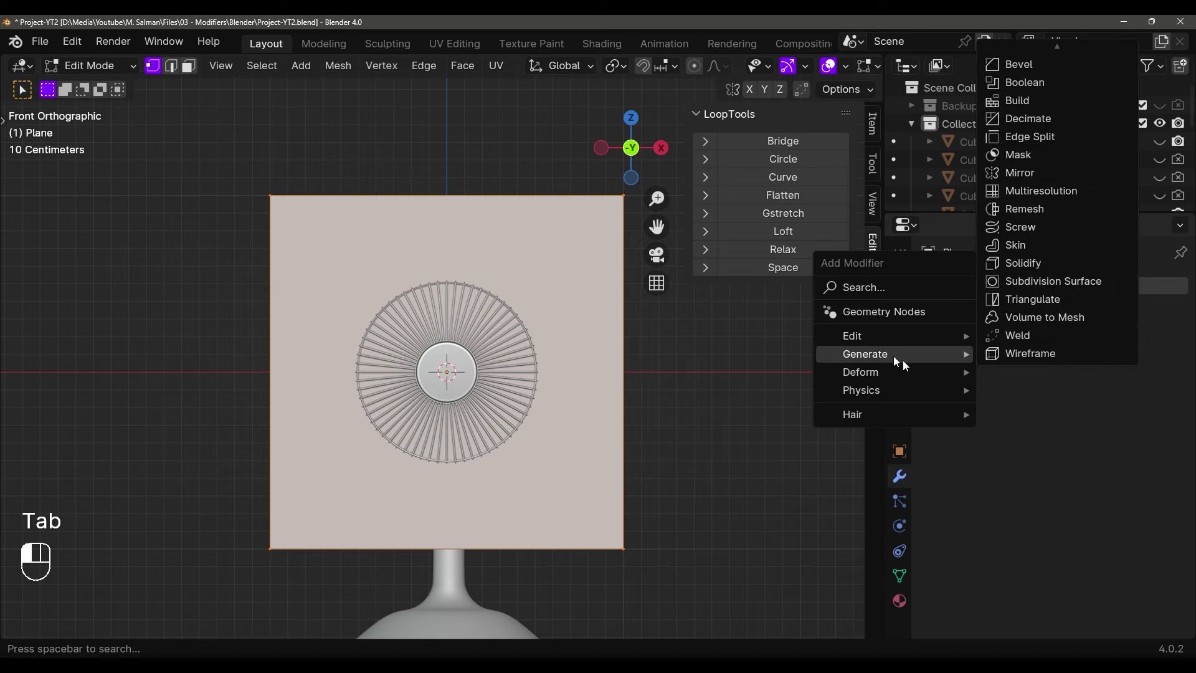
pyautogui.click(1049, 285)
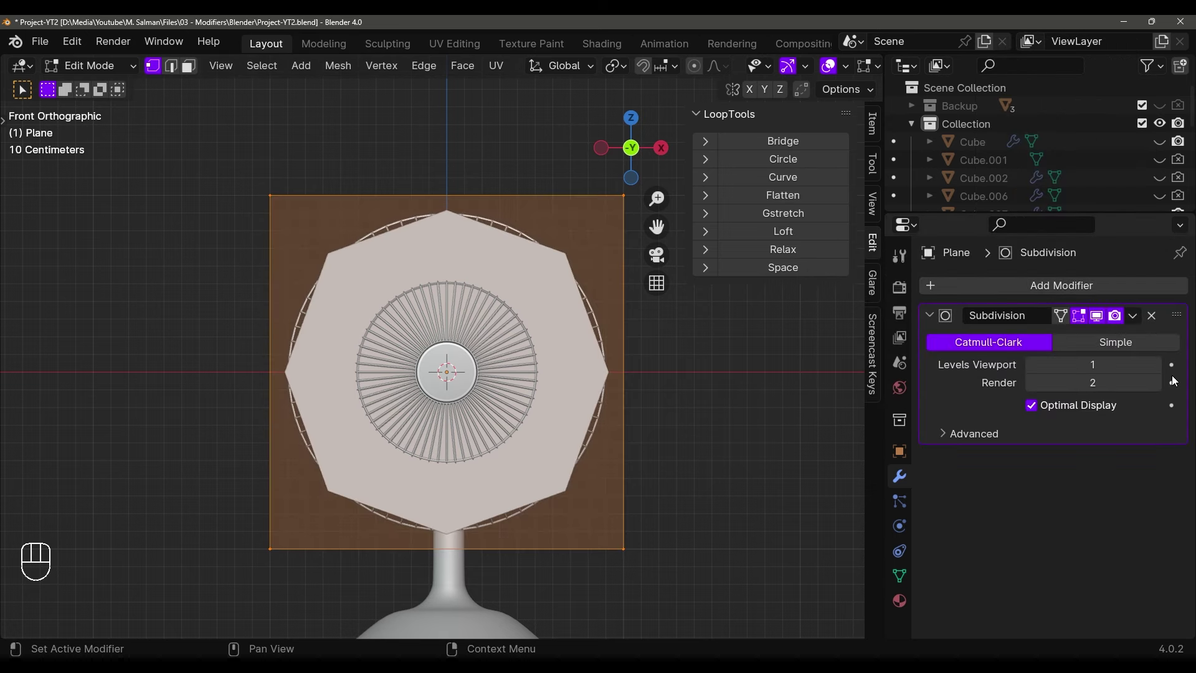
pyautogui.keyDown('shift'); pyautogui.moveTo(631, 383); pyautogui.dragTo(643, 366, button='middle'); pyautogui.keyUp('shift')
pyautogui.hotkey('ctrl', 'r')
pyautogui.hotkey('ctrl', 'r')
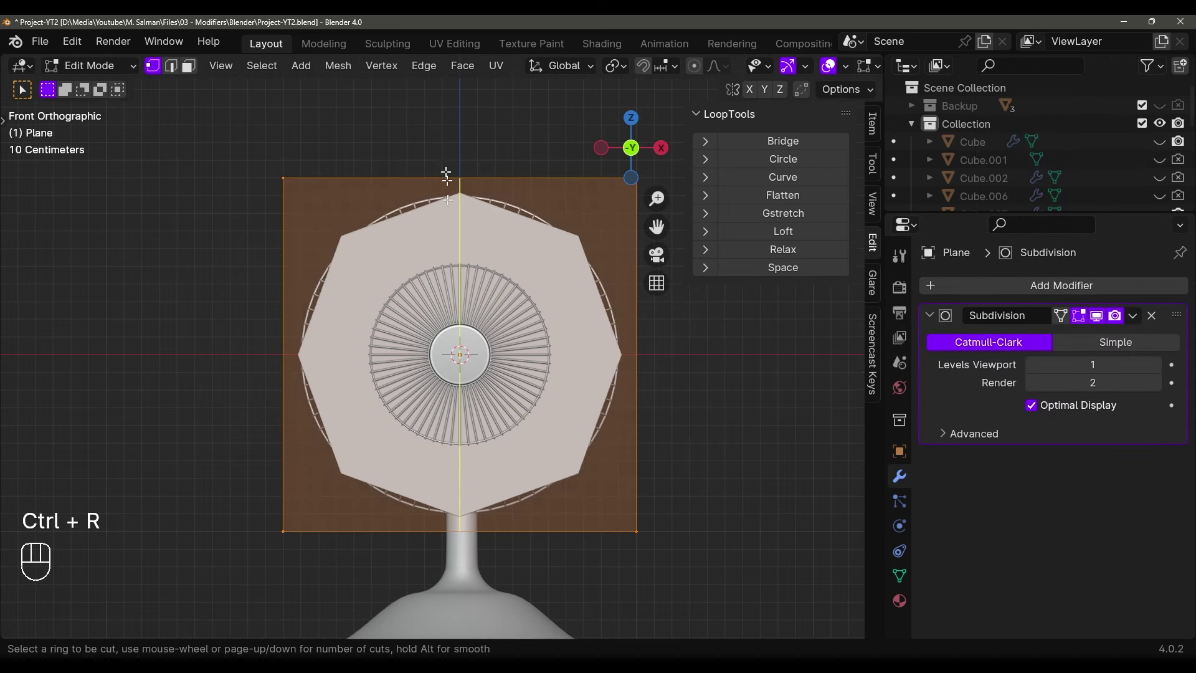
pyautogui.scroll(2, 447, 165)
pyautogui.scroll(-1, 446, 170)
pyautogui.rightClick(446, 170)
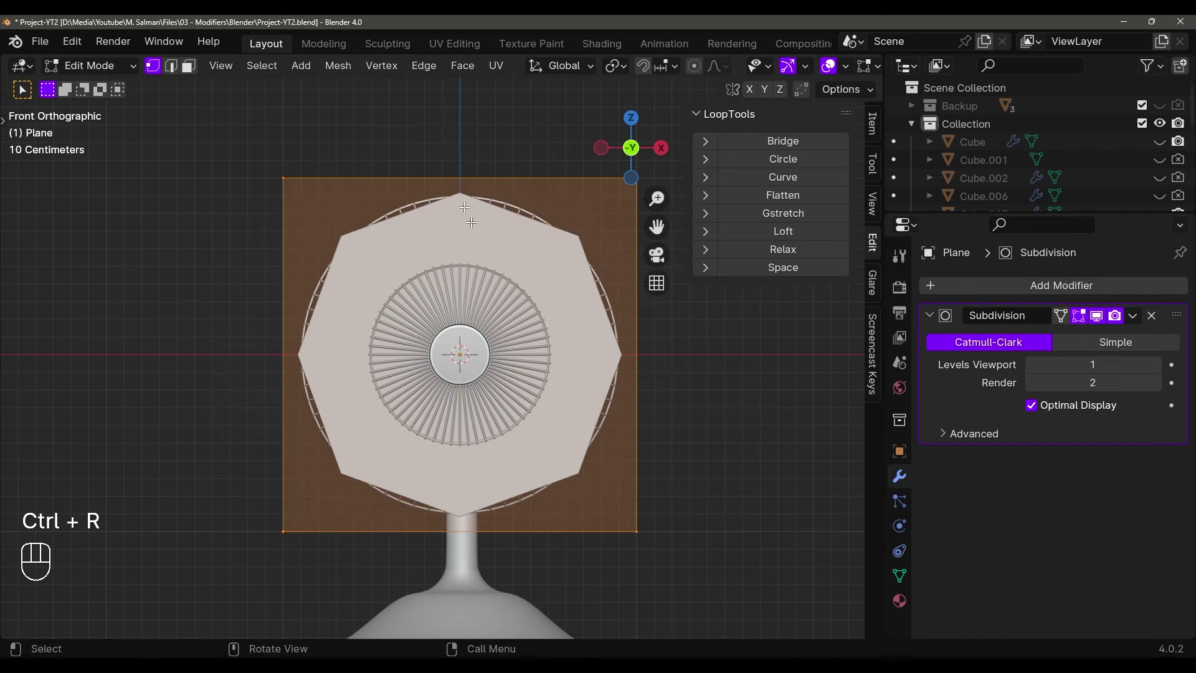
# Add one centred vertical and one centred horizontal loop cut to the plane
pyautogui.hotkey('ctrl', 'r')
pyautogui.click(446, 171)
pyautogui.rightClick(446, 171)
pyautogui.hotkey('ctrl', 'r')
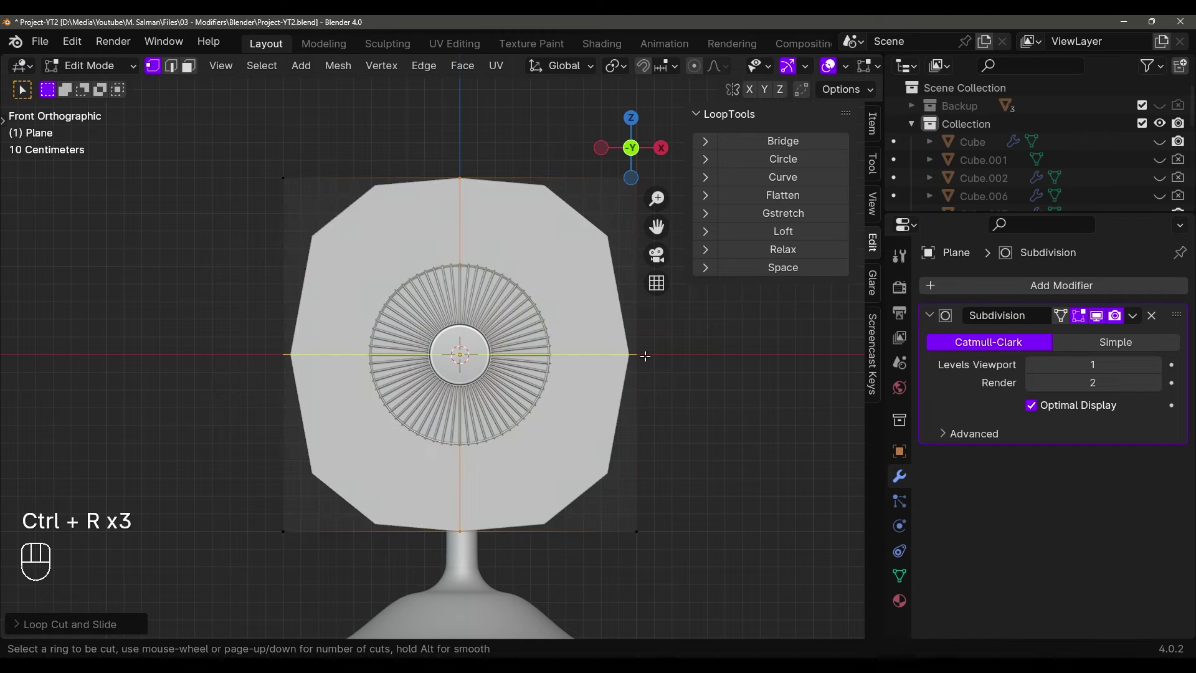
pyautogui.click(645, 356)
pyautogui.rightClick(644, 355)
# Scale the plane's bottom row of vertices inward so the lower end becomes much narrower
pyautogui.scroll(-2, 643, 352)
pyautogui.keyDown('shift'); pyautogui.moveTo(643, 352); pyautogui.dragTo(623, 437, button='middle'); pyautogui.keyUp('shift')
pyautogui.keyDown('shift'); pyautogui.moveTo(576, 312); pyautogui.dragTo(576, 196, button='middle'); pyautogui.keyUp('shift')
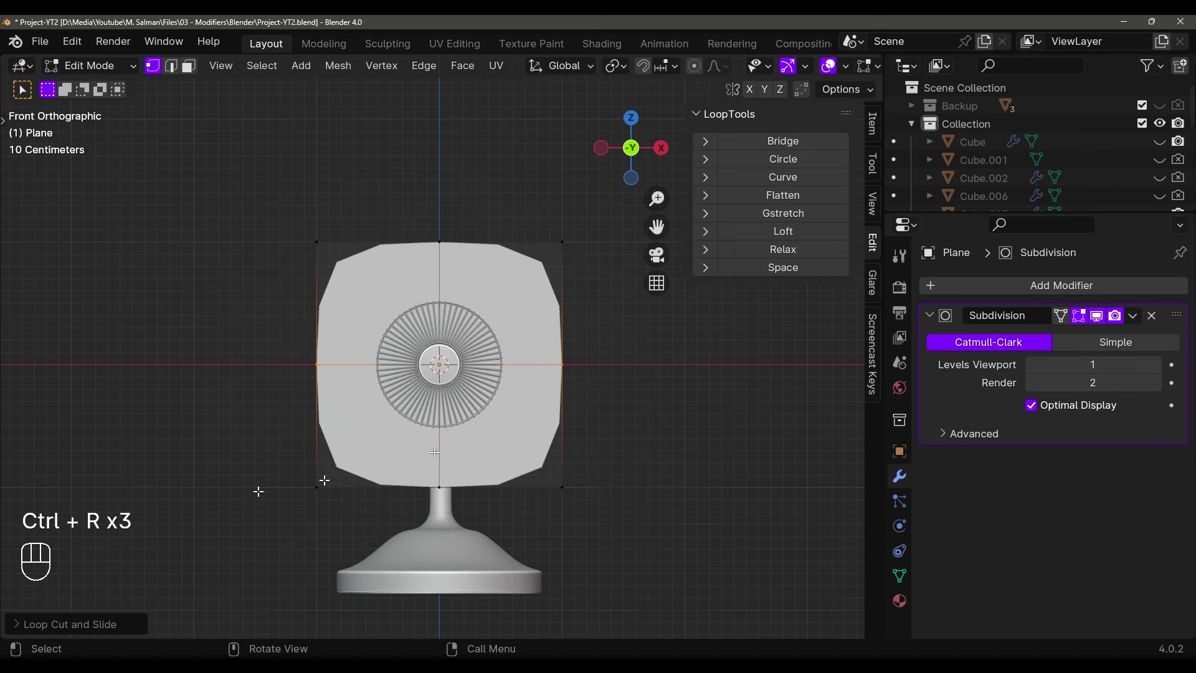
pyautogui.moveTo(187, 443); pyautogui.dragTo(648, 558)
pyautogui.keyDown('shift'); pyautogui.moveTo(662, 496); pyautogui.dragTo(597, 454, button='middle'); pyautogui.keyUp('shift')
pyautogui.press('s')
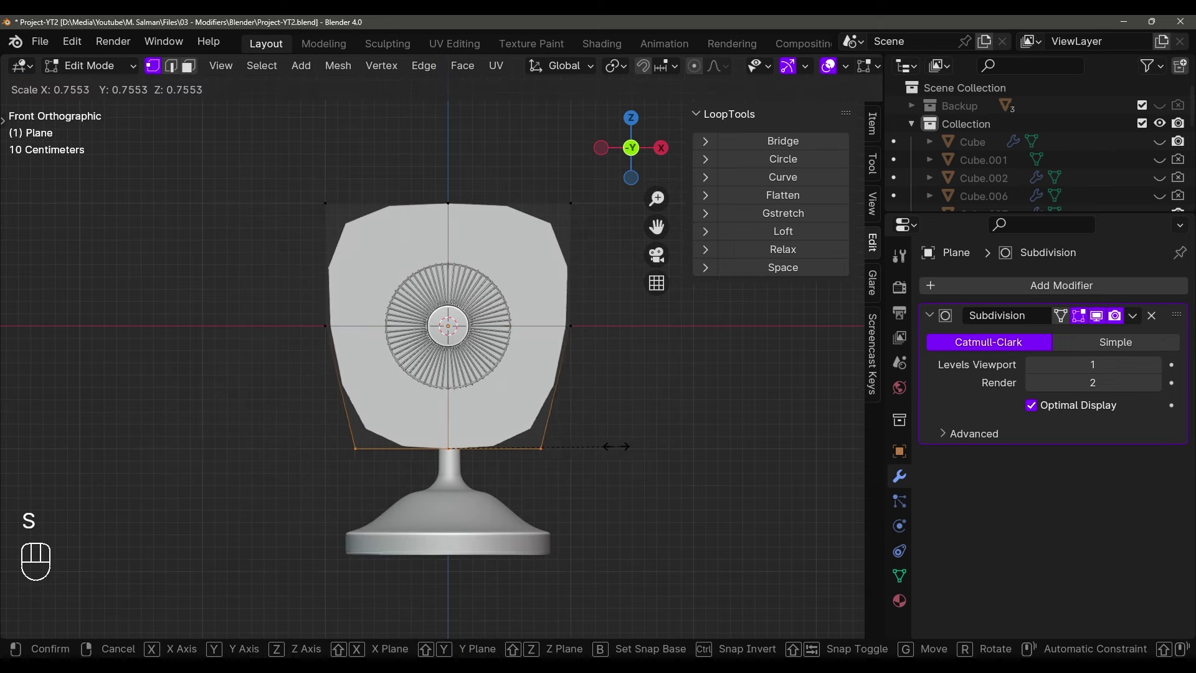
pyautogui.click(513, 441)
# Scale the plane's middle row of vertices slightly inward to taper the blade shape
pyautogui.keyDown('shift'); pyautogui.moveTo(513, 442); pyautogui.dragTo(506, 507, button='middle'); pyautogui.keyUp('shift')
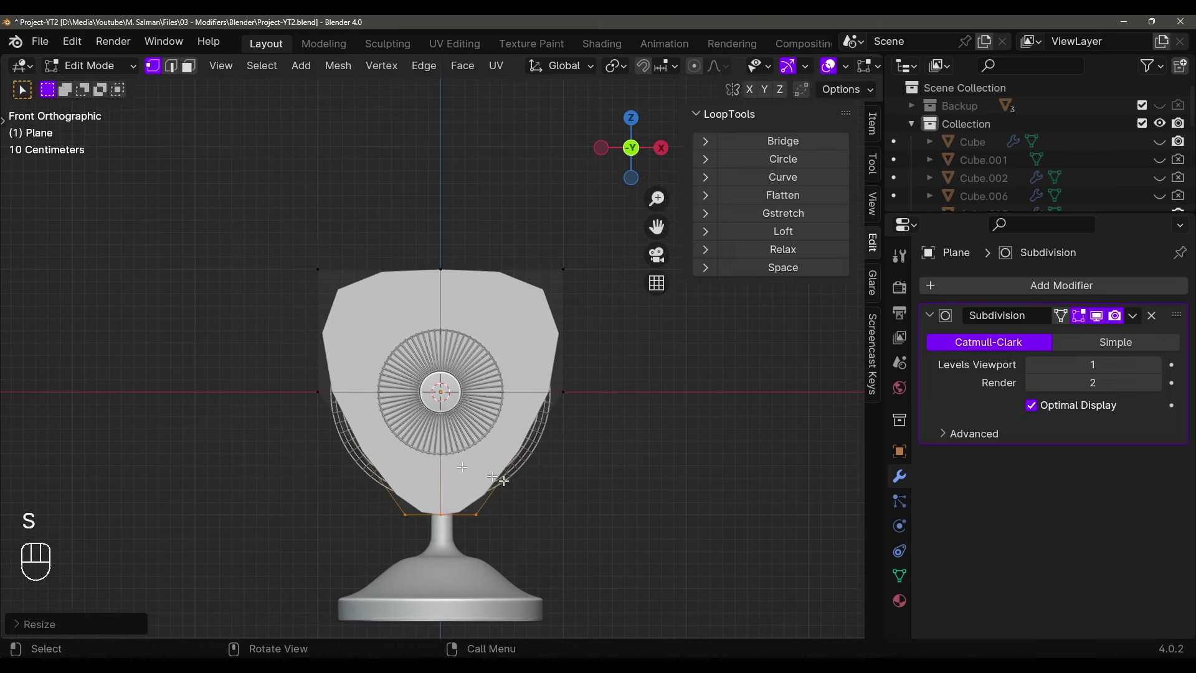
pyautogui.moveTo(289, 386); pyautogui.dragTo(632, 486)
pyautogui.moveTo(220, 338); pyautogui.dragTo(625, 453)
pyautogui.press('s')
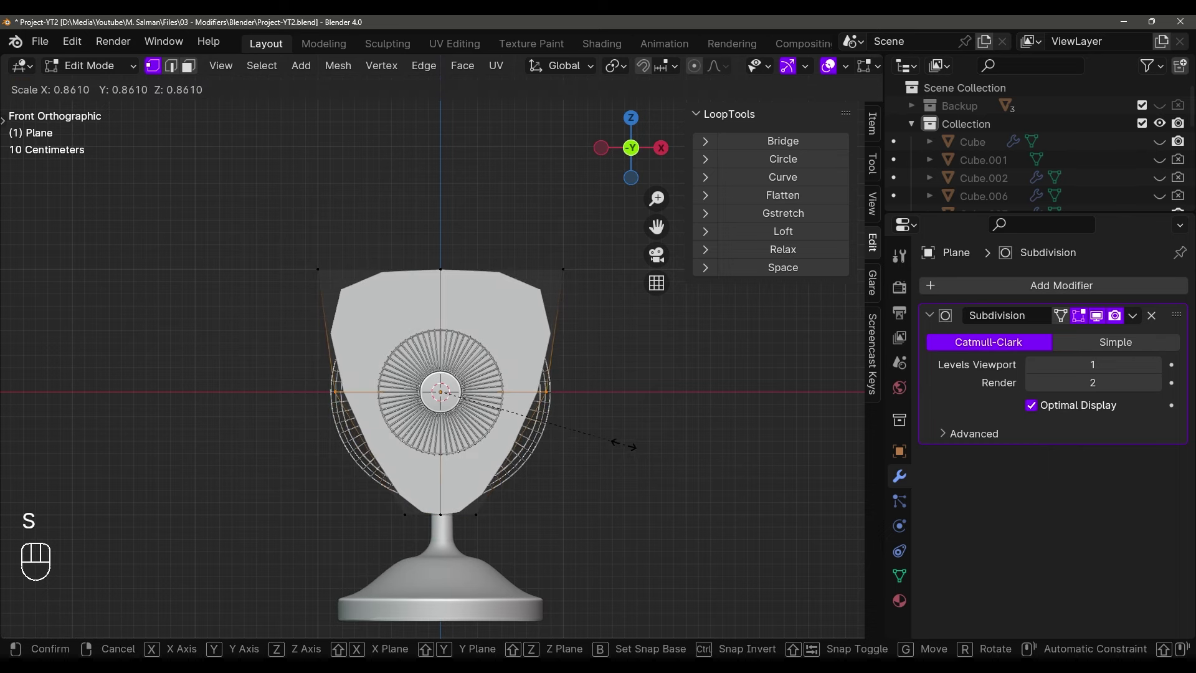
pyautogui.click(560, 435)
# Move the plane's top-left corner vertex slightly inward along X
pyautogui.scroll(2, 201, 229)
pyautogui.click(263, 265)
pyautogui.press('g')
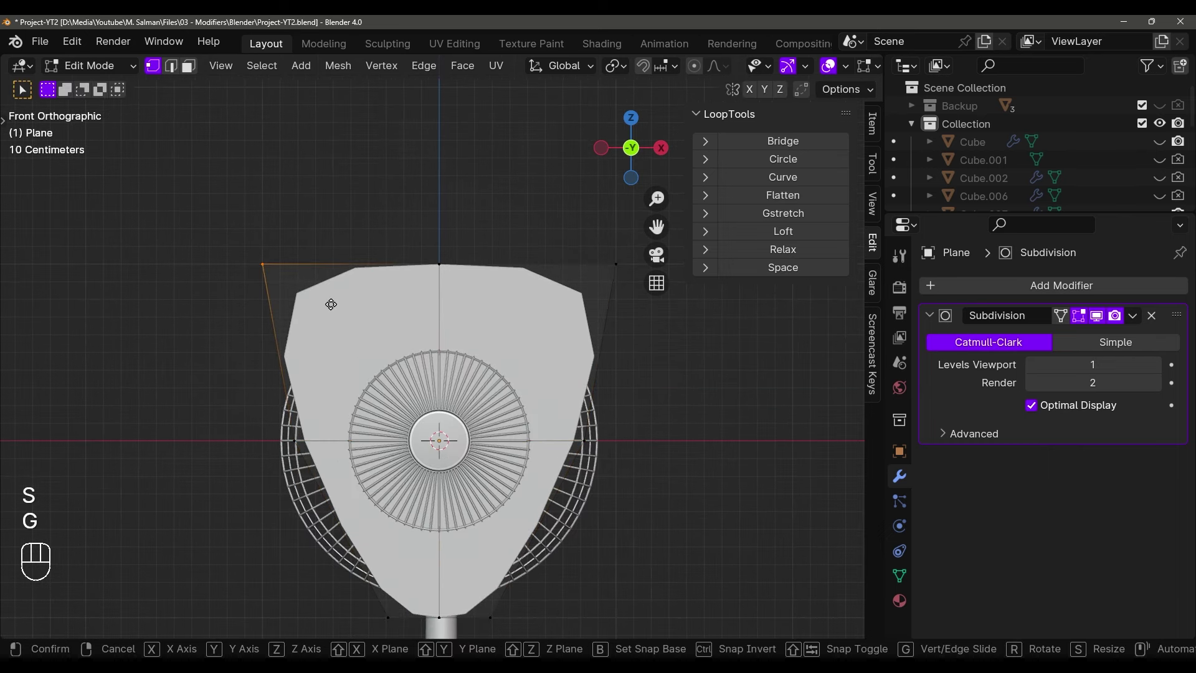
pyautogui.rightClick(349, 304)
pyautogui.press('g')
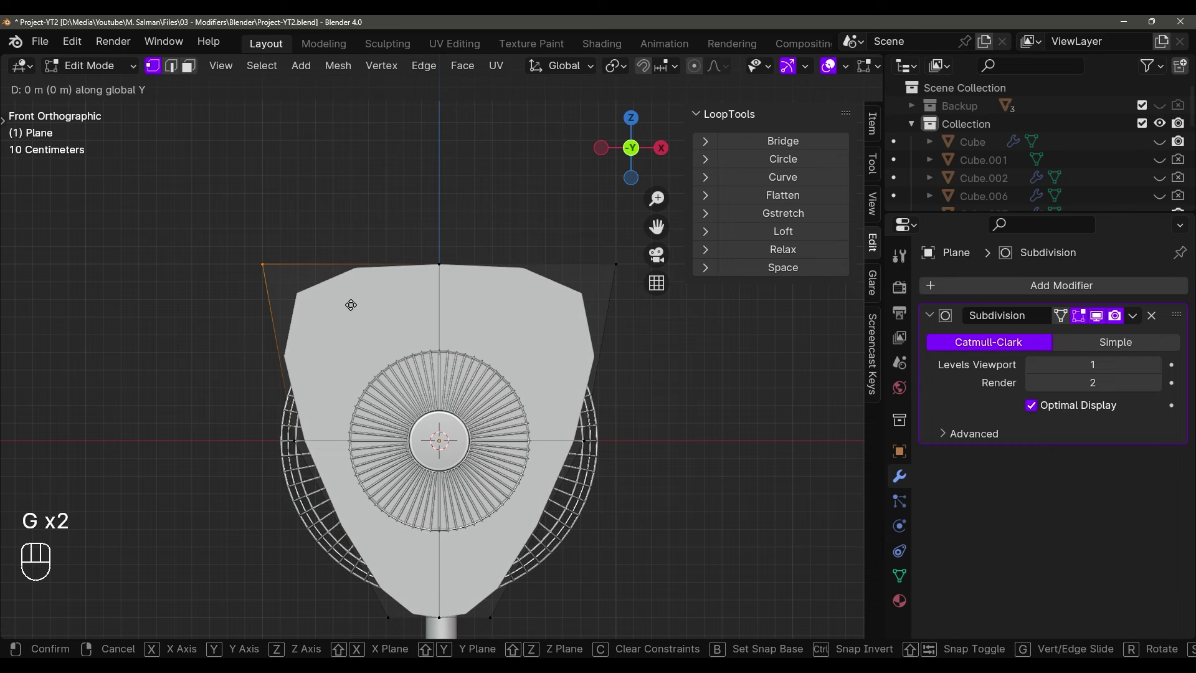
pyautogui.click(444, 313)
pyautogui.press('g')
pyautogui.middleClick(640, 320)
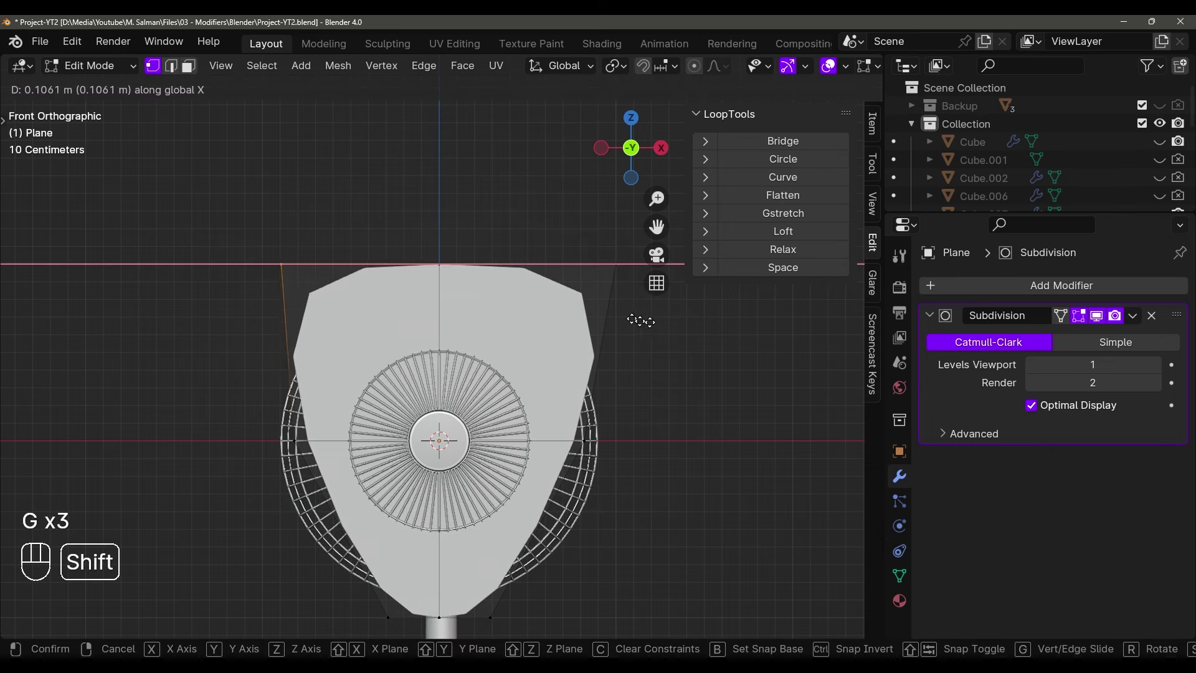
pyautogui.click(647, 332)
# Raise the plane's top-middle vertex slightly along Z to round the blade's upper end
pyautogui.click(436, 269)
pyautogui.press('g')
pyautogui.middleClick(496, 294)
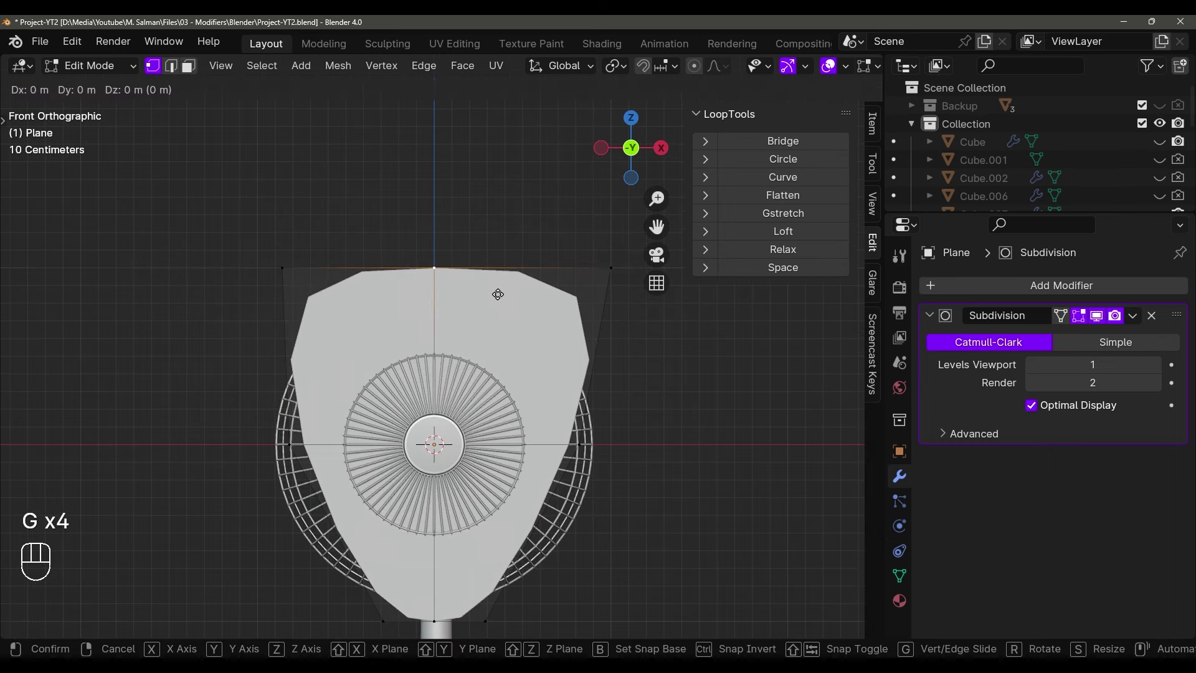
pyautogui.click(542, 237)
# Move the plane's top-right corner vertex outward along X
pyautogui.click(611, 284)
pyautogui.press('g')
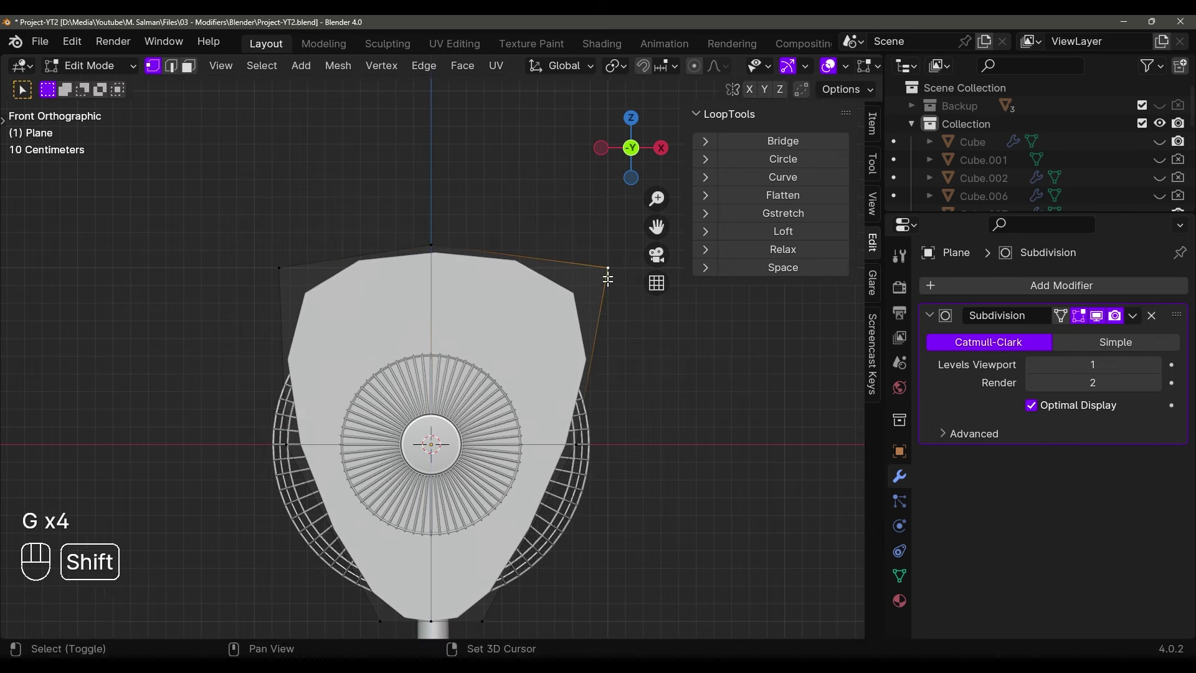
pyautogui.keyDown('shift'); pyautogui.moveTo(611, 284); pyautogui.dragTo(586, 285, button='middle'); pyautogui.keyUp('shift')
pyautogui.middleClick(601, 278)
pyautogui.click(630, 320)
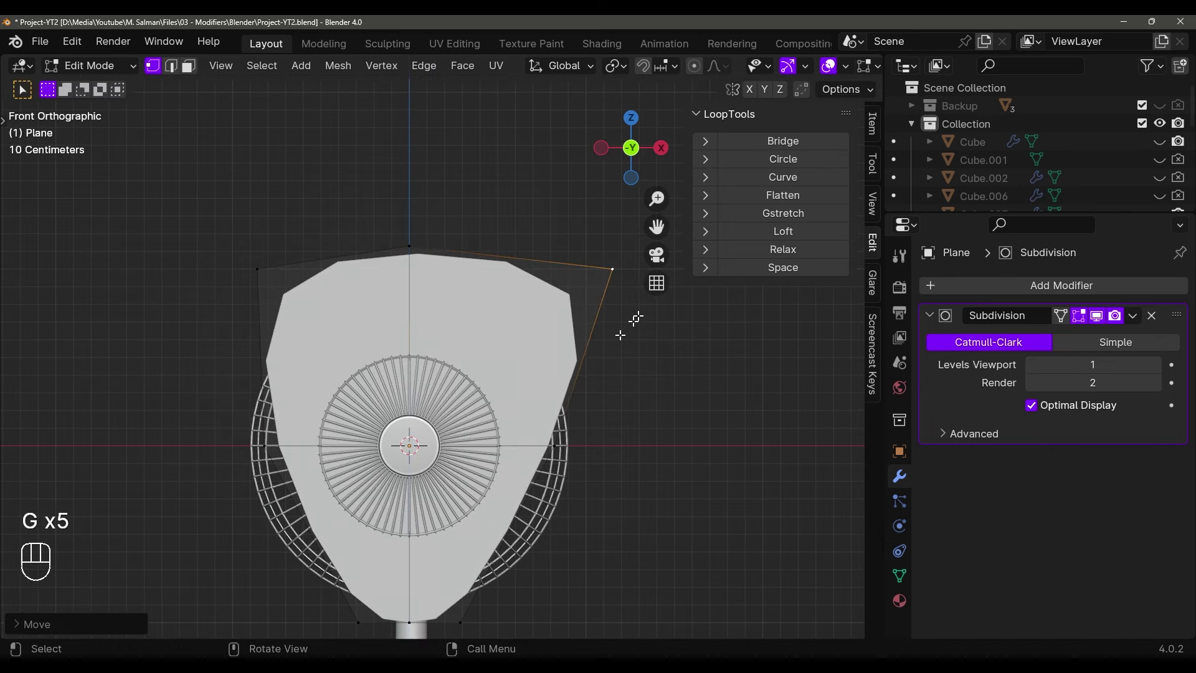
# Move the whole plane along X in Object Mode to clear space right of the fan, and return to Edit Mode
pyautogui.press('Tab')
pyautogui.press('Tab')
pyautogui.moveTo(488, 376)
pyautogui.mouseDown(button='middle')
pyautogui.moveTo(570, 434)
pyautogui.moveTo(477, 369)
pyautogui.mouseUp(button='middle')
pyautogui.press('Tab')
pyautogui.press('g')
pyautogui.middleClick(654, 461)
pyautogui.middleClick(742, 499)
pyautogui.click(707, 406)
pyautogui.keyDown('shift'); pyautogui.moveTo(707, 405); pyautogui.dragTo(516, 423, button='middle'); pyautogui.keyUp('shift')
pyautogui.press('Tab')
# Move the blade's middle-right vertex inward along X to curve that side
pyautogui.scroll(3, 553, 433)
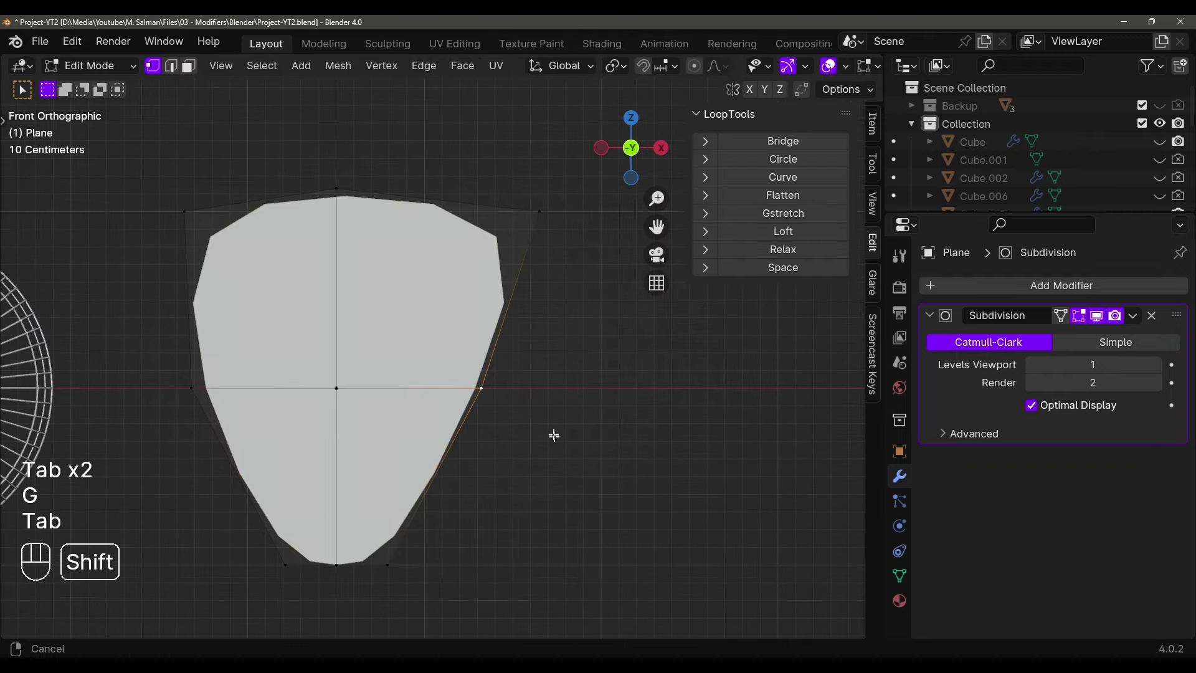
pyautogui.press('g')
pyautogui.middleClick(414, 347)
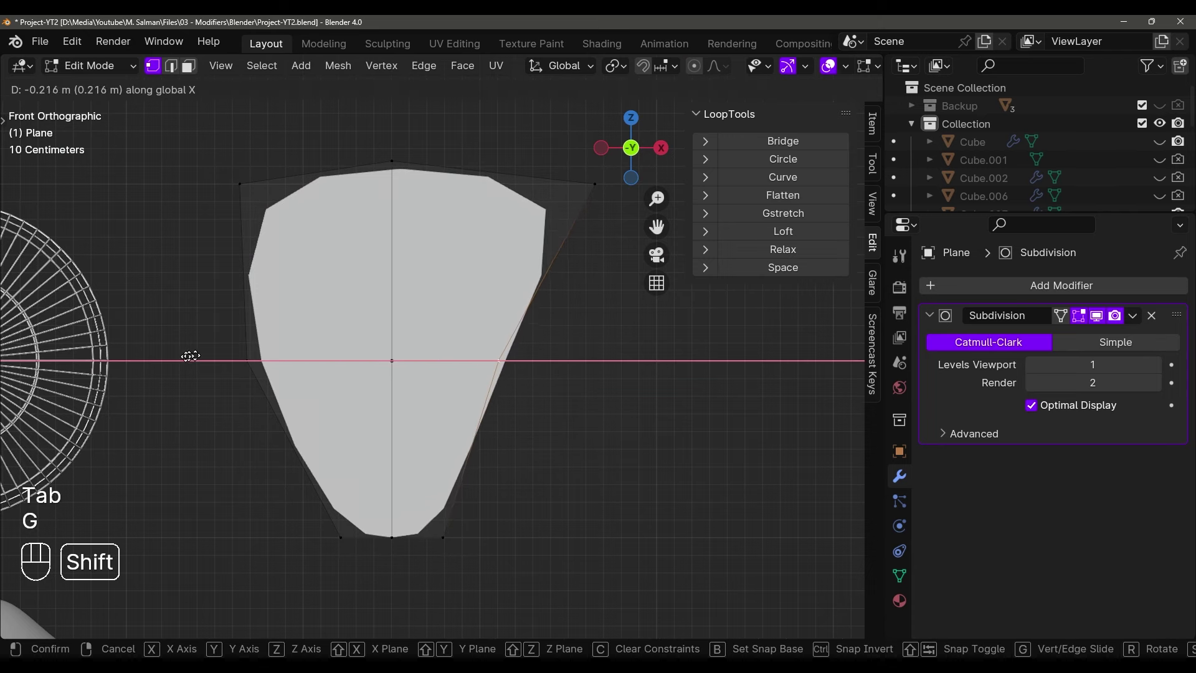
pyautogui.click(24, 368)
# Add a centred horizontal loop cut in the blade's lower half and another in its upper half
pyautogui.scroll(-3, 393, 358)
pyautogui.scroll(2, 454, 467)
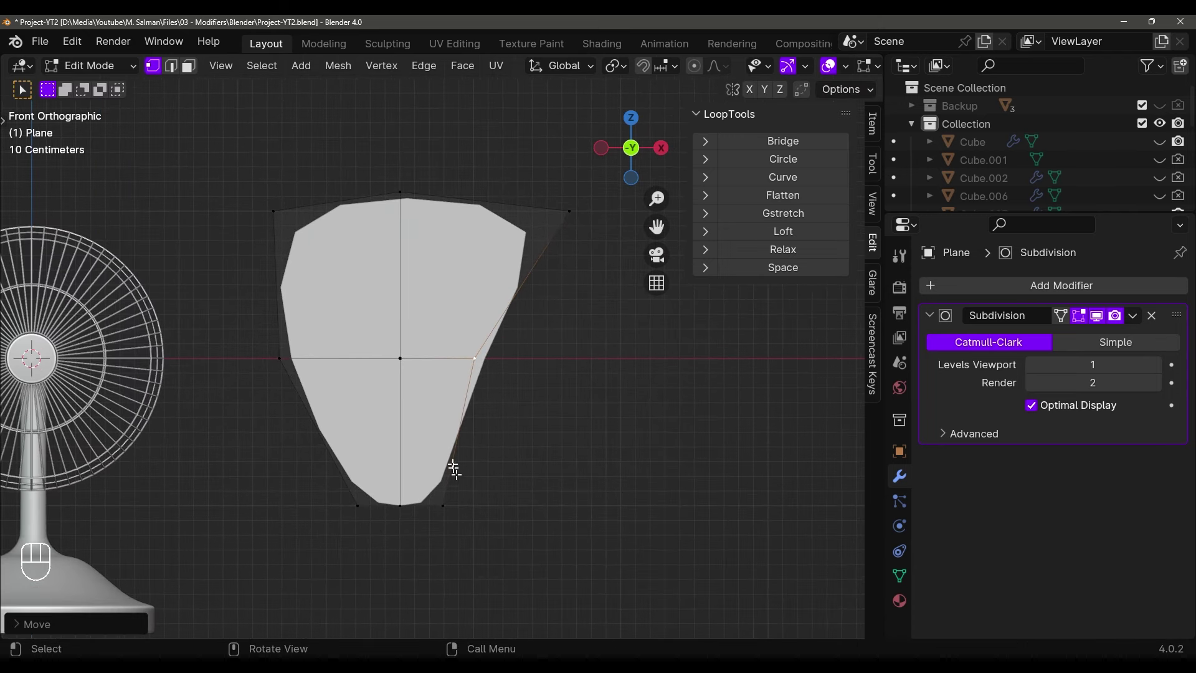
pyautogui.hotkey('ctrl', 'r')
pyautogui.click(461, 431)
pyautogui.rightClick(461, 431)
pyautogui.keyDown('shift'); pyautogui.moveTo(495, 357); pyautogui.dragTo(498, 362, button='middle'); pyautogui.keyUp('shift')
pyautogui.click(502, 314)
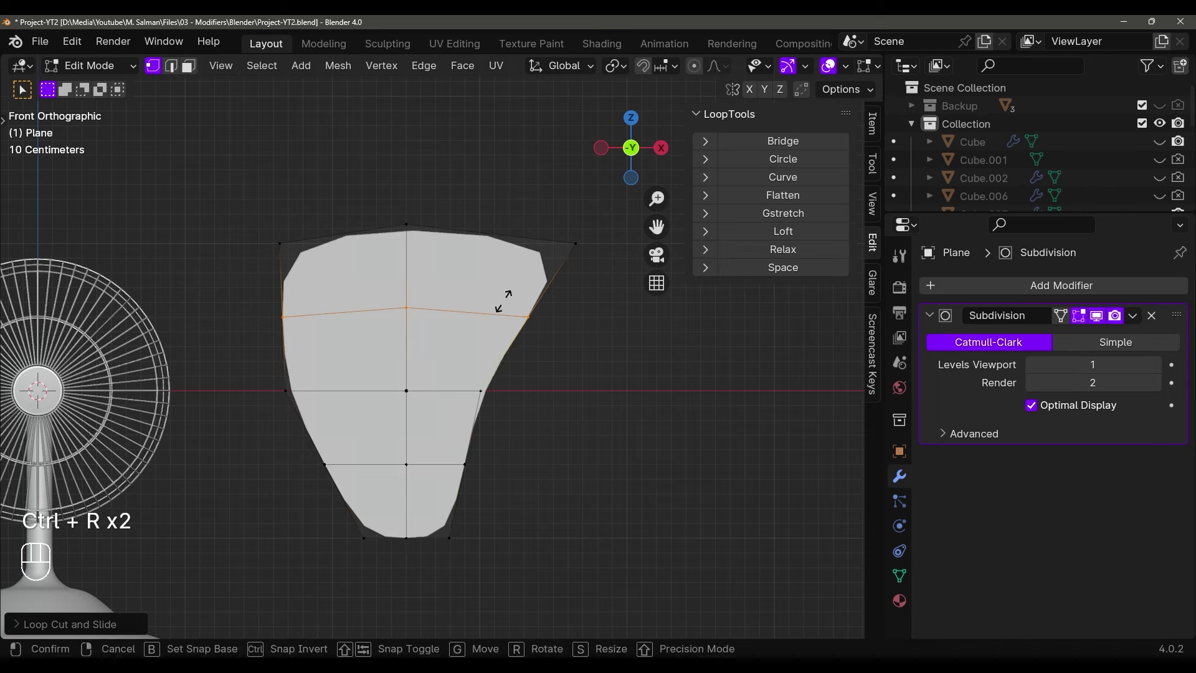
pyautogui.rightClick(504, 314)
# Move the blade's top row of vertices upward to lengthen it
pyautogui.moveTo(269, 208); pyautogui.dragTo(579, 274)
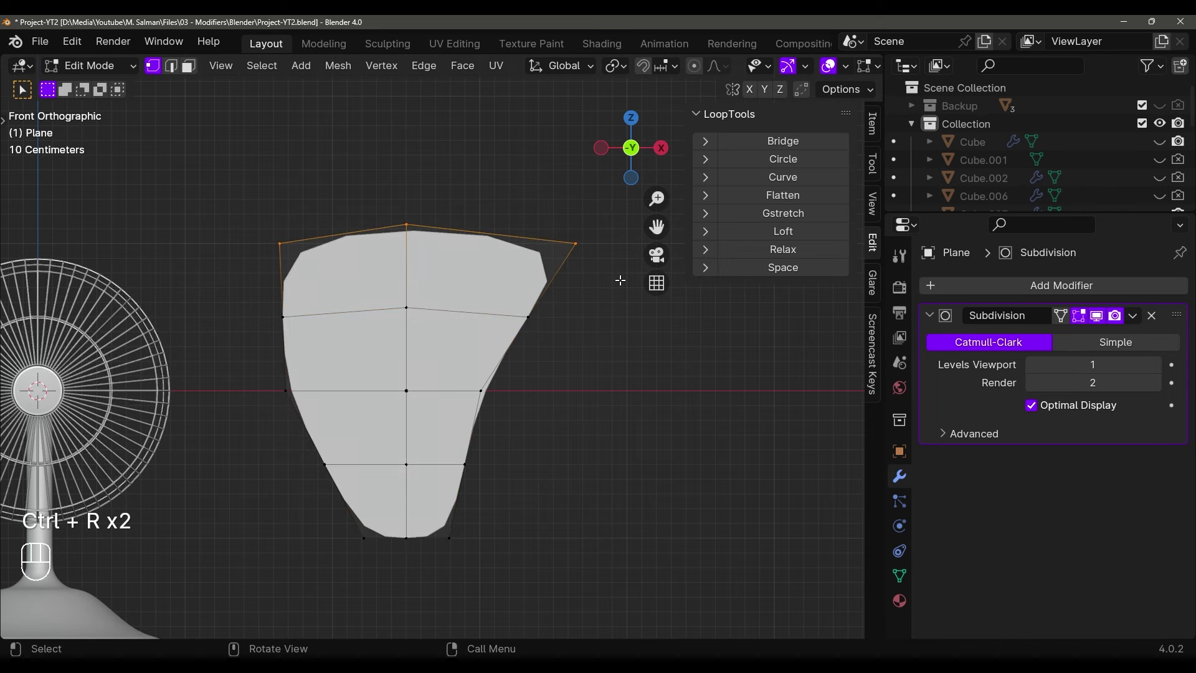
pyautogui.press('g')
pyautogui.click(424, 193)
# Move the blade's top-centre vertex upward to round its upper edge
pyautogui.click(408, 201)
pyautogui.press('g')
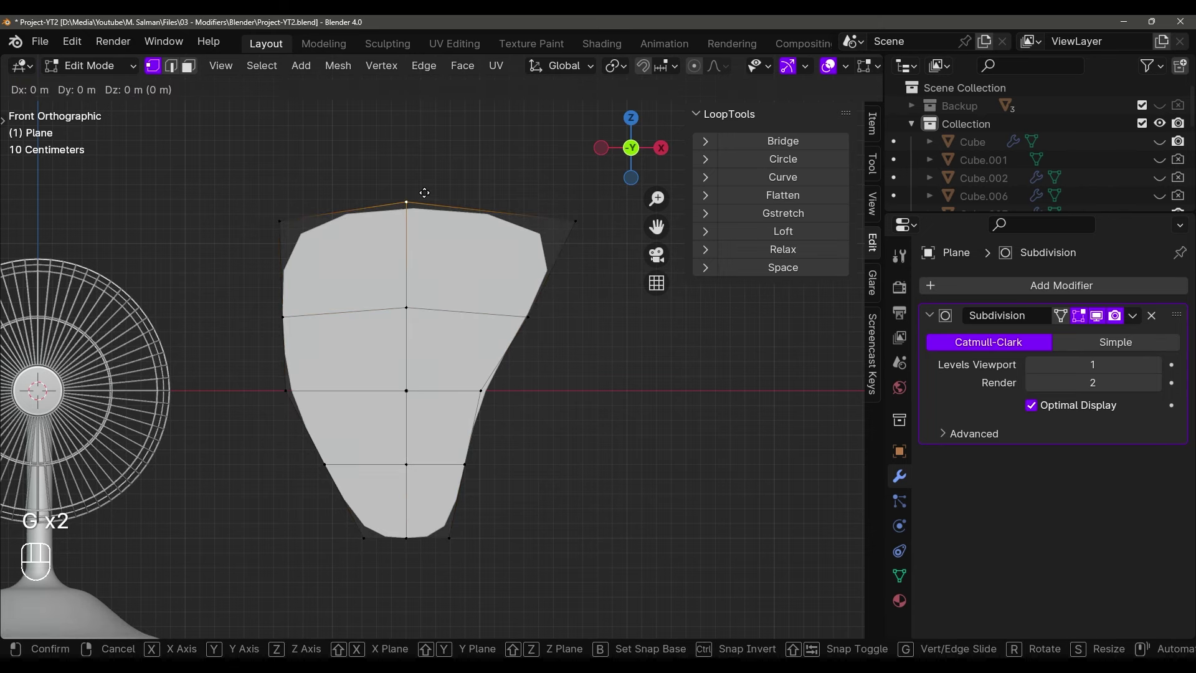
pyautogui.click(477, 109)
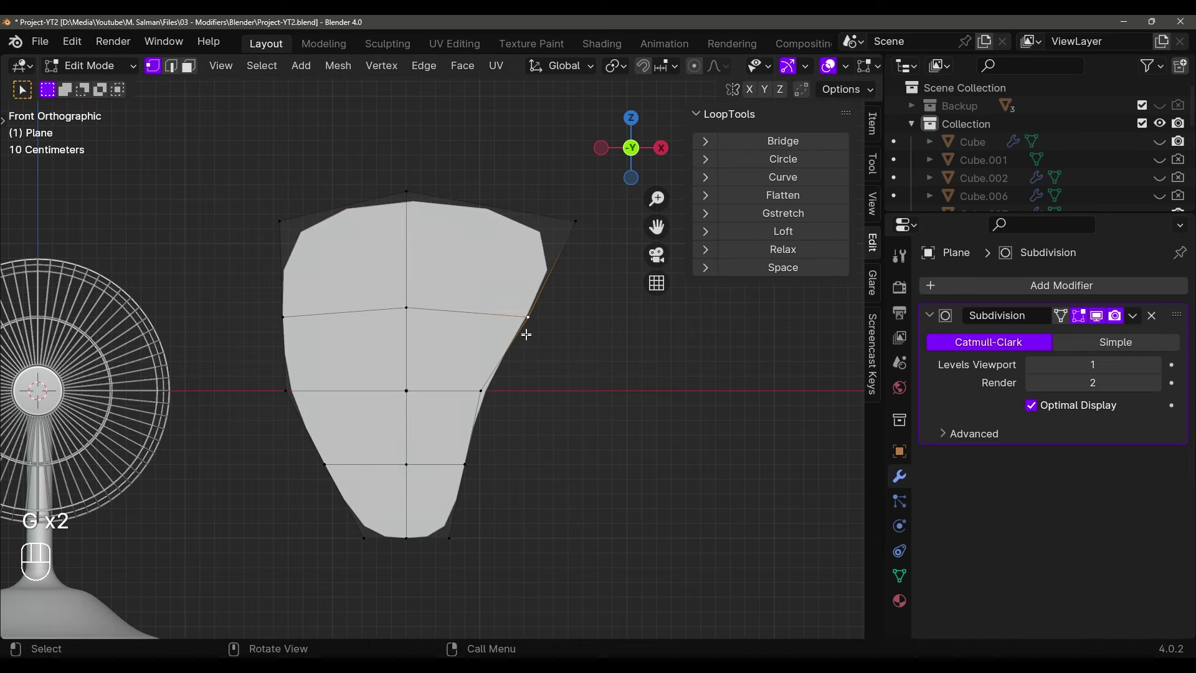
# Nudge the blade's upper-right side vertex, and move the middle-right vertex inward along X
pyautogui.press('g')
pyautogui.click(494, 346)
pyautogui.click(481, 392)
pyautogui.press('g')
pyautogui.press('x')
pyautogui.click(414, 405)
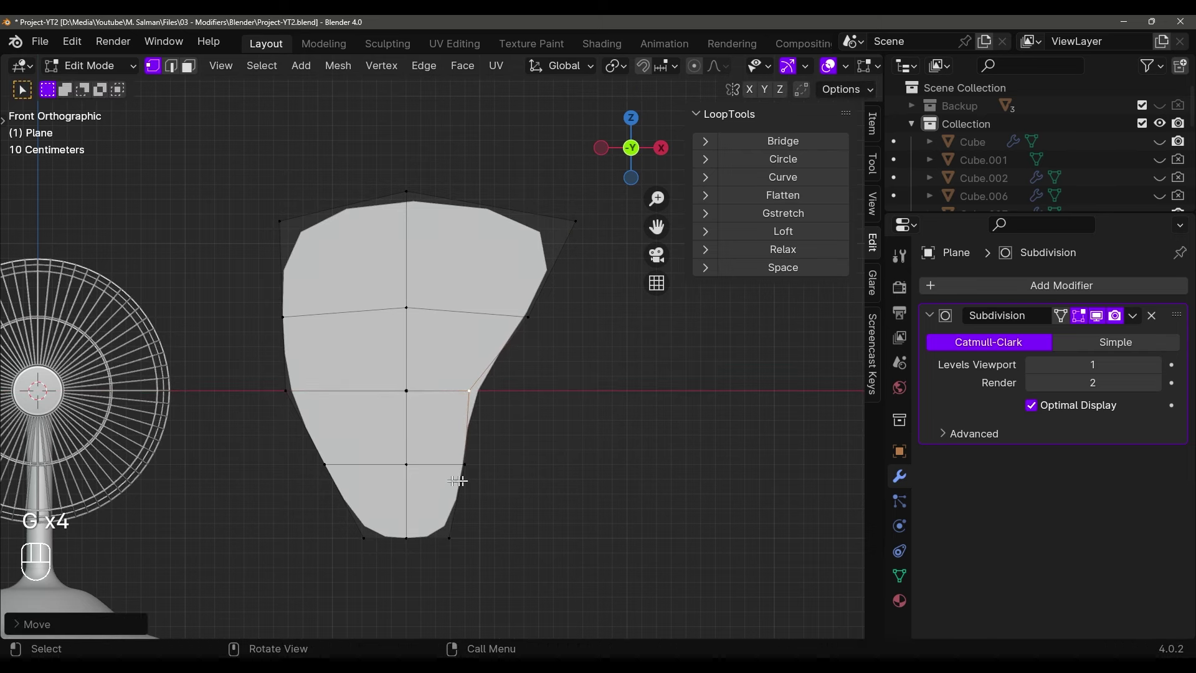
# Move the blade's lower-right side vertex outward along X and check the smoothed outline in Object Mode
pyautogui.click(465, 464)
pyautogui.press('g')
pyautogui.press('x')
pyautogui.click(564, 481)
pyautogui.keyDown('shift'); pyautogui.moveTo(523, 482); pyautogui.dragTo(411, 389, button='middle'); pyautogui.keyUp('shift')
pyautogui.press('Tab')
pyautogui.press('Tab')
# Narrow the blade's bottom row of vertices and move it slightly down along Z
pyautogui.moveTo(355, 451); pyautogui.dragTo(511, 502)
pyautogui.keyDown('shift'); pyautogui.moveTo(509, 499); pyautogui.dragTo(505, 471, button='middle'); pyautogui.keyUp('shift')
pyautogui.scroll(3, 520, 465)
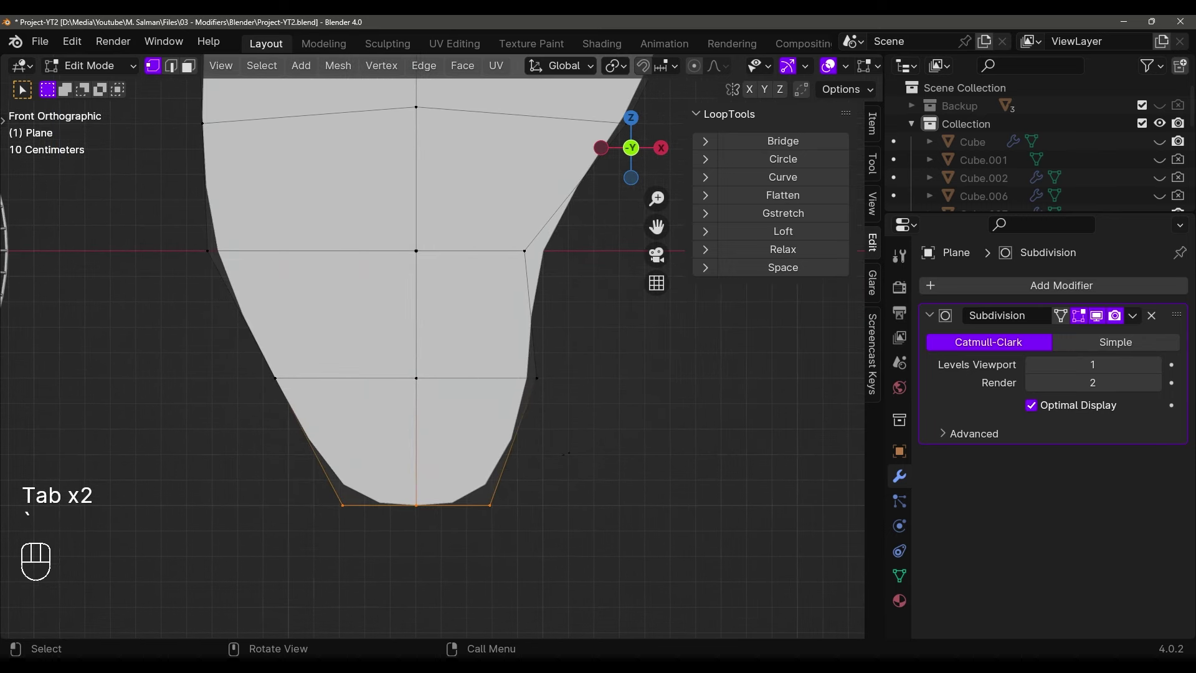
pyautogui.press('s')
pyautogui.click(463, 495)
pyautogui.press('g')
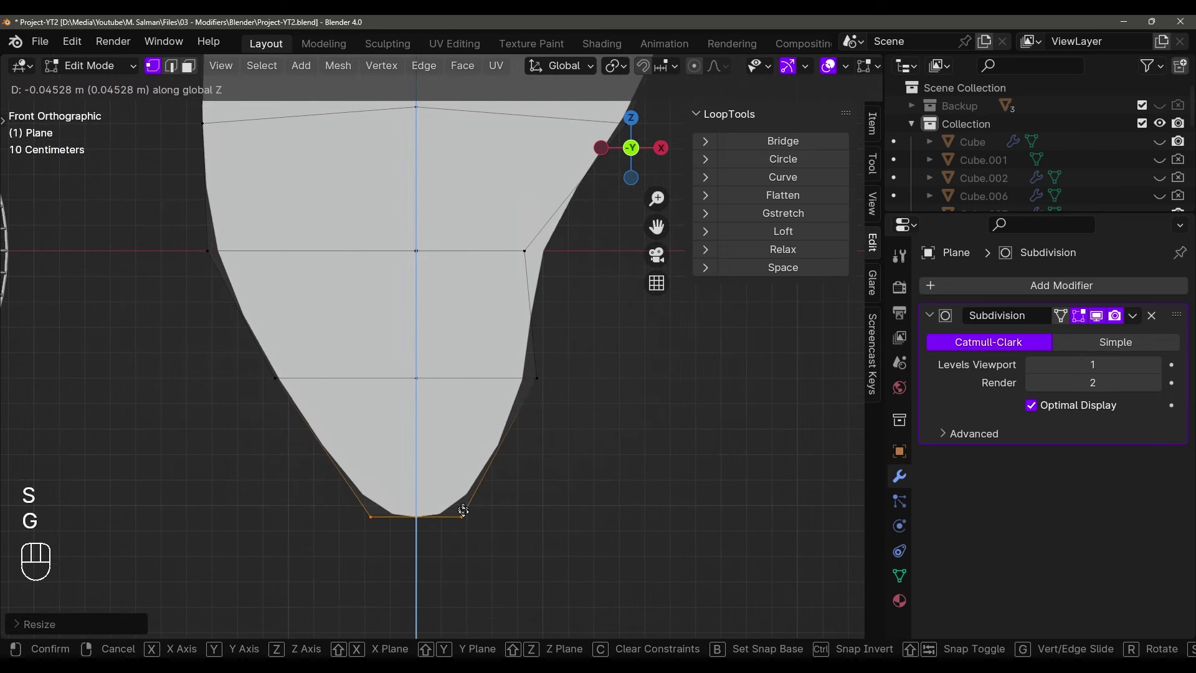
pyautogui.click(489, 530)
pyautogui.press('s')
pyautogui.click(754, 529)
pyautogui.scroll(-3, 549, 365)
pyautogui.keyDown('shift'); pyautogui.moveTo(549, 365); pyautogui.dragTo(561, 413, button='middle'); pyautogui.keyUp('shift')
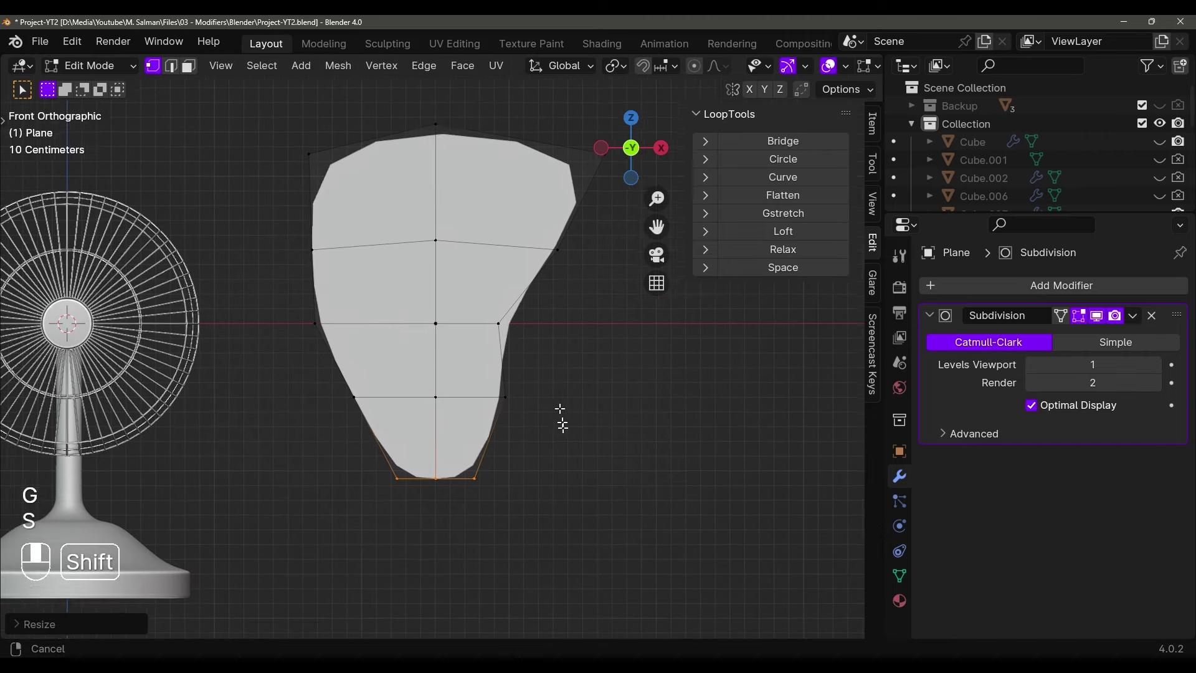
# Move the upper, middle and lower vertices of the blade's left side slightly outward along X
pyautogui.press('g')
pyautogui.keyDown('shift'); pyautogui.middleClick(298, 277); pyautogui.keyUp('shift')
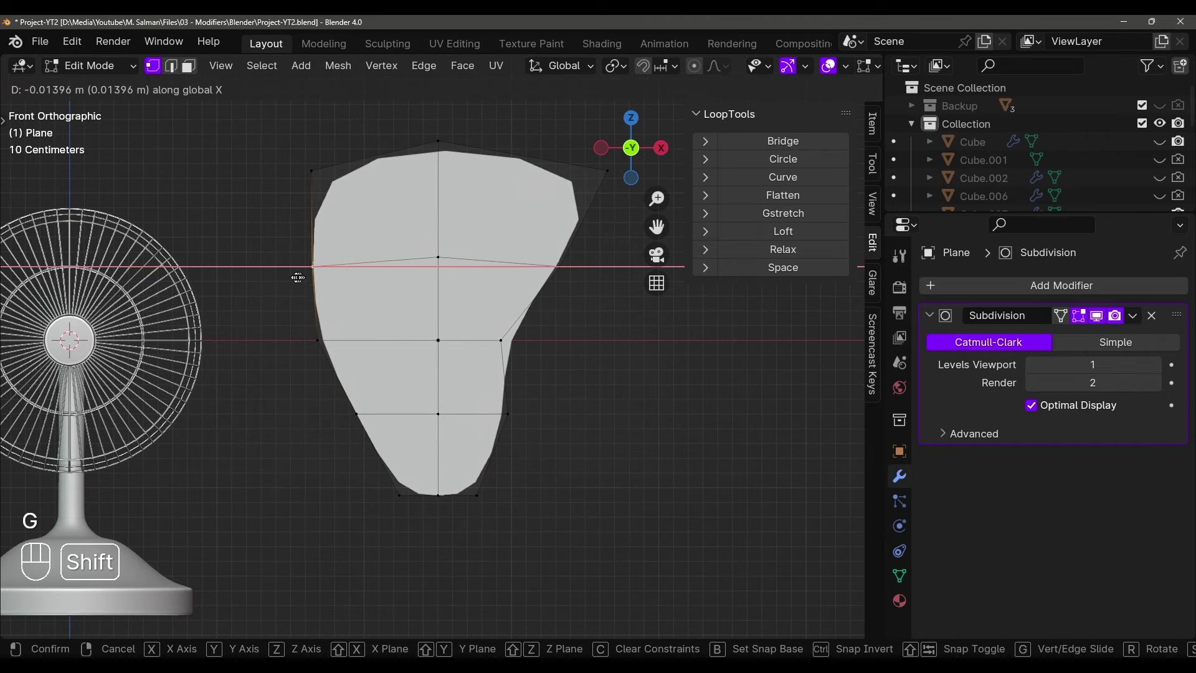
pyautogui.click(228, 277)
pyautogui.click(317, 340)
pyautogui.press('g')
pyautogui.keyDown('shift'); pyautogui.middleClick(307, 342); pyautogui.keyUp('shift')
pyautogui.click(315, 392)
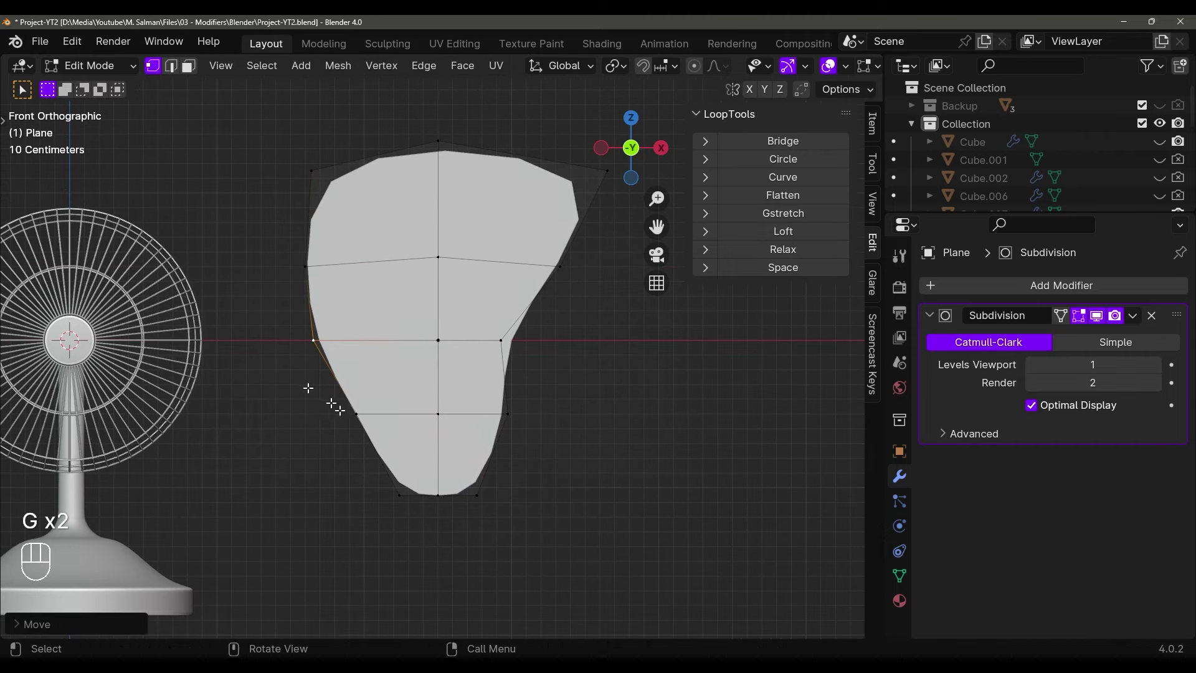
pyautogui.click(348, 414)
pyautogui.press('g')
pyautogui.keyDown('shift'); pyautogui.middleClick(267, 422); pyautogui.keyUp('shift')
pyautogui.click(258, 427)
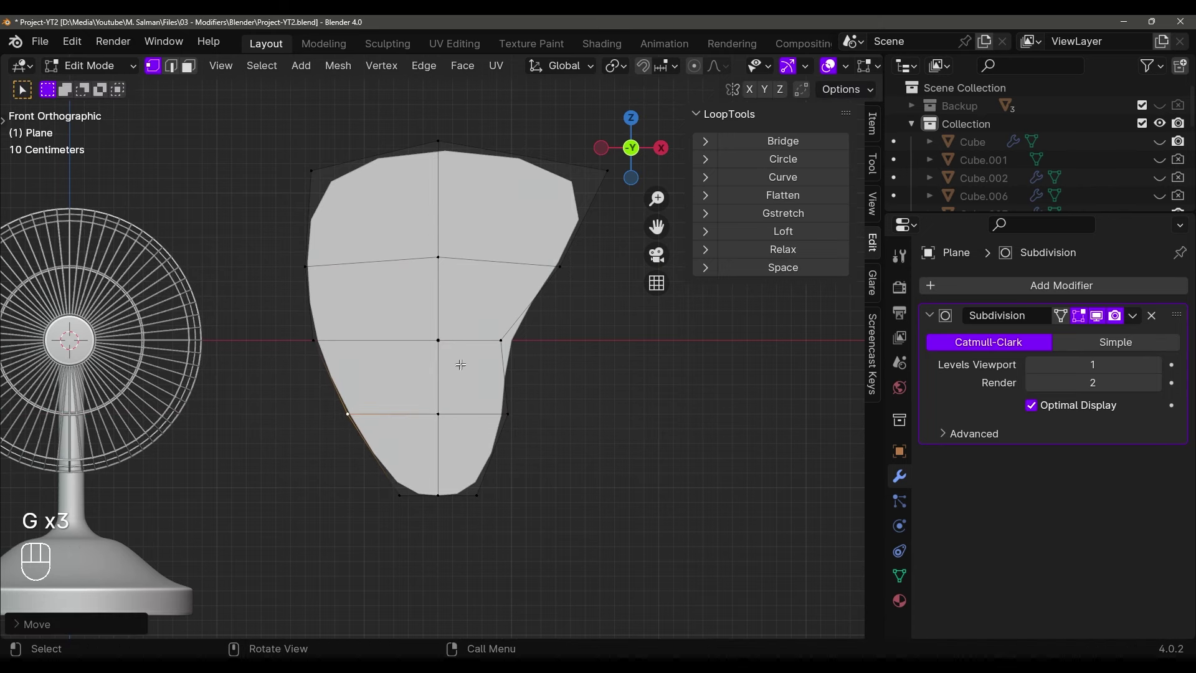
# Add a Solidify modifier to the blade plane
pyautogui.scroll(-2, 460, 364)
pyautogui.scroll(3, 455, 340)
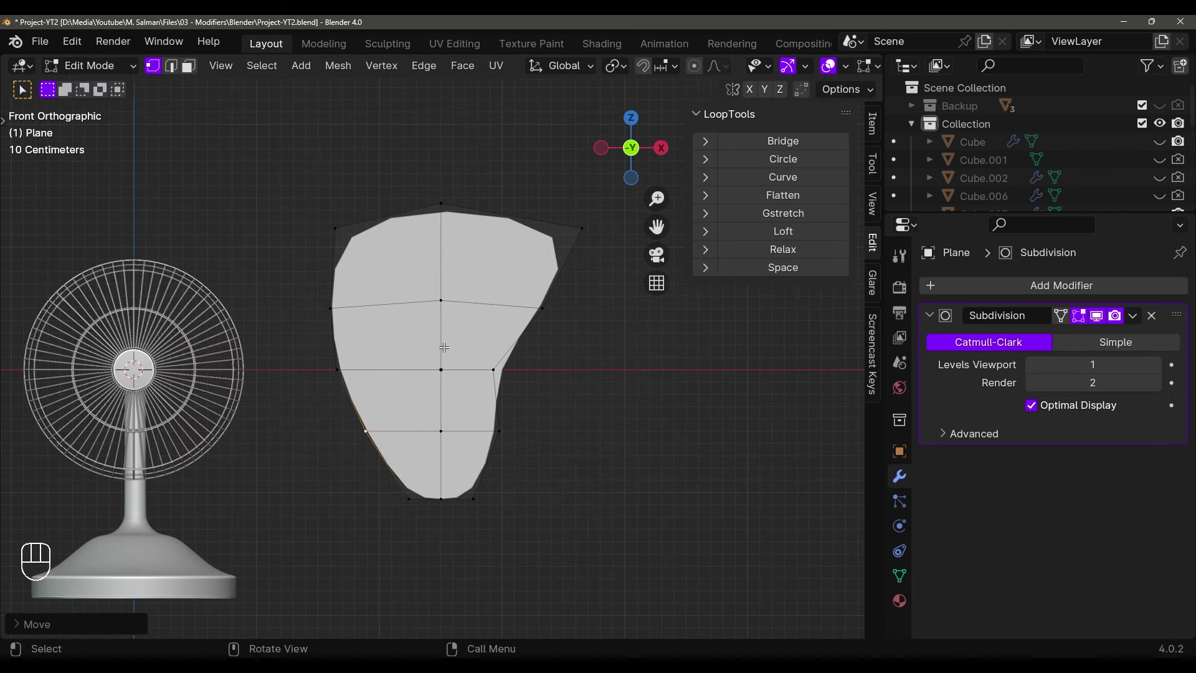
pyautogui.moveTo(469, 375); pyautogui.dragTo(867, 386, button='middle')
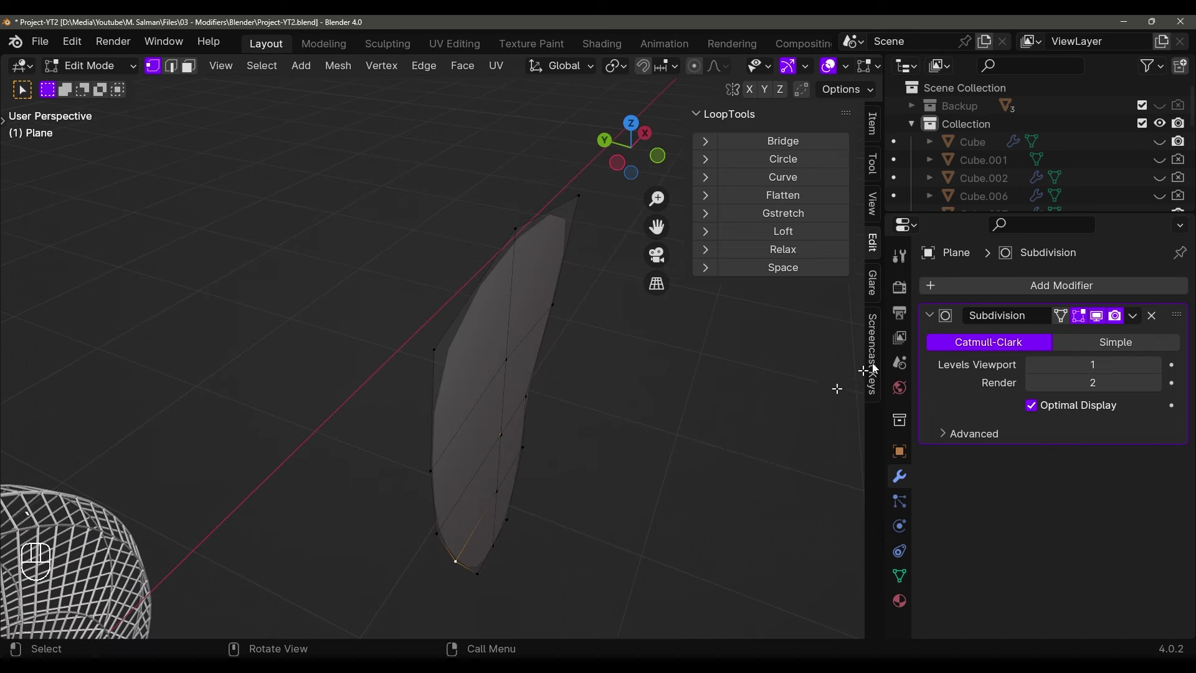
pyautogui.hotkey('shift', 'a')
pyautogui.moveTo(927, 290)
pyautogui.click(1098, 510)
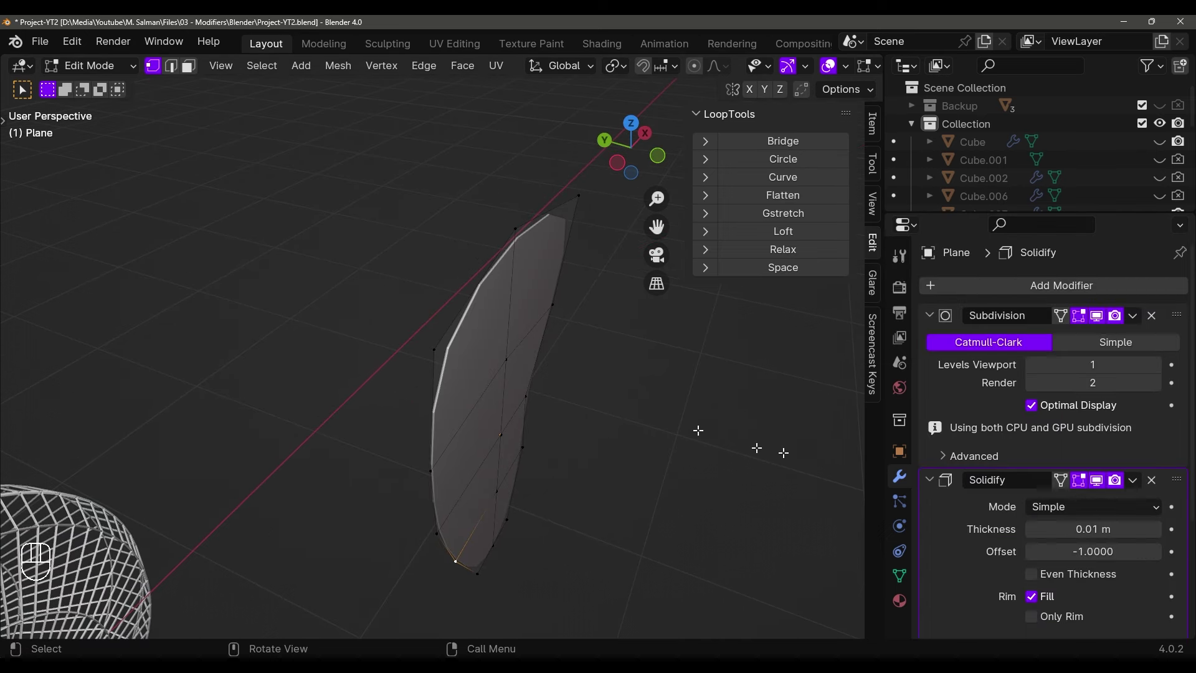
# Set the blade's Solidify thickness to 0.008 m and return to Object Mode
pyautogui.moveTo(697, 430); pyautogui.dragTo(819, 434, button='middle')
pyautogui.keyDown('shift'); pyautogui.moveTo(1071, 526); pyautogui.dragTo(1102, 526); pyautogui.keyUp('shift')
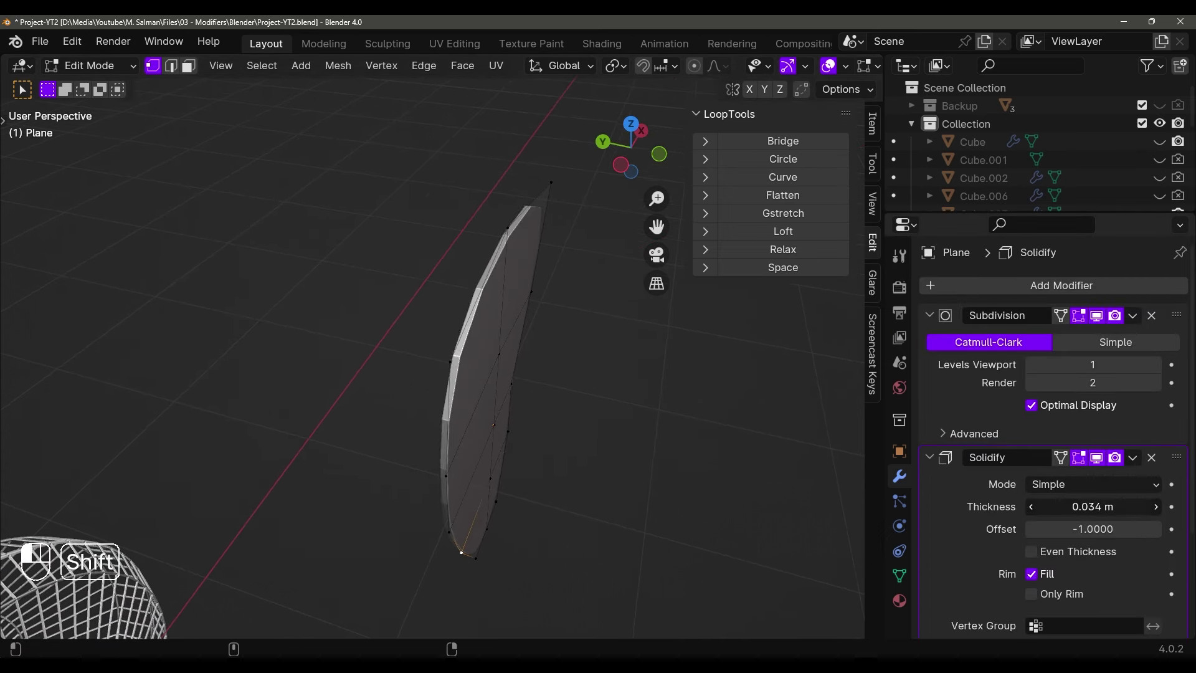
pyautogui.press('Tab')
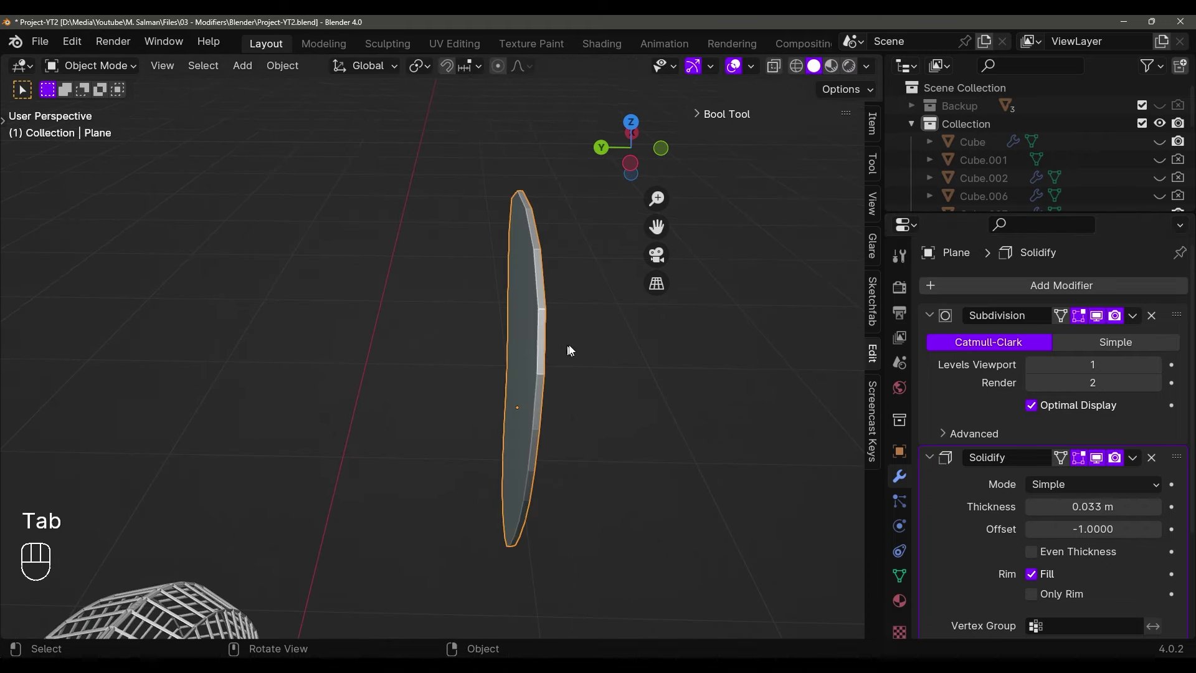
pyautogui.moveTo(568, 346); pyautogui.dragTo(710, 380, button='middle')
pyautogui.press('Tab')
pyautogui.keyDown('shift'); pyautogui.moveTo(1092, 507); pyautogui.dragTo(1065, 506); pyautogui.keyUp('shift')
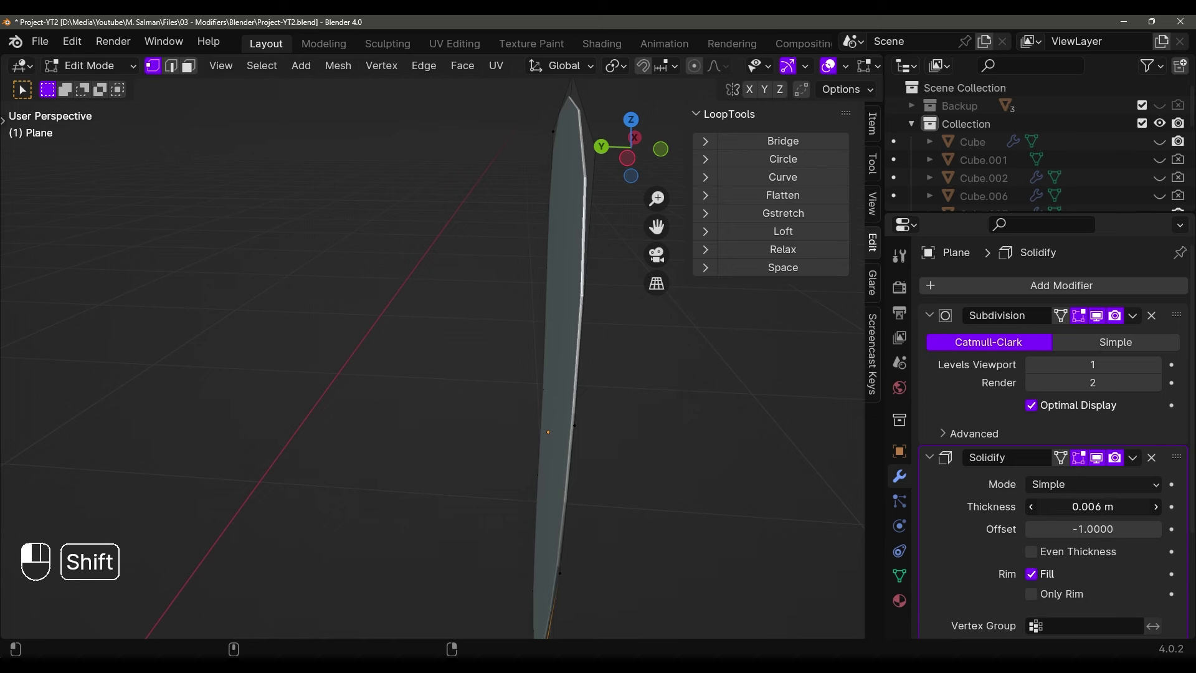
pyautogui.press('Tab')
# Set the blade's Subdivision viewport level to 2 and check its outline at an angle and from the front
pyautogui.click(1155, 365)
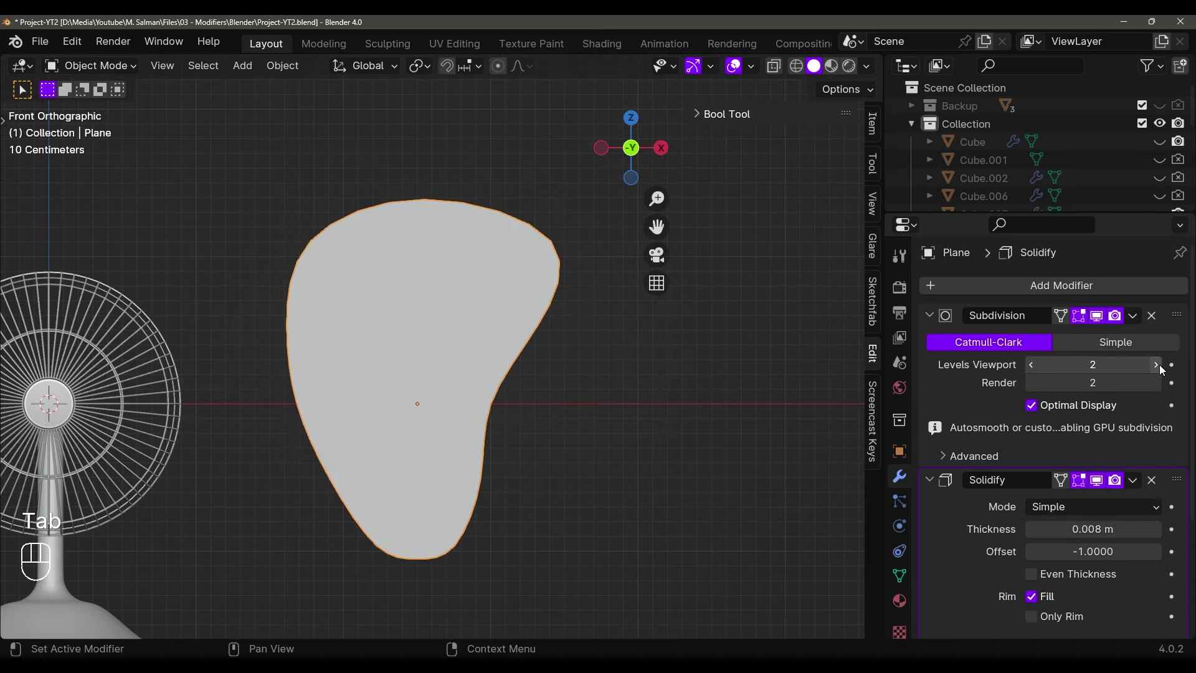
pyautogui.keyDown('shift'); pyautogui.moveTo(584, 416); pyautogui.dragTo(591, 415, button='middle'); pyautogui.keyUp('shift')
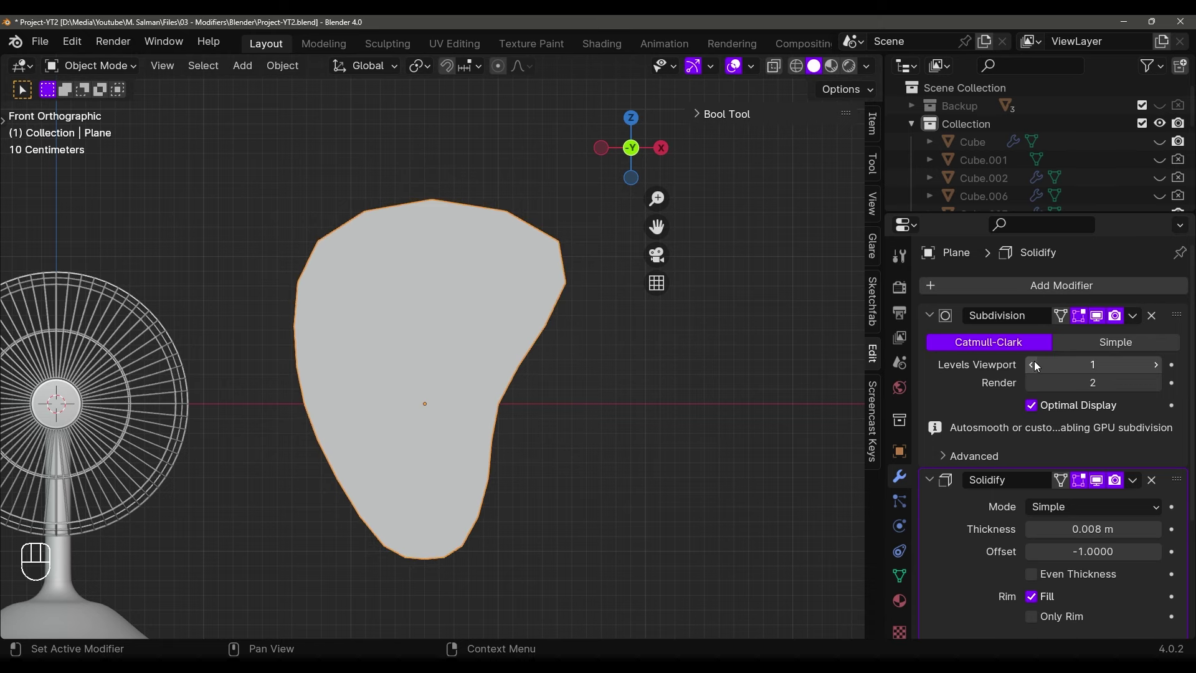
pyautogui.moveTo(641, 349); pyautogui.dragTo(622, 366, button='middle')
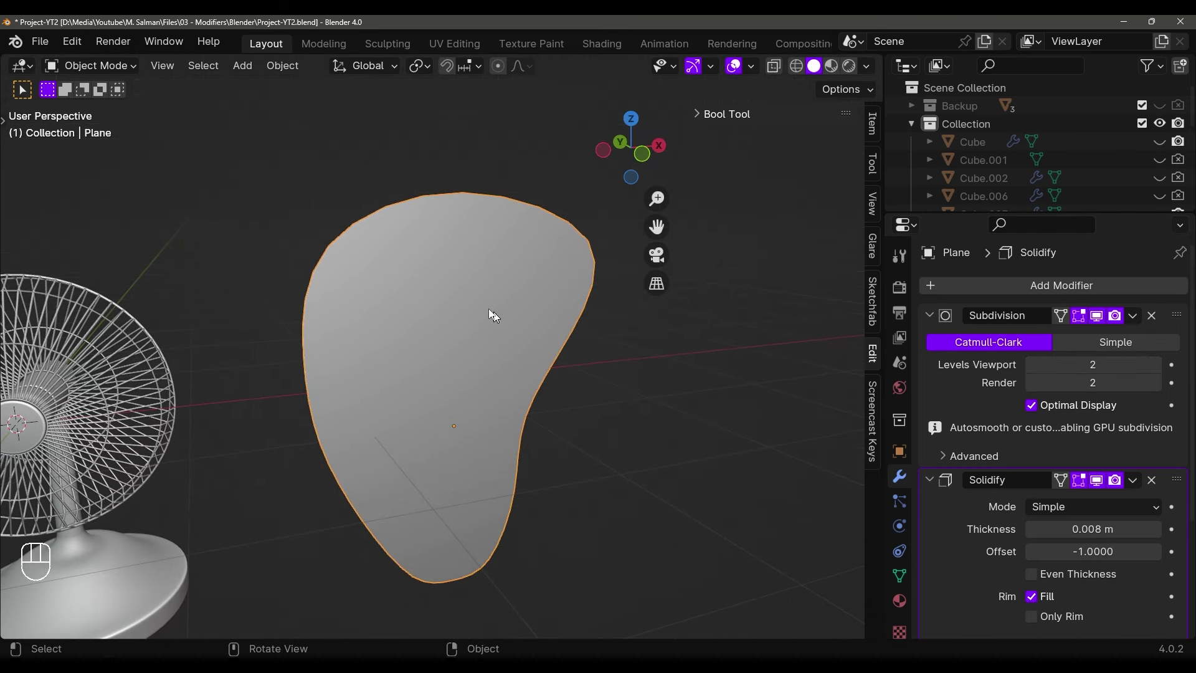
pyautogui.press('KP_1')
pyautogui.rightClick(432, 264)
pyautogui.click(432, 264)
# Raise the blade's top-centre vertex slightly in Edit Mode
pyautogui.press('Tab')
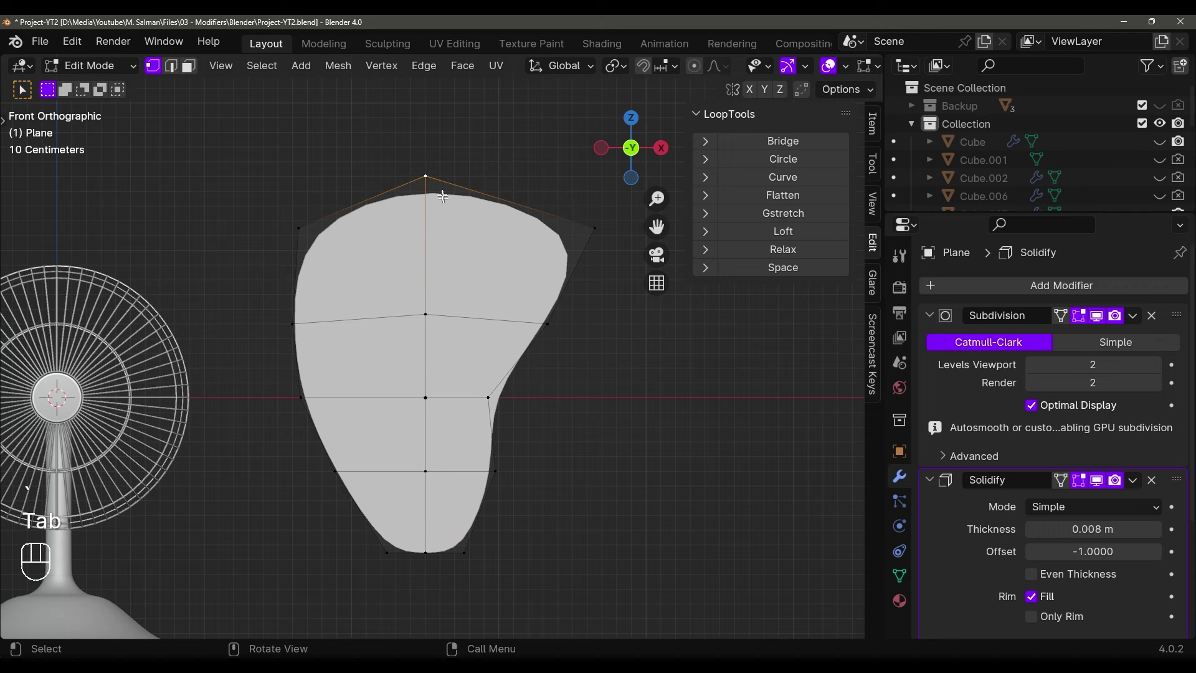
pyautogui.press('g')
pyautogui.click(581, 275)
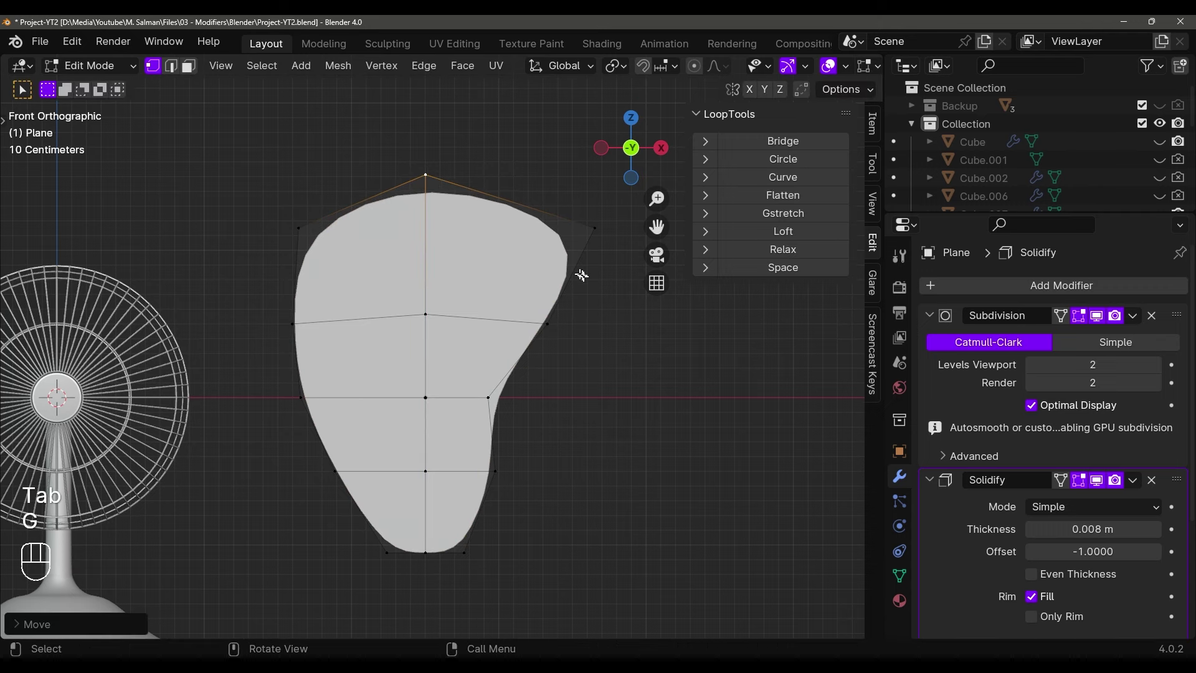
# Move the upper-right side vertex inward along X by about 0.07 m, and nudge the lower-left side vertex outward
pyautogui.press('g')
pyautogui.press('x')
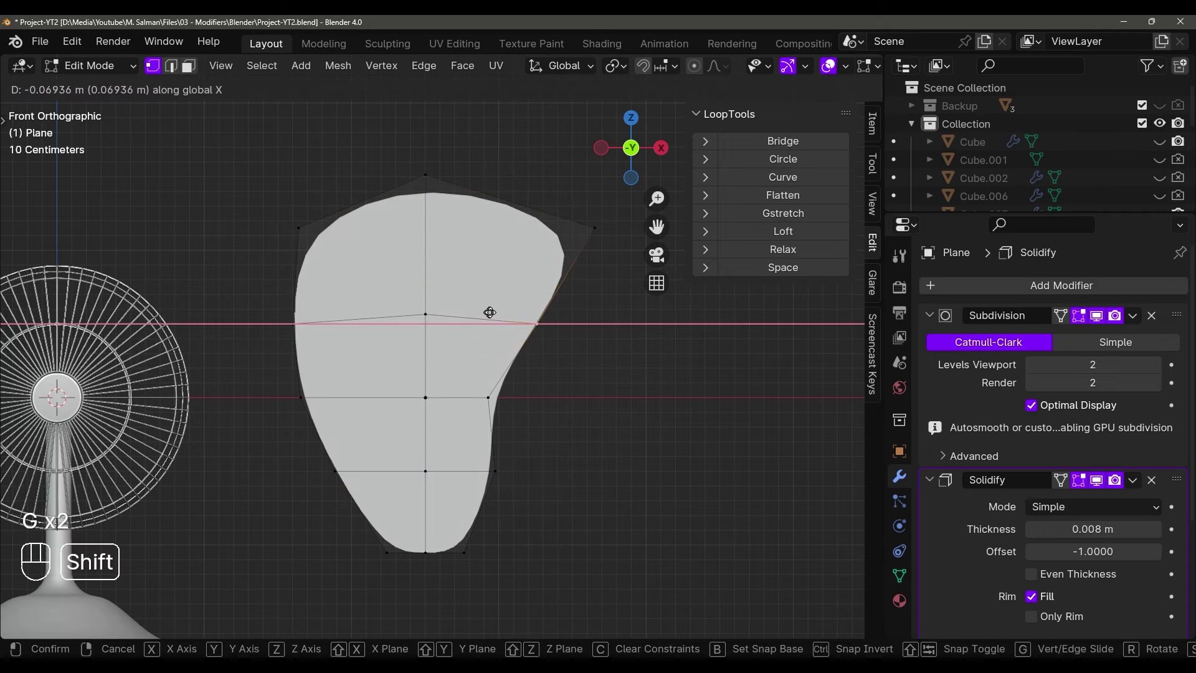
pyautogui.click(489, 312)
pyautogui.press('g')
pyautogui.click(307, 552)
pyautogui.press('Tab')
pyautogui.scroll(-3, 387, 464)
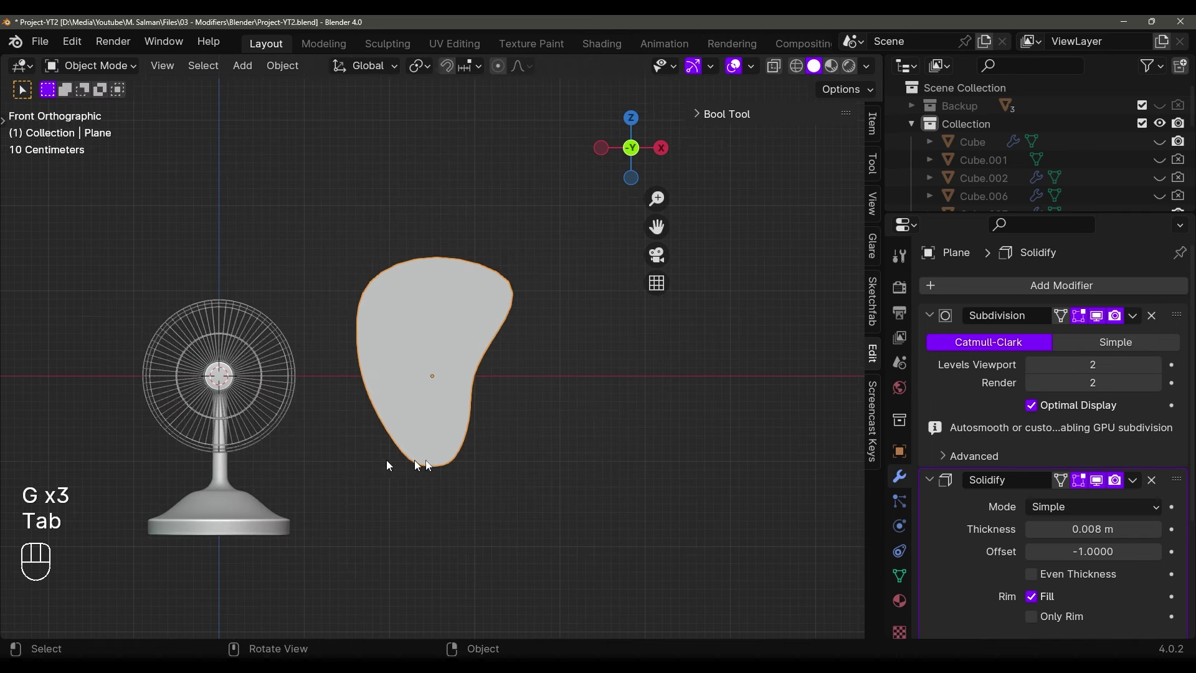
# Scale the blade's bottom vertex row to roughly three quarters, check it in Object Mode and return to Edit Mode
pyautogui.press('Tab')
pyautogui.scroll(2, 478, 445)
pyautogui.press('s')
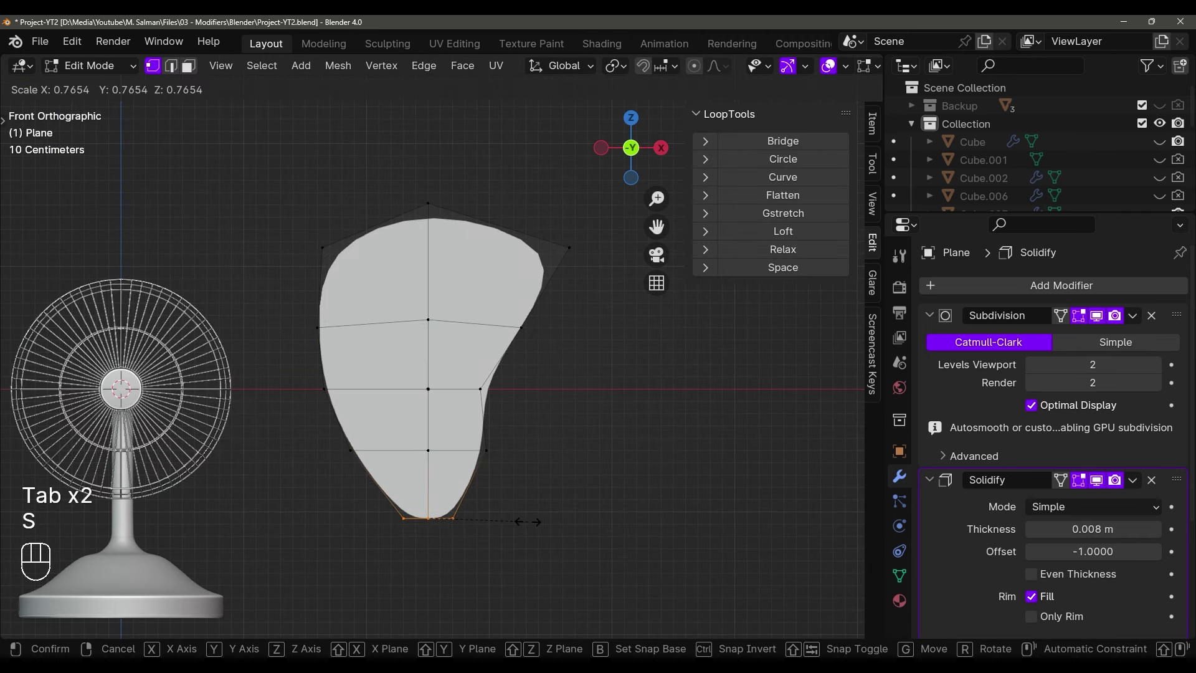
pyautogui.click(520, 524)
pyautogui.press('Tab')
pyautogui.scroll(-2, 504, 484)
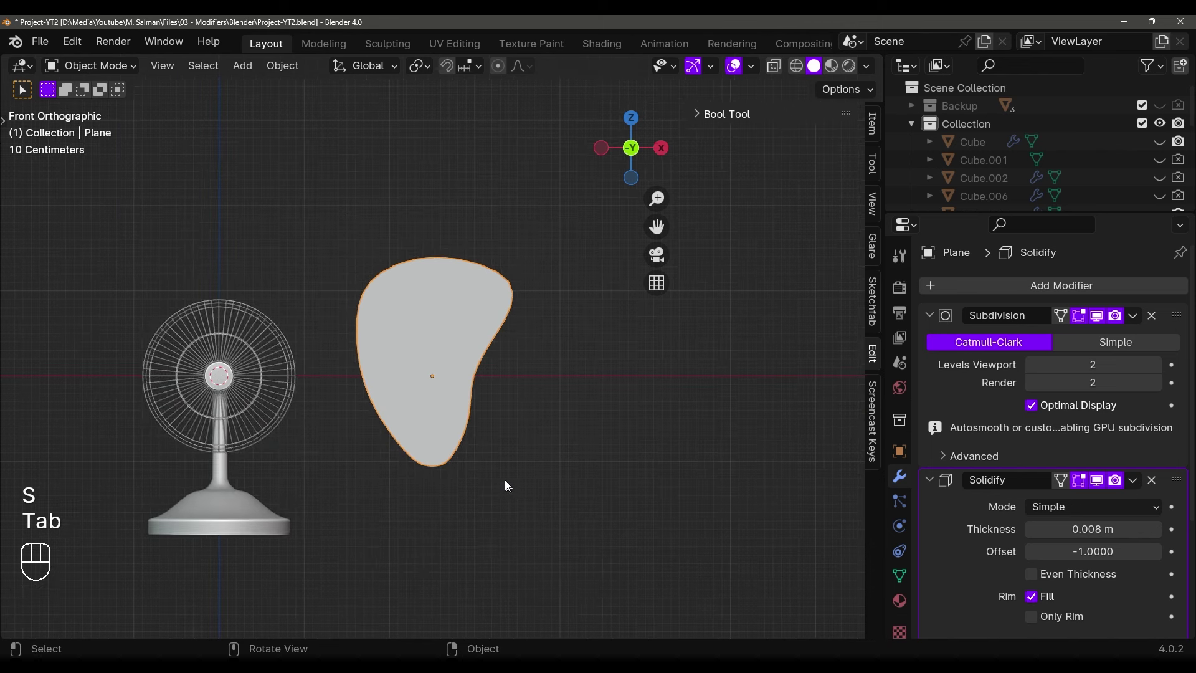
pyautogui.scroll(4, 478, 494)
pyautogui.press('Tab')
pyautogui.keyDown('shift'); pyautogui.moveTo(440, 546); pyautogui.dragTo(444, 498, button='middle'); pyautogui.keyUp('shift')
pyautogui.press('e')
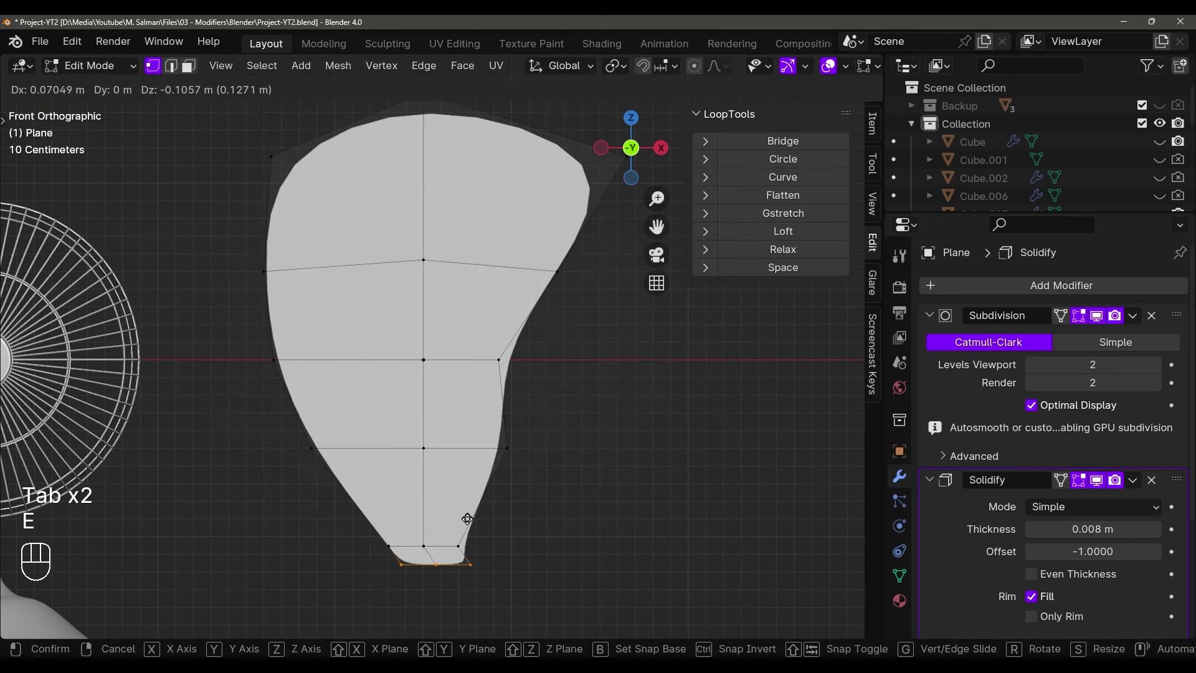
pyautogui.rightClick(465, 548)
pyautogui.hotkey('ctrl', 'z')
# Extrude the blade's bottom vertex row downward along Z by about 0.25 m to form a short stem
pyautogui.scroll(2, 467, 529)
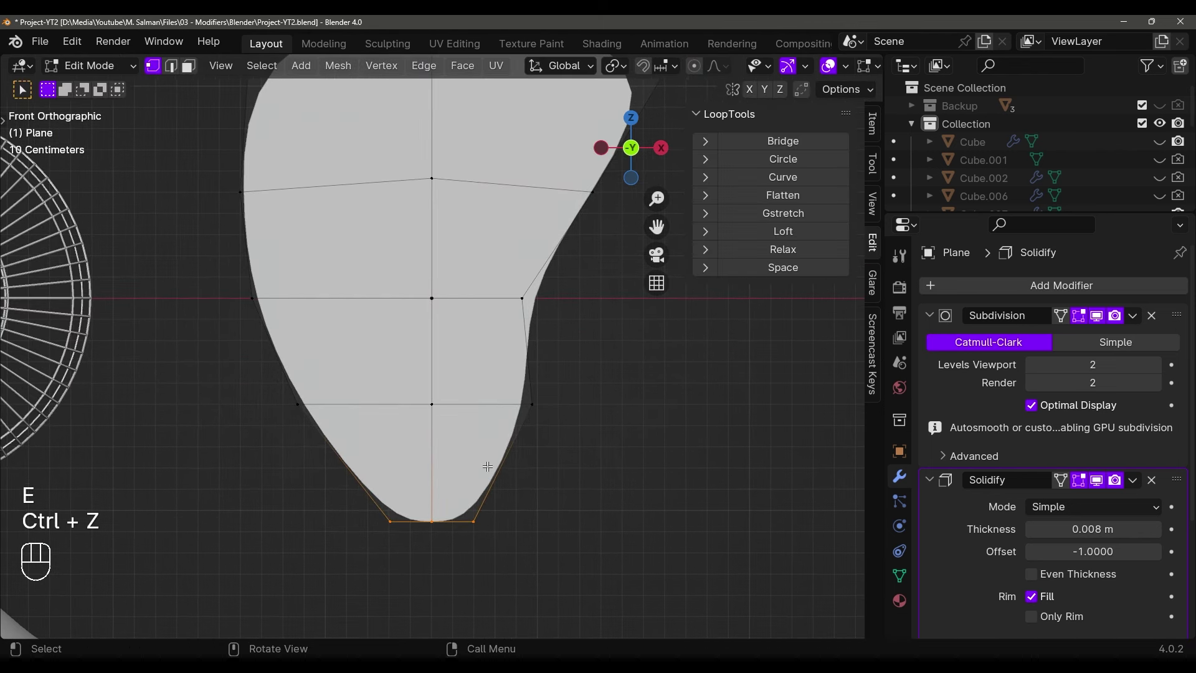
pyautogui.scroll(-1, 448, 516)
pyautogui.moveTo(372, 461); pyautogui.dragTo(557, 532)
pyautogui.scroll(3, 539, 448)
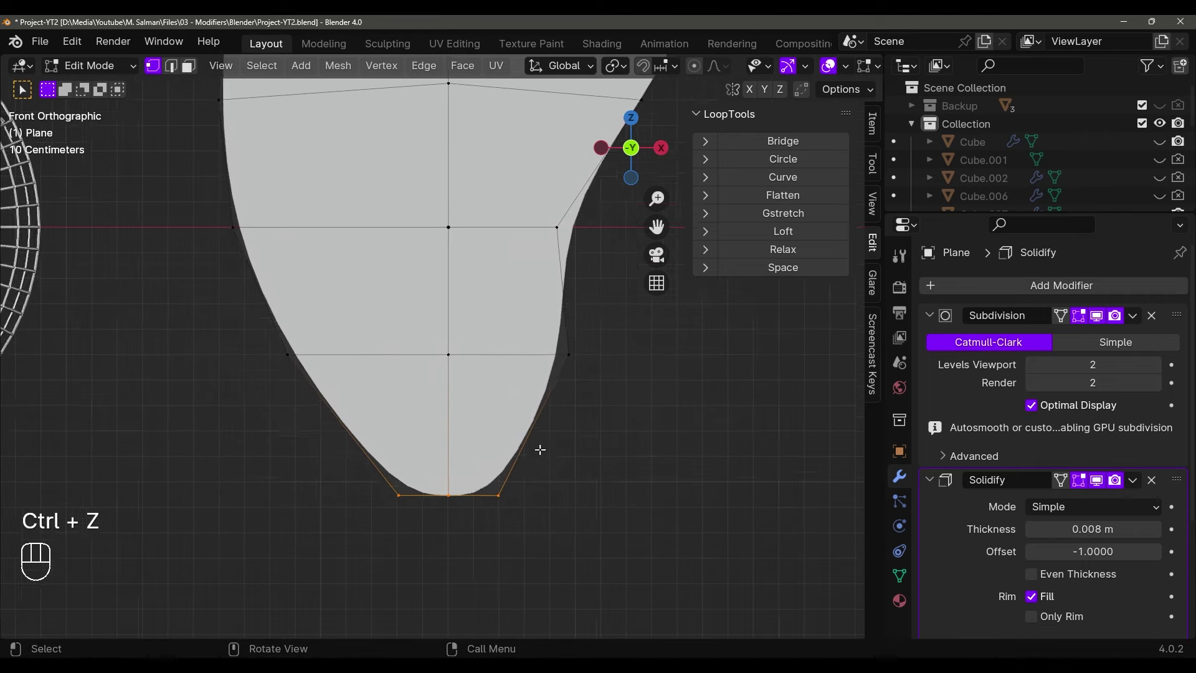
pyautogui.press('e')
pyautogui.press('z')
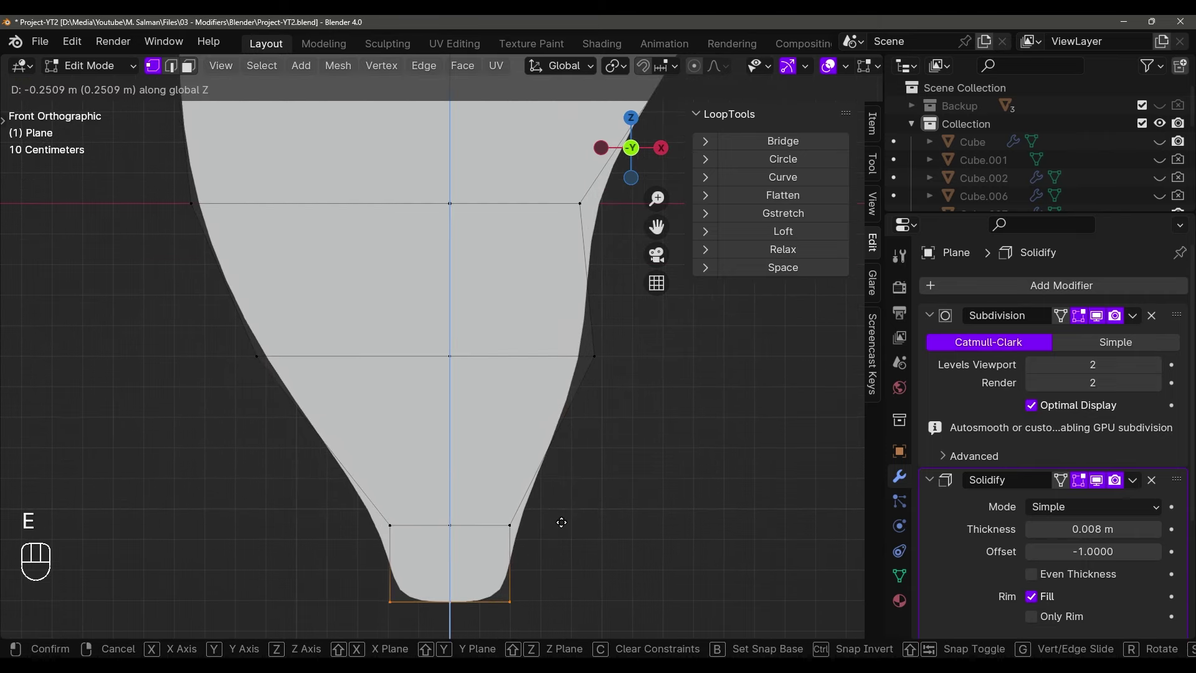
pyautogui.click(559, 529)
# Add a horizontal loop cut across the stem, slid close to its bottom edge, and check the blade in Object Mode
pyautogui.keyDown('shift'); pyautogui.moveTo(494, 567); pyautogui.dragTo(492, 529, button='middle'); pyautogui.keyUp('shift')
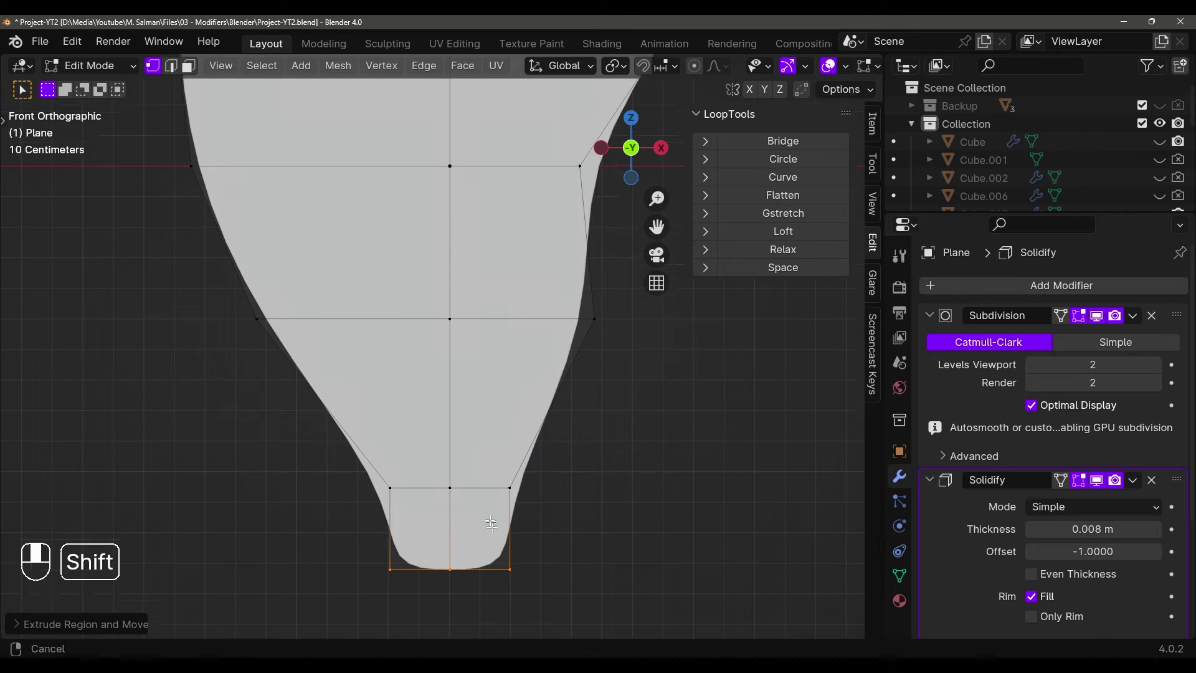
pyautogui.scroll(1, 491, 535)
pyautogui.click(498, 569)
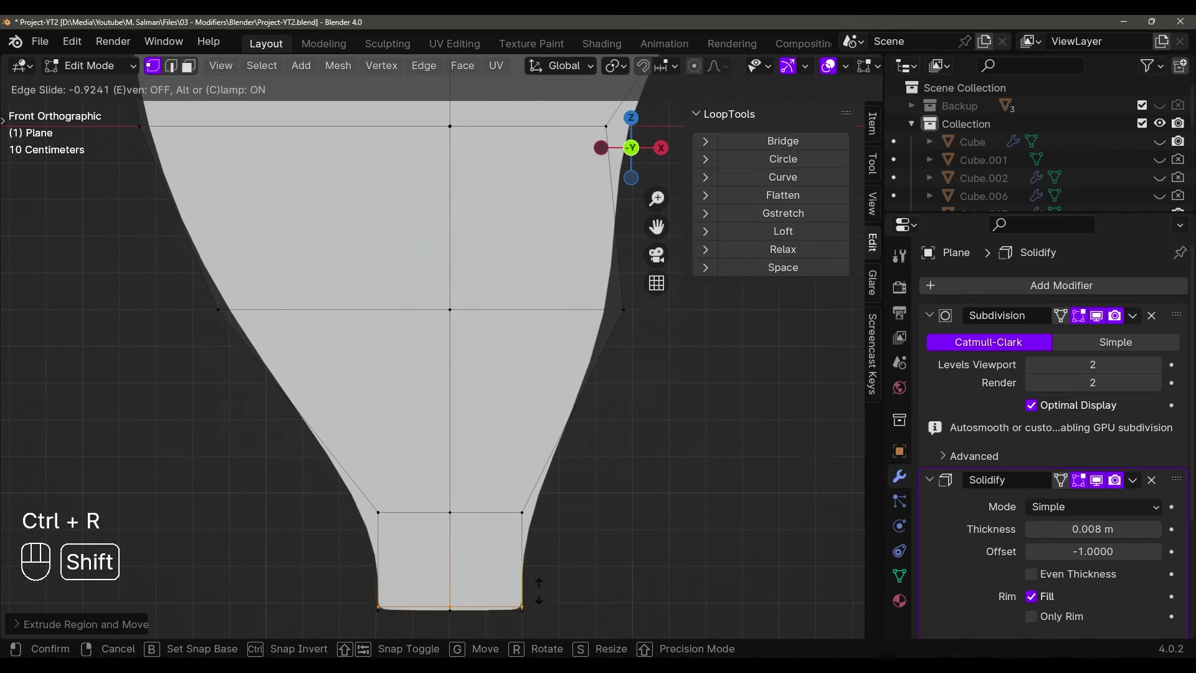
pyautogui.click(540, 579)
pyautogui.press('Tab')
pyautogui.scroll(-4, 523, 460)
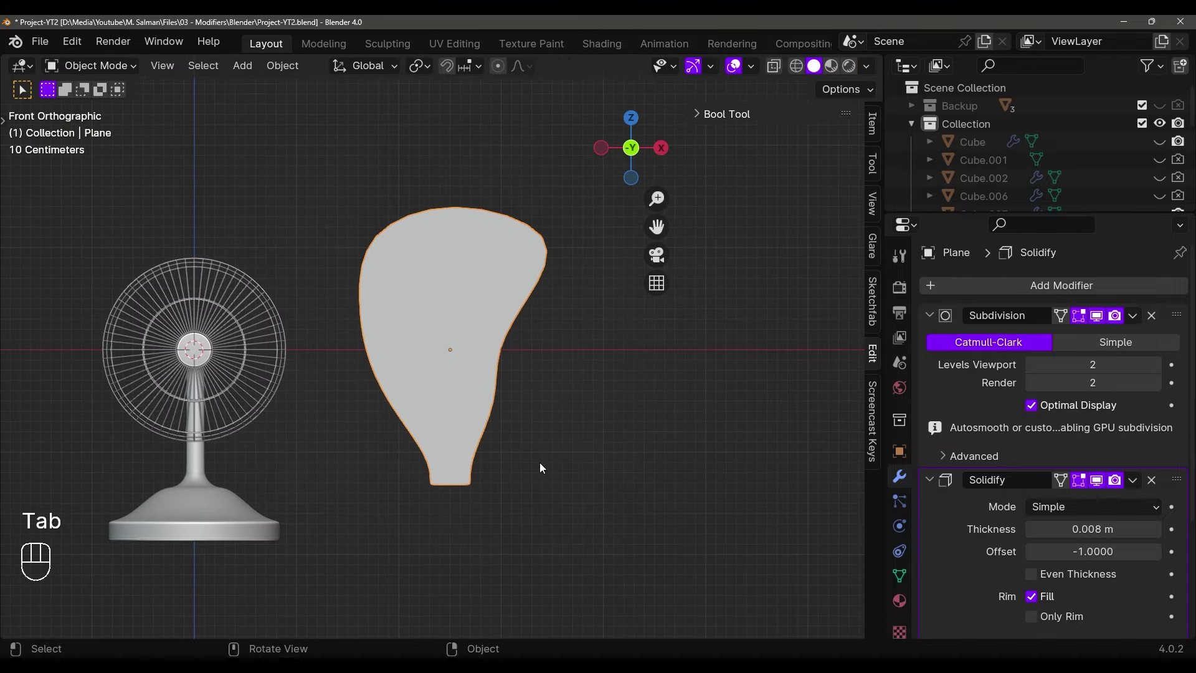
pyautogui.moveTo(540, 468); pyautogui.dragTo(491, 418, button='middle')
pyautogui.click(480, 394)
pyautogui.press('`')
# Move the blade's middle-right vertex outward and its lower-right vertex inward to smooth the right edge
pyautogui.press('Tab')
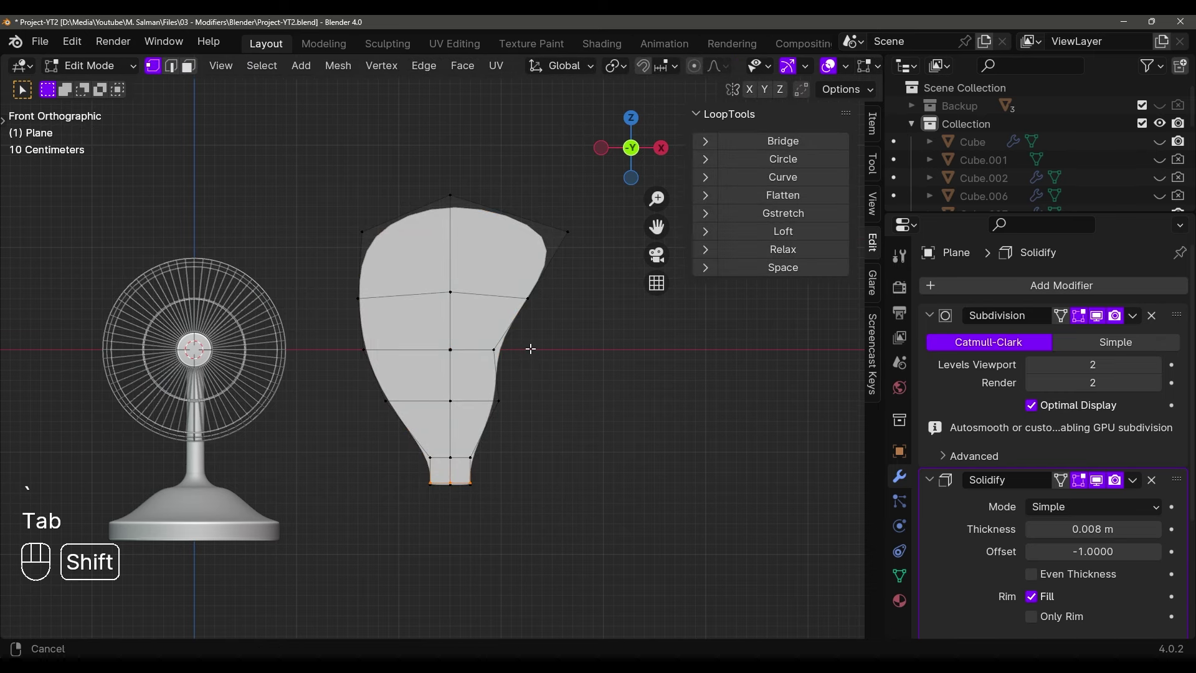
pyautogui.scroll(2, 531, 349)
pyautogui.press('g')
pyautogui.click(528, 395)
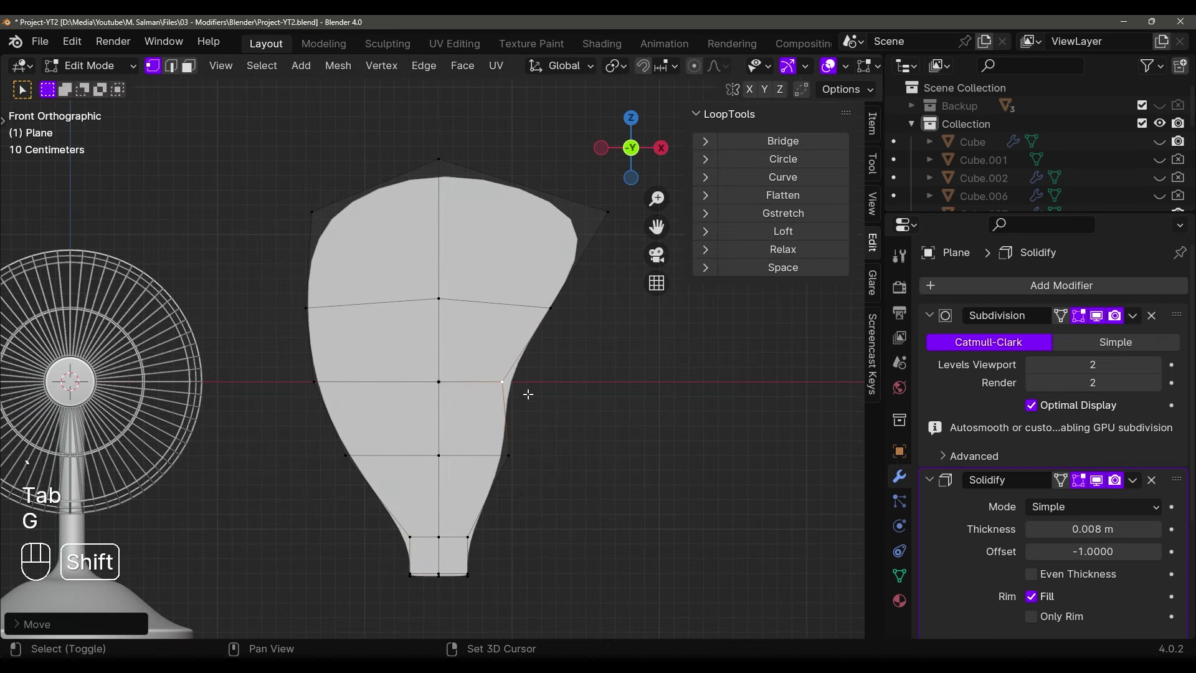
pyautogui.press('g')
pyautogui.click(498, 457)
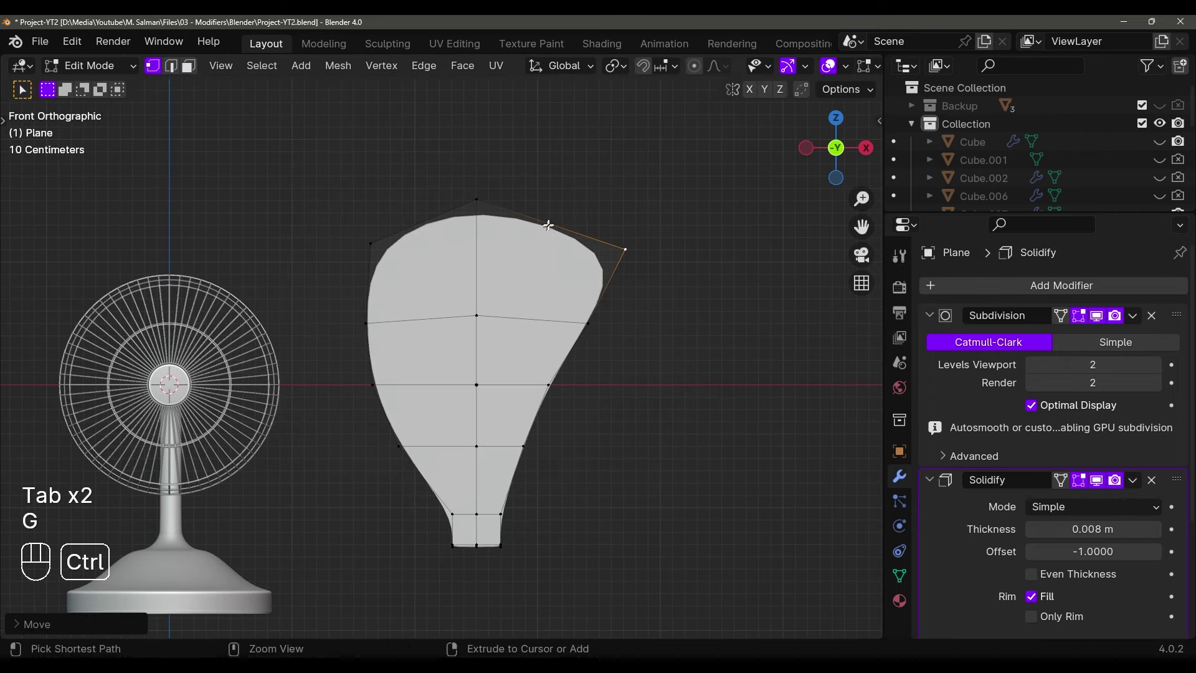
# Slide the blade's top centre vertex toward its right edge and raise it slightly
pyautogui.click(477, 210)
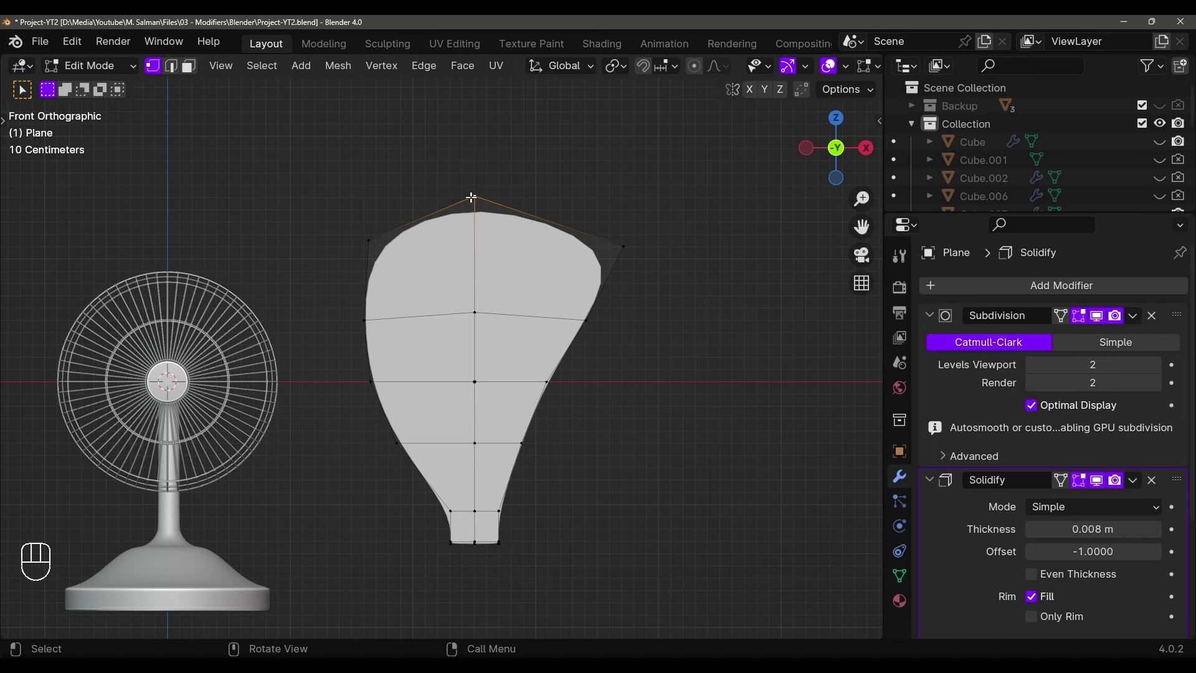
pyautogui.press('g')
pyautogui.press('g')
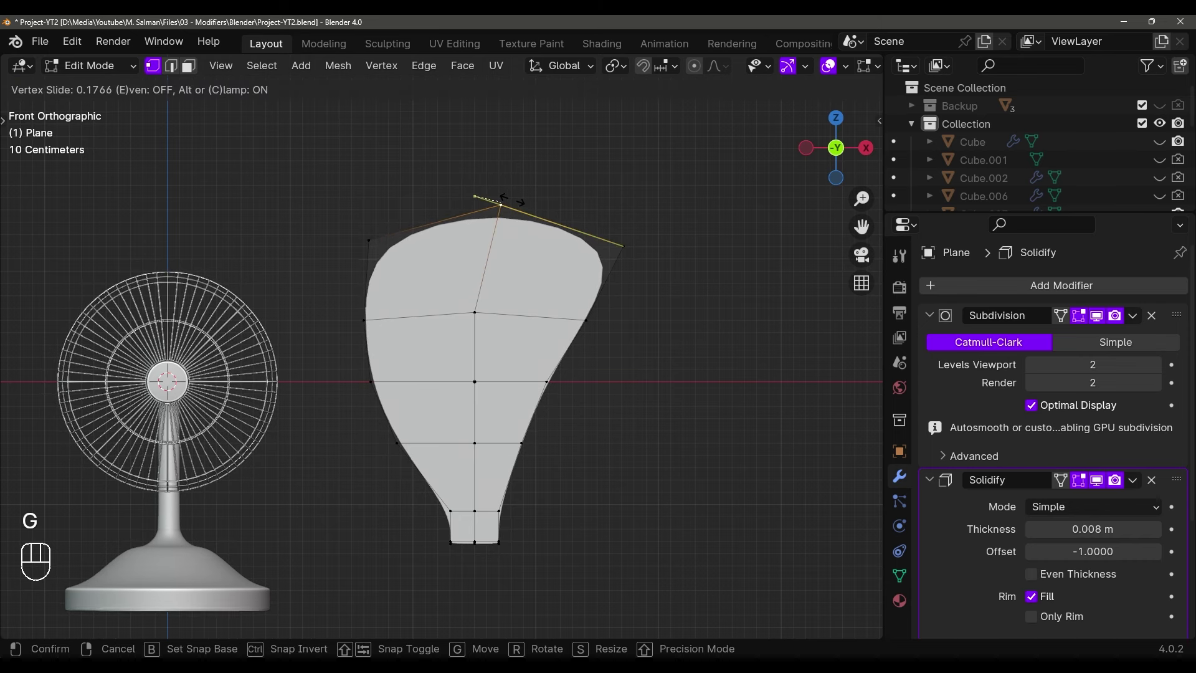
pyautogui.click(503, 198)
pyautogui.press('g')
pyautogui.keyDown('shift'); pyautogui.moveTo(503, 187); pyautogui.dragTo(501, 144, button='middle'); pyautogui.keyUp('shift')
pyautogui.click(489, 67)
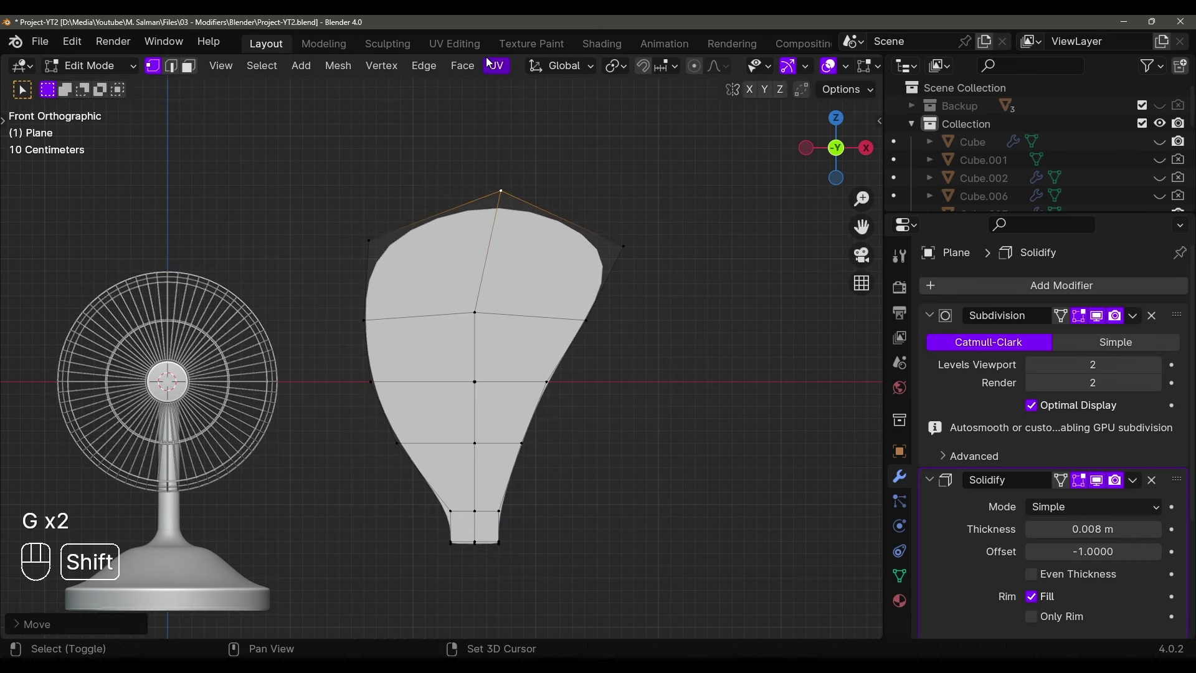
pyautogui.press('g')
pyautogui.click(558, 151)
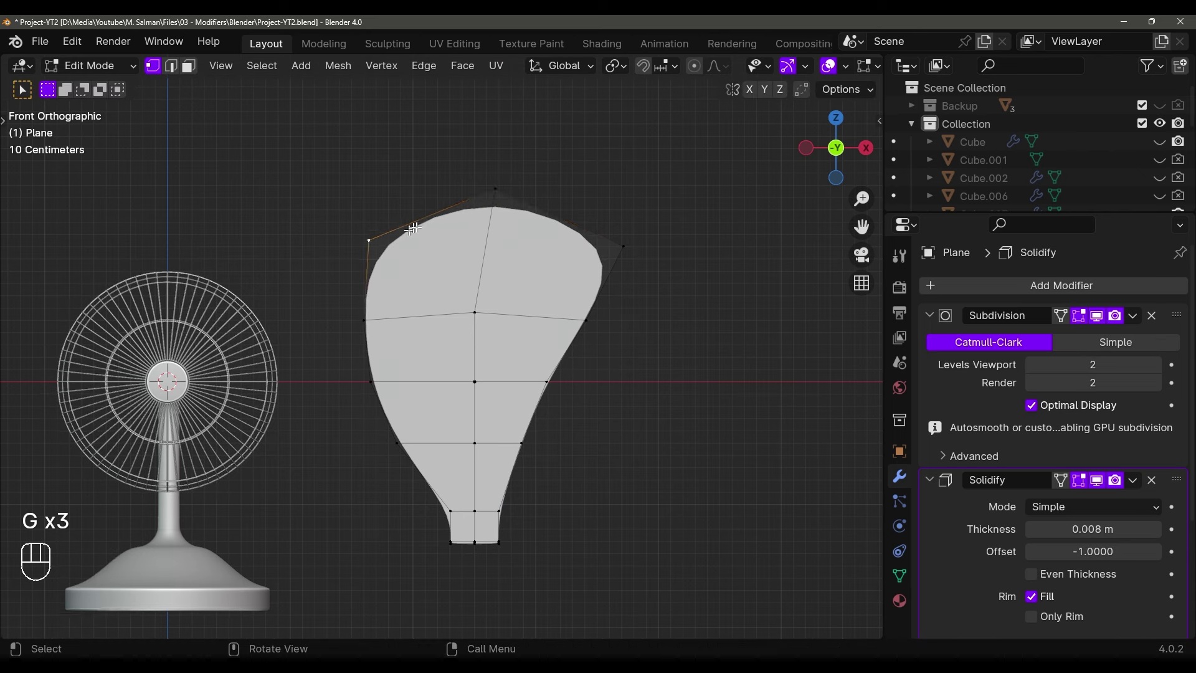
# Move the blade's upper-left corner vertex upward a little to round out the top edge
pyautogui.press('g')
pyautogui.press('g')
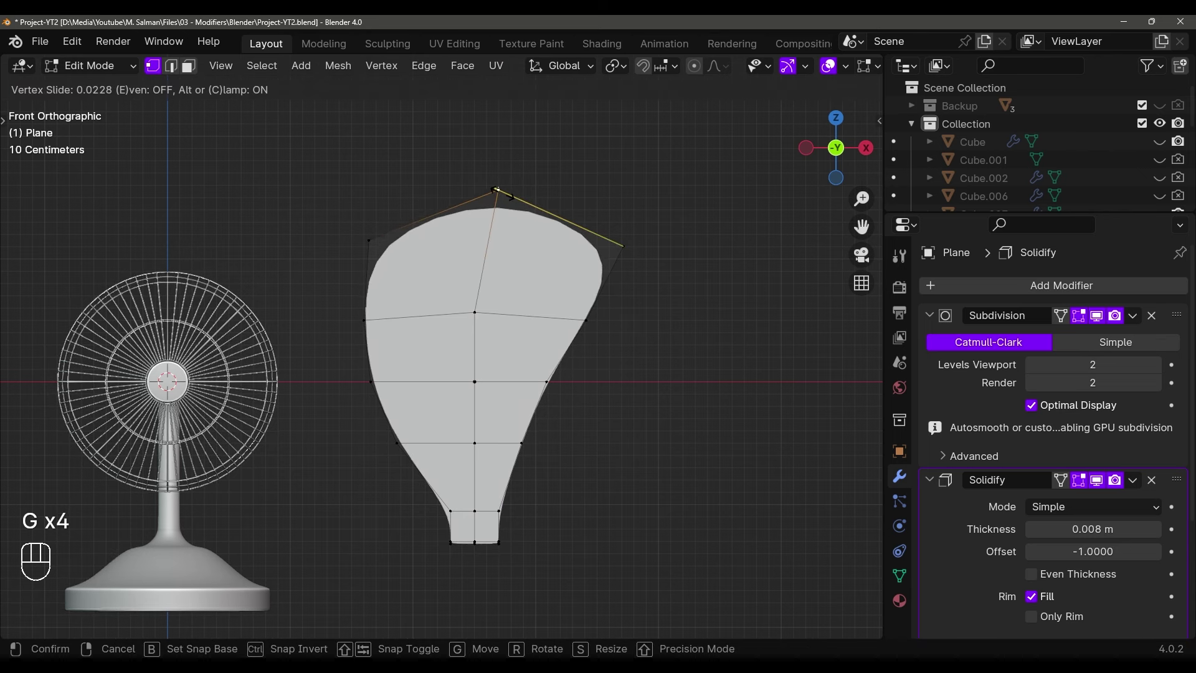
pyautogui.click(495, 190)
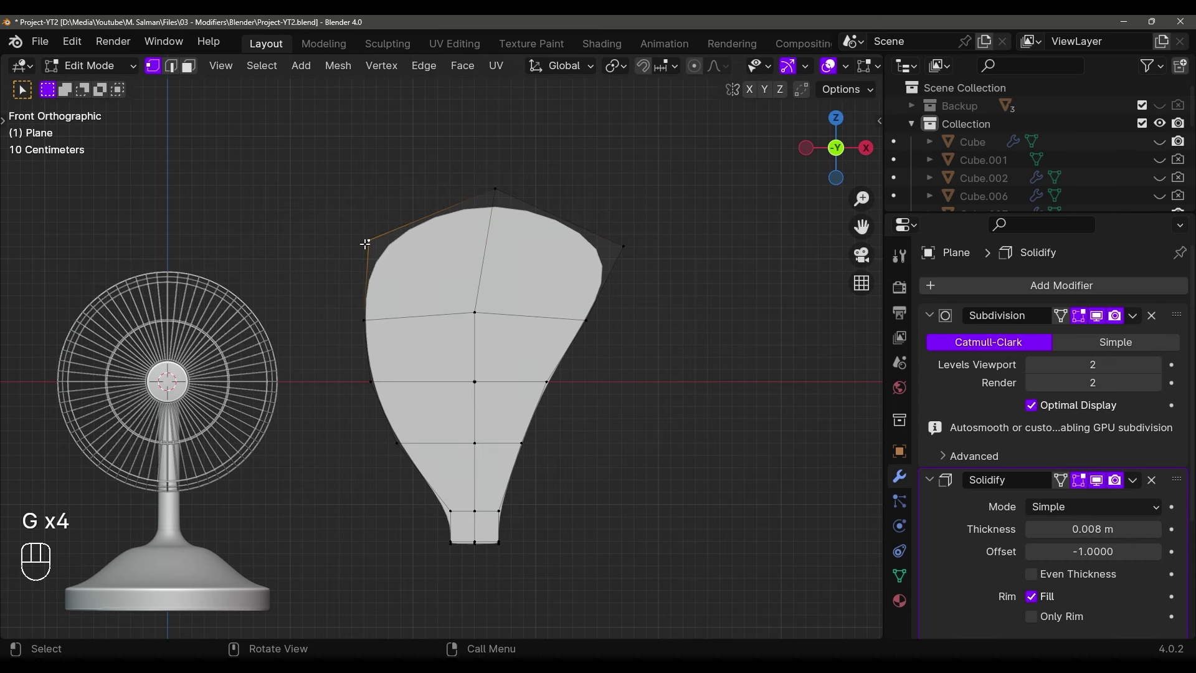
pyautogui.press('g')
pyautogui.keyDown('shift'); pyautogui.moveTo(366, 244); pyautogui.dragTo(364, 227, button='middle'); pyautogui.keyUp('shift')
pyautogui.click(364, 108)
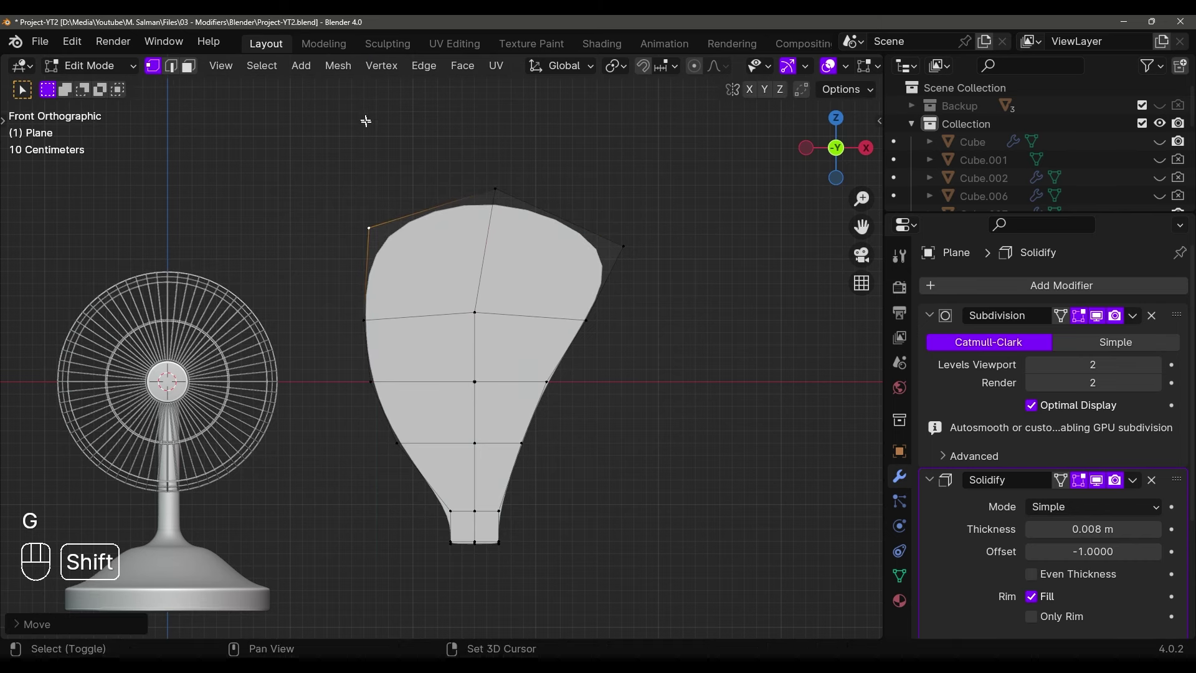
# Try sliding the blade's upper-right corner vertex down along its edge, check the outline in Object Mode, and undo the slide
pyautogui.press('Tab')
pyautogui.press('Tab')
pyautogui.press('g')
pyautogui.press('g')
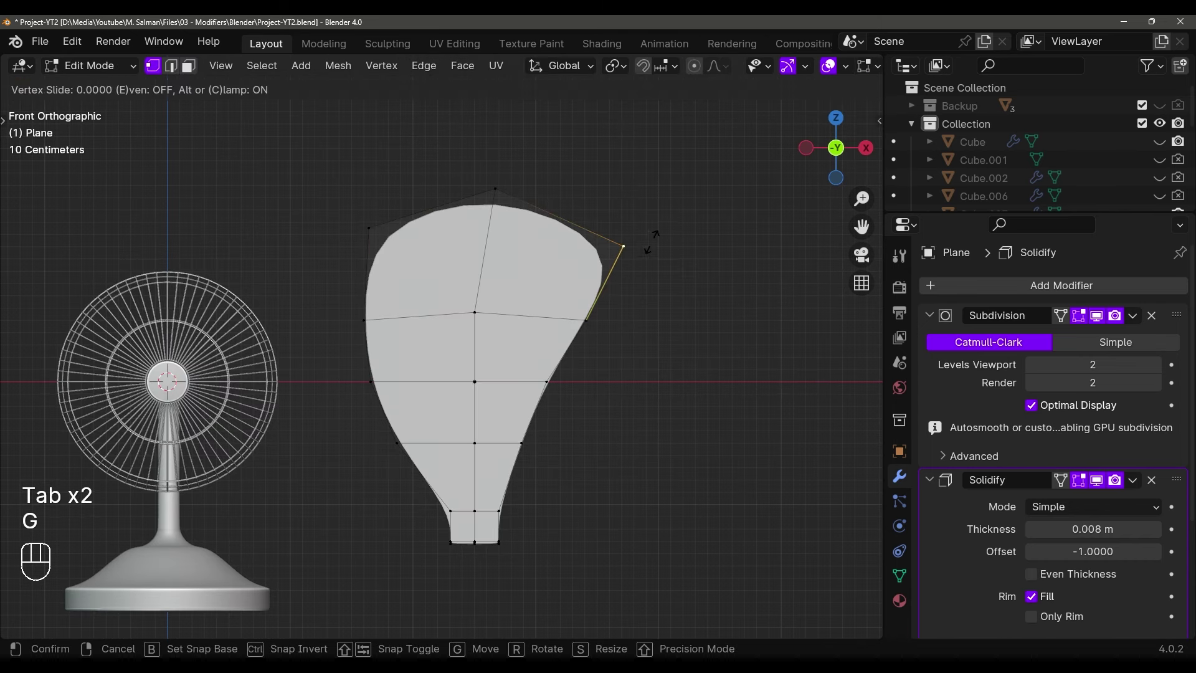
pyautogui.click(599, 322)
pyautogui.press('Tab')
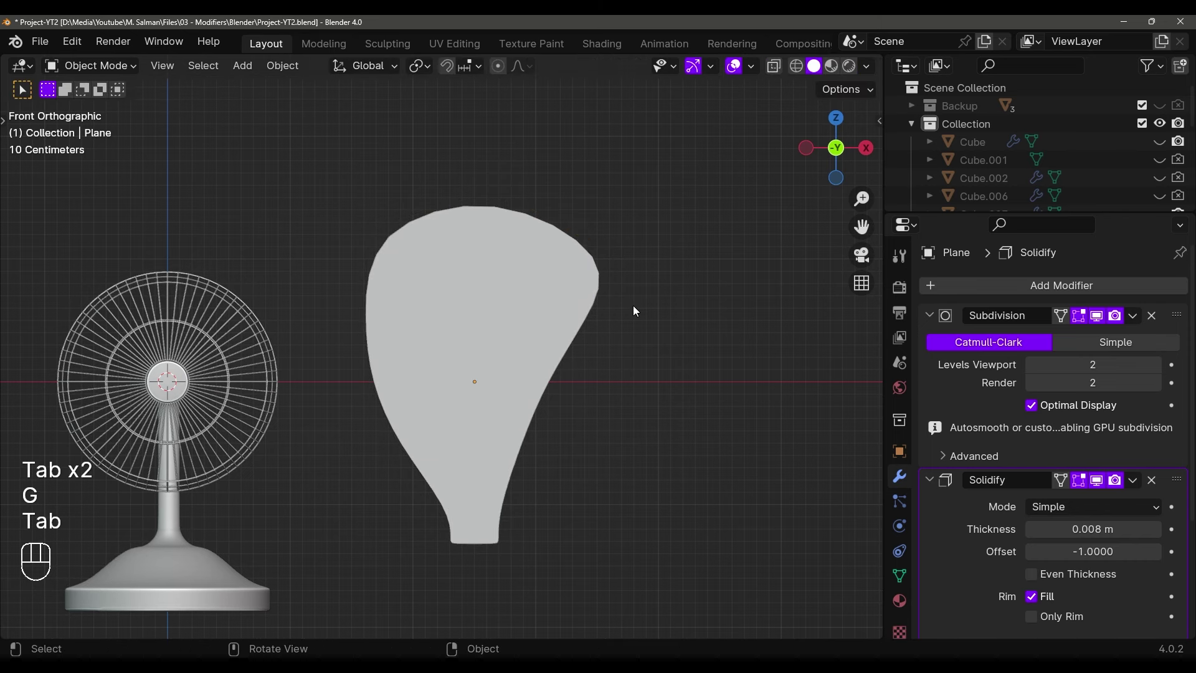
pyautogui.hotkey('ctrl', 'z')
pyautogui.hotkey('ctrl', 'z')
pyautogui.hotkey('ctrl', 'z')
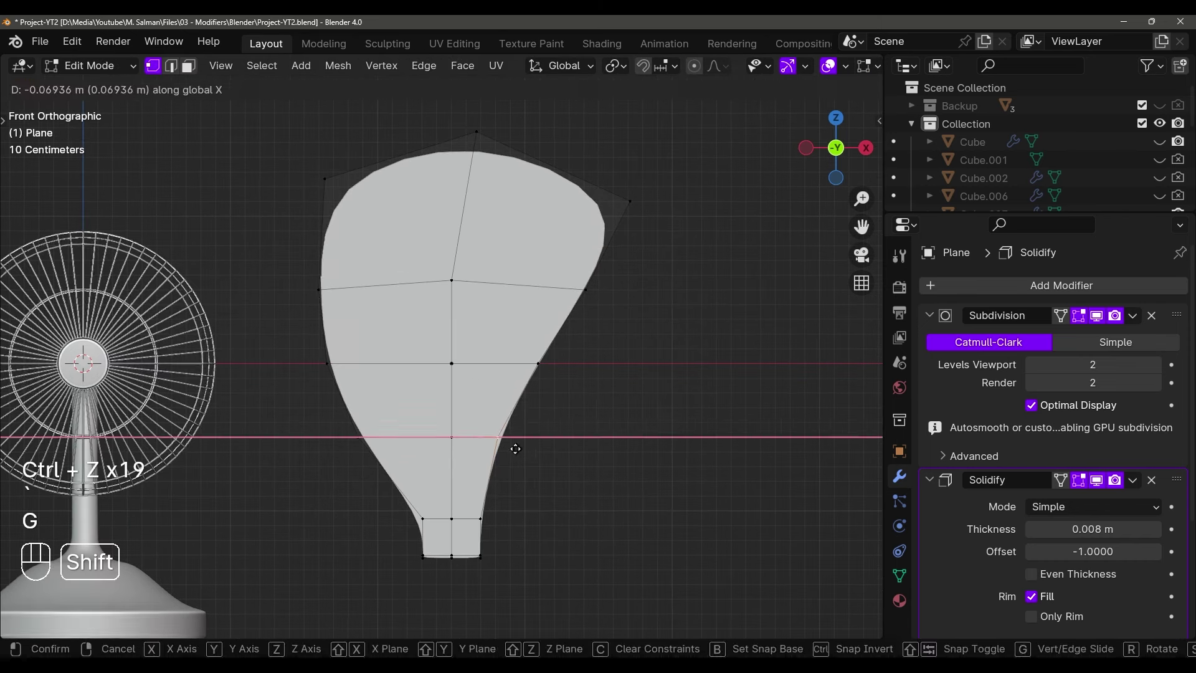
# Move the blade's lower-right vertex inward along X by about 0.07 m and its middle-right vertex slightly outward along X
pyautogui.click(515, 448)
pyautogui.click(546, 351)
pyautogui.press('g')
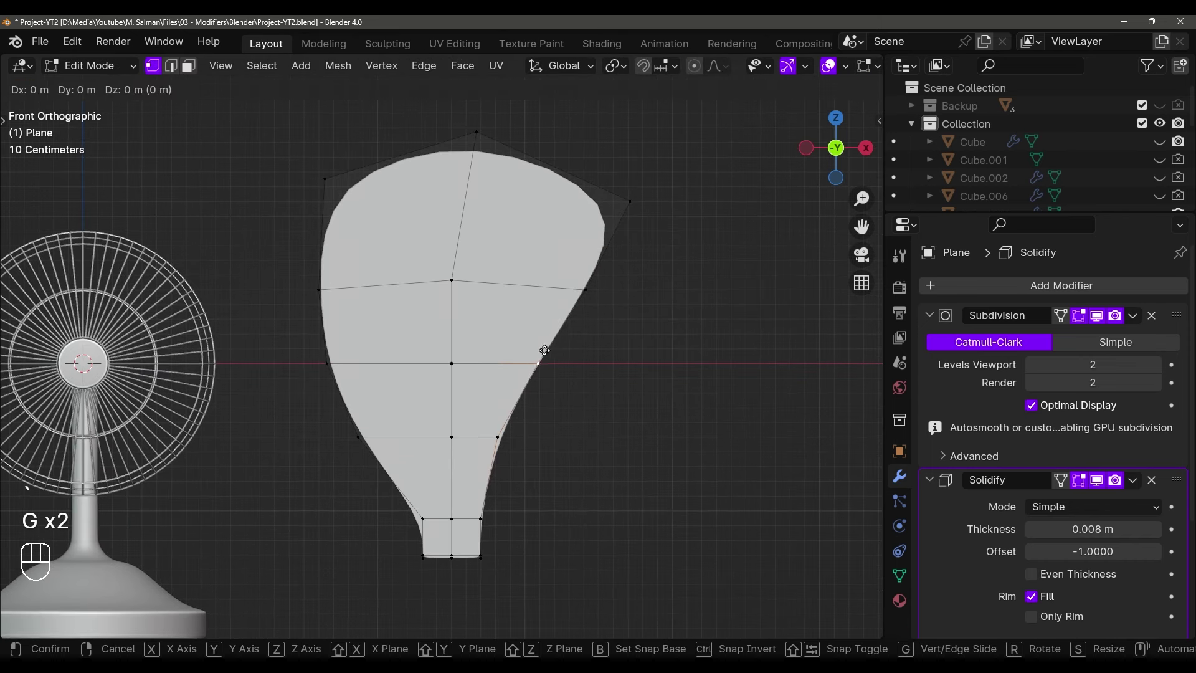
pyautogui.press('x')
pyautogui.click(595, 340)
# Along X, move the right vertex below the upper-right corner outward and the corner vertex inward by about 0.03 m, checking in Object Mode
pyautogui.click(582, 309)
pyautogui.press('g')
pyautogui.press('x')
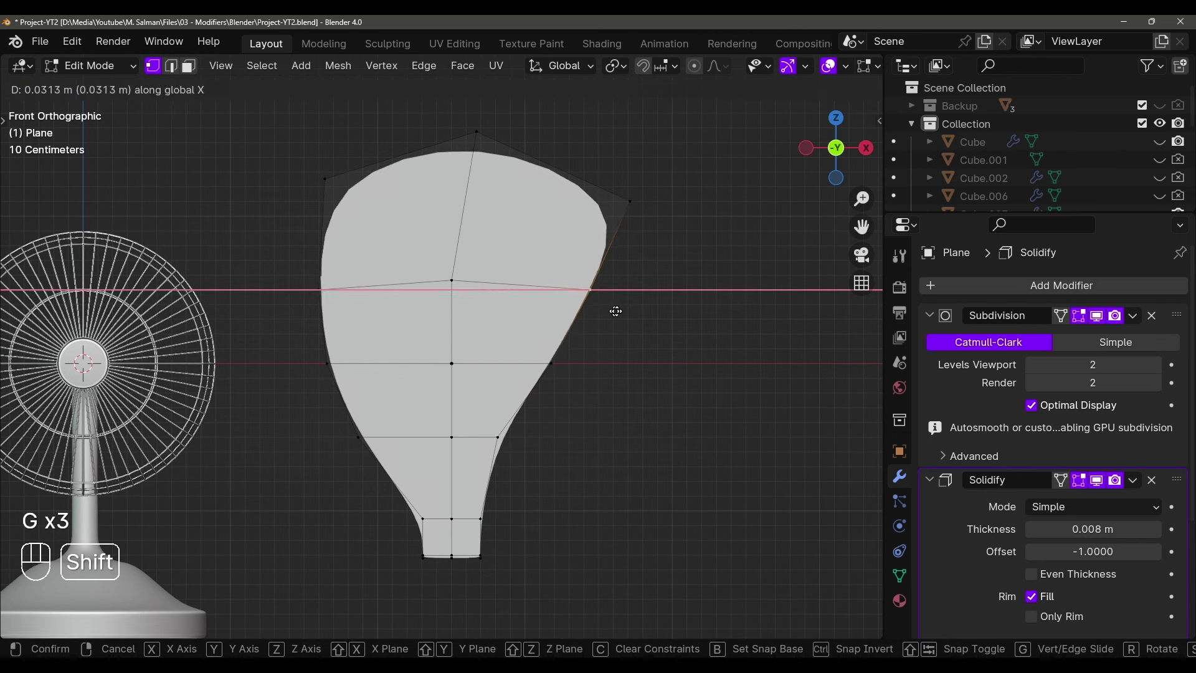
pyautogui.click(729, 284)
pyautogui.click(667, 210)
pyautogui.press('g')
pyautogui.press('x')
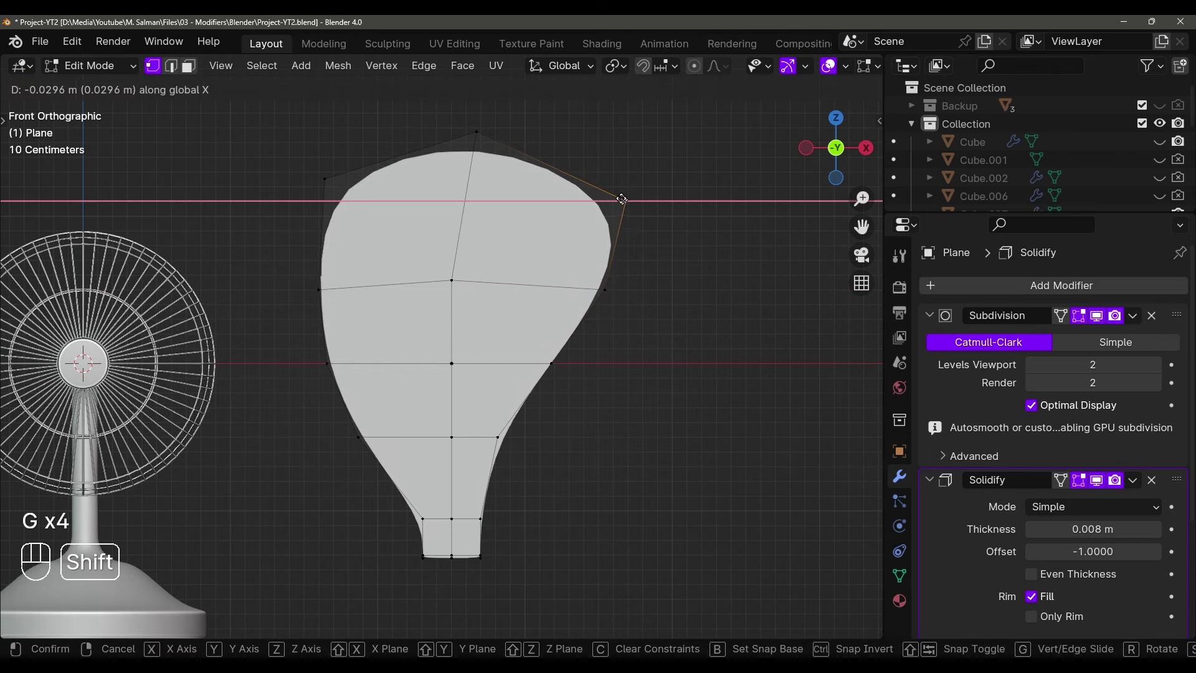
pyautogui.click(621, 199)
pyautogui.press('Tab')
pyautogui.scroll(-4, 604, 239)
pyautogui.scroll(2, 570, 258)
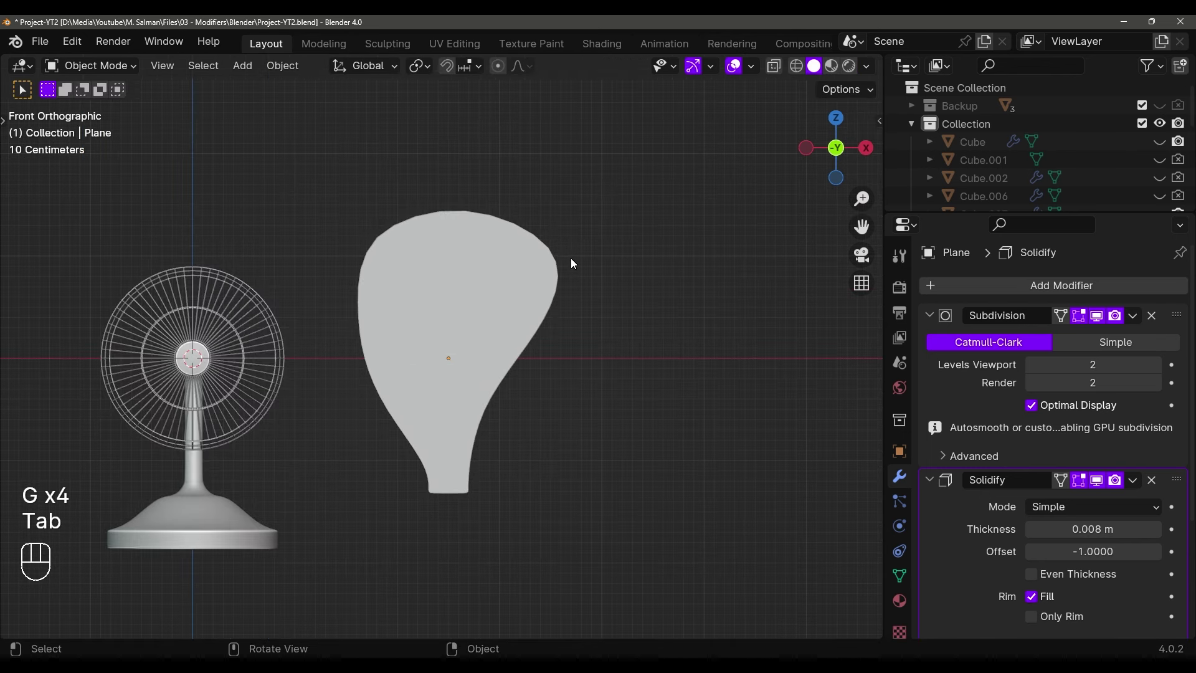
# Raise the blade's top vertex slightly along Z in Edit Mode and inspect the shape in Object Mode
pyautogui.press('Tab')
pyautogui.click(471, 201)
pyautogui.press('g')
pyautogui.press('z')
pyautogui.click(473, 185)
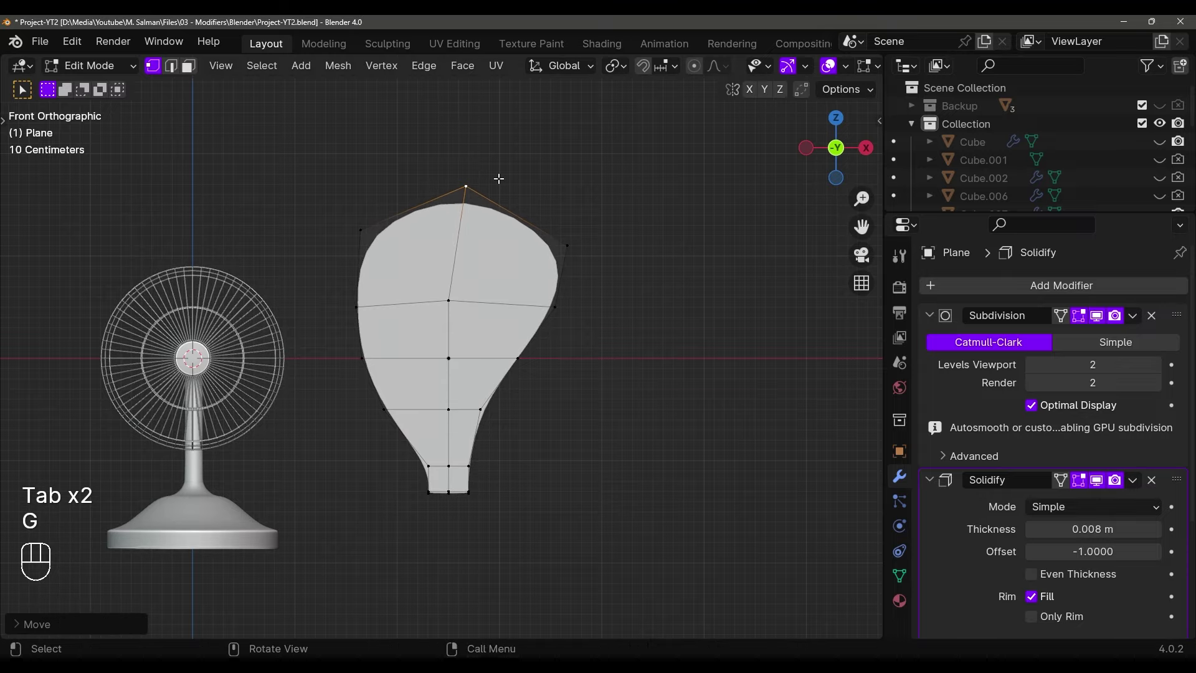
pyautogui.press('Tab')
pyautogui.moveTo(534, 225); pyautogui.dragTo(560, 342, button='middle')
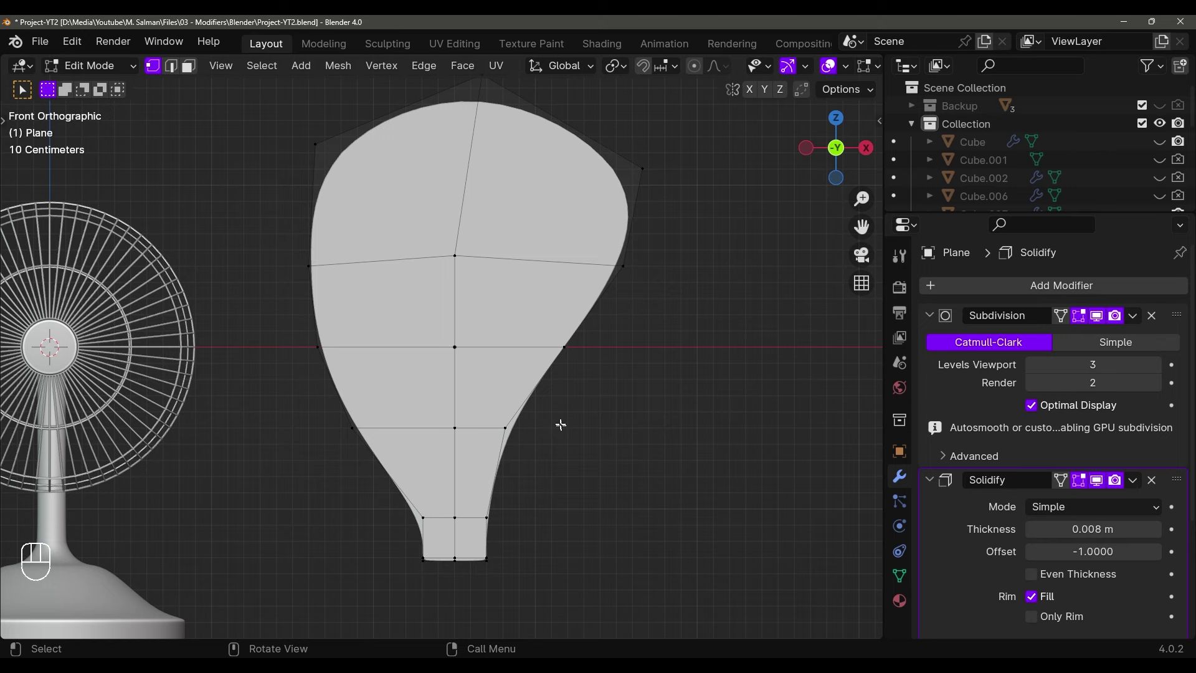
# Select the blade's central vertex column without the stem vertices, with proportional editing enabled, and view it from the top
pyautogui.keyDown('shift'); pyautogui.moveTo(554, 418); pyautogui.dragTo(553, 429, button='middle'); pyautogui.keyUp('shift')
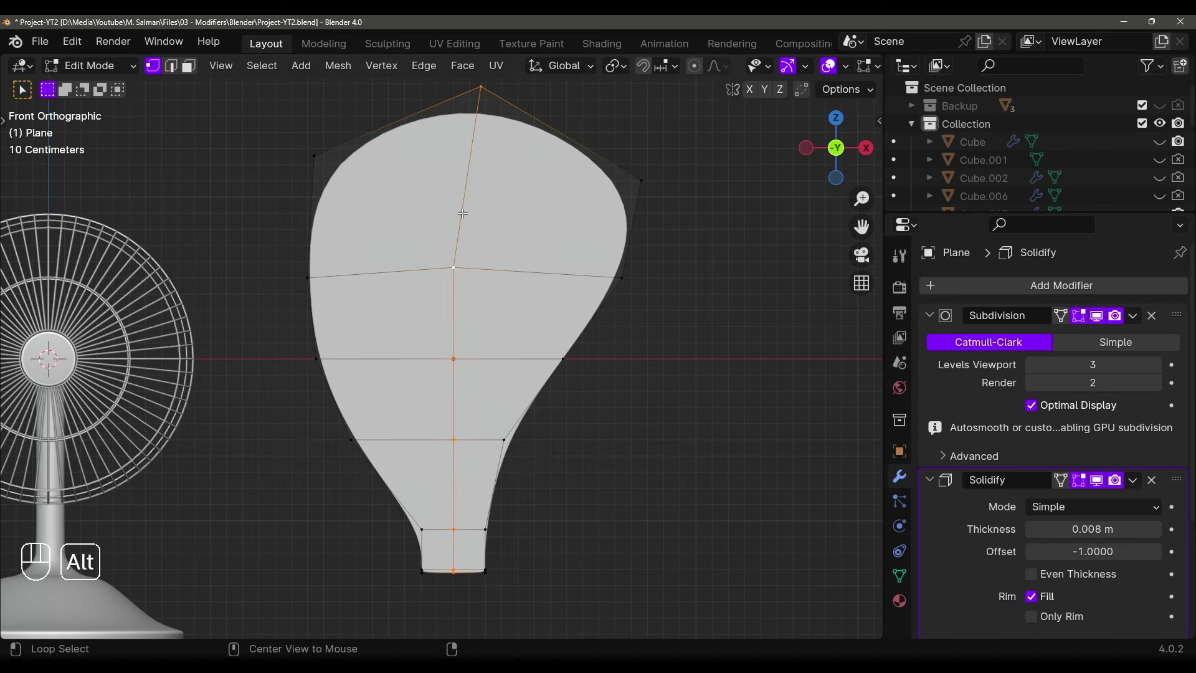
pyautogui.keyDown('shift'); pyautogui.scroll(-2, 532, 358); pyautogui.keyUp('shift')
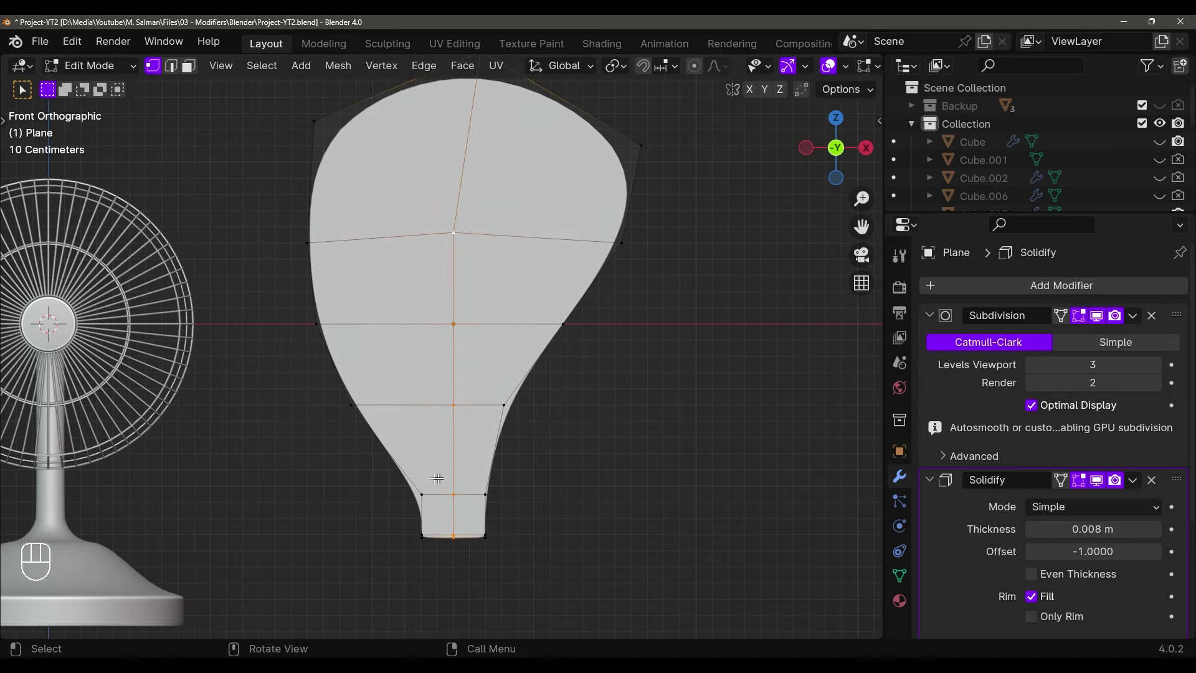
pyautogui.keyDown('ctrl'); pyautogui.moveTo(370, 443); pyautogui.dragTo(543, 568); pyautogui.keyUp('ctrl')
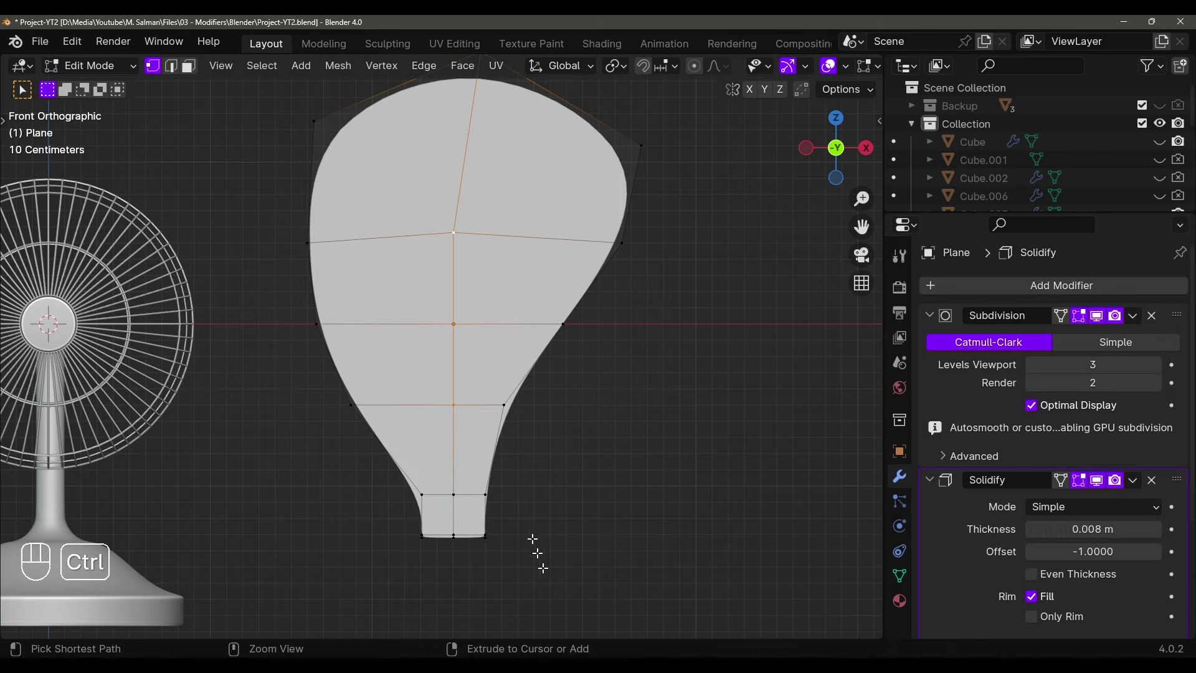
pyautogui.keyDown('shift'); pyautogui.moveTo(525, 432); pyautogui.dragTo(560, 458, button='middle'); pyautogui.keyUp('shift')
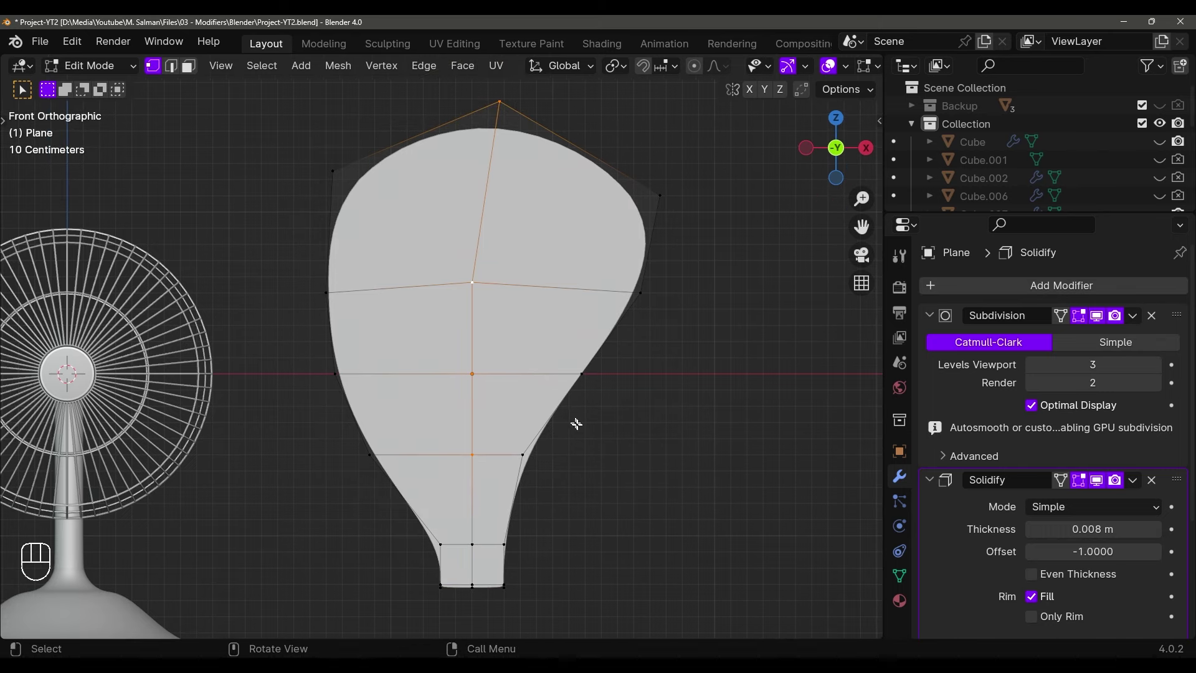
pyautogui.press('`')
pyautogui.click(576, 355)
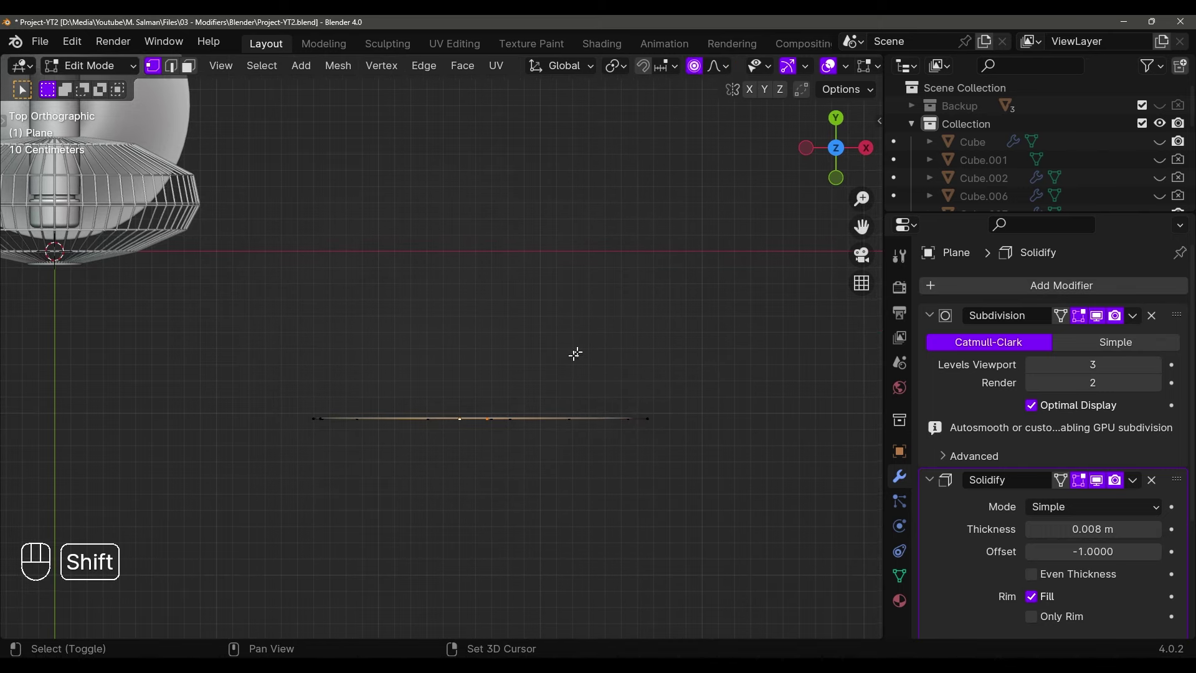
pyautogui.keyDown('shift'); pyautogui.scroll(-1, 576, 374); pyautogui.keyUp('shift')
pyautogui.scroll(1, 548, 399)
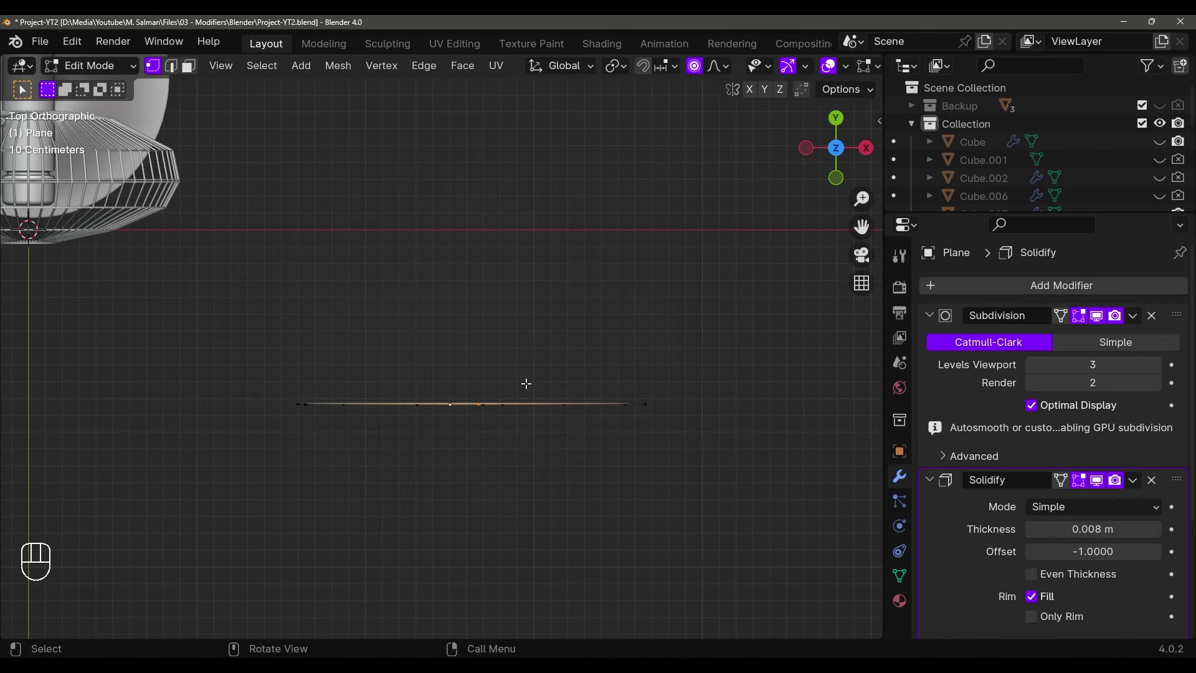
# Try bending the blade by moving its central vertices about 0.3 m along Y with proportional editing, and undo the move
pyautogui.press('g')
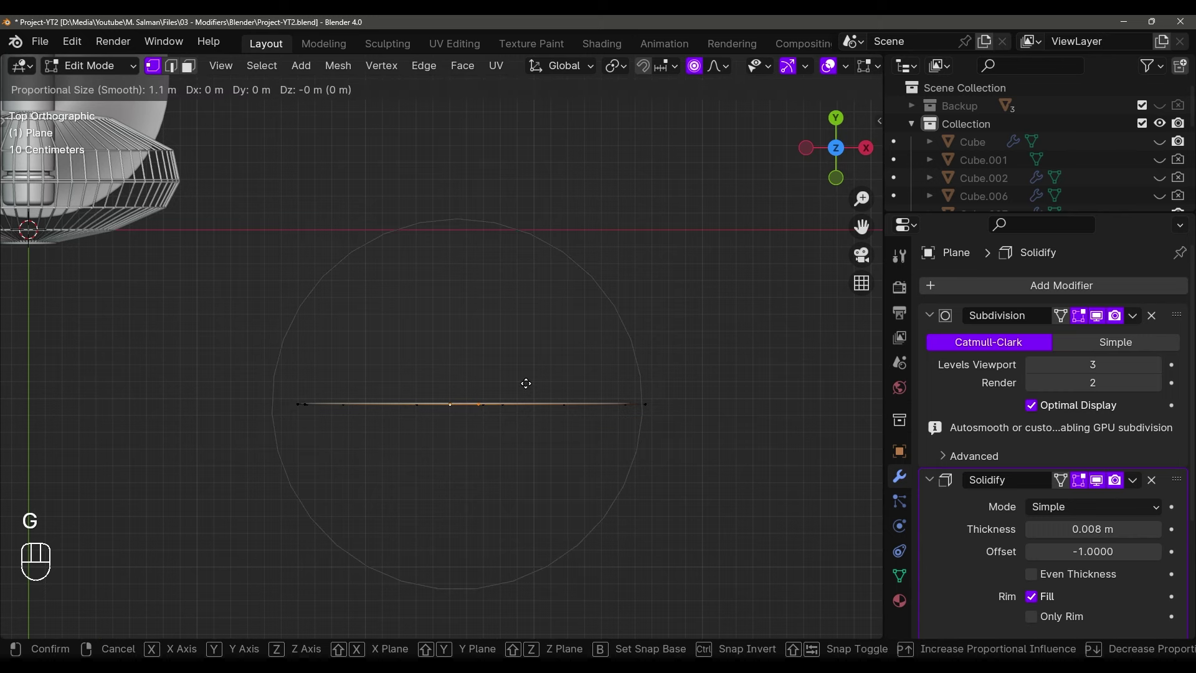
pyautogui.middleClick(528, 378)
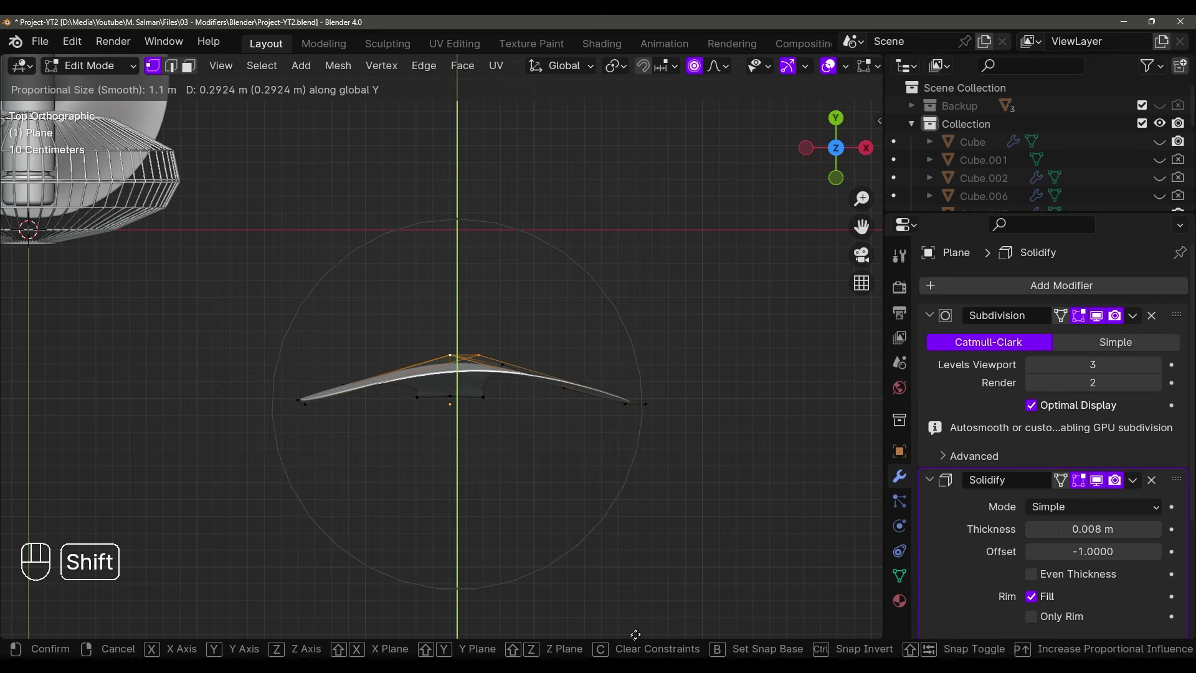
pyautogui.click(658, 560)
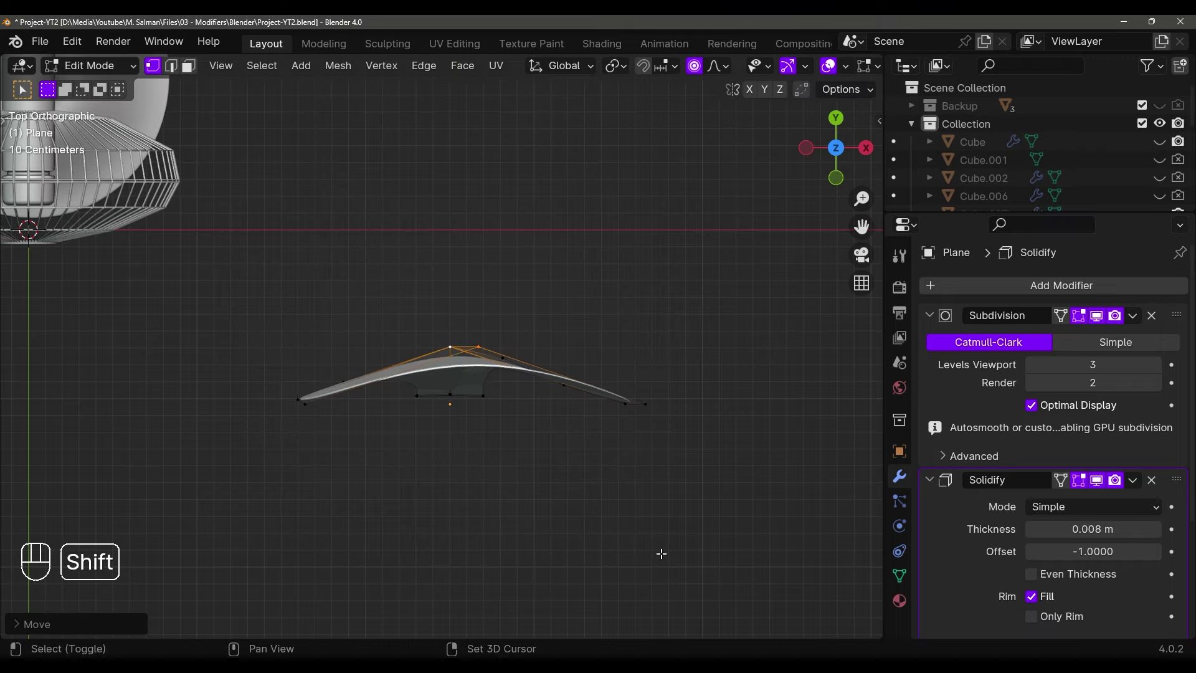
pyautogui.moveTo(659, 552); pyautogui.dragTo(722, 355, button='middle')
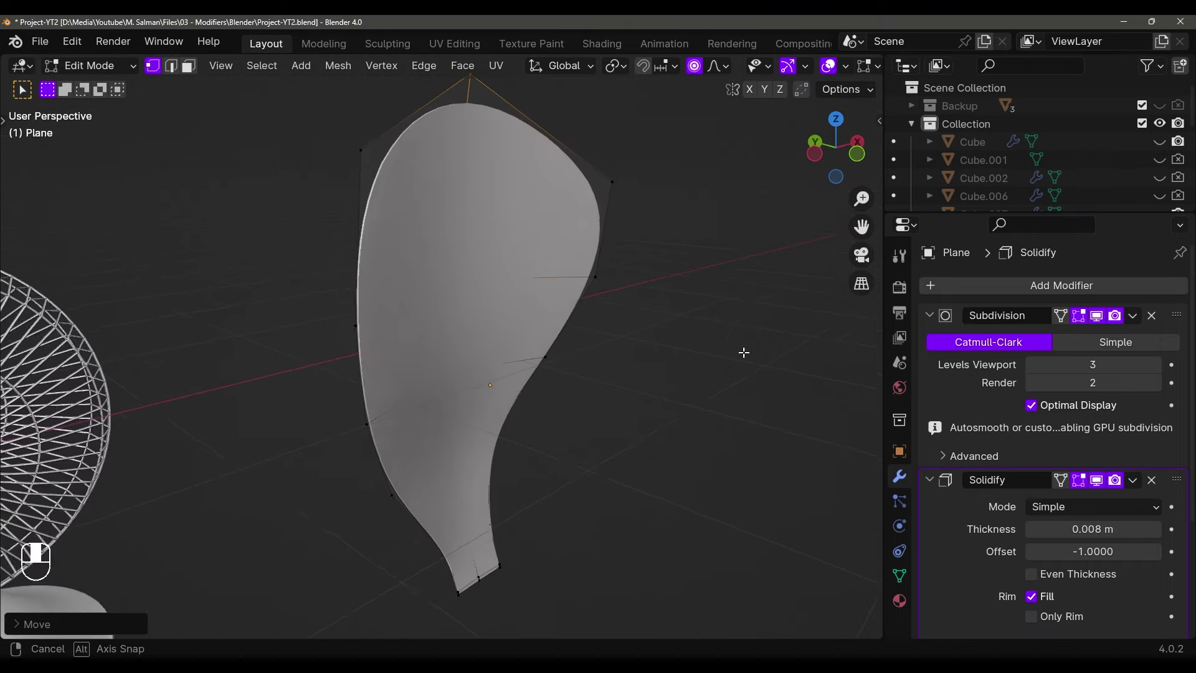
pyautogui.hotkey('ctrl', 'z')
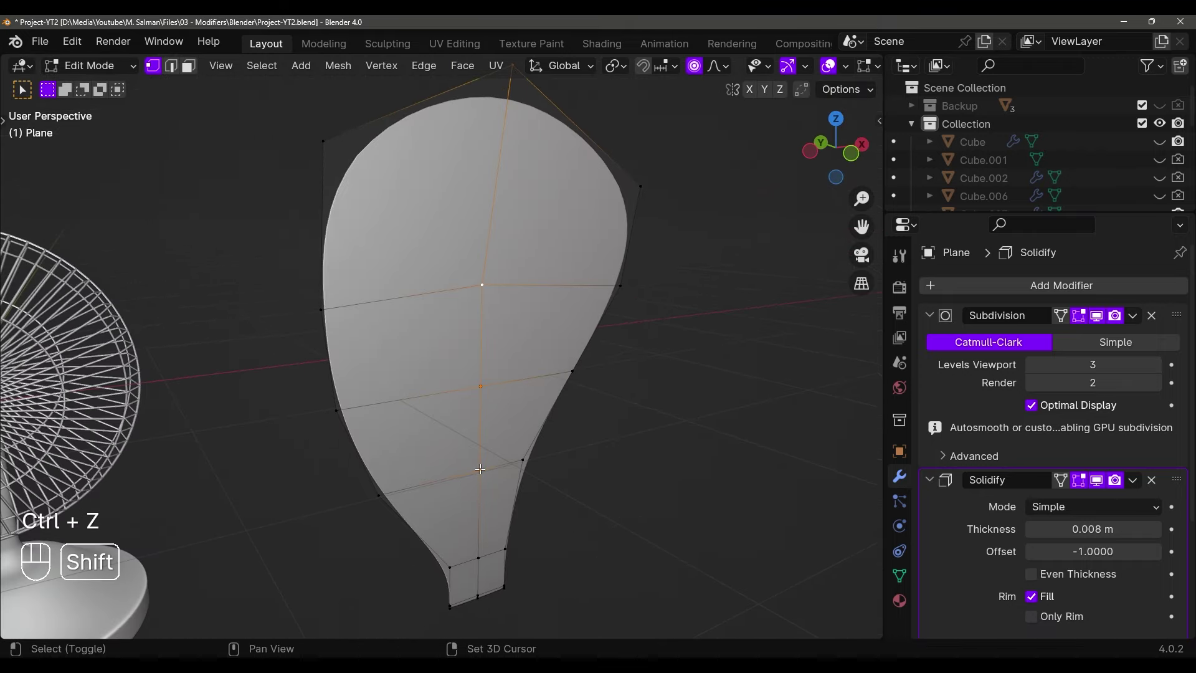
# Exclude the lowest selected centre vertex and move the remaining ones about 0.22 m along Y with smooth proportional editing to curve the blade
pyautogui.moveTo(485, 381); pyautogui.dragTo(496, 402, button='middle')
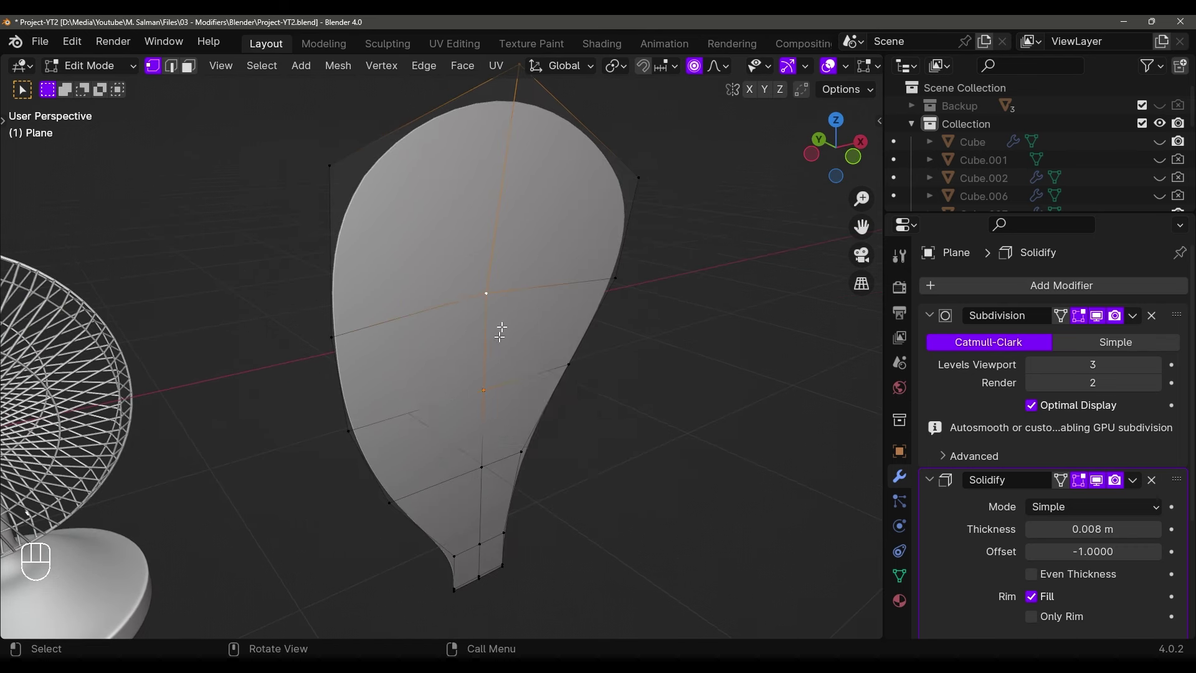
pyautogui.keyDown('alt'); pyautogui.moveTo(501, 332); pyautogui.dragTo(555, 432, button='middle'); pyautogui.keyUp('alt')
pyautogui.press('g')
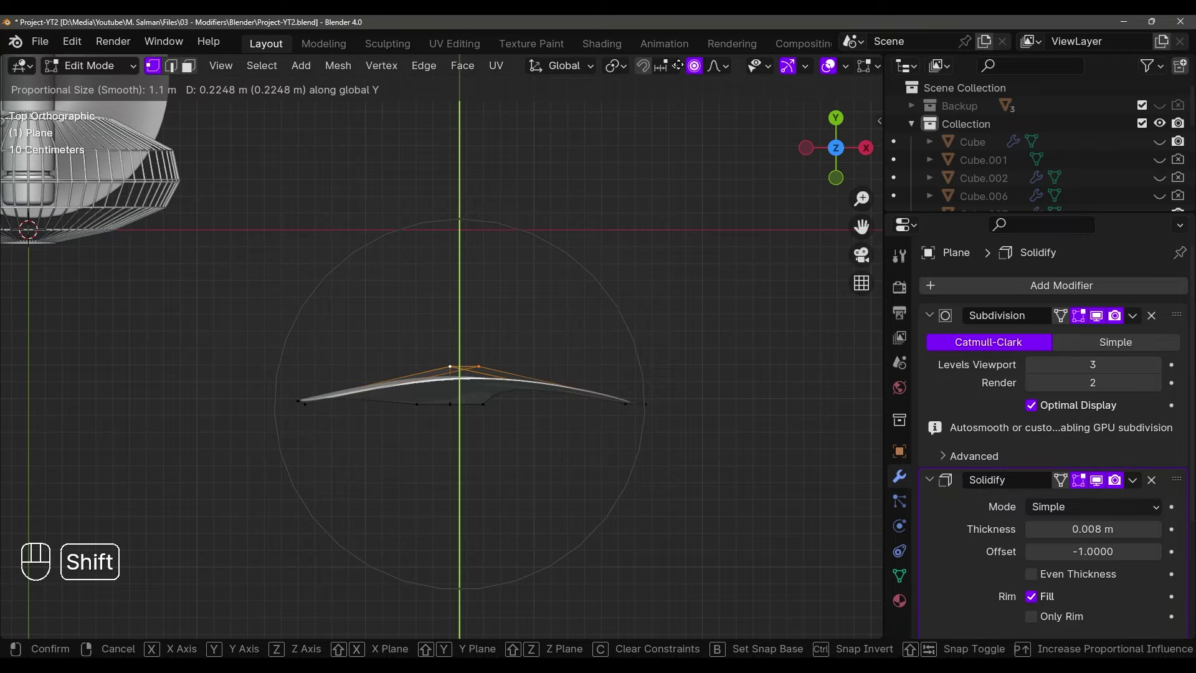
pyautogui.click(635, 381)
pyautogui.moveTo(636, 382); pyautogui.dragTo(561, 311, button='middle')
pyautogui.press('Tab')
# Turn off proportional editing, move the blade's upper-left corner vertex slightly outward, and check the outline in Object Mode
pyautogui.press('Tab')
pyautogui.press('g')
pyautogui.press('i')
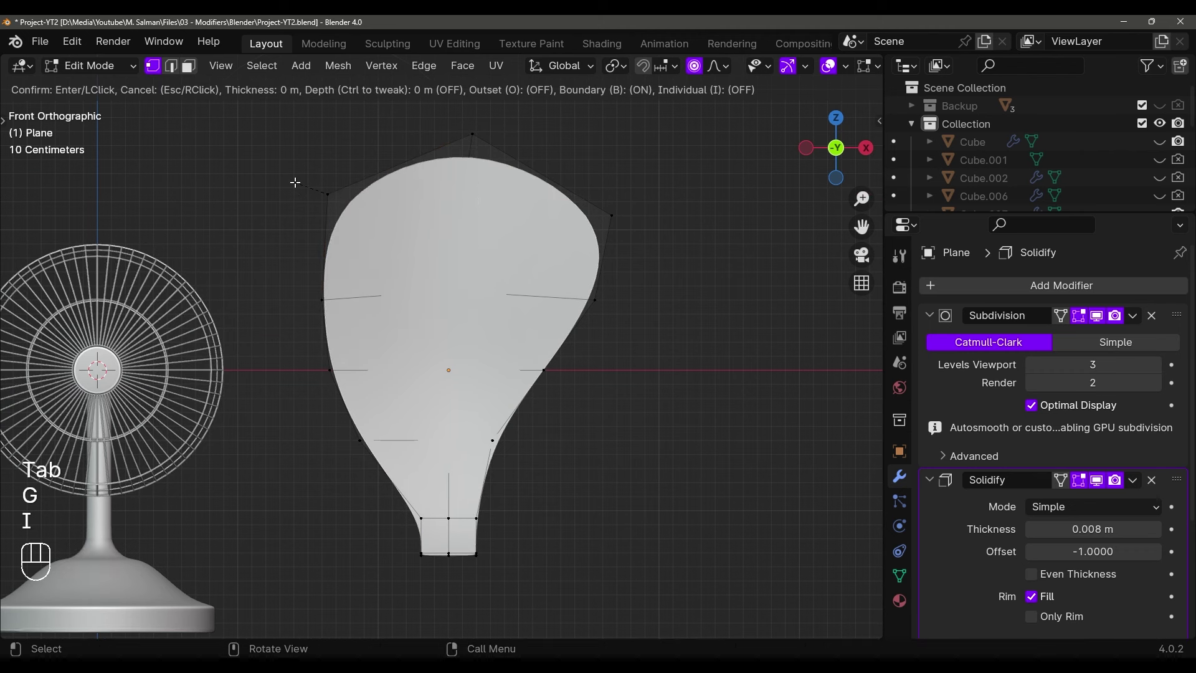
pyautogui.click(296, 183)
pyautogui.press('o')
pyautogui.press('g')
pyautogui.press('Tab')
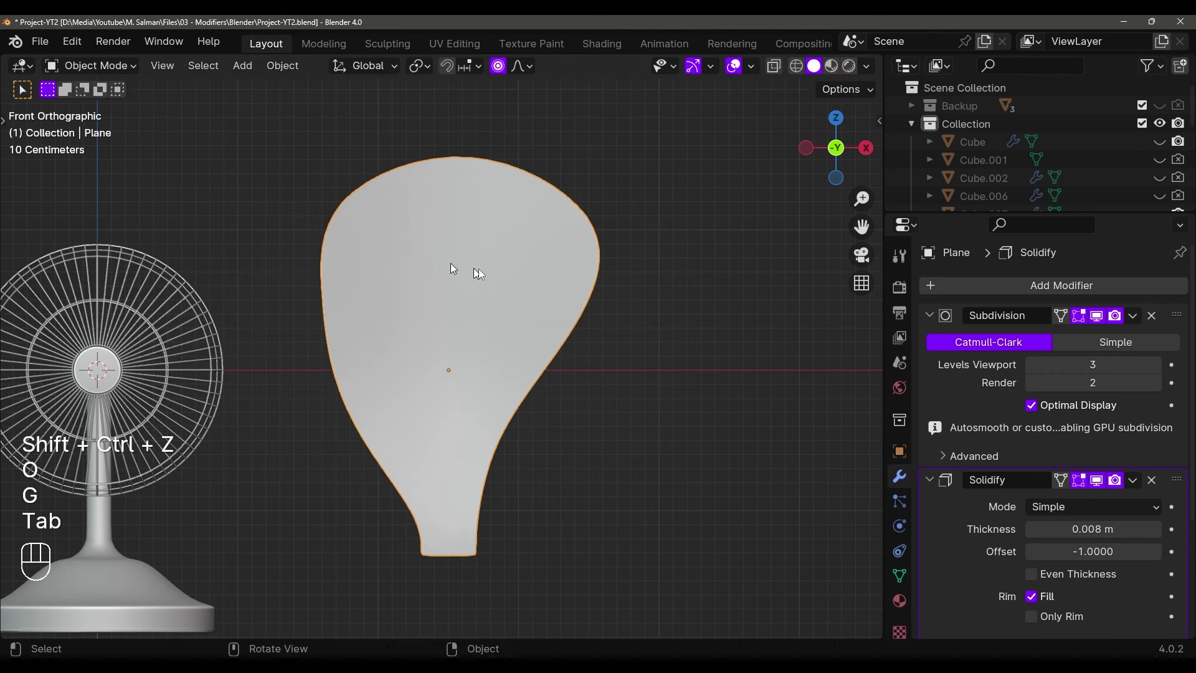
pyautogui.scroll(-3, 478, 268)
pyautogui.scroll(2, 336, 318)
pyautogui.press('Tab')
pyautogui.press('g')
pyautogui.rightClick(304, 320)
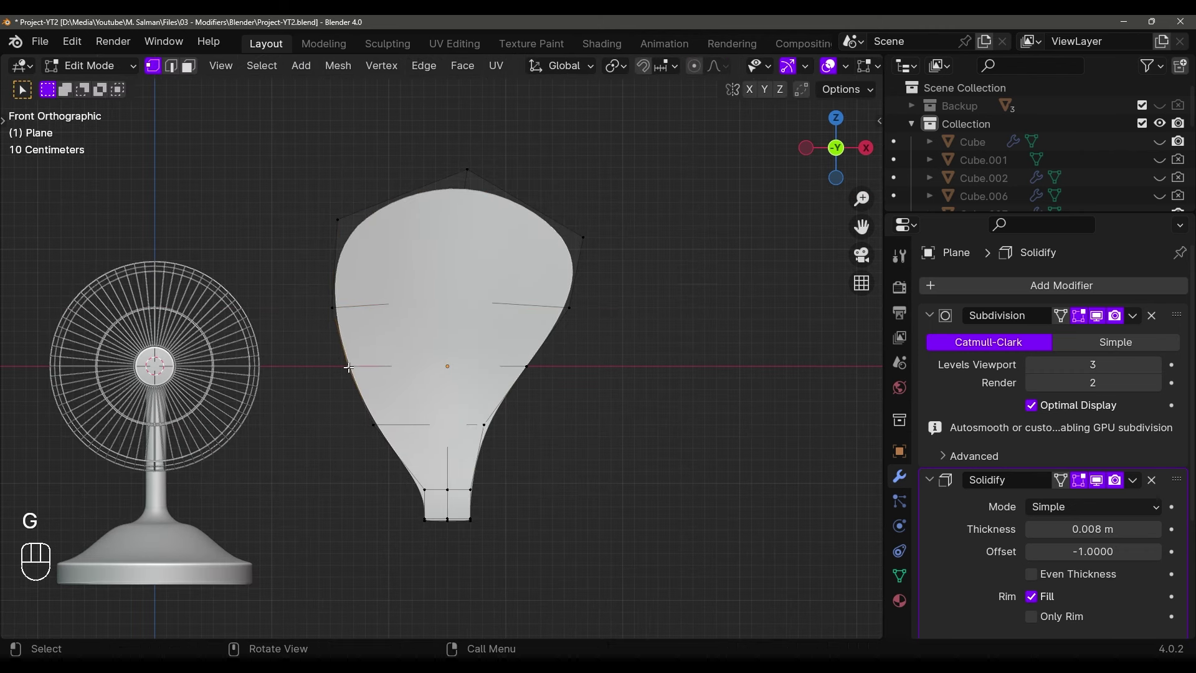
pyautogui.press('Tab')
pyautogui.scroll(-1, 569, 361)
pyautogui.scroll(2, 536, 359)
pyautogui.scroll(-1, 537, 359)
pyautogui.keyDown('shift'); pyautogui.moveTo(552, 349); pyautogui.dragTo(678, 364, button='middle'); pyautogui.keyUp('shift')
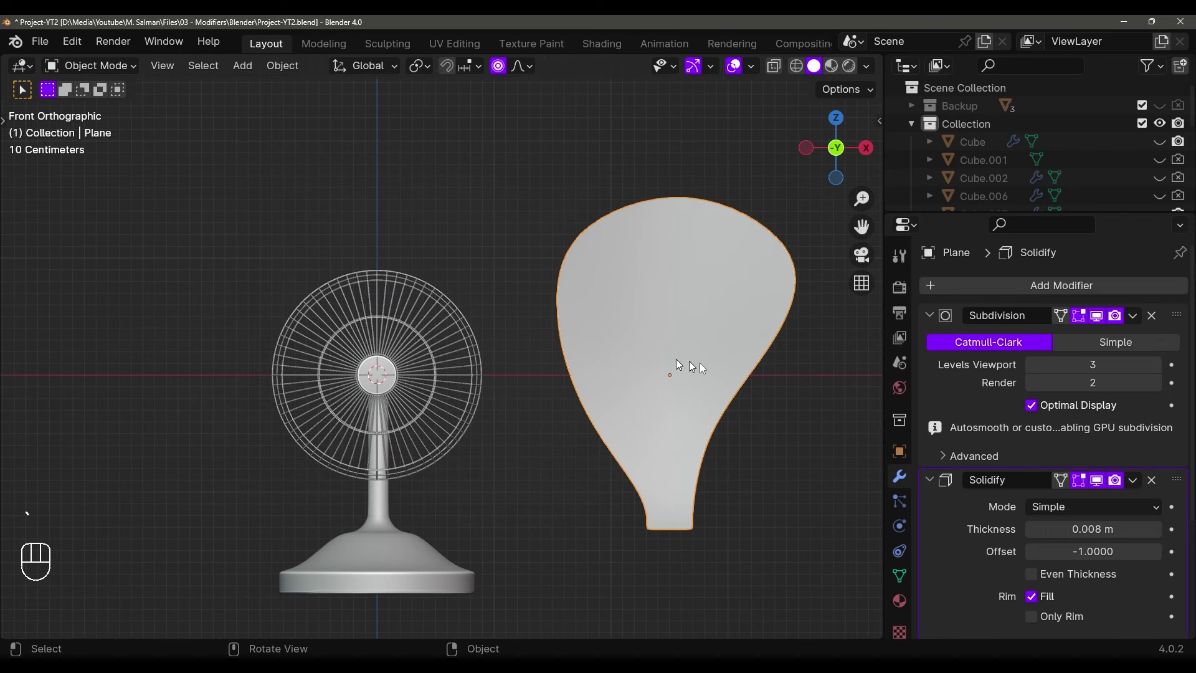
# Scale the blade down to slightly under half its size and move it along X to centre it on the fan
pyautogui.press('s')
pyautogui.rightClick(726, 371)
pyautogui.keyDown('shift'); pyautogui.moveTo(786, 352); pyautogui.dragTo(729, 345, button='middle'); pyautogui.keyUp('shift')
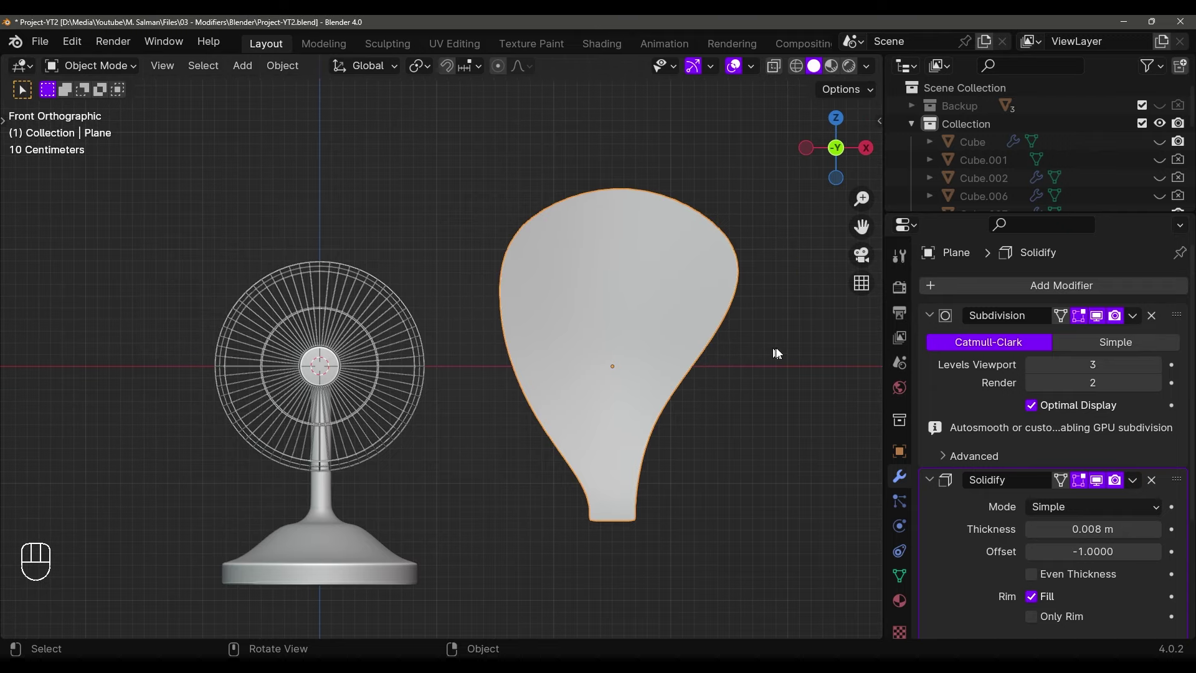
pyautogui.press('s')
pyautogui.click(686, 348)
pyautogui.press('g')
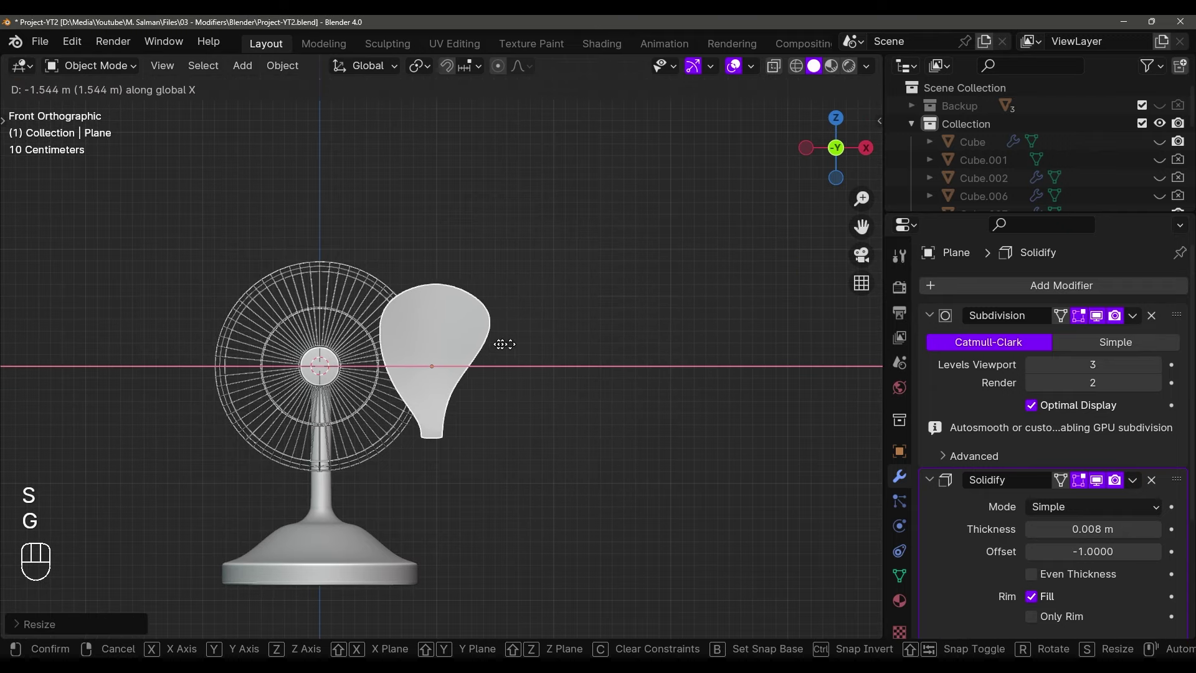
pyautogui.click(395, 347)
# Viewed from the top, move the blade back along Y into the fan cage at the motor and scale it down slightly
pyautogui.scroll(3, 395, 347)
pyautogui.keyDown('shift'); pyautogui.moveTo(548, 361); pyautogui.dragTo(587, 411, button='middle'); pyautogui.keyUp('shift')
pyautogui.scroll(-1, 586, 411)
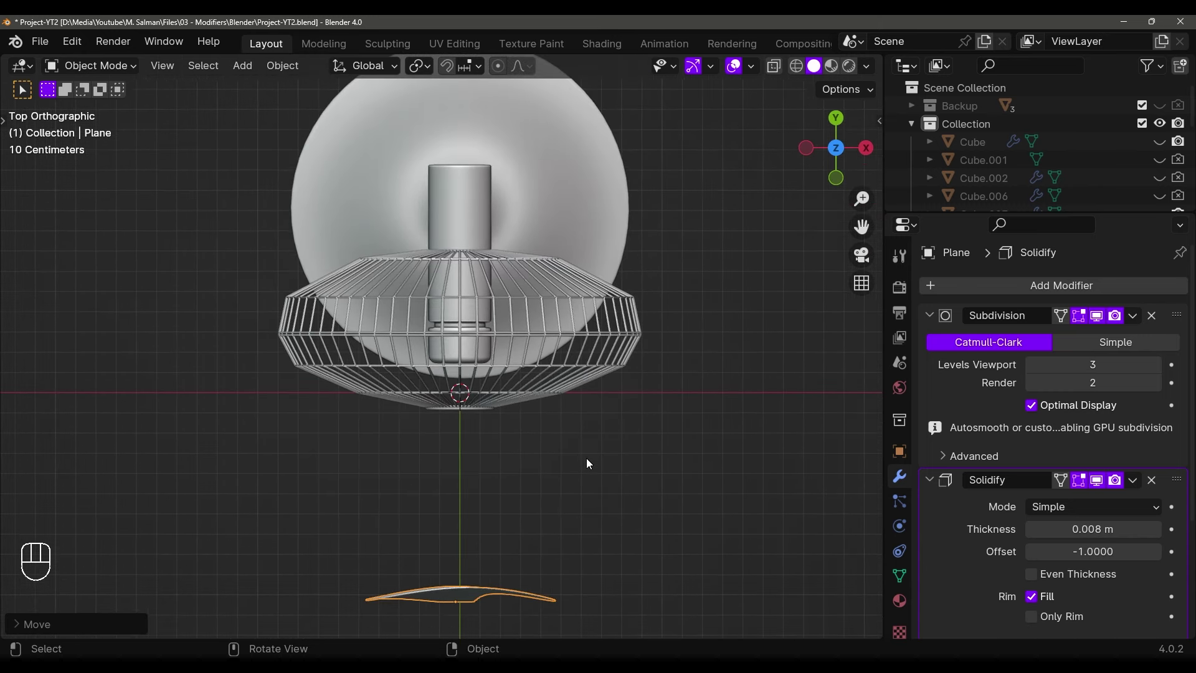
pyautogui.press('g')
pyautogui.click(589, 185)
pyautogui.moveTo(588, 185); pyautogui.dragTo(498, 299, button='middle')
pyautogui.press('s')
pyautogui.click(480, 290)
# In the front view, raise the blade along Z so its stem sits behind the hub cap, and scale it down
pyautogui.press('`')
pyautogui.click(484, 256)
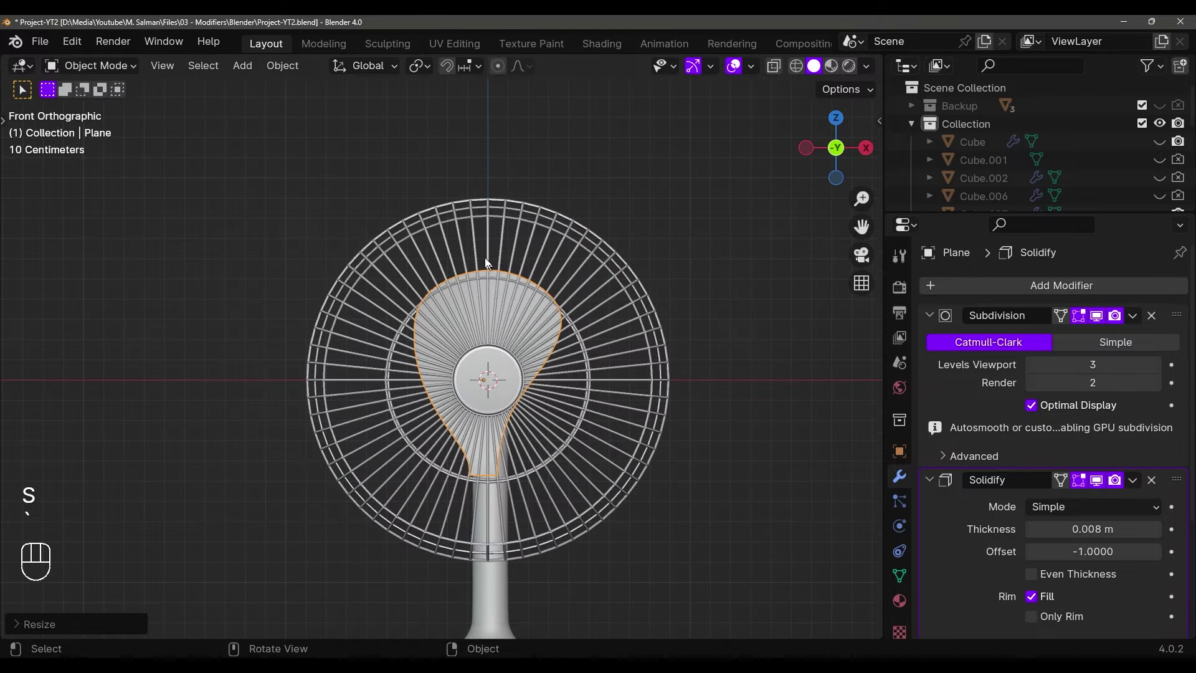
pyautogui.scroll(2, 485, 257)
pyautogui.press('g')
pyautogui.press('z')
pyautogui.click(558, 327)
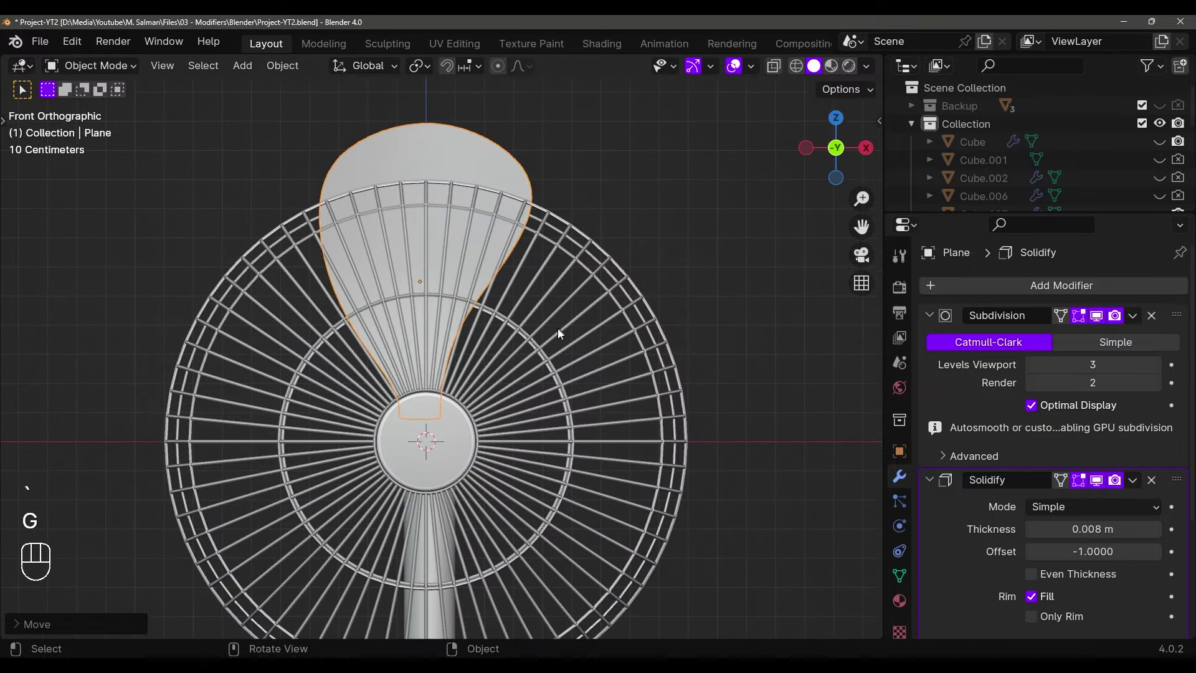
pyautogui.press('s')
pyautogui.click(560, 349)
# Lower the blade along Z so its stem meets the motor, and rotate it about Z to give it pitch
pyautogui.moveTo(560, 348); pyautogui.dragTo(655, 486, button='middle')
pyautogui.press('g')
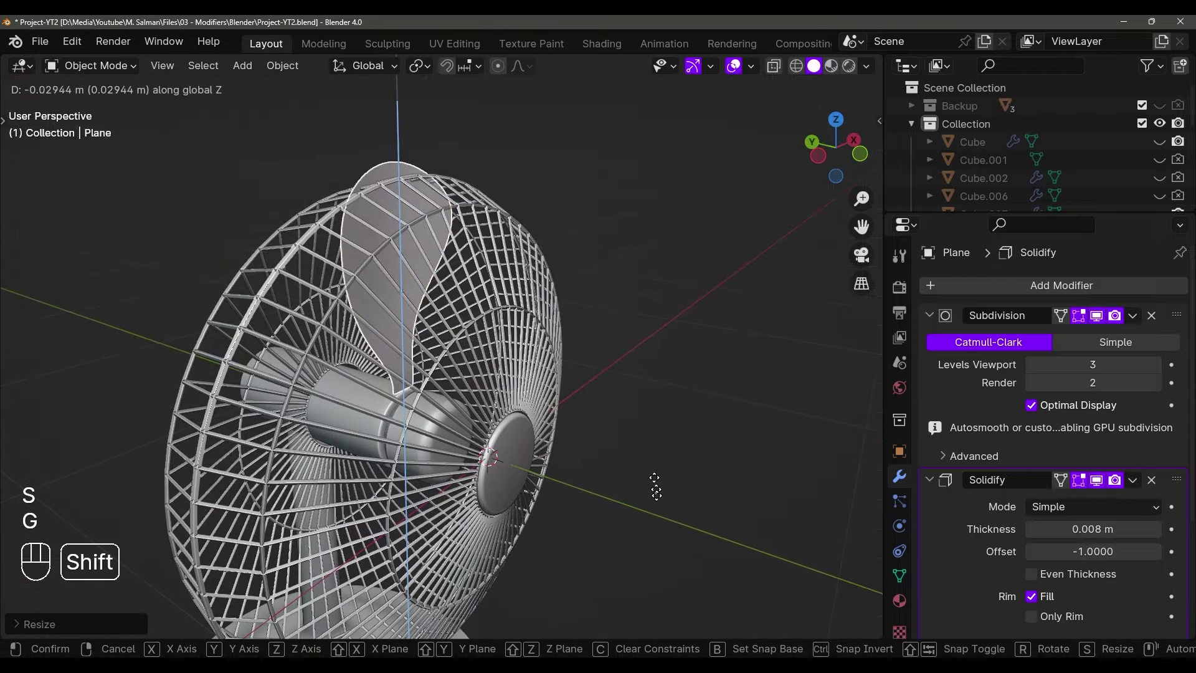
pyautogui.click(669, 618)
pyautogui.moveTo(670, 618); pyautogui.dragTo(619, 420, button='middle')
pyautogui.press('r')
pyautogui.press('z')
pyautogui.click(623, 431)
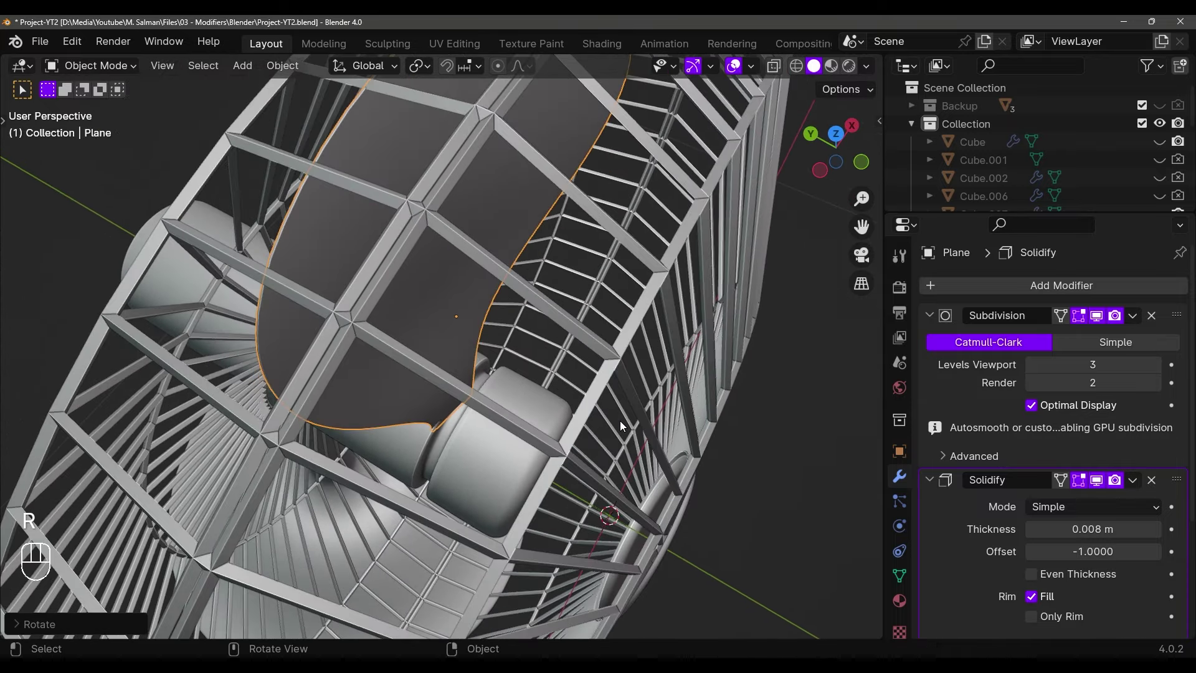
# Nudge the angled blade slightly so its stem lines up with the motor and fine-tune its rotation
pyautogui.press('g')
pyautogui.press('z')
pyautogui.click(626, 412)
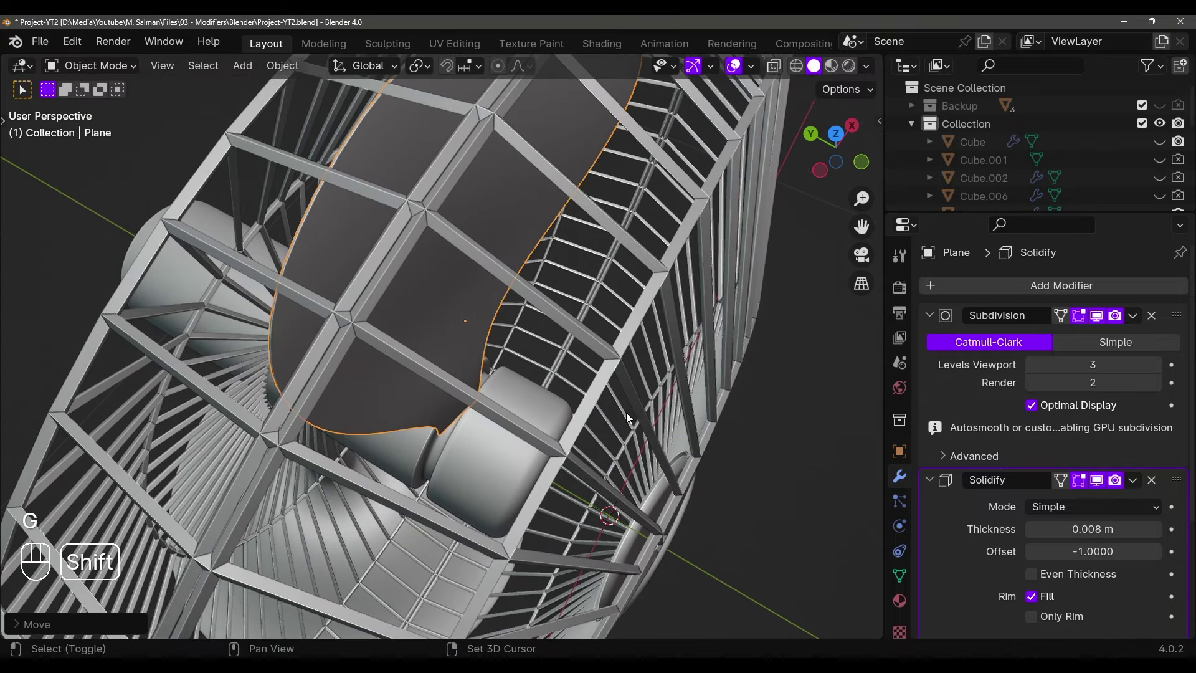
pyautogui.press('r')
pyautogui.press('z')
pyautogui.click(626, 412)
# Scale the blade down a little in the front view and move it along Z to seat the stem on the motor
pyautogui.press('`')
pyautogui.click(555, 227)
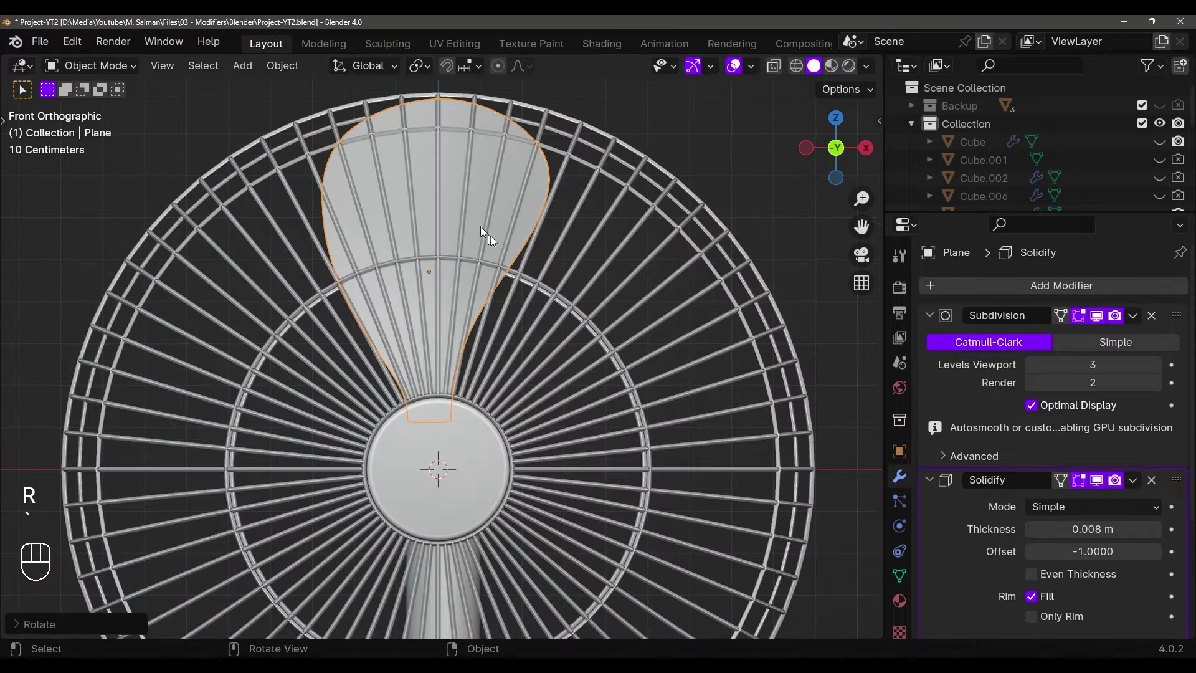
pyautogui.press('s')
pyautogui.click(517, 249)
pyautogui.moveTo(517, 250); pyautogui.dragTo(489, 283, button='middle')
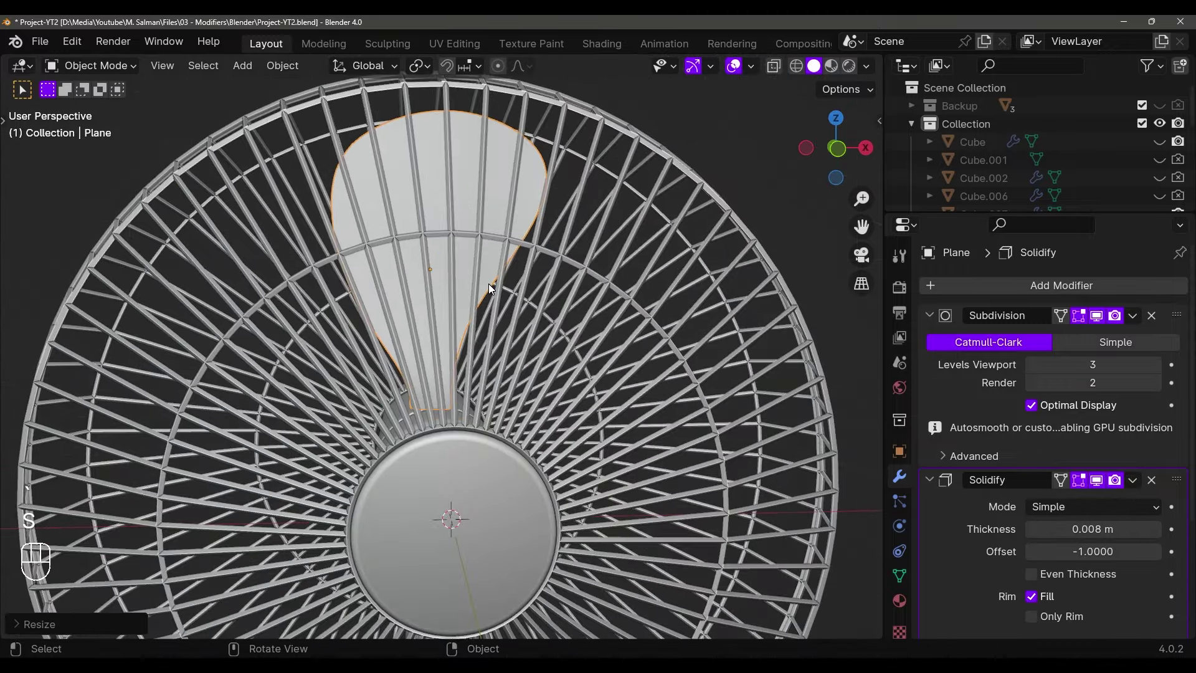
pyautogui.press('g')
pyautogui.press('z')
pyautogui.moveTo(614, 410); pyautogui.dragTo(514, 364, button='middle')
# Scale the blade up slightly within the cage in the front view and save the project
pyautogui.press('`')
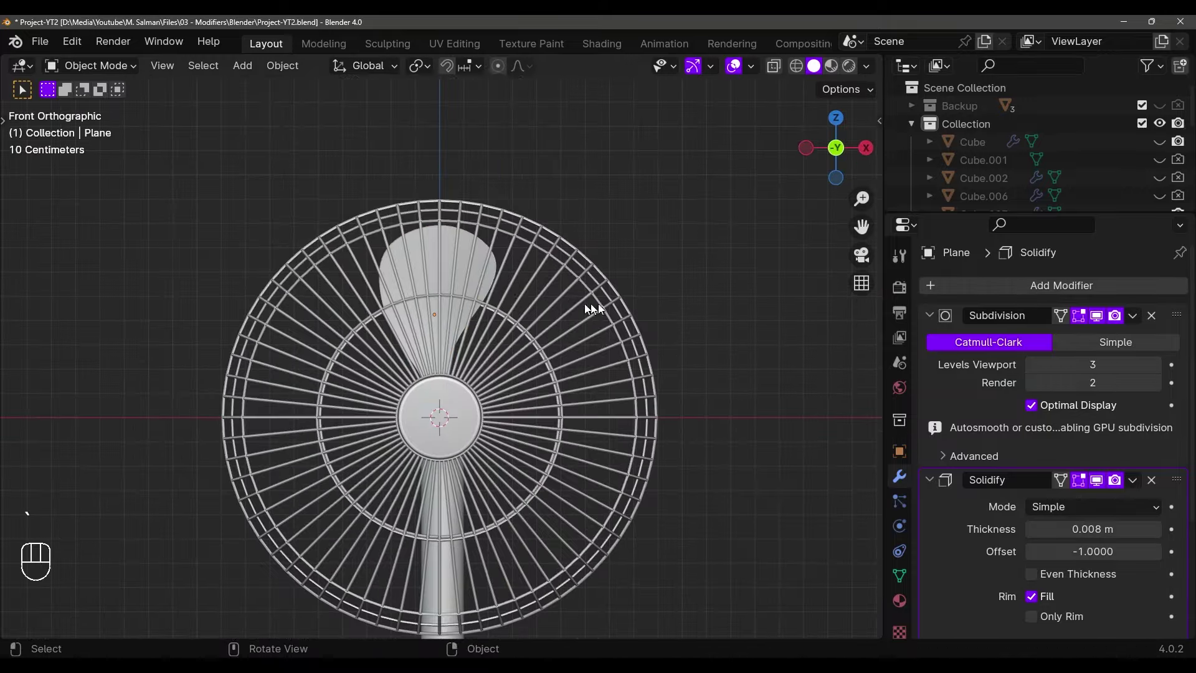
pyautogui.keyDown('shift'); pyautogui.moveTo(597, 303); pyautogui.dragTo(595, 335, button='middle'); pyautogui.keyUp('shift')
pyautogui.press('s')
pyautogui.click(416, 345)
pyautogui.hotkey('shift', 'z')
pyautogui.hotkey('shift', 'z')
pyautogui.hotkey('ctrl', 's')
# Fine-tune the blade's position and rotation inside the cage
pyautogui.press('g')
pyautogui.click(590, 387)
pyautogui.press('r')
pyautogui.click(610, 349)
pyautogui.press('KP_1')
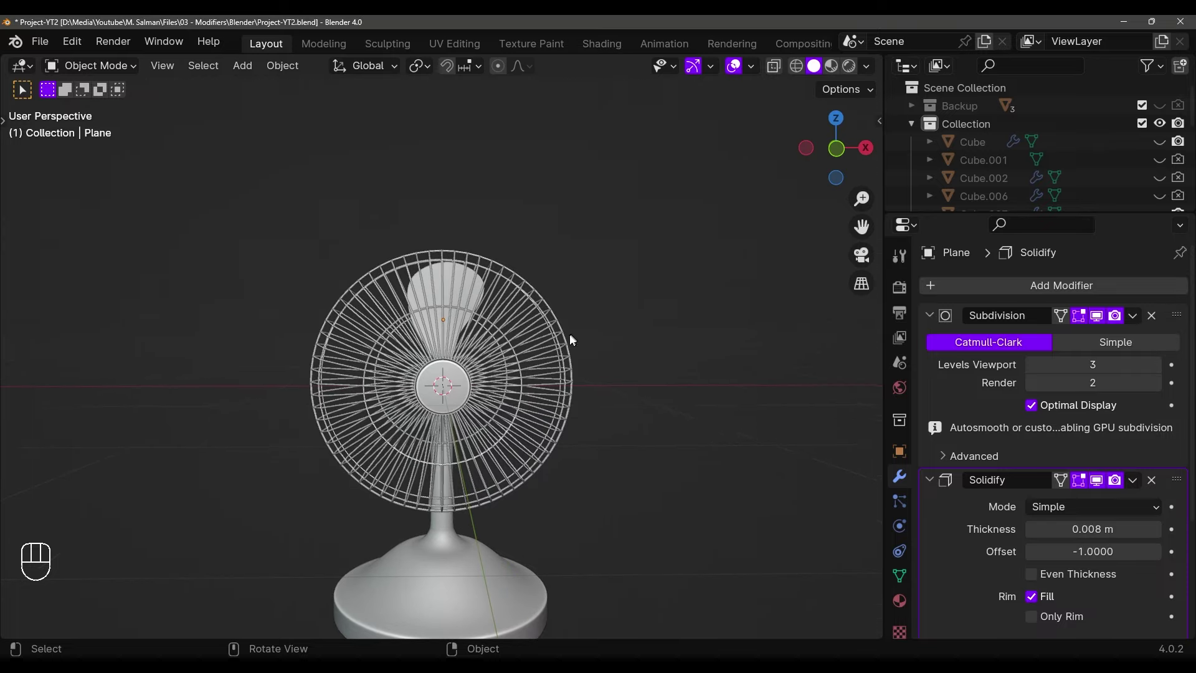
# Set the wire cage's origin to its geometry and snap the 3D cursor to that centre
pyautogui.keyDown('shift'); pyautogui.scroll(-2, 511, 316); pyautogui.keyUp('shift')
pyautogui.scroll(2, 512, 317)
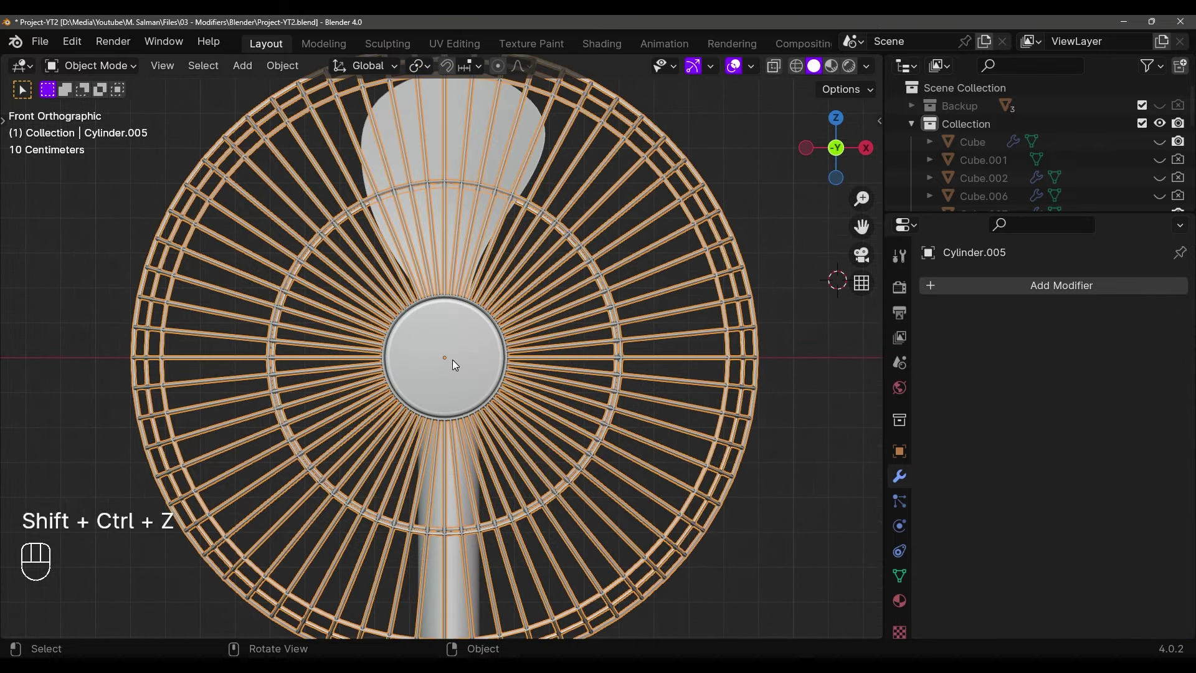
pyautogui.scroll(2, 452, 360)
pyautogui.scroll(-2, 440, 392)
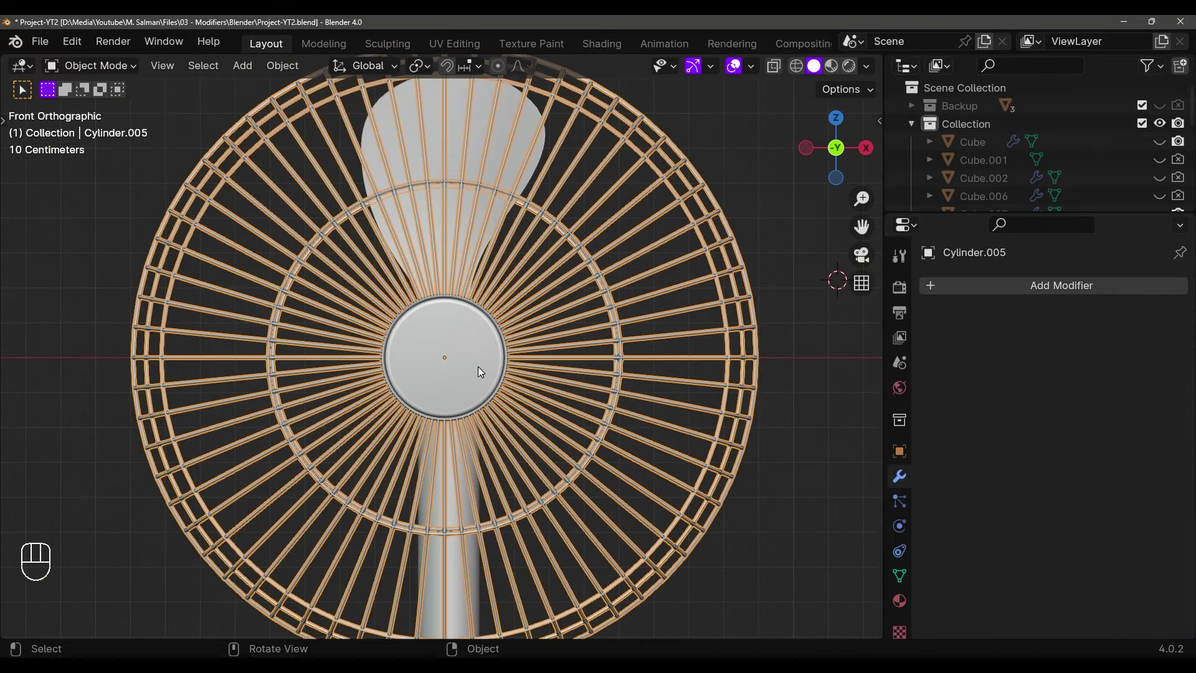
pyautogui.keyDown('shift'); pyautogui.moveTo(479, 372); pyautogui.dragTo(488, 372, button='middle'); pyautogui.keyUp('shift')
pyautogui.rightClick(435, 372)
pyautogui.moveTo(436, 371)
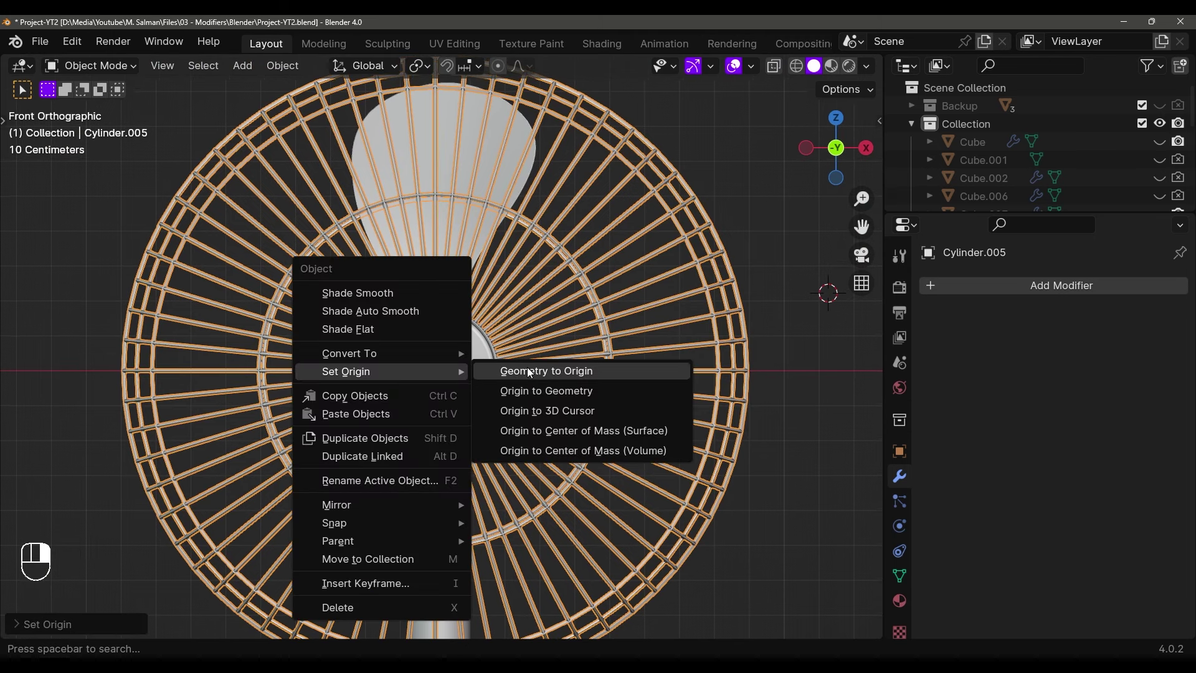
pyautogui.click(526, 391)
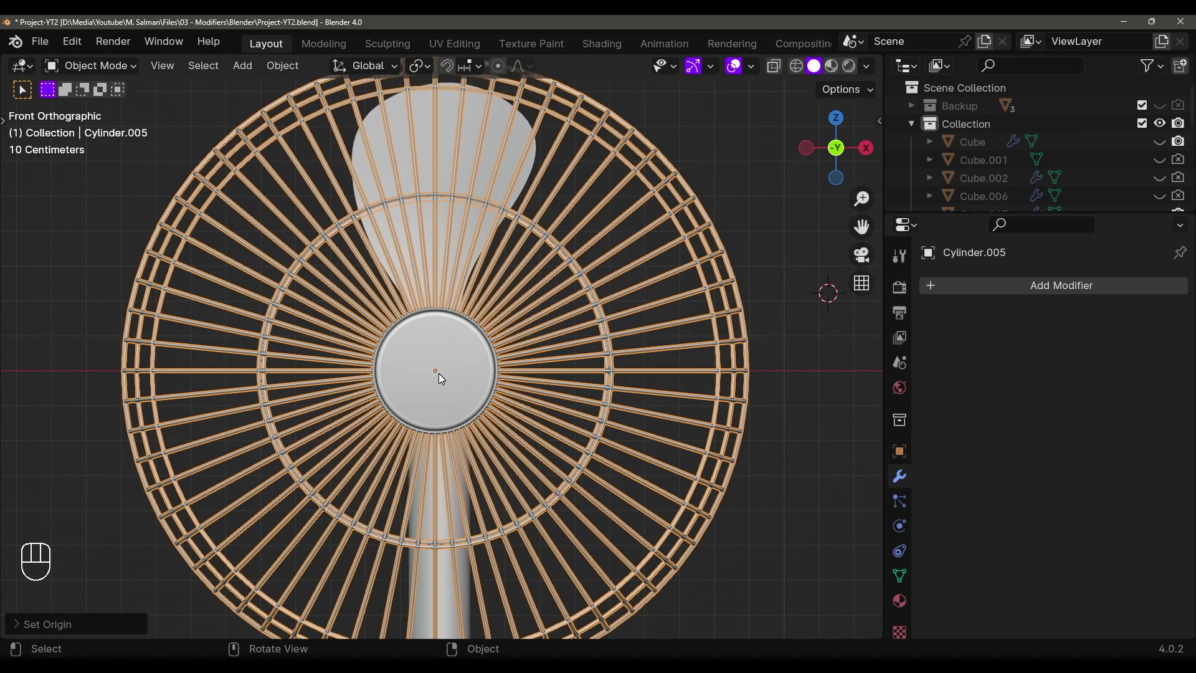
pyautogui.hotkey('shift', 's')
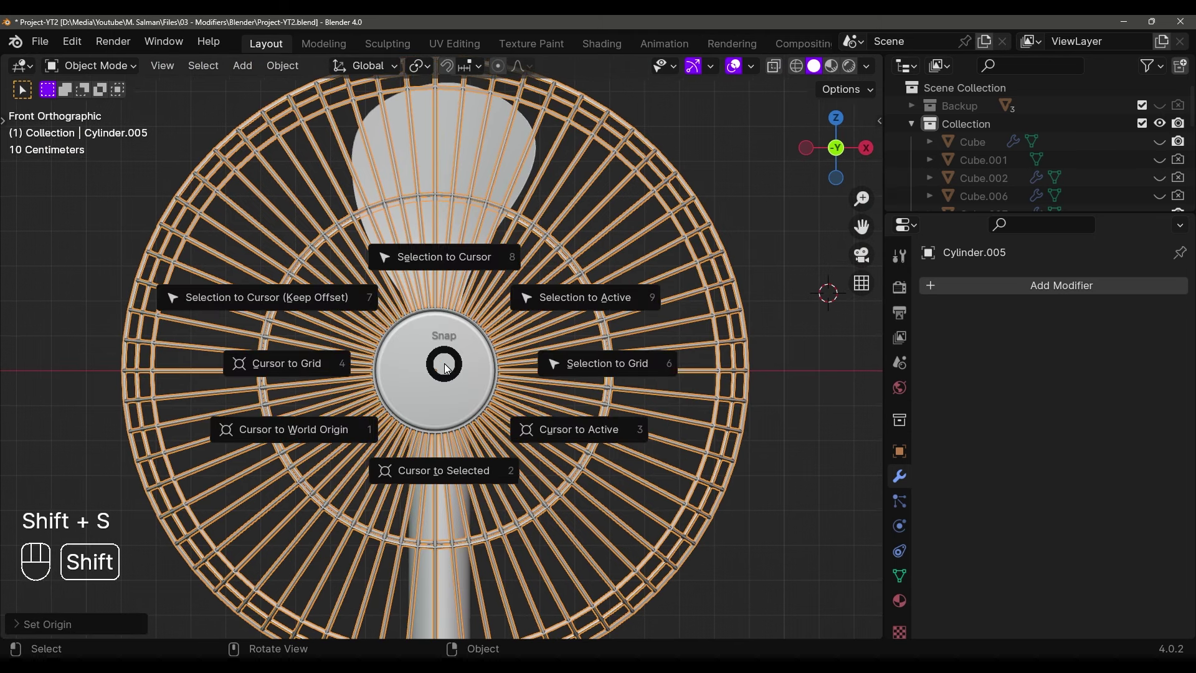
pyautogui.click(436, 447)
# Set the blade's origin to the 3D cursor at the hub centre and test rotating the blade around it
pyautogui.keyDown('shift'); pyautogui.moveTo(510, 214); pyautogui.dragTo(517, 222, button='middle'); pyautogui.keyUp('shift')
pyautogui.click(515, 249)
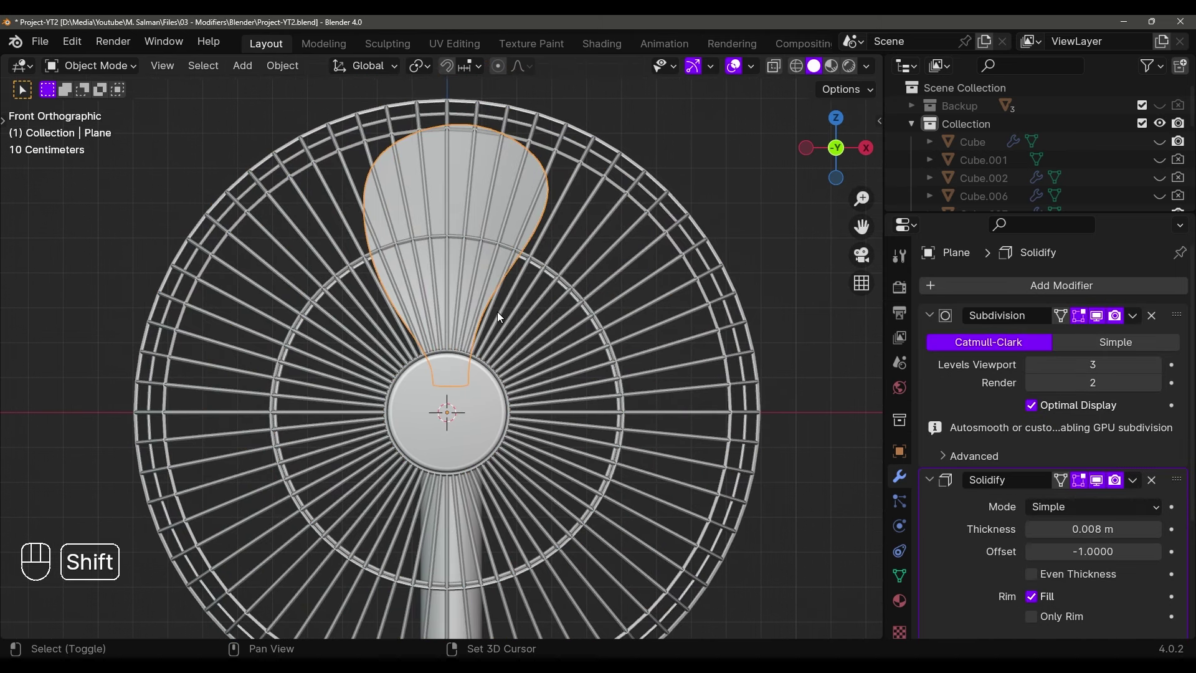
pyautogui.rightClick(497, 316)
pyautogui.click(590, 350)
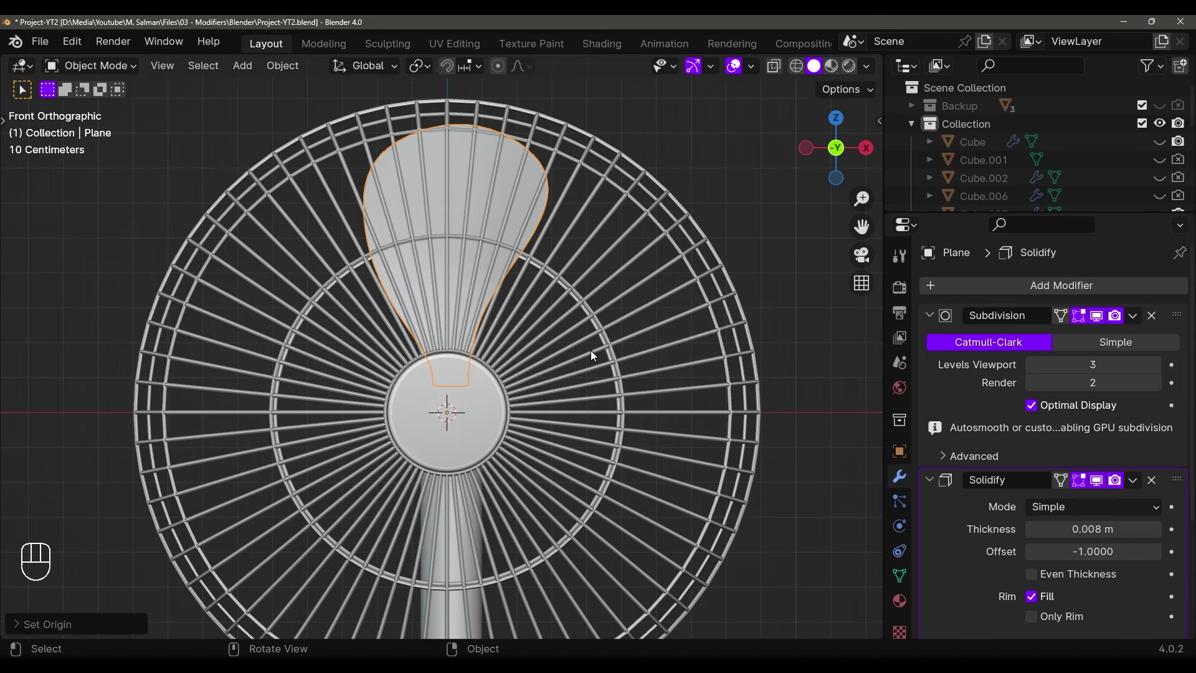
pyautogui.moveTo(457, 416)
pyautogui.mouseDown(button='middle')
pyautogui.moveTo(476, 424)
pyautogui.moveTo(441, 401)
pyautogui.mouseUp(button='middle')
pyautogui.rightClick(488, 269)
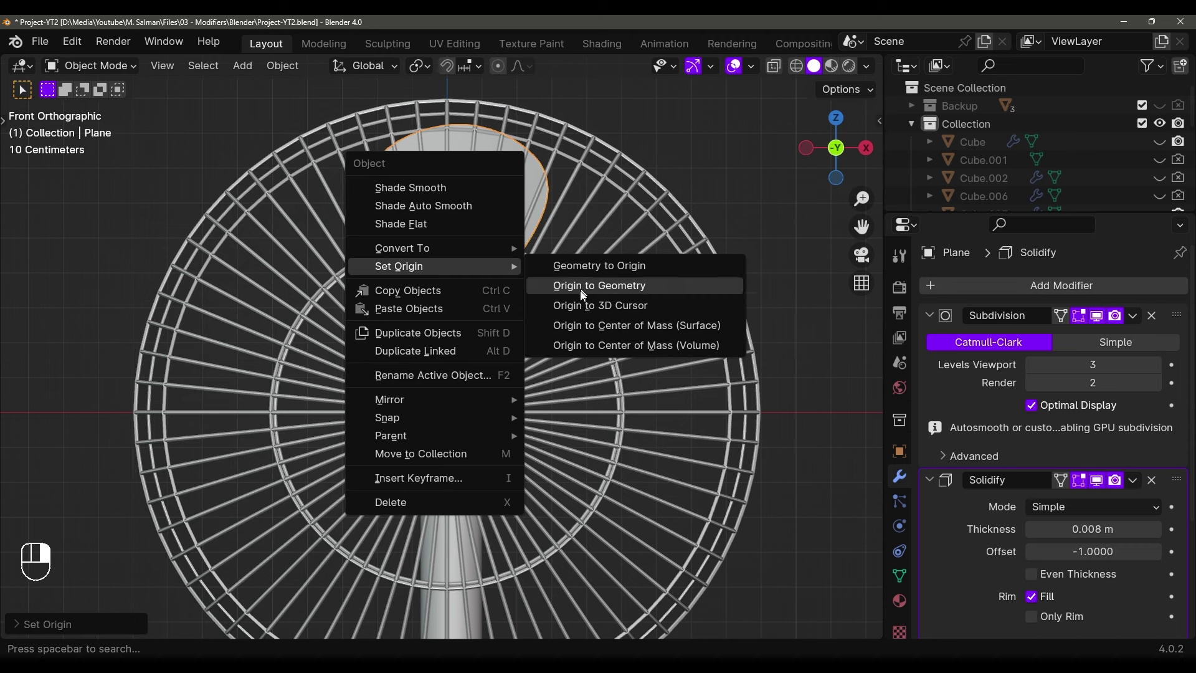
pyautogui.click(559, 305)
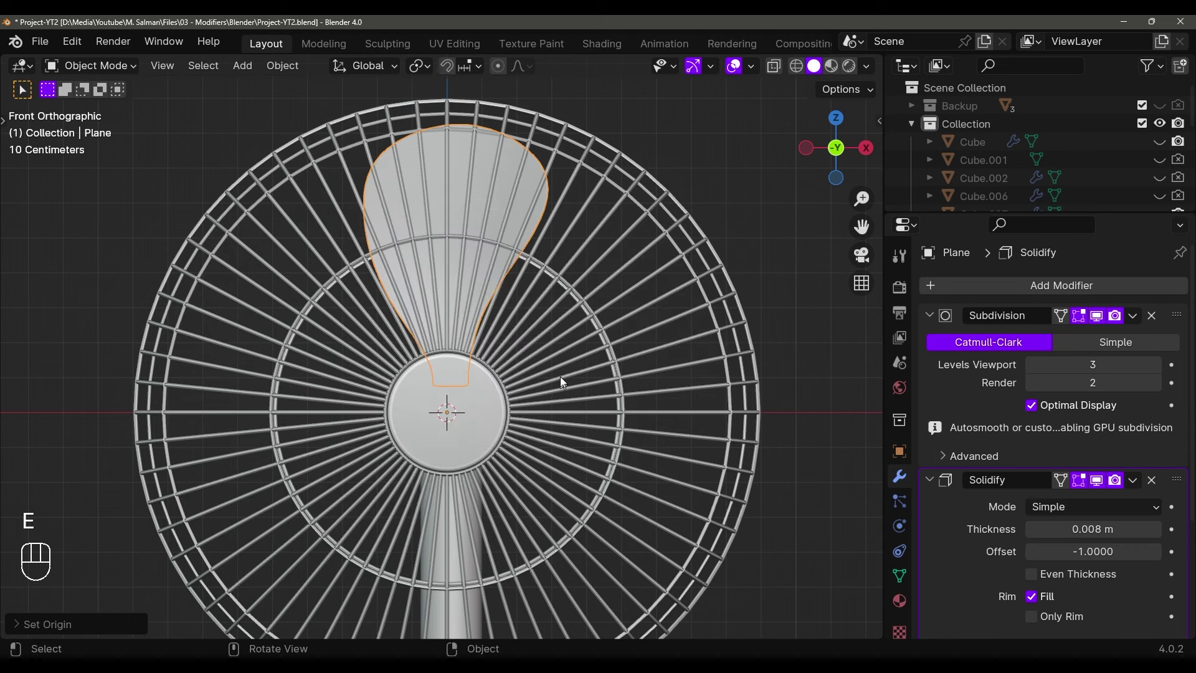
pyautogui.press('r')
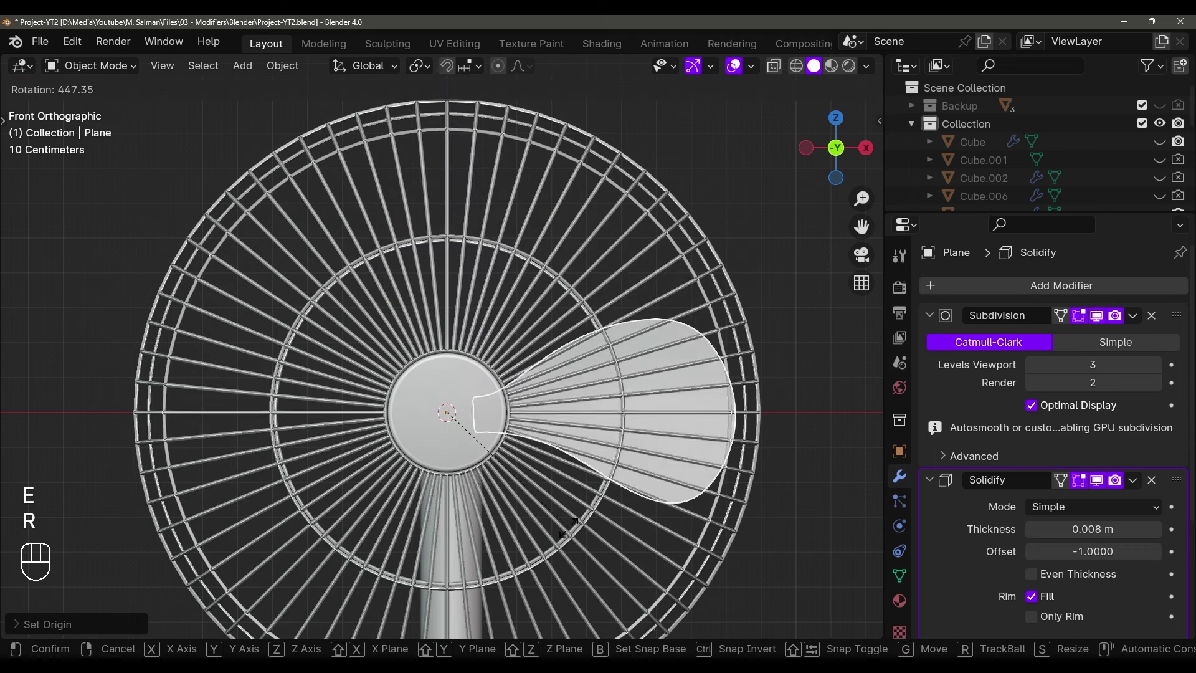
pyautogui.click(539, 415)
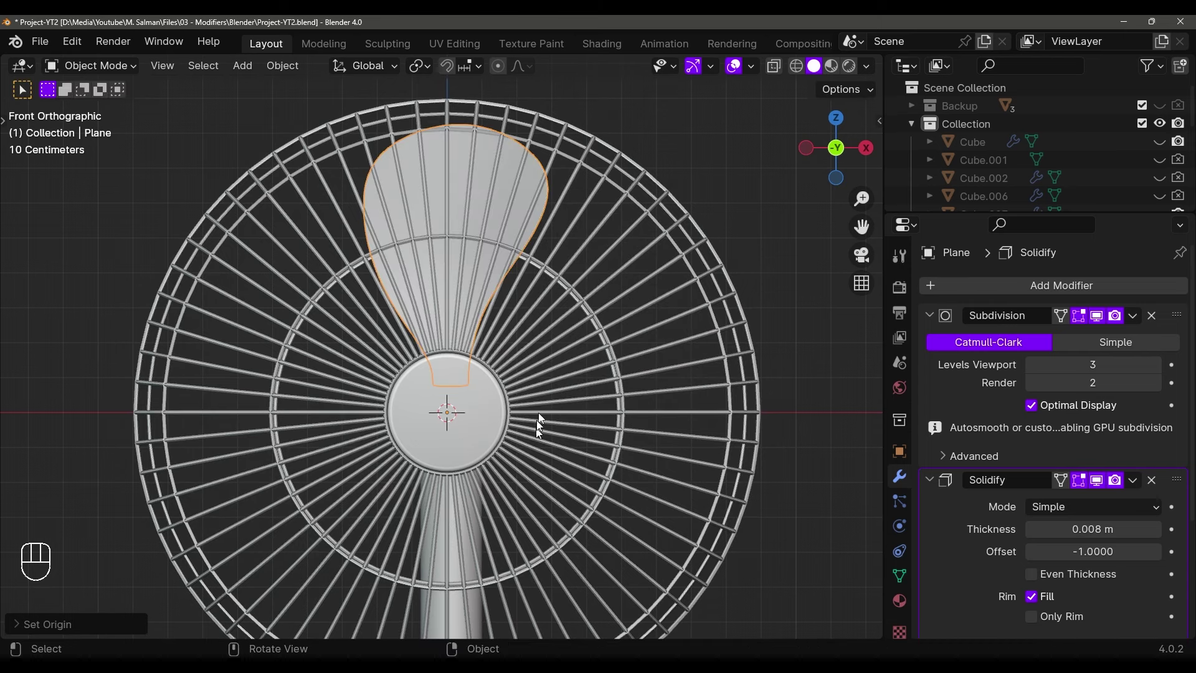
# Duplicate the blade and rotate the copy 120° around the hub in the front view
pyautogui.keyDown('shift'); pyautogui.moveTo(535, 372); pyautogui.dragTo(545, 334, button='middle'); pyautogui.keyUp('shift')
pyautogui.keyDown('ctrl'); pyautogui.moveTo(545, 334); pyautogui.dragTo(565, 372, button='middle'); pyautogui.keyUp('ctrl')
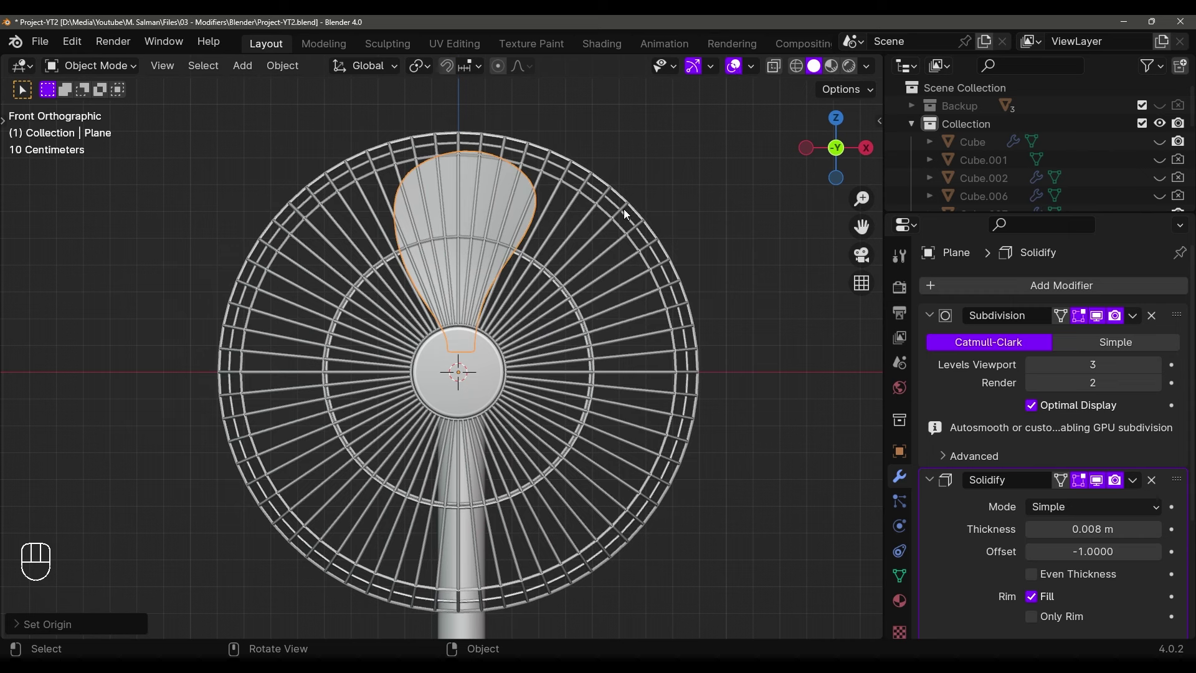
pyautogui.hotkey('shift', 'd')
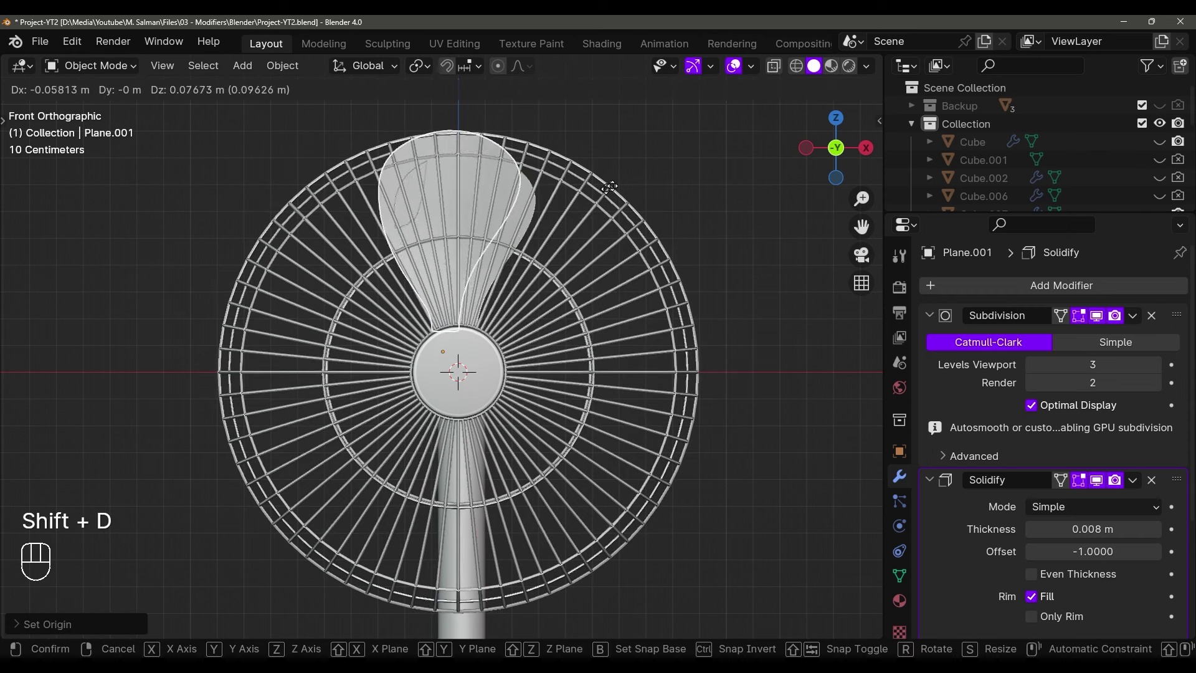
pyautogui.press('r')
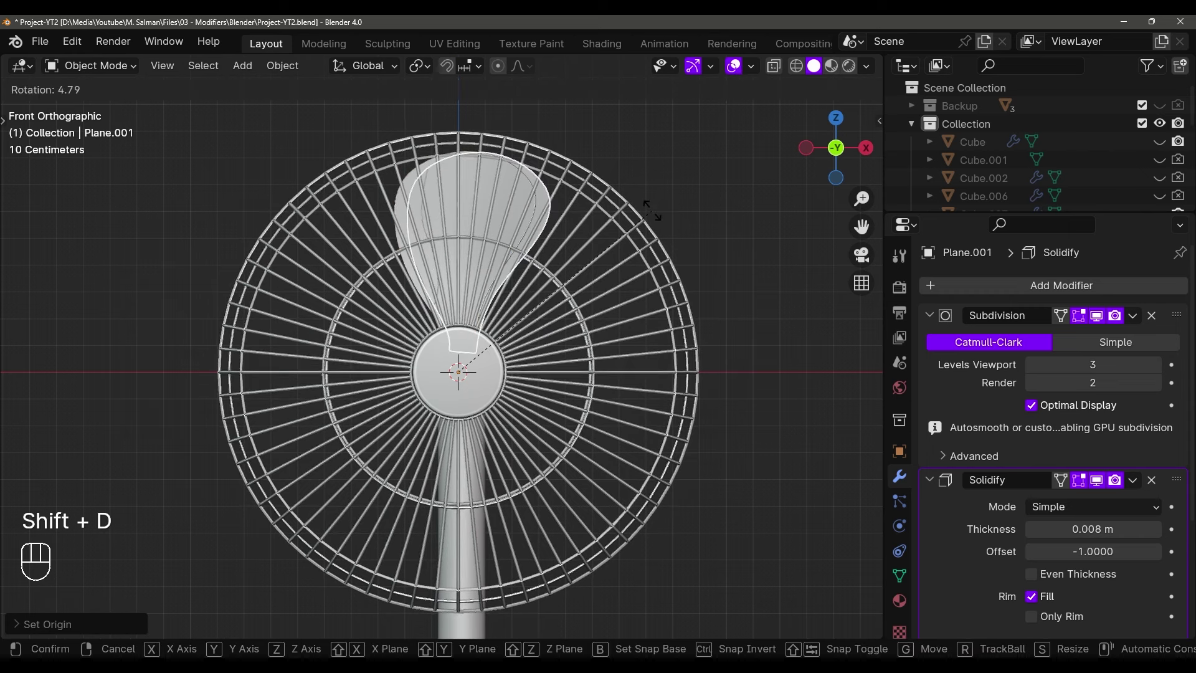
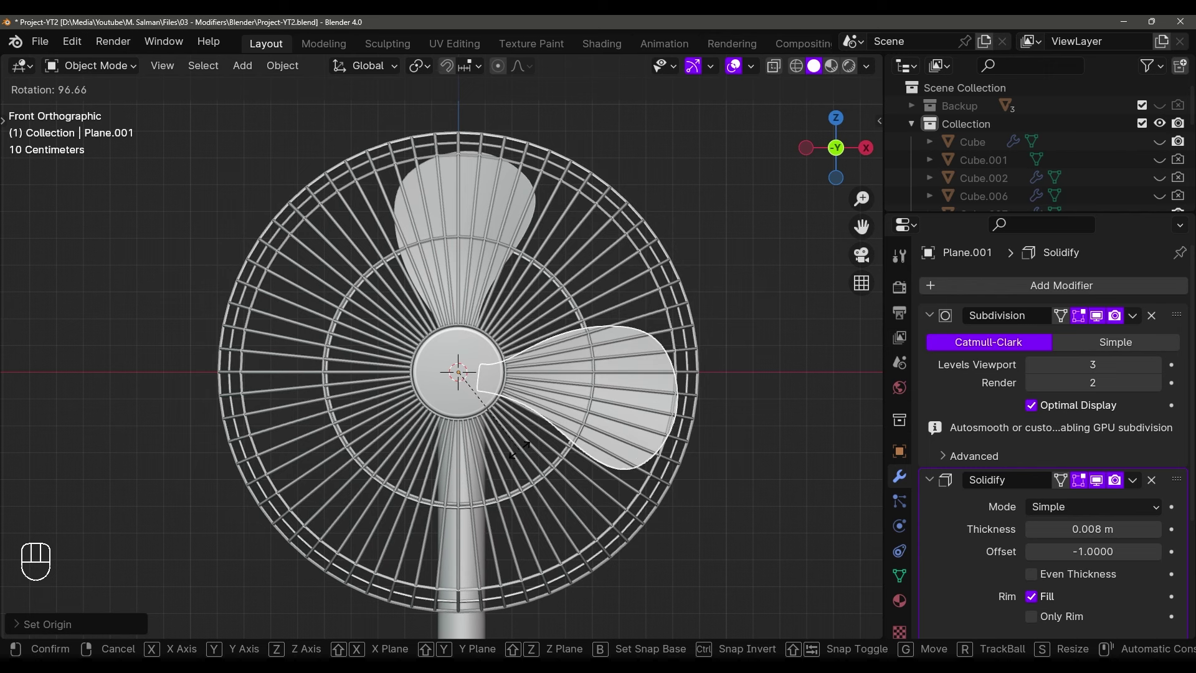
pyautogui.press('ctrl')
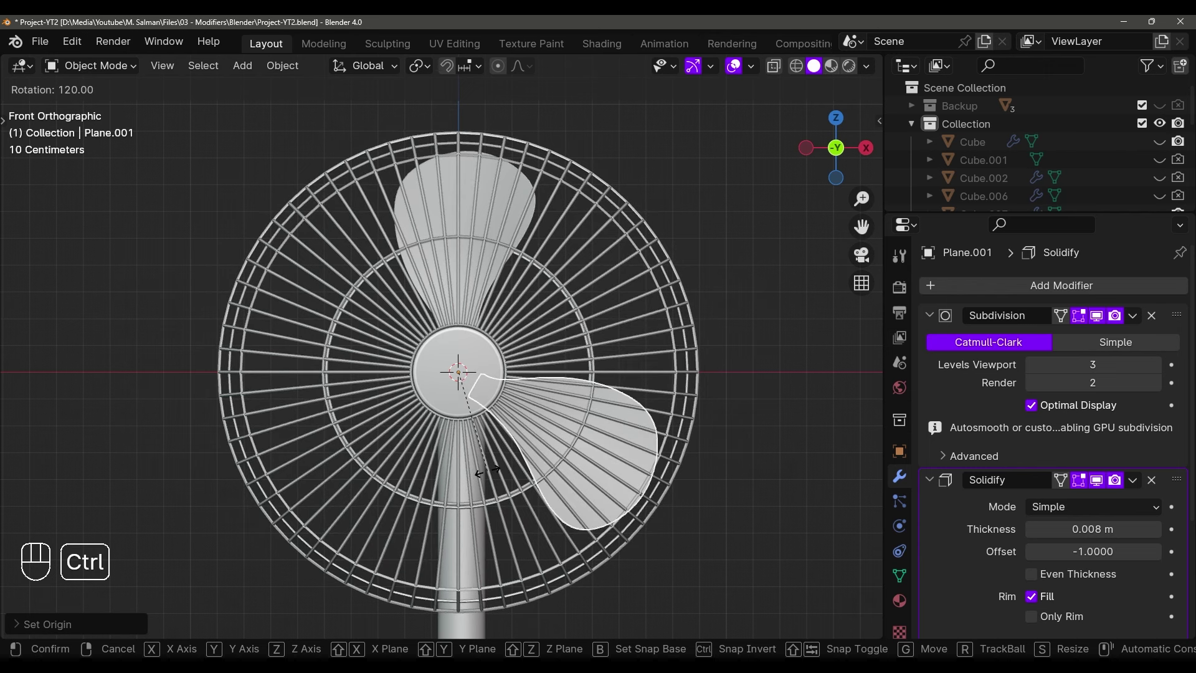
pyautogui.click(488, 470)
# Repeat the duplicate-and-rotate operation to add the third blade
pyautogui.press('shift')
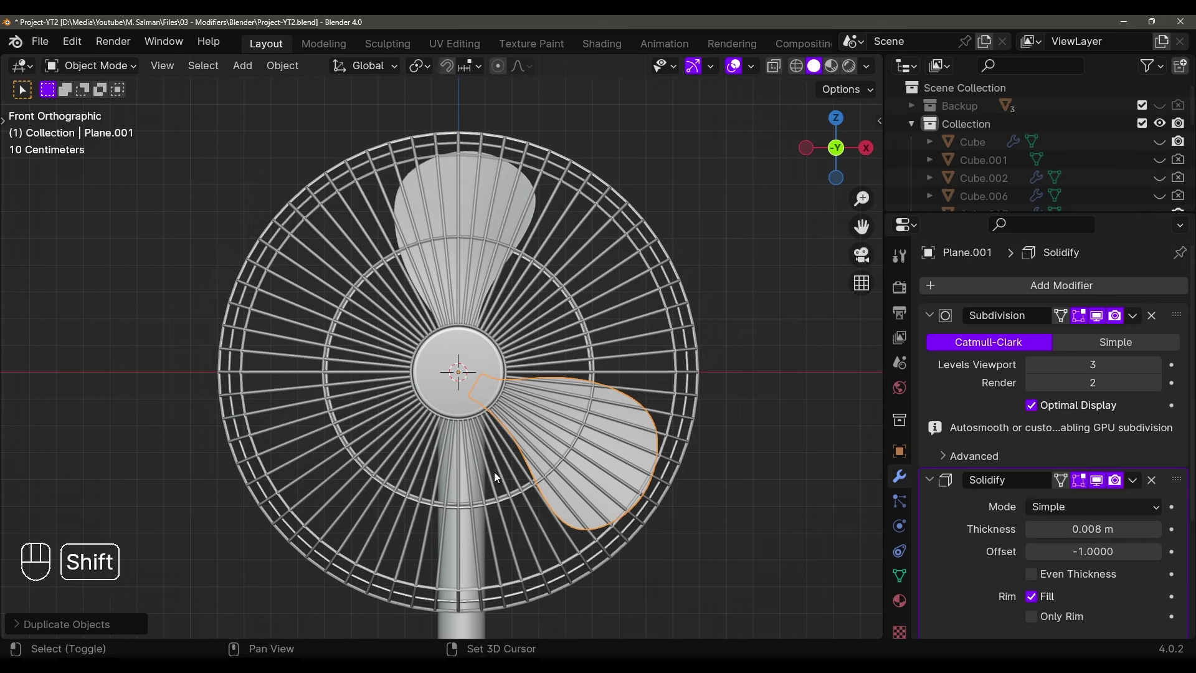
pyautogui.hotkey('shift', 'r')
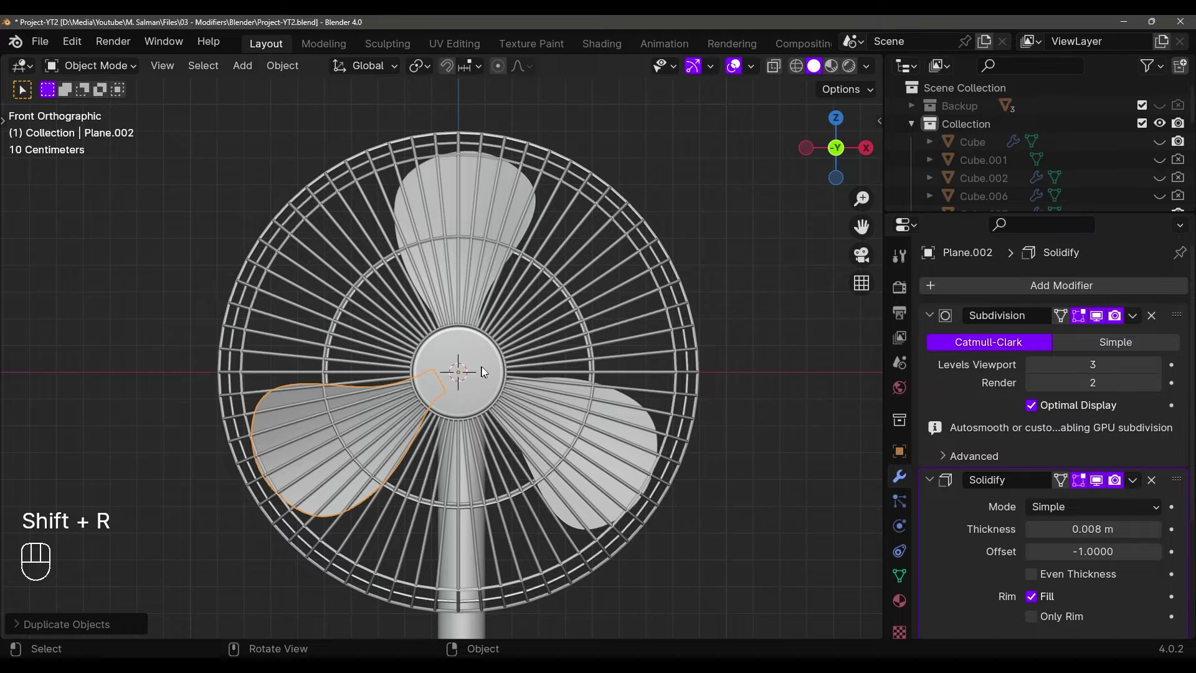
pyautogui.moveTo(494, 472); pyautogui.dragTo(615, 392, button='middle')
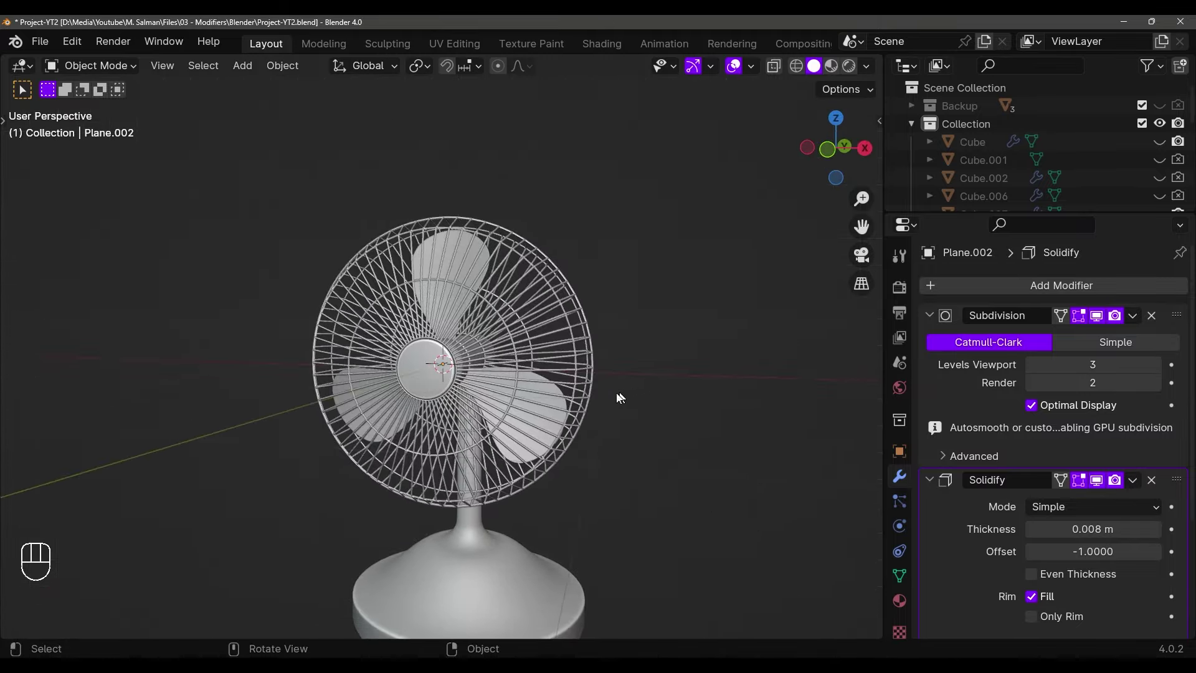
# Select all three fan blades together in Object Mode, with the third copy active, and return to the front view
pyautogui.press('Tab')
pyautogui.press('KP_1')
pyautogui.press('Tab')
pyautogui.click(484, 265)
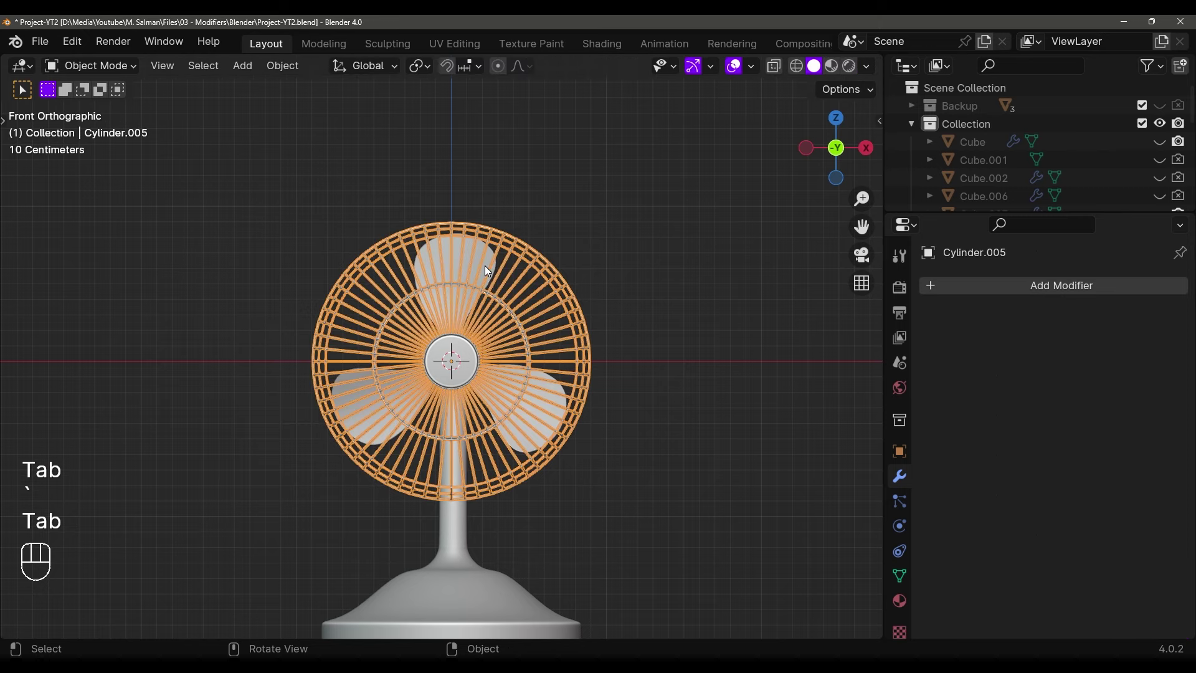
pyautogui.scroll(2, 484, 265)
pyautogui.click(498, 244)
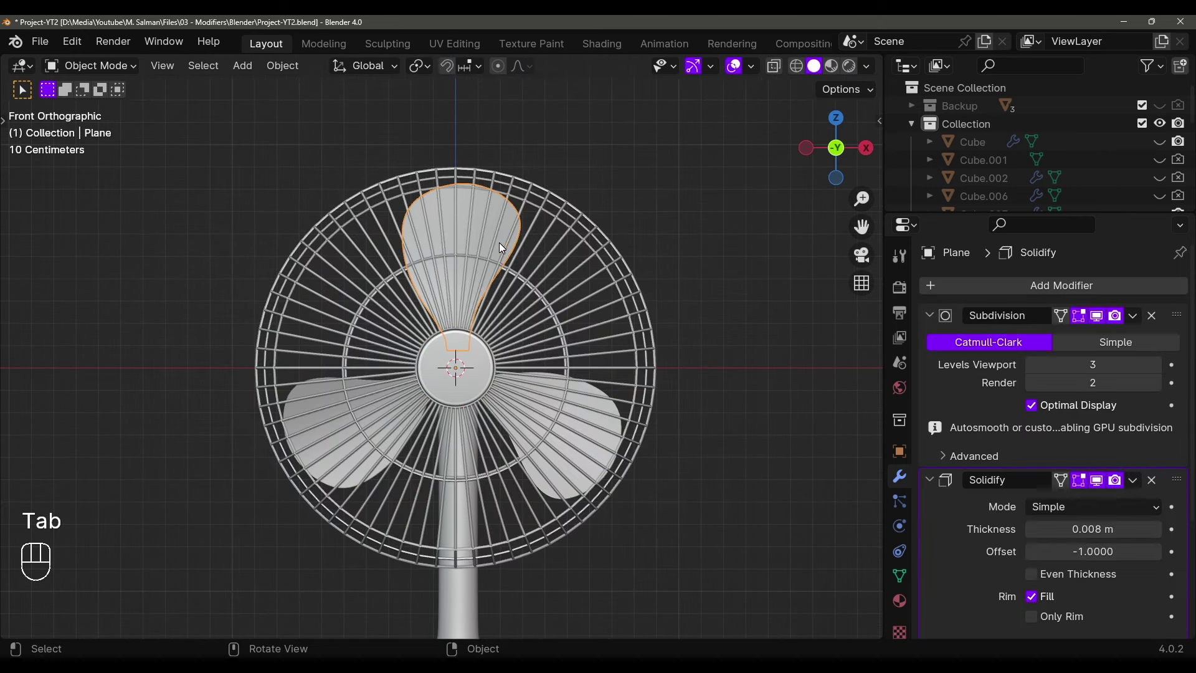
pyautogui.keyDown('shift'); pyautogui.click(577, 446); pyautogui.keyUp('shift')
pyautogui.hotkey('ctrl', 'z')
pyautogui.moveTo(582, 446); pyautogui.dragTo(614, 457, button='middle')
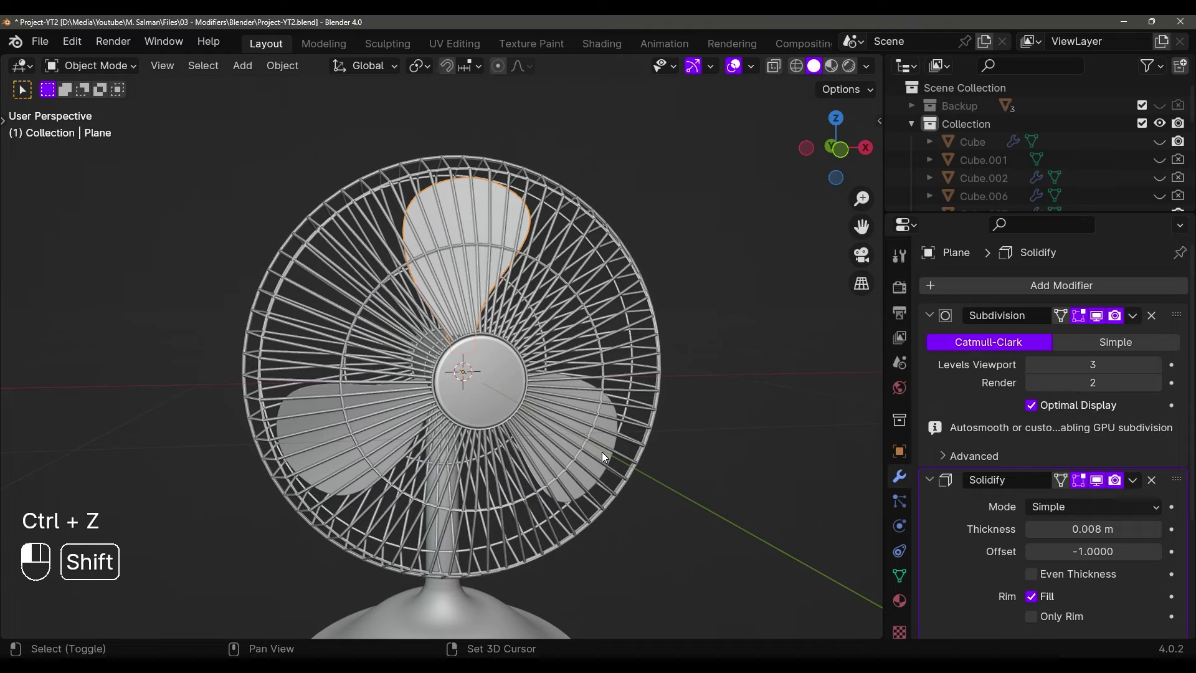
pyautogui.keyDown('shift'); pyautogui.click(602, 452); pyautogui.keyUp('shift')
pyautogui.keyDown('shift'); pyautogui.click(323, 451); pyautogui.keyUp('shift')
pyautogui.press('`')
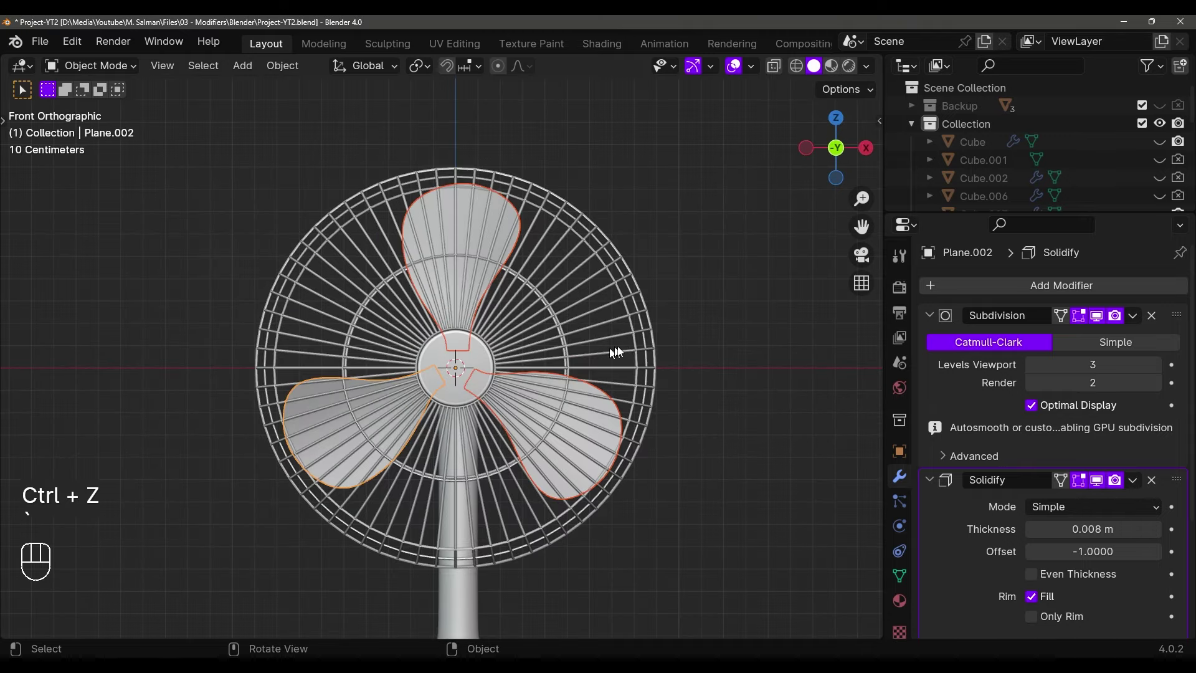
# Test rotating the three selected blades together around the hub in the front view
pyautogui.press('r')
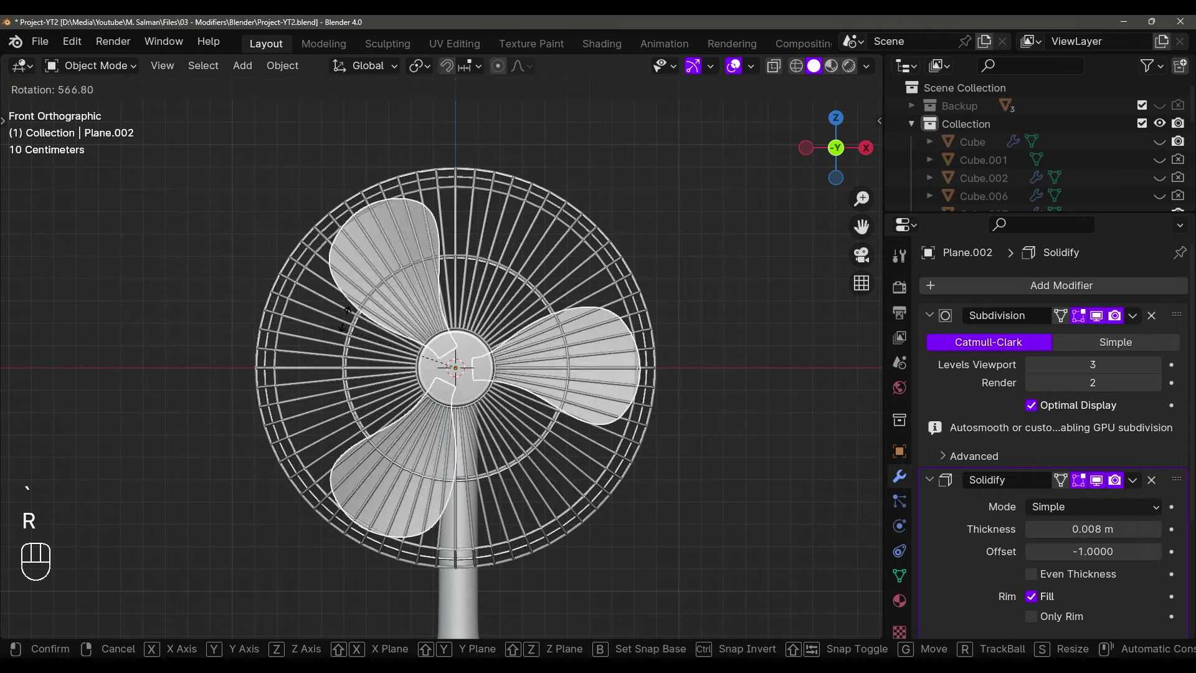
pyautogui.rightClick(542, 250)
pyautogui.moveTo(548, 252); pyautogui.dragTo(702, 358, button='middle')
pyautogui.scroll(-1, 702, 357)
pyautogui.click(702, 358)
pyautogui.press('F7')
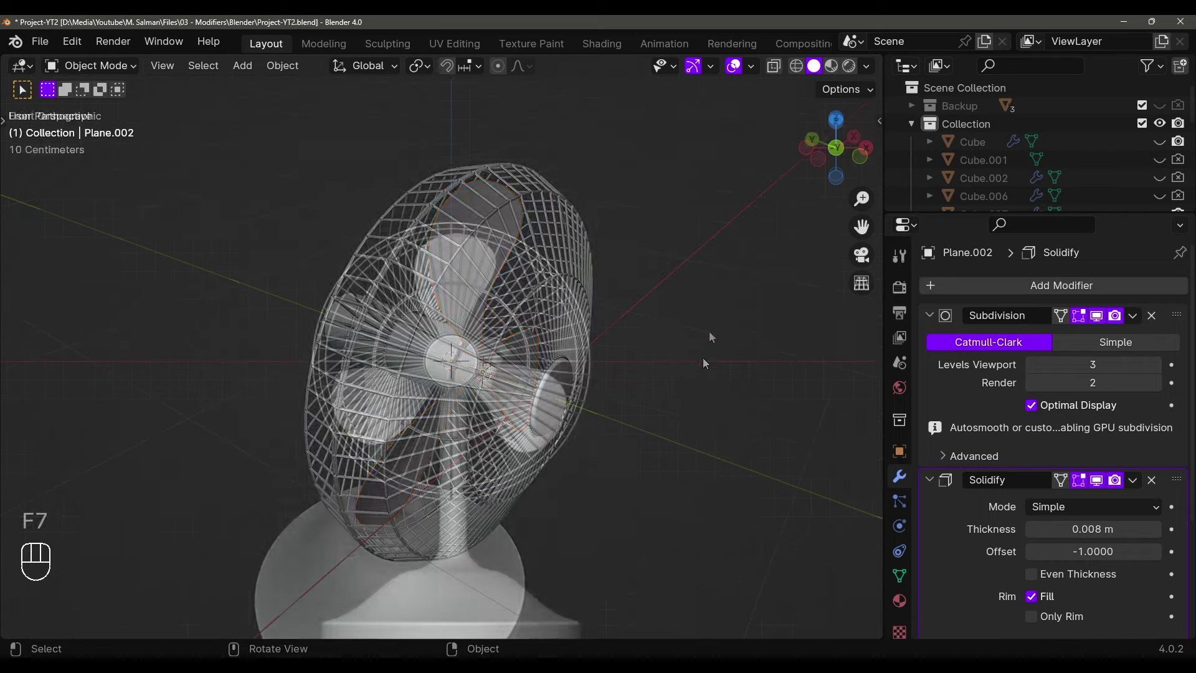
pyautogui.scroll(2, 701, 357)
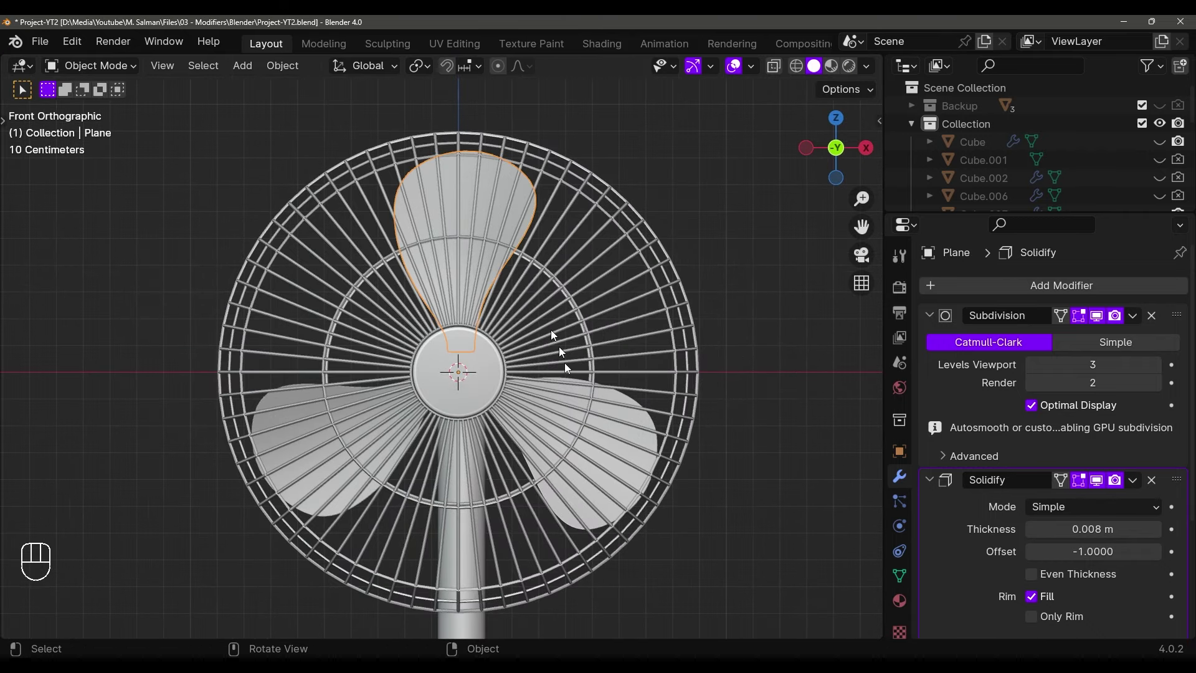
# Join the three fan blades into one object and test its rotation around the hub
pyautogui.keyDown('shift'); pyautogui.click(286, 474); pyautogui.keyUp('shift')
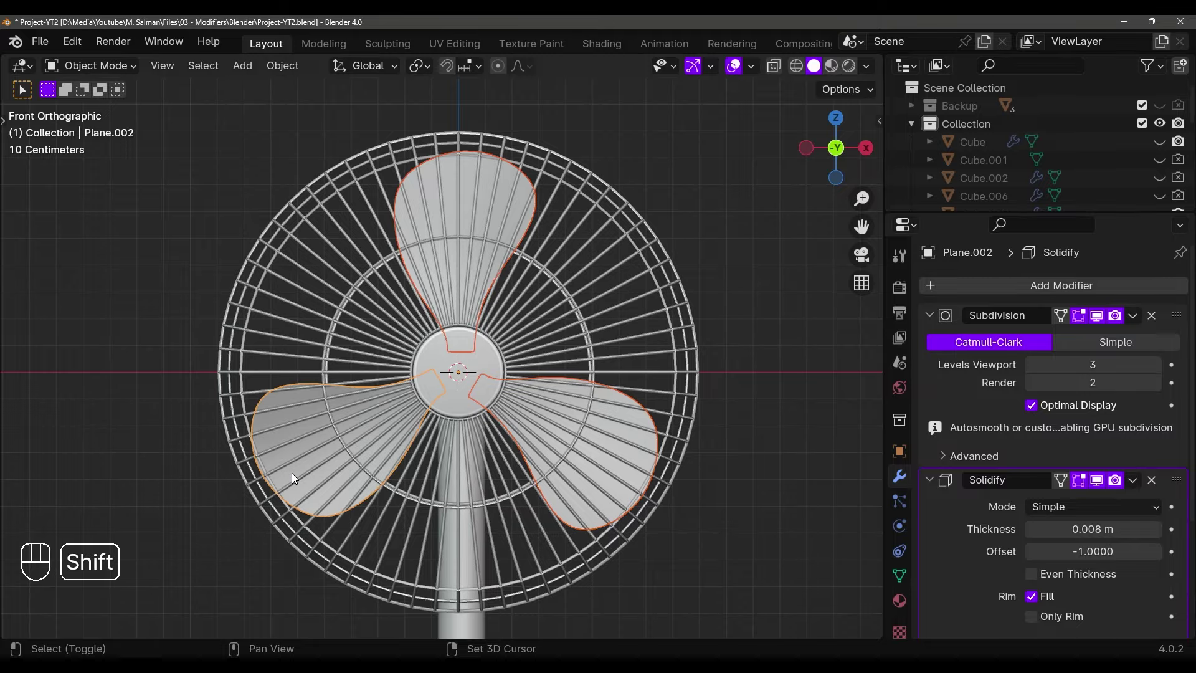
pyautogui.moveTo(292, 473); pyautogui.dragTo(578, 285, button='middle')
pyautogui.hotkey('ctrl', 'j')
pyautogui.press('r')
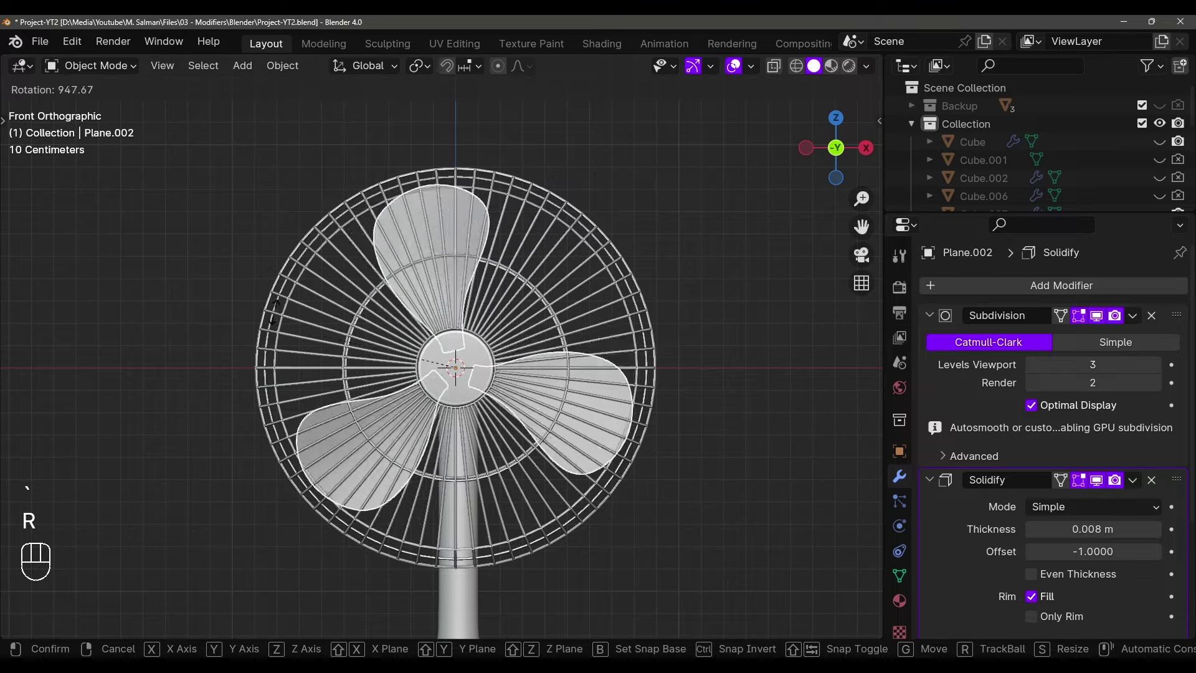
pyautogui.click(680, 309)
# Add an edge loop around the motor housing, between the blades and the rear guard
pyautogui.moveTo(680, 308); pyautogui.dragTo(641, 416, button='middle')
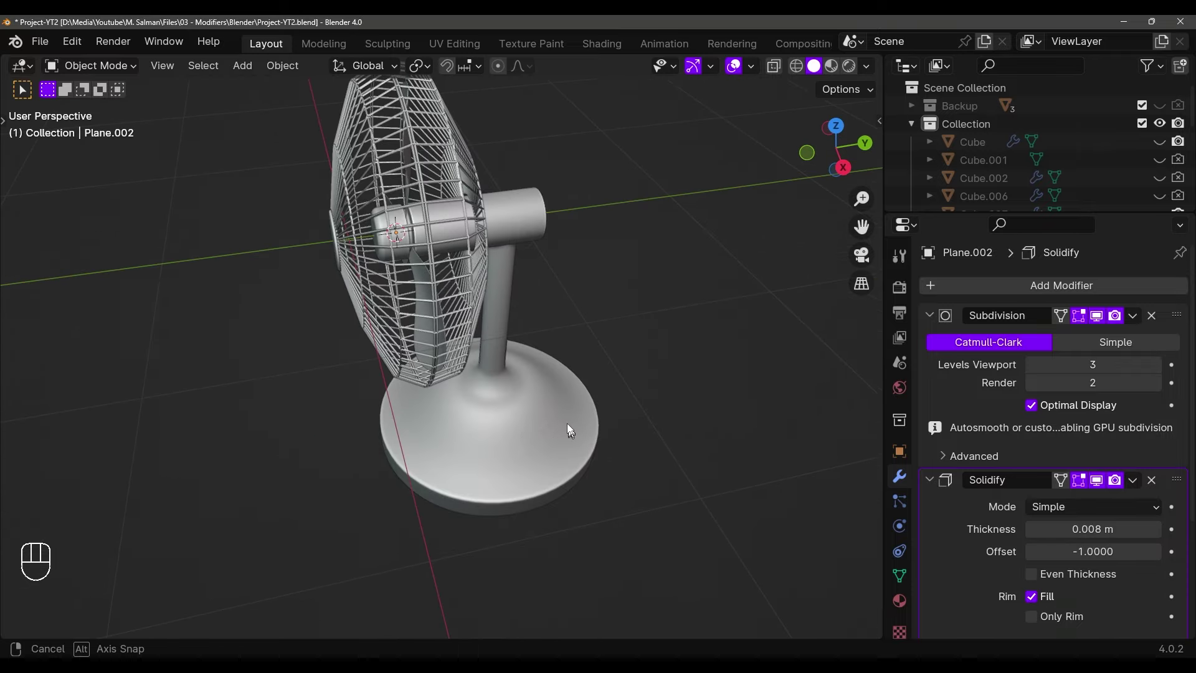
pyautogui.moveTo(567, 430); pyautogui.dragTo(533, 386, button='middle')
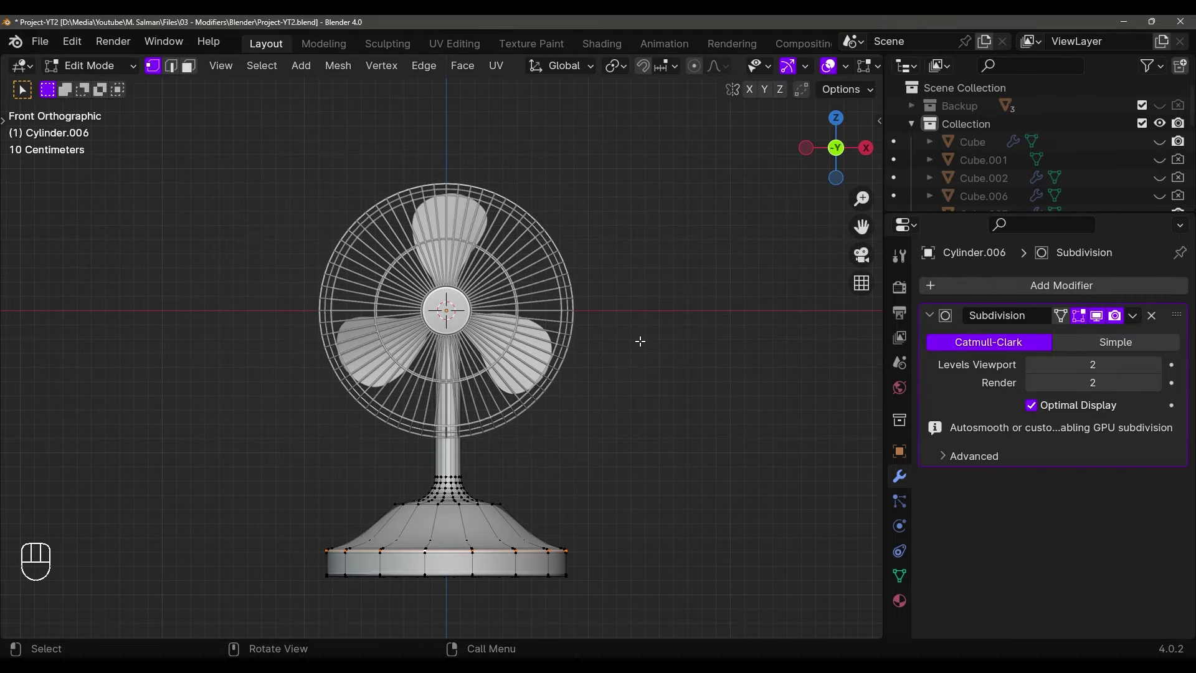
pyautogui.moveTo(638, 342); pyautogui.dragTo(457, 374, button='middle')
pyautogui.scroll(10, 486, 345)
pyautogui.hotkey('ctrl', 'r')
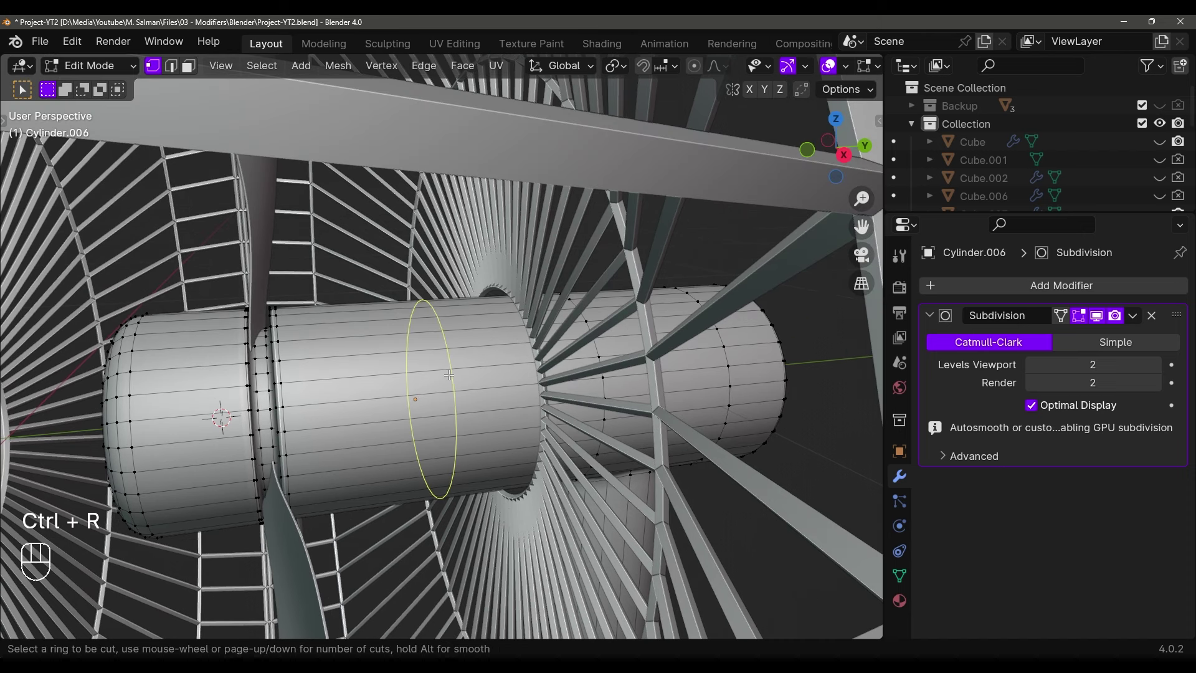
pyautogui.click(449, 375)
pyautogui.hotkey('ctrl', 'z')
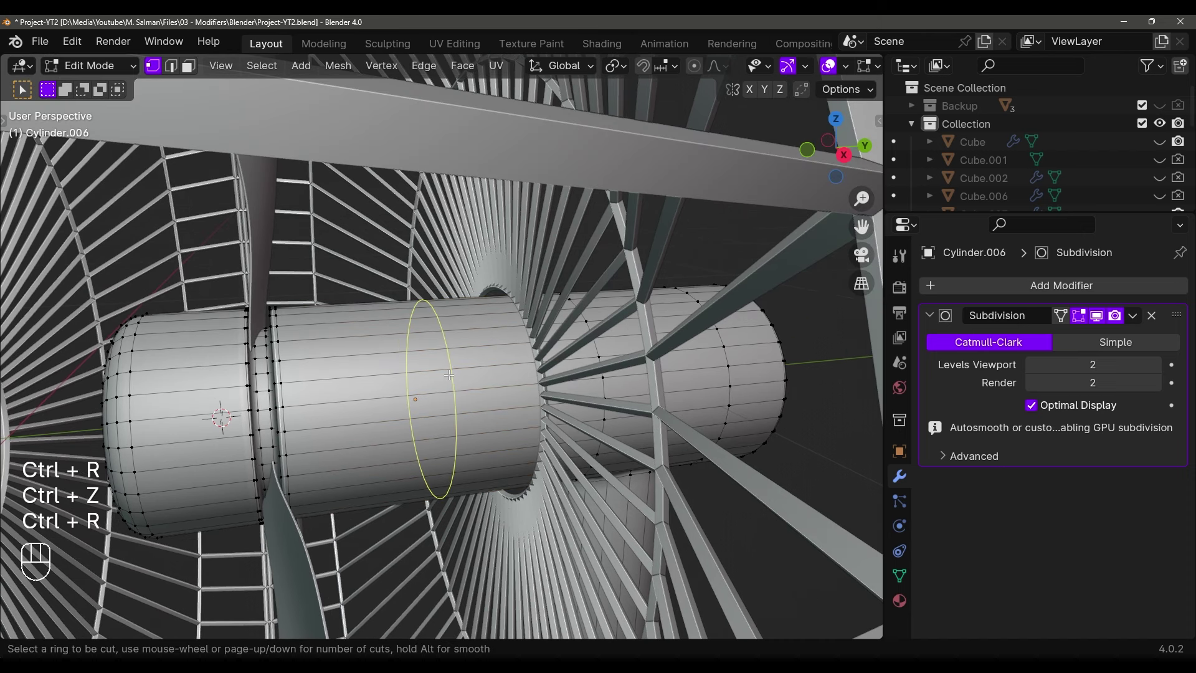
pyautogui.moveTo(449, 374); pyautogui.dragTo(477, 361)
pyautogui.click(488, 354)
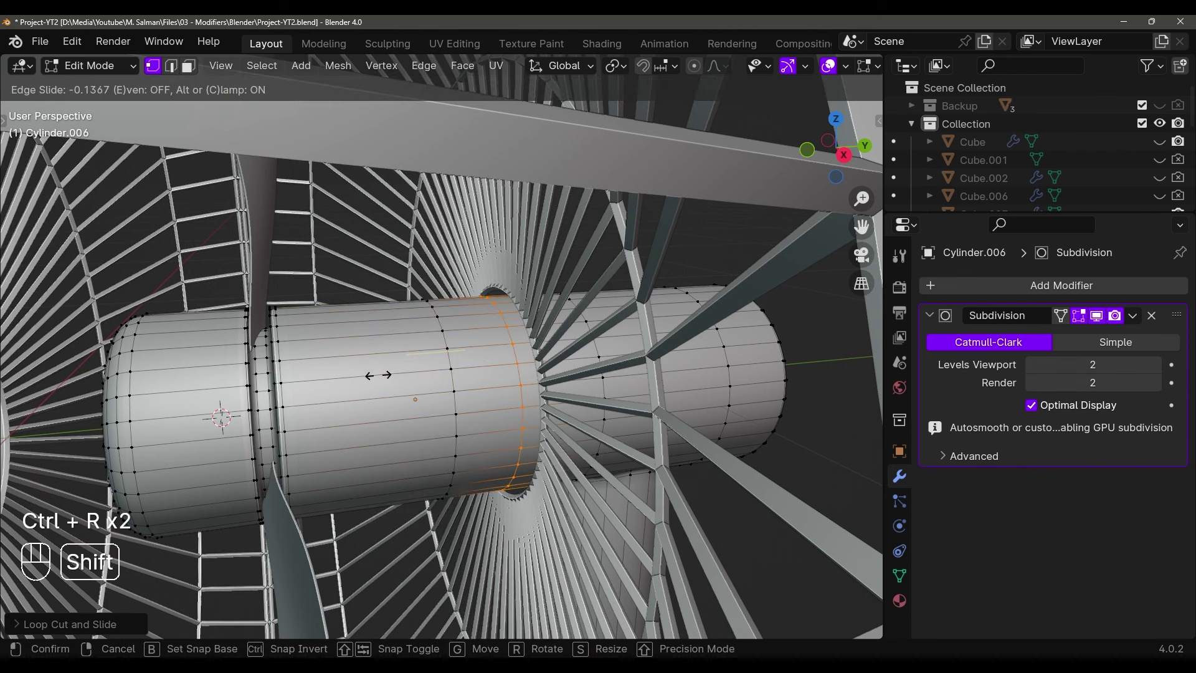
# Add a second edge loop on the motor housing and slide the loops close together to form a narrow band
pyautogui.click(336, 385)
pyautogui.press('g')
pyautogui.press('g')
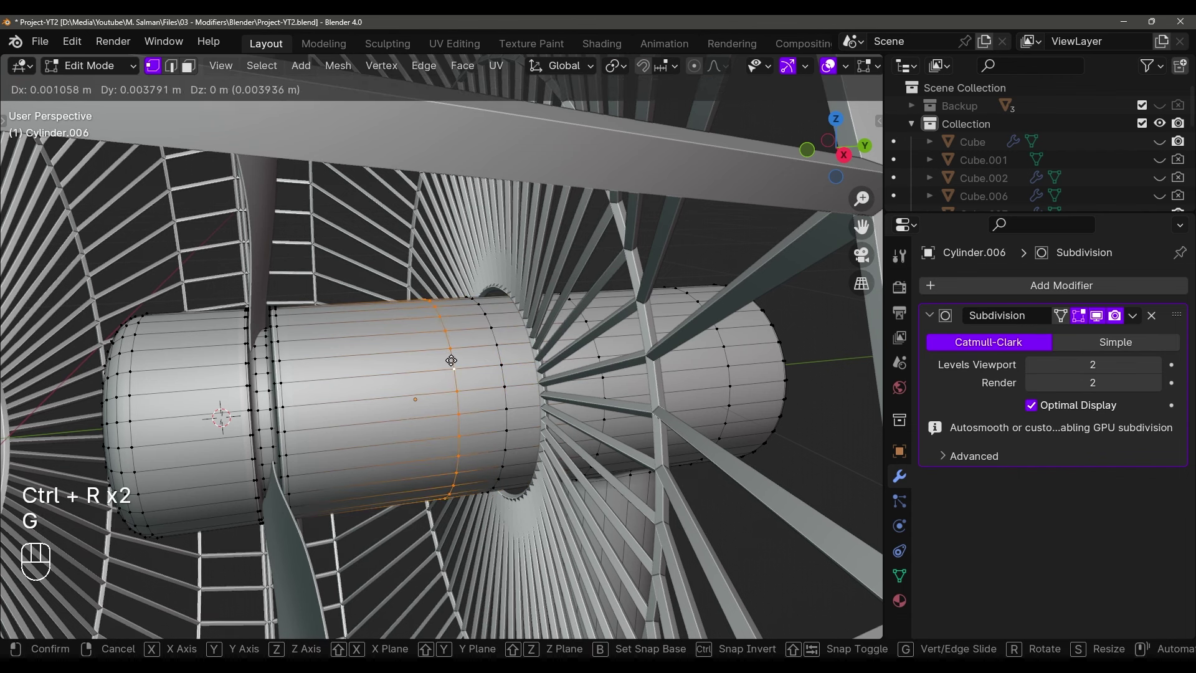
pyautogui.click(498, 354)
# Extrude the narrow band of faces inward along their normals to cut a deep groove around the motor
pyautogui.press('3')
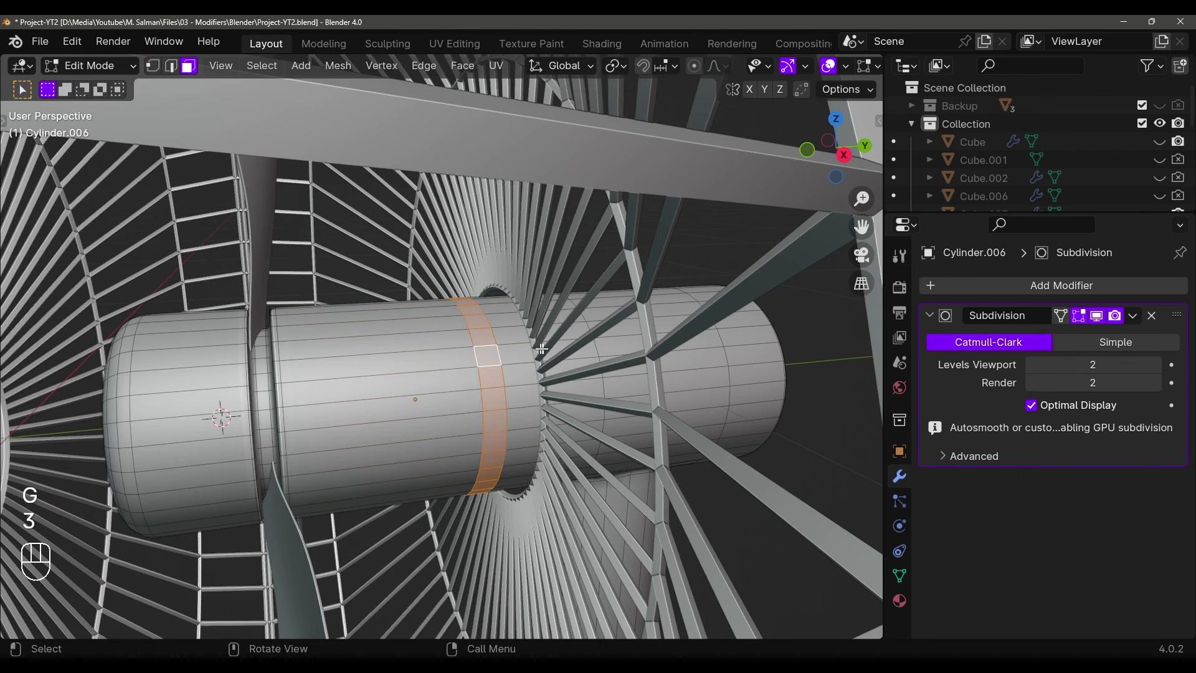
pyautogui.hotkey('alt', 'e')
pyautogui.click(546, 350)
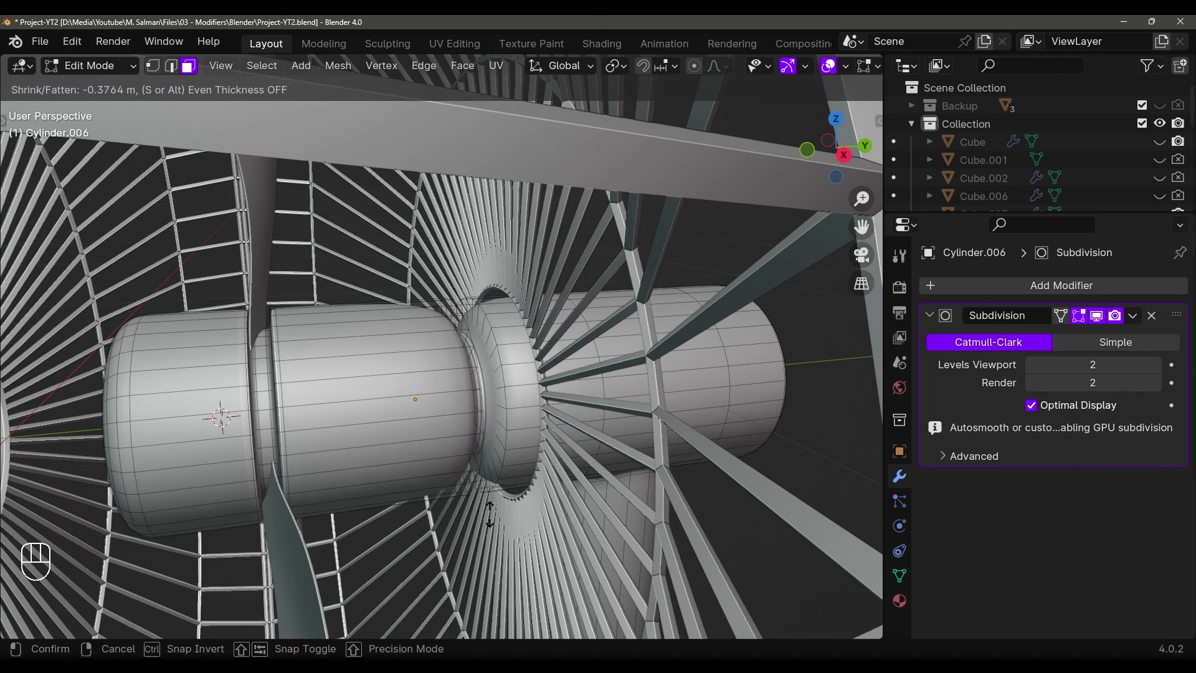
pyautogui.click(446, 620)
# Add supporting edge loops on both sides of the groove to sharpen its outer edges
pyautogui.click(467, 372)
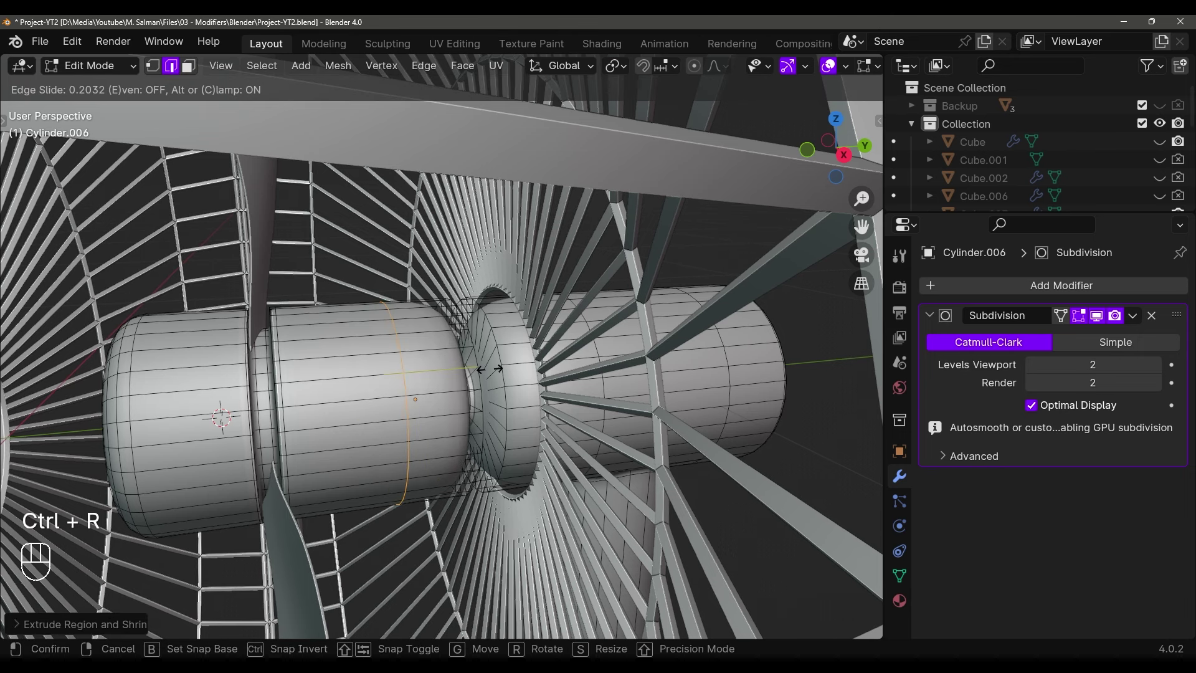
pyautogui.rightClick(546, 360)
pyautogui.hotkey('ctrl', 'e')
pyautogui.hotkey('ctrl', 'r')
pyautogui.click(434, 345)
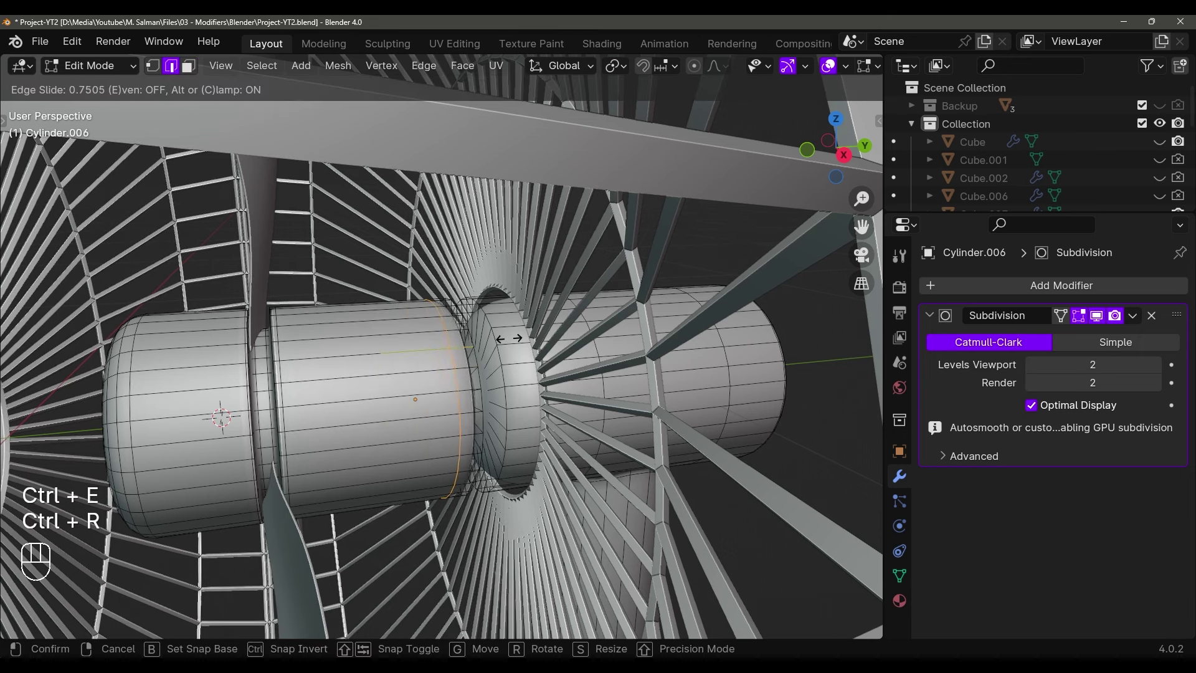
pyautogui.click(521, 334)
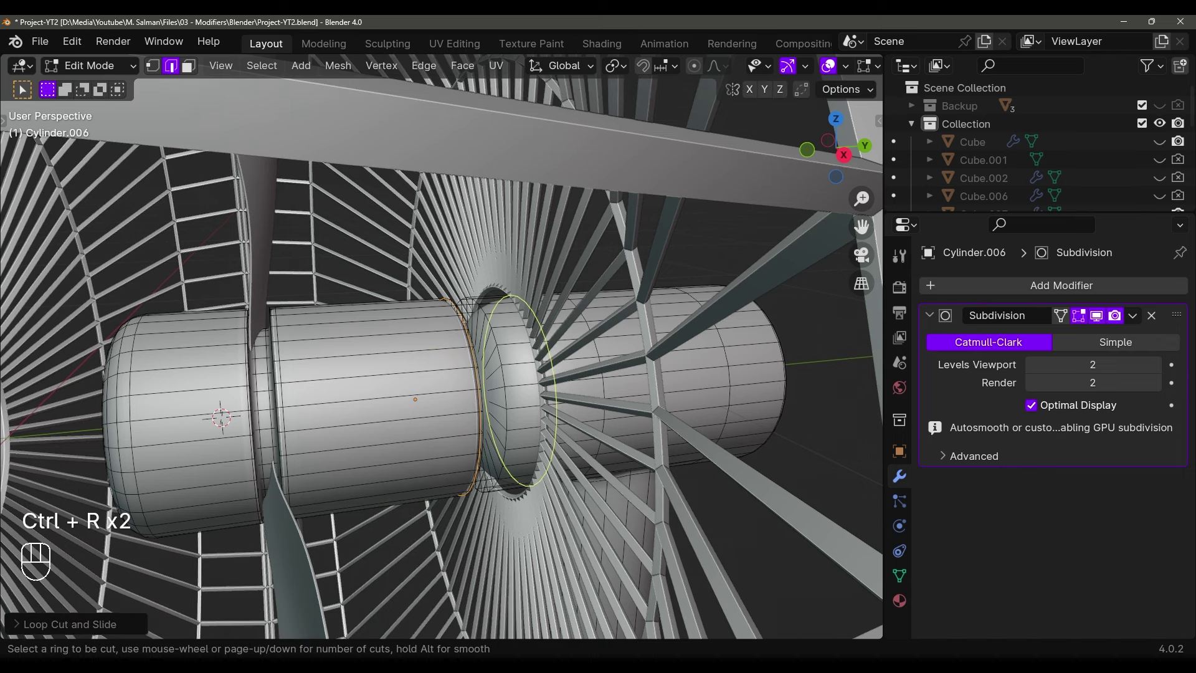
pyautogui.click(520, 333)
pyautogui.click(479, 335)
pyautogui.press('Tab')
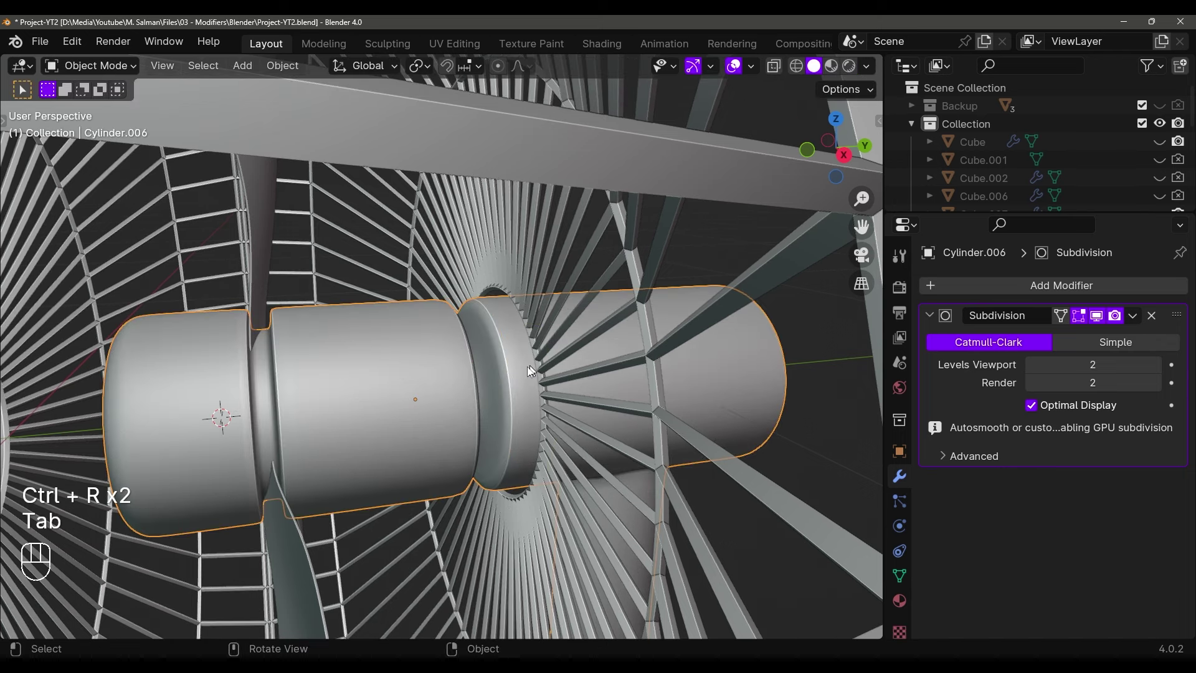
# Add two edge loops on the narrow neck inside the groove, sliding one to each end
pyautogui.moveTo(527, 366); pyautogui.dragTo(453, 389, button='middle')
pyautogui.press('Tab')
pyautogui.click(440, 371)
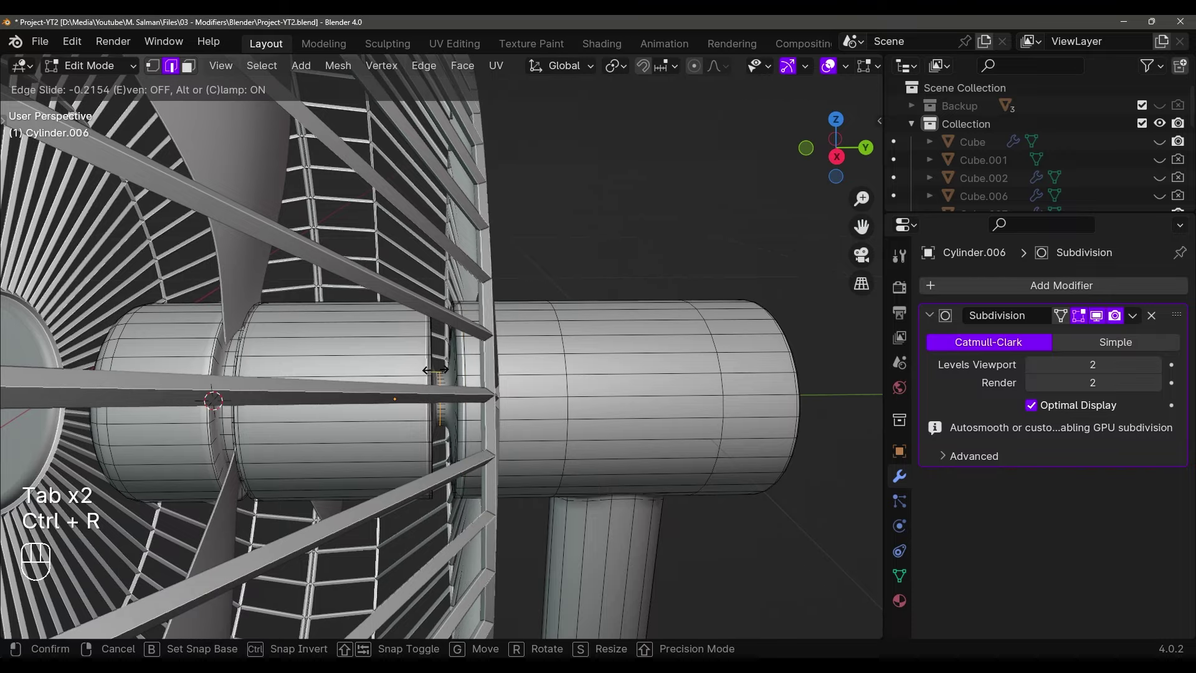
pyautogui.click(440, 373)
pyautogui.scroll(2, 440, 386)
pyautogui.click(445, 426)
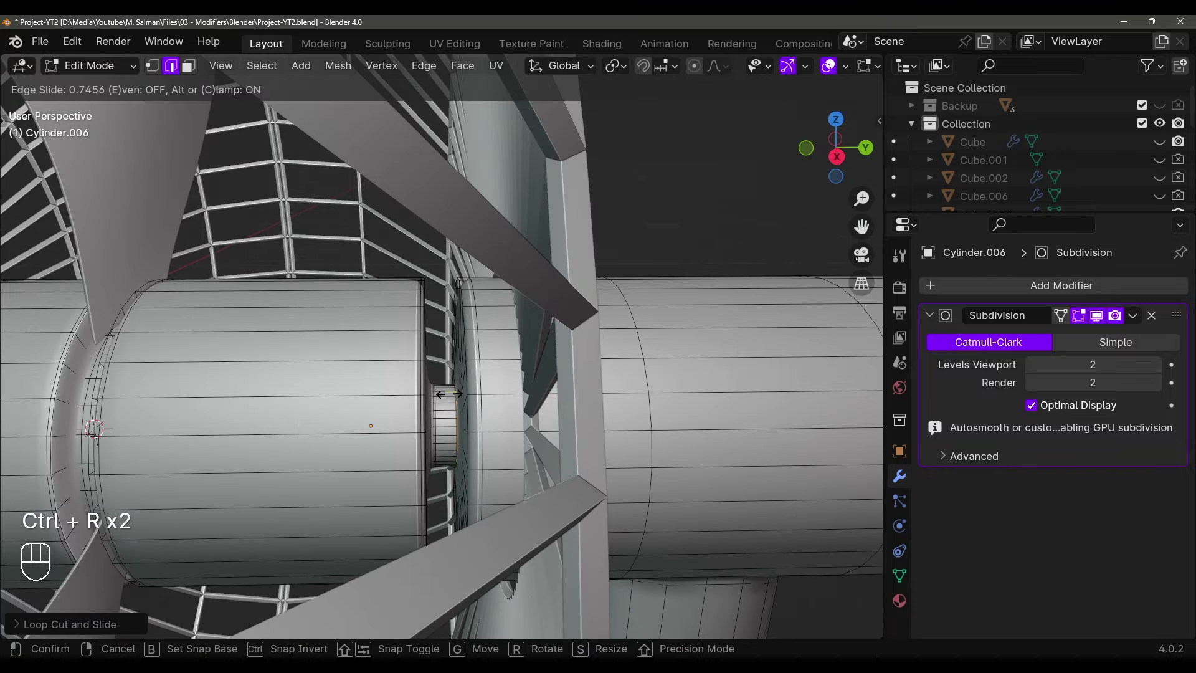
pyautogui.click(445, 427)
pyautogui.press('Tab')
# Extrude the small central face at the motor's back end outward into a knob and bevel its end
pyautogui.moveTo(445, 427); pyautogui.dragTo(537, 383, button='middle')
pyautogui.press('Tab')
pyautogui.press('3')
pyautogui.click(488, 353)
pyautogui.scroll(1, 461, 358)
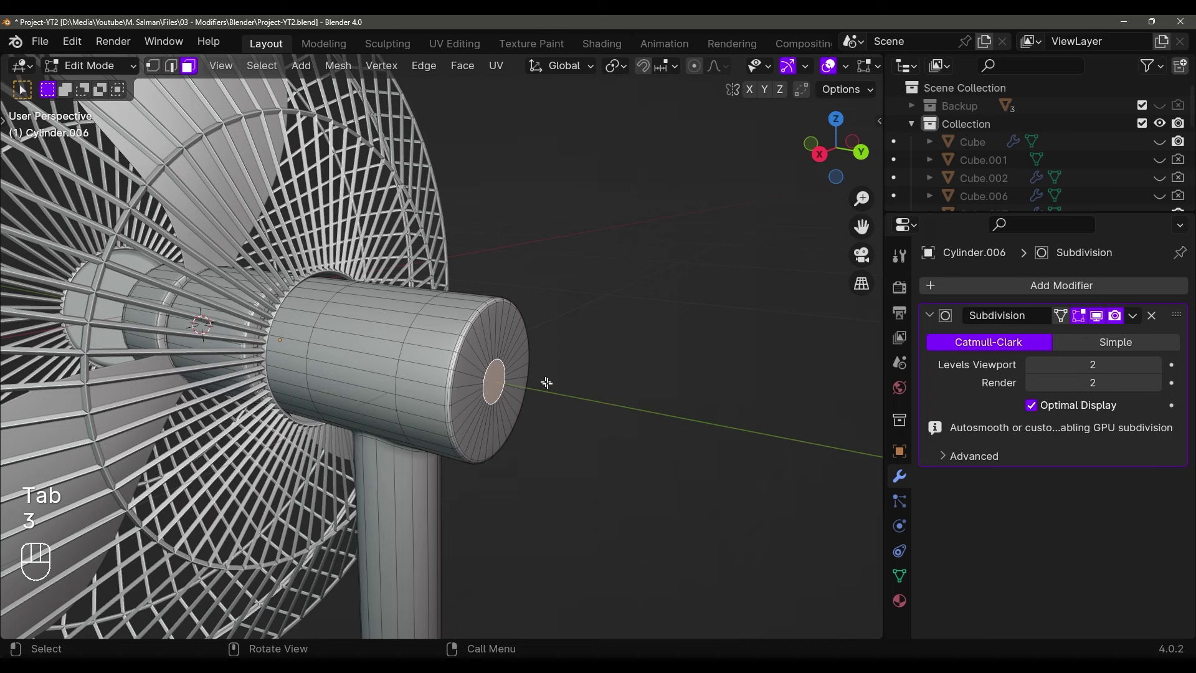
pyautogui.press('e')
pyautogui.click(579, 399)
pyautogui.hotkey('ctrl', 'b')
pyautogui.click(654, 419)
pyautogui.press('Tab')
# Inset the rear knob's end face and add a supporting edge loop near the knob's base
pyautogui.moveTo(651, 416); pyautogui.dragTo(614, 371, button='middle')
pyautogui.press('Tab')
pyautogui.scroll(3, 611, 363)
pyautogui.press('i')
pyautogui.click(585, 358)
pyautogui.hotkey('ctrl', 'r')
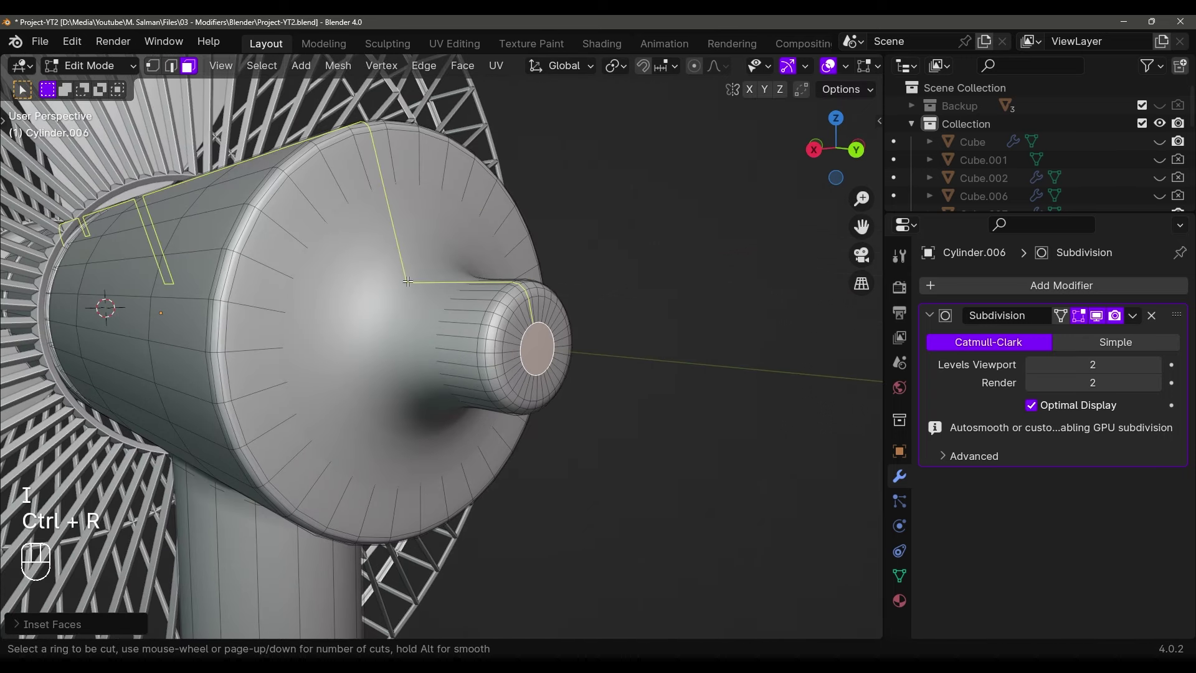
pyautogui.click(410, 282)
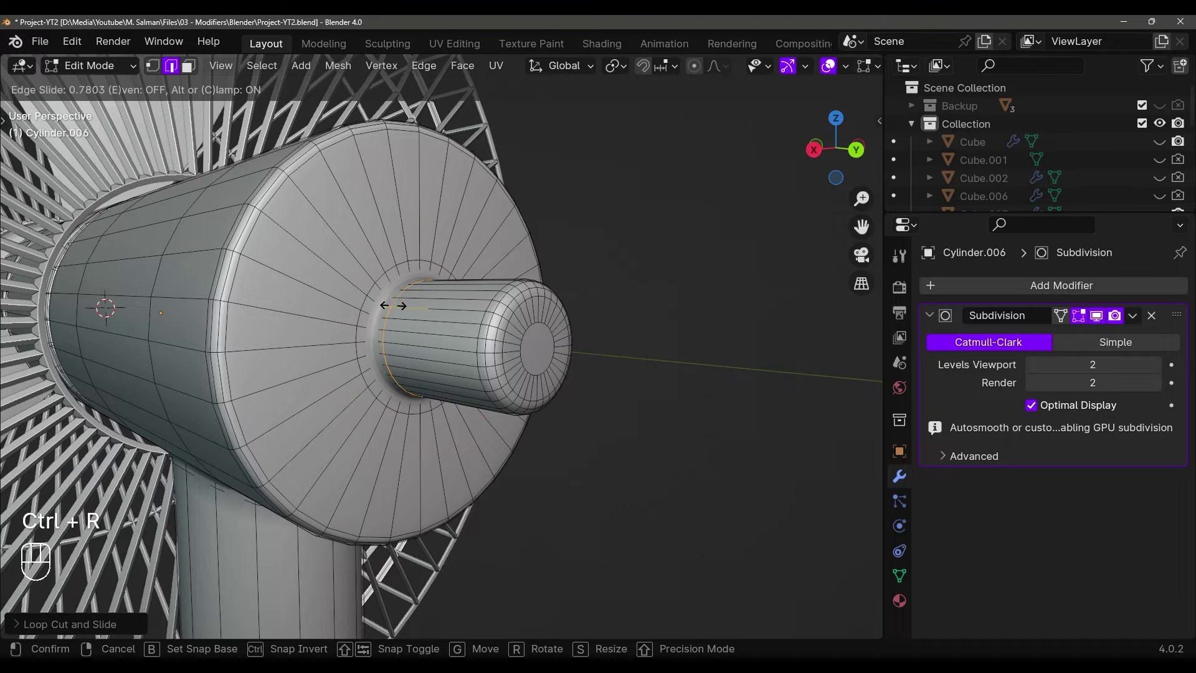
pyautogui.click(393, 305)
pyautogui.press('Tab')
# Select all parts of the fan, move them away from the world origin and hide them
pyautogui.scroll(-5, 562, 345)
pyautogui.moveTo(562, 345); pyautogui.dragTo(741, 119, button='middle')
pyautogui.scroll(-2, 699, 419)
pyautogui.scroll(-2, 597, 401)
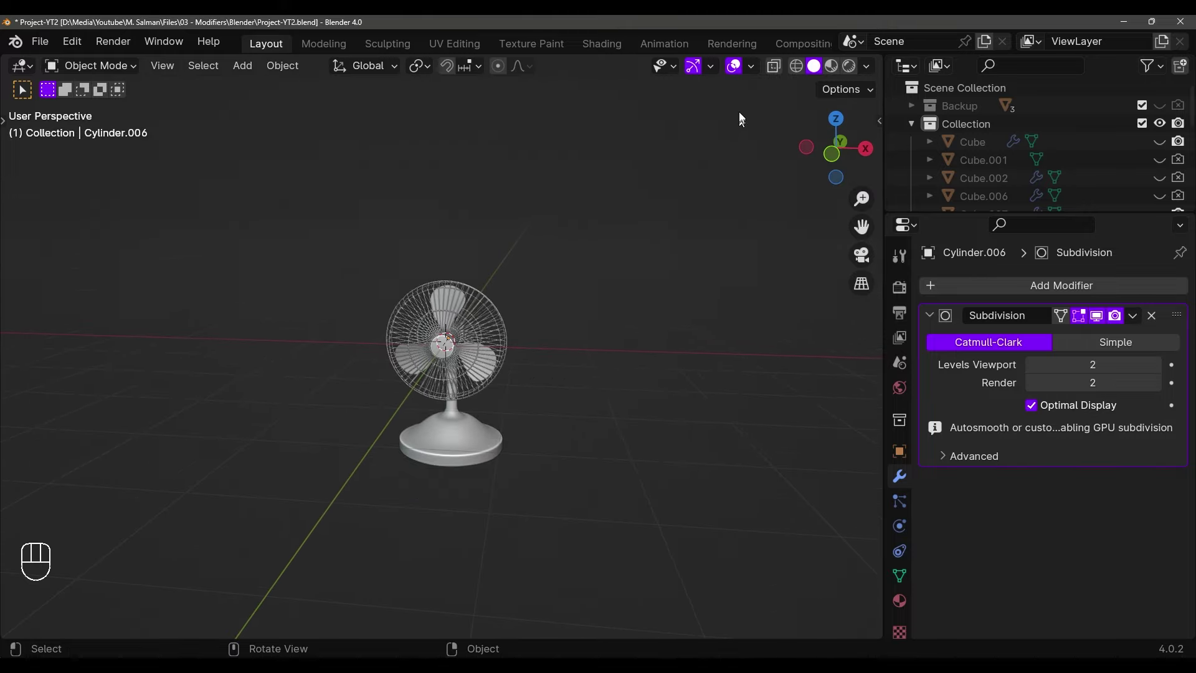
pyautogui.hotkey('shift', 'z')
pyautogui.moveTo(338, 238); pyautogui.dragTo(573, 571)
pyautogui.hotkey('shift', 'z')
pyautogui.moveTo(495, 429); pyautogui.dragTo(536, 431, button='middle')
pyautogui.scroll(-2, 535, 431)
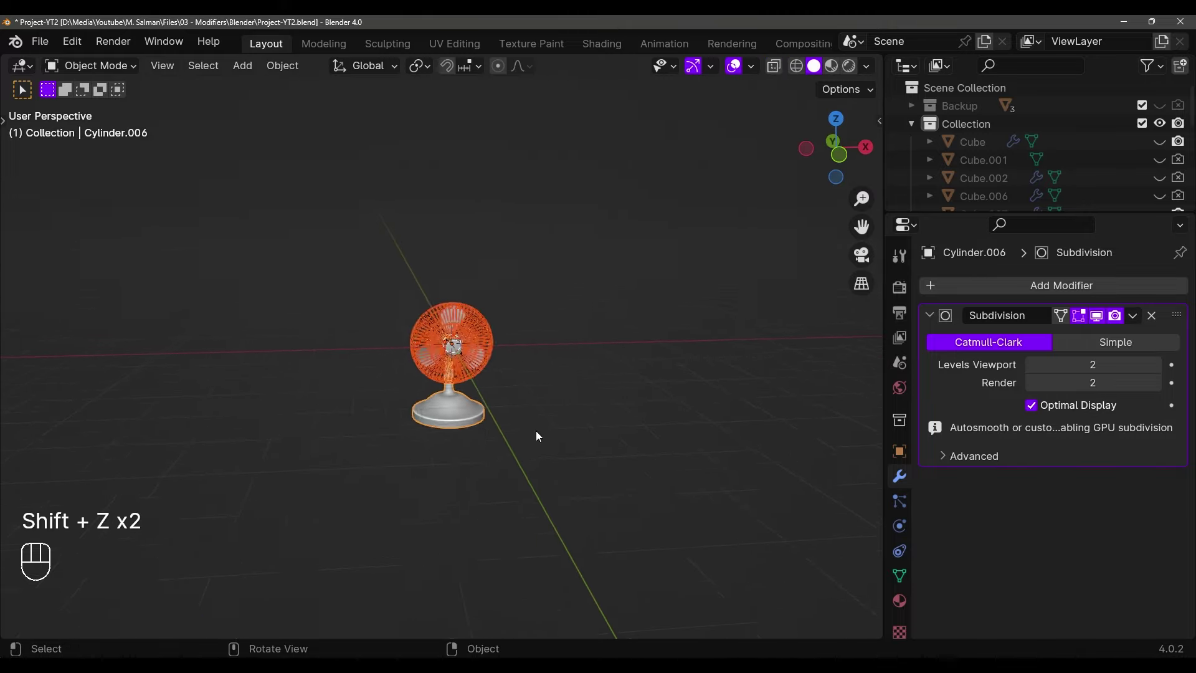
pyautogui.press('g')
pyautogui.click(296, 420)
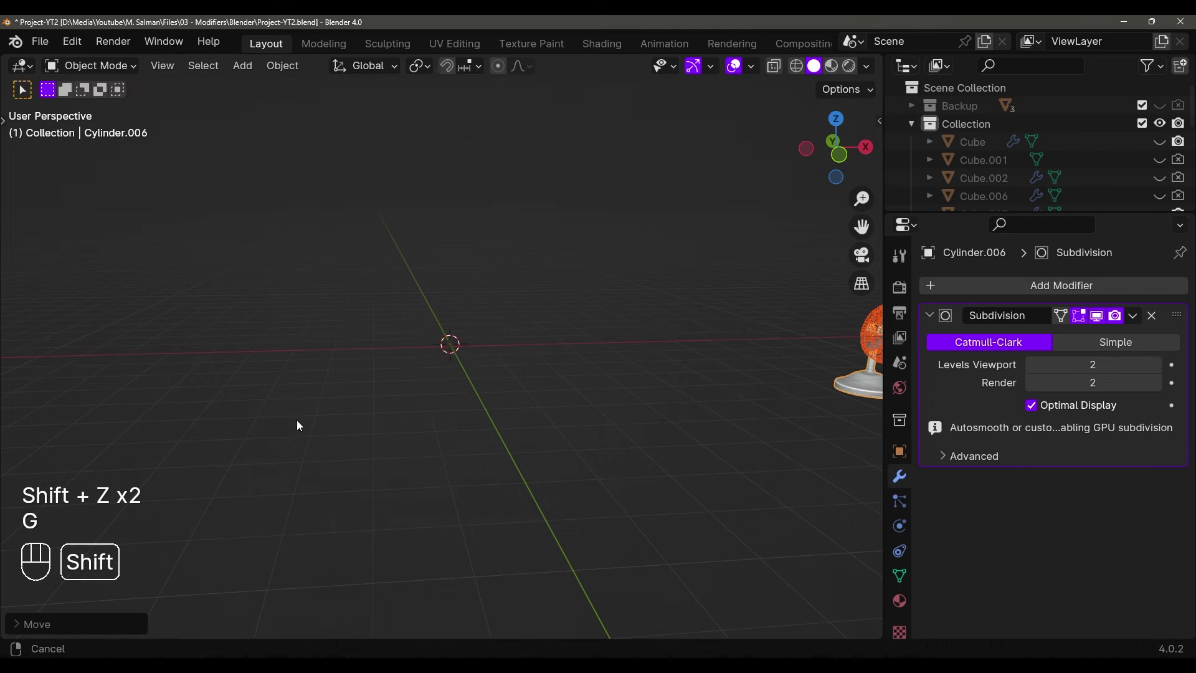
pyautogui.press('h')
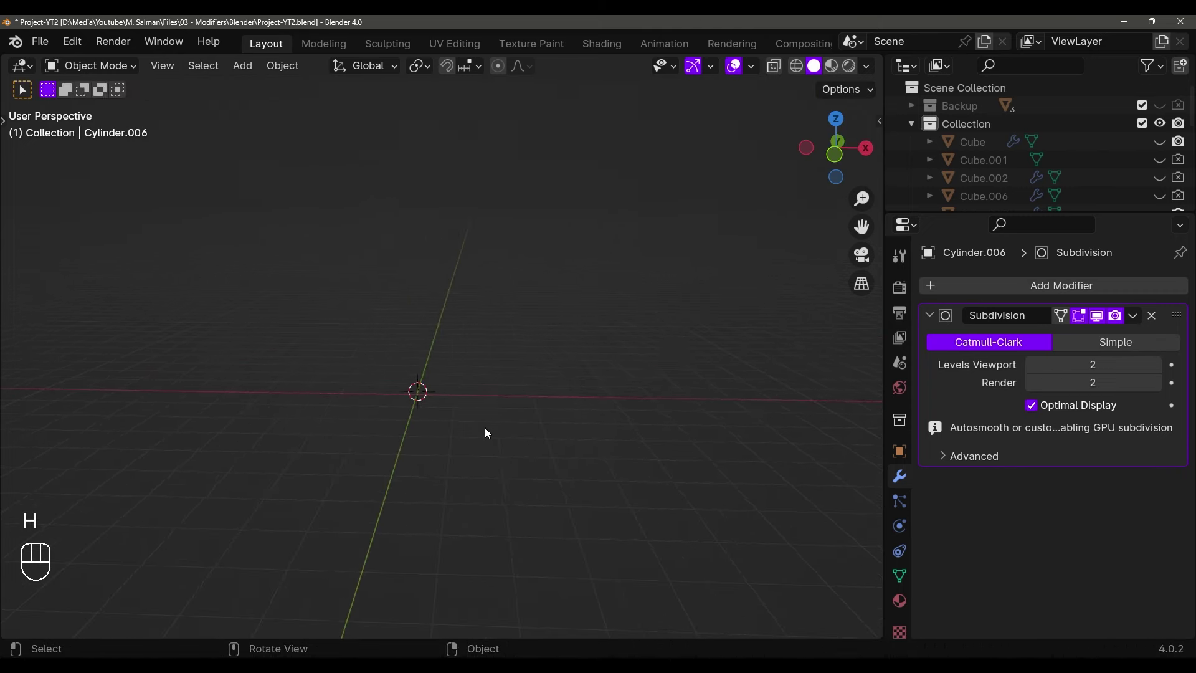
# Snap the 3D cursor to the world origin and add a new cube there
pyautogui.keyDown('shift'); pyautogui.moveTo(544, 398); pyautogui.dragTo(496, 382, button='middle'); pyautogui.keyUp('shift')
pyautogui.hotkey('shift', 's')
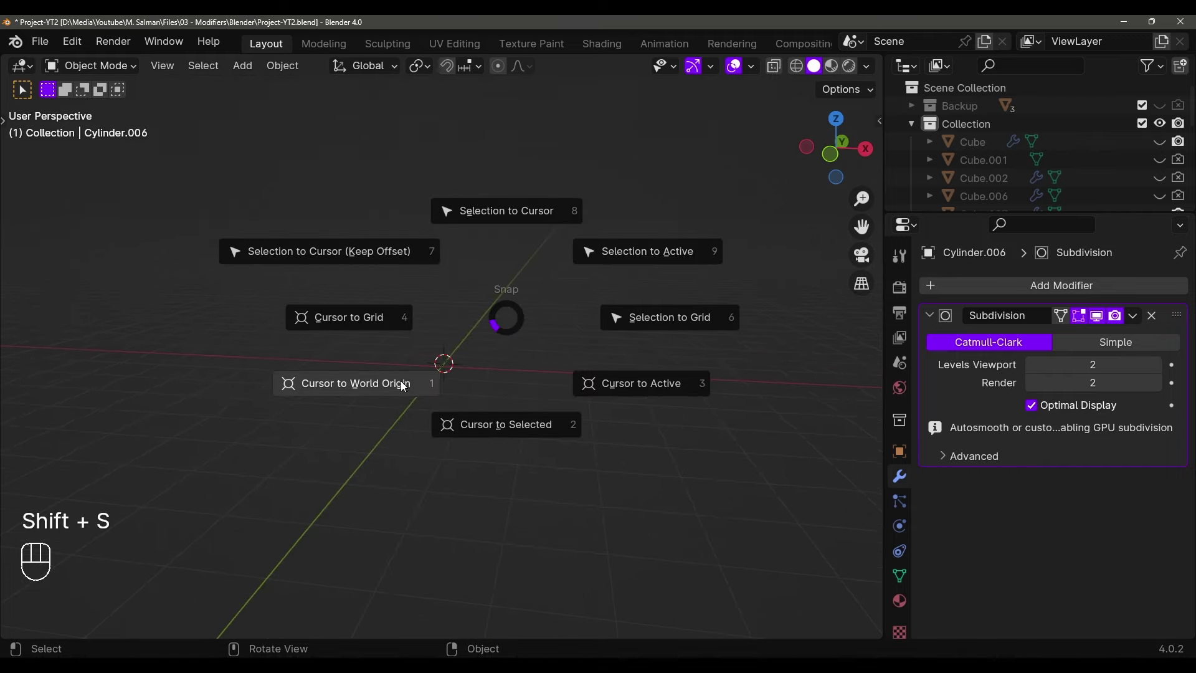
pyautogui.click(440, 361)
pyautogui.hotkey('shift', 'a')
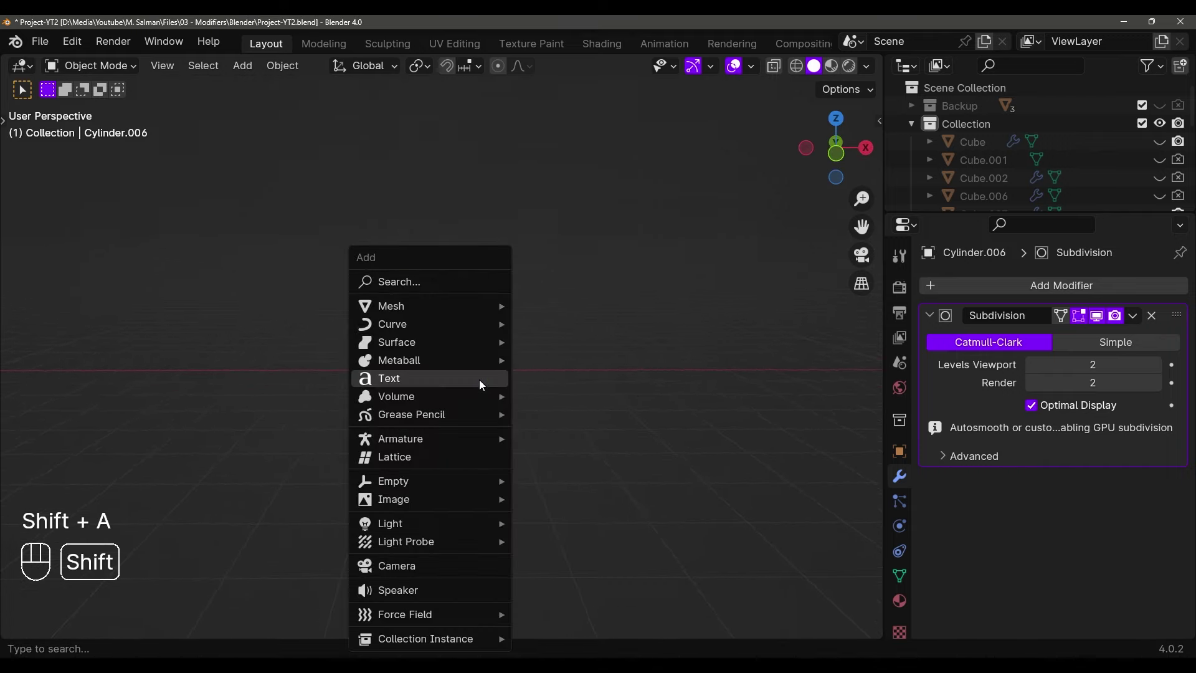
pyautogui.moveTo(459, 305)
pyautogui.click(547, 328)
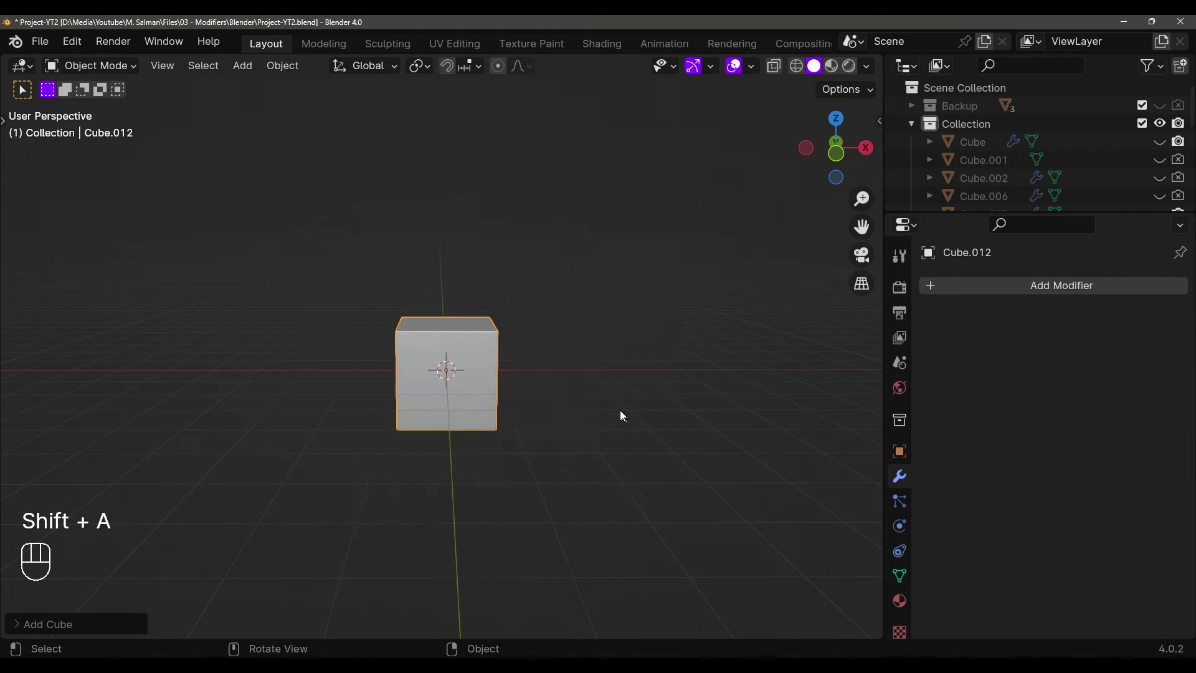
# Raise the cube's mesh 1 m along Z in Edit Mode, then display the object's transform values in Object Mode
pyautogui.moveTo(621, 415); pyautogui.dragTo(574, 457, button='middle')
pyautogui.press('Tab')
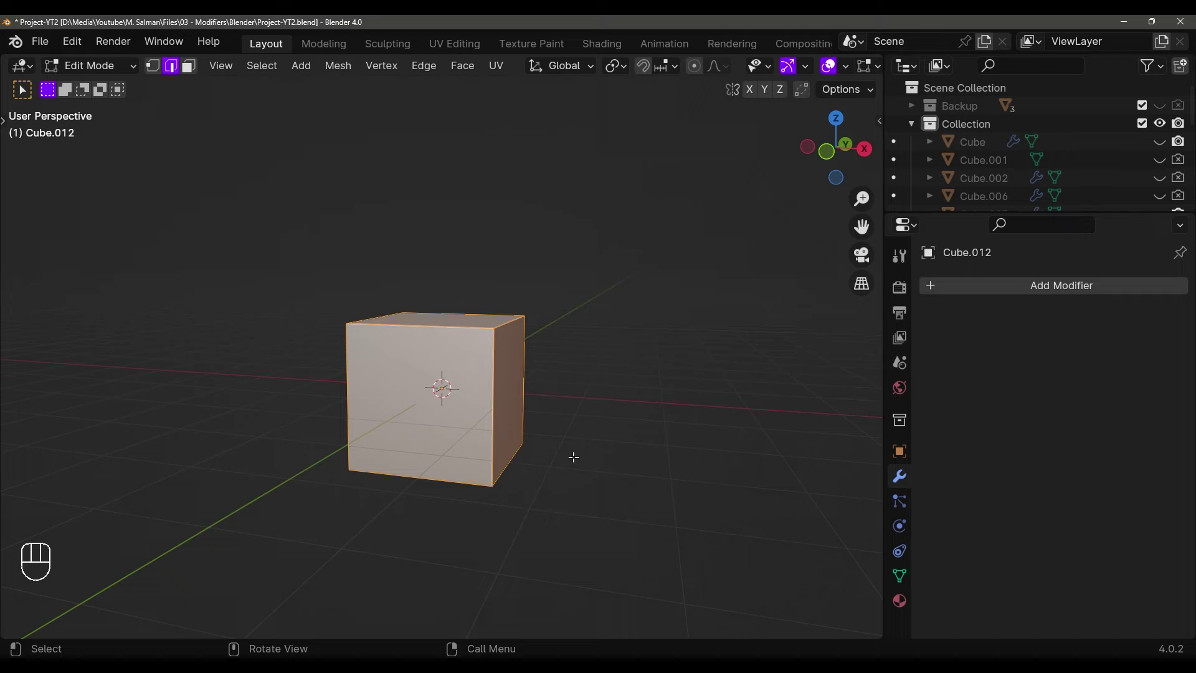
pyautogui.press('g')
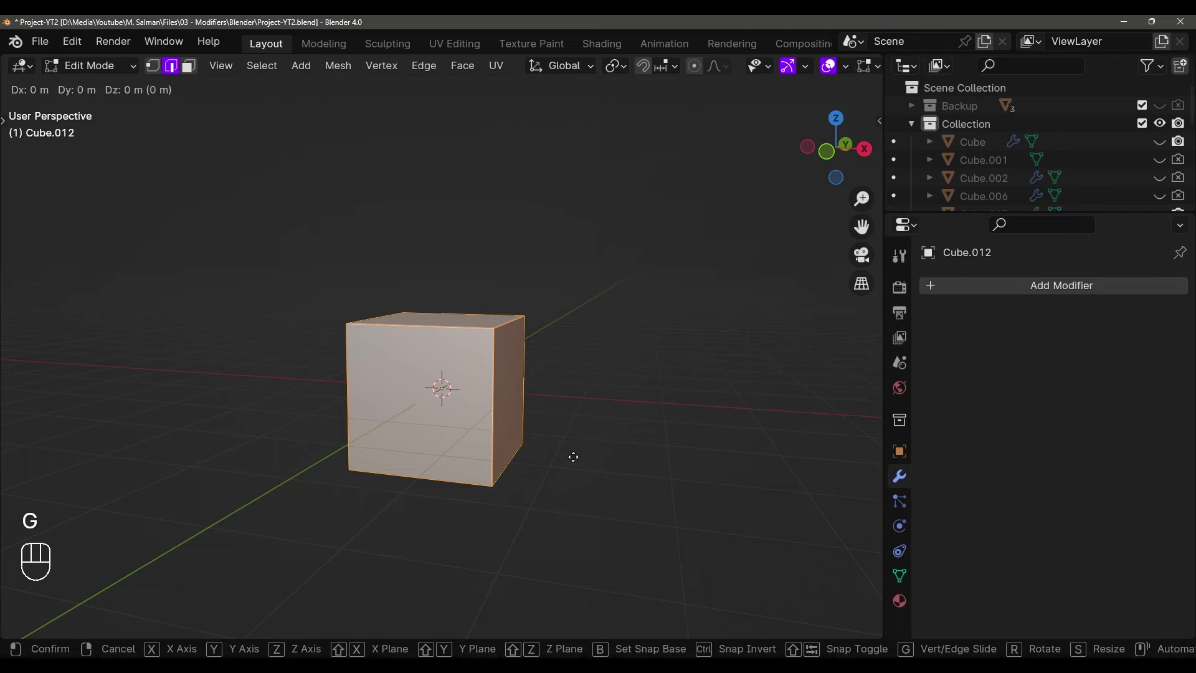
pyautogui.press('z')
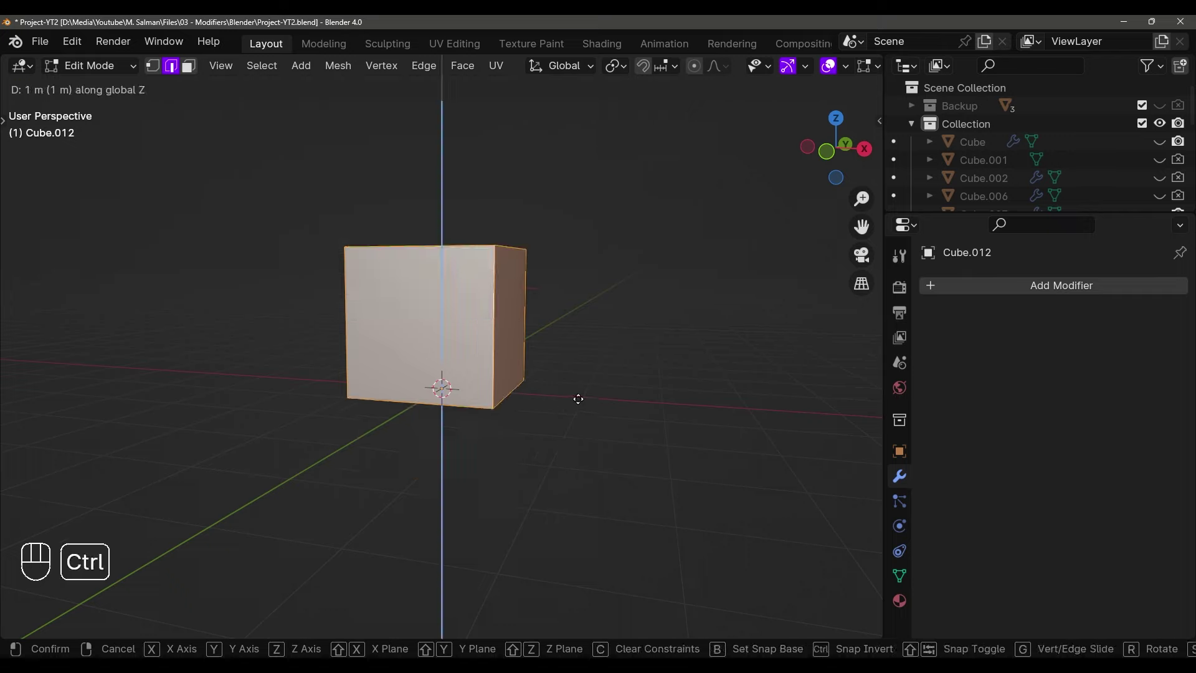
pyautogui.click(578, 397)
pyautogui.moveTo(574, 400); pyautogui.dragTo(542, 395, button='middle')
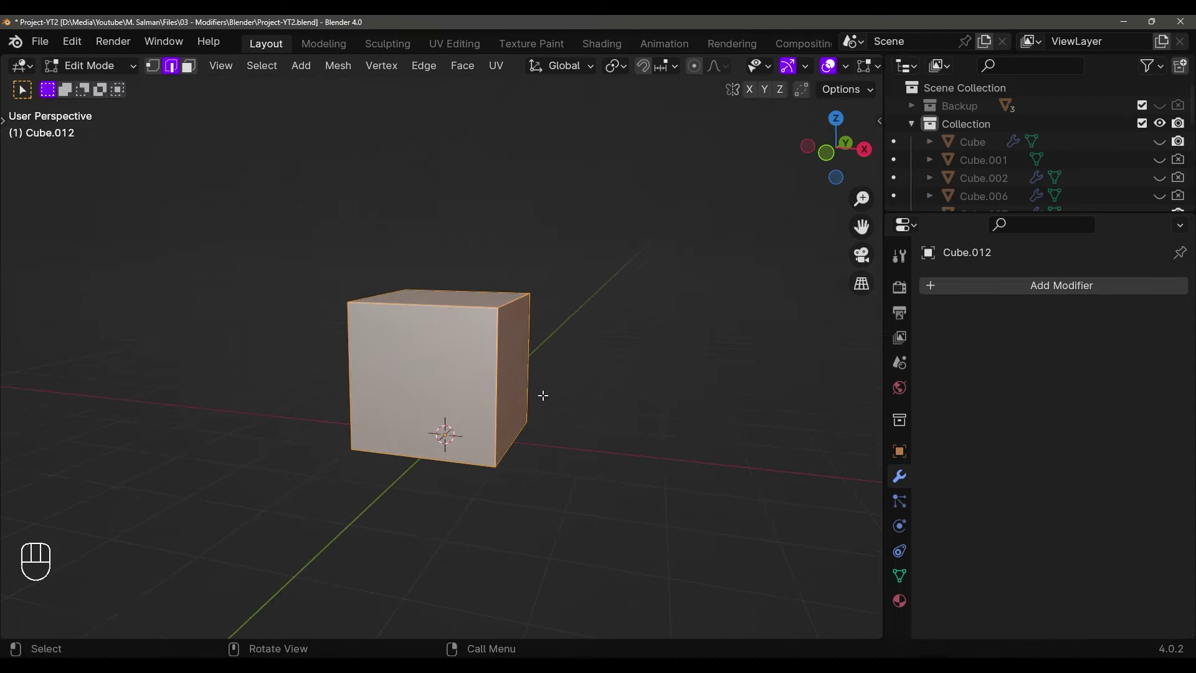
pyautogui.press('Tab')
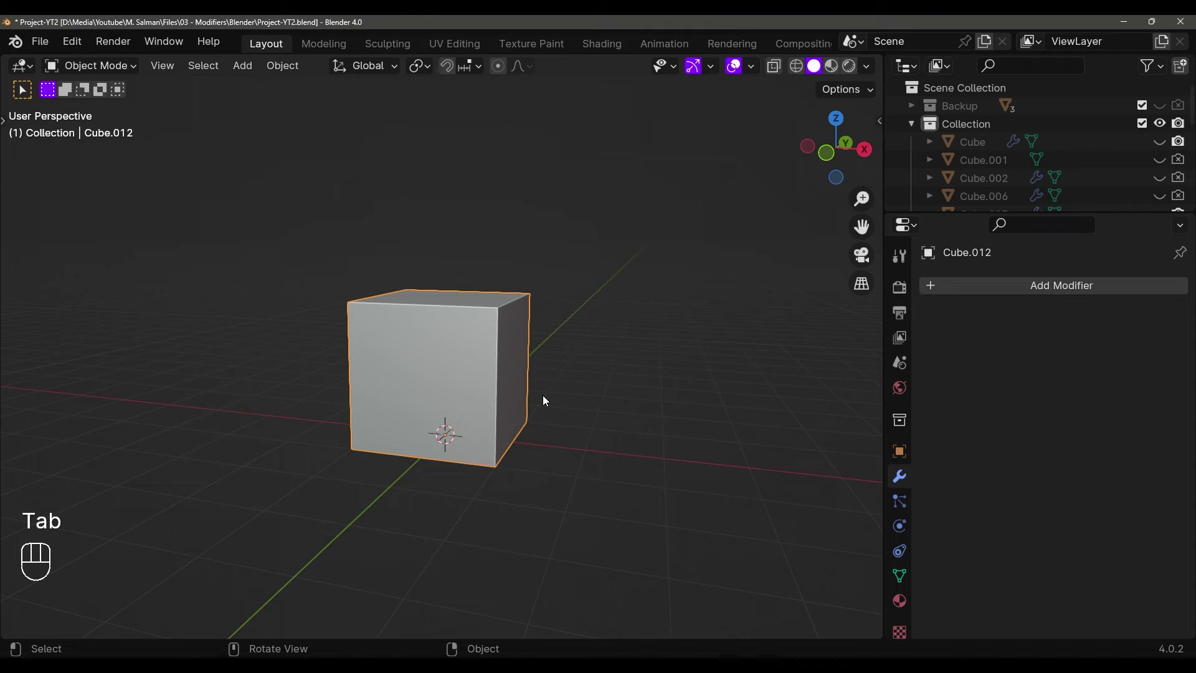
pyautogui.press('n')
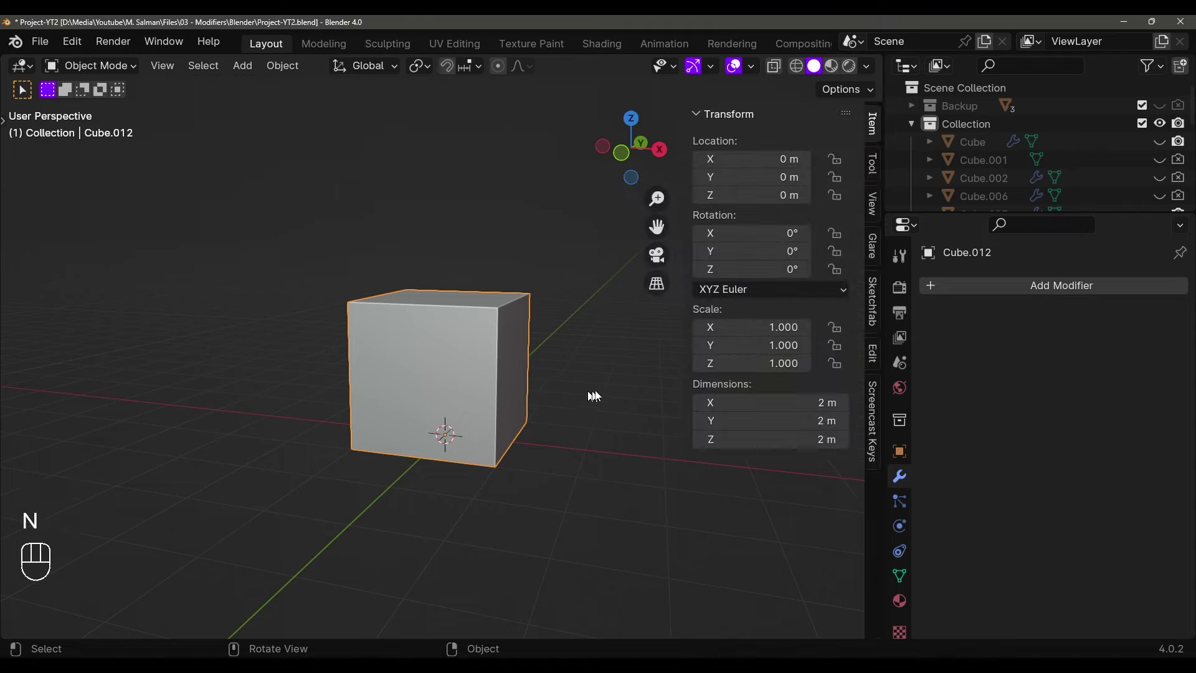
# Set the cube's Z dimension to 3 m
pyautogui.moveTo(772, 439)
pyautogui.mouseDown()
pyautogui.moveTo(809, 439)
pyautogui.moveTo(744, 439)
pyautogui.moveTo(770, 441)
pyautogui.mouseUp()
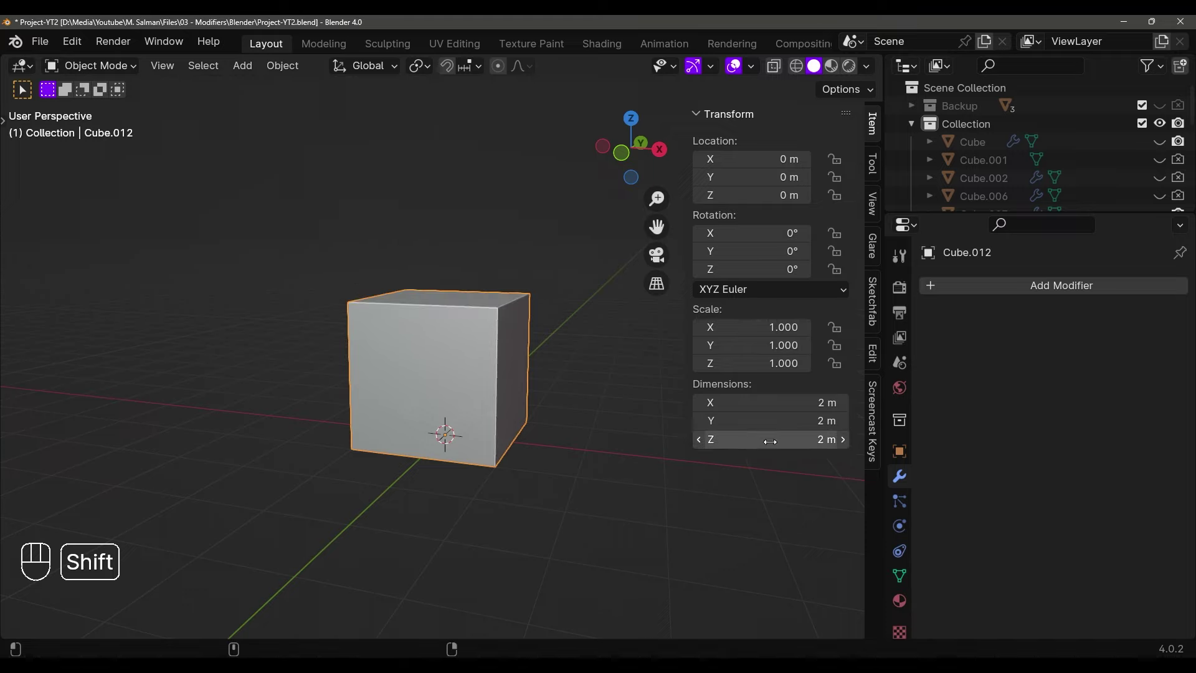
pyautogui.write('3')
pyautogui.press('Return')
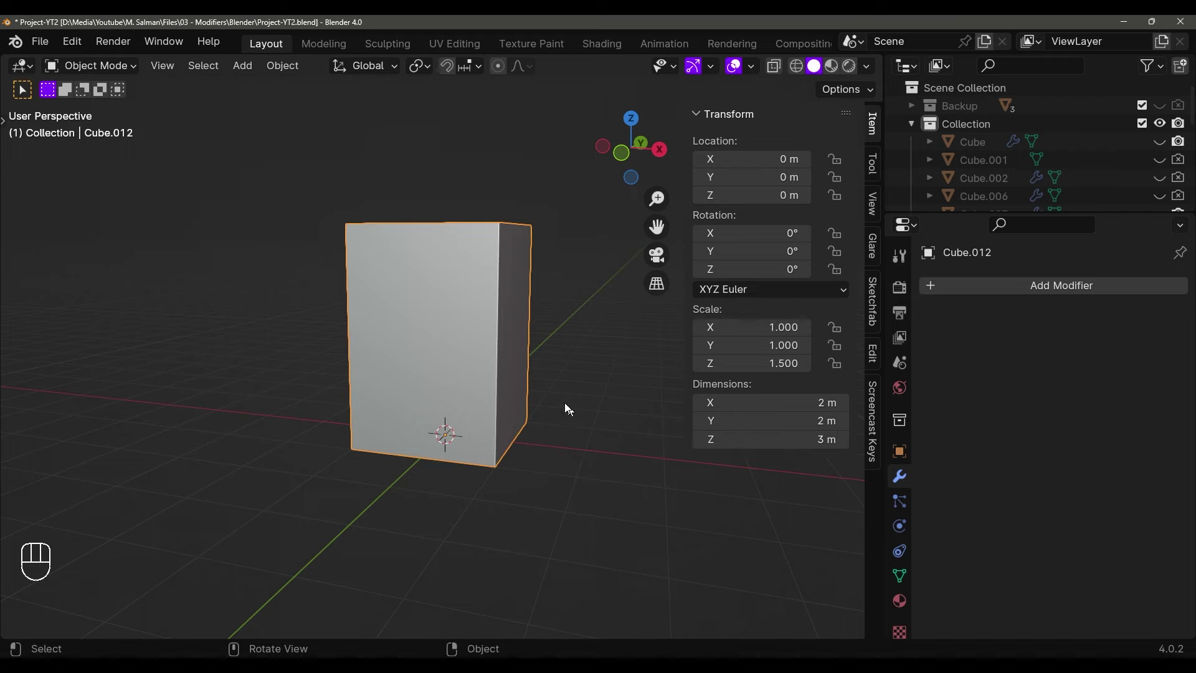
pyautogui.scroll(-4, 536, 356)
pyautogui.moveTo(536, 356); pyautogui.dragTo(543, 411, button='middle')
pyautogui.scroll(2, 397, 410)
pyautogui.scroll(-2, 540, 402)
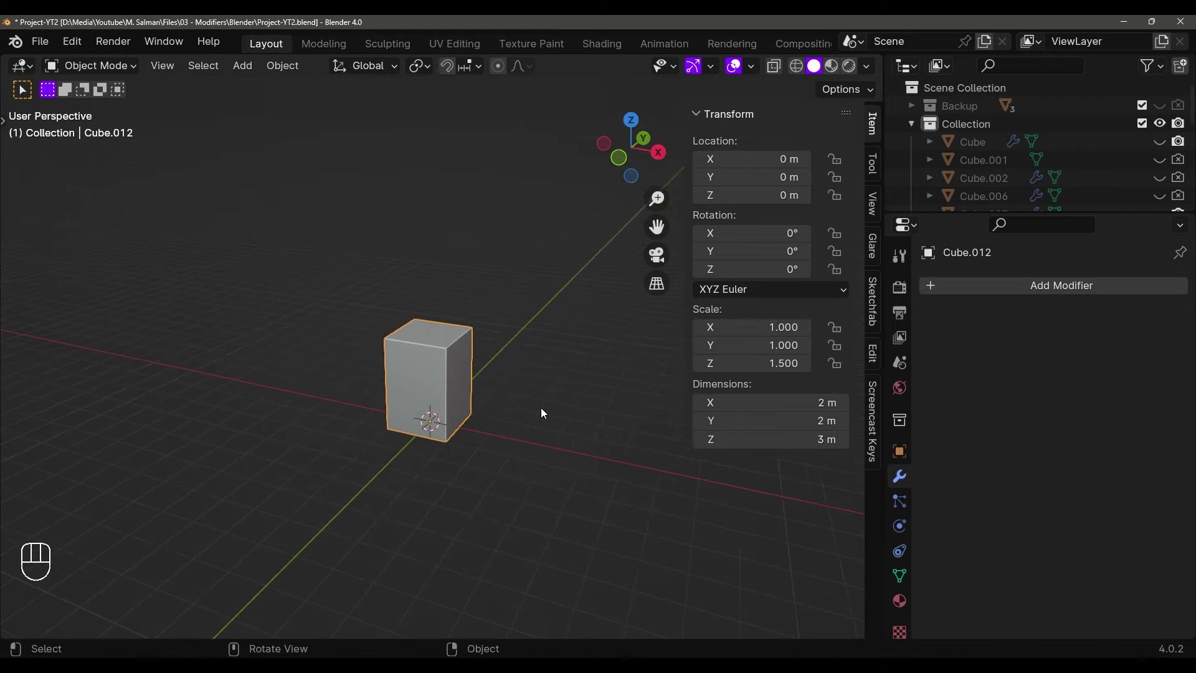
pyautogui.press('s')
pyautogui.press('x')
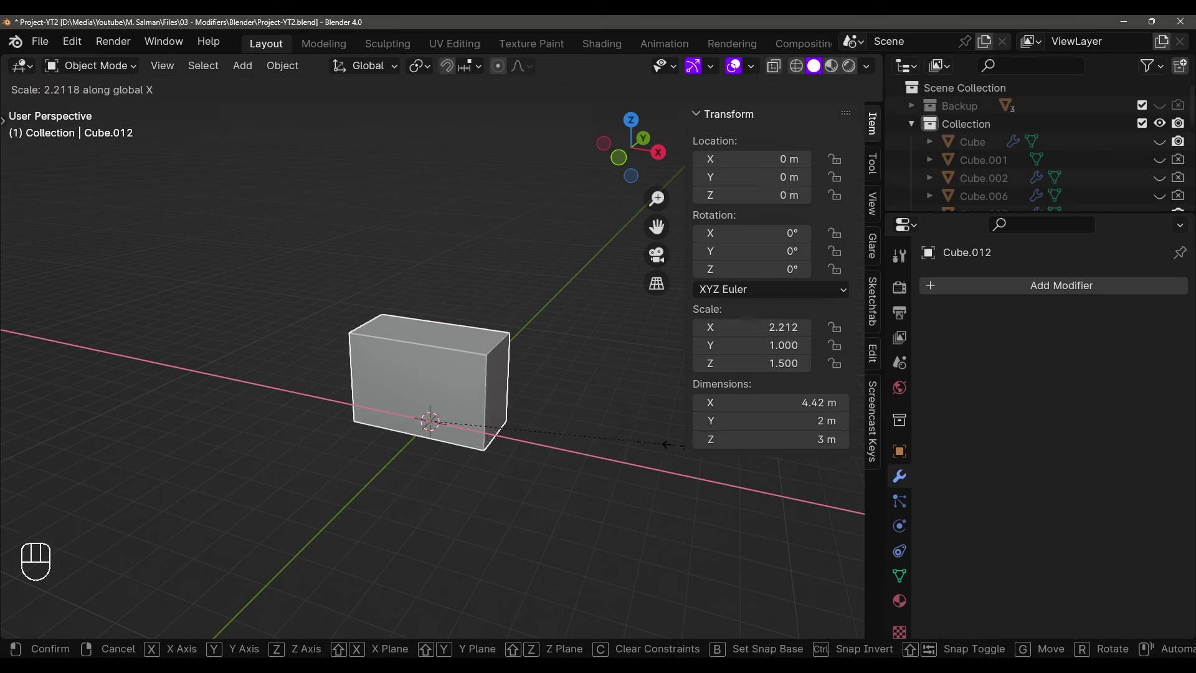
pyautogui.hotkey('shift', 'z')
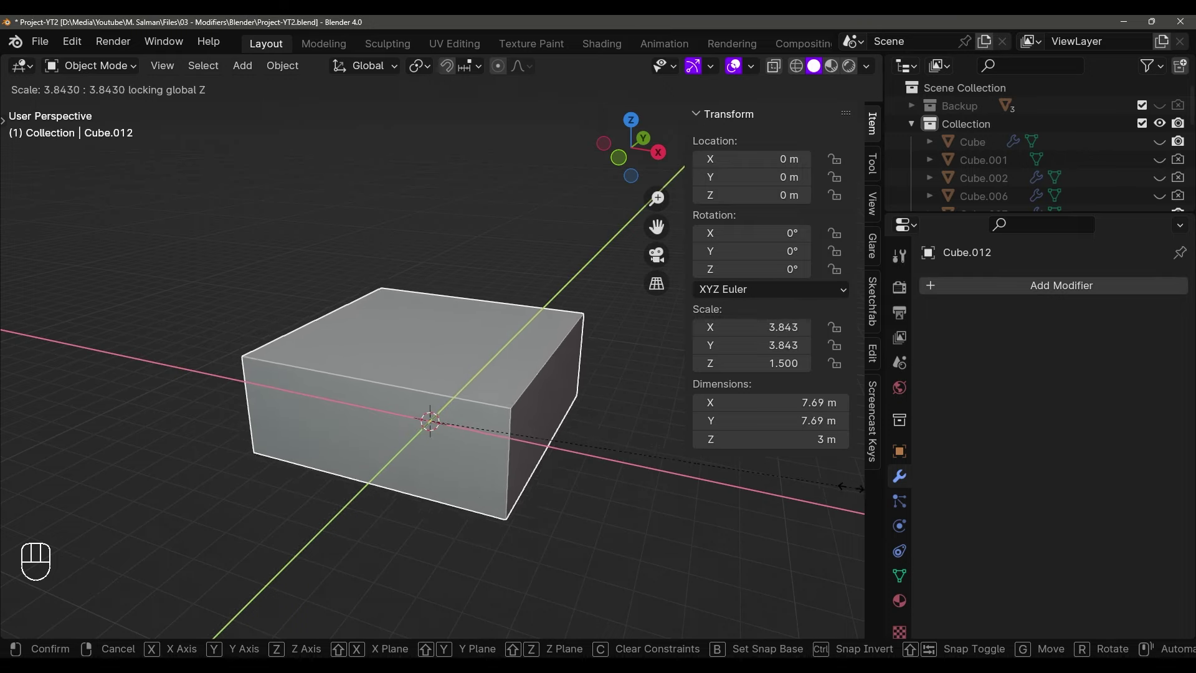
pyautogui.press('ctrl')
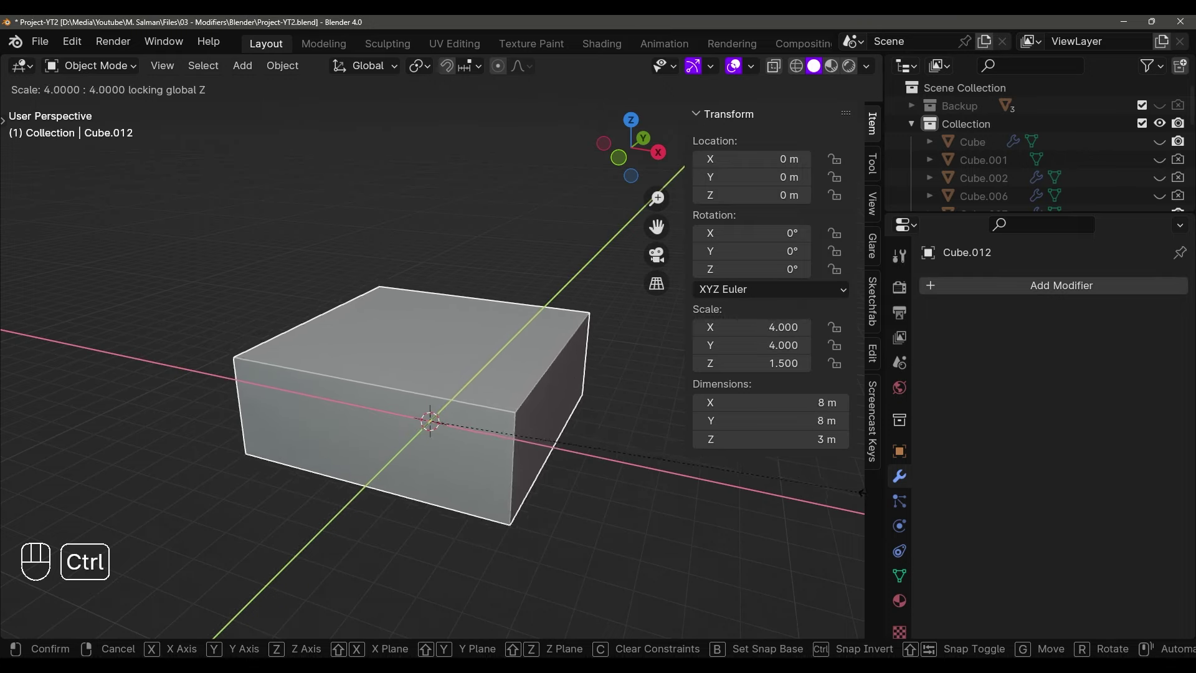
pyautogui.rightClick(809, 492)
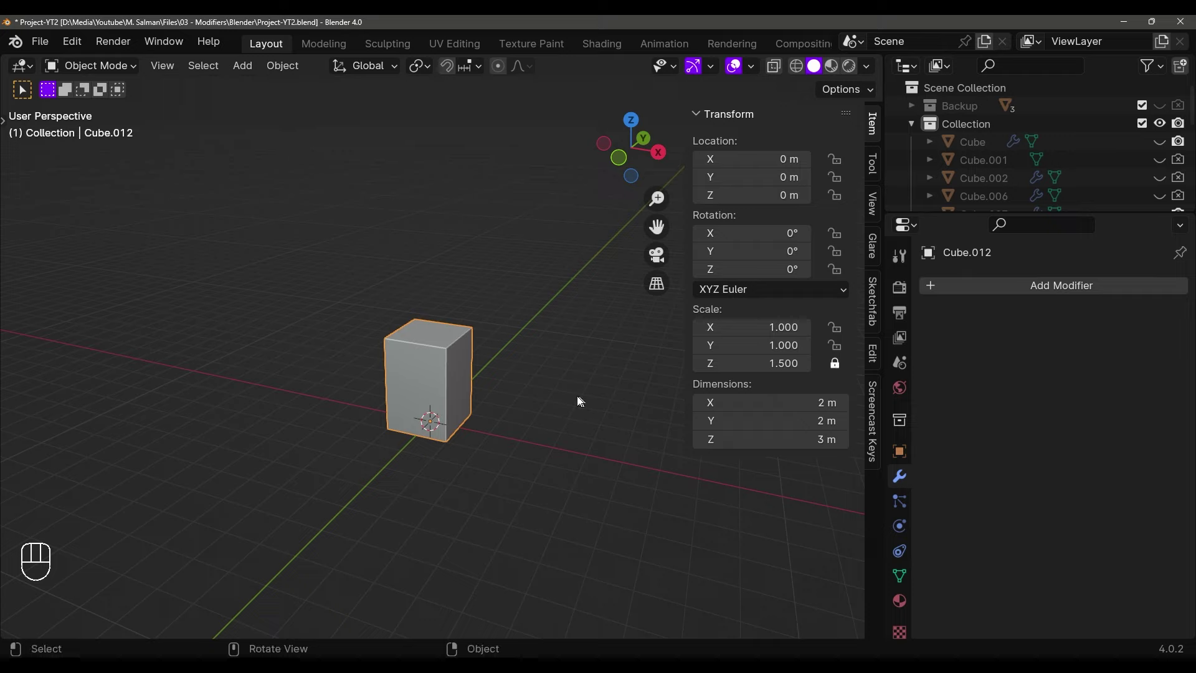
# Lock the cube's Z scale and scale it by 3.5 so its X and Y dimensions are 7 m
pyautogui.press('s')
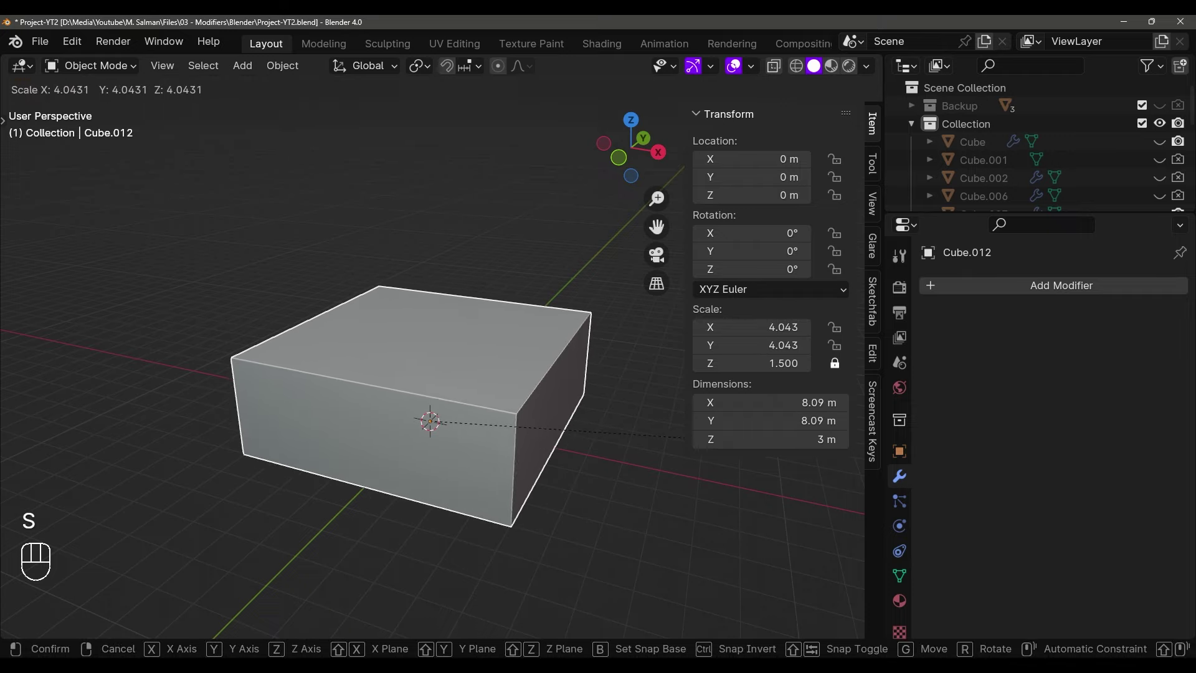
pyautogui.press('ctrl')
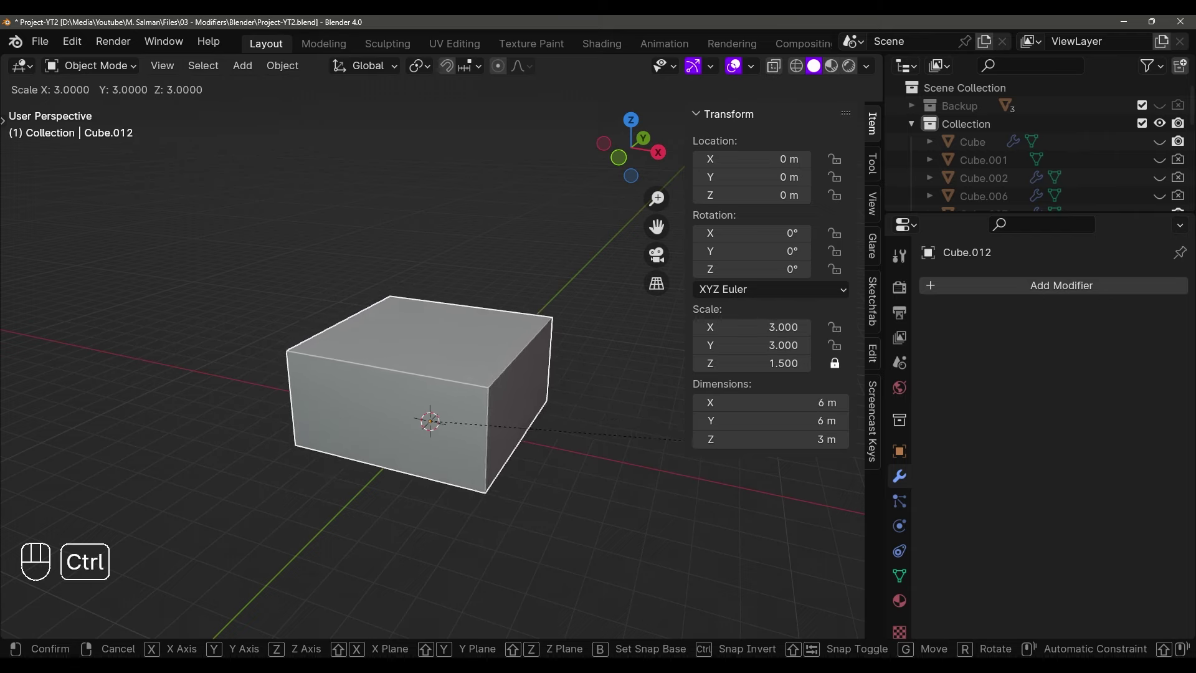
pyautogui.click(768, 472)
# Place the 3D cursor on the floor near the room's inner corner and add a cube there
pyautogui.moveTo(629, 484); pyautogui.dragTo(566, 459, button='middle')
pyautogui.scroll(7, 563, 459)
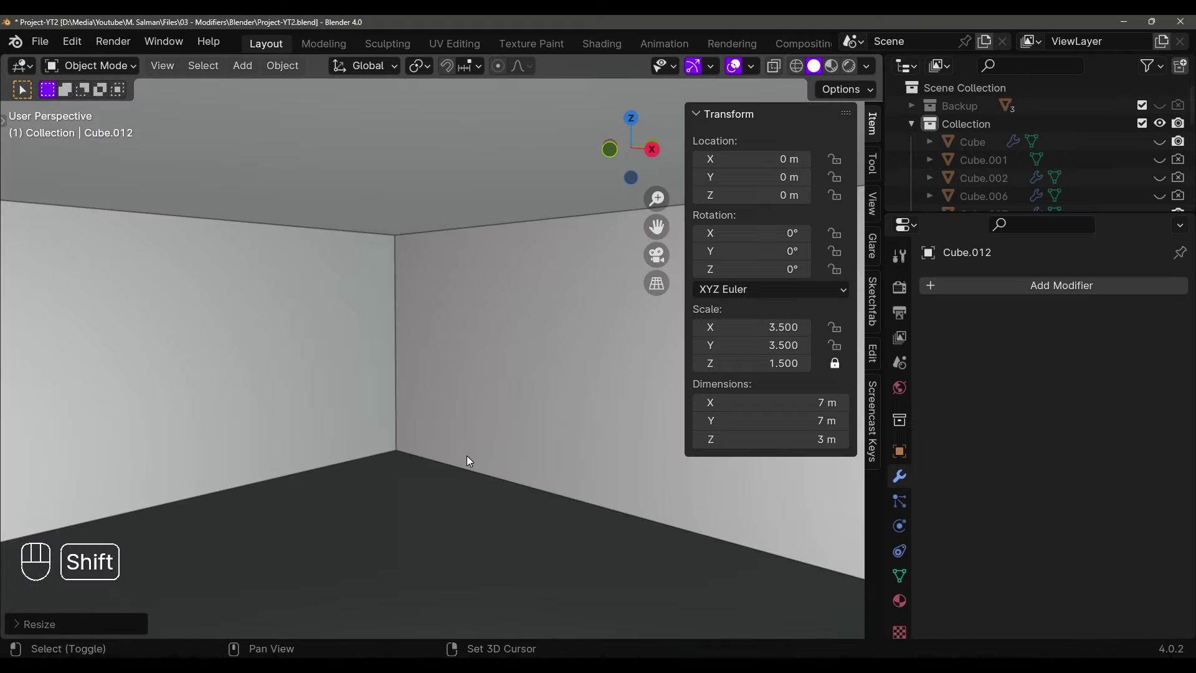
pyautogui.keyDown('shift'); pyautogui.moveTo(465, 457); pyautogui.dragTo(448, 408, button='middle'); pyautogui.keyUp('shift')
pyautogui.scroll(3, 547, 401)
pyautogui.scroll(-3, 527, 409)
pyautogui.keyDown('shift'); pyautogui.rightClick(428, 433); pyautogui.keyUp('shift')
pyautogui.hotkey('shift', 'a')
pyautogui.moveTo(412, 305)
pyautogui.click(534, 324)
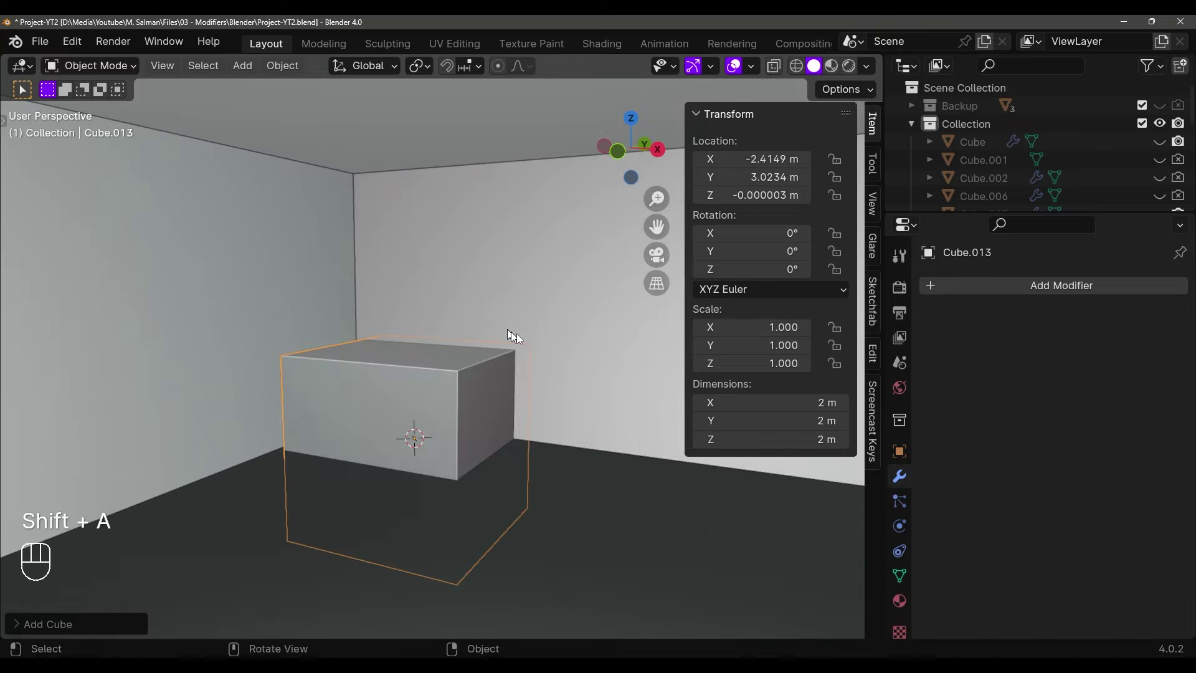
# Flatten the new cube along Z into a slab about 0.08 m thick
pyautogui.press('s')
pyautogui.press('z')
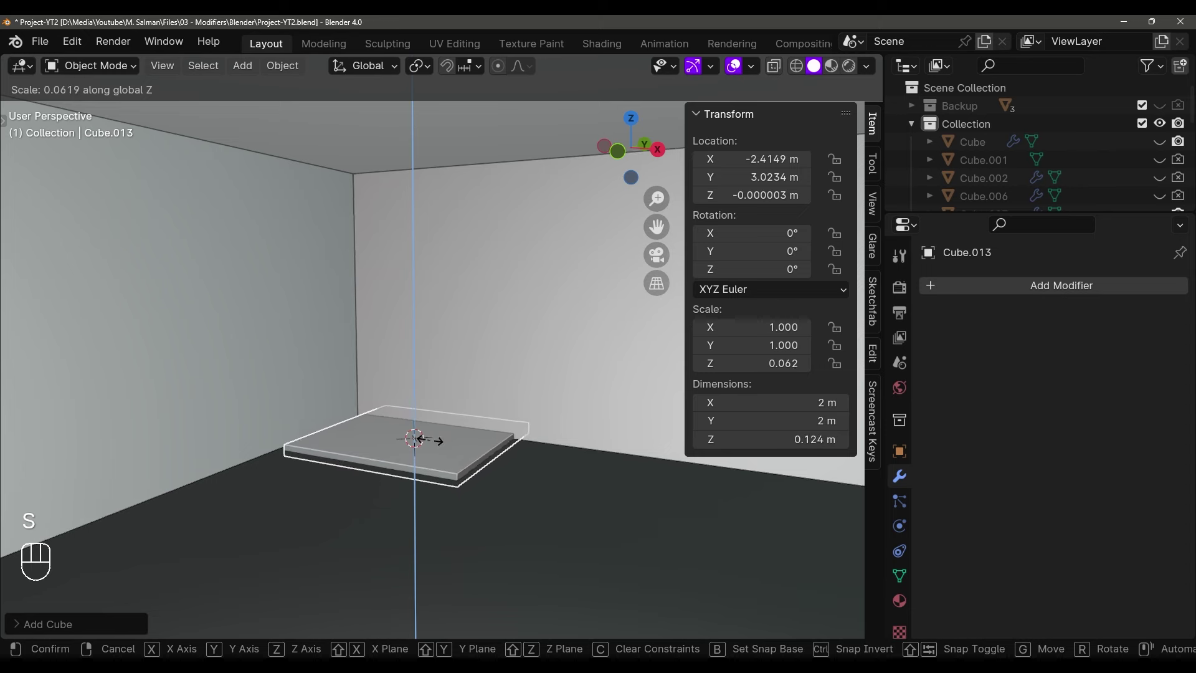
pyautogui.click(436, 460)
# In the wireframe top view, move the slab's +X end edges outward to about 3.14 m local X
pyautogui.press('`')
pyautogui.hotkey('shift', 'z')
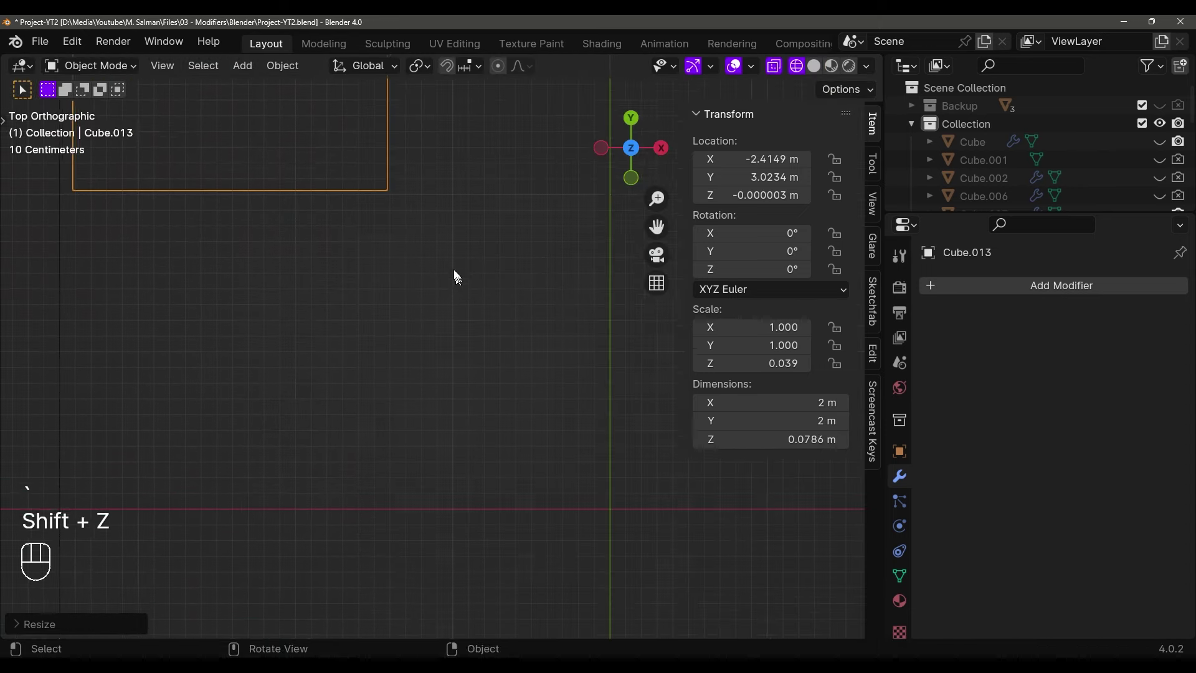
pyautogui.keyDown('shift'); pyautogui.moveTo(479, 313); pyautogui.dragTo(437, 316, button='middle'); pyautogui.keyUp('shift')
pyautogui.press('Tab')
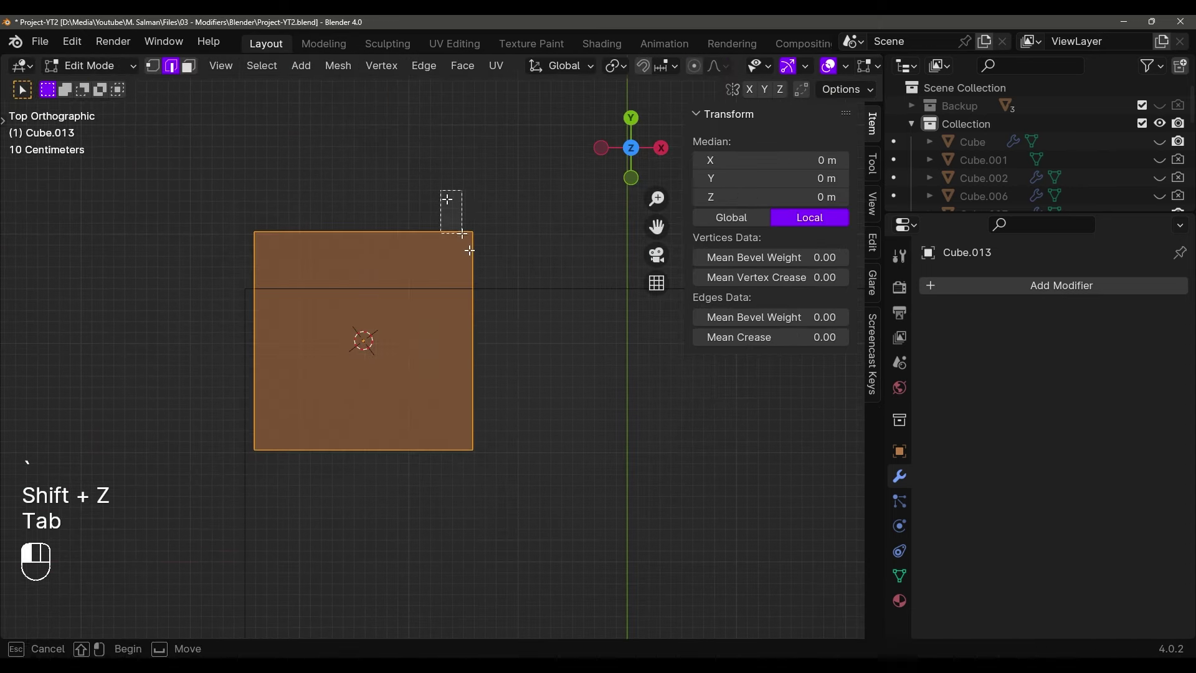
pyautogui.moveTo(462, 233); pyautogui.dragTo(547, 492)
pyautogui.scroll(-1, 446, 322)
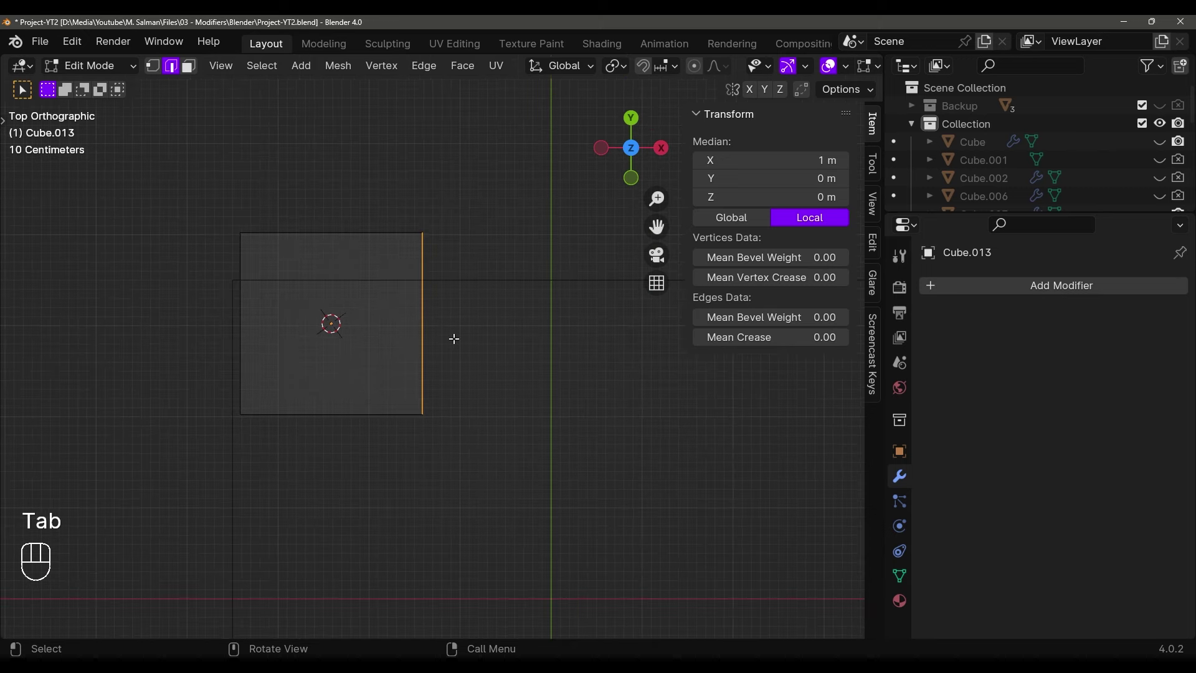
pyautogui.press('g')
pyautogui.click(643, 371)
pyautogui.keyDown('shift'); pyautogui.moveTo(604, 368); pyautogui.dragTo(621, 387, button='middle'); pyautogui.keyUp('shift')
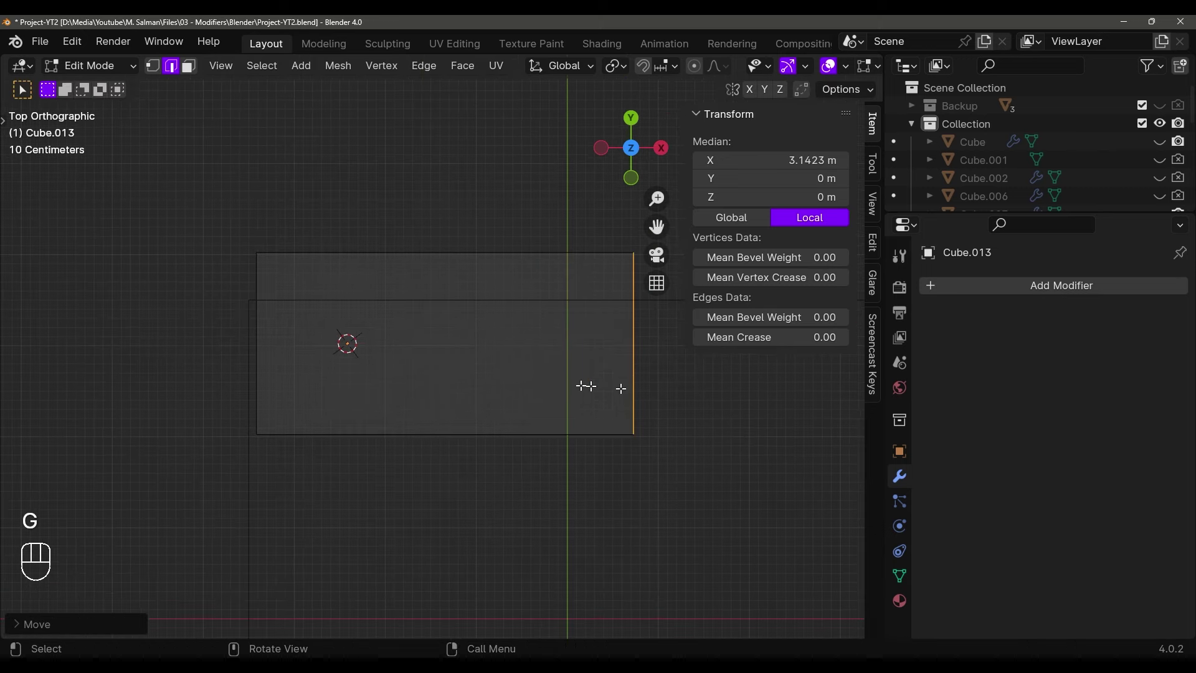
# Align the slab's -X end with the room's side wall by moving its edges along X to about -1.08 m
pyautogui.moveTo(208, 192); pyautogui.dragTo(292, 435)
pyautogui.press('g')
pyautogui.press('x')
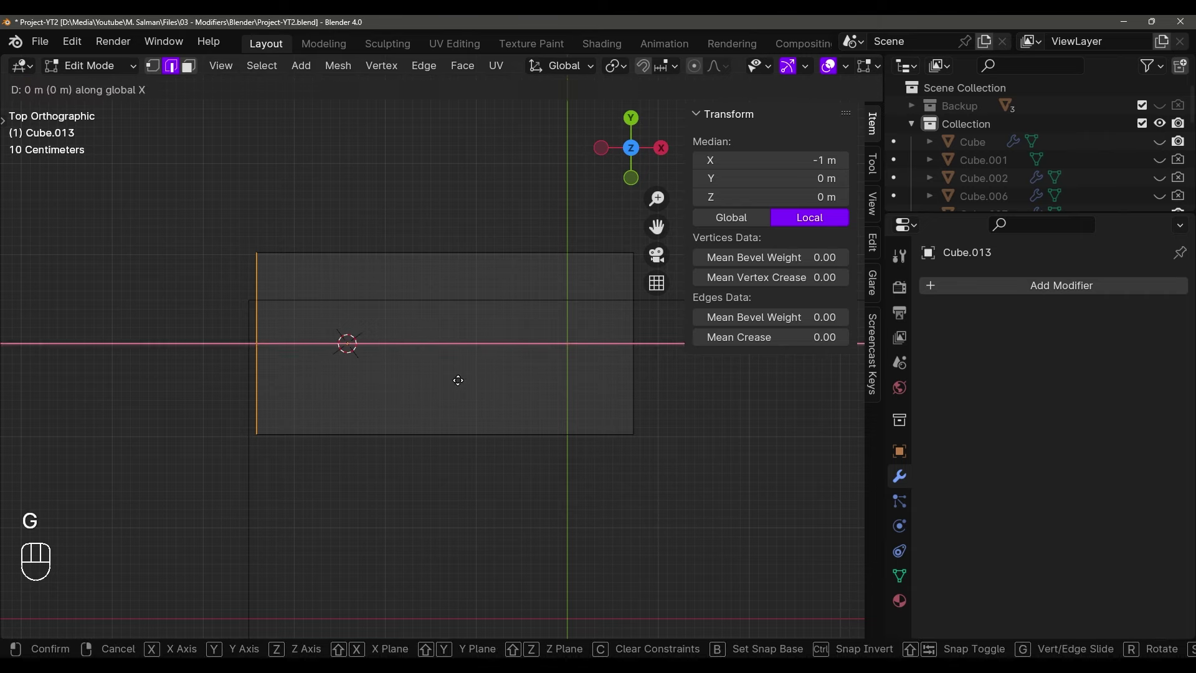
pyautogui.click(397, 376)
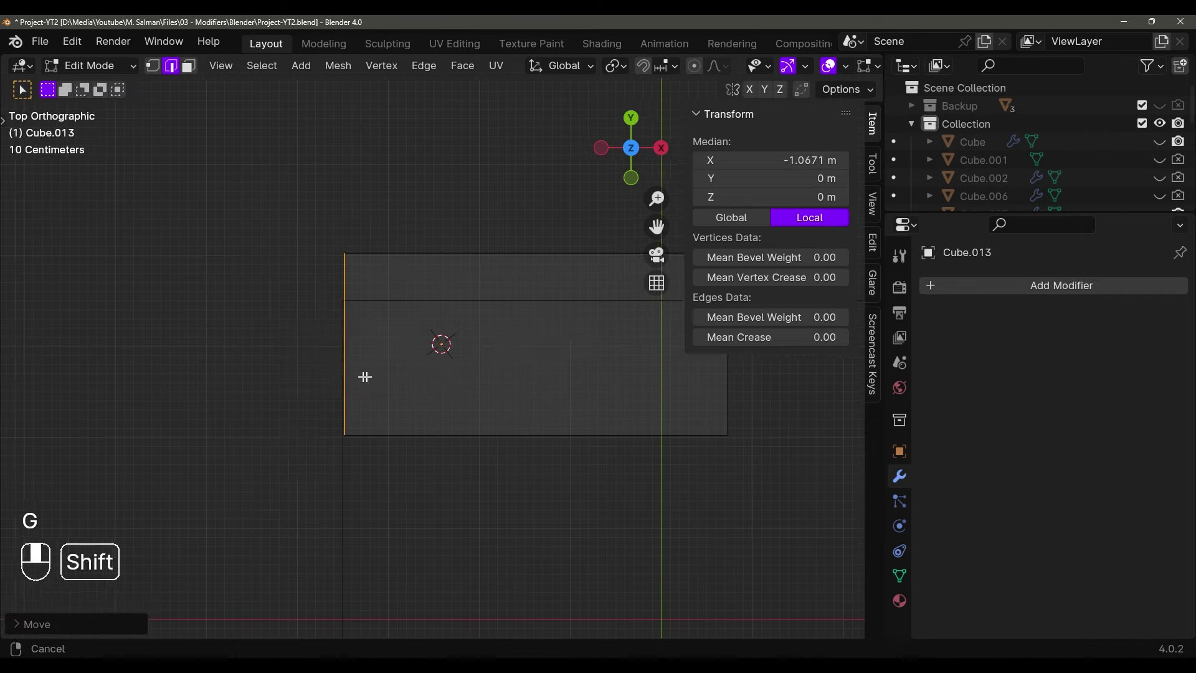
pyautogui.keyDown('shift'); pyautogui.moveTo(363, 377); pyautogui.dragTo(452, 437, button='middle'); pyautogui.keyUp('shift')
pyautogui.scroll(3, 453, 437)
pyautogui.keyDown('shift'); pyautogui.moveTo(379, 385); pyautogui.dragTo(435, 445, button='middle'); pyautogui.keyUp('shift')
pyautogui.scroll(4, 468, 371)
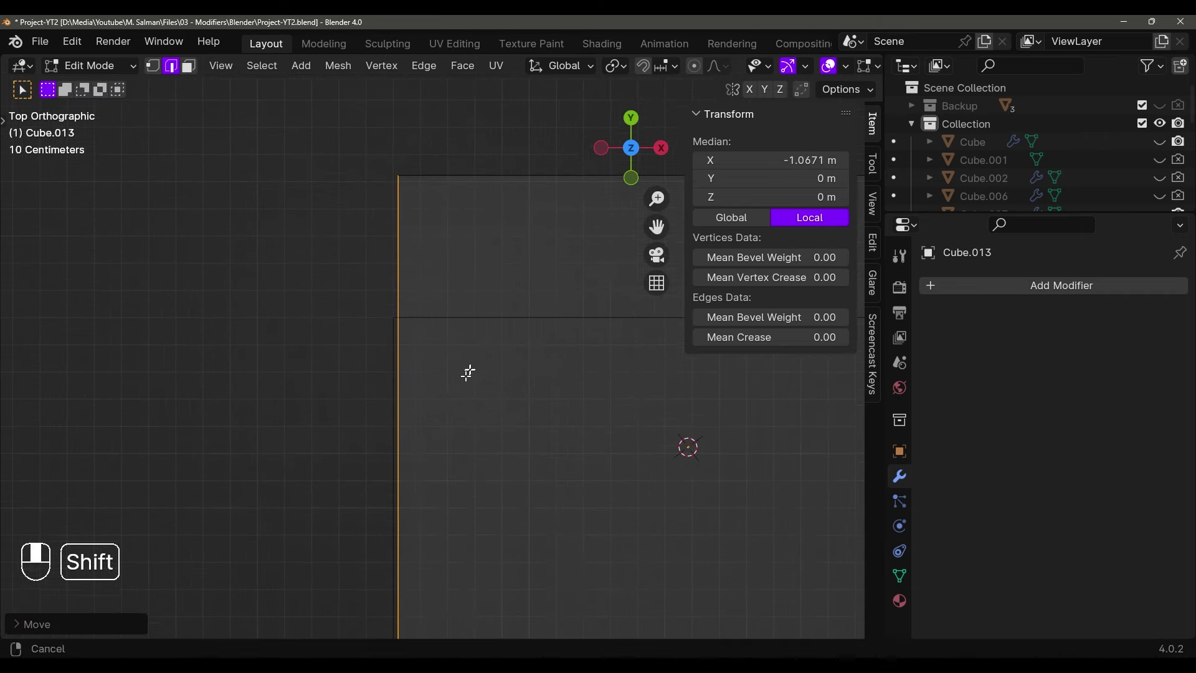
pyautogui.press('g')
pyautogui.press('x')
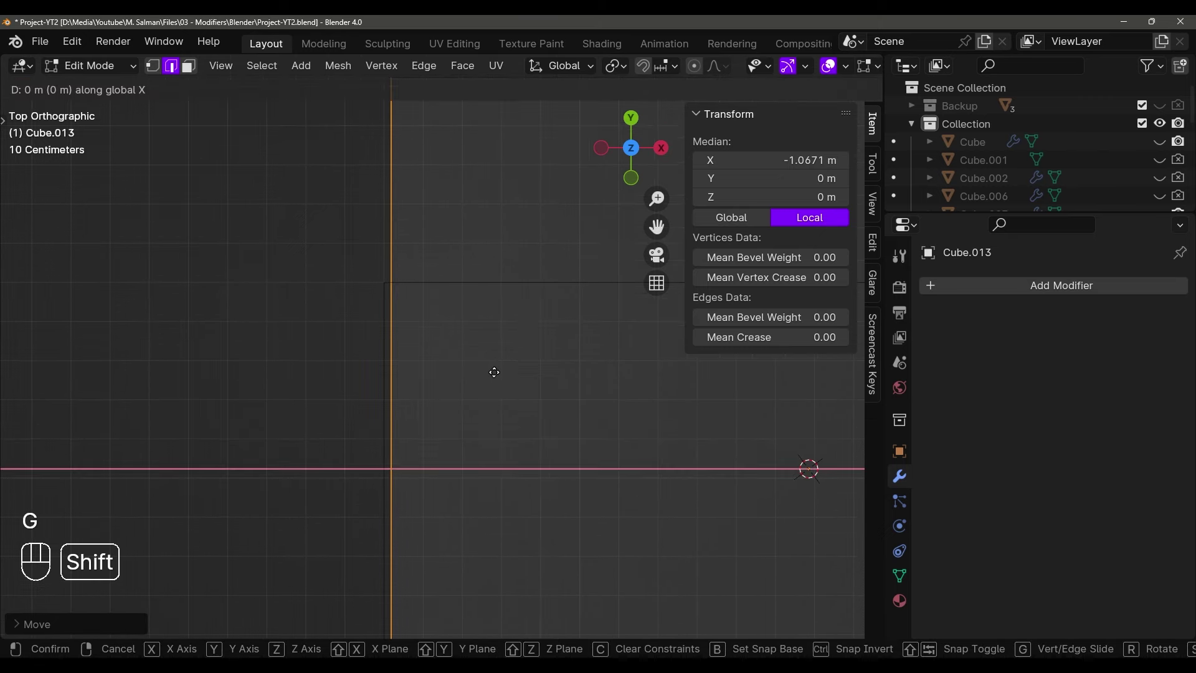
pyautogui.click(455, 376)
pyautogui.scroll(-5, 483, 400)
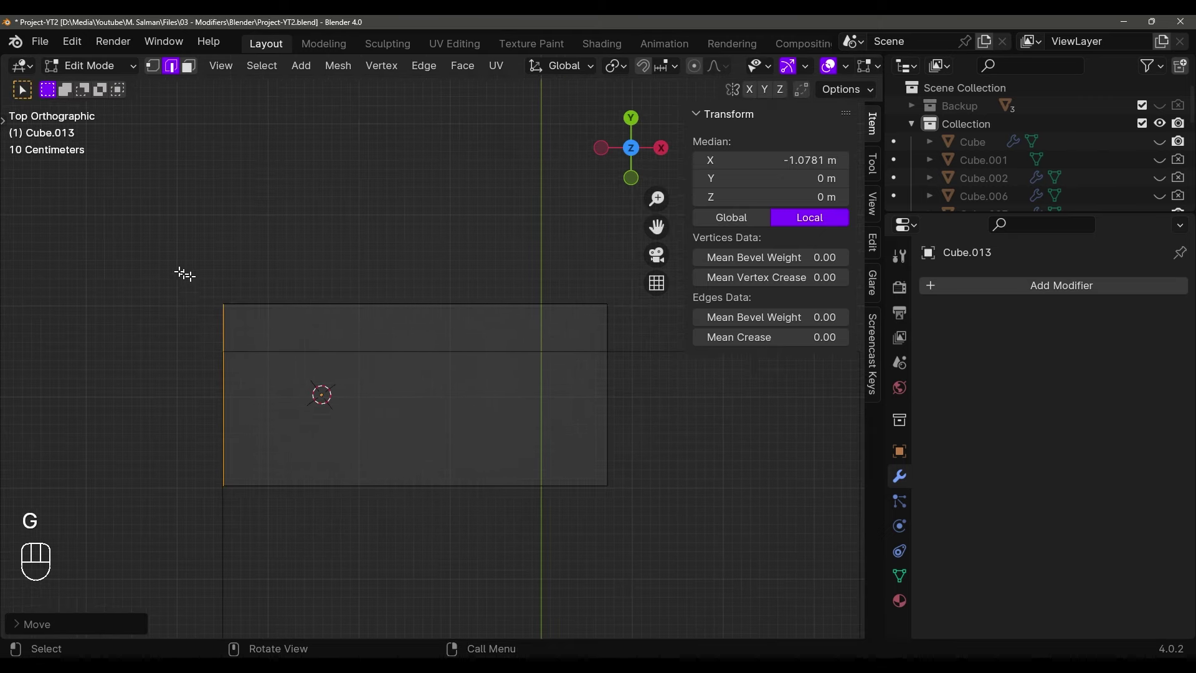
# Align the slab's back edges with the room's rear wall by moving them along Y to about 0.47 m
pyautogui.moveTo(173, 264); pyautogui.dragTo(670, 393)
pyautogui.press('g')
pyautogui.press('y')
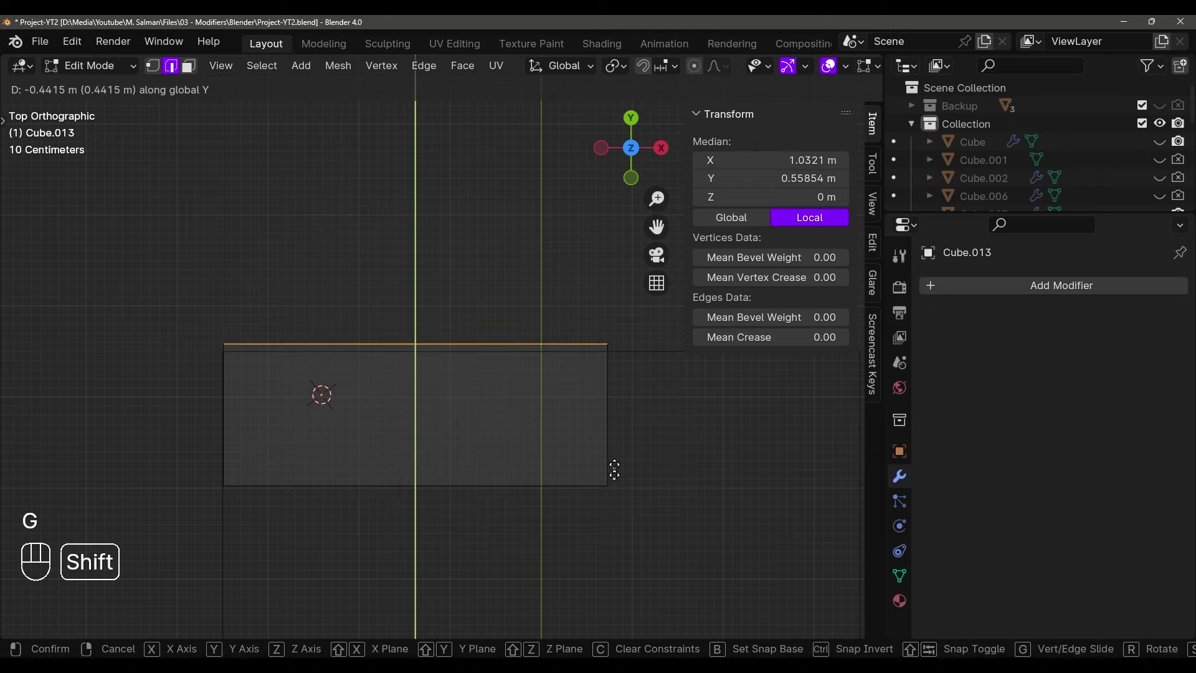
pyautogui.click(601, 548)
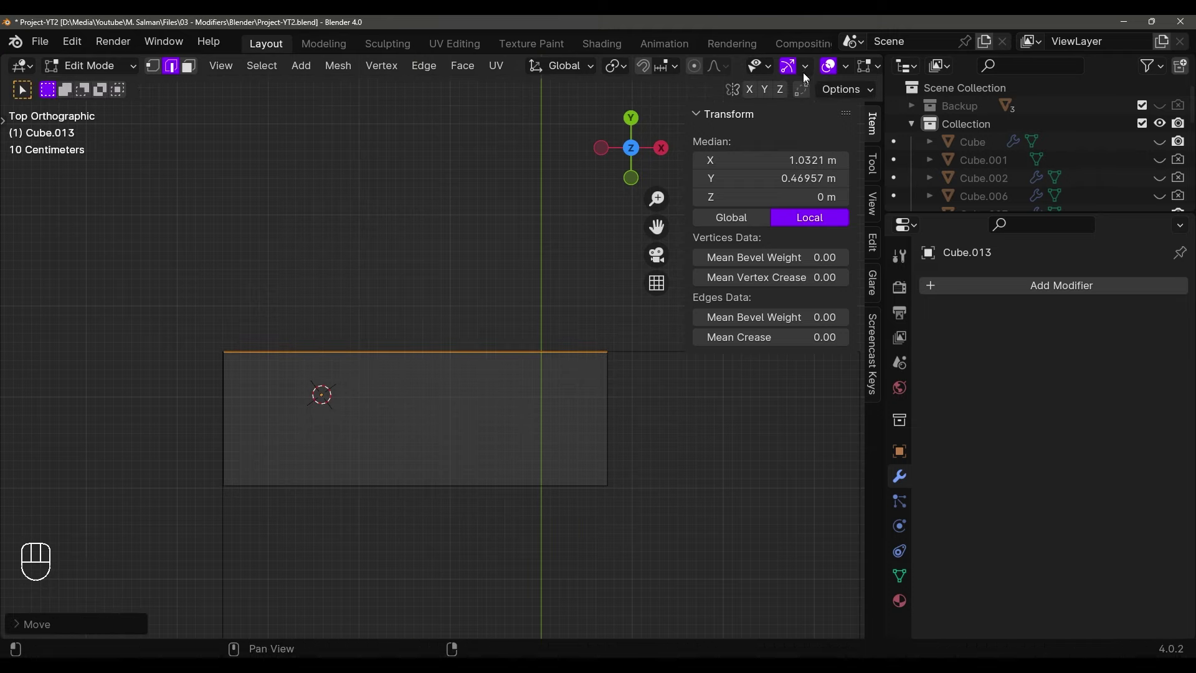
pyautogui.scroll(-4, 805, 73)
pyautogui.click(775, 65)
pyautogui.click(775, 65)
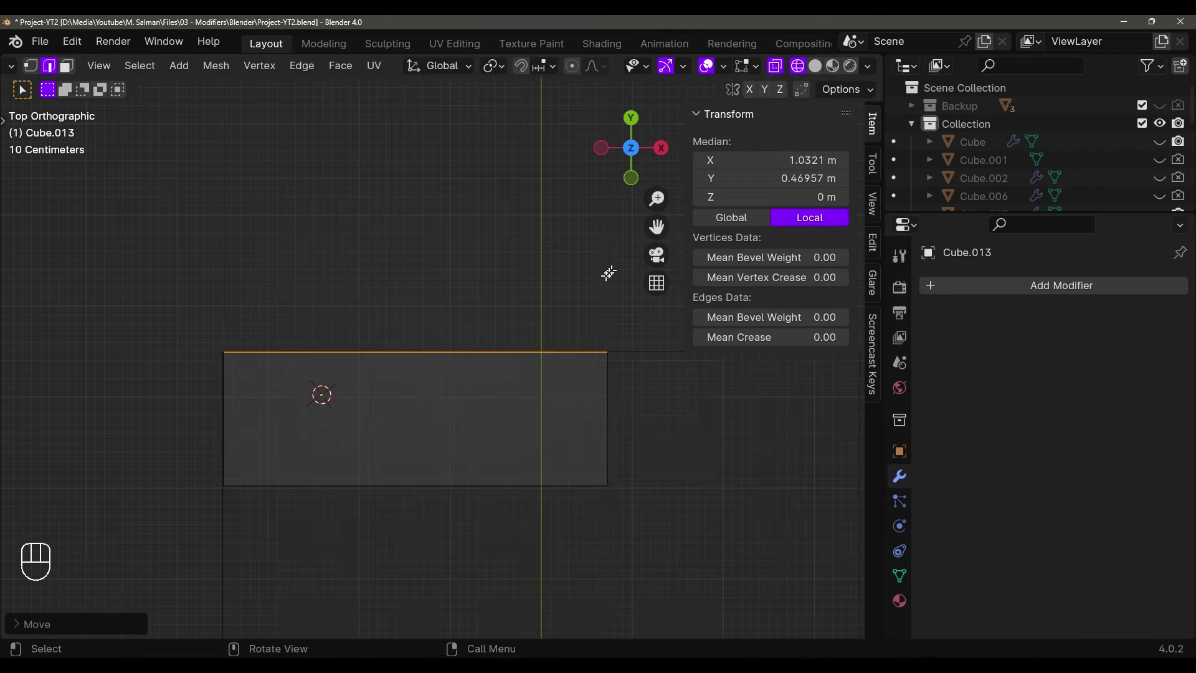
pyautogui.moveTo(609, 270); pyautogui.dragTo(459, 484, button='middle')
pyautogui.click(467, 406)
pyautogui.click(459, 484)
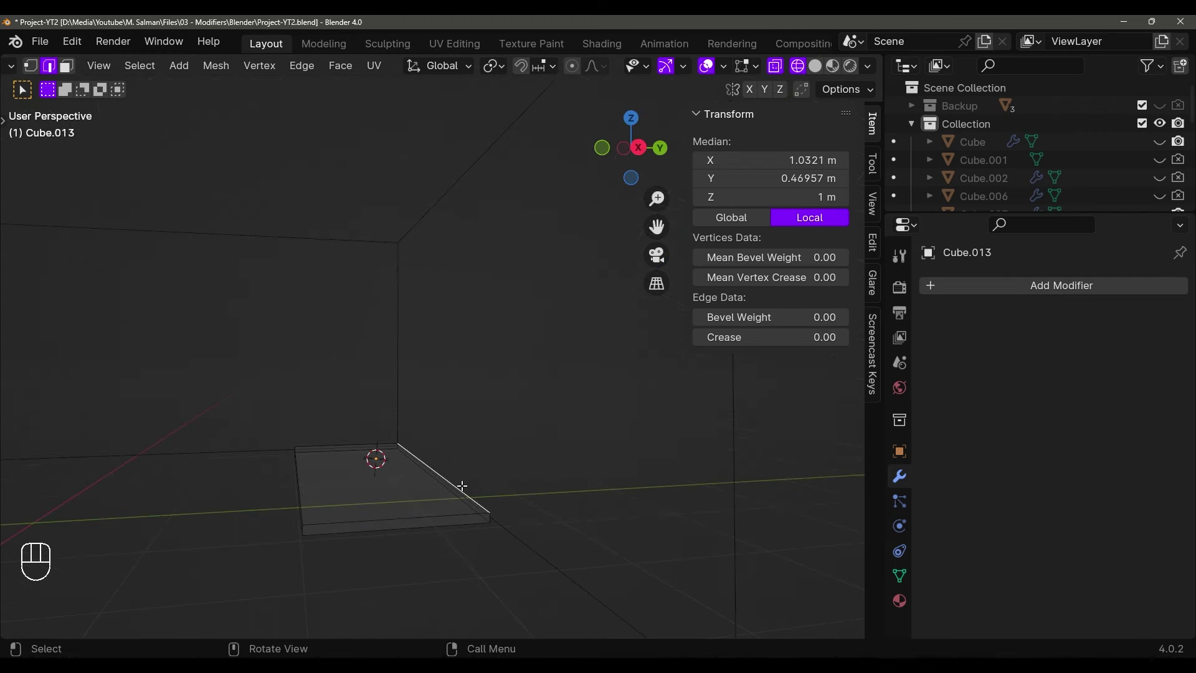
pyautogui.press('g')
pyautogui.rightClick(505, 500)
pyautogui.press('`')
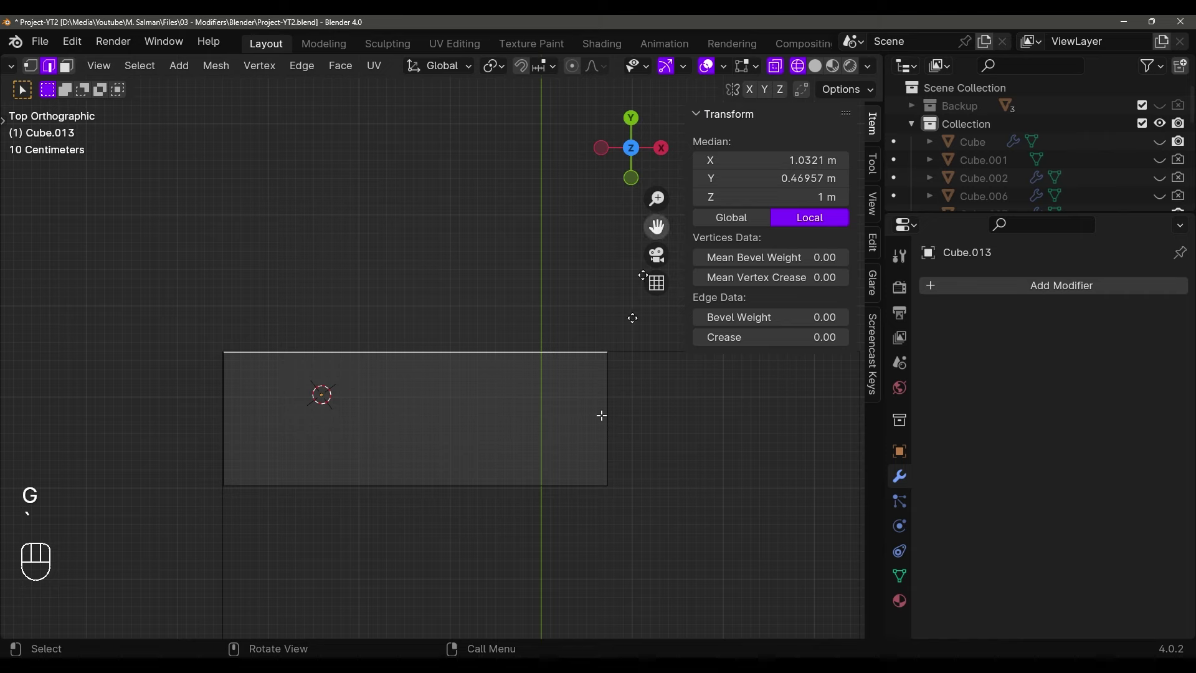
# Move the slab's front edges outward to make it about 1.65 m deep, and return to solid shading in Object Mode
pyautogui.keyDown('shift'); pyautogui.moveTo(568, 498); pyautogui.dragTo(594, 390, button='middle'); pyautogui.keyUp('shift')
pyautogui.moveTo(220, 326); pyautogui.dragTo(639, 462)
pyautogui.keyDown('shift'); pyautogui.moveTo(639, 462); pyautogui.dragTo(502, 440, button='middle'); pyautogui.keyUp('shift')
pyautogui.scroll(1, 614, 425)
pyautogui.press('g')
pyautogui.hotkey('shift', 'z')
pyautogui.click(511, 444)
pyautogui.press('Tab')
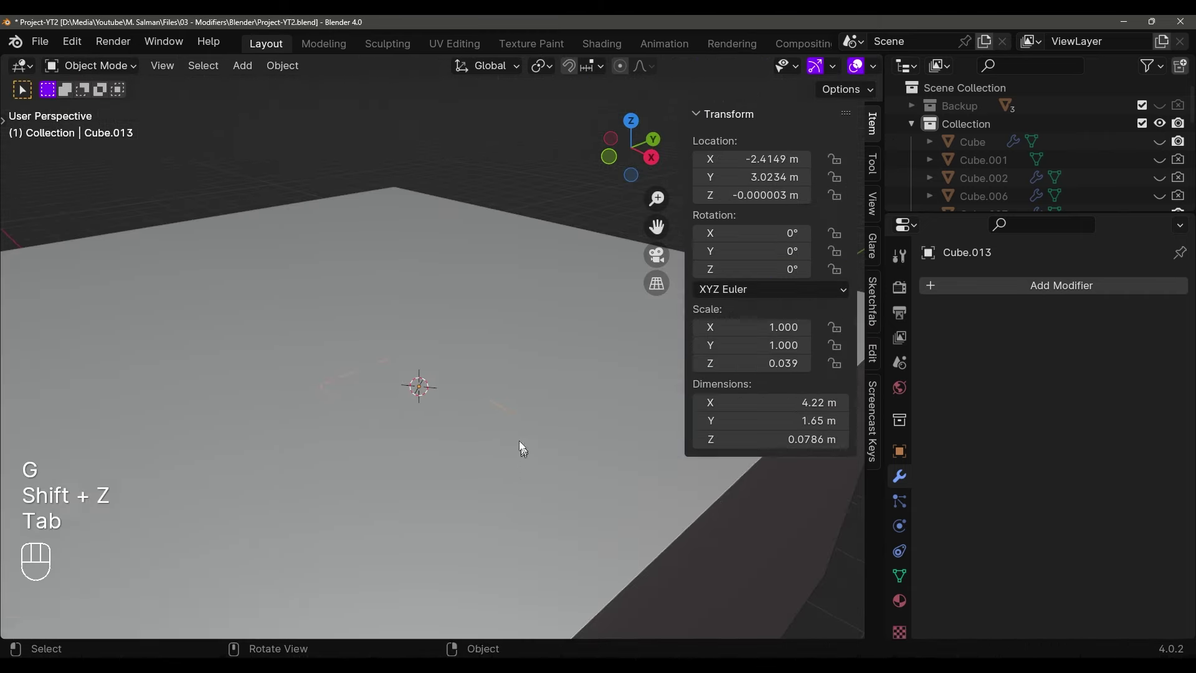
# Raise the slab to about 0.79 m above the floor
pyautogui.scroll(-5, 522, 447)
pyautogui.press('g')
pyautogui.click(572, 337)
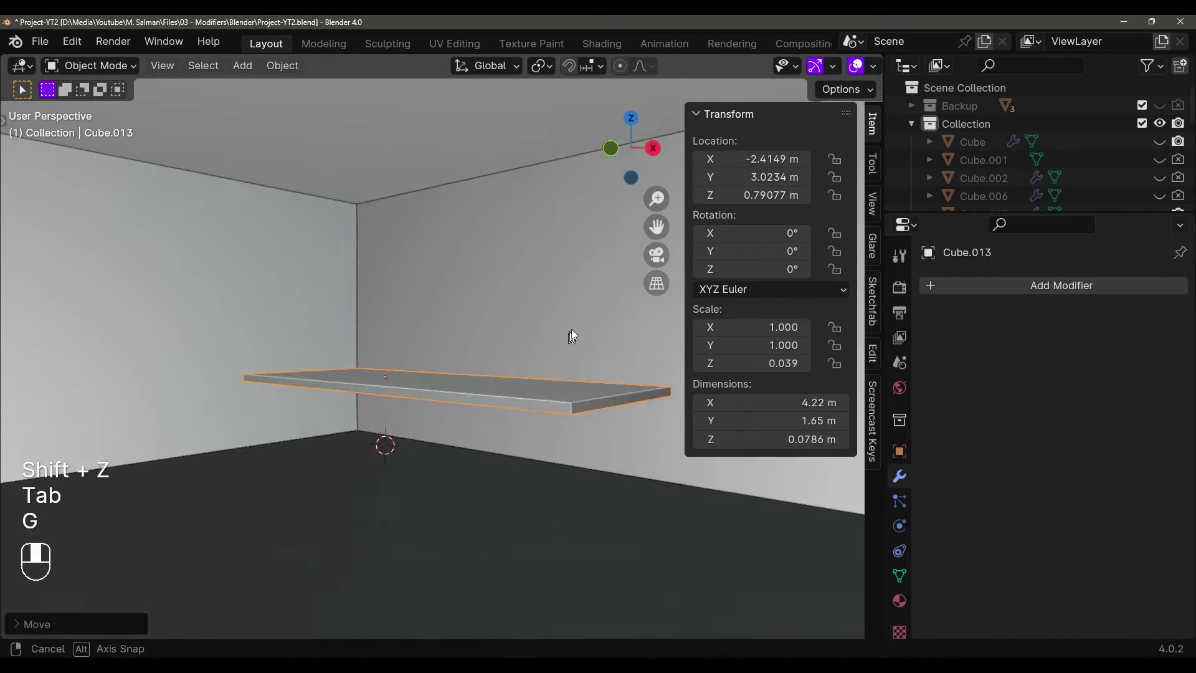
# Shorten the slab by moving its +X end face inward about 1.02 m along X in Edit Mode
pyautogui.press('Tab')
pyautogui.keyDown('shift'); pyautogui.moveTo(613, 408); pyautogui.dragTo(579, 405, button='middle'); pyautogui.keyUp('shift')
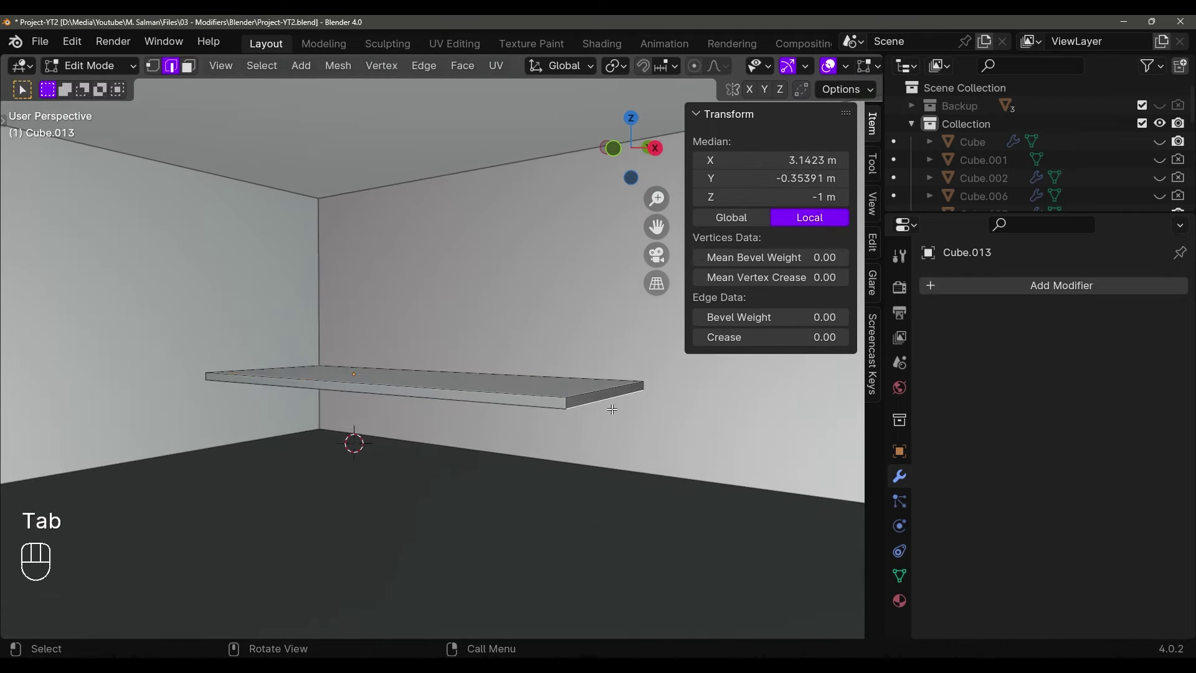
pyautogui.press('3')
pyautogui.click(606, 404)
pyautogui.press('g')
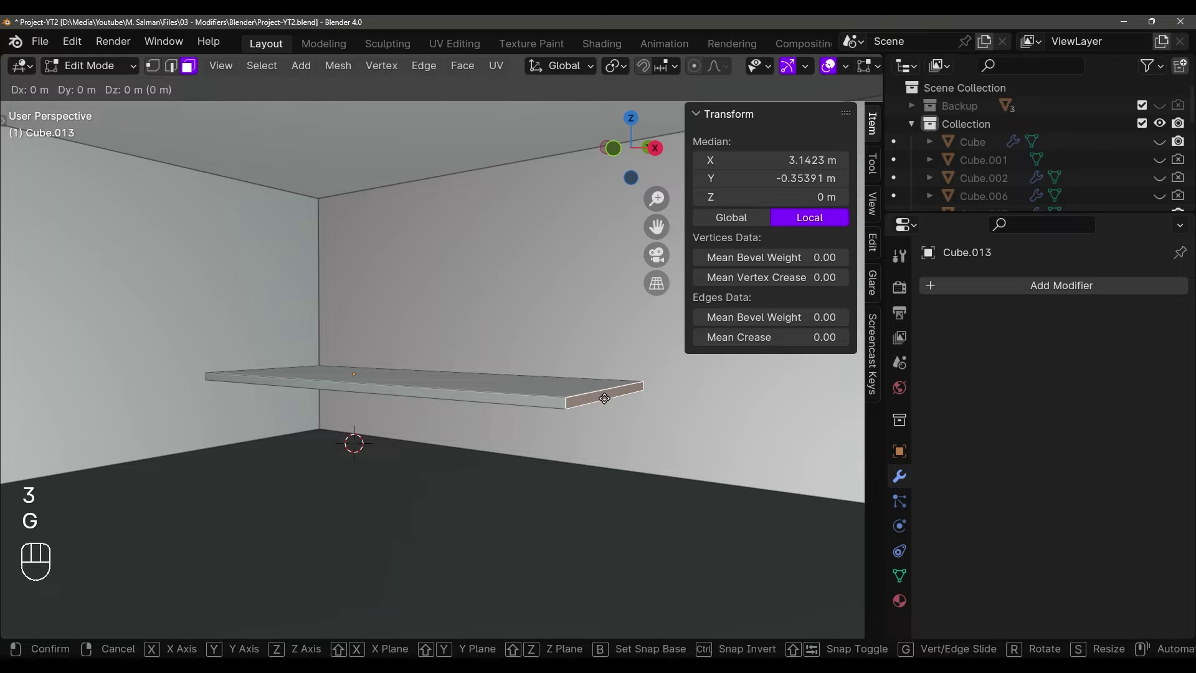
pyautogui.press('g')
pyautogui.middleClick(585, 392)
pyautogui.click(651, 433)
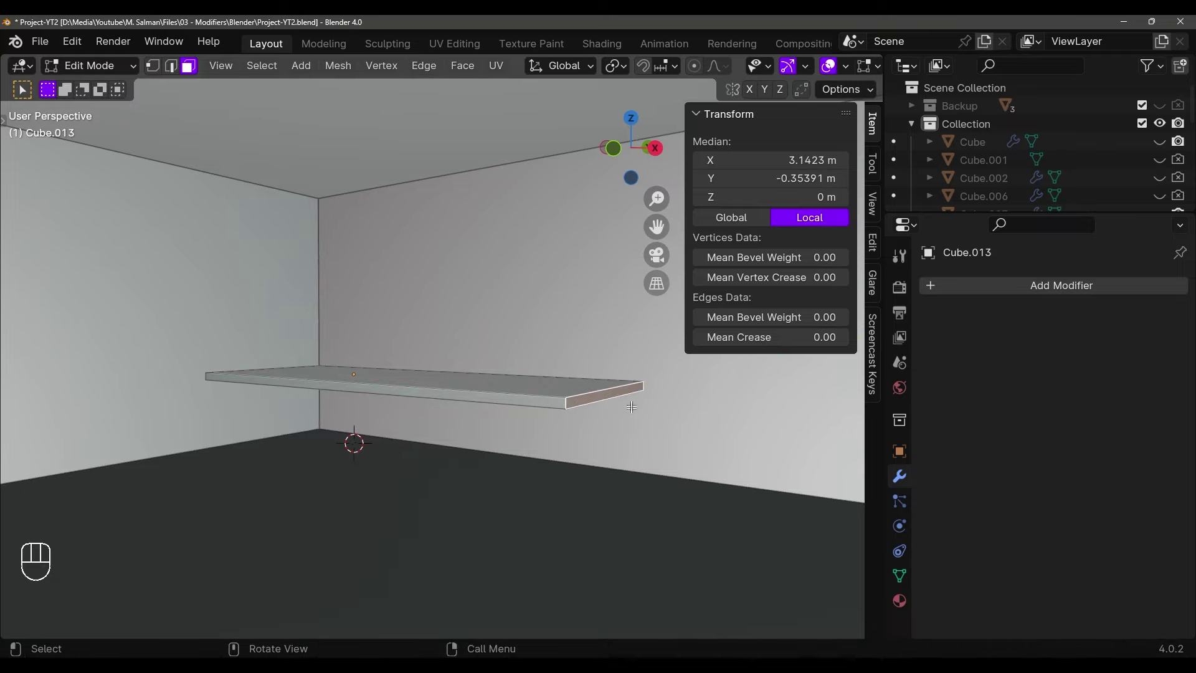
pyautogui.press('g')
pyautogui.middleClick(613, 397)
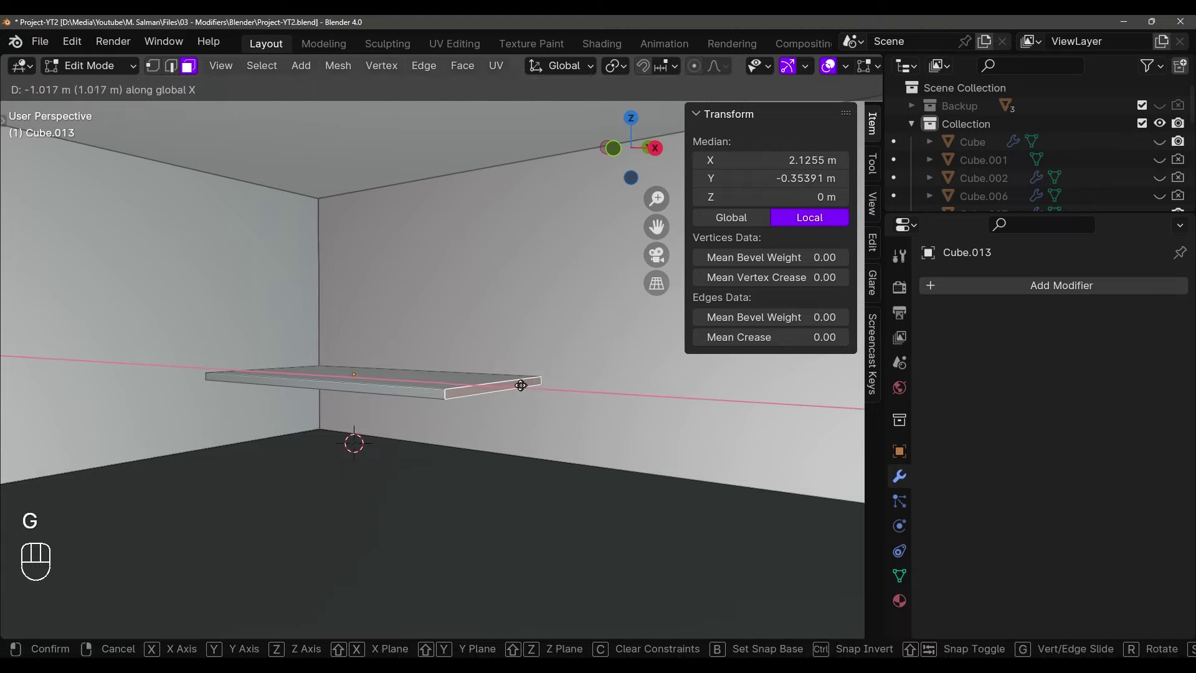
pyautogui.click(521, 385)
# Scale the whole slab mesh along Z to about 0.046 m thick and return to Object Mode
pyautogui.moveTo(521, 385); pyautogui.dragTo(560, 381, button='middle')
pyautogui.press('a')
pyautogui.press('s')
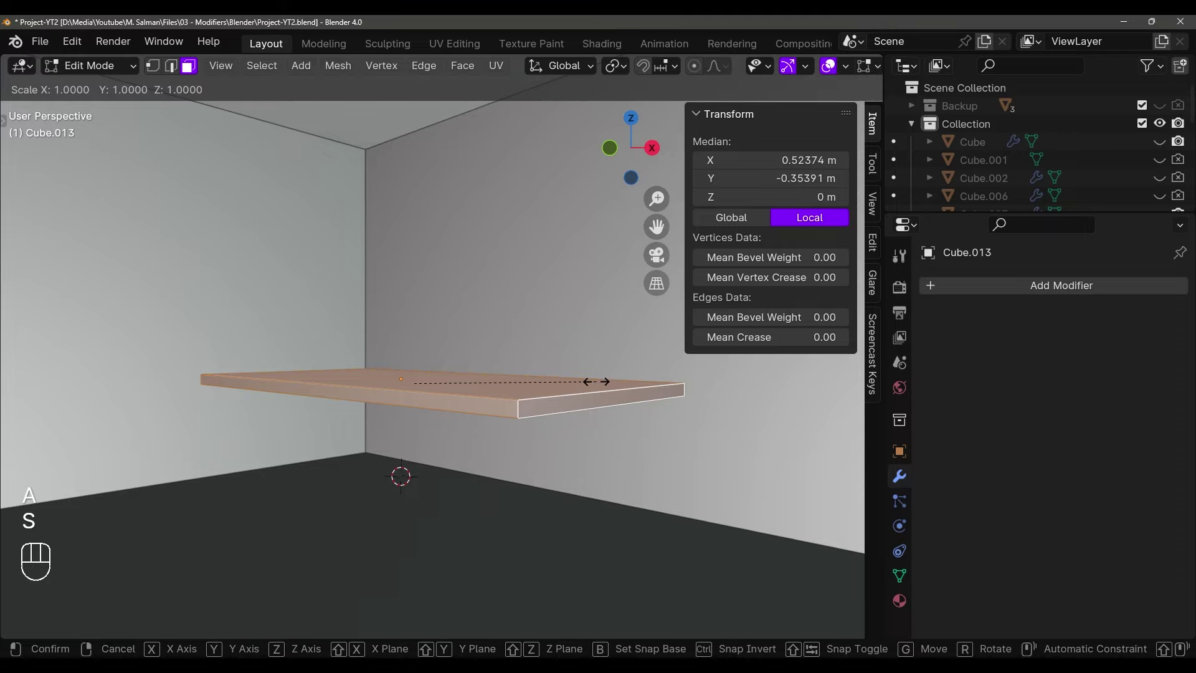
pyautogui.middleClick(596, 381)
pyautogui.click(525, 353)
pyautogui.press('Tab')
pyautogui.moveTo(525, 354); pyautogui.dragTo(550, 368, button='middle')
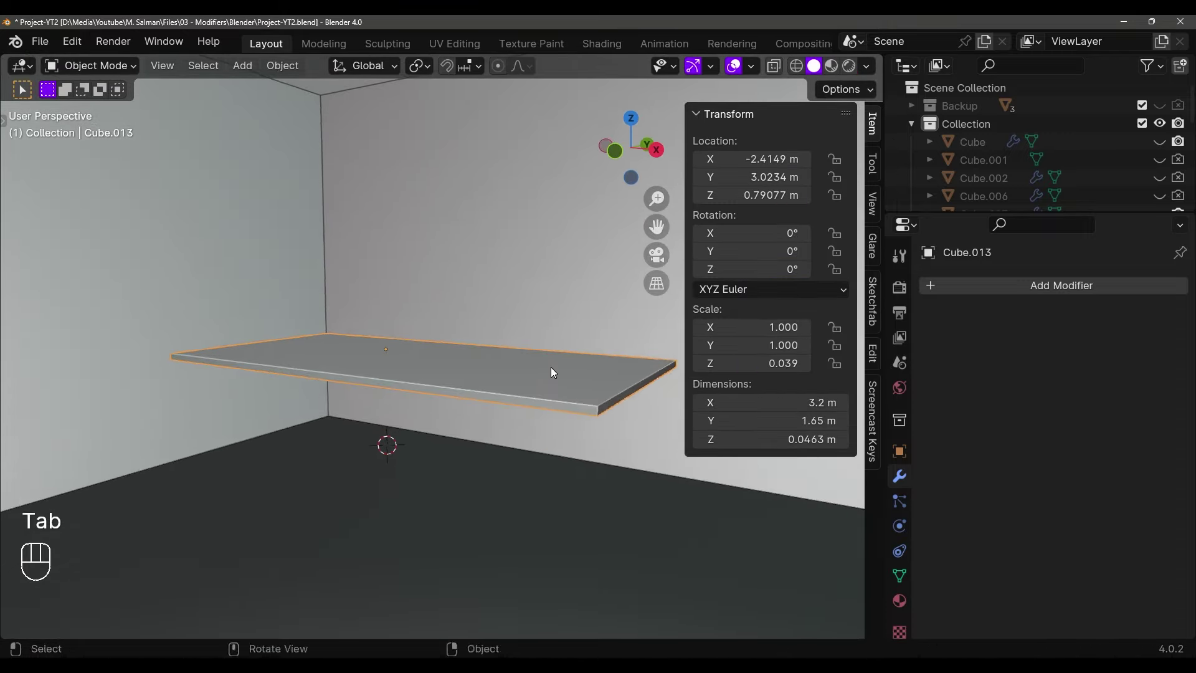
# Adjust the slab's height along Z and hide the object's transform values
pyautogui.press('g')
pyautogui.middleClick(552, 336)
pyautogui.click(592, 304)
pyautogui.moveTo(591, 303); pyautogui.dragTo(515, 454, button='middle')
pyautogui.press('g')
pyautogui.middleClick(555, 292)
pyautogui.click(565, 290)
pyautogui.press('n')
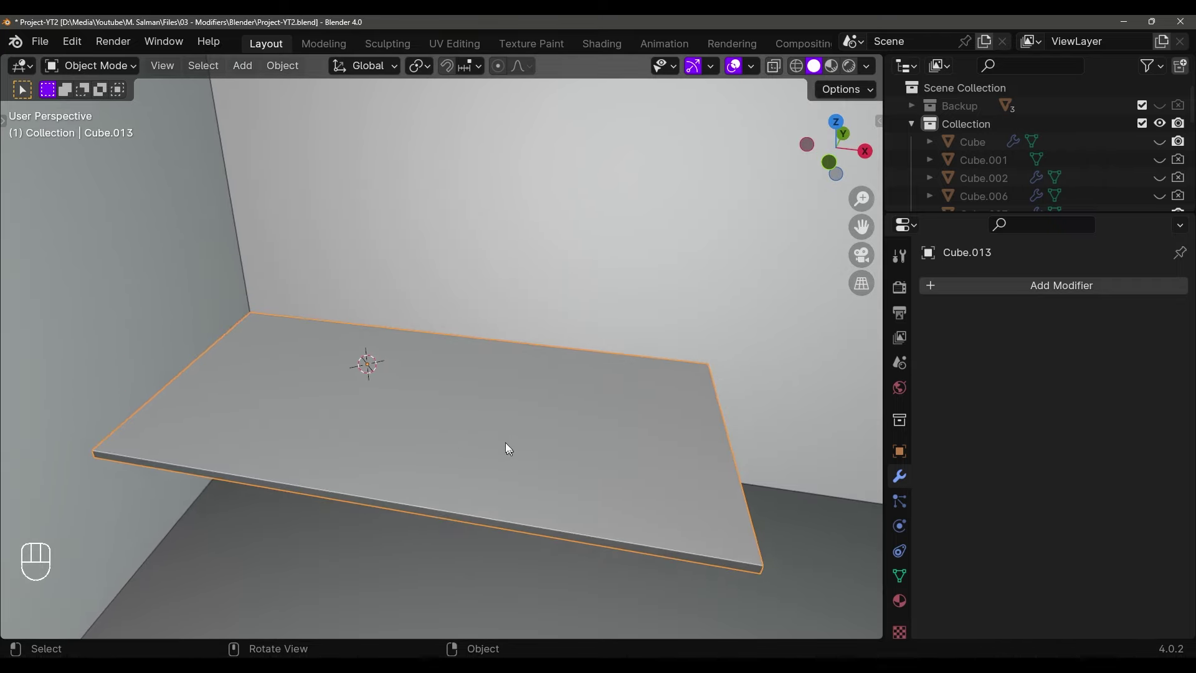
# Set the tabletop slab's origin to the centre of its geometry
pyautogui.rightClick(447, 408)
pyautogui.moveTo(443, 402)
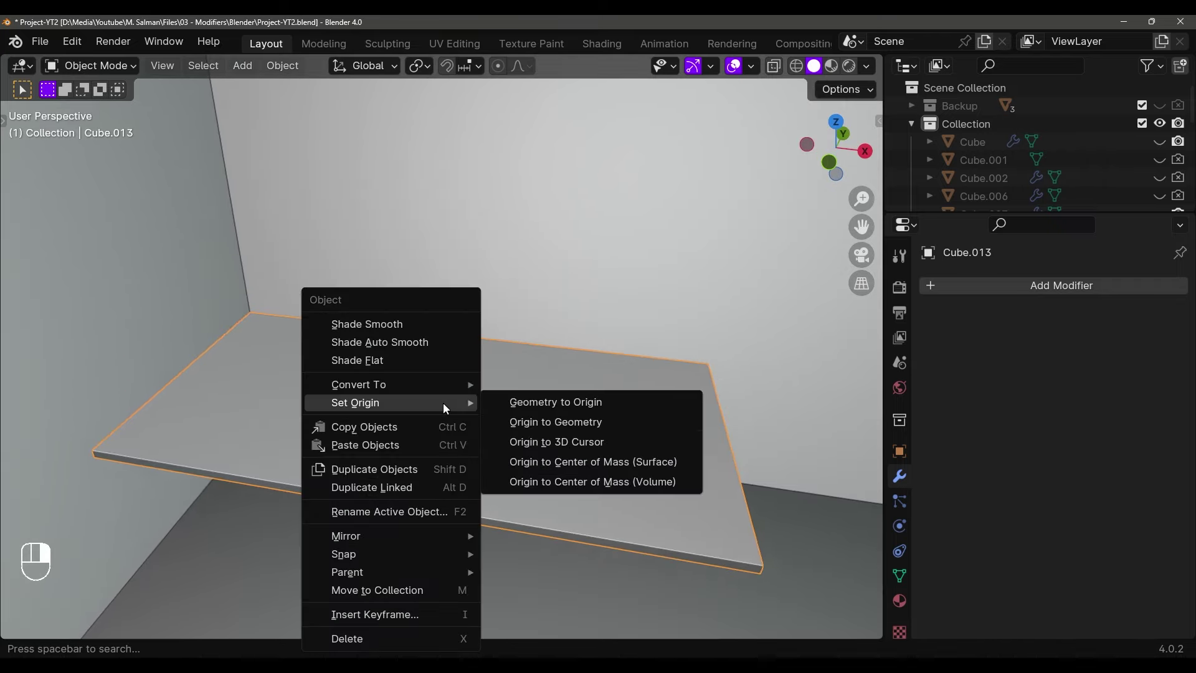
pyautogui.click(544, 424)
pyautogui.moveTo(435, 422); pyautogui.dragTo(502, 414, button='middle')
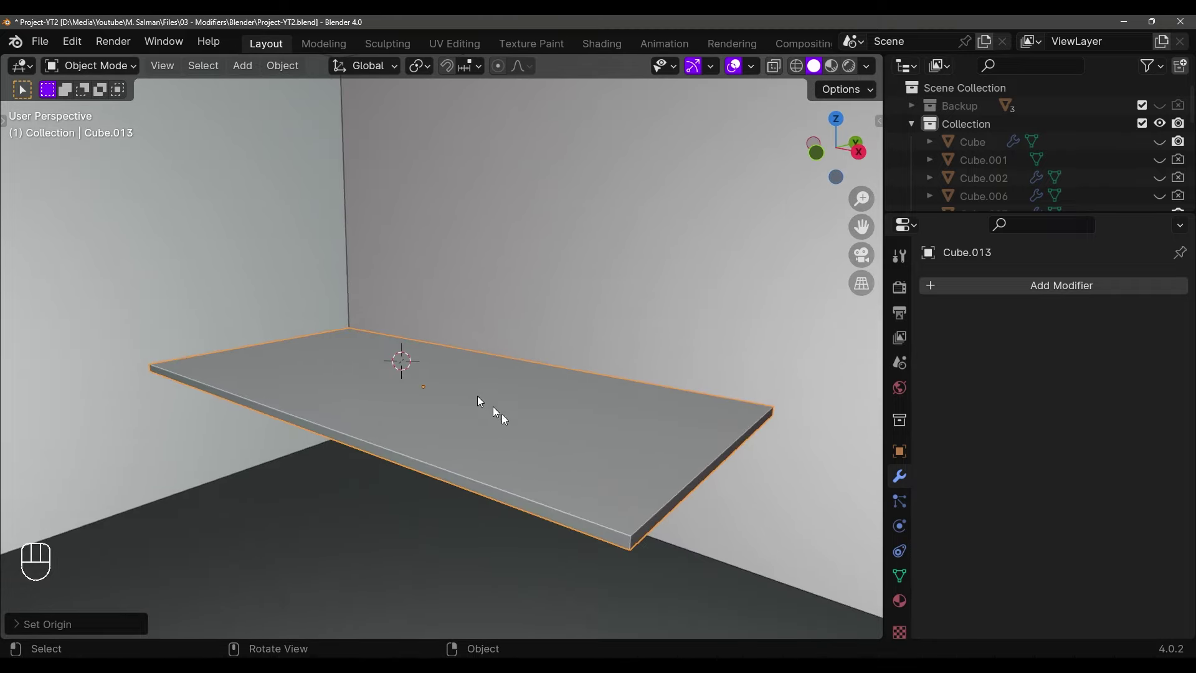
pyautogui.hotkey('shift', 'a')
pyautogui.moveTo(445, 312)
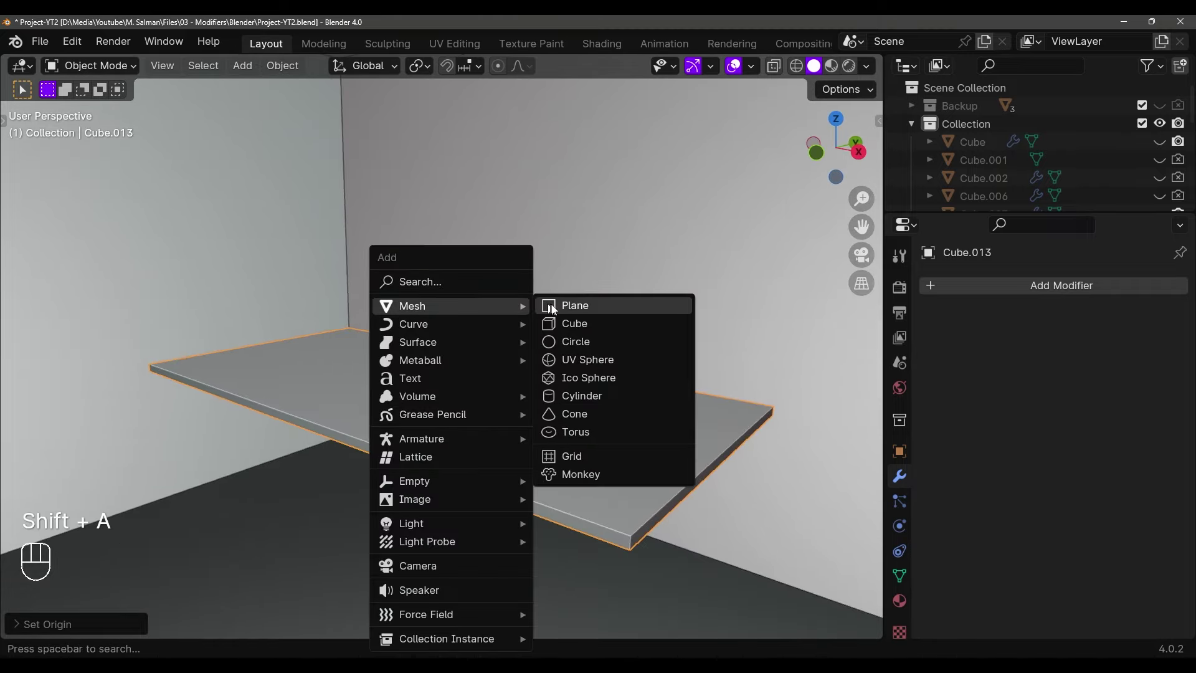
pyautogui.click(570, 328)
pyautogui.hotkey('ctrl', 'z')
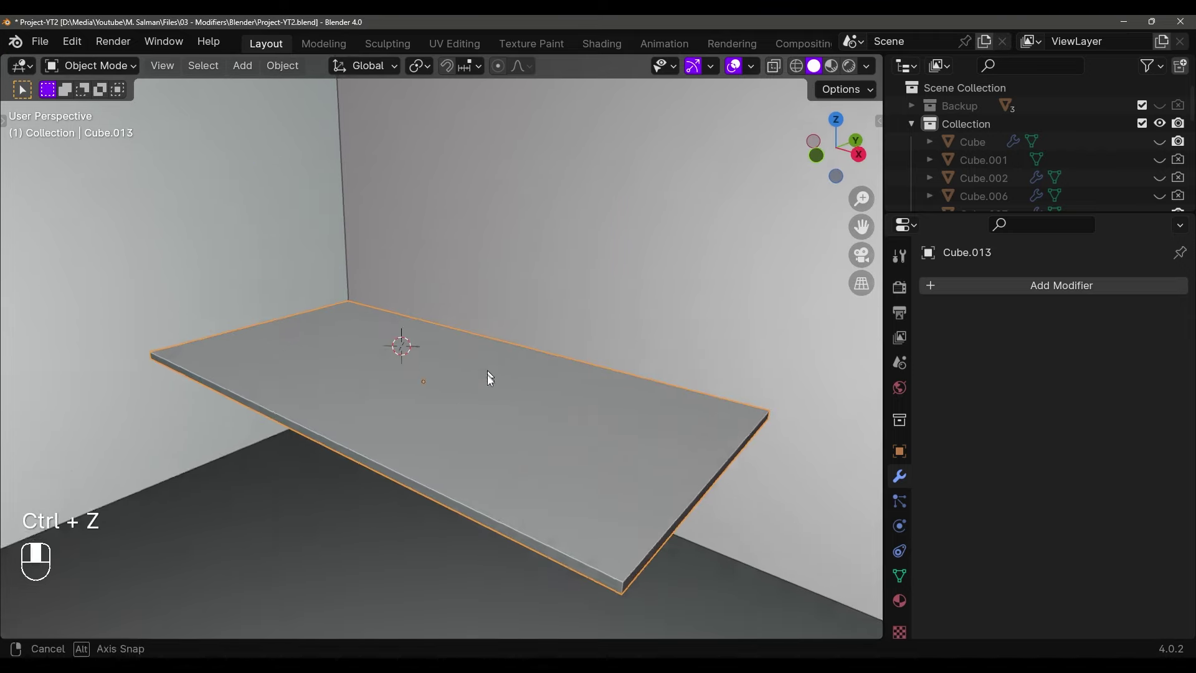
# Snap the 3D cursor to the origin of the selected tabletop slab
pyautogui.hotkey('shift', 's')
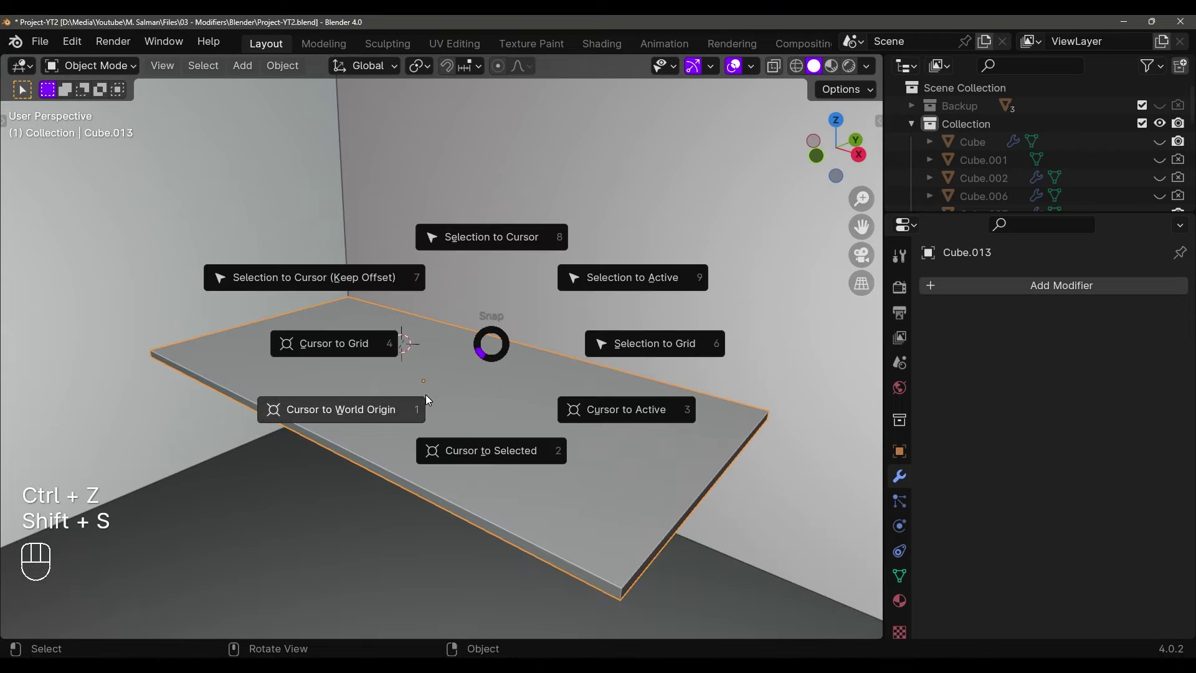
pyautogui.click(471, 451)
pyautogui.moveTo(471, 451); pyautogui.dragTo(484, 410, button='middle')
# Add a cube at the slab's centre and scale it down to a small leg-sized block
pyautogui.hotkey('shift', 'a')
pyautogui.moveTo(454, 306)
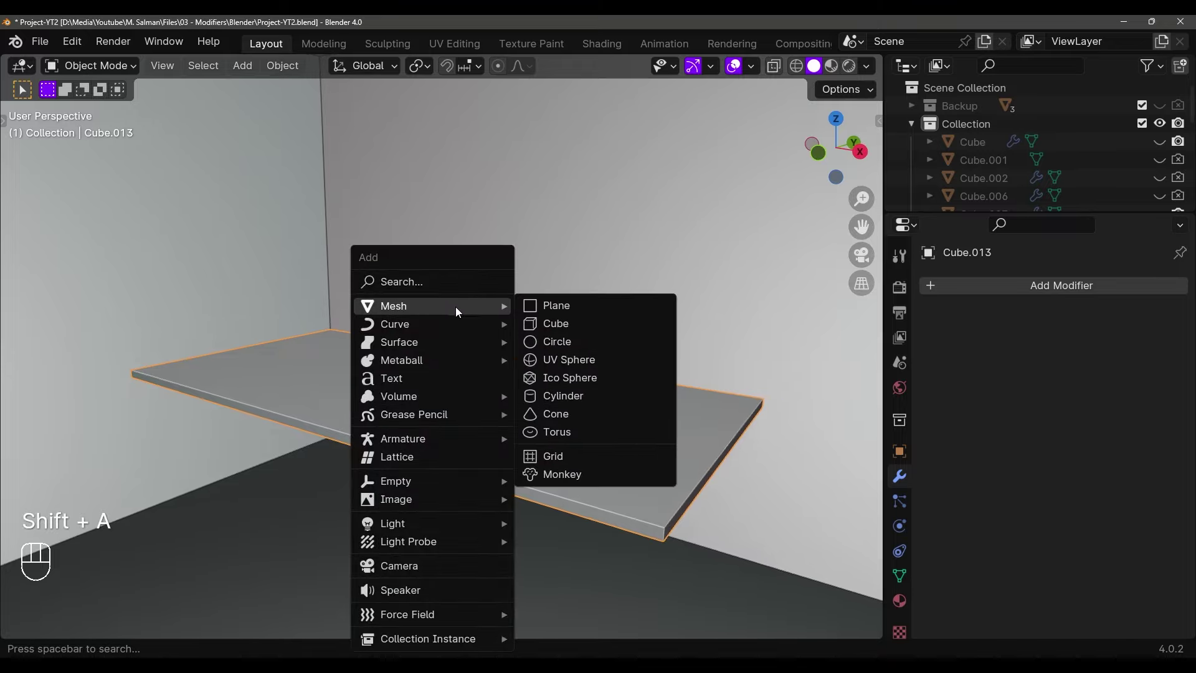
pyautogui.click(548, 326)
pyautogui.press('s')
pyautogui.click(439, 366)
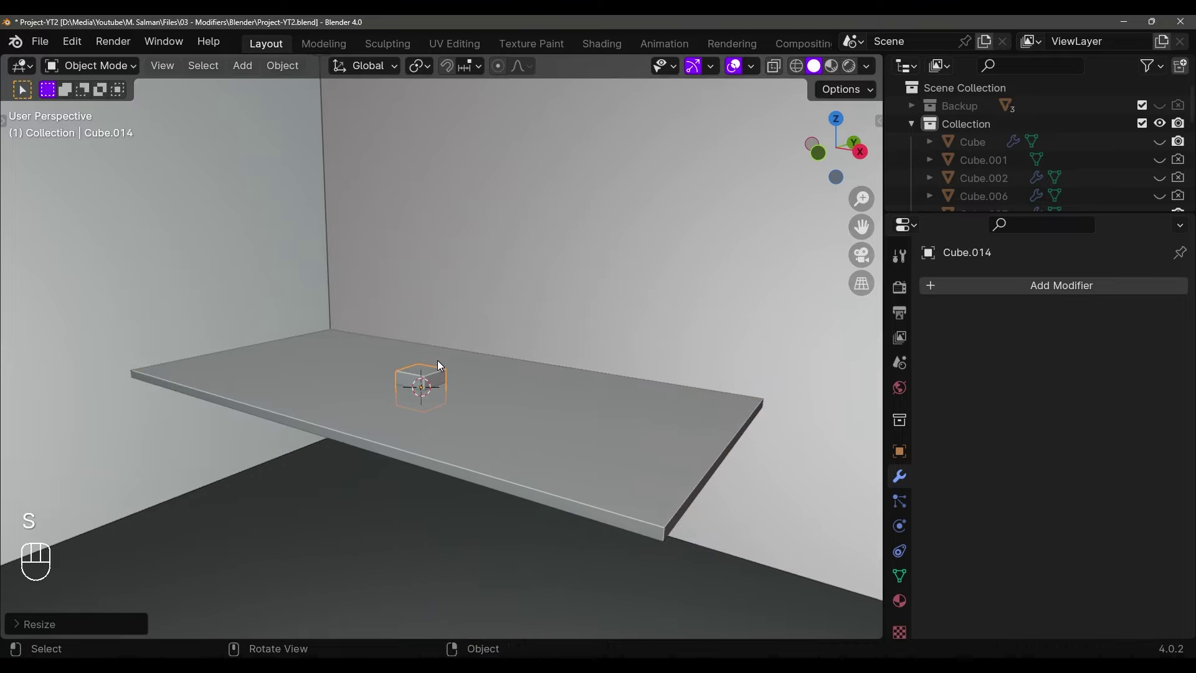
pyautogui.press('s')
pyautogui.click(462, 356)
# Lower the small block along Z until it sits against the underside of the slab
pyautogui.moveTo(463, 355); pyautogui.dragTo(465, 279, button='middle')
pyautogui.press('g')
pyautogui.middleClick(467, 284)
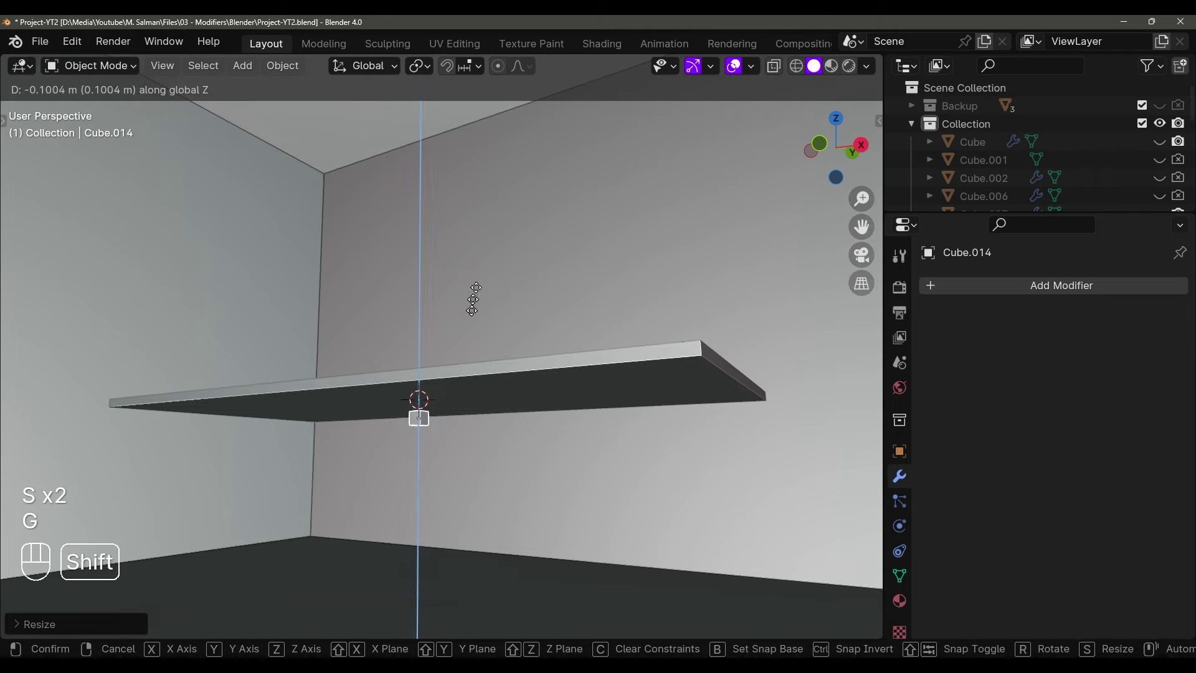
pyautogui.click(493, 218)
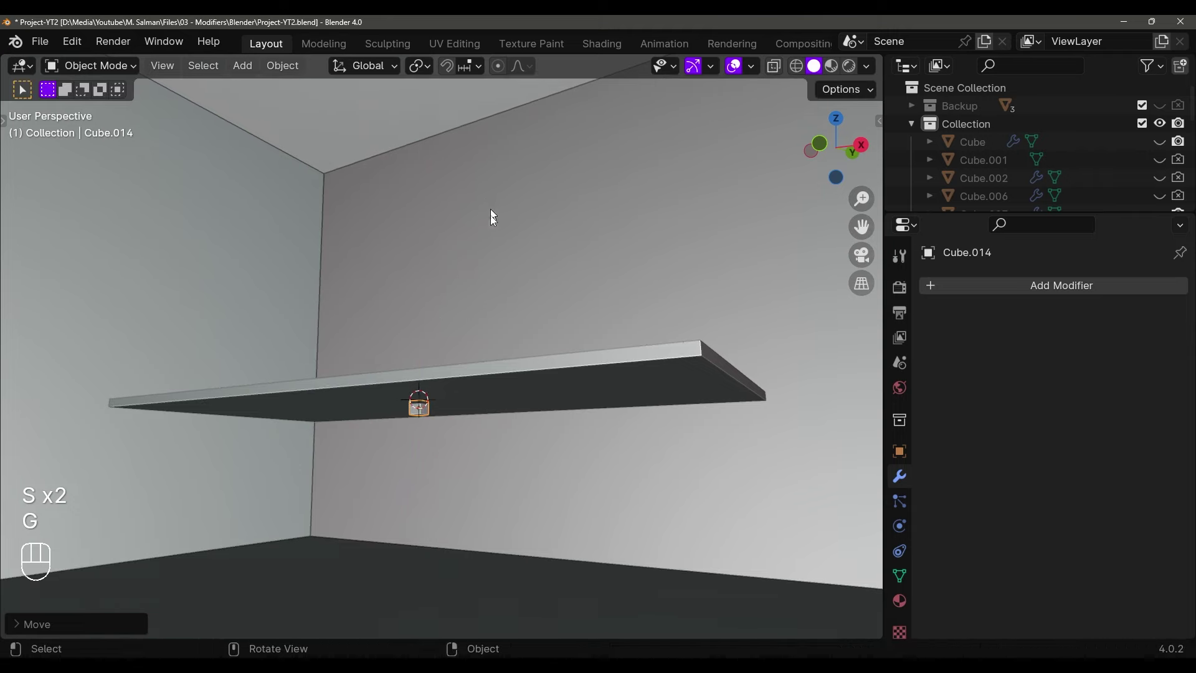
# Add a Mirror modifier across X and Y to the small block and enter Edit Mode
pyautogui.click(962, 291)
pyautogui.moveTo(959, 294)
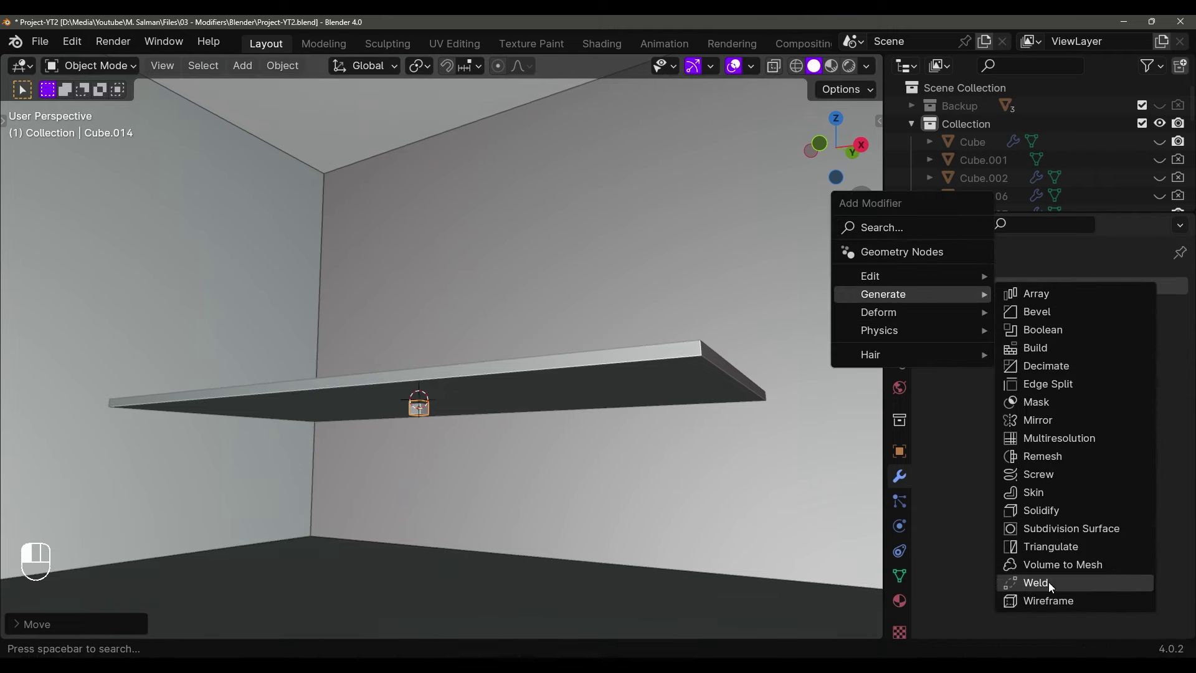
pyautogui.click(1037, 420)
pyautogui.moveTo(640, 427); pyautogui.dragTo(613, 404, button='middle')
pyautogui.press('Tab')
pyautogui.click(1091, 342)
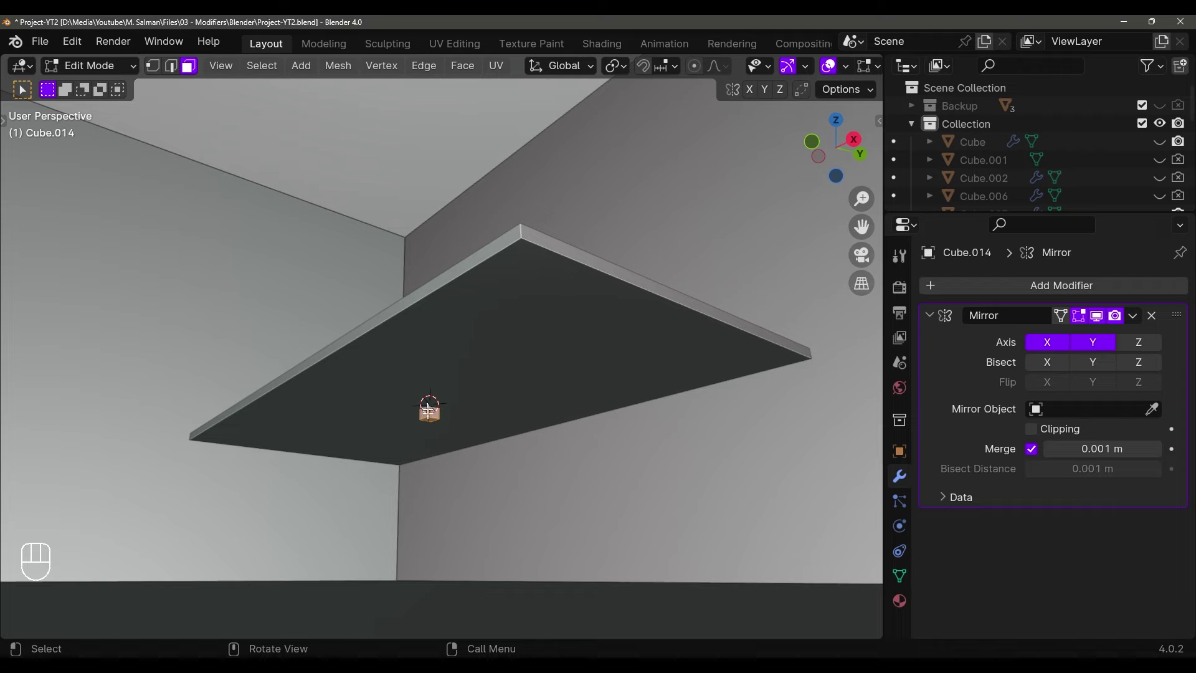
# Move the block's mesh along Y and X so its mirrored copies sit near the slab's four corners
pyautogui.press('g')
pyautogui.press('y')
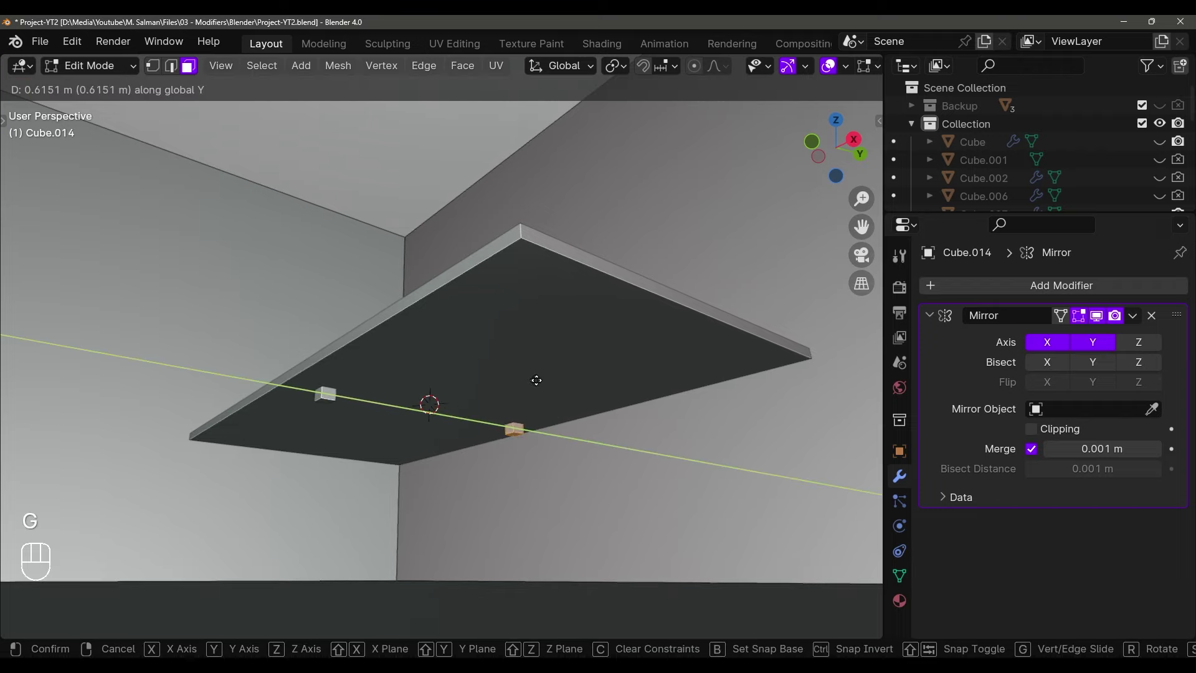
pyautogui.click(544, 381)
pyautogui.press('g')
pyautogui.press('x')
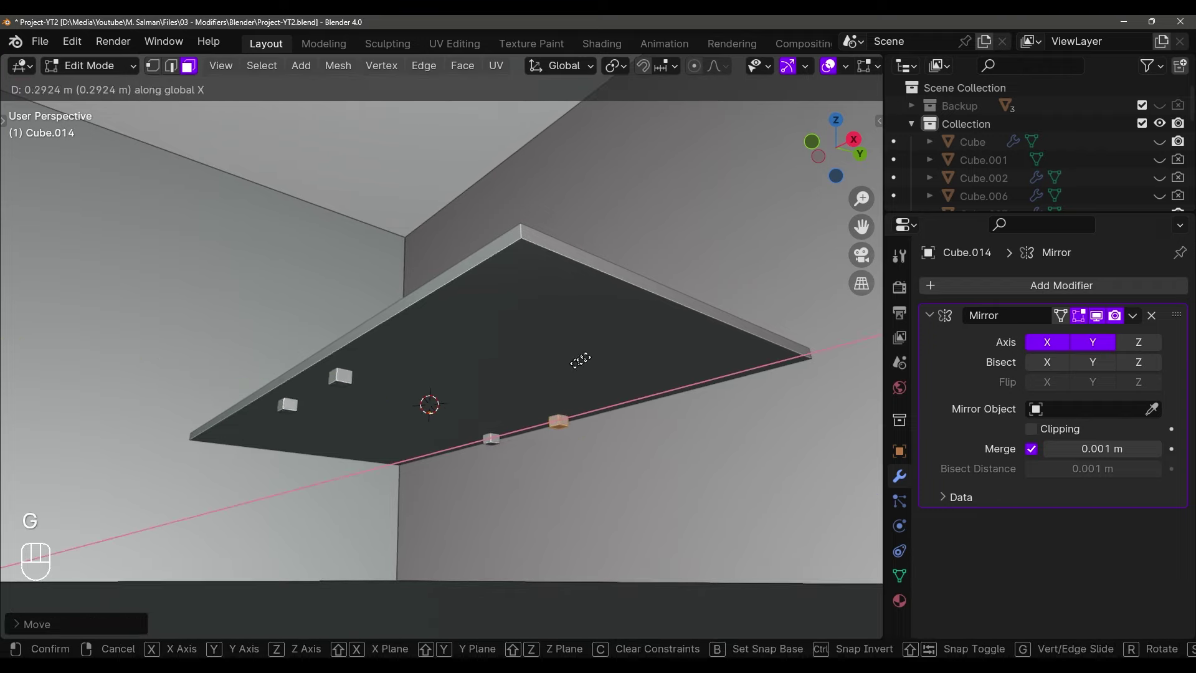
pyautogui.click(773, 298)
pyautogui.moveTo(773, 305); pyautogui.dragTo(766, 390, button='middle')
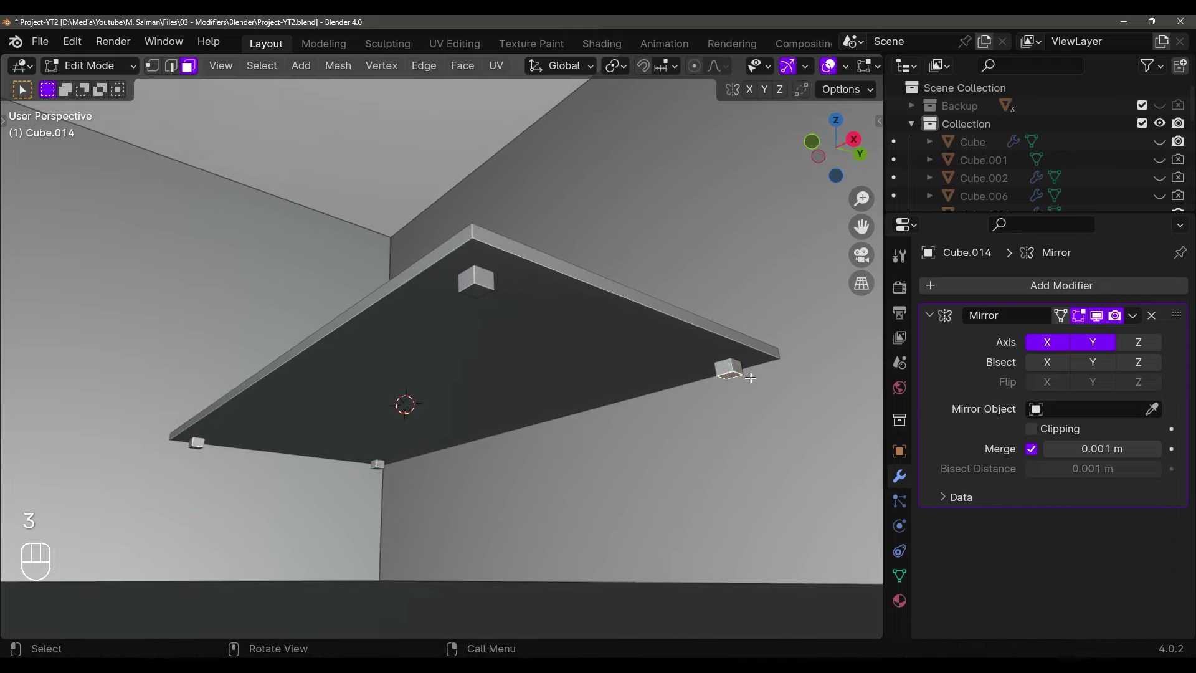
pyautogui.press('g')
pyautogui.middleClick(732, 390)
pyautogui.rightClick(735, 378)
# Extend the block's bottom face down along Z to the floor to form the table legs and return to Object Mode
pyautogui.press('g')
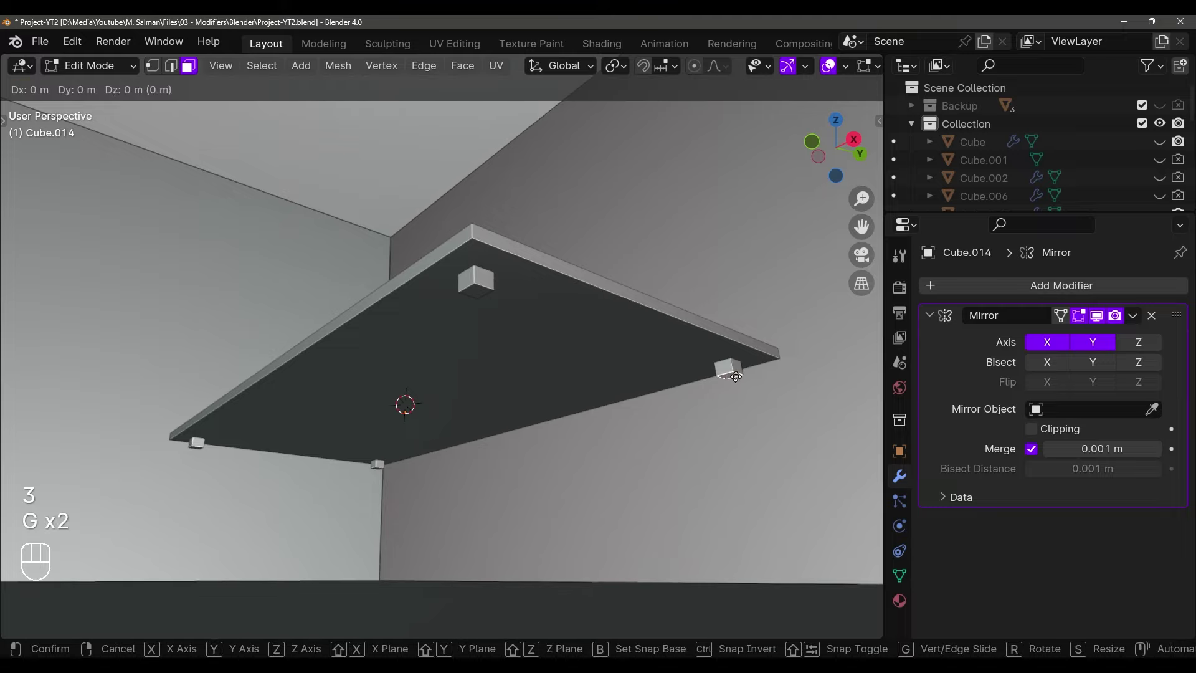
pyautogui.middleClick(735, 376)
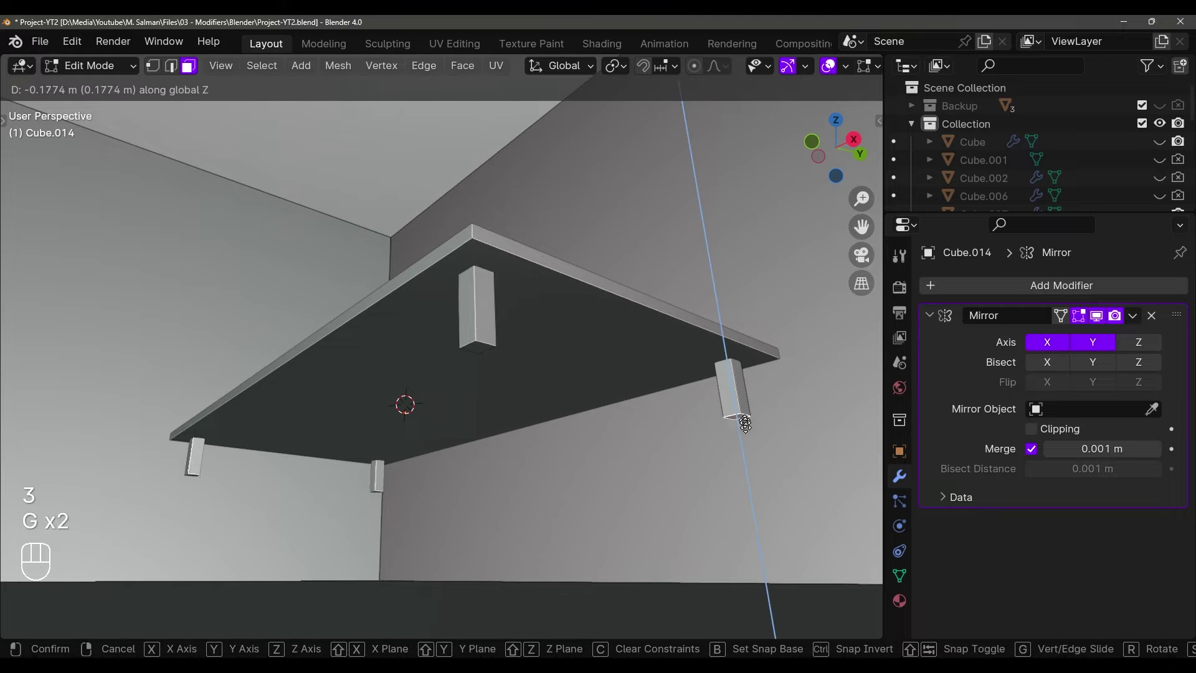
pyautogui.click(773, 594)
pyautogui.press('Tab')
pyautogui.moveTo(699, 497); pyautogui.dragTo(577, 438, button='middle')
pyautogui.click(709, 555)
pyautogui.scroll(3, 576, 439)
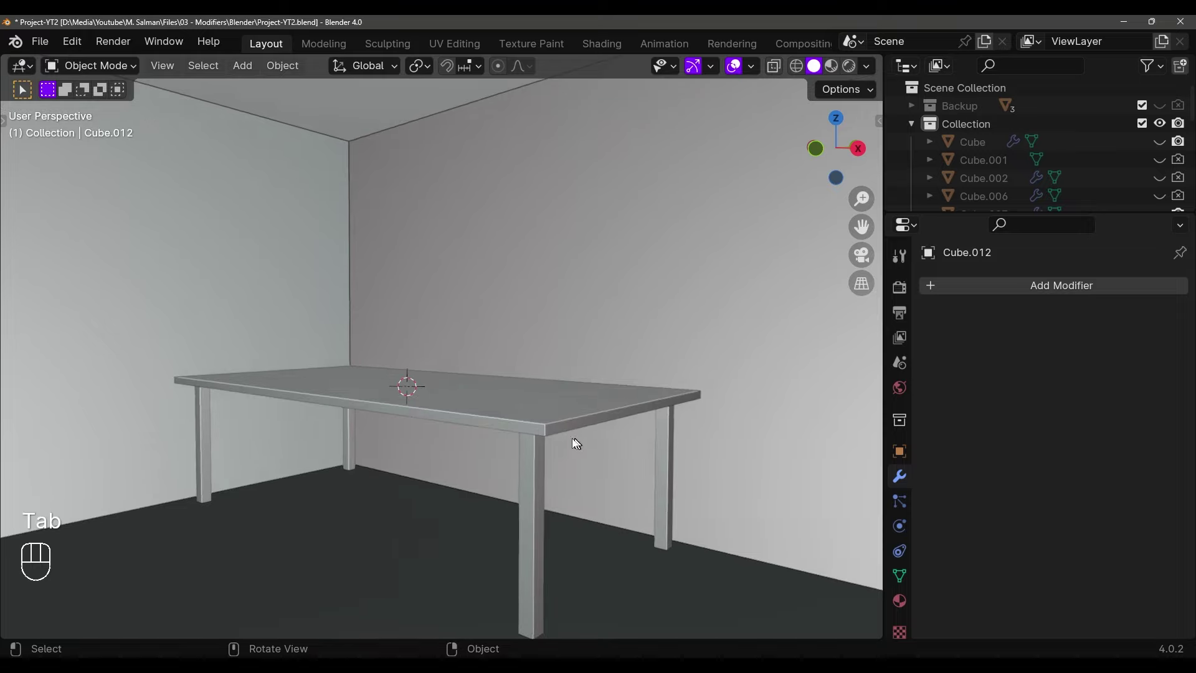
pyautogui.click(659, 434)
pyautogui.moveTo(659, 435); pyautogui.dragTo(629, 419, button='middle')
pyautogui.hotkey('ctrl', 'z')
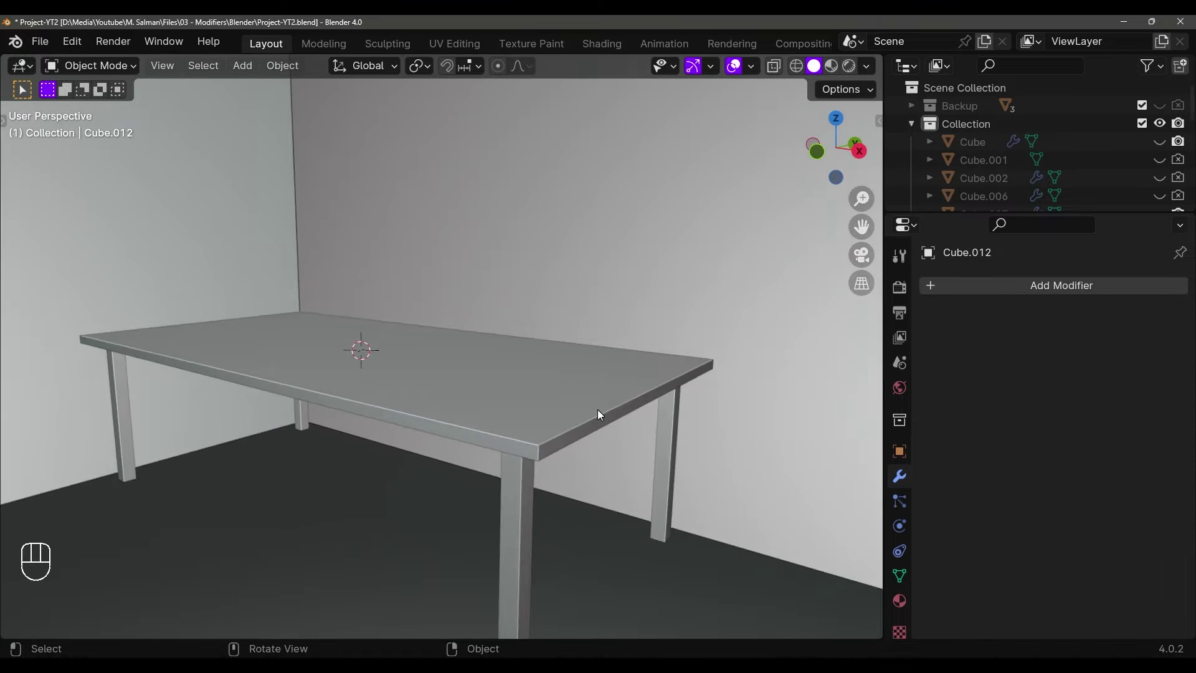
# Scale the whole tabletop mesh slightly narrower along X in Edit Mode and return to Object Mode
pyautogui.click(598, 410)
pyautogui.press('Tab')
pyautogui.click(609, 417)
pyautogui.press('Tab')
pyautogui.press('Tab')
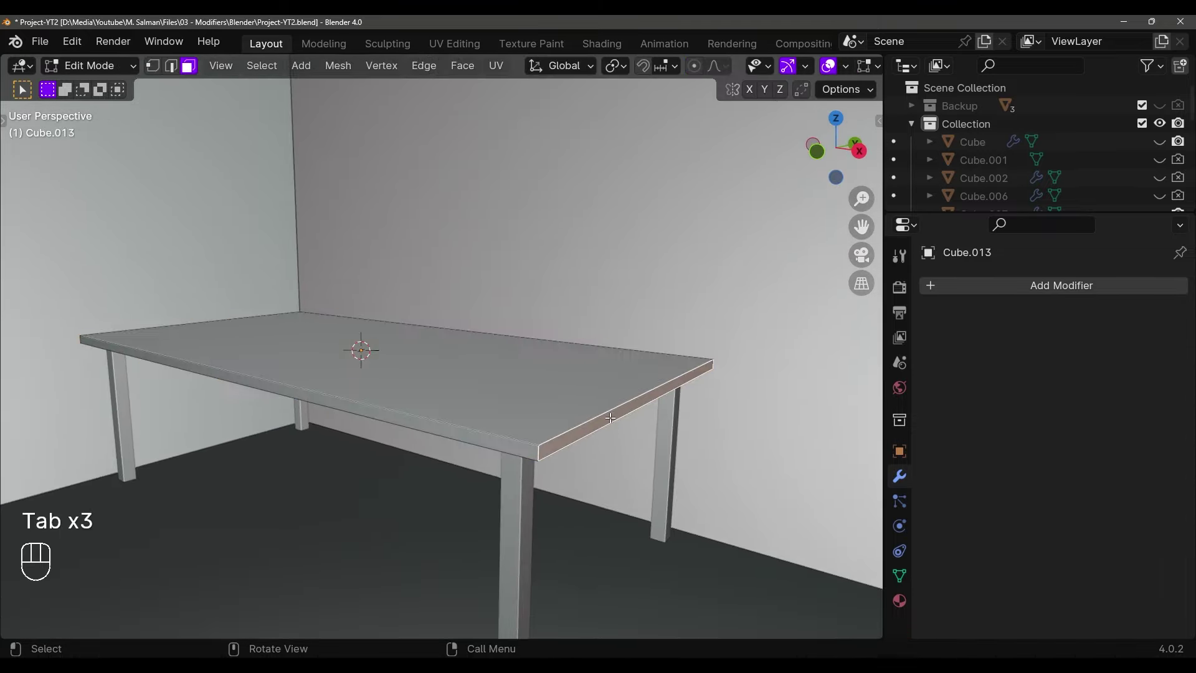
pyautogui.press('a')
pyautogui.press('s')
pyautogui.press('x')
pyautogui.click(601, 414)
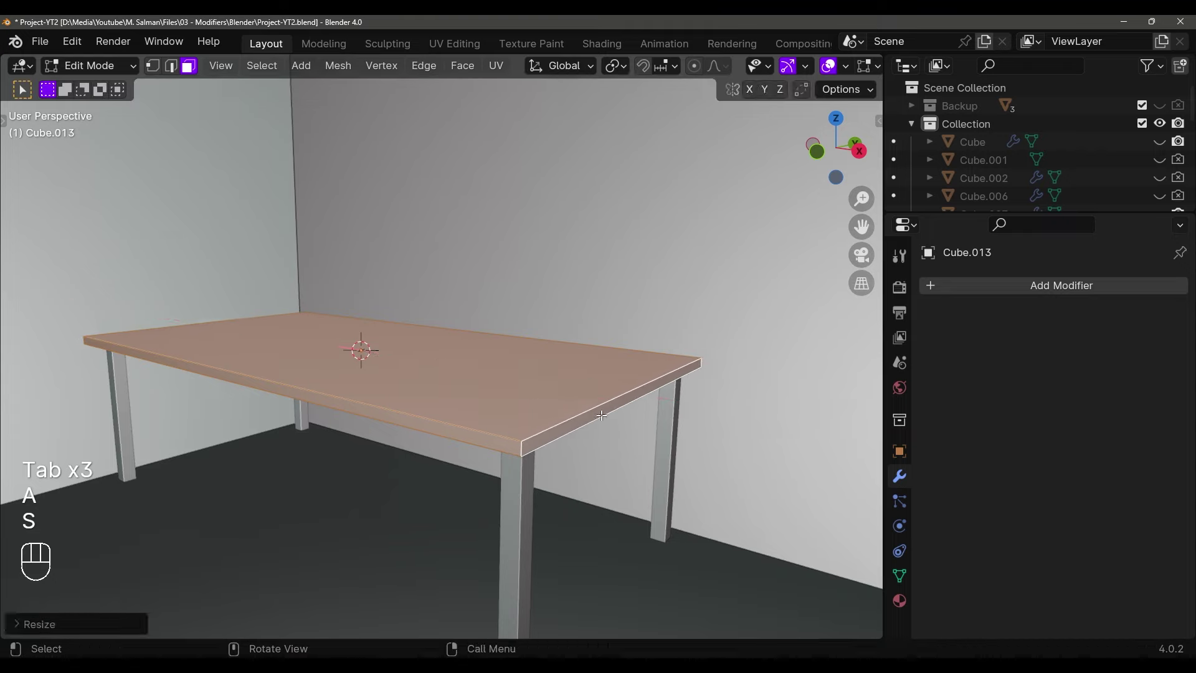
pyautogui.press('Tab')
# Move the mirrored table legs' mesh slightly inward along X beneath the tabletop in Edit Mode
pyautogui.moveTo(532, 483); pyautogui.dragTo(528, 431, button='middle')
pyautogui.click(525, 426)
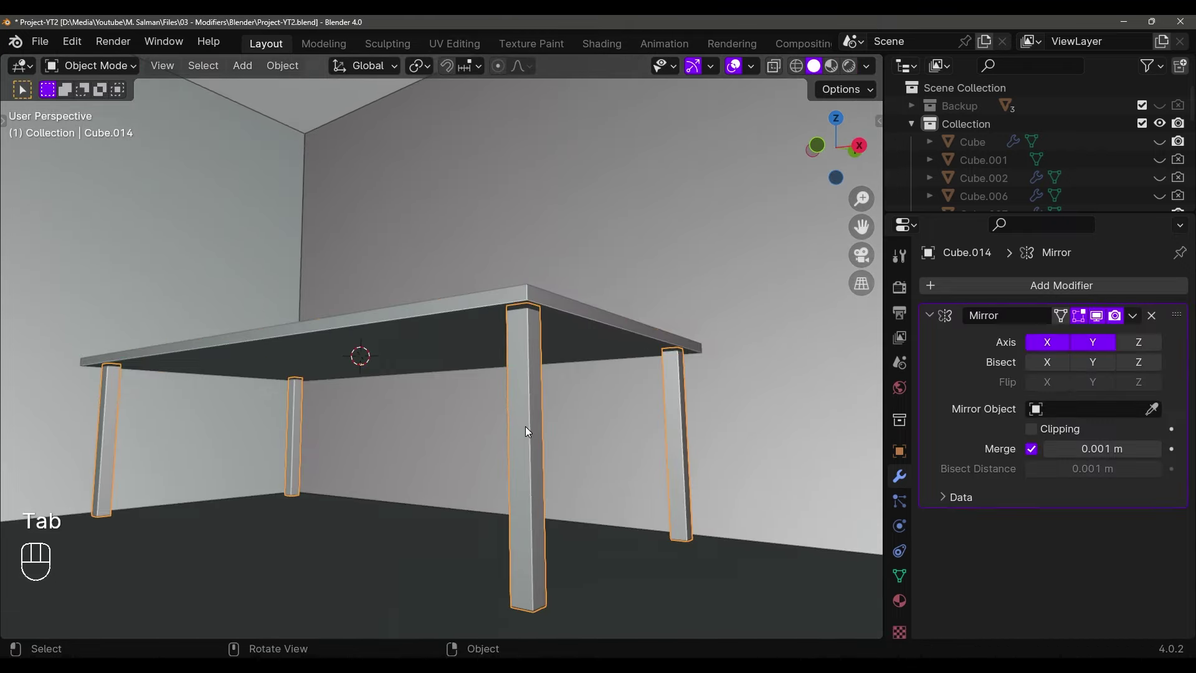
pyautogui.press('Tab')
pyautogui.press('Tab')
pyautogui.press('Tab')
pyautogui.press('a')
pyautogui.press('g')
pyautogui.press('y')
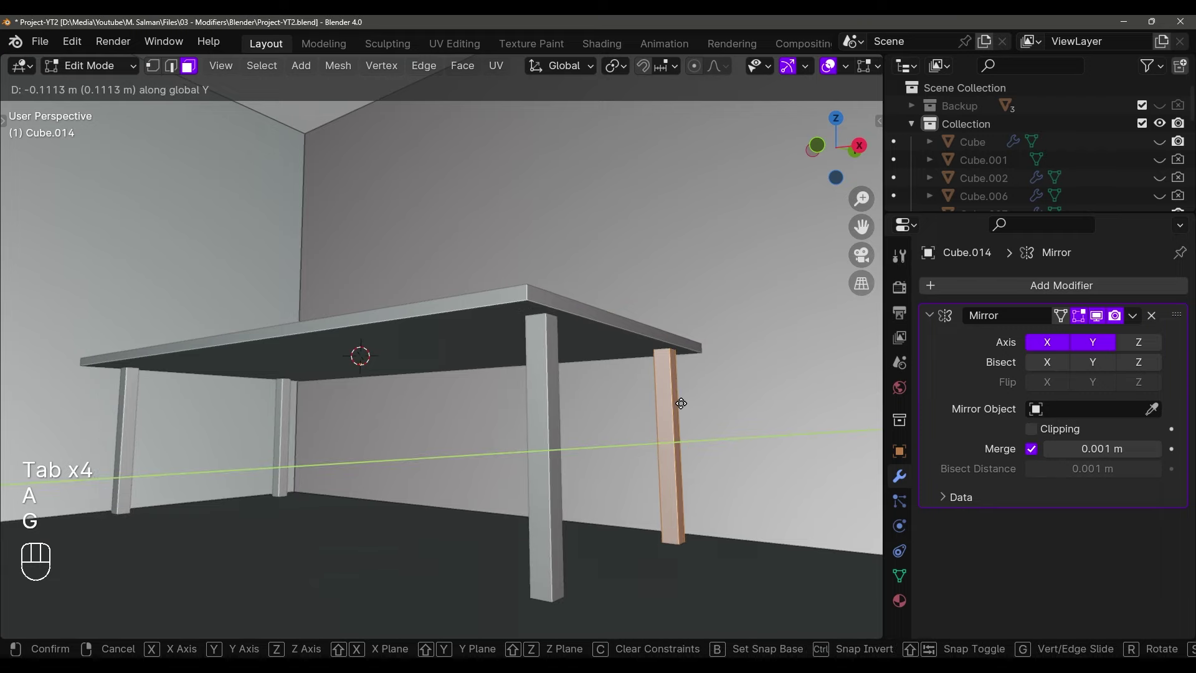
pyautogui.press('x')
pyautogui.click(684, 396)
# Thin the table legs slightly with Shrink/Fatten and return to Object Mode
pyautogui.hotkey('alt', 's')
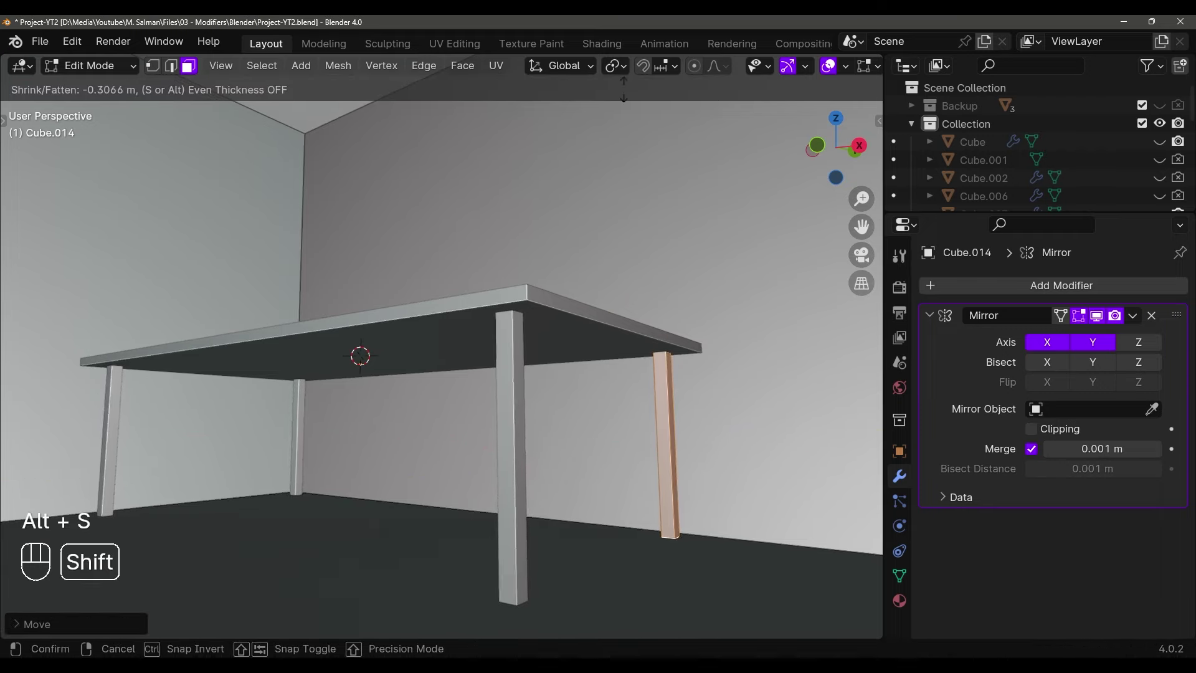
pyautogui.click(636, 274)
pyautogui.moveTo(636, 274); pyautogui.dragTo(581, 260, button='middle')
pyautogui.press('Tab')
# Unhide all hidden objects and look at the scene from the top
pyautogui.click(325, 434)
pyautogui.moveTo(330, 432)
pyautogui.mouseDown(button='middle')
pyautogui.moveTo(502, 381)
pyautogui.moveTo(533, 344)
pyautogui.moveTo(546, 430)
pyautogui.moveTo(542, 283)
pyautogui.moveTo(469, 338)
pyautogui.mouseUp(button='middle')
pyautogui.scroll(-2, 502, 381)
pyautogui.click(502, 381)
pyautogui.scroll(-5, 504, 386)
pyautogui.hotkey('alt', 'h')
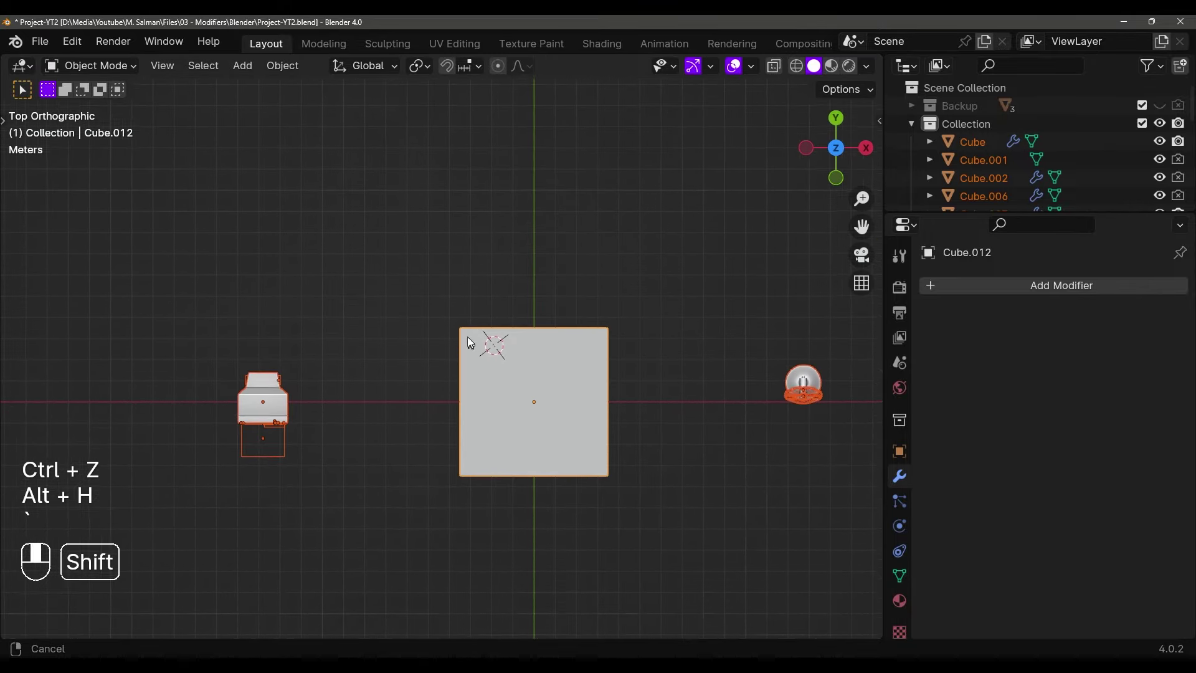
# Select all parts of the television set outside the room in wireframe top view
pyautogui.hotkey('shift', 'z')
pyautogui.moveTo(152, 315); pyautogui.dragTo(321, 459)
pyautogui.scroll(2, 320, 458)
pyautogui.keyDown('shift'); pyautogui.moveTo(278, 448); pyautogui.dragTo(367, 454, button='middle'); pyautogui.keyUp('shift')
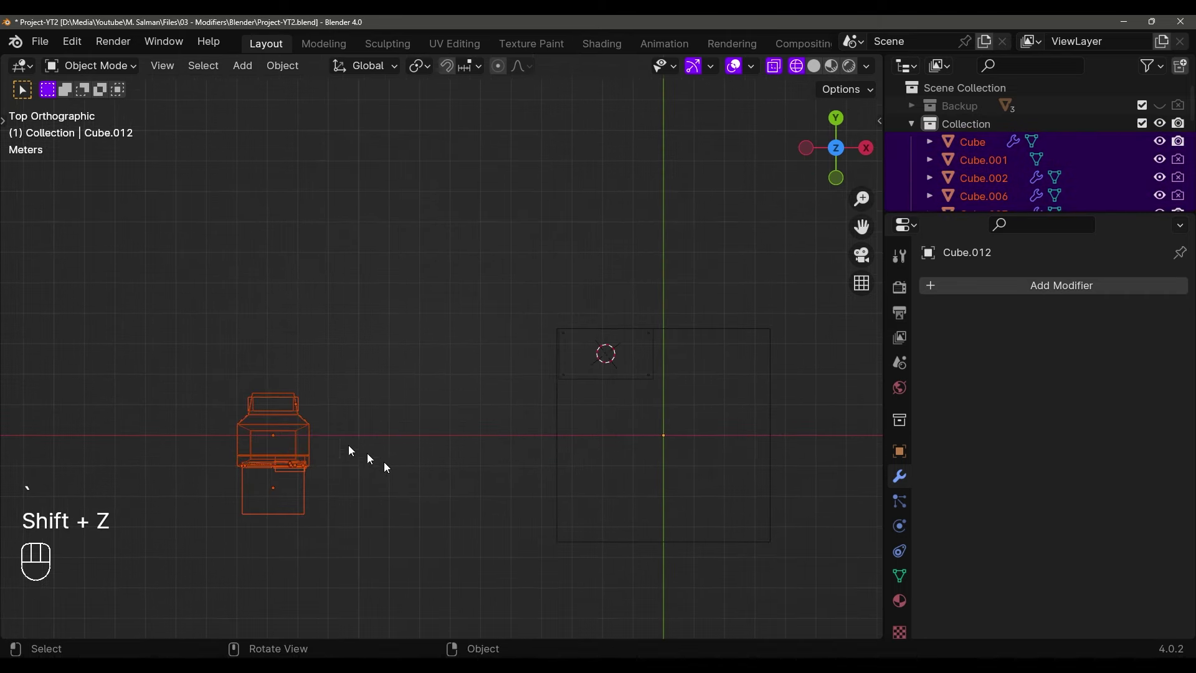
pyautogui.moveTo(176, 341); pyautogui.dragTo(265, 429)
pyautogui.keyDown('shift'); pyautogui.moveTo(265, 429); pyautogui.dragTo(774, 60, button='middle'); pyautogui.keyUp('shift')
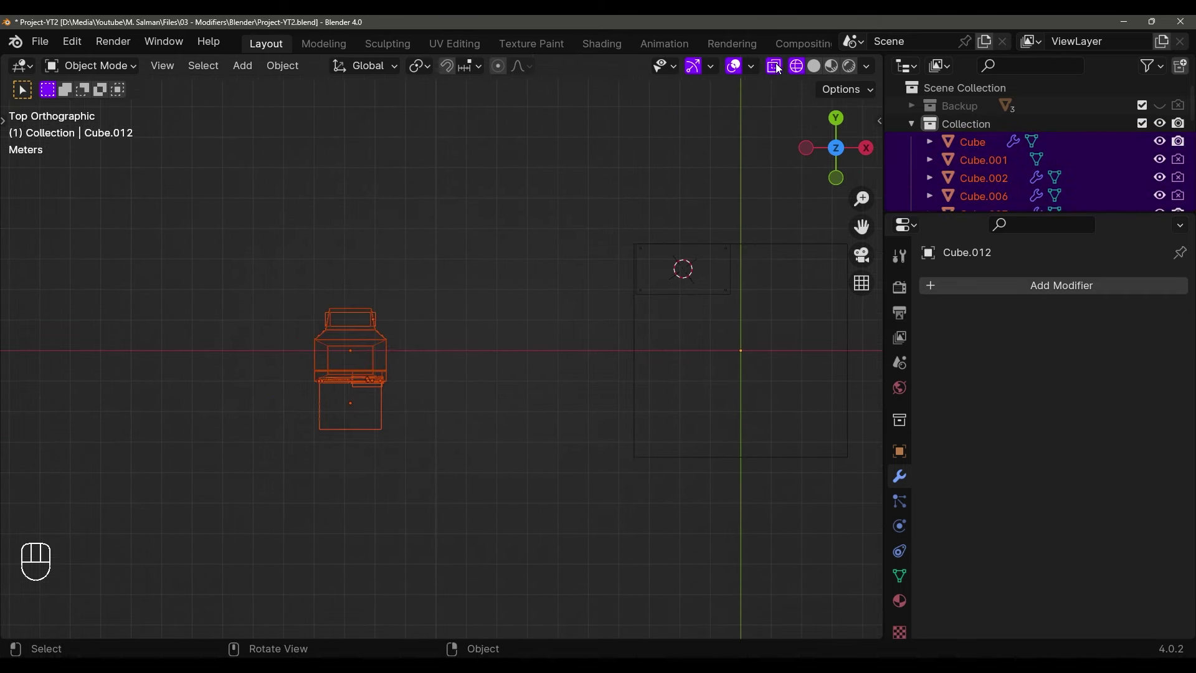
pyautogui.moveTo(203, 292); pyautogui.dragTo(427, 492)
pyautogui.keyDown('shift'); pyautogui.moveTo(492, 443); pyautogui.dragTo(419, 480, button='middle'); pyautogui.keyUp('shift')
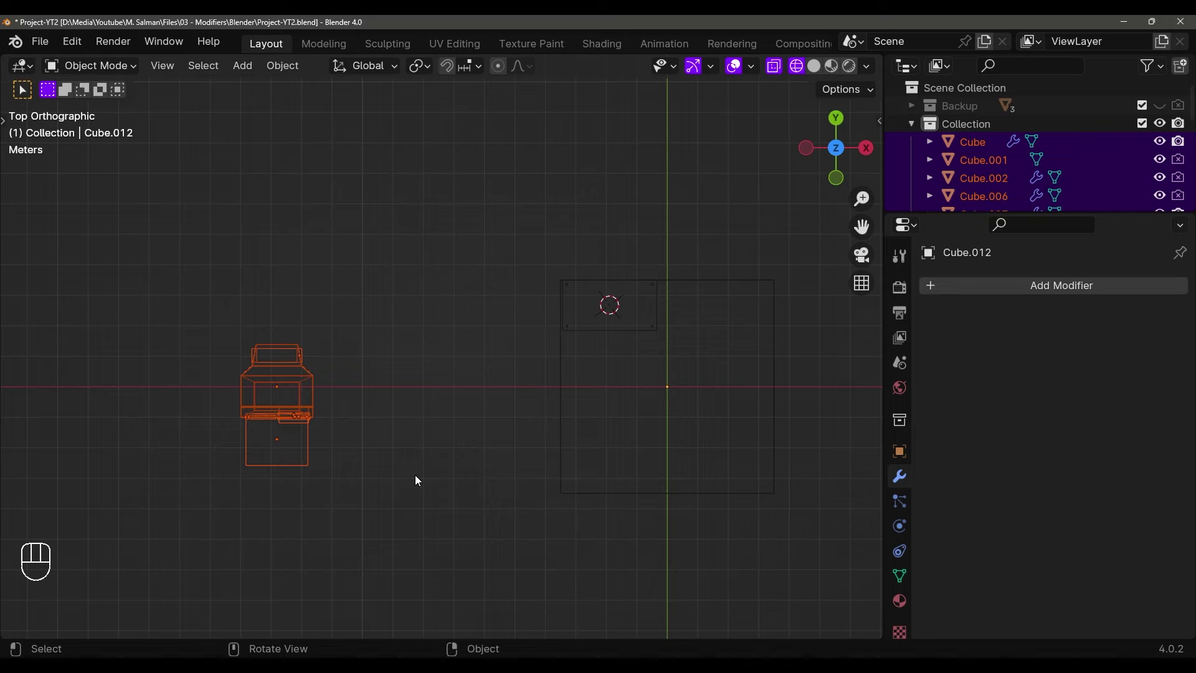
# Move the television set into the room over the table, scale it down and adjust its position from above
pyautogui.press('g')
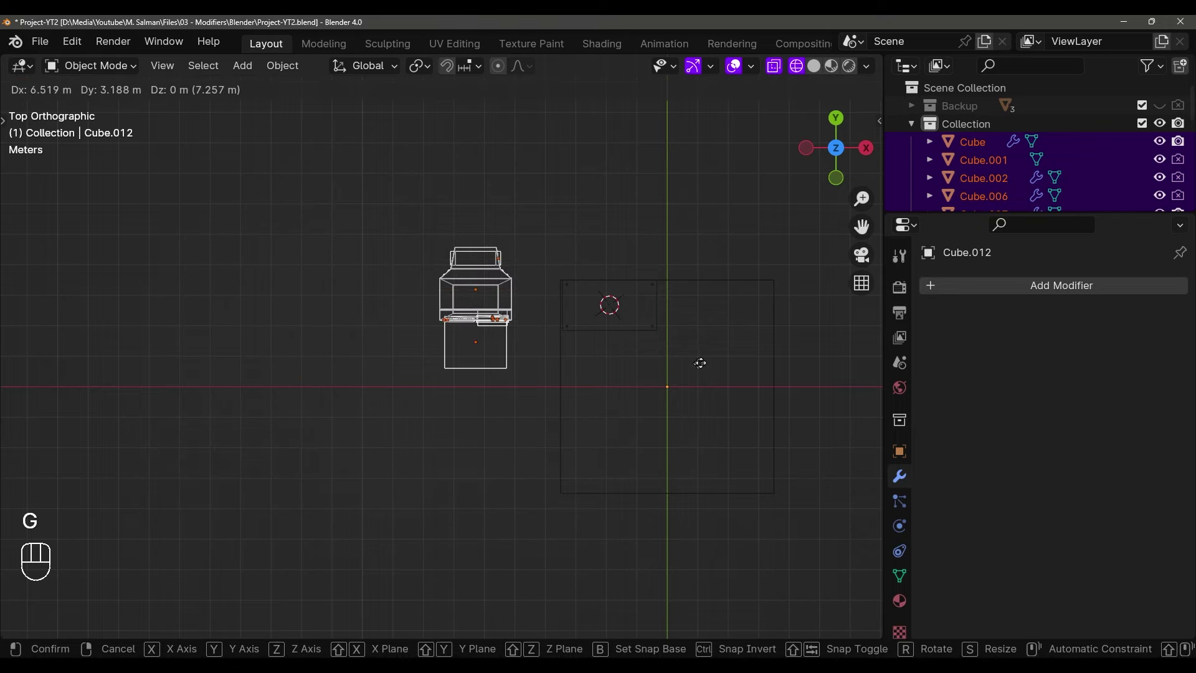
pyautogui.click(620, 475)
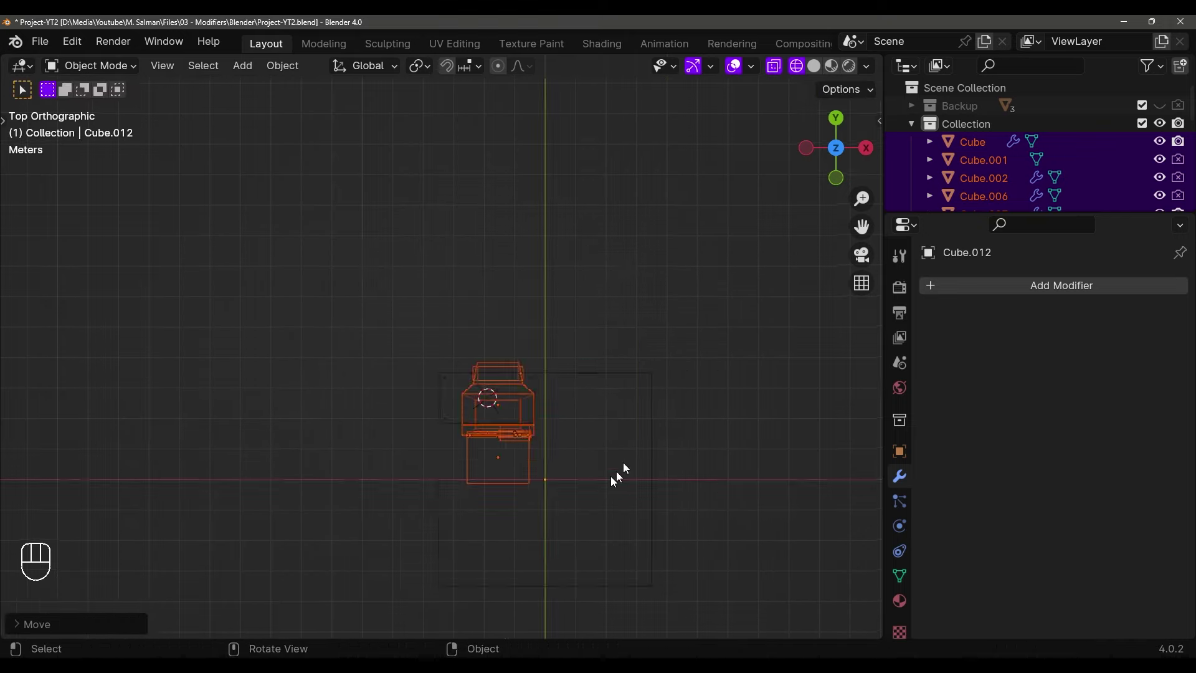
pyautogui.scroll(5, 619, 475)
pyautogui.press('s')
pyautogui.click(689, 470)
pyautogui.press('g')
pyautogui.click(633, 436)
# Raise the television set above the tabletop in solid view and scale it down further to suit the table
pyautogui.scroll(6, 648, 480)
pyautogui.hotkey('shift', 'z')
pyautogui.press('g')
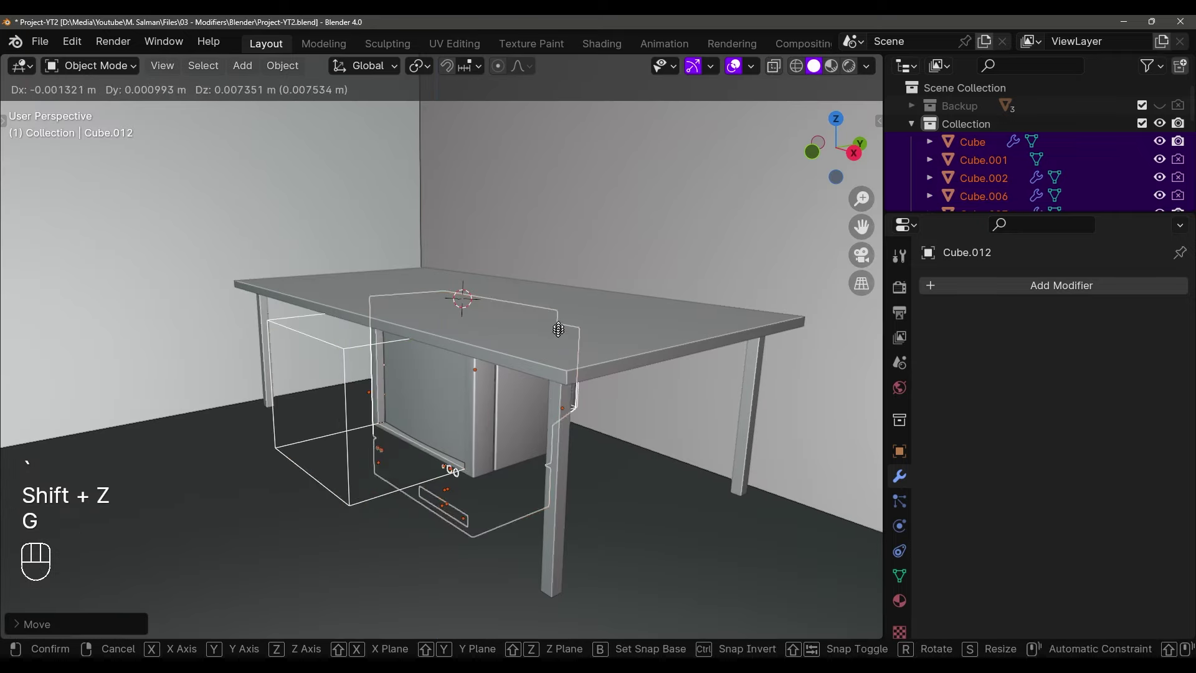
pyautogui.keyDown('shift'); pyautogui.click(534, 338); pyautogui.keyUp('shift')
pyautogui.press('s')
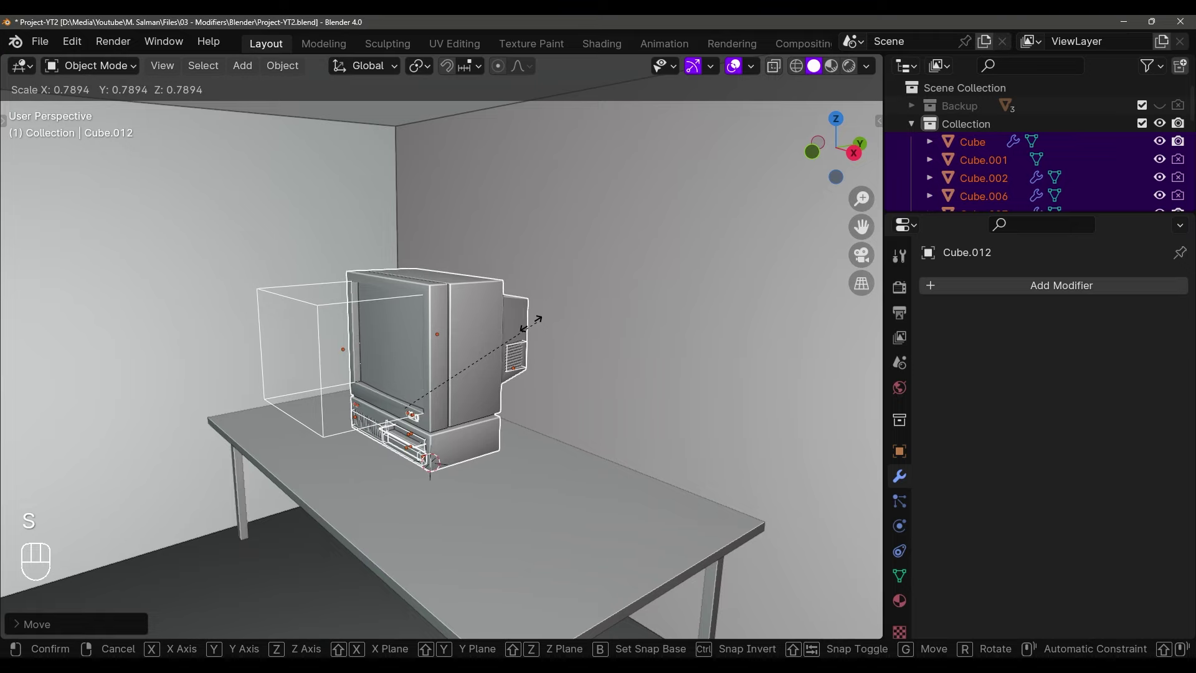
pyautogui.click(479, 375)
pyautogui.moveTo(480, 376); pyautogui.dragTo(603, 365, button='middle')
# Lower the television set about 0.13 m along Z onto the tabletop in wireframe side view and return to solid shading
pyautogui.hotkey('shift', 'z')
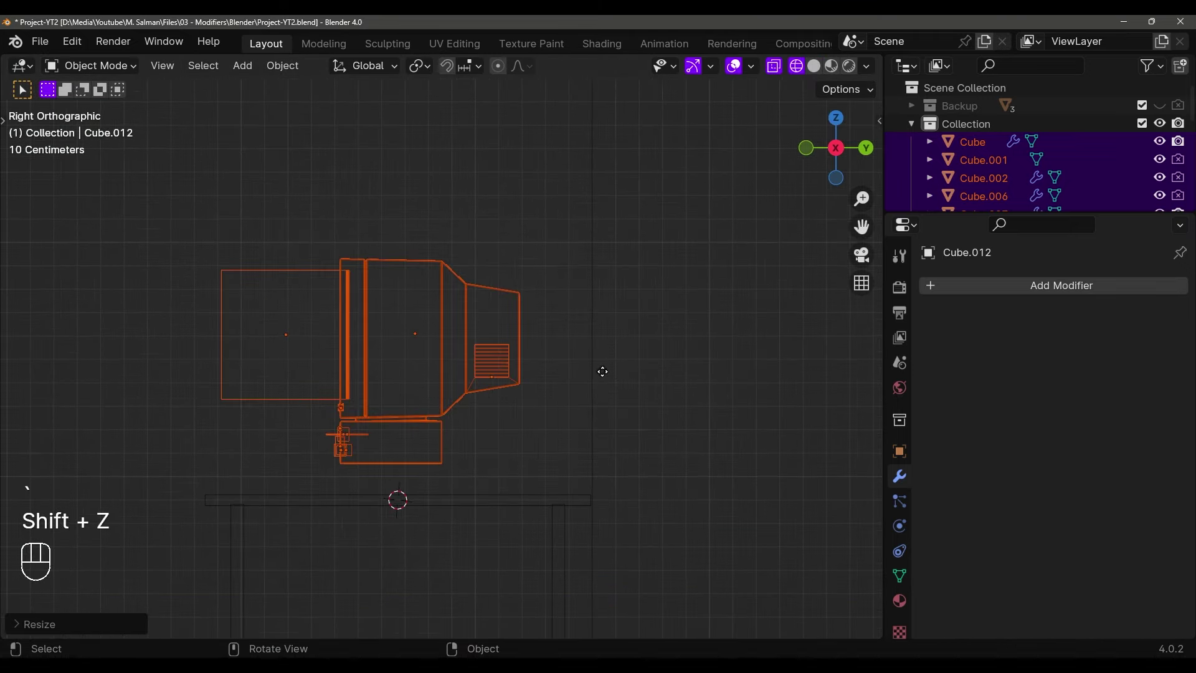
pyautogui.press('g')
pyautogui.middleClick(616, 408)
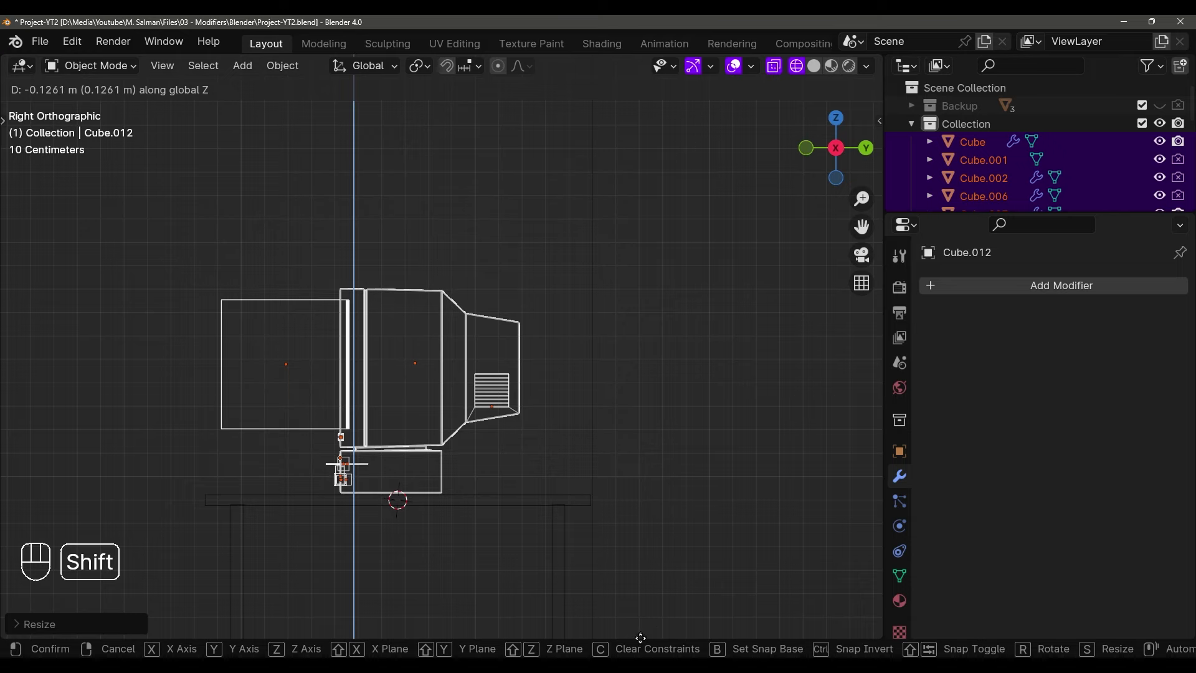
pyautogui.click(590, 554)
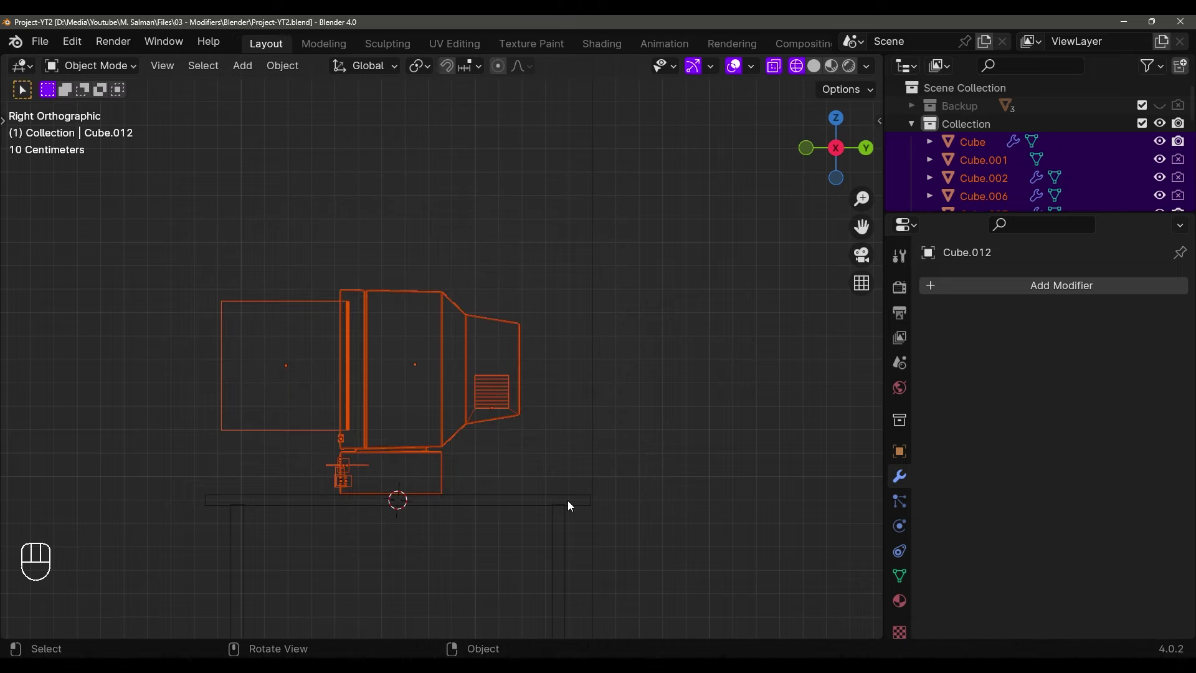
pyautogui.moveTo(568, 504)
pyautogui.mouseDown(button='middle')
pyautogui.moveTo(598, 510)
pyautogui.moveTo(588, 518)
pyautogui.moveTo(548, 489)
pyautogui.moveTo(568, 506)
pyautogui.mouseUp(button='middle')
pyautogui.hotkey('shift', 'z')
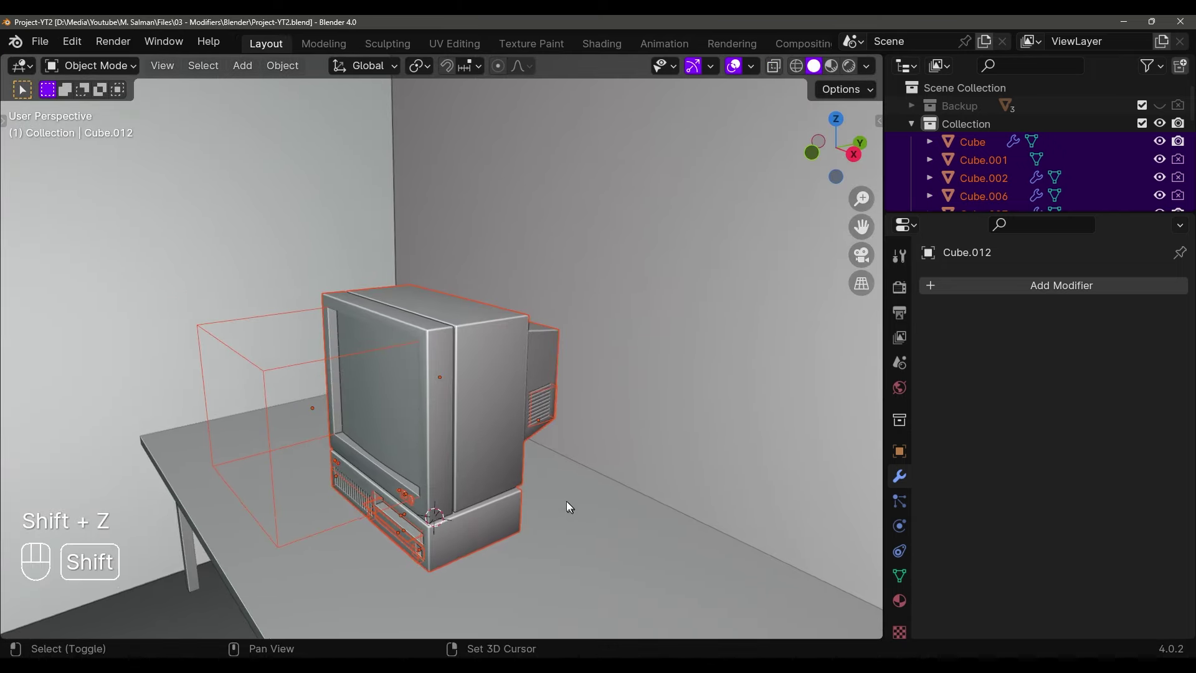
# Turn off the viewport display of the bevel and all boolean modifiers on the television's main body
pyautogui.click(480, 402)
pyautogui.keyDown('shift'); pyautogui.moveTo(480, 401); pyautogui.dragTo(514, 374, button='middle'); pyautogui.keyUp('shift')
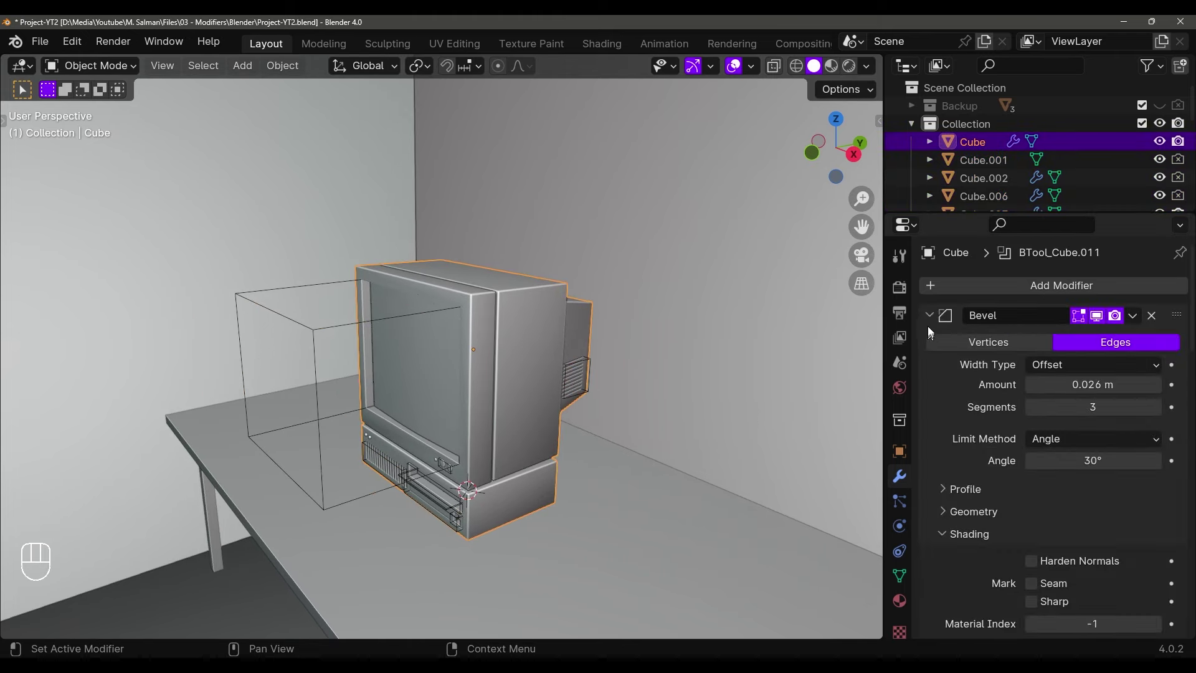
pyautogui.moveTo(928, 326); pyautogui.dragTo(947, 496)
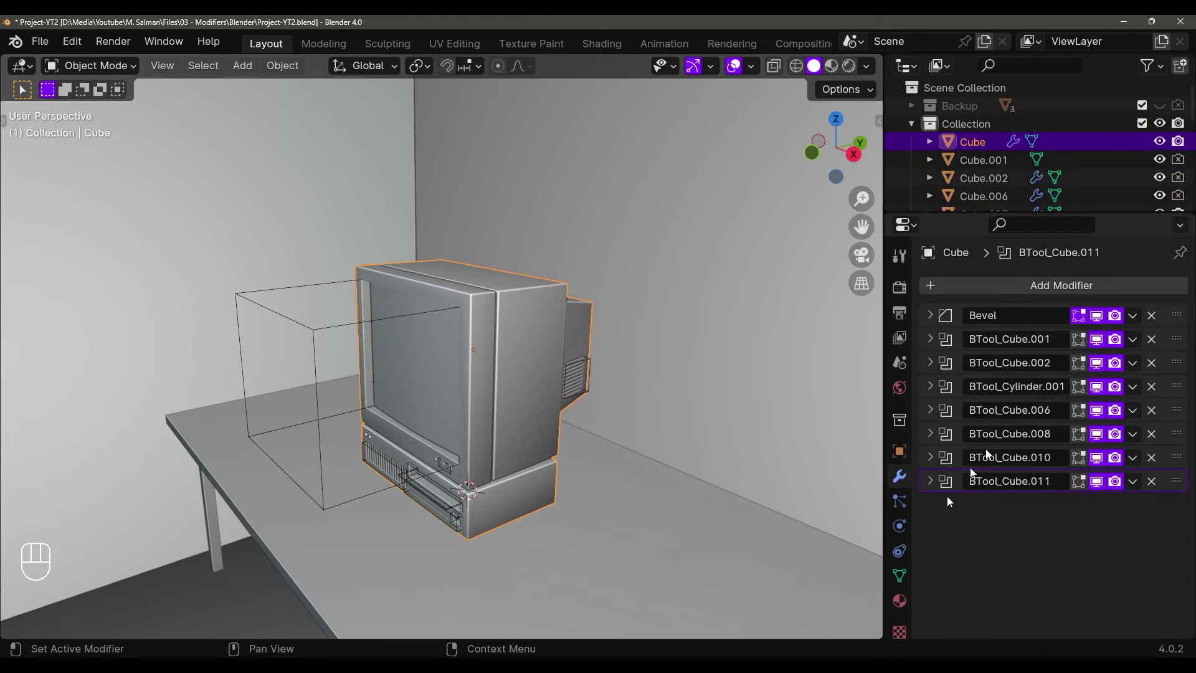
pyautogui.click(1096, 315)
pyautogui.moveTo(1096, 362); pyautogui.dragTo(1098, 412)
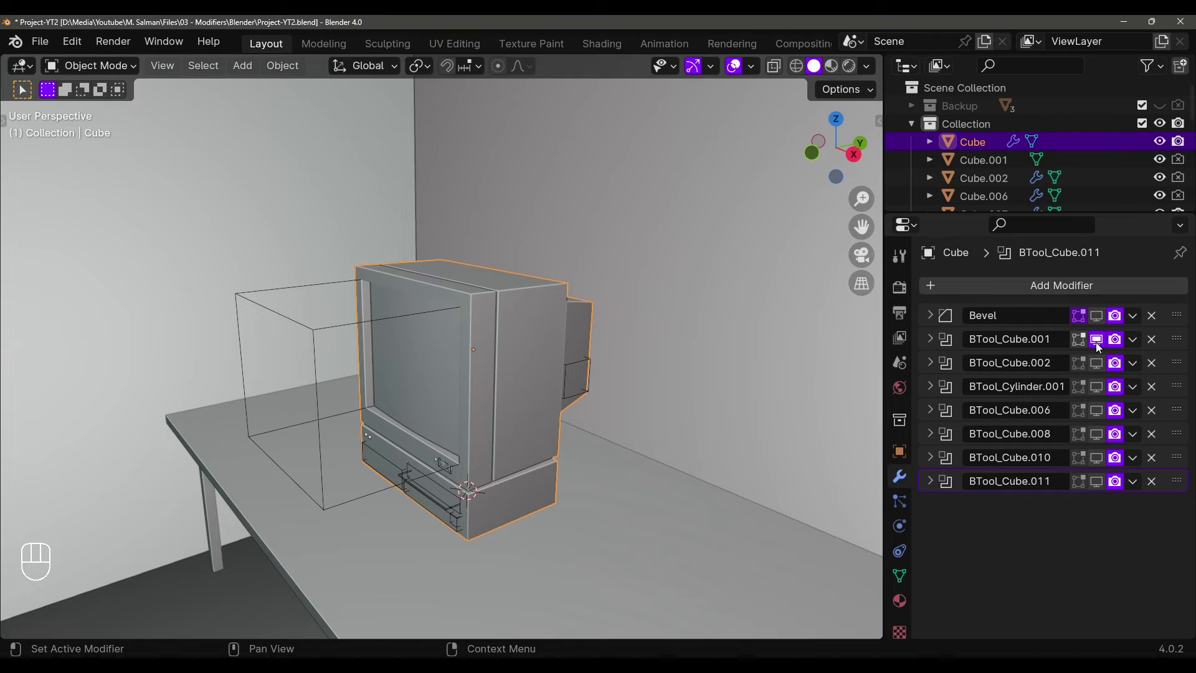
pyautogui.moveTo(578, 416)
pyautogui.mouseDown(button='middle')
pyautogui.moveTo(520, 410)
pyautogui.moveTo(562, 421)
pyautogui.mouseUp(button='middle')
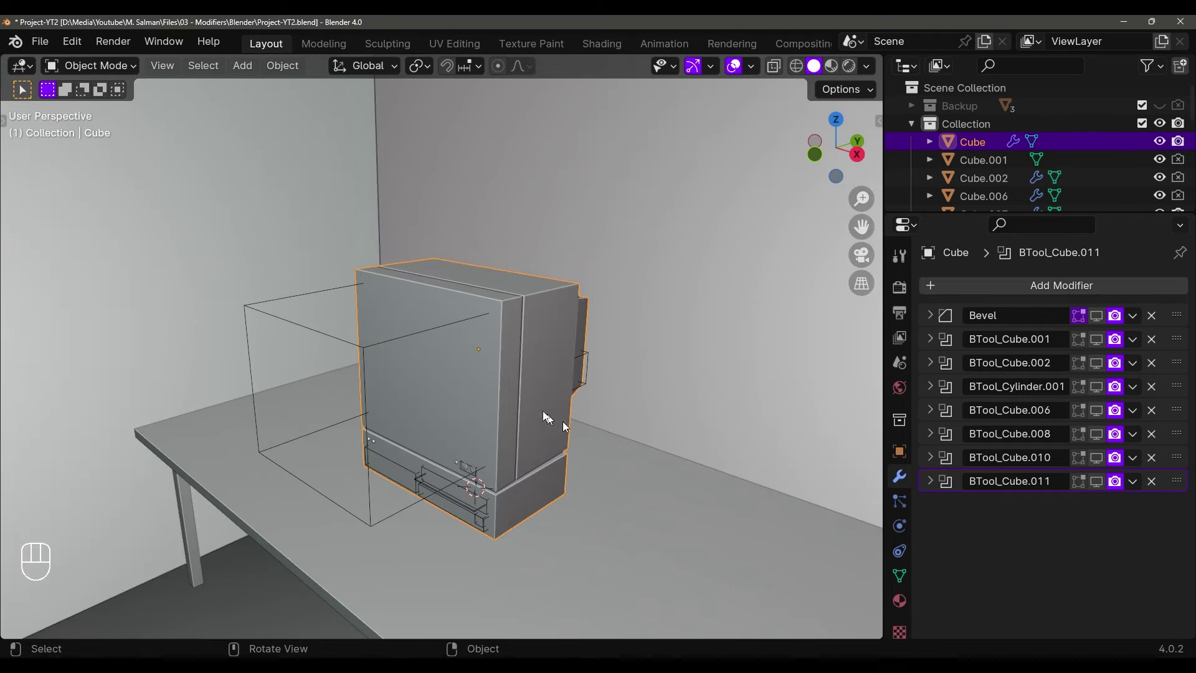
# Select all parts of the television set in wireframe view, leaving the tabletop out of the selection
pyautogui.hotkey('shift', 'z')
pyautogui.scroll(-4, 553, 368)
pyautogui.moveTo(553, 368); pyautogui.dragTo(523, 361, button='middle')
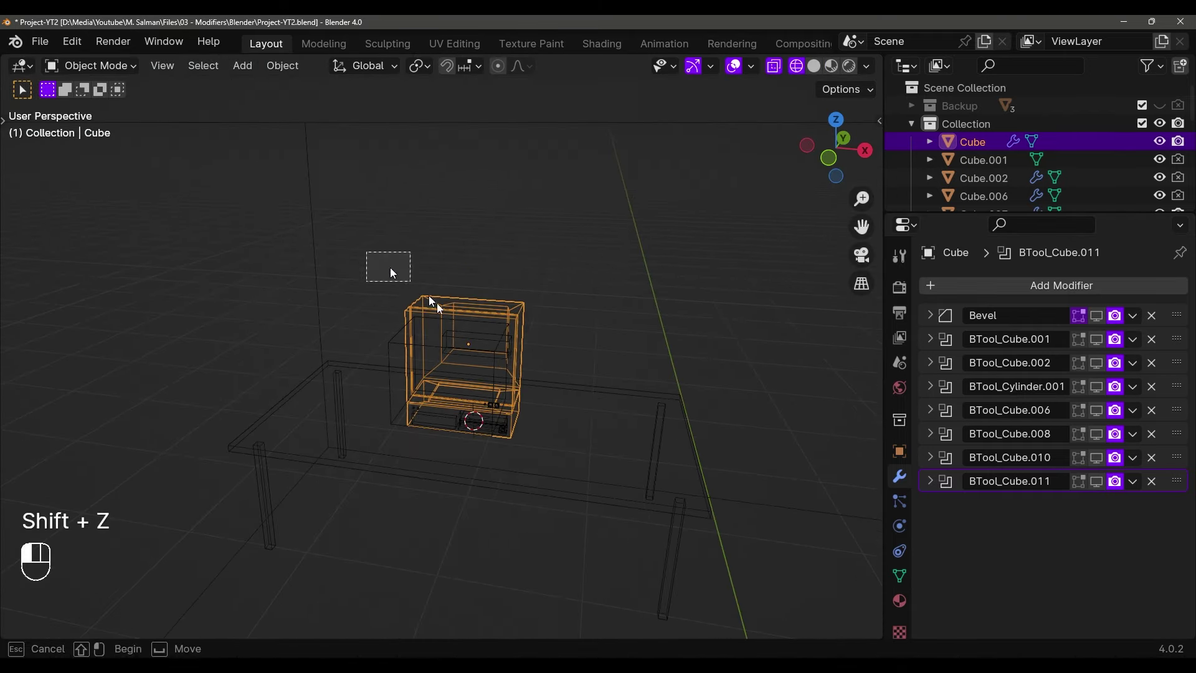
pyautogui.moveTo(392, 272); pyautogui.dragTo(586, 452)
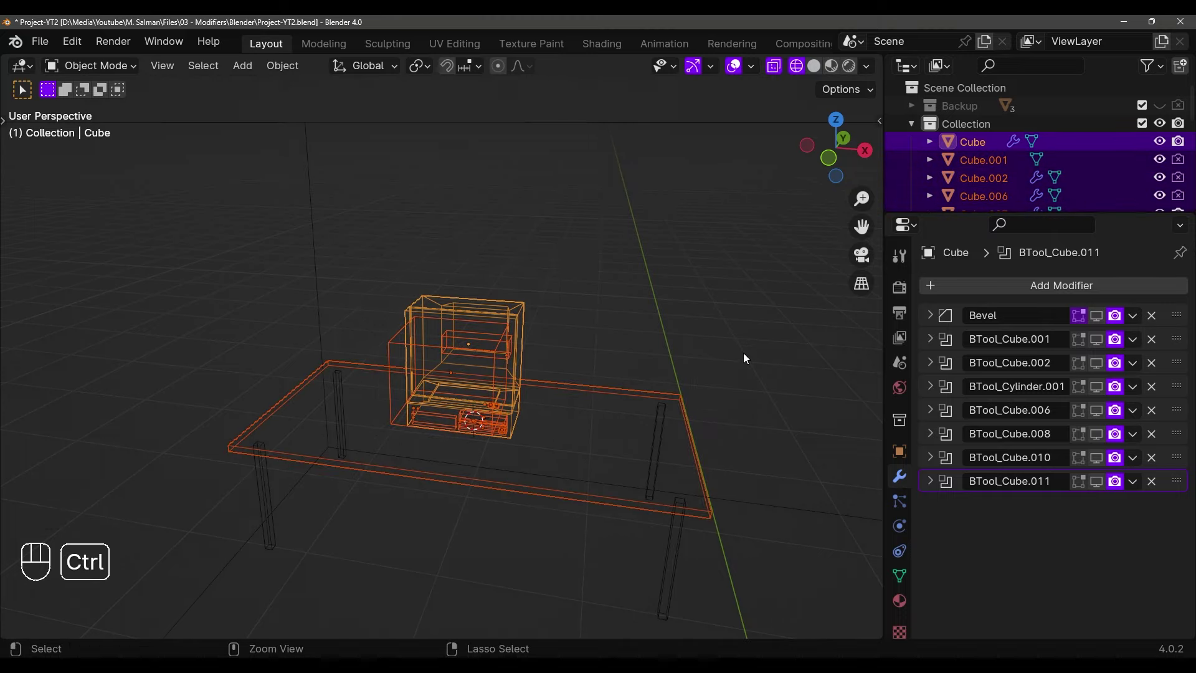
pyautogui.keyDown('ctrl'); pyautogui.moveTo(739, 344); pyautogui.dragTo(635, 592); pyautogui.keyUp('ctrl')
pyautogui.moveTo(635, 579); pyautogui.dragTo(528, 456, button='middle')
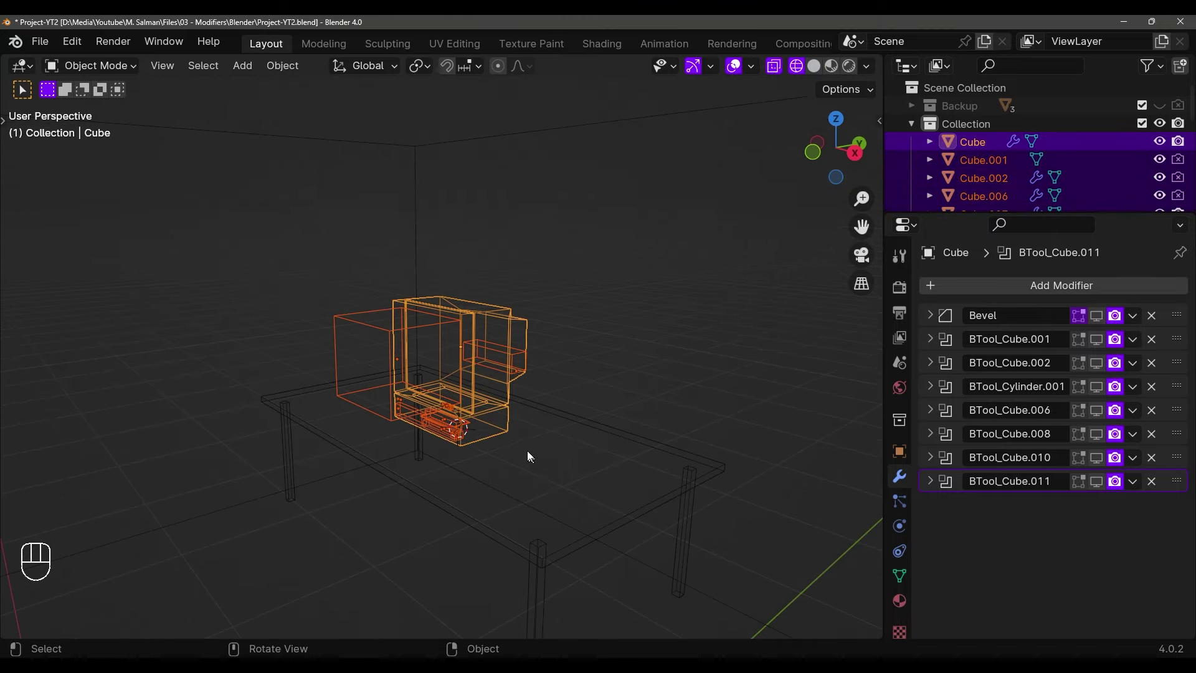
# Move the television set along Y on the tabletop to adjust its distance from the back wall in wireframe view
pyautogui.scroll(5, 633, 483)
pyautogui.moveTo(632, 483); pyautogui.dragTo(531, 487, button='middle')
pyautogui.hotkey('shift', 'z')
pyautogui.hotkey('shift', 'z')
pyautogui.press('g')
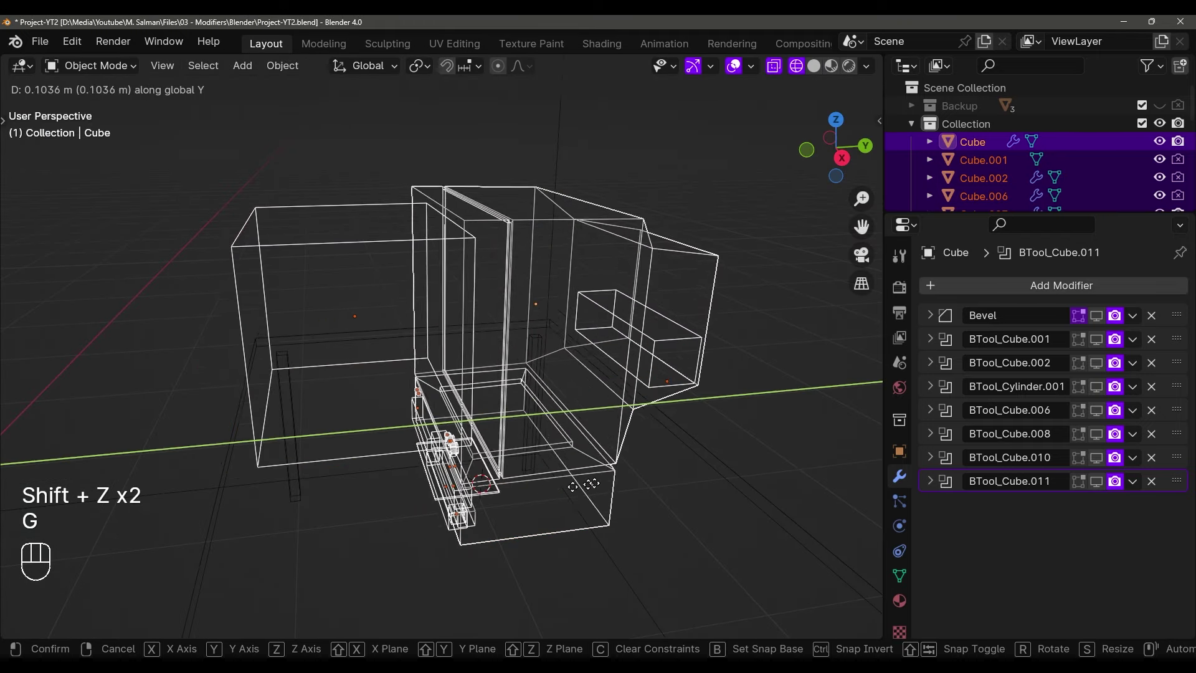
pyautogui.click(656, 482)
pyautogui.press('`')
pyautogui.keyDown('shift'); pyautogui.moveTo(662, 426); pyautogui.dragTo(667, 454, button='middle'); pyautogui.keyUp('shift')
pyautogui.press('g')
pyautogui.press('y')
pyautogui.click(599, 425)
# Return to solid shading, shift the television set slightly along Y and scale it down a little
pyautogui.hotkey('shift', 'z')
pyautogui.press('g')
pyautogui.press('y')
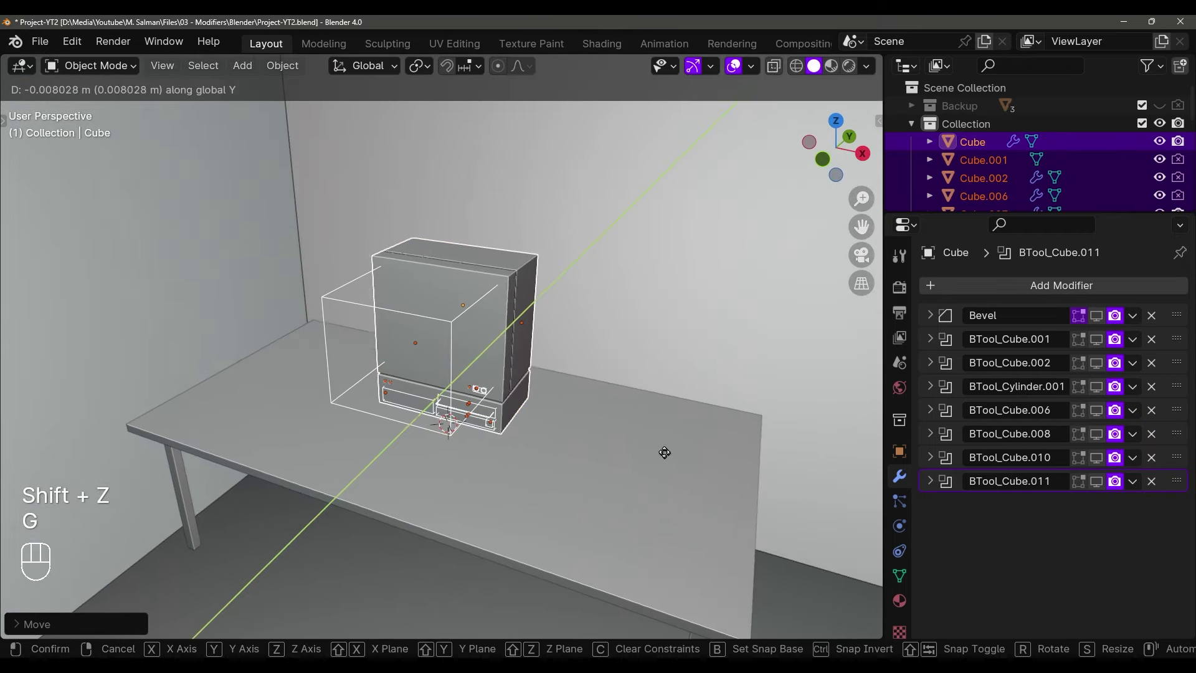
pyautogui.click(657, 425)
pyautogui.press('s')
pyautogui.click(632, 413)
# Correct the television set's height along Z on the tabletop and shift it along Y near the back wall
pyautogui.moveTo(633, 413); pyautogui.dragTo(599, 413, button='middle')
pyautogui.press('g')
pyautogui.press('z')
pyautogui.click(717, 328)
pyautogui.press('g')
pyautogui.press('y')
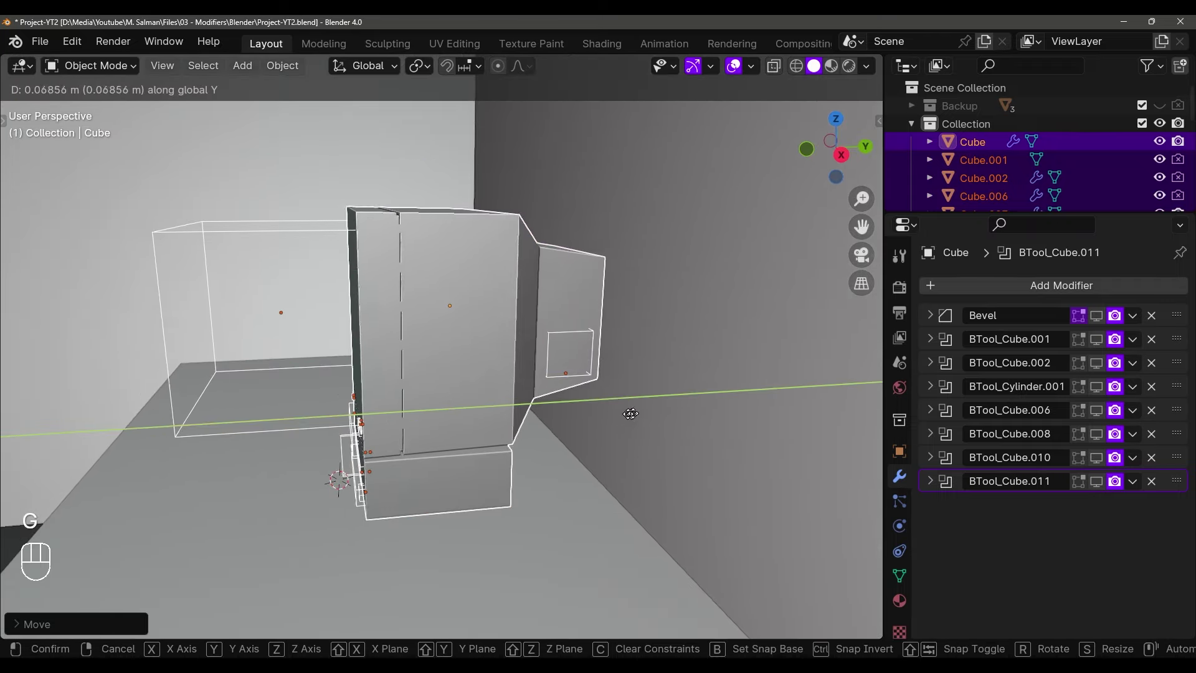
pyautogui.click(584, 431)
pyautogui.scroll(-3, 584, 428)
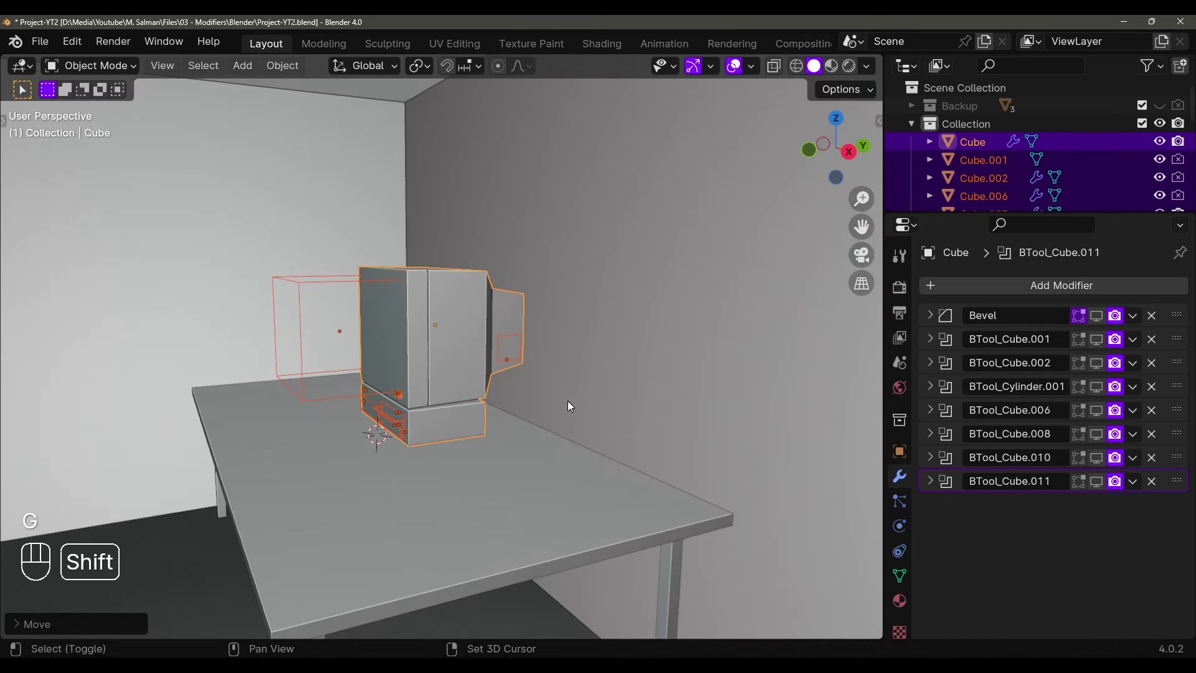
# Raise the room's ceiling face along Z in Edit Mode and return to Object Mode
pyautogui.moveTo(567, 401); pyautogui.dragTo(561, 139, button='middle')
pyautogui.click(559, 226)
pyautogui.keyDown('shift'); pyautogui.moveTo(559, 225); pyautogui.dragTo(570, 327, button='middle'); pyautogui.keyUp('shift')
pyautogui.press('Tab')
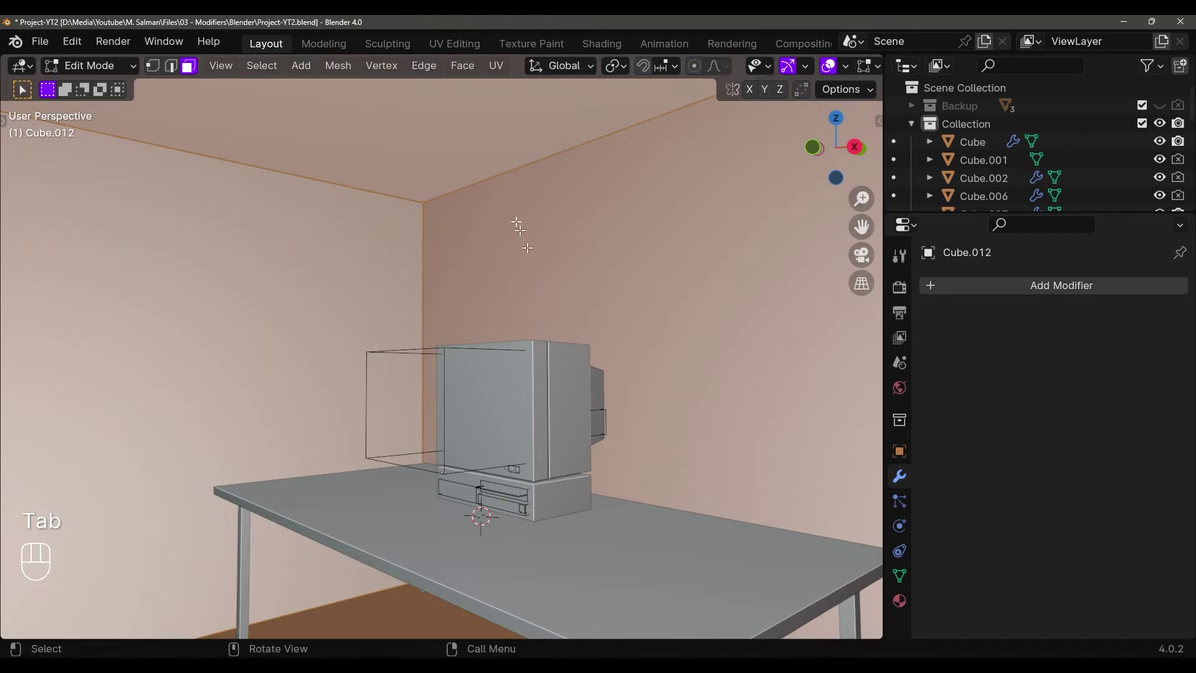
pyautogui.click(439, 160)
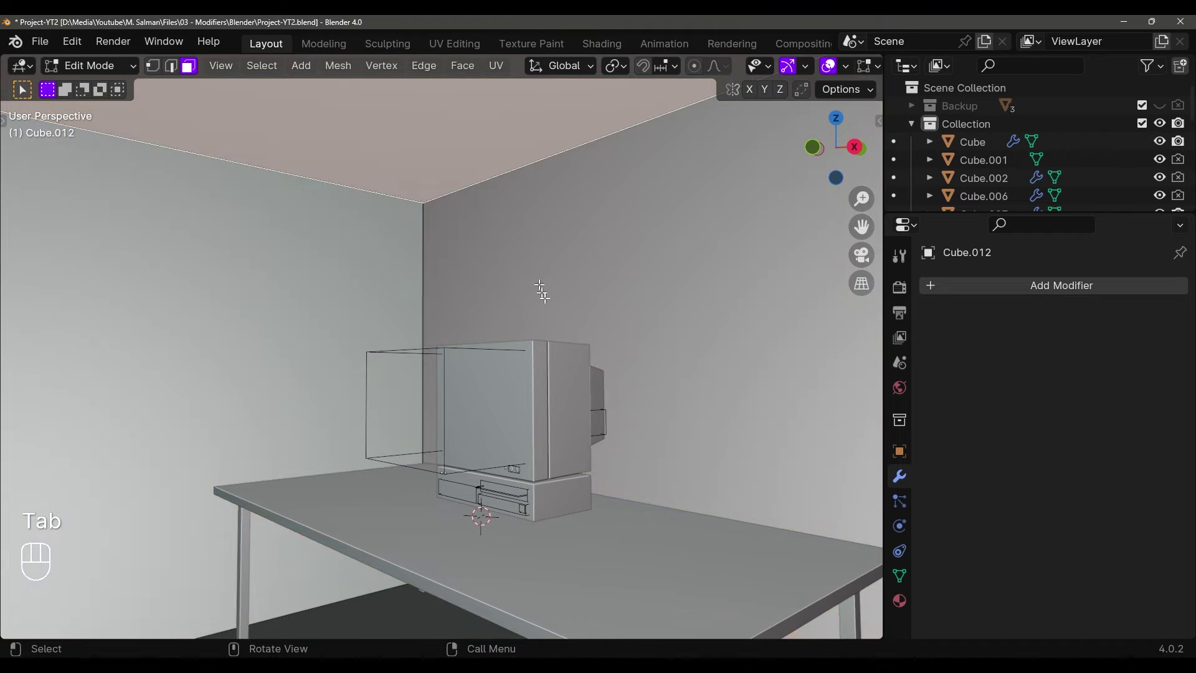
pyautogui.scroll(-3, 541, 290)
pyautogui.press('g')
pyautogui.middleClick(516, 323)
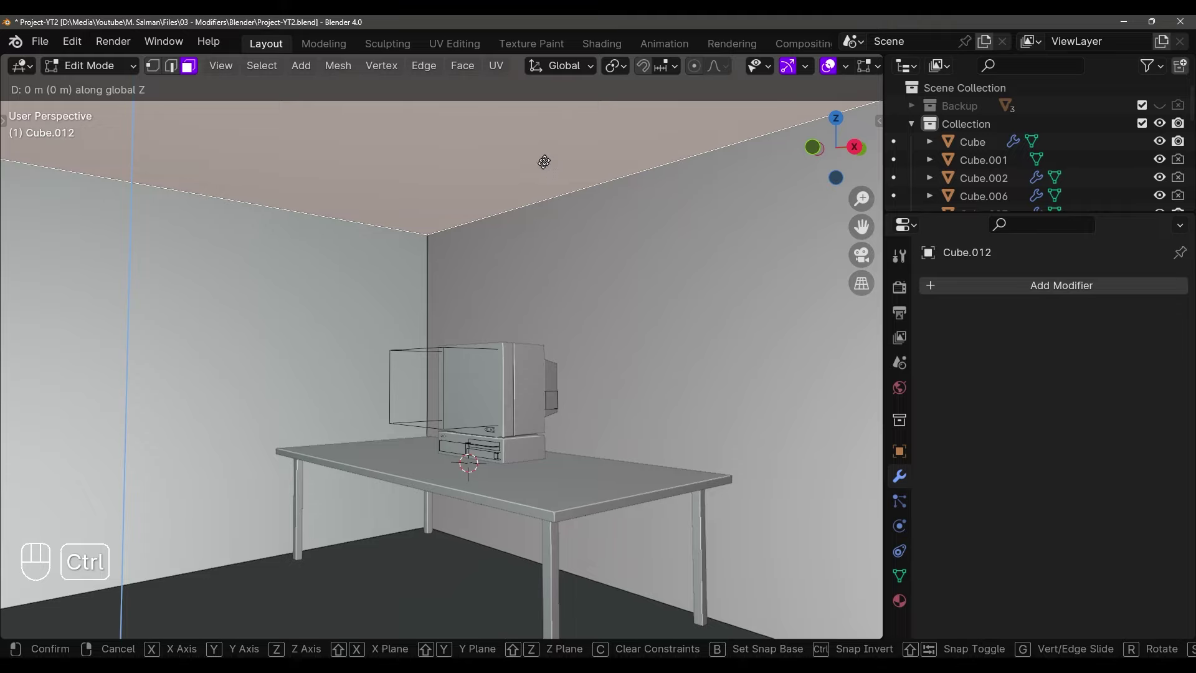
pyautogui.click(546, 126)
pyautogui.moveTo(547, 126); pyautogui.dragTo(515, 253, button='middle')
pyautogui.press('Tab')
# Select all parts of the fan standing outside the room and show them in wireframe top view
pyautogui.moveTo(506, 311); pyautogui.dragTo(652, 413, button='middle')
pyautogui.scroll(-8, 587, 429)
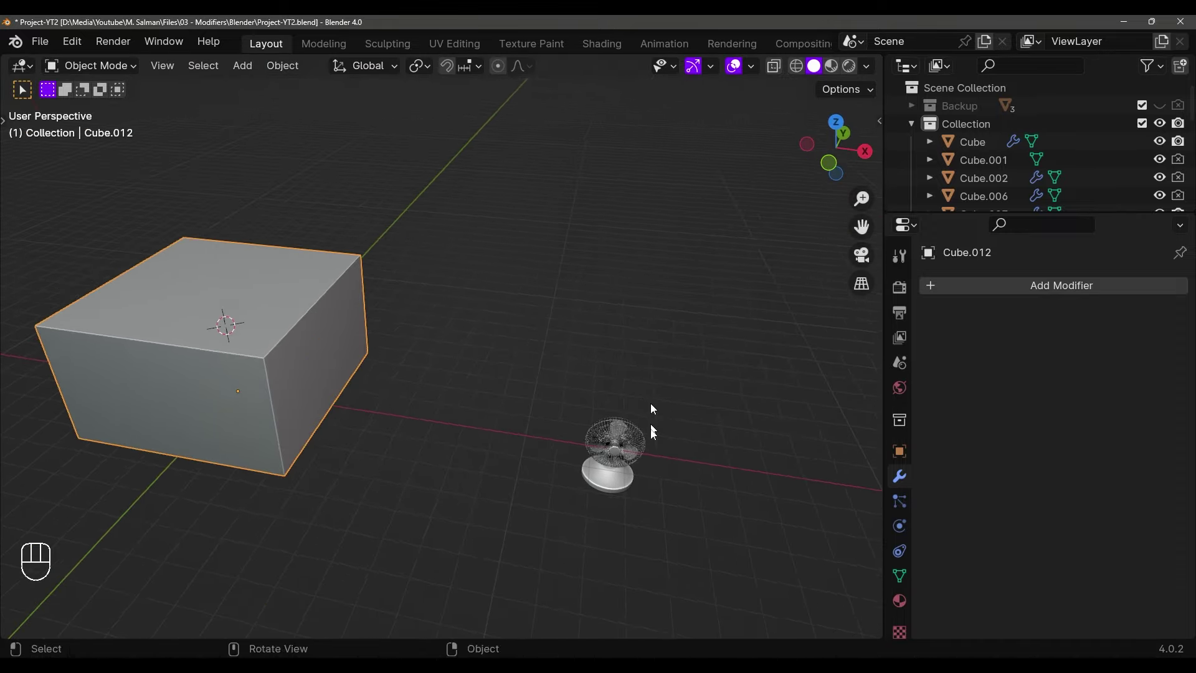
pyautogui.hotkey('shift', 'z')
pyautogui.moveTo(548, 515); pyautogui.dragTo(692, 394)
pyautogui.press('`')
pyautogui.keyDown('shift'); pyautogui.moveTo(570, 380); pyautogui.dragTo(687, 419, button='middle'); pyautogui.keyUp('shift')
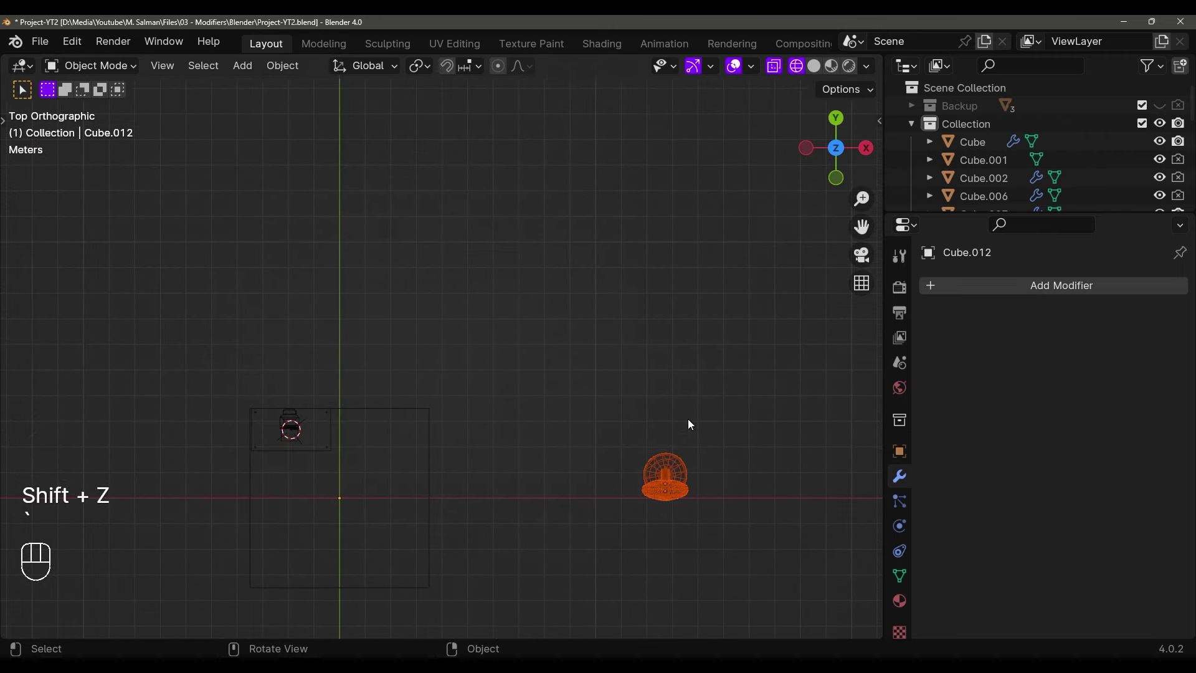
# Move the fan into the room beside the television set and scale it down to fit the table from above
pyautogui.press('g')
pyautogui.click(256, 380)
pyautogui.keyDown('shift'); pyautogui.moveTo(255, 383); pyautogui.dragTo(581, 275, button='middle'); pyautogui.keyUp('shift')
pyautogui.scroll(5, 459, 443)
pyautogui.press('s')
pyautogui.click(477, 448)
pyautogui.press('g')
pyautogui.click(584, 250)
pyautogui.press('s')
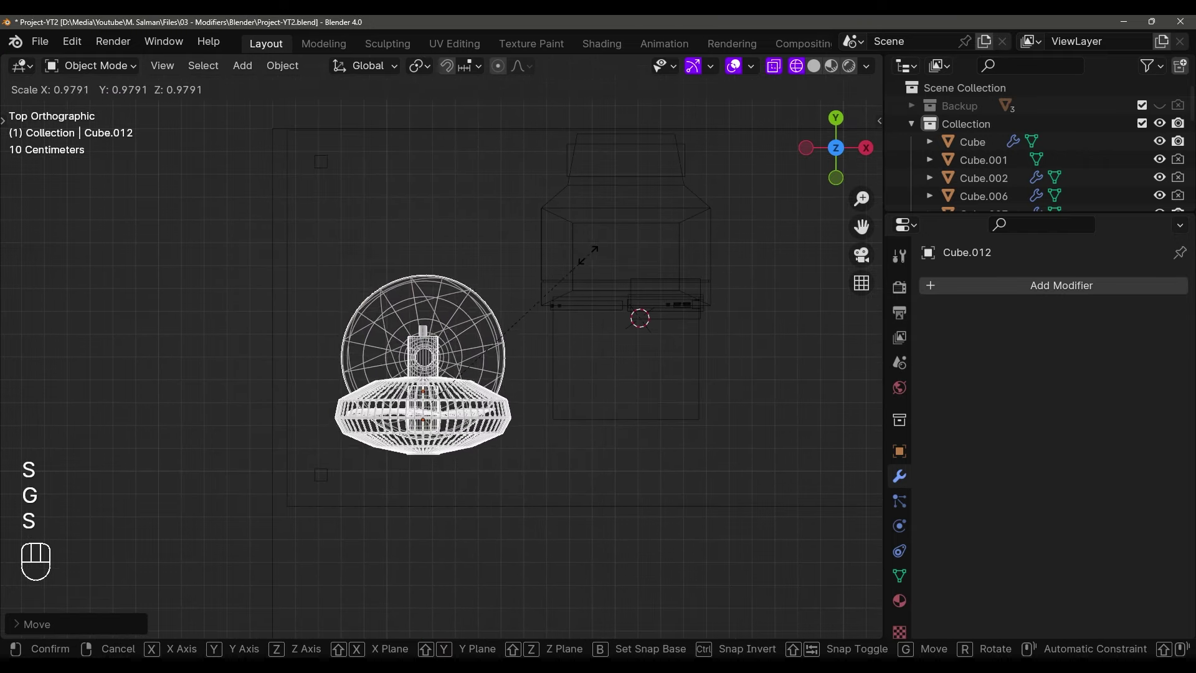
pyautogui.click(584, 263)
# Return to solid shading and raise the fan along Z to the level of the tabletop
pyautogui.moveTo(583, 336); pyautogui.dragTo(567, 277, button='middle')
pyautogui.hotkey('shift', 'z')
pyautogui.moveTo(566, 383); pyautogui.dragTo(537, 459, button='middle')
pyautogui.scroll(-4, 536, 459)
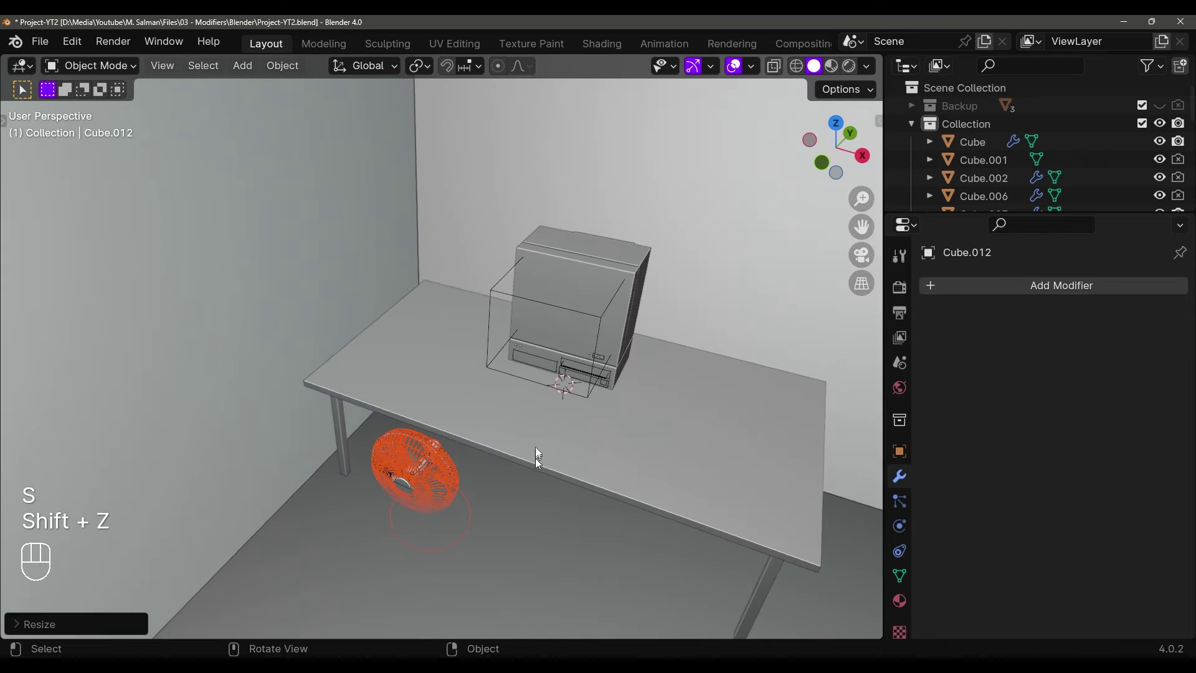
pyautogui.press('g')
pyautogui.middleClick(537, 430)
pyautogui.click(588, 136)
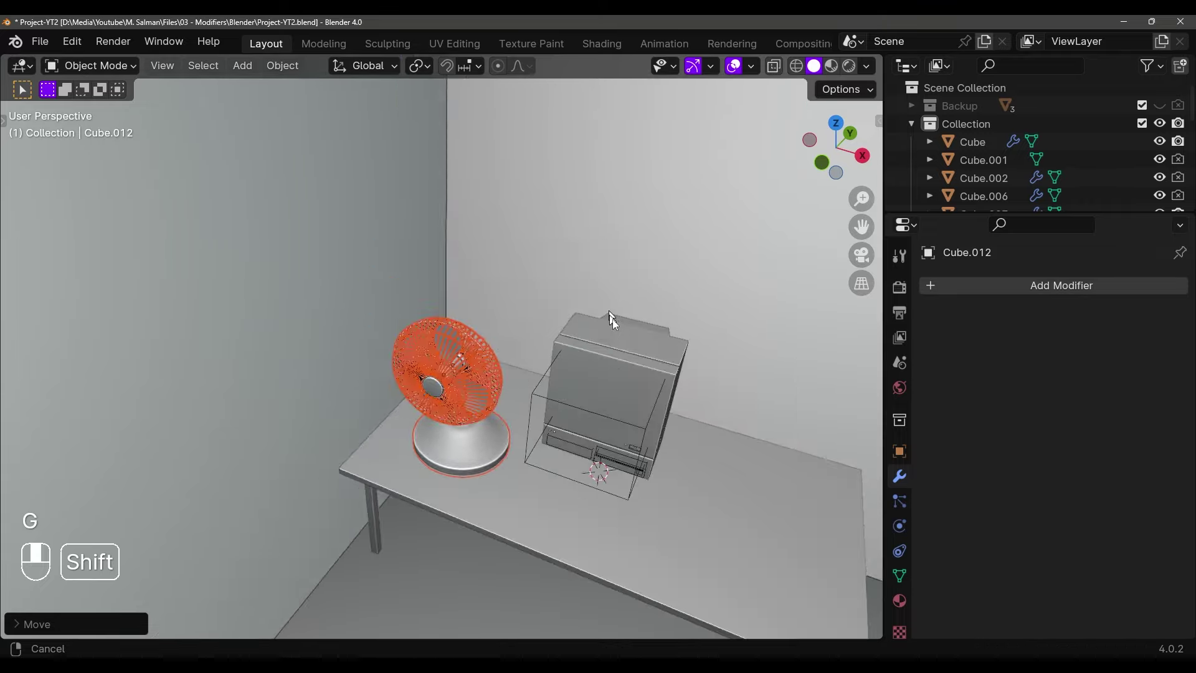
# Rotate the fan to face into the room and show it in wireframe front view
pyautogui.press('r')
pyautogui.press('`')
pyautogui.press('`')
pyautogui.hotkey('shift', 'z')
pyautogui.click(573, 469)
# Scale the fan down and lower it onto the tabletop beside the television set, checking it in solid view
pyautogui.press('s')
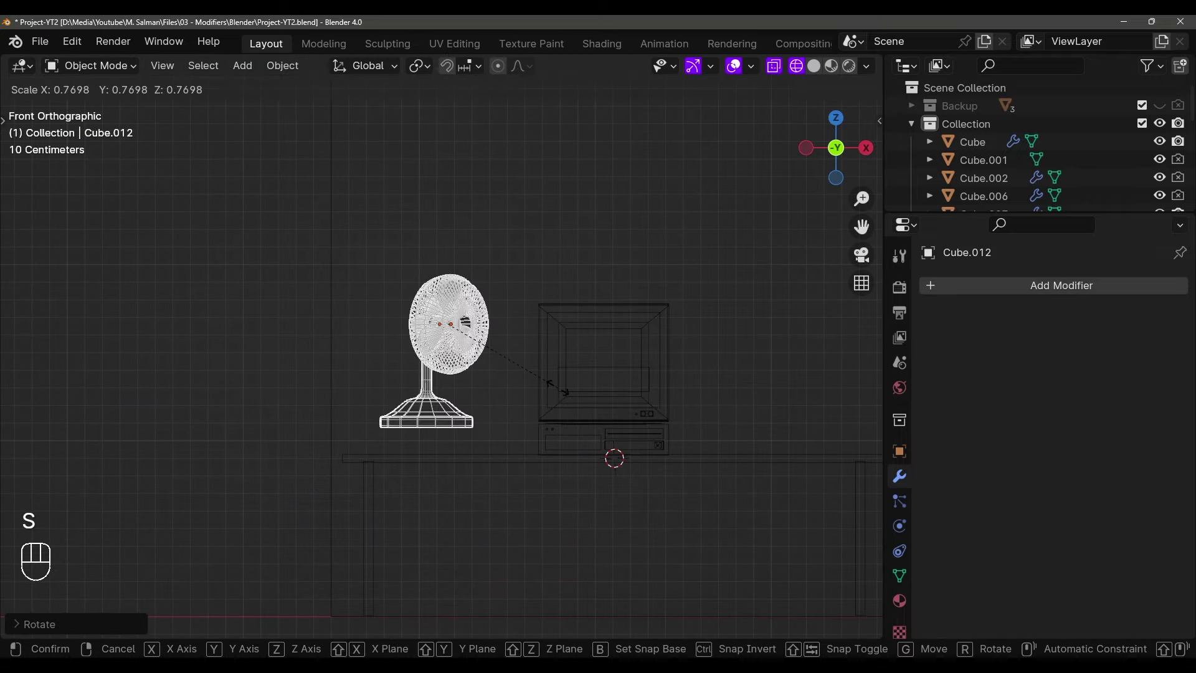
pyautogui.click(579, 444)
pyautogui.press('g')
pyautogui.click(585, 468)
pyautogui.hotkey('shift', 'z')
pyautogui.press('s')
pyautogui.moveTo(548, 412); pyautogui.dragTo(538, 414, button='middle')
pyautogui.press('g')
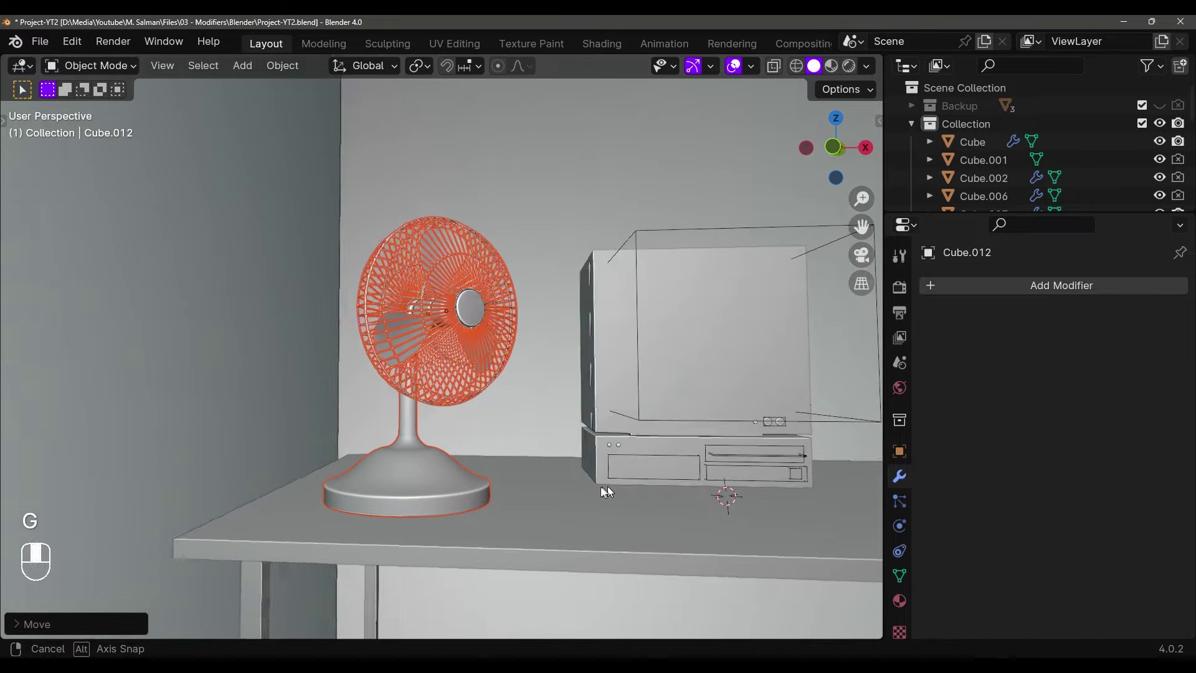
# Scale the fan down further to suit the television set and adjust its position on the tabletop
pyautogui.press('`')
pyautogui.moveTo(607, 486); pyautogui.dragTo(491, 466, button='middle')
pyautogui.hotkey('shift', 'z')
pyautogui.press('s')
pyautogui.click(517, 354)
pyautogui.press('g')
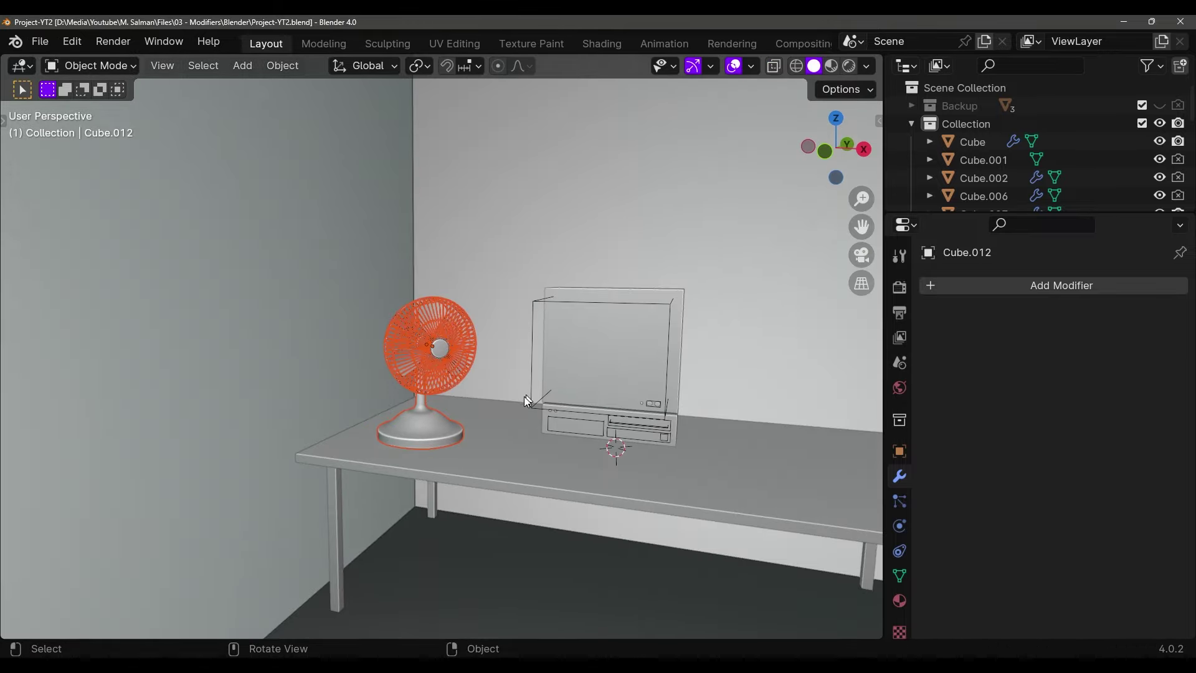
# Hide all parts of the fan on the table
pyautogui.moveTo(514, 405); pyautogui.dragTo(428, 125, button='middle')
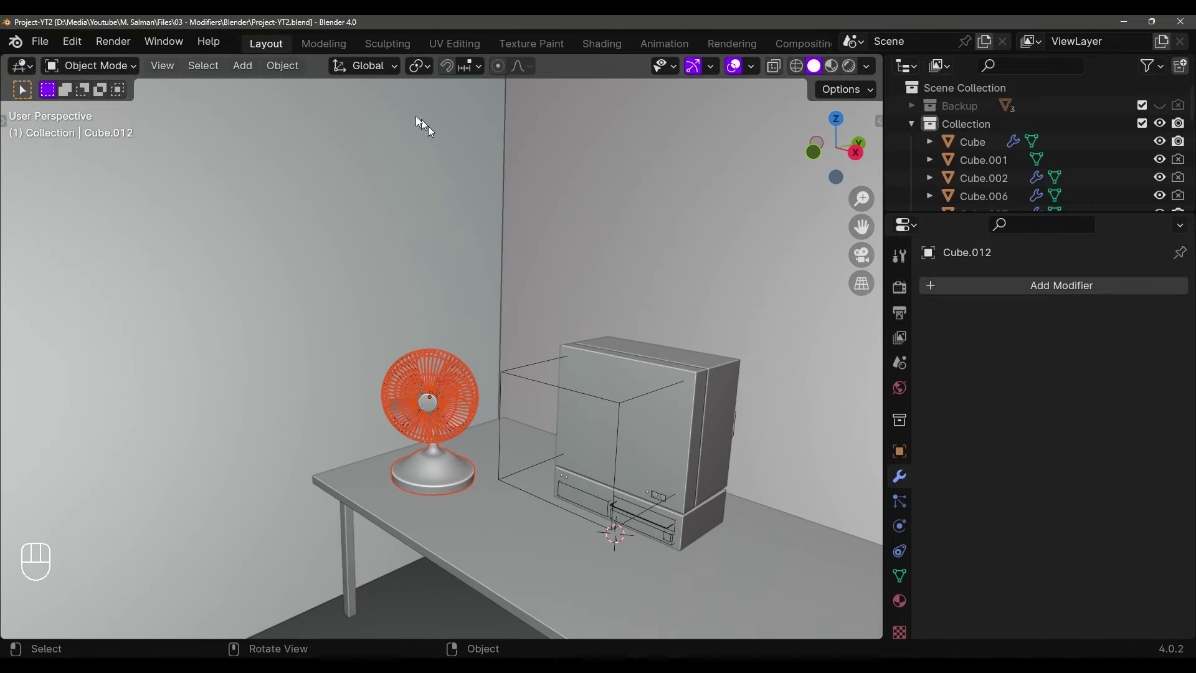
pyautogui.keyDown('shift'); pyautogui.moveTo(470, 411); pyautogui.dragTo(534, 405, button='middle'); pyautogui.keyUp('shift')
pyautogui.press('h')
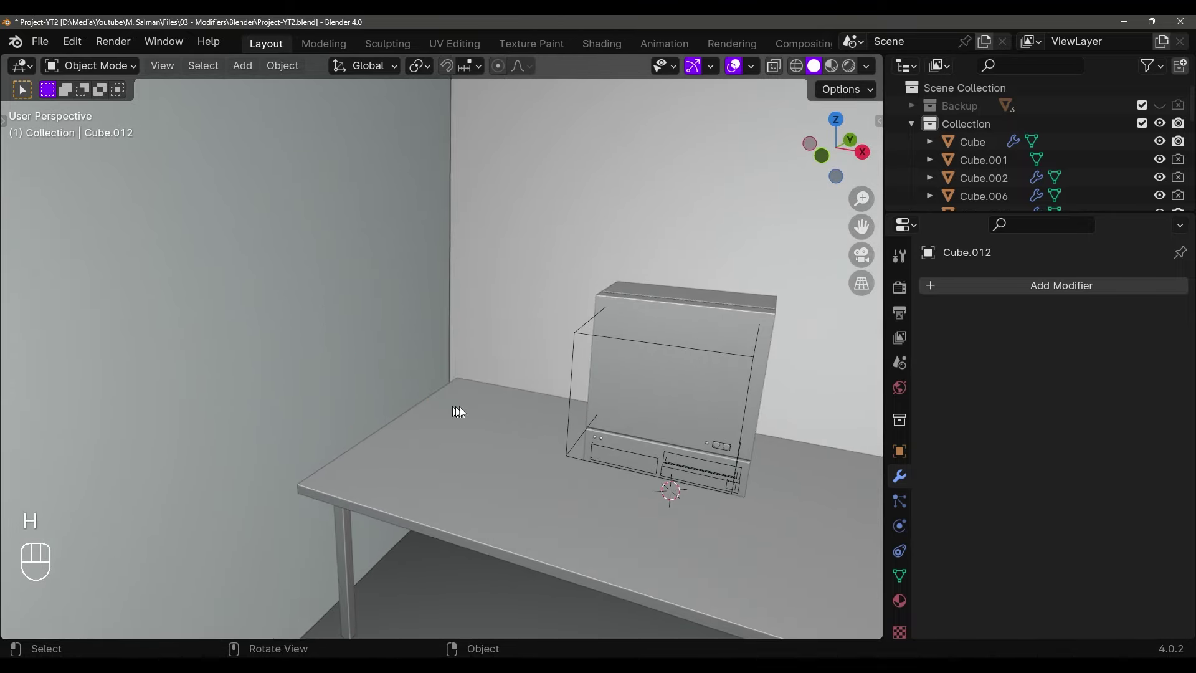
# Place the 3D cursor on the side wall above the table and add a cube there
pyautogui.moveTo(458, 406); pyautogui.dragTo(476, 289, button='middle')
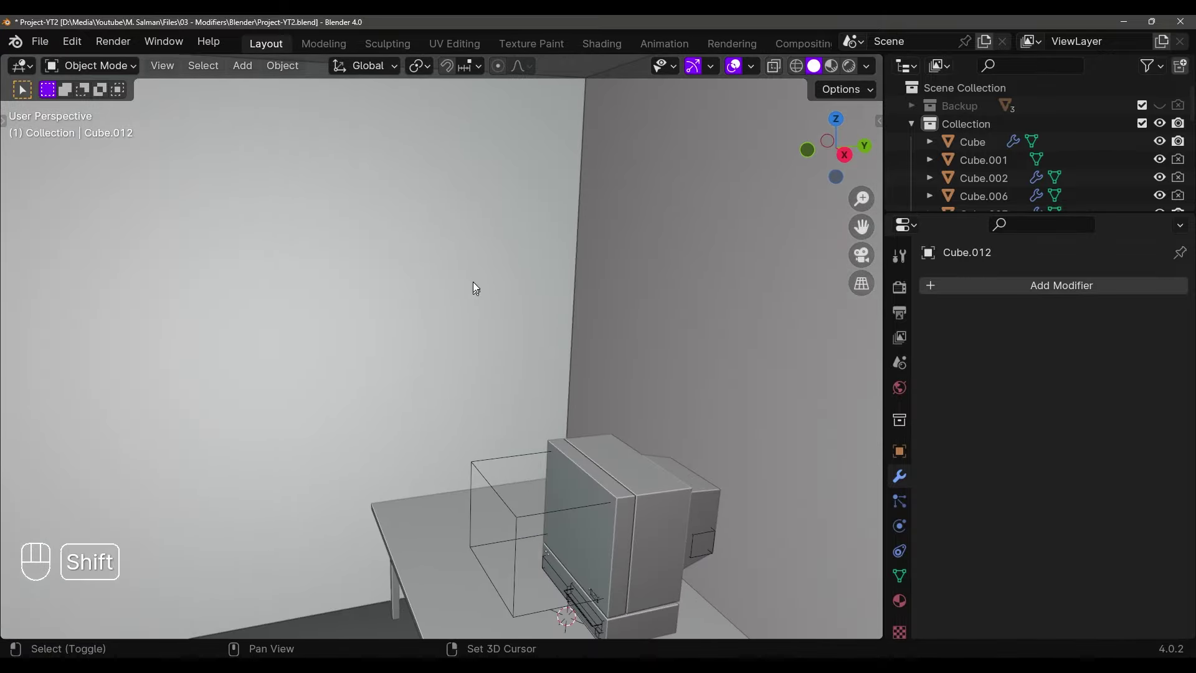
pyautogui.keyDown('shift'); pyautogui.moveTo(473, 312); pyautogui.dragTo(488, 342, button='right'); pyautogui.keyUp('shift')
pyautogui.scroll(-3, 486, 340)
pyautogui.hotkey('shift', 'a')
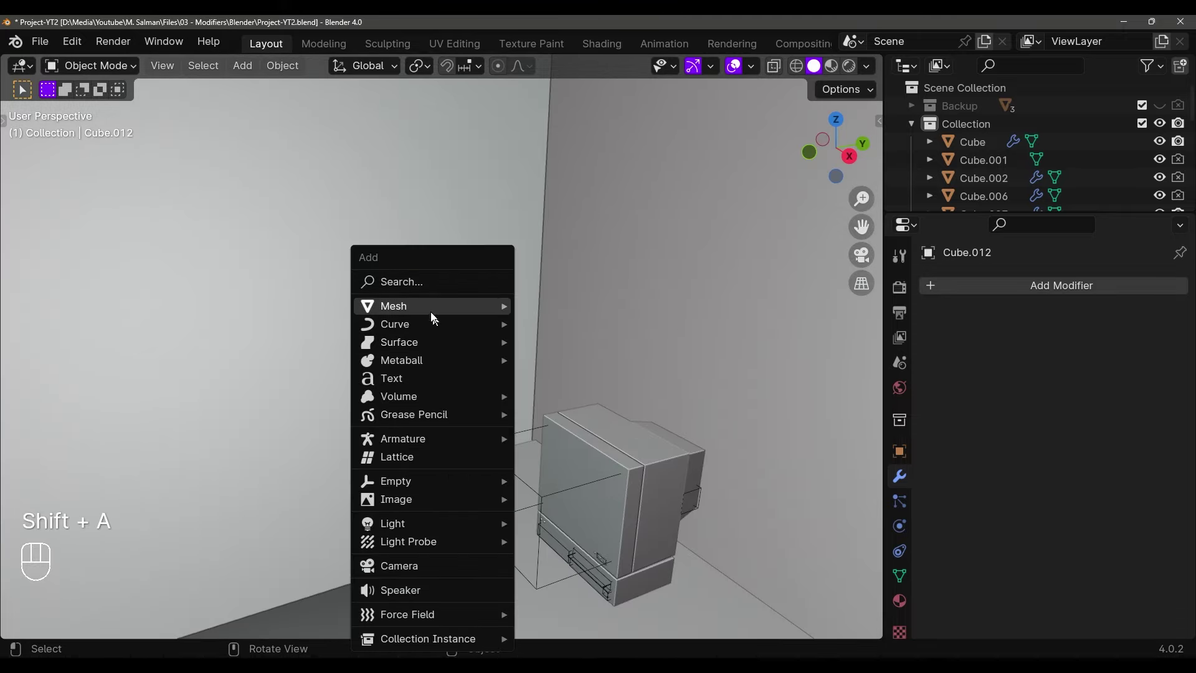
pyautogui.moveTo(456, 307)
pyautogui.click(546, 322)
# Scale the new cube to about 0.7 in wireframe right view and shift it slightly along Y
pyautogui.moveTo(699, 323); pyautogui.dragTo(647, 309, button='middle')
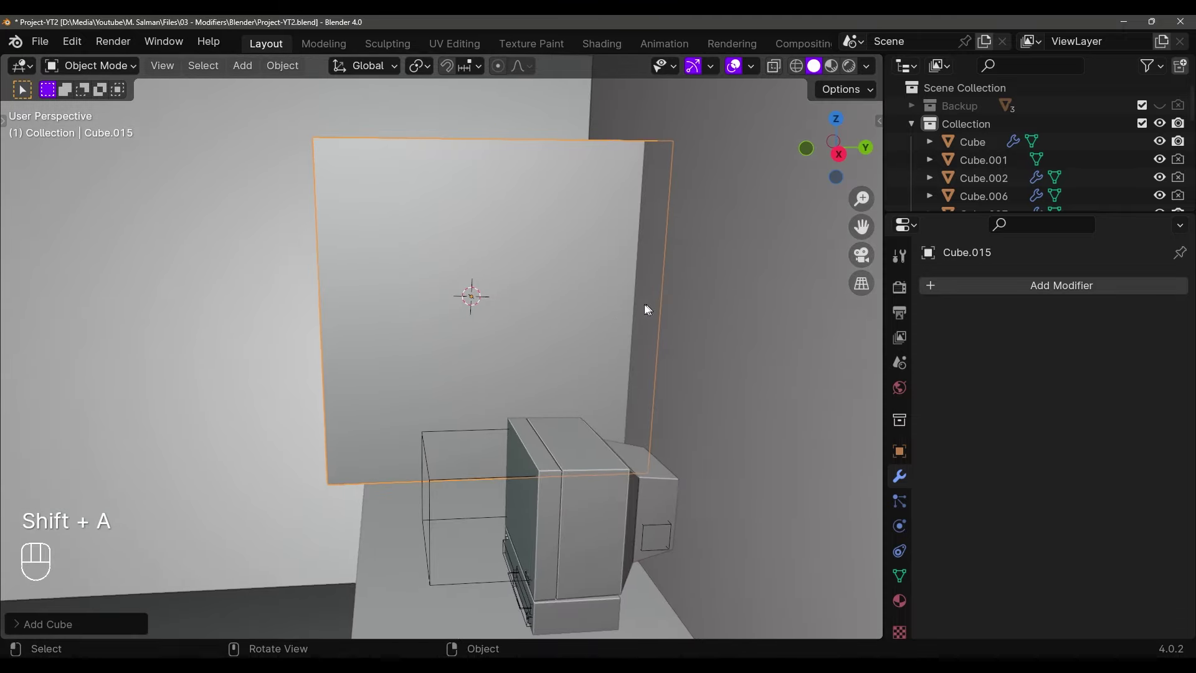
pyautogui.press('`')
pyautogui.click(685, 339)
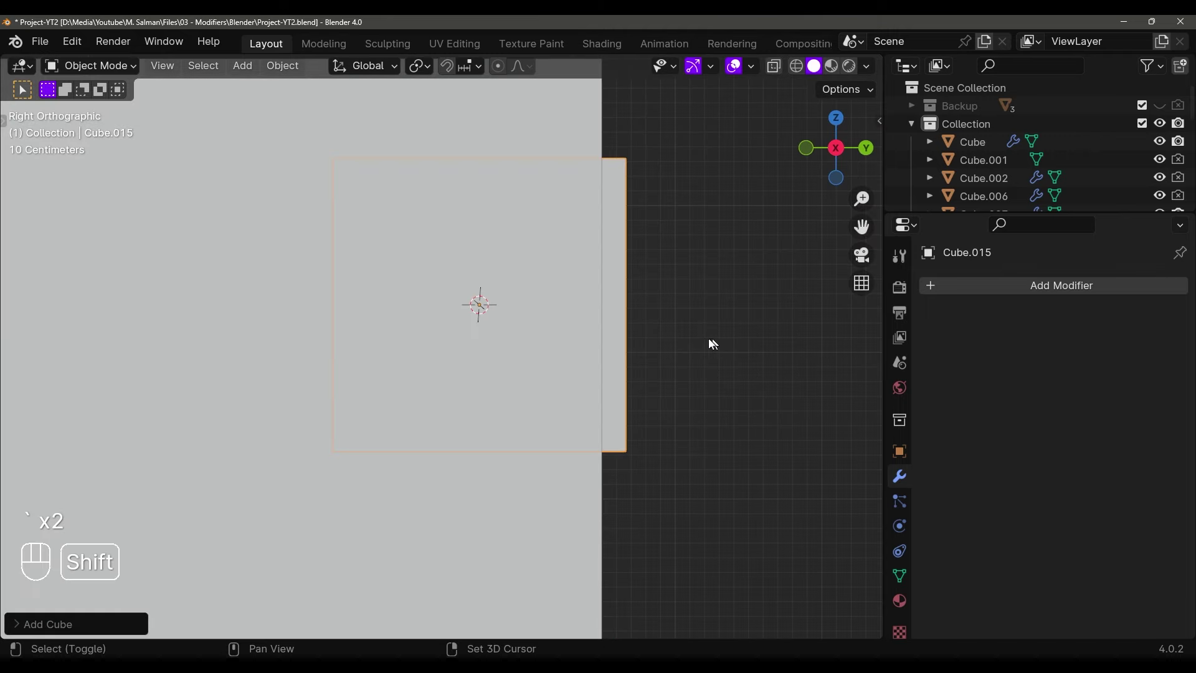
pyautogui.hotkey('shift', 'z')
pyautogui.scroll(1, 684, 350)
pyautogui.press('s')
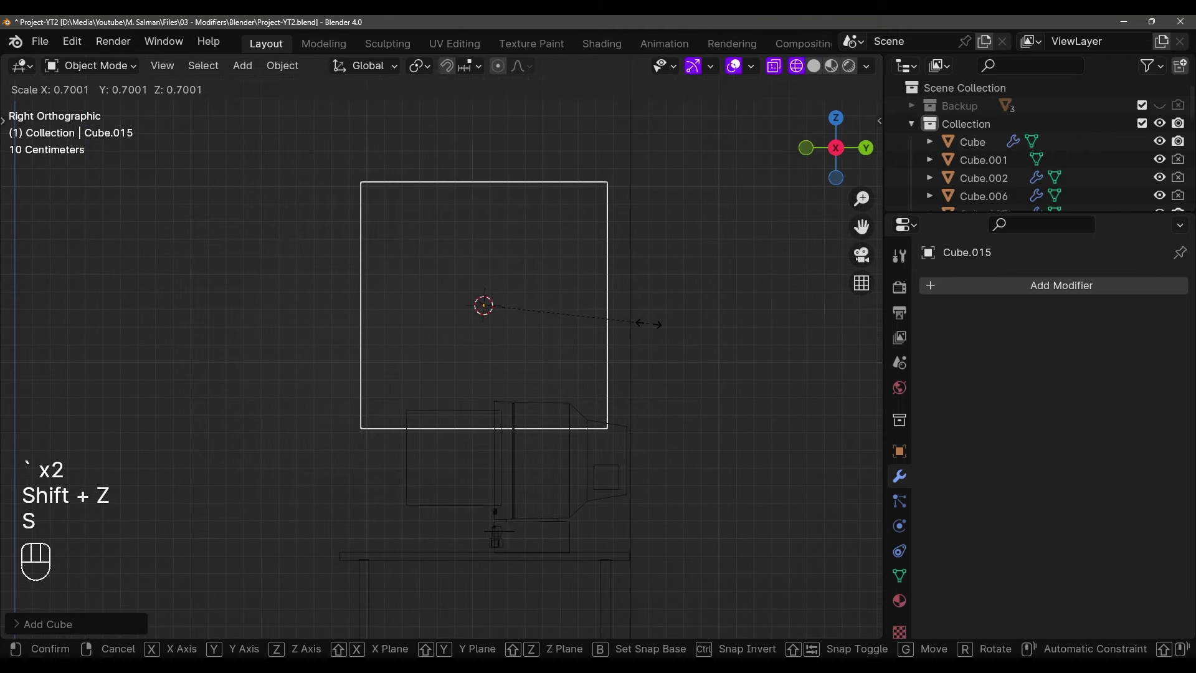
pyautogui.click(648, 323)
pyautogui.press('g')
pyautogui.middleClick(649, 325)
pyautogui.click(655, 330)
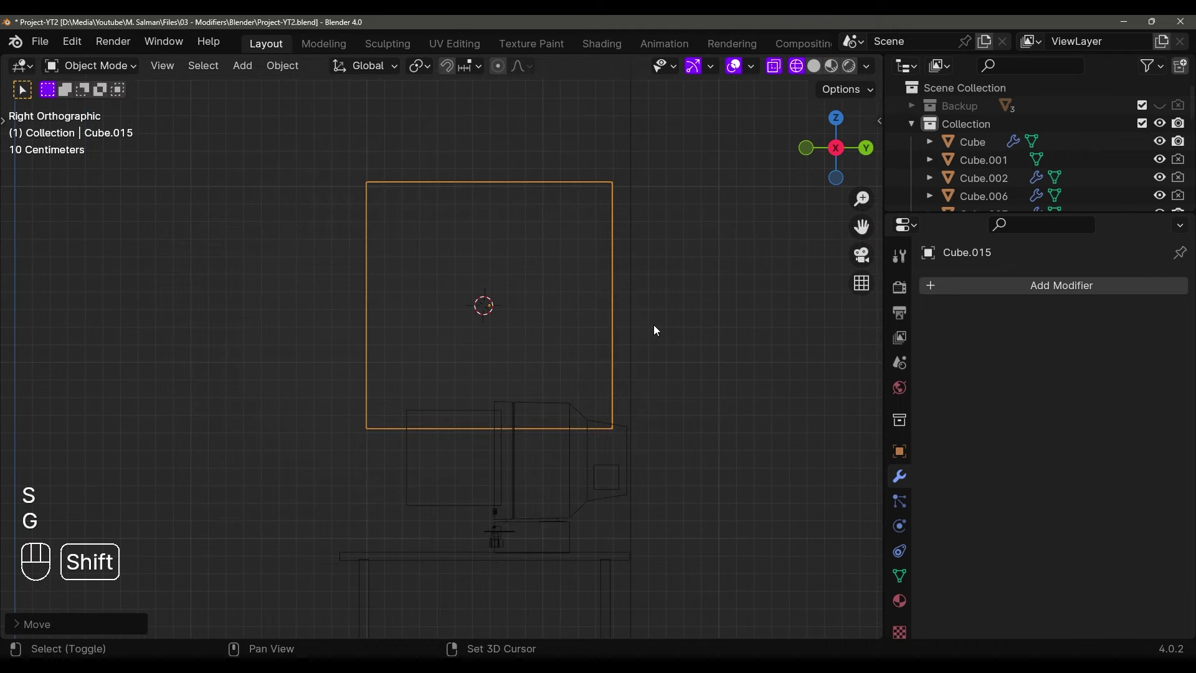
# Enlarge the wall cube slightly and reposition it along Y to clear the back wall
pyautogui.press('s')
pyautogui.click(715, 335)
pyautogui.press('g')
pyautogui.middleClick(709, 335)
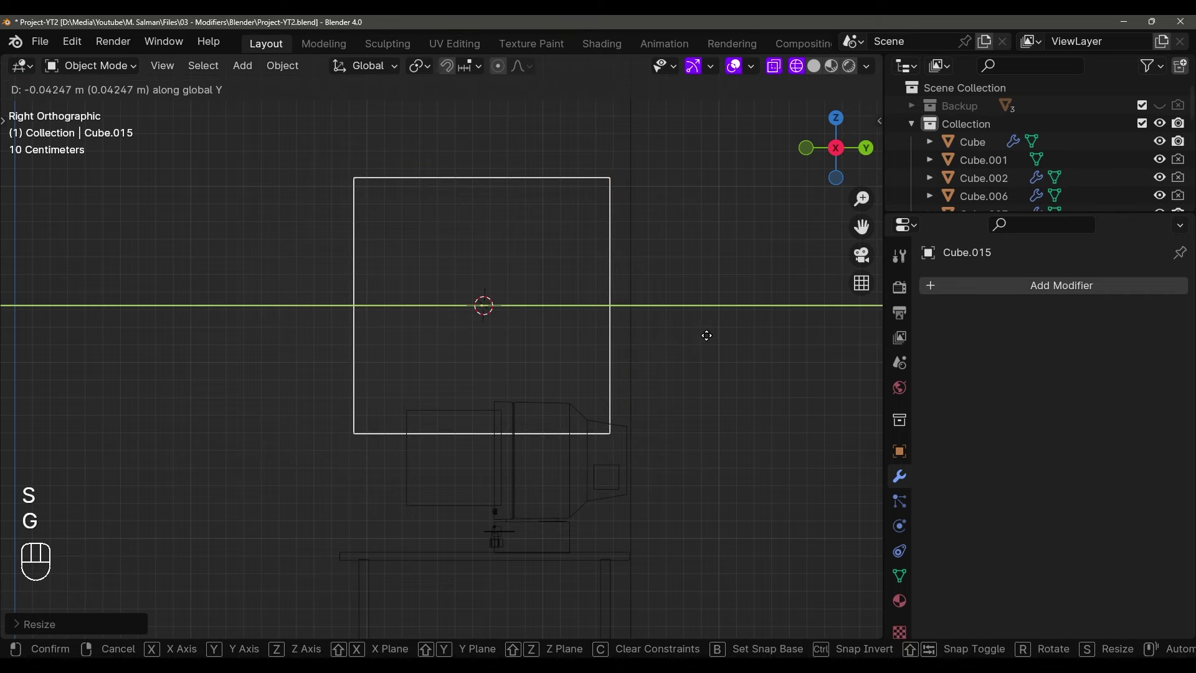
pyautogui.click(742, 348)
pyautogui.scroll(-3, 660, 336)
pyautogui.scroll(2, 627, 334)
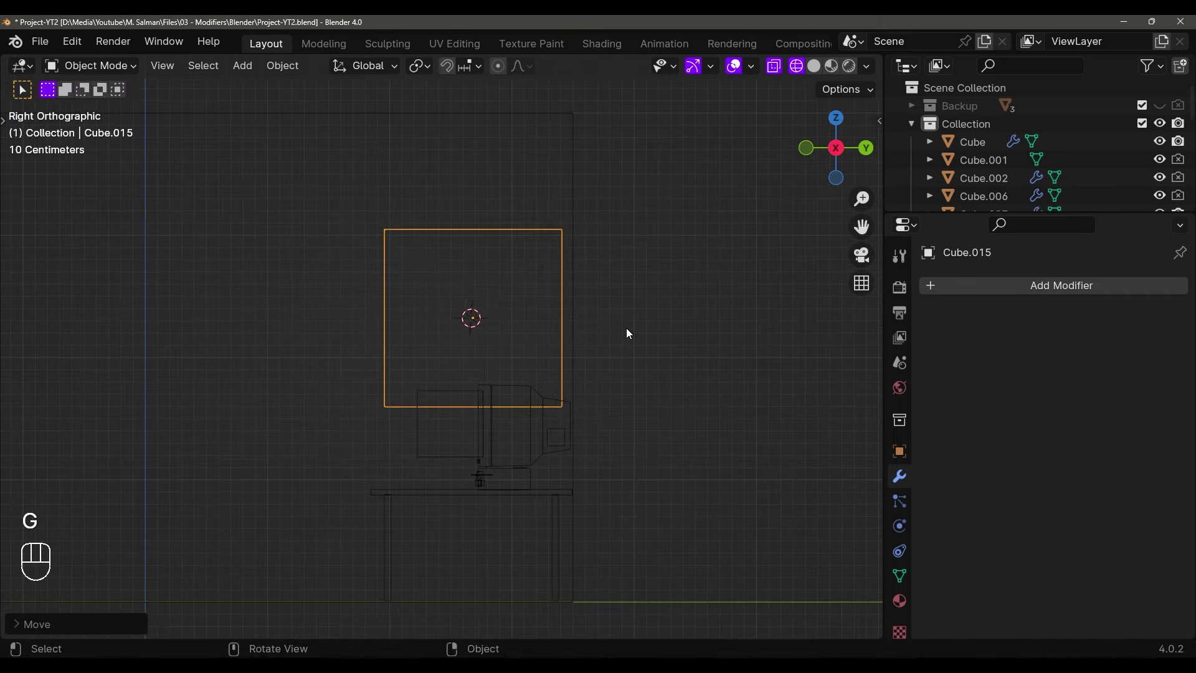
# Return to solid shading and narrow the wall cube slightly along Y
pyautogui.hotkey('shift', 'z')
pyautogui.moveTo(625, 328); pyautogui.dragTo(663, 350, button='middle')
pyautogui.press('s')
pyautogui.middleClick(644, 352)
pyautogui.rightClick(641, 351)
pyautogui.press('s')
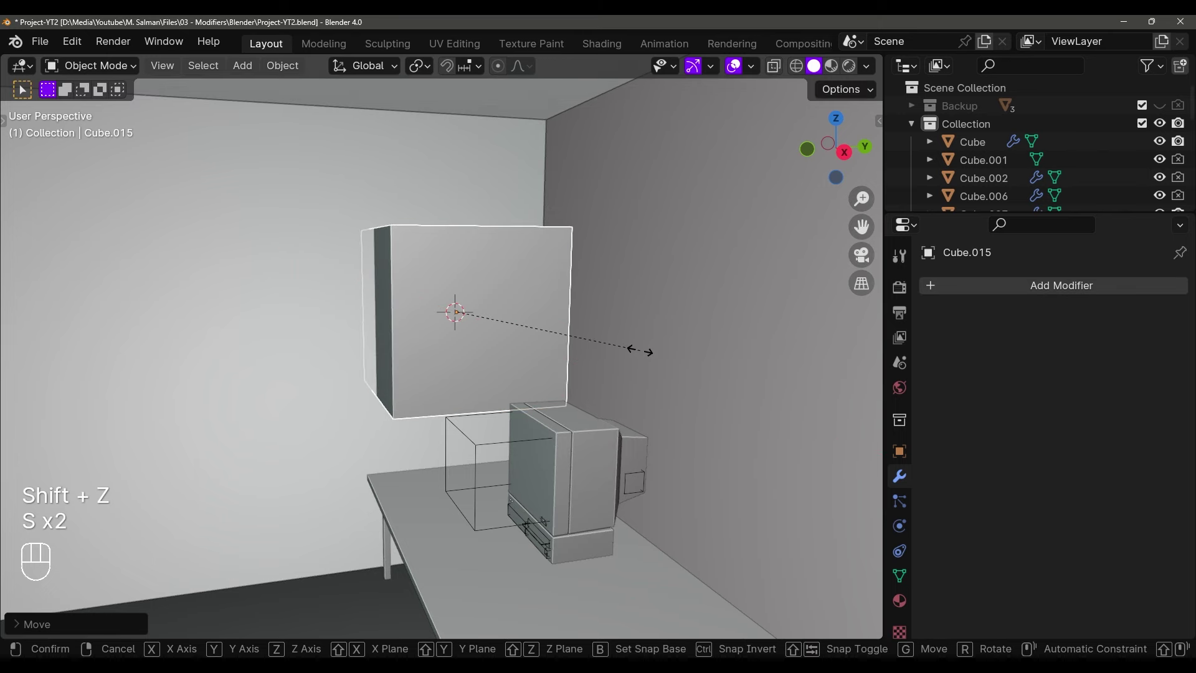
pyautogui.middleClick(640, 351)
pyautogui.click(640, 350)
# Switch to the wireframe right view and shift the wall cube slightly along Y
pyautogui.press('`')
pyautogui.click(656, 349)
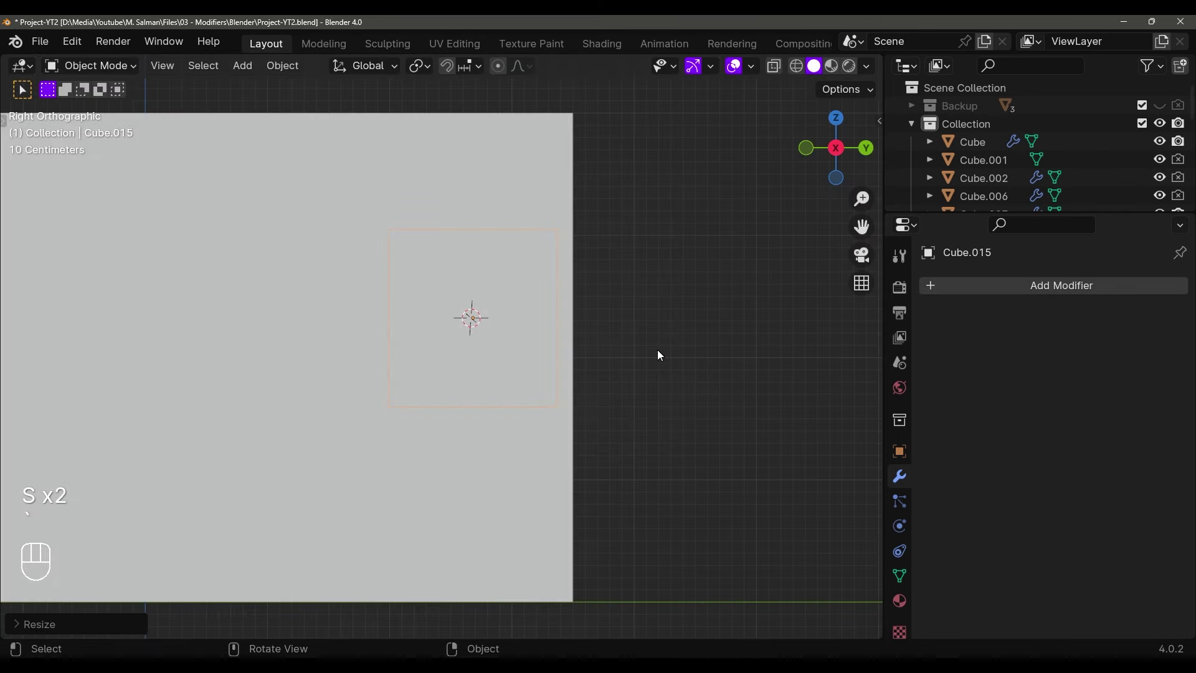
pyautogui.hotkey('shift', 'z')
pyautogui.scroll(2, 658, 355)
pyautogui.press('g')
pyautogui.middleClick(652, 349)
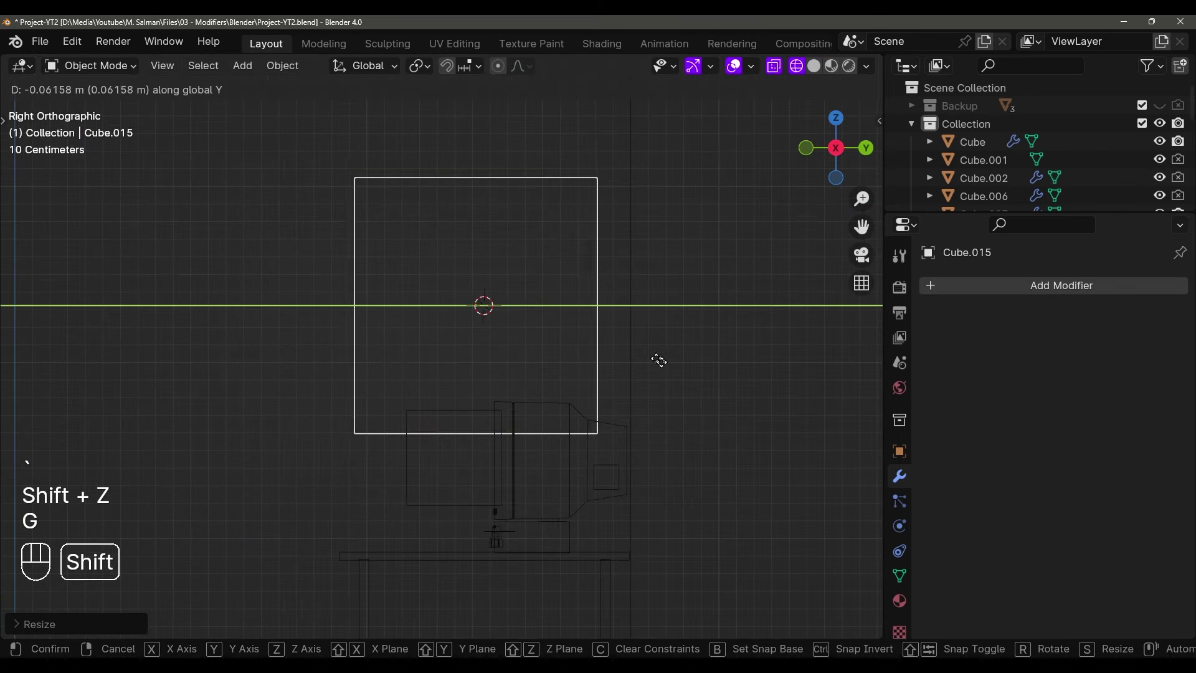
pyautogui.click(686, 340)
# Stretch the wall cube taller along Z, restore solid shading, and add the room object to the selection
pyautogui.scroll(-1, 686, 340)
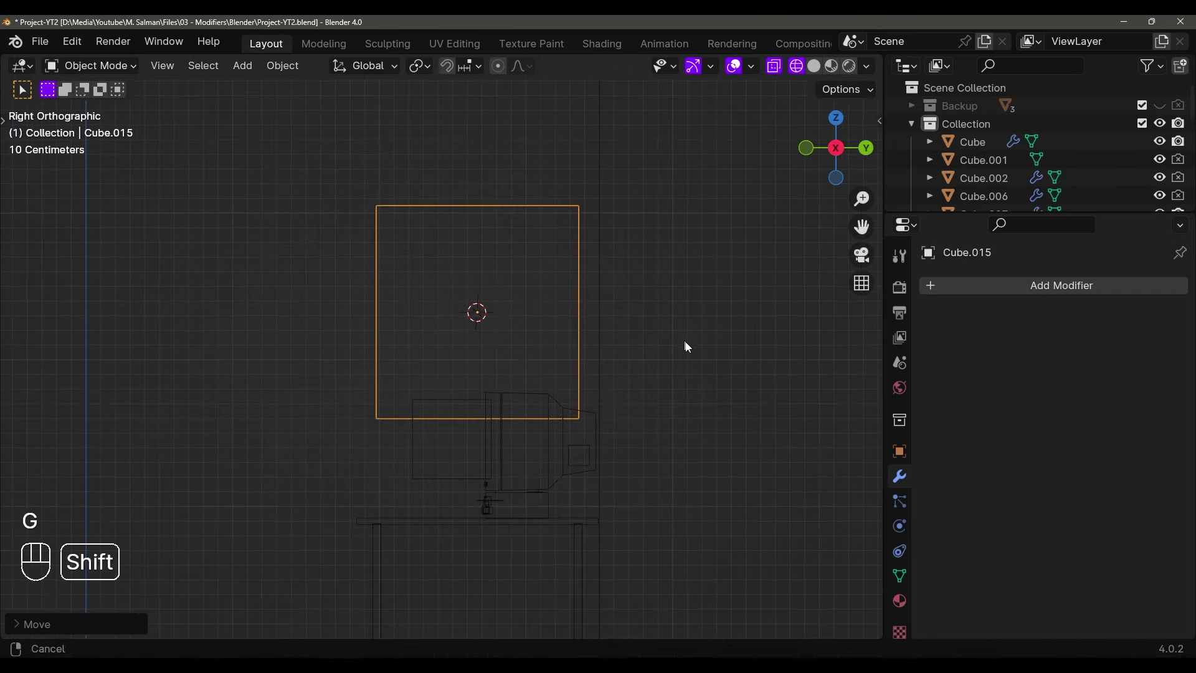
pyautogui.keyDown('shift'); pyautogui.moveTo(685, 340); pyautogui.dragTo(691, 361, button='middle'); pyautogui.keyUp('shift')
pyautogui.press('s')
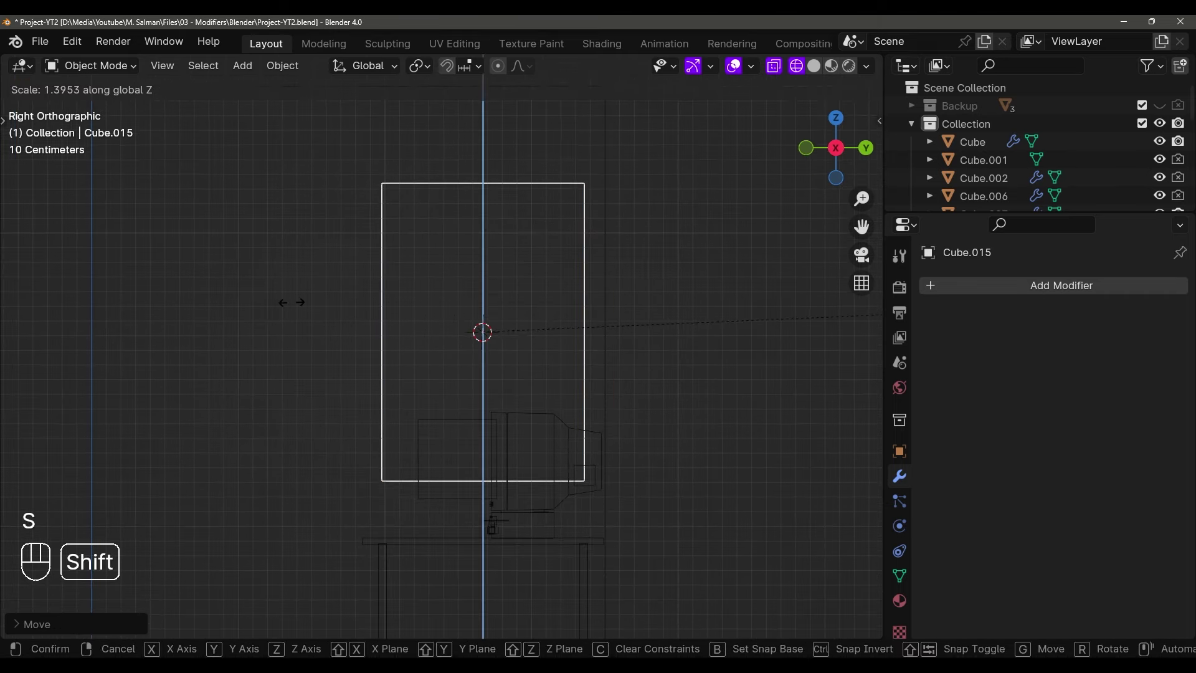
pyautogui.click(424, 299)
pyautogui.moveTo(424, 299)
pyautogui.mouseDown(button='middle')
pyautogui.moveTo(534, 326)
pyautogui.moveTo(363, 326)
pyautogui.moveTo(443, 315)
pyautogui.moveTo(529, 413)
pyautogui.moveTo(596, 407)
pyautogui.moveTo(644, 375)
pyautogui.moveTo(643, 352)
pyautogui.moveTo(645, 365)
pyautogui.mouseUp(button='middle')
pyautogui.hotkey('shift', 'z')
pyautogui.moveTo(462, 299); pyautogui.dragTo(395, 367, button='middle')
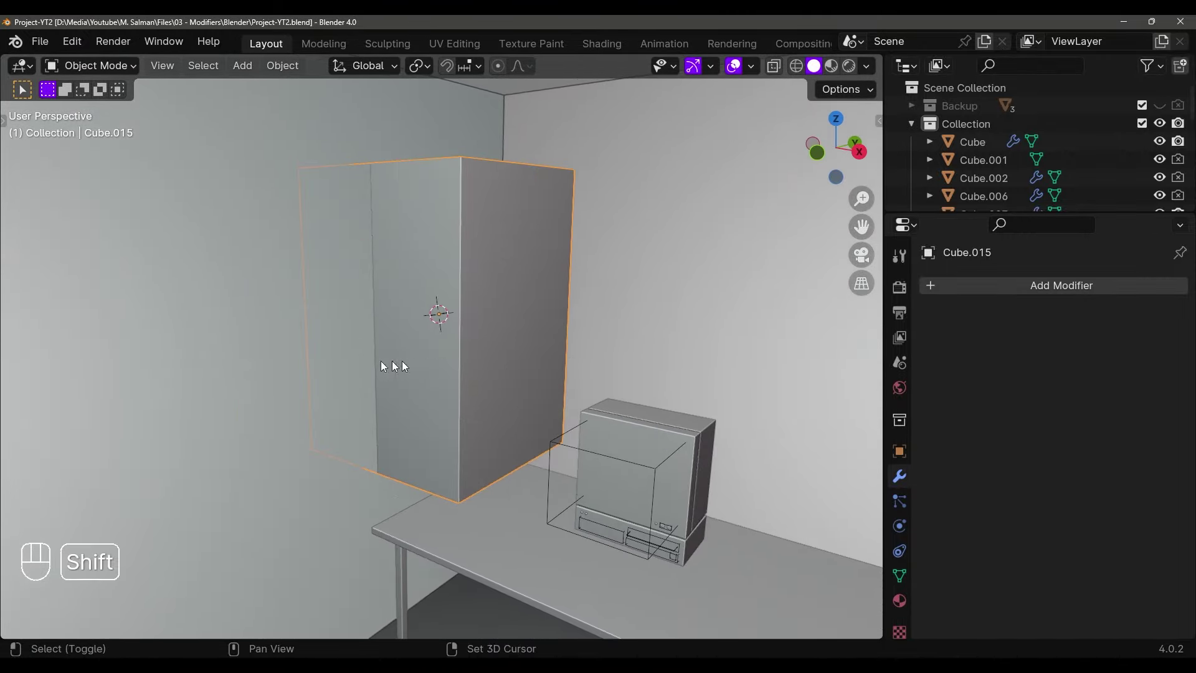
pyautogui.keyDown('shift'); pyautogui.click(268, 271); pyautogui.keyUp('shift')
pyautogui.moveTo(527, 347); pyautogui.dragTo(505, 360, button='middle')
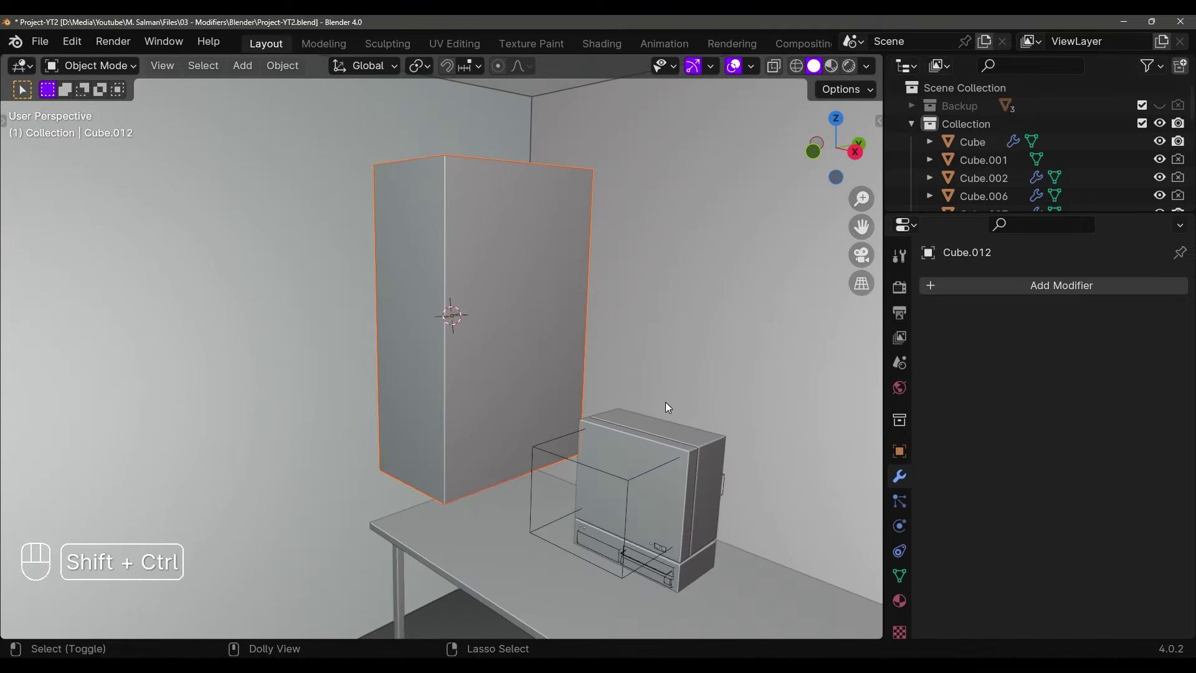
# Try a Brush Boolean Difference of the wall cube on the room
pyautogui.hotkey('shift', 'ctrl', 'b')
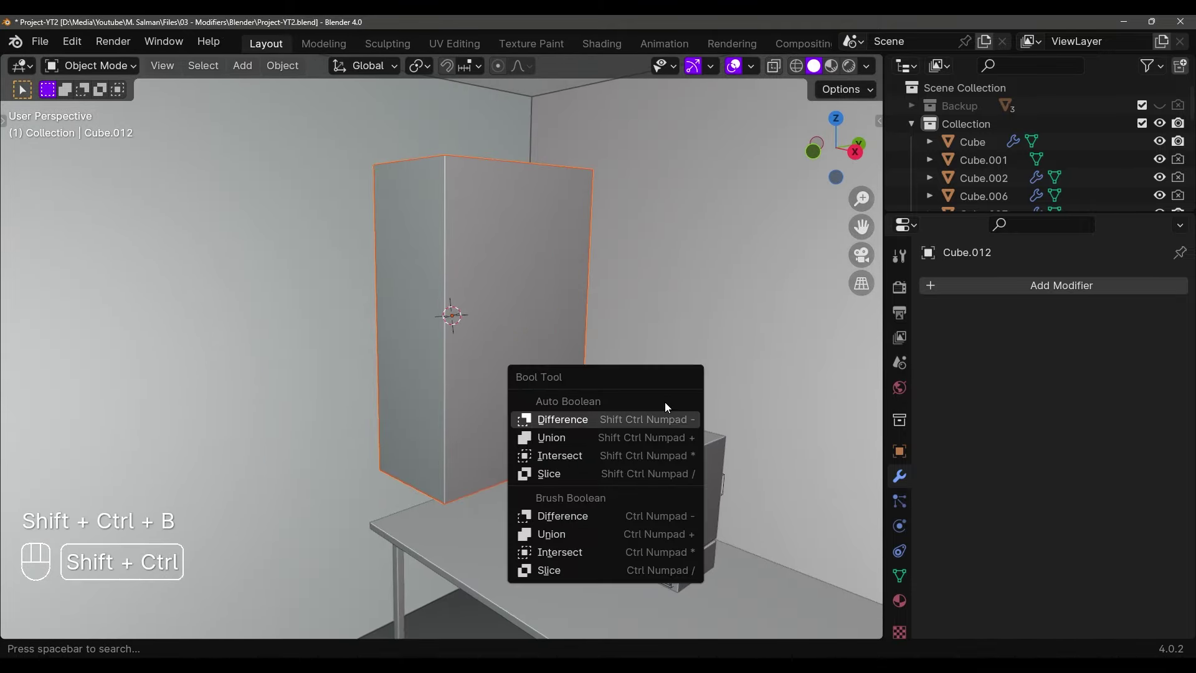
pyautogui.click(551, 518)
pyautogui.moveTo(380, 405); pyautogui.dragTo(567, 411, button='middle')
pyautogui.scroll(-2, 480, 418)
pyautogui.moveTo(464, 414); pyautogui.dragTo(321, 252, button='middle')
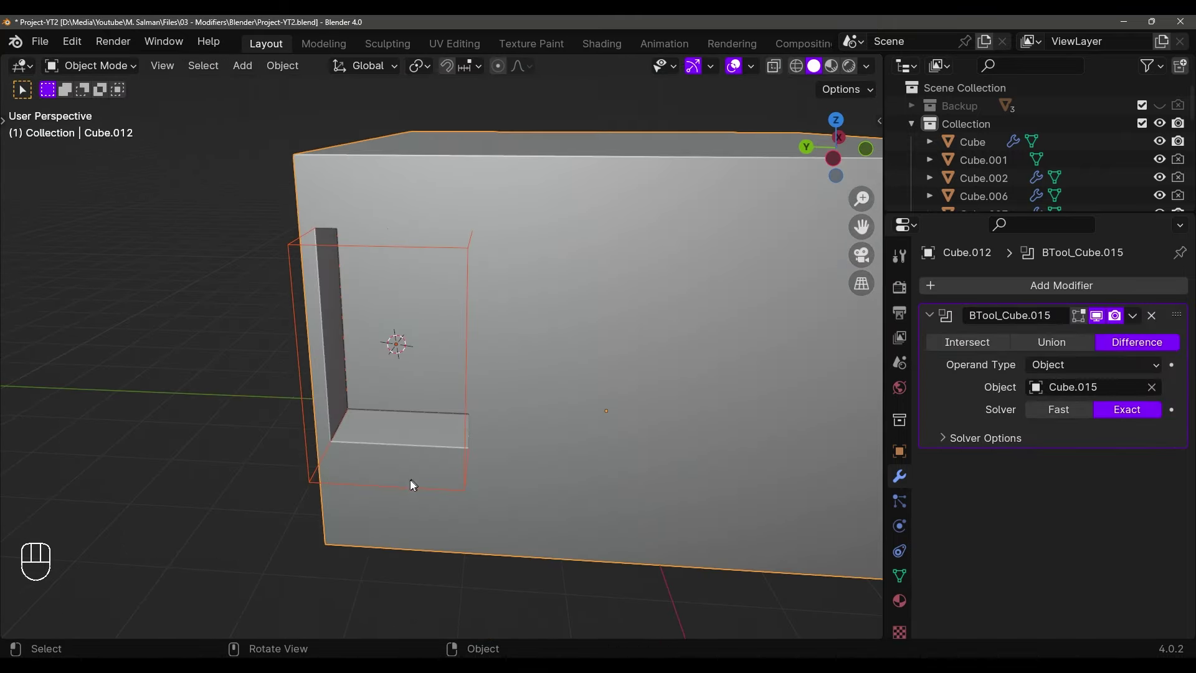
pyautogui.moveTo(445, 429); pyautogui.dragTo(491, 418, button='middle')
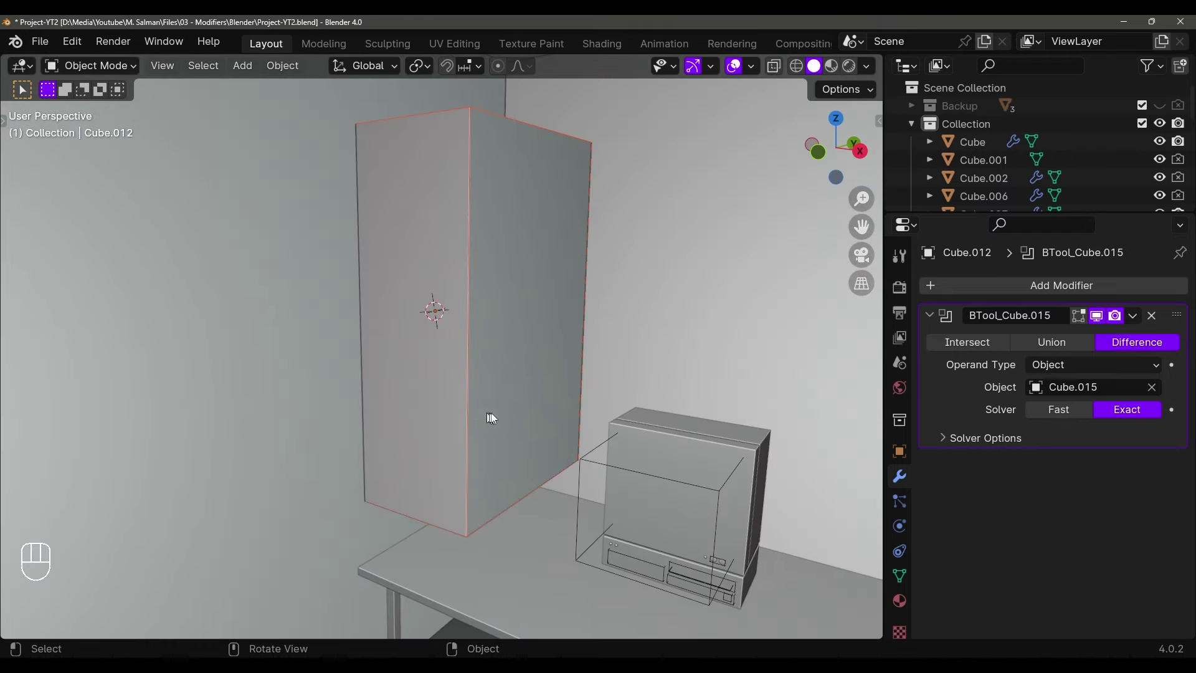
pyautogui.hotkey('ctrl', 'z')
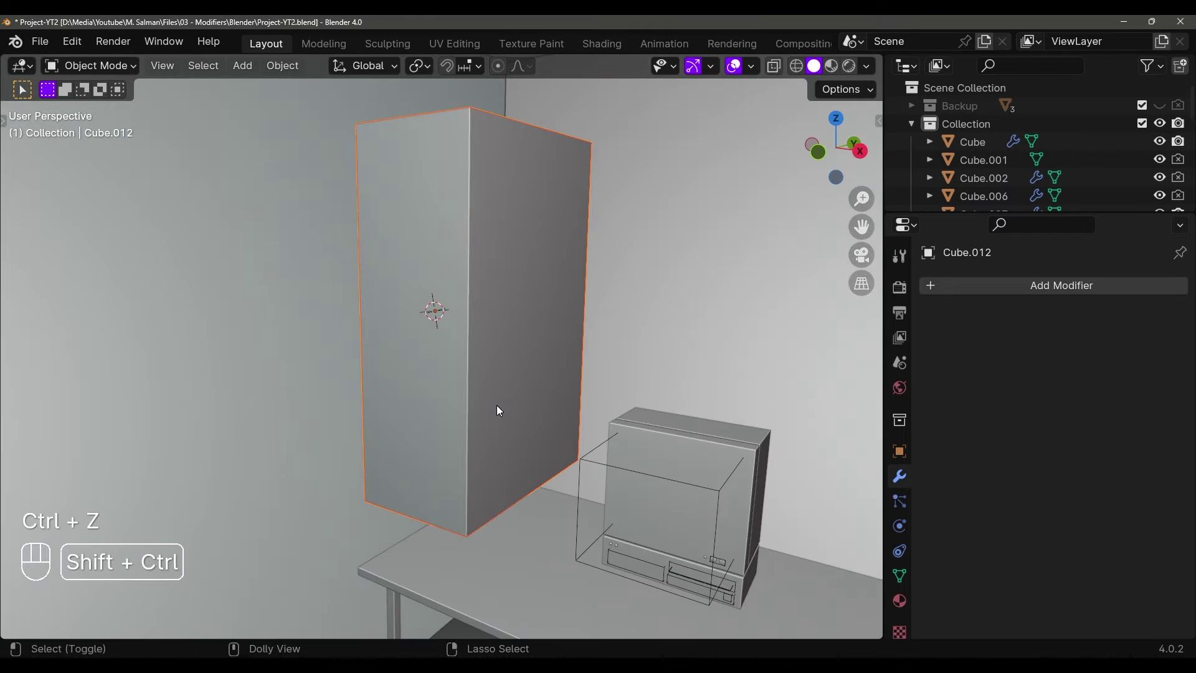
# Apply a Brush Boolean Union of the wall cube to the room with Bool Tool
pyautogui.hotkey('shift', 'ctrl', 'b')
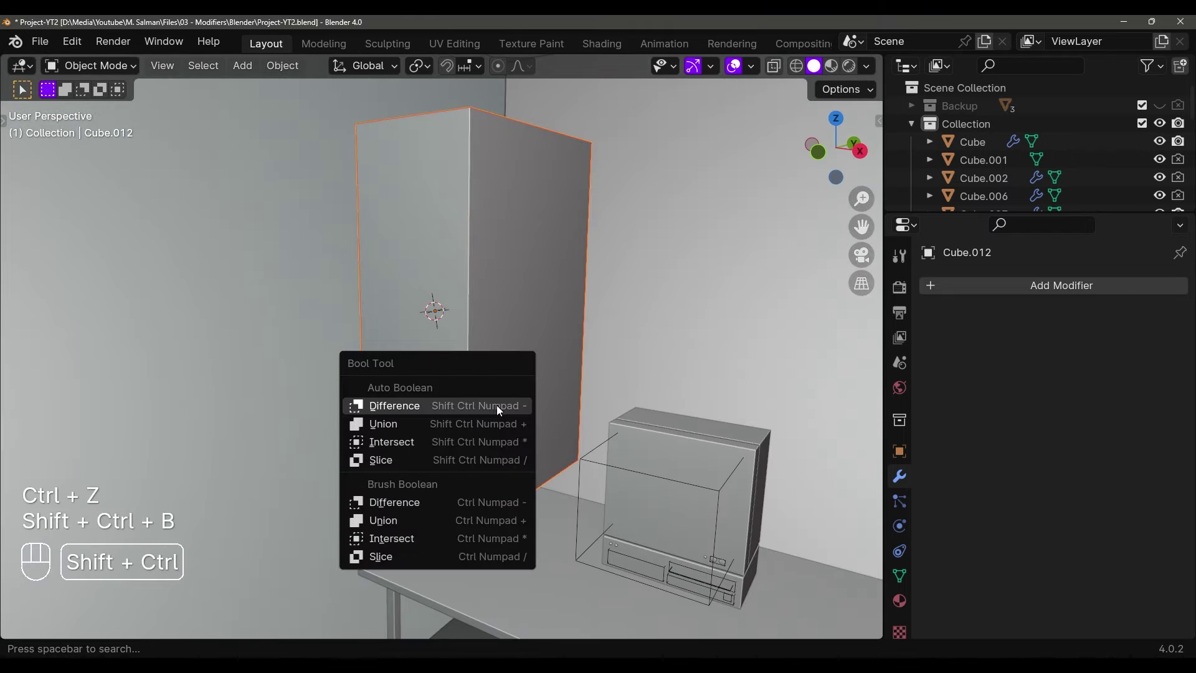
pyautogui.click(397, 520)
pyautogui.moveTo(336, 377); pyautogui.dragTo(633, 380, button='middle')
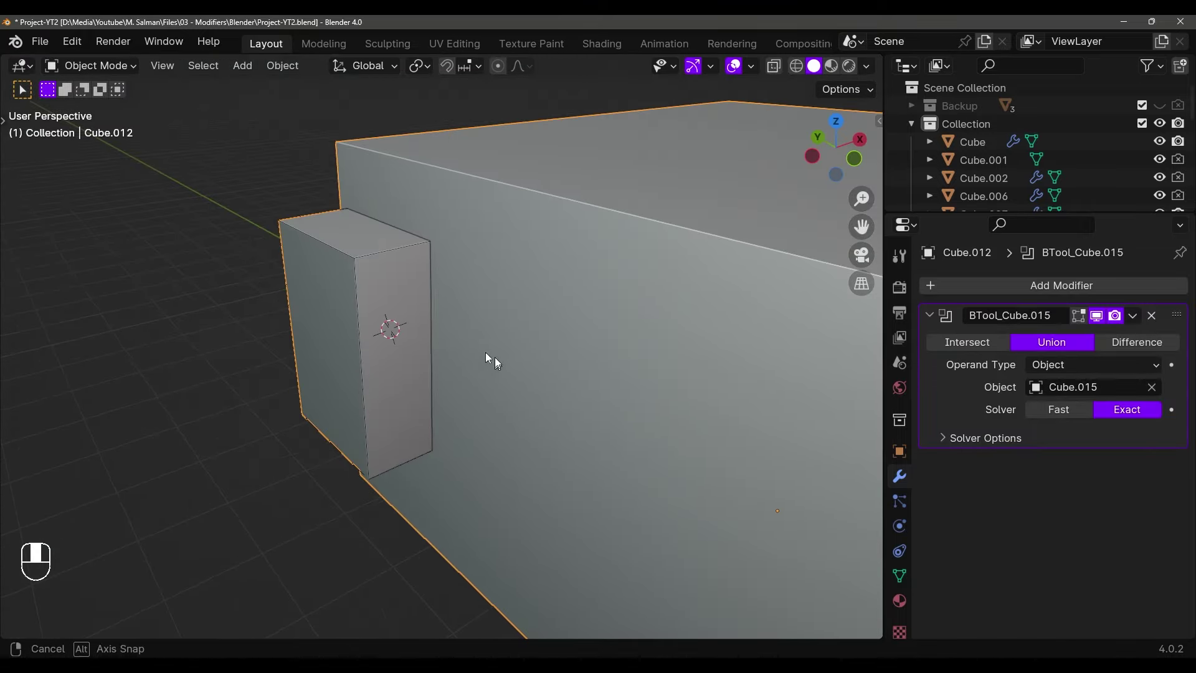
pyautogui.moveTo(485, 353); pyautogui.dragTo(495, 252, button='middle')
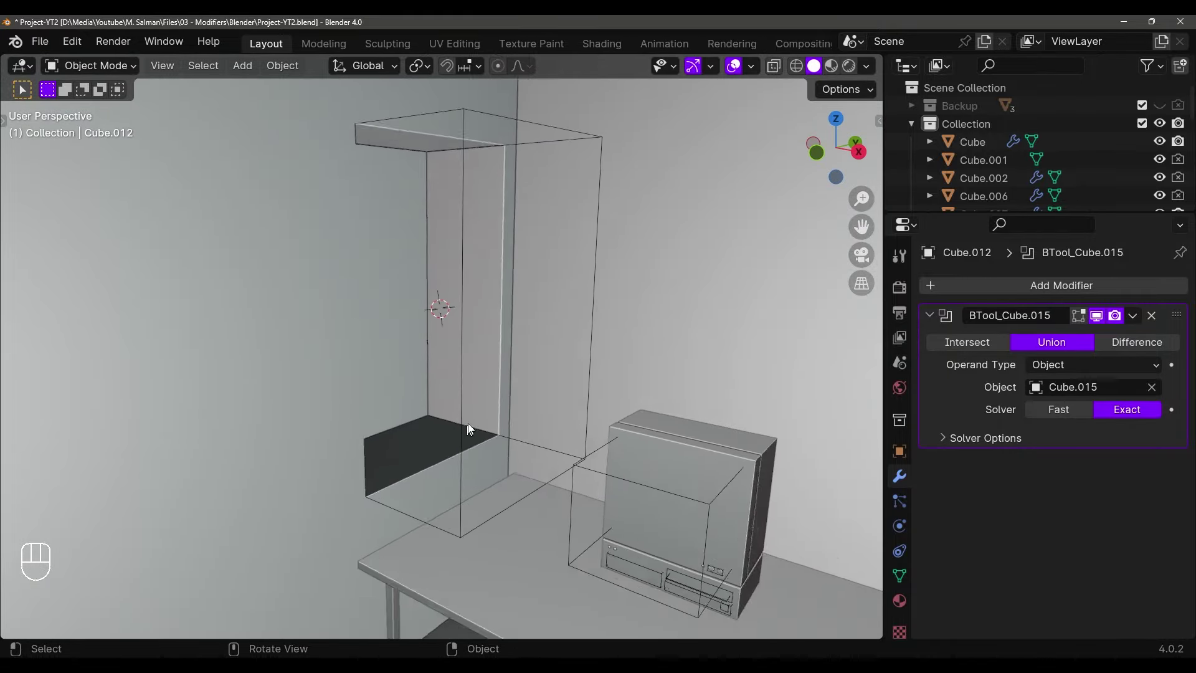
pyautogui.scroll(-2, 470, 421)
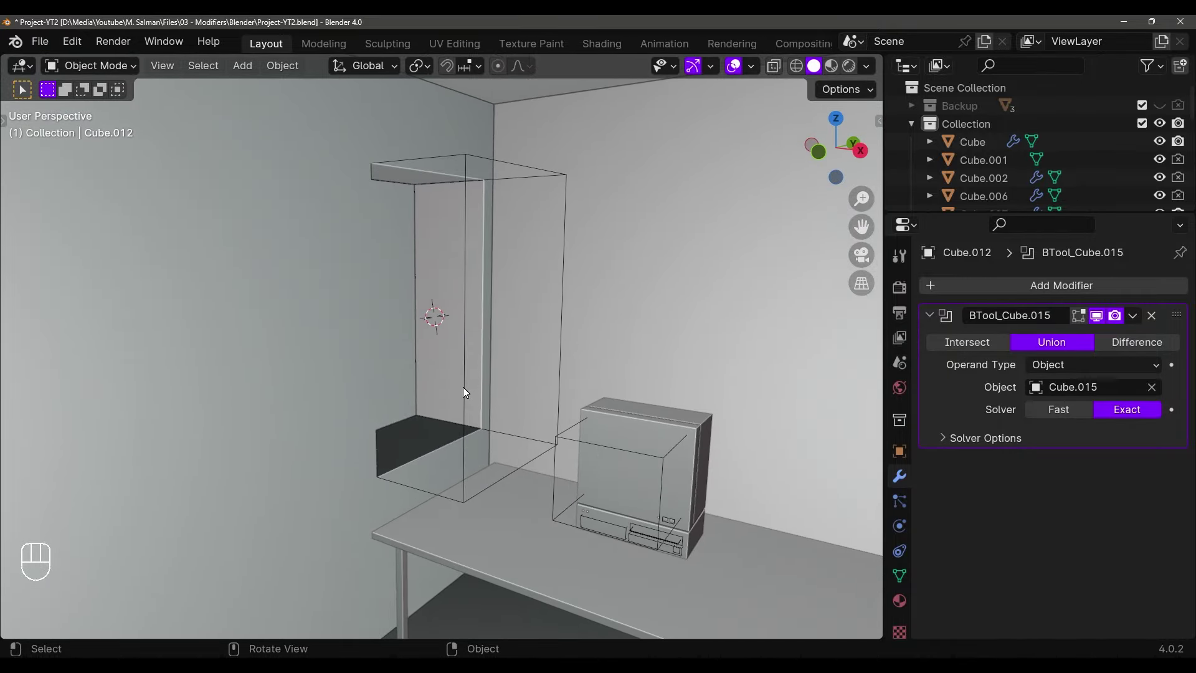
# Move the Boolean cube outward from the side wall along X to make the window recess shallower
pyautogui.click(463, 389)
pyautogui.click(471, 157)
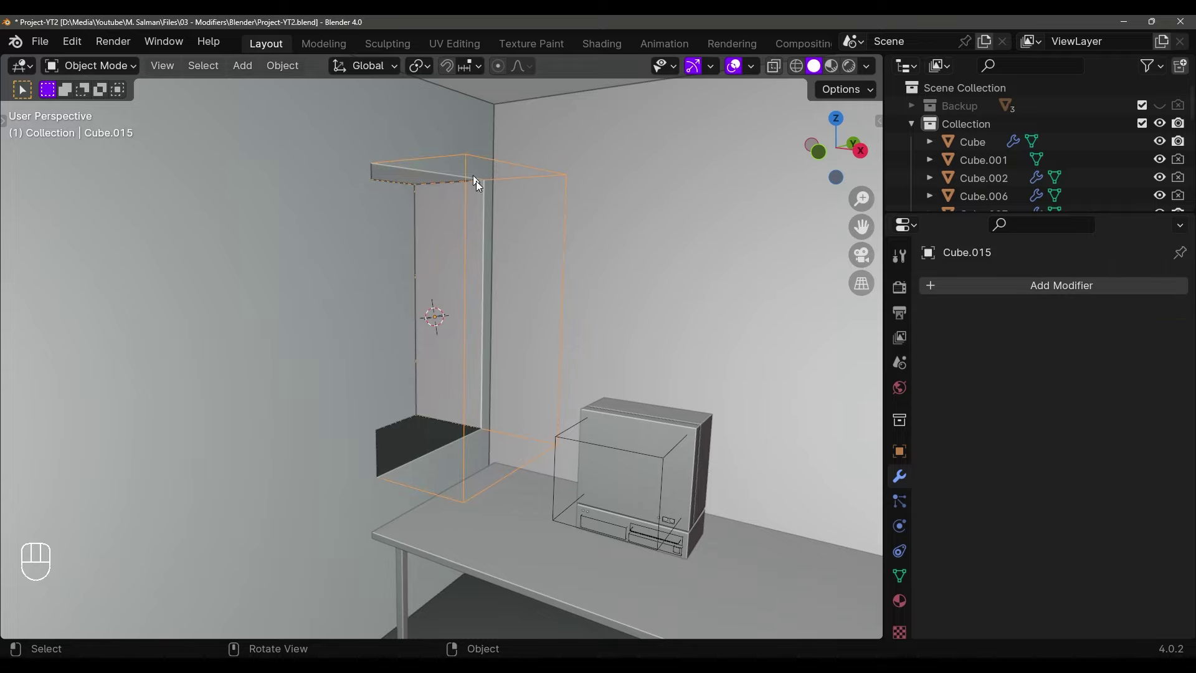
pyautogui.press('g')
pyautogui.press('x')
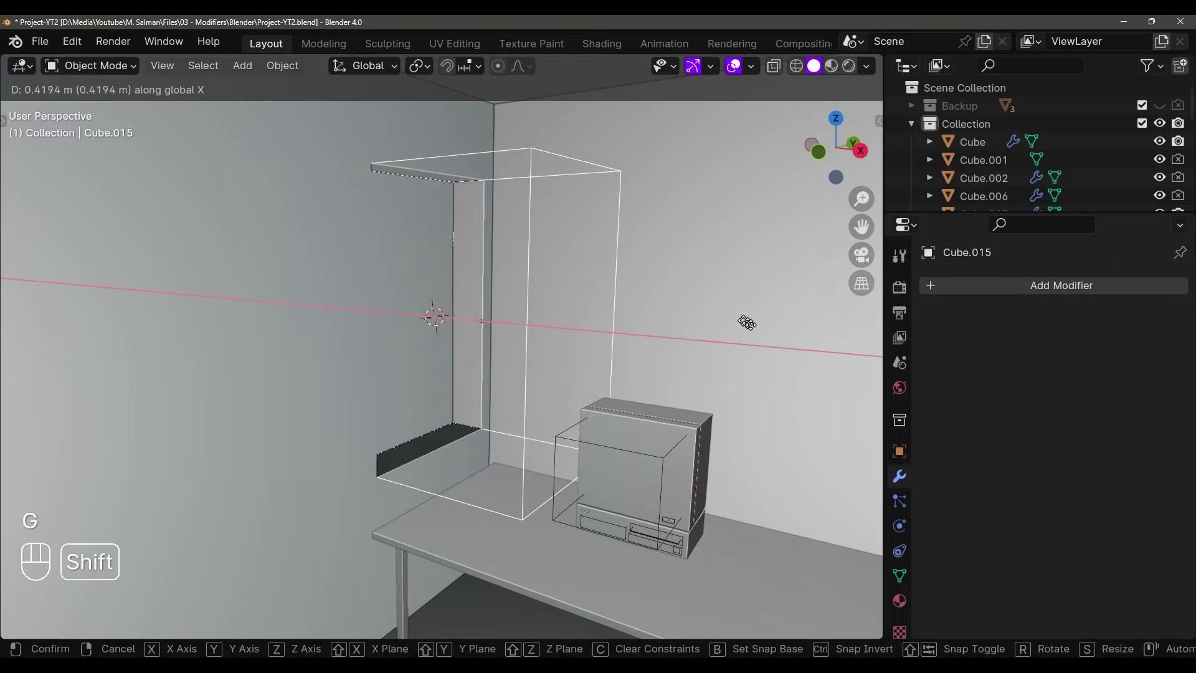
pyautogui.click(60, 420)
# Adjust the Boolean cube's size, scaling it to about 0.97 along Y
pyautogui.moveTo(59, 419); pyautogui.dragTo(653, 349, button='middle')
pyautogui.press('s')
pyautogui.rightClick(584, 347)
pyautogui.press('s')
pyautogui.press('x')
pyautogui.rightClick(666, 333)
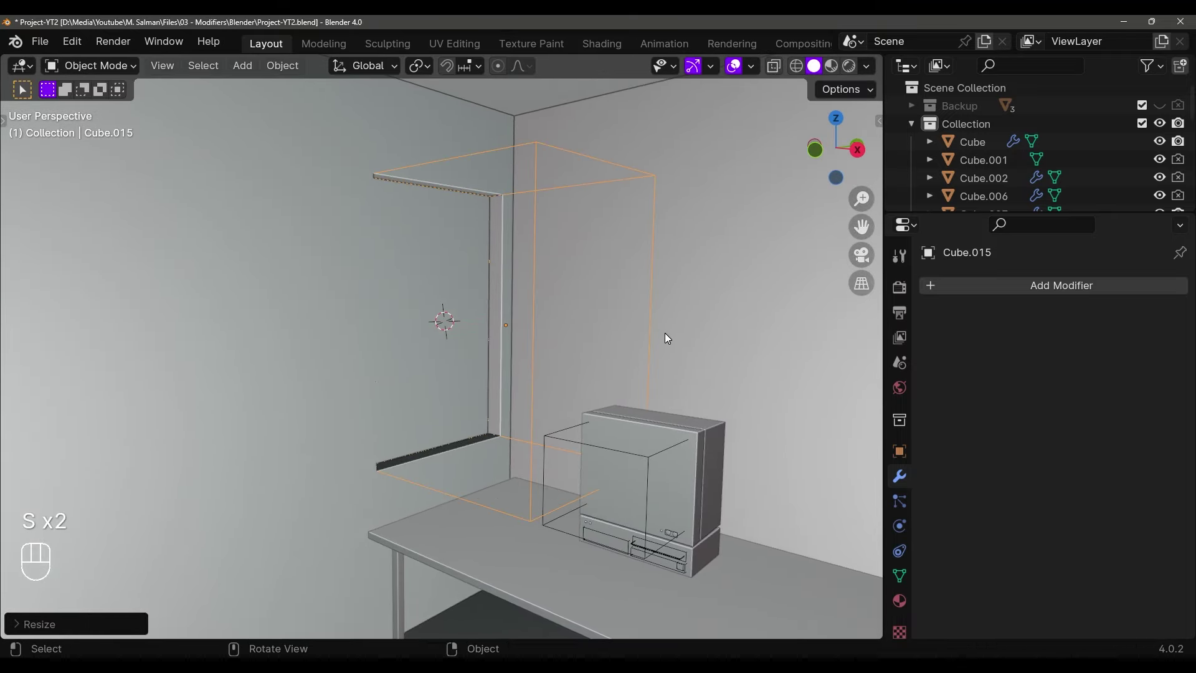
pyautogui.press('s')
pyautogui.press('y')
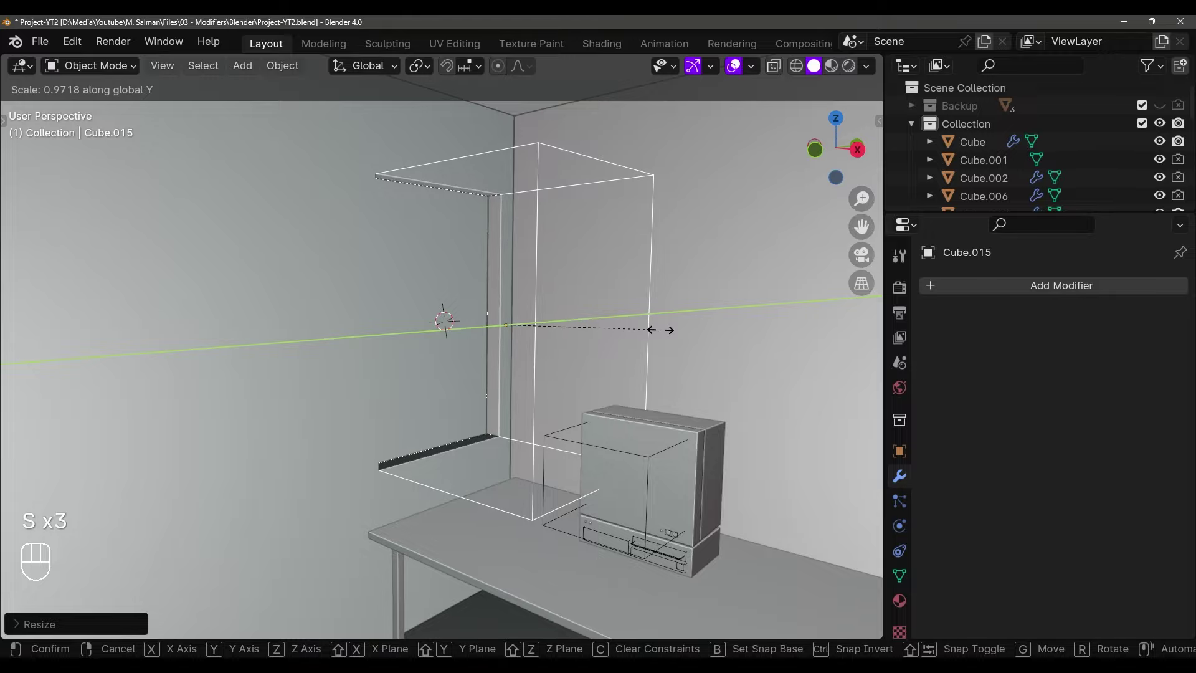
pyautogui.click(662, 329)
# Lower the Boolean cube slightly along Z, save the file, and scale the cube to about 1.02 along Z
pyautogui.moveTo(662, 329)
pyautogui.mouseDown(button='middle')
pyautogui.moveTo(648, 317)
pyautogui.moveTo(666, 330)
pyautogui.mouseUp(button='middle')
pyautogui.press('g')
pyautogui.press('z')
pyautogui.click(691, 391)
pyautogui.hotkey('ctrl', 's')
pyautogui.write('sz')
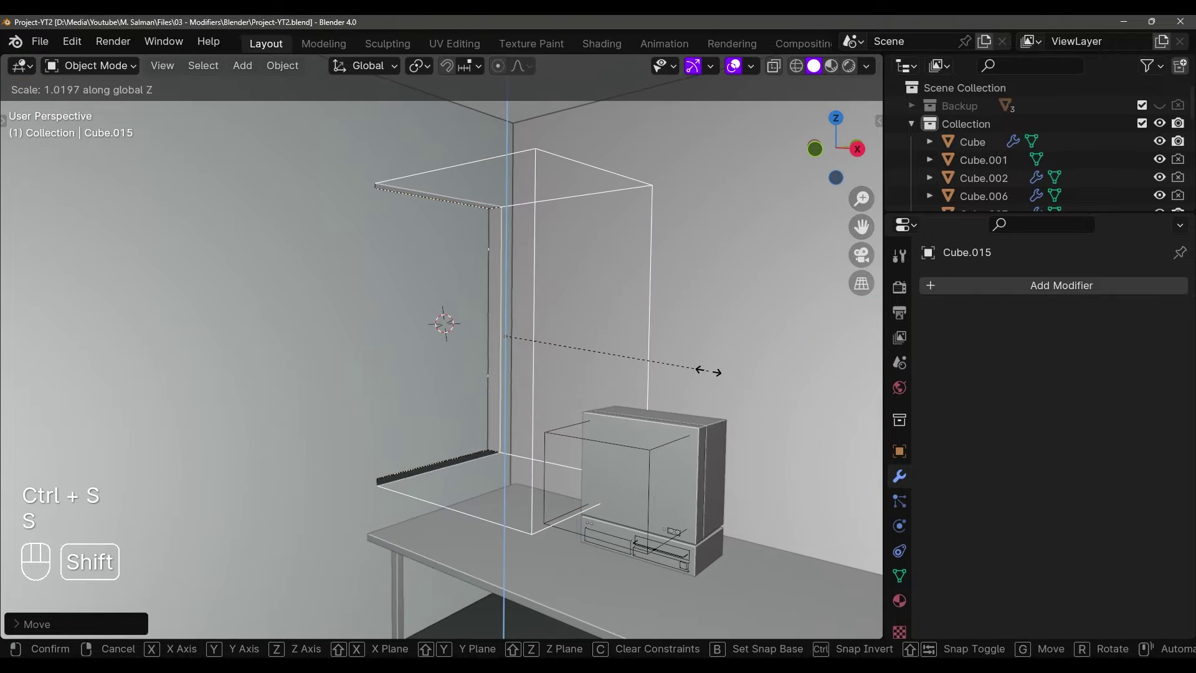
pyautogui.click(708, 372)
# Adjust the Boolean cube's position along X at the window recess and save the file
pyautogui.moveTo(738, 364); pyautogui.dragTo(553, 427, button='middle')
pyautogui.press('g')
pyautogui.press('x')
pyautogui.click(635, 322)
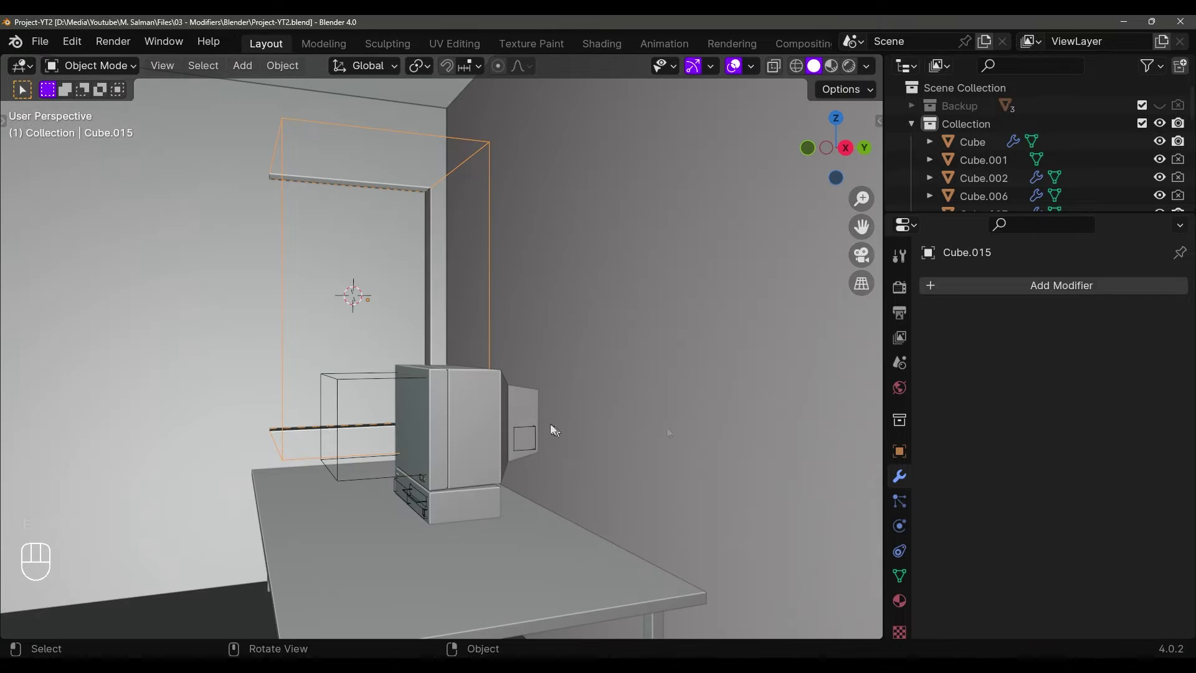
pyautogui.hotkey('ctrl', 's')
pyautogui.keyDown('shift'); pyautogui.moveTo(489, 406); pyautogui.dragTo(576, 444, button='middle'); pyautogui.keyUp('shift')
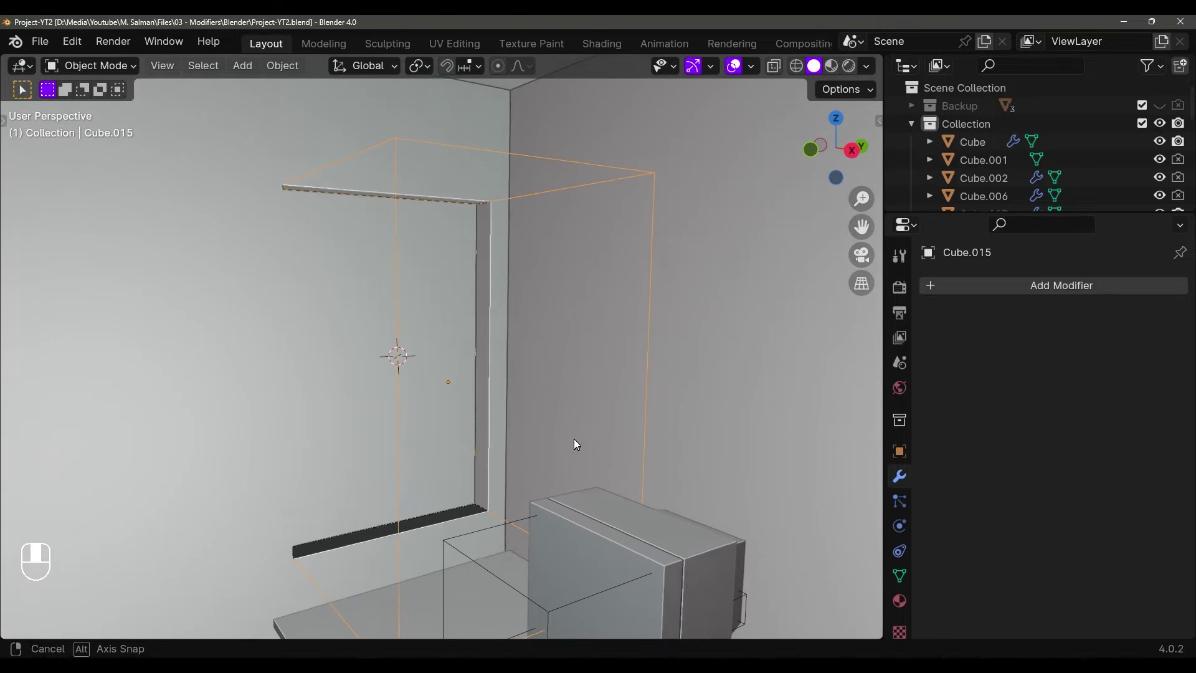
pyautogui.moveTo(436, 184); pyautogui.dragTo(439, 268, button='middle')
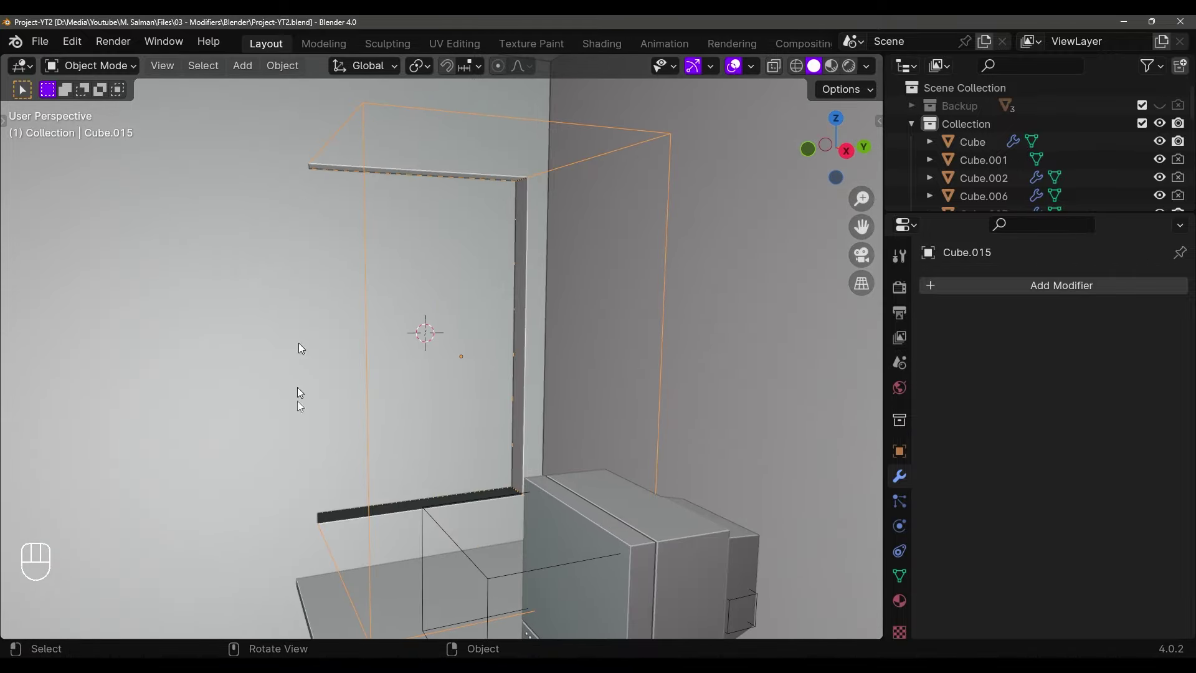
# Try setting the Boolean cube's origin to its geometry
pyautogui.moveTo(460, 203); pyautogui.dragTo(412, 287, button='middle')
pyautogui.rightClick(412, 286)
pyautogui.moveTo(364, 364)
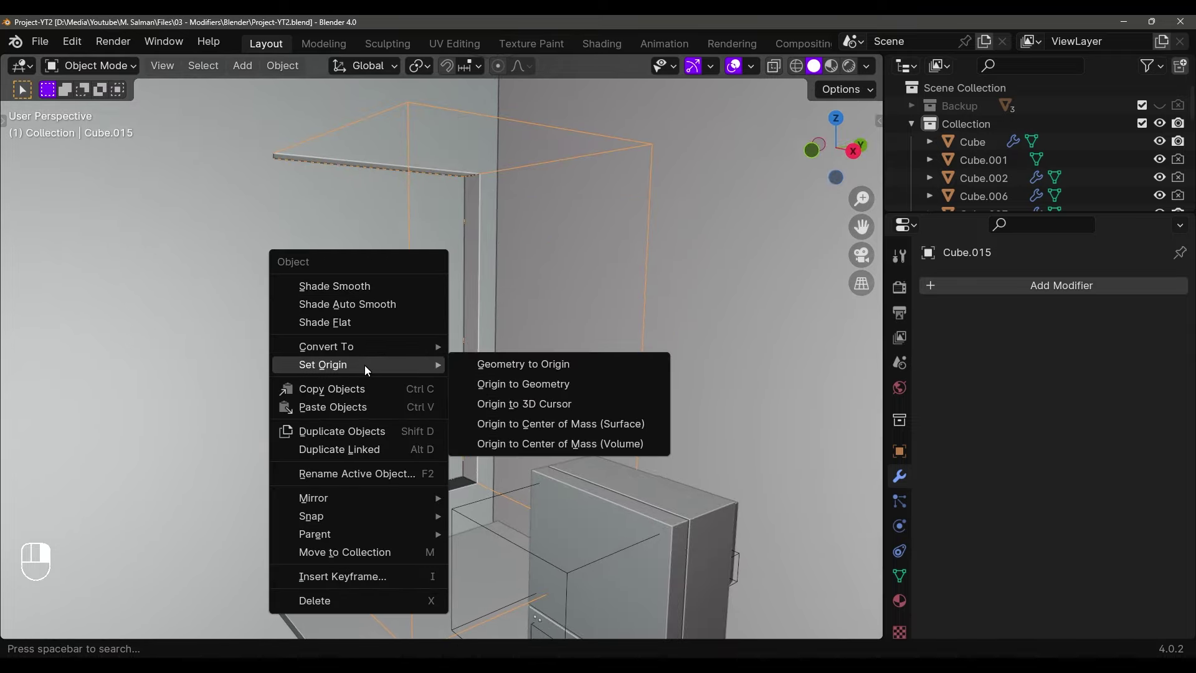
pyautogui.click(502, 384)
pyautogui.moveTo(483, 368); pyautogui.dragTo(396, 347, button='middle')
pyautogui.hotkey('ctrl', 'z')
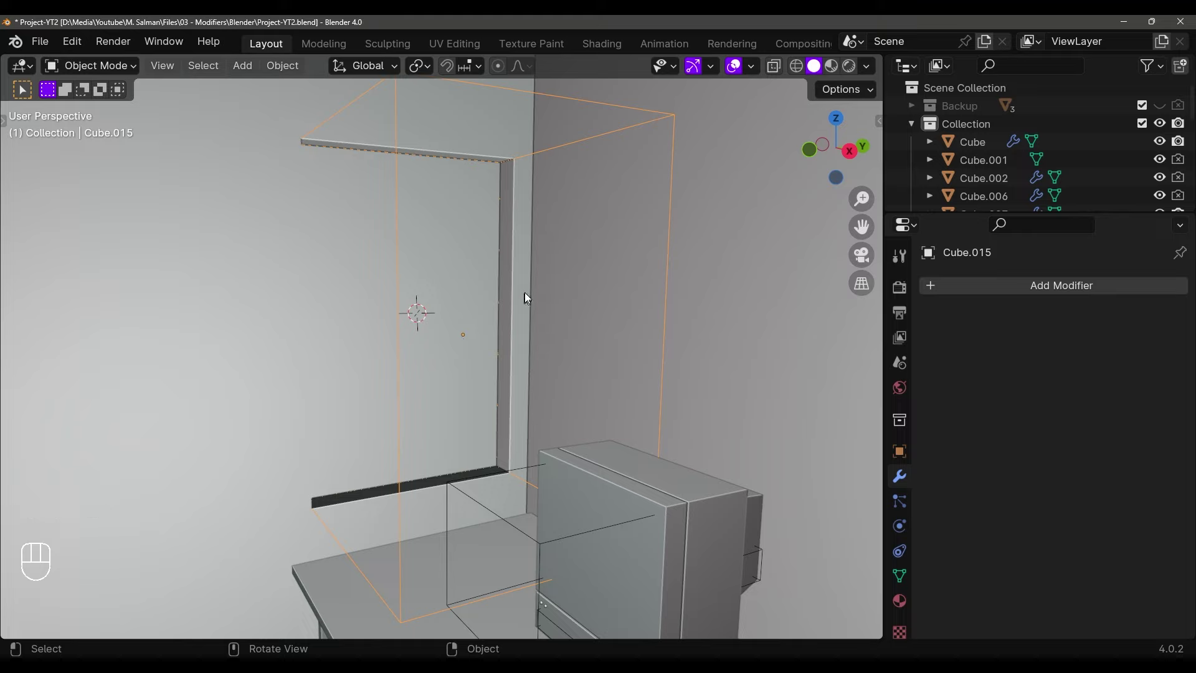
# Snap the 3D cursor to the selected Boolean cube and add a new mesh cube there
pyautogui.hotkey('shift', 's')
pyautogui.click(515, 396)
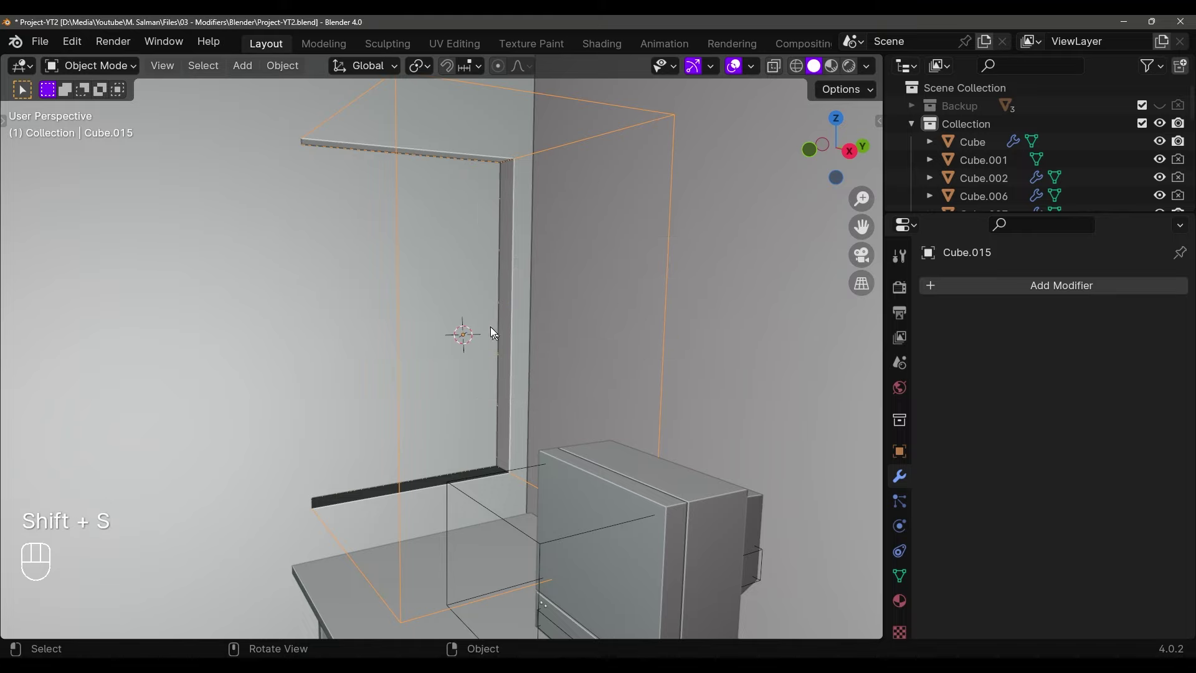
pyautogui.hotkey('shift', 'a')
pyautogui.moveTo(420, 309)
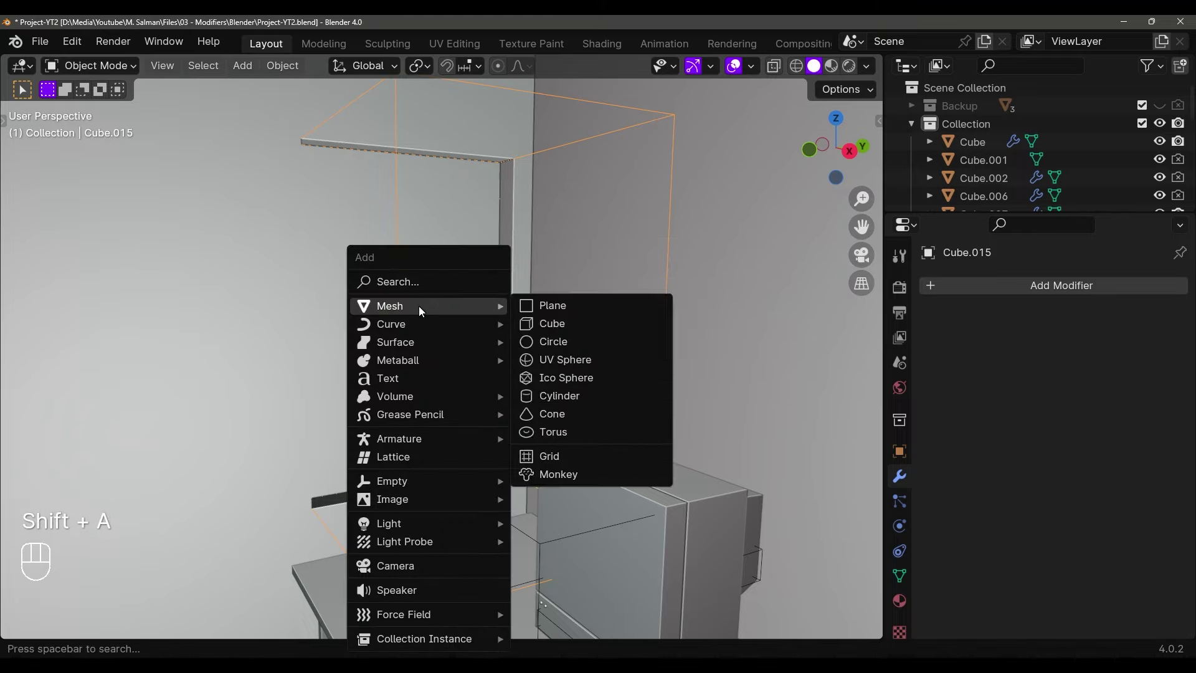
pyautogui.click(552, 332)
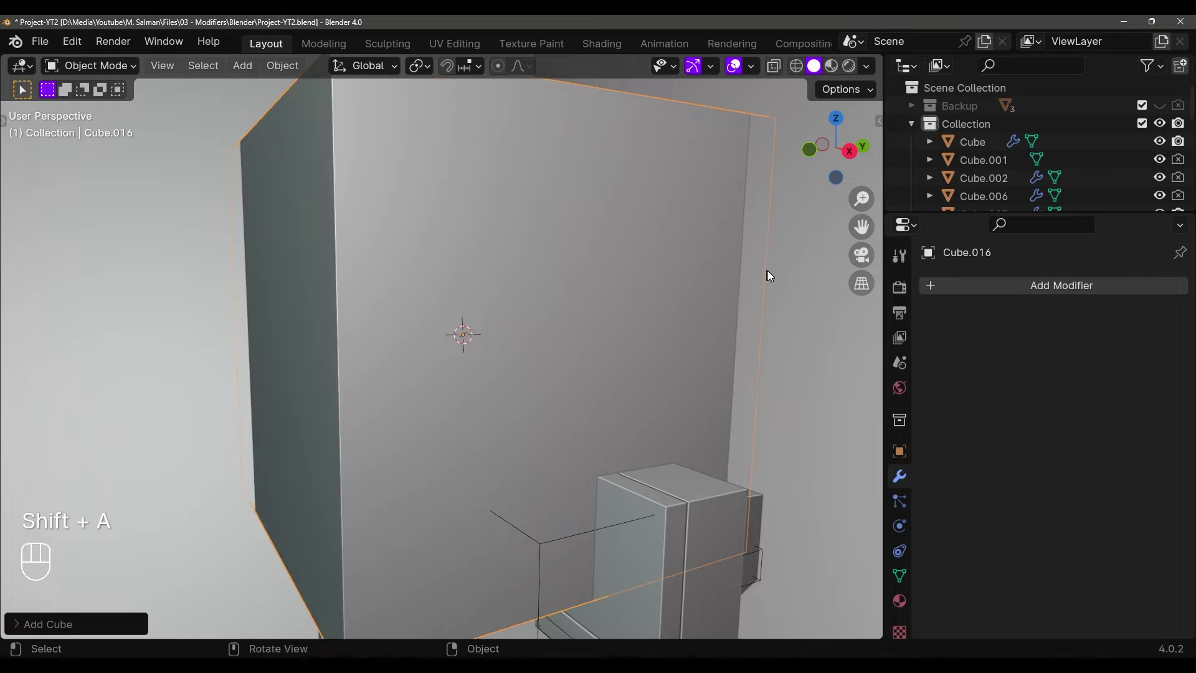
# Shrink the new cube to a small block and flatten it to about 0.05 along X
pyautogui.press('s')
pyautogui.press('s')
pyautogui.click(615, 293)
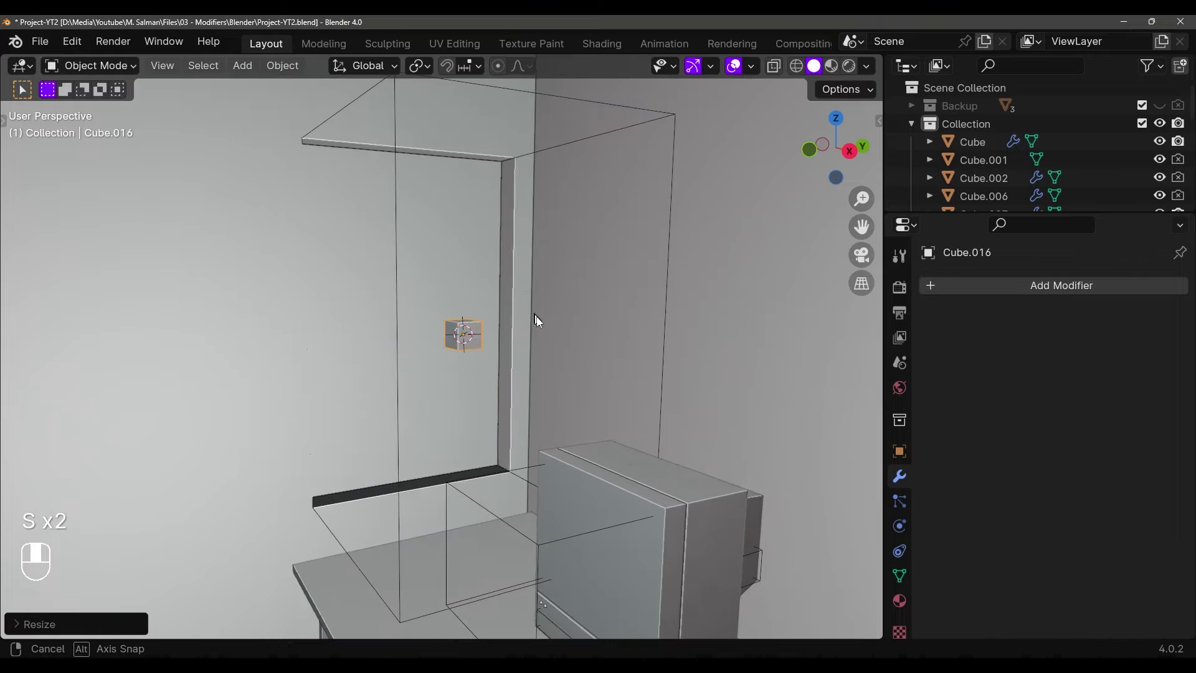
pyautogui.scroll(8, 515, 287)
pyautogui.moveTo(579, 340); pyautogui.dragTo(606, 386, button='middle')
pyautogui.scroll(-3, 610, 384)
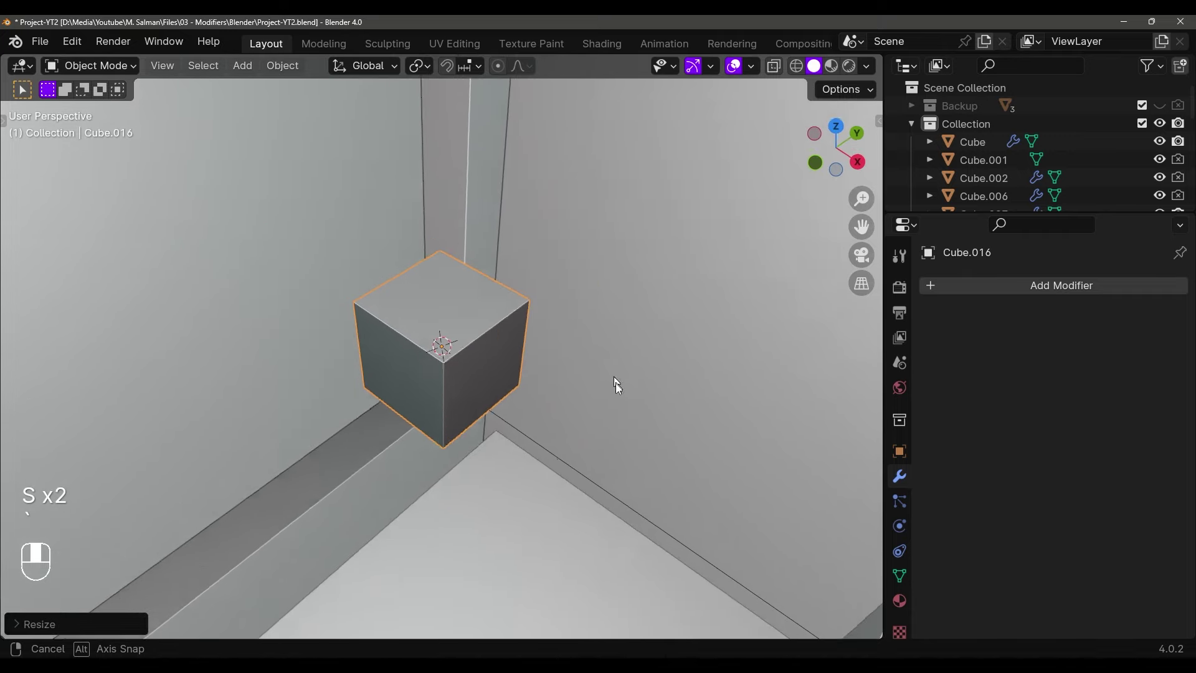
pyautogui.press('s')
pyautogui.press('x')
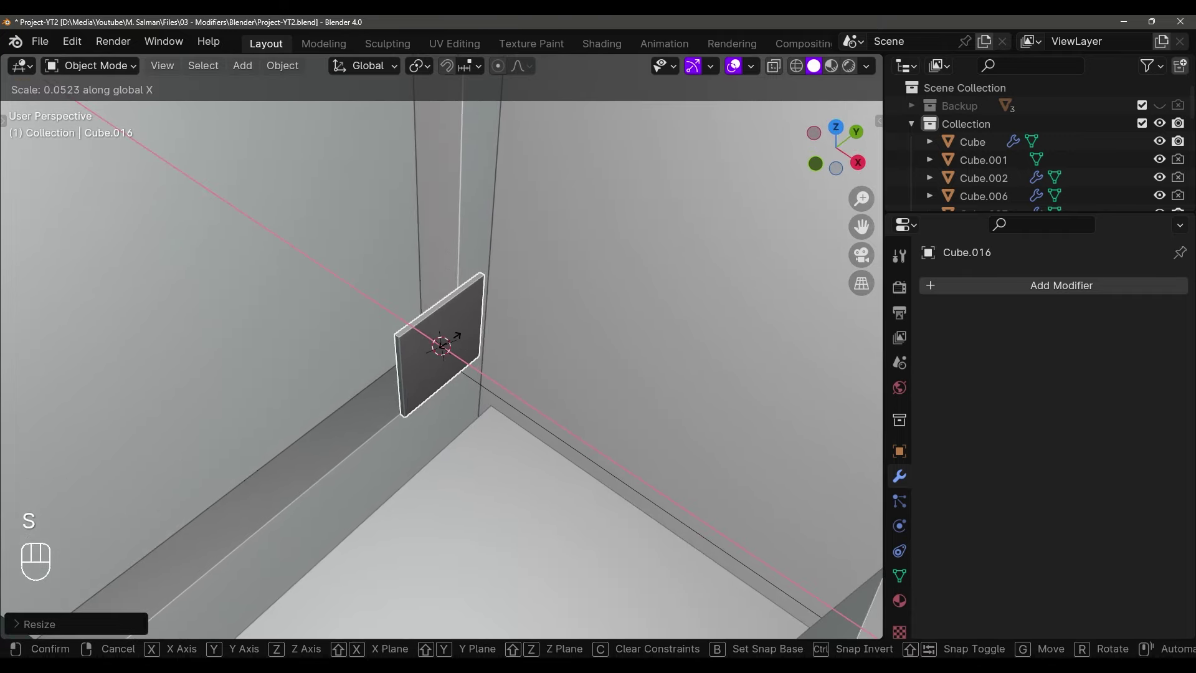
pyautogui.click(446, 344)
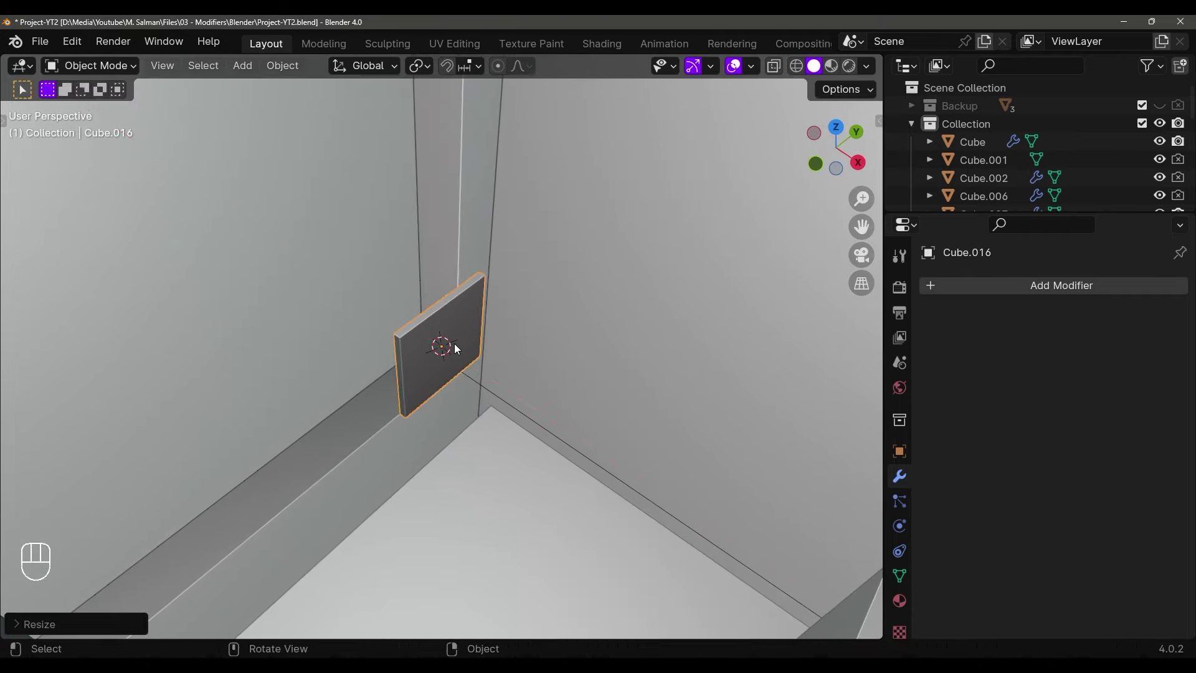
# Begin adding a Generate modifier to the thin square plate in the window opening
pyautogui.scroll(3, 454, 343)
pyautogui.moveTo(454, 343); pyautogui.dragTo(598, 382, button='middle')
pyautogui.click(936, 286)
pyautogui.moveTo(878, 288)
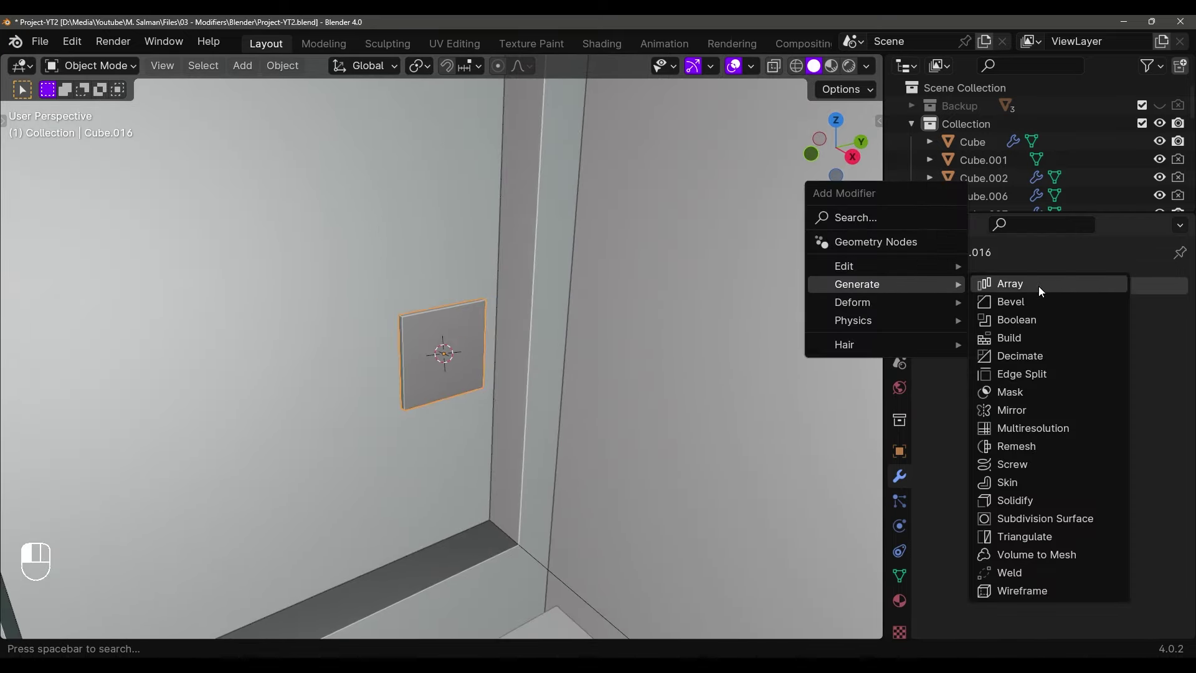
# Add a Mirror modifier to the square plate and mirror it across the Y axis only
pyautogui.click(1012, 410)
pyautogui.moveTo(592, 355); pyautogui.dragTo(627, 347, button='middle')
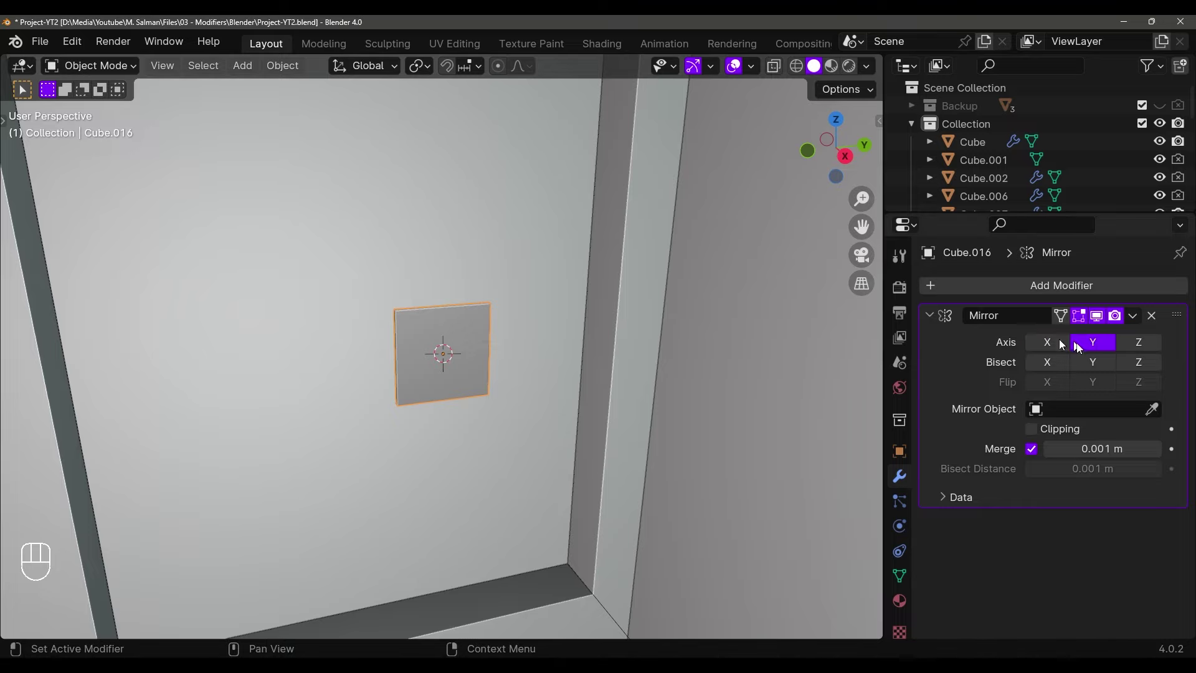
pyautogui.moveTo(336, 413); pyautogui.dragTo(345, 382, button='middle')
# Shift the plate's mesh along Y with mirror Clipping enabled so that the two halves meet at the centre
pyautogui.press('Tab')
pyautogui.moveTo(494, 355); pyautogui.dragTo(464, 368, button='middle')
pyautogui.press('g')
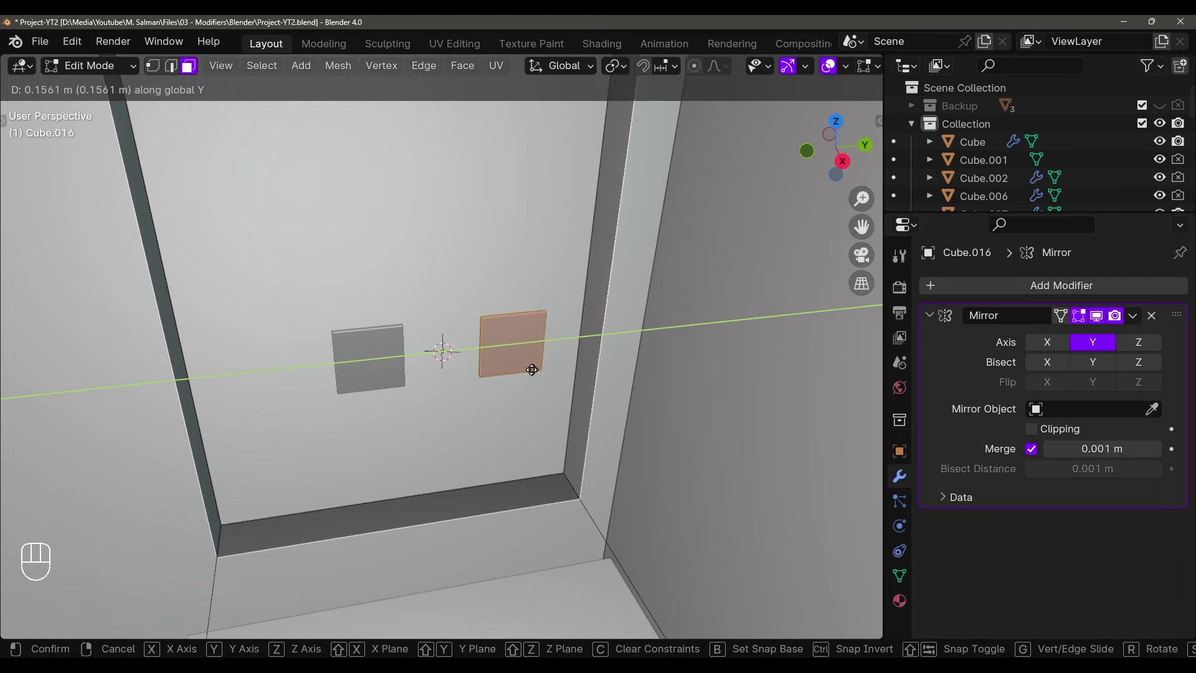
pyautogui.click(531, 370)
pyautogui.press('g')
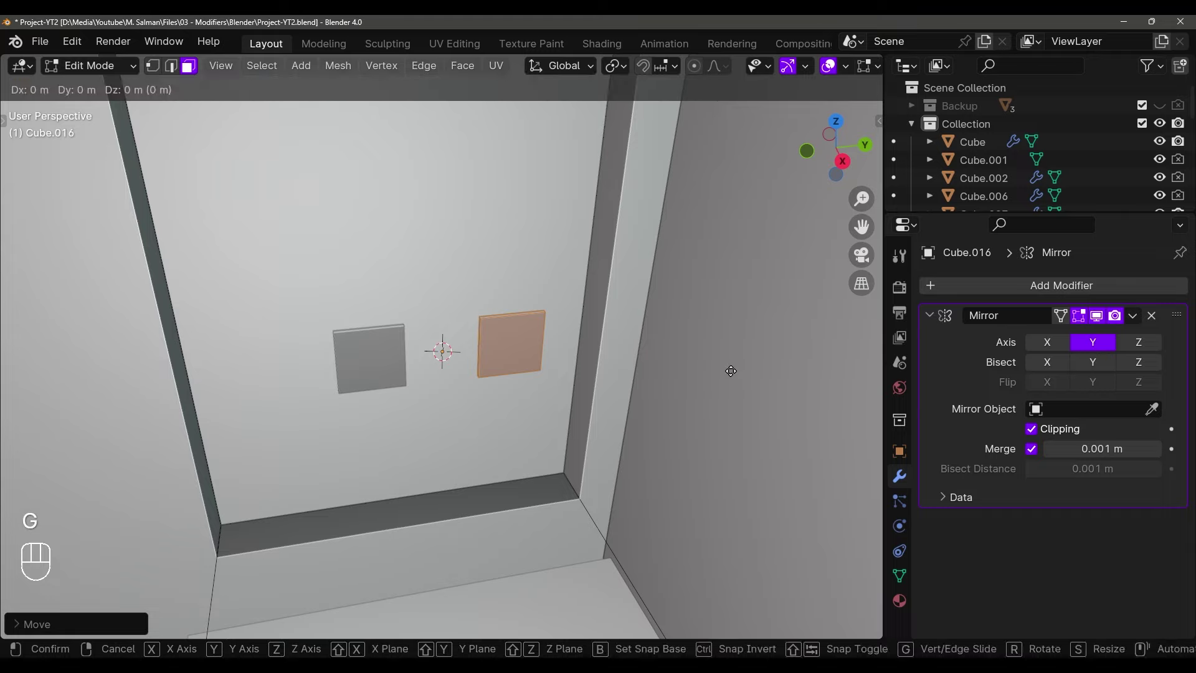
pyautogui.press('y')
pyautogui.click(662, 382)
pyautogui.press('Tab')
# Move the mirrored plate up to the upper edge of the window opening
pyautogui.moveTo(662, 382); pyautogui.dragTo(604, 458, button='middle')
pyautogui.press('g')
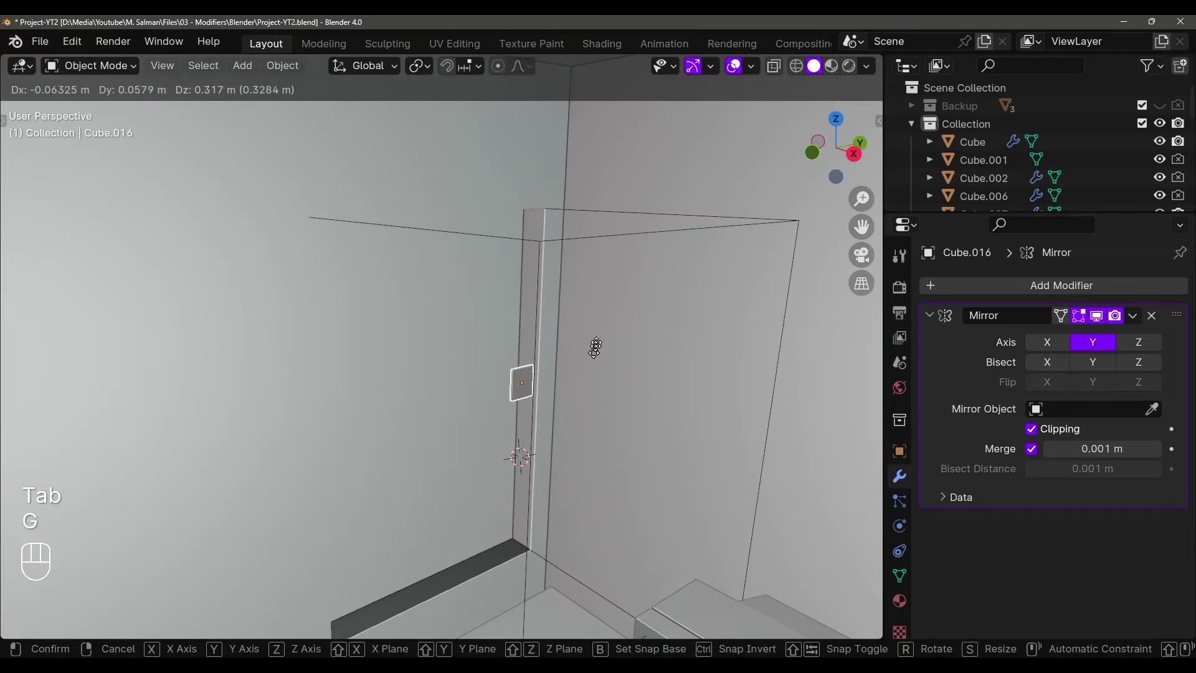
pyautogui.click(641, 162)
pyautogui.keyDown('shift'); pyautogui.moveTo(640, 178); pyautogui.dragTo(625, 372, button='middle'); pyautogui.keyUp('shift')
pyautogui.scroll(2, 581, 323)
pyautogui.press('g')
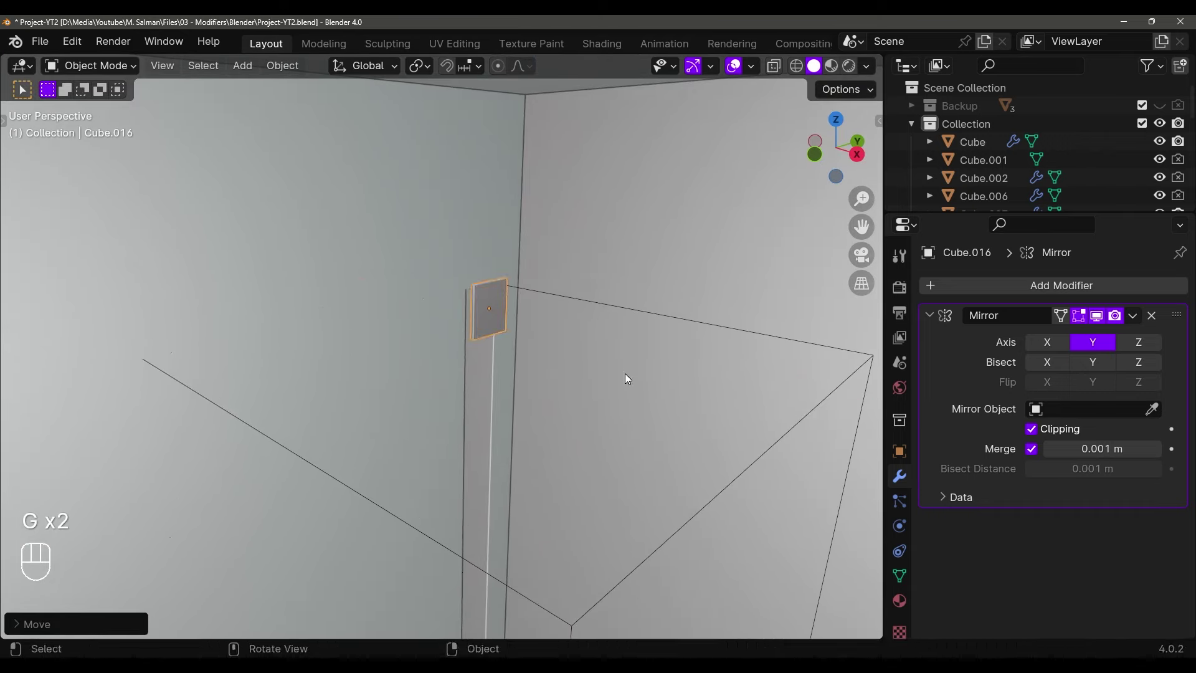
# Slide the plate along X until it sits on the wall centrally above the window opening
pyautogui.press('g')
pyautogui.press('x')
pyautogui.press('shift')
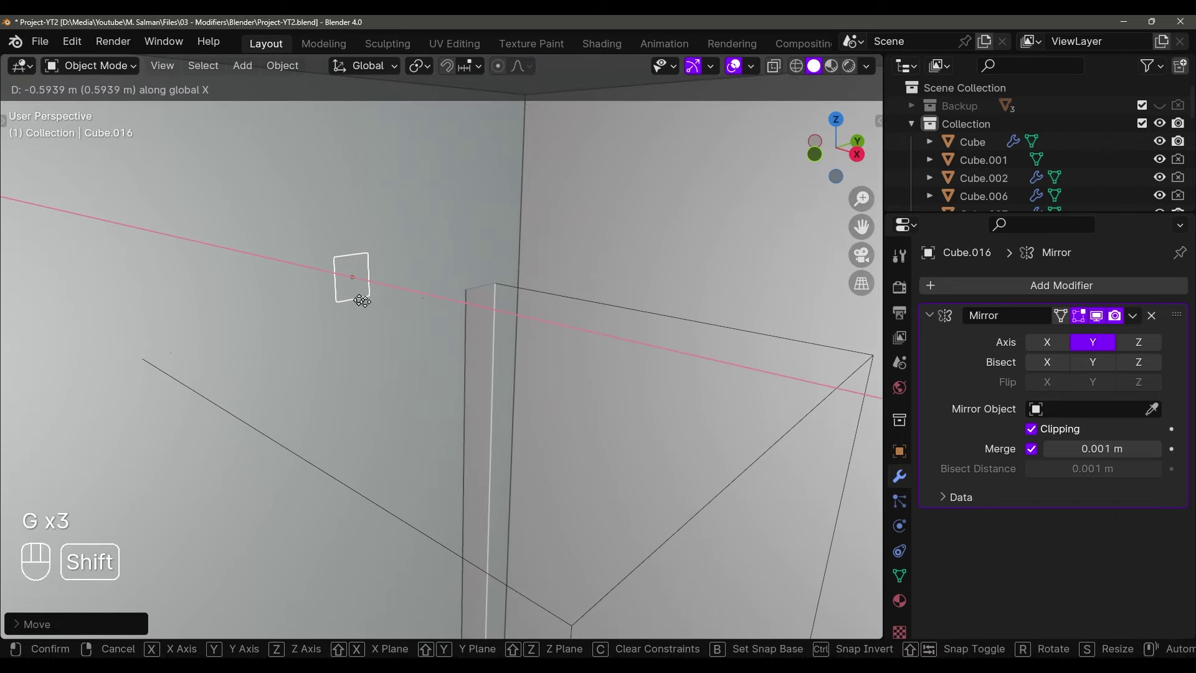
pyautogui.click(408, 312)
# Select the plate's outer side vertices in wireframe and stretch them along Y towards the window's upper corner
pyautogui.moveTo(408, 312); pyautogui.dragTo(507, 288, button='middle')
pyautogui.press('Tab')
pyautogui.press('Tab')
pyautogui.click(477, 396)
pyautogui.hotkey('shift', 'z')
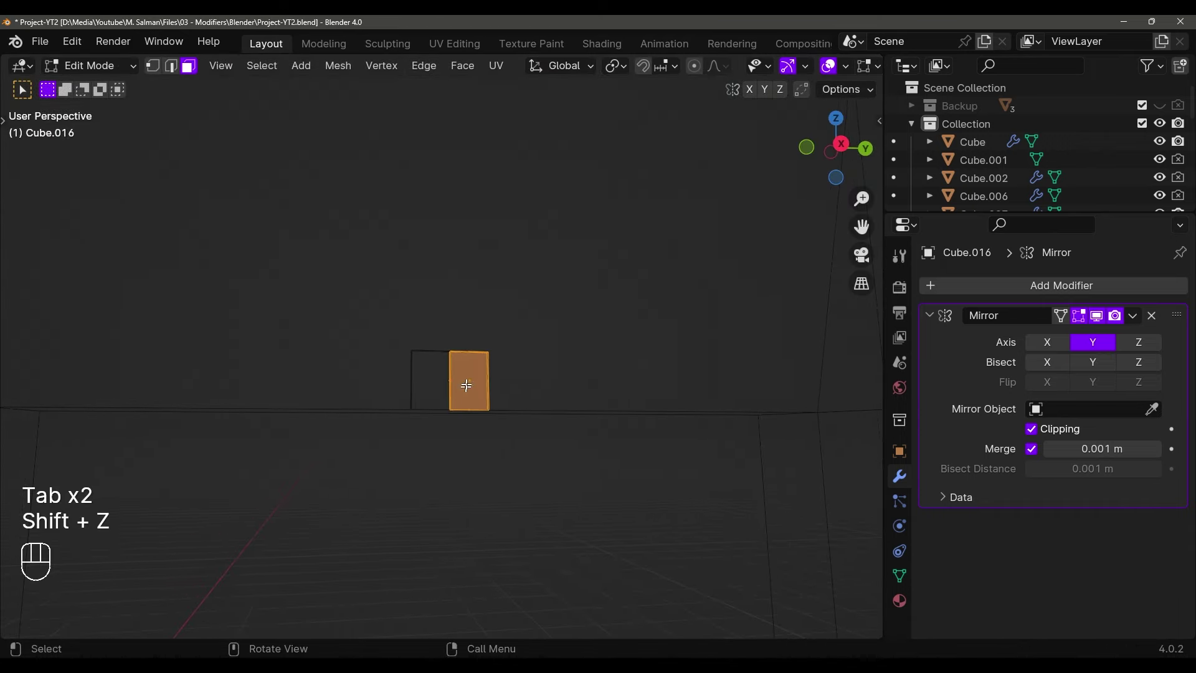
pyautogui.press('1')
pyautogui.moveTo(469, 324)
pyautogui.mouseDown(button='middle')
pyautogui.moveTo(531, 440)
pyautogui.moveTo(545, 362)
pyautogui.moveTo(544, 443)
pyautogui.moveTo(507, 443)
pyautogui.moveTo(520, 397)
pyautogui.mouseUp(button='middle')
pyautogui.hotkey('shift', 'z')
pyautogui.press('g')
pyautogui.press('y')
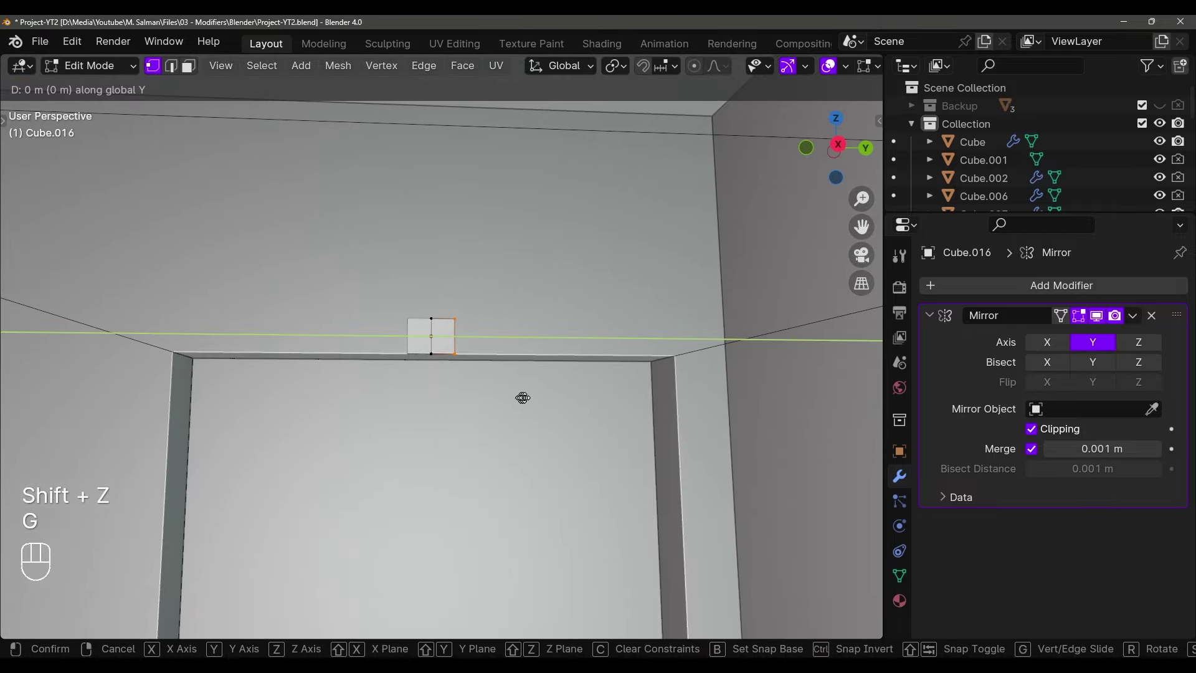
pyautogui.click(783, 416)
# Extend the plate's outer end along Y slightly past the upper corner of the window opening
pyautogui.keyDown('shift'); pyautogui.moveTo(783, 416); pyautogui.dragTo(518, 299, button='middle'); pyautogui.keyUp('shift')
pyautogui.press('g')
pyautogui.press('y')
pyautogui.click(541, 378)
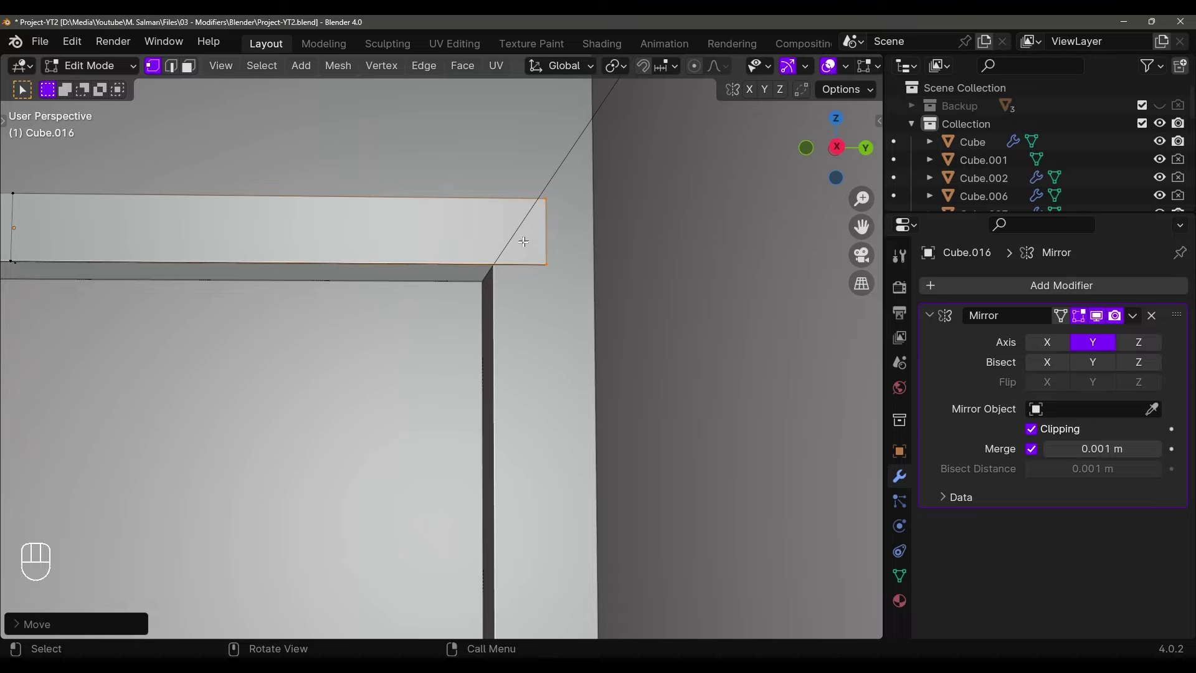
# Shear the strip's outer end by -1.000 with the Shear tool to form a 45-degree mitre
pyautogui.press('t')
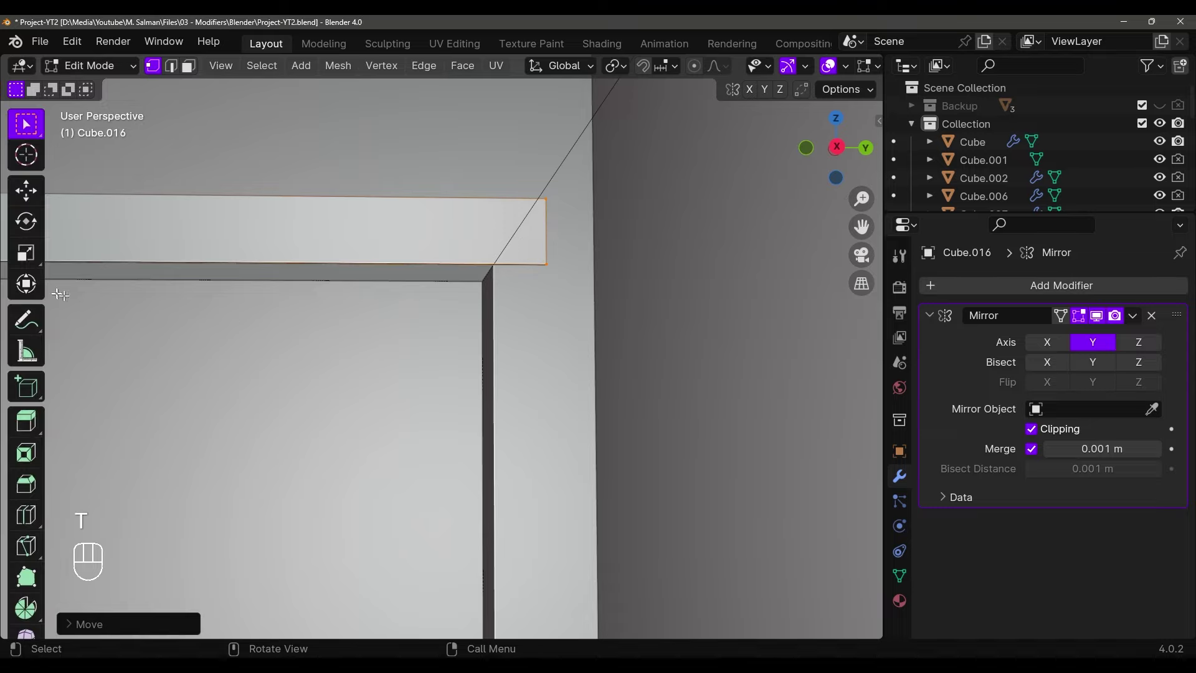
pyautogui.scroll(-5, 25, 436)
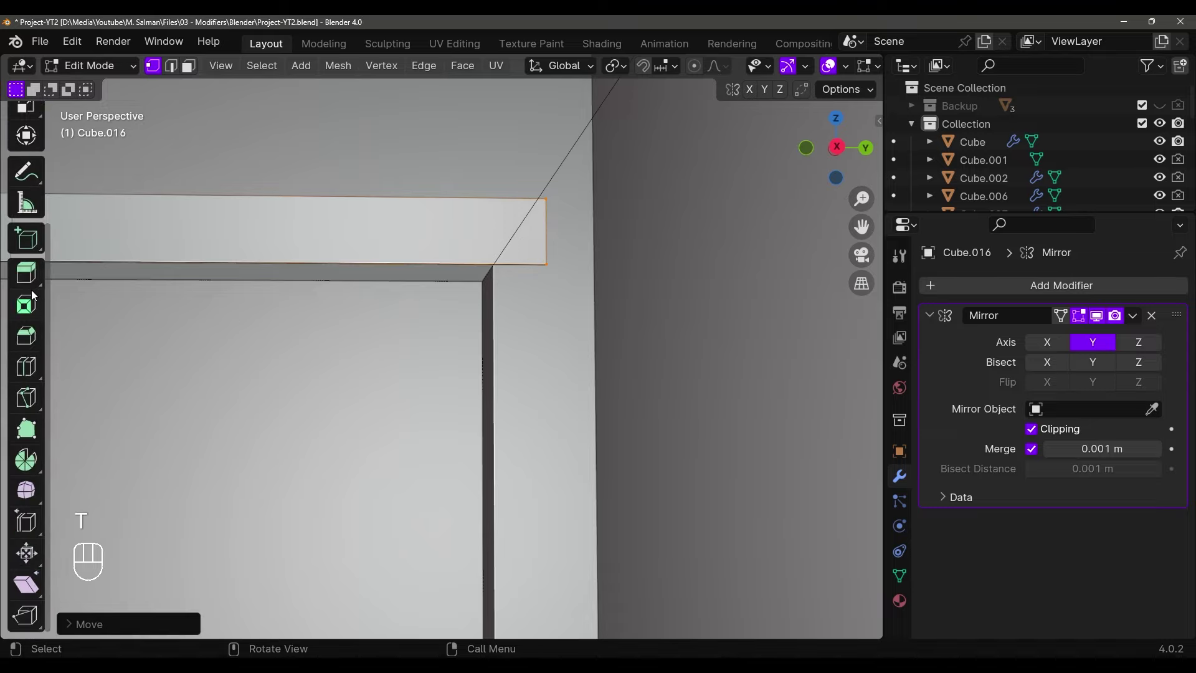
pyautogui.click(28, 590)
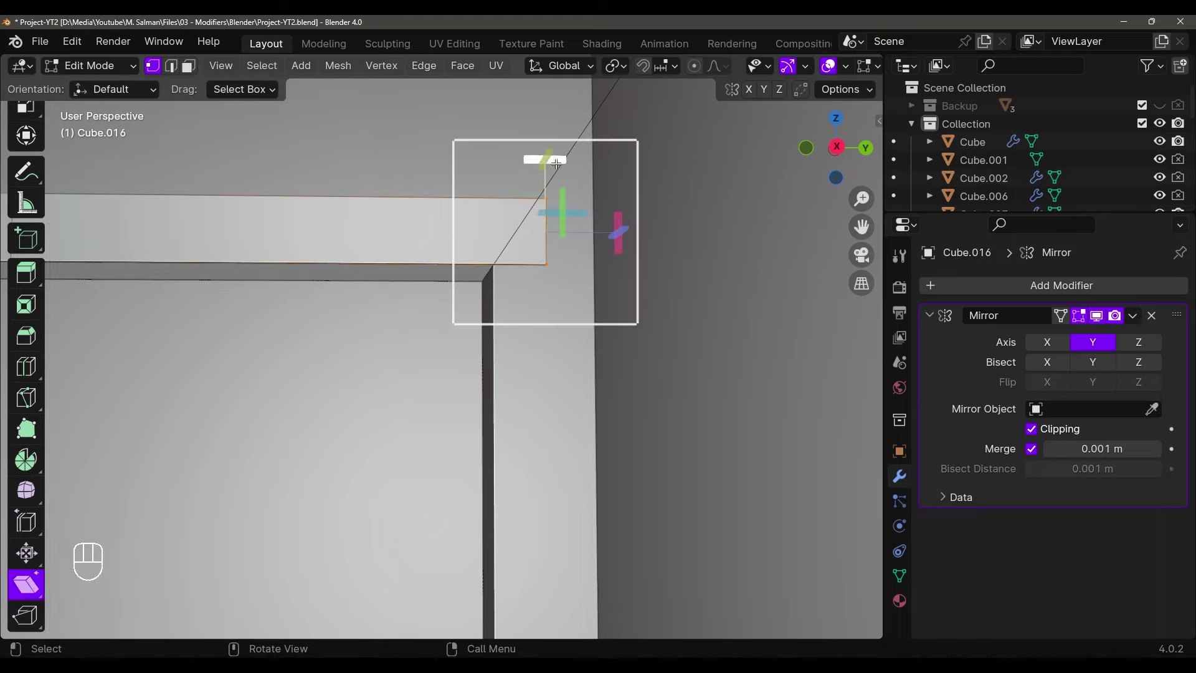
pyautogui.moveTo(556, 163); pyautogui.dragTo(624, 163)
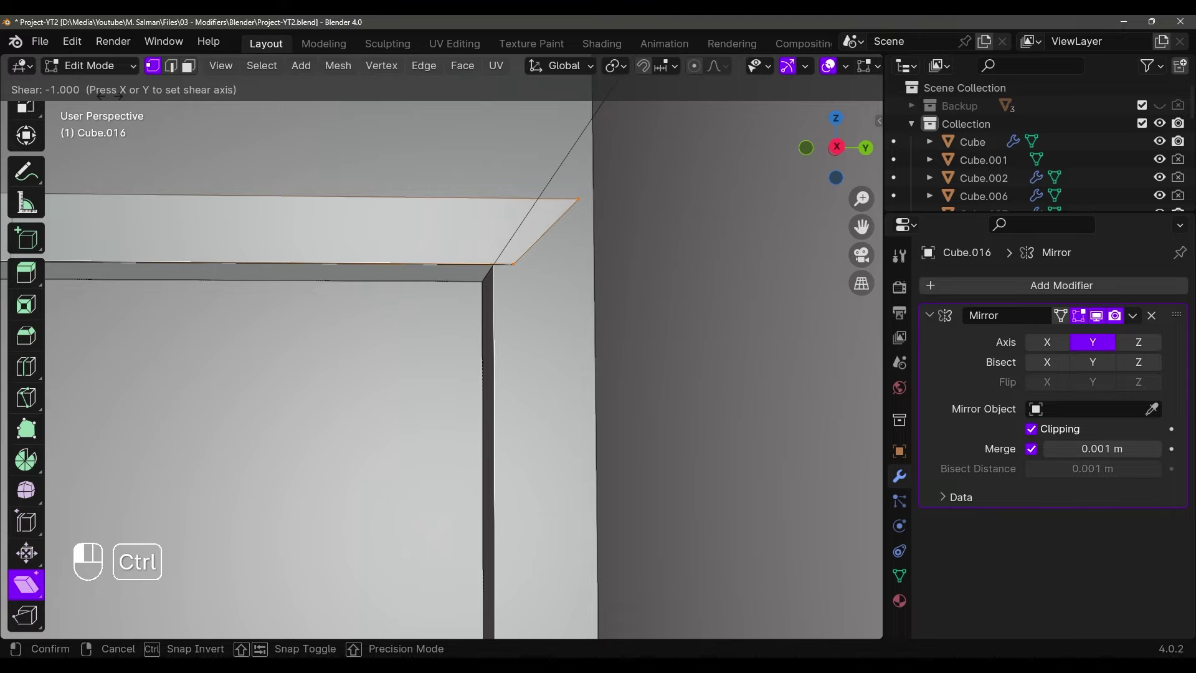
pyautogui.moveTo(624, 163); pyautogui.dragTo(667, 205)
pyautogui.hotkey('shift', 'z')
pyautogui.moveTo(689, 229)
pyautogui.mouseDown(button='middle')
pyautogui.moveTo(635, 274)
pyautogui.moveTo(745, 415)
pyautogui.moveTo(551, 262)
pyautogui.mouseUp(button='middle')
pyautogui.hotkey('shift', 'z')
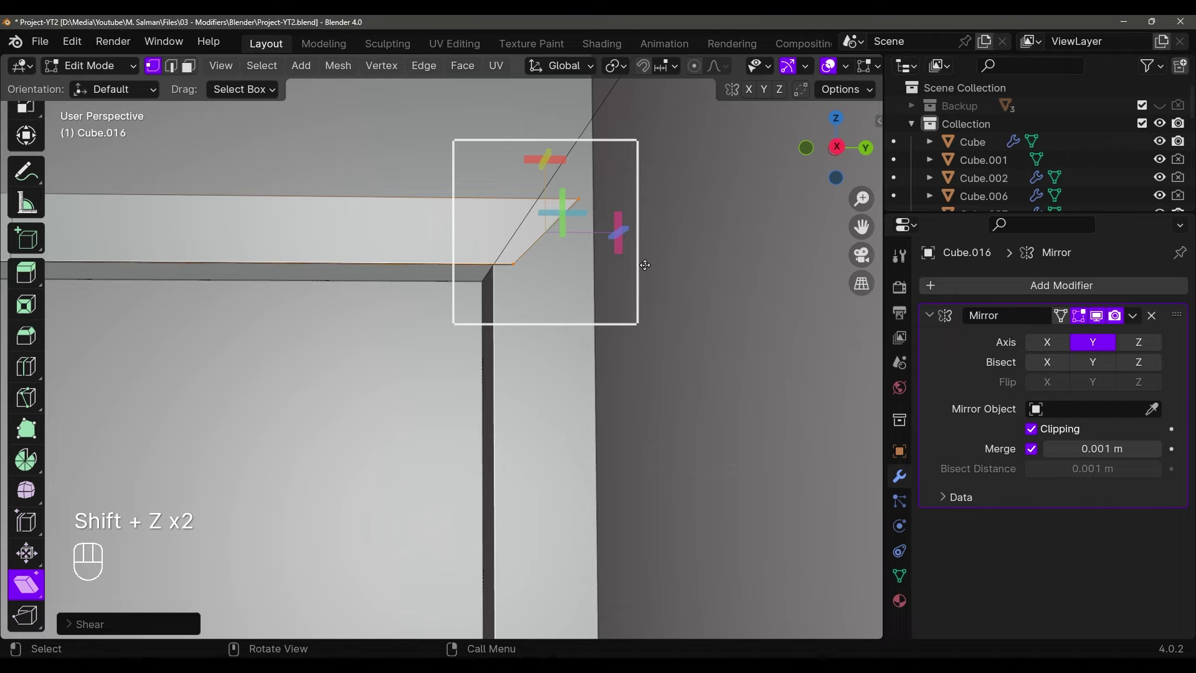
# Move the mitred end about 0.027 m back along Y to line up with the upper window corner
pyautogui.press('g')
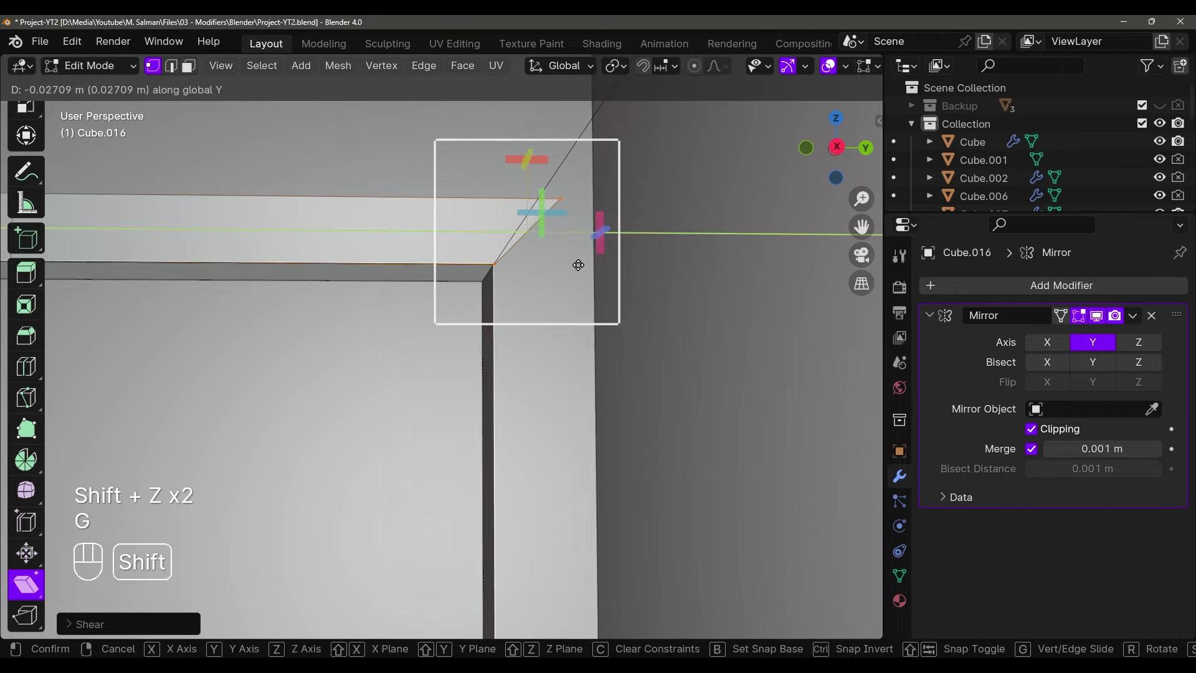
pyautogui.click(578, 265)
pyautogui.moveTo(577, 264); pyautogui.dragTo(458, 299, button='middle')
pyautogui.scroll(4, 566, 317)
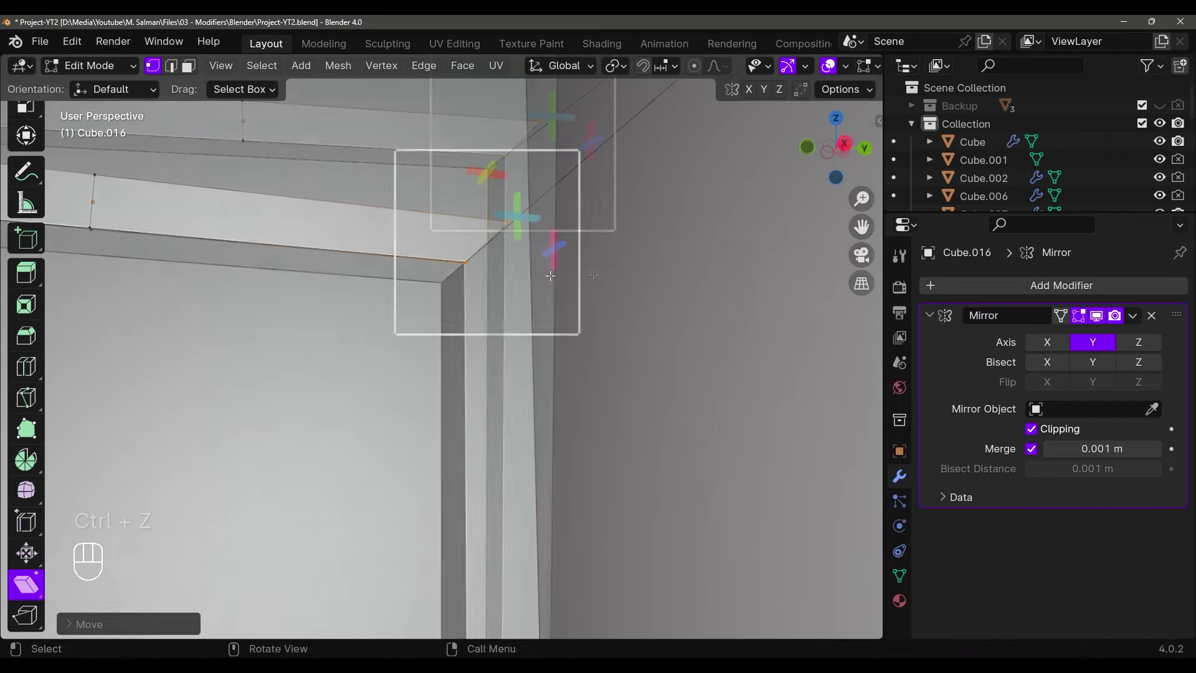
pyautogui.hotkey('ctrl', 'z')
# Extrude the mitred end downward along Z beside the window opening to form the side of the frame
pyautogui.press('e')
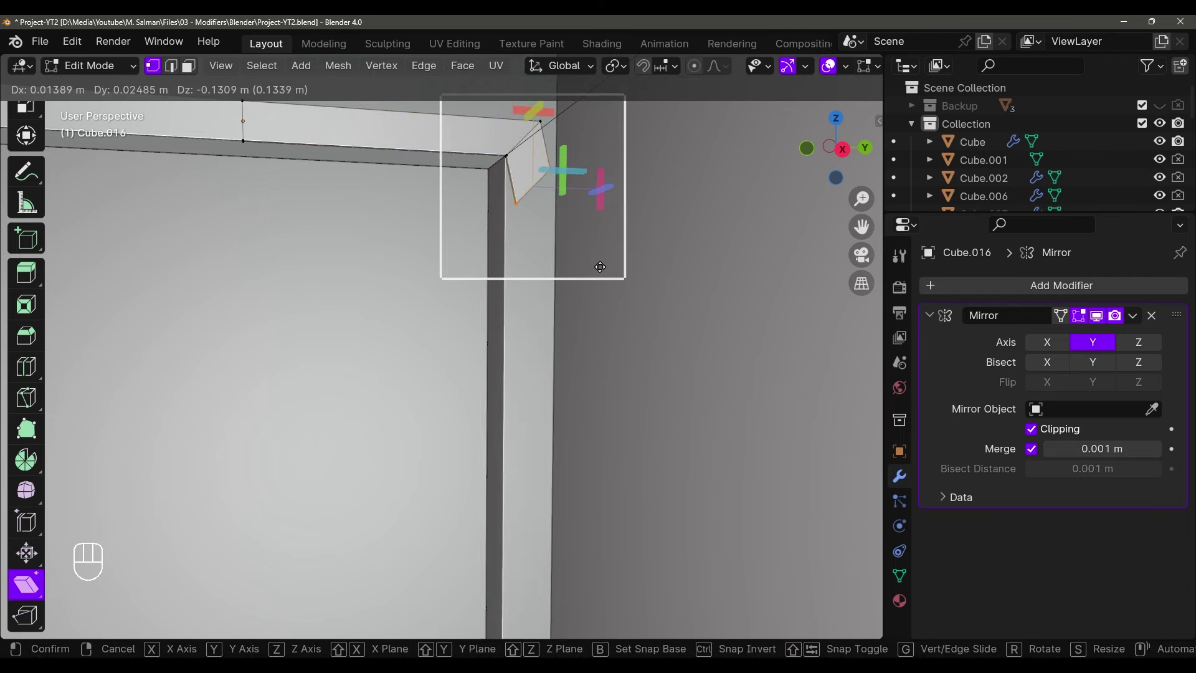
pyautogui.press('z')
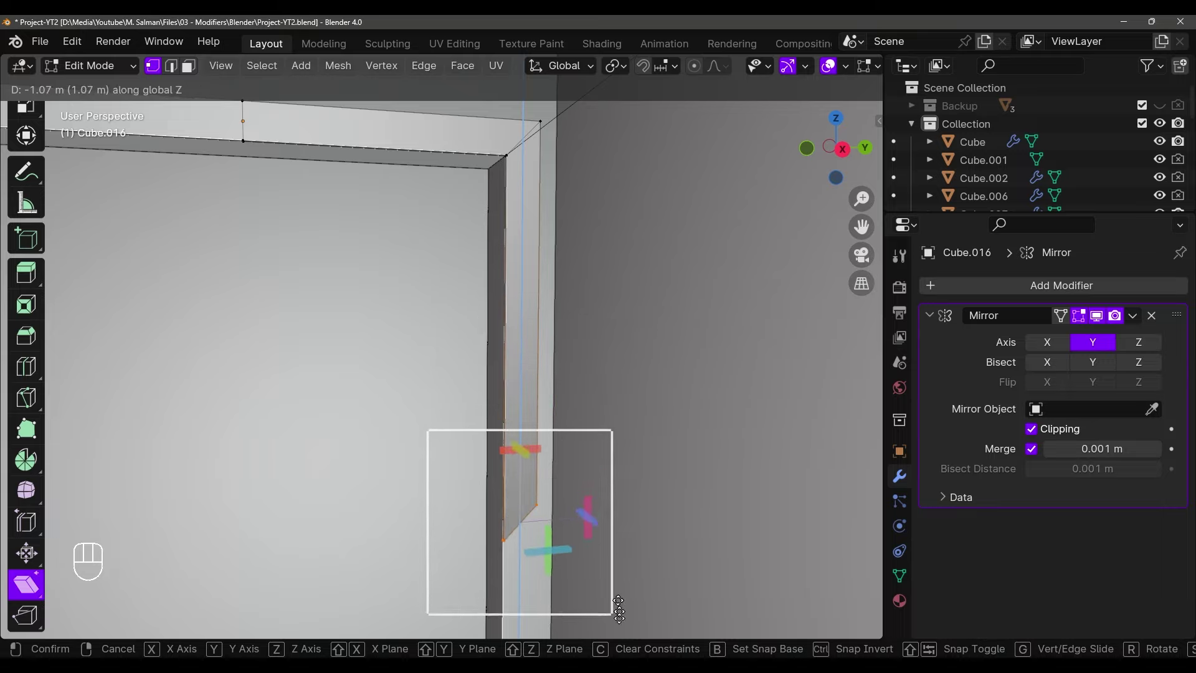
pyautogui.click(592, 187)
pyautogui.keyDown('shift'); pyautogui.moveTo(572, 300); pyautogui.dragTo(633, 323, button='middle'); pyautogui.keyUp('shift')
pyautogui.scroll(-3, 607, 287)
pyautogui.scroll(2, 623, 286)
# Lower the extruded end along Z until its inner point reaches the lower corner of the window opening
pyautogui.press('g')
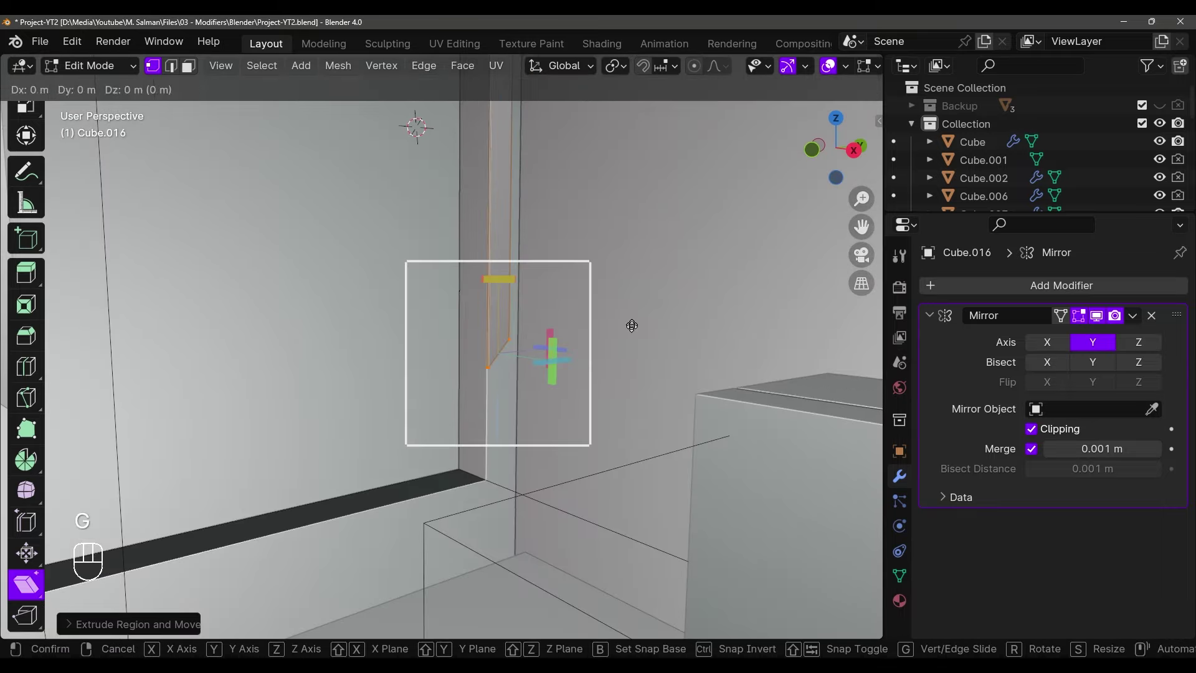
pyautogui.press('z')
pyautogui.click(642, 437)
pyautogui.keyDown('shift'); pyautogui.moveTo(642, 436); pyautogui.dragTo(629, 300, button='middle'); pyautogui.keyUp('shift')
pyautogui.press('g')
pyautogui.press('z')
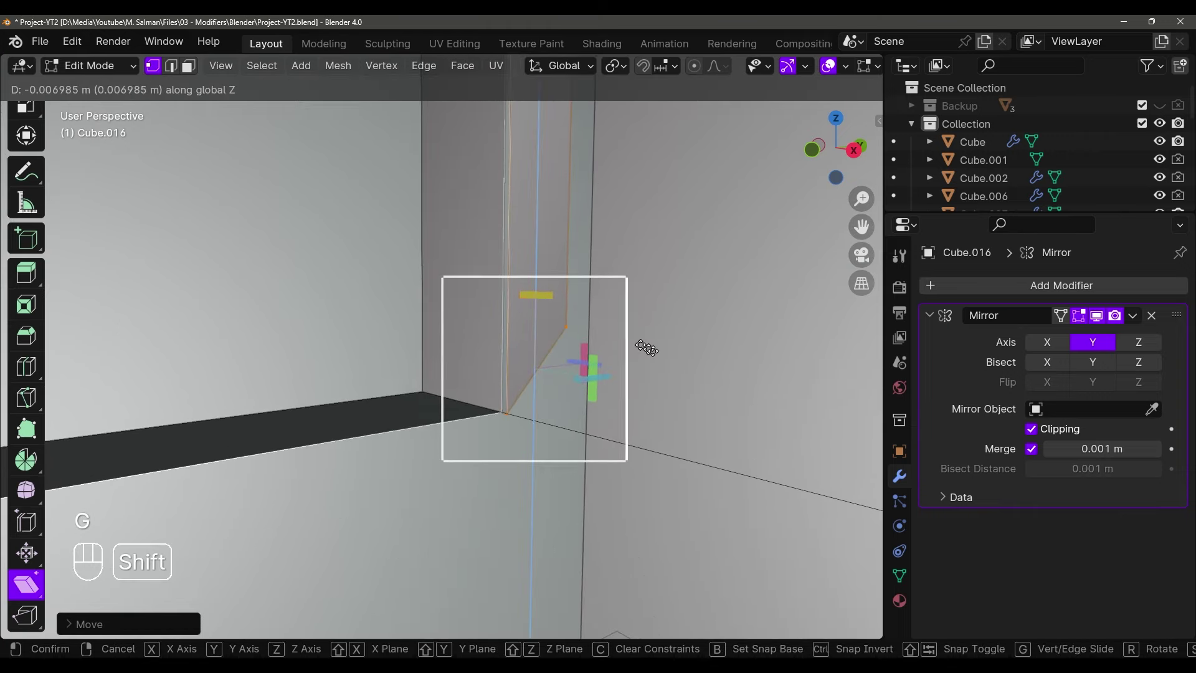
pyautogui.click(666, 361)
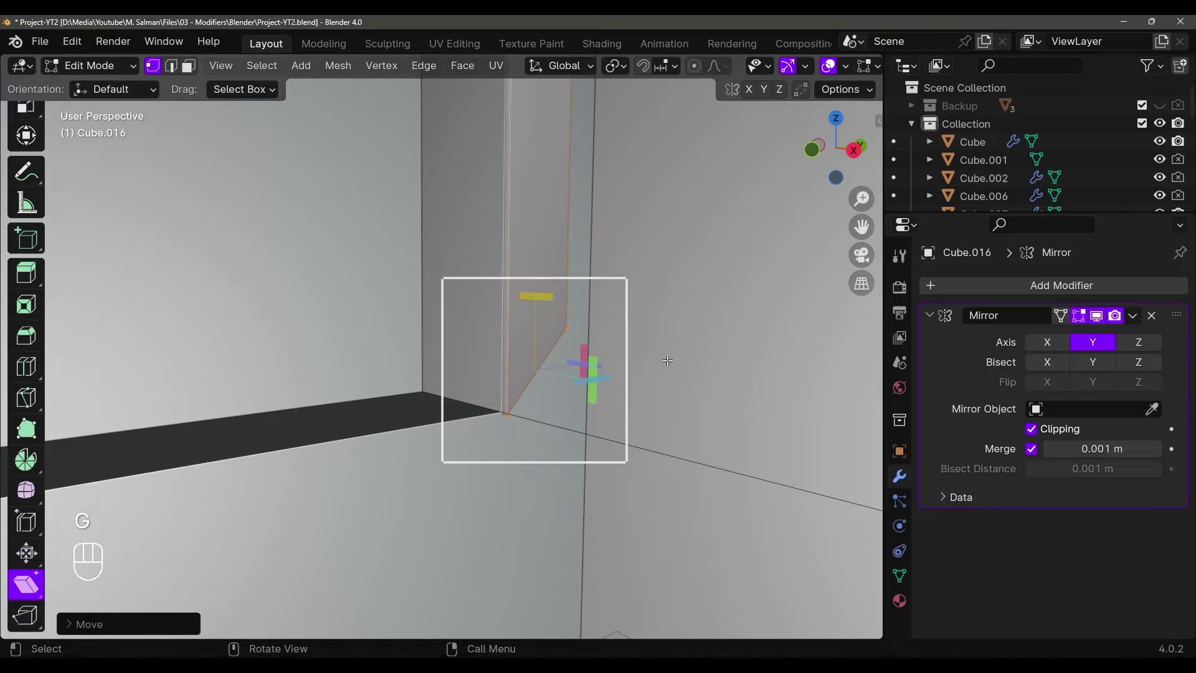
# Flatten the side piece's lower end by scaling it to 0 on Z, and lower it towards the opening's lower corner
pyautogui.press('s')
pyautogui.press('z')
pyautogui.press('0')
pyautogui.click(666, 359)
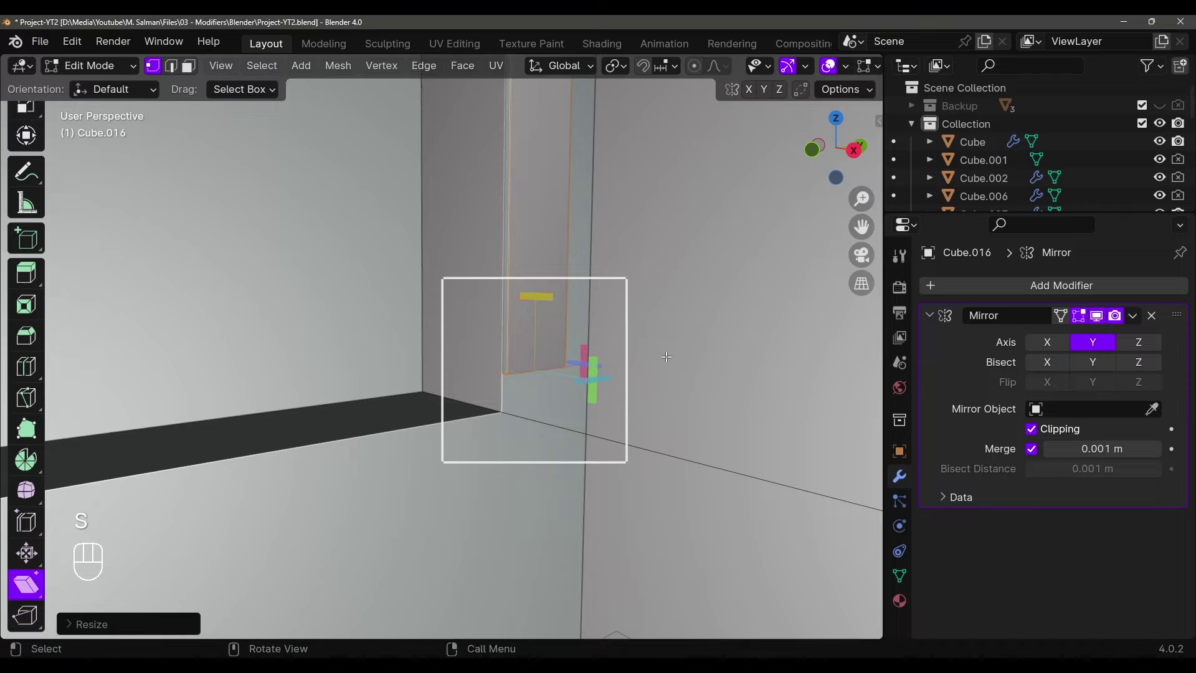
pyautogui.moveTo(666, 360); pyautogui.dragTo(565, 342, button='middle')
pyautogui.press('g')
pyautogui.press('z')
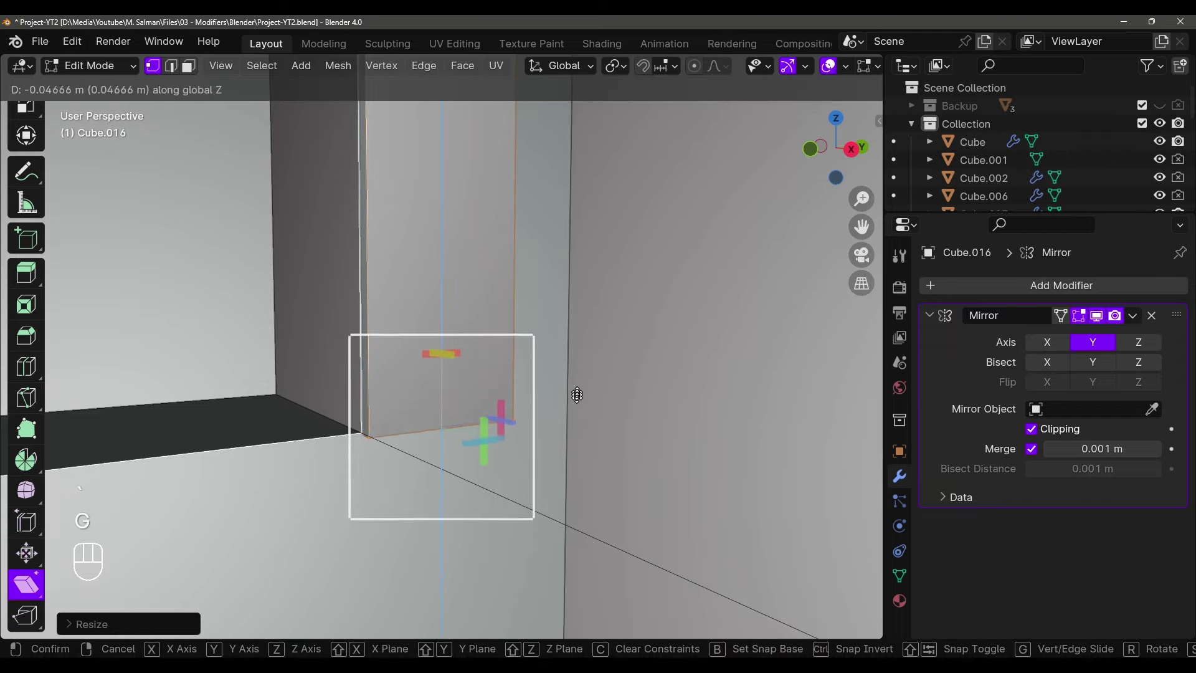
pyautogui.click(578, 490)
# Shear the side piece's lower end into an opposite mitre and align it along Z with the opening's lower corner
pyautogui.moveTo(578, 490); pyautogui.dragTo(563, 424, button='middle')
pyautogui.moveTo(564, 423); pyautogui.dragTo(566, 486)
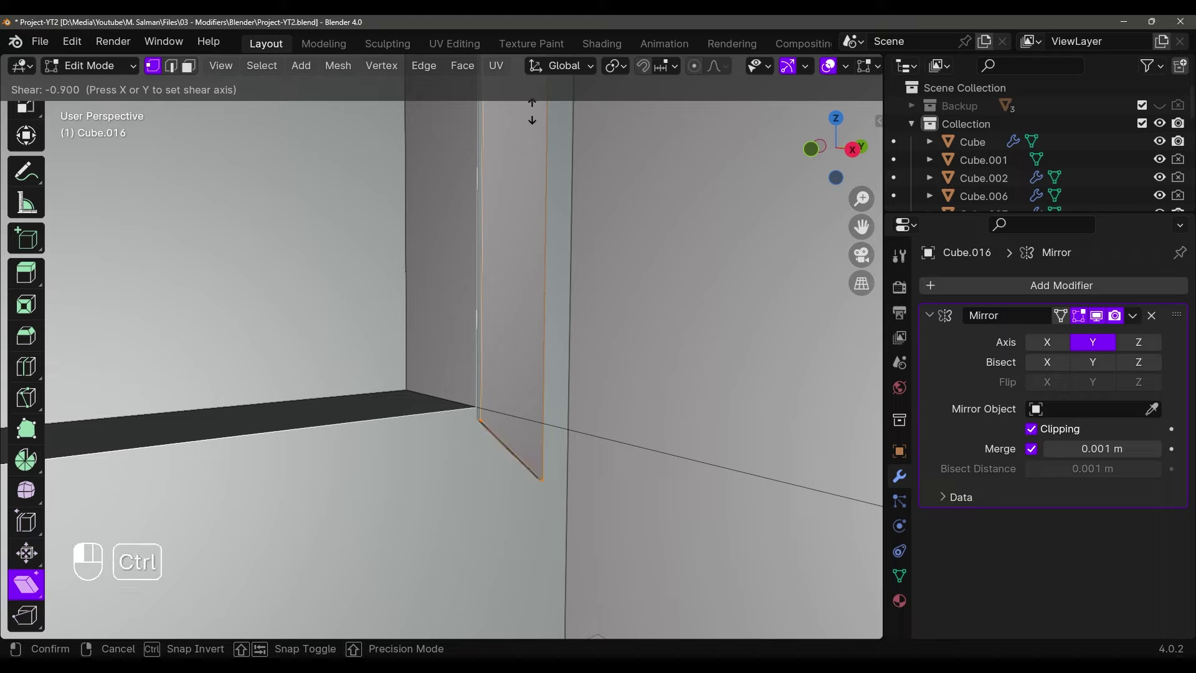
pyautogui.moveTo(536, 138); pyautogui.dragTo(565, 427)
pyautogui.press('g')
pyautogui.press('z')
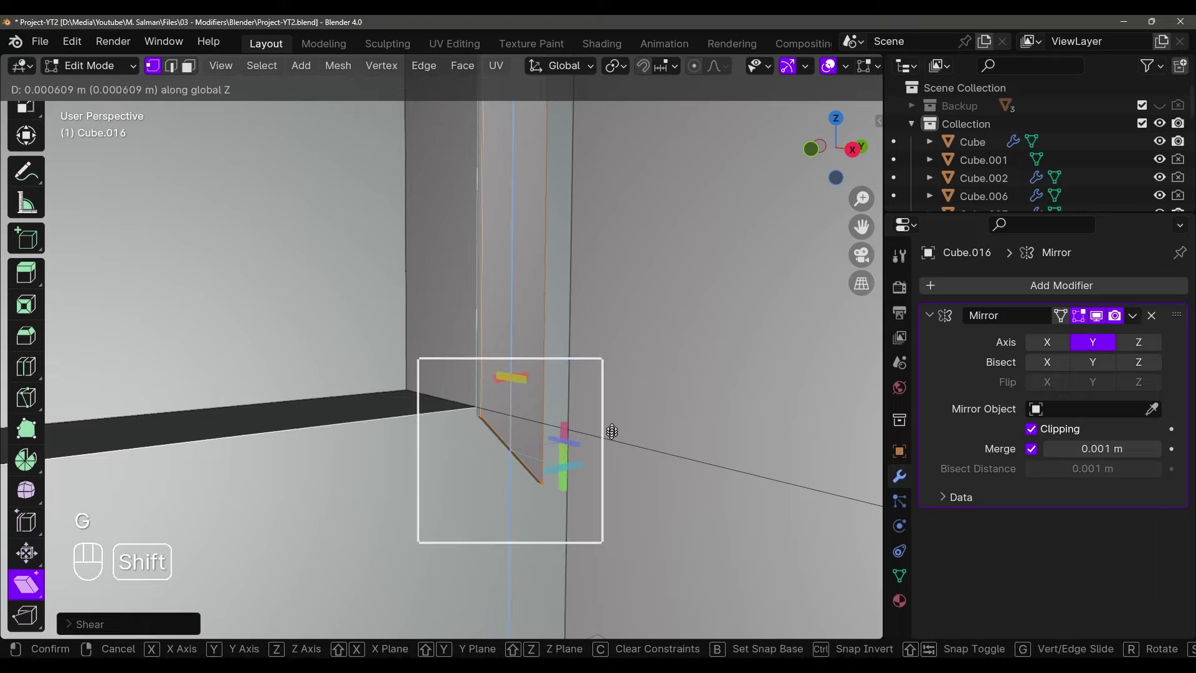
pyautogui.click(619, 371)
# Extrude the lower mitred end along Y to the mirror centre, closing the bottom of the window frame
pyautogui.moveTo(619, 371); pyautogui.dragTo(656, 370, button='middle')
pyautogui.press('e')
pyautogui.press('y')
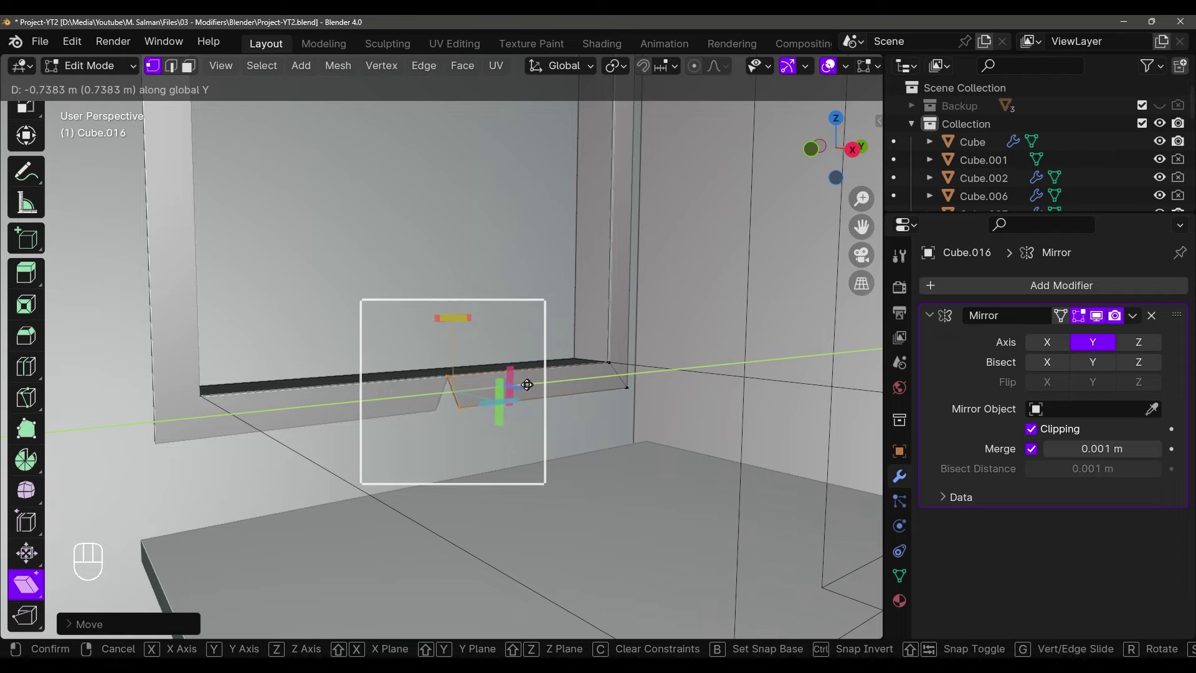
pyautogui.click(473, 387)
pyautogui.press('Tab')
# Hide the viewport overlays and examine the finished window frame on the wall from several angles
pyautogui.scroll(-8, 581, 391)
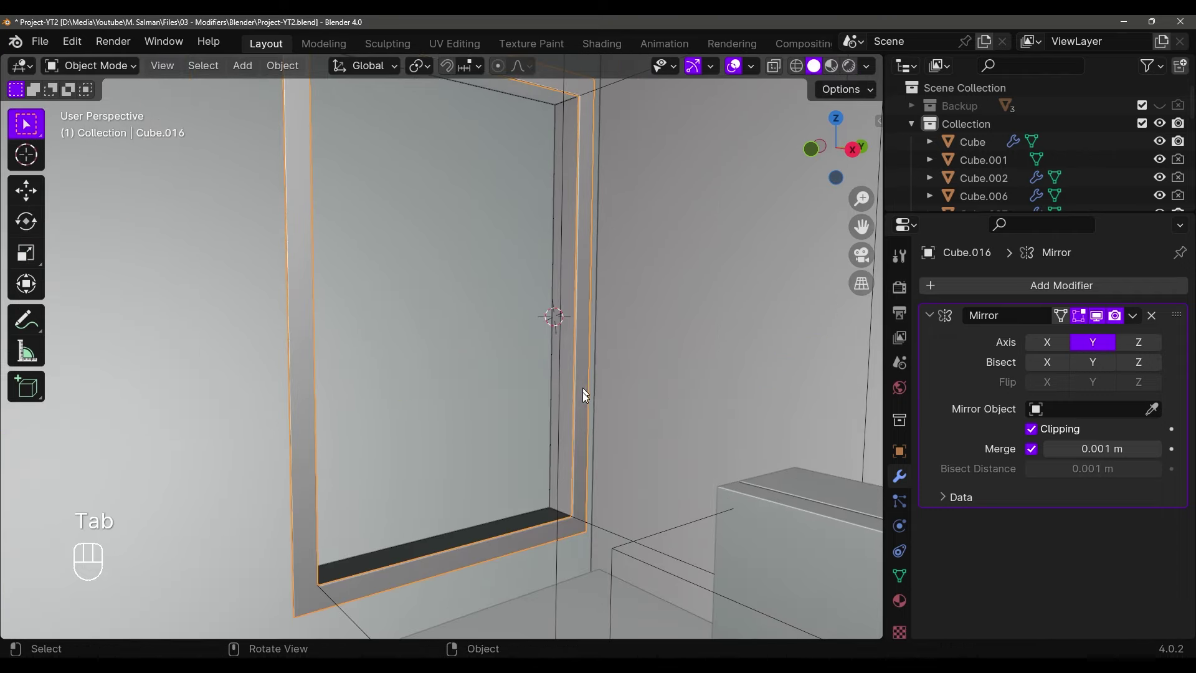
pyautogui.click(733, 65)
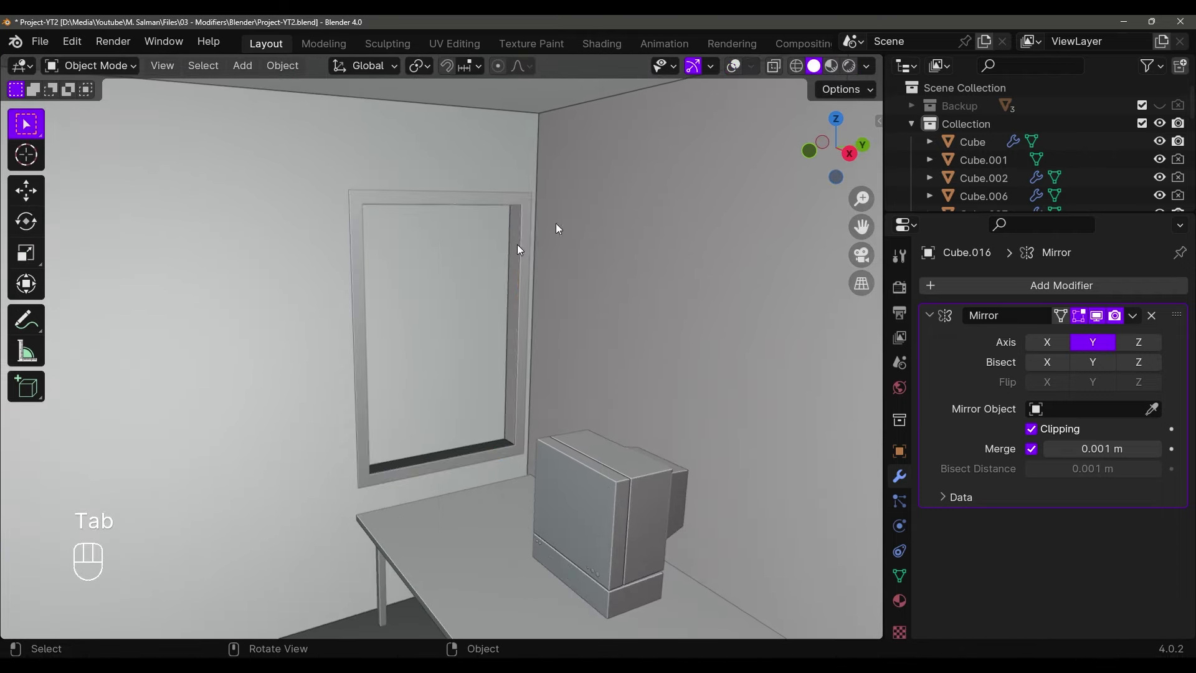
pyautogui.moveTo(557, 219)
pyautogui.mouseDown(button='middle')
pyautogui.moveTo(580, 218)
pyautogui.moveTo(498, 239)
pyautogui.mouseUp(button='middle')
pyautogui.keyDown('shift'); pyautogui.moveTo(498, 239); pyautogui.dragTo(541, 169, button='middle'); pyautogui.keyUp('shift')
pyautogui.scroll(3, 490, 299)
pyautogui.scroll(1, 541, 169)
pyautogui.scroll(-3, 561, 293)
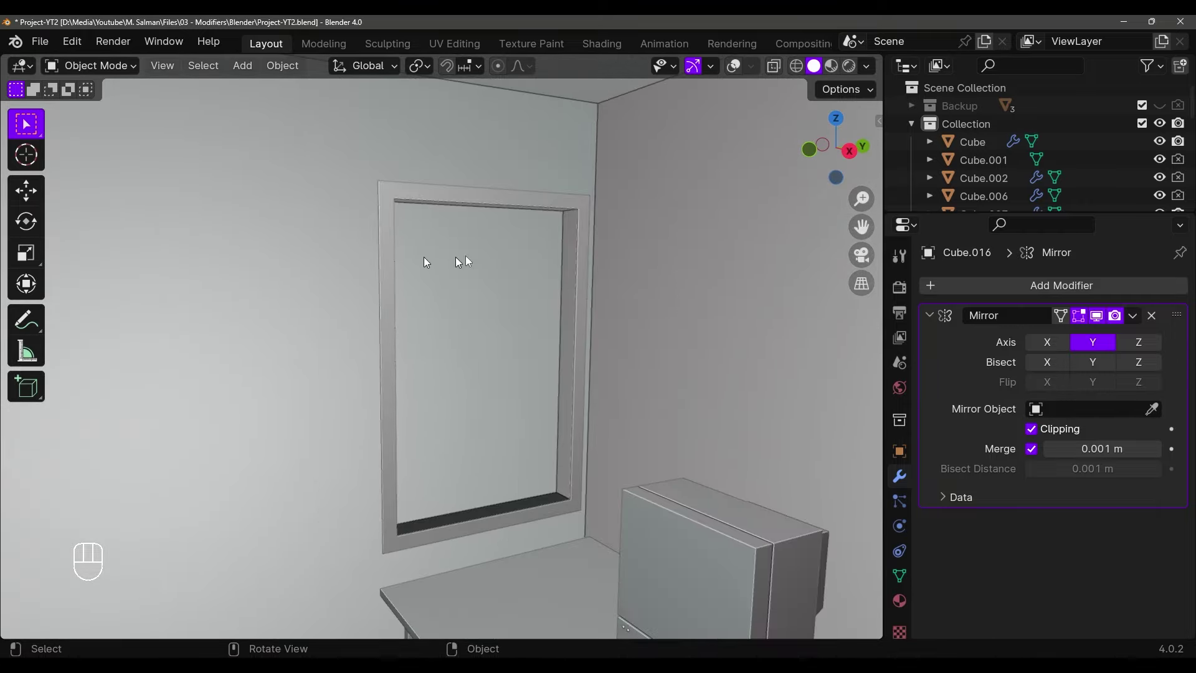
pyautogui.scroll(-3, 711, 416)
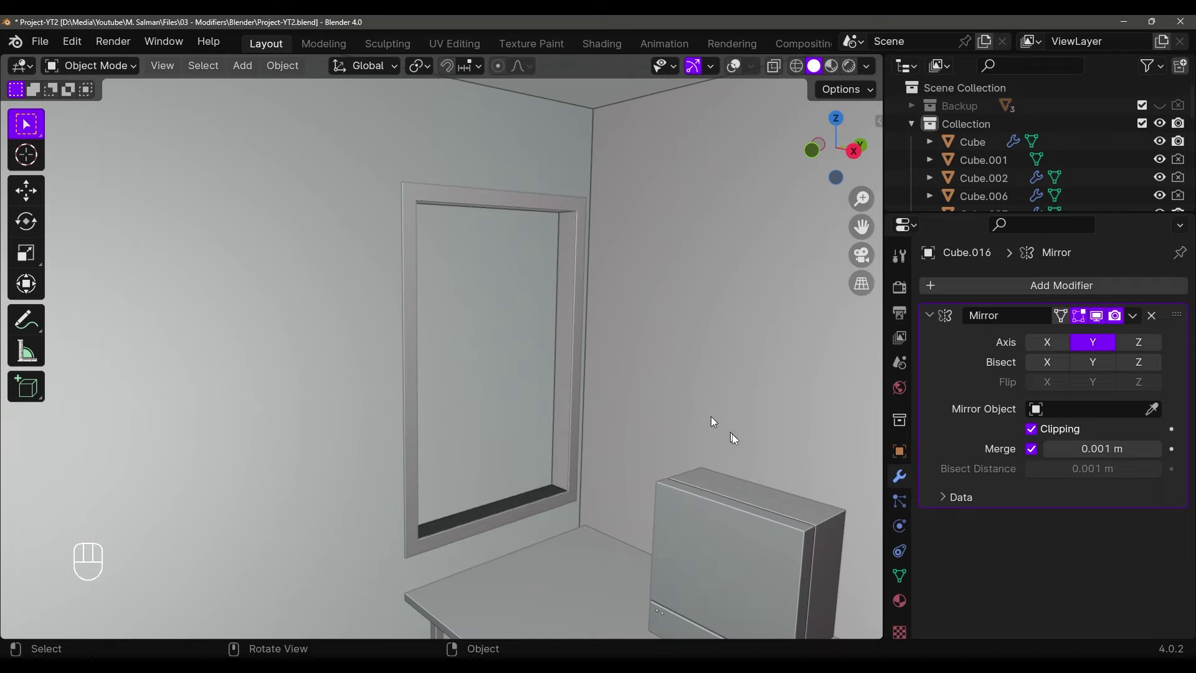
pyautogui.moveTo(711, 416); pyautogui.dragTo(740, 103, button='middle')
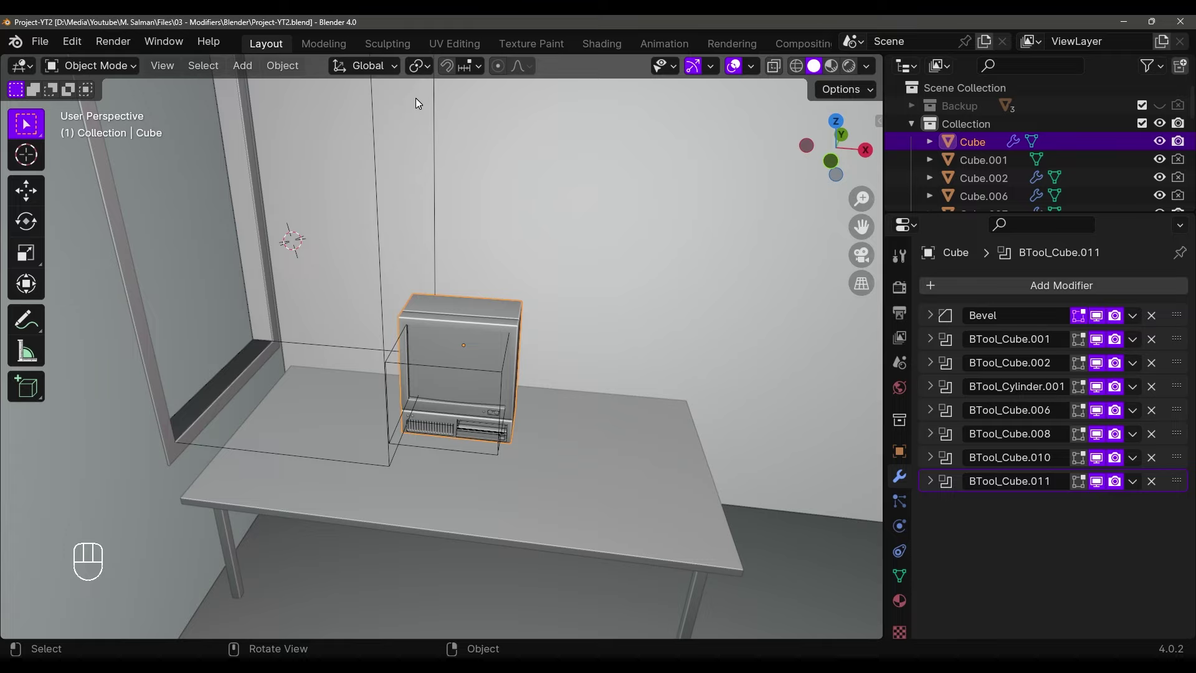
# Start appending data and open Modelling.blend from the Documents folder
pyautogui.click(42, 44)
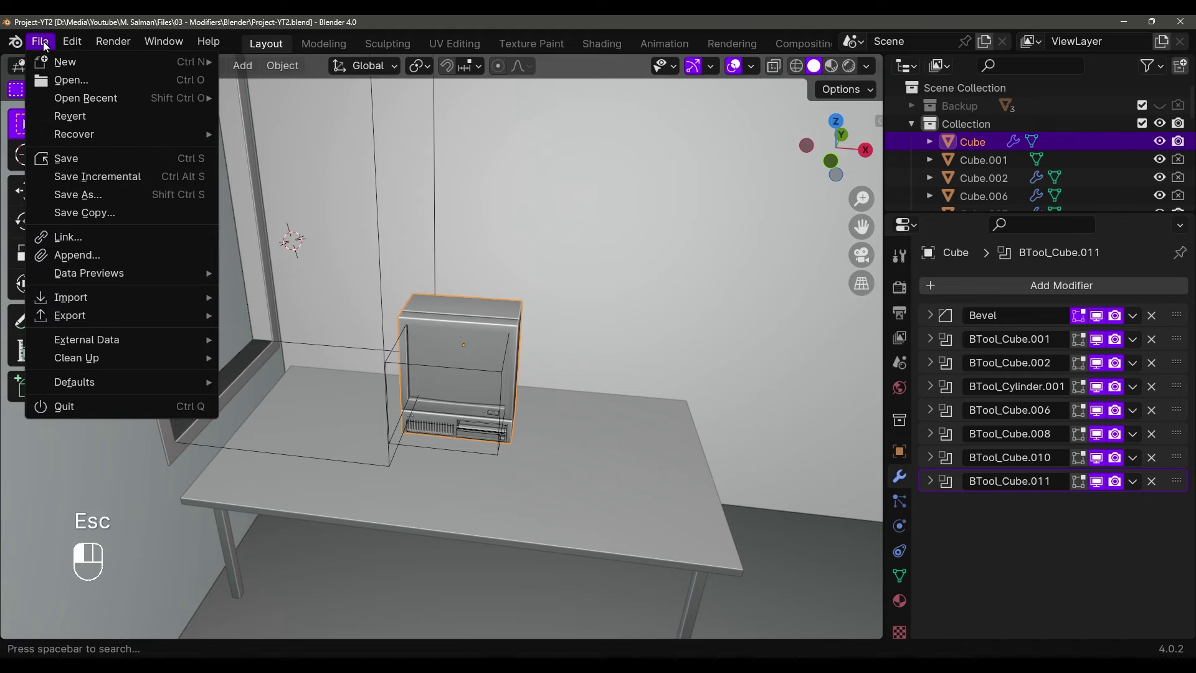
pyautogui.click(74, 256)
pyautogui.scroll(-4, 503, 268)
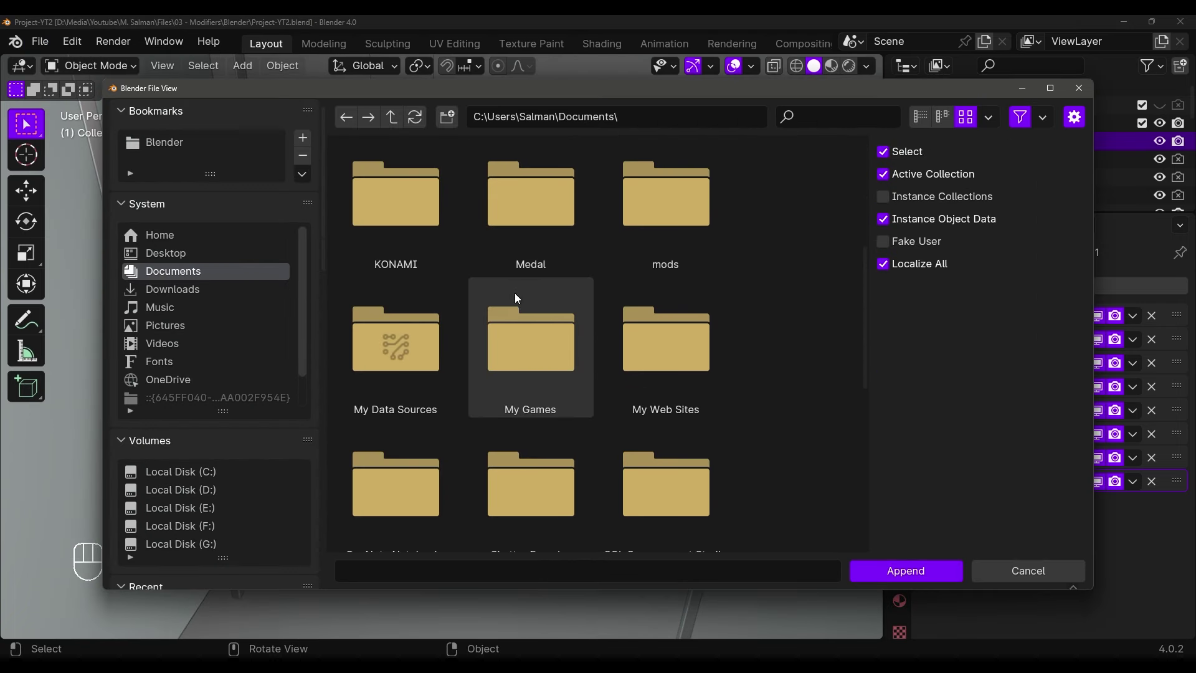
pyautogui.scroll(-6, 515, 295)
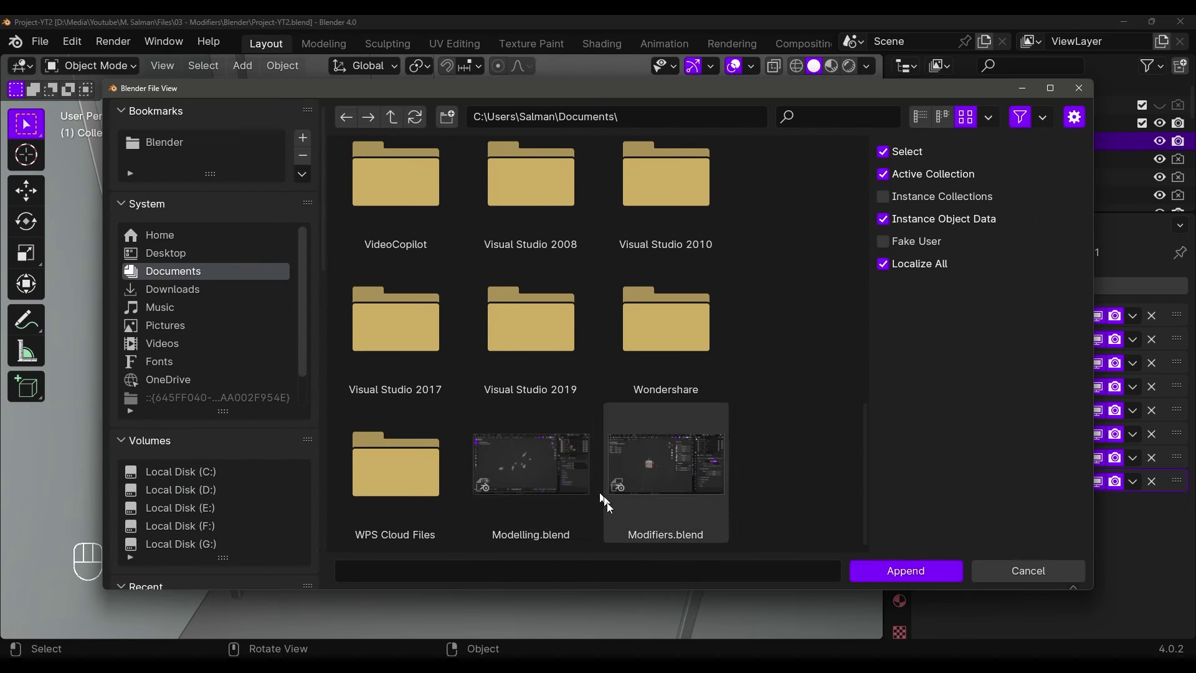
pyautogui.doubleClick(523, 479)
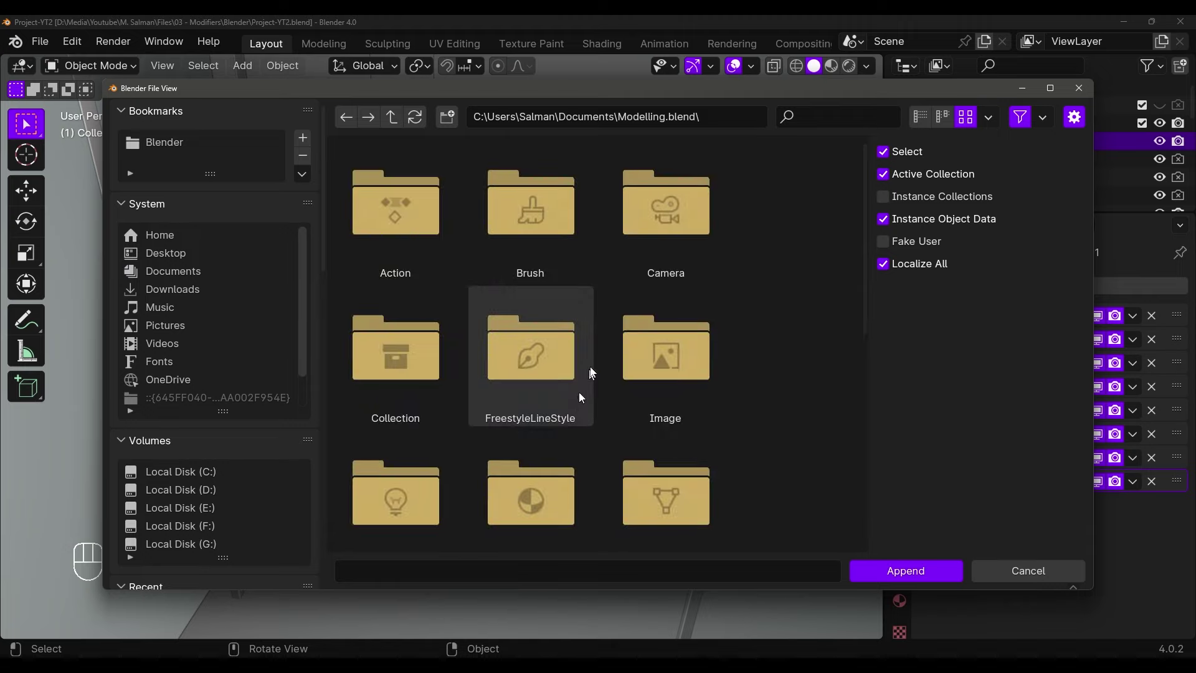
# Look through the data categories in Modelling.blend and open the Collection folder
pyautogui.moveTo(865, 243); pyautogui.dragTo(848, 353)
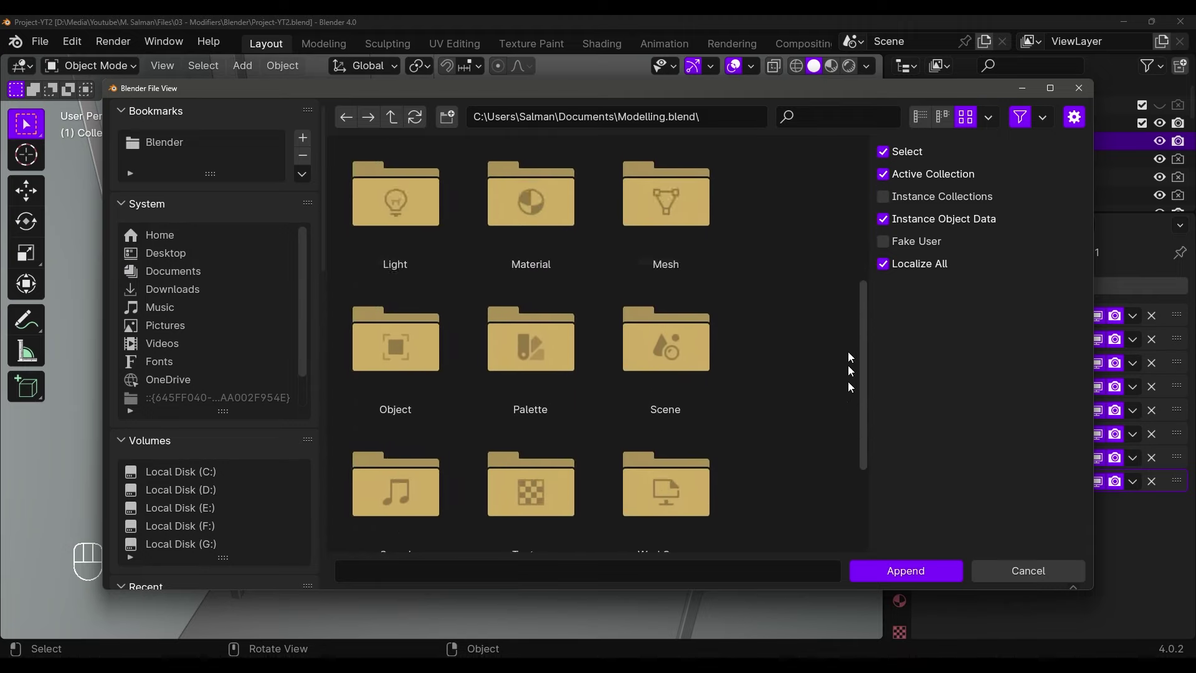
pyautogui.scroll(5, 622, 254)
pyautogui.scroll(-4, 454, 365)
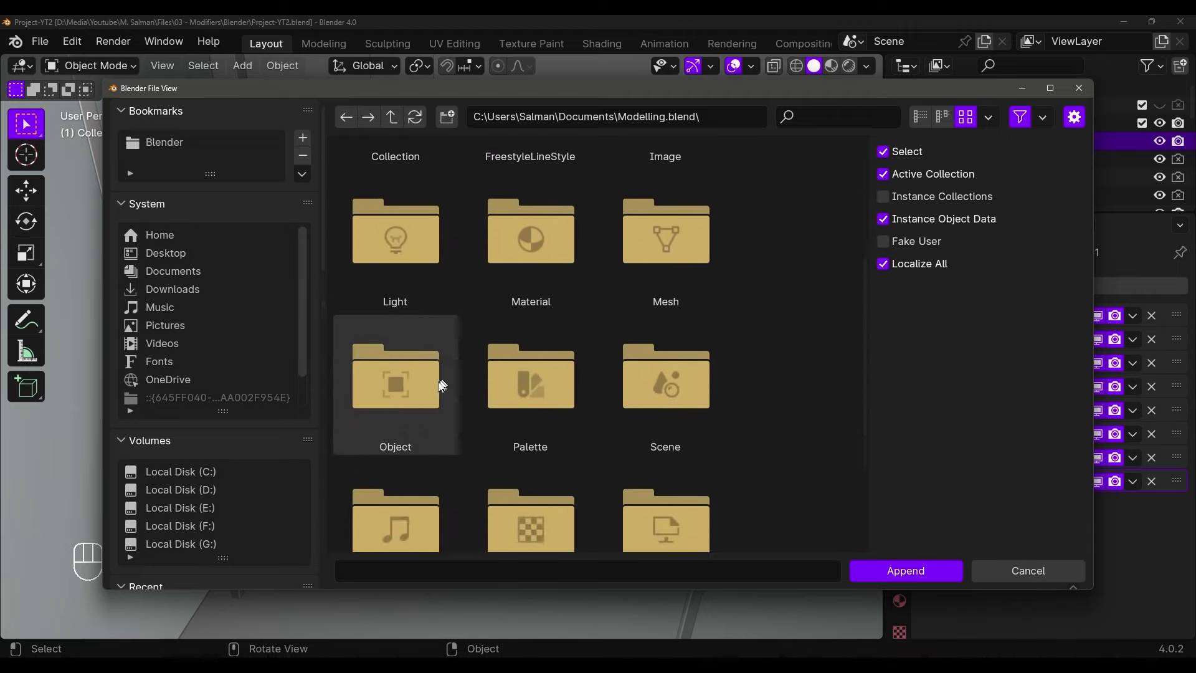
pyautogui.scroll(-3, 567, 380)
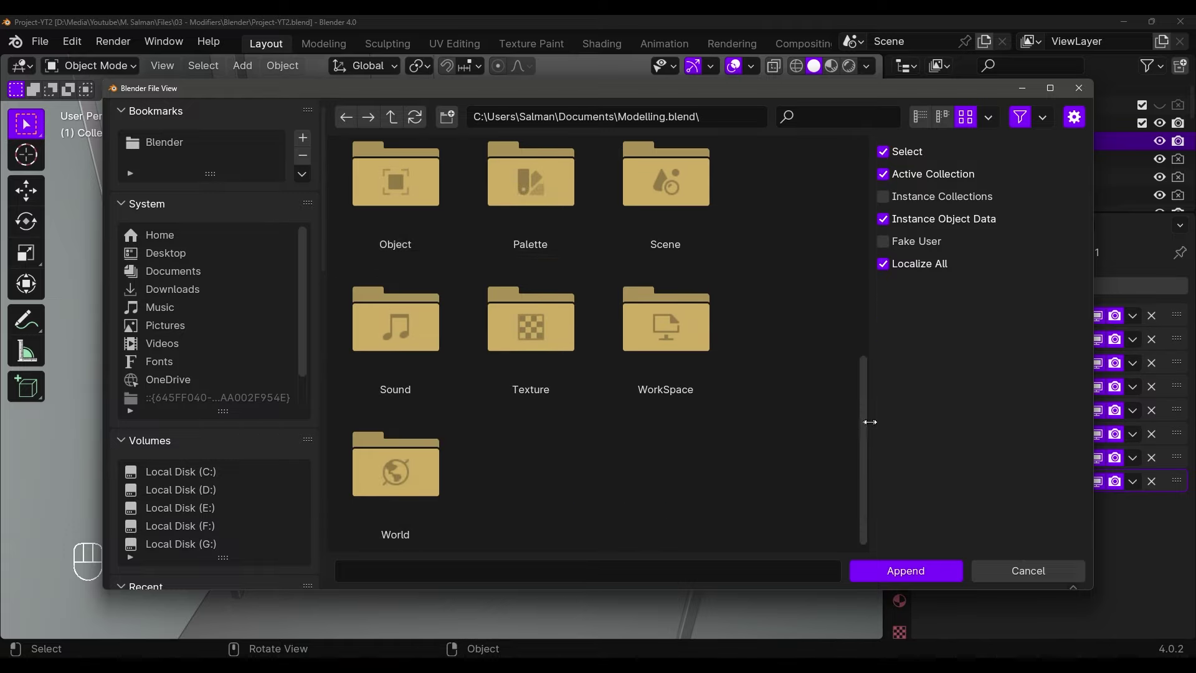
pyautogui.moveTo(870, 421); pyautogui.dragTo(854, 168)
pyautogui.click(399, 343)
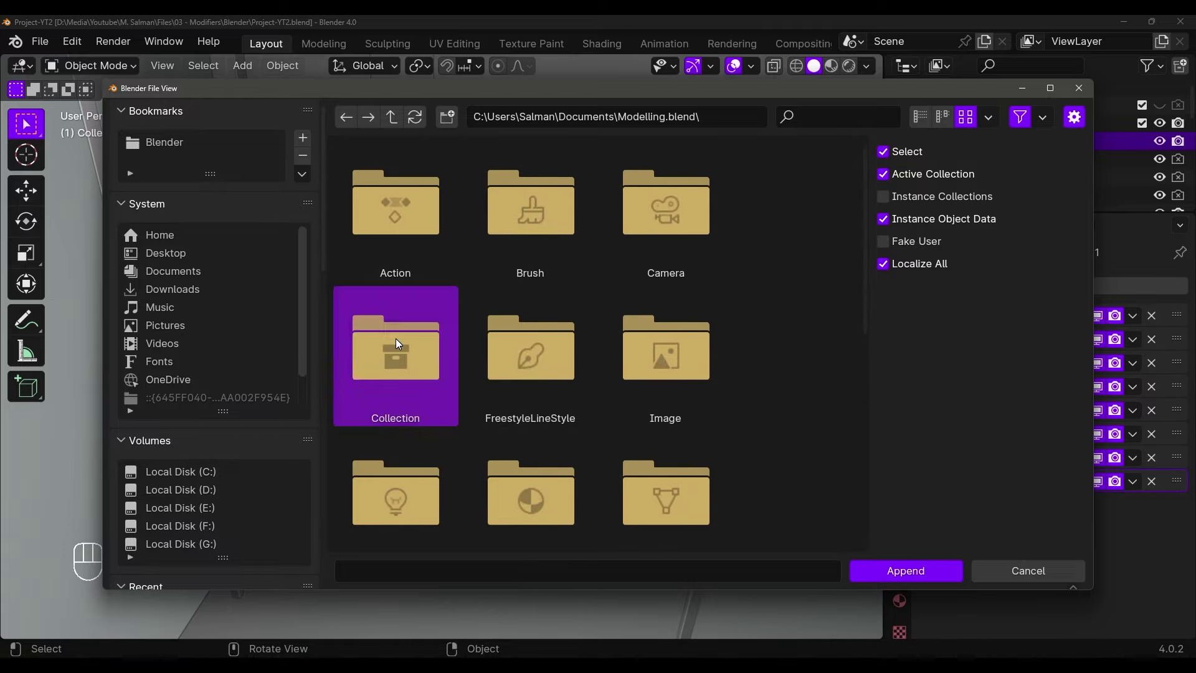
pyautogui.click(399, 343)
# Append the Keyboard, Mug and Plant collections into the scene
pyautogui.moveTo(555, 93); pyautogui.dragTo(373, 96)
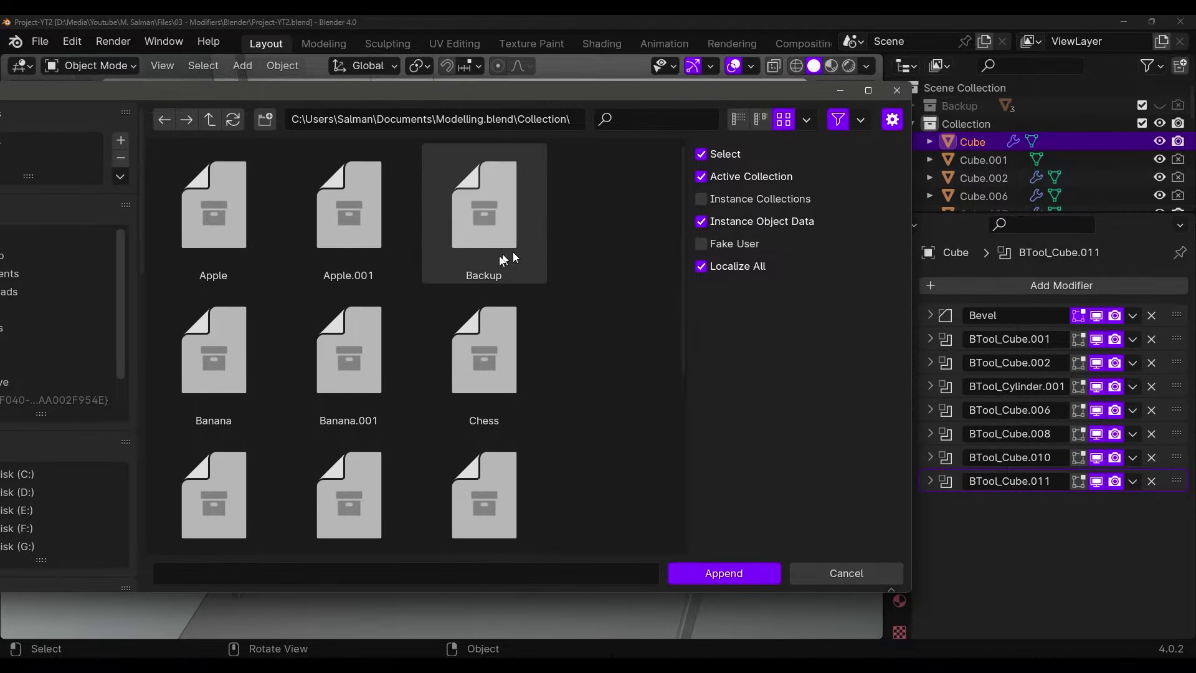
pyautogui.scroll(-2, 674, 331)
pyautogui.scroll(2, 488, 267)
pyautogui.scroll(-4, 335, 323)
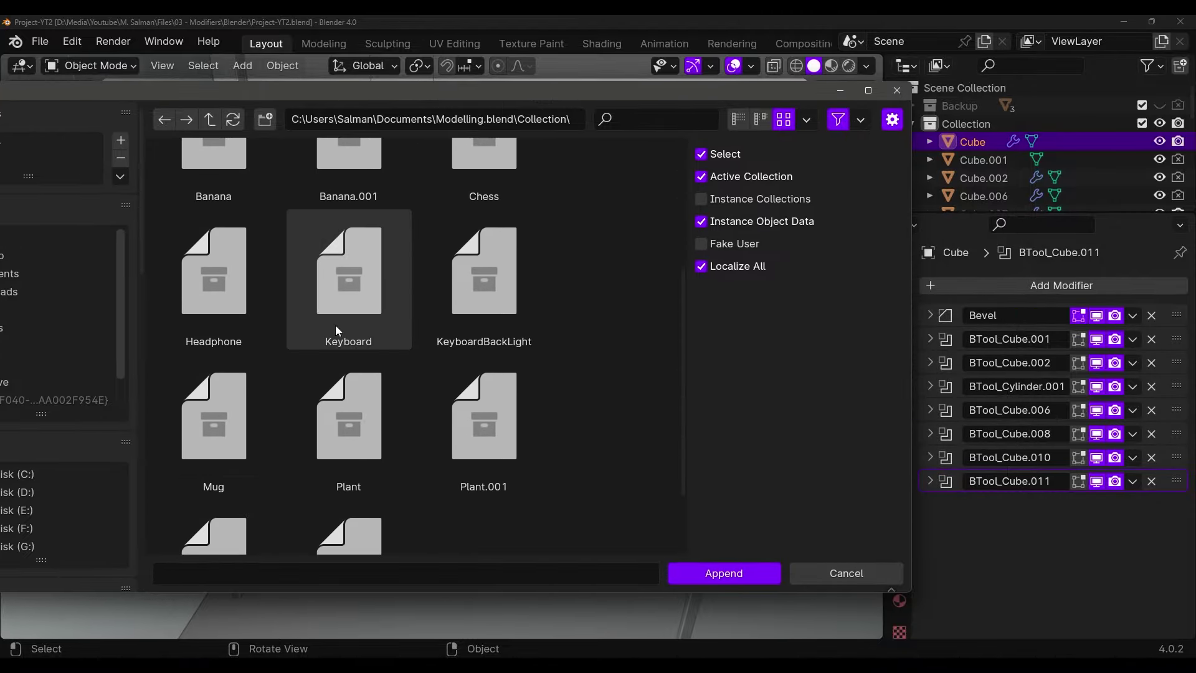
pyautogui.scroll(-2, 339, 311)
pyautogui.click(370, 202)
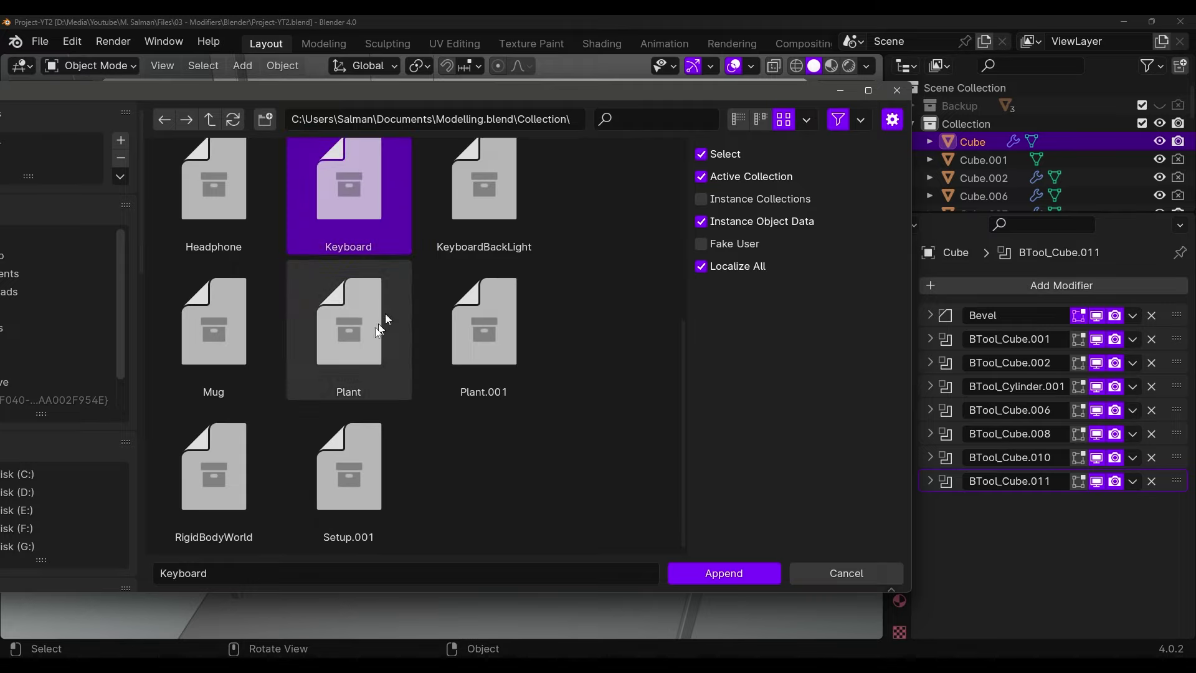
pyautogui.keyDown('ctrl'); pyautogui.click(209, 358); pyautogui.keyUp('ctrl')
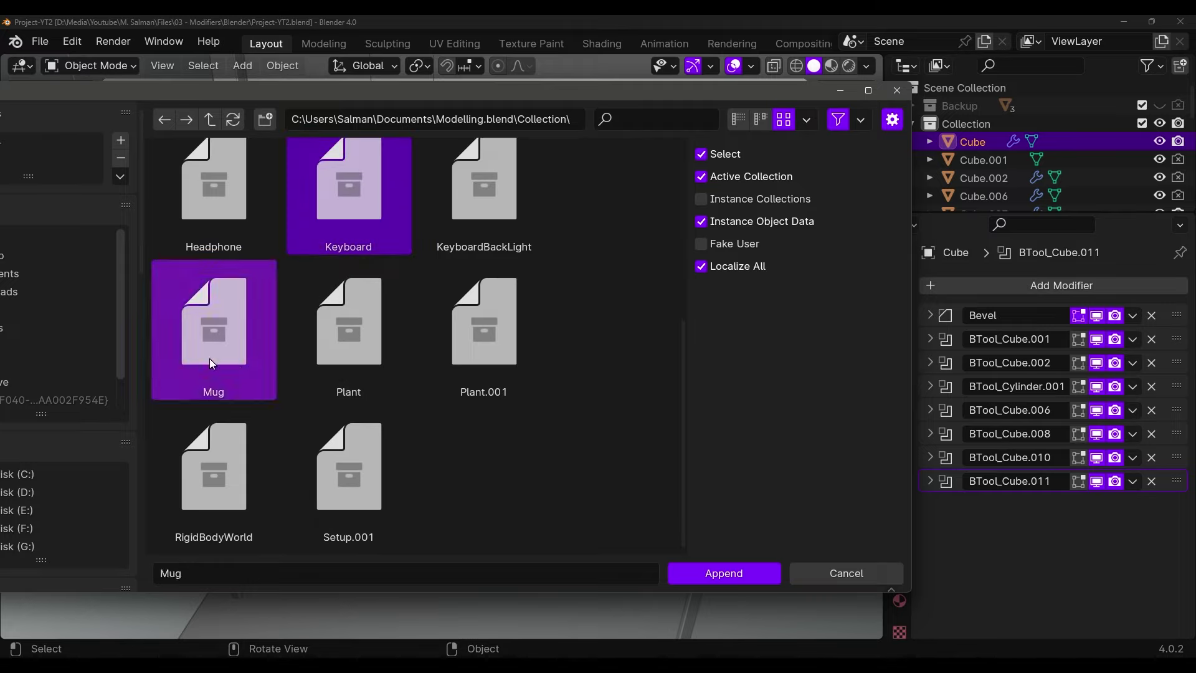
pyautogui.keyDown('ctrl'); pyautogui.click(345, 339); pyautogui.keyUp('ctrl')
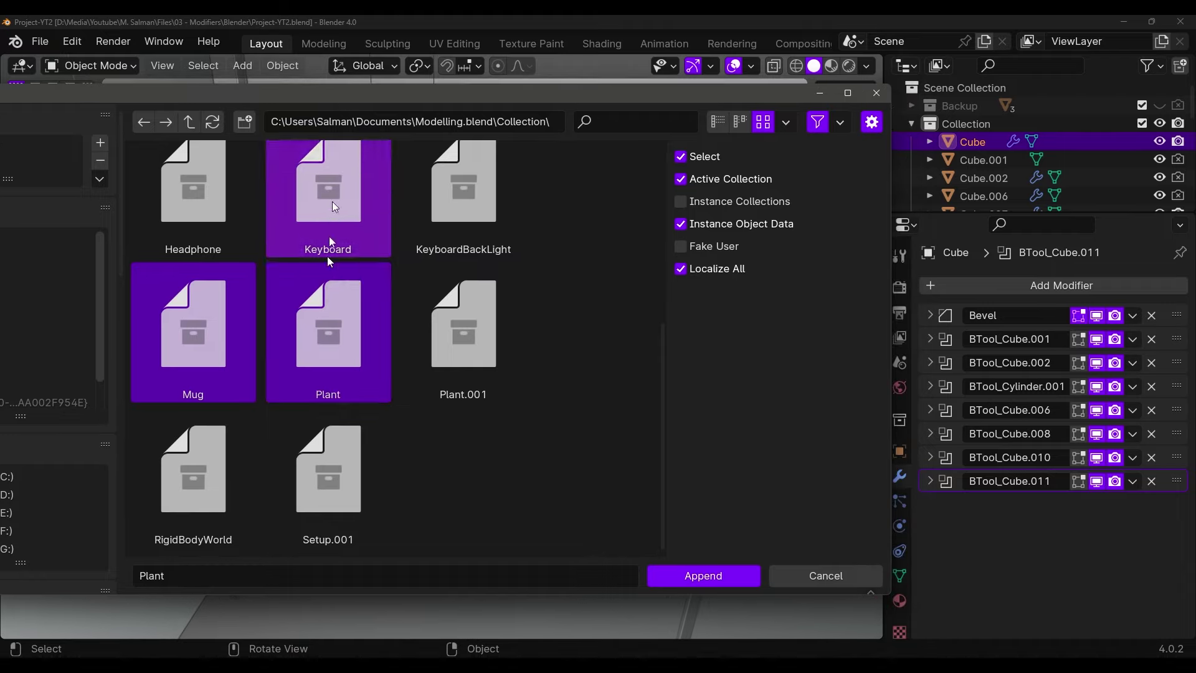
pyautogui.click(712, 576)
# Show the scene in wireframe and move all appended objects out of the room to open space beside it
pyautogui.scroll(-10, 589, 469)
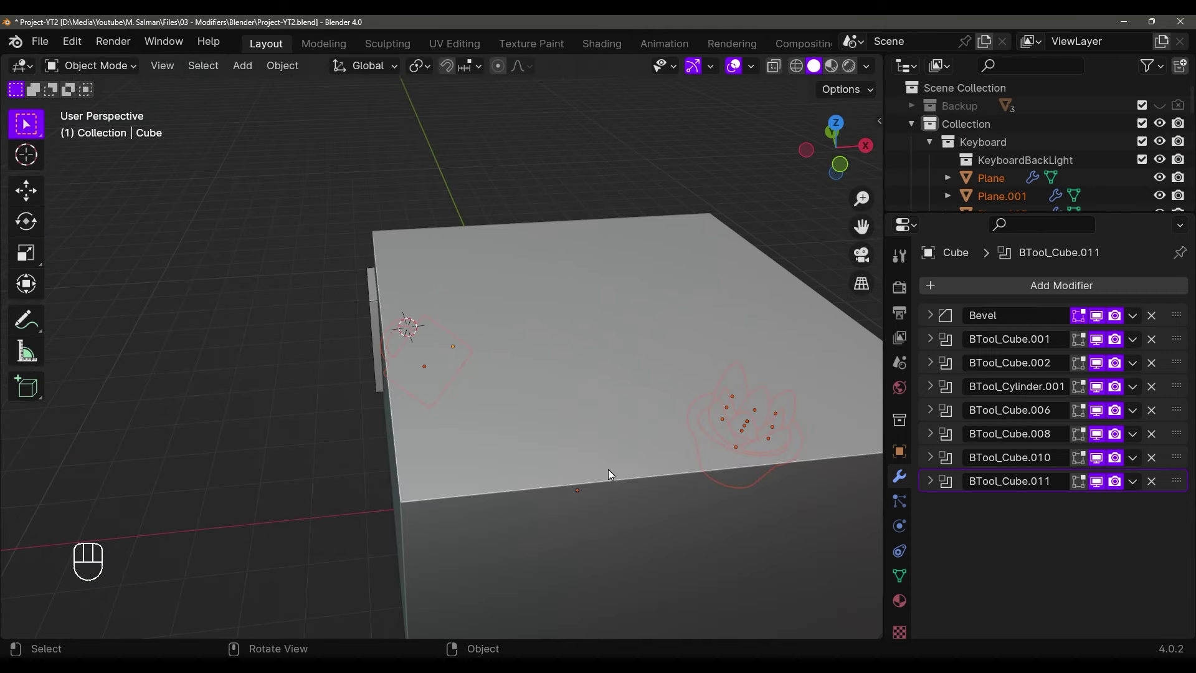
pyautogui.hotkey('shift', 'z')
pyautogui.moveTo(564, 469)
pyautogui.mouseDown(button='middle')
pyautogui.moveTo(662, 530)
pyautogui.moveTo(557, 518)
pyautogui.moveTo(571, 437)
pyautogui.moveTo(568, 458)
pyautogui.mouseUp(button='middle')
pyautogui.press('g')
pyautogui.click(390, 445)
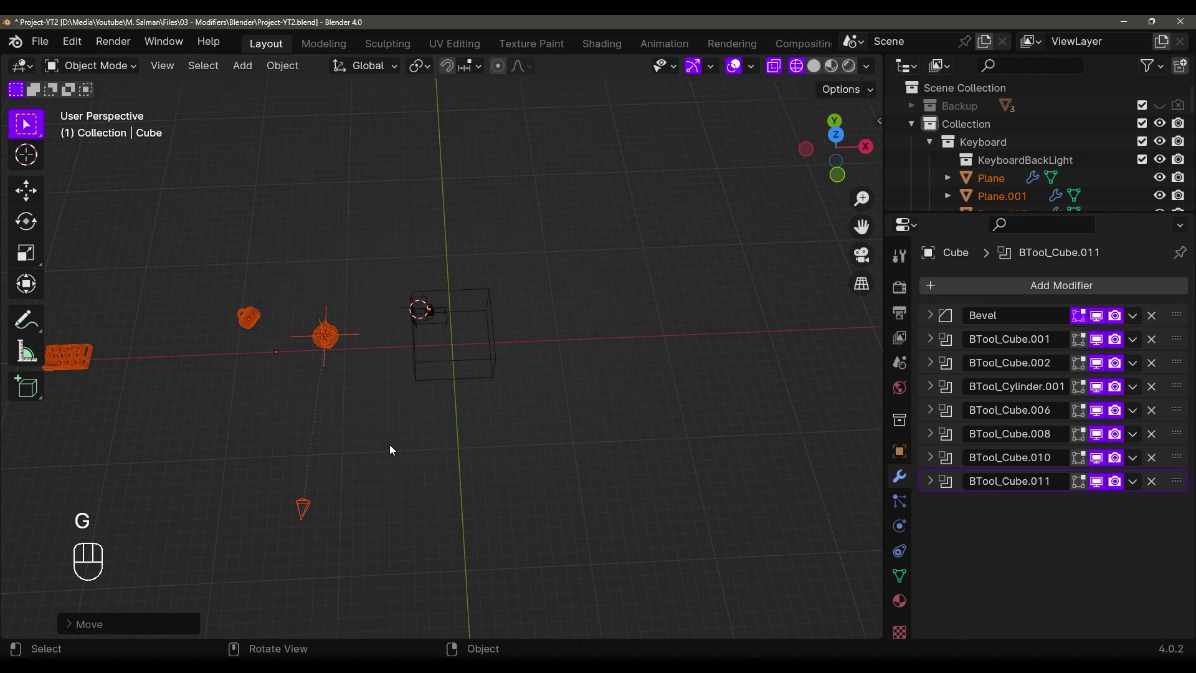
pyautogui.moveTo(389, 445); pyautogui.dragTo(506, 518, button='middle')
# Delete the stray cone-shaped object linked to the plant
pyautogui.moveTo(451, 499); pyautogui.dragTo(542, 568)
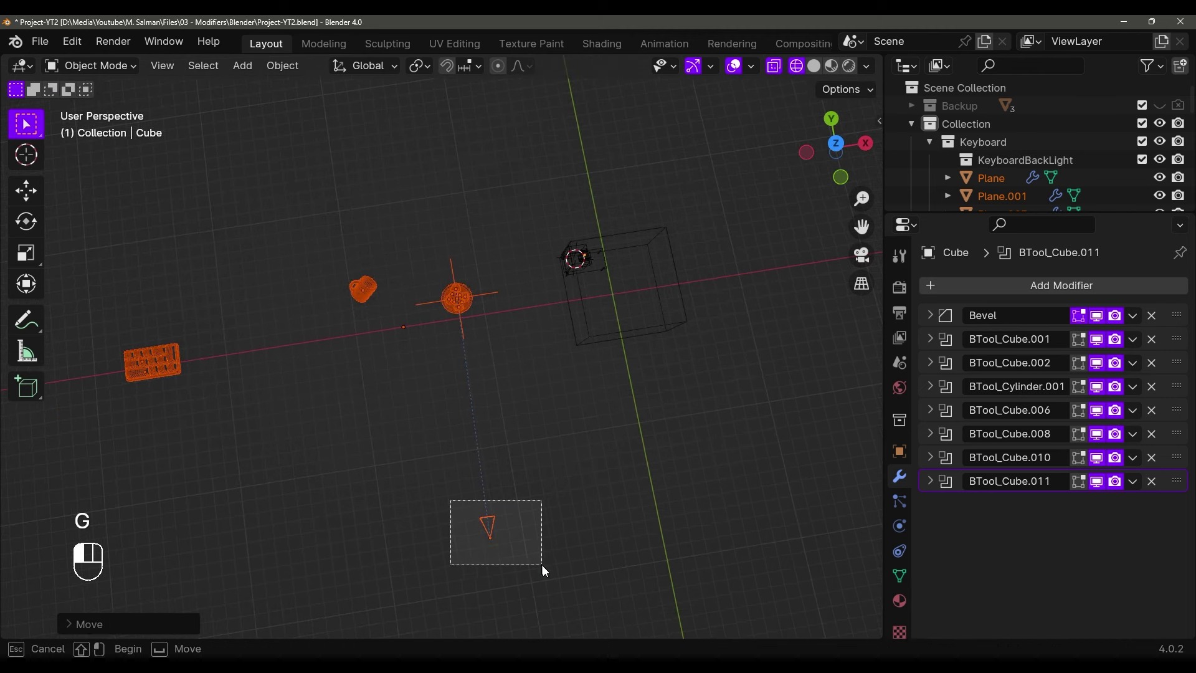
pyautogui.press('x')
pyautogui.click(483, 462)
pyautogui.keyDown('shift'); pyautogui.moveTo(483, 467); pyautogui.dragTo(553, 431, button='middle'); pyautogui.keyUp('shift')
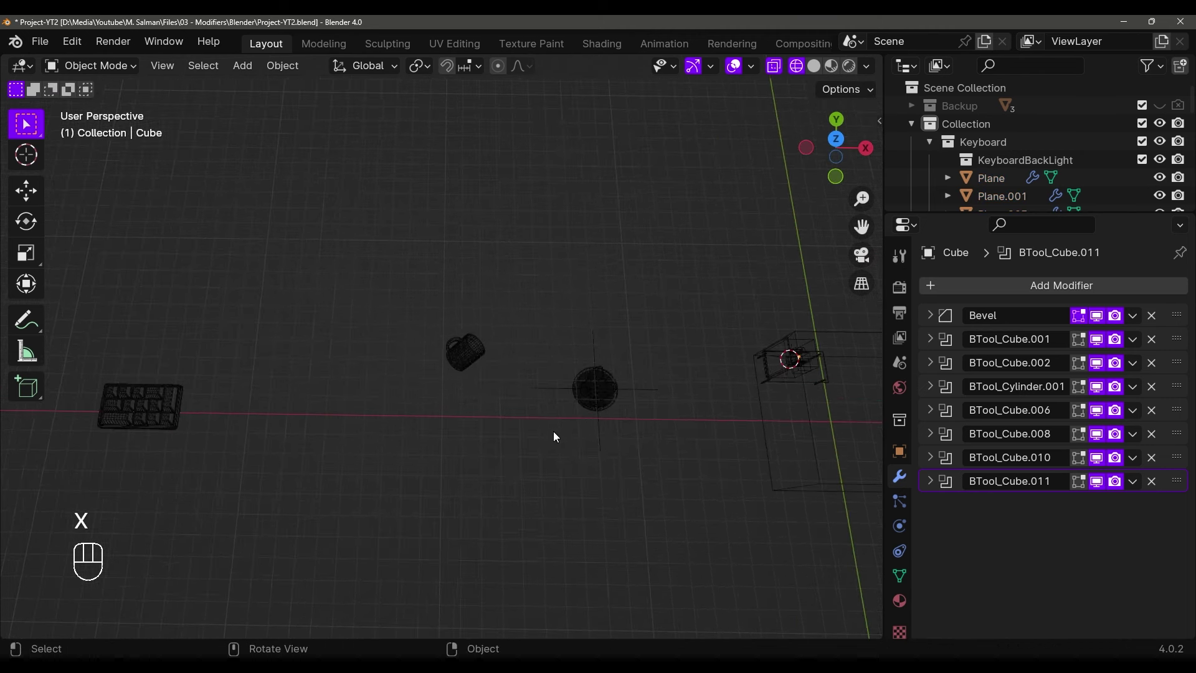
# Try moving the plant's empty and the keyboard parts in the top view
pyautogui.press('`')
pyautogui.click(570, 342)
pyautogui.keyDown('shift'); pyautogui.moveTo(570, 347); pyautogui.dragTo(598, 372, button='middle'); pyautogui.keyUp('shift')
pyautogui.click(598, 372)
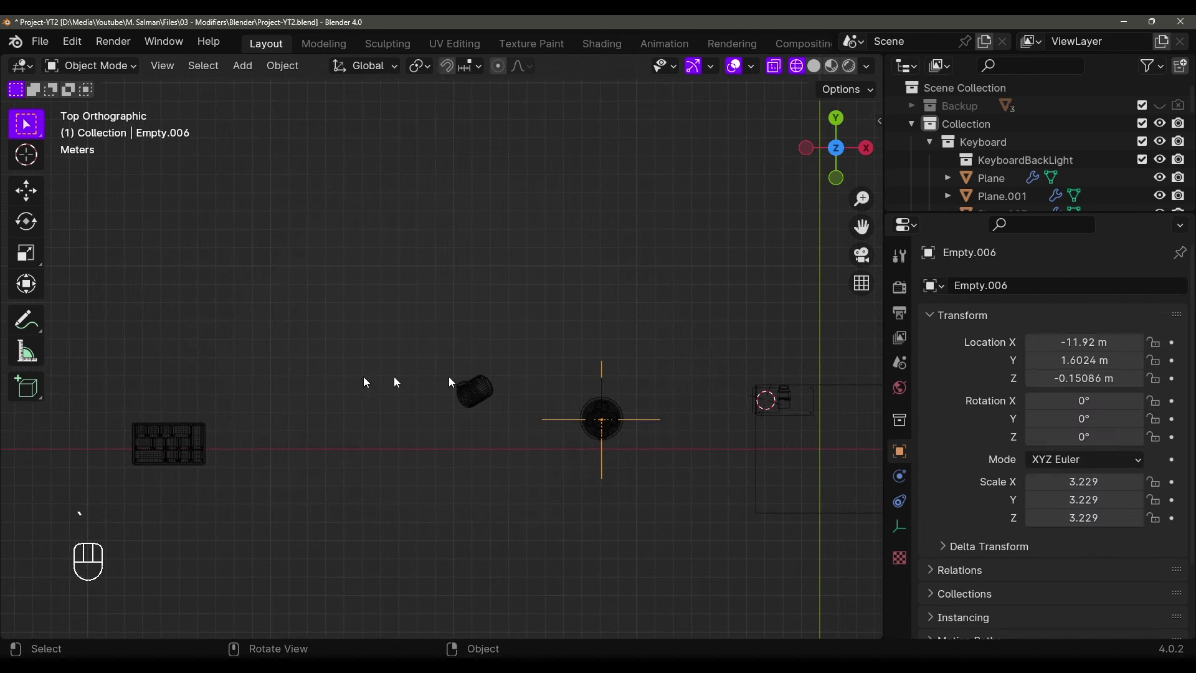
pyautogui.press('g')
pyautogui.press('g')
pyautogui.click(685, 436)
# Return the viewport to solid shading near the keyboard and undo the recent test changes
pyautogui.scroll(4, 731, 471)
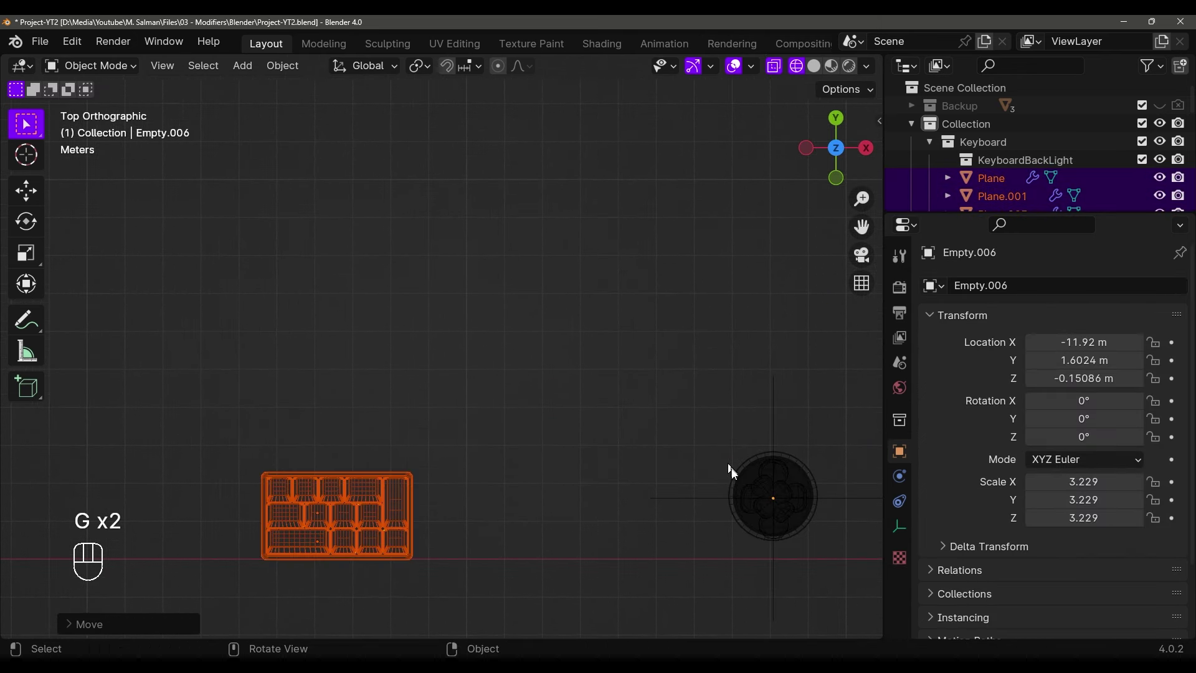
pyautogui.moveTo(732, 470); pyautogui.dragTo(742, 373, button='middle')
pyautogui.hotkey('shift', 'z')
pyautogui.scroll(-3, 683, 428)
pyautogui.keyDown('shift'); pyautogui.moveTo(683, 428); pyautogui.dragTo(452, 476, button='middle'); pyautogui.keyUp('shift')
pyautogui.hotkey('ctrl', 'z')
pyautogui.hotkey('ctrl', 'z')
pyautogui.hotkey('ctrl', 'z')
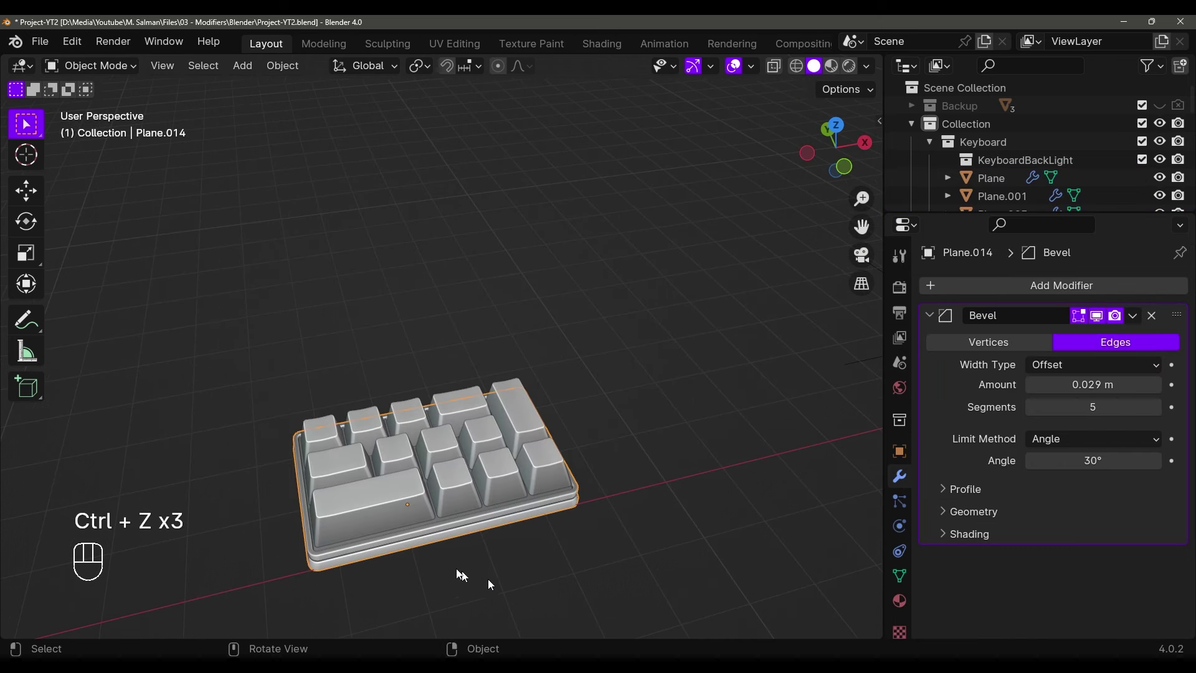
# Try moving all of the keyboard's separate parts together, and delete the surplus empty at the plant
pyautogui.click(394, 495)
pyautogui.click(466, 488)
pyautogui.click(535, 514)
pyautogui.hotkey('shift', 'z')
pyautogui.keyDown('shift'); pyautogui.moveTo(253, 570); pyautogui.dragTo(637, 311); pyautogui.keyUp('shift')
pyautogui.hotkey('shift', 'z')
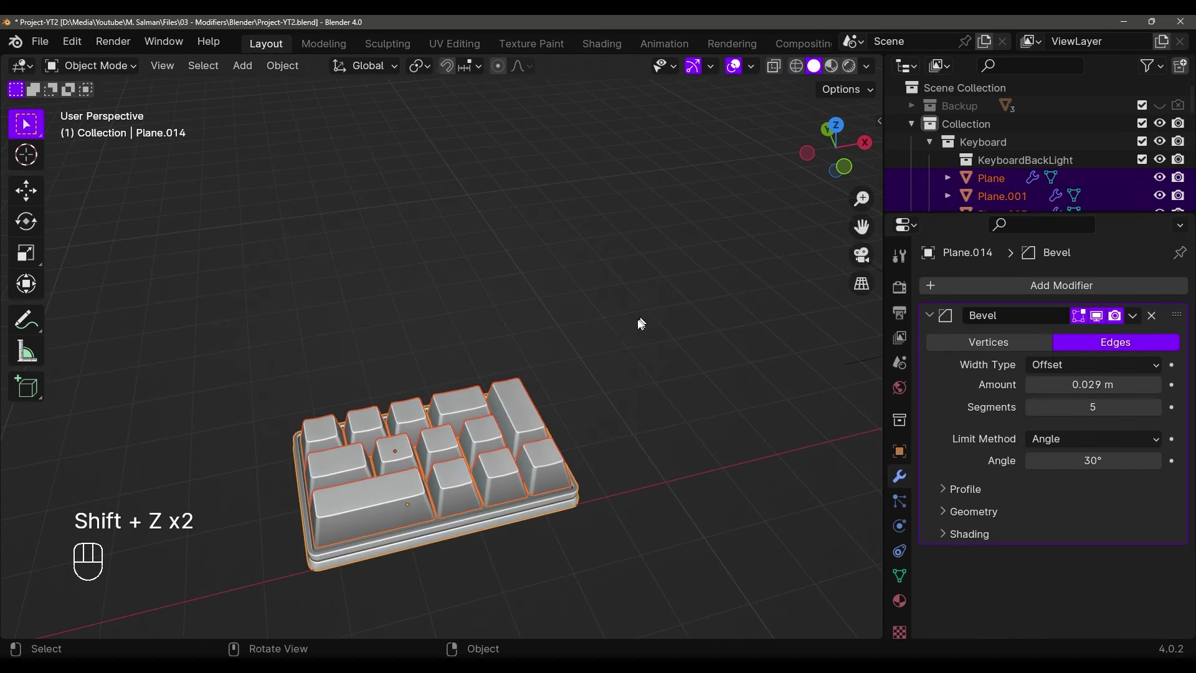
pyautogui.scroll(-4, 640, 322)
pyautogui.press('g')
pyautogui.rightClick(657, 358)
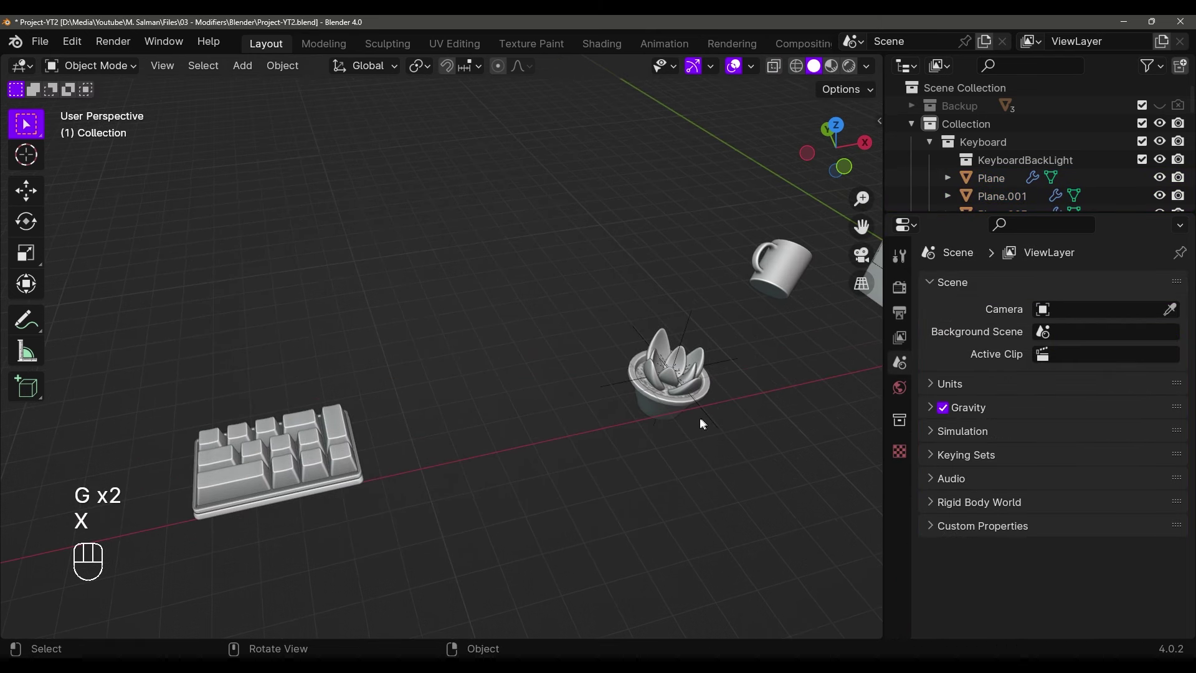
# Try moving the whole plant by its remaining empty, restoring its original position
pyautogui.click(698, 408)
pyautogui.press('g')
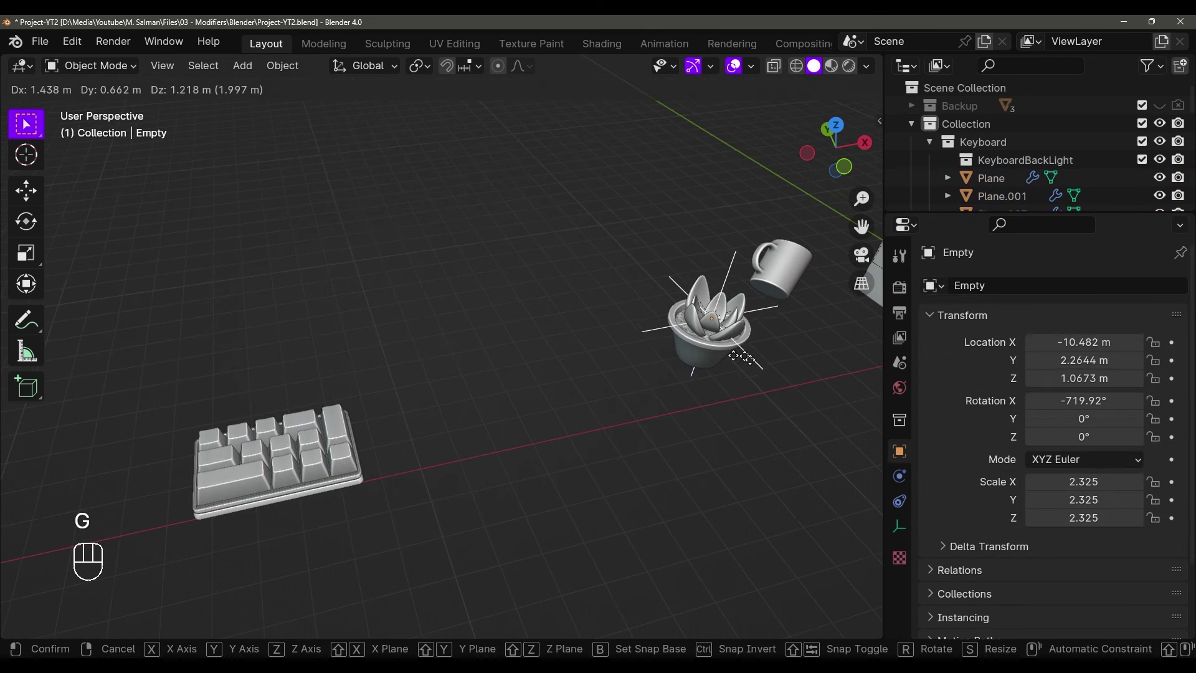
pyautogui.click(718, 380)
# Add a Plain Axes empty at the keyboard's centre and scale it to about 4.175
pyautogui.scroll(3, 517, 394)
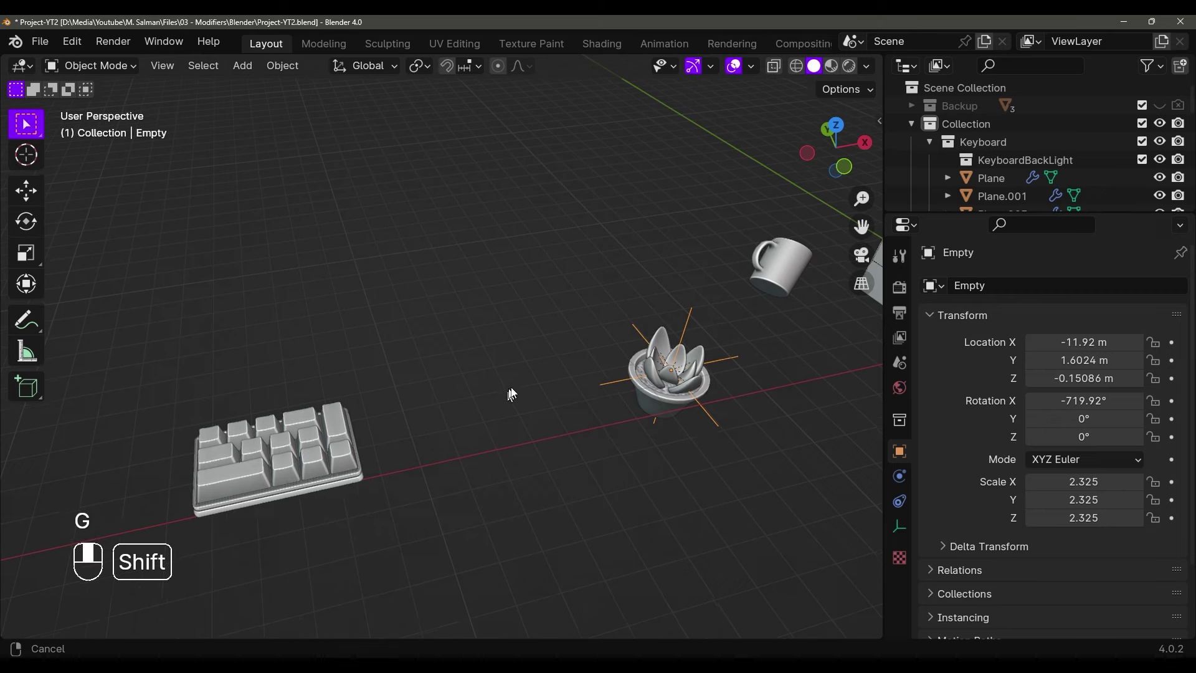
pyautogui.keyDown('shift'); pyautogui.moveTo(512, 395); pyautogui.dragTo(577, 393, button='middle'); pyautogui.keyUp('shift')
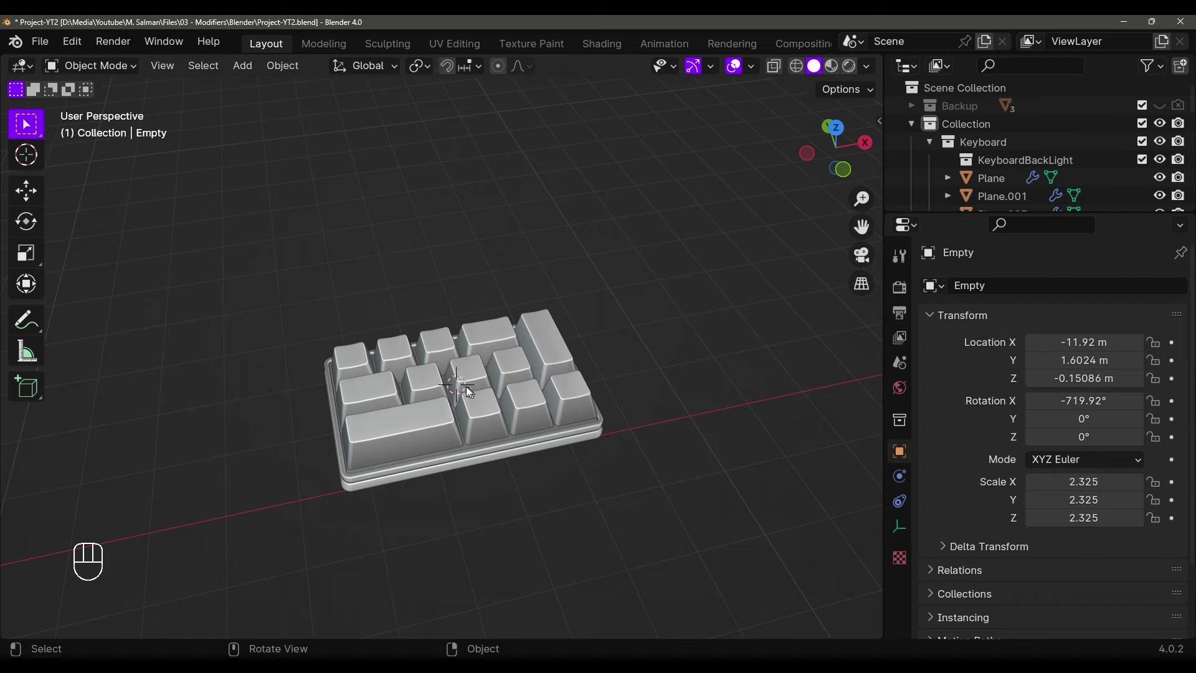
pyautogui.hotkey('shift', 'a')
pyautogui.moveTo(383, 478)
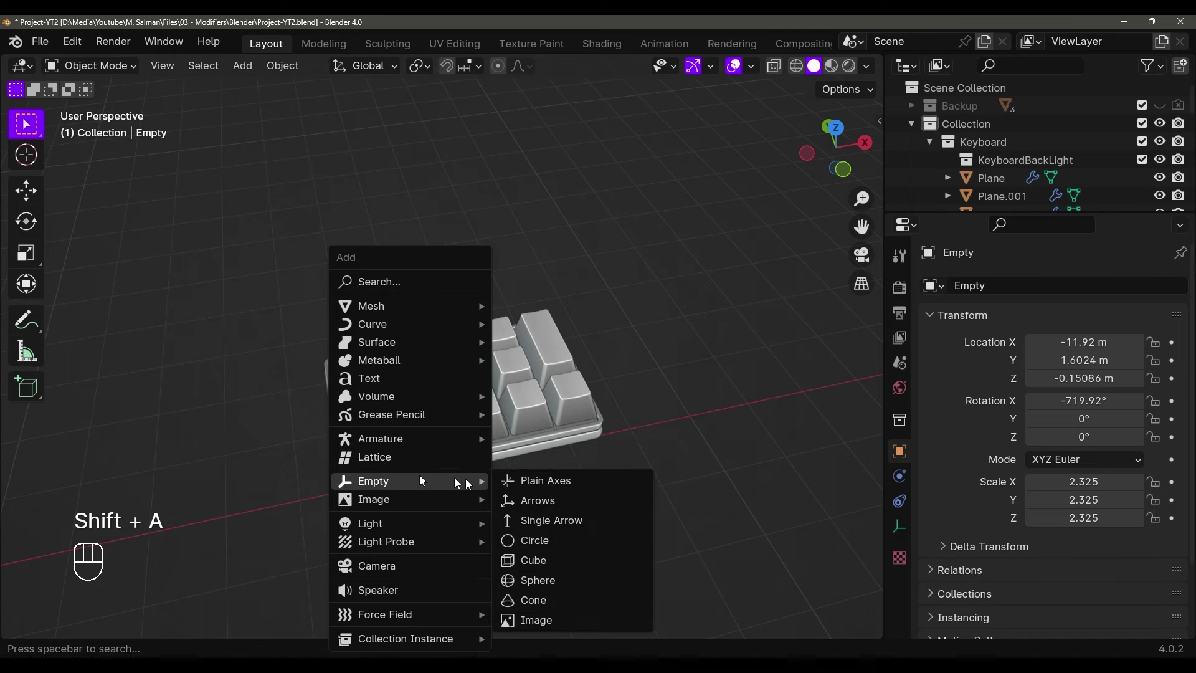
pyautogui.click(532, 482)
pyautogui.press('s')
pyautogui.scroll(-3, 489, 386)
pyautogui.press('s')
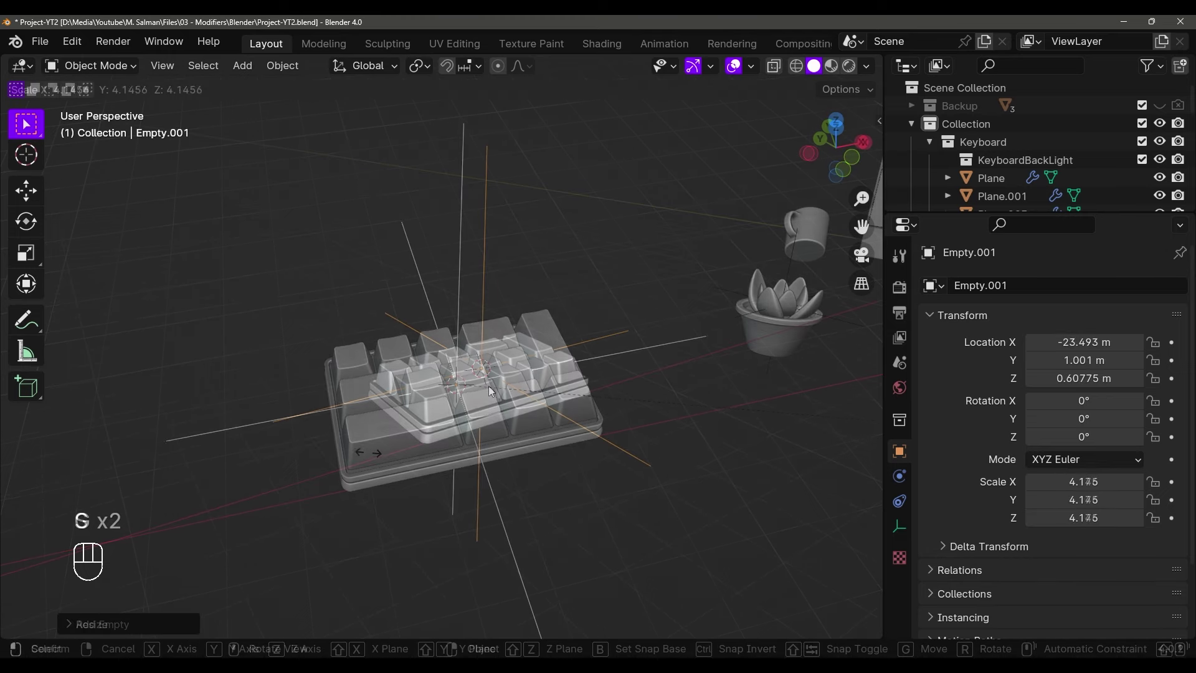
pyautogui.click(488, 386)
# Try moving the new empty on its own, leaving it at the keyboard's centre
pyautogui.press('g')
pyautogui.press('g')
pyautogui.press('g')
pyautogui.rightClick(535, 371)
pyautogui.moveTo(486, 430); pyautogui.dragTo(492, 411, button='middle')
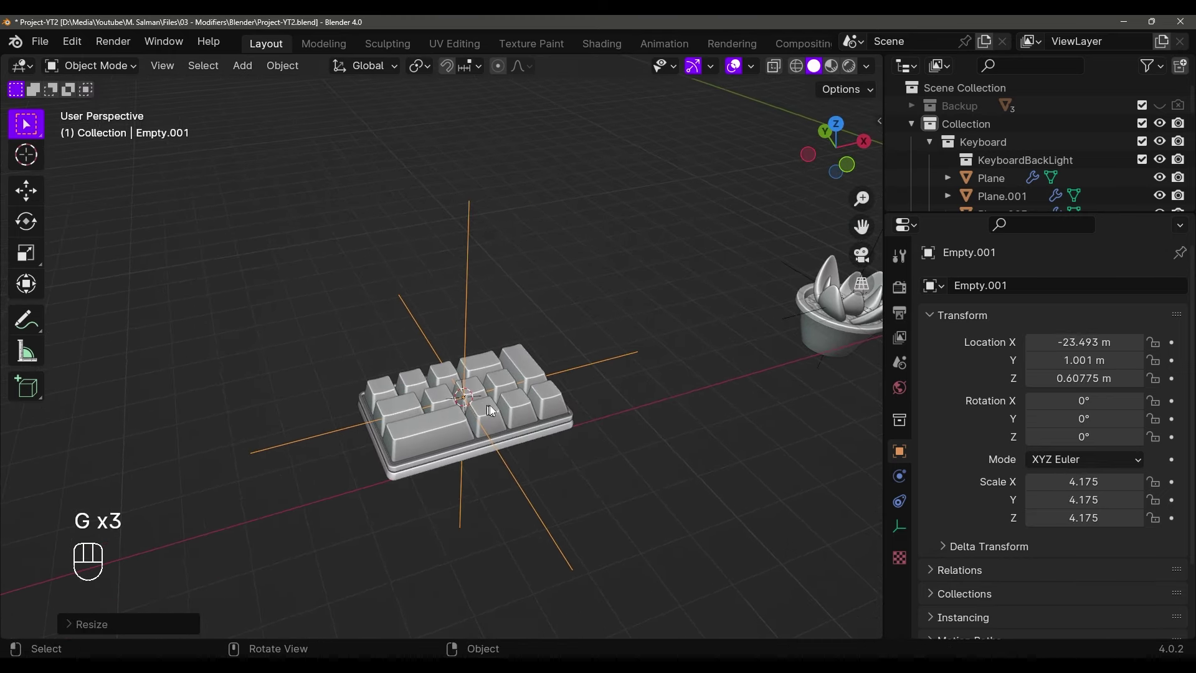
# Parent all keyboard parts to the new empty using the Object parent type
pyautogui.scroll(1, 526, 422)
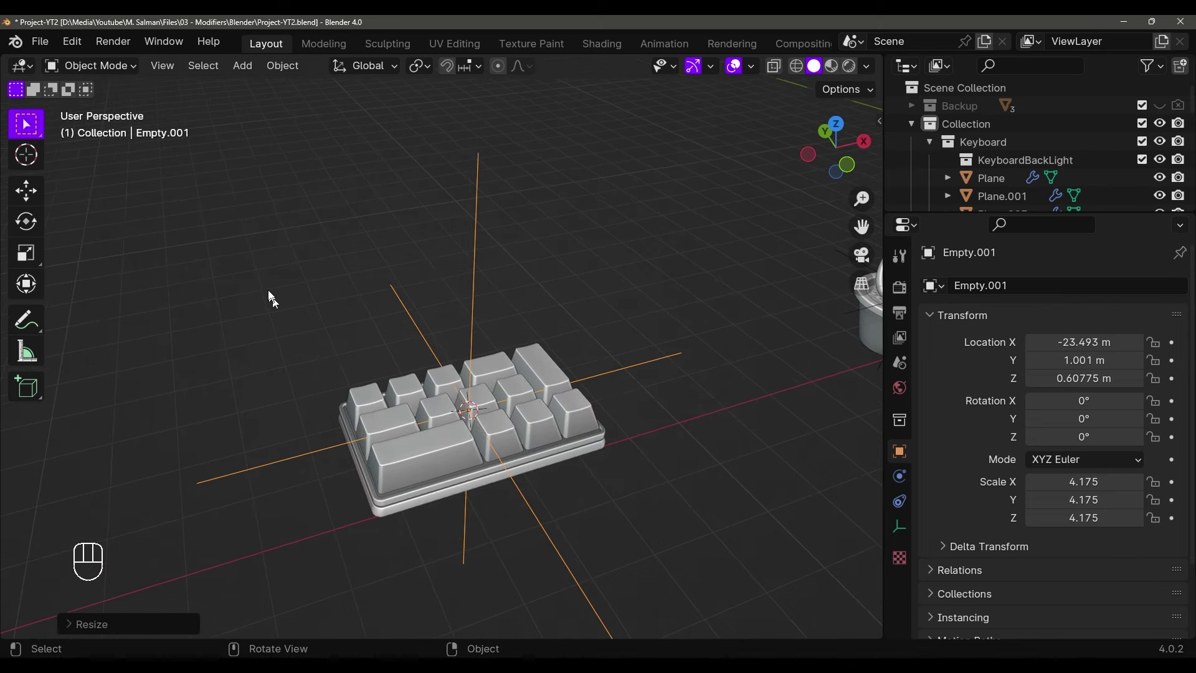
pyautogui.moveTo(268, 290); pyautogui.dragTo(663, 566)
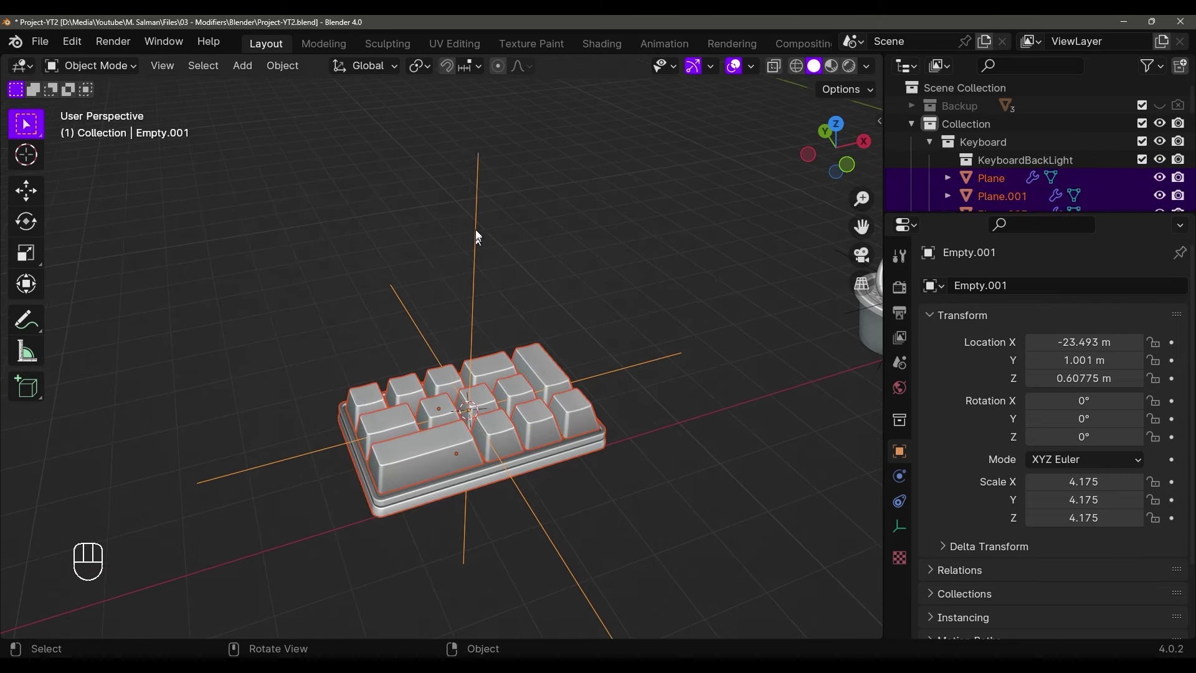
pyautogui.keyDown('shift'); pyautogui.click(477, 207); pyautogui.keyUp('shift')
pyautogui.click(282, 66)
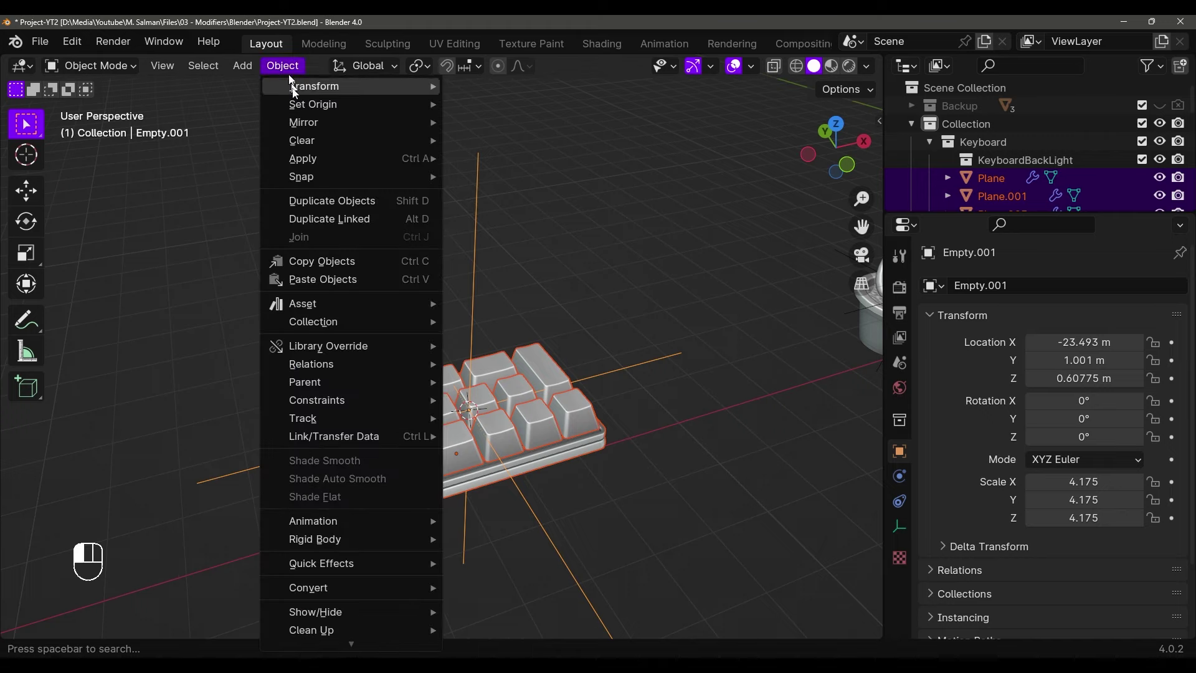
pyautogui.moveTo(316, 382)
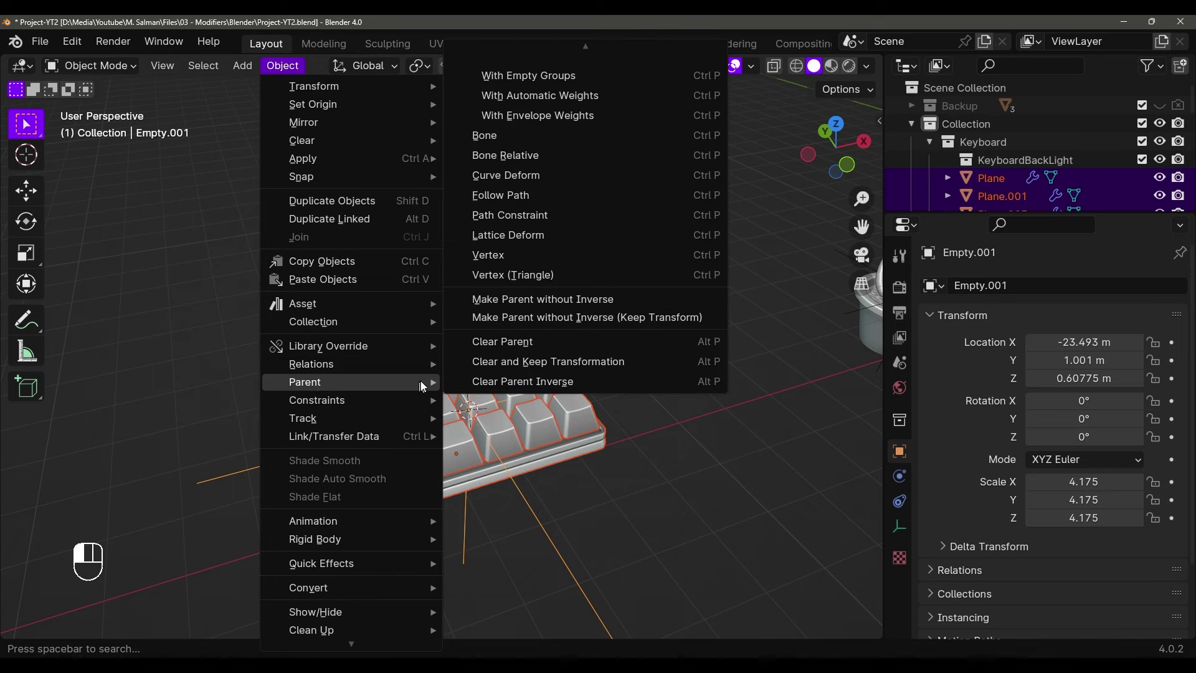
pyautogui.moveTo(579, 49)
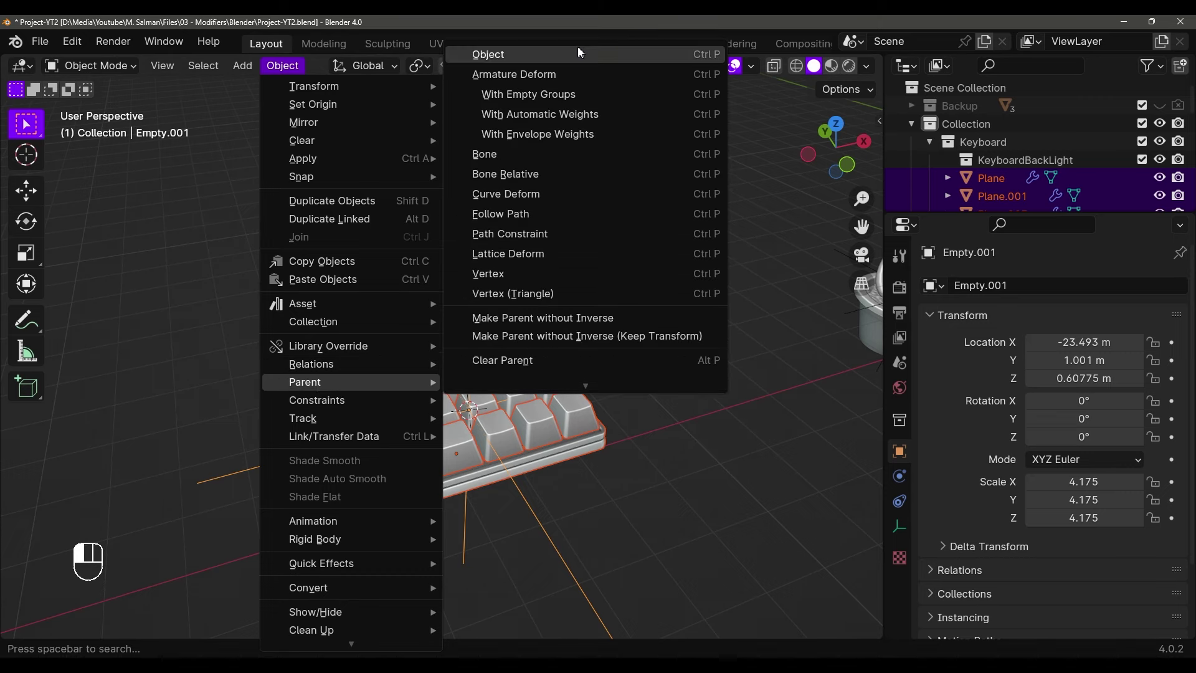
pyautogui.click(512, 56)
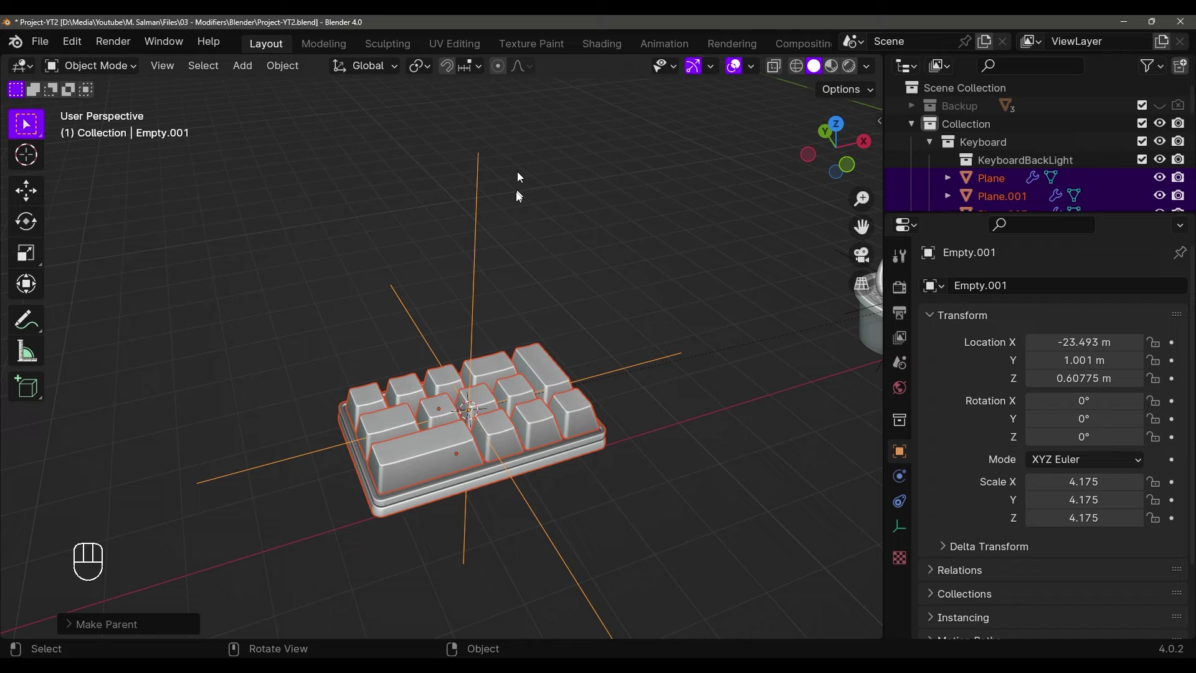
# Try moving the whole keyboard by its parent empty
pyautogui.click(476, 230)
pyautogui.press('g')
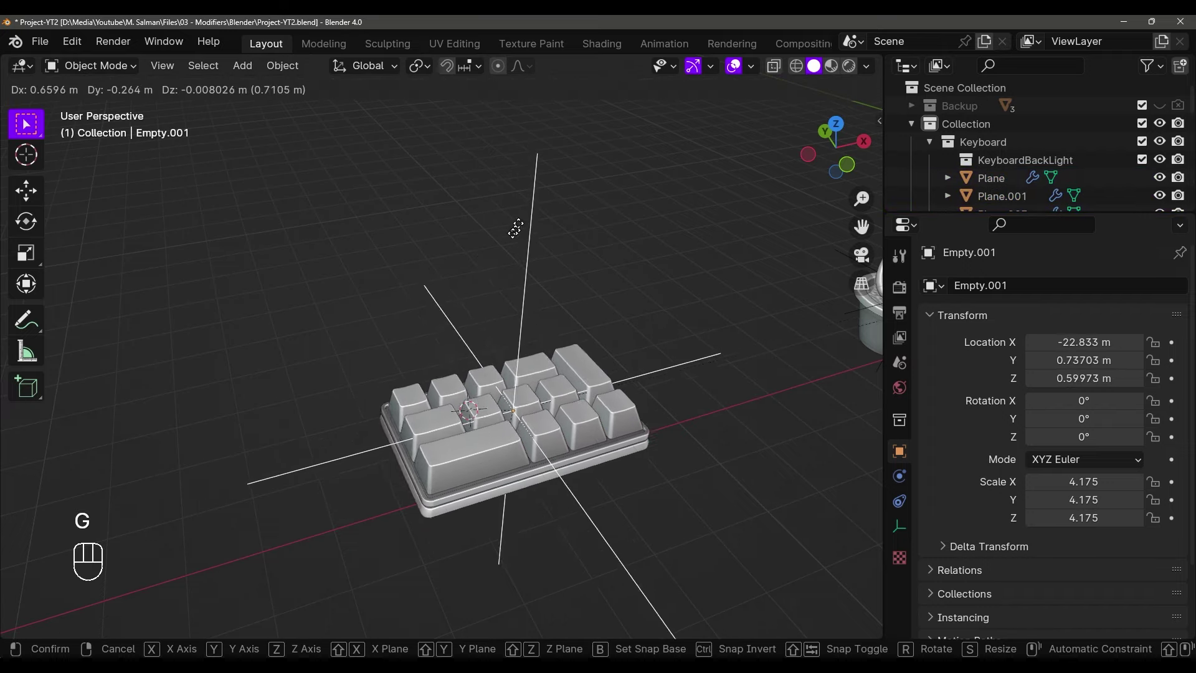
pyautogui.click(524, 277)
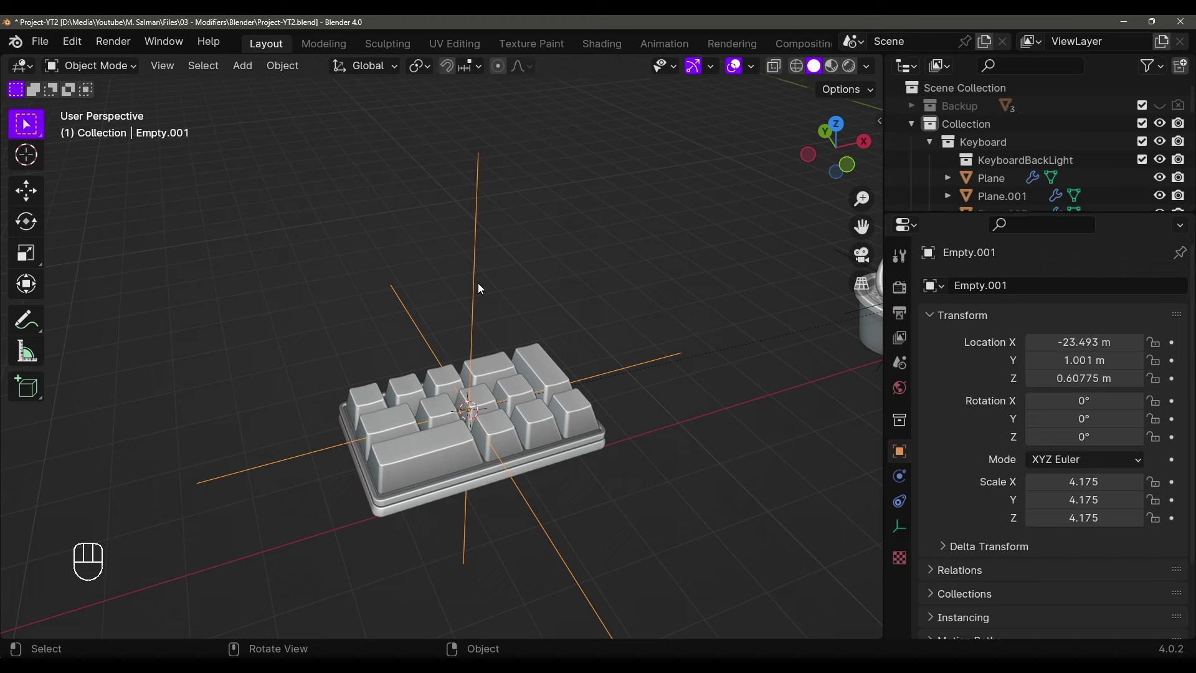
pyautogui.press('g')
pyautogui.rightClick(507, 321)
# Restore the earlier selection of keyboard parts and empty, reapply the Object parenting, and try moving the keyboard
pyautogui.hotkey('ctrl', 'z')
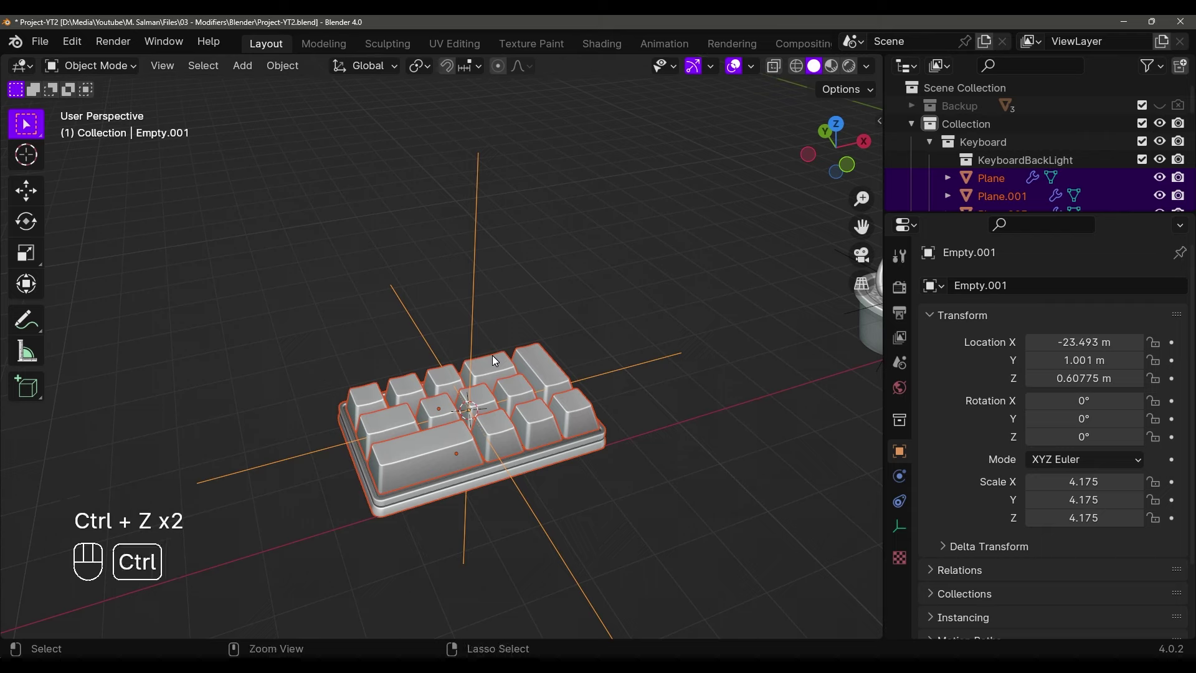
pyautogui.hotkey('ctrl', 'p')
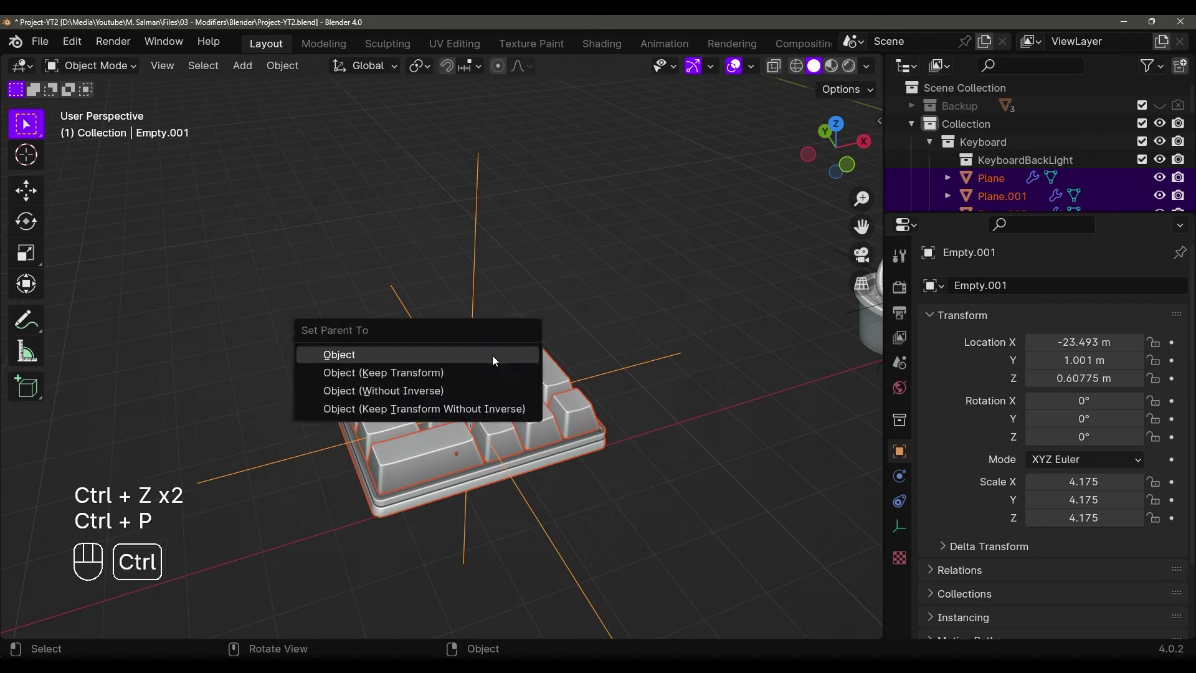
pyautogui.click(338, 358)
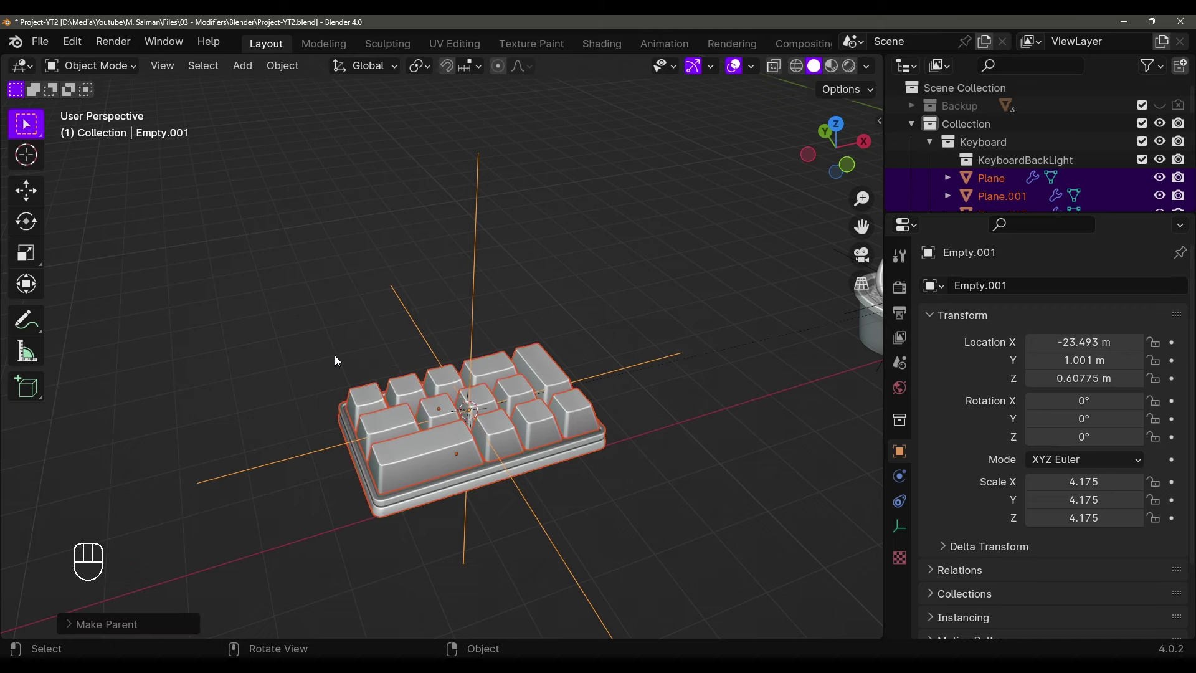
pyautogui.press('g')
pyautogui.rightClick(409, 335)
# Clear the keyboard parts' parent and parent them to the empty again with the Object type
pyautogui.hotkey('shift', 'p')
pyautogui.hotkey('alt', 'p')
pyautogui.hotkey('alt', 'p')
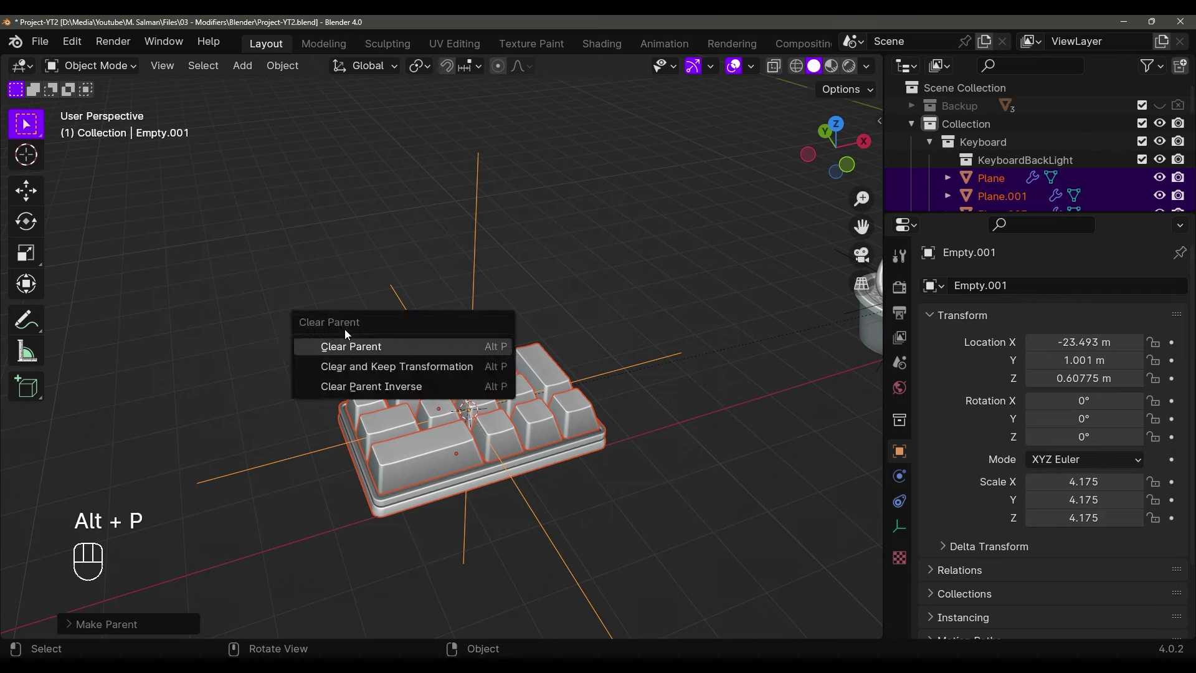
pyautogui.click(366, 349)
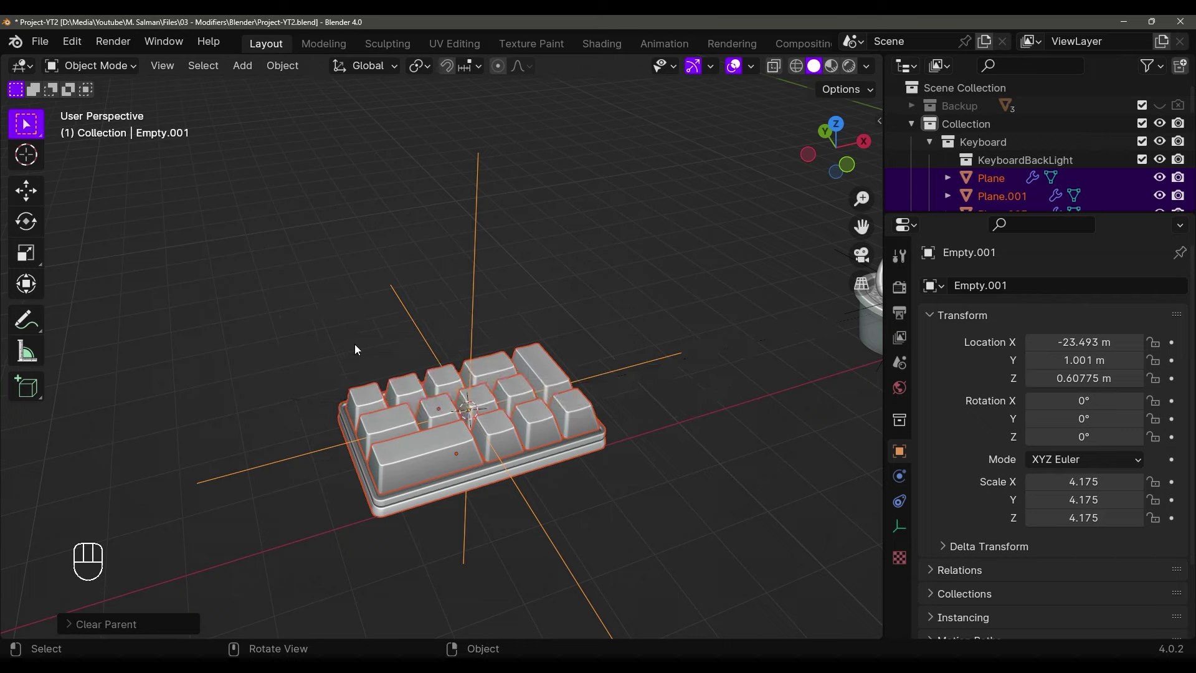
pyautogui.hotkey('ctrl', 'p')
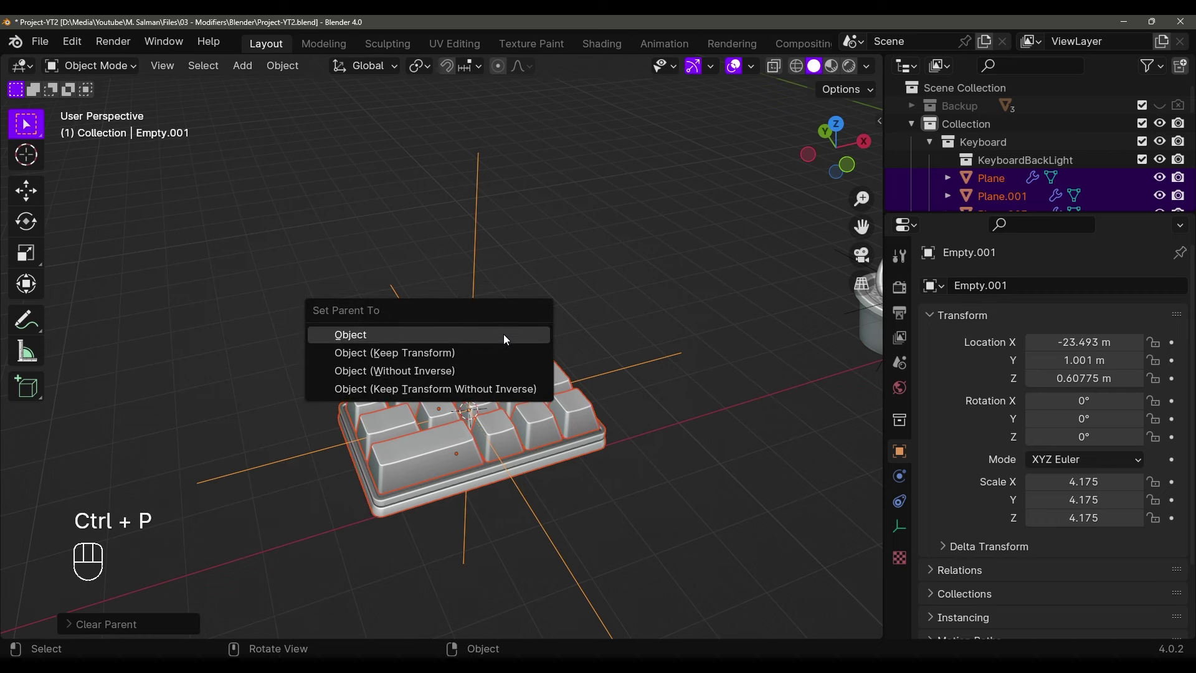
pyautogui.click(414, 338)
# Move the keyboard by its empty over the room, to about X -0.84 m, Y 1.31 m and Z 5.58 m
pyautogui.scroll(-5, 543, 349)
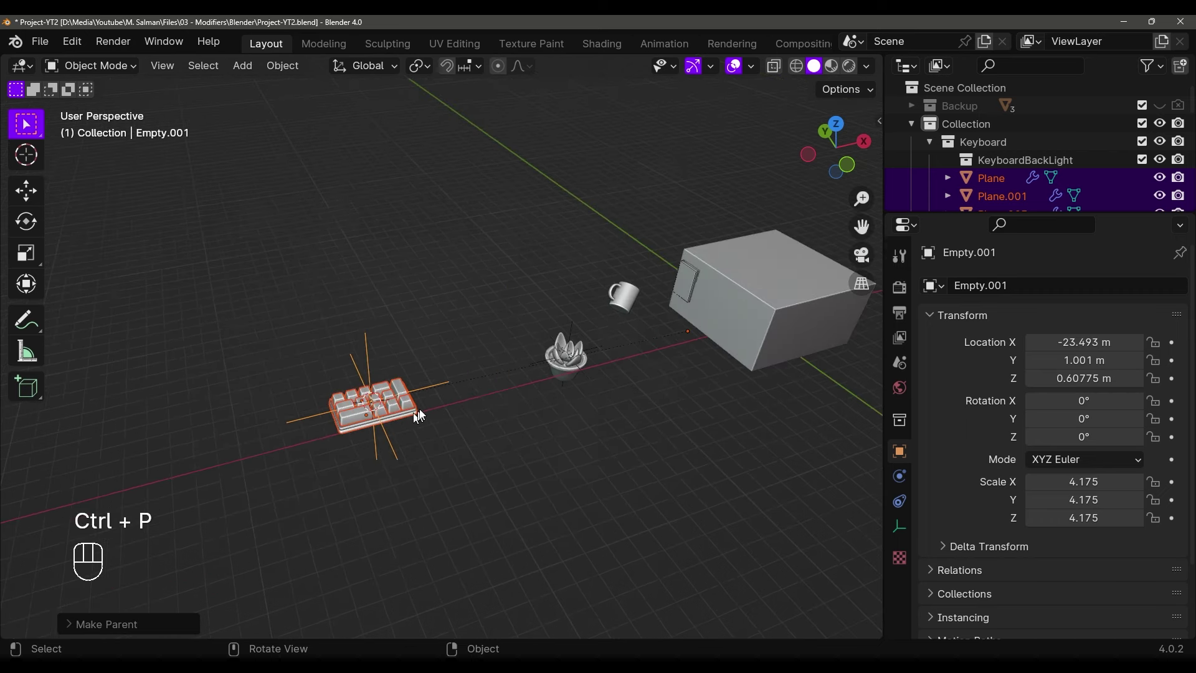
pyautogui.keyDown('shift'); pyautogui.moveTo(440, 387); pyautogui.dragTo(390, 428, button='middle'); pyautogui.keyUp('shift')
pyautogui.press('g')
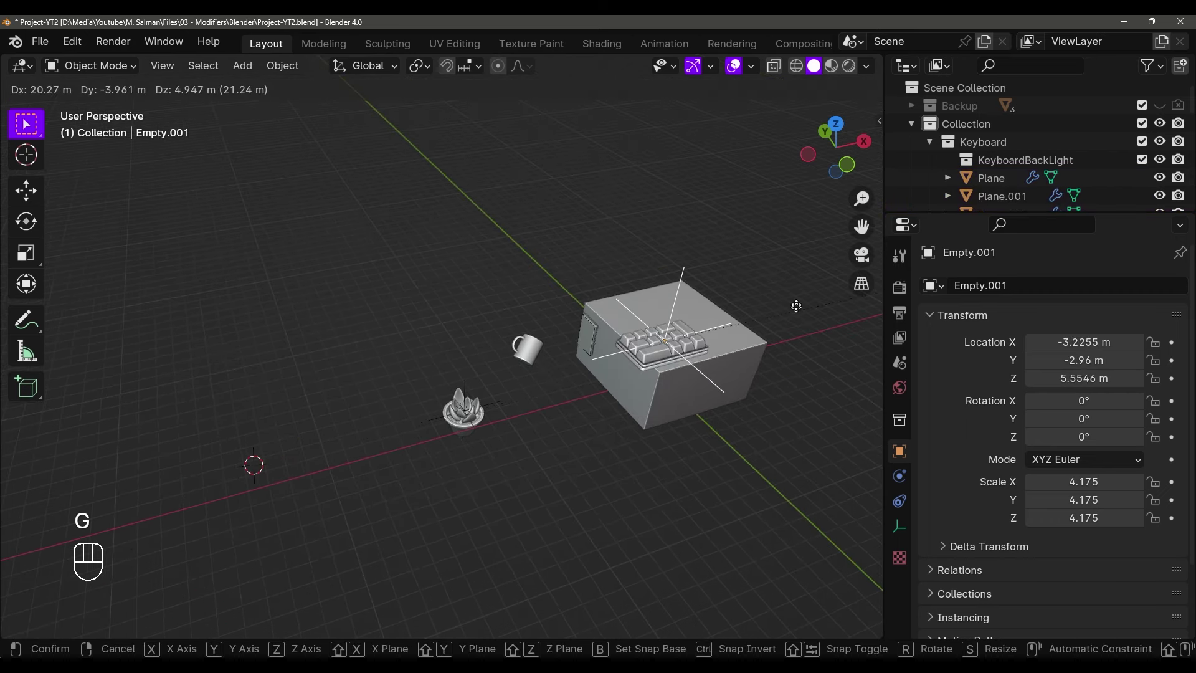
pyautogui.click(728, 337)
pyautogui.press('KP_7')
pyautogui.scroll(2, 590, 421)
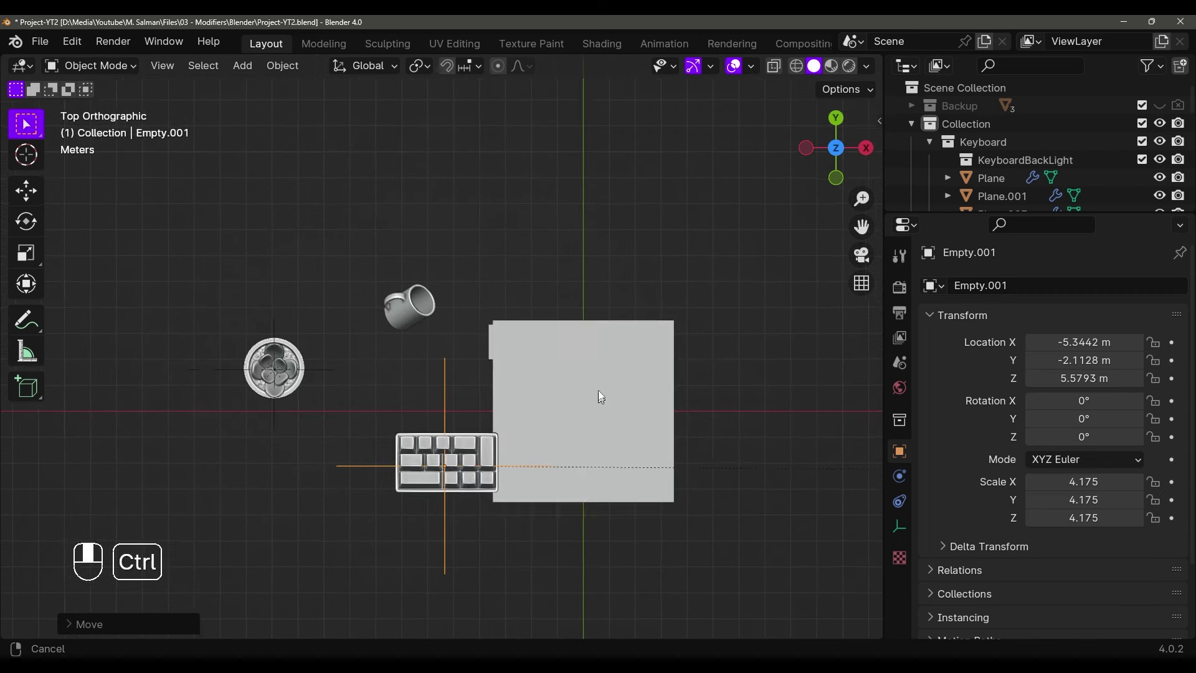
pyautogui.scroll(2, 585, 419)
pyautogui.press('g')
pyautogui.click(675, 315)
pyautogui.keyDown('shift'); pyautogui.moveTo(675, 316); pyautogui.dragTo(654, 355, button='middle'); pyautogui.keyUp('shift')
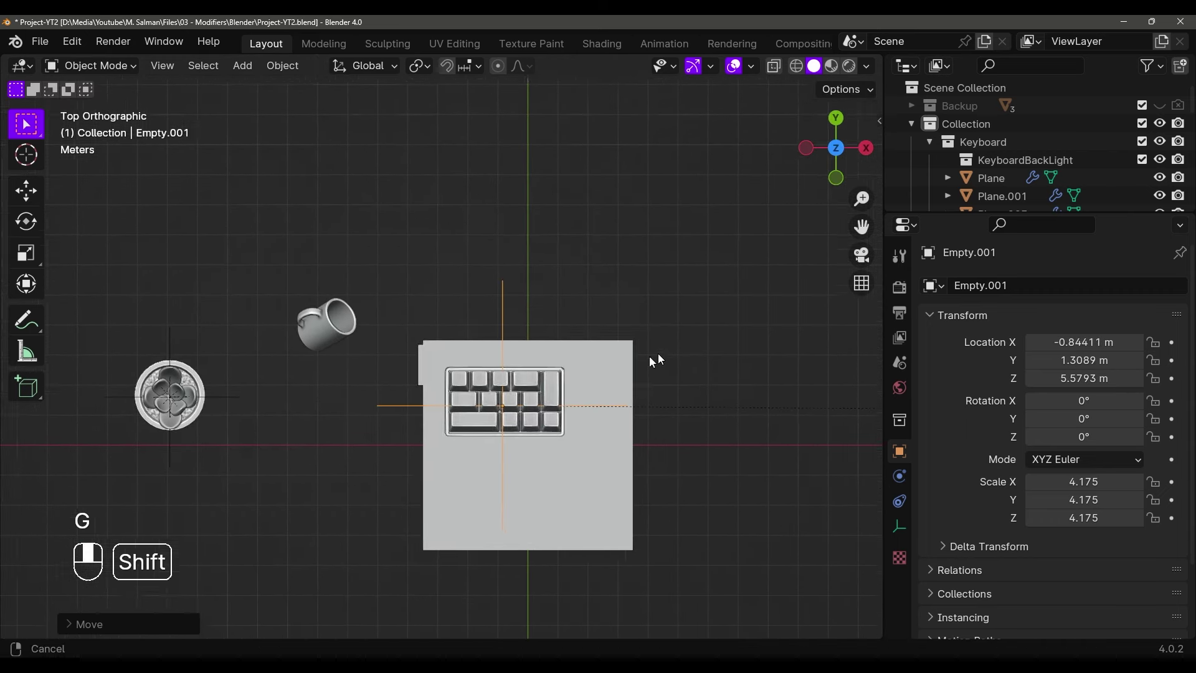
# Scale the keyboard's empty down to about 0.529 and reposition it within the room in top view
pyautogui.hotkey('shift', 'z')
pyautogui.scroll(4, 721, 395)
pyautogui.press('s')
pyautogui.click(721, 394)
pyautogui.press('g')
pyautogui.click(691, 363)
pyautogui.press('s')
pyautogui.click(549, 411)
# Lower the keyboard onto the desk in front of the computer at about Z 0.966 m and scale its empty to about 0.298
pyautogui.moveTo(549, 410); pyautogui.dragTo(489, 328, button='middle')
pyautogui.press('`')
pyautogui.hotkey('shift', 'z')
pyautogui.hotkey('shift', 'z')
pyautogui.press('g')
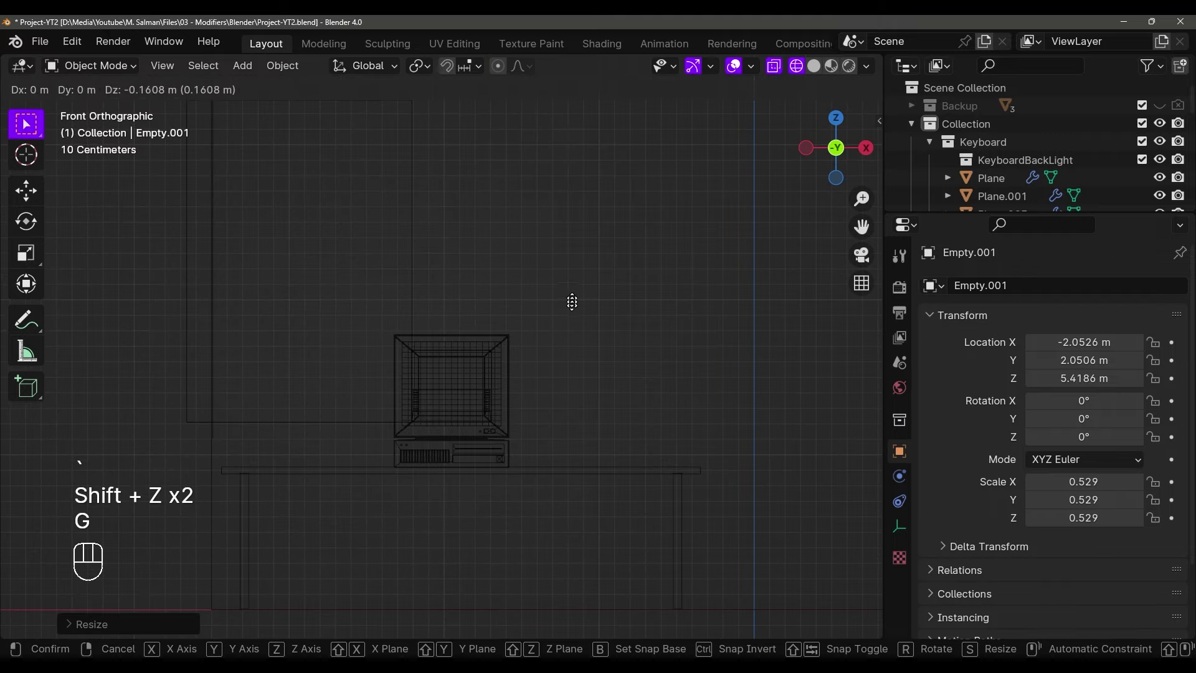
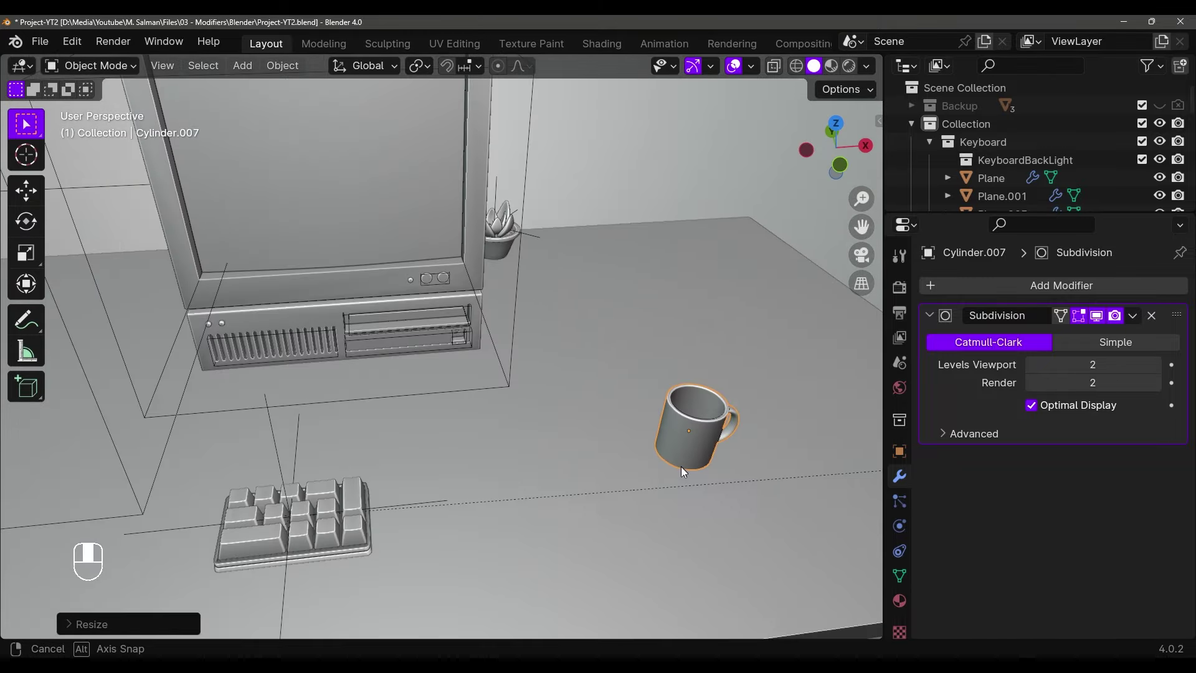
pyautogui.press('s')
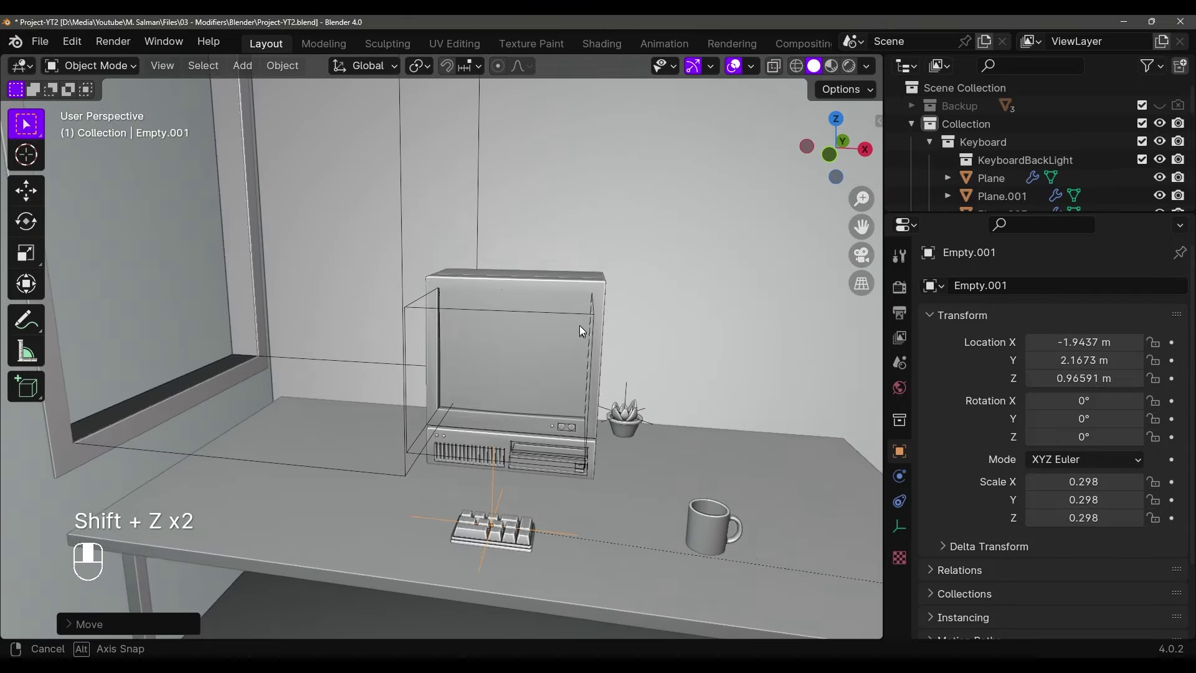
pyautogui.moveTo(579, 325); pyautogui.dragTo(517, 502, button='middle')
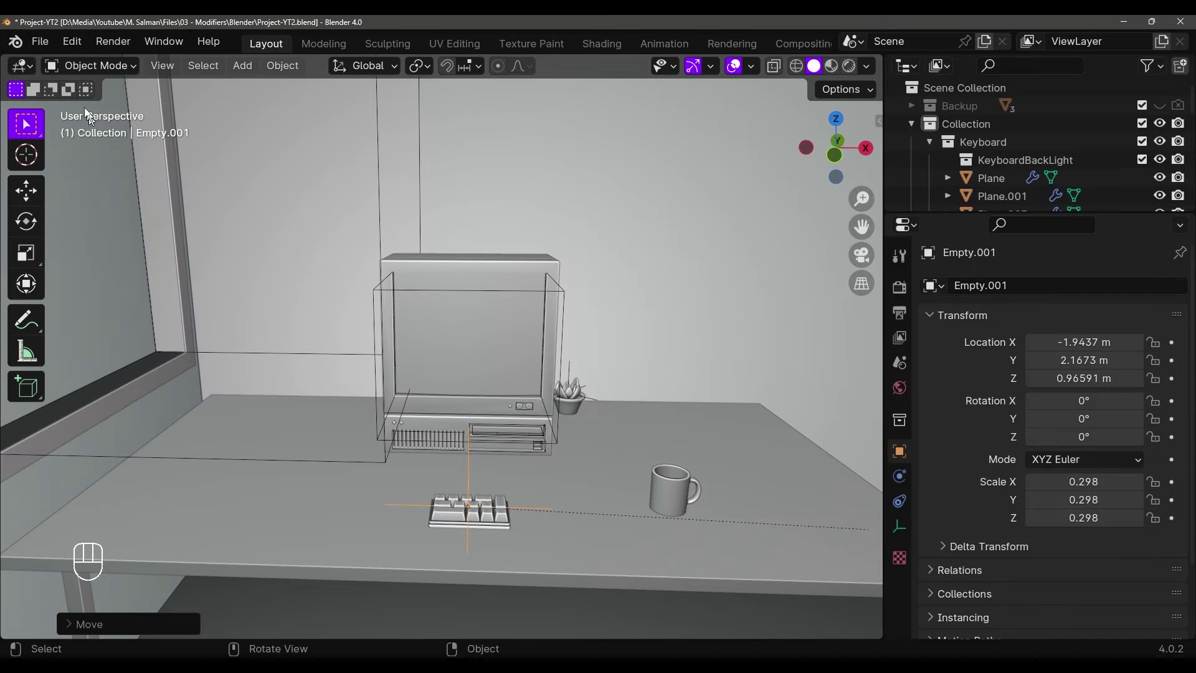
# Append the Rubiks Cube collection from Modifiers.blend in the Documents folder
pyautogui.click(40, 42)
pyautogui.click(69, 254)
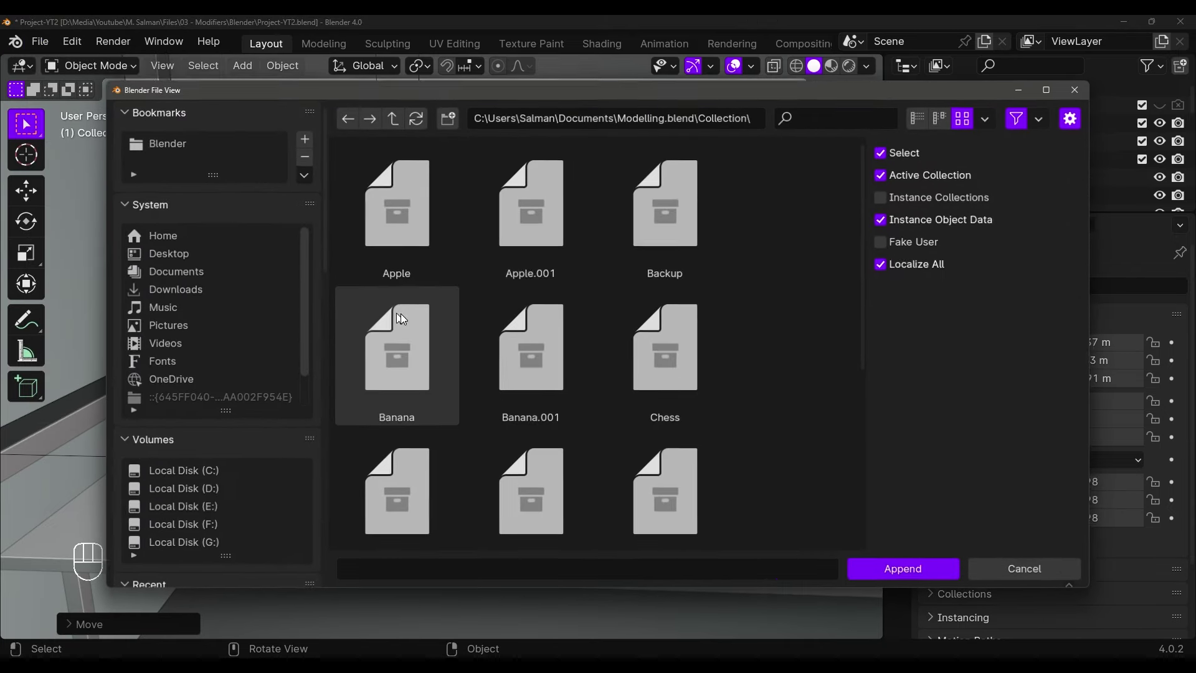
pyautogui.click(186, 271)
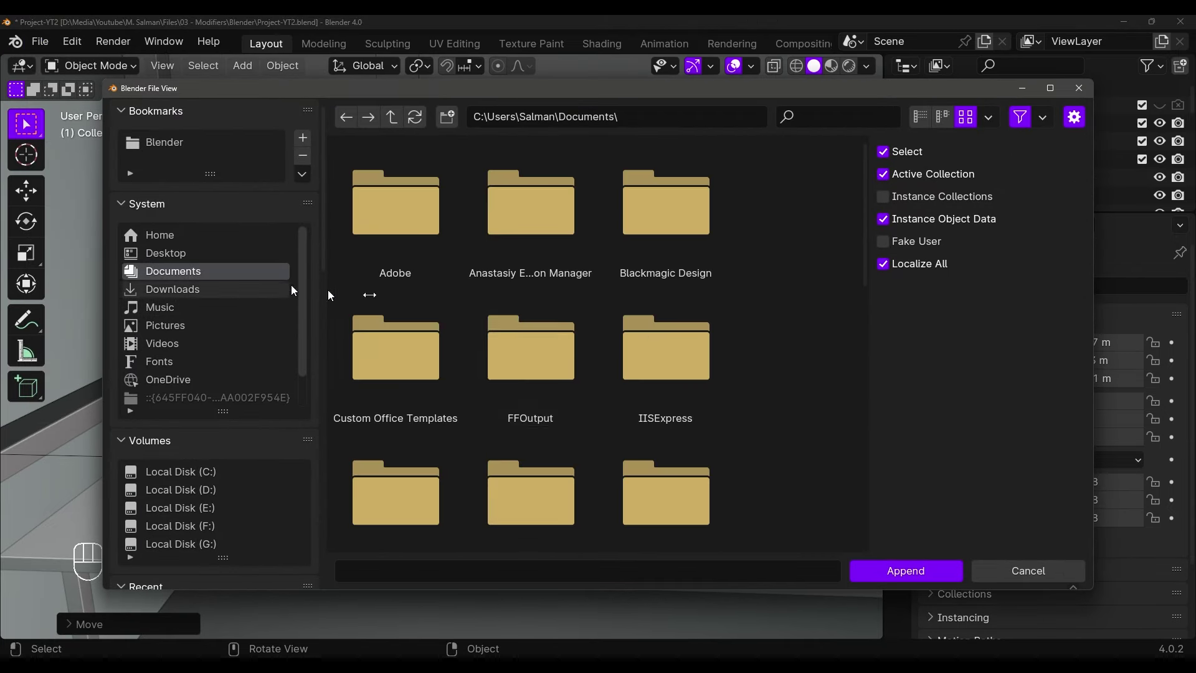
pyautogui.scroll(-10, 681, 380)
pyautogui.scroll(-2, 681, 379)
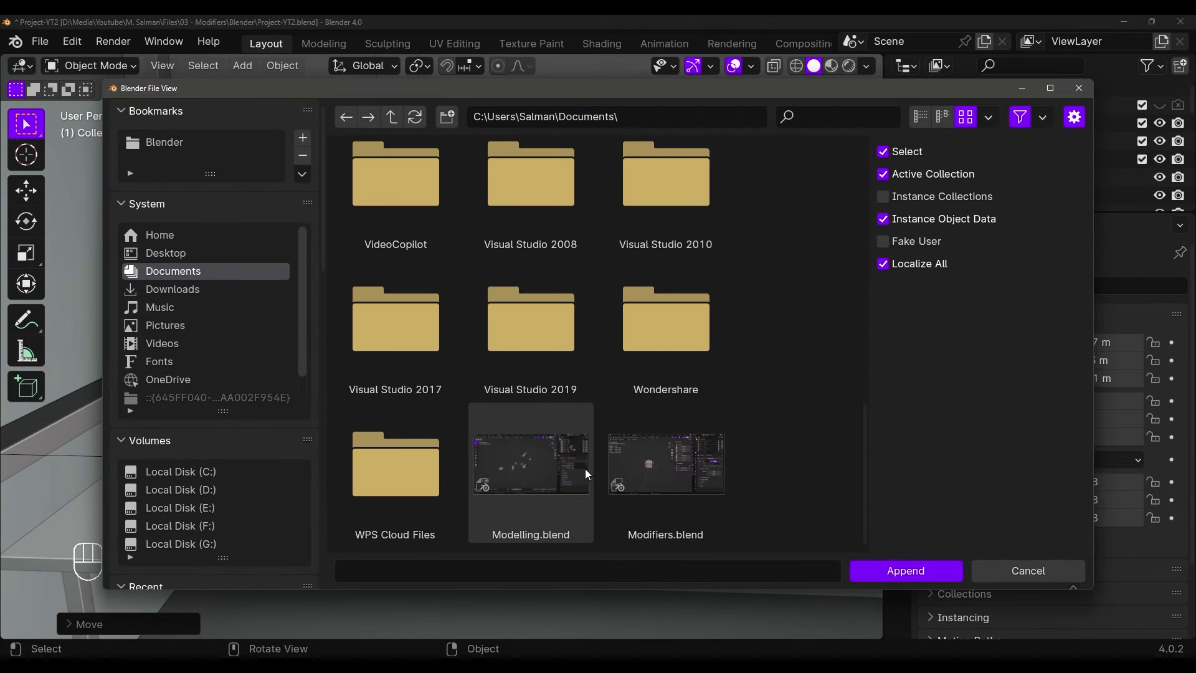
pyautogui.doubleClick(671, 477)
pyautogui.doubleClick(534, 262)
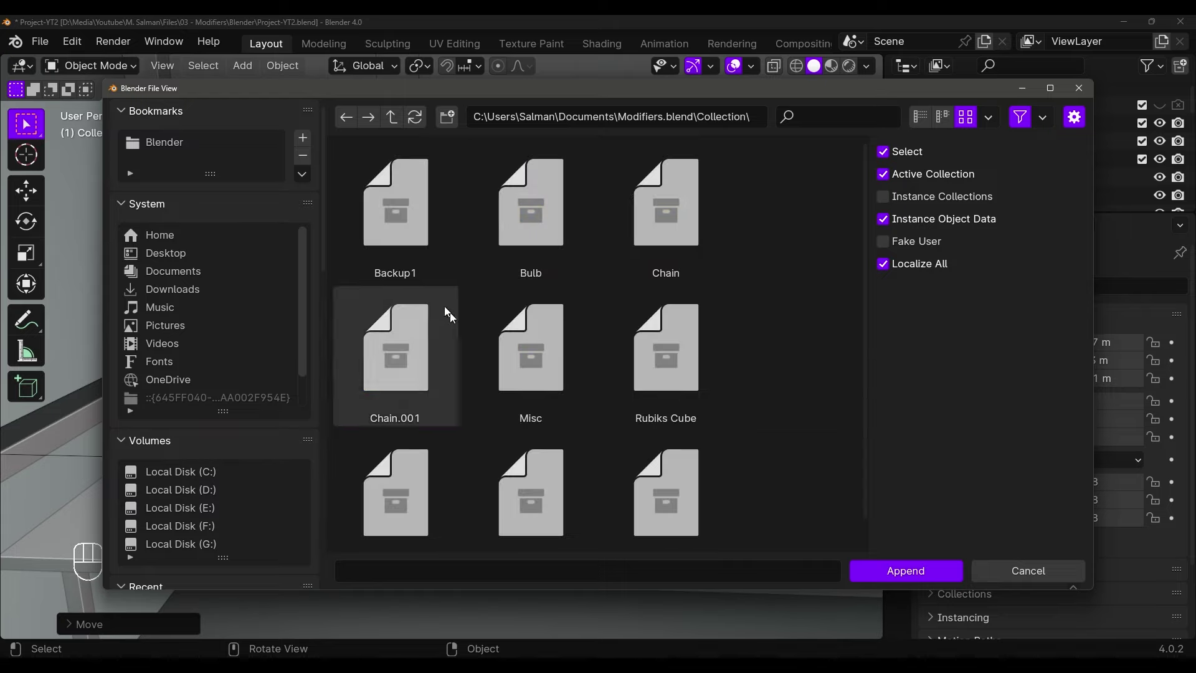
pyautogui.scroll(-1, 648, 284)
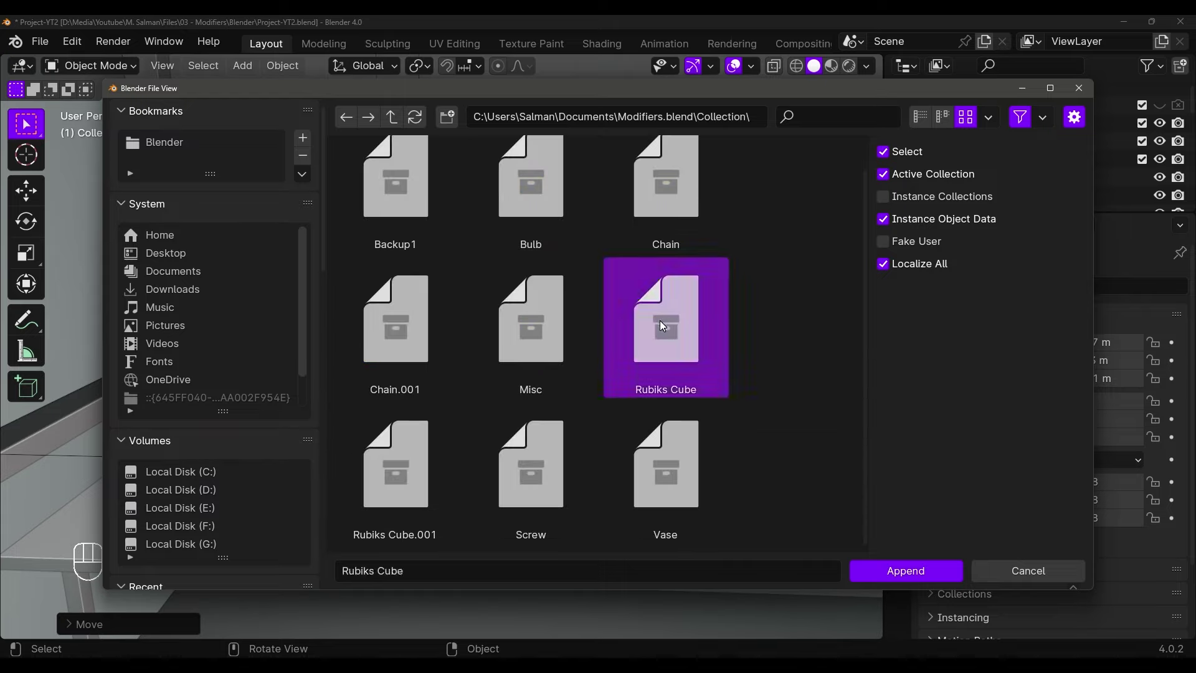
pyautogui.click(900, 572)
# Move the appended Rubik's cube into the room and scale it down
pyautogui.press('KP_Decimal')
pyautogui.moveTo(508, 386); pyautogui.dragTo(476, 400, button='middle')
pyautogui.scroll(-9, 386, 343)
pyautogui.press('g')
pyautogui.click(611, 355)
pyautogui.press('s')
pyautogui.click(487, 335)
pyautogui.press('`')
pyautogui.moveTo(764, 346); pyautogui.dragTo(695, 324, button='middle')
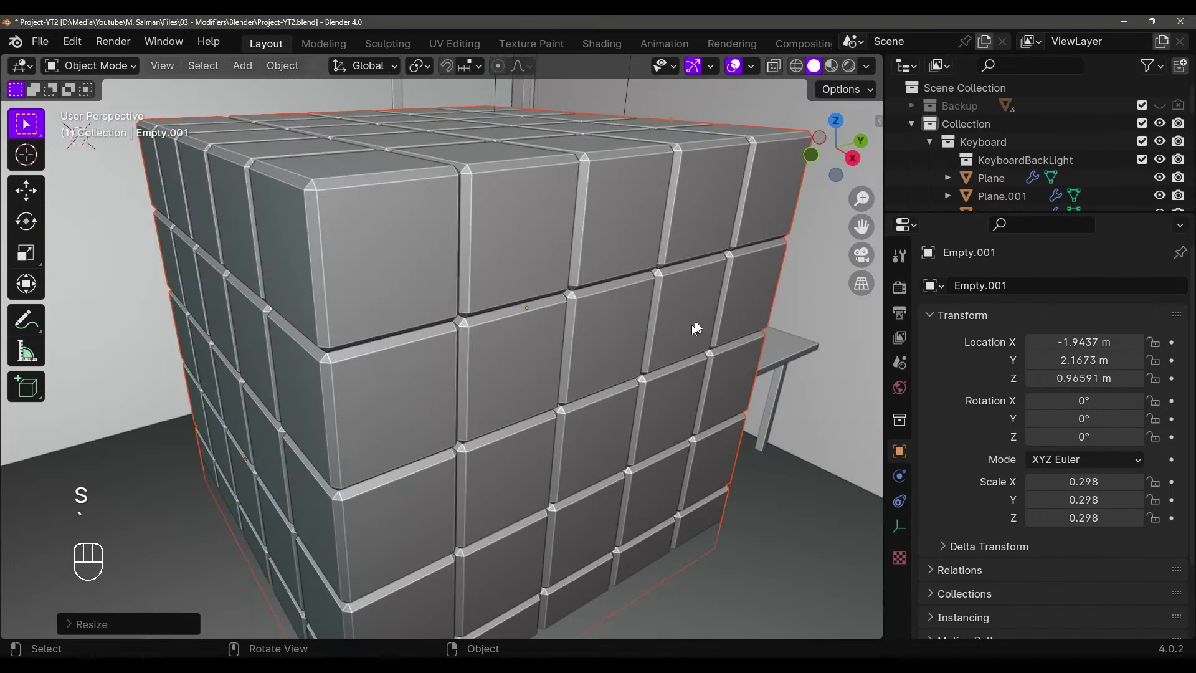
# Shrink the Rubik's cube further to desk-object size and position it on the desk beside the keyboard
pyautogui.scroll(-9, 692, 324)
pyautogui.press('g')
pyautogui.click(414, 272)
pyautogui.press('g')
pyautogui.press('s')
pyautogui.press('`')
pyautogui.scroll(-6, 471, 365)
pyautogui.press('s')
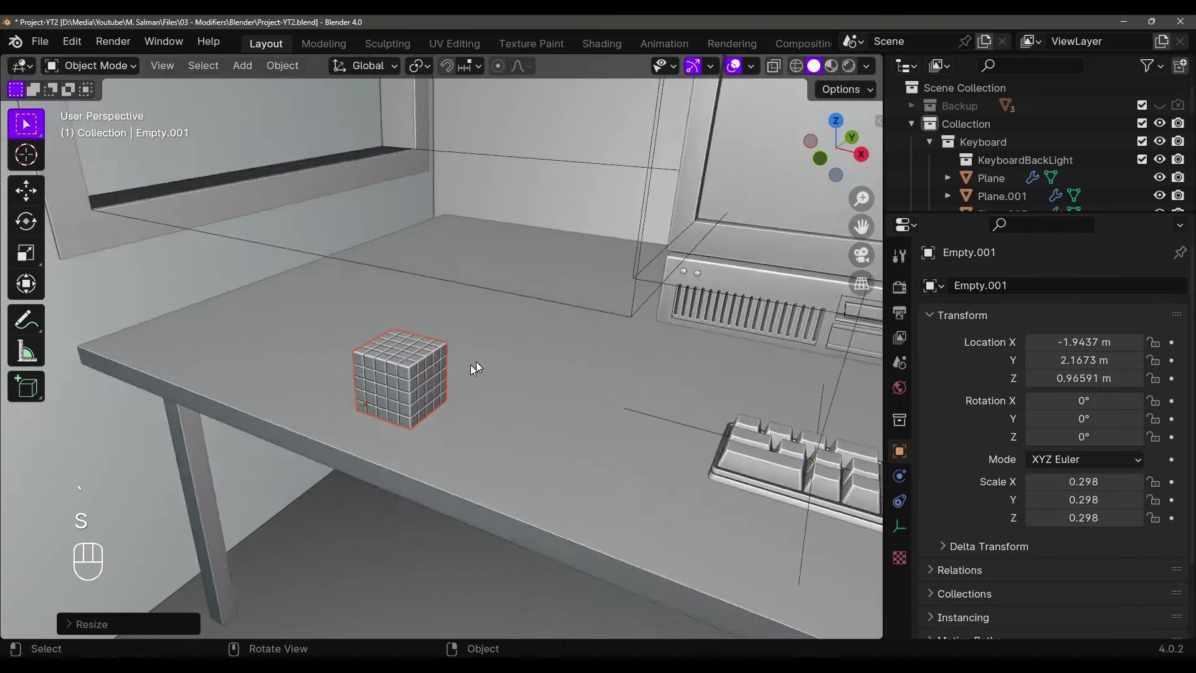
pyautogui.moveTo(469, 365); pyautogui.dragTo(539, 286, button='middle')
pyautogui.press('g')
pyautogui.press('x')
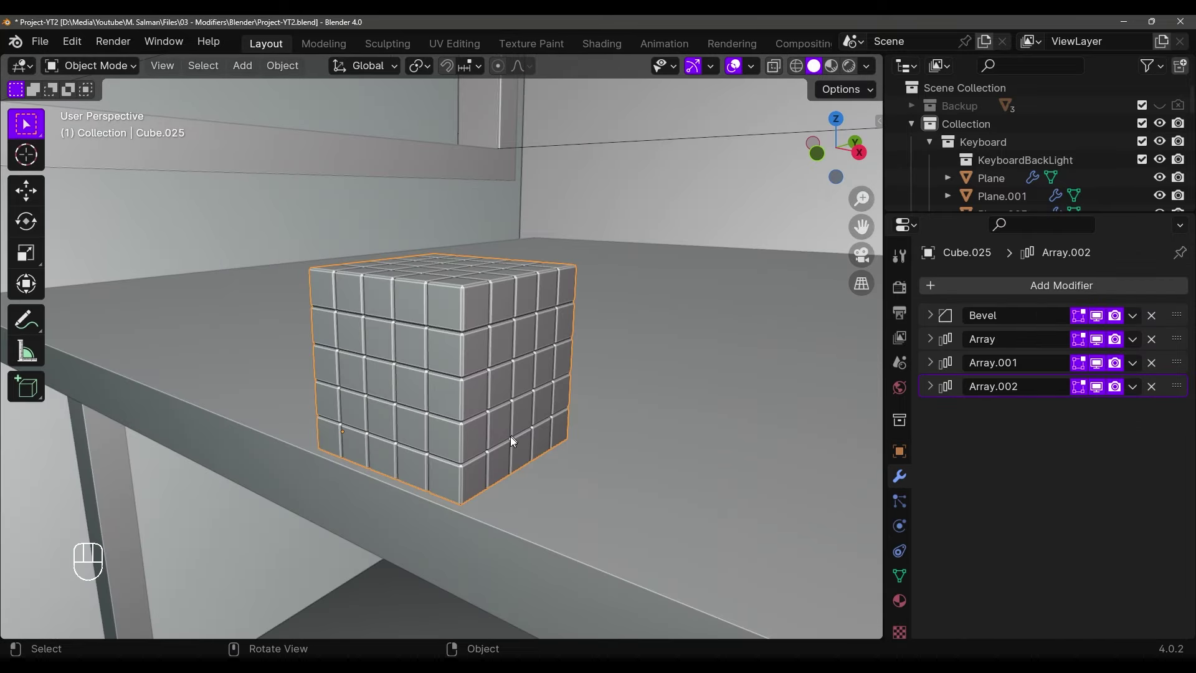
# Set the count of all three Array modifiers on the Rubik's cube to 3
pyautogui.click(930, 339)
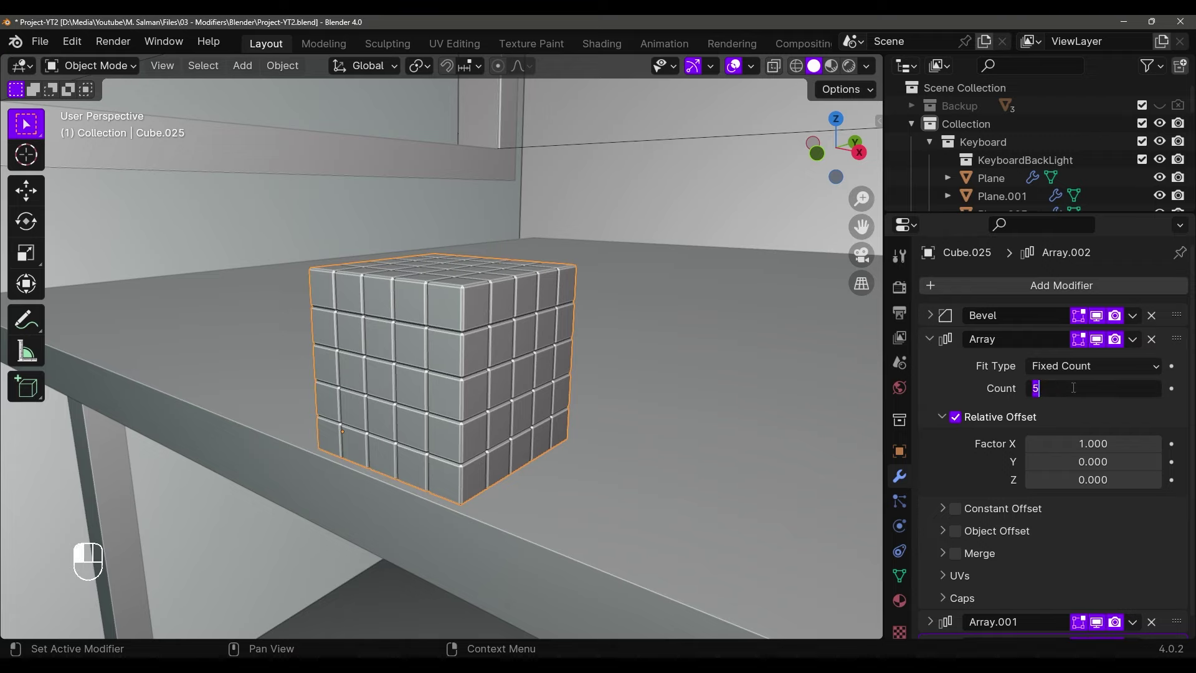
pyautogui.write('3')
pyautogui.press('Return')
pyautogui.click(929, 339)
pyautogui.click(928, 363)
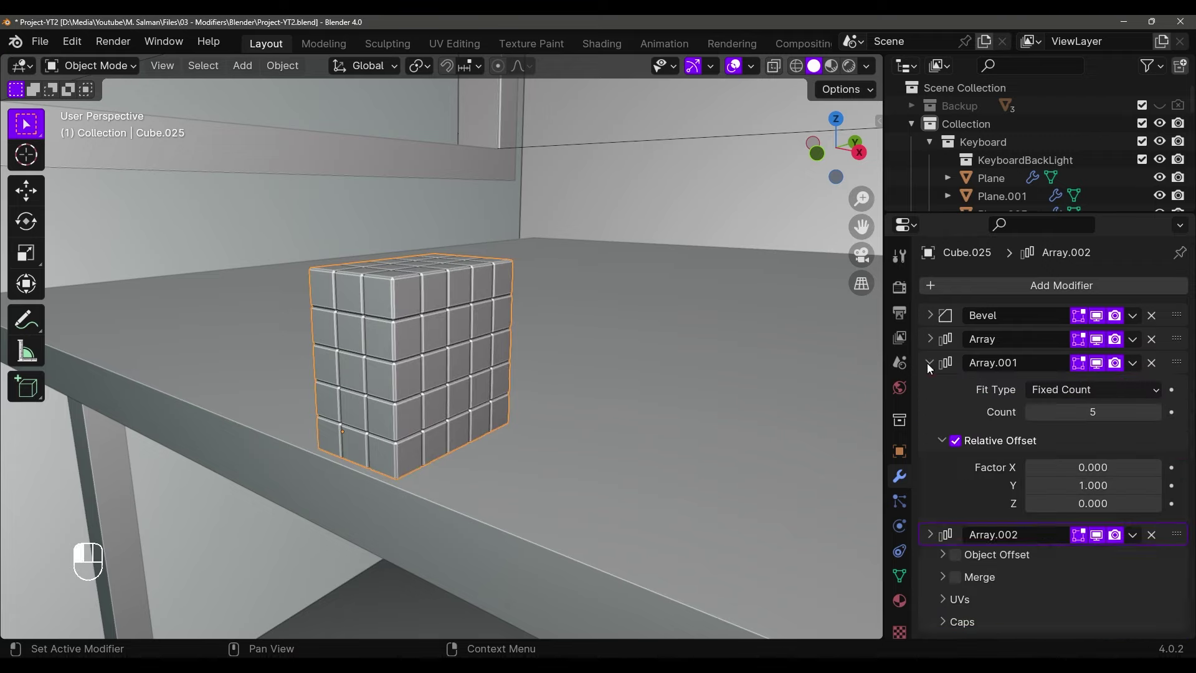
pyautogui.click(930, 363)
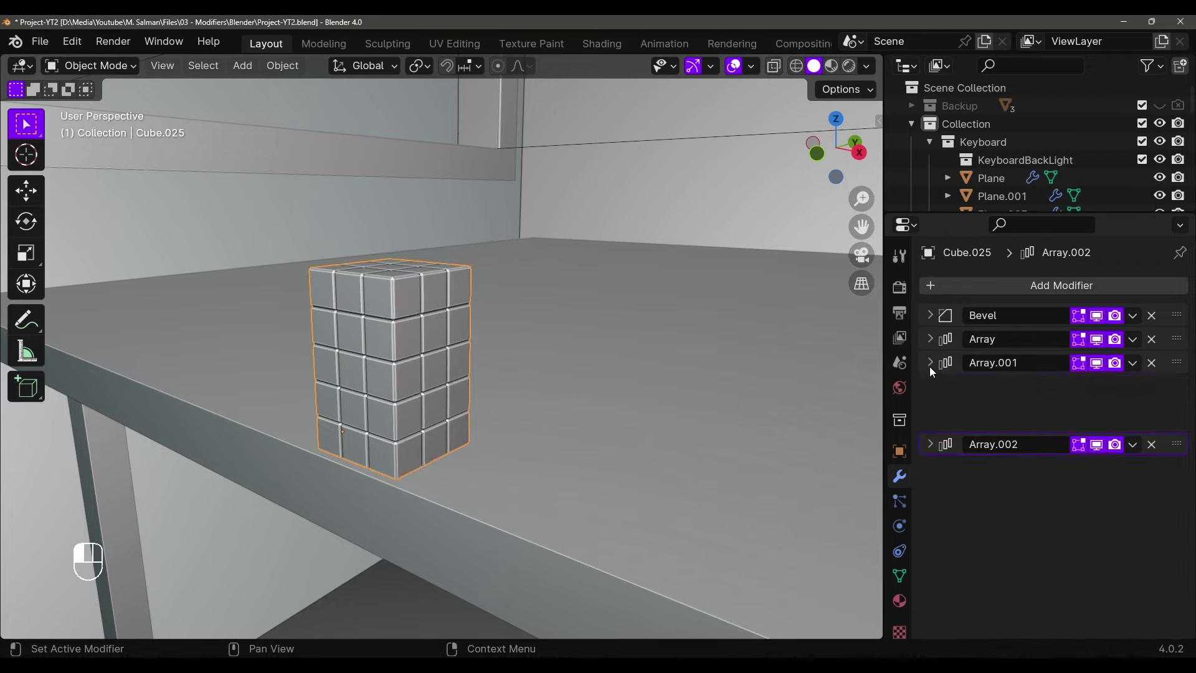
pyautogui.write('3')
pyautogui.press('Return')
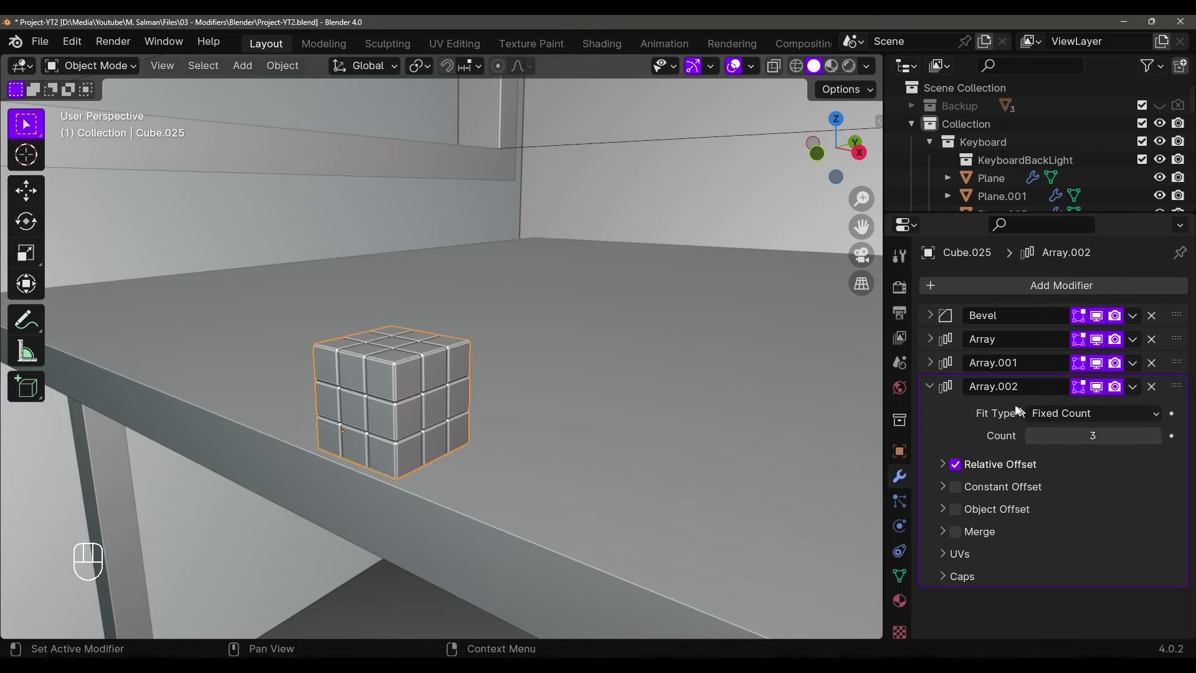
pyautogui.click(936, 393)
# Set the Rubik's cube bevel to 3 segments with an amount of about 0.112 m and shade the cube smooth
pyautogui.click(940, 318)
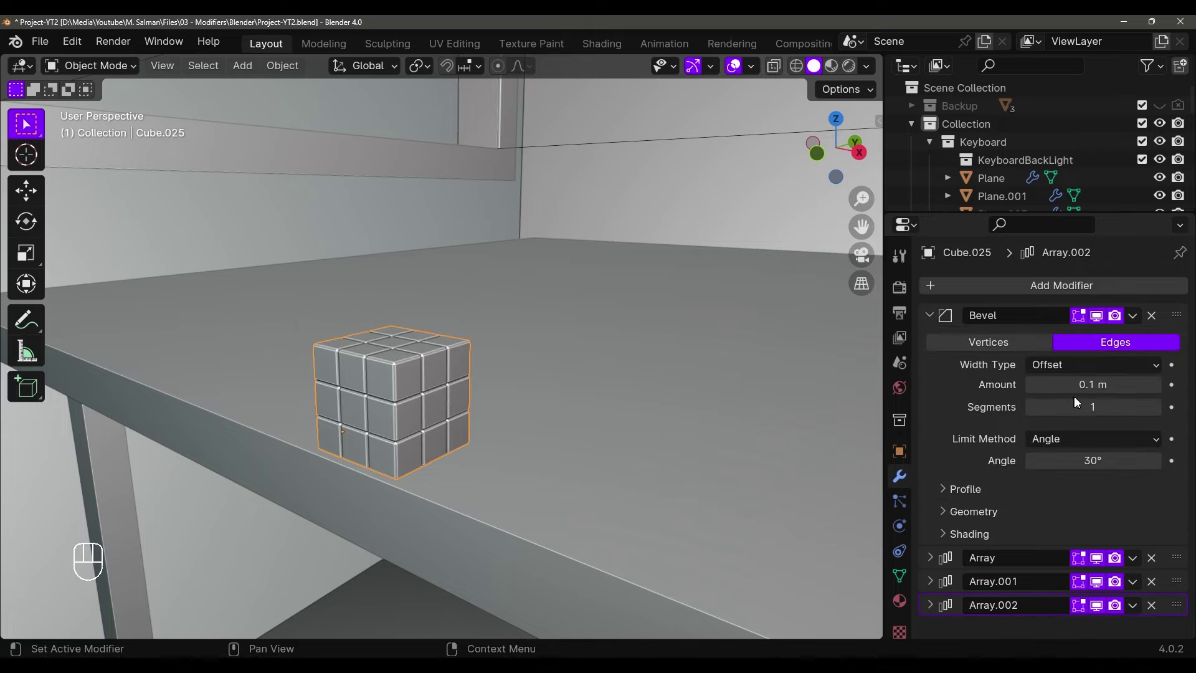
pyautogui.keyDown('shift'); pyautogui.moveTo(1093, 385); pyautogui.dragTo(1102, 385); pyautogui.keyUp('shift')
pyautogui.scroll(2, 515, 401)
pyautogui.keyDown('shift'); pyautogui.moveTo(515, 400); pyautogui.dragTo(640, 347, button='middle'); pyautogui.keyUp('shift')
pyautogui.scroll(2, 640, 346)
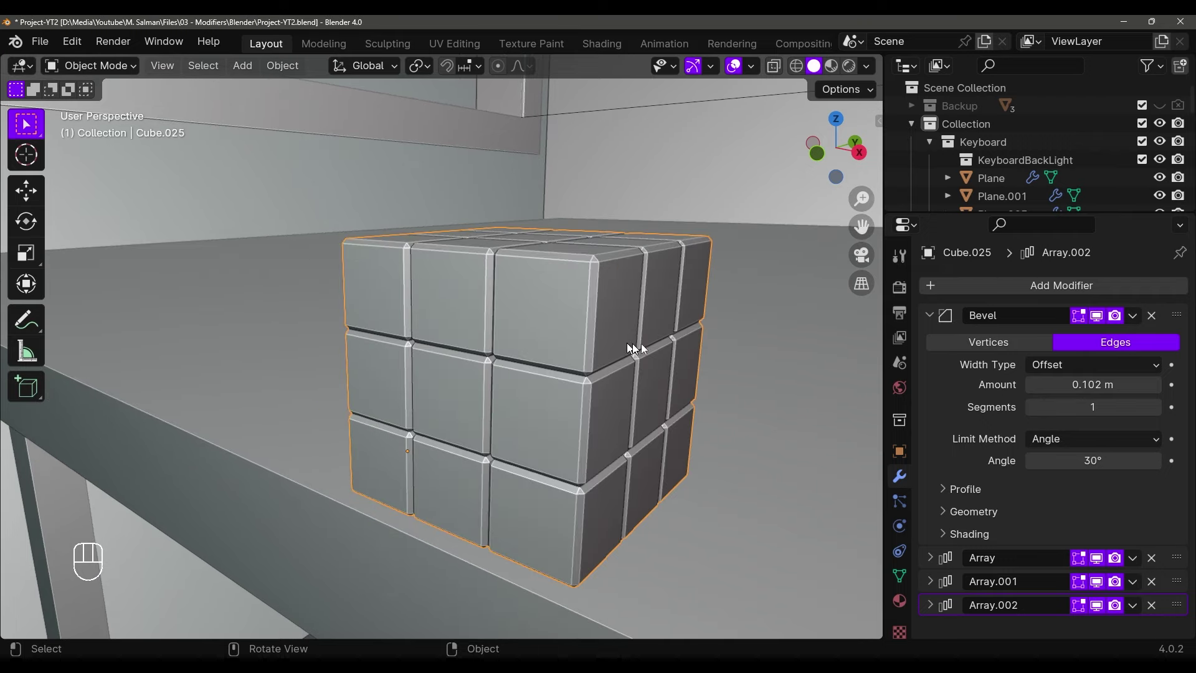
pyautogui.doubleClick(1157, 411)
pyautogui.moveTo(778, 405); pyautogui.dragTo(603, 418, button='middle')
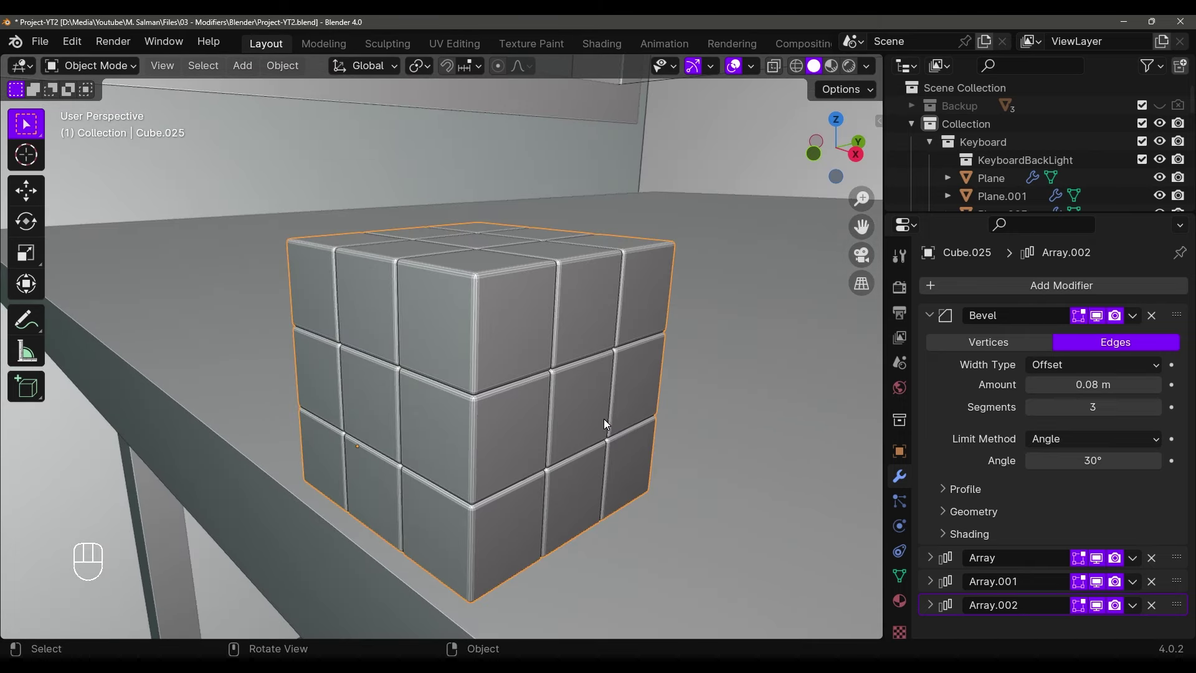
pyautogui.rightClick(589, 340)
pyautogui.click(576, 318)
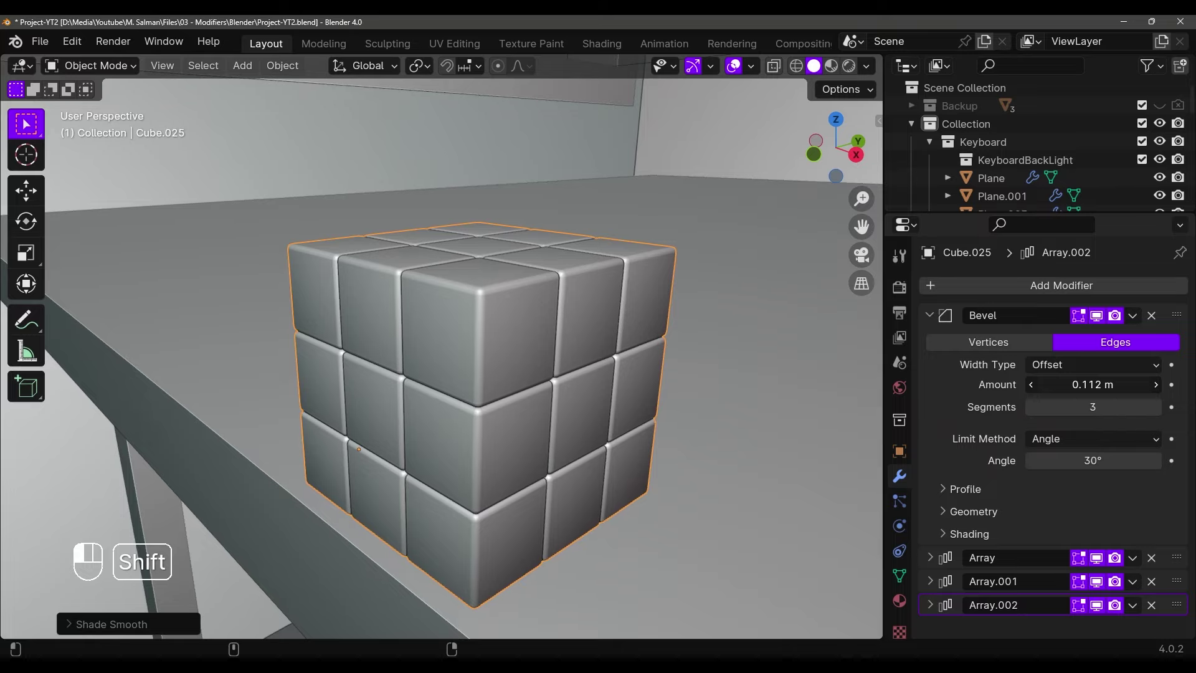
# Move the Rubik's cube in top view to the desk's end near the window wall
pyautogui.scroll(-8, 692, 394)
pyautogui.press('`')
pyautogui.hotkey('shift', 'z')
pyautogui.press('g')
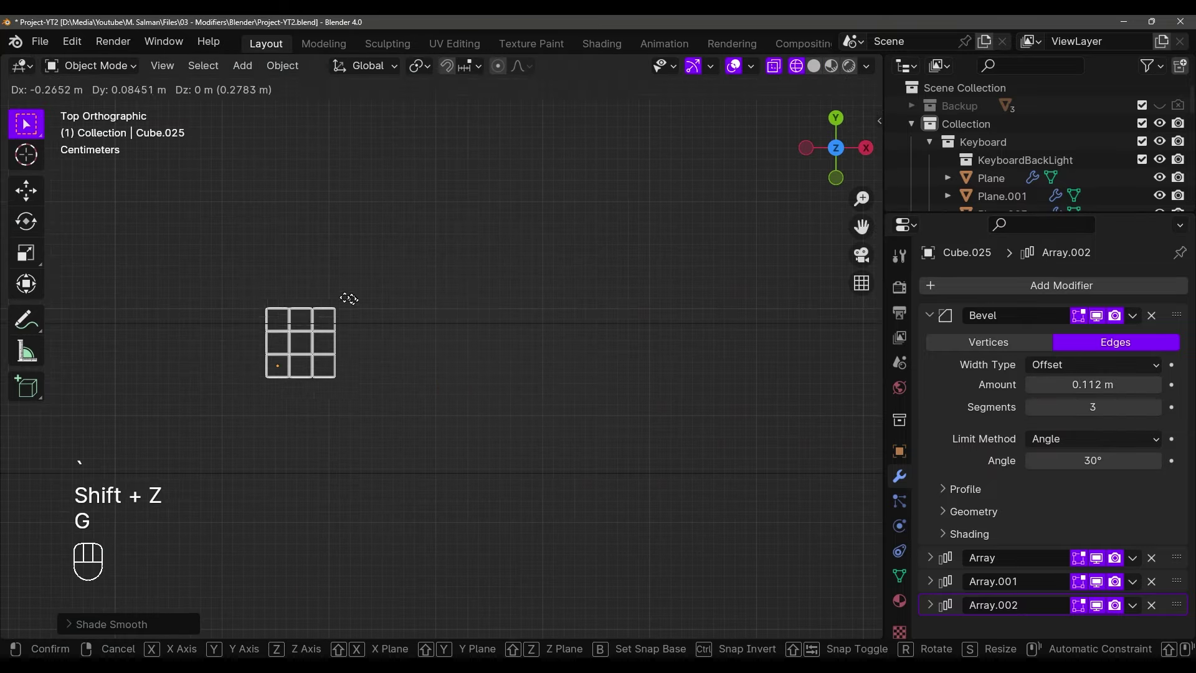
pyautogui.click(243, 293)
pyautogui.keyDown('shift'); pyautogui.moveTo(249, 294); pyautogui.dragTo(611, 413, button='middle'); pyautogui.keyUp('shift')
pyautogui.scroll(-4, 611, 414)
pyautogui.press('g')
pyautogui.click(477, 359)
pyautogui.hotkey('shift', 'z')
pyautogui.press('`')
pyautogui.moveTo(477, 359); pyautogui.dragTo(520, 303, button='middle')
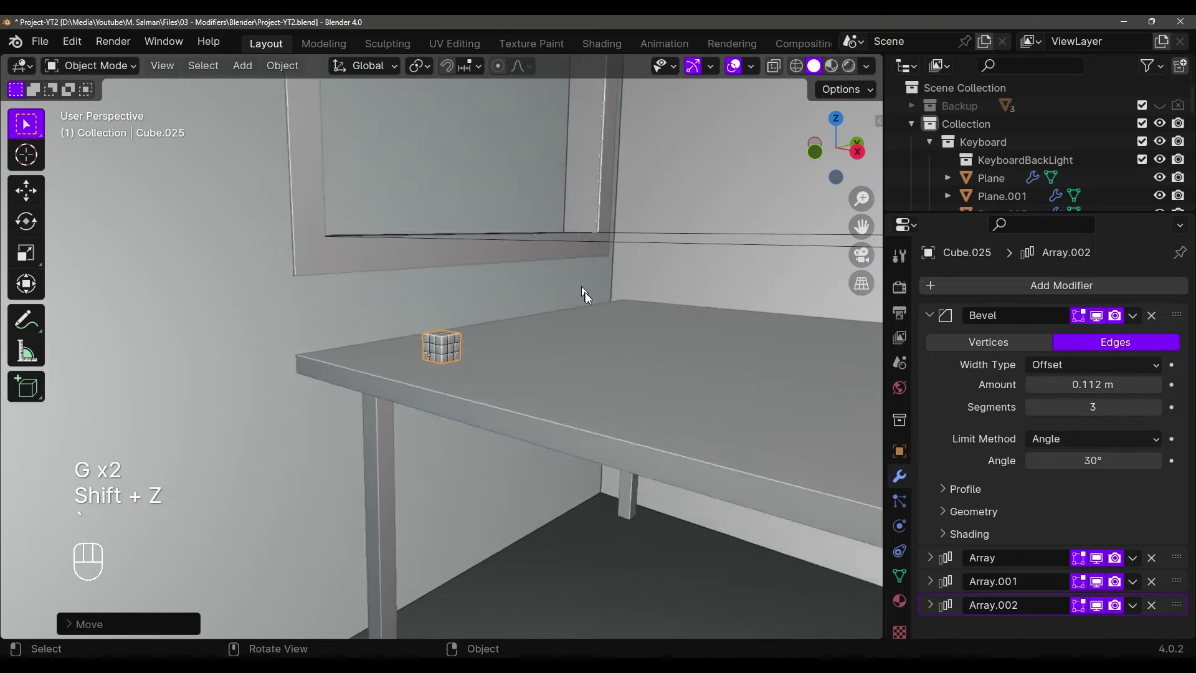
# Rescale the Rubik's cube and adjust its height along Z so it rests on the desktop
pyautogui.press('s')
pyautogui.click(592, 347)
pyautogui.scroll(5, 507, 352)
pyautogui.press('g')
pyautogui.press('z')
pyautogui.click(528, 363)
pyautogui.scroll(-6, 480, 307)
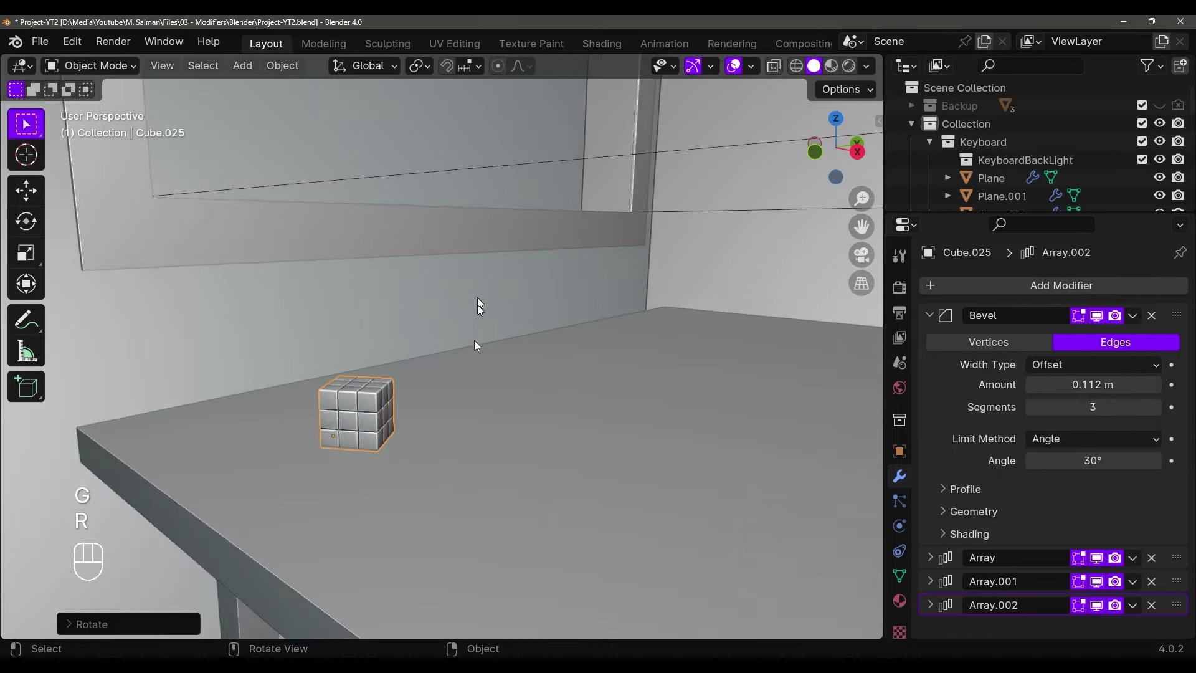
# Unhide all hidden objects, bringing the fan back onto the desk, and save the project
pyautogui.moveTo(480, 307); pyautogui.dragTo(533, 386, button='middle')
pyautogui.hotkey('alt', 'h')
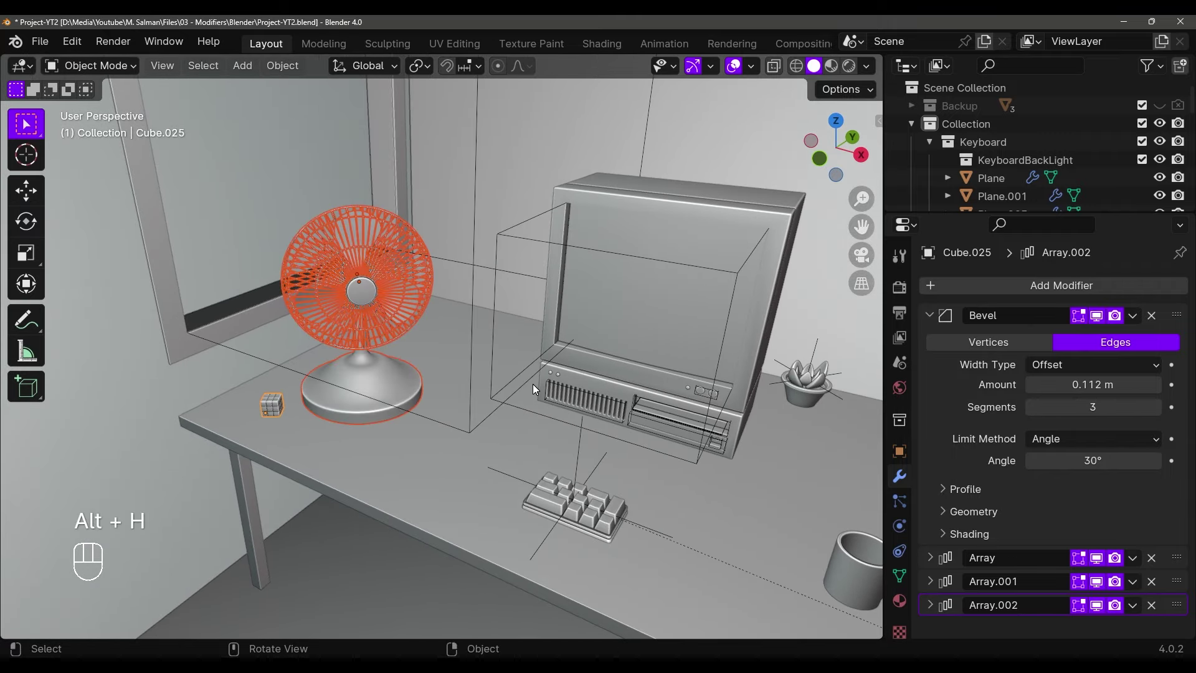
pyautogui.moveTo(347, 338); pyautogui.dragTo(662, 281, button='middle')
pyautogui.press('KP_Divide')
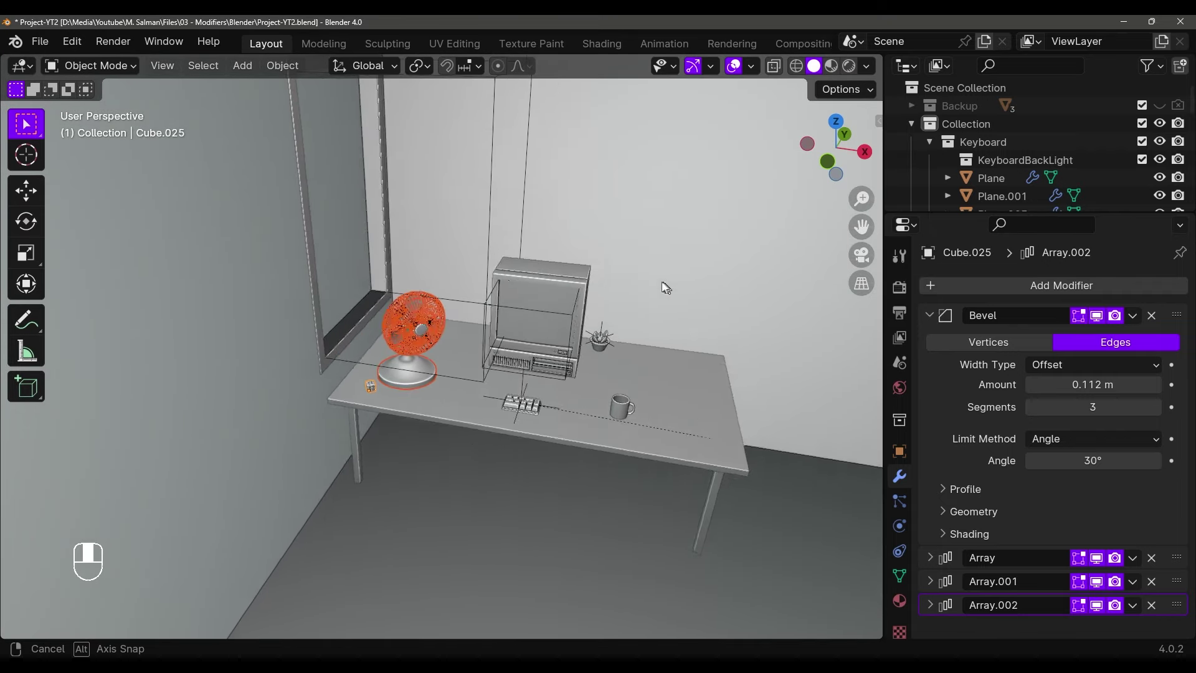
pyautogui.scroll(5, 662, 281)
pyautogui.keyDown('shift'); pyautogui.moveTo(498, 404); pyautogui.dragTo(575, 406, button='middle'); pyautogui.keyUp('shift')
pyautogui.hotkey('ctrl', 's')
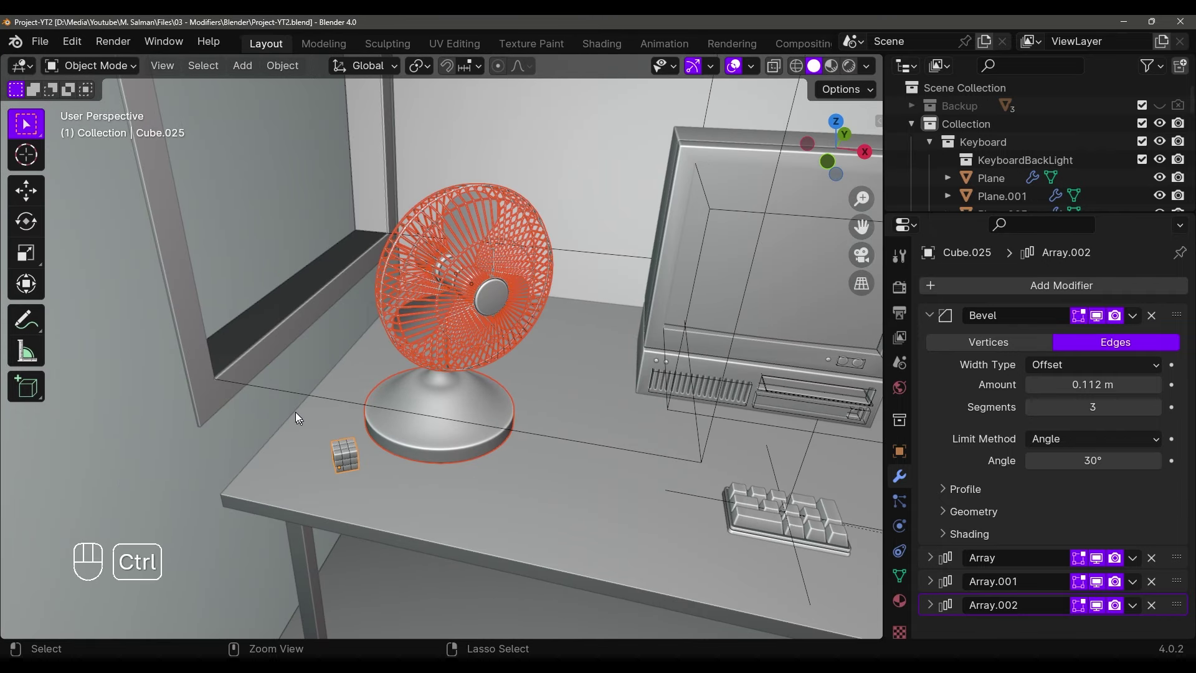
# Rescale the whole fan in front view and move it so its base rests on the desktop near the Rubik's cube
pyautogui.moveTo(356, 503); pyautogui.dragTo(483, 306, button='middle')
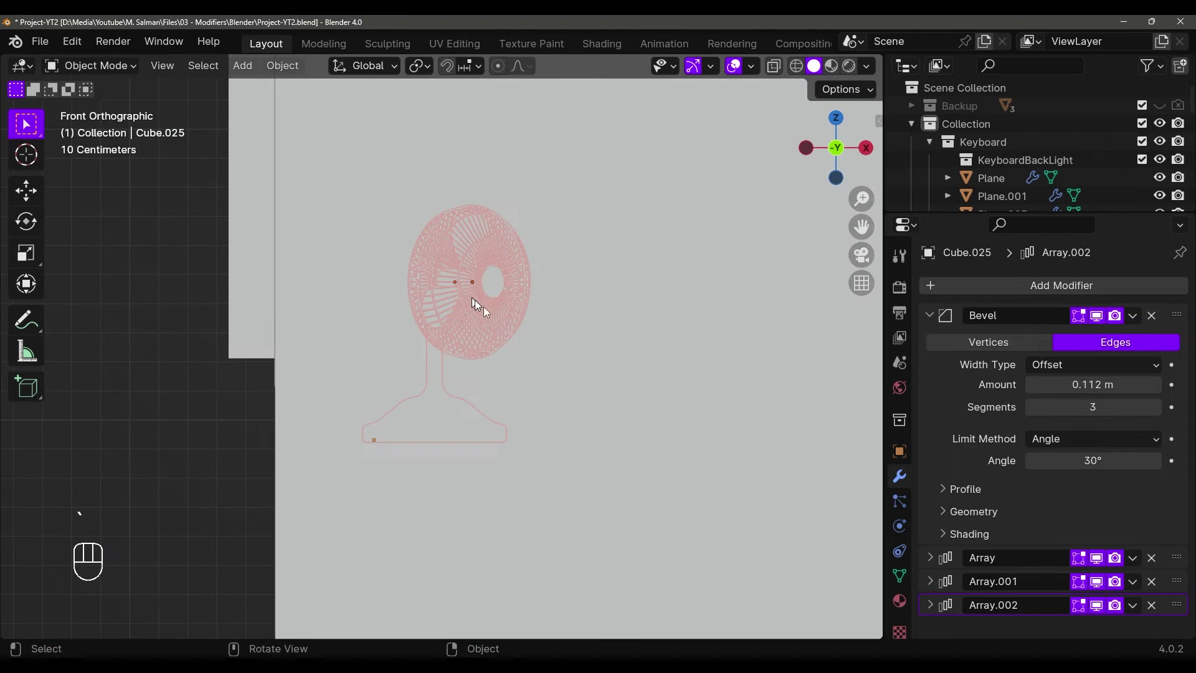
pyautogui.hotkey('shift', 'z')
pyautogui.press('s')
pyautogui.click(507, 309)
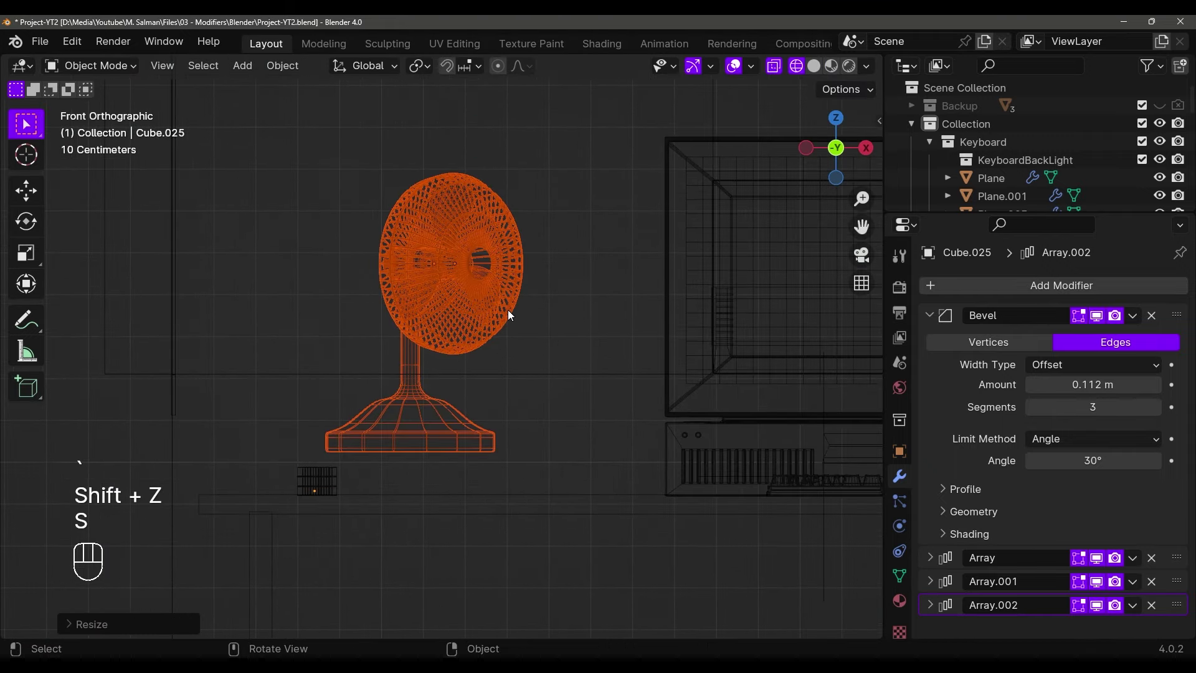
pyautogui.press('g')
pyautogui.moveTo(506, 309)
pyautogui.keyDown('shift'); pyautogui.mouseDown(button='middle')
pyautogui.moveTo(593, 153)
pyautogui.moveTo(535, 183)
pyautogui.mouseUp(button='middle'); pyautogui.keyUp('shift')
pyautogui.click(594, 154)
# Try rescaling the whole fan a second time in solid view, and undo the change
pyautogui.hotkey('shift', 'z')
pyautogui.press('s')
pyautogui.click(533, 185)
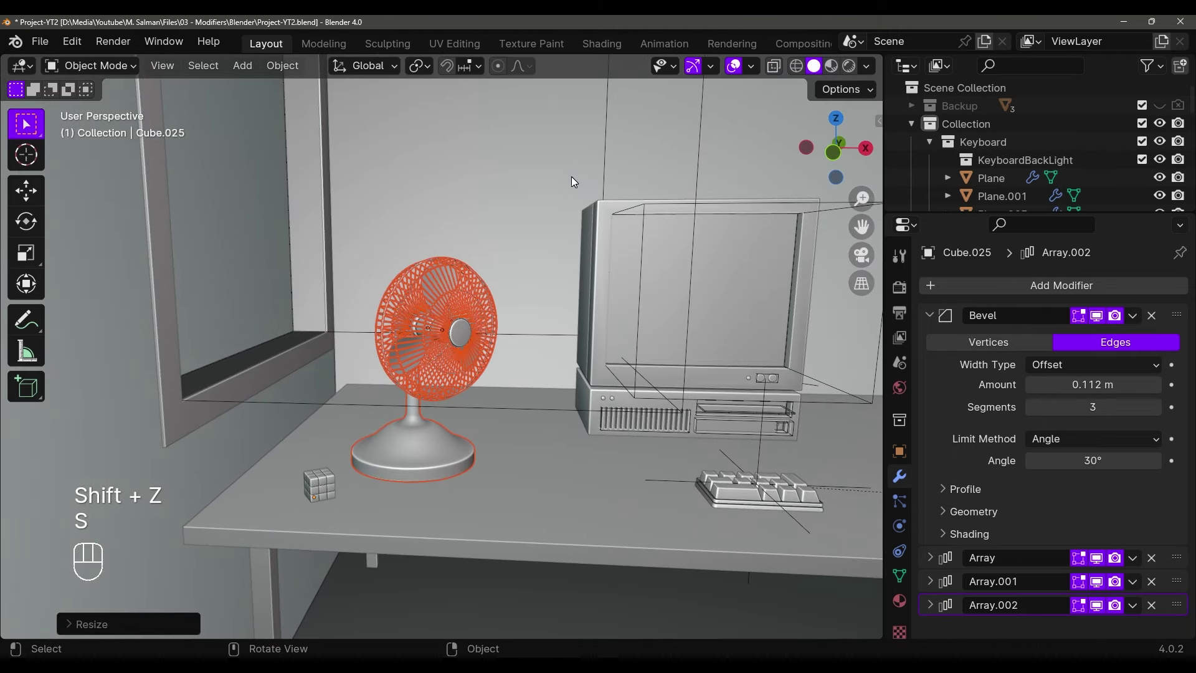
pyautogui.hotkey('ctrl', 'z')
pyautogui.keyDown('shift'); pyautogui.moveTo(503, 294); pyautogui.dragTo(536, 223, button='middle'); pyautogui.keyUp('shift')
pyautogui.hotkey('ctrl', 'z')
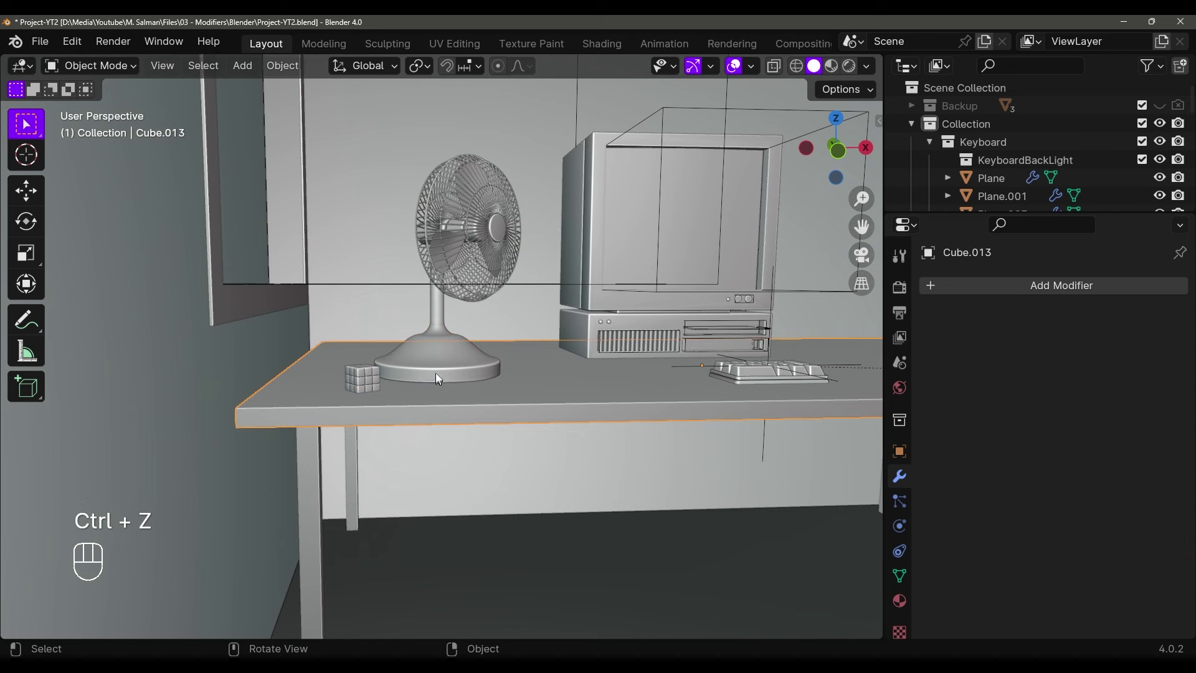
pyautogui.hotkey('ctrl', 'z')
# Select the lower rim vertices of the fan's base in front wireframe view and rescale them
pyautogui.press('Tab')
pyautogui.press('`')
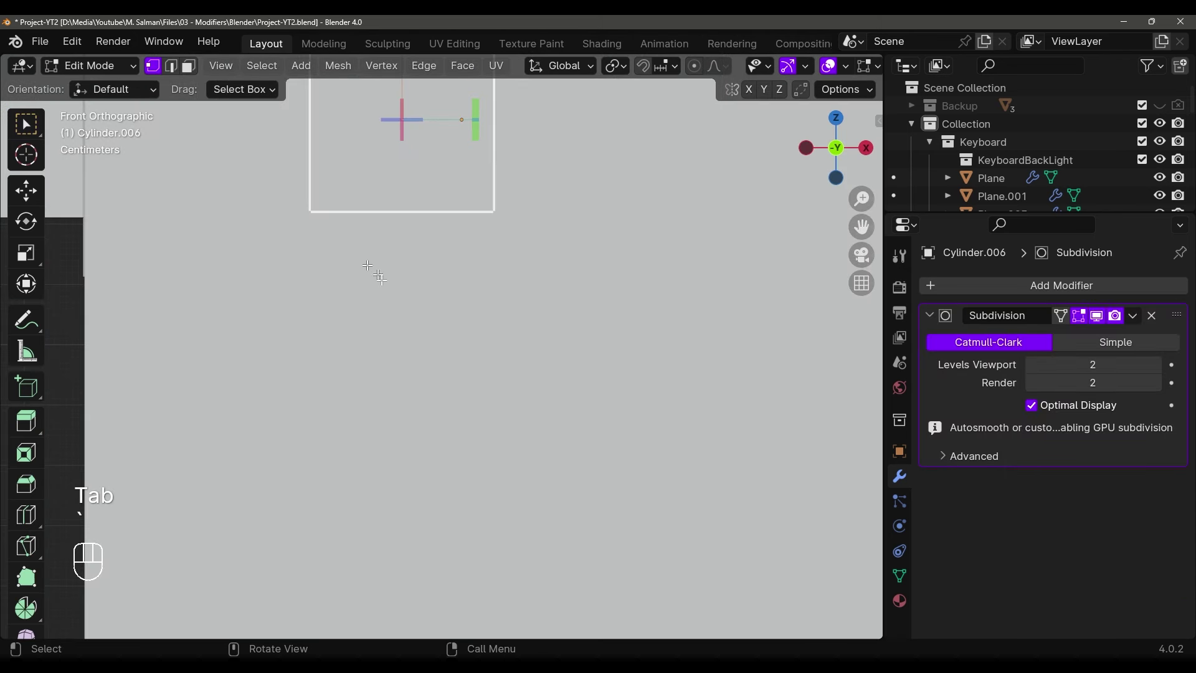
pyautogui.hotkey('shift', 'z')
pyautogui.scroll(3, 456, 349)
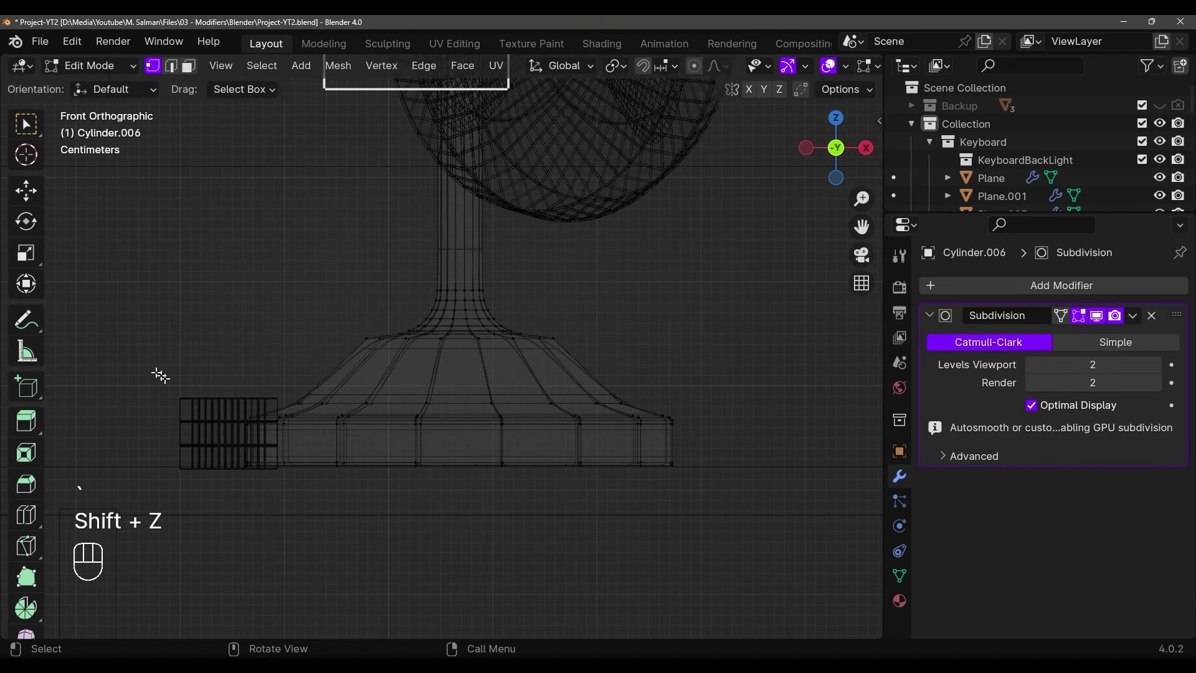
pyautogui.moveTo(151, 368); pyautogui.dragTo(815, 556)
pyautogui.moveTo(816, 556); pyautogui.dragTo(640, 403, button='middle')
pyautogui.hotkey('shift', 'z')
pyautogui.press('s')
pyautogui.keyDown('shift'); pyautogui.click(583, 403); pyautogui.keyUp('shift')
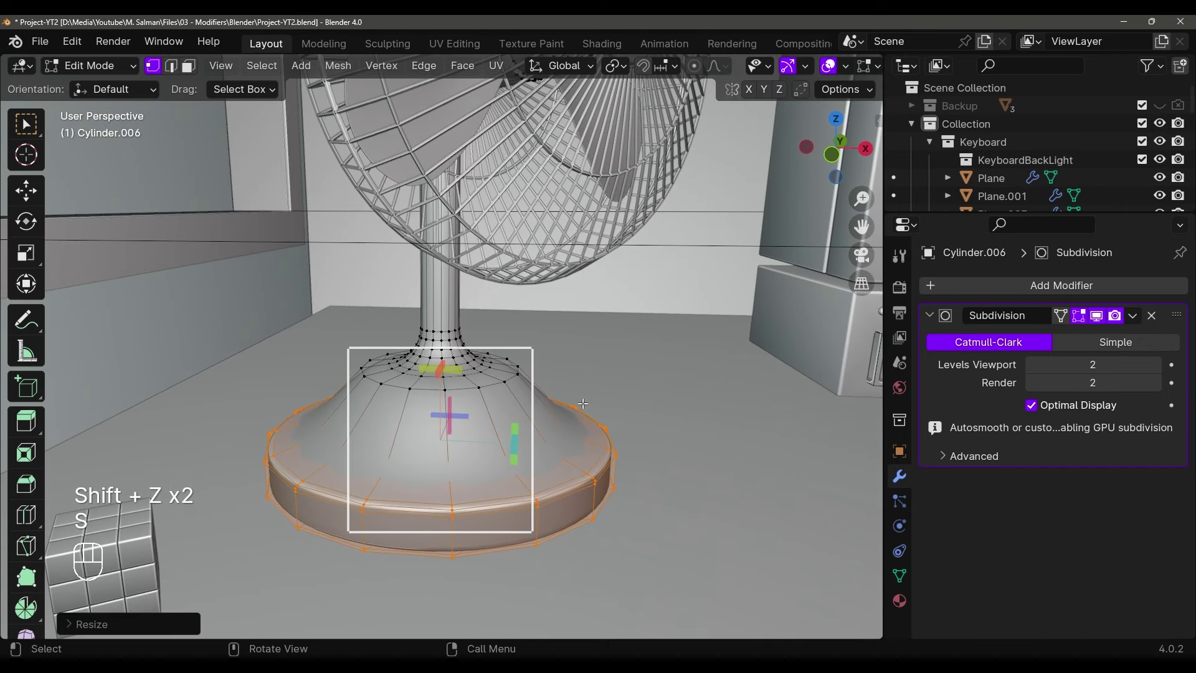
# Shift the selected base rim vertices up slightly and along their local Z axis to balance the base around the stem
pyautogui.keyDown('shift'); pyautogui.click(584, 395); pyautogui.keyUp('shift')
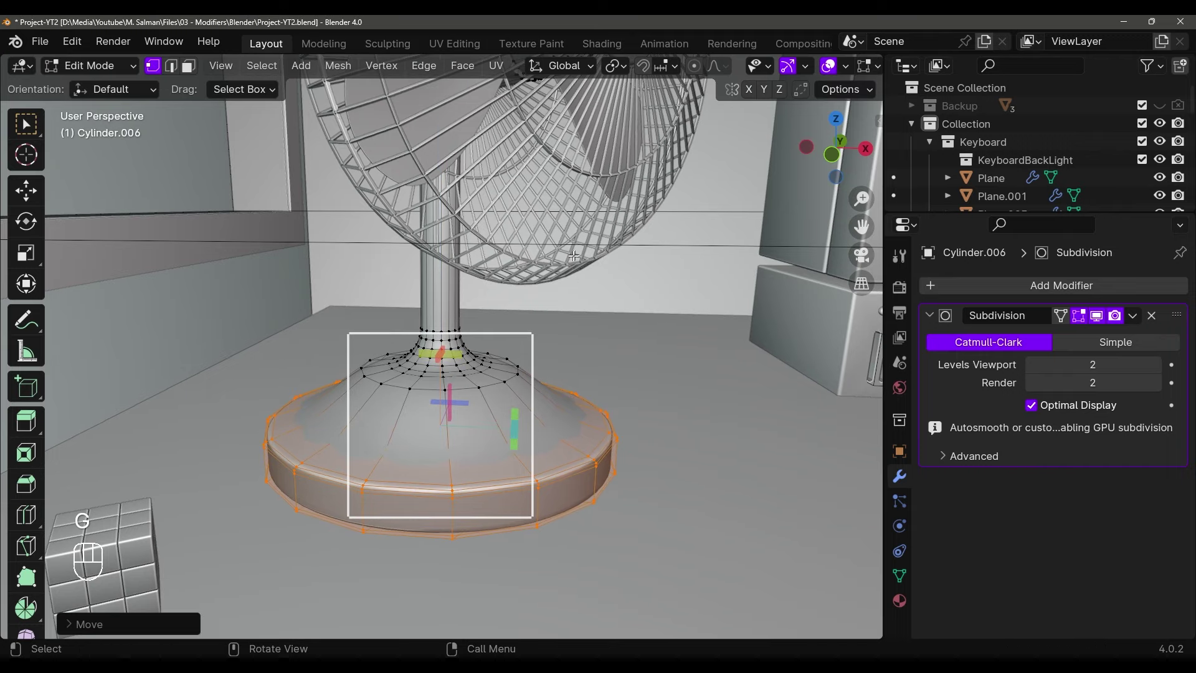
pyautogui.moveTo(584, 395); pyautogui.dragTo(566, 301, button='middle')
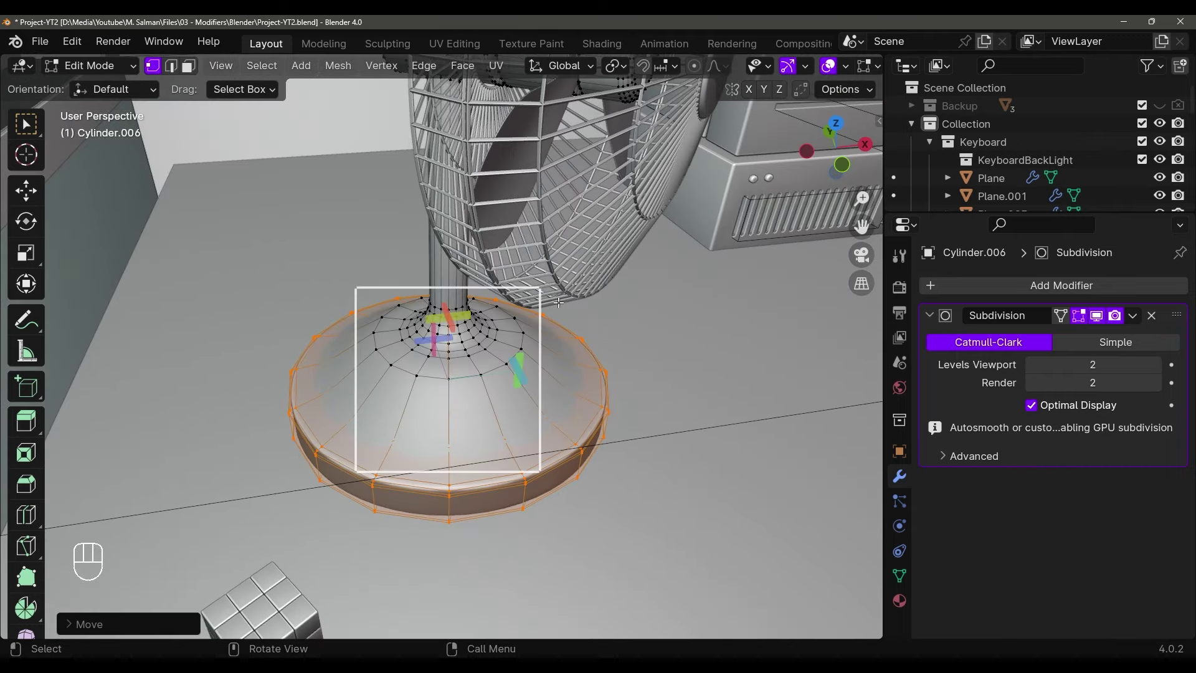
pyautogui.press('g')
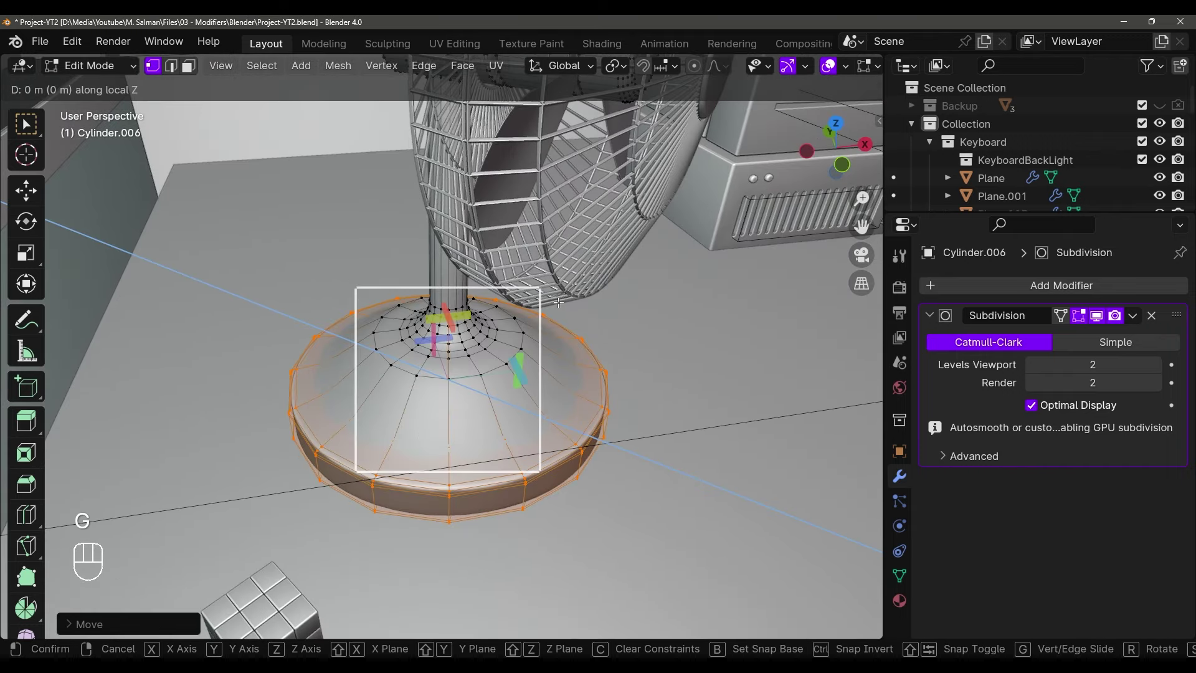
pyautogui.press('g')
pyautogui.press('shift')
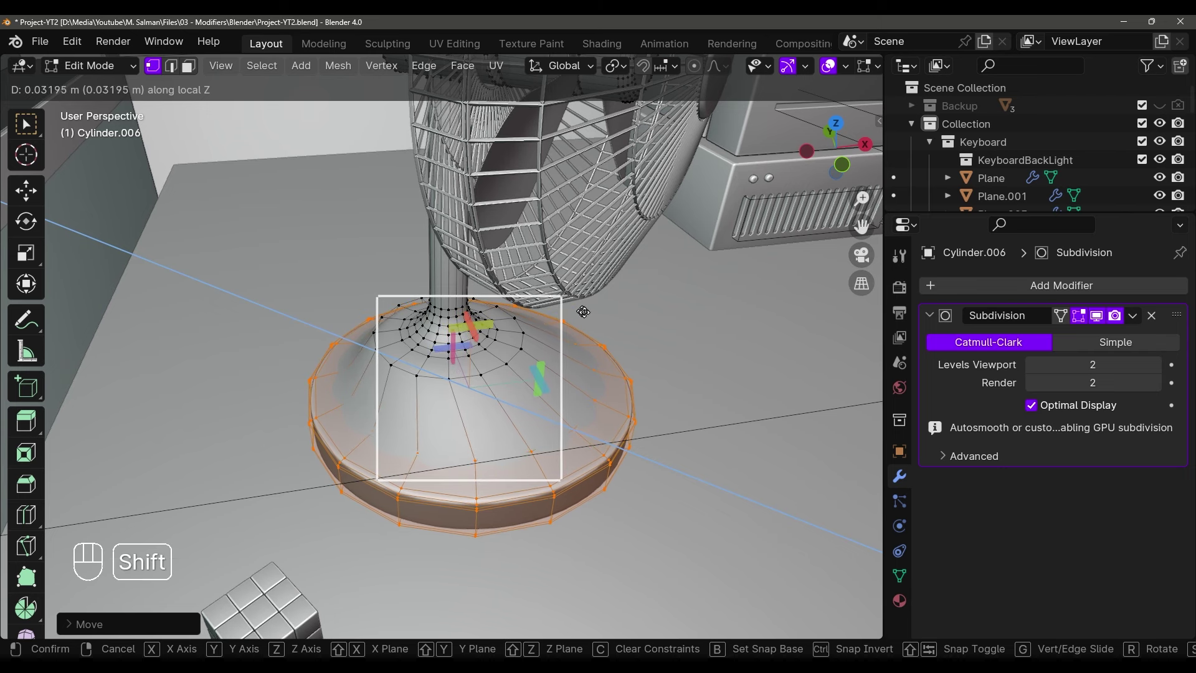
pyautogui.hotkey('ctrl', 'z')
pyautogui.press('g')
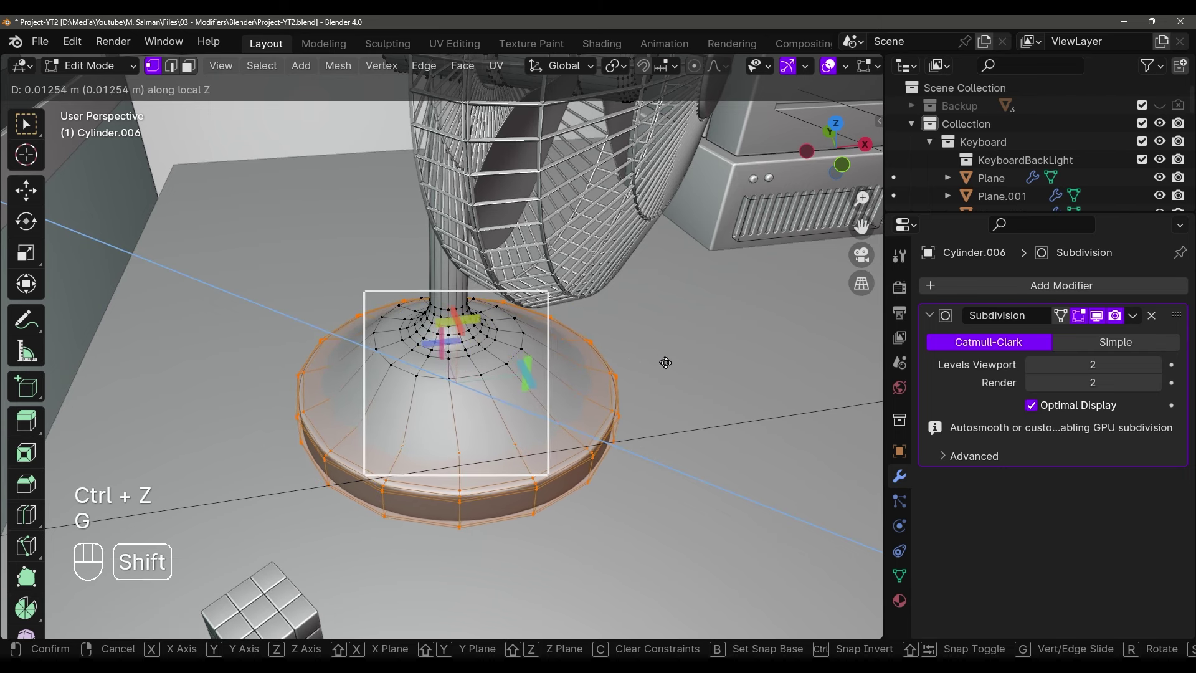
pyautogui.click(738, 384)
# Readjust the position of the fan base's rim vertices and return to Object Mode
pyautogui.press('Tab')
pyautogui.moveTo(737, 385); pyautogui.dragTo(517, 430, button='middle')
pyautogui.press('Tab')
pyautogui.press('g')
pyautogui.click(723, 413)
pyautogui.press('Tab')
# Select only the fan's parts in front wireframe view, lower them along global Z onto the desktop, and save the project
pyautogui.scroll(-5, 517, 431)
pyautogui.press('`')
pyautogui.click(398, 251)
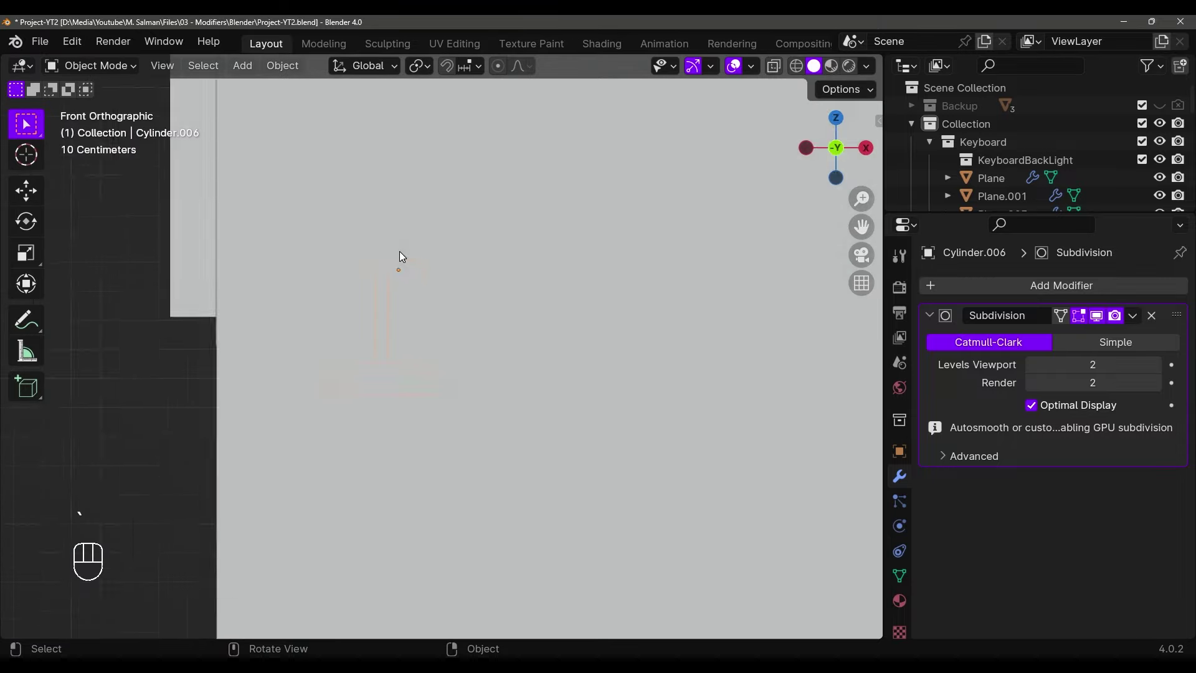
pyautogui.hotkey('shift', 'z')
pyautogui.keyDown('shift'); pyautogui.moveTo(321, 123); pyautogui.dragTo(542, 378); pyautogui.keyUp('shift')
pyautogui.scroll(-3, 548, 398)
pyautogui.keyDown('ctrl'); pyautogui.moveTo(640, 139); pyautogui.dragTo(529, 222); pyautogui.keyUp('ctrl')
pyautogui.scroll(5, 510, 292)
pyautogui.press('g')
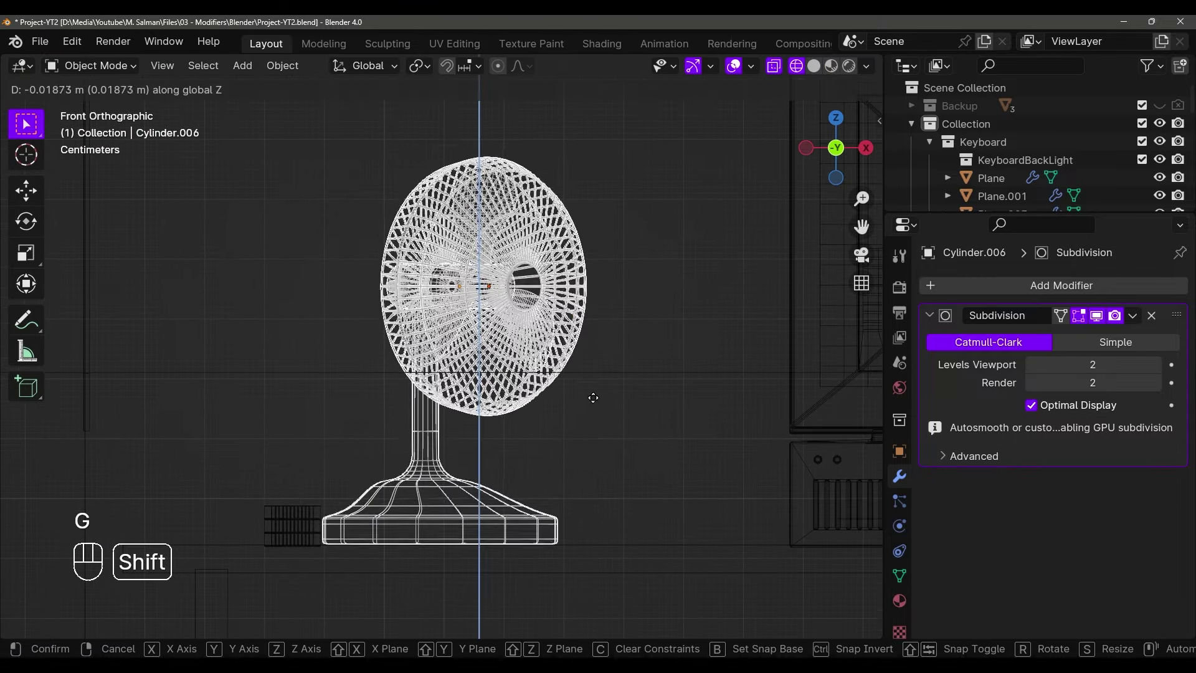
pyautogui.click(585, 394)
pyautogui.hotkey('shift', 'z')
pyautogui.moveTo(602, 426); pyautogui.dragTo(566, 486, button='middle')
# Select all parts of the keyboard together with its empty on the desk
pyautogui.scroll(3, 635, 464)
pyautogui.moveTo(631, 460); pyautogui.dragTo(531, 409, button='middle')
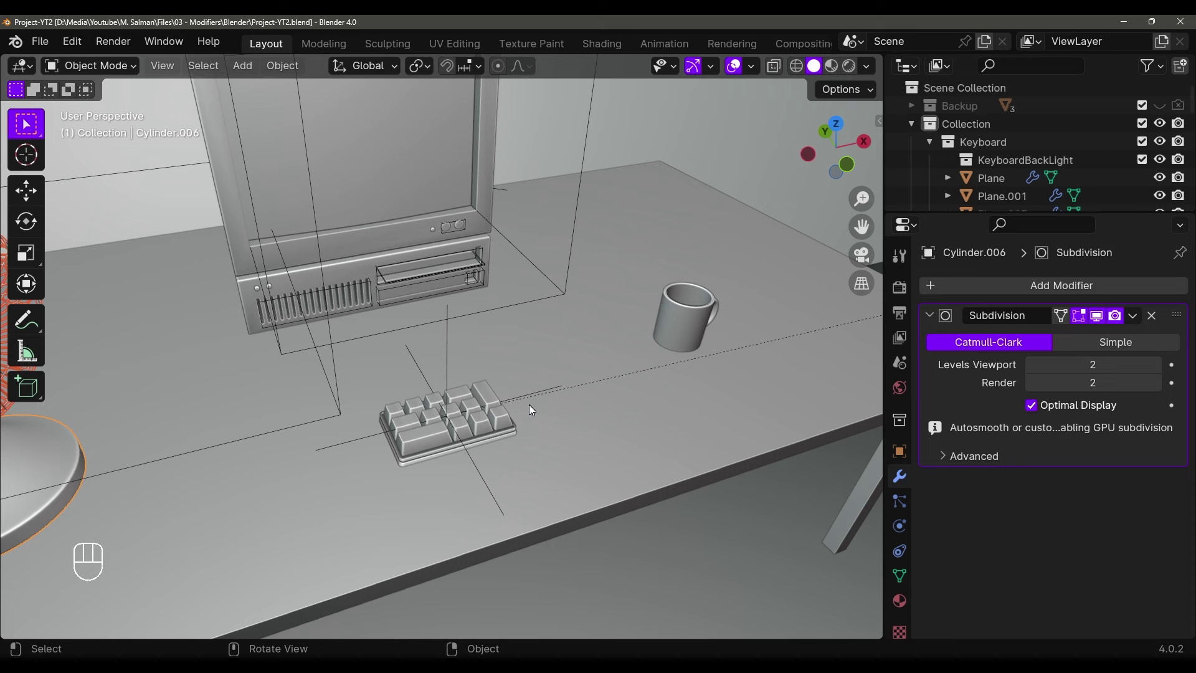
pyautogui.hotkey('shift', 'z')
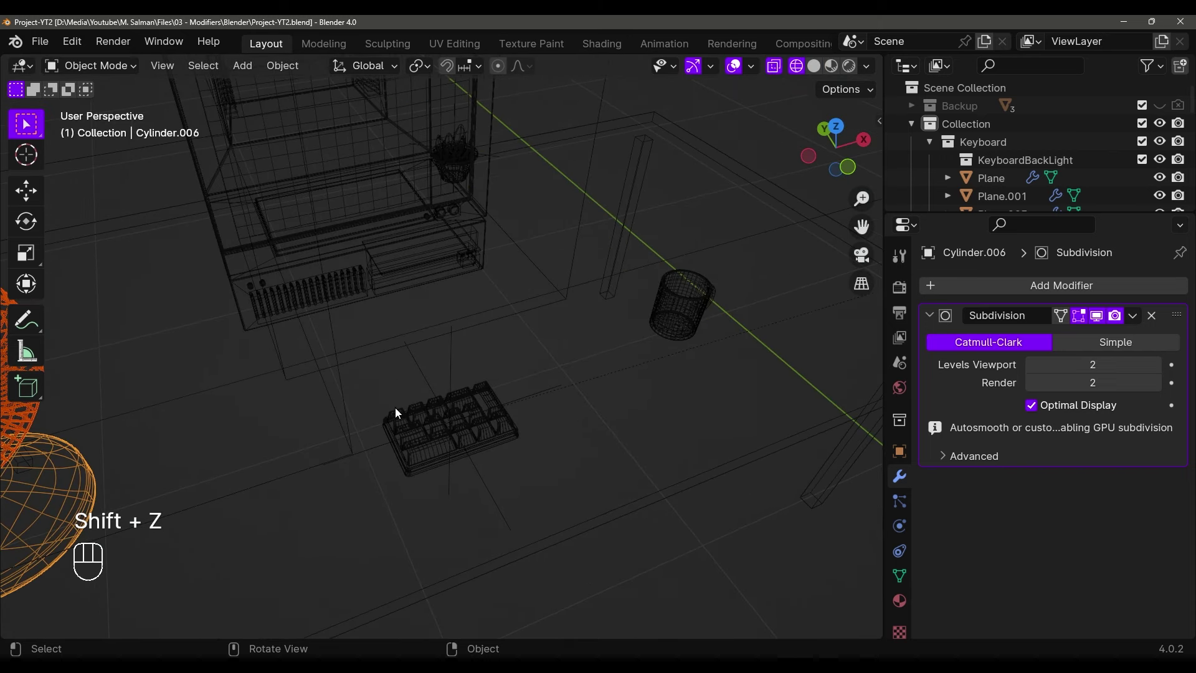
pyautogui.moveTo(372, 370); pyautogui.dragTo(540, 500)
pyautogui.moveTo(540, 499)
pyautogui.mouseDown(button='middle')
pyautogui.moveTo(599, 423)
pyautogui.moveTo(548, 419)
pyautogui.moveTo(581, 451)
pyautogui.moveTo(623, 432)
pyautogui.moveTo(513, 405)
pyautogui.moveTo(463, 333)
pyautogui.mouseUp(button='middle')
pyautogui.hotkey('shift', 'z')
pyautogui.keyDown('shift'); pyautogui.click(454, 301); pyautogui.keyUp('shift')
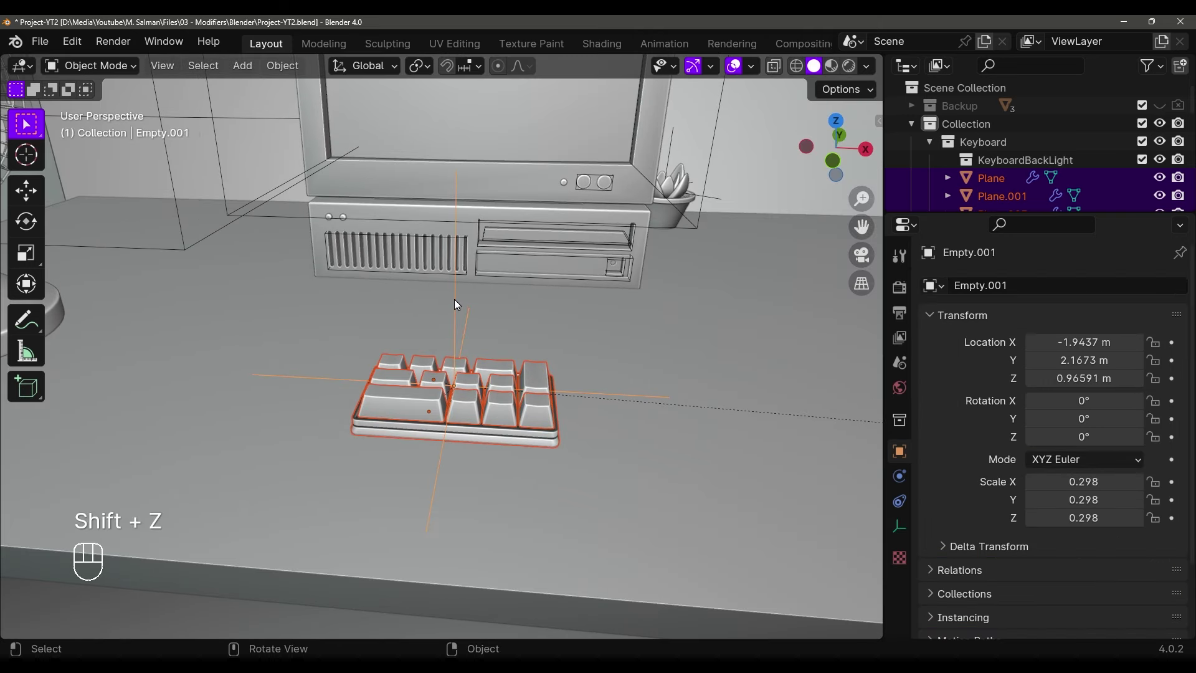
pyautogui.hotkey('ctrl', 'z')
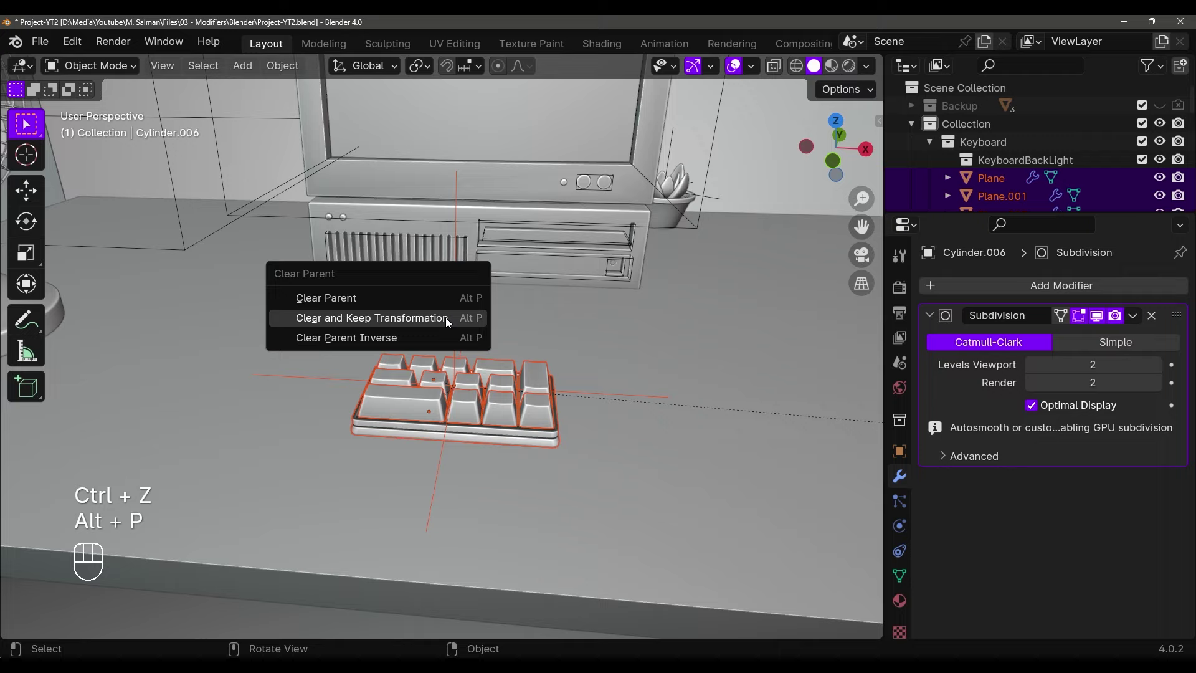
# Try clearing the keyboard parts' parent without keeping their transformation, and undo it
pyautogui.click(332, 298)
pyautogui.scroll(-5, 332, 301)
pyautogui.moveTo(332, 301); pyautogui.dragTo(449, 302, button='middle')
pyautogui.scroll(4, 480, 309)
pyautogui.hotkey('ctrl', 'z')
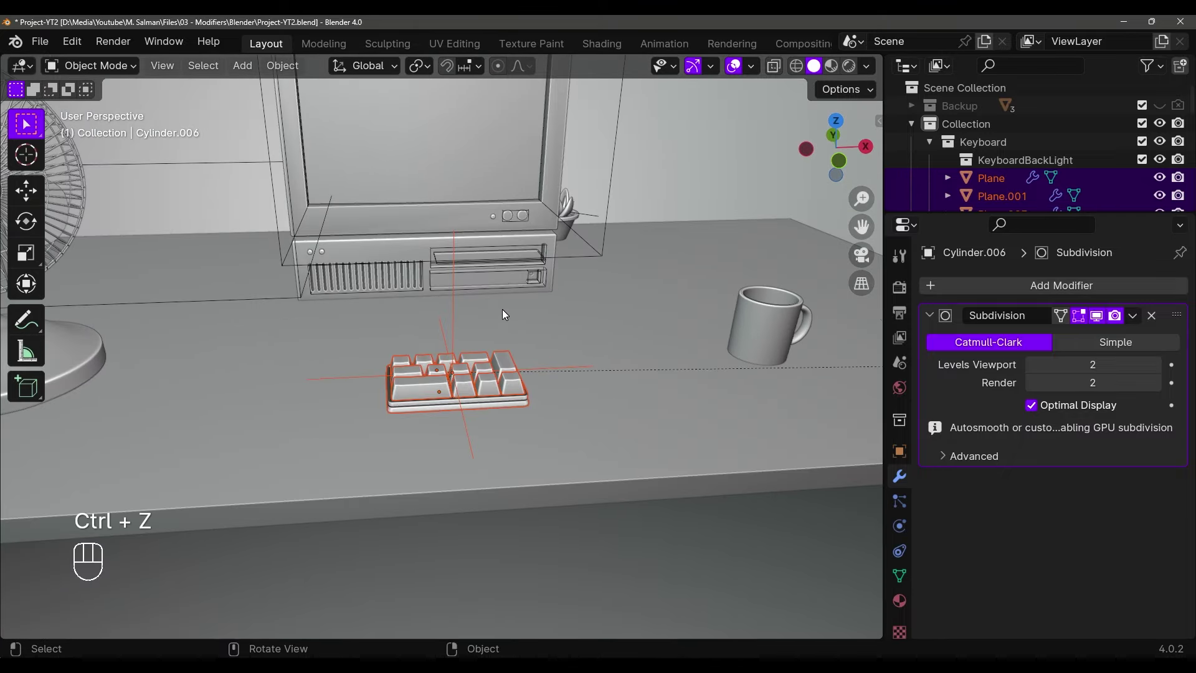
# Clear the parent of the selected keyboard parts with Clear and Keep Transformation
pyautogui.hotkey('alt', 'p')
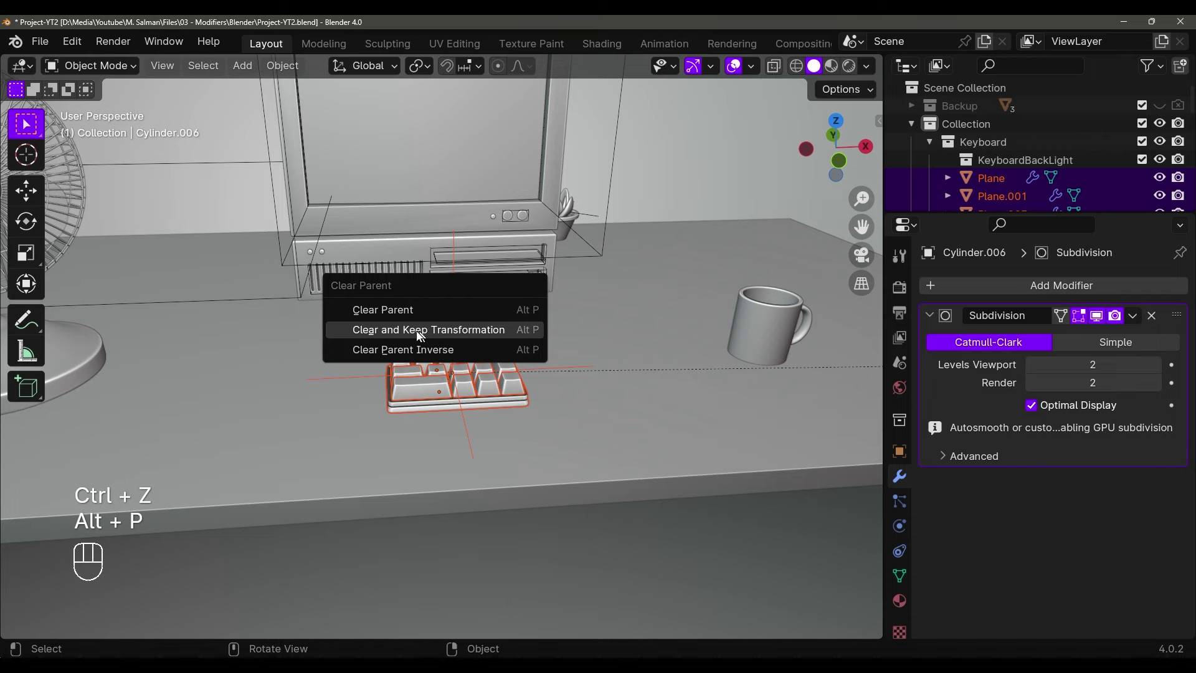
pyautogui.click(459, 337)
pyautogui.moveTo(454, 332); pyautogui.dragTo(513, 368, button='middle')
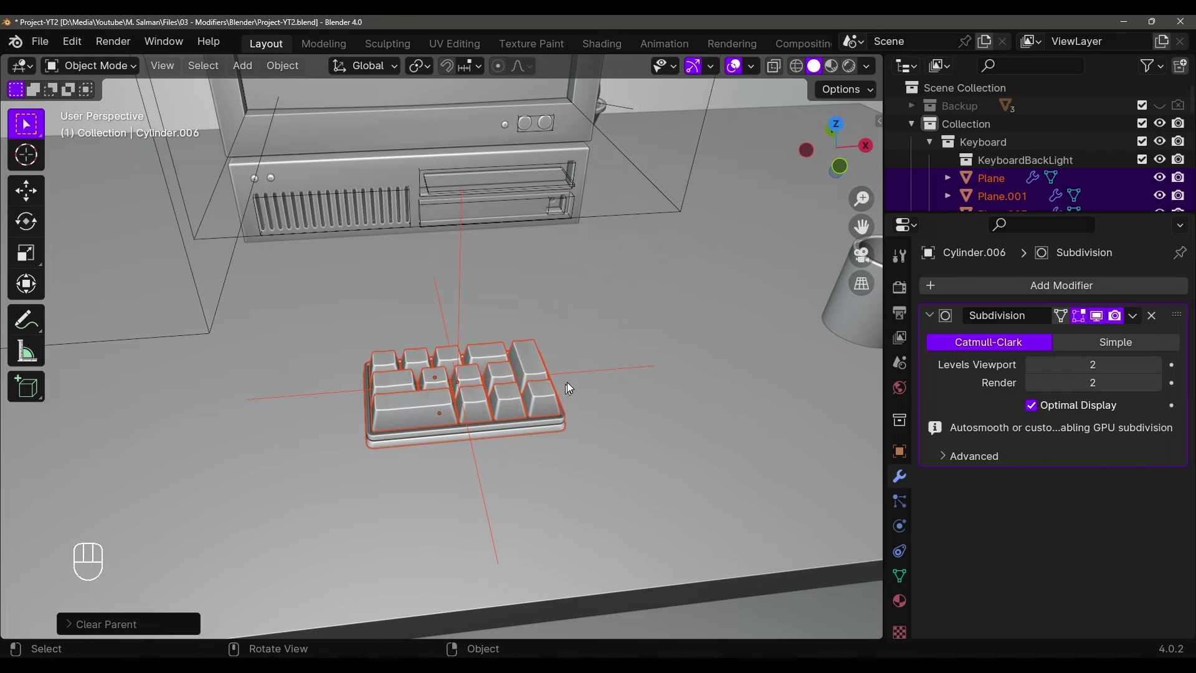
# Duplicate the three small keycaps of the keyboard's back row and move the copies along Y to start a new row behind it
pyautogui.click(514, 405)
pyautogui.scroll(3, 473, 383)
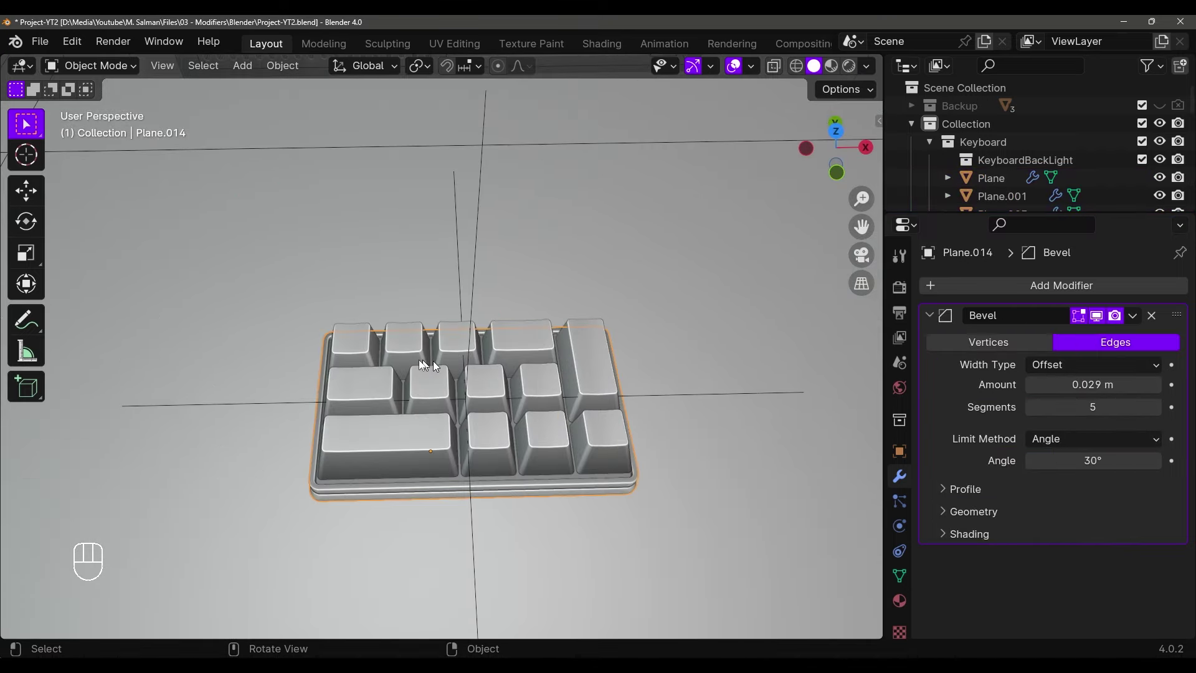
pyautogui.keyDown('shift'); pyautogui.click(383, 352); pyautogui.keyUp('shift')
pyautogui.click(349, 347)
pyautogui.keyDown('shift'); pyautogui.click(411, 349); pyautogui.keyUp('shift')
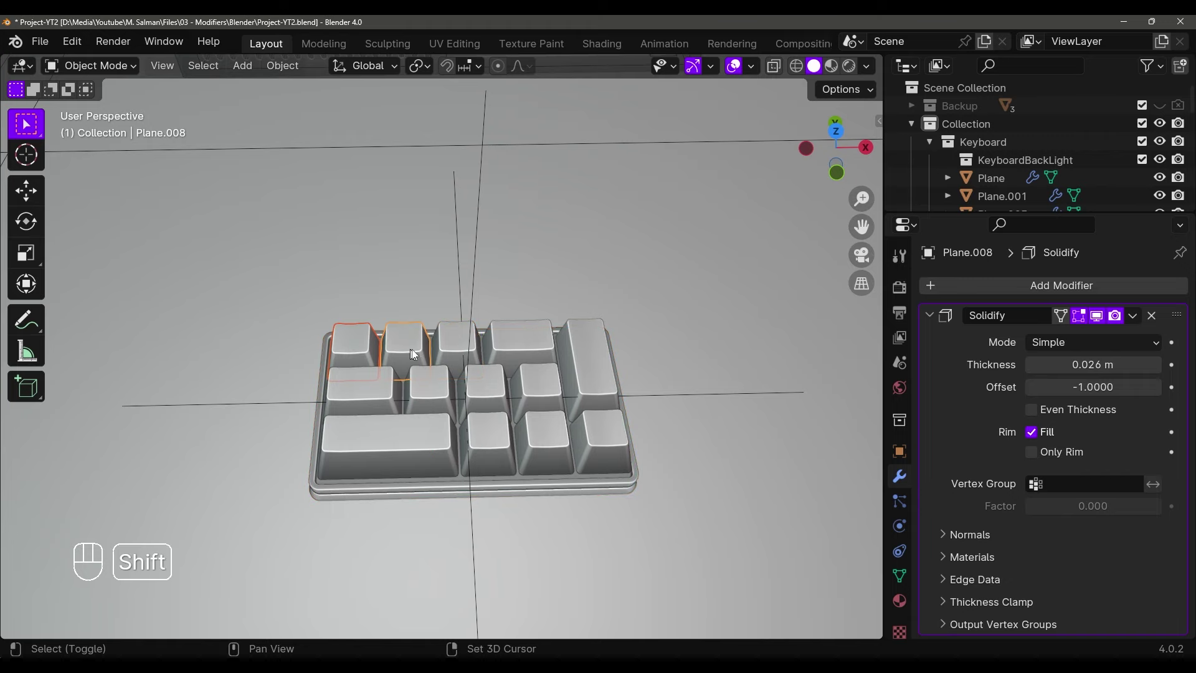
pyautogui.keyDown('shift'); pyautogui.click(445, 350); pyautogui.keyUp('shift')
pyautogui.moveTo(444, 350); pyautogui.dragTo(434, 385, button='middle')
pyautogui.hotkey('shift', 'z')
pyautogui.press('KP_7')
pyautogui.scroll(2, 492, 348)
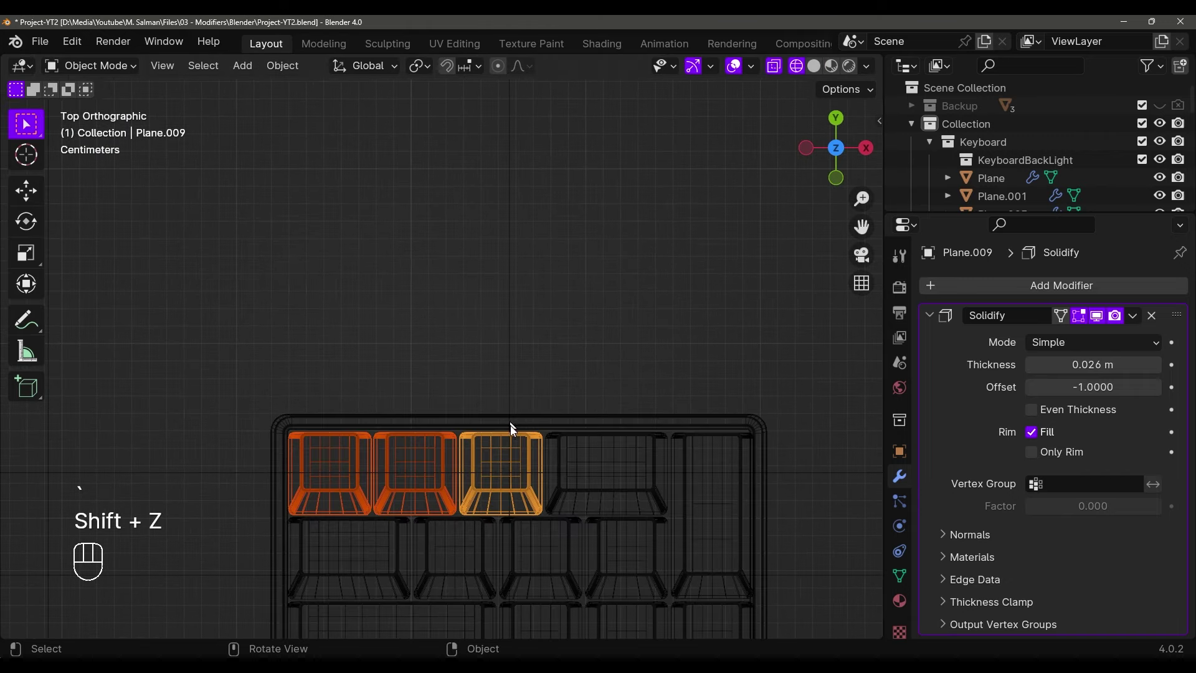
pyautogui.hotkey('shift', 'd')
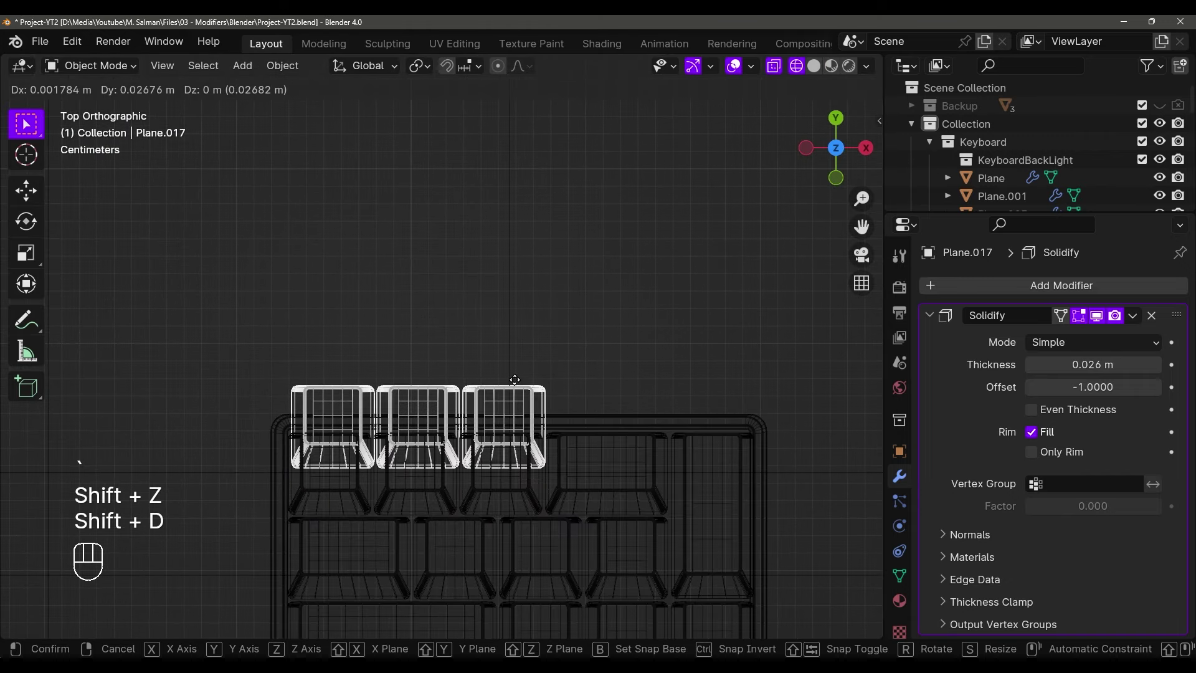
pyautogui.press('y')
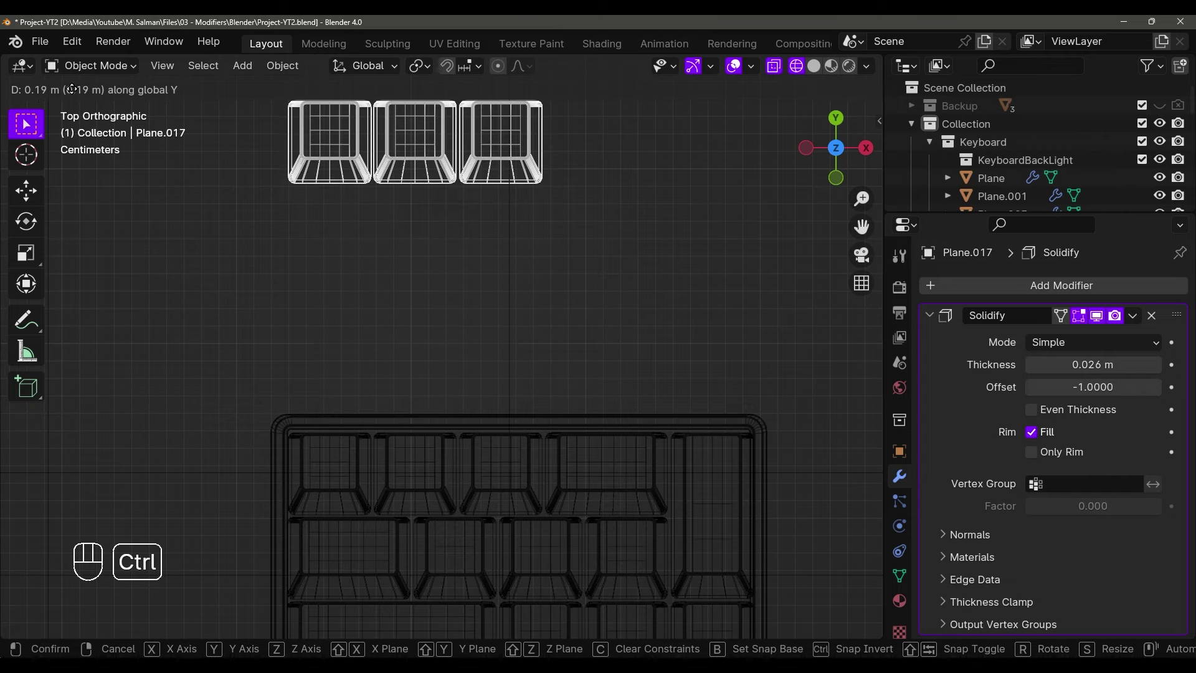
pyautogui.click(364, 337)
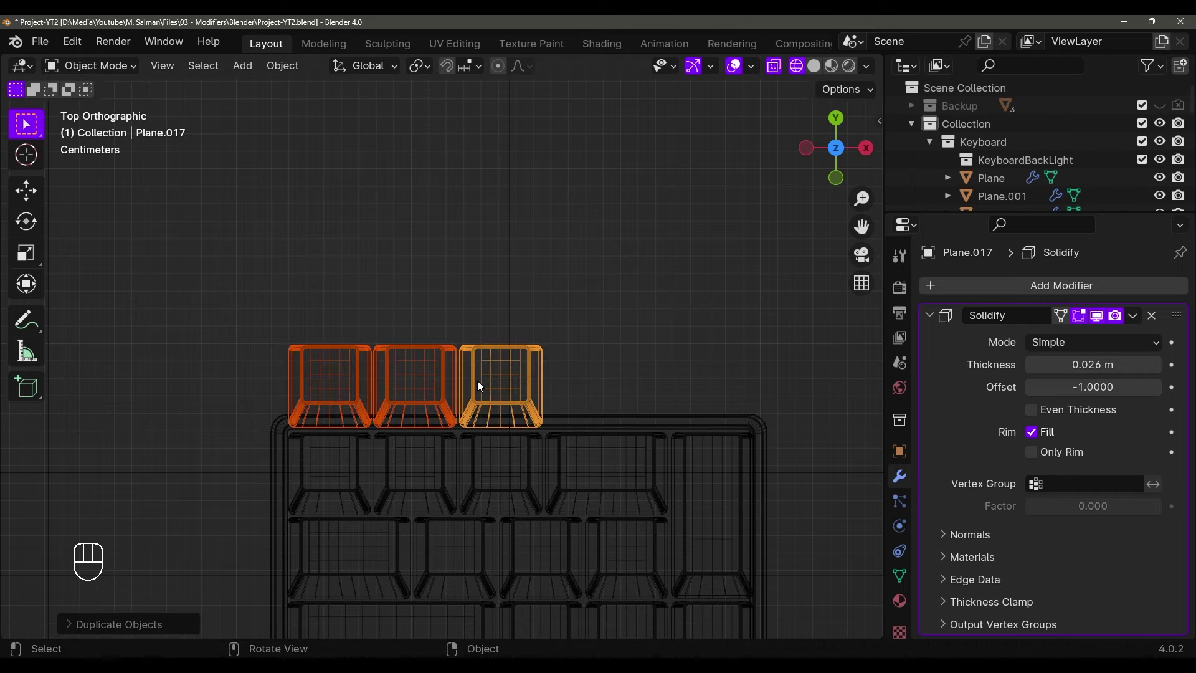
# Move the back edge vertices of the keyboard base about 0.05 m along Y to enclose the new keycap row
pyautogui.moveTo(477, 380)
pyautogui.mouseDown(button='middle')
pyautogui.moveTo(556, 333)
pyautogui.moveTo(639, 330)
pyautogui.moveTo(563, 355)
pyautogui.mouseUp(button='middle')
pyautogui.hotkey('shift', 'z')
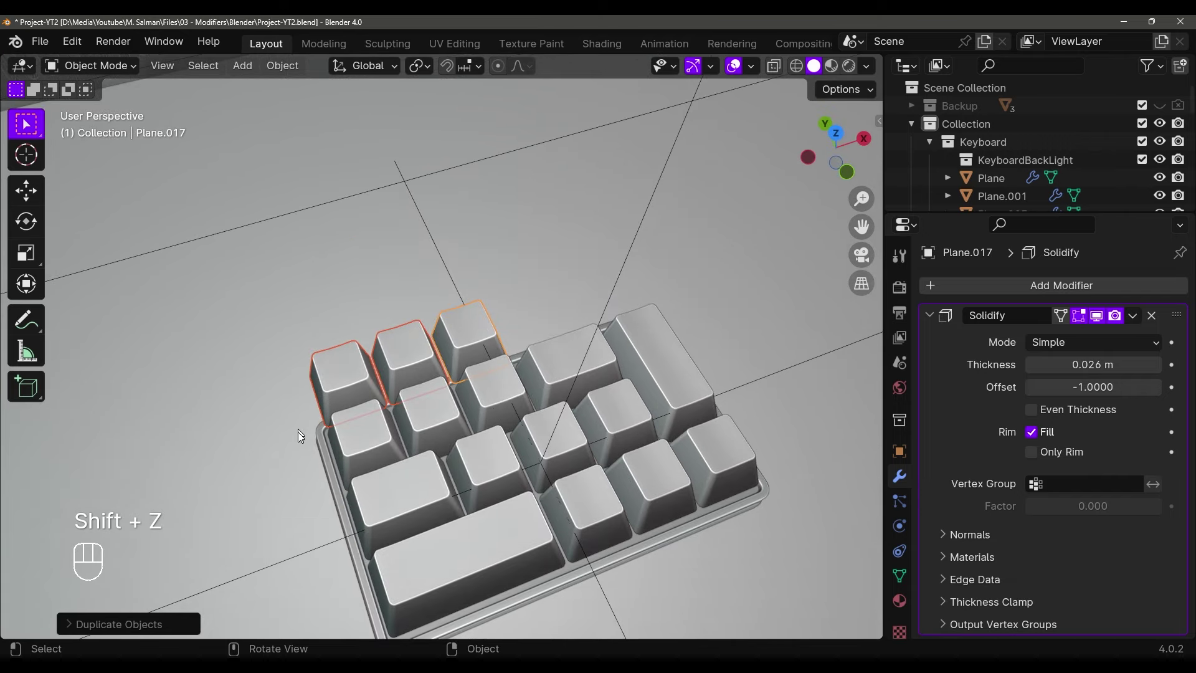
pyautogui.click(327, 458)
pyautogui.moveTo(327, 458); pyautogui.dragTo(430, 467, button='middle')
pyautogui.press('Tab')
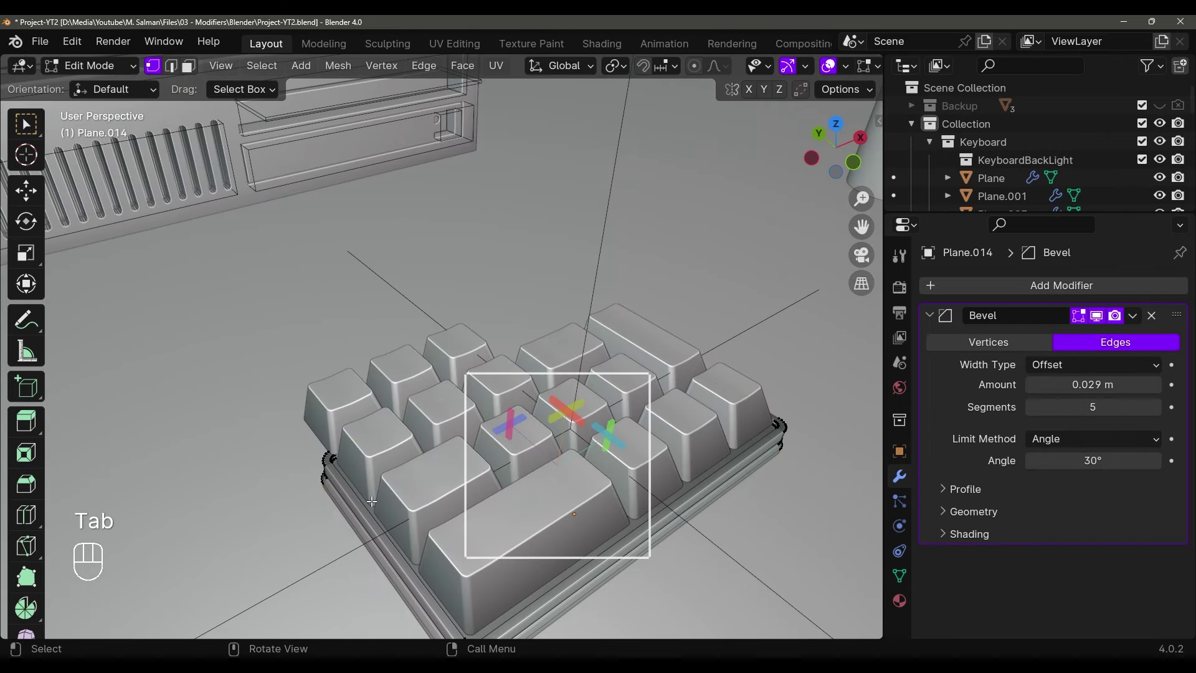
pyautogui.press('`')
pyautogui.click(393, 259)
pyautogui.hotkey('shift', 'z')
pyautogui.keyDown('shift'); pyautogui.moveTo(498, 297); pyautogui.dragTo(462, 321, button='middle'); pyautogui.keyUp('shift')
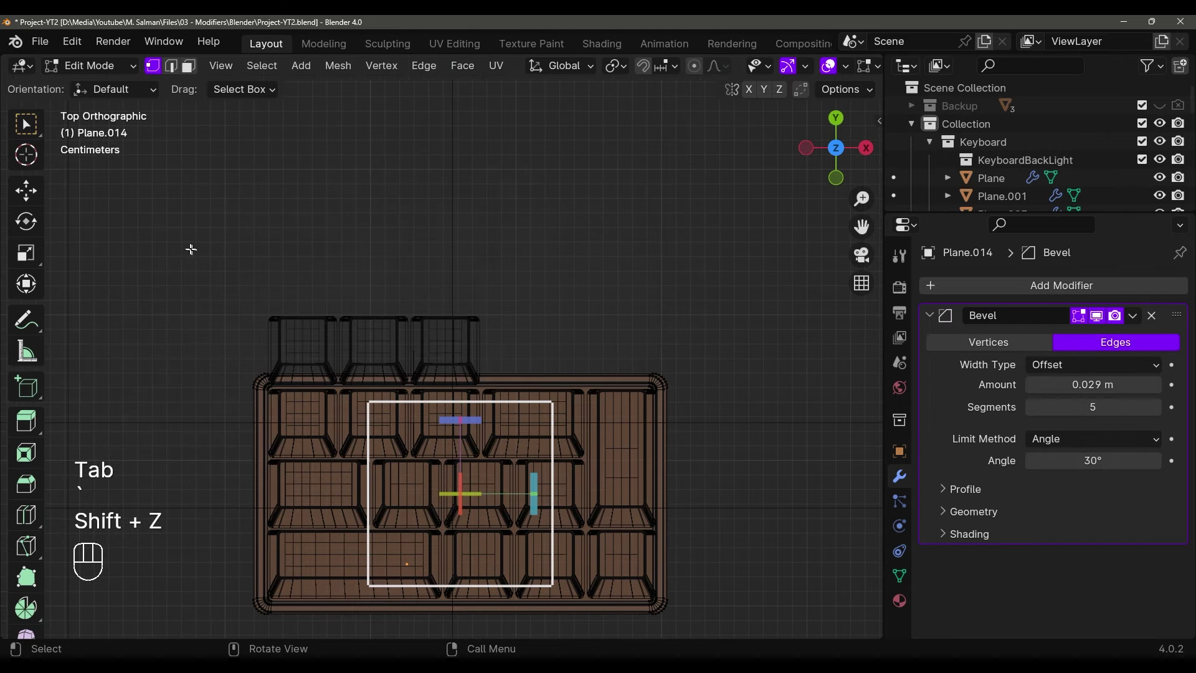
pyautogui.moveTo(360, 322); pyautogui.dragTo(770, 454)
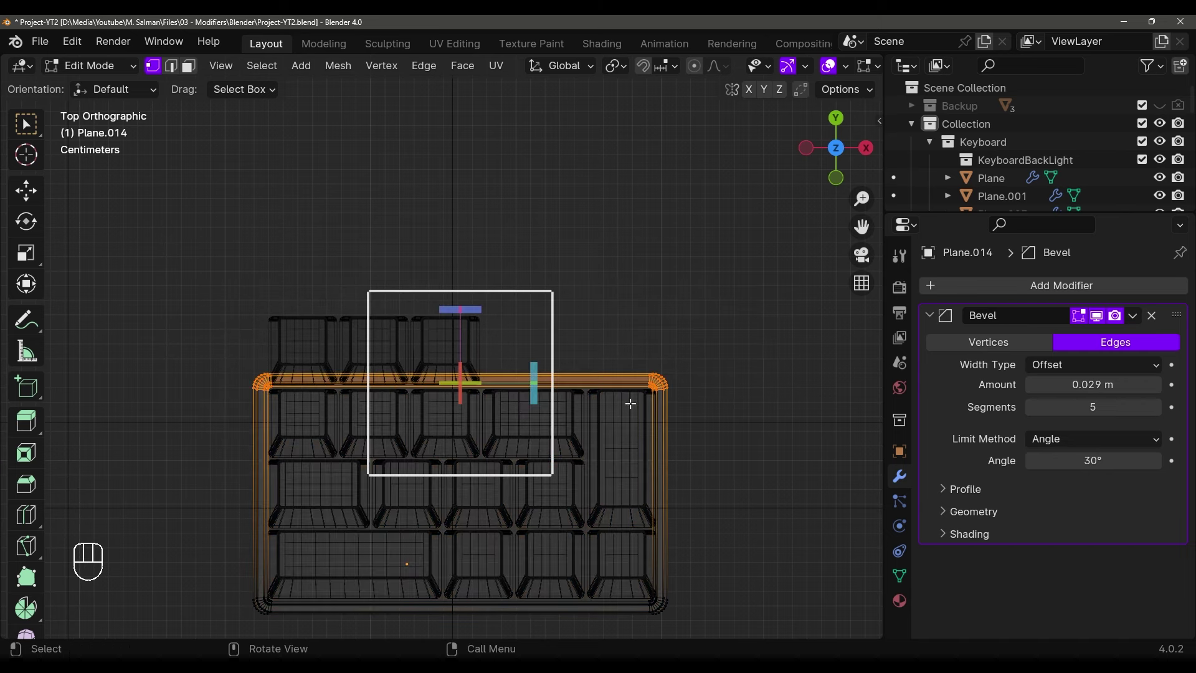
pyautogui.press('g')
pyautogui.middleClick(630, 385)
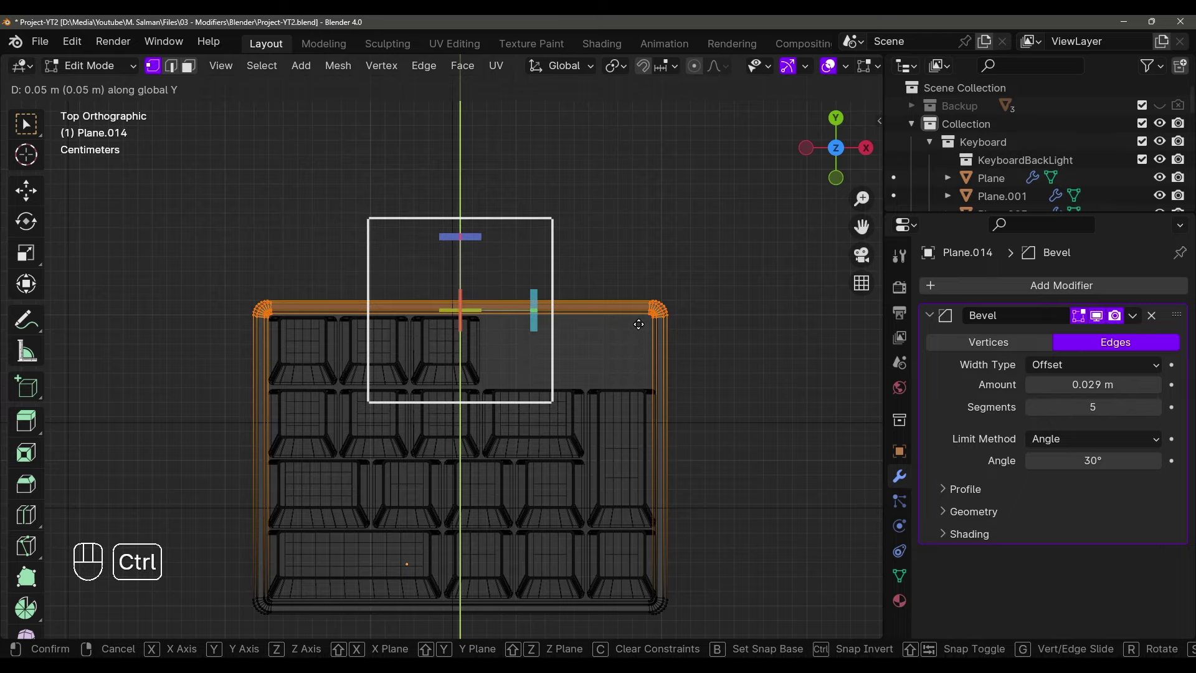
pyautogui.click(639, 324)
pyautogui.moveTo(639, 324); pyautogui.dragTo(536, 349, button='middle')
pyautogui.hotkey('shift', 'z')
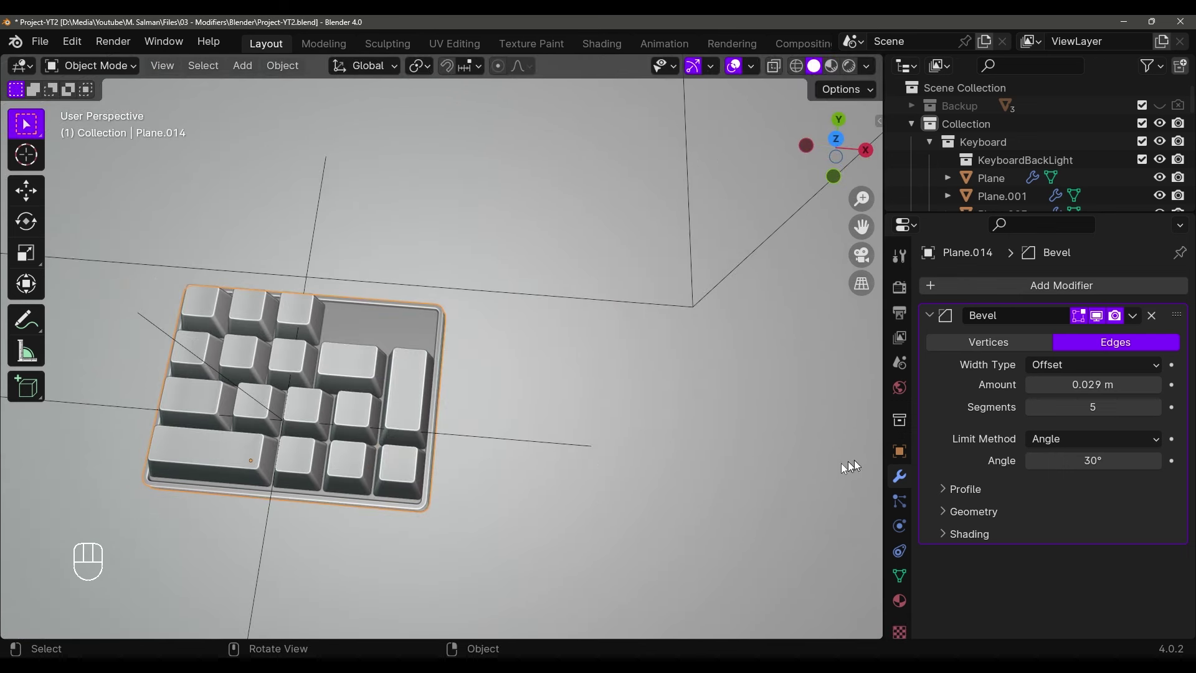
# Widen the keyboard base by moving its right-end vertices about 0.34 m along X
pyautogui.press('`')
pyautogui.click(563, 347)
pyautogui.hotkey('shift', 'z')
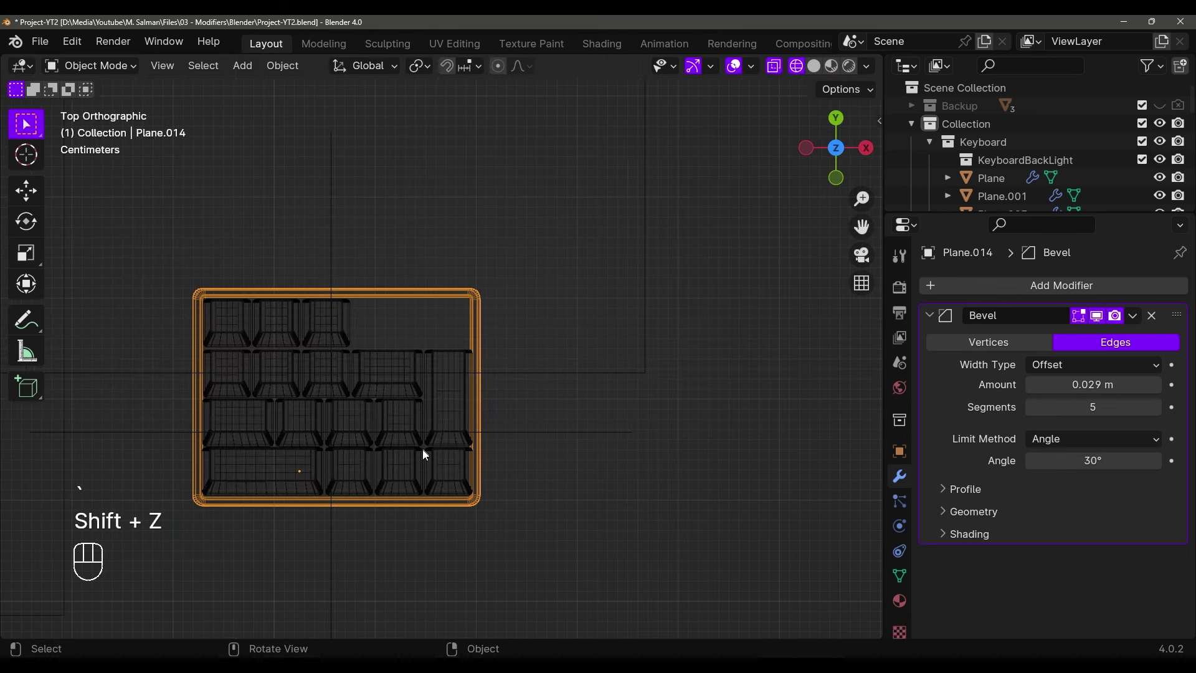
pyautogui.press('Tab')
pyautogui.moveTo(244, 386); pyautogui.dragTo(434, 256)
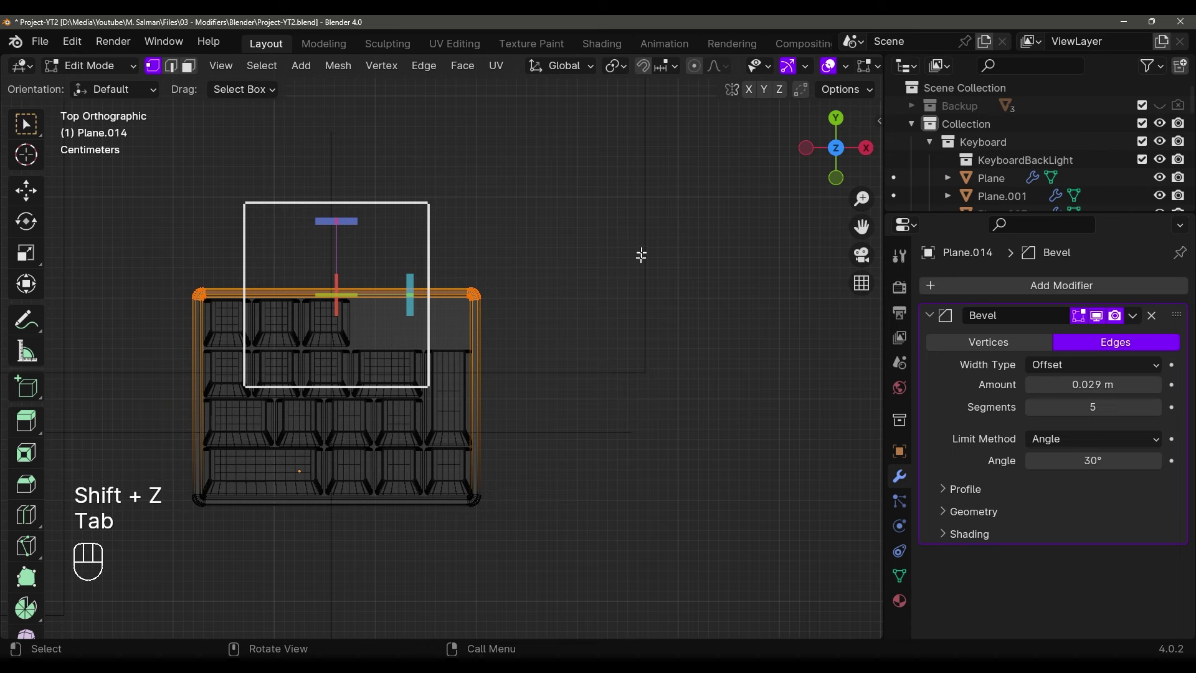
pyautogui.moveTo(641, 255); pyautogui.dragTo(406, 573)
pyautogui.keyDown('shift'); pyautogui.moveTo(559, 482); pyautogui.dragTo(518, 480, button='middle'); pyautogui.keyUp('shift')
pyautogui.scroll(1, 529, 470)
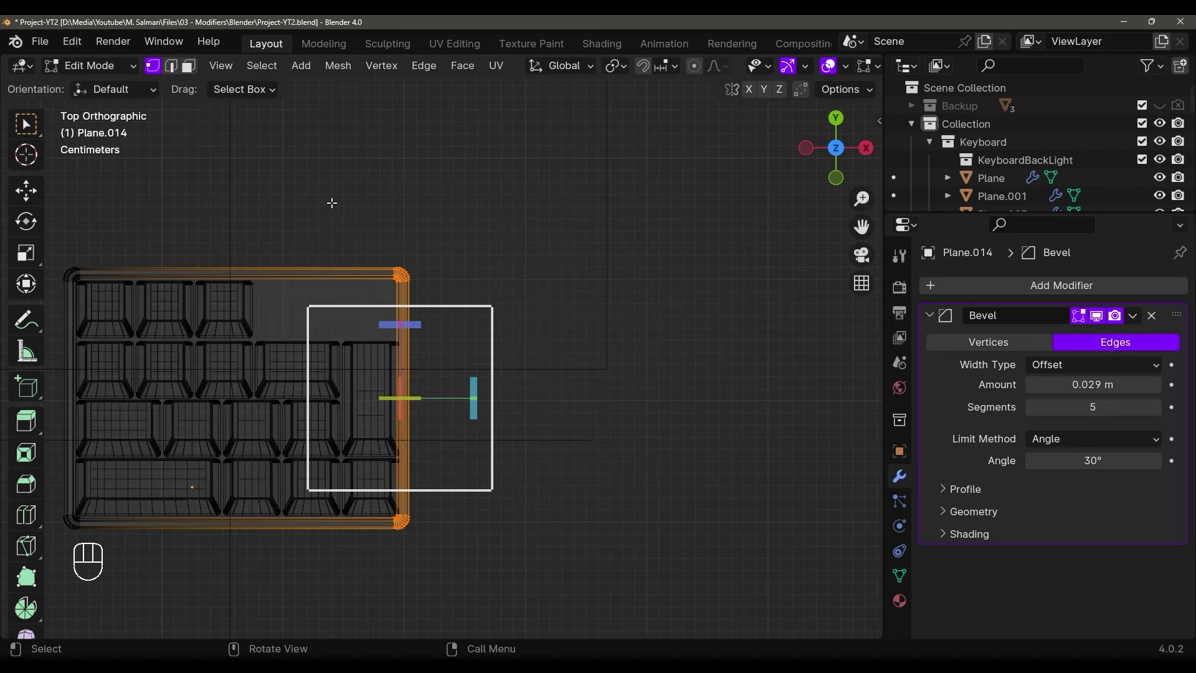
pyautogui.press('x')
pyautogui.press('ctrl')
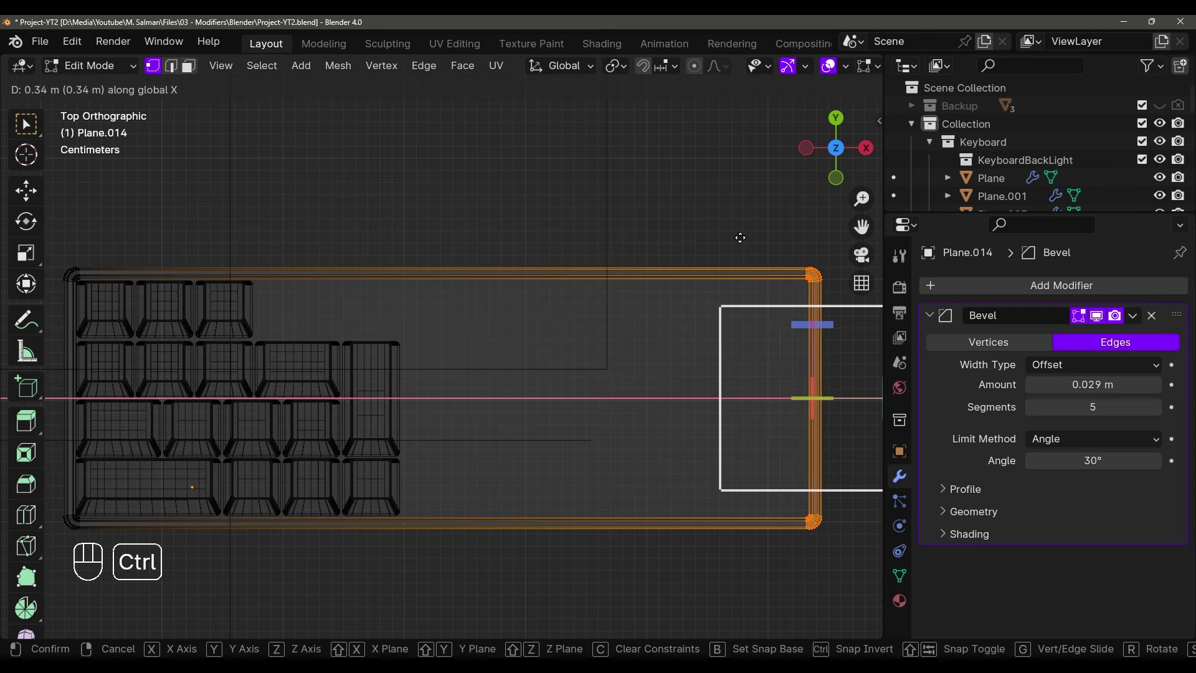
pyautogui.click(740, 237)
pyautogui.press('Tab')
# Duplicate the three small front-row keycaps and move the copies about 0.148 m along X to continue the row
pyautogui.keyDown('shift'); pyautogui.click(287, 503); pyautogui.keyUp('shift')
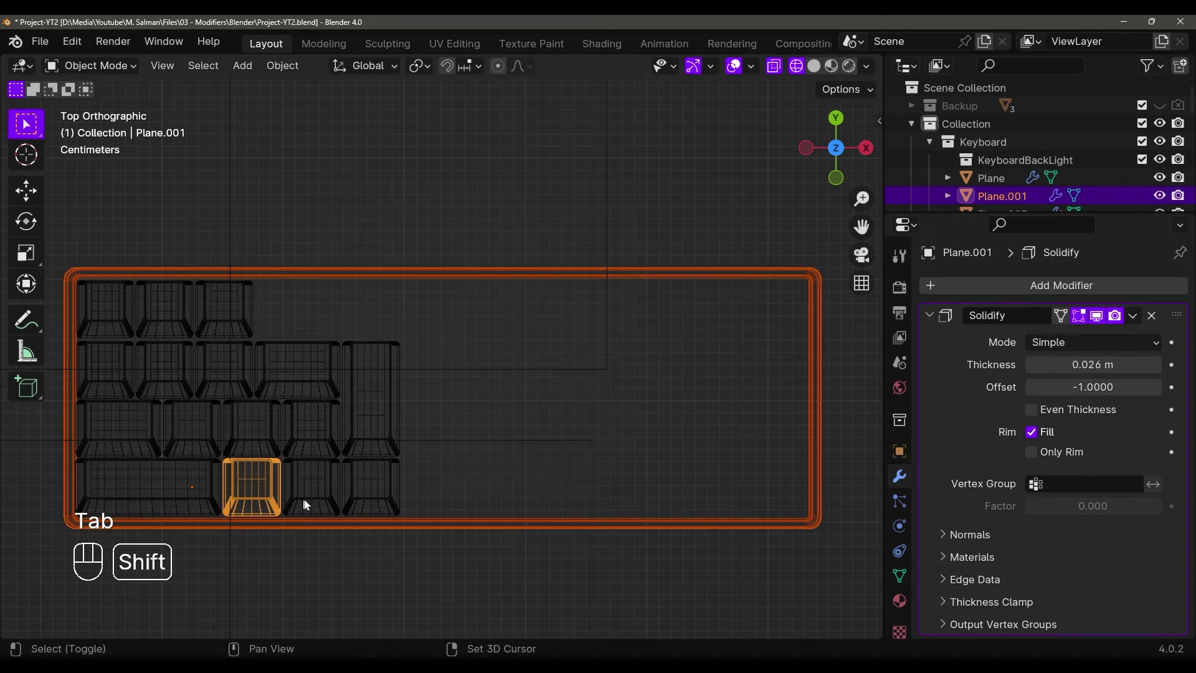
pyautogui.click(262, 504)
pyautogui.scroll(3, 370, 506)
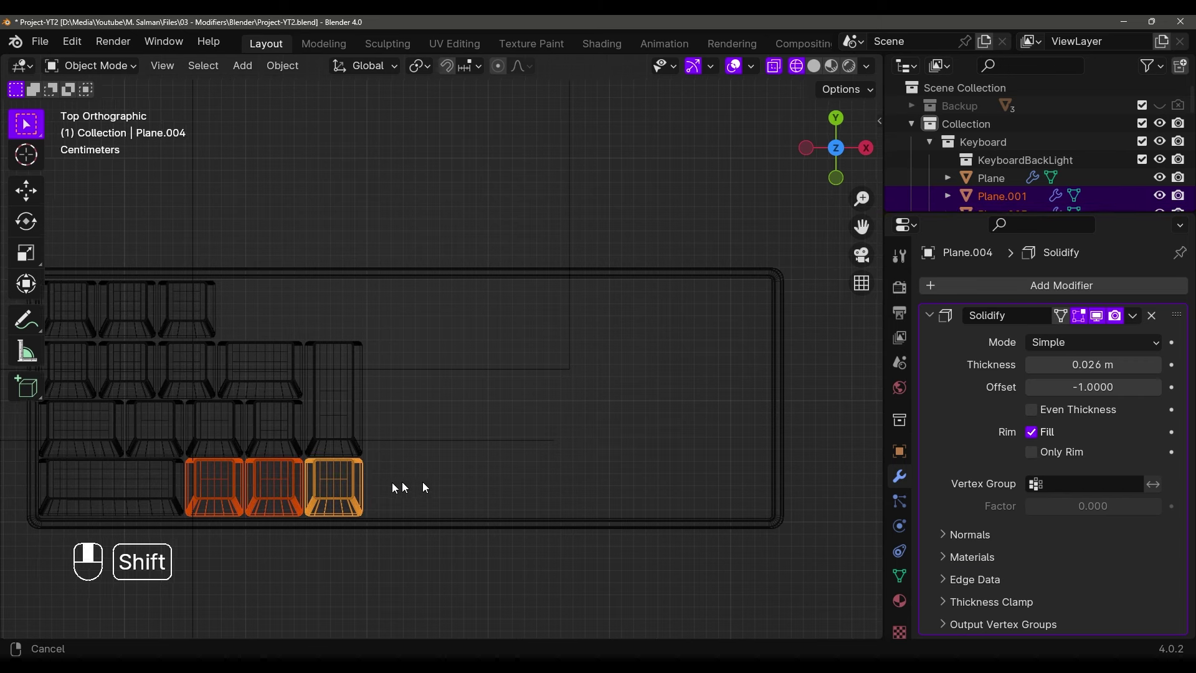
pyautogui.hotkey('shift', 'd')
pyautogui.moveTo(322, 467); pyautogui.dragTo(577, 477, button='middle')
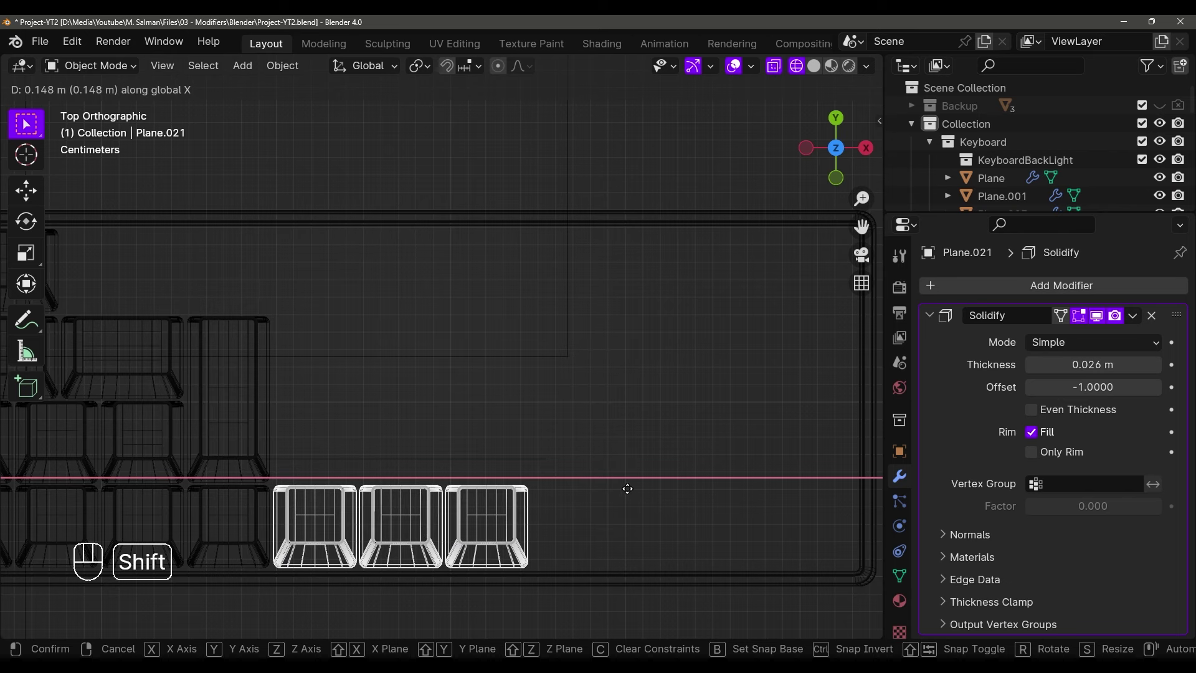
pyautogui.click(631, 489)
pyautogui.scroll(-3, 631, 490)
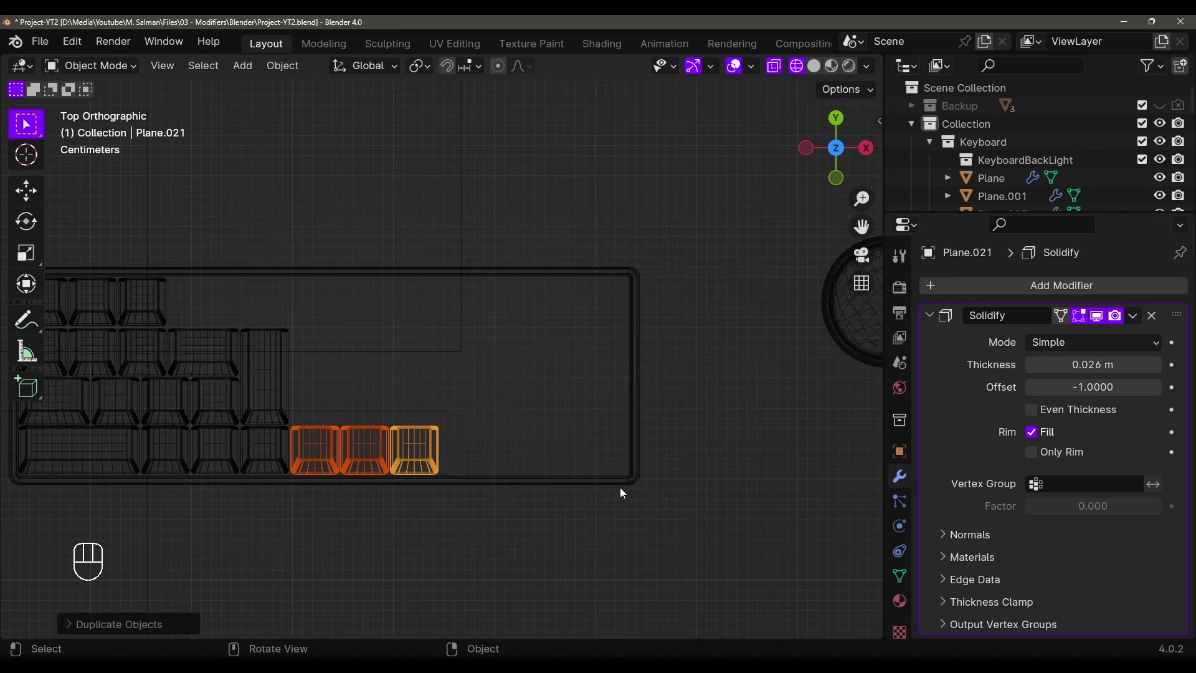
# Repeat the three-keycap duplication twice along the front row and delete the two keycaps lying beyond the base
pyautogui.hotkey('shift', 'r')
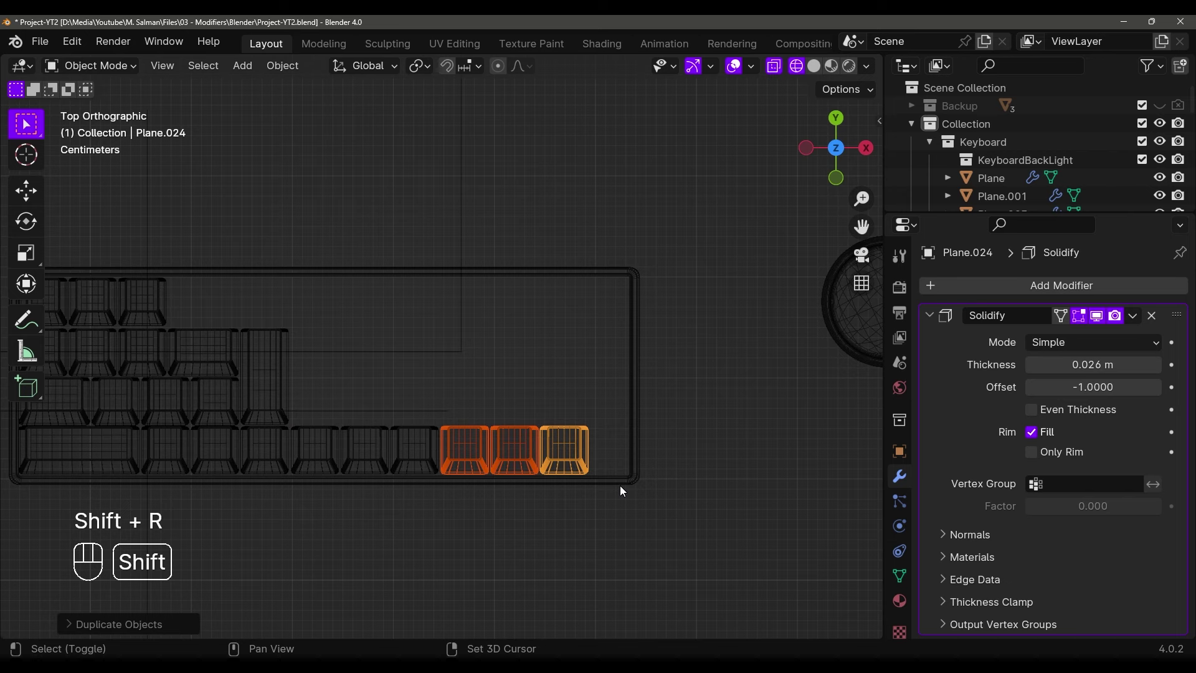
pyautogui.hotkey('shift', 'r')
pyautogui.scroll(2, 560, 489)
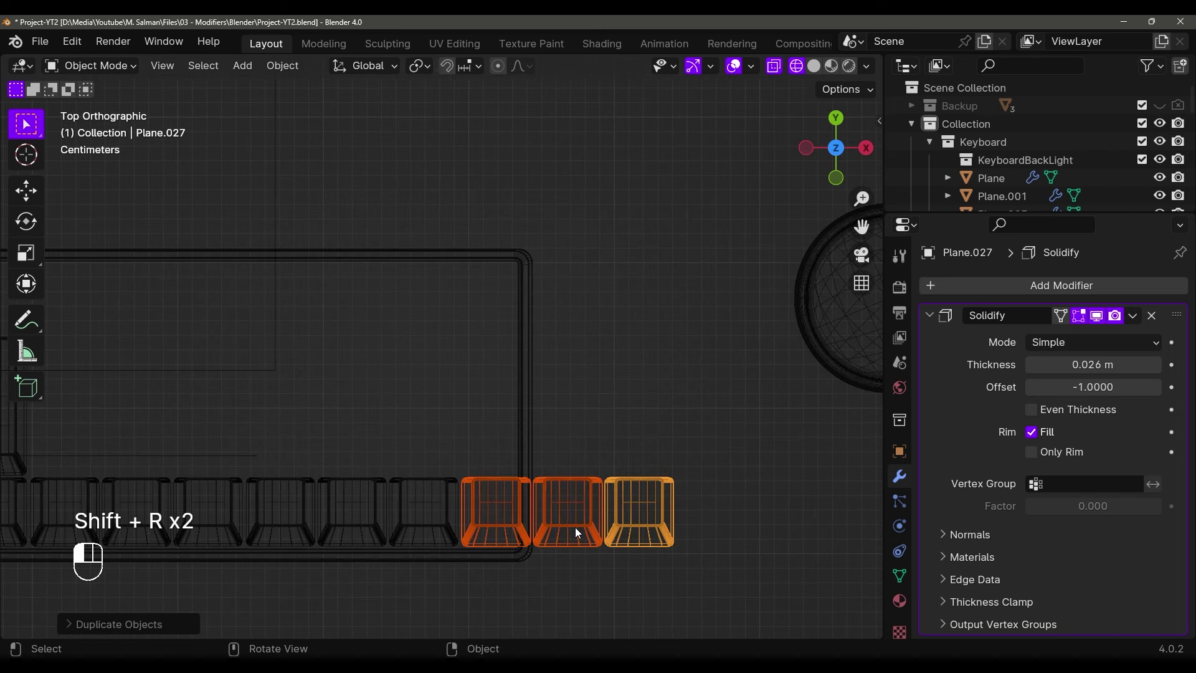
pyautogui.click(571, 518)
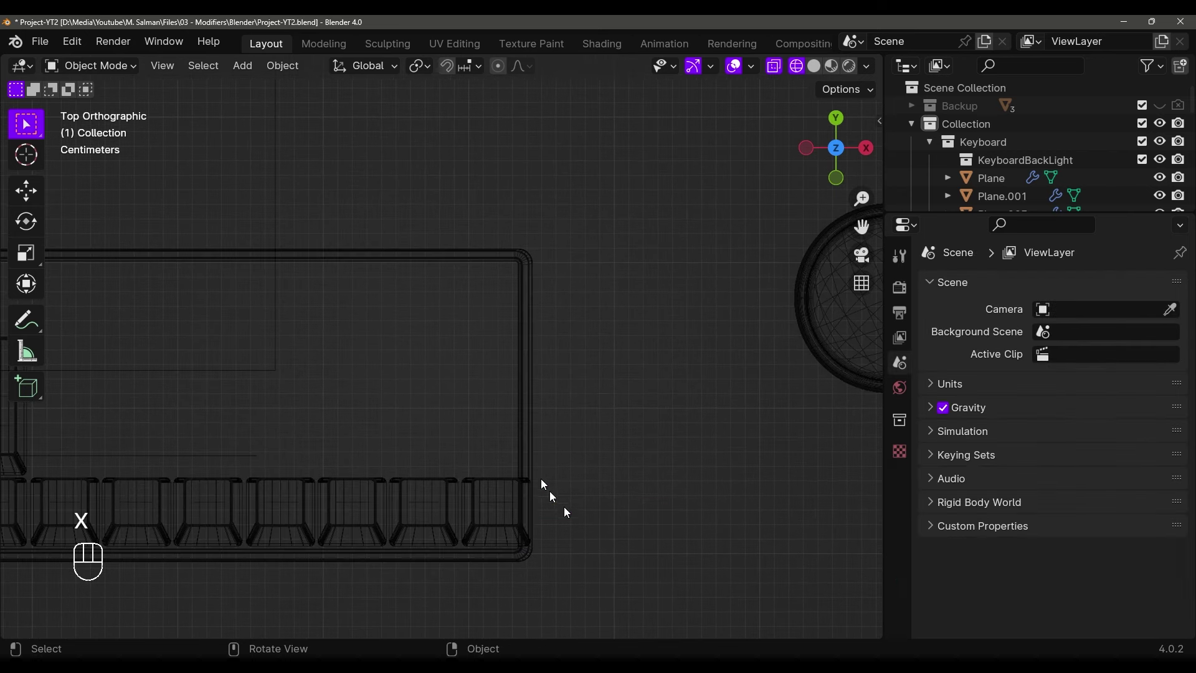
# Move the right-end vertices of the keyboard base about 0.01 m along X to enclose the last keycap
pyautogui.click(522, 419)
pyautogui.press('Tab')
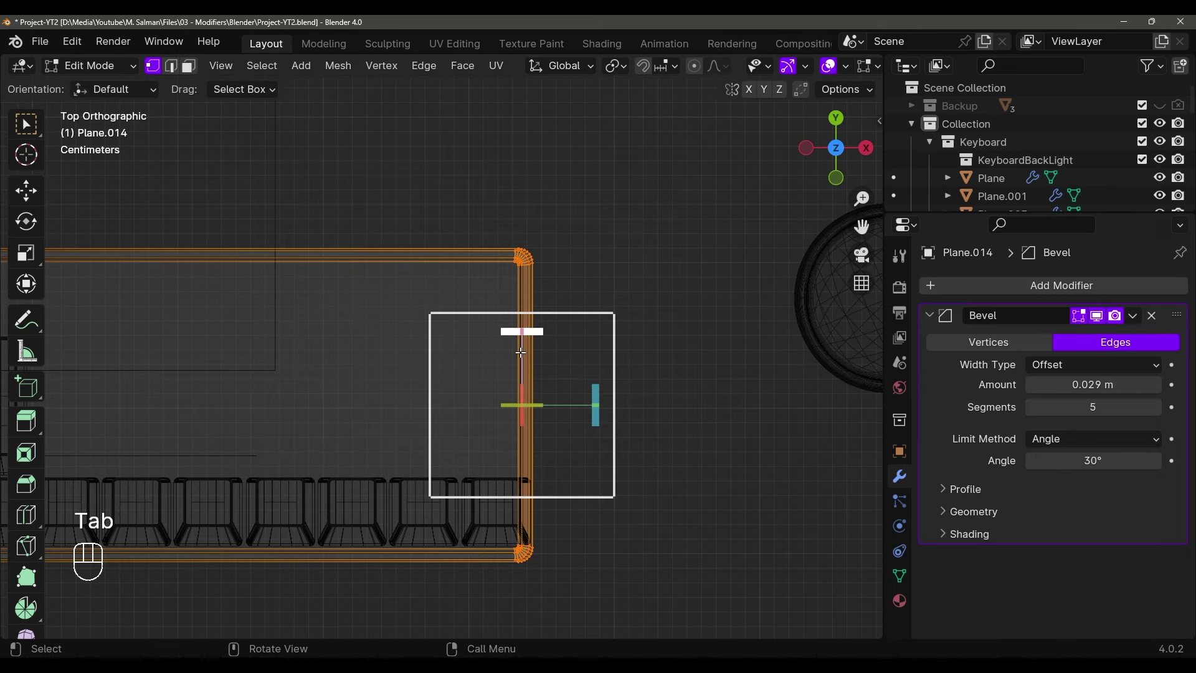
pyautogui.press('g')
pyautogui.press('x')
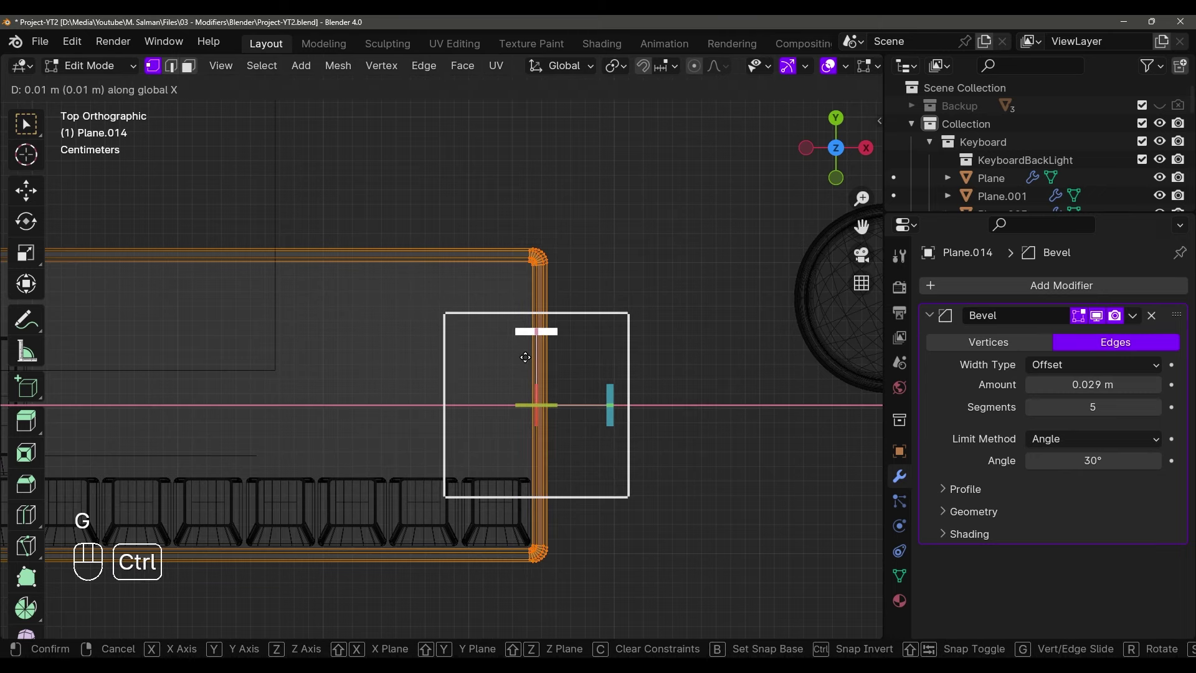
pyautogui.click(503, 357)
pyautogui.press('Tab')
pyautogui.scroll(-4, 458, 417)
pyautogui.keyDown('shift'); pyautogui.moveTo(457, 417); pyautogui.dragTo(570, 390, button='middle'); pyautogui.keyUp('shift')
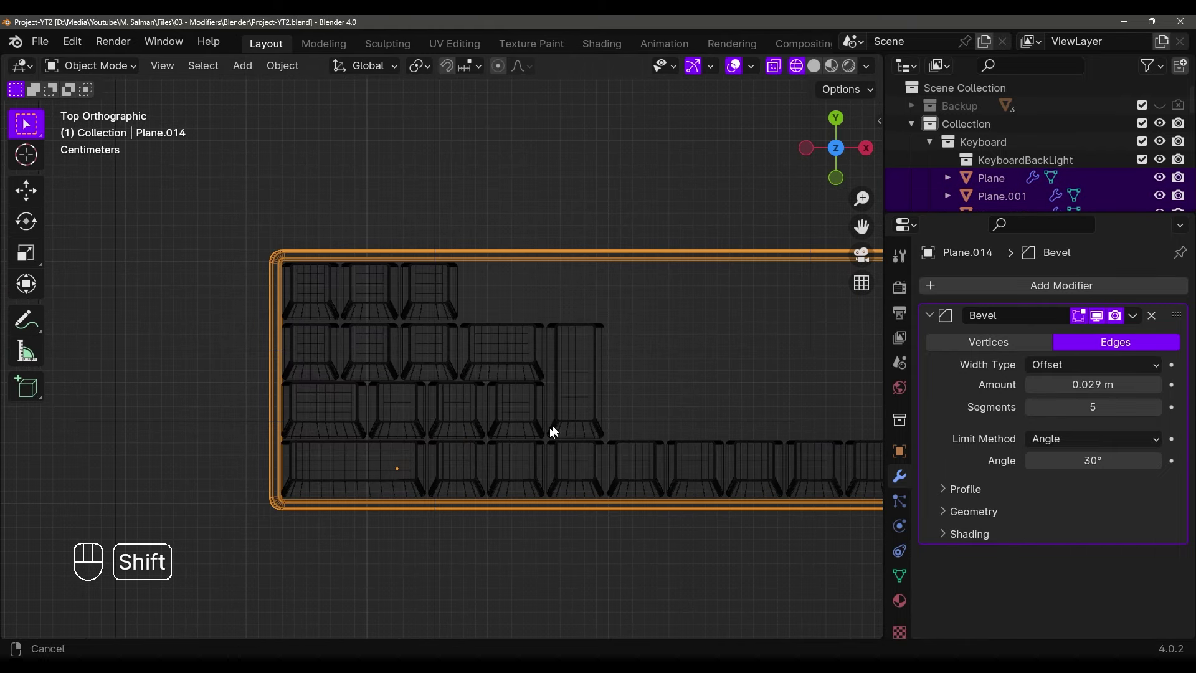
pyautogui.keyDown('shift'); pyautogui.moveTo(552, 430); pyautogui.dragTo(584, 416, button='middle'); pyautogui.keyUp('shift')
pyautogui.keyDown('ctrl'); pyautogui.moveTo(559, 455); pyautogui.dragTo(560, 419, button='middle'); pyautogui.keyUp('ctrl')
pyautogui.click(452, 479)
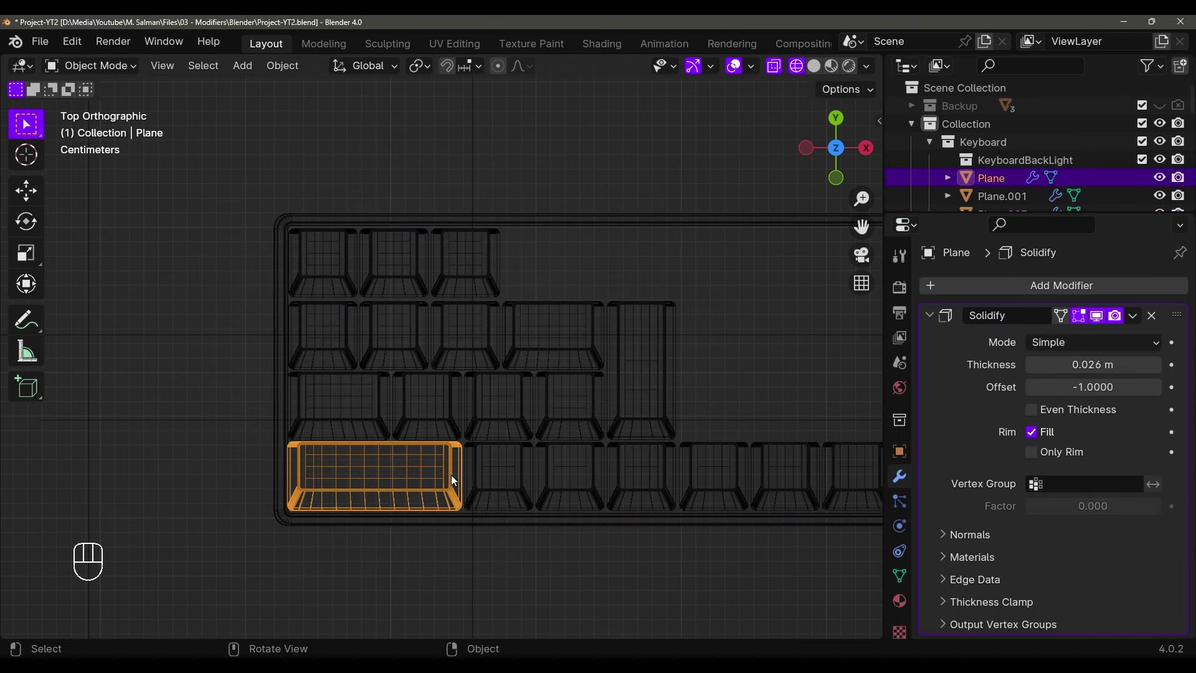
pyautogui.press('Tab')
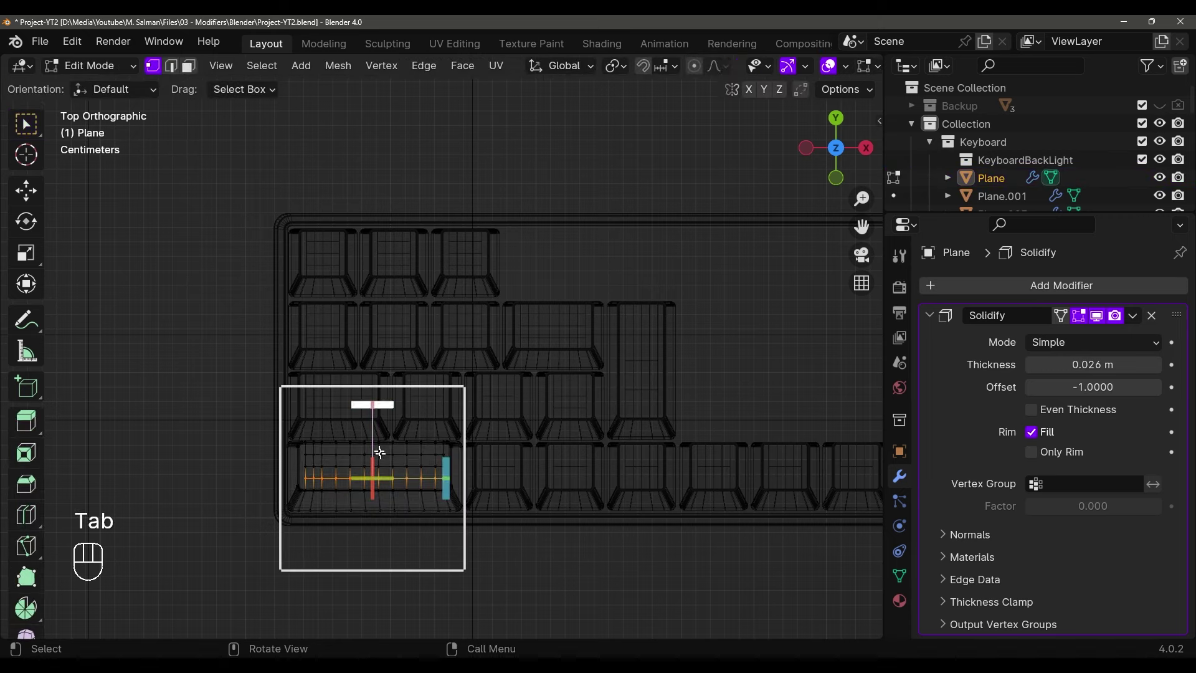
pyautogui.moveTo(560, 348); pyautogui.dragTo(384, 601)
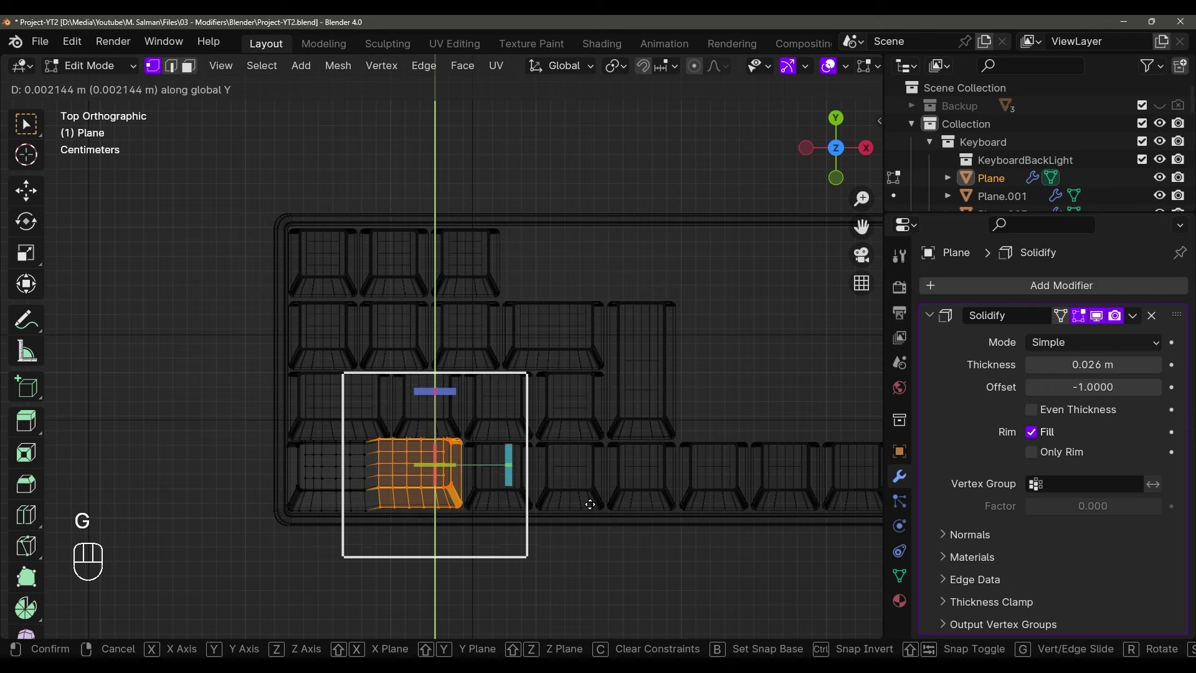
pyautogui.moveTo(590, 503); pyautogui.dragTo(677, 502, button='middle')
pyautogui.rightClick(629, 515)
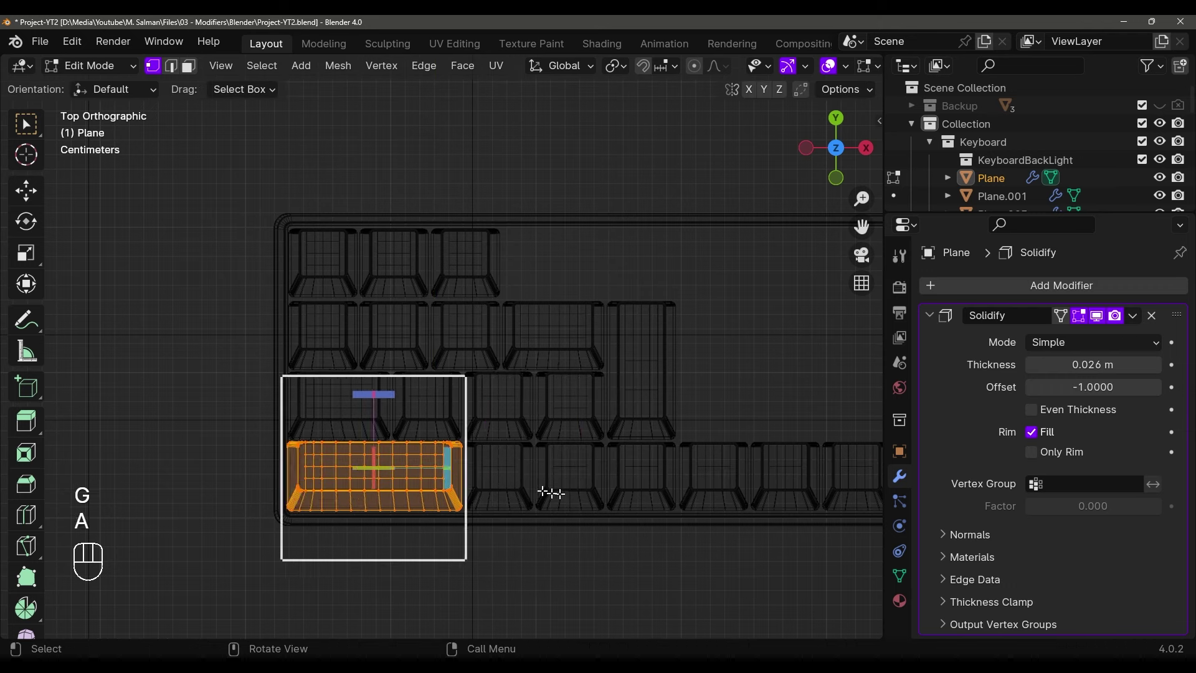
pyautogui.moveTo(501, 485); pyautogui.dragTo(623, 471, button='middle')
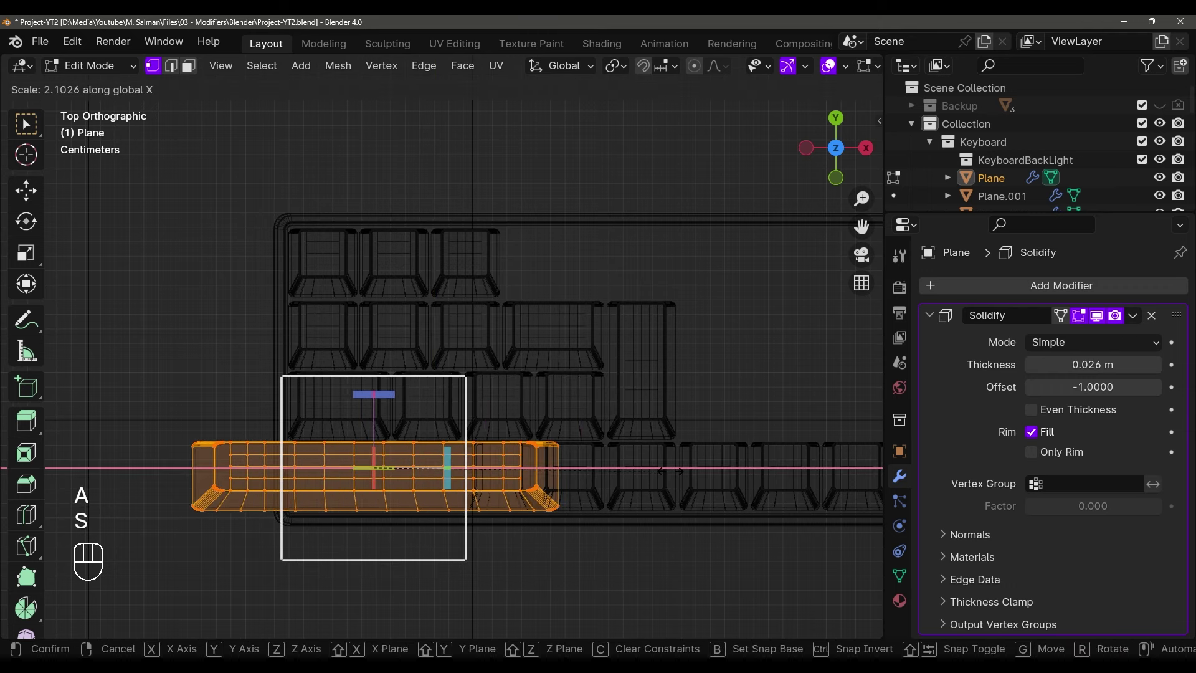
pyautogui.rightClick(760, 471)
pyautogui.press('Tab')
# Select all parts of the keyboard and set each part's origin to its geometry
pyautogui.scroll(-5, 386, 450)
pyautogui.moveTo(386, 451); pyautogui.dragTo(737, 239, button='middle')
pyautogui.scroll(-3, 515, 395)
pyautogui.click(530, 401)
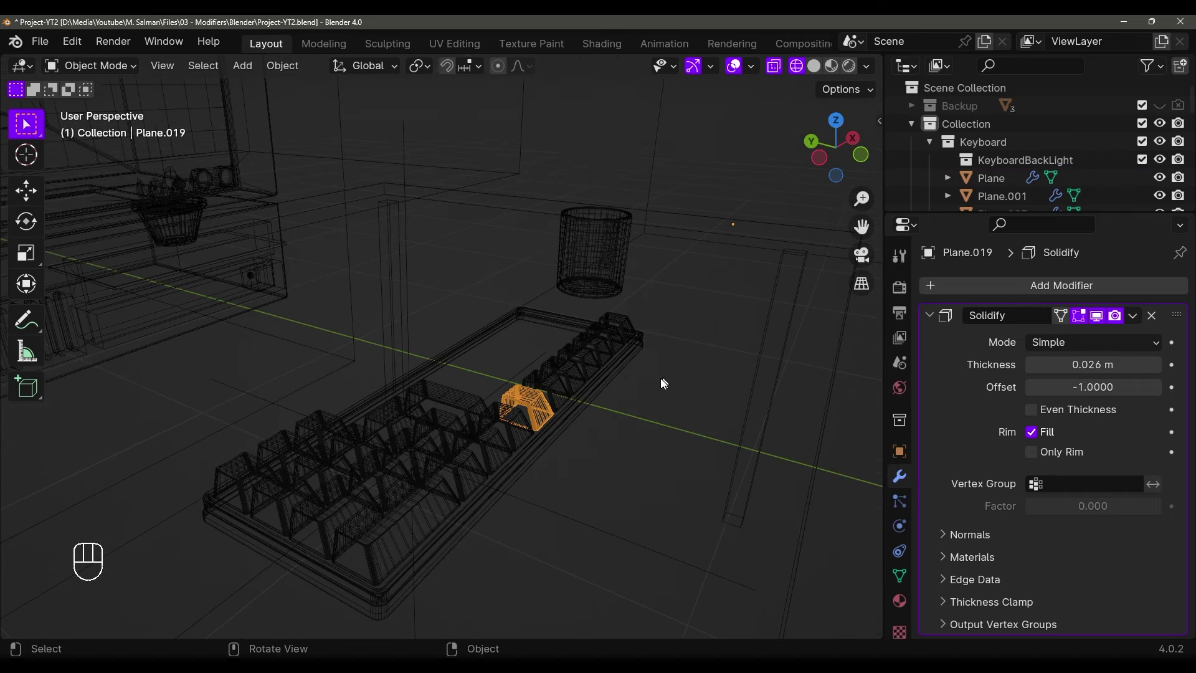
pyautogui.moveTo(664, 384)
pyautogui.keyDown('shift'); pyautogui.mouseDown(button='middle')
pyautogui.moveTo(560, 405)
pyautogui.moveTo(581, 408)
pyautogui.moveTo(499, 476)
pyautogui.moveTo(571, 459)
pyautogui.moveTo(584, 383)
pyautogui.moveTo(519, 434)
pyautogui.moveTo(564, 417)
pyautogui.moveTo(422, 364)
pyautogui.mouseUp(button='middle'); pyautogui.keyUp('shift')
pyautogui.hotkey('shift', 'z')
pyautogui.hotkey('shift', 'z')
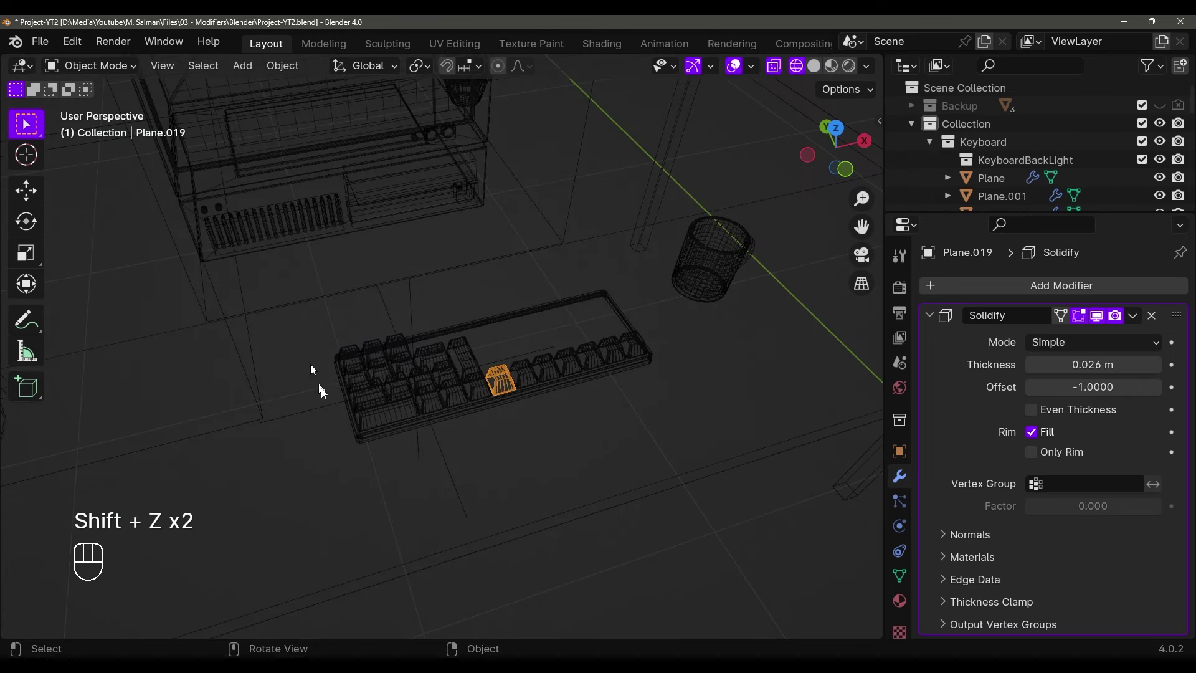
pyautogui.moveTo(339, 461); pyautogui.dragTo(615, 413)
pyautogui.keyDown('shift'); pyautogui.moveTo(598, 300); pyautogui.dragTo(635, 336); pyautogui.keyUp('shift')
pyautogui.moveTo(635, 337); pyautogui.dragTo(595, 348, button='middle')
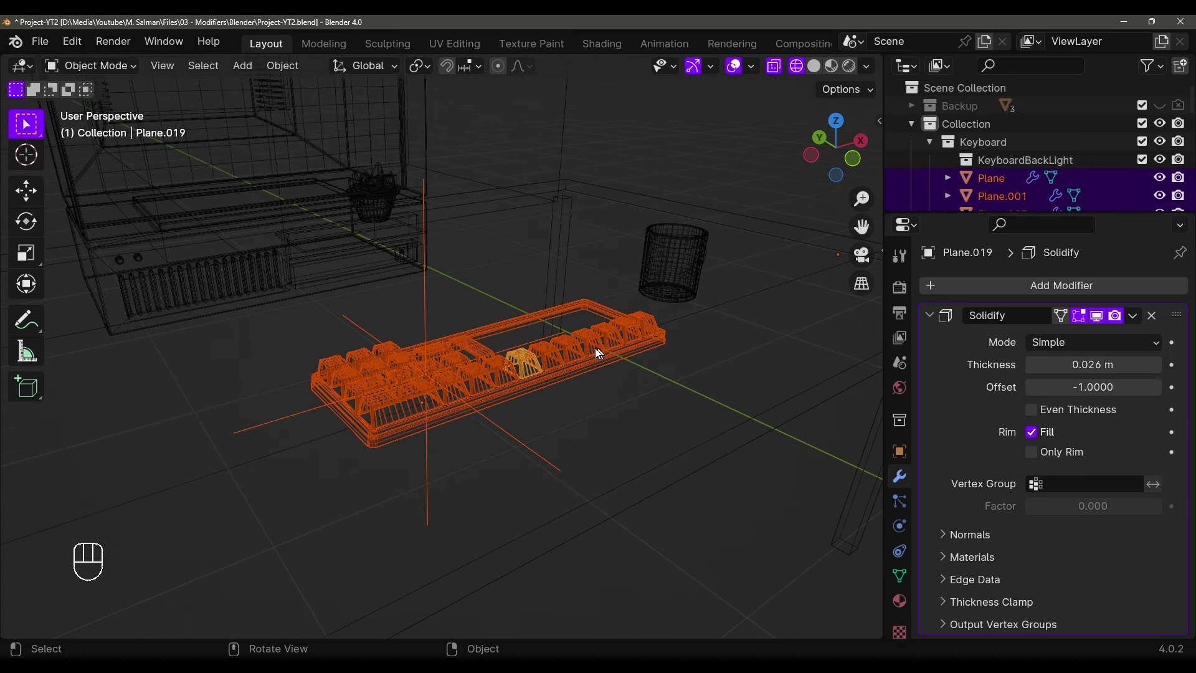
pyautogui.rightClick(569, 351)
pyautogui.click(695, 421)
# Delete the tall double-height keycap at the end of the second and third keycap rows
pyautogui.moveTo(695, 421); pyautogui.dragTo(418, 437, button='middle')
pyautogui.scroll(4, 462, 363)
pyautogui.moveTo(509, 464)
pyautogui.mouseDown(button='middle')
pyautogui.moveTo(465, 402)
pyautogui.moveTo(491, 444)
pyautogui.moveTo(363, 483)
pyautogui.moveTo(500, 370)
pyautogui.moveTo(507, 341)
pyautogui.moveTo(480, 430)
pyautogui.moveTo(498, 448)
pyautogui.mouseUp(button='middle')
pyautogui.hotkey('shift', 'z')
pyautogui.scroll(4, 480, 429)
pyautogui.keyDown('shift'); pyautogui.moveTo(654, 451); pyautogui.dragTo(561, 462, button='middle'); pyautogui.keyUp('shift')
pyautogui.press('`')
pyautogui.click(573, 337)
pyautogui.hotkey('shift', 'z')
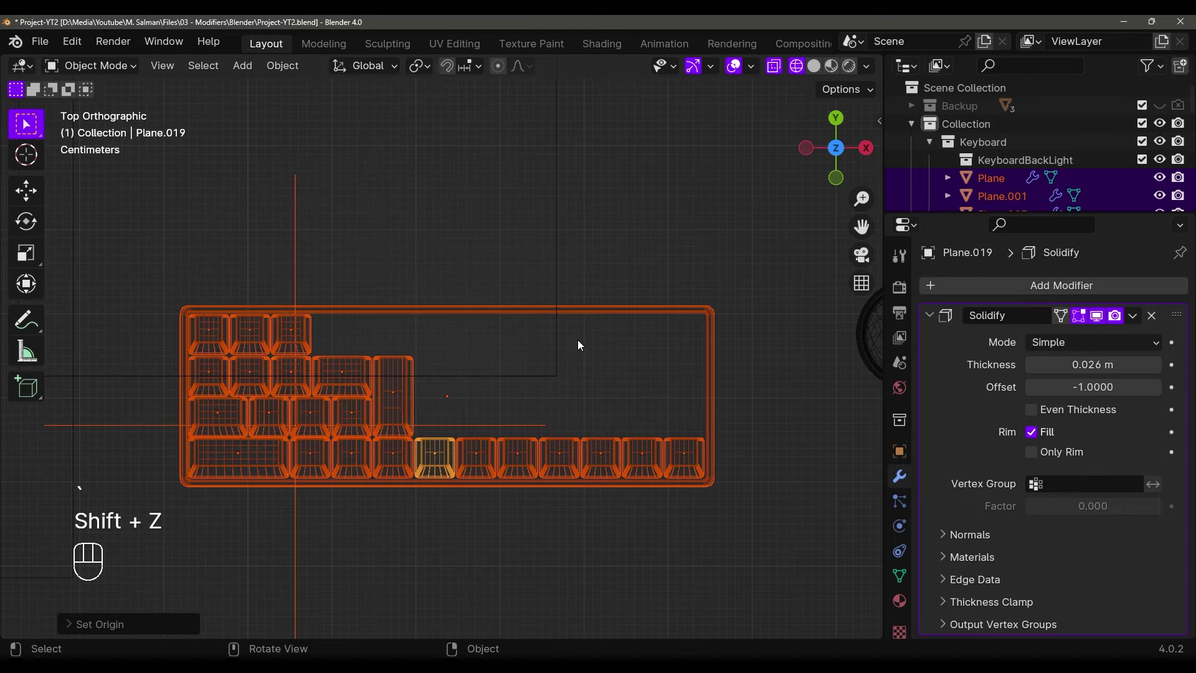
pyautogui.keyDown('shift'); pyautogui.moveTo(566, 368); pyautogui.dragTo(570, 389, button='middle'); pyautogui.keyUp('shift')
pyautogui.click(386, 439)
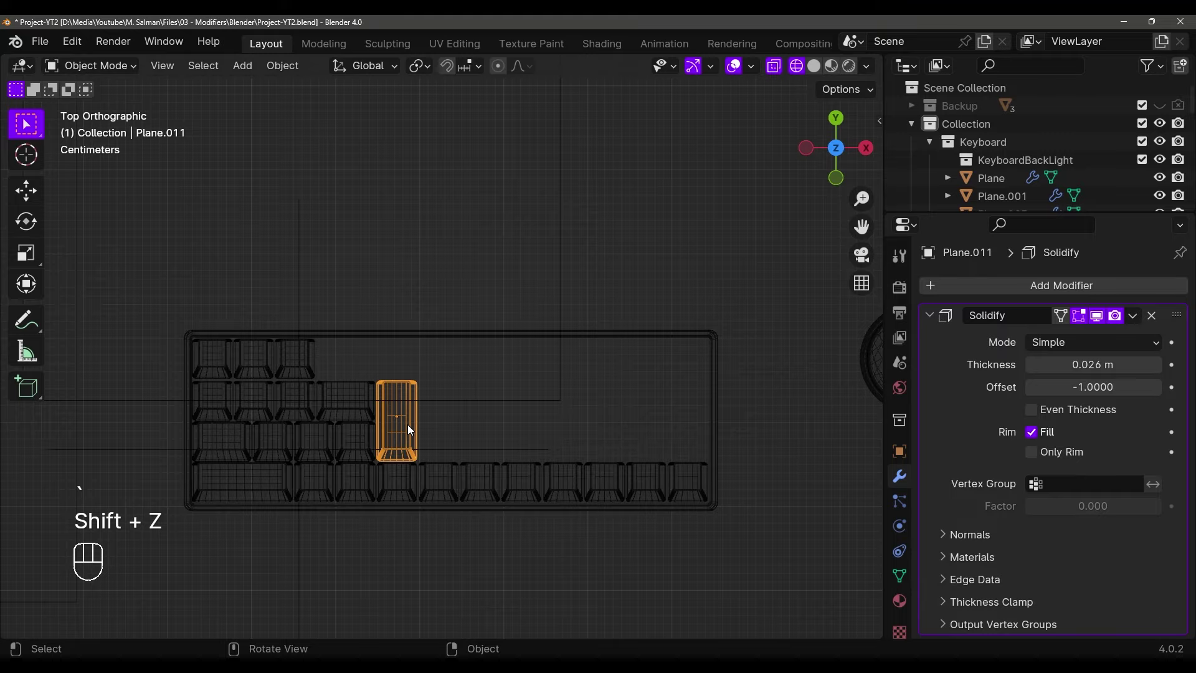
pyautogui.press('g')
pyautogui.middleClick(444, 408)
pyautogui.click(694, 408)
pyautogui.press('x')
pyautogui.click(695, 408)
# Move the four small front-row keycaps beside the wide one along X to the left end of the base
pyautogui.keyDown('shift'); pyautogui.moveTo(307, 510); pyautogui.dragTo(559, 442); pyautogui.keyUp('shift')
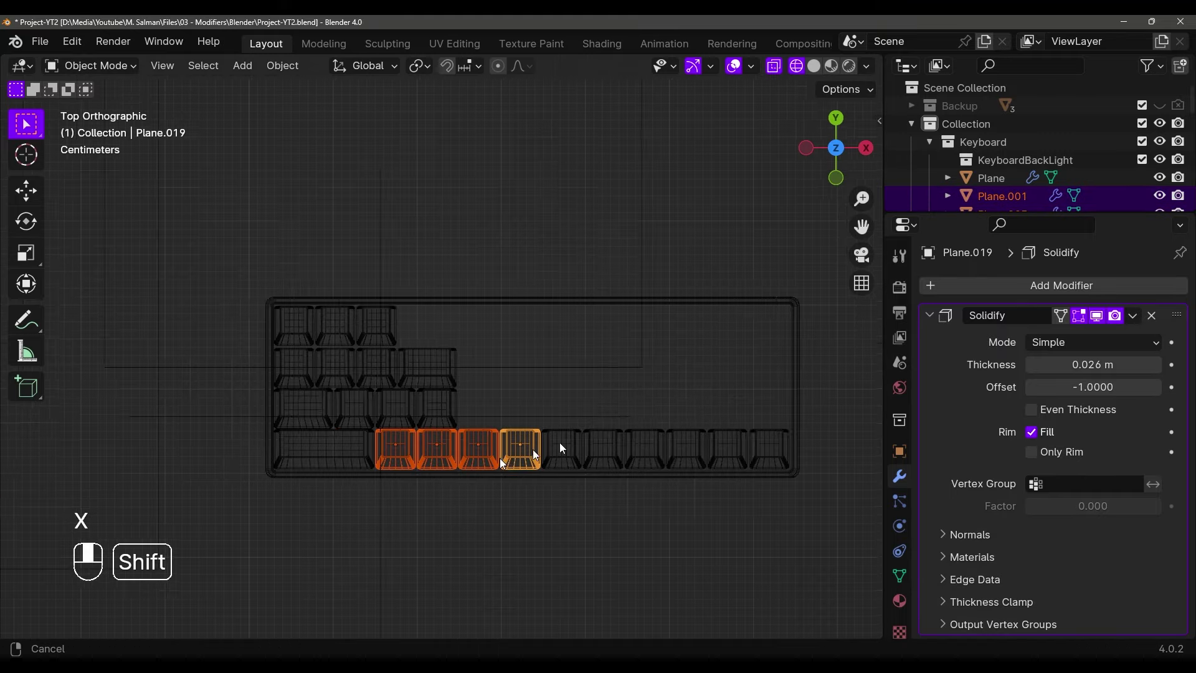
pyautogui.scroll(6, 559, 443)
pyautogui.press('g')
pyautogui.press('g')
pyautogui.middleClick(548, 367)
pyautogui.click(548, 366)
pyautogui.scroll(-5, 547, 366)
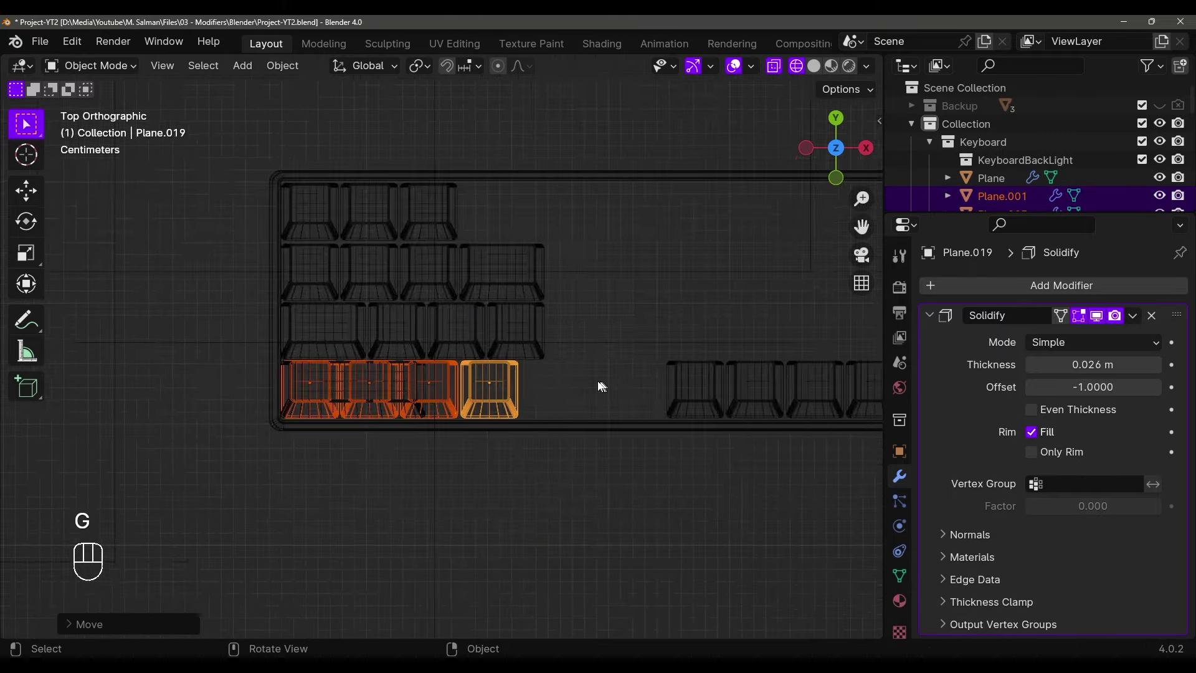
# Move the wide front-row keycap along X so it sits directly beside the four relocated small keycaps
pyautogui.click(399, 401)
pyautogui.press('g')
pyautogui.scroll(5, 633, 428)
pyautogui.press('g')
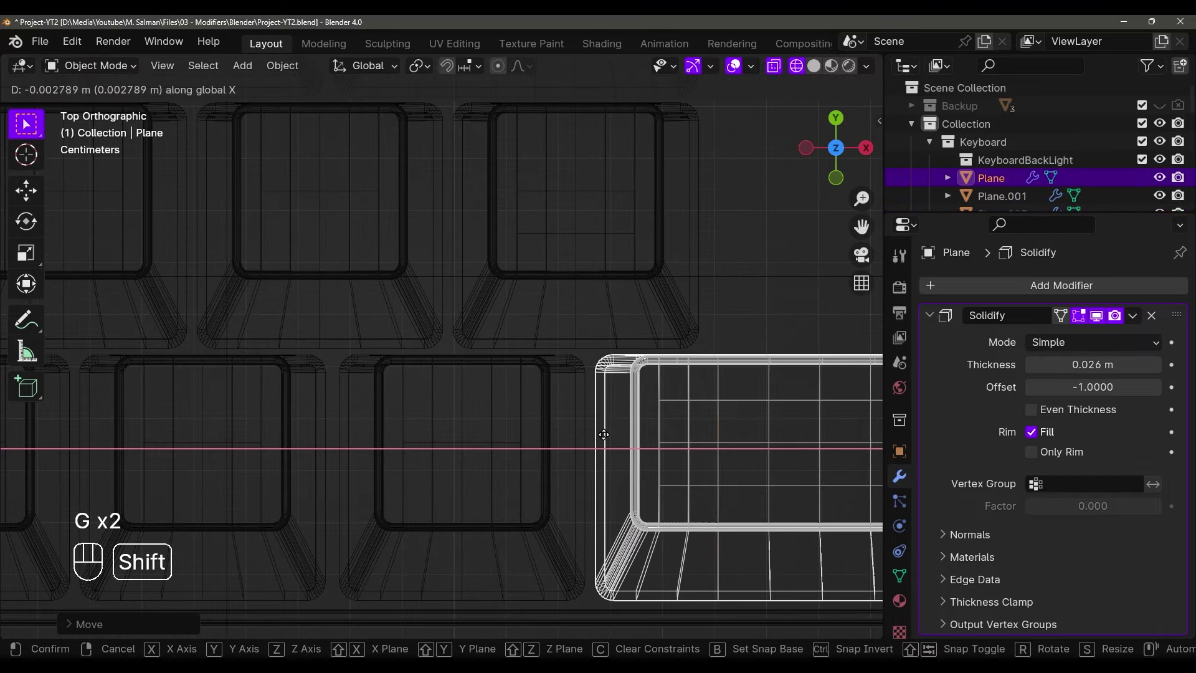
pyautogui.click(633, 427)
pyautogui.scroll(-5, 633, 428)
# Stretch the wide front-row keycap along X into a spacebar, replacing two neighbouring small keycaps and reaching the last four
pyautogui.press('Tab')
pyautogui.scroll(6, 472, 484)
pyautogui.hotkey('shift', 'z')
pyautogui.hotkey('shift', 'z')
pyautogui.press('g')
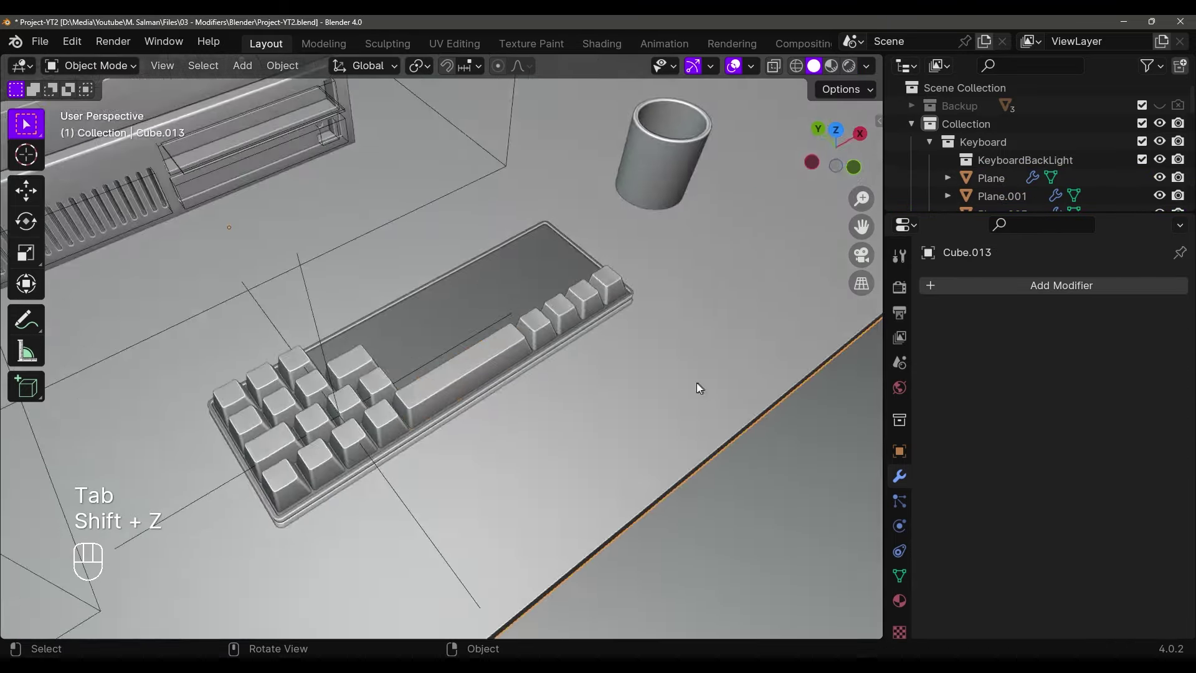
pyautogui.moveTo(697, 383); pyautogui.dragTo(584, 427, button='middle')
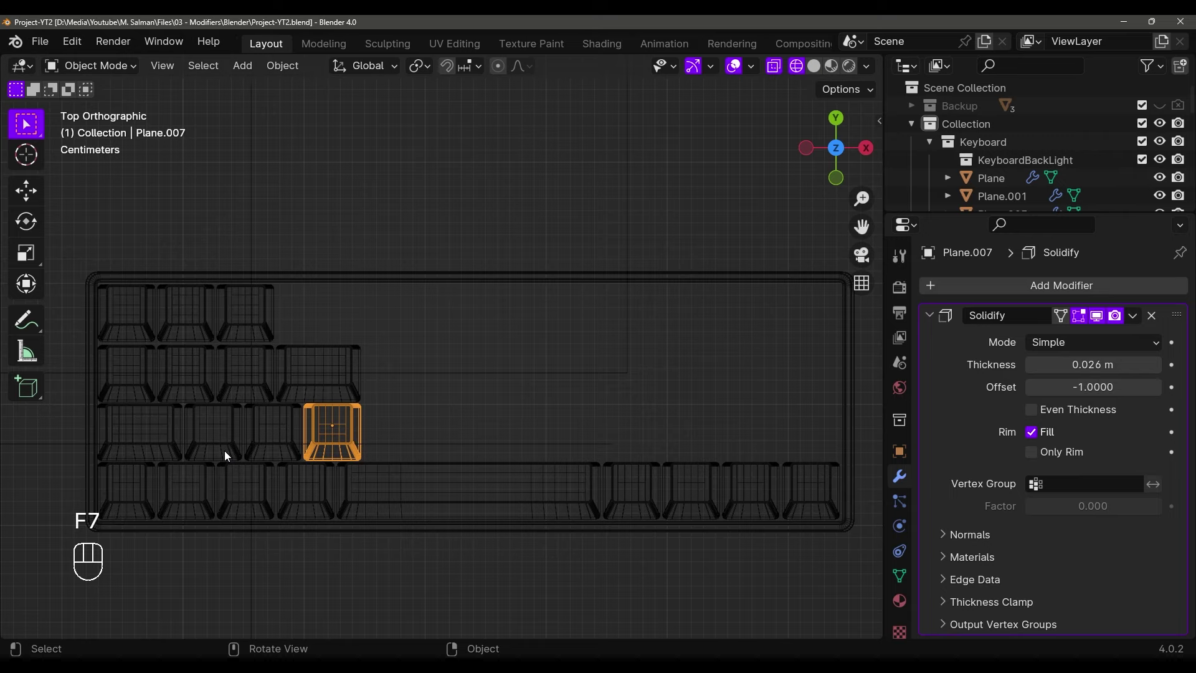
# Move the three small keycaps in the row behind the spacebar aside along X and stretch that row's first keycap wider
pyautogui.press('g')
pyautogui.press('Tab')
pyautogui.scroll(5, 302, 307)
pyautogui.hotkey('shift', 'z')
pyautogui.hotkey('shift', 'z')
pyautogui.press('g')
pyautogui.click(560, 494)
pyautogui.press('Tab')
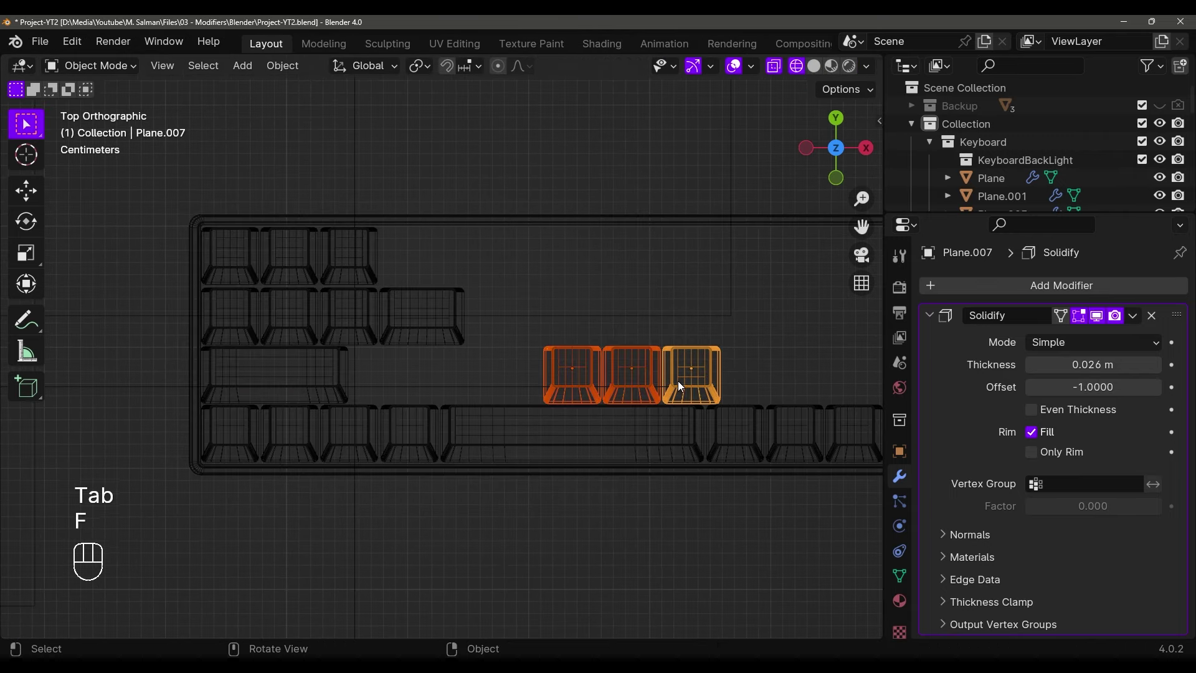
# Move the three small keycaps along X so they sit directly beside the widened first keycap
pyautogui.scroll(3, 677, 379)
pyautogui.press('g')
pyautogui.press('x')
pyautogui.click(284, 411)
pyautogui.scroll(-3, 285, 411)
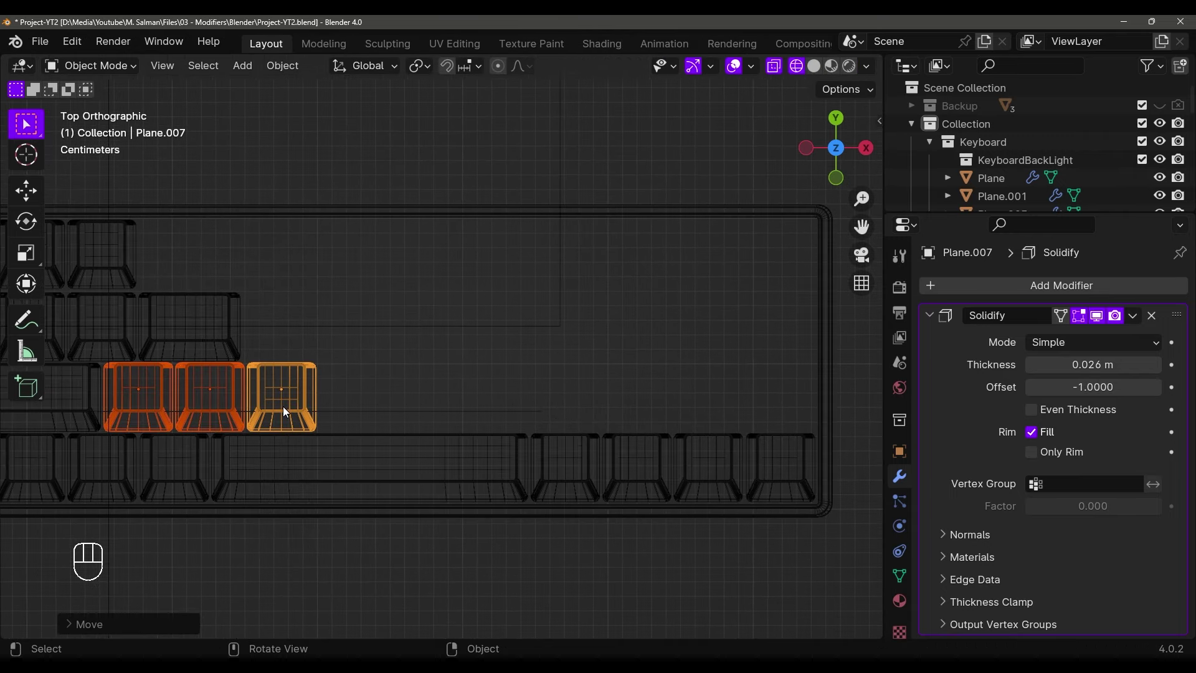
# Duplicate the three small keycaps along X to fill the row behind the spacebar and widen its last keycap to the base's end
pyautogui.hotkey('shift', 'd')
pyautogui.press('x')
pyautogui.click(529, 442)
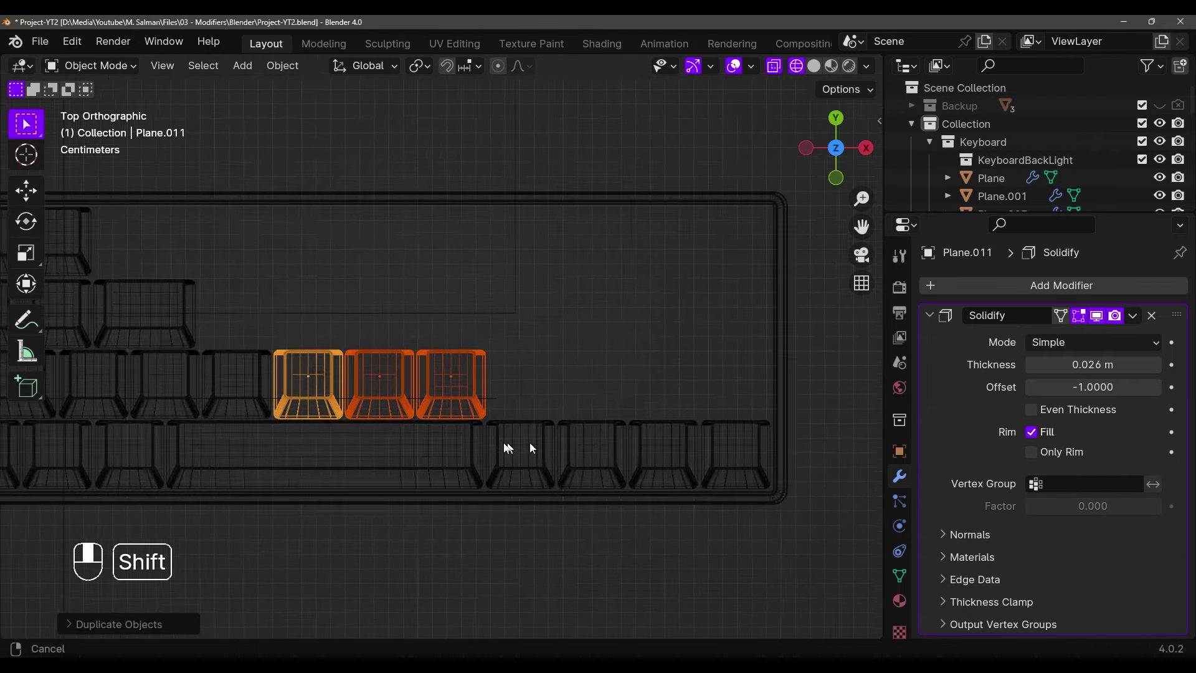
pyautogui.scroll(2, 443, 402)
pyautogui.click(611, 448)
pyautogui.press('x')
pyautogui.click(610, 449)
pyautogui.press('Tab')
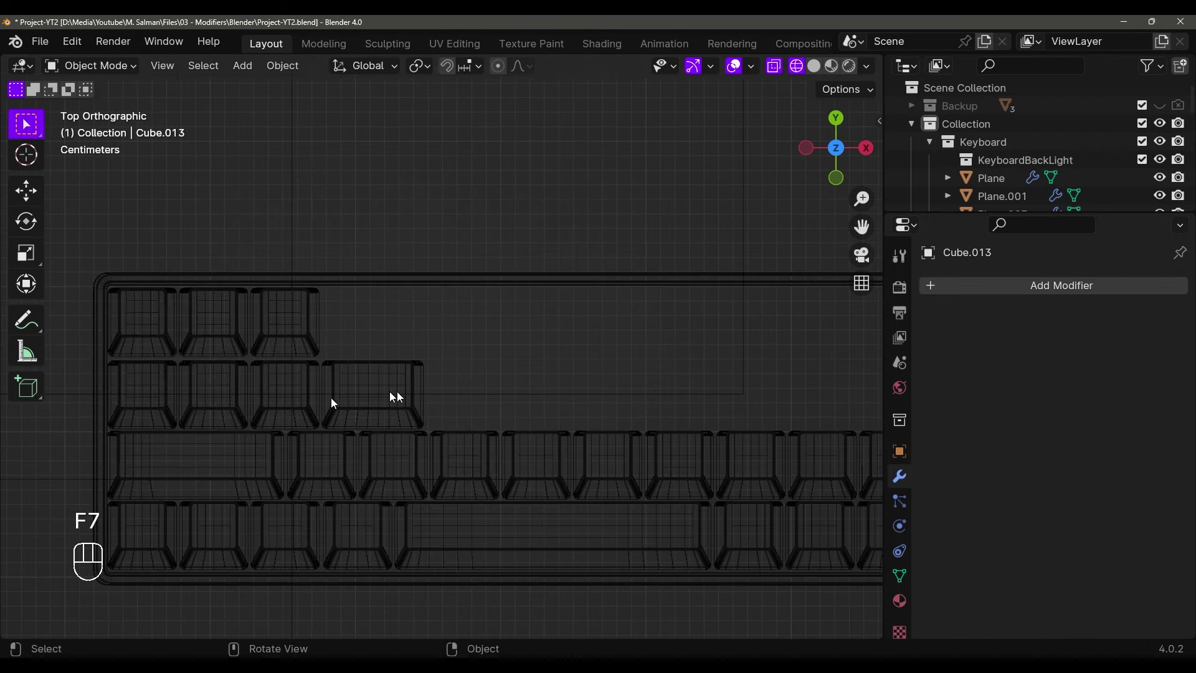
# Move the second, third and fourth keycaps of the next row back aside along X and stretch its first keycap wider
pyautogui.click(213, 408)
pyautogui.keyDown('shift'); pyautogui.click(285, 408); pyautogui.keyUp('shift')
pyautogui.keyDown('shift'); pyautogui.click(363, 410); pyautogui.keyUp('shift')
pyautogui.press('g')
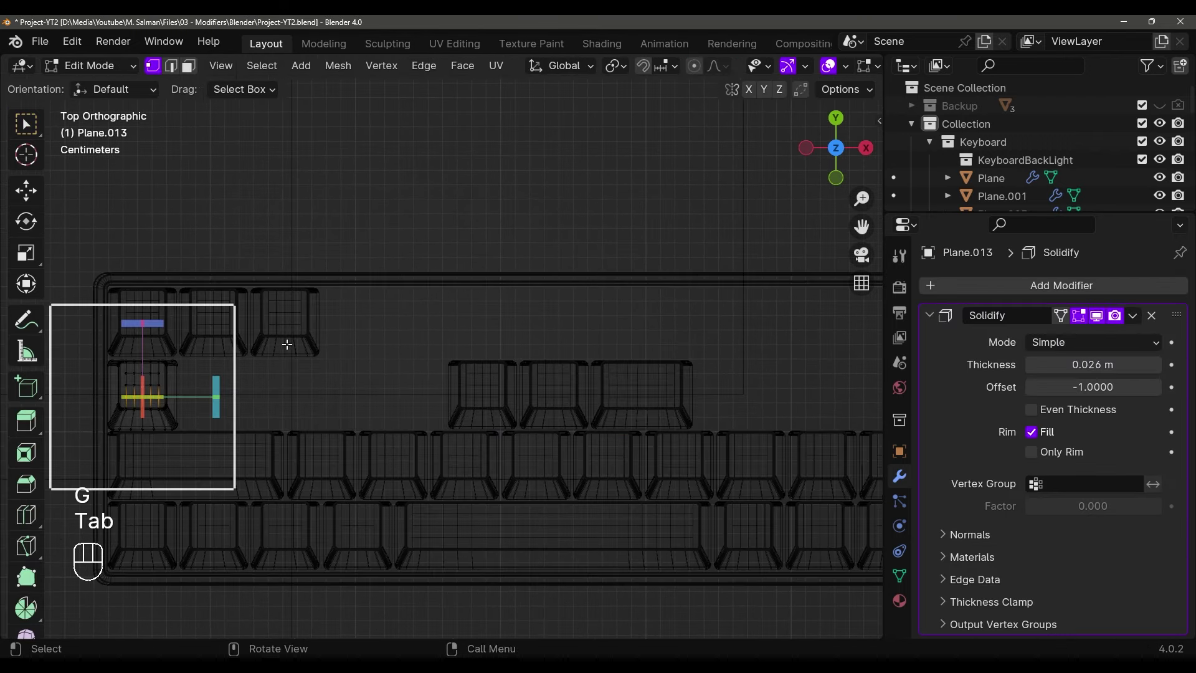
pyautogui.hotkey('shift', 'z')
pyautogui.hotkey('shift', 'z')
pyautogui.press('g')
pyautogui.press('x')
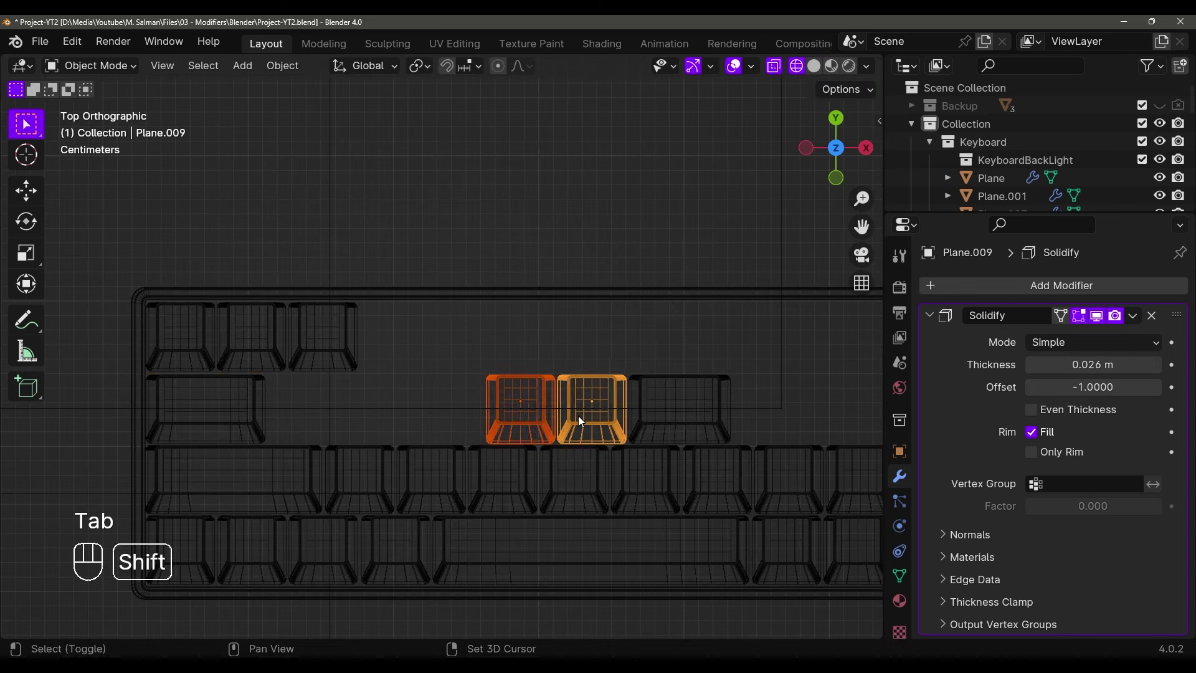
# Move that row's two small keycaps along X directly beside its widened first keycap
pyautogui.press('g')
pyautogui.scroll(2, 252, 425)
pyautogui.press('g')
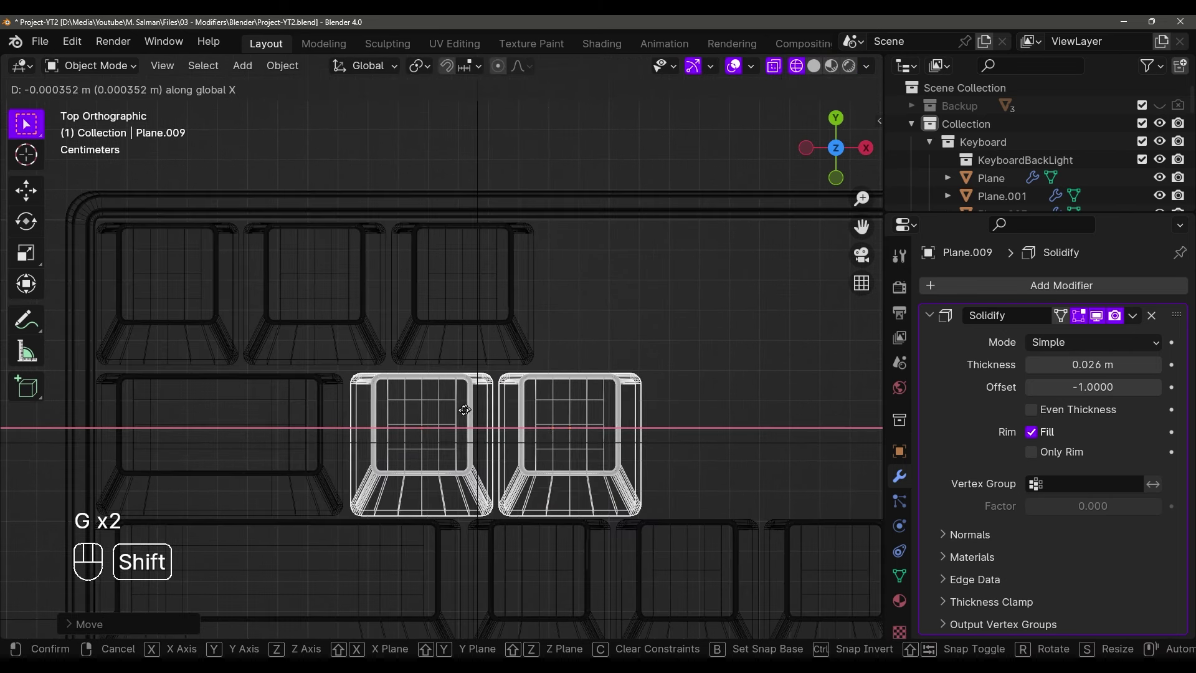
# Duplicate the two small keycaps along X repeatedly to fill their row, and delete the wide keycap they overlap
pyautogui.hotkey('shift', 'd')
pyautogui.press('x')
pyautogui.hotkey('shift', 'r')
pyautogui.hotkey('shift', 'r')
pyautogui.hotkey('shift', 'r')
pyautogui.keyDown('shift'); pyautogui.moveTo(588, 443); pyautogui.dragTo(441, 469, button='middle'); pyautogui.keyUp('shift')
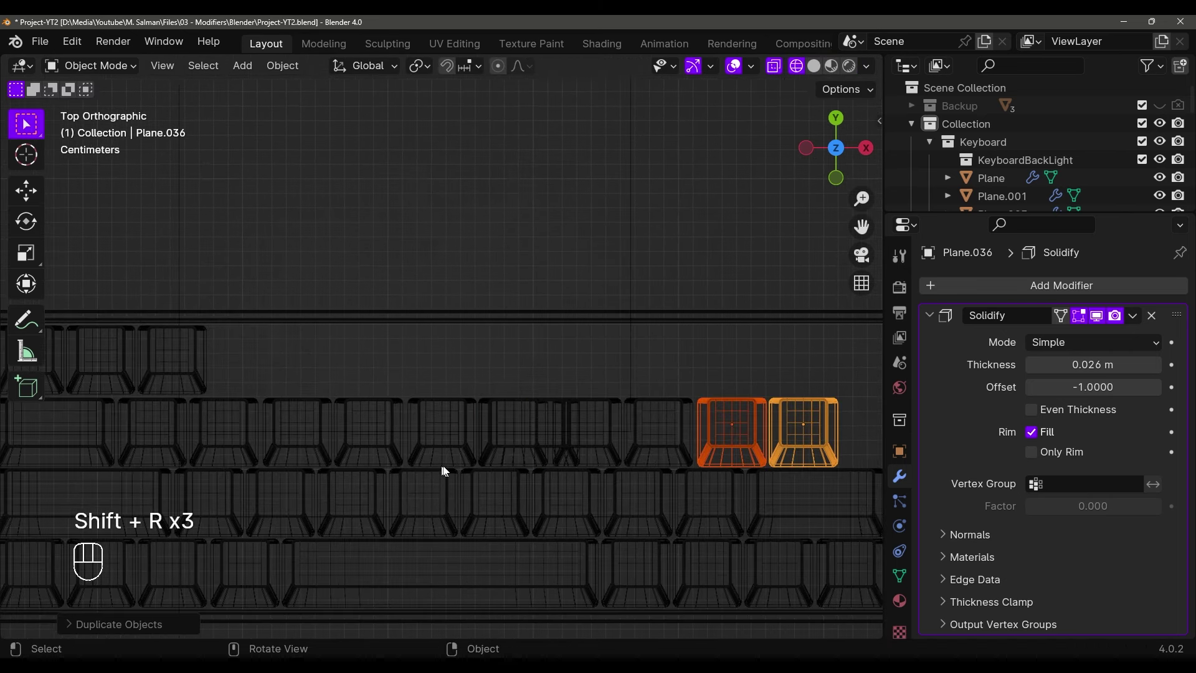
pyautogui.click(797, 445)
pyautogui.press('x')
# Stretch the last keycap of the newly filled row along X to the end of the keyboard base
pyautogui.keyDown('shift'); pyautogui.moveTo(776, 445); pyautogui.dragTo(597, 450, button='middle'); pyautogui.keyUp('shift')
pyautogui.scroll(3, 592, 451)
pyautogui.click(564, 450)
pyautogui.press('Tab')
pyautogui.press('g')
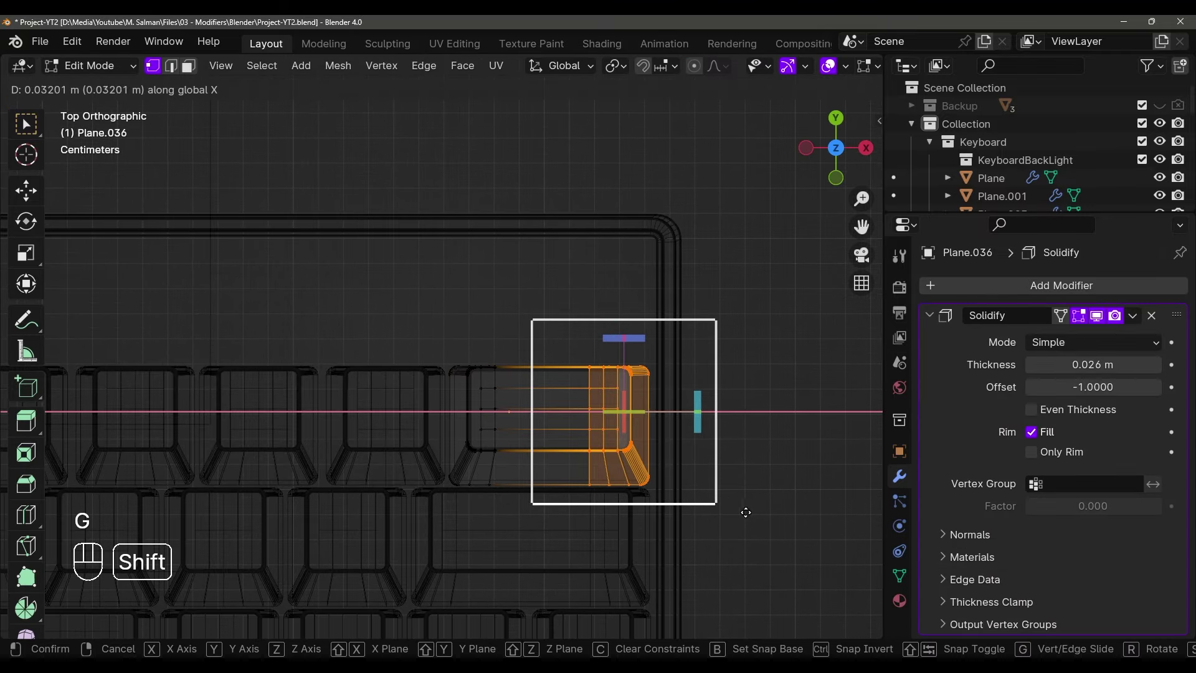
pyautogui.press('Tab')
pyautogui.hotkey('shift', 'z')
# Duplicate the wide last keycap along Y into the backmost keycap row
pyautogui.scroll(-4, 578, 341)
pyautogui.keyDown('shift'); pyautogui.moveTo(578, 341); pyautogui.dragTo(592, 436, button='middle'); pyautogui.keyUp('shift')
pyautogui.click(616, 431)
pyautogui.scroll(3, 603, 451)
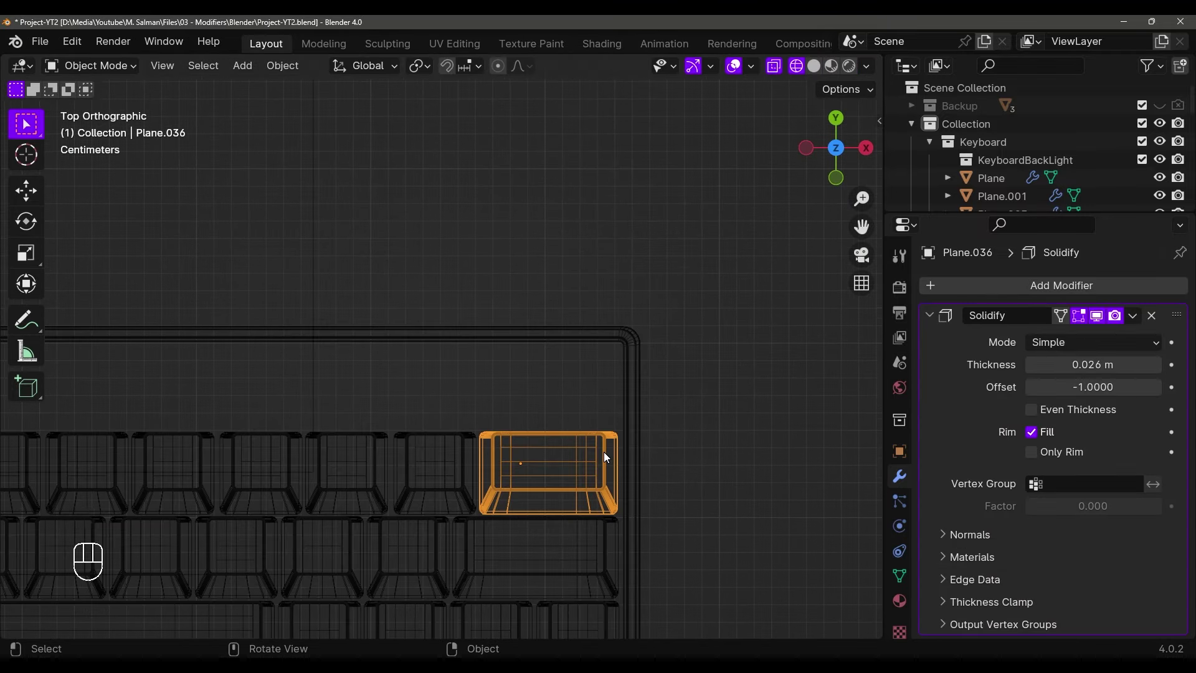
pyautogui.hotkey('shift', 'd')
pyautogui.press('y')
# Narrow the duplicated back-row keycap by moving its inner side along X toward the end of the base
pyautogui.press('Tab')
pyautogui.hotkey('shift', 'z')
pyautogui.hotkey('shift', 'z')
pyautogui.hotkey('shift', 'z')
pyautogui.hotkey('shift', 'z')
pyautogui.press('g')
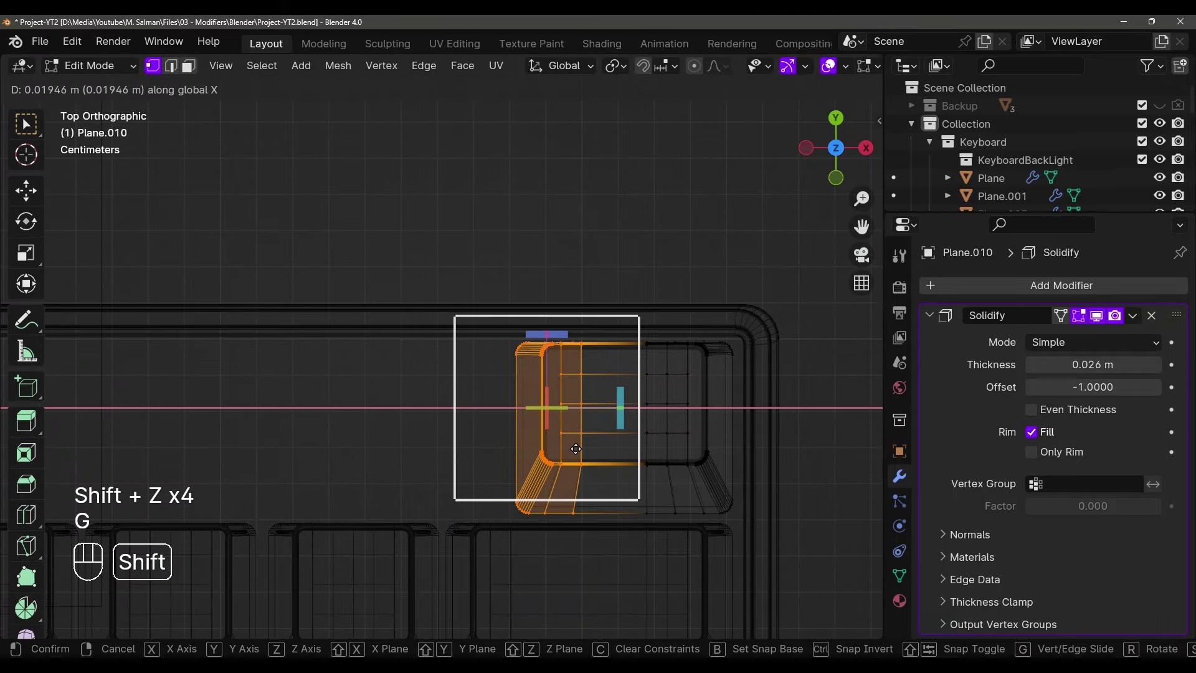
pyautogui.click(592, 470)
# Duplicate the three small back-row keycaps along X repeatedly to fill the row, and extend the last keycap's inner side to meet them
pyautogui.hotkey('shift', 'd')
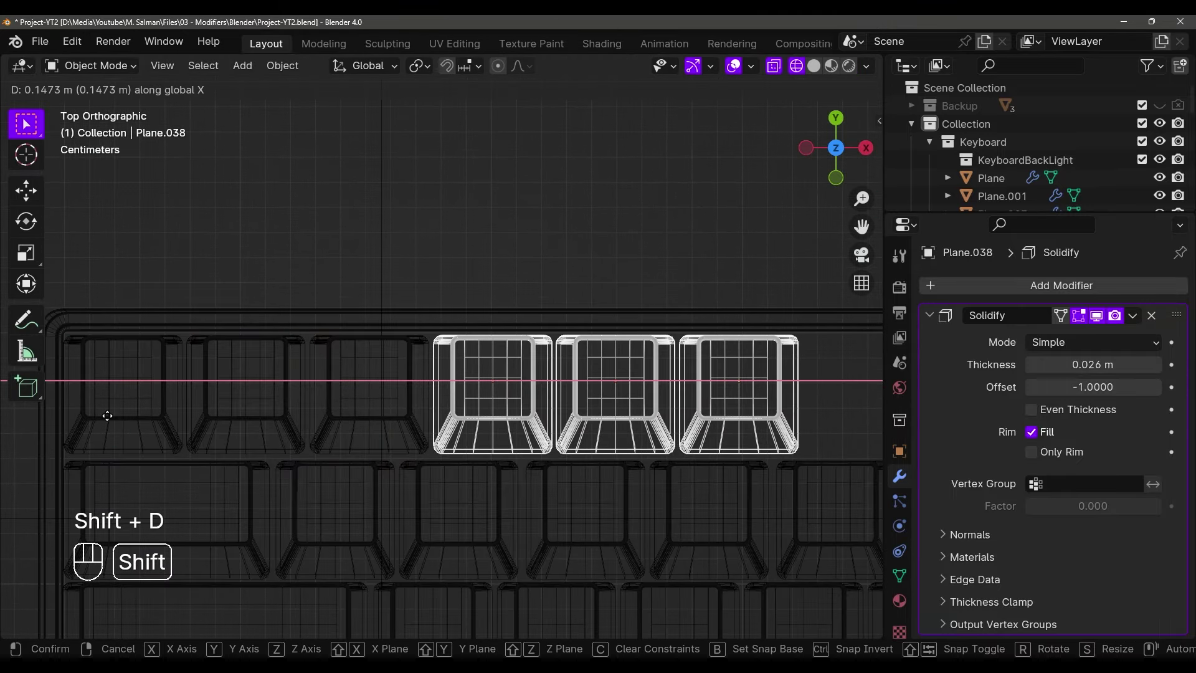
pyautogui.hotkey('shift', 'r')
pyautogui.hotkey('shift', 'r')
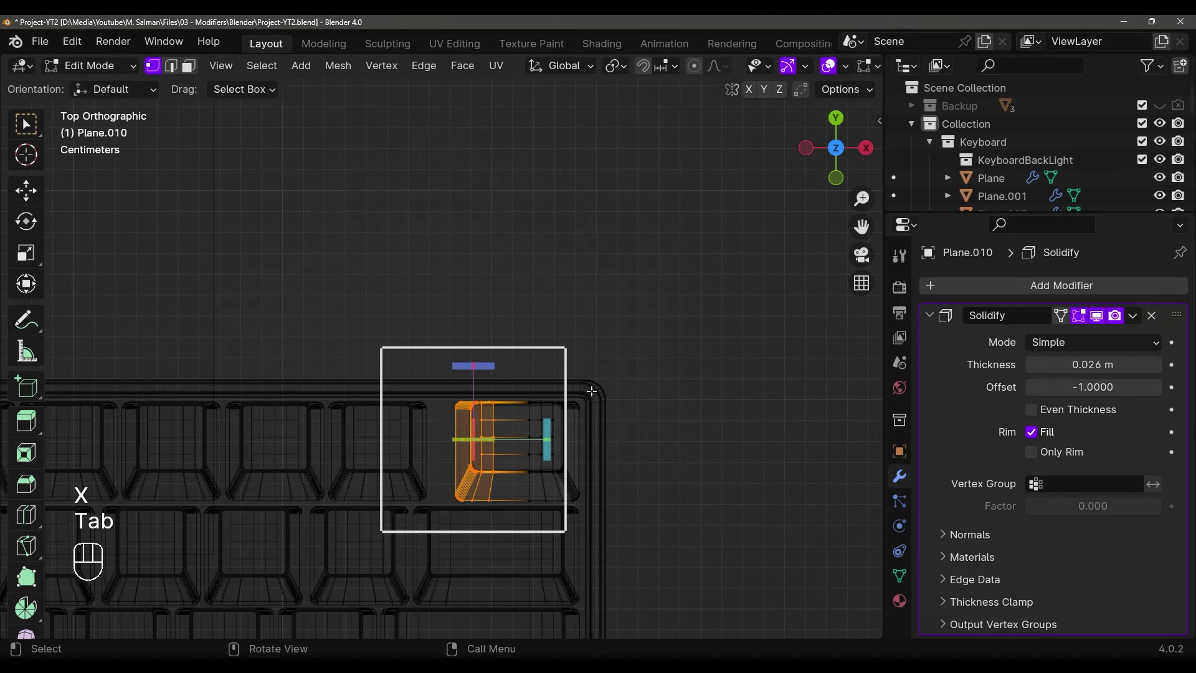
pyautogui.press('g')
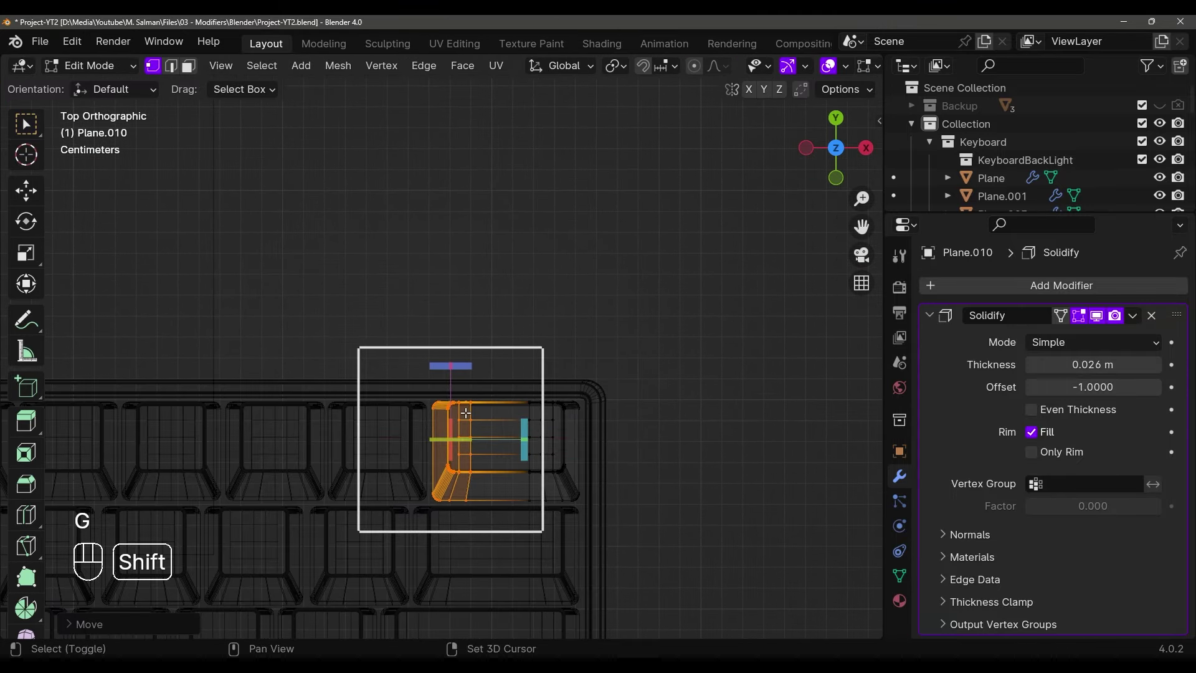
pyautogui.press('Tab')
pyautogui.hotkey('shift', 'z')
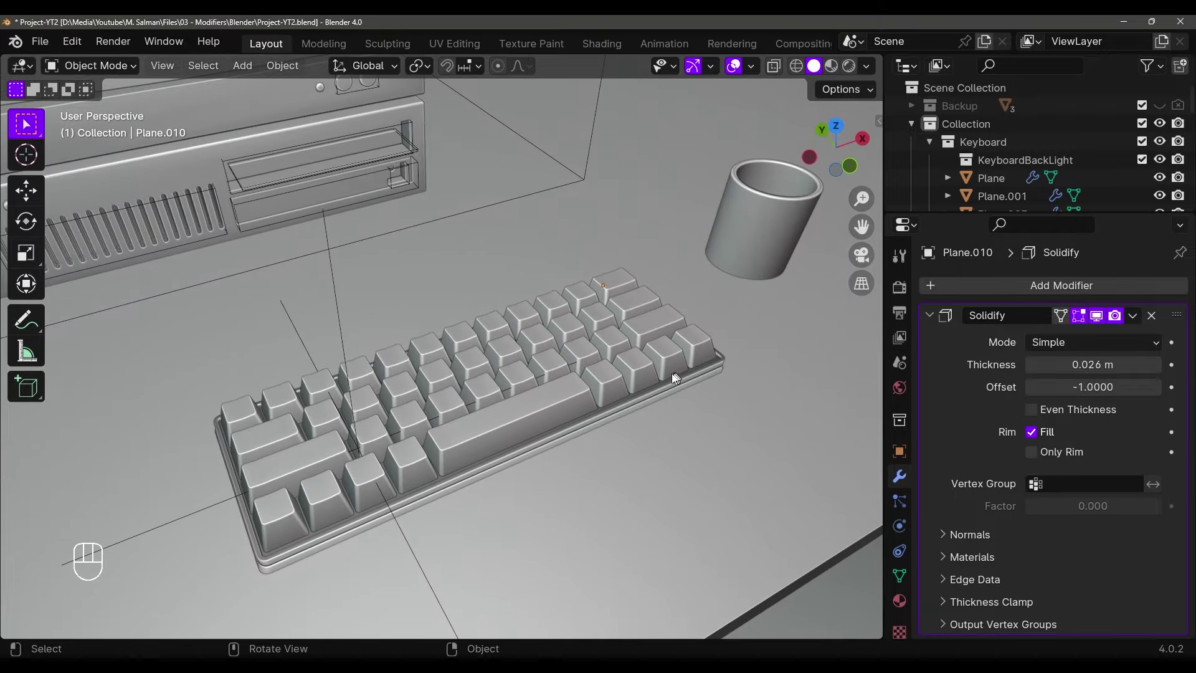
# Examine the completed keyboard on the desk from the front and in perspective
pyautogui.moveTo(676, 378); pyautogui.dragTo(595, 458, button='middle')
pyautogui.press('`')
pyautogui.click(540, 375)
pyautogui.scroll(1, 604, 394)
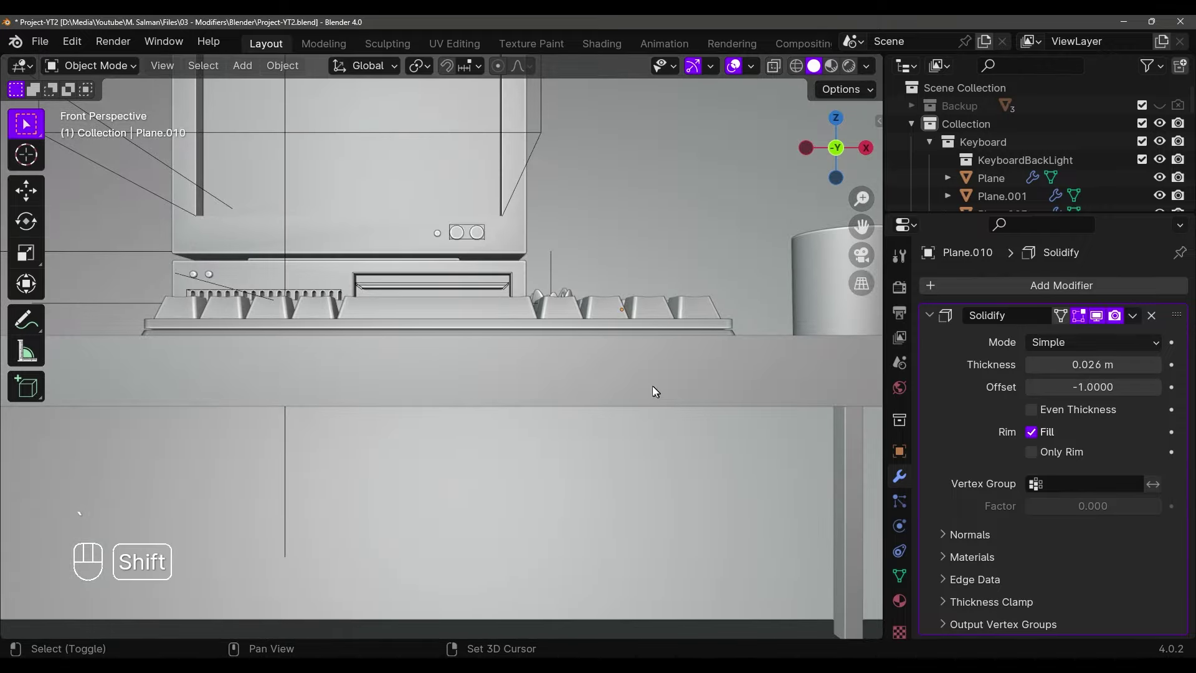
pyautogui.moveTo(652, 386); pyautogui.dragTo(613, 477, button='middle')
pyautogui.press('`')
pyautogui.click(626, 394)
pyautogui.keyDown('shift'); pyautogui.moveTo(645, 298); pyautogui.dragTo(623, 345, button='middle'); pyautogui.keyUp('shift')
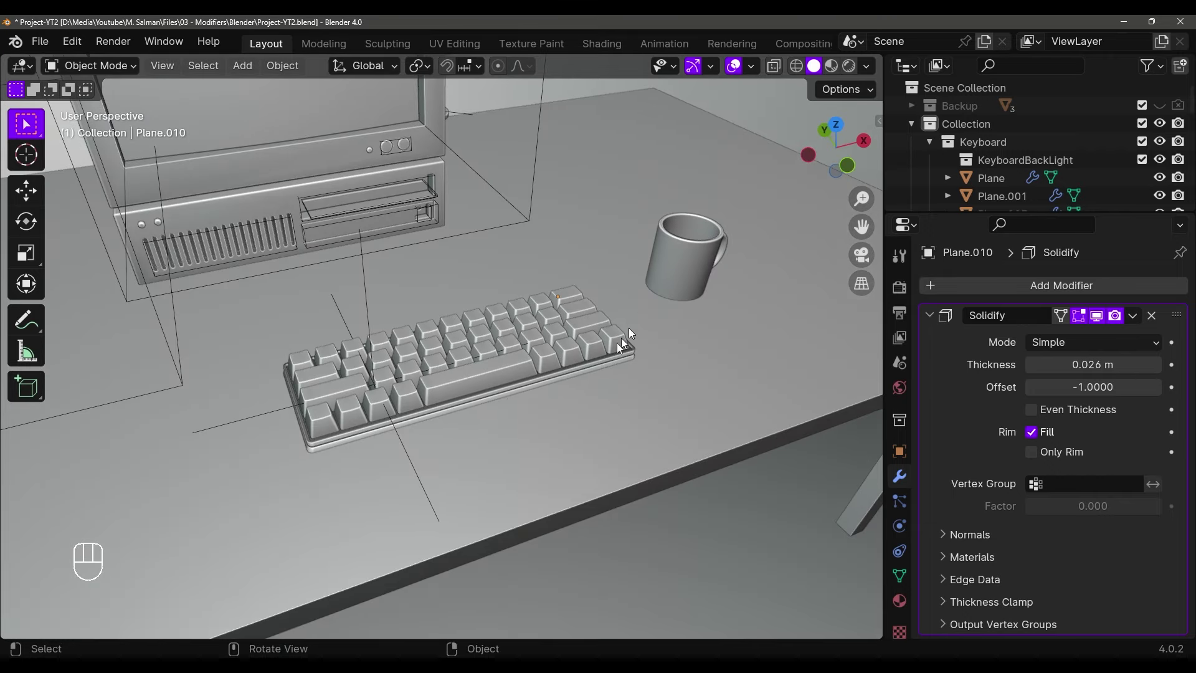
# Move the empty at the keyboard along X to about -1.75 m, near the middle of the keyboard
pyautogui.click(408, 450)
pyautogui.press('g')
pyautogui.press('x')
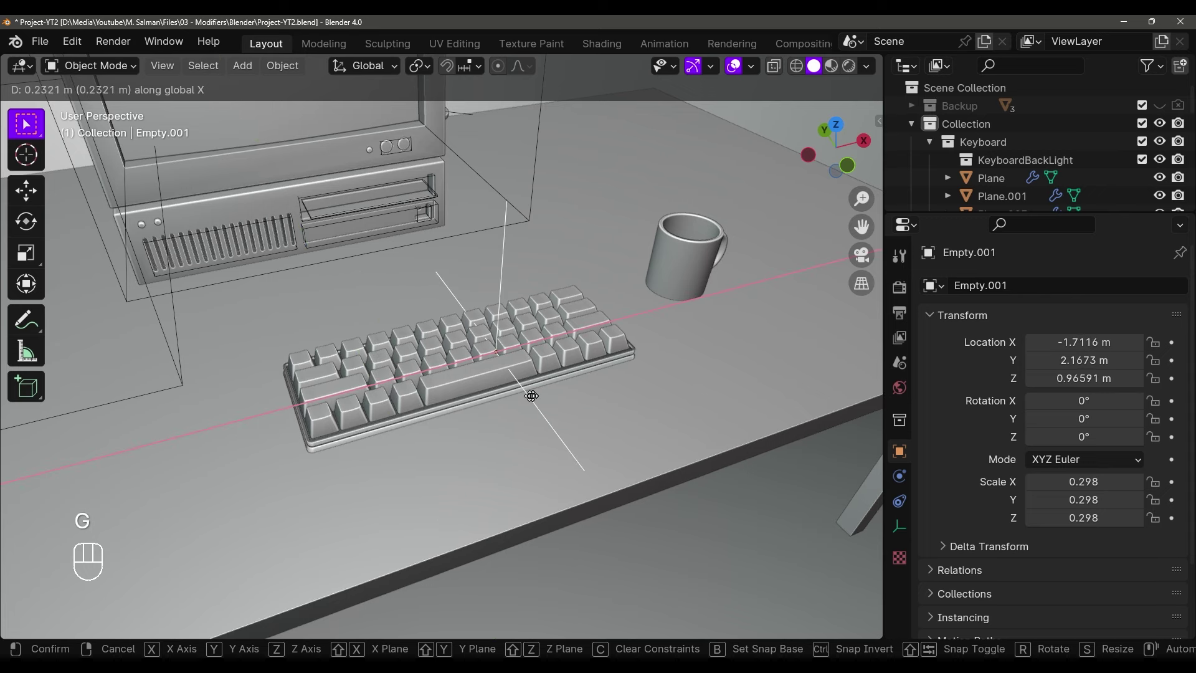
pyautogui.click(517, 395)
# Select all keyboard parts together with the empty and parent them to the empty using the Object option
pyautogui.hotkey('shift', 'z')
pyautogui.moveTo(490, 369); pyautogui.dragTo(294, 303, button='middle')
pyautogui.moveTo(293, 302); pyautogui.dragTo(595, 445)
pyautogui.moveTo(595, 444); pyautogui.dragTo(610, 422, button='middle')
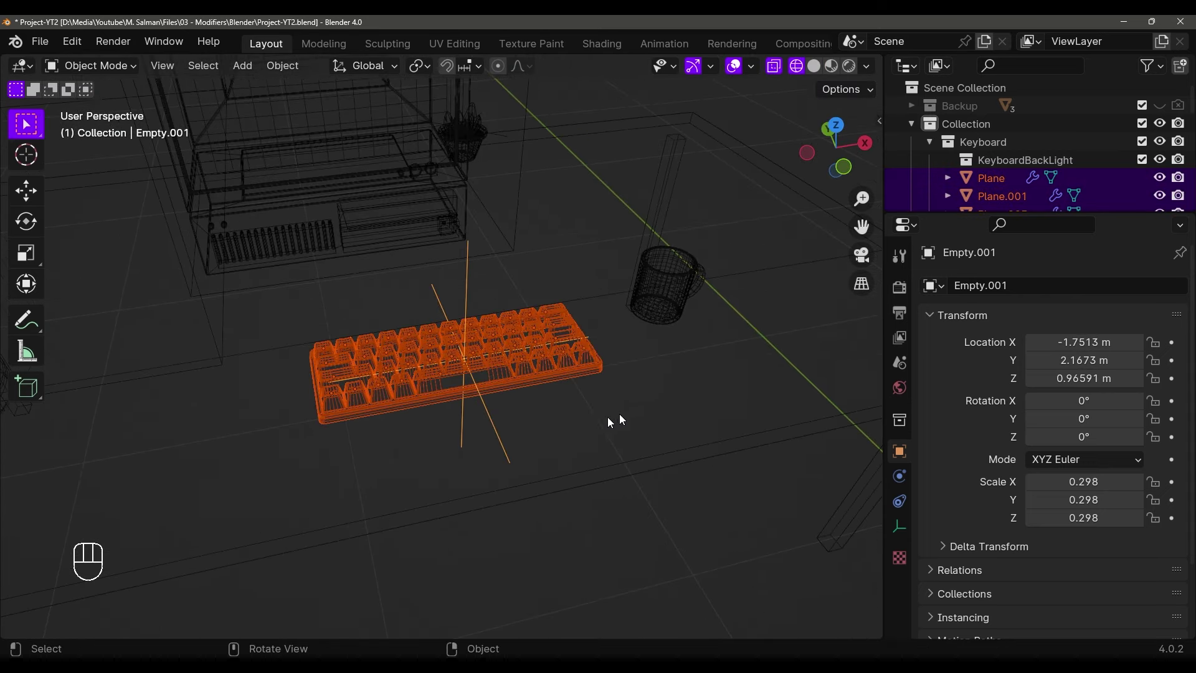
pyautogui.hotkey('shift', 'z')
pyautogui.moveTo(509, 383)
pyautogui.mouseDown(button='middle')
pyautogui.moveTo(512, 417)
pyautogui.moveTo(625, 510)
pyautogui.moveTo(622, 497)
pyautogui.mouseUp(button='middle')
pyautogui.hotkey('ctrl', 'p')
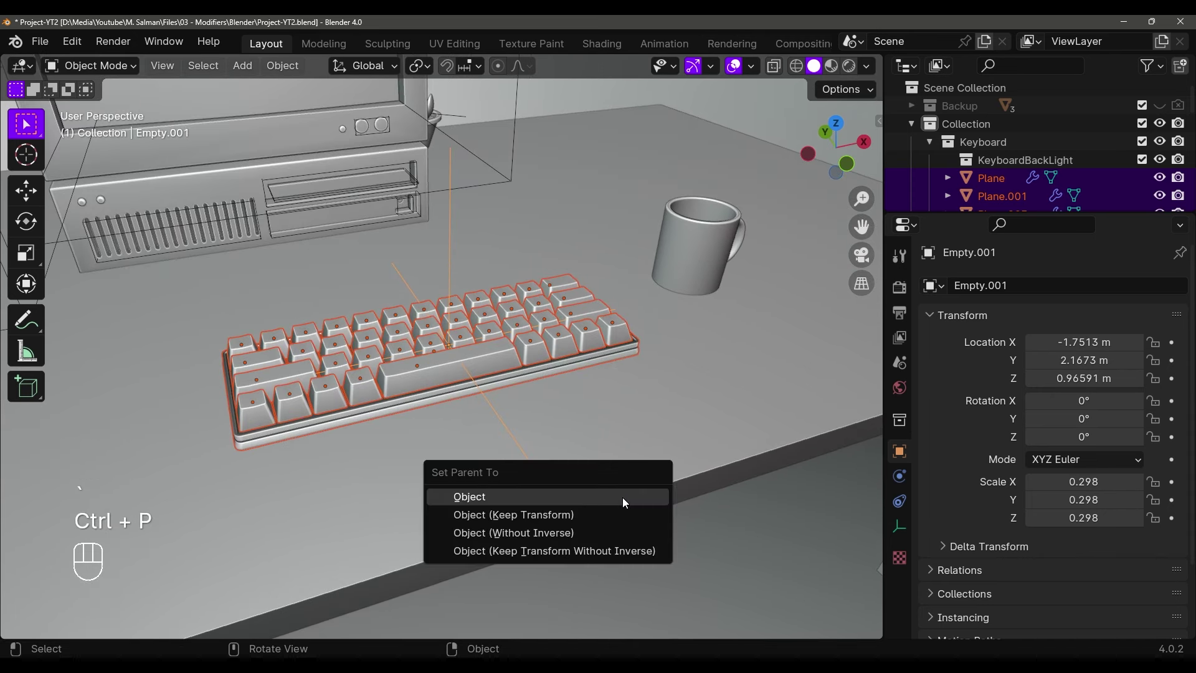
pyautogui.click(622, 497)
# Move the empty with its keyboard in front of the computer, to about X -1.92 m and Y 2.28 m, and save the file
pyautogui.click(520, 454)
pyautogui.press('g')
pyautogui.rightClick(596, 397)
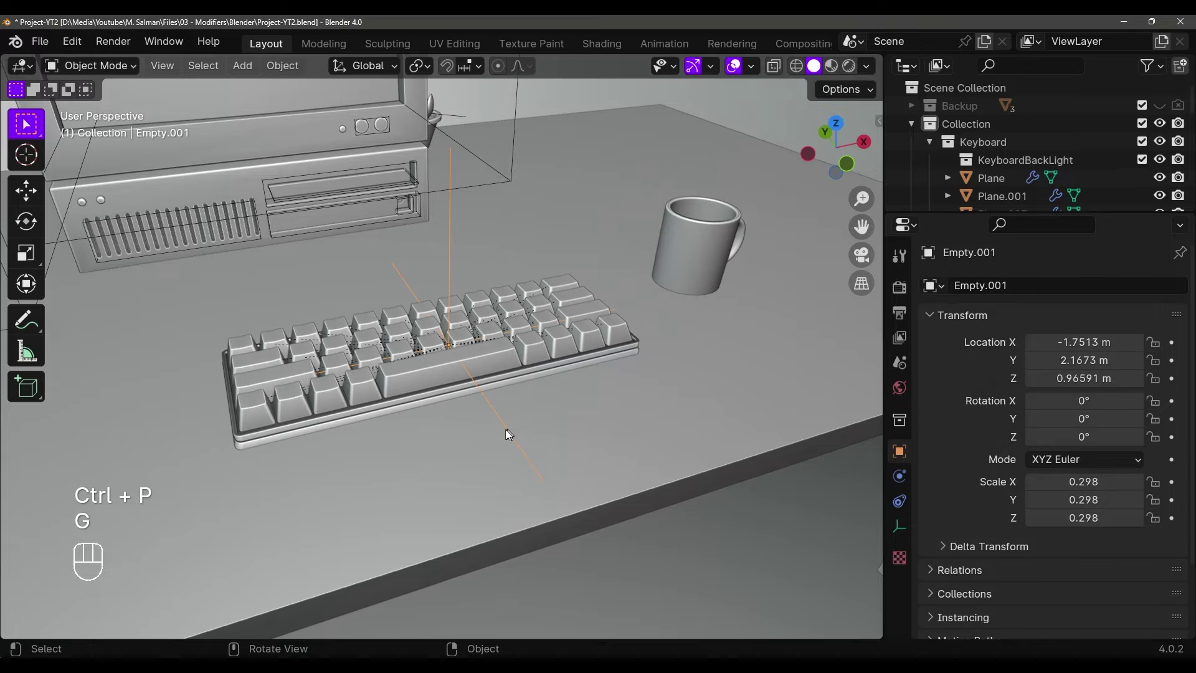
pyautogui.press('g')
pyautogui.moveTo(507, 432); pyautogui.dragTo(563, 419, button='middle')
pyautogui.click(471, 381)
pyautogui.scroll(-5, 474, 386)
pyautogui.press('g')
pyautogui.click(520, 518)
pyautogui.hotkey('ctrl', 's')
pyautogui.press('g')
pyautogui.click(484, 464)
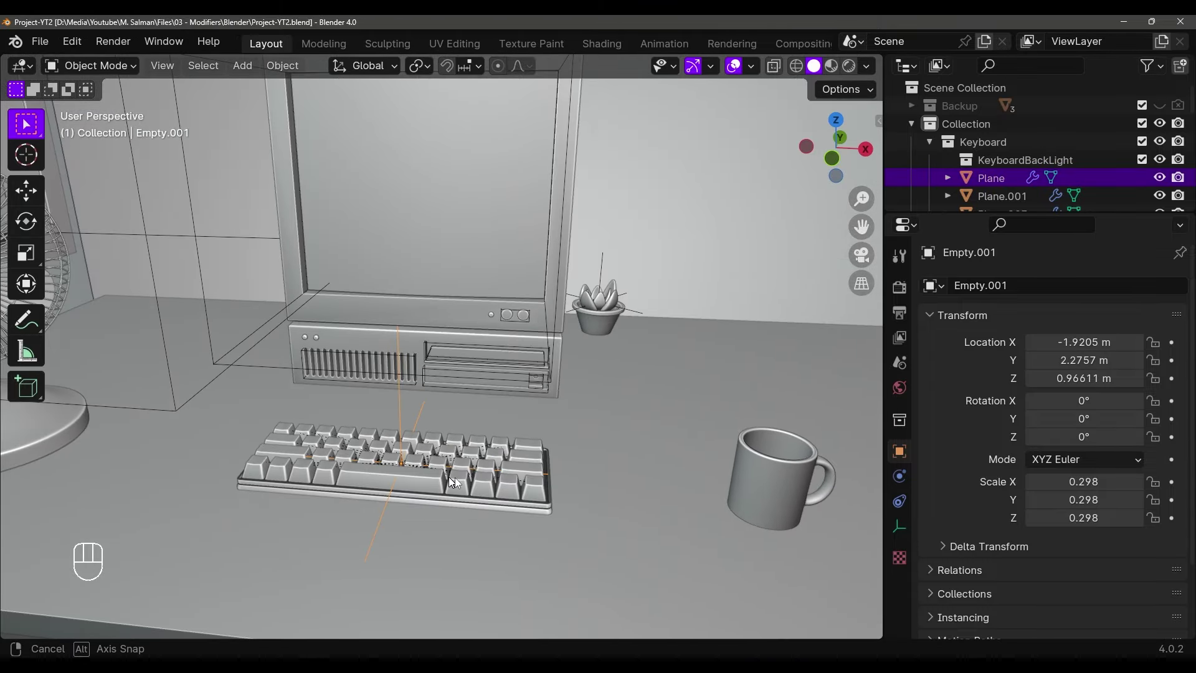
# Add a mesh circle with 32 vertices on the desk between the computer and the keyboard
pyautogui.moveTo(453, 482); pyautogui.dragTo(532, 461, button='middle')
pyautogui.moveTo(596, 418); pyautogui.dragTo(514, 437, button='middle')
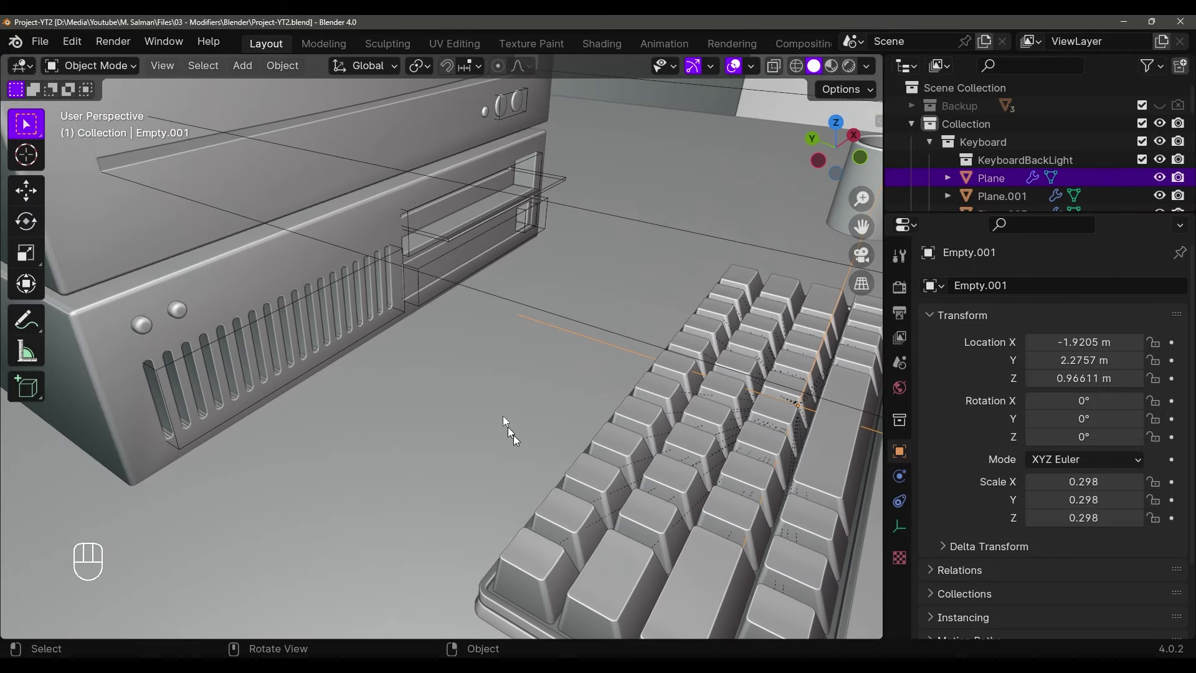
pyautogui.scroll(-5, 623, 409)
pyautogui.keyDown('shift'); pyautogui.moveTo(598, 423); pyautogui.dragTo(475, 436, button='middle'); pyautogui.keyUp('shift')
pyautogui.scroll(-1, 523, 421)
pyautogui.scroll(2, 492, 406)
pyautogui.hotkey('shift', 'a')
pyautogui.moveTo(448, 306)
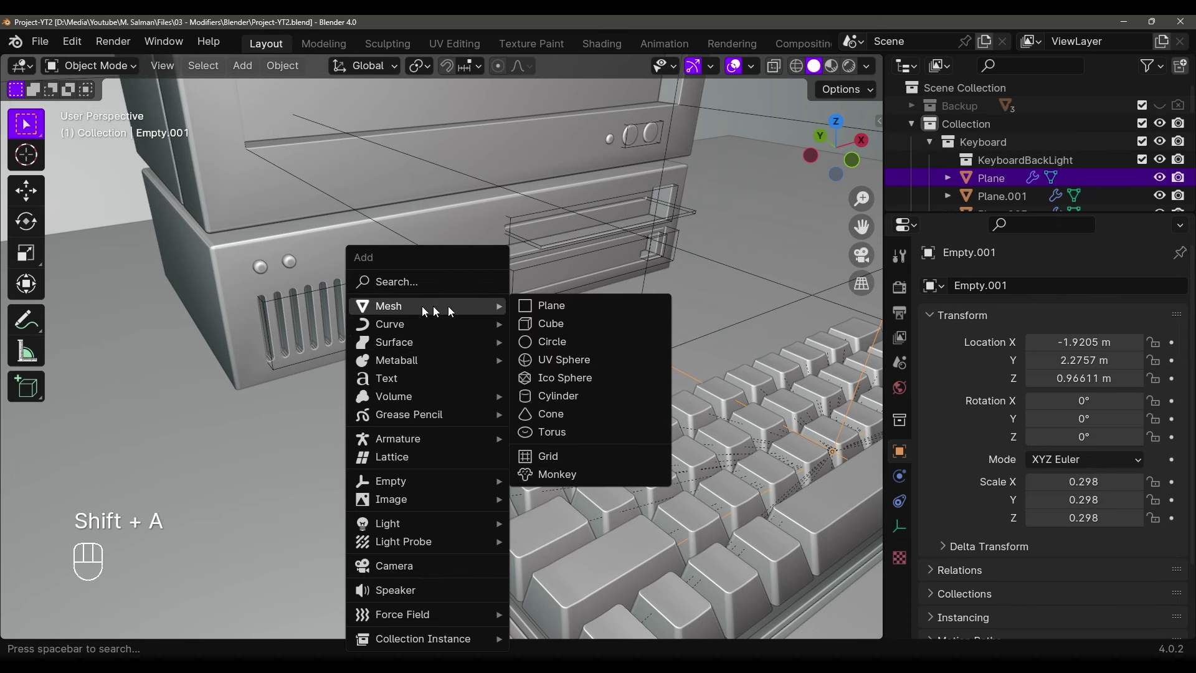
pyautogui.click(549, 343)
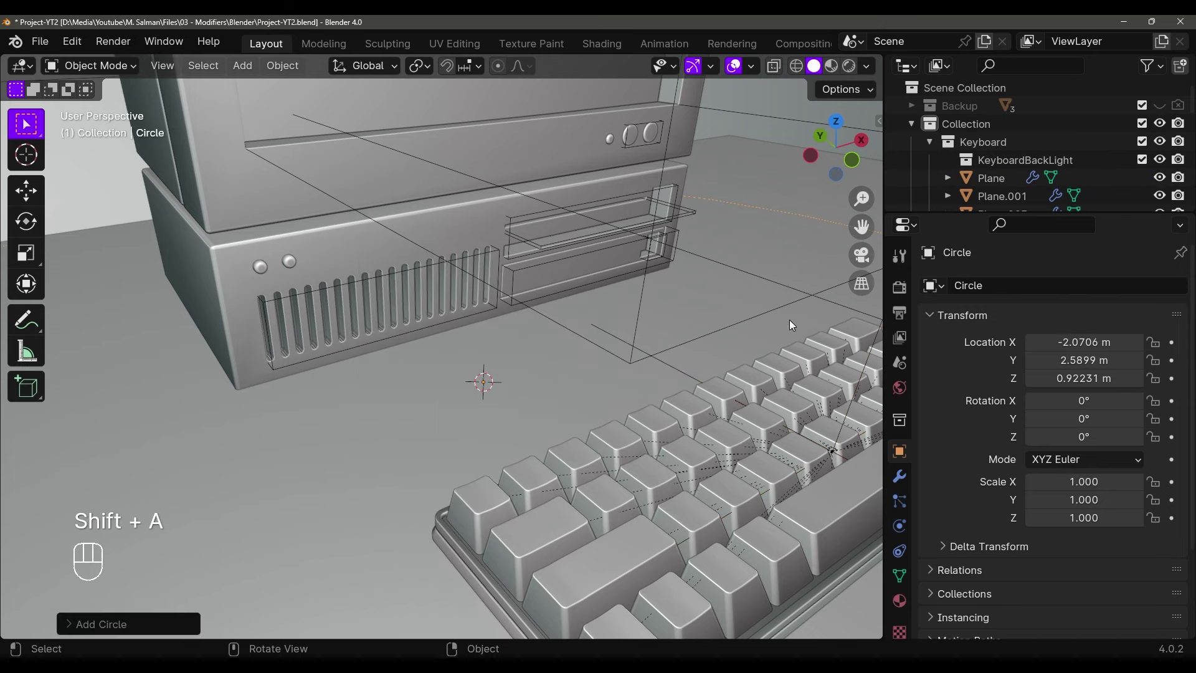
pyautogui.press('s')
pyautogui.rightClick(187, 566)
pyautogui.click(70, 625)
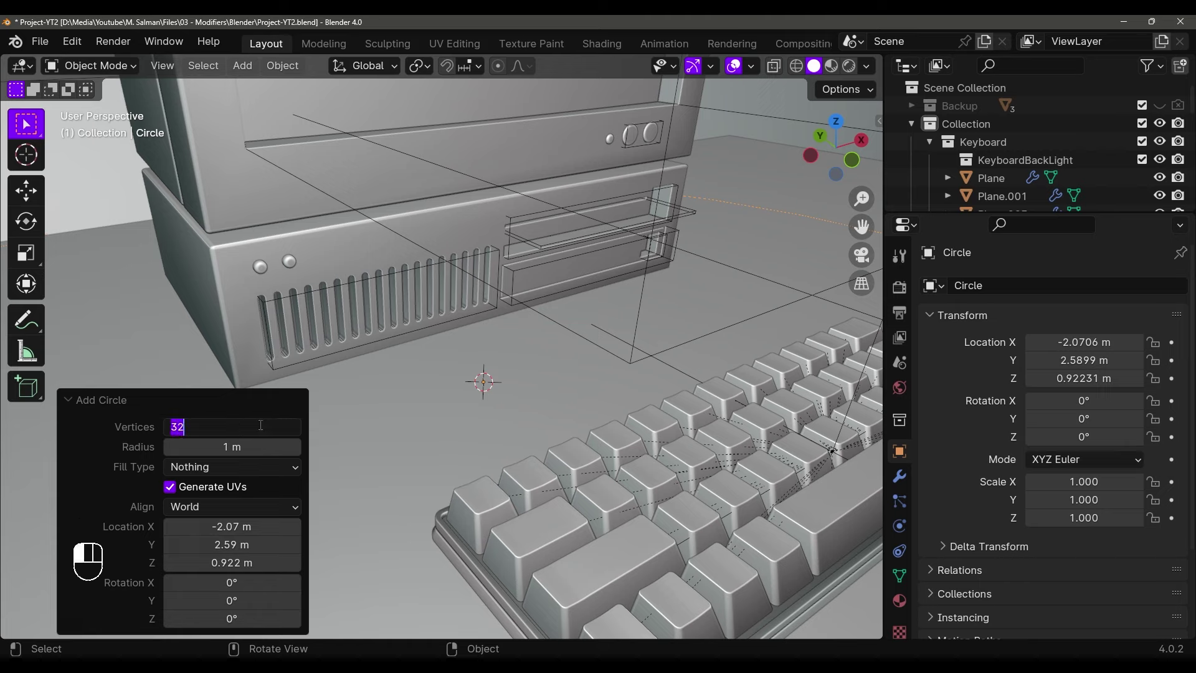
pyautogui.click(174, 406)
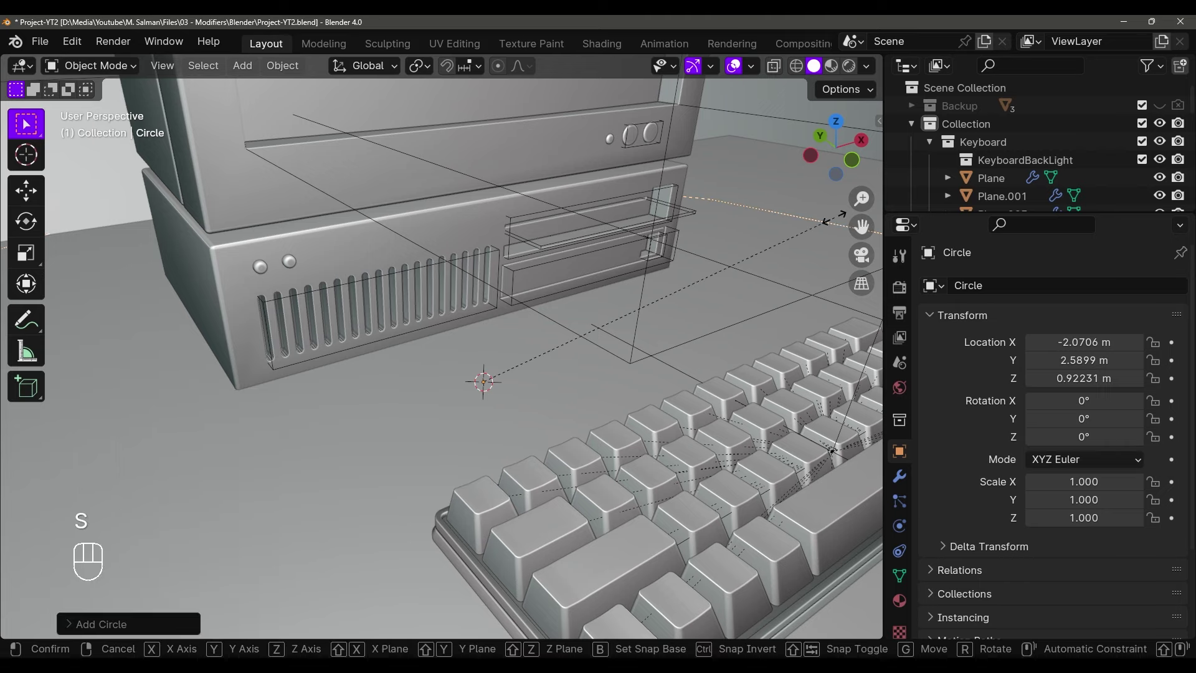
# Scale the circle down to about 0.019 and rotate it 90° around X
pyautogui.press('s')
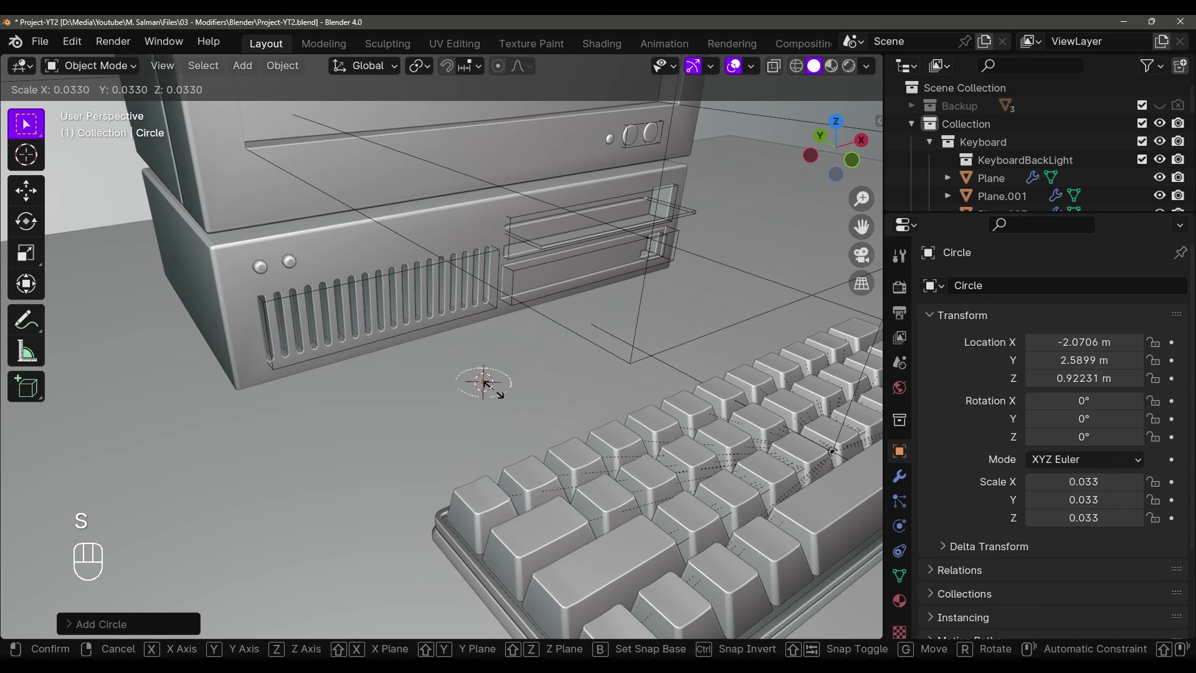
pyautogui.click(498, 387)
pyautogui.press('r')
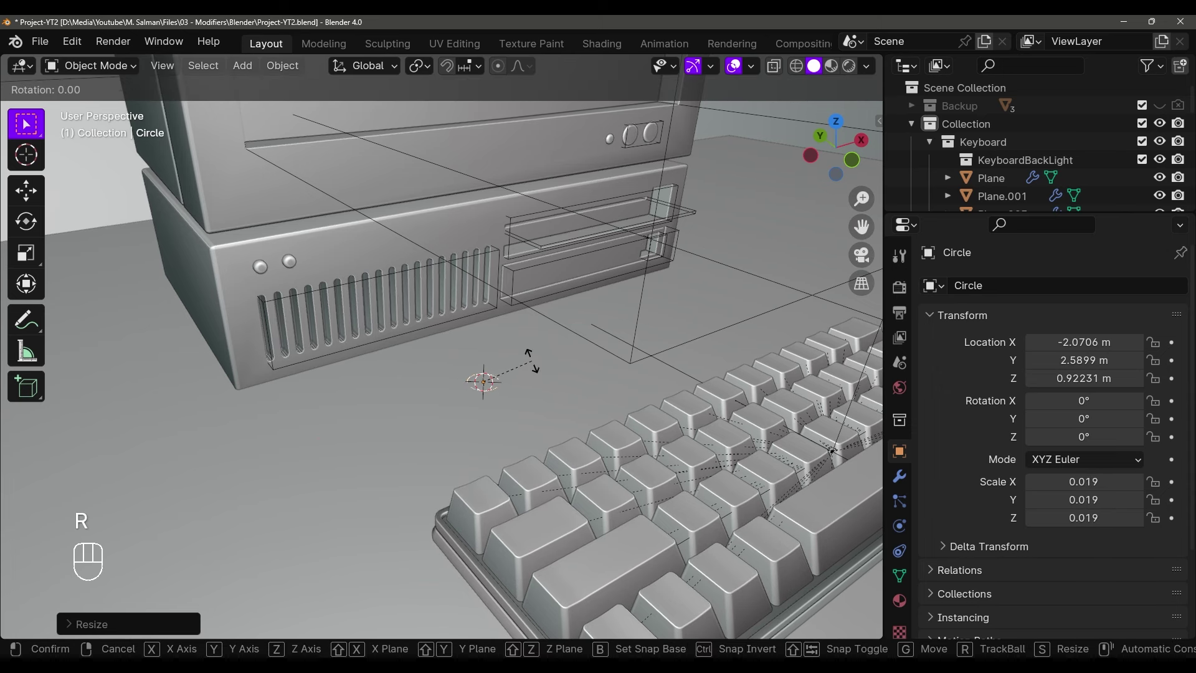
pyautogui.press('x')
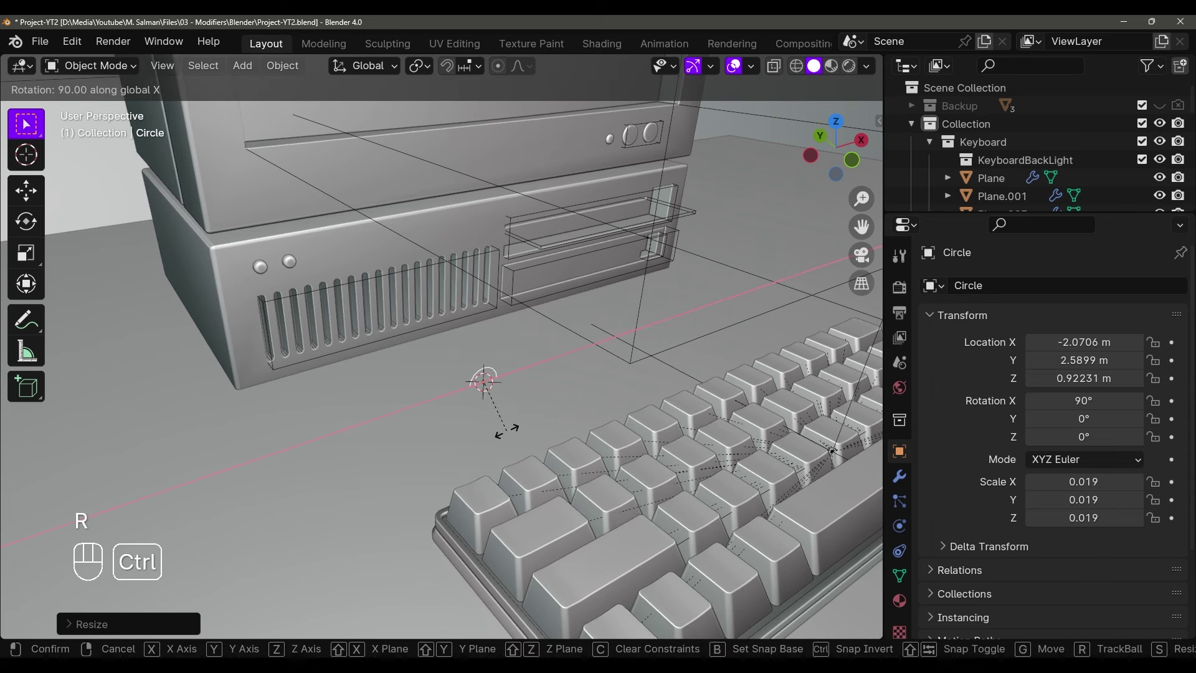
pyautogui.click(507, 430)
# Raise the circle along Z to about 0.977 m, above the desk surface
pyautogui.press('g')
pyautogui.press('z')
pyautogui.click(575, 350)
pyautogui.moveTo(574, 350); pyautogui.dragTo(681, 345, button='middle')
pyautogui.moveTo(536, 403)
pyautogui.mouseDown(button='middle')
pyautogui.moveTo(445, 389)
pyautogui.moveTo(533, 397)
pyautogui.mouseUp(button='middle')
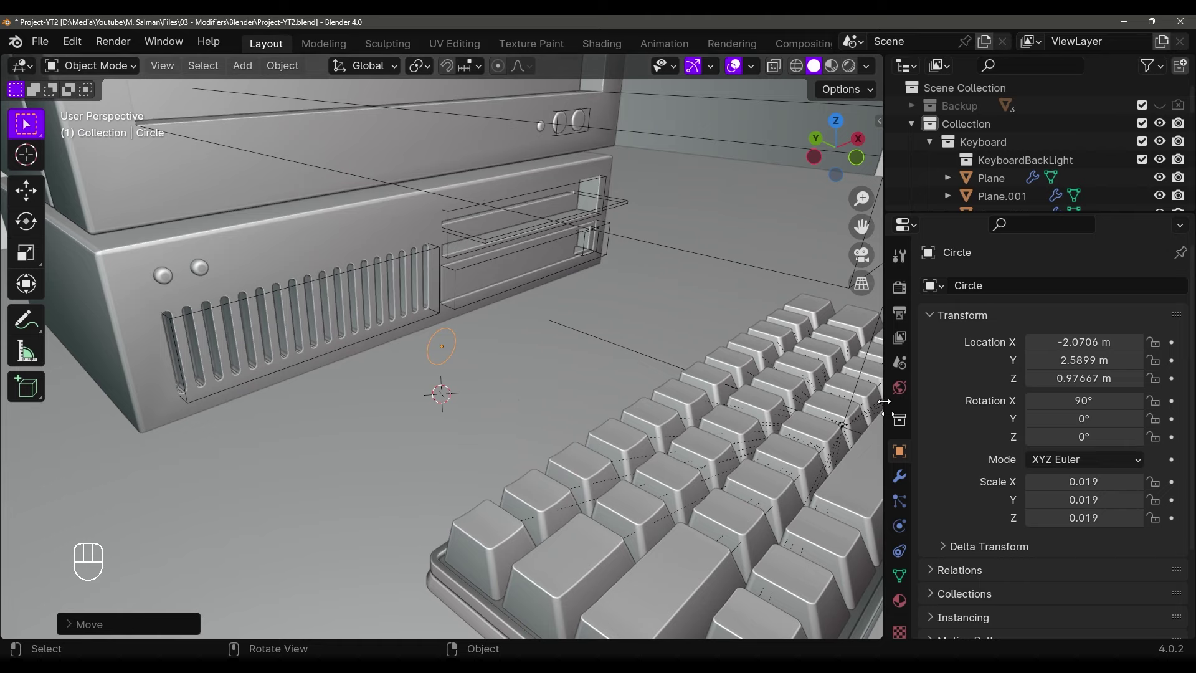
# Add a Screw modifier to the circle
pyautogui.click(899, 477)
pyautogui.click(969, 284)
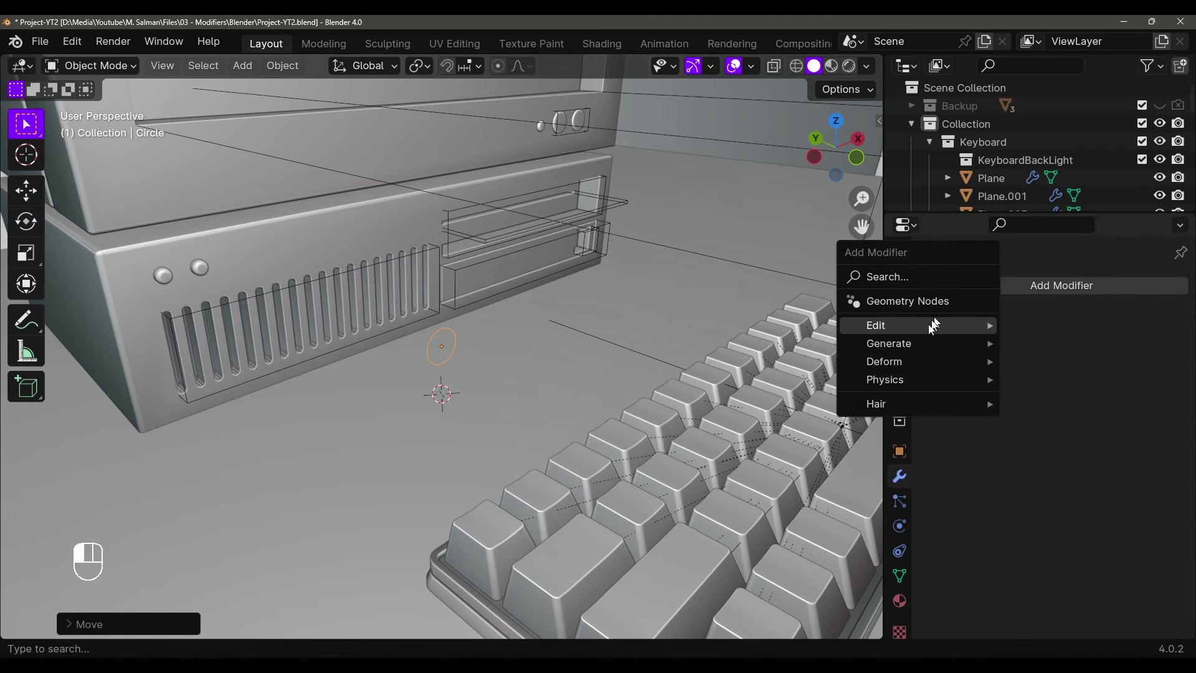
pyautogui.moveTo(933, 344)
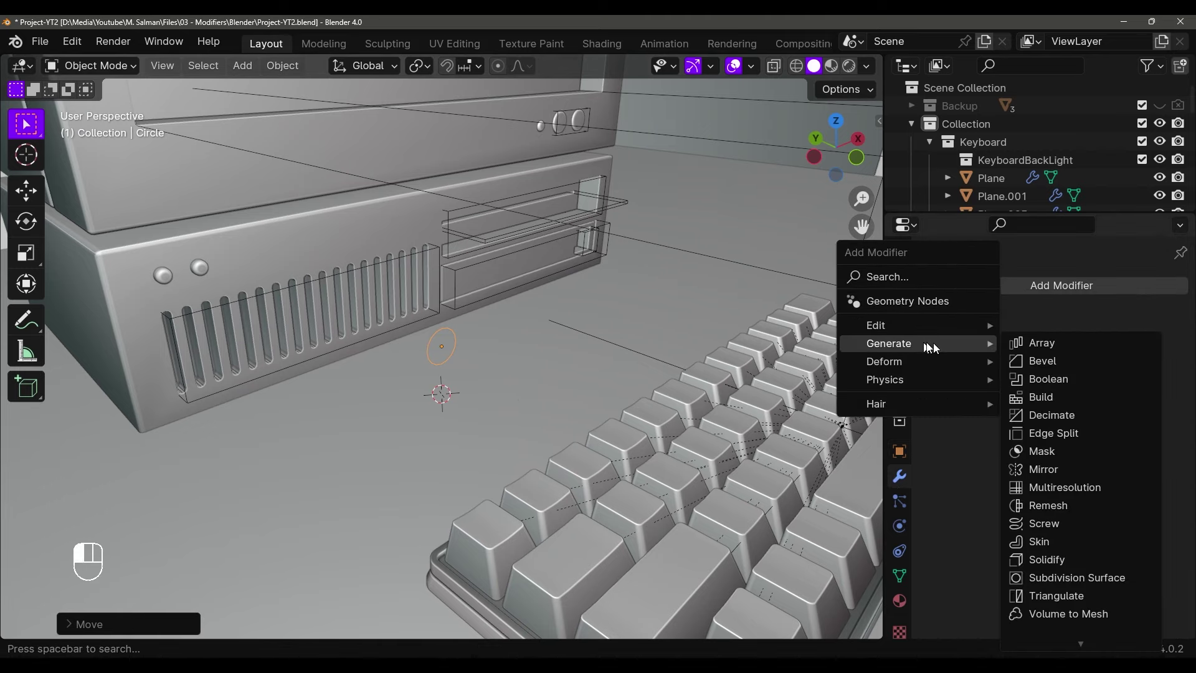
pyautogui.click(1052, 528)
pyautogui.scroll(5, 529, 338)
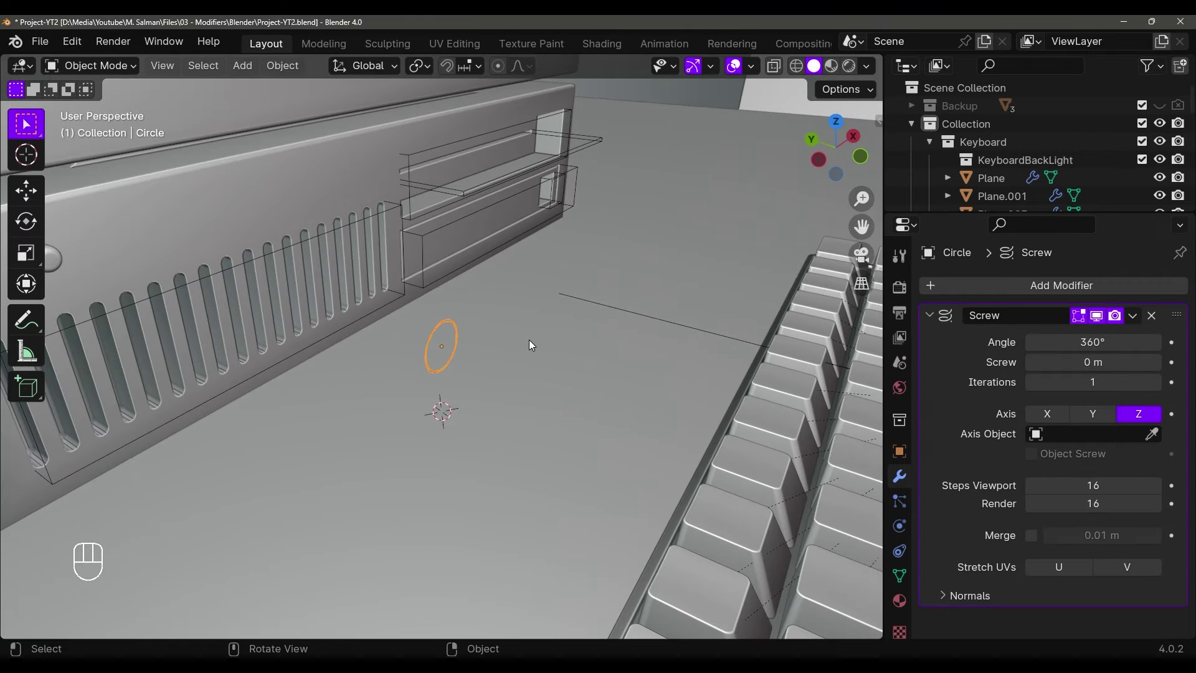
pyautogui.moveTo(809, 379); pyautogui.dragTo(600, 365, button='middle')
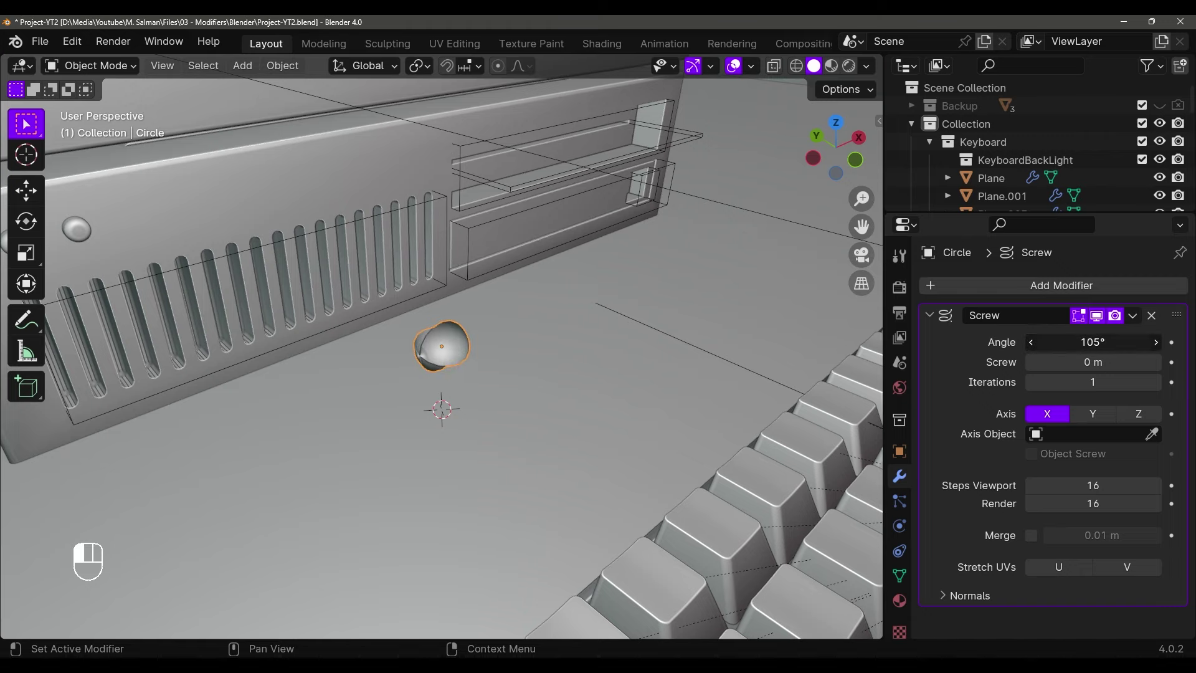
# Set the Screw modifier's screw offset to 3.1 m and its angle to 86°
pyautogui.moveTo(1092, 362)
pyautogui.mouseDown()
pyautogui.moveTo(1146, 361)
pyautogui.moveTo(1109, 362)
pyautogui.mouseUp()
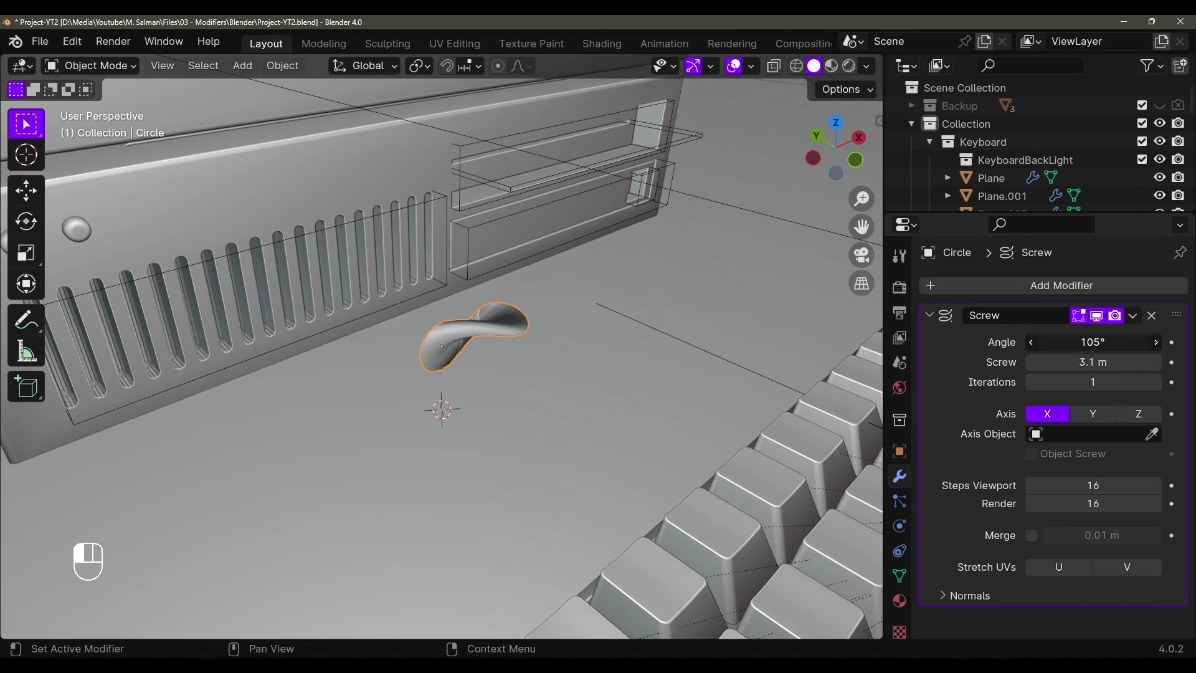
pyautogui.moveTo(1093, 342); pyautogui.dragTo(1121, 342)
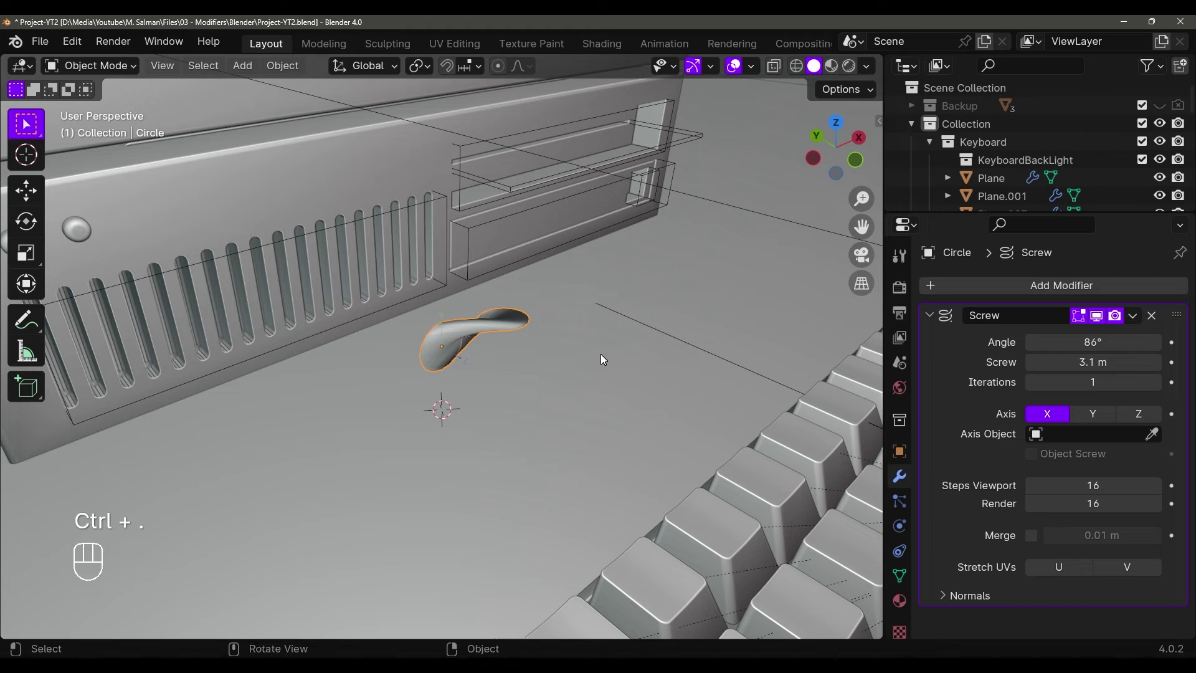
pyautogui.press('g')
pyautogui.press('z')
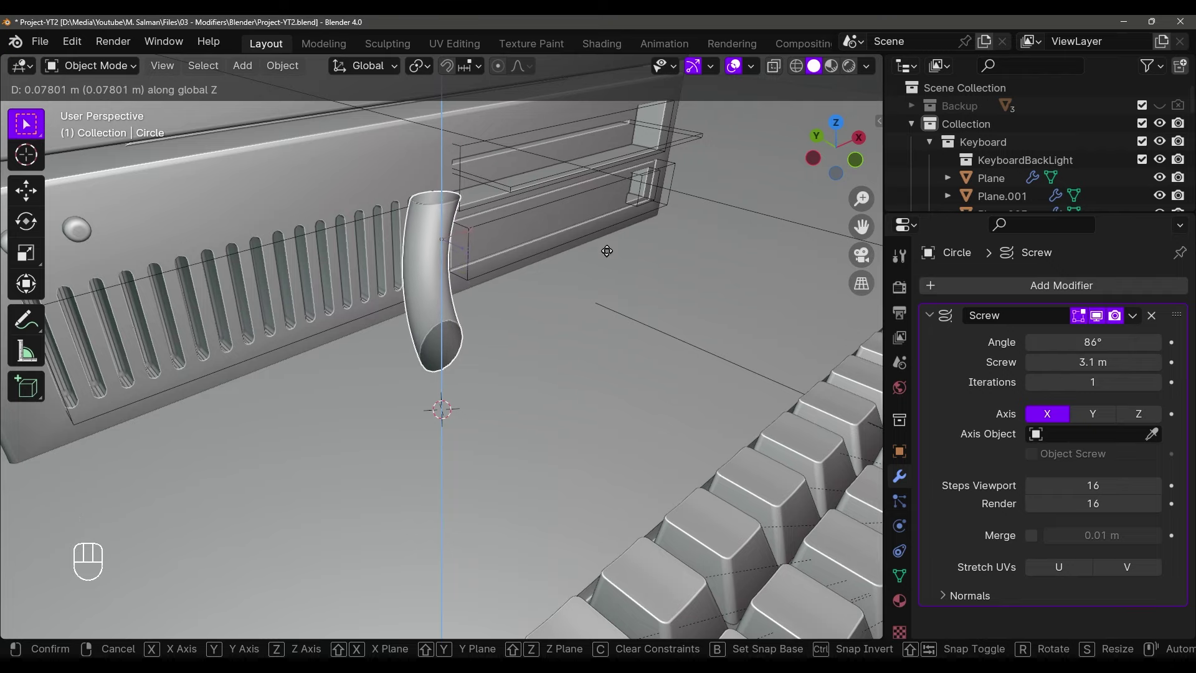
pyautogui.hotkey('ctrl', 'z')
pyautogui.hotkey('ctrl', 'z')
pyautogui.hotkey('ctrl', 'z')
pyautogui.hotkey('ctrl', 'z')
pyautogui.hotkey('ctrl', 'z')
pyautogui.hotkey('ctrl', 'z')
pyautogui.hotkey('ctrl', 'z')
pyautogui.hotkey('ctrl', 'z')
pyautogui.hotkey('ctrl', 'z')
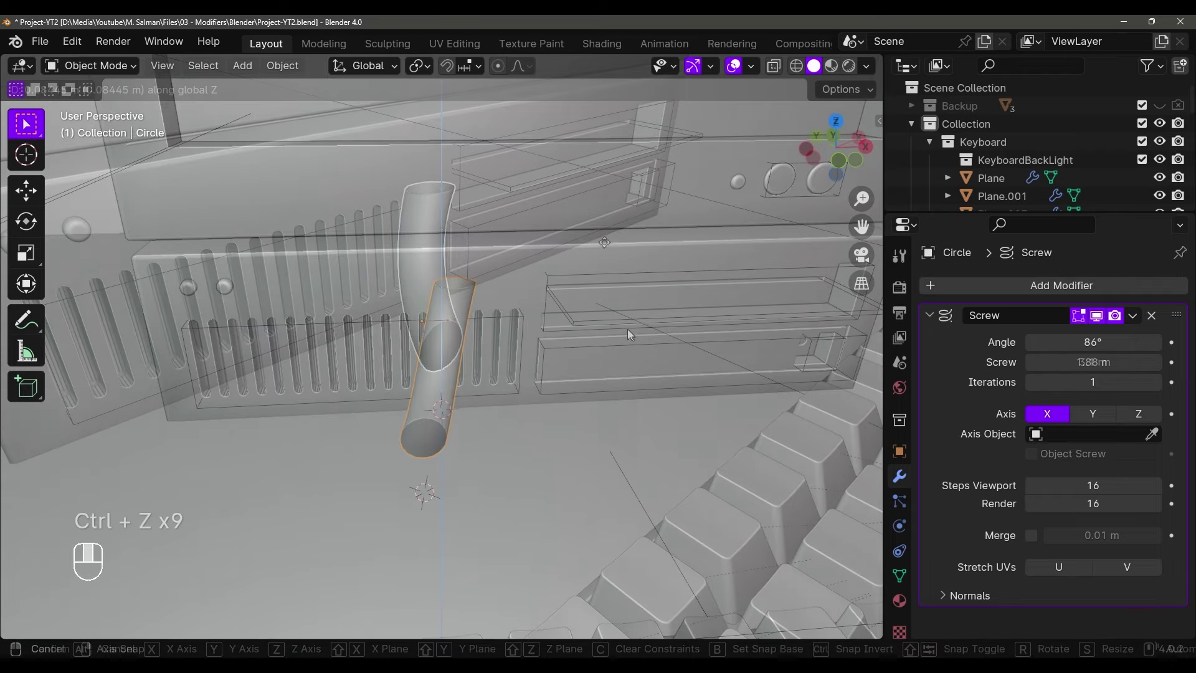
# Move the screwed circle upward along the global Z axis
pyautogui.press('g')
pyautogui.press('z')
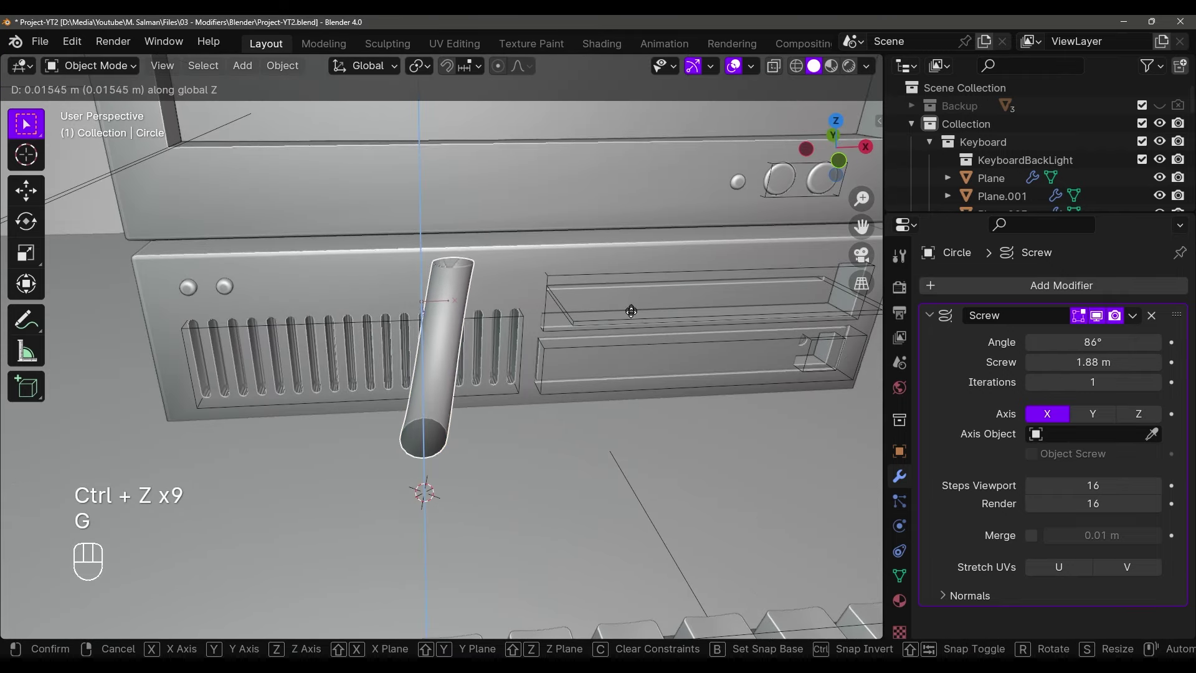
pyautogui.click(668, 328)
# Set the Screw modifier to 100 iterations with a 0.8 m screw offset to form a dense coil
pyautogui.moveTo(669, 328); pyautogui.dragTo(696, 401, button='middle')
pyautogui.keyDown('shift'); pyautogui.moveTo(1068, 382); pyautogui.dragTo(1158, 381); pyautogui.keyUp('shift')
pyautogui.scroll(-4, 713, 386)
pyautogui.keyDown('shift'); pyautogui.moveTo(713, 386); pyautogui.dragTo(479, 411, button='middle'); pyautogui.keyUp('shift')
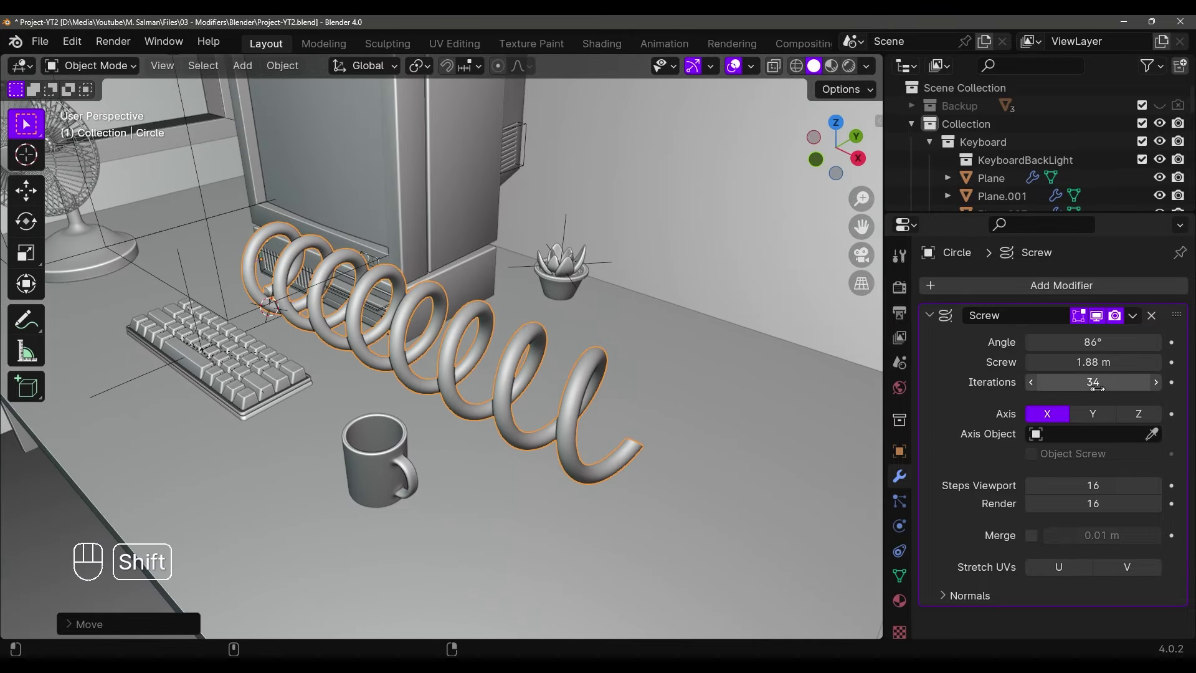
pyautogui.keyDown('shift'); pyautogui.moveTo(1097, 389); pyautogui.dragTo(1183, 389); pyautogui.keyUp('shift')
pyautogui.moveTo(704, 417); pyautogui.dragTo(865, 429, button='middle')
pyautogui.keyDown('shift'); pyautogui.moveTo(866, 430); pyautogui.dragTo(741, 405, button='middle'); pyautogui.keyUp('shift')
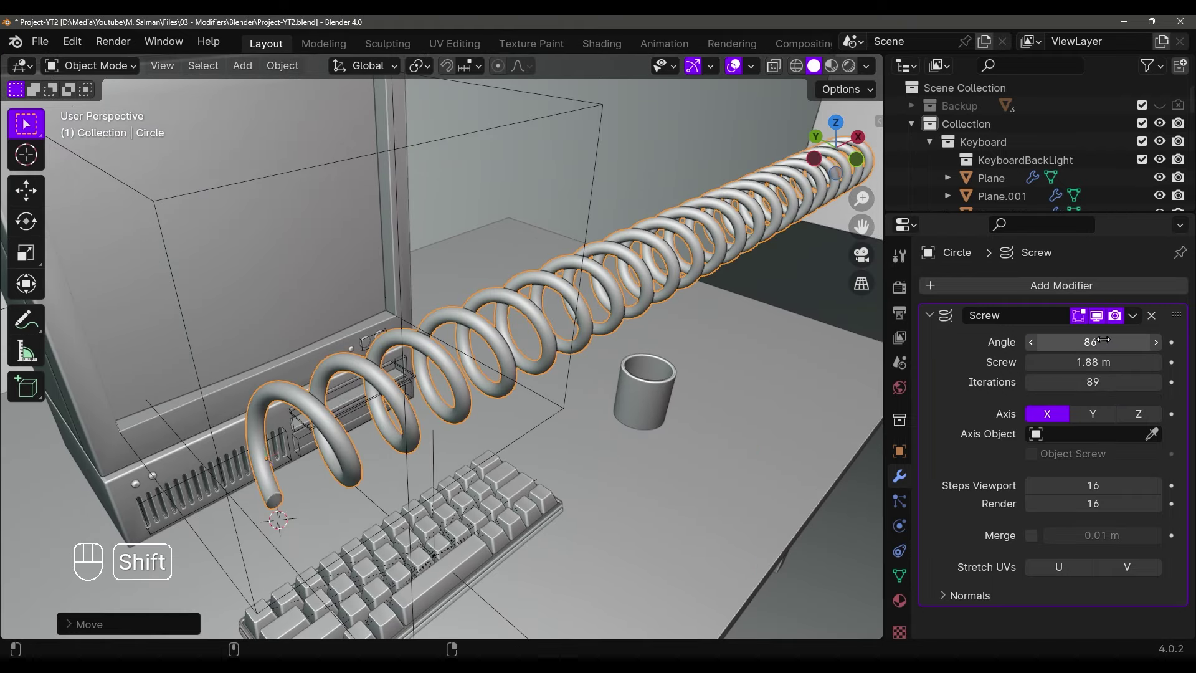
pyautogui.keyDown('shift'); pyautogui.moveTo(1093, 362); pyautogui.dragTo(962, 362); pyautogui.keyUp('shift')
pyautogui.moveTo(622, 349)
pyautogui.mouseDown(button='middle')
pyautogui.moveTo(703, 302)
pyautogui.moveTo(616, 351)
pyautogui.mouseUp(button='middle')
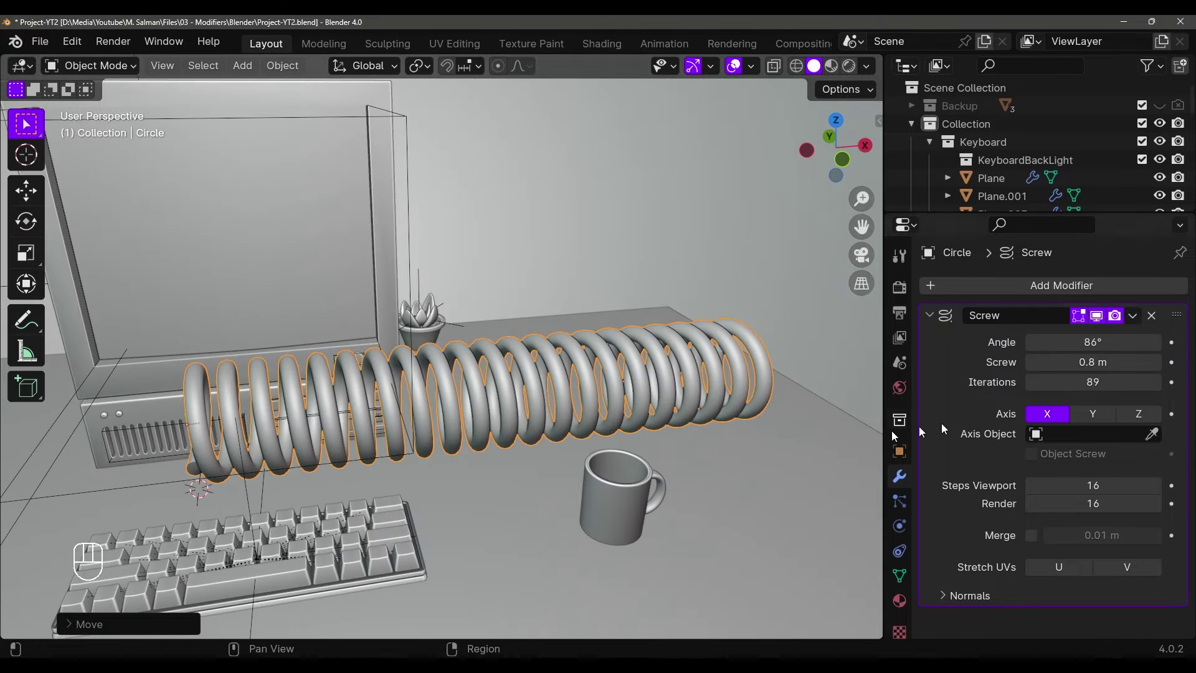
pyautogui.moveTo(420, 383); pyautogui.dragTo(523, 369, button='middle')
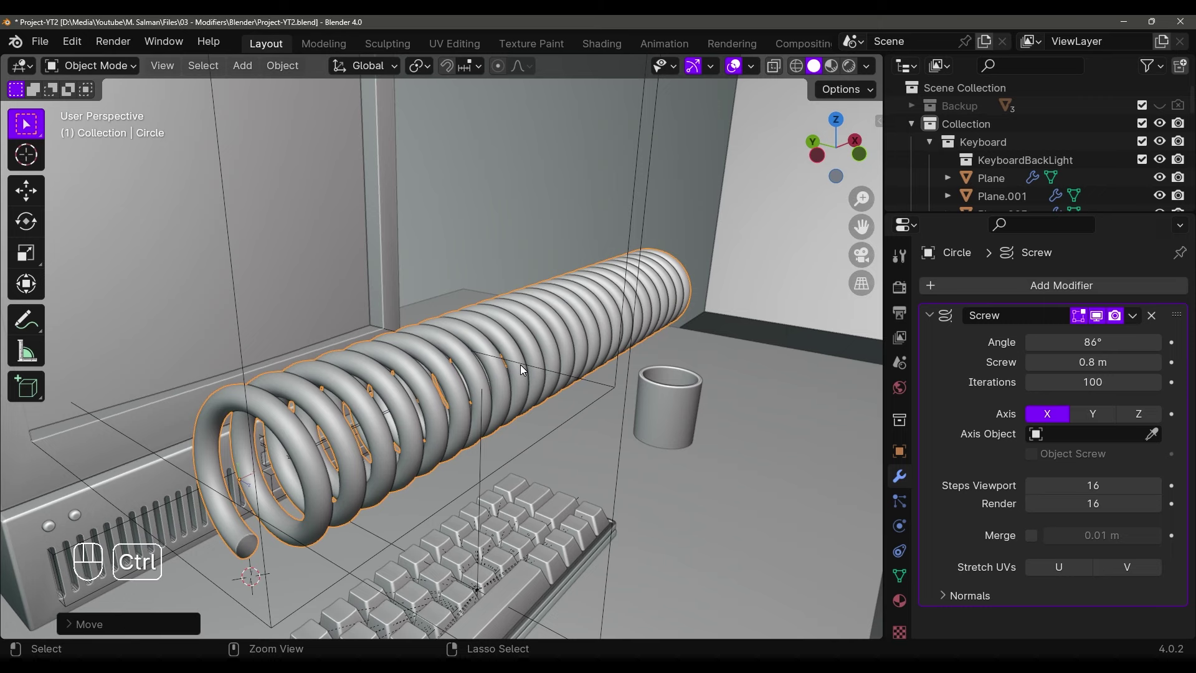
# Scale down the profile circle in Edit Mode to make the coil's wire thinner
pyautogui.keyDown('ctrl'); pyautogui.moveTo(521, 364); pyautogui.dragTo(701, 267, button='middle'); pyautogui.keyUp('ctrl')
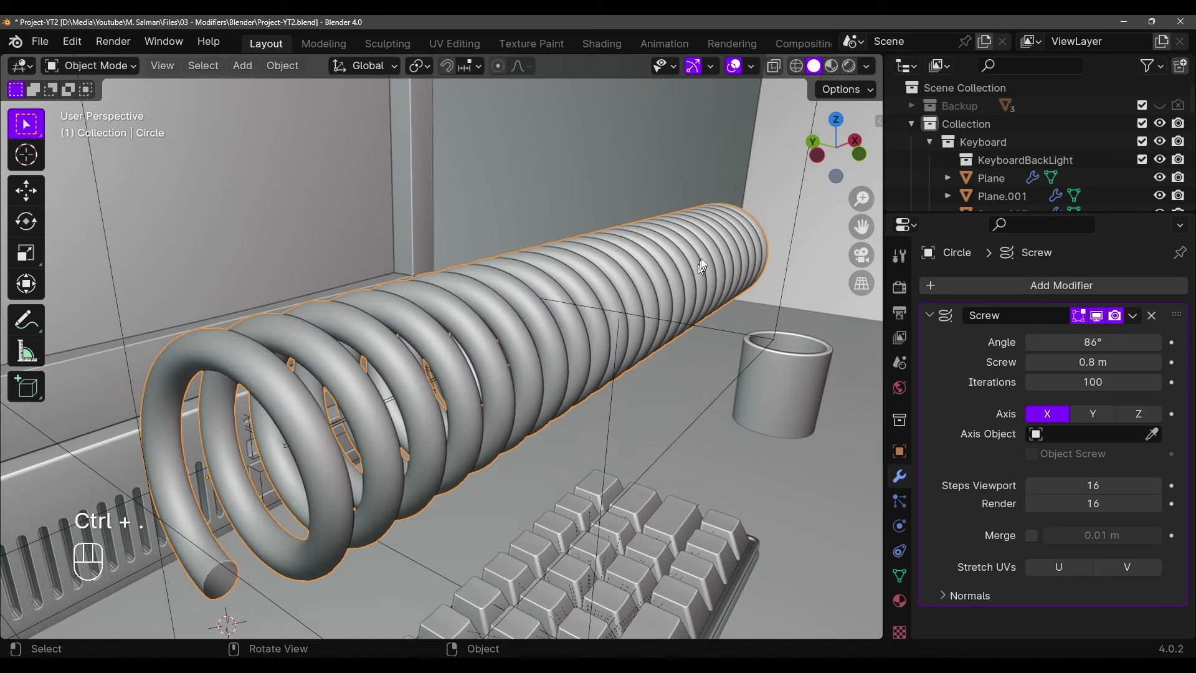
pyautogui.press('s')
pyautogui.press('Tab')
pyautogui.press('s')
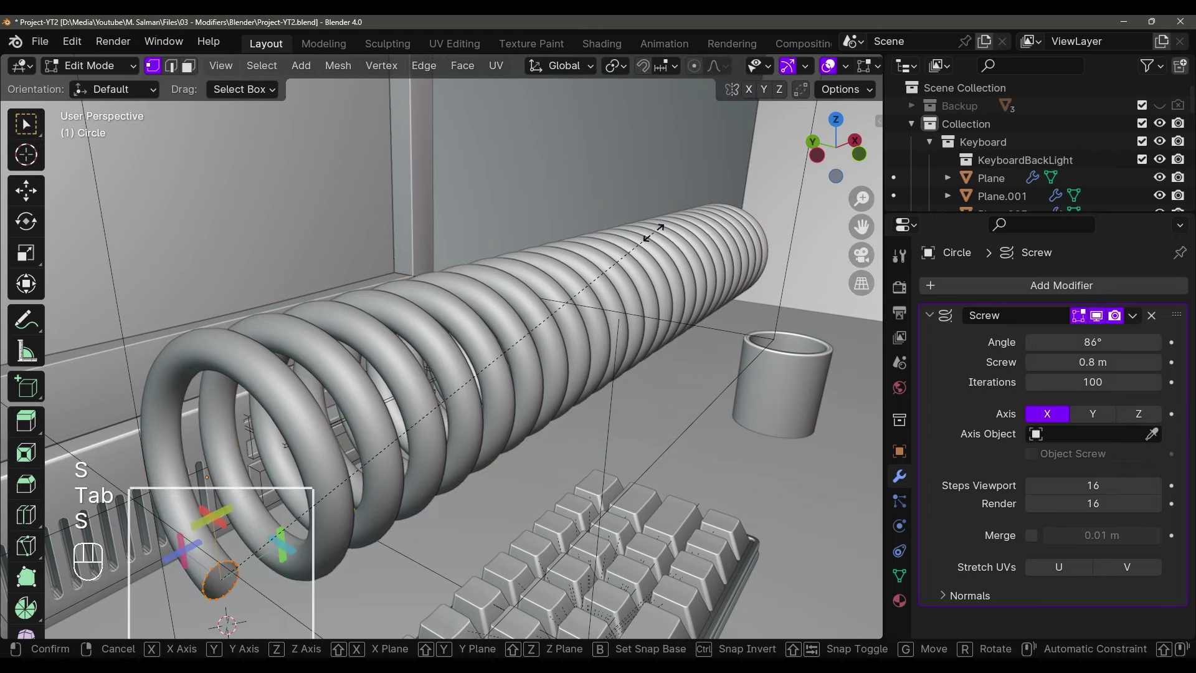
pyautogui.click(614, 268)
# Scale the whole coil object down in Object Mode to fit the computer's cable size
pyautogui.press('Tab')
pyautogui.press('s')
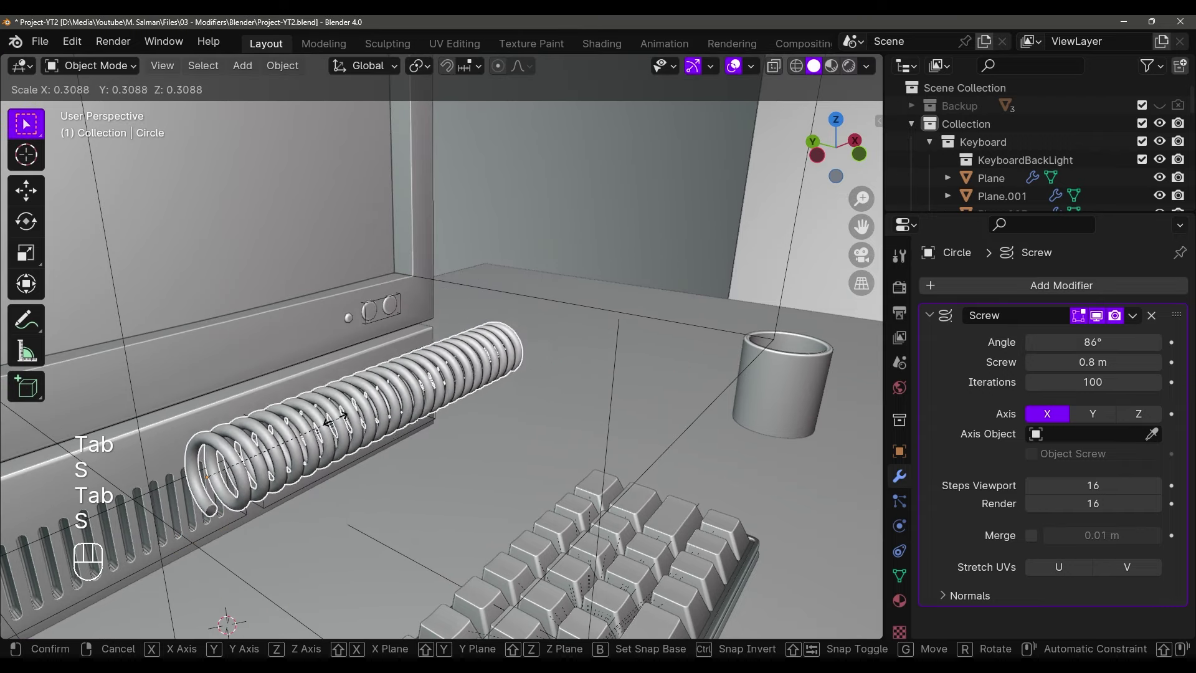
pyautogui.click(252, 441)
pyautogui.keyDown('shift'); pyautogui.moveTo(252, 441); pyautogui.dragTo(423, 340, button='middle'); pyautogui.keyUp('shift')
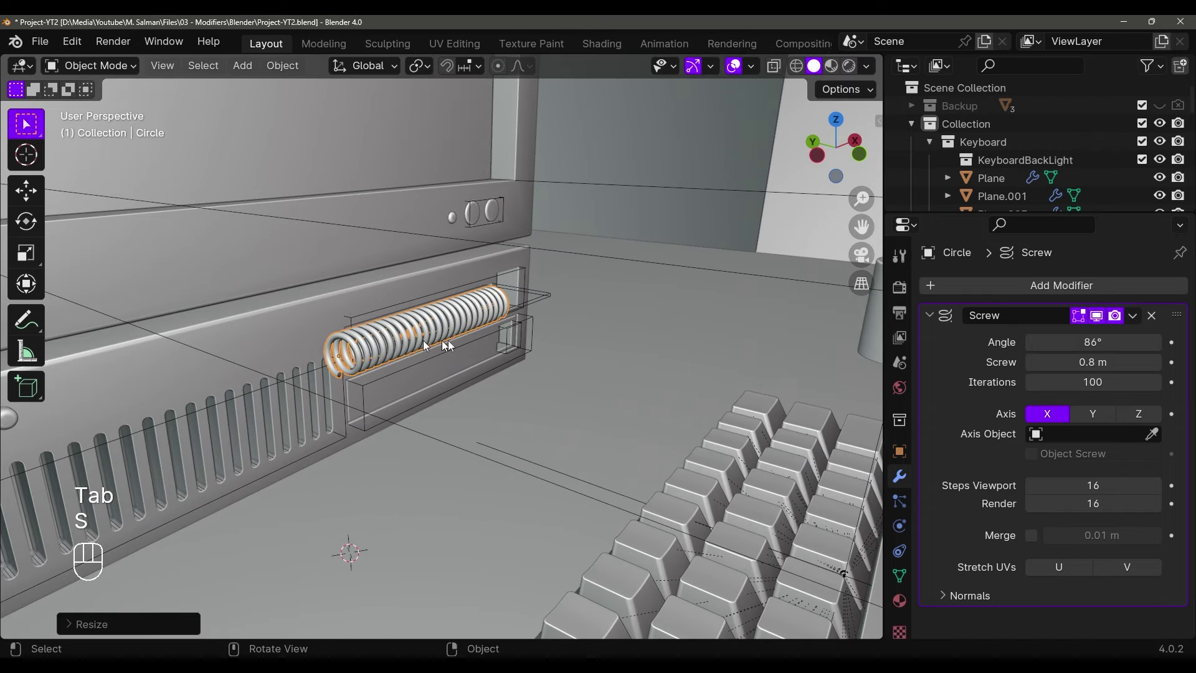
# Lower the coil along Z to the desk and place it between the computer and the keyboard
pyautogui.press('g')
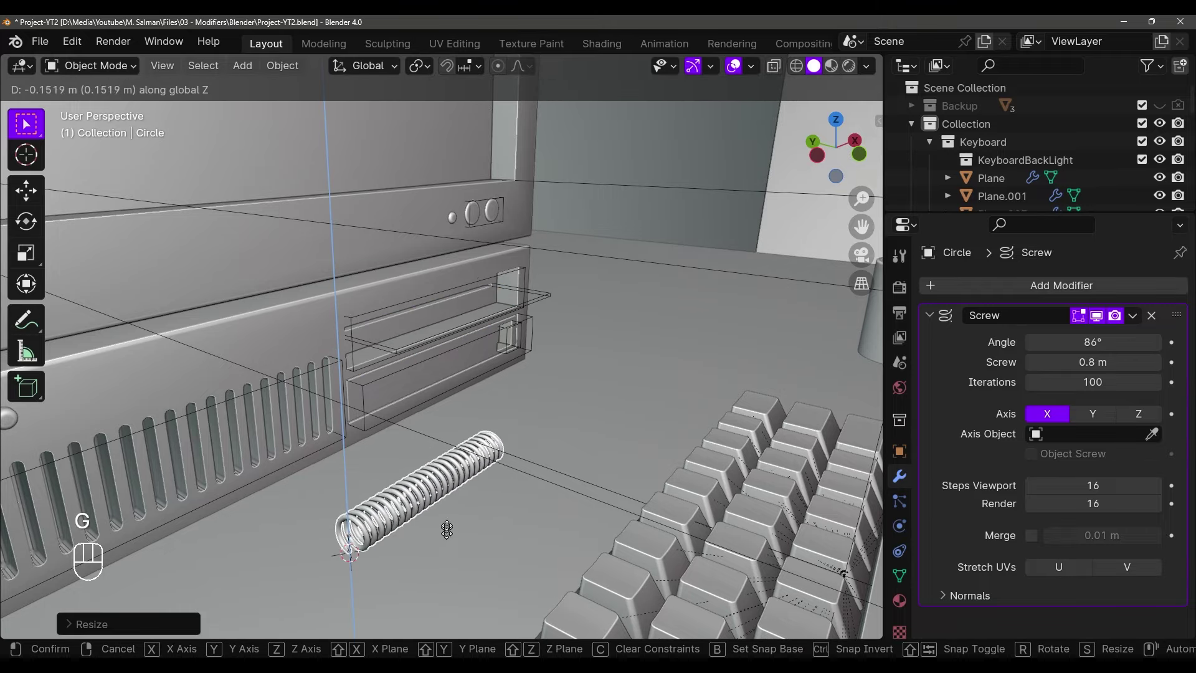
pyautogui.click(442, 482)
pyautogui.keyDown('shift'); pyautogui.moveTo(442, 482); pyautogui.dragTo(430, 449, button='middle'); pyautogui.keyUp('shift')
pyautogui.press('g')
pyautogui.click(537, 449)
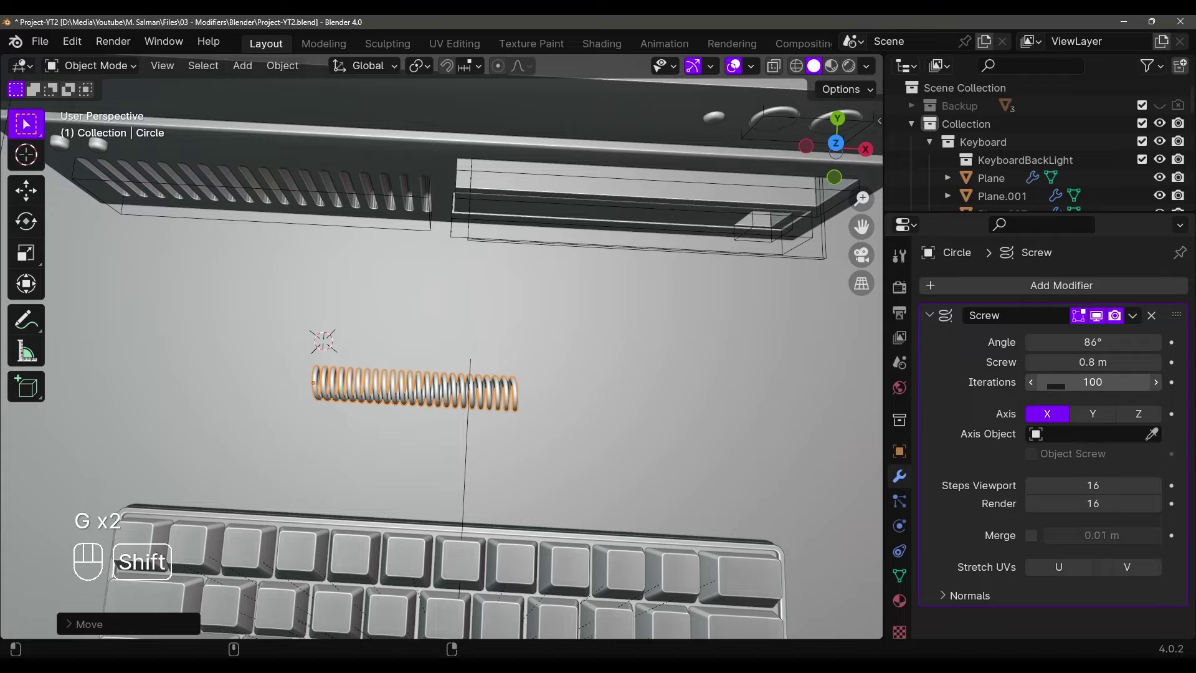
# Set the Screw iterations to 300 and move the coil along X to centre it in front of the computer
pyautogui.moveTo(626, 428); pyautogui.dragTo(649, 382, button='middle')
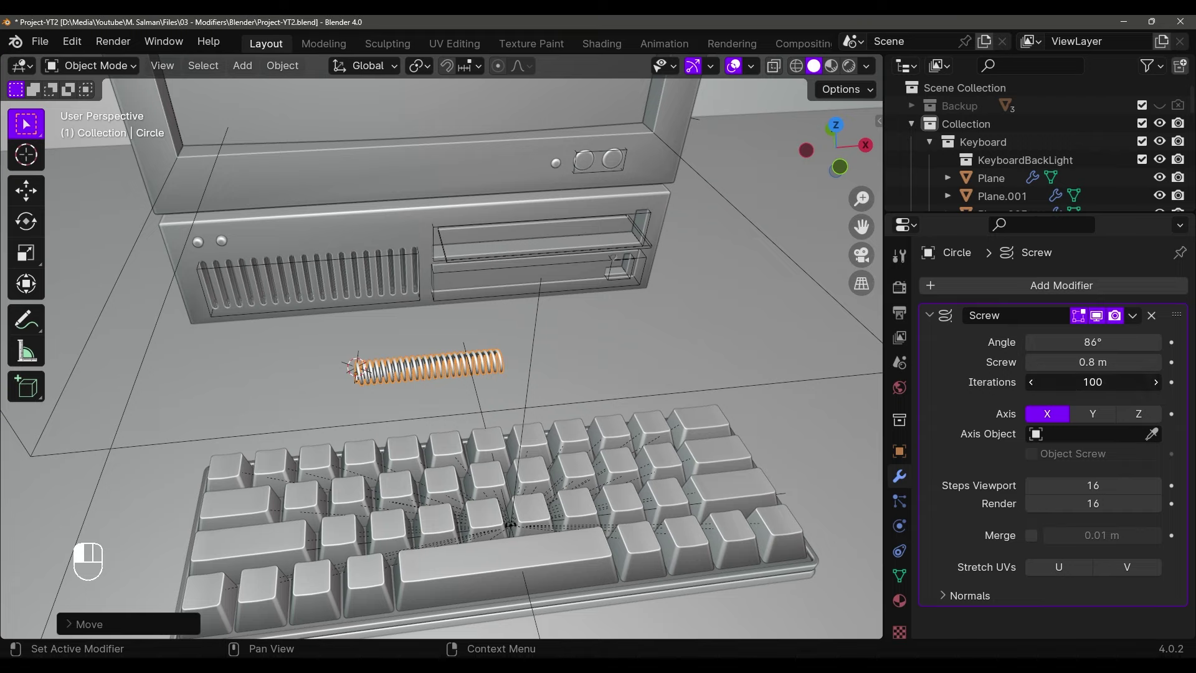
pyautogui.click(1081, 383)
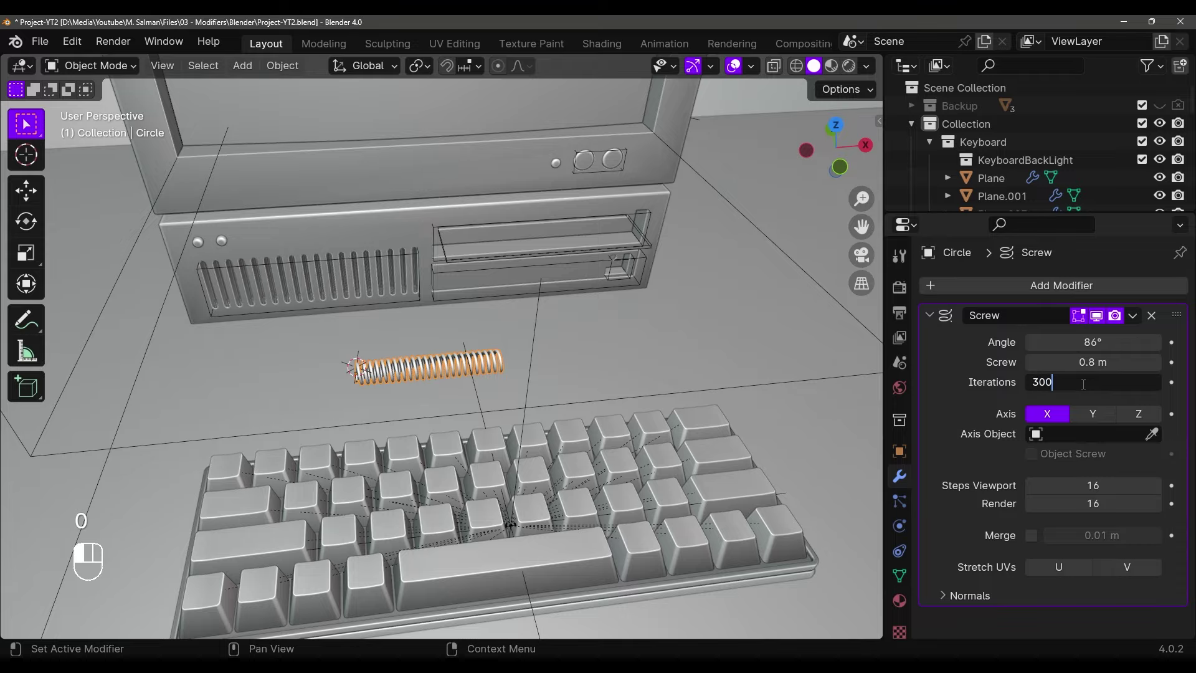
pyautogui.press('Return')
pyautogui.moveTo(801, 421)
pyautogui.mouseDown(button='middle')
pyautogui.moveTo(660, 377)
pyautogui.moveTo(802, 417)
pyautogui.moveTo(780, 422)
pyautogui.mouseUp(button='middle')
pyautogui.press('g')
pyautogui.press('x')
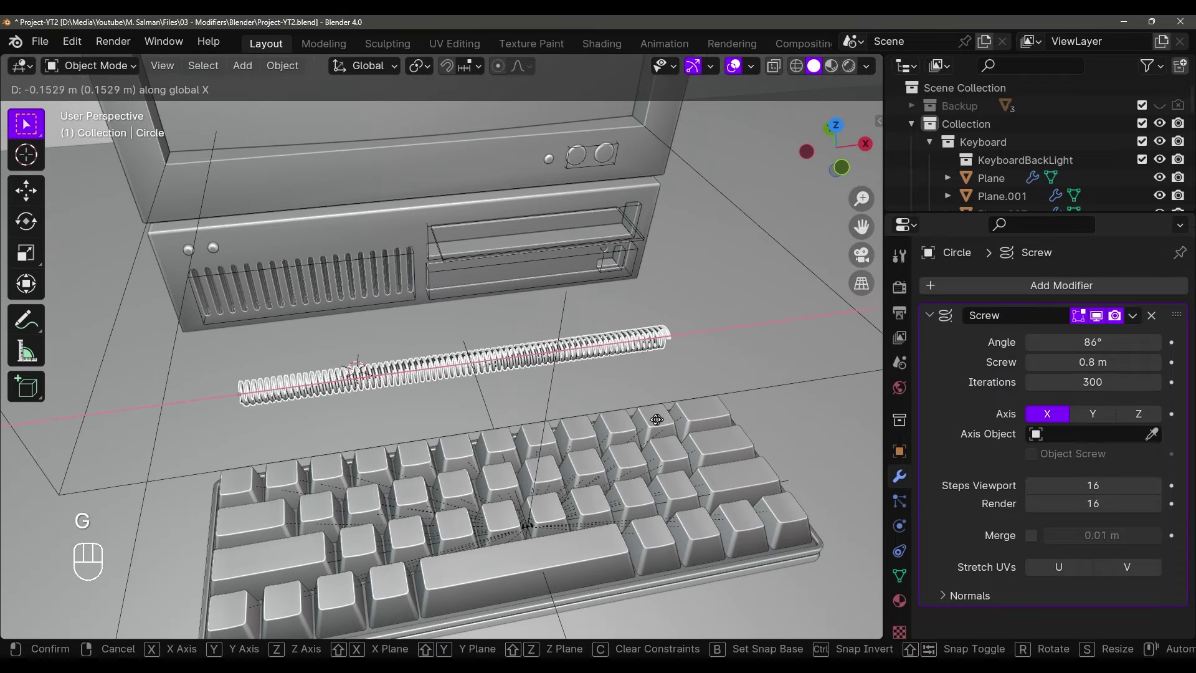
pyautogui.click(535, 356)
# Add a Bezier curve and scale it down to about half the keyboard's width in the top wireframe view
pyautogui.moveTo(498, 341); pyautogui.dragTo(473, 383, button='middle')
pyautogui.hotkey('shift', 'a')
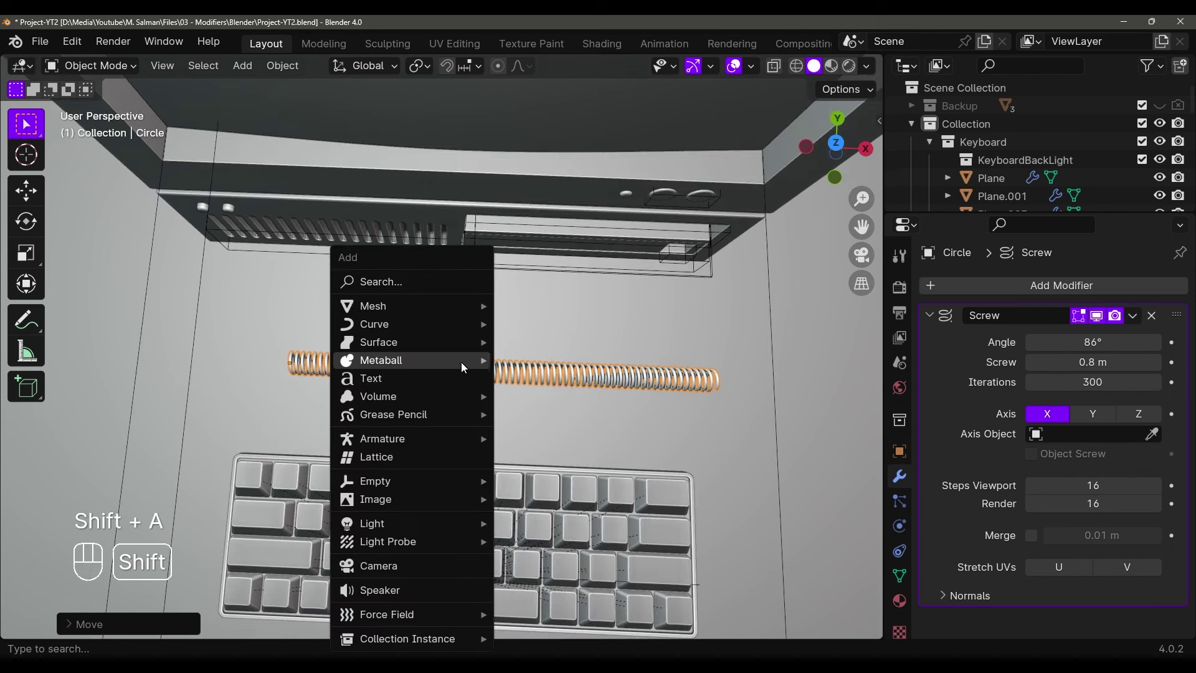
pyautogui.moveTo(391, 324)
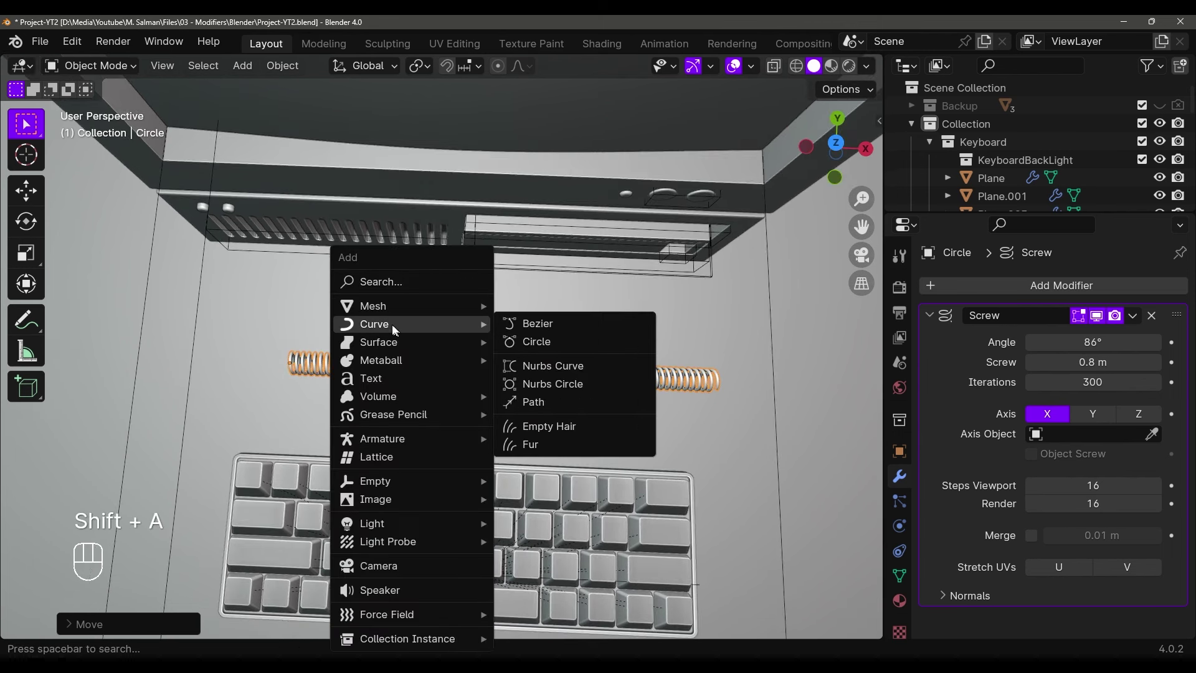
pyautogui.click(529, 323)
pyautogui.press('`')
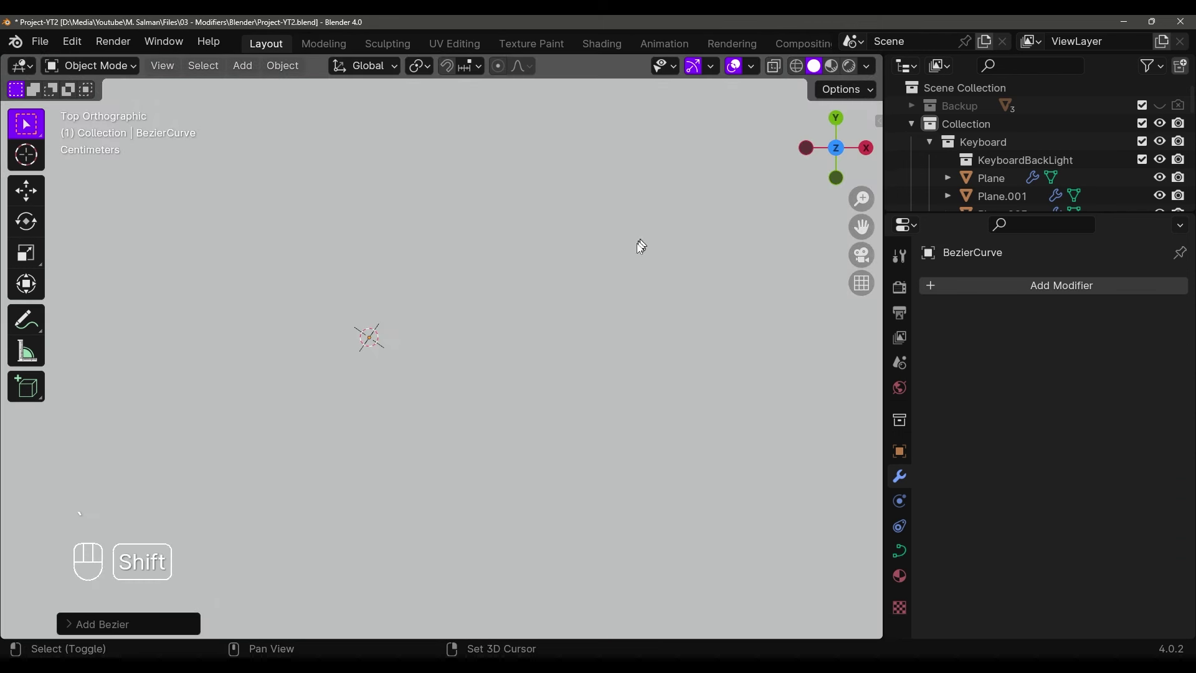
pyautogui.hotkey('shift', 'z')
pyautogui.scroll(-2, 623, 284)
pyautogui.press('s')
pyautogui.click(441, 301)
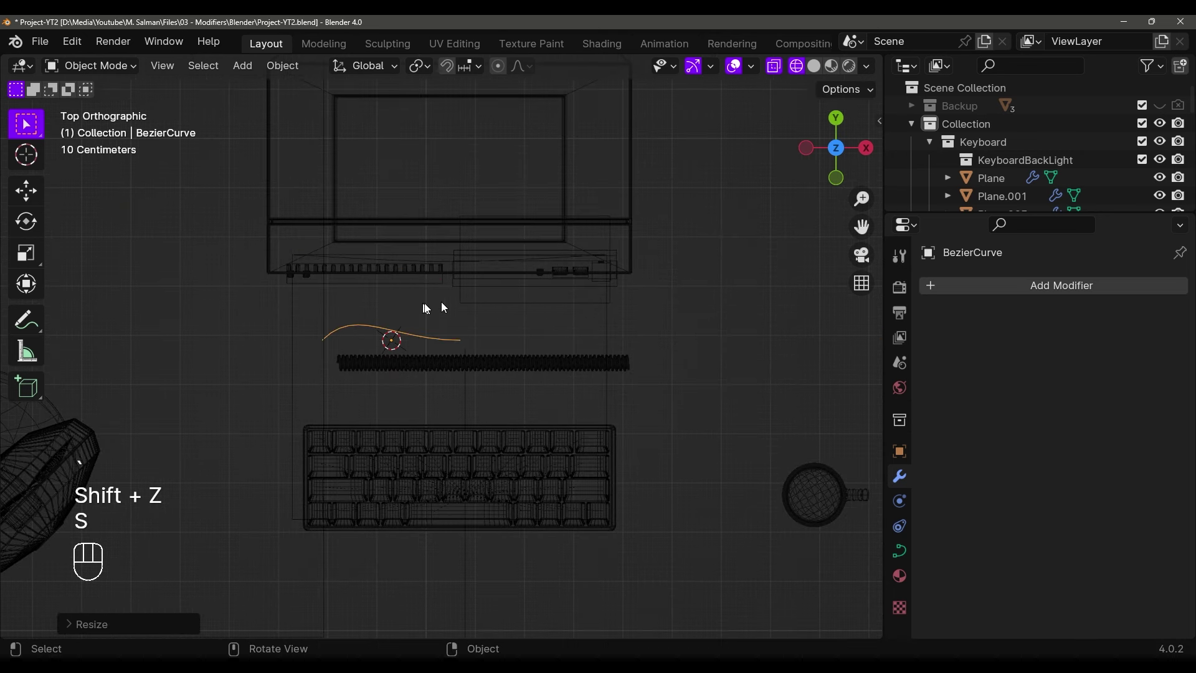
# Move the Bezier curve onto the coil, between the computer and the keyboard
pyautogui.press('g')
pyautogui.click(564, 326)
pyautogui.keyDown('shift'); pyautogui.moveTo(551, 334); pyautogui.dragTo(548, 327, button='middle'); pyautogui.keyUp('shift')
pyautogui.press('g')
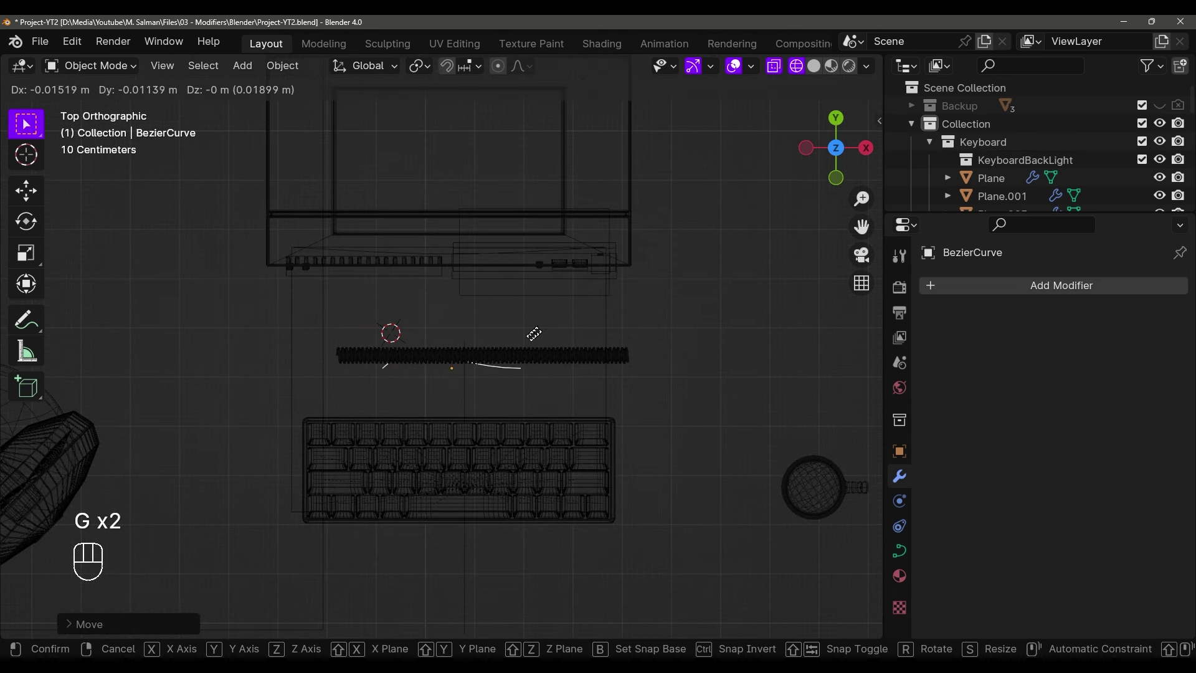
pyautogui.click(538, 339)
# Extrude the curve's left control point to the keyboard's rear edge and rotate its handles about -47° until nearly vertical
pyautogui.press('Tab')
pyautogui.keyDown('shift'); pyautogui.moveTo(459, 320); pyautogui.dragTo(480, 301, button='middle'); pyautogui.keyUp('shift')
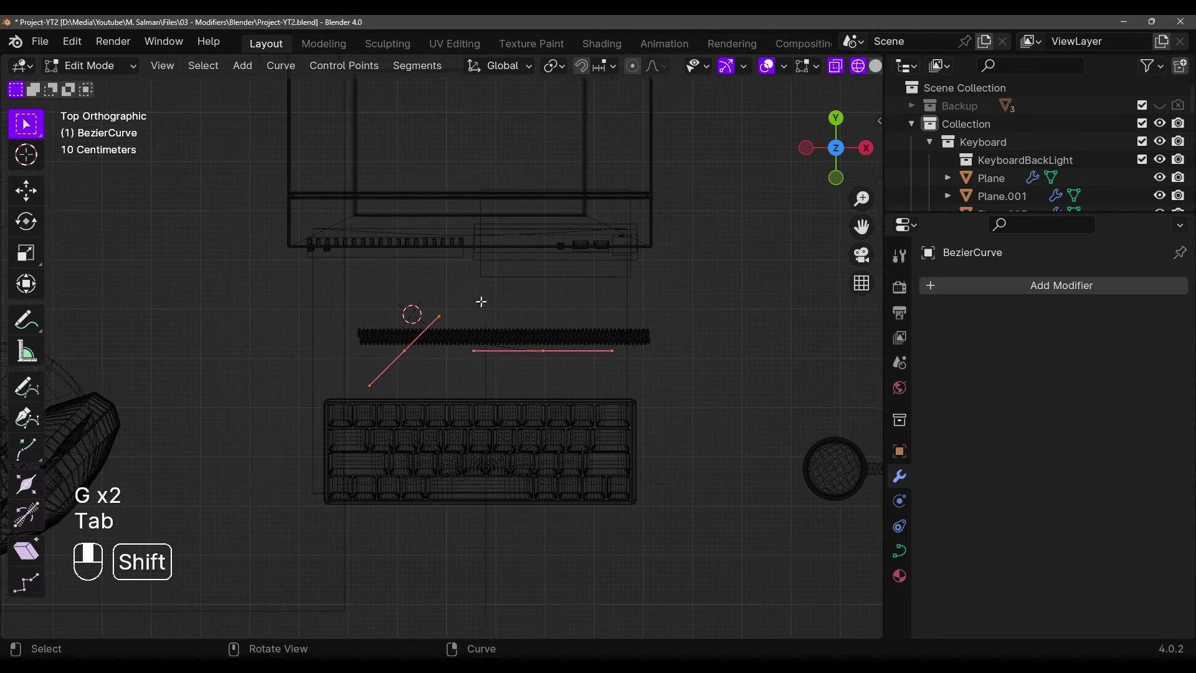
pyautogui.scroll(1, 480, 302)
pyautogui.click(407, 353)
pyautogui.scroll(1, 392, 358)
pyautogui.keyDown('shift'); pyautogui.moveTo(369, 374); pyautogui.dragTo(456, 342, button='middle'); pyautogui.keyUp('shift')
pyautogui.scroll(1, 480, 342)
pyautogui.scroll(1, 464, 305)
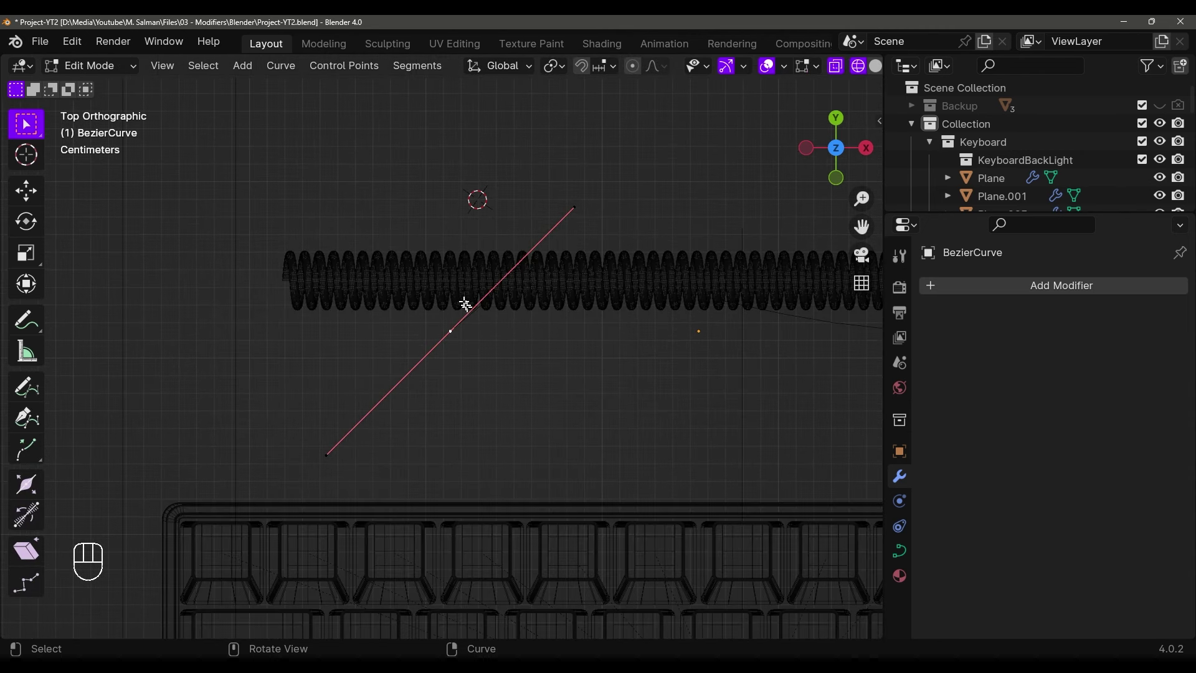
pyautogui.press('e')
pyautogui.click(424, 416)
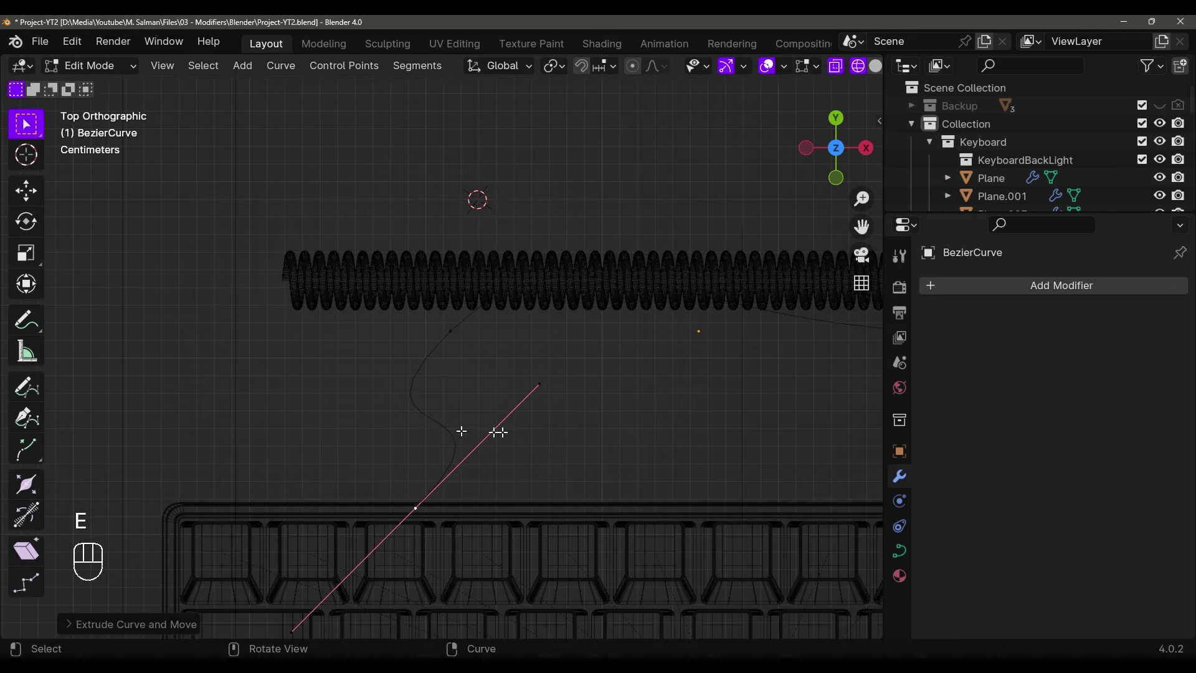
pyautogui.press('r')
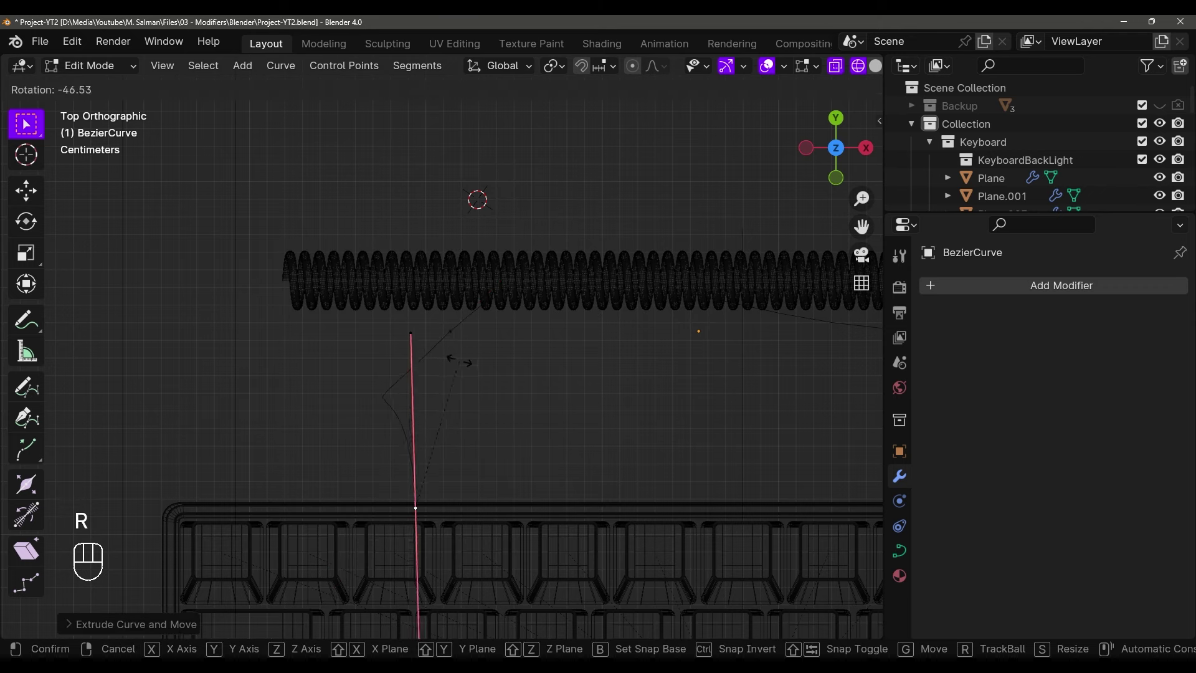
pyautogui.click(459, 360)
# Move the curve's upper-left control point behind the coil and rotate its handles to smooth the bend
pyautogui.press('g')
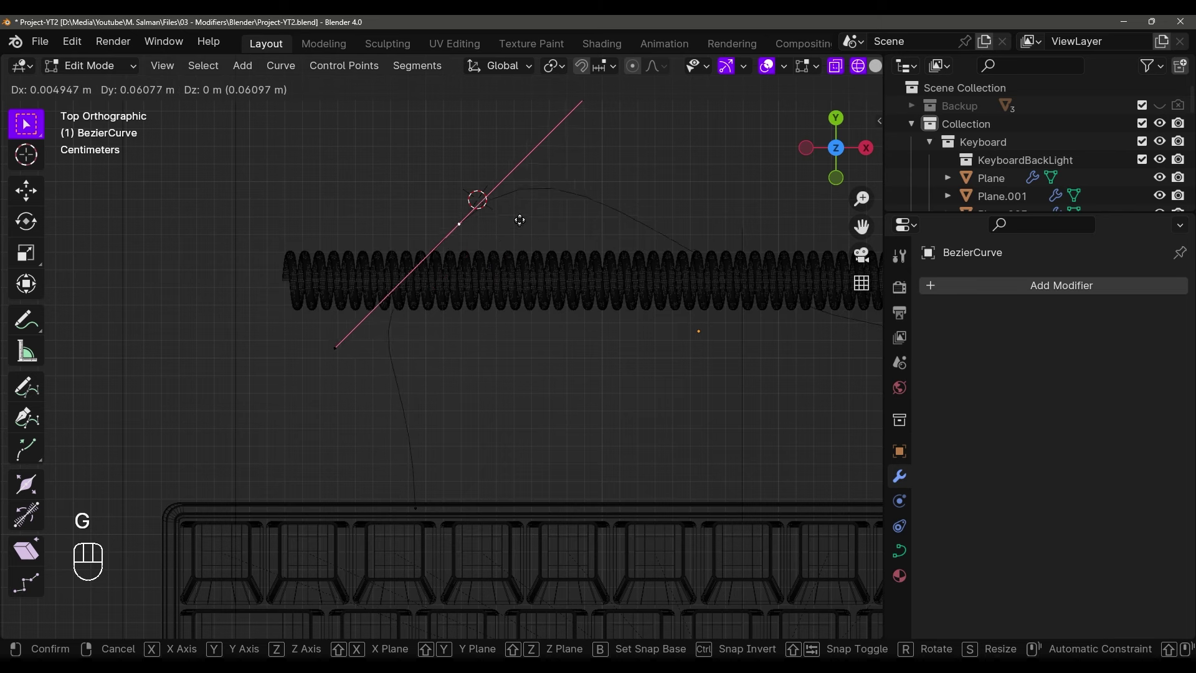
pyautogui.click(530, 215)
pyautogui.press('g')
pyautogui.click(582, 310)
pyautogui.keyDown('shift'); pyautogui.moveTo(611, 315); pyautogui.dragTo(586, 320, button='middle'); pyautogui.keyUp('shift')
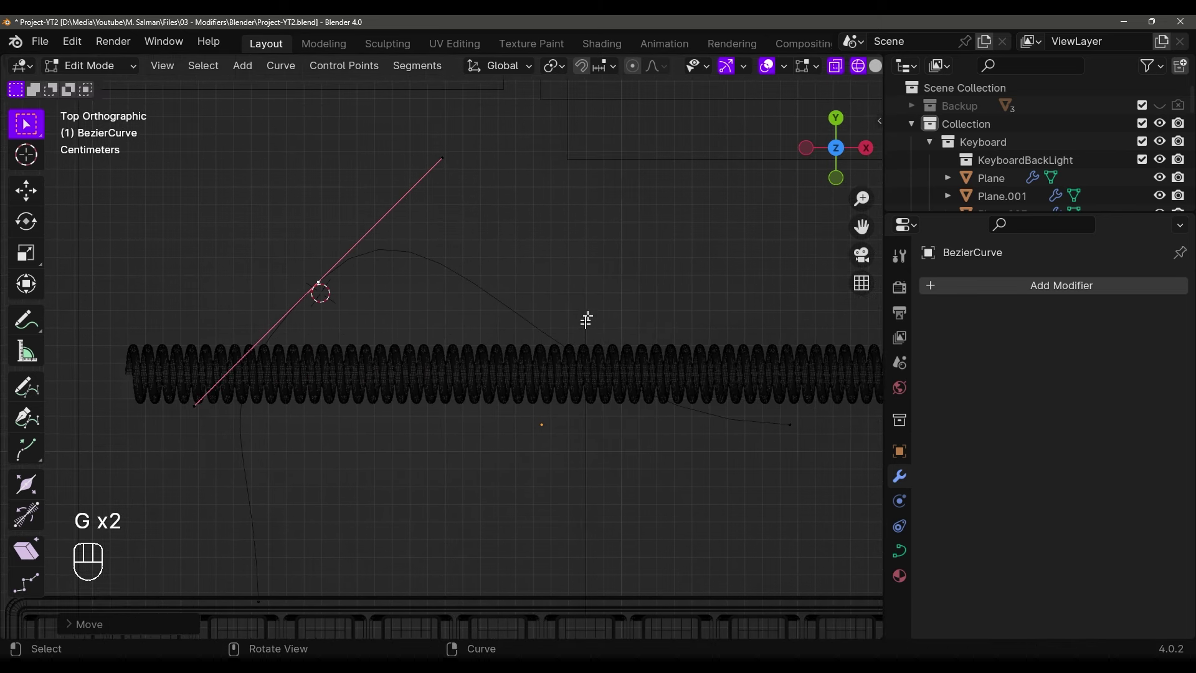
pyautogui.press('r')
pyautogui.press('g')
pyautogui.press('r')
pyautogui.press('g')
pyautogui.click(672, 392)
pyautogui.scroll(-2, 525, 450)
# Move the curve's right end point into the gap between the coil and the computer
pyautogui.click(525, 450)
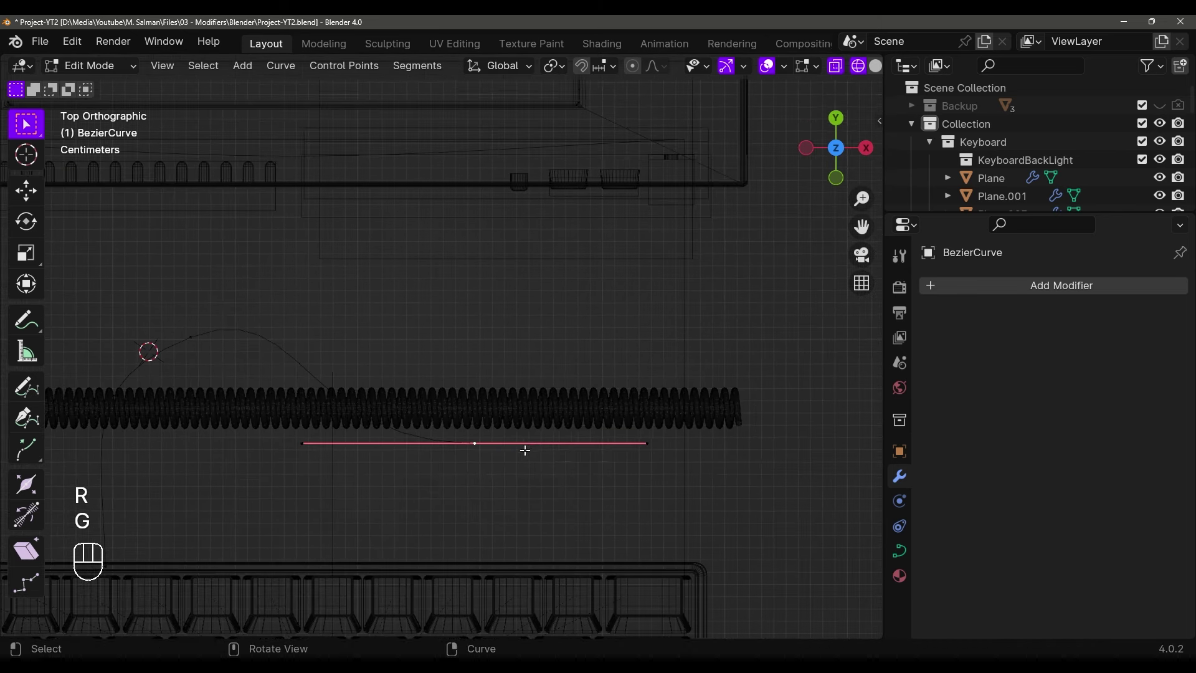
pyautogui.press('g')
pyautogui.click(617, 349)
pyautogui.scroll(1, 616, 350)
pyautogui.keyDown('shift'); pyautogui.moveTo(617, 350); pyautogui.dragTo(550, 429, button='middle'); pyautogui.keyUp('shift')
pyautogui.press('g')
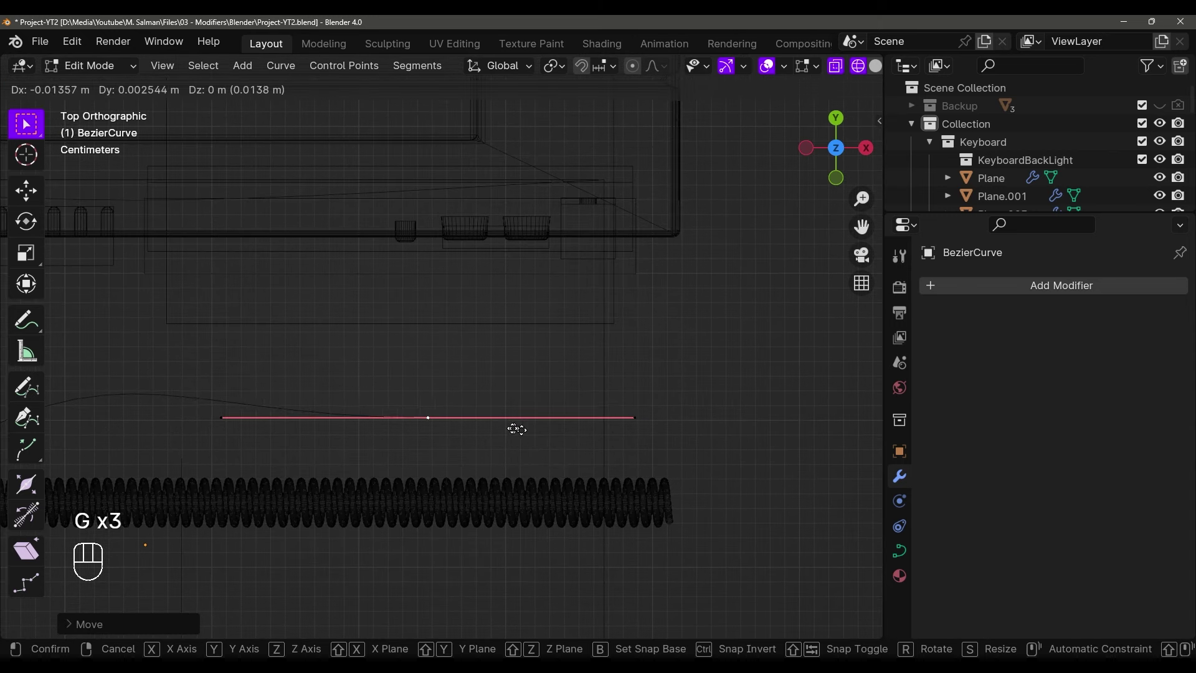
pyautogui.click(494, 427)
# Extrude the curve's right end toward the computer's front port, then rotate and reposition the new point
pyautogui.press('e')
pyautogui.click(661, 334)
pyautogui.press('r')
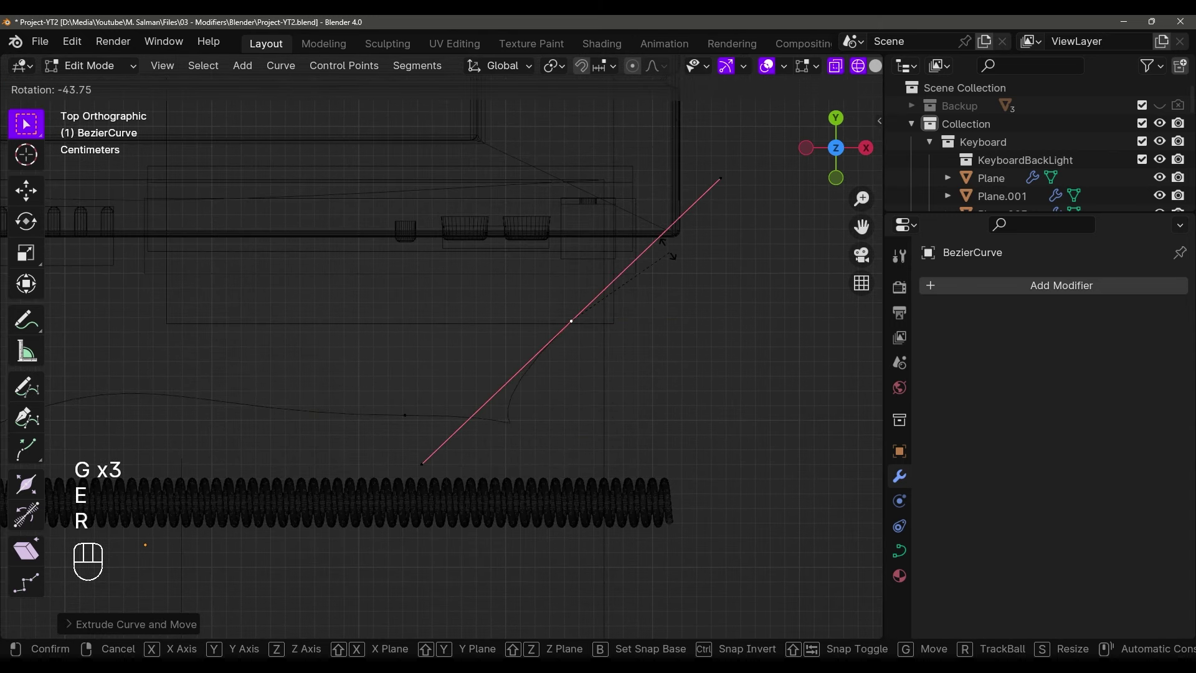
pyautogui.click(586, 210)
pyautogui.press('g')
pyautogui.click(619, 206)
# Move the curve's end point into the small port recess on the computer's front, and finish editing the curve
pyautogui.moveTo(619, 206); pyautogui.dragTo(673, 414, button='middle')
pyautogui.scroll(2, 629, 355)
pyautogui.hotkey('shift', 'z')
pyautogui.scroll(-5, 655, 317)
pyautogui.moveTo(623, 268); pyautogui.dragTo(609, 248, button='middle')
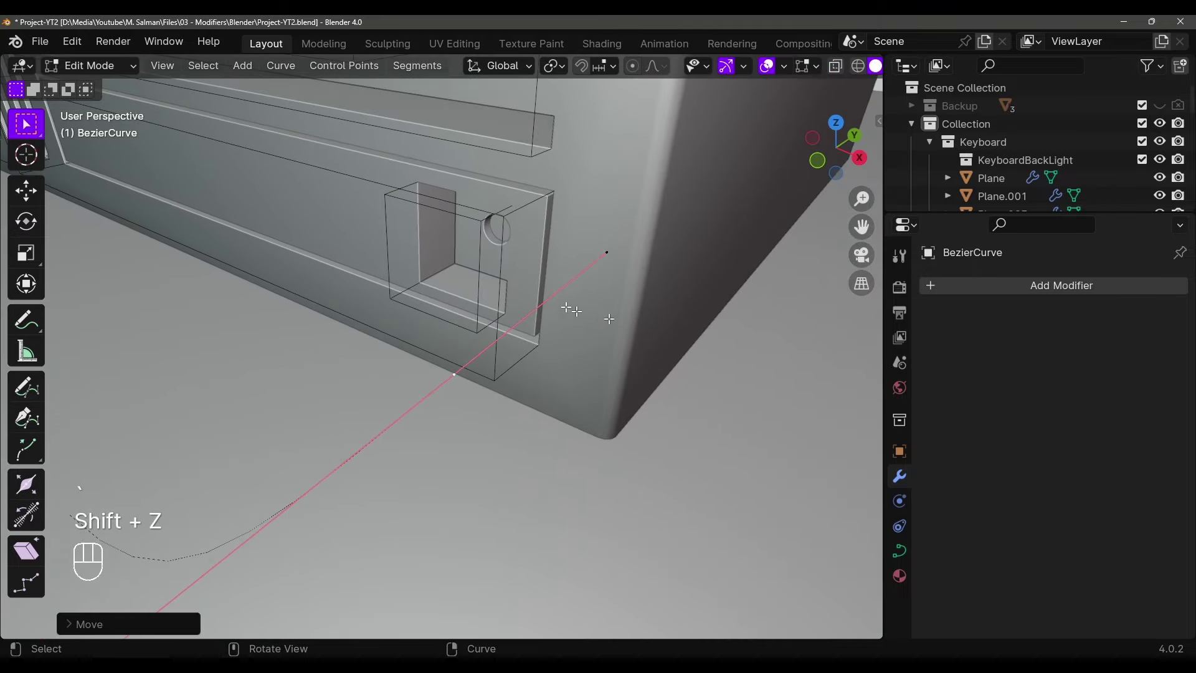
pyautogui.press('g')
pyautogui.click(535, 276)
pyautogui.press('Tab')
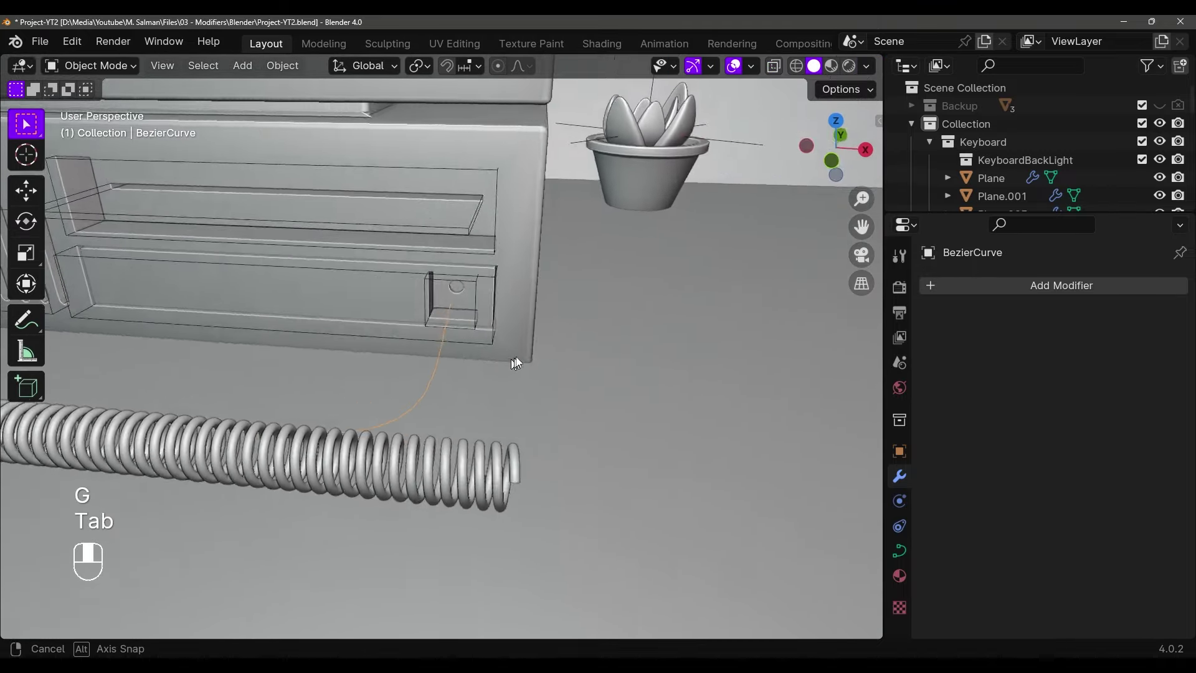
# Edit the Bezier curve from above, rotating and shifting its bend point behind the coil's left end to smooth the path
pyautogui.moveTo(534, 276); pyautogui.dragTo(579, 343, button='middle')
pyautogui.scroll(-5, 570, 343)
pyautogui.moveTo(488, 425); pyautogui.dragTo(606, 410, button='middle')
pyautogui.press('Tab')
pyautogui.hotkey('shift', 'z')
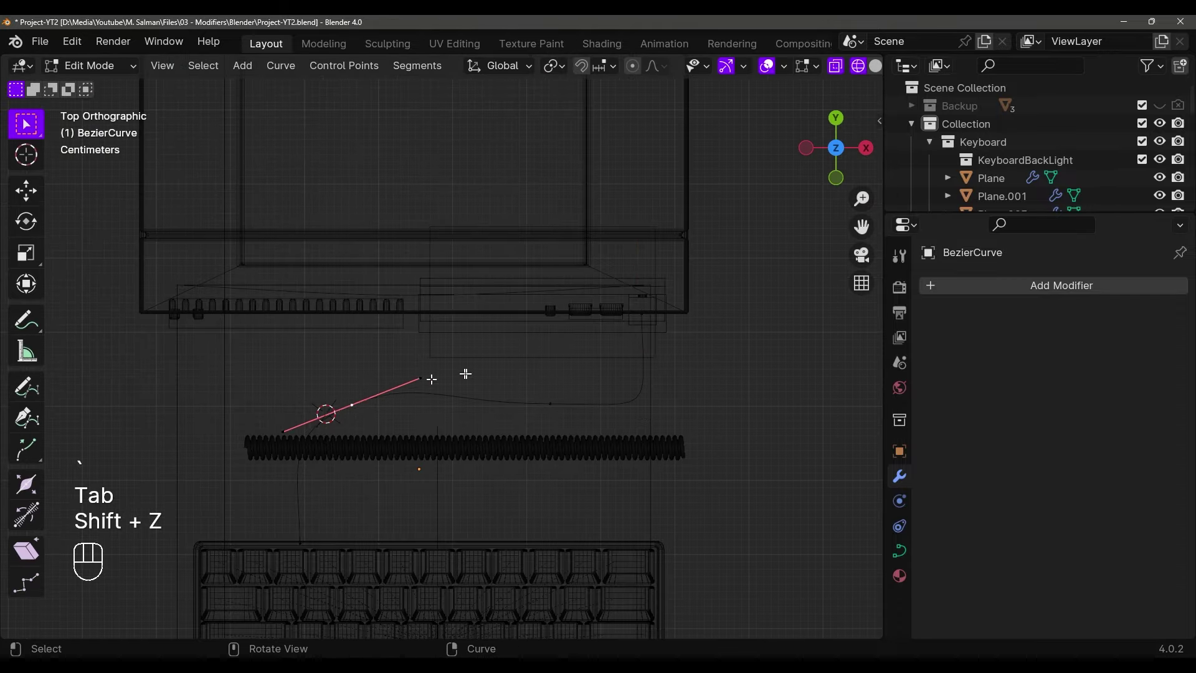
pyautogui.press('e')
pyautogui.hotkey('ctrl', 'z')
pyautogui.press('r')
pyautogui.press('g')
pyautogui.click(526, 405)
# Move and slightly rotate the curve's middle control point below the computer's front, and finish editing the curve
pyautogui.press('g')
pyautogui.press('g')
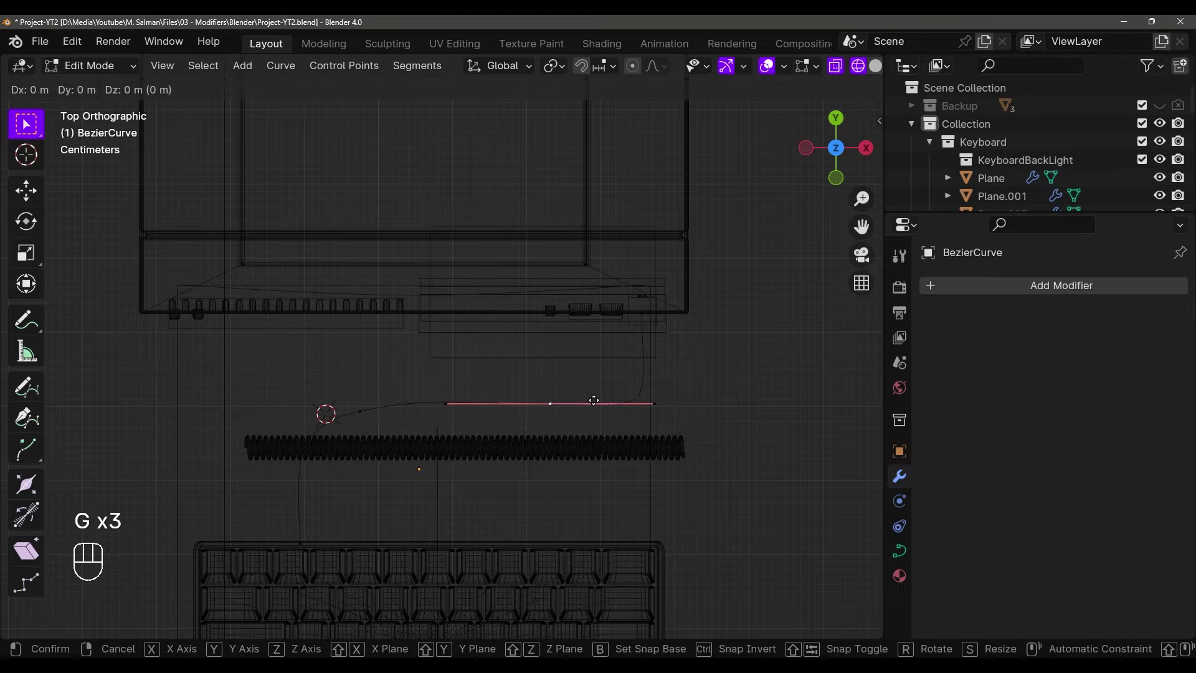
pyautogui.click(593, 398)
pyautogui.press('e')
pyautogui.hotkey('ctrl', 'z')
pyautogui.press('r')
pyautogui.click(644, 382)
pyautogui.press('g')
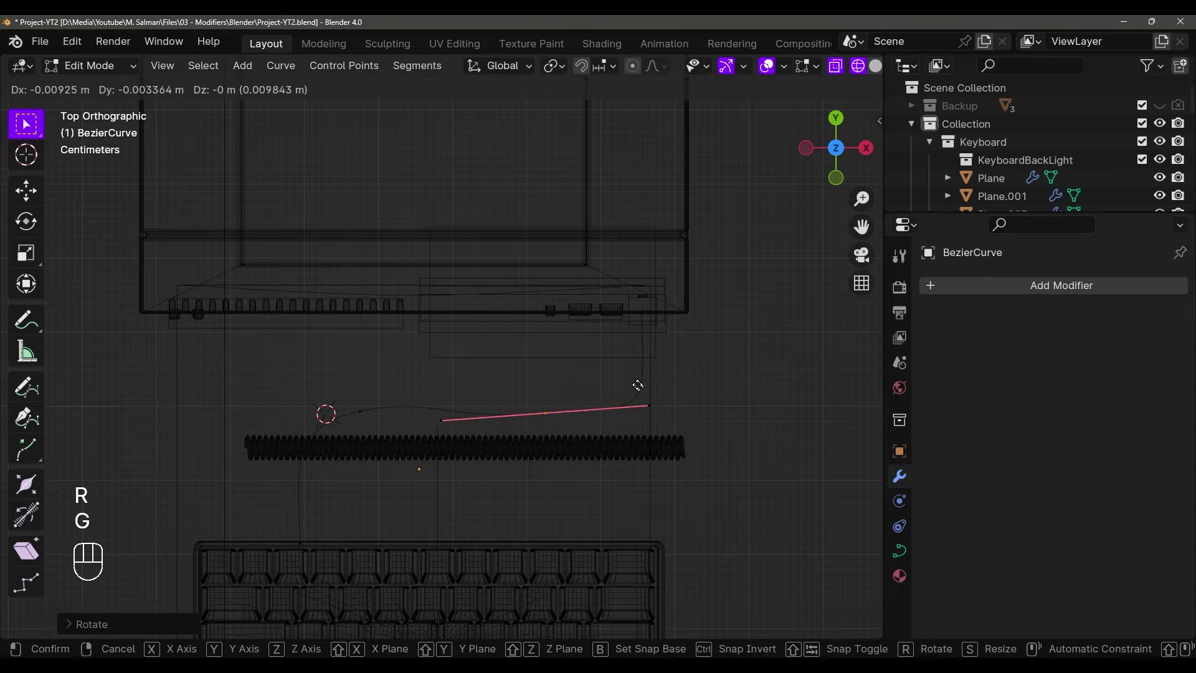
pyautogui.click(636, 392)
pyautogui.press('Tab')
# Add a Curve modifier to the coil with BezierCurve as its curve object
pyautogui.moveTo(635, 393)
pyautogui.mouseDown(button='middle')
pyautogui.moveTo(459, 416)
pyautogui.moveTo(570, 305)
pyautogui.moveTo(510, 421)
pyautogui.moveTo(702, 391)
pyautogui.mouseUp(button='middle')
pyautogui.hotkey('shift', 'z')
pyautogui.click(510, 421)
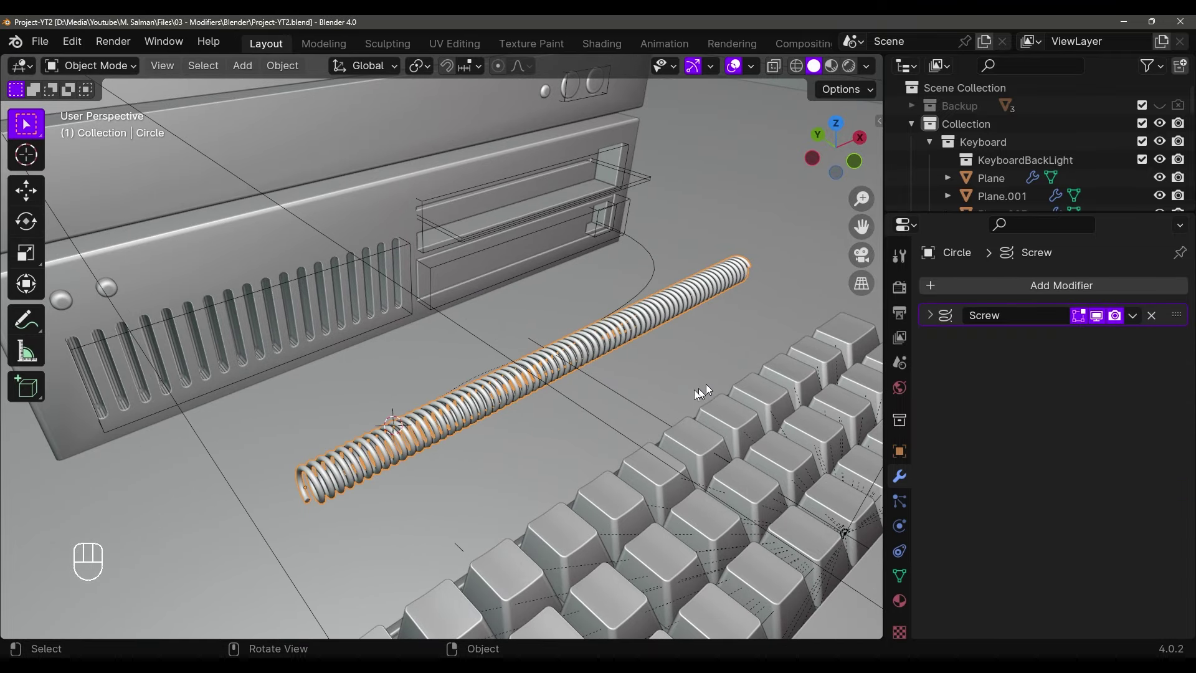
pyautogui.moveTo(434, 468); pyautogui.dragTo(775, 337, button='middle')
pyautogui.click(954, 292)
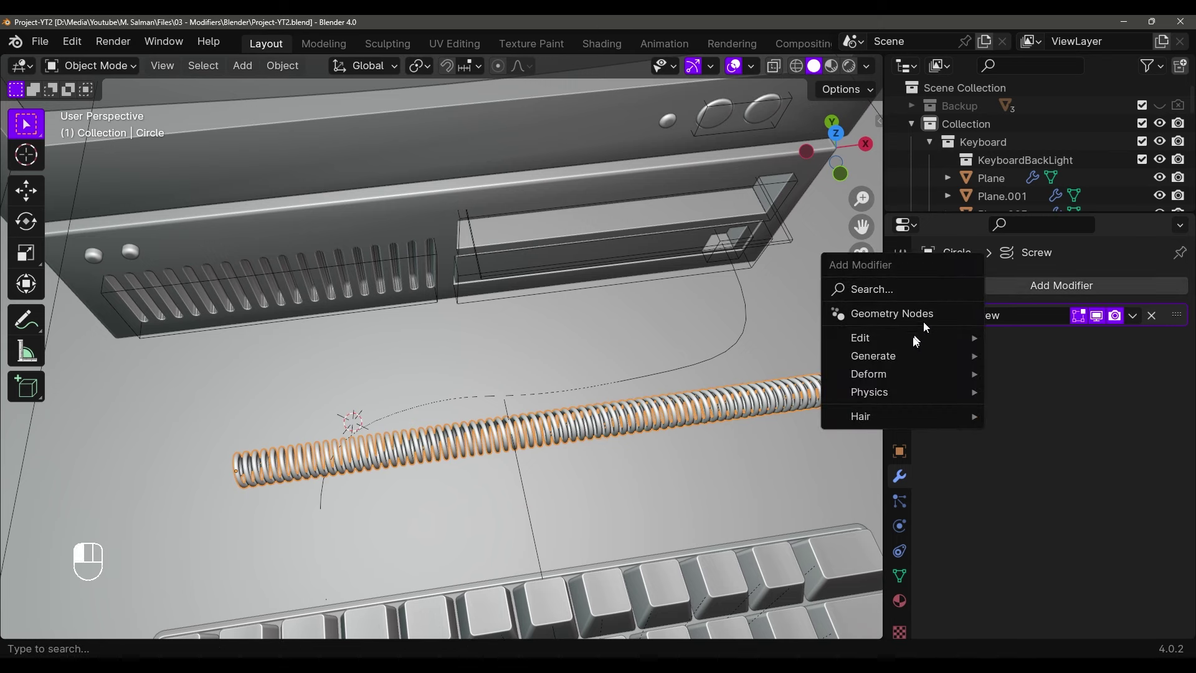
pyautogui.moveTo(885, 357)
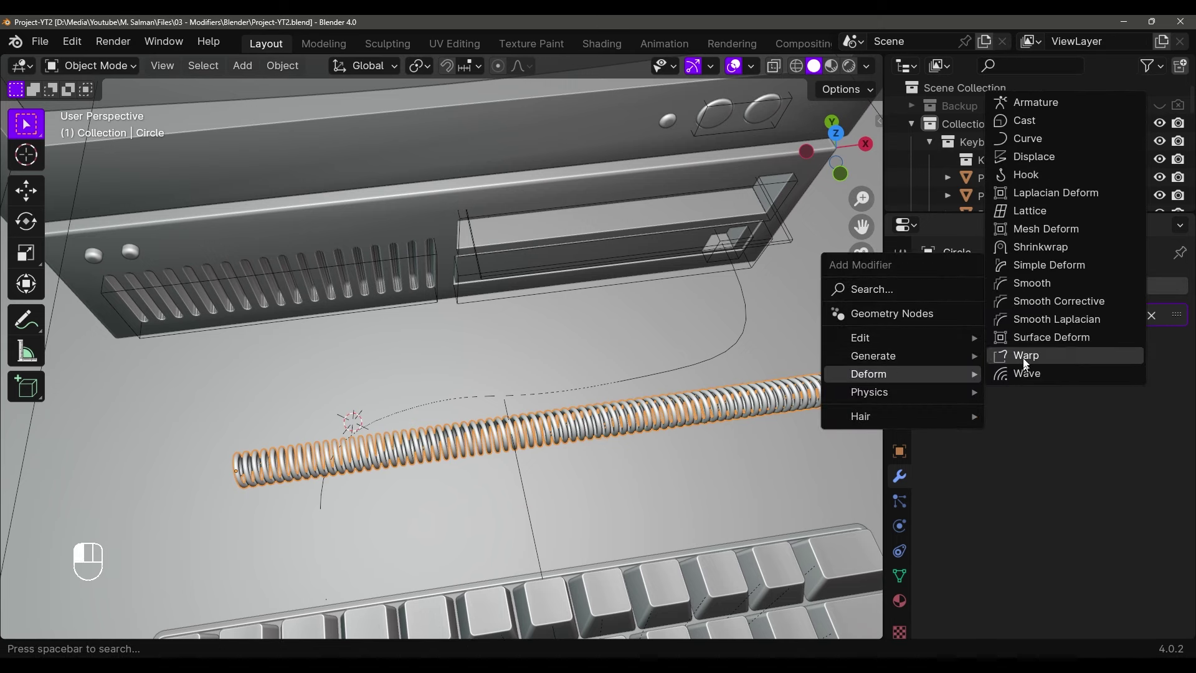
pyautogui.click(1026, 138)
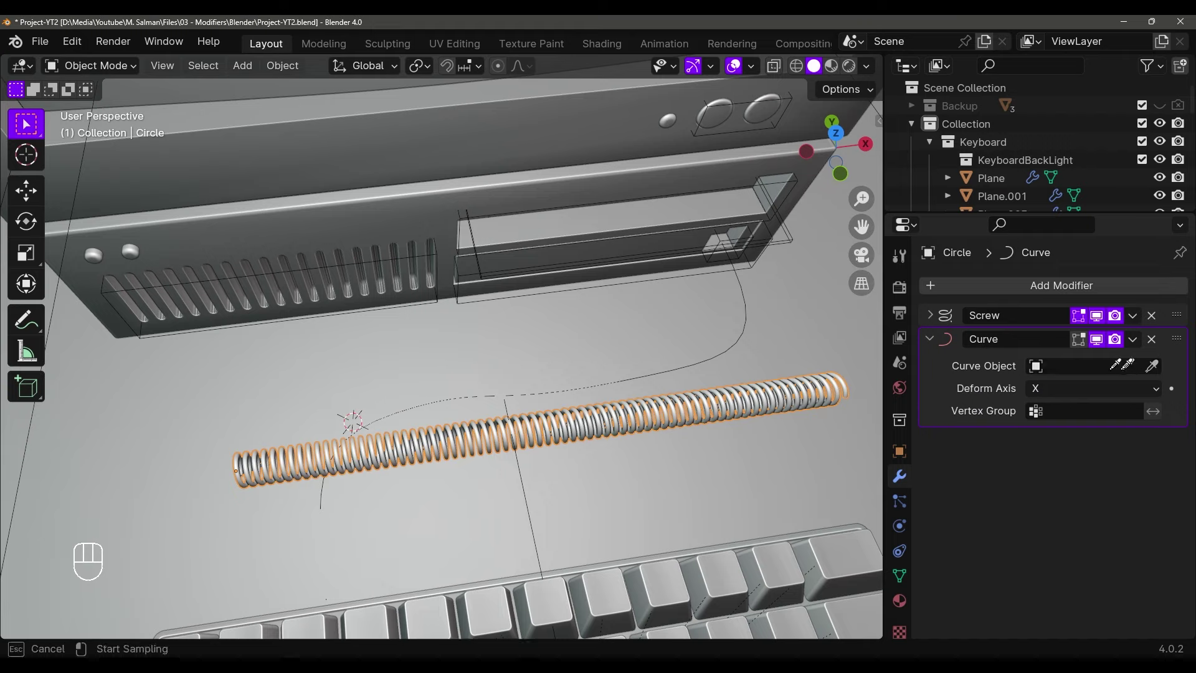
pyautogui.click(751, 305)
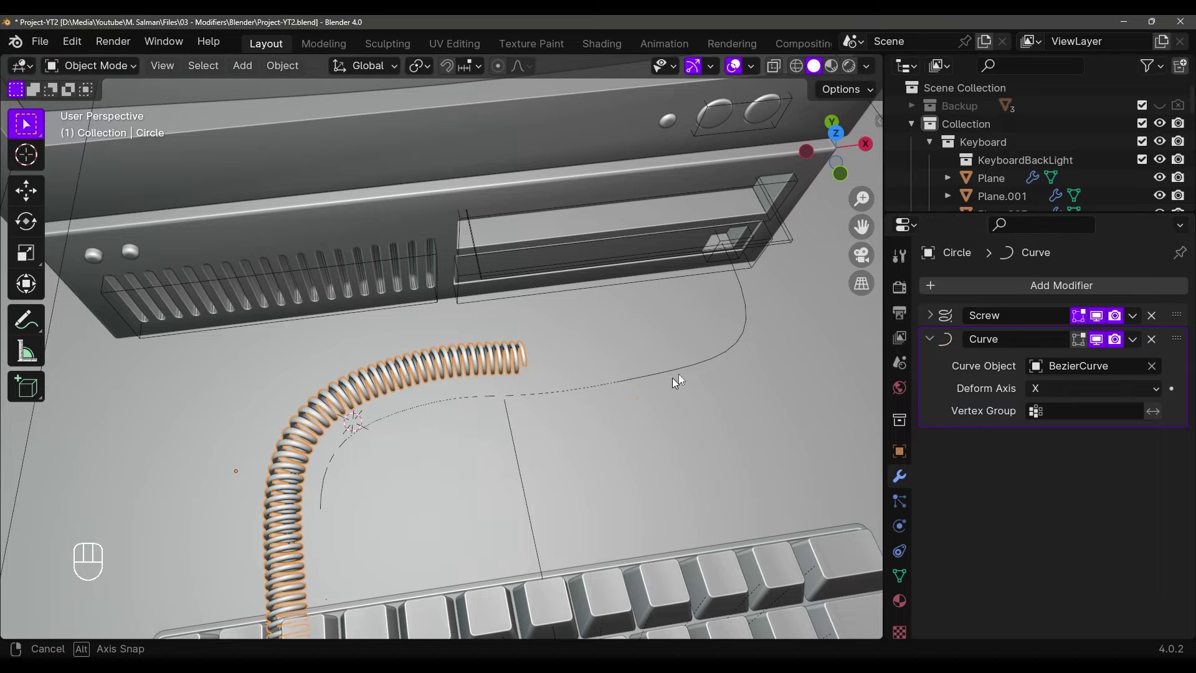
# Move the coil in the top view so it follows the Bezier curve between the keyboard and the computer
pyautogui.moveTo(675, 382); pyautogui.dragTo(592, 435, button='middle')
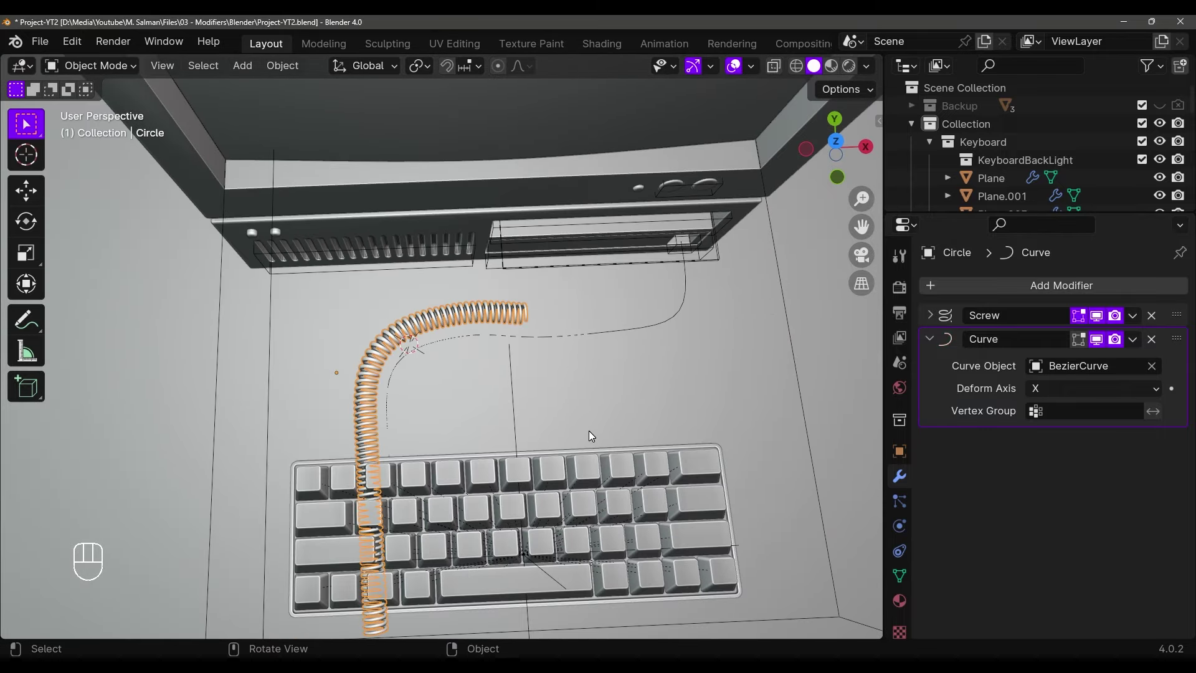
pyautogui.press('`')
pyautogui.click(494, 293)
pyautogui.hotkey('shift', 'z')
pyautogui.press('`')
pyautogui.click(564, 256)
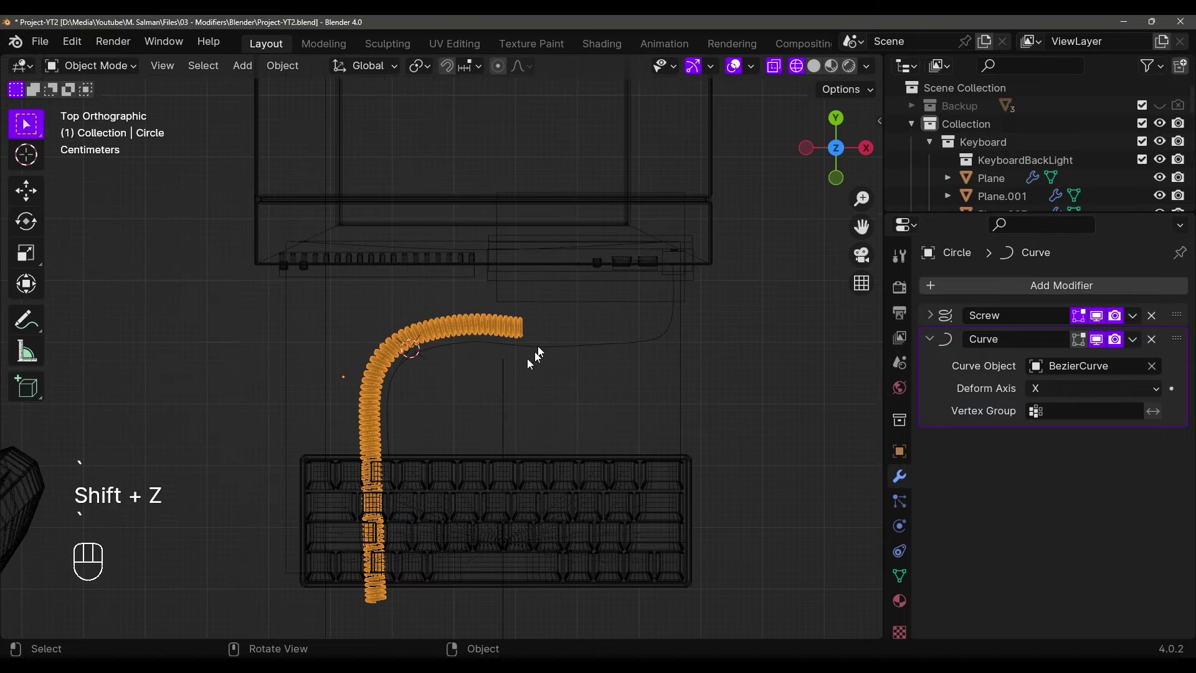
pyautogui.keyDown('shift'); pyautogui.moveTo(517, 364); pyautogui.dragTo(537, 326, button='middle'); pyautogui.keyUp('shift')
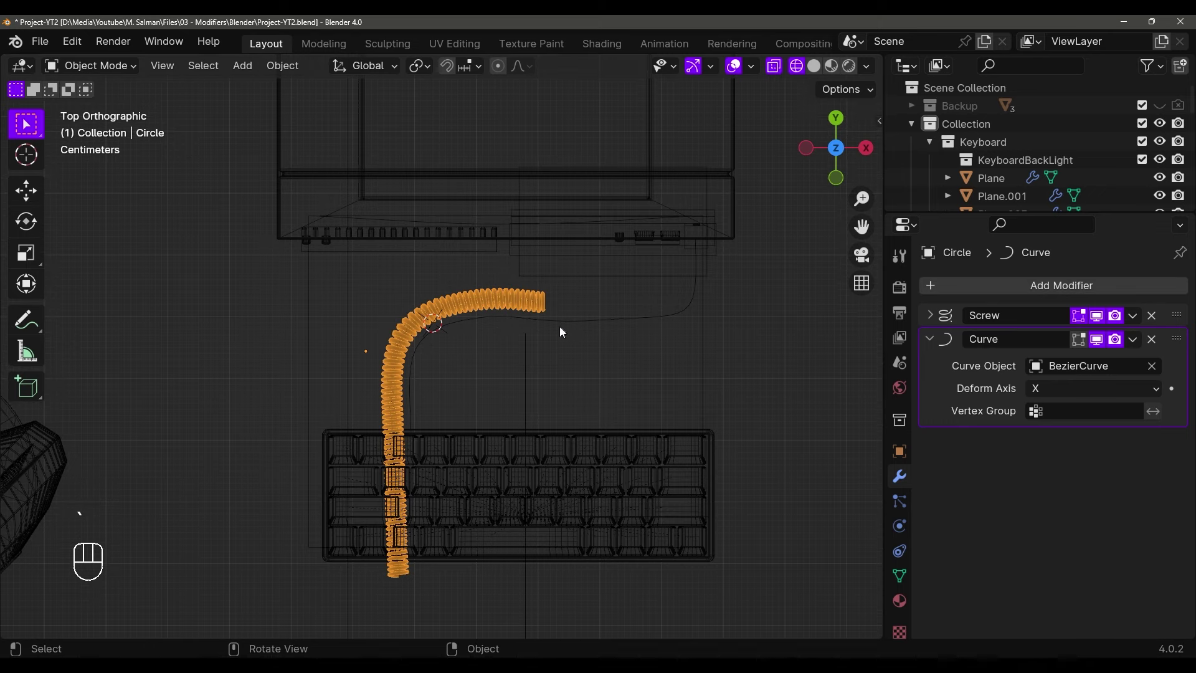
pyautogui.keyDown('shift'); pyautogui.scroll(3, 544, 343); pyautogui.keyUp('shift')
pyautogui.press('g')
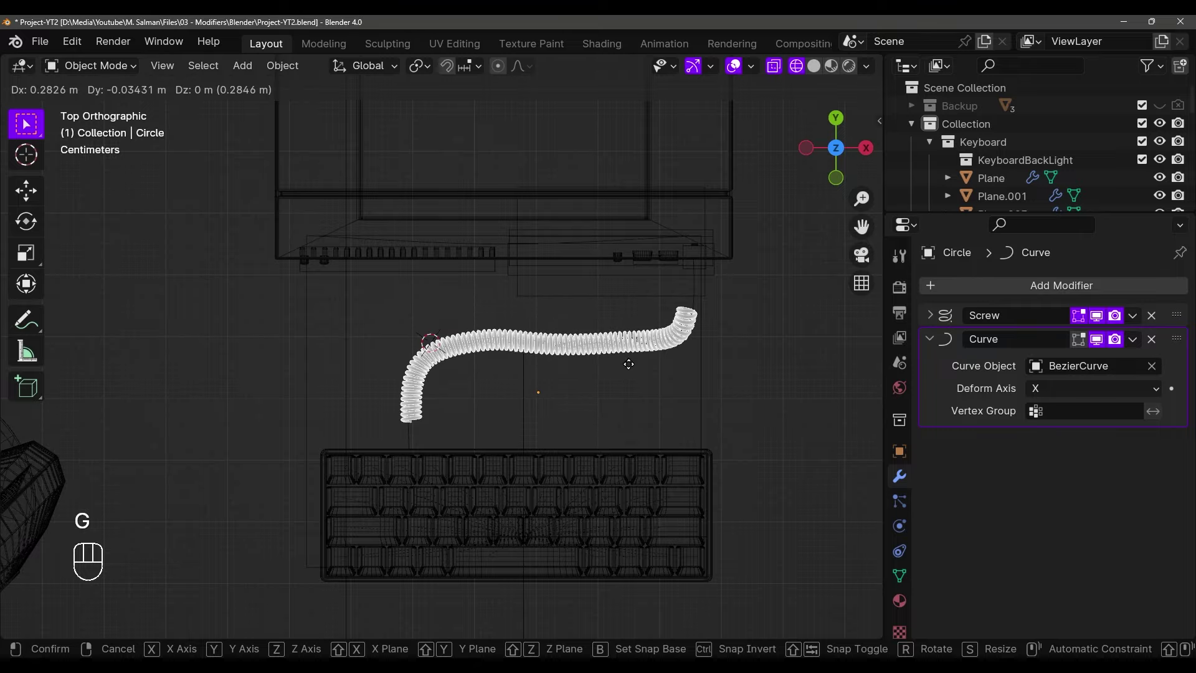
pyautogui.press('shift')
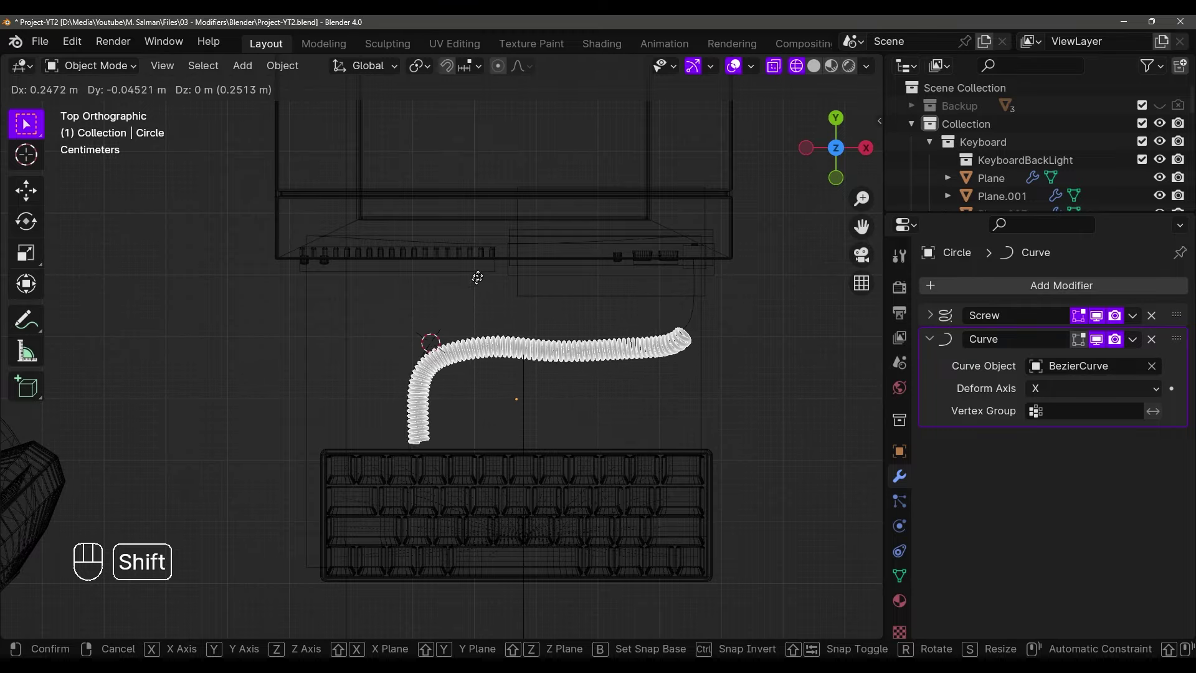
pyautogui.click(515, 206)
# Adjust the coil's height along the Z axis so it rests on the desk
pyautogui.hotkey('shift', 'z')
pyautogui.moveTo(515, 205)
pyautogui.mouseDown(button='middle')
pyautogui.moveTo(547, 305)
pyautogui.moveTo(673, 411)
pyautogui.moveTo(629, 319)
pyautogui.moveTo(641, 347)
pyautogui.mouseUp(button='middle')
pyautogui.press('g')
pyautogui.press('z')
pyautogui.press('shift')
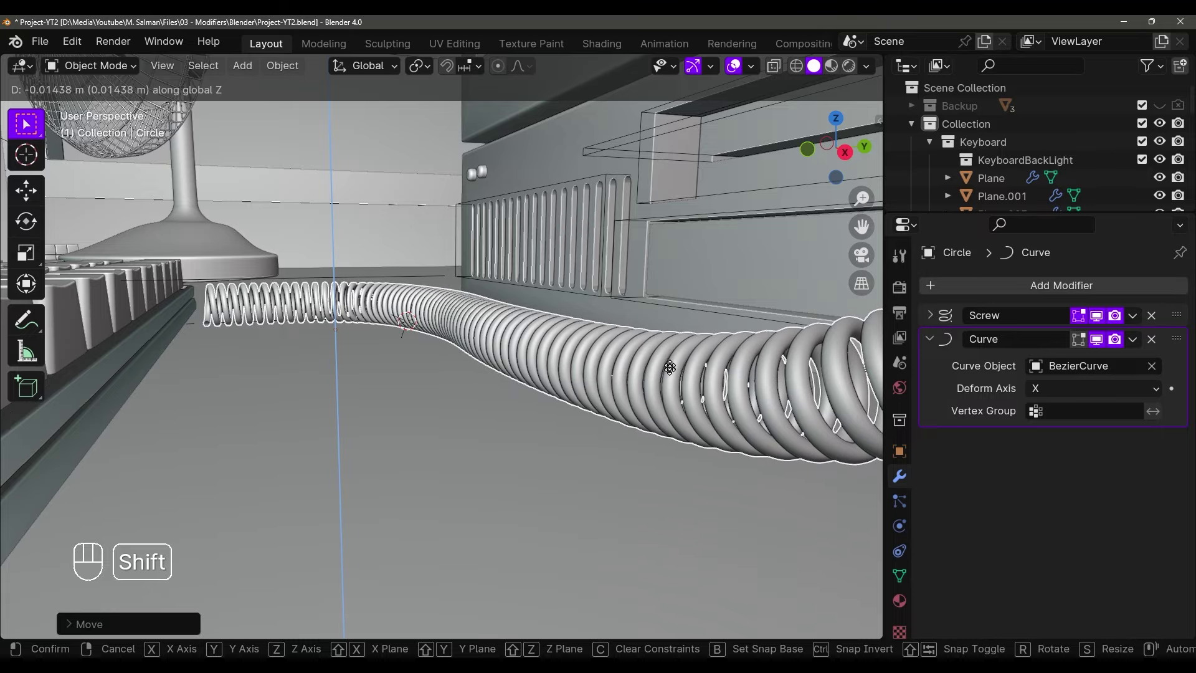
pyautogui.click(672, 357)
# Raise the coil's Screw modifier iterations to 326 so it extends toward the computer's port
pyautogui.moveTo(673, 357); pyautogui.dragTo(660, 419, button='middle')
pyautogui.press('shift')
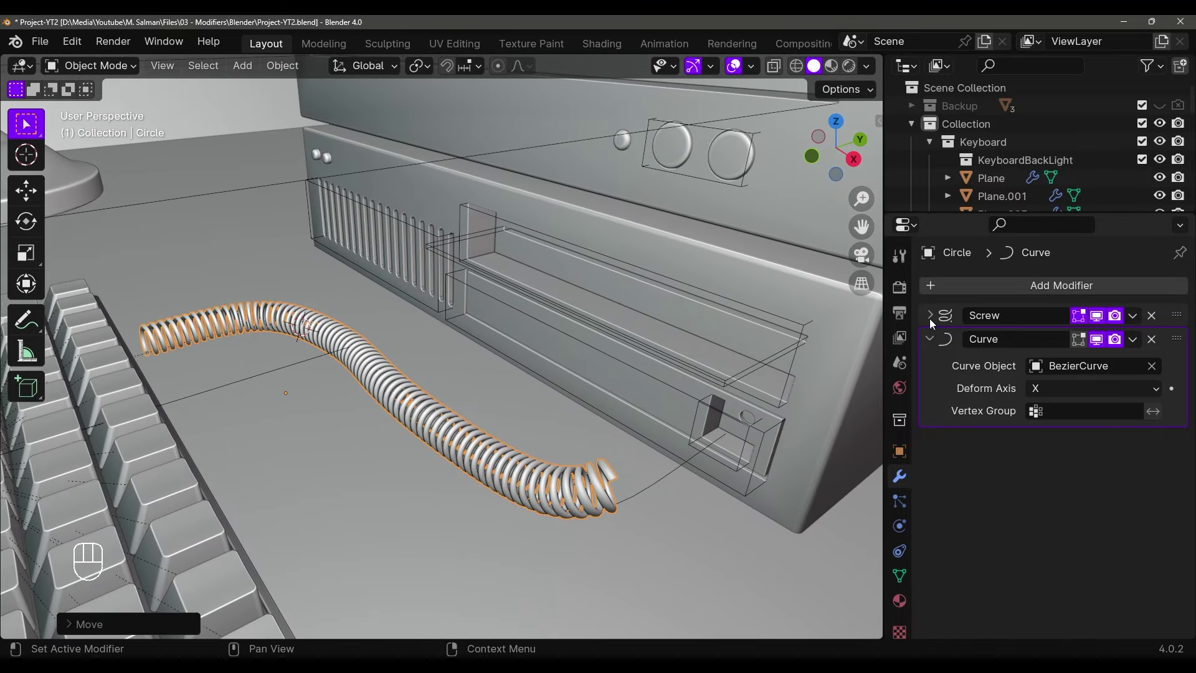
pyautogui.click(930, 316)
pyautogui.keyDown('shift'); pyautogui.moveTo(1092, 381); pyautogui.dragTo(1121, 382); pyautogui.keyUp('shift')
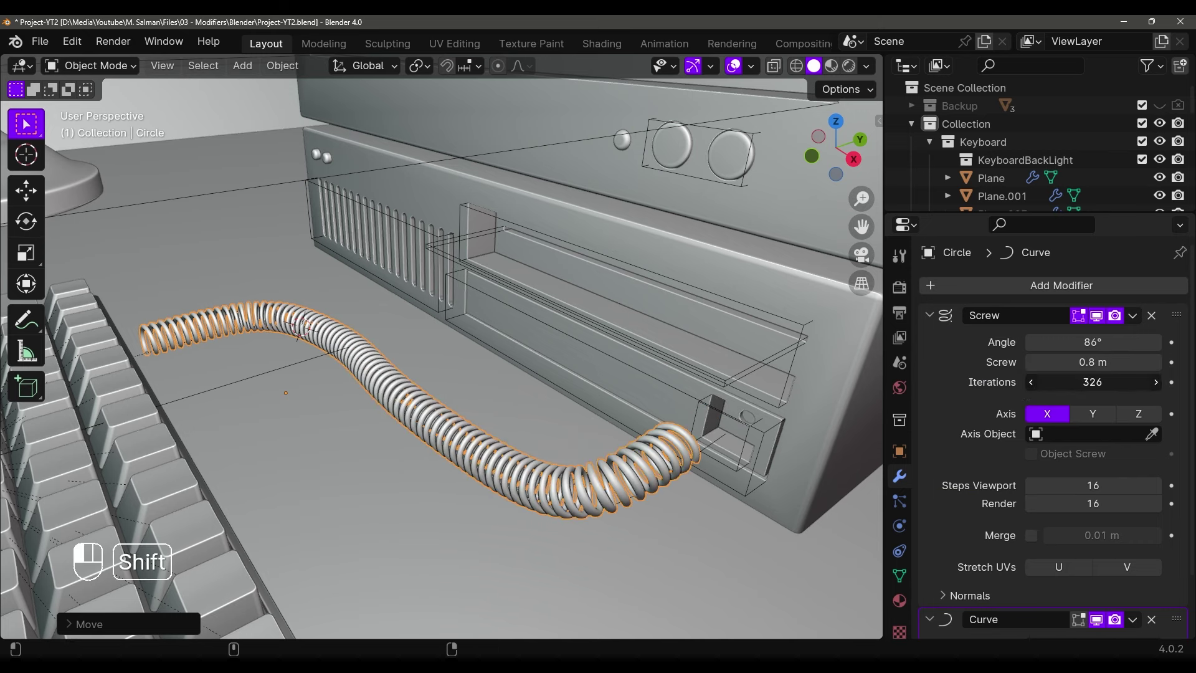
# Open the Bezier curve for editing and try rotating its control point nearer the port about the Z axis
pyautogui.moveTo(560, 374); pyautogui.dragTo(653, 384, button='middle')
pyautogui.click(650, 386)
pyautogui.press('Tab')
pyautogui.moveTo(491, 452); pyautogui.dragTo(616, 439, button='middle')
pyautogui.keyDown('shift'); pyautogui.click(623, 439); pyautogui.keyUp('shift')
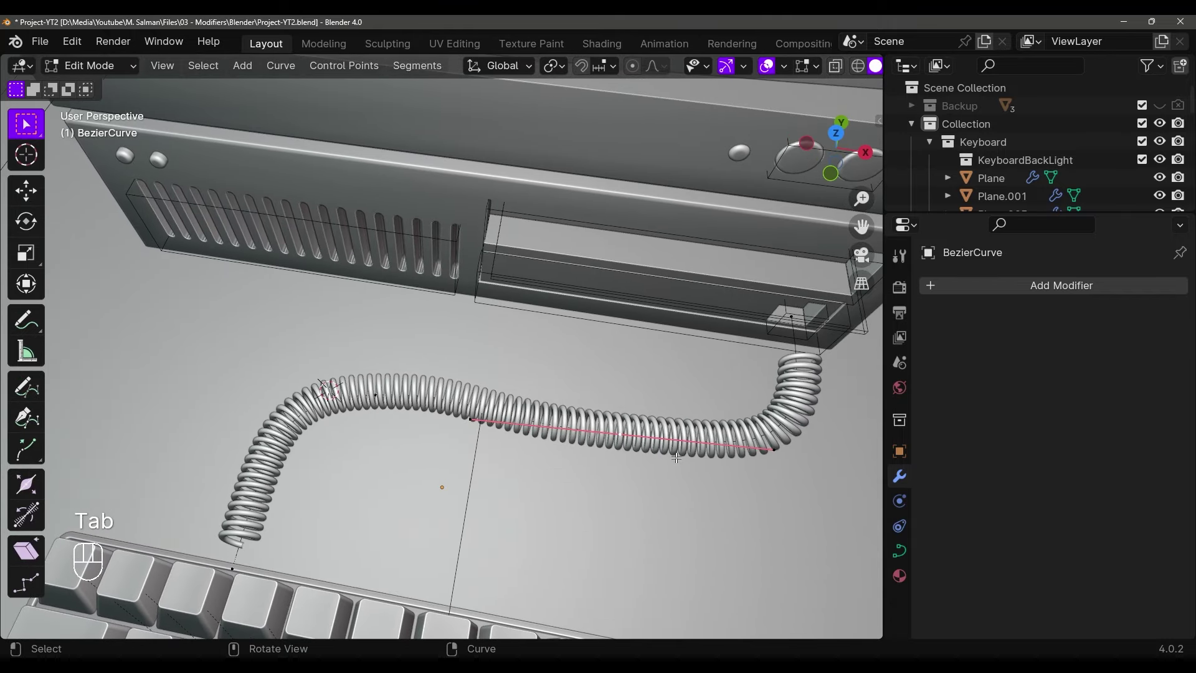
pyautogui.press('r')
pyautogui.press('z')
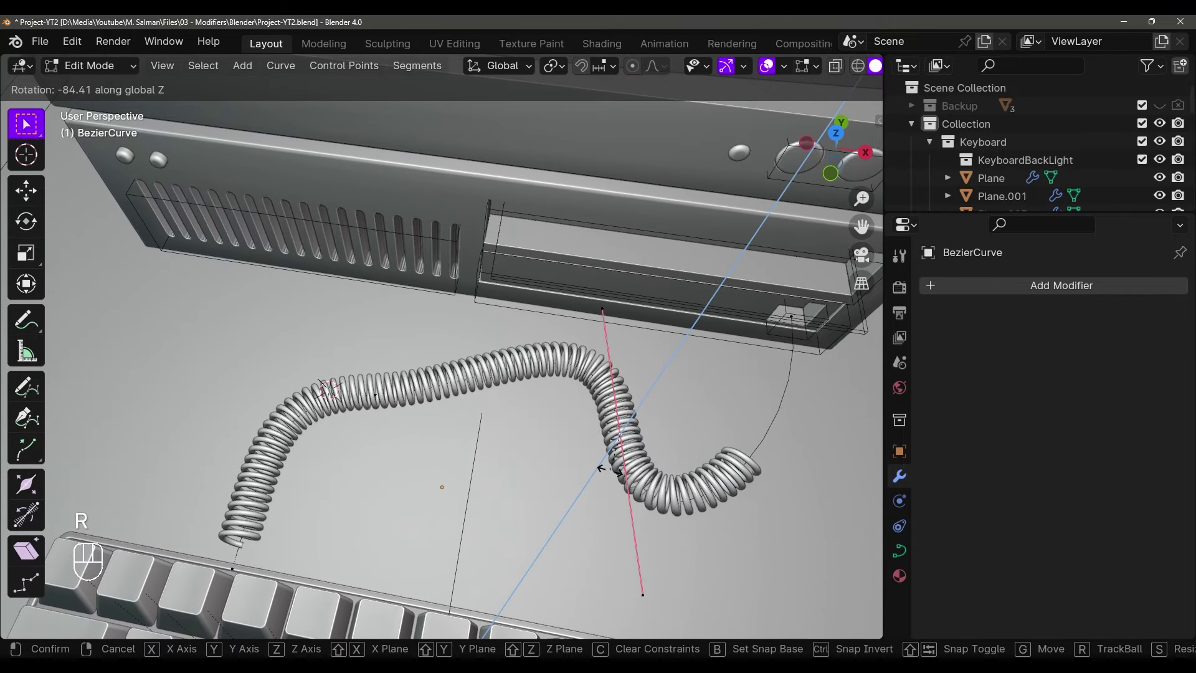
pyautogui.click(631, 456)
# Move the curve's bend point nearest the keyboard and rotate its handles about the Z axis
pyautogui.press('g')
pyautogui.press('x')
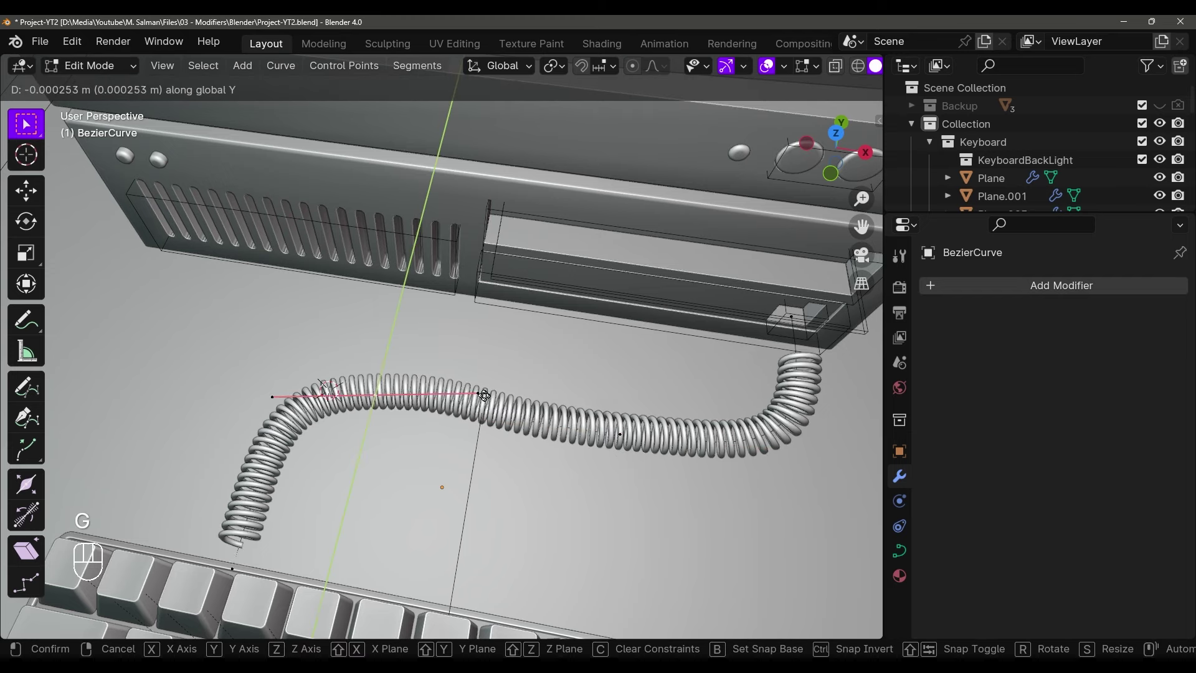
pyautogui.click(415, 390)
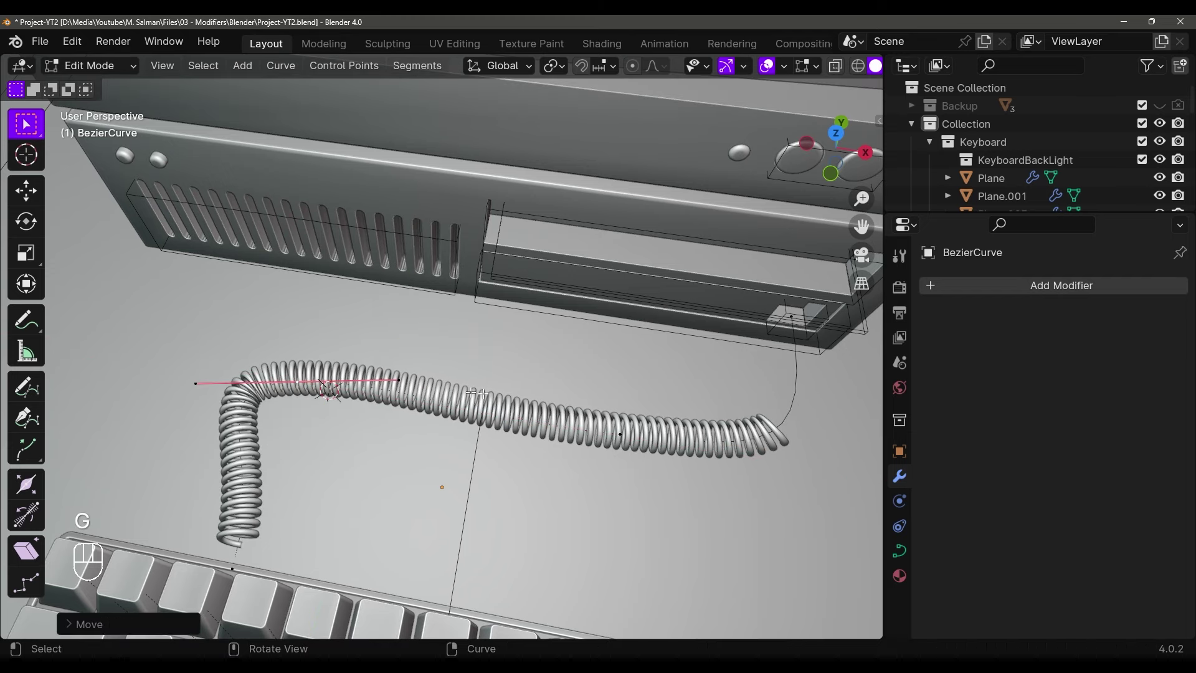
pyautogui.press('r')
pyautogui.press('z')
pyautogui.click(436, 344)
pyautogui.press('r')
pyautogui.click(450, 318)
# Shift that bend point about 0.12 m along X, rotate it about Z, and finish editing the curve
pyautogui.press('g')
pyautogui.press('x')
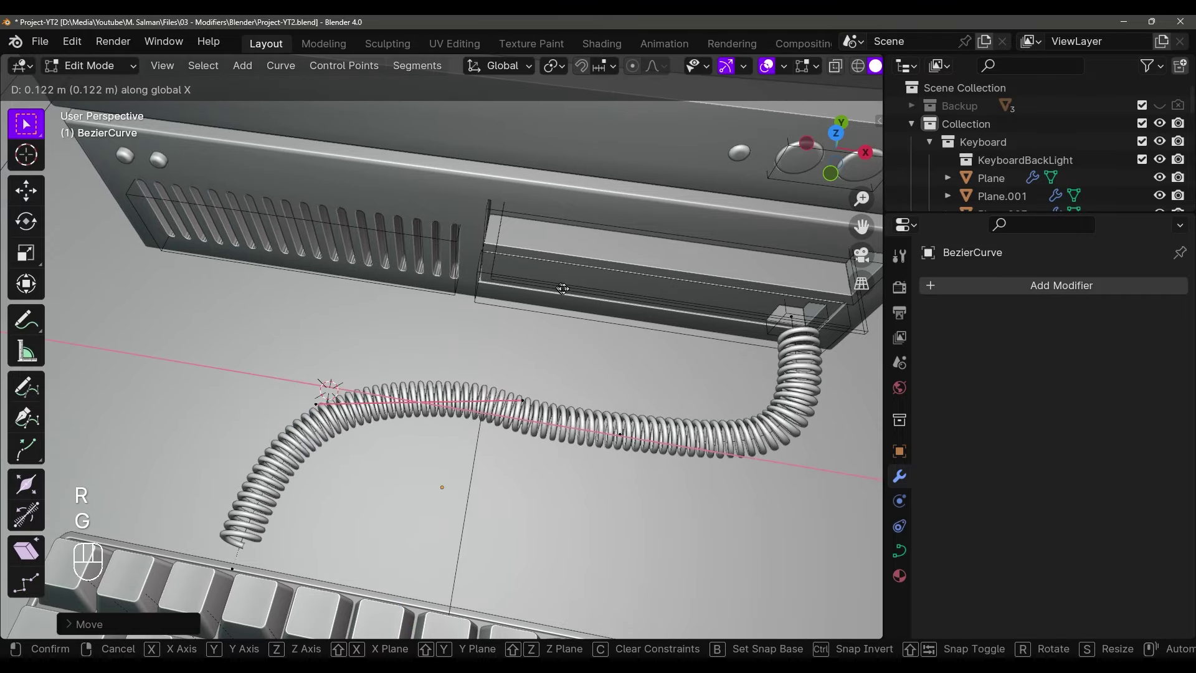
pyautogui.click(560, 285)
pyautogui.moveTo(560, 286); pyautogui.dragTo(542, 409, button='middle')
pyautogui.press('r')
pyautogui.press('z')
pyautogui.click(569, 272)
pyautogui.moveTo(568, 272); pyautogui.dragTo(615, 464, button='middle')
pyautogui.press('Tab')
# Try to move the coil and its Bezier curve together
pyautogui.hotkey('shift', 'z')
pyautogui.hotkey('shift', 'z')
pyautogui.keyDown('shift'); pyautogui.click(616, 466); pyautogui.keyUp('shift')
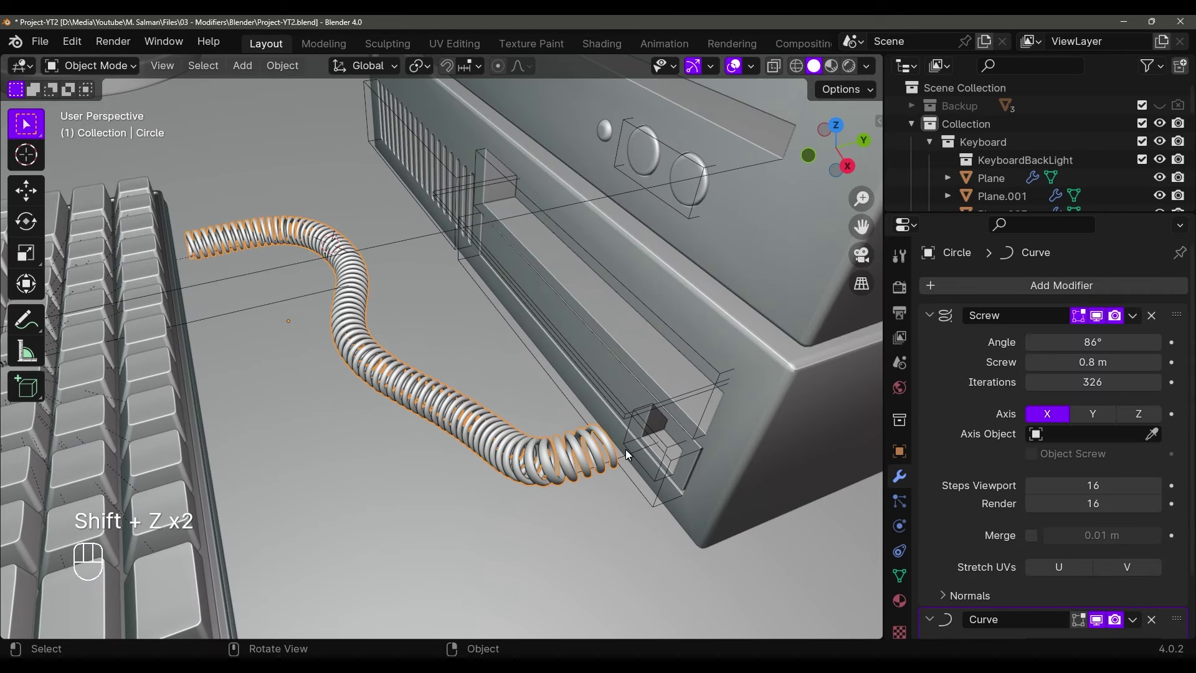
pyautogui.keyDown('shift'); pyautogui.moveTo(521, 436); pyautogui.dragTo(479, 447, button='middle'); pyautogui.keyUp('shift')
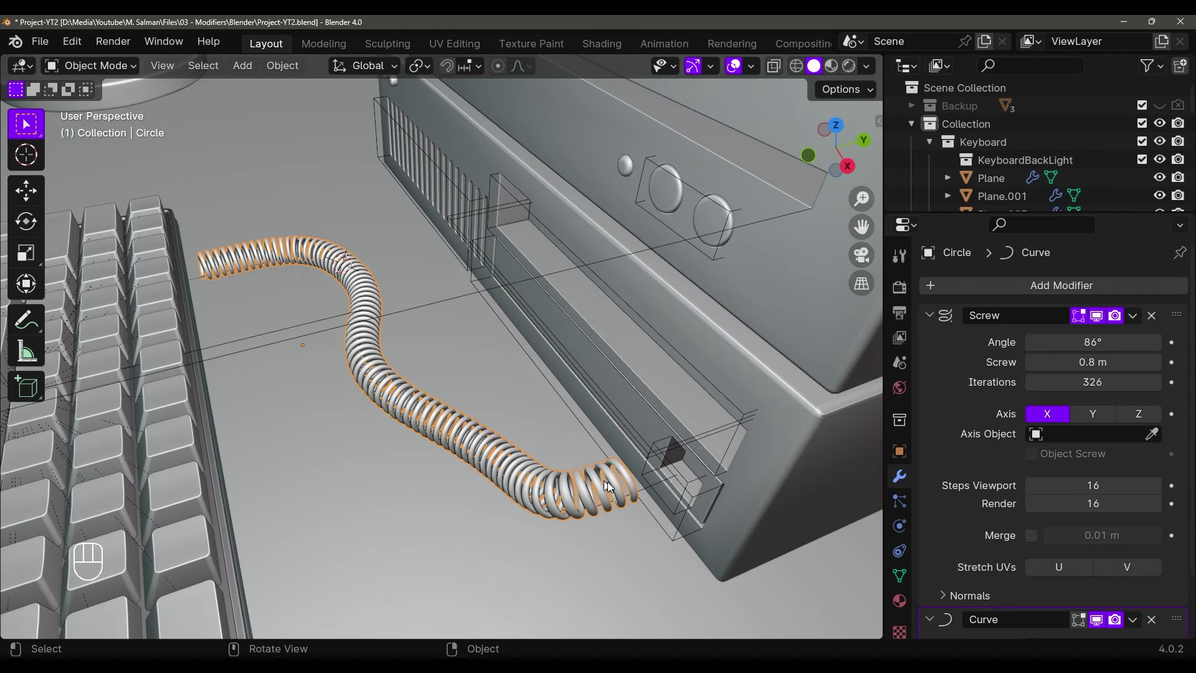
pyautogui.hotkey('shift', 'z')
pyautogui.keyDown('shift'); pyautogui.click(645, 485); pyautogui.keyUp('shift')
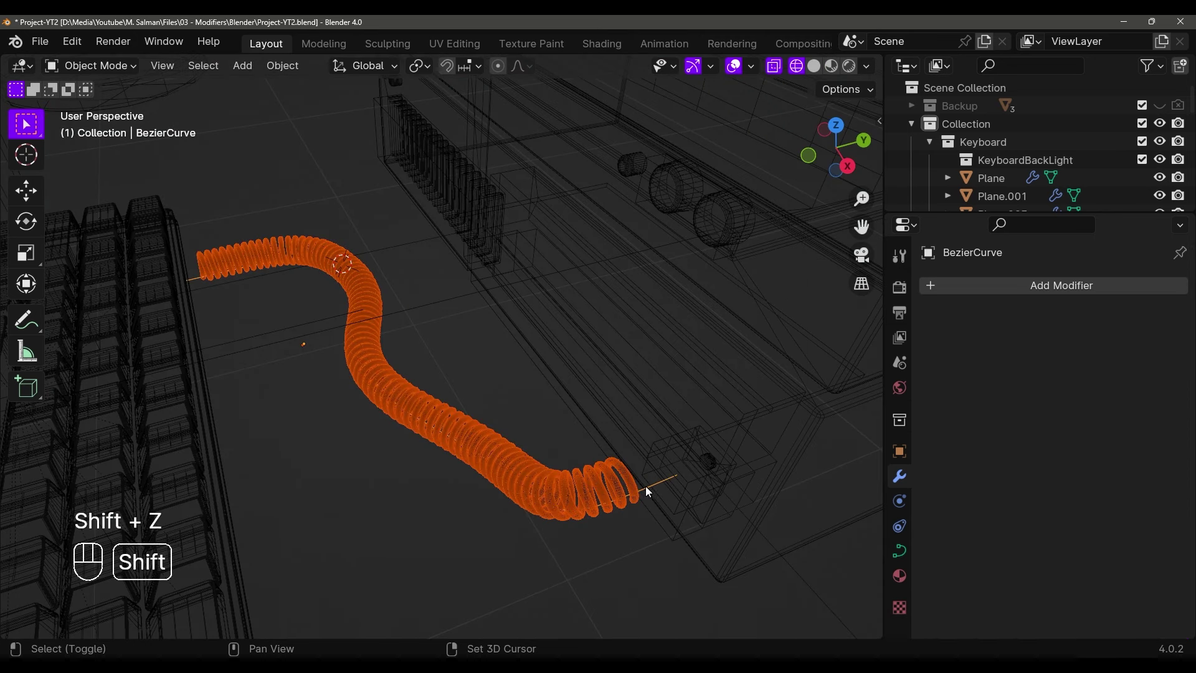
pyautogui.hotkey('shift', 'z')
pyautogui.press('g')
pyautogui.click(561, 459)
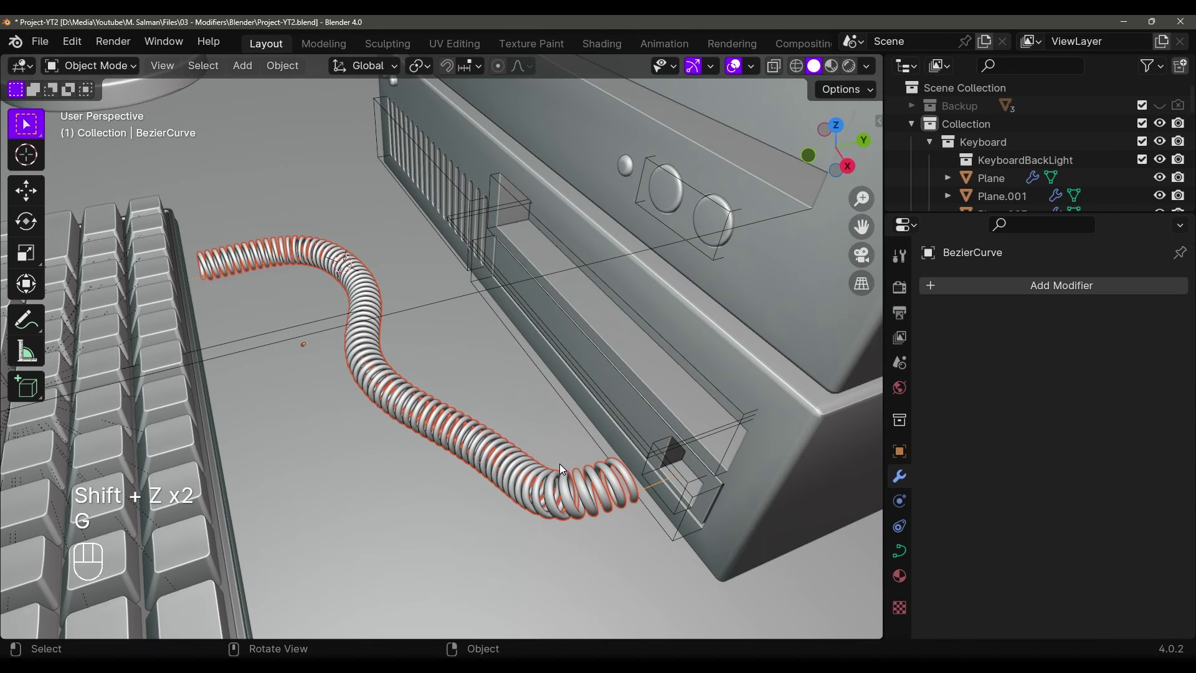
# Apply the Screw and Curve modifiers on the coil
pyautogui.click(634, 487)
pyautogui.click(1132, 316)
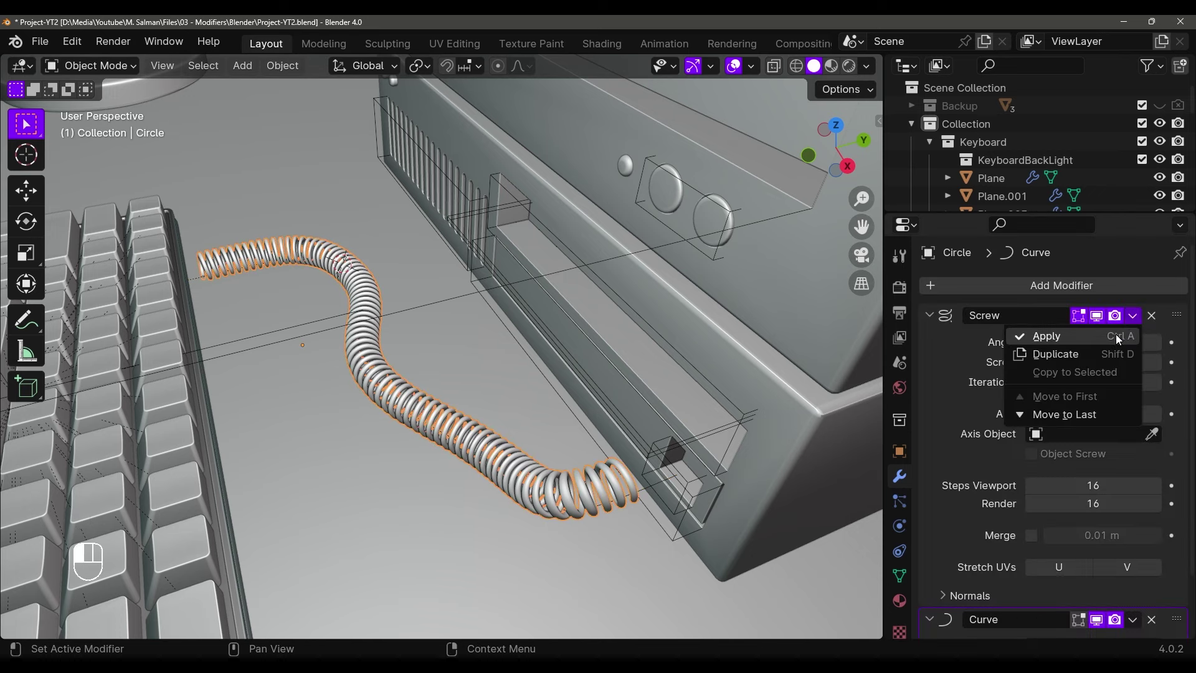
pyautogui.click(1116, 335)
pyautogui.click(1131, 316)
pyautogui.click(1118, 334)
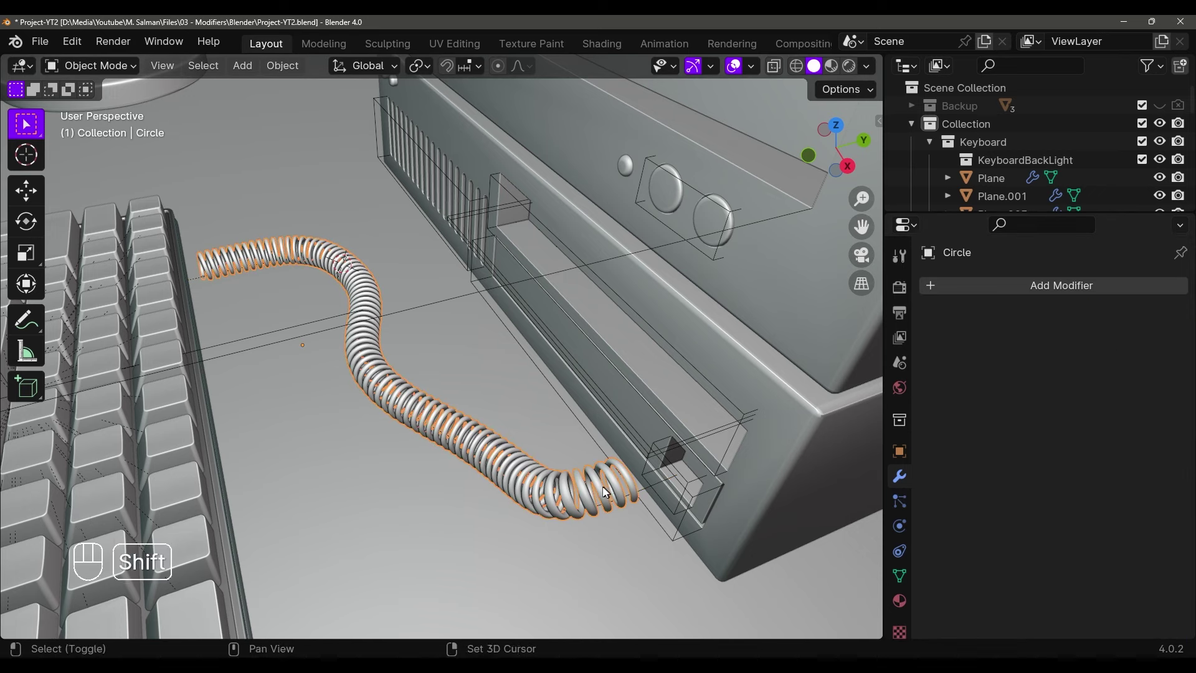
# Open the coil mesh for editing and select the open edge loop at its keyboard end
pyautogui.moveTo(605, 492)
pyautogui.keyDown('shift'); pyautogui.mouseDown(button='middle')
pyautogui.moveTo(533, 434)
pyautogui.moveTo(475, 438)
pyautogui.moveTo(552, 380)
pyautogui.mouseUp(button='middle'); pyautogui.keyUp('shift')
pyautogui.press('Tab')
pyautogui.hotkey('shift', 'z')
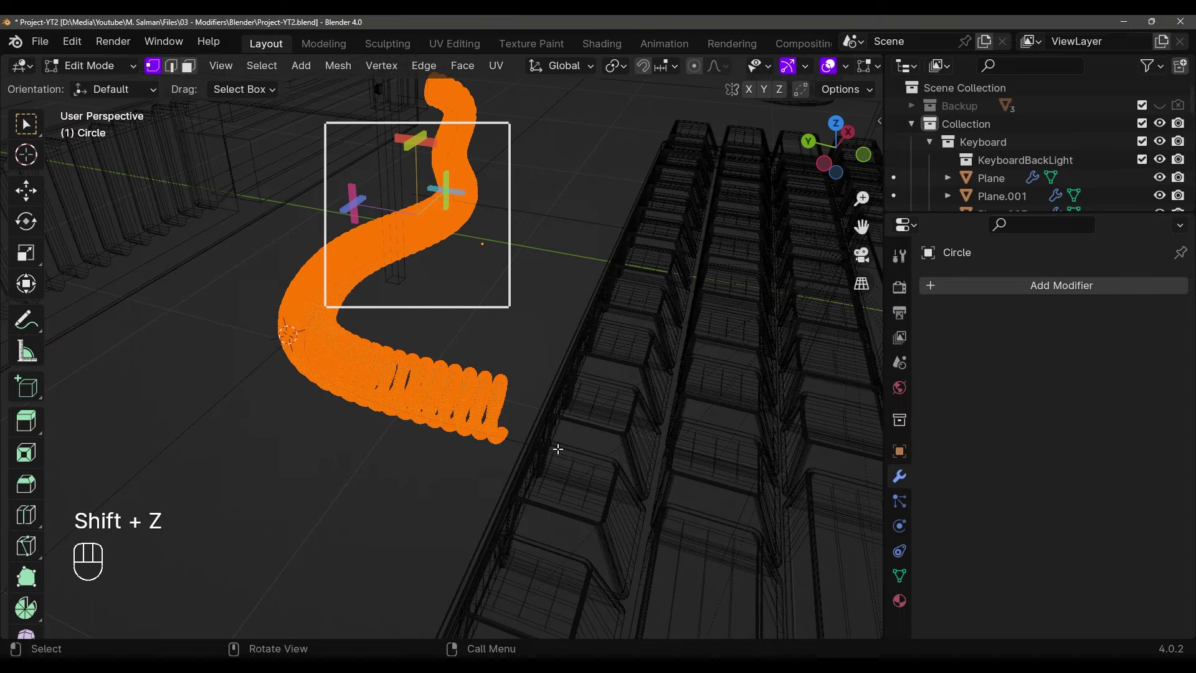
pyautogui.hotkey('shift', 'z')
pyautogui.moveTo(557, 449); pyautogui.dragTo(300, 517, button='middle')
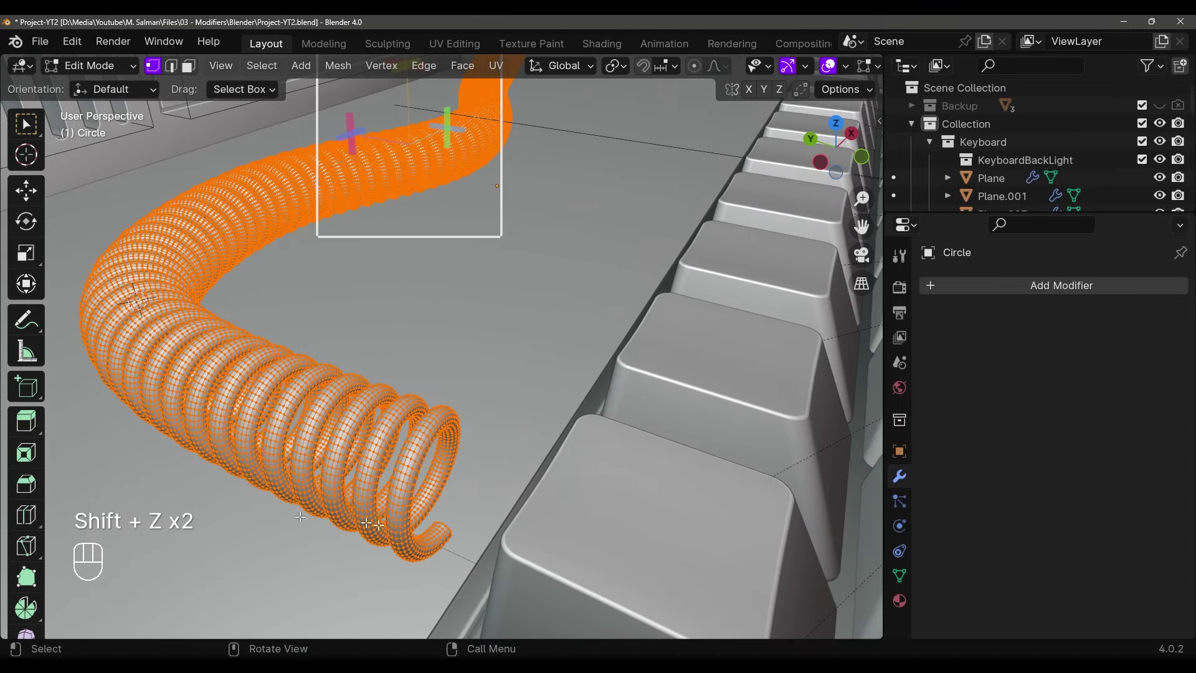
pyautogui.moveTo(464, 509); pyautogui.dragTo(451, 549, button='middle')
pyautogui.keyDown('alt'); pyautogui.click(447, 553); pyautogui.keyUp('alt')
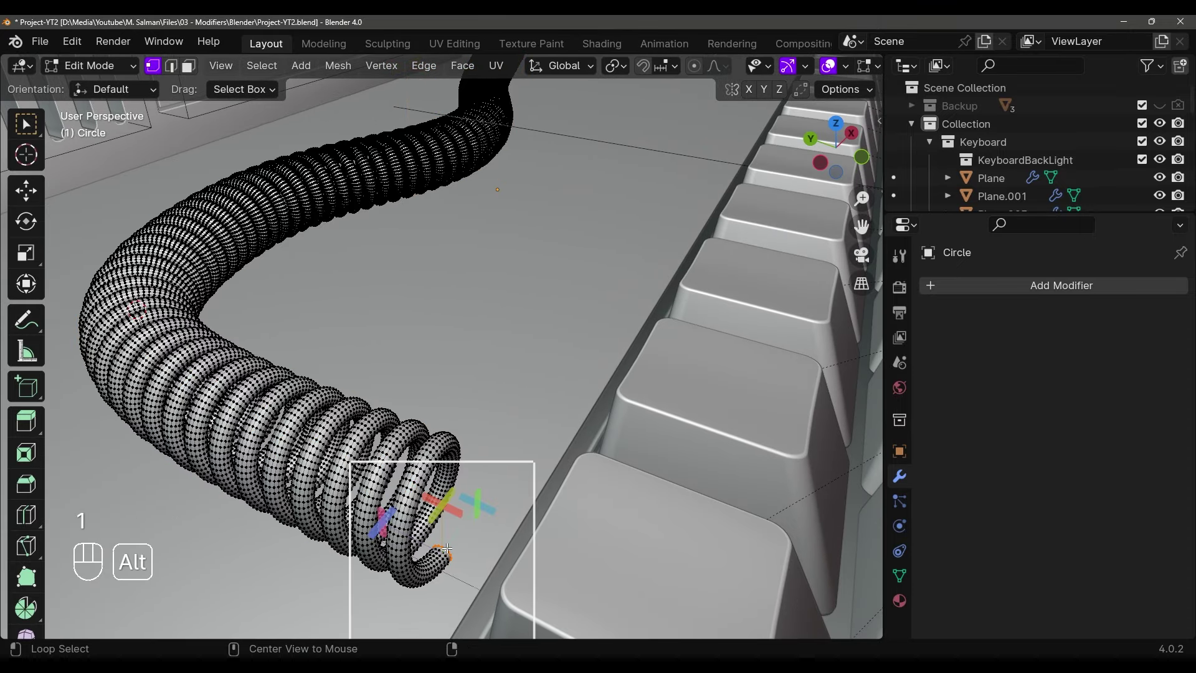
# Spin the open edge loop at the coil's computer end about the X axis around the 3D cursor, using 12 steps
pyautogui.moveTo(598, 305); pyautogui.dragTo(498, 424, button='middle')
pyautogui.keyDown('shift'); pyautogui.moveTo(597, 337); pyautogui.dragTo(347, 377, button='middle'); pyautogui.keyUp('shift')
pyautogui.press('`')
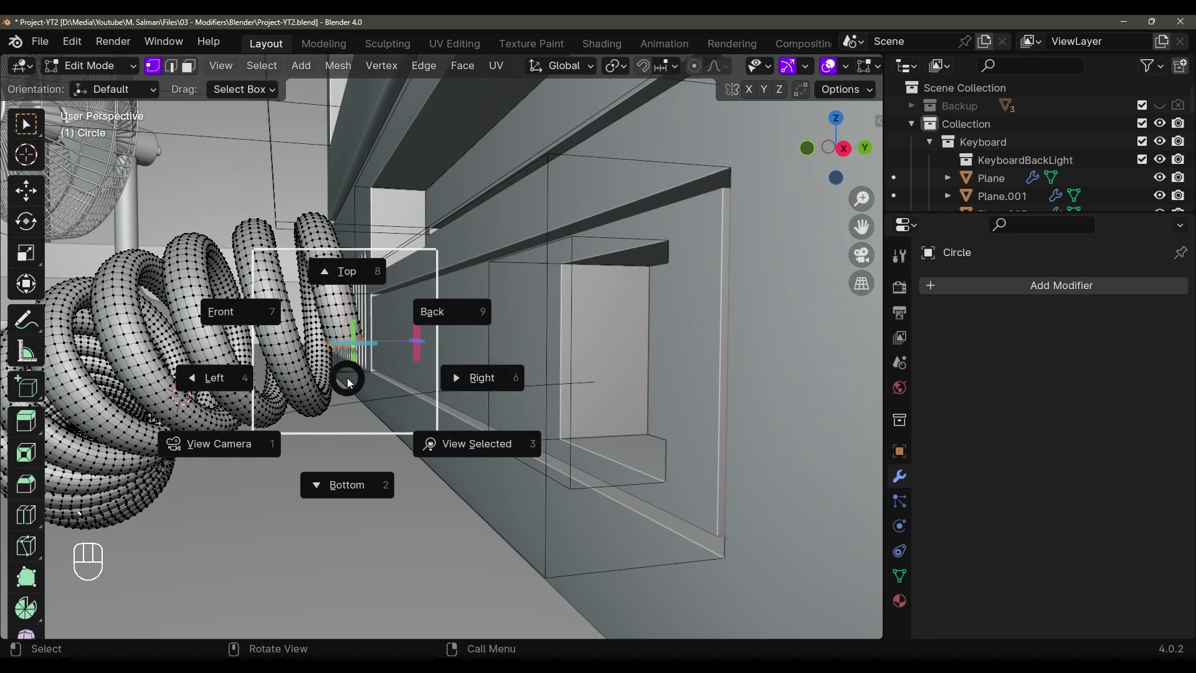
pyautogui.click(476, 377)
pyautogui.hotkey('shift', 'z')
pyautogui.keyDown('shift'); pyautogui.moveTo(470, 376); pyautogui.dragTo(509, 387, button='middle'); pyautogui.keyUp('shift')
pyautogui.scroll(-5, 17, 514)
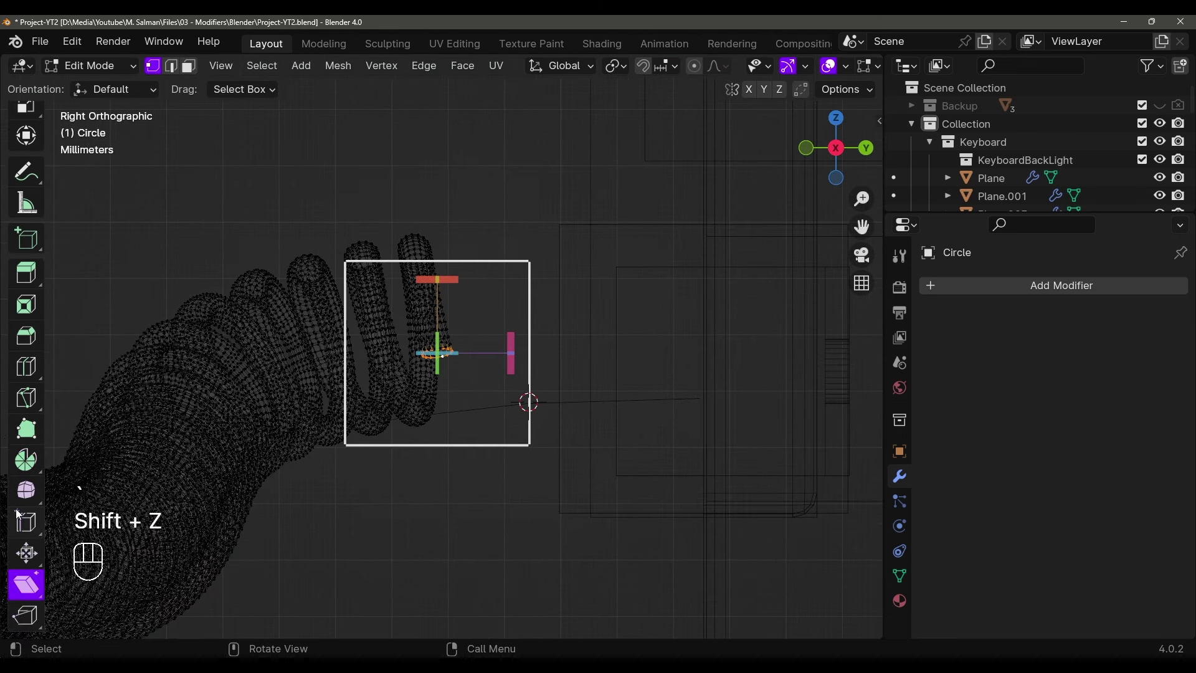
pyautogui.click(26, 461)
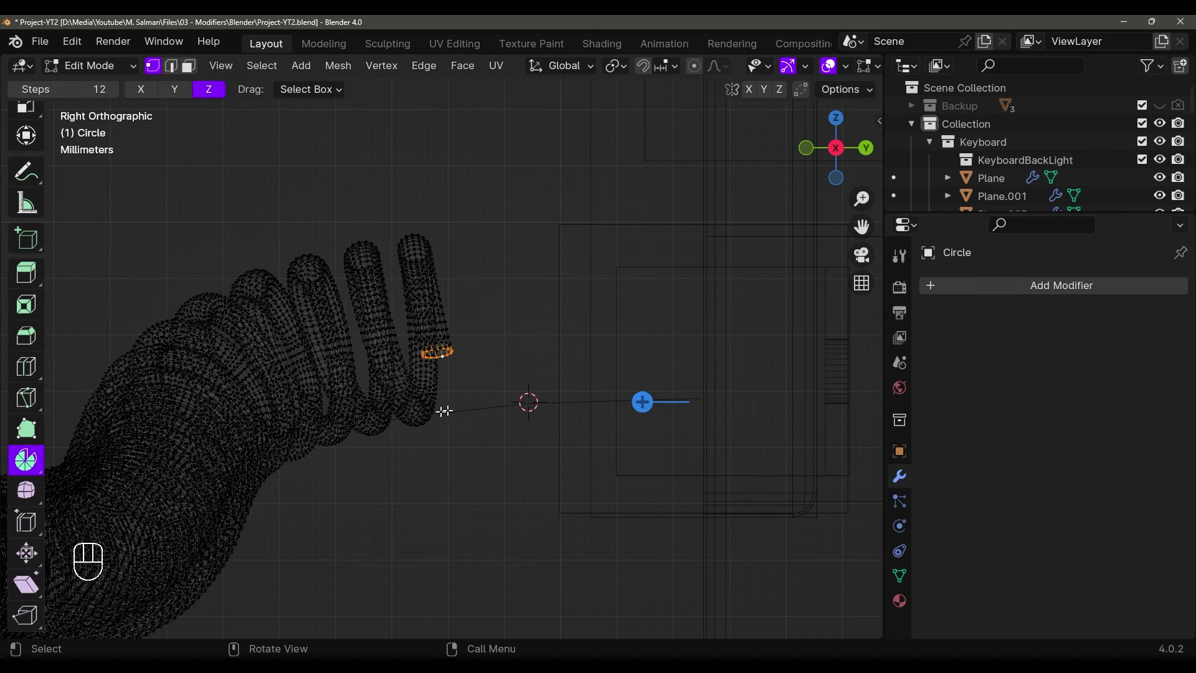
pyautogui.click(178, 91)
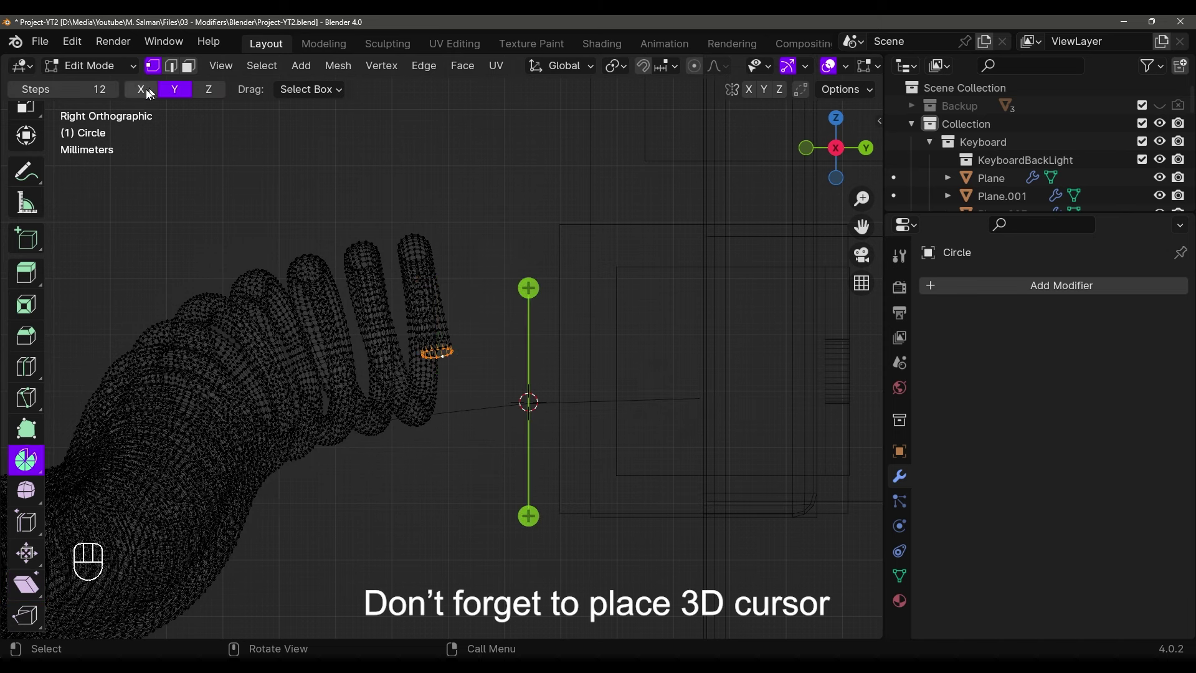
pyautogui.moveTo(395, 422); pyautogui.dragTo(418, 480)
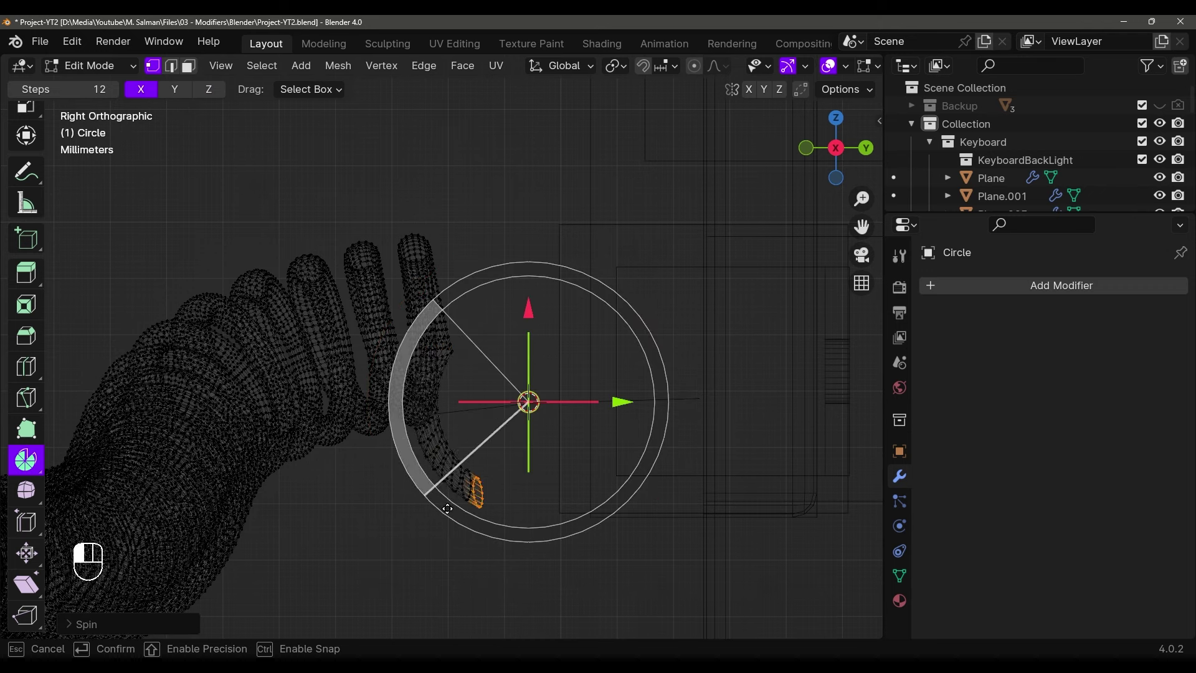
pyautogui.moveTo(450, 506); pyautogui.dragTo(451, 505)
# Adjust the spin to 96.1° with its centre at Z 0.98 m, and return to solid shading
pyautogui.moveTo(515, 314); pyautogui.dragTo(525, 299)
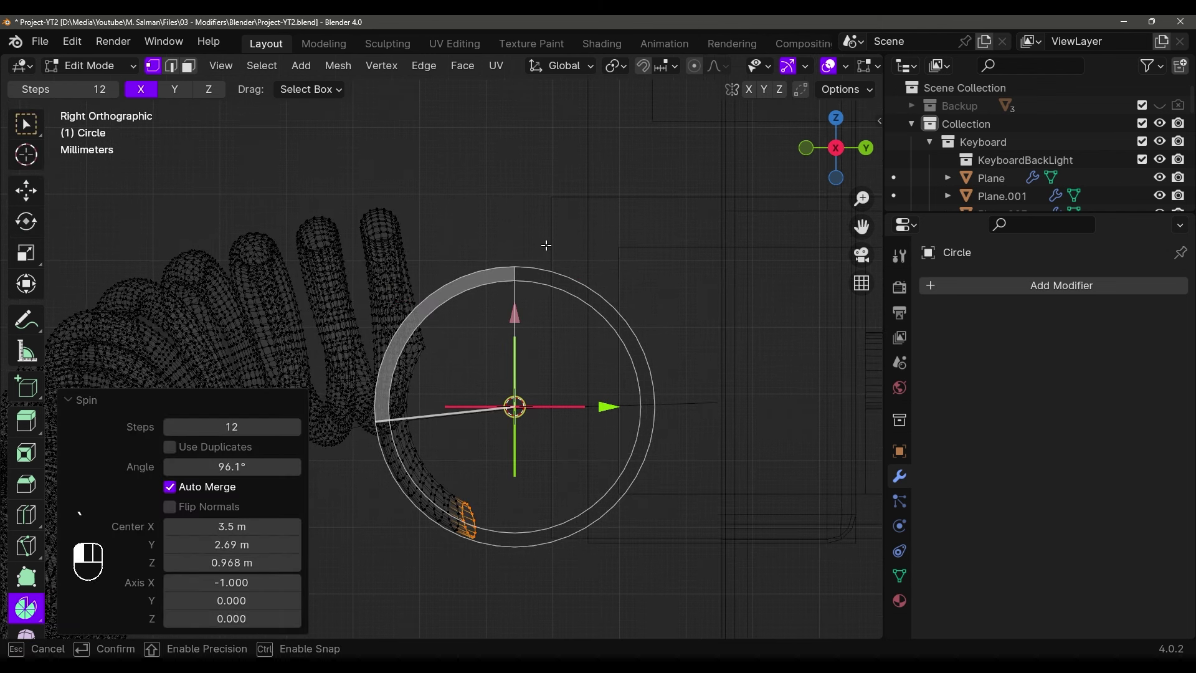
pyautogui.moveTo(546, 245)
pyautogui.mouseDown()
pyautogui.moveTo(652, 254)
pyautogui.moveTo(642, 267)
pyautogui.mouseUp()
pyautogui.moveTo(642, 267)
pyautogui.mouseDown(button='middle')
pyautogui.moveTo(702, 302)
pyautogui.moveTo(708, 336)
pyautogui.moveTo(591, 390)
pyautogui.mouseUp(button='middle')
pyautogui.hotkey('shift', 'z')
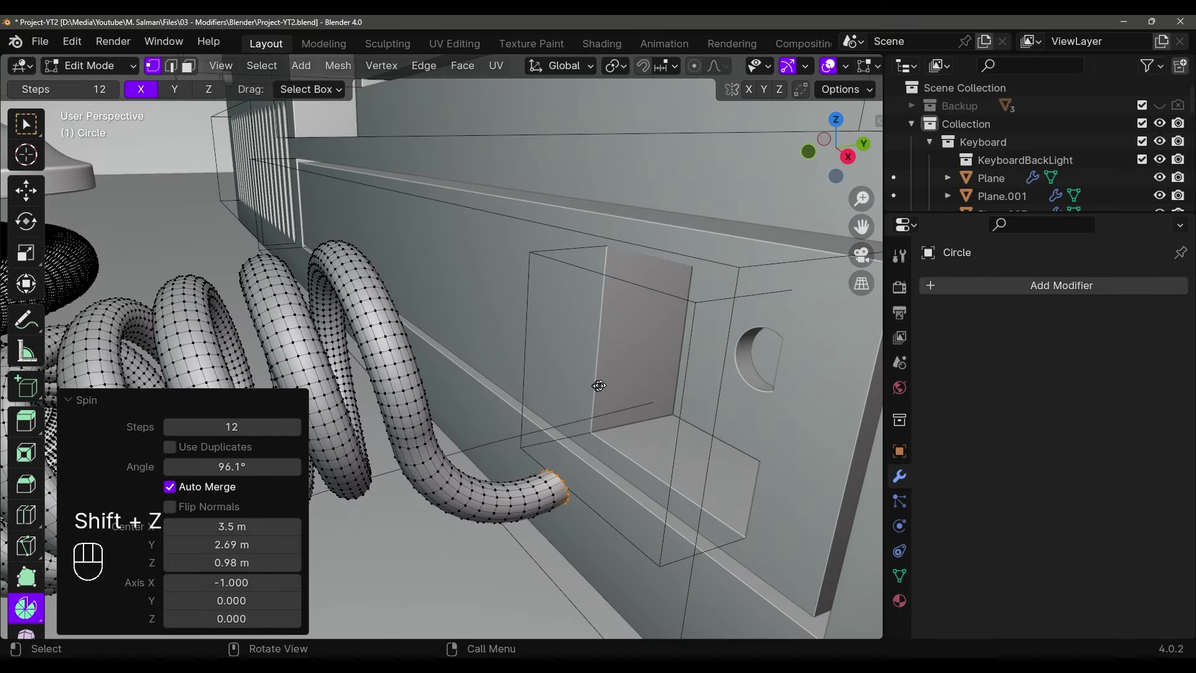
# Extrude the cable's end loop about 0.029 m along Y towards the port and flatten it by scaling Y to 0
pyautogui.press('e')
pyautogui.click(771, 324)
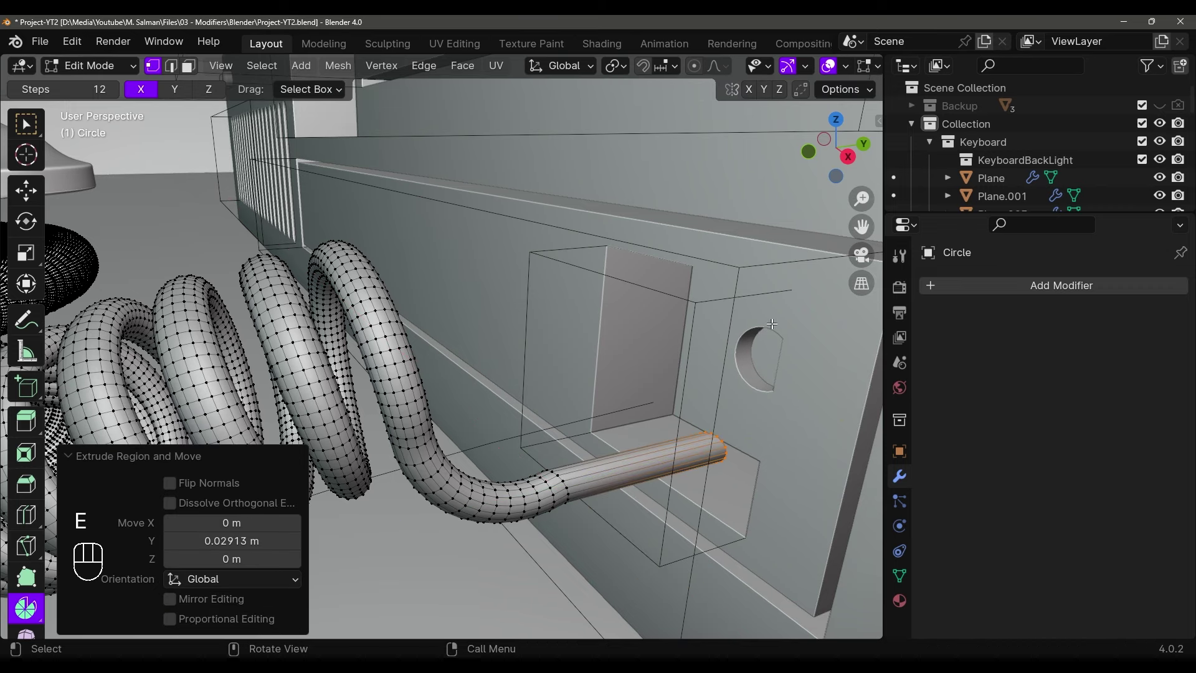
pyautogui.moveTo(771, 324); pyautogui.dragTo(689, 353, button='middle')
pyautogui.press('s')
pyautogui.press('y')
pyautogui.press('0')
pyautogui.click(691, 376)
# Move the cable end about 0.027 m along Y, 0.01 m up in Z and -0.010 m along X into the port's round hole
pyautogui.press('g')
pyautogui.press('y')
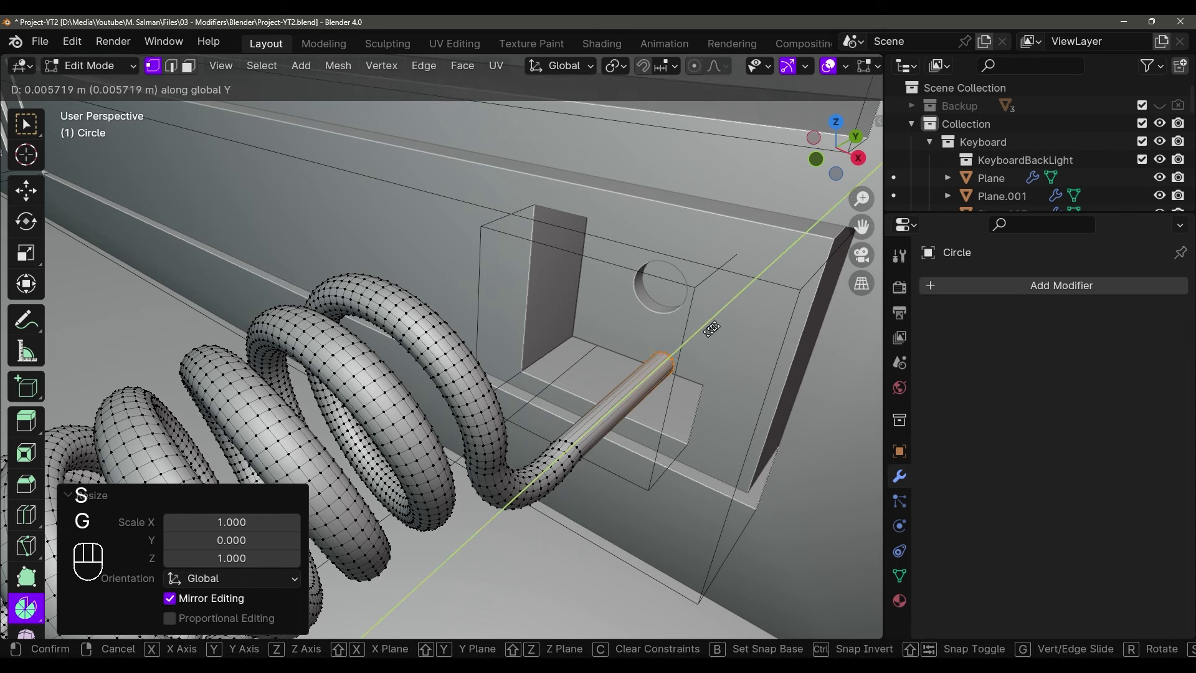
pyautogui.click(749, 294)
pyautogui.press('g')
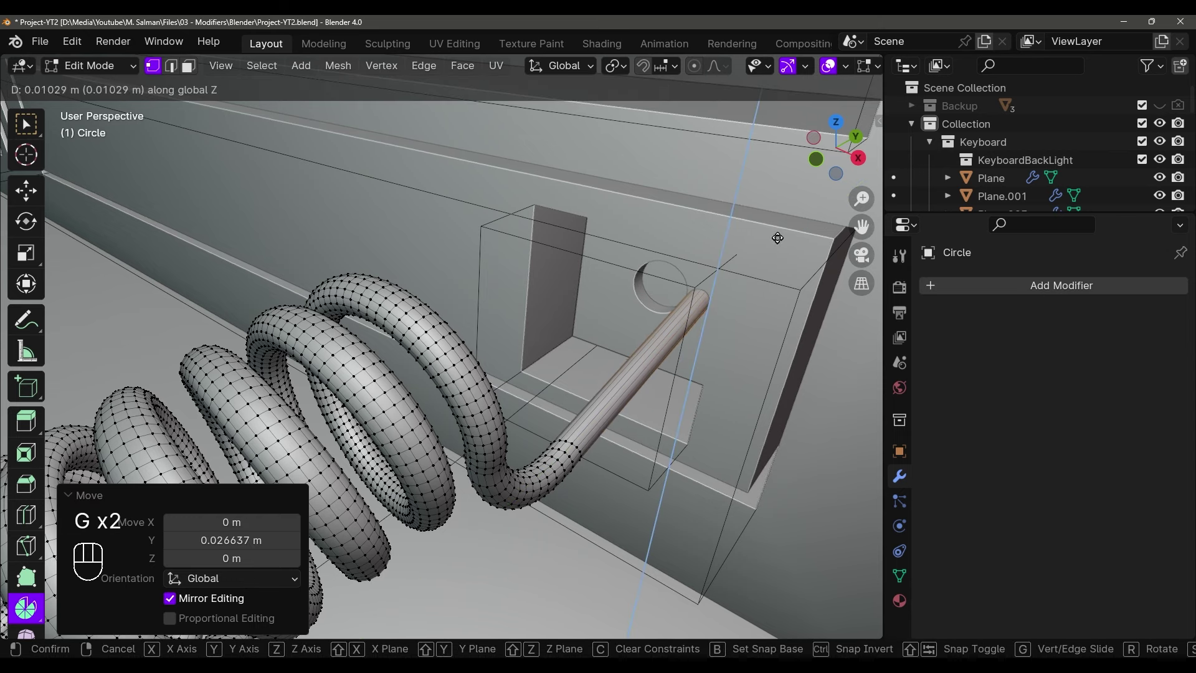
pyautogui.click(777, 236)
pyautogui.press('g')
pyautogui.press('x')
pyautogui.click(741, 230)
# Add 11 evenly spaced loop cuts along the straight cable segment leading into the port
pyautogui.hotkey('ctrl', 'r')
pyautogui.moveTo(741, 230); pyautogui.dragTo(646, 301, button='middle')
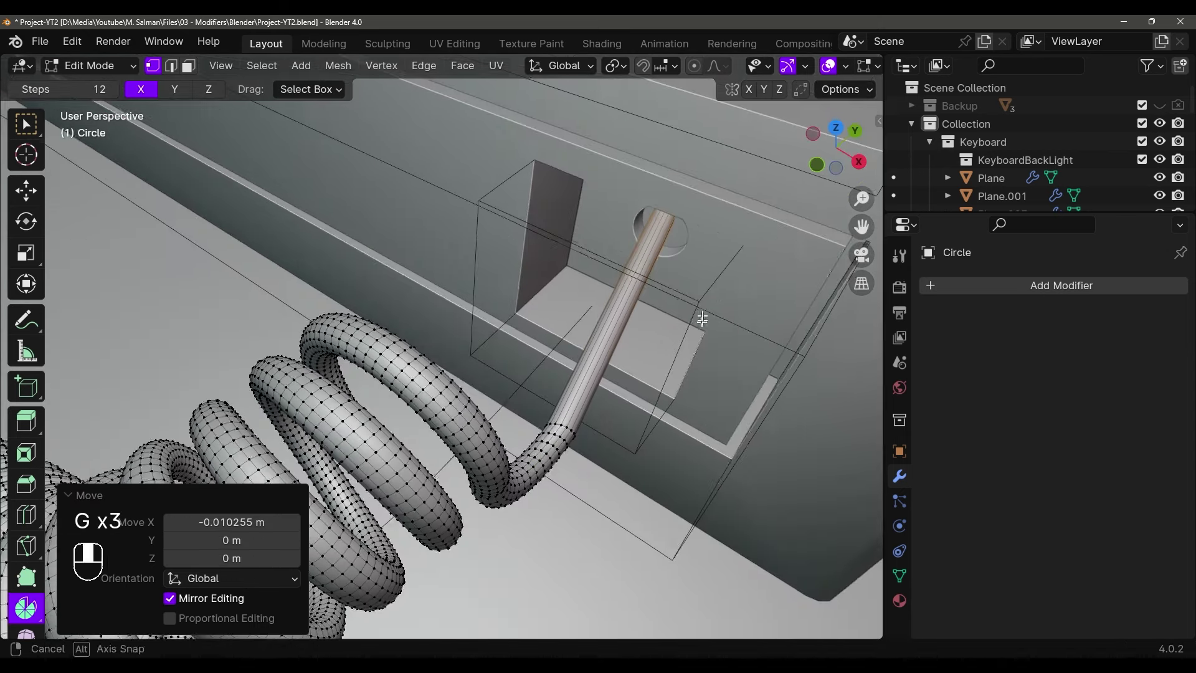
pyautogui.scroll(11, 647, 301)
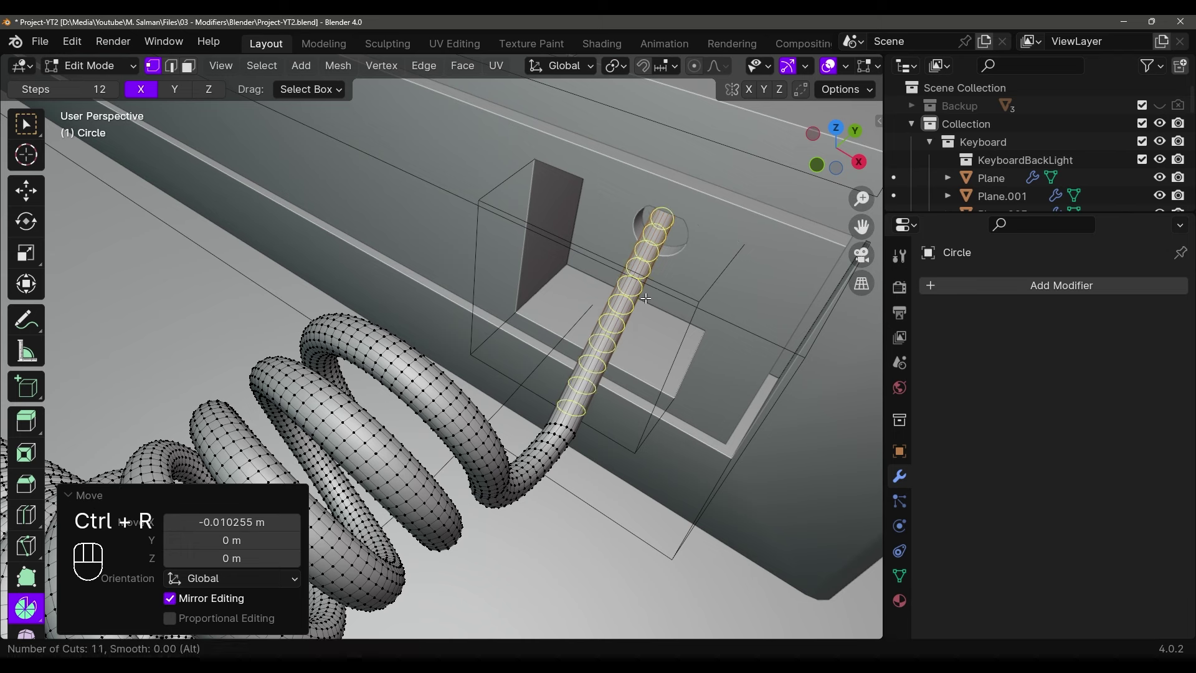
pyautogui.click(646, 298)
pyautogui.rightClick(737, 307)
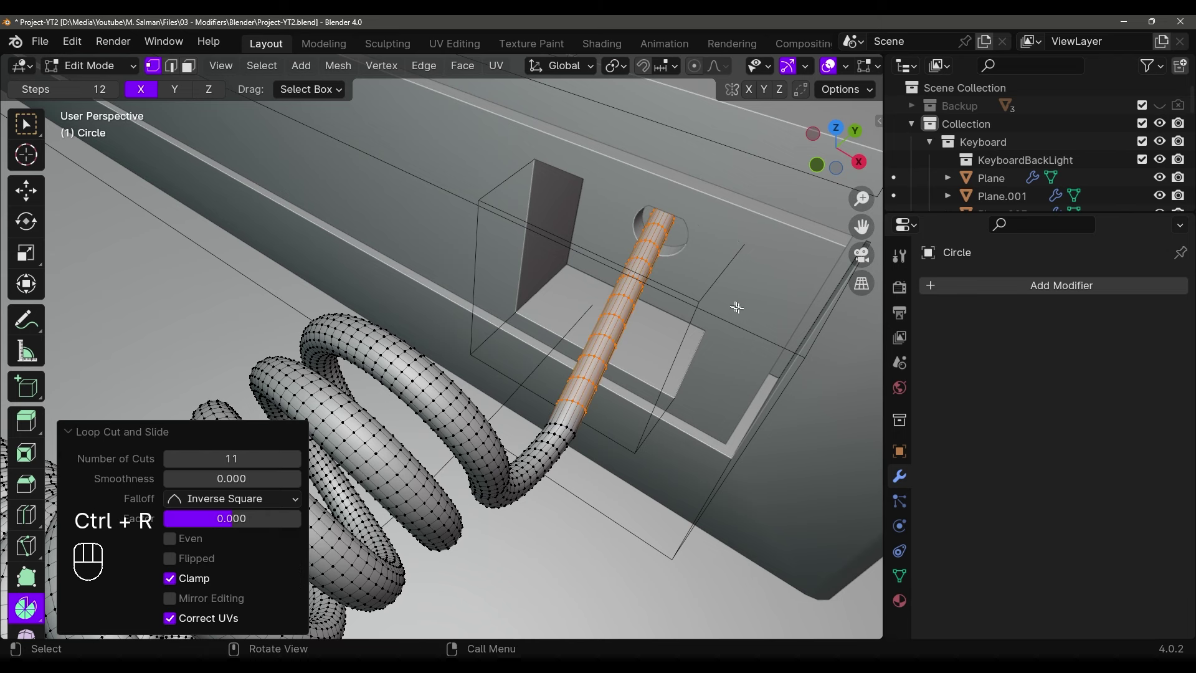
# Curve the straight cable segment by moving its middle loop about -0.005 m along X with proportional editing, and finish editing the mesh
pyautogui.keyDown('alt'); pyautogui.click(619, 320); pyautogui.keyUp('alt')
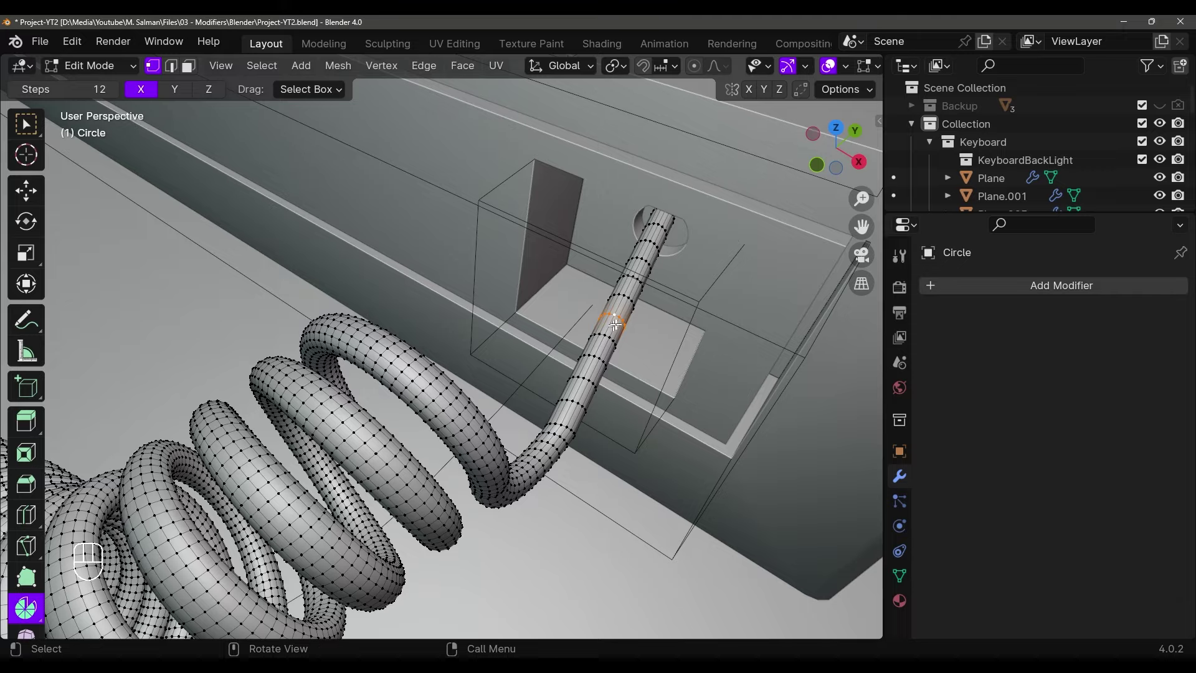
pyautogui.moveTo(645, 326)
pyautogui.mouseDown(button='middle')
pyautogui.moveTo(662, 312)
pyautogui.moveTo(630, 323)
pyautogui.mouseUp(button='middle')
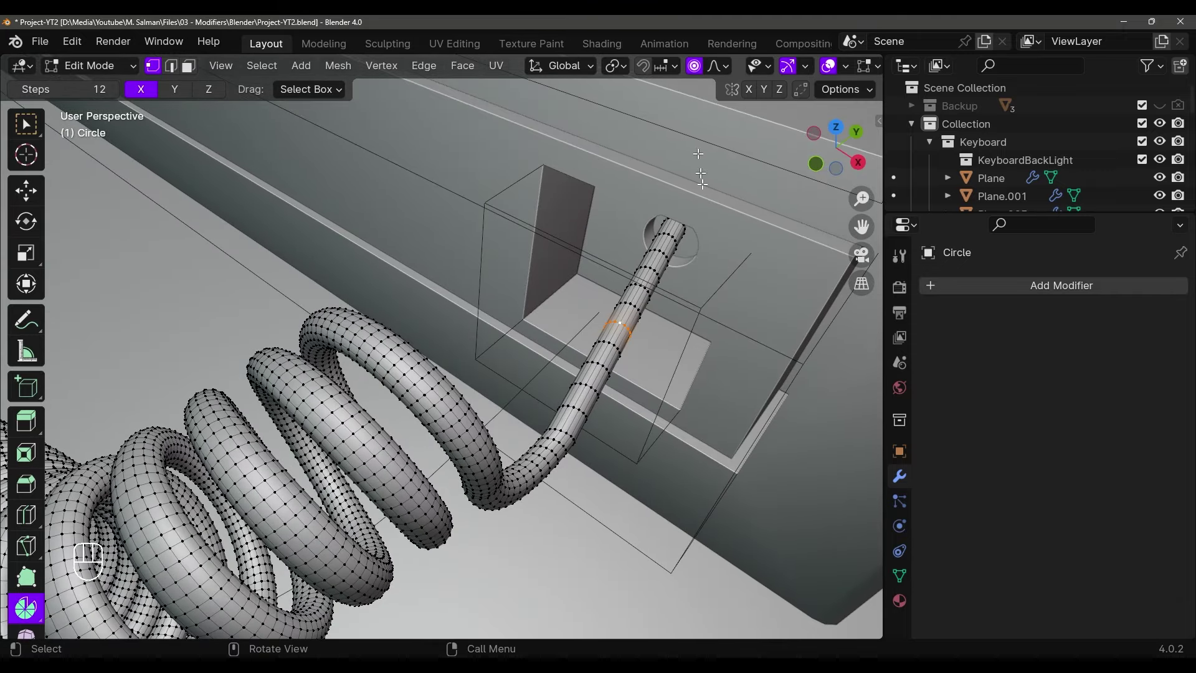
pyautogui.moveTo(699, 245); pyautogui.dragTo(698, 273, button='middle')
pyautogui.press('g')
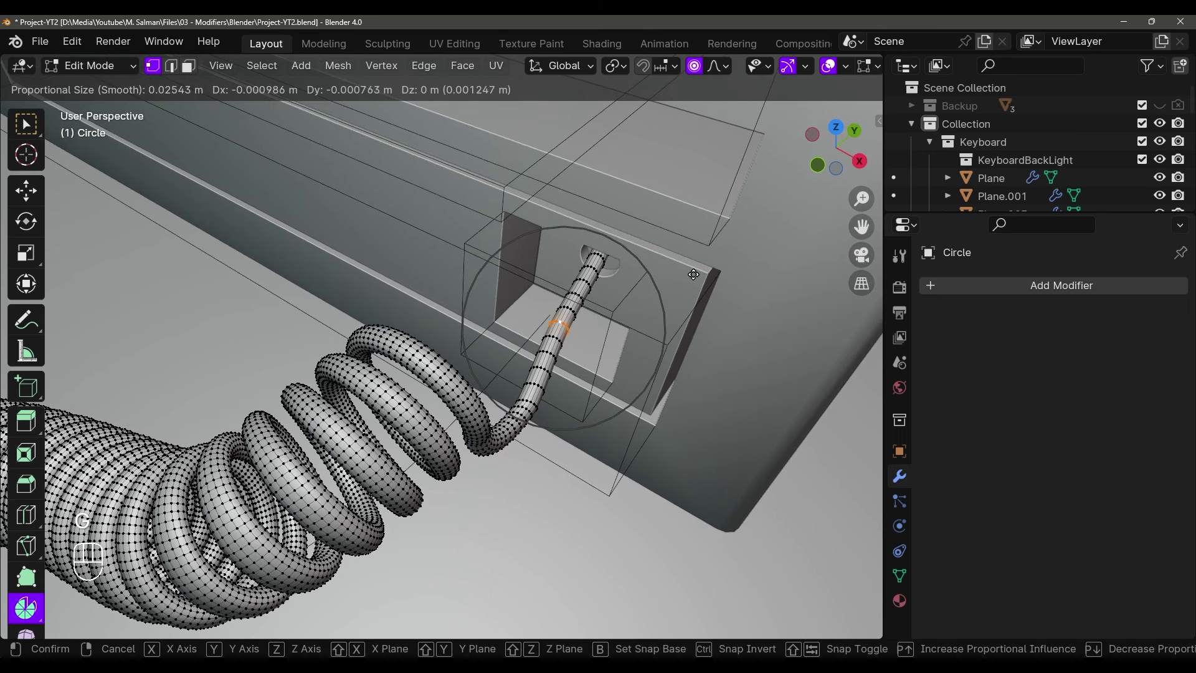
pyautogui.press('x')
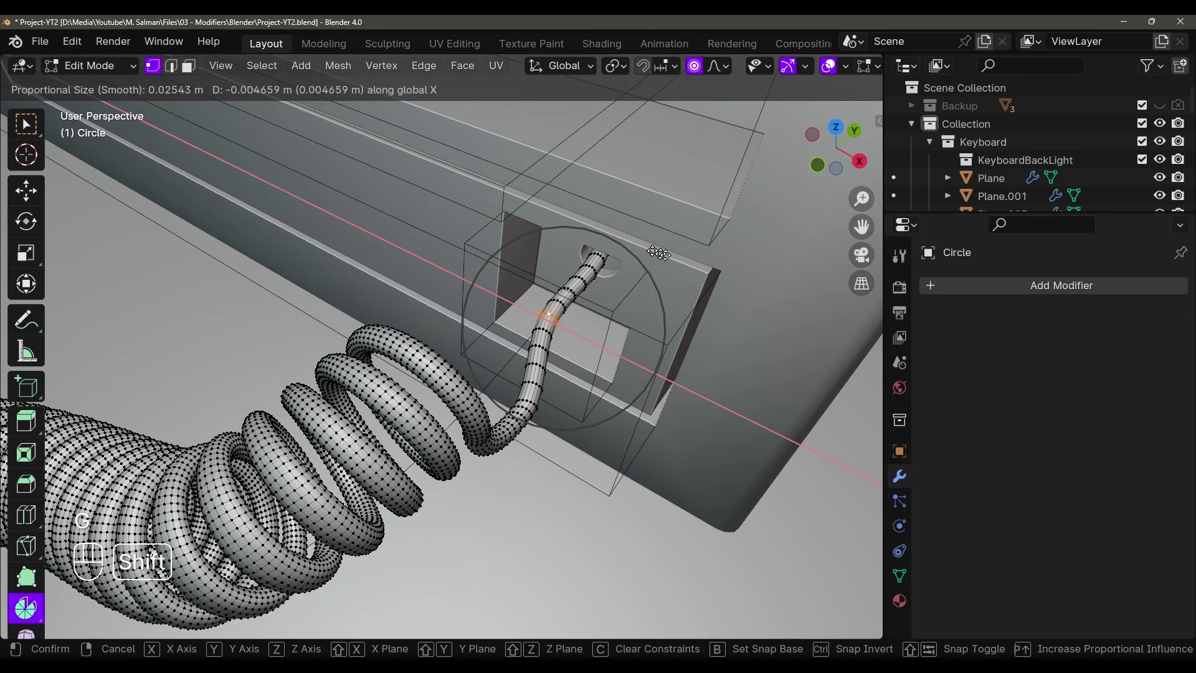
pyautogui.click(653, 251)
pyautogui.moveTo(654, 251); pyautogui.dragTo(473, 343, button='middle')
pyautogui.press('Tab')
# Review the cable between computer and keyboard with the overlays hidden, restore the overlays, and save the file
pyautogui.click(734, 65)
pyautogui.scroll(-4, 476, 303)
pyautogui.keyDown('shift'); pyautogui.moveTo(473, 342); pyautogui.dragTo(654, 374, button='middle'); pyautogui.keyUp('shift')
pyautogui.moveTo(461, 349); pyautogui.dragTo(548, 386, button='middle')
pyautogui.scroll(-3, 393, 347)
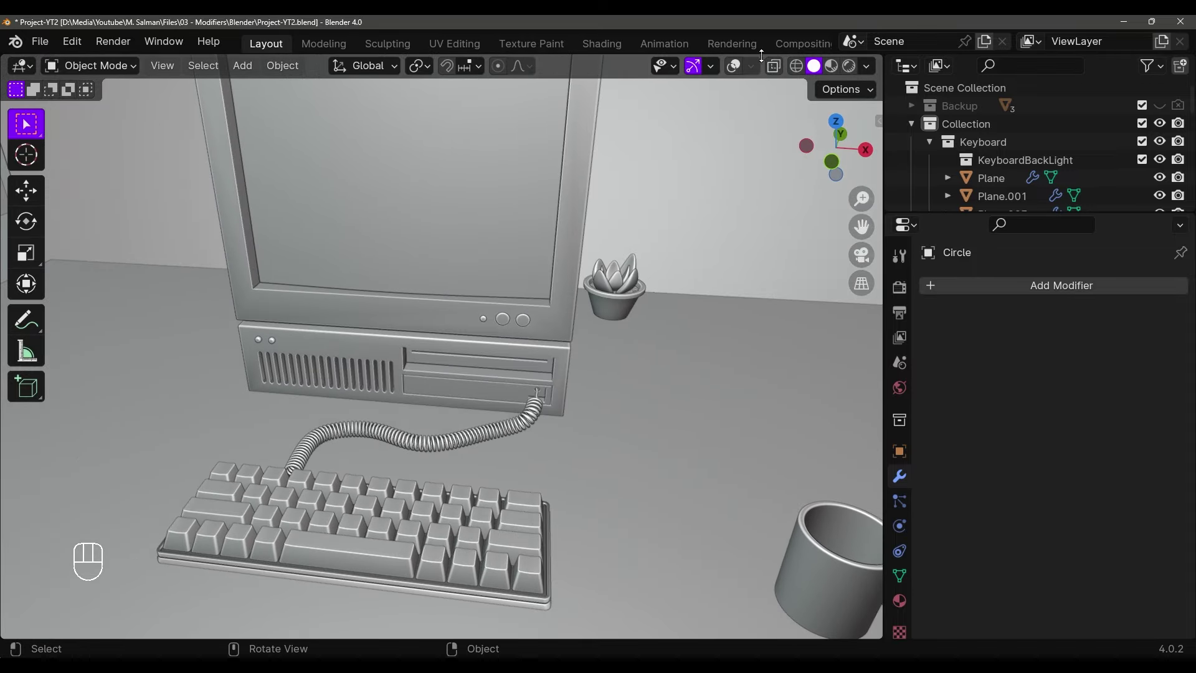
pyautogui.click(734, 66)
pyautogui.scroll(-6, 641, 215)
pyautogui.moveTo(637, 263)
pyautogui.keyDown('shift'); pyautogui.mouseDown(button='middle')
pyautogui.moveTo(659, 295)
pyautogui.moveTo(623, 279)
pyautogui.mouseUp(button='middle'); pyautogui.keyUp('shift')
pyautogui.scroll(1, 661, 397)
pyautogui.hotkey('ctrl', 's')
# Add a plane at the 3D cursor on the monitor's lower front frame and rotate it 90° about X
pyautogui.keyDown('ctrl'); pyautogui.moveTo(411, 440); pyautogui.dragTo(509, 337, button='middle'); pyautogui.keyUp('ctrl')
pyautogui.scroll(1, 418, 436)
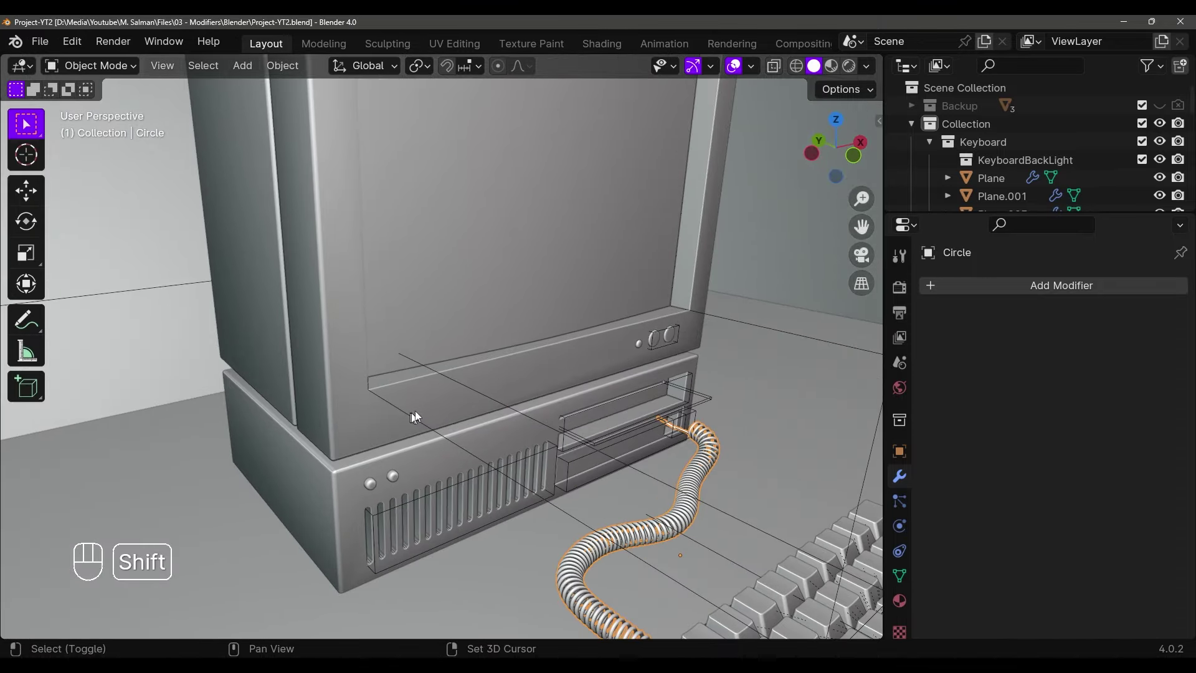
pyautogui.moveTo(468, 431); pyautogui.dragTo(494, 391, button='middle')
pyautogui.hotkey('shift', 'a')
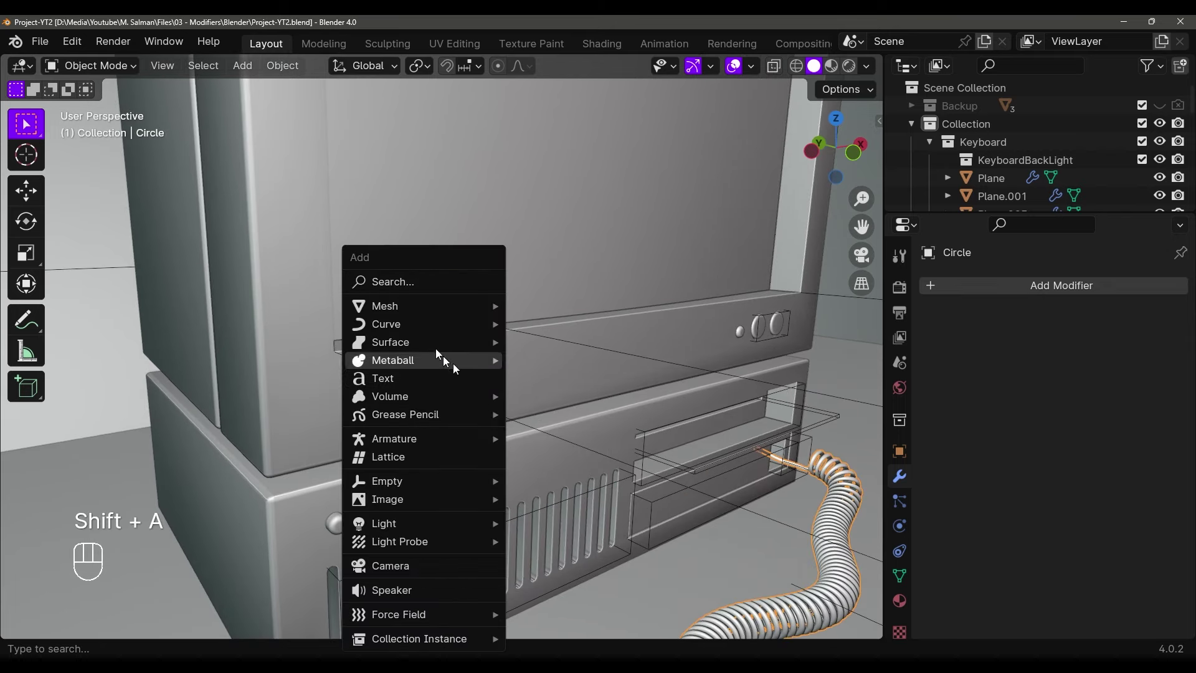
pyautogui.moveTo(439, 306)
pyautogui.click(598, 305)
pyautogui.write('r')
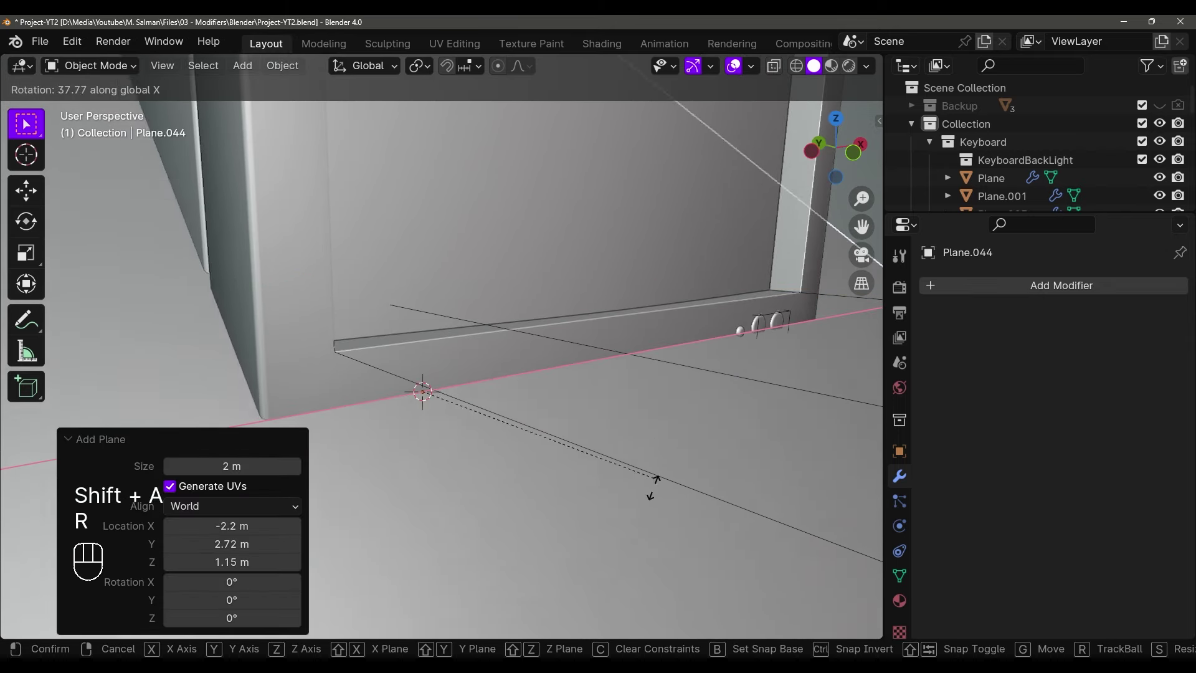
pyautogui.write('90')
pyautogui.press('Return')
# Scale the new plane down by 0.165 and again by 0.295 to a small note-sized square
pyautogui.press('s')
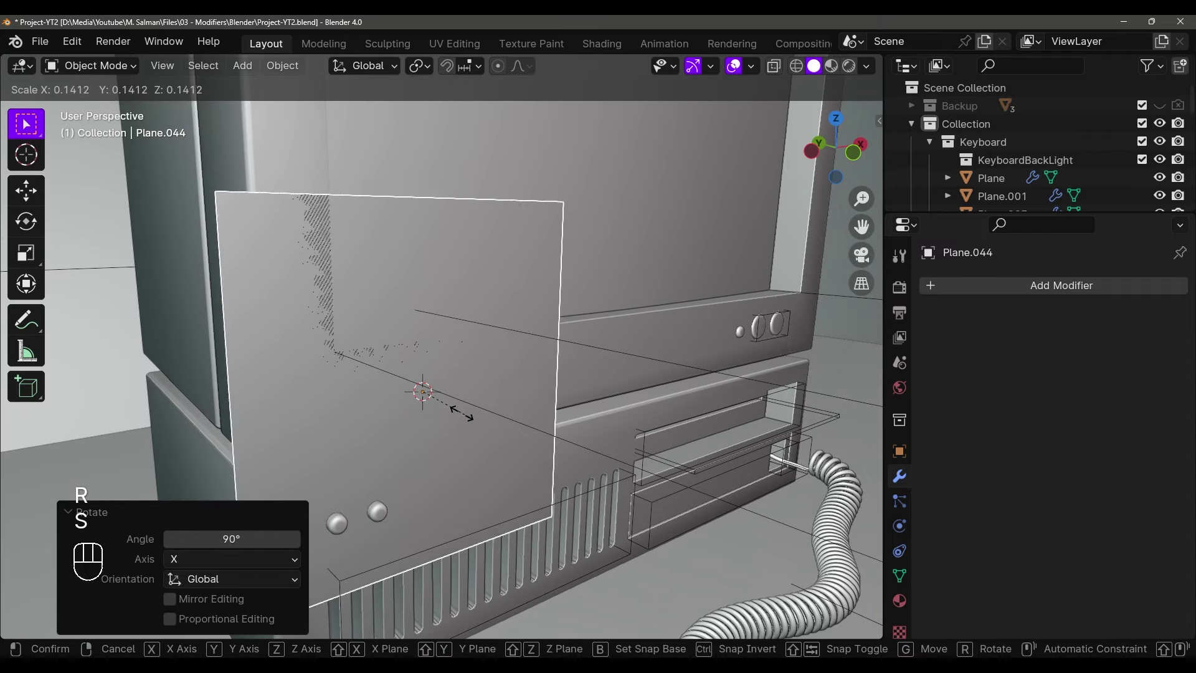
pyautogui.press('s')
pyautogui.click(532, 365)
pyautogui.press('s')
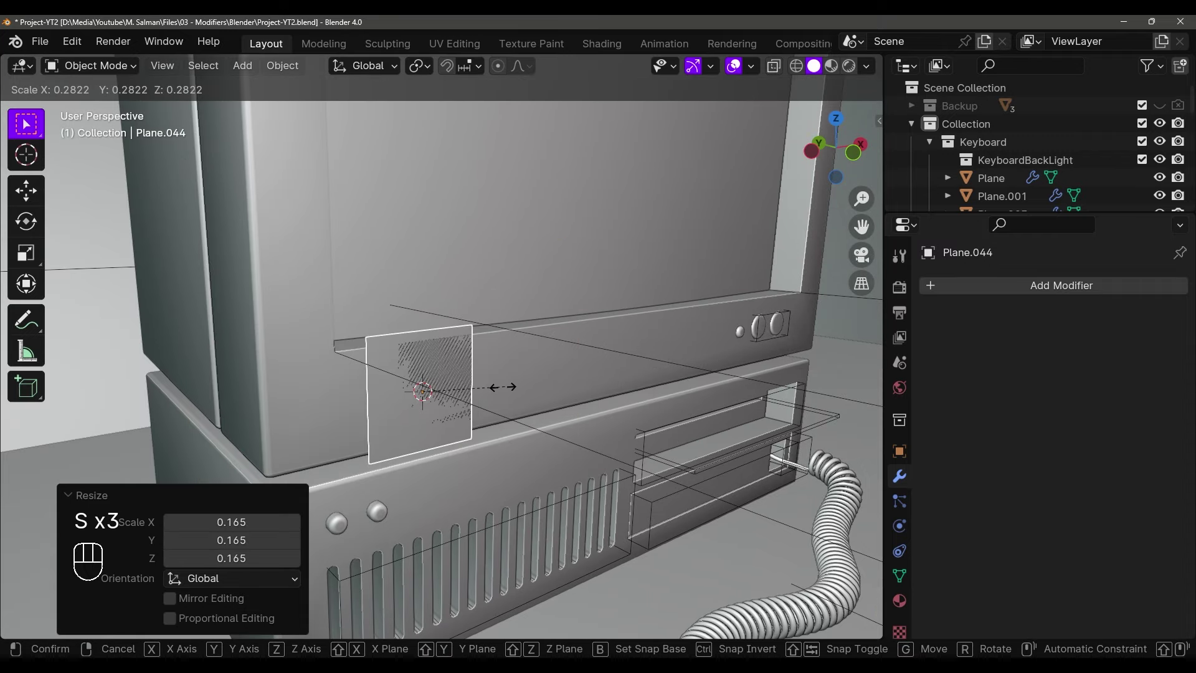
pyautogui.click(509, 388)
# Move the plane -0.018521 m along Z and -0.000772 m along Y, just in front of the monitor frame
pyautogui.moveTo(509, 388); pyautogui.dragTo(527, 399, button='middle')
pyautogui.press('g')
pyautogui.middleClick(530, 400)
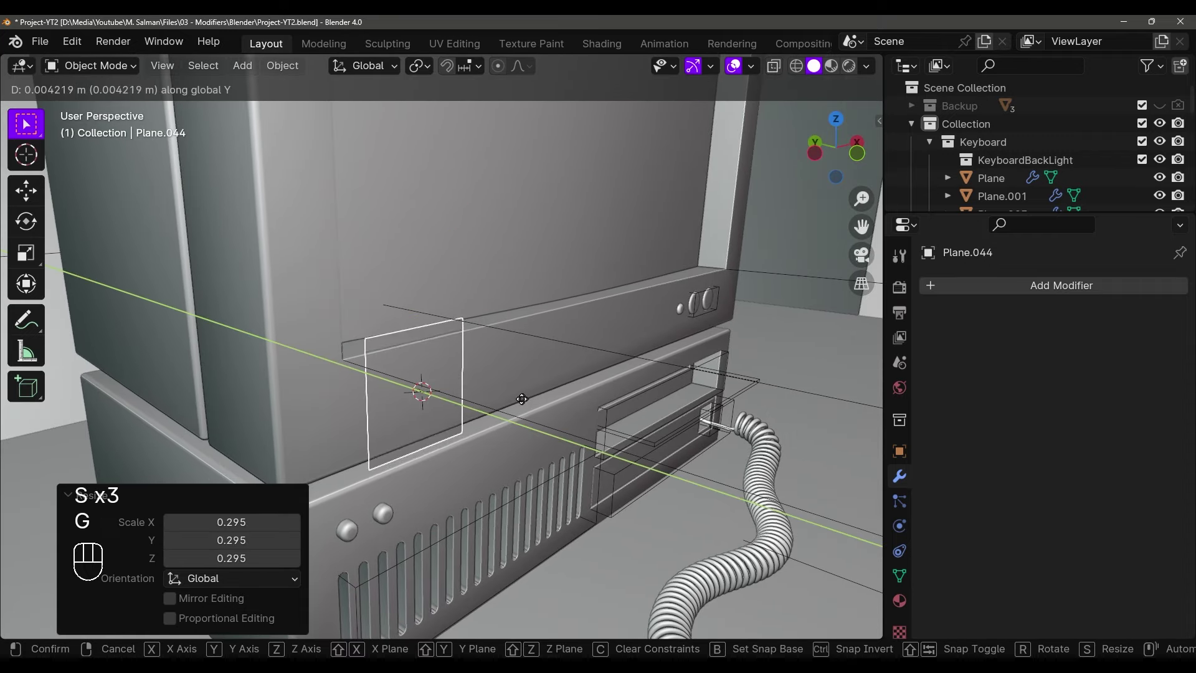
pyautogui.rightClick(517, 389)
pyautogui.press('g')
pyautogui.middleClick(515, 390)
pyautogui.click(516, 406)
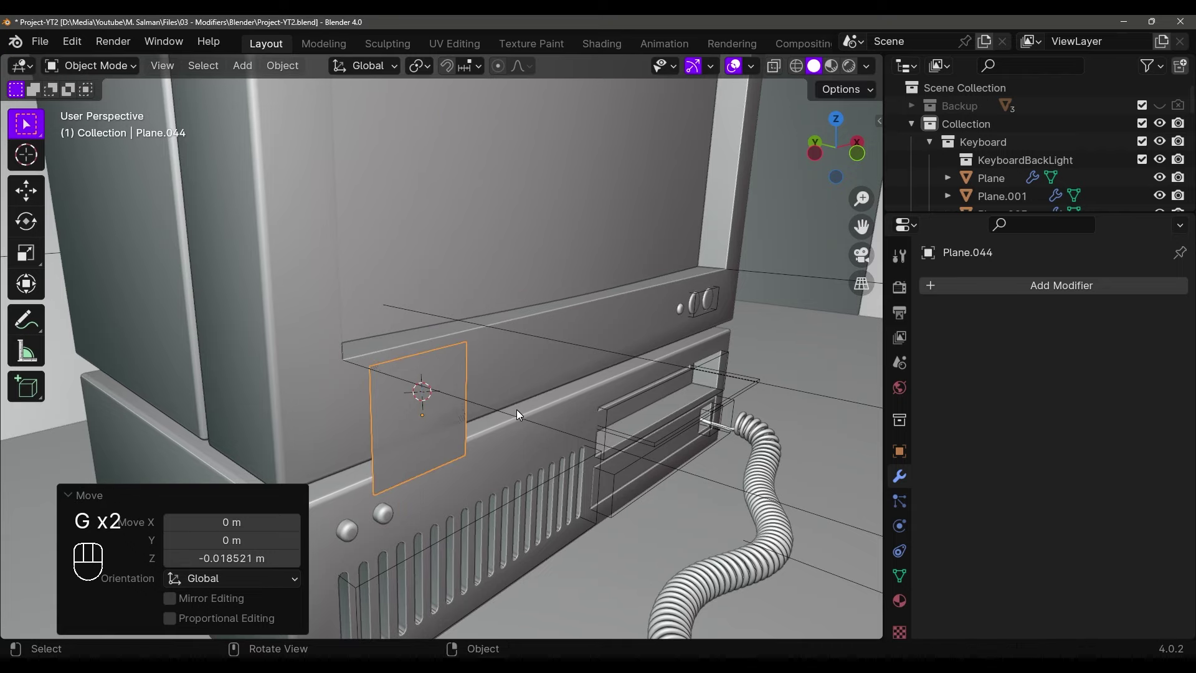
pyautogui.press('g')
pyautogui.middleClick(516, 409)
pyautogui.click(517, 409)
# Subdivide the plane's mesh three times with one cut each, and finish editing it
pyautogui.moveTo(524, 412); pyautogui.dragTo(544, 364, button='middle')
pyautogui.scroll(2, 502, 319)
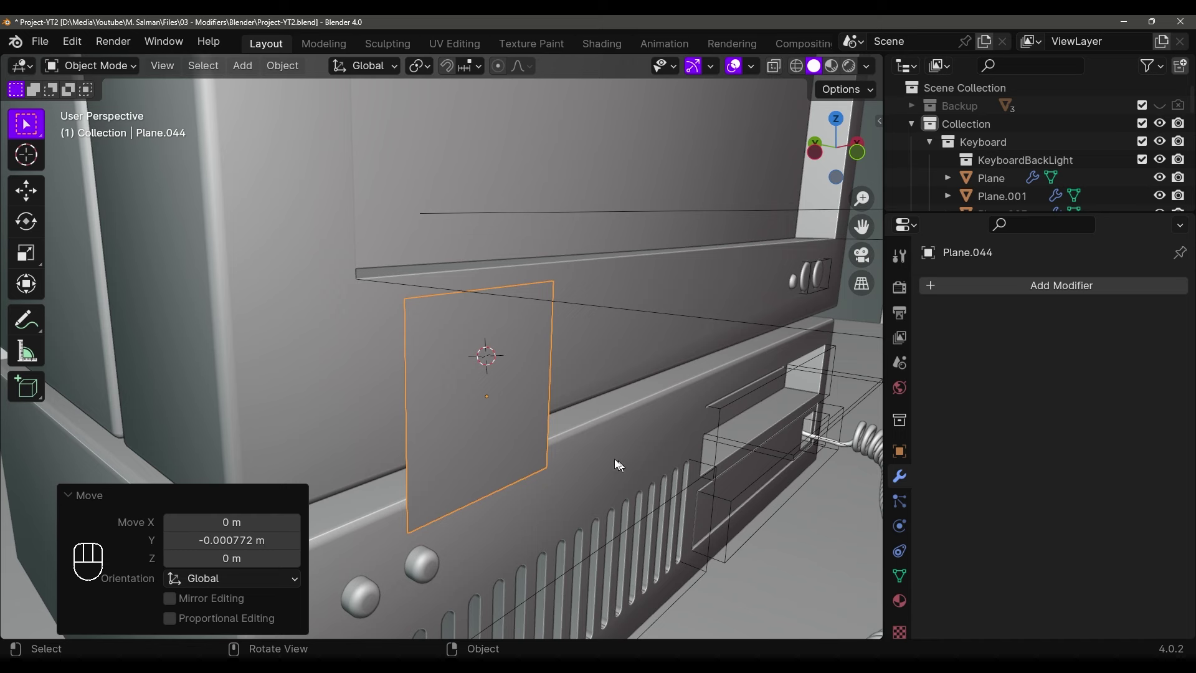
pyautogui.moveTo(619, 465); pyautogui.dragTo(553, 414, button='middle')
pyautogui.press('Tab')
pyautogui.rightClick(511, 359)
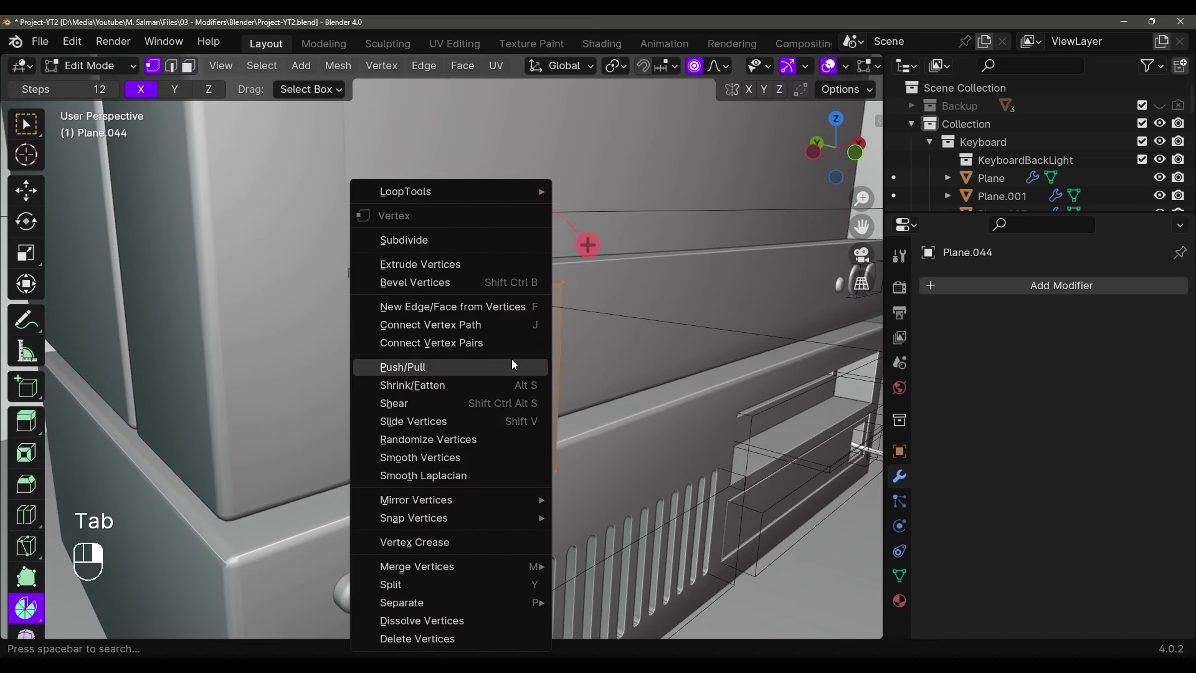
pyautogui.click(454, 242)
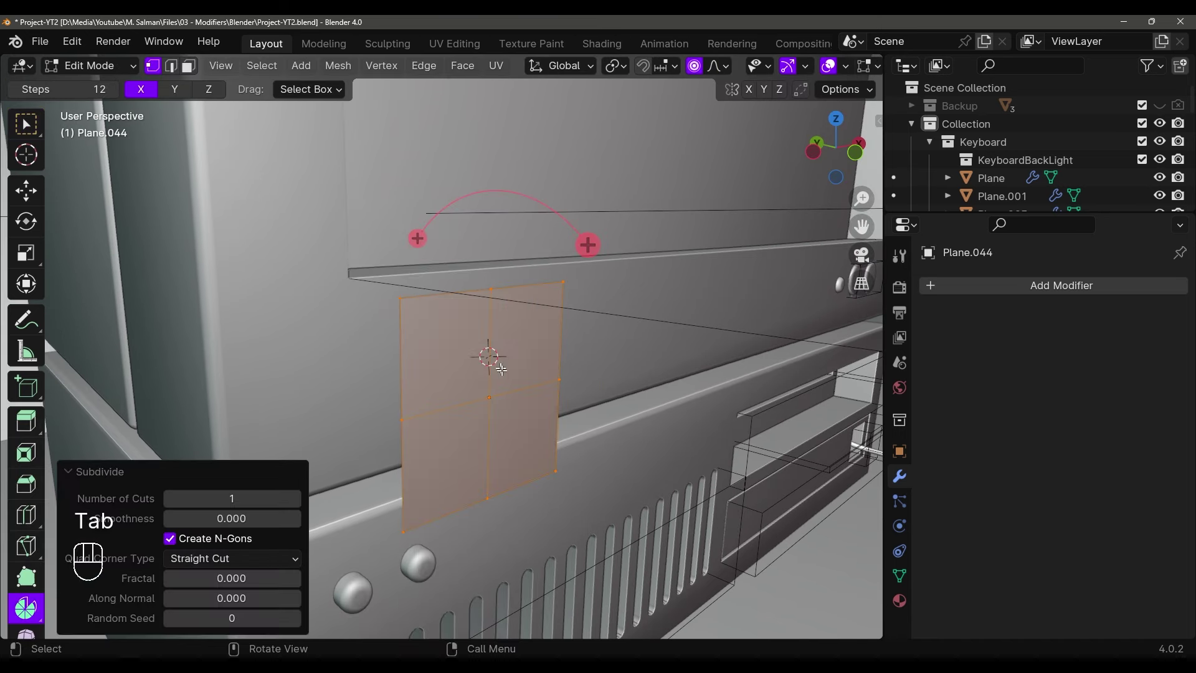
pyautogui.rightClick(447, 241)
pyautogui.click(454, 242)
pyautogui.rightClick(482, 242)
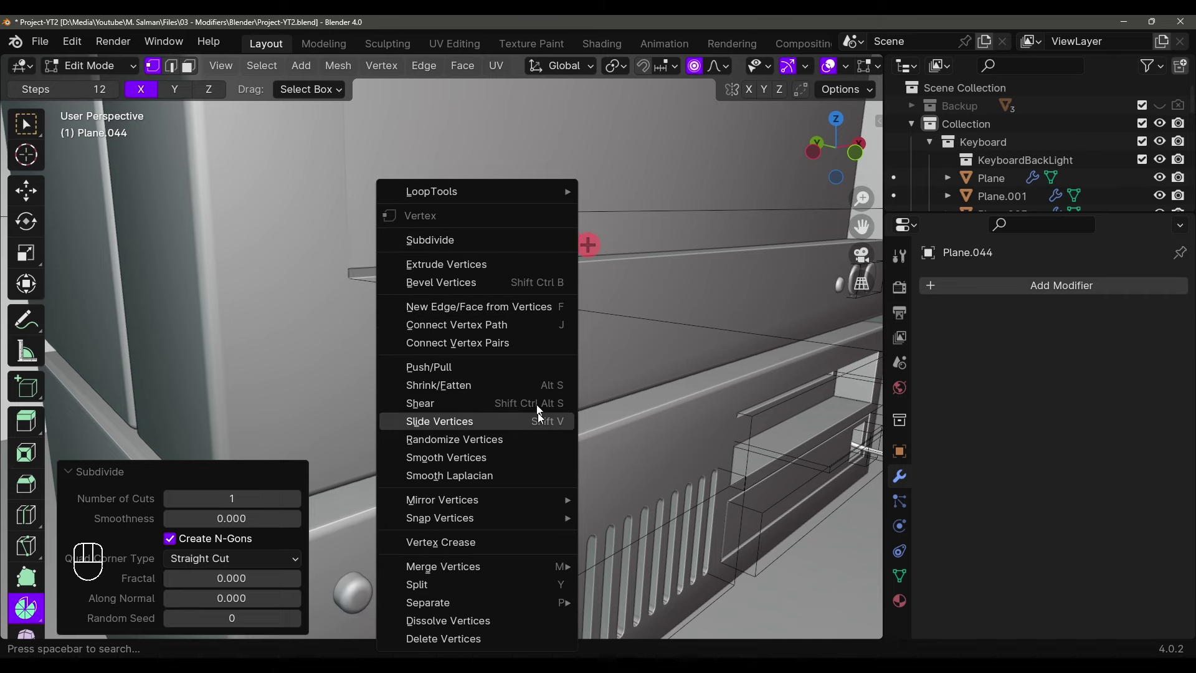
pyautogui.click(491, 240)
pyautogui.moveTo(507, 374)
pyautogui.mouseDown(button='middle')
pyautogui.moveTo(492, 361)
pyautogui.moveTo(510, 370)
pyautogui.mouseUp(button='middle')
pyautogui.press('Tab')
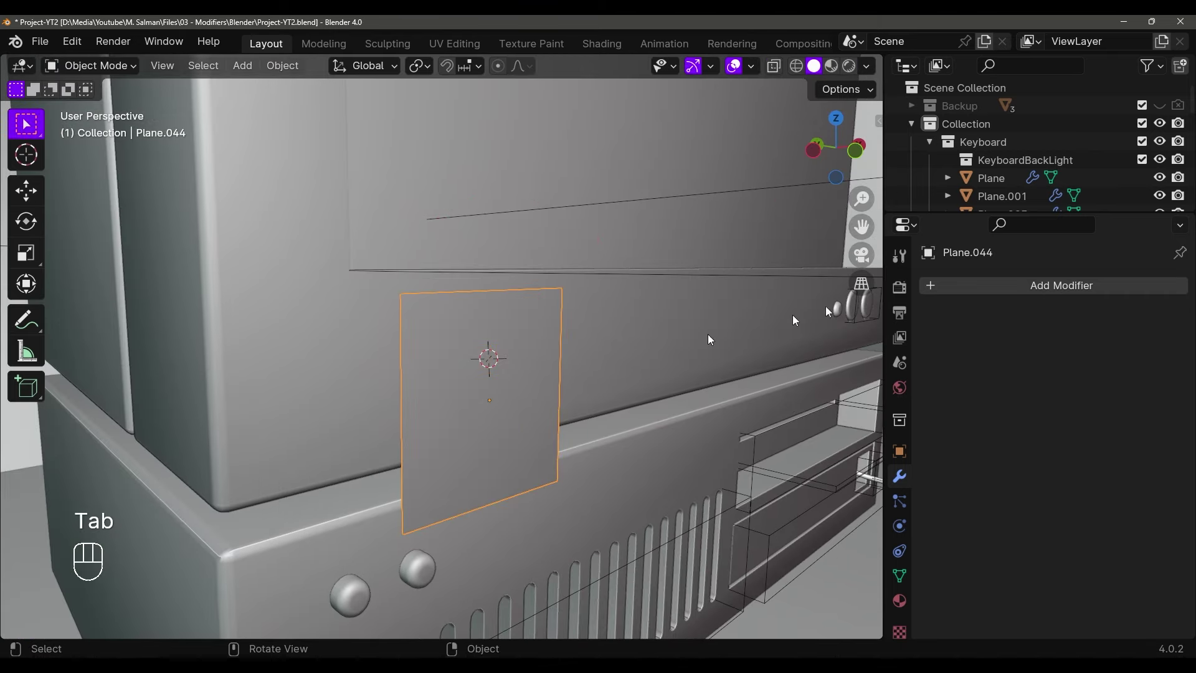
# Add a Simple Deform modifier to the plane and set it to Bend
pyautogui.click(975, 286)
pyautogui.moveTo(885, 351)
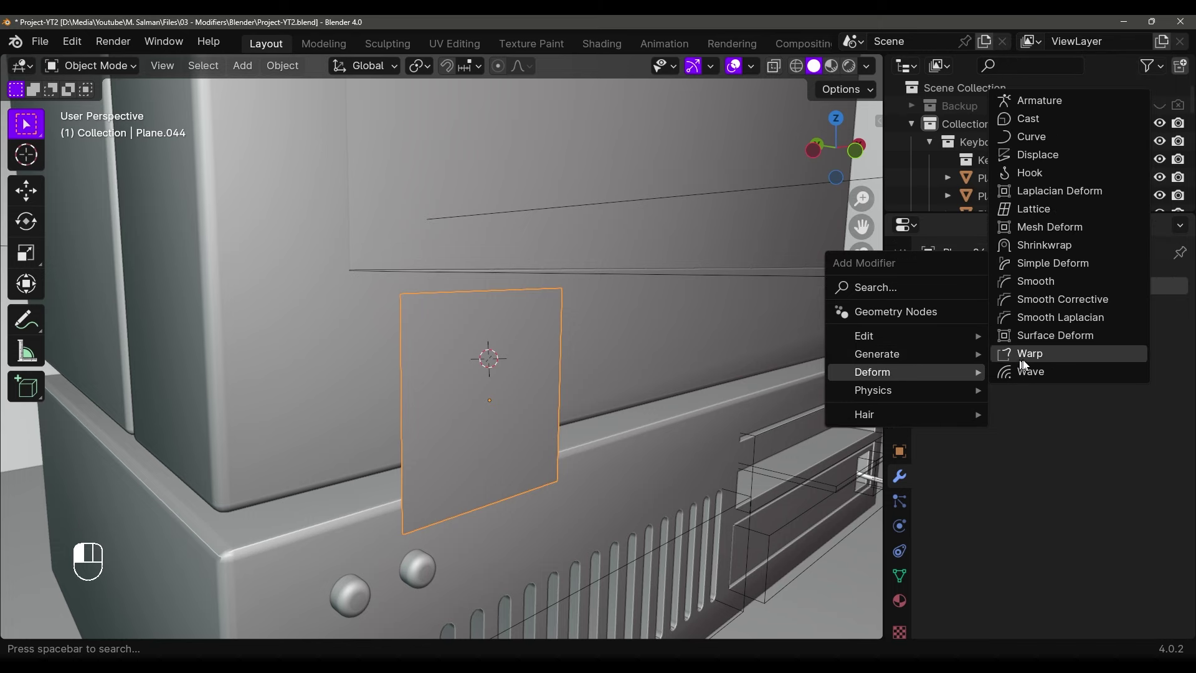
pyautogui.click(1028, 262)
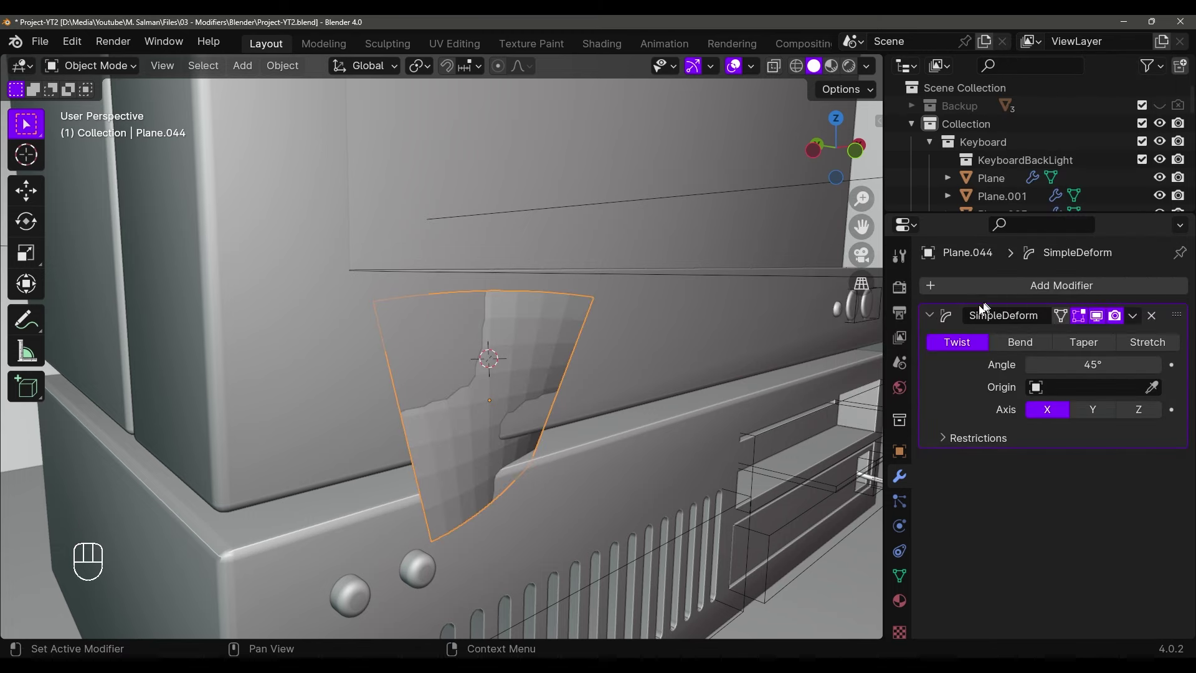
pyautogui.moveTo(870, 341); pyautogui.dragTo(976, 348, button='middle')
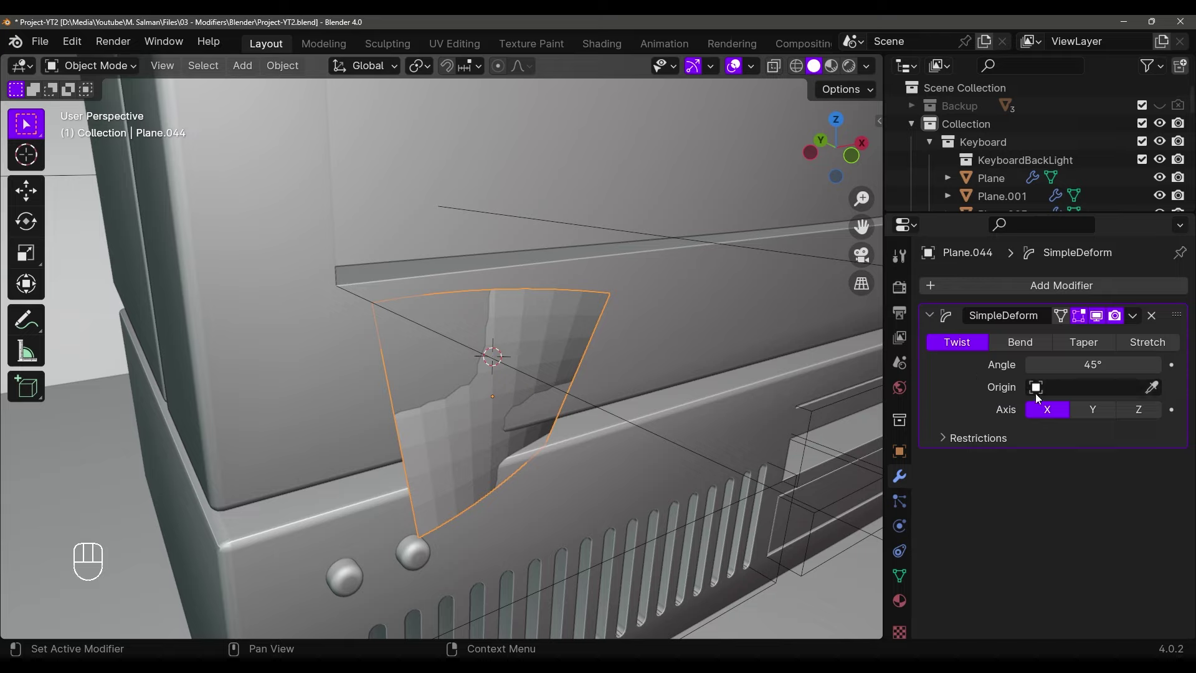
pyautogui.click(1015, 344)
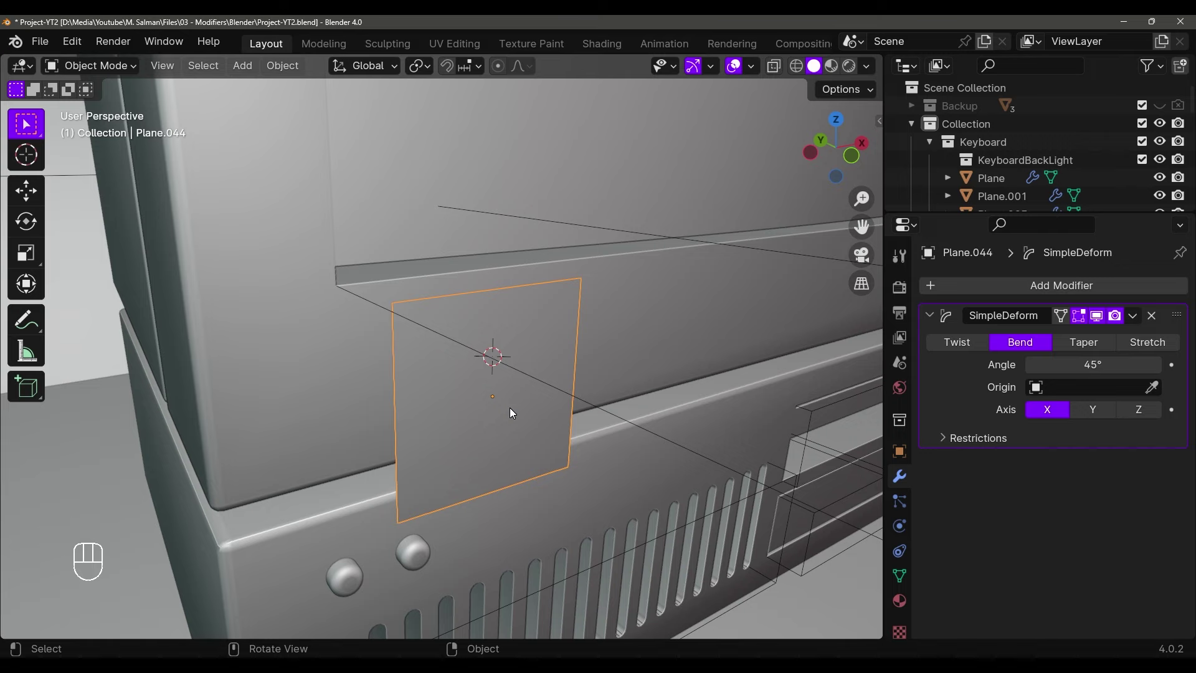
# With only origins affected, move the note plane's origin up along Z to the middle of its upper edge
pyautogui.hotkey('ctrl', '.')
pyautogui.hotkey('ctrl', ',')
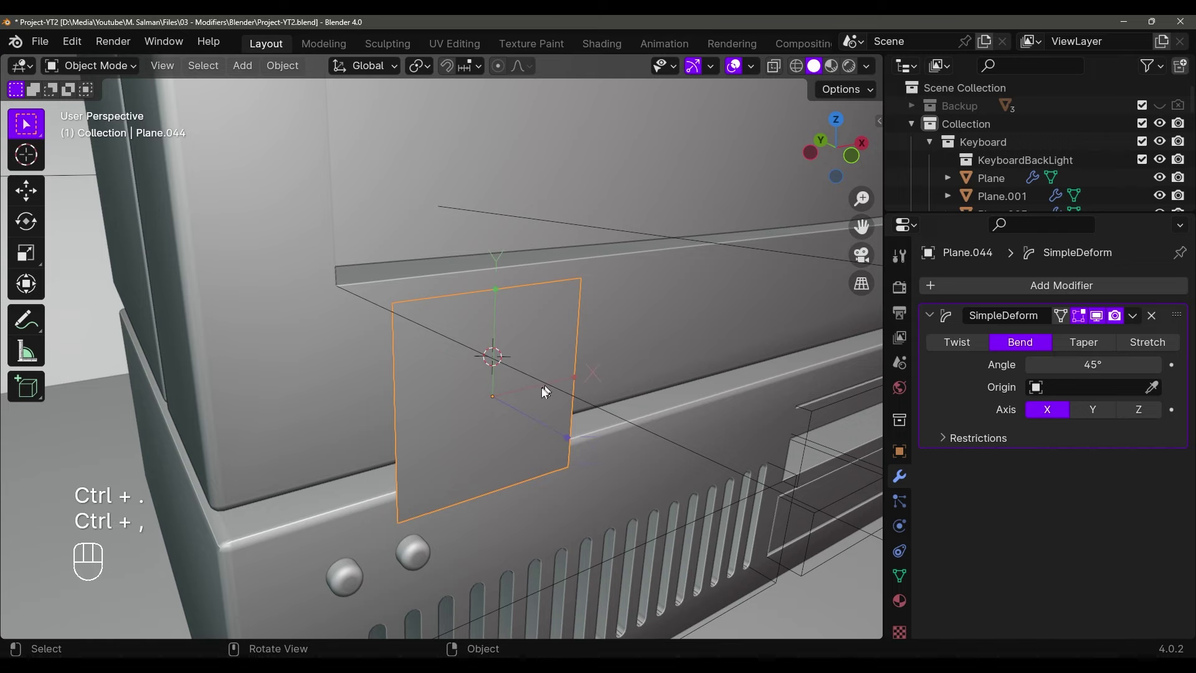
pyautogui.moveTo(540, 388); pyautogui.dragTo(506, 403, button='middle')
pyautogui.press('g')
pyautogui.press('z')
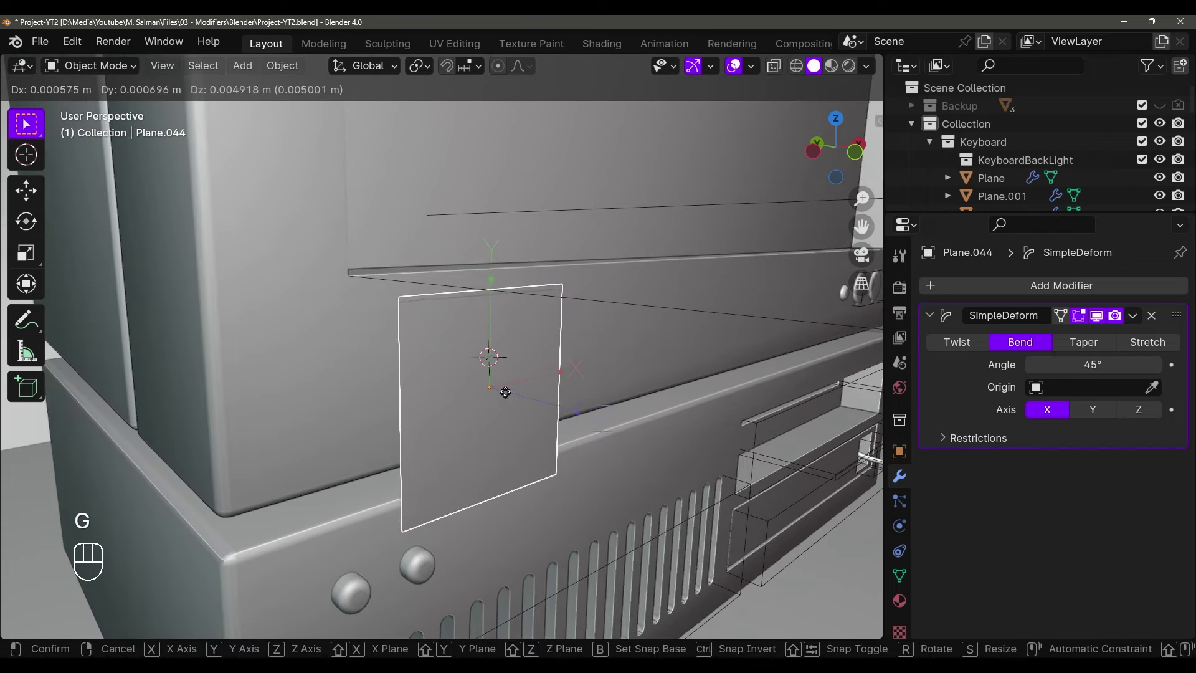
pyautogui.click(527, 297)
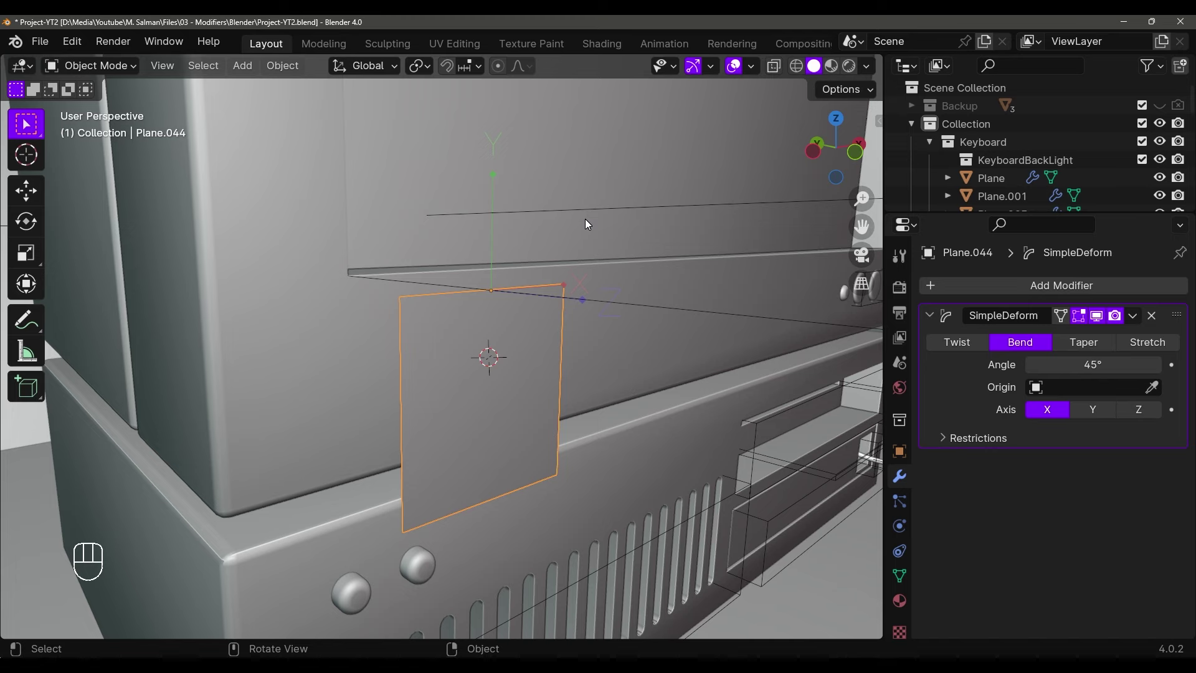
# Rotate the plane's origin about 95° around the global X axis in snapped increments to redirect the bend
pyautogui.press('r')
pyautogui.press('x')
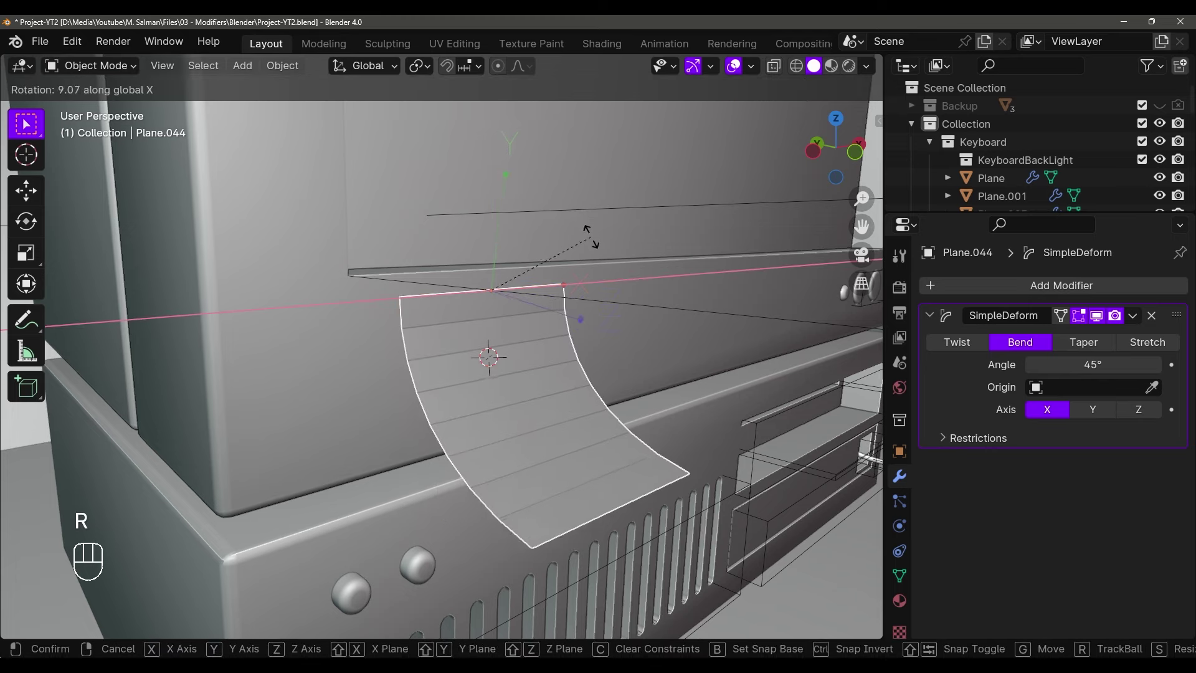
pyautogui.press('ctrl')
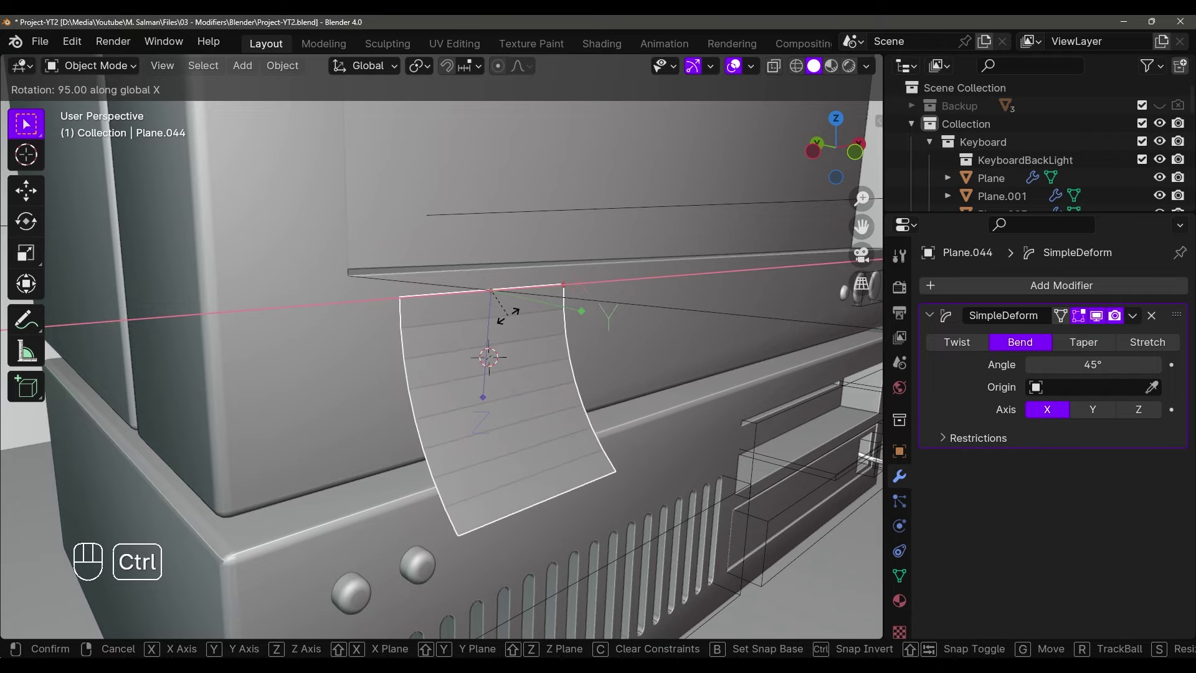
pyautogui.click(507, 320)
# Shade the bent note plane smooth with auto smooth at 30°
pyautogui.moveTo(507, 317)
pyautogui.mouseDown(button='middle')
pyautogui.moveTo(480, 293)
pyautogui.moveTo(508, 306)
pyautogui.mouseUp(button='middle')
pyautogui.rightClick(493, 310)
pyautogui.click(492, 308)
pyautogui.moveTo(649, 369); pyautogui.dragTo(660, 361, button='middle')
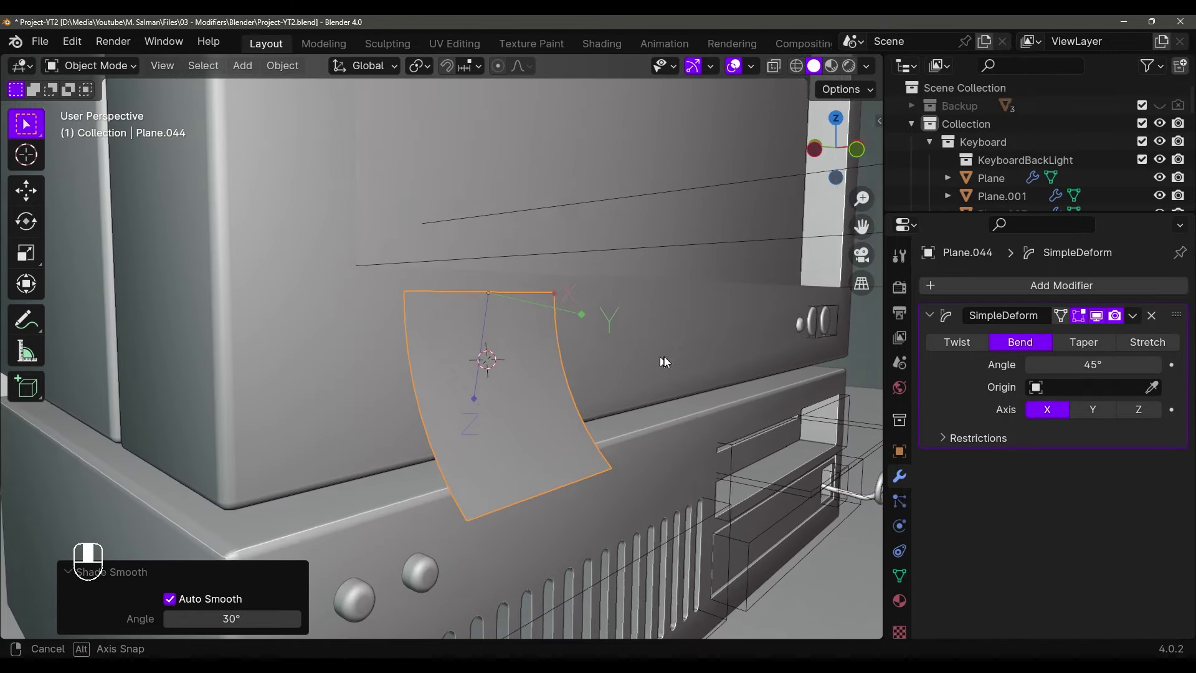
# Compare the Y and Z axes for the plane's bend, and return the axis to X
pyautogui.moveTo(1092, 364)
pyautogui.mouseDown()
pyautogui.moveTo(1034, 364)
pyautogui.moveTo(1139, 365)
pyautogui.moveTo(1036, 364)
pyautogui.moveTo(1092, 364)
pyautogui.mouseUp()
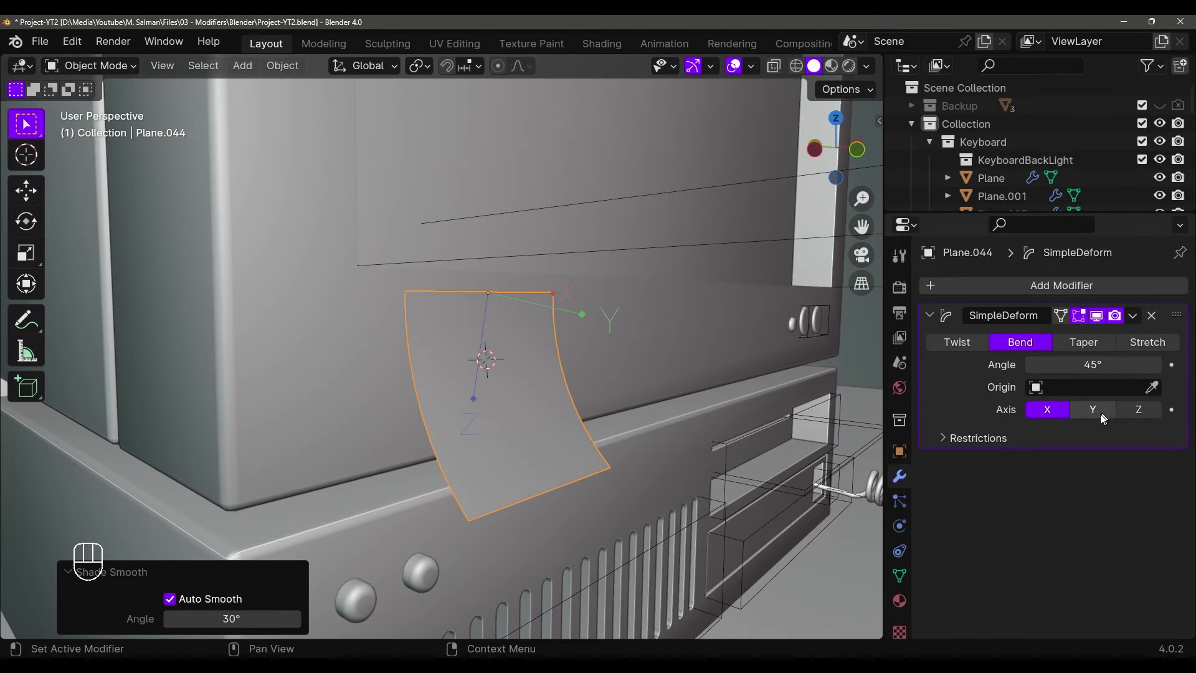
pyautogui.click(1099, 413)
pyautogui.click(1144, 412)
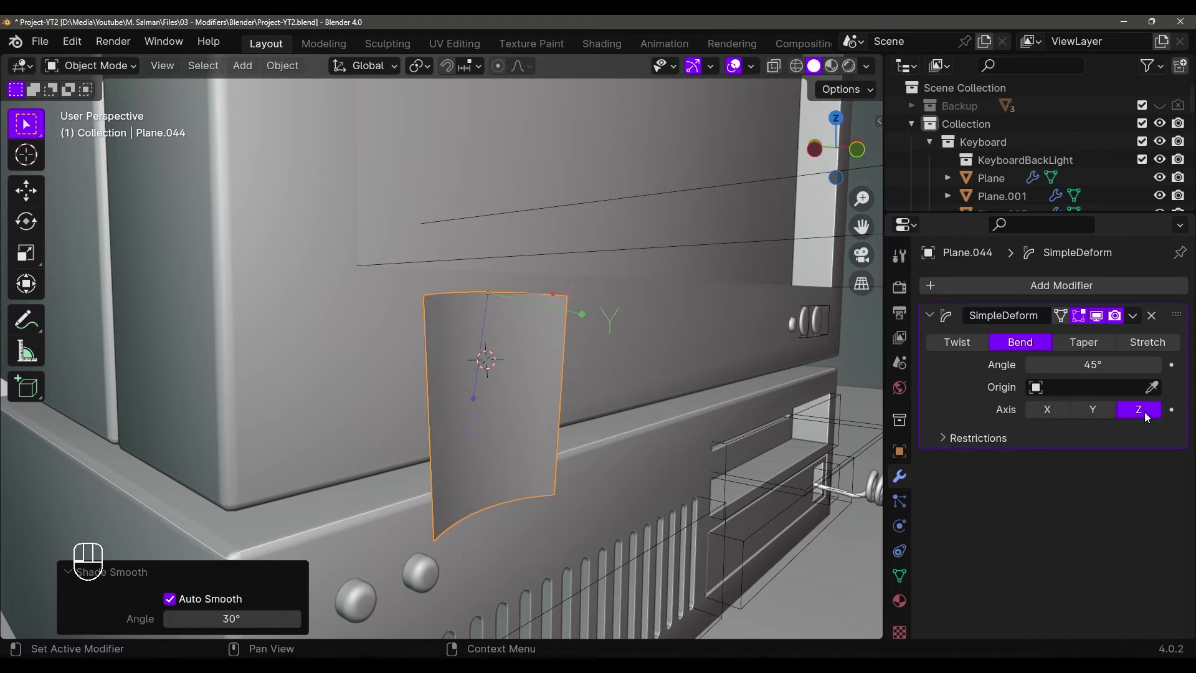
pyautogui.click(1098, 414)
pyautogui.click(1038, 415)
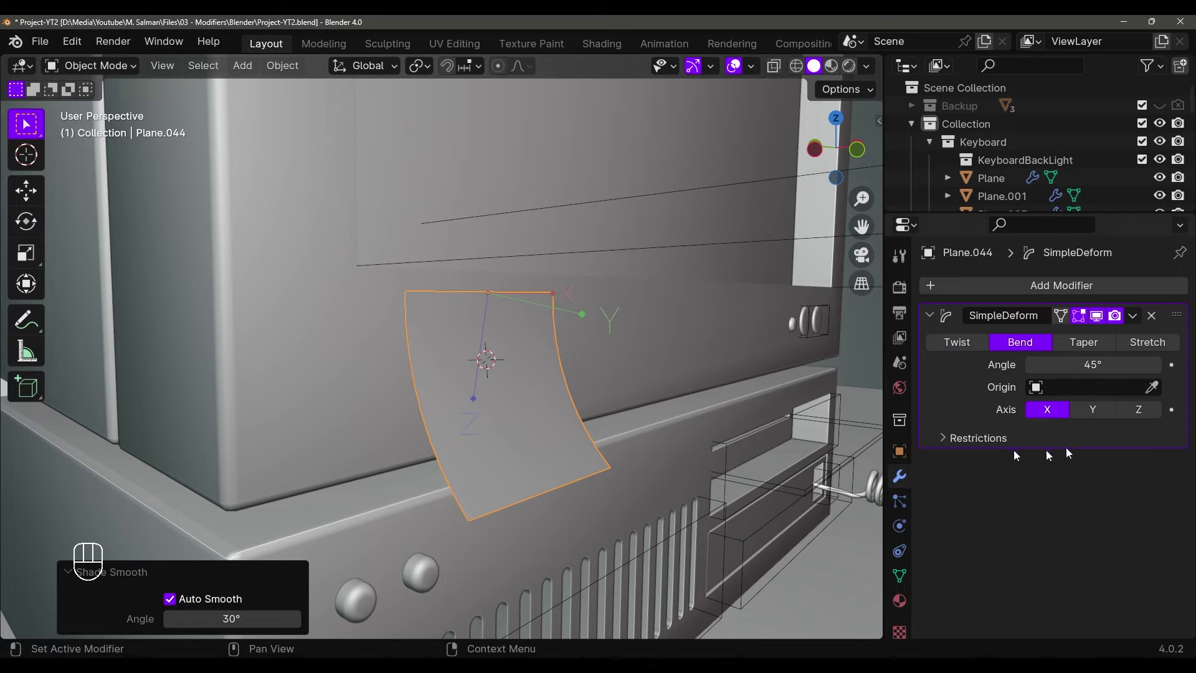
pyautogui.click(1139, 409)
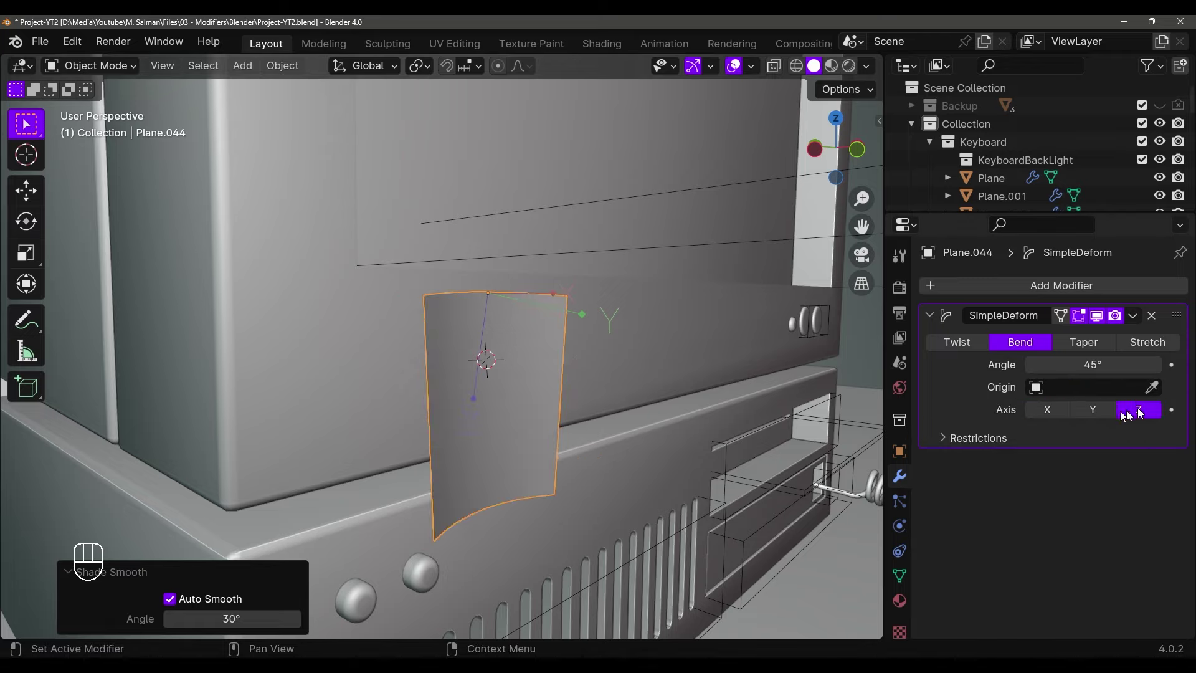
pyautogui.click(1093, 409)
pyautogui.click(1044, 411)
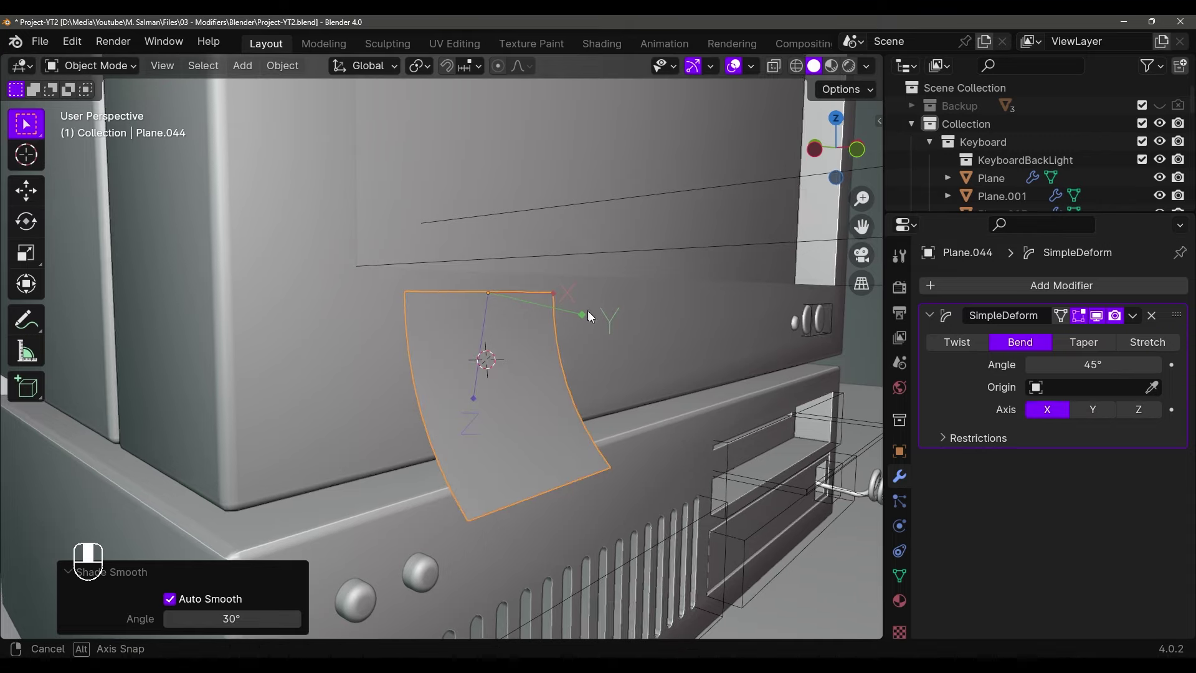
pyautogui.moveTo(588, 311); pyautogui.dragTo(572, 311, button='middle')
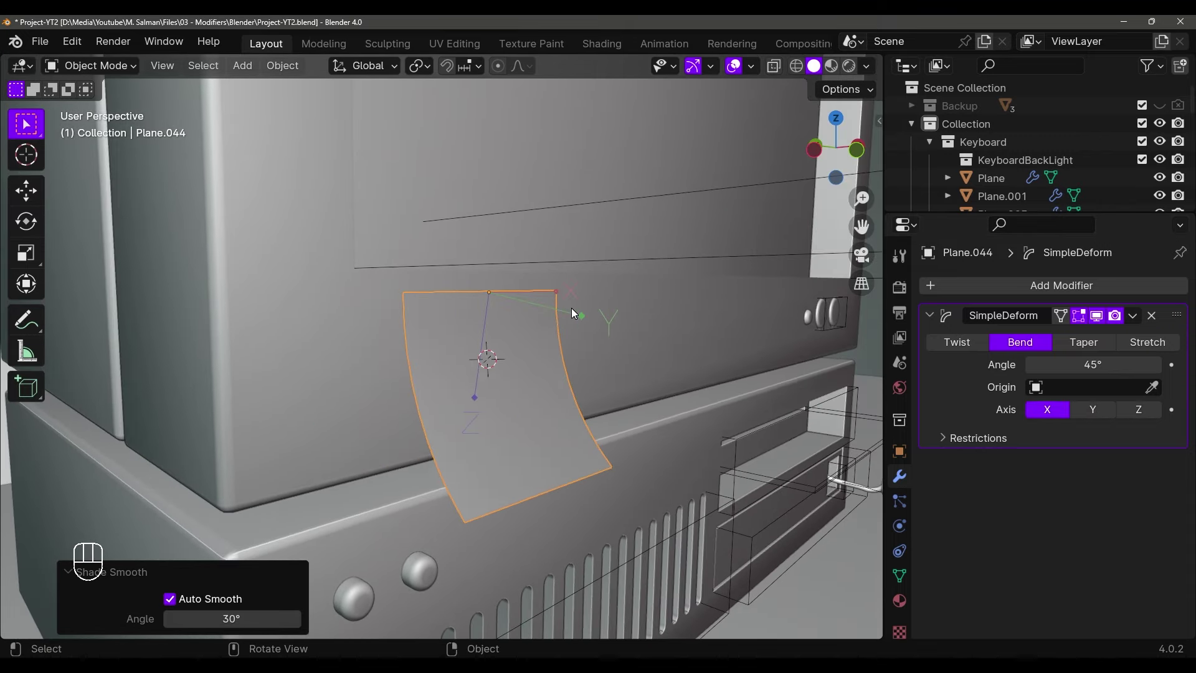
pyautogui.moveTo(572, 309); pyautogui.dragTo(727, 329, button='middle')
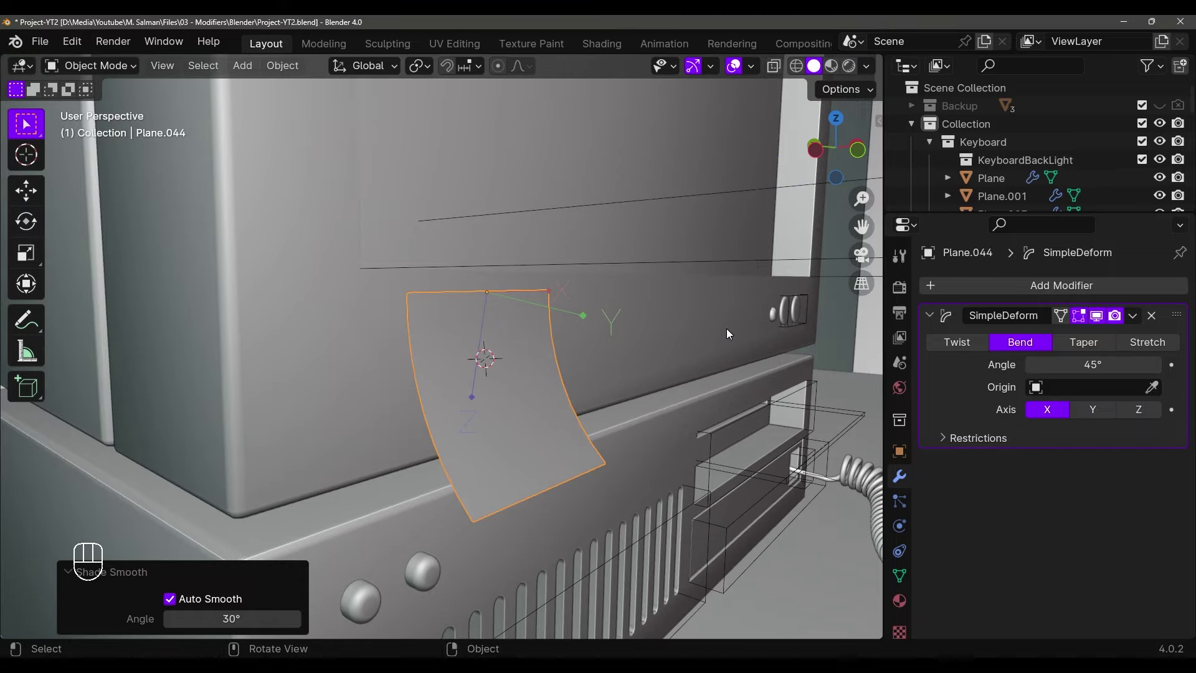
# Stop affecting only origins, and add a Solidify modifier with a 0.002 m thickness to the note
pyautogui.hotkey('ctrl', '.')
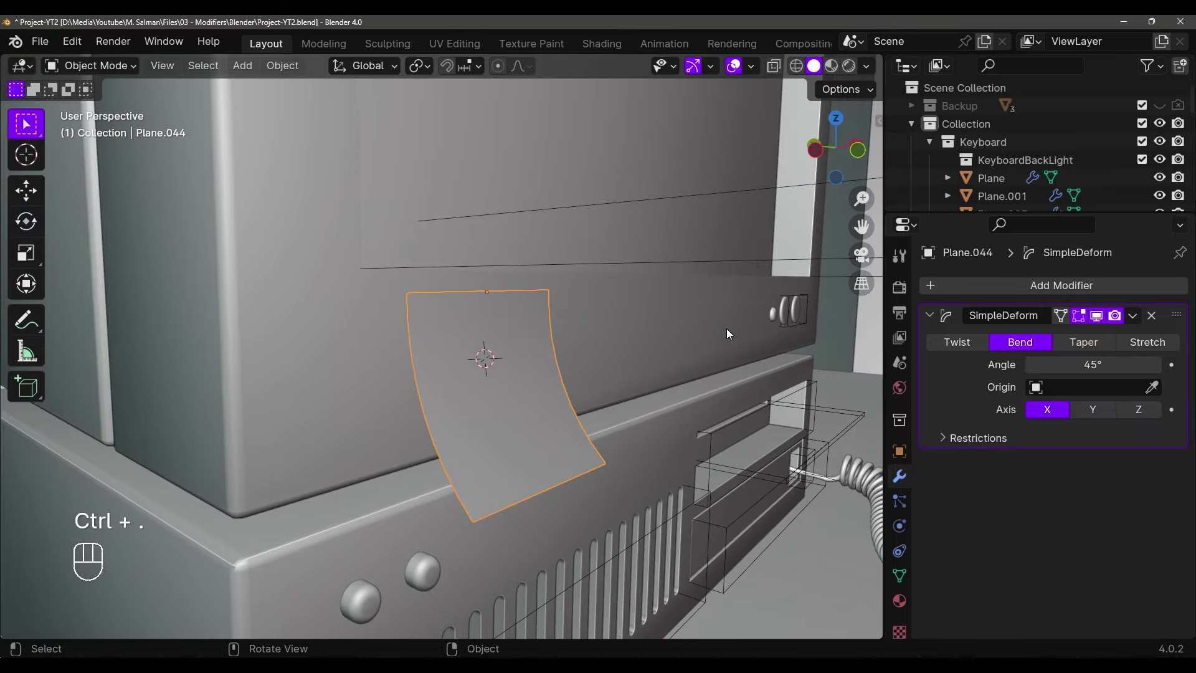
pyautogui.moveTo(726, 327)
pyautogui.mouseDown(button='middle')
pyautogui.moveTo(525, 331)
pyautogui.moveTo(702, 323)
pyautogui.moveTo(712, 339)
pyautogui.moveTo(747, 336)
pyautogui.mouseUp(button='middle')
pyautogui.click(952, 286)
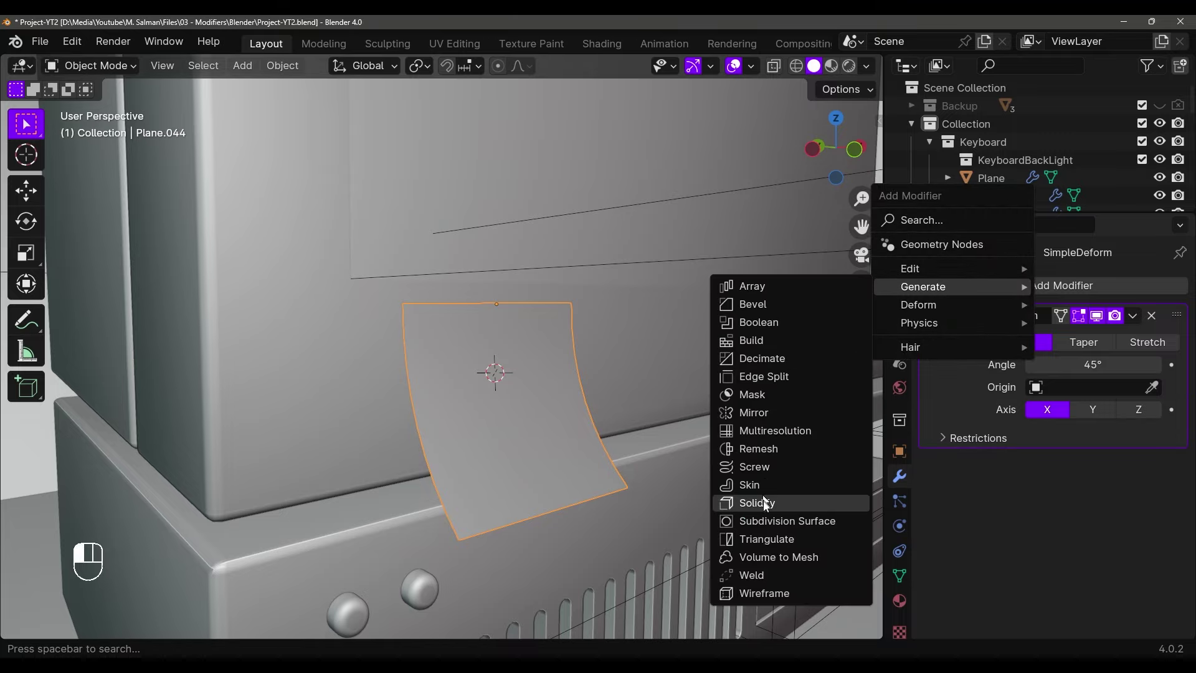
pyautogui.click(758, 502)
pyautogui.moveTo(654, 449); pyautogui.dragTo(564, 358, button='middle')
pyautogui.keyDown('shift'); pyautogui.moveTo(1119, 509); pyautogui.dragTo(1068, 509); pyautogui.keyUp('shift')
# Move the note along Y against the monitor frame, finishing with a fine adjustment of 0.000763 m
pyautogui.moveTo(633, 443); pyautogui.dragTo(608, 356, button='middle')
pyautogui.press('g')
pyautogui.press('y')
pyautogui.keyDown('shift'); pyautogui.click(698, 390); pyautogui.keyUp('shift')
pyautogui.press('g')
pyautogui.press('y')
pyautogui.keyDown('shift'); pyautogui.click(663, 384); pyautogui.keyUp('shift')
pyautogui.scroll(-4, 574, 365)
pyautogui.scroll(3, 608, 357)
# Tilt the note about 3.4° around the global Y axis
pyautogui.press('r')
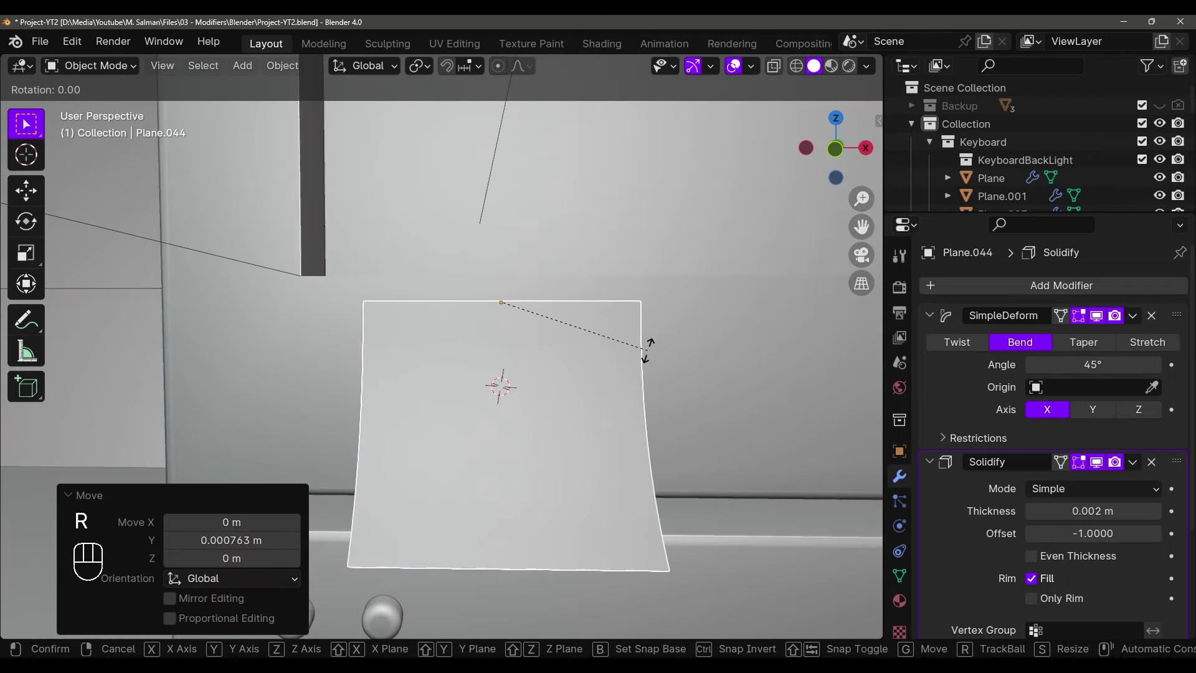
pyautogui.middleClick(648, 361)
pyautogui.rightClick(649, 362)
pyautogui.press('r')
pyautogui.middleClick(650, 368)
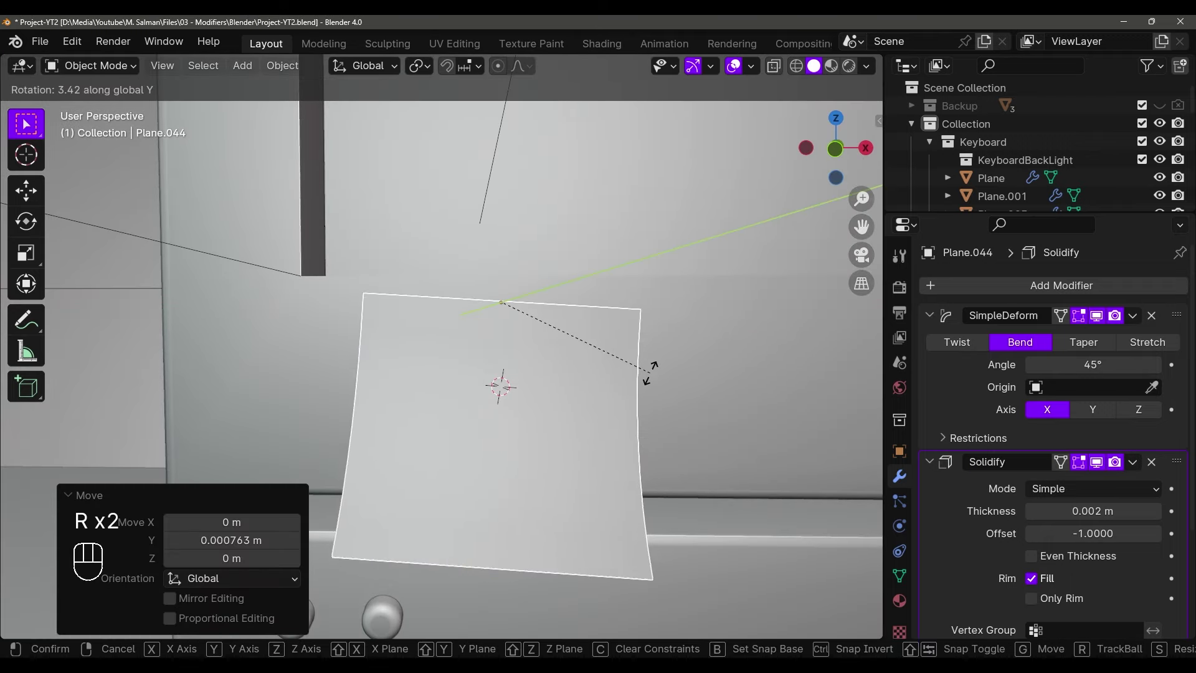
pyautogui.click(649, 368)
pyautogui.moveTo(649, 368); pyautogui.dragTo(835, 349, button='middle')
# Add a second Simple Deform modifier set to Twist, place it above Solidify, and set its angle to 3°
pyautogui.keyDown('ctrl'); pyautogui.click(929, 315); pyautogui.keyUp('ctrl')
pyautogui.click(978, 282)
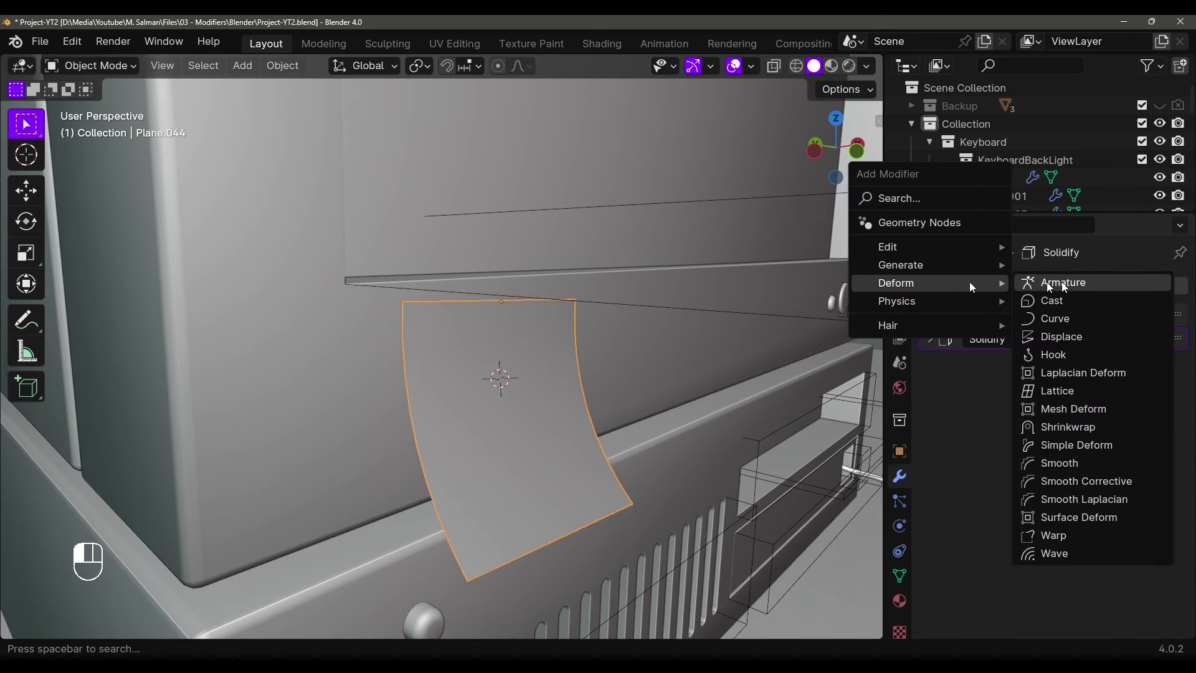
pyautogui.click(1079, 446)
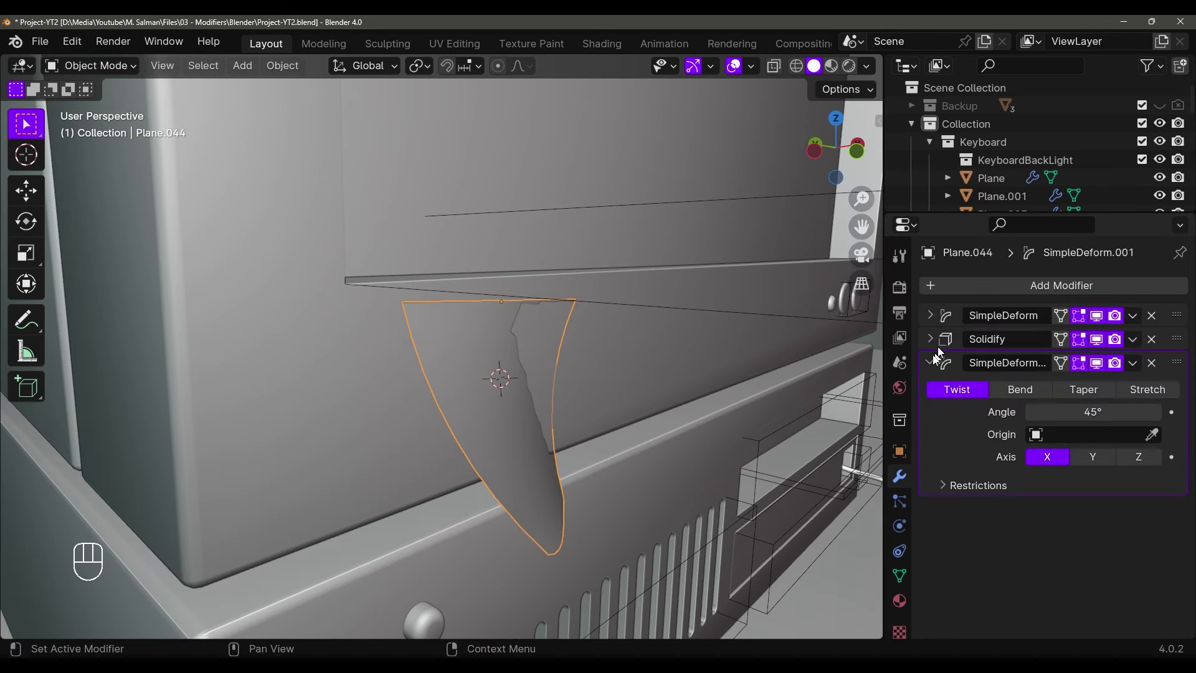
pyautogui.moveTo(1059, 412); pyautogui.dragTo(990, 413)
pyautogui.moveTo(1175, 361); pyautogui.dragTo(1176, 338)
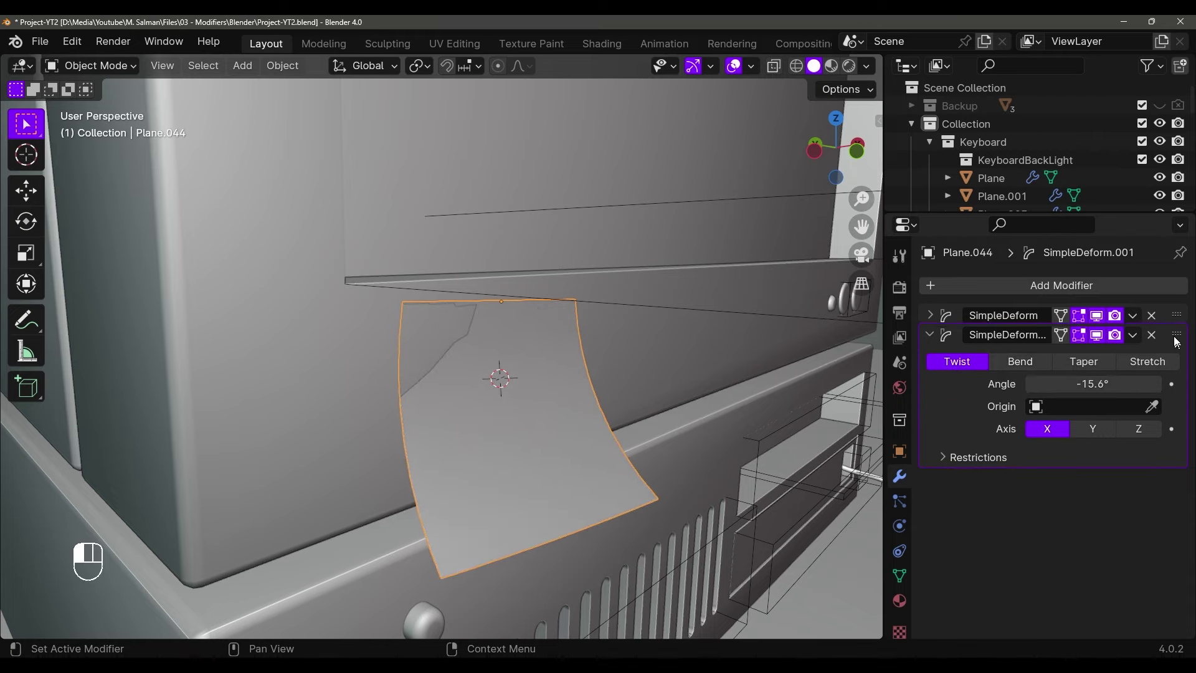
pyautogui.moveTo(1096, 388); pyautogui.dragTo(1133, 388)
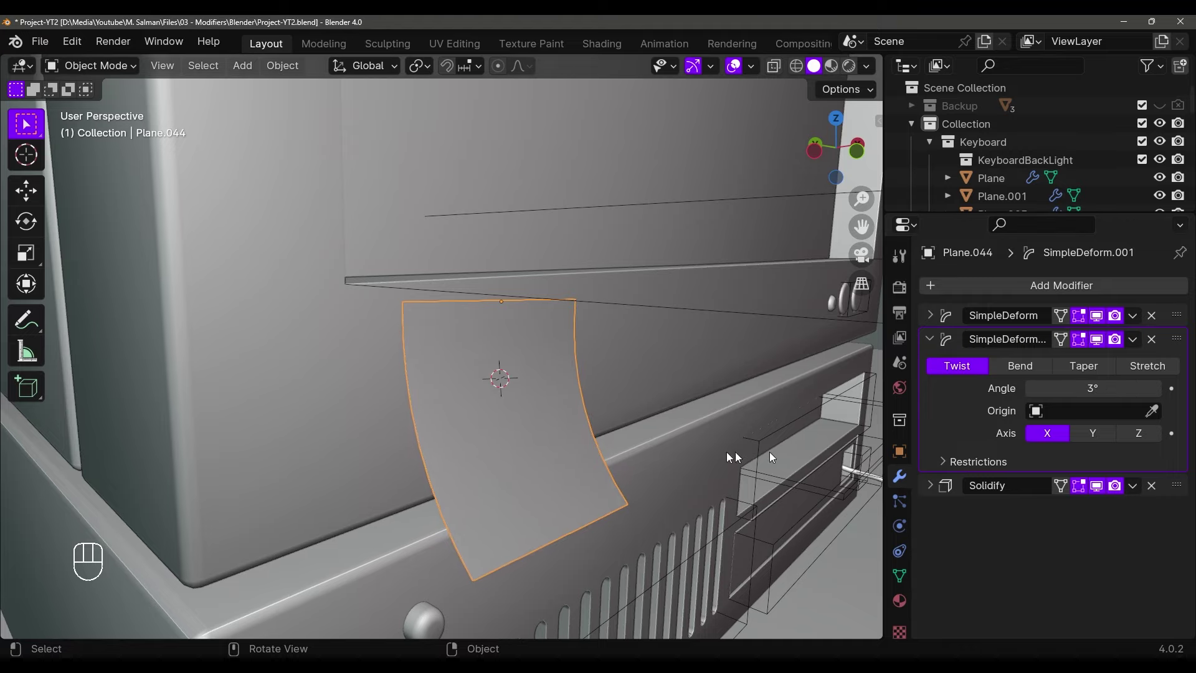
pyautogui.moveTo(769, 451); pyautogui.dragTo(713, 447, button='middle')
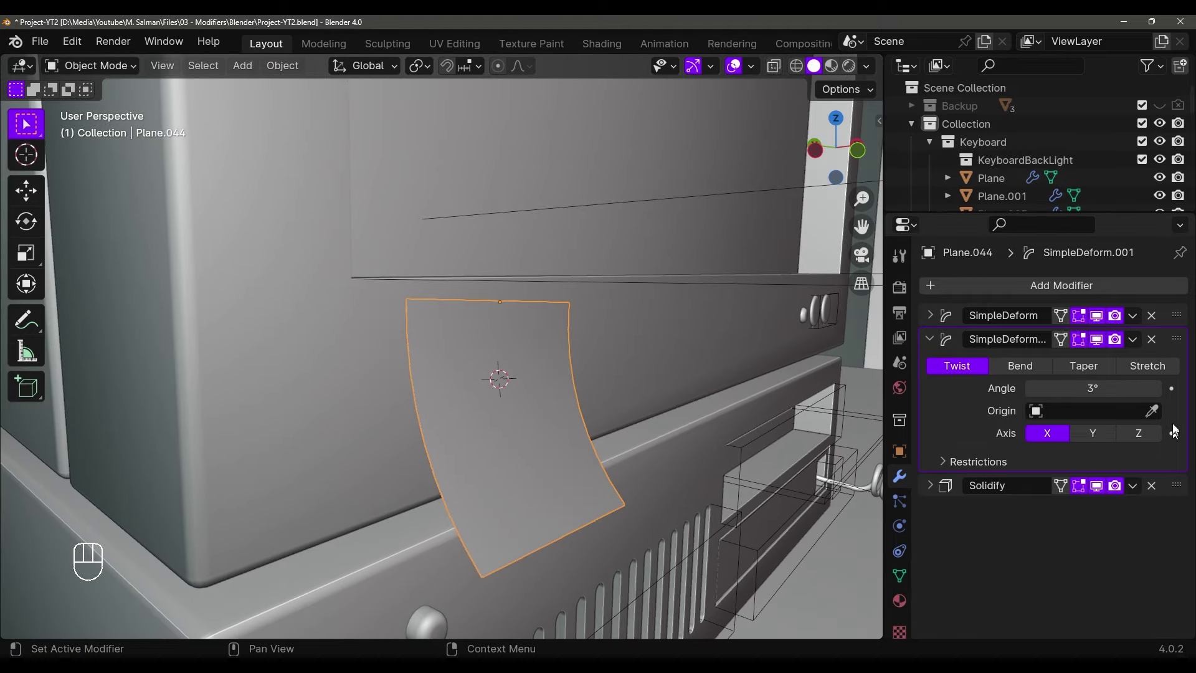
# Collapse the twist modifier's settings and set the note's bend angle to 56°
pyautogui.click(930, 340)
pyautogui.click(925, 316)
pyautogui.click(926, 315)
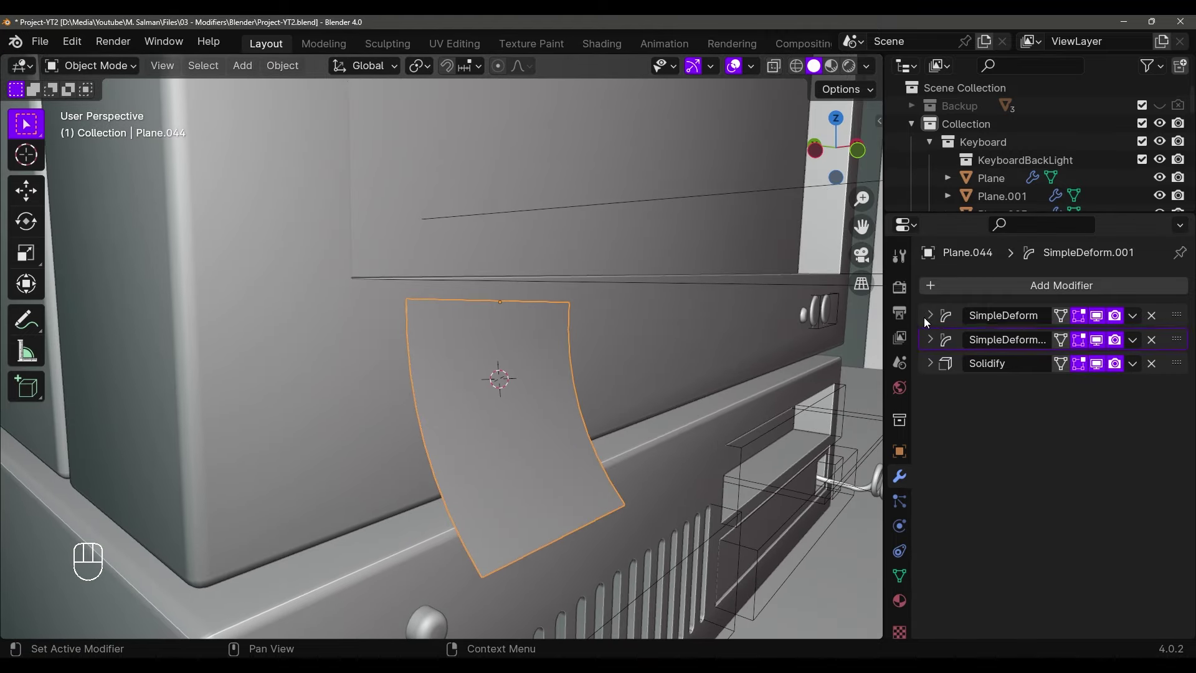
pyautogui.click(926, 316)
pyautogui.moveTo(1050, 358)
pyautogui.mouseDown()
pyautogui.moveTo(1062, 358)
pyautogui.moveTo(986, 358)
pyautogui.moveTo(1058, 358)
pyautogui.mouseUp()
pyautogui.moveTo(724, 361); pyautogui.dragTo(621, 374, button='middle')
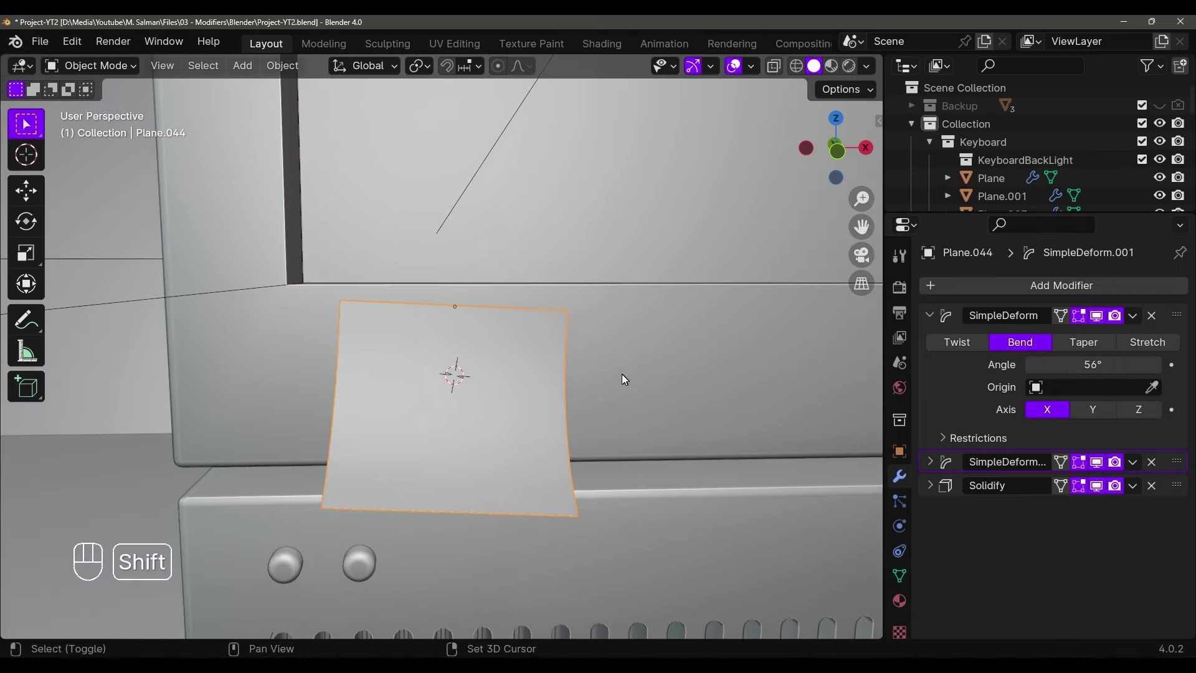
# Duplicate the note along X beside the original, and rotate the copy -5.16° around the global Y axis
pyautogui.hotkey('shift', 'd')
pyautogui.press('x')
pyautogui.click(26, 379)
pyautogui.keyDown('shift'); pyautogui.moveTo(502, 412); pyautogui.dragTo(438, 409, button='middle'); pyautogui.keyUp('shift')
pyautogui.press('r')
pyautogui.press('r')
pyautogui.press('y')
pyautogui.click(814, 365)
# Move the copied note slightly down along Z on the monitor frame
pyautogui.press('g')
pyautogui.press('z')
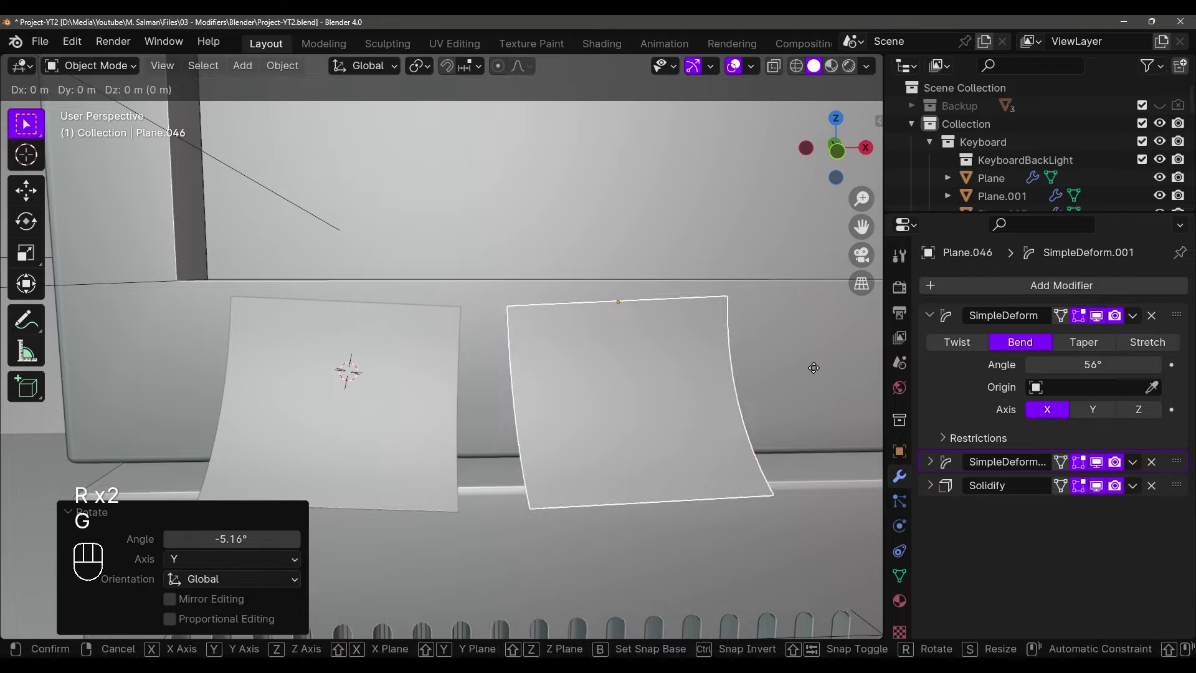
pyautogui.click(815, 388)
pyautogui.moveTo(803, 389); pyautogui.dragTo(823, 387, button='middle')
pyautogui.click(87, 494)
# Adjust the copied note's bend angle and set its twist angle to -5.58°
pyautogui.moveTo(1092, 364); pyautogui.dragTo(1031, 365)
pyautogui.click(930, 315)
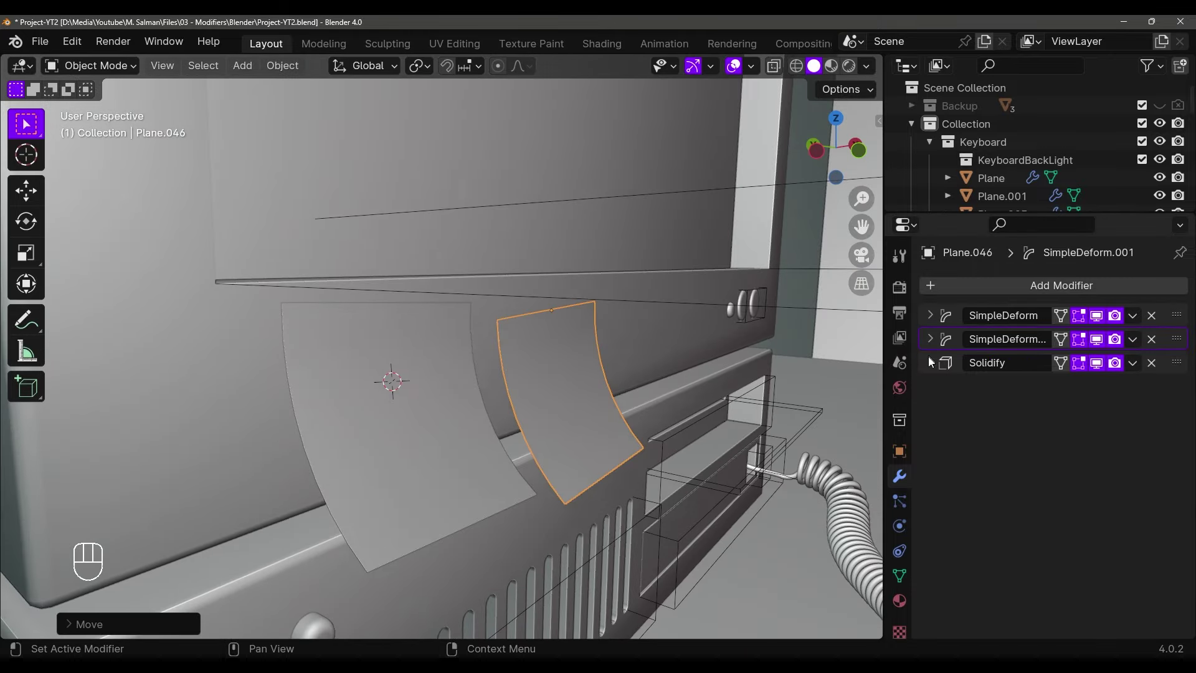
pyautogui.click(930, 339)
pyautogui.moveTo(1058, 388); pyautogui.dragTo(809, 387)
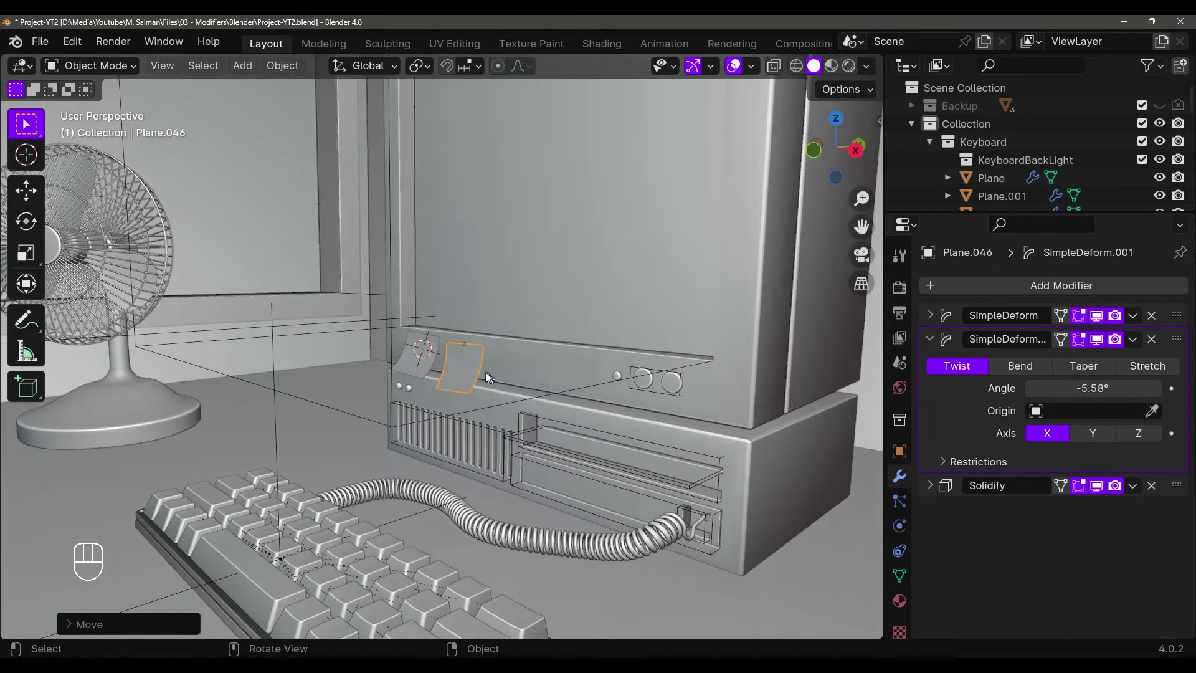
# Save the project with the two finished notes on the monitor
pyautogui.moveTo(629, 274)
pyautogui.mouseDown(button='middle')
pyautogui.moveTo(589, 275)
pyautogui.moveTo(687, 390)
pyautogui.mouseUp(button='middle')
pyautogui.scroll(-4, 626, 402)
pyautogui.hotkey('ctrl', 's')
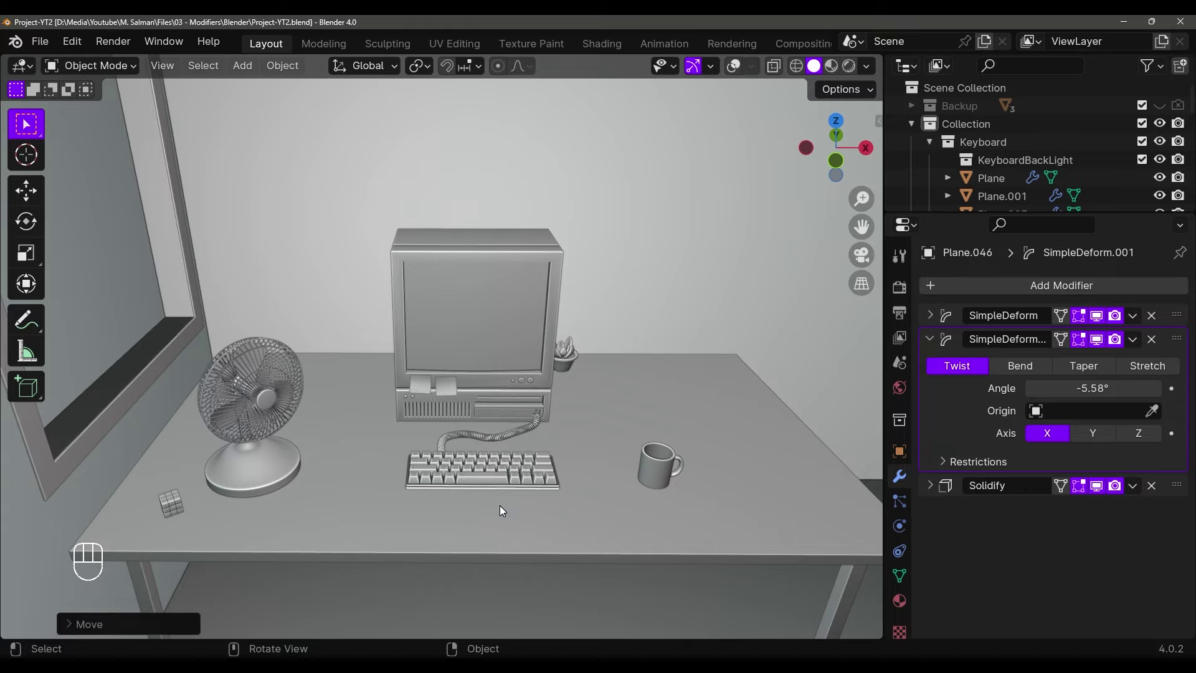
pyautogui.click(573, 496)
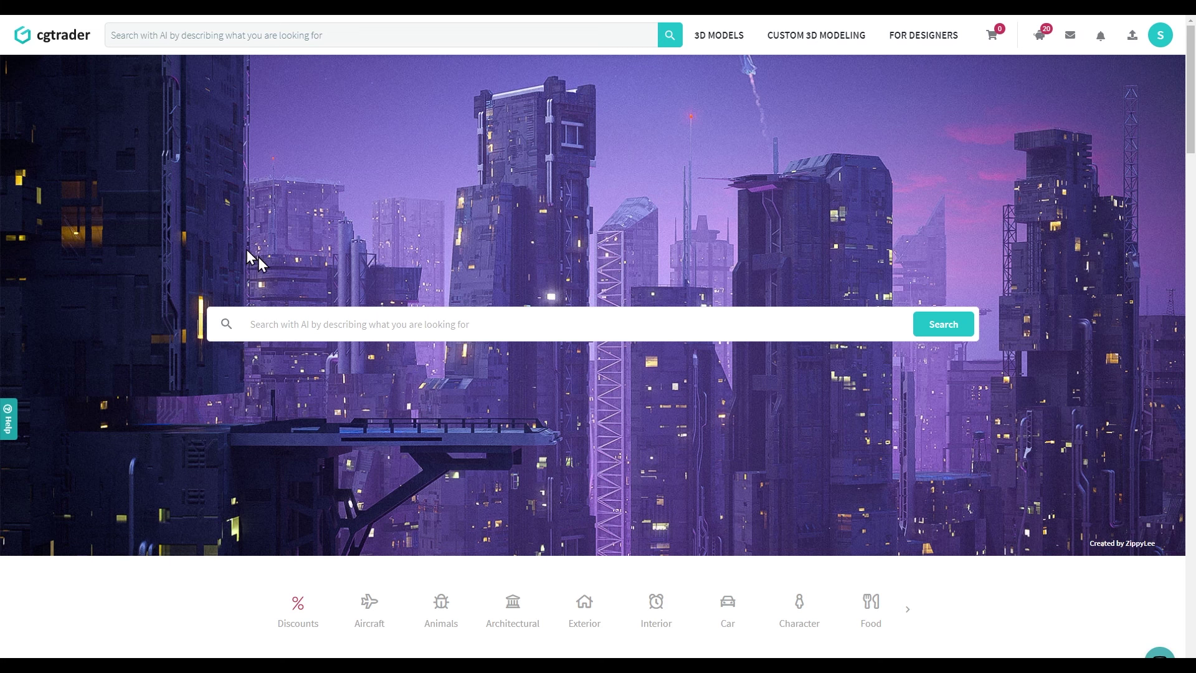
# Switch to the browser and look over the CGTrader home page
pyautogui.scroll(-4, 491, 475)
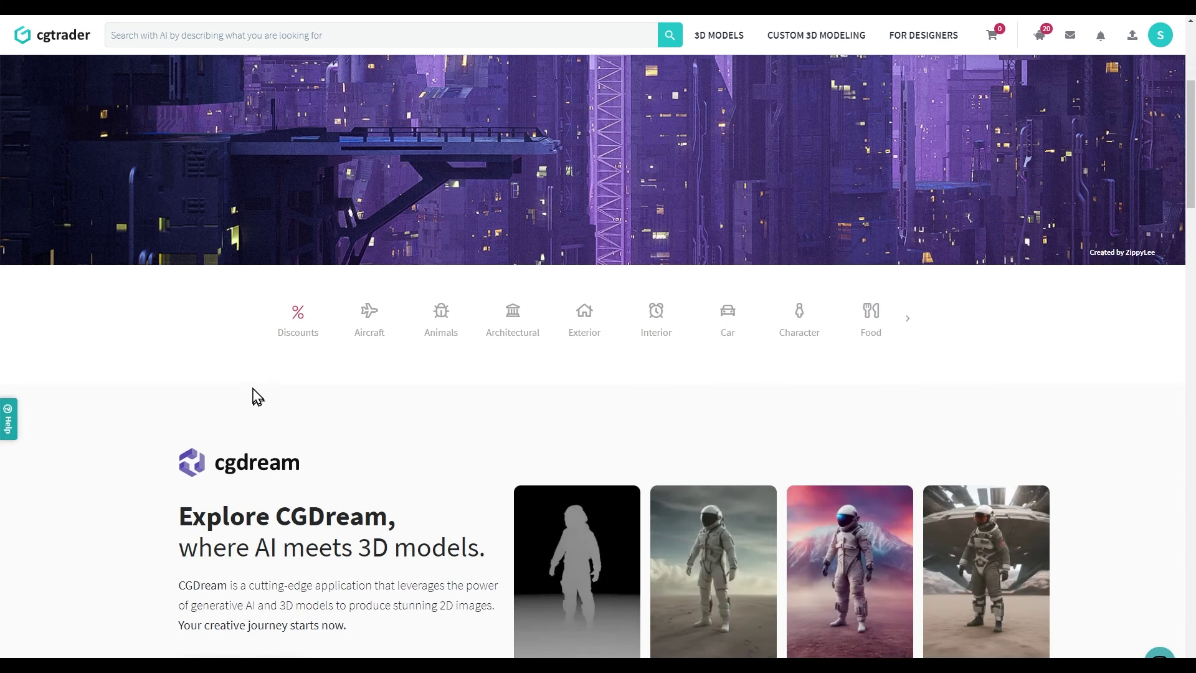
pyautogui.scroll(-1, 810, 380)
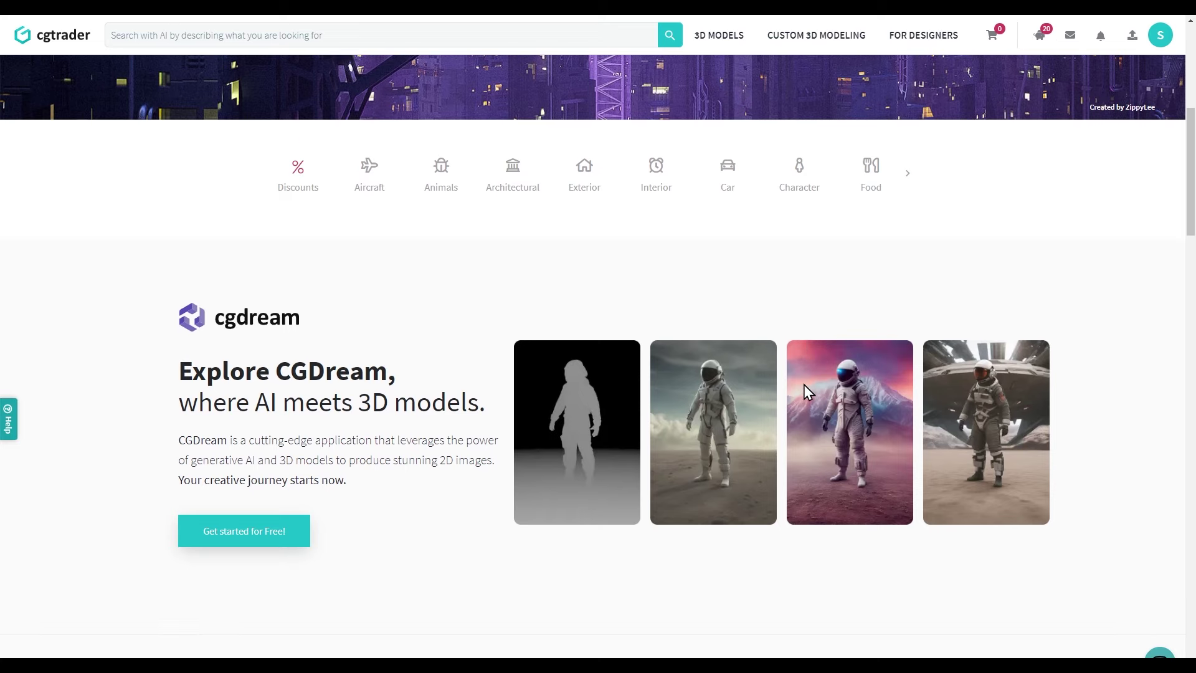
pyautogui.scroll(-2, 803, 390)
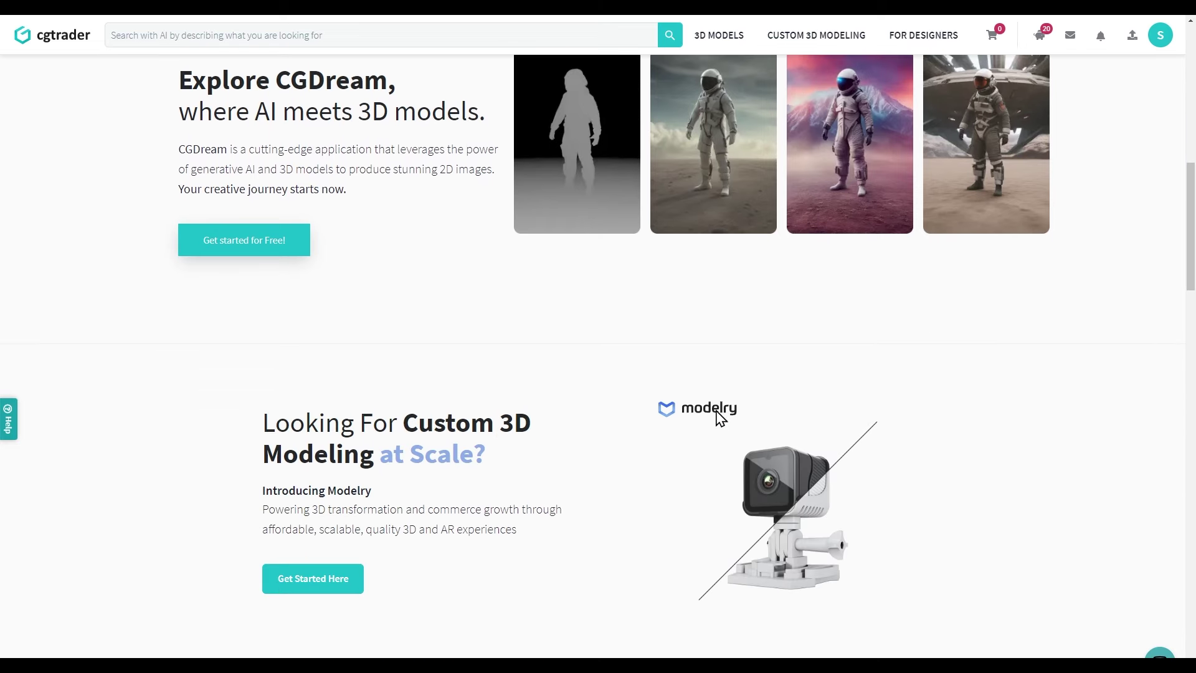
pyautogui.scroll(10, 721, 416)
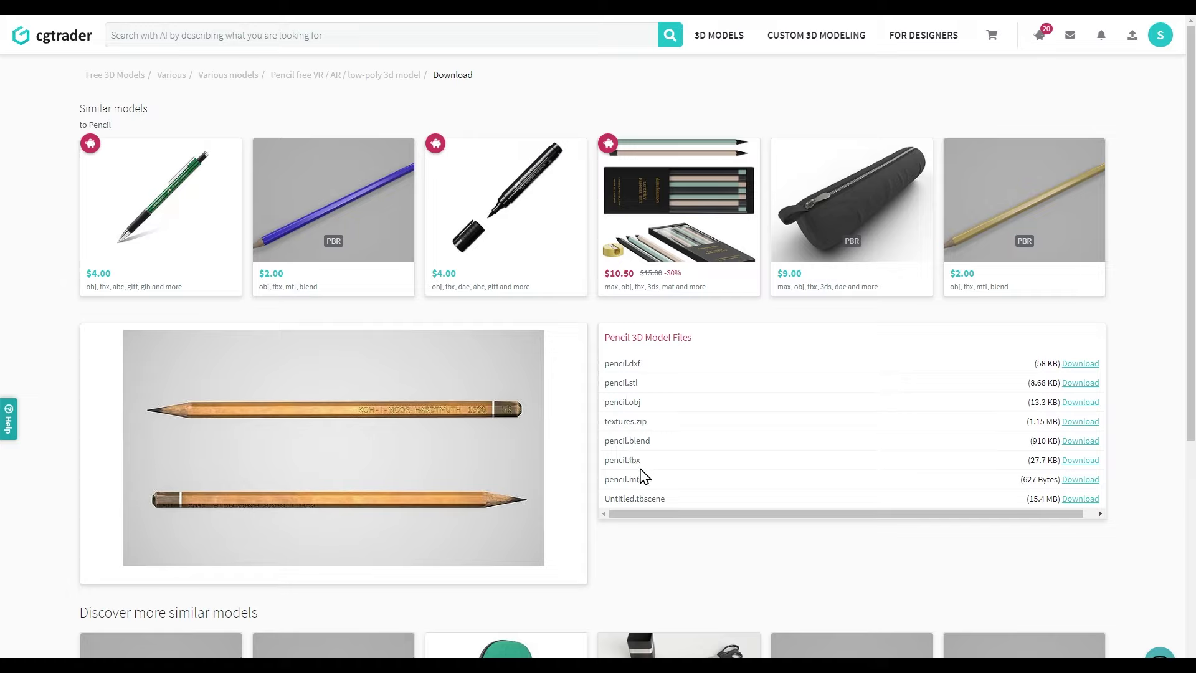
# Switch from the CGTrader pencil download page to ShareTextures and examine the Floppy Disk 1 model page
pyautogui.hotkey('ctrl', 'Tab')
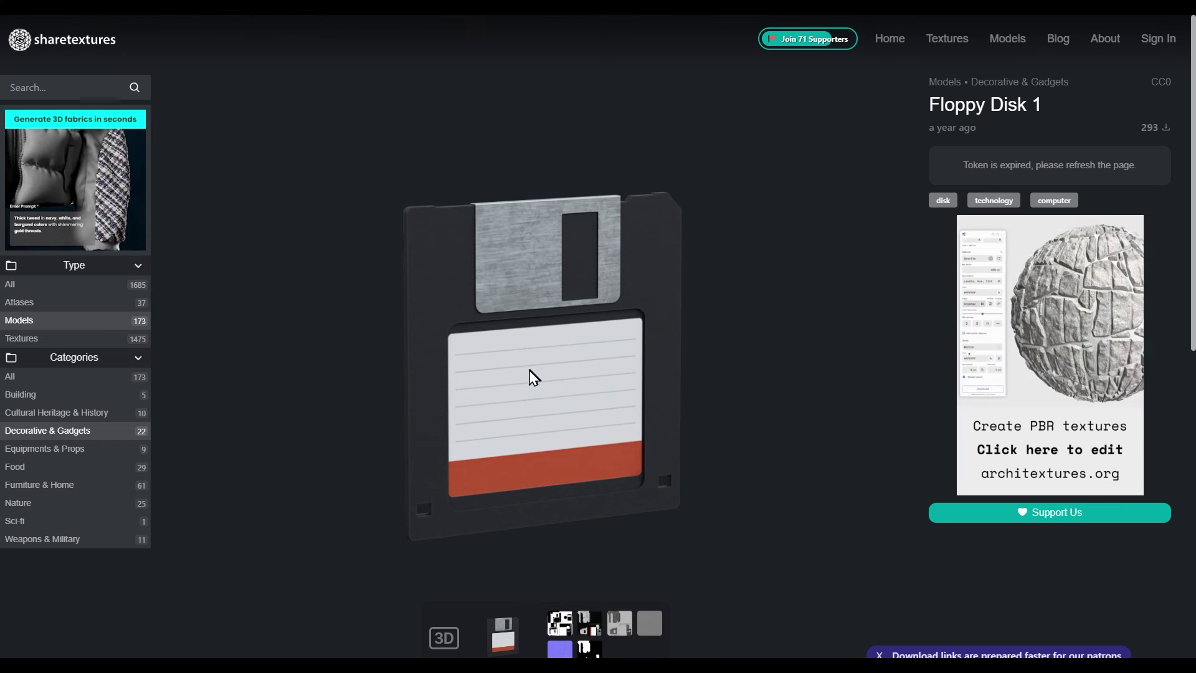
pyautogui.scroll(-5, 660, 399)
pyautogui.scroll(5, 623, 449)
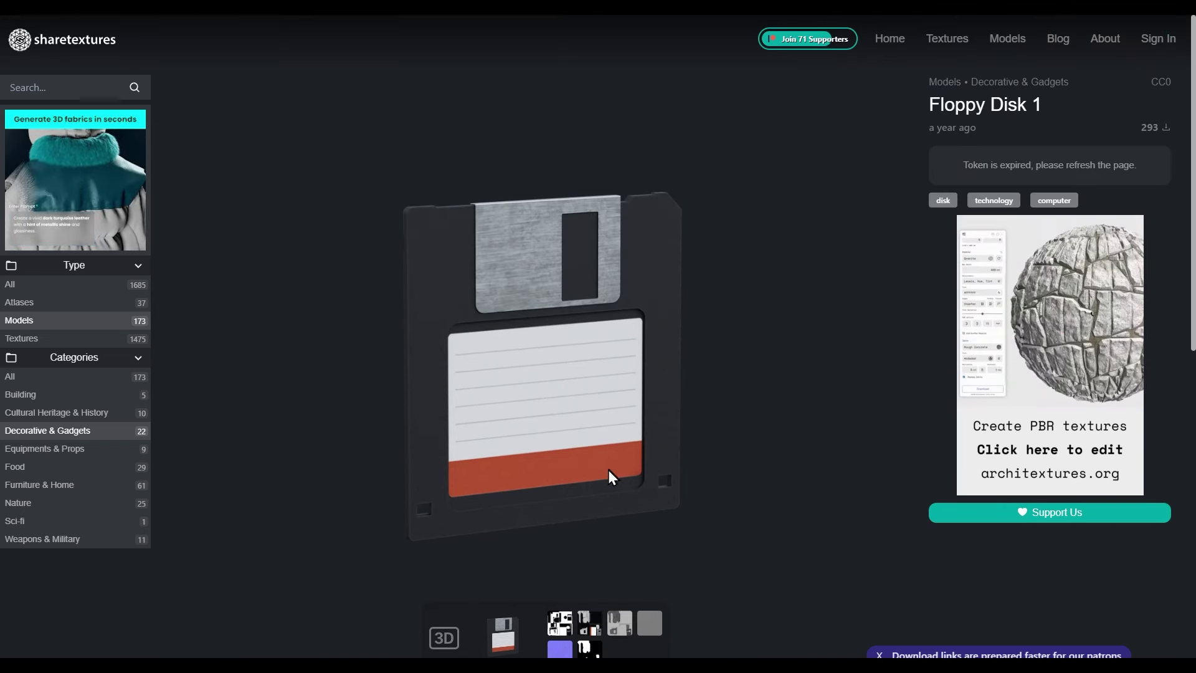
# Examine the Floppy Disk 1 model's texture maps and its preview image
pyautogui.click(559, 622)
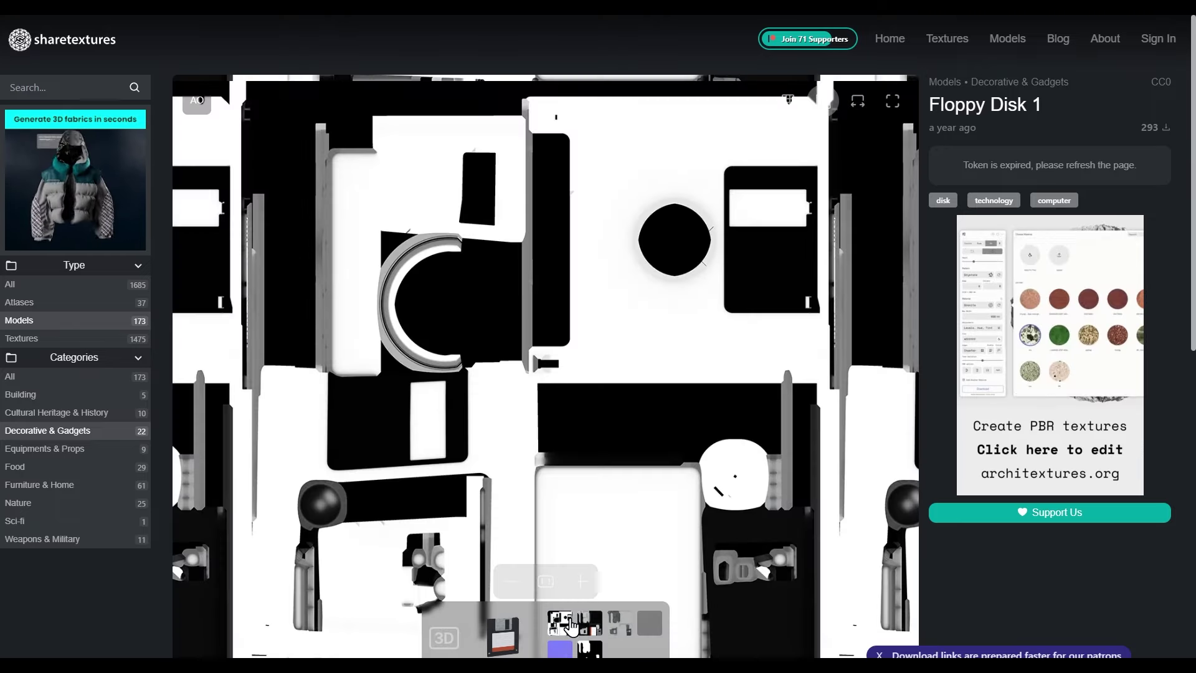
pyautogui.click(620, 623)
pyautogui.click(650, 623)
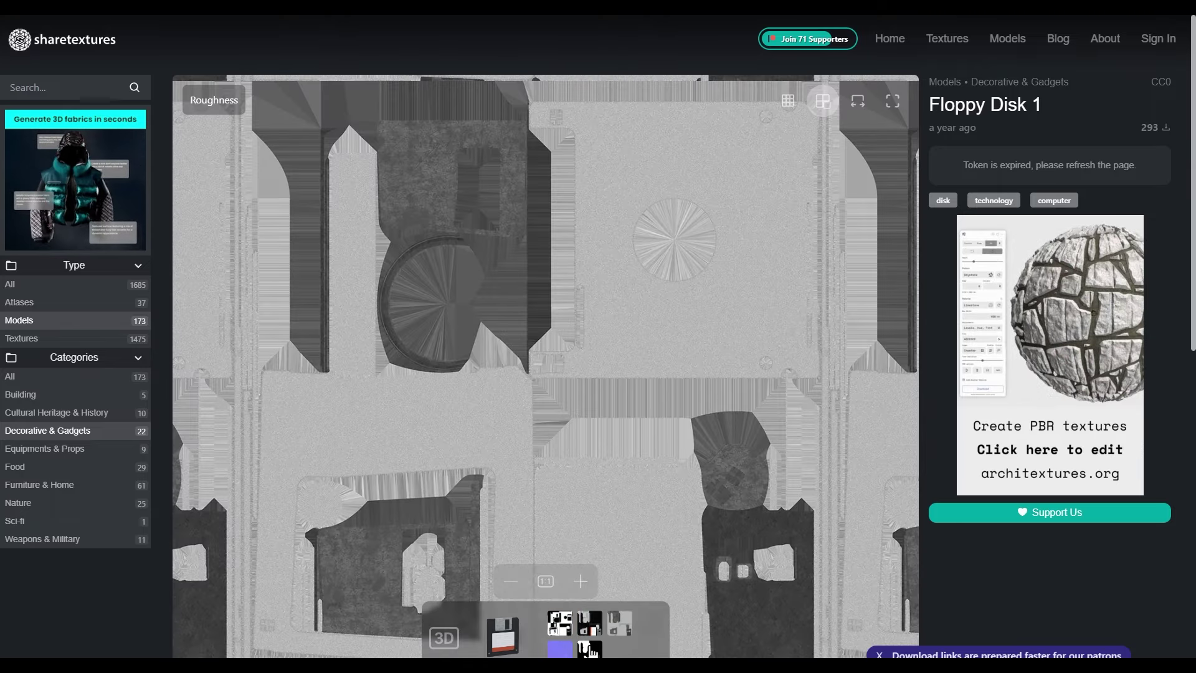
pyautogui.click(559, 648)
pyautogui.click(502, 635)
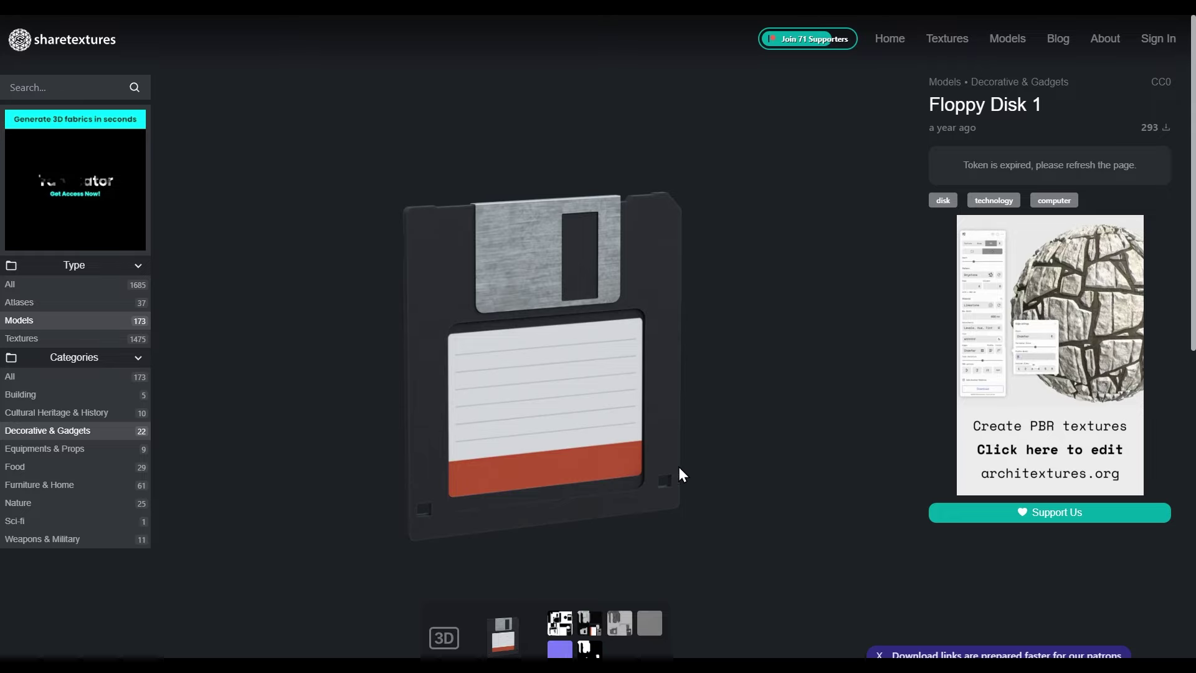
pyautogui.scroll(-5, 679, 468)
pyautogui.scroll(5, 775, 458)
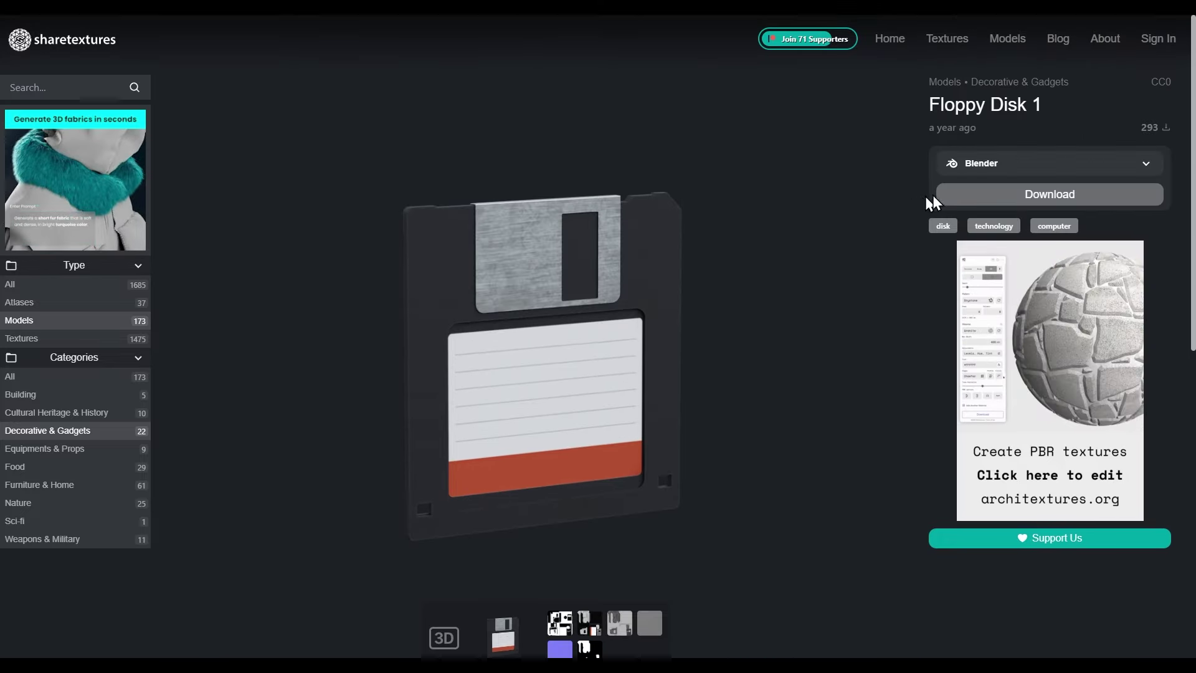
# Check the floppy disk's download formats and the archive offered for the Office Chair model on Free3D
pyautogui.click(972, 163)
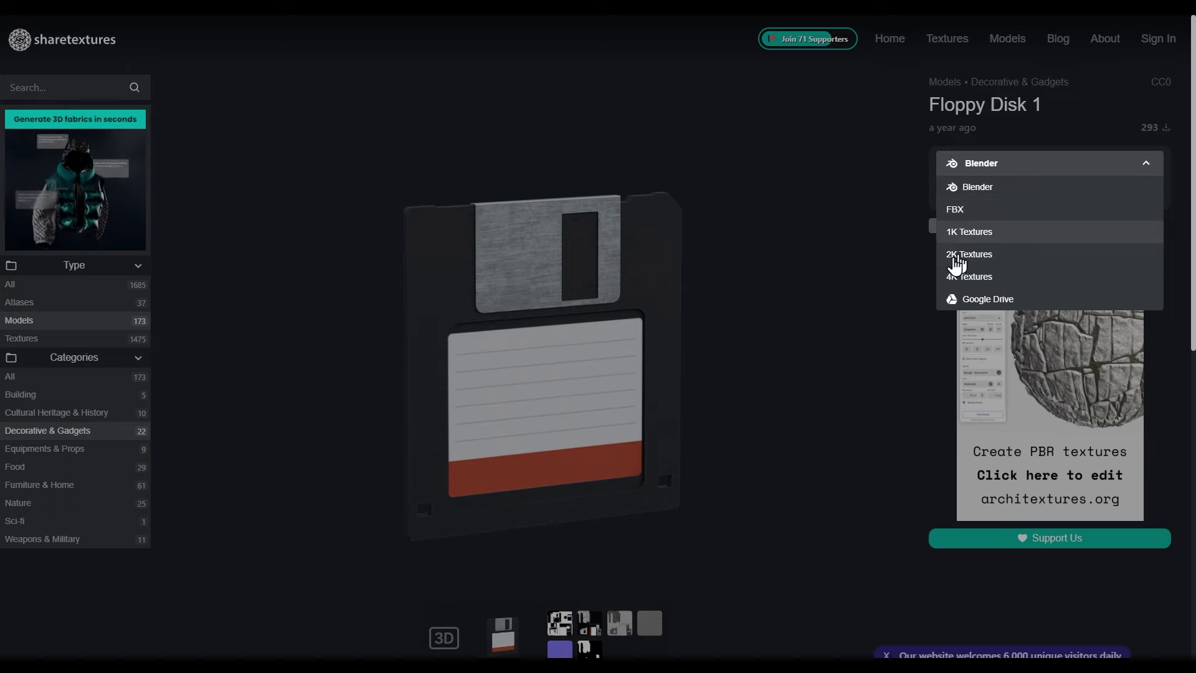
pyautogui.click(721, 374)
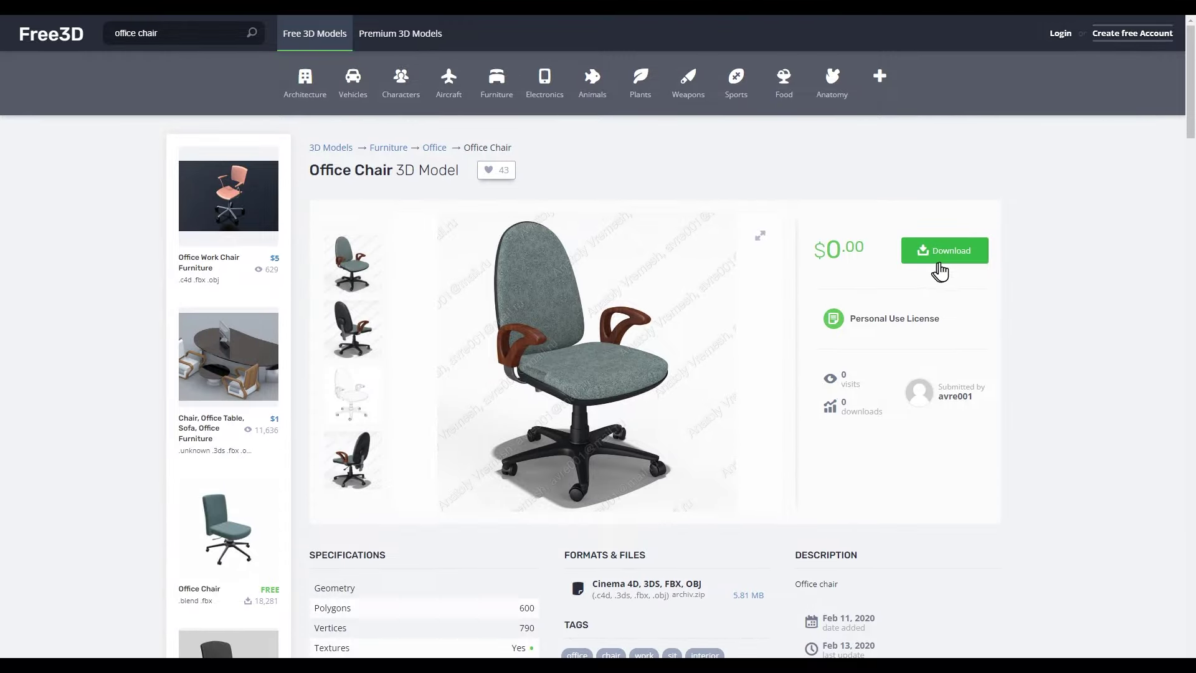
pyautogui.click(950, 254)
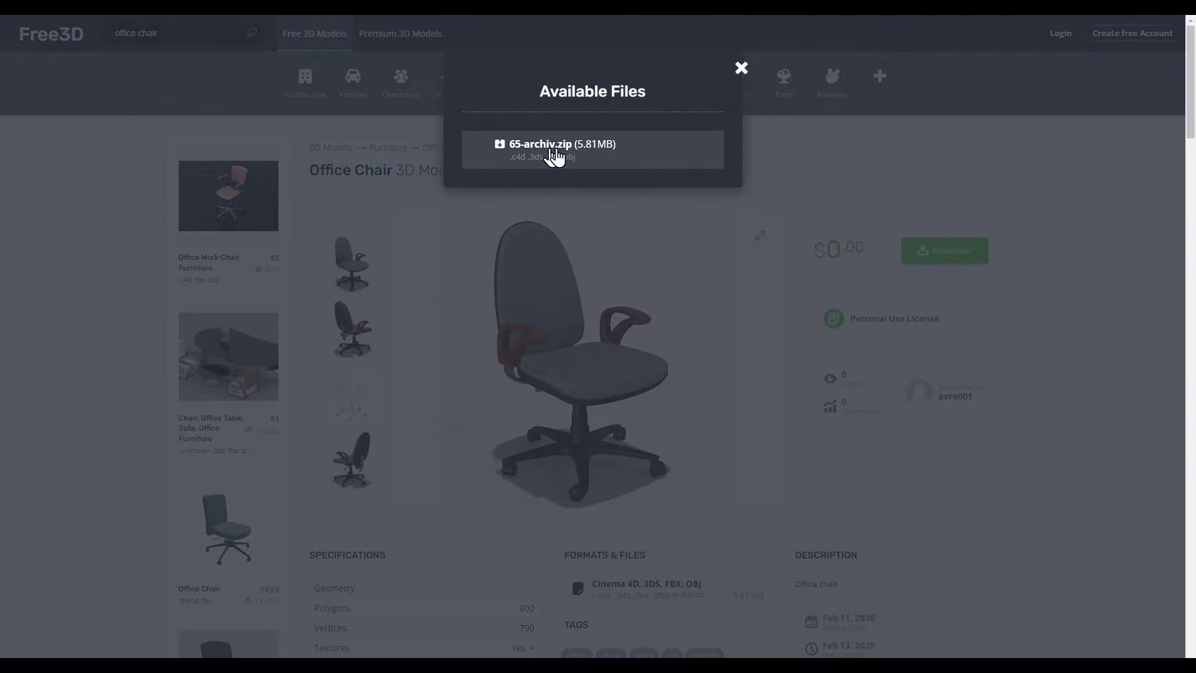
pyautogui.click(740, 68)
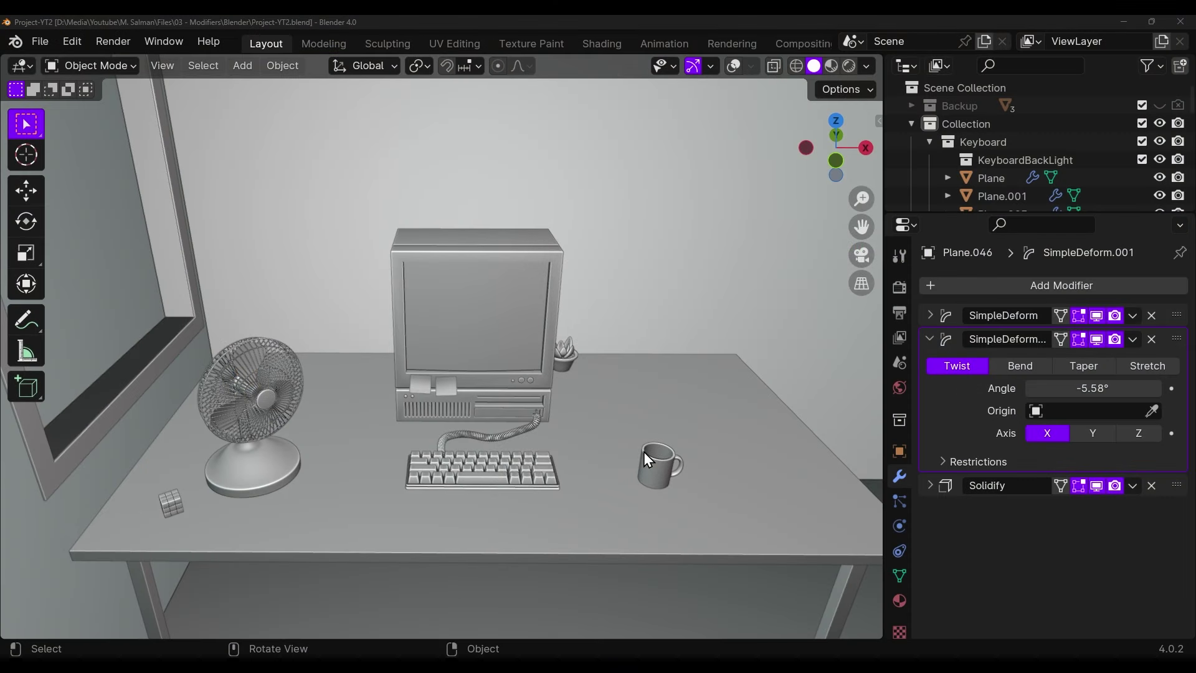
# Switch to Blender and import the Wavefront file Office chair.obj from the Models/Chair folder
pyautogui.click(39, 41)
pyautogui.moveTo(47, 297)
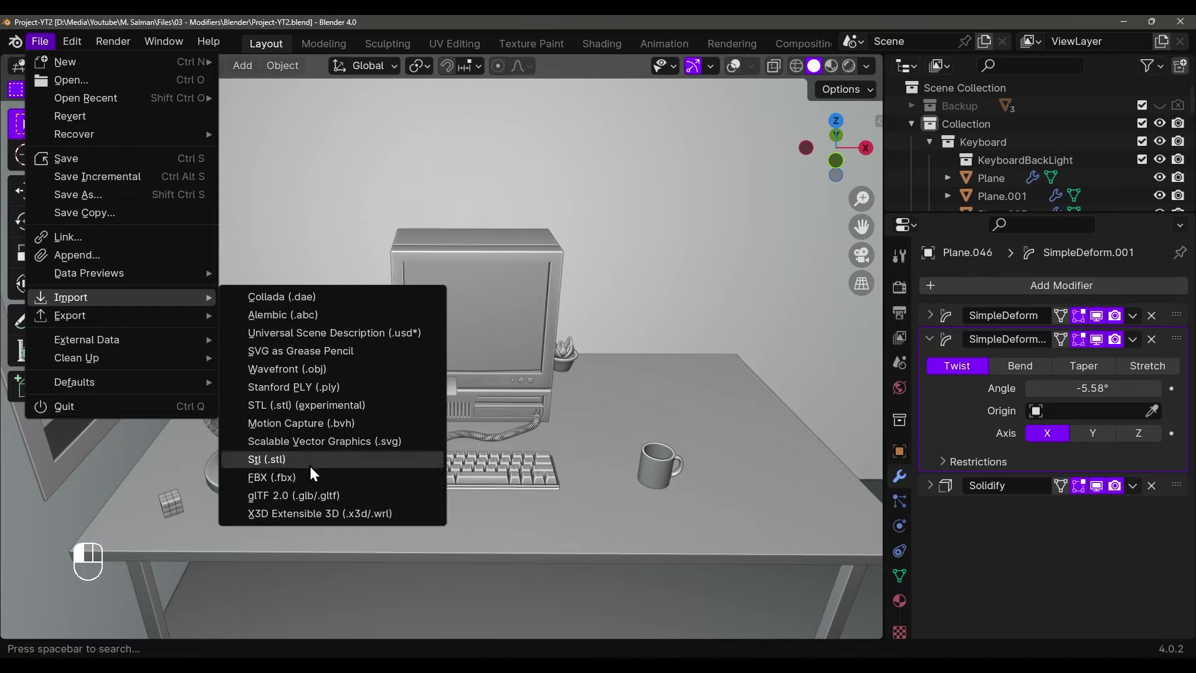
pyautogui.click(304, 368)
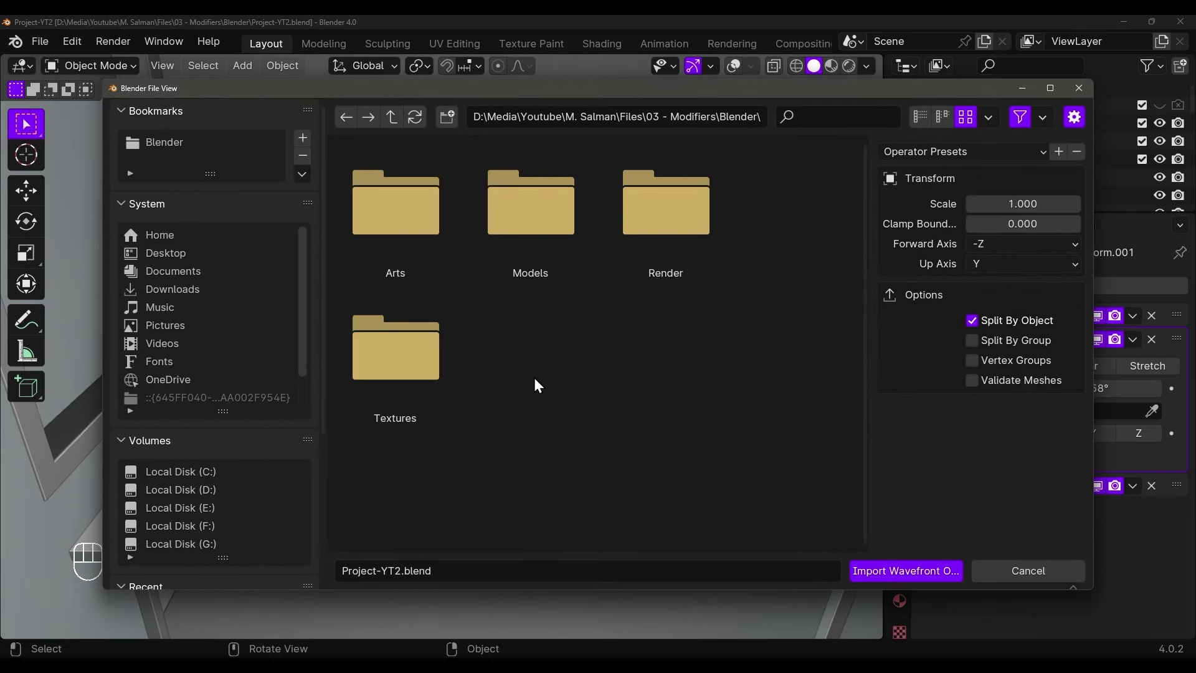
pyautogui.doubleClick(535, 258)
pyautogui.scroll(-1, 544, 414)
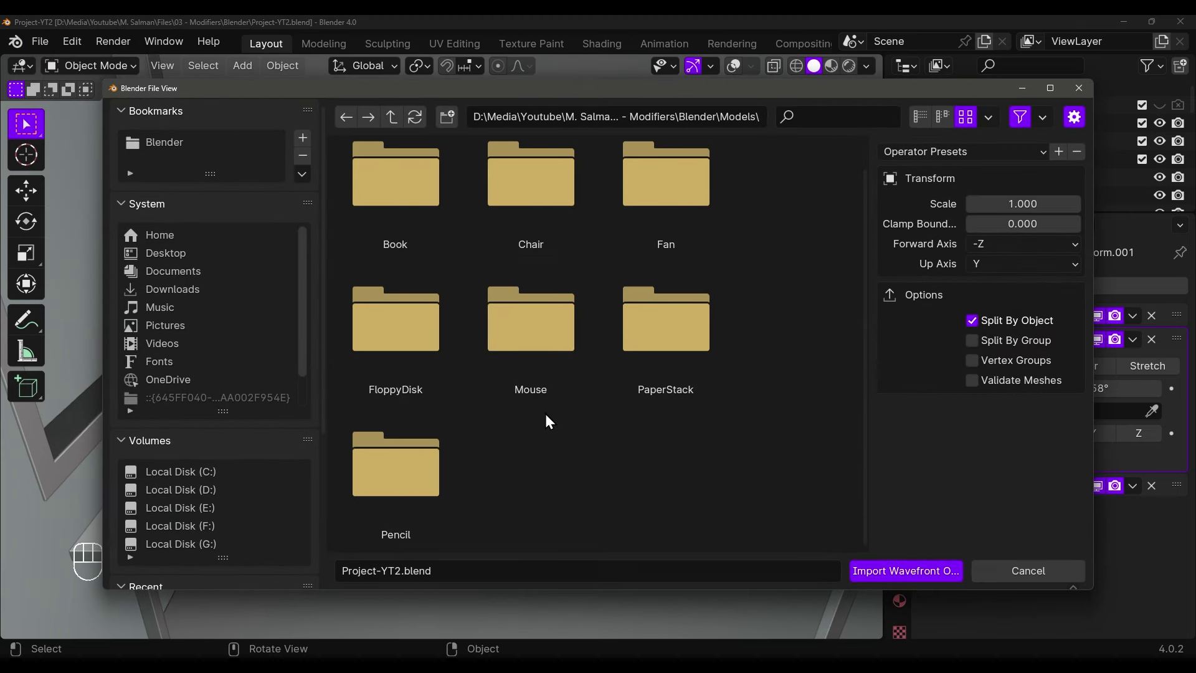
pyautogui.scroll(1, 543, 248)
pyautogui.doubleClick(543, 248)
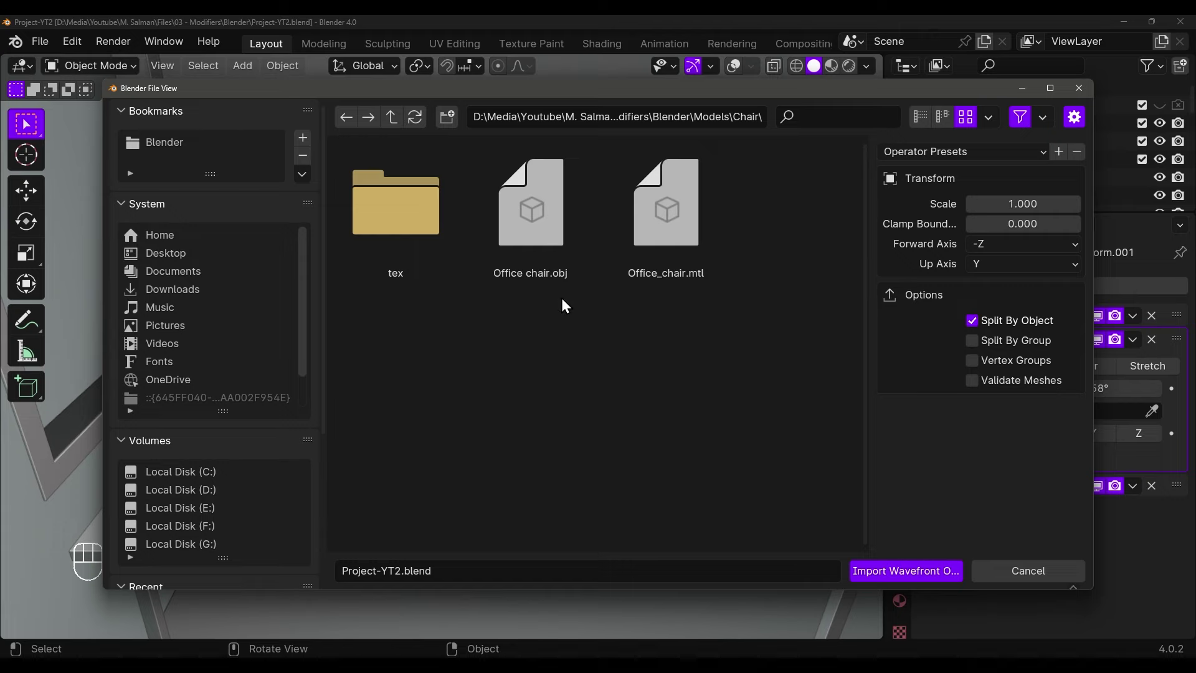
pyautogui.doubleClick(541, 252)
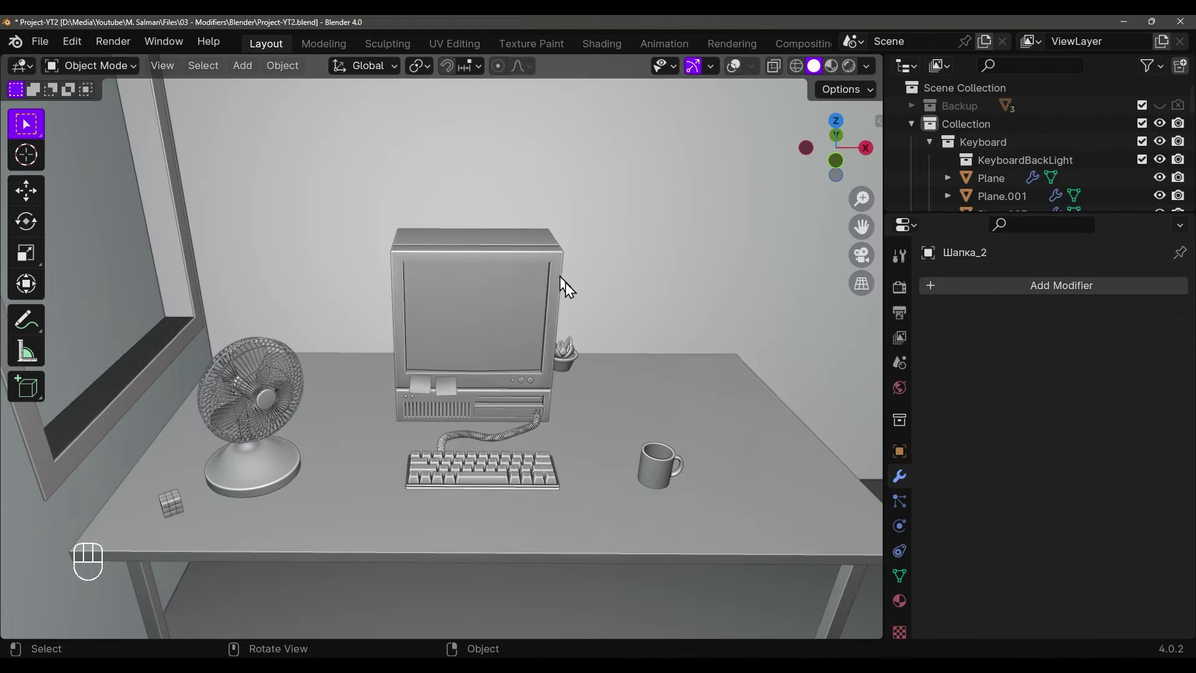
# Show the viewport overlays and scale the oversized imported chair down toward the size of the room
pyautogui.press('KP_Decimal')
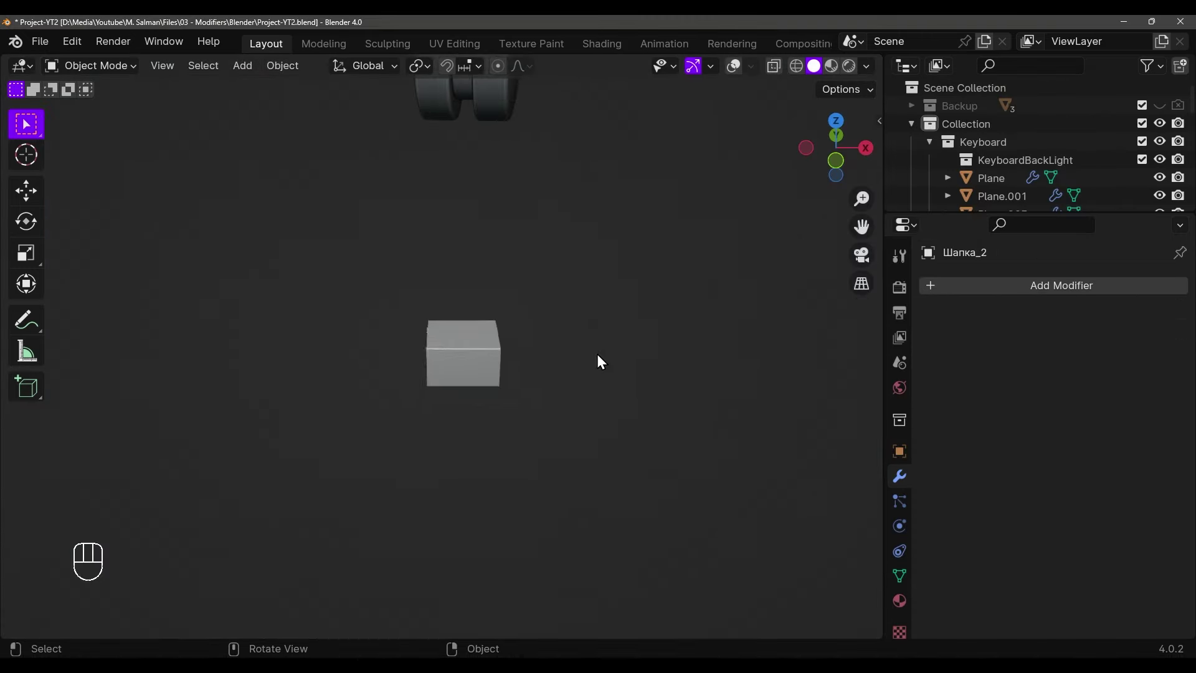
pyautogui.click(734, 66)
pyautogui.press('s')
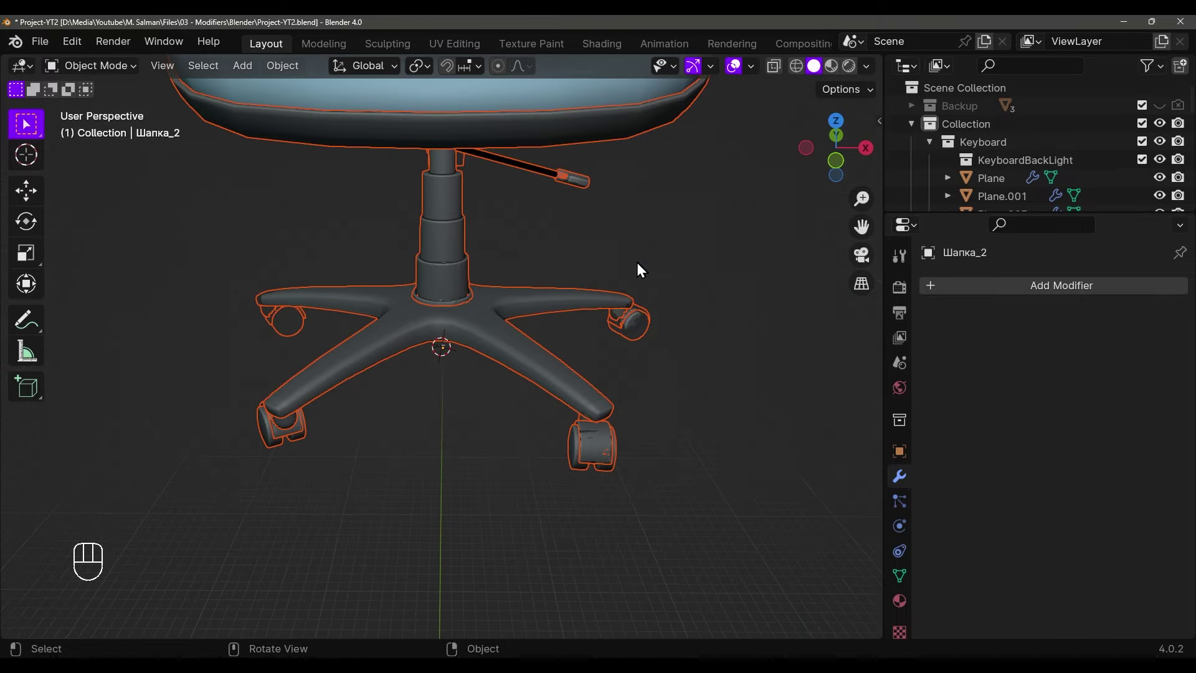
pyautogui.click(645, 237)
pyautogui.press('s')
pyautogui.click(718, 233)
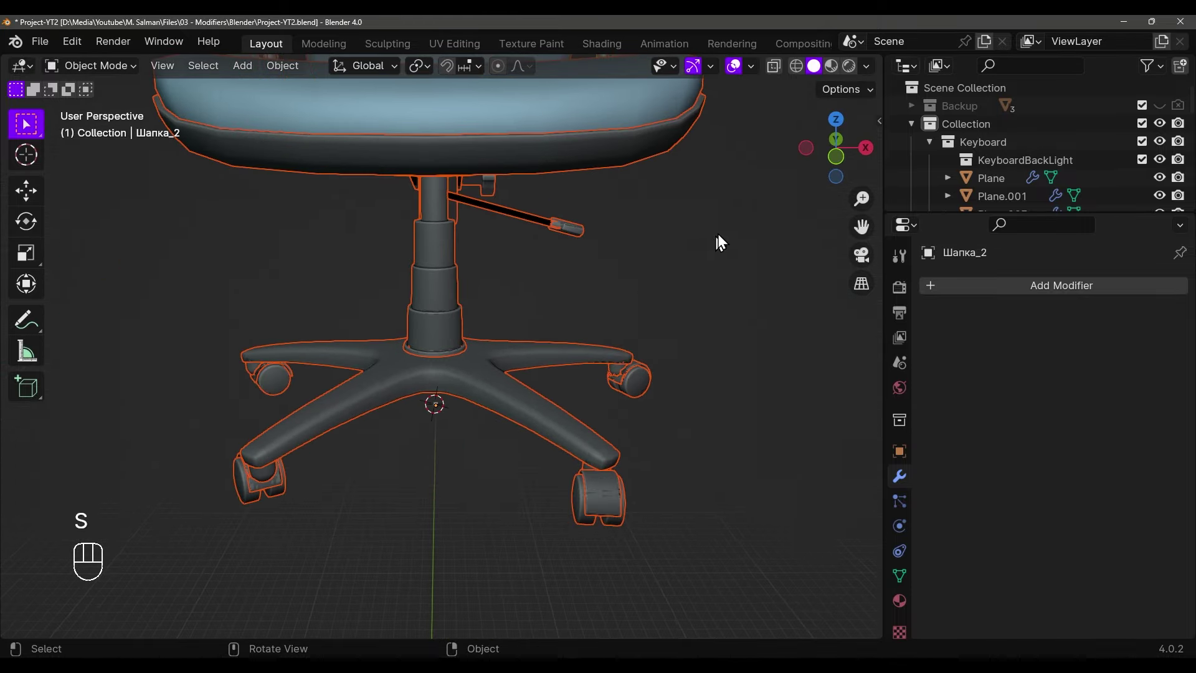
pyautogui.press('s')
pyautogui.click(472, 331)
pyautogui.press('s')
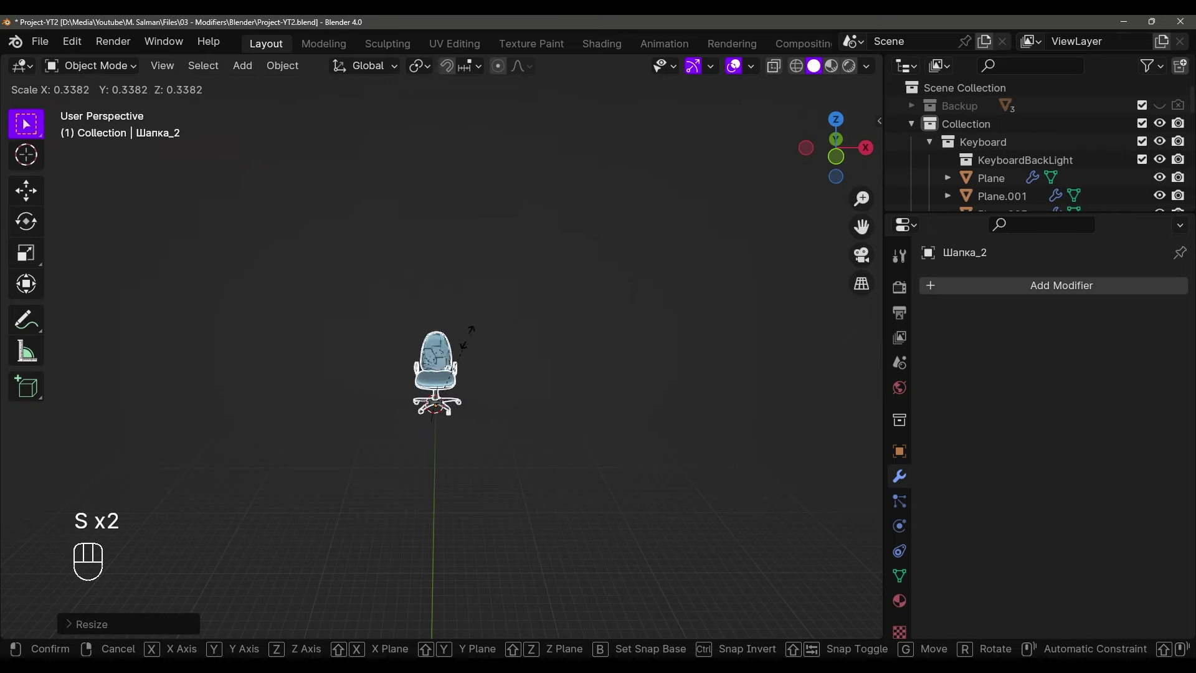
pyautogui.click(542, 299)
pyautogui.press('s')
pyautogui.click(453, 358)
pyautogui.press('`')
pyautogui.click(495, 407)
pyautogui.press('s')
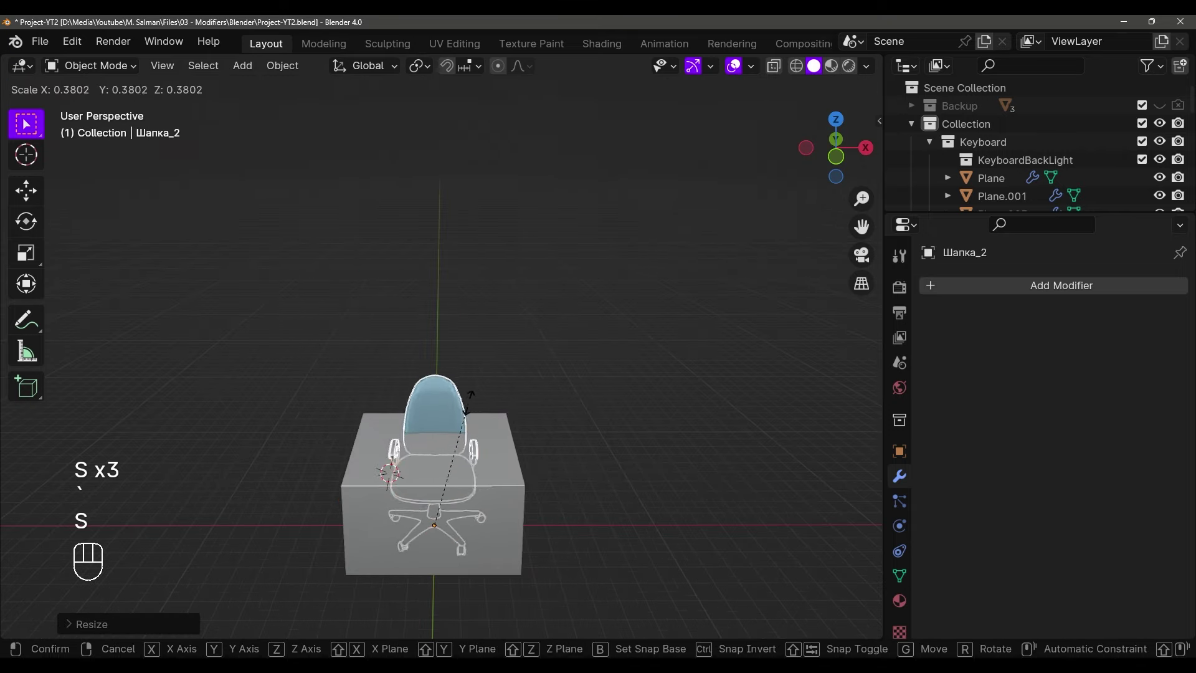
pyautogui.press('s')
pyautogui.click(448, 455)
# Refine the chair's overall scale by comparing it with the desk and the room
pyautogui.scroll(2, 448, 455)
pyautogui.keyDown('shift'); pyautogui.moveTo(454, 341); pyautogui.dragTo(560, 372, button='middle'); pyautogui.keyUp('shift')
pyautogui.scroll(3, 467, 368)
pyautogui.press('s')
pyautogui.rightClick(473, 367)
pyautogui.scroll(2, 581, 453)
pyautogui.press('`')
pyautogui.click(537, 417)
pyautogui.press('s')
pyautogui.click(536, 376)
pyautogui.press('g')
pyautogui.rightClick(513, 375)
pyautogui.hotkey('ctrl', 'z')
# Move the chair parts into a new collection named Chair and collapse the Keyboard and Mug collections
pyautogui.press('m')
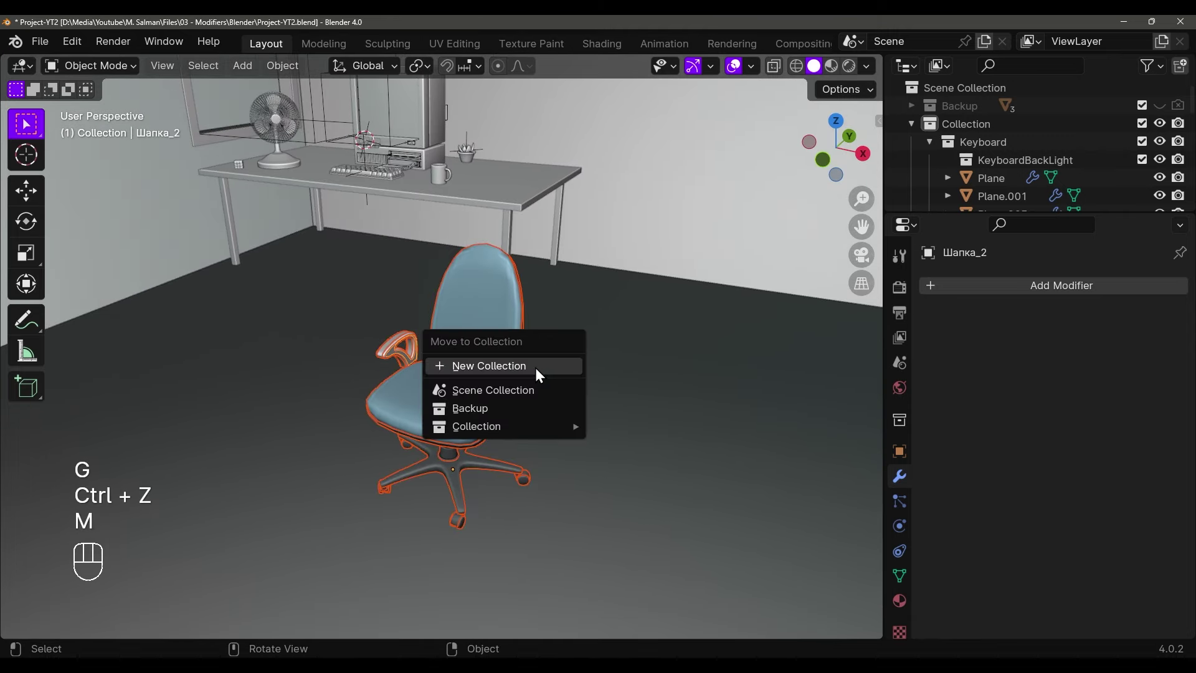
pyautogui.click(536, 366)
pyautogui.write('H')
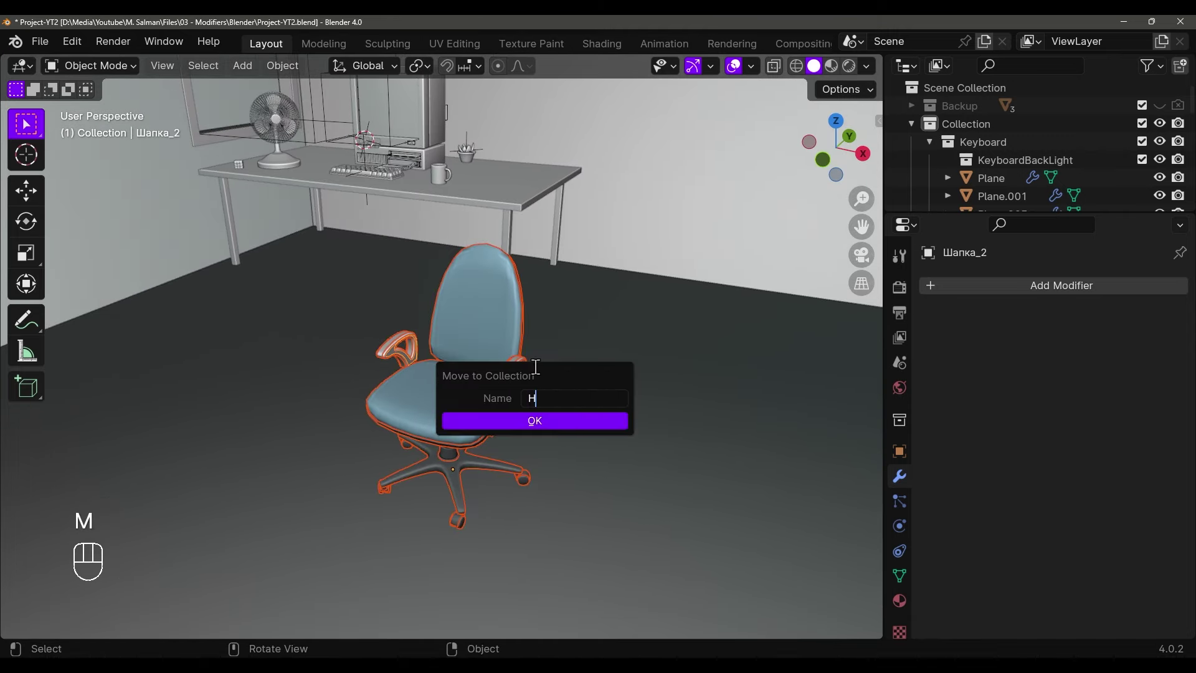
pyautogui.press('BackSpace')
pyautogui.write('Chair')
pyautogui.press('Return')
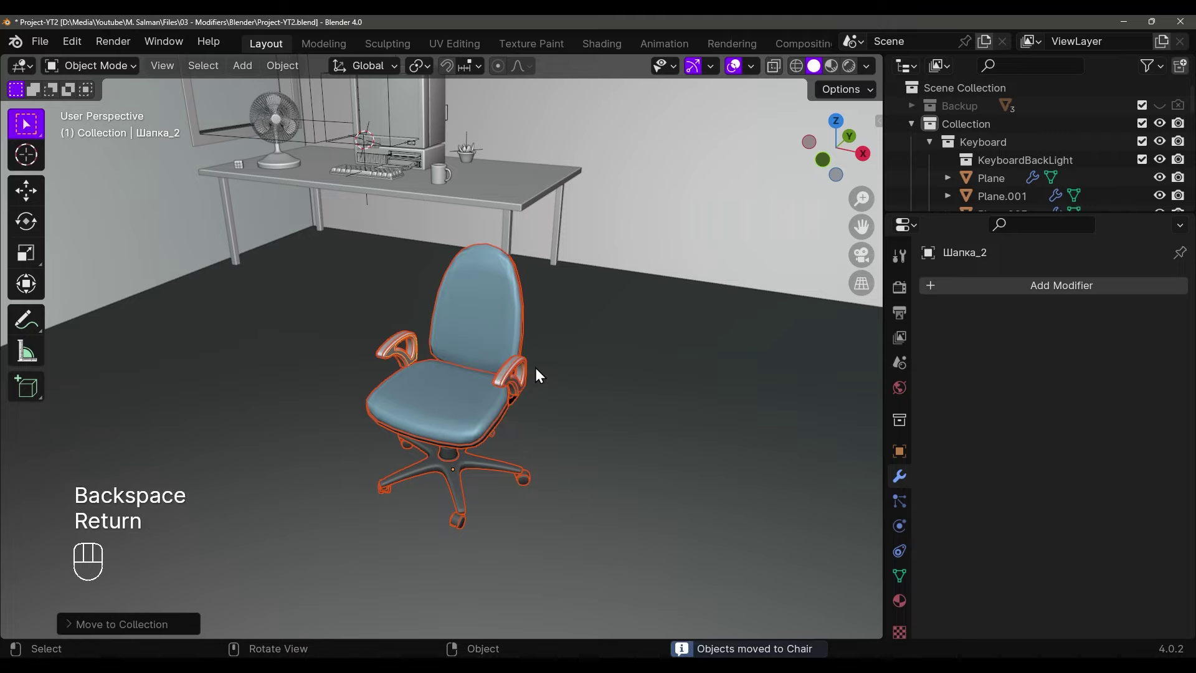
pyautogui.click(929, 141)
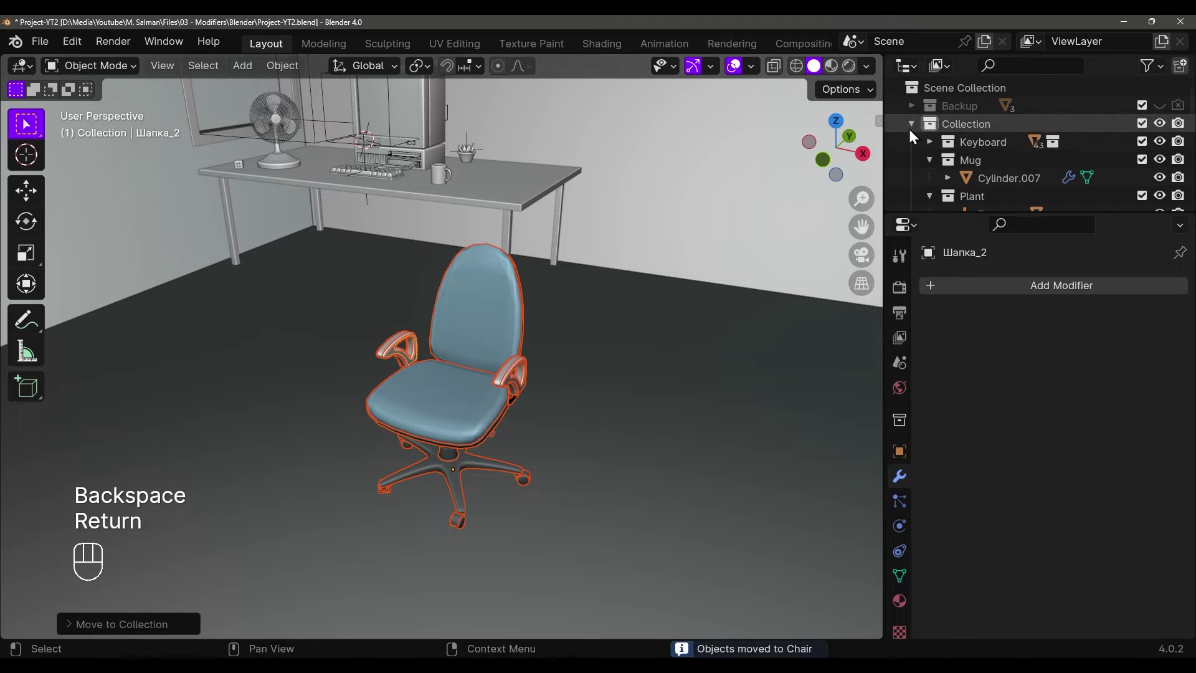
pyautogui.click(929, 160)
# Add a plain axes empty at the chair's base and scale it to about 0.416
pyautogui.moveTo(607, 296); pyautogui.dragTo(495, 363, button='middle')
pyautogui.scroll(3, 499, 336)
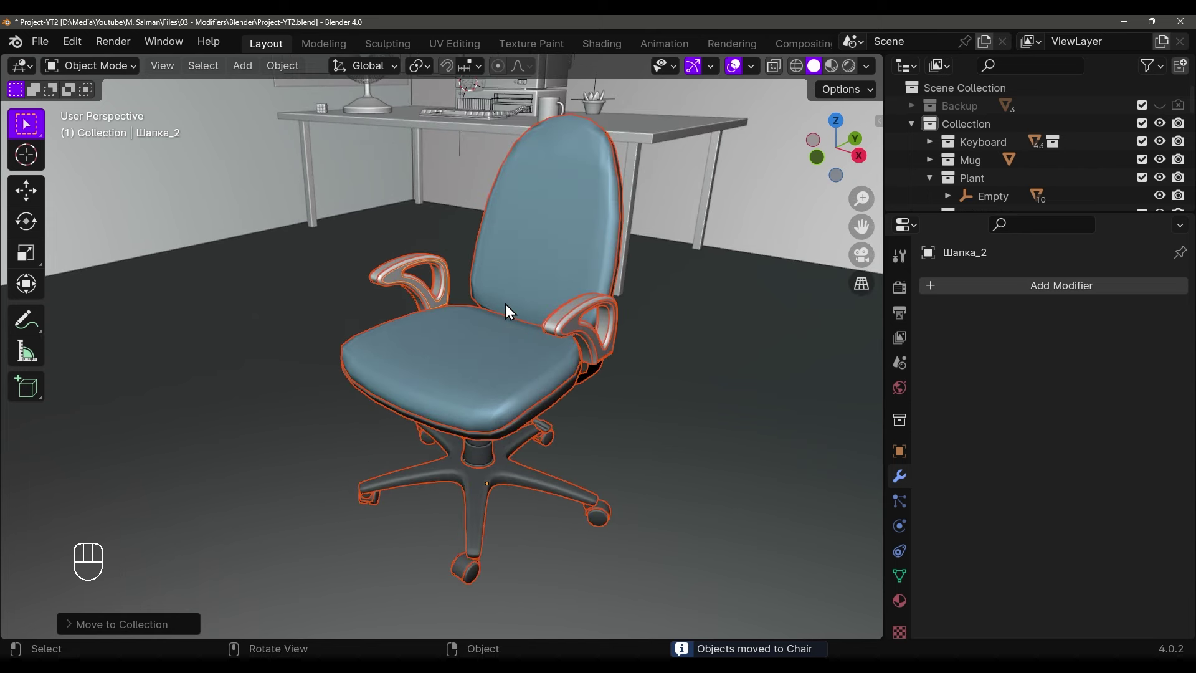
pyautogui.hotkey('shift', 'a')
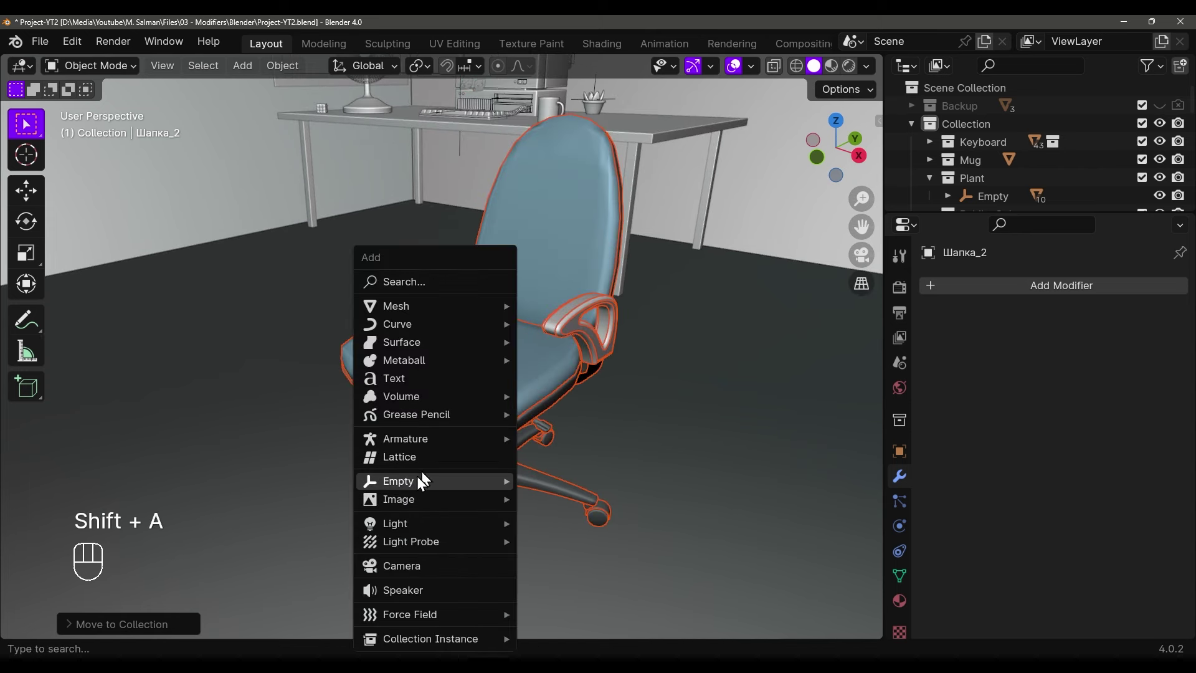
pyautogui.moveTo(492, 481)
pyautogui.click(539, 480)
pyautogui.press('s')
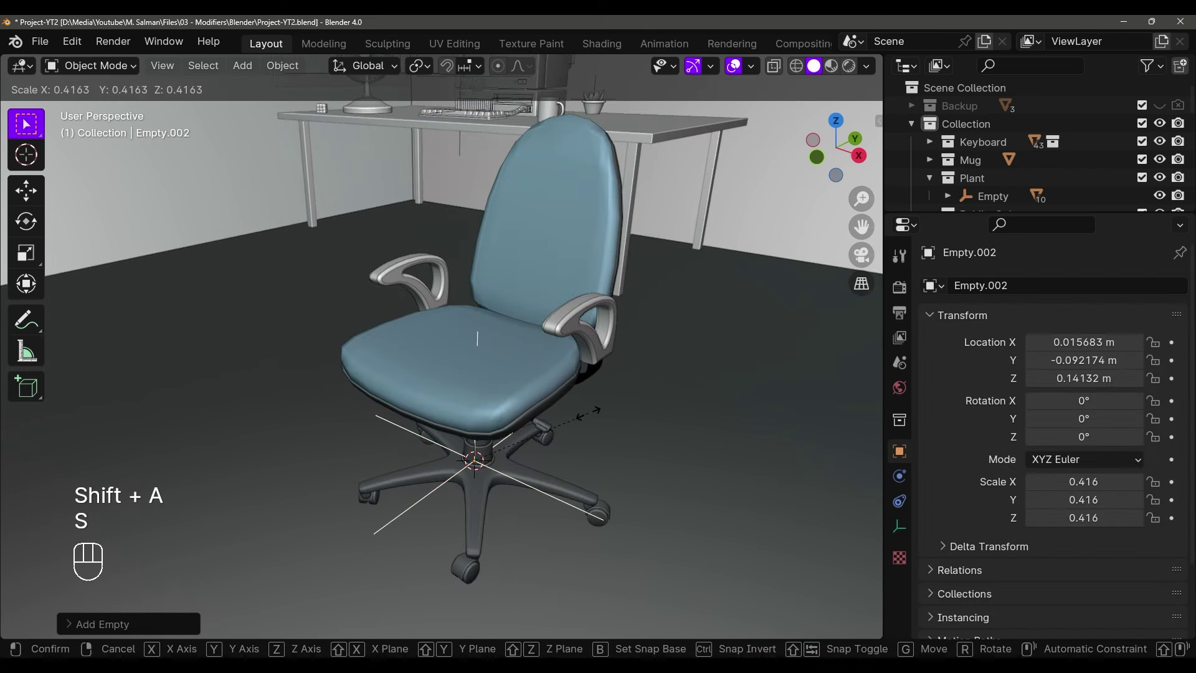
pyautogui.click(548, 488)
# Select all the chair parts along with the empty and parent them to it using the Object option
pyautogui.scroll(-5, 645, 454)
pyautogui.moveTo(531, 432); pyautogui.dragTo(592, 382, button='middle')
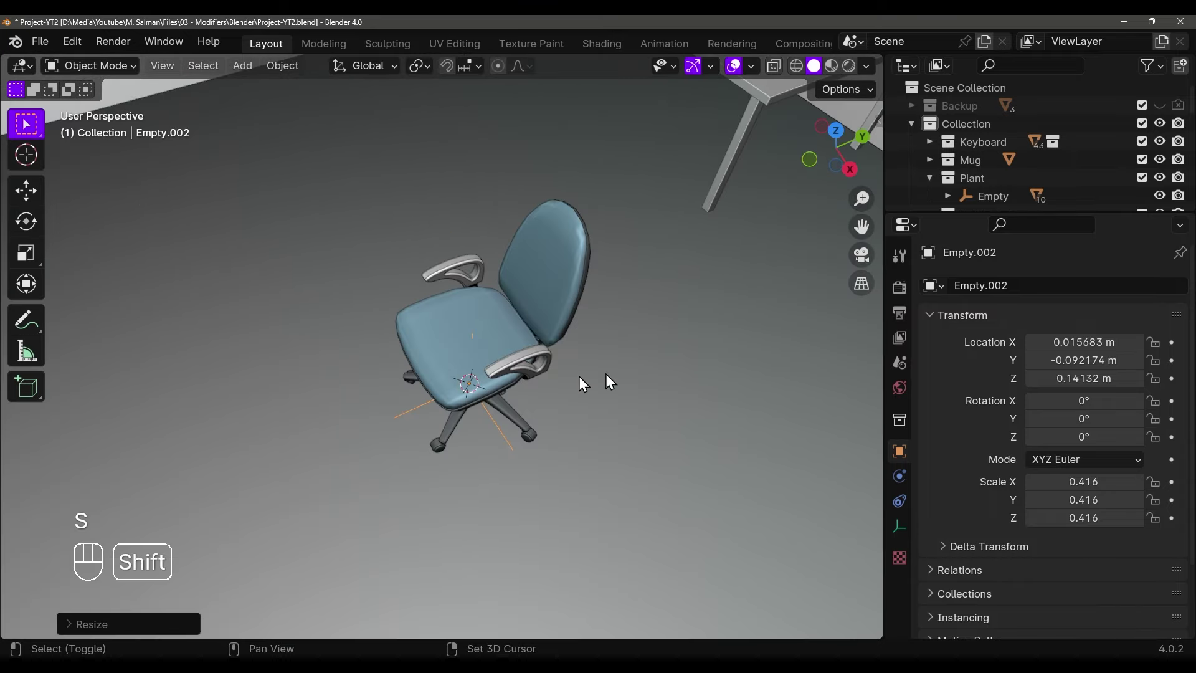
pyautogui.hotkey('shift', 'z')
pyautogui.moveTo(292, 207); pyautogui.dragTo(641, 510)
pyautogui.moveTo(641, 510)
pyautogui.mouseDown(button='middle')
pyautogui.moveTo(592, 395)
pyautogui.moveTo(561, 405)
pyautogui.mouseUp(button='middle')
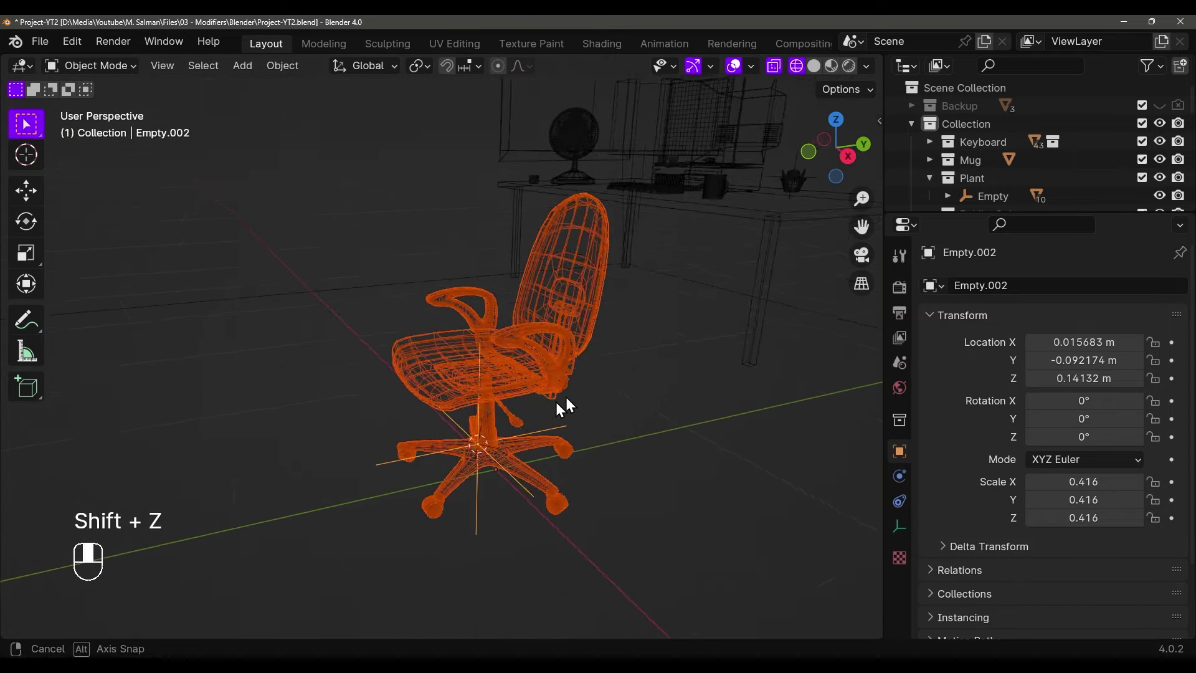
pyautogui.hotkey('shift', 'z')
pyautogui.scroll(2, 380, 499)
pyautogui.keyDown('shift'); pyautogui.moveTo(372, 526); pyautogui.dragTo(396, 499, button='middle'); pyautogui.keyUp('shift')
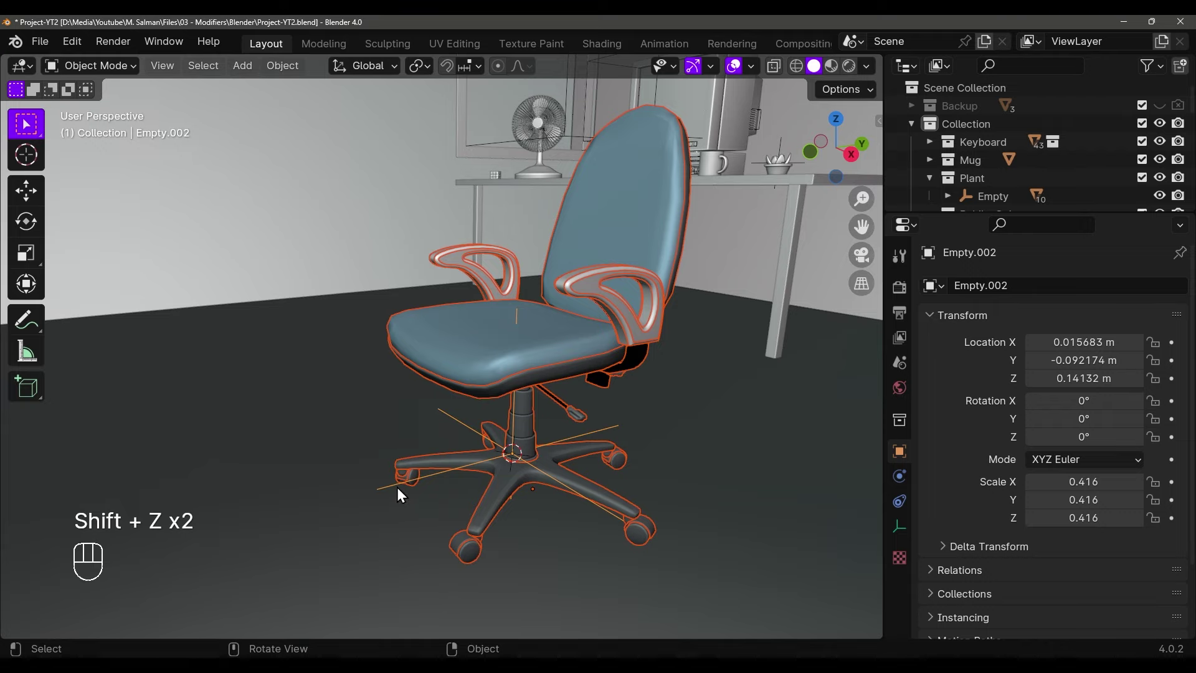
pyautogui.hotkey('ctrl', 'p')
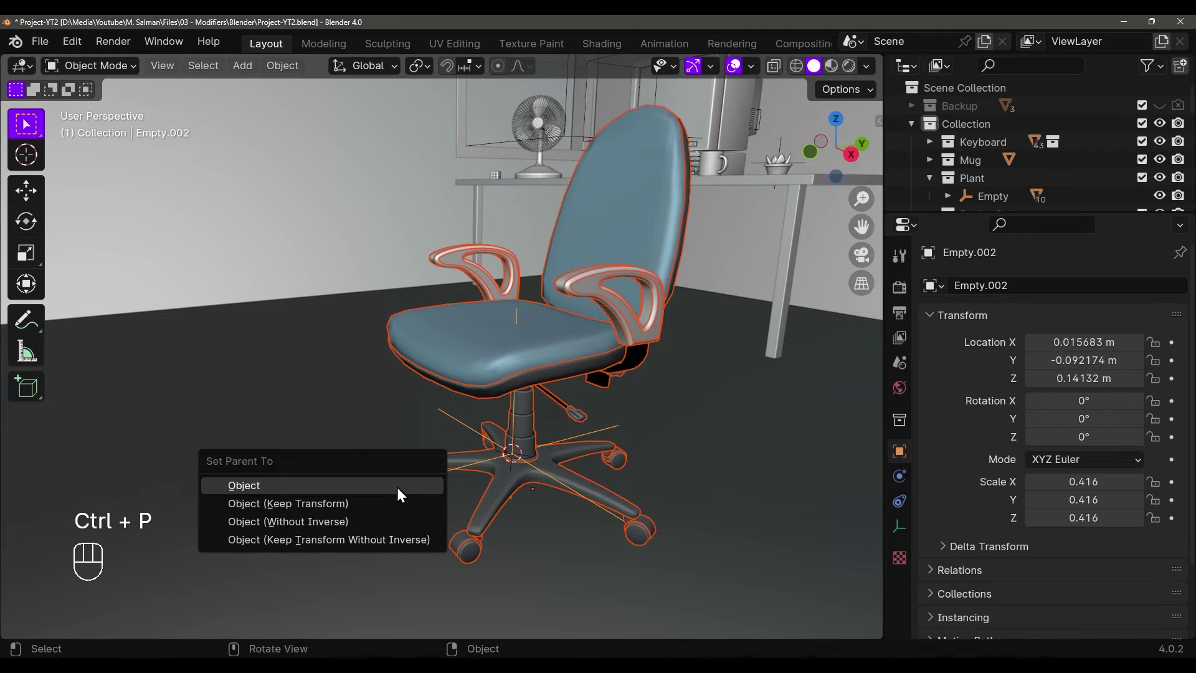
pyautogui.click(397, 488)
# Select the chair's empty and rotate it around the Z axis to 190° so the chair turns toward the desk
pyautogui.click(424, 478)
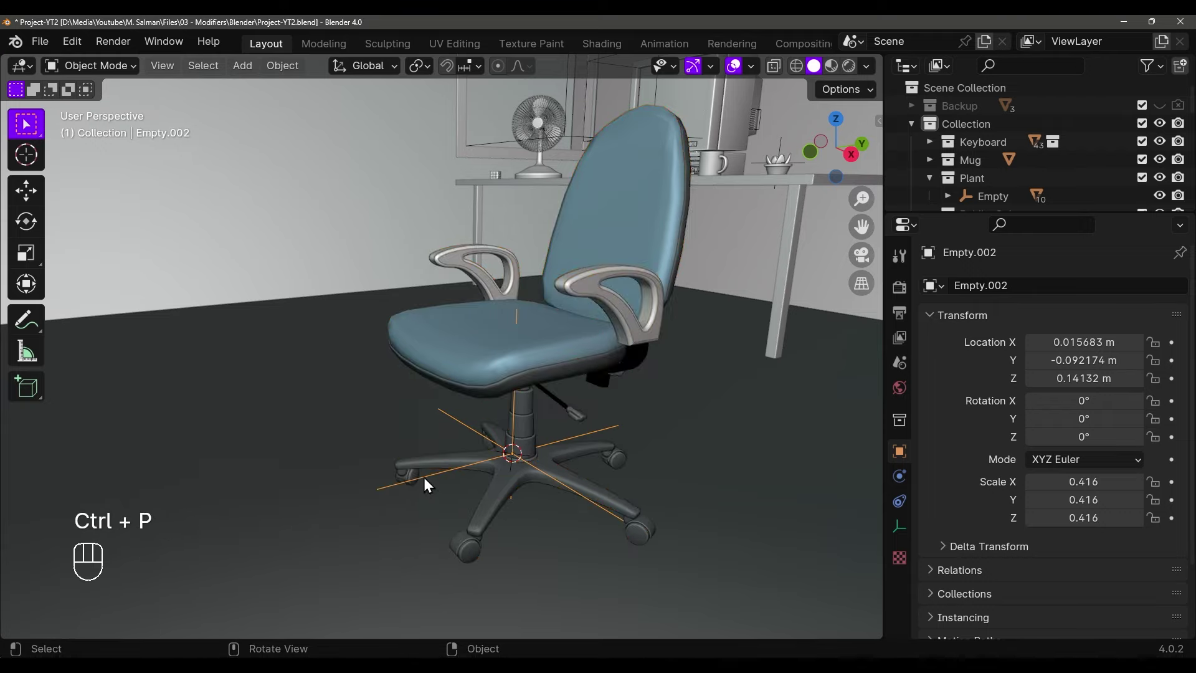
pyautogui.press('g')
pyautogui.rightClick(489, 430)
pyautogui.moveTo(489, 429); pyautogui.dragTo(521, 432, button='middle')
pyautogui.press('r')
pyautogui.press('z')
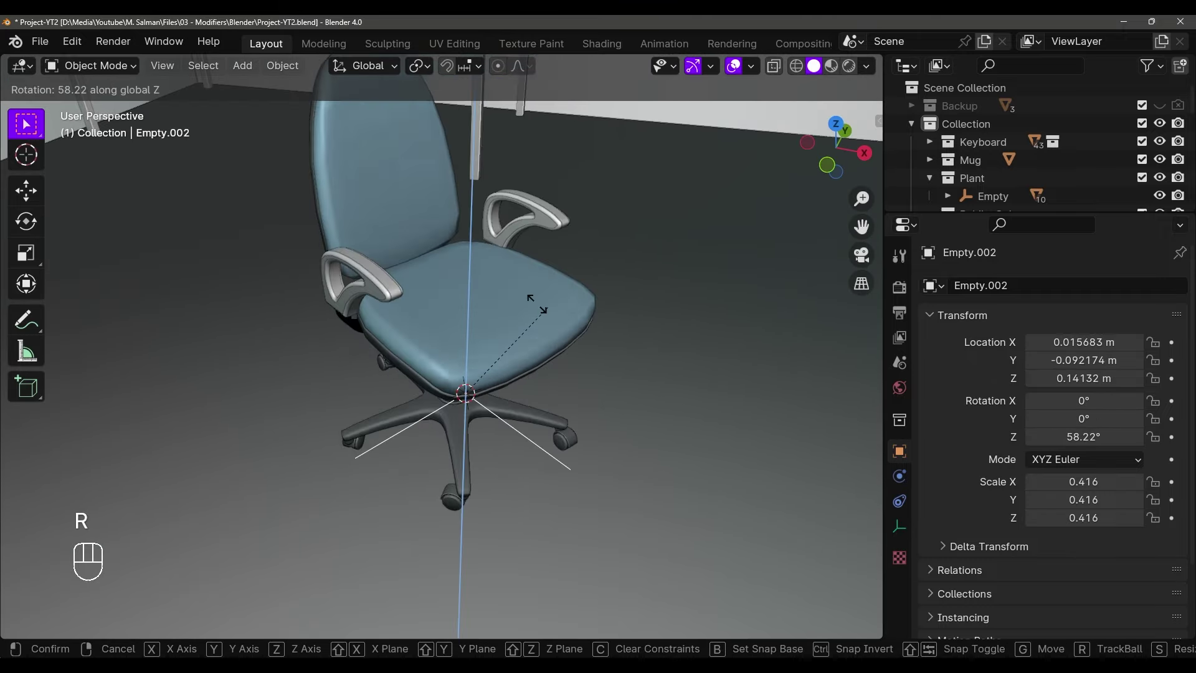
pyautogui.click(318, 384)
# Move the chair in front of the desk in the top view, to about X -1.98 m and Y 1.67 m
pyautogui.press('KP_5')
pyautogui.scroll(-4, 524, 278)
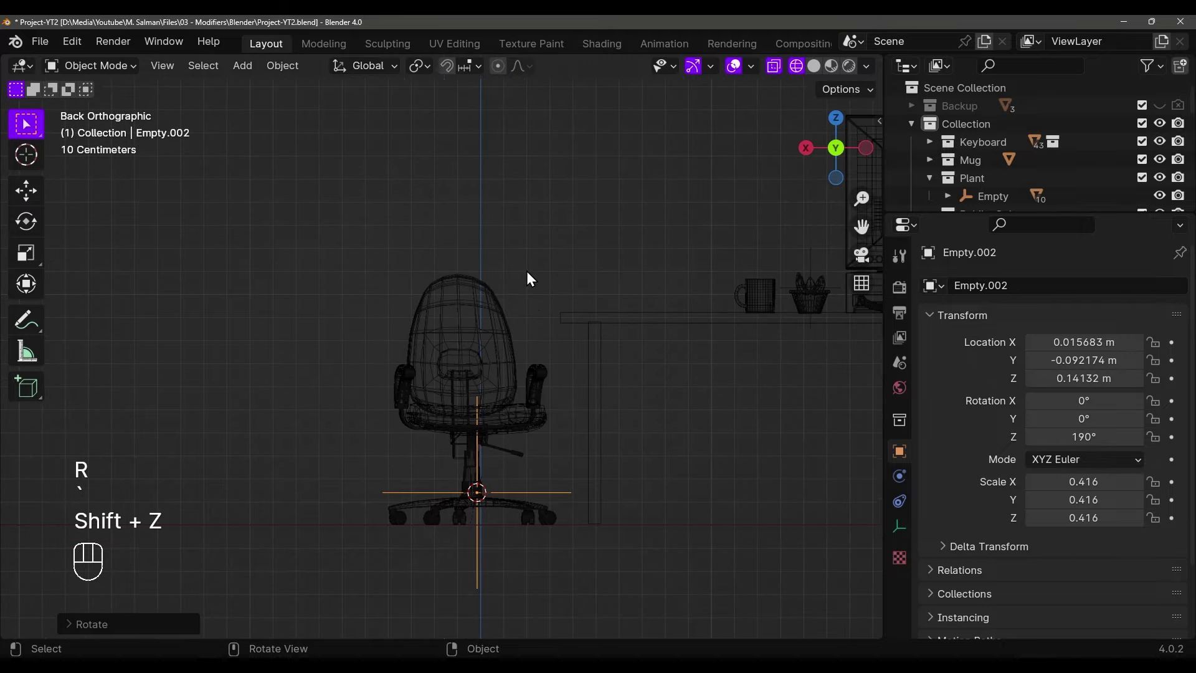
pyautogui.moveTo(526, 275); pyautogui.dragTo(609, 347, button='middle')
pyautogui.scroll(-3, 623, 399)
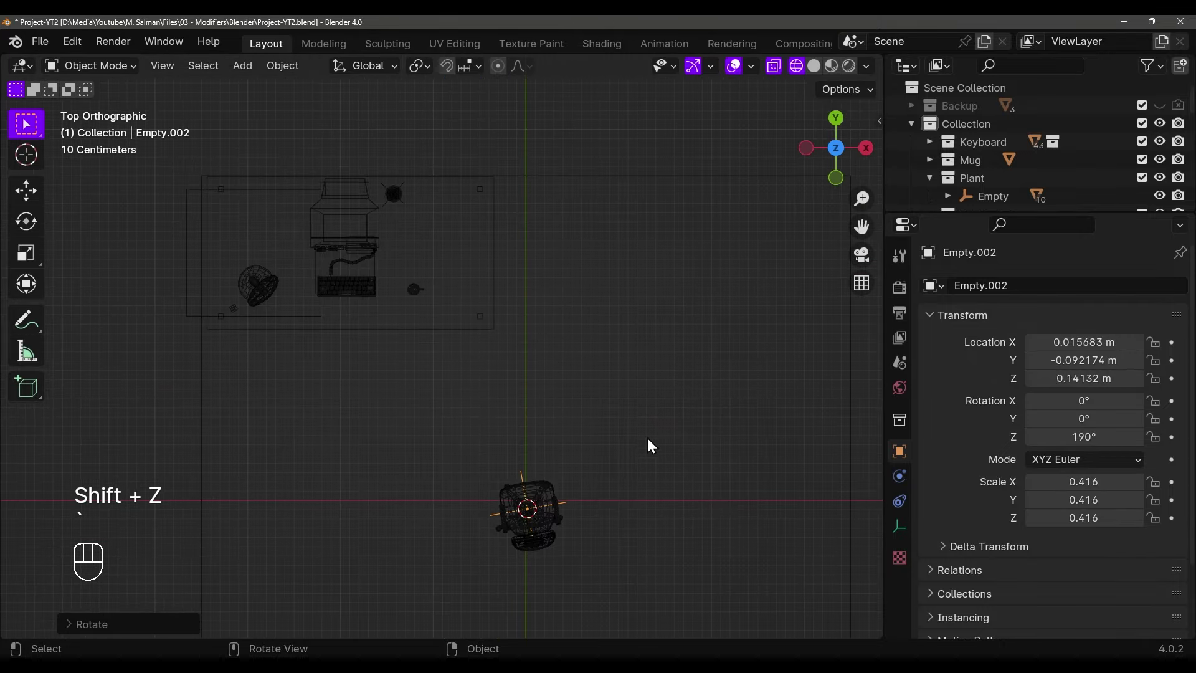
pyautogui.press('g')
pyautogui.click(436, 169)
pyautogui.moveTo(436, 169); pyautogui.dragTo(395, 222, button='middle')
pyautogui.scroll(5, 574, 357)
pyautogui.hotkey('shift', 'z')
pyautogui.moveTo(574, 351); pyautogui.dragTo(632, 345, button='middle')
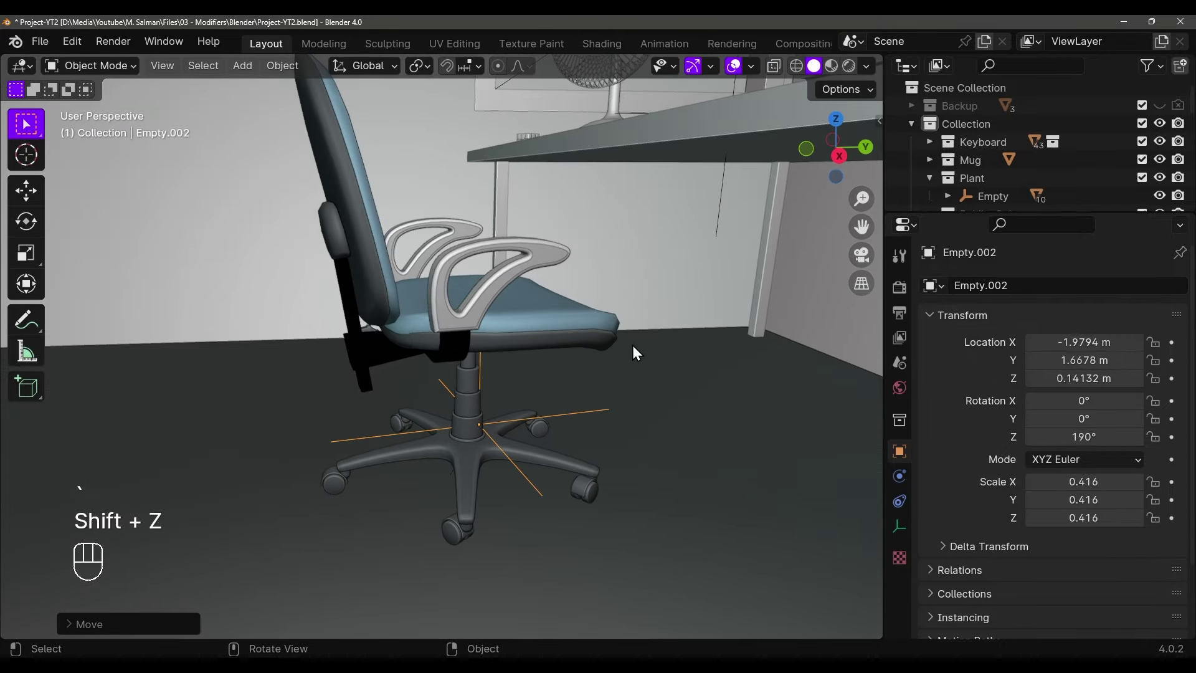
# Enlarge the chair through its empty to a scale of about 0.542 and raise it to about Z 0.194 m
pyautogui.press('s')
pyautogui.scroll(-3, 668, 358)
pyautogui.press('s')
pyautogui.press('s')
pyautogui.press('g')
pyautogui.press('s')
pyautogui.press('s')
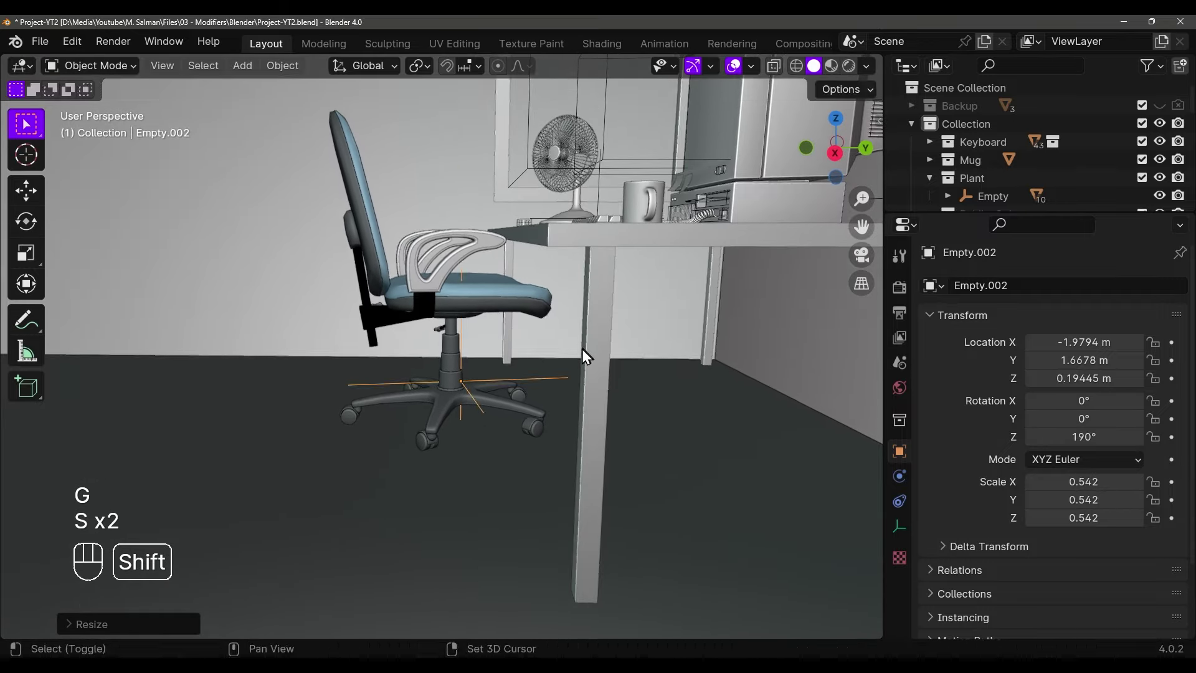
# Move the chair toward the desk to about Y 1.85 m and Z 0.183 m, and scale it down to 0.517
pyautogui.press('g')
pyautogui.press('g')
pyautogui.moveTo(667, 203); pyautogui.dragTo(615, 297, button='middle')
pyautogui.press('g')
pyautogui.click(644, 297)
pyautogui.press('s')
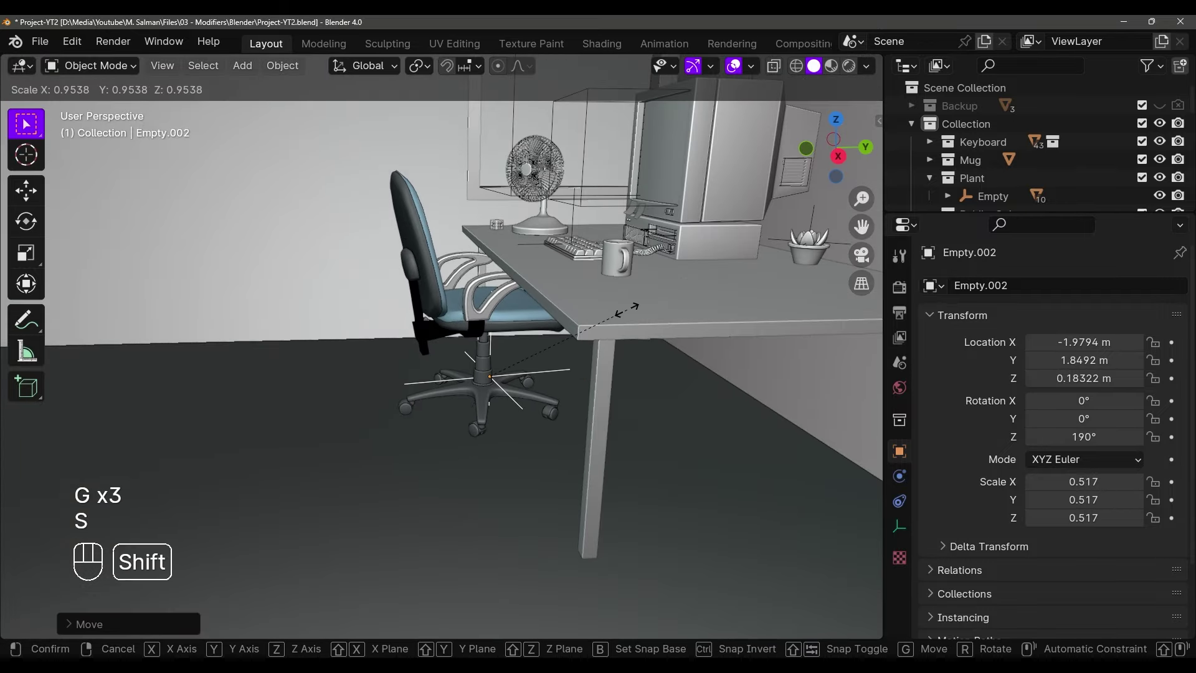
pyautogui.click(623, 314)
# Lower the chair to about Z 0.175 m and fine-tune its placement at the desk
pyautogui.press('g')
pyautogui.click(662, 251)
pyautogui.press('g')
pyautogui.click(673, 211)
pyautogui.moveTo(672, 210); pyautogui.dragTo(701, 408, button='middle')
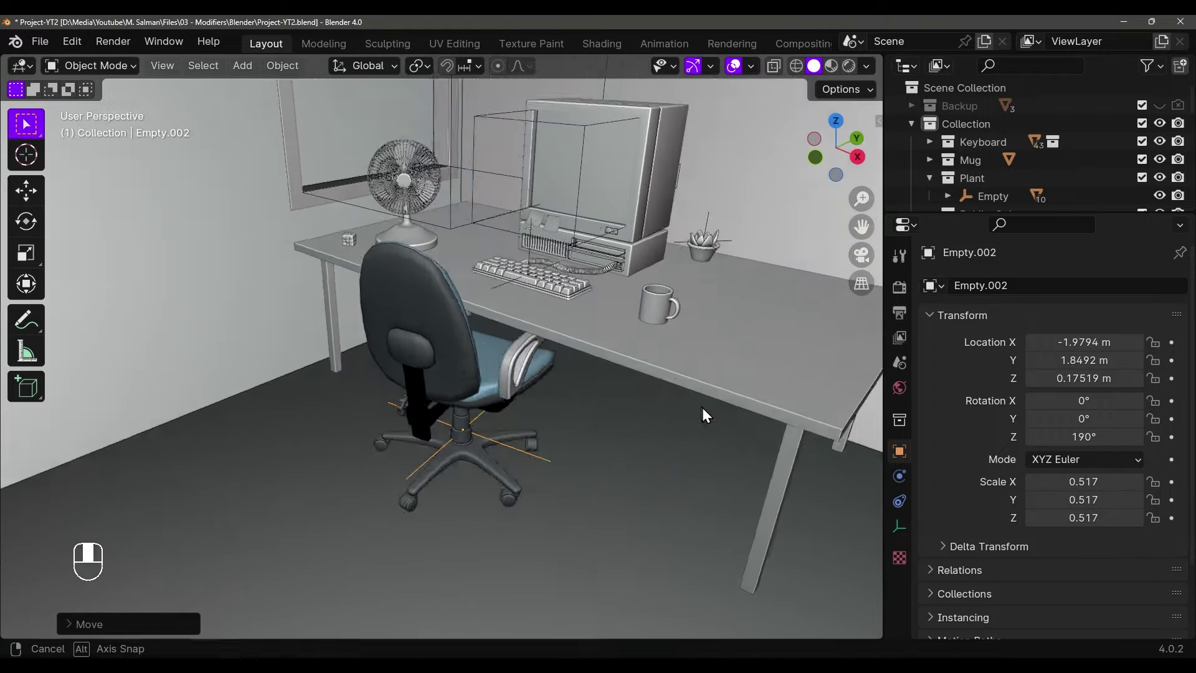
pyautogui.press('r')
pyautogui.press('g')
pyautogui.click(737, 285)
# Add a level 2 Subdivision modifier to the chair's blue backrest cushion and shade it smooth
pyautogui.keyDown('shift'); pyautogui.moveTo(737, 285); pyautogui.dragTo(517, 312, button='middle'); pyautogui.keyUp('shift')
pyautogui.scroll(-4, 647, 372)
pyautogui.scroll(3, 615, 361)
pyautogui.click(483, 294)
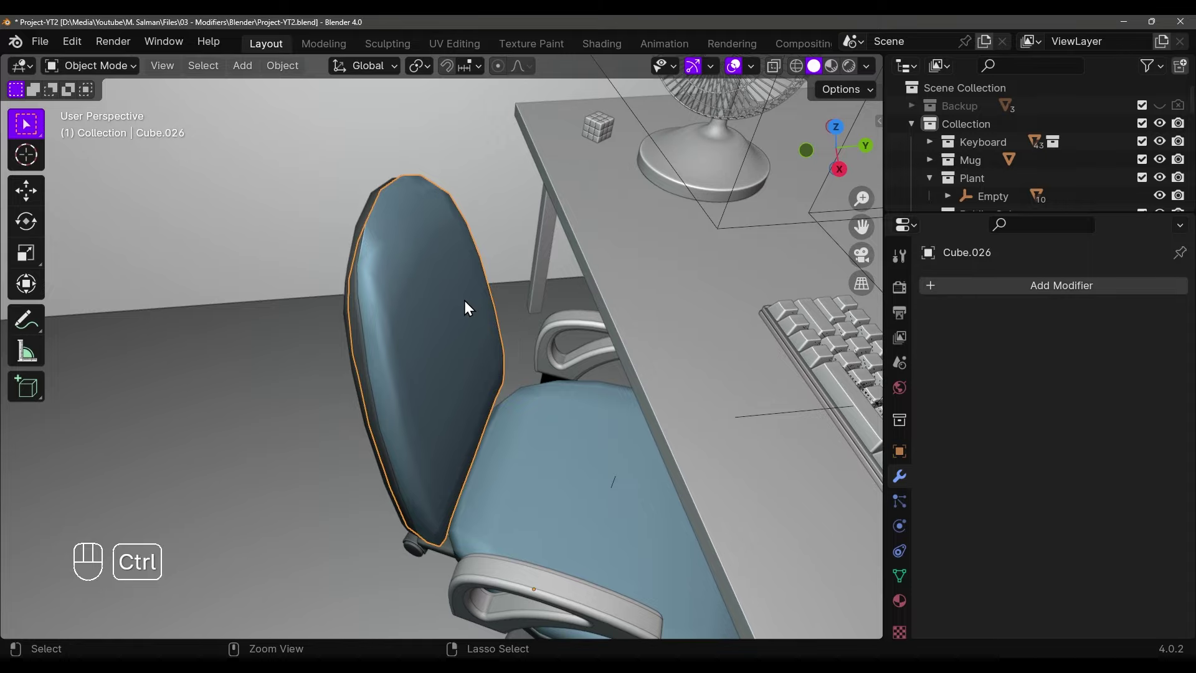
pyautogui.hotkey('ctrl', '2')
pyautogui.moveTo(442, 305); pyautogui.dragTo(411, 236, button='middle')
pyautogui.press('Tab')
pyautogui.press('Tab')
pyautogui.rightClick(406, 286)
pyautogui.click(361, 288)
# Give the backrest's dark rear shell a level 2 Subdivision modifier with smooth shading, and try other subdivision levels
pyautogui.click(353, 248)
pyautogui.hotkey('ctrl', '2')
pyautogui.moveTo(432, 301); pyautogui.dragTo(398, 280, button='middle')
pyautogui.rightClick(378, 278)
pyautogui.click(366, 282)
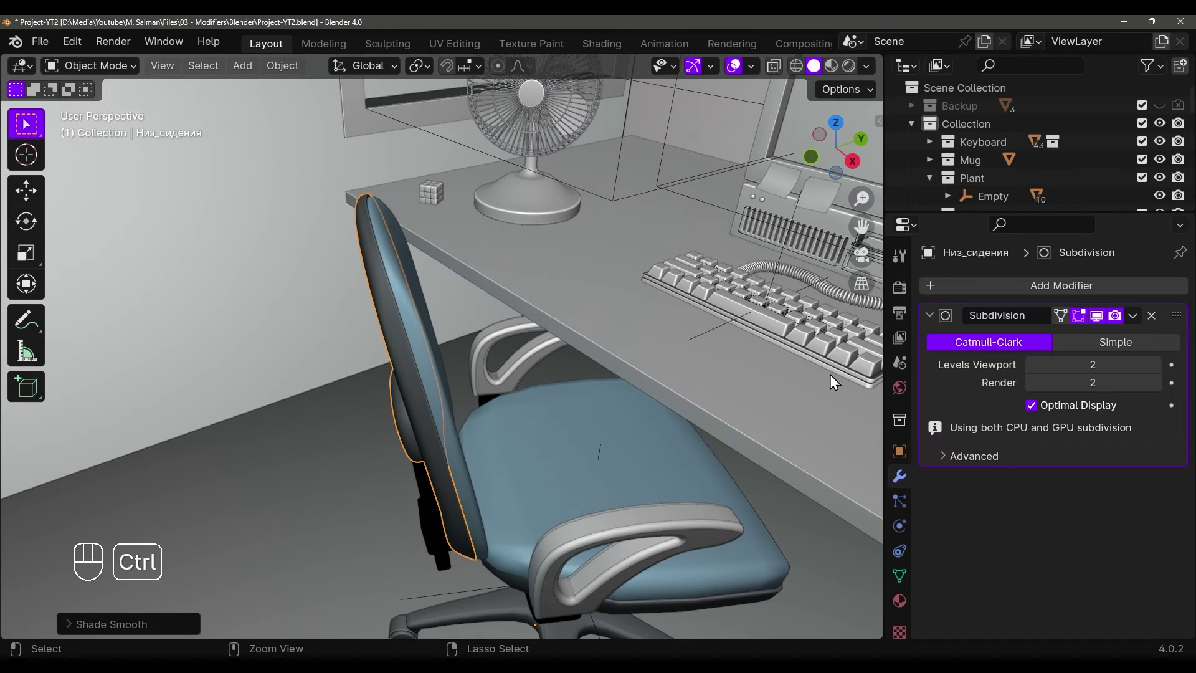
pyautogui.hotkey('ctrl', '1')
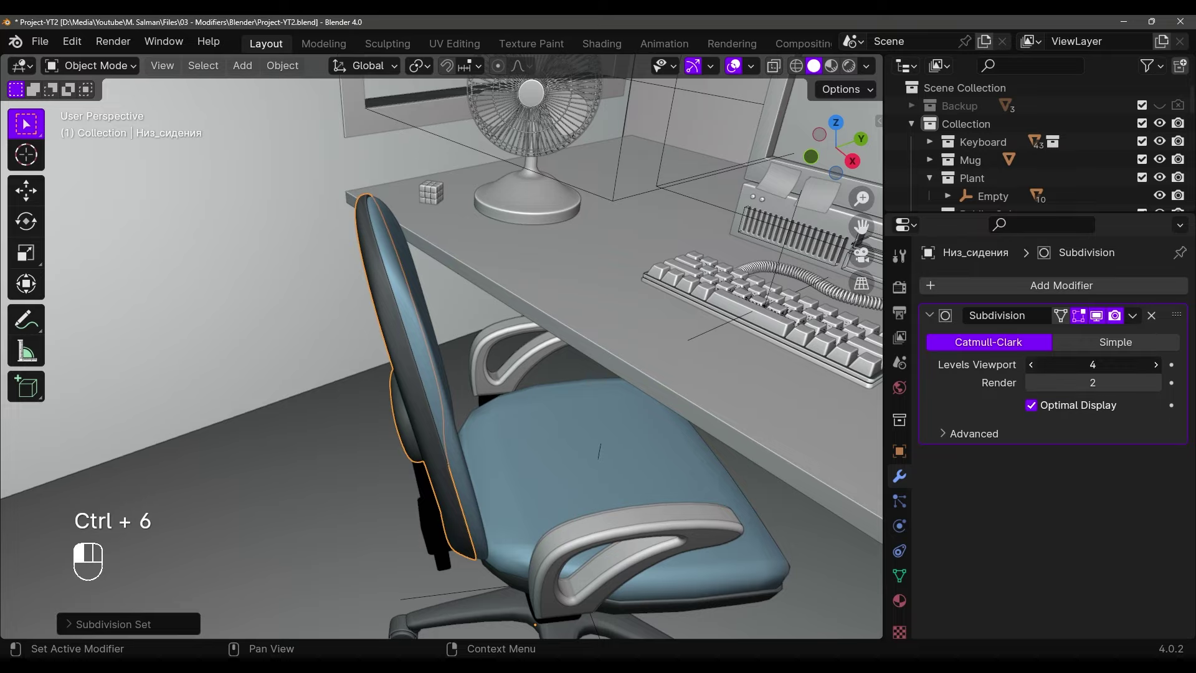
# Apply a level 2 Subdivision modifier and smooth shading to the chair's blue seat cushion
pyautogui.moveTo(778, 405); pyautogui.dragTo(642, 404, button='middle')
pyautogui.click(578, 371)
pyautogui.hotkey('ctrl', '2')
pyautogui.rightClick(514, 341)
pyautogui.click(511, 326)
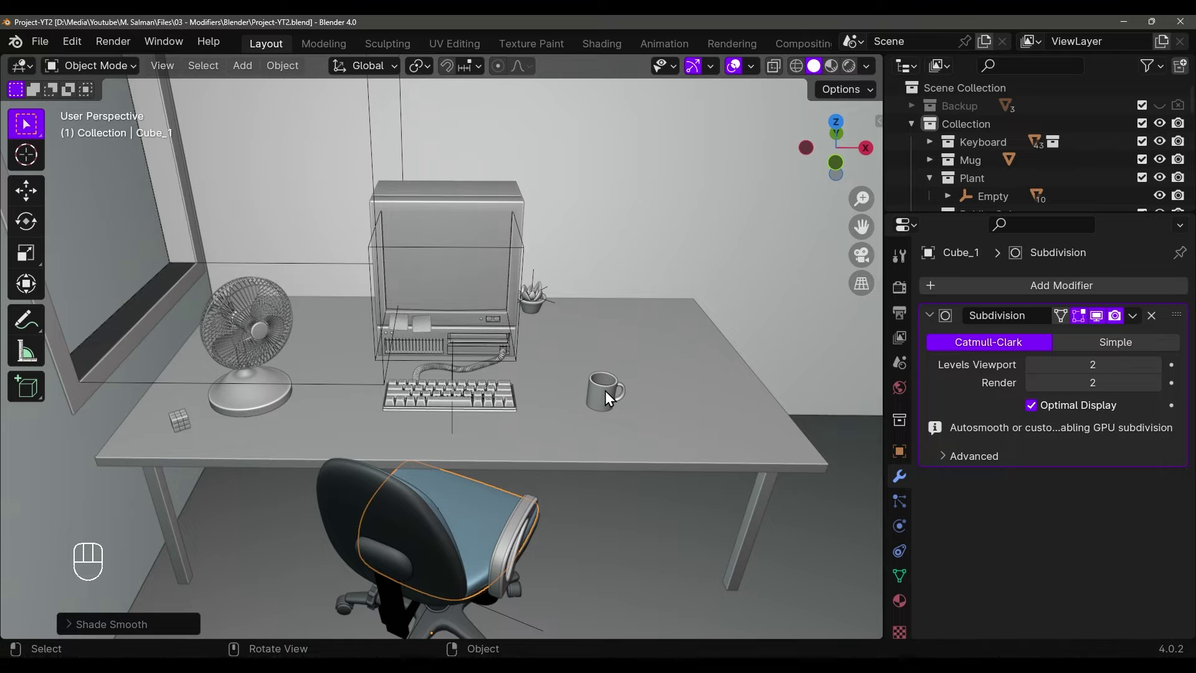
pyautogui.moveTo(604, 390); pyautogui.dragTo(459, 361, button='middle')
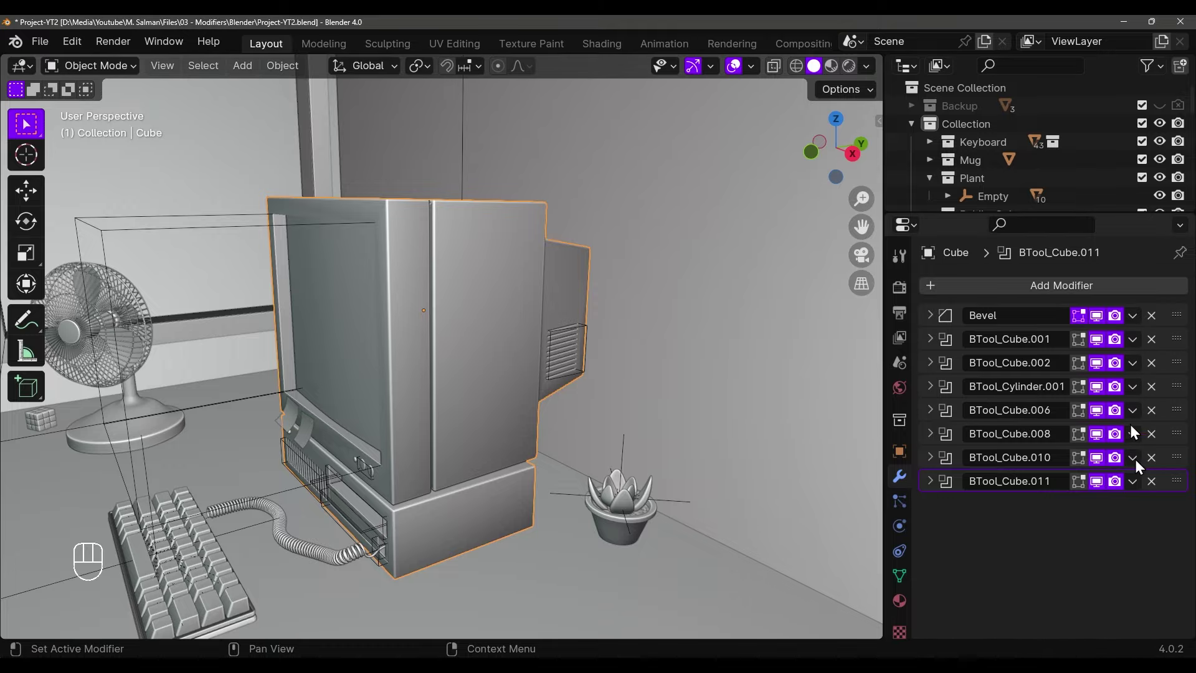
pyautogui.moveTo(554, 350); pyautogui.dragTo(621, 416, button='middle')
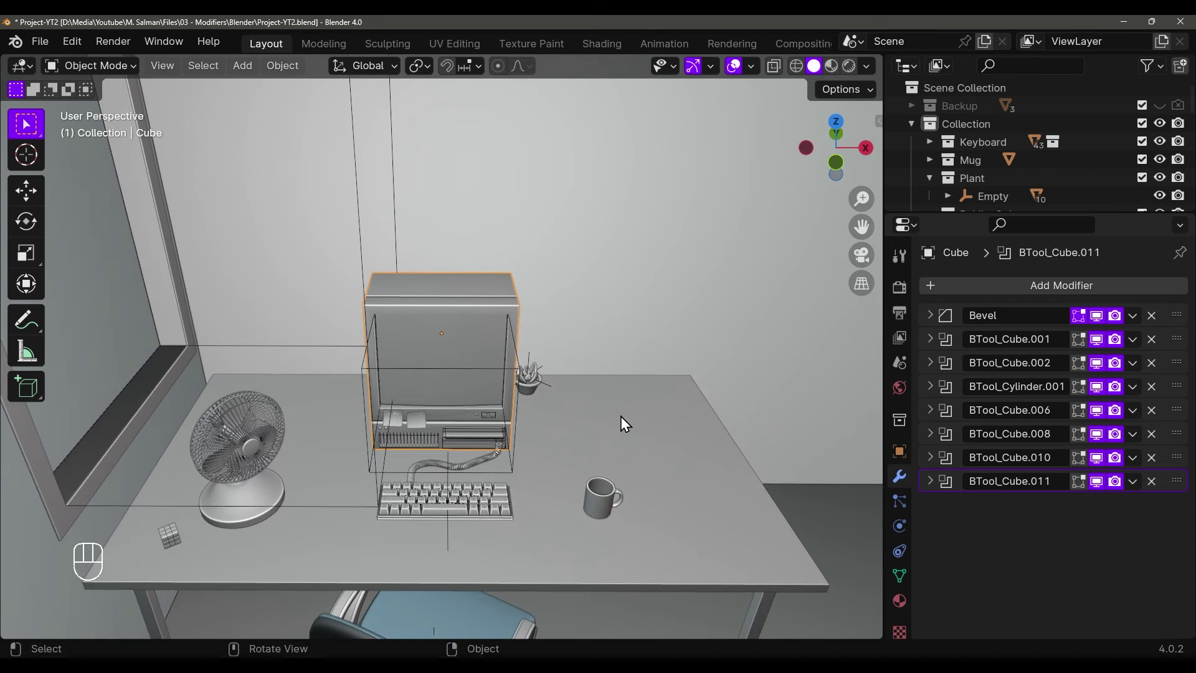